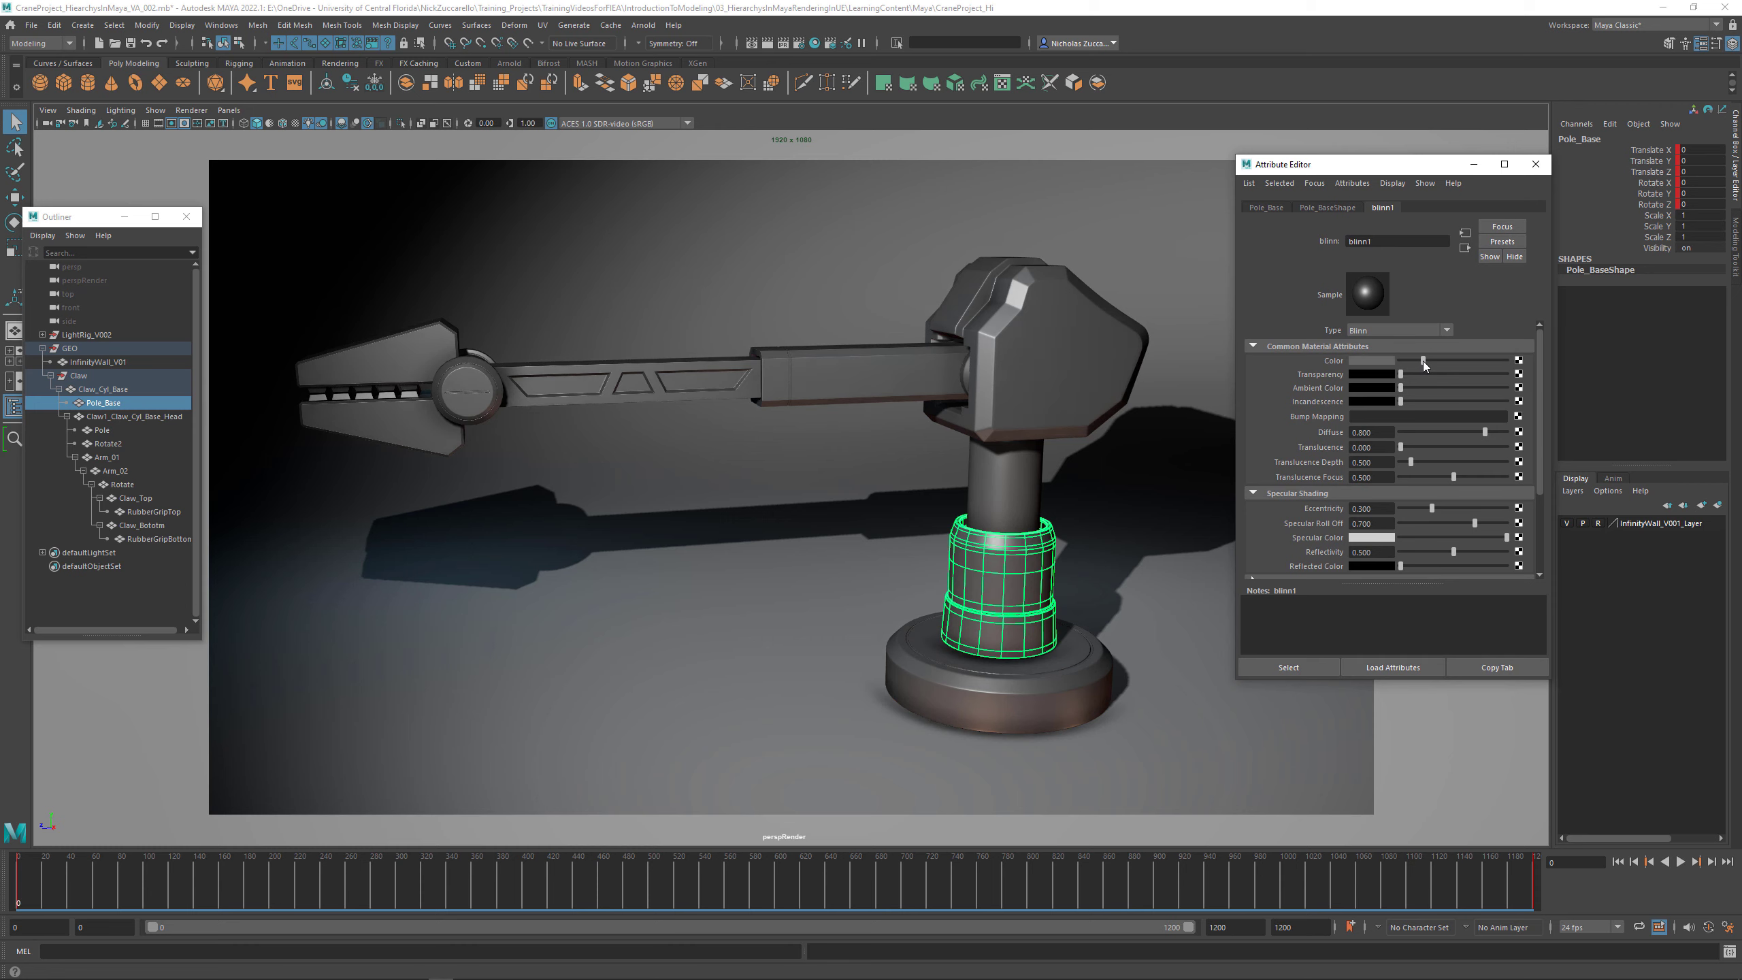
Step: Show shape nodes in the Outliner and select only the crane base's shape, Claw_Cyl_BaseShape
left_click(1081, 681)
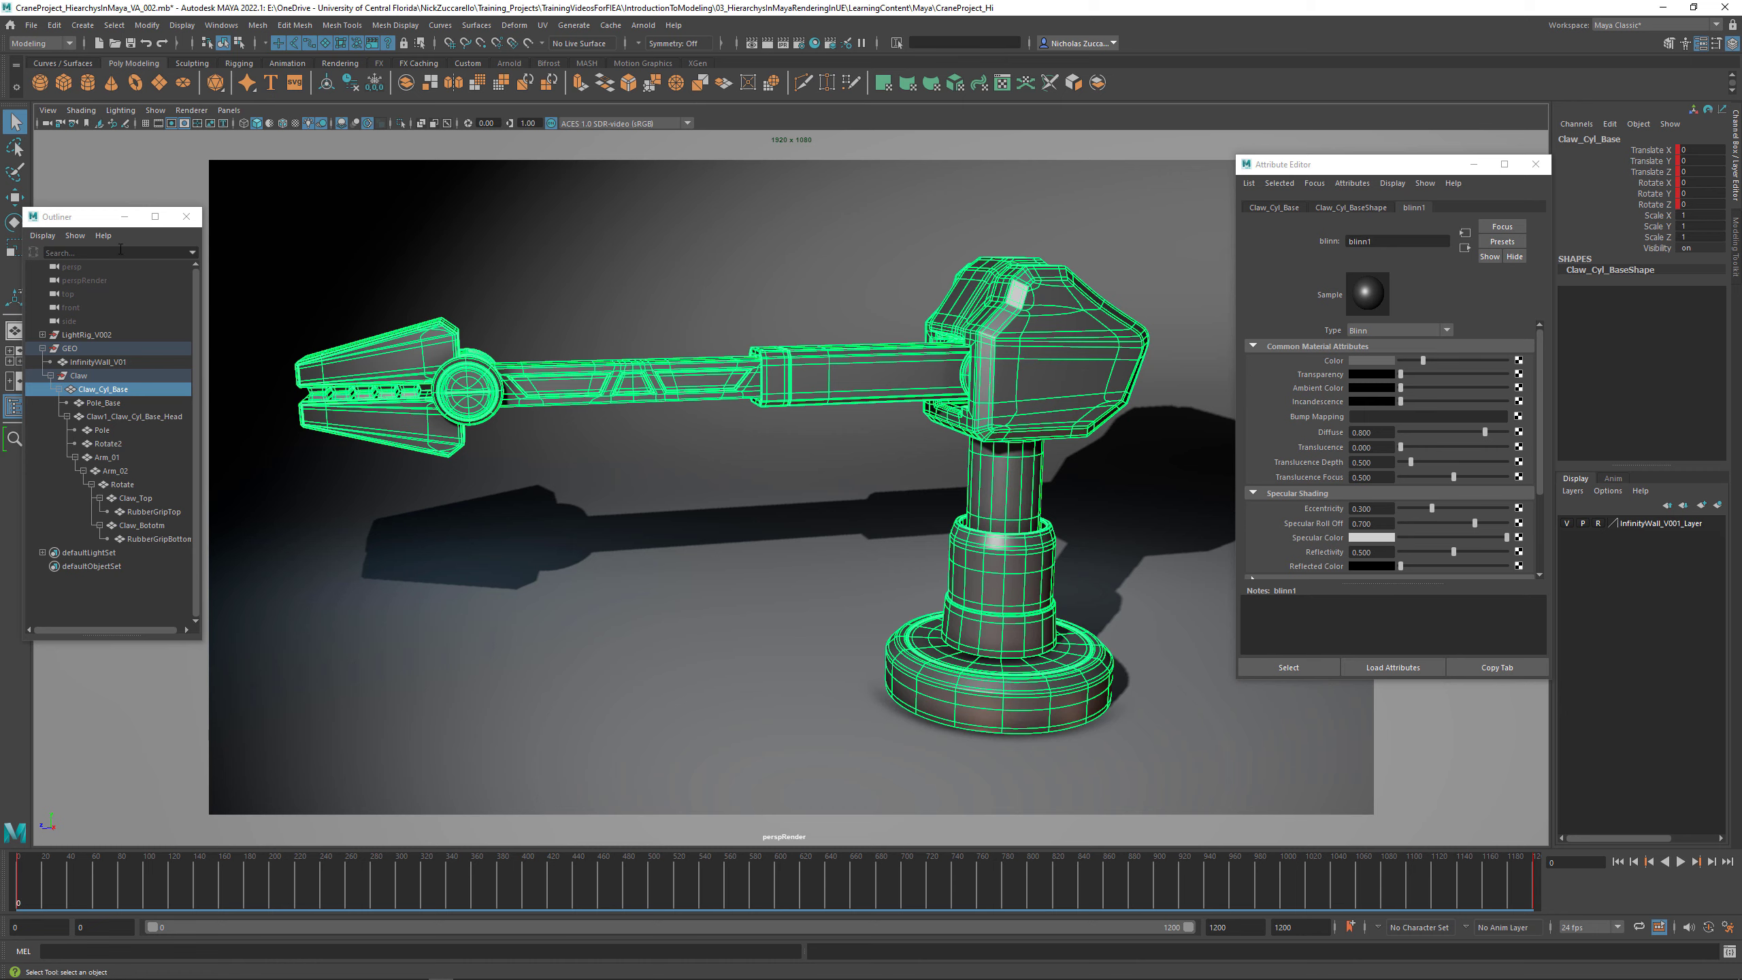
left_click(42, 235)
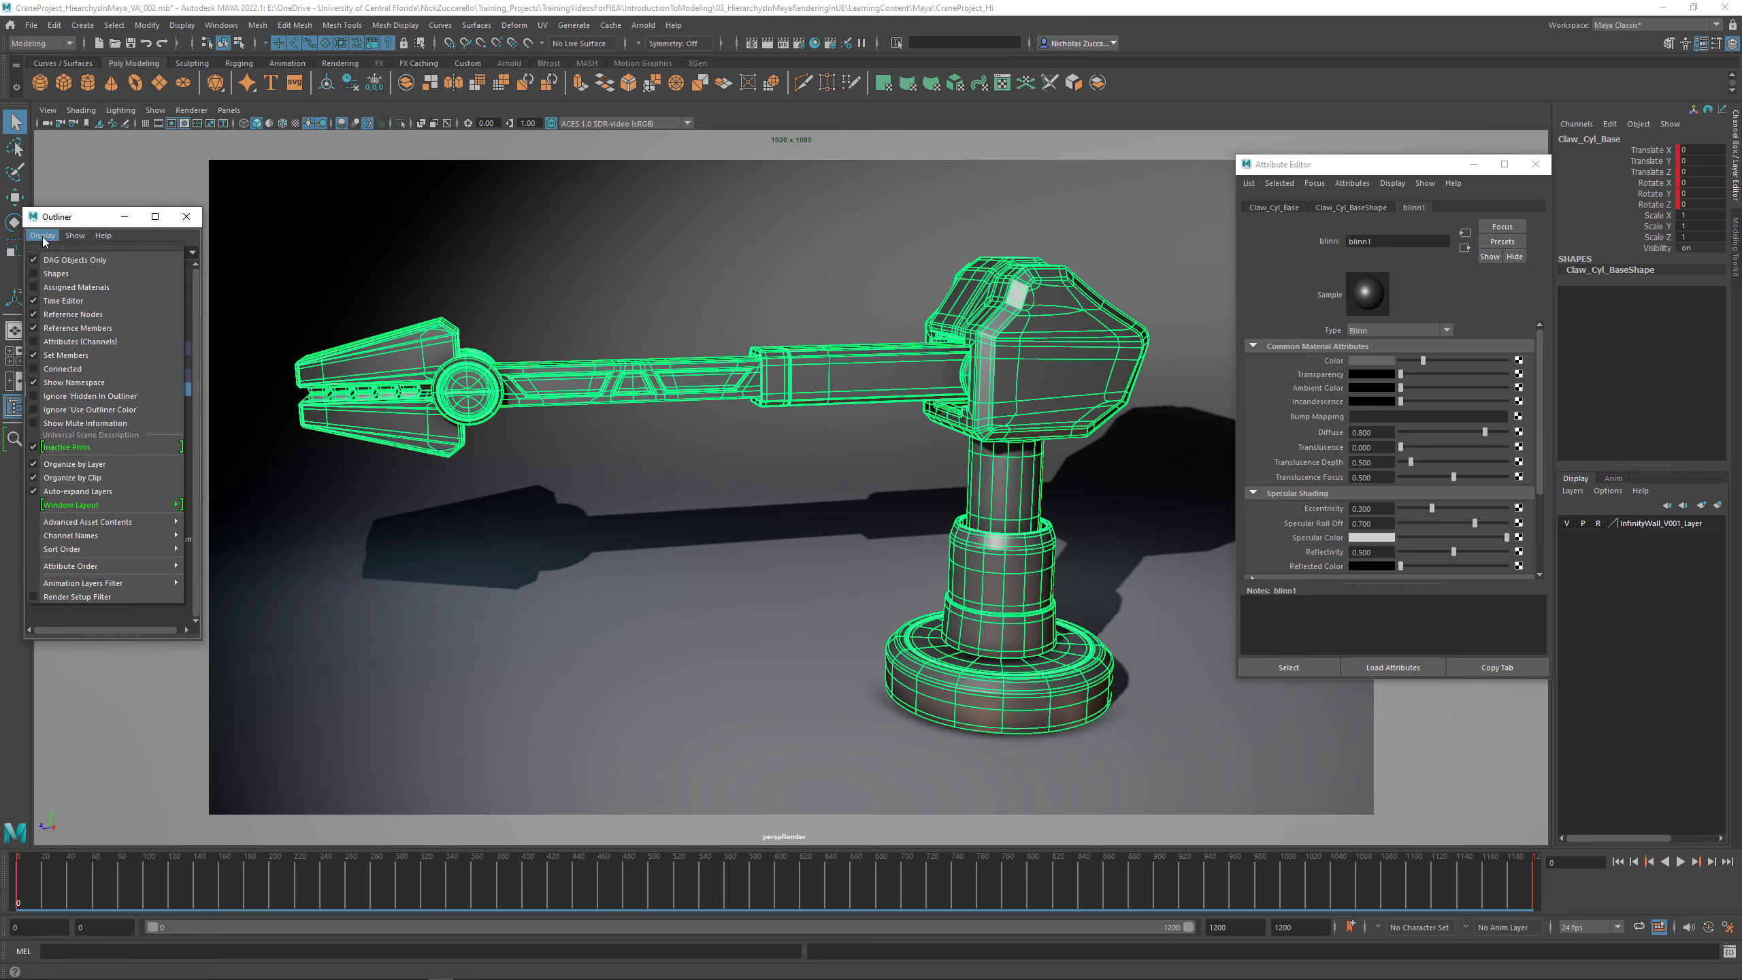
left_click(49, 273)
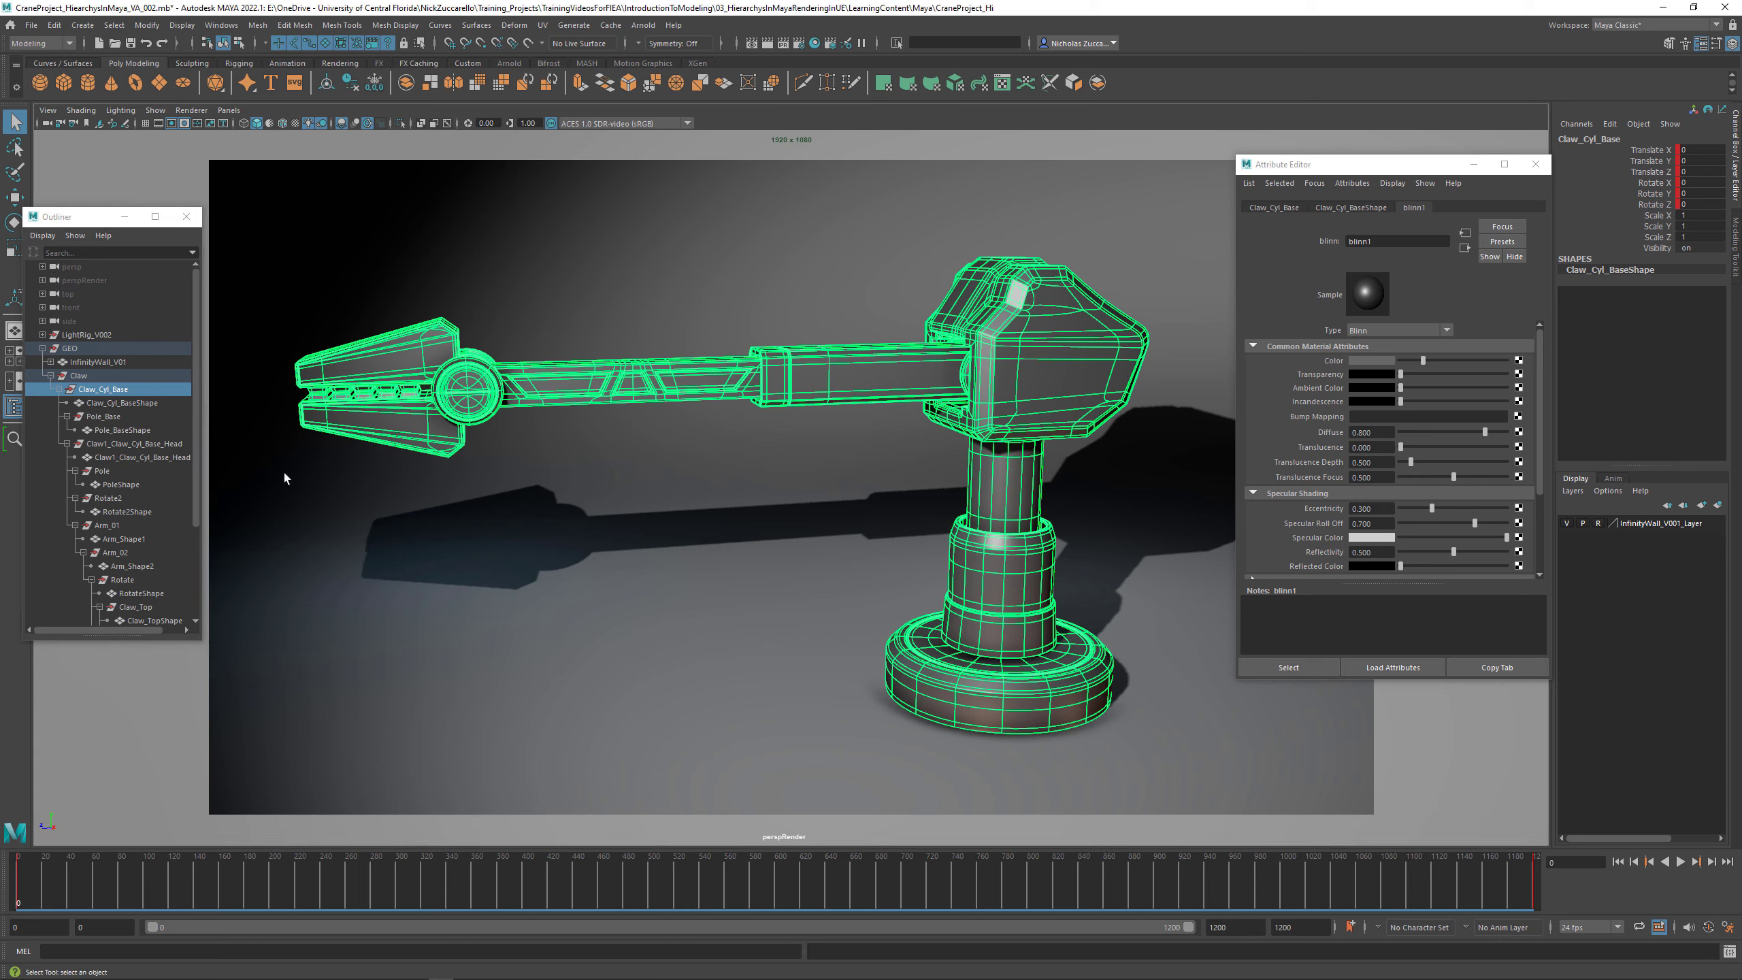
left_click(137, 403)
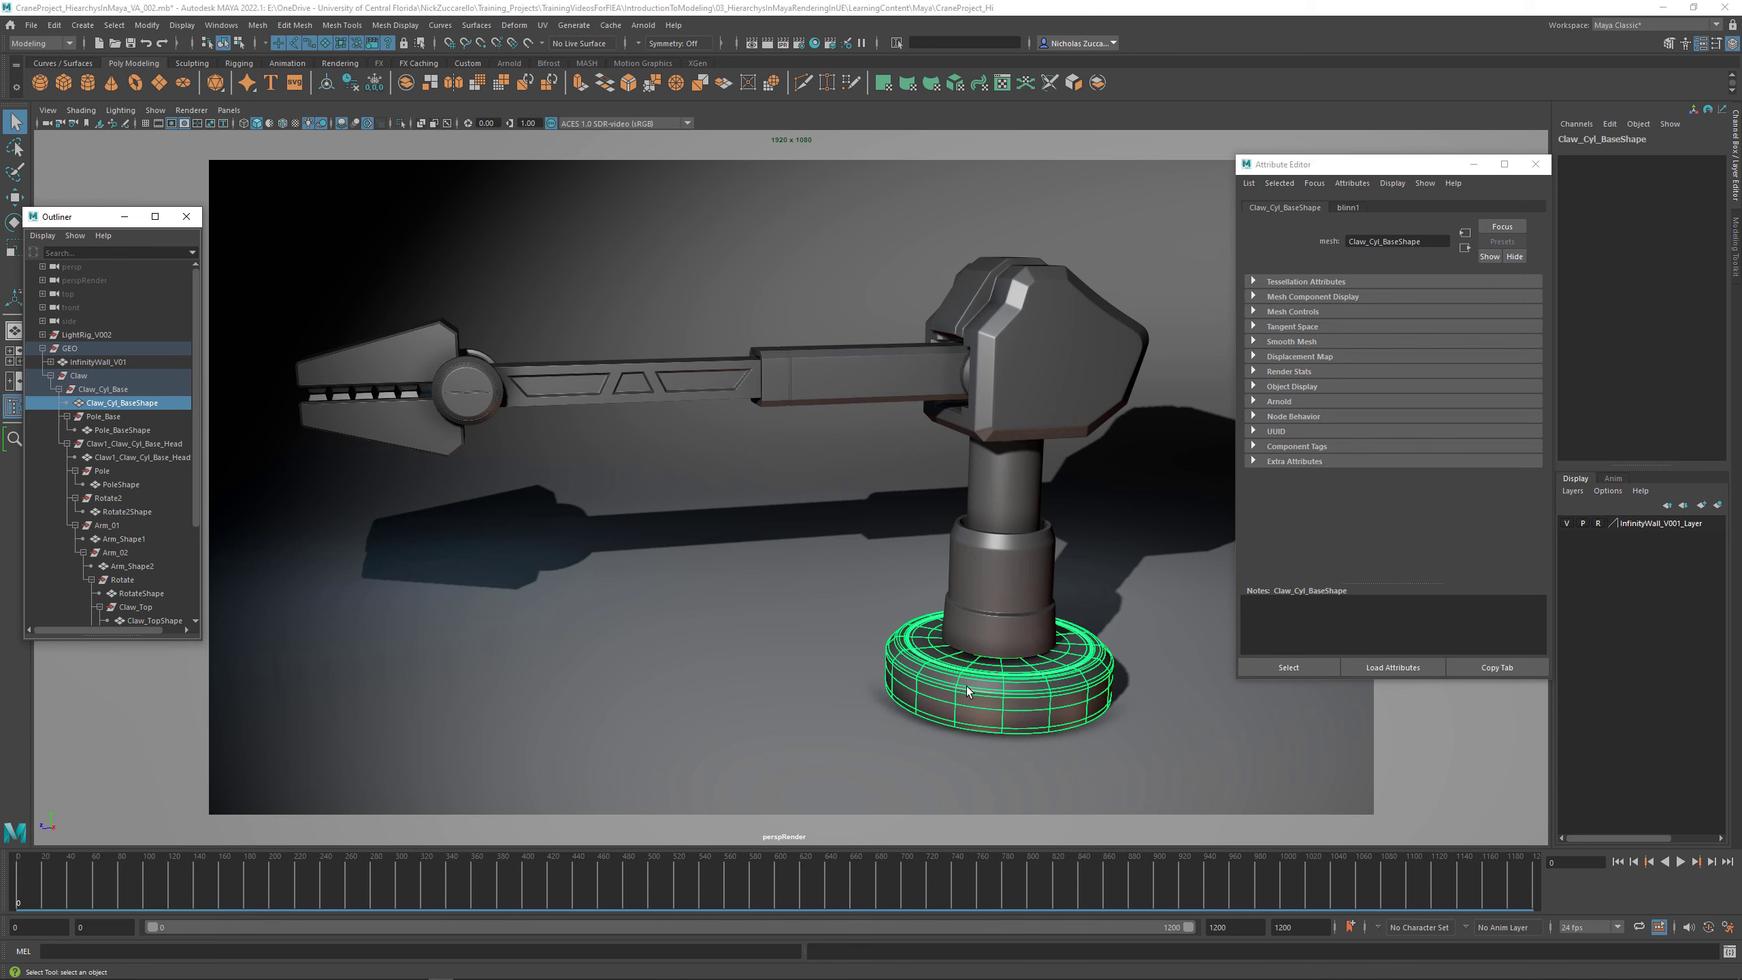
Step: Assign a new Blinn material named M_BaseOfCrane to the base shape and darken its color
right_click_drag(966, 686, 994, 942)
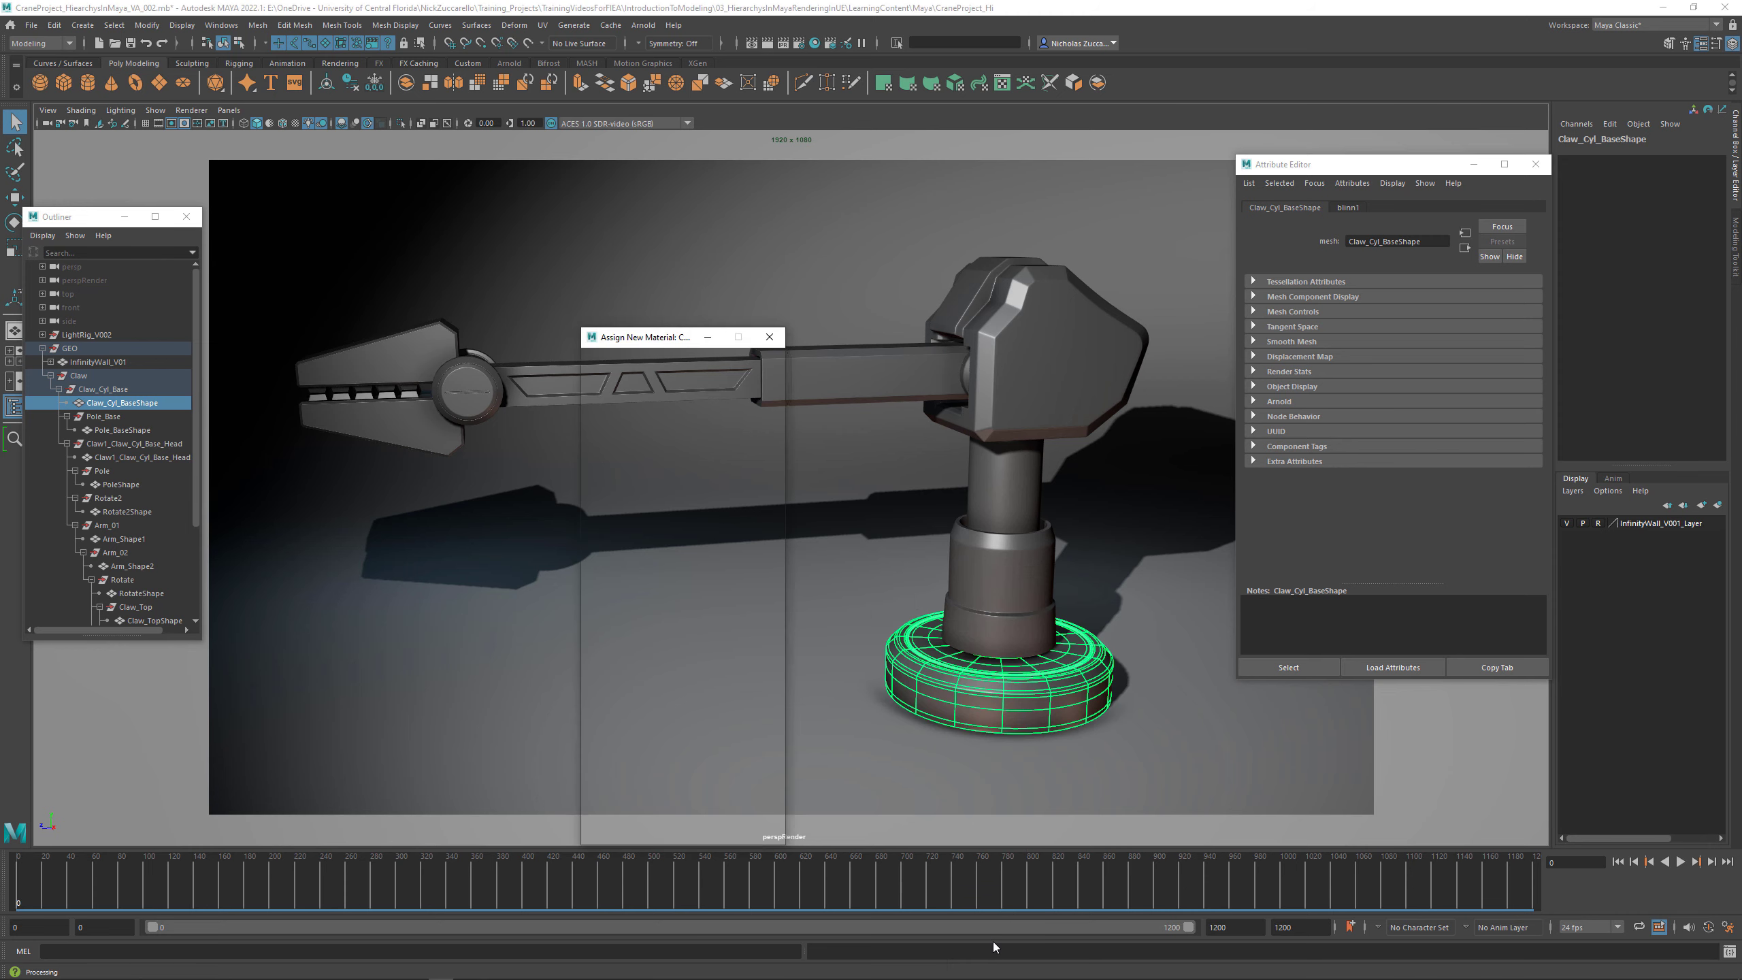
left_click(689, 417)
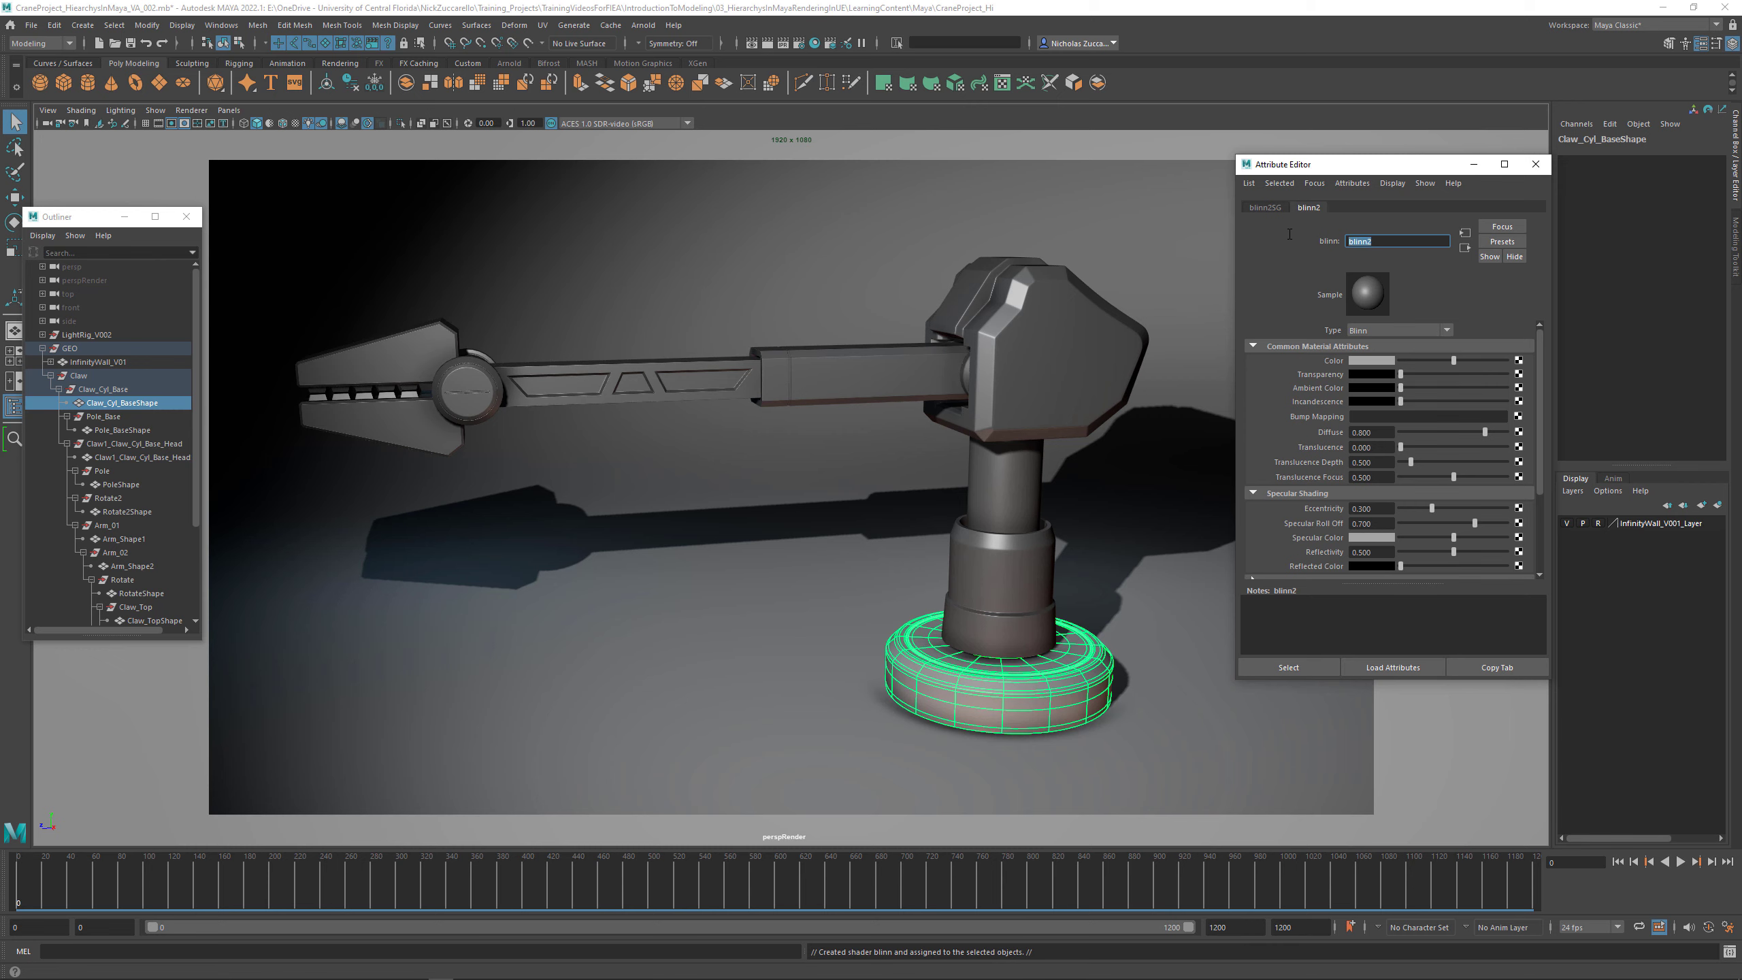
type("M_Base")
type("OfCrane")
left_click_drag(1418, 358, 1415, 360)
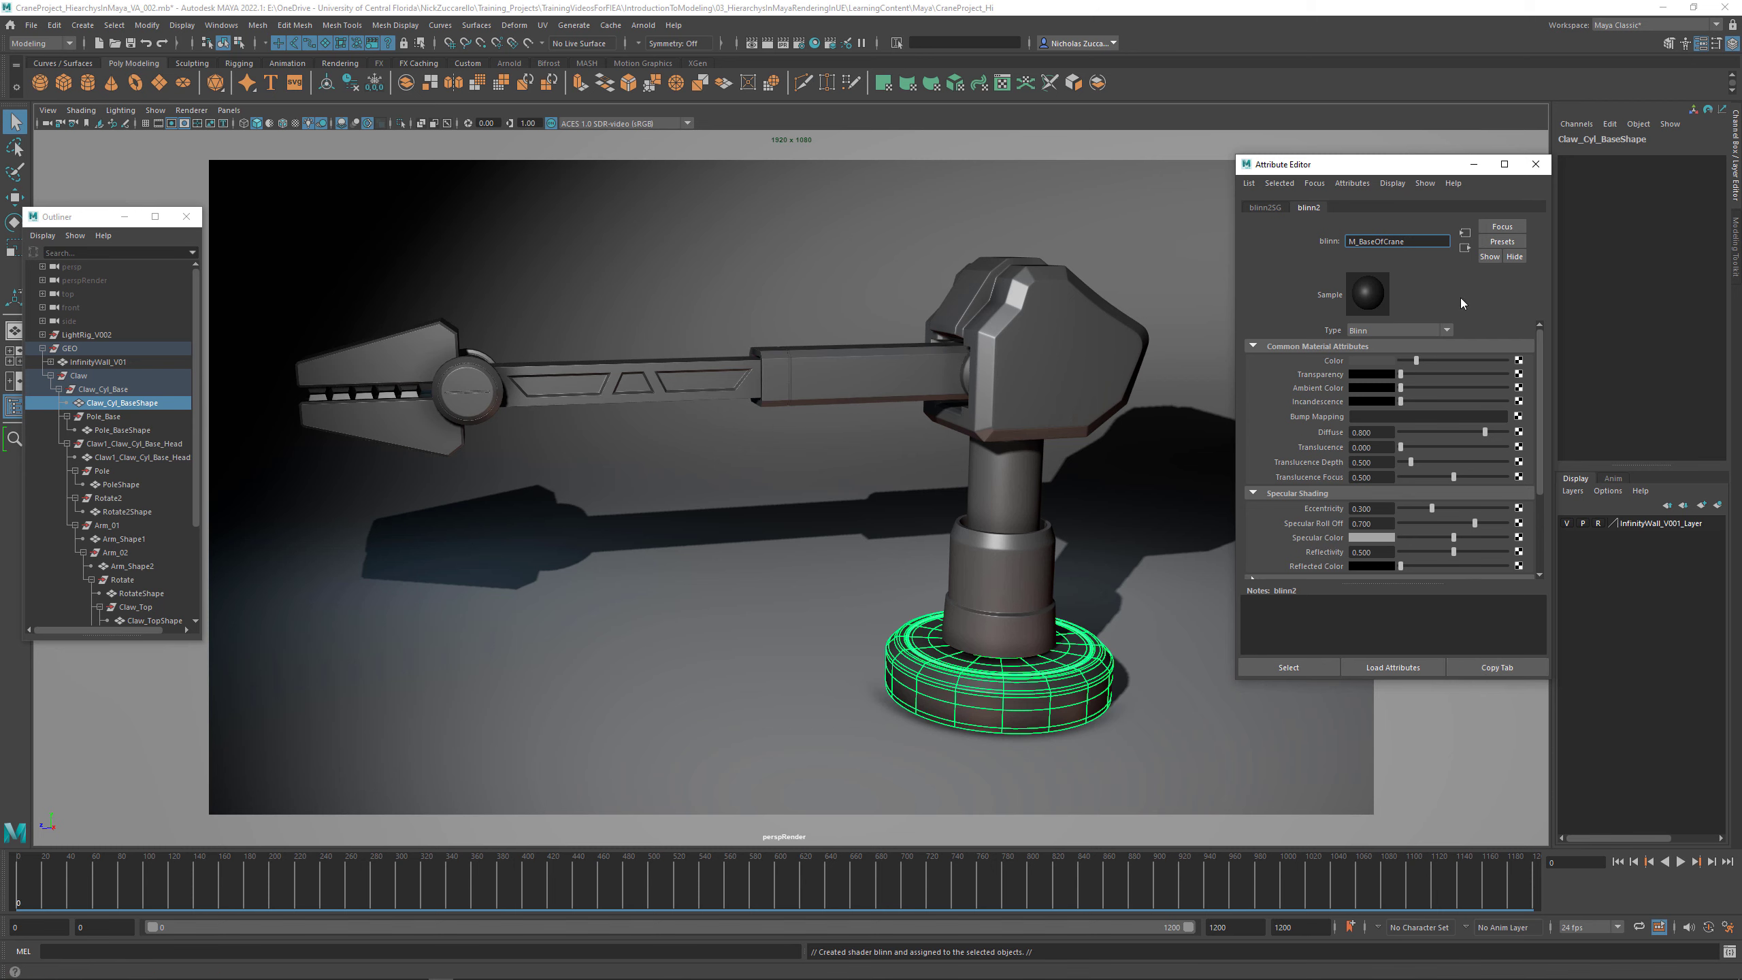
left_click(1535, 165)
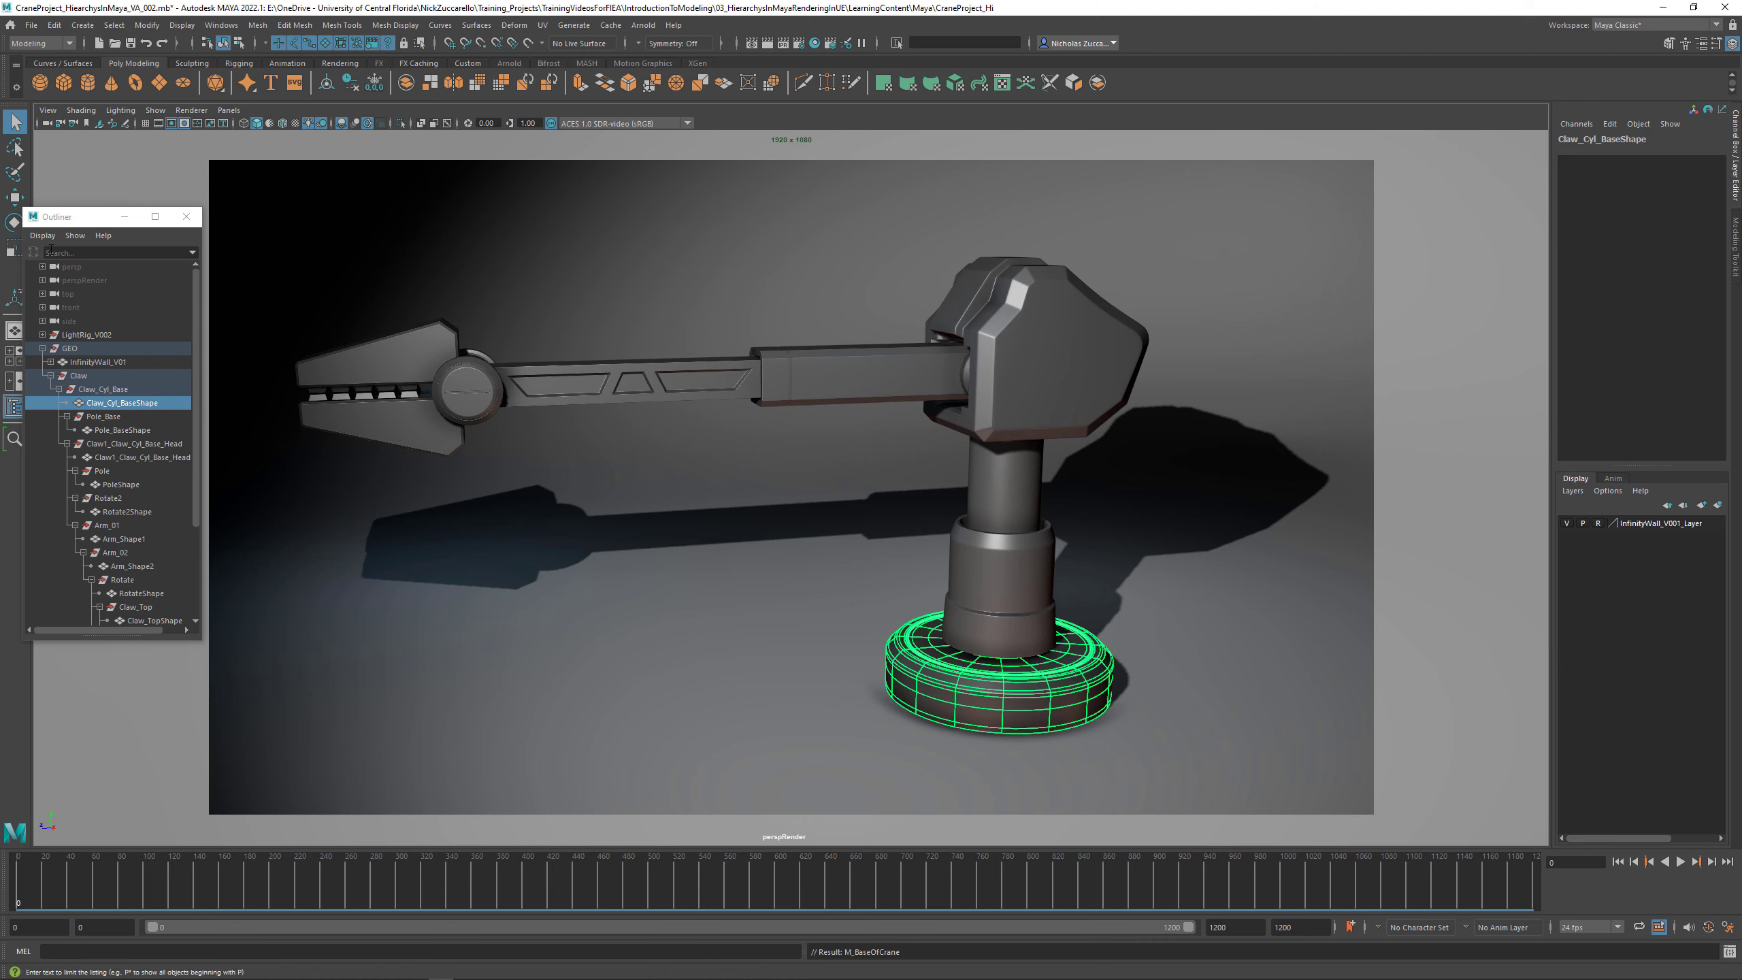
Step: Hide the shape nodes in the Outliner and select the crane's base object, Claw_Cyl_Base
left_click(42, 236)
left_click(52, 274)
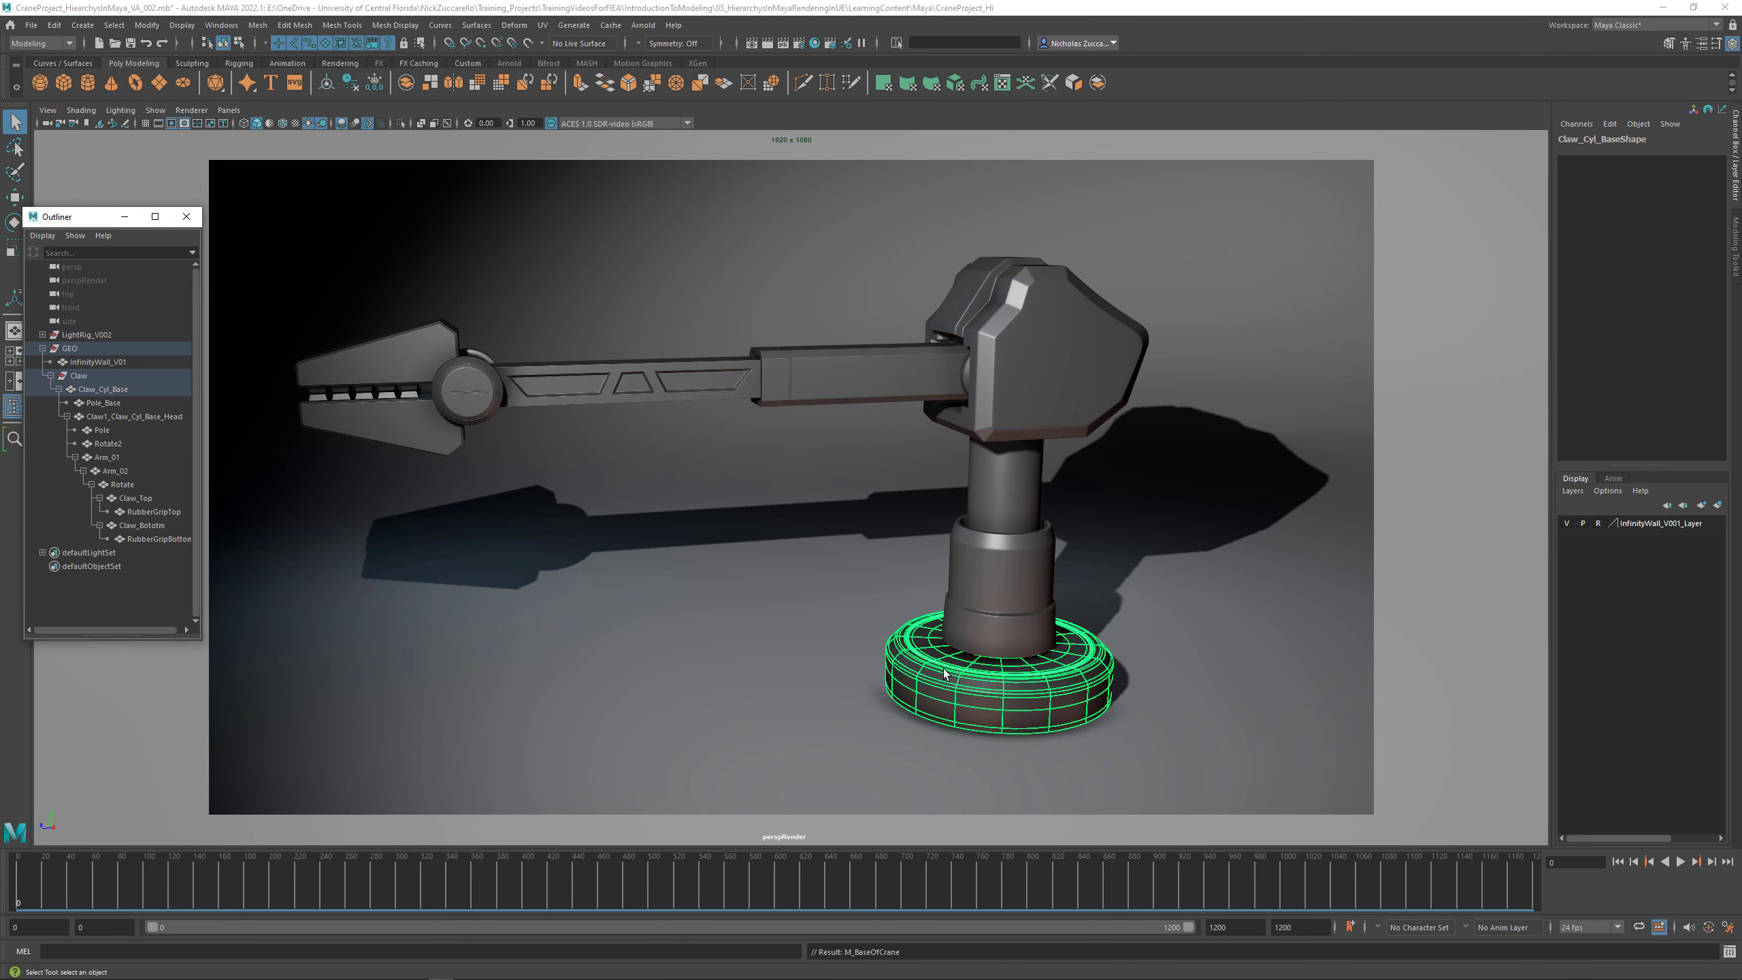
left_click(1023, 597)
left_click(1003, 704)
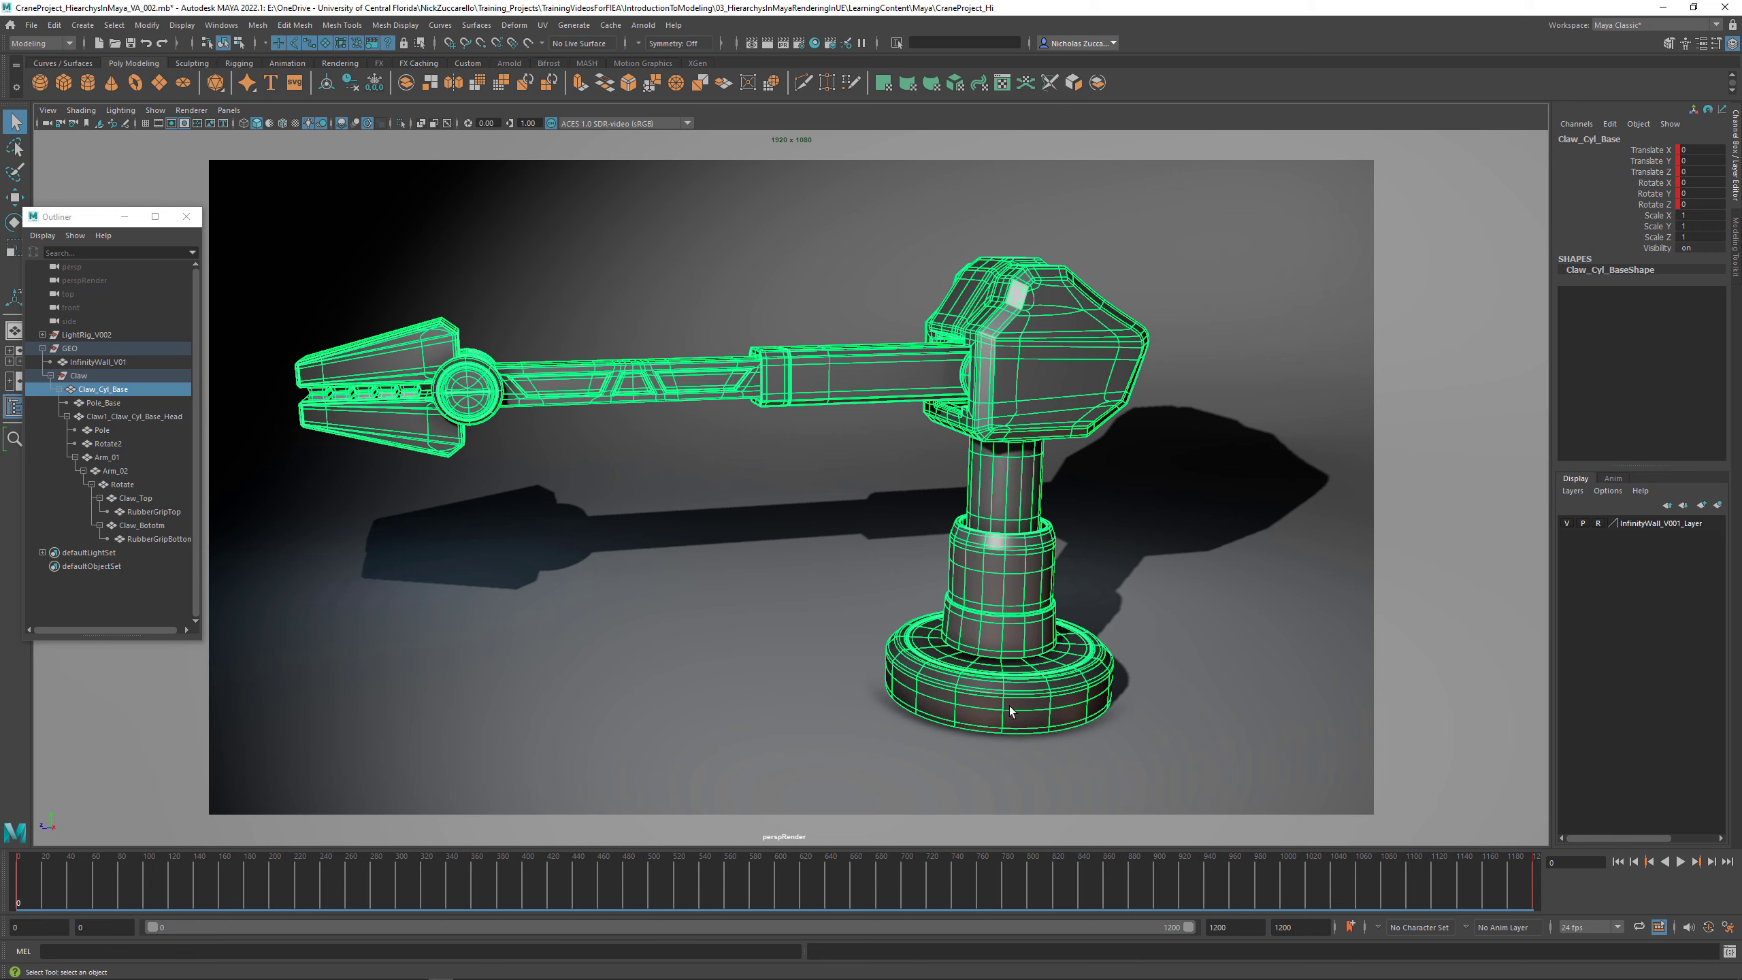
Step: Select edge loops on the crane base in edge mode and walk the selection across neighbouring edges
key("F10")
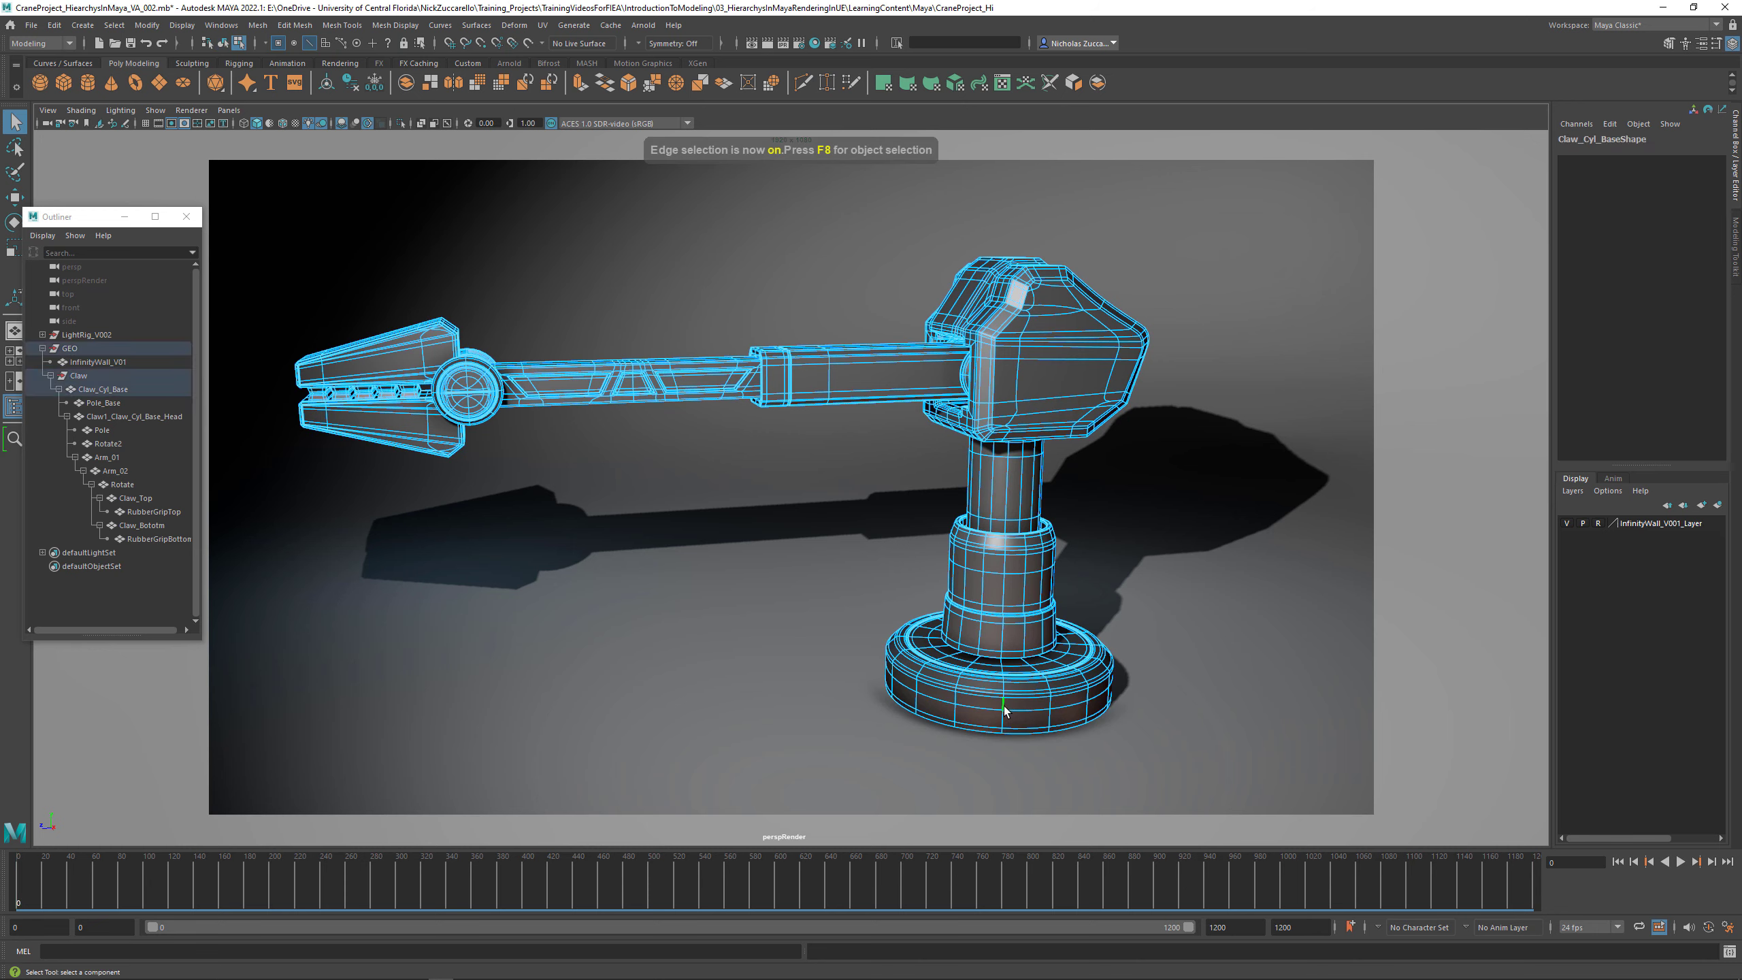
right_click_drag(1004, 707, 1010, 563)
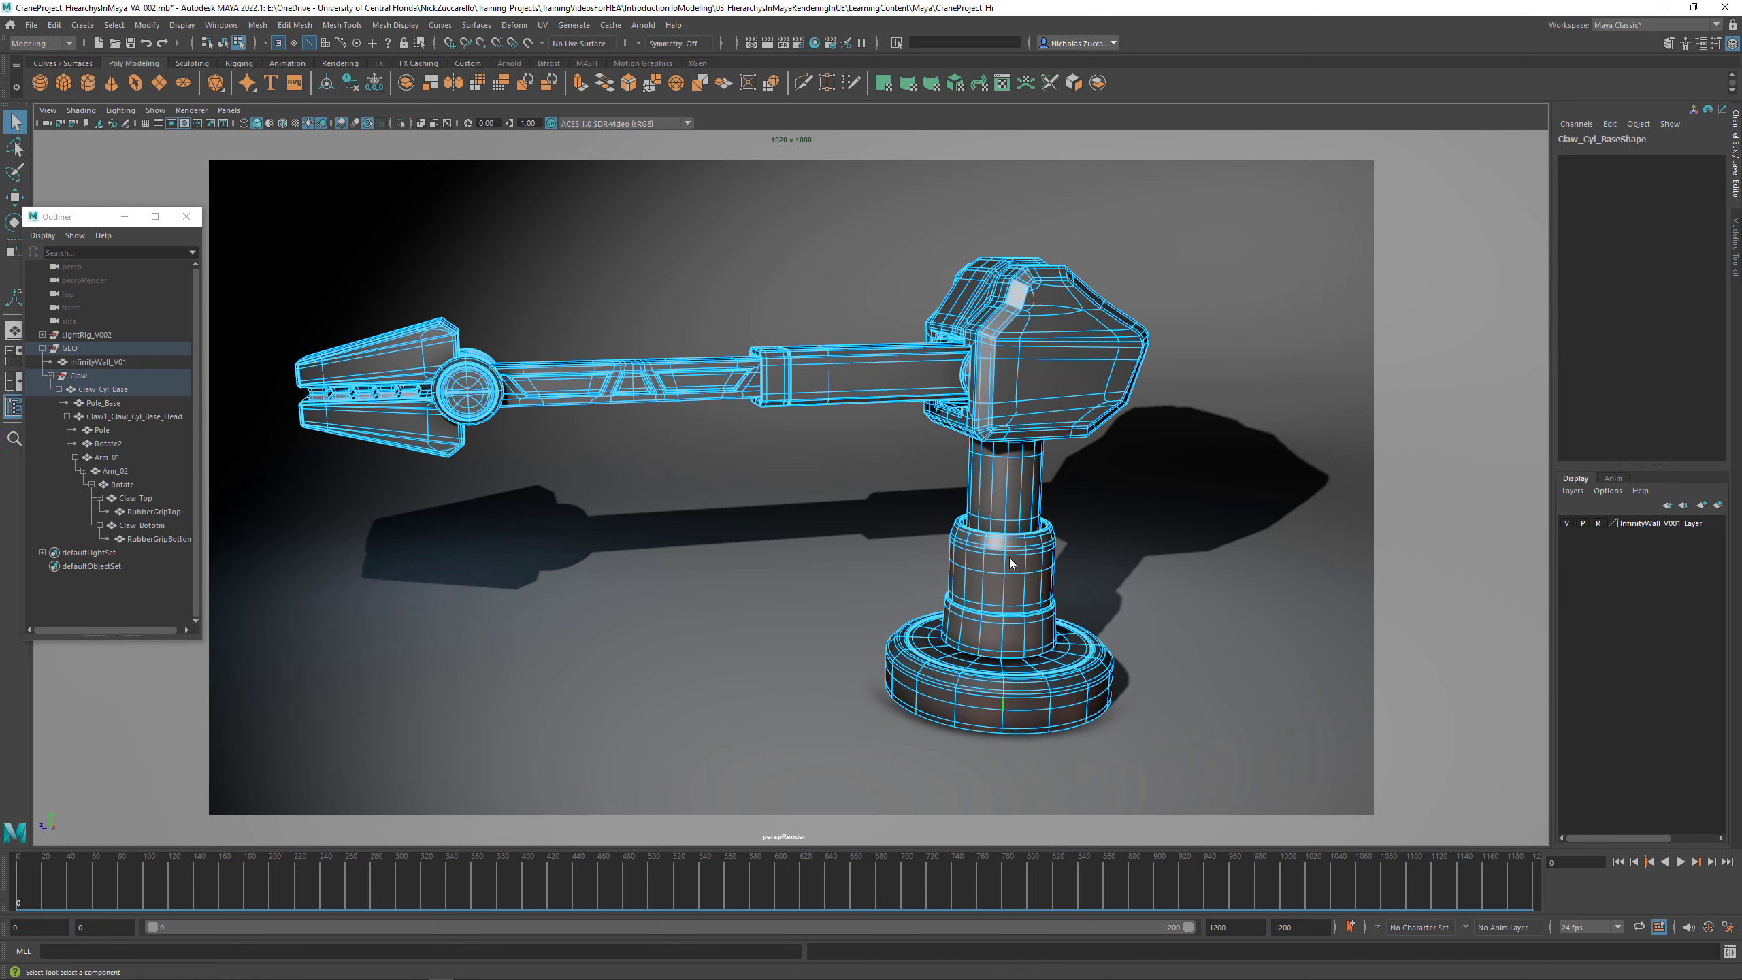
double_click(1009, 711)
key("Right")
key("Right")
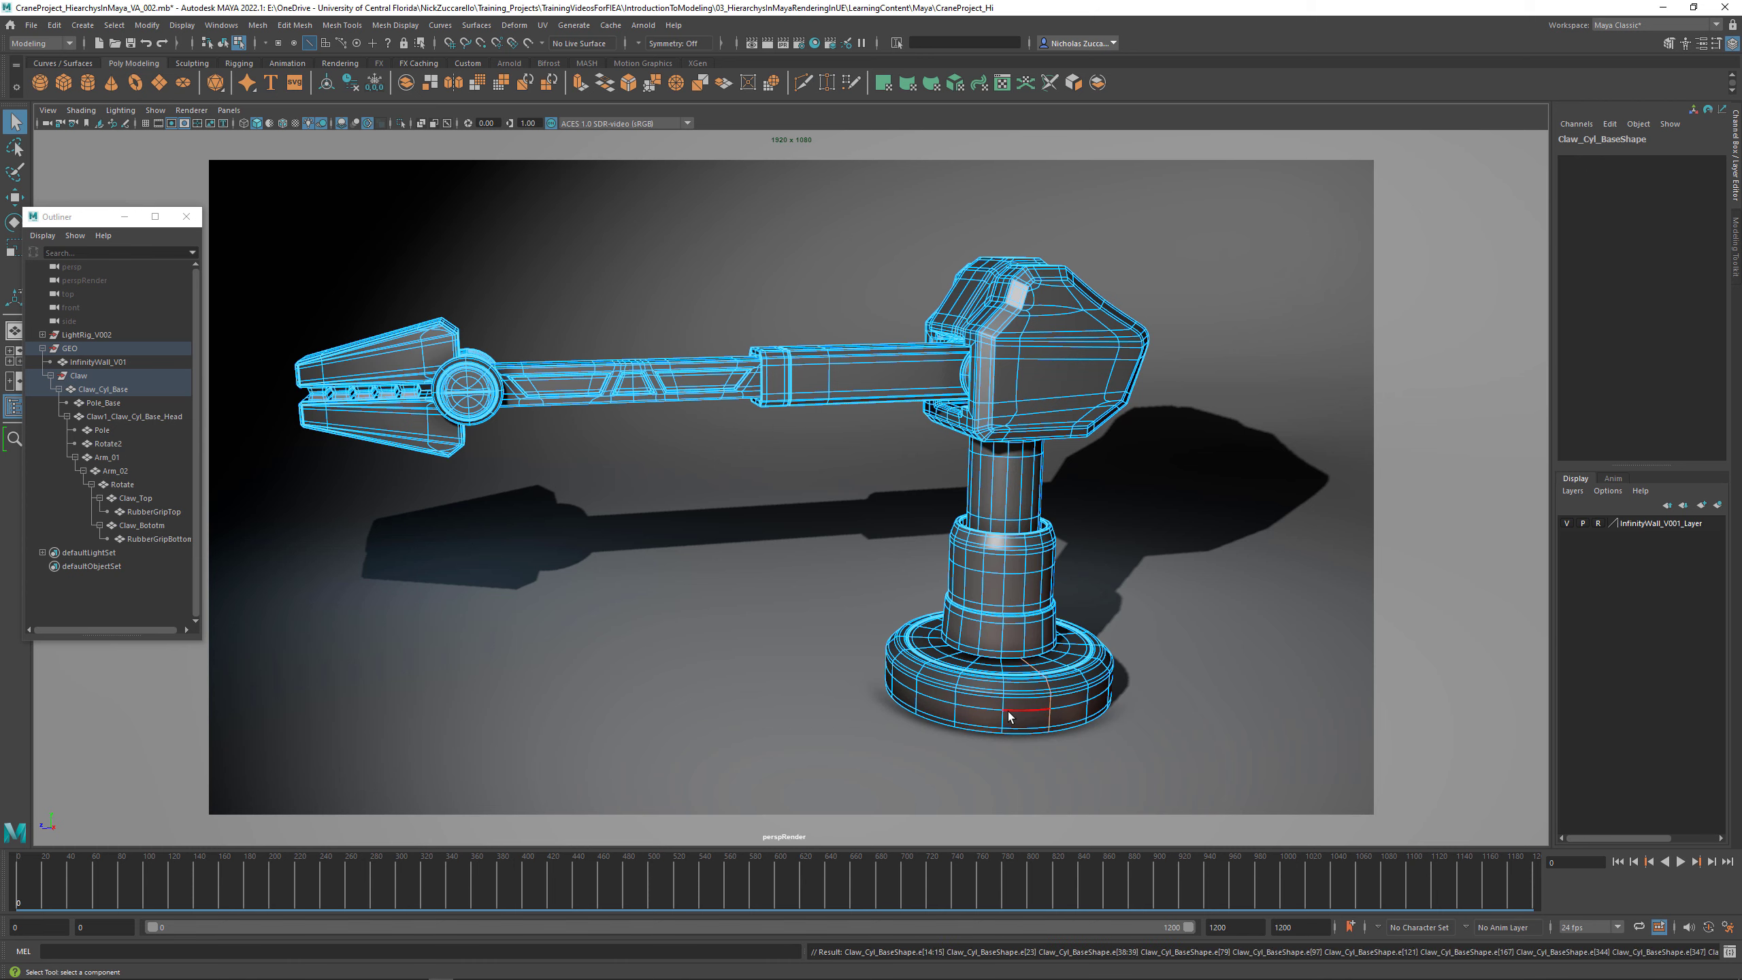
double_click(1009, 711)
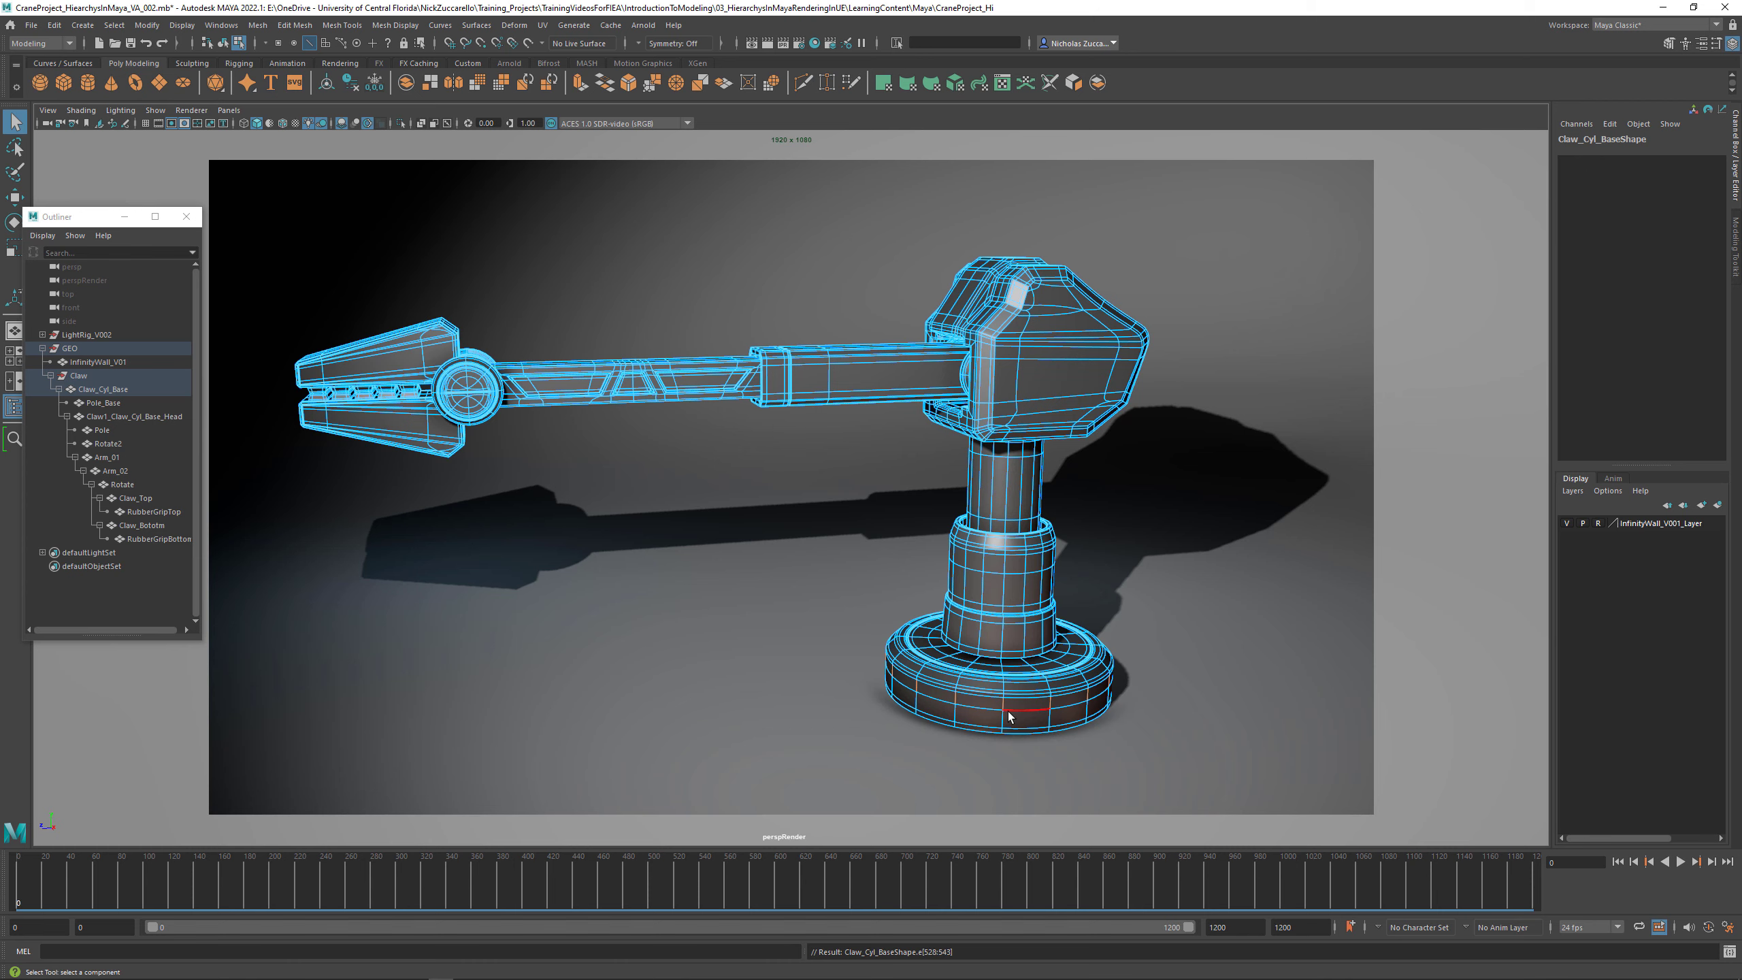
key("Down")
key("Down")
key("Up")
key("Up")
Step: Assign a new Blinn material named M_Chrome to the band of faces around the base's outer side
key("F11")
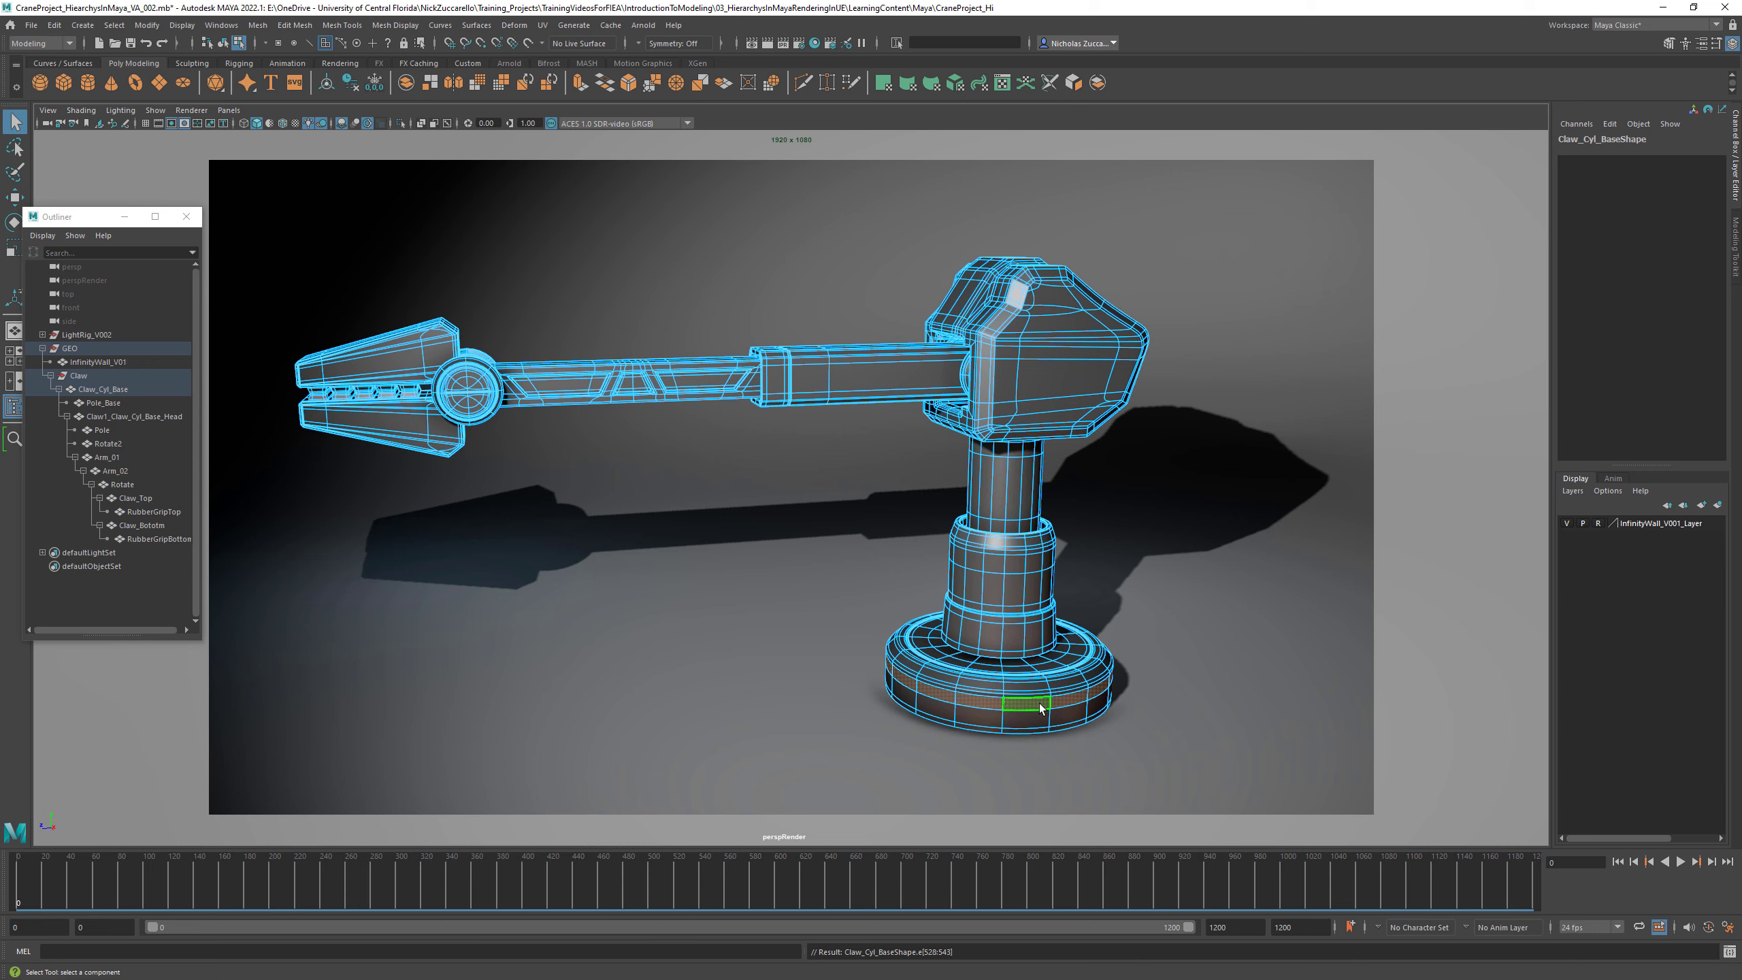
right_click_drag(1040, 707, 1053, 942)
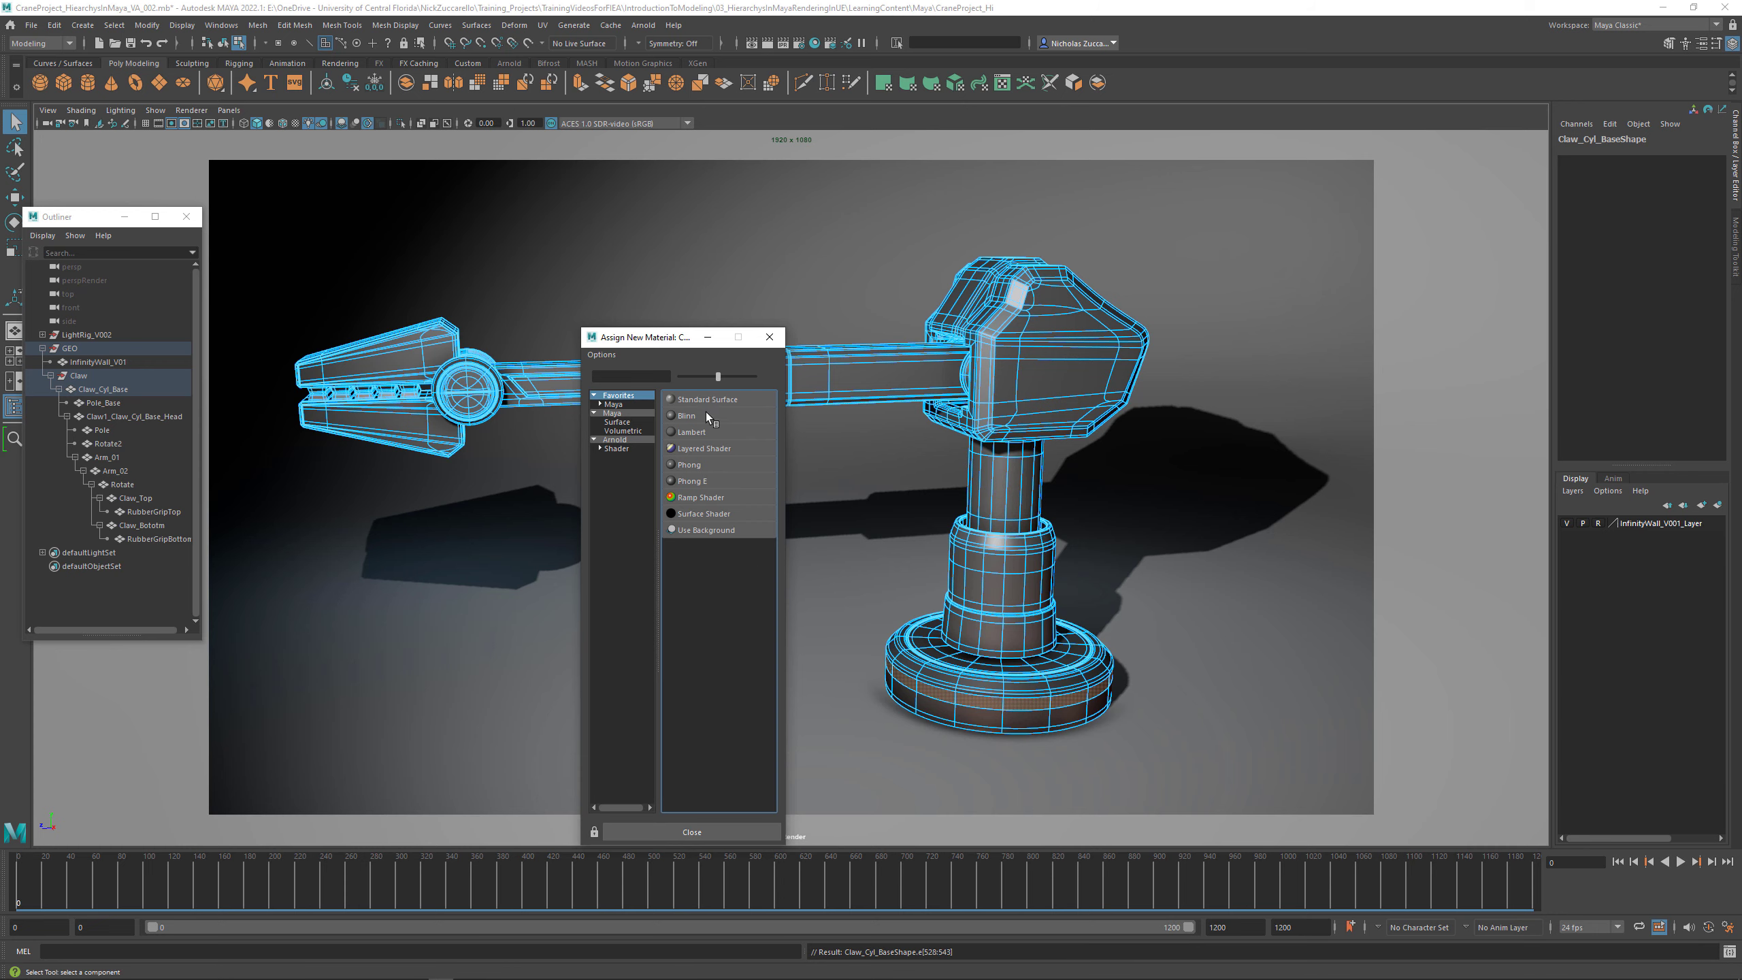
left_click(707, 415)
left_click(1361, 241)
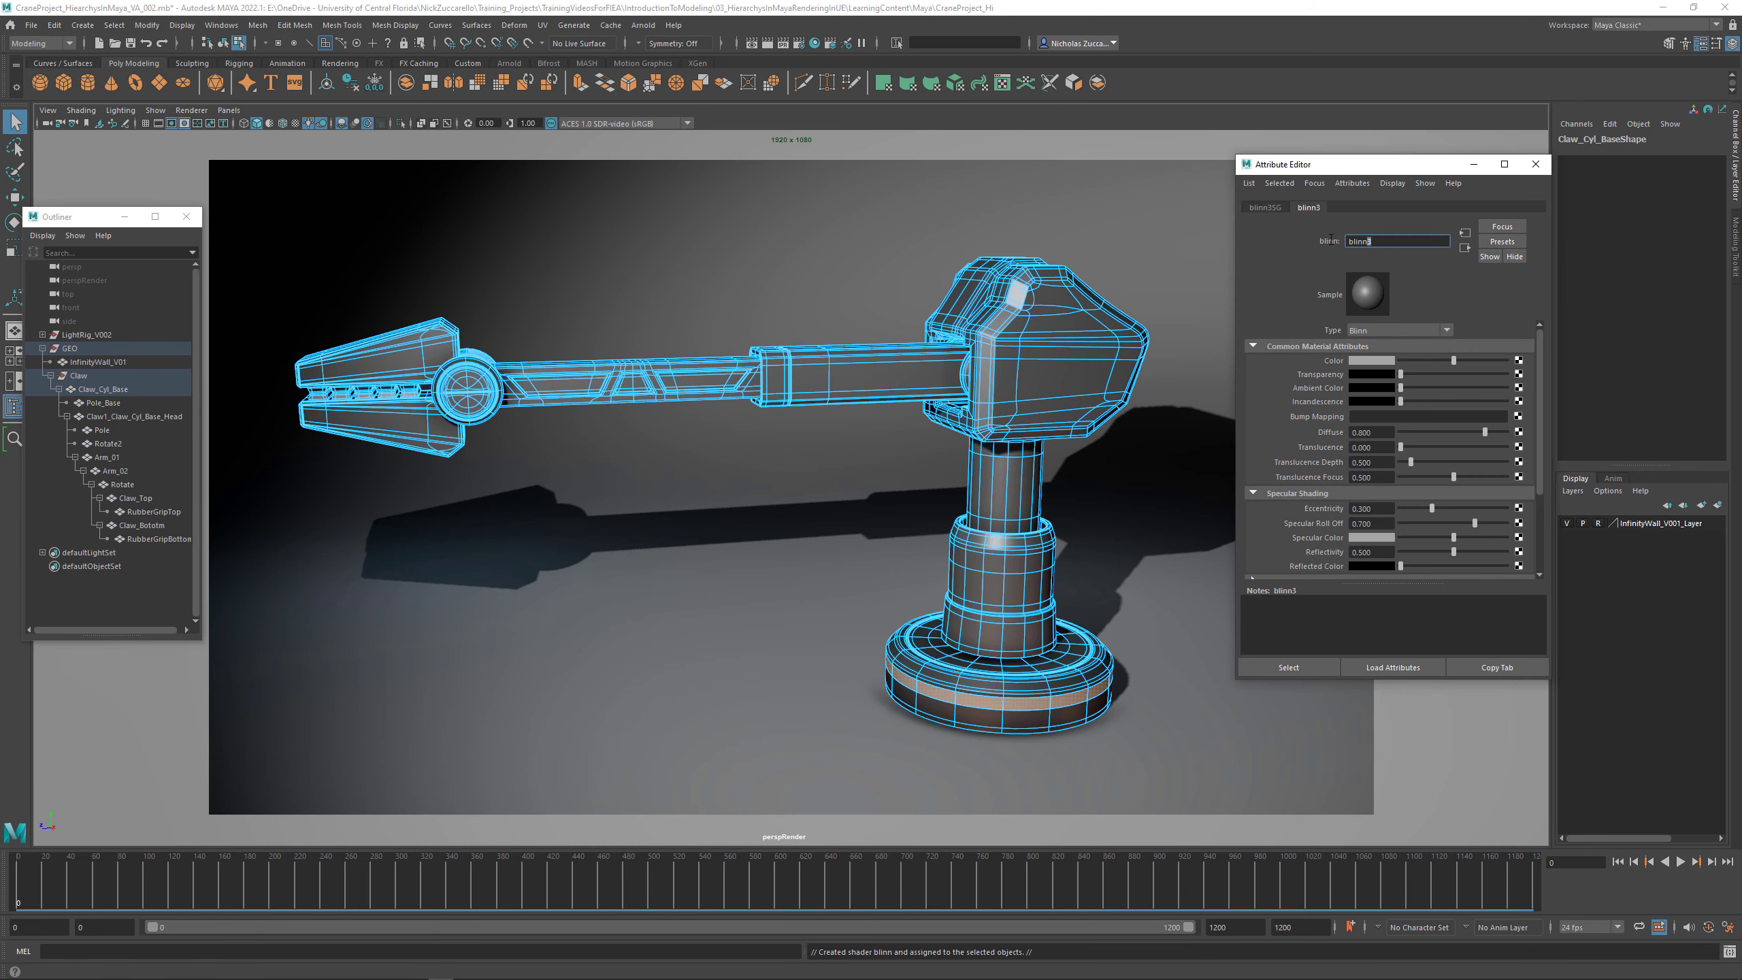
type("M_Chrome")
Step: Lighten M_Chrome's color and raise its specular color to maximum, then return to object selection with nothing selected
left_click_drag(1455, 358, 1469, 358)
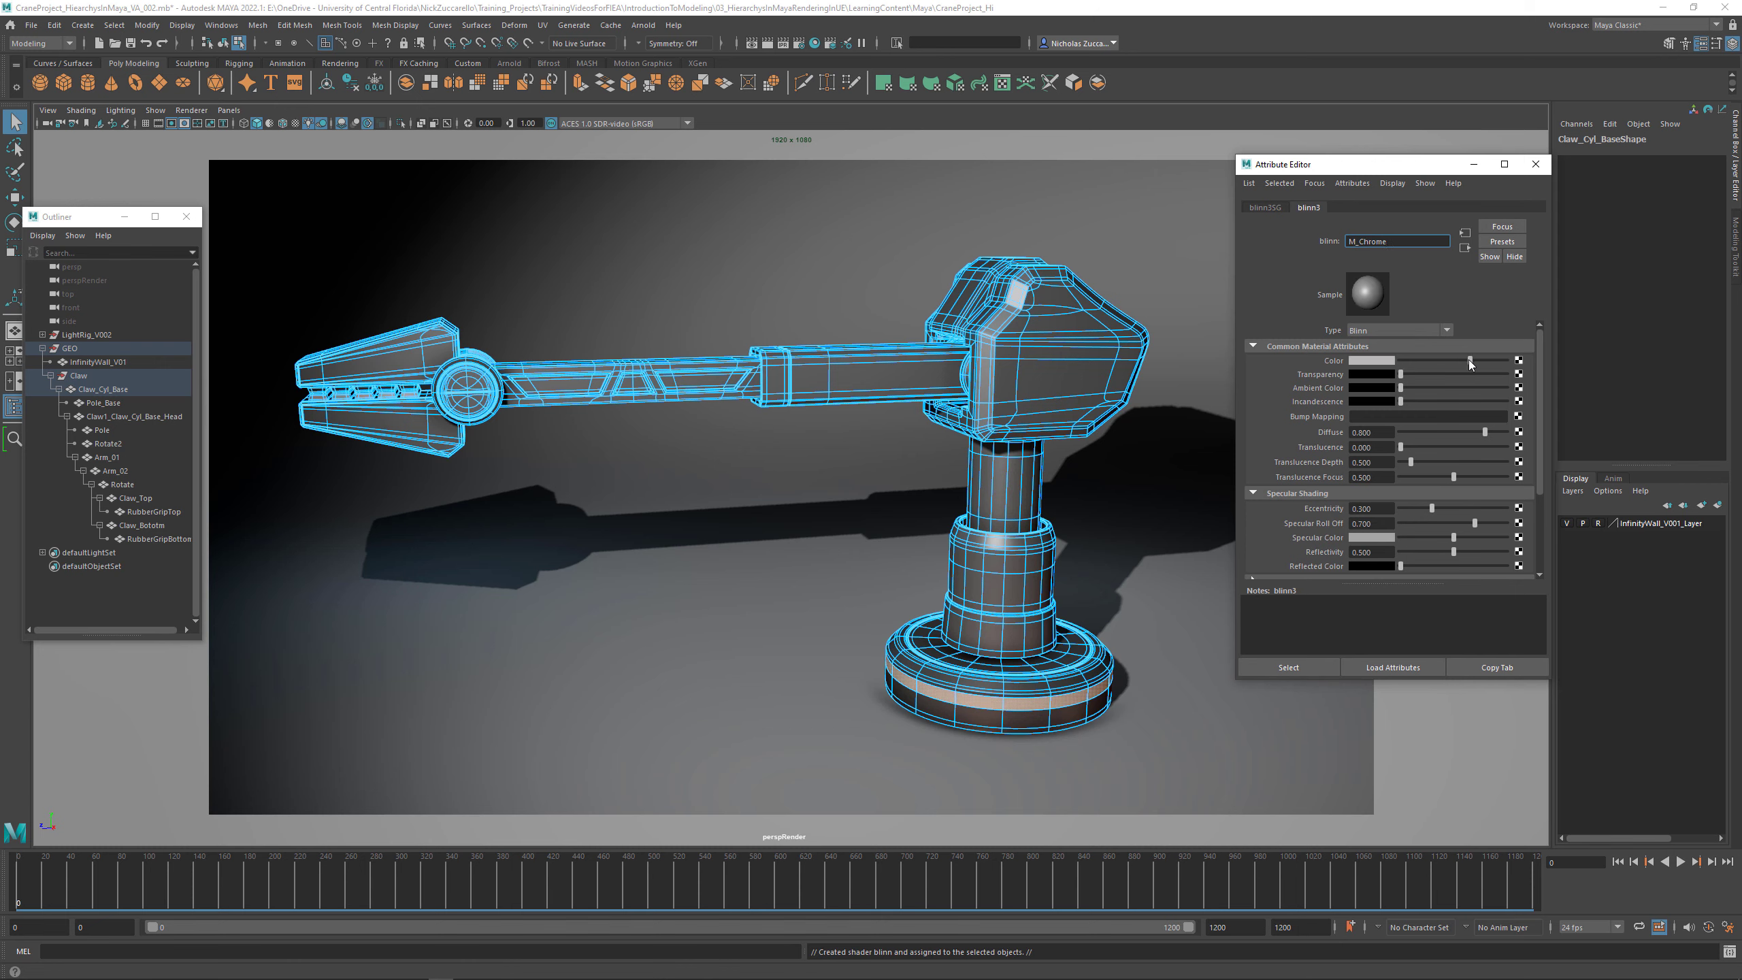
left_click_drag(1454, 538, 1520, 535)
left_click(1533, 167)
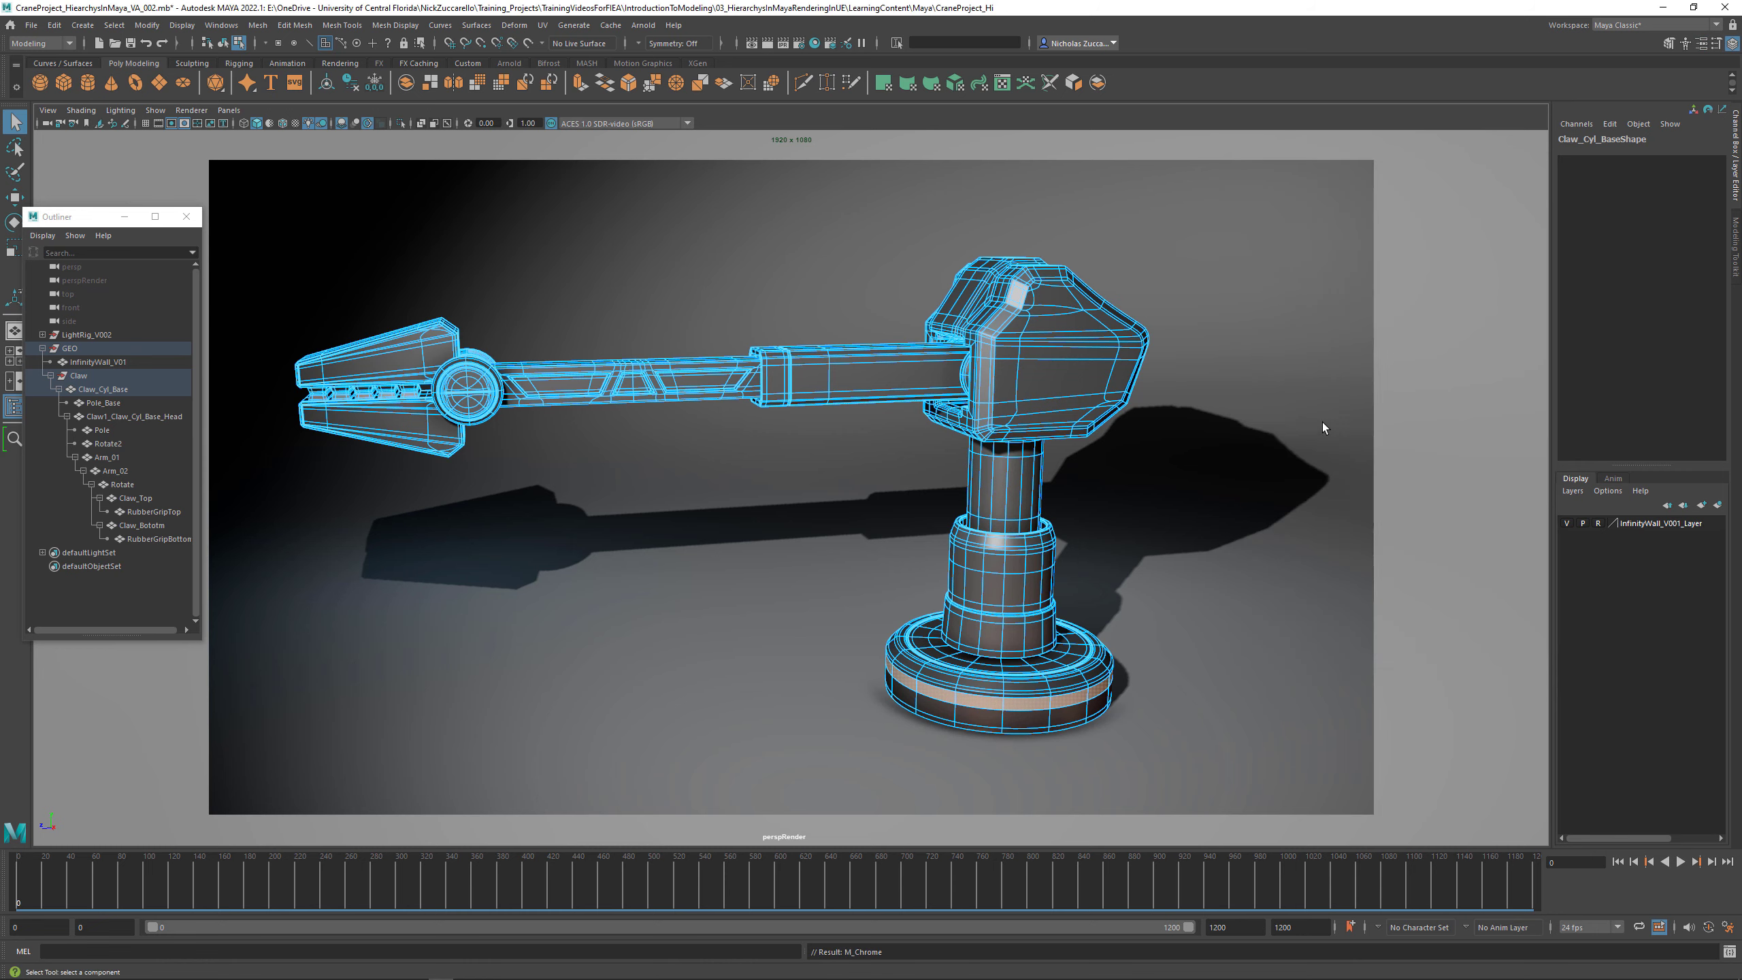
left_click(1286, 472)
key("F8")
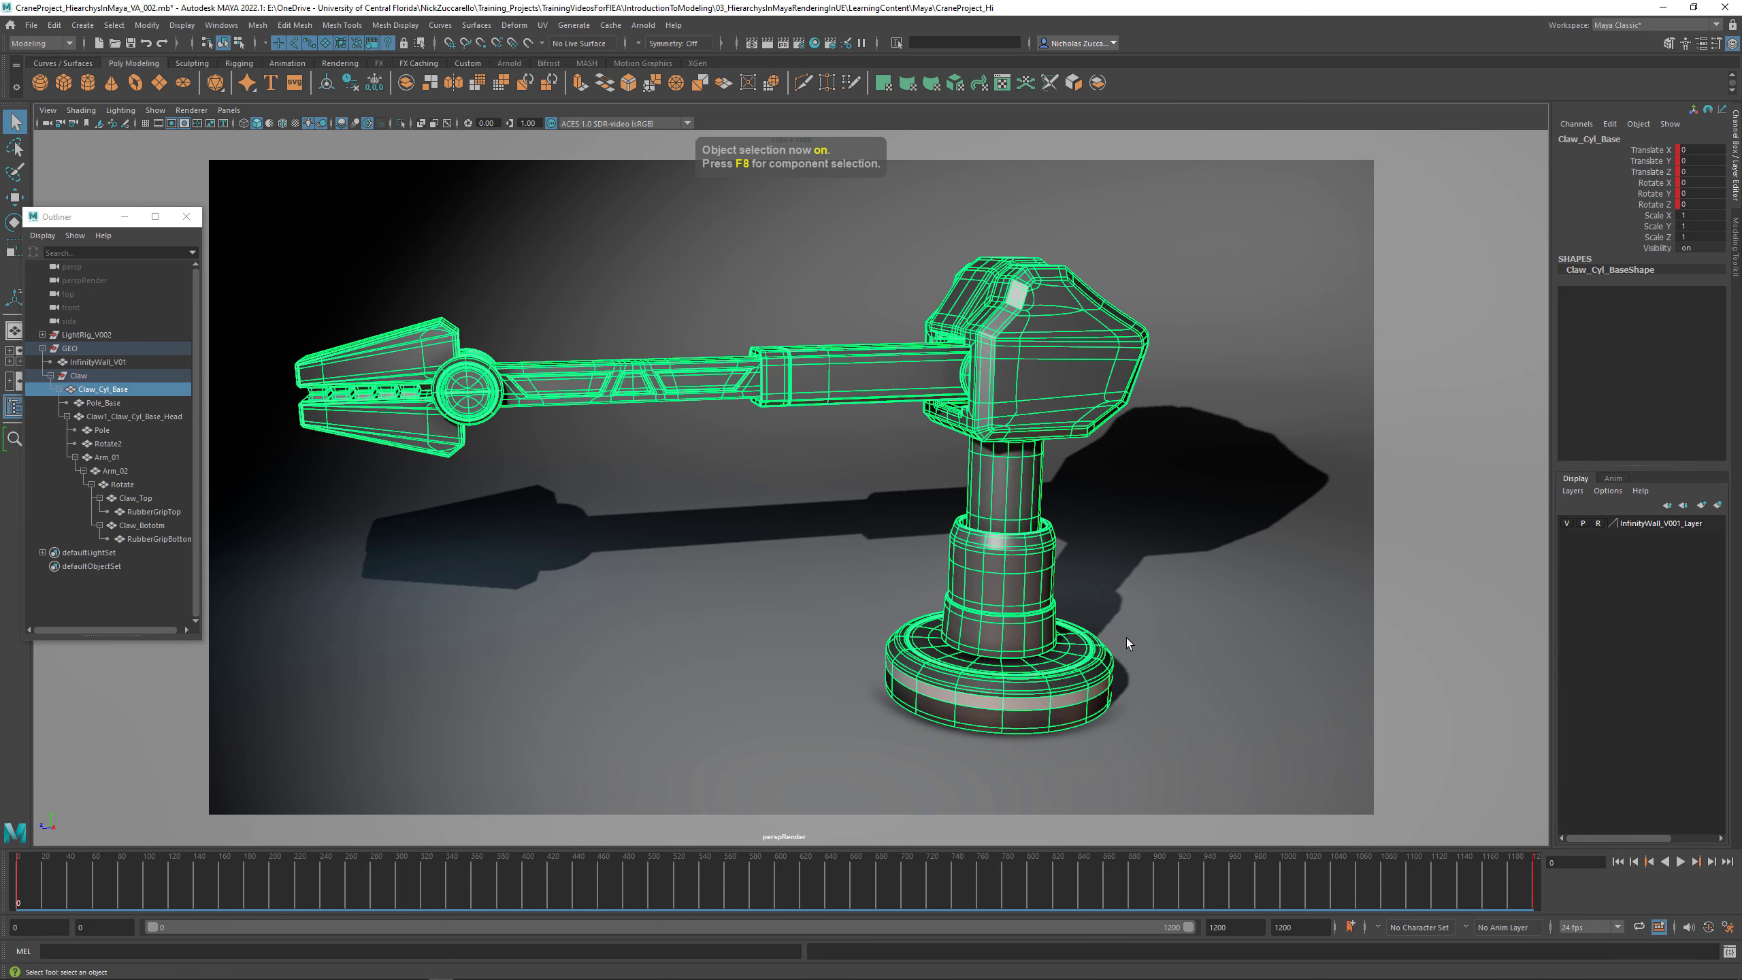
left_click(1127, 638)
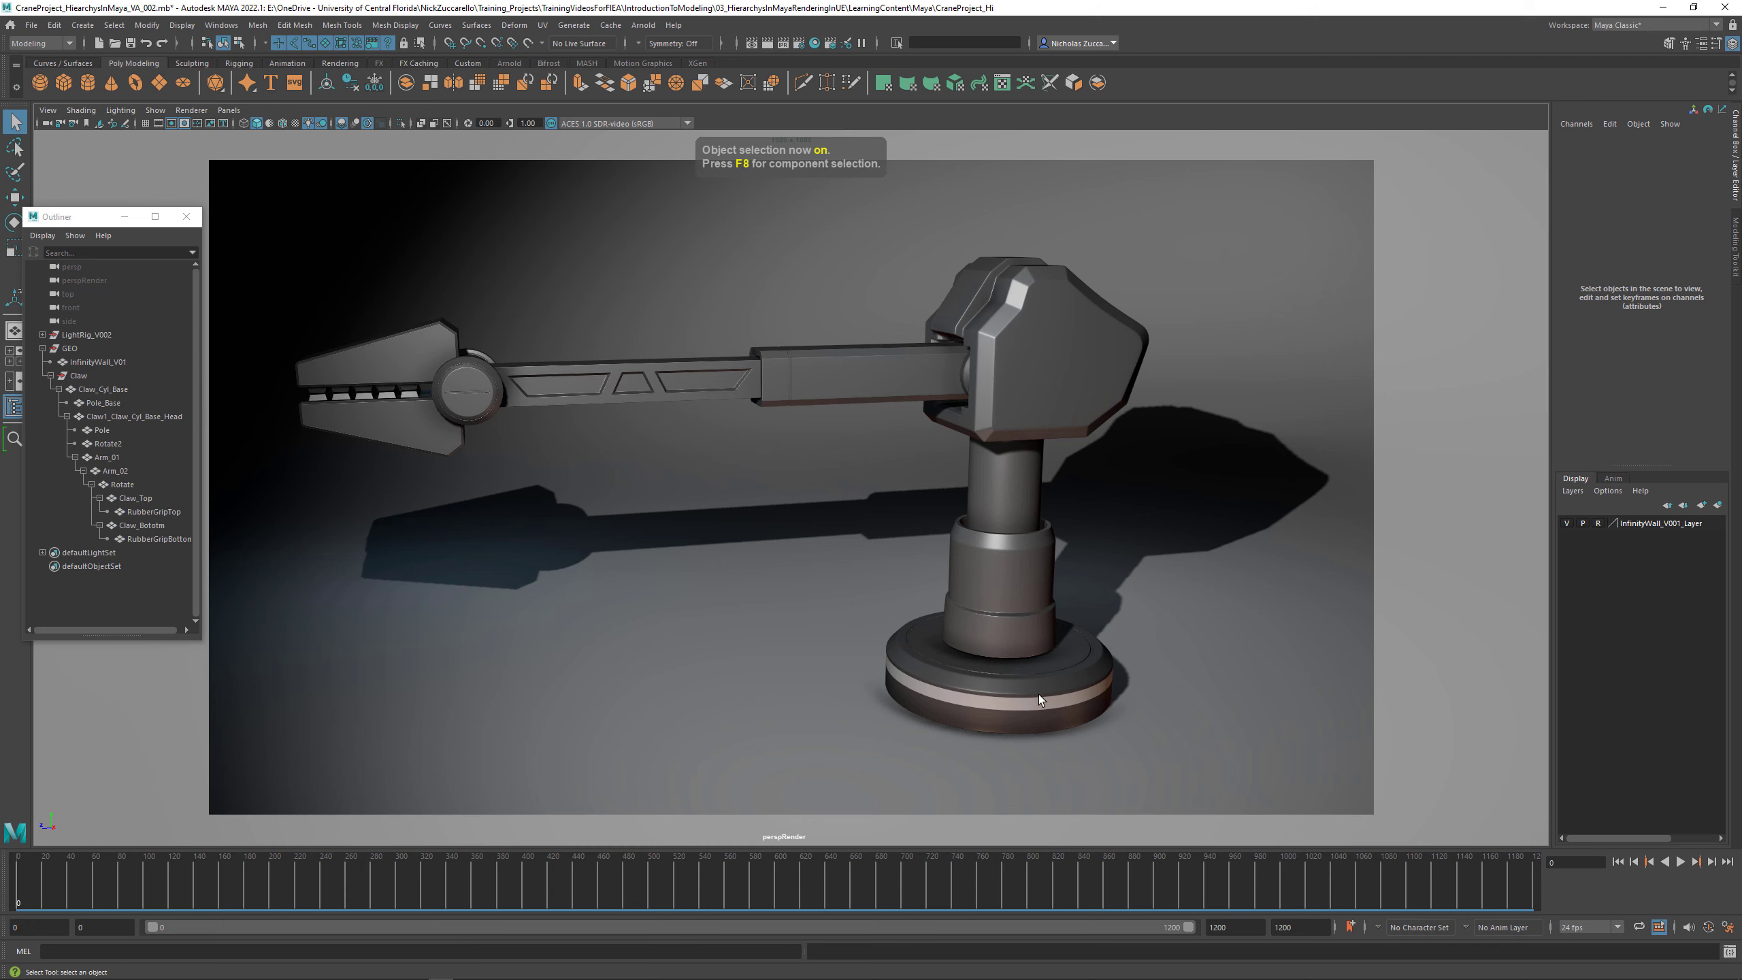
Step: Assign the existing M_Chrome material to the Pole between the pole base and the crane head
left_click(1024, 571)
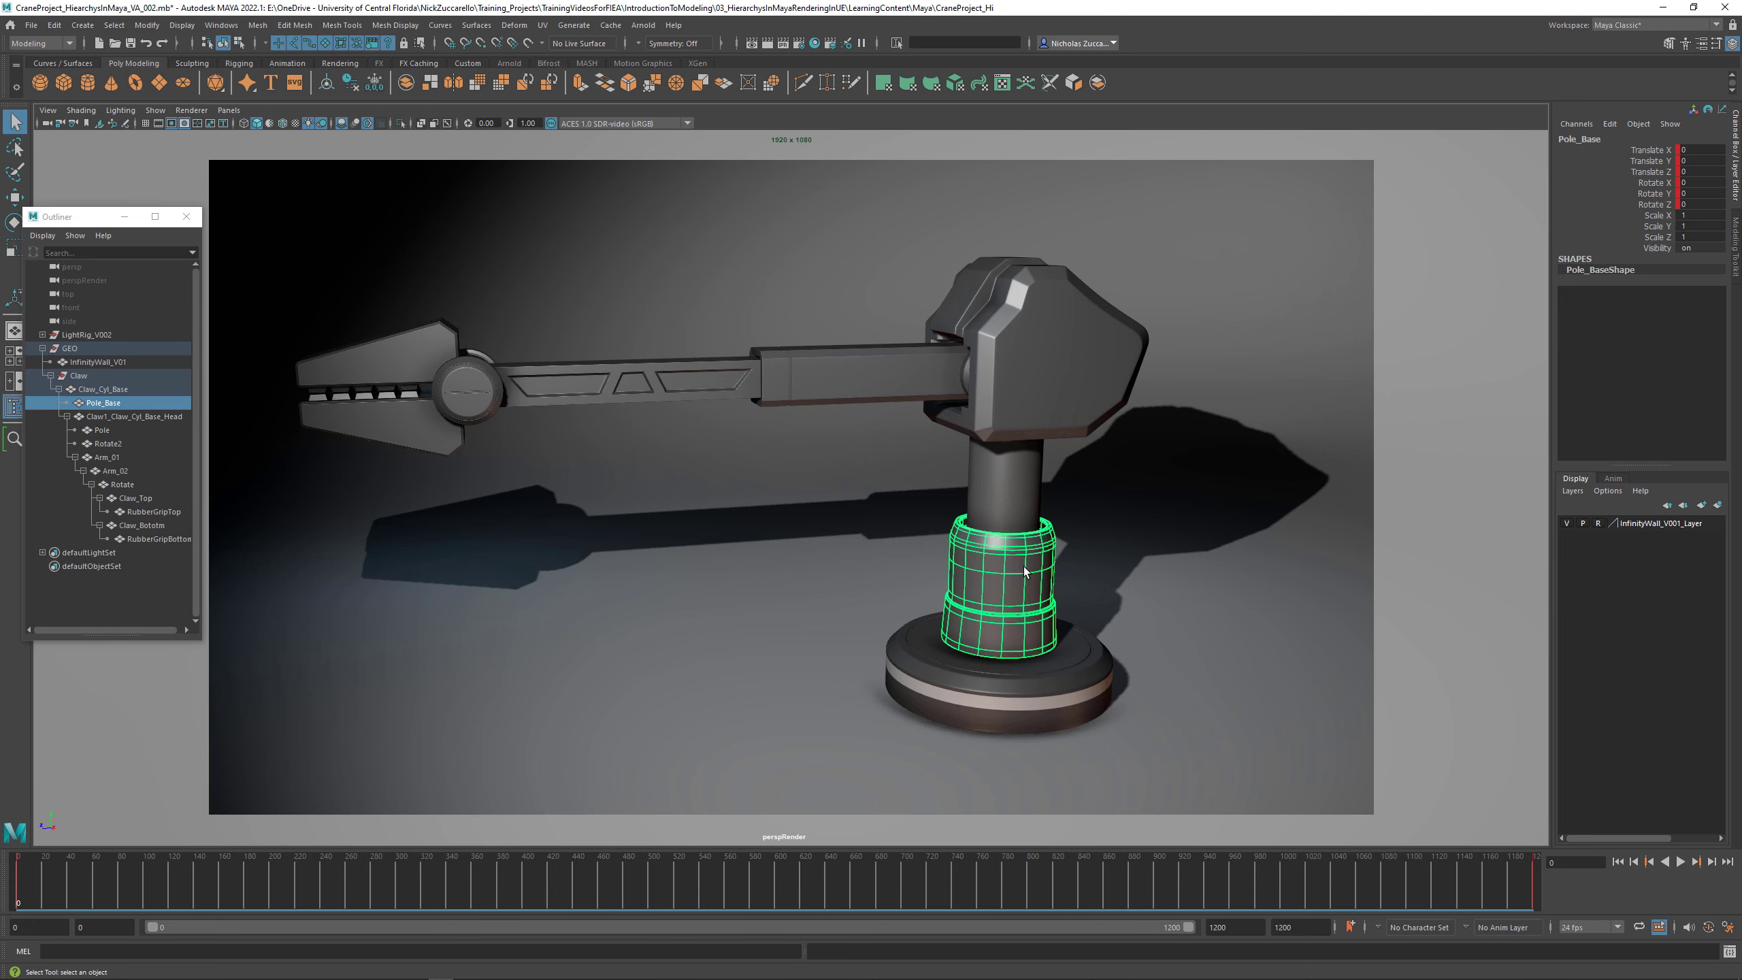
left_click(1003, 514)
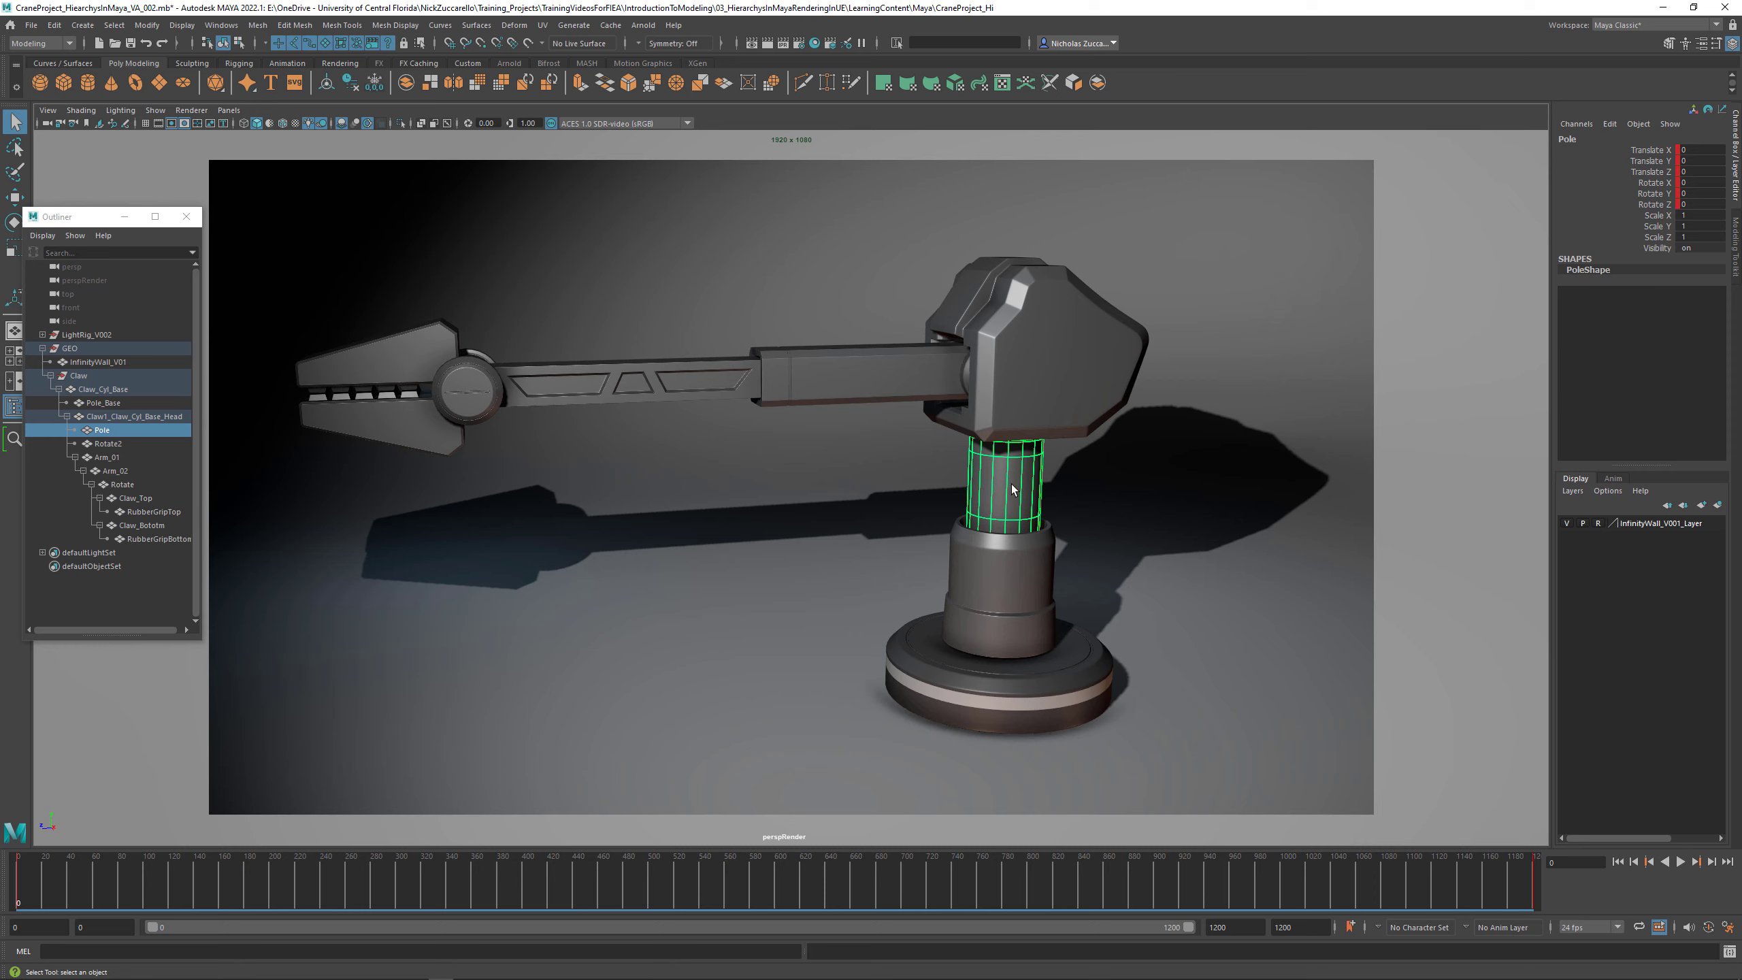
left_click(1004, 397)
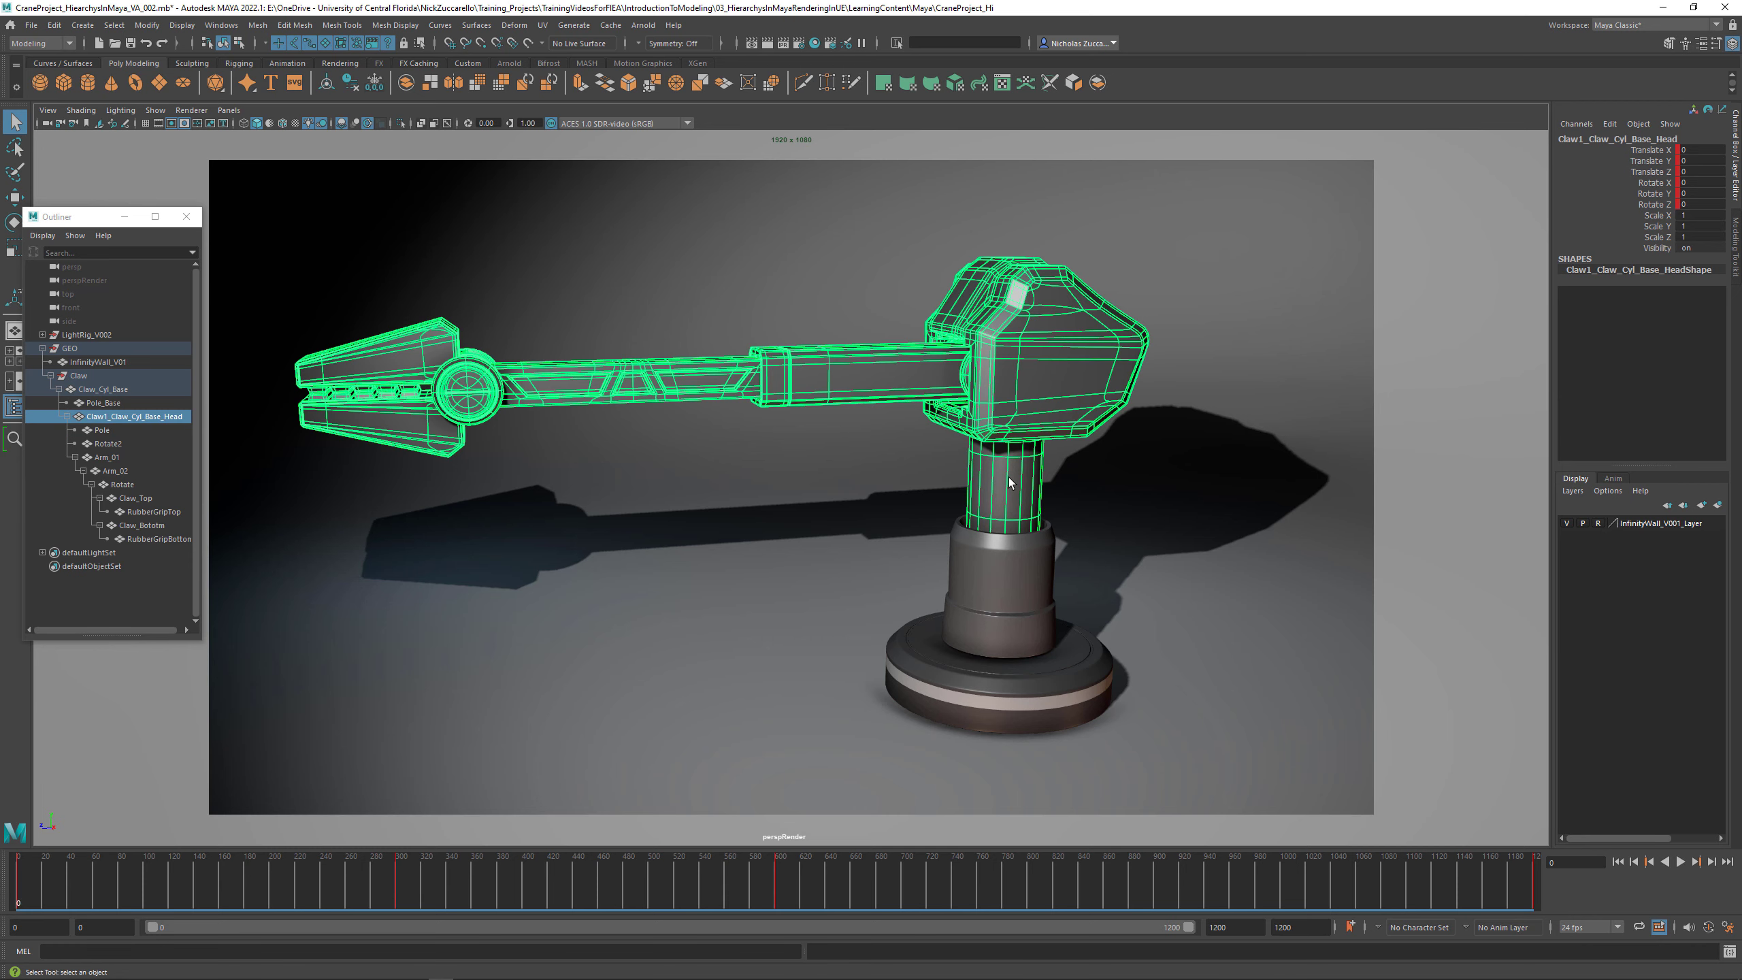
left_click(1009, 472)
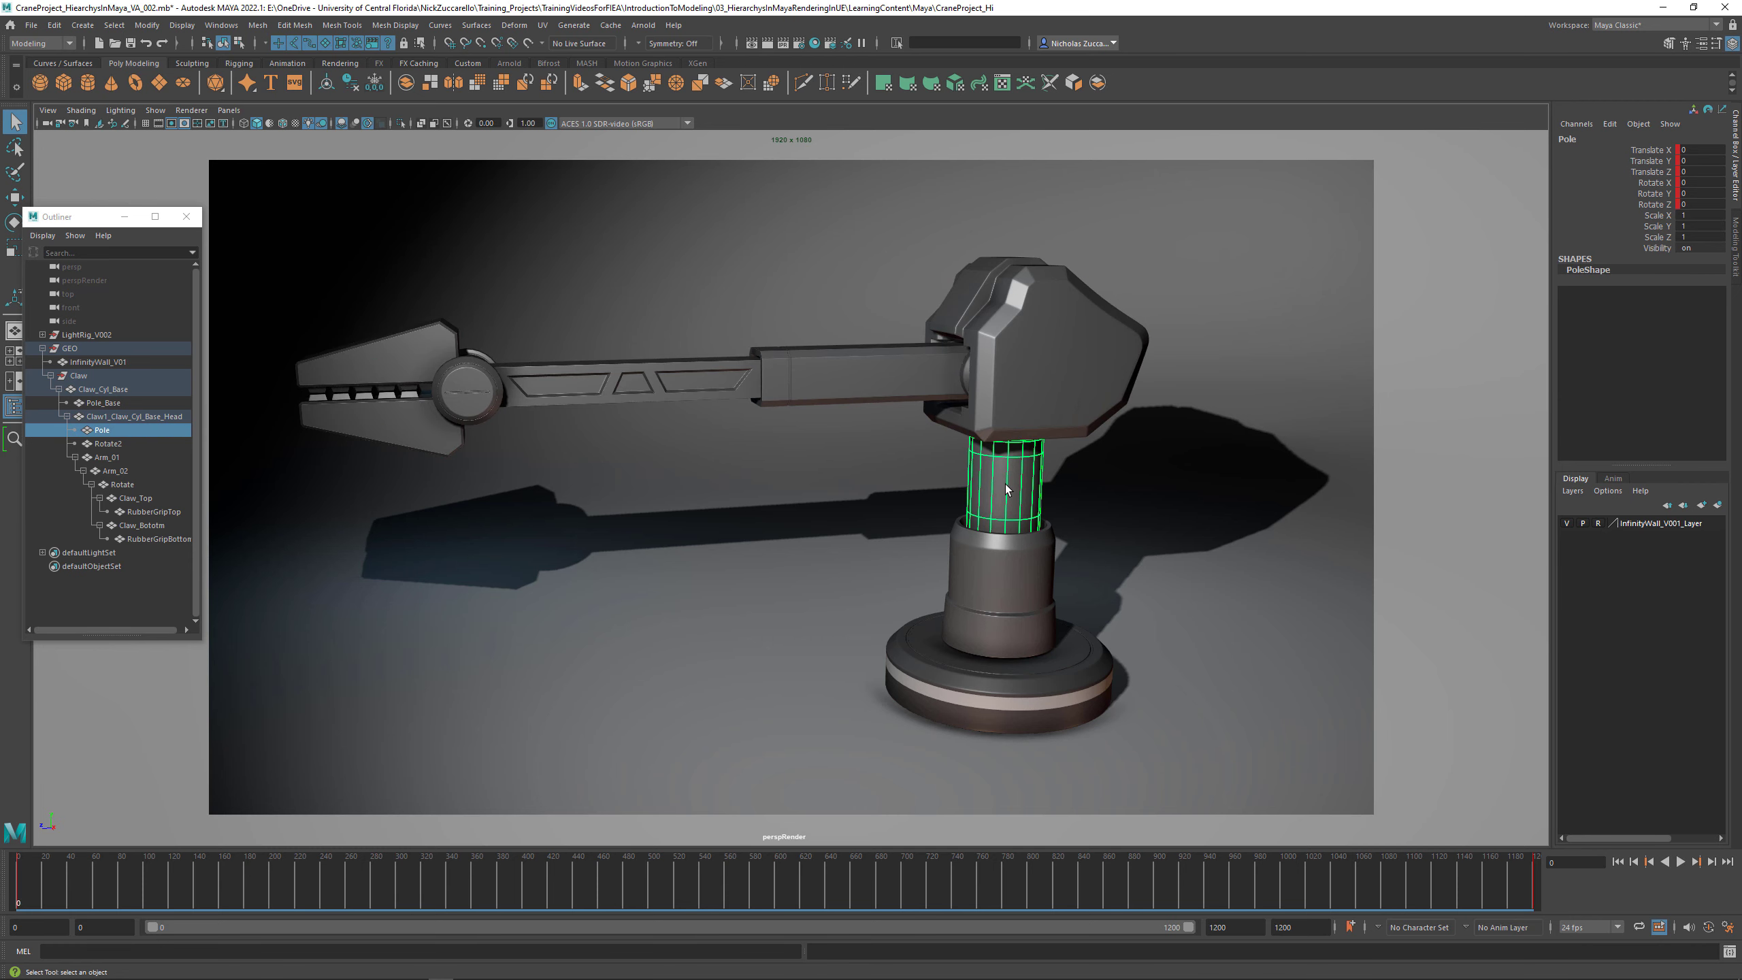
left_click(1000, 400)
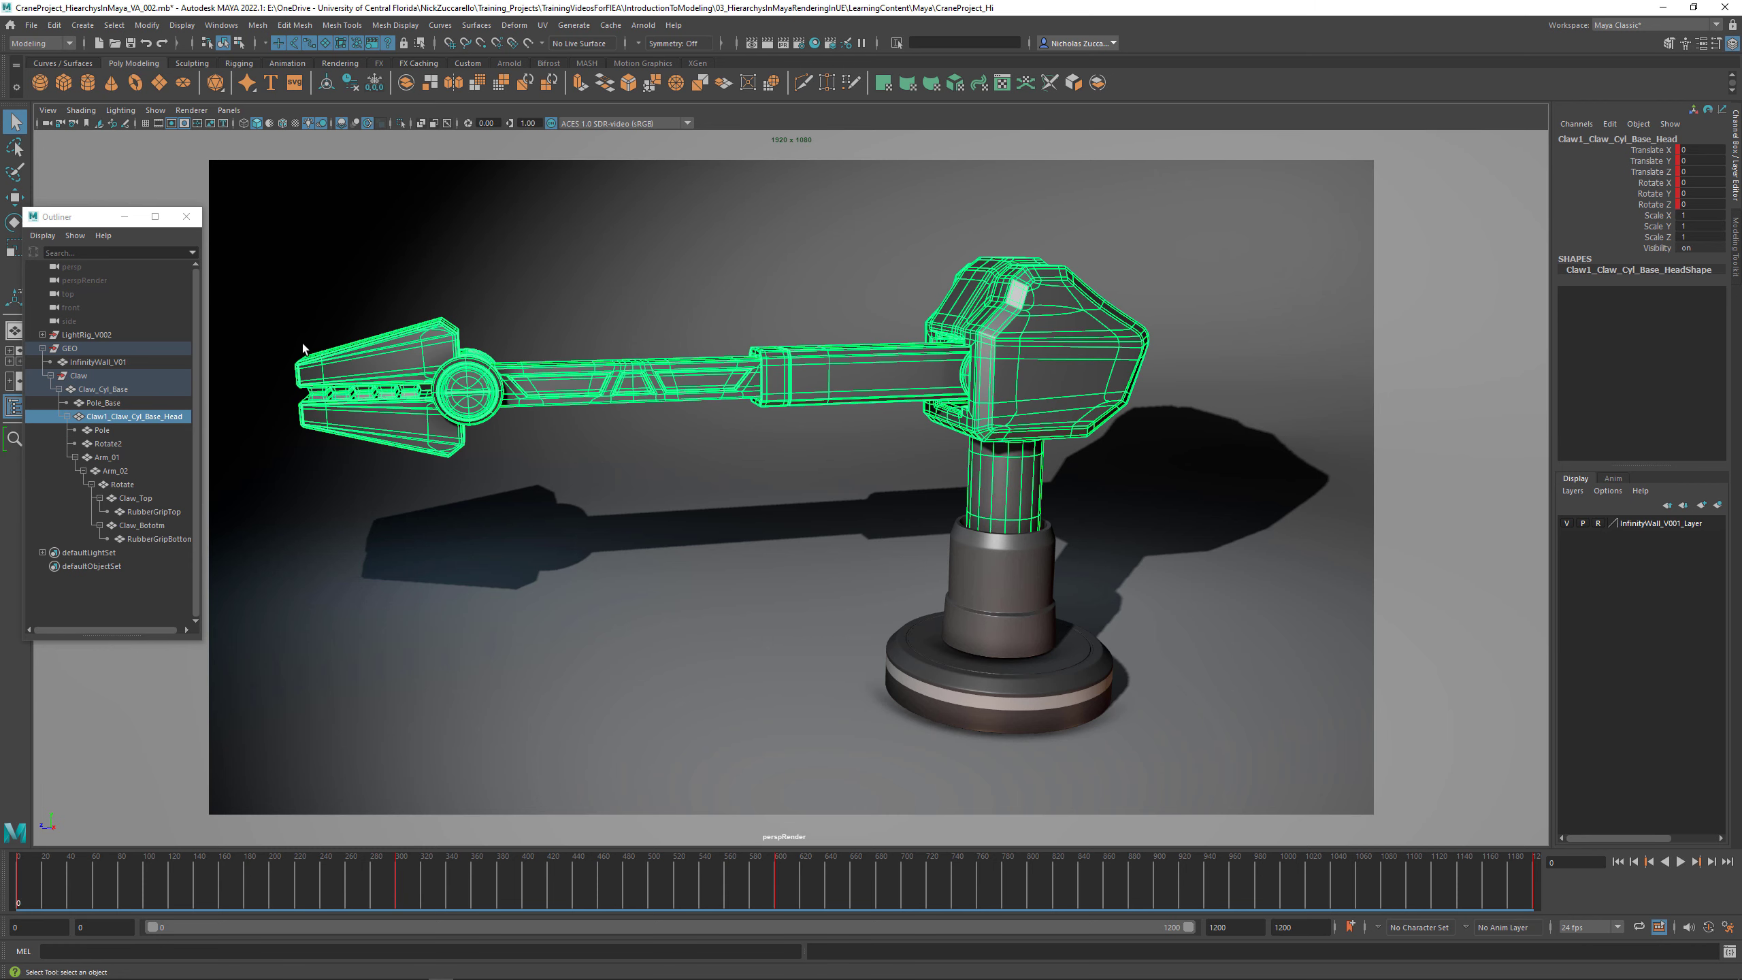
left_click(989, 485)
left_click(989, 485)
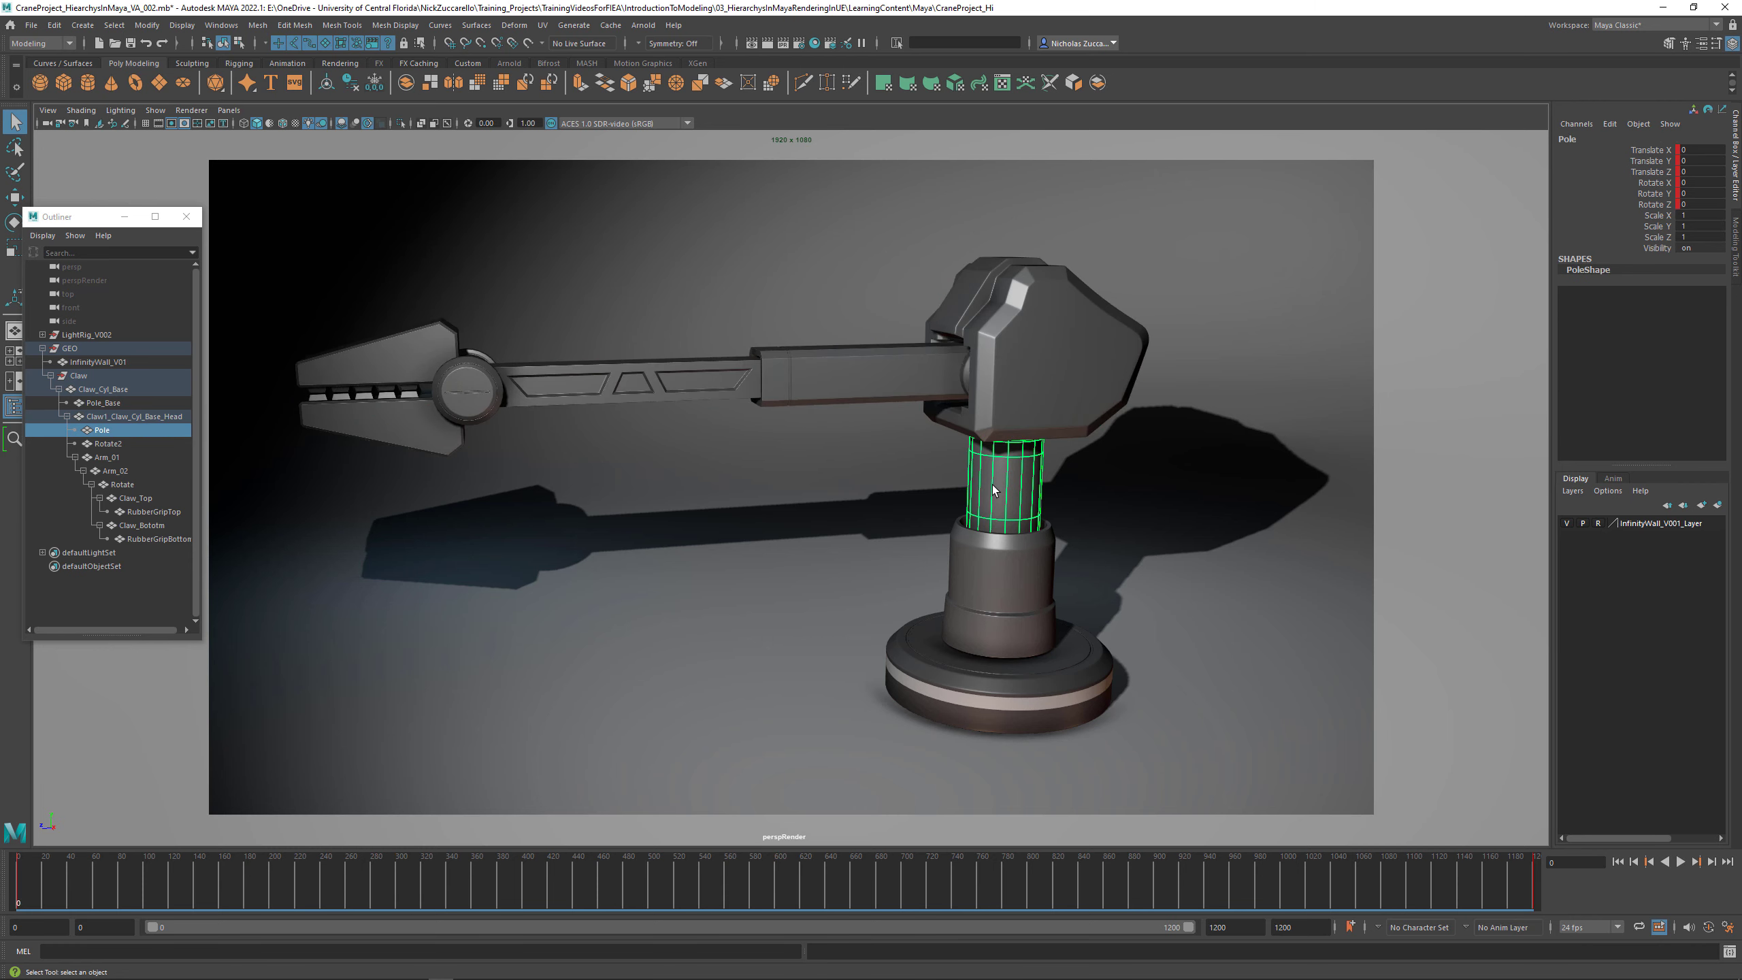
right_click(992, 484)
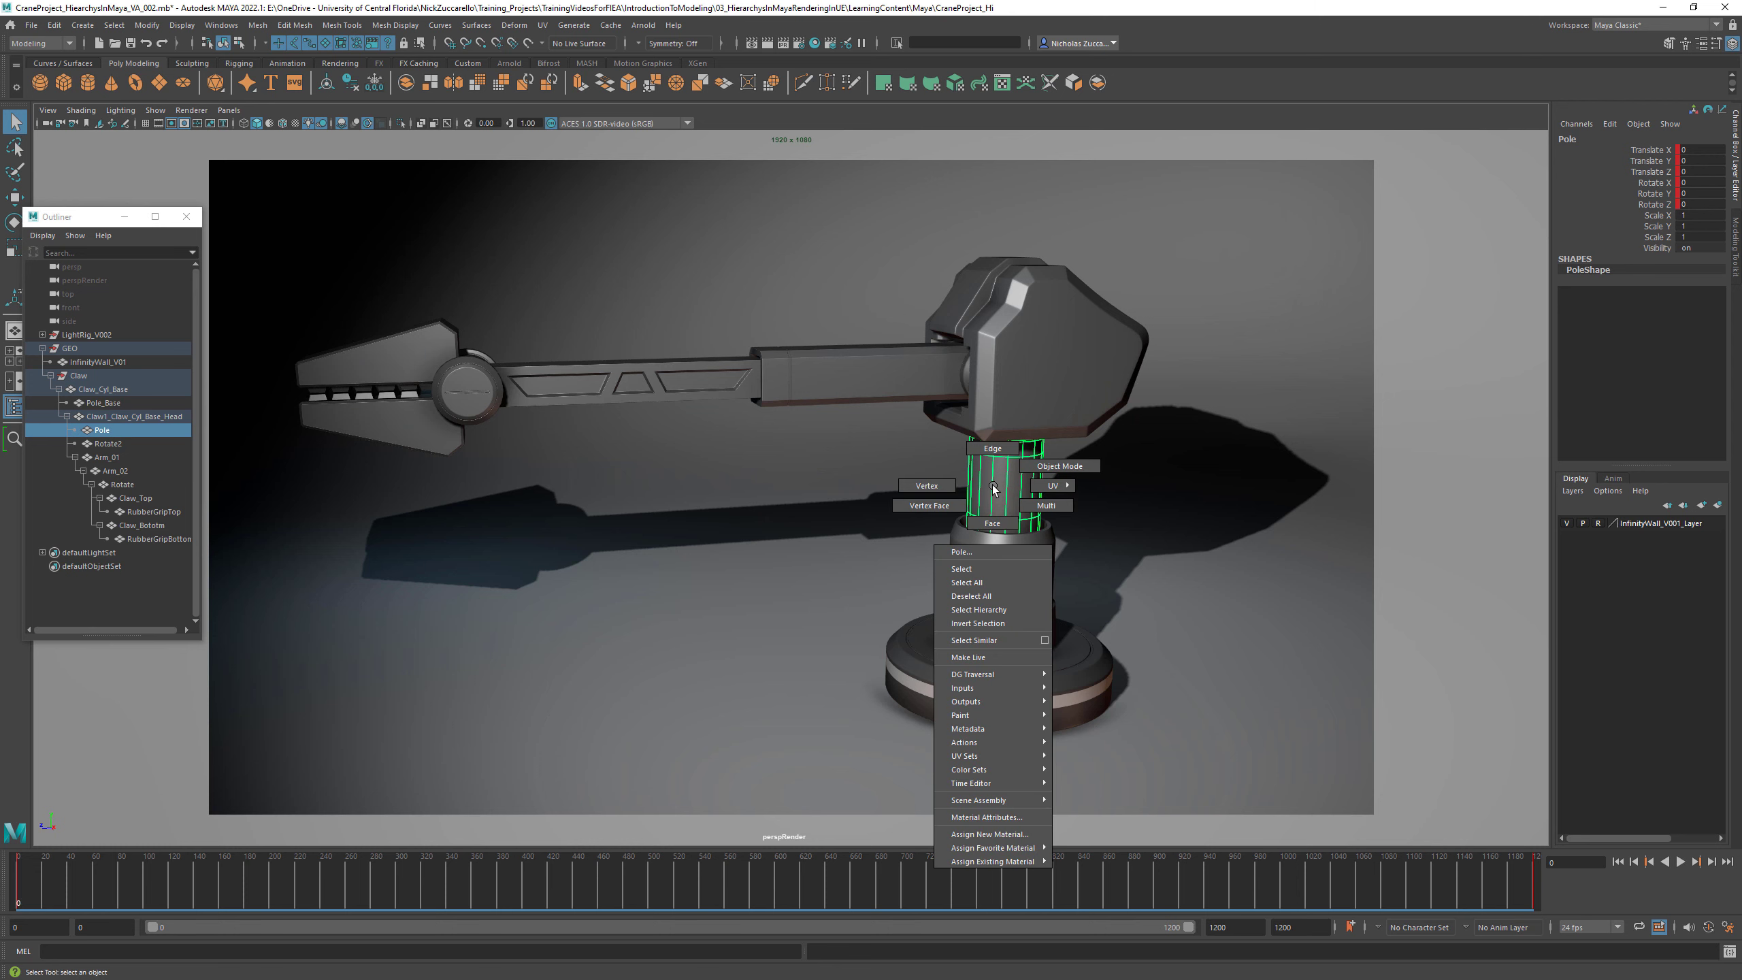
mouse_move(1017, 864)
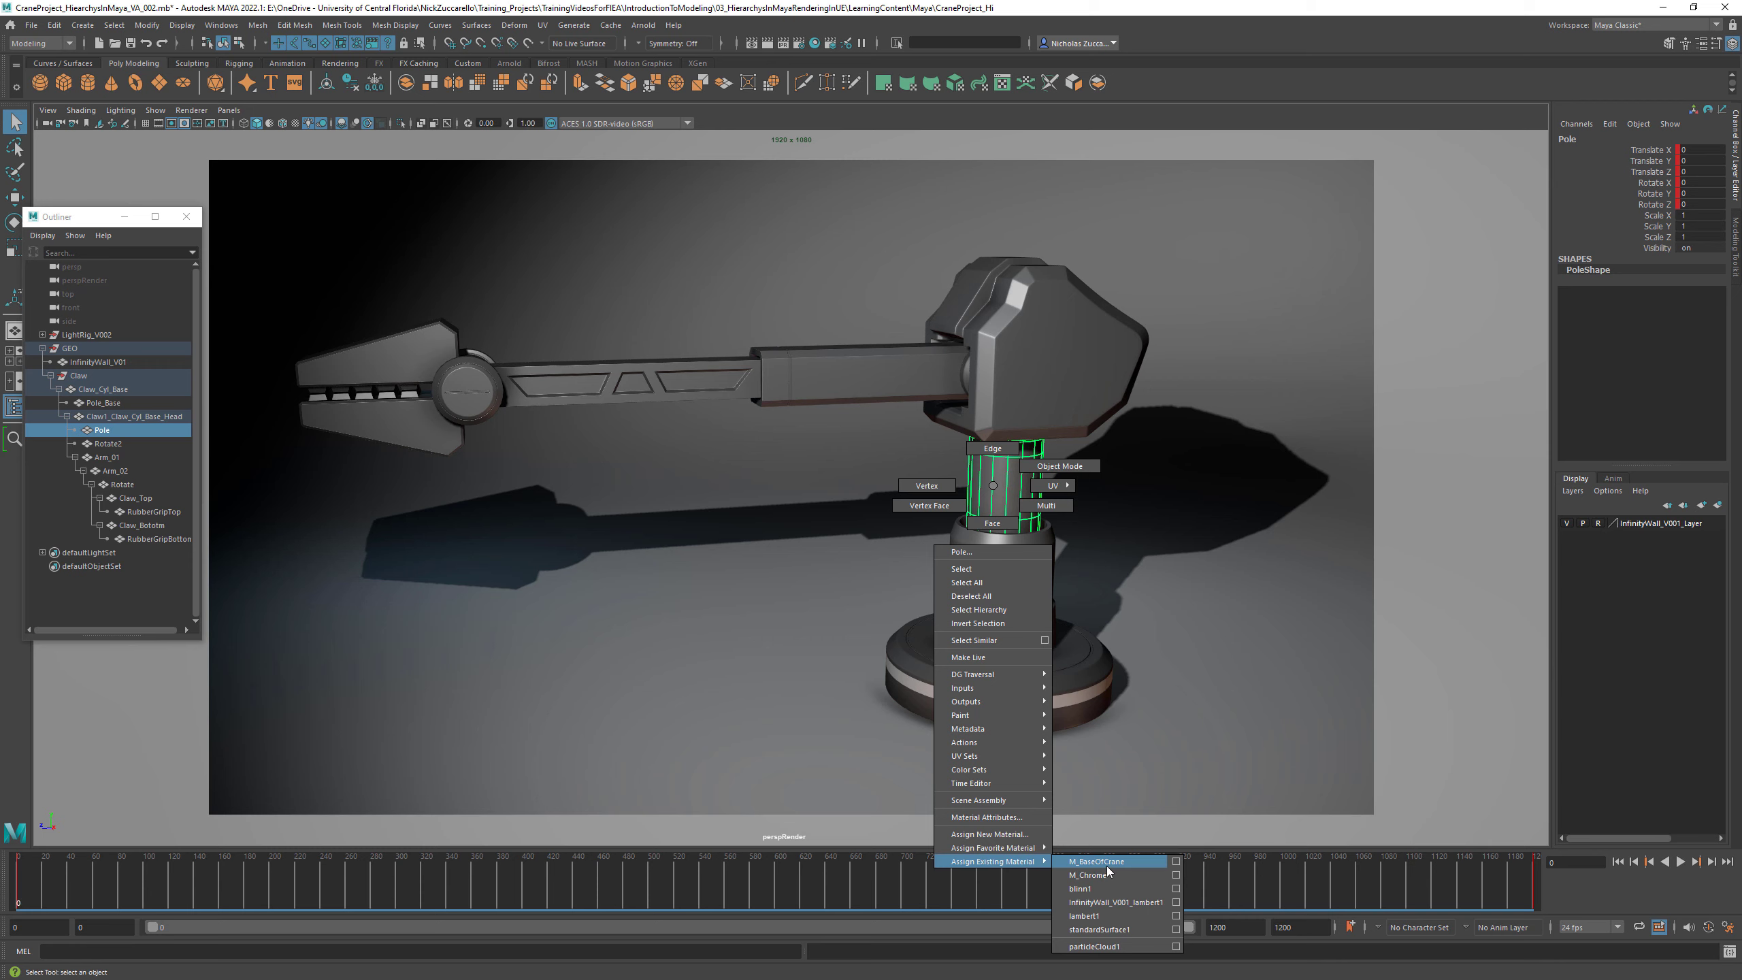
left_click(1104, 874)
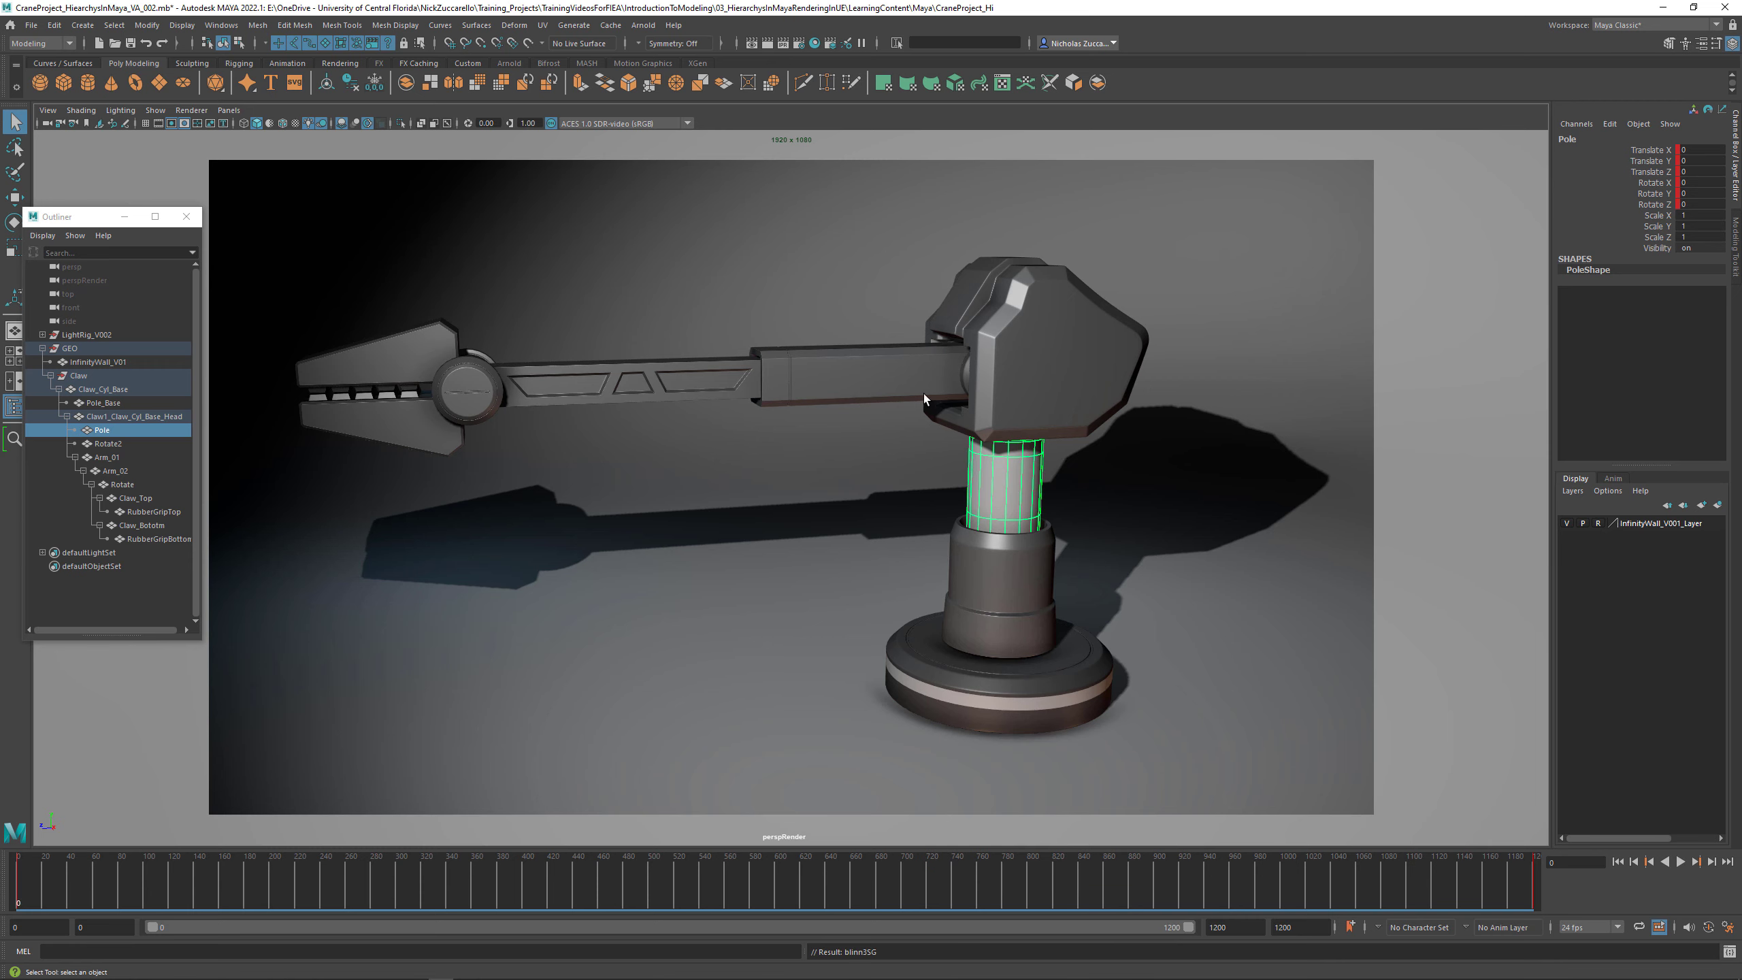
Step: Show shape nodes in the Outliner and assign the existing M_Chrome material to Arm_02's shape only, leaving its child objects unaffected
left_click(699, 382)
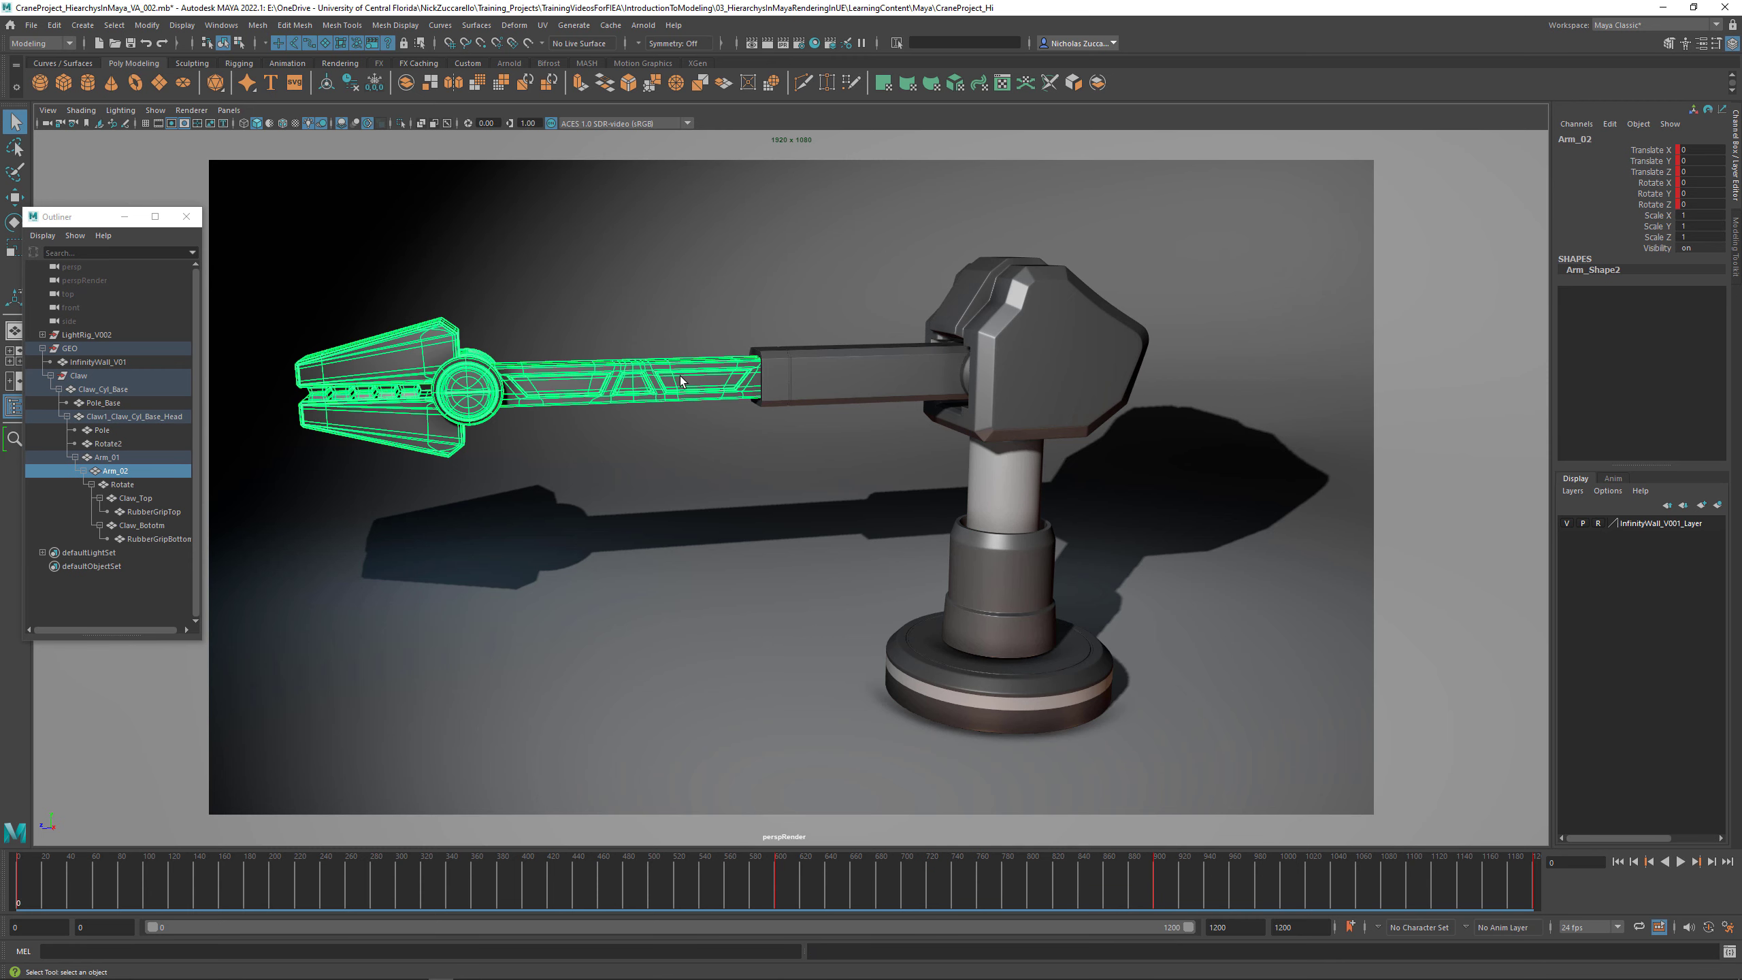
left_click(42, 235)
left_click(57, 272)
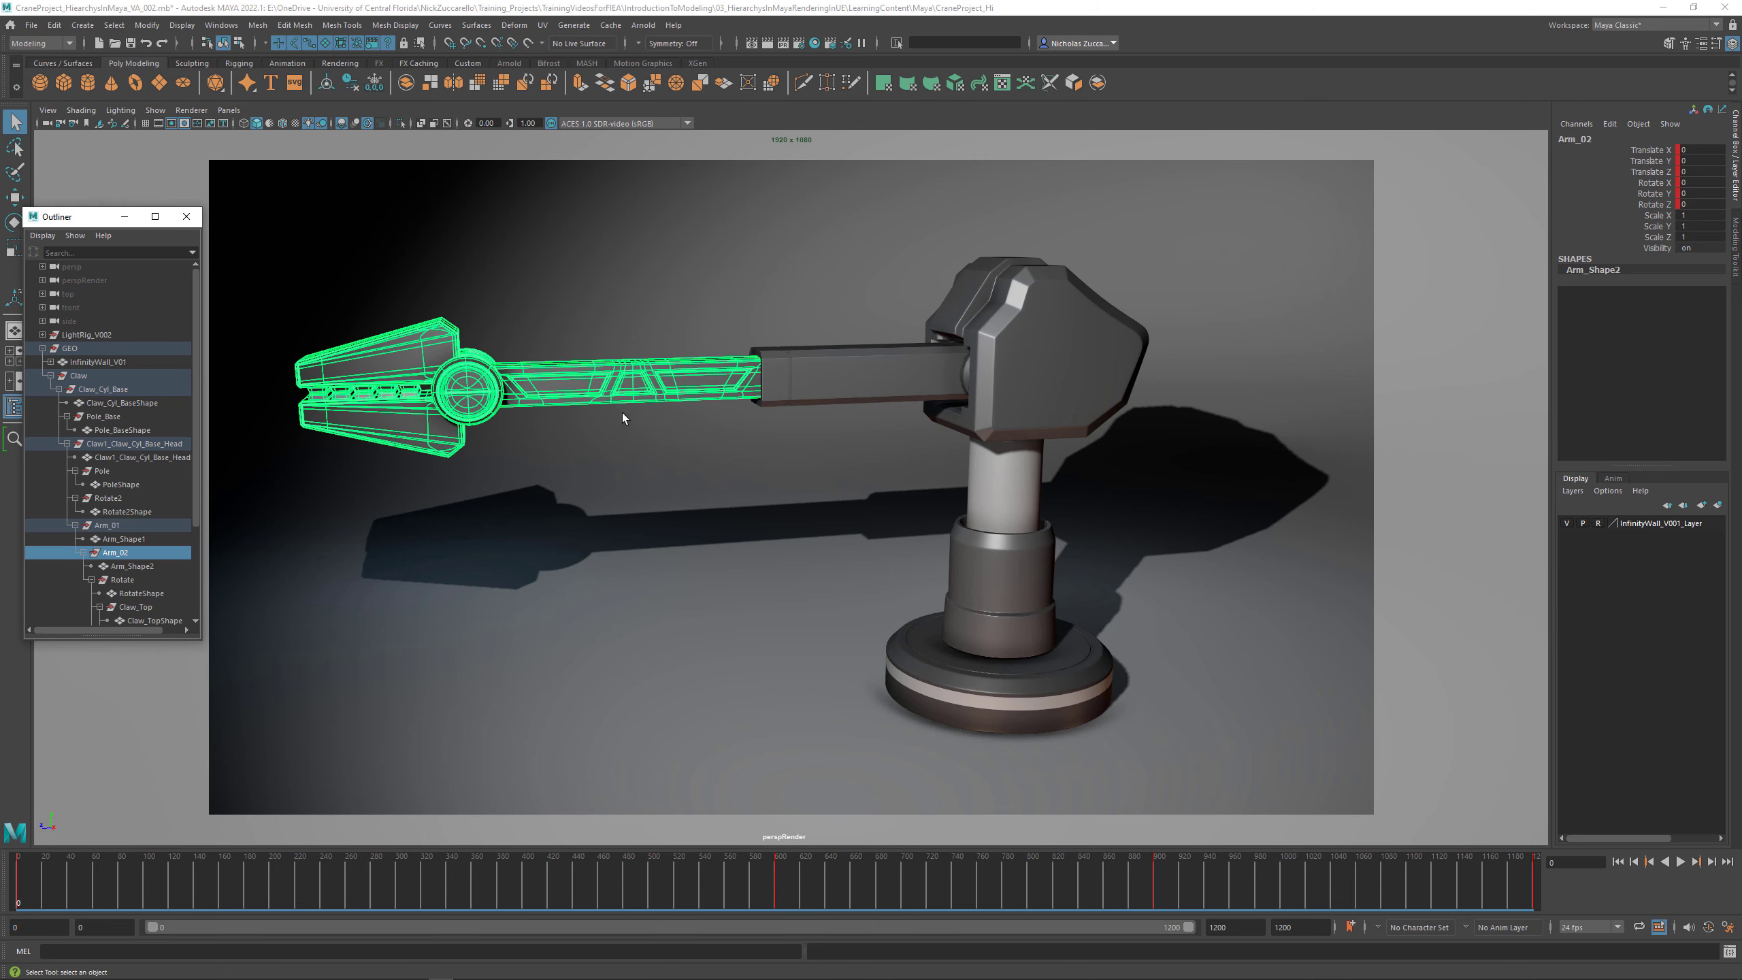
left_click(603, 385)
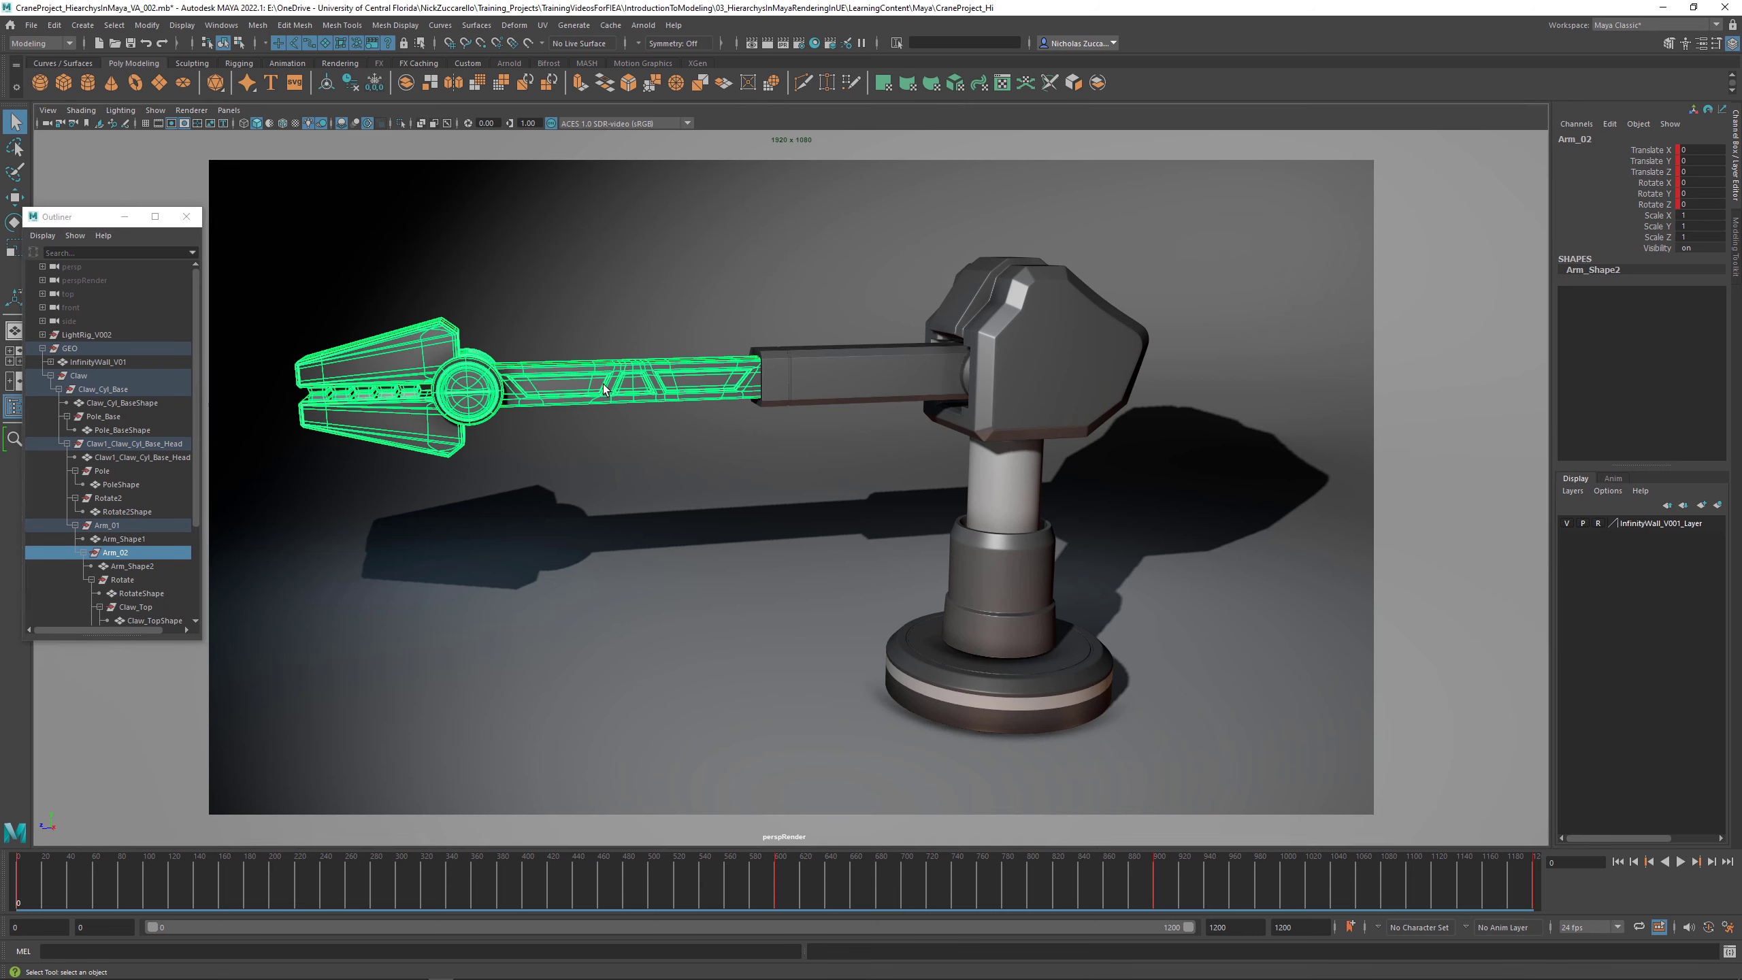
left_click(130, 566)
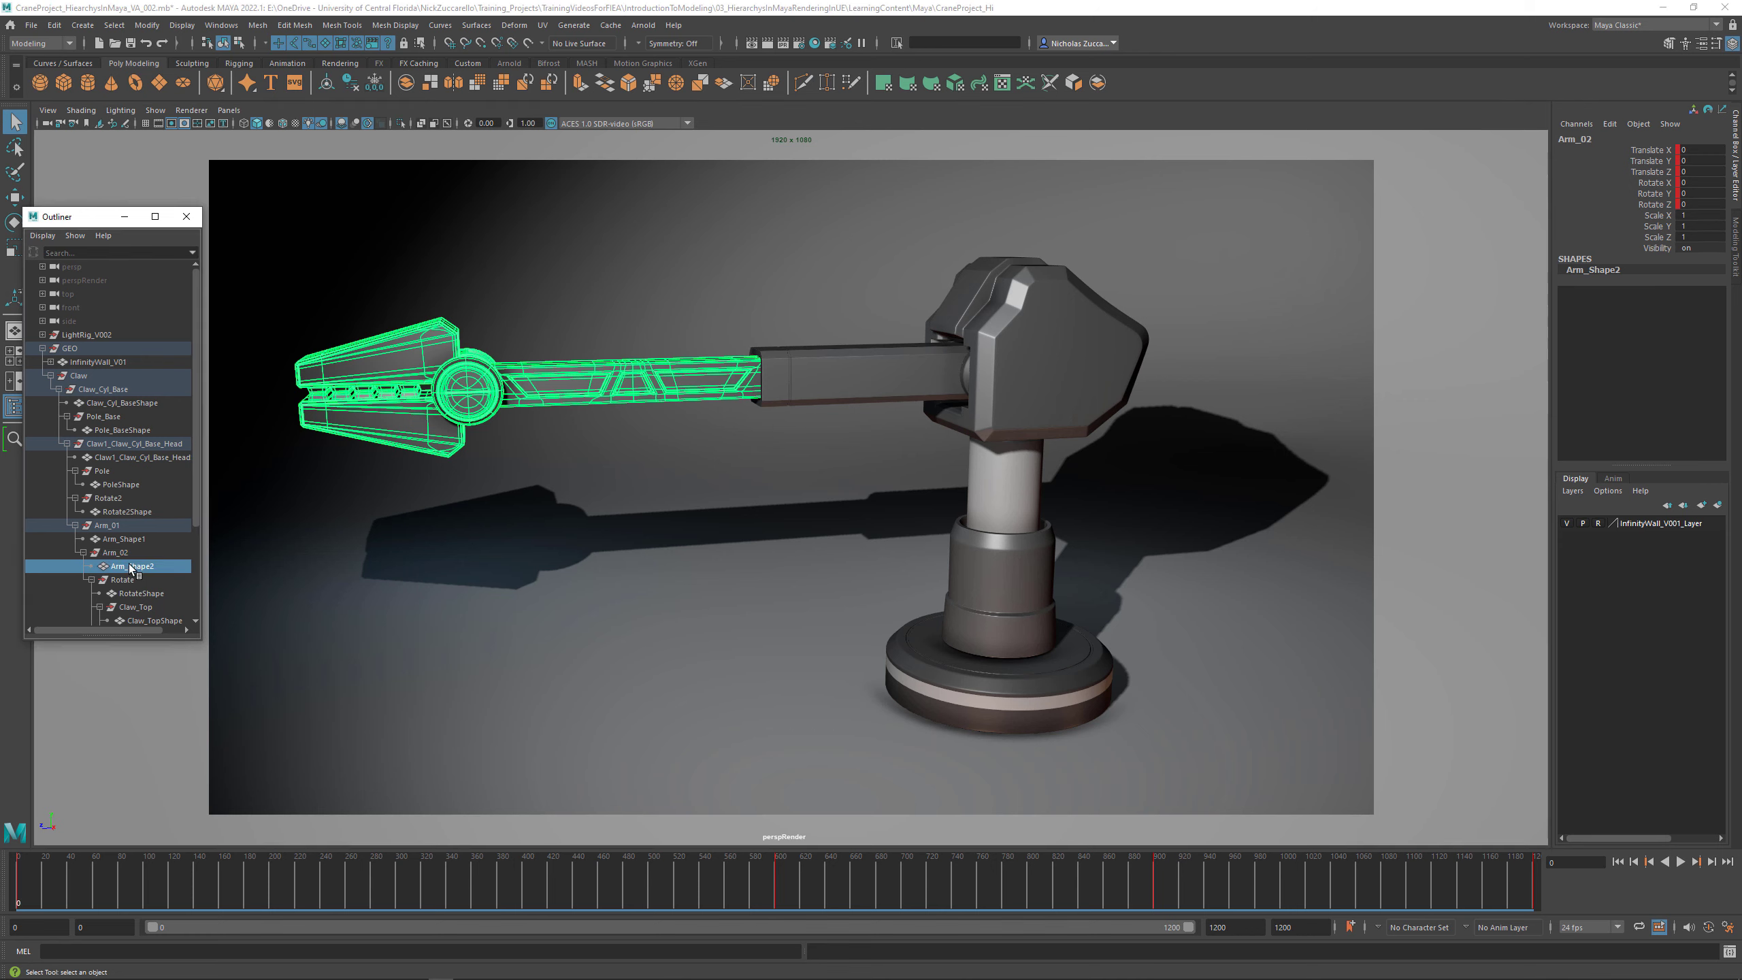
right_click(588, 381)
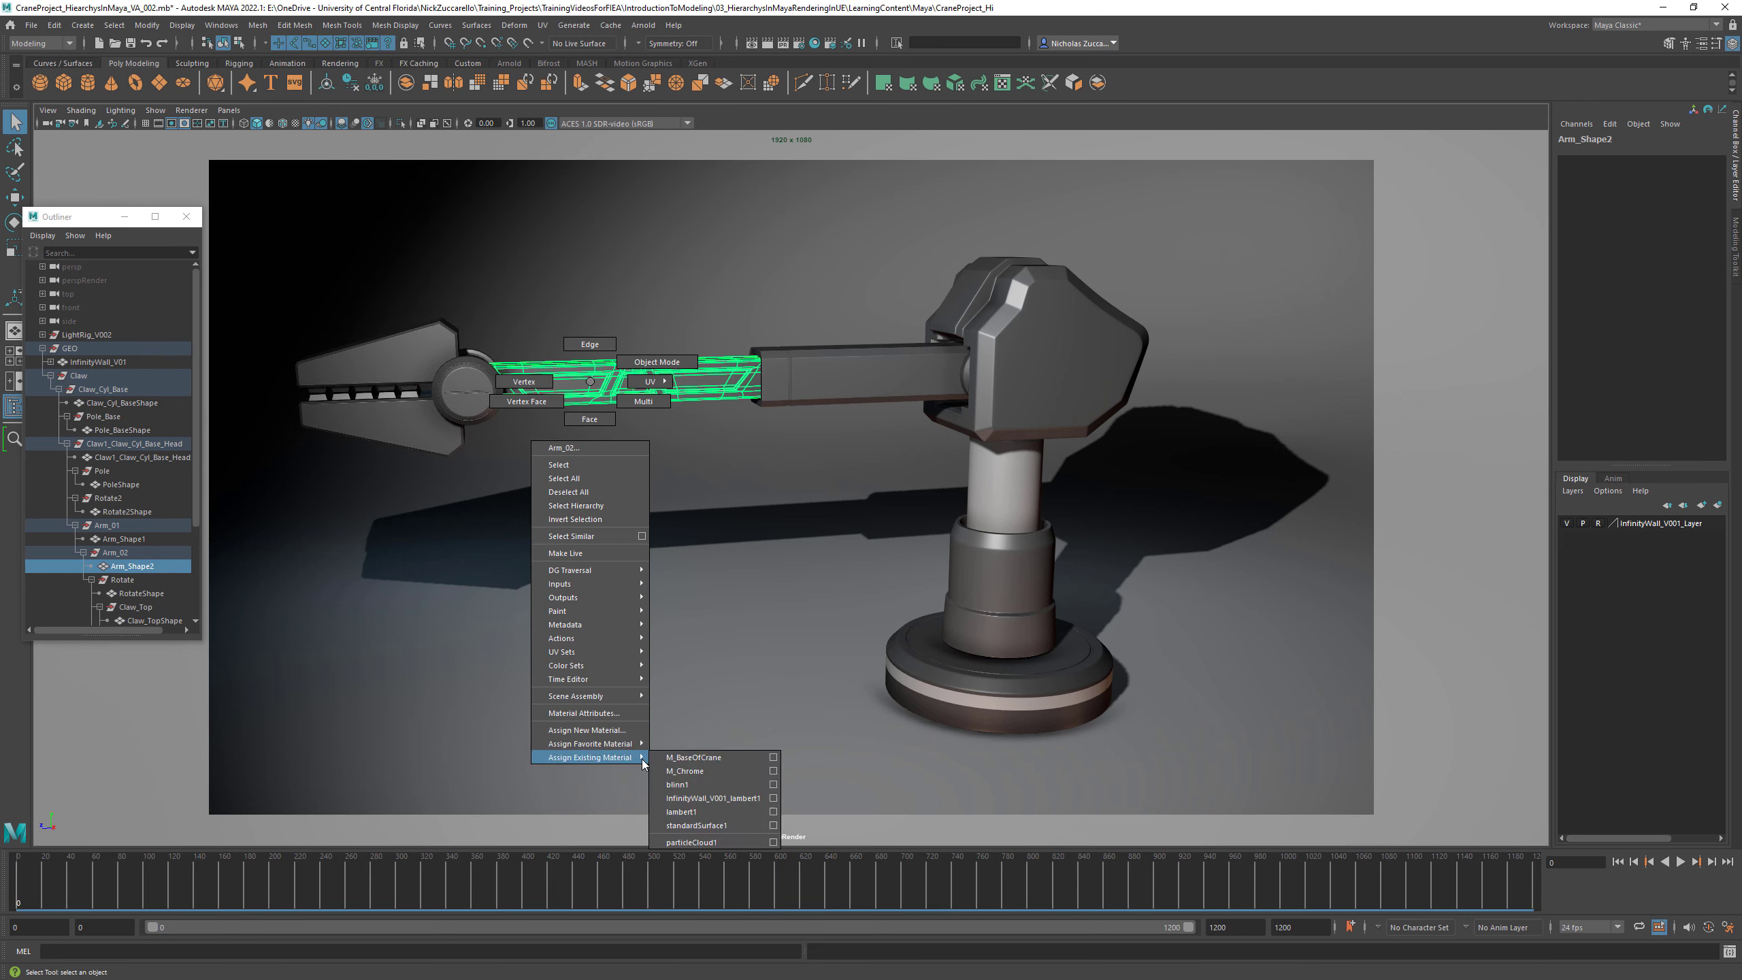
left_click(688, 770)
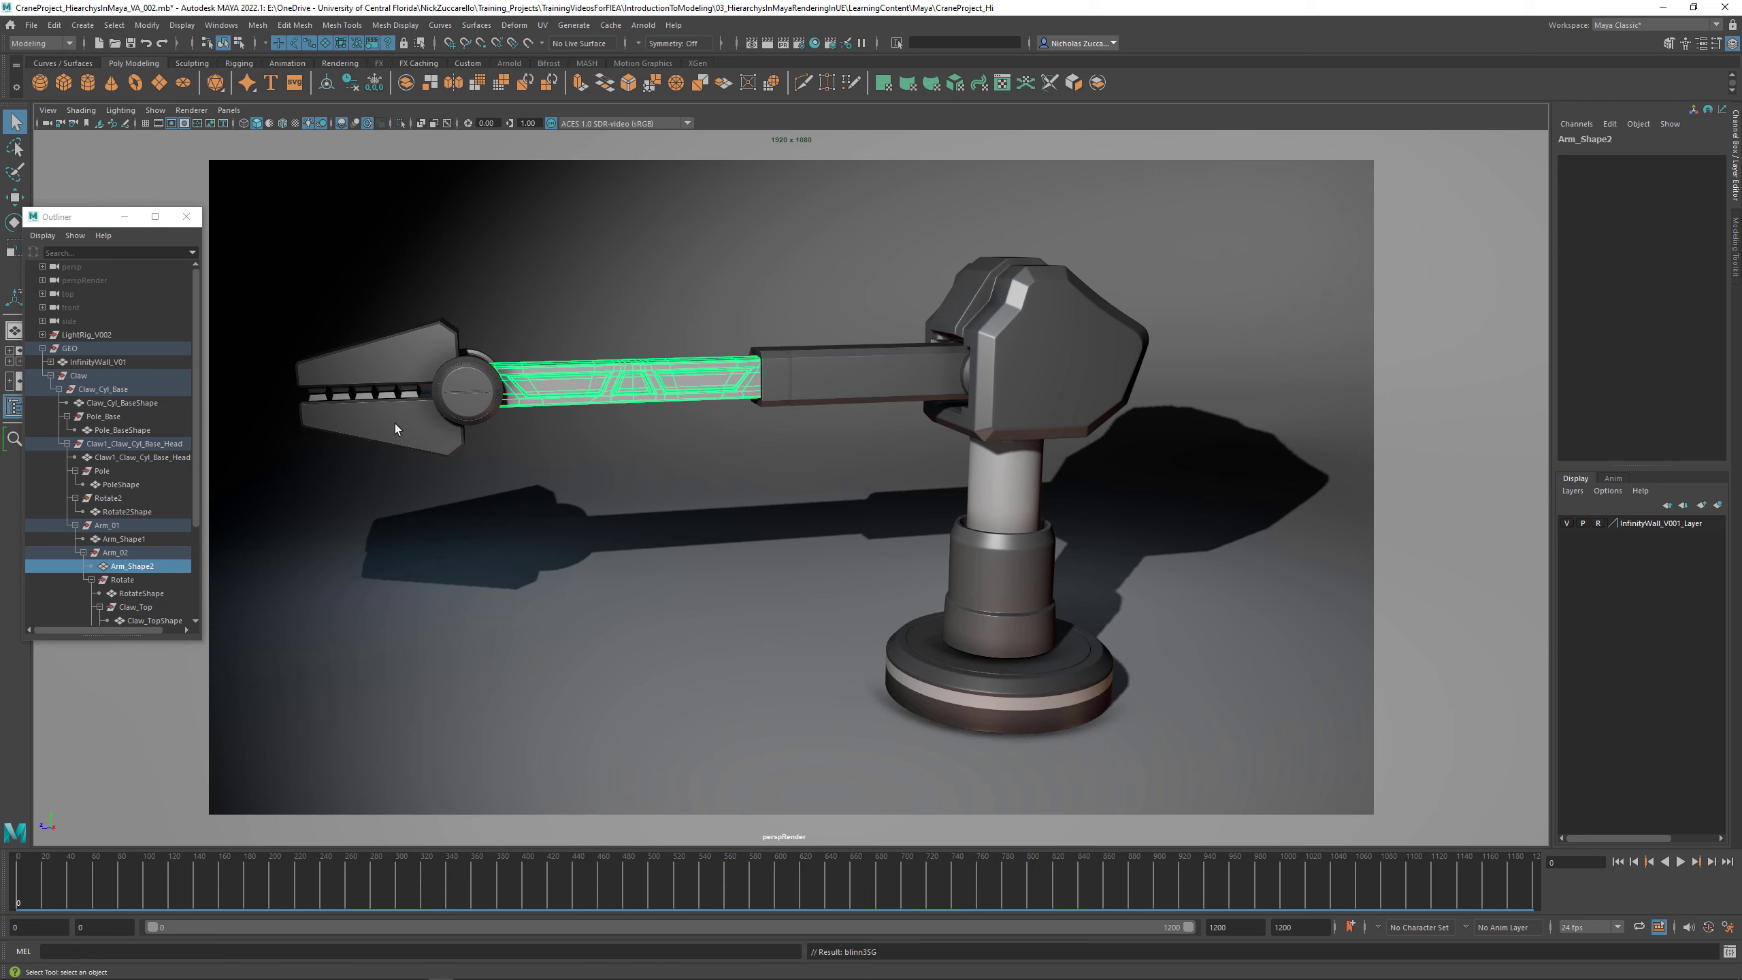
Step: Assign a new Blinn material named M_DarkMetal to the shape of the claw's Rotate joint only, and darken its color to near black
left_click(475, 388)
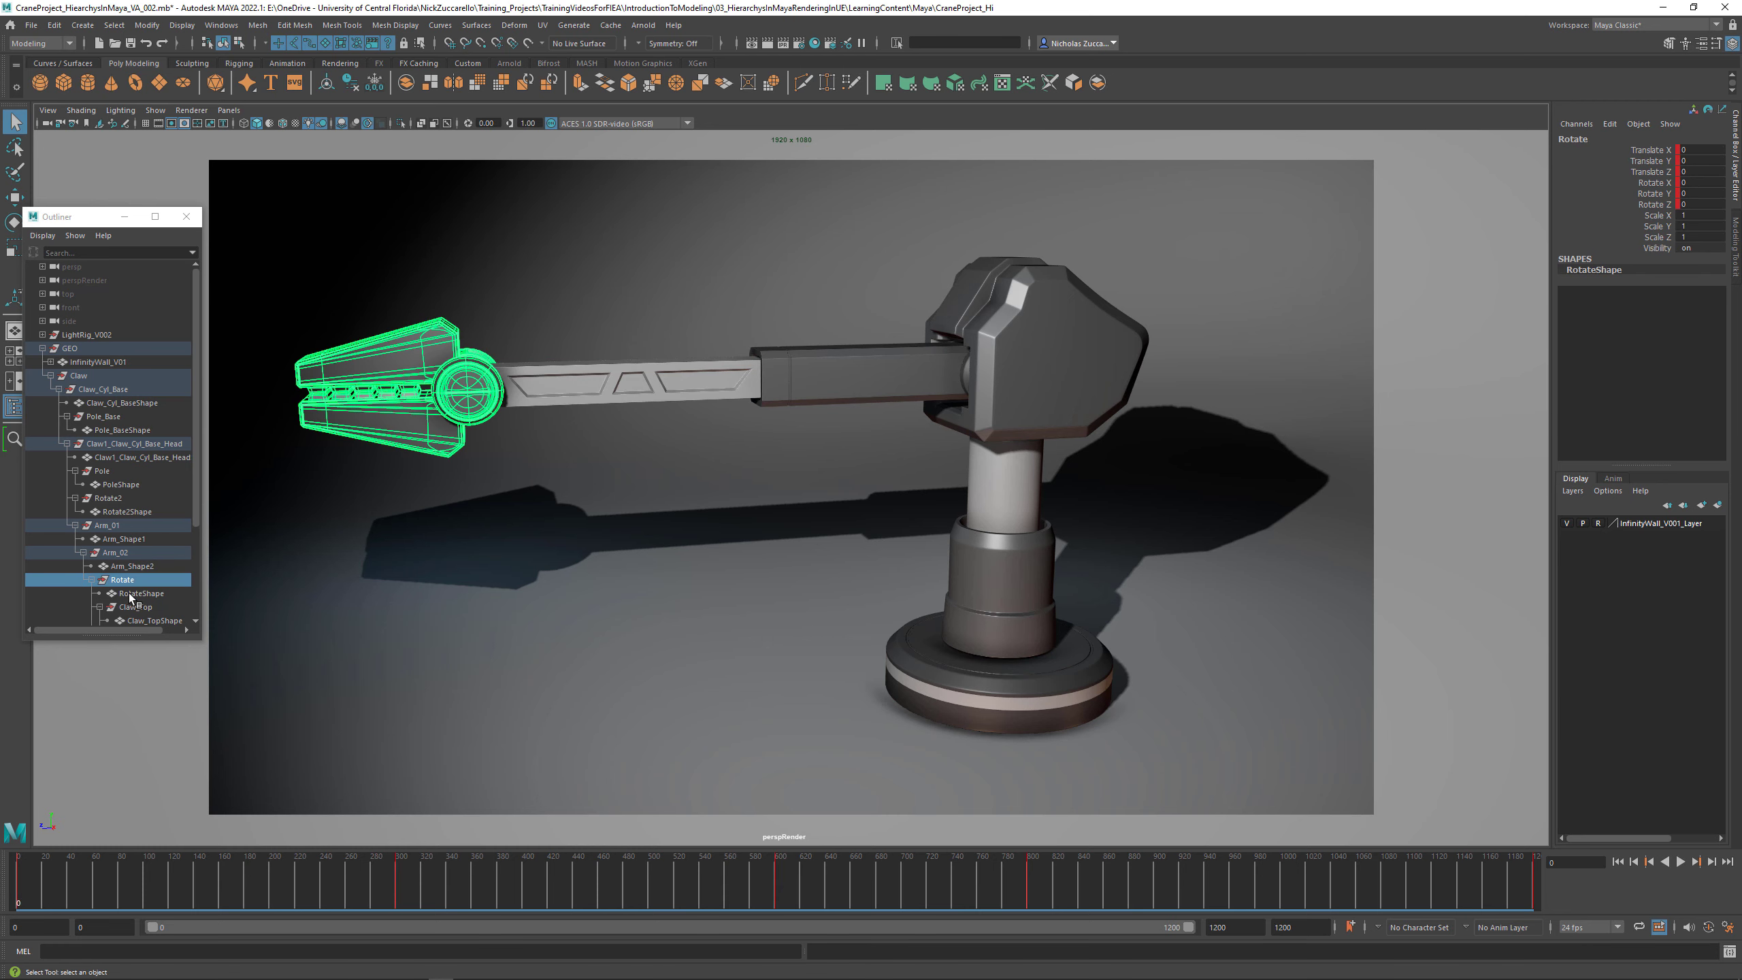
key("Down")
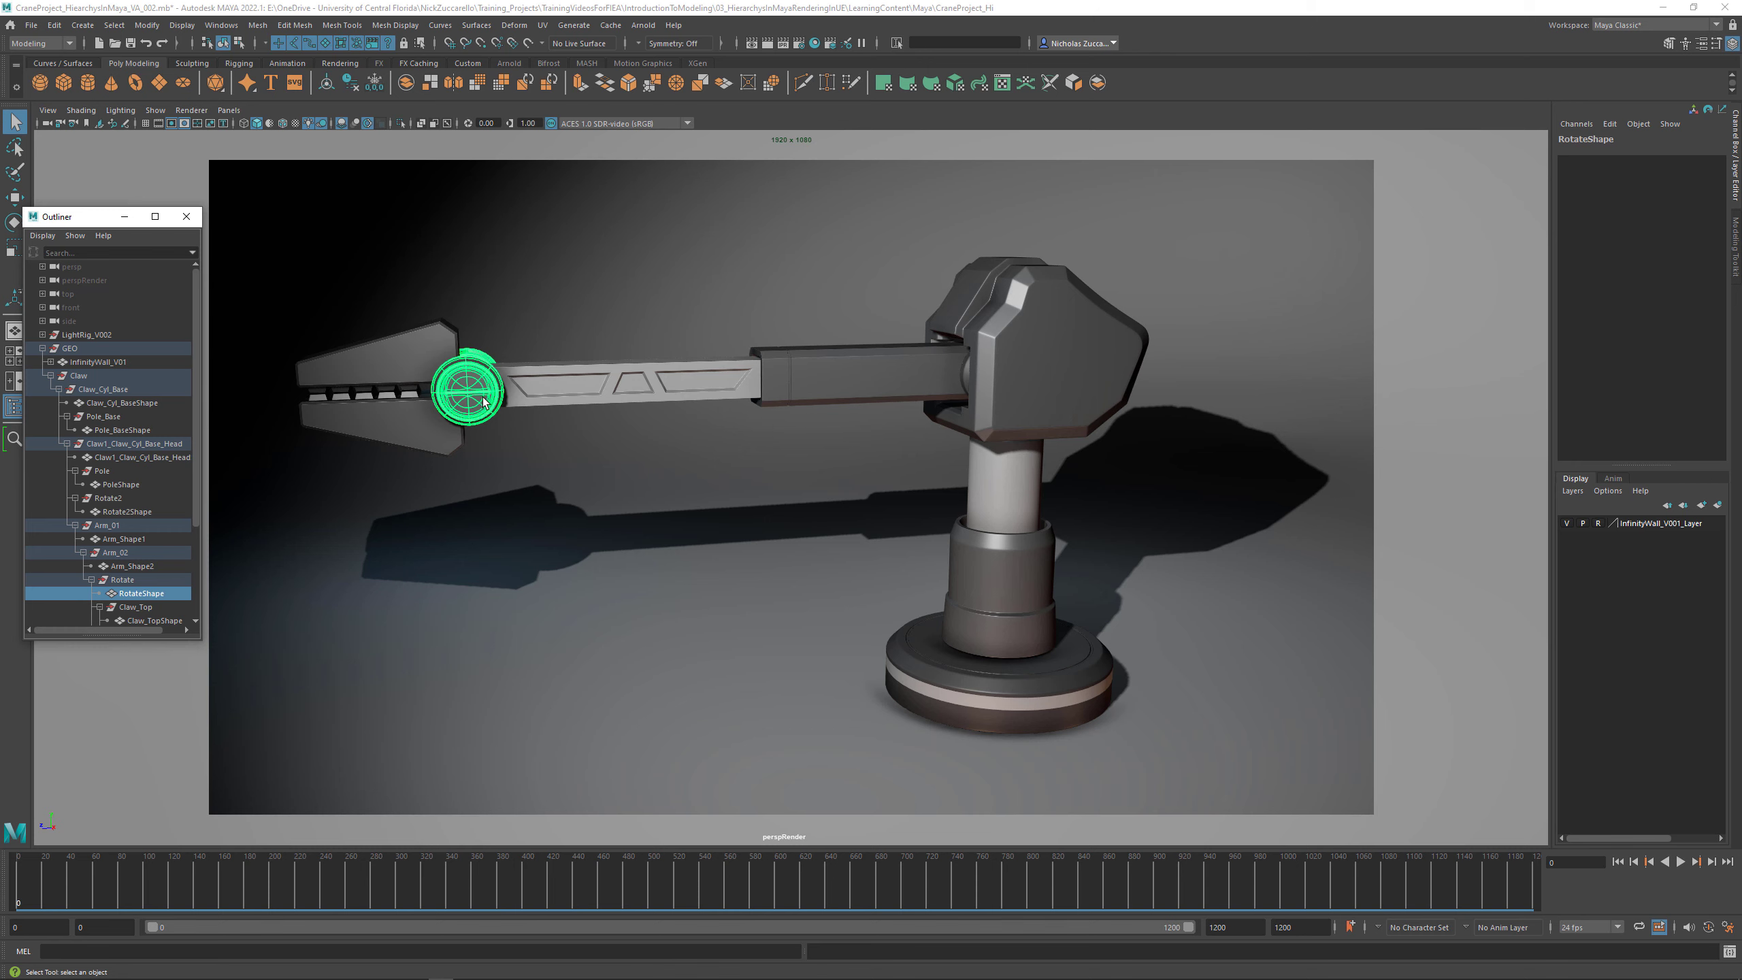
right_click(489, 400)
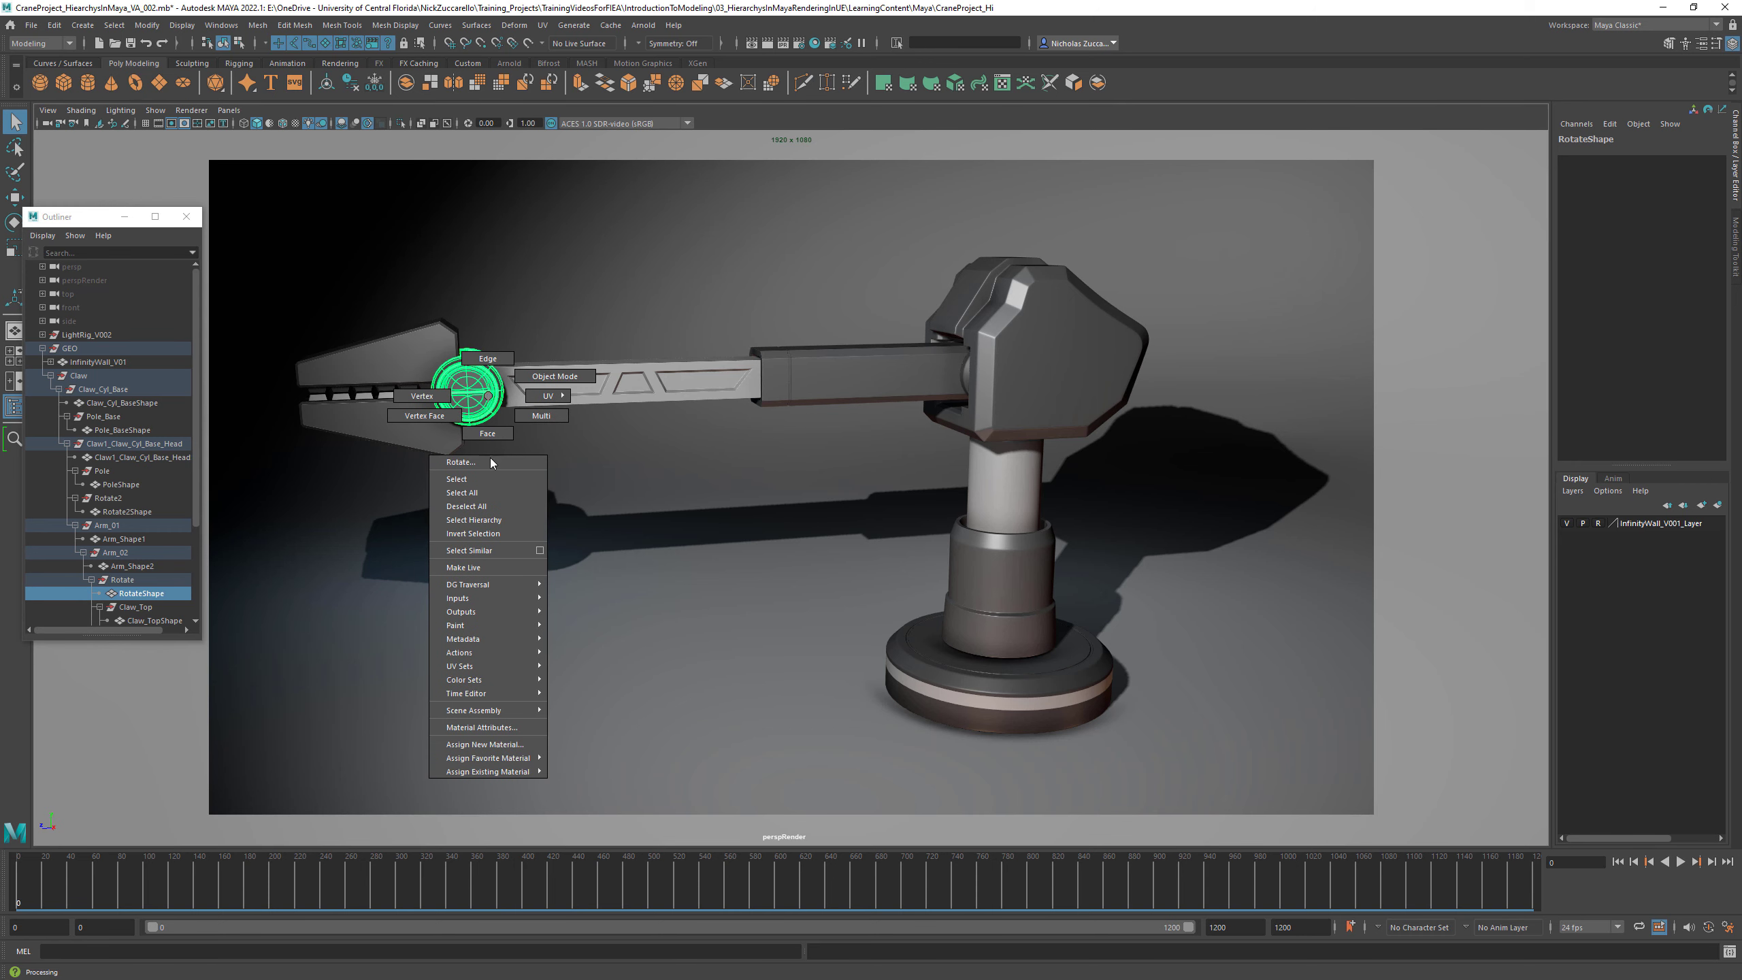
left_click(489, 744)
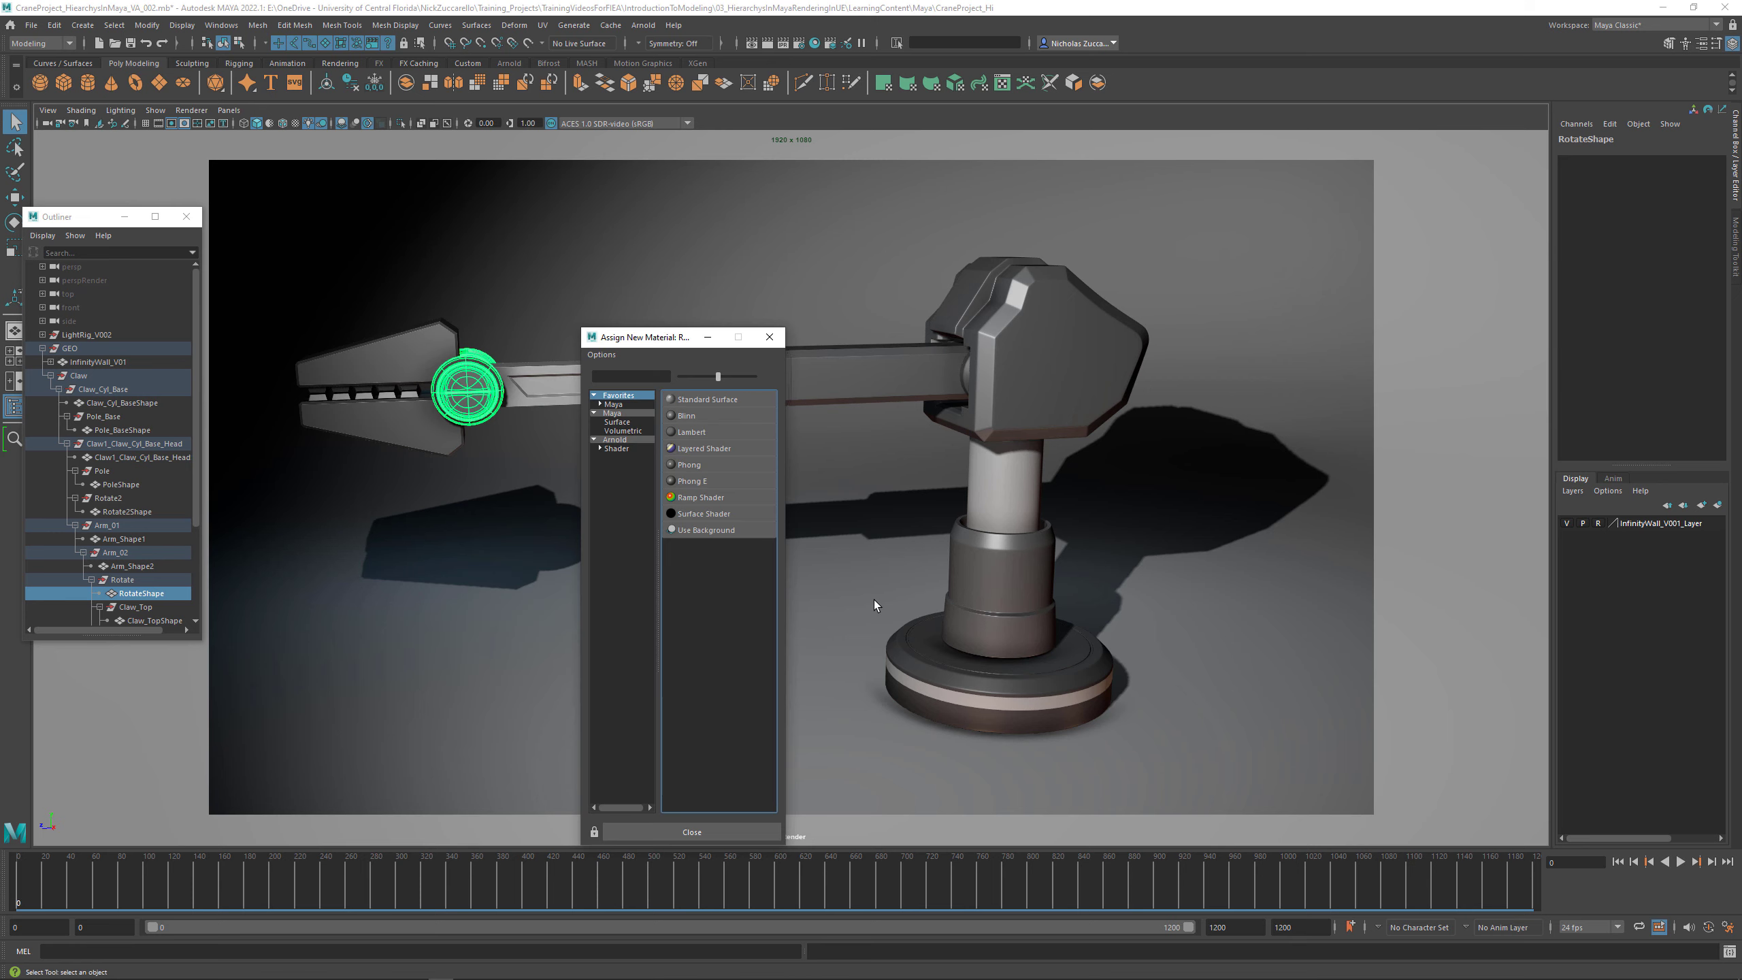
left_click(702, 417)
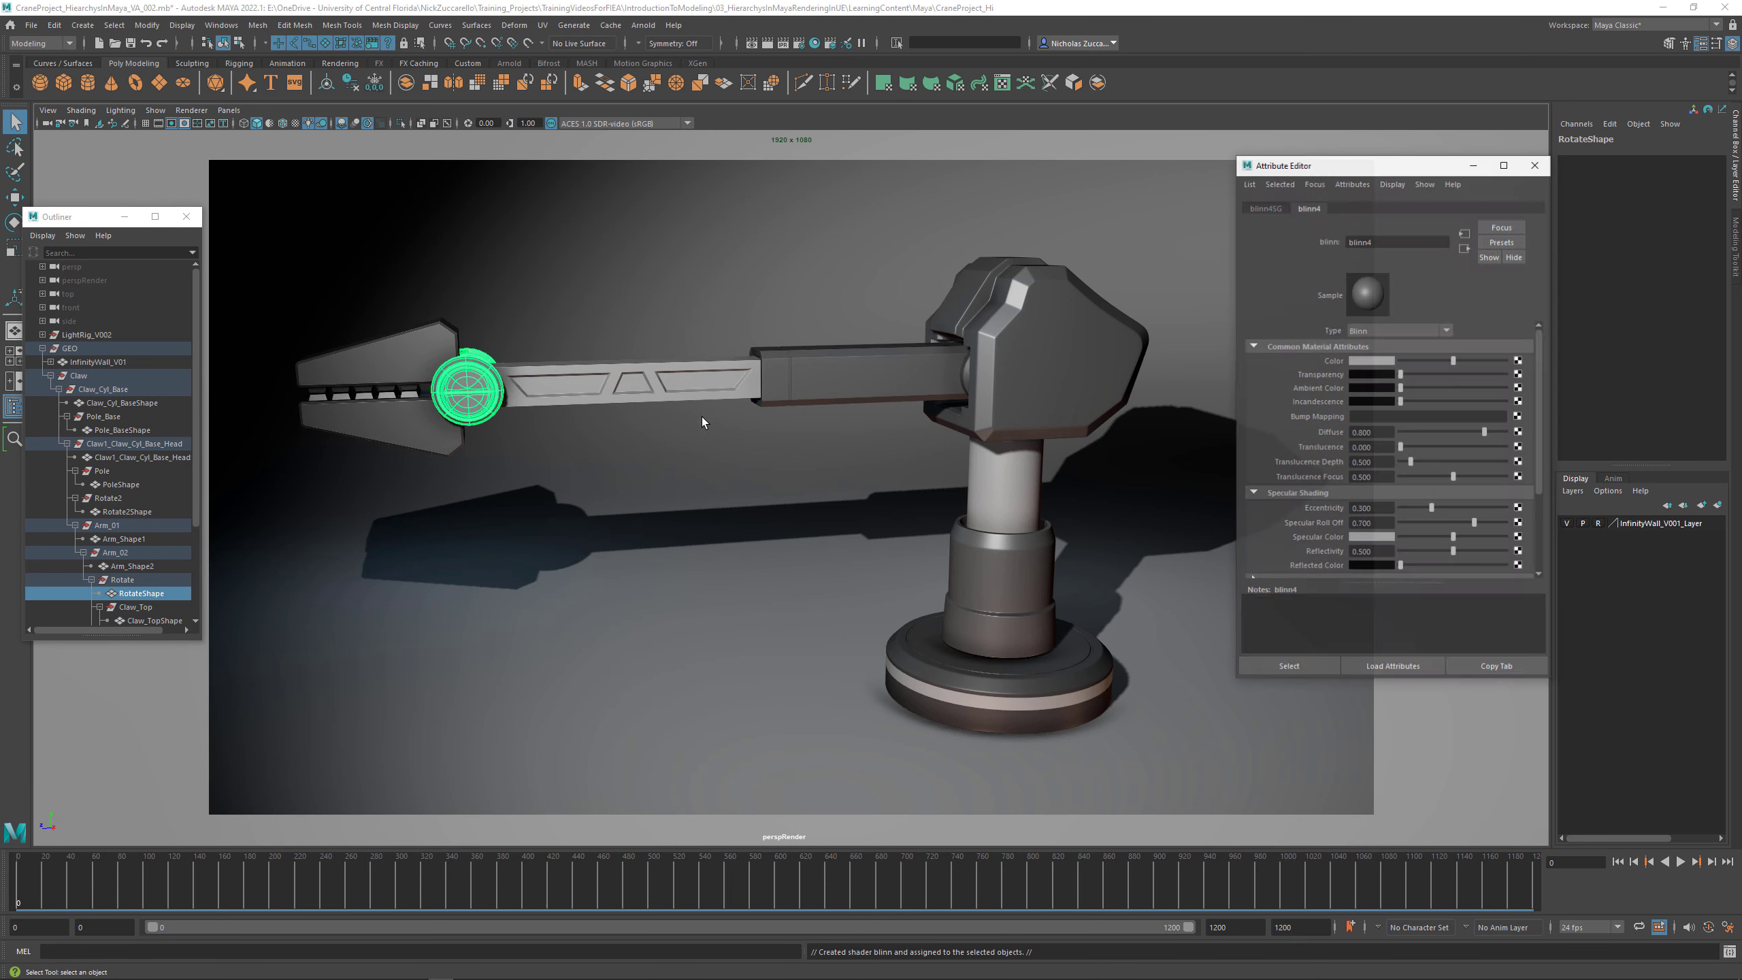
double_click(1395, 241)
type("M_DarkMetal")
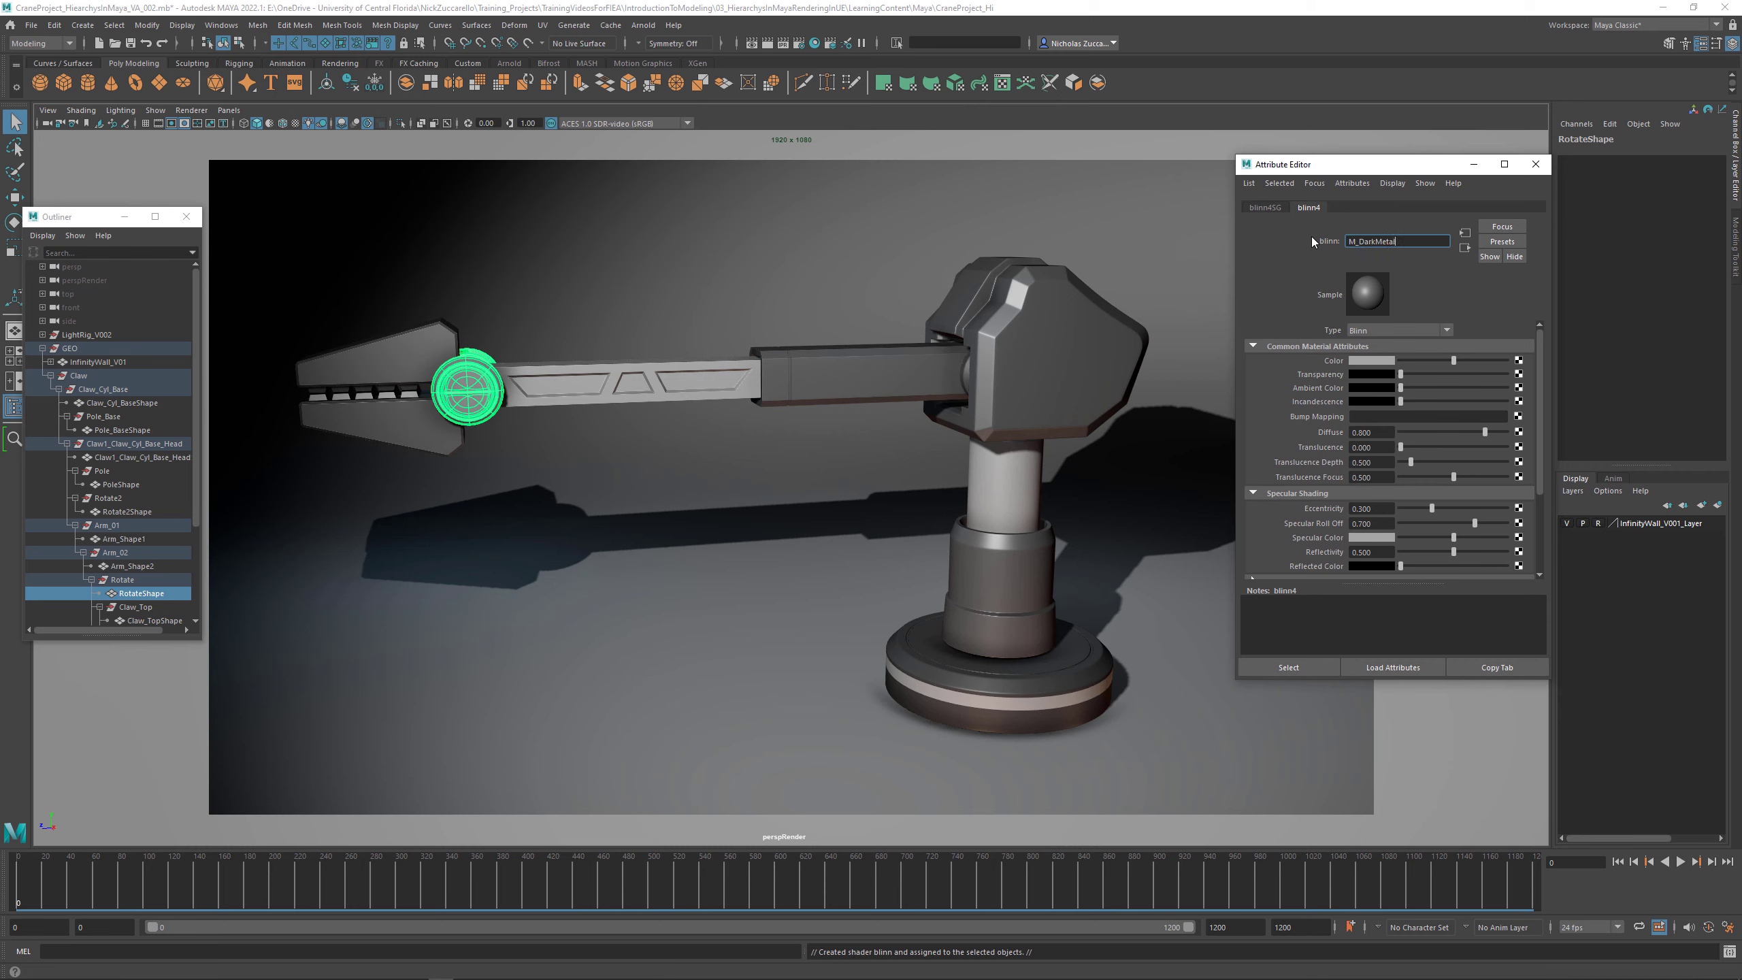
left_click_drag(1415, 359, 1411, 361)
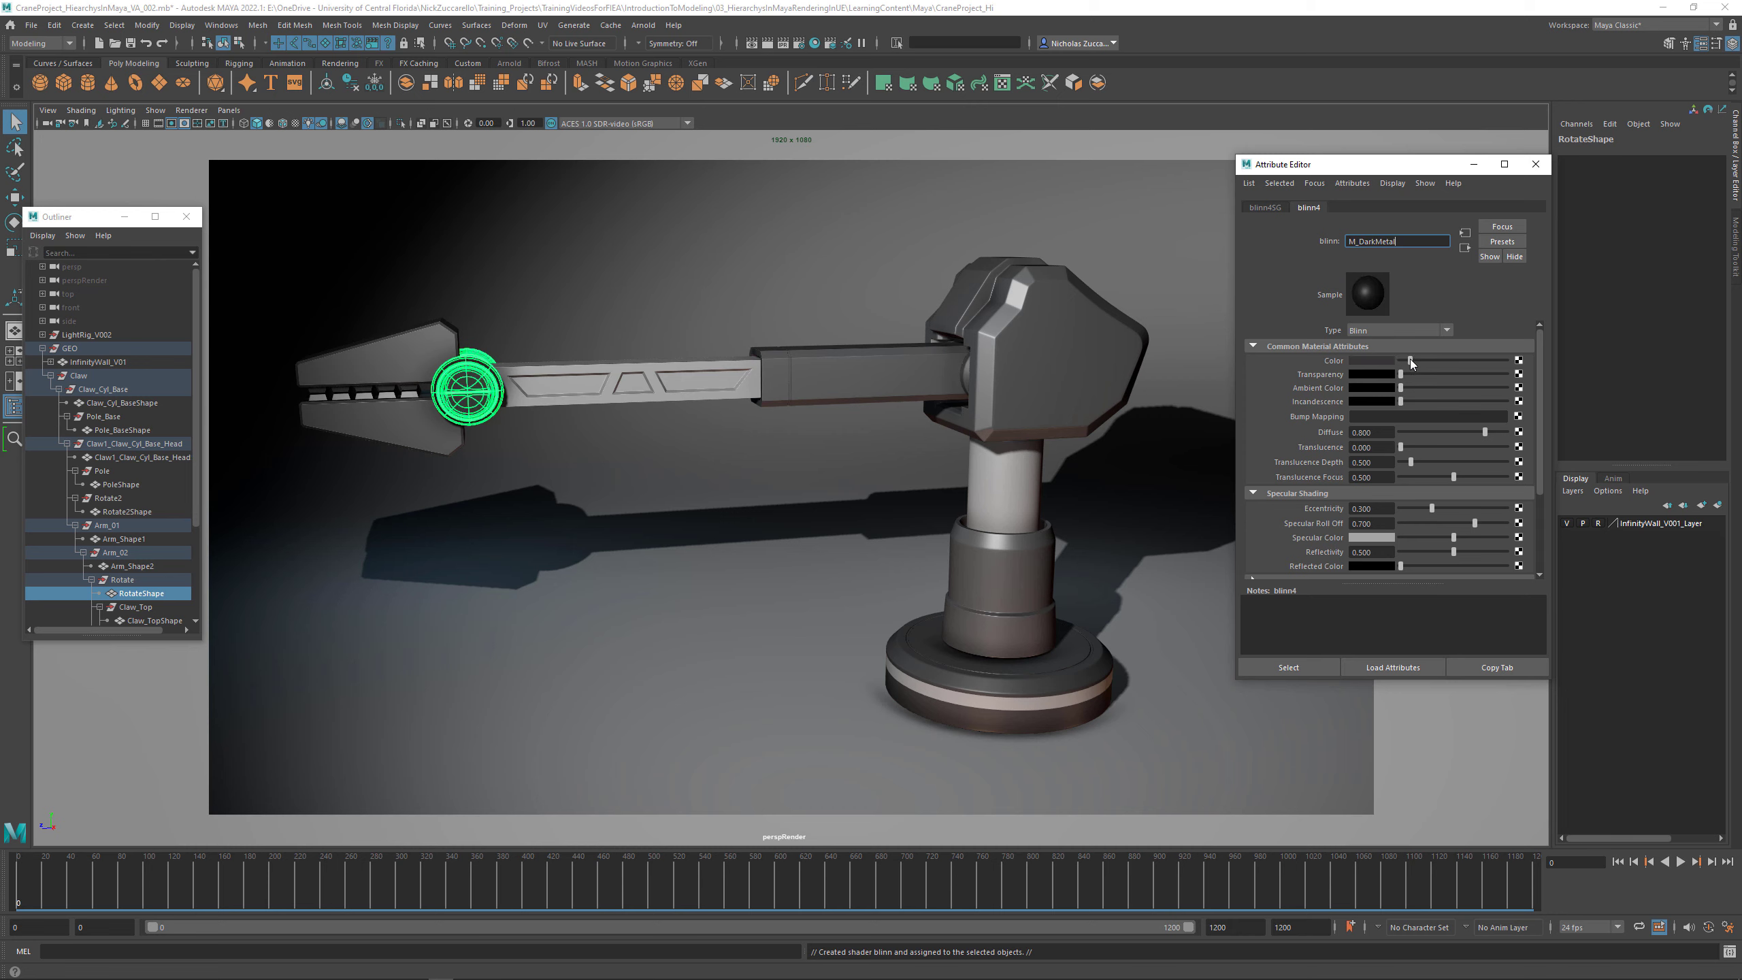
left_click(1536, 164)
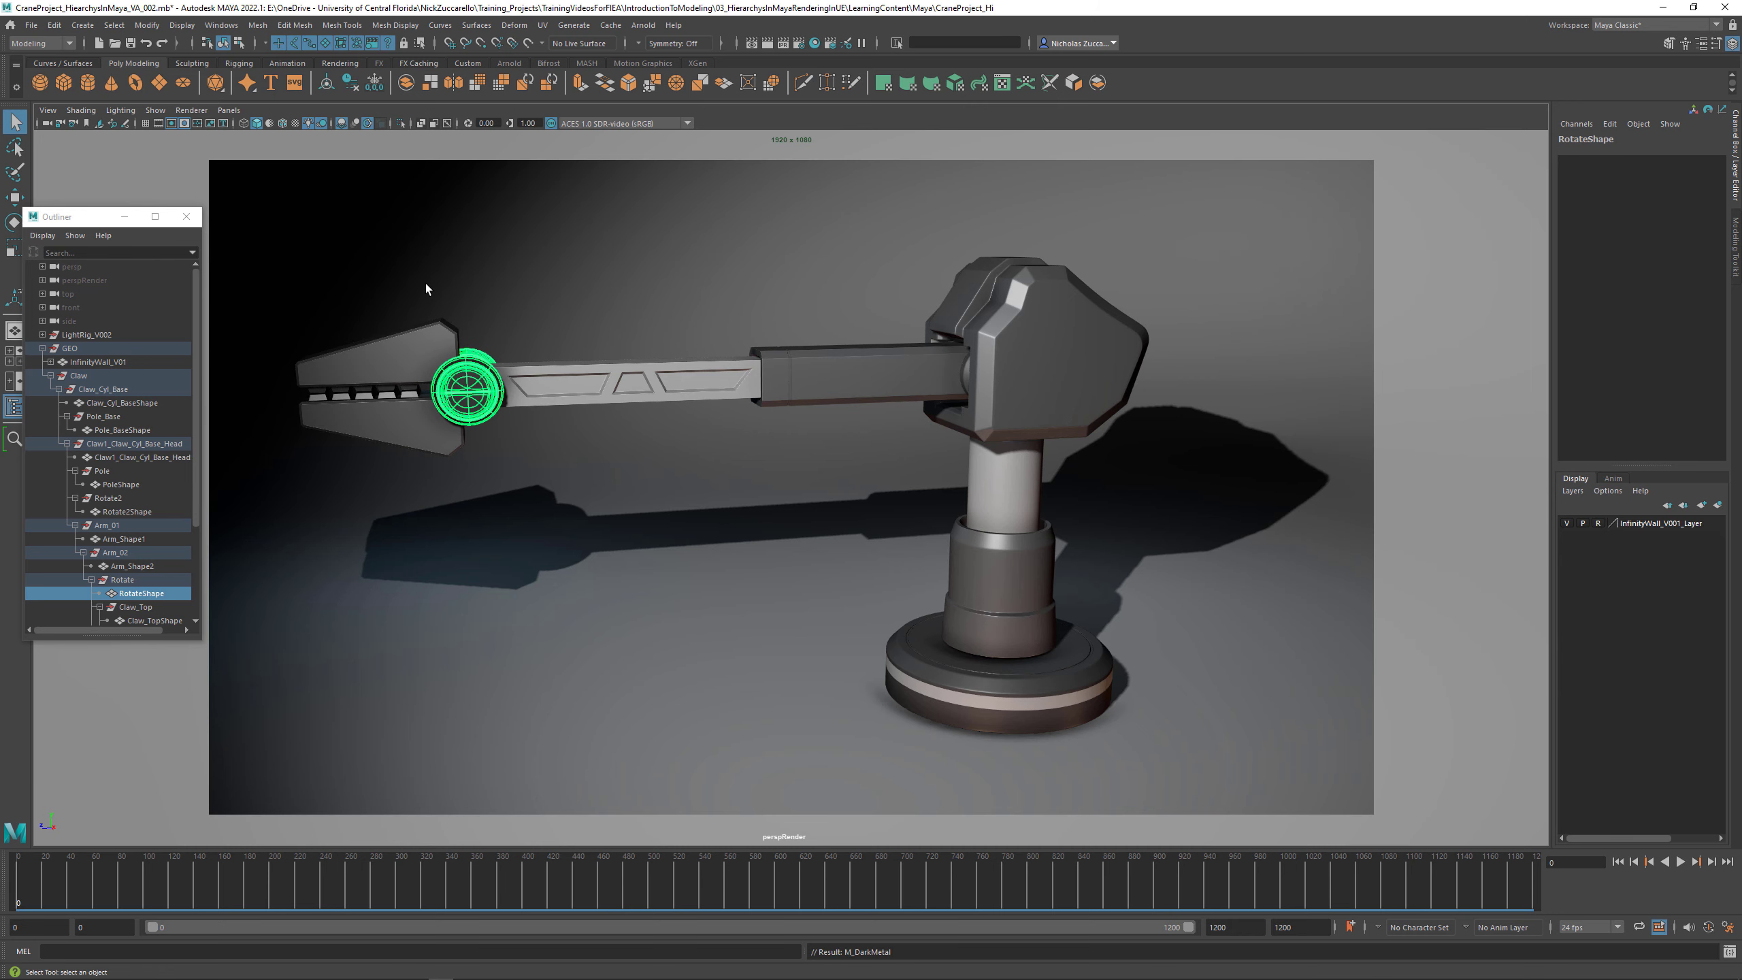
Step: Select the shape node of RubberGripTop and turn off the display of shape nodes in the Outliner
left_click(409, 393)
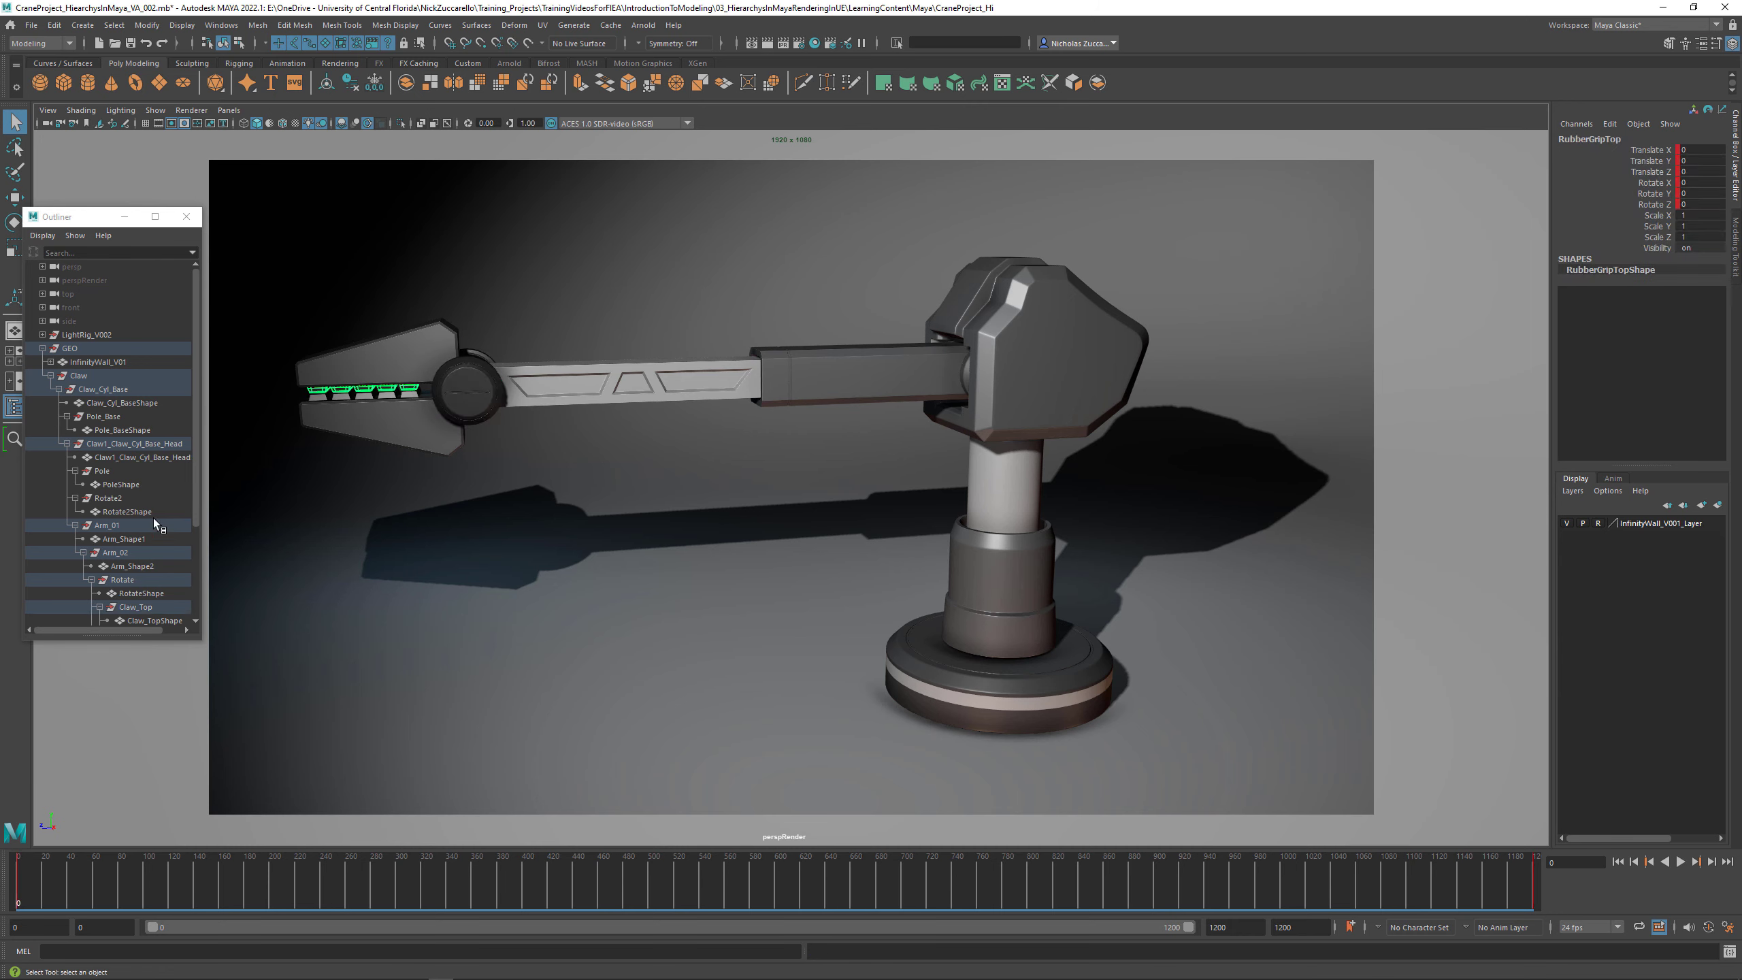
scroll(155, 576, "down", 3)
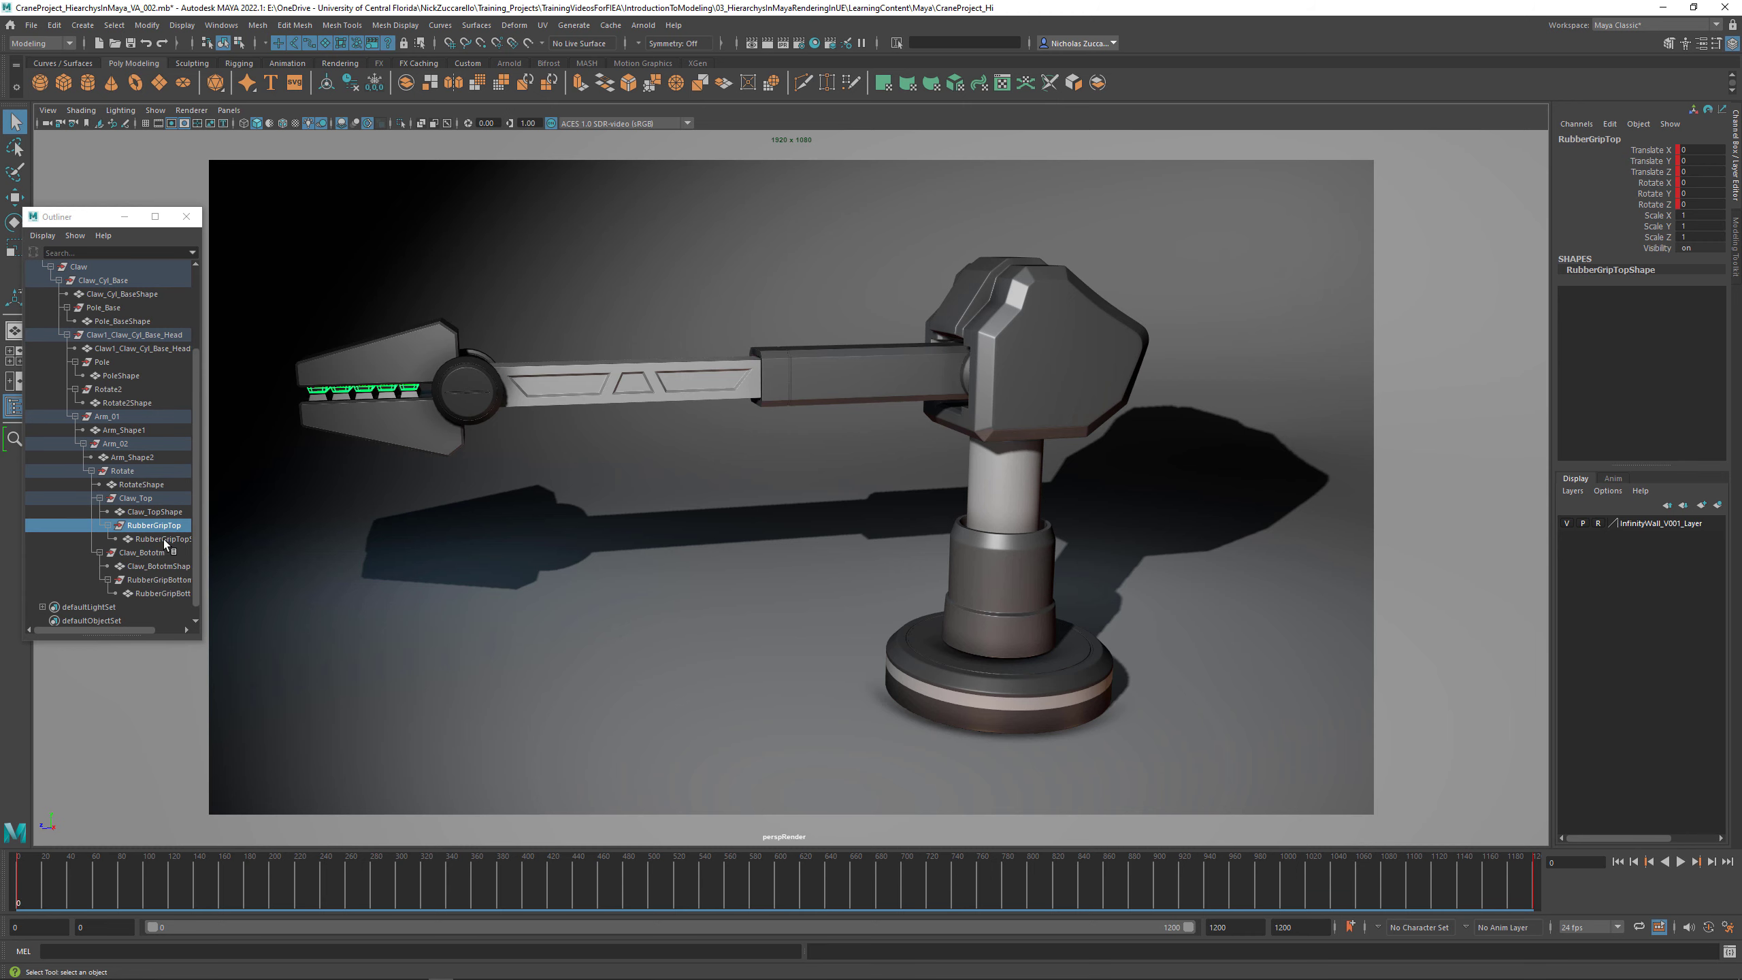
left_click(163, 540)
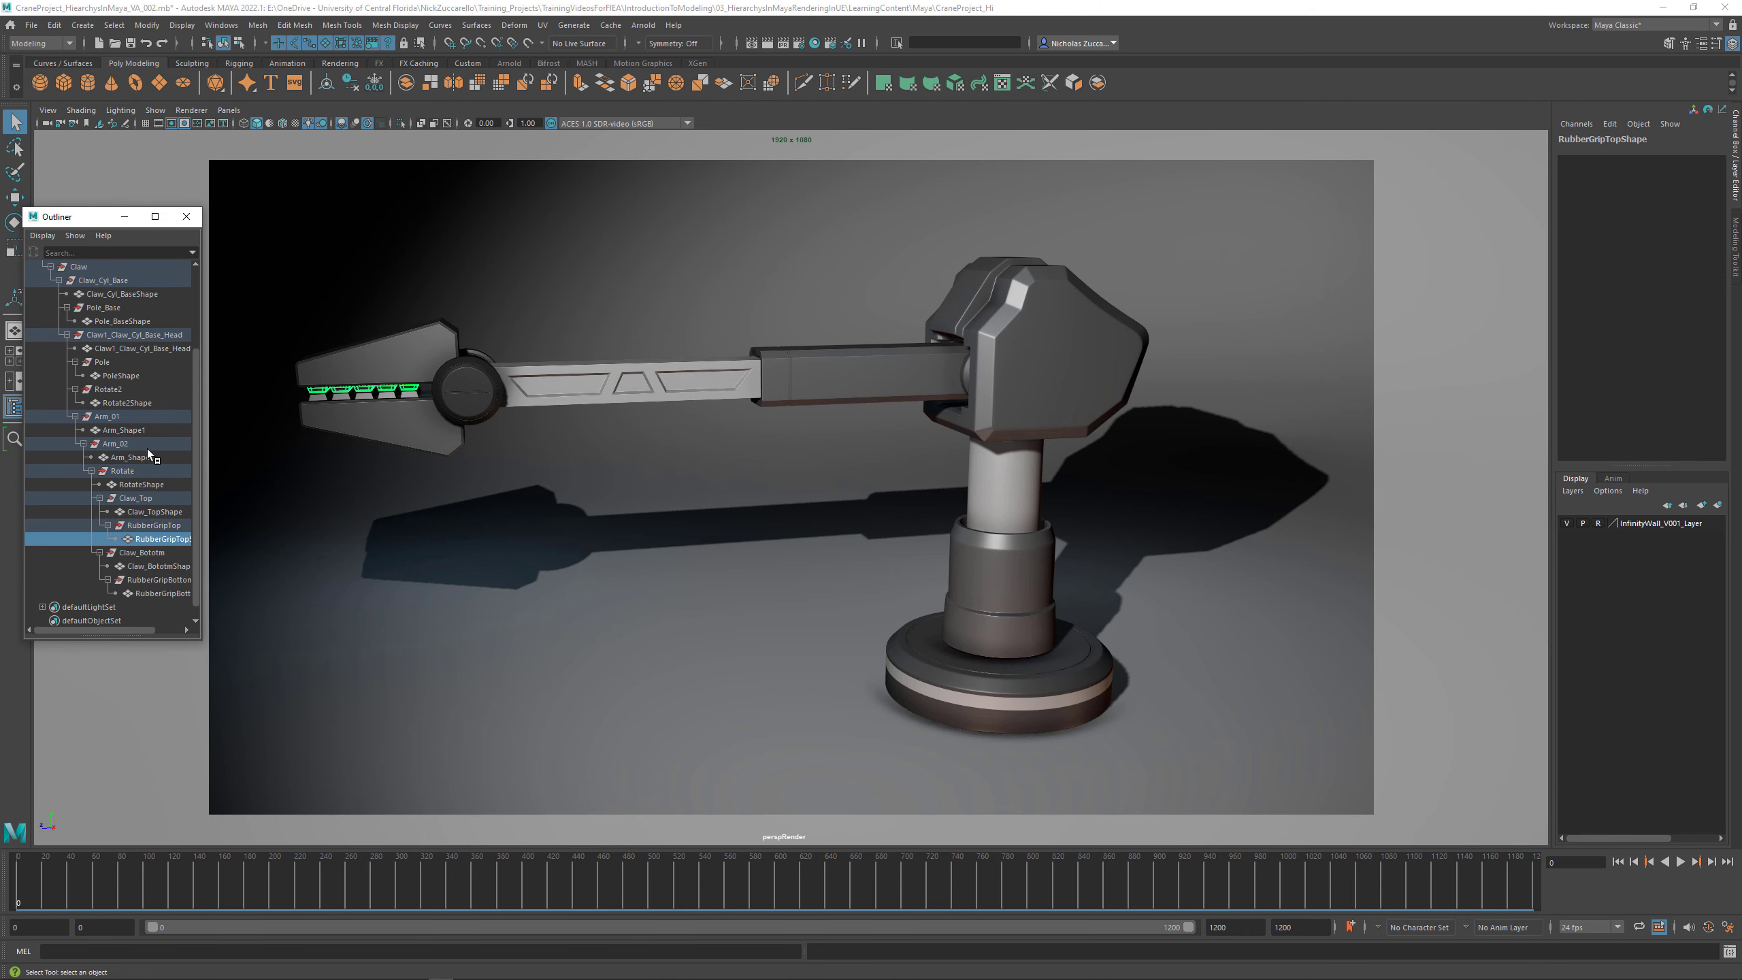
left_click(38, 237)
left_click(69, 277)
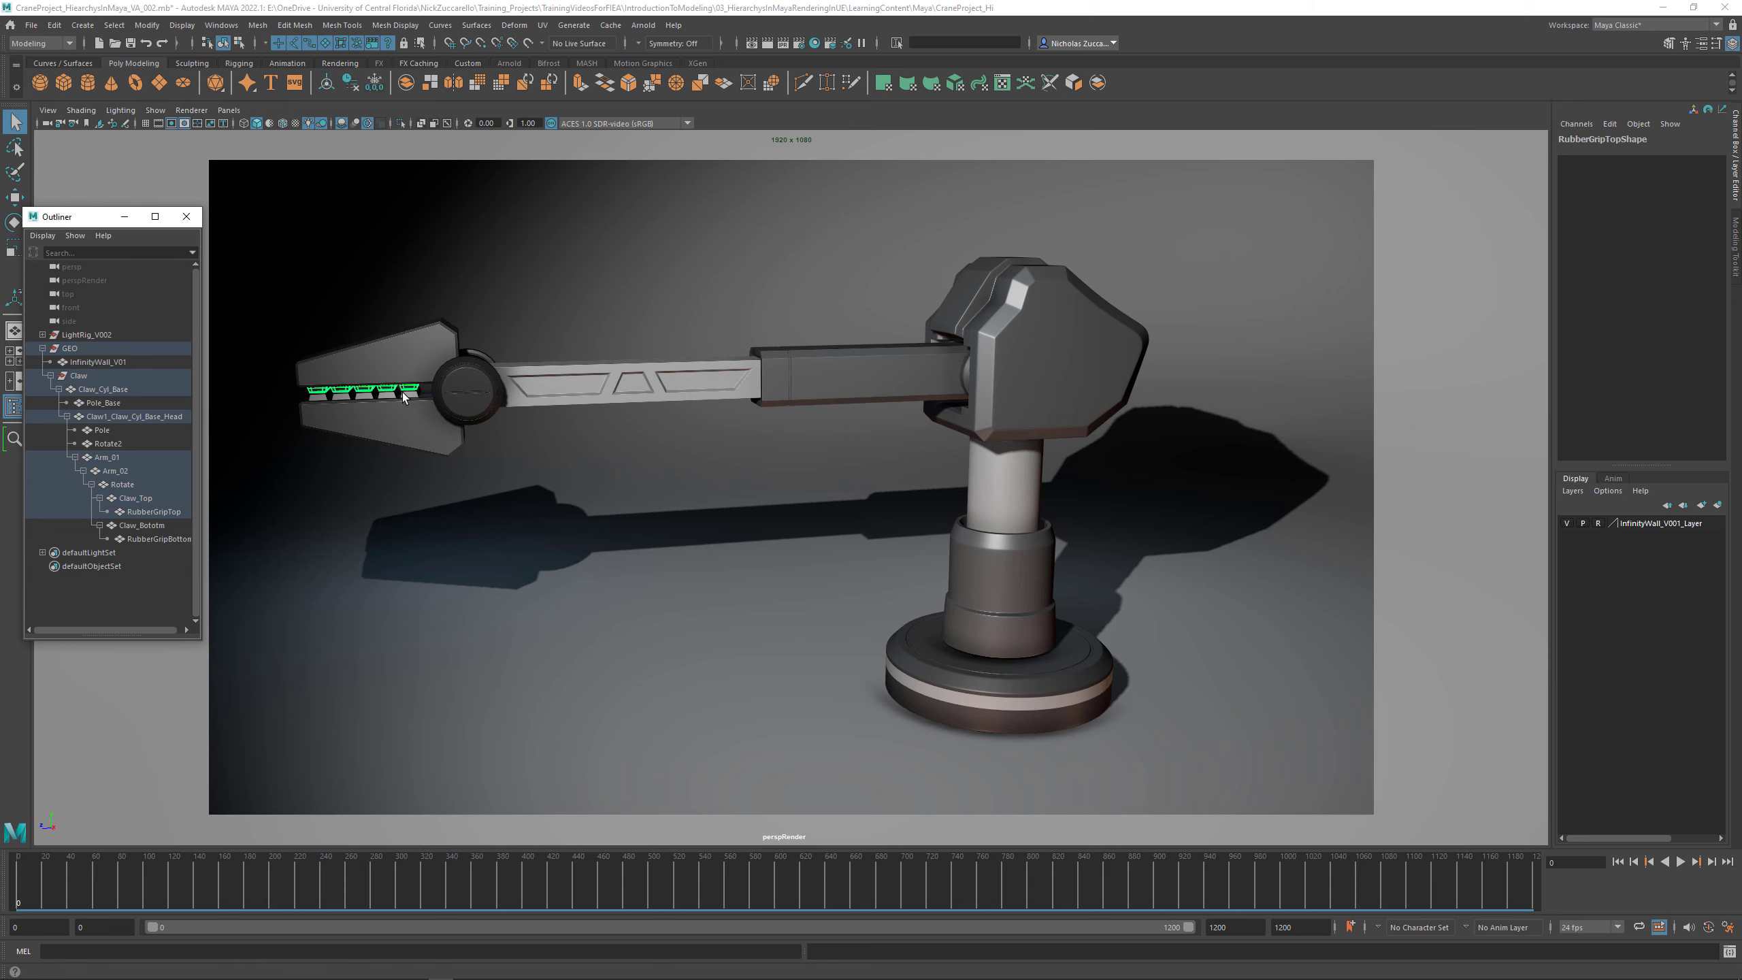
Step: Assign a new Blinn material named M_DarkRubber to both the top and bottom rubber grips and darken its color to near black
left_click(402, 397)
left_click(392, 398, "shift")
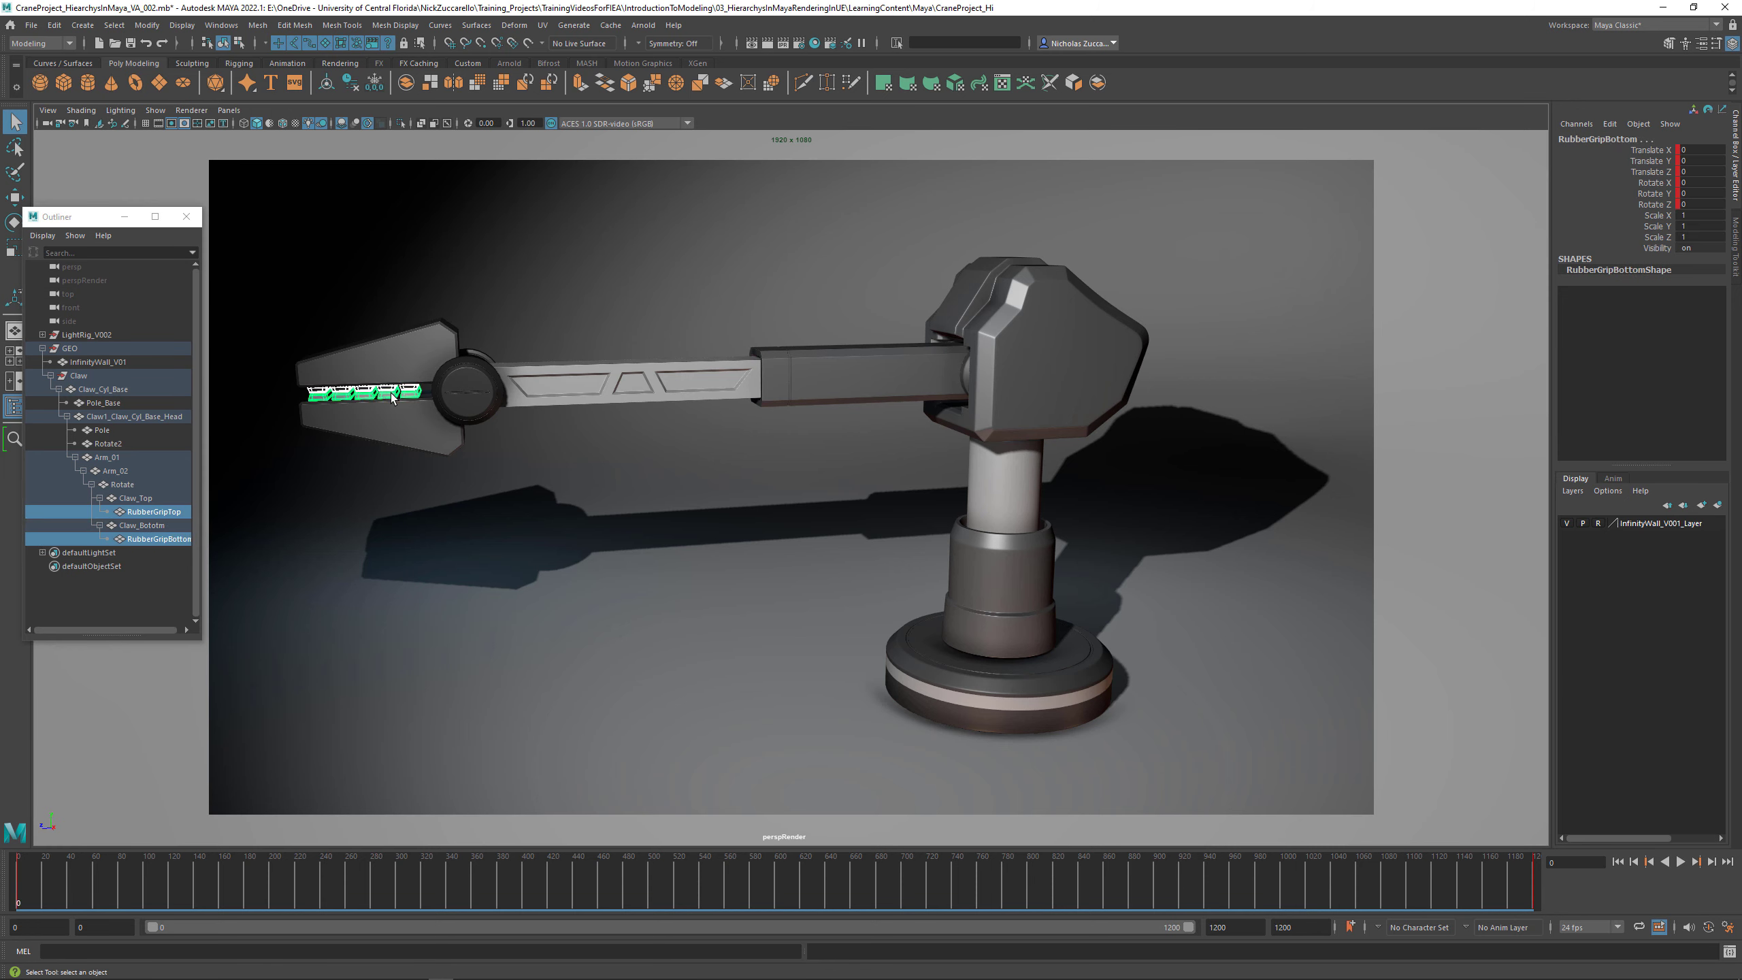
right_click(412, 400)
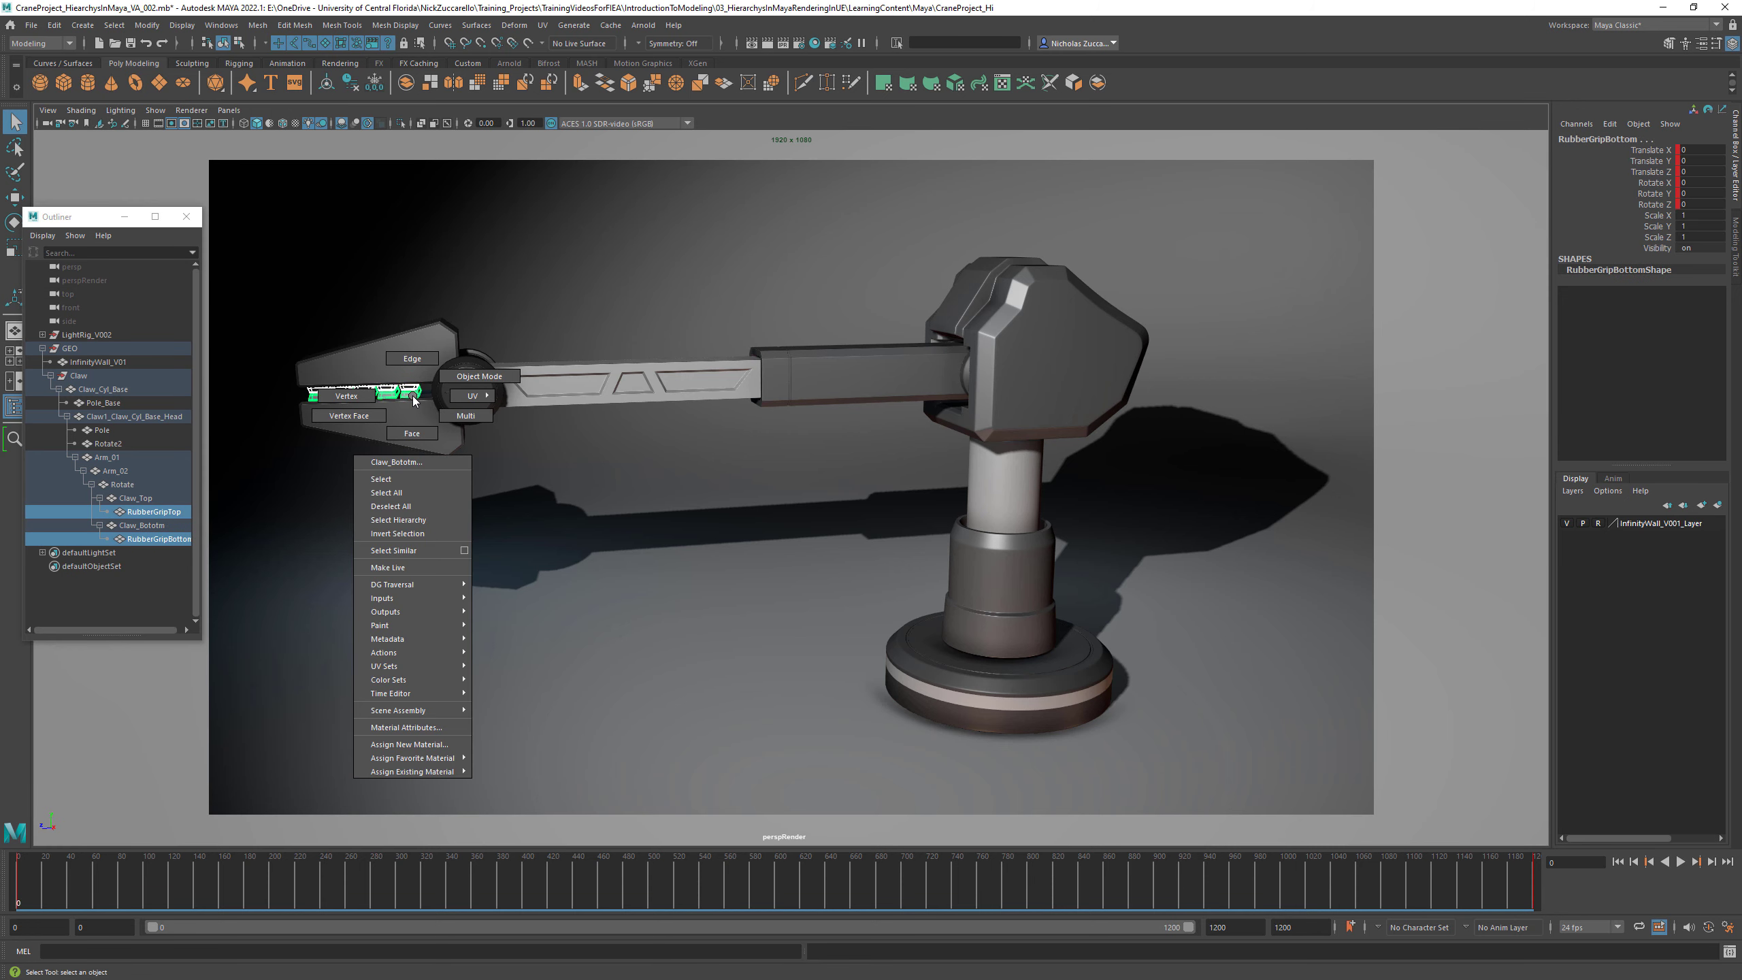
mouse_move(437, 749)
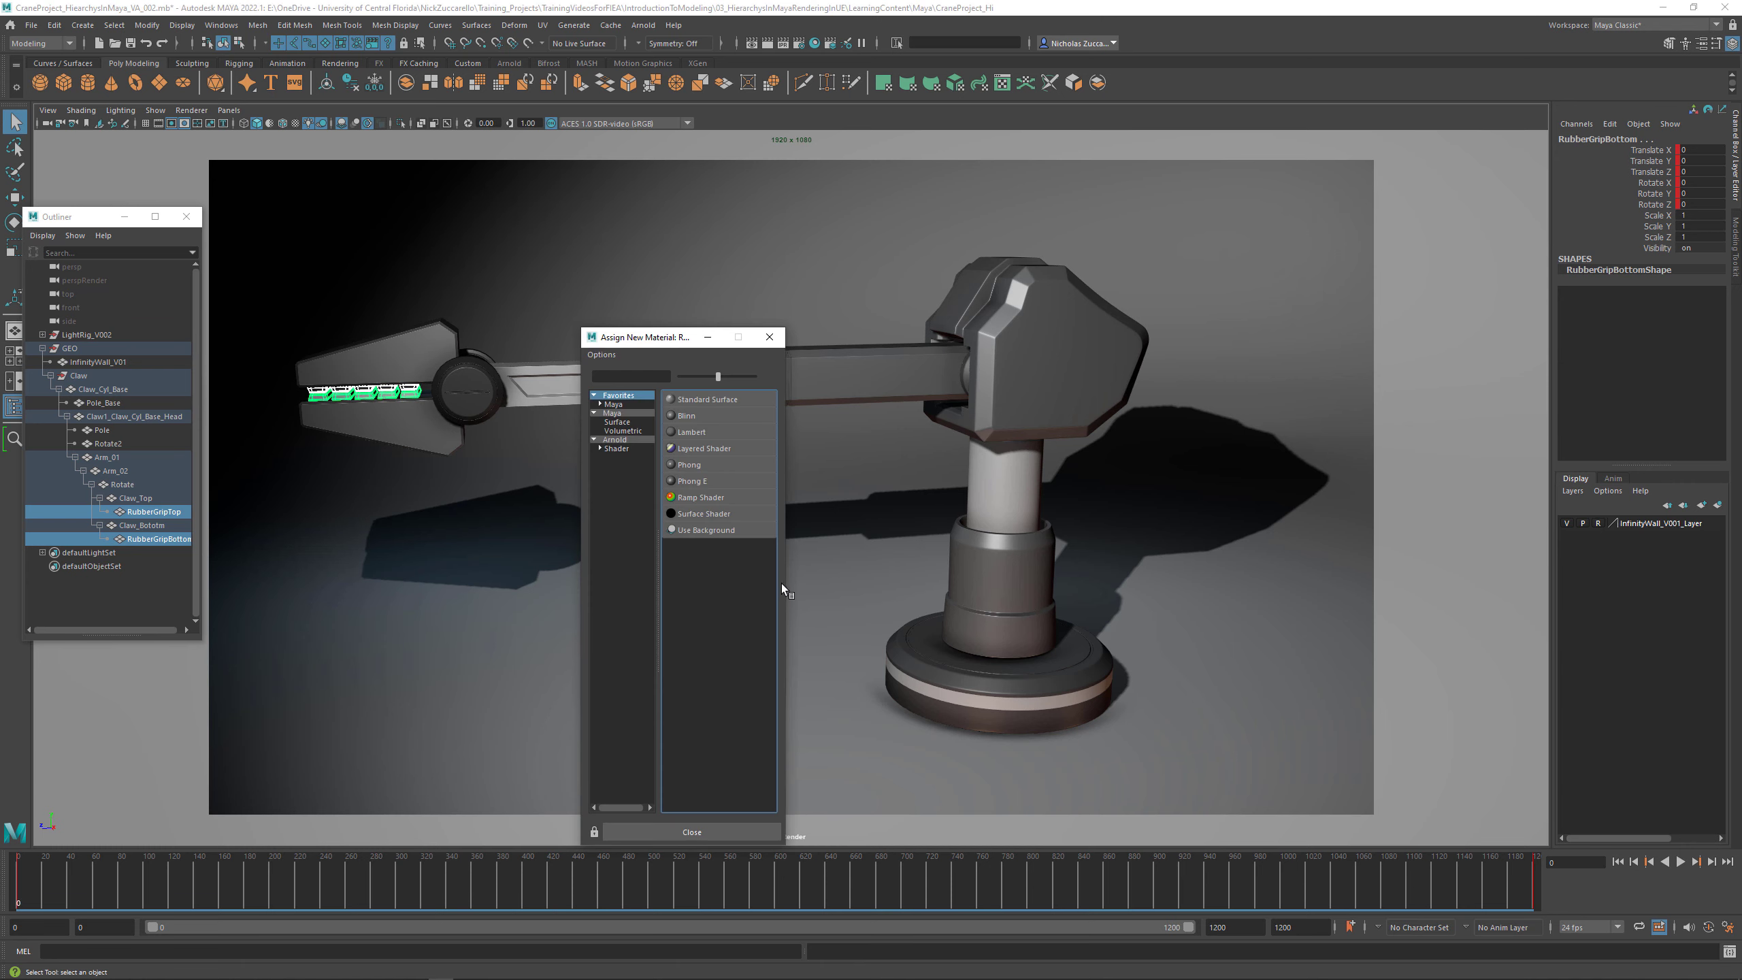
left_click(713, 416)
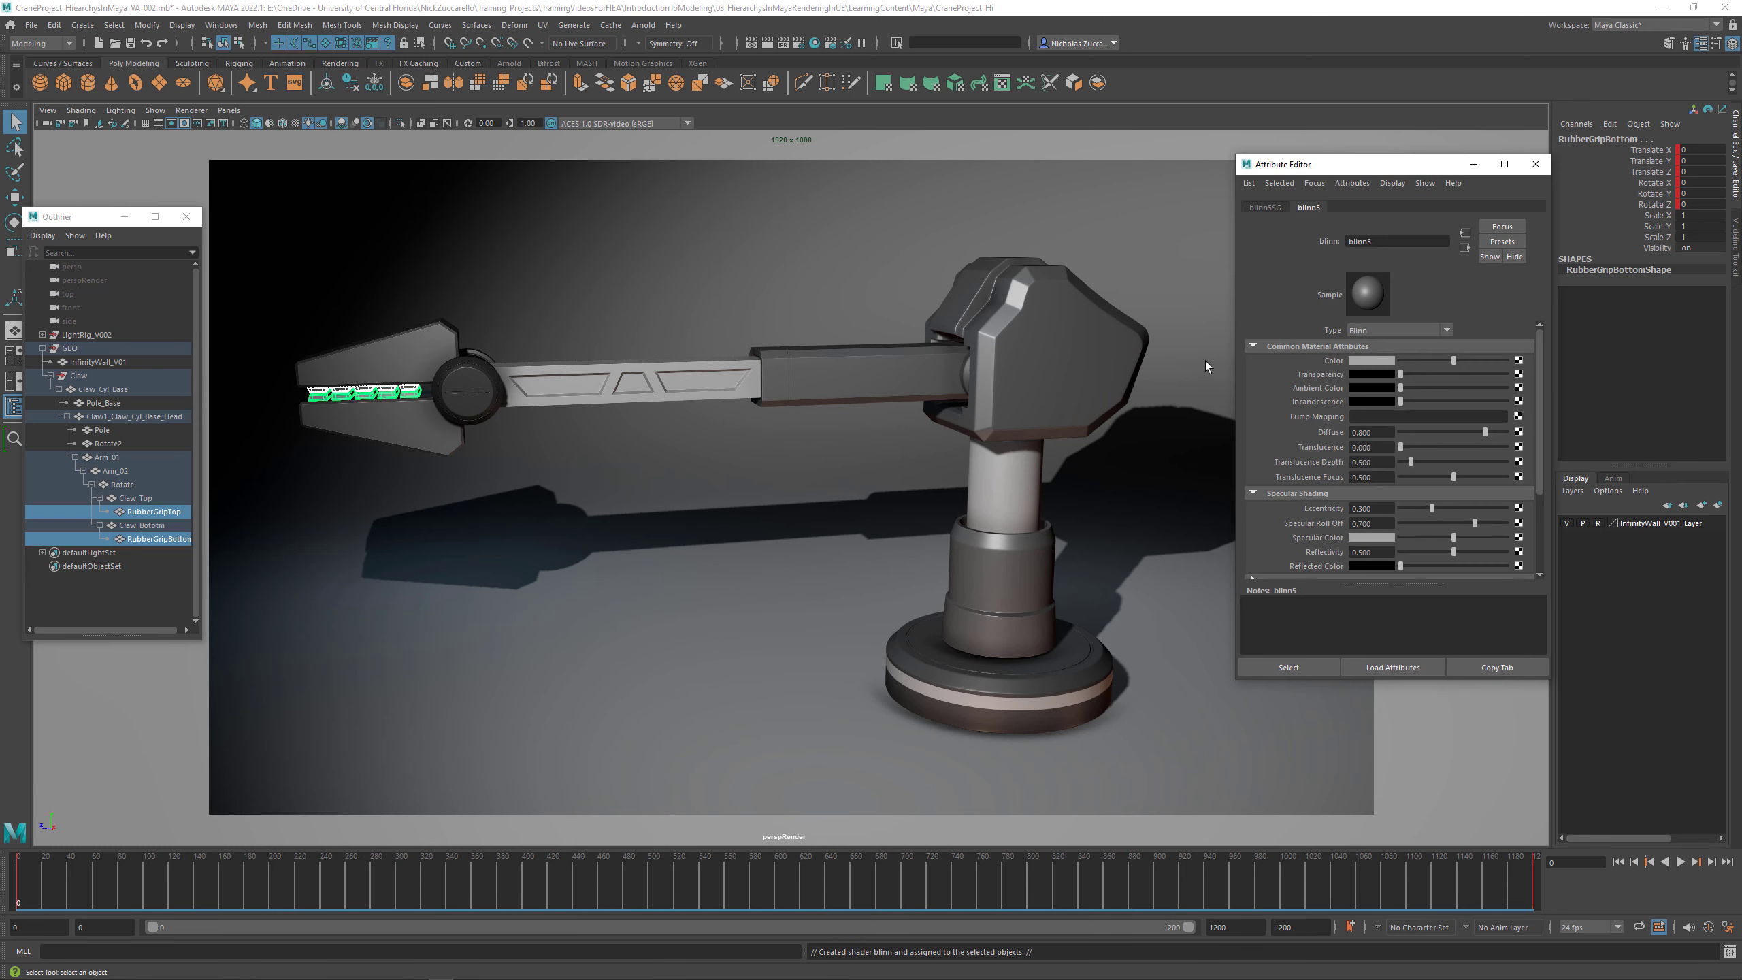
double_click(1395, 241)
type("M_DarkRubber")
key("Return")
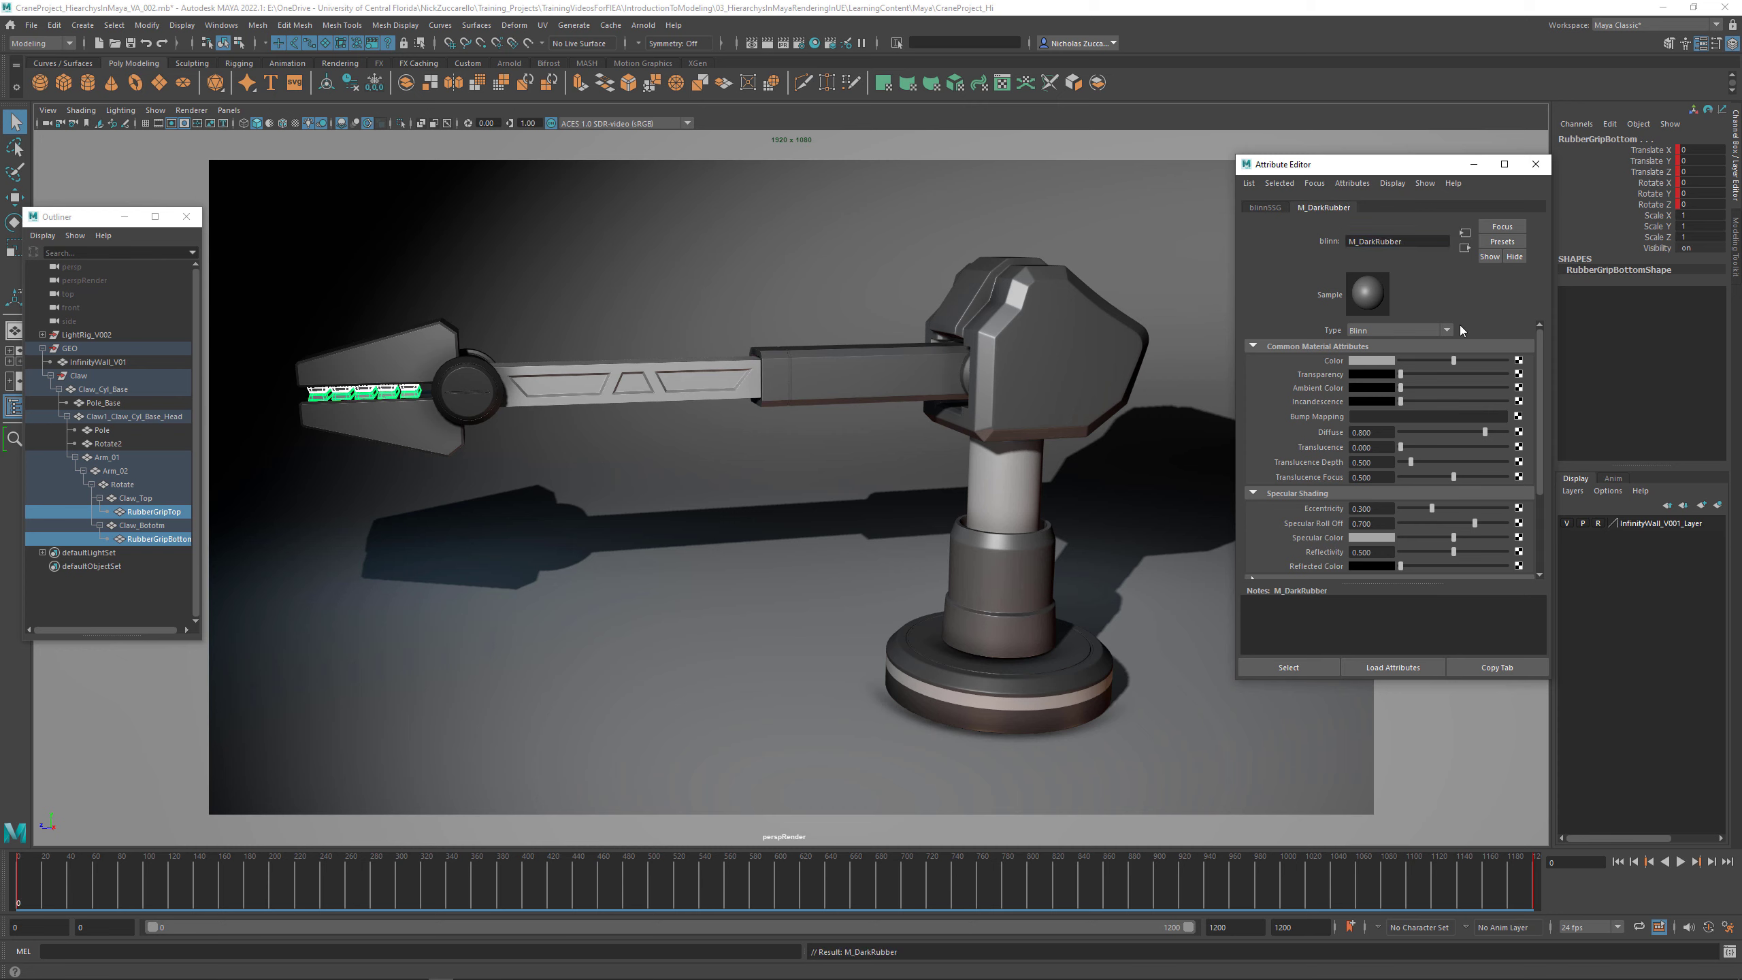
left_click_drag(1413, 361, 1411, 361)
left_click(1535, 163)
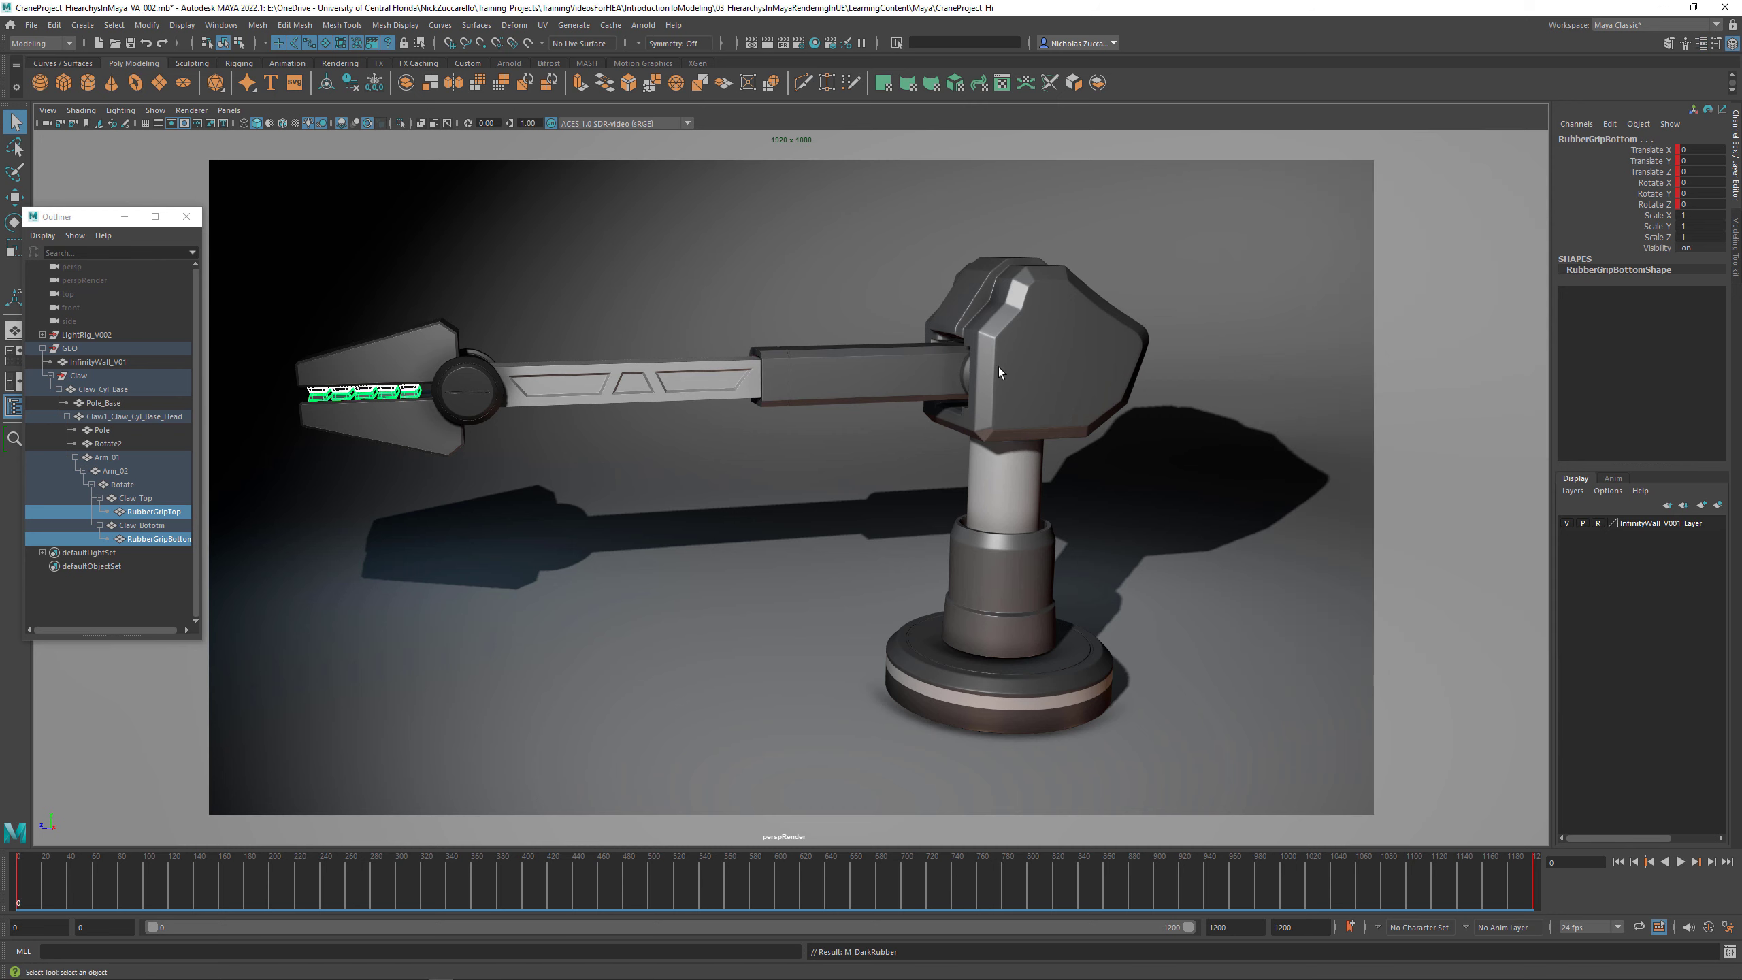
Step: Assign the existing M_Chrome material to the Rotate2 joint inside the crane head and clear the selection
left_click(966, 381)
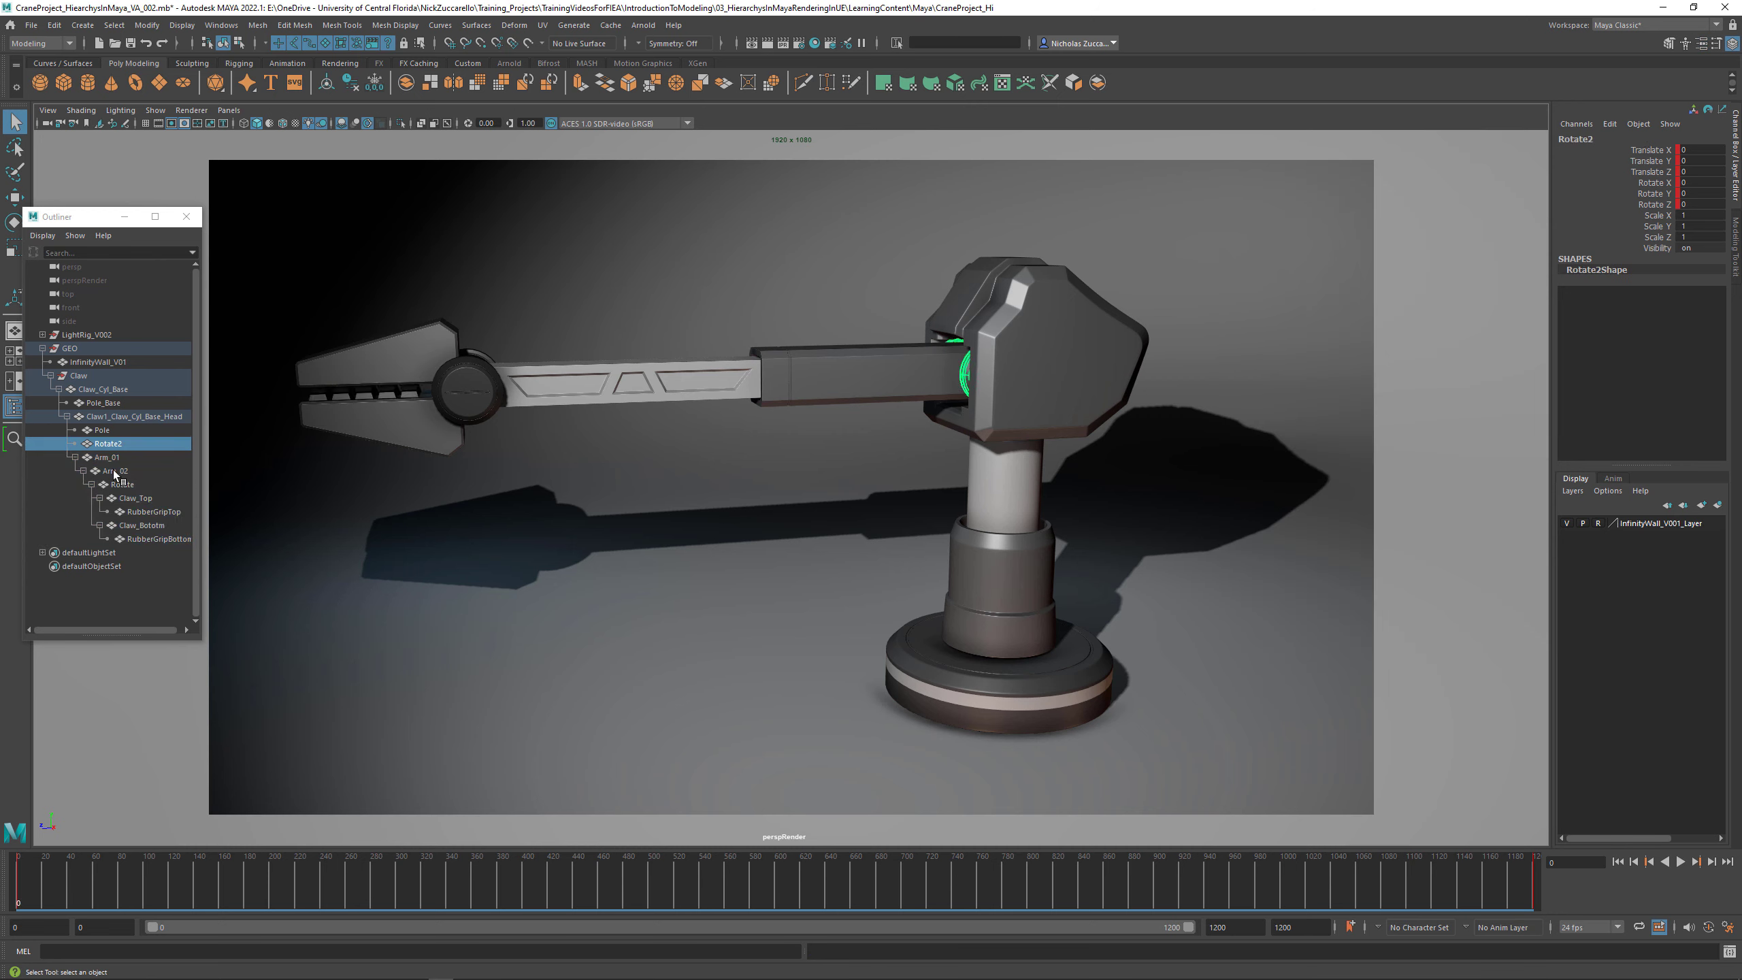
right_click(964, 380)
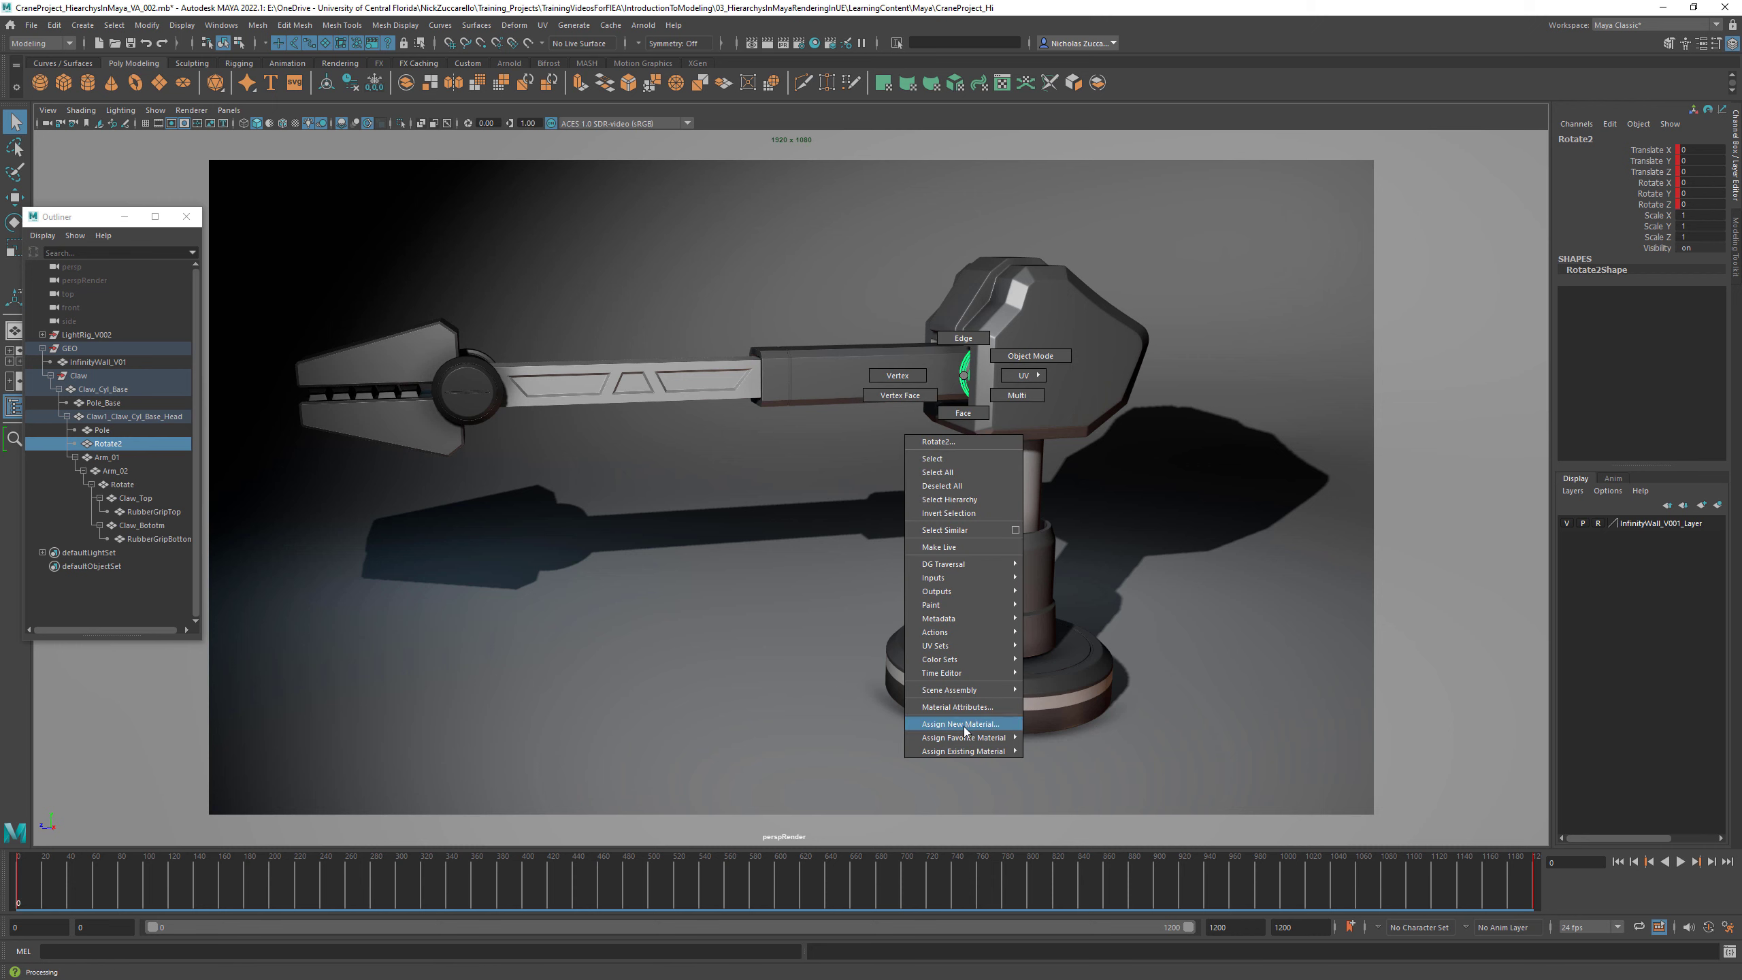
mouse_move(971, 752)
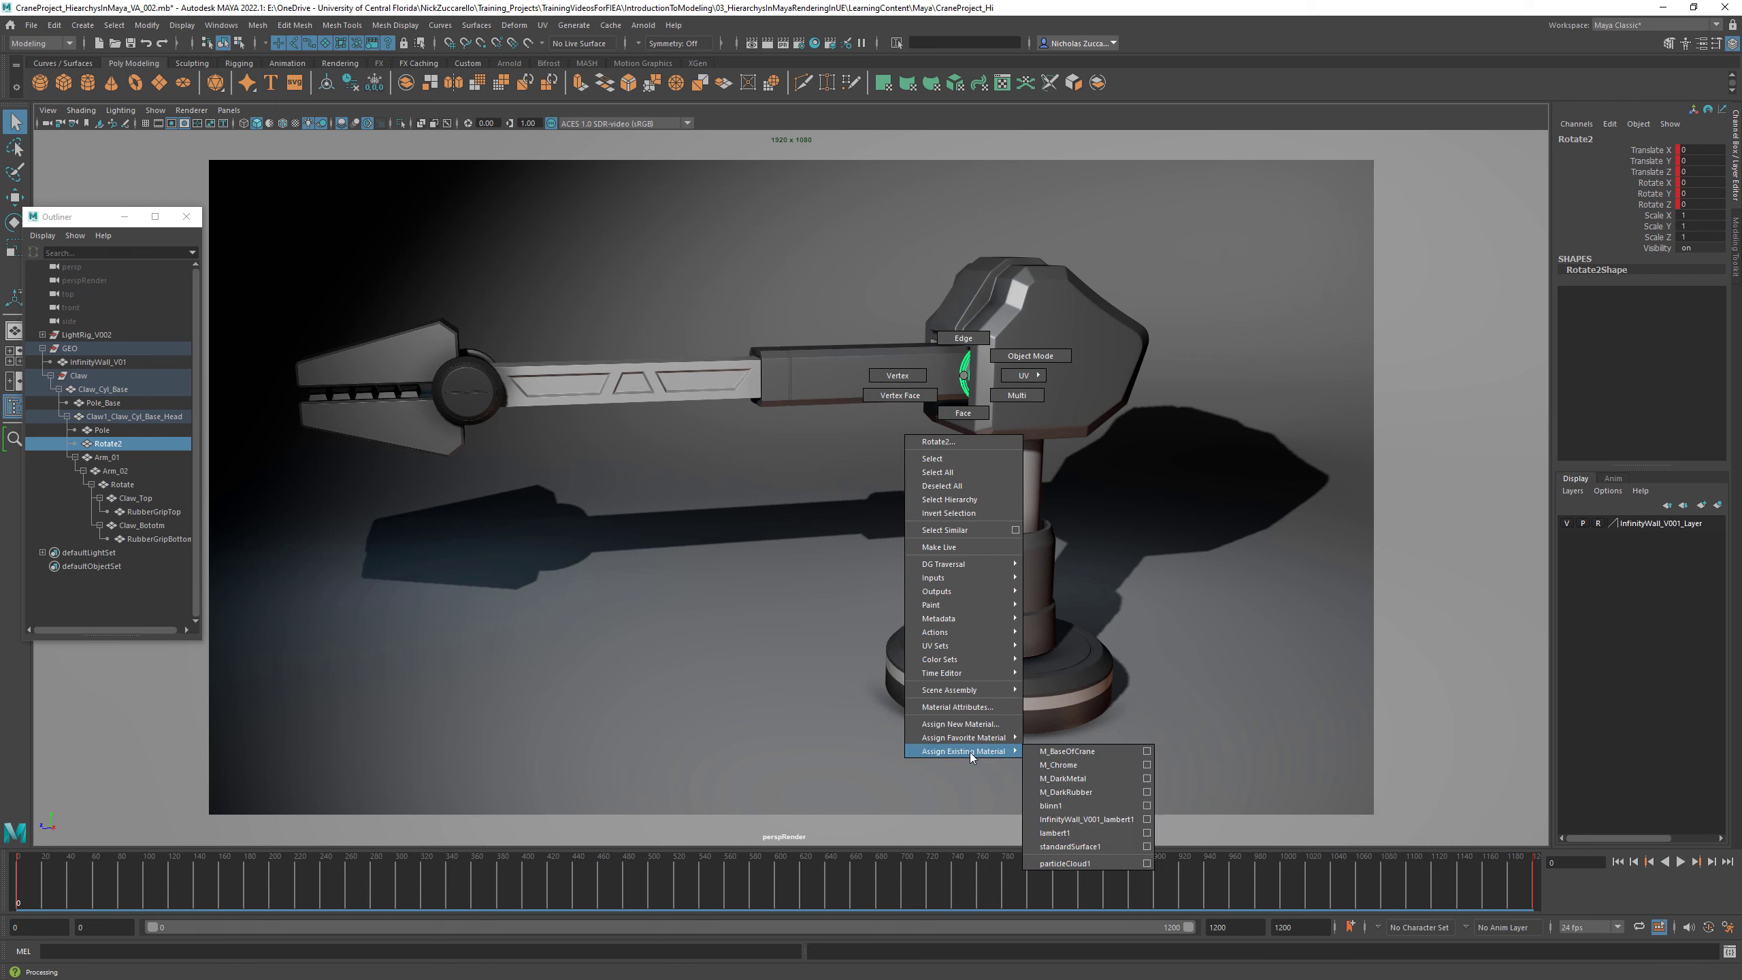
left_click(1070, 764)
left_click(1426, 656)
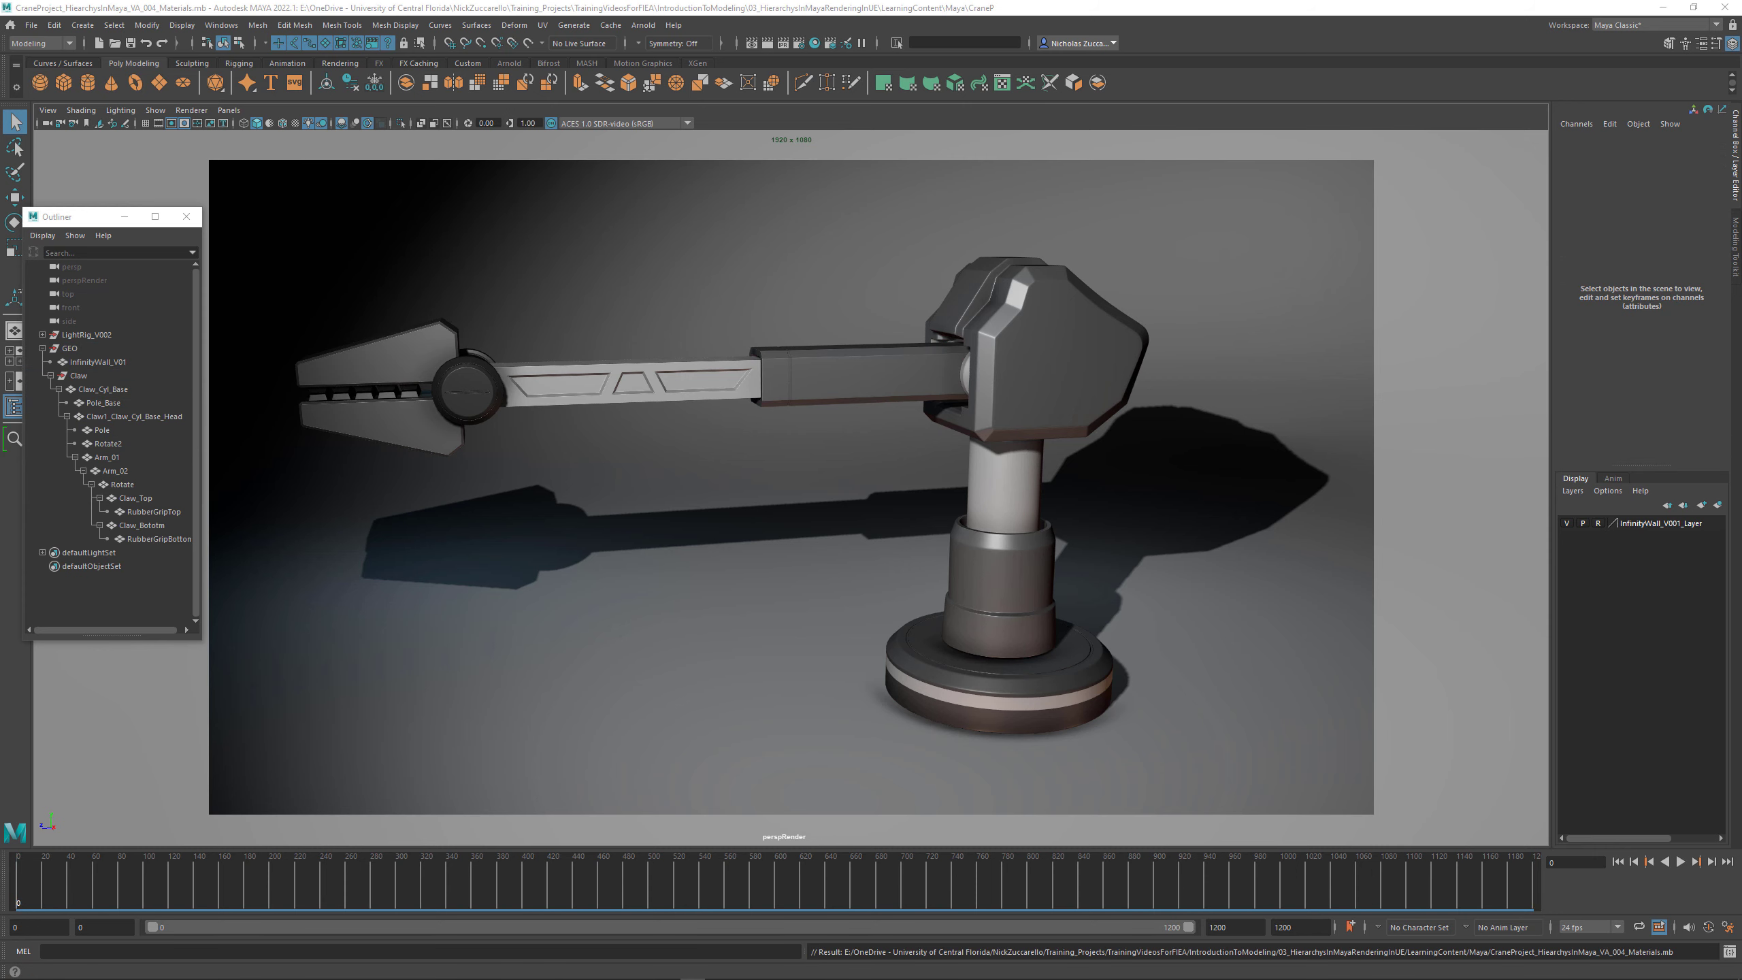
Step: Collapse the Claw group in the Outliner, select it, and switch the whole crane's smooth mesh preview off and back on
left_click(51, 375)
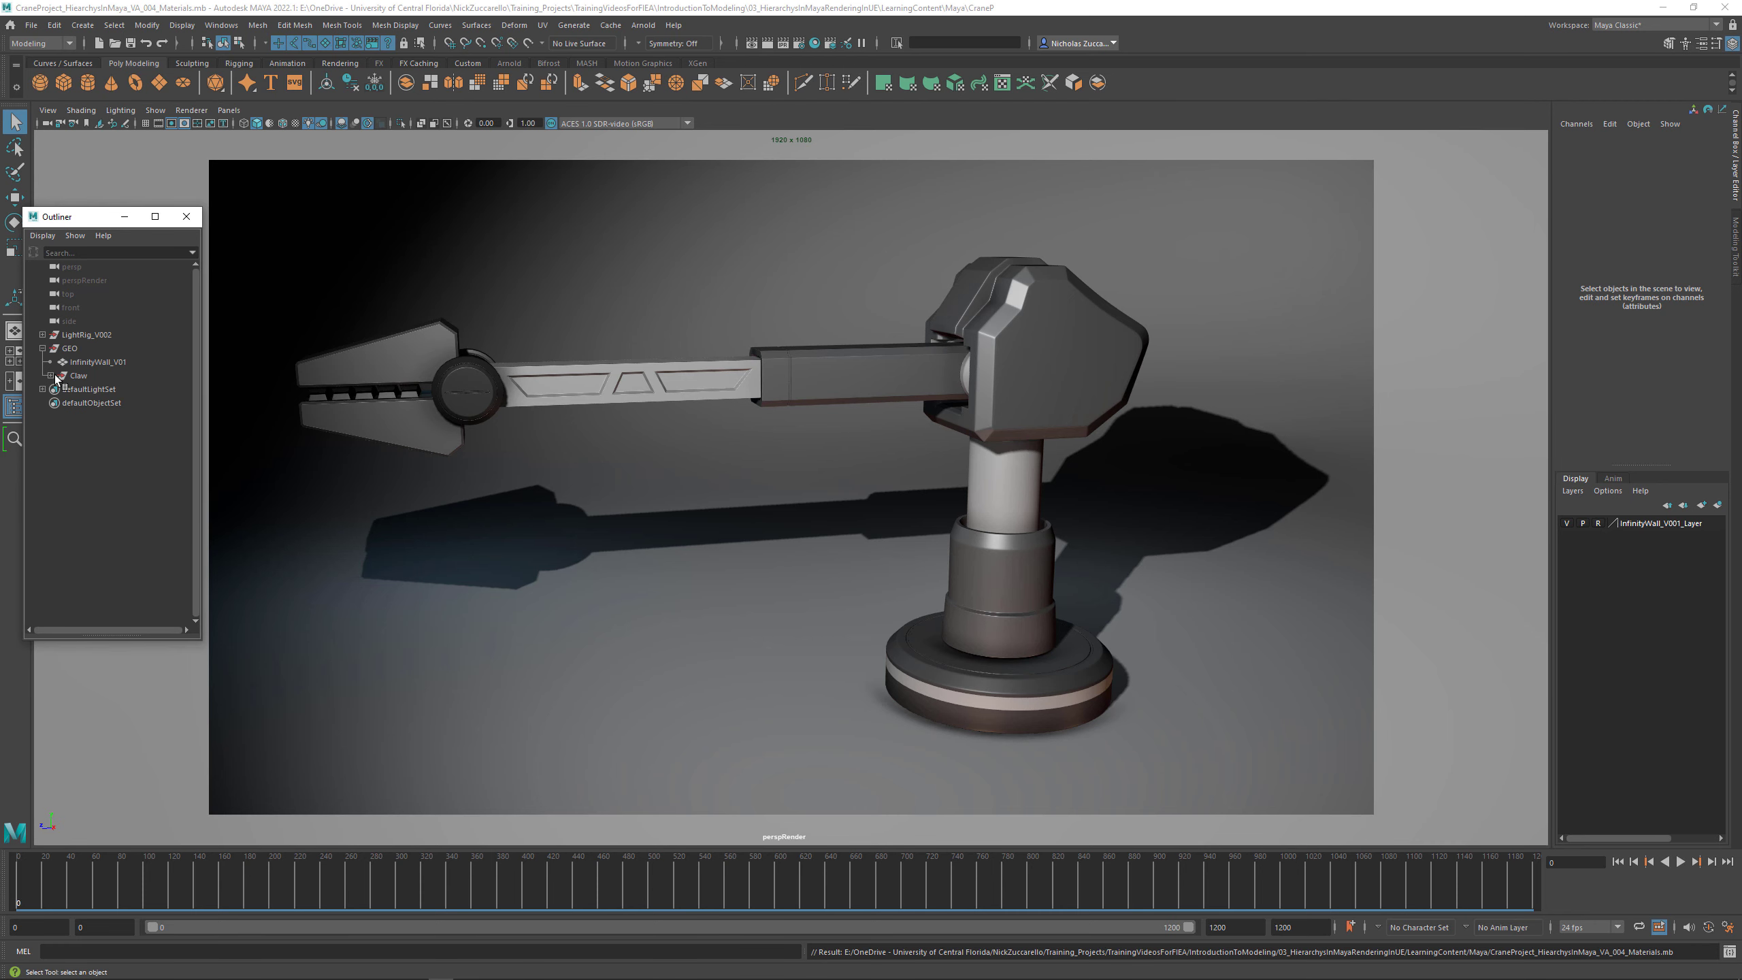
left_click(76, 376)
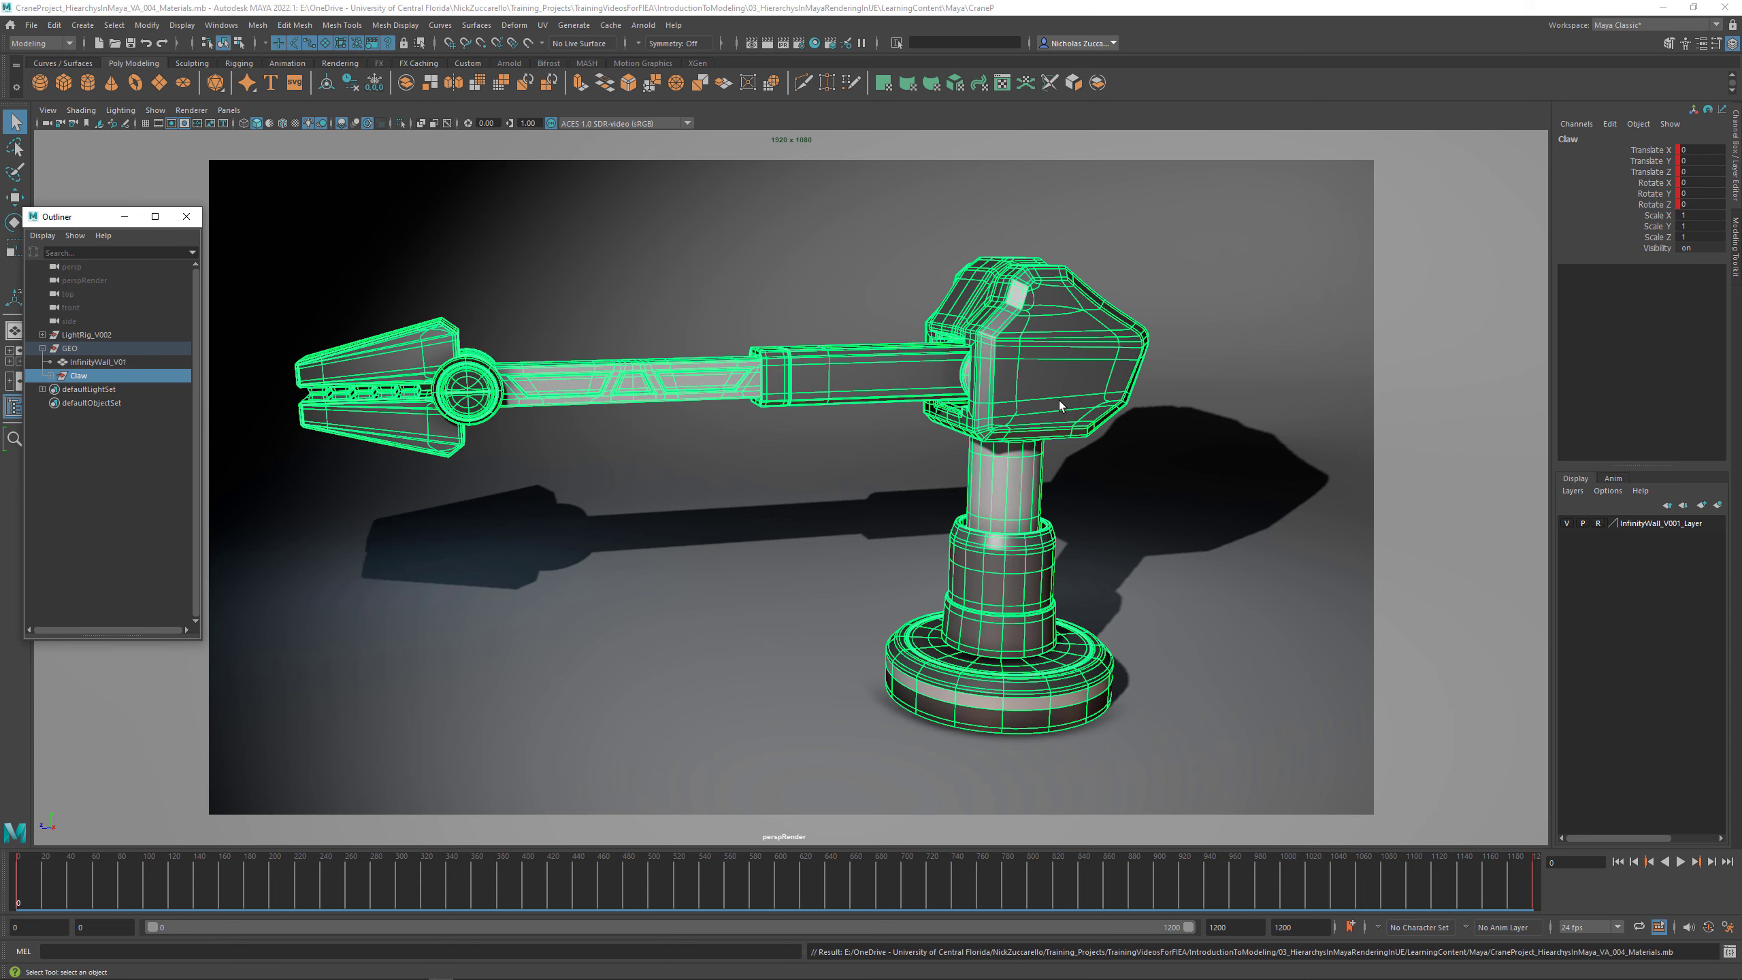
key("1")
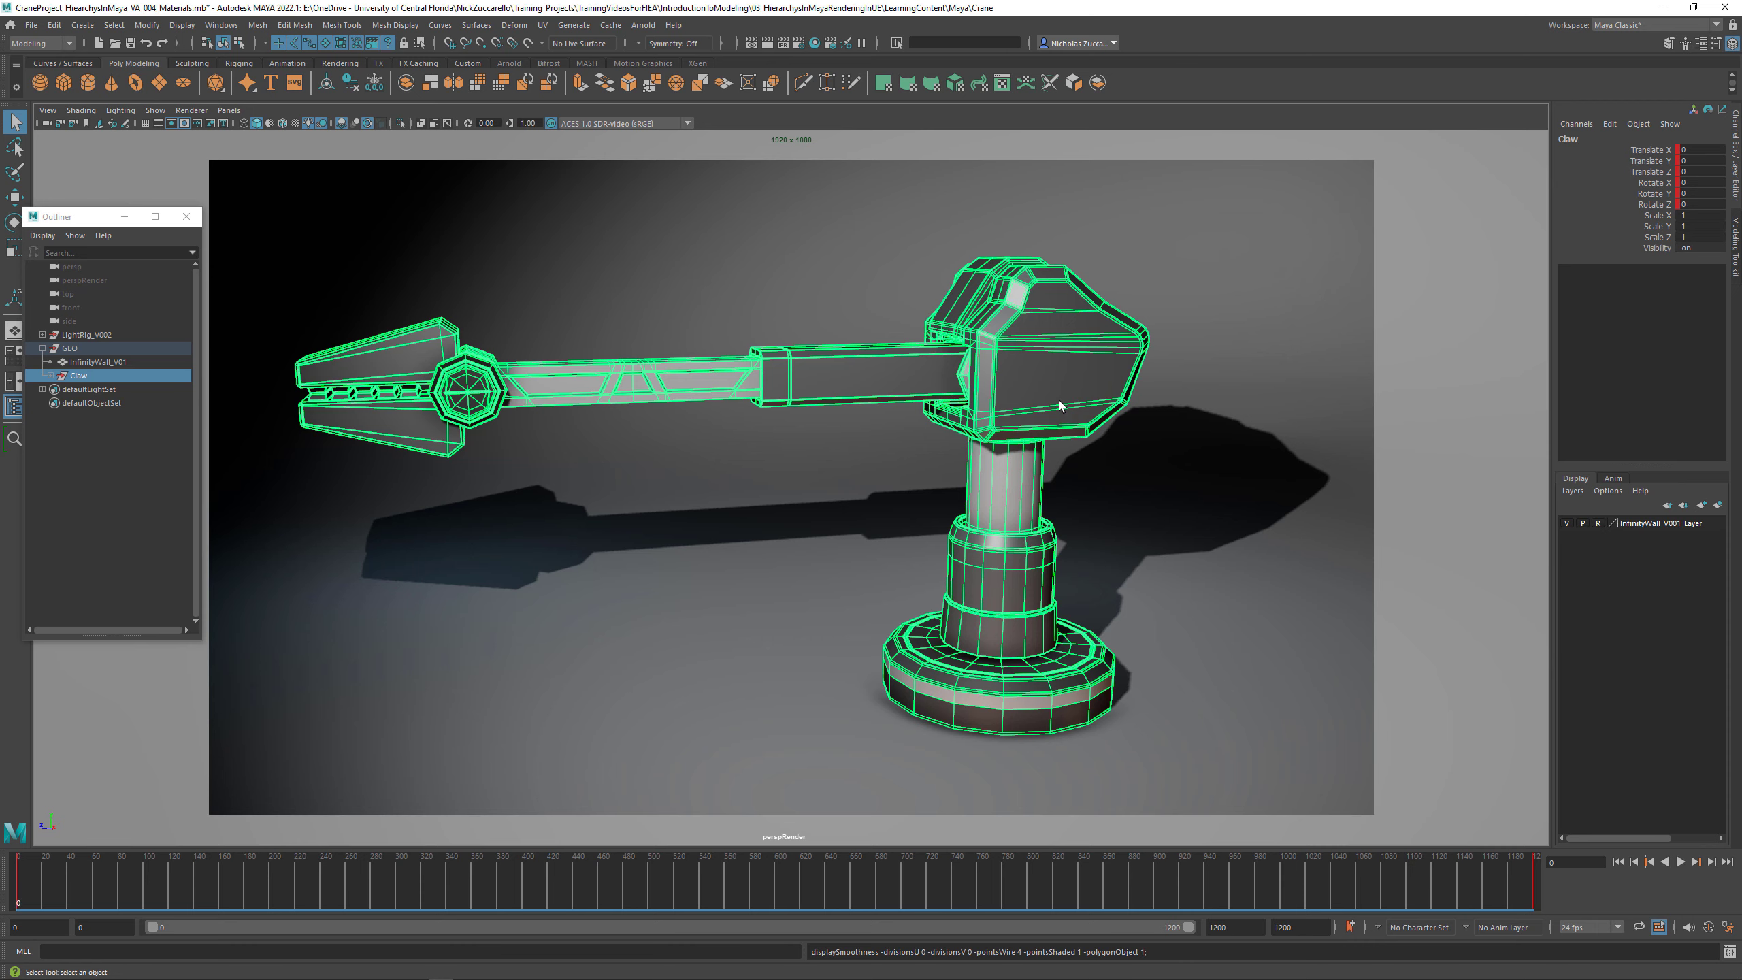
key("3")
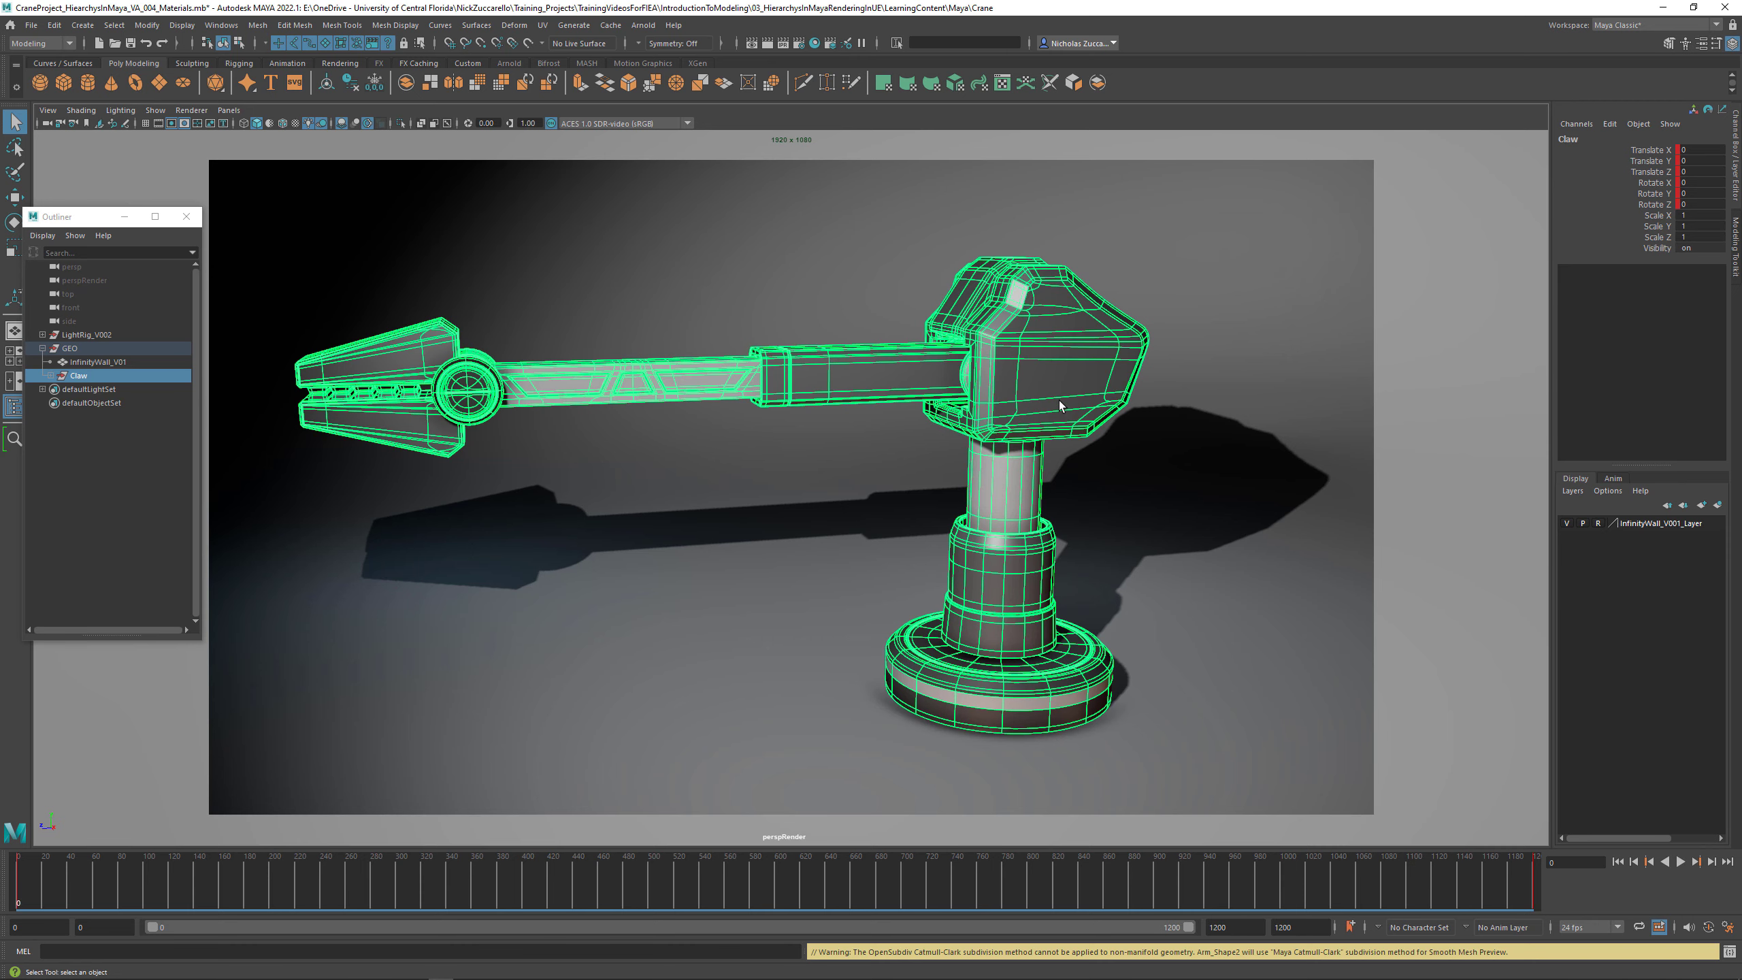
Step: Duplicate the Claw group using Duplicate Special with its settings reset to defaults, then close the options
left_click(79, 364)
left_click(77, 375)
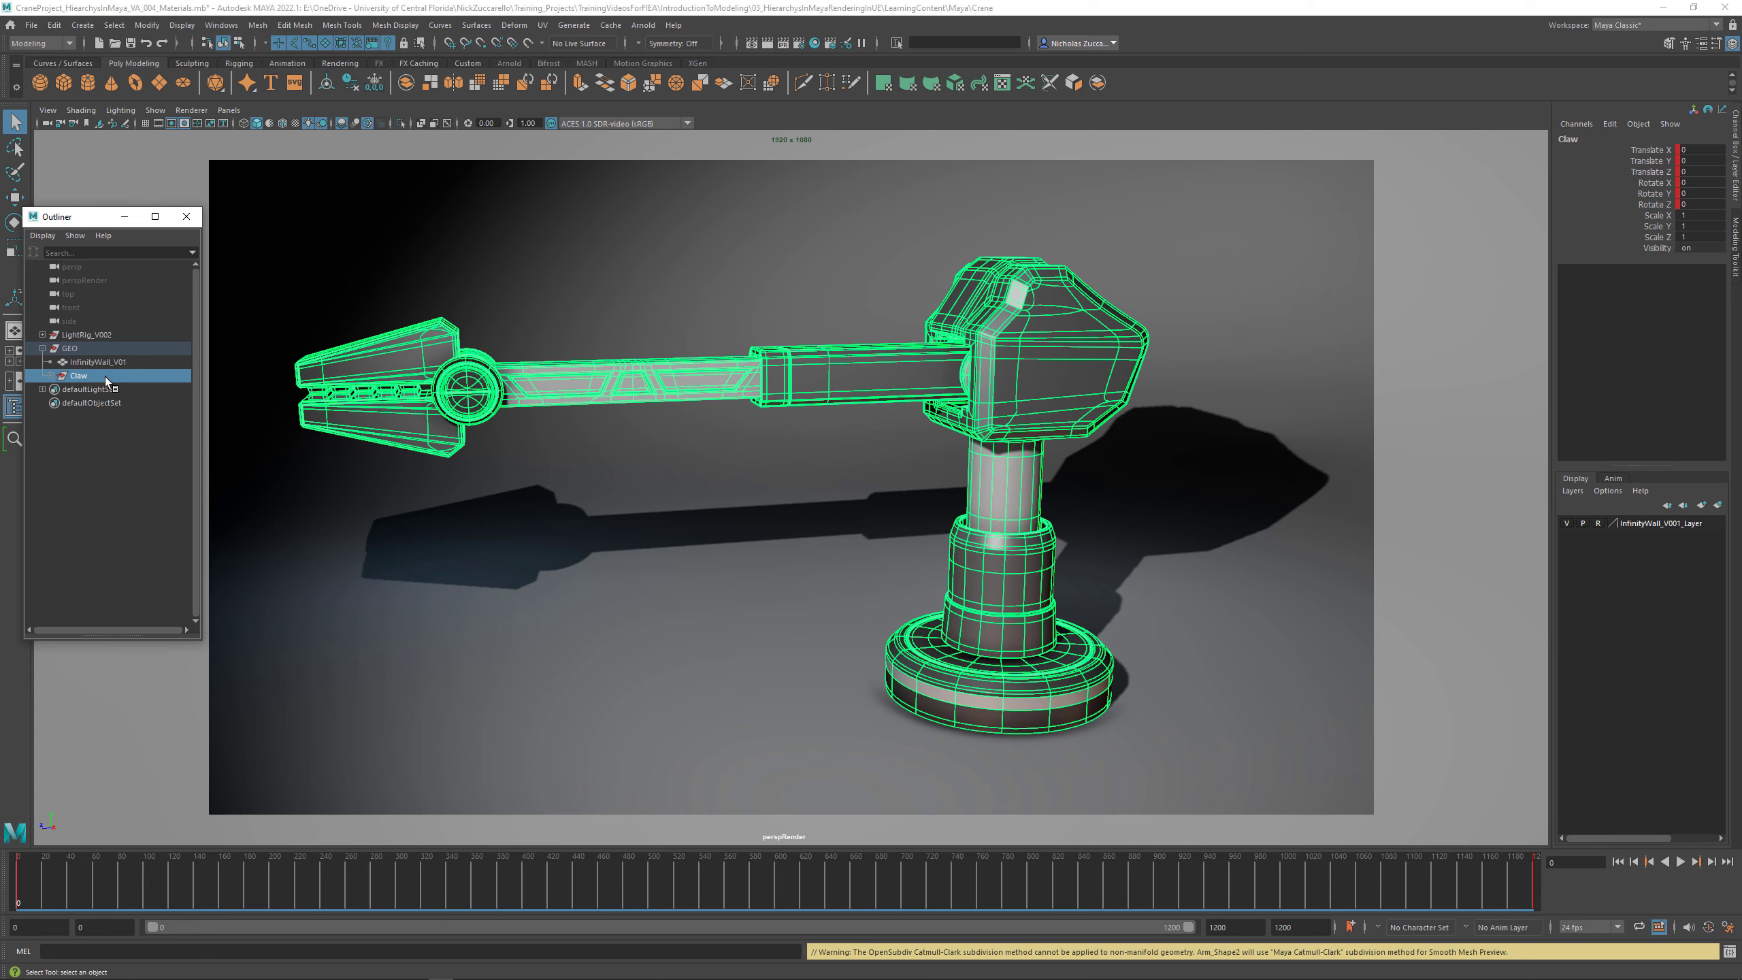
left_click(54, 25)
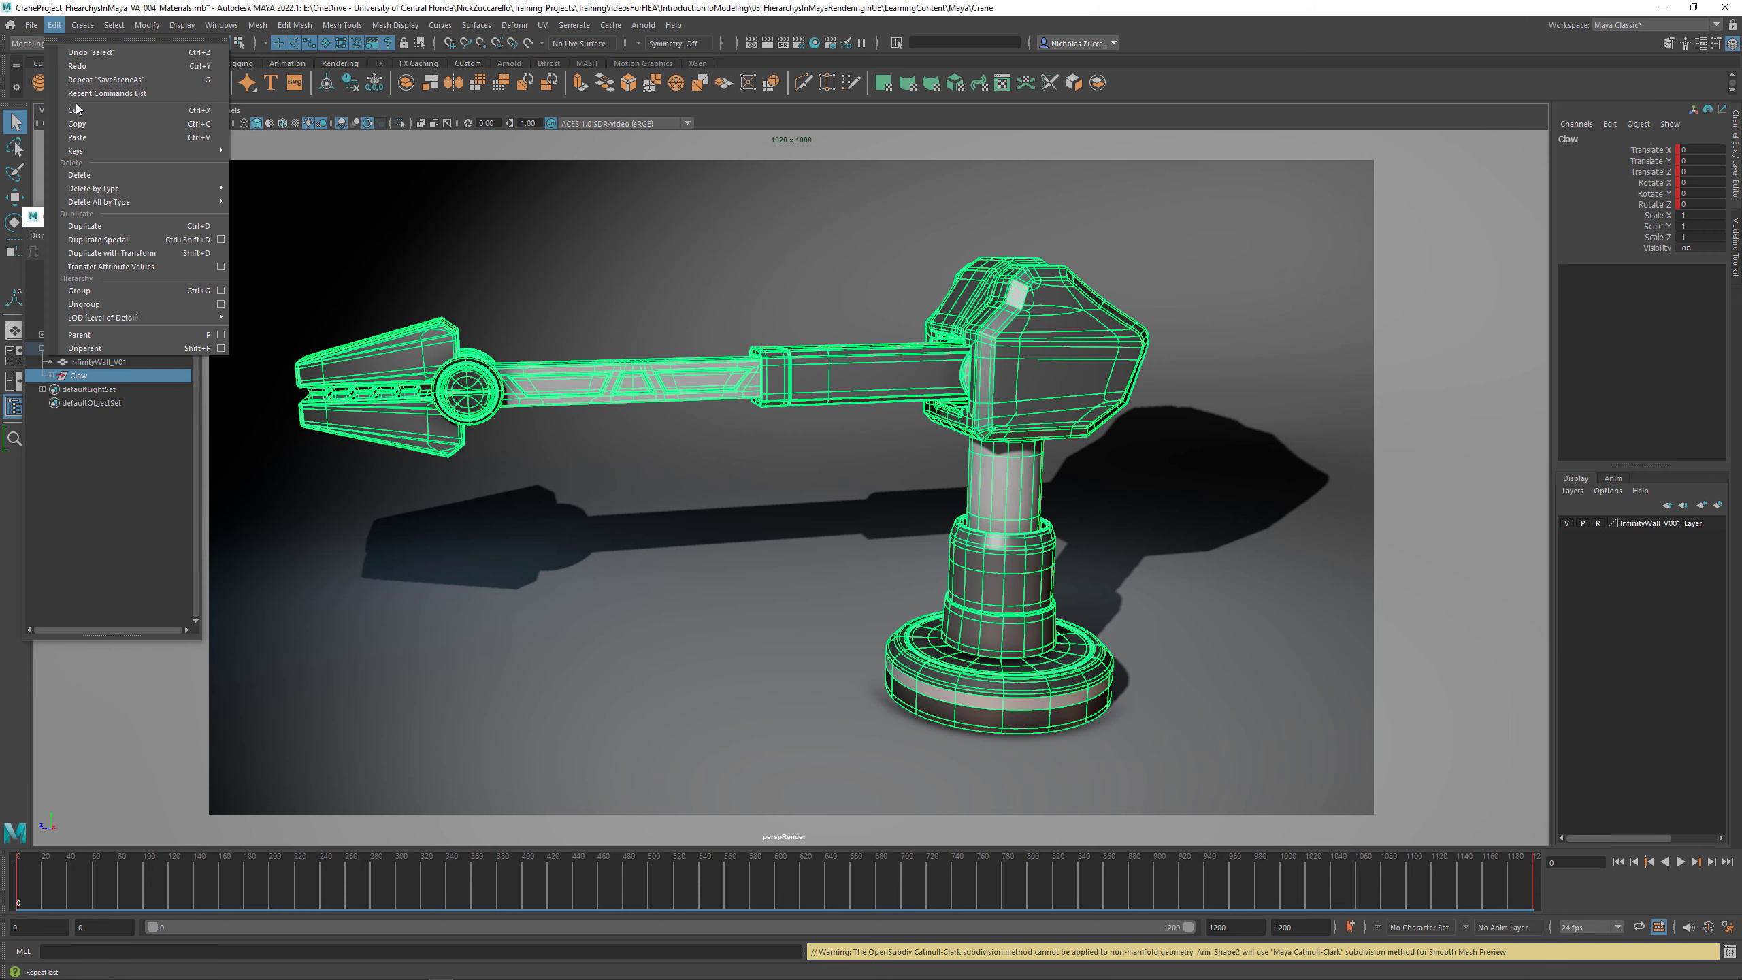
left_click(221, 239)
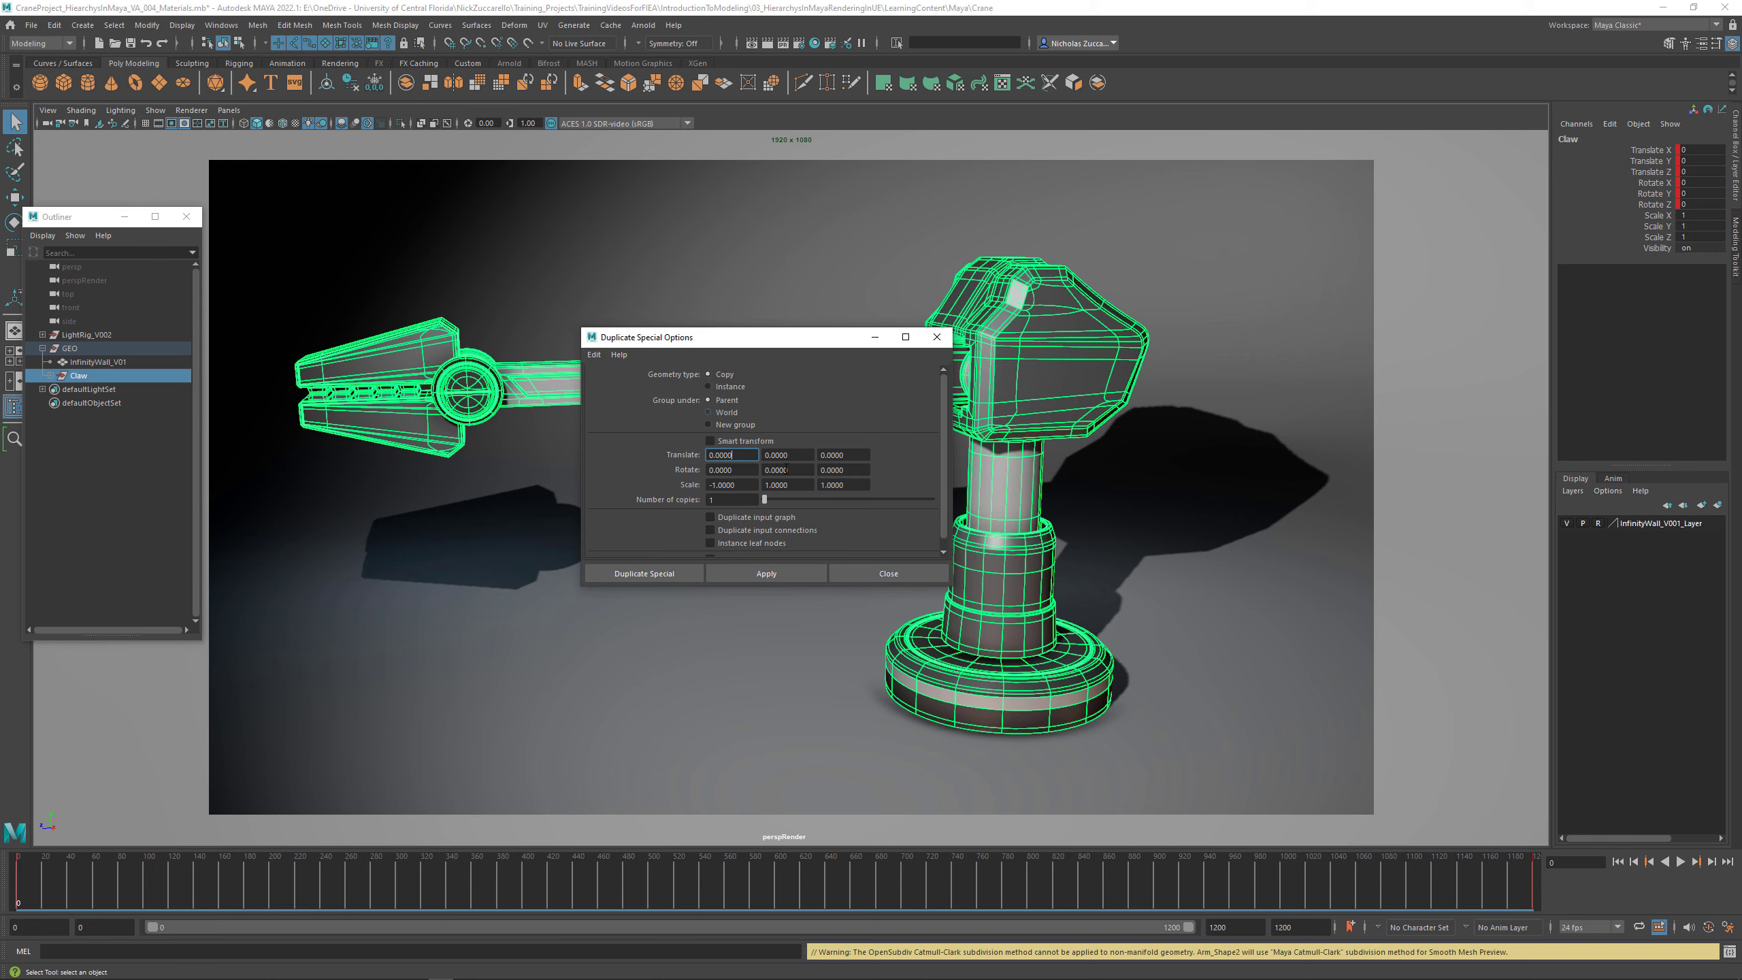
left_click(594, 354)
left_click(638, 382)
left_click(745, 576)
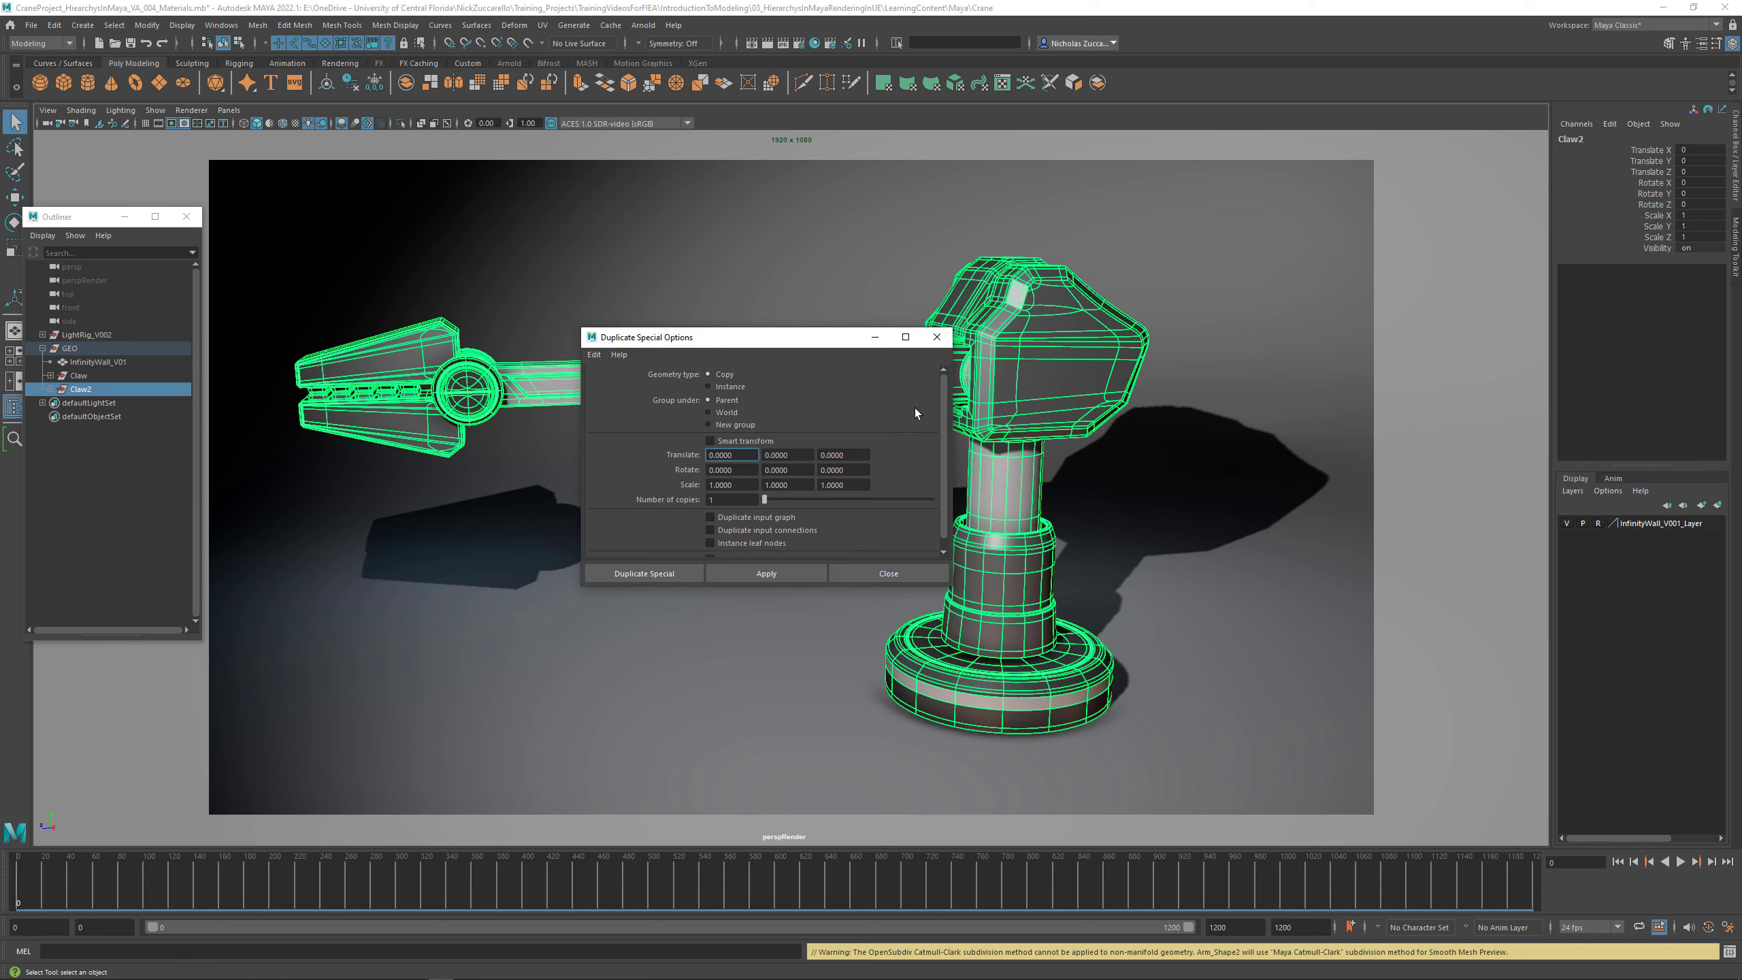
left_click(936, 337)
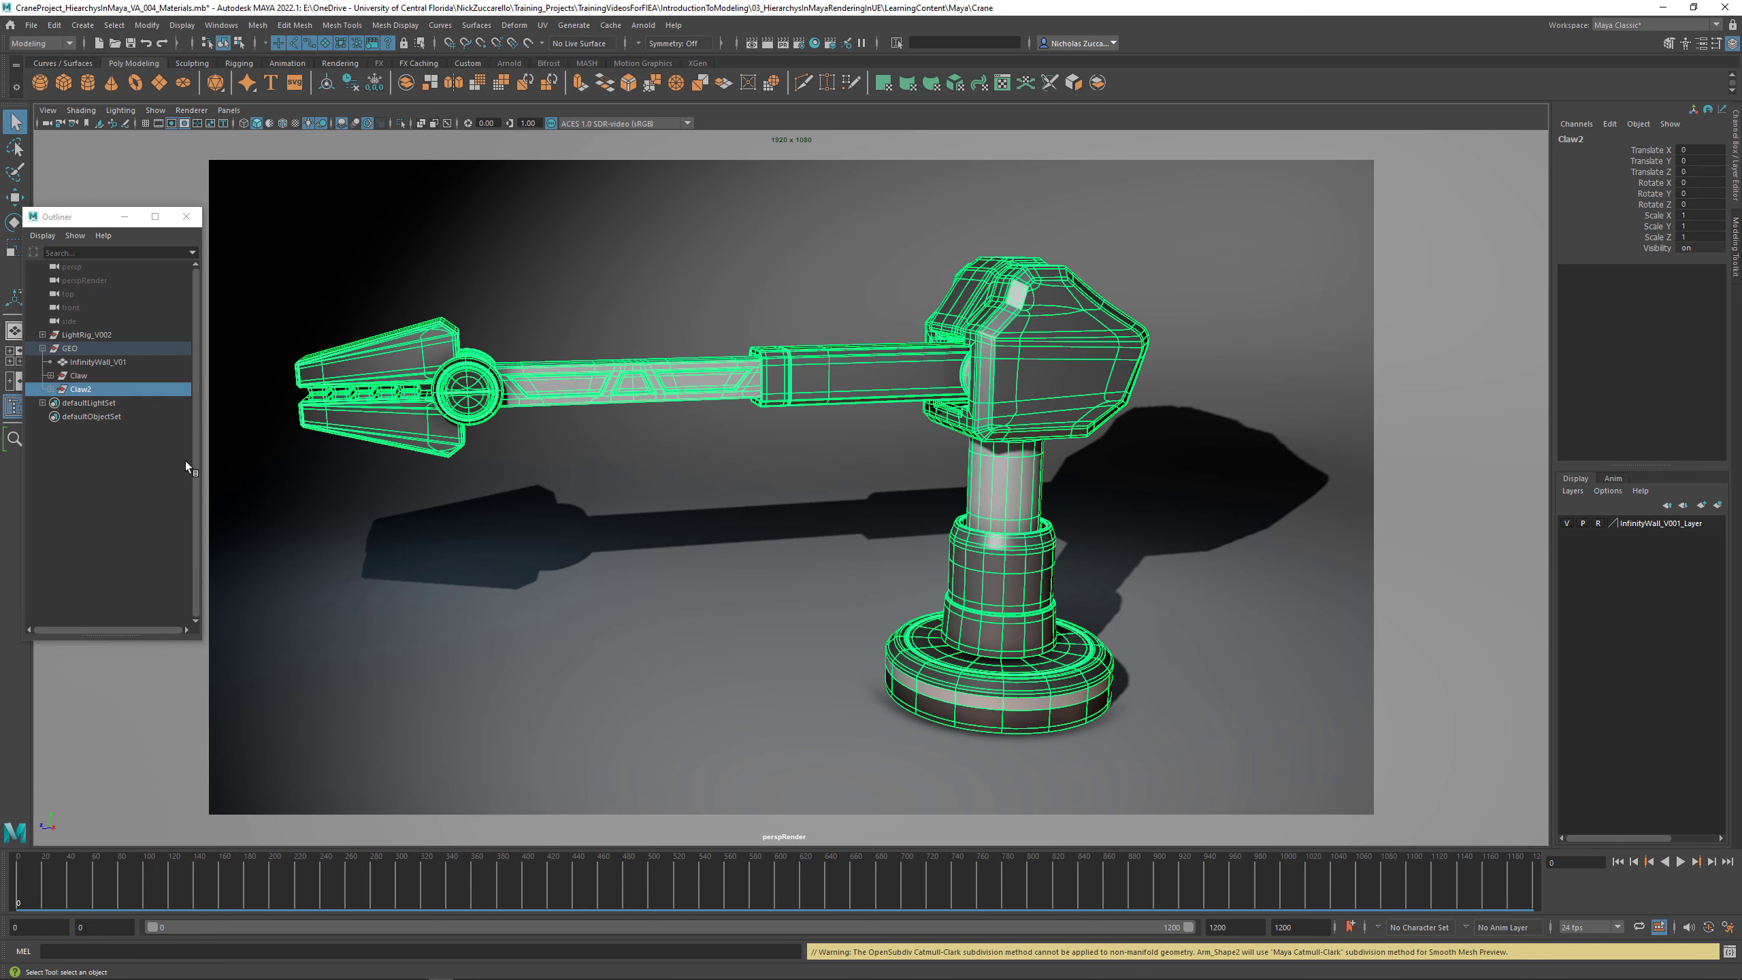
Step: Convert the duplicated Claw2 group's smooth mesh preview to polygons
left_click(148, 26)
mouse_move(204, 358)
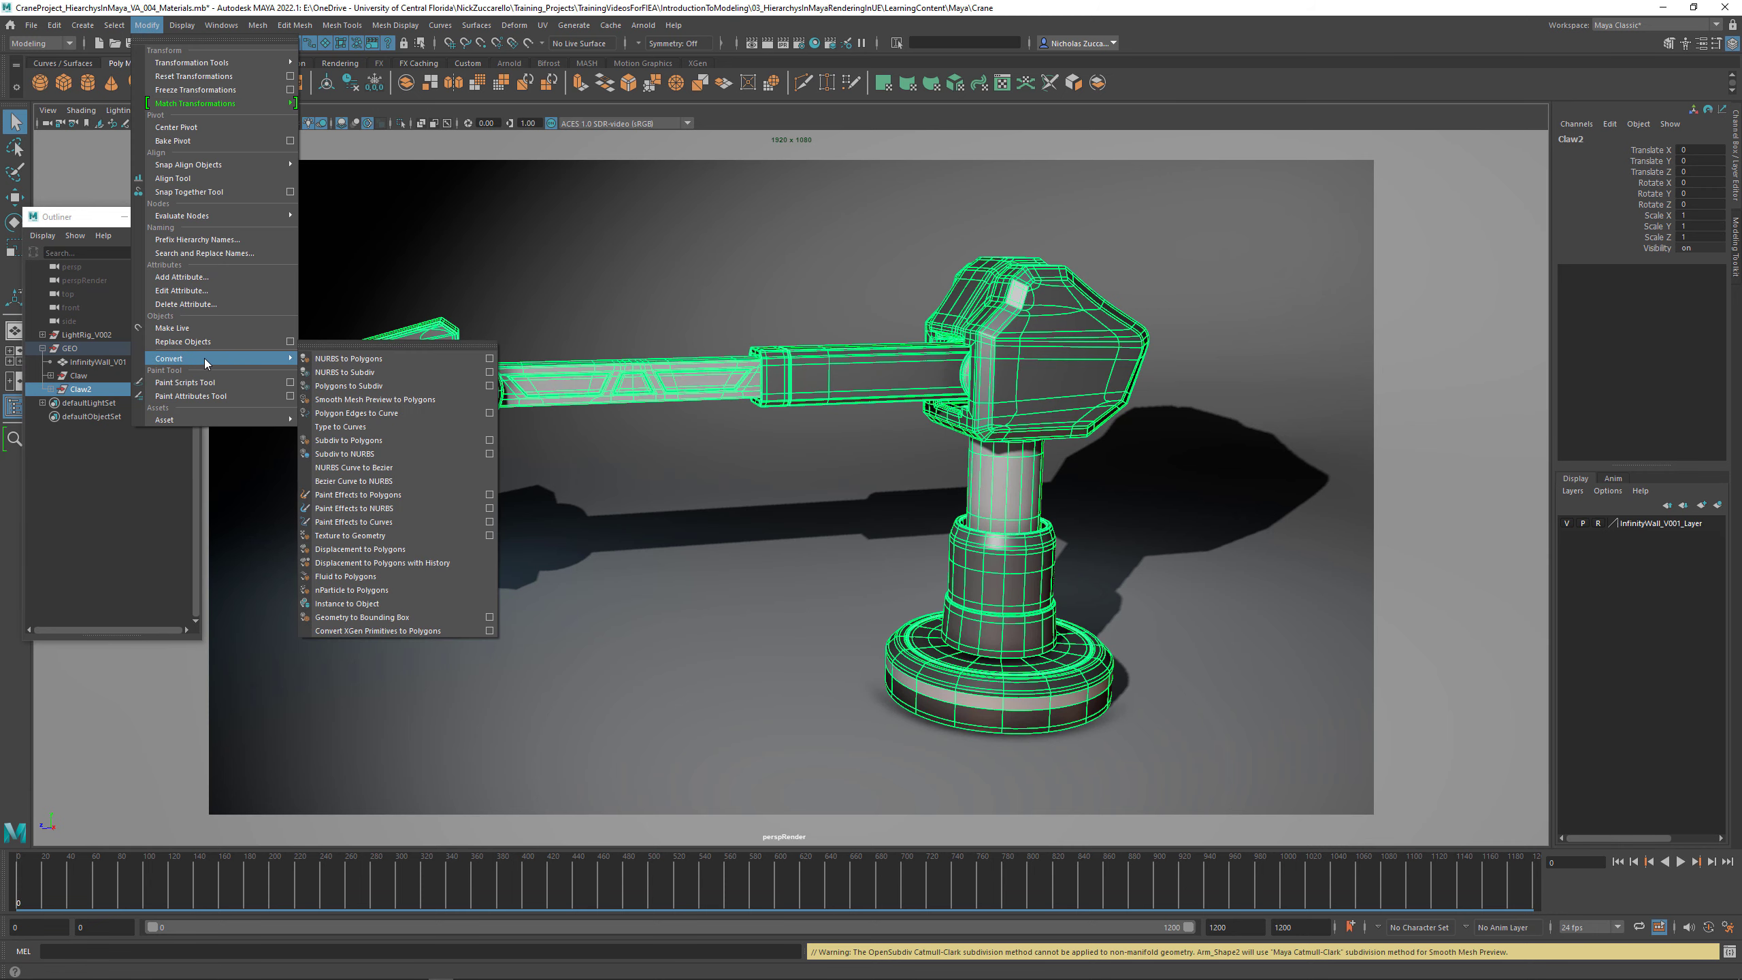
left_click(393, 401)
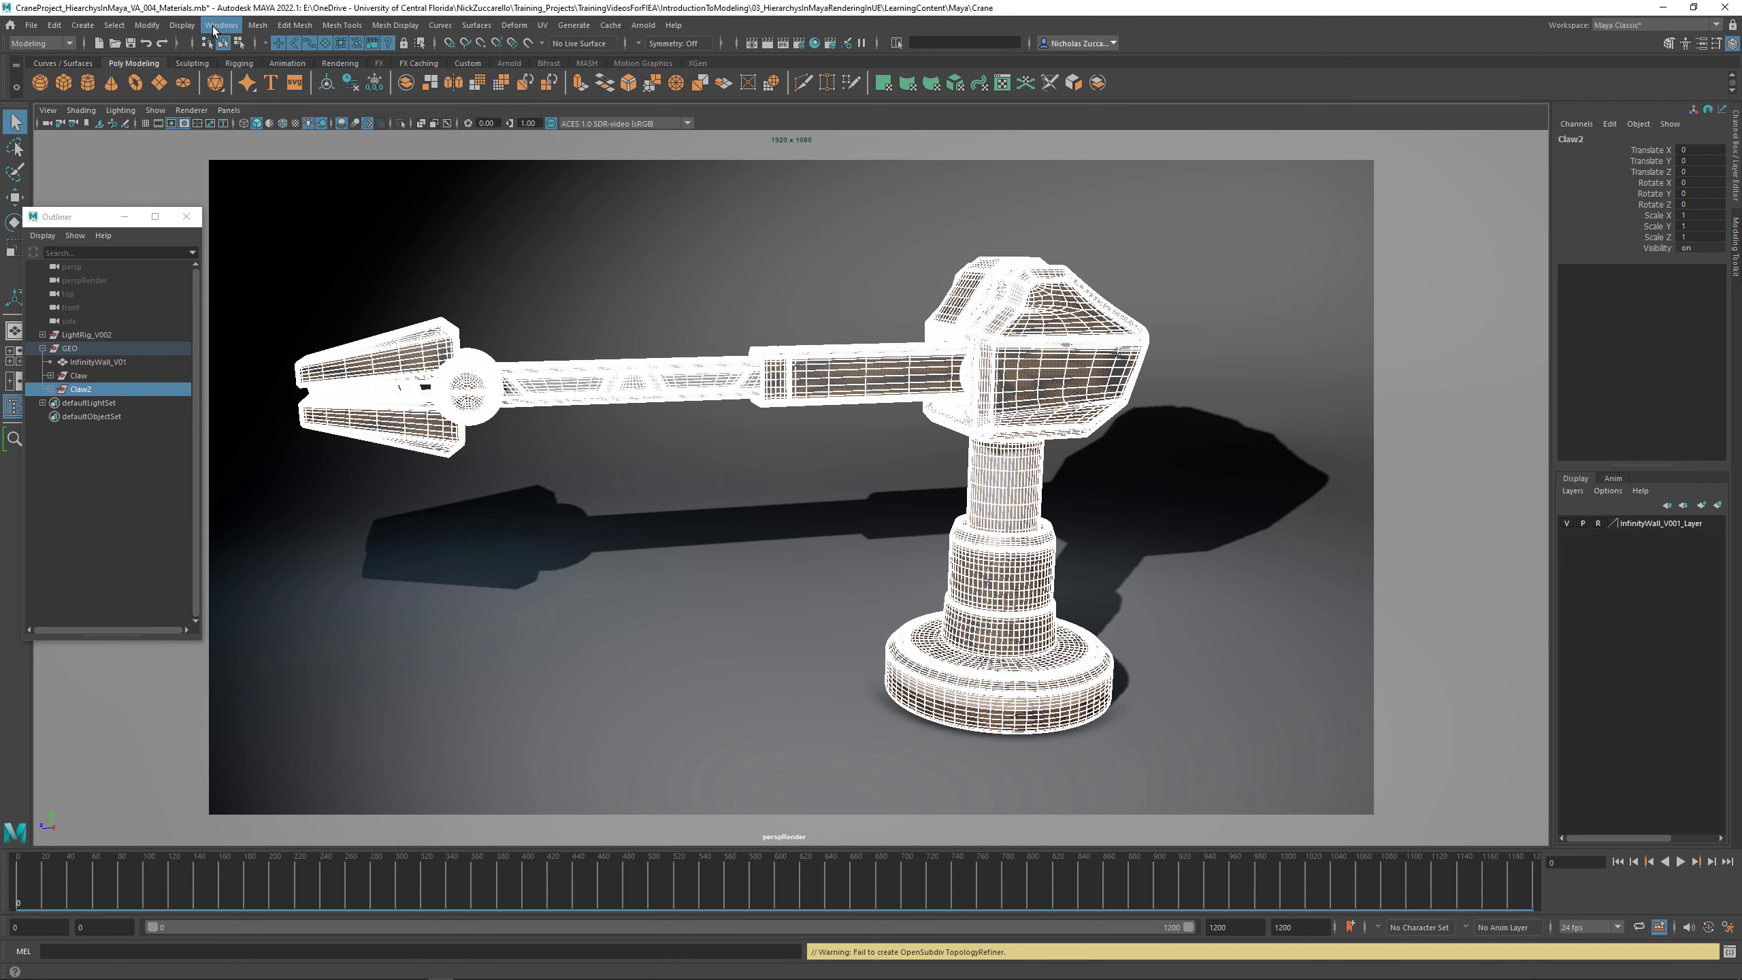
Step: Show the Poly Count heads-up display and reselect the Claw2 group to check its polygon count
left_click(182, 27)
mouse_move(287, 77)
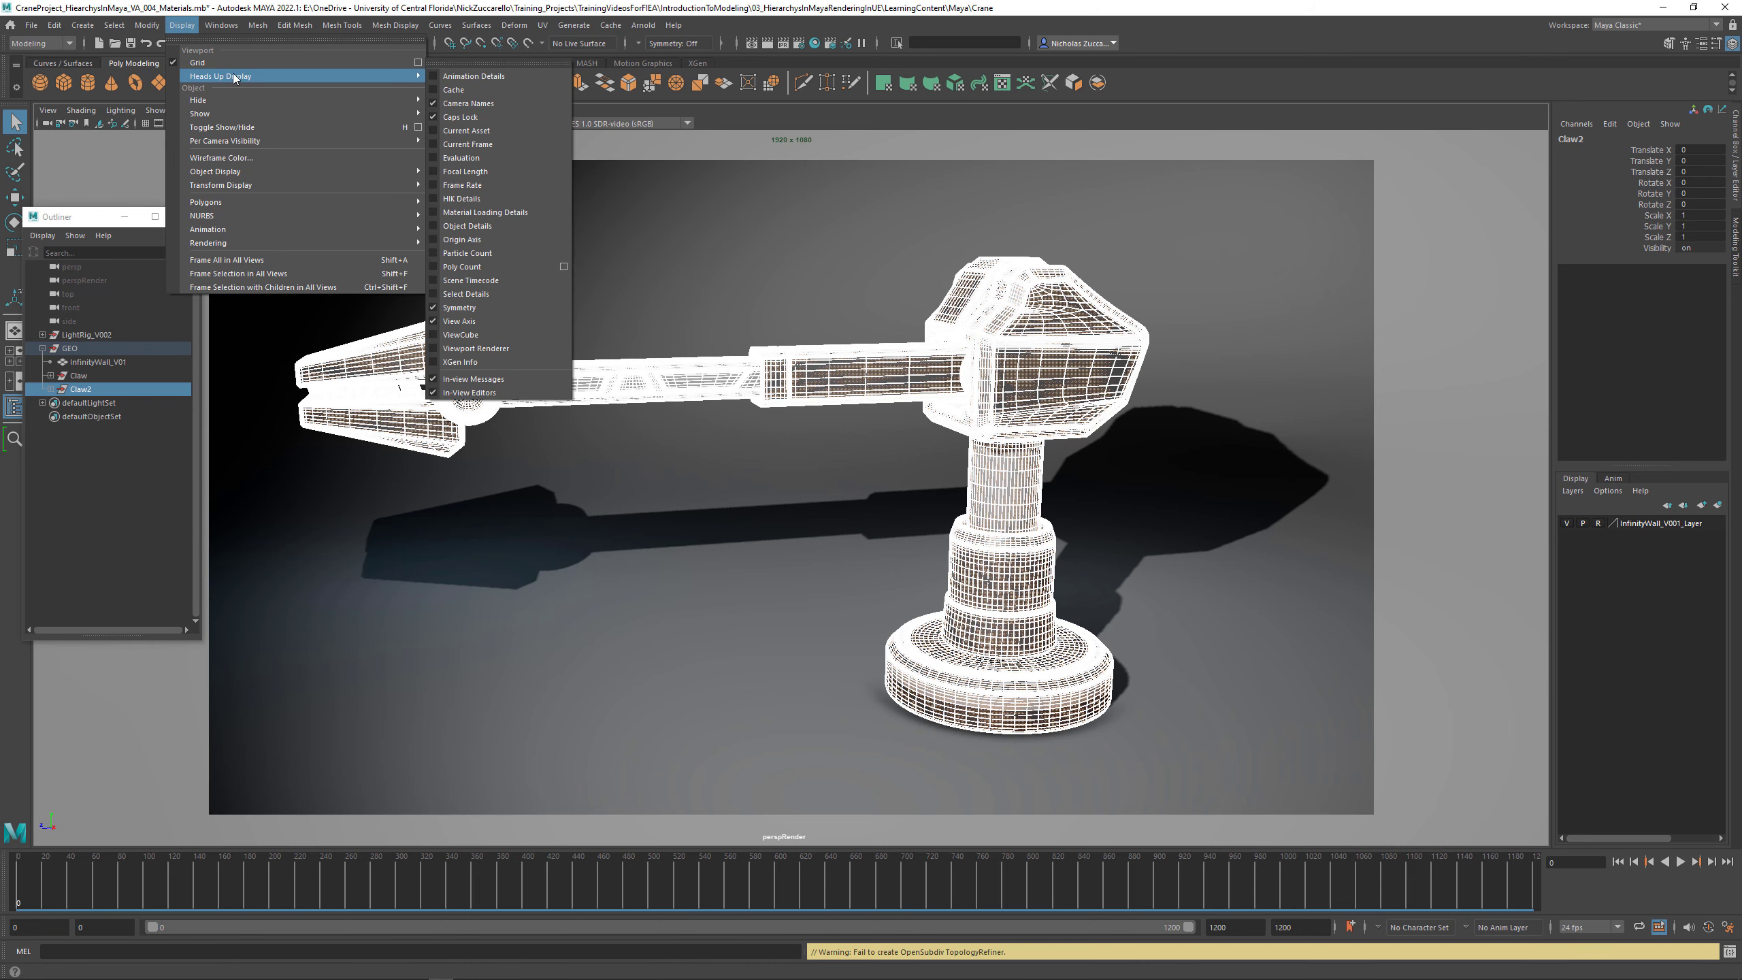
left_click(500, 268)
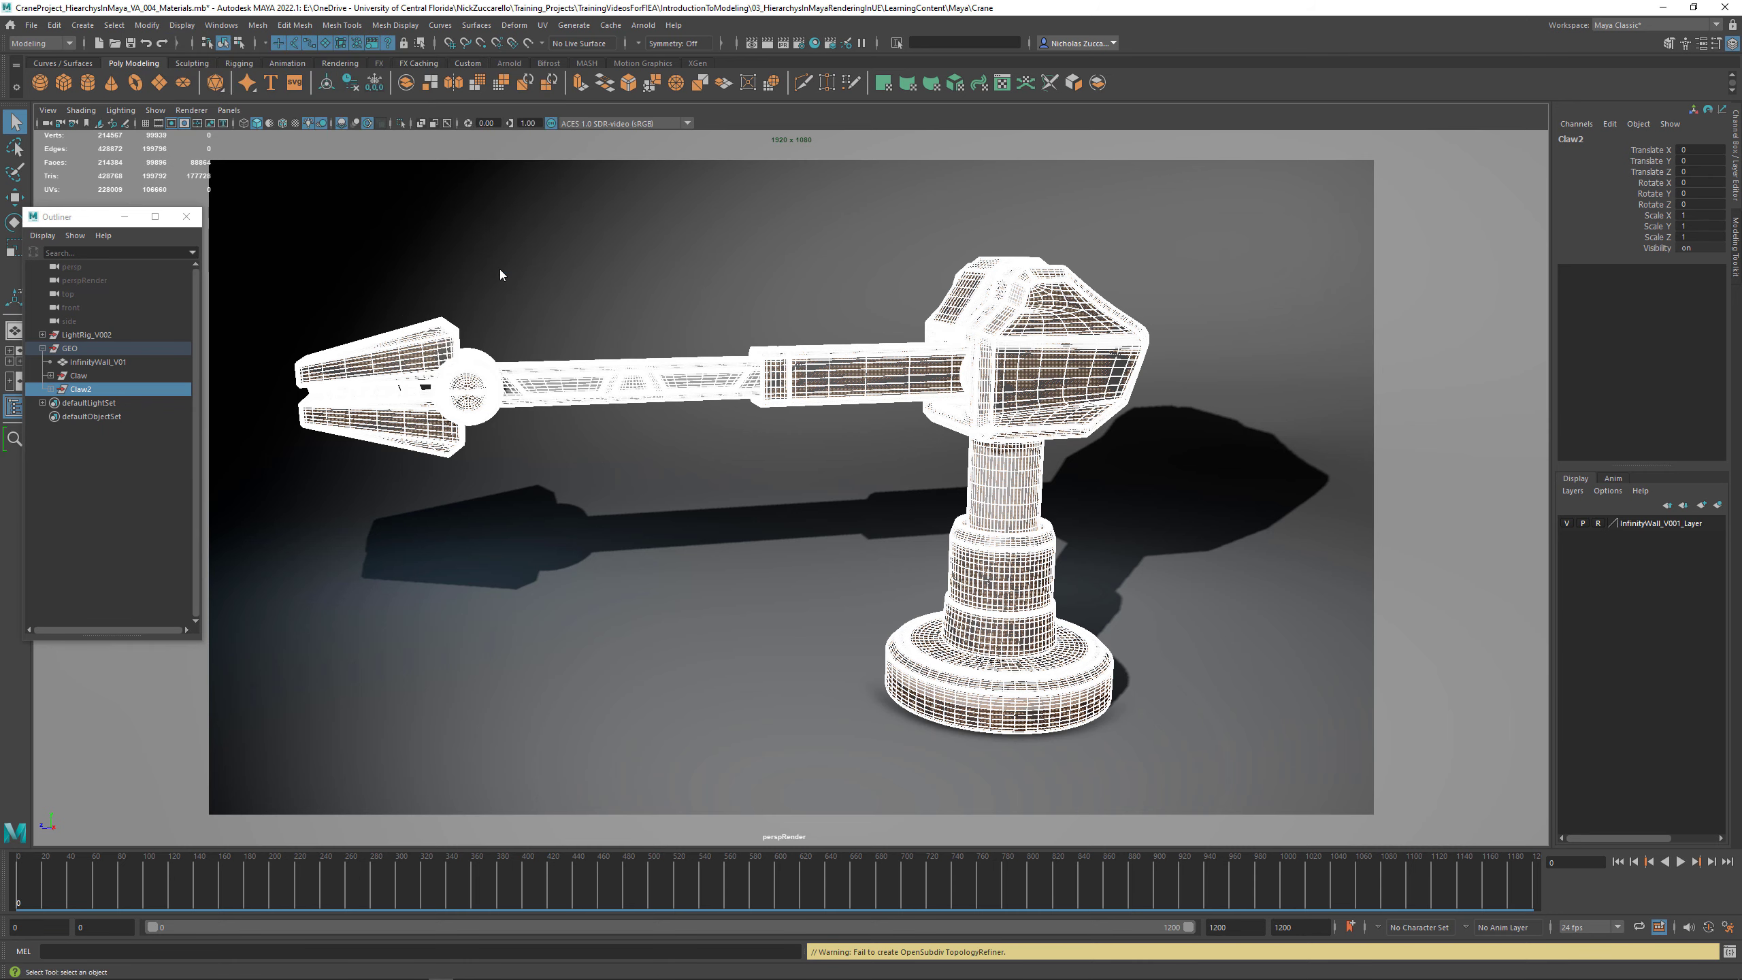
left_click(83, 388)
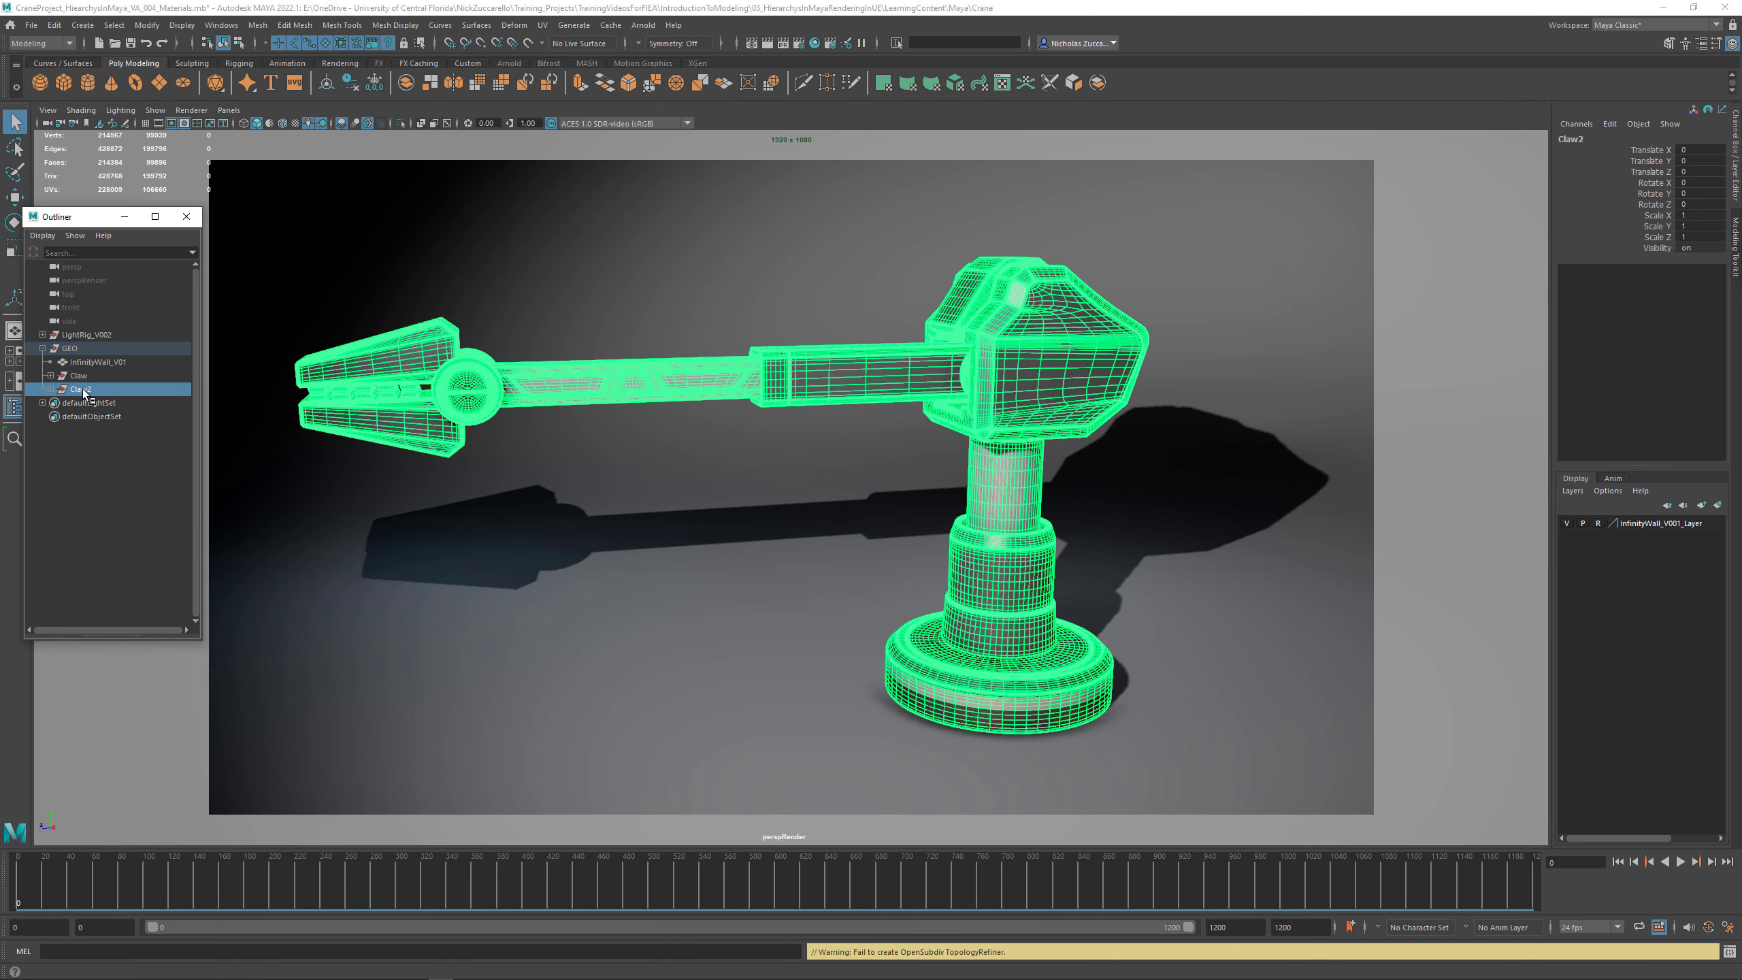
left_click(81, 454)
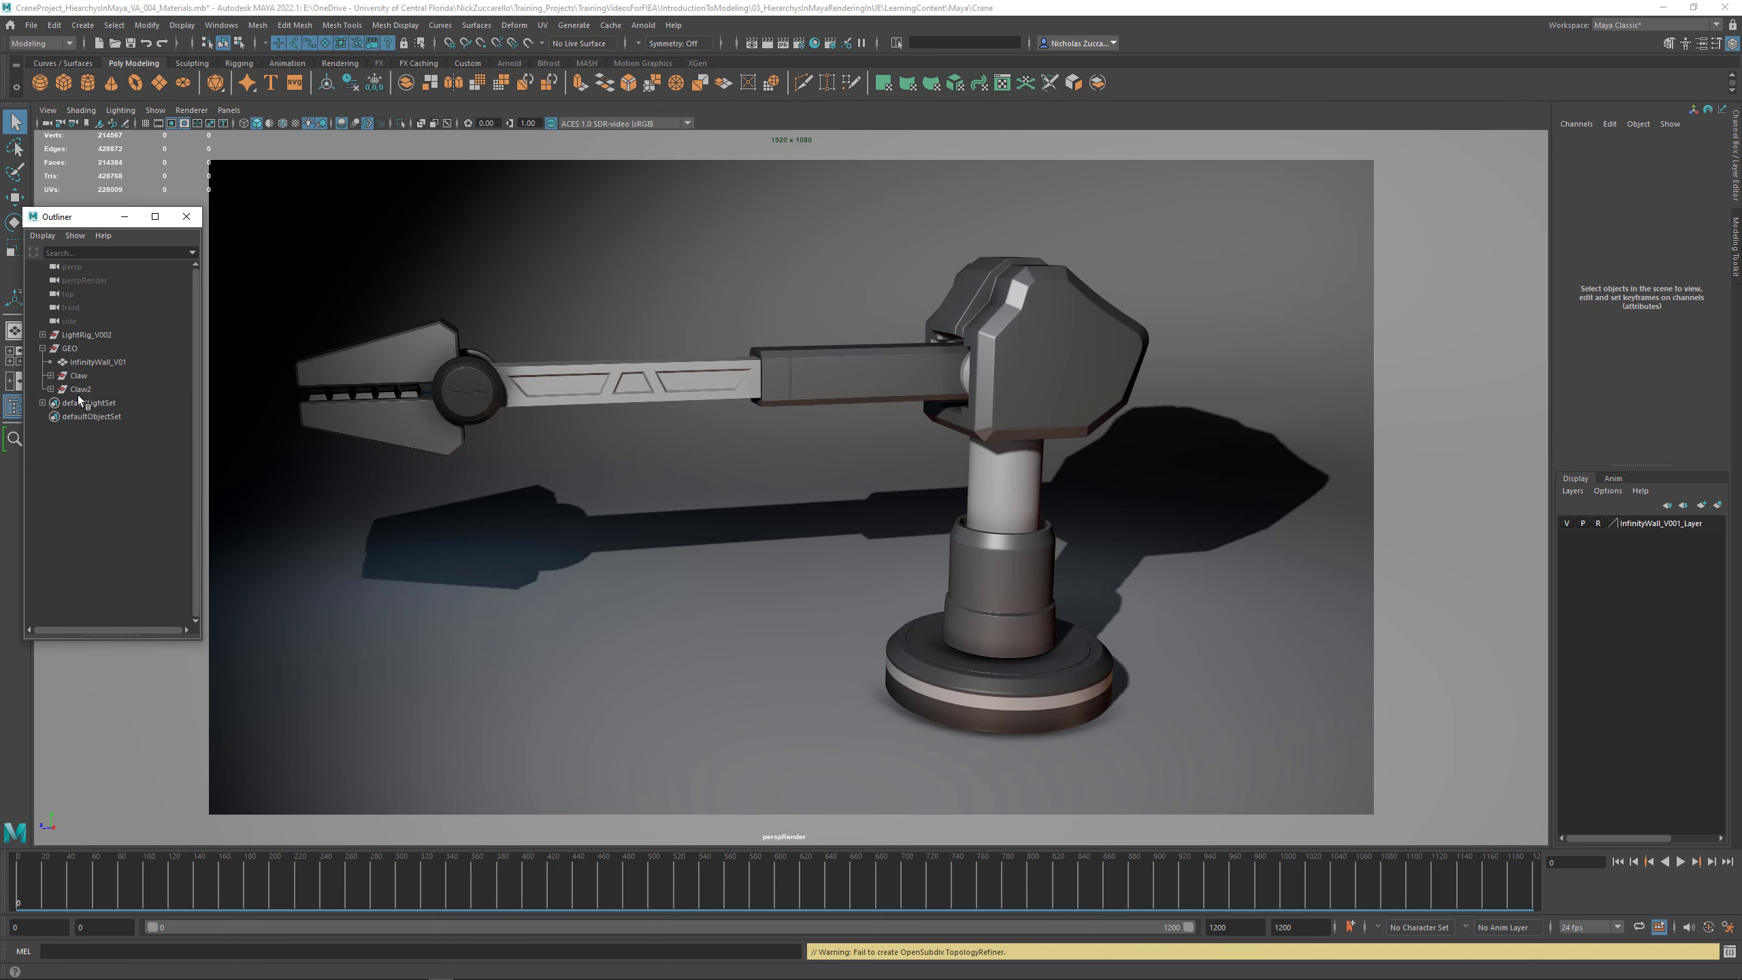
left_click(78, 390)
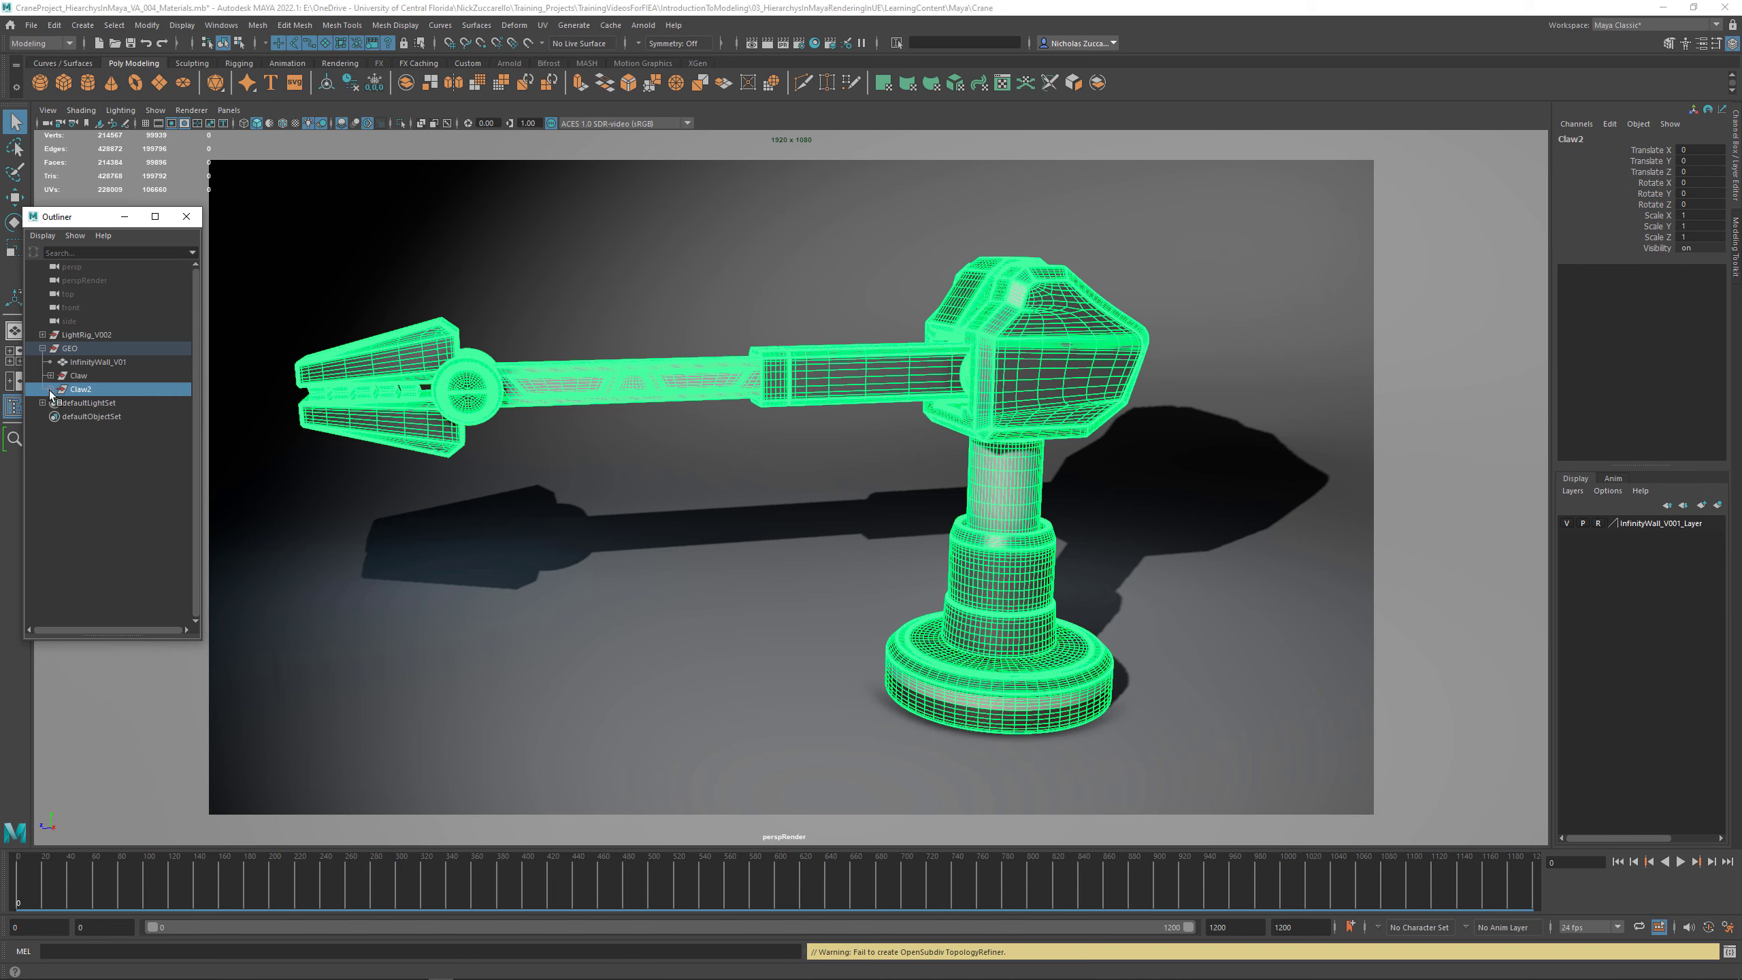
Step: Expand the Claw2 group in the Outliner and check its parts and their polygon counts one by one
left_click(51, 389)
left_click(52, 390)
left_click(103, 405)
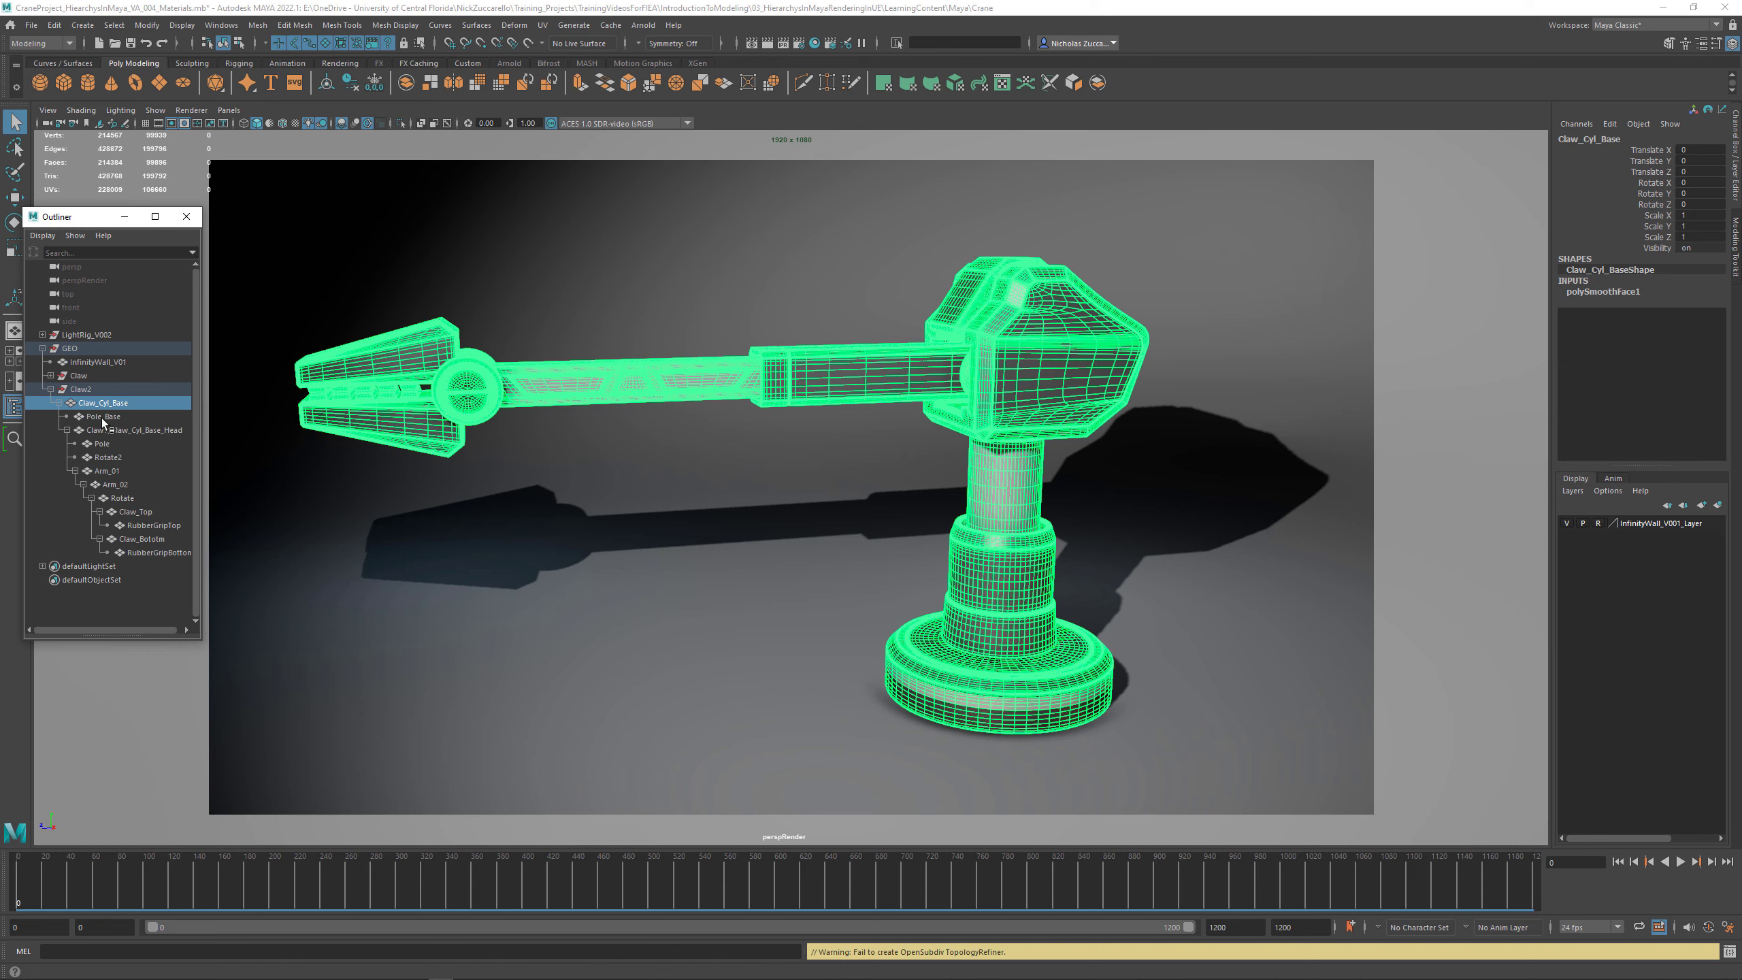
left_click(103, 416)
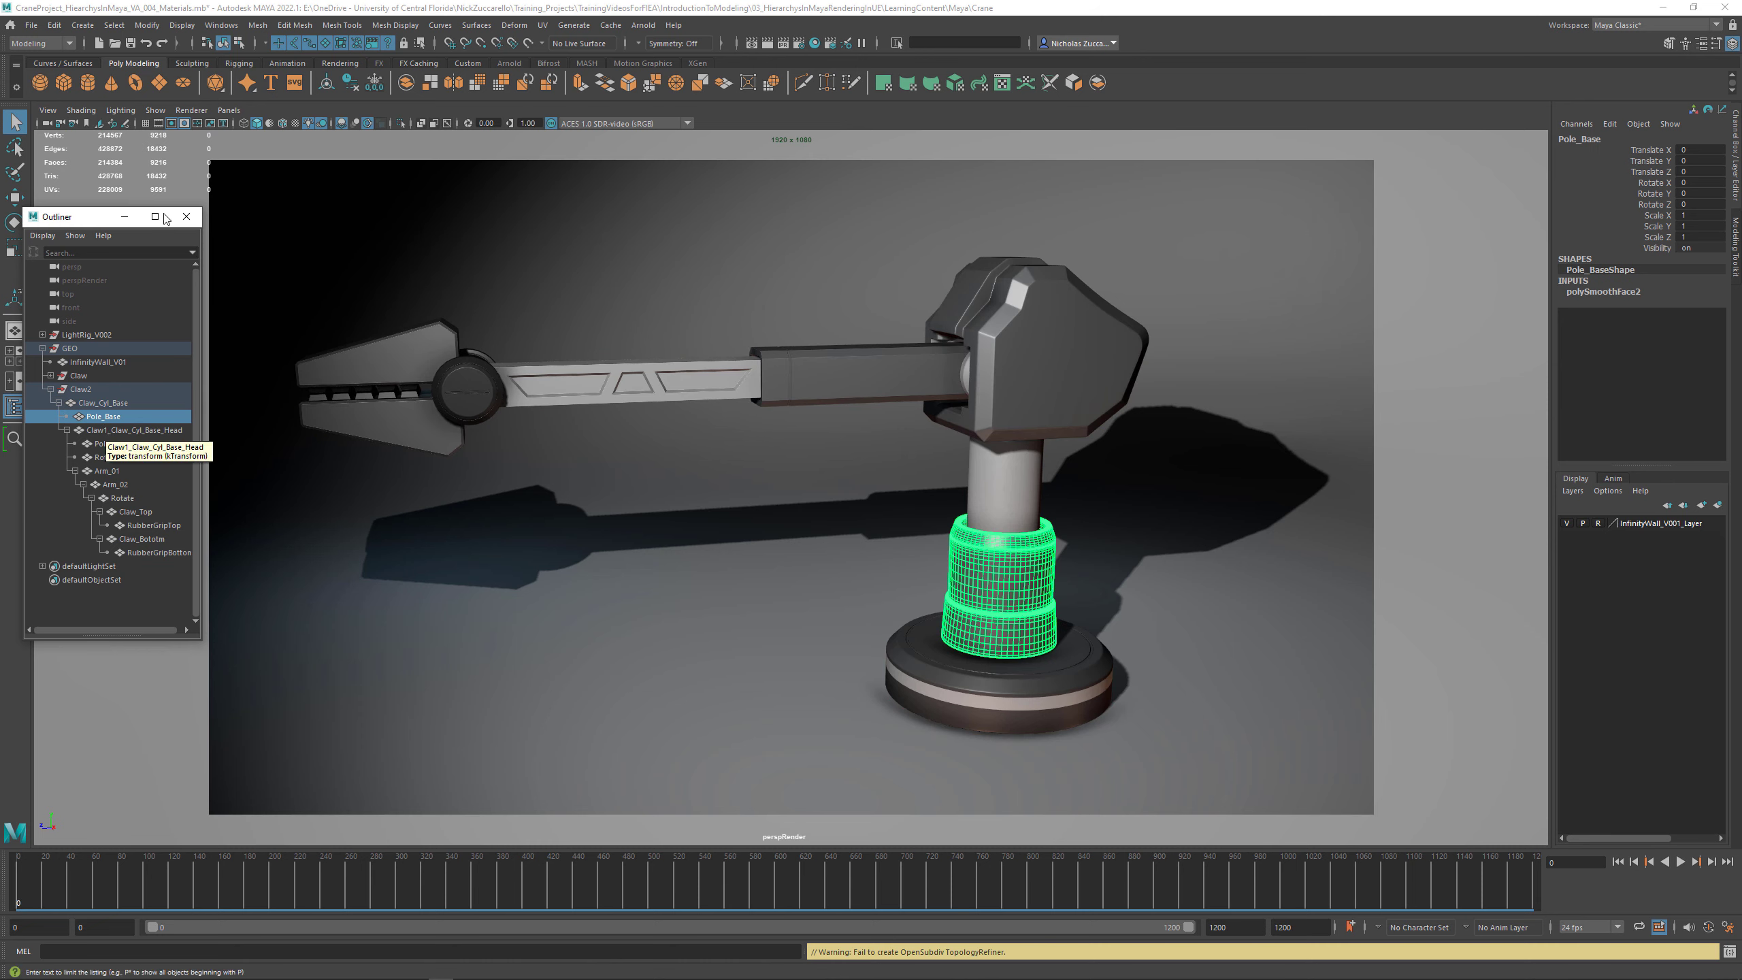
left_click(105, 430)
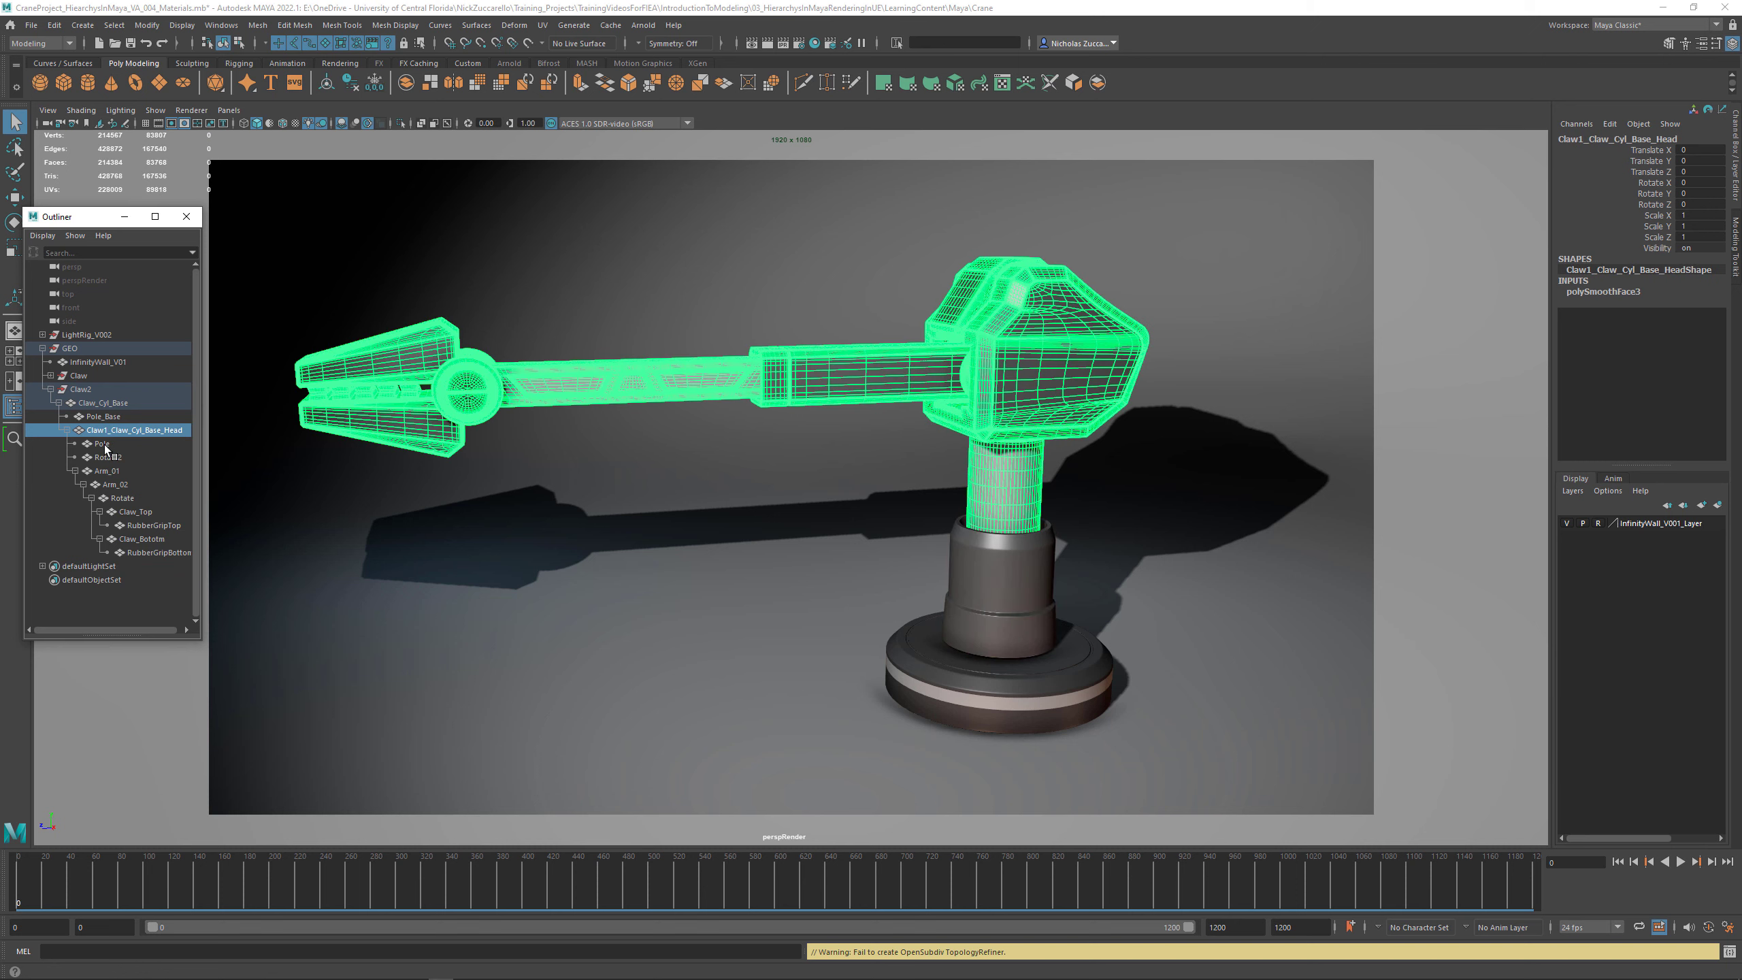
left_click(103, 444)
left_click(109, 458)
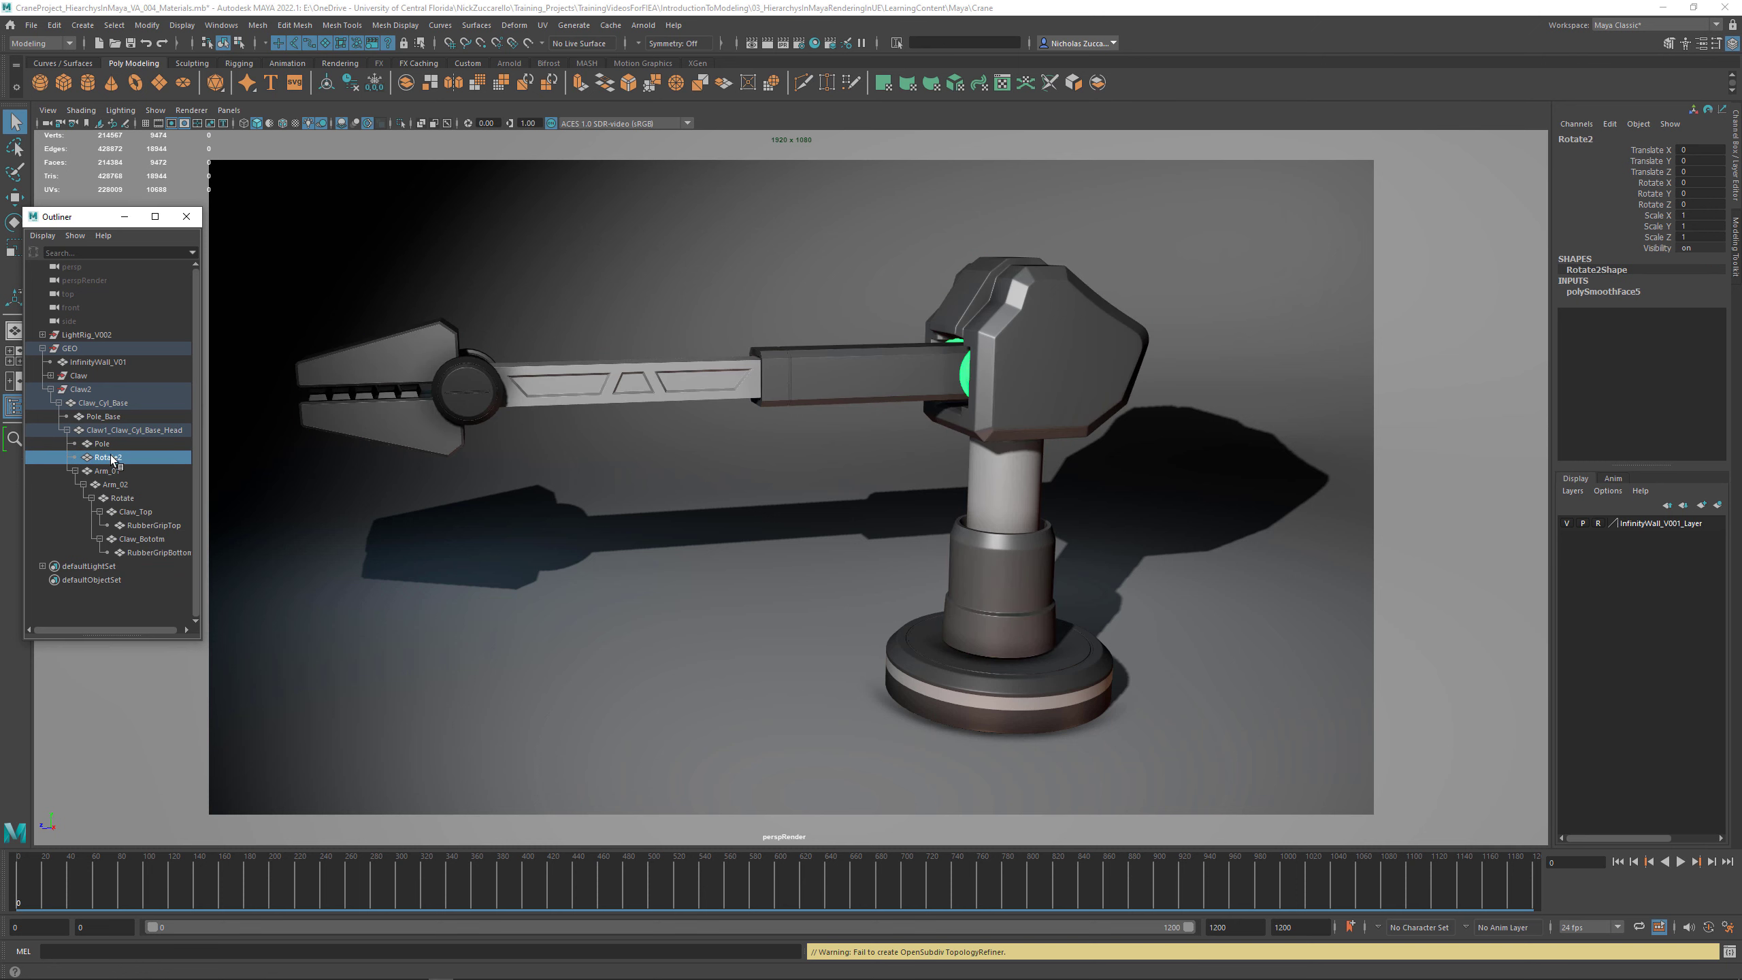
left_click(81, 390)
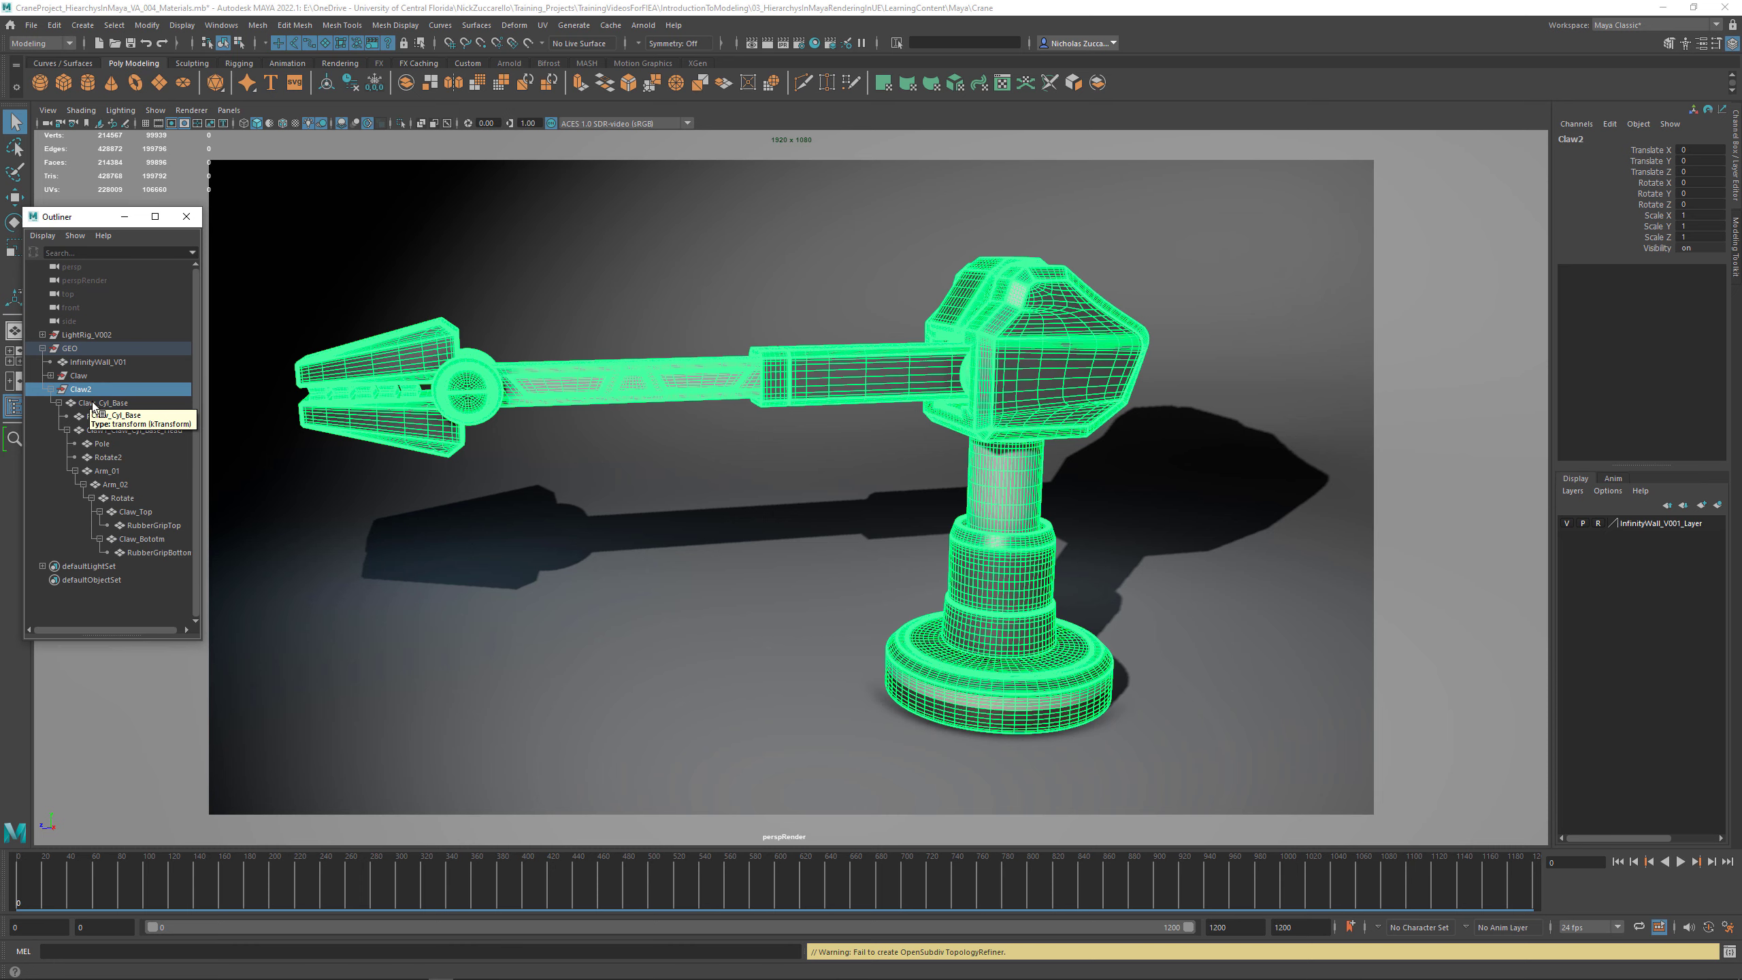
Step: Reduce the smoothing Divisions of all parts inside the Claw2 group by one level and clear the selection
left_click(95, 405)
left_click(149, 553, "shift")
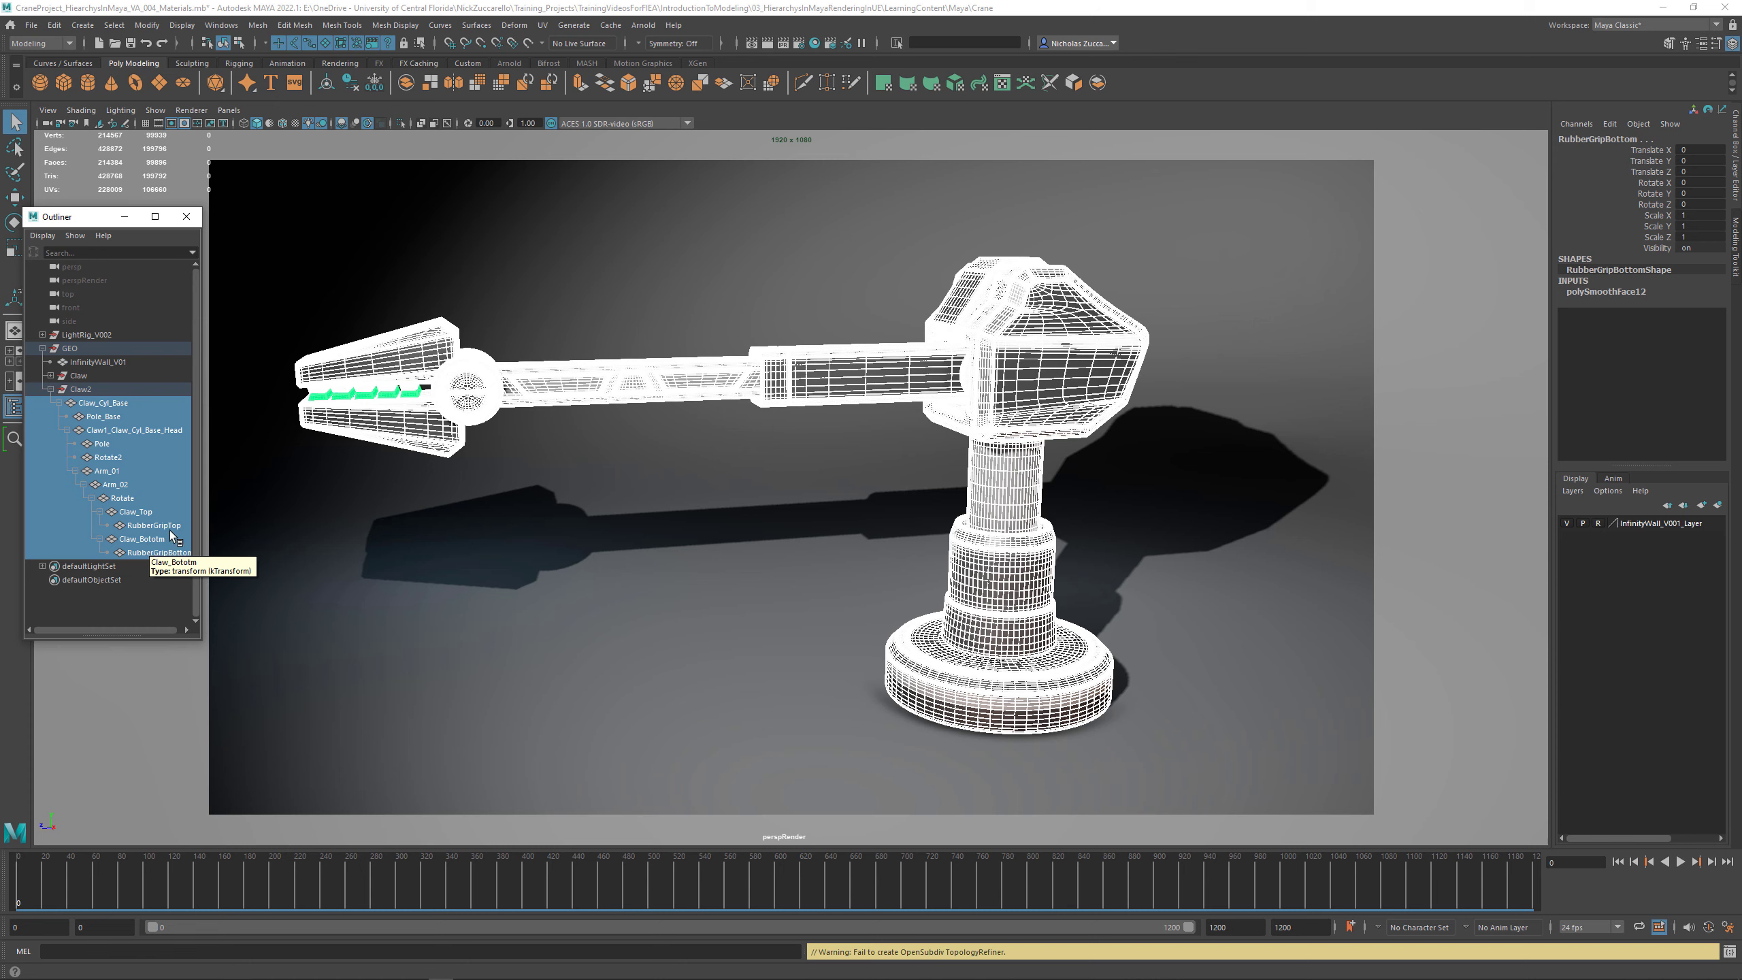
left_click(117, 405)
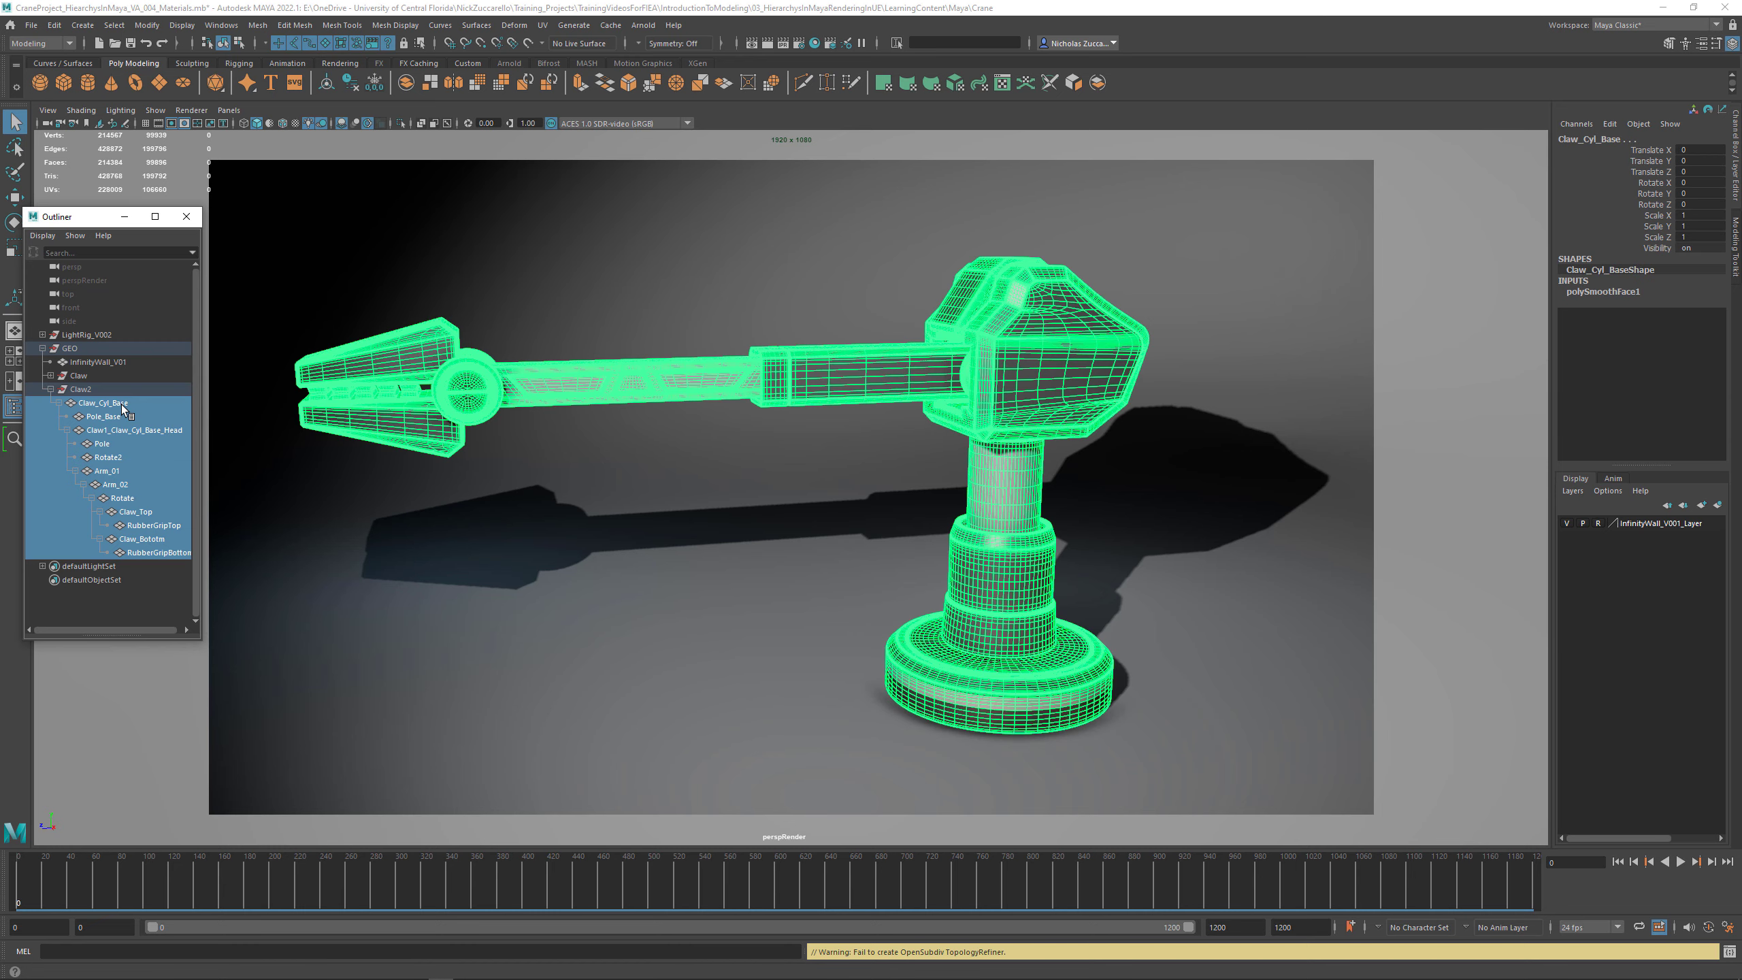
left_click(121, 405, "ctrl")
left_click(122, 404, "ctrl")
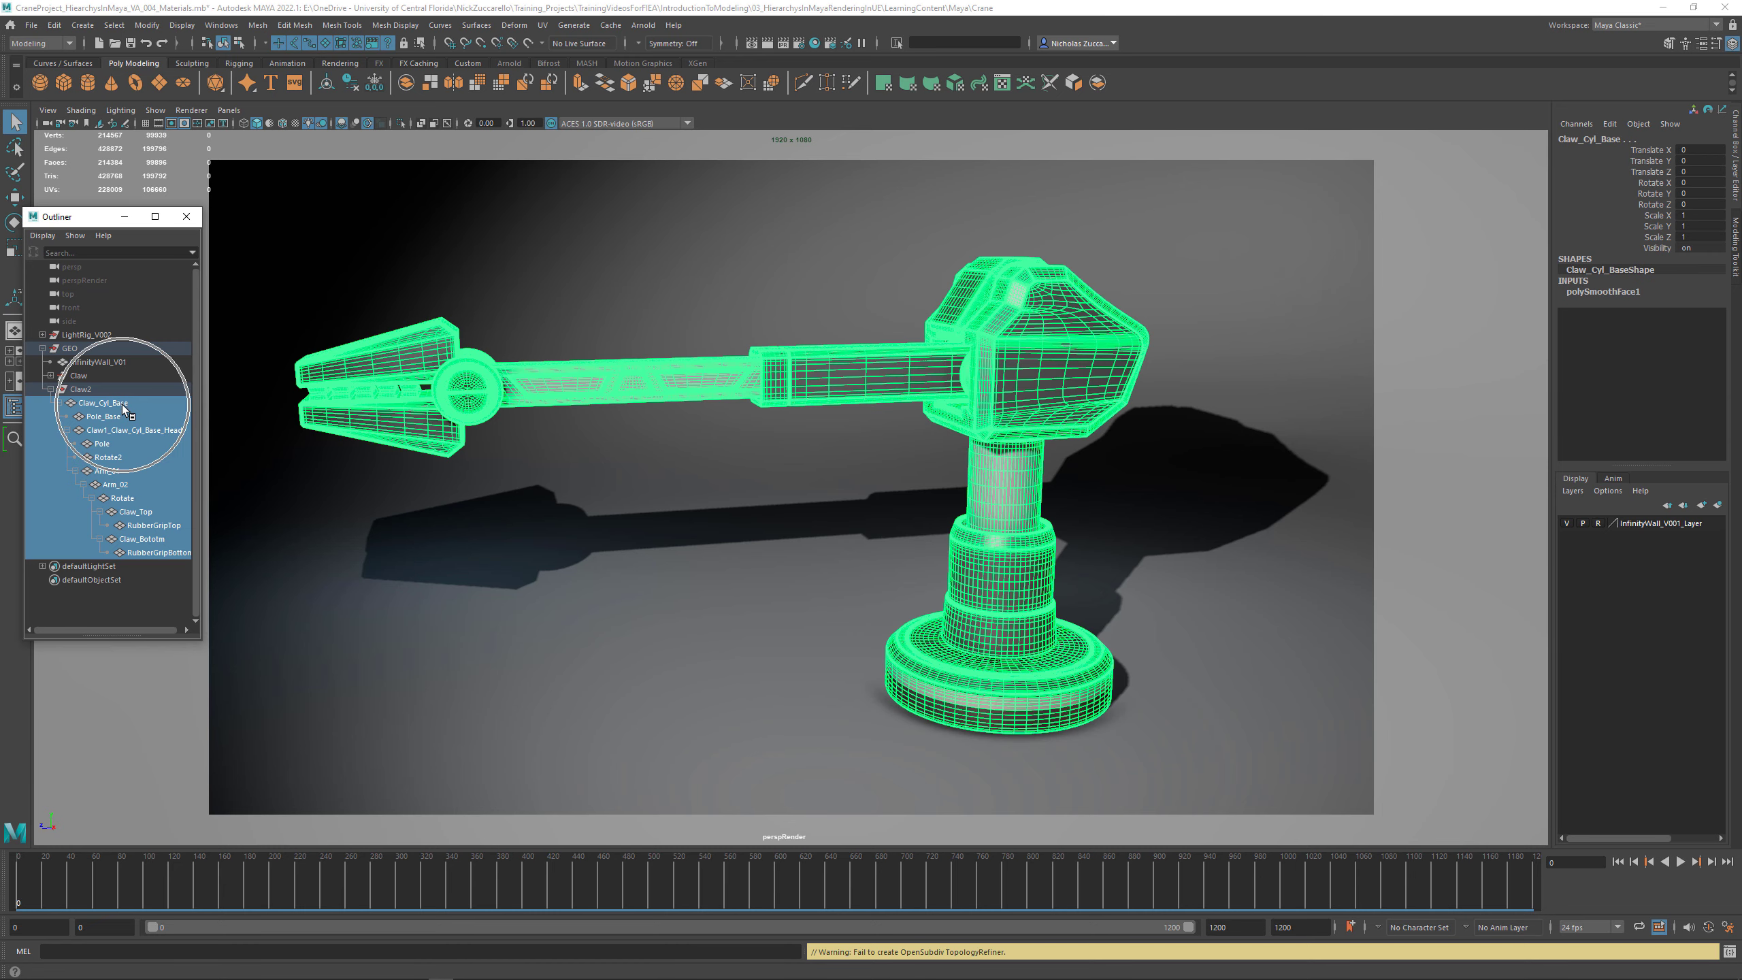
left_click(1623, 293)
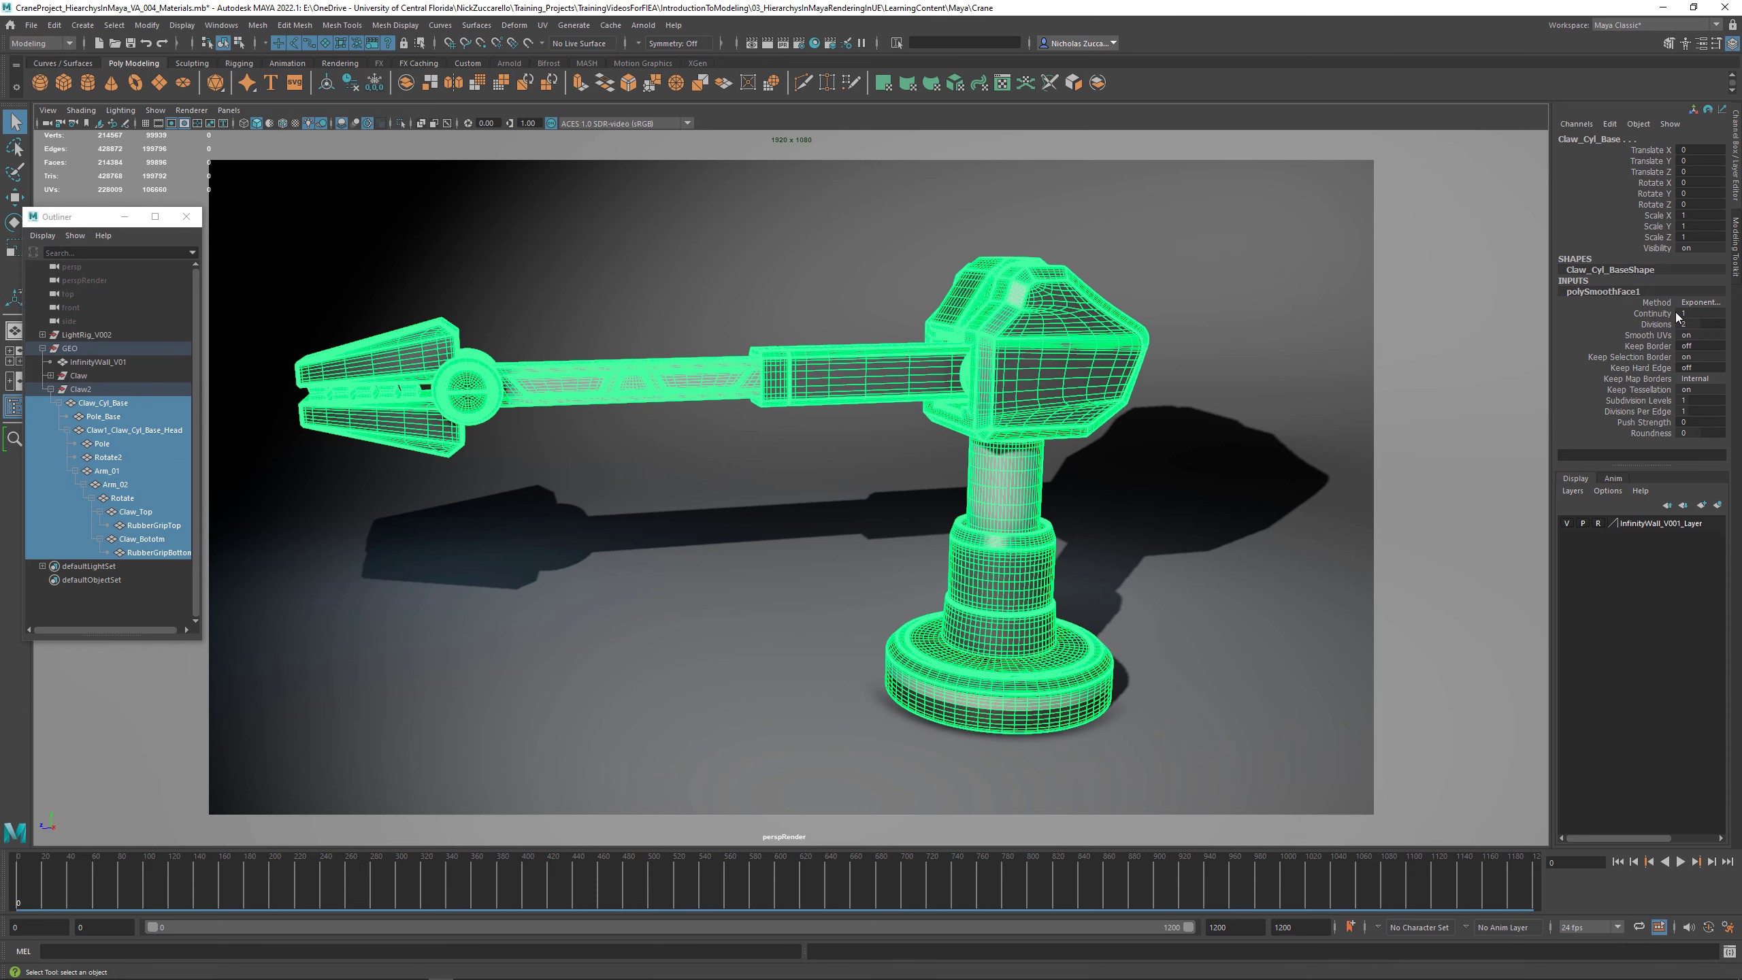
double_click(1690, 324)
type("0")
key("Return")
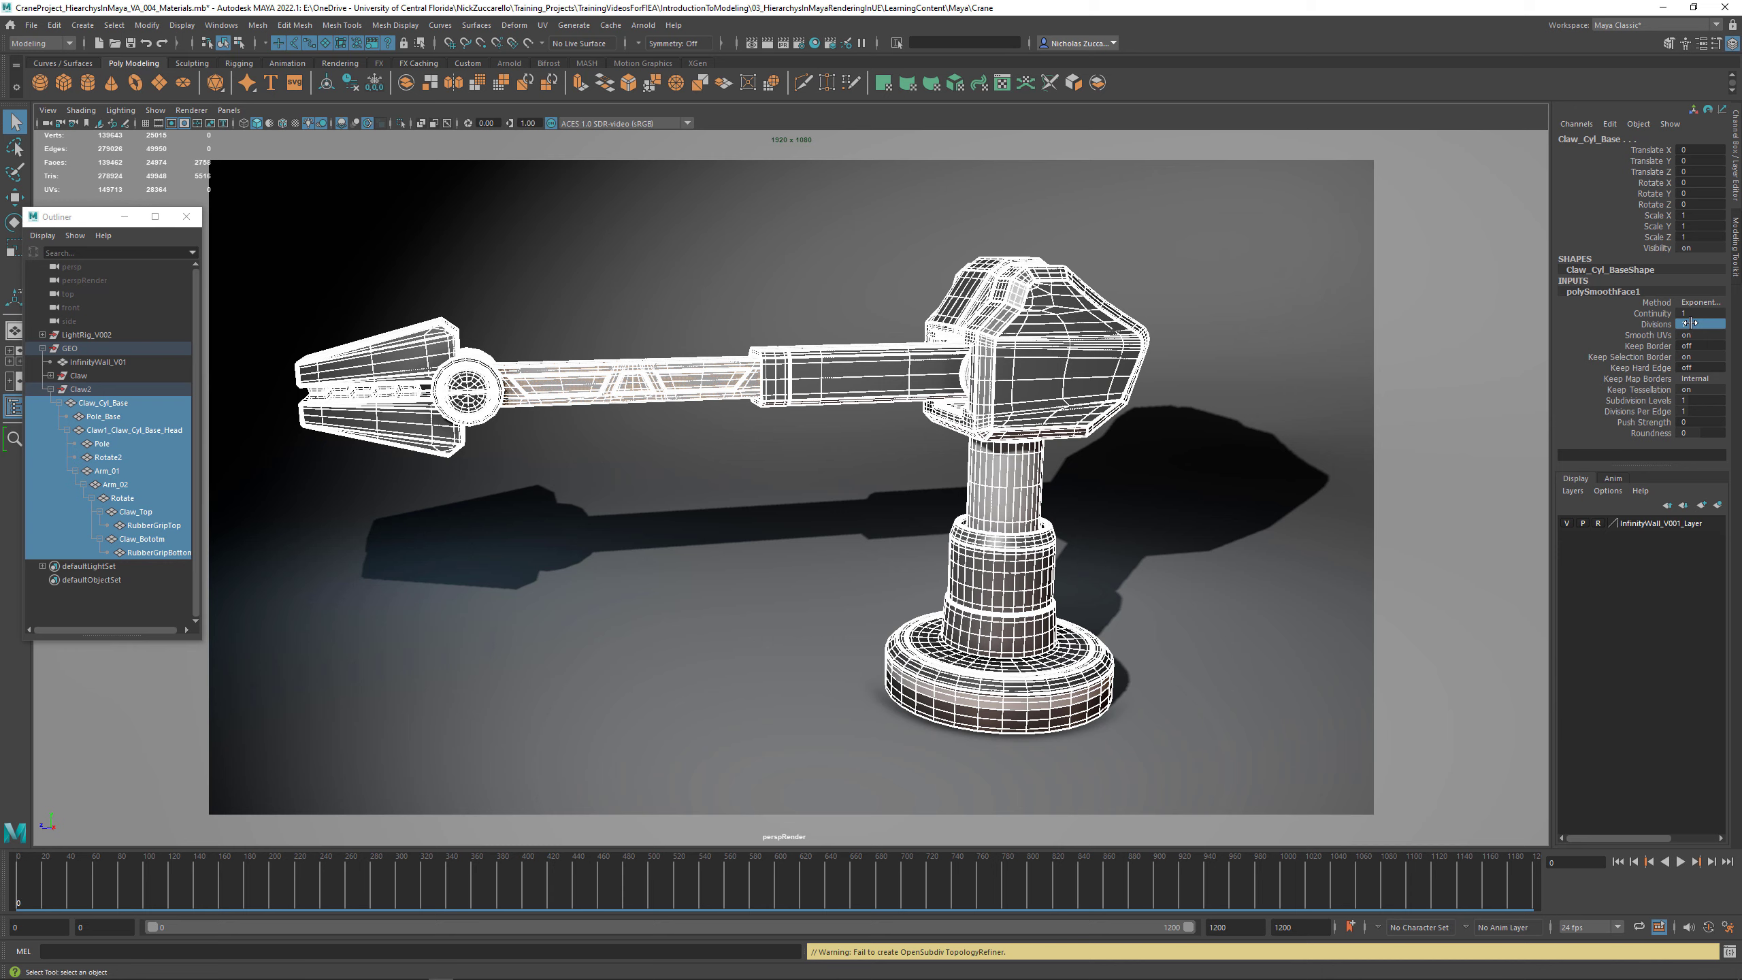
left_click(1309, 607)
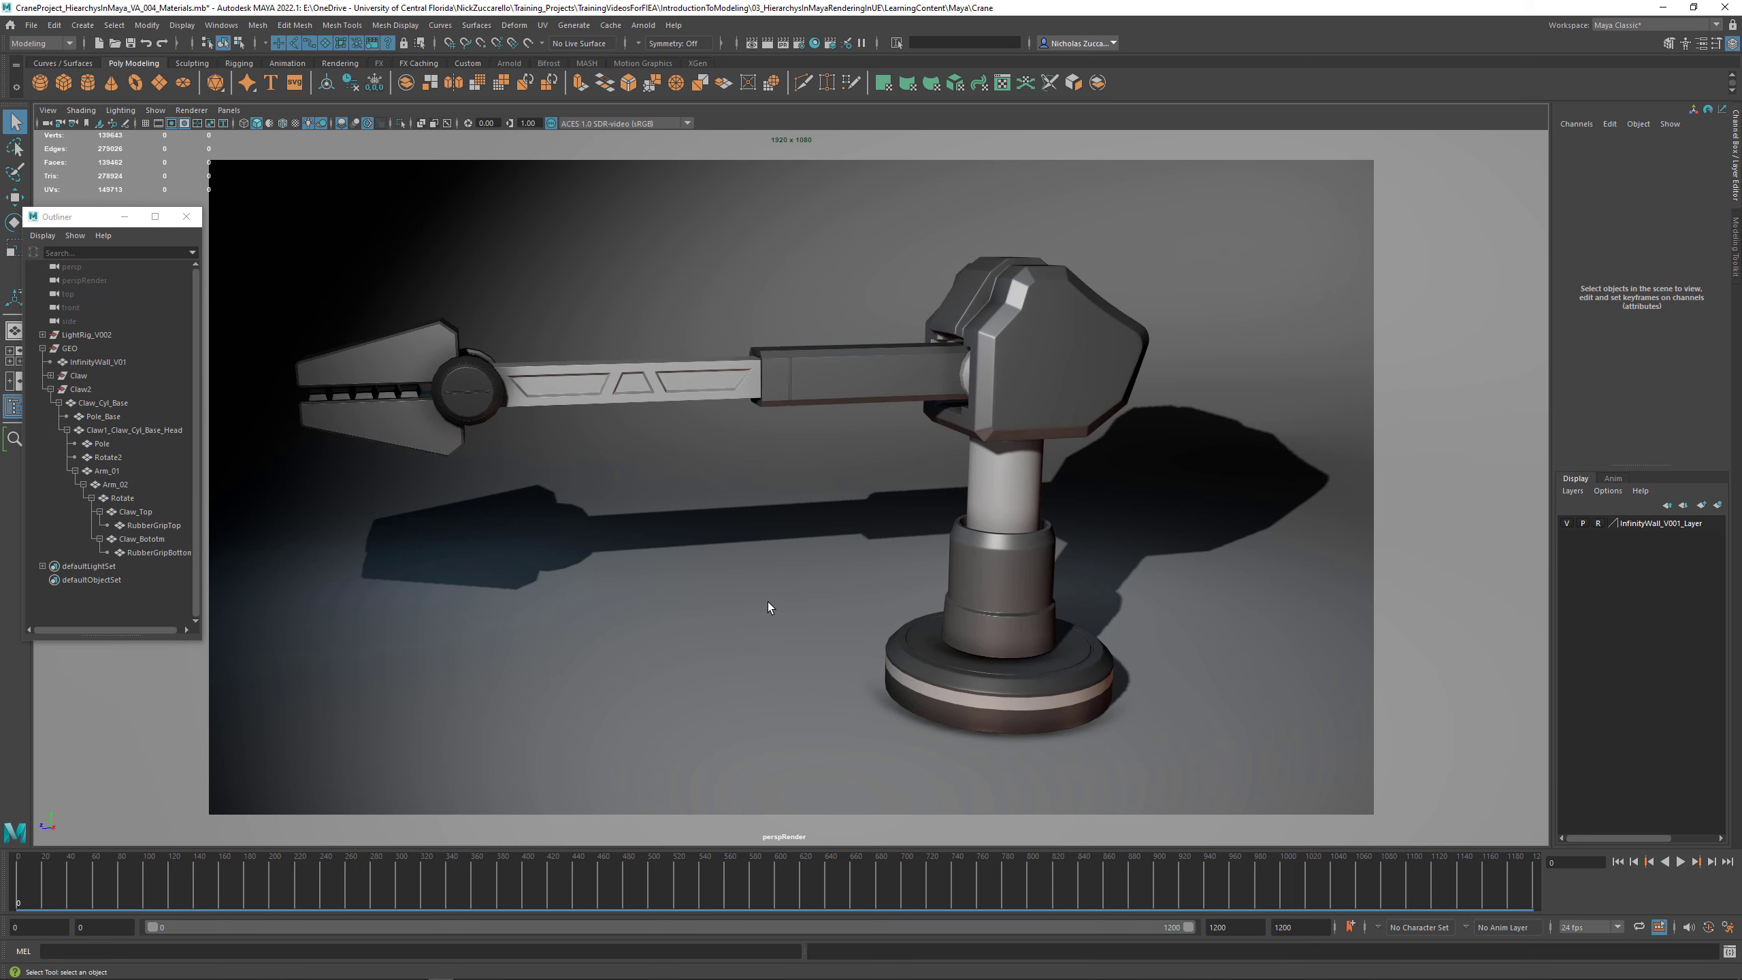
Step: Select the Claw2 group and start an FBX export of the selection
left_click(117, 403)
left_click(145, 549, "shift")
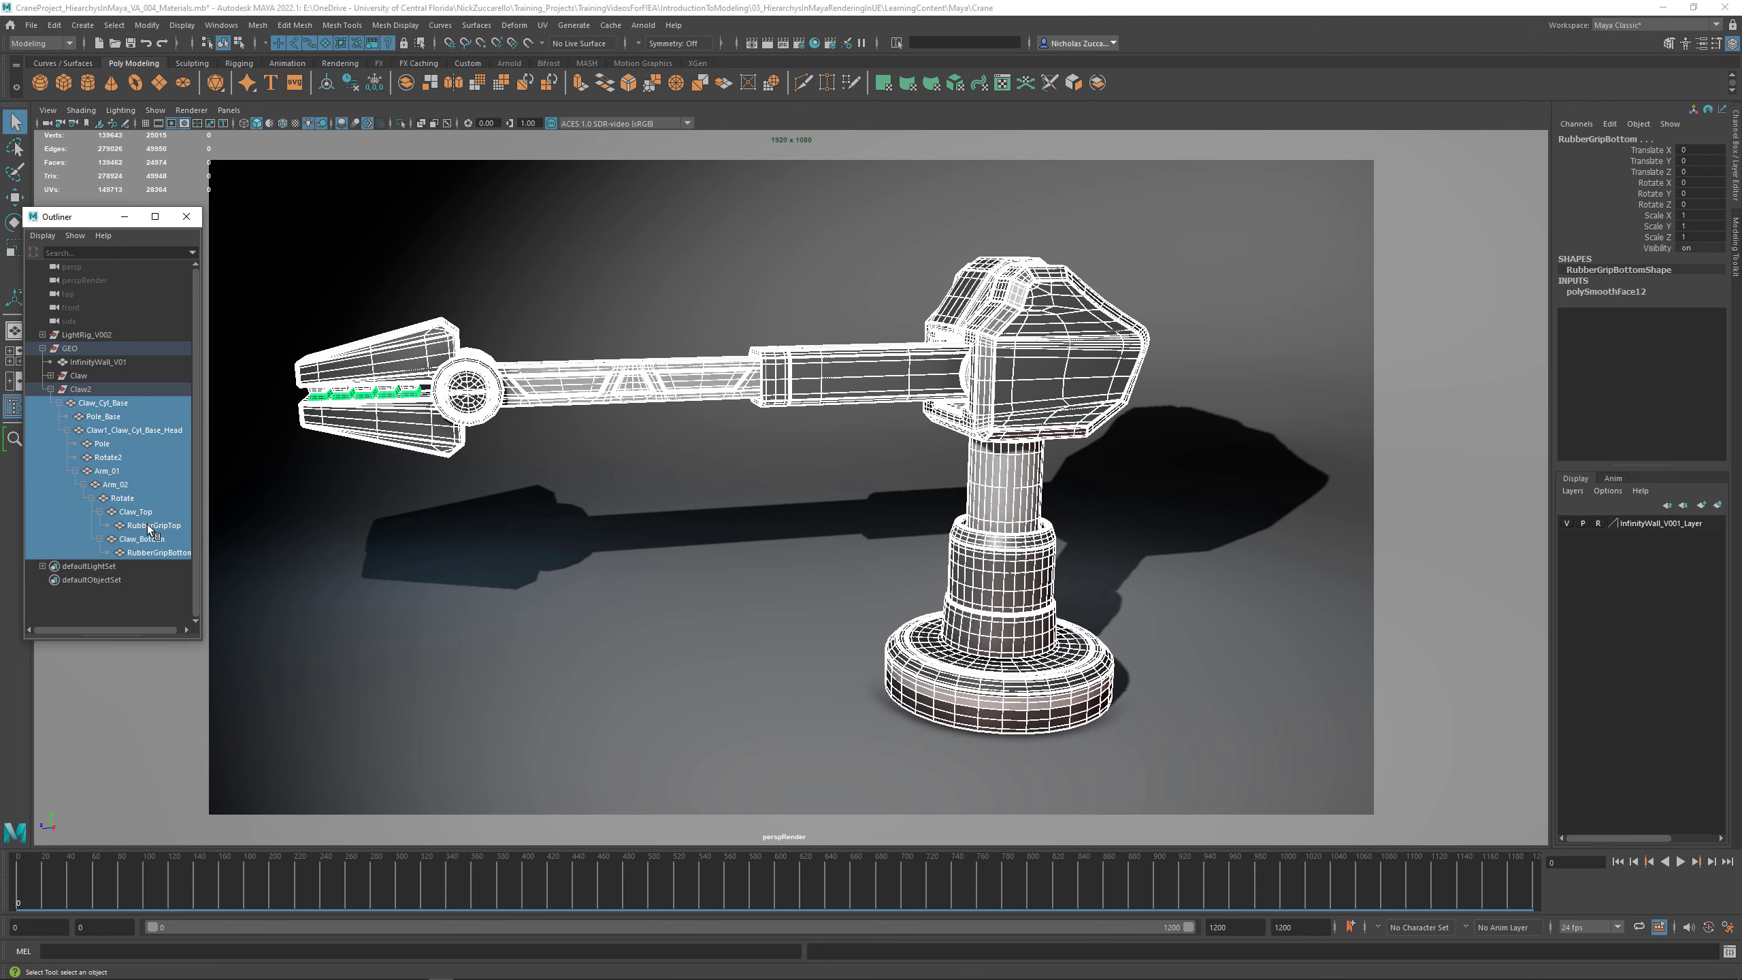
left_click(82, 389)
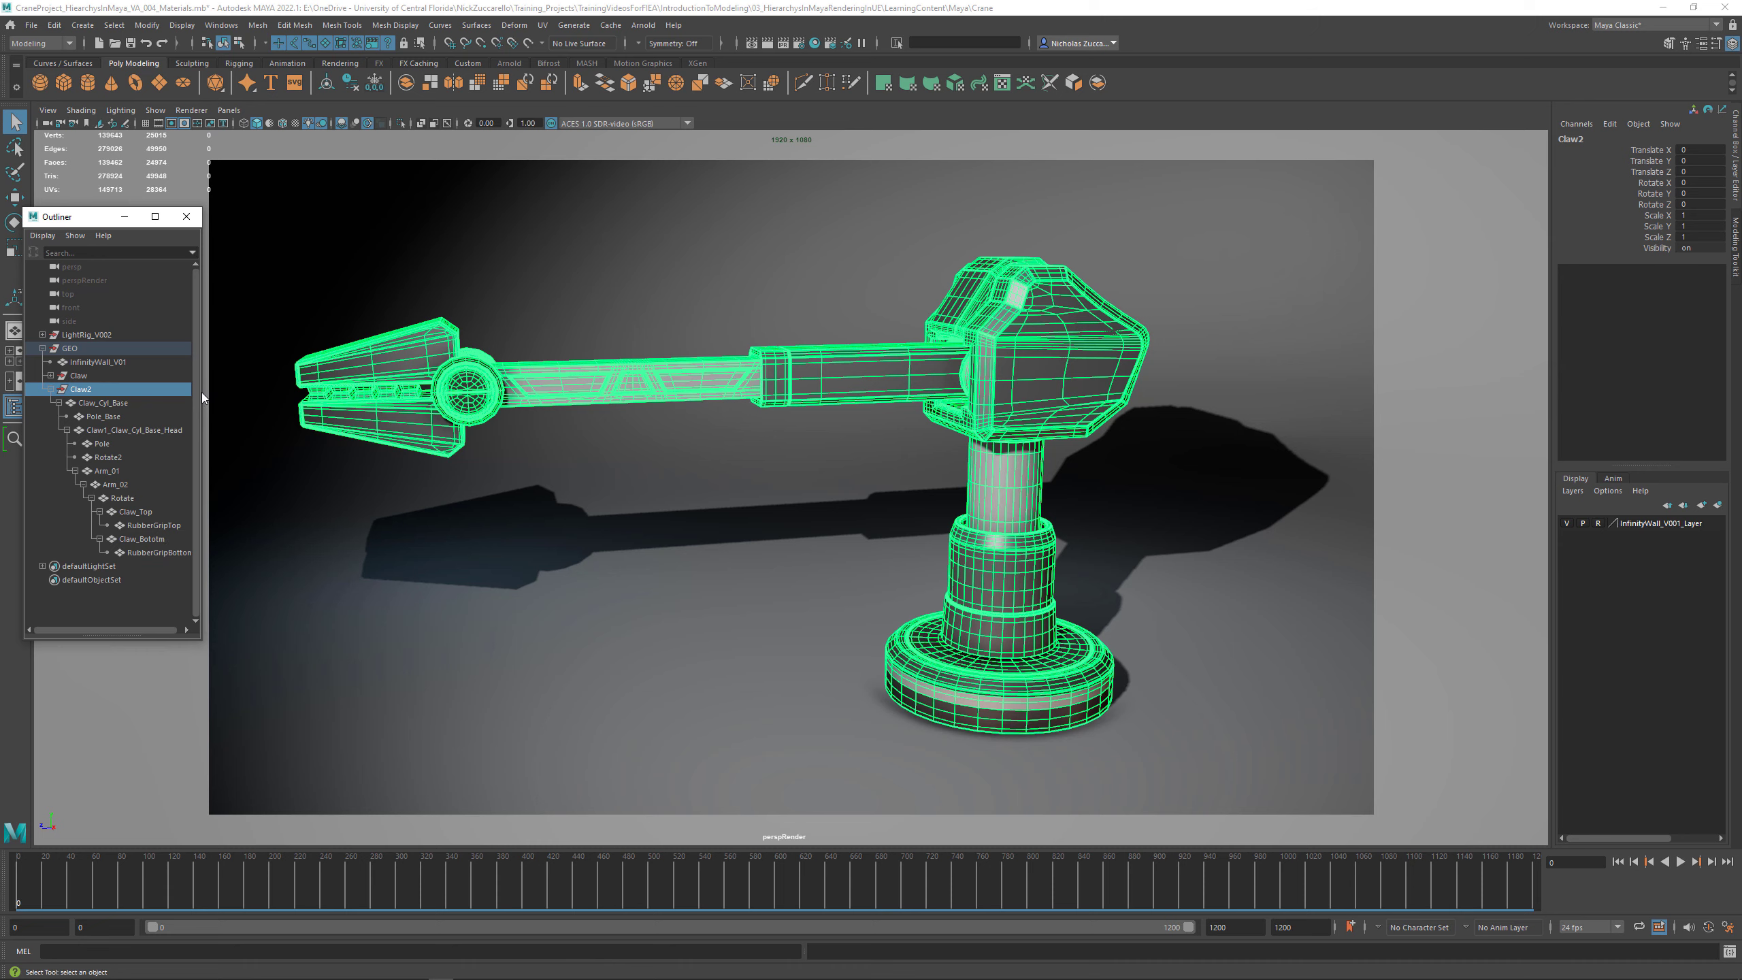
left_click(31, 25)
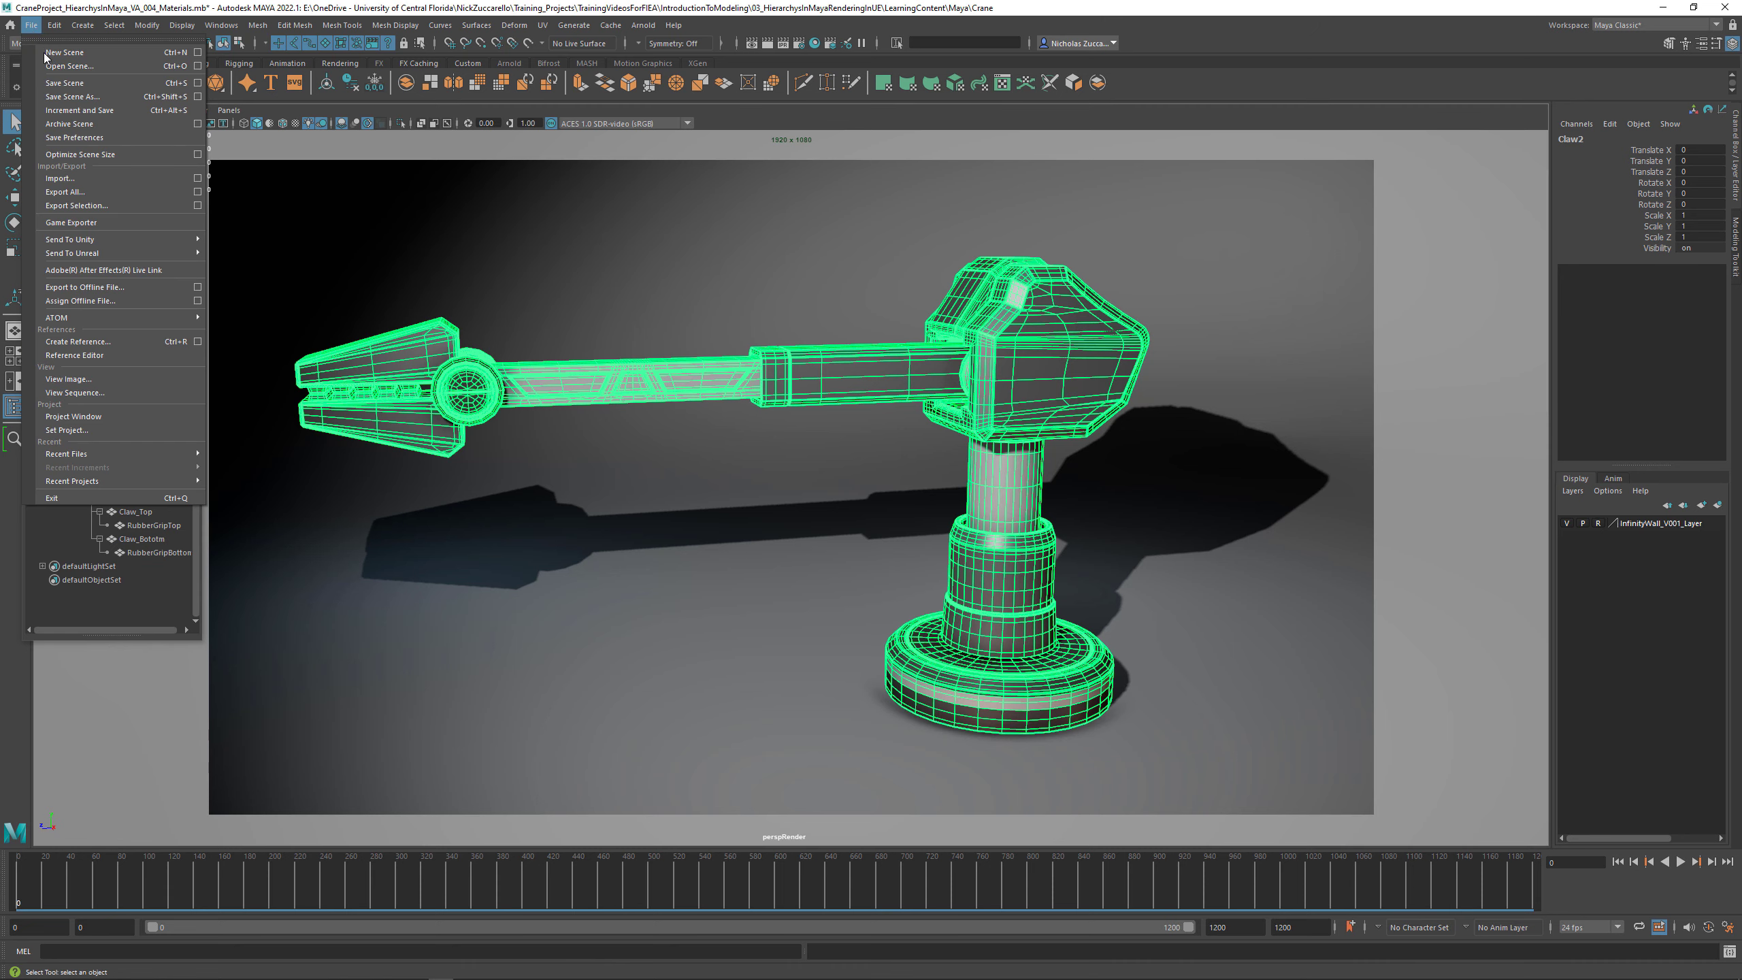
left_click(198, 205)
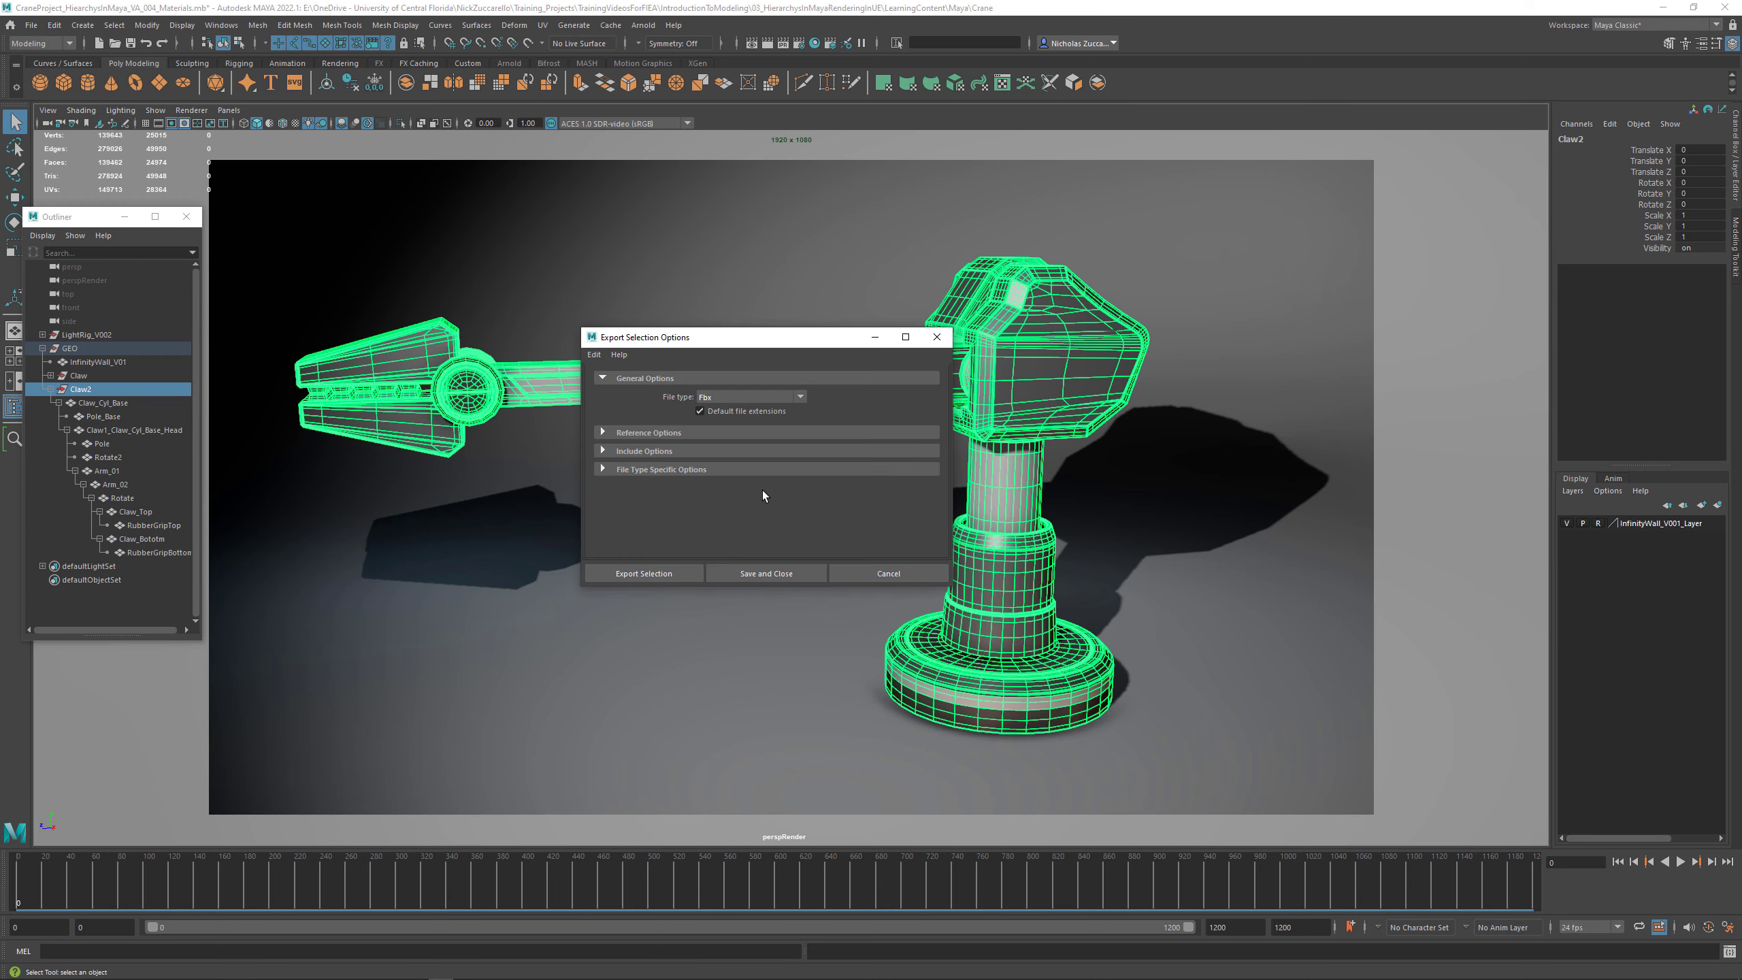
left_click(675, 578)
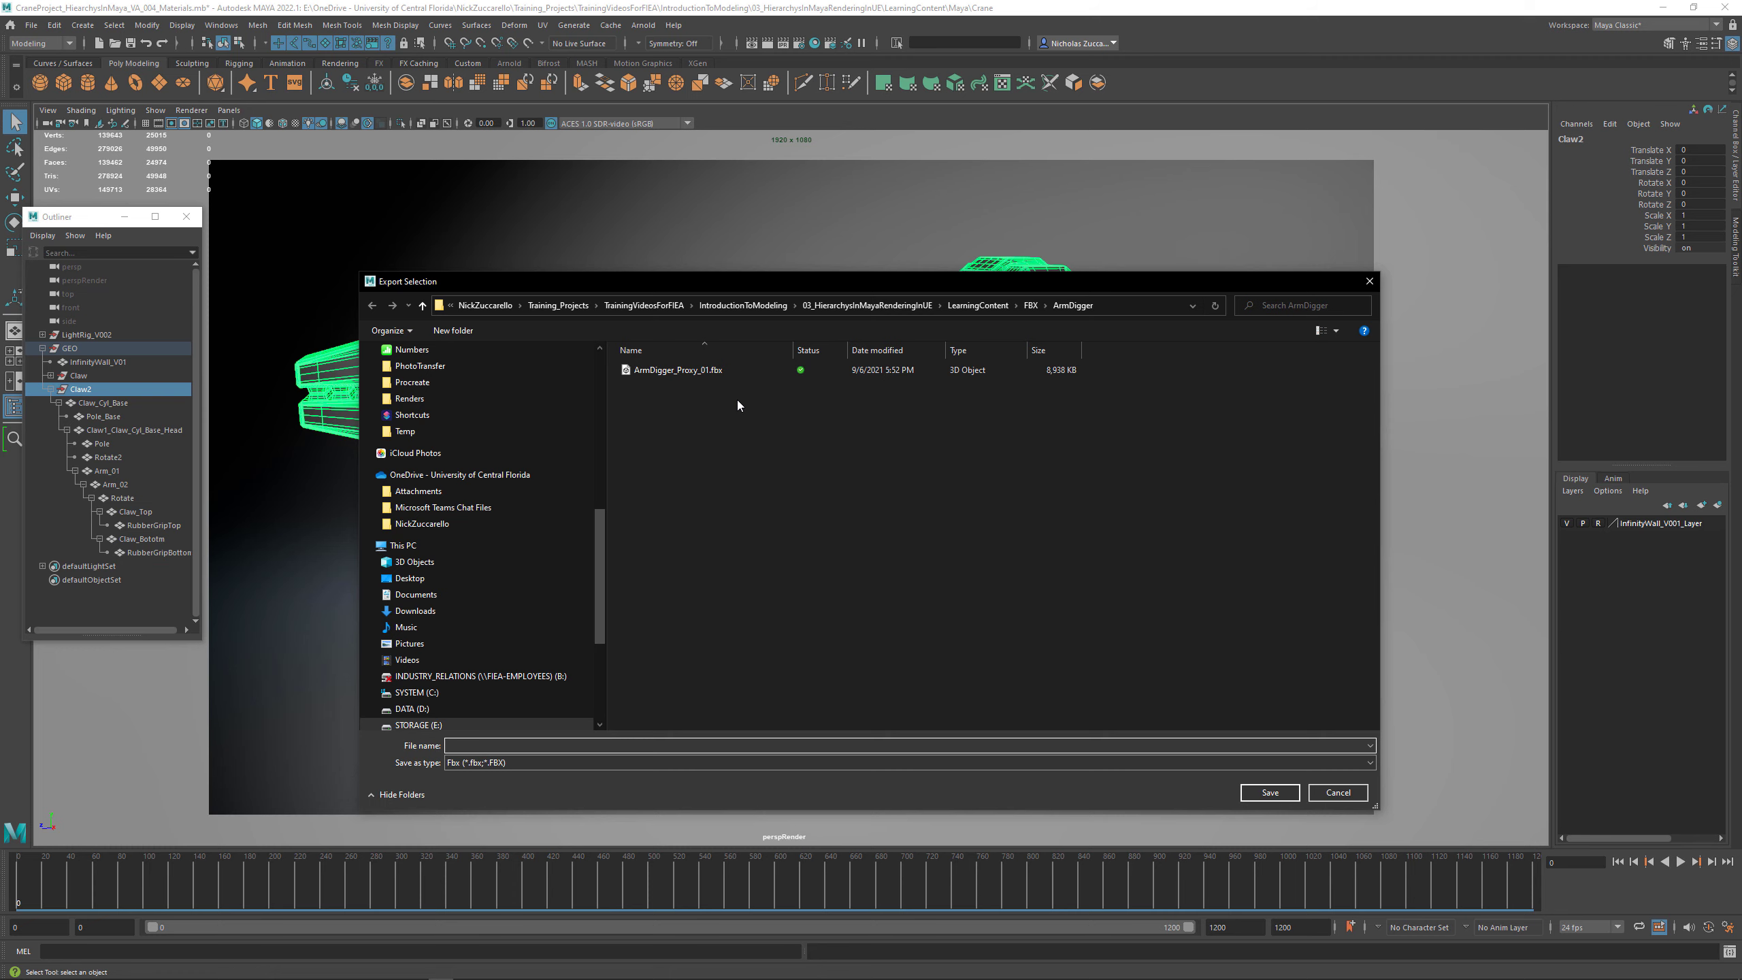
Step: Name the export file ArmDigger_Proxy_02.fbx in the ArmDigger folder and save to continue to the FBX exporter
left_click(686, 373)
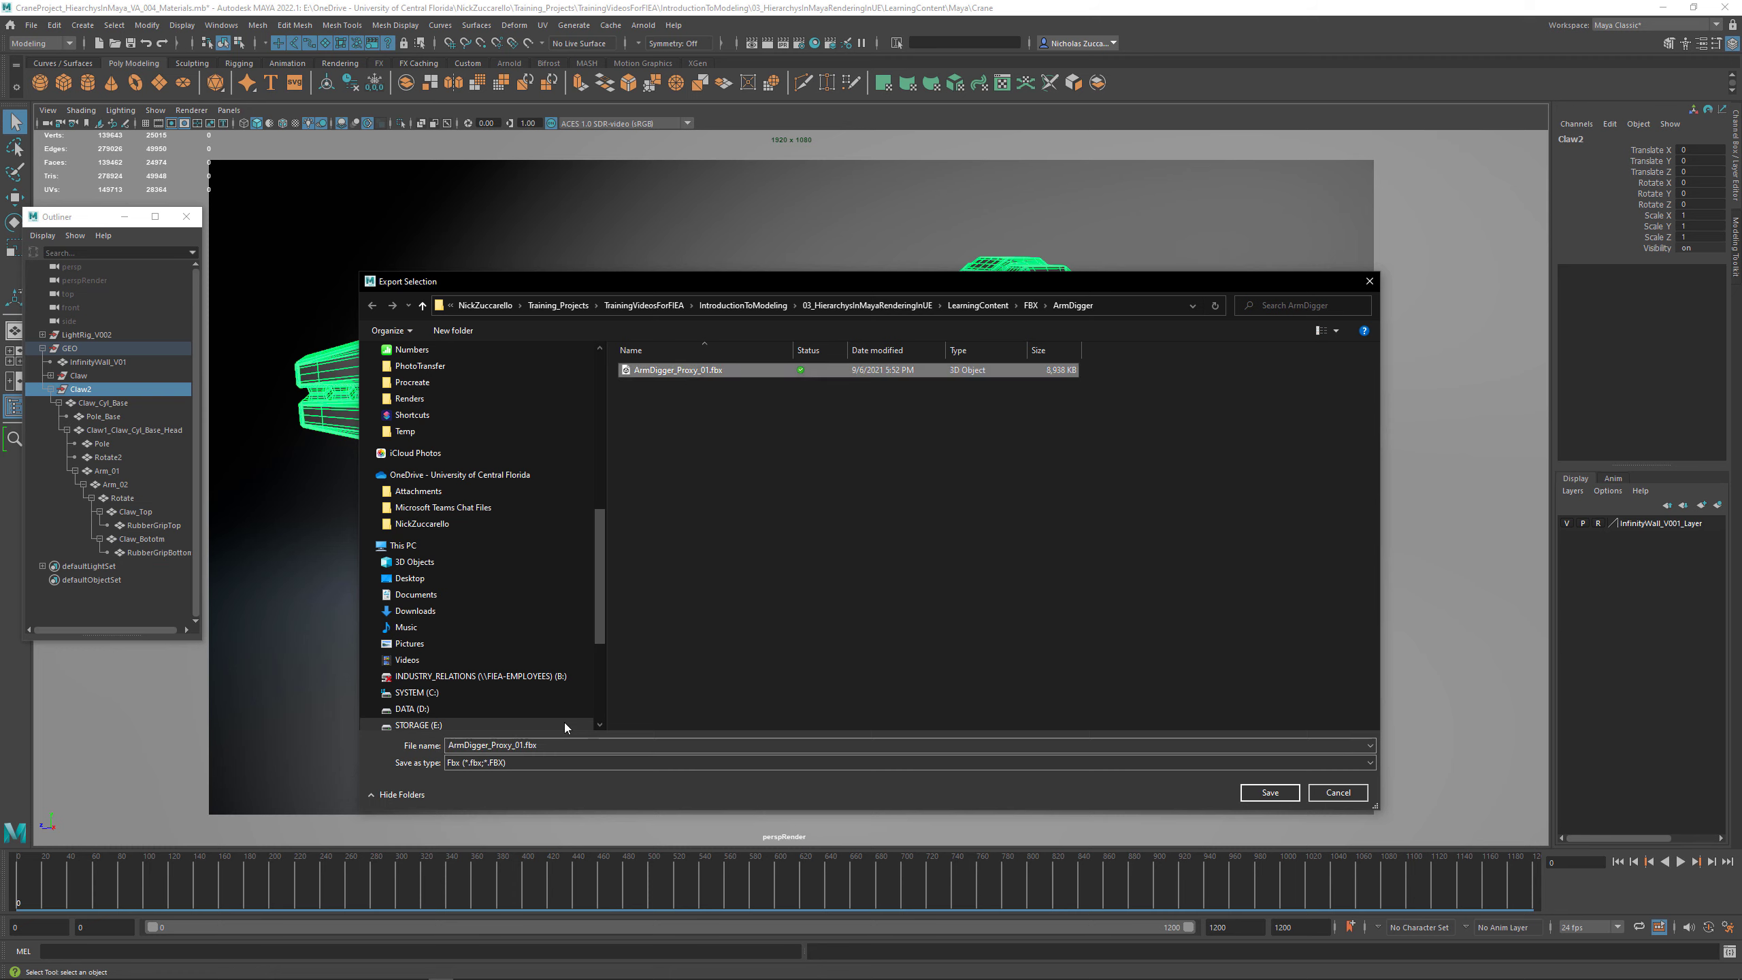
double_click(537, 746)
left_click(522, 745)
key("BackSpace")
type("2")
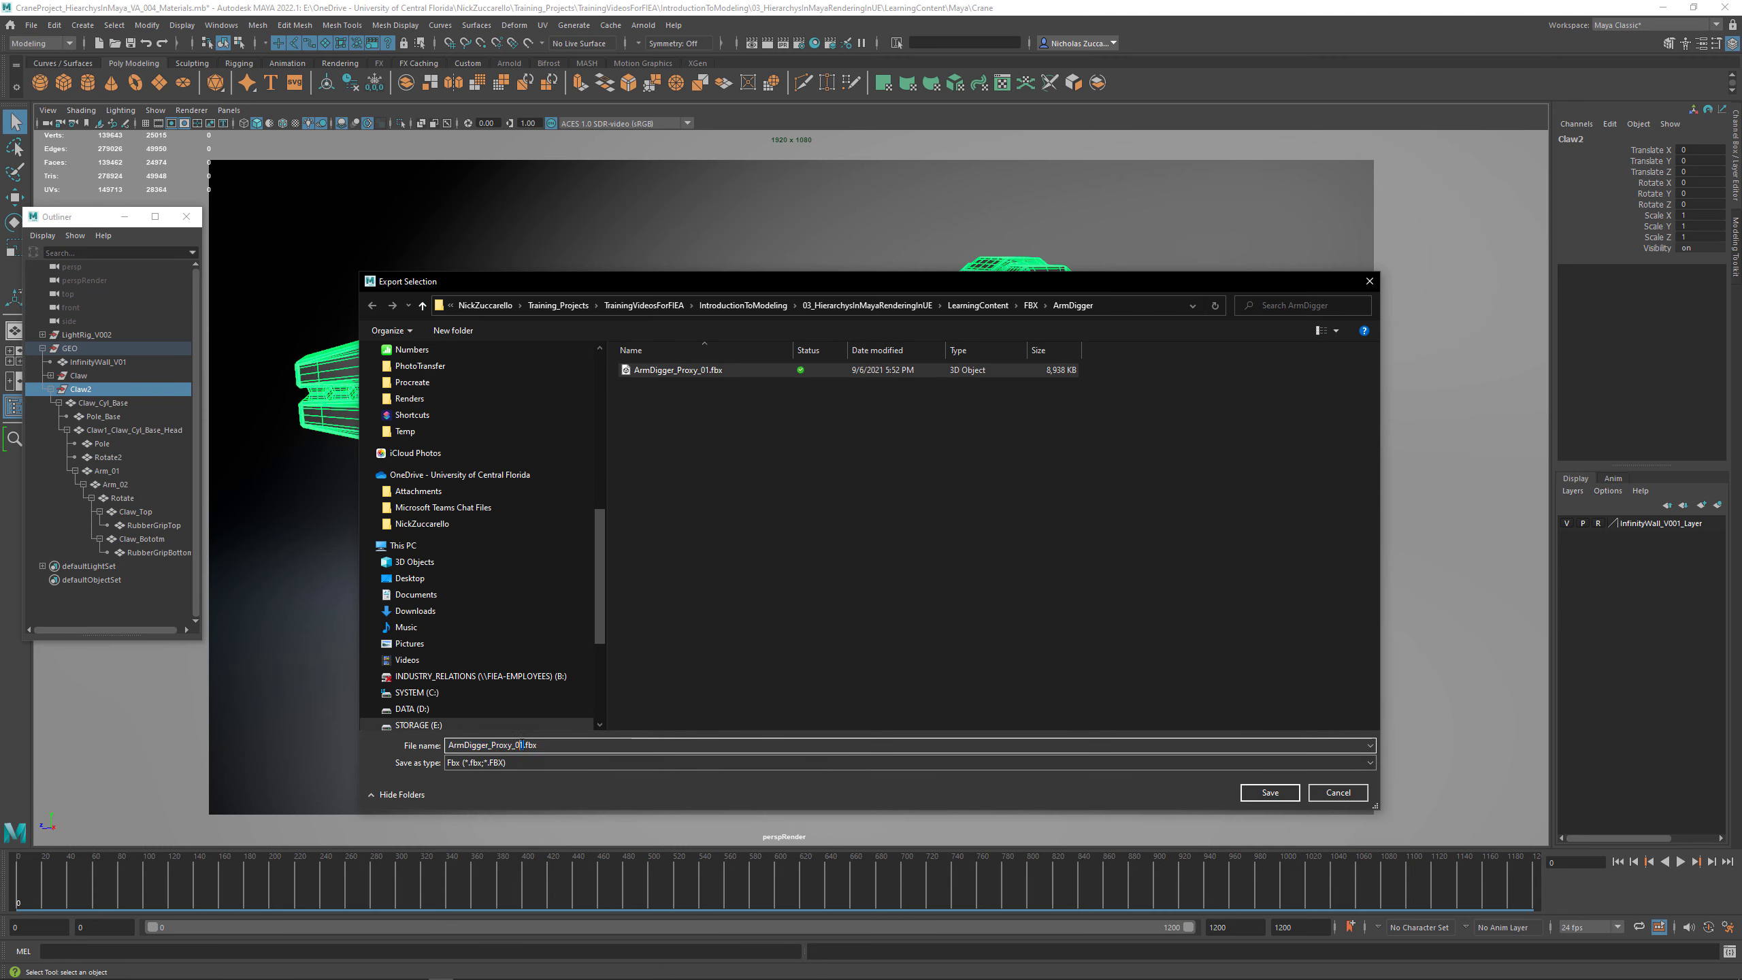
left_click(1274, 795)
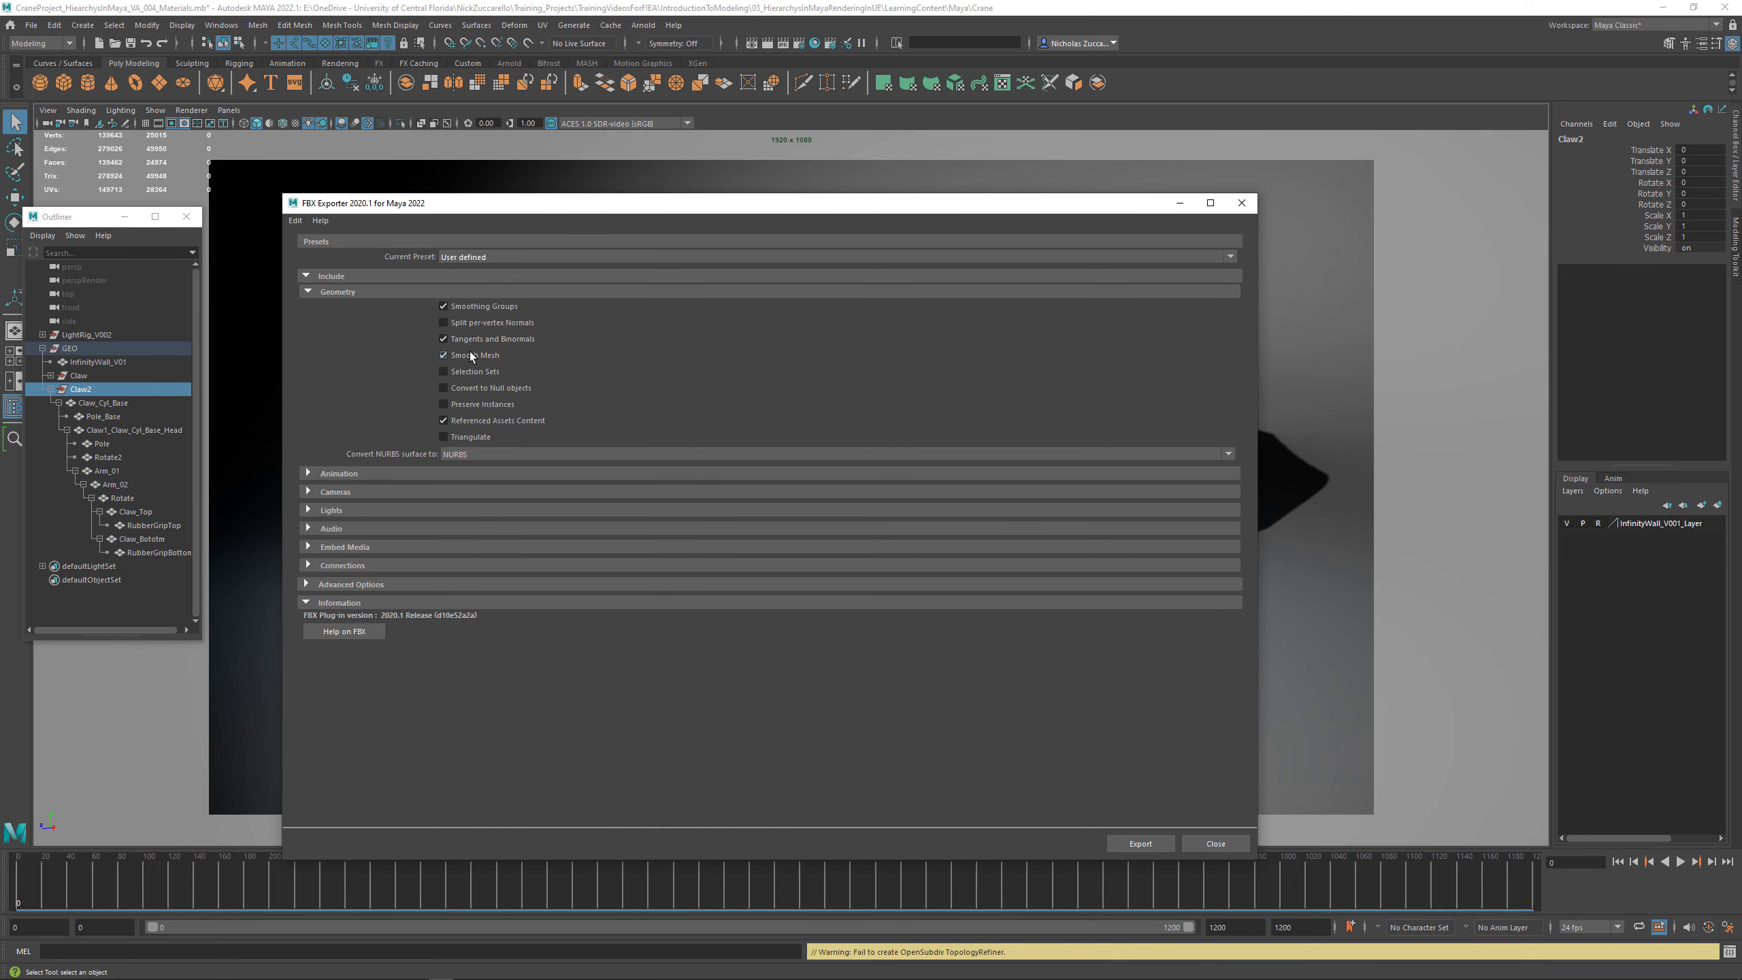
Step: Review the Animation section of the FBX exporter options and export the Claw2 group
left_click(308, 474)
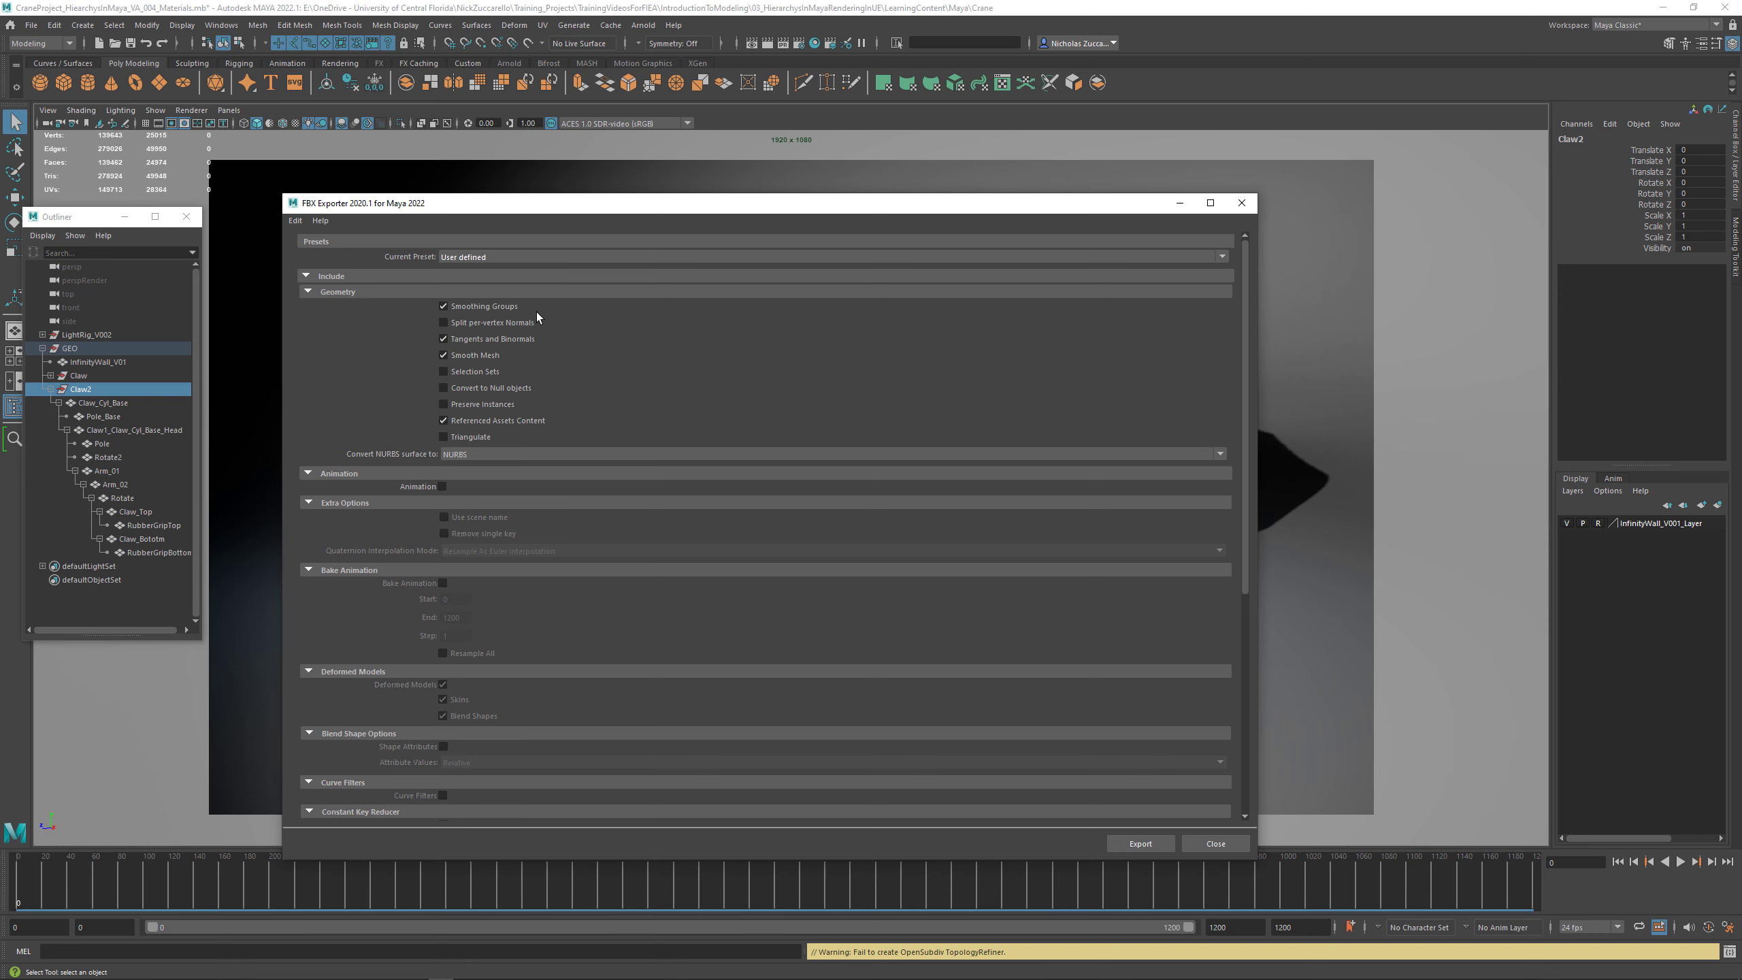
scroll(634, 573, "down", 8)
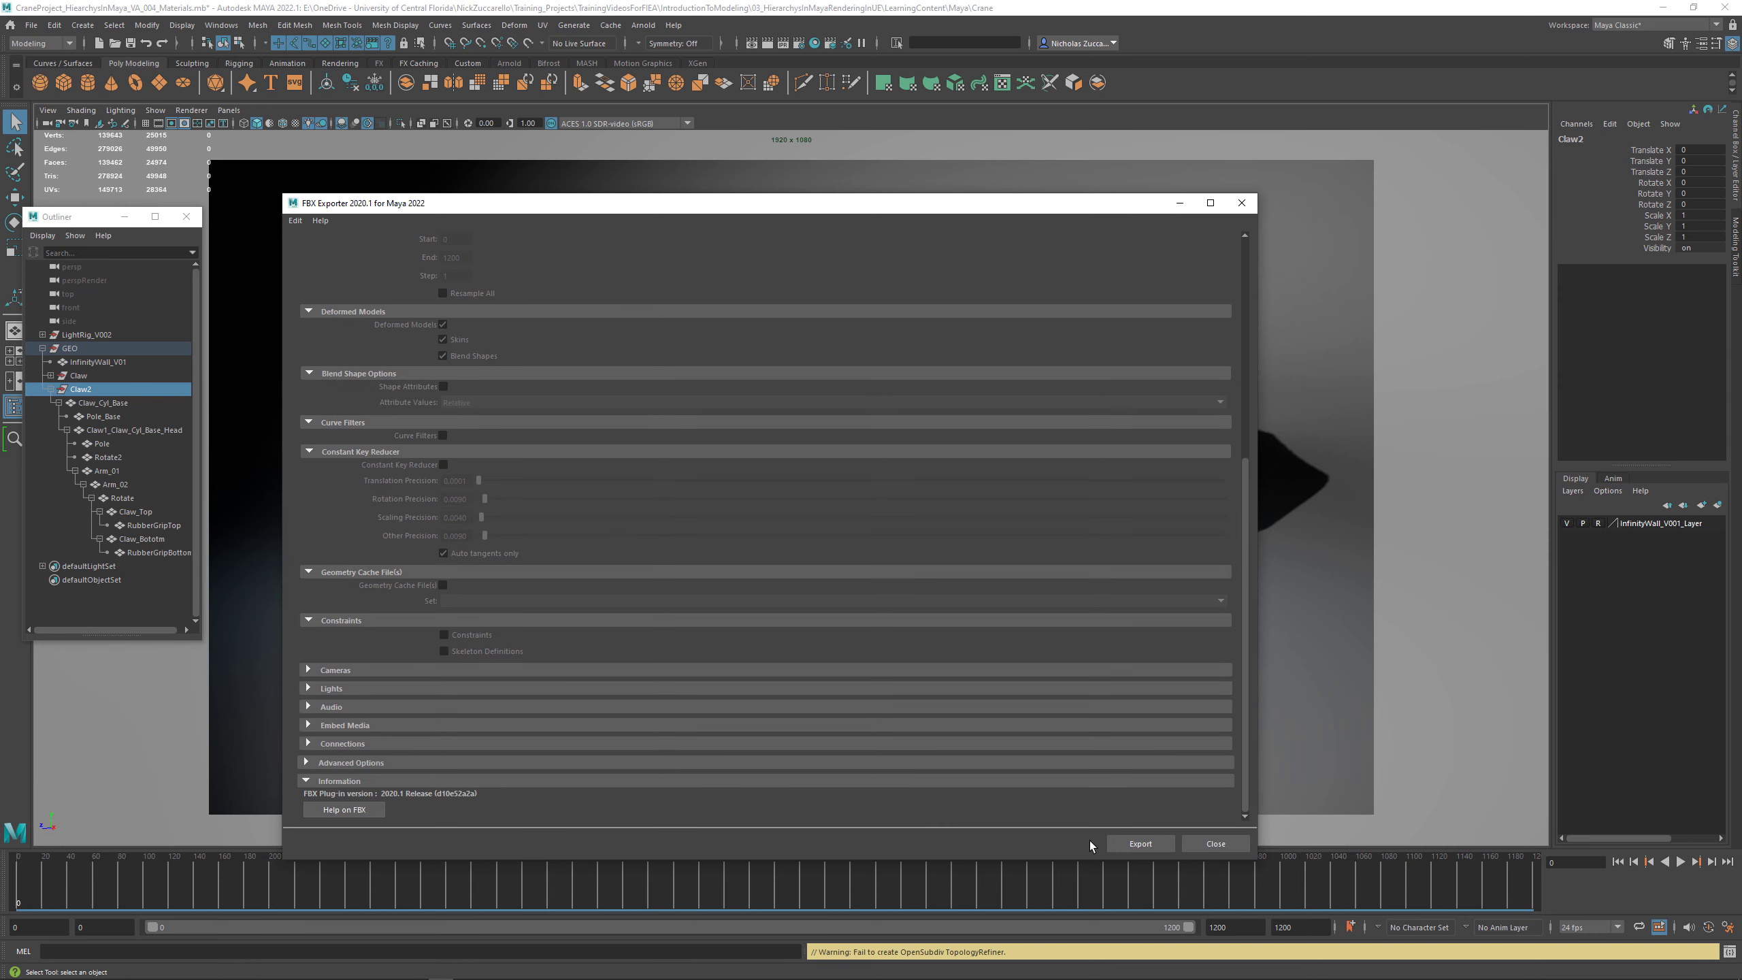
left_click(1124, 841)
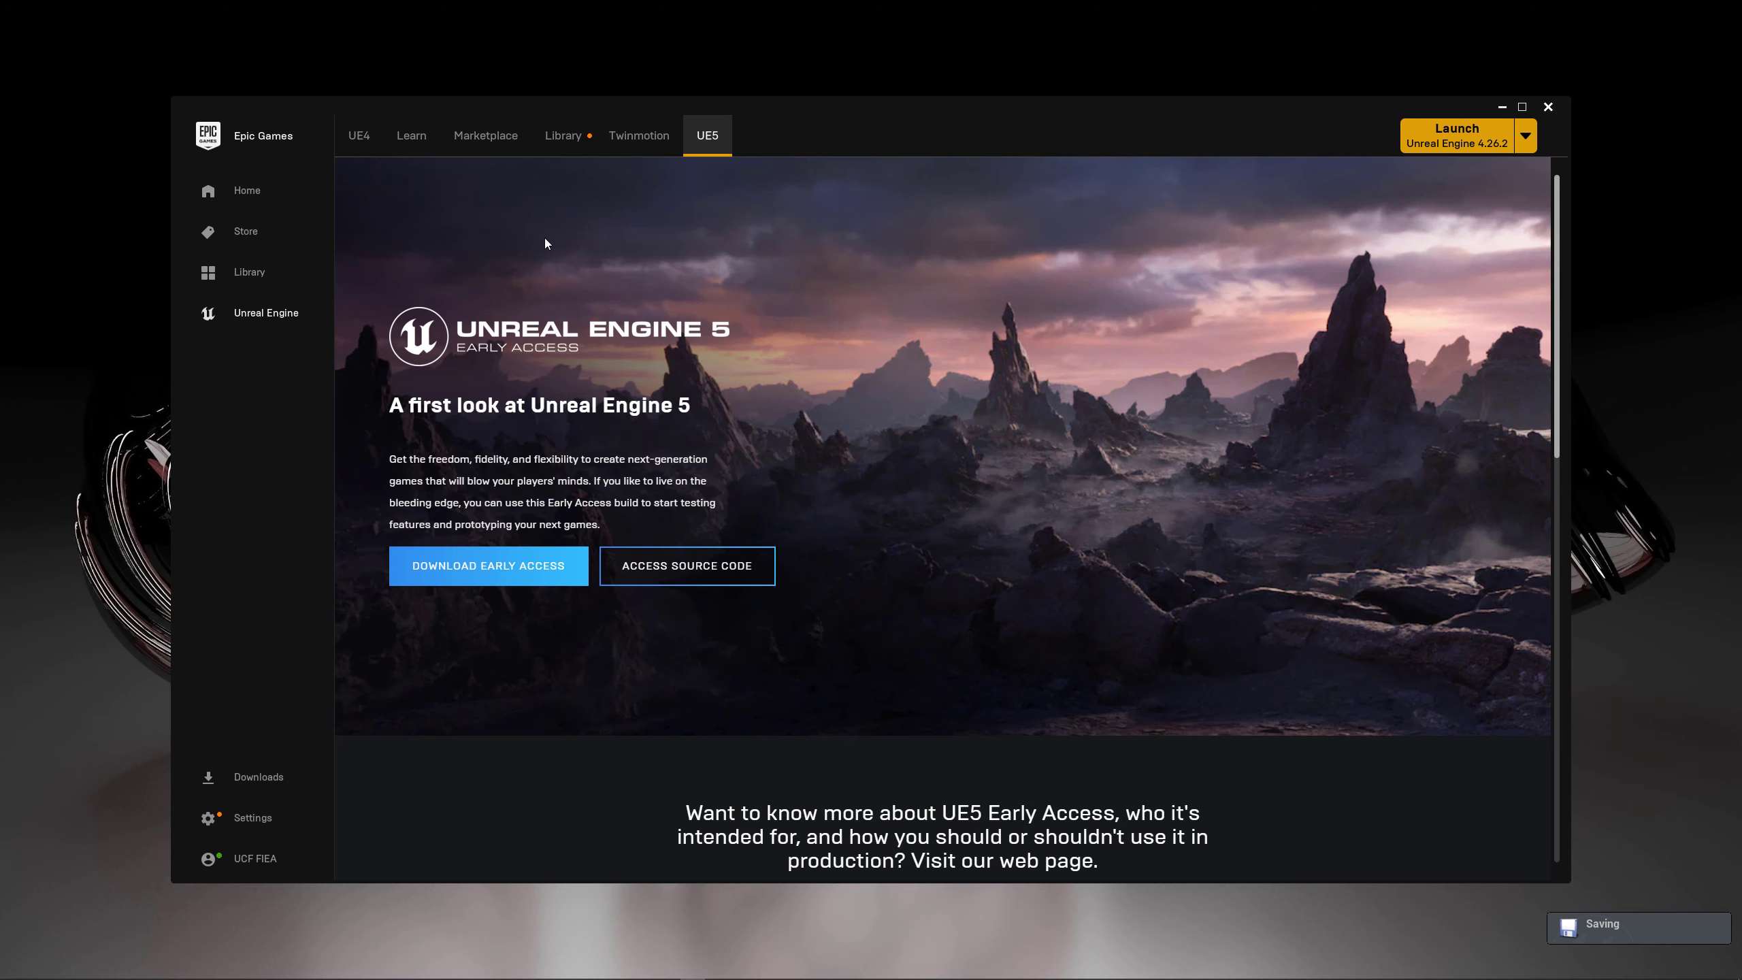
Step: Launch Unreal Engine 5.0.0 Early Access 2 from the launcher's Library and review the new-project template categories, ending on Games
left_click(562, 150)
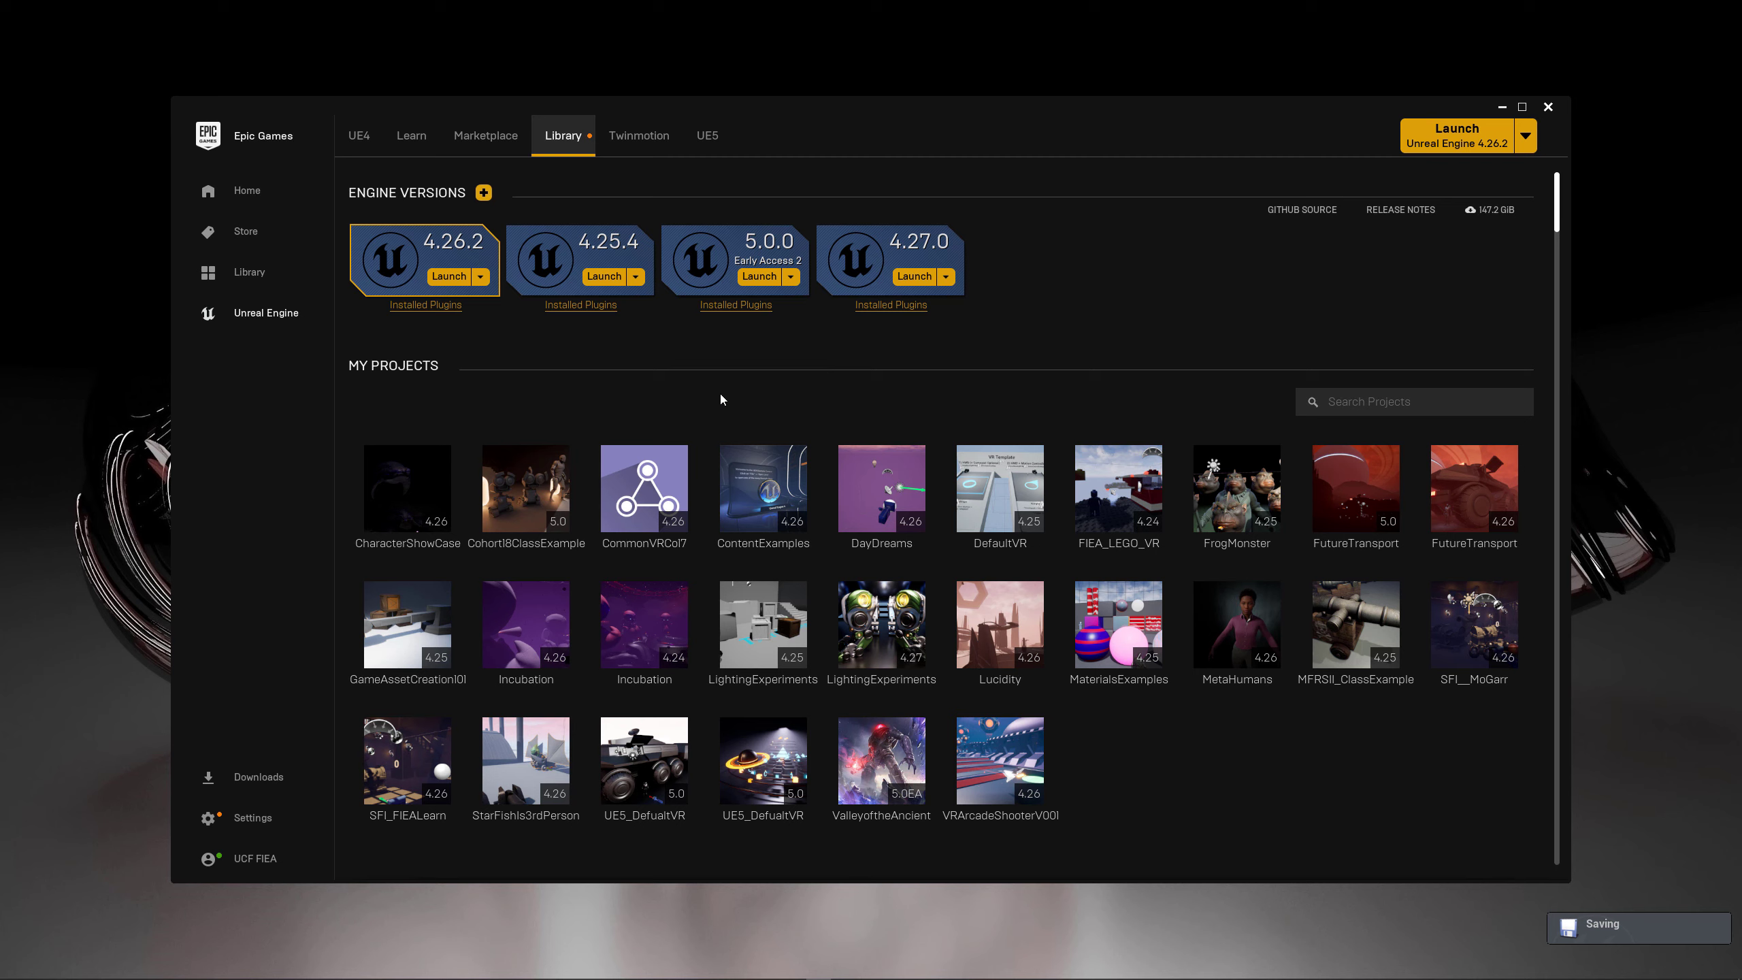
left_click(756, 279)
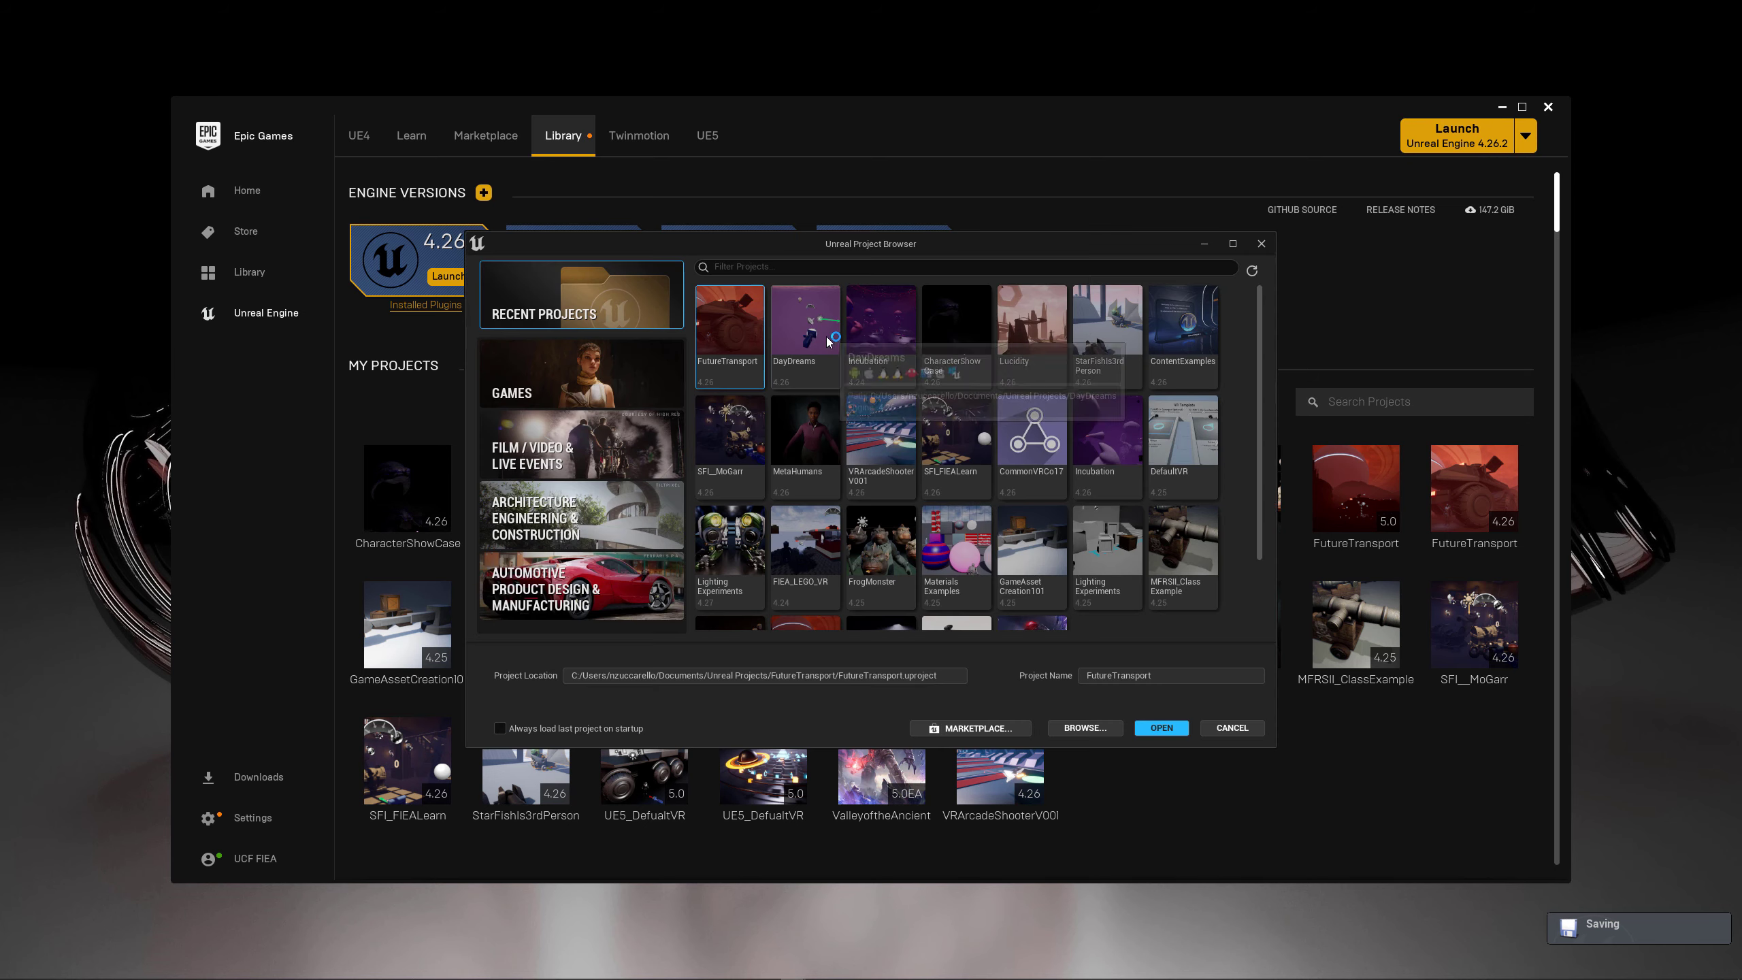
left_click(570, 387)
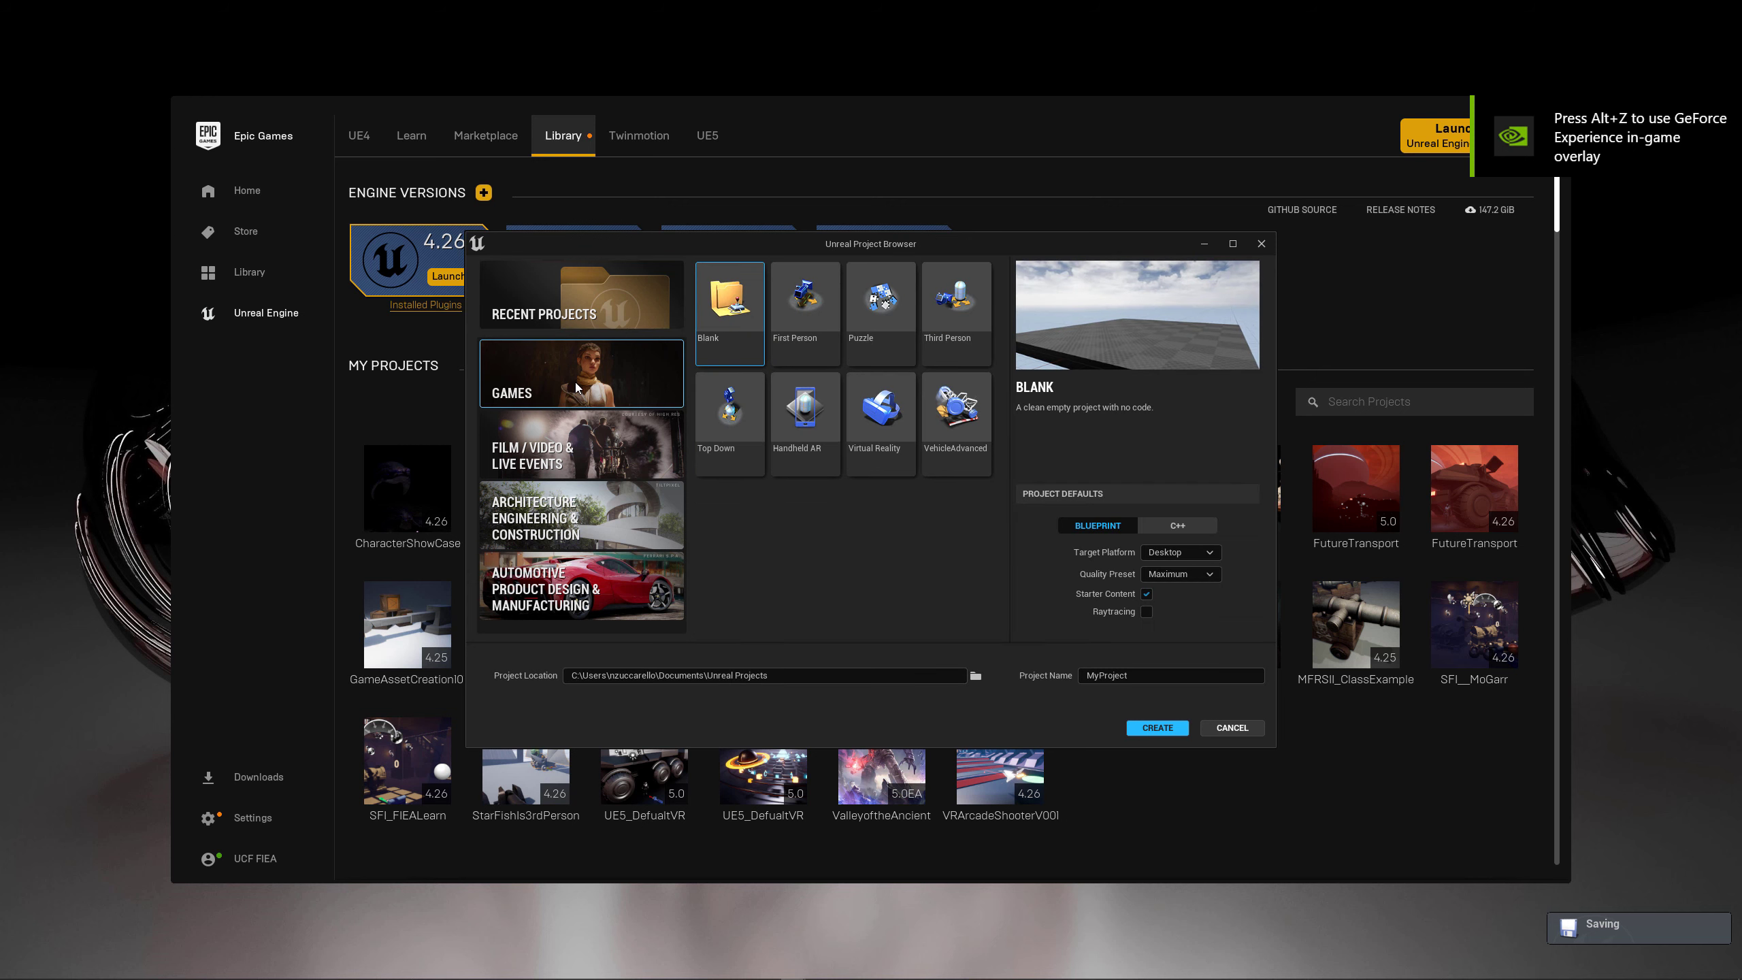
left_click(619, 465)
left_click(602, 536)
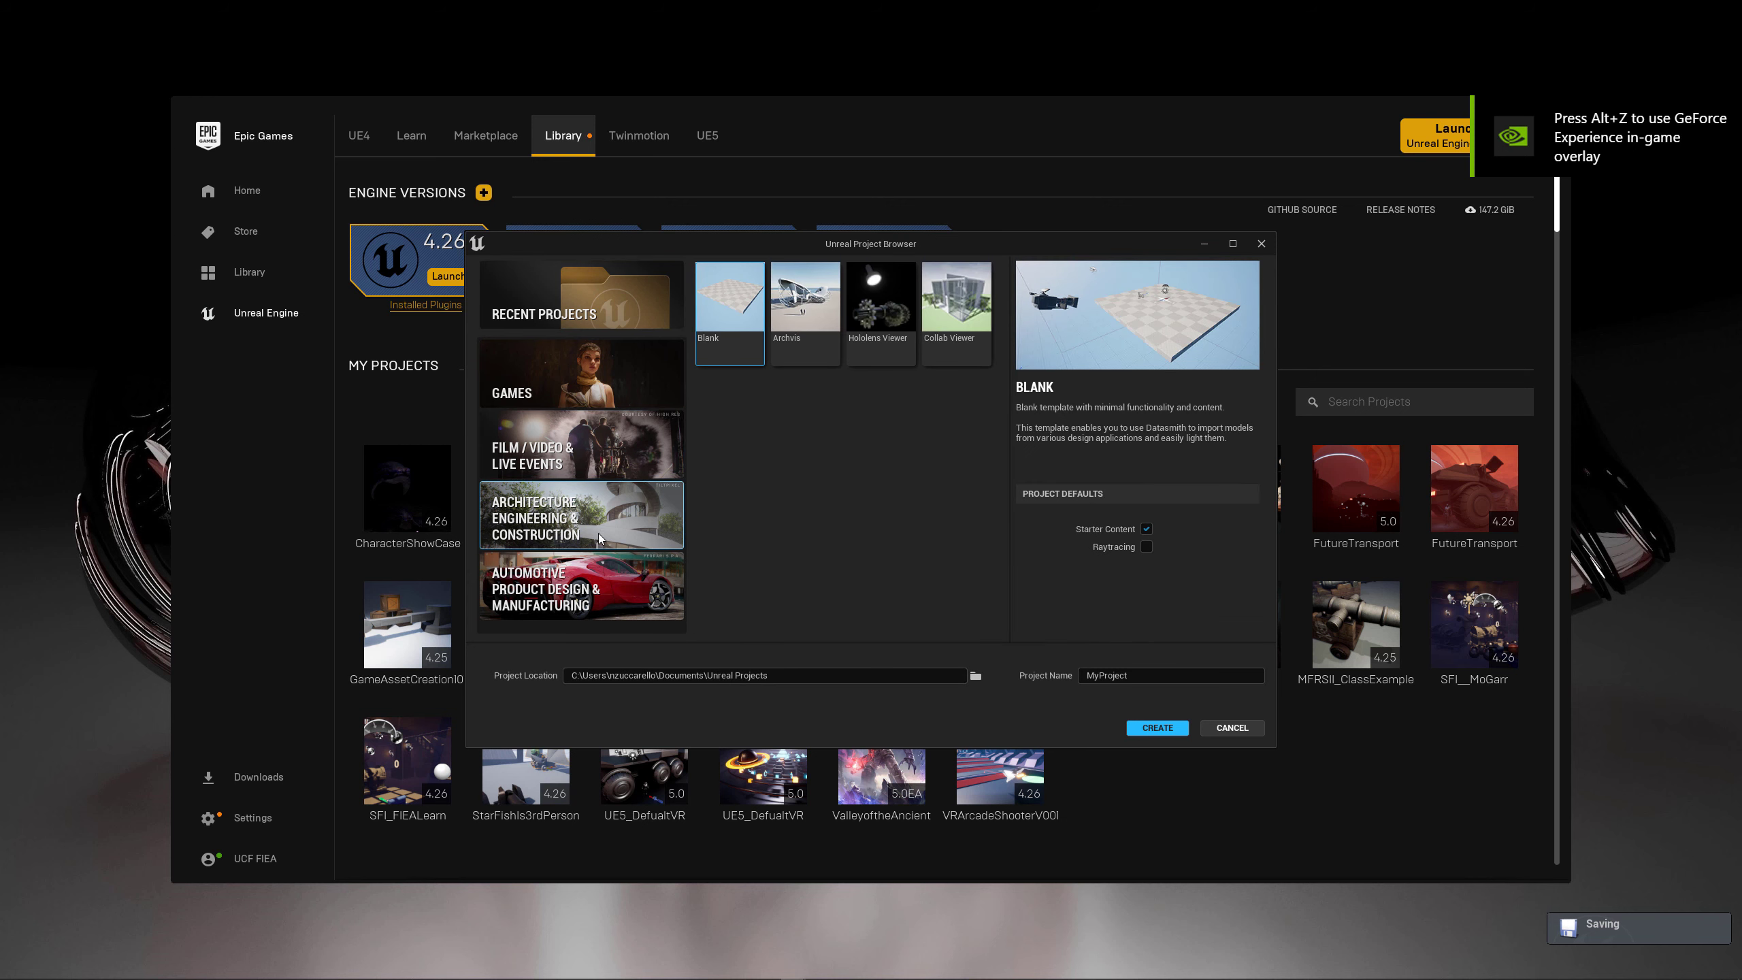
left_click(661, 583)
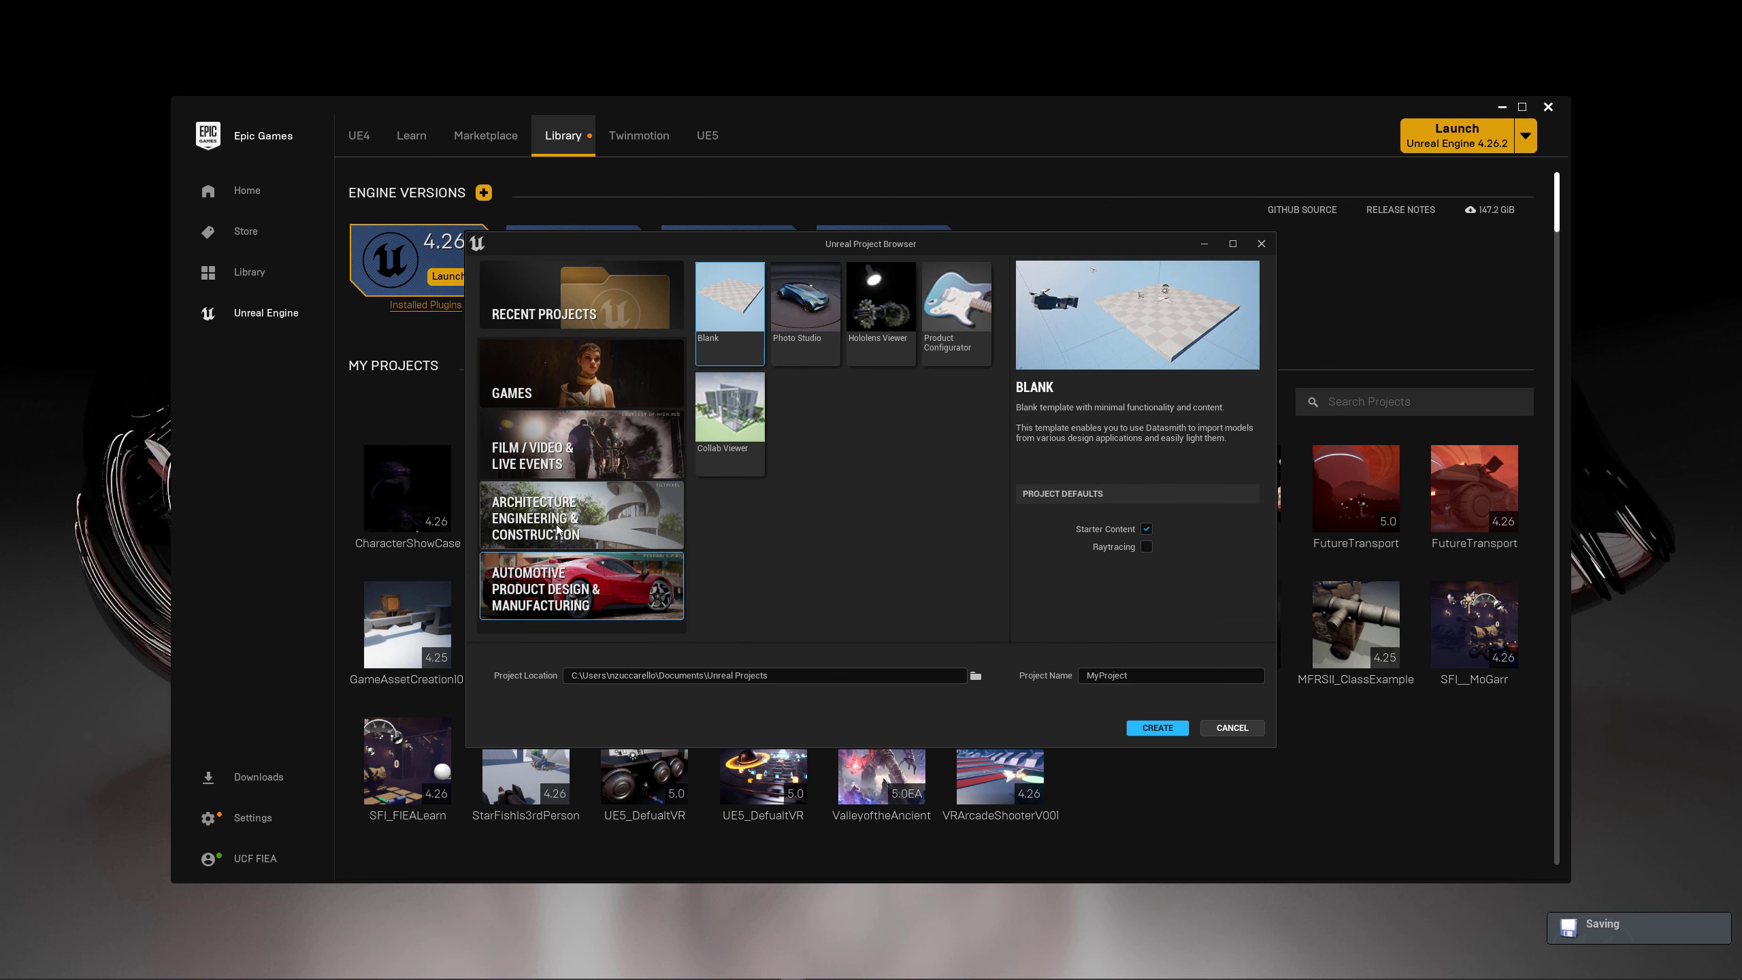
left_click(599, 390)
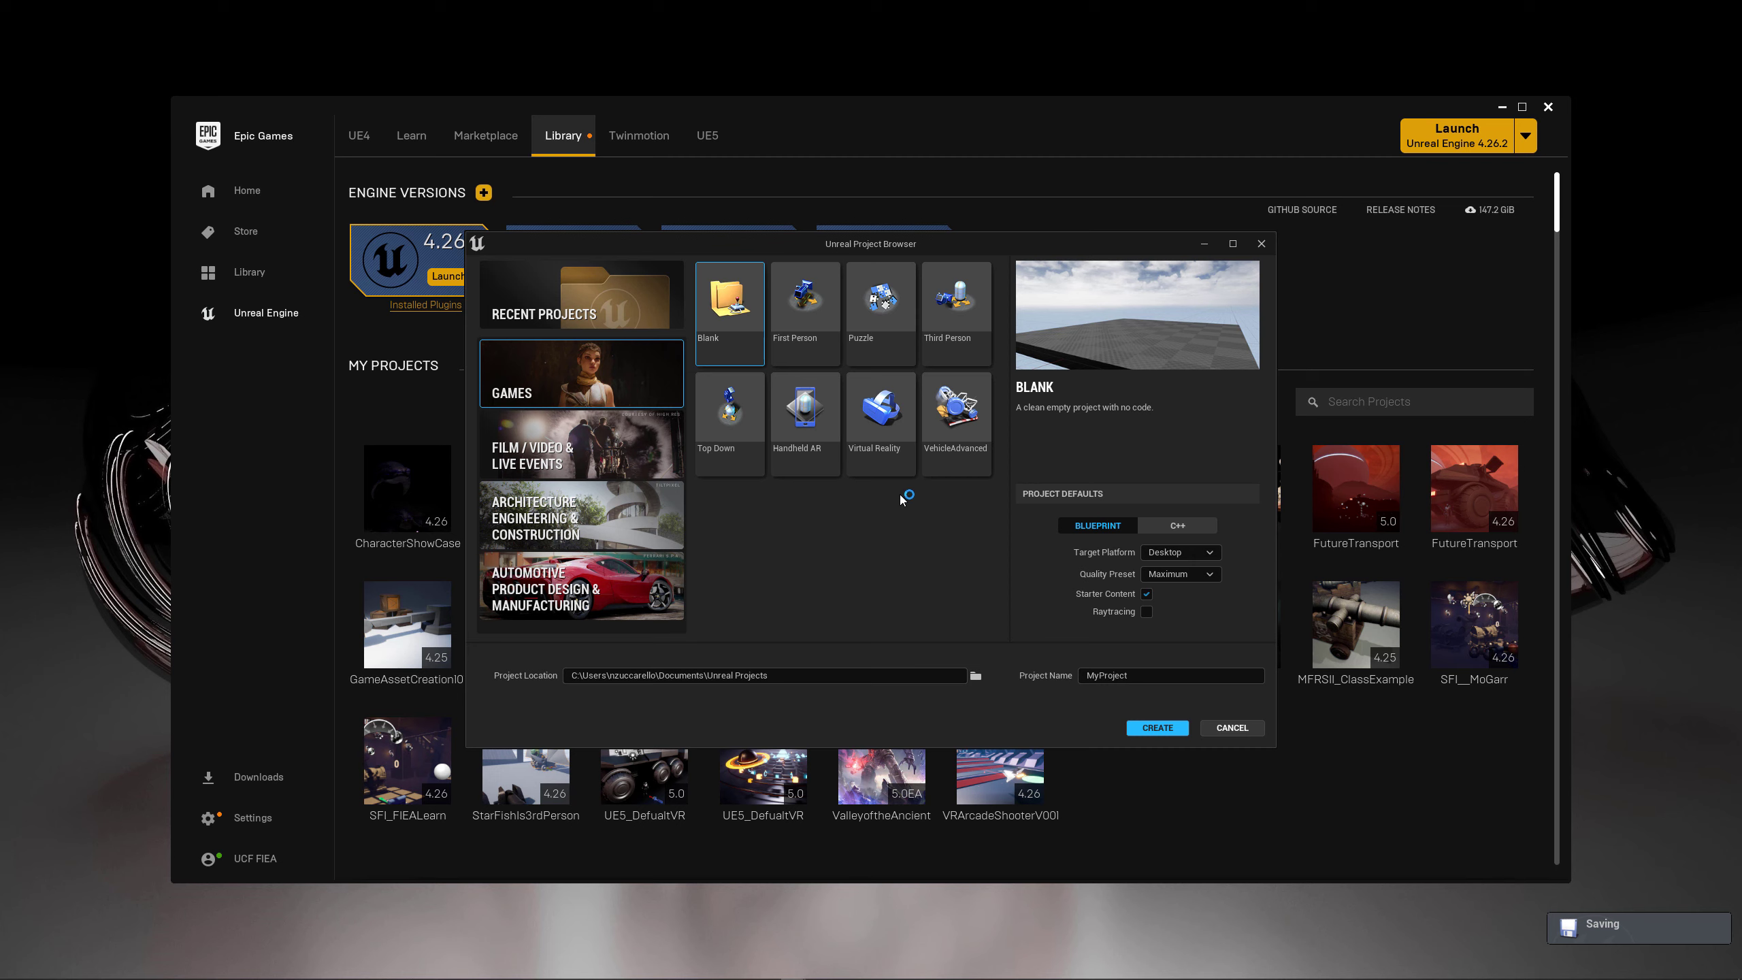
left_click(960, 326)
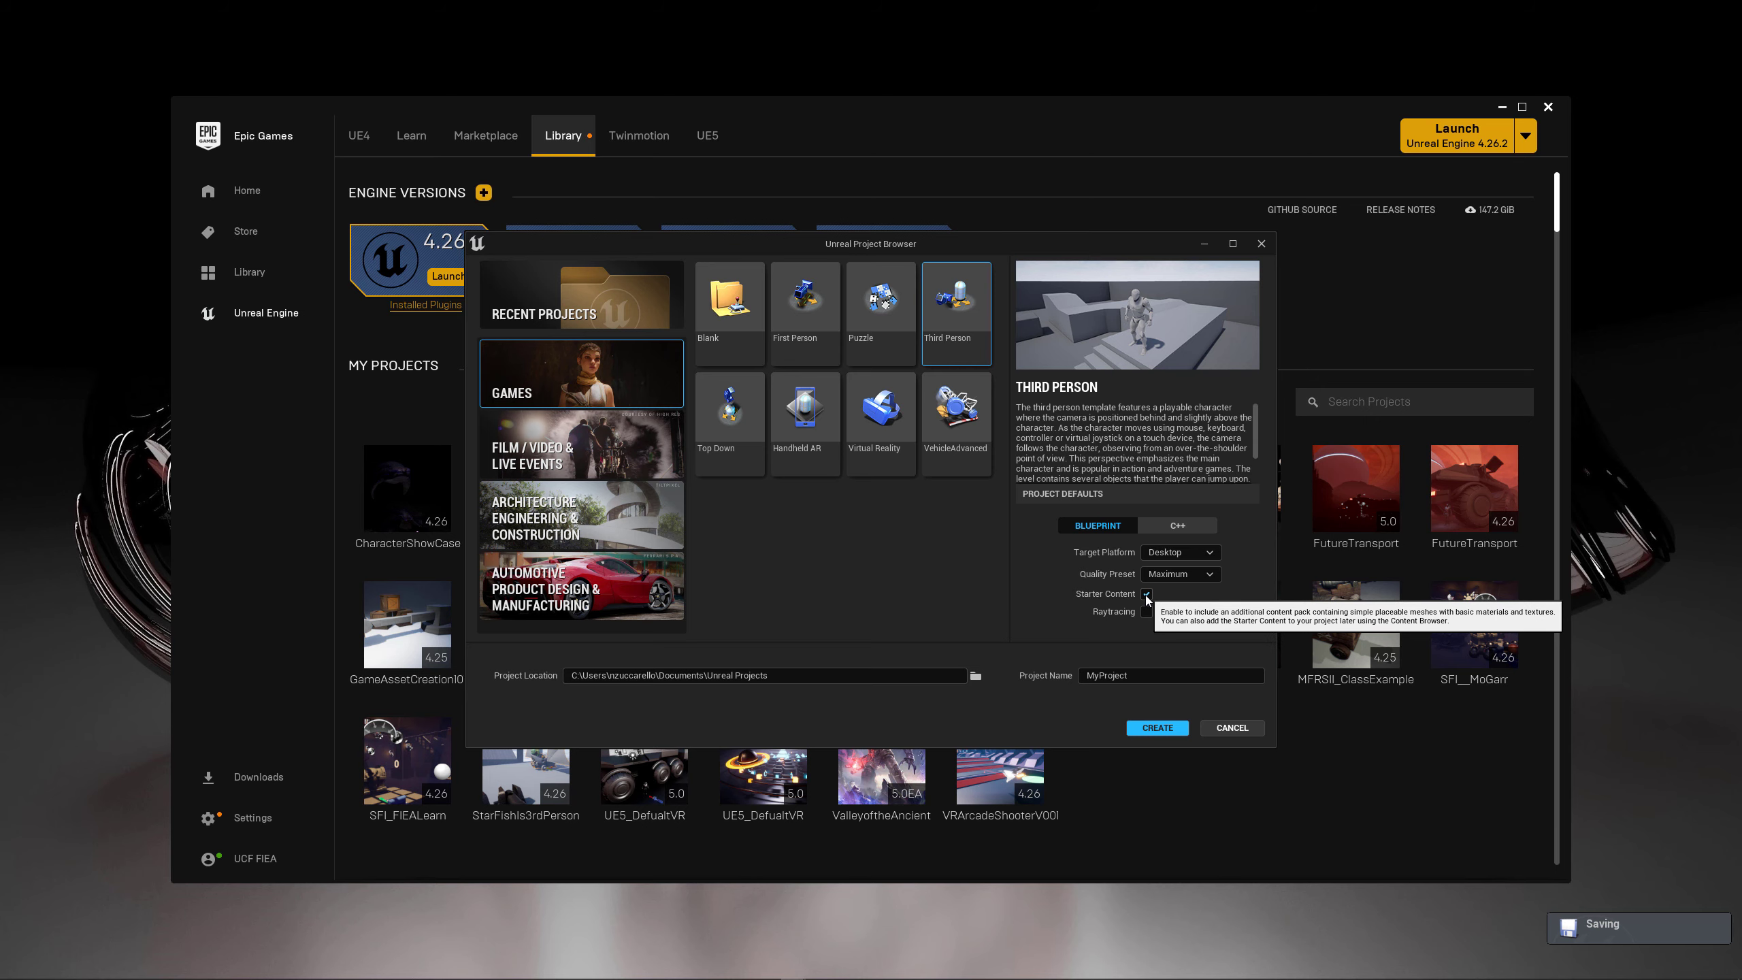
left_click(1139, 675)
left_click_drag(787, 676, 572, 676)
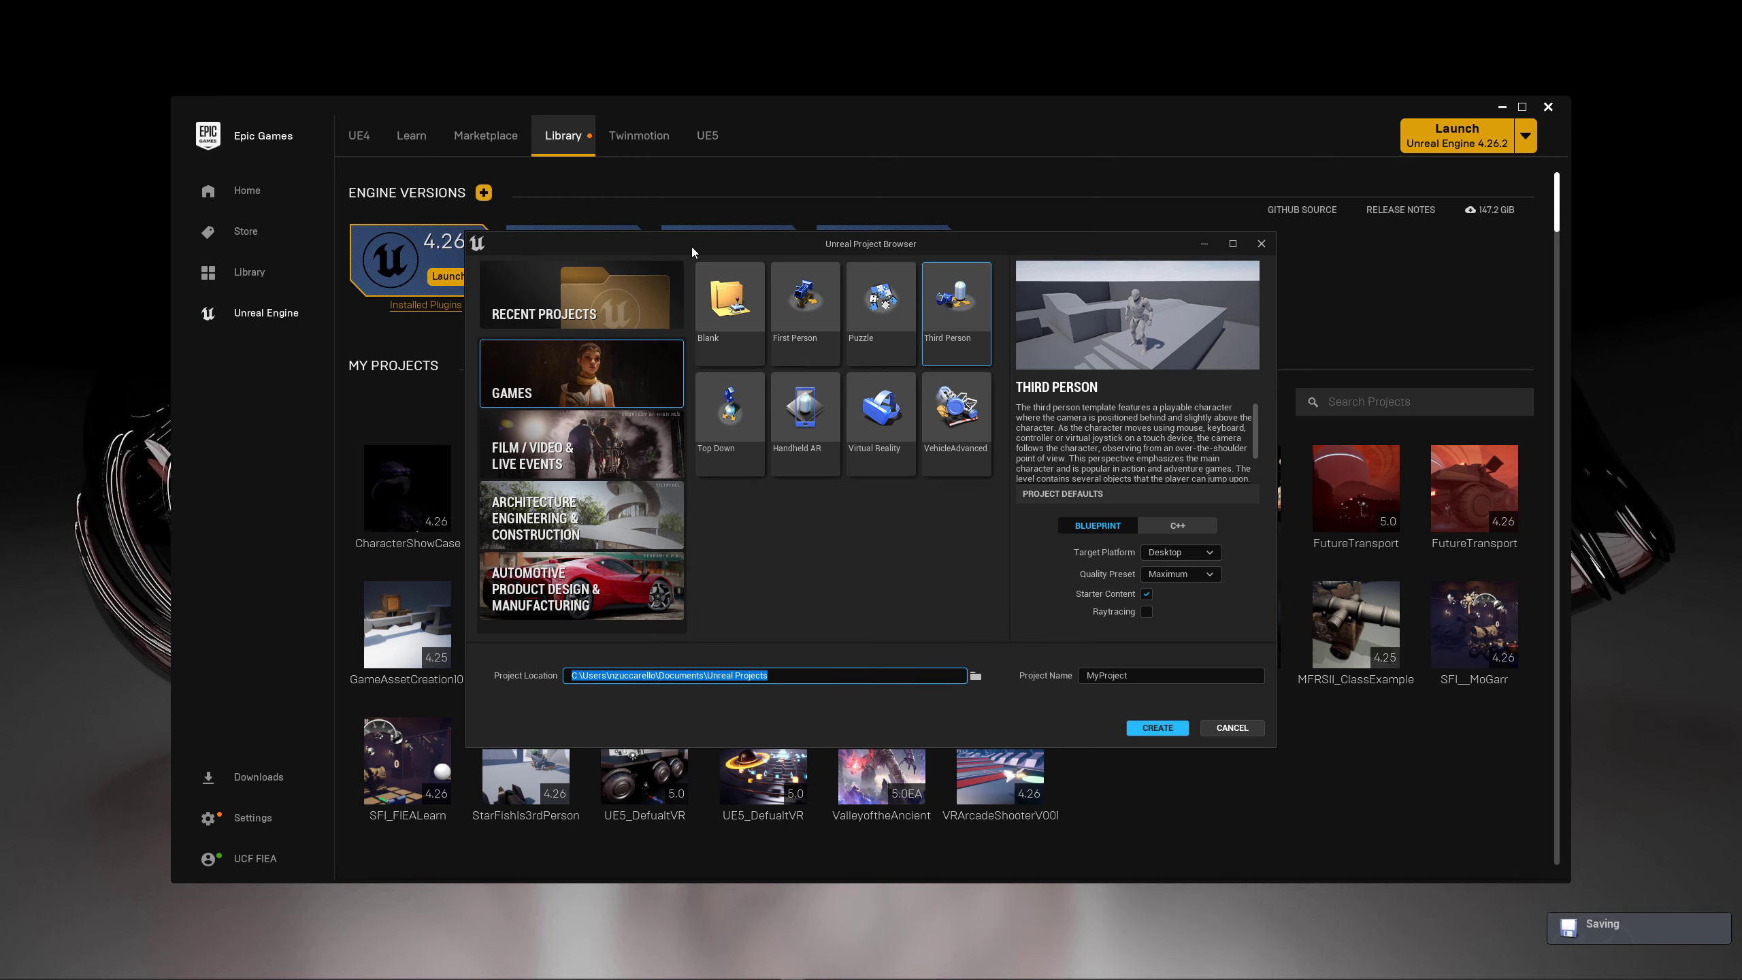
left_click_drag(691, 247, 774, 305)
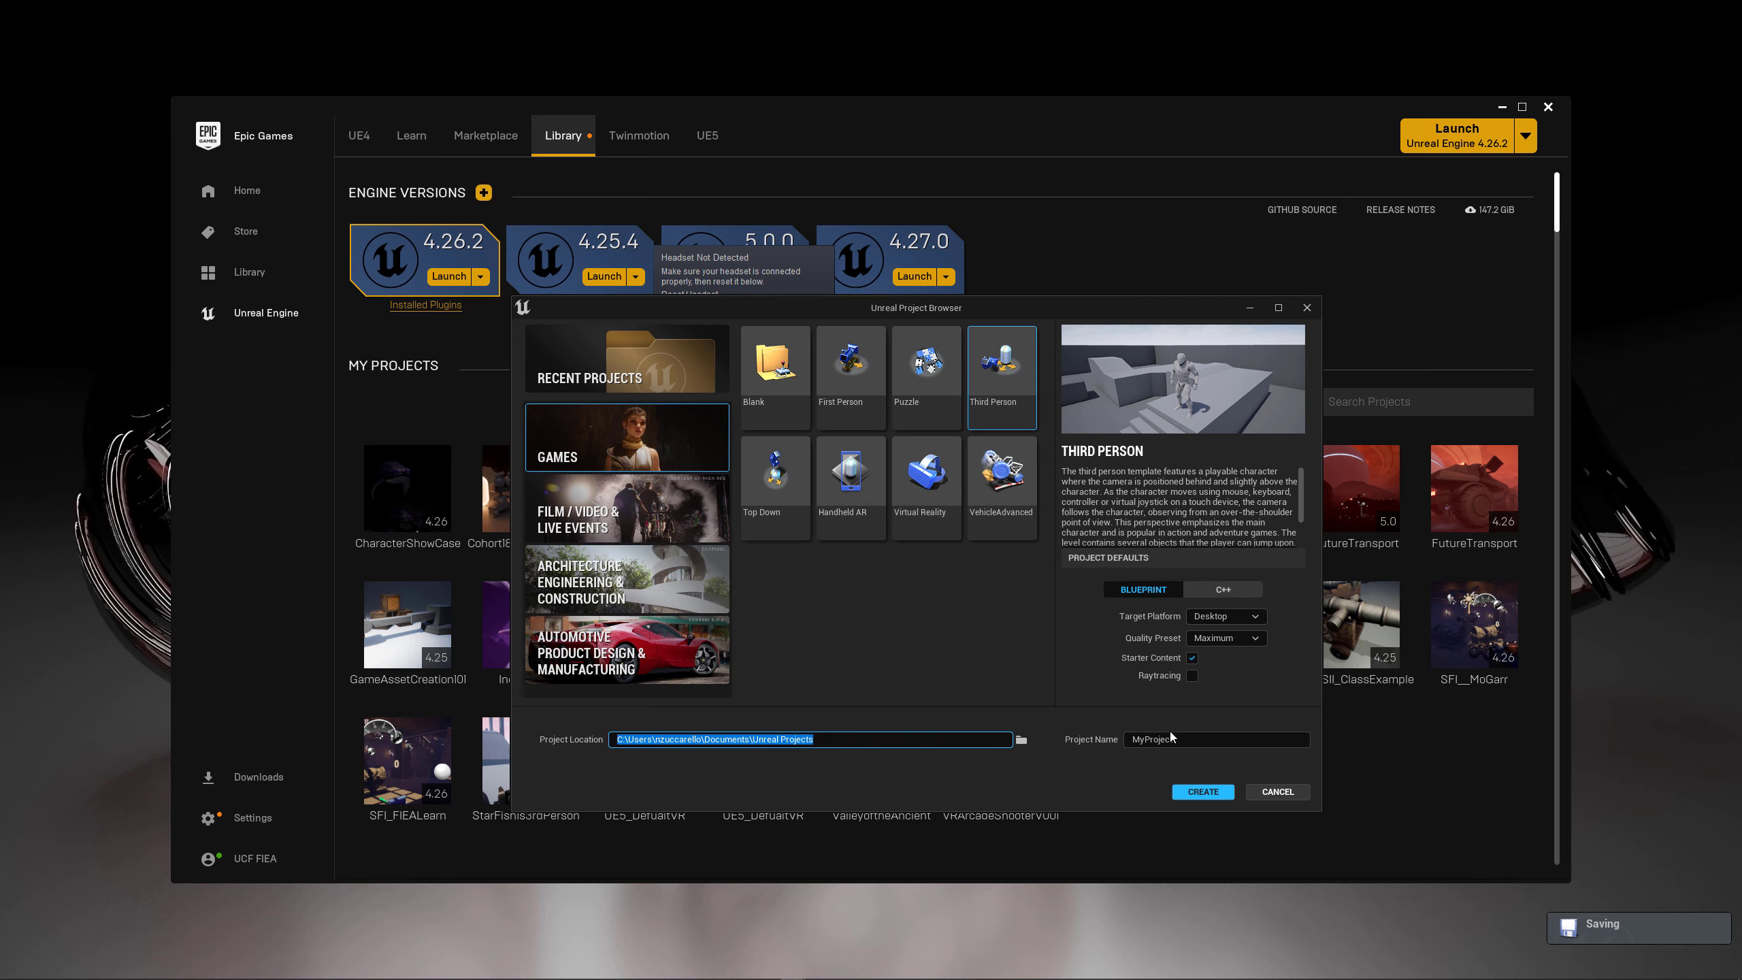
left_click(1307, 308)
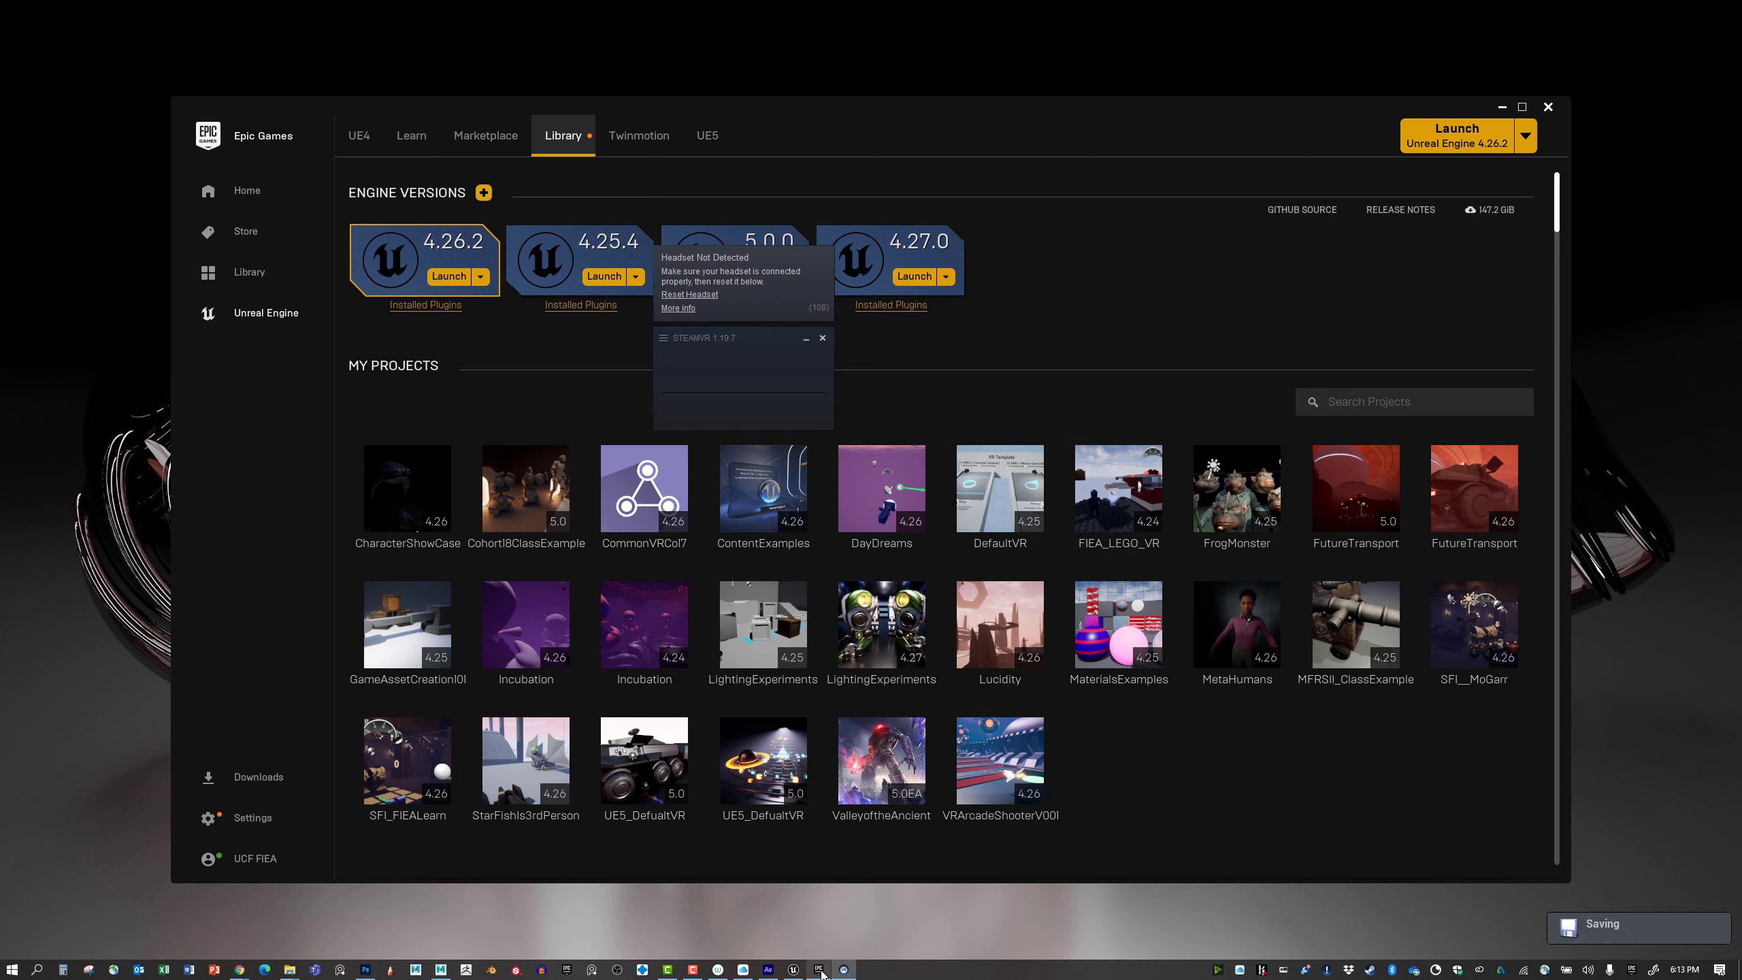
Step: Switch to the open Cohort18ClassExample project in Unreal Editor and dock its content drawer in the layout
left_click(819, 970)
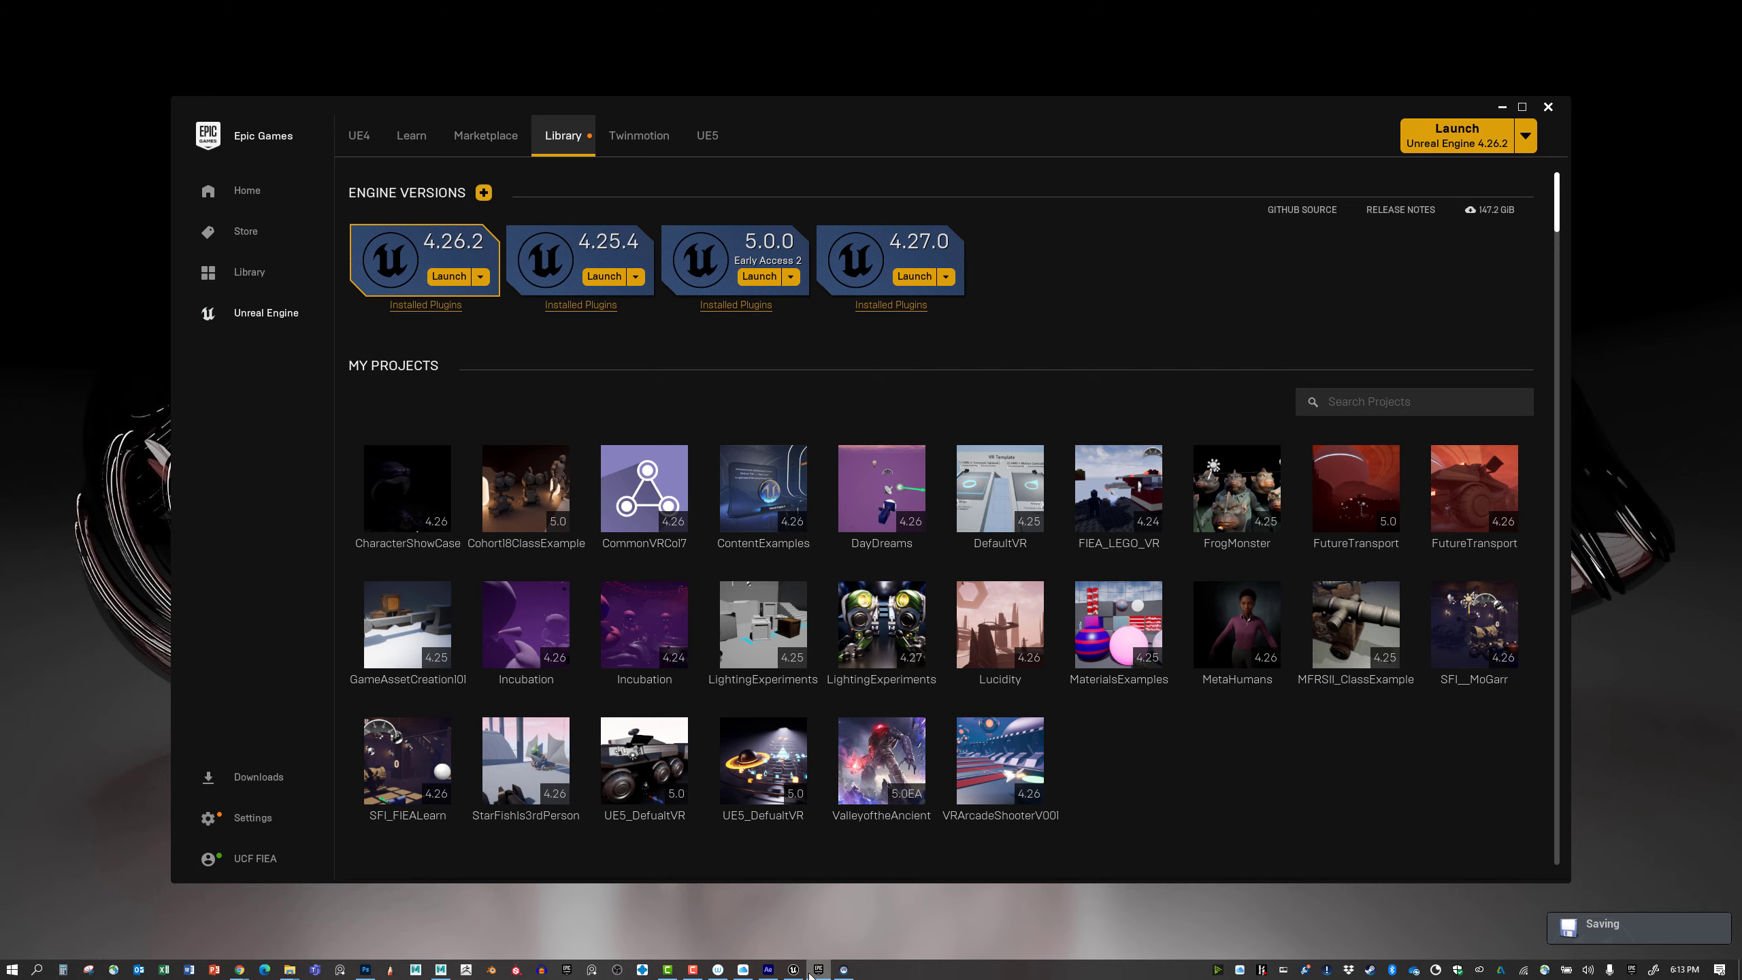
left_click(795, 970)
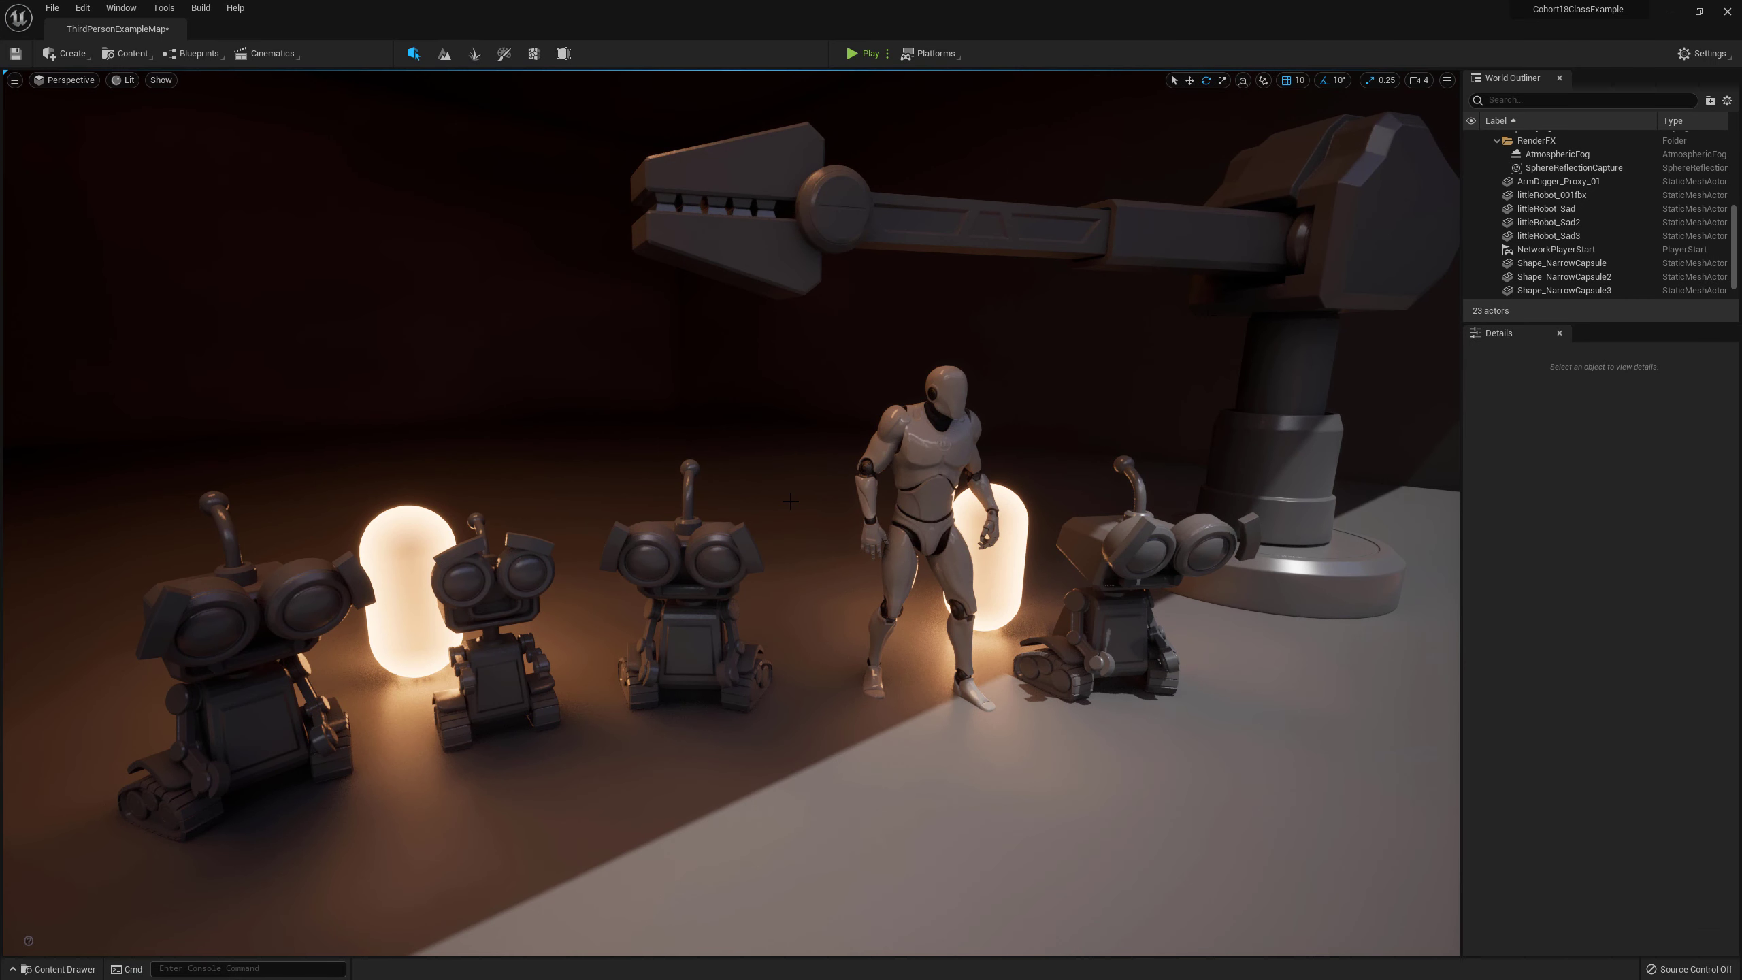
right_click_drag(844, 470, 850, 480)
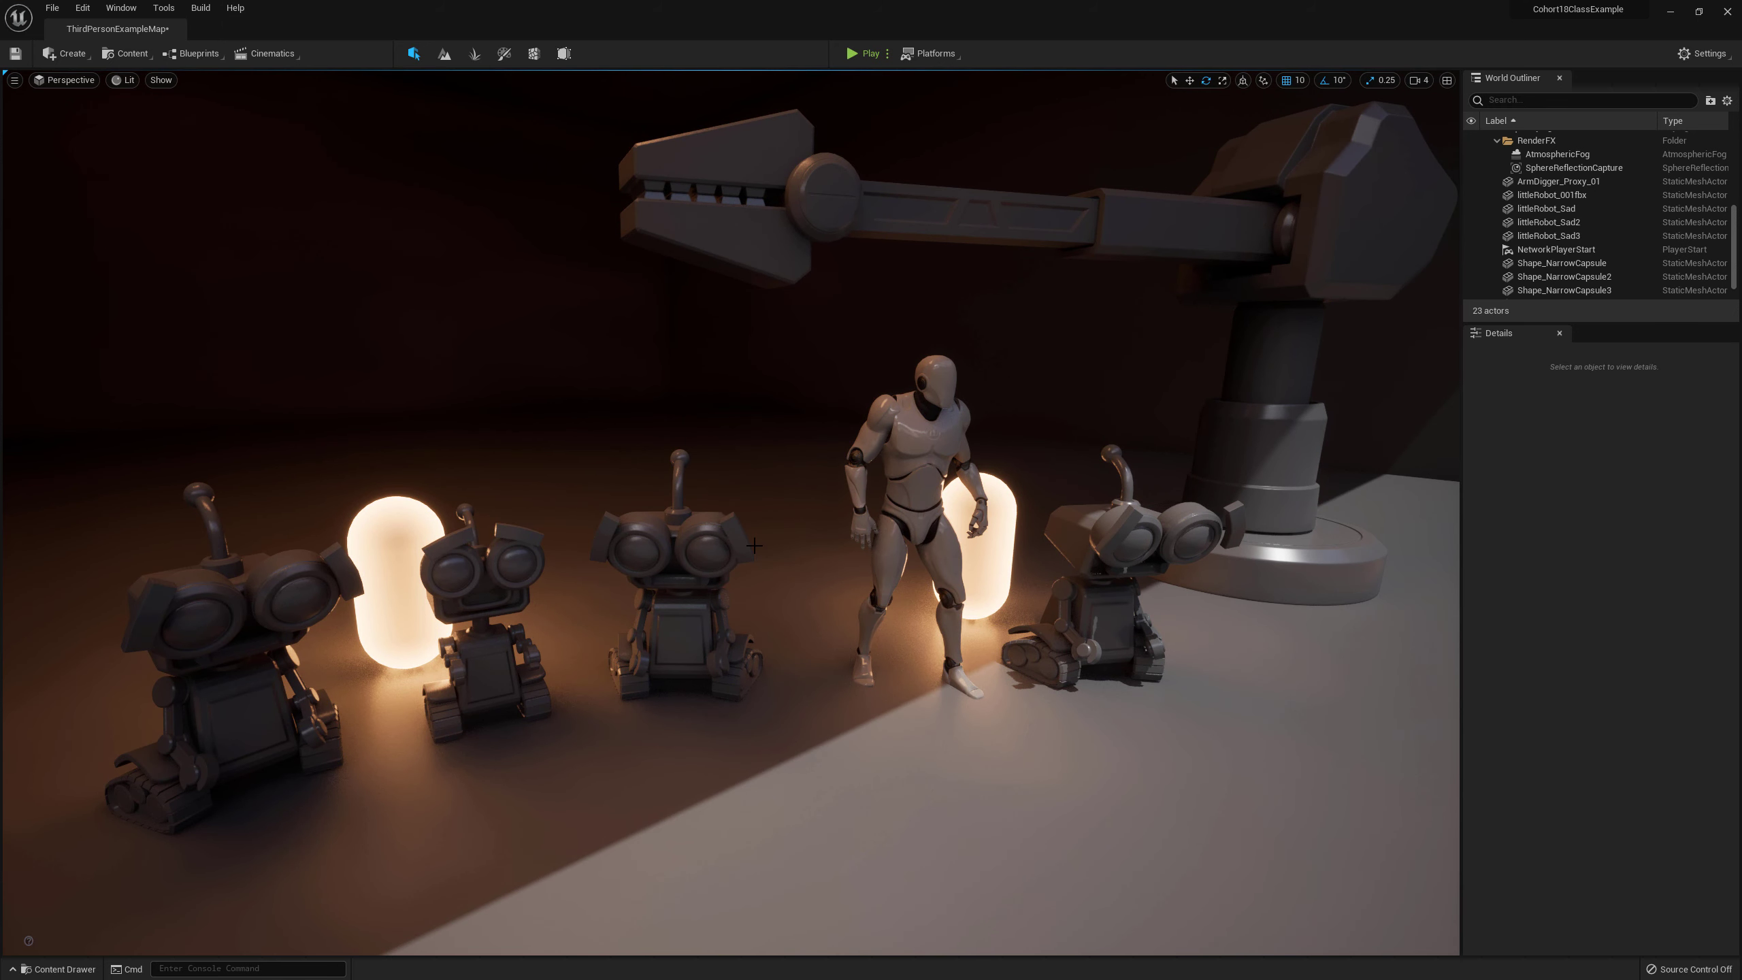
key("ctrl+space")
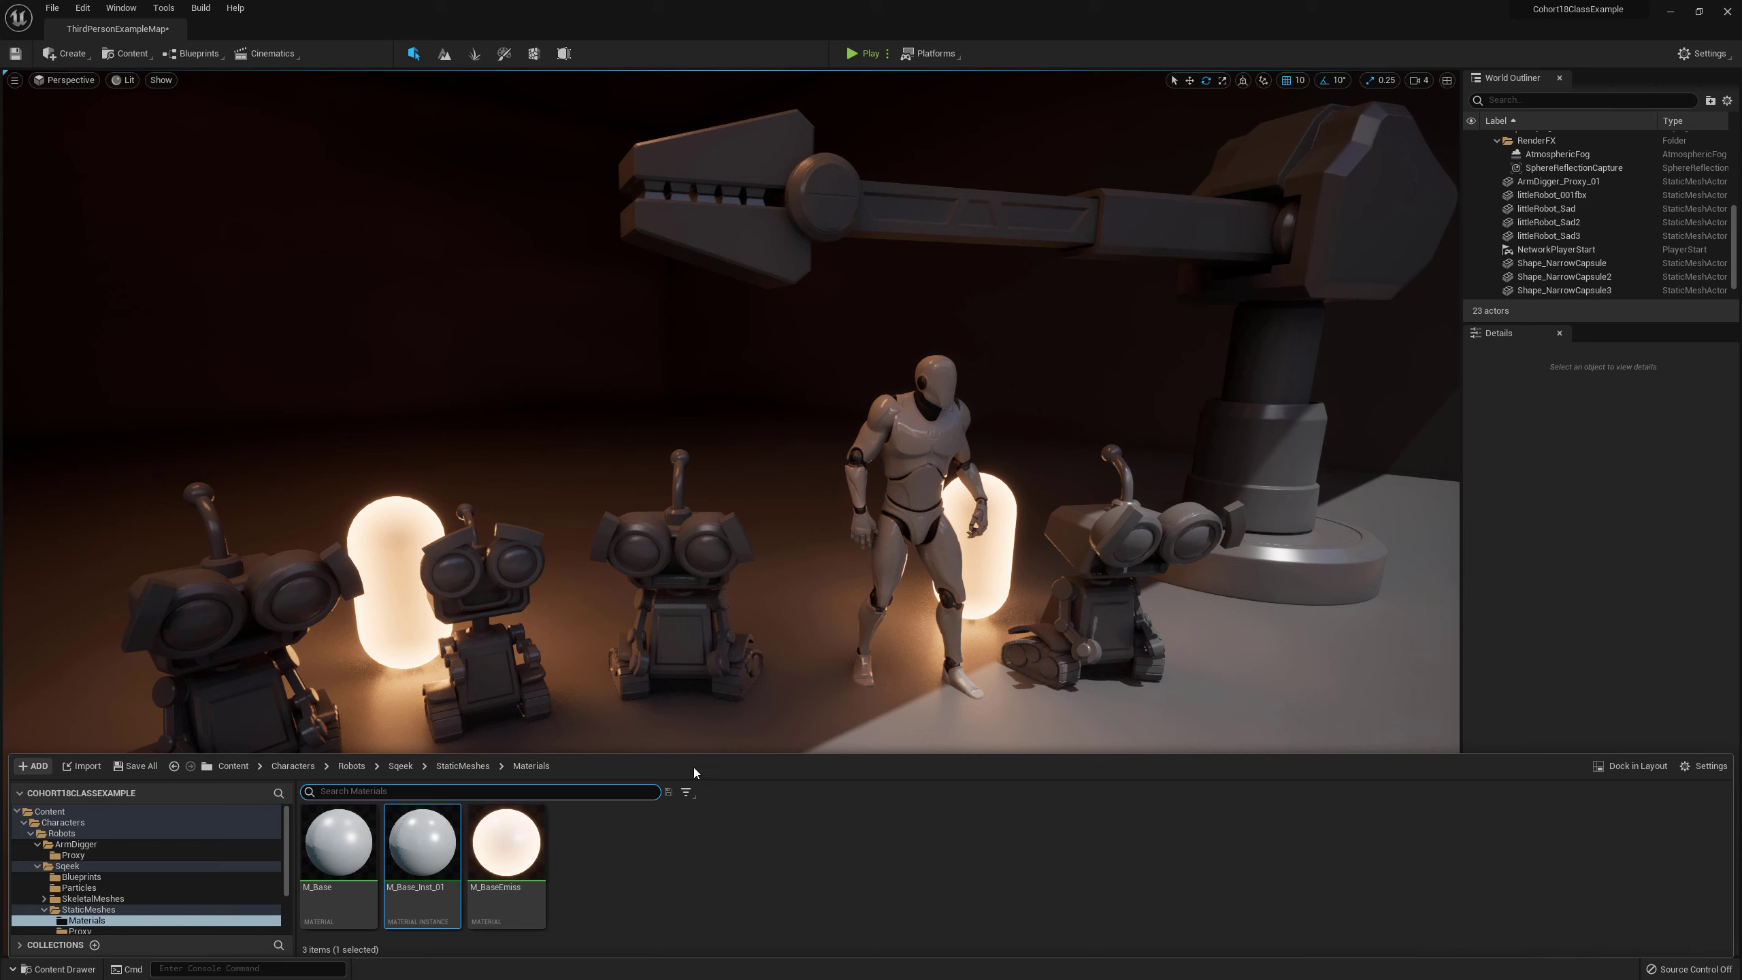
left_click(1606, 766)
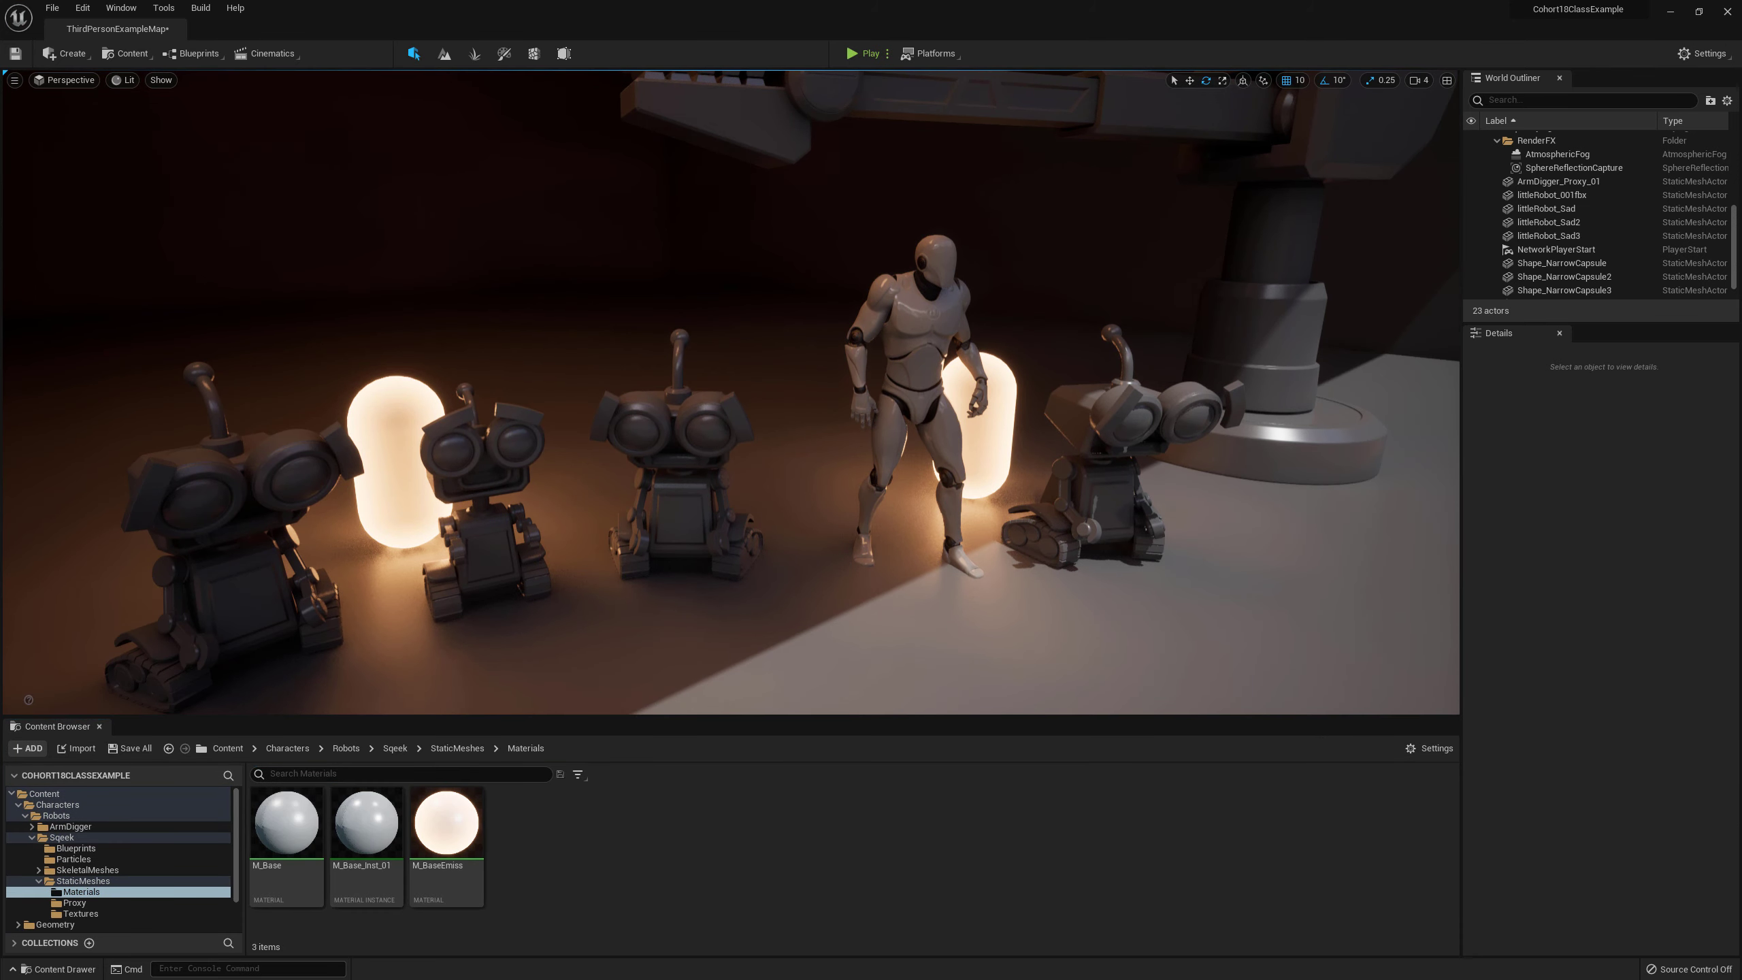
right_click_drag(67, 184, 63, 184)
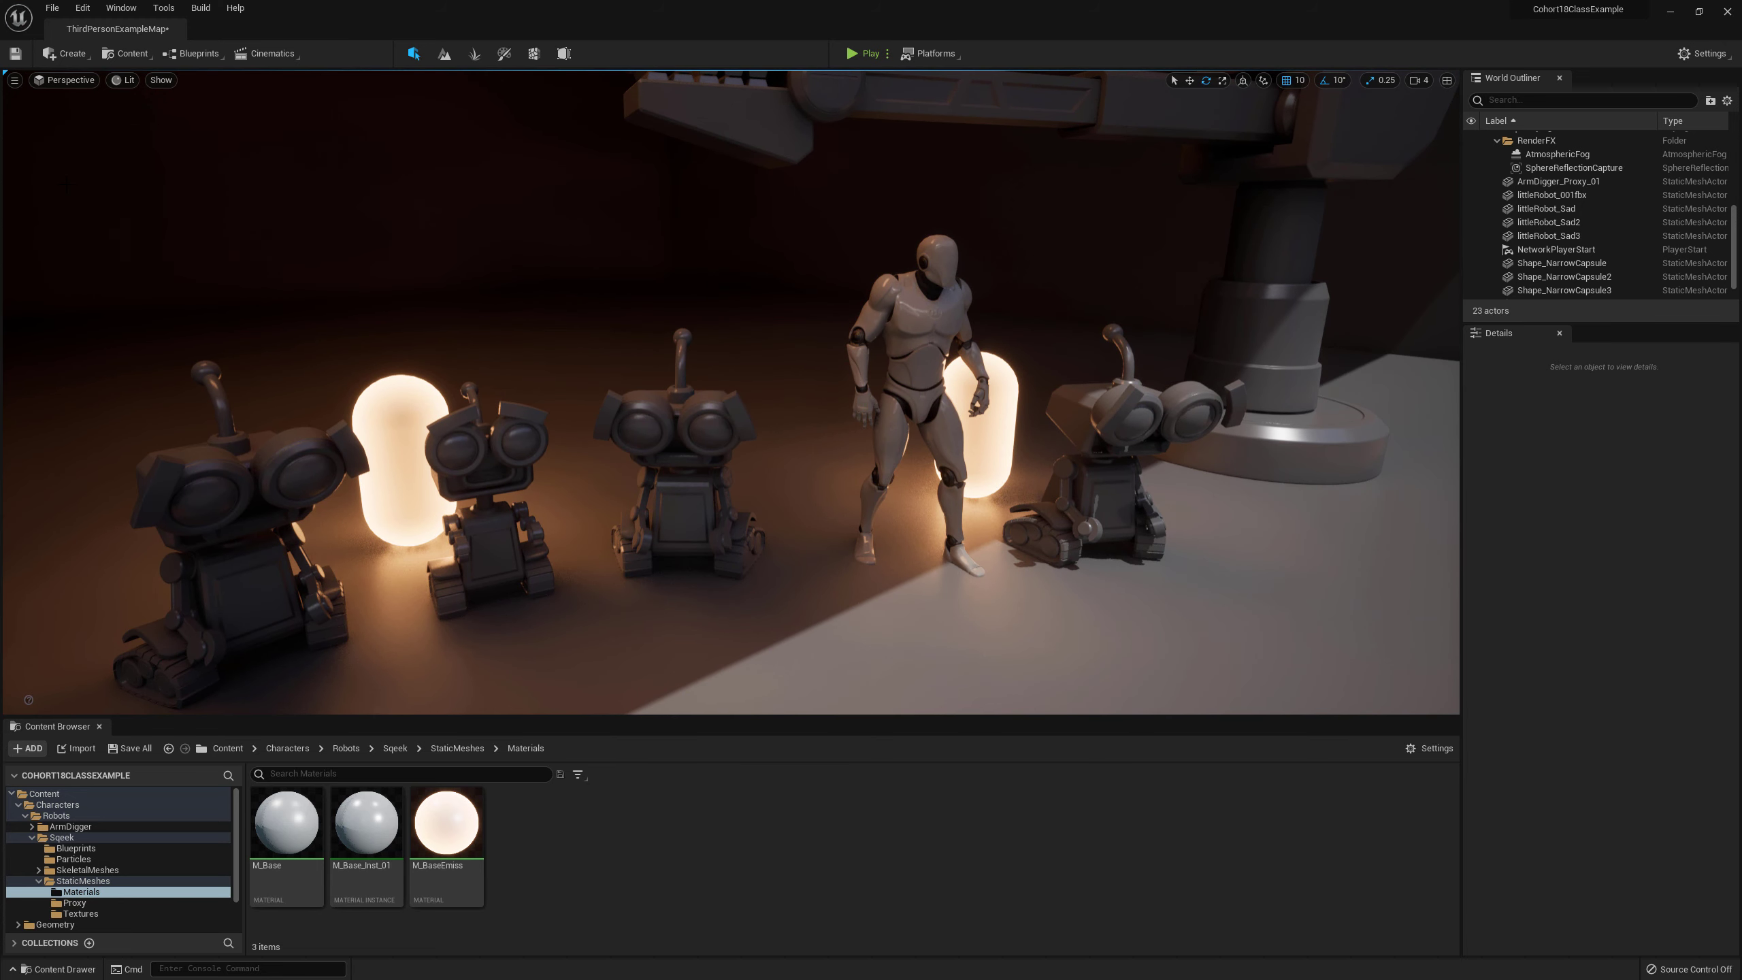
Step: Save the current level and create a new level from the Default template
left_click(51, 8)
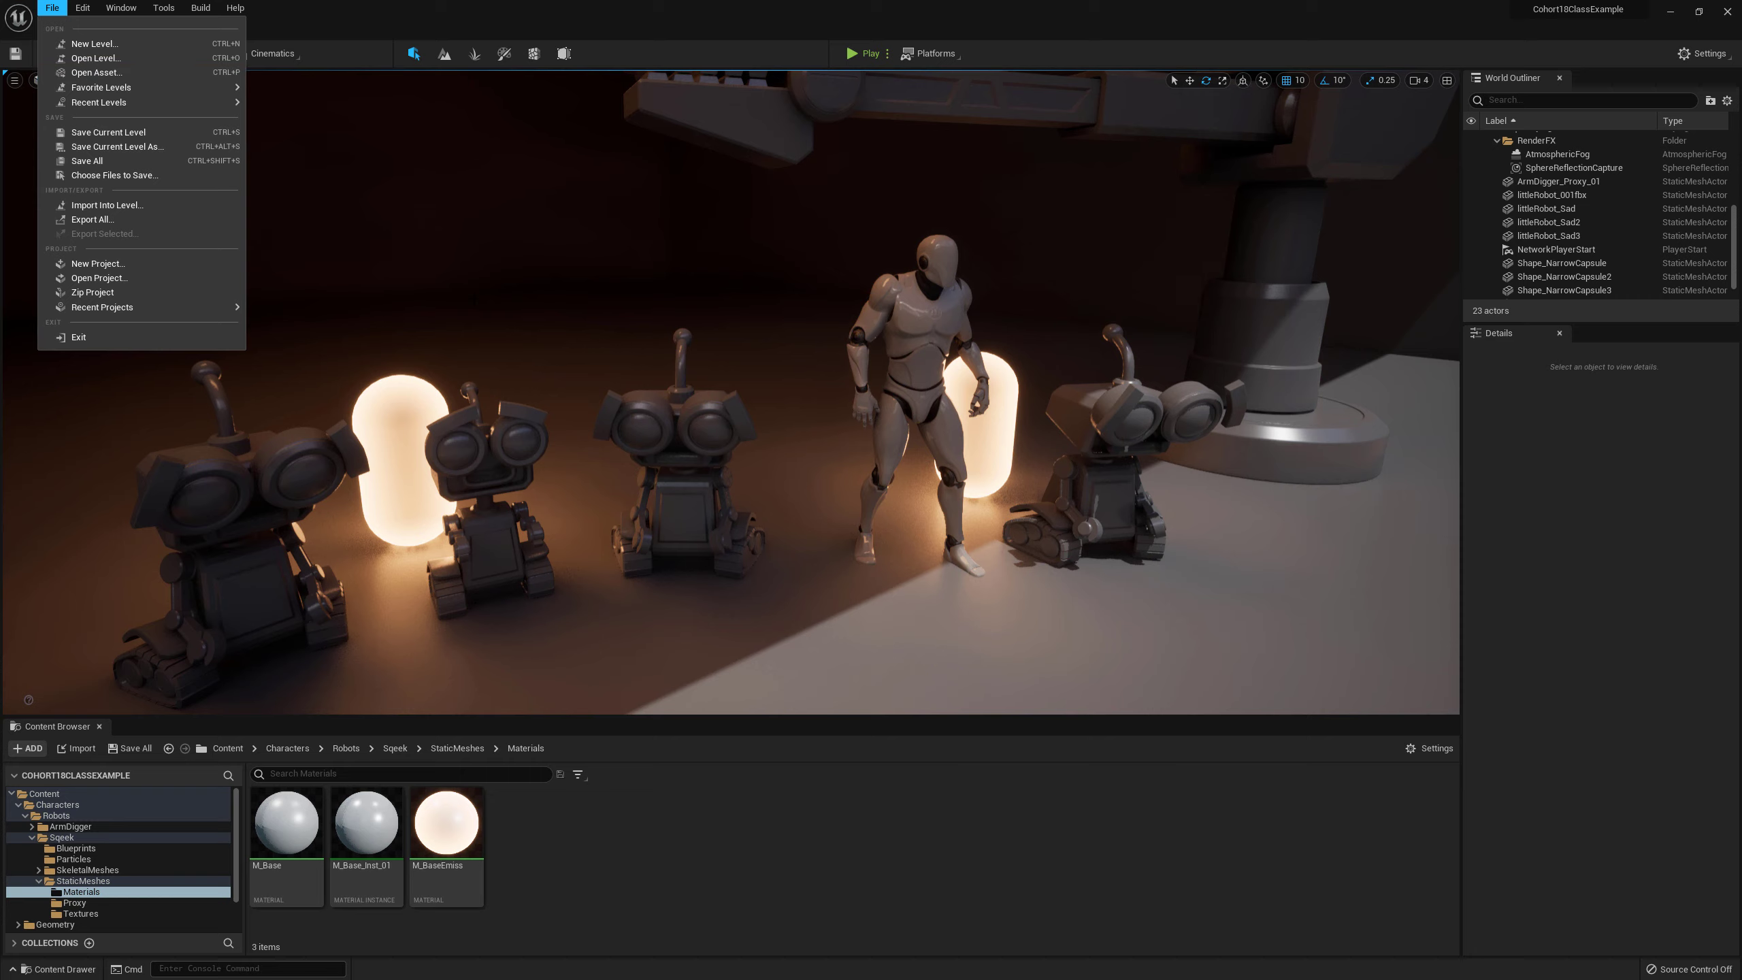
right_click_drag(591, 334, 675, 333)
scroll(678, 367, "down", 5)
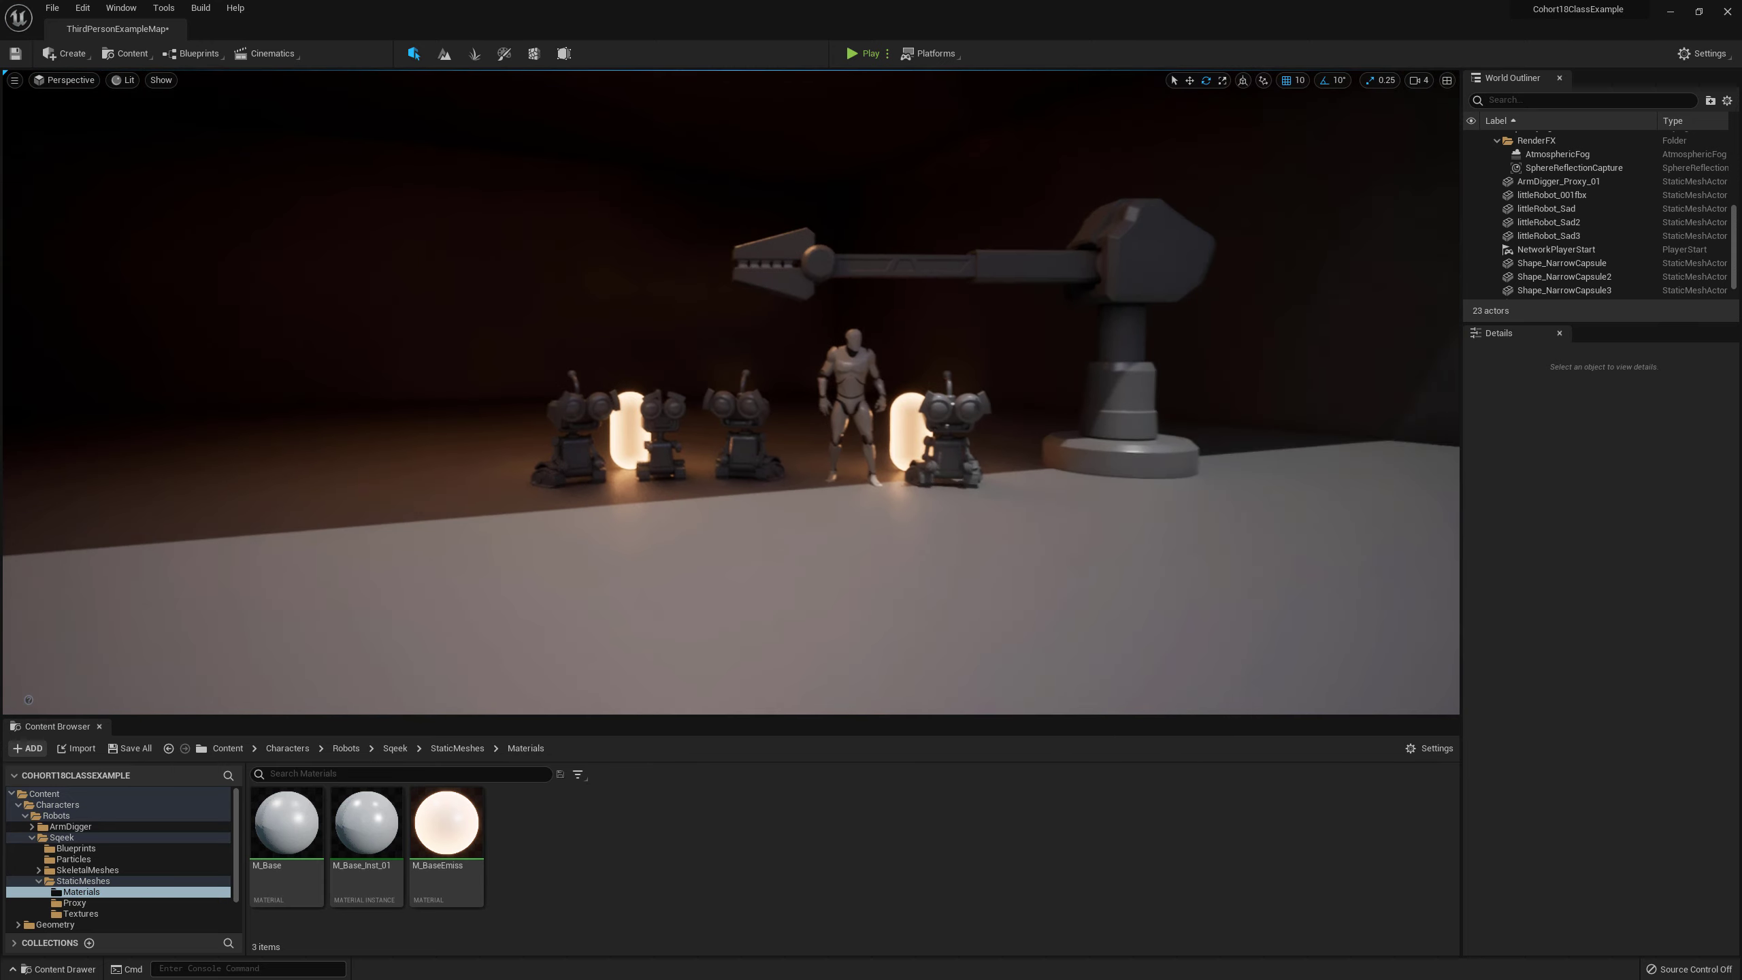
left_click_drag(676, 333, 675, 251)
mouse_move(676, 251)
right_mouse_down()
mouse_move(719, 249)
mouse_move(698, 252)
right_mouse_up()
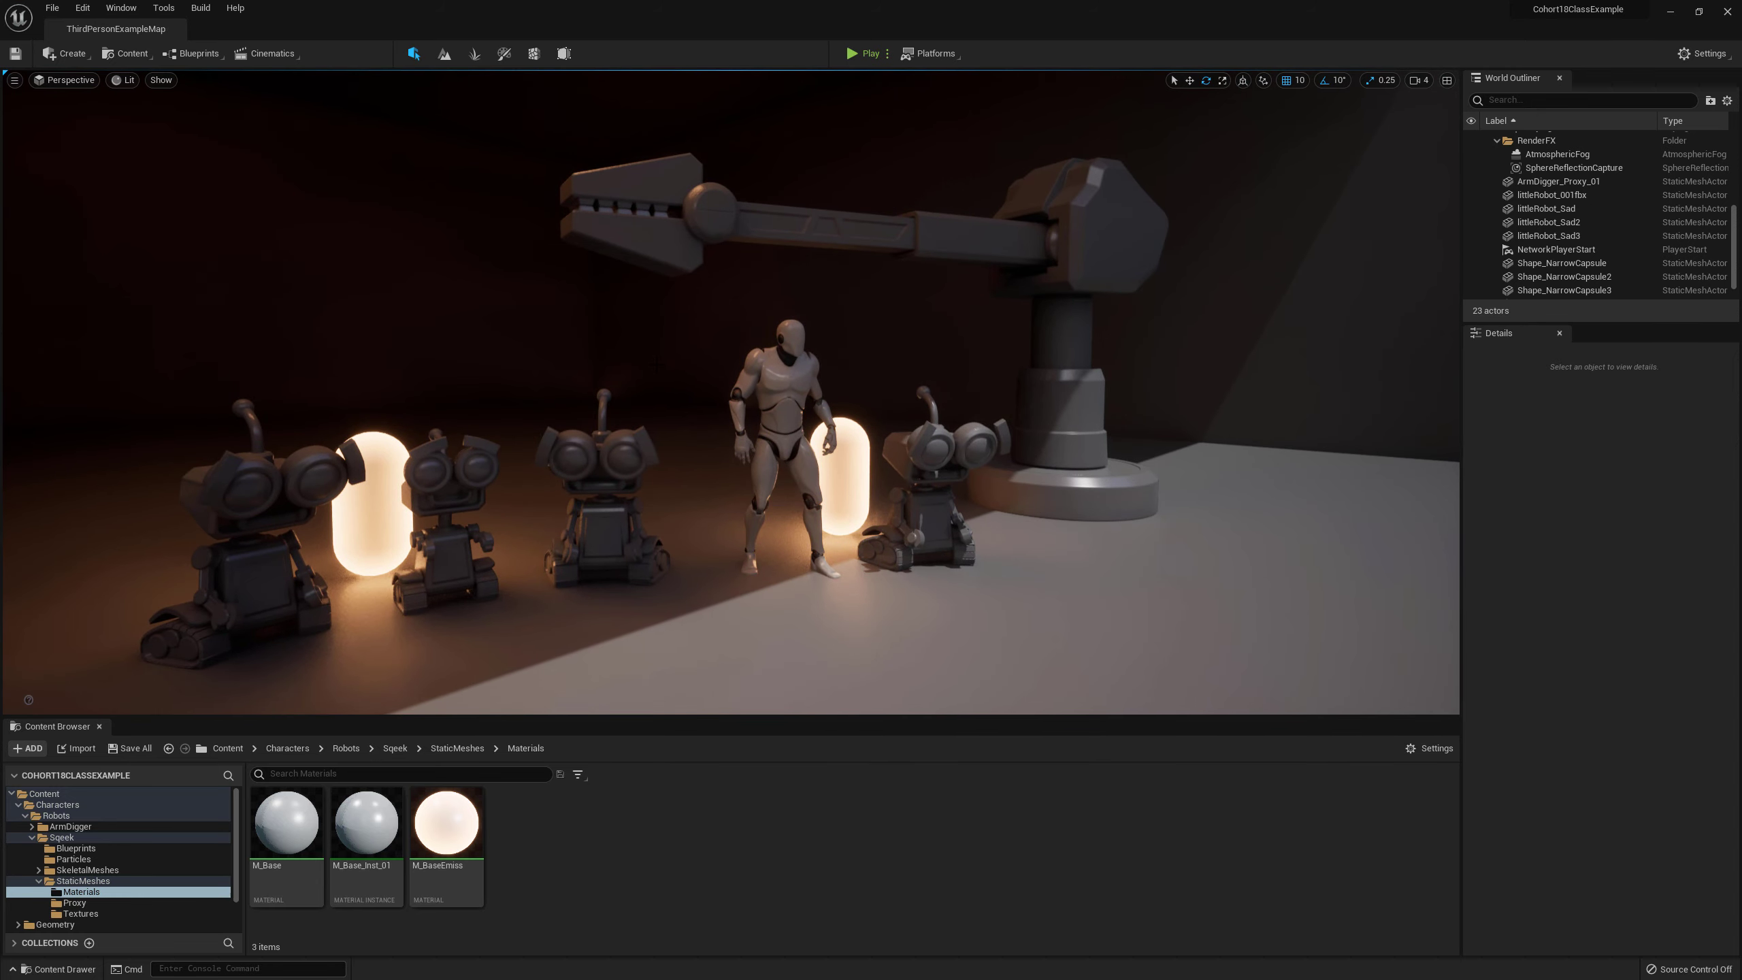
left_click(52, 8)
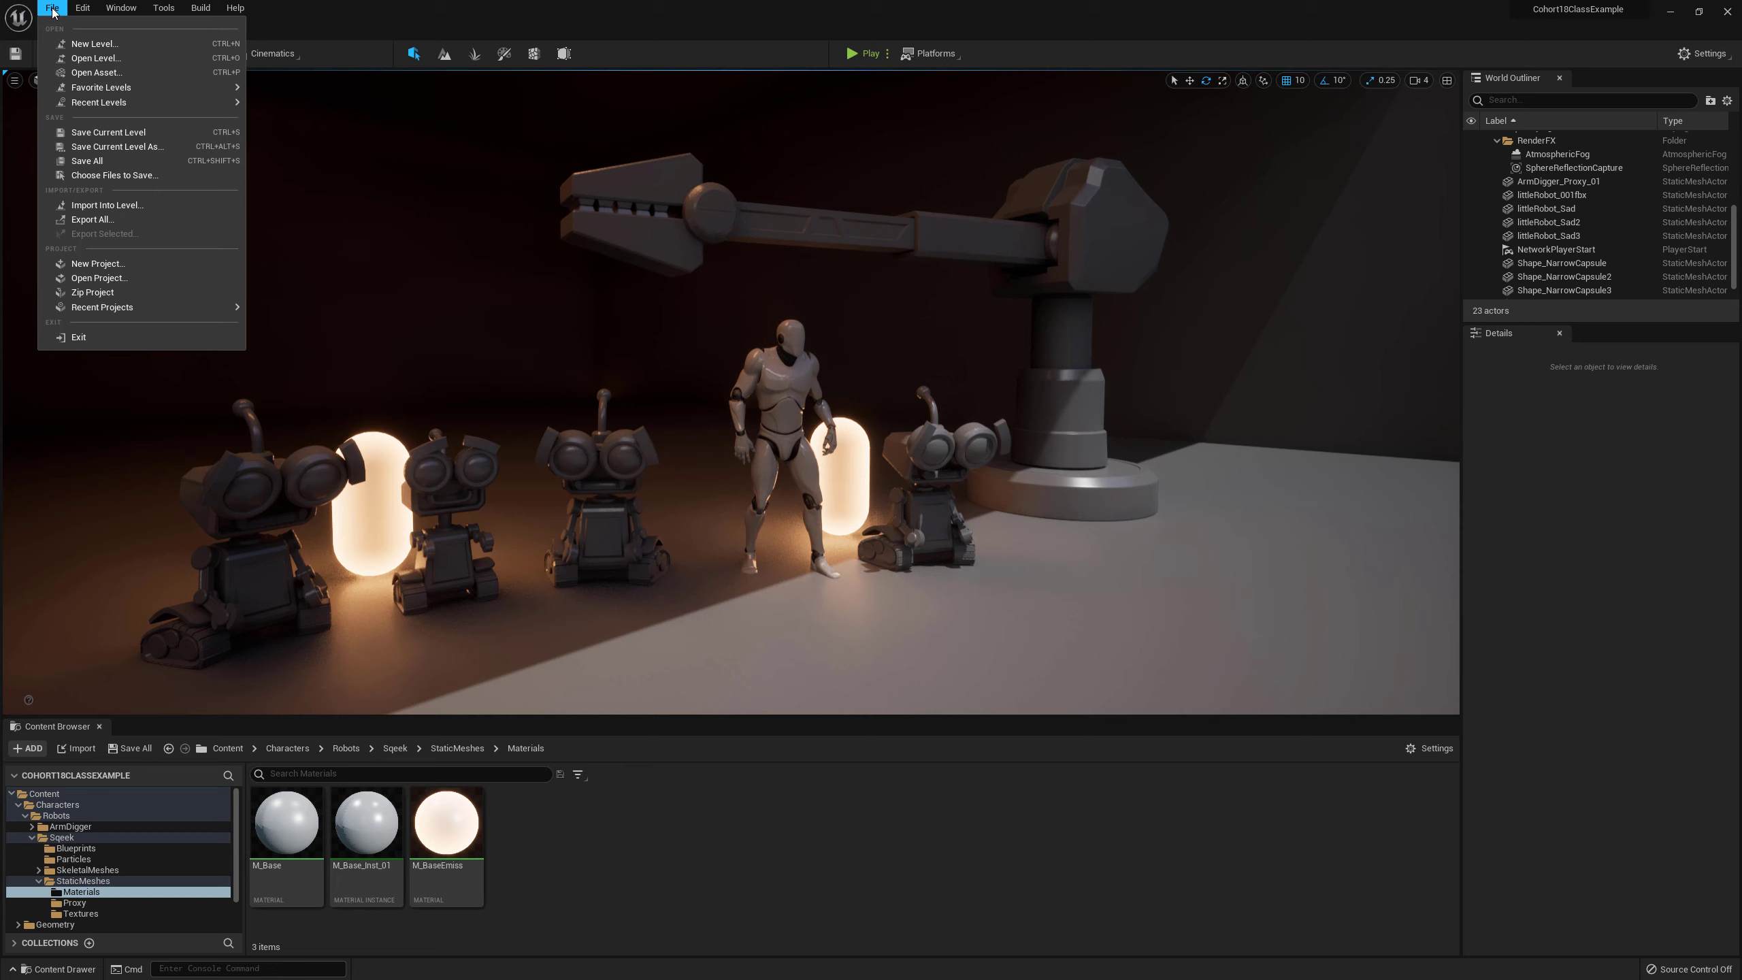
left_click(96, 44)
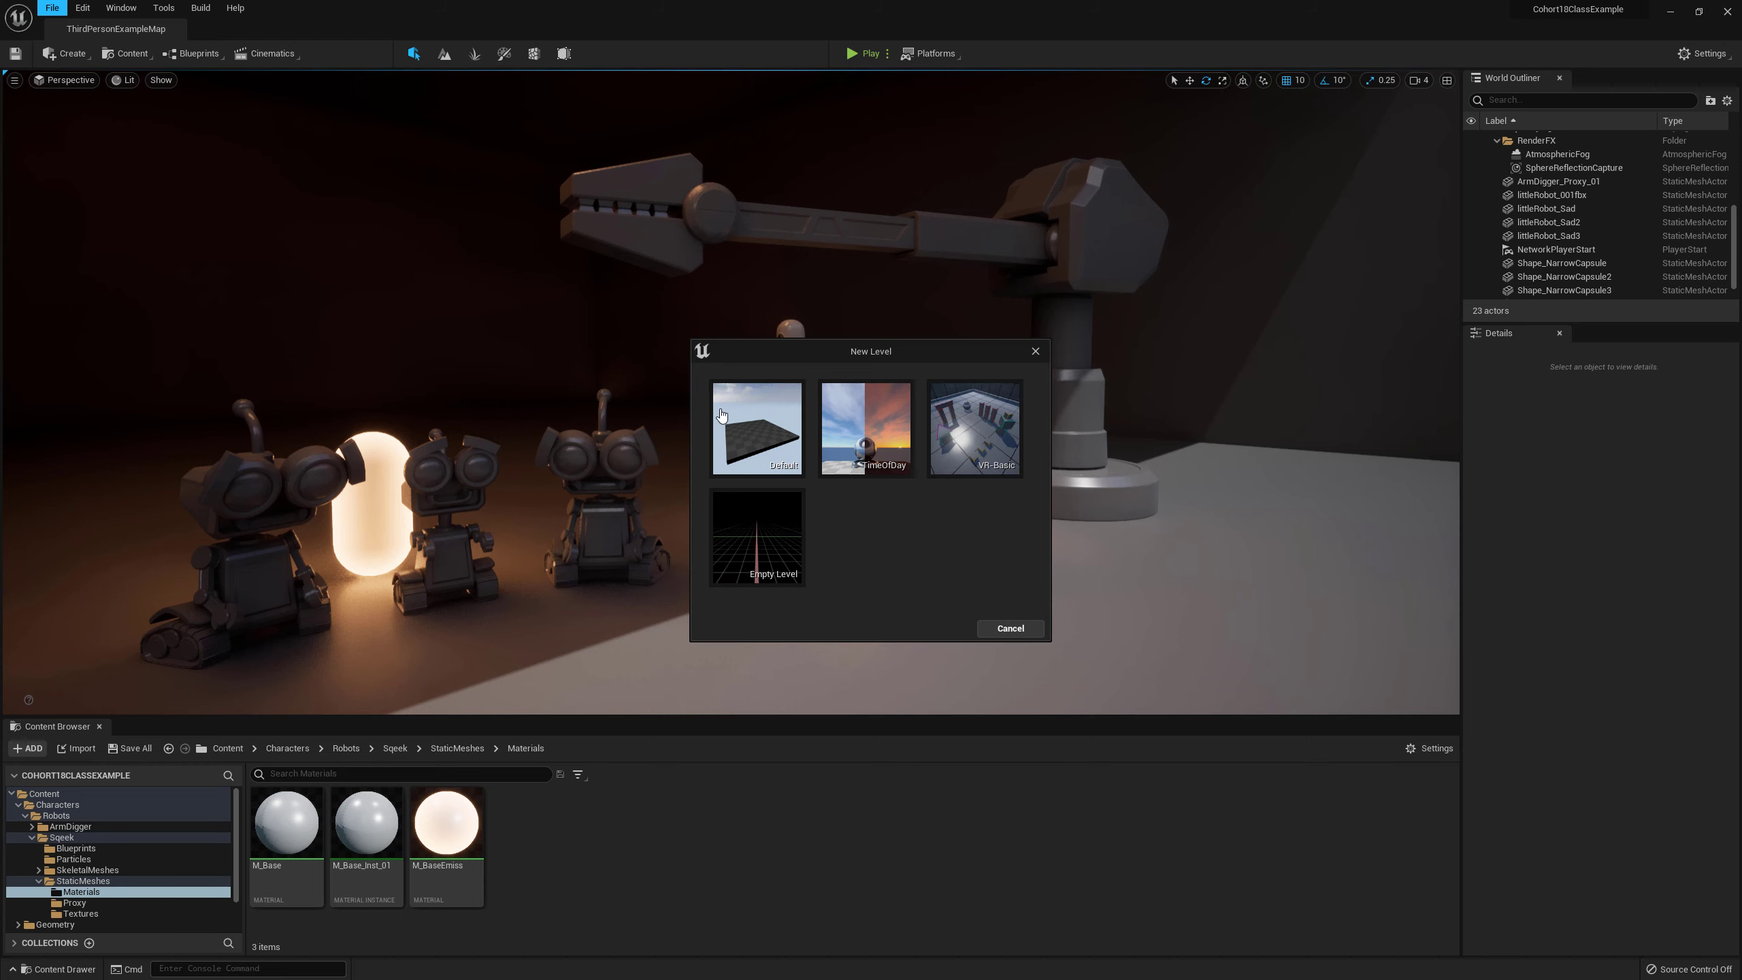
left_click(764, 438)
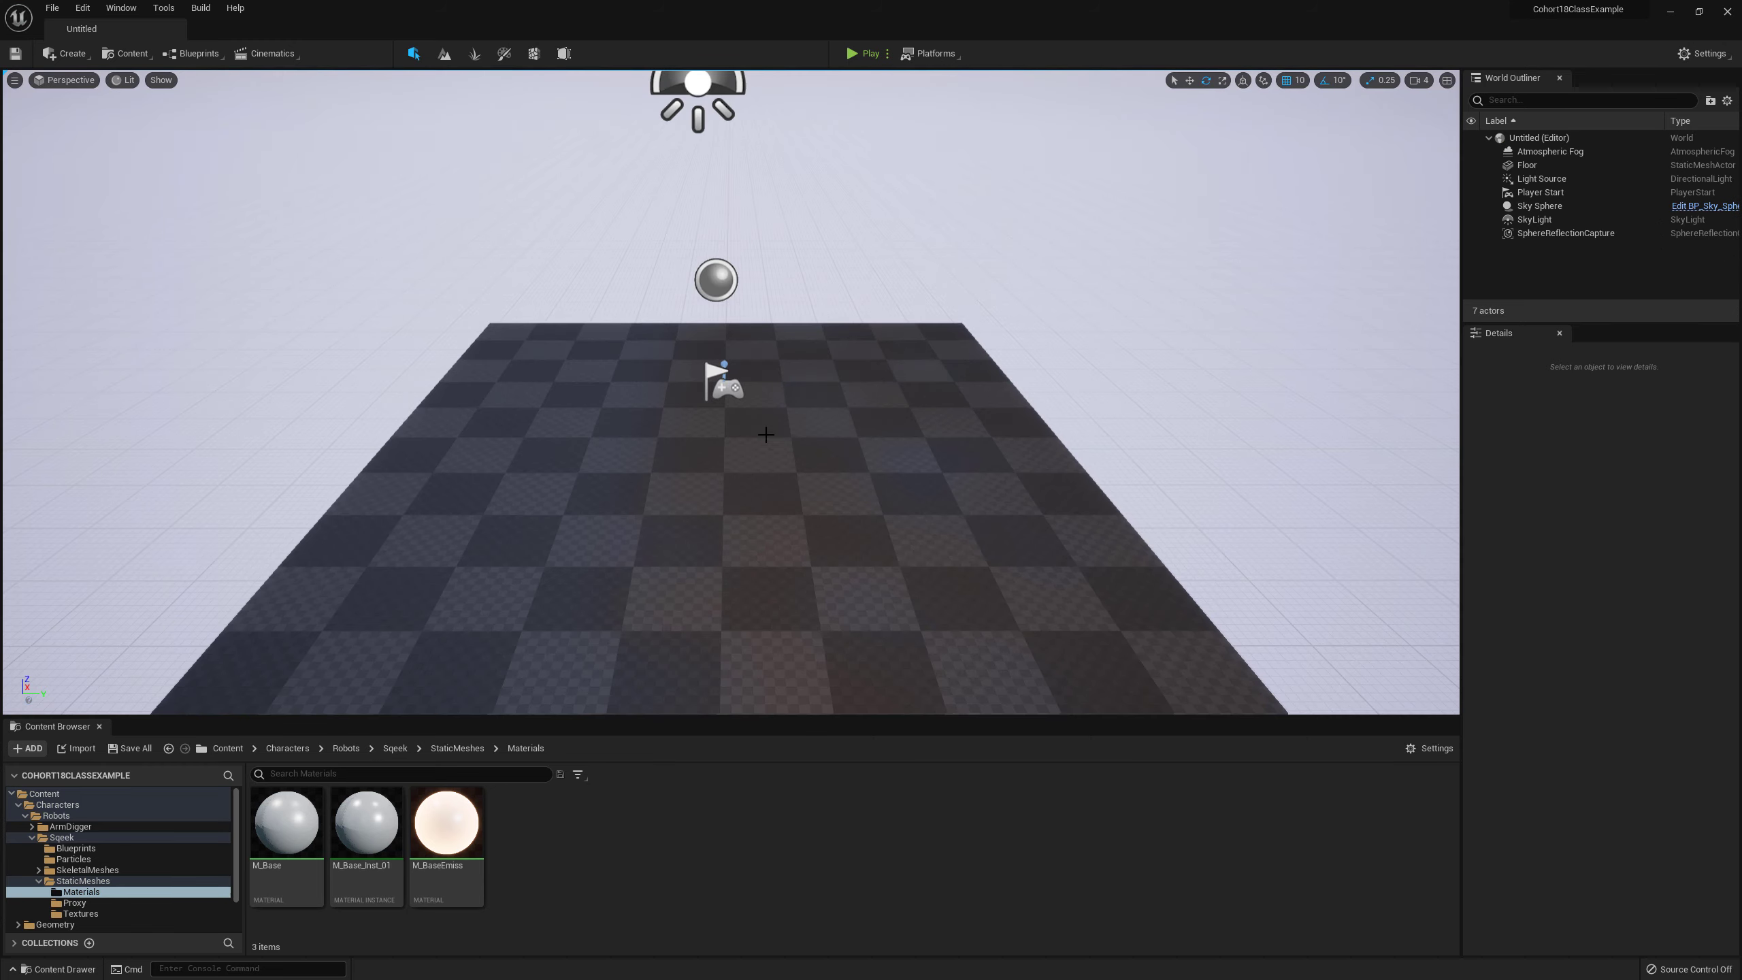
Step: Examine the new level's floor and default actors and select the Player Start
right_click_drag(730, 415, 795, 386)
middle_click_drag(795, 386, 782, 433)
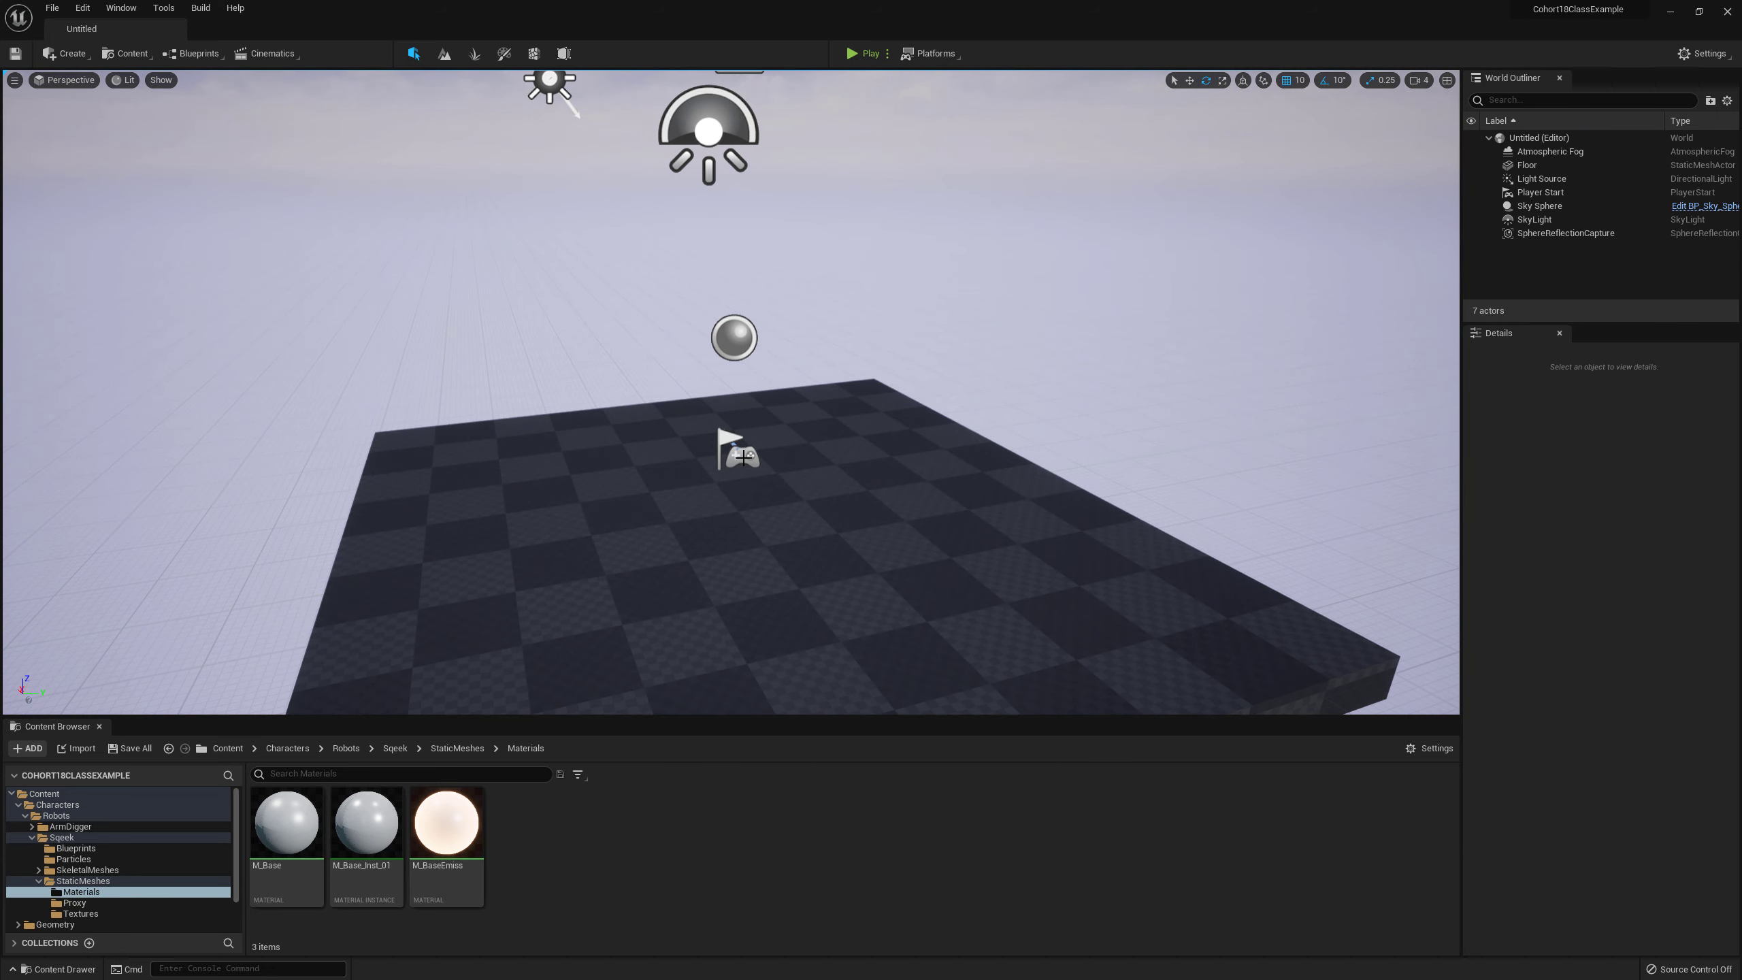
left_click(744, 456)
mouse_move(744, 456)
right_mouse_down()
mouse_move(796, 457)
mouse_move(741, 456)
right_mouse_up()
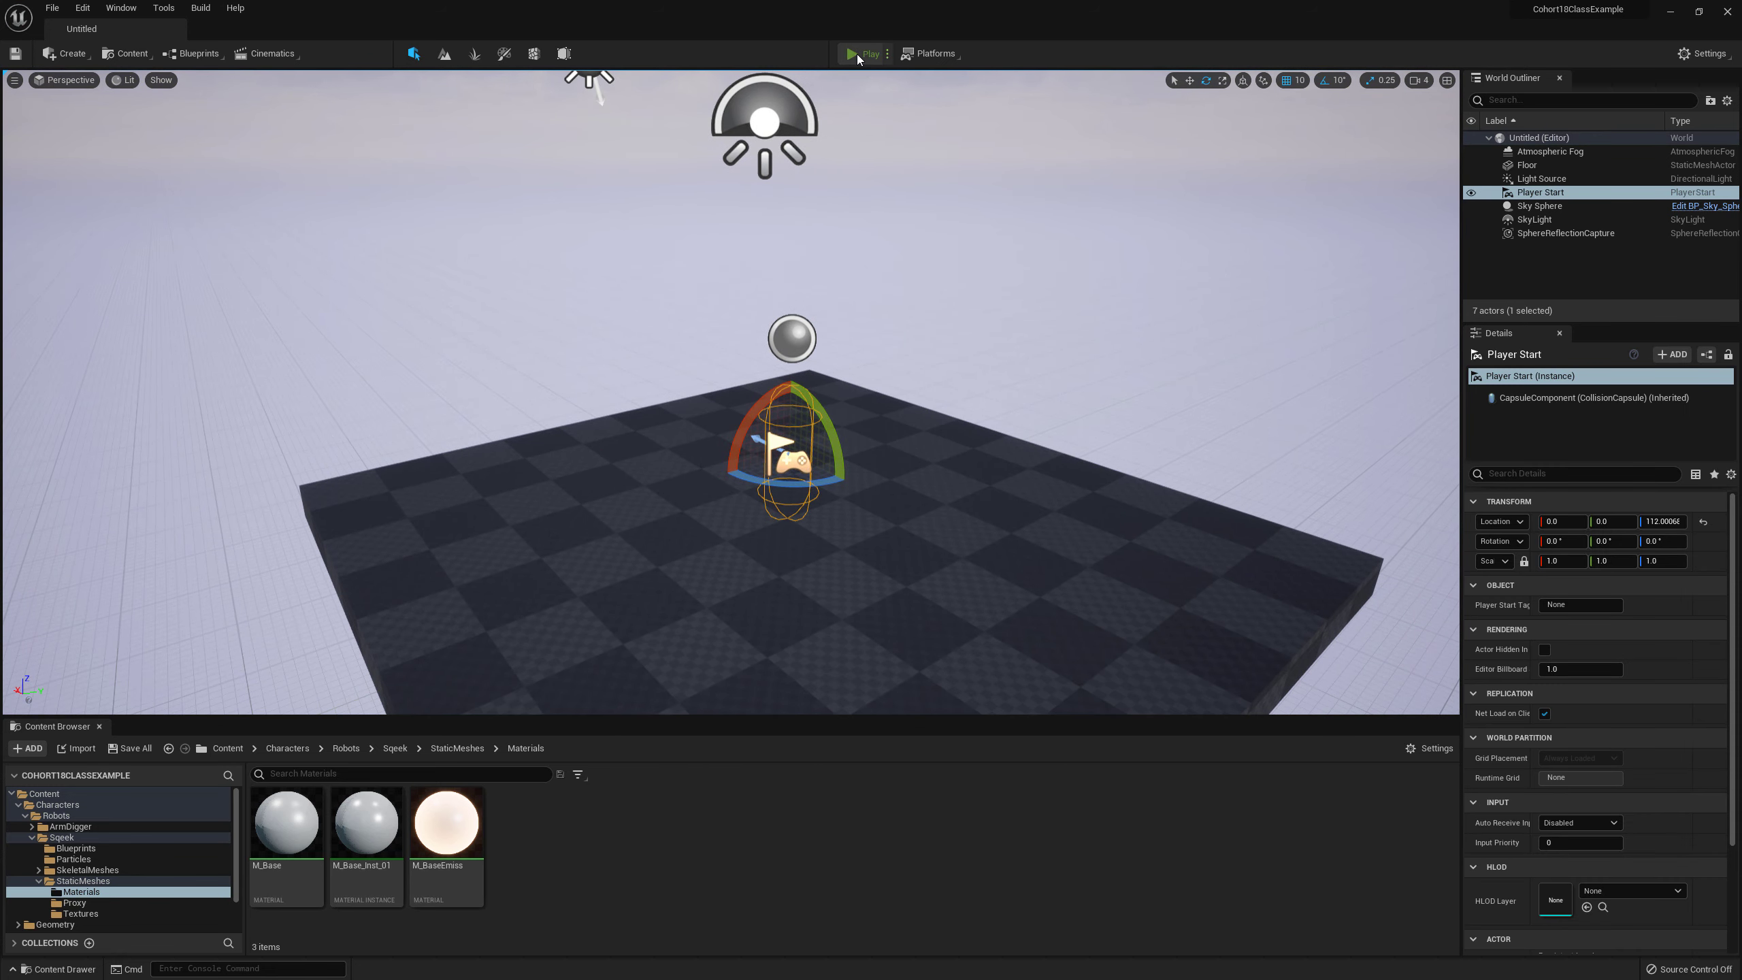
Step: Play the level in the editor, run the mannequin around and off the floor's edge, and stop the session
left_click(857, 55)
left_click(942, 414)
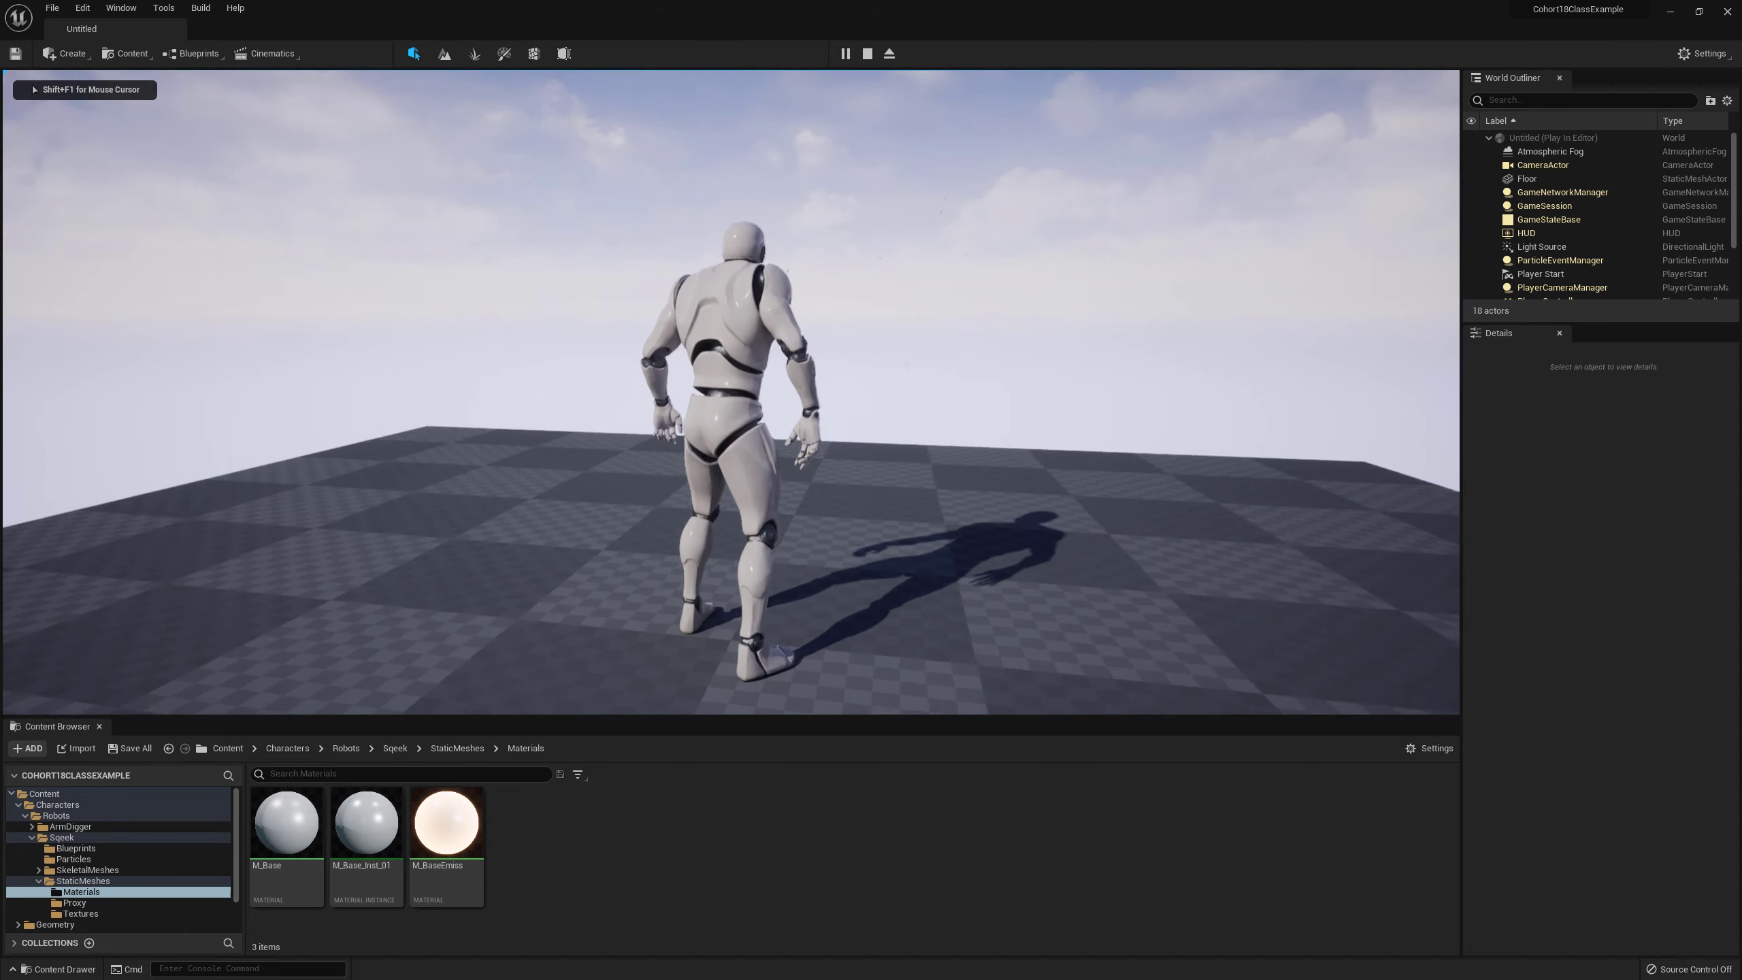
key("w")
key("s")
key("d")
key("w")
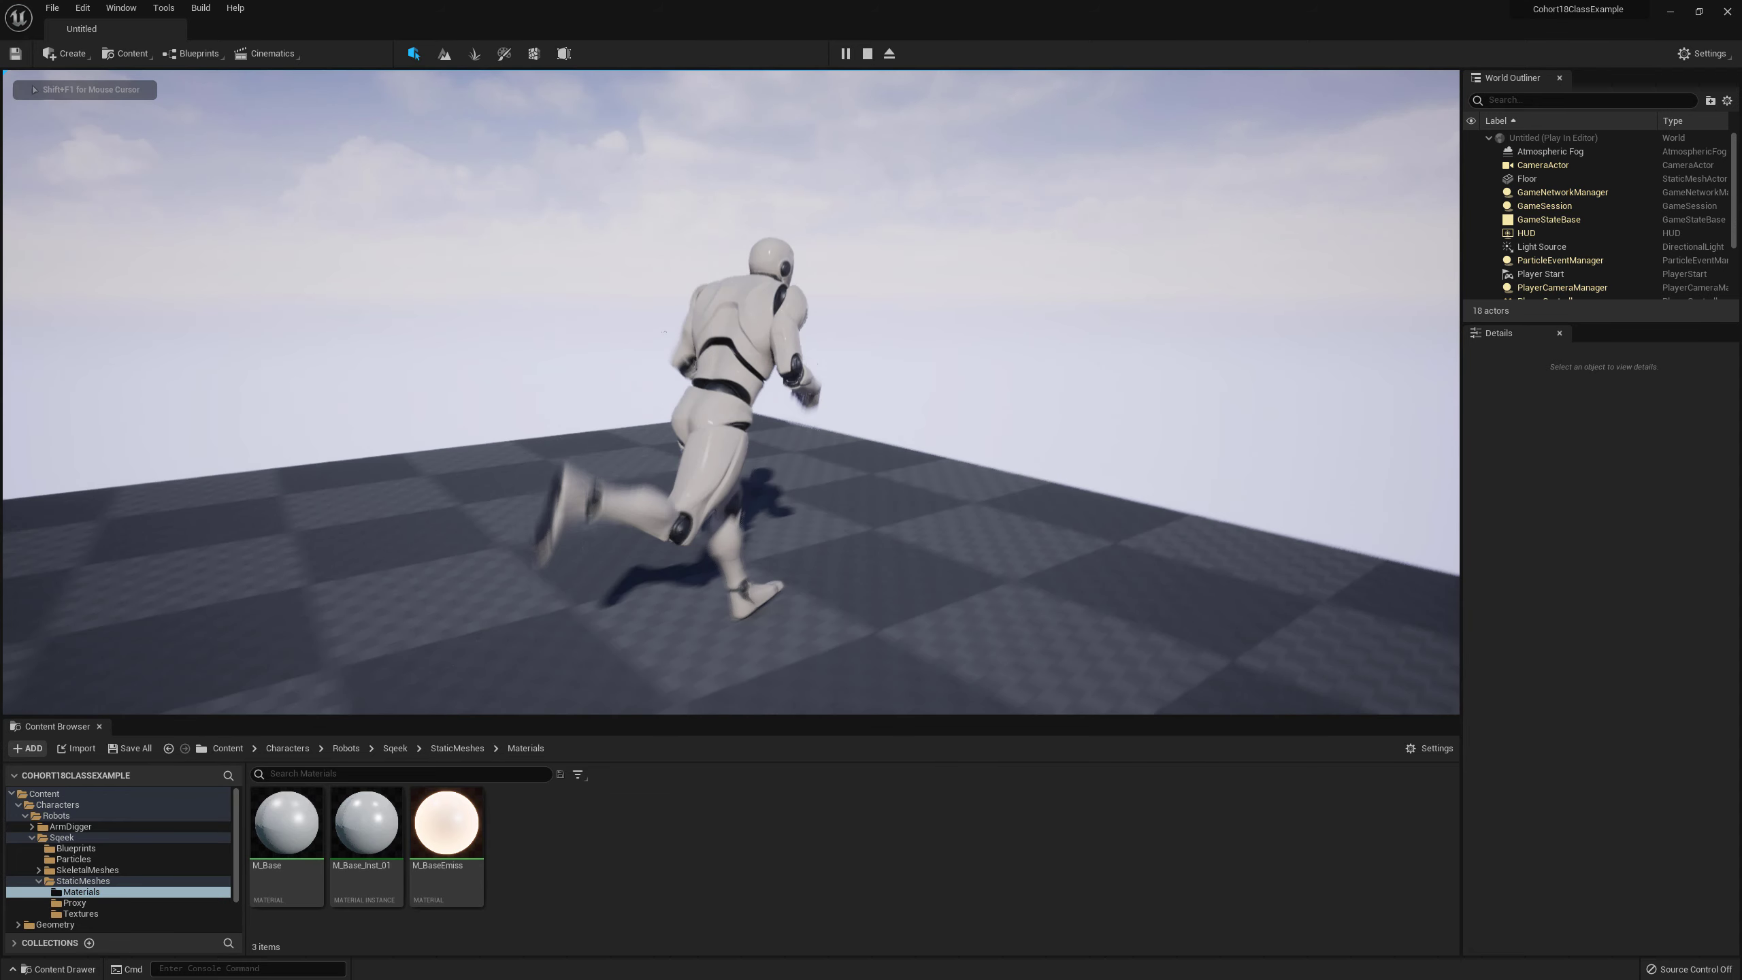
key("s")
key("w")
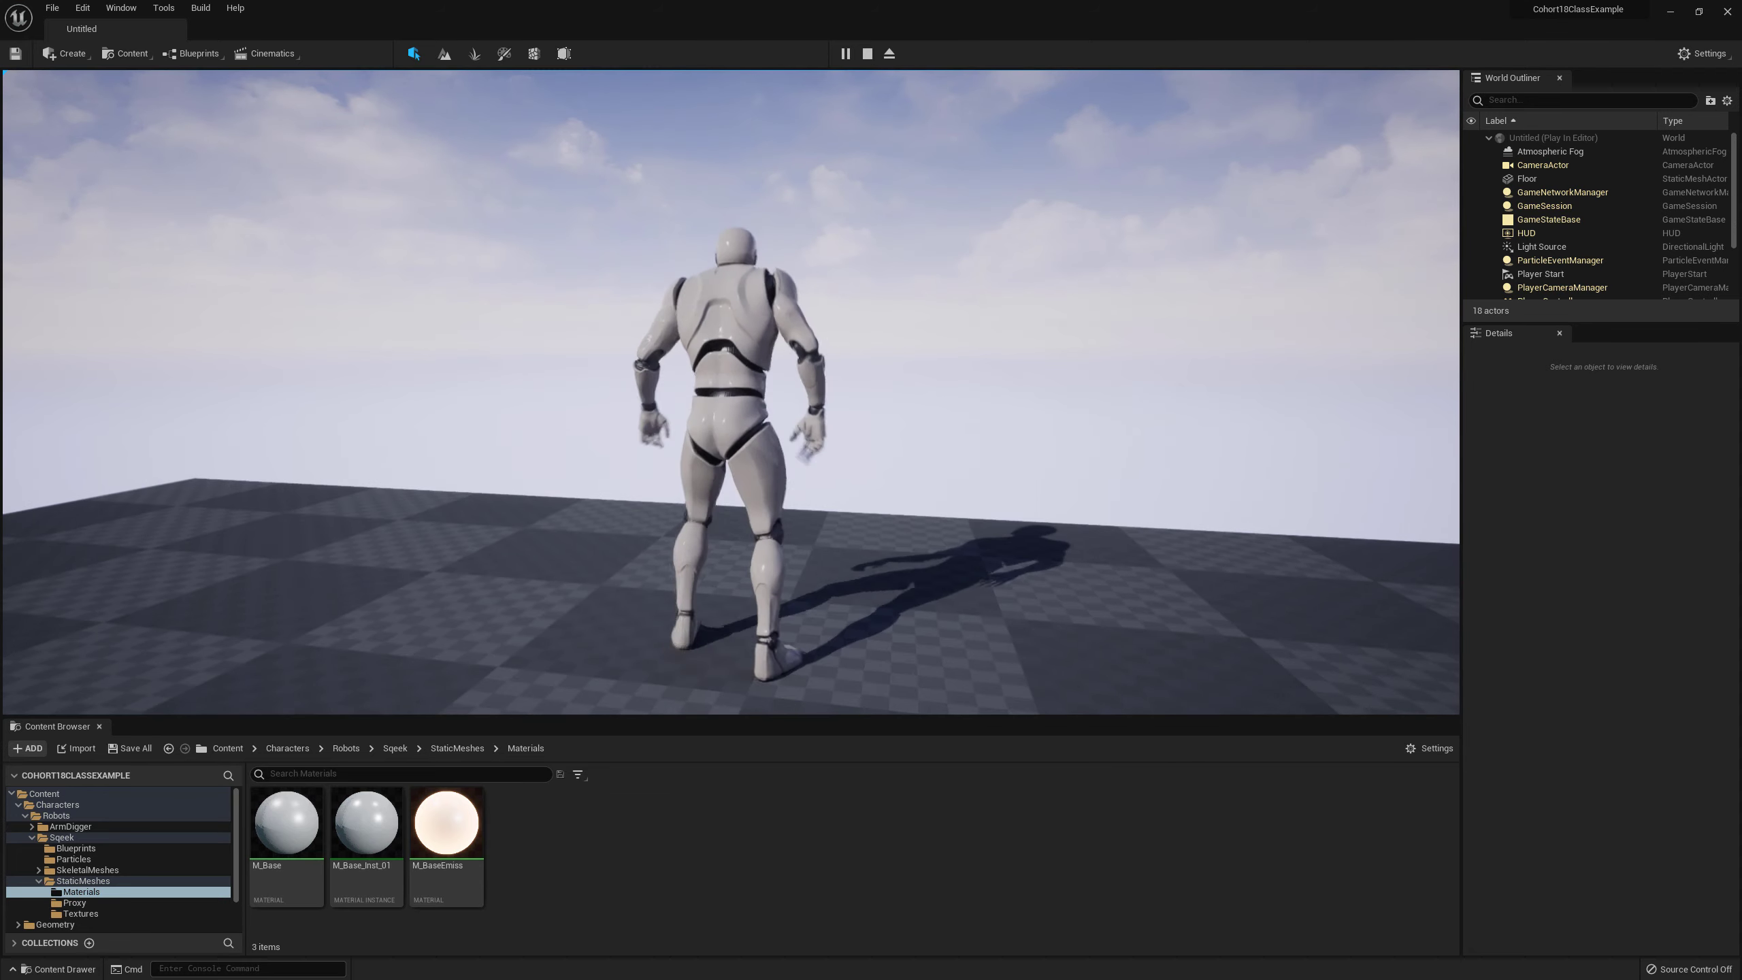
key("a")
key("d")
key("w")
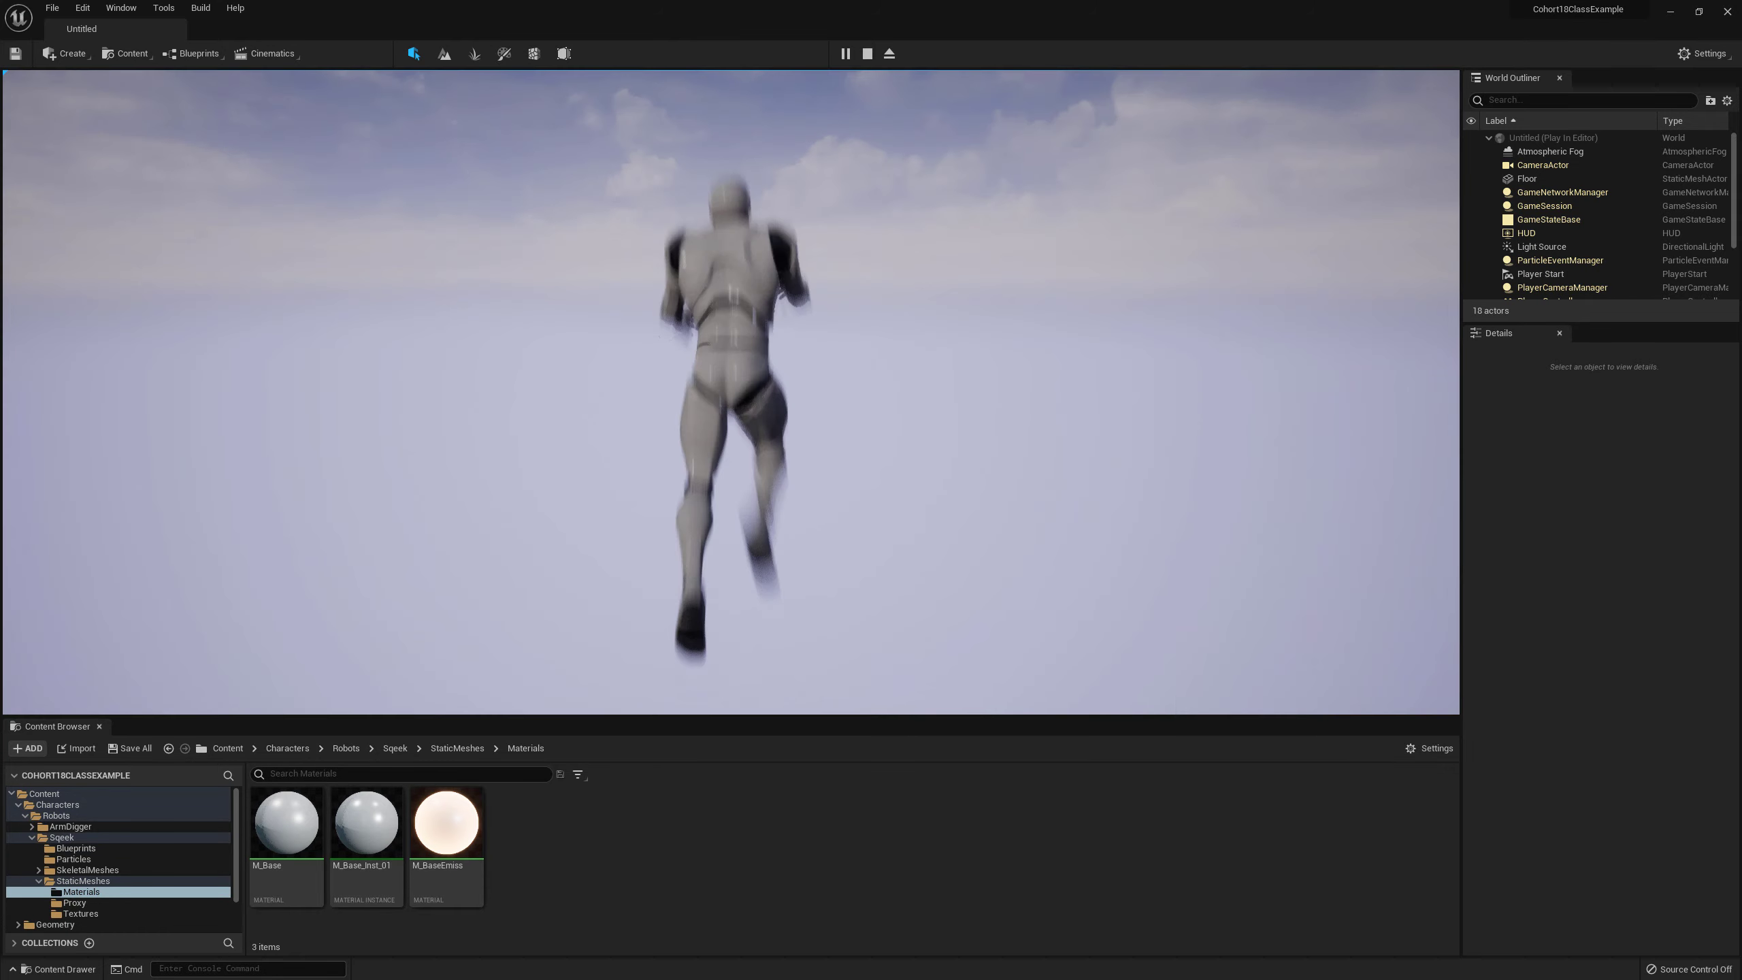
key("a")
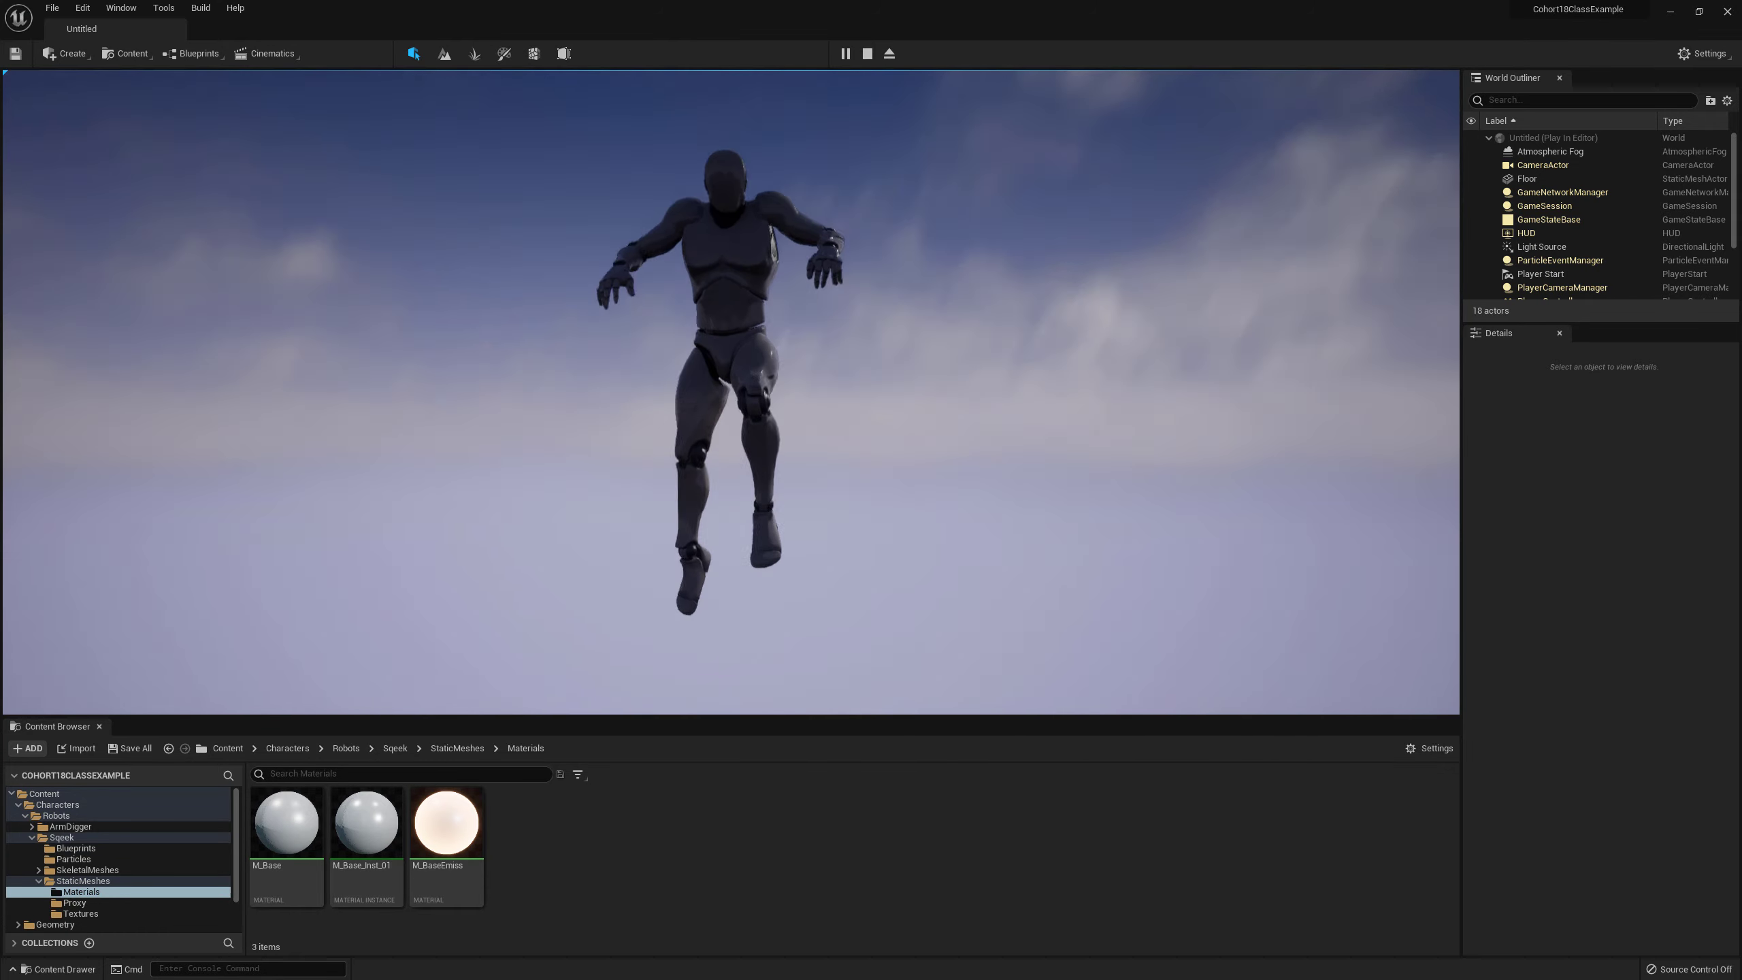
key("Escape")
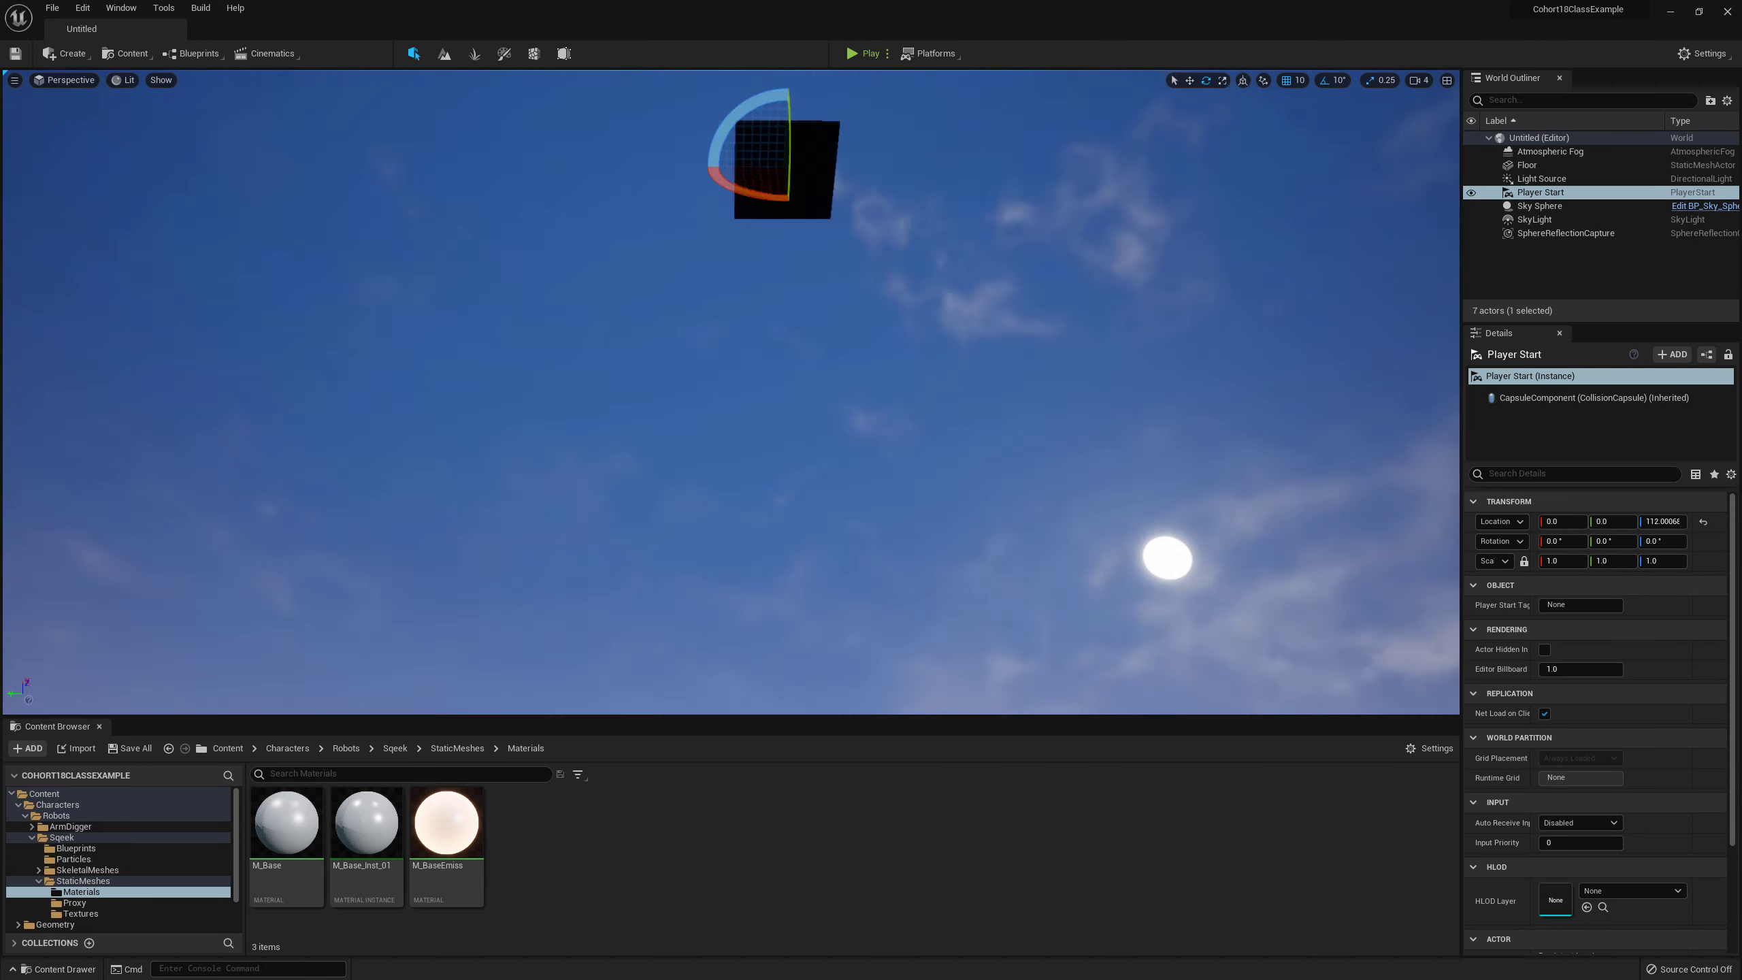
Step: Select the Floor, frame it, and examine it together with the level's default actors from above and several angles
right_click_drag(730, 392, 672, 417)
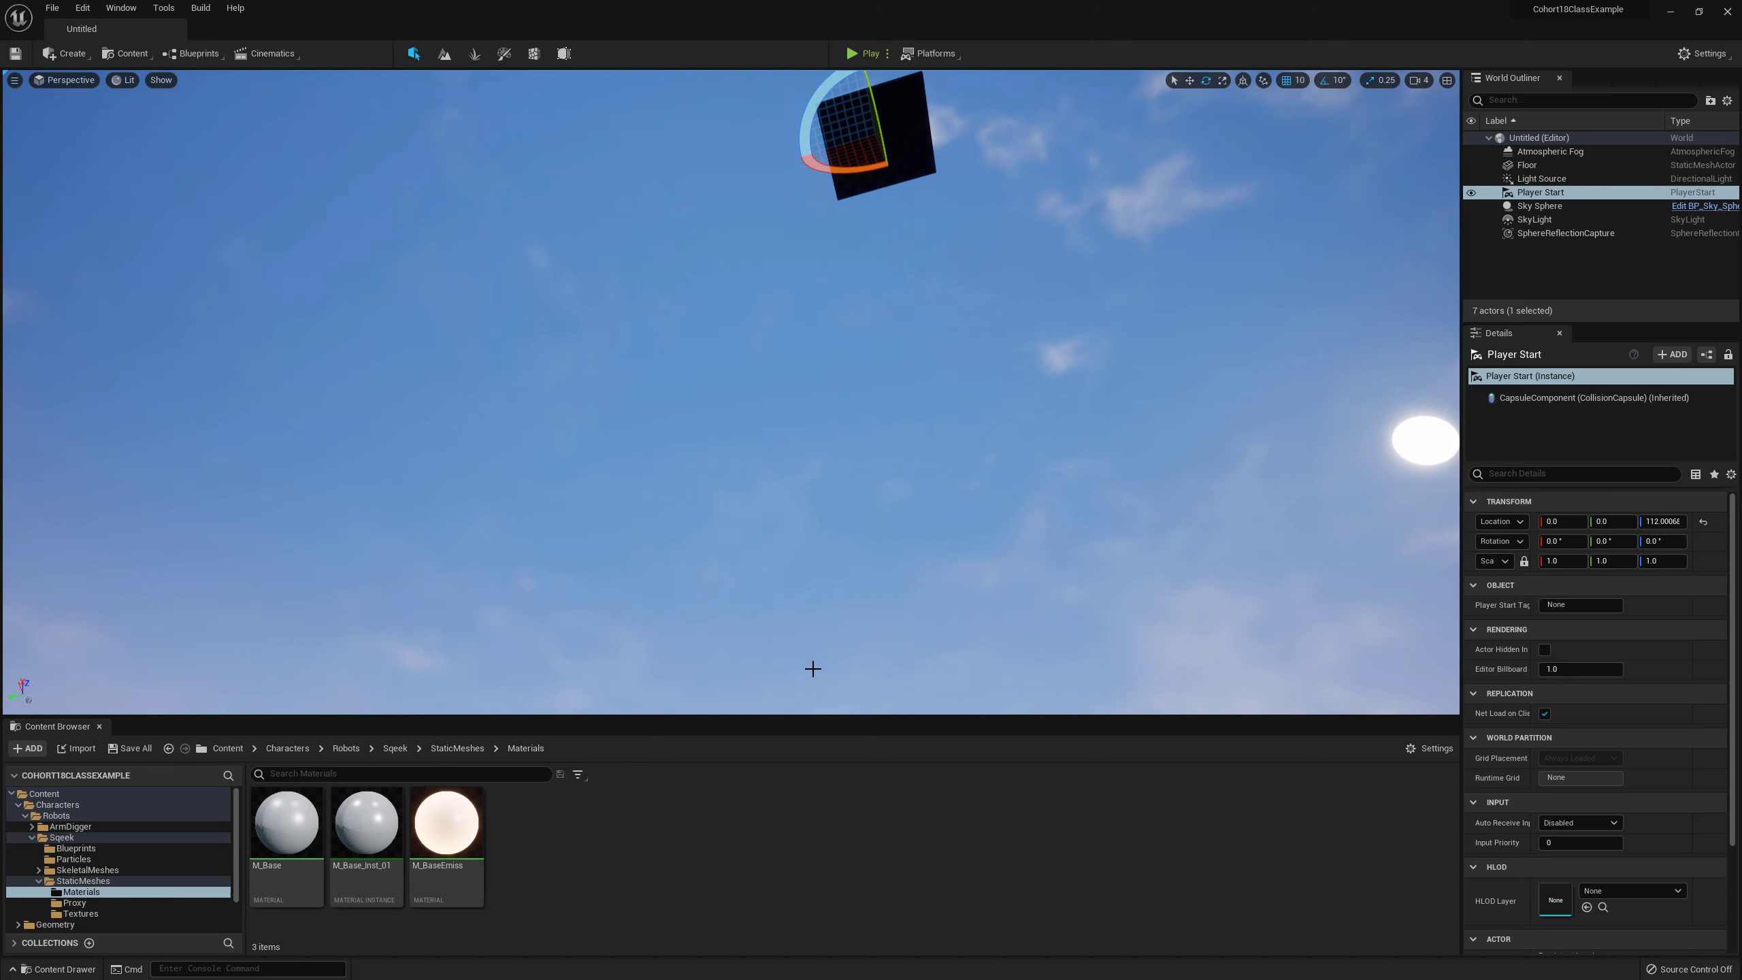
left_click(1526, 165)
key("f")
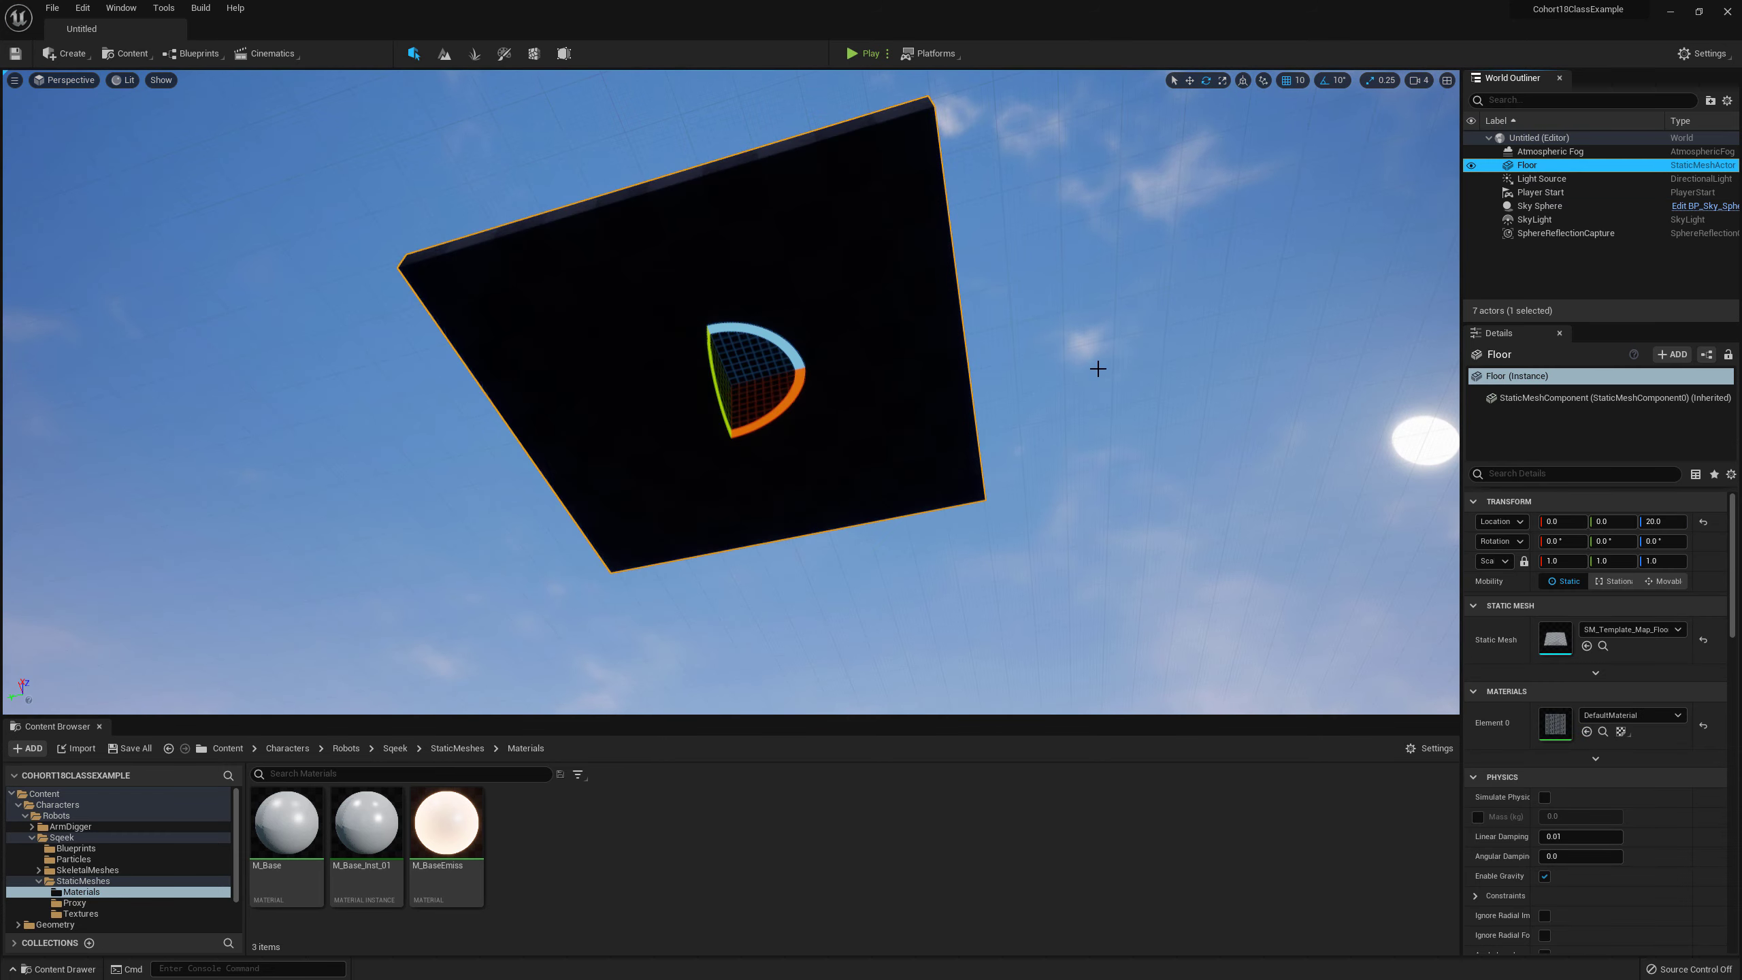
right_click_drag(1136, 373, 953, 518)
key("e")
key("d")
left_click_drag(1075, 448, 1028, 388)
right_click_drag(1028, 388, 984, 388)
key("a")
key("d")
middle_click_drag(984, 387, 974, 346)
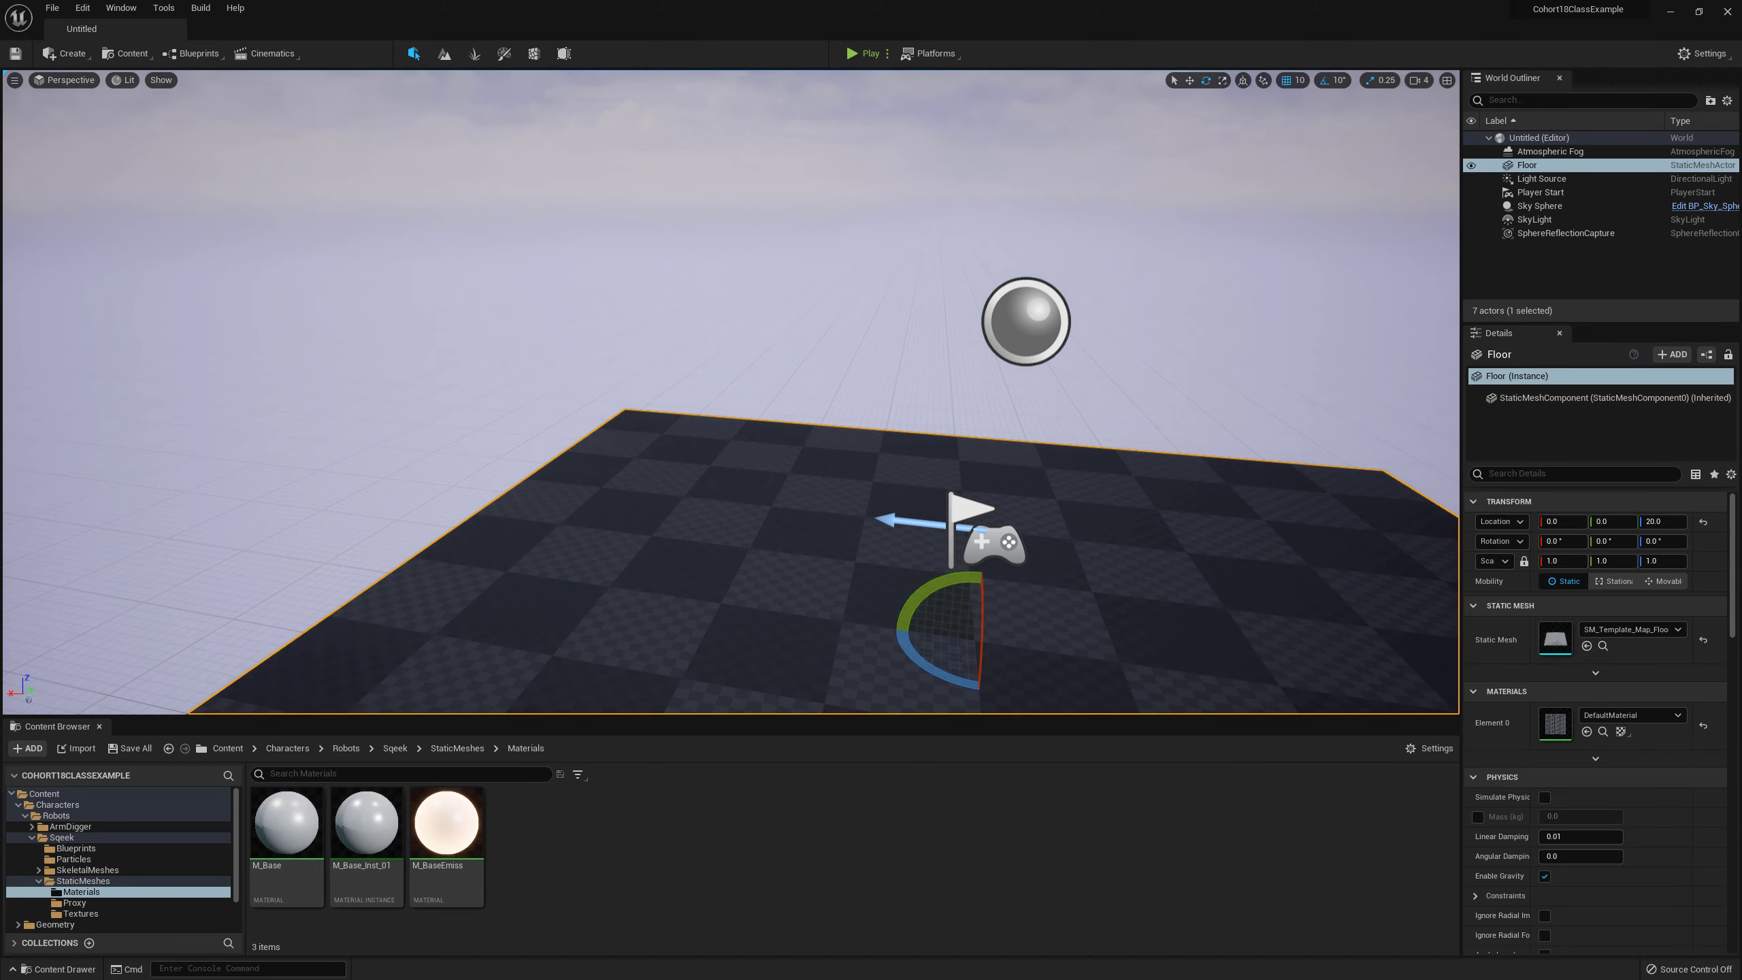
right_click_drag(974, 346, 884, 295)
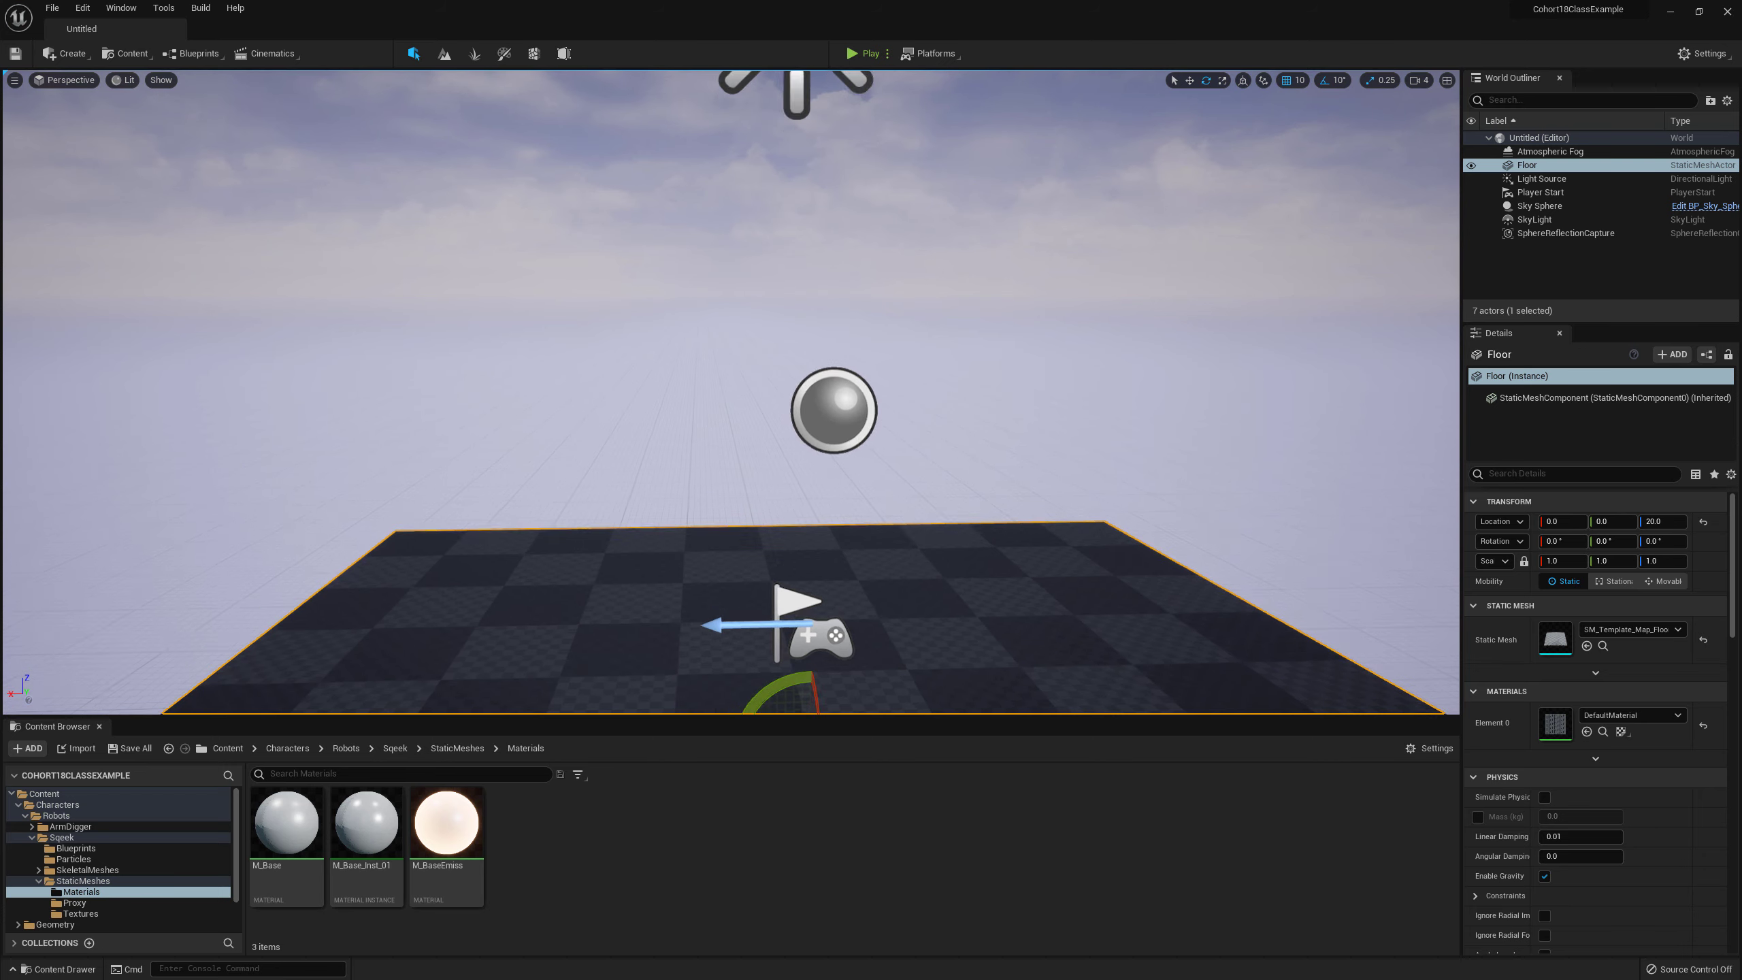
key("w")
right_click_drag(874, 288, 755, 306)
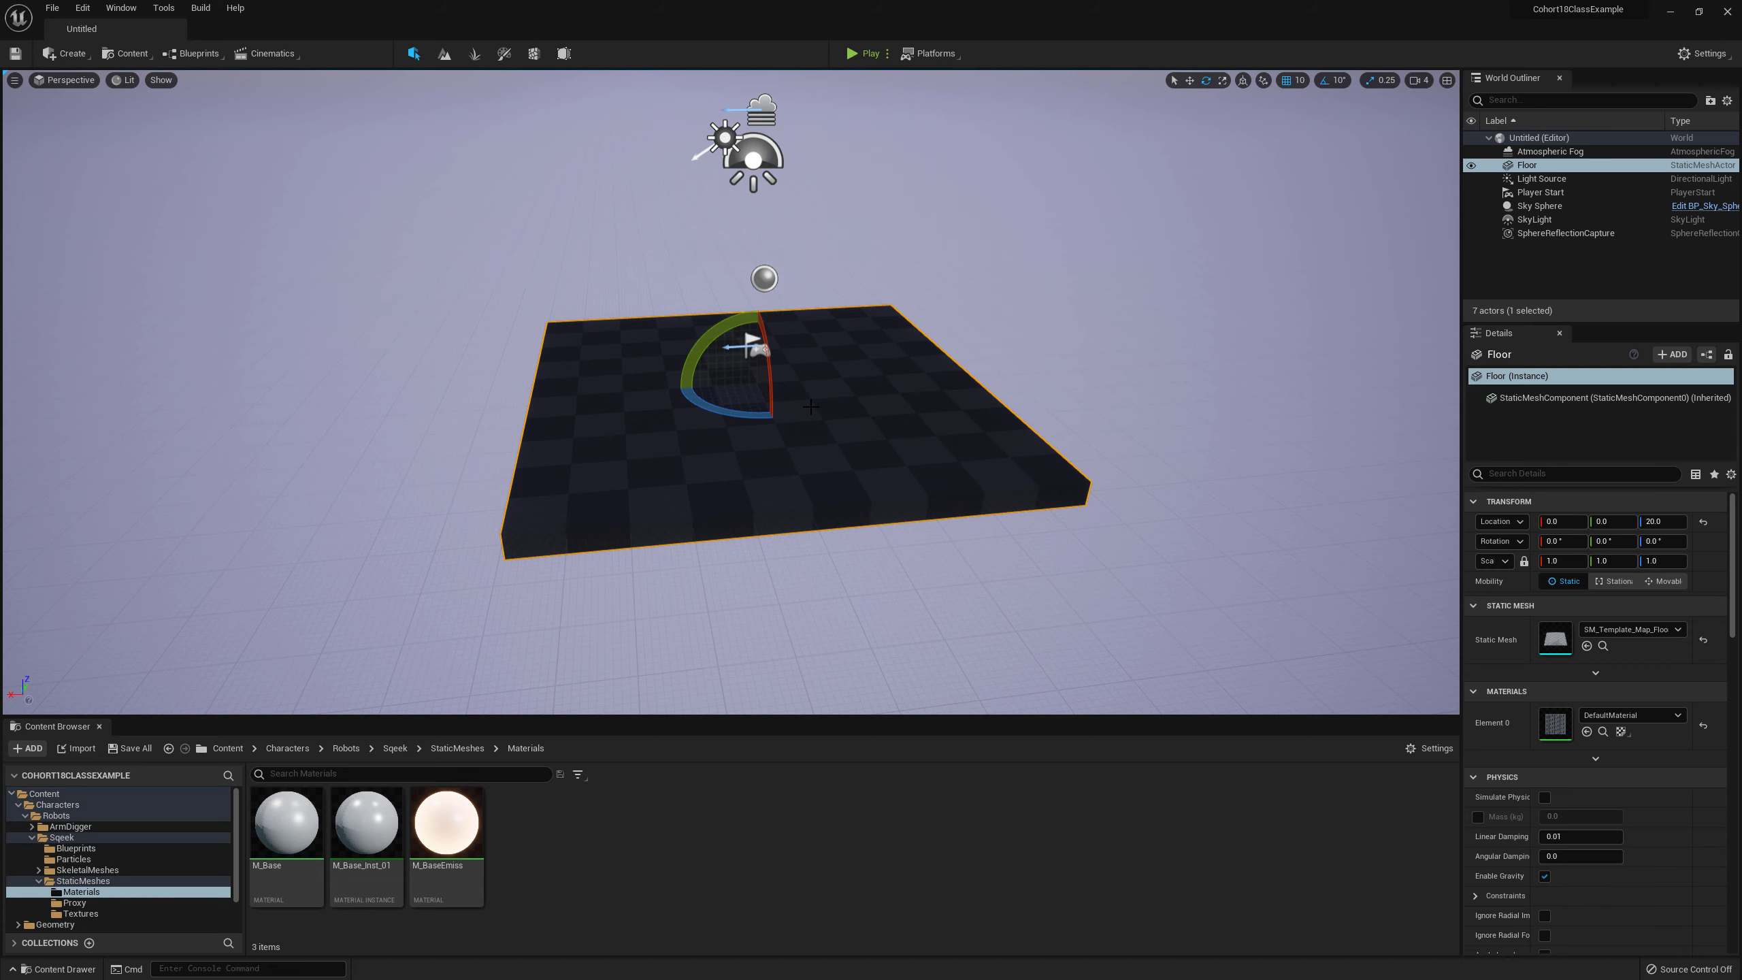
Step: Orbit, pan and zoom the perspective view around the selected Floor
key("w")
key("d")
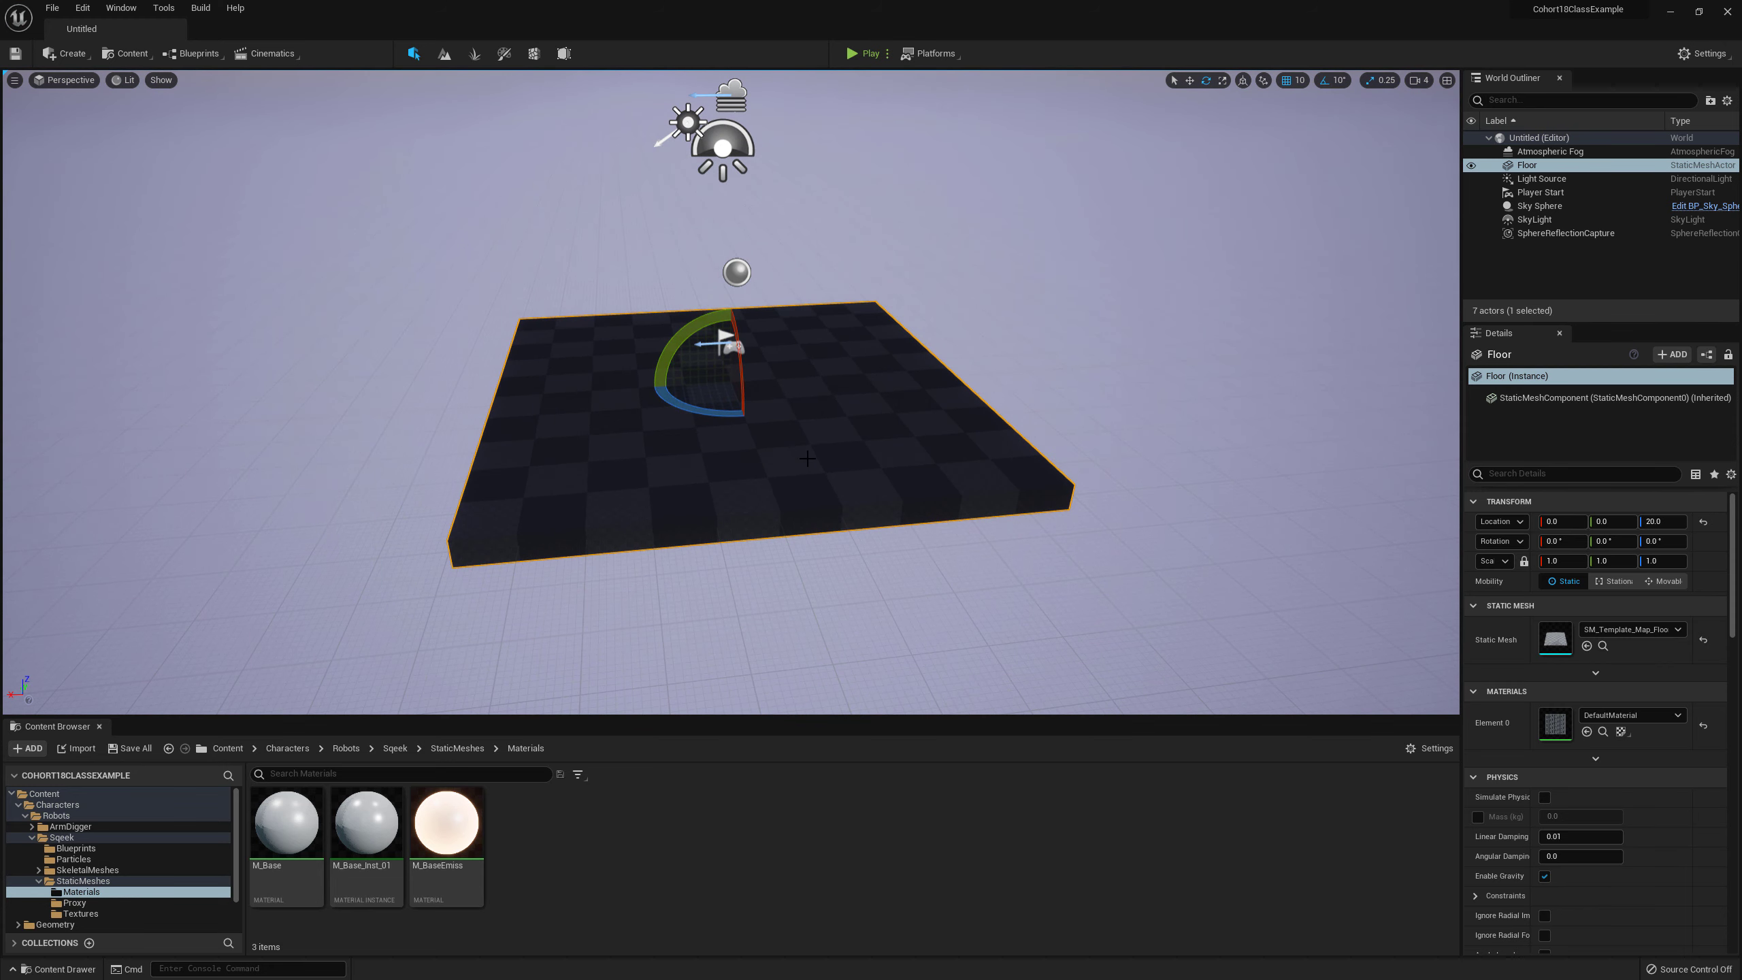
left_click_drag(807, 425, 1018, 436, "alt")
middle_click_drag(848, 415, 910, 487, "alt")
middle_click_drag(750, 439, 884, 427, "alt")
right_click_drag(884, 427, 1011, 429, "alt")
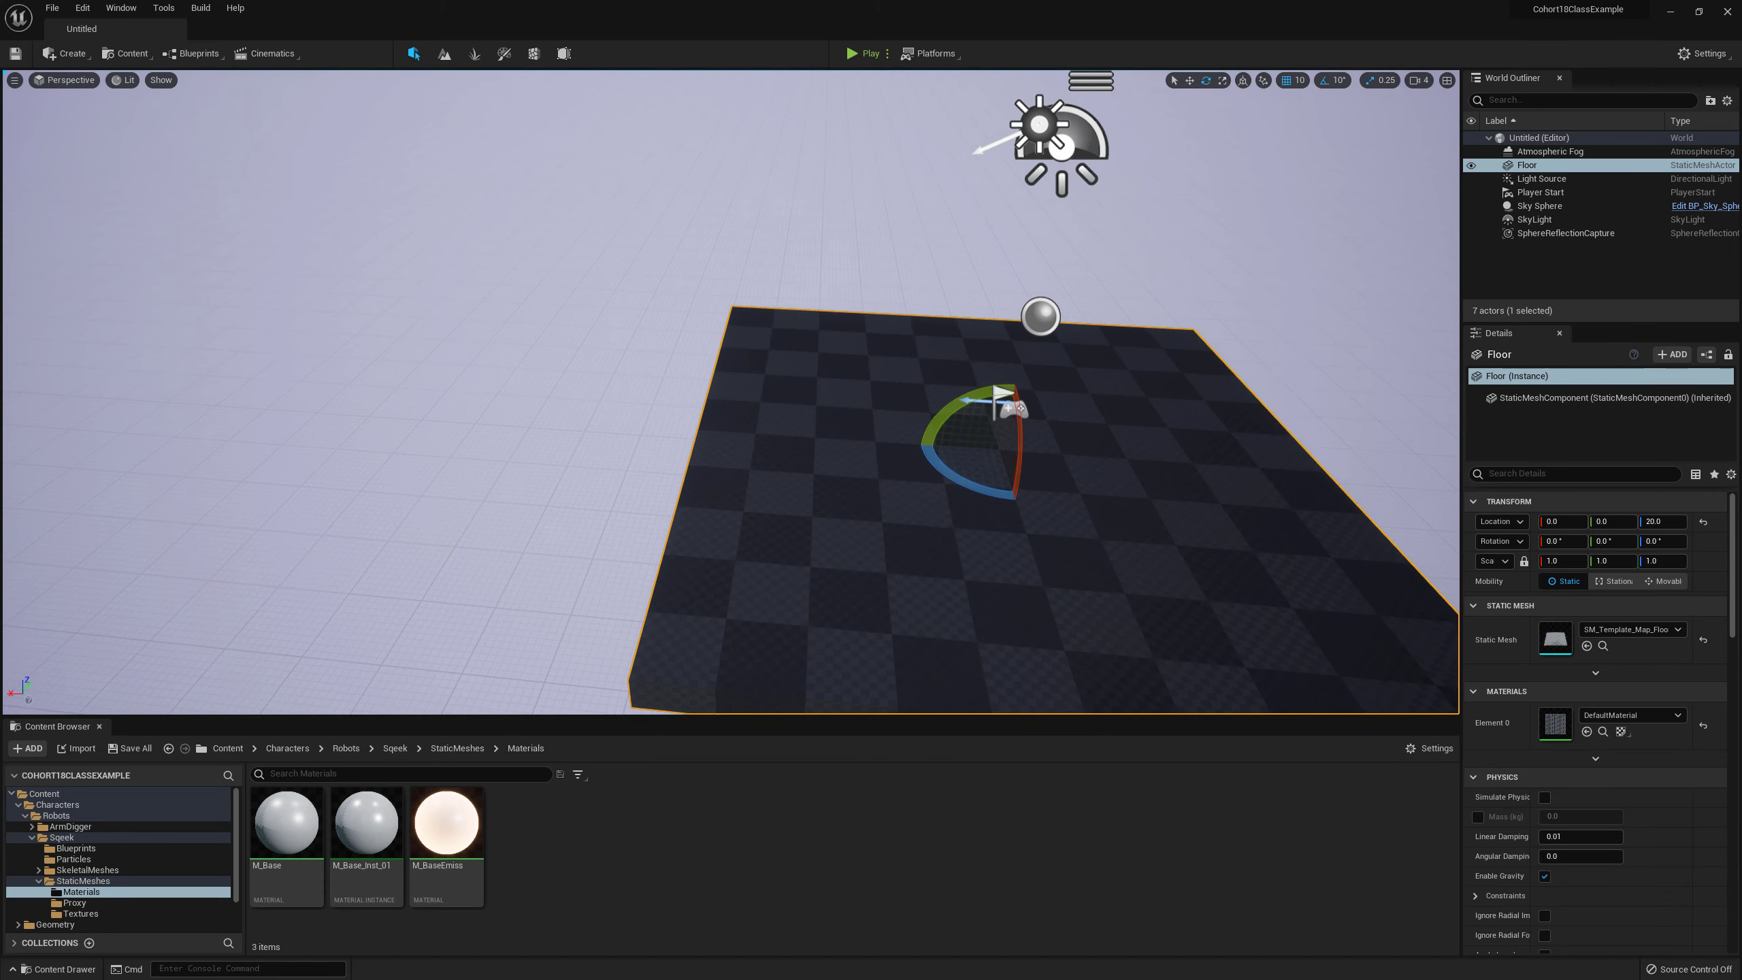
left_click_drag(920, 491, 1005, 475, "alt")
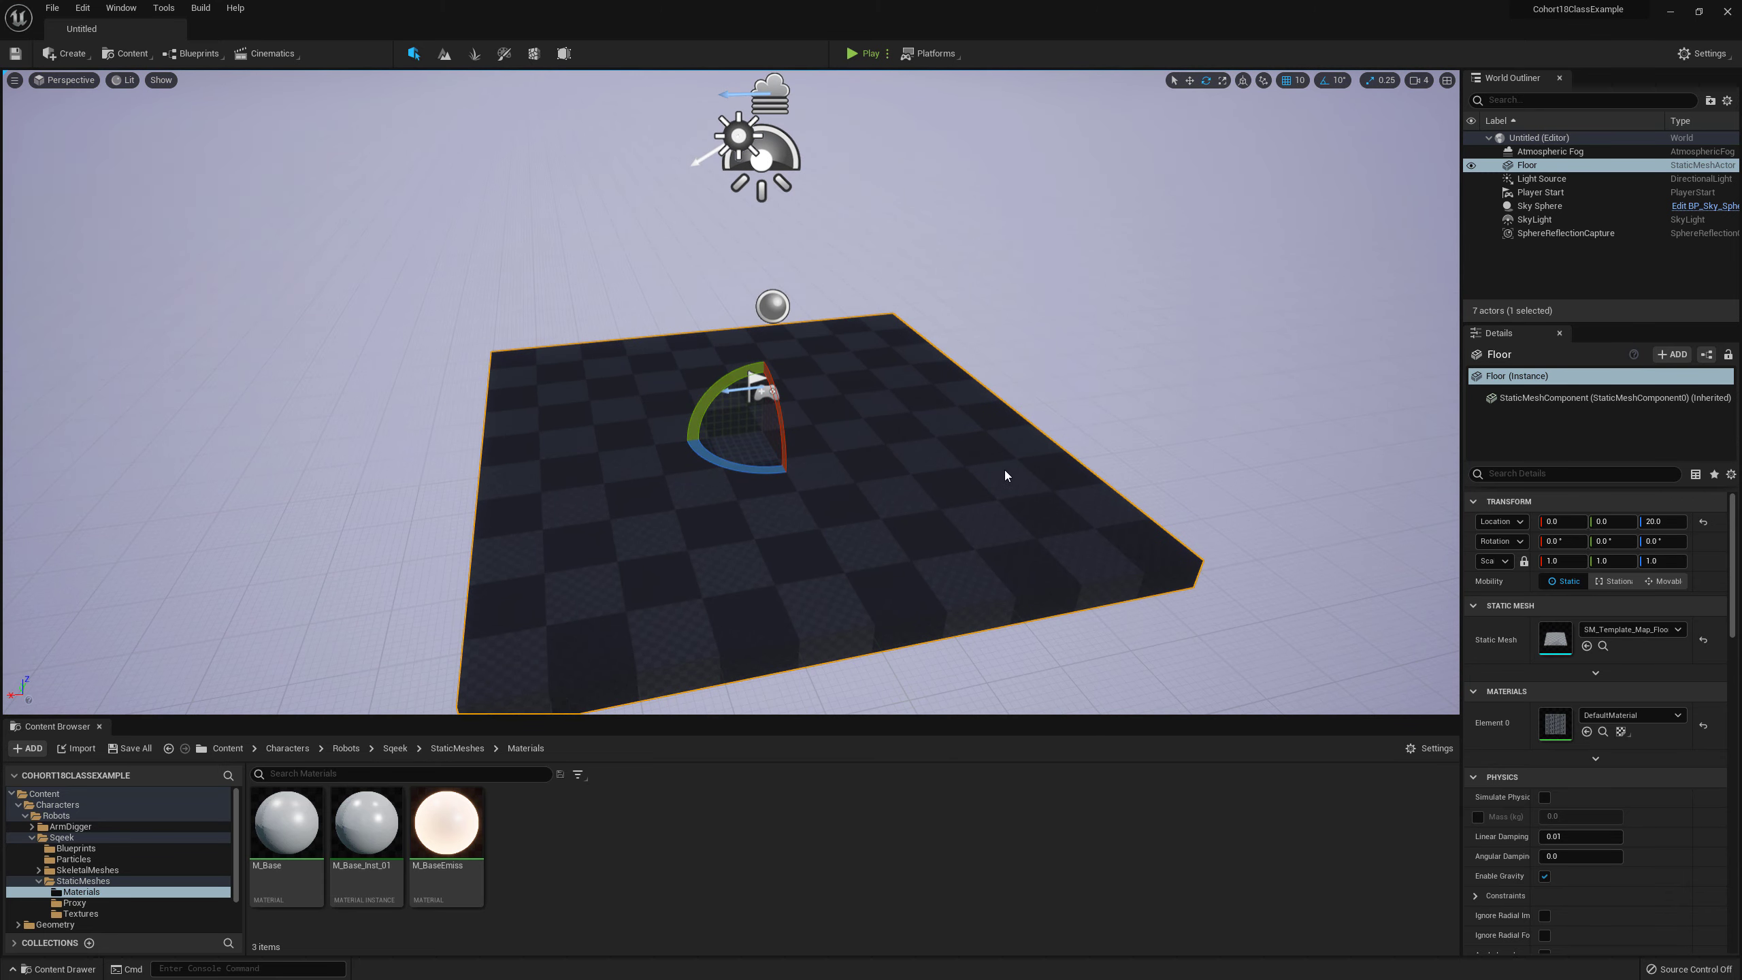
Step: Set the viewport camera speed to 8 and try flying around the floor
left_click(1418, 81)
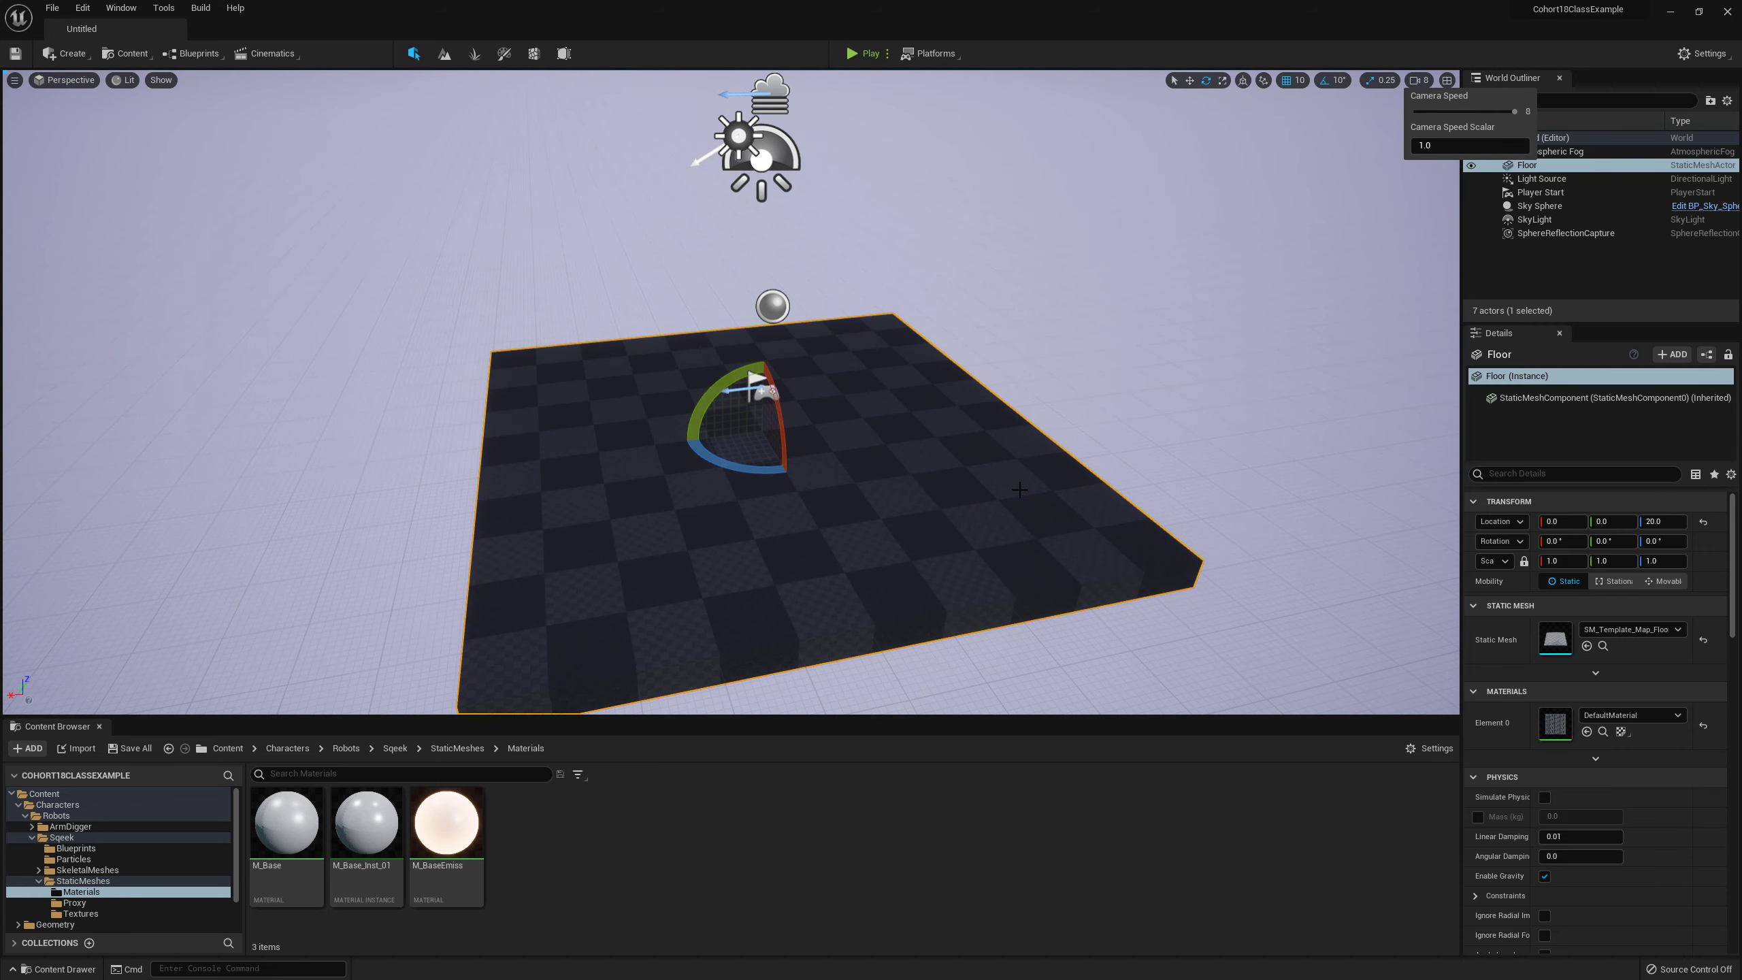
key("w")
right_click_drag(1020, 490, 981, 484)
key("s")
key("a")
key("d")
key("a")
key("s")
Step: Set the viewport camera speed to 4 and fly around the floor to compare
left_click(1416, 83)
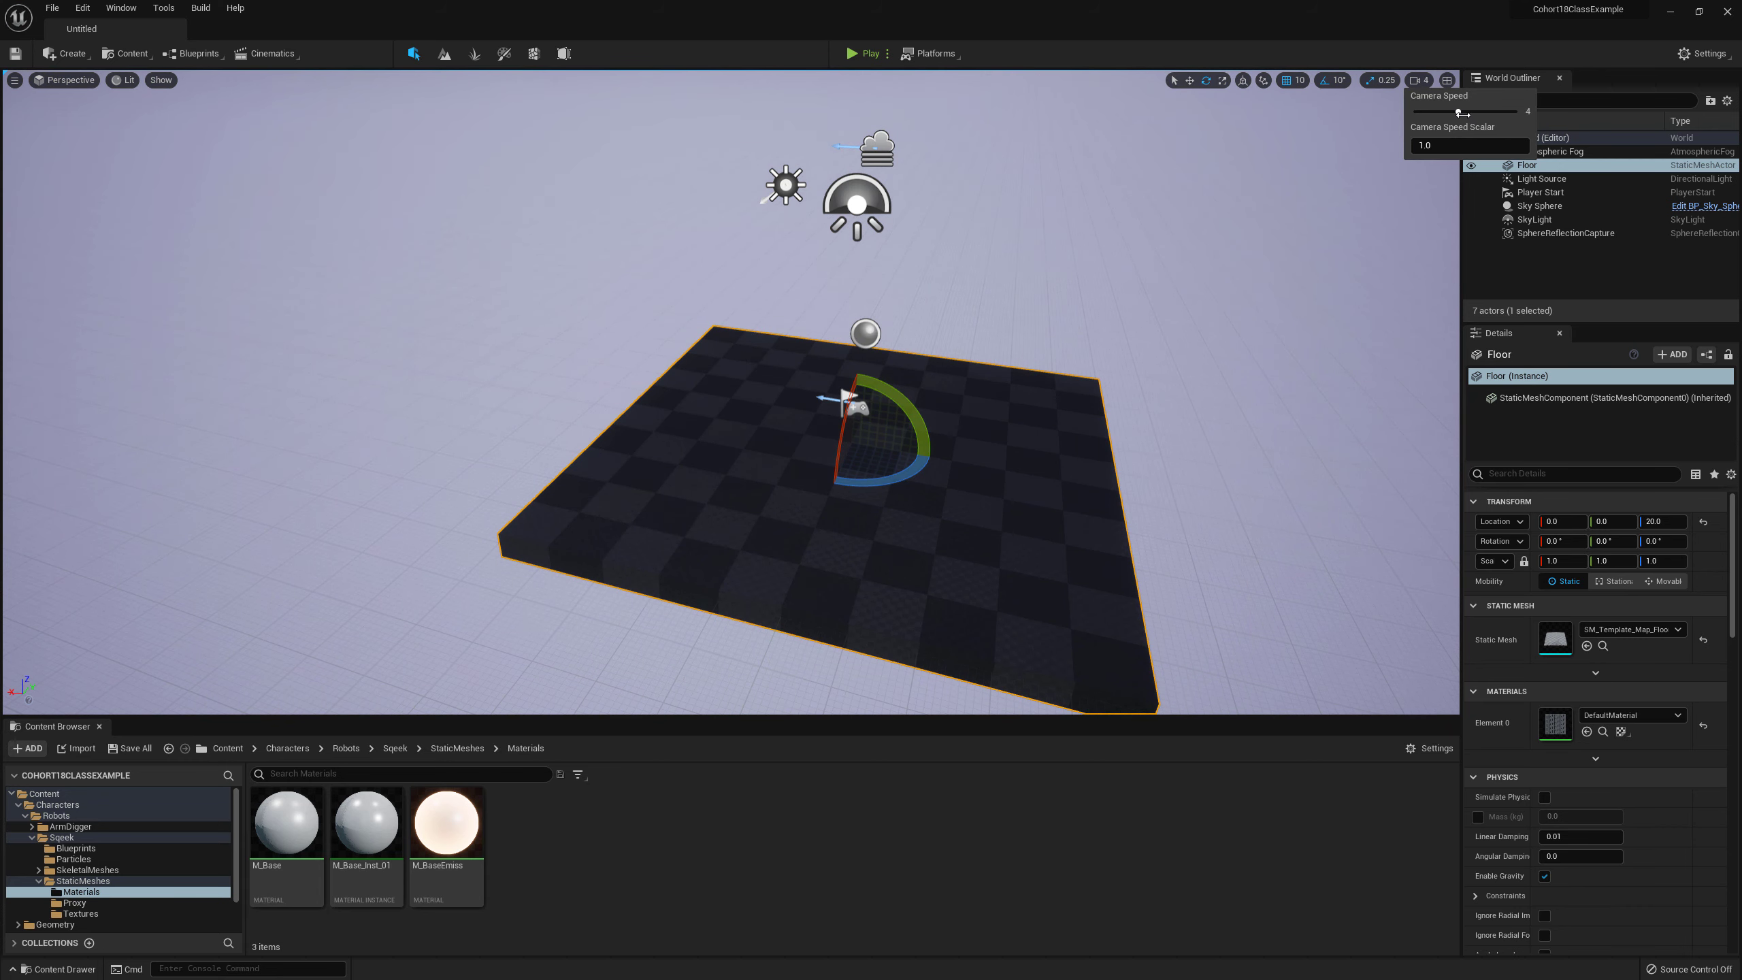
key("a")
right_click_drag(1090, 323, 1221, 319)
right_click_drag(959, 481, 946, 486)
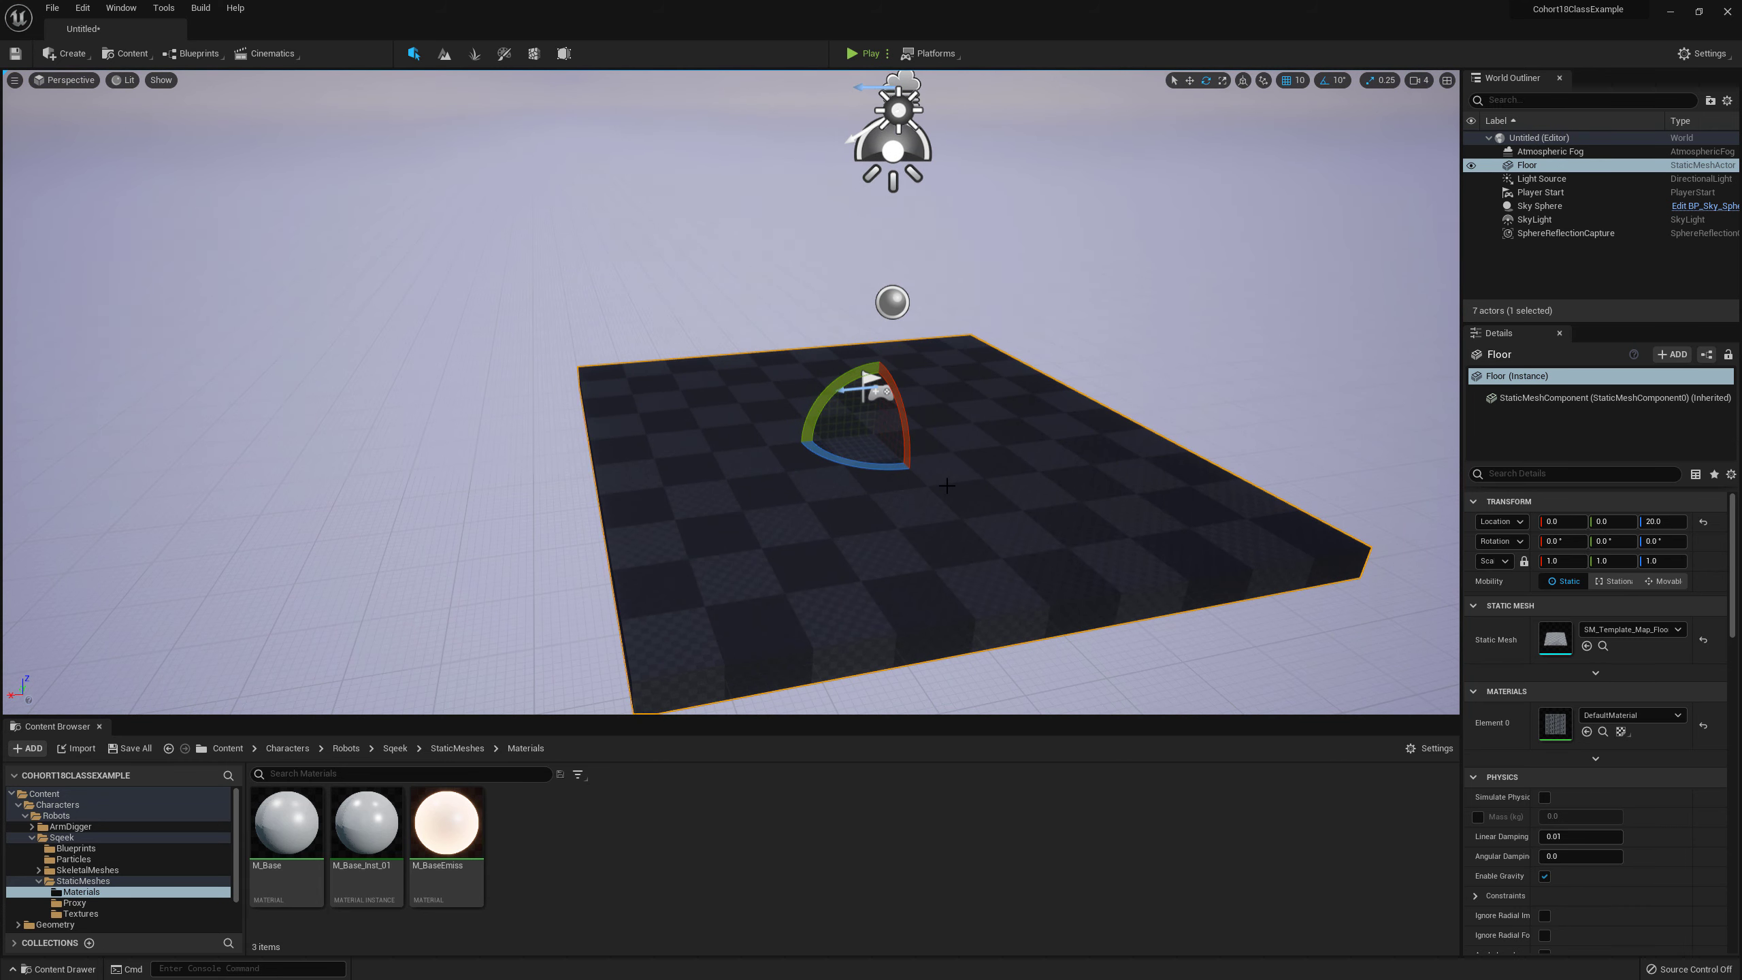
Step: Reduce the viewport camera speed to 2 and try flying towards the floor
left_click(1417, 84)
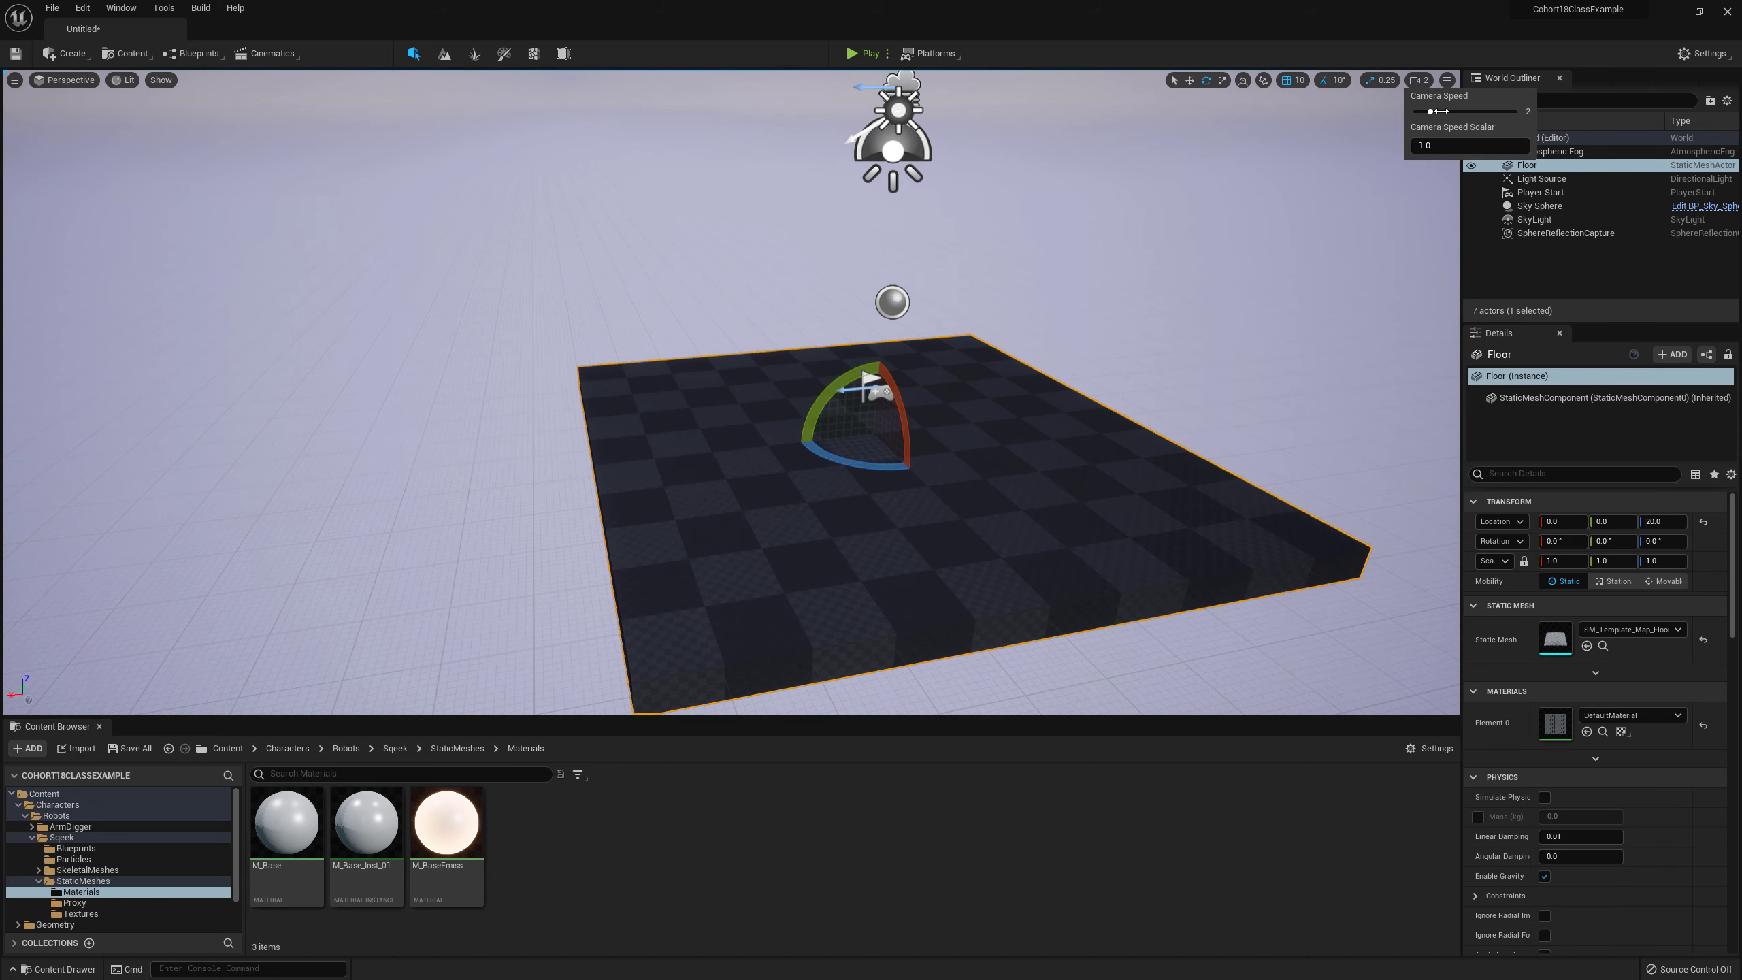
key("w")
mouse_move(1192, 349)
right_mouse_down()
mouse_move(1158, 345)
mouse_move(1182, 347)
right_mouse_up()
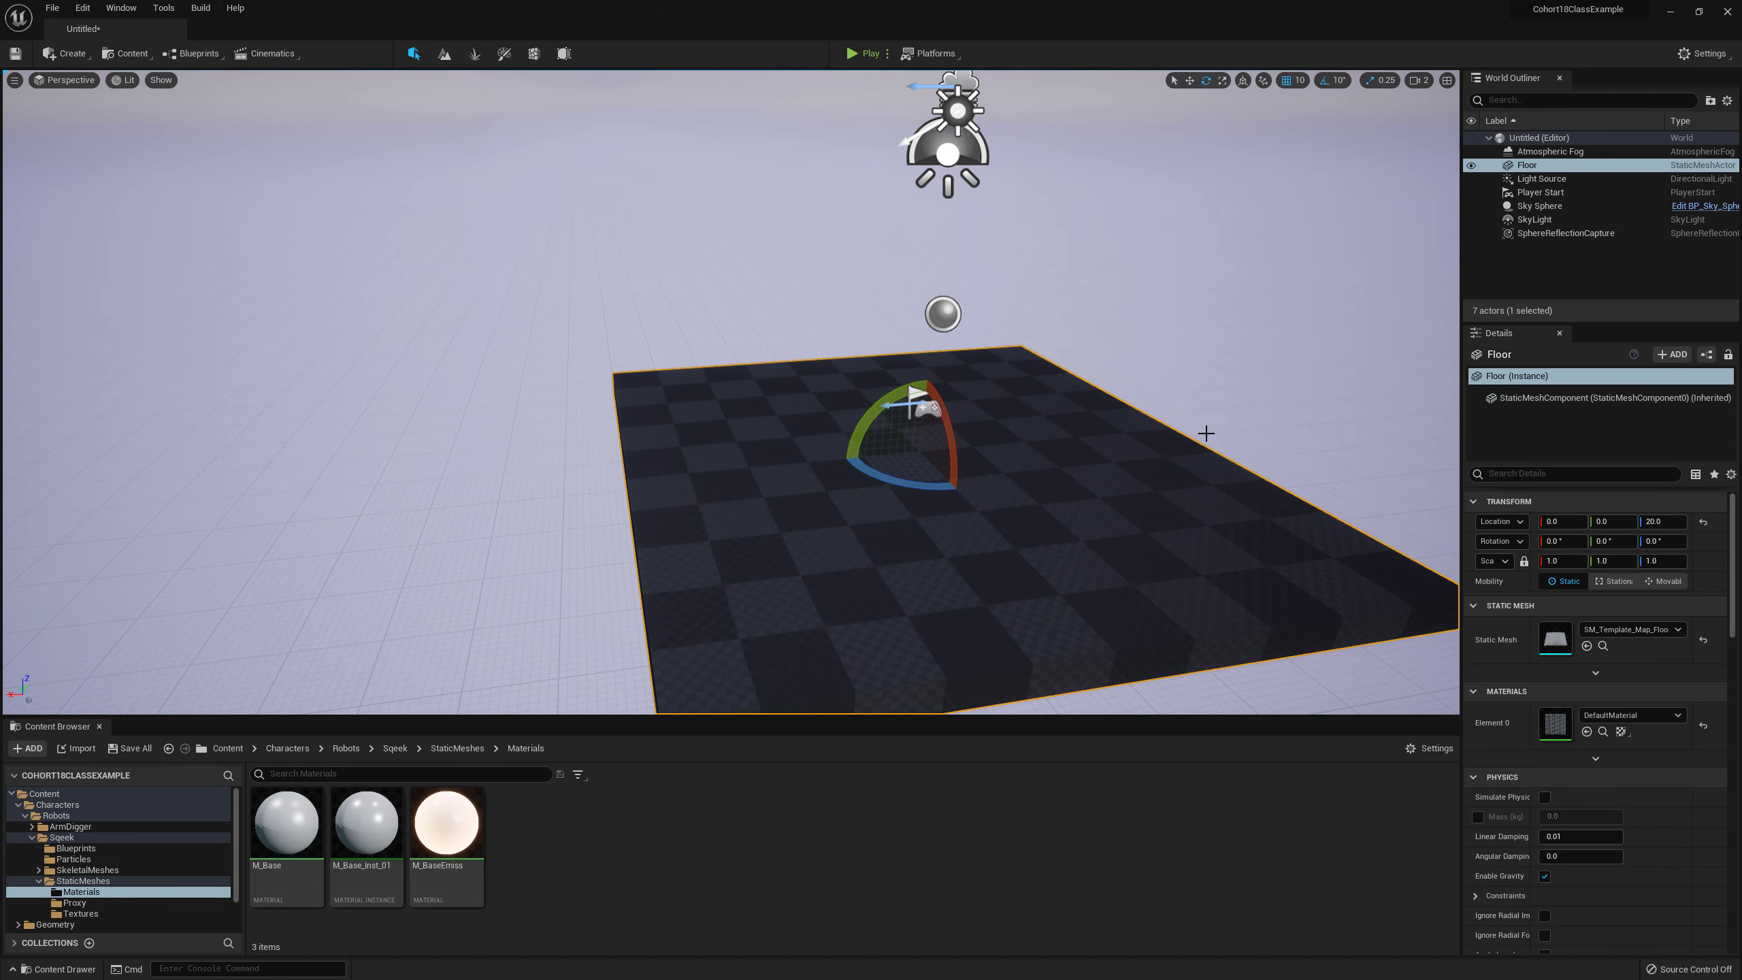
Step: Return the viewport camera speed to 4 and fly around to the floor's corner
left_click(1426, 83)
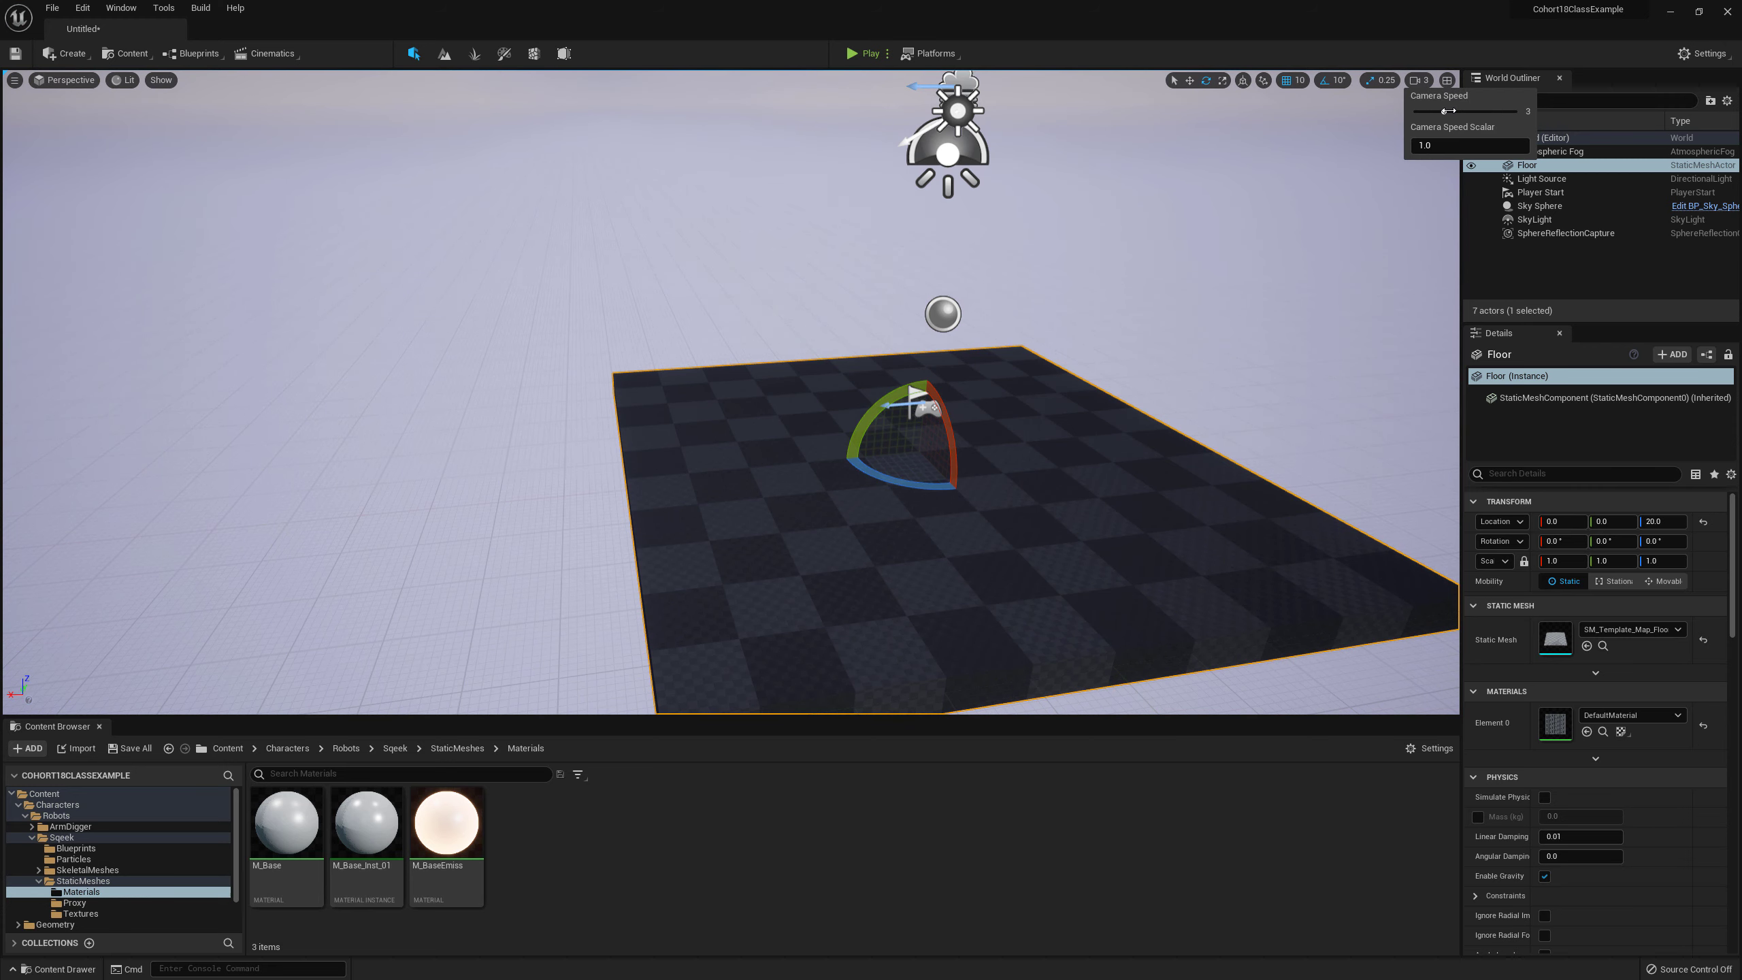
right_click_drag(1113, 475, 1213, 453)
key("a")
Step: Select the Player Start, try the move, rotate and scale modes, and move it along Y to -350
left_click(835, 496)
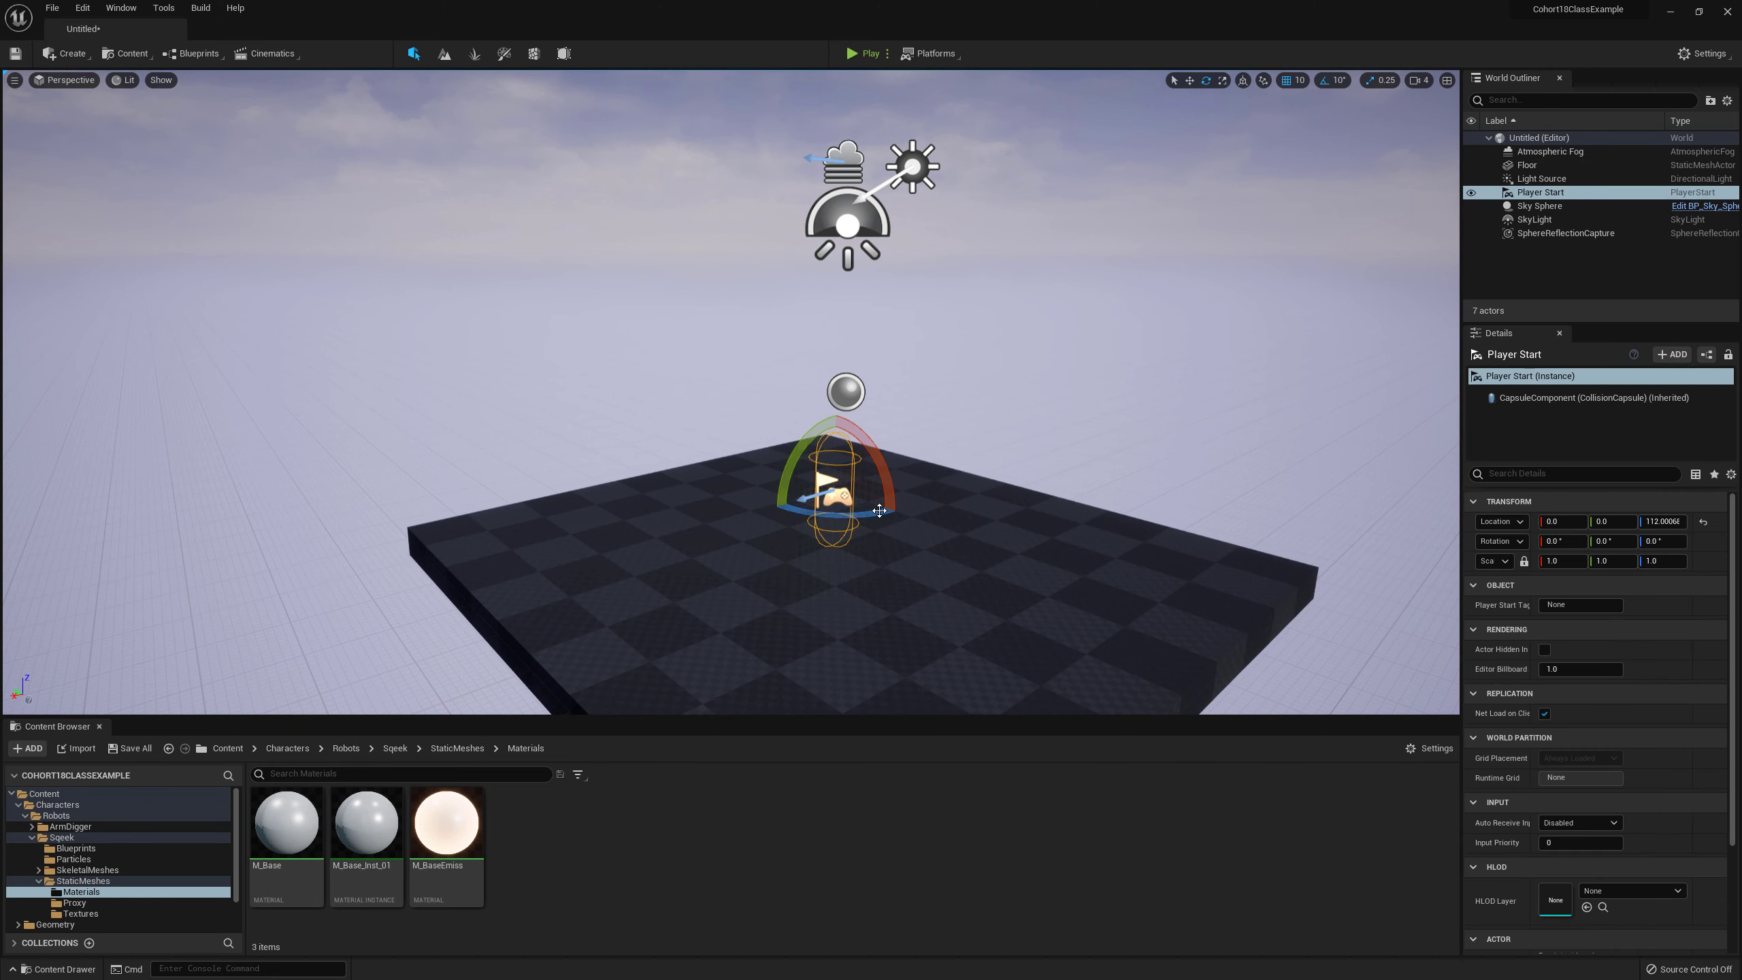
key("w")
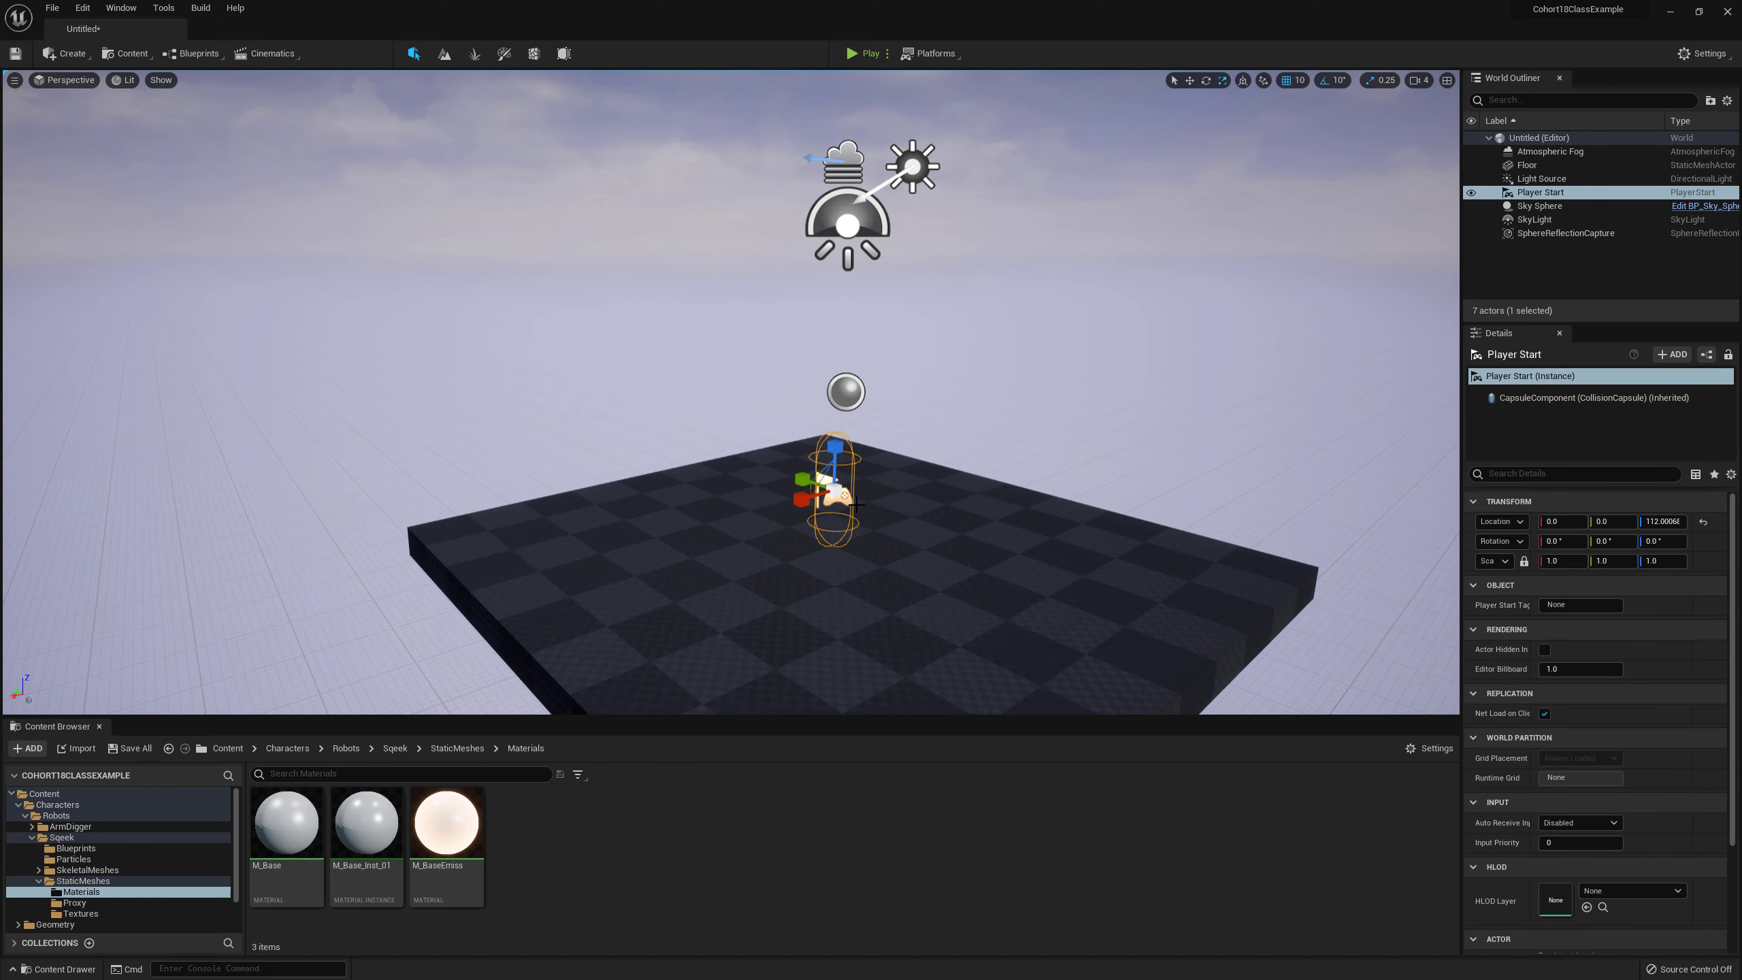
key("w")
key("e")
key("r")
left_click_drag(806, 478, 1017, 564)
key("e")
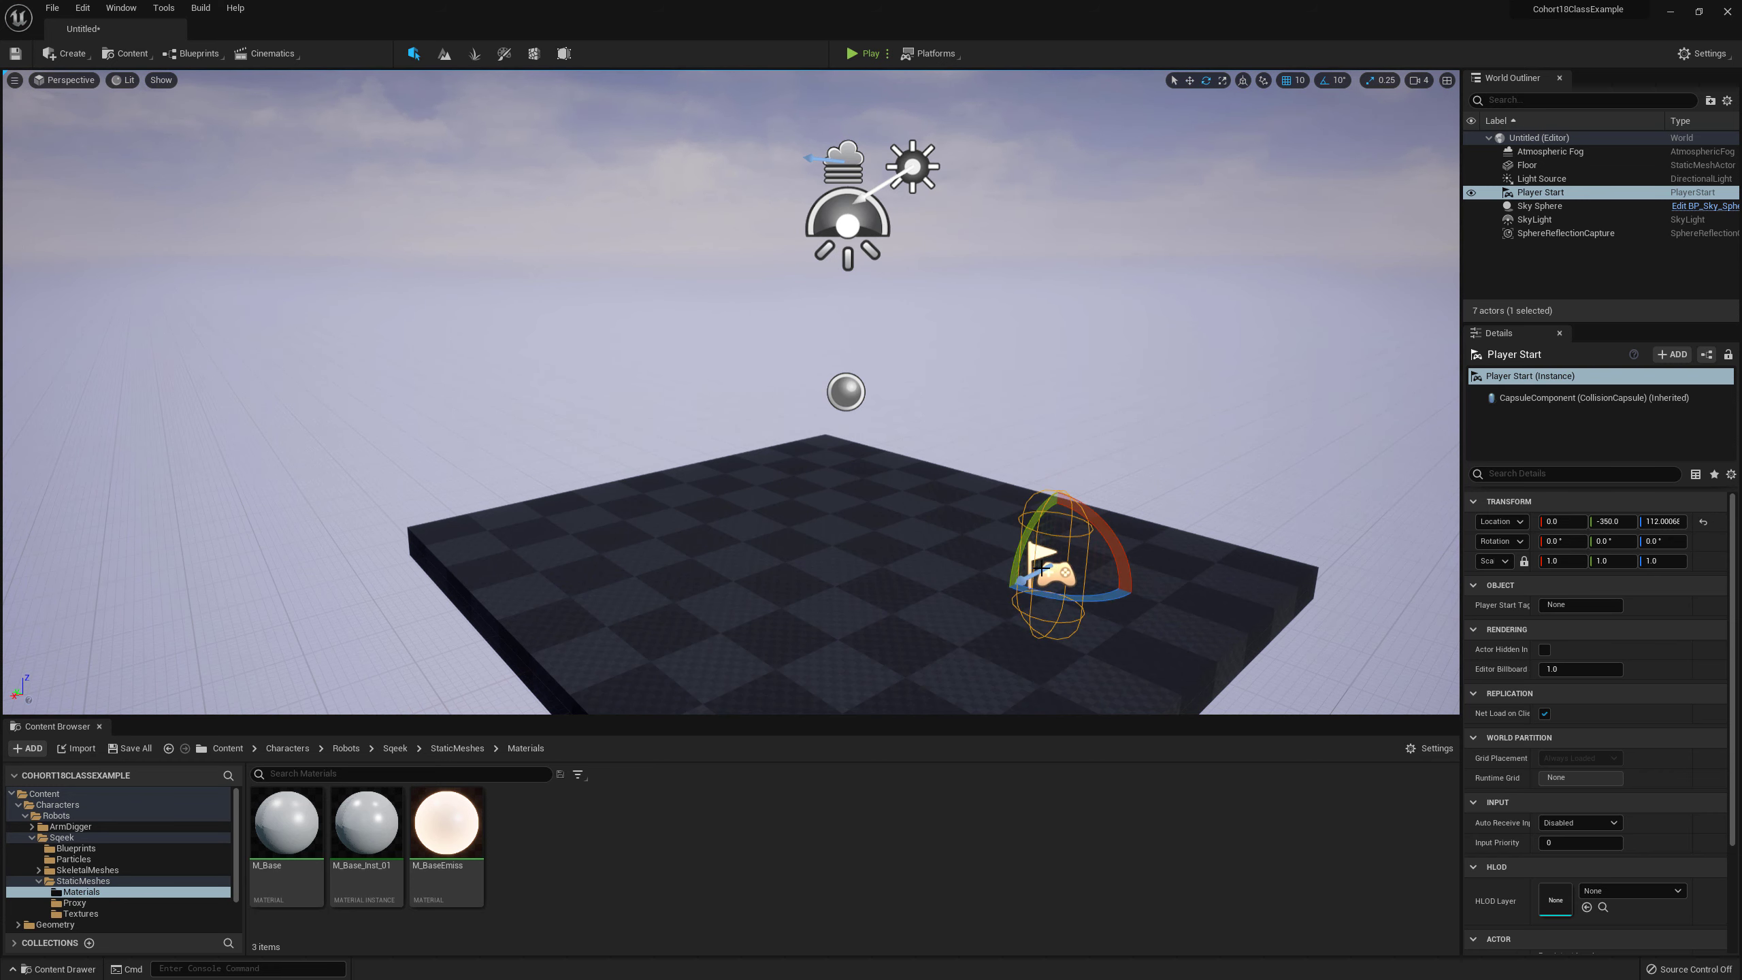
key("r")
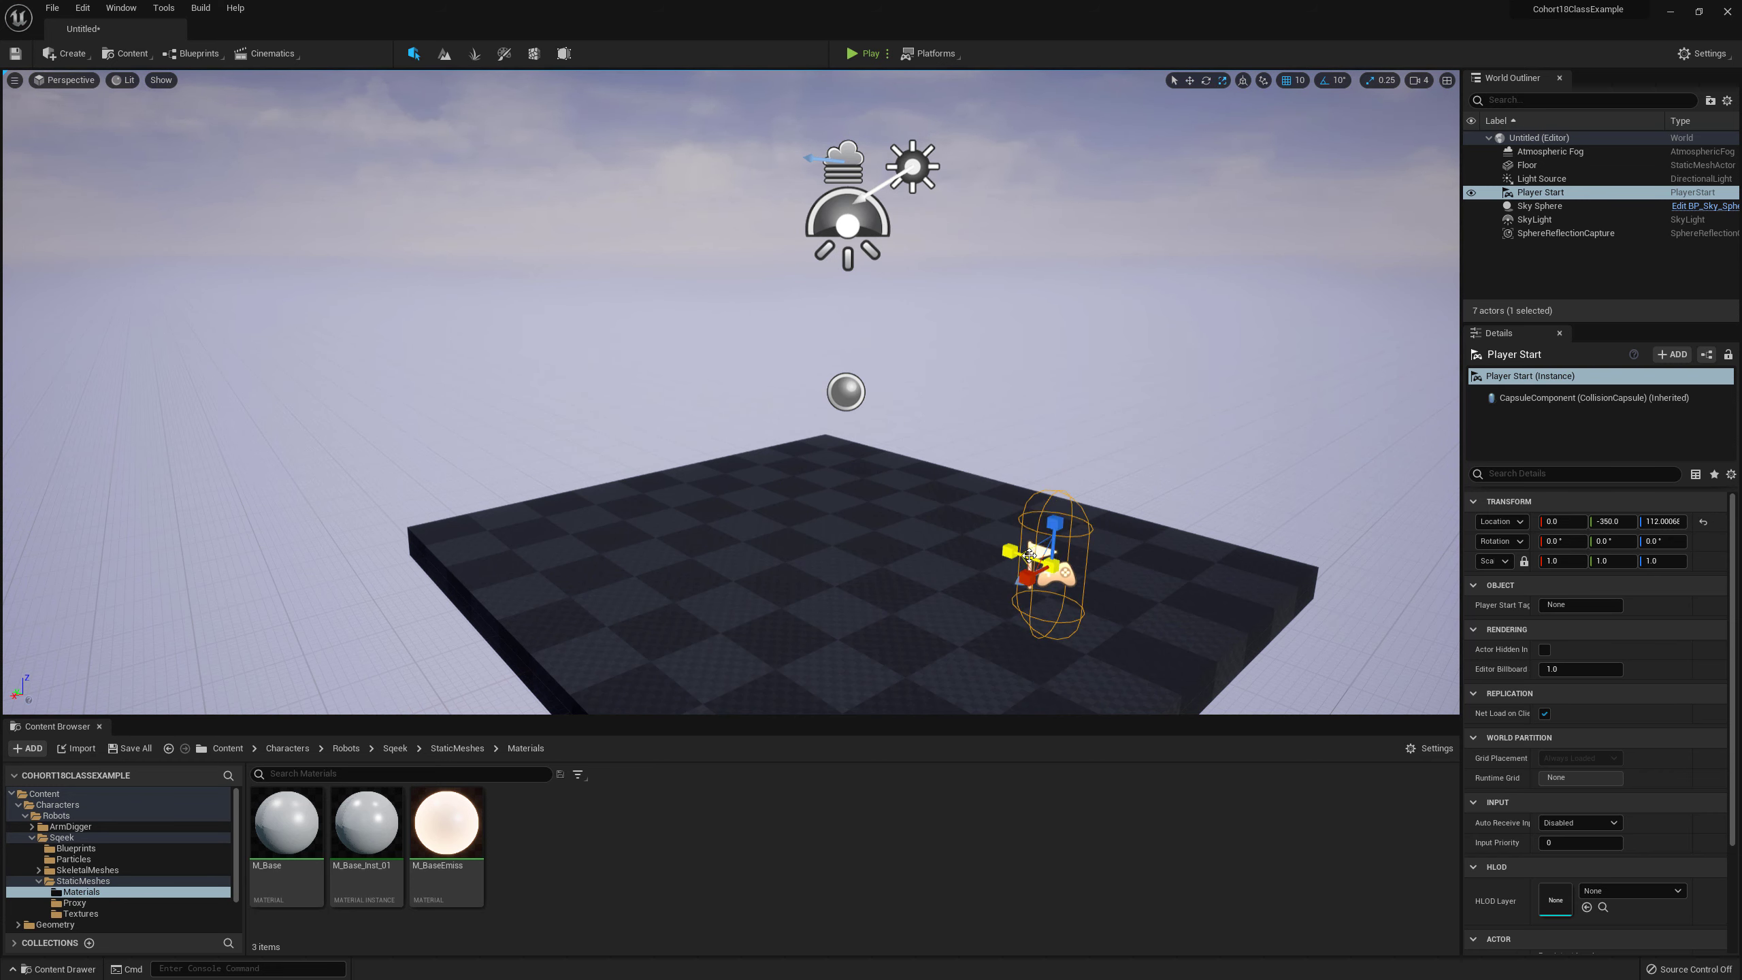
right_click_drag(970, 505, 826, 539)
key("d")
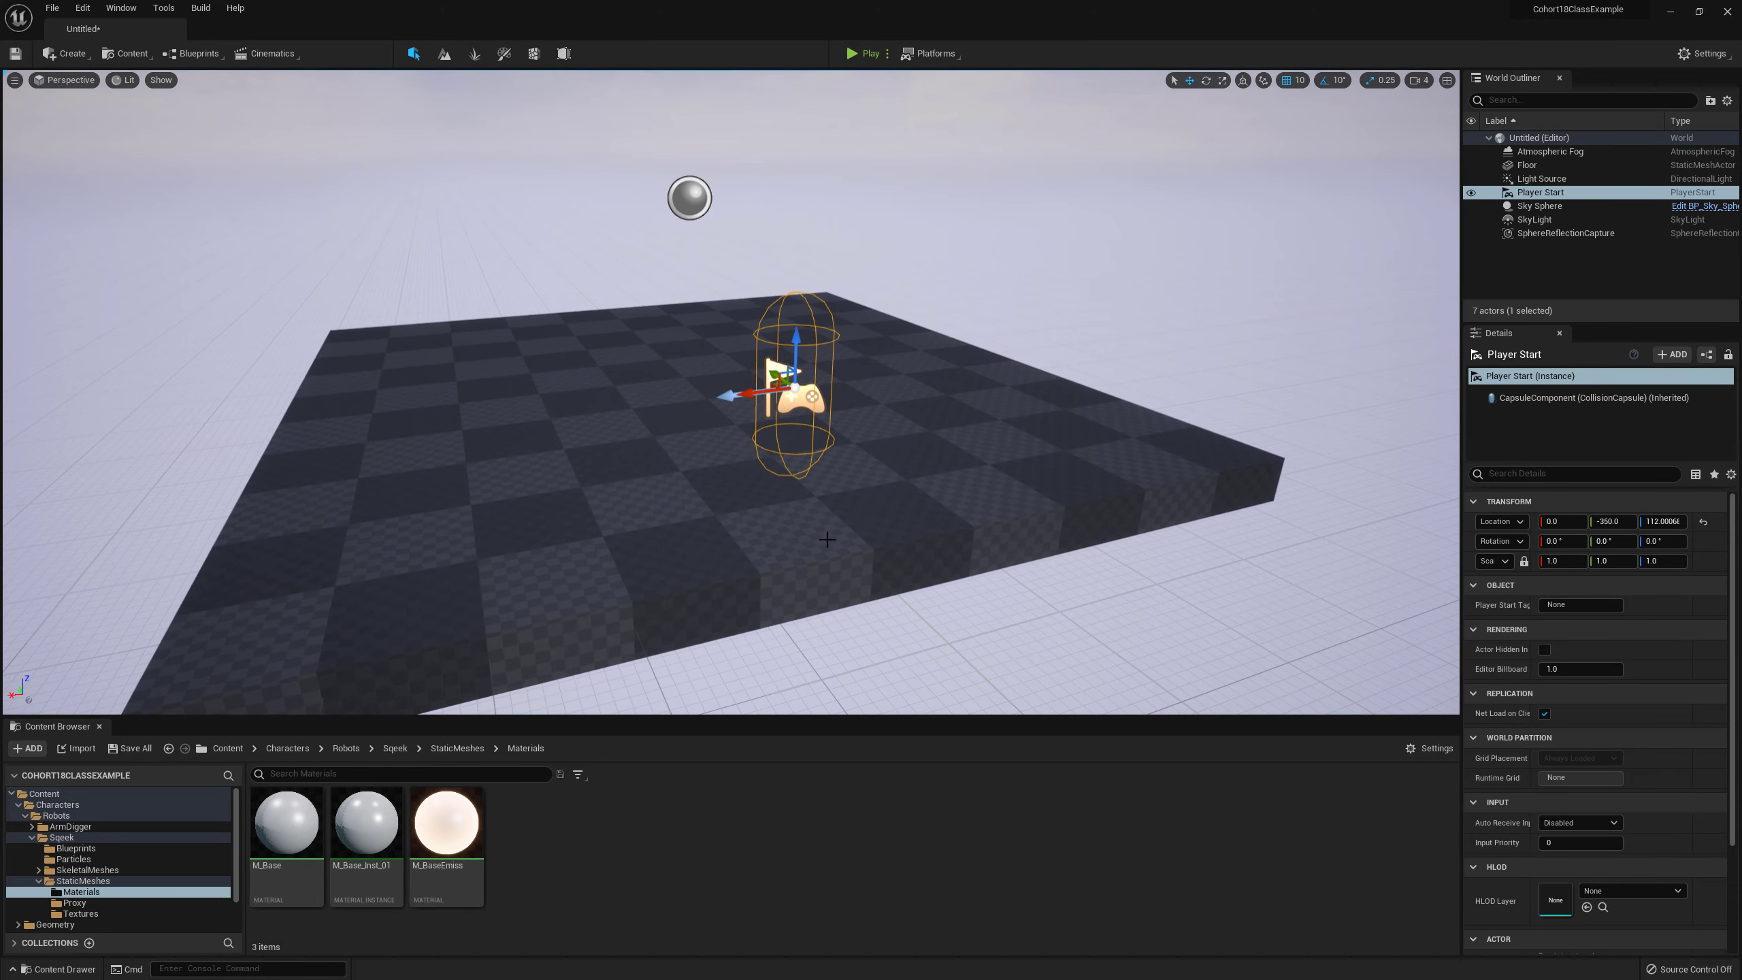
Step: Show the project's root Content folder, collapse its subfolder tree, and view the creation and import options there
left_click(69, 827)
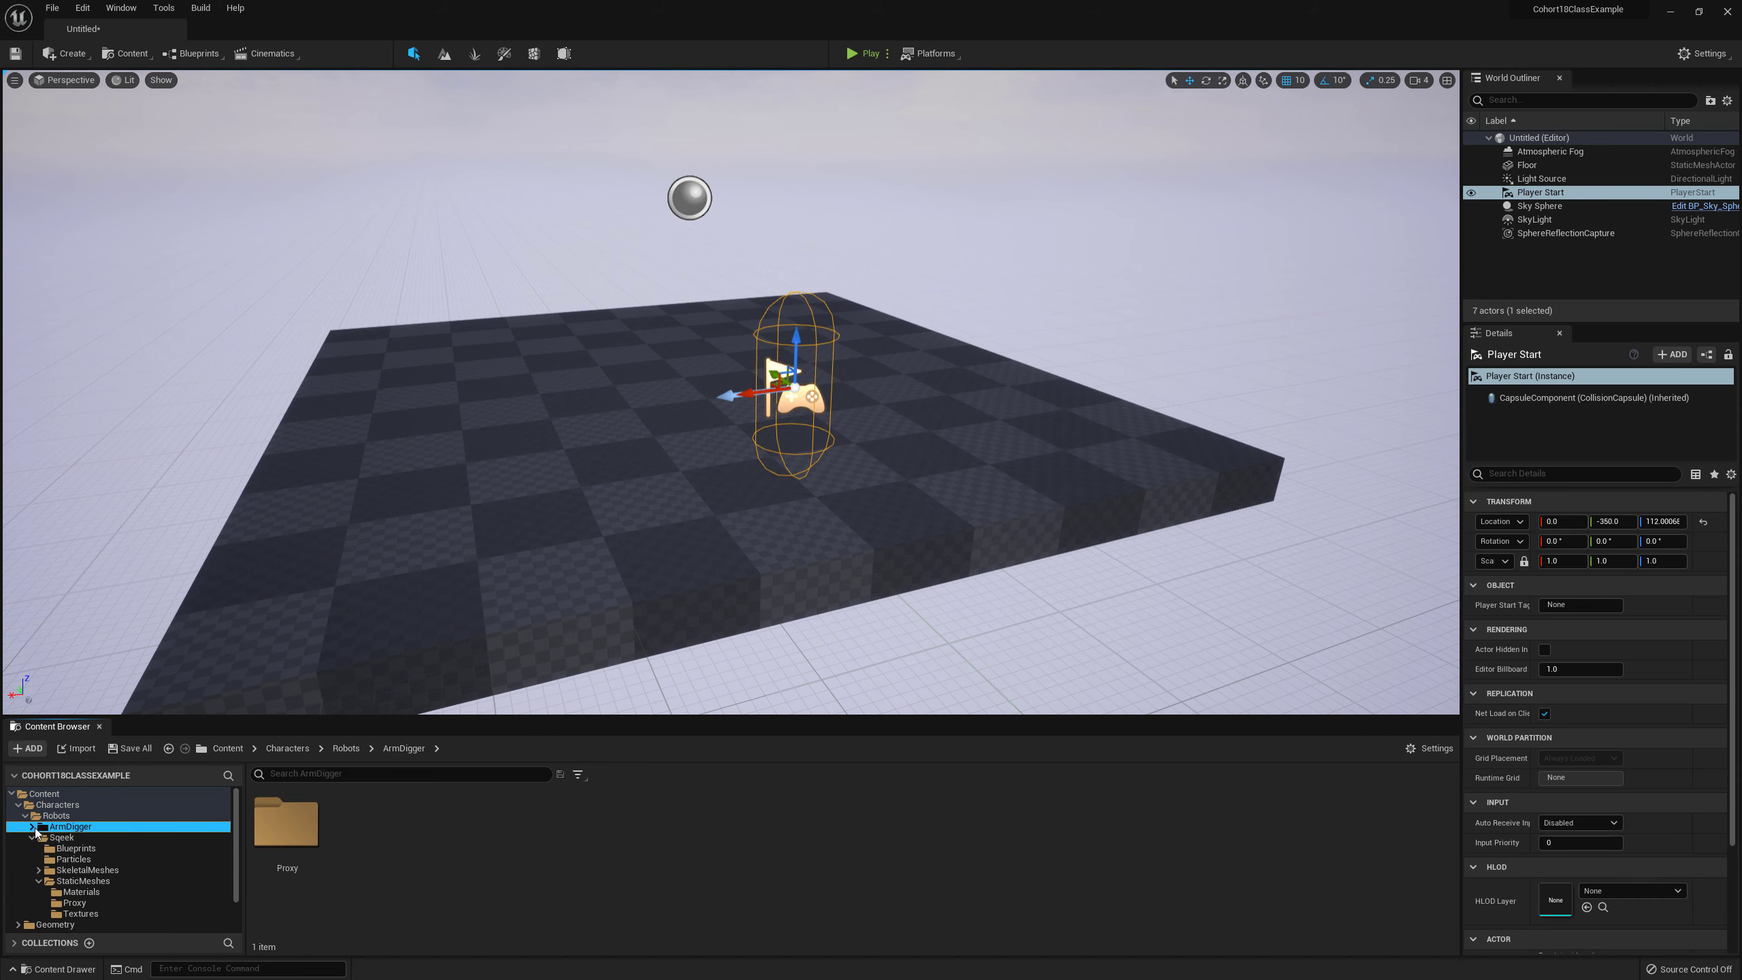
left_click(42, 793)
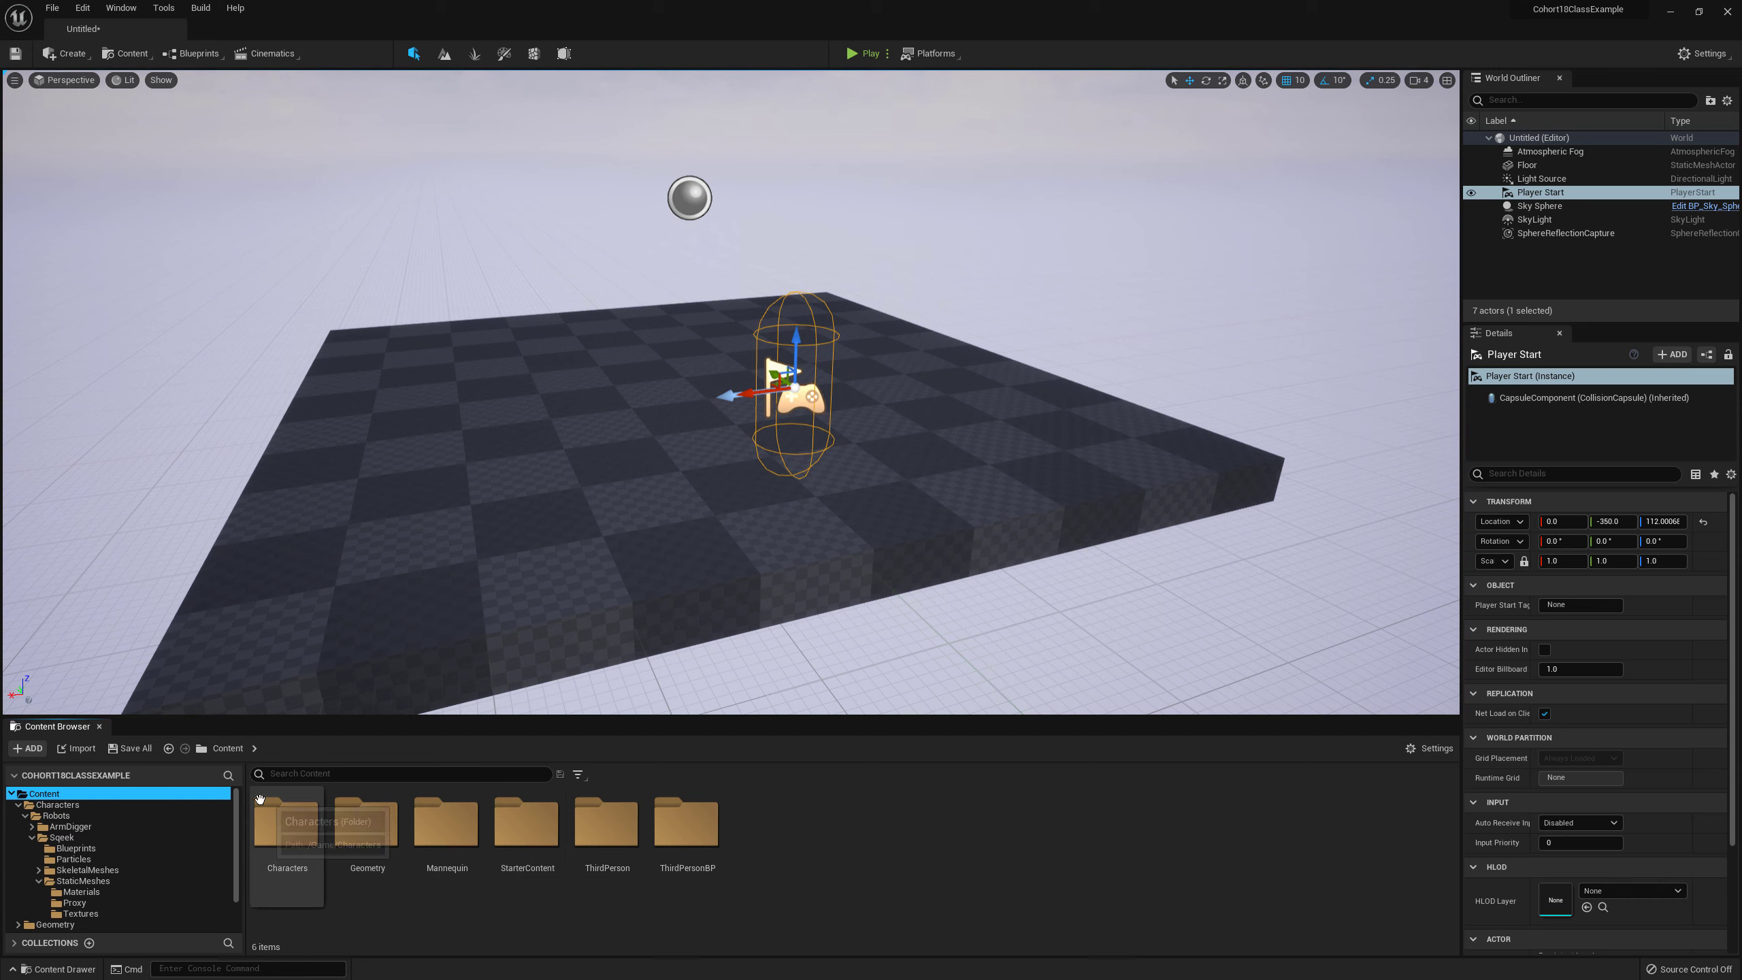
right_click(816, 825)
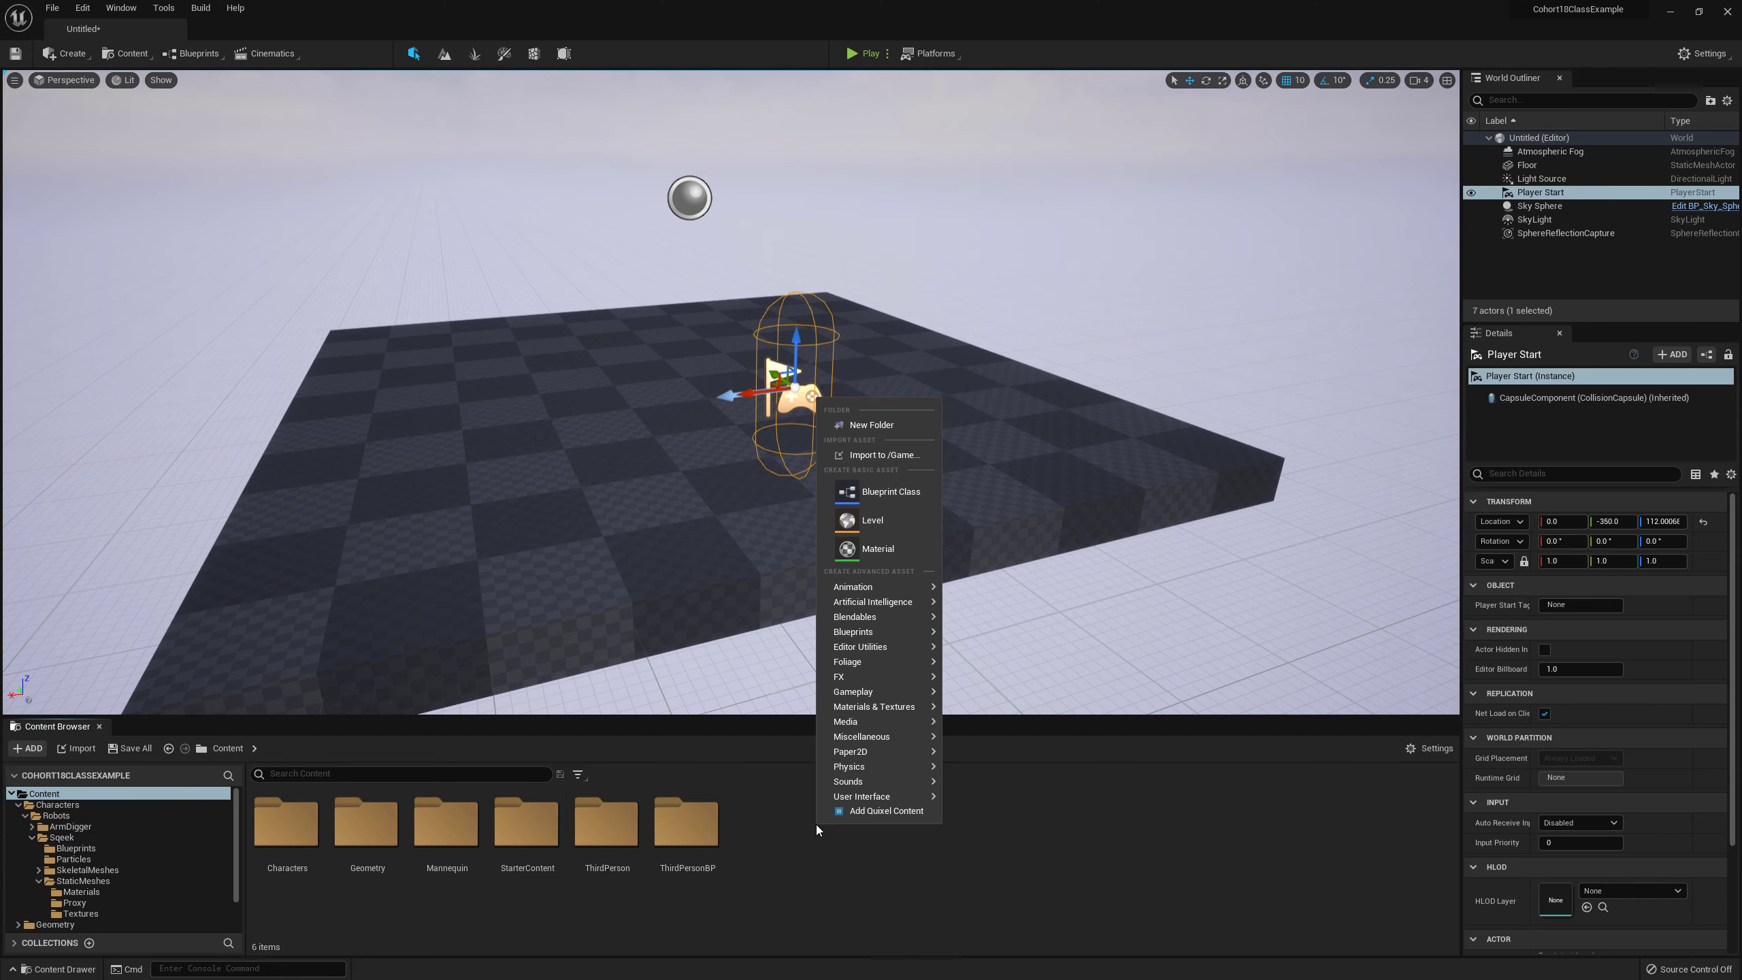
left_click(808, 845)
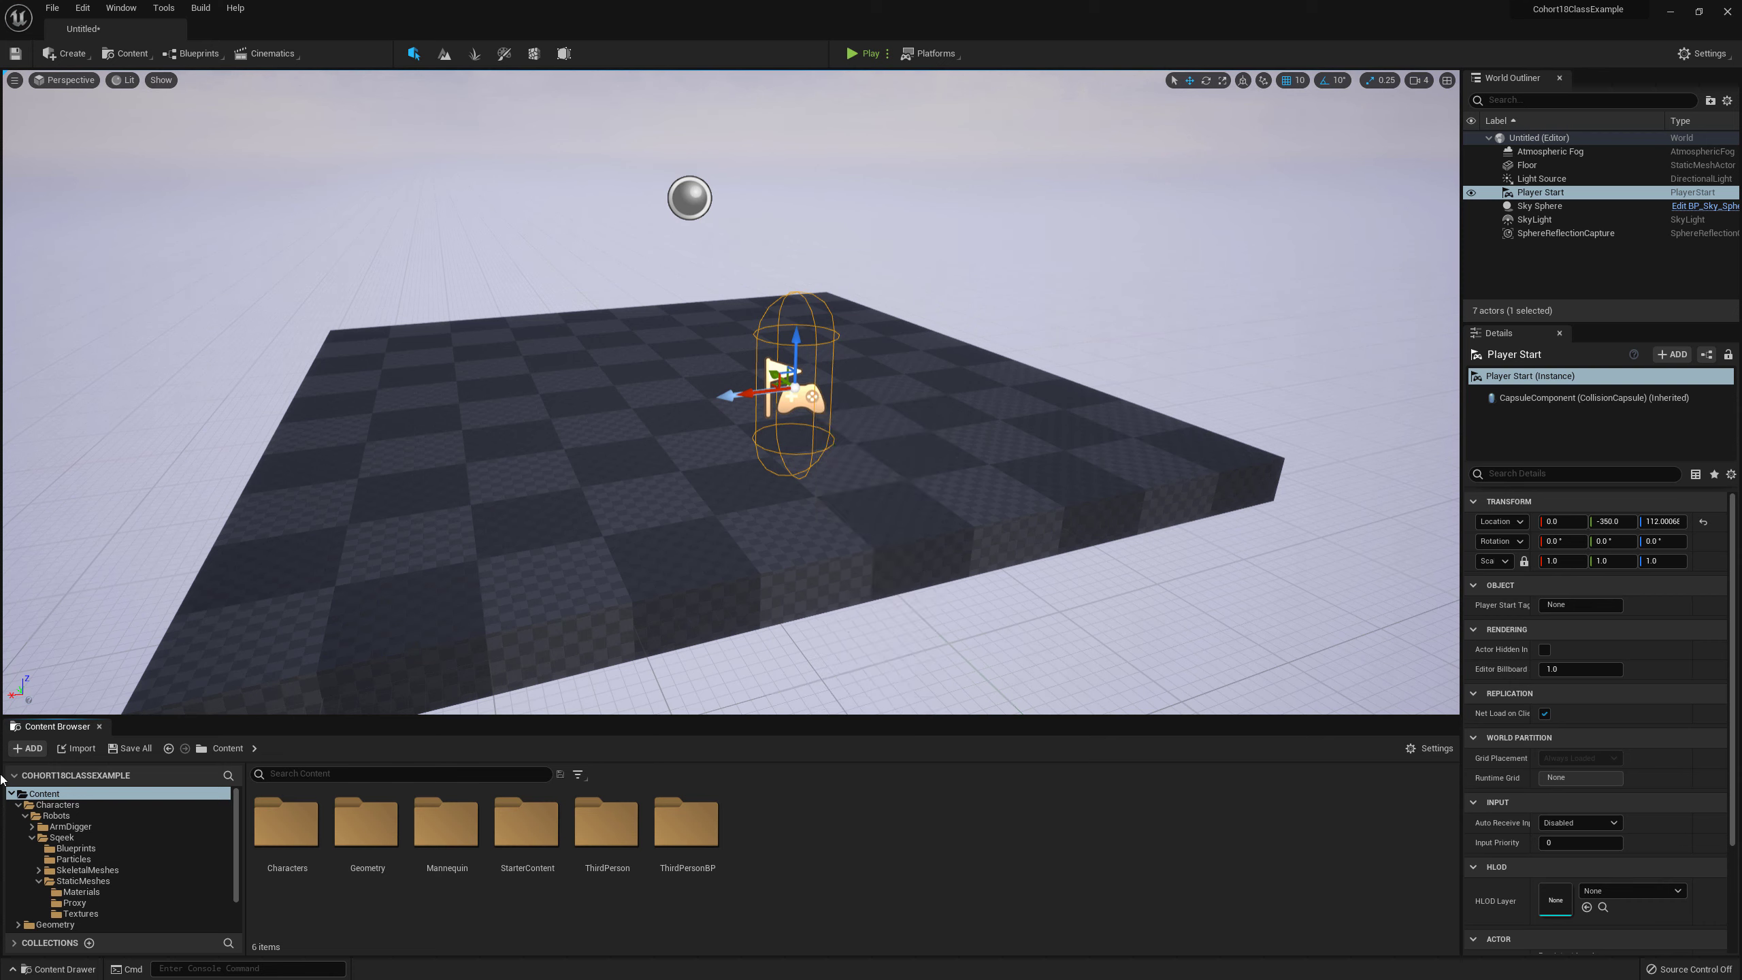
left_click(19, 806)
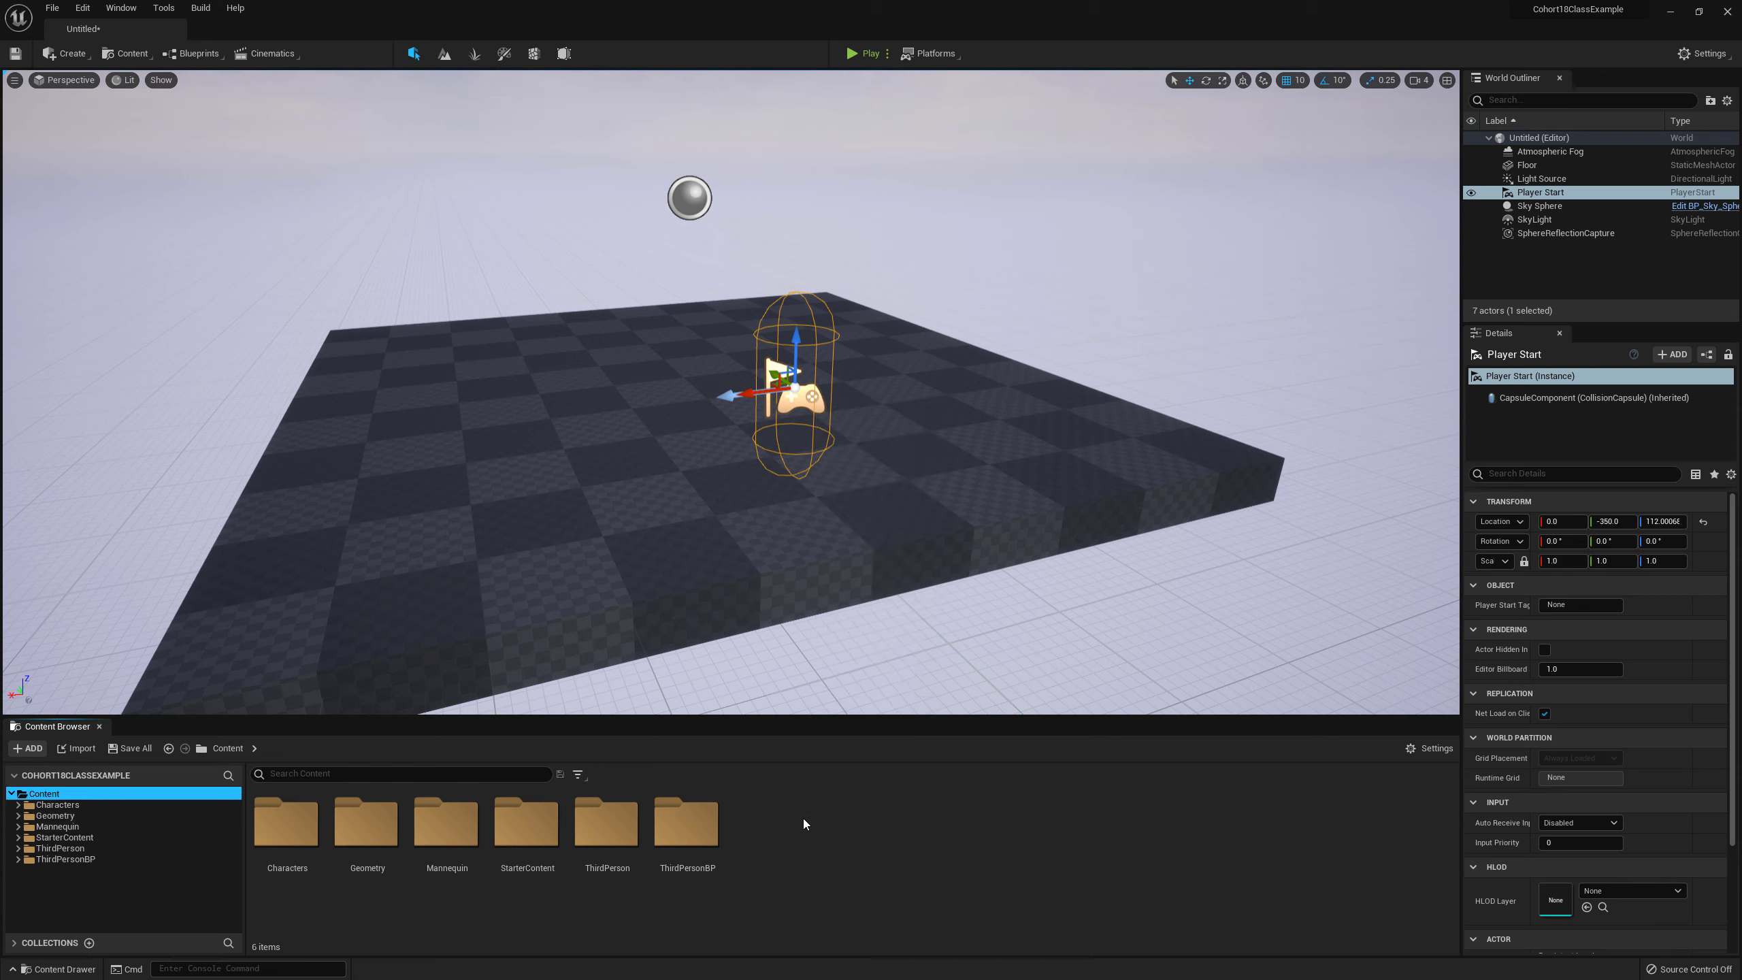
right_click(828, 843)
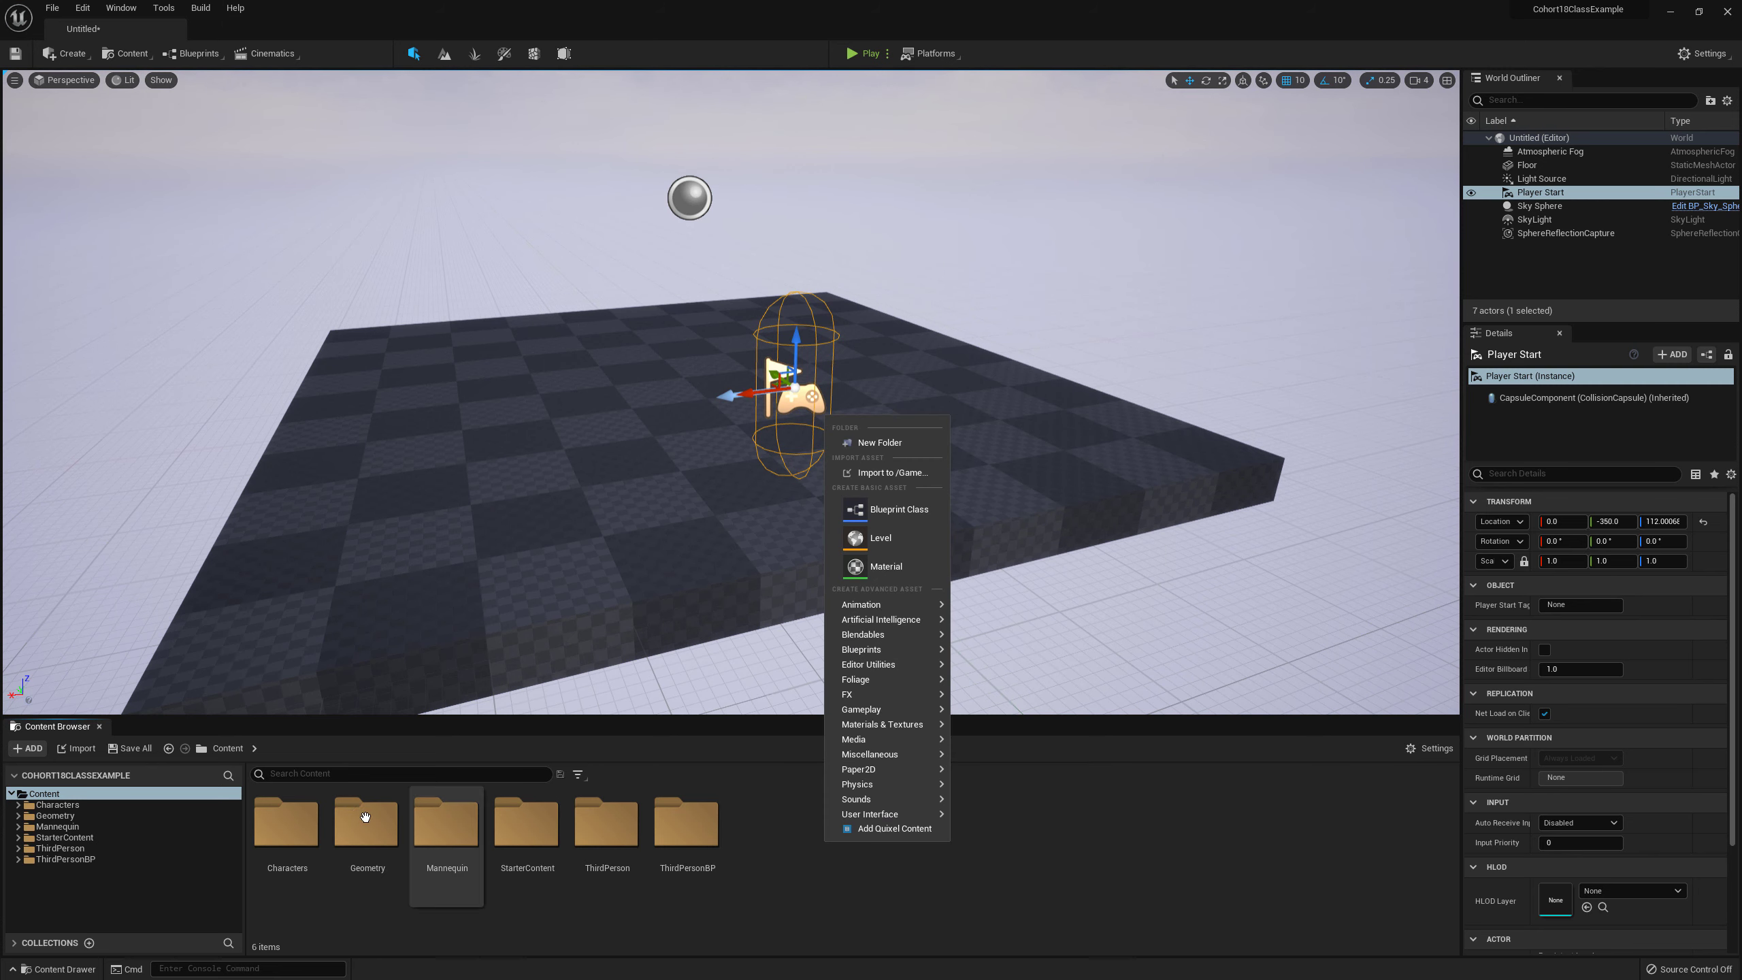
Step: Browse the Characters, Robots and Sqeek folders, and open the Proxy folder inside ArmDigger
left_click(288, 827)
double_click(295, 833)
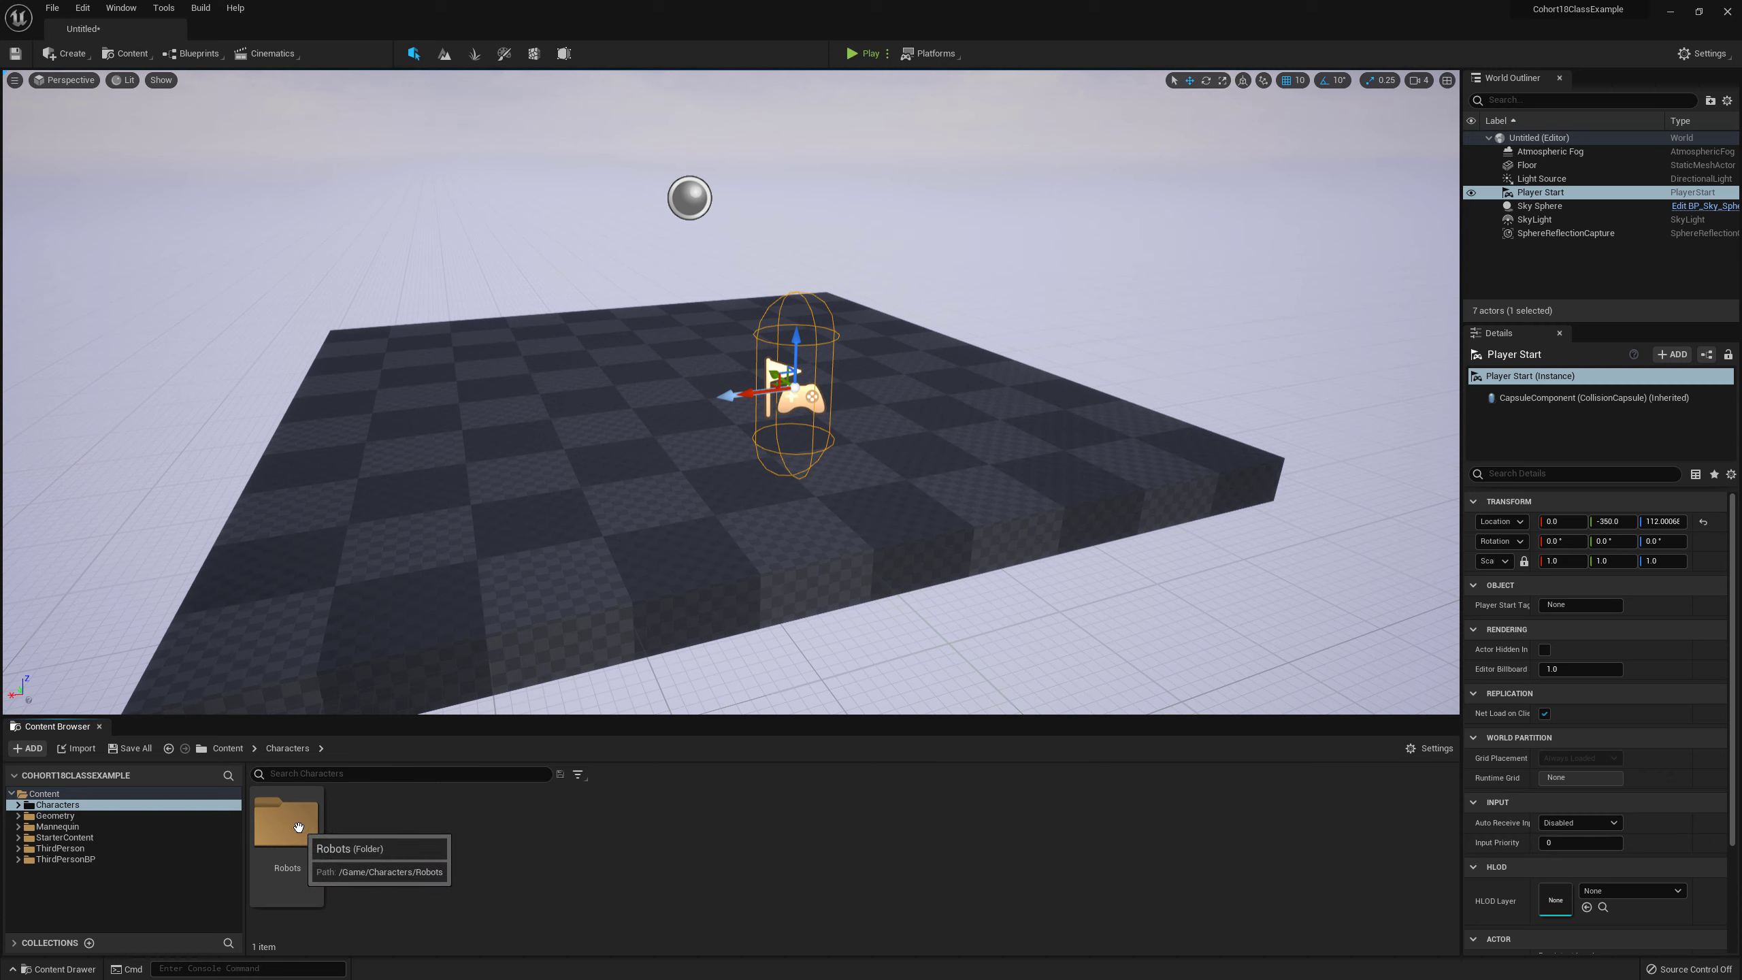
double_click(298, 826)
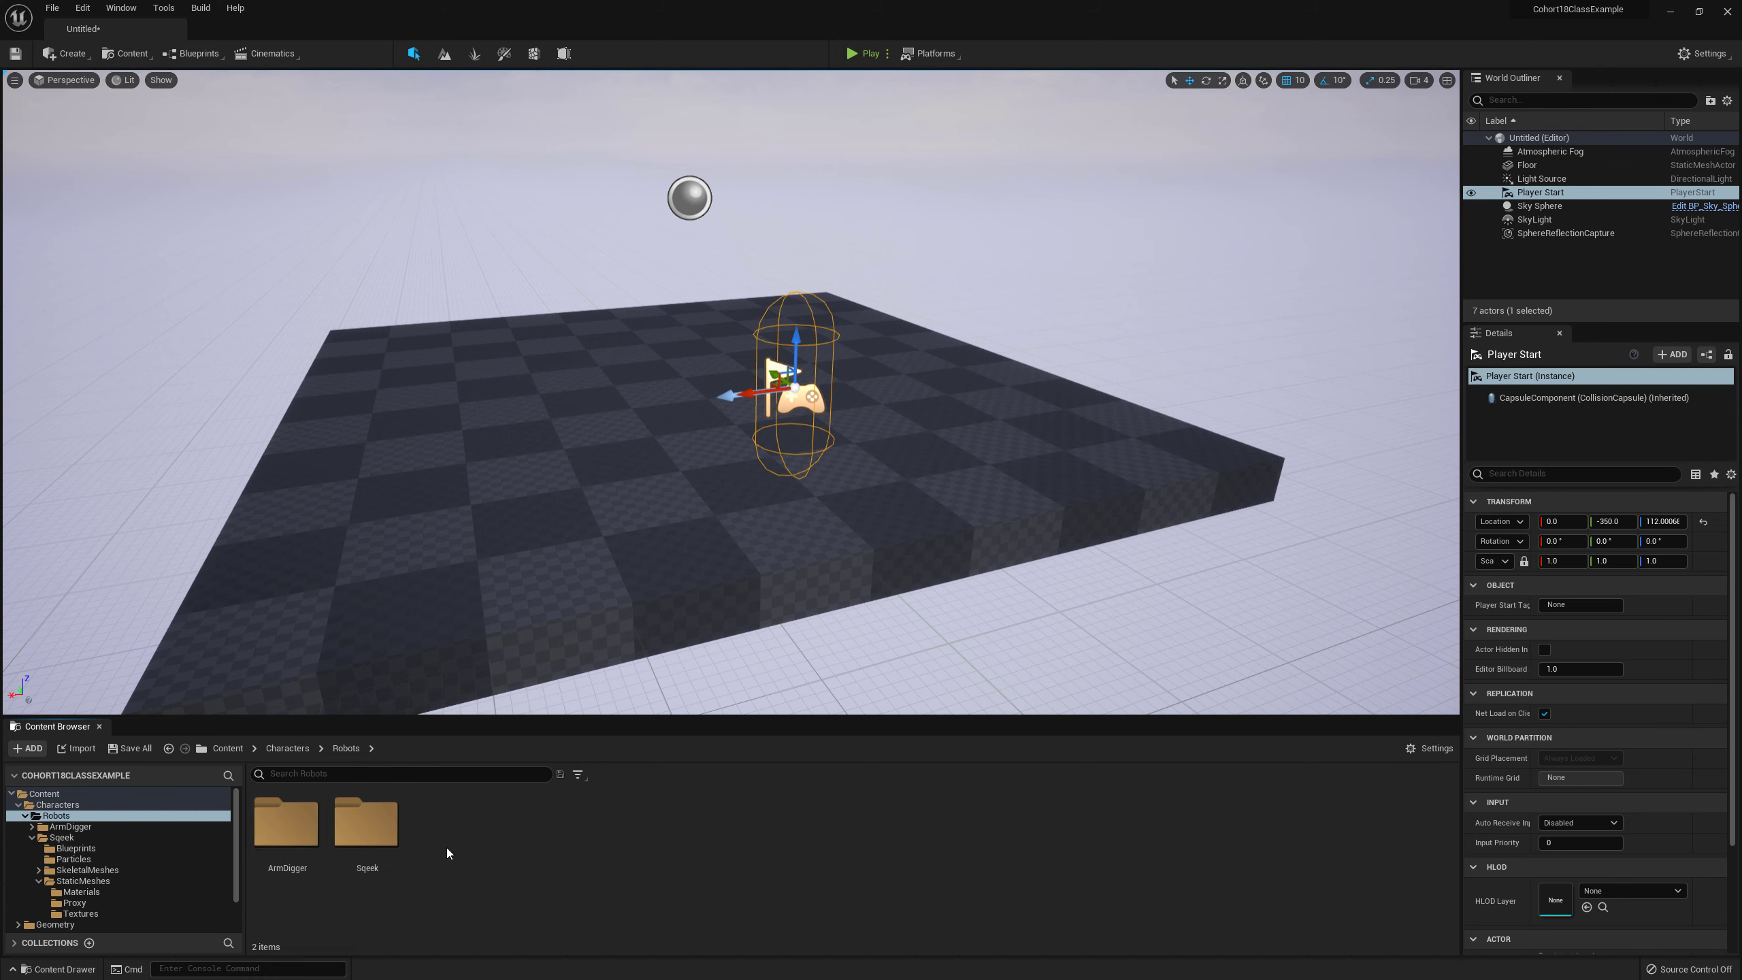
double_click(361, 830)
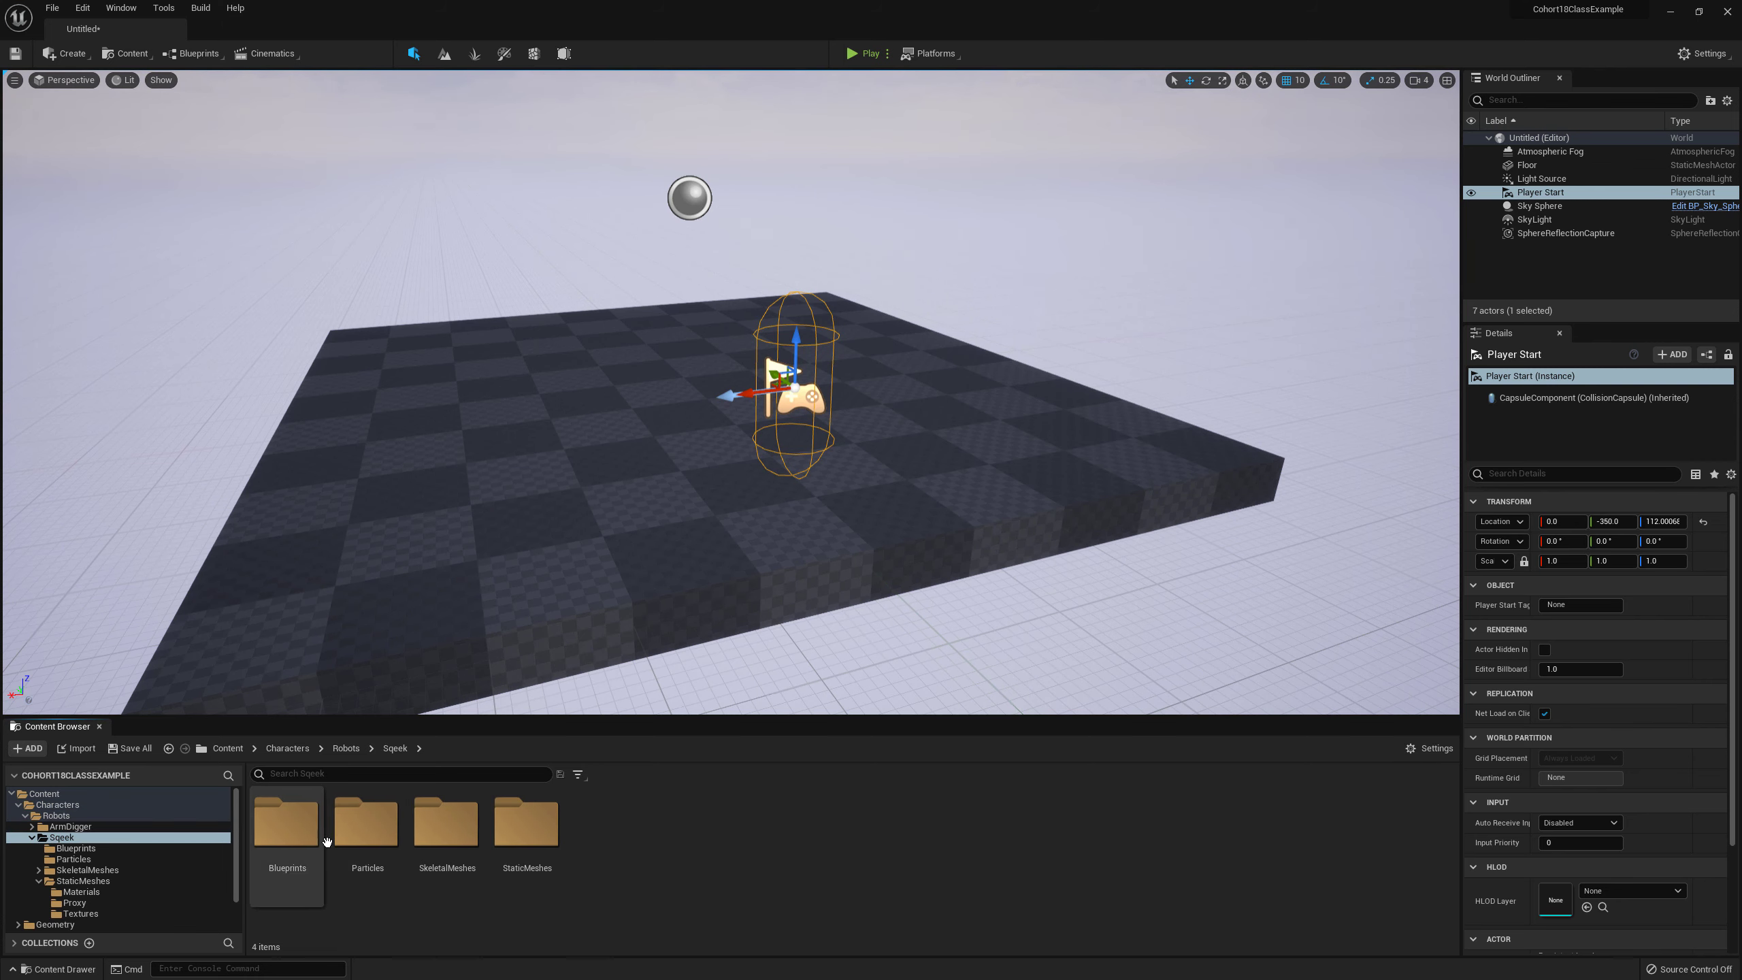
left_click(68, 826)
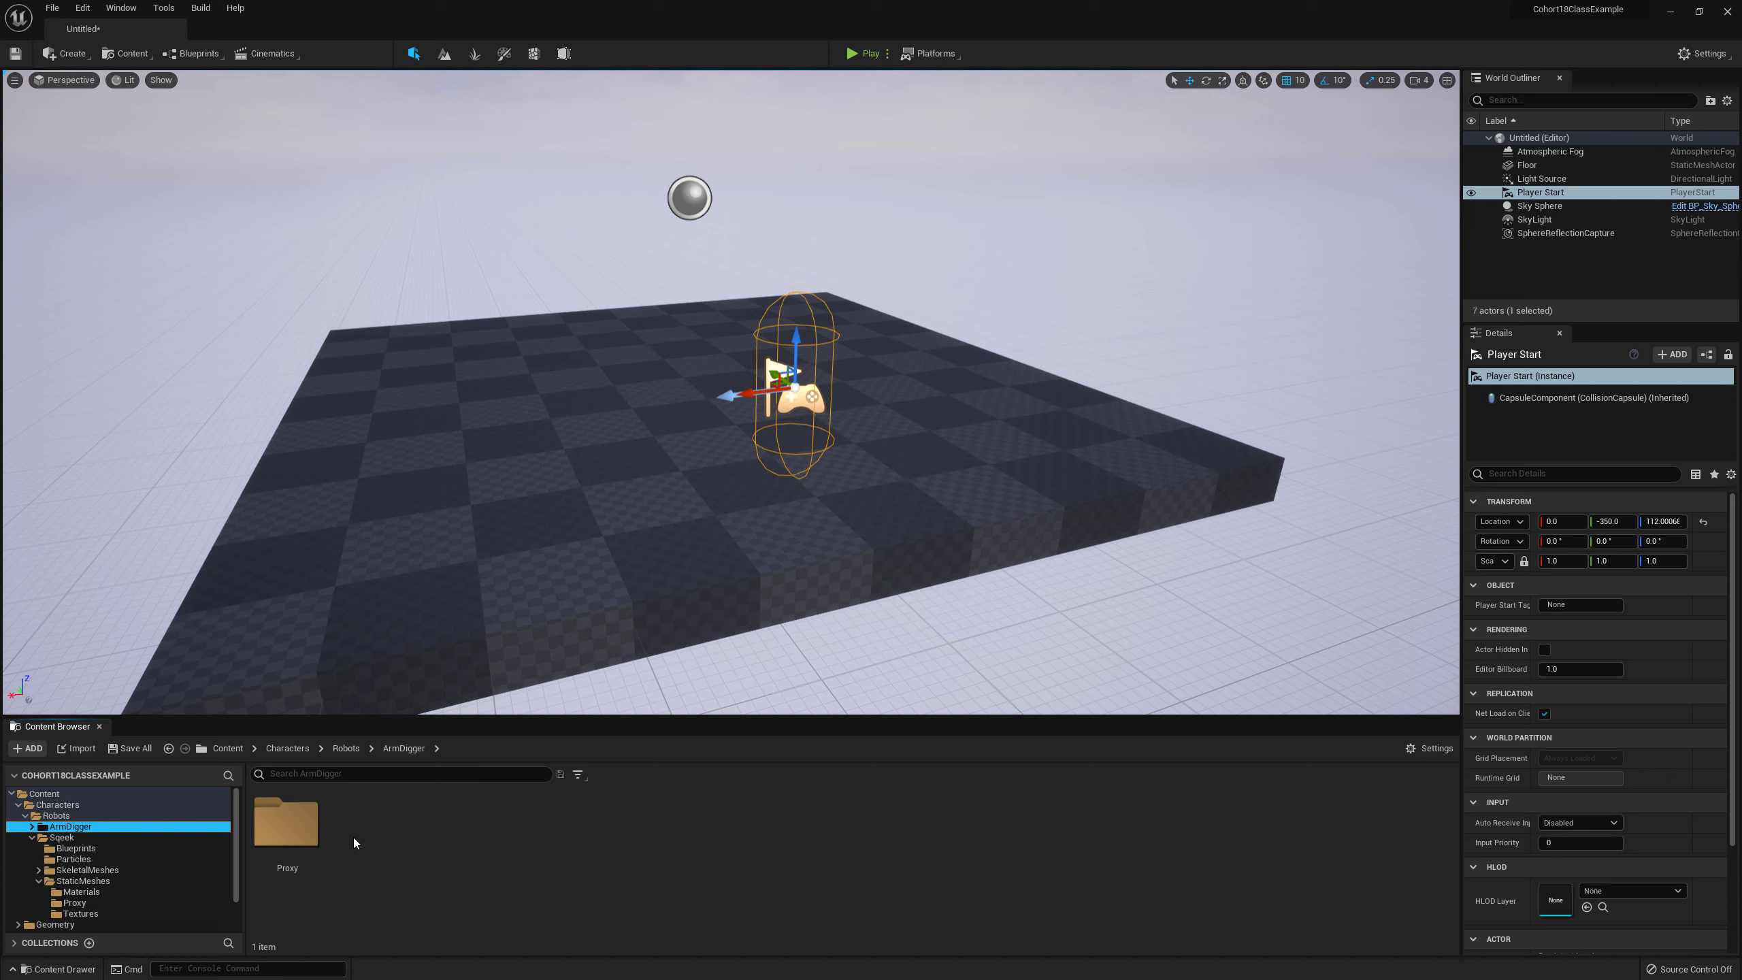
double_click(295, 827)
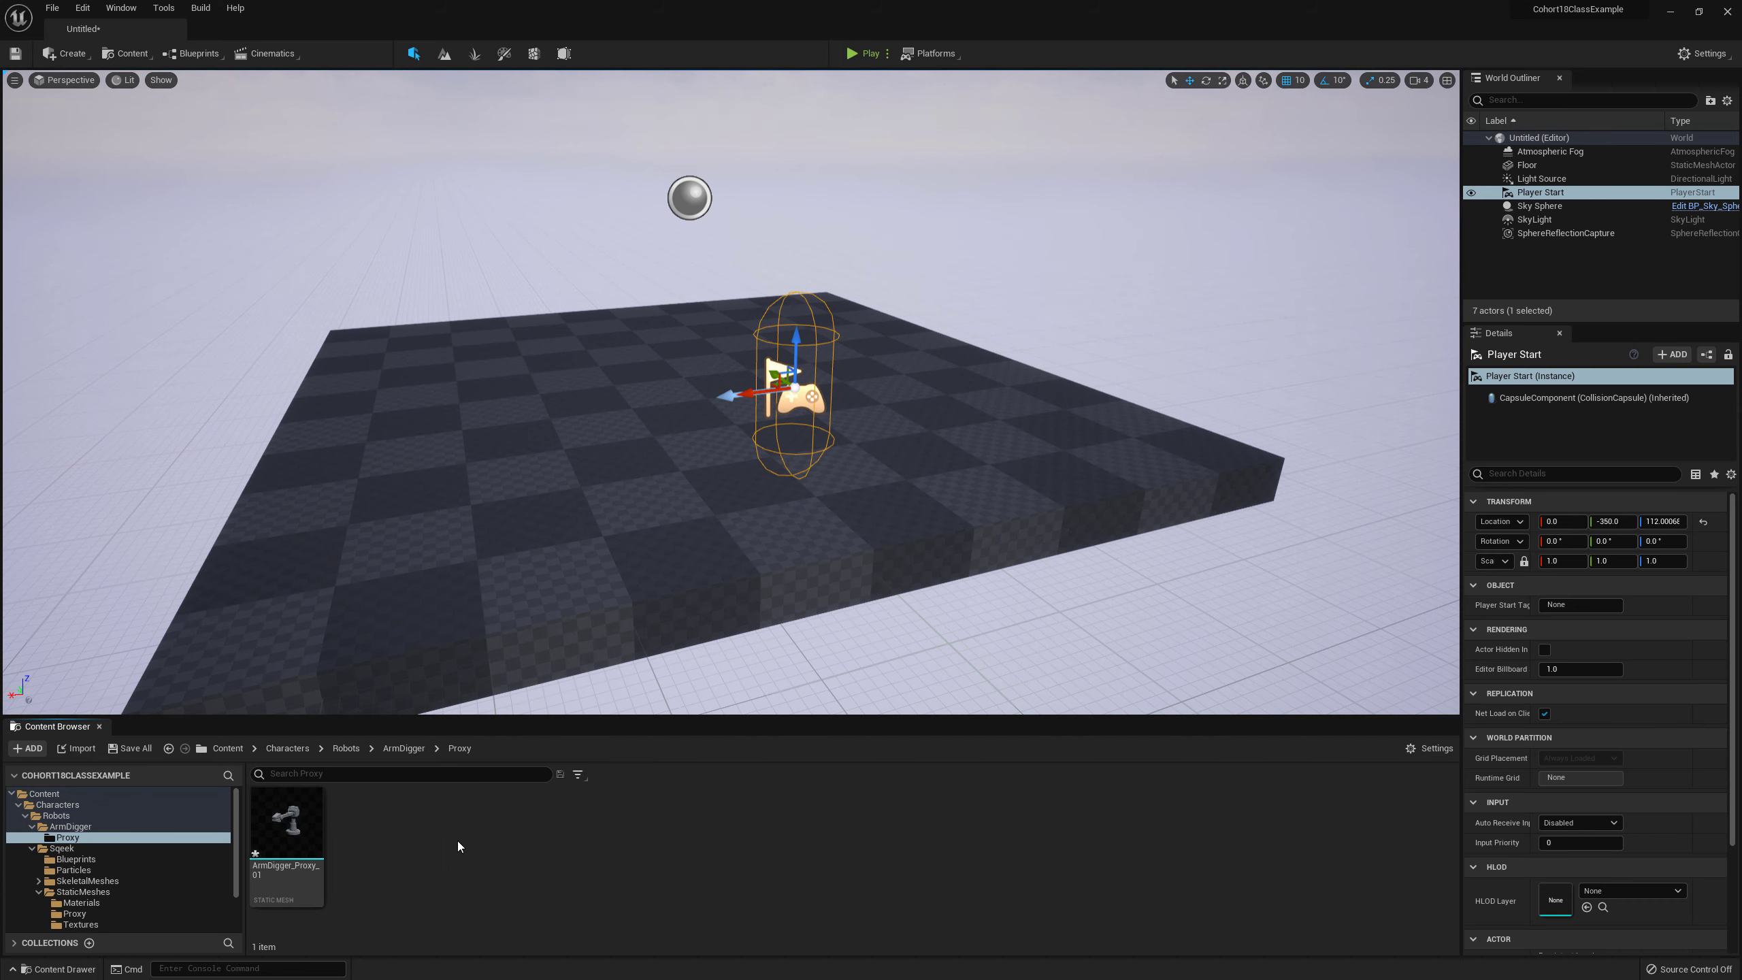
Step: Start an import into the ArmDigger Proxy folder, locate ArmDigger_Proxy_02.fbx in its file location and open it
right_click(277, 826)
left_click(340, 593)
right_click(403, 841)
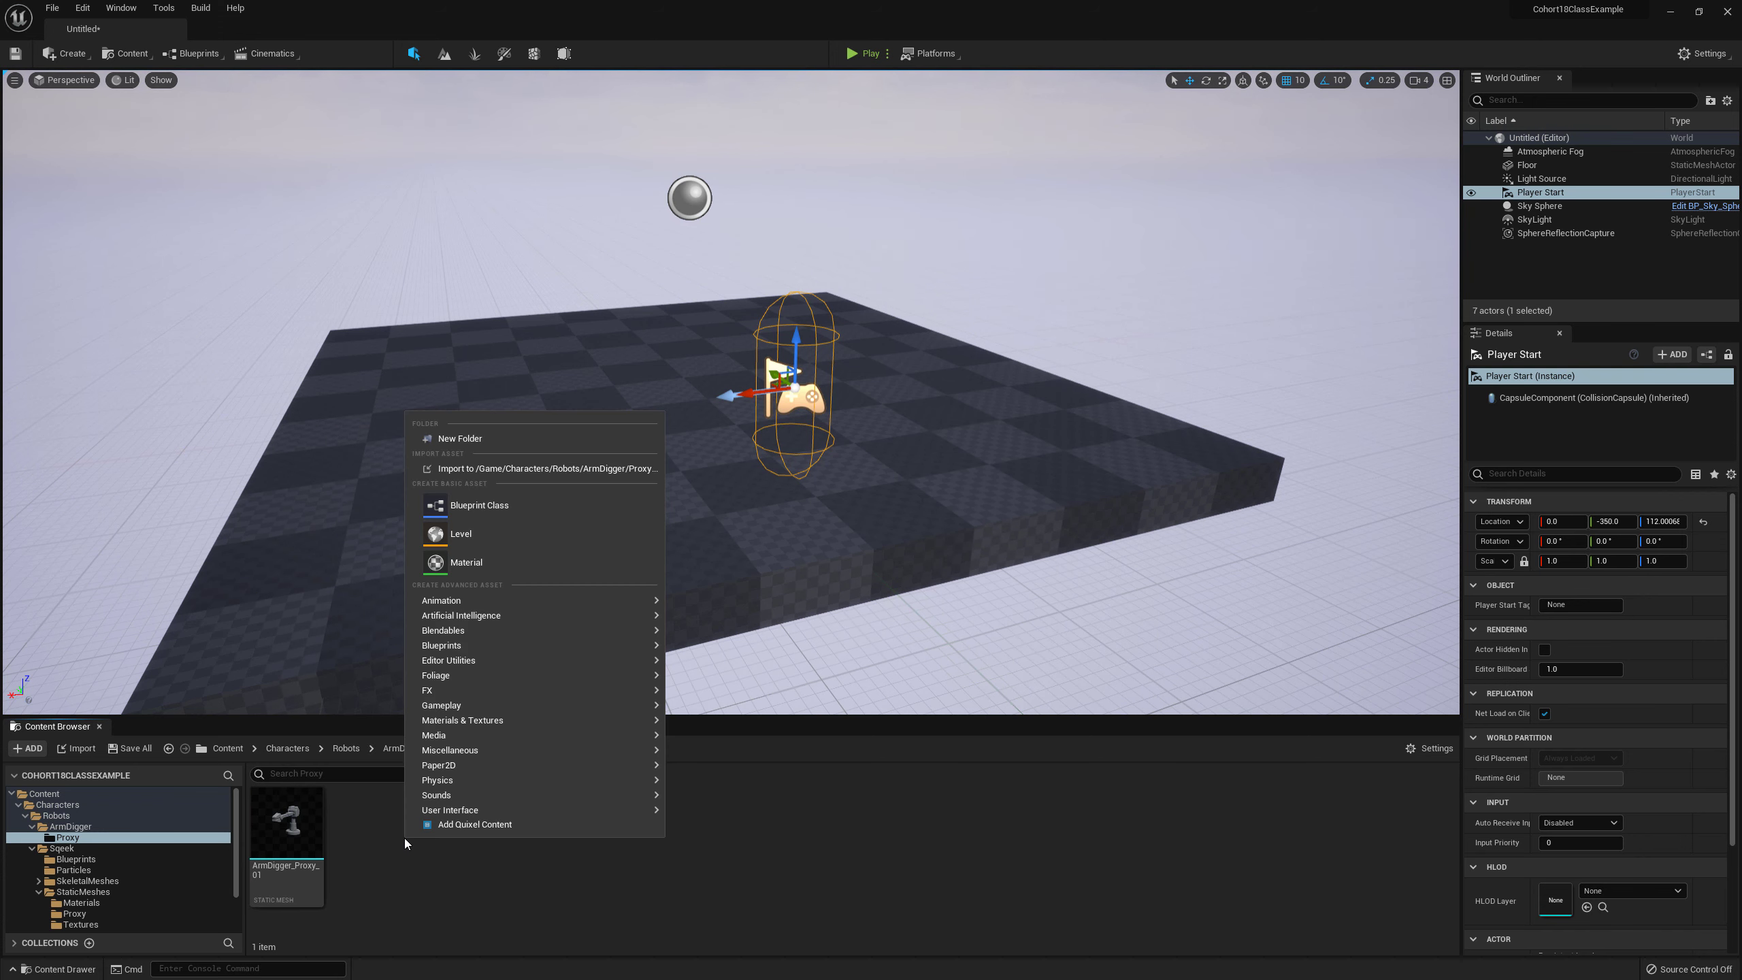
left_click(533, 471)
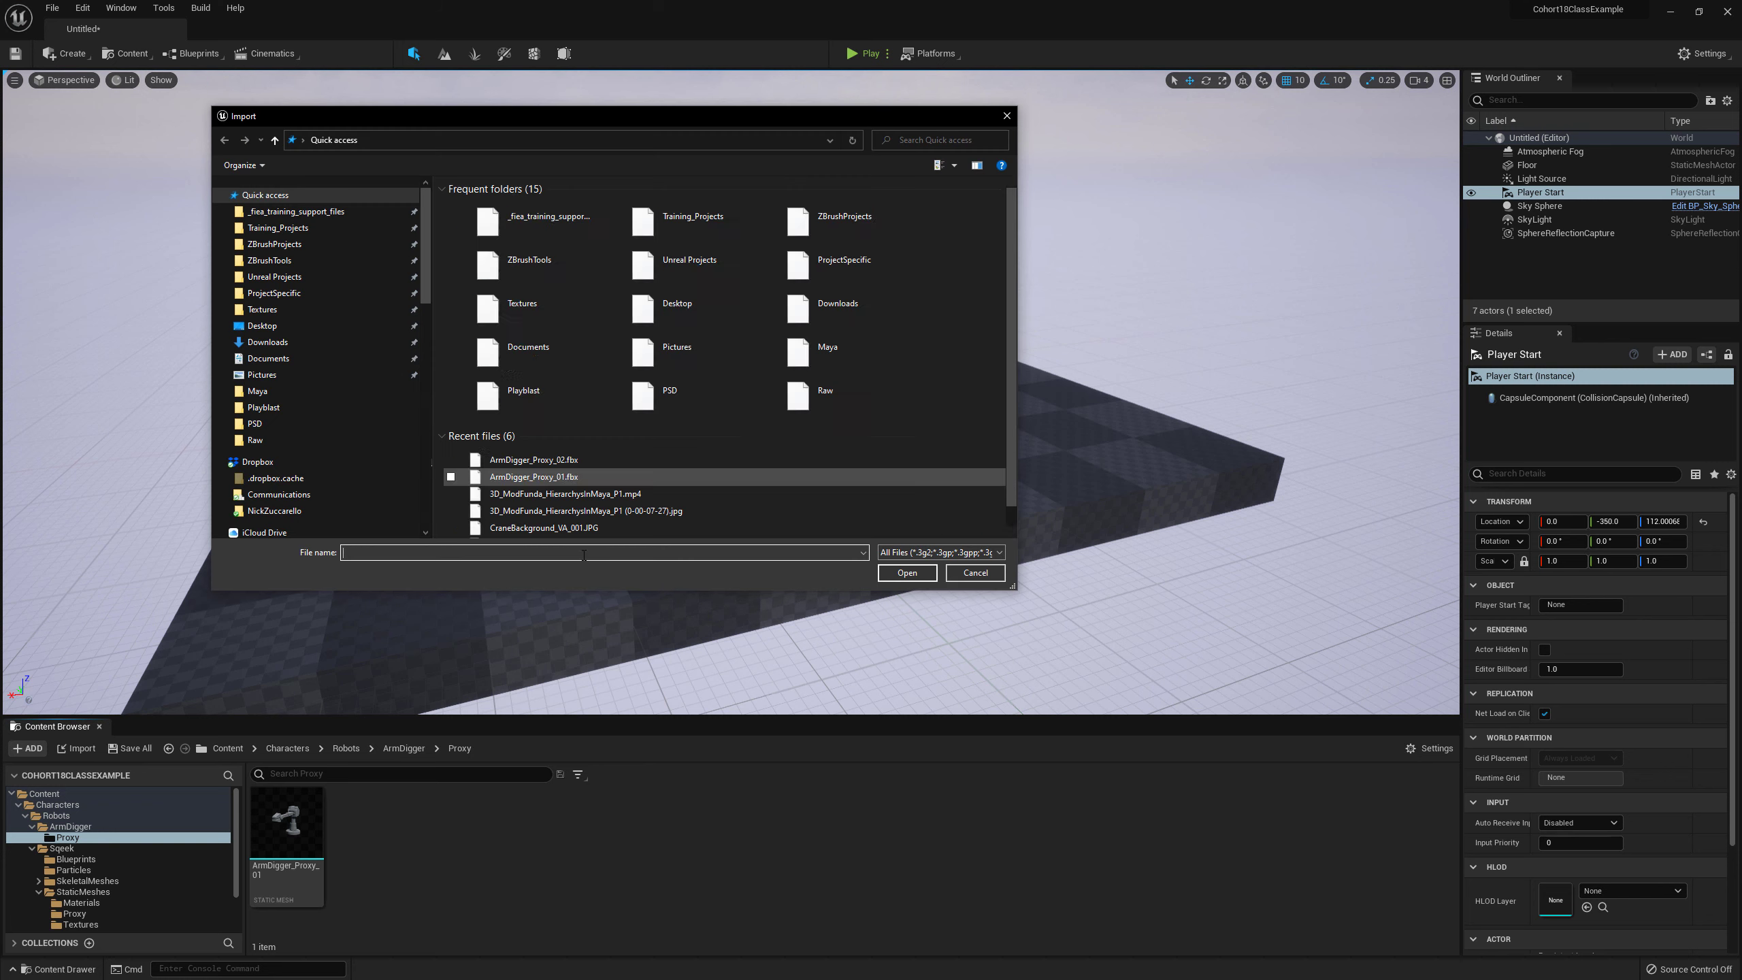
left_click(635, 461)
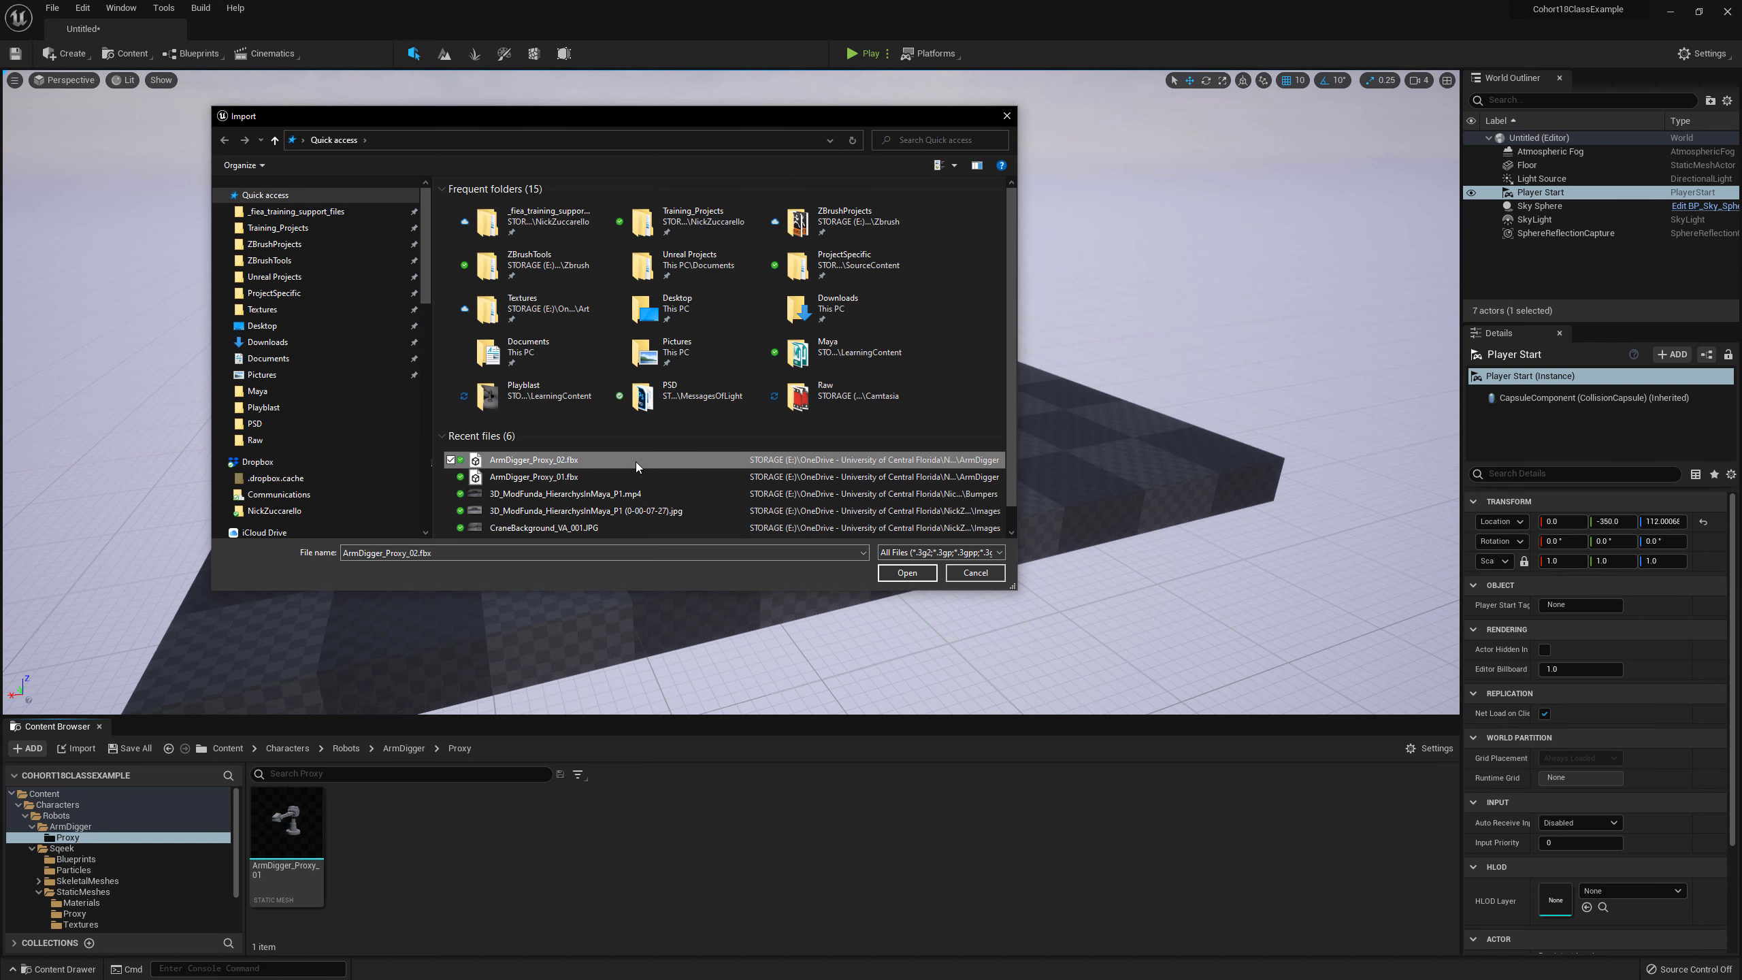
right_click(635, 462)
left_click(758, 824)
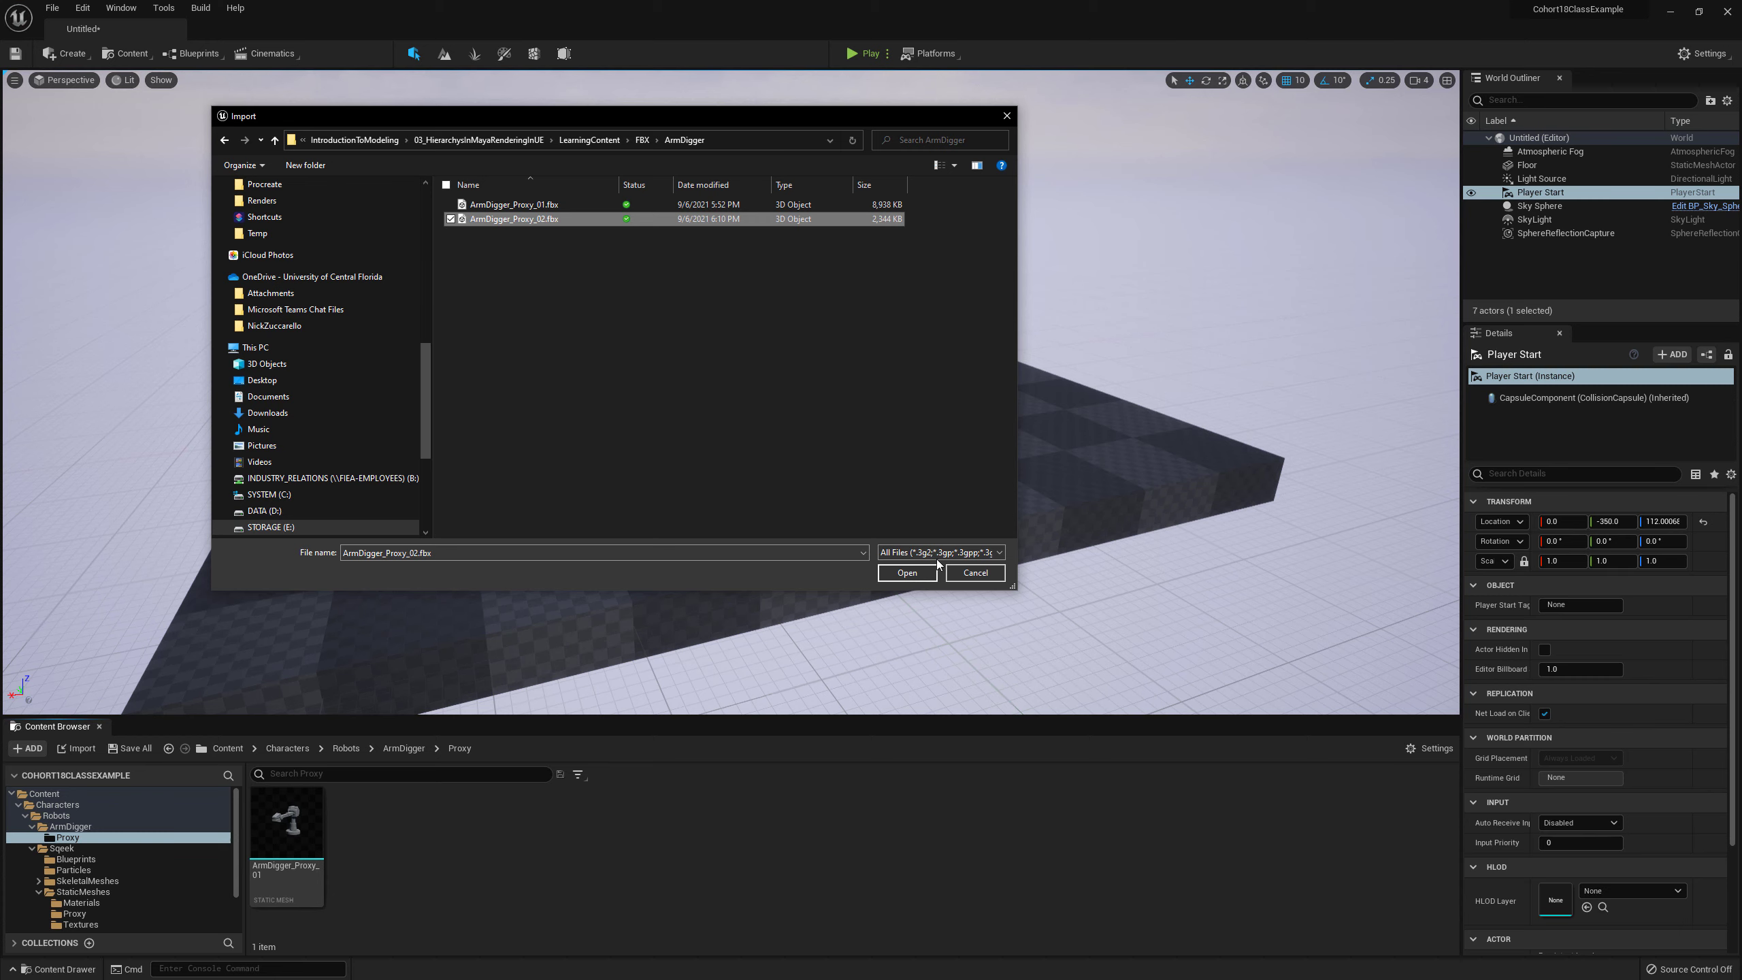
left_click(915, 575)
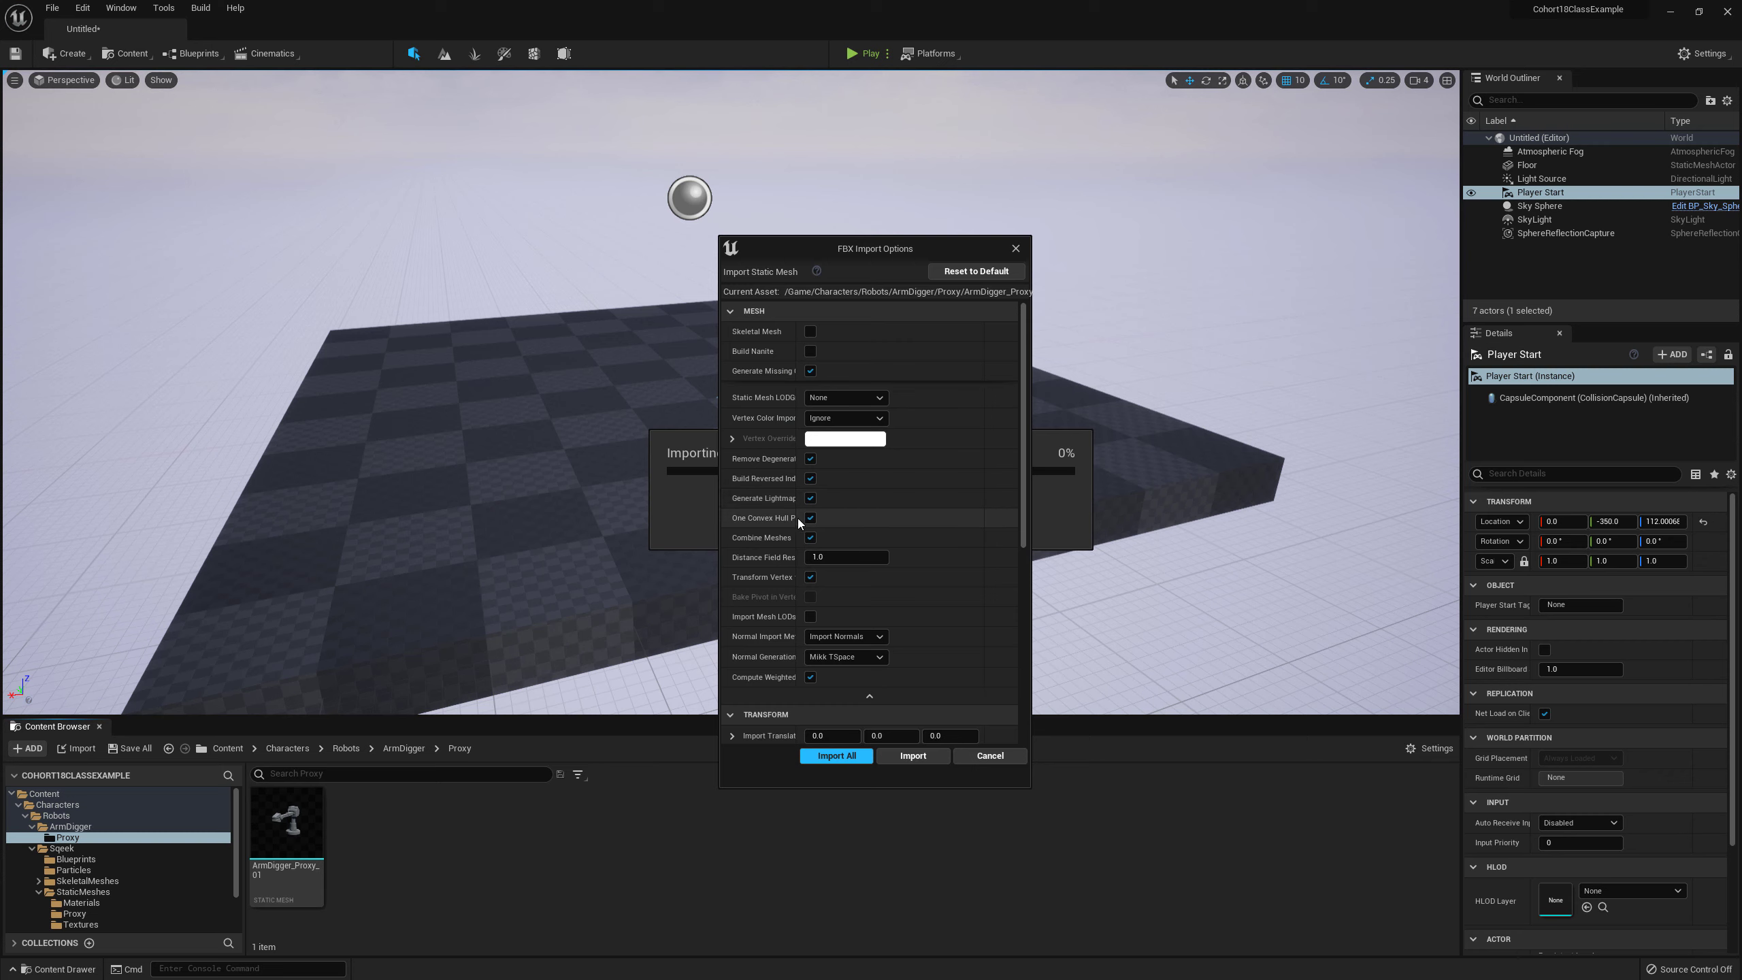
Step: Review the FBX import's mesh, transform, miscellaneous and material settings, including the available material import methods
left_click_drag(799, 523, 833, 523)
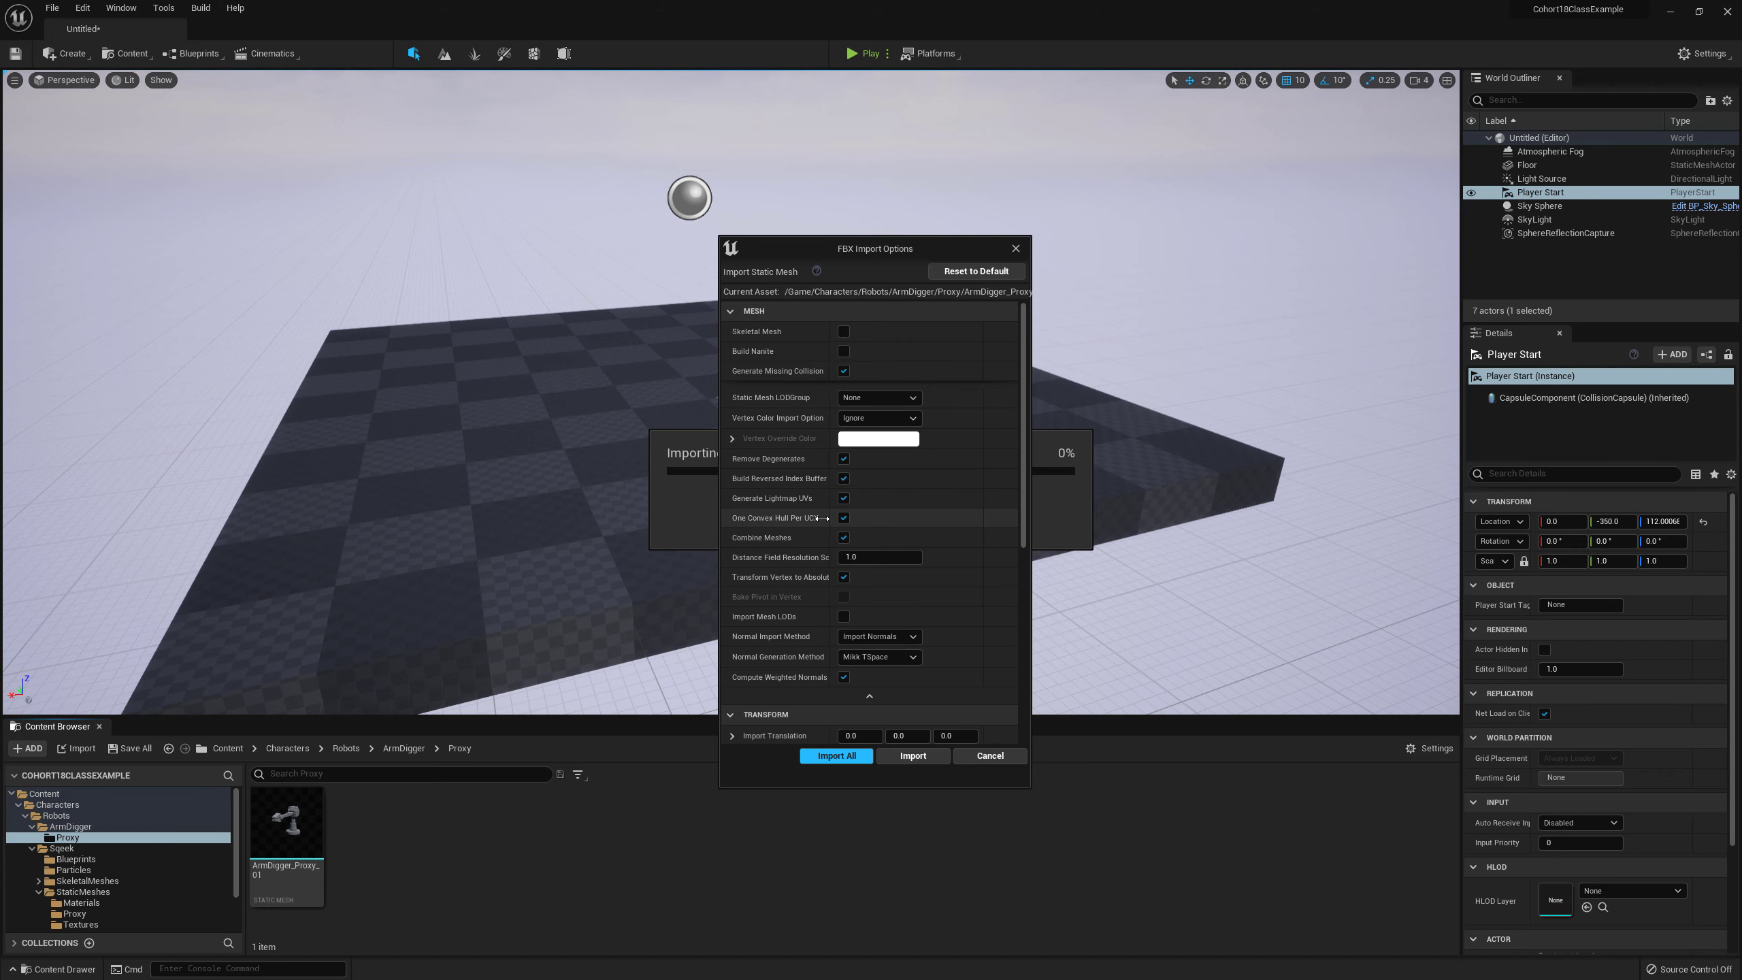
left_click(871, 696)
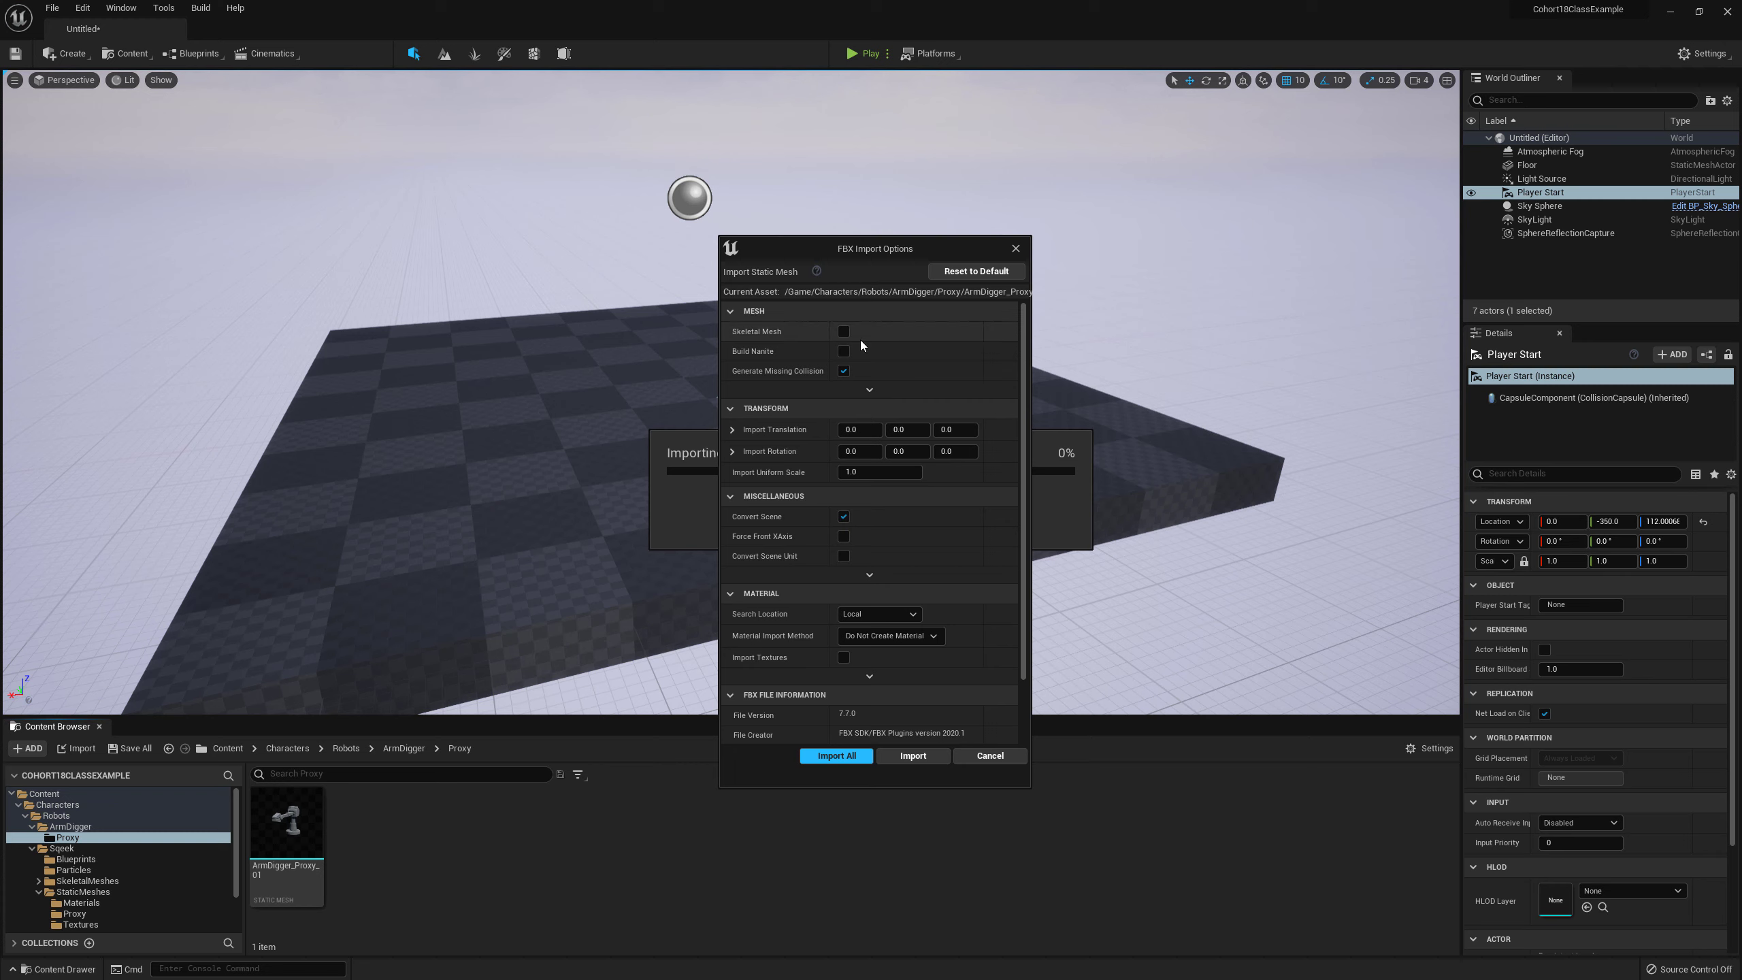
left_click(869, 392)
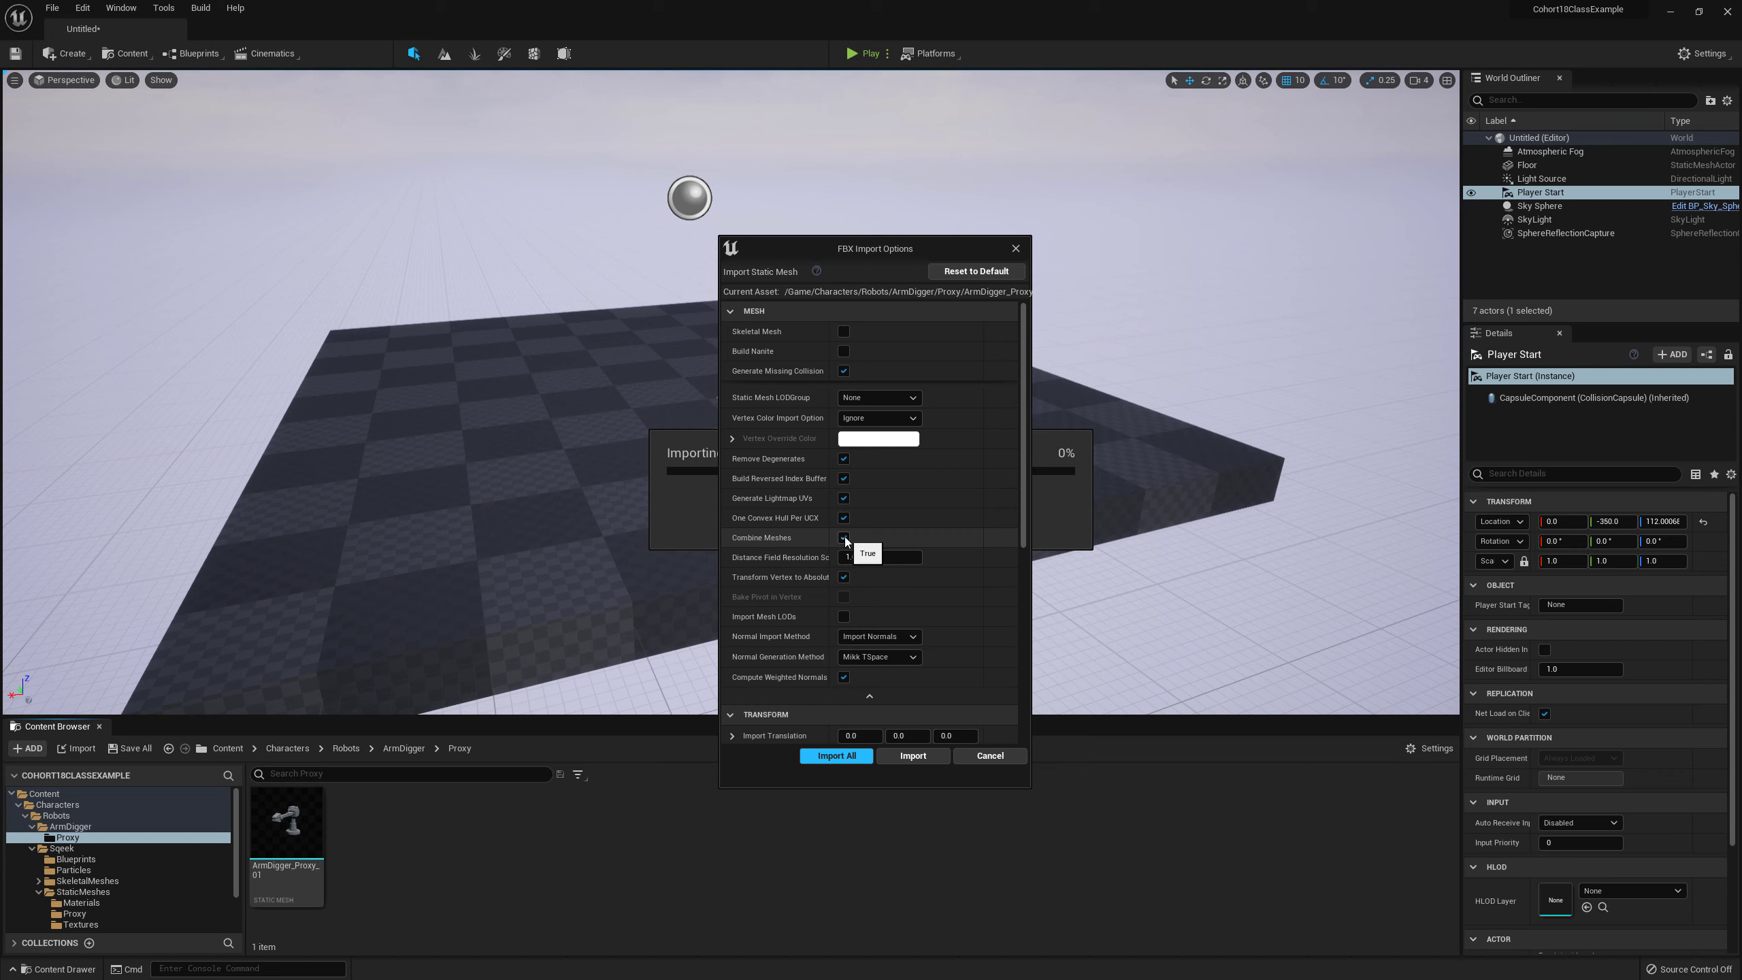
scroll(846, 559, "down", 3)
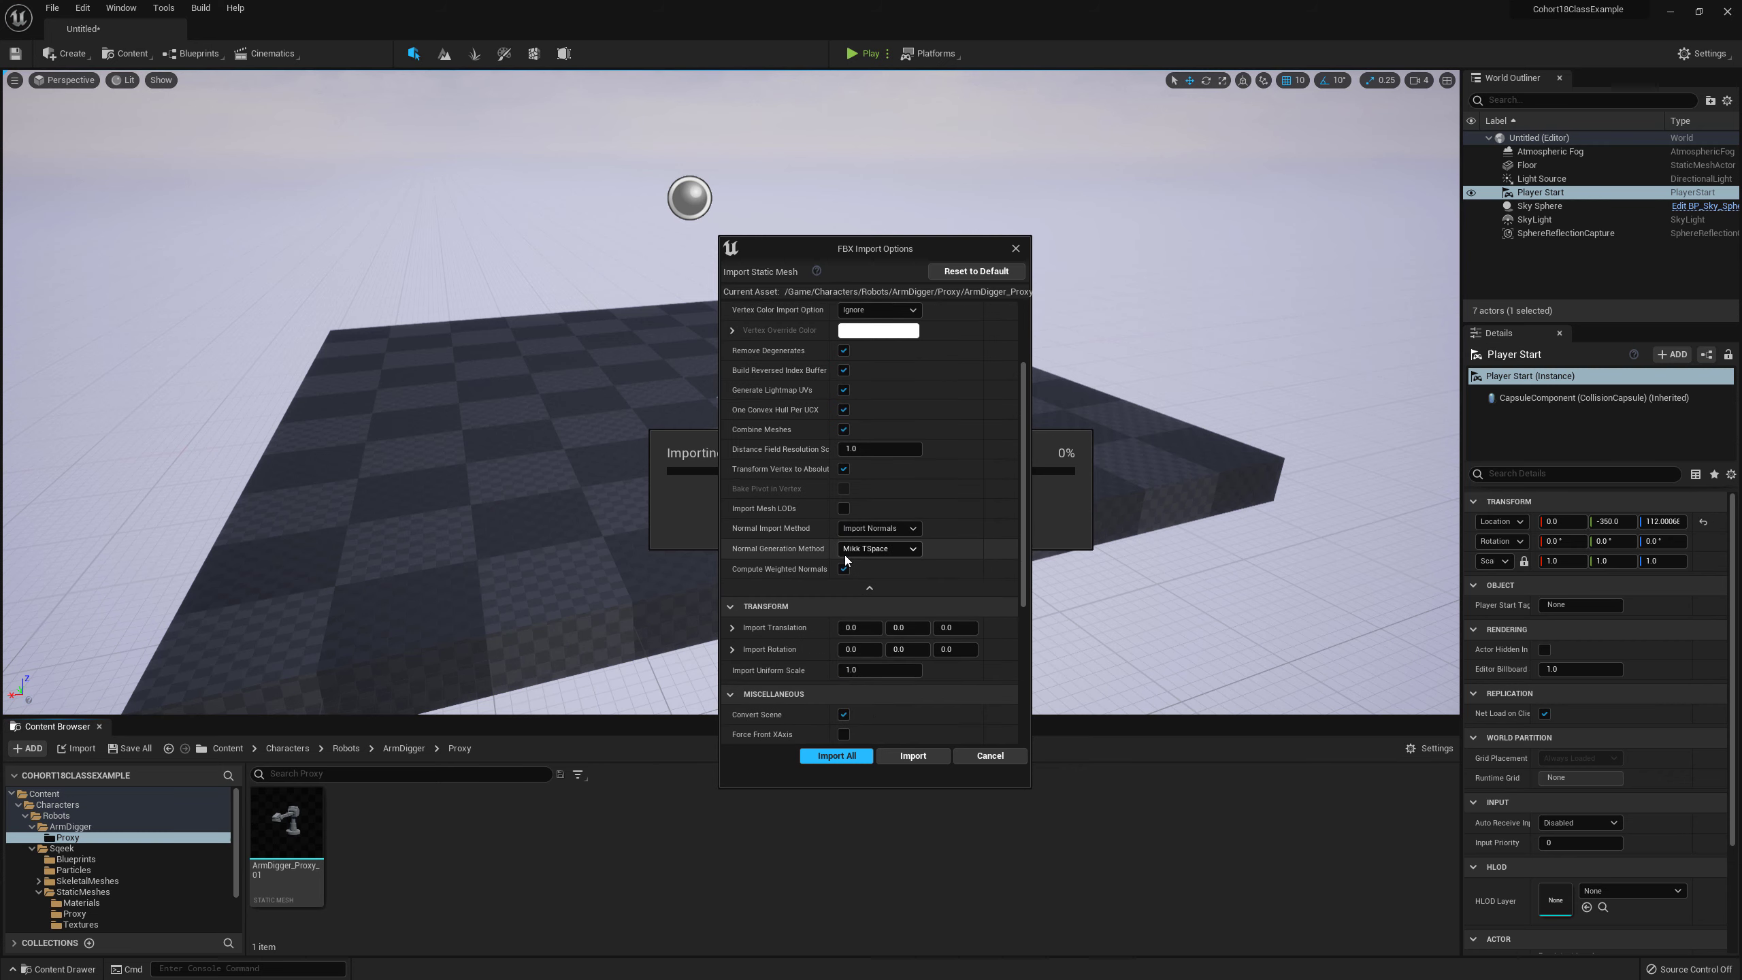
scroll(846, 559, "down", 7)
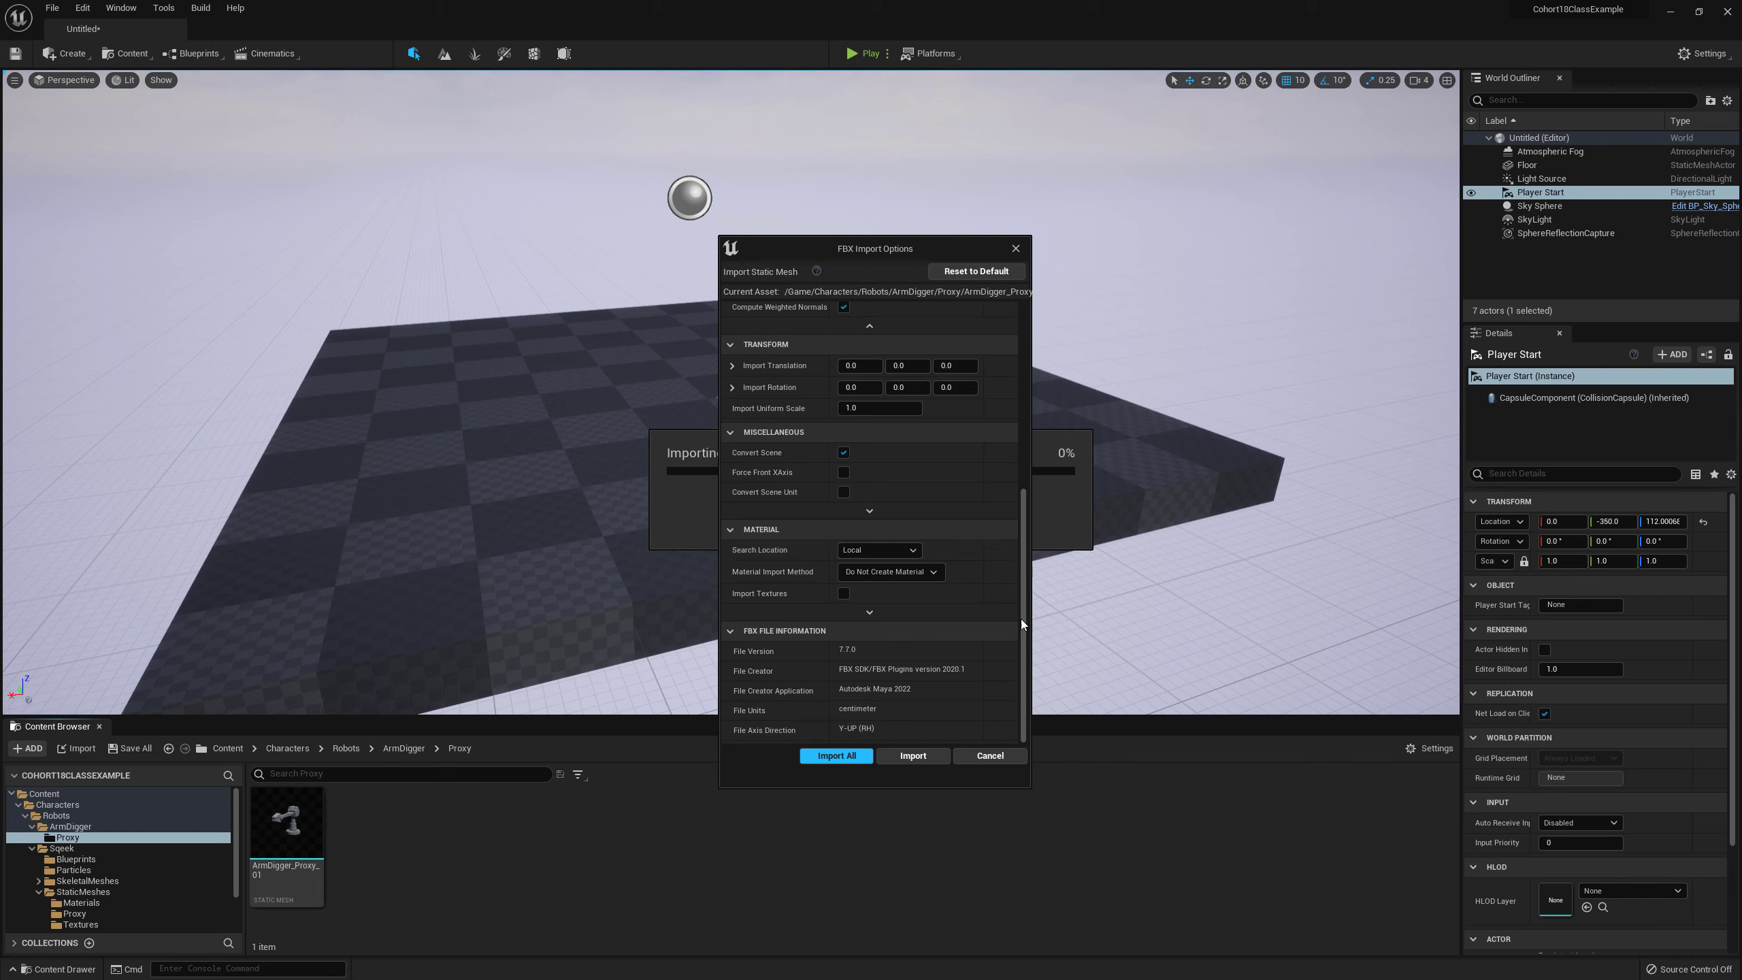
left_click(932, 572)
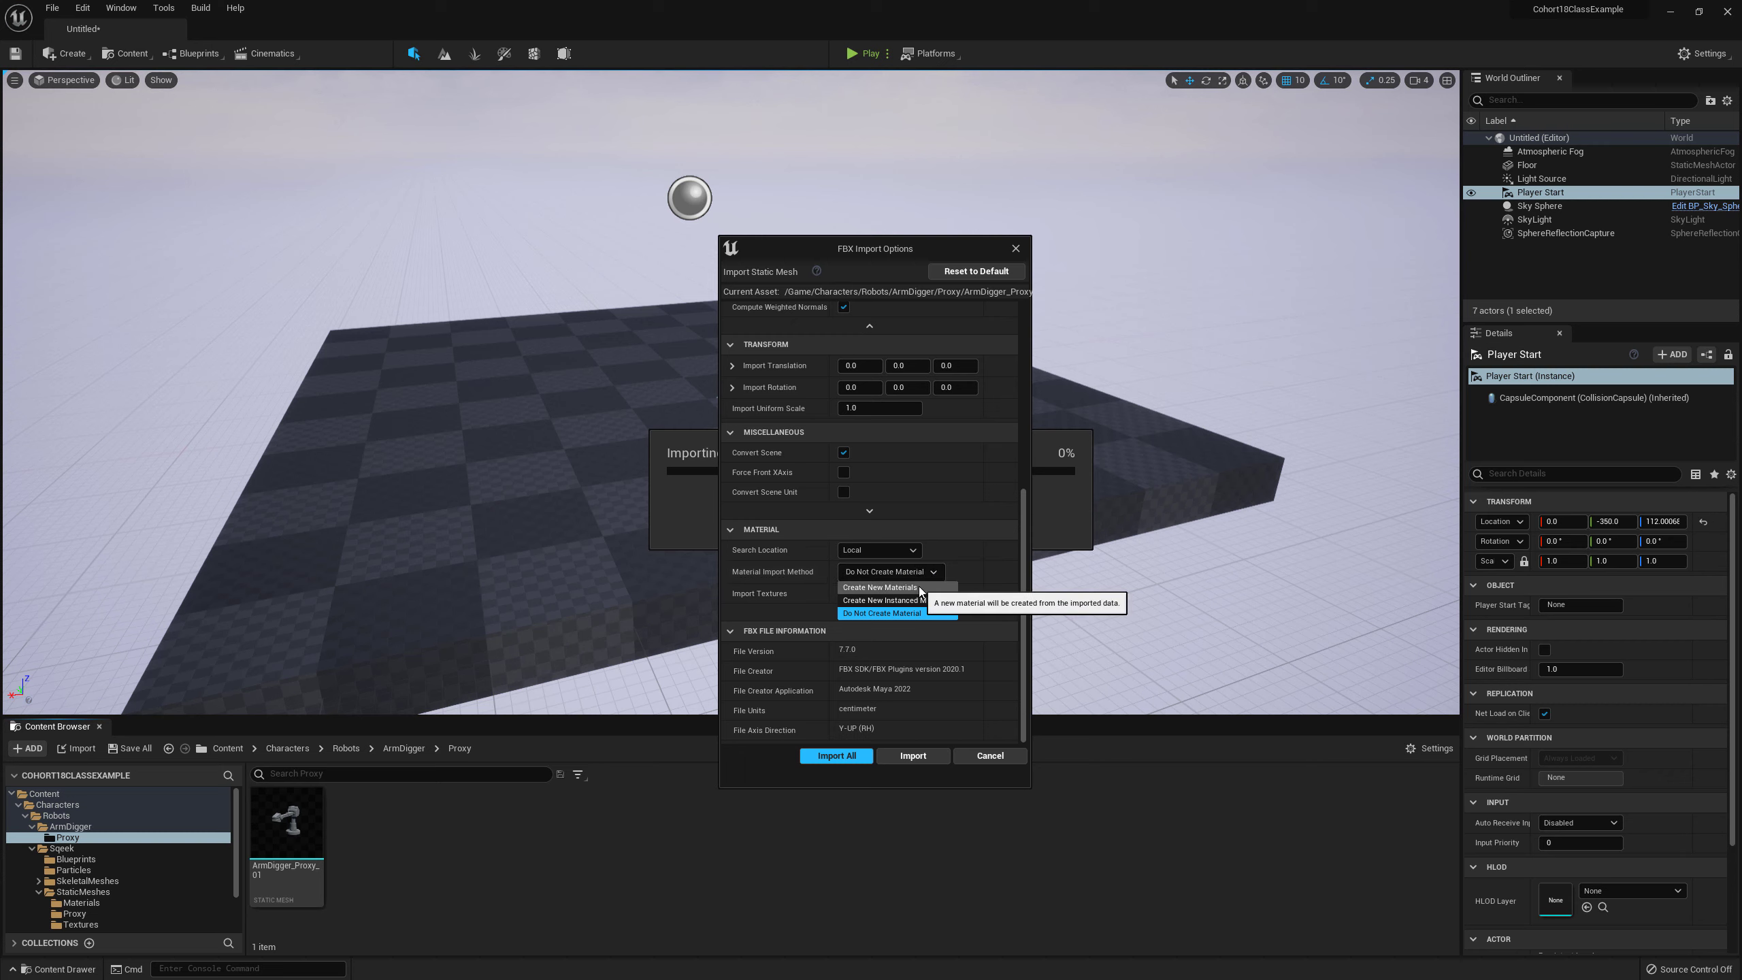
left_click(957, 566)
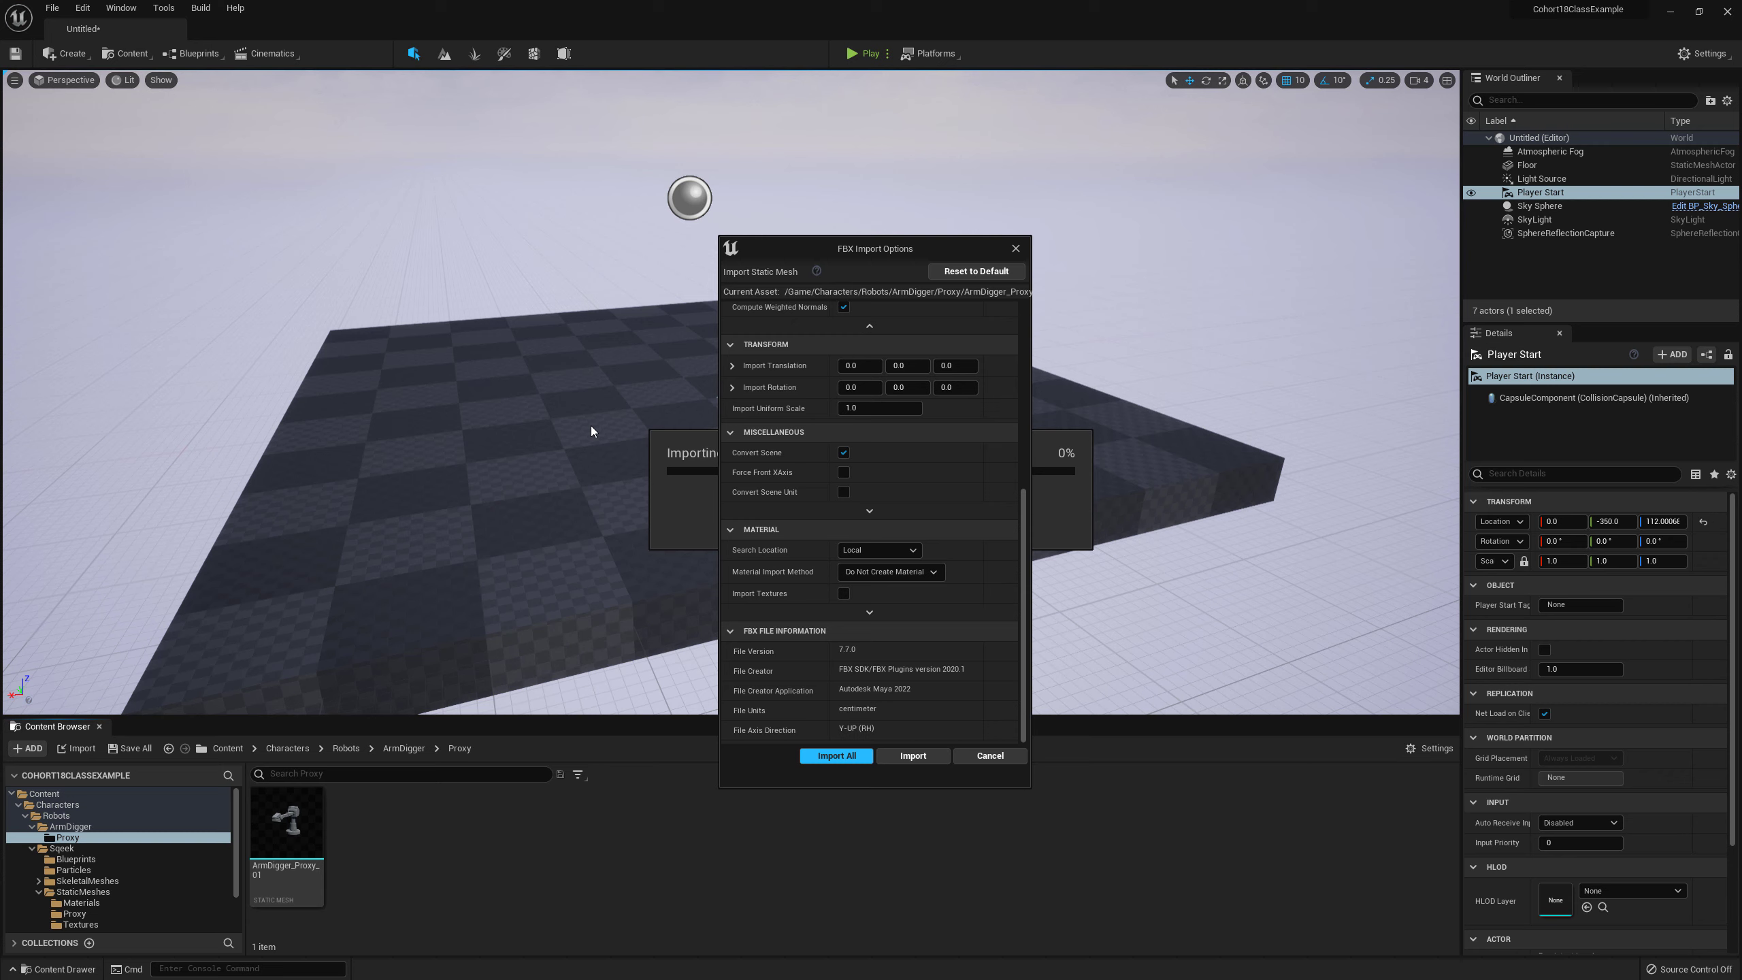
Step: Set the material import method to Create New Materials, import the mesh, and dismiss the message log
left_click(931, 574)
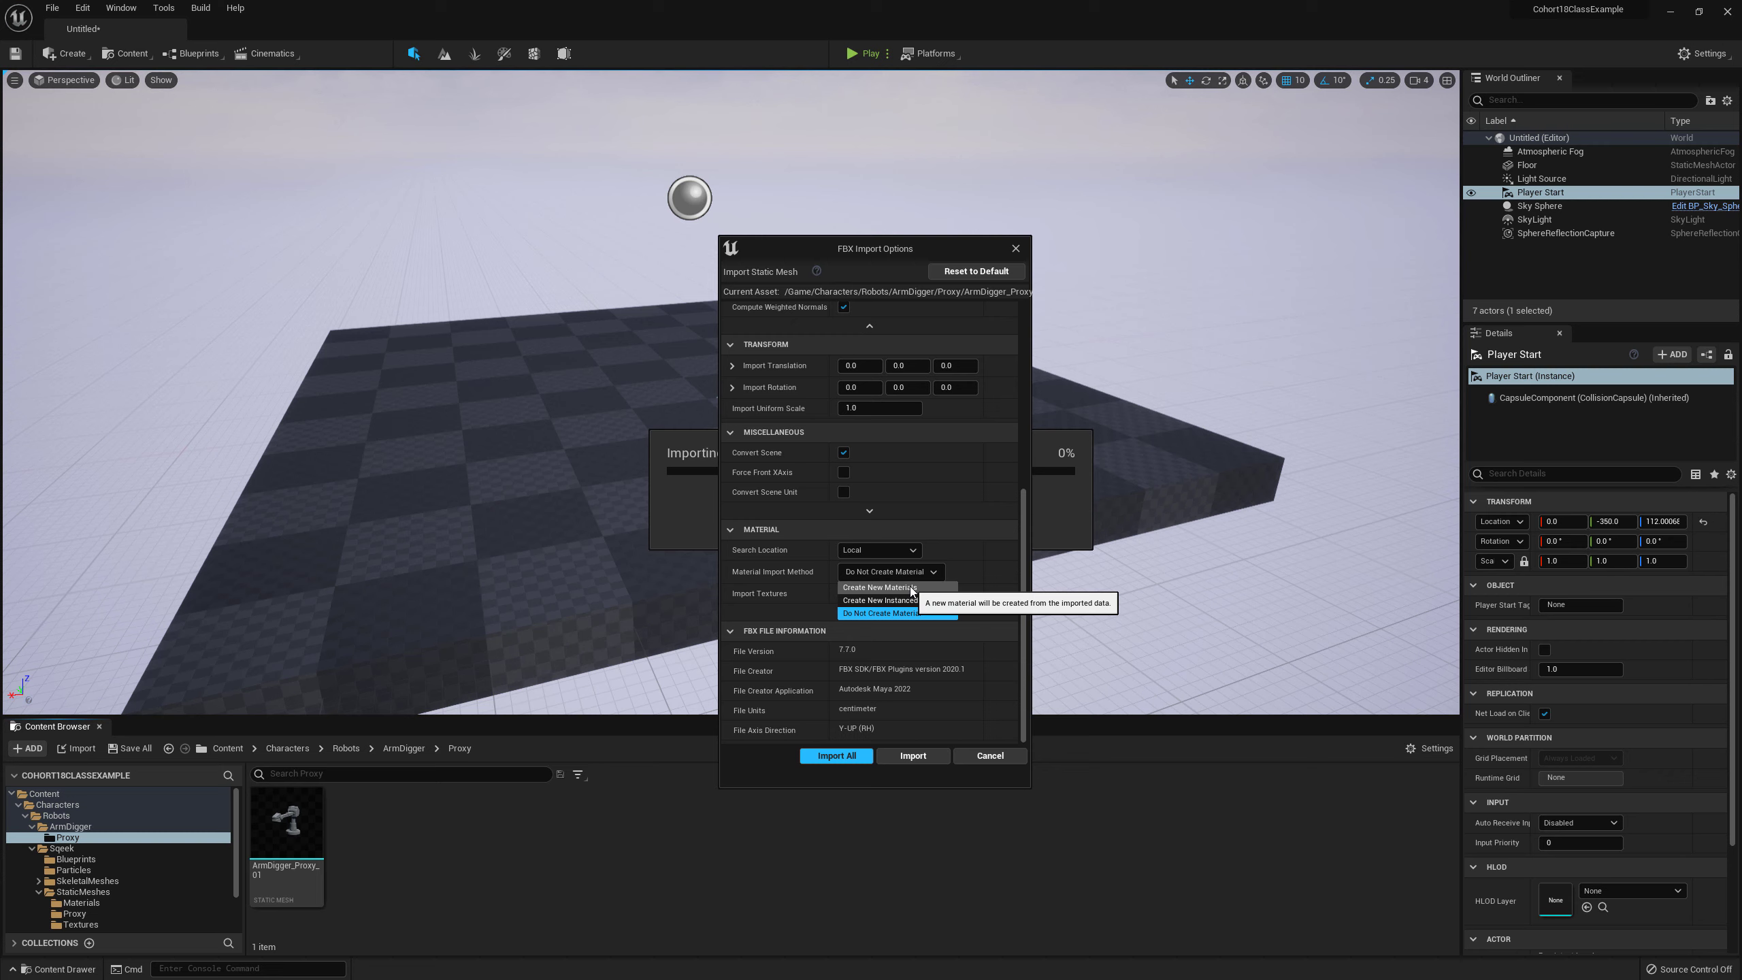
left_click(911, 588)
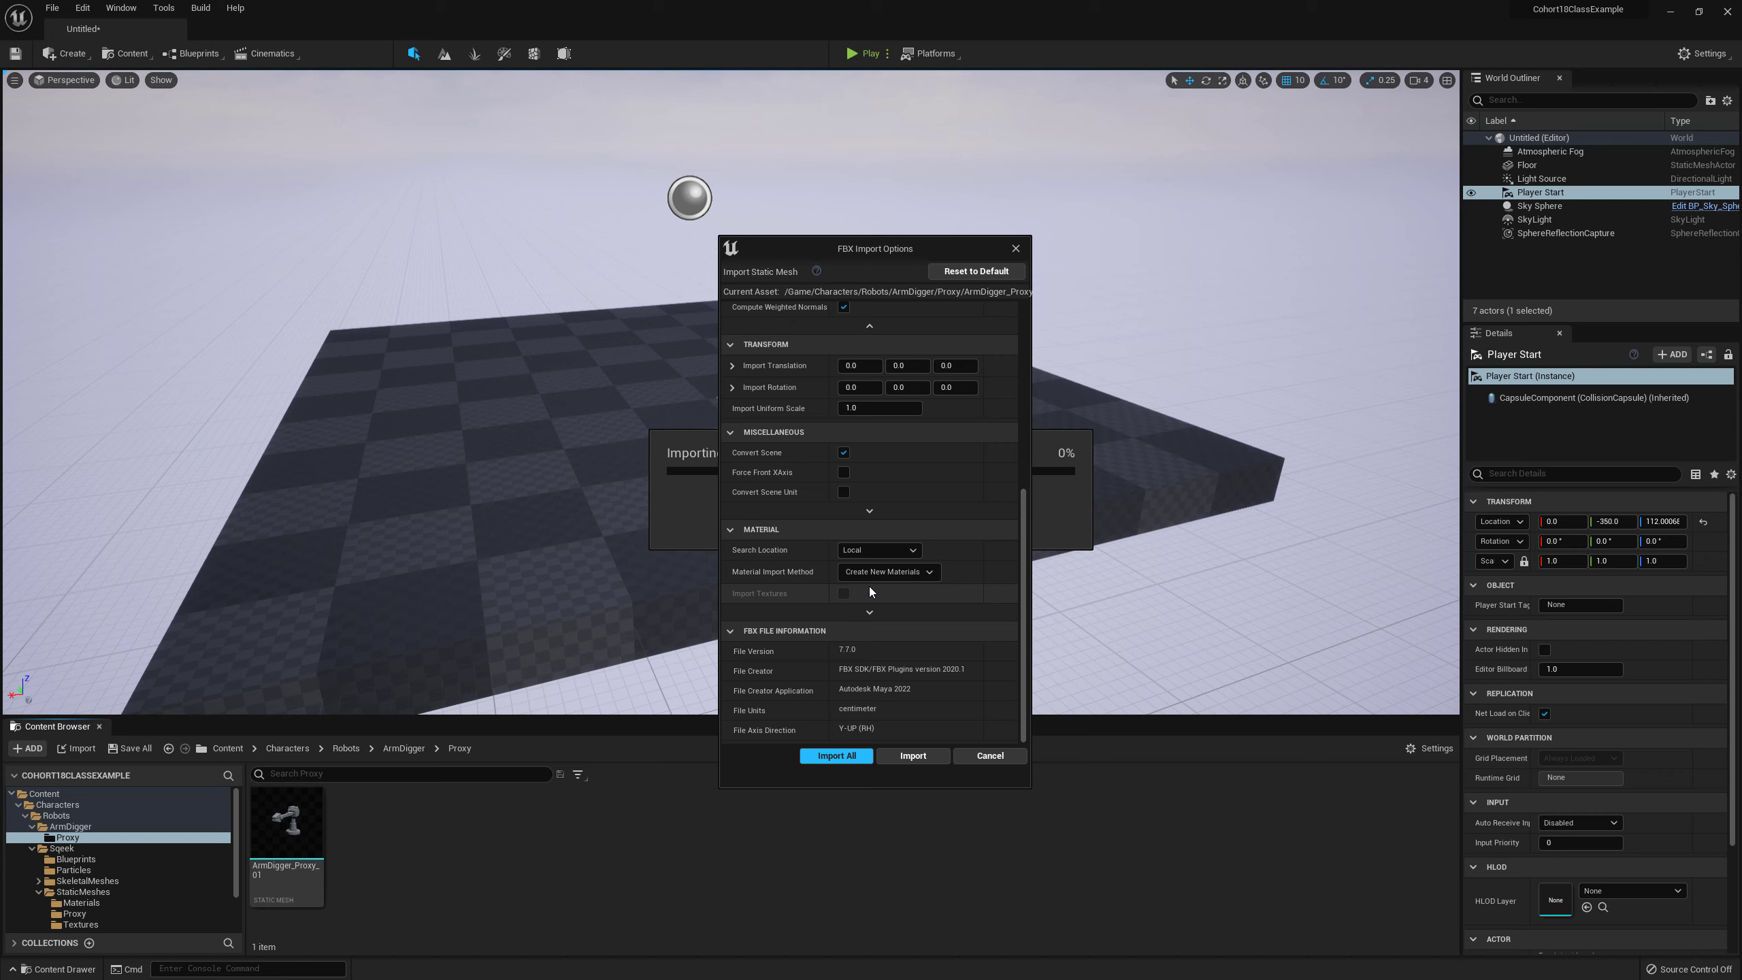
left_click(905, 754)
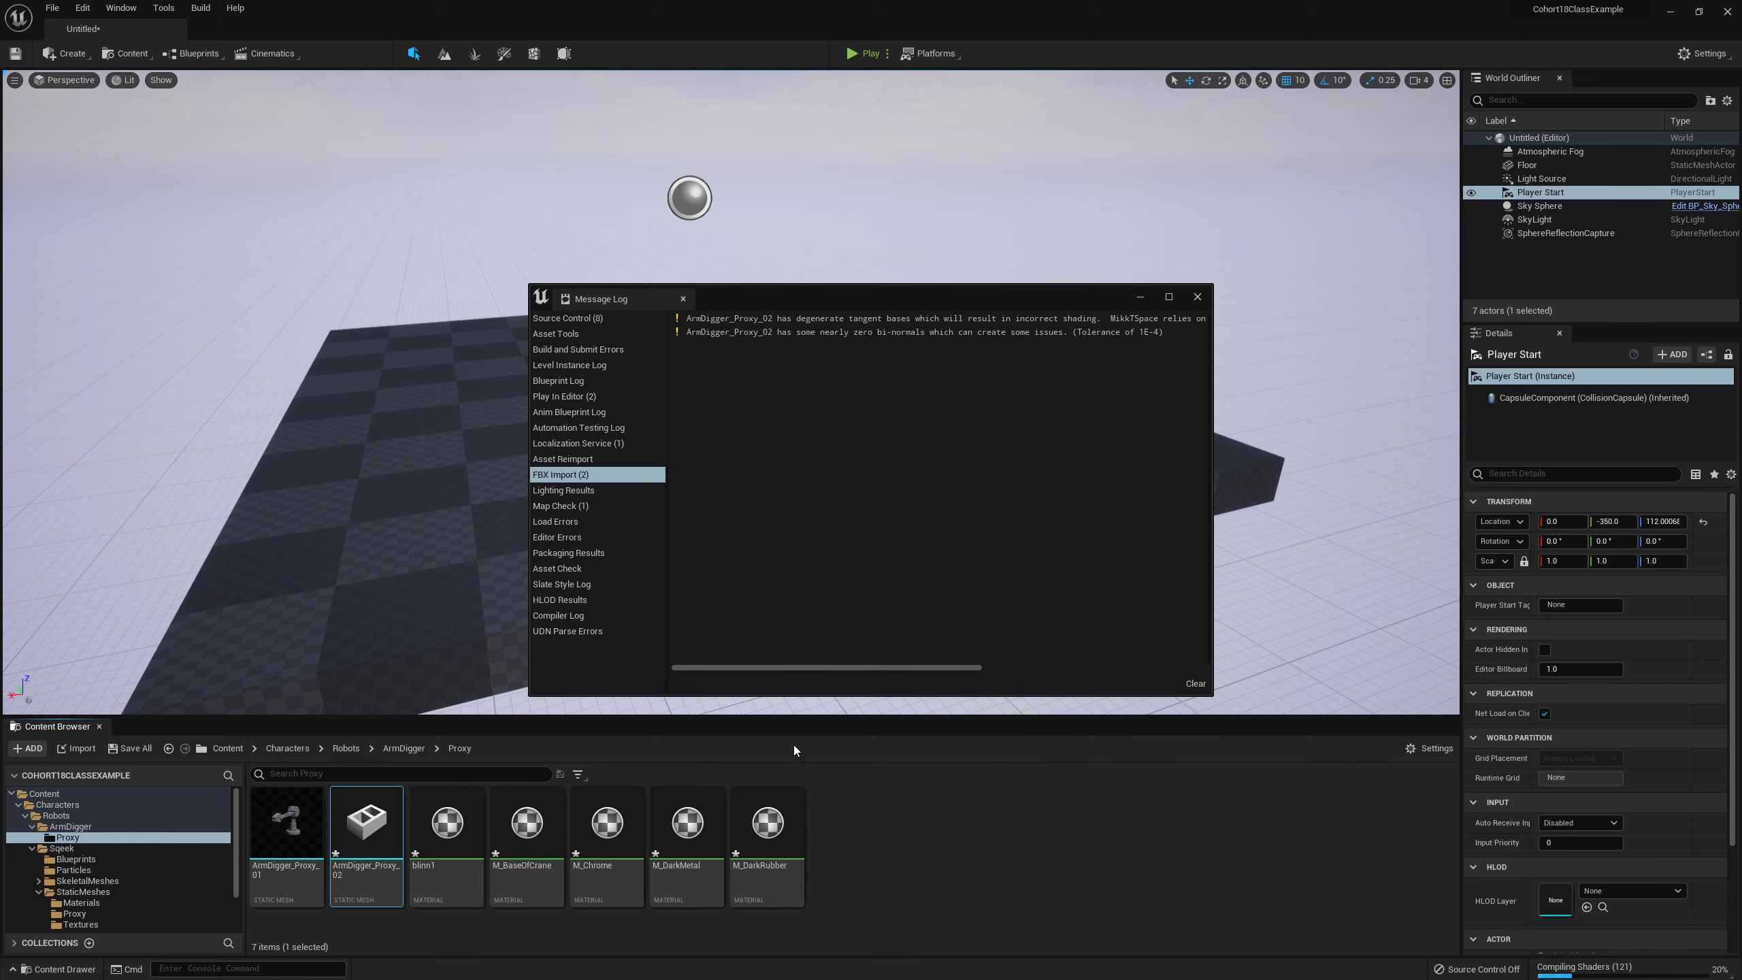
left_click(1197, 297)
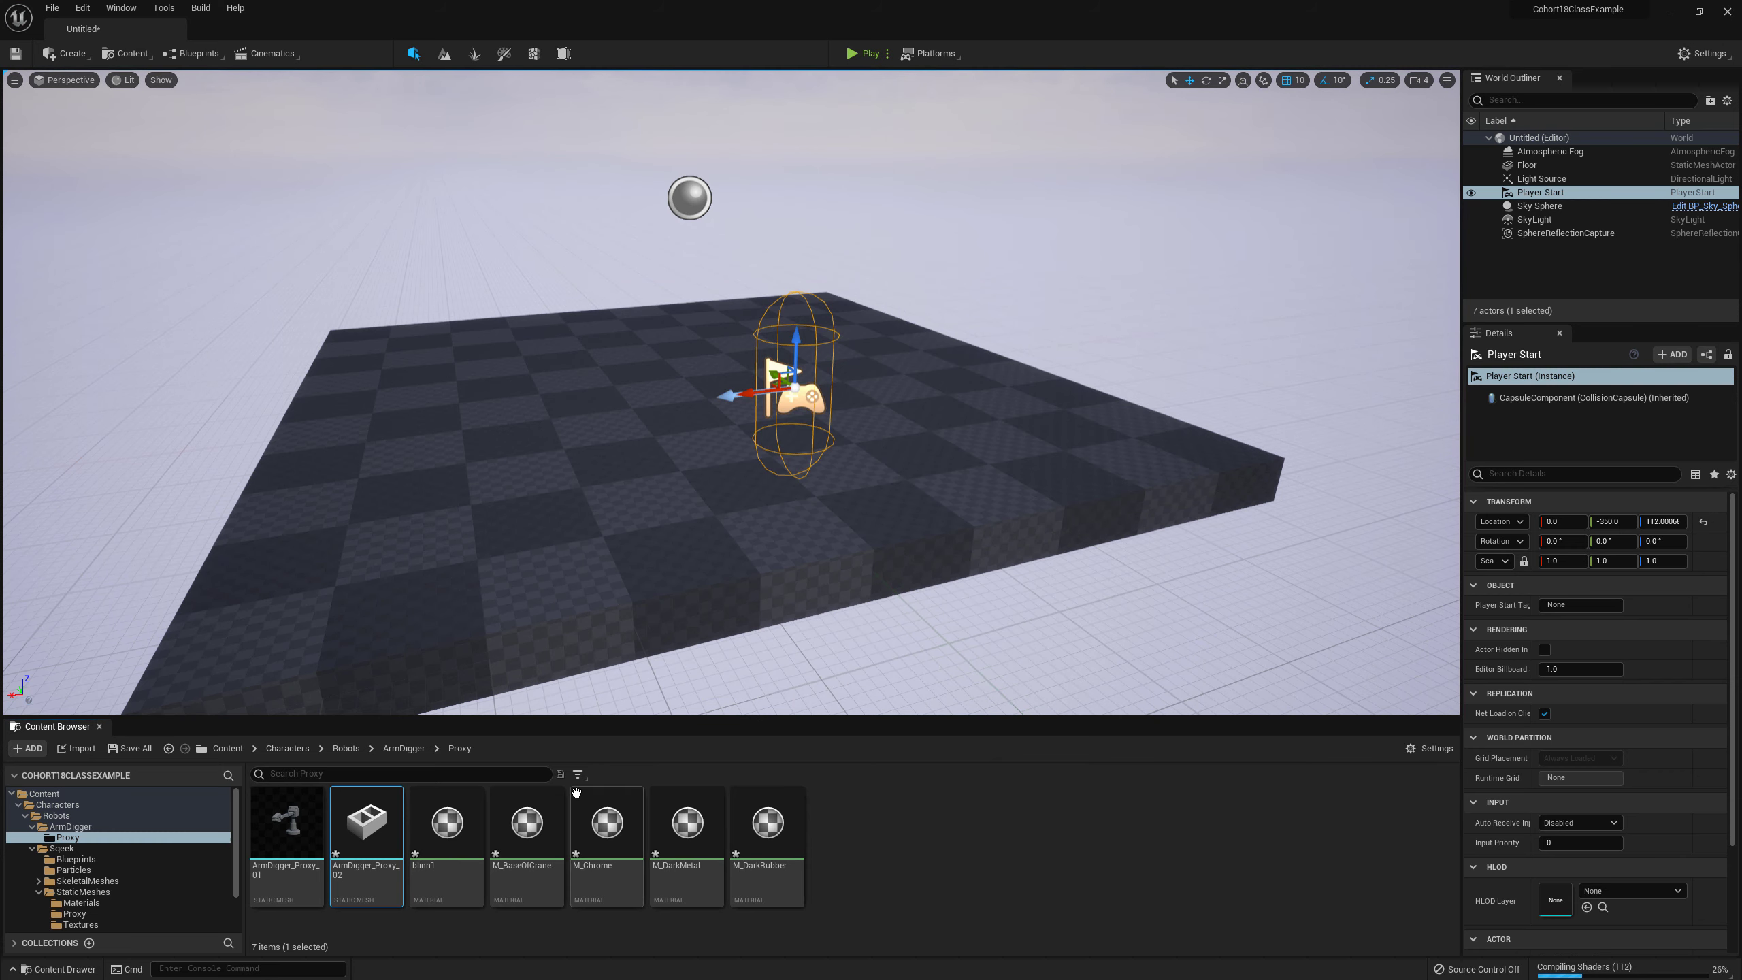
Step: Open the ArmDigger_Proxy_02 static mesh for editing and examine the crane from different angles
double_click(357, 833)
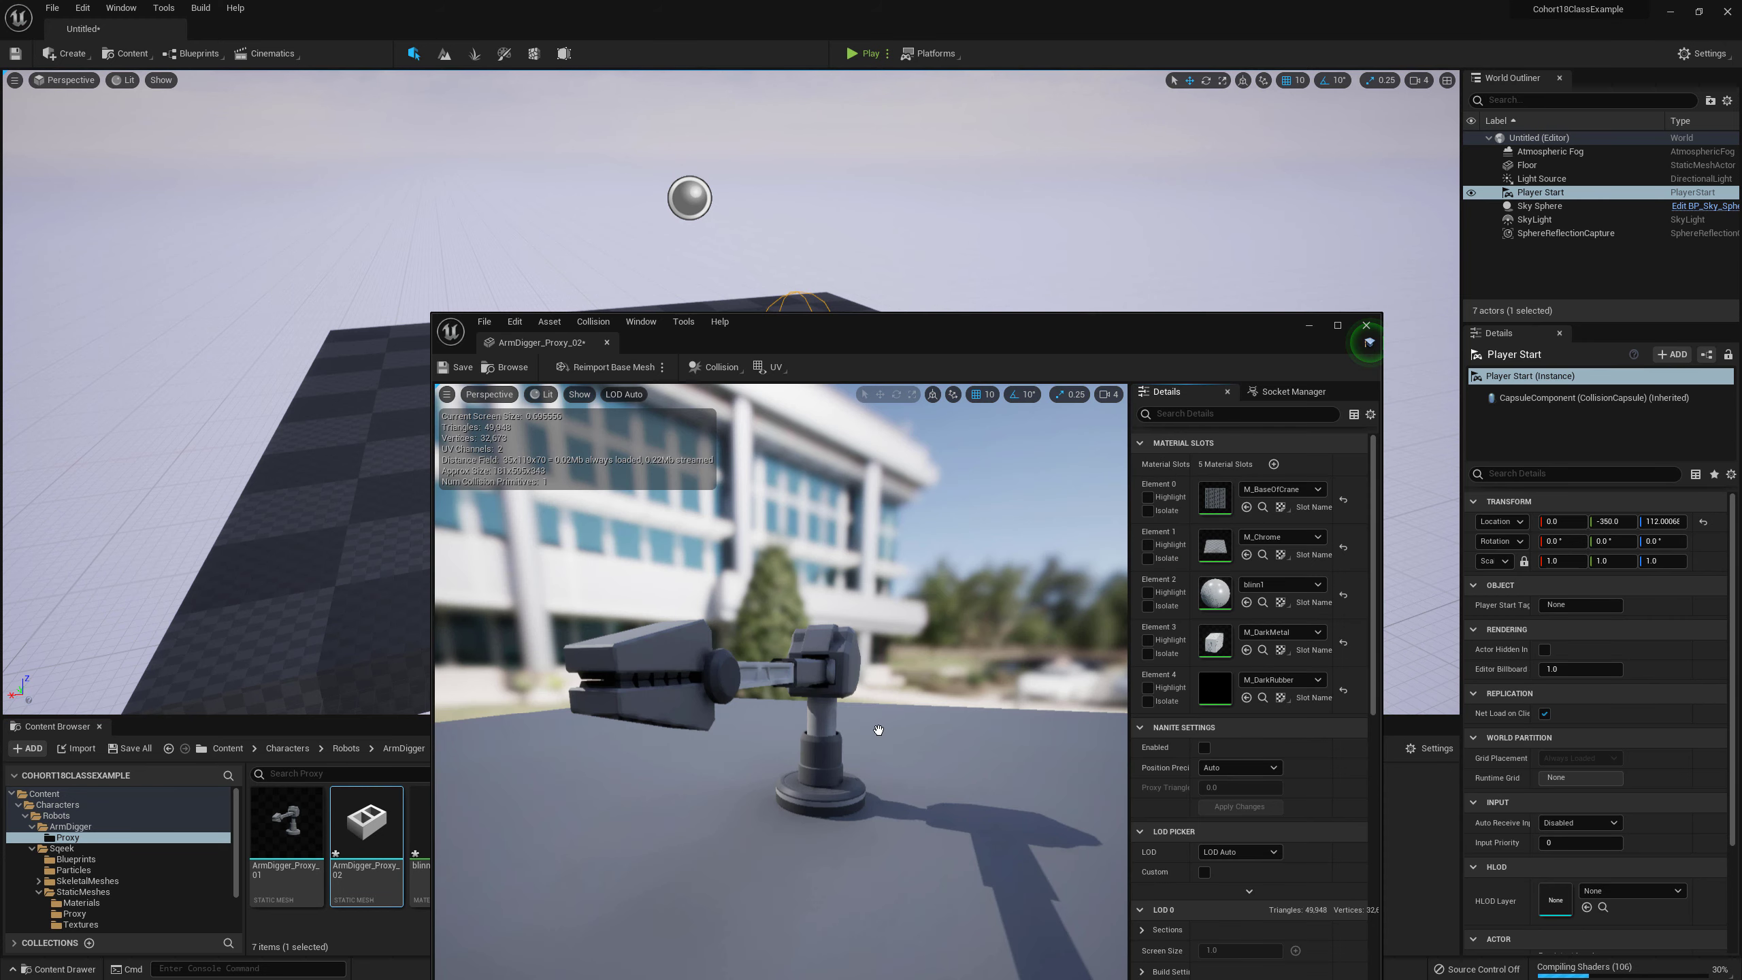
left_click_drag(862, 748, 940, 753)
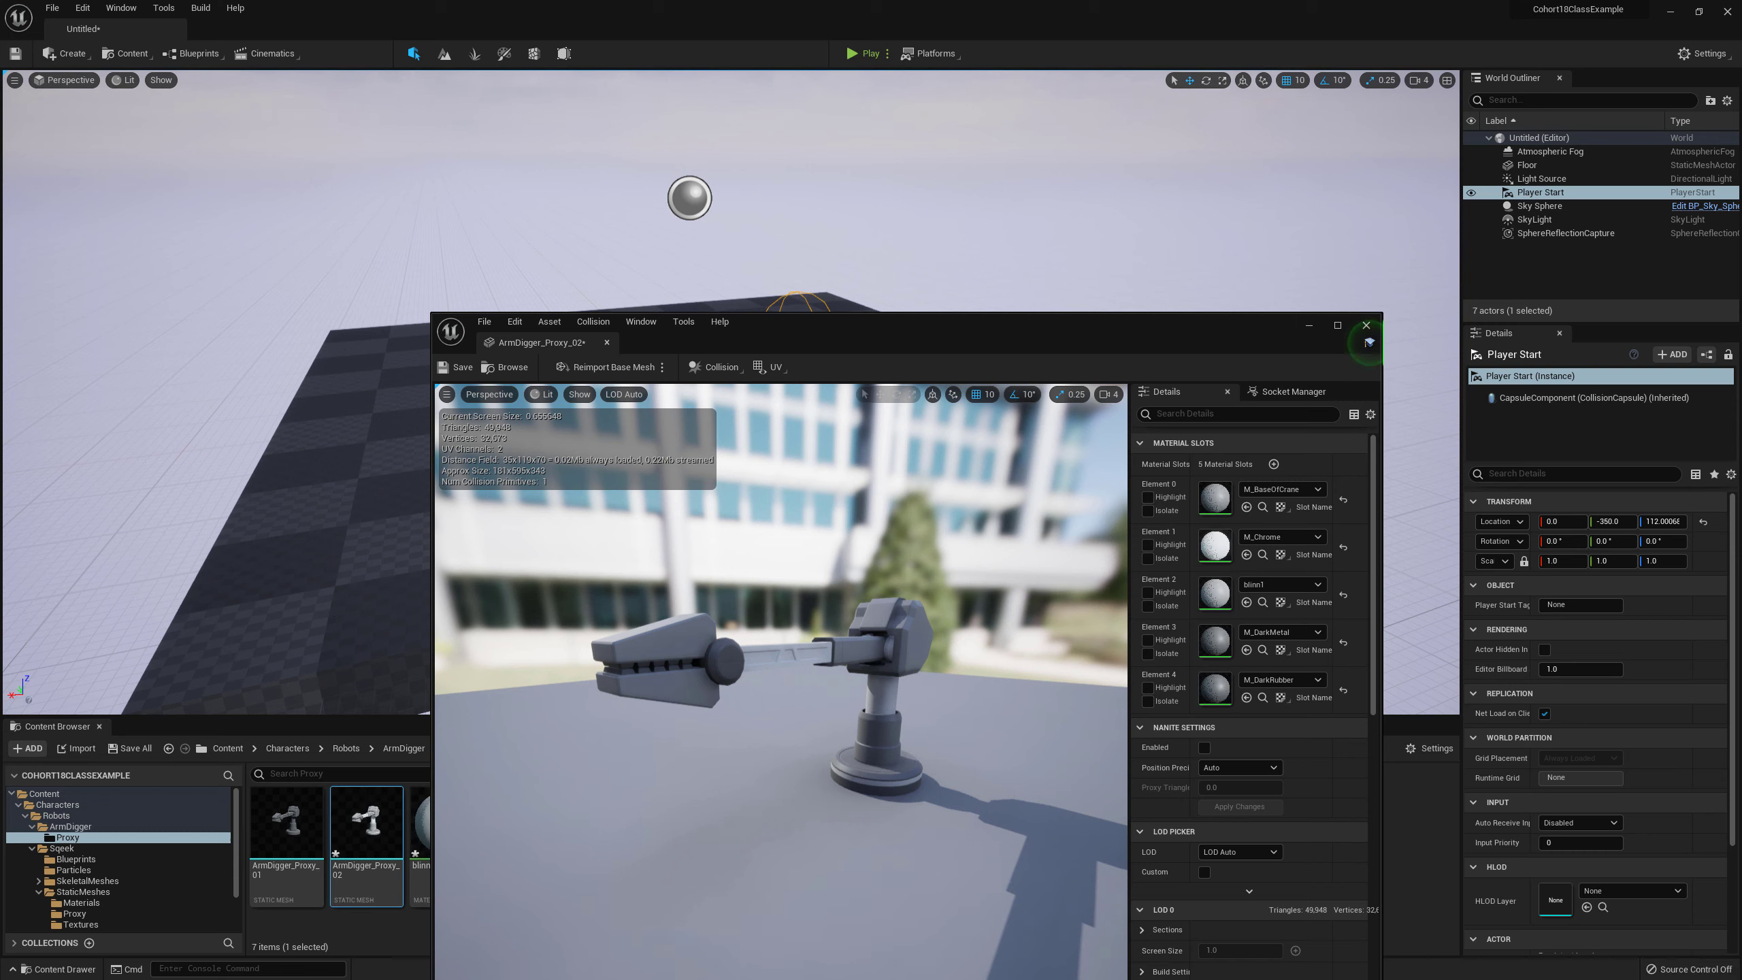
left_click_drag(781, 659, 745, 658)
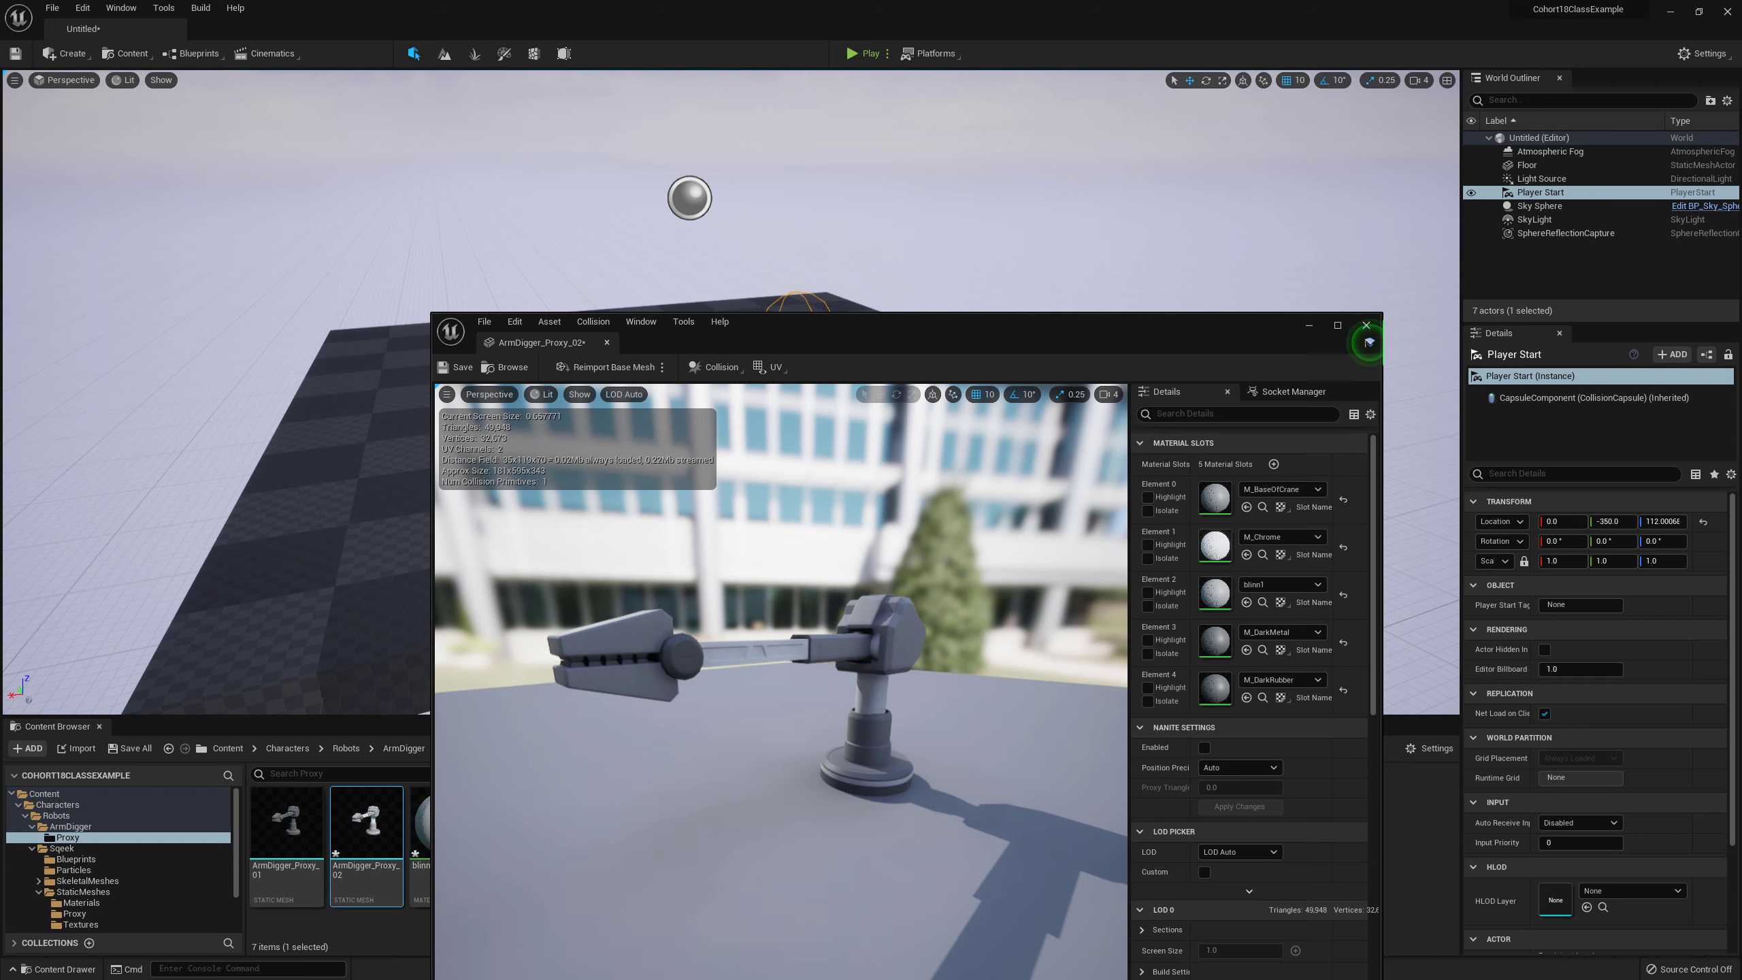
left_click_drag(904, 734, 933, 738)
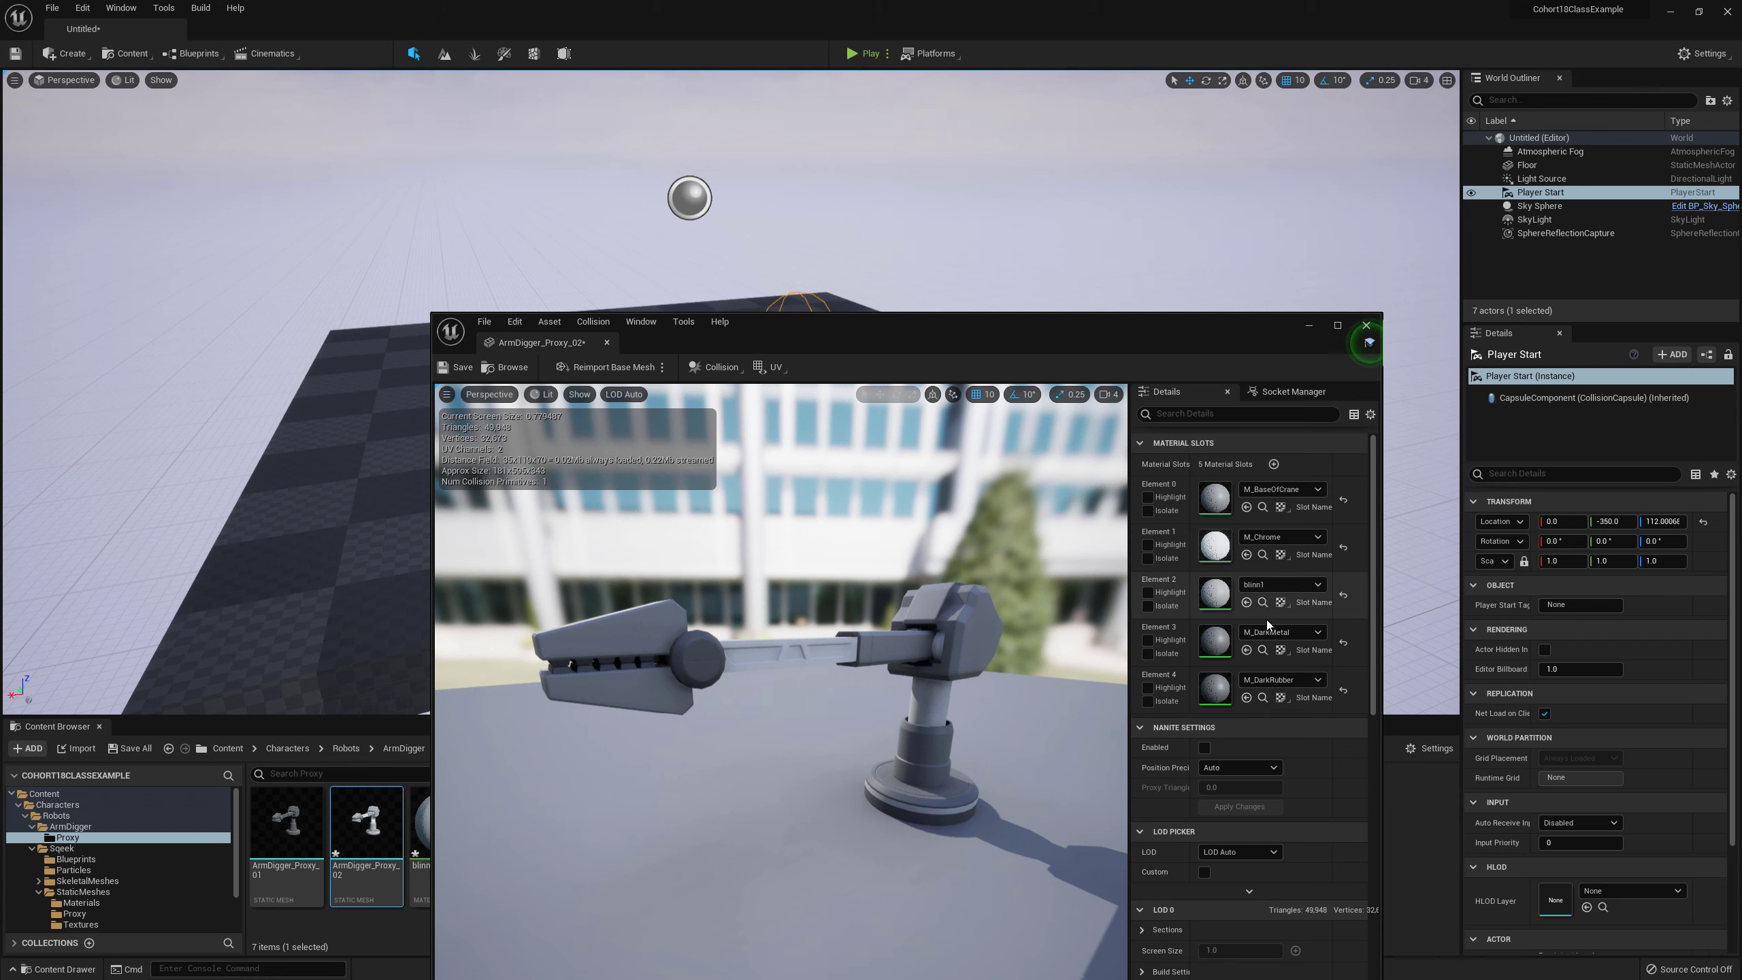
Step: Highlight material slots M_BaseOfCrane, M_Chrome, blinn1 and M_DarkMetal one after another to check which crane parts each covers
left_click(1147, 496)
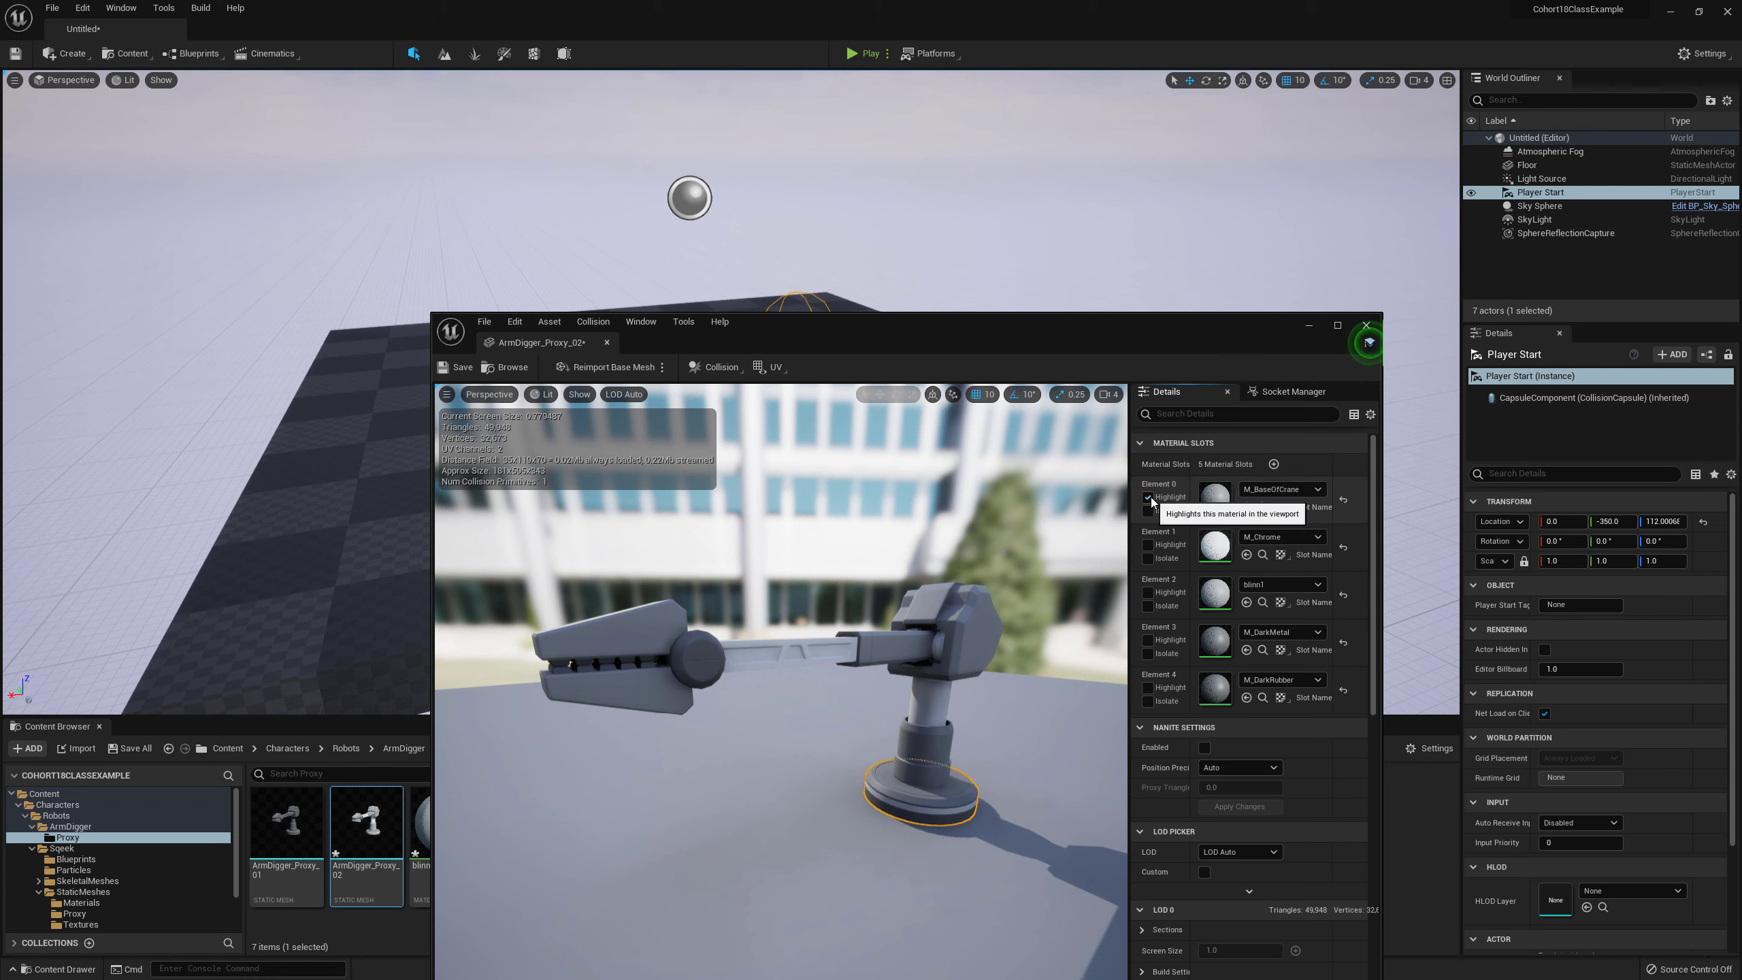
left_click(1147, 496)
left_click(1147, 497)
left_click(1147, 496)
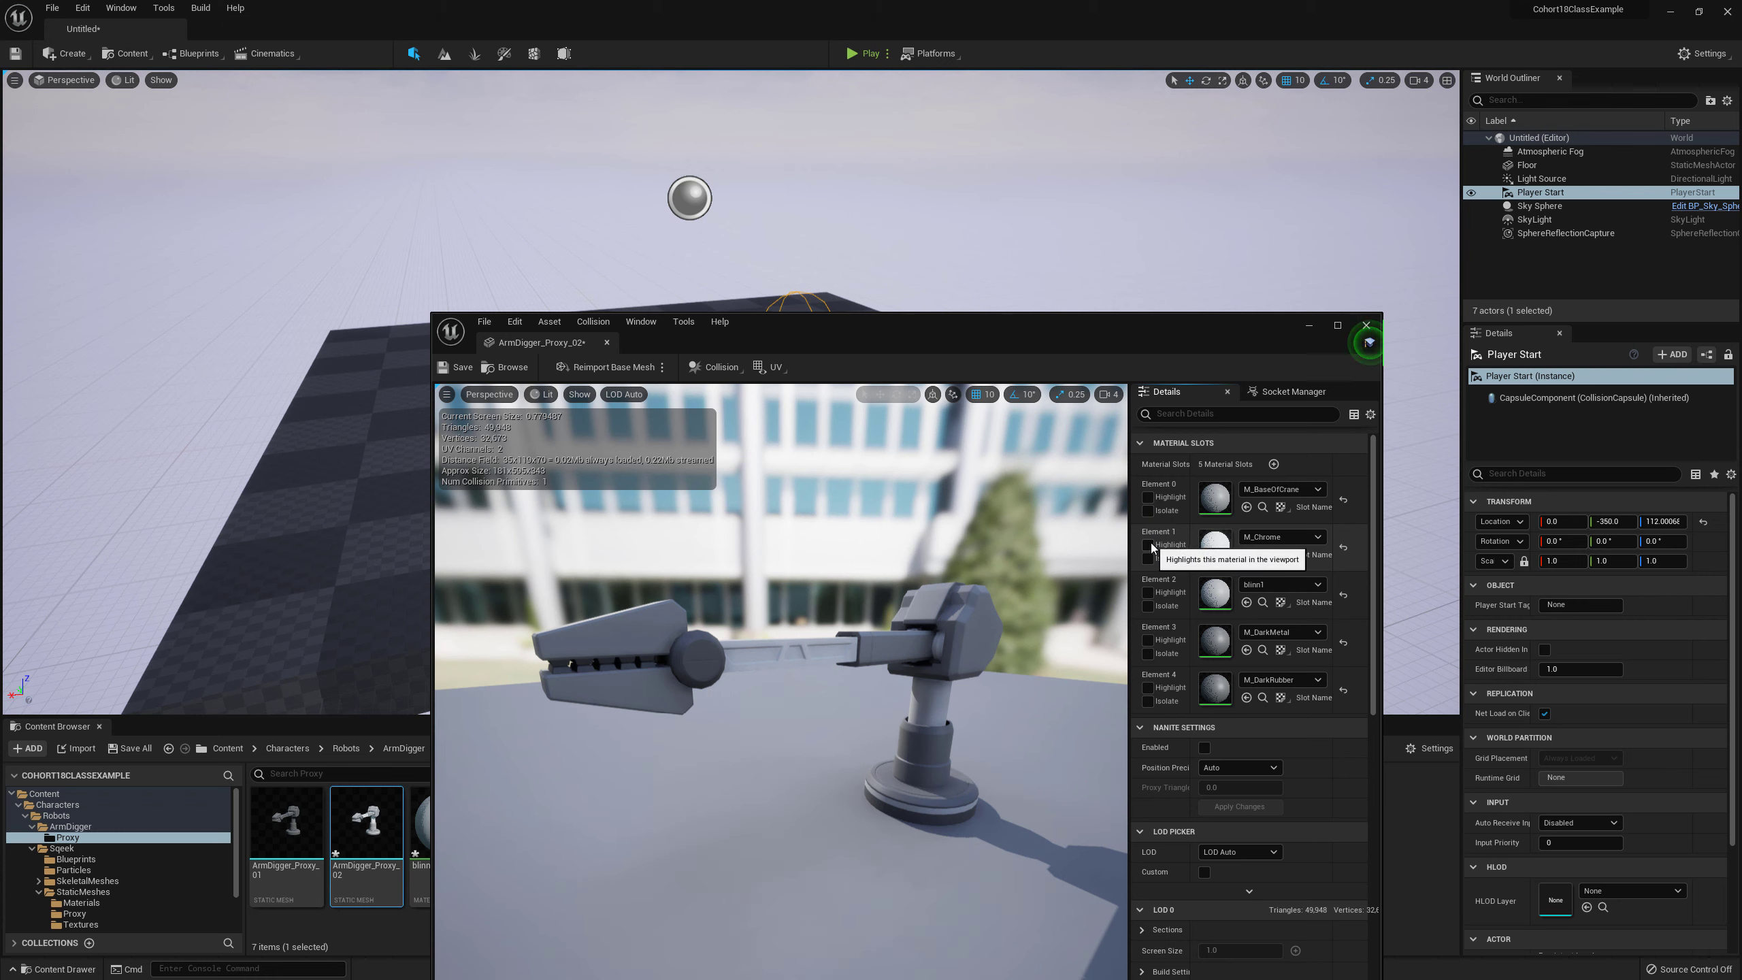
left_click(1147, 544)
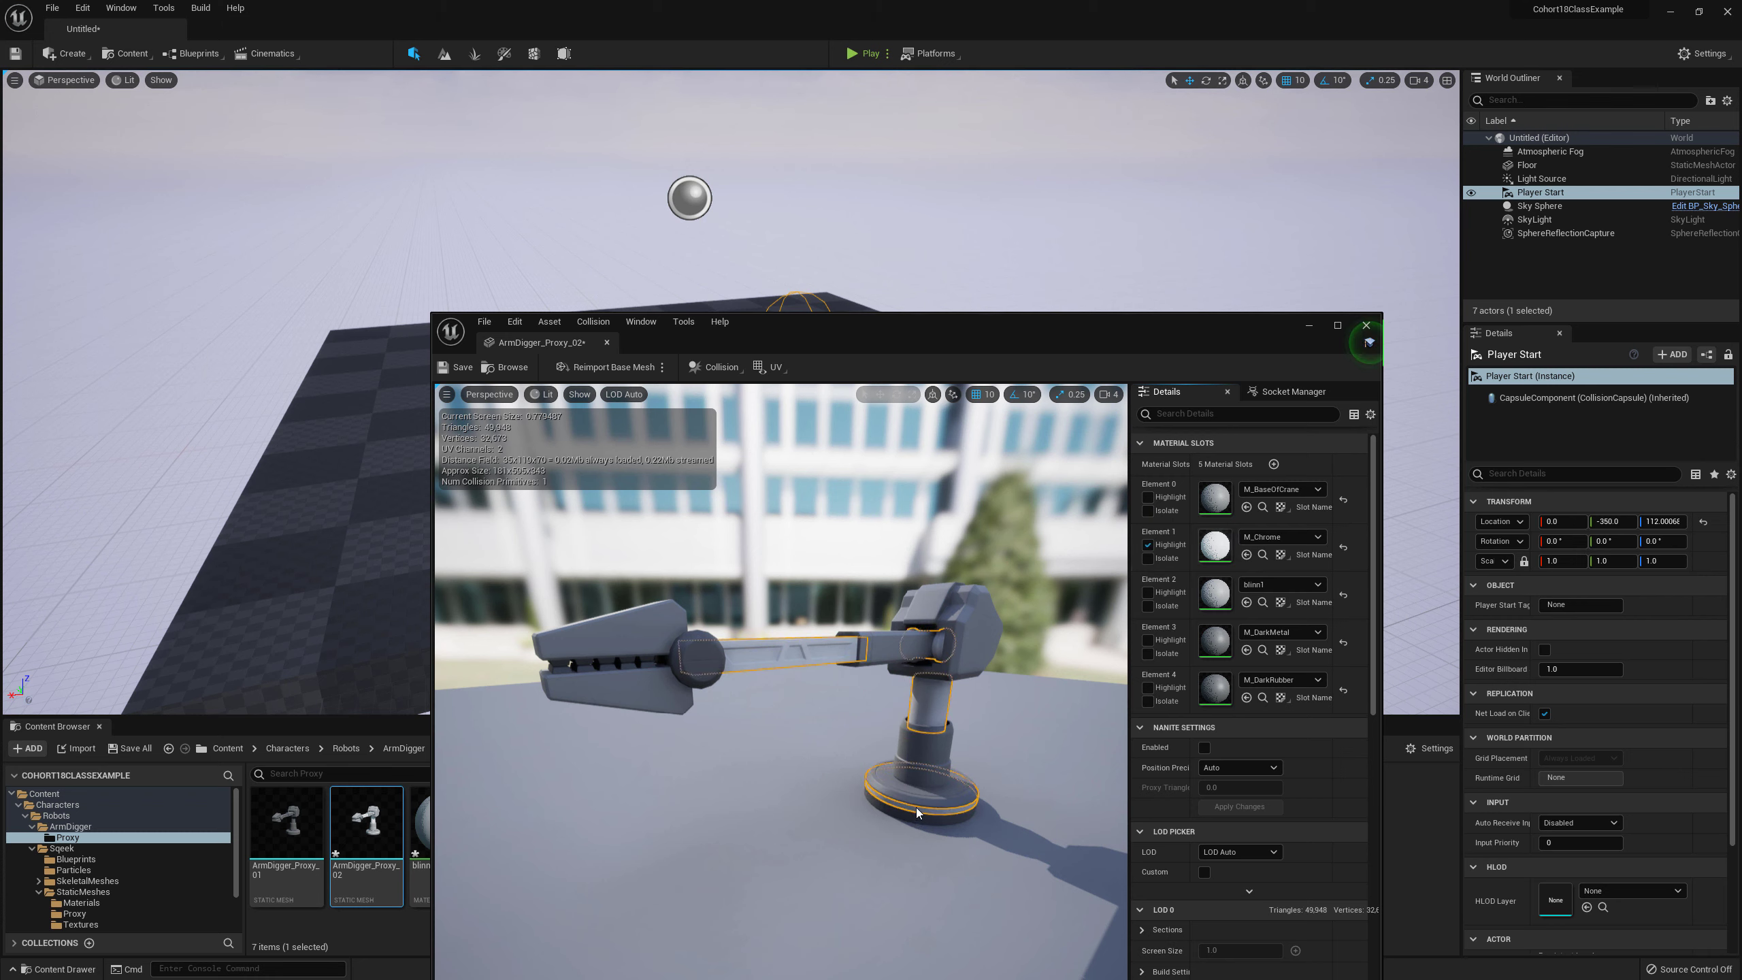
left_click(1147, 545)
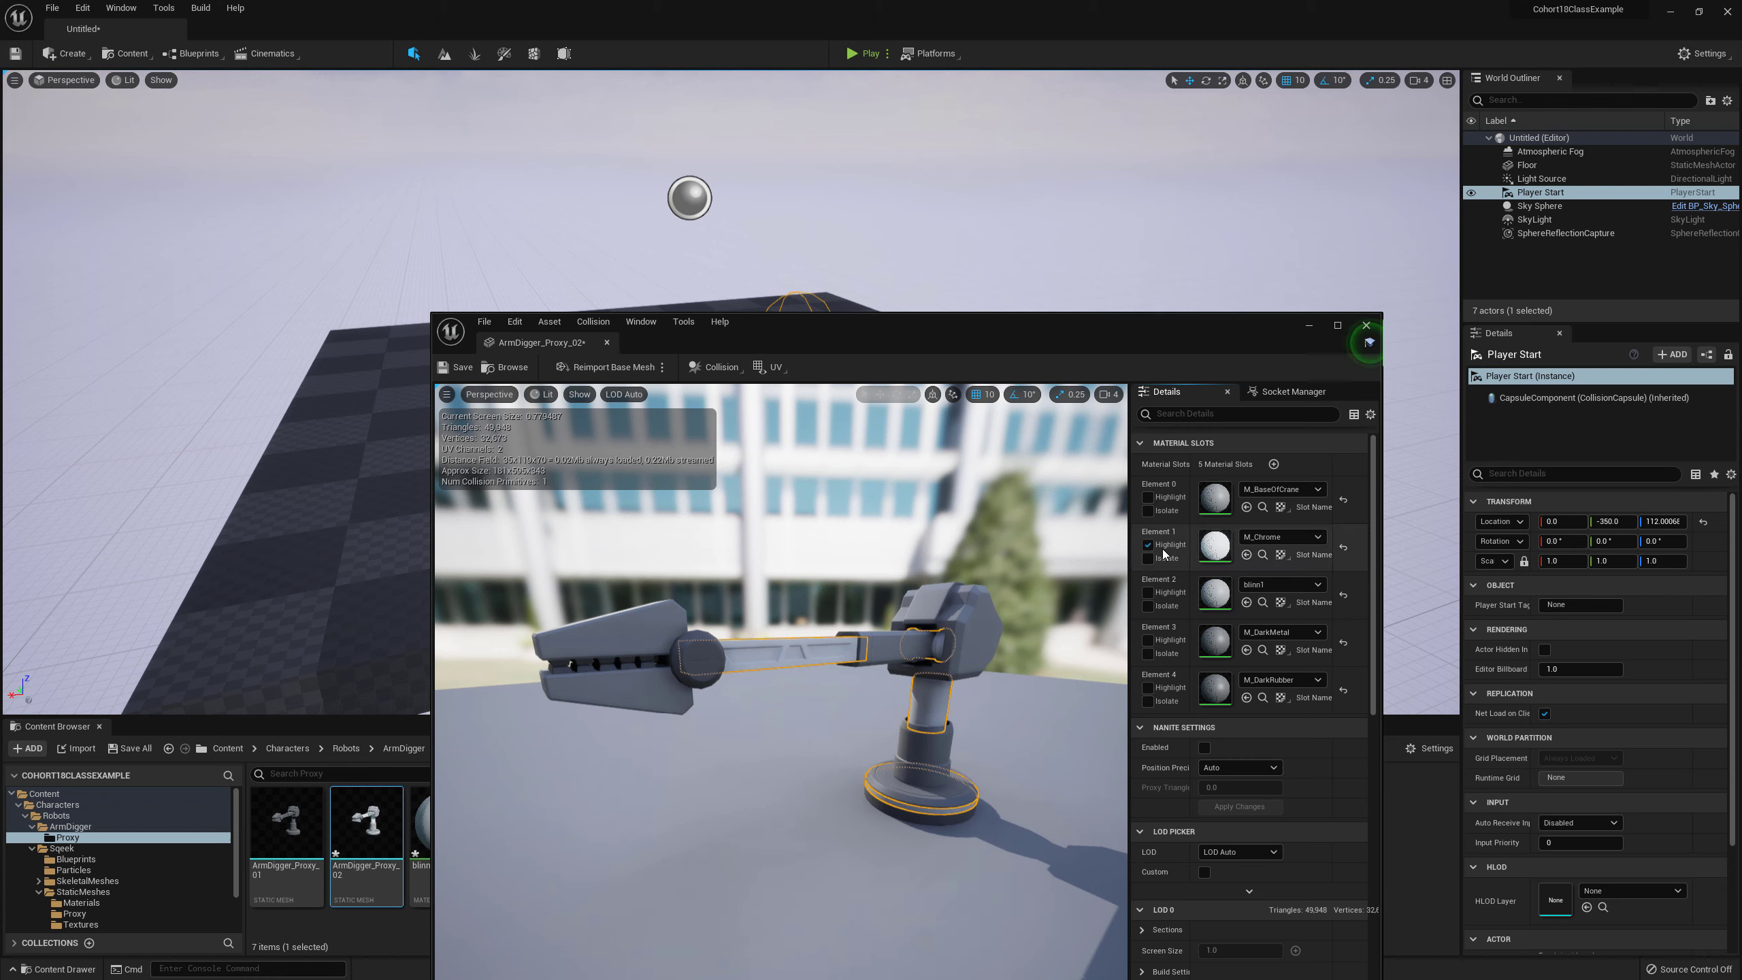
left_click(1148, 593)
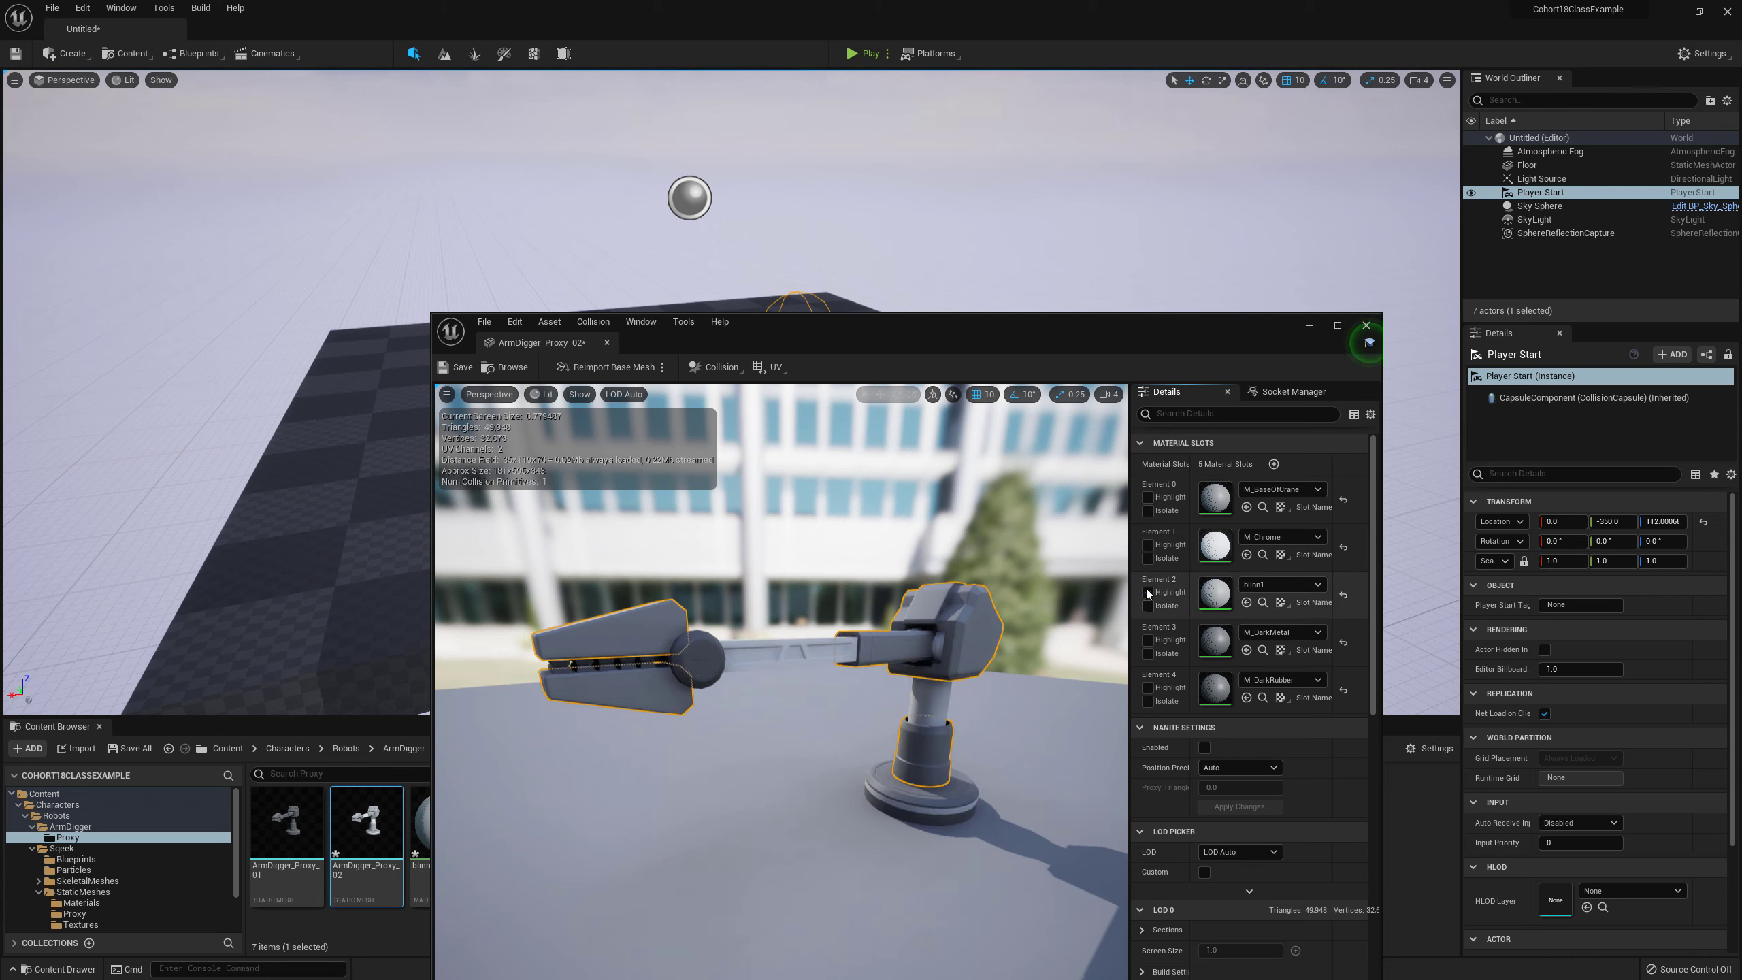
left_click(1148, 593)
left_click(1149, 641)
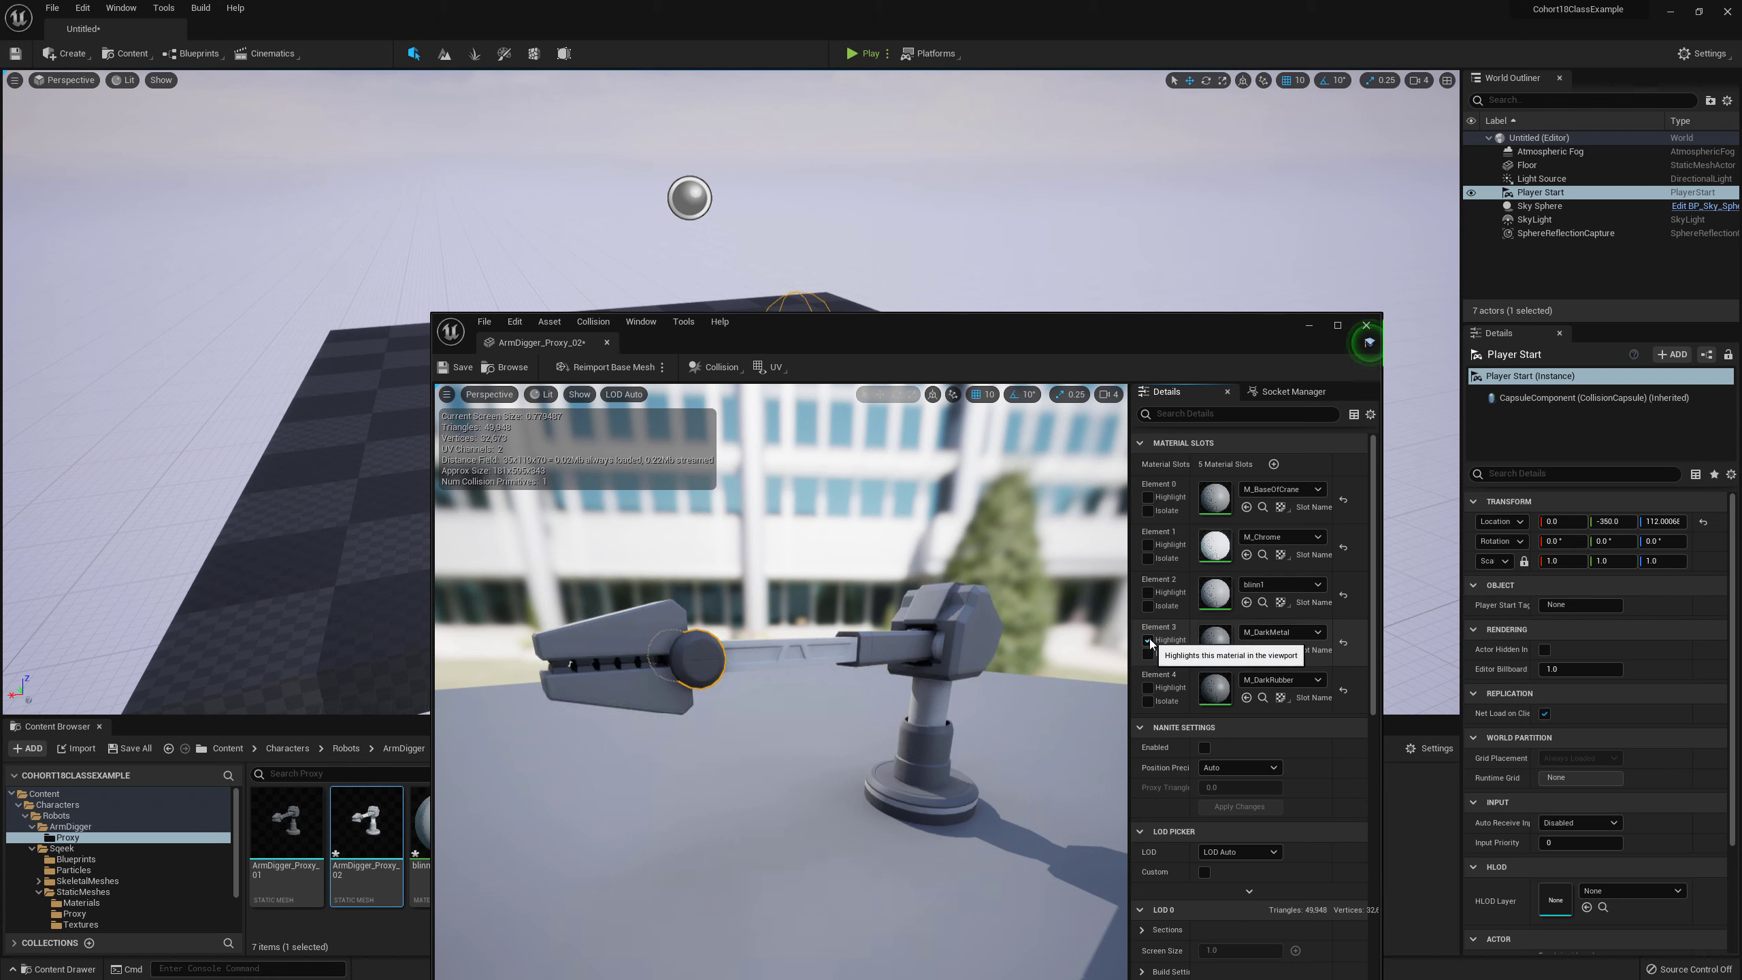
left_click(1147, 641)
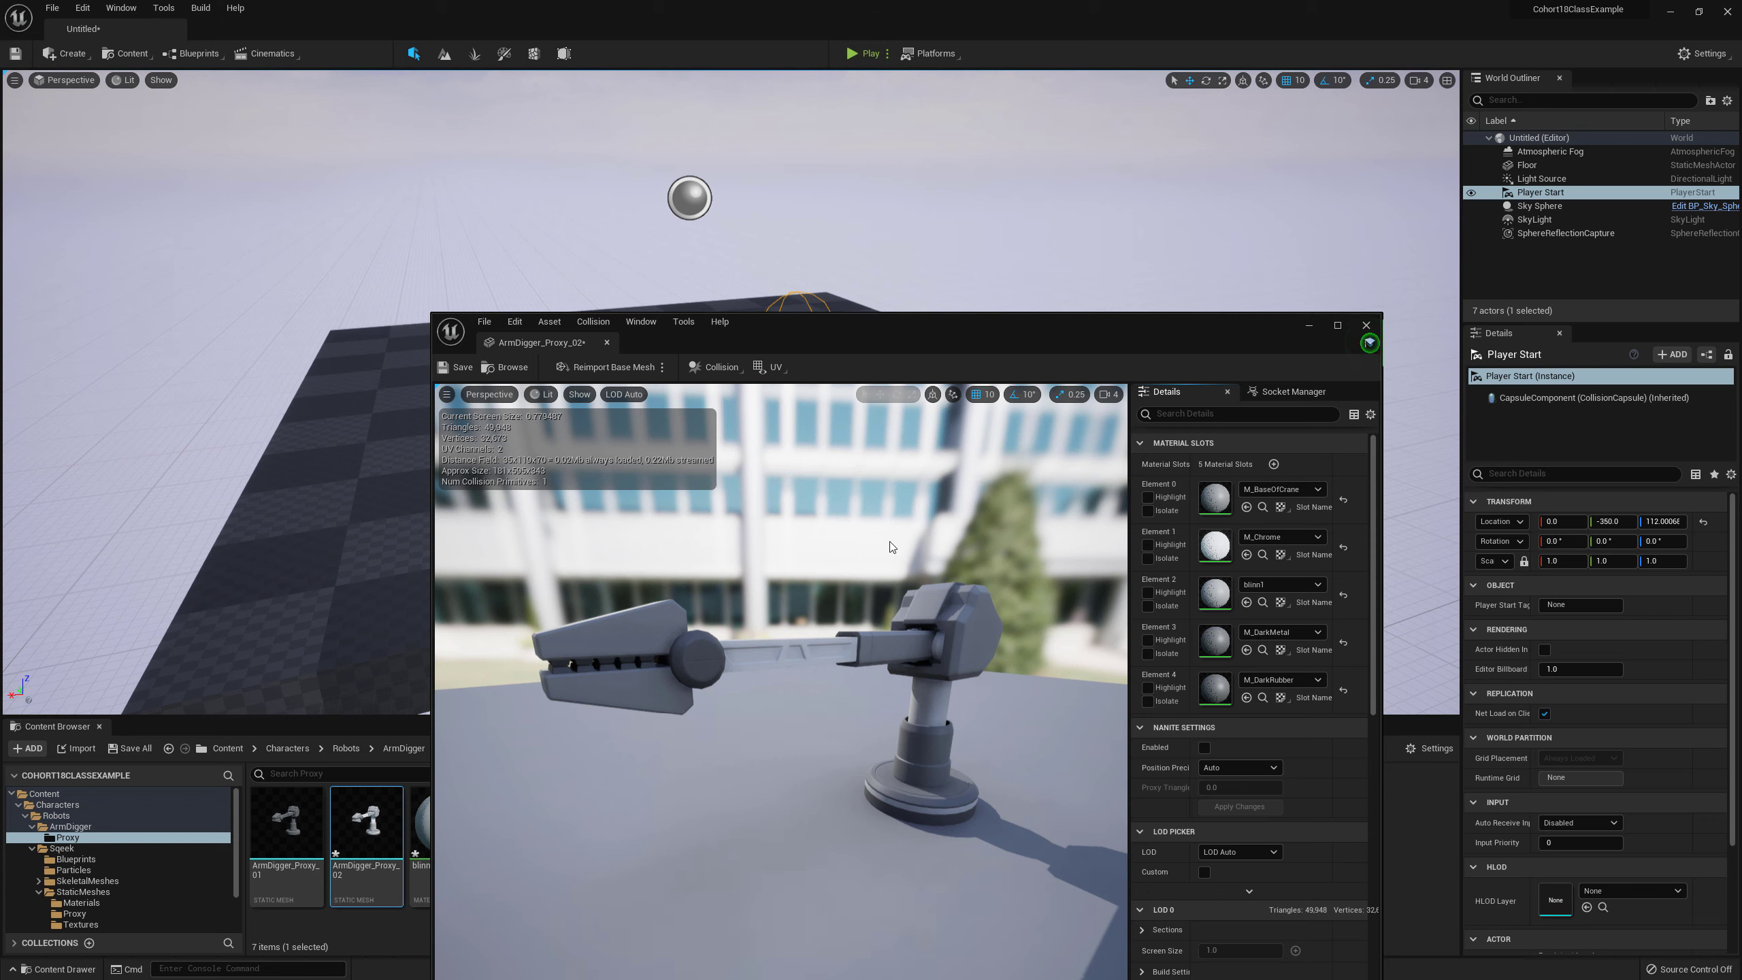
right_click_drag(823, 536, 788, 536)
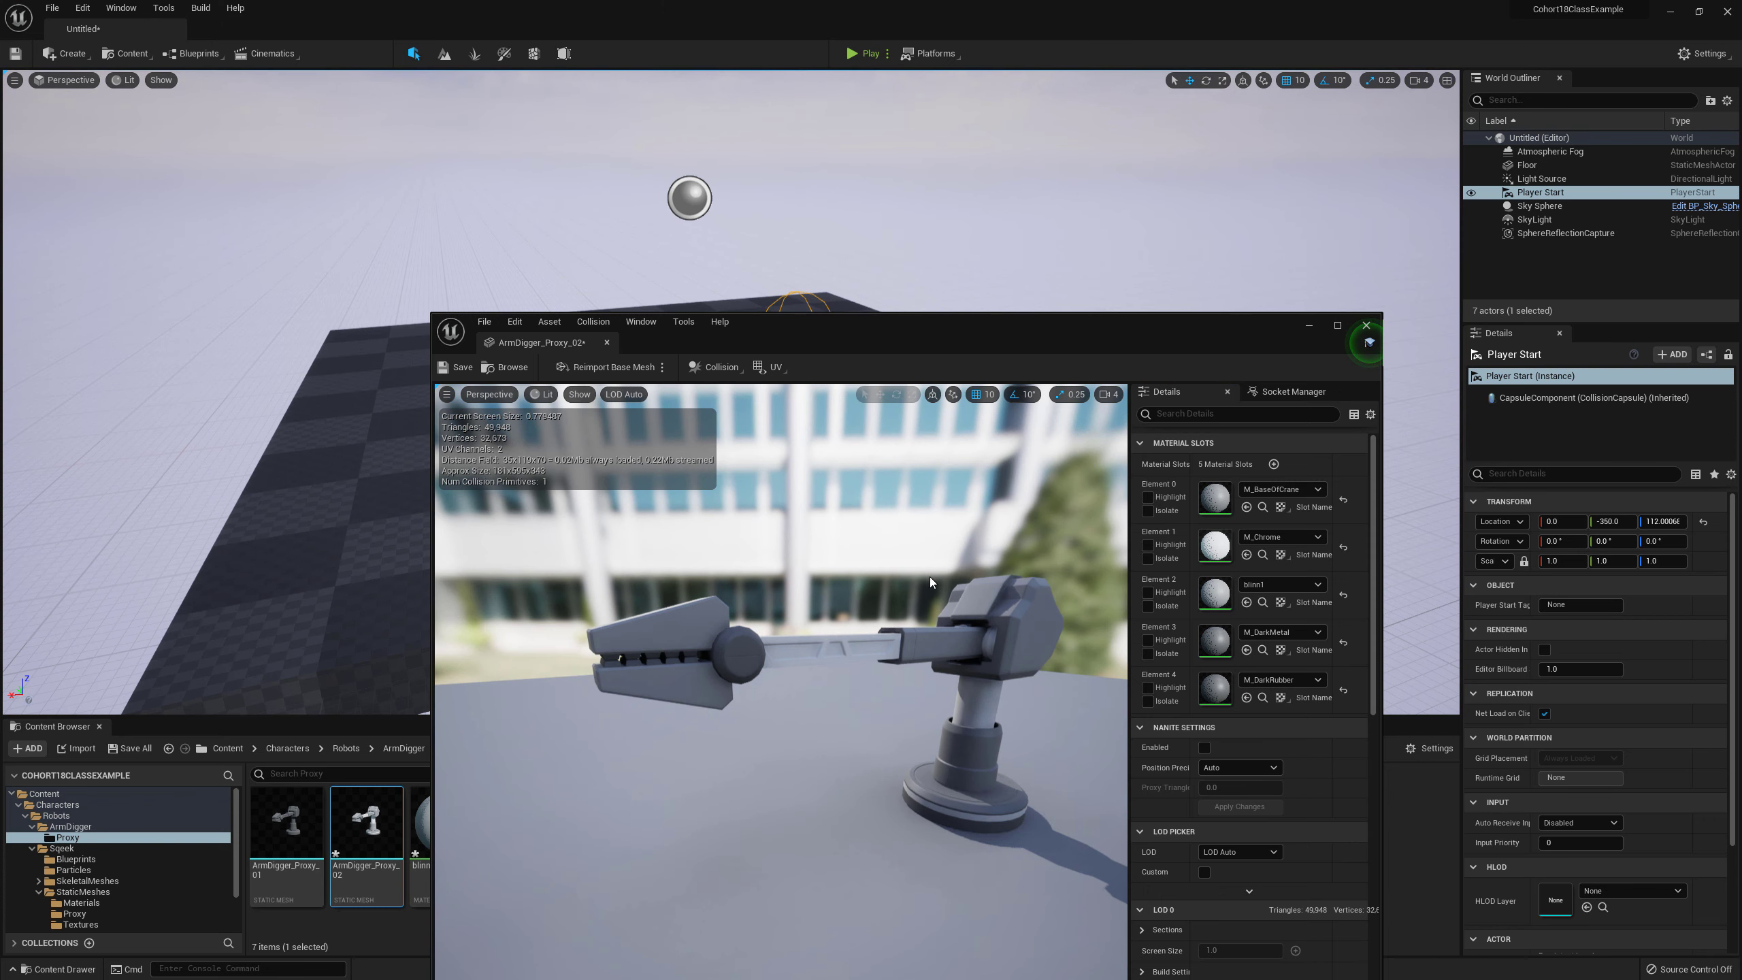
Step: View the available collision types, and reposition and widen the mesh editor window
left_click(734, 369)
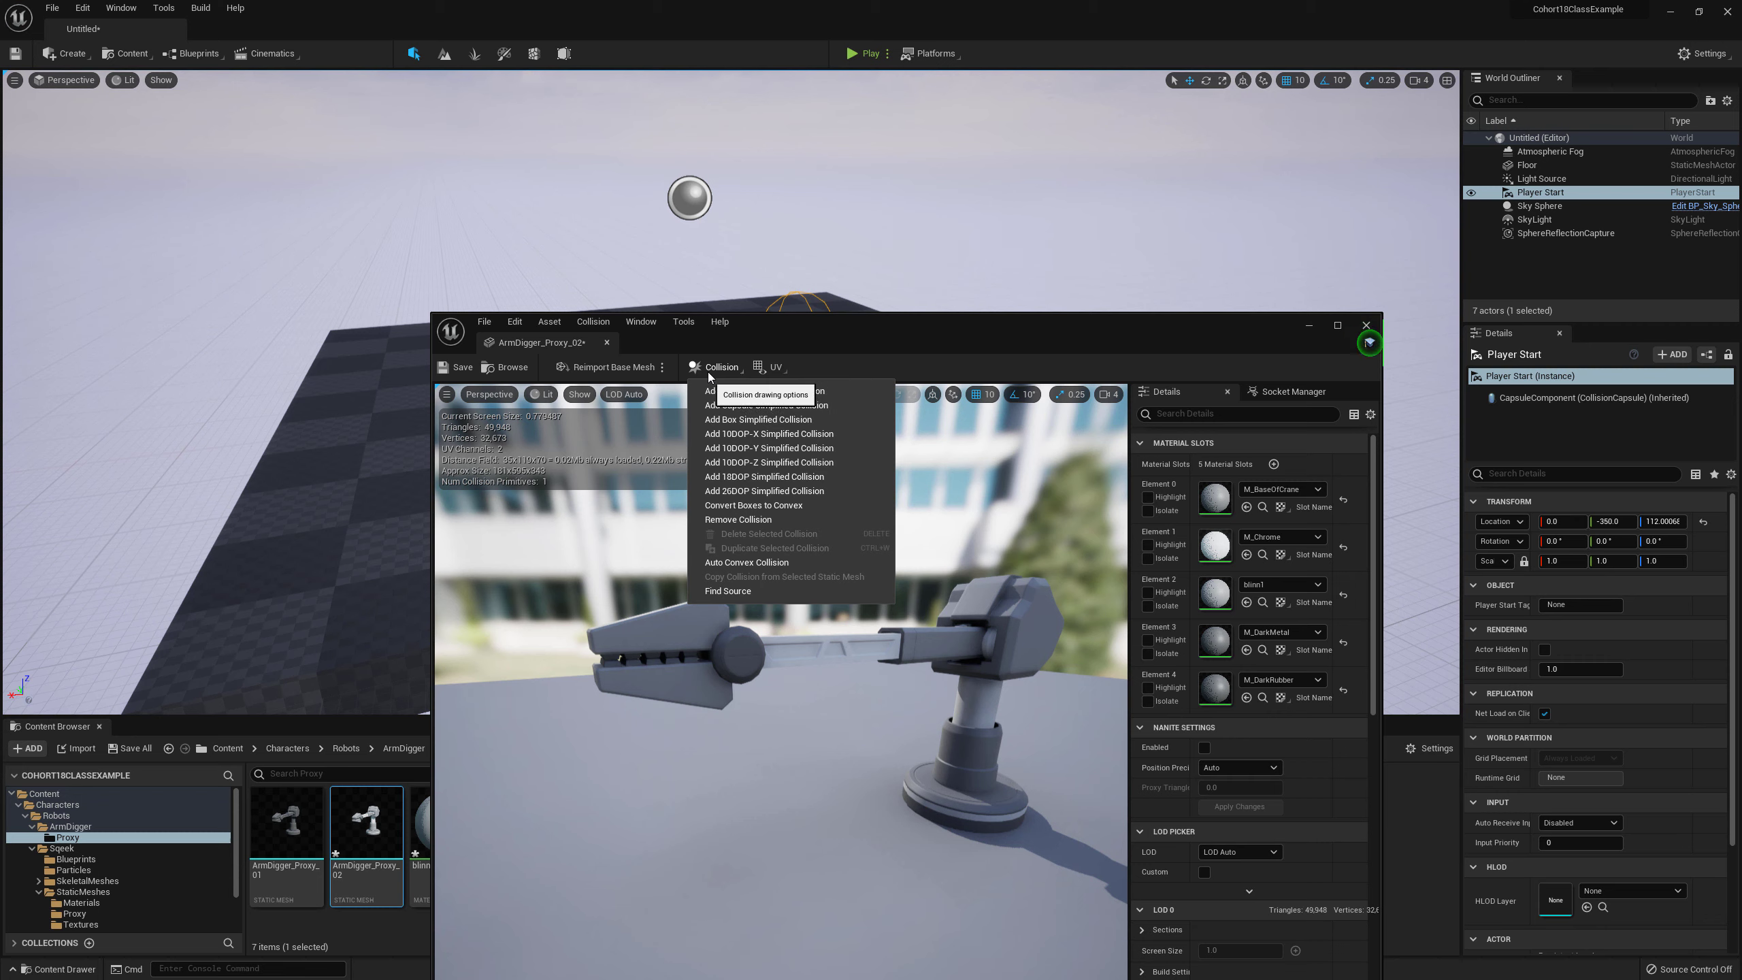
left_click(716, 369)
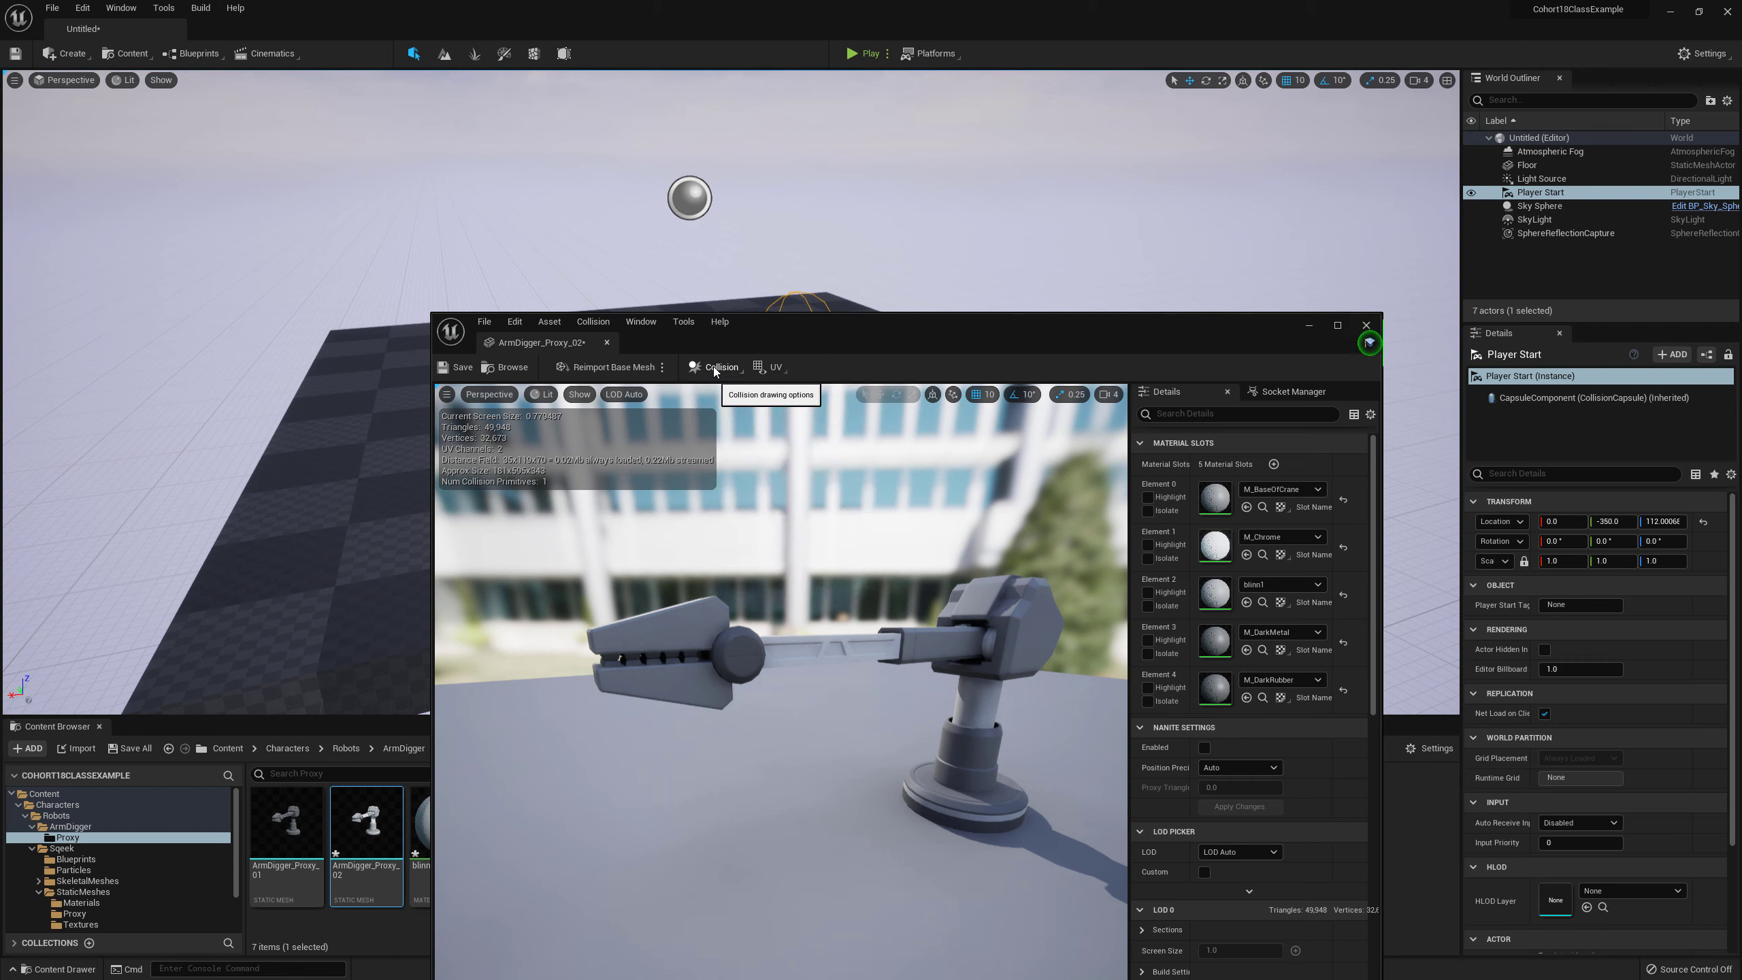
left_click(715, 370)
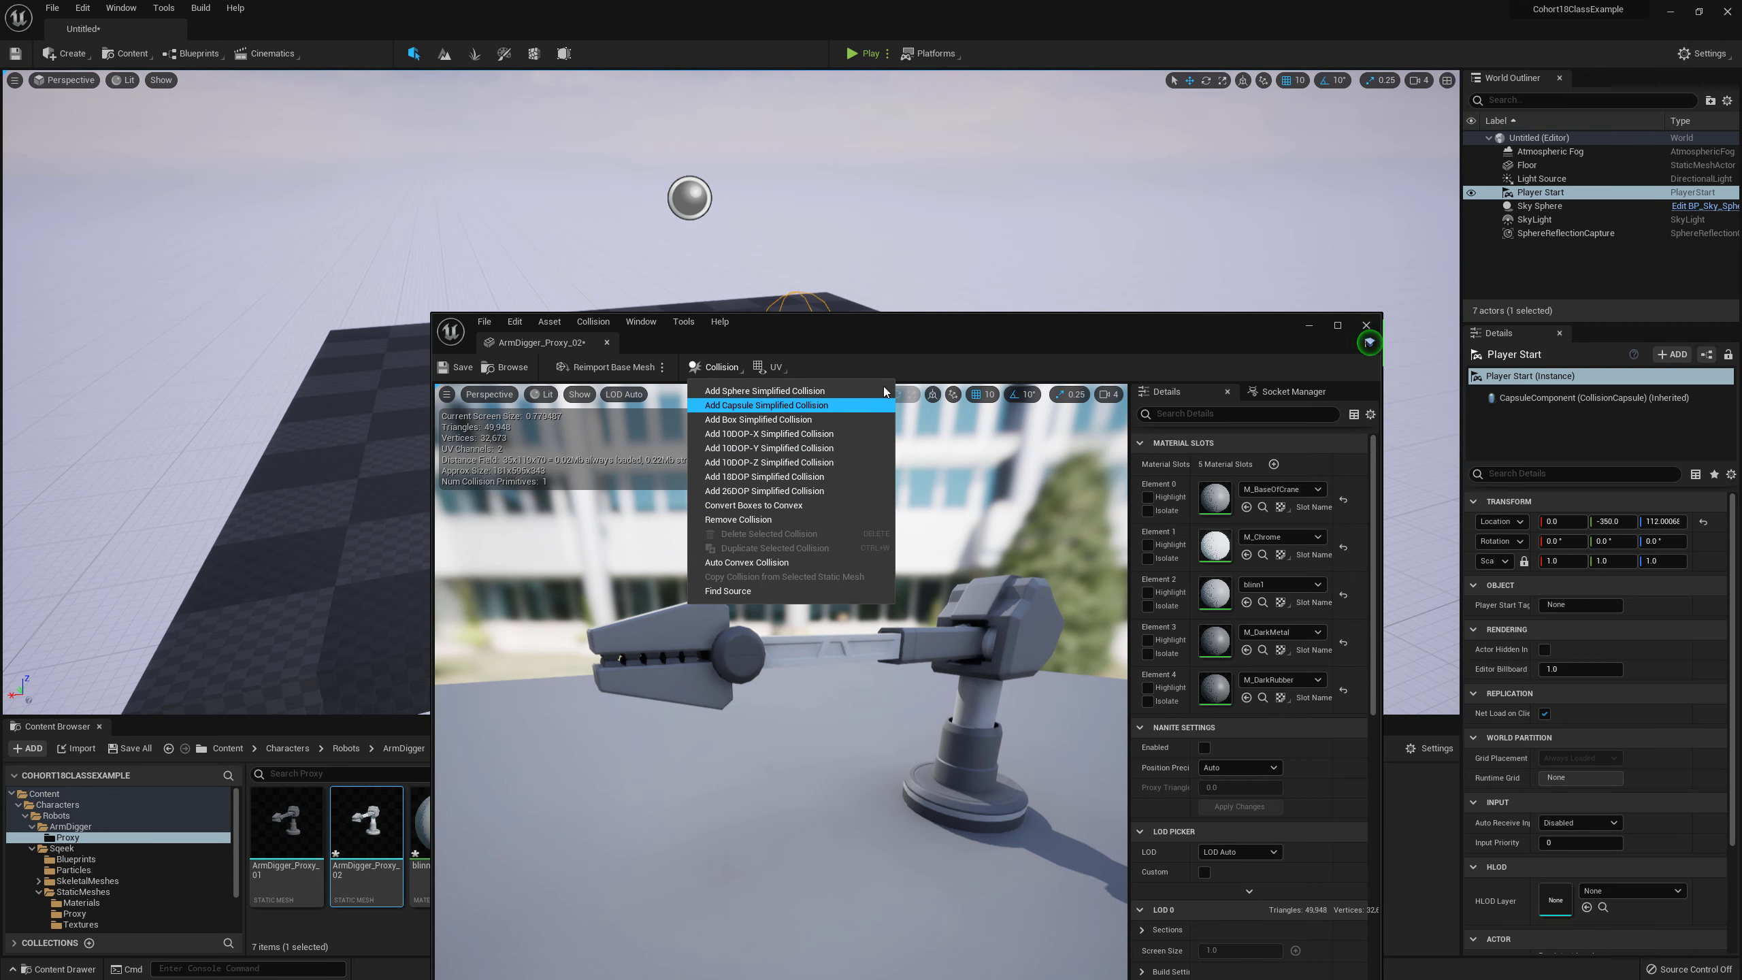
left_click(899, 357)
left_click_drag(903, 343, 704, 243)
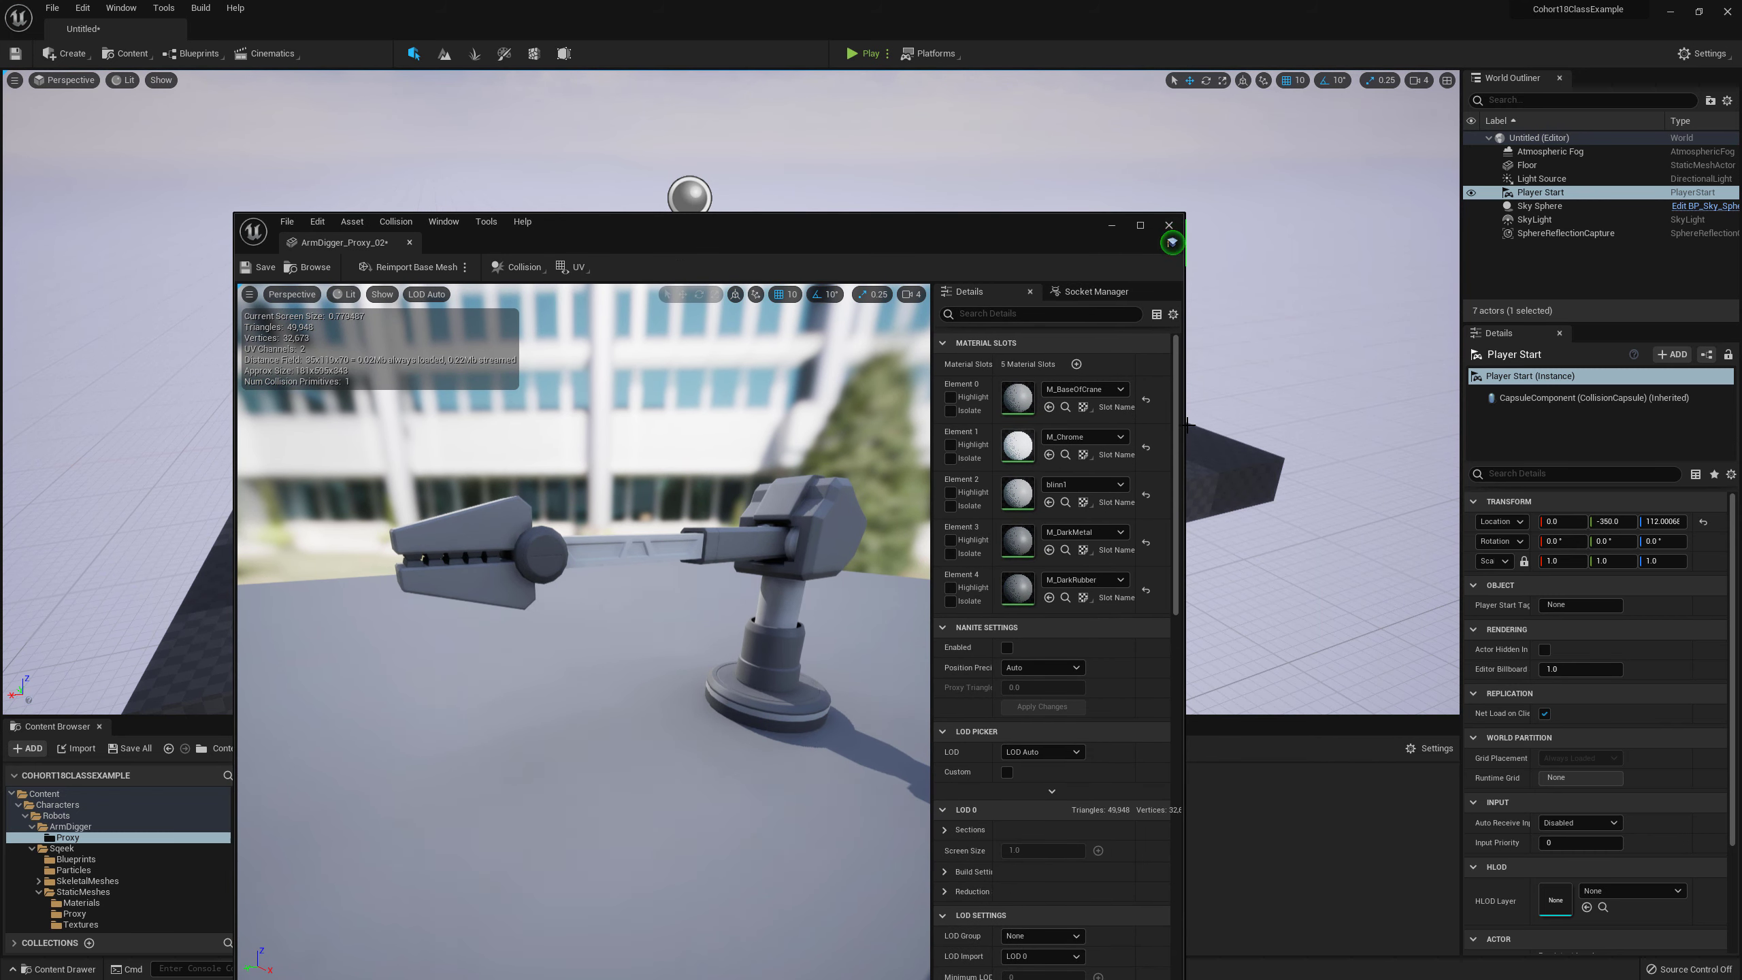
left_click_drag(1192, 425, 1315, 426)
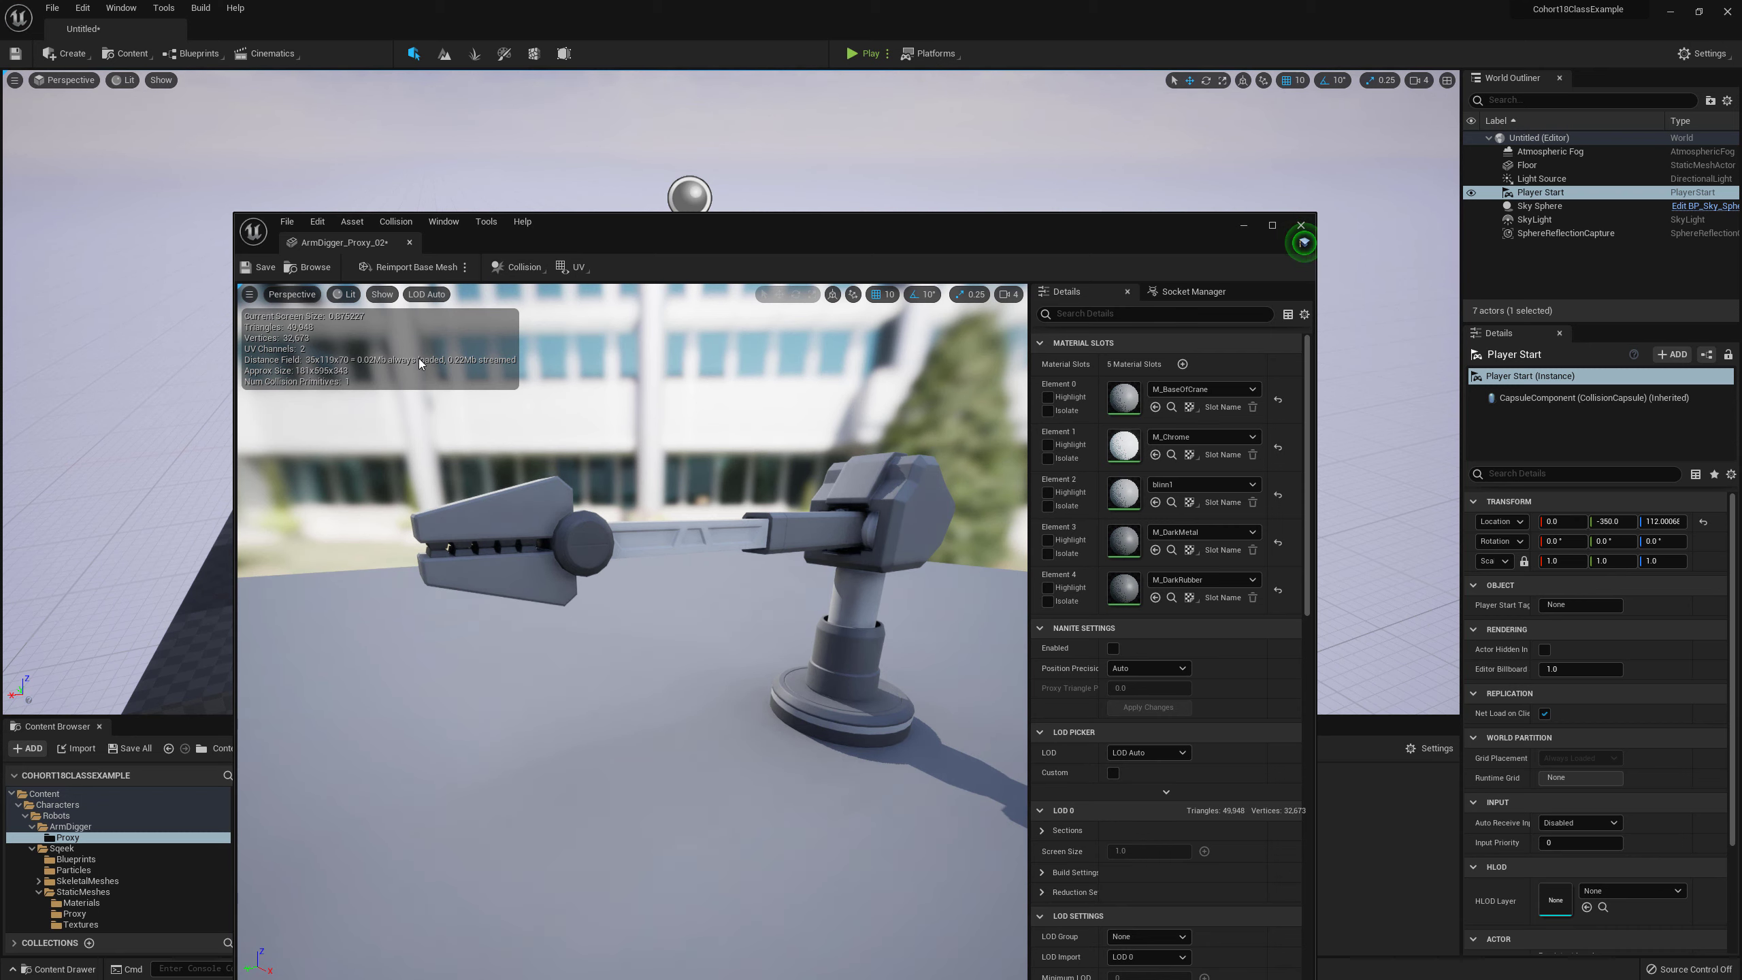
Step: Display the crane's simple collision and delete its existing convex hull
left_click(383, 297)
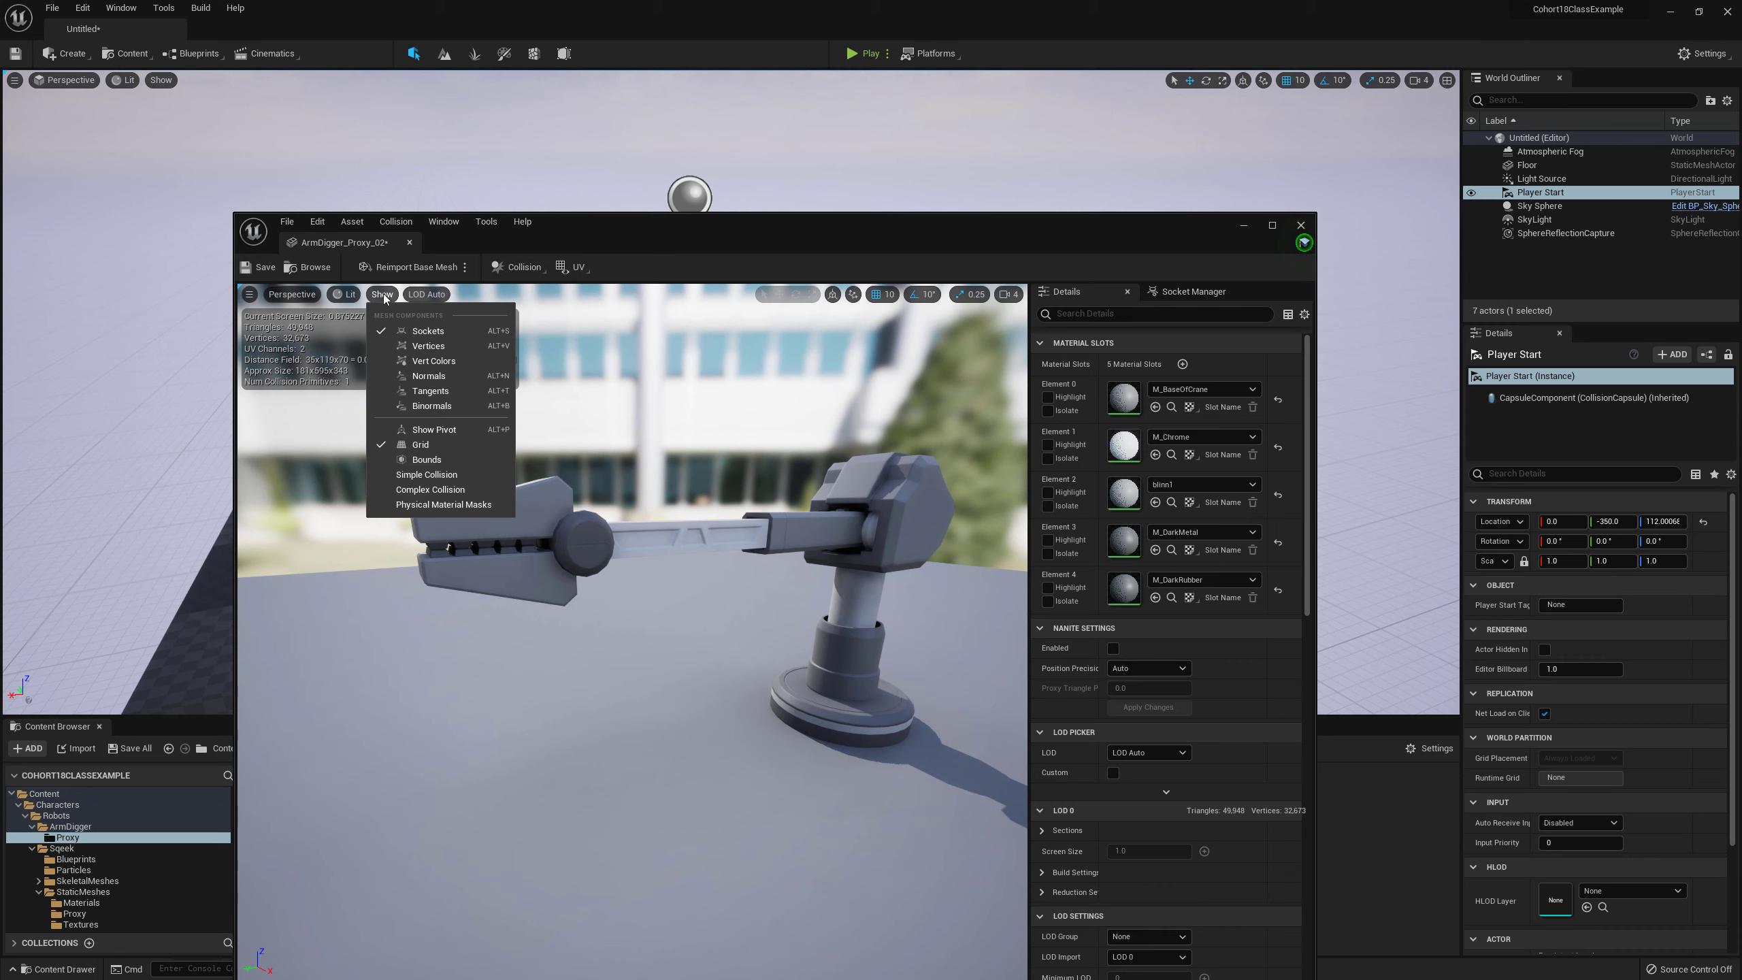
left_click(445, 489)
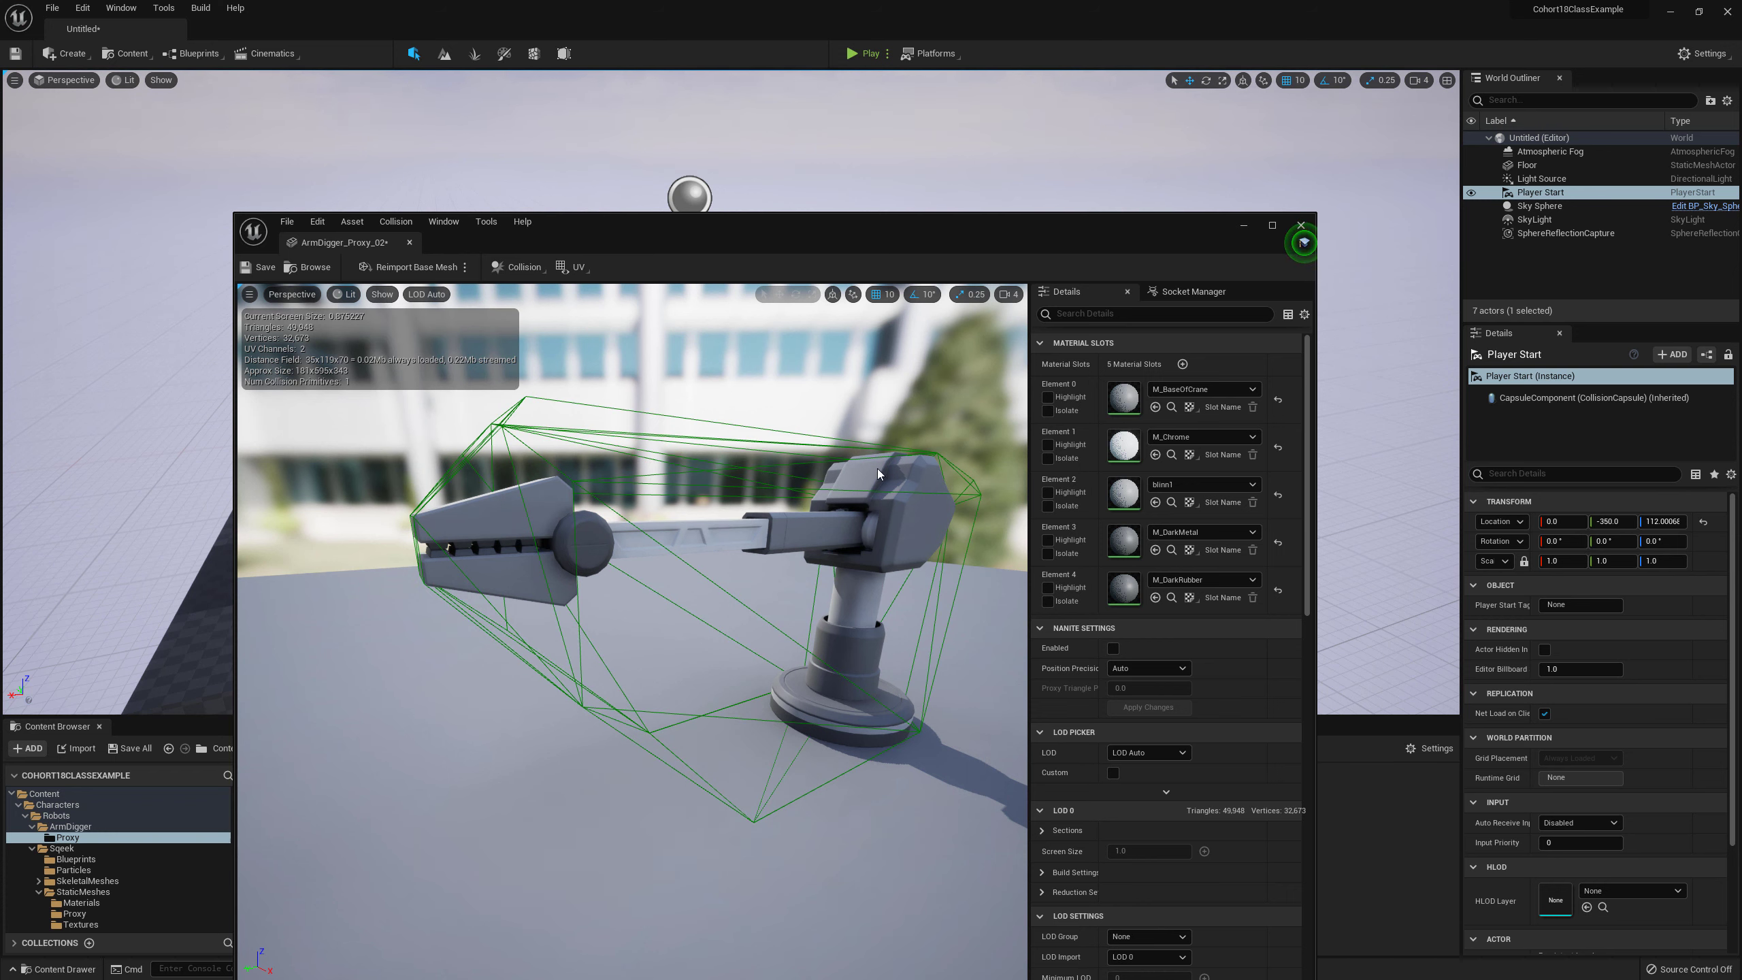
left_click(507, 428)
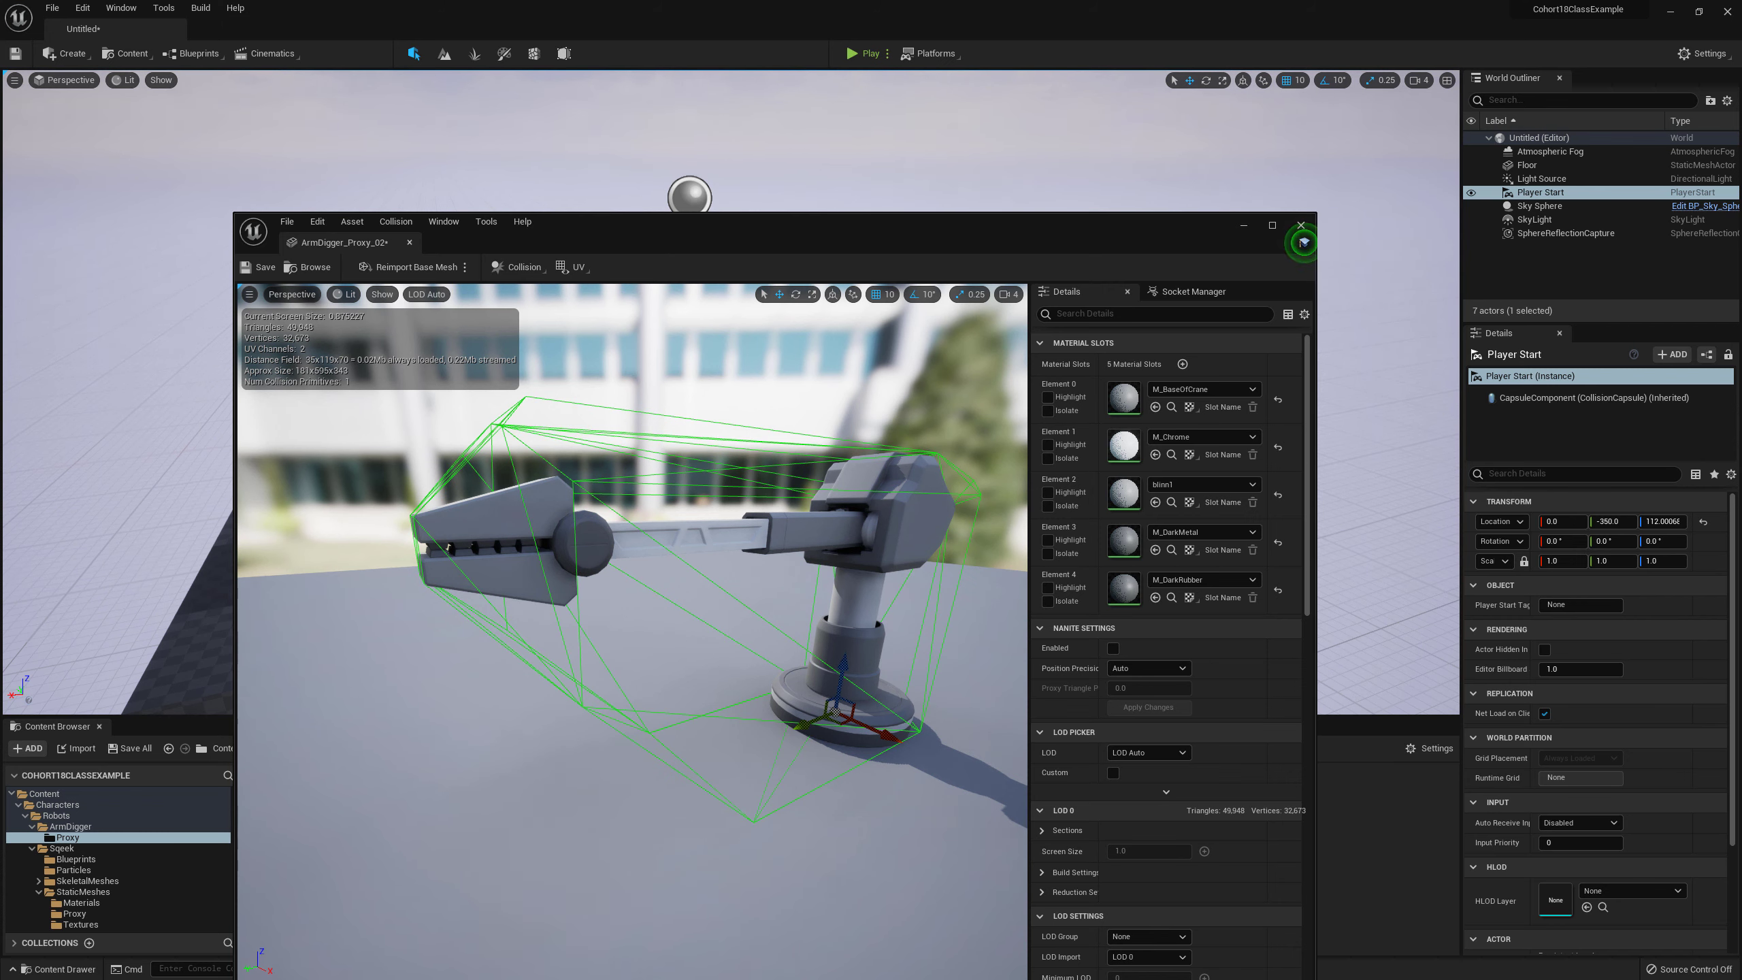
key("Delete")
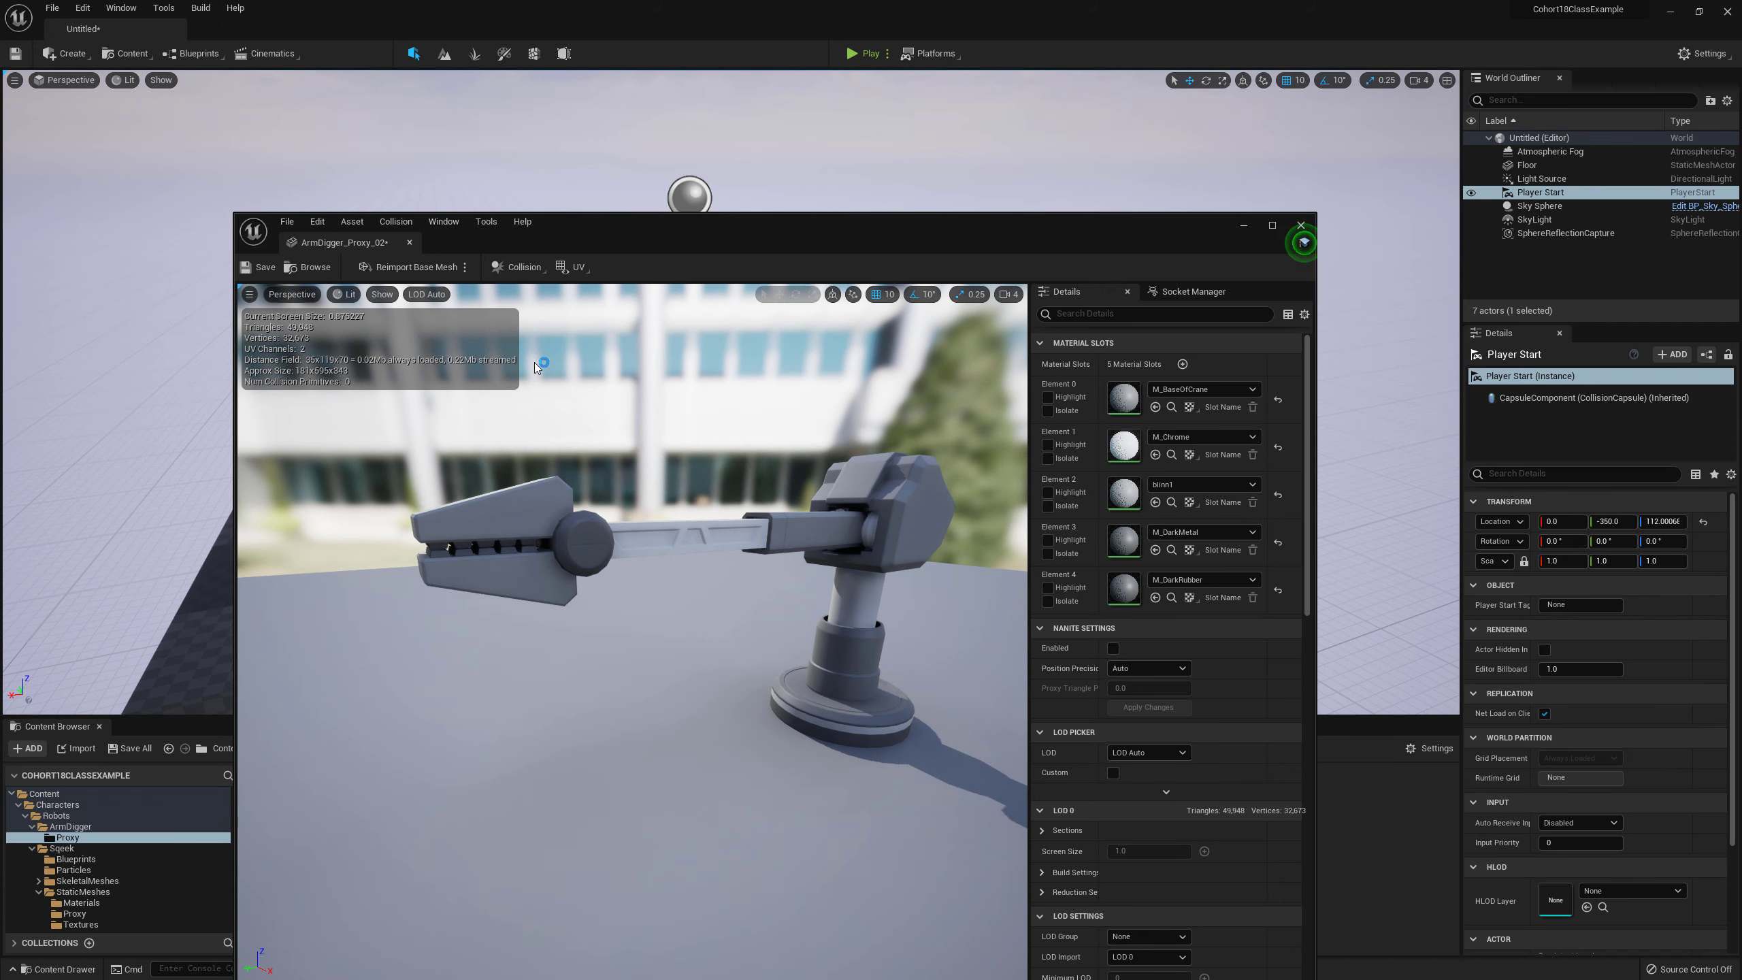
Step: Add a box simplified collision to the crane and scale it down along the vertical axis
left_click(524, 268)
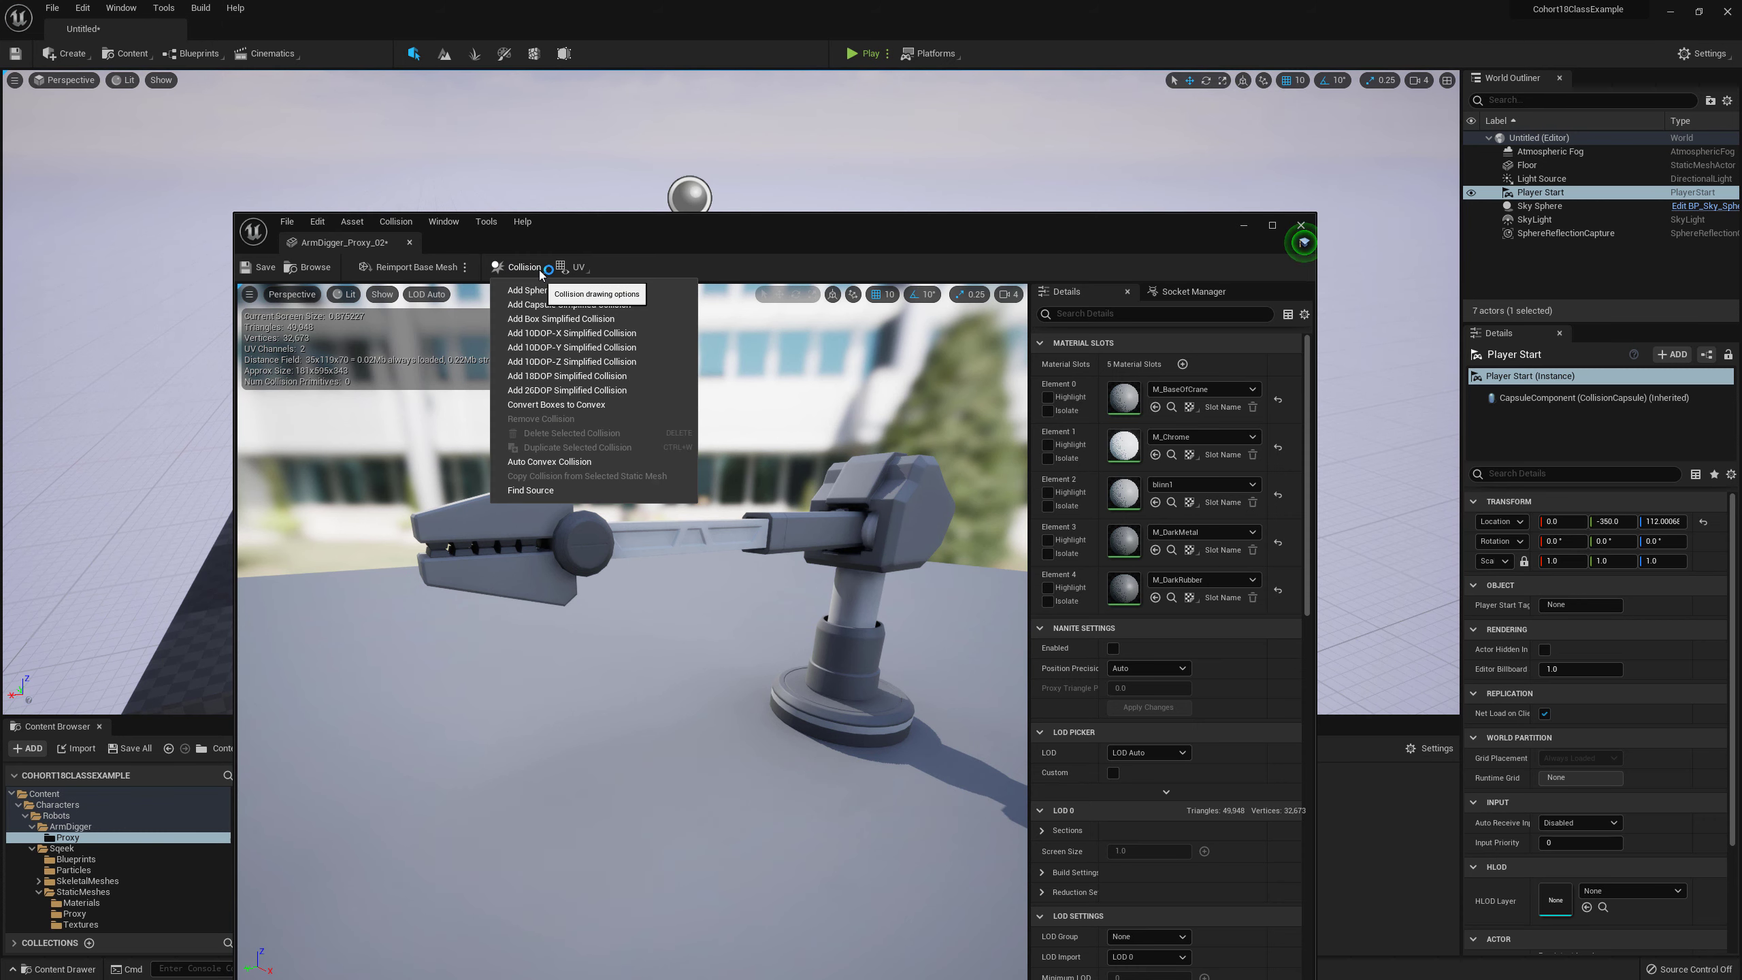
left_click(599, 319)
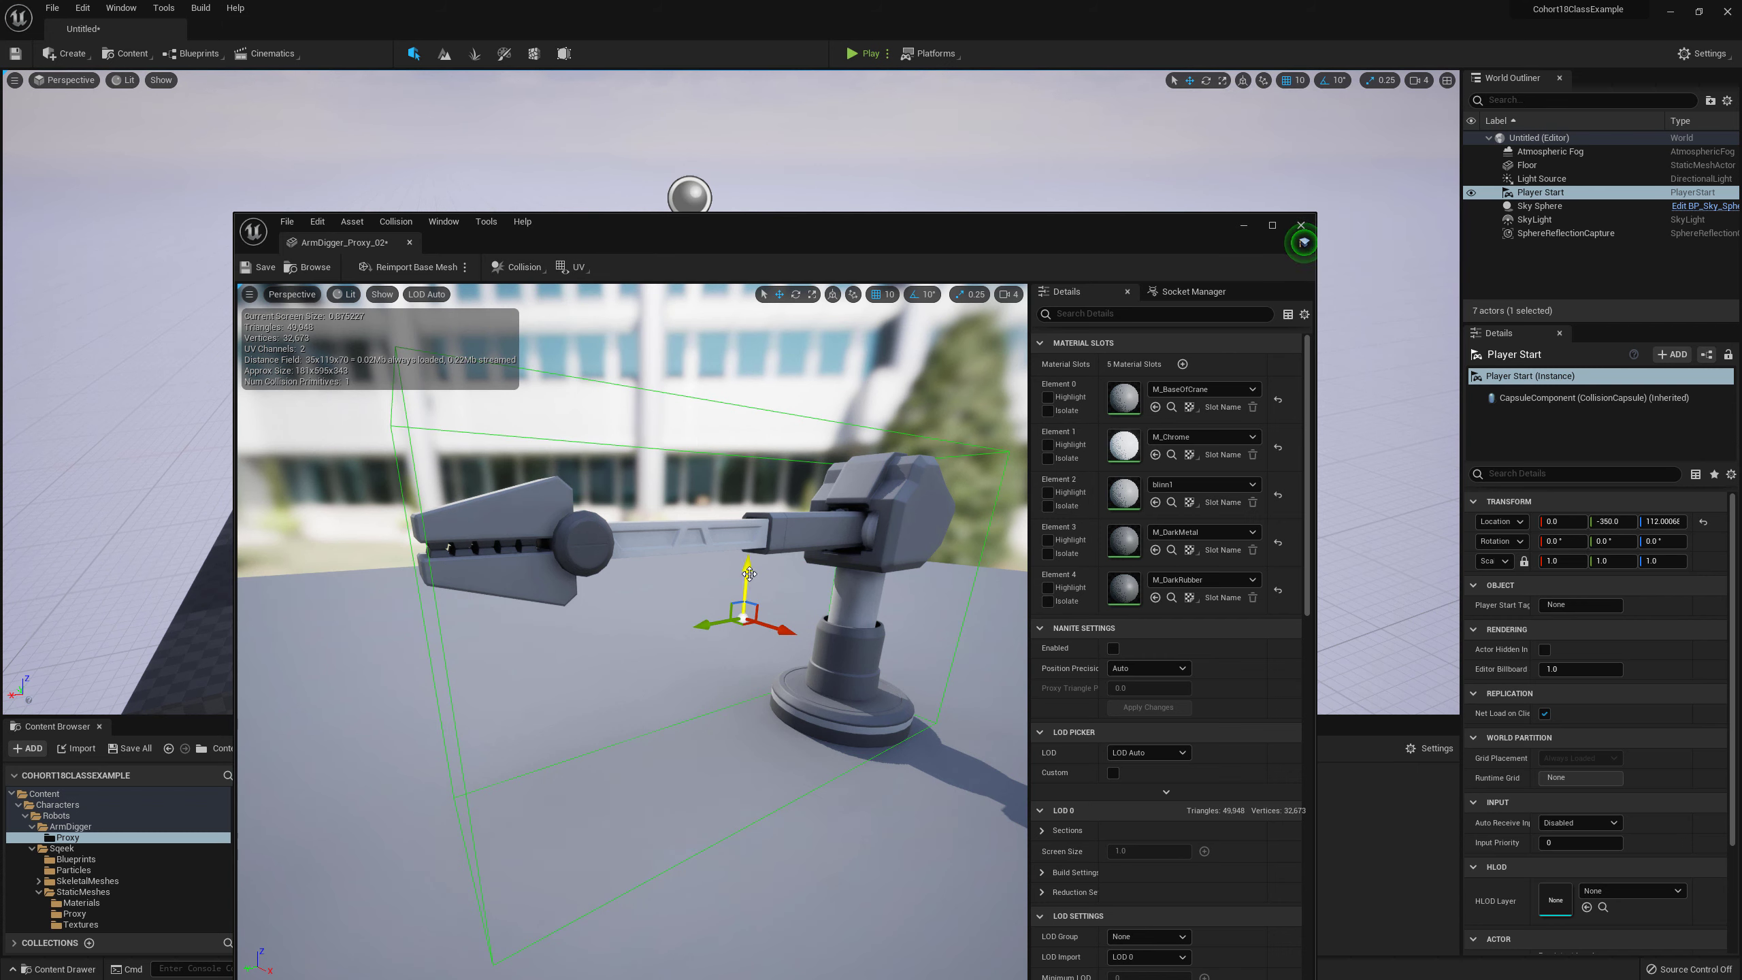
key("e")
key("r")
mouse_move(748, 568)
left_mouse_down()
mouse_move(747, 620)
mouse_move(748, 593)
left_mouse_up()
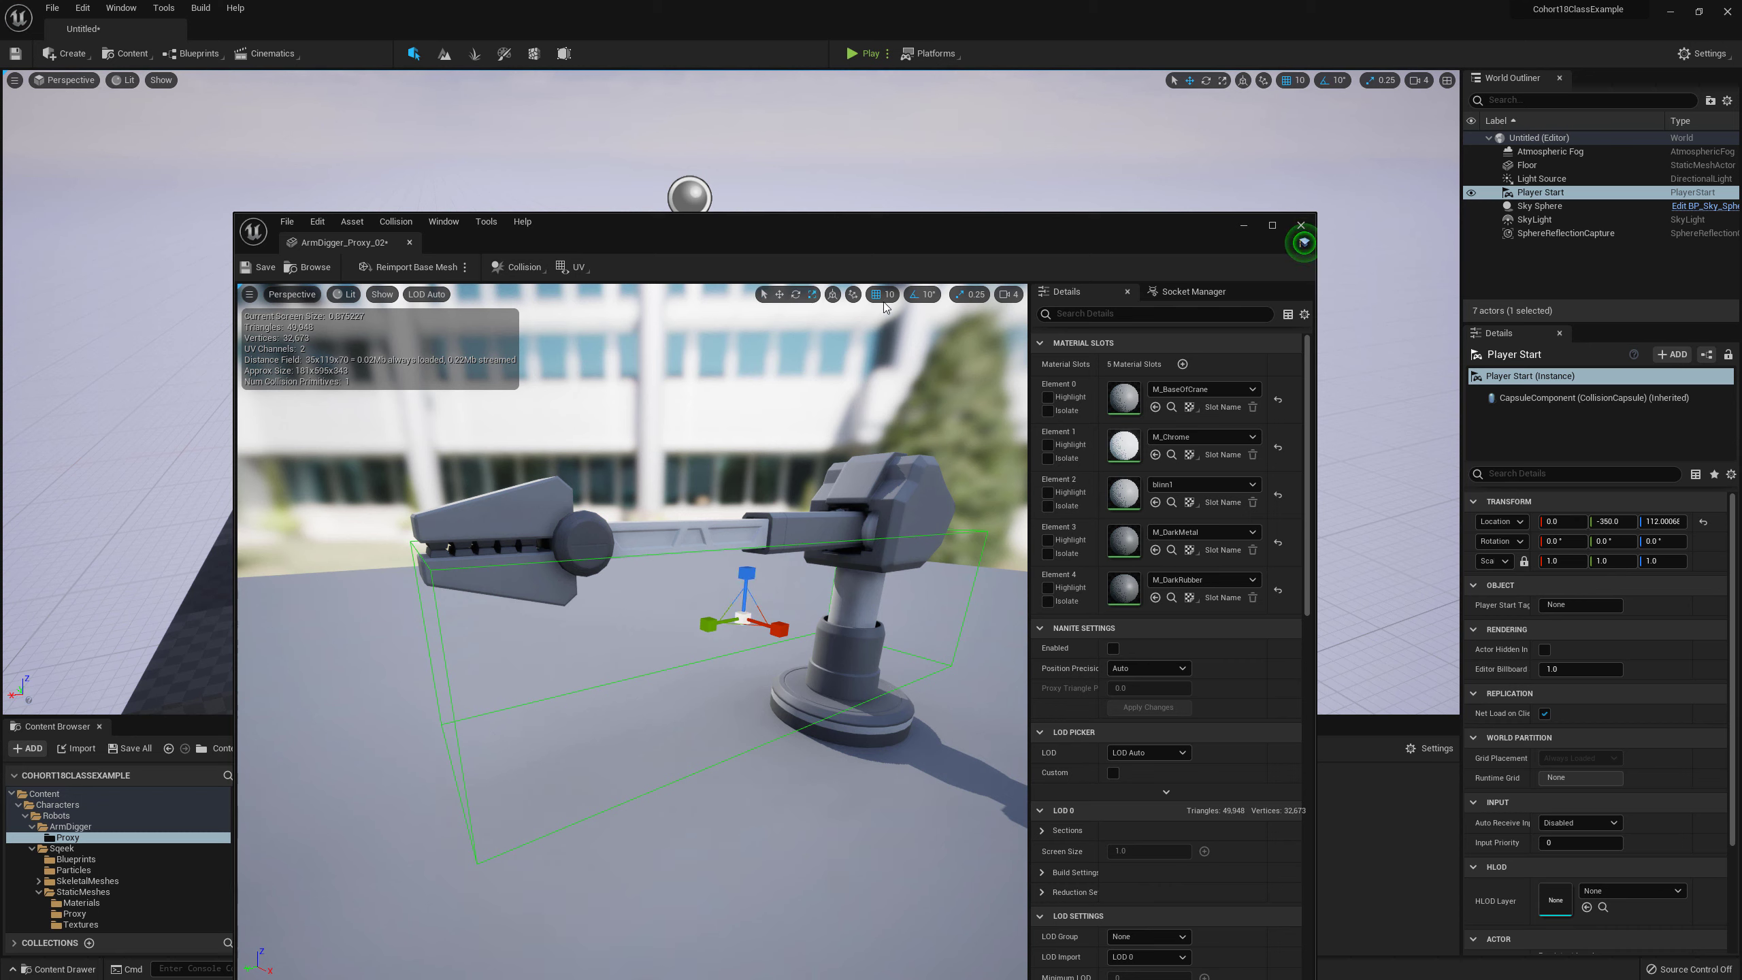
Step: Flatten the box collision further and raise it so that it encloses the crane's horizontal arm
left_click_drag(747, 575, 747, 582)
left_click_drag(747, 572, 753, 469)
key("w")
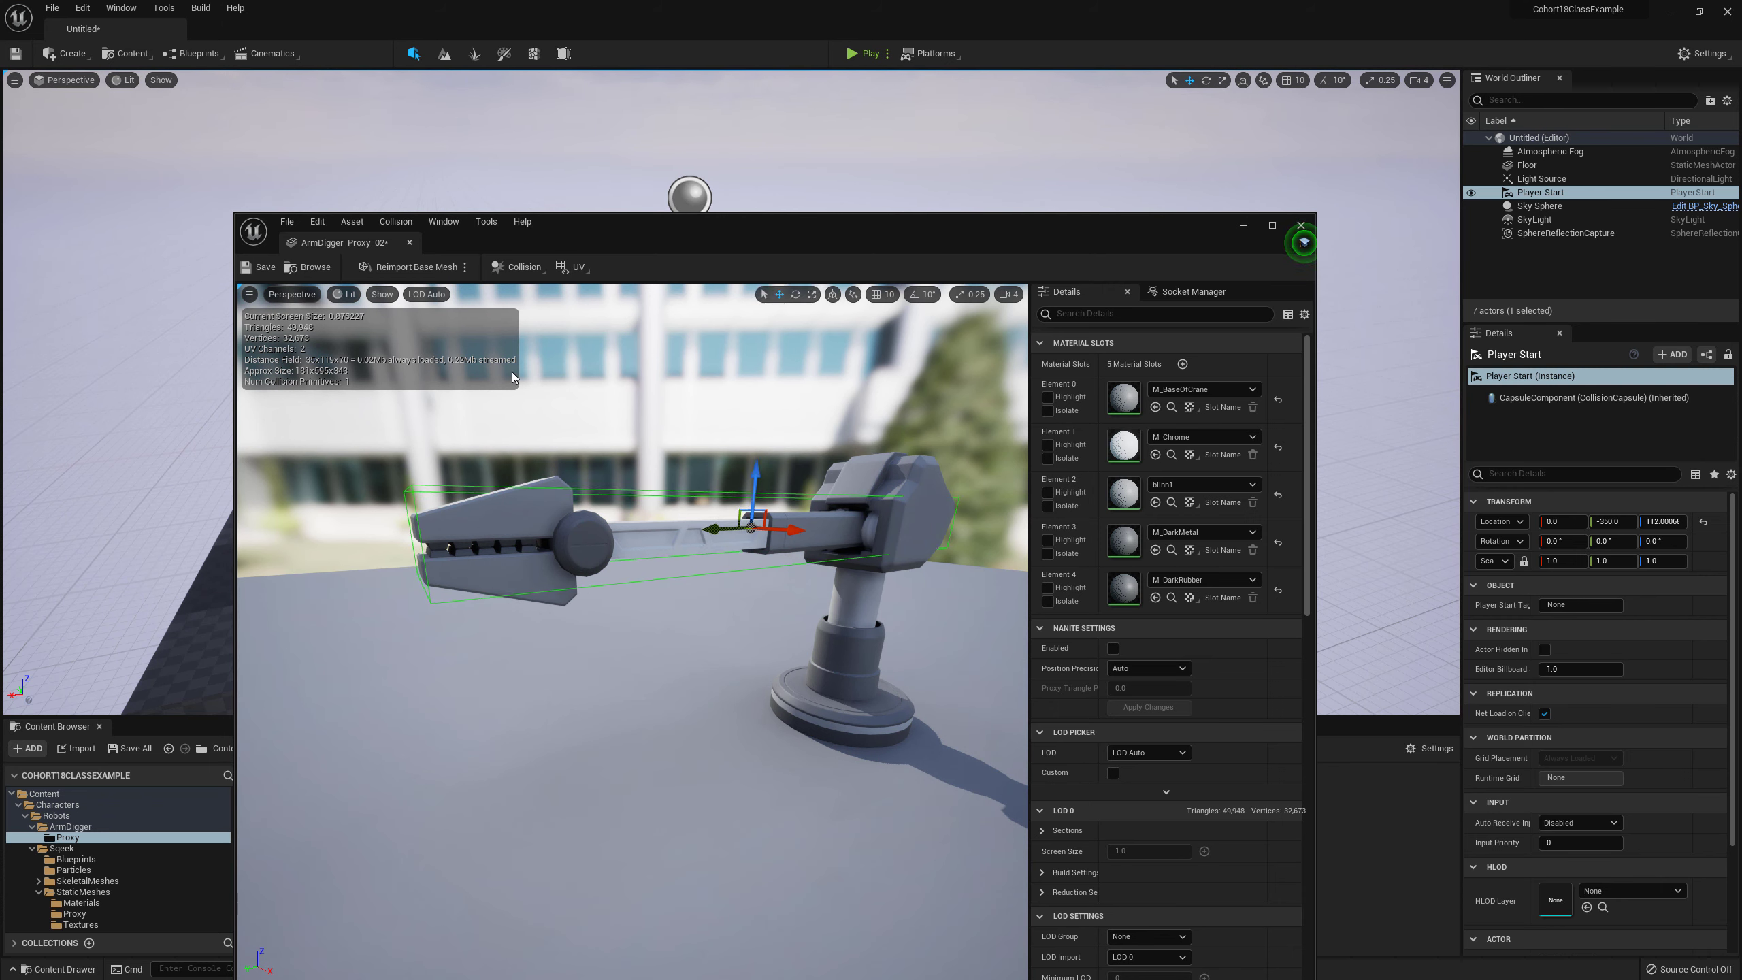
Step: Add a sphere simplified collision, scale it down uniformly and move it onto the crane's round base
left_click(544, 270)
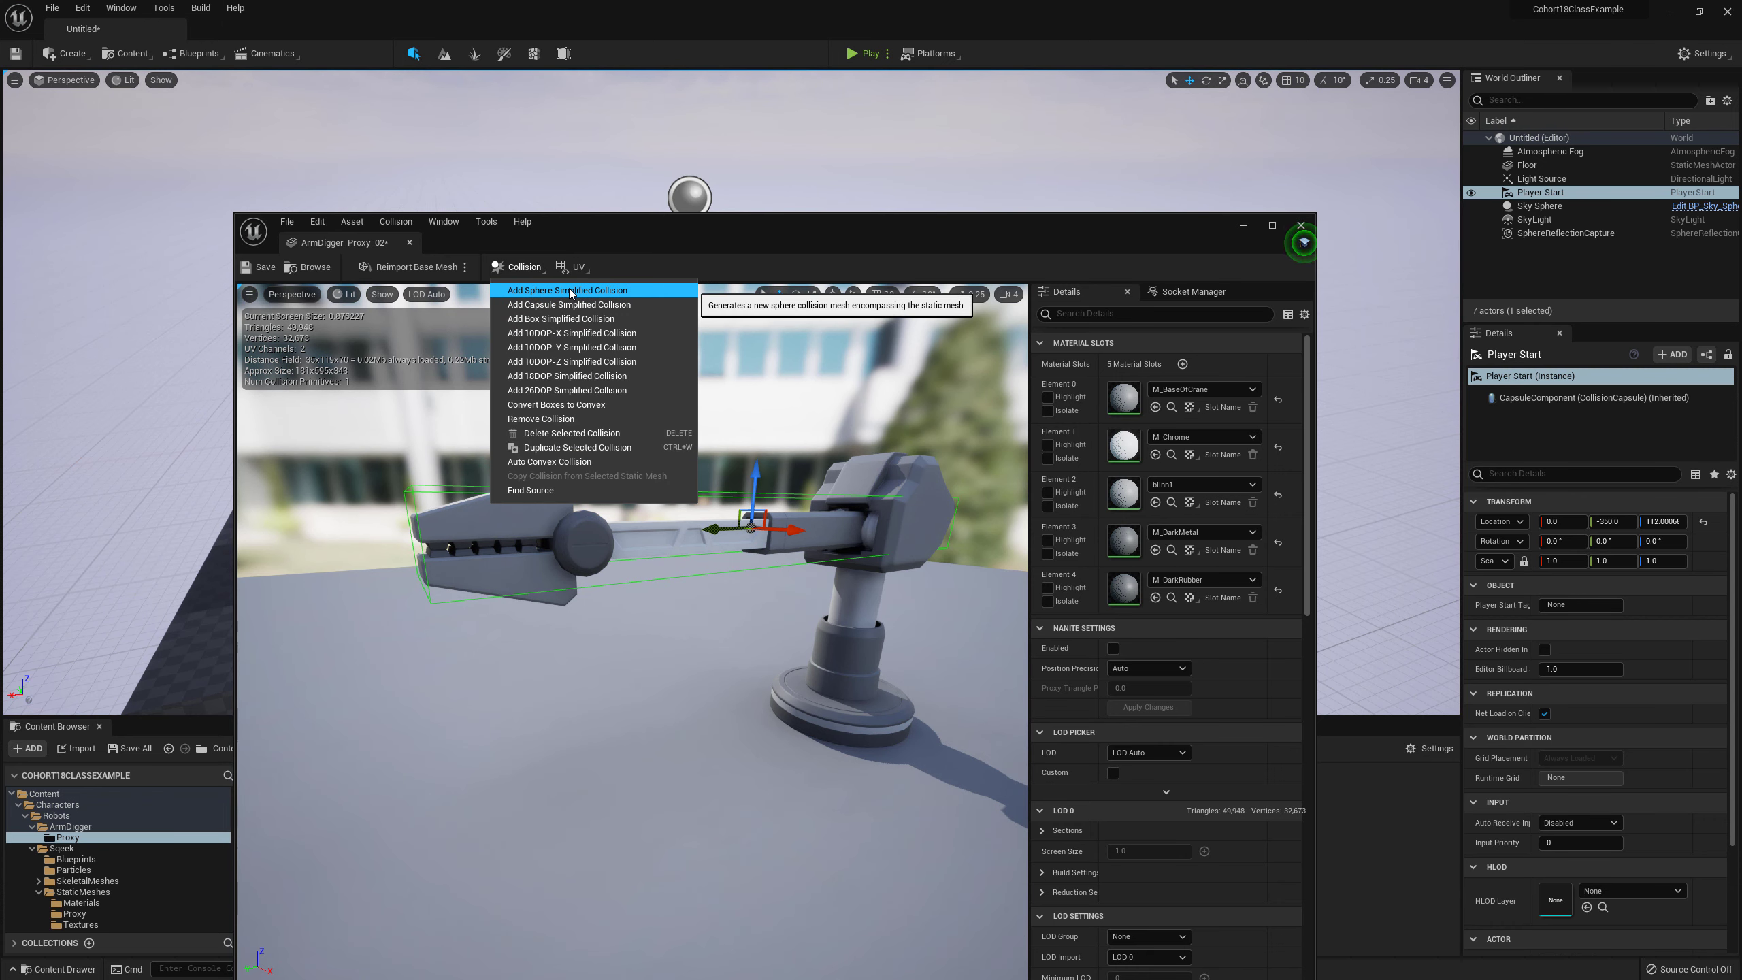
left_click(570, 291)
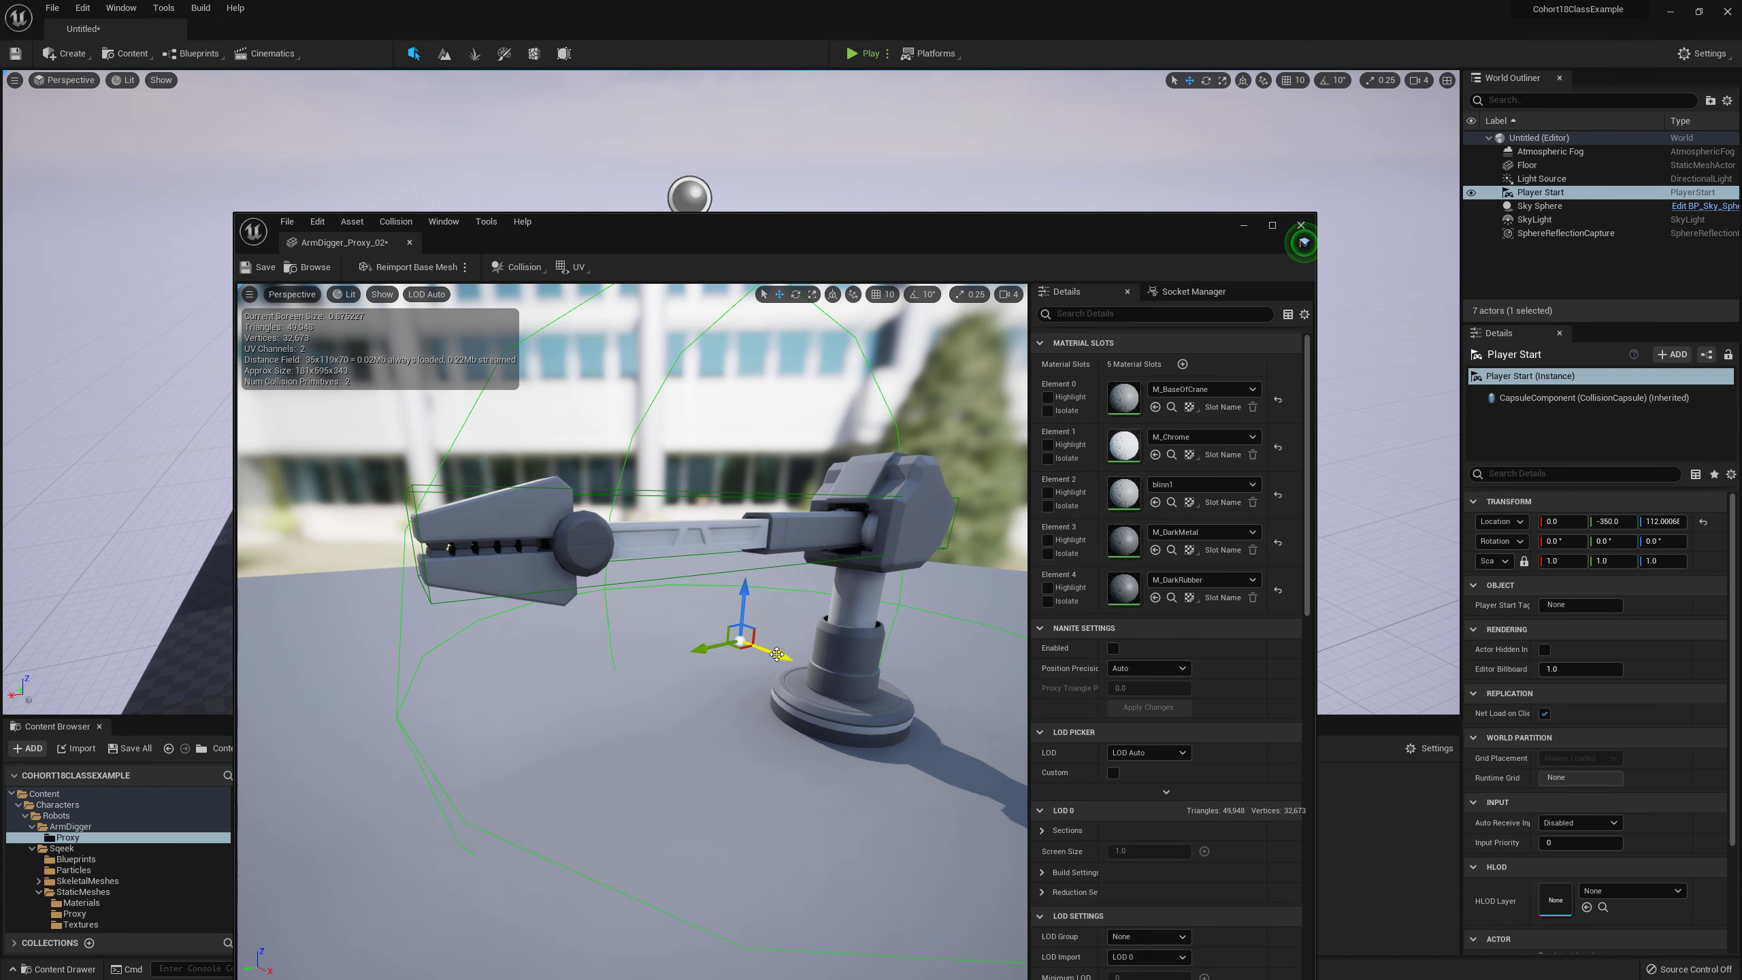
key("e")
key("r")
left_click_drag(752, 650, 808, 643)
key("w")
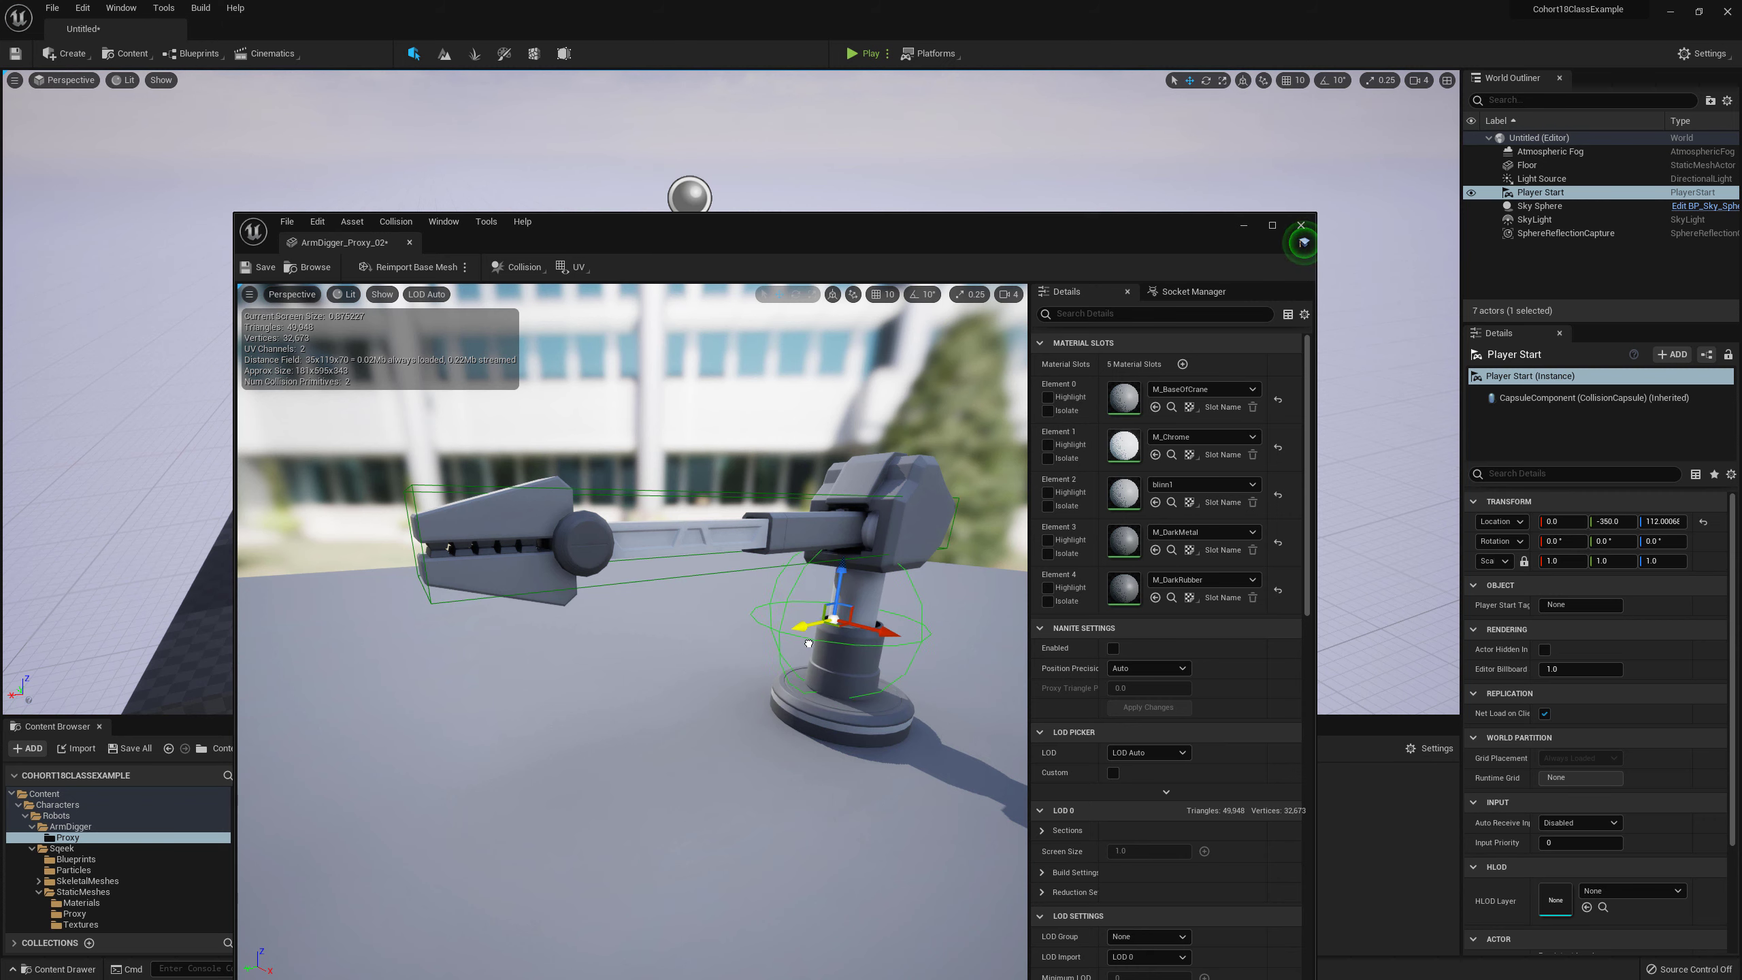
left_click_drag(842, 577, 840, 585)
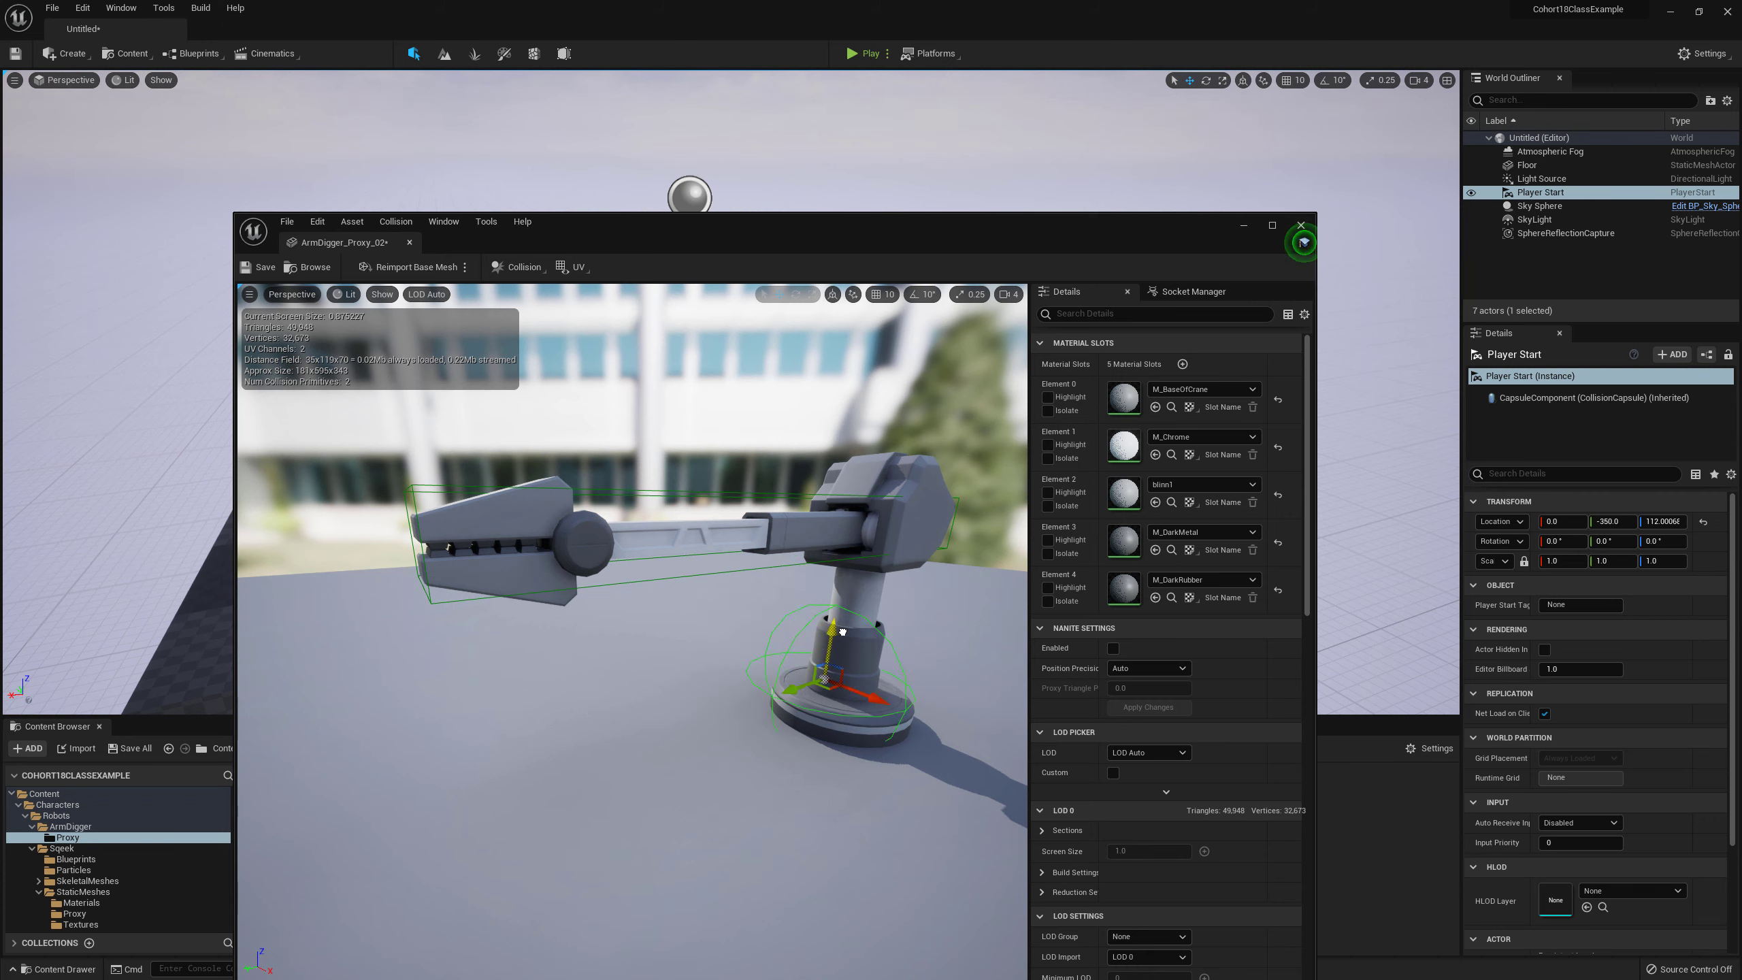
right_click_drag(713, 645, 744, 645)
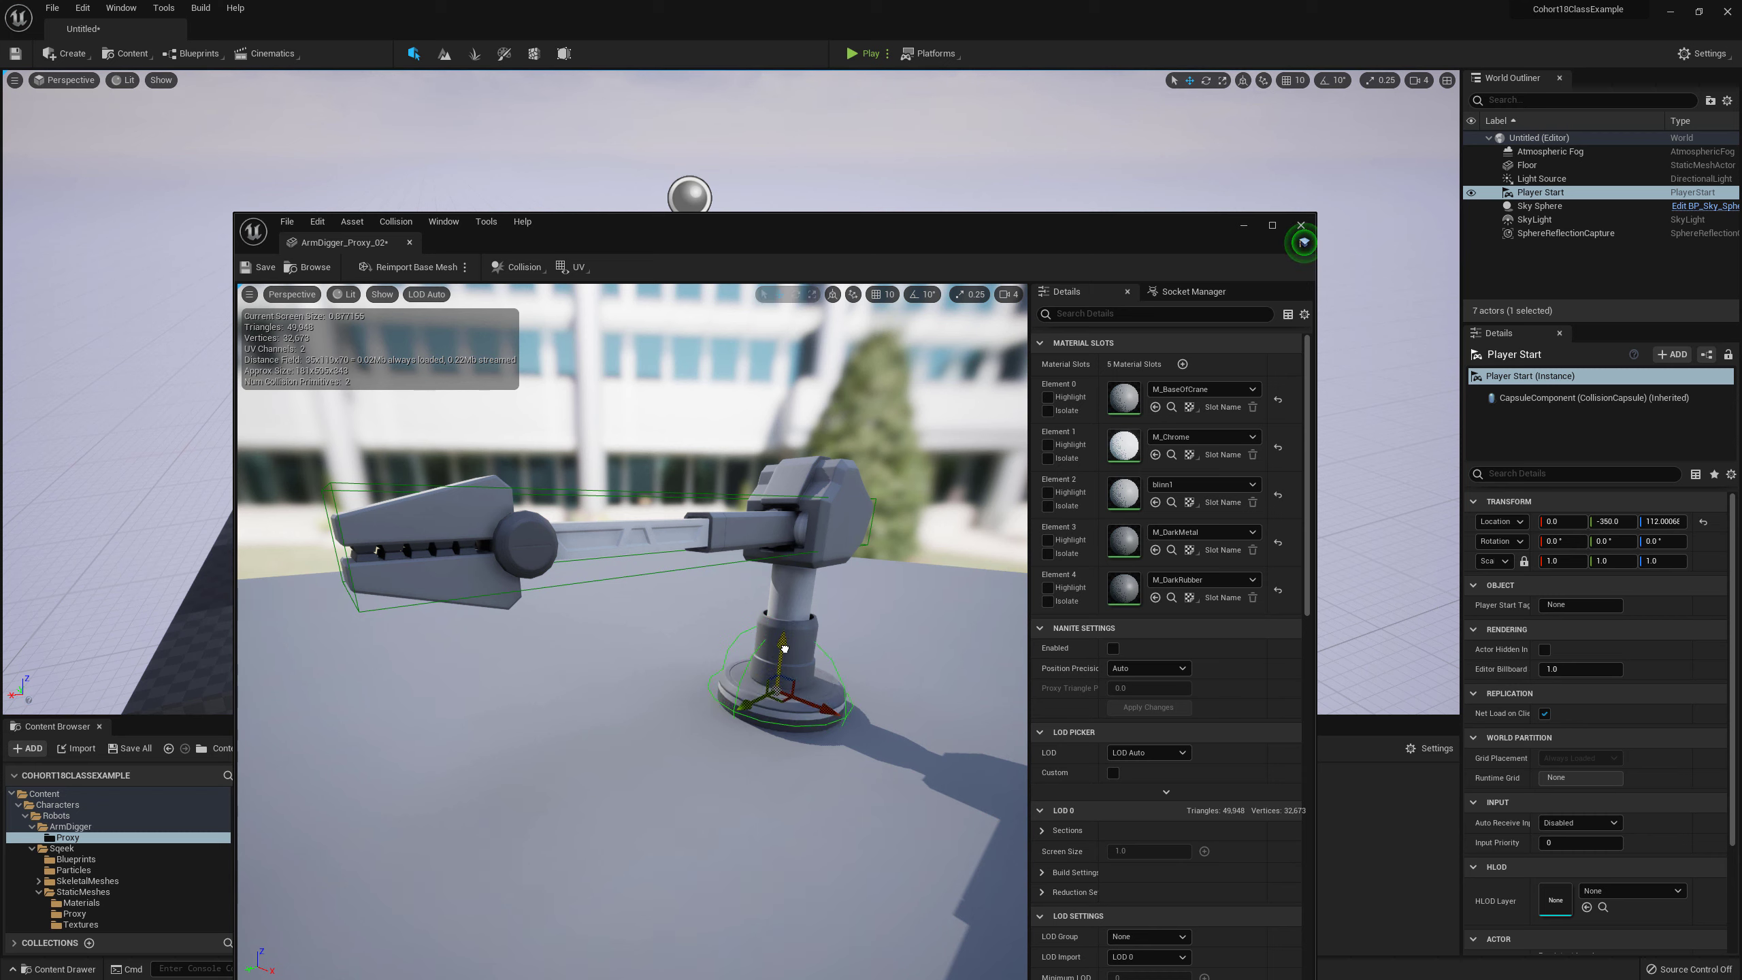
Step: Add a capsule simplified collision to the crane, rotate it upright and scale it down
right_click_drag(784, 649, 477, 399)
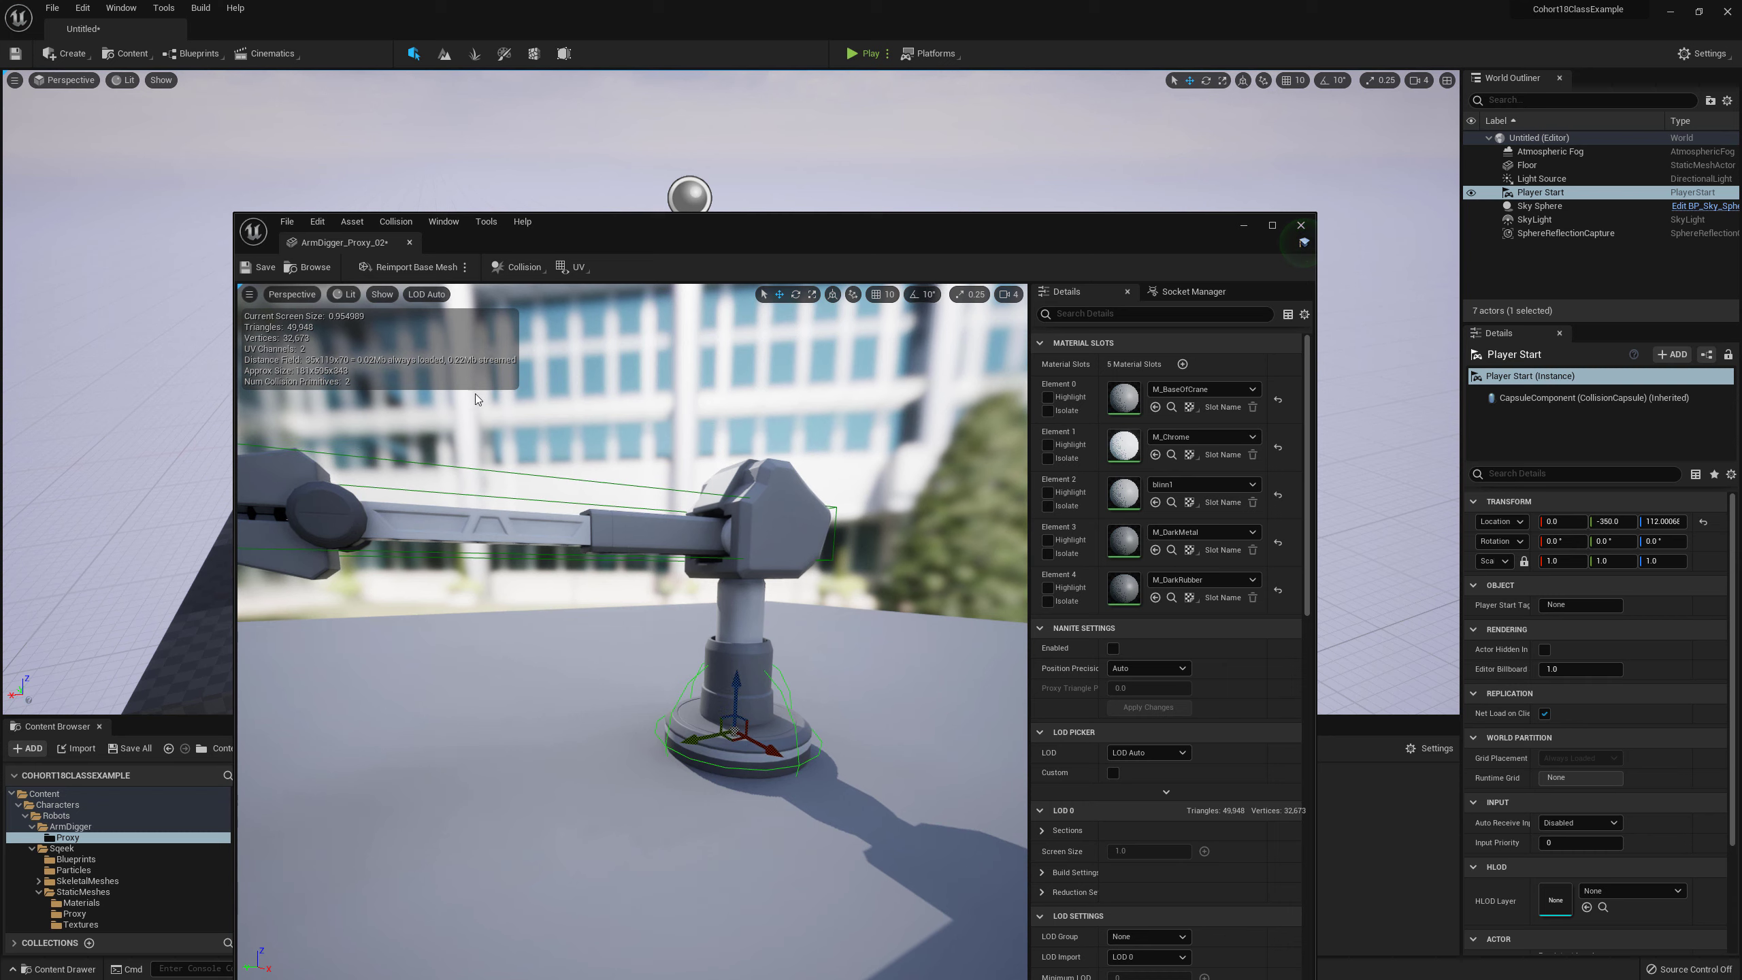
left_click(517, 266)
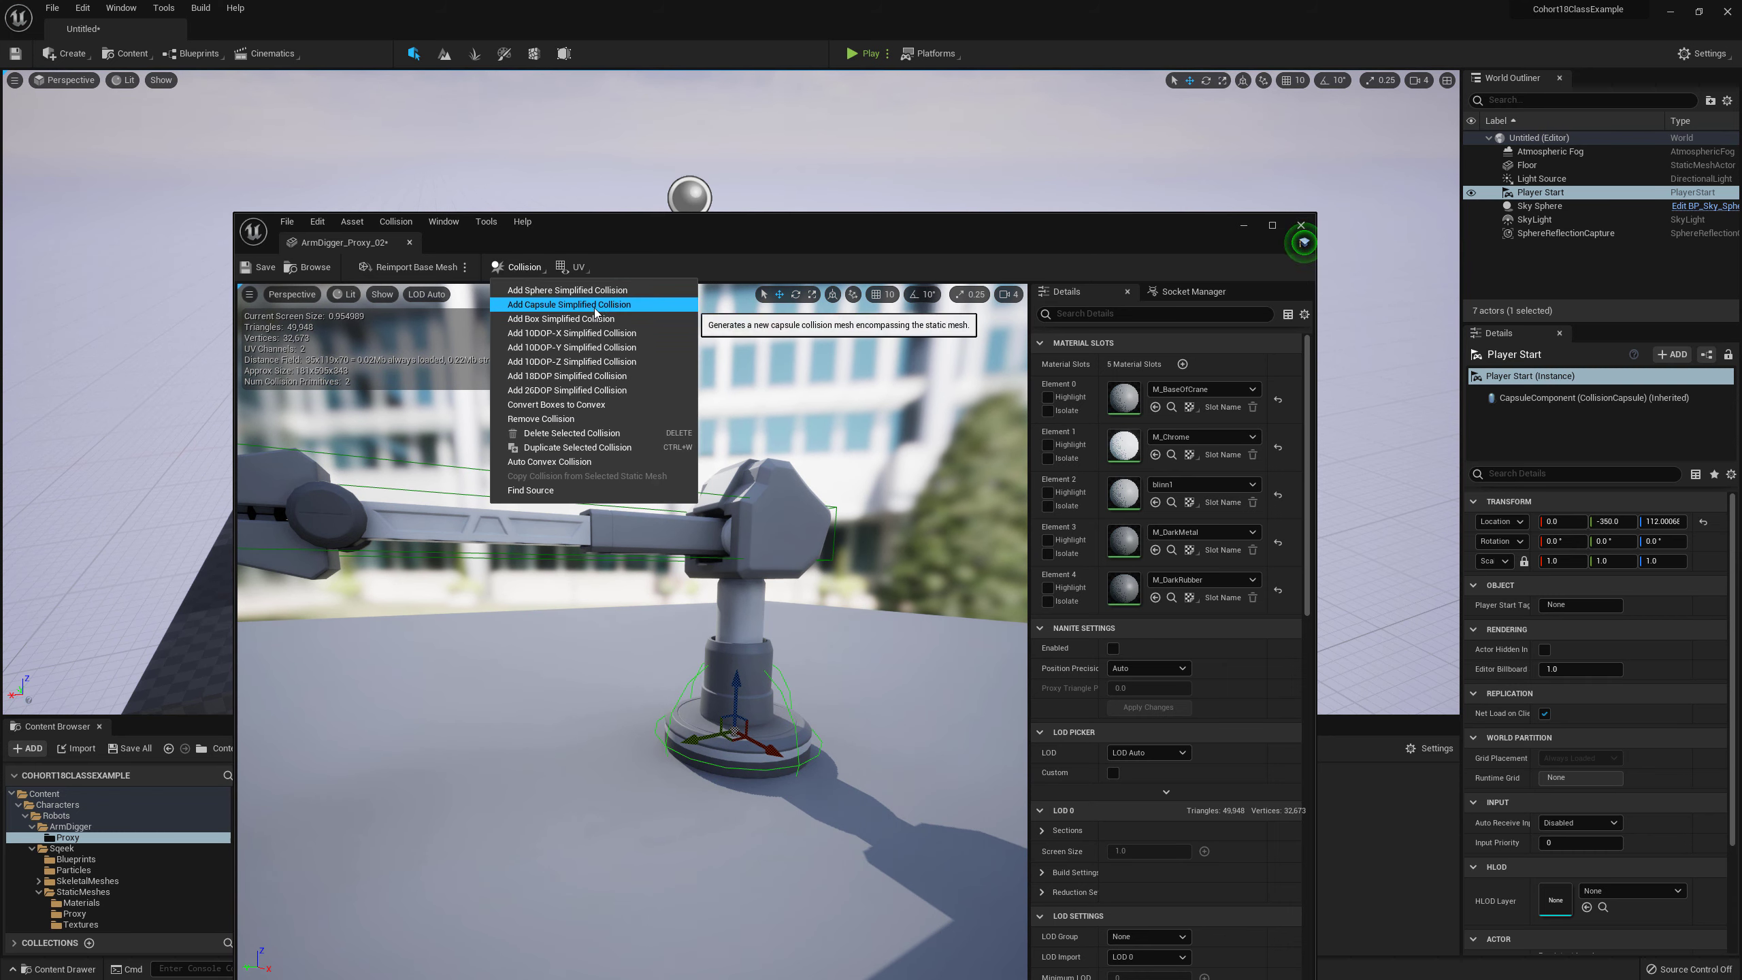
left_click(575, 319)
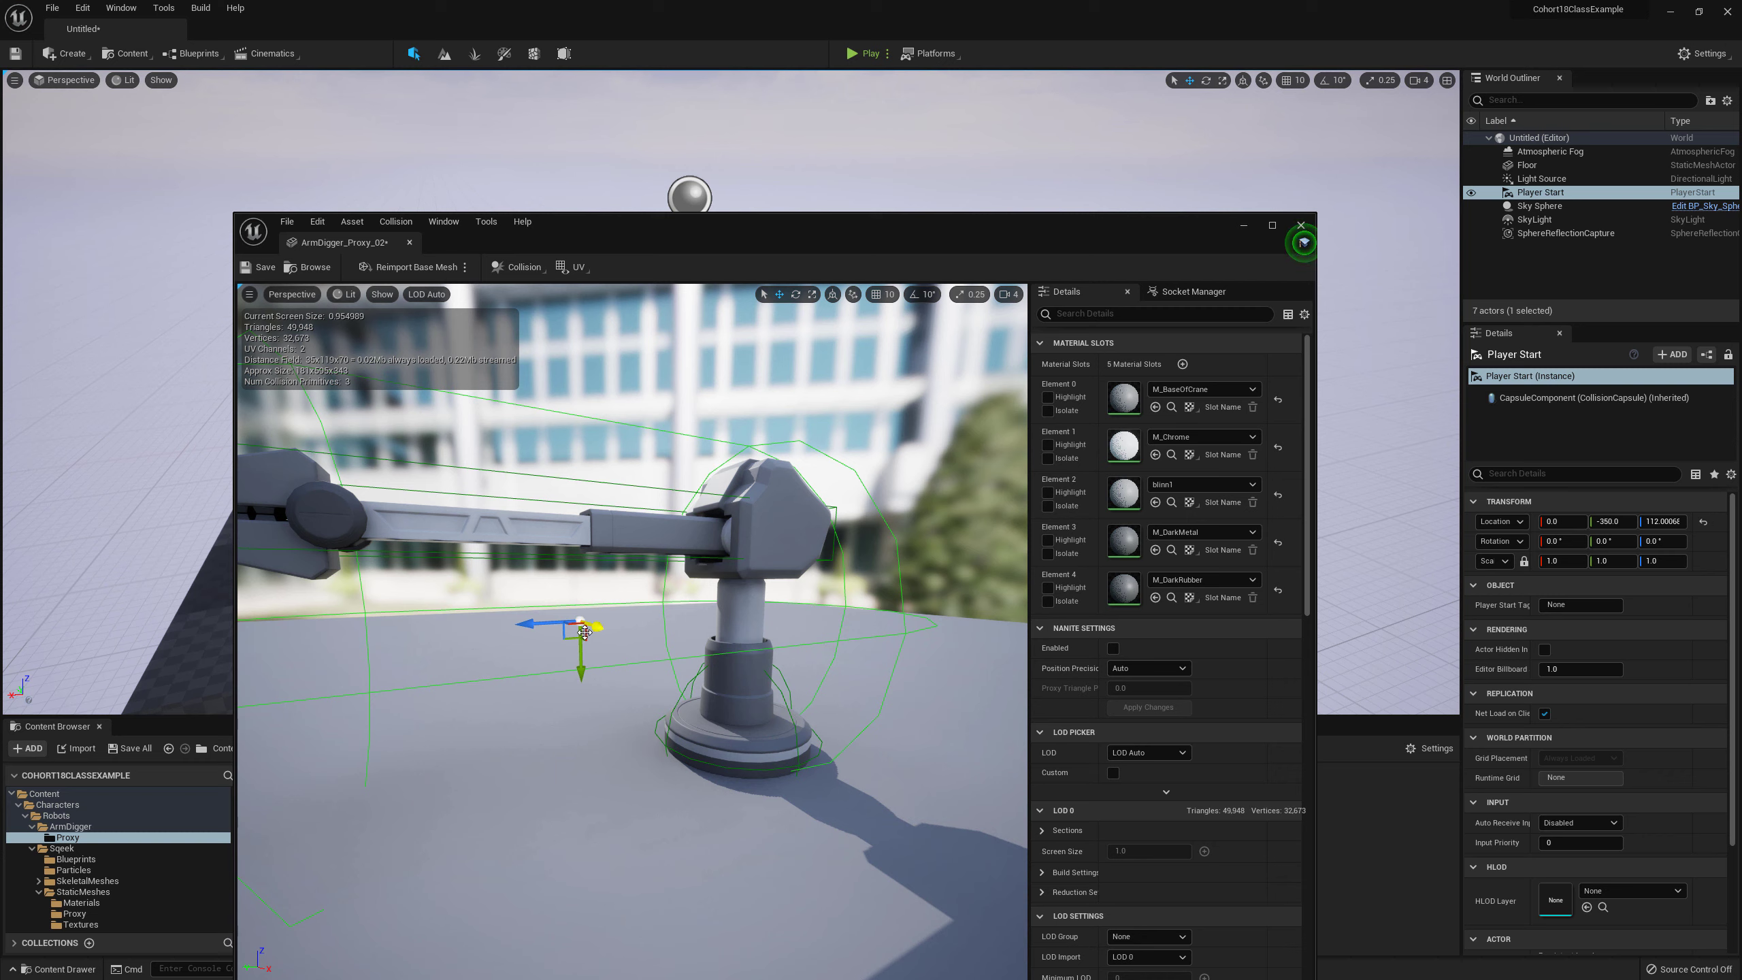
key("e")
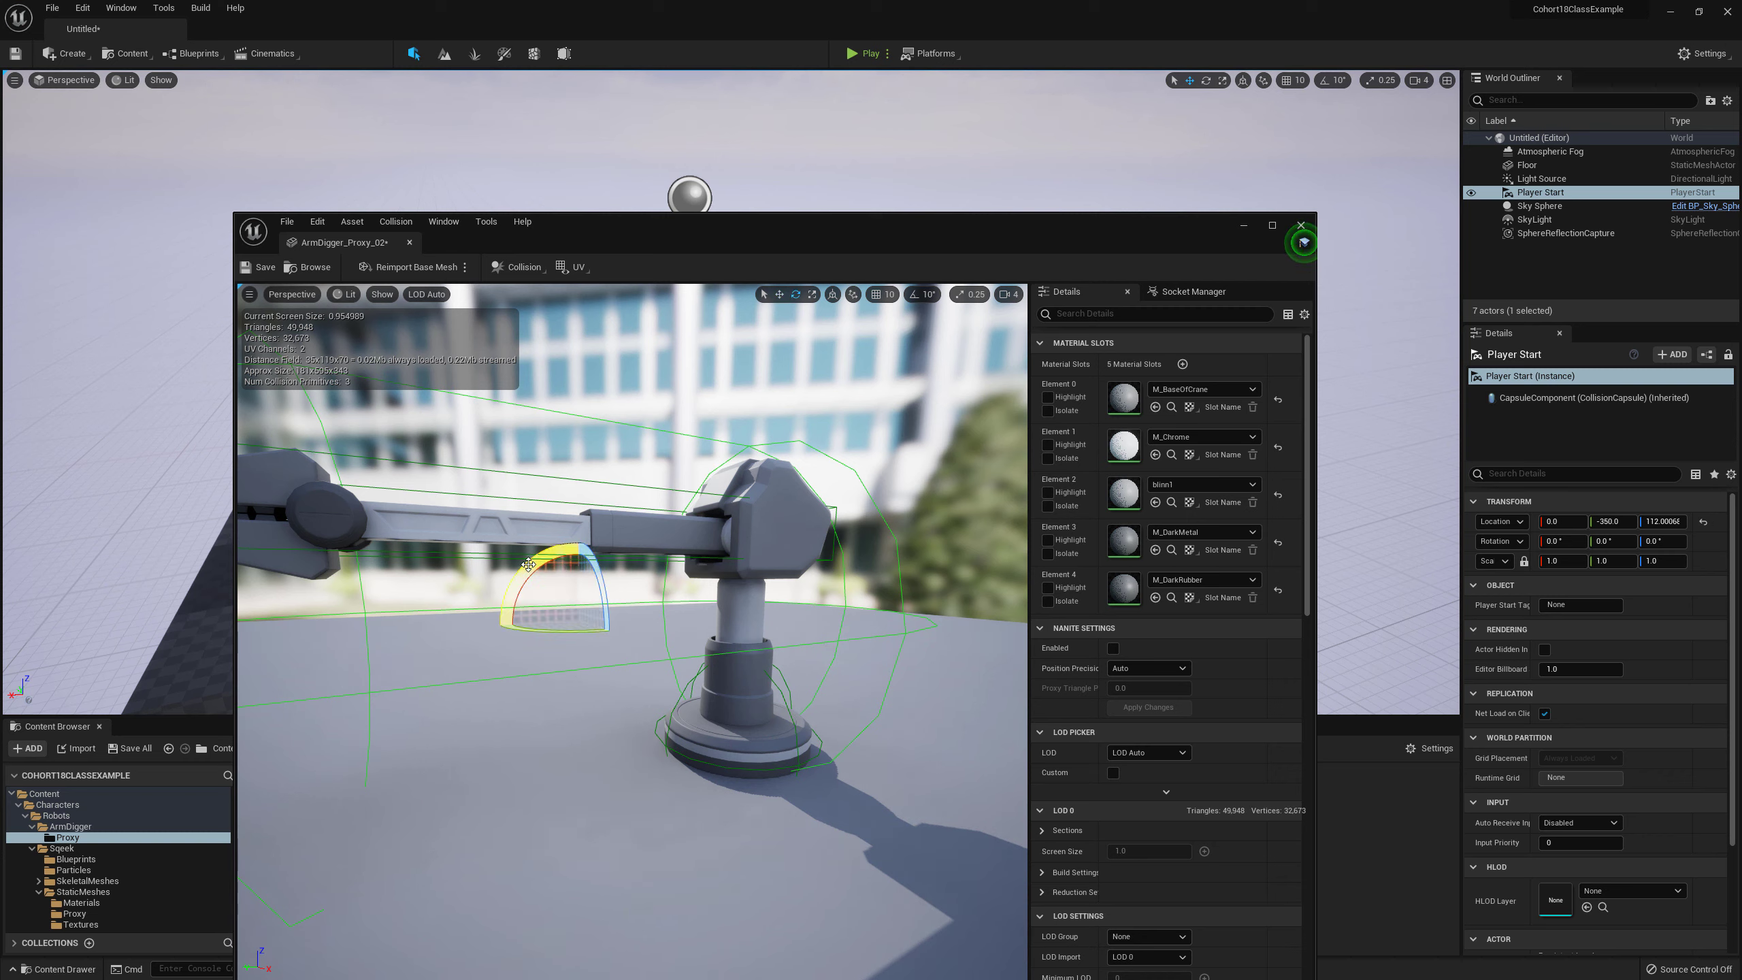
left_click_drag(527, 564, 598, 594)
key("r")
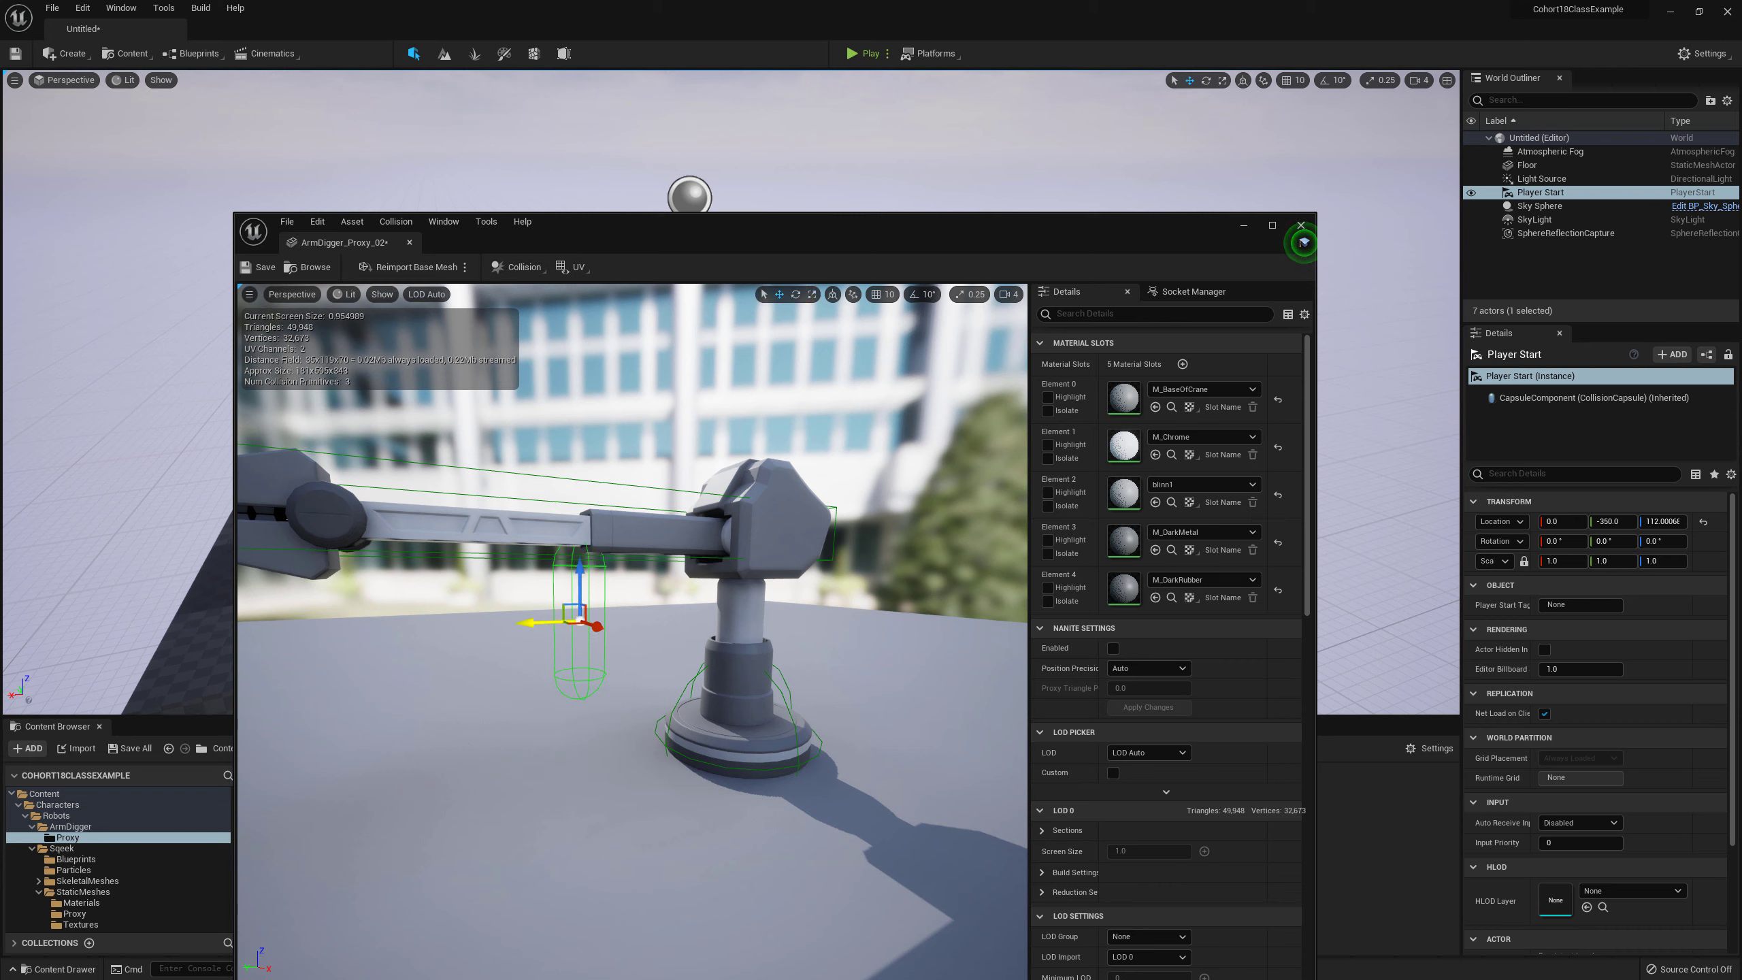
Step: Move the capsule collision onto the crane's vertical column and scale it uniformly to fit the column
left_click_drag(550, 622, 694, 613)
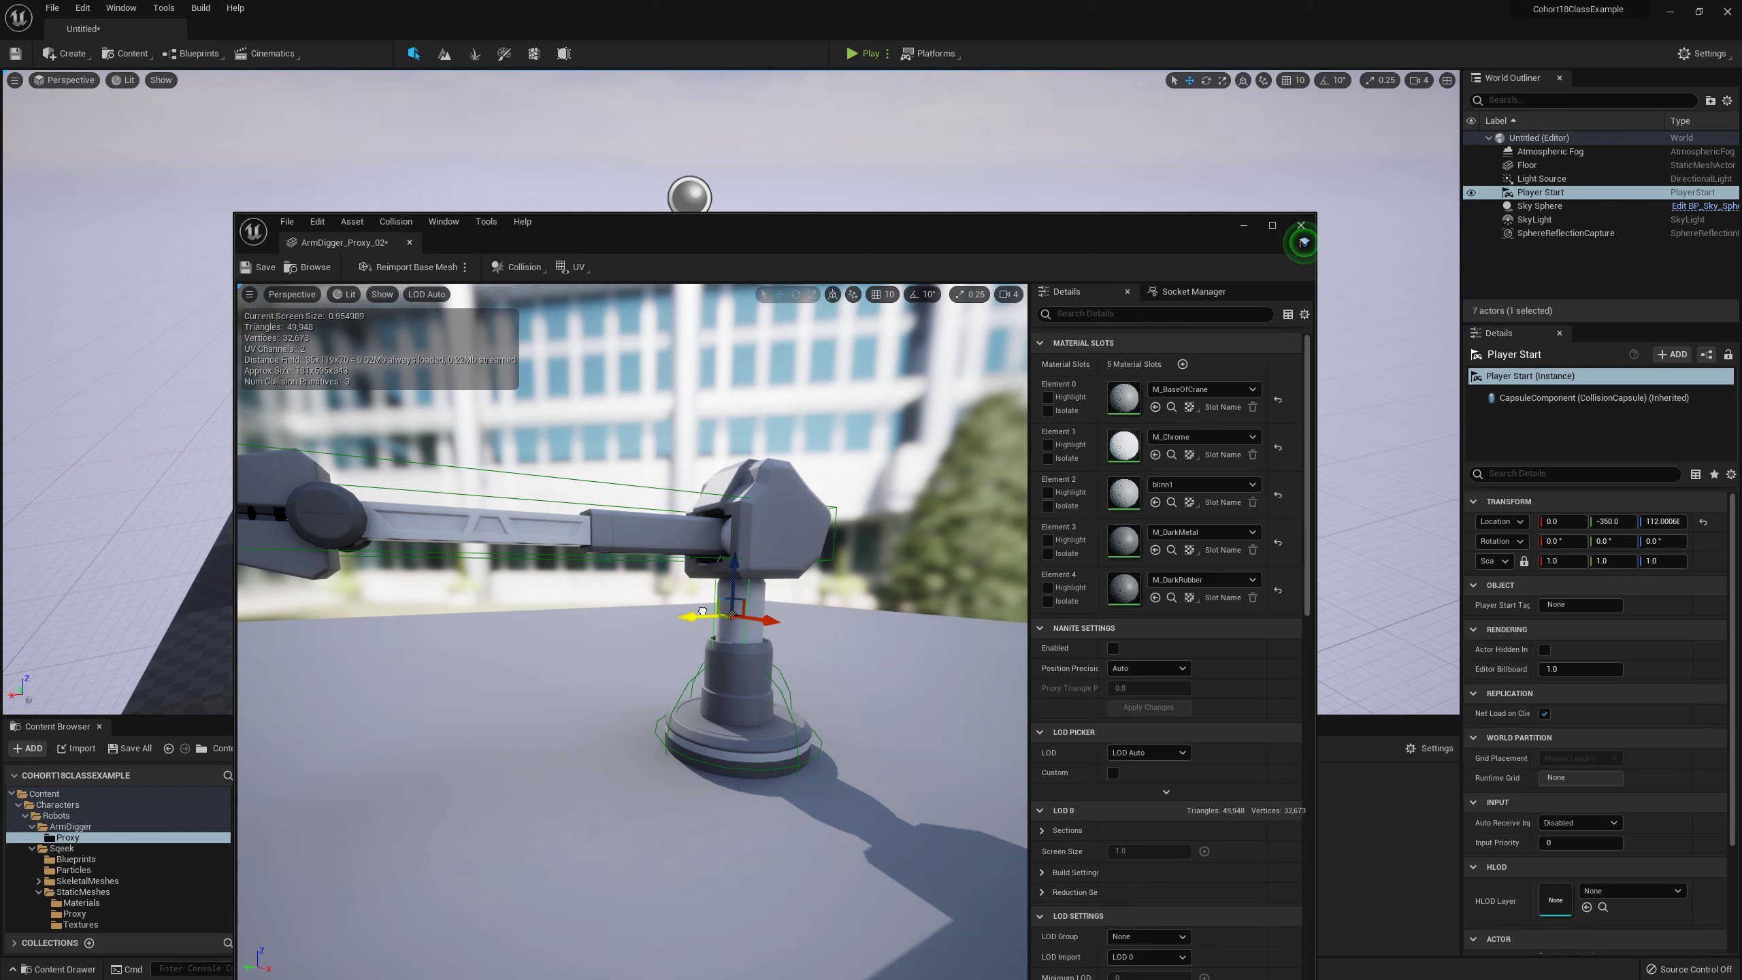
left_click_drag(646, 650, 692, 546)
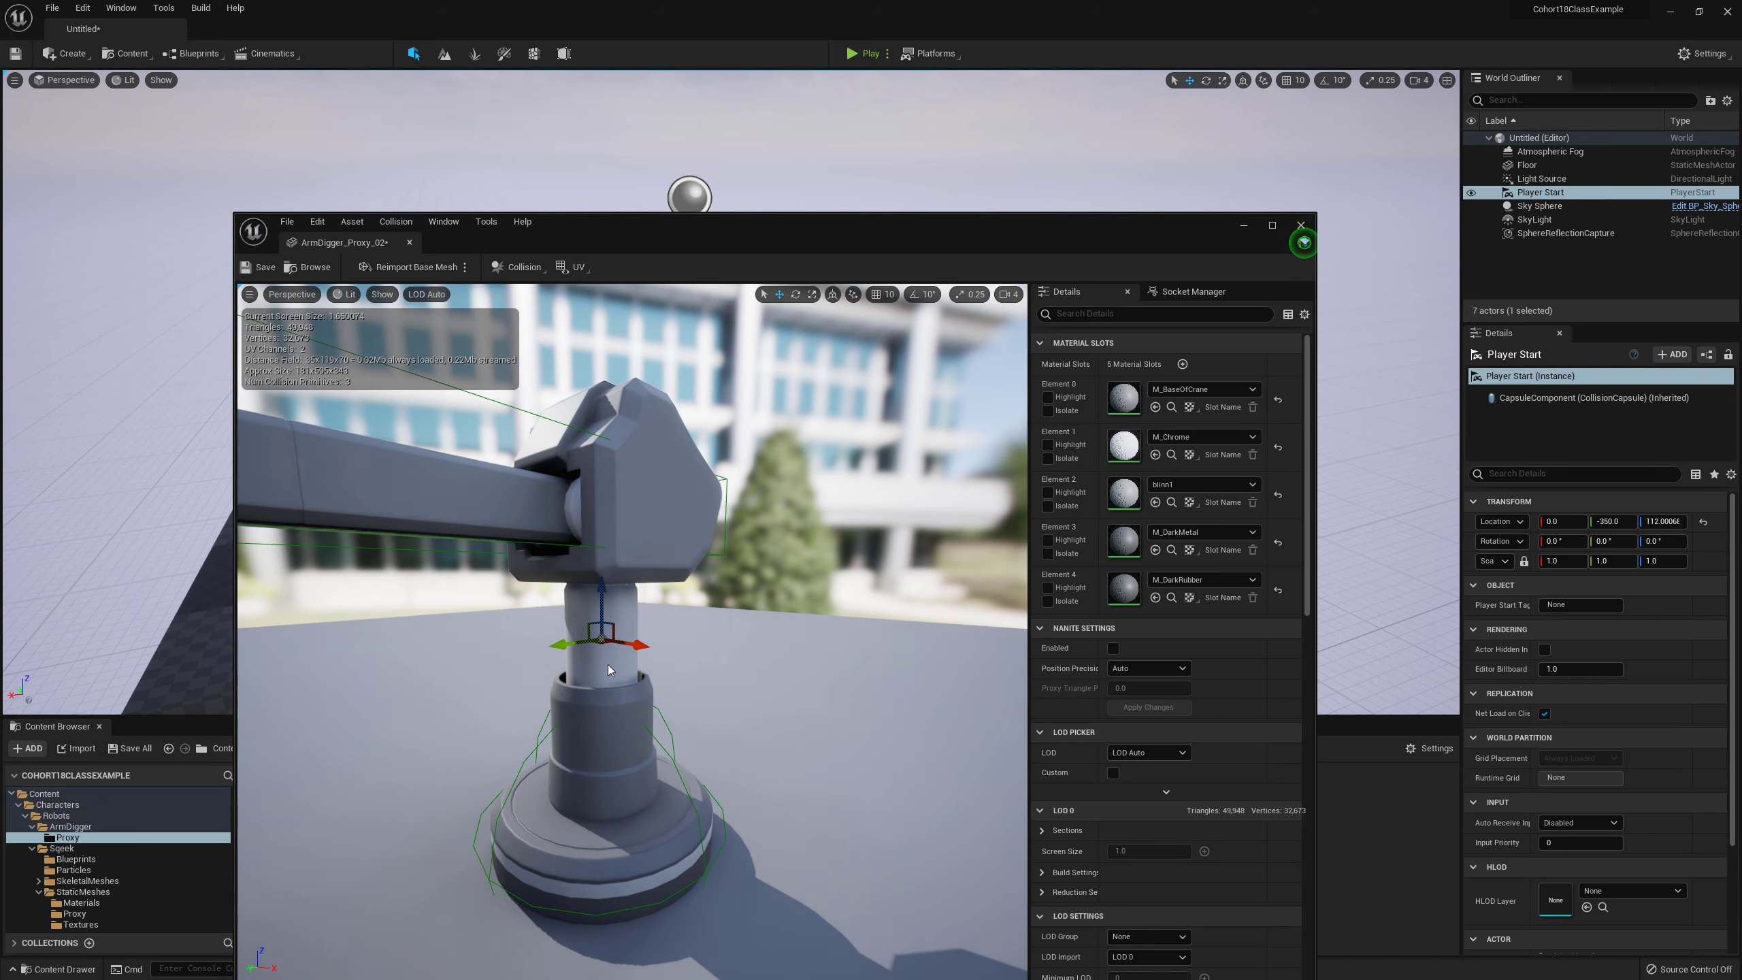
key("e")
key("r")
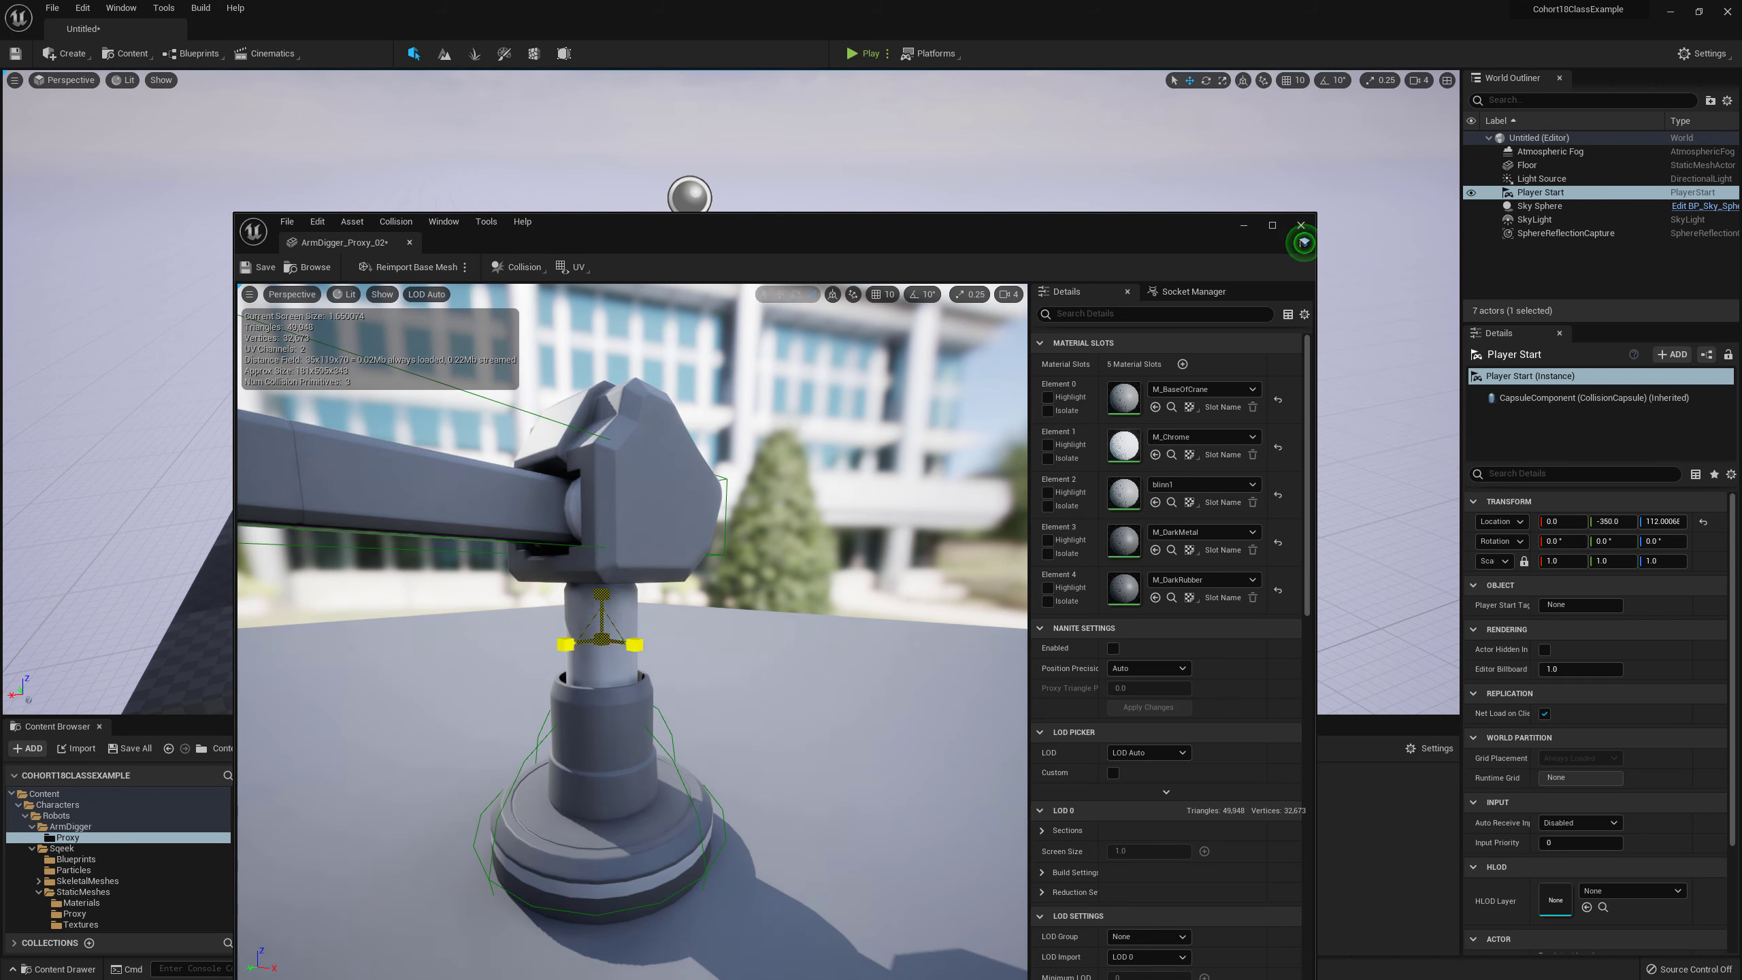
mouse_move(601, 640)
left_mouse_down()
mouse_move(625, 615)
mouse_move(604, 637)
left_mouse_up()
right_click_drag(603, 638, 521, 621)
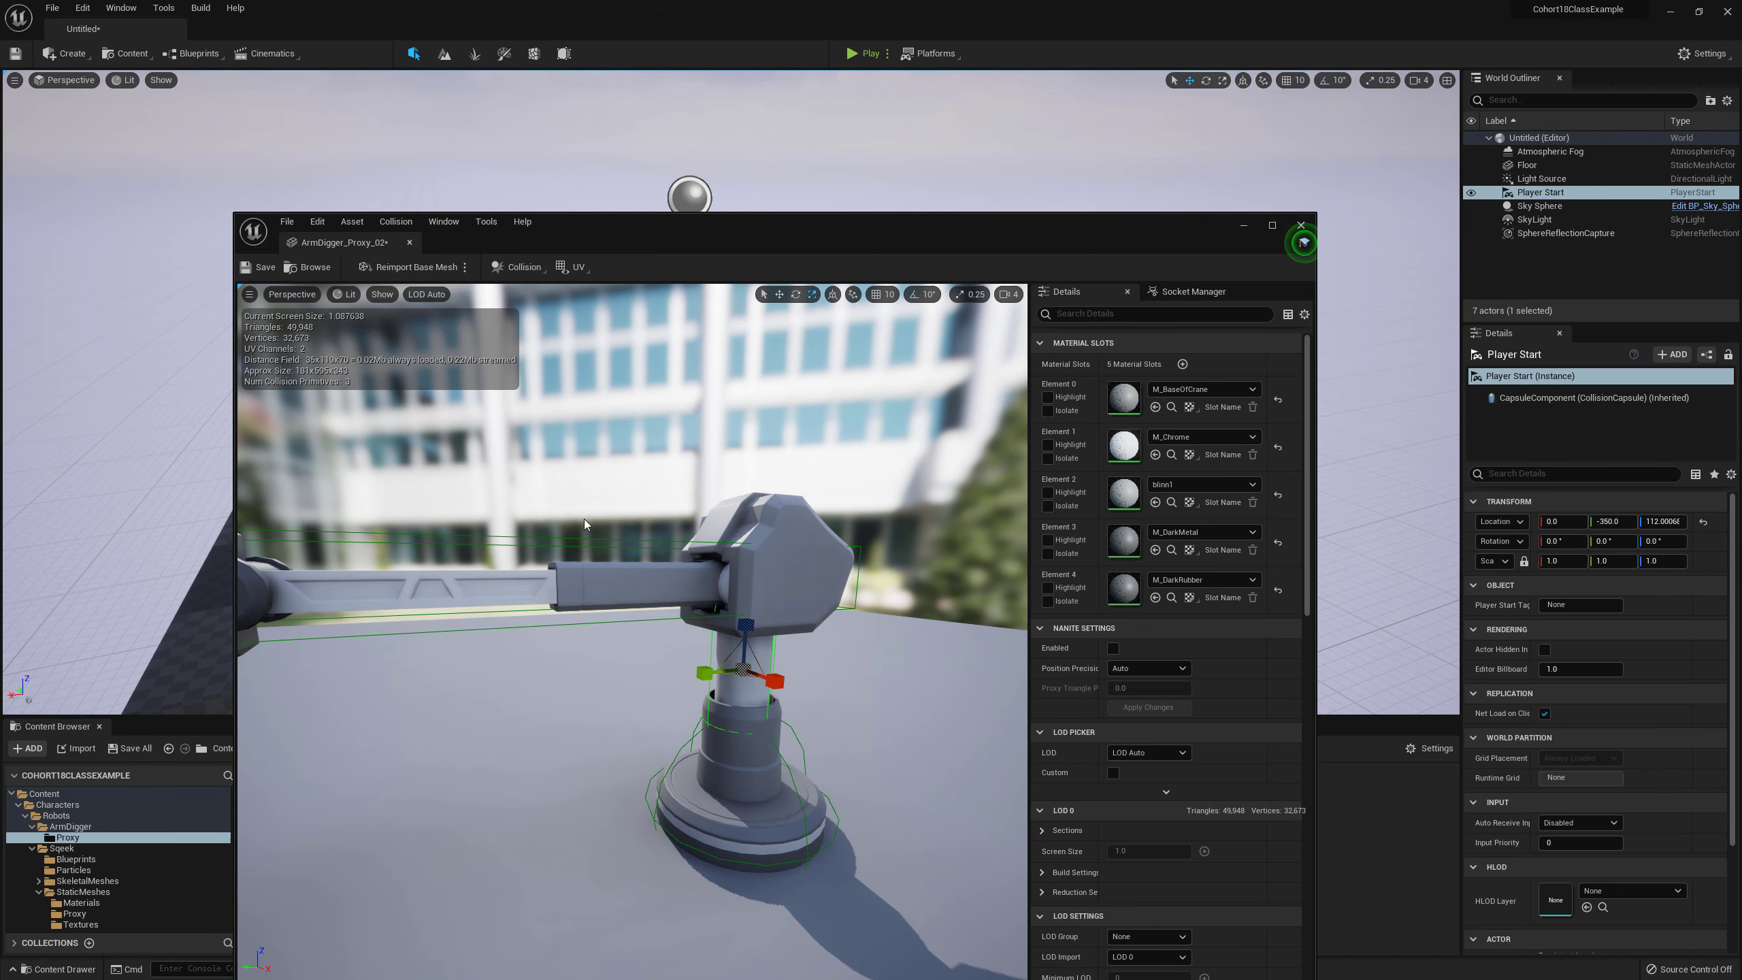
Step: Save the ArmDigger_Proxy_02 static mesh and close its mesh editor
left_click(264, 272)
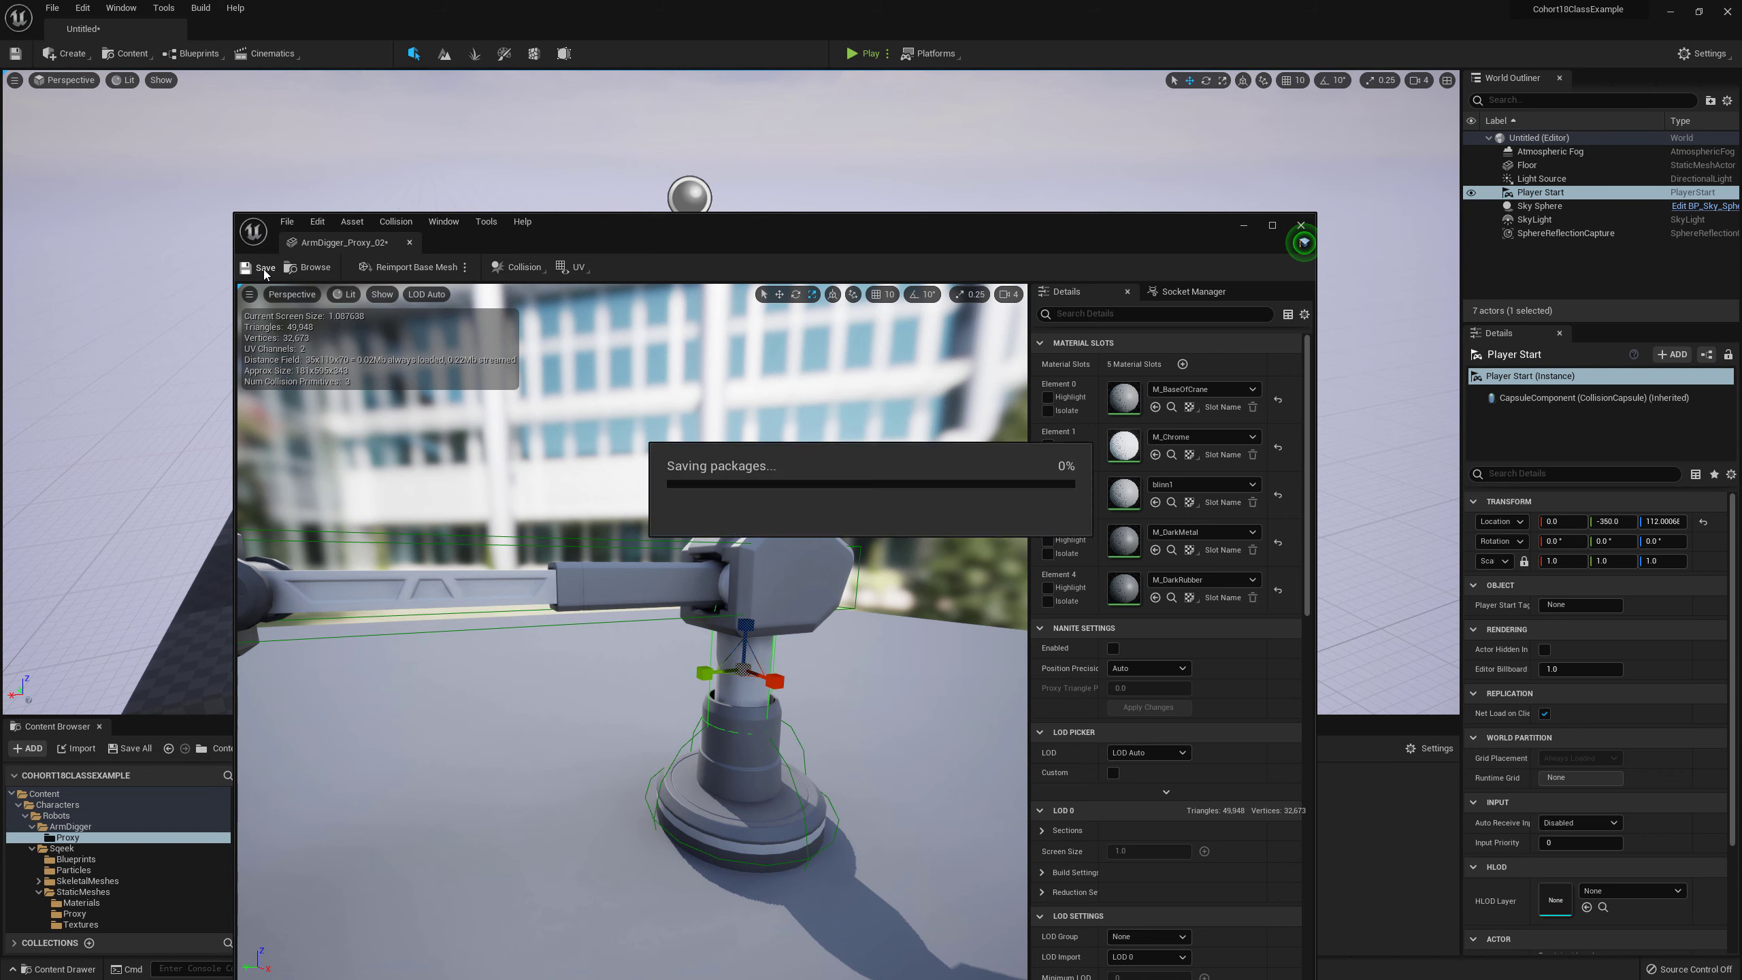
left_click(1300, 226)
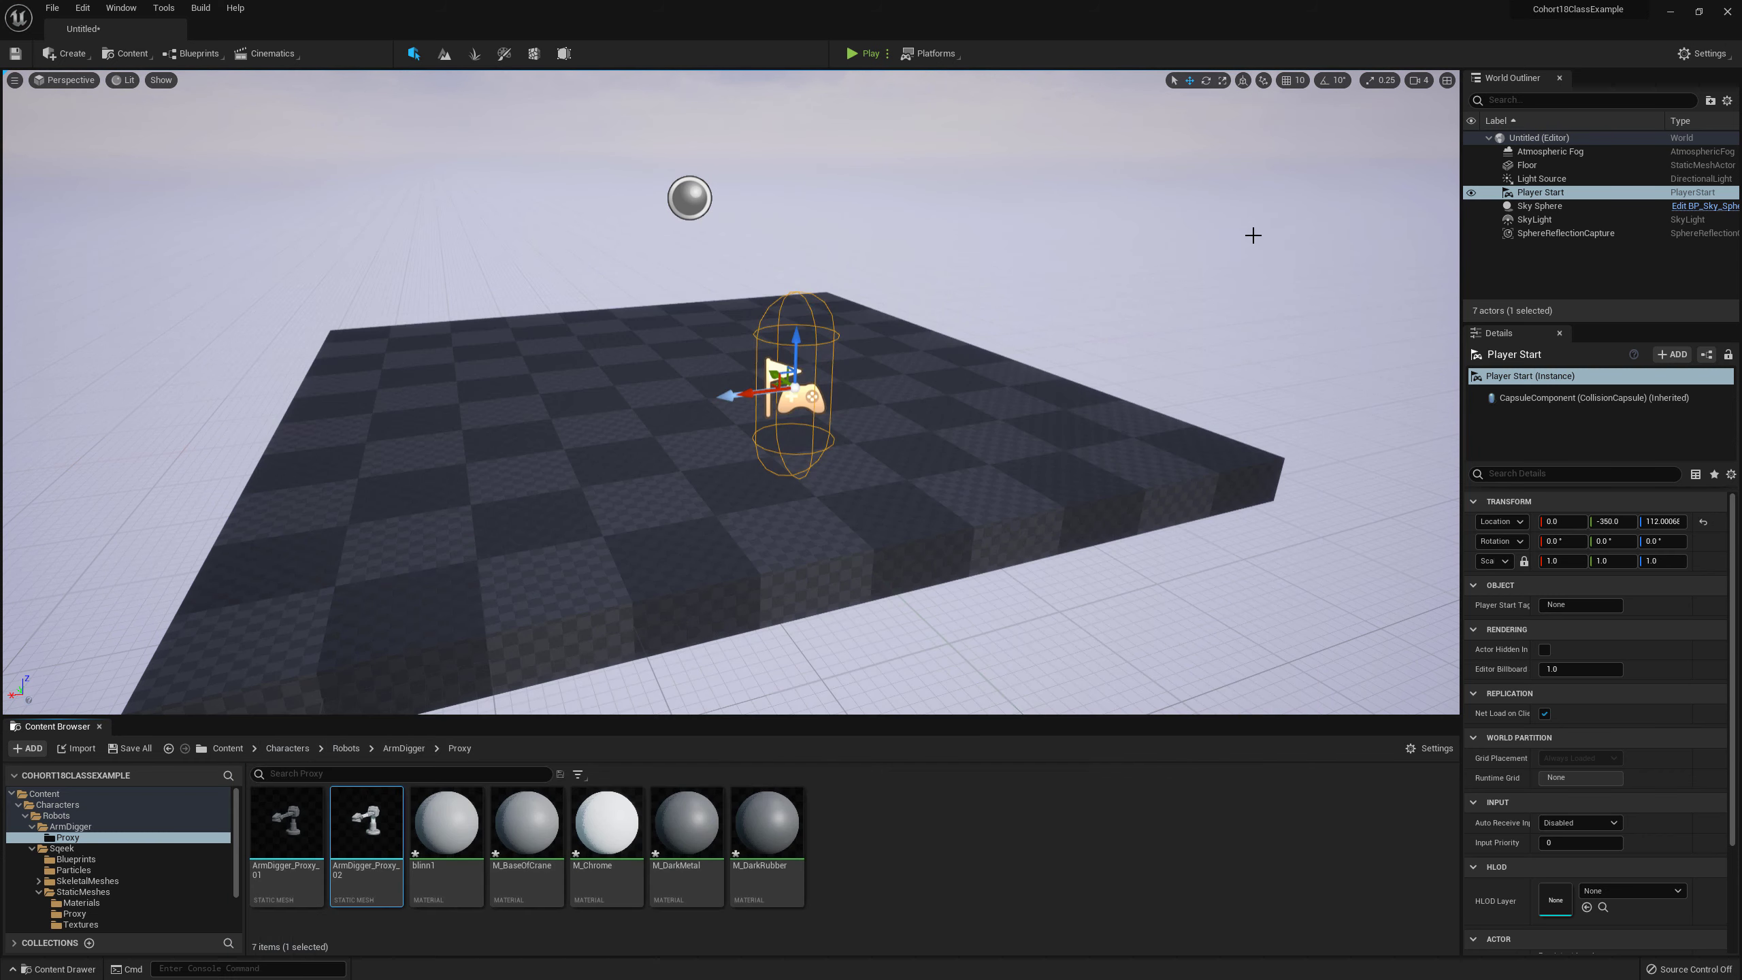
Step: Place ArmDigger_Proxy_02 on the level's floor and enable grid, rotation and scale snapping
left_click_drag(369, 833, 976, 235)
key("e")
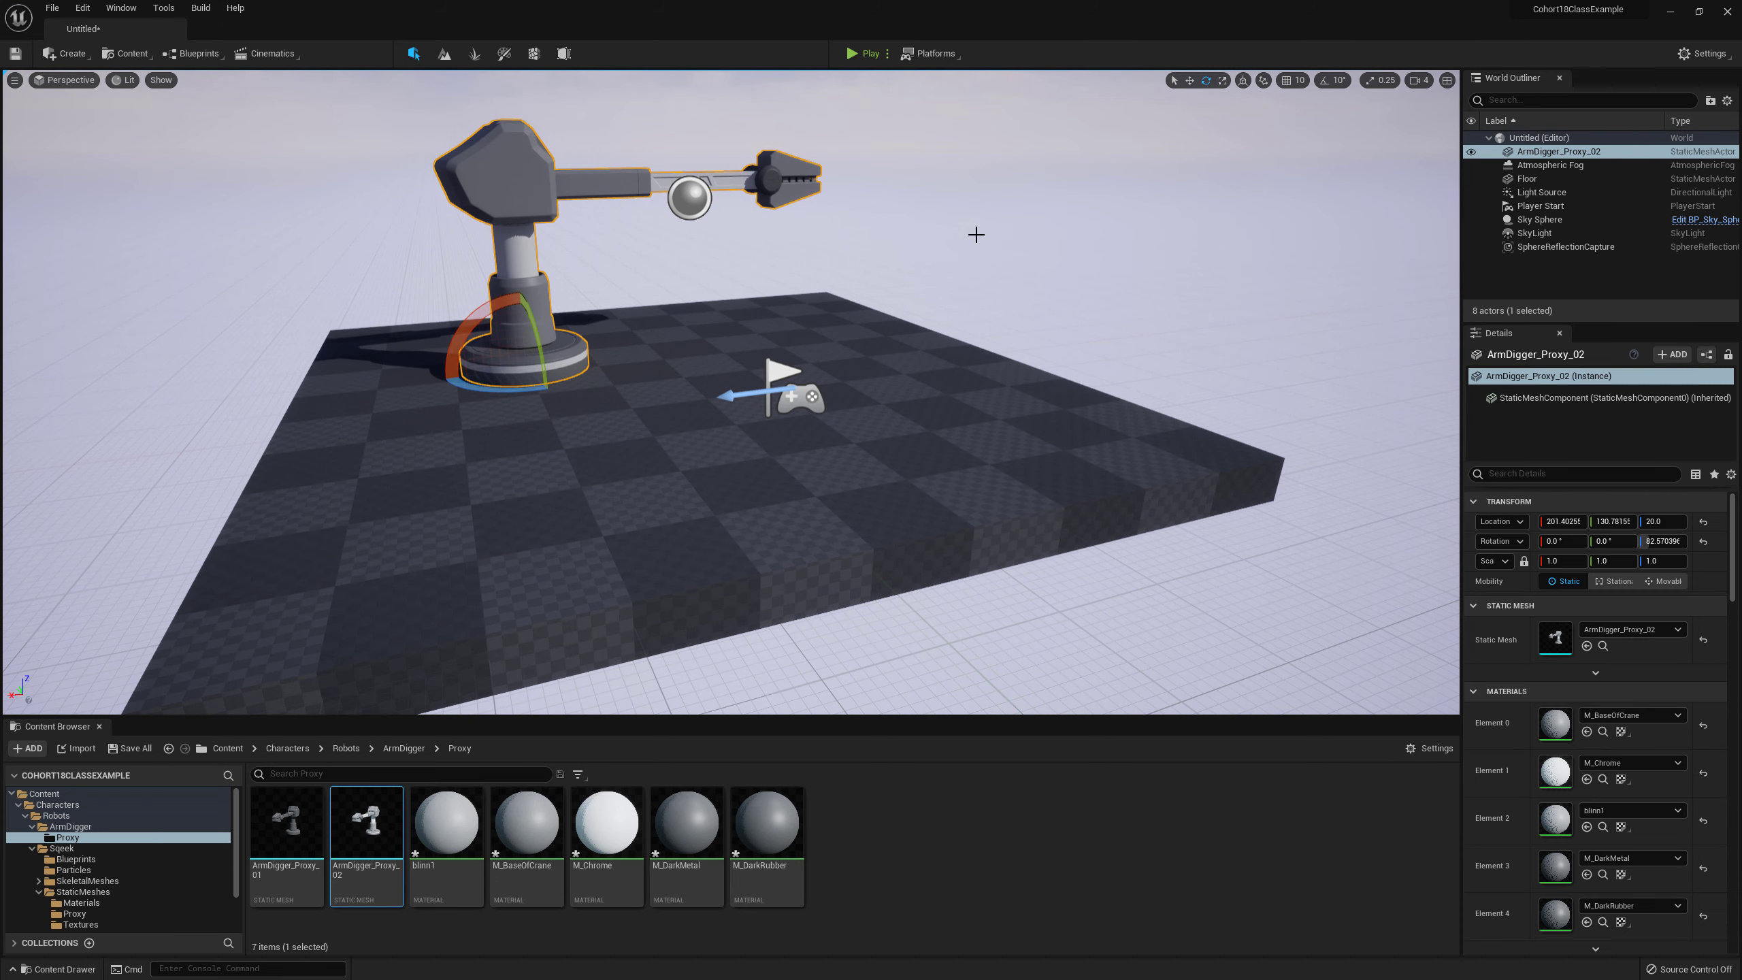
left_click(1286, 81)
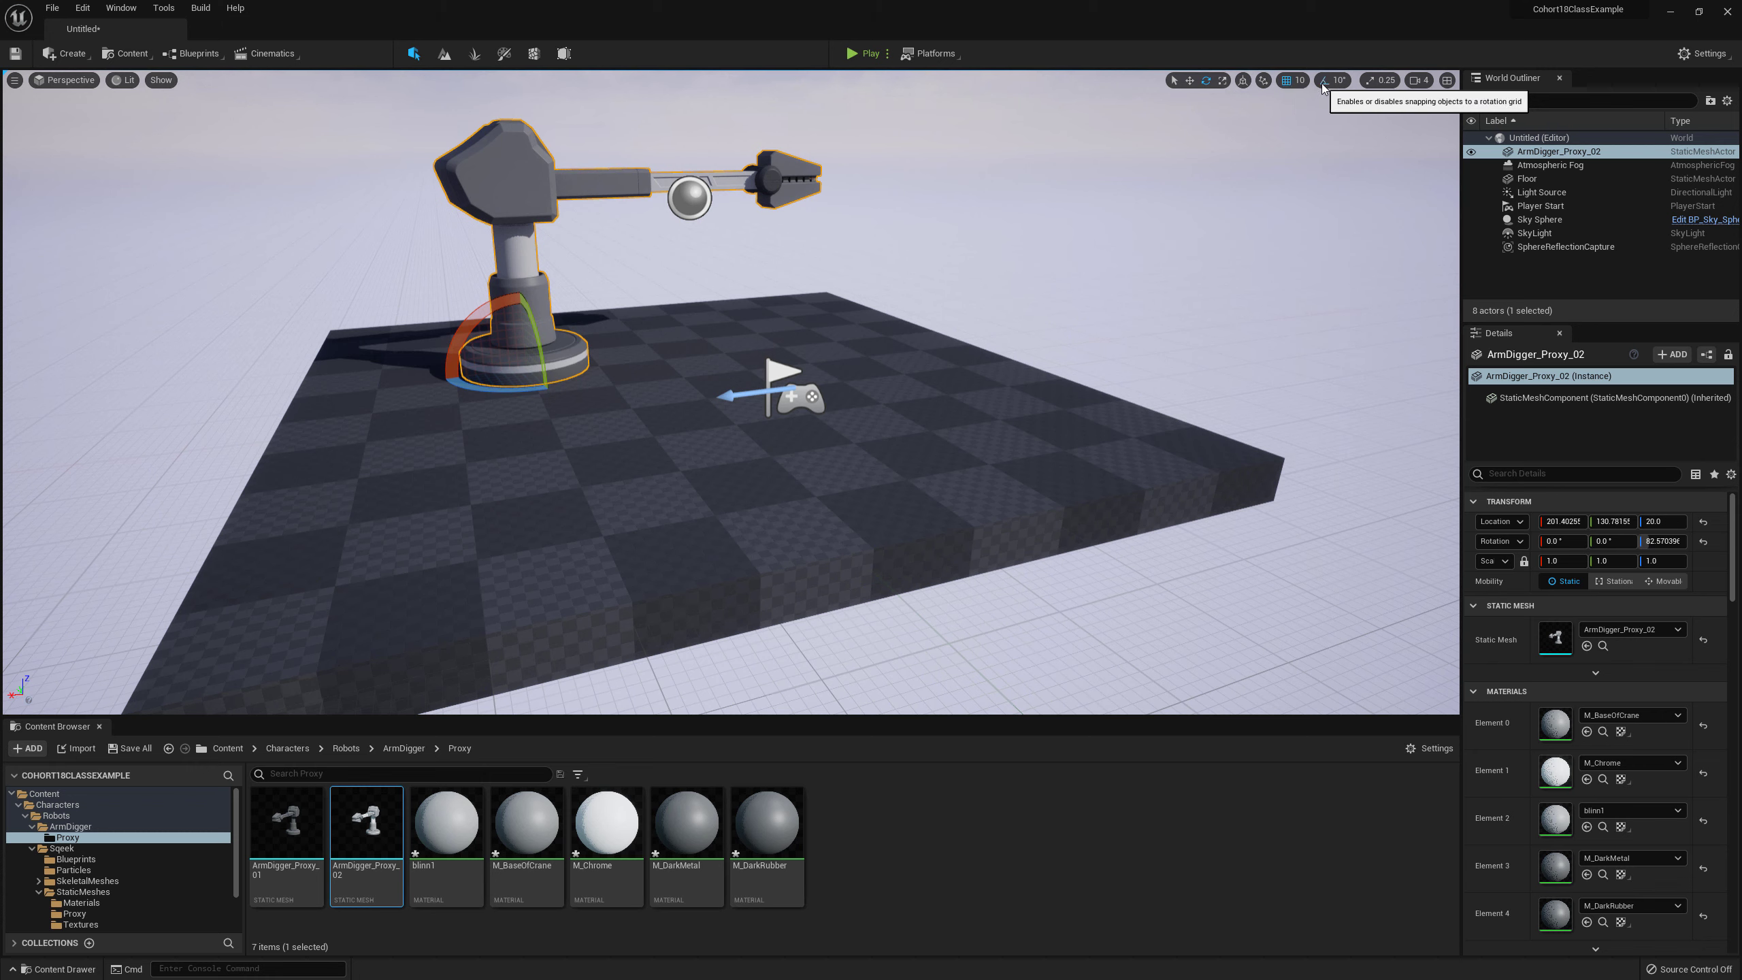
left_click(1323, 82)
left_click(1368, 84)
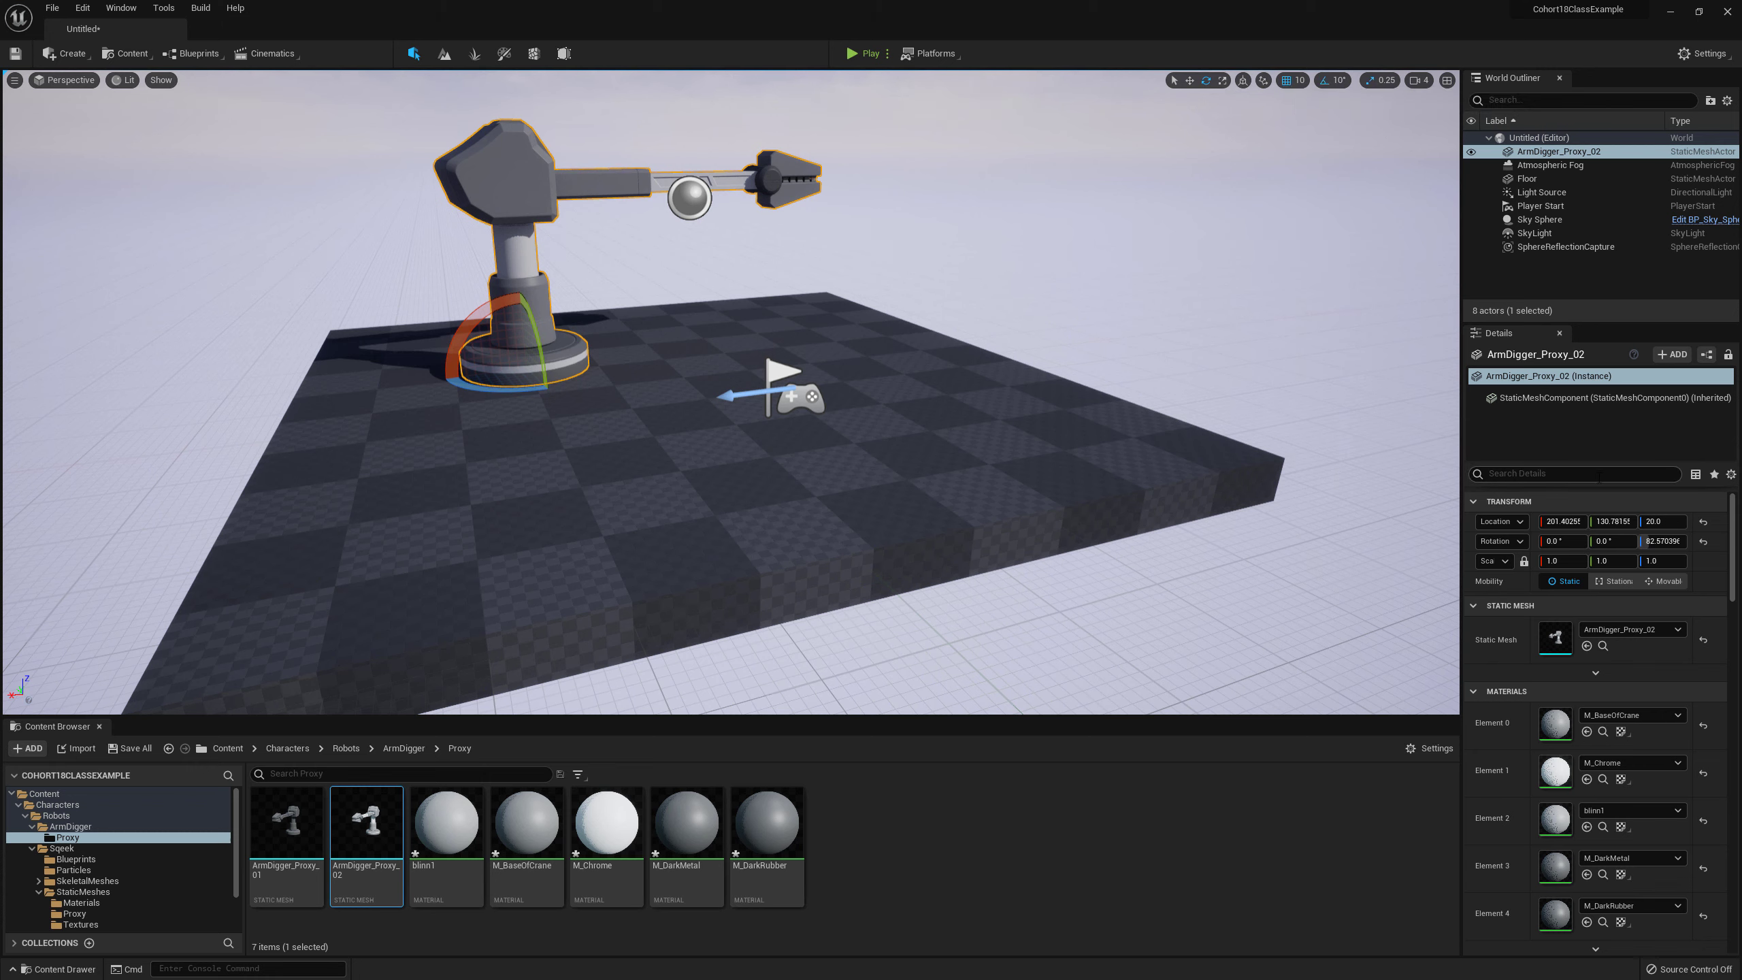
Step: Set the placed crane's location to X 200 and Y 130 and its Z rotation to 90°
left_click(1566, 519)
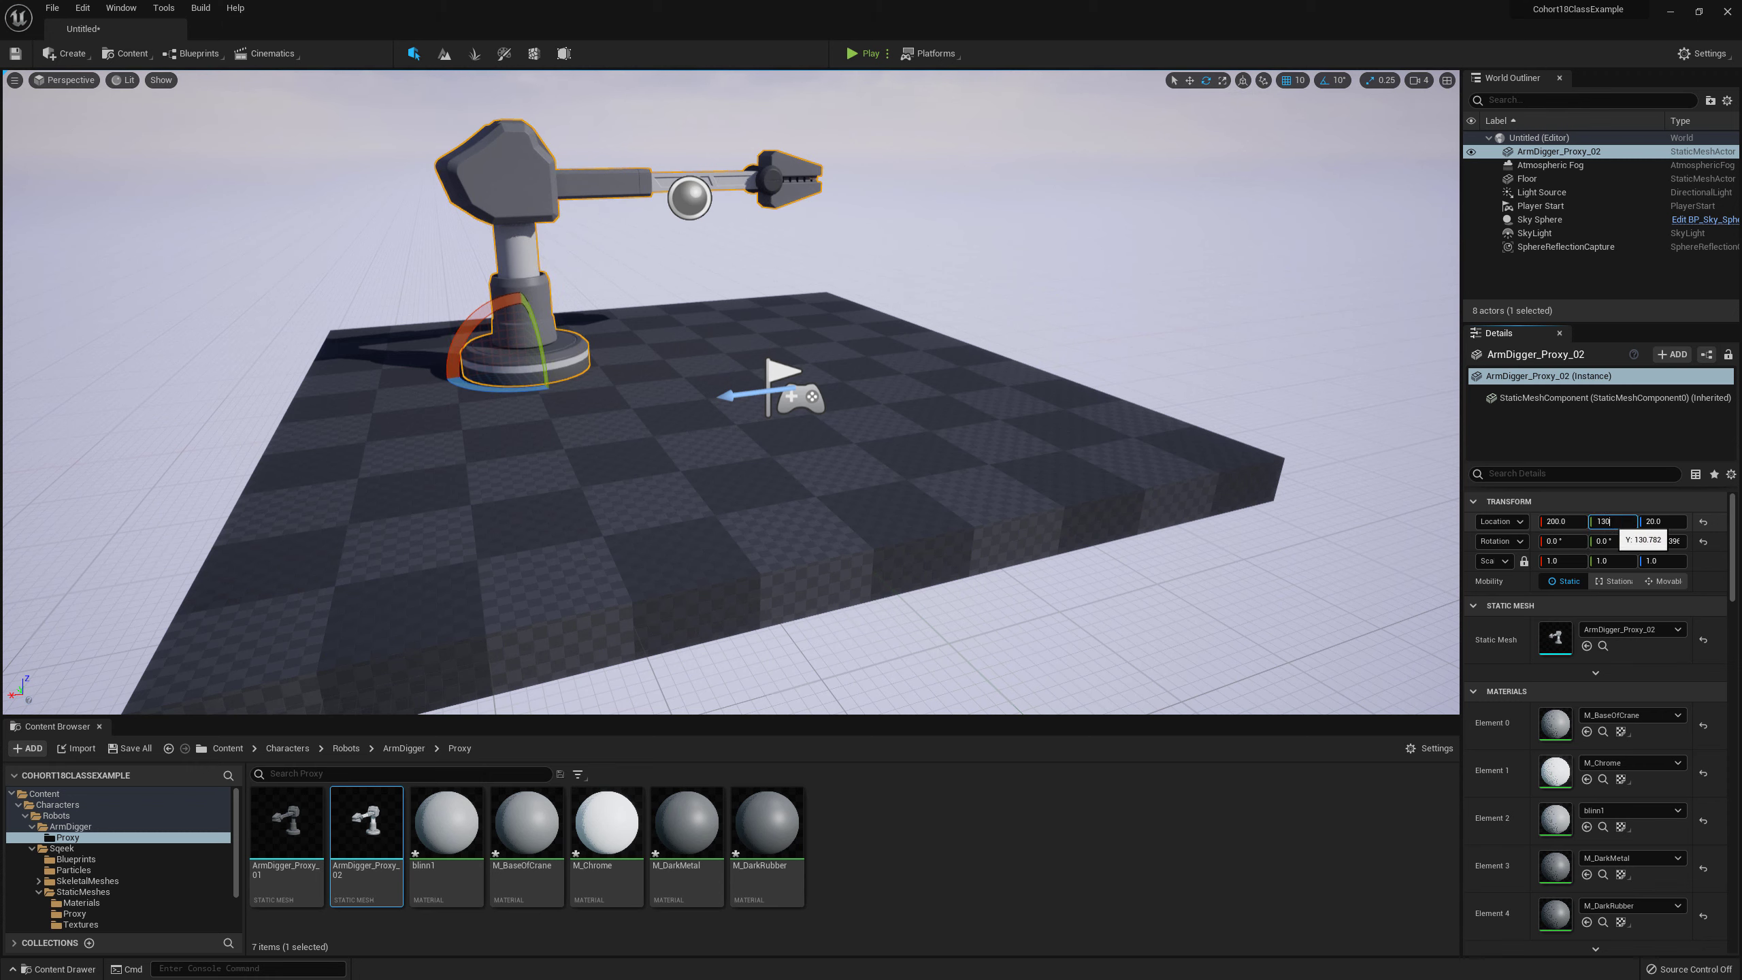
left_click(1661, 540)
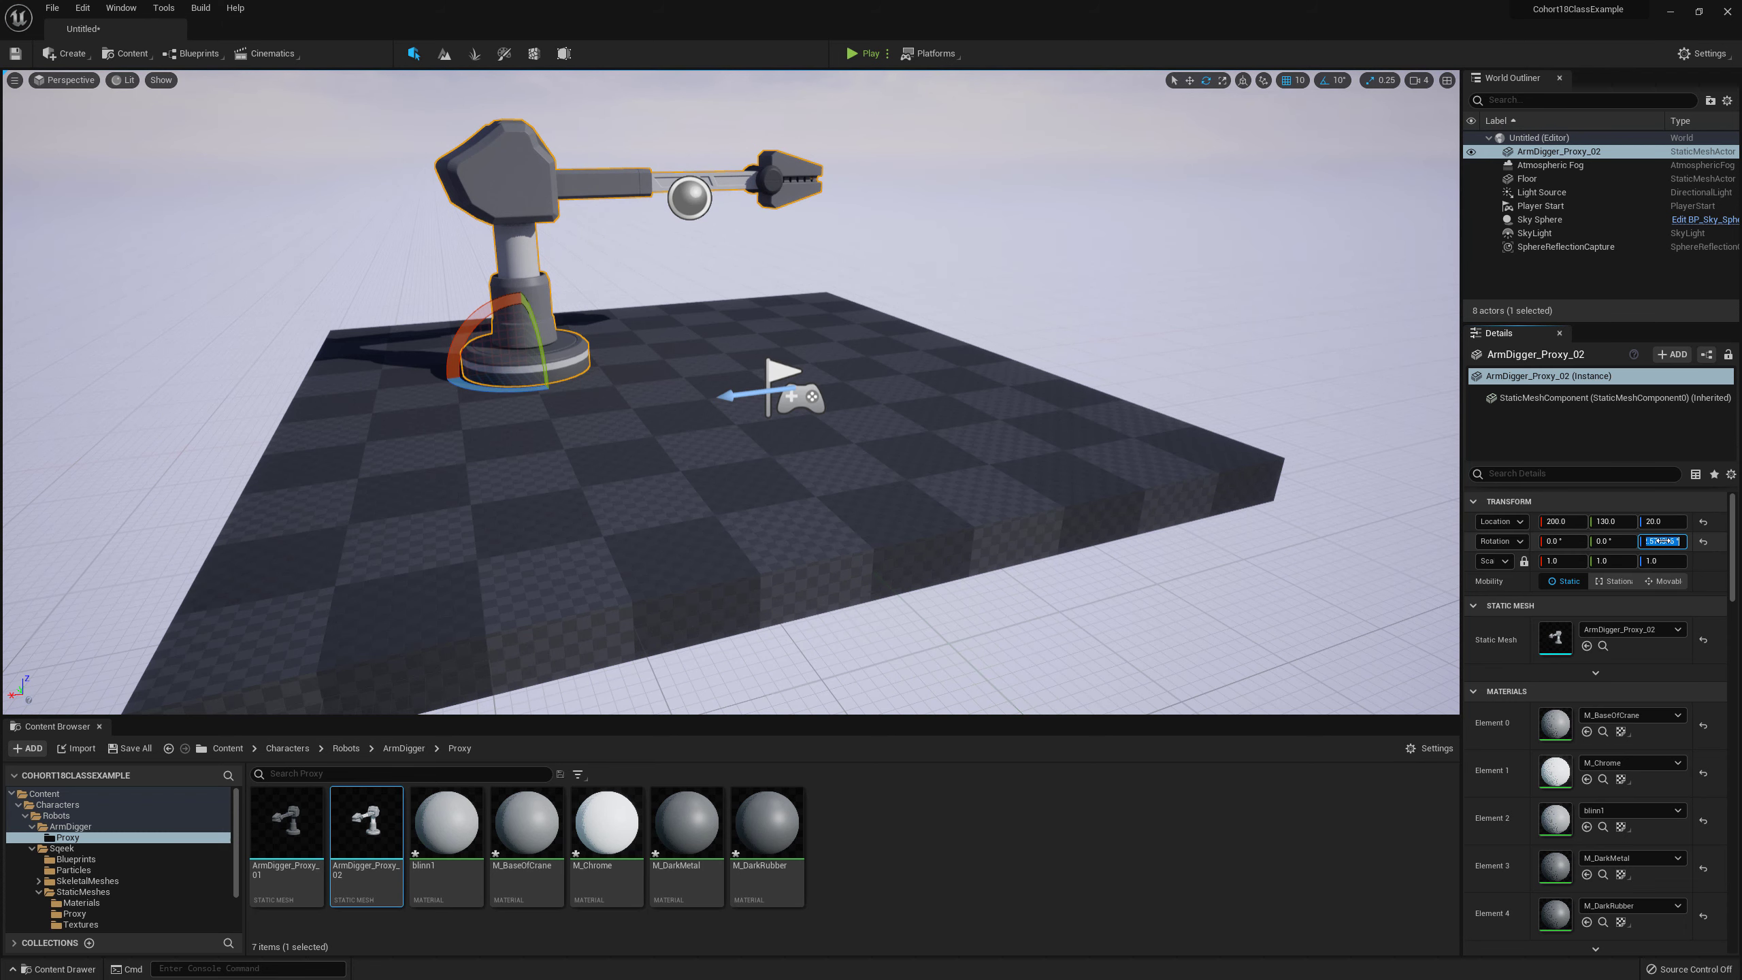
type("90")
key("Return")
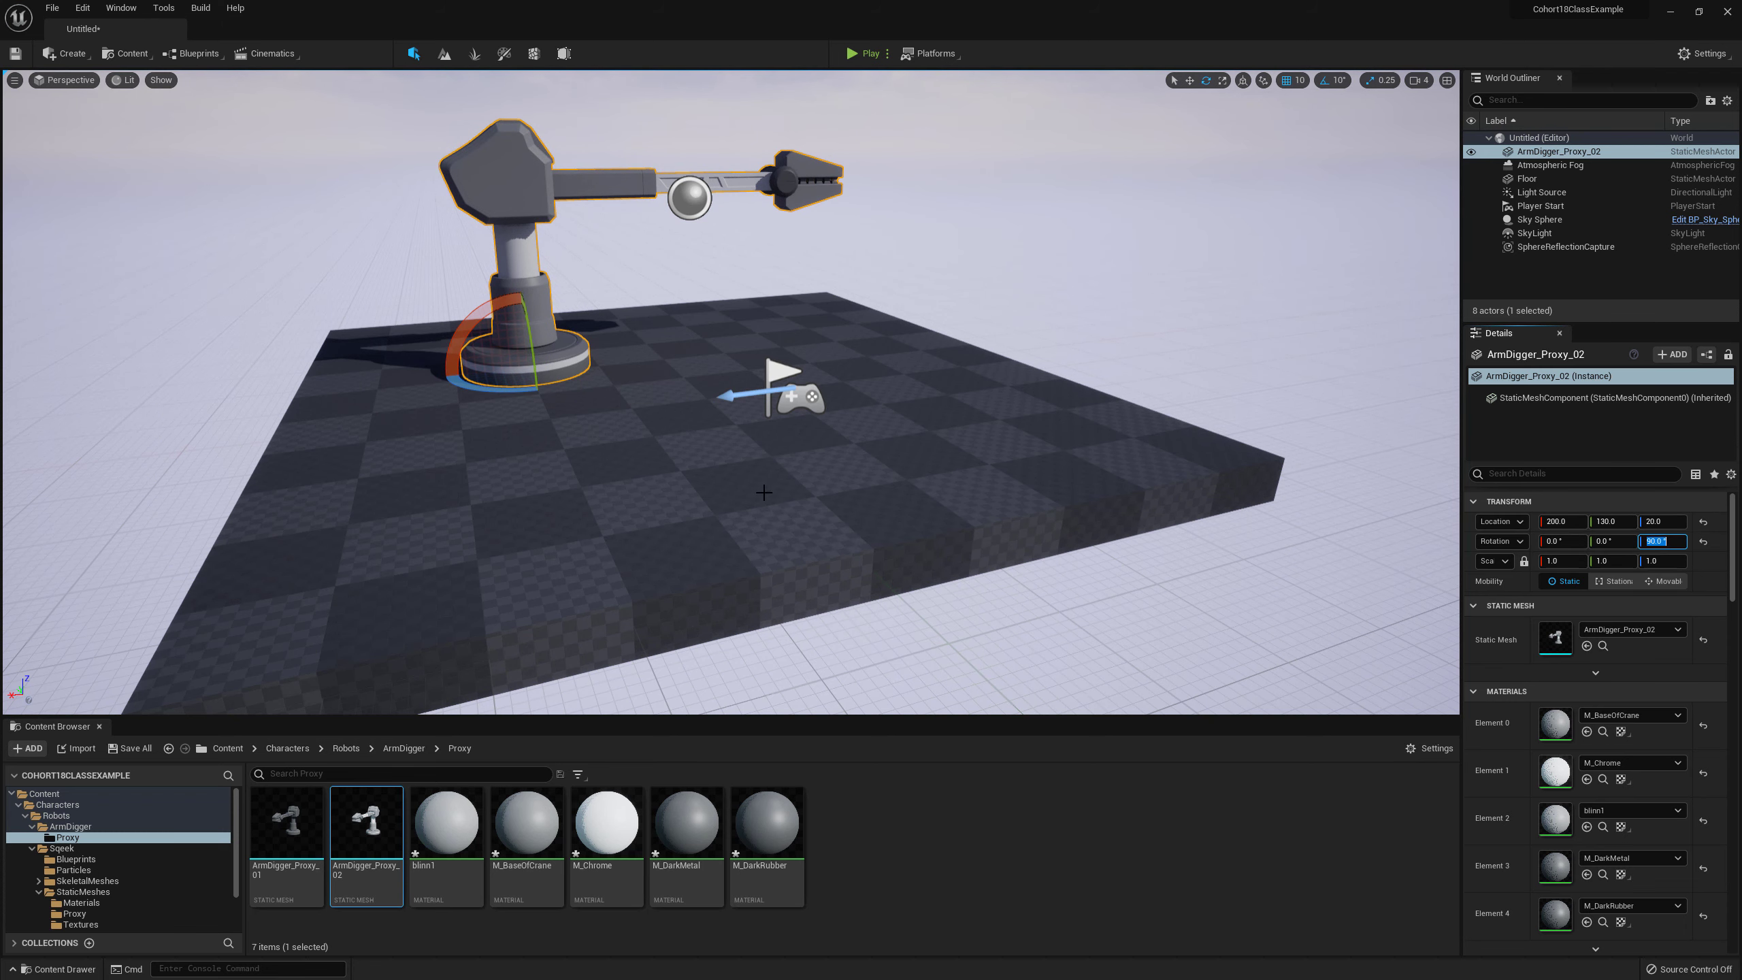
Step: Shift the crane along the X axis to 230 using grid snapping
right_click_drag(628, 343, 608, 343)
key("r")
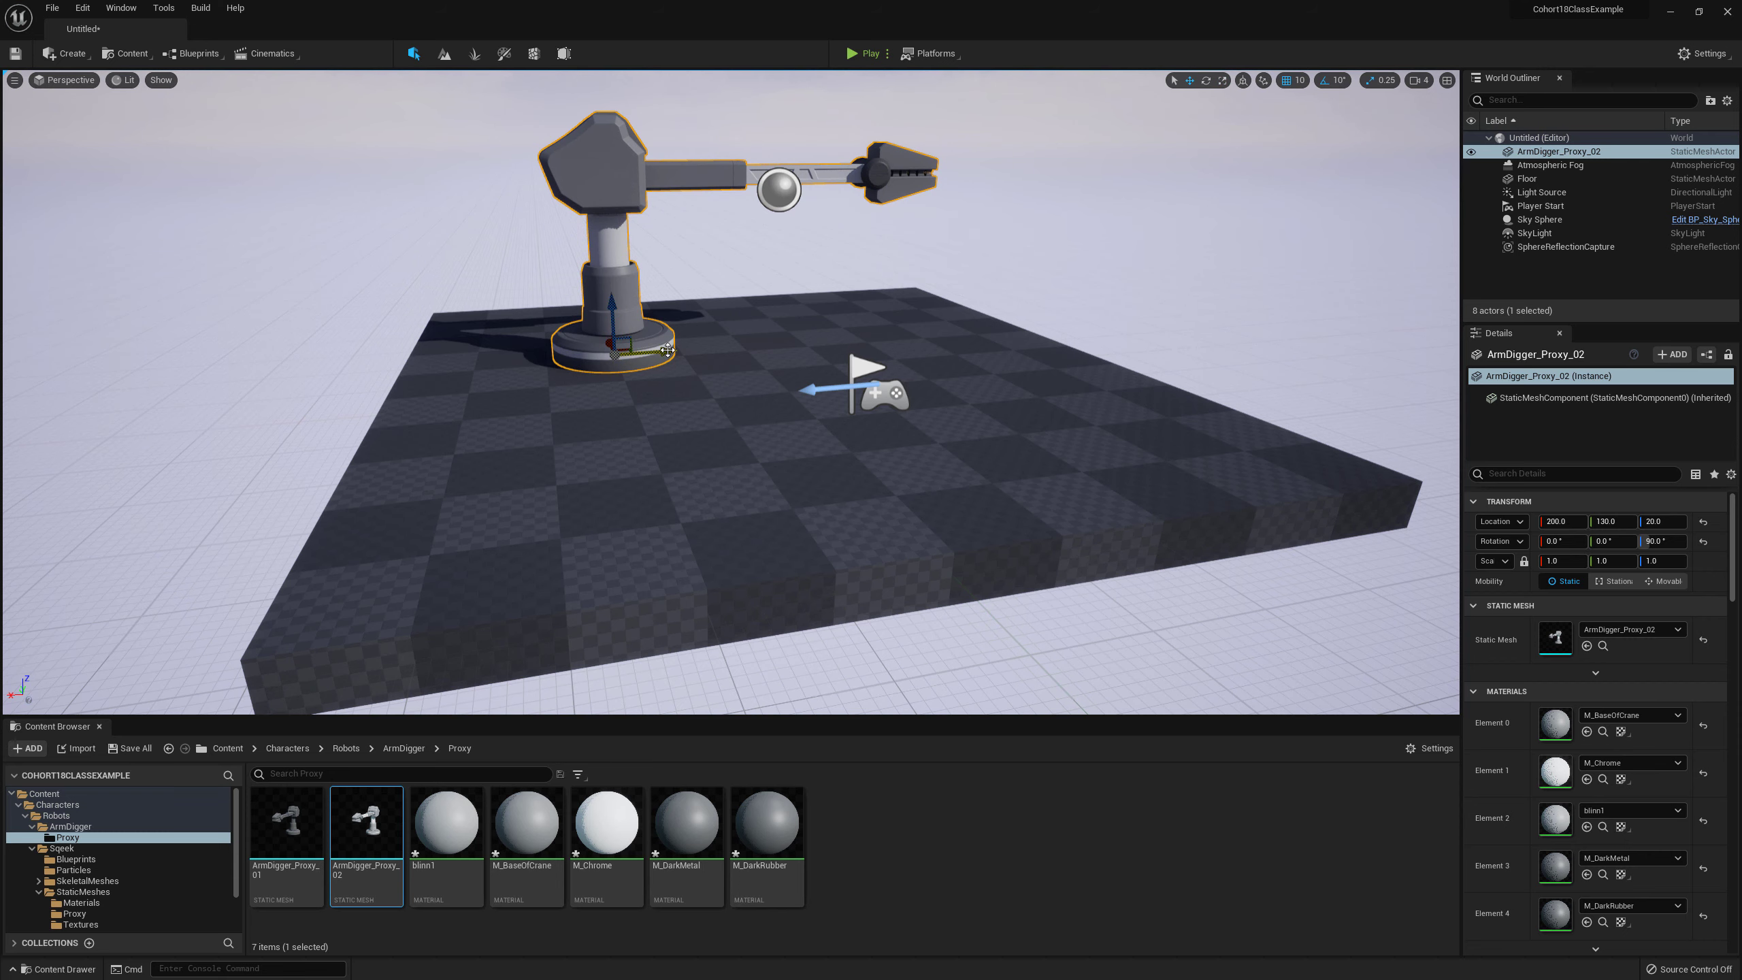
mouse_move(667, 350)
left_mouse_down()
mouse_move(719, 349)
mouse_move(603, 351)
mouse_move(646, 352)
left_mouse_up()
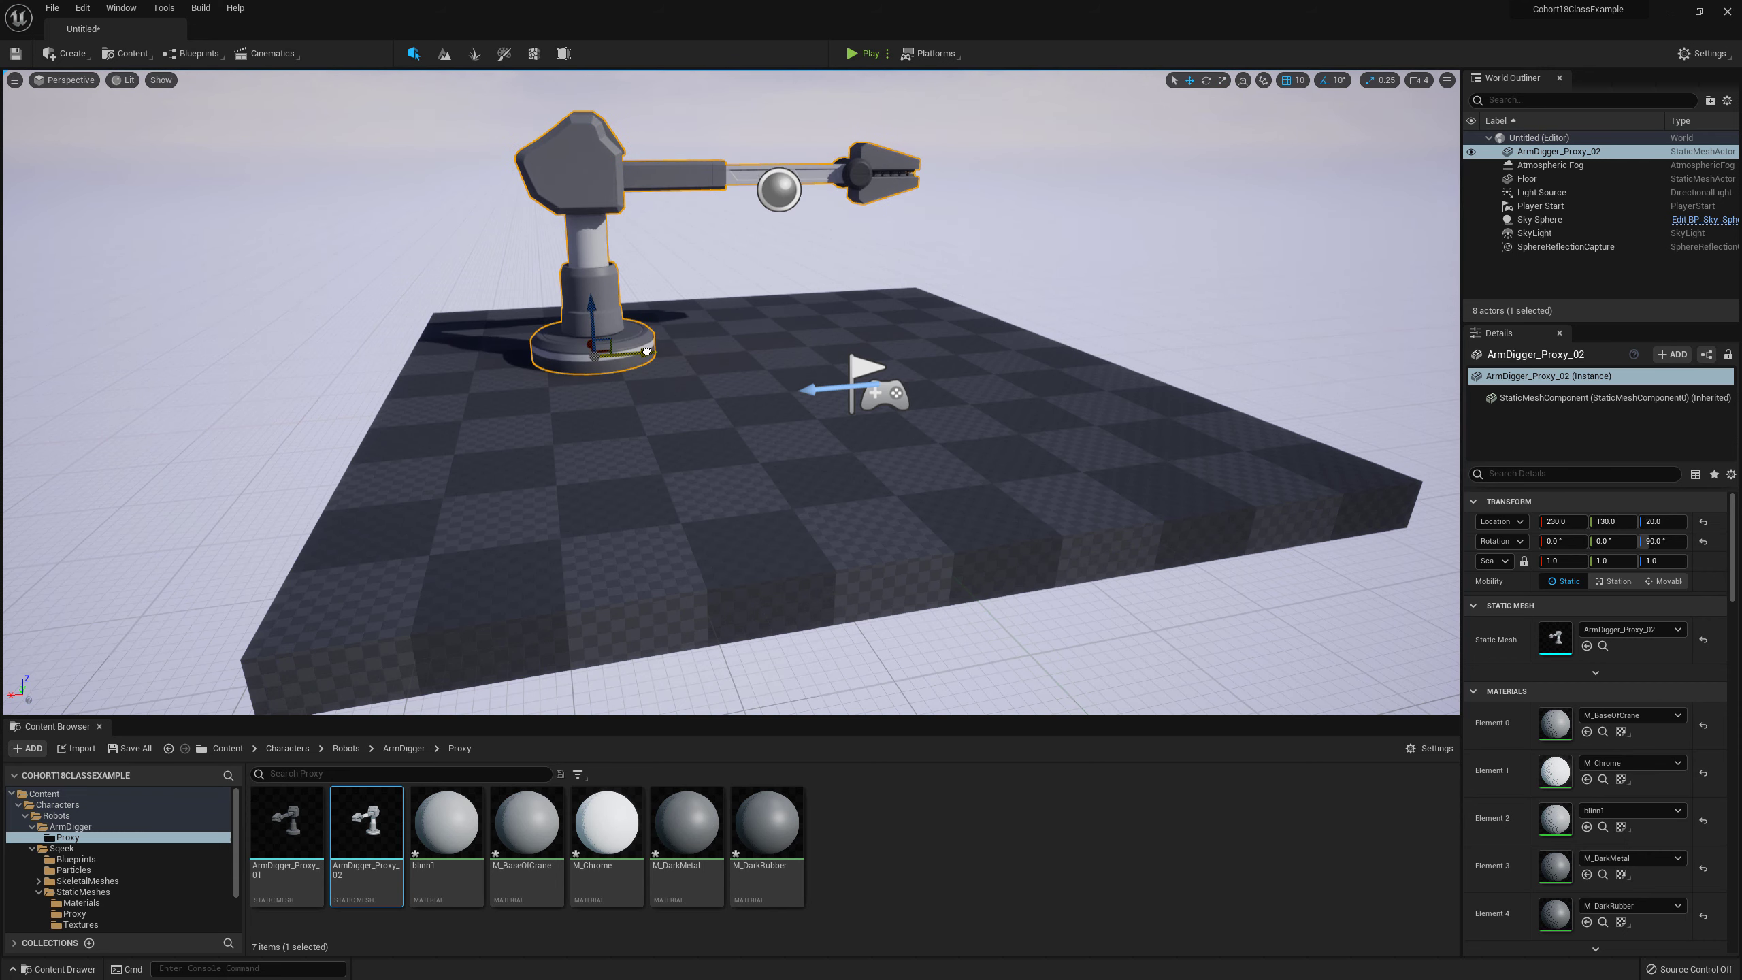
Step: Start a playtest and run the character up to the crane's base to test its collision
key("d")
right_click_drag(801, 306, 760, 296)
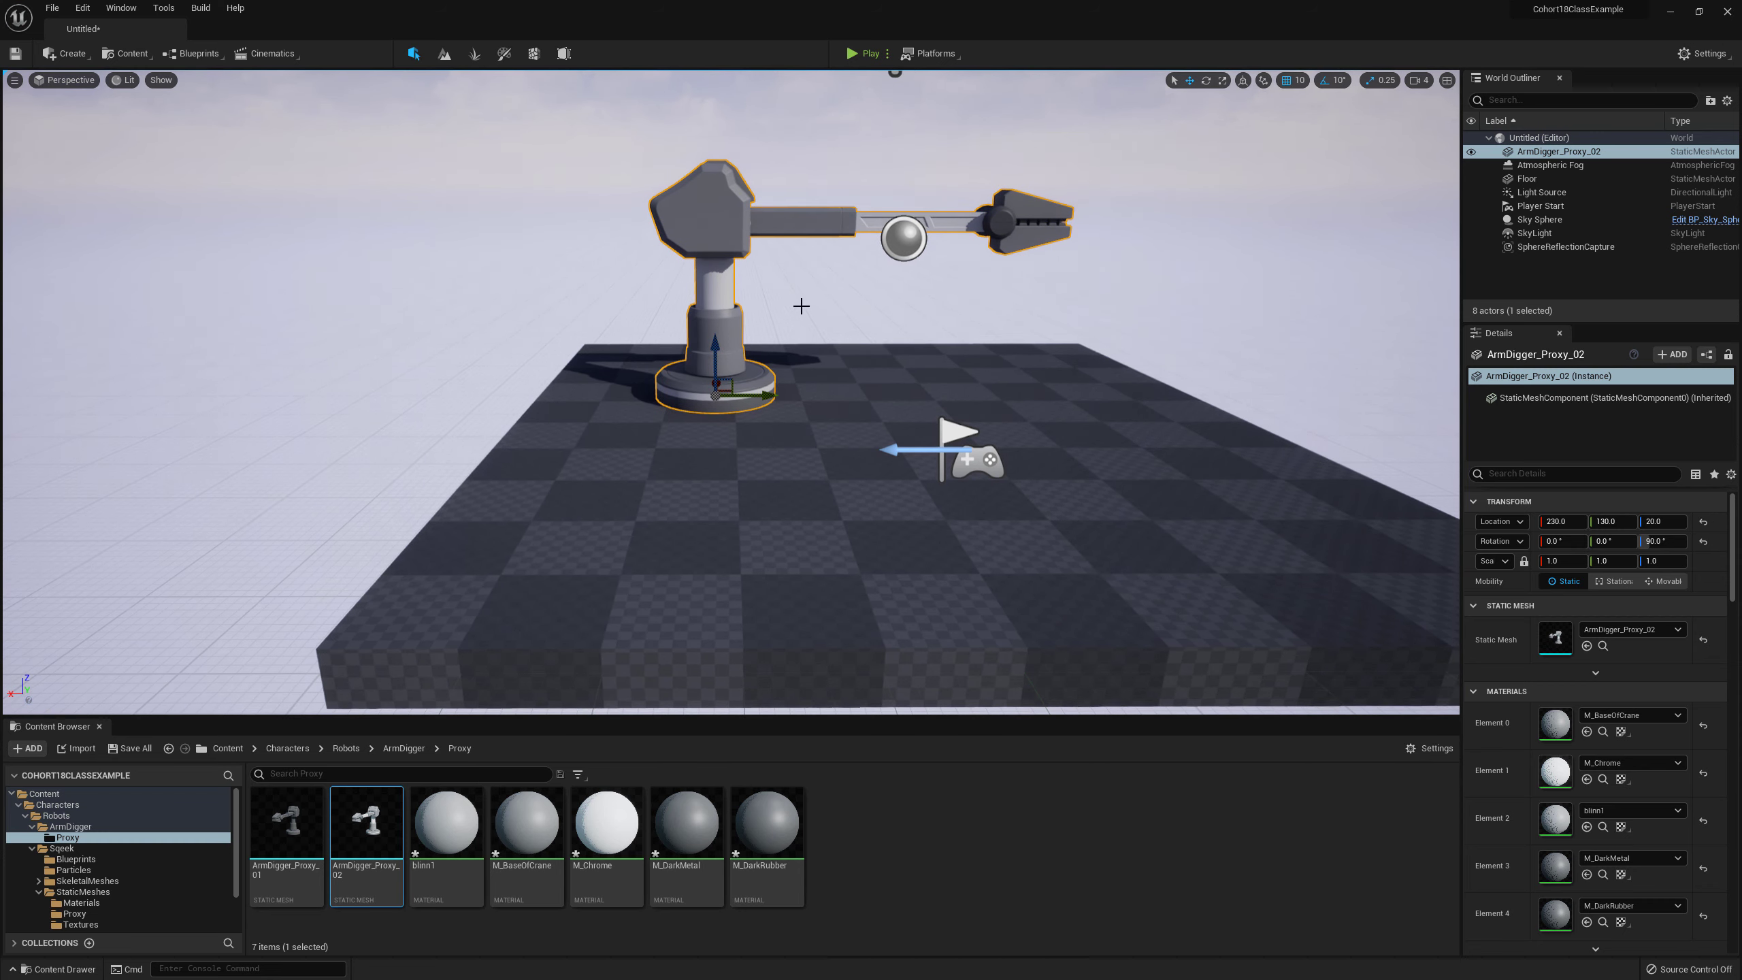
left_click(864, 53)
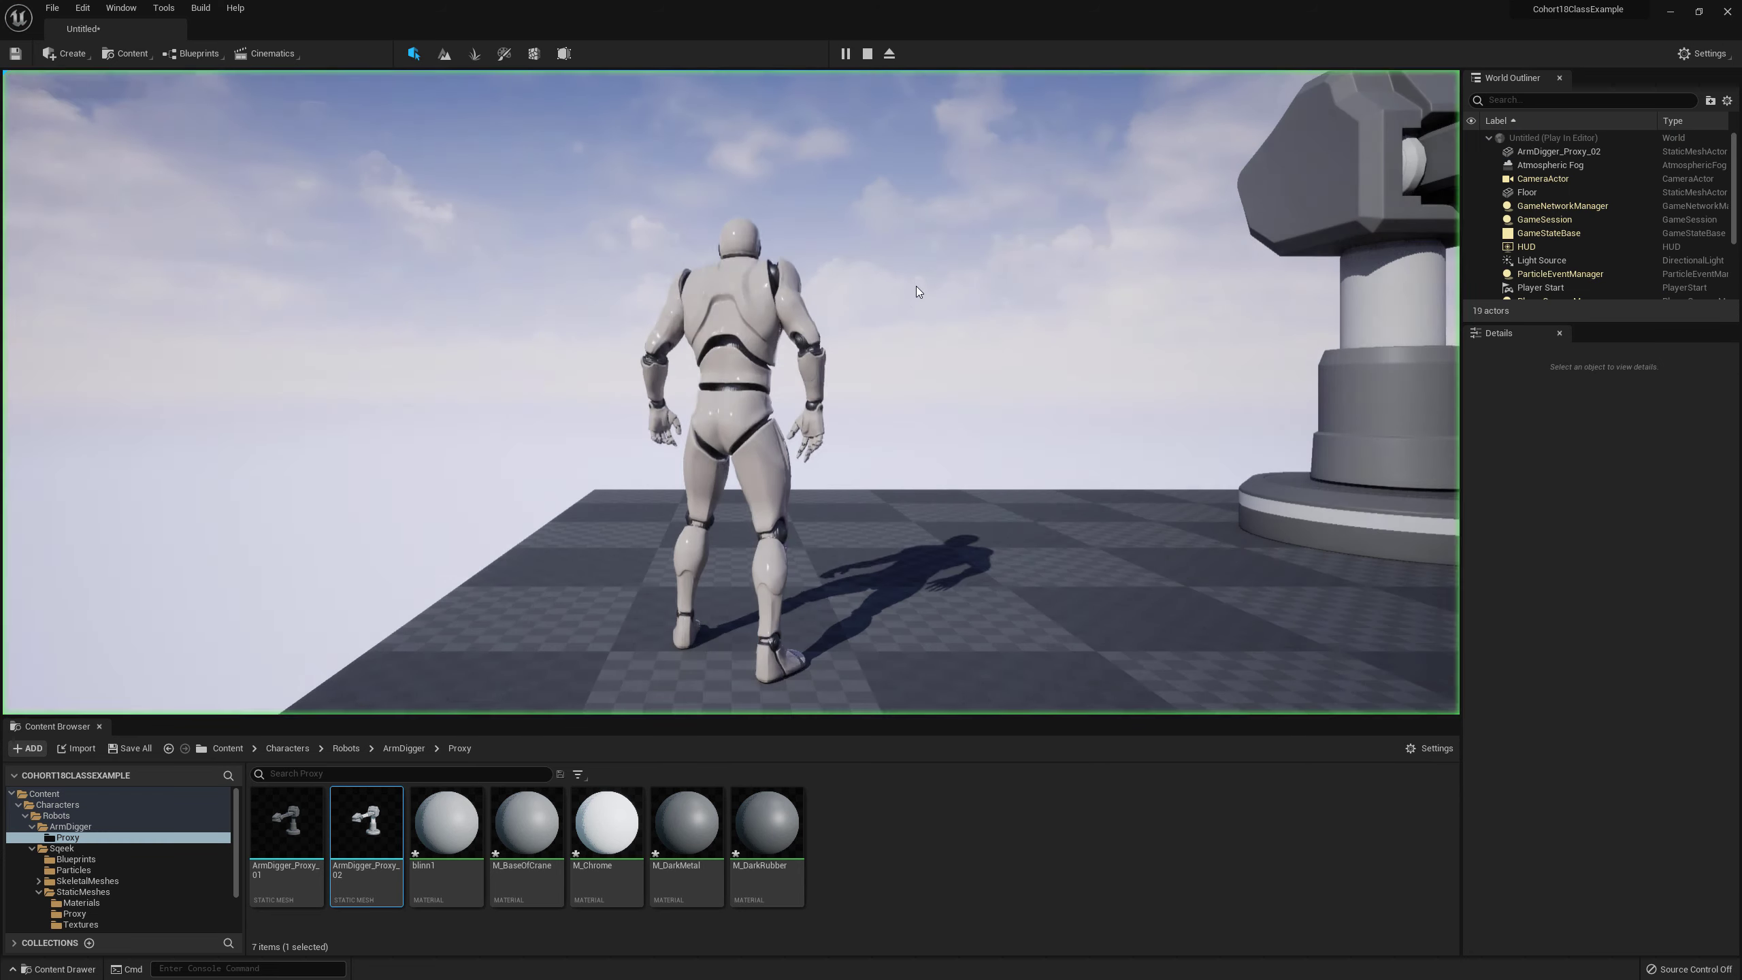
left_click(994, 422)
key("w")
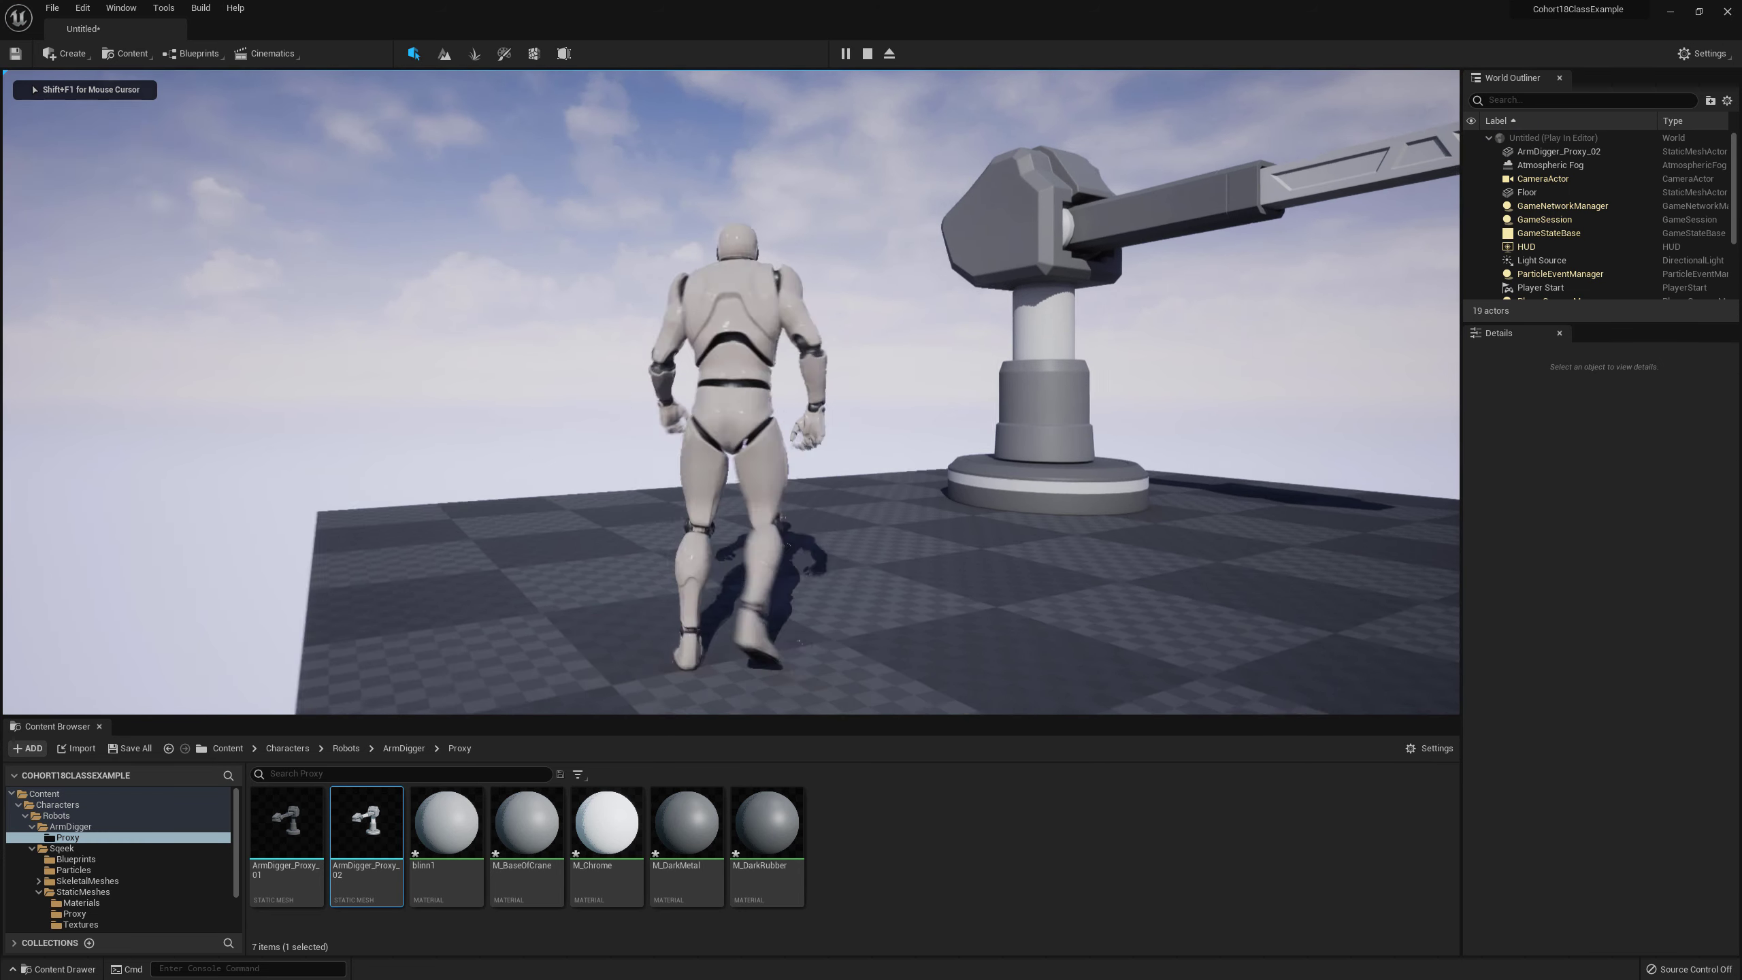
key("d")
key("w")
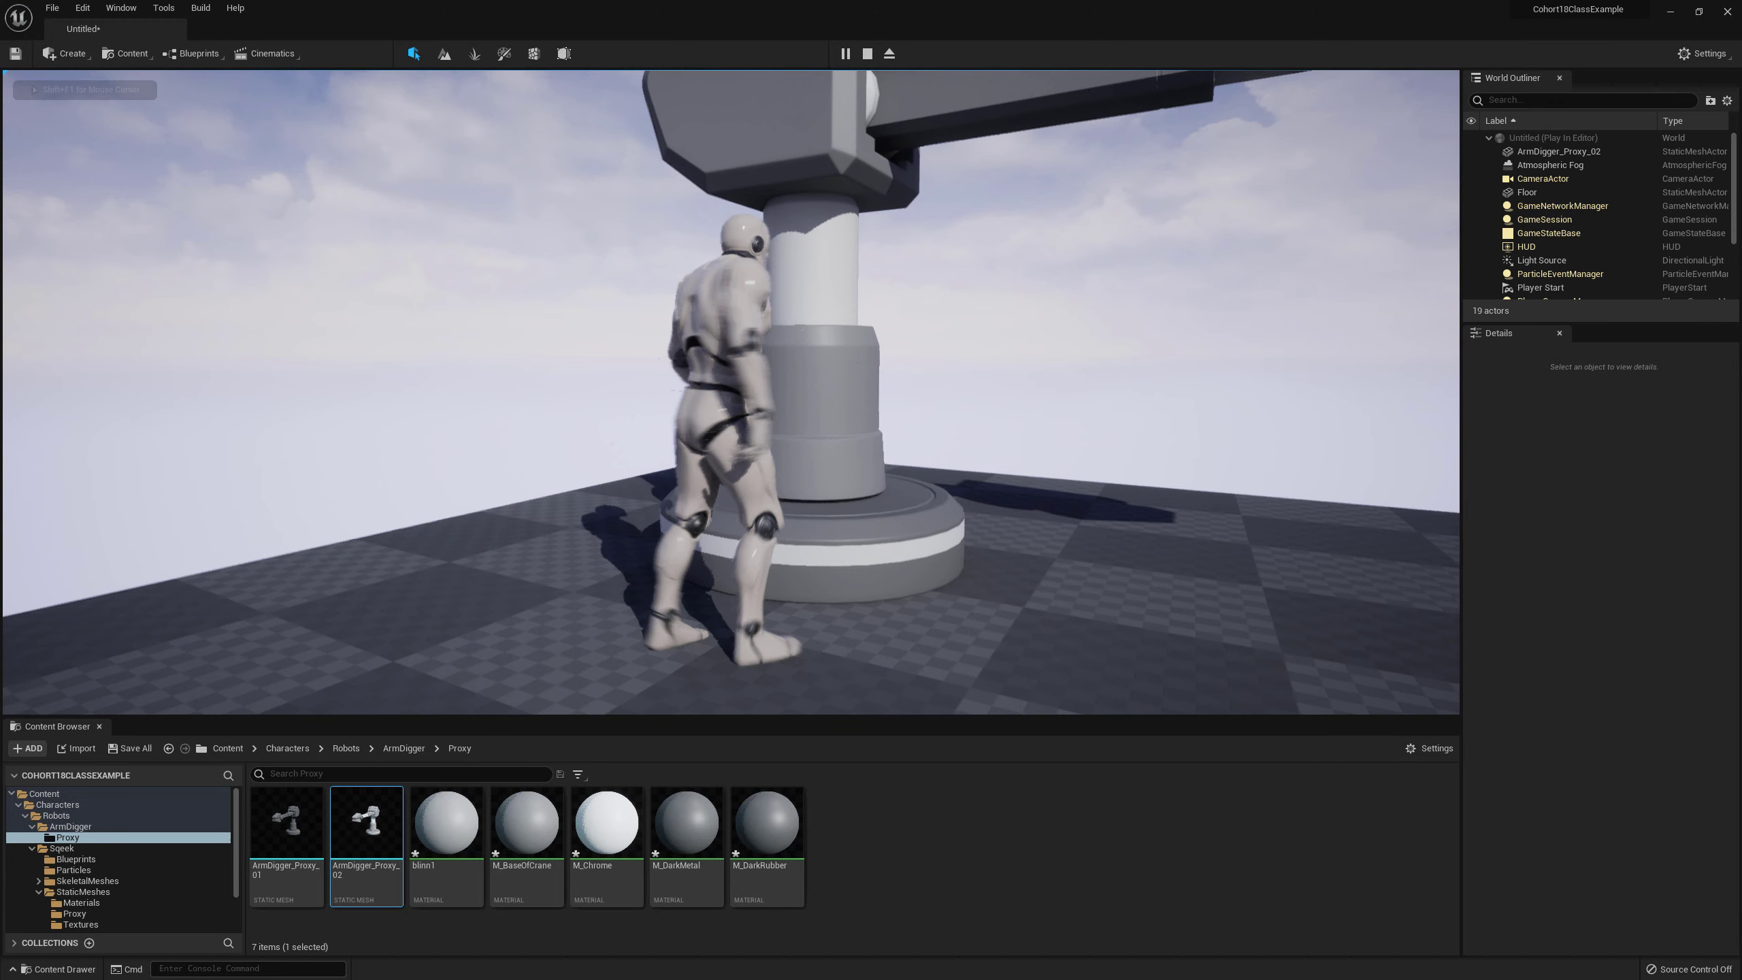
key("d")
key("s")
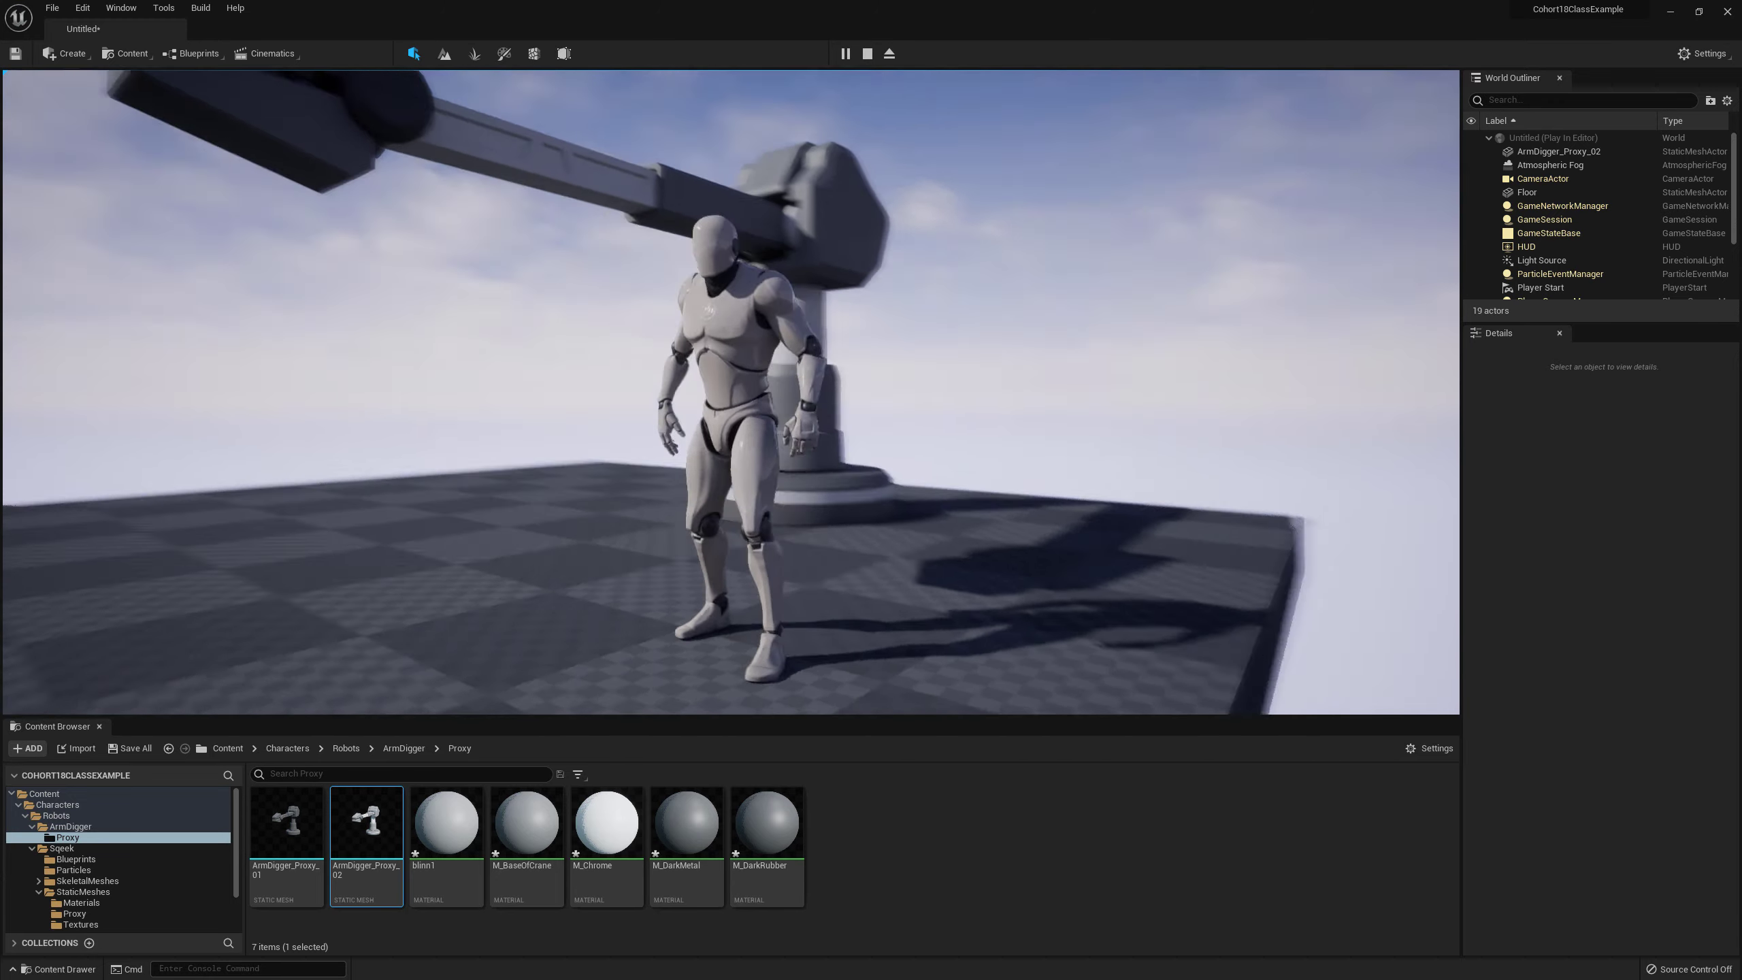
Step: Walk the character around the crane and beneath its arm, inspecting it from all sides
key("w")
key("d")
key("w")
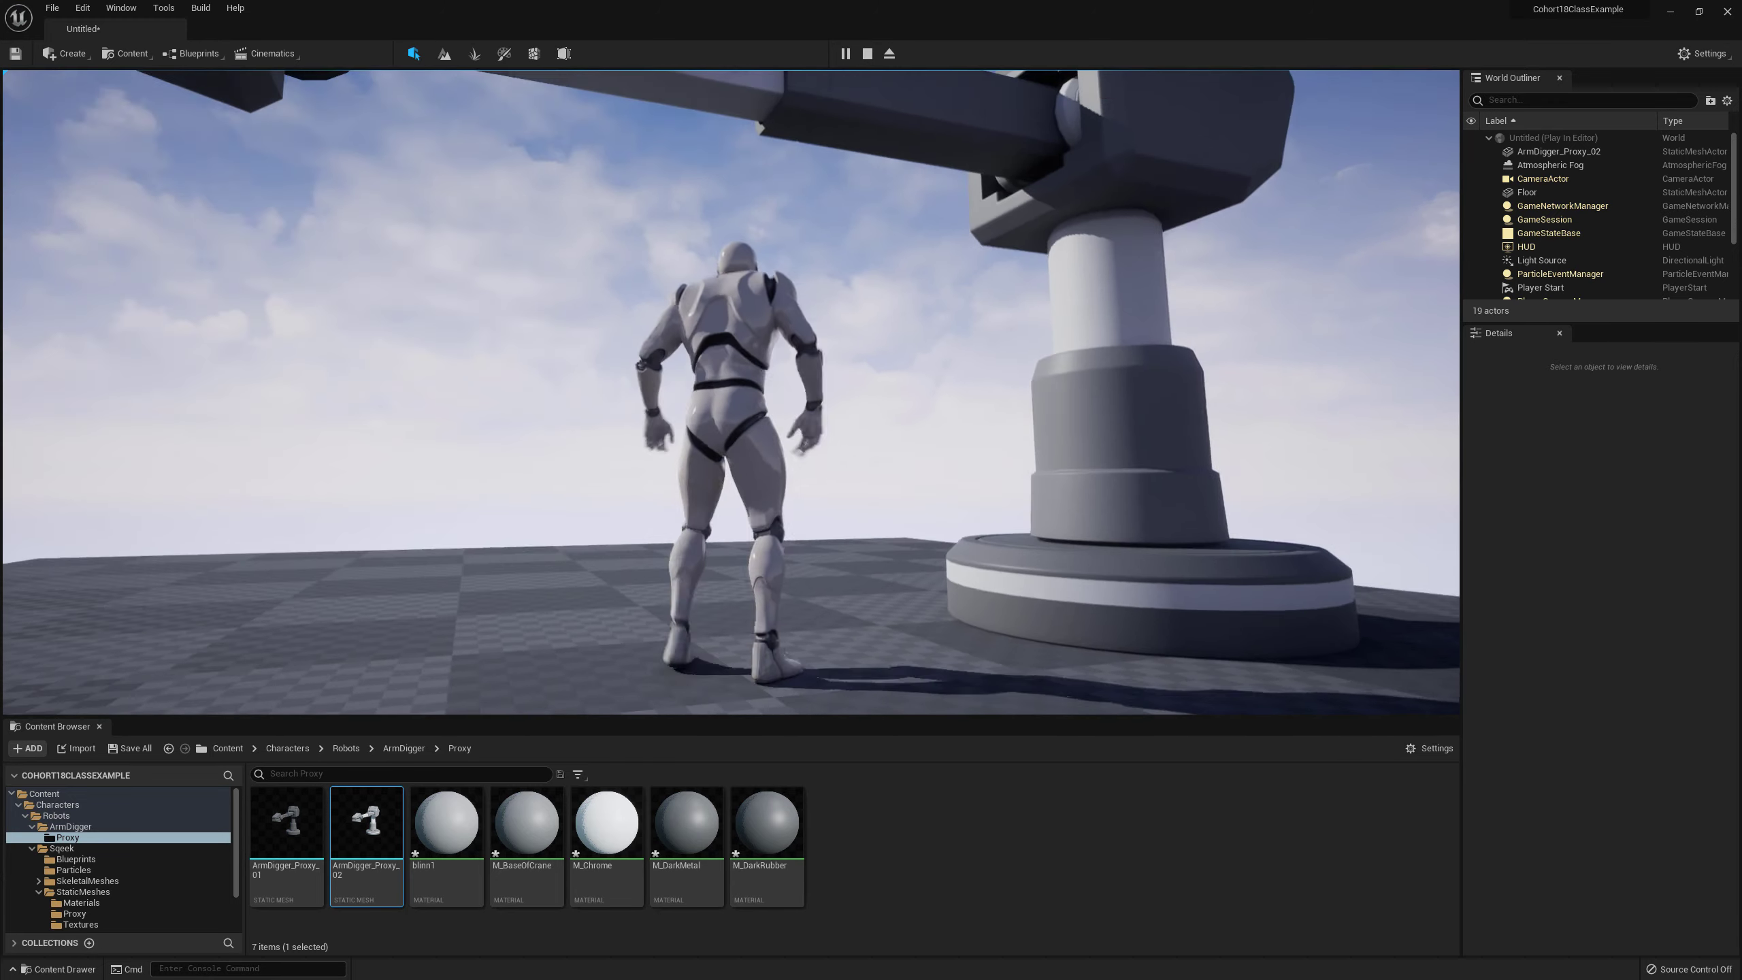
key("d")
key("s")
key("w")
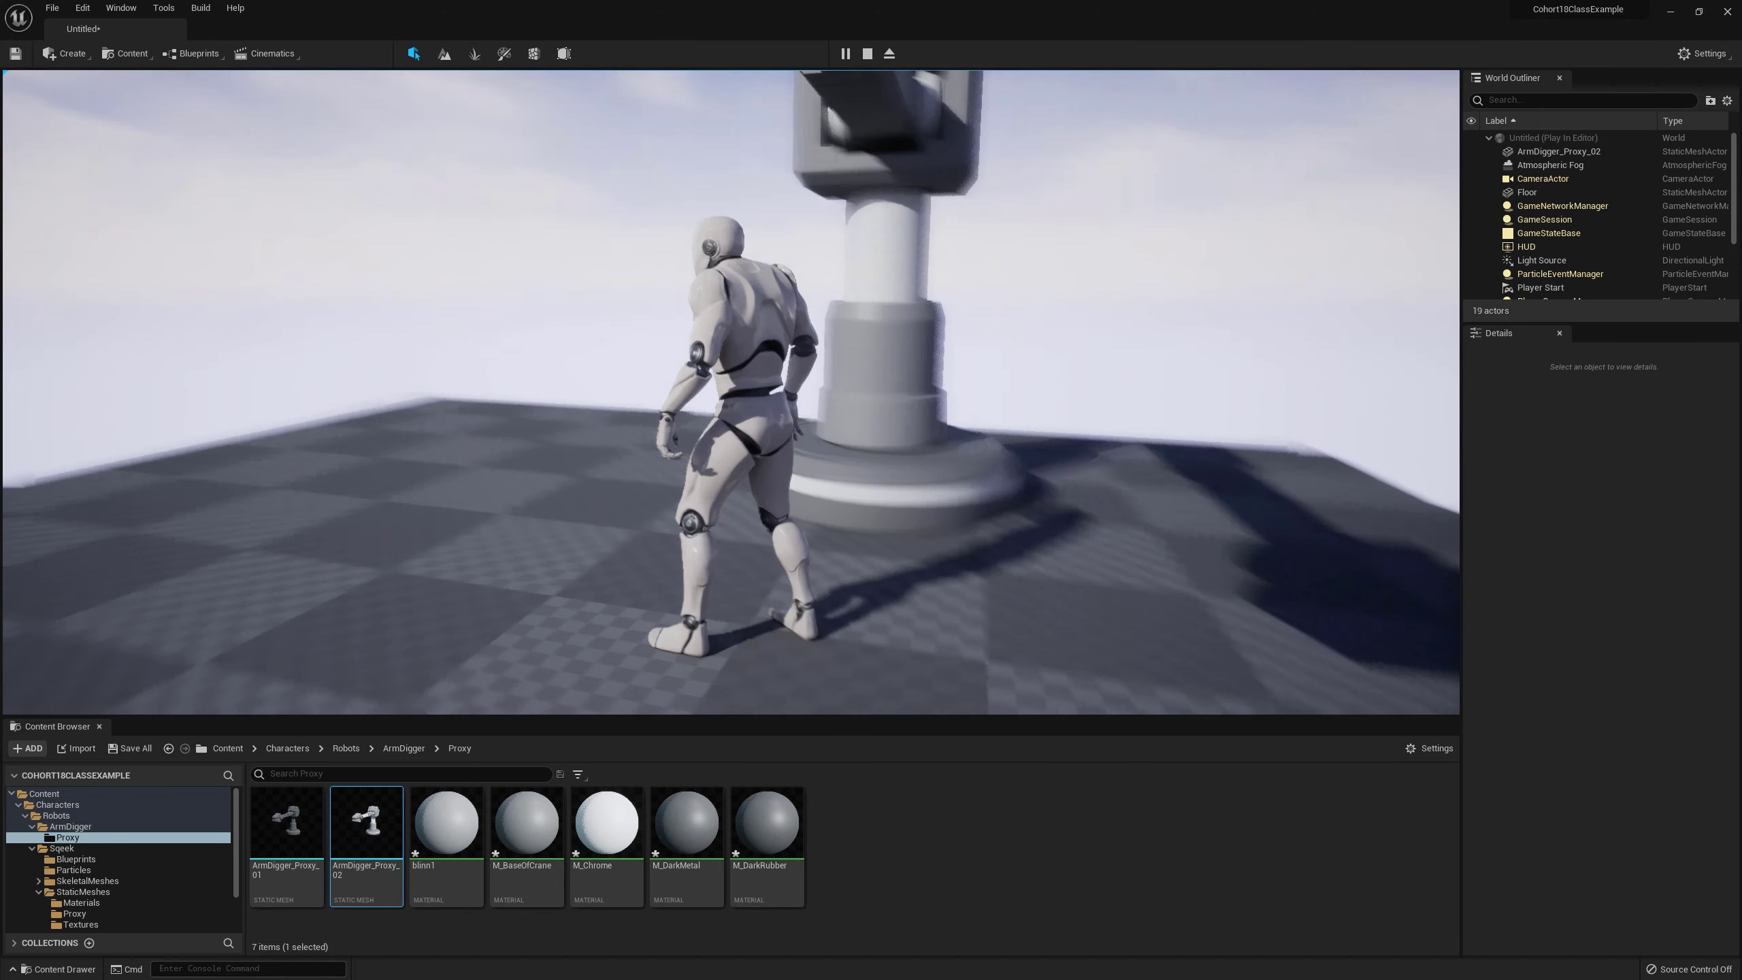
key("s")
key("d")
key("w")
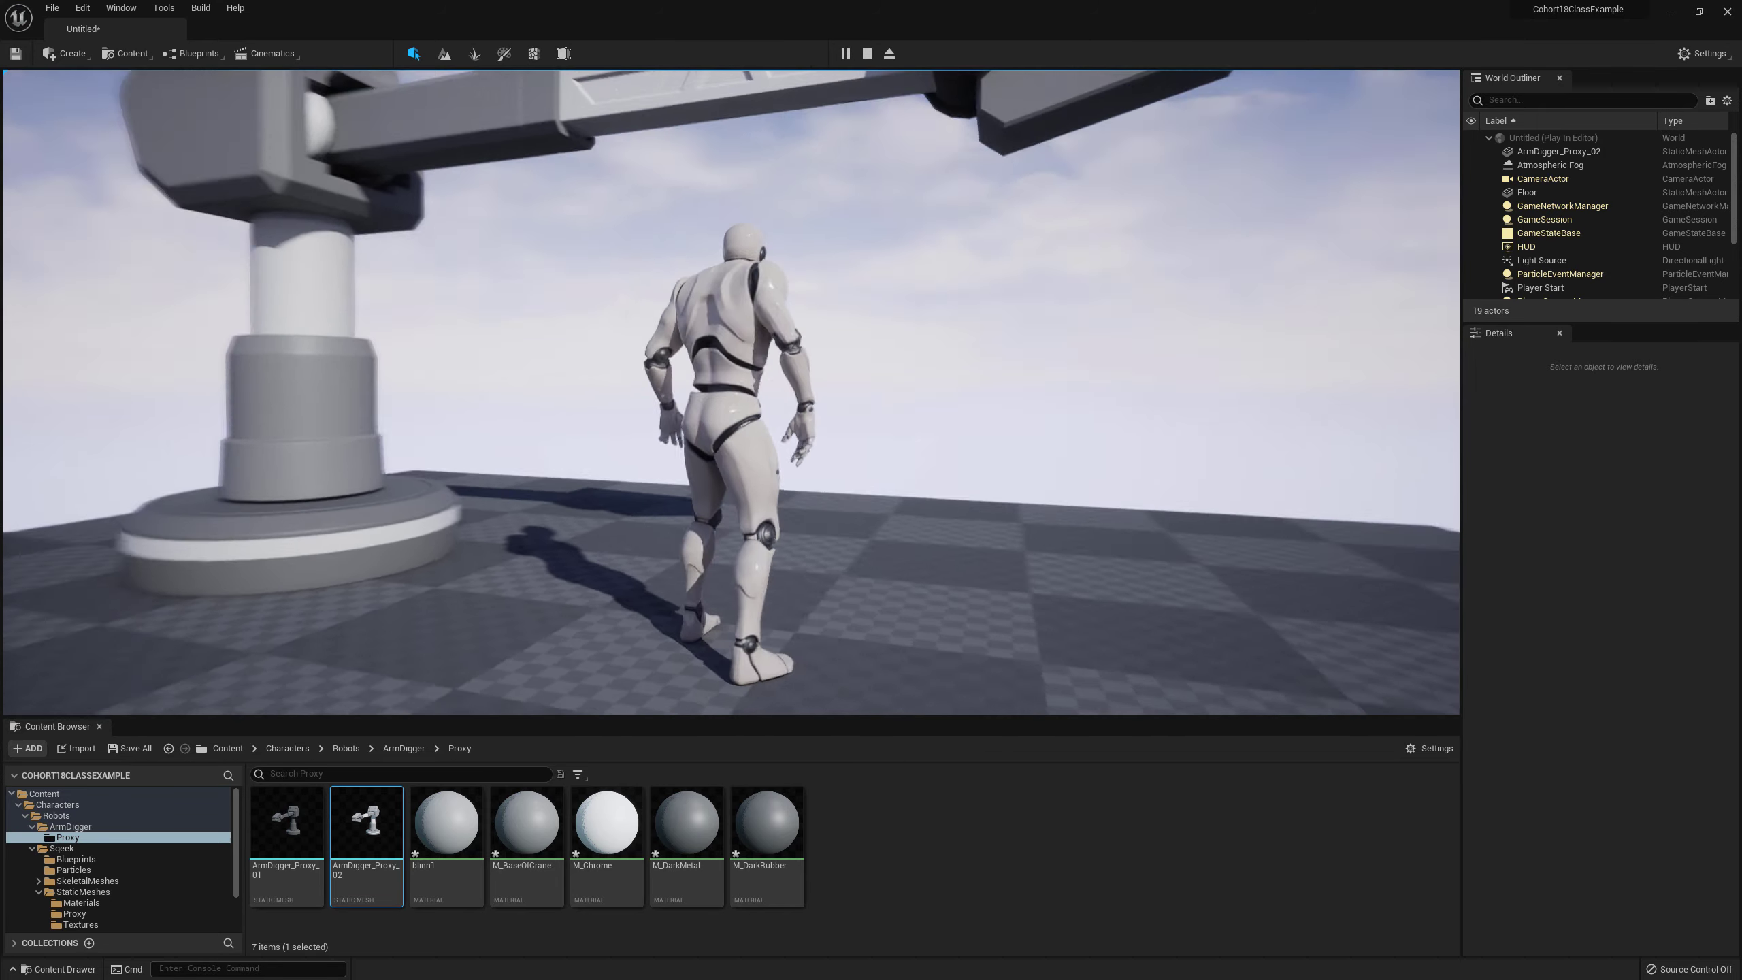
key("d")
key("d")
key("w")
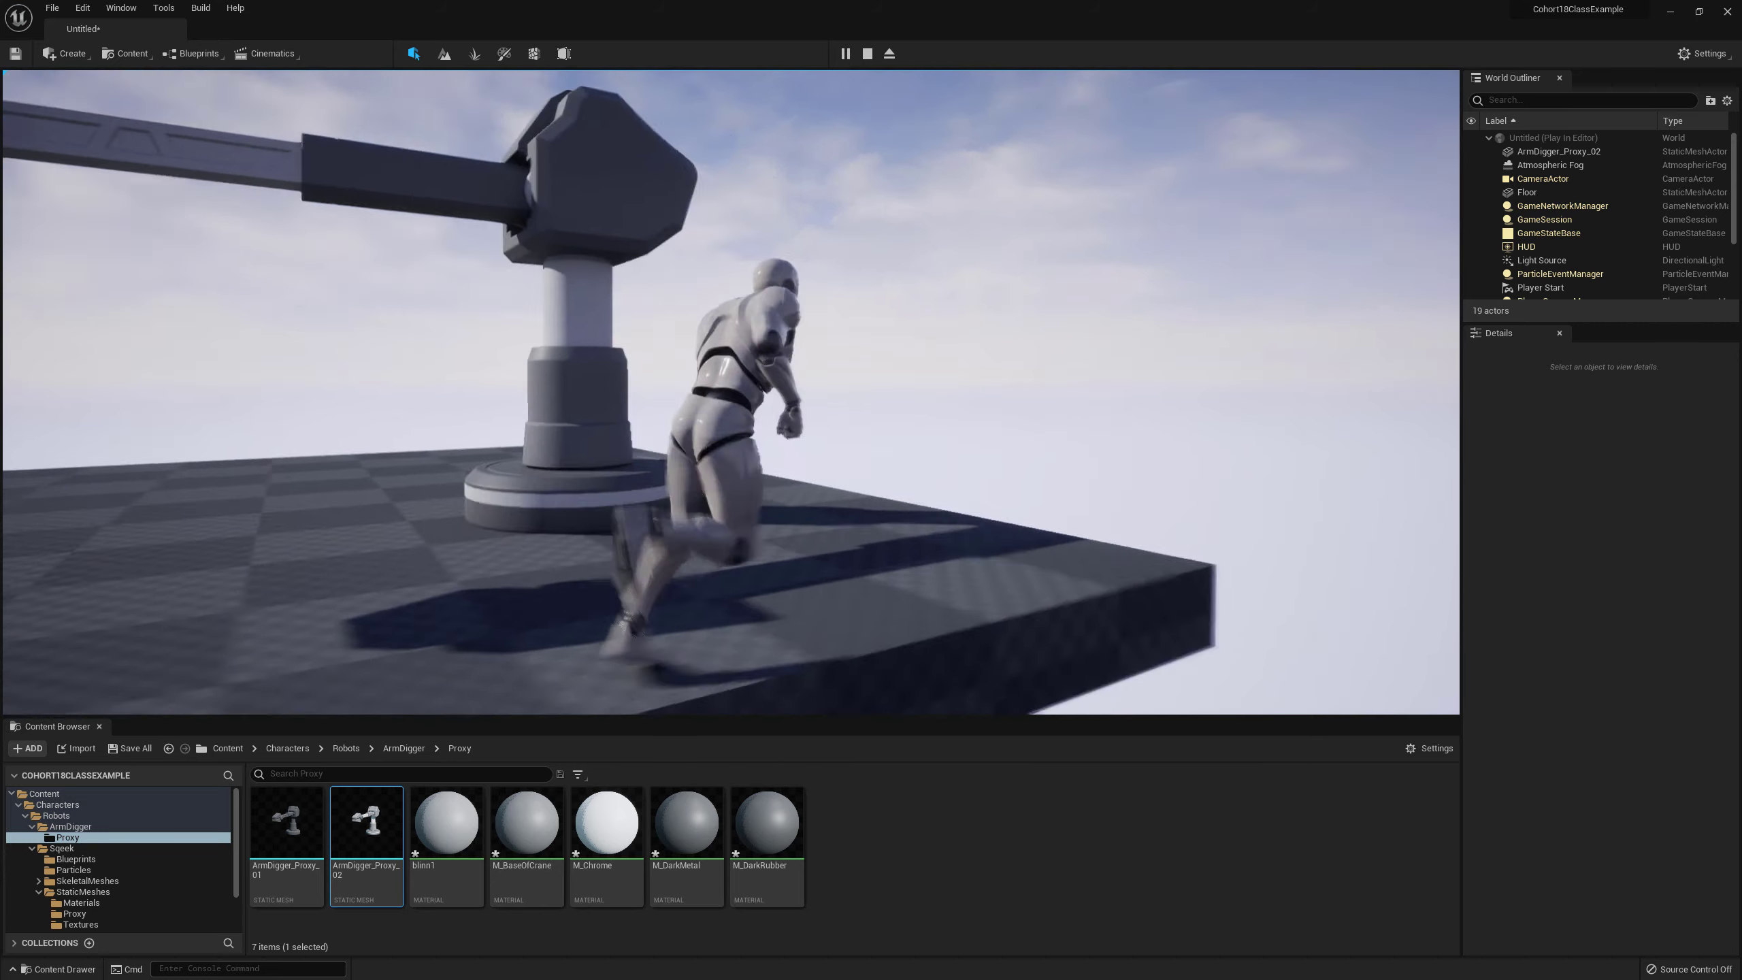
key("d")
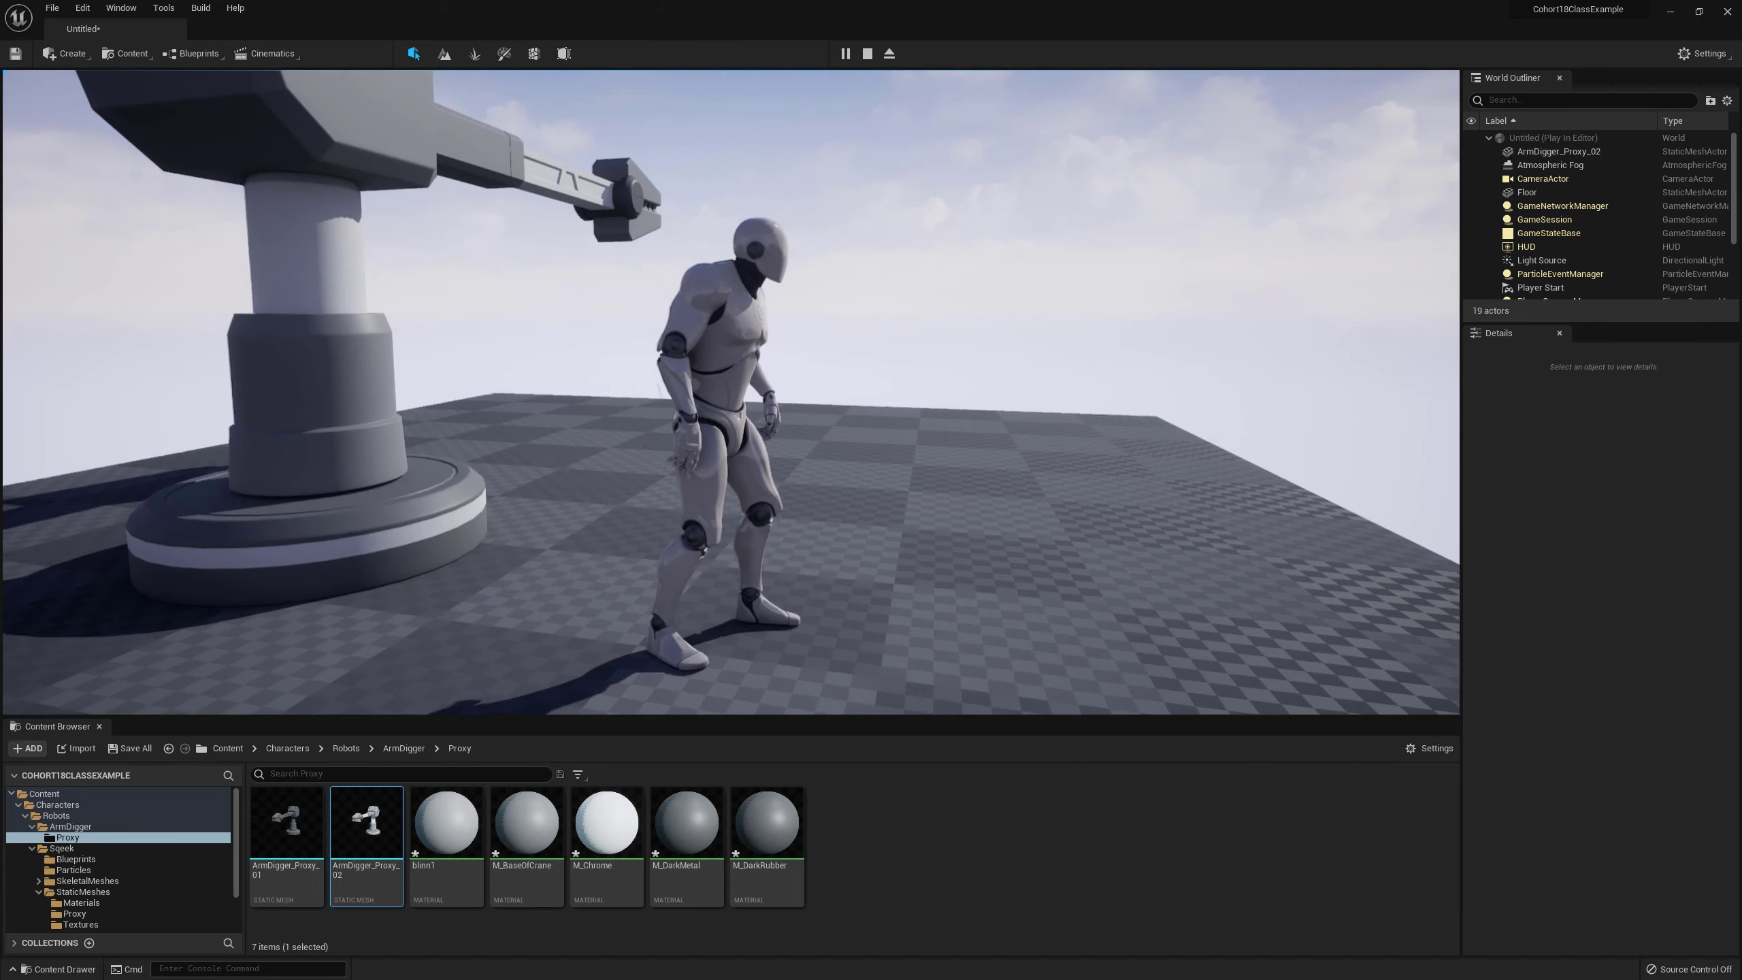
key("w")
key("a")
key("s")
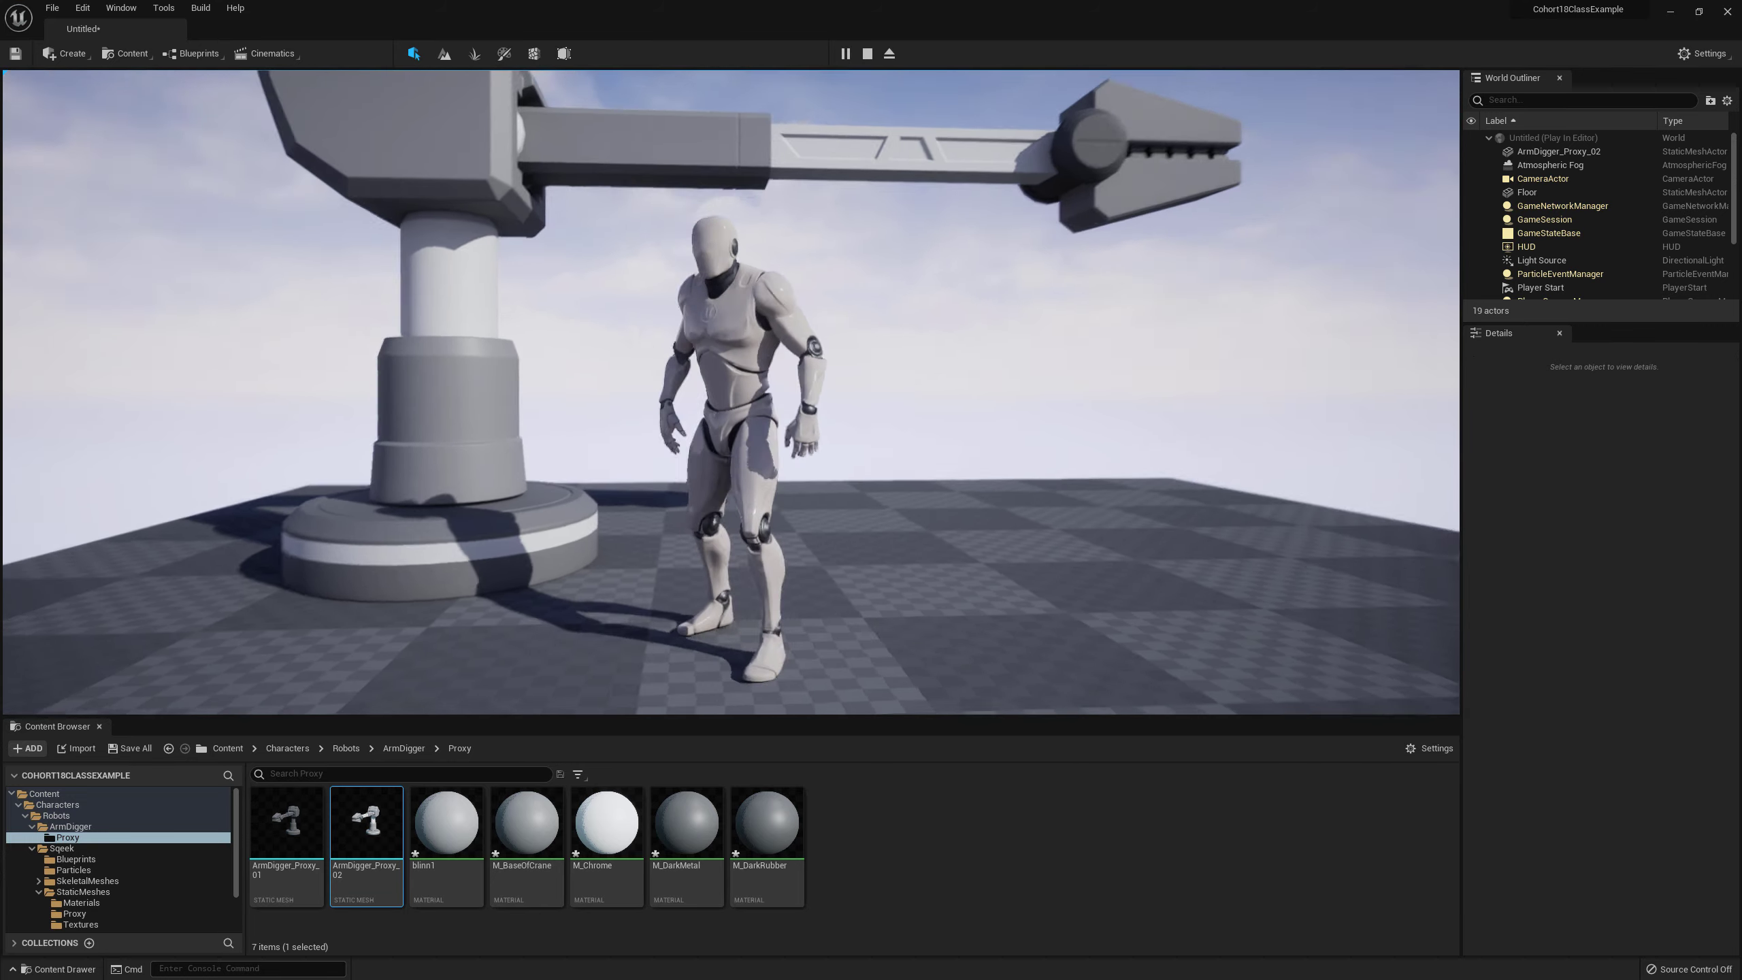
Step: Jump the character around the crane's base and column to test the collision, and end the playtest
key("space")
key("w")
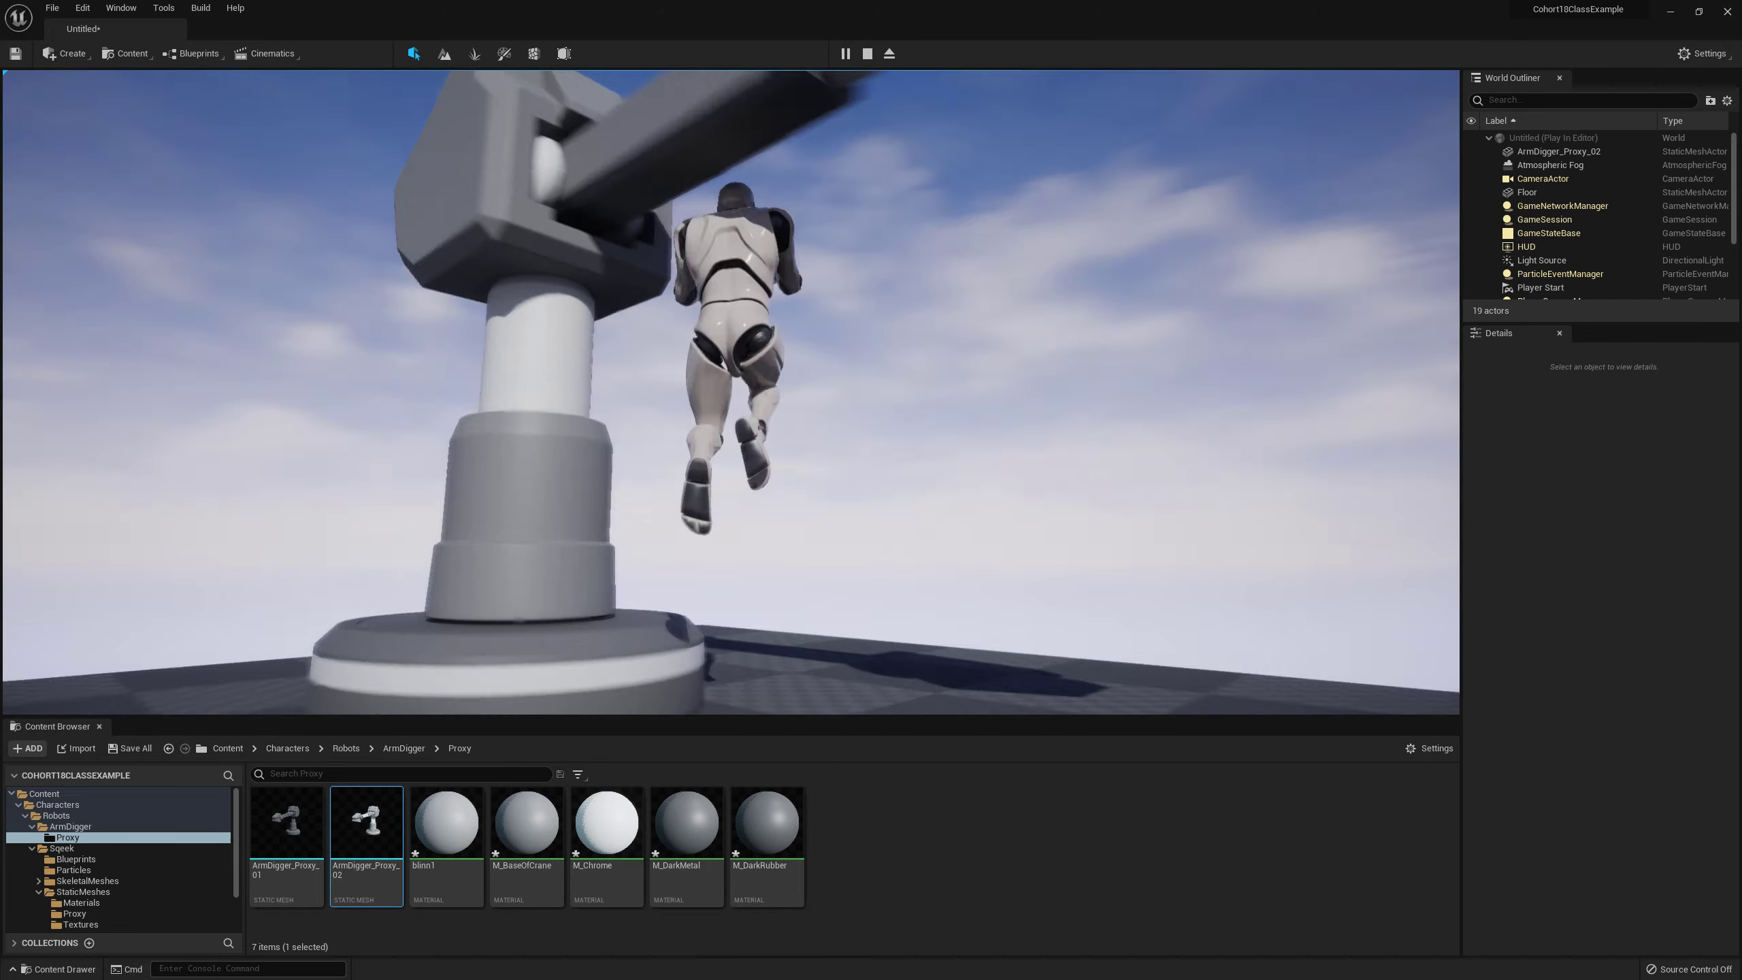
key("s")
key("a")
key("w")
key("s")
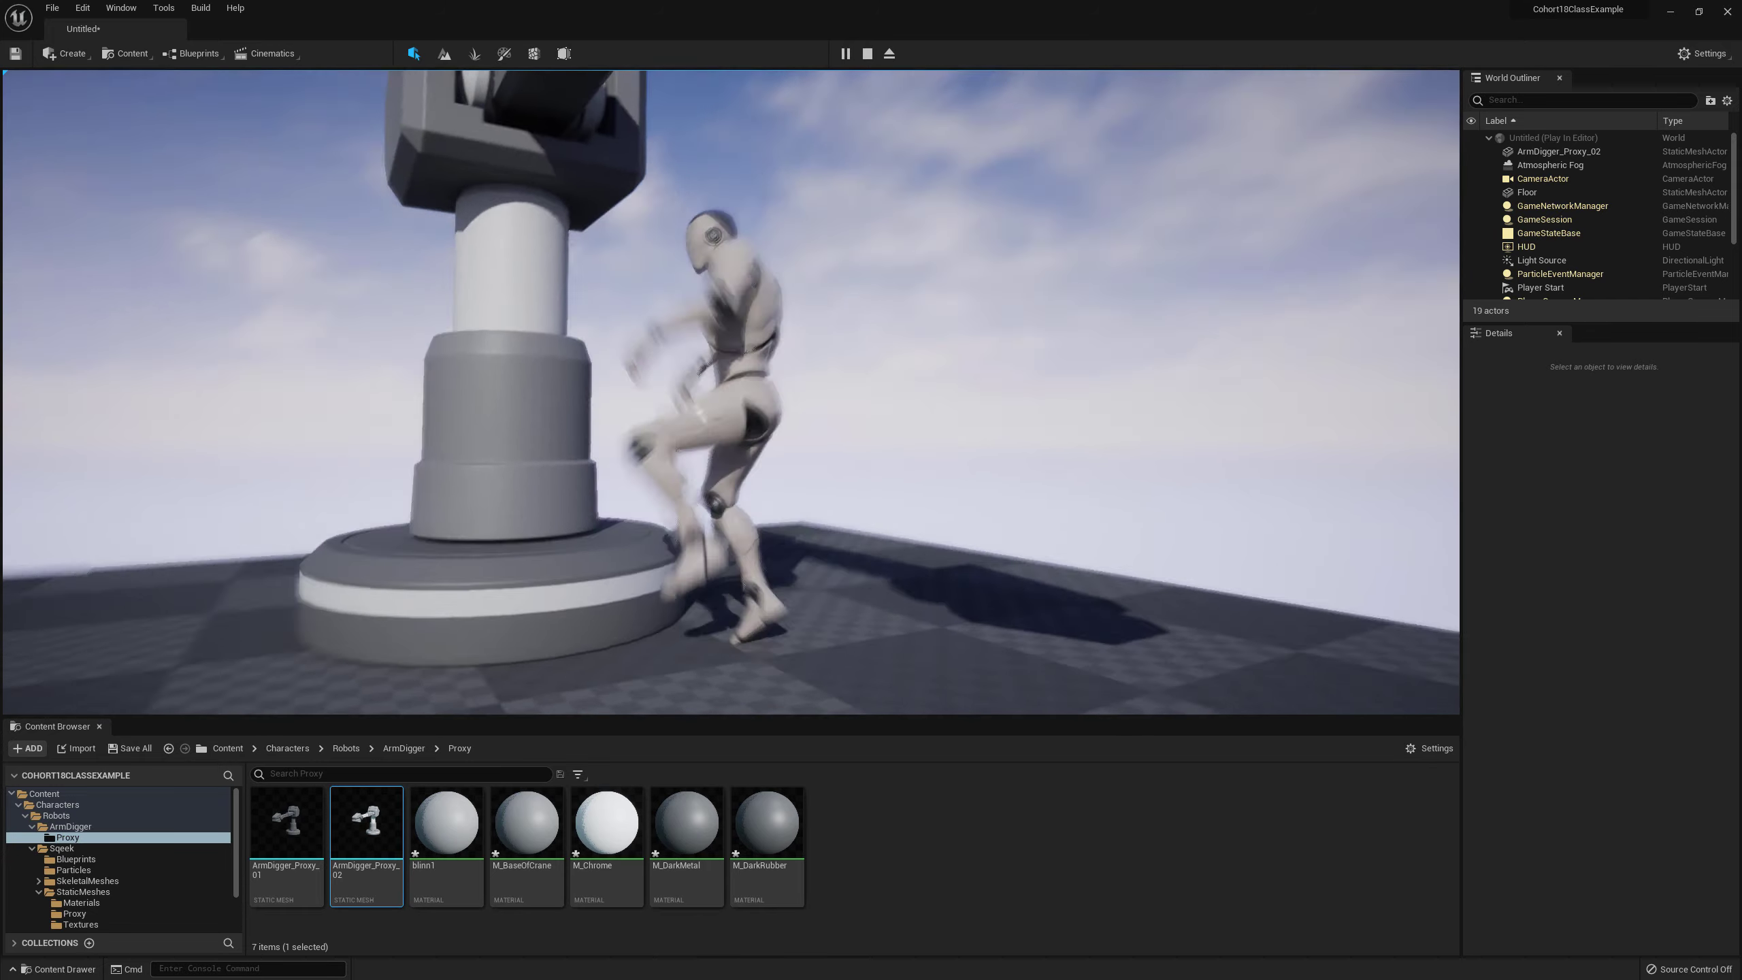
key("a")
key("w")
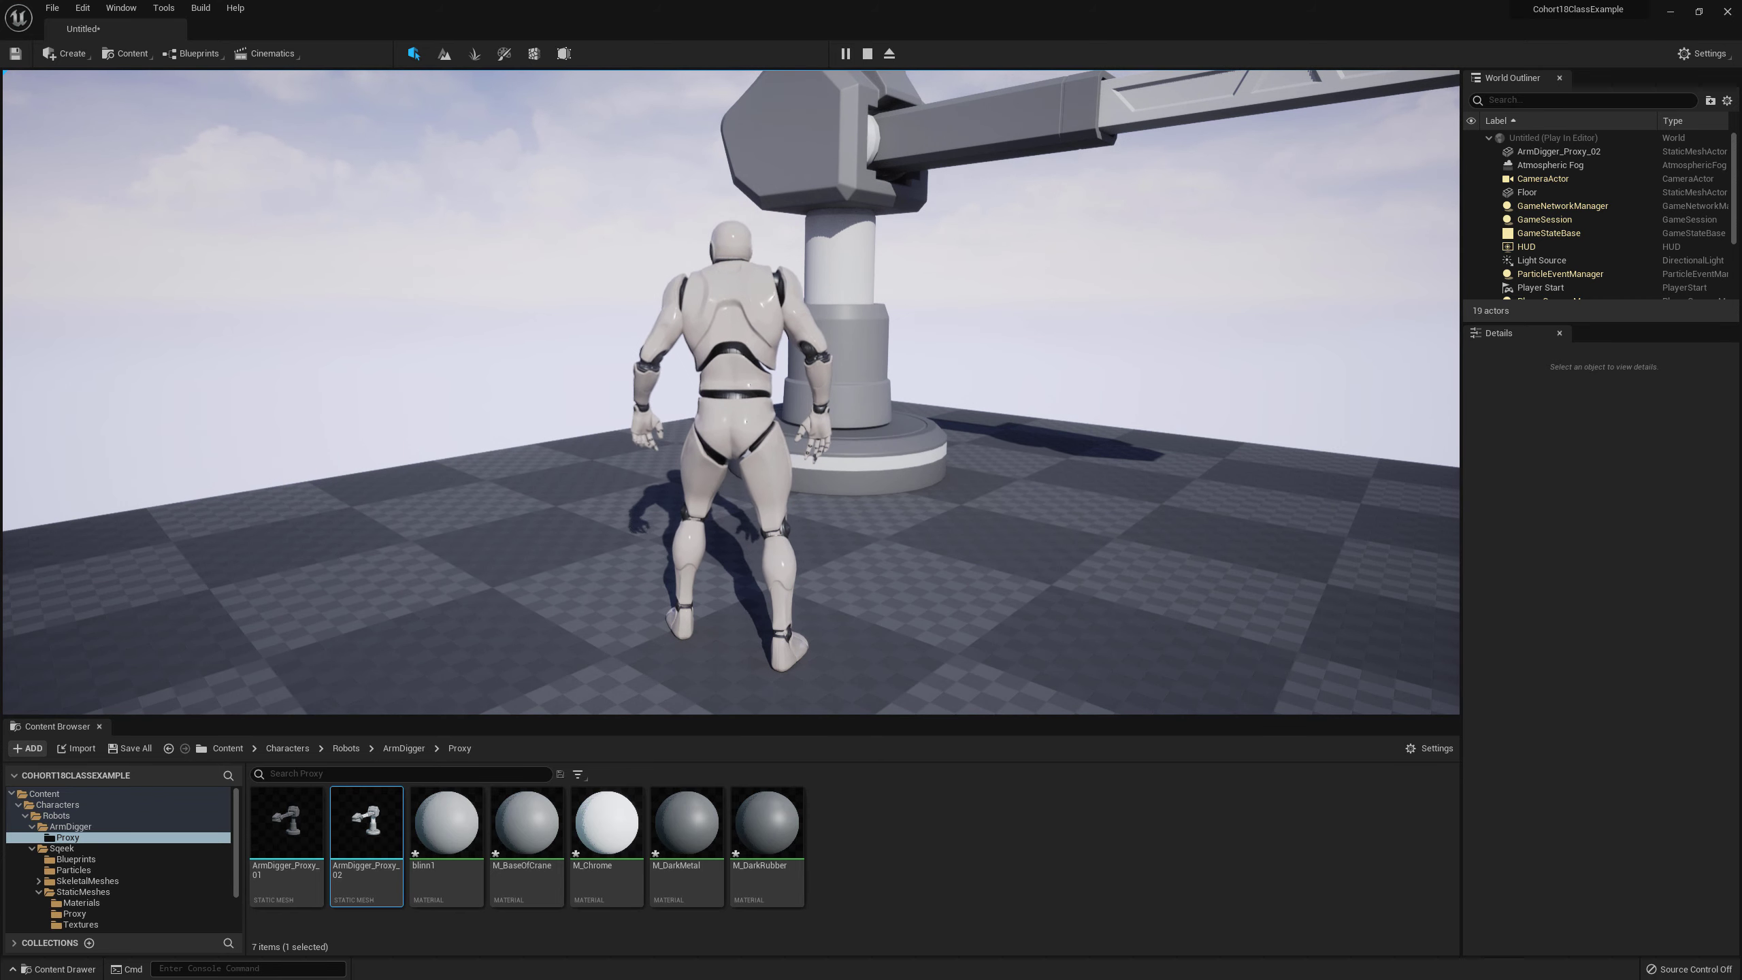
key("Escape")
left_click(735, 397)
key("f")
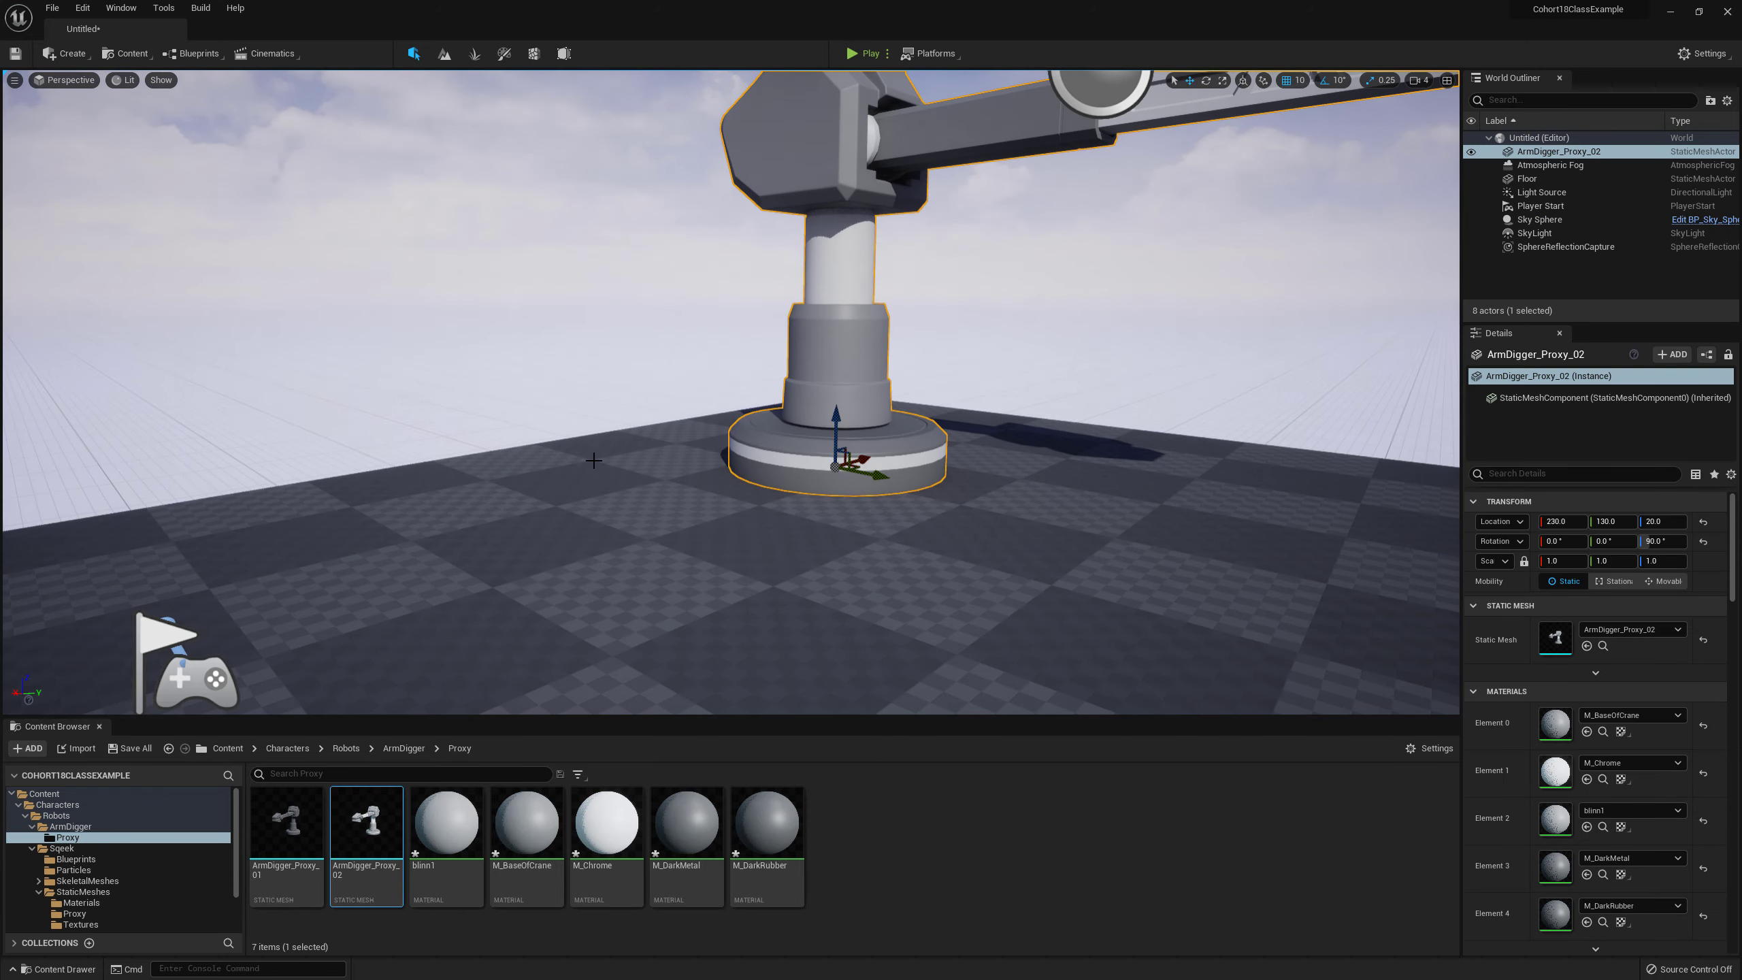
Step: Place a 1M_Cube_Chamfer from the Geometry/Meshes folder on the floor beside the crane's base
double_click(35, 804)
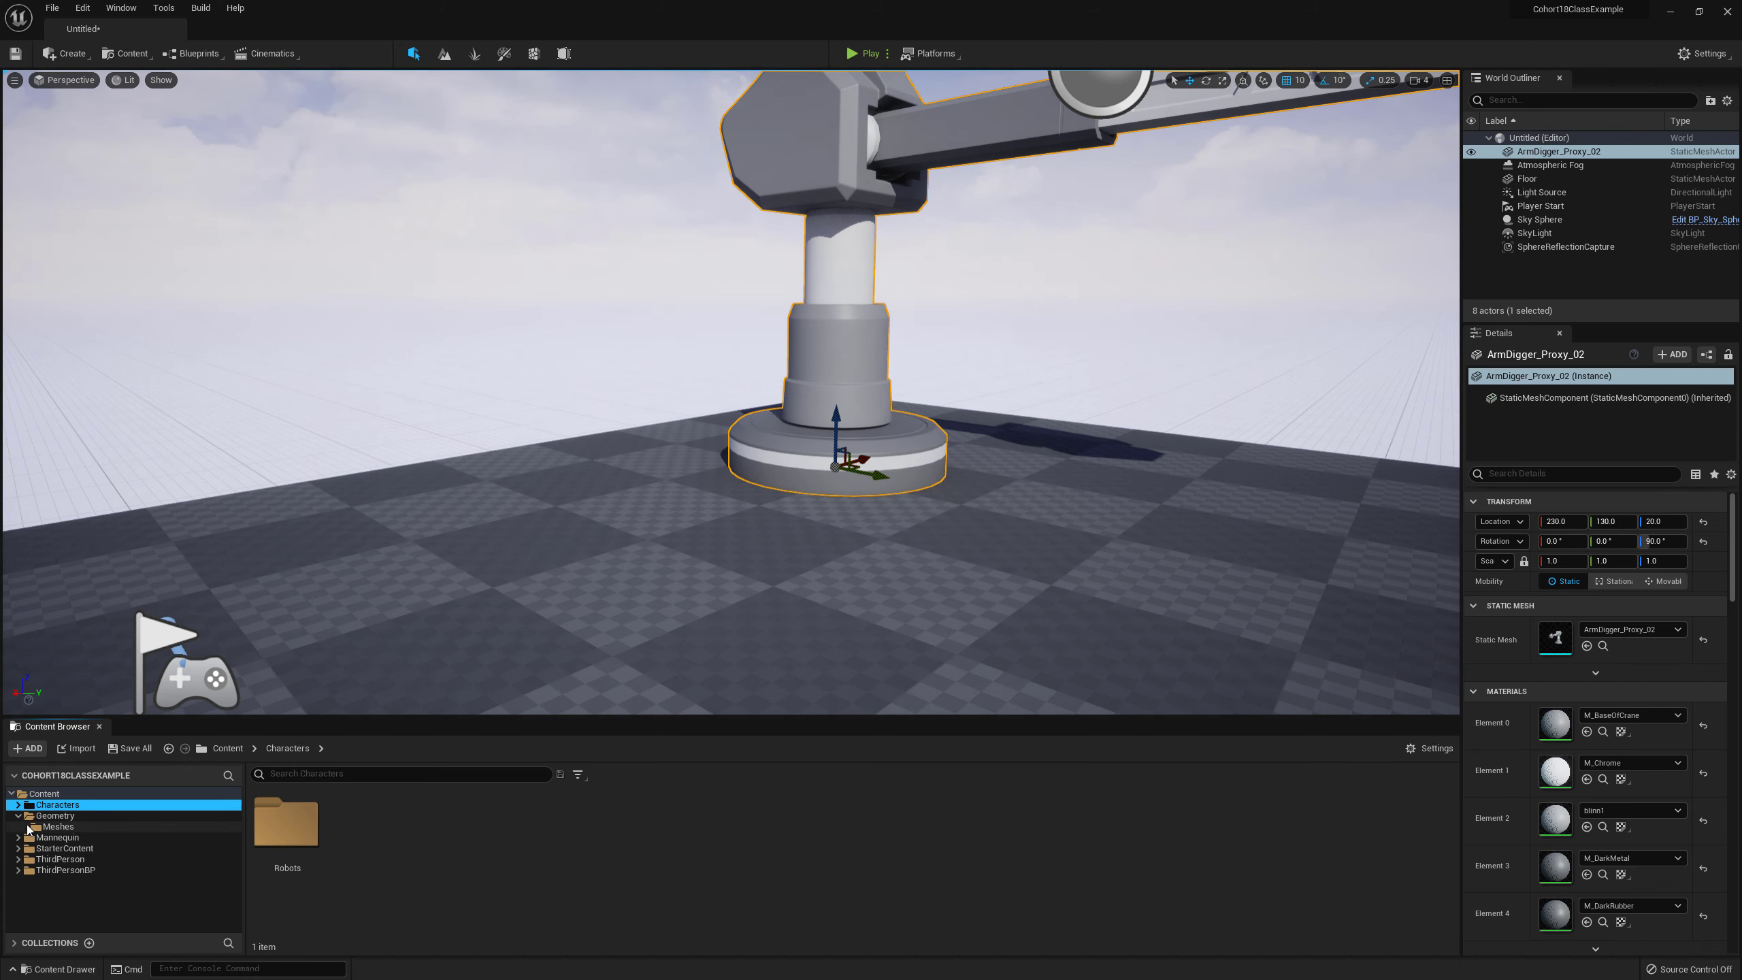
left_click(46, 827)
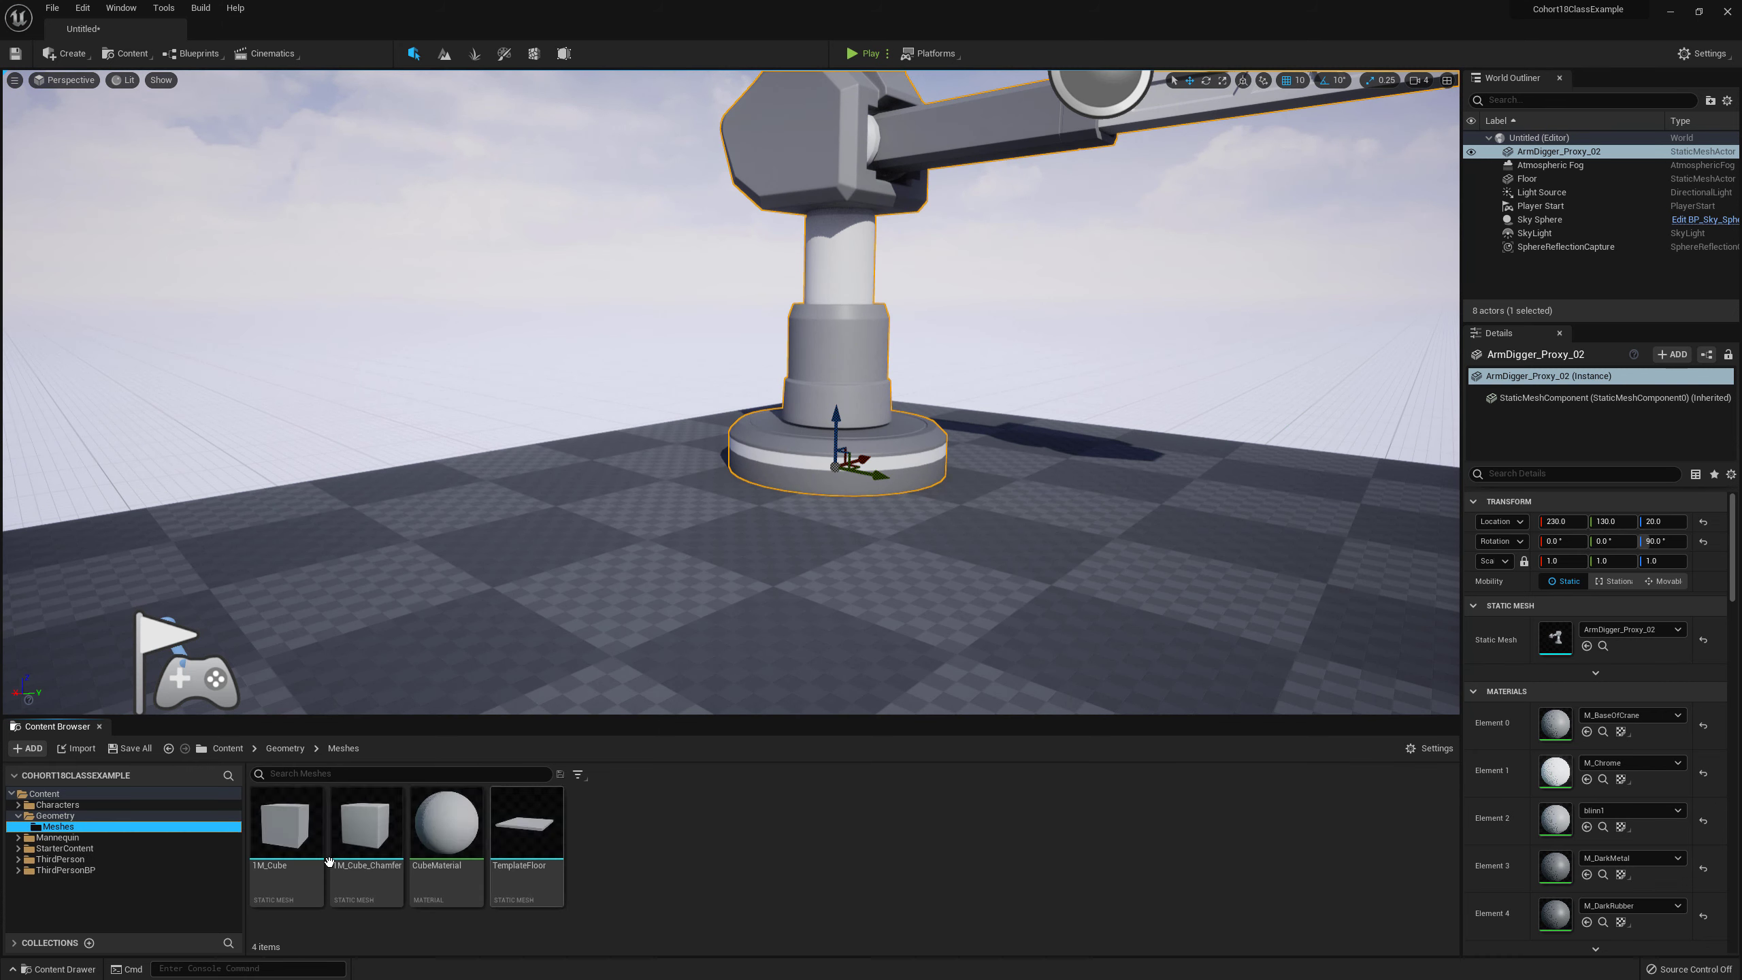
left_click_drag(366, 827, 625, 497)
mouse_move(727, 557)
right_mouse_down()
mouse_move(837, 580)
mouse_move(830, 563)
mouse_move(726, 557)
right_mouse_up()
key("a")
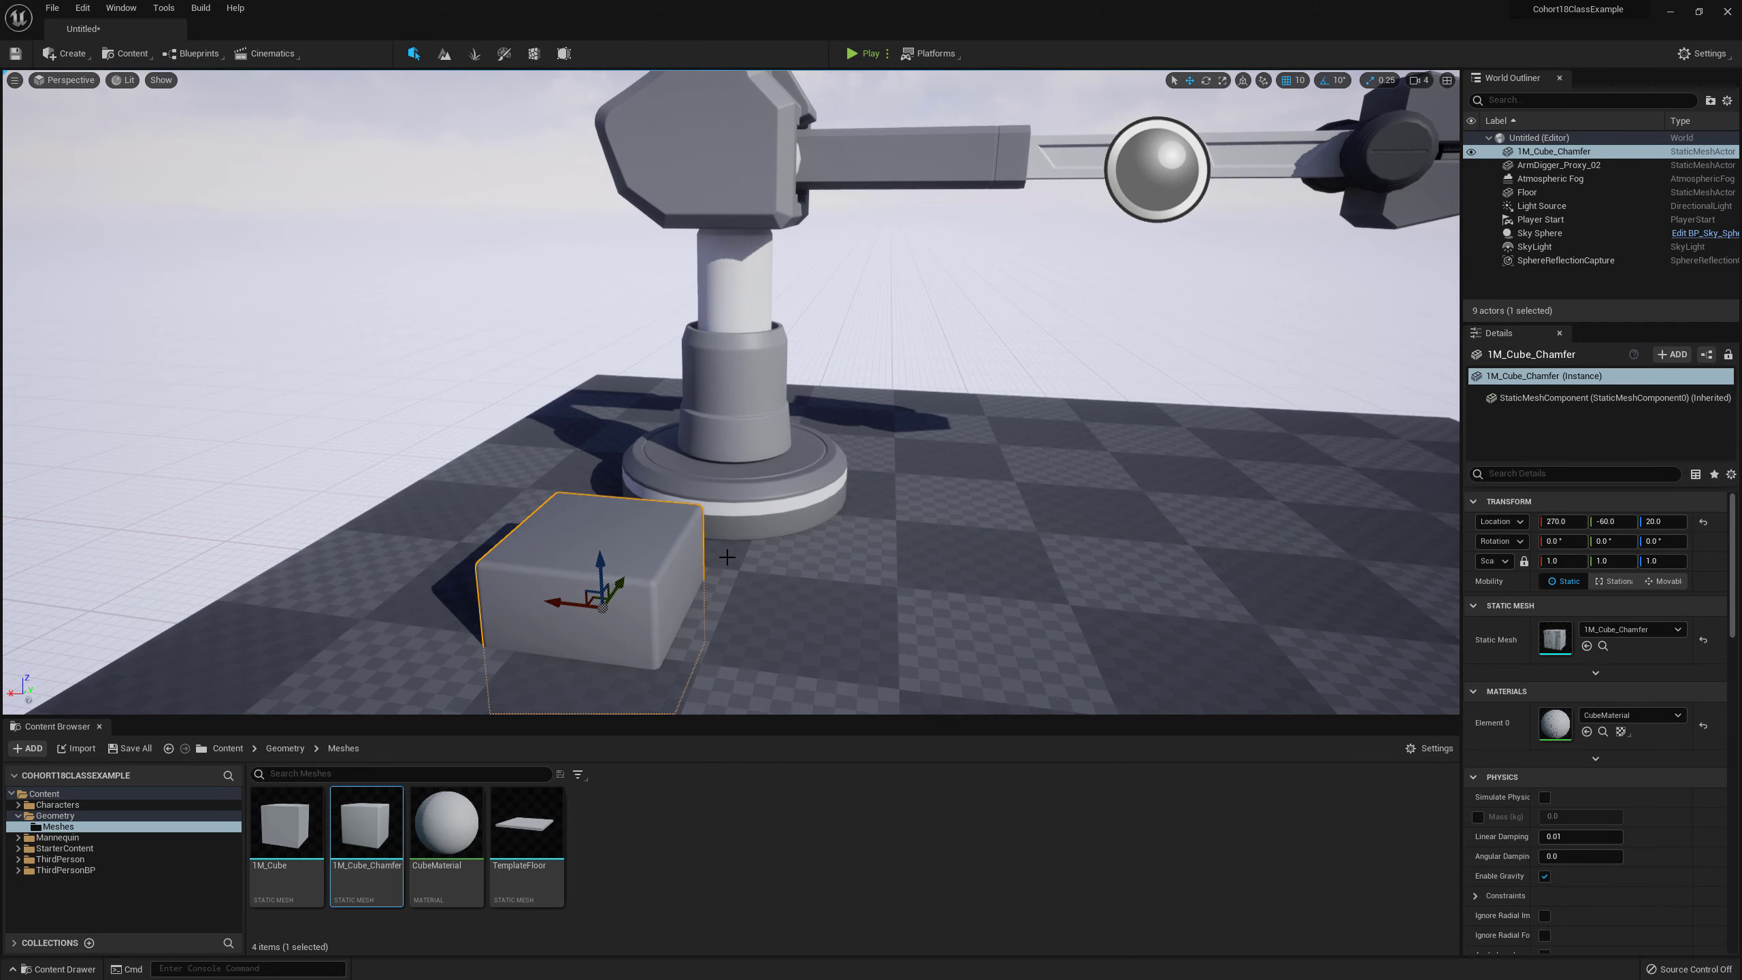
Step: Duplicate the chamfered cube twice and arrange the three cubes as descending steps beside the crane, with the lowest at X 70, Y -30, Z 0
left_click_drag(594, 564, 953, 605)
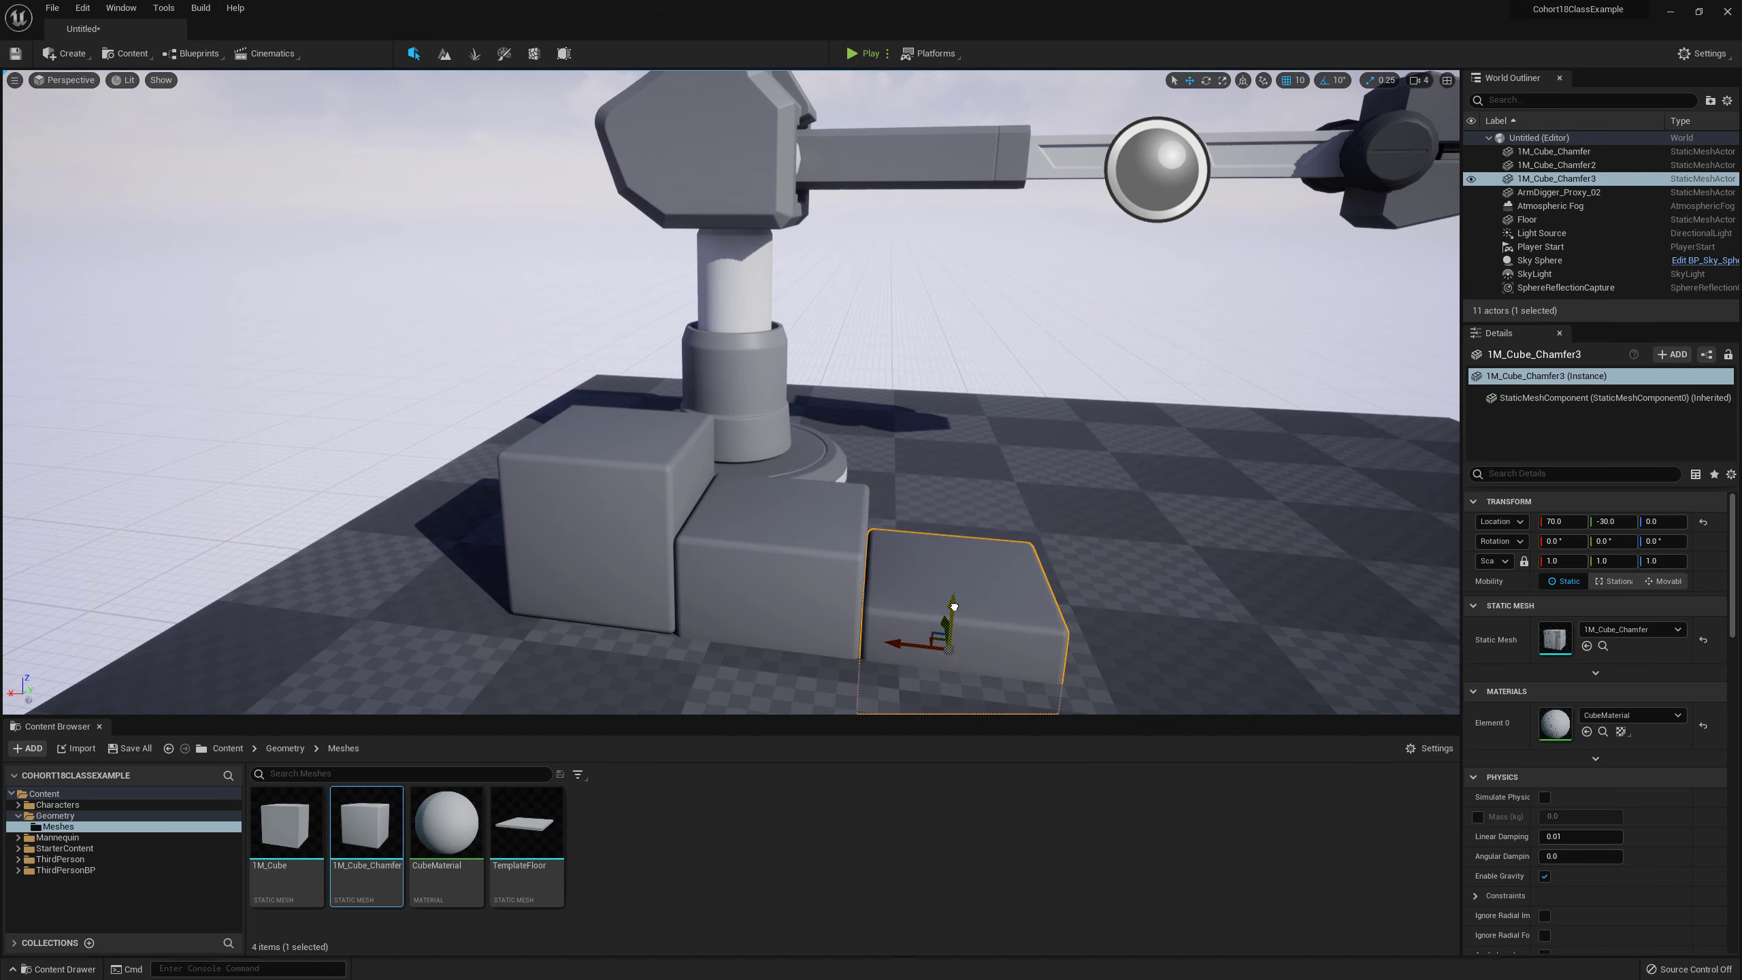
right_click_drag(965, 534, 993, 586)
key("d")
key("a")
scroll(929, 573, "down", 5)
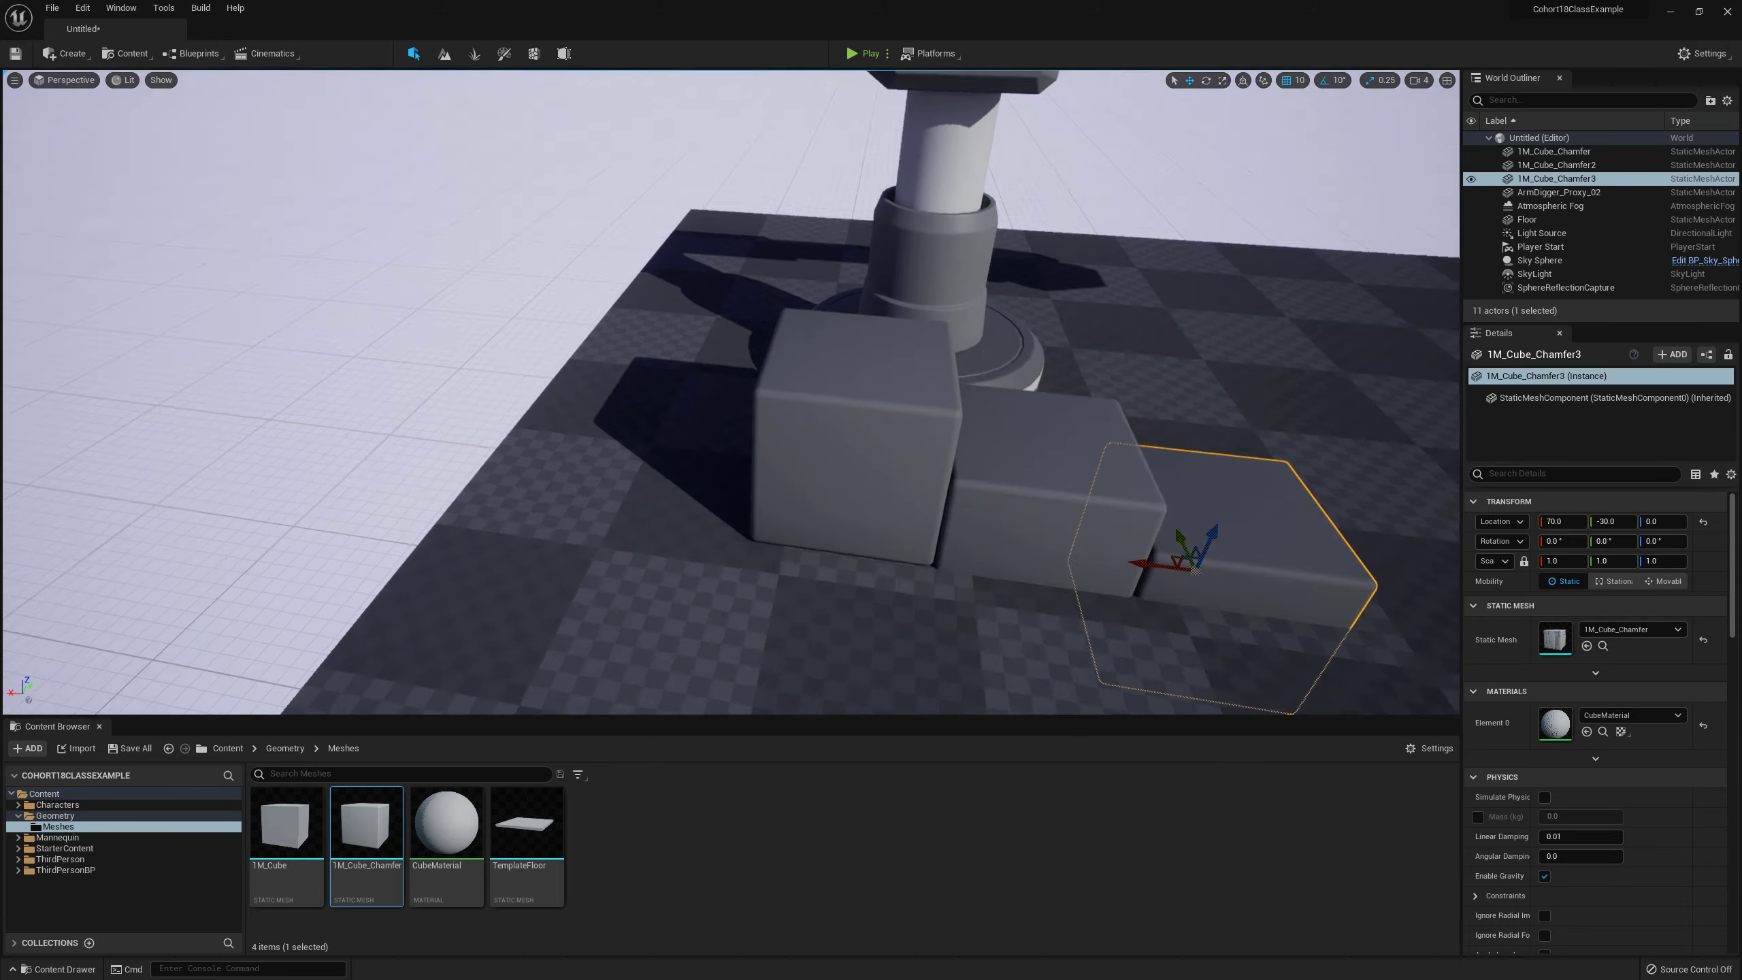
Step: Duplicate the tallest step cube into three more blocks, placing the upper one beside the crane's column at X 310, Y 90, Z 130
left_click(829, 434)
left_click_drag(784, 392, 665, 96, "alt")
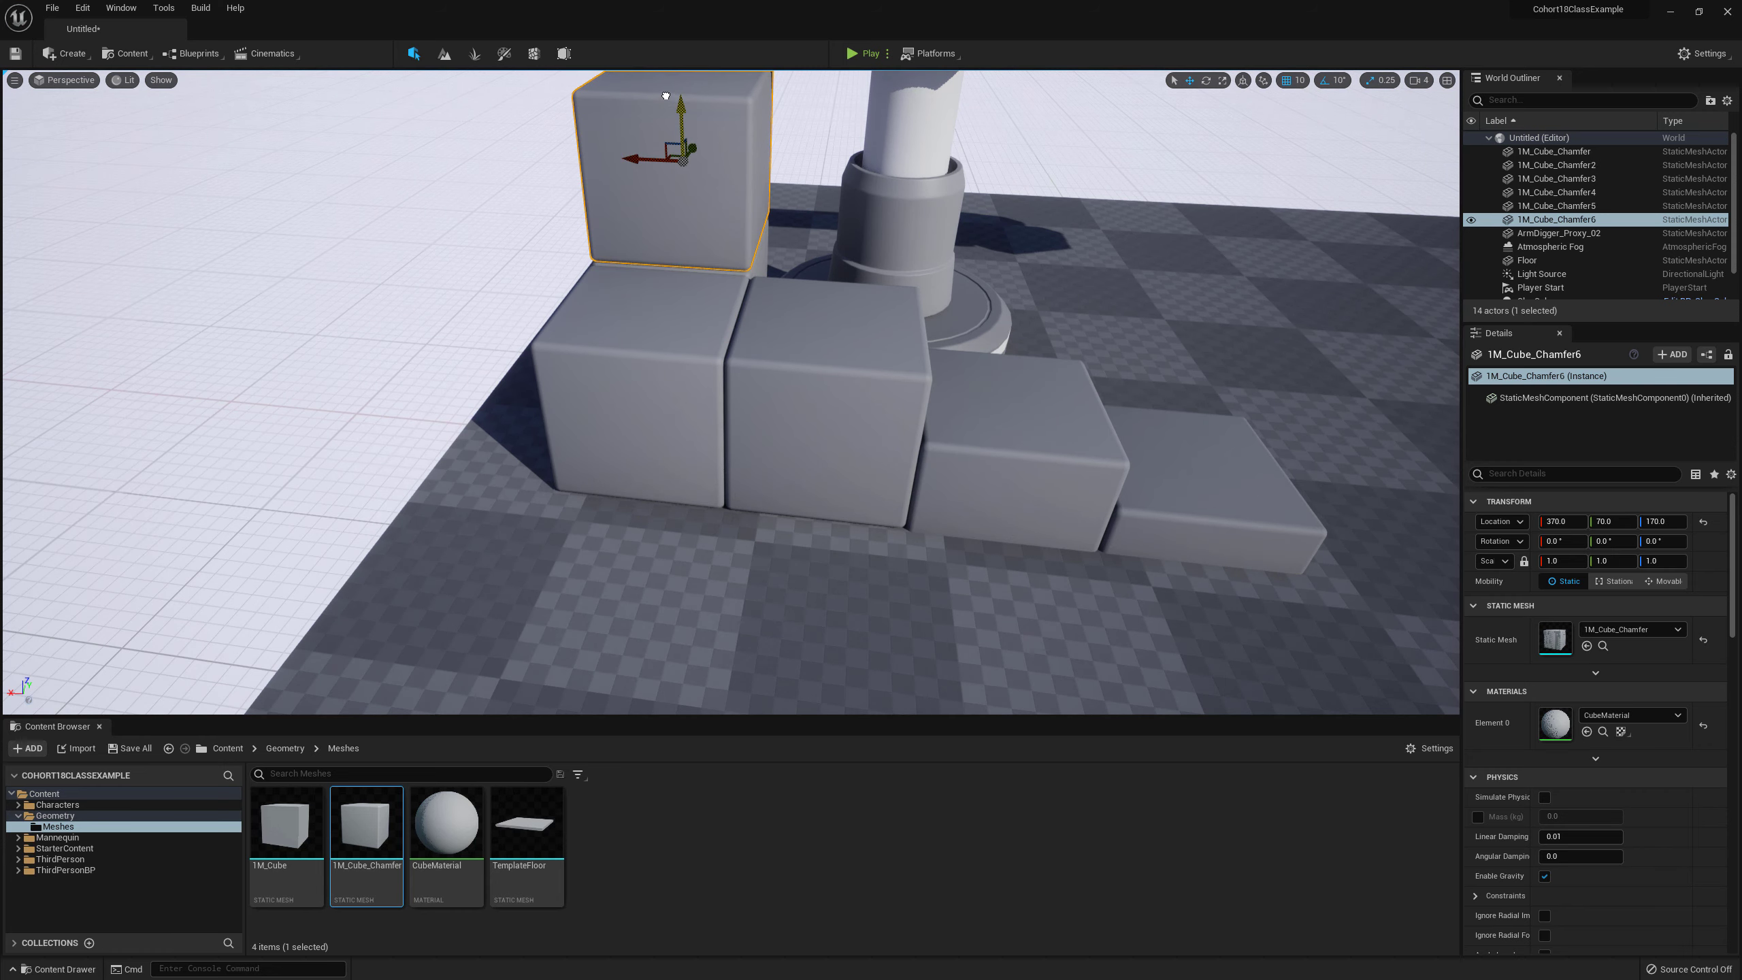
right_click_drag(818, 292, 809, 256)
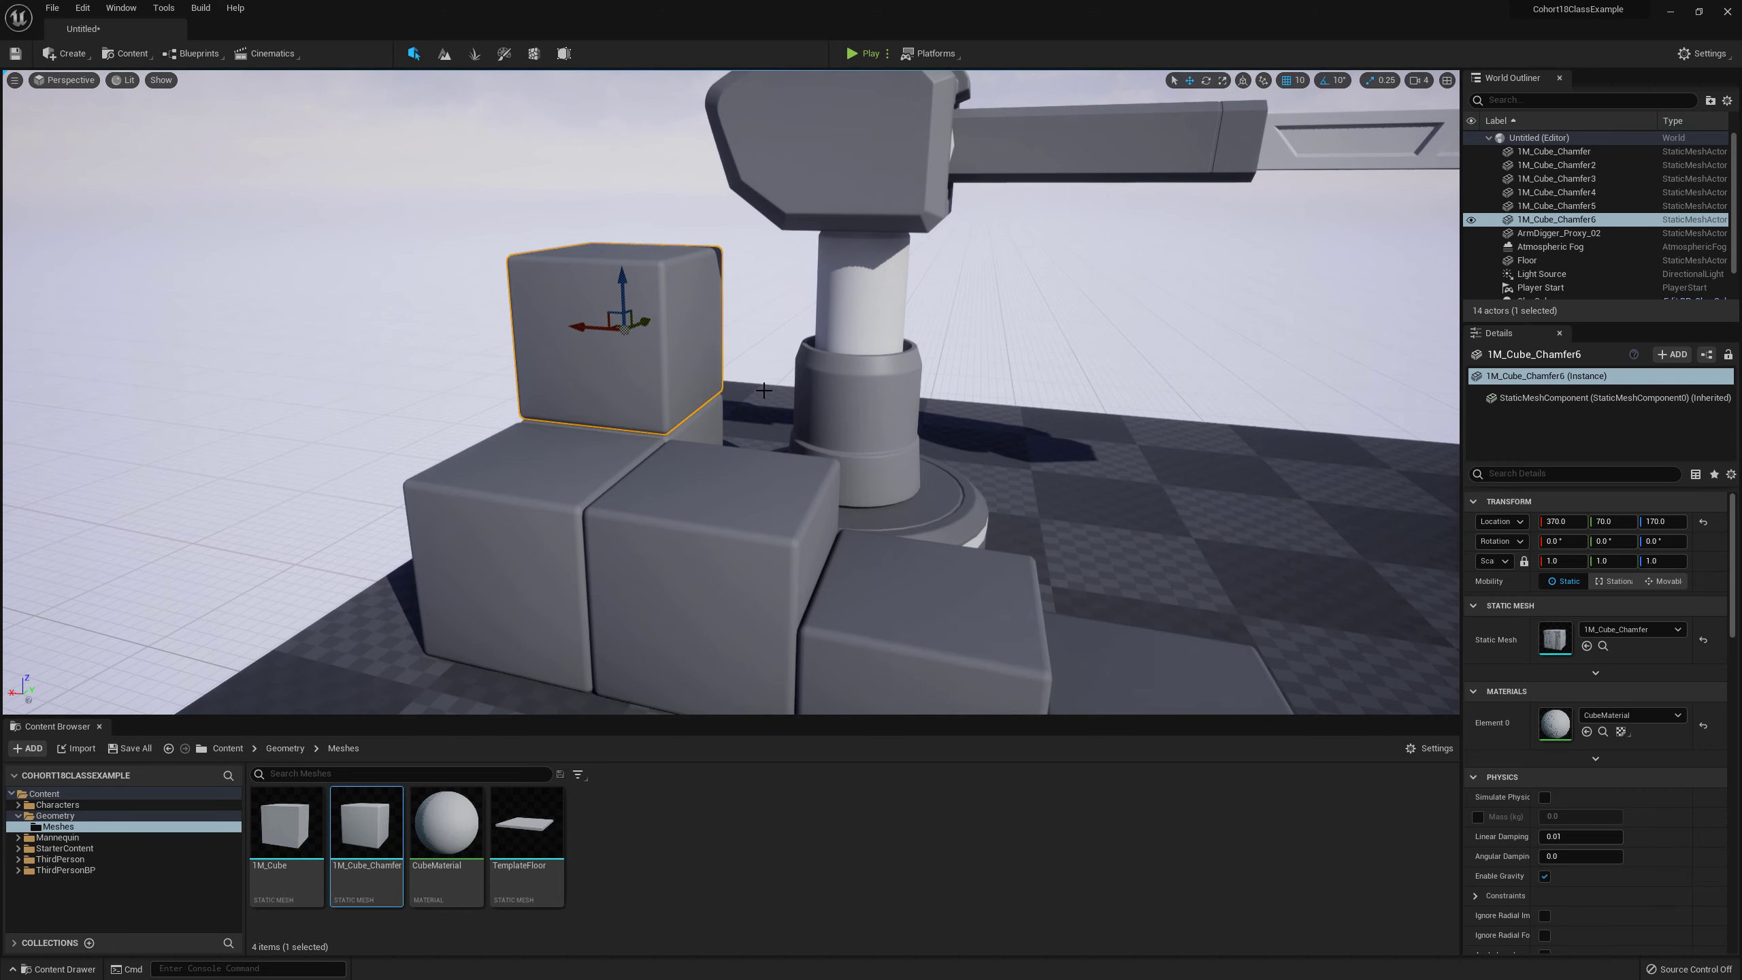
right_click_drag(763, 390, 766, 390)
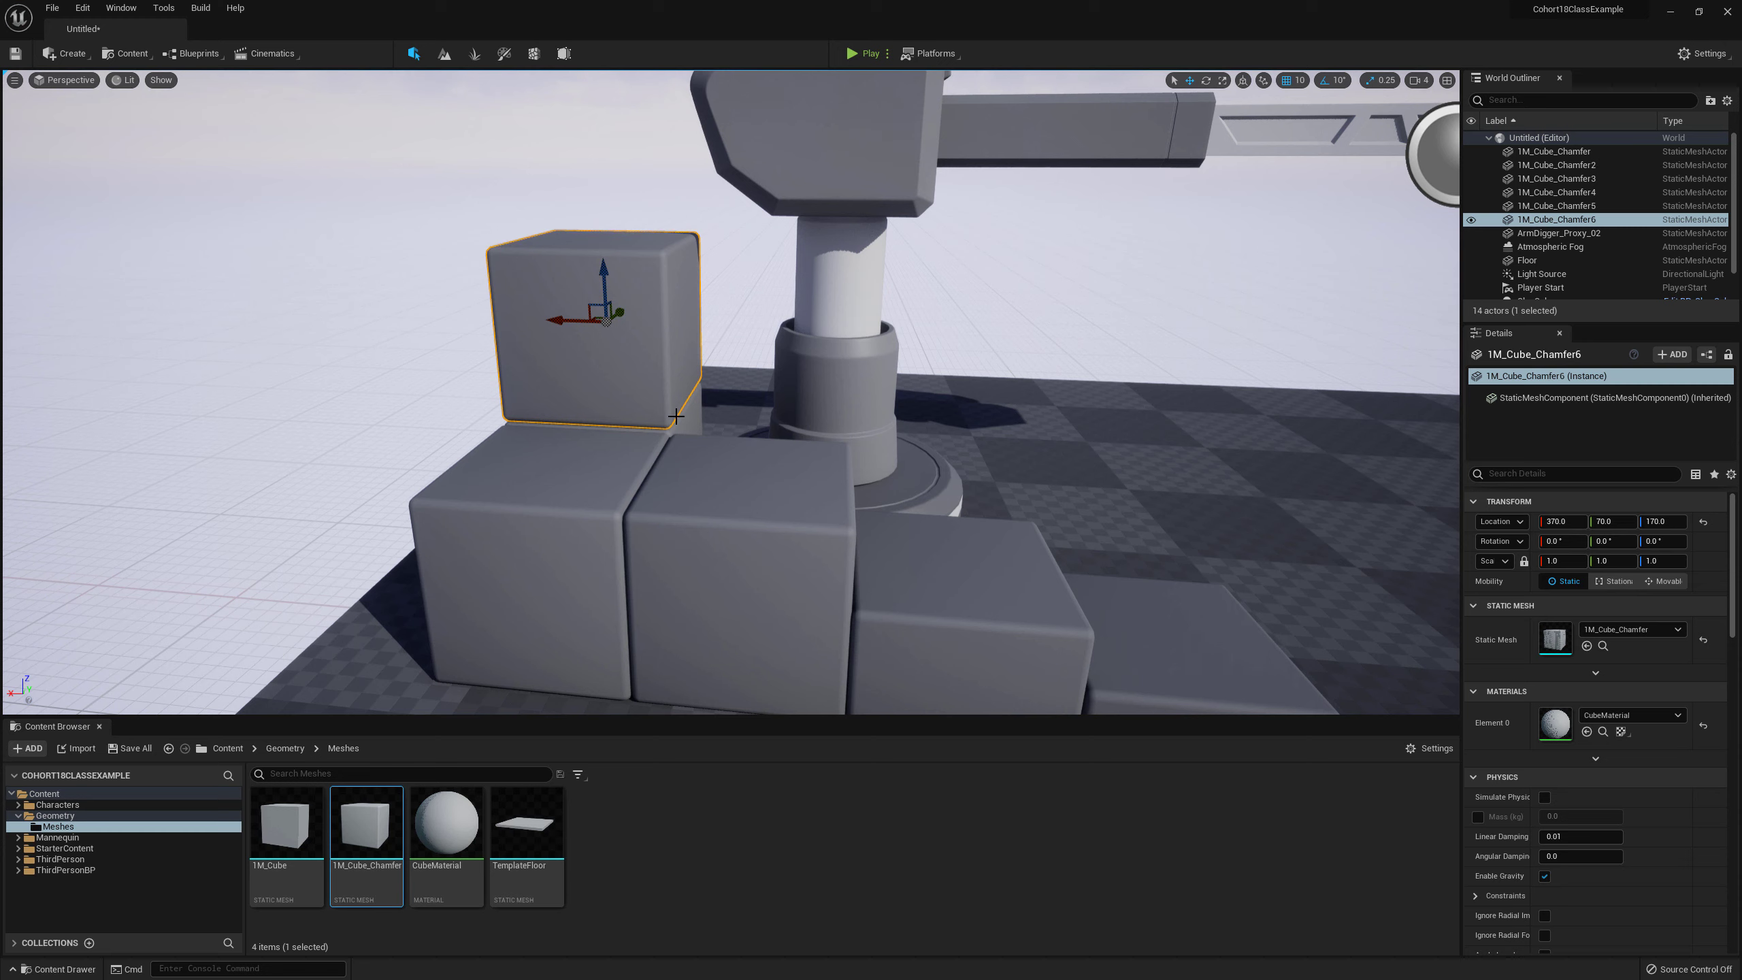
left_click_drag(603, 272, 663, 404)
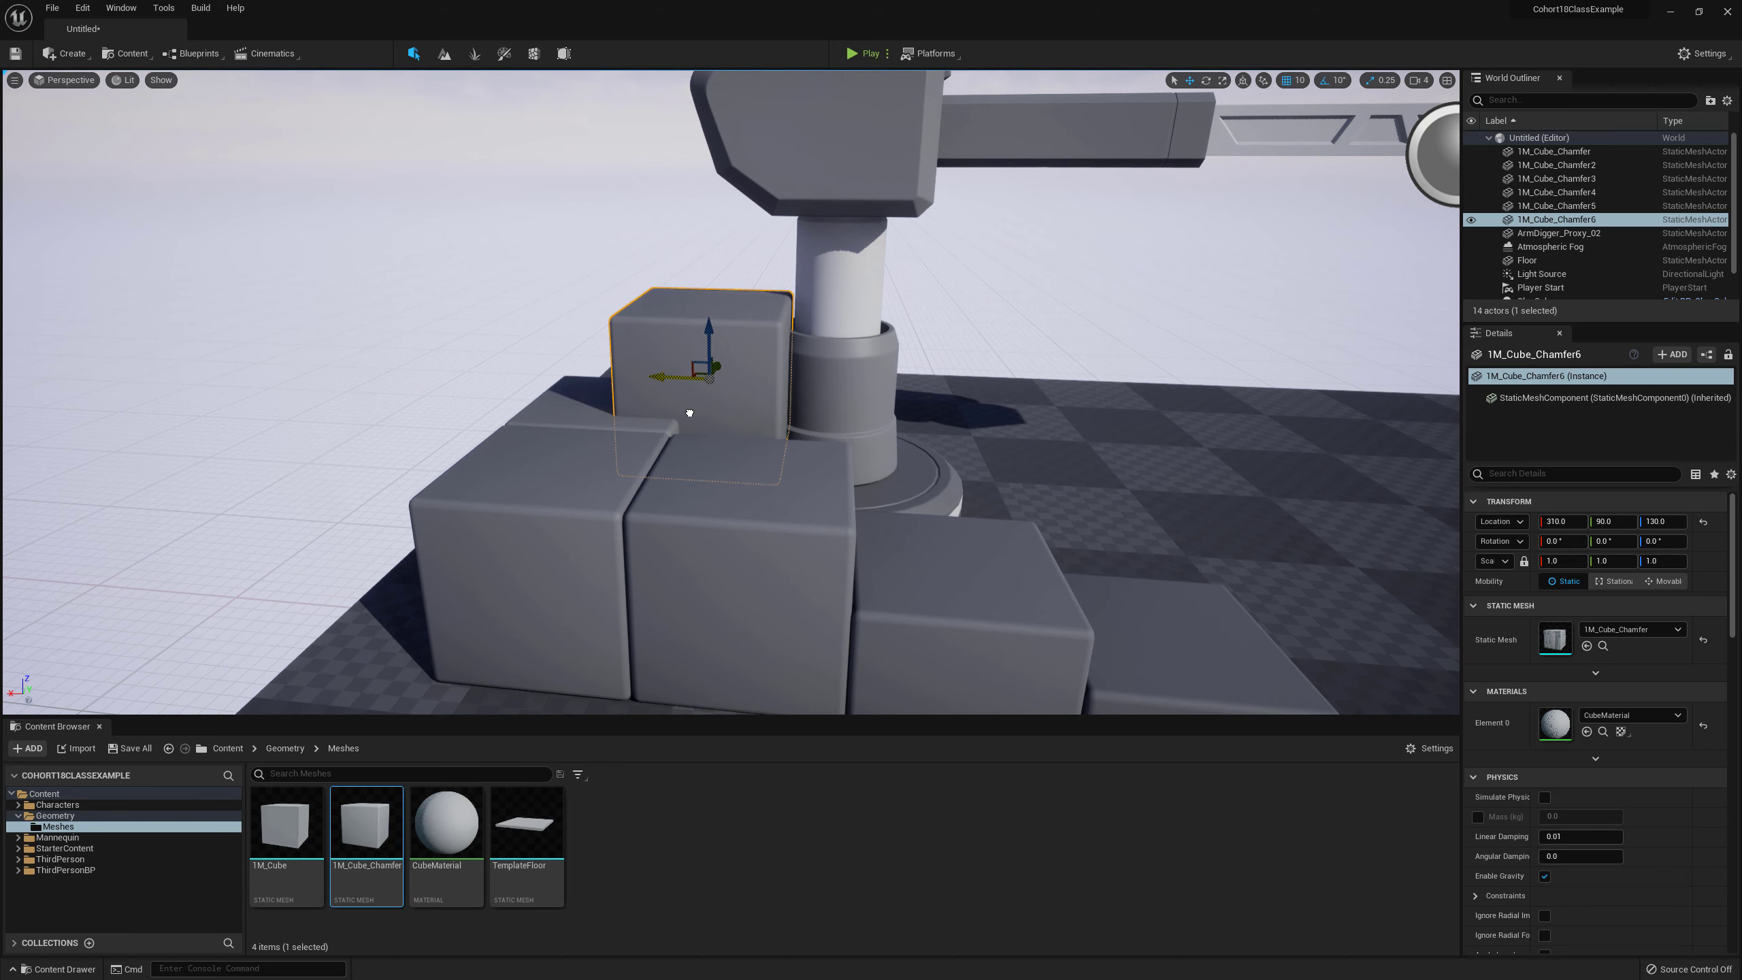
Step: Start a new playtest, run the character to the cube steps and jump onto them
right_click_drag(939, 271, 933, 260)
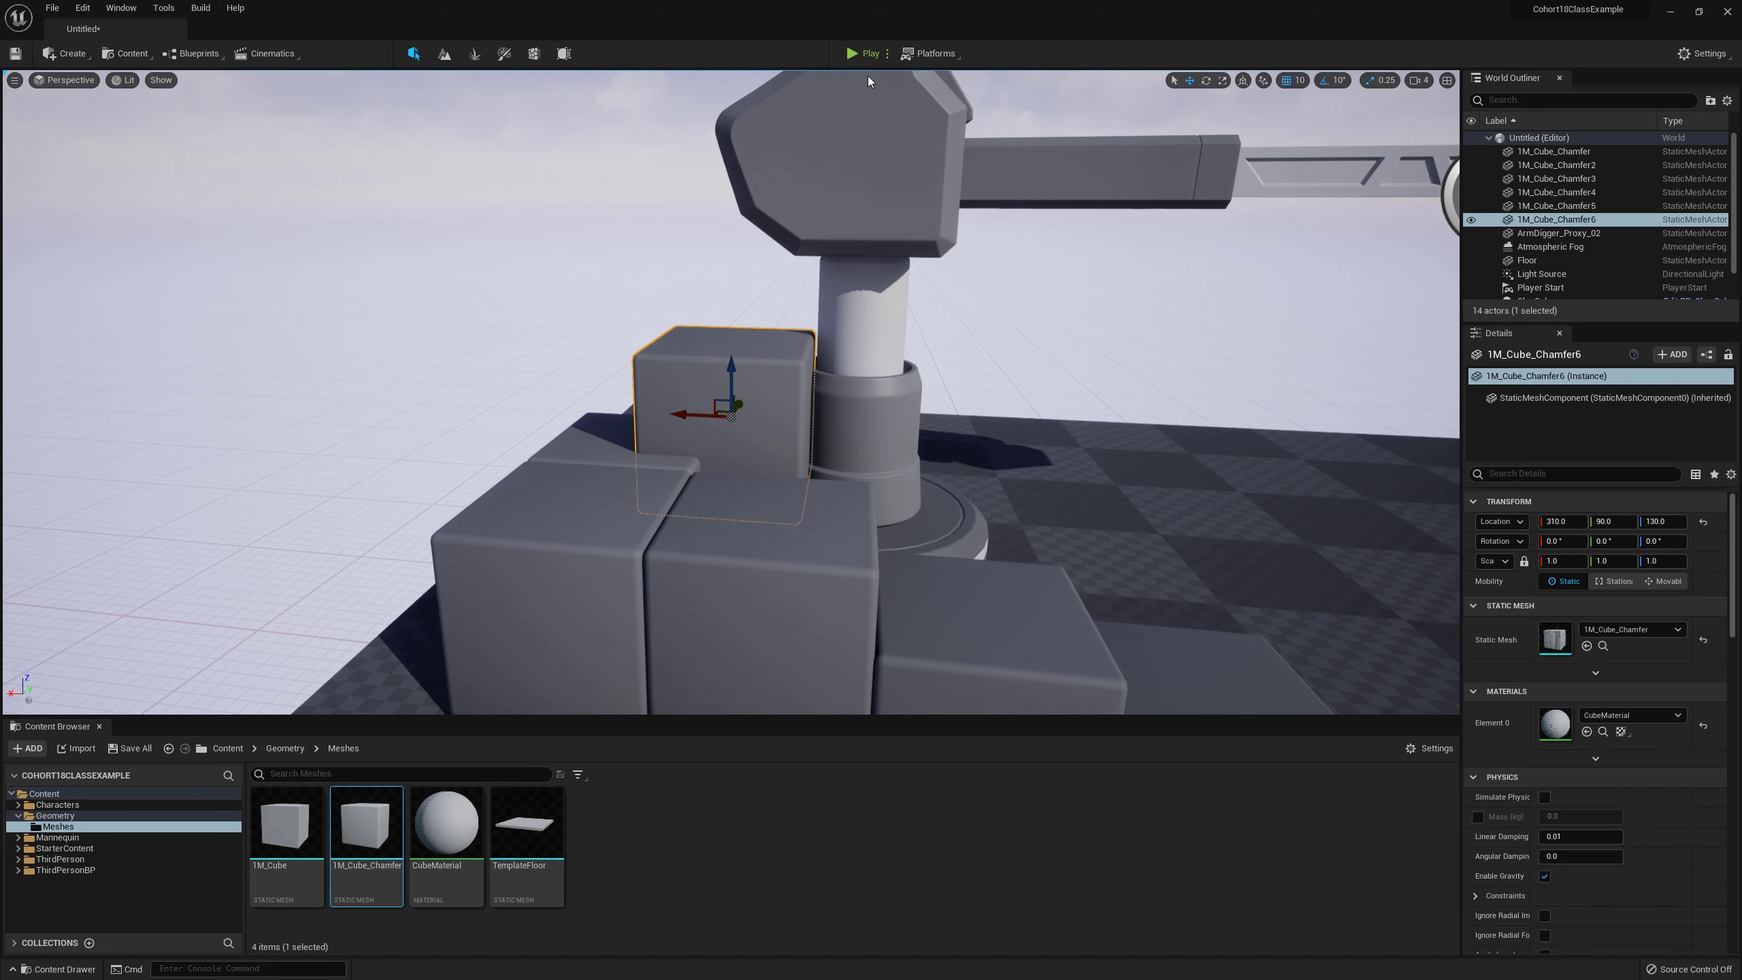
left_click(858, 55)
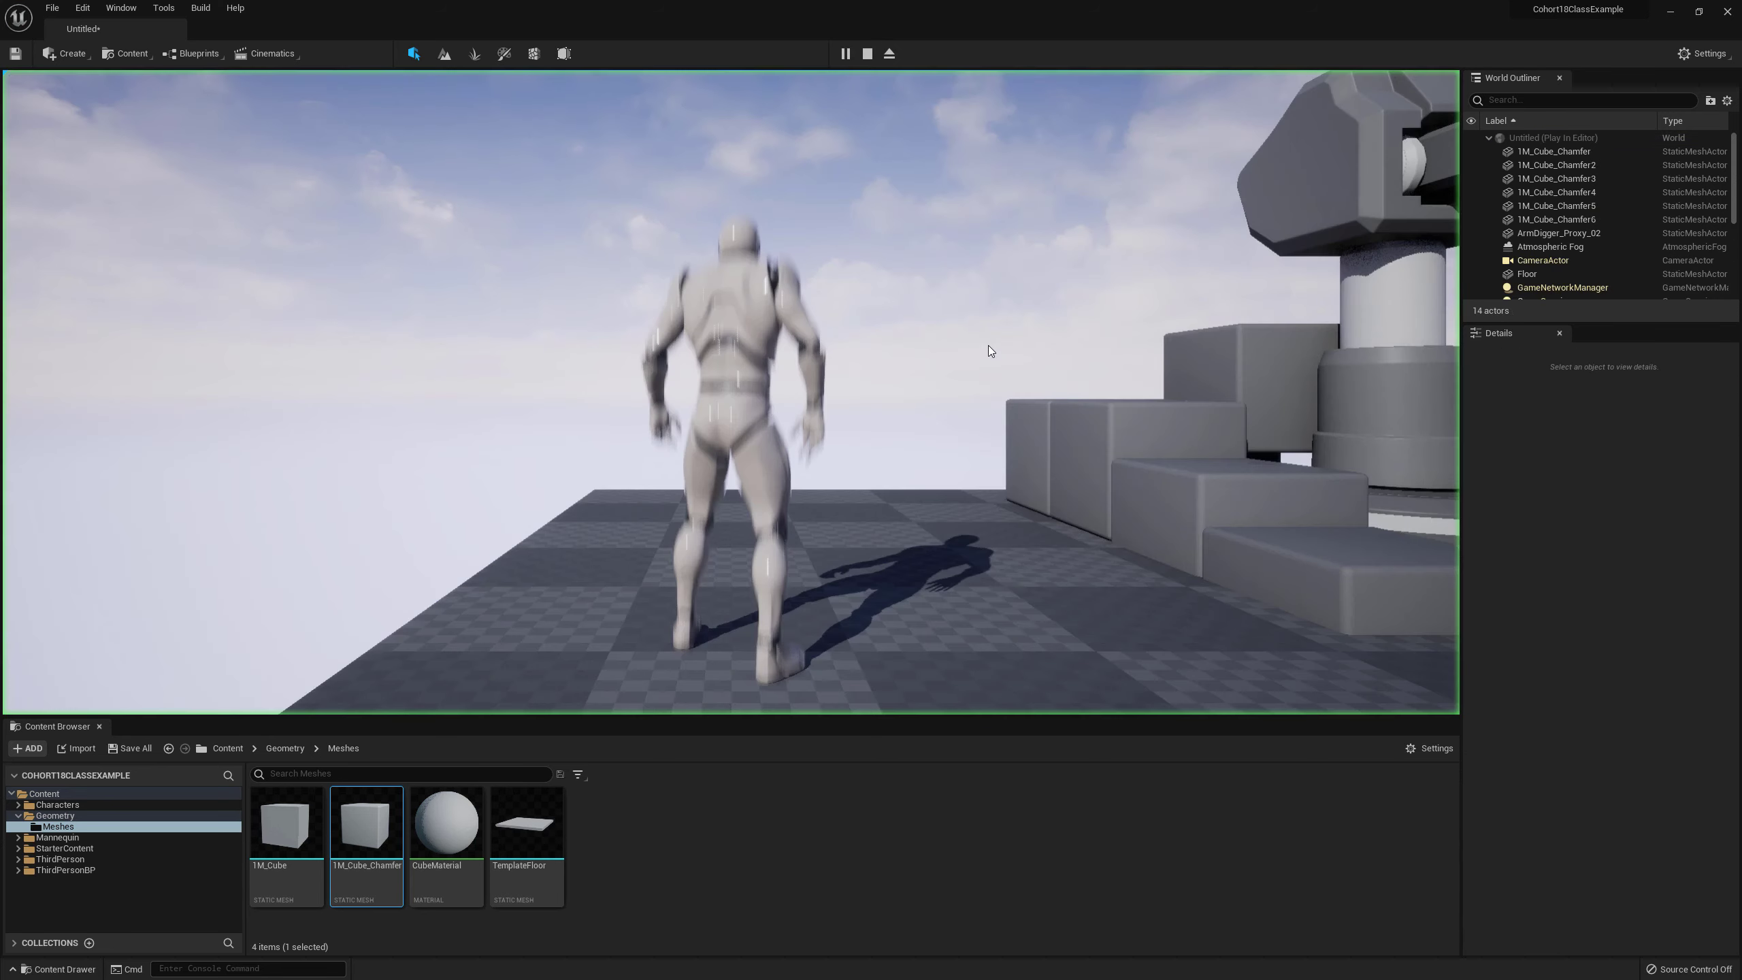
left_click(731, 392)
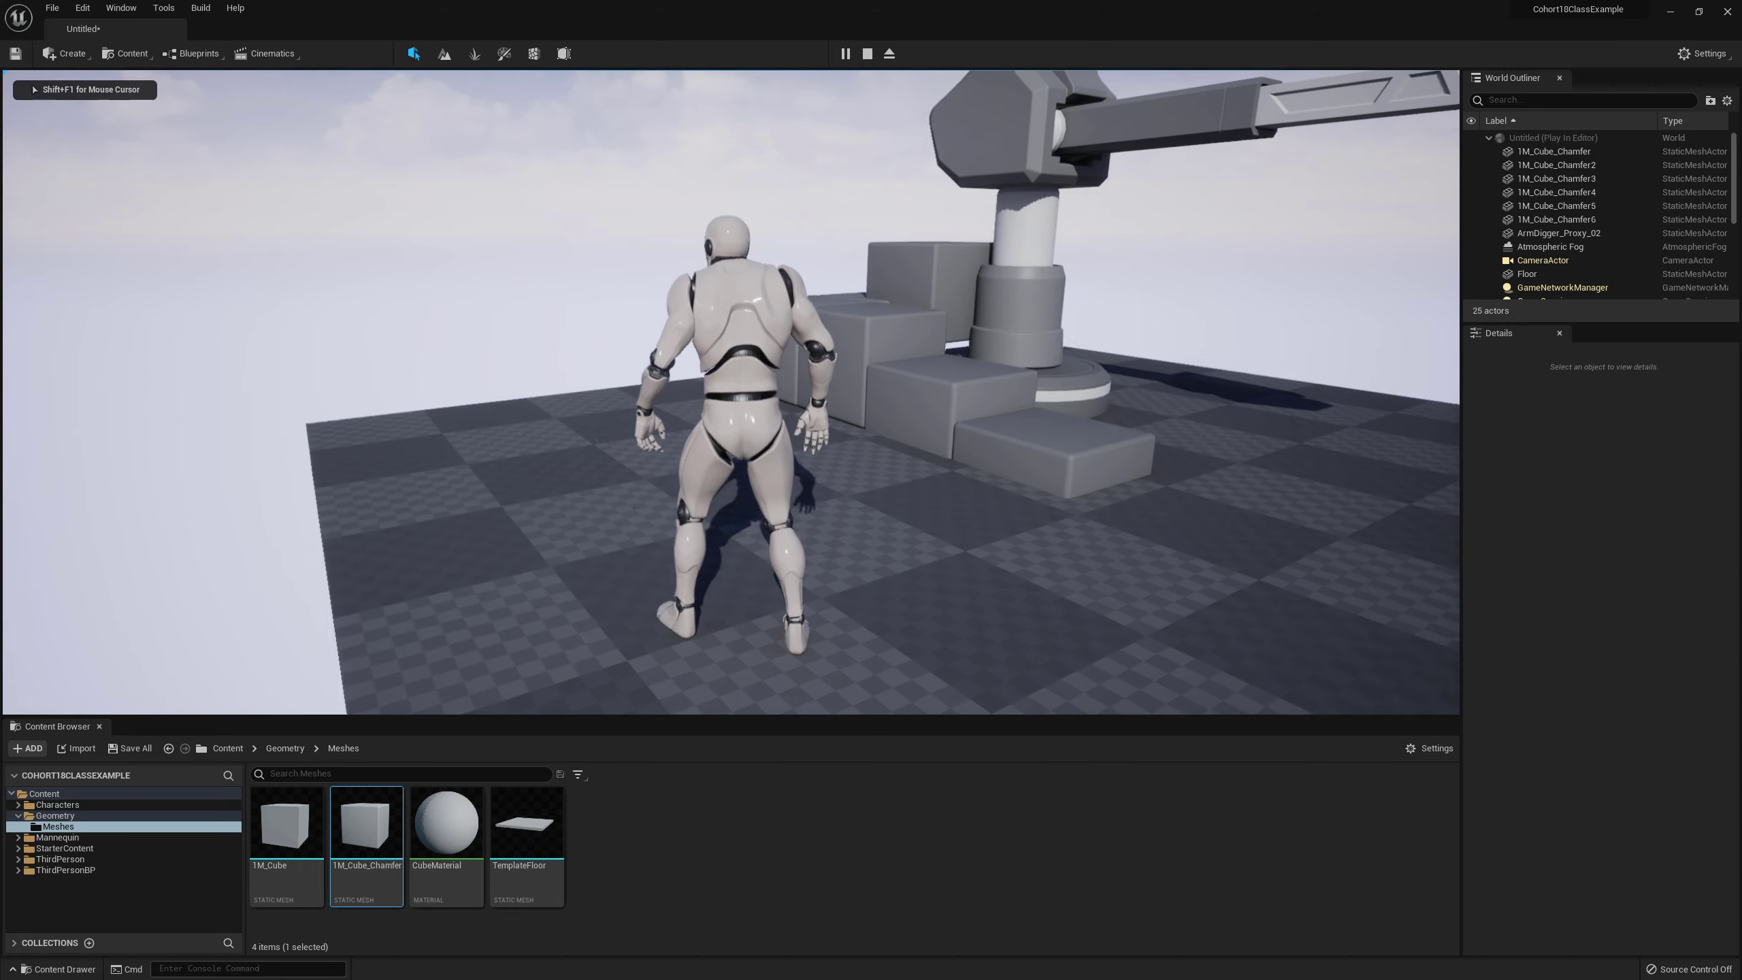
key("d")
key("s")
key("a")
key("w")
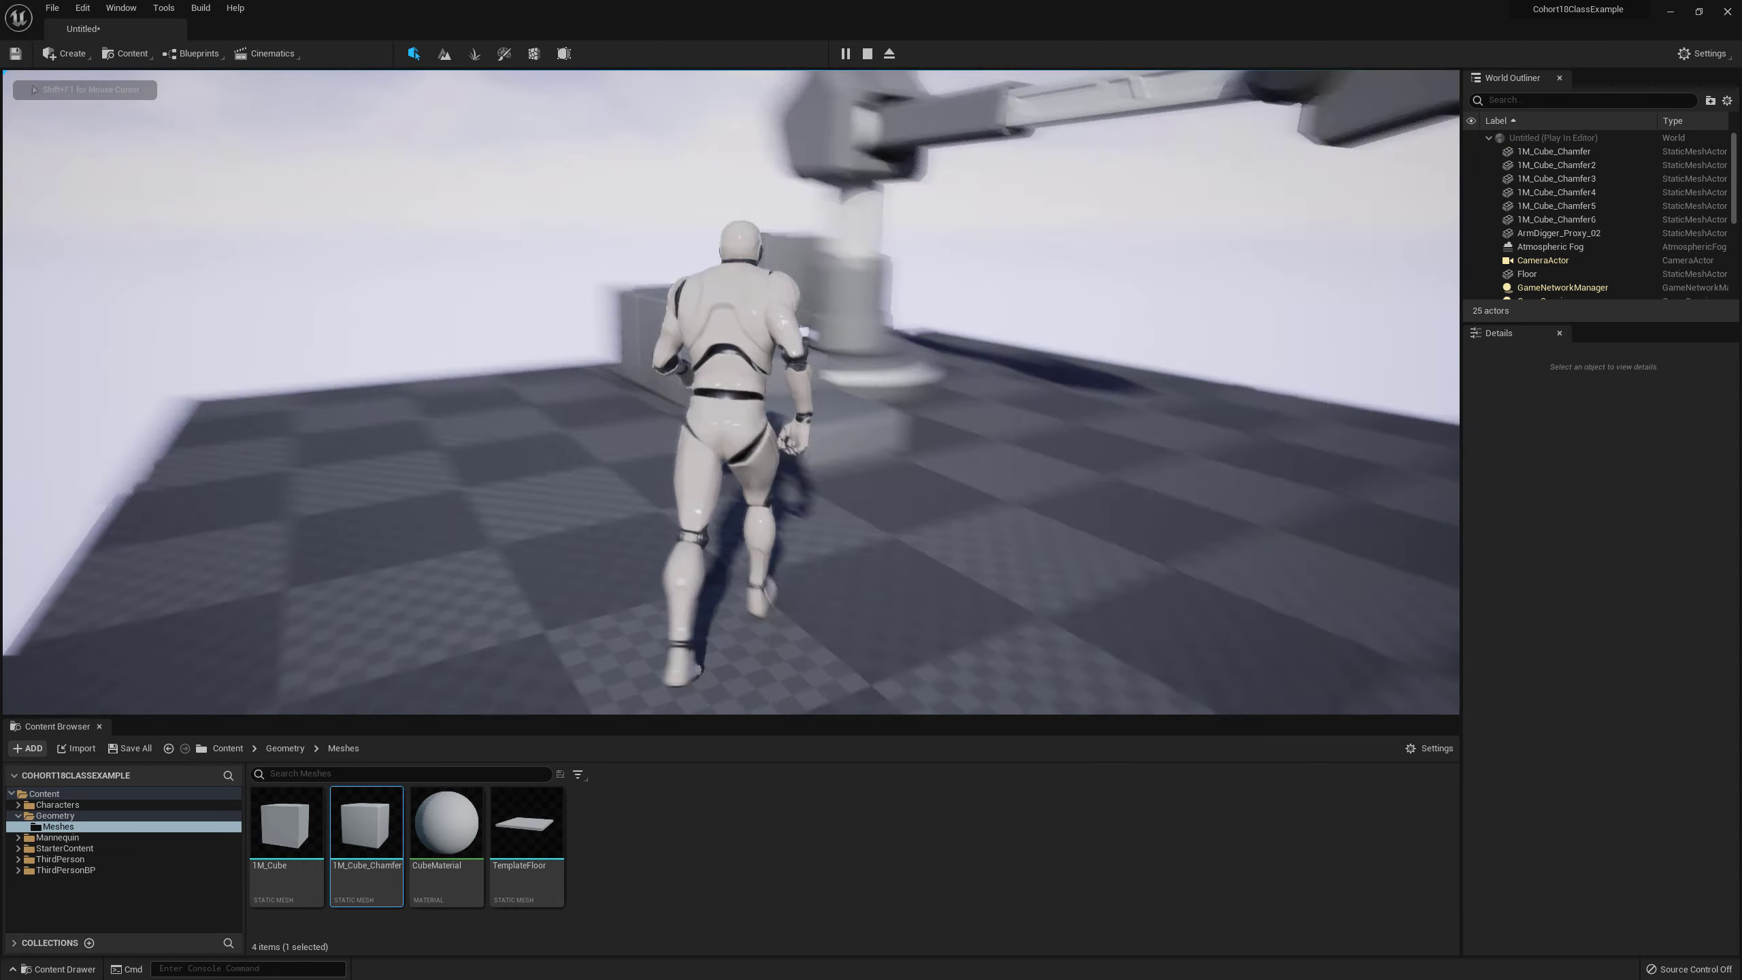
key("w")
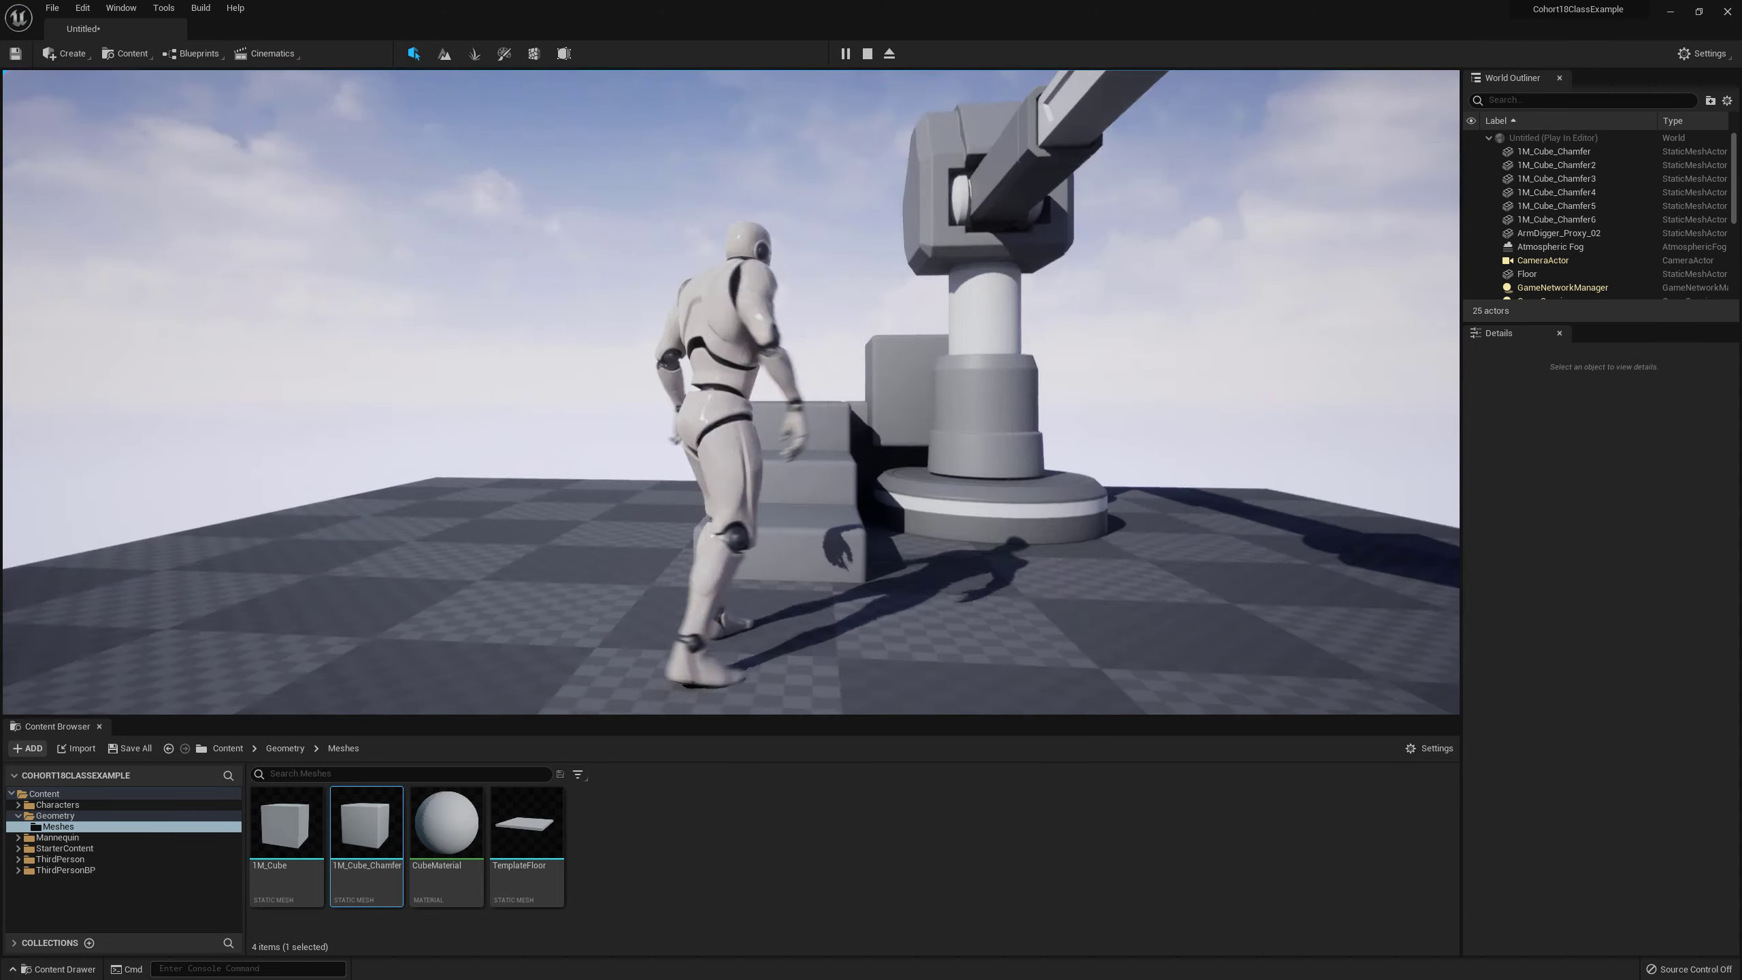
key("w")
key("space")
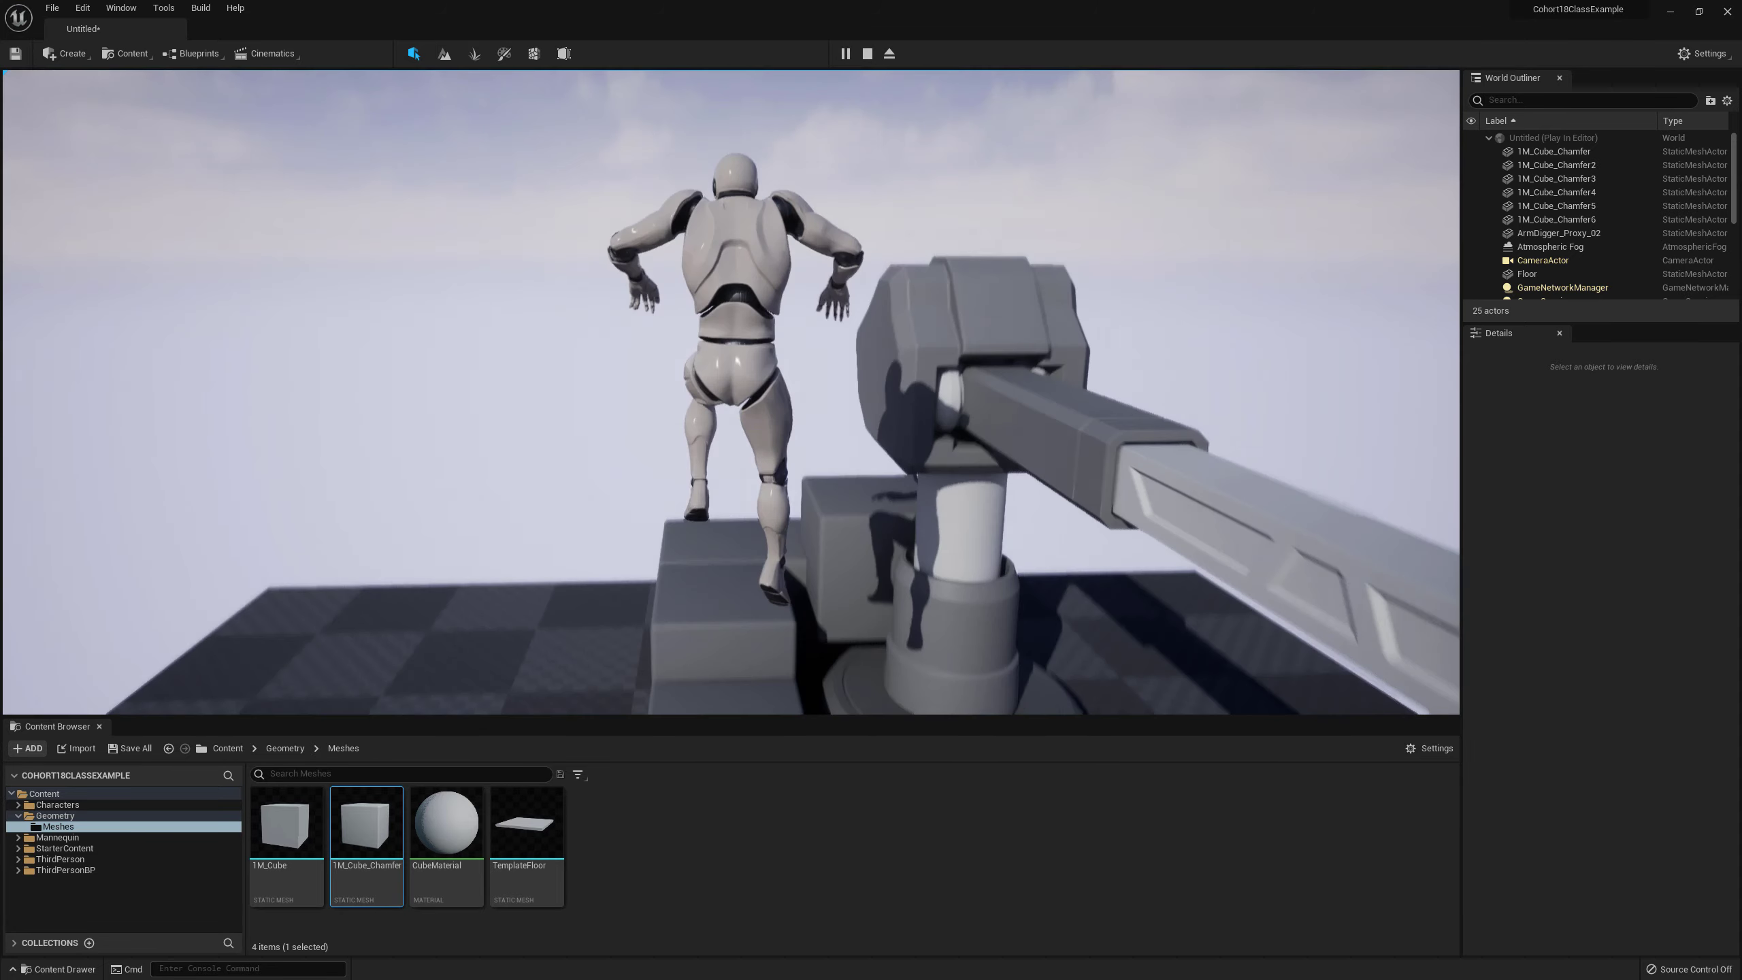
Step: Climb the character up the cube steps and jump toward the top of the crane's head
key("s")
key("w")
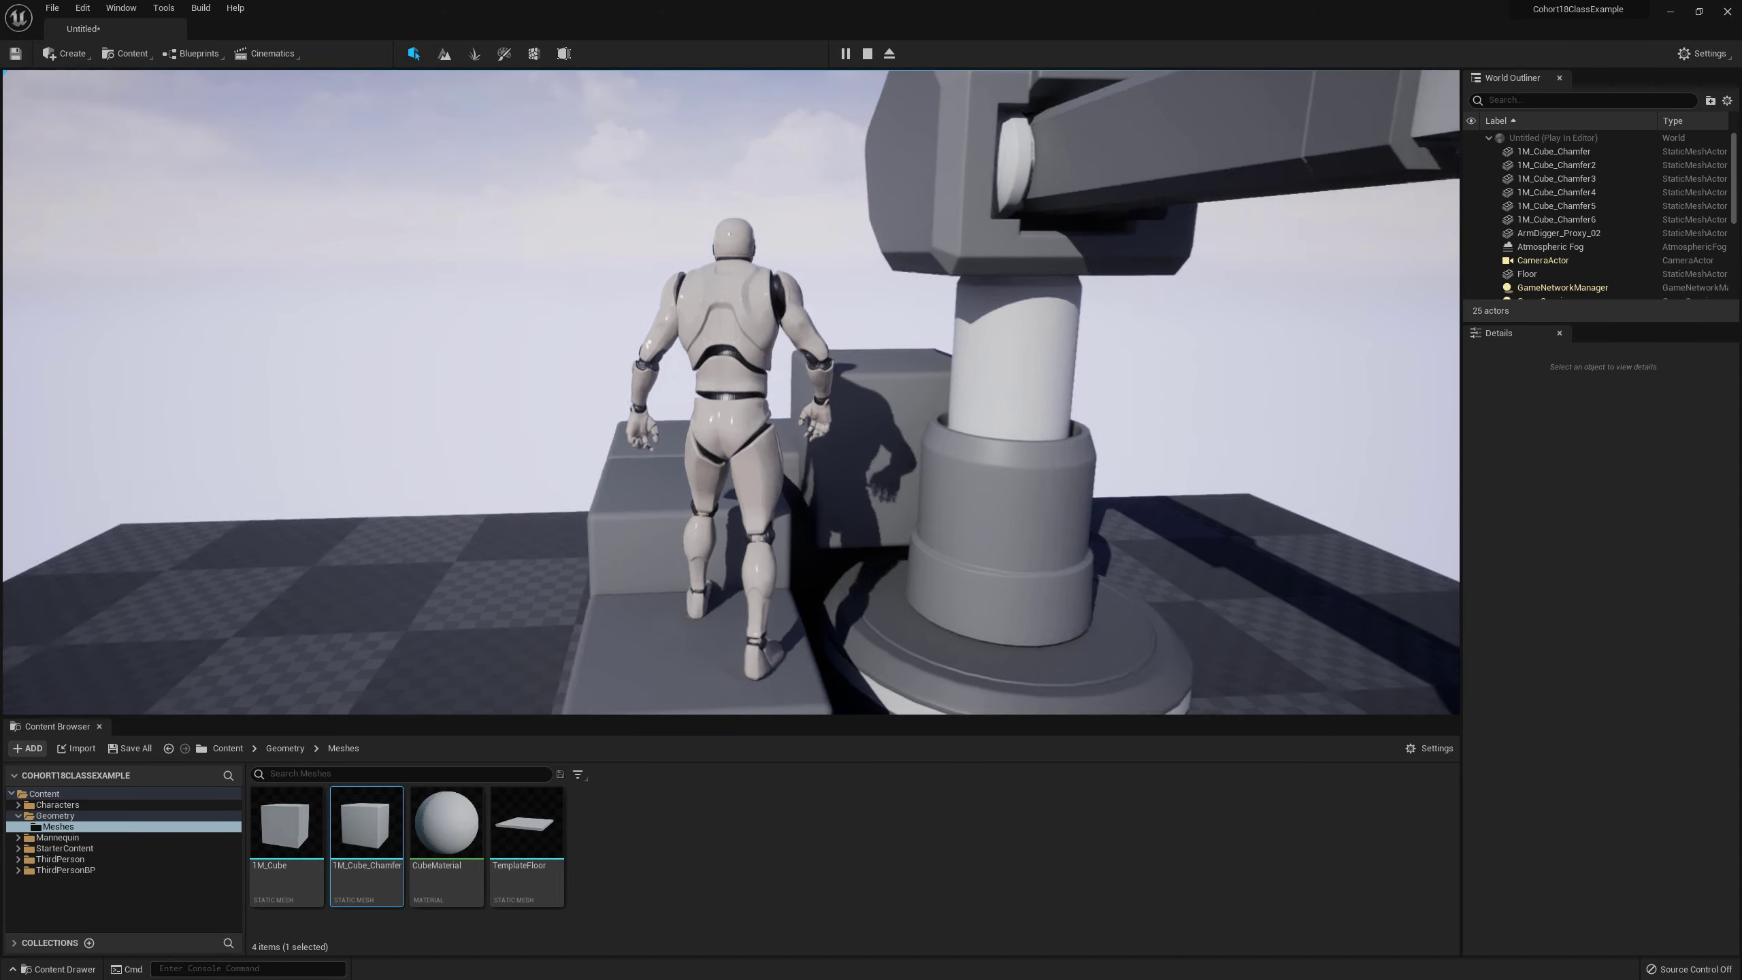
key("space")
key("s")
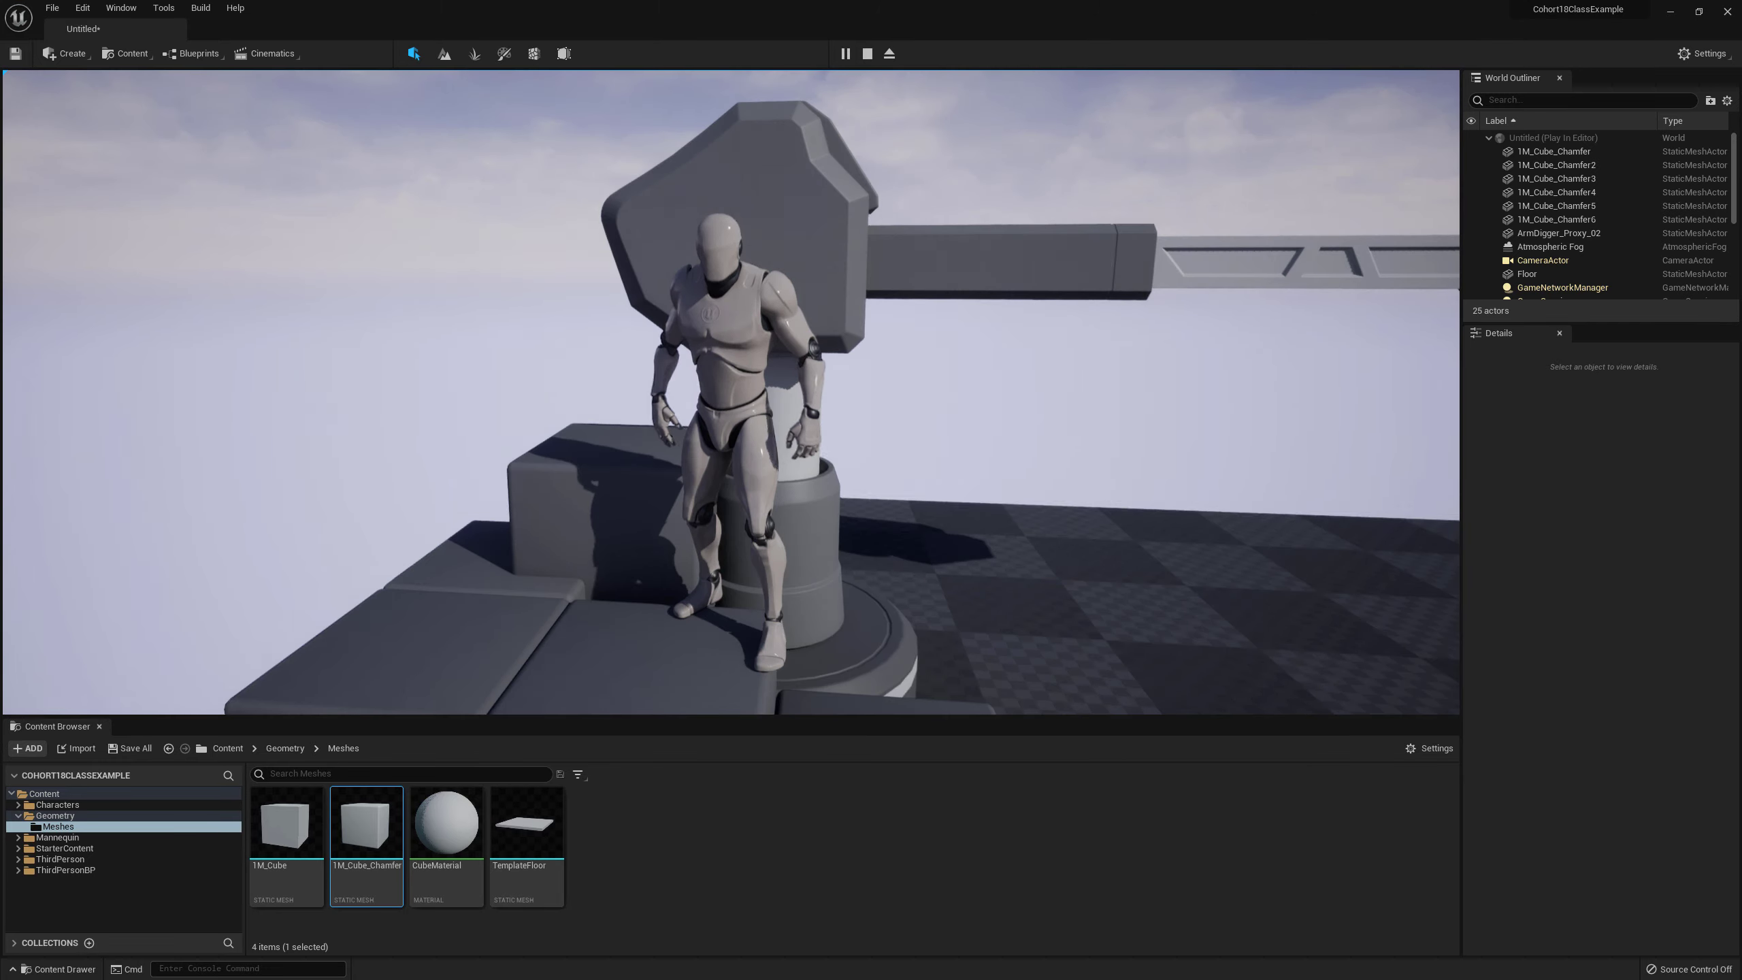
key("a")
key("w")
key("space")
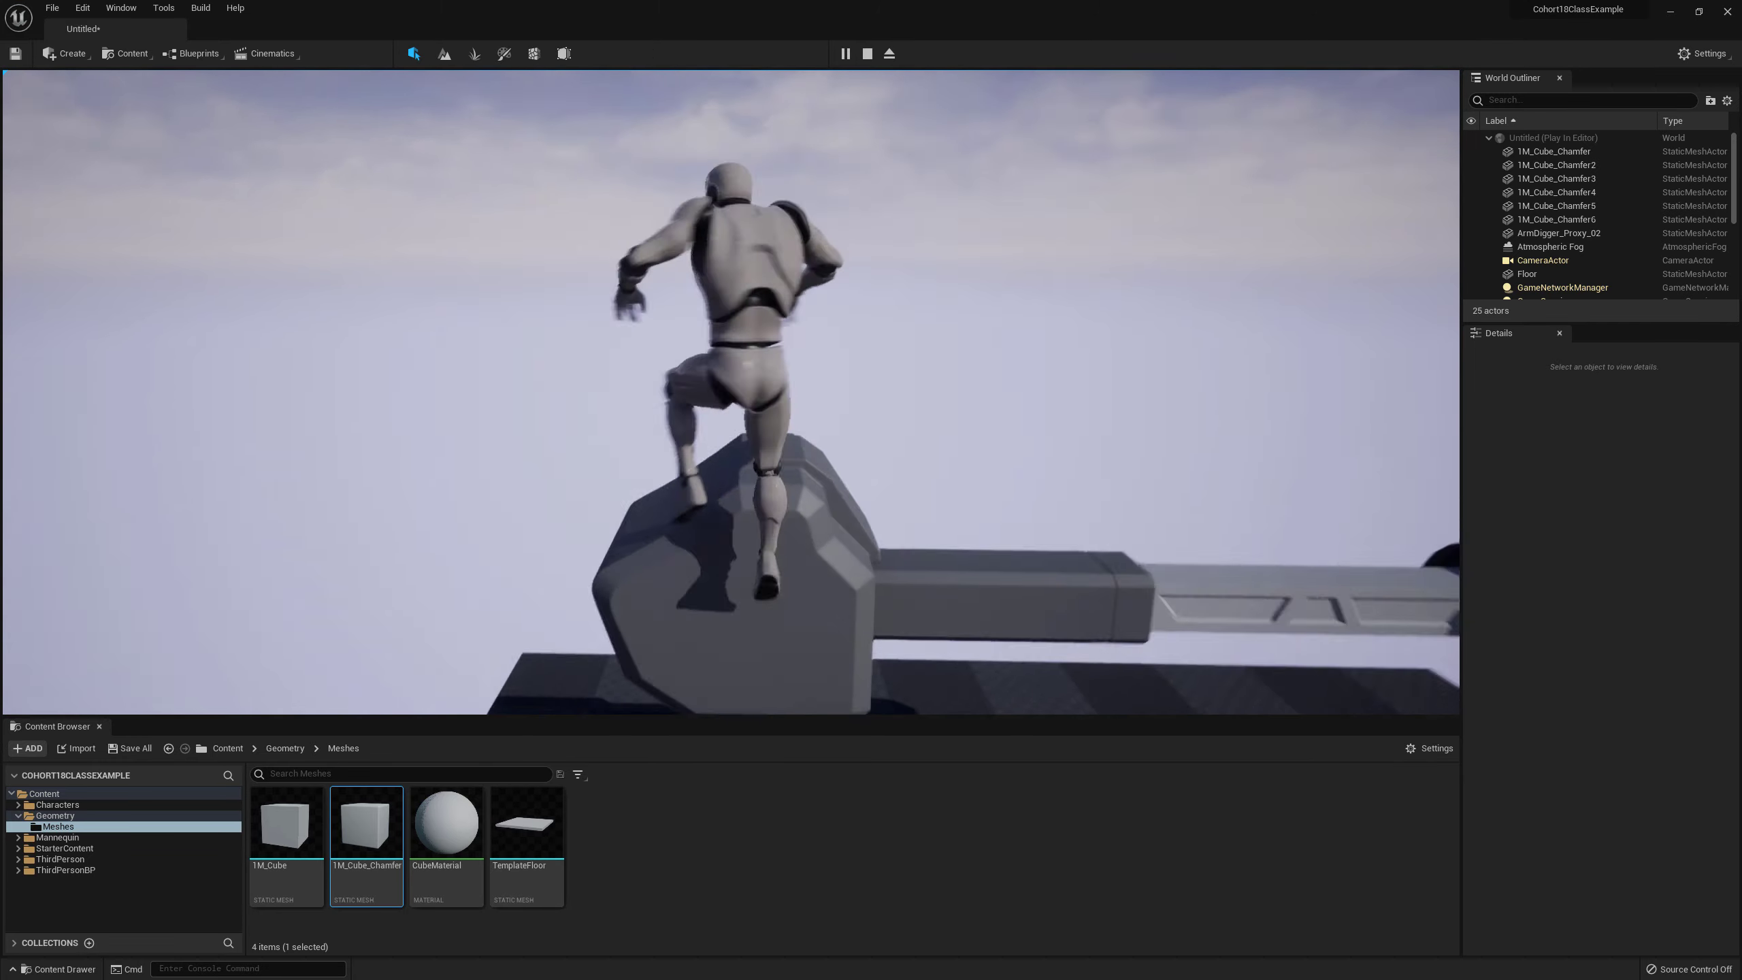
Step: Move the character from the crane's head out along its arm to test the upper collision
key("a")
key("s")
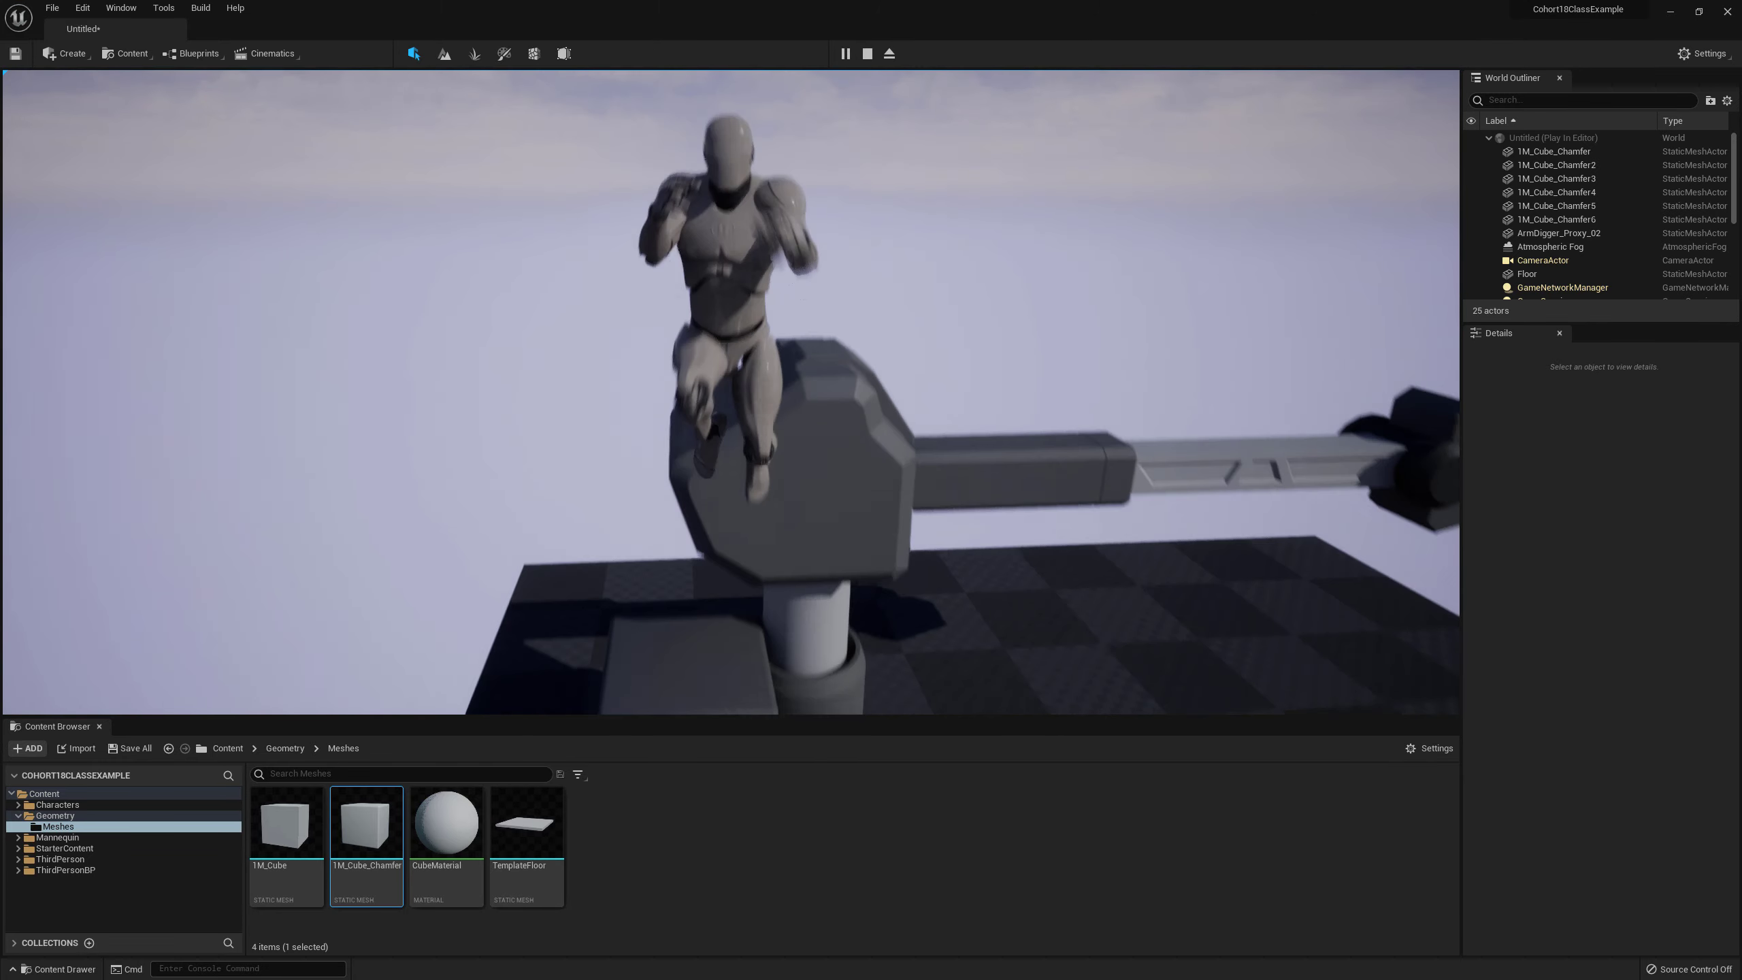
key("w")
key("space")
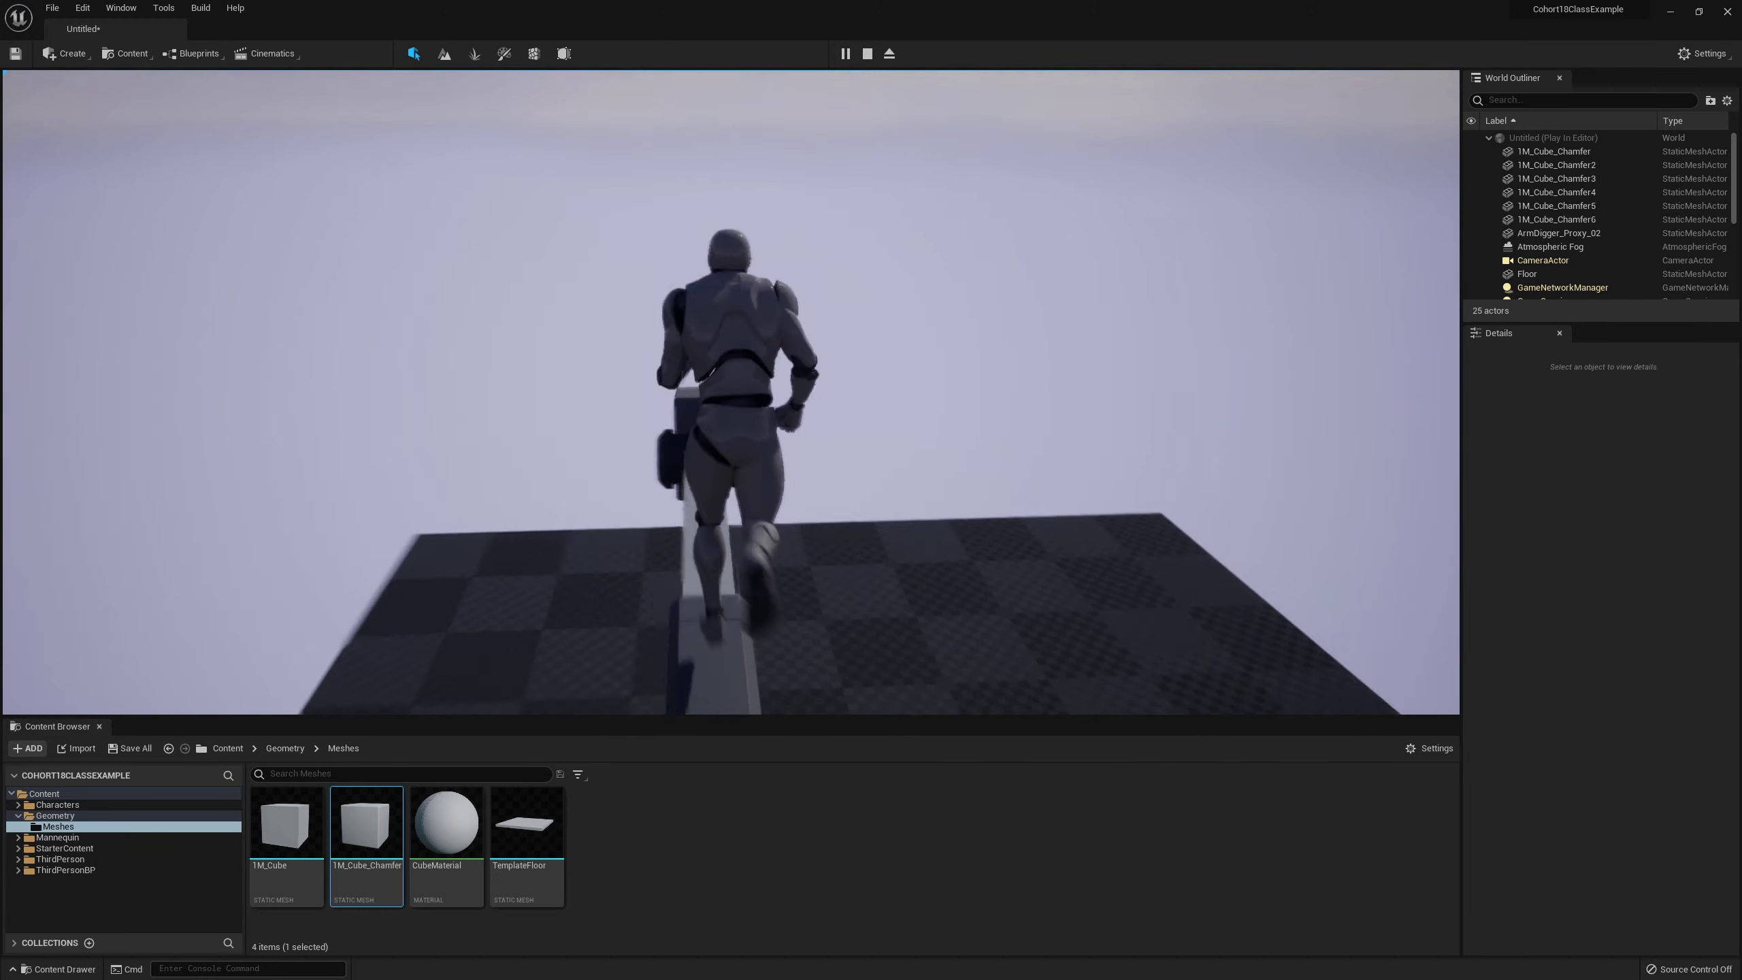
Step: Jump the character off the crane's arm and stop the playtest, bringing the level back into view by focusing on the Sky Sphere
key("space")
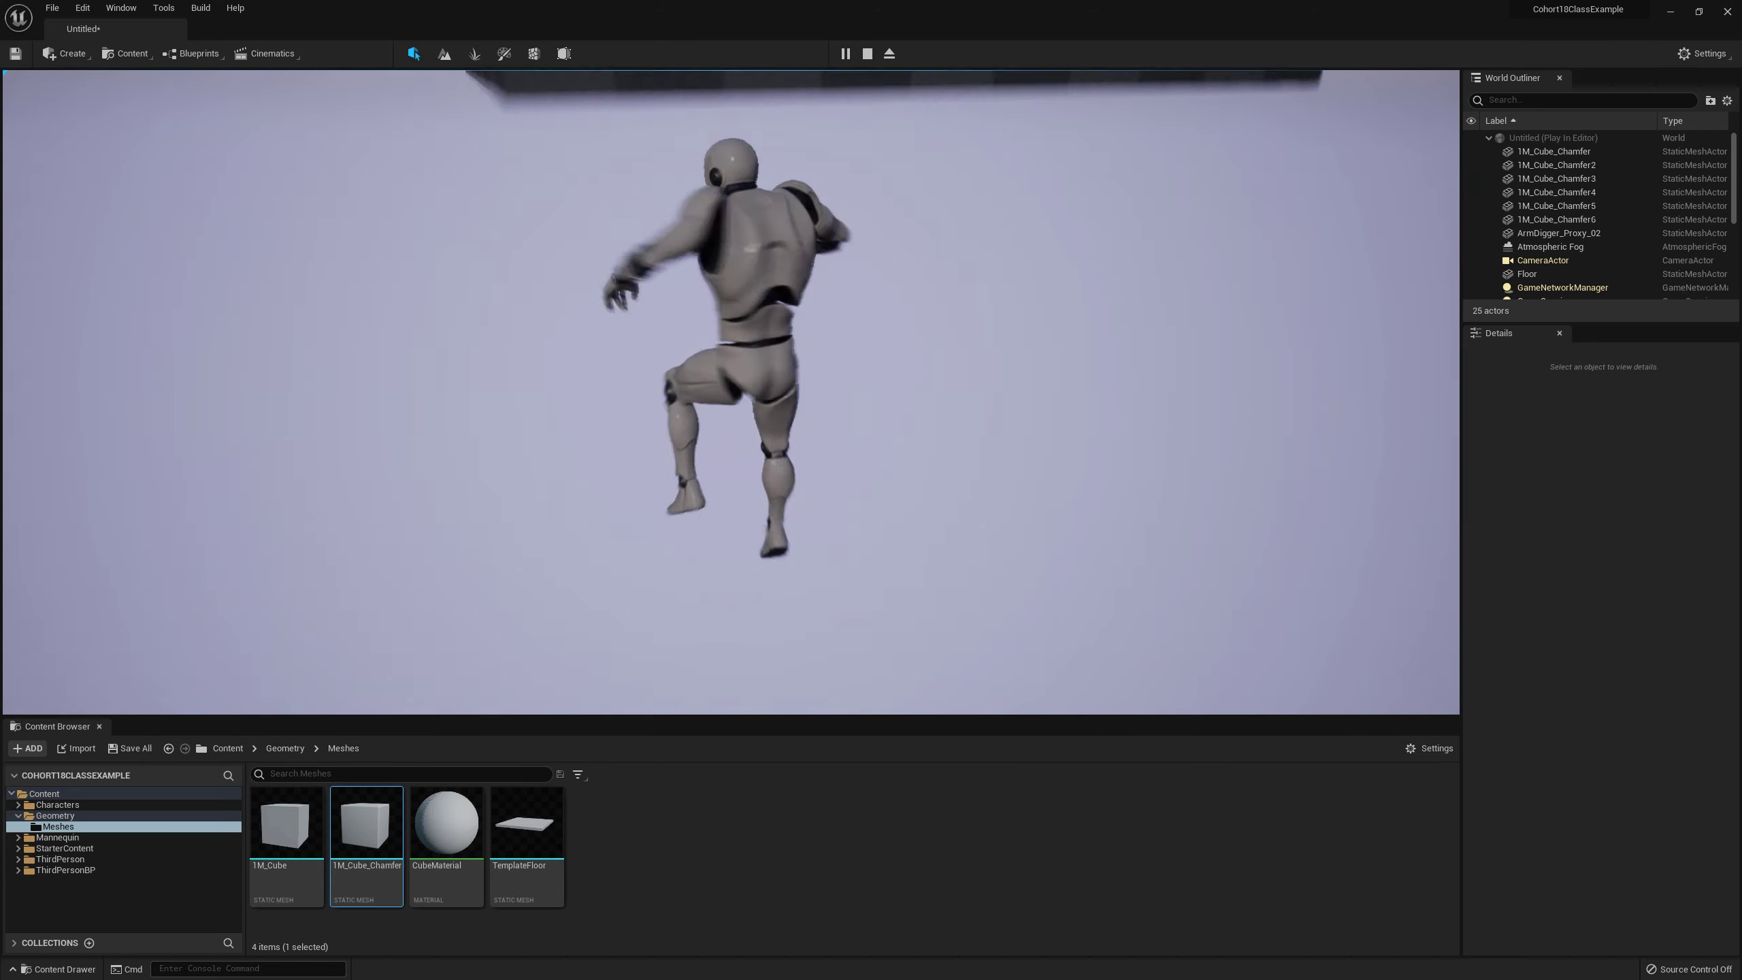
key("Escape")
scroll(852, 587, "up", 10)
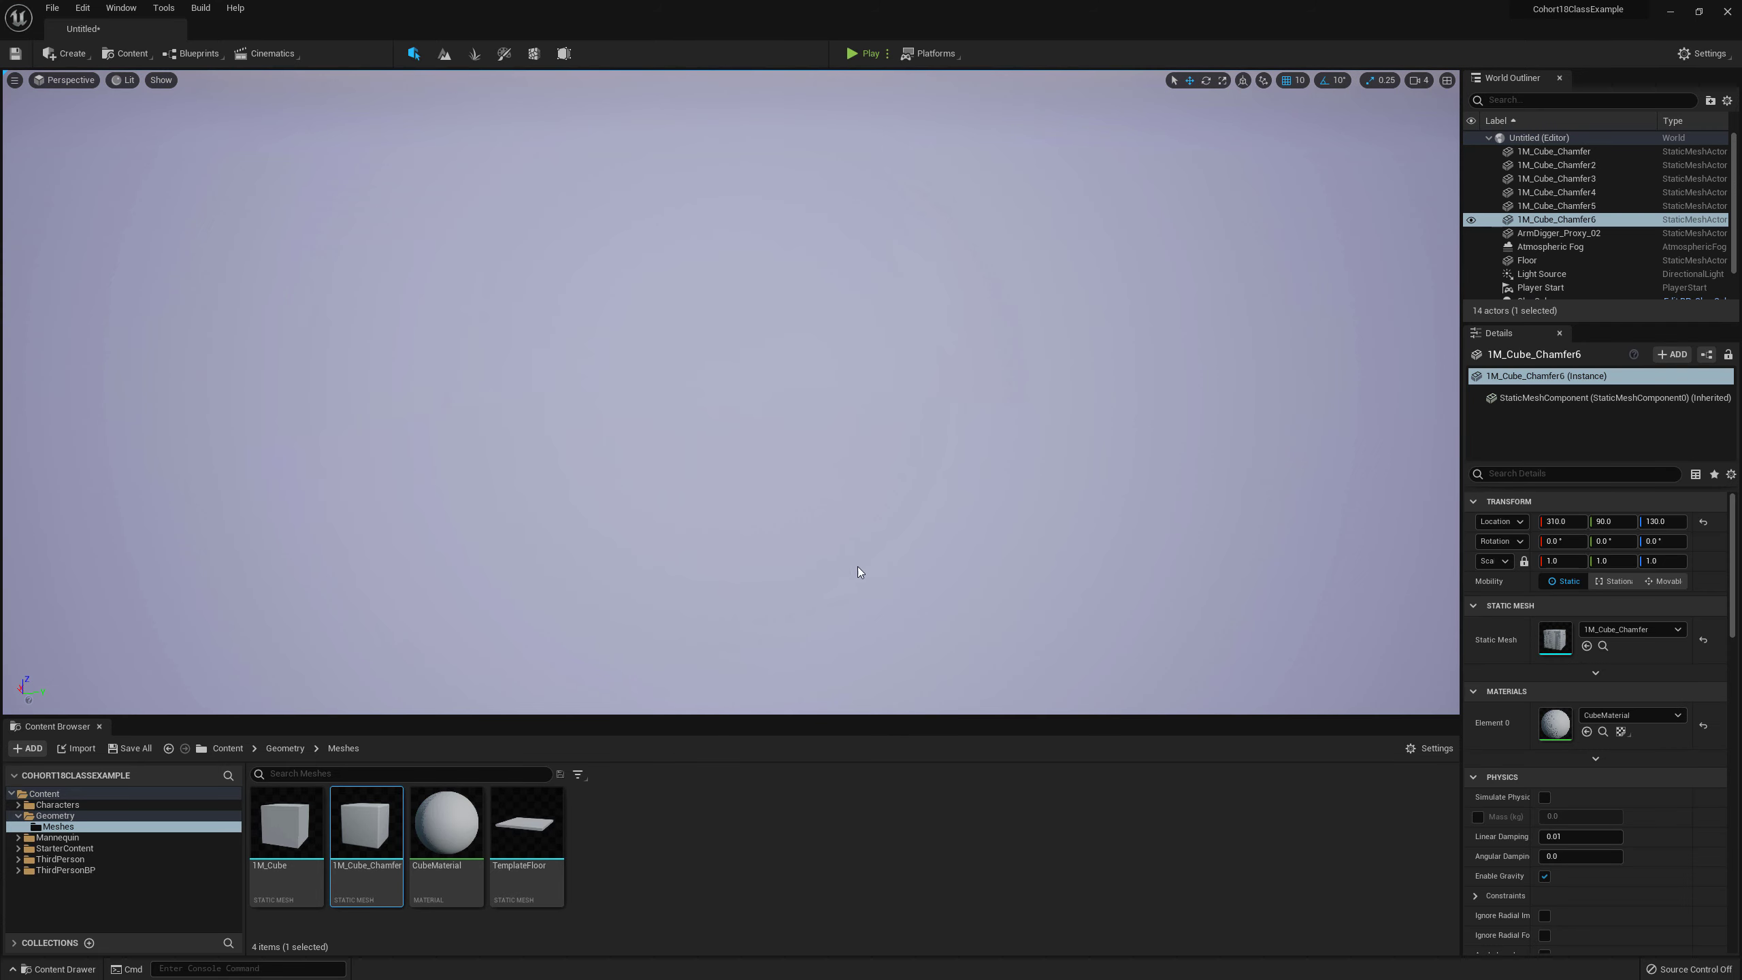
right_click(853, 588)
left_click(766, 491)
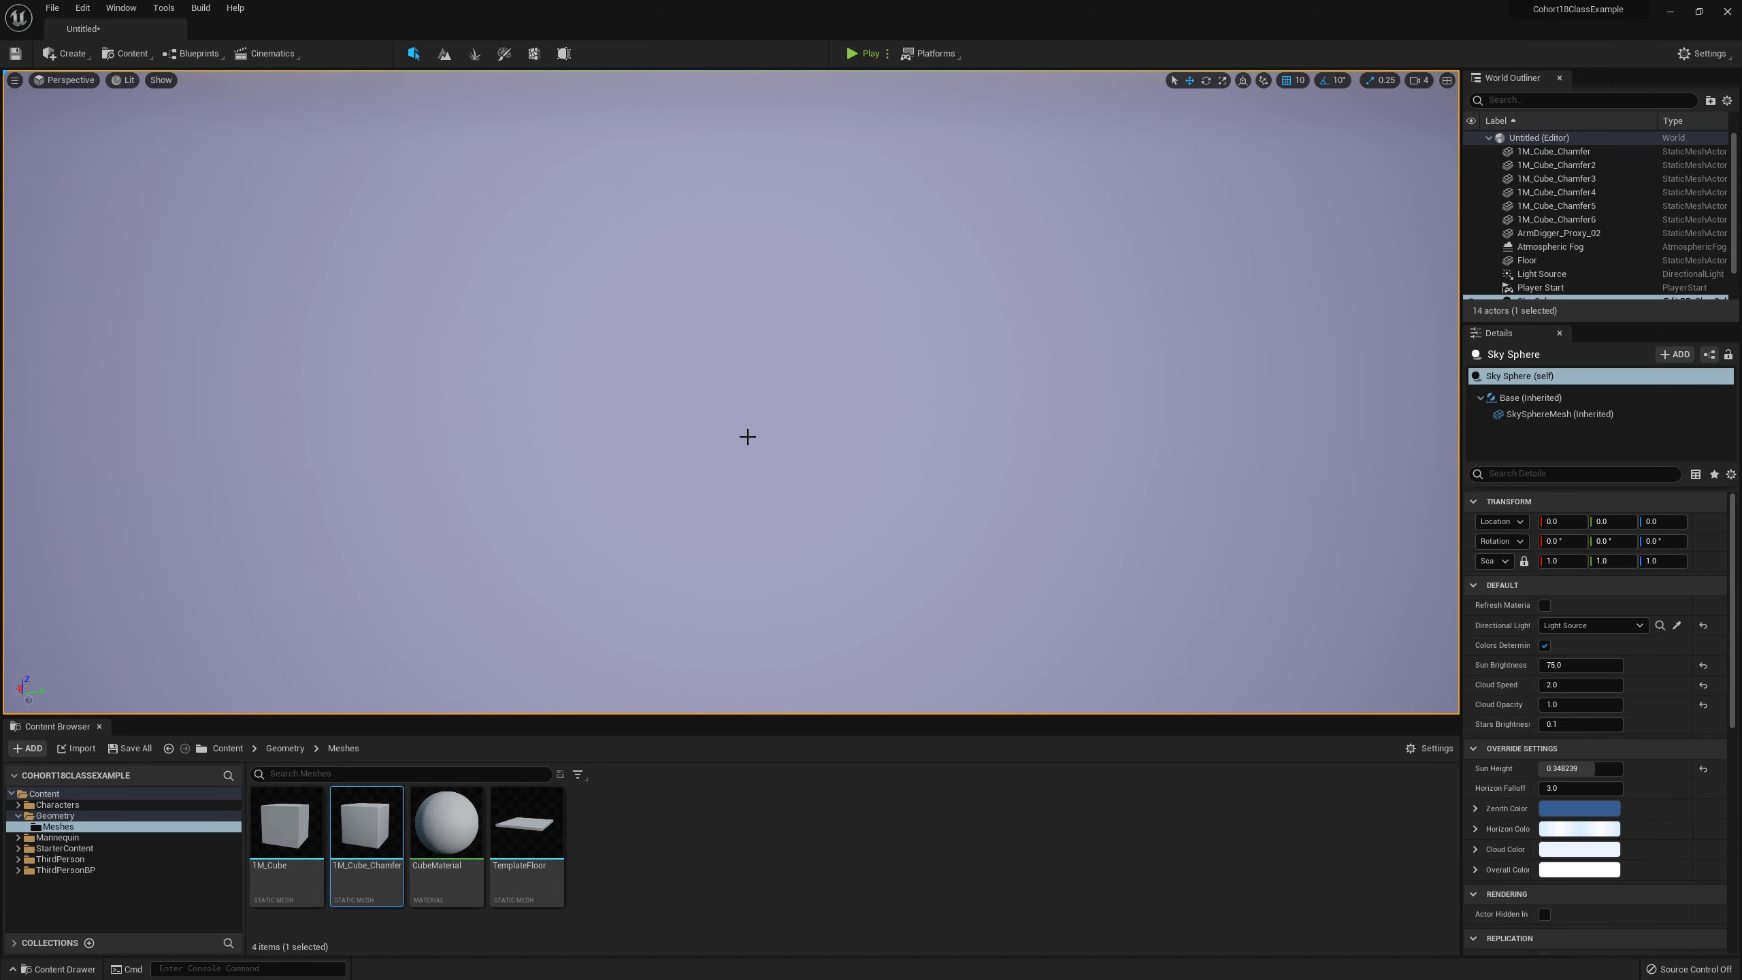
key("f")
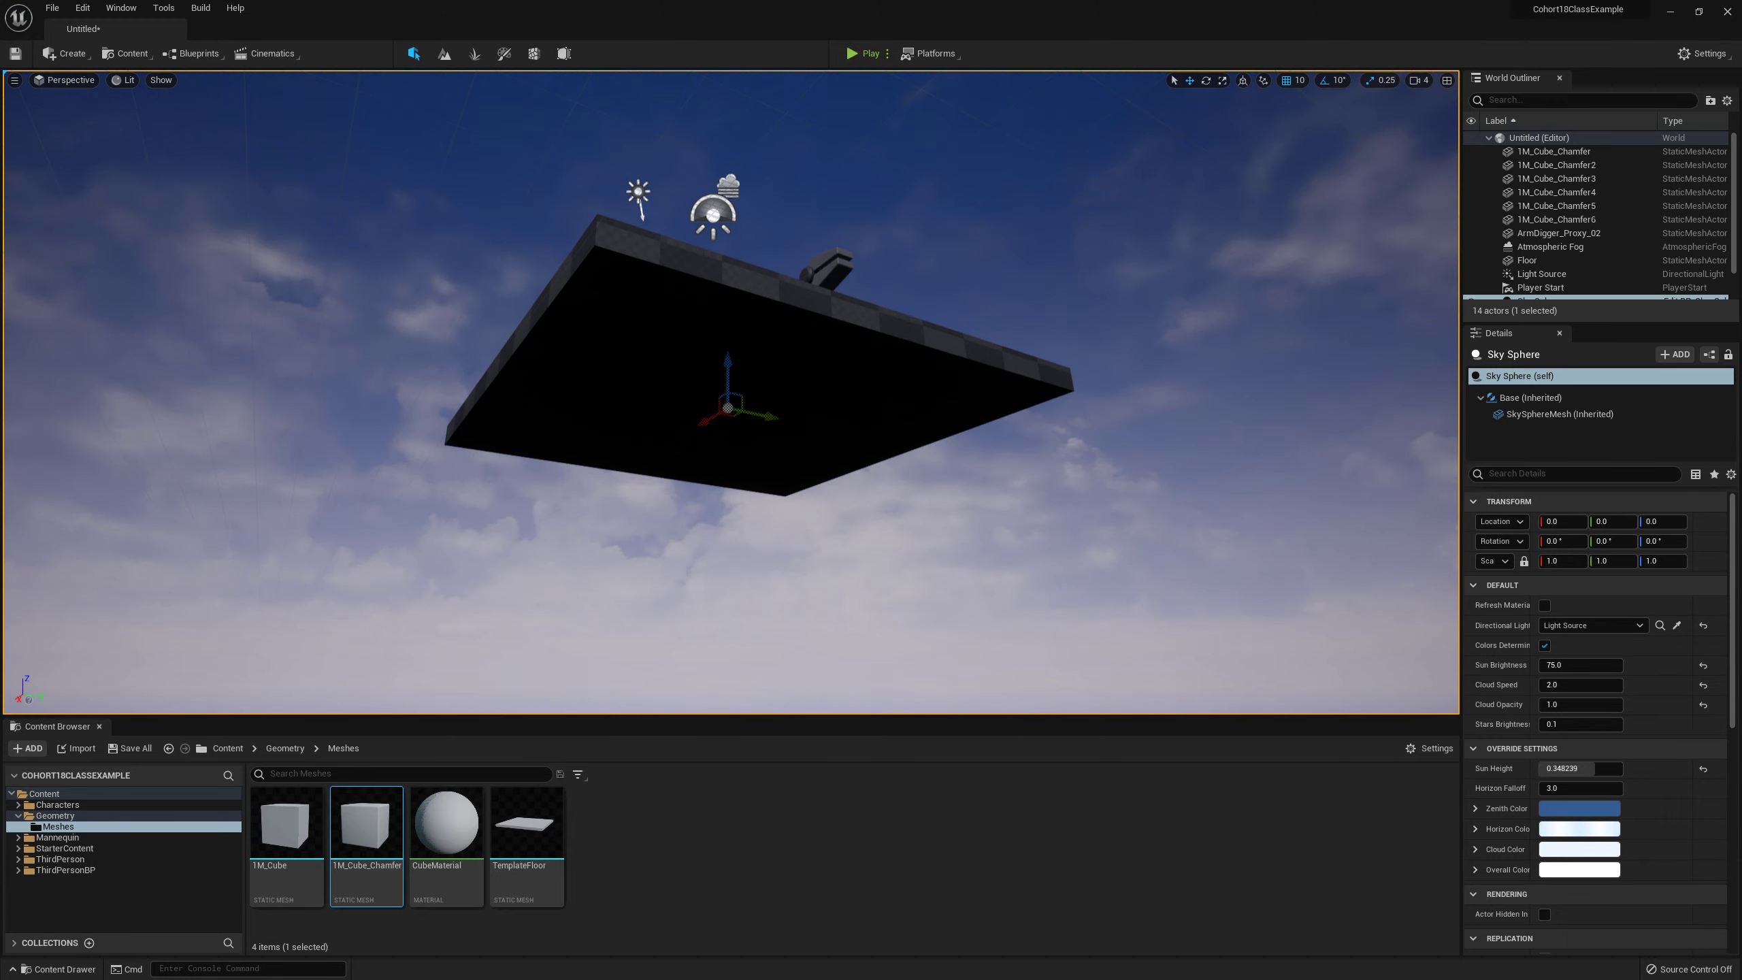
Step: Fly up above the floor and examine the crane and the cube steps from several angles
left_click(766, 456)
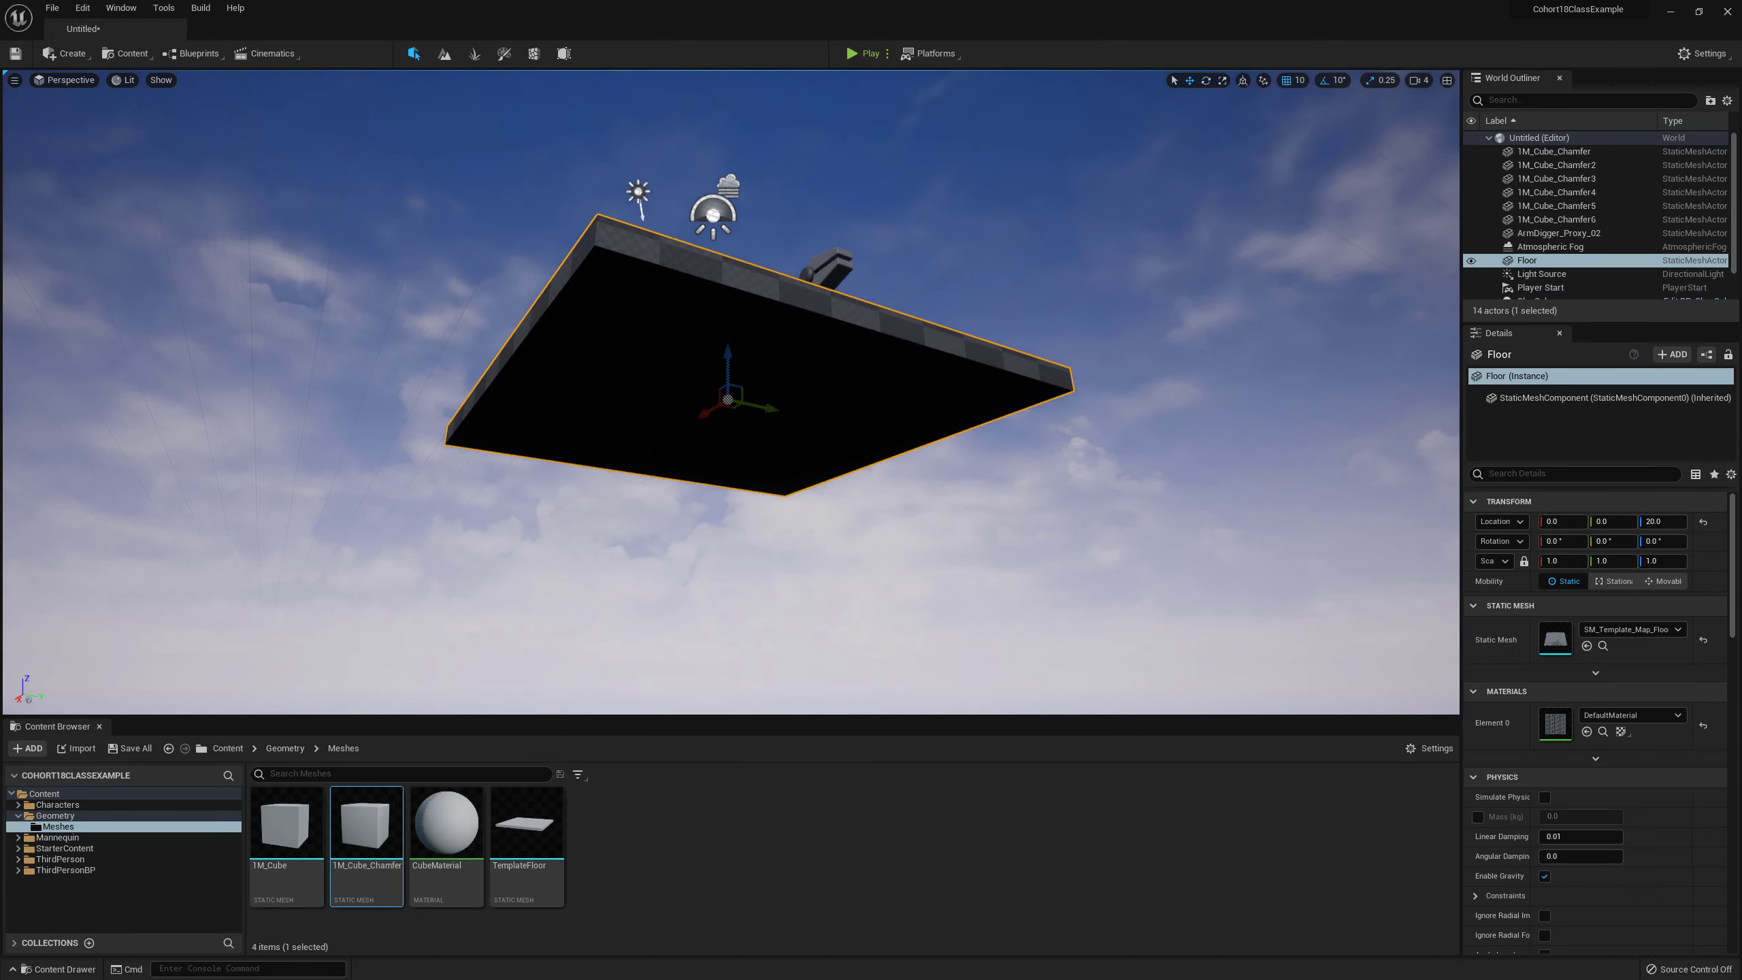
key("q")
right_click_drag(766, 456, 862, 577)
key("e")
key("w")
right_click_drag(855, 513, 759, 526)
key("e")
key("a")
key("d")
key("q")
key("d")
key("d")
key("a")
key("d")
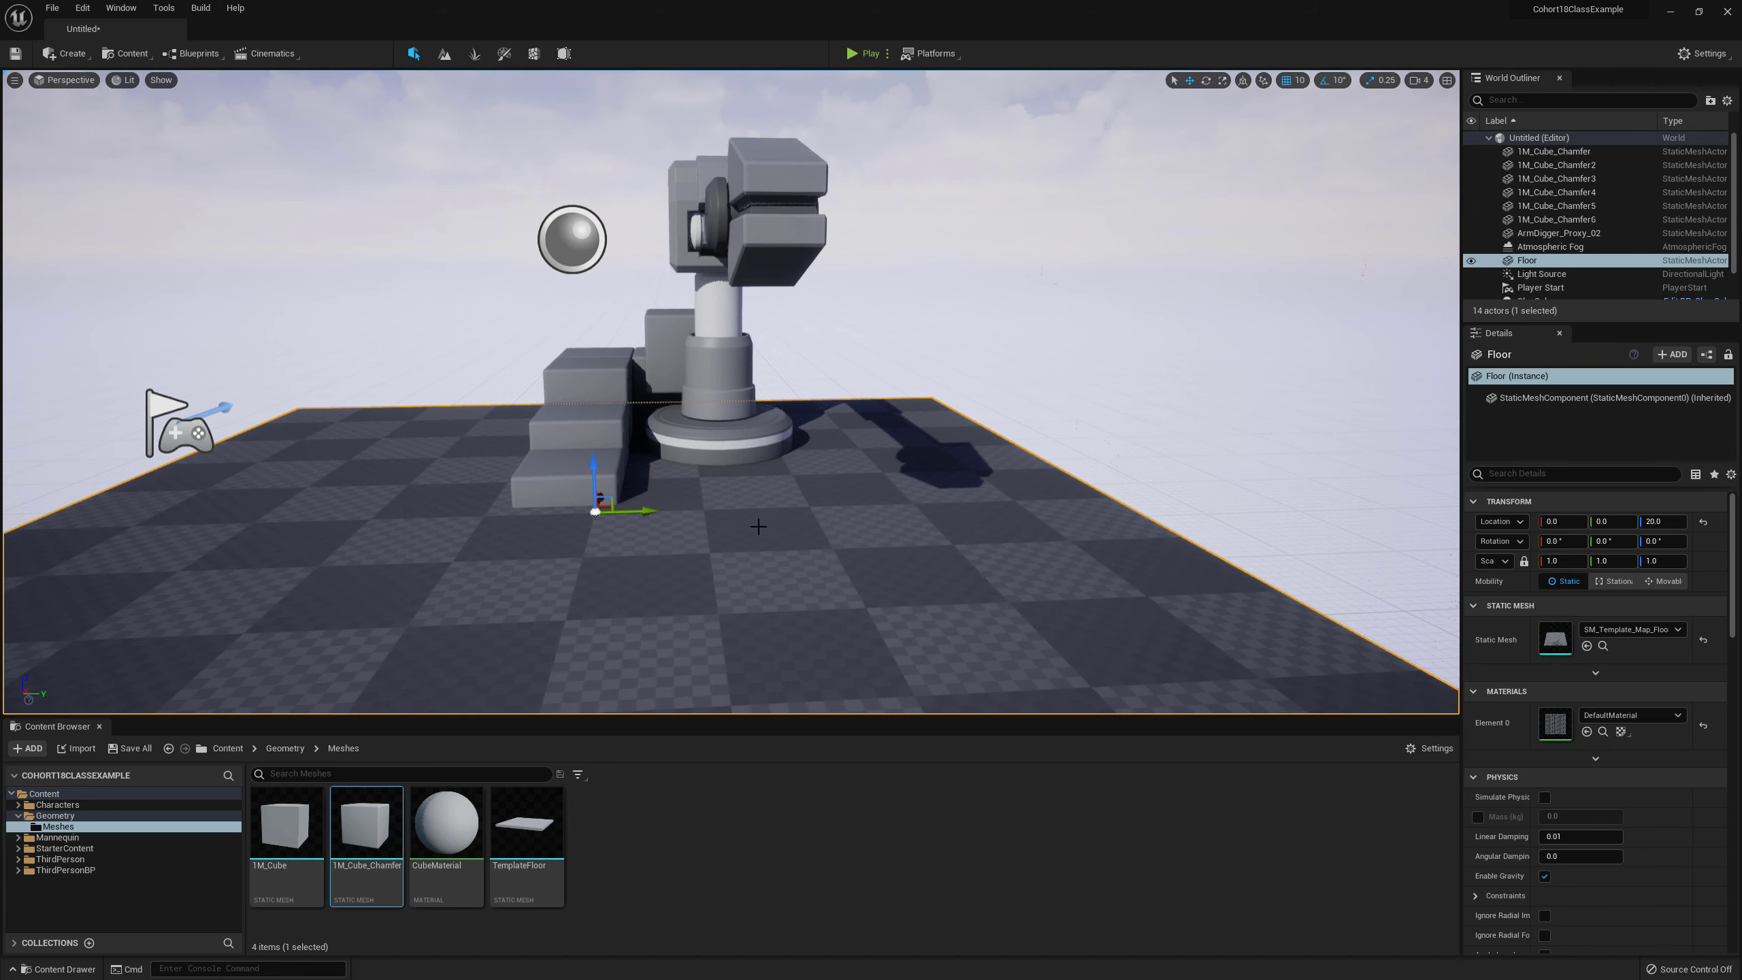
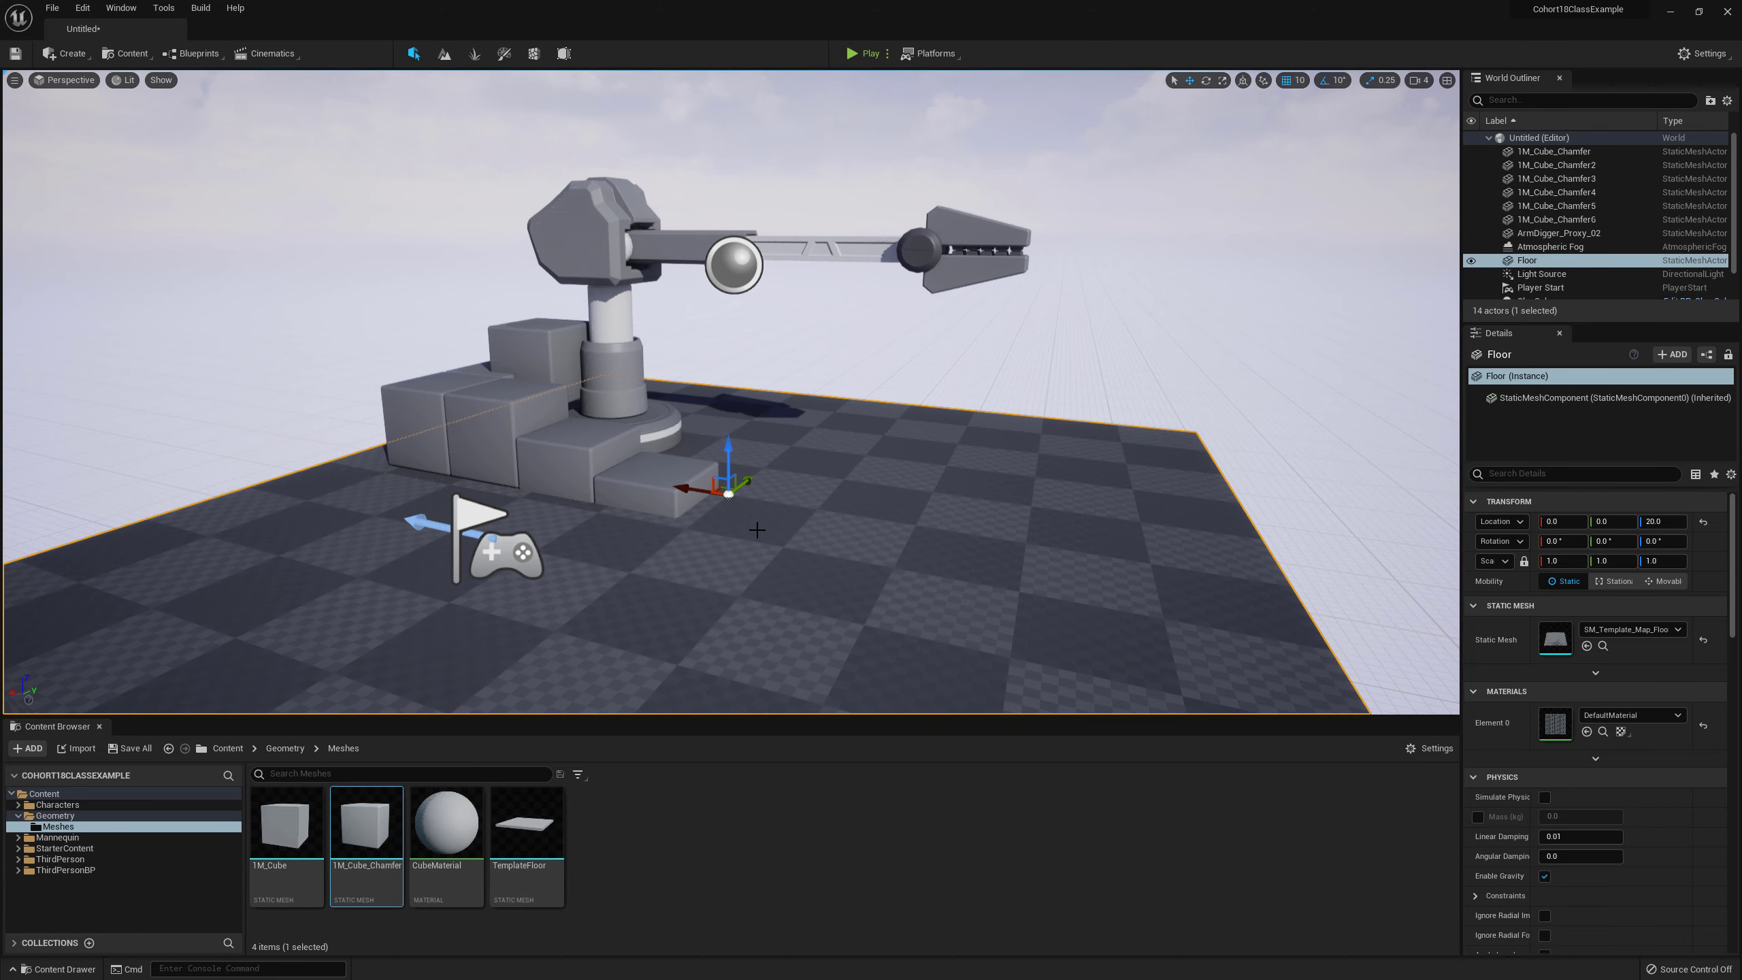
key("s")
right_click_drag(800, 554, 722, 586)
key("w")
key("s")
key("a")
right_click_drag(638, 479, 644, 479)
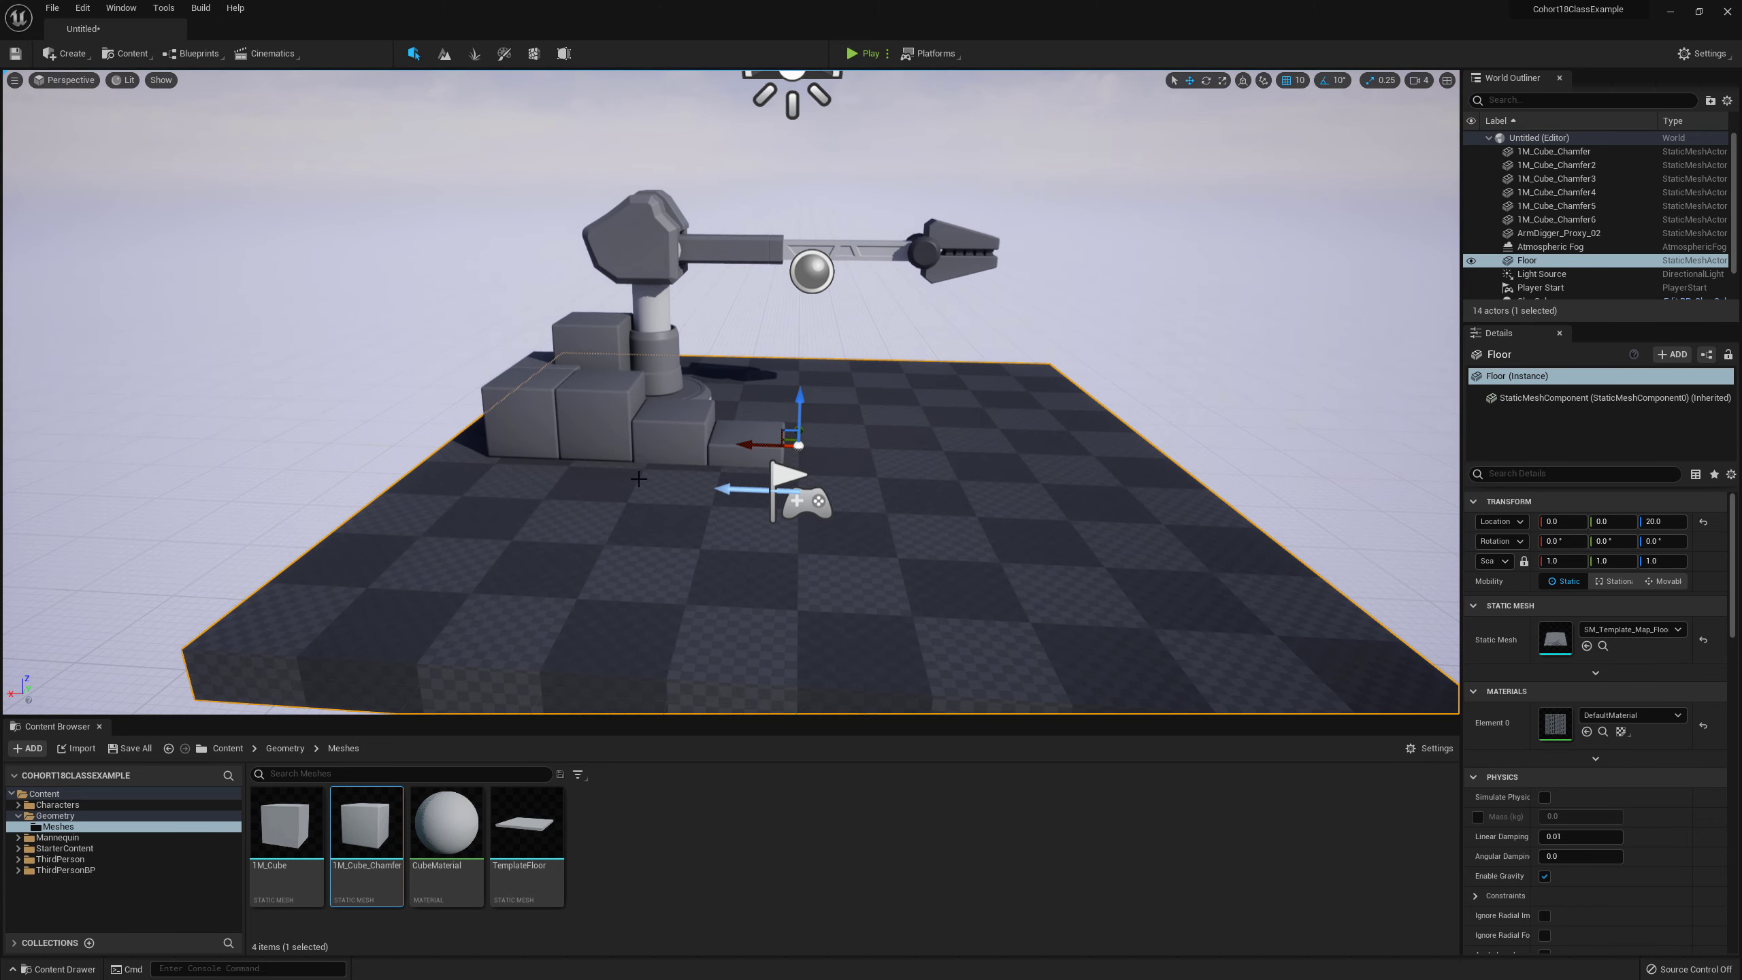
Step: Delete all six chamfered step cubes around the crane's base
left_click(537, 408)
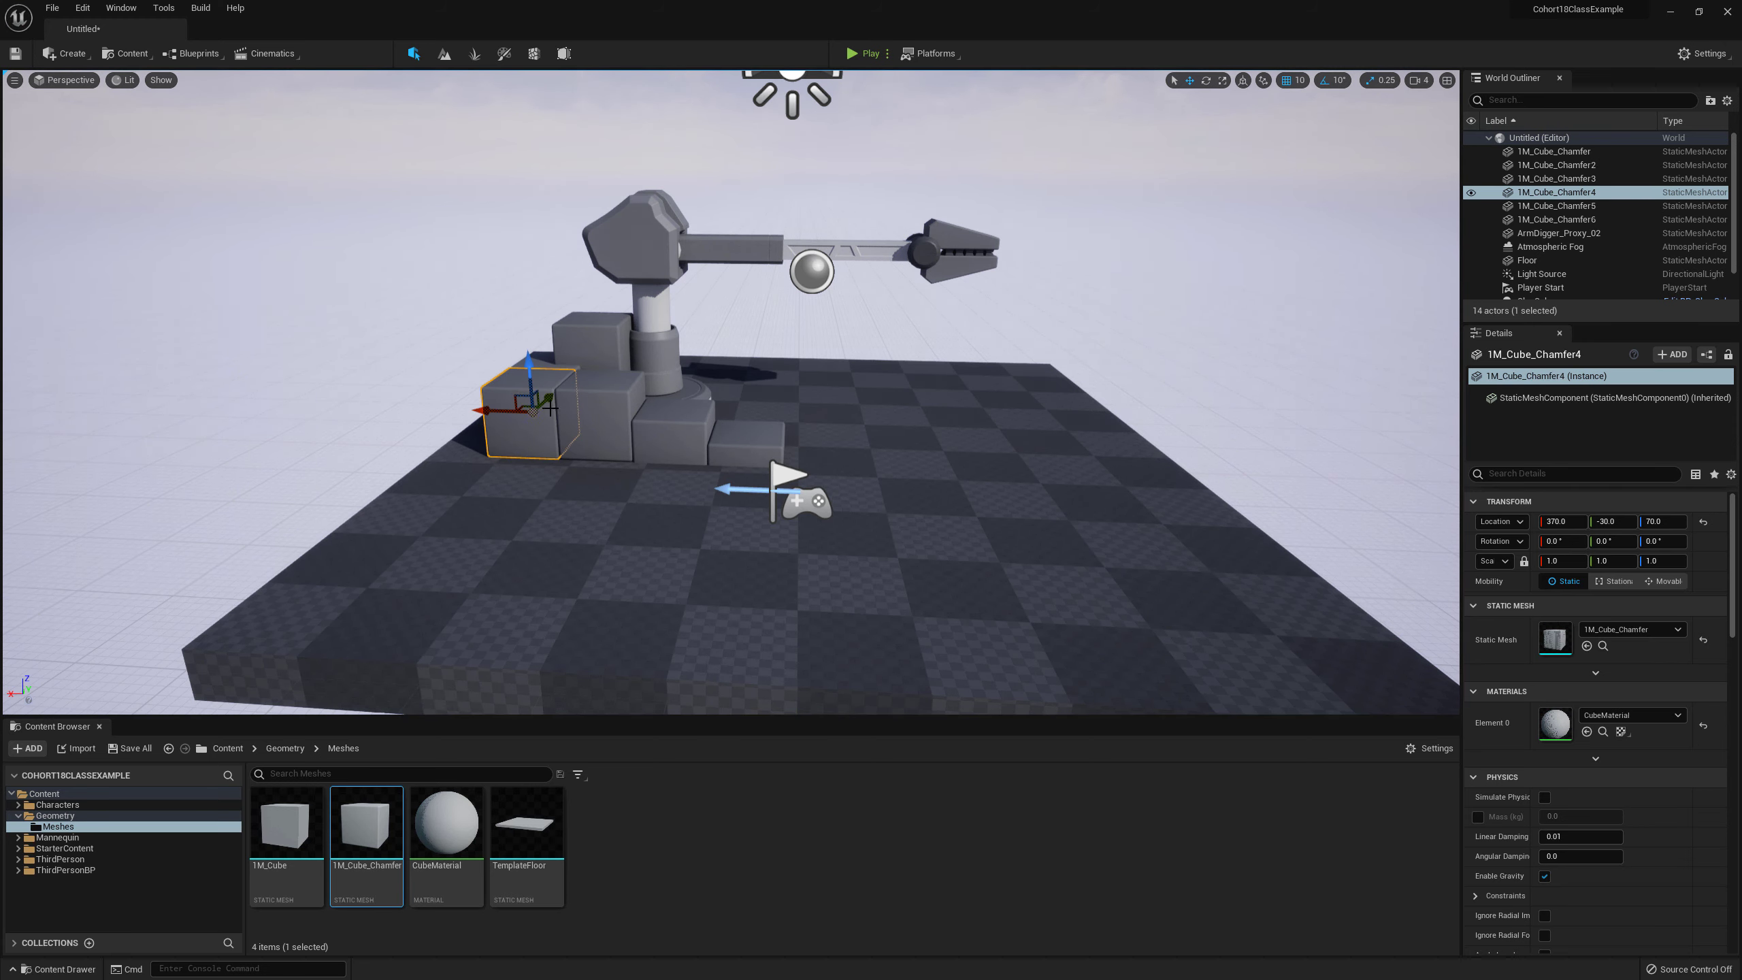
key("Delete")
left_click(631, 411)
key("Delete")
left_click(663, 424)
key("Delete")
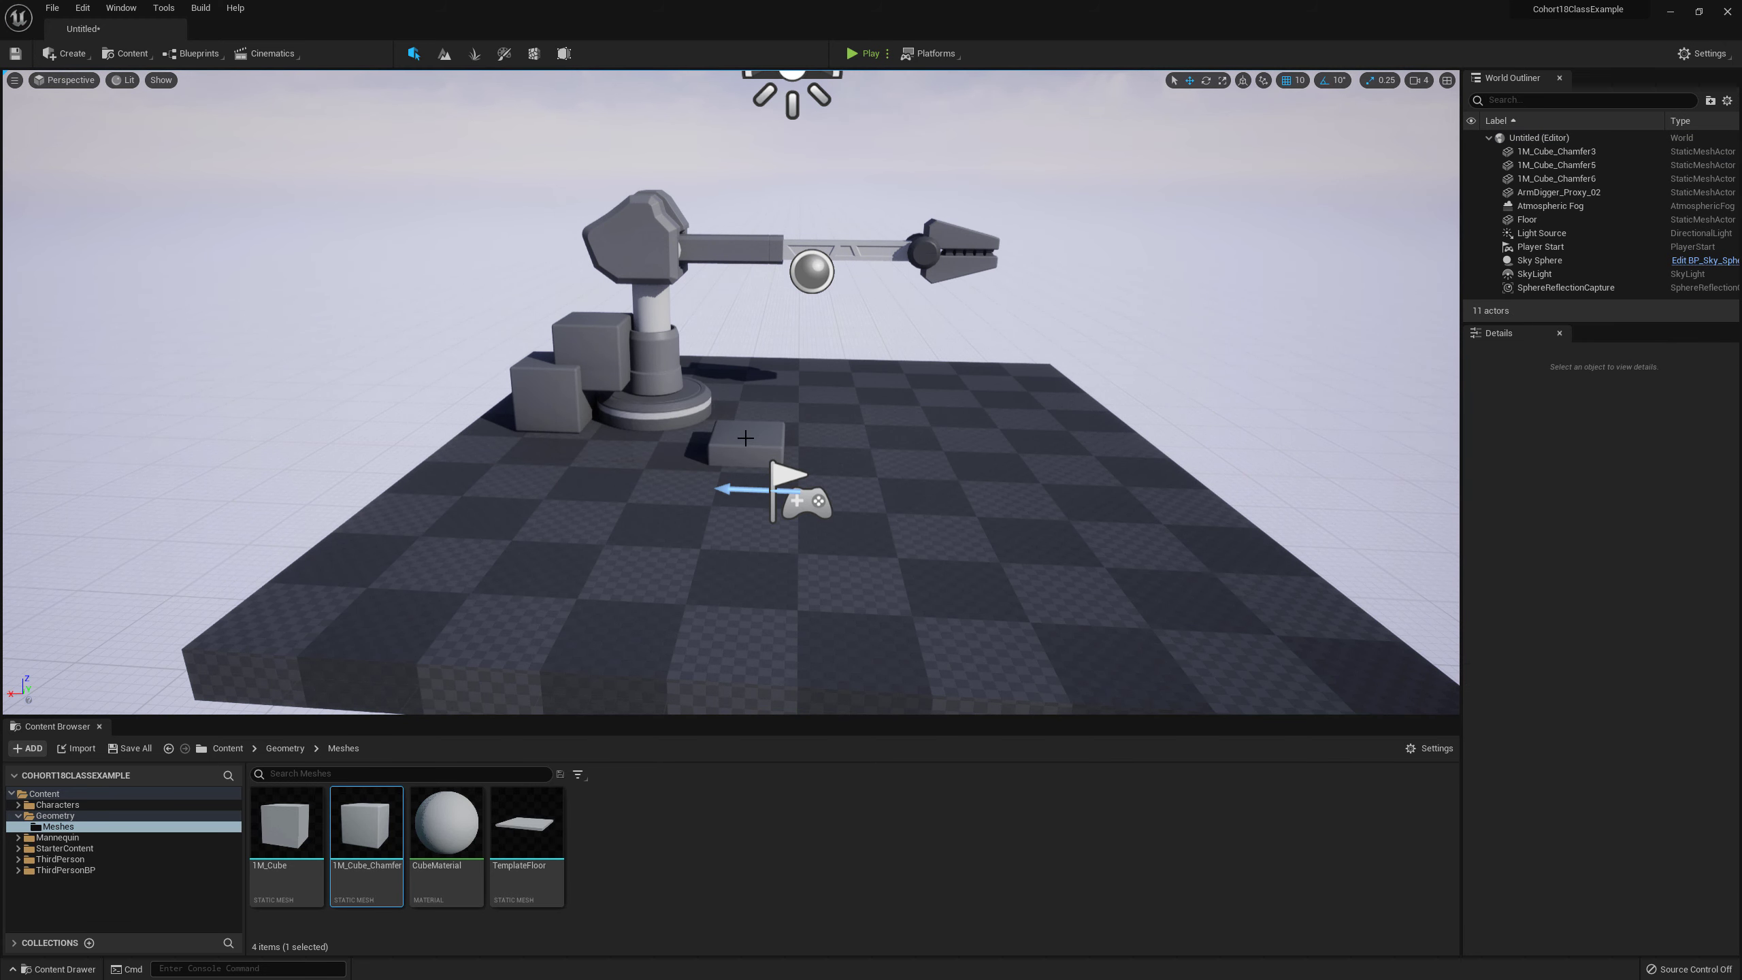
left_click(746, 438)
key("Delete")
left_click(556, 396)
key("Delete")
left_click(584, 364)
key("Delete")
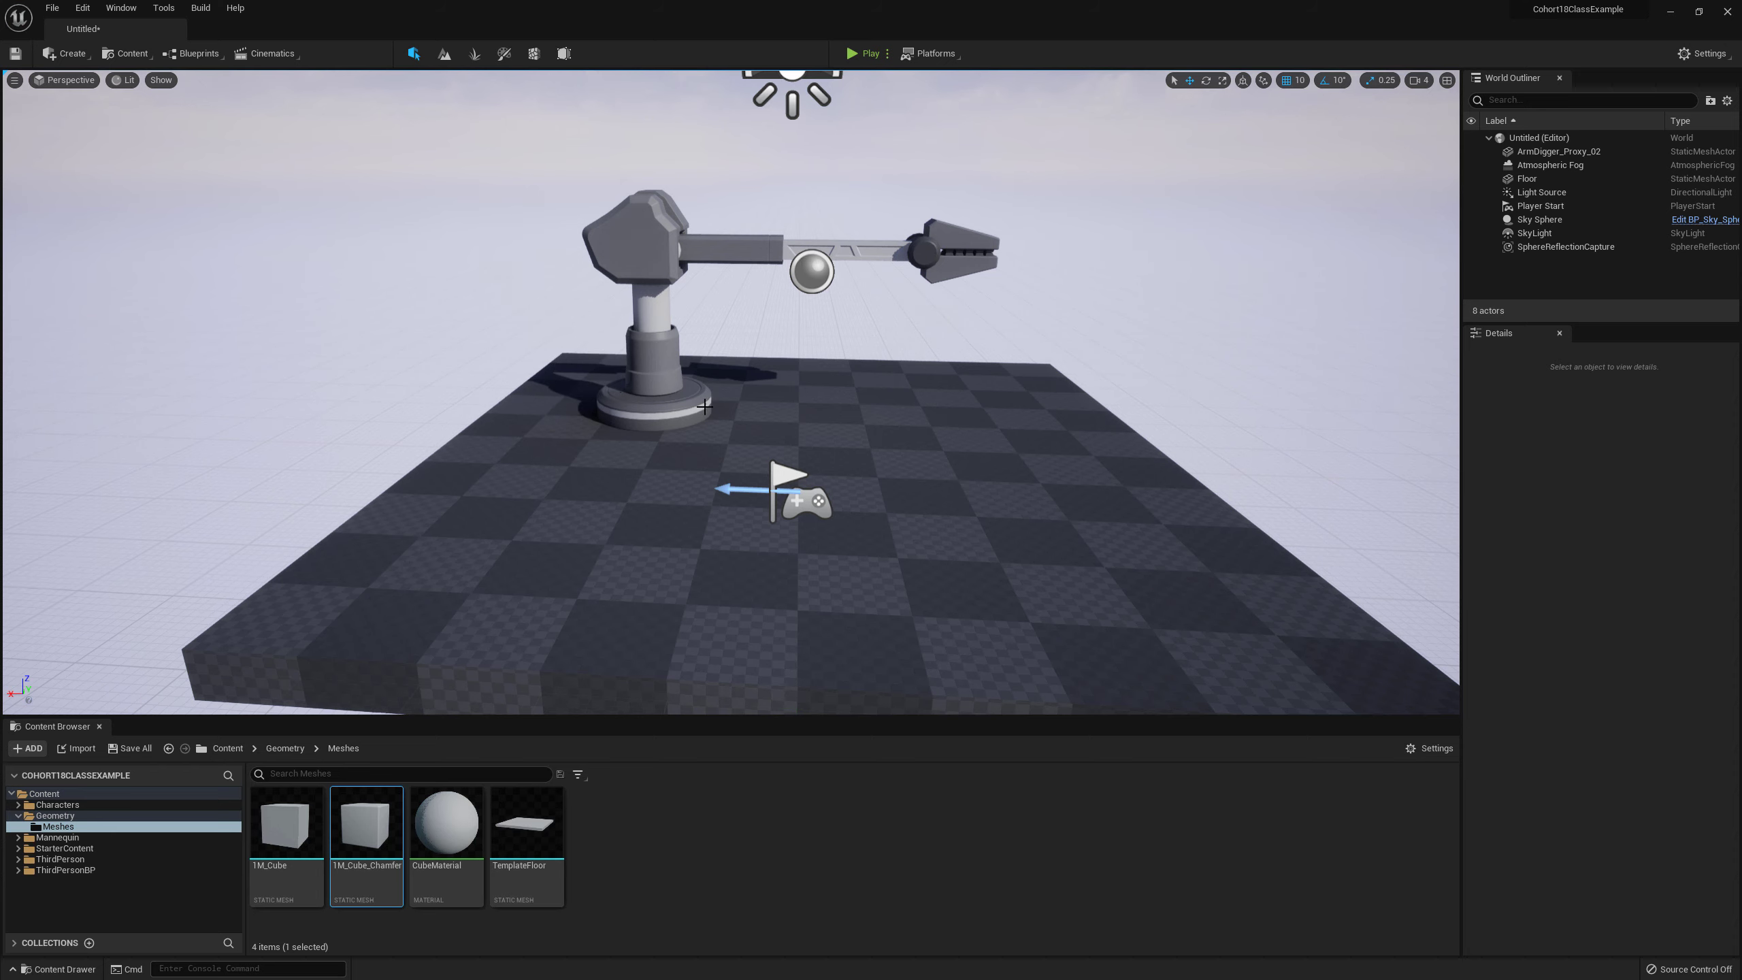
Step: Rotate the Player Start 90° about Z and run a brief playtest to check the character's starting view
right_click_drag(699, 400, 730, 480)
right_click_drag(648, 419, 568, 412)
key("d")
right_click_drag(772, 451, 841, 441)
left_click(460, 469)
key("e")
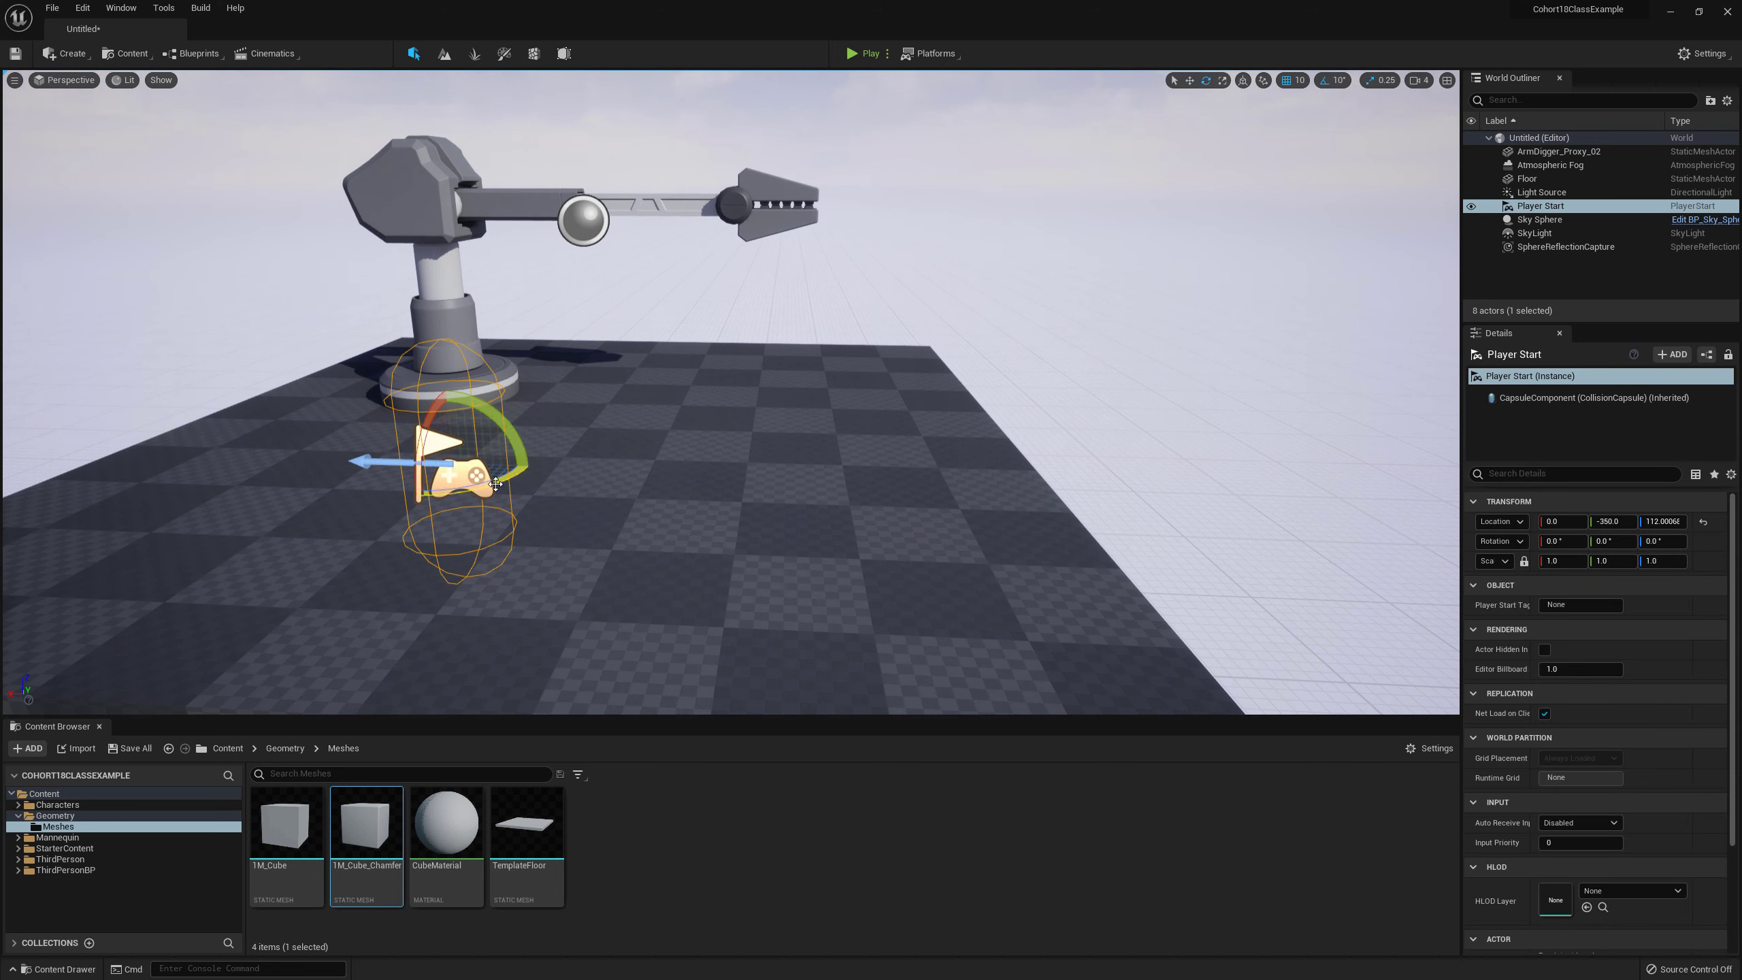
left_click_drag(481, 480, 684, 461)
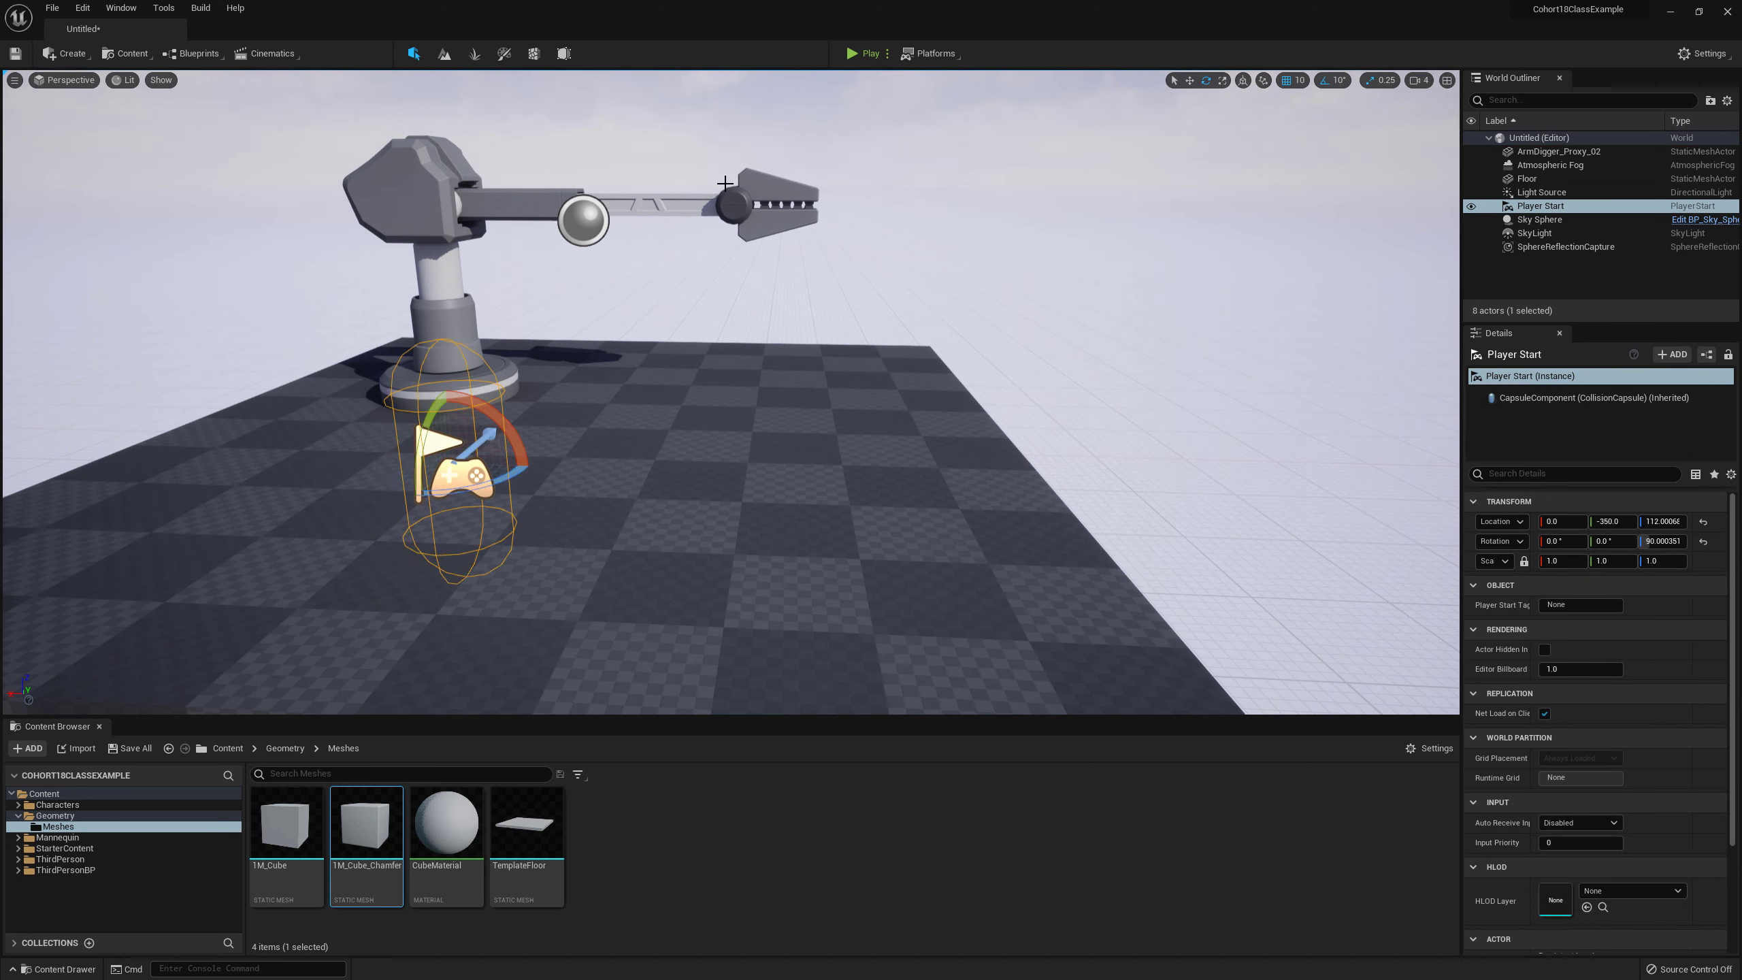
left_click(857, 55)
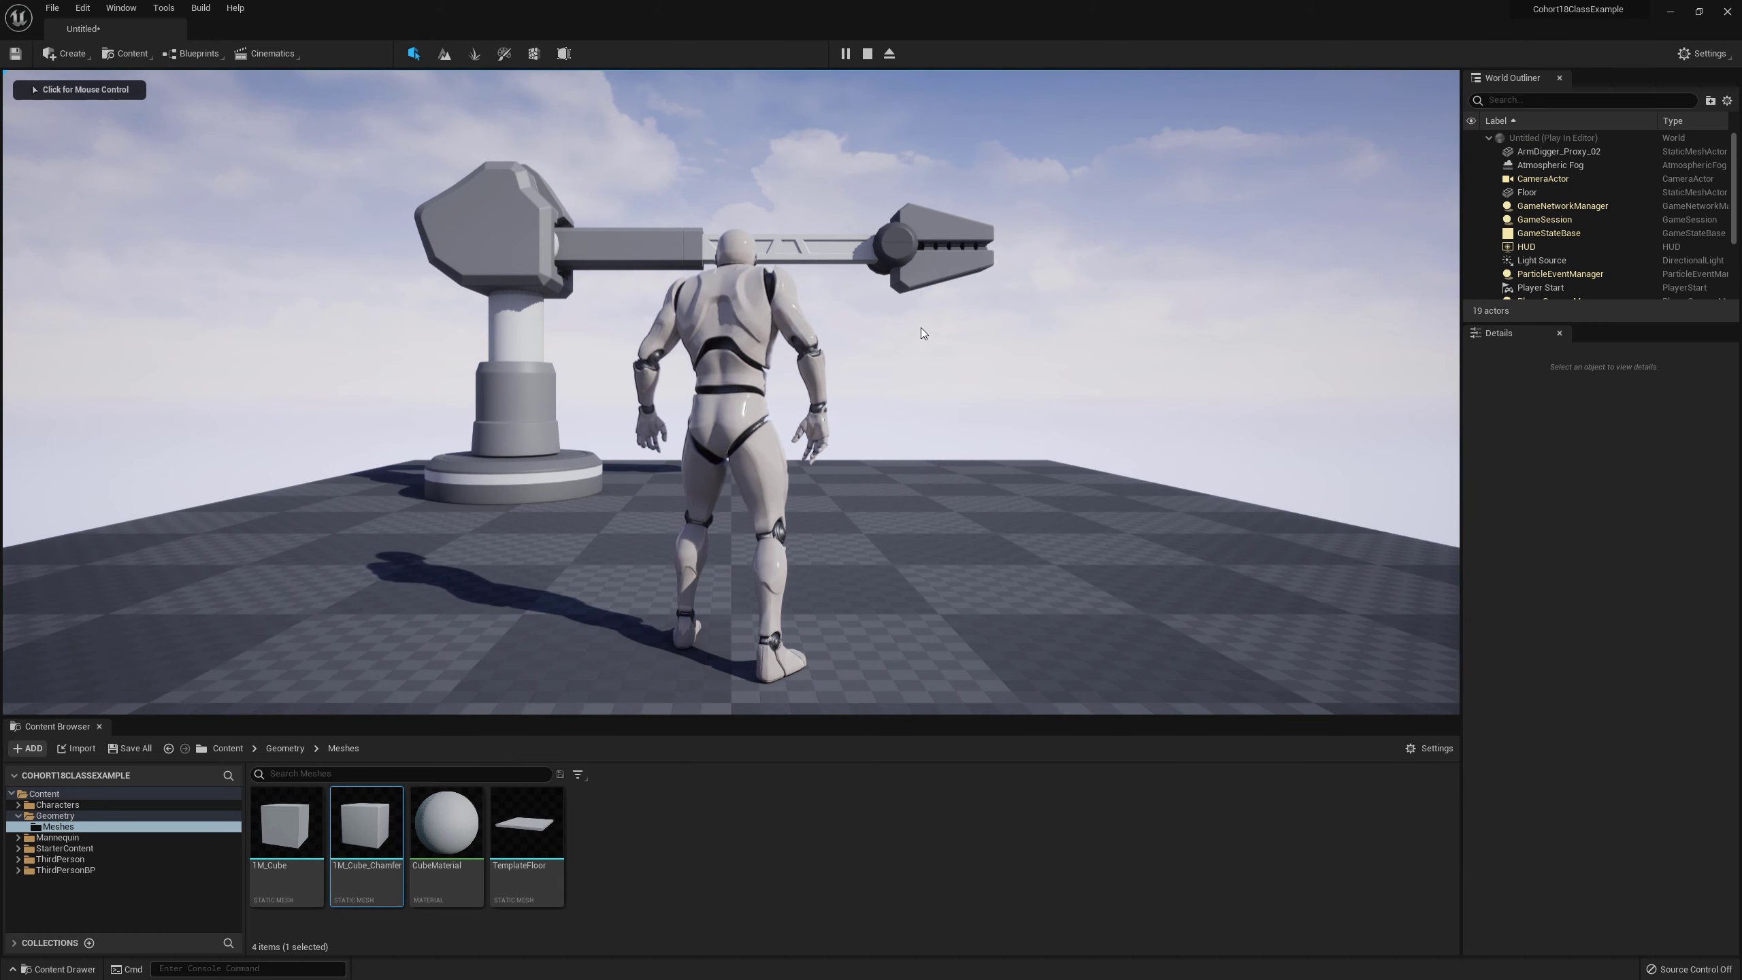
key("Escape")
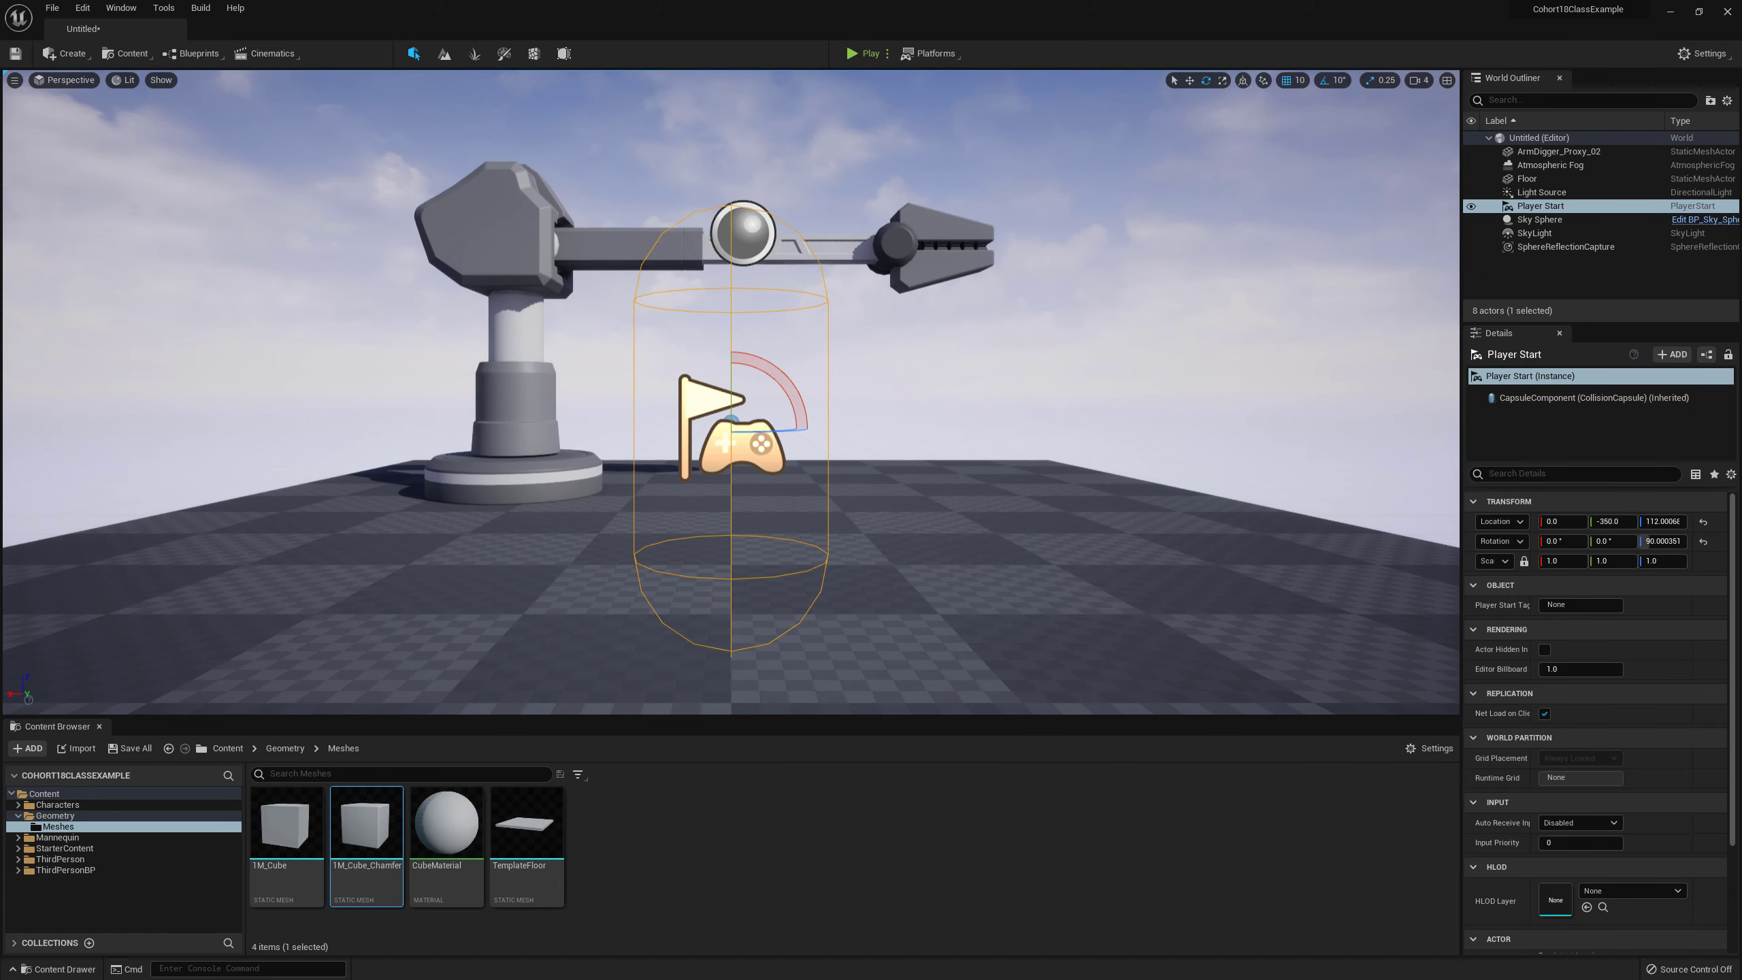
Step: Select the Light Source above the level and rotate it to lower the sun's angle
key("a")
right_click_drag(908, 319, 1049, 391)
key("e")
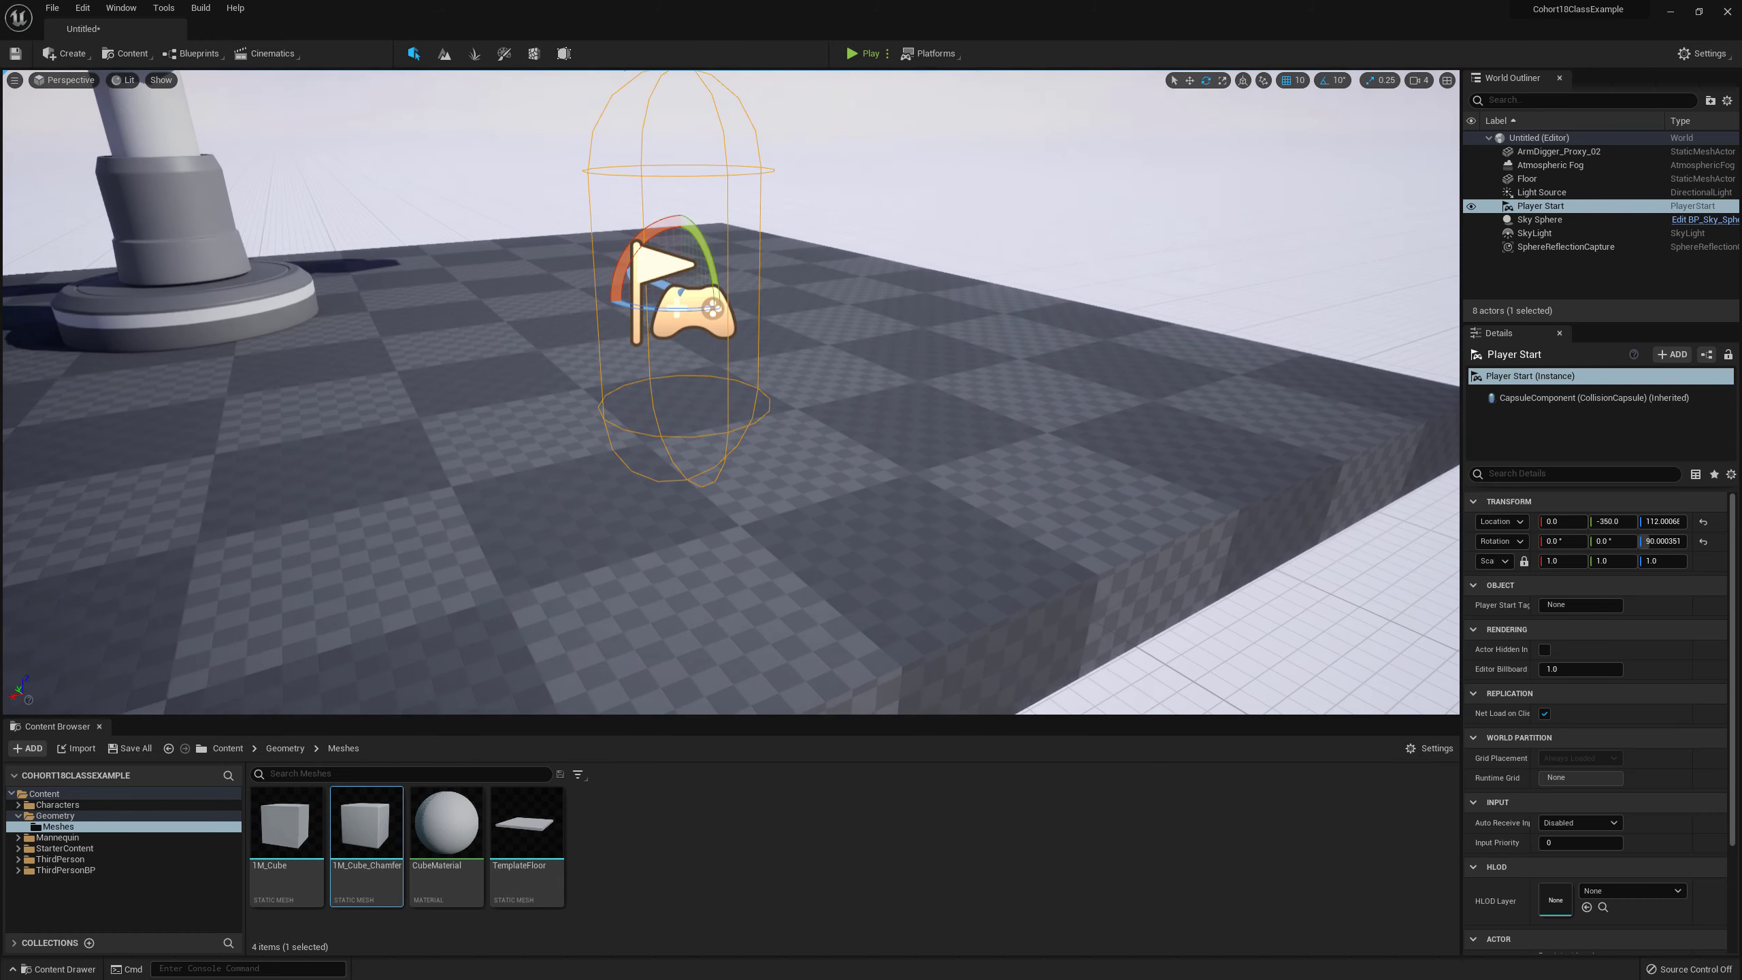
right_click_drag(917, 313, 859, 286)
right_click_drag(959, 339, 946, 303)
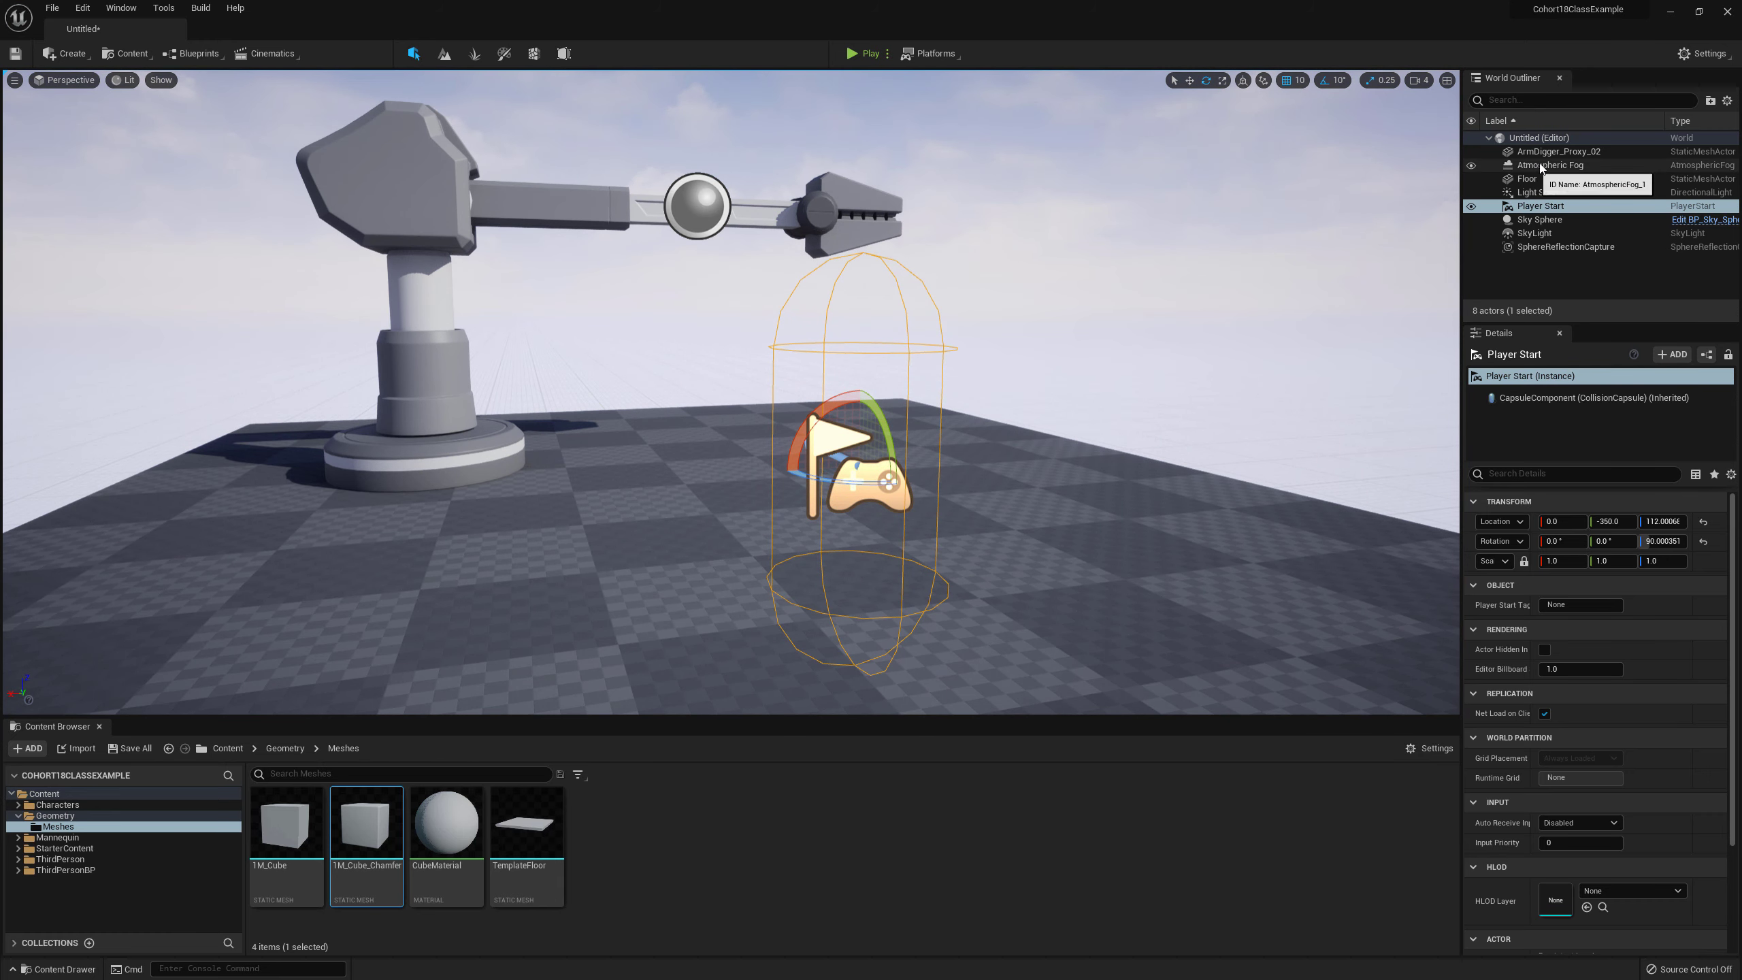
left_click(1538, 192)
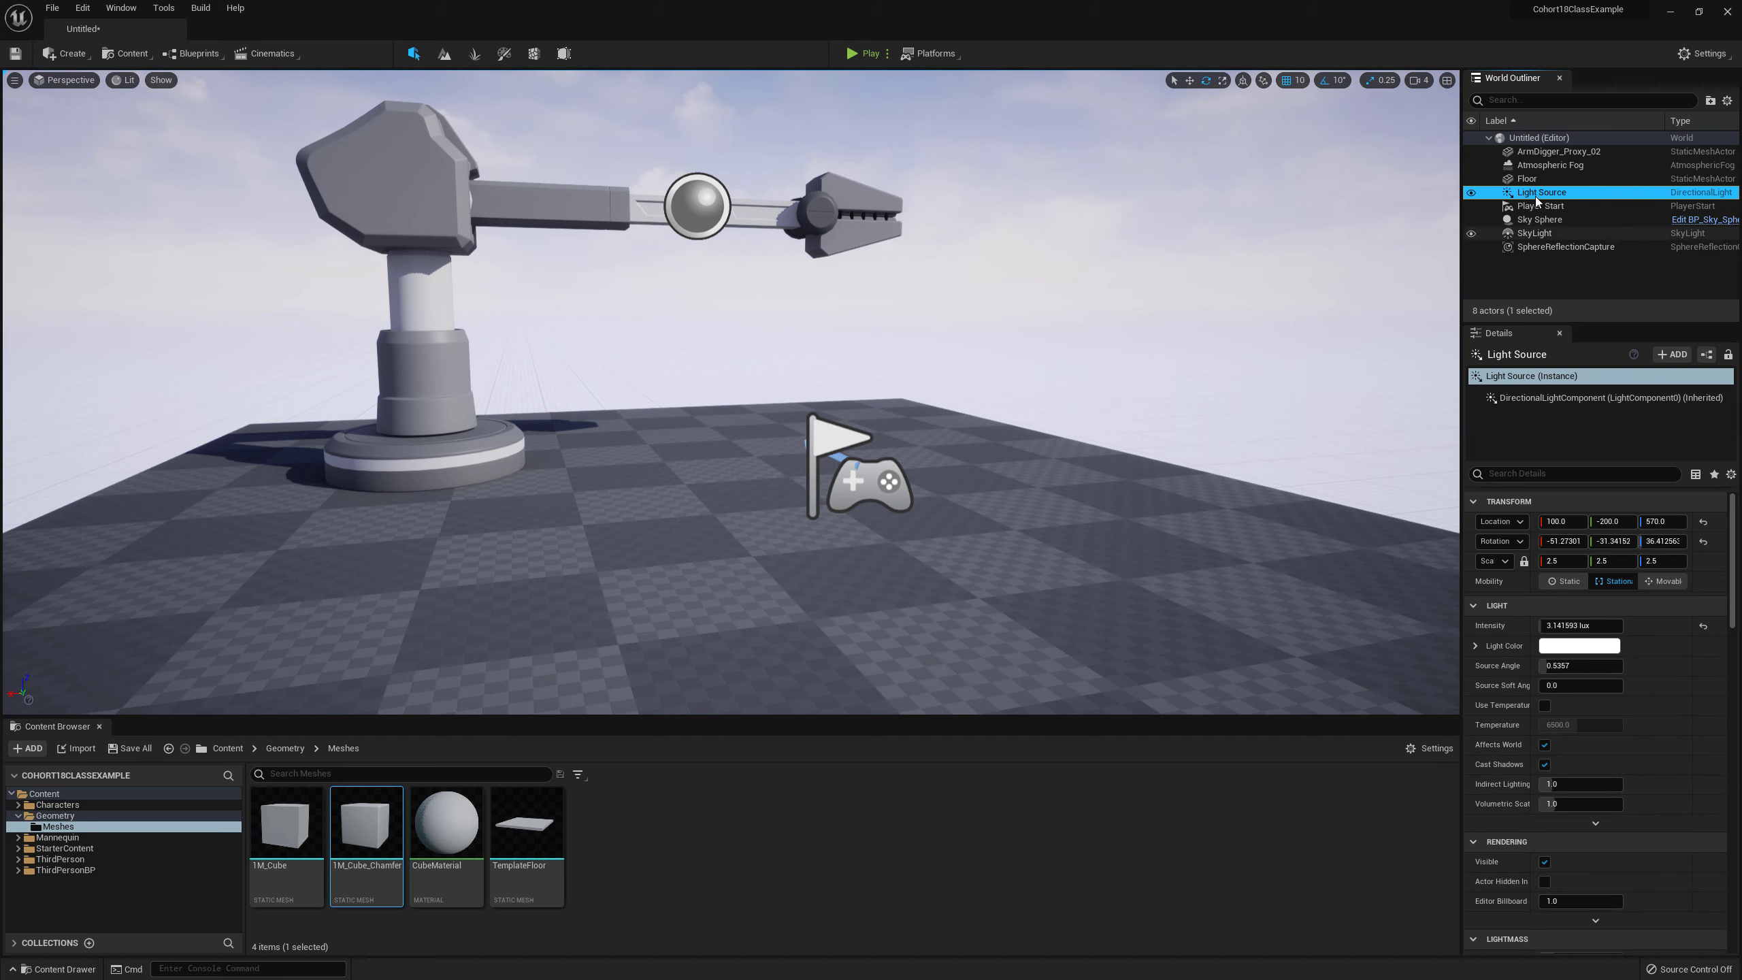
right_click_drag(1138, 271, 1195, 246)
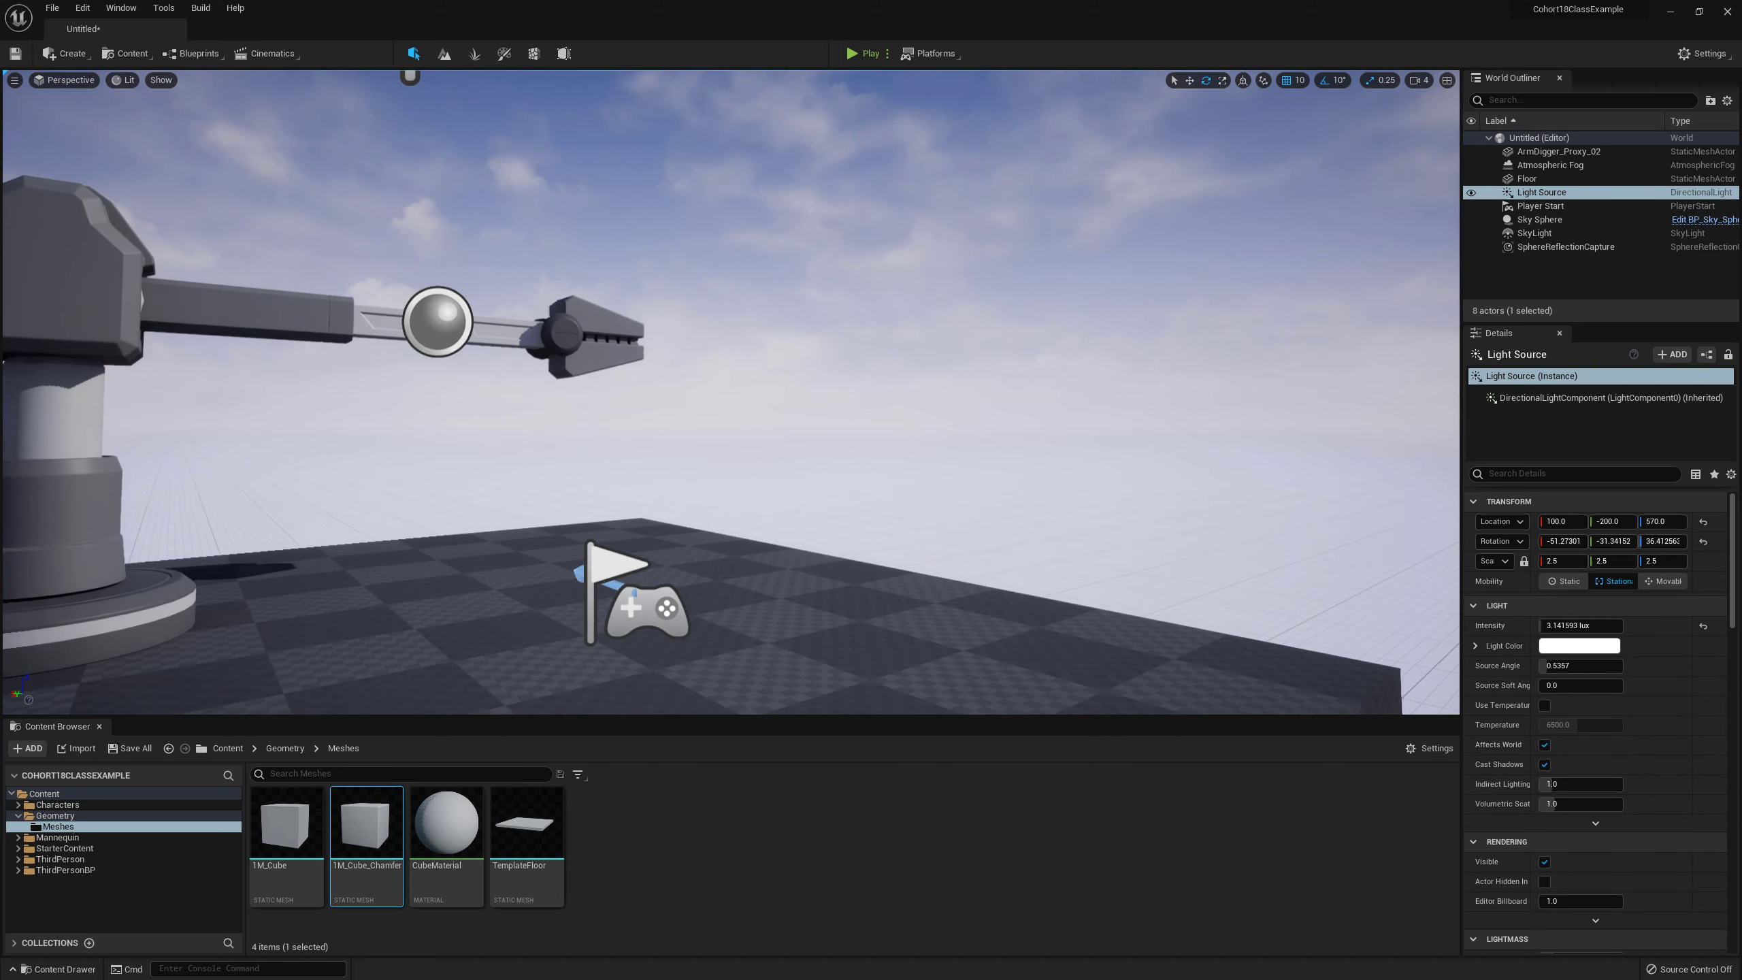
scroll(1087, 280, "down", 6)
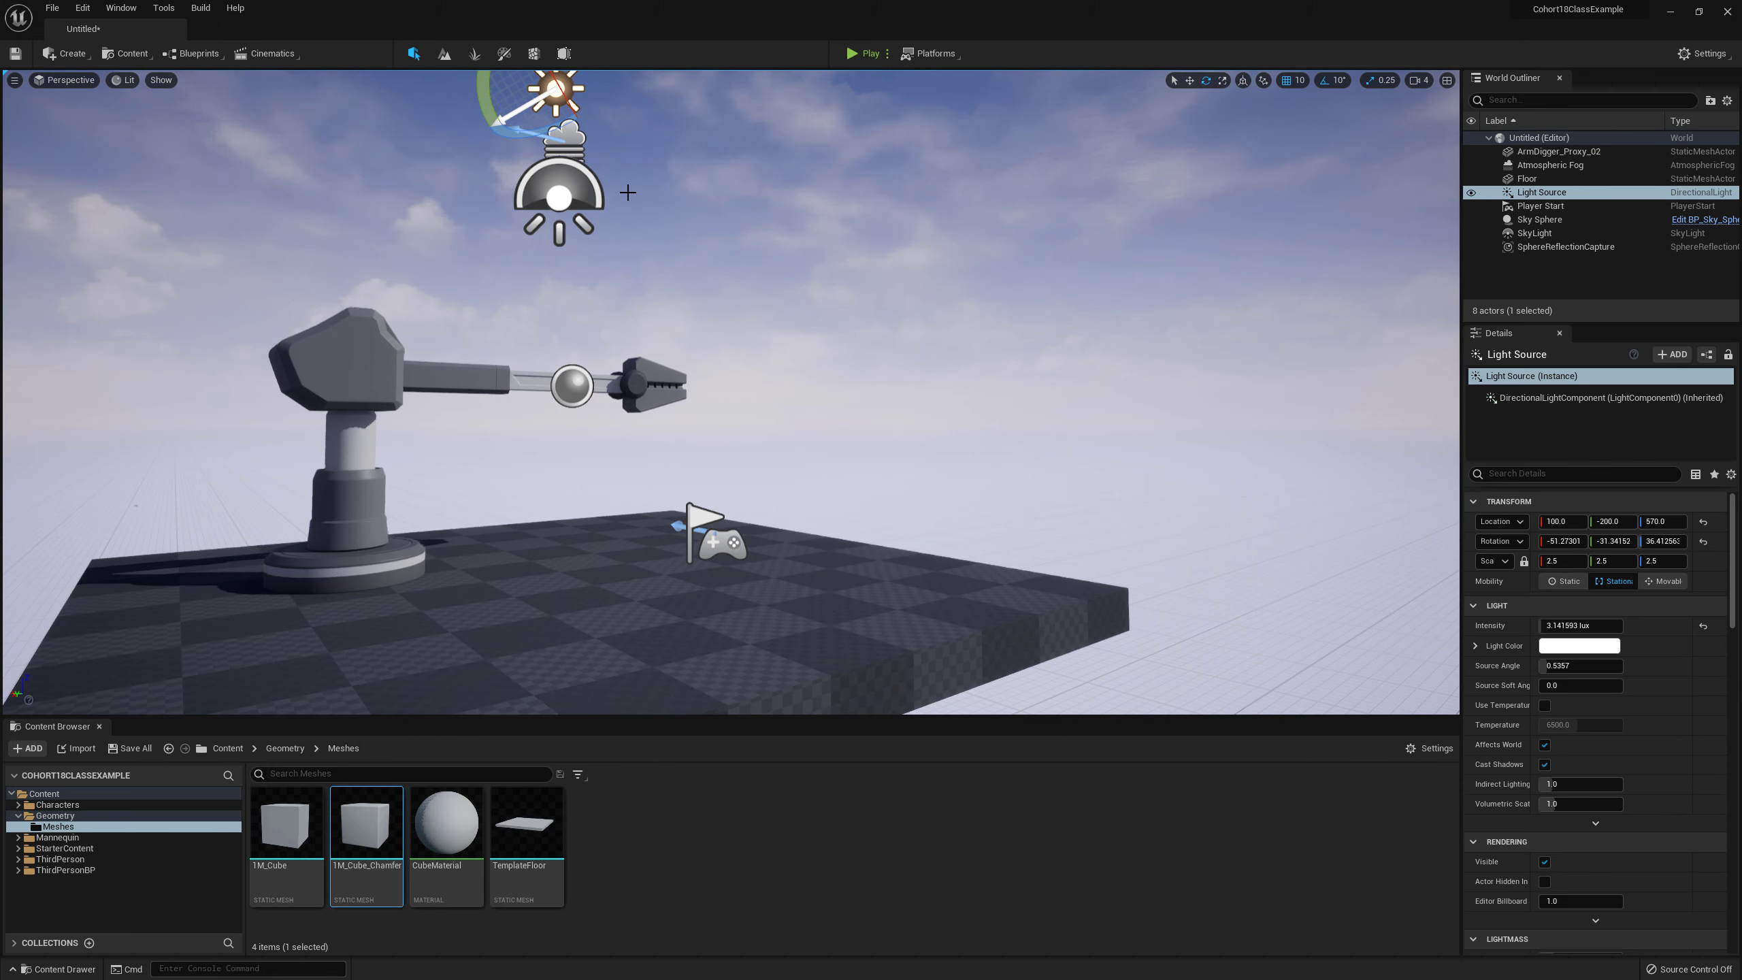
right_click_drag(652, 234, 691, 252)
middle_click_drag(660, 236, 576, 208)
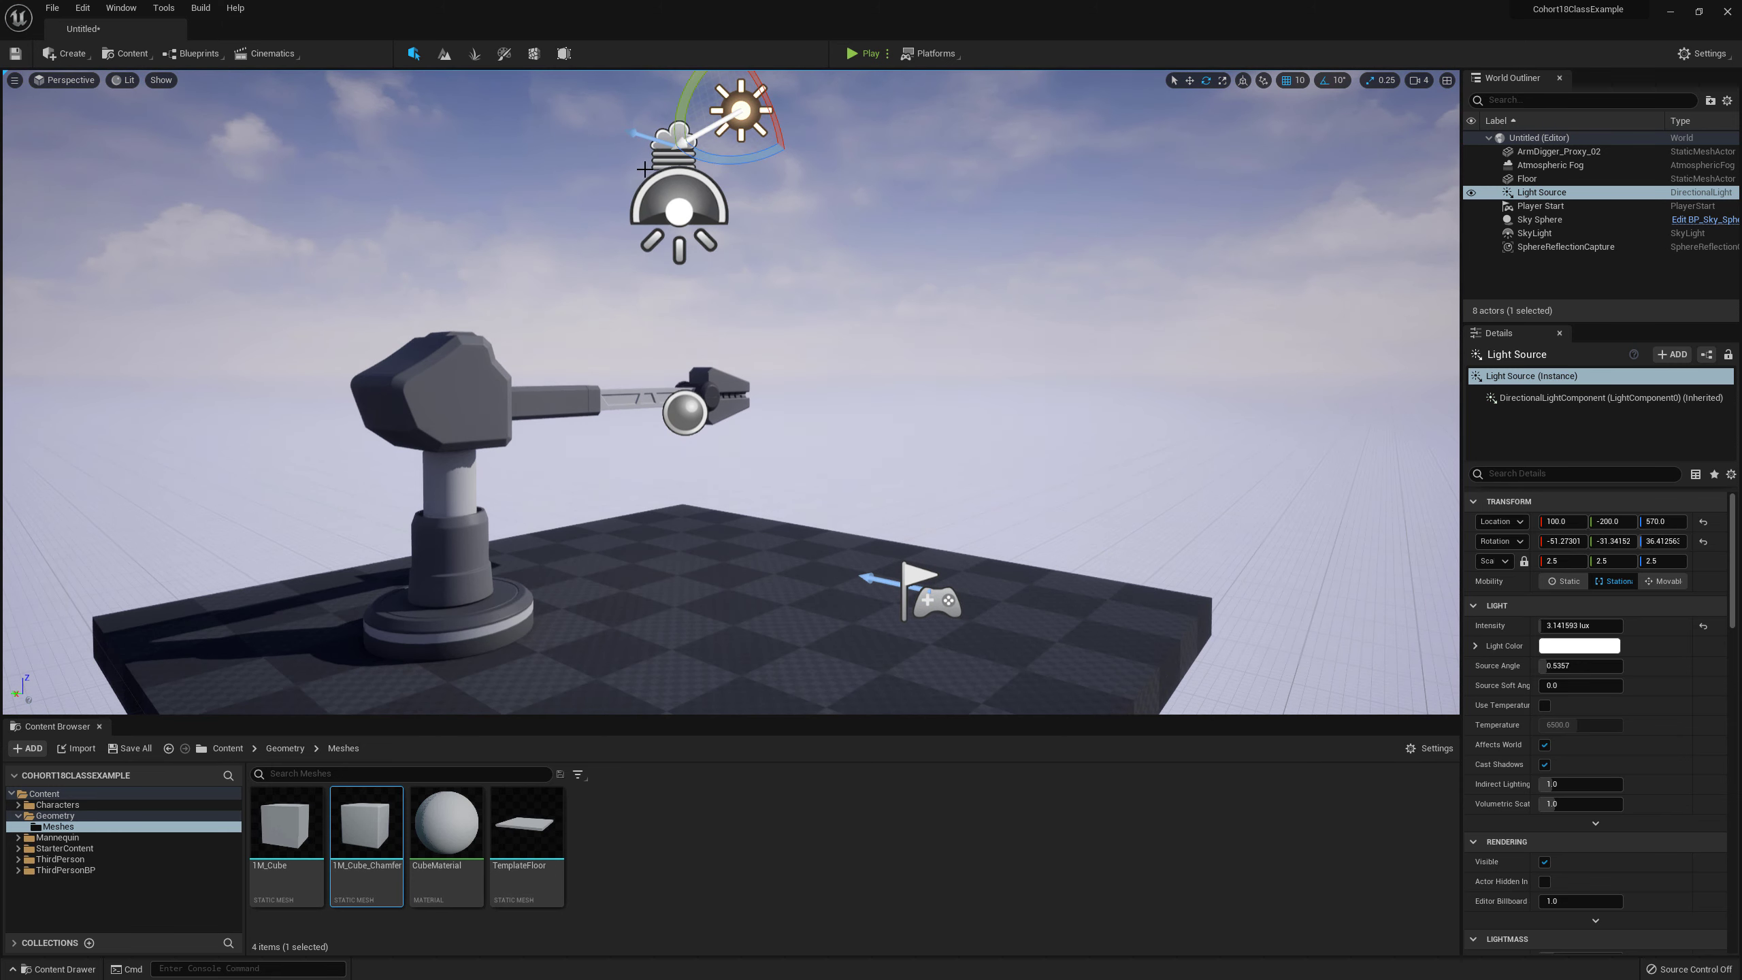
mouse_move(739, 118)
left_mouse_down()
mouse_move(756, 151)
mouse_move(739, 118)
left_mouse_up()
right_click_drag(704, 250, 716, 216)
left_click_drag(645, 242, 756, 287)
right_click_drag(907, 304, 961, 353)
Step: Refresh the Sky Sphere's material to match the lowered sun, and look over the sky
left_click(909, 185)
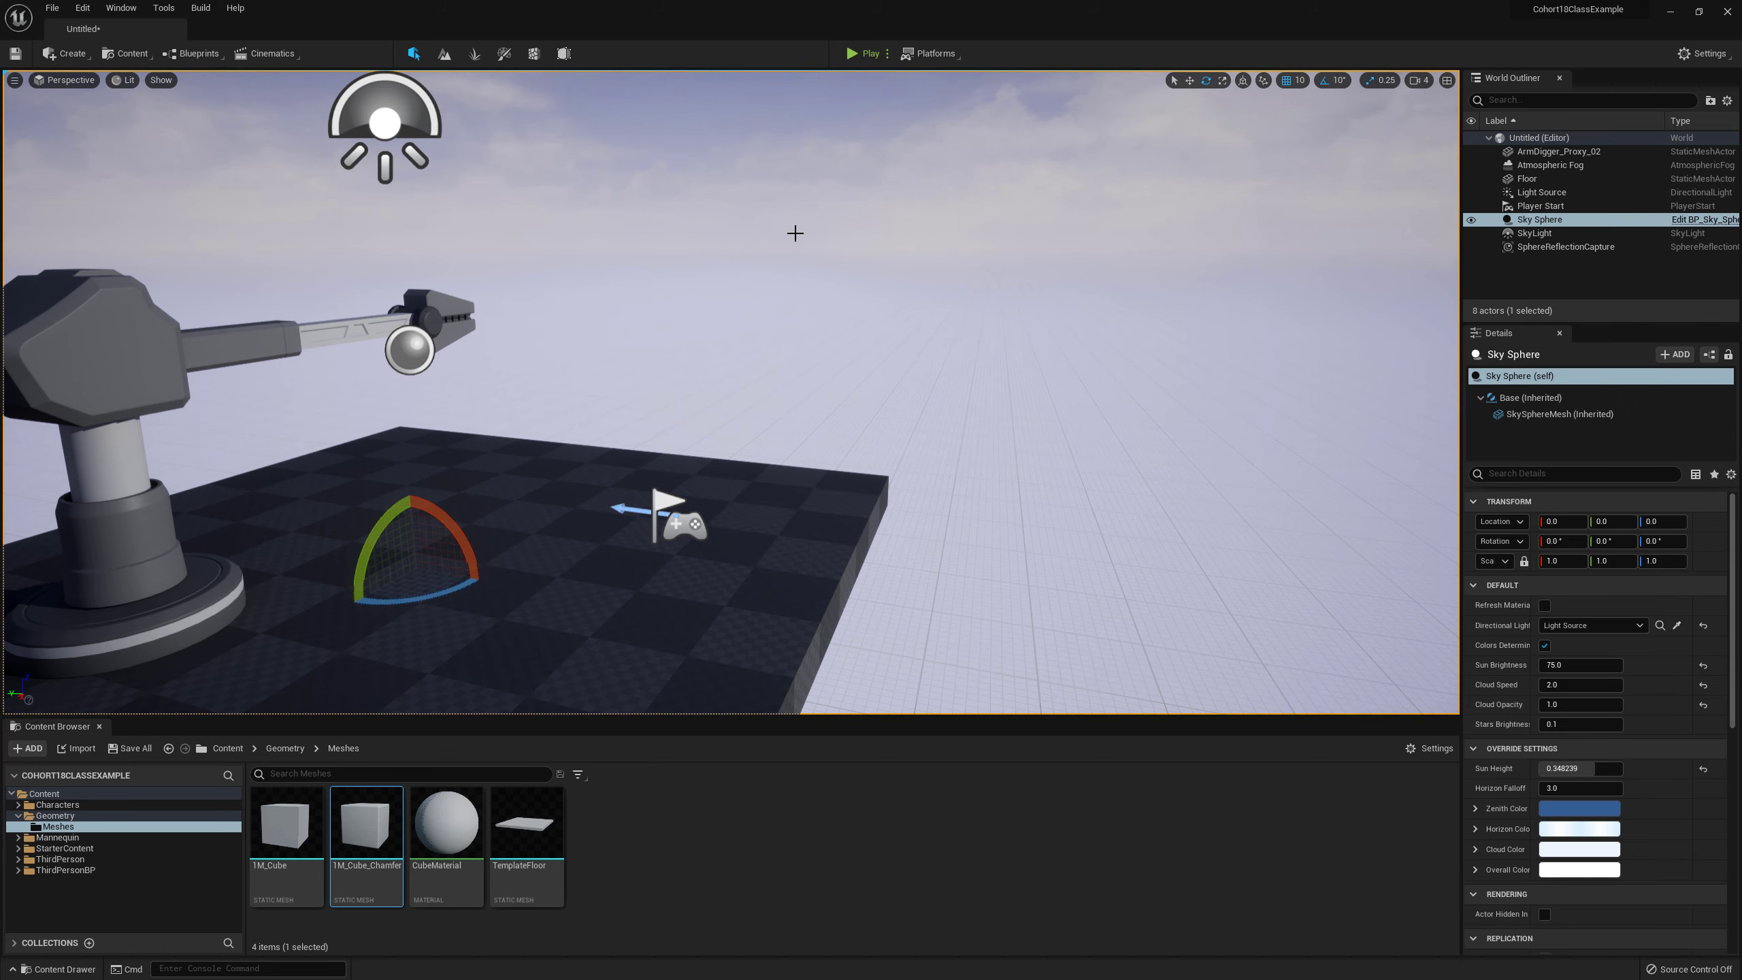
right_click_drag(794, 234, 801, 189)
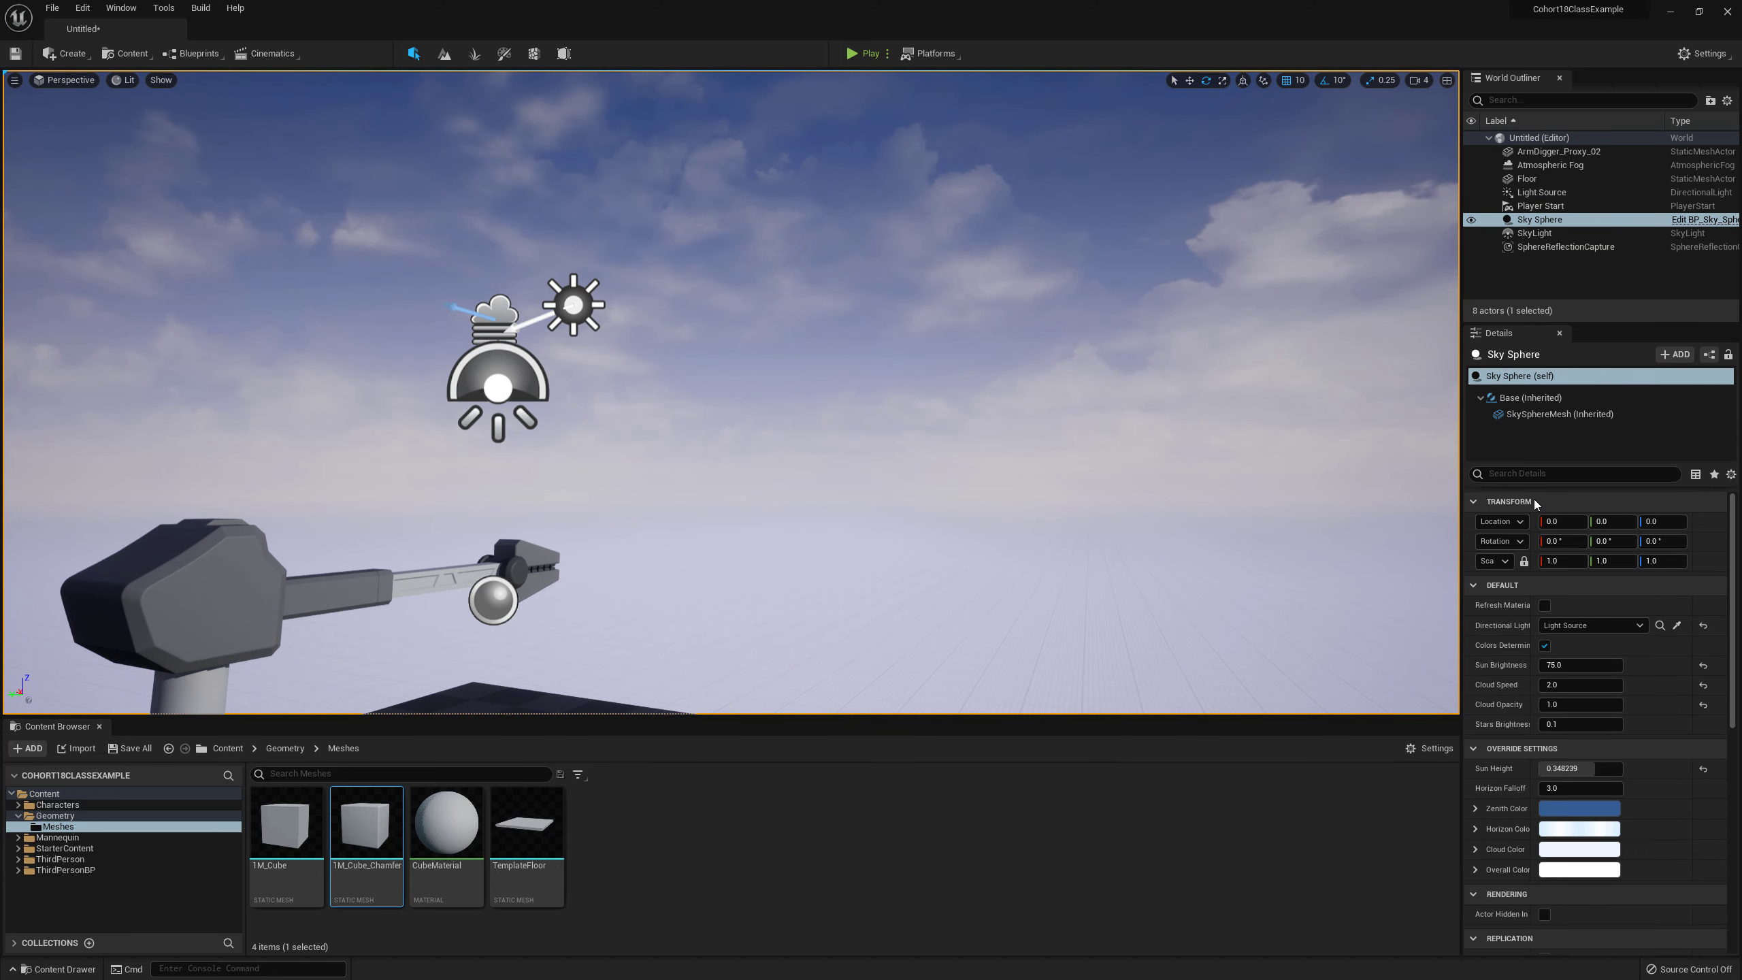
left_click(1545, 604)
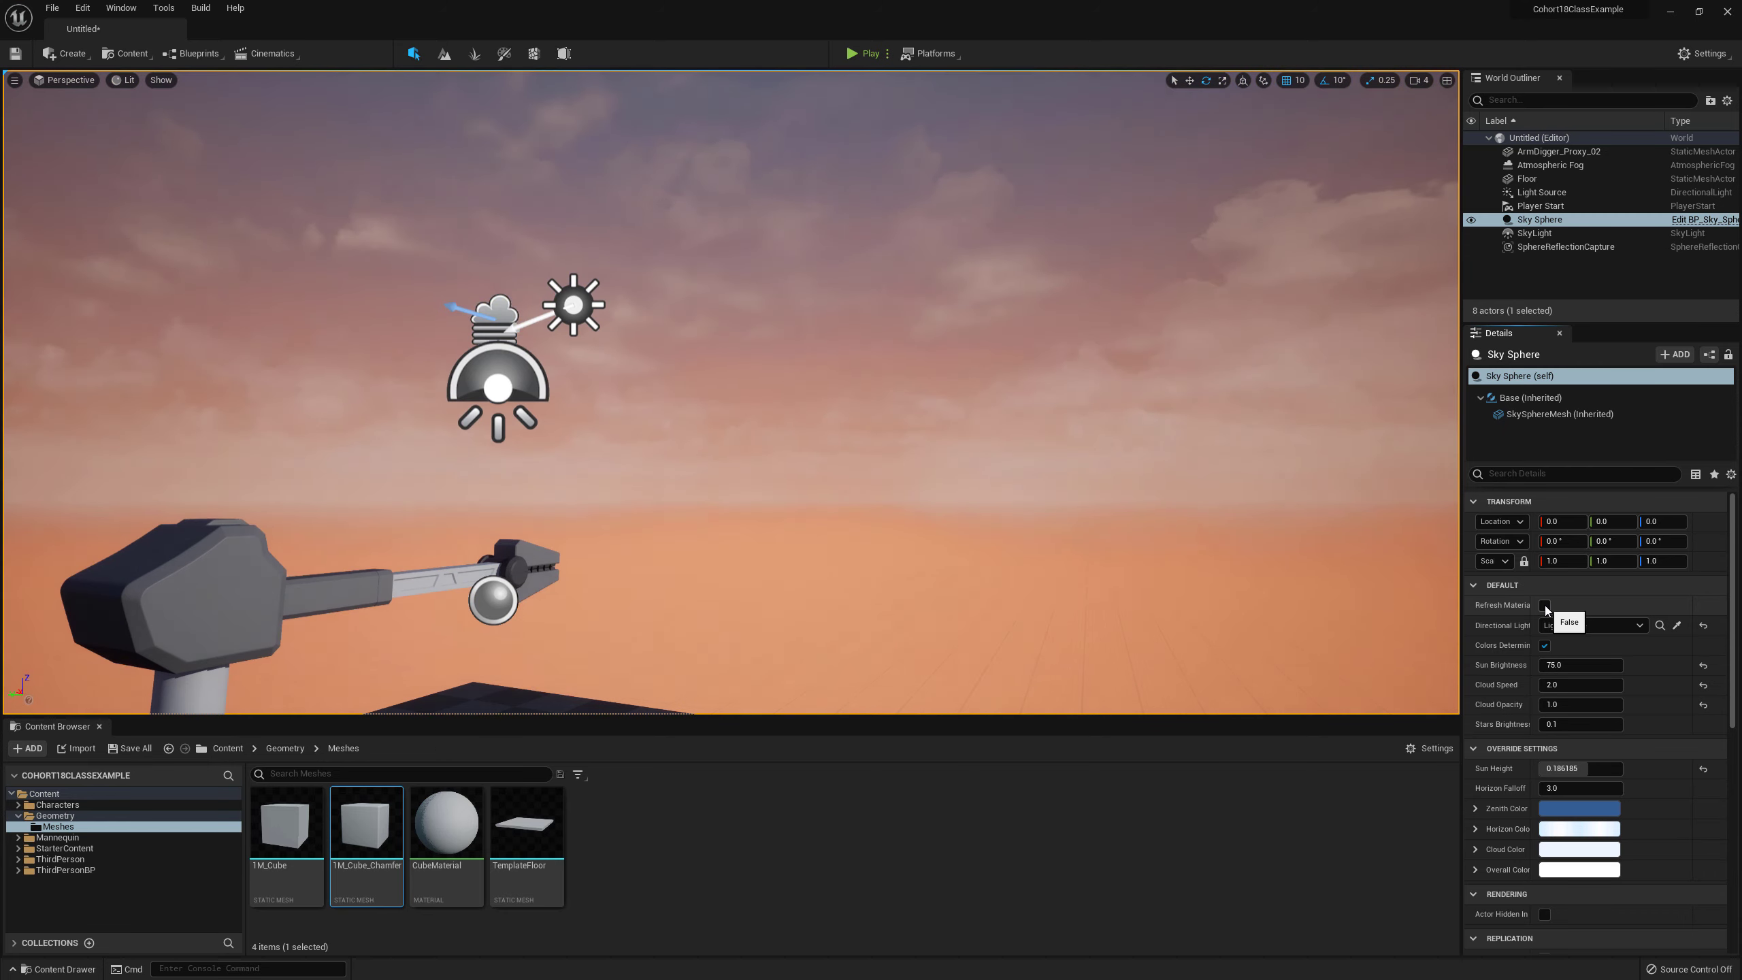
right_click_drag(1203, 459, 1310, 487)
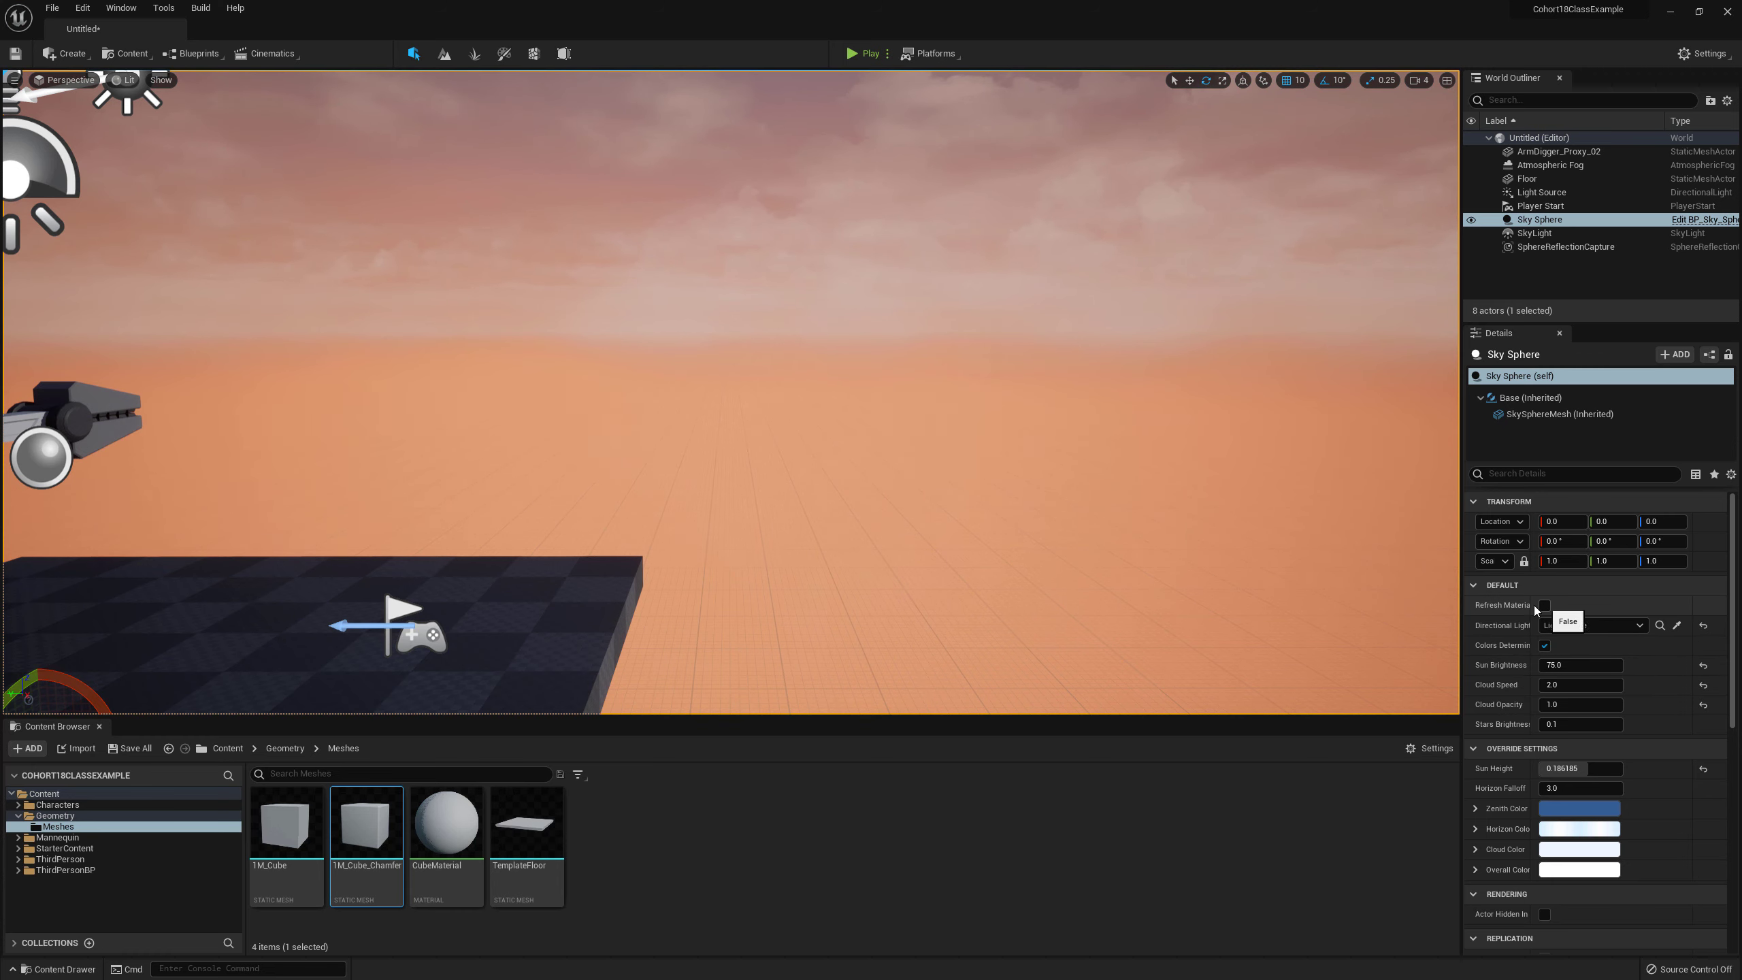
right_click_drag(977, 455, 820, 405)
scroll(977, 455, "down", 2)
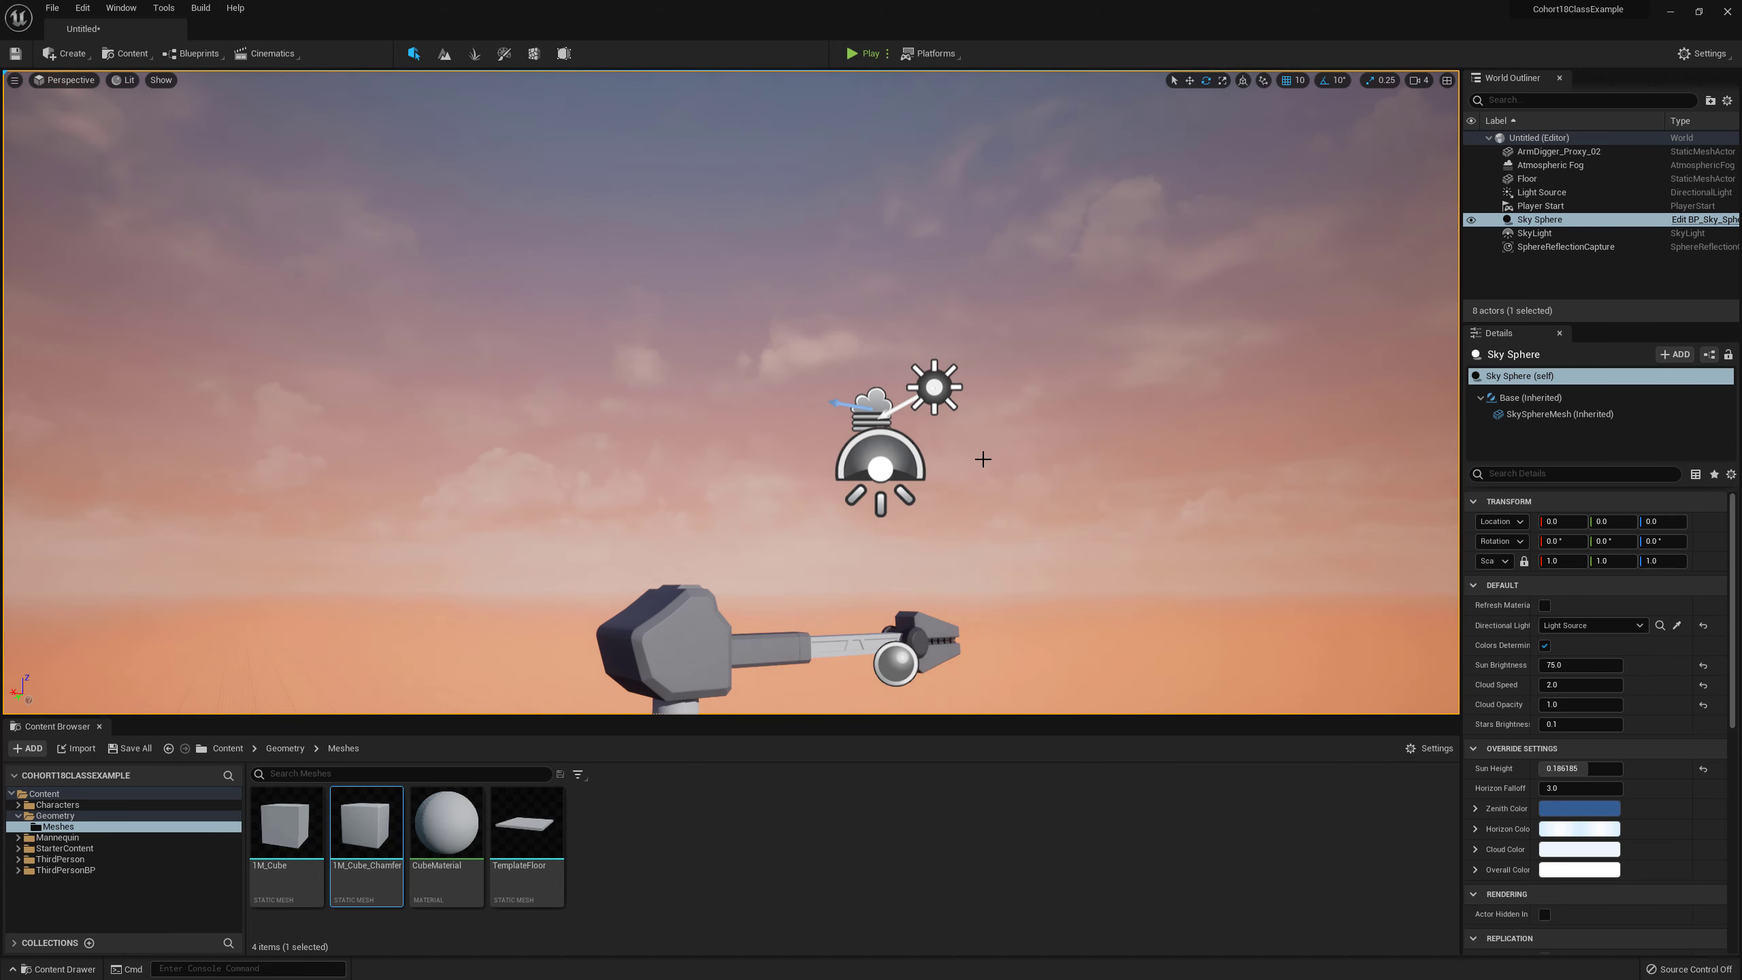
right_click_drag(983, 460, 1078, 390)
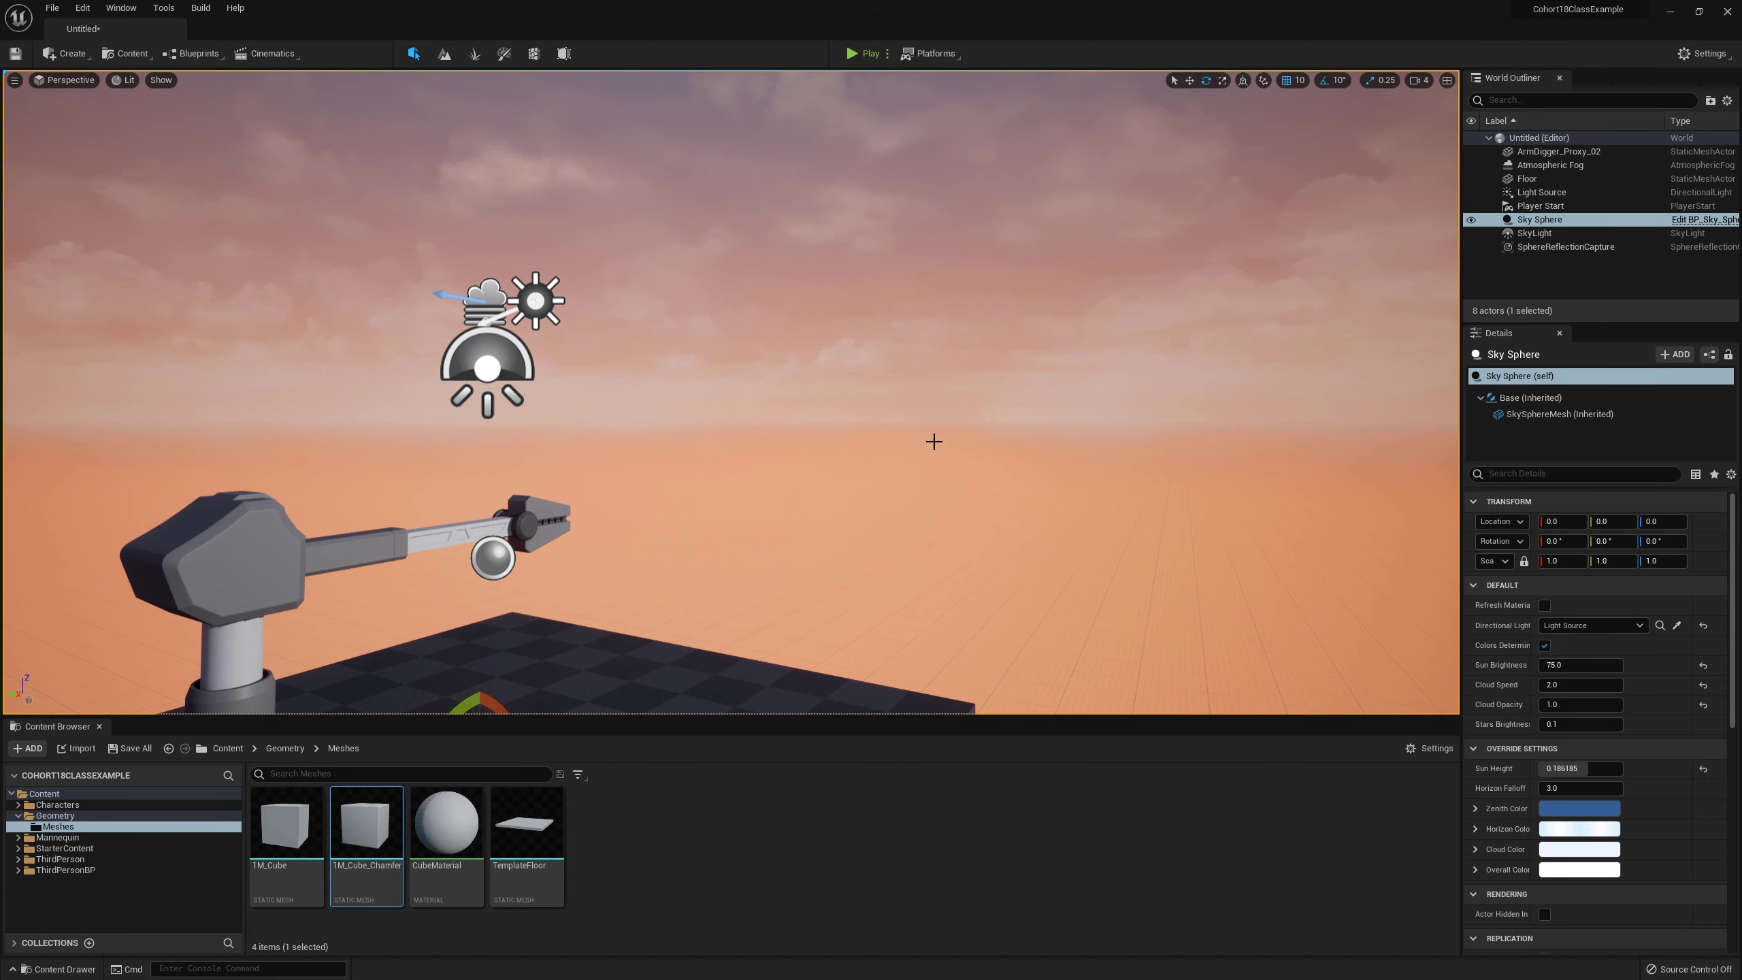
right_click_drag(933, 441, 786, 405)
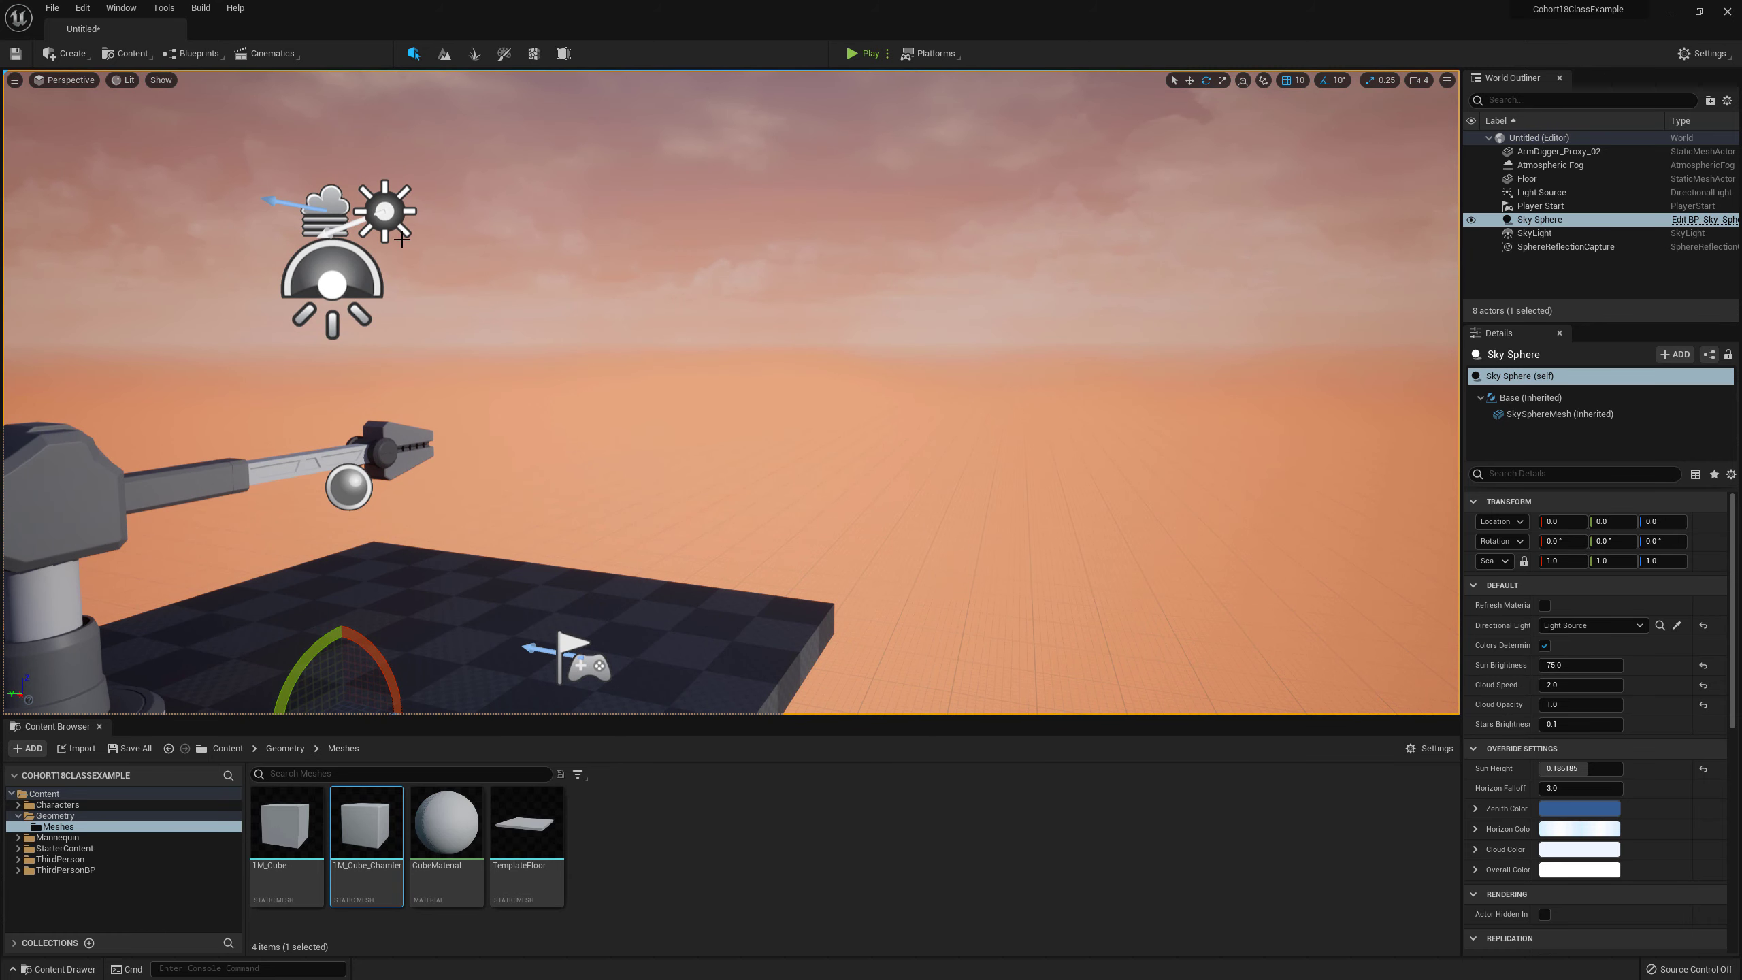
Step: Rotate the Light Source by 80° so that its direction arrow points upward
left_click(389, 214)
left_click_drag(445, 231, 416, 280)
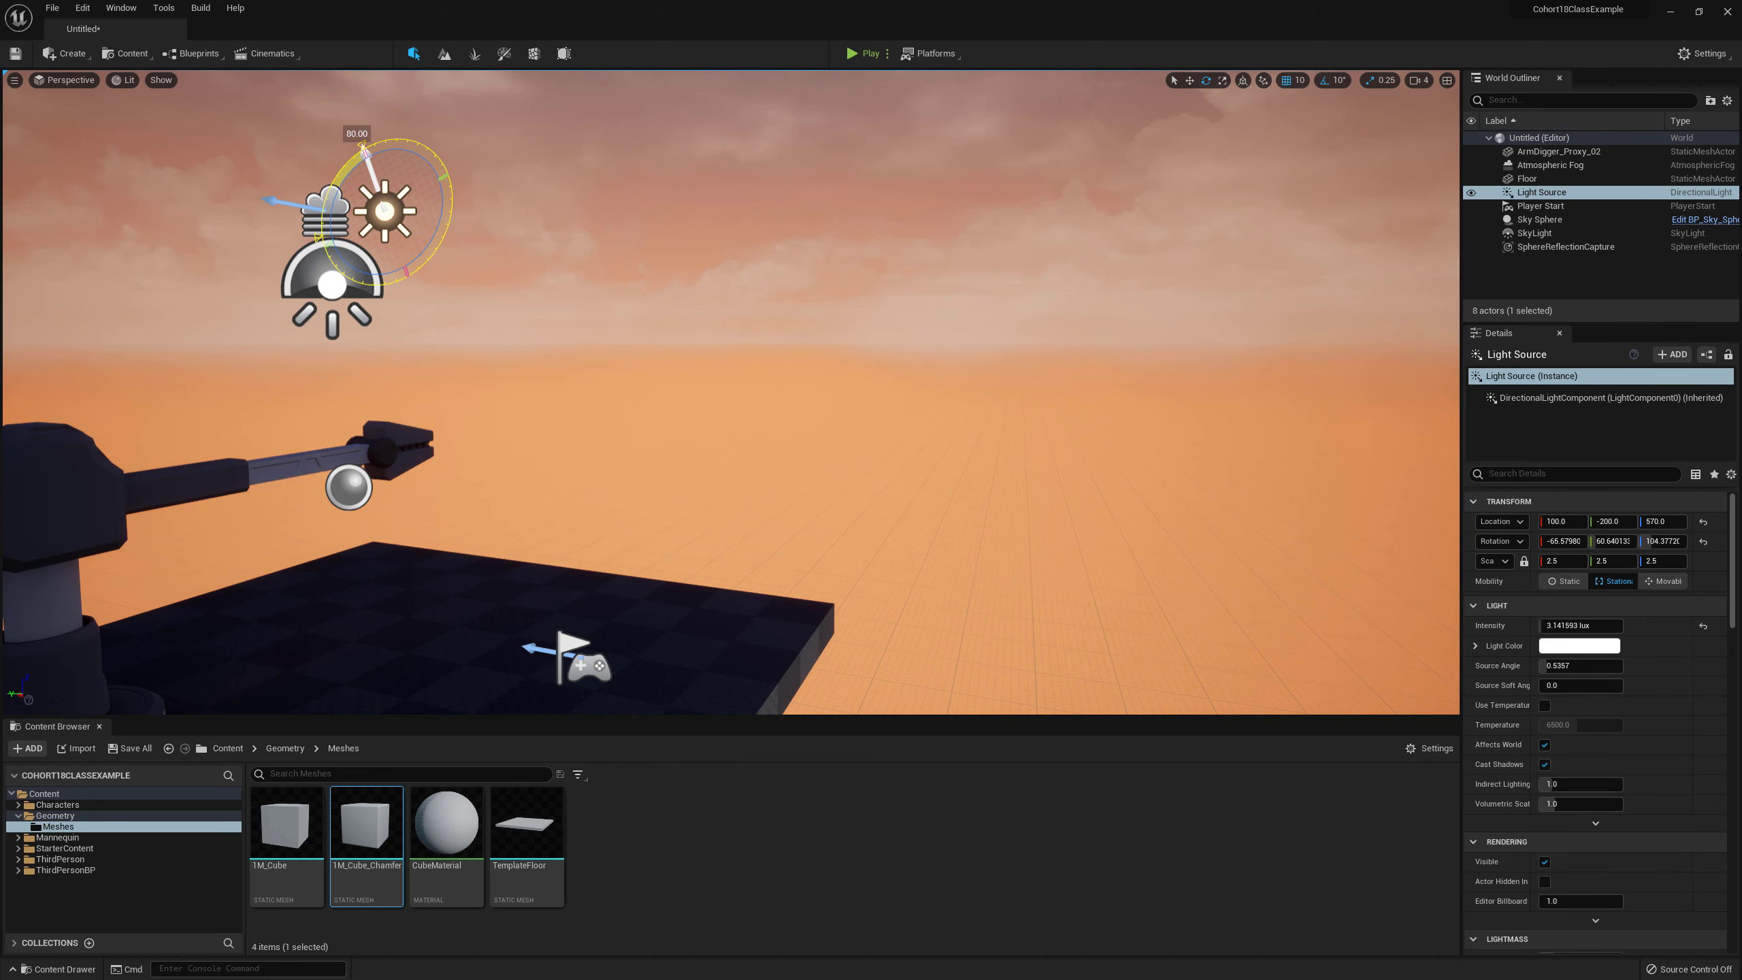
left_click_drag(362, 146, 449, 96)
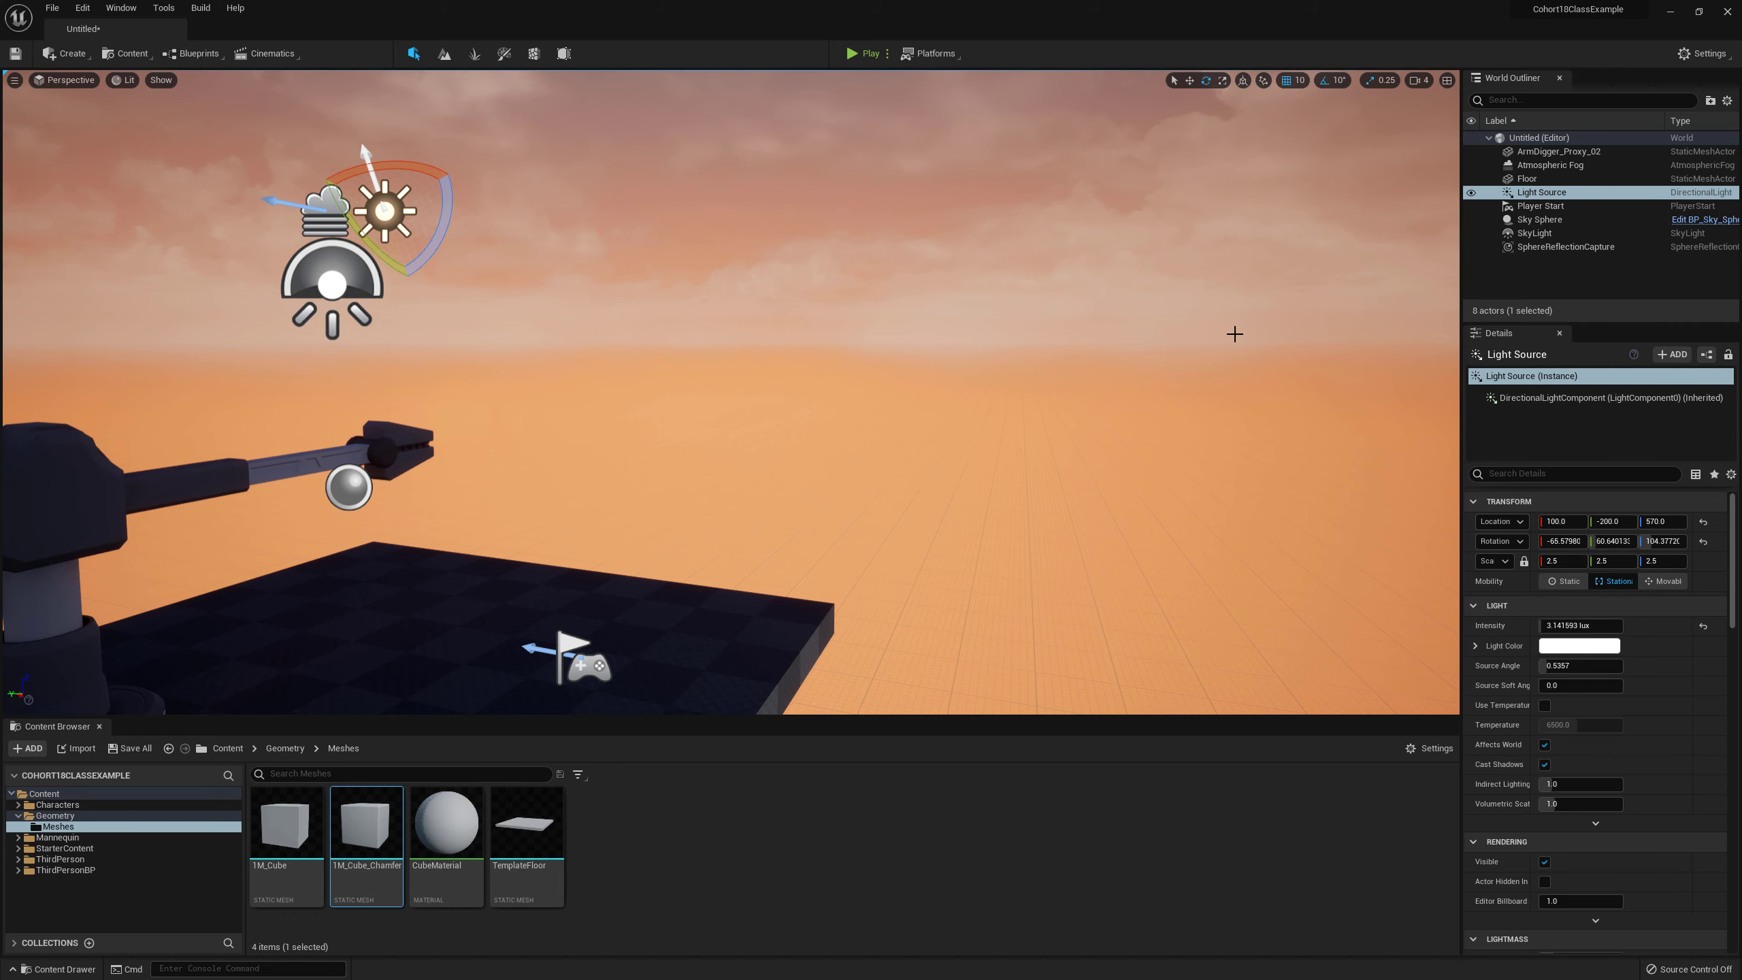
Step: Refresh the Sky Sphere's material again for the upward-pointing light and inspect the sky above the crane
left_click(1234, 334)
left_click(1544, 604)
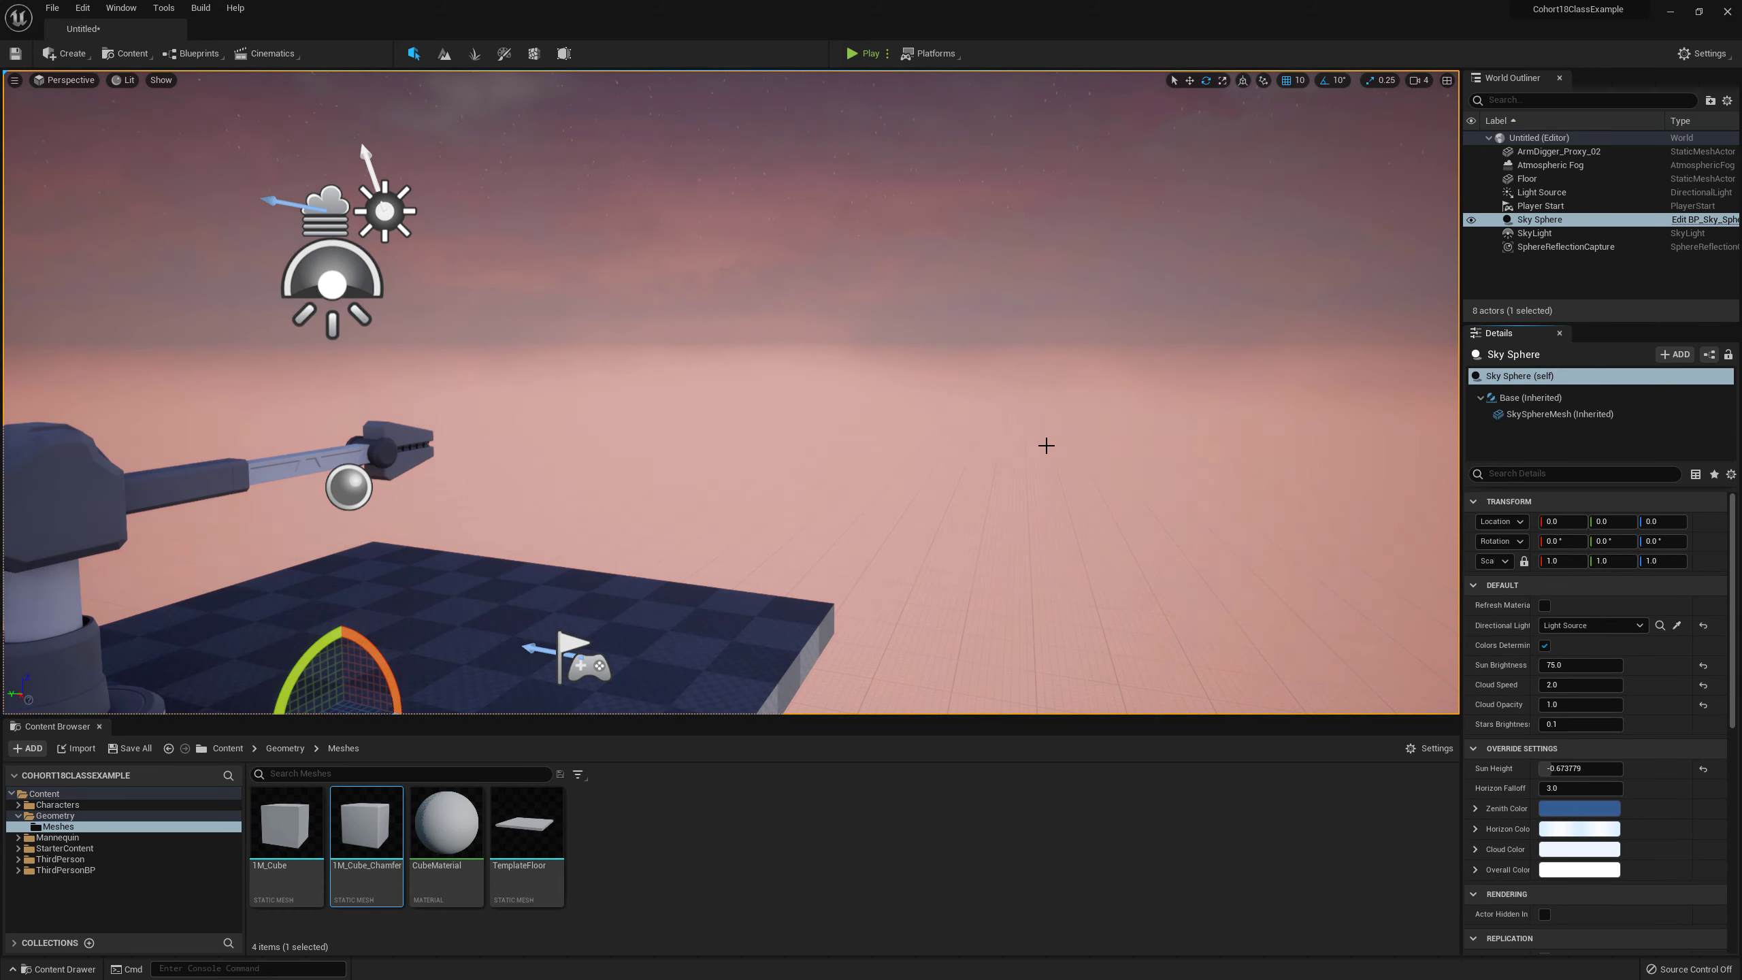
right_click_drag(1046, 445, 1143, 486)
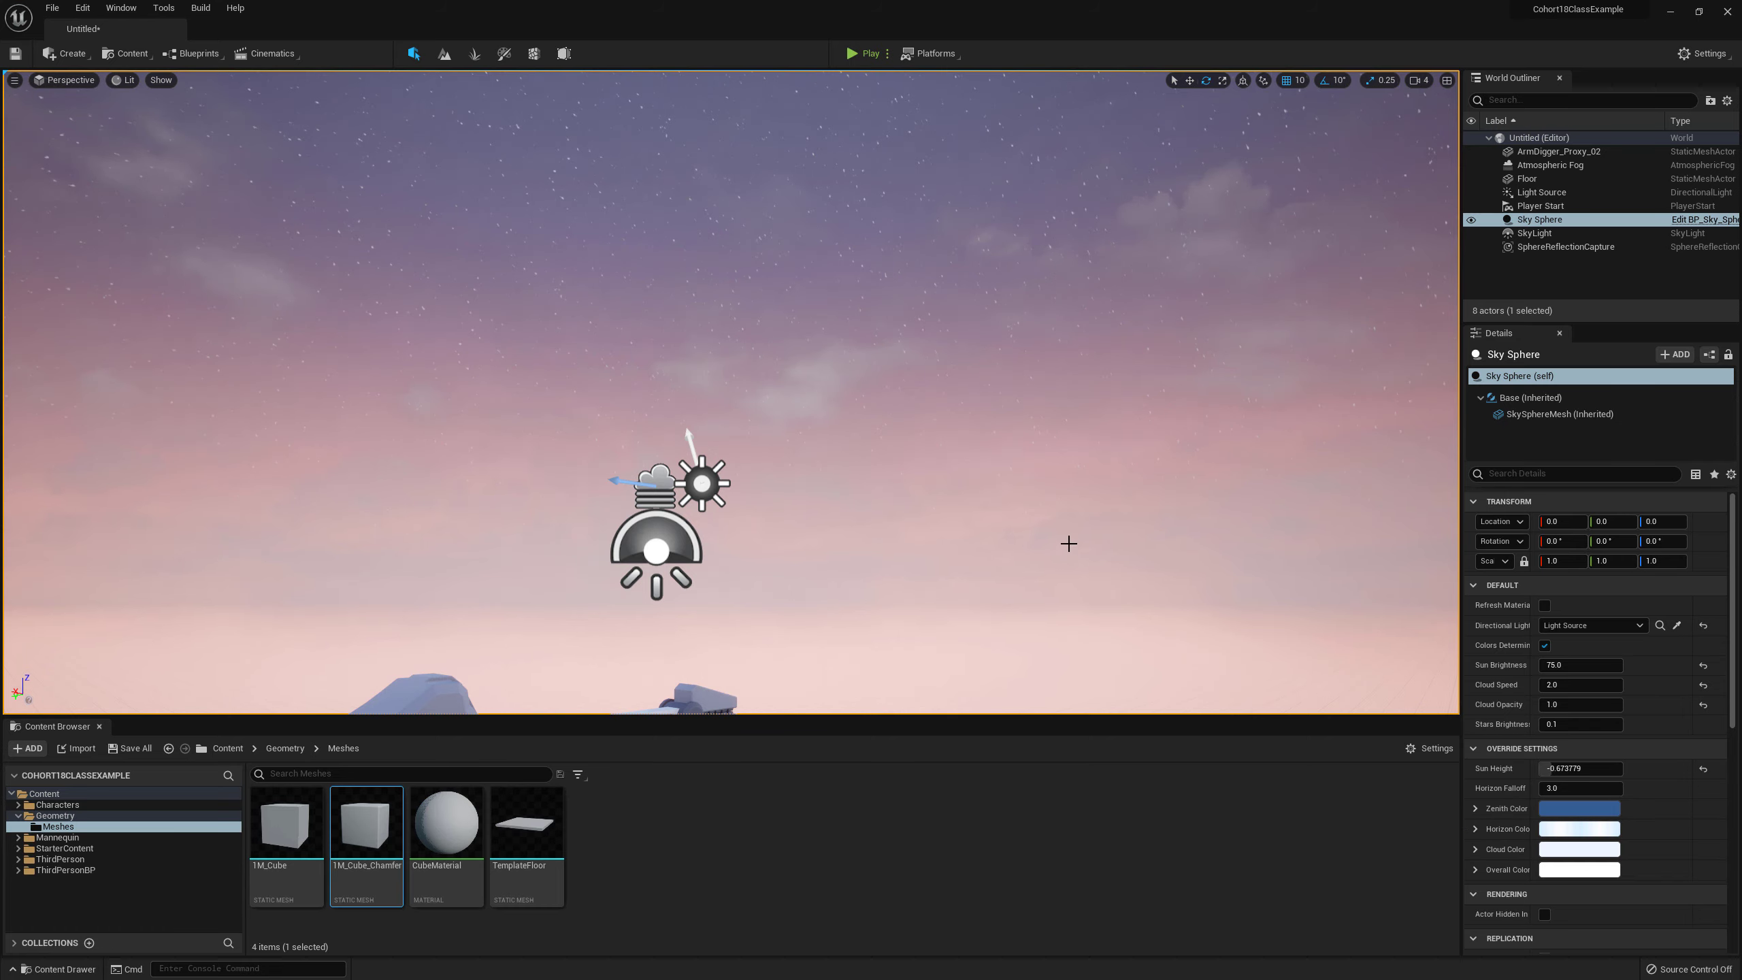
right_click_drag(1068, 542, 1060, 626)
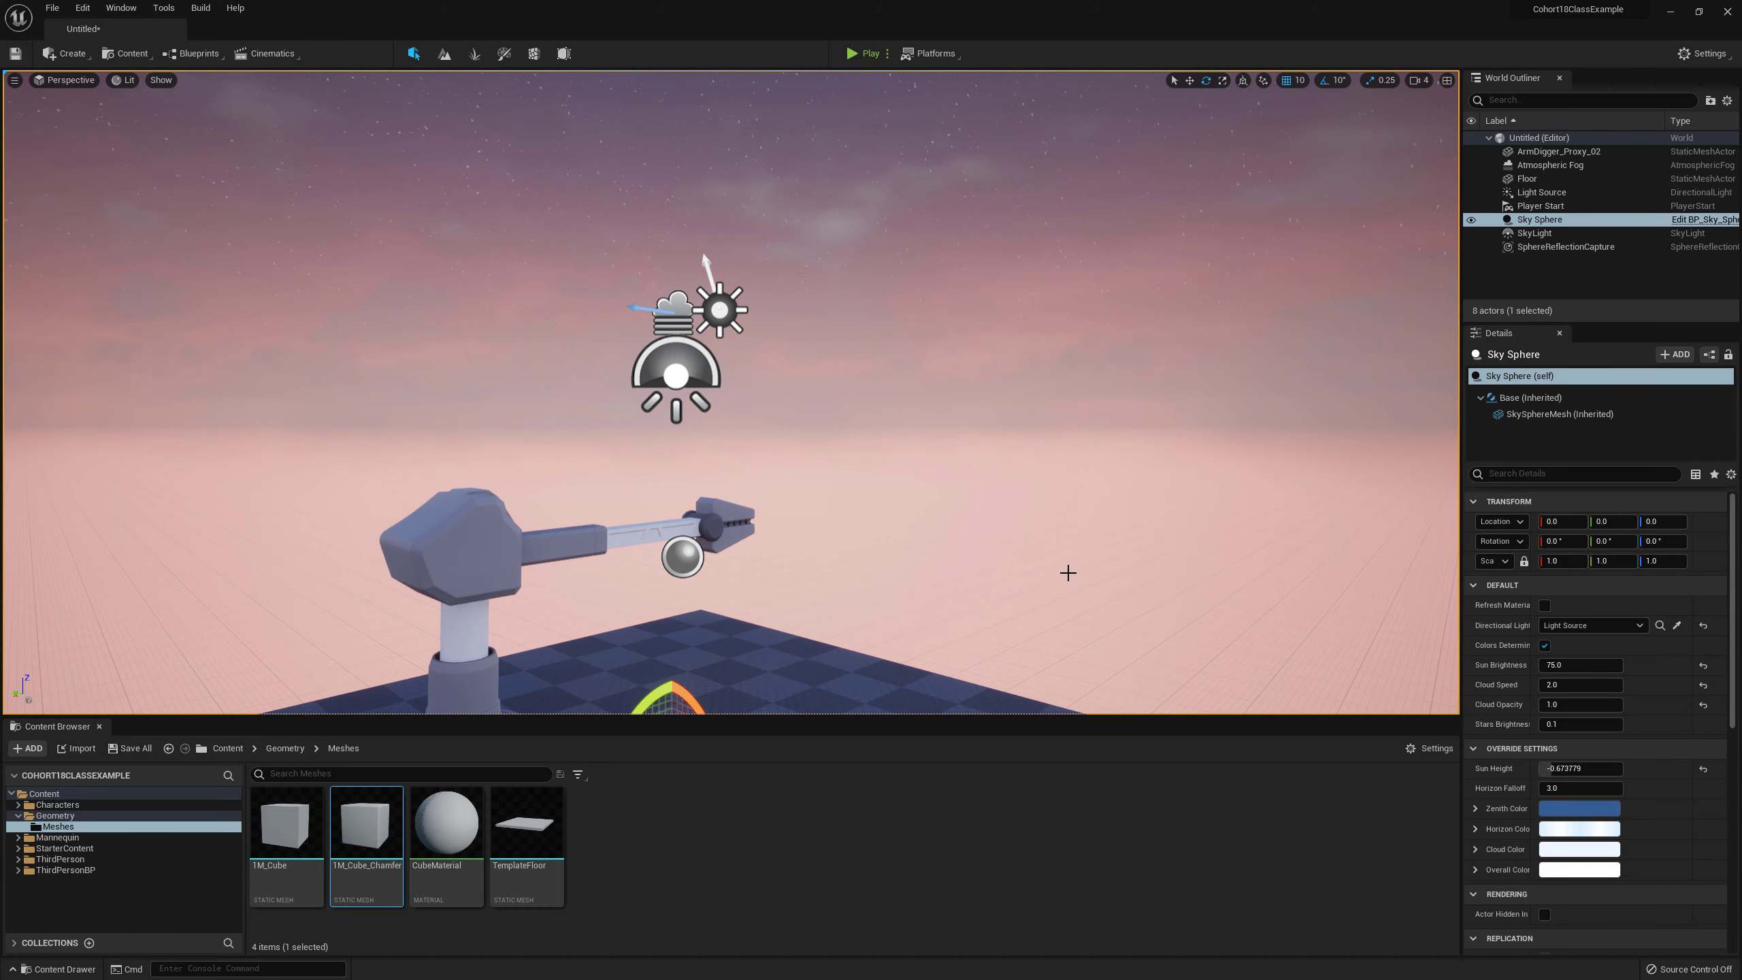
right_click_drag(1064, 572, 1008, 516)
Step: Select the Light Source above the crane and rotate it so that it shines down onto the level
left_click(739, 397)
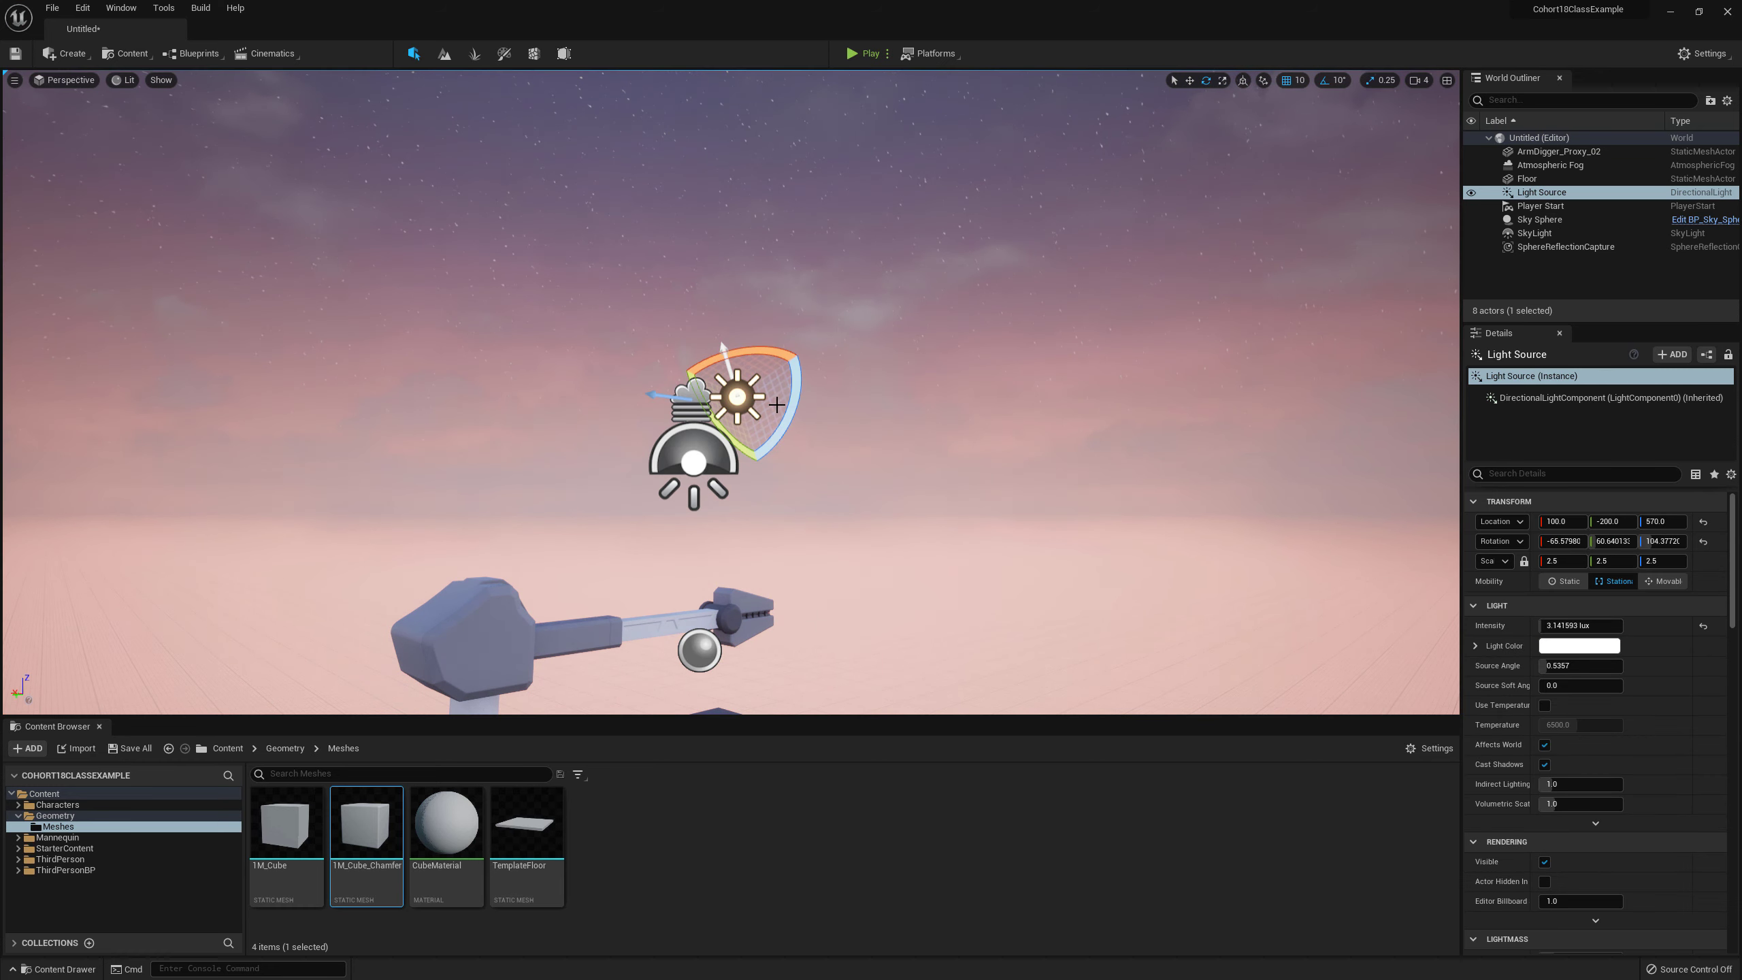
left_click_drag(792, 392, 983, 529)
mouse_move(983, 528)
right_mouse_down()
mouse_move(1027, 581)
mouse_move(1014, 524)
right_mouse_up()
Step: Refresh the Sky Sphere's material to match the downward-pointing light and look over the whole platform
left_click(946, 295)
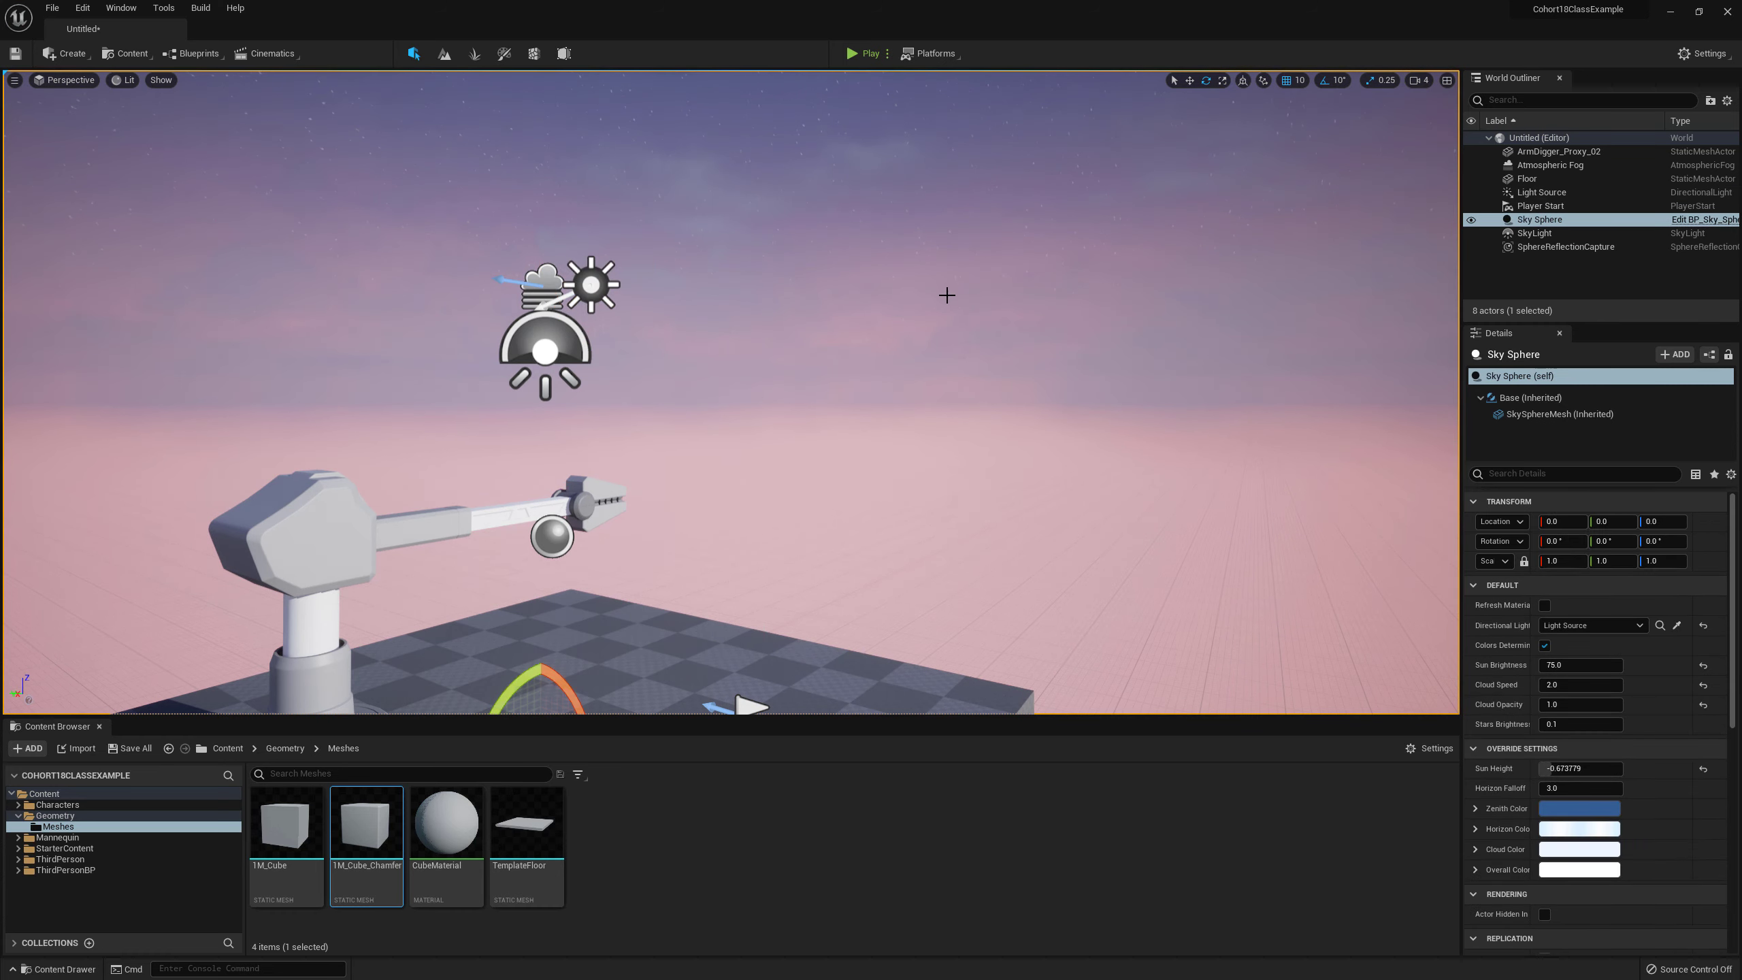
left_click(1545, 605)
scroll(1097, 475, "down", 5)
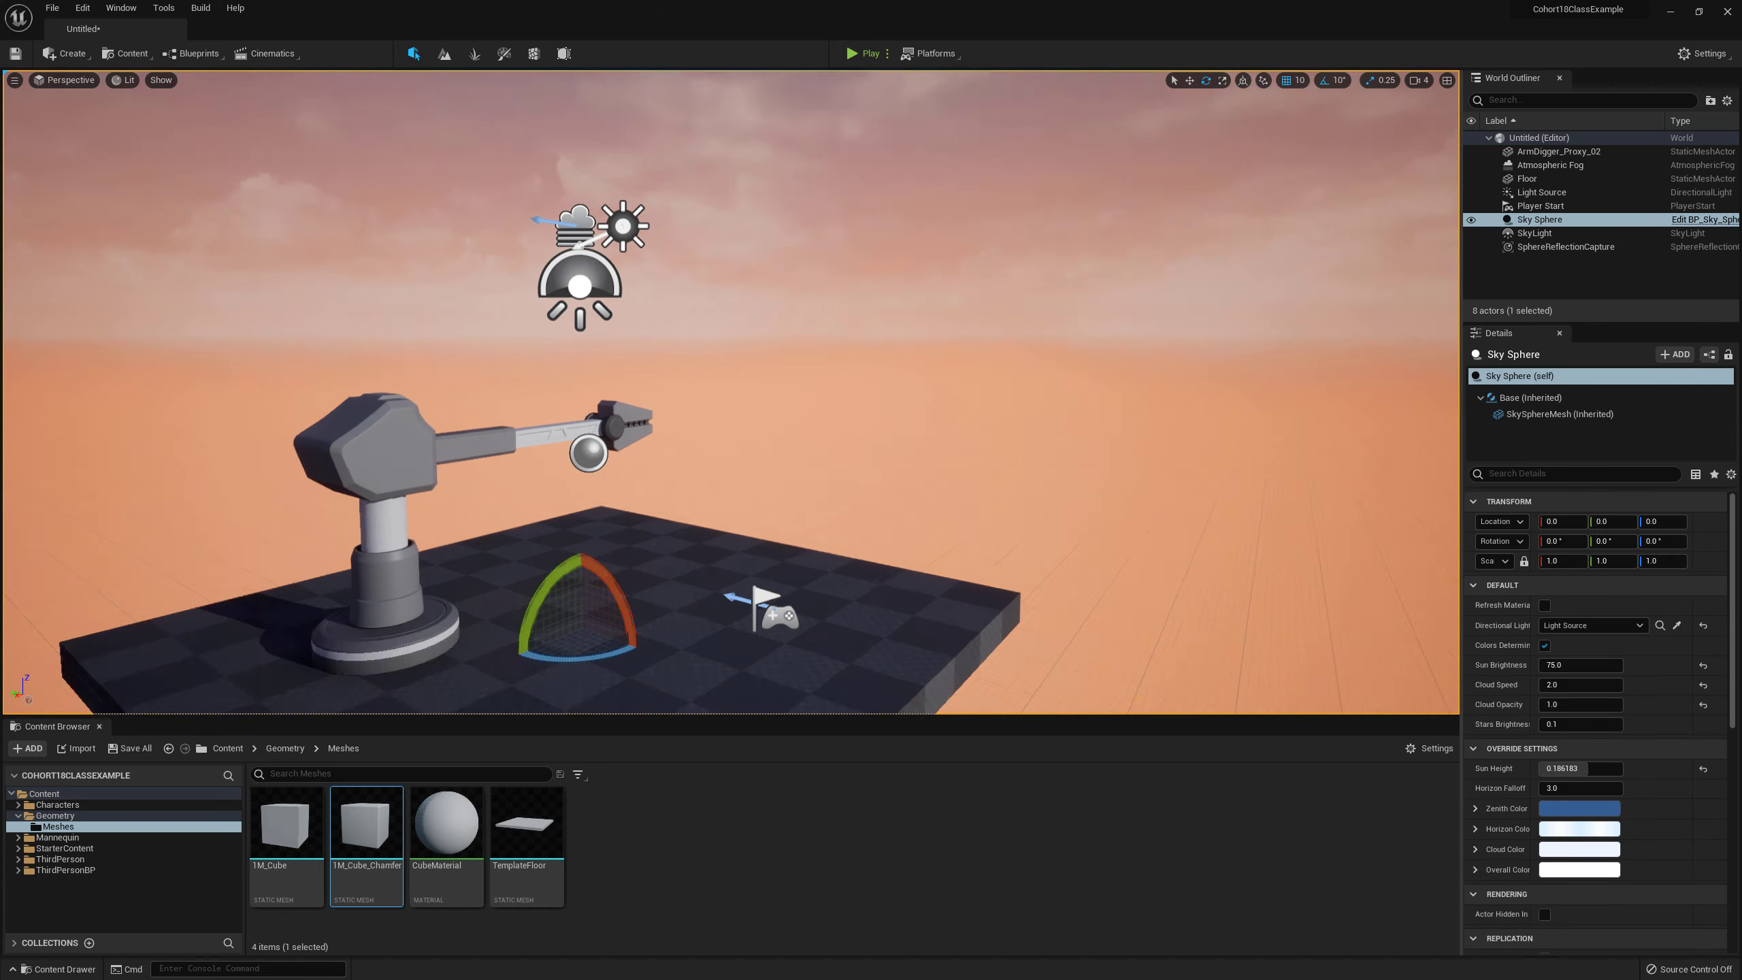
middle_click_drag(1246, 423, 1282, 432)
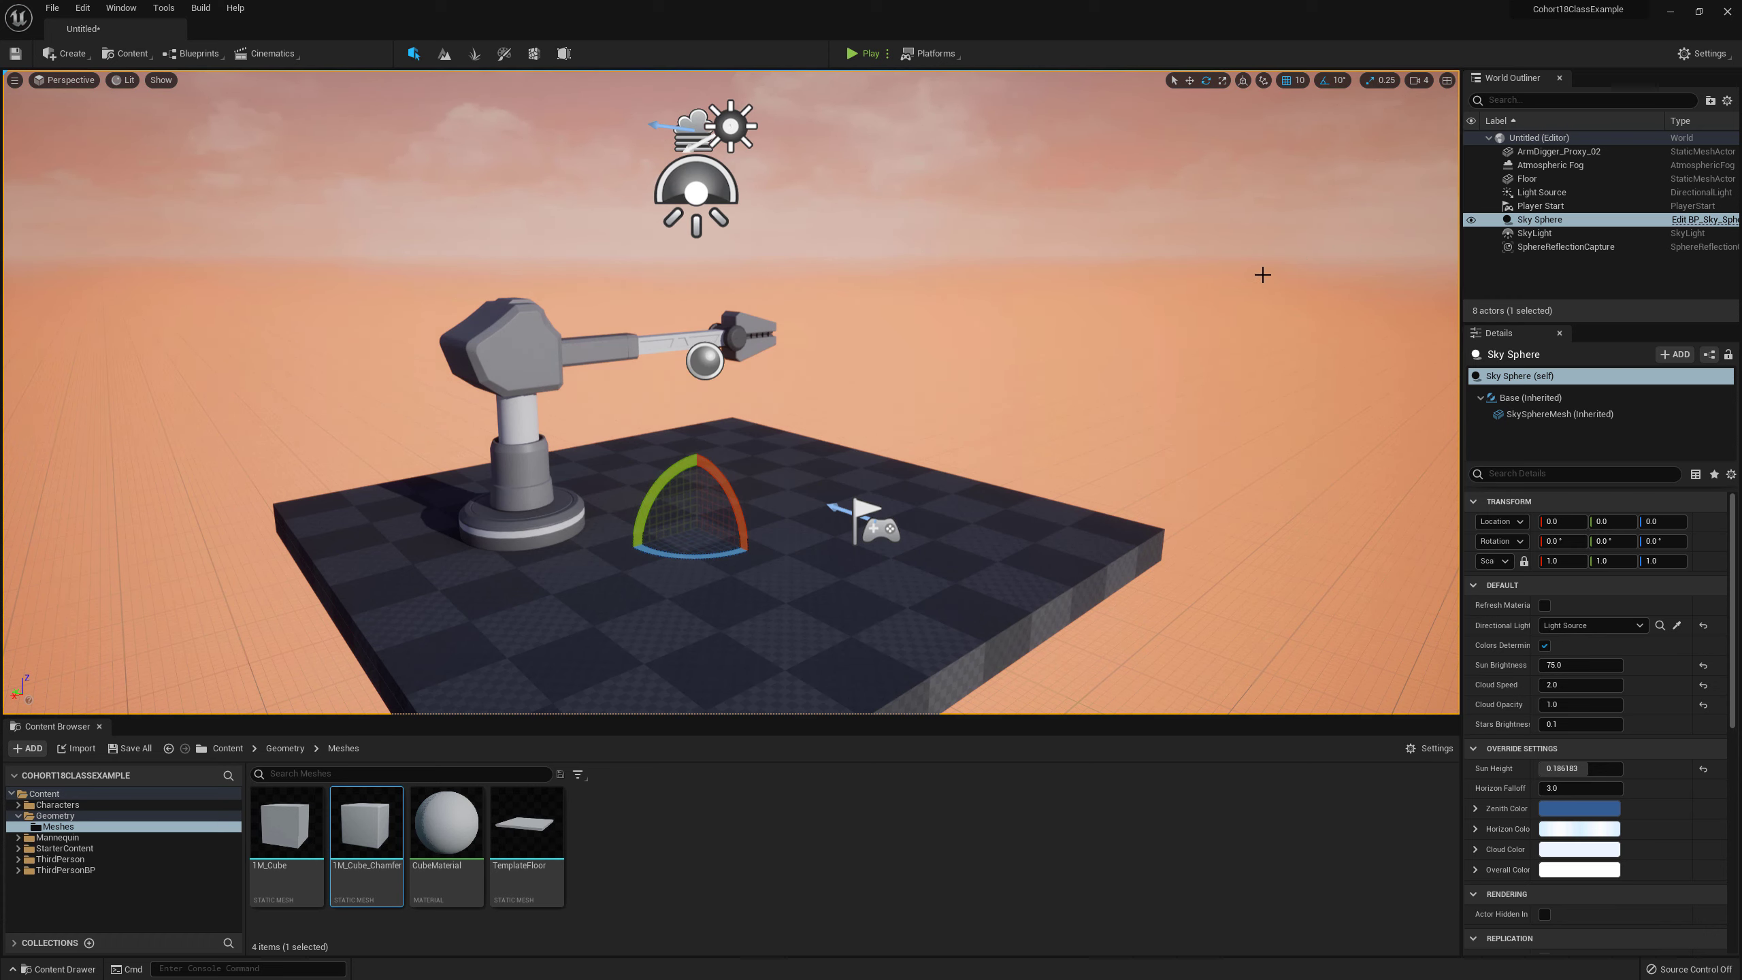
Step: Search the Project Settings for "lumen" and try to turn on hardware ray tracing
left_click(82, 8)
left_click(175, 220)
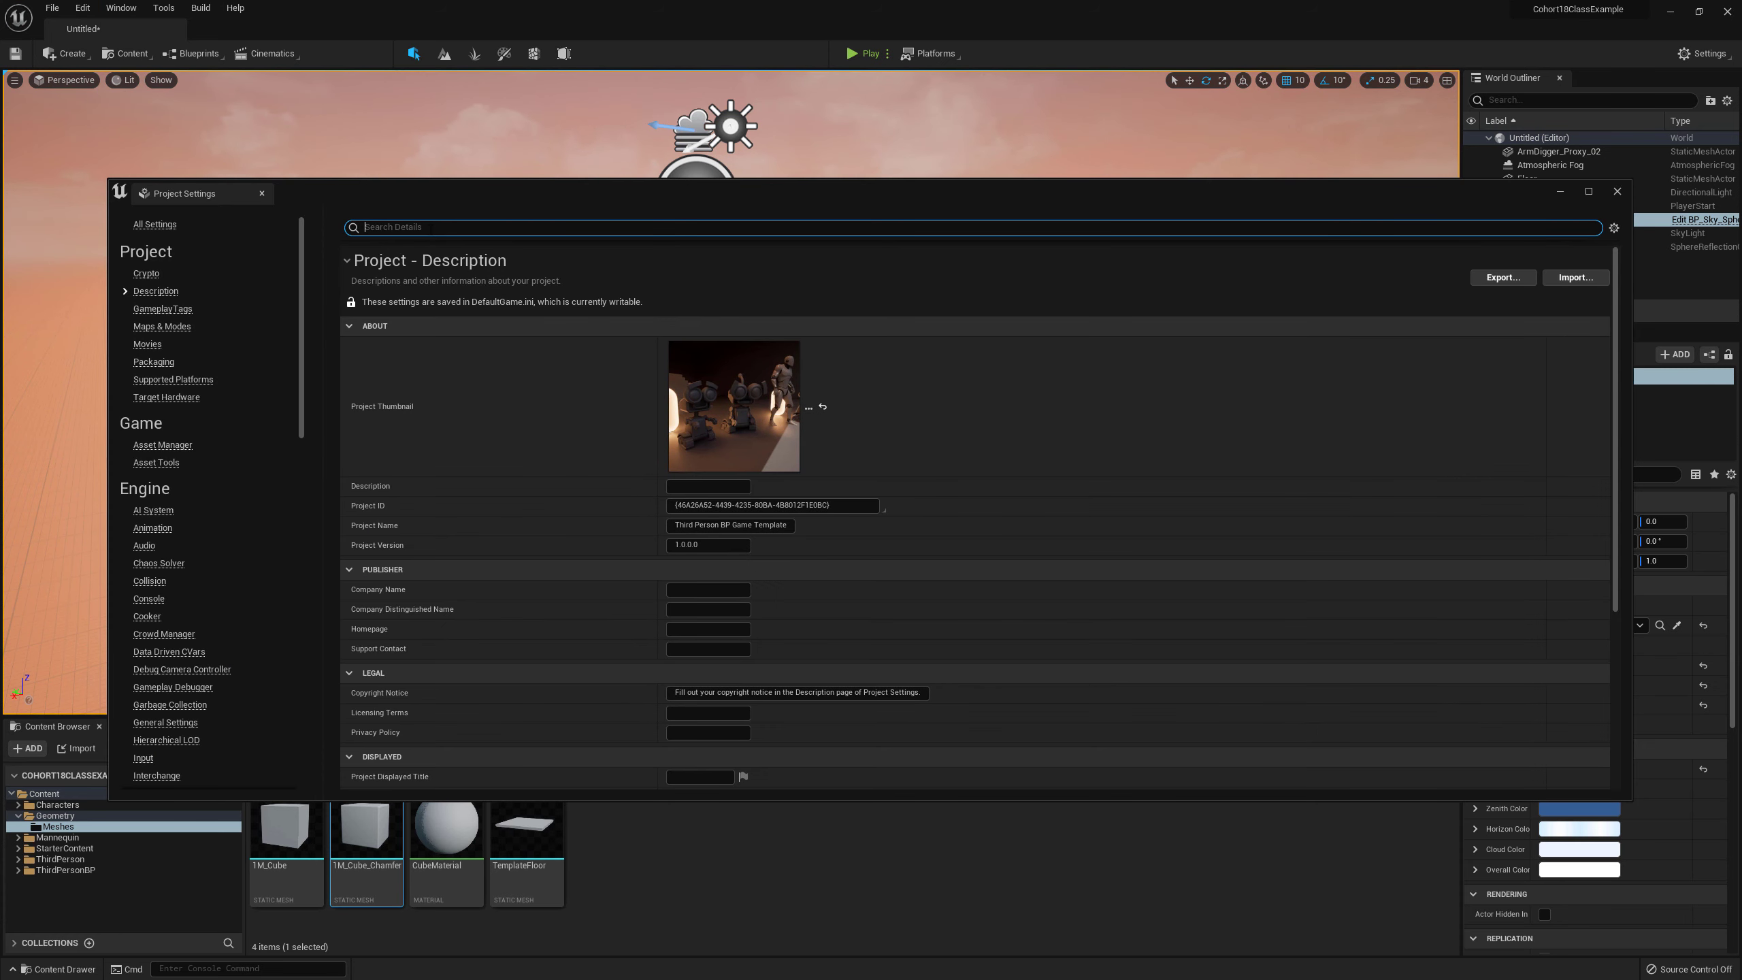
type("lumen")
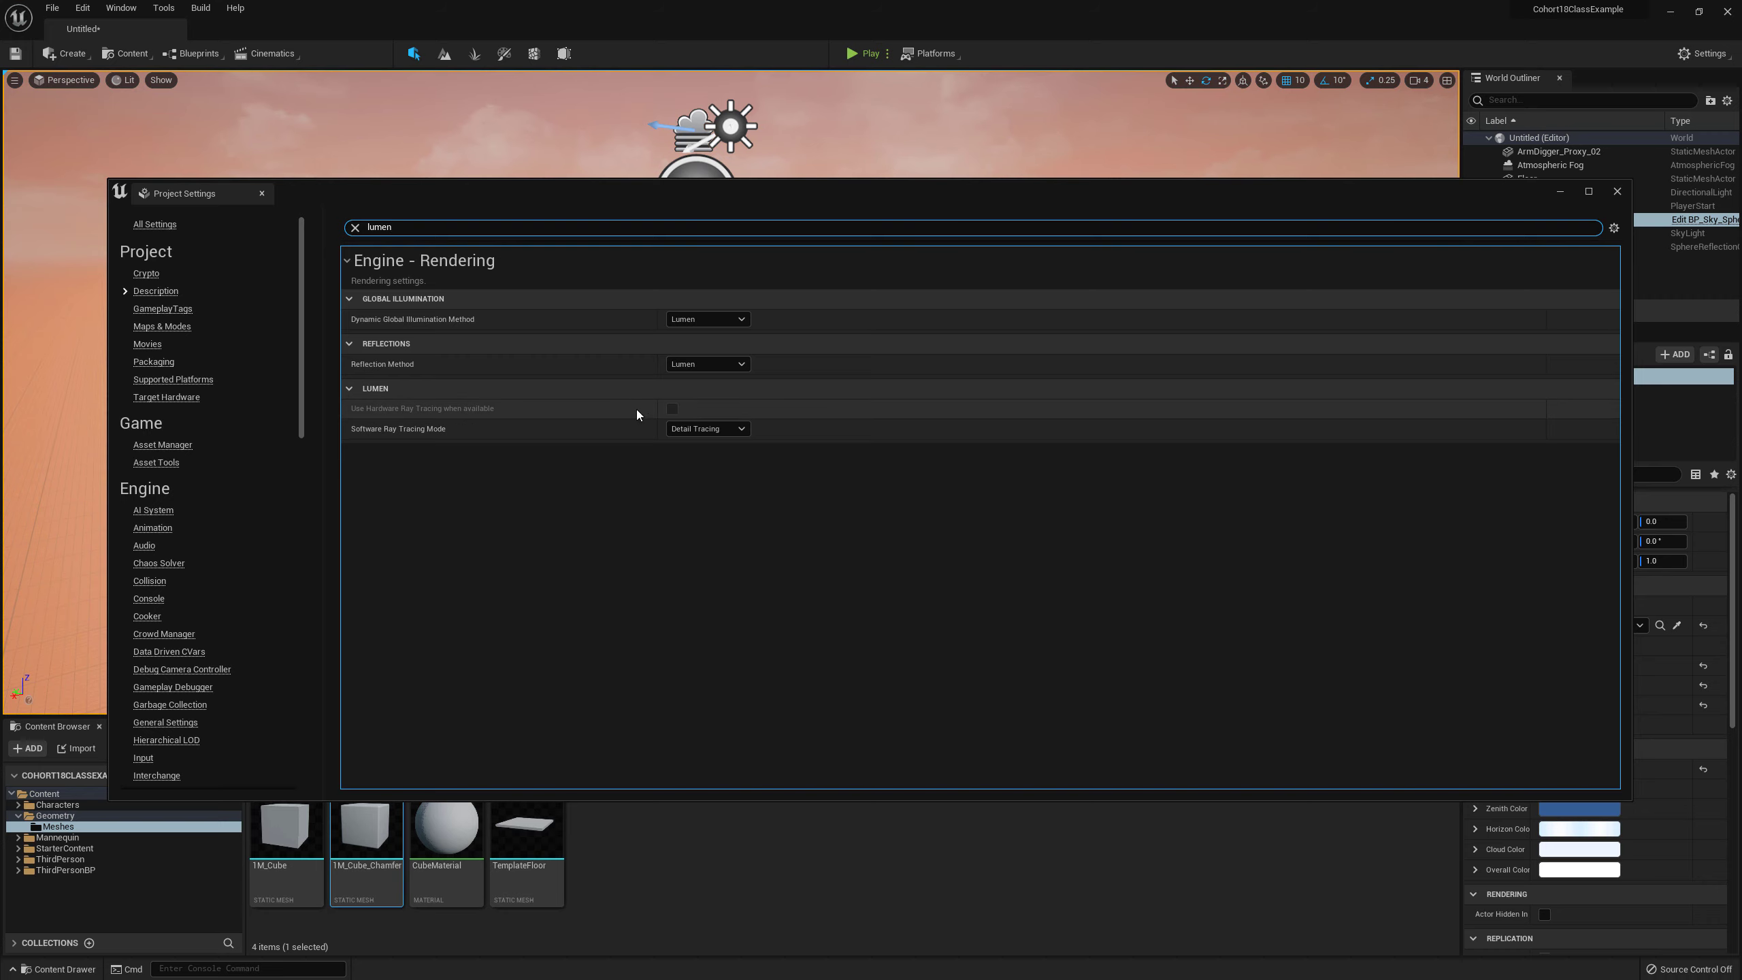
left_click(672, 410)
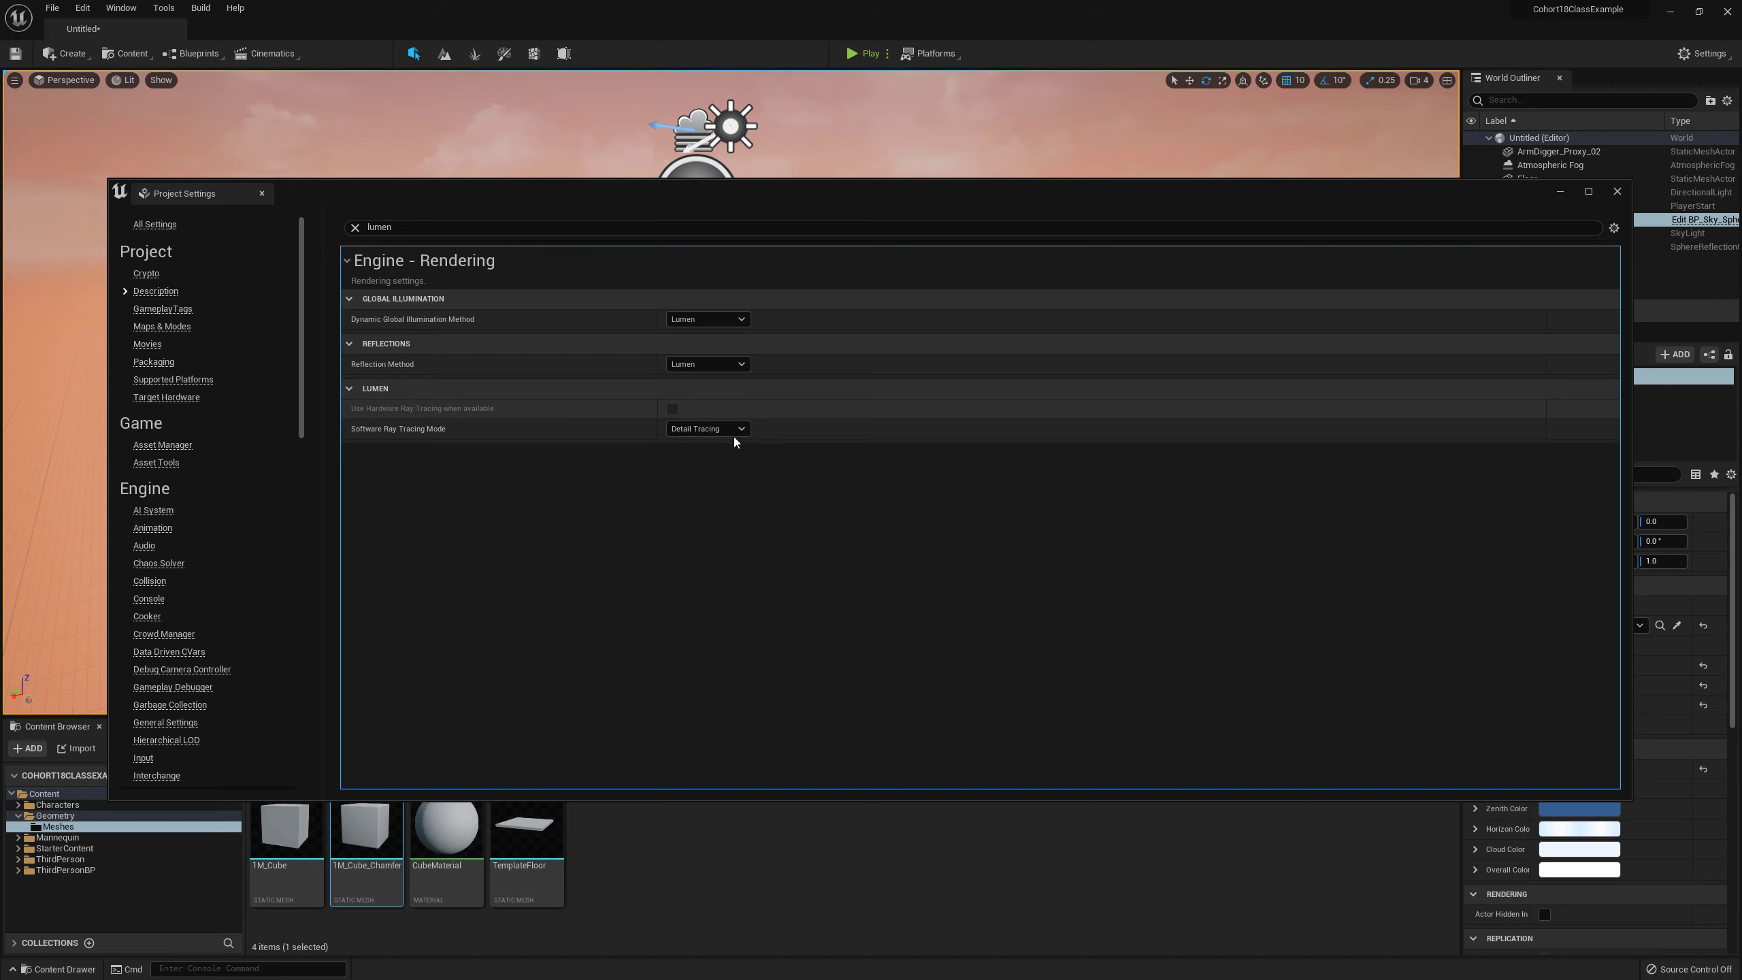
Step: Try Global Tracing as the Software Ray Tracing Mode, return it to Detail Tracing, and close the Project Settings
left_click(700, 427)
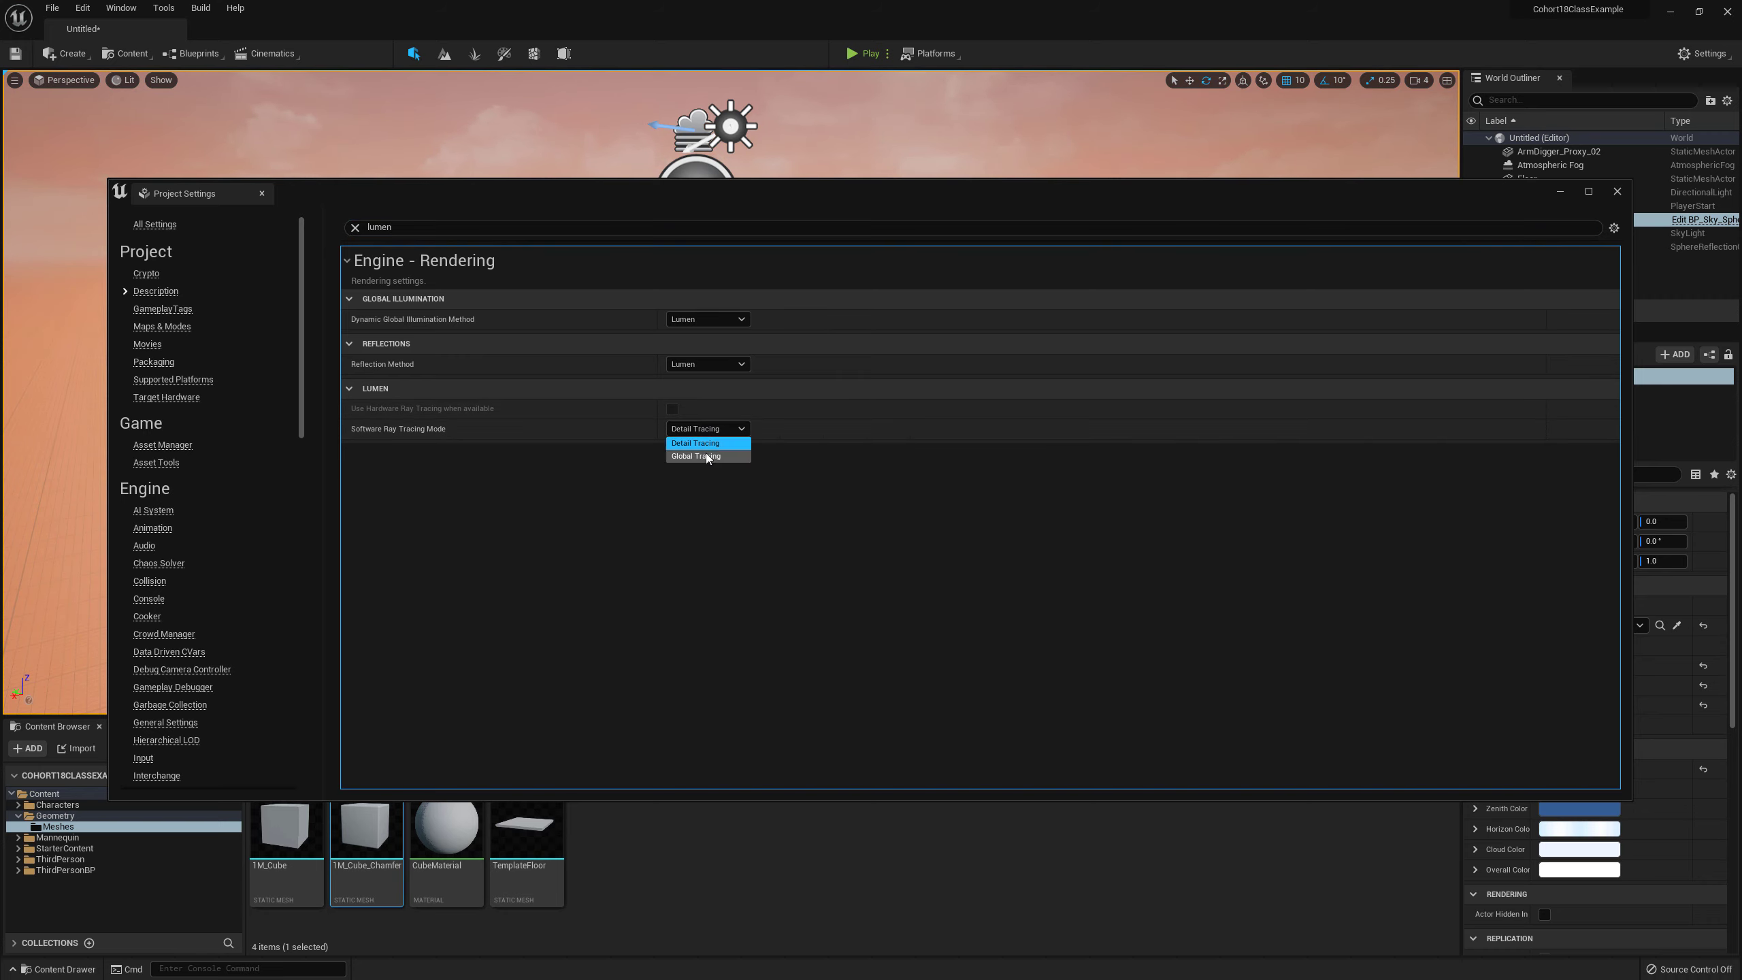
left_click(705, 452)
left_click(723, 427)
left_click(705, 447)
left_click(1616, 191)
mouse_move(1158, 402)
right_mouse_down()
mouse_move(1203, 402)
mouse_move(1133, 381)
right_mouse_up()
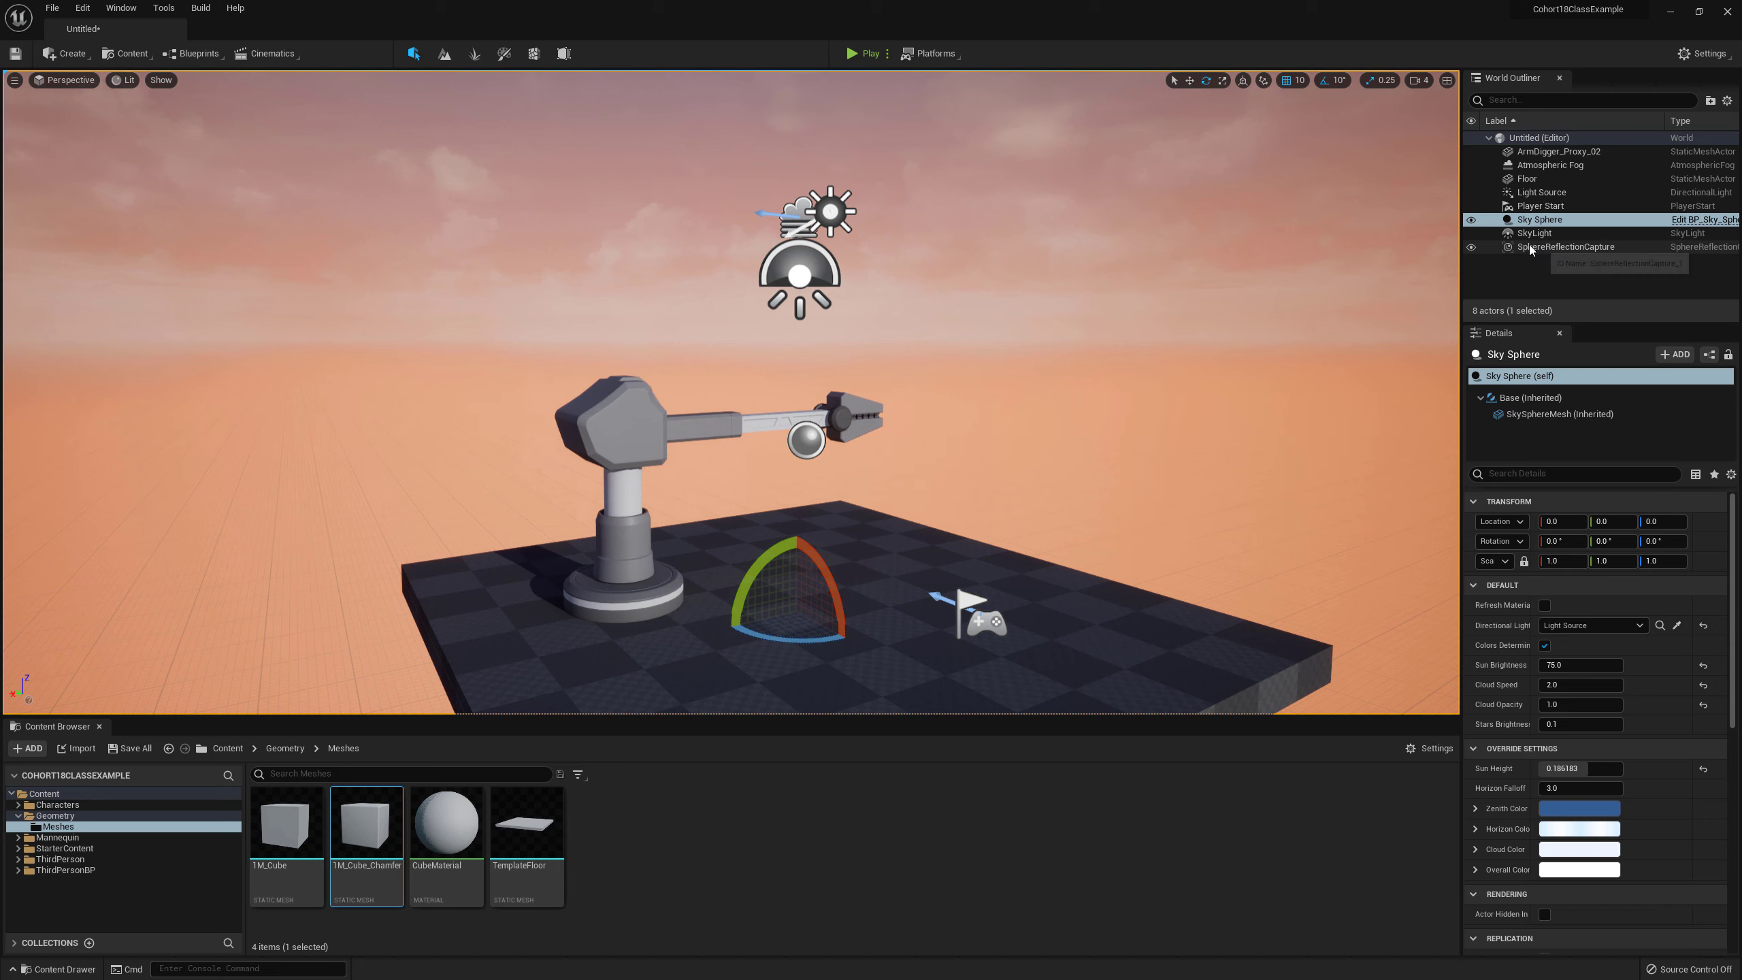
left_click(1536, 194)
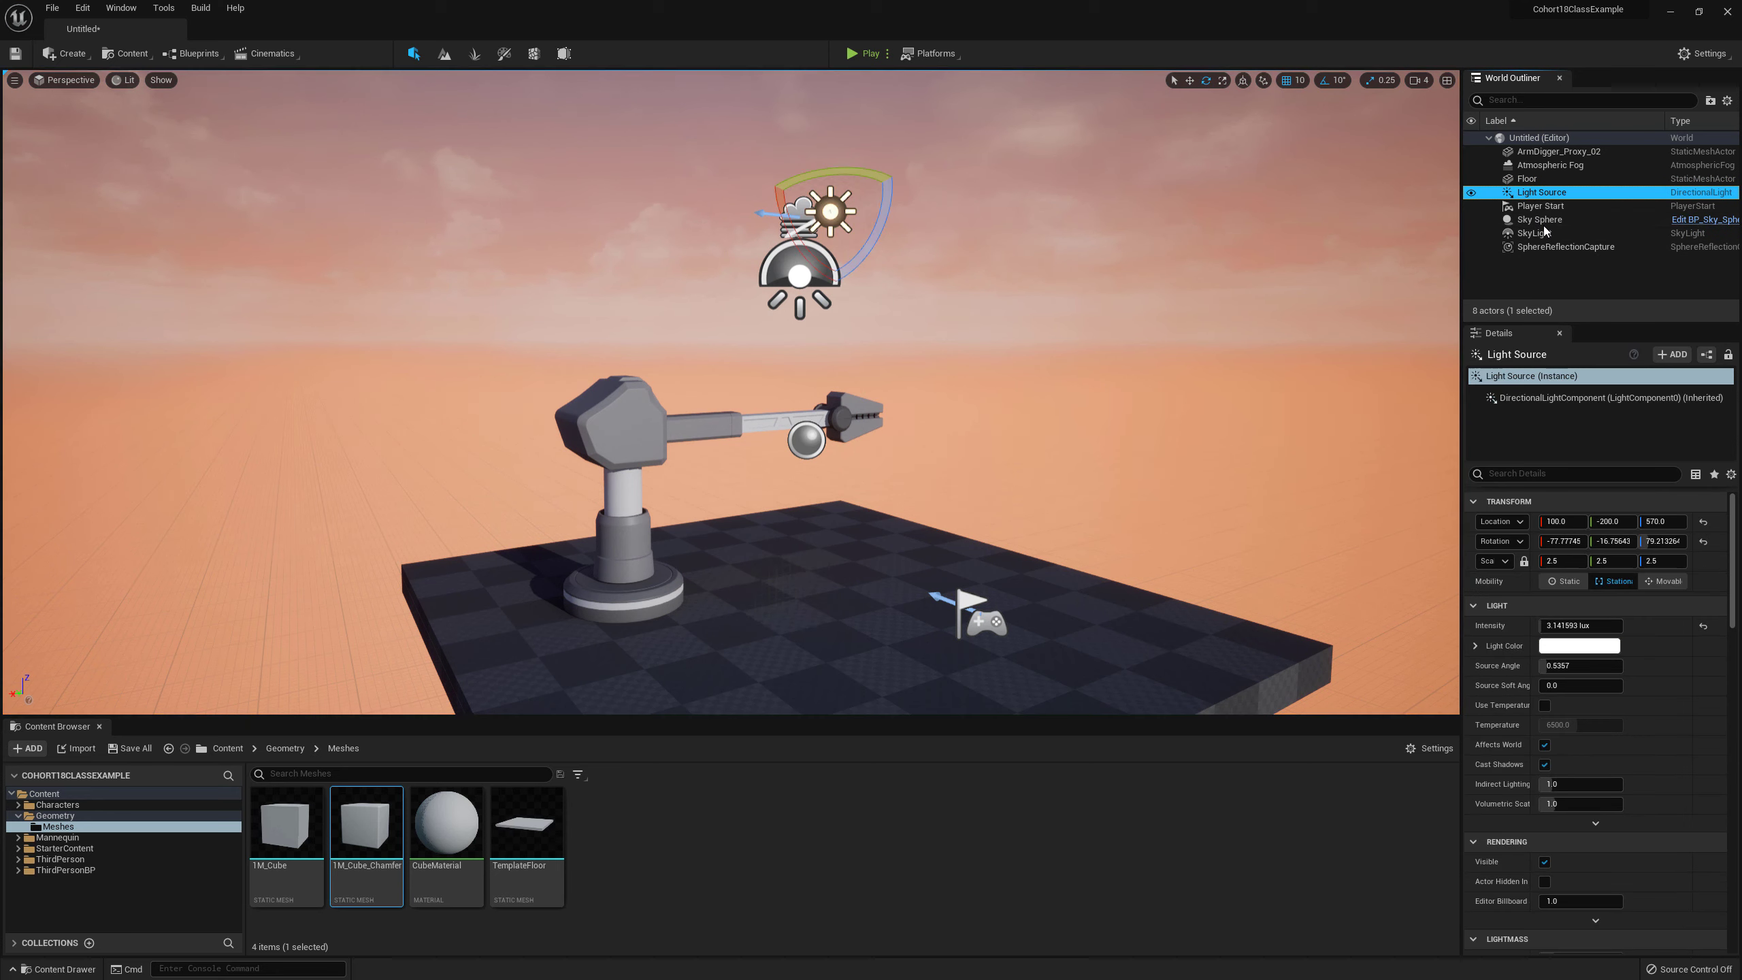
left_click(1539, 221)
left_click(1536, 234)
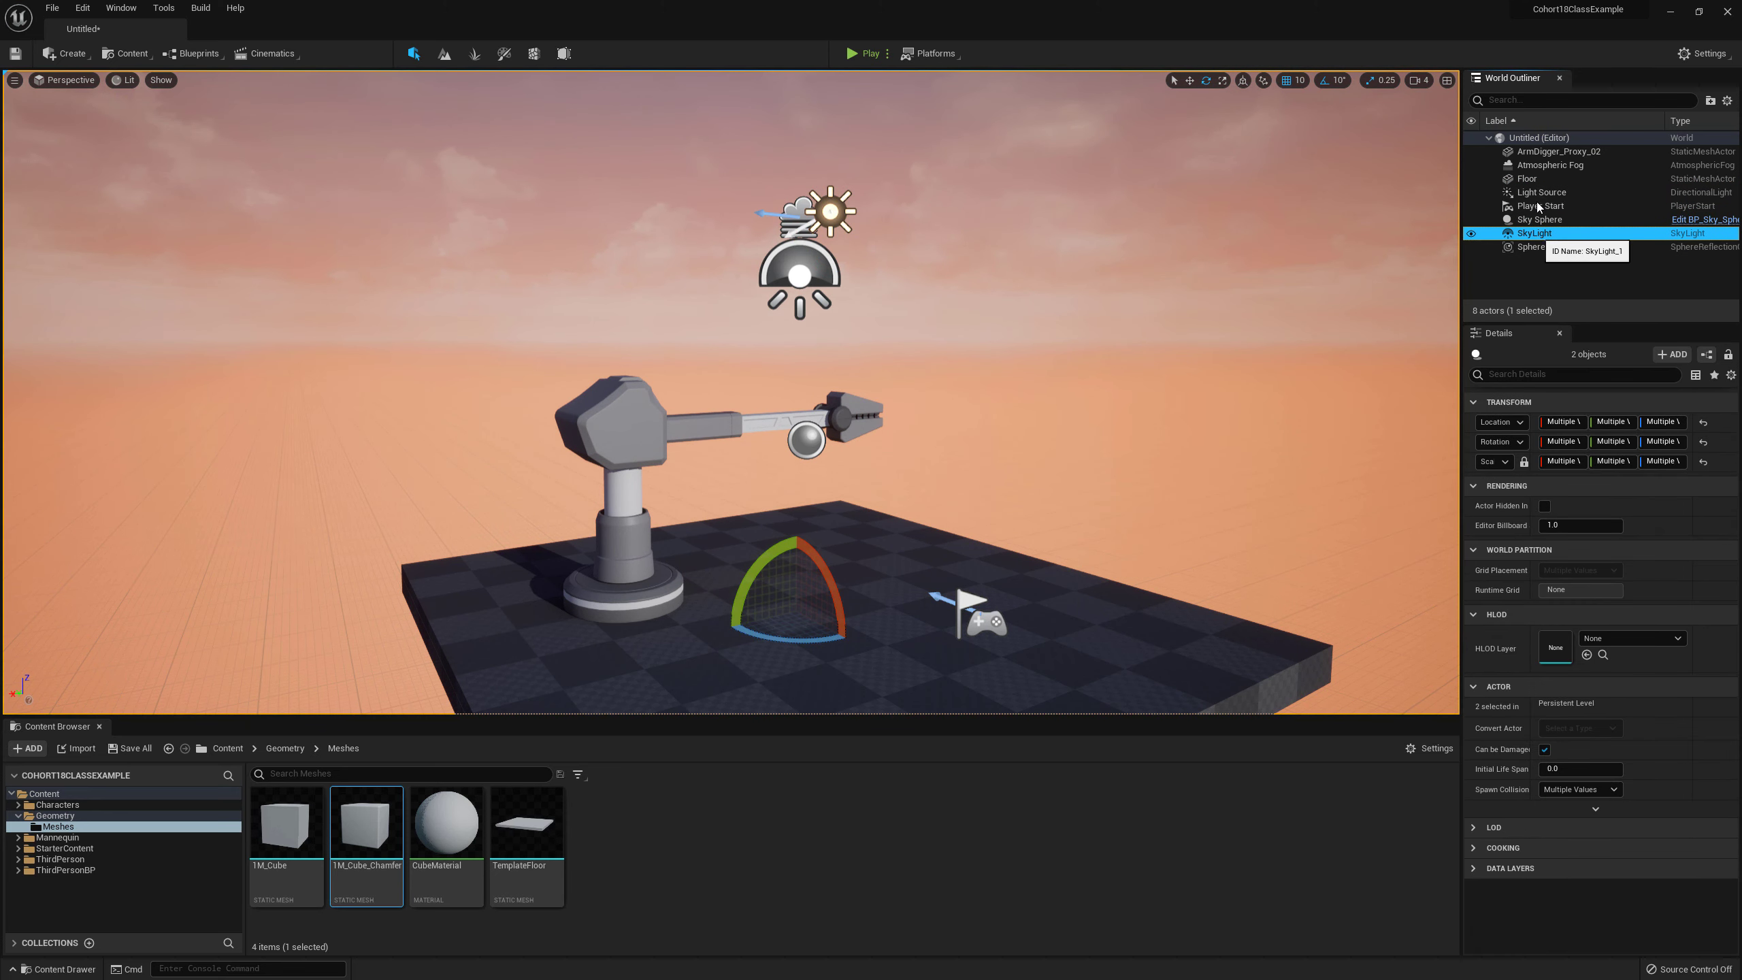
Step: Group Atmospheric Fog, Light Source, SkyLight and SphereReflectionCapture in a new outliner folder named LighingAtmosphere
left_click(1551, 164)
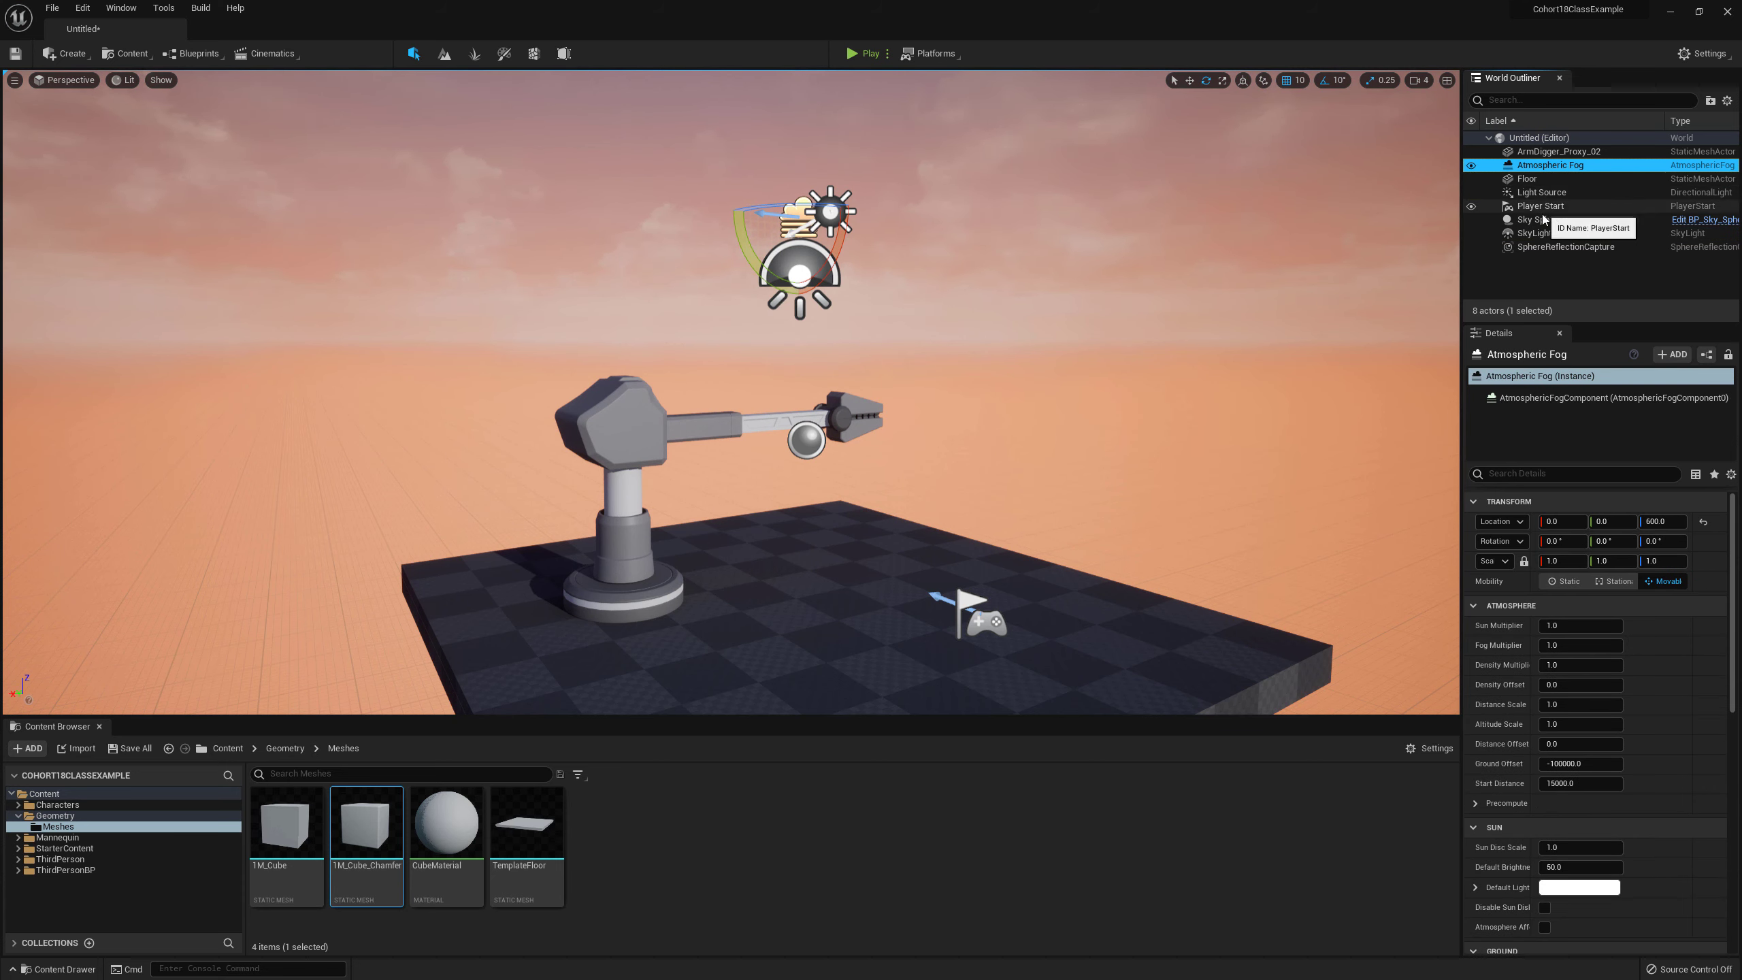
left_click(1541, 194, "ctrl")
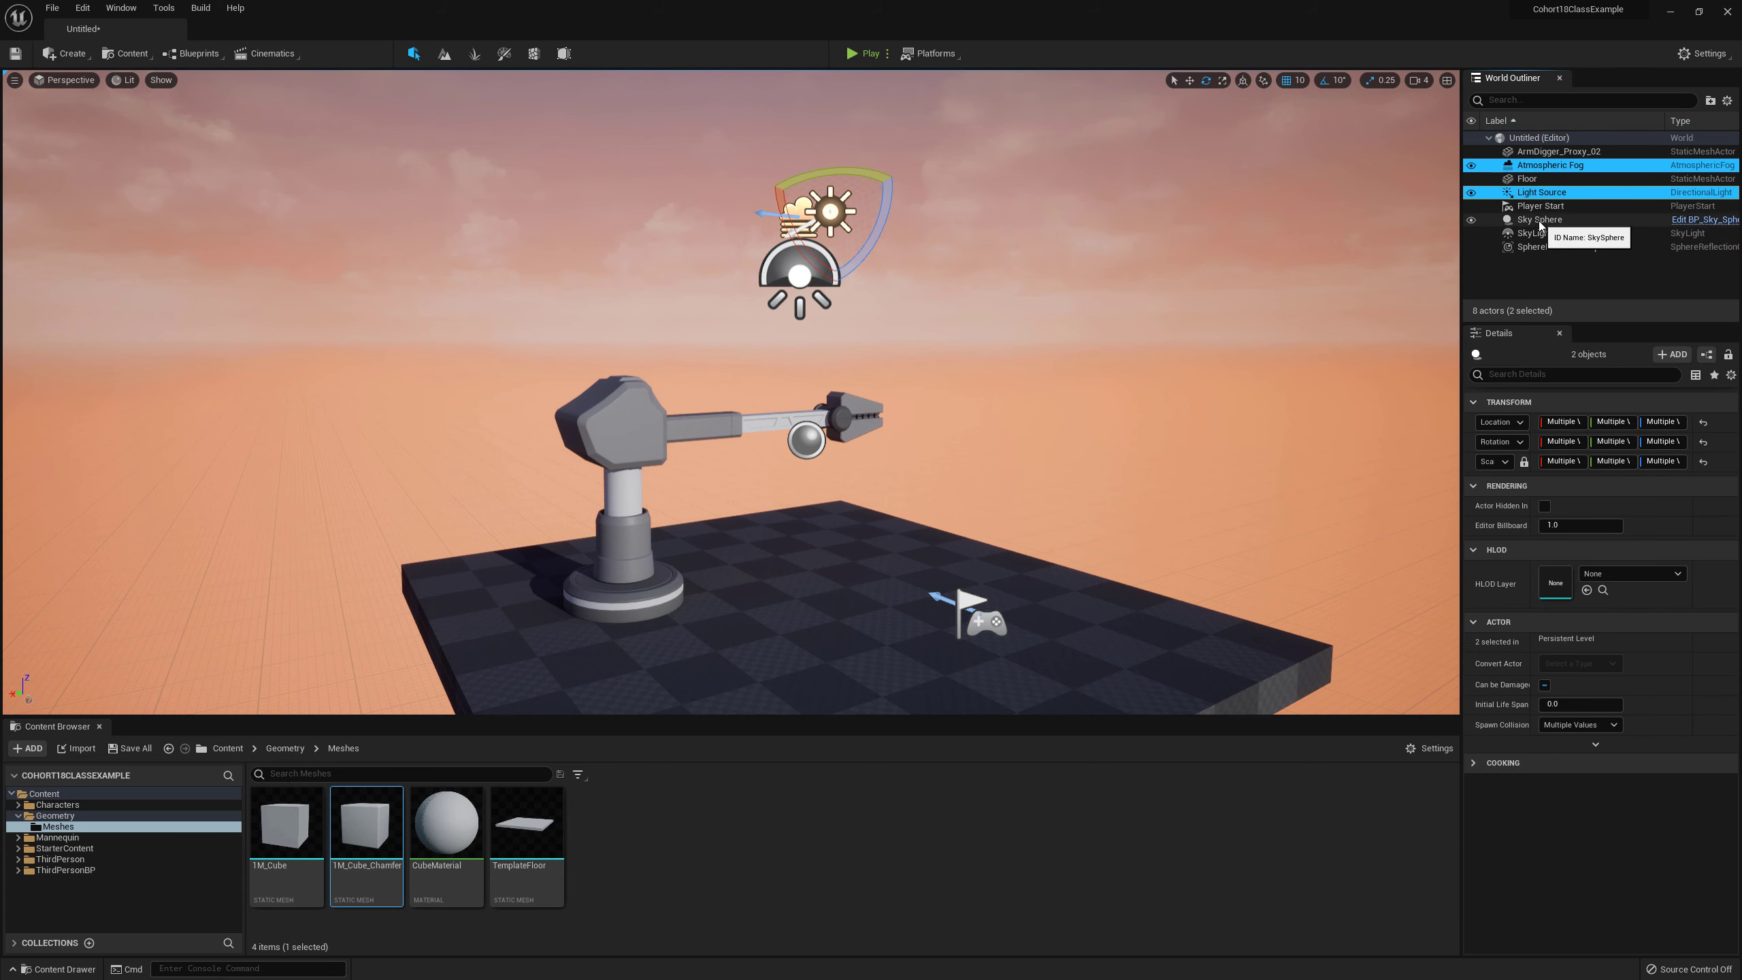
left_click(1537, 233, "ctrl")
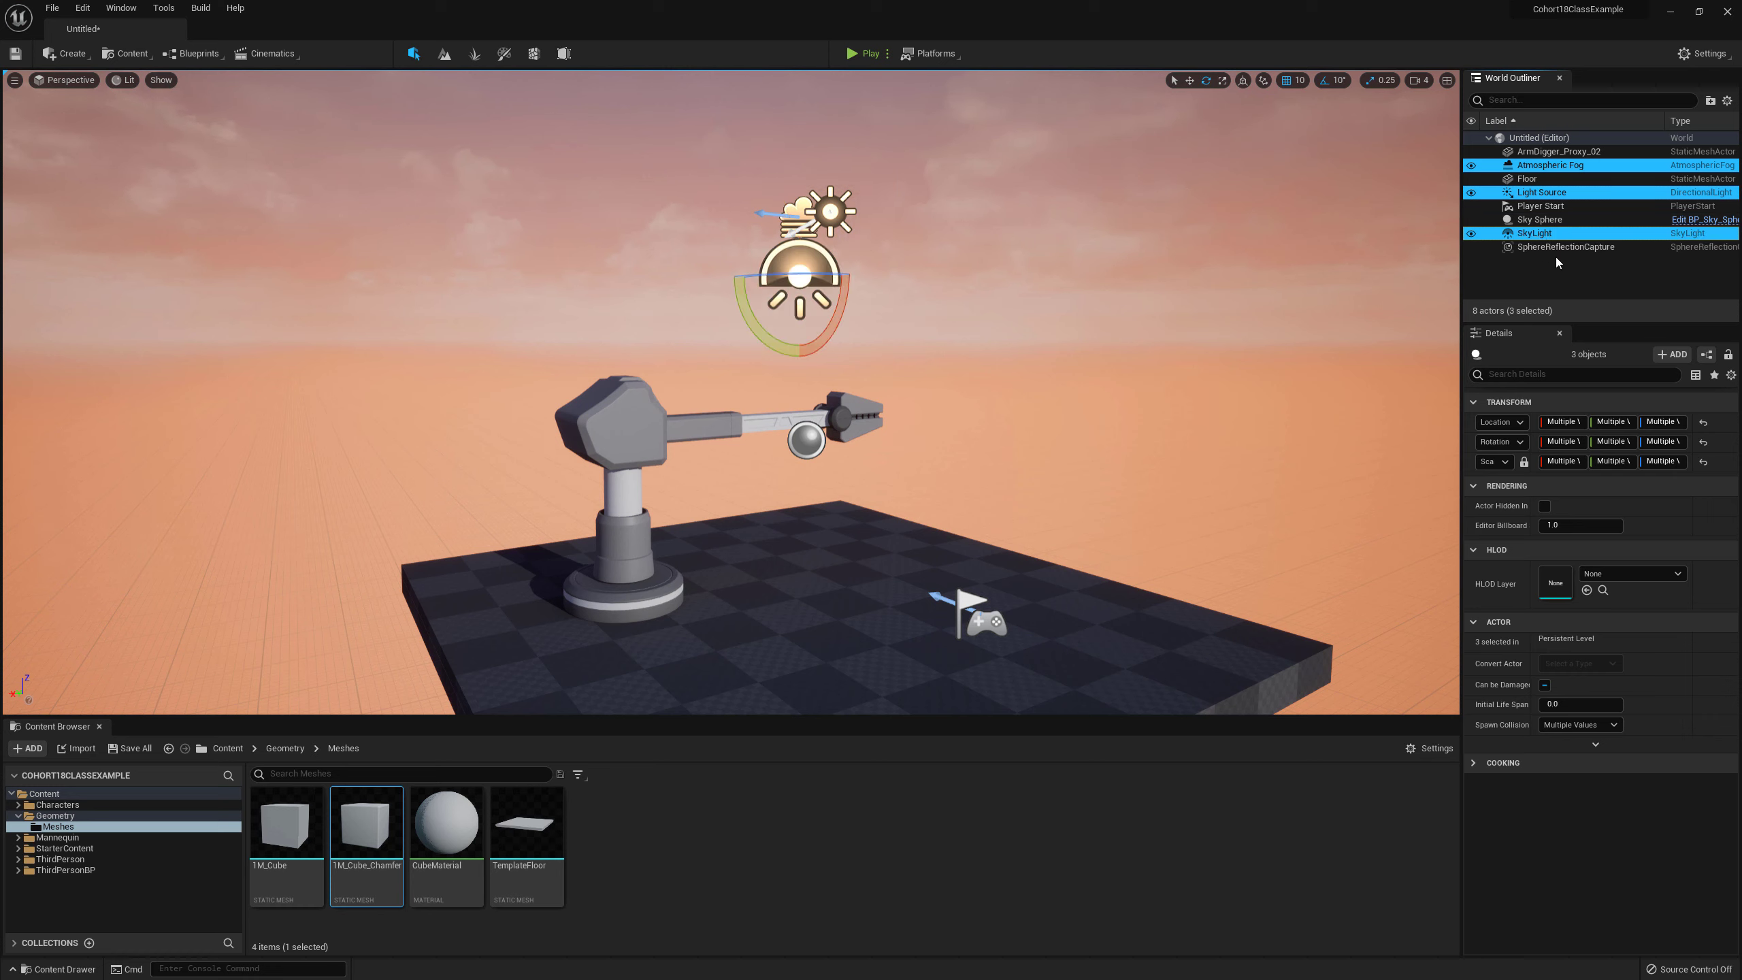
left_click(1566, 248, "ctrl")
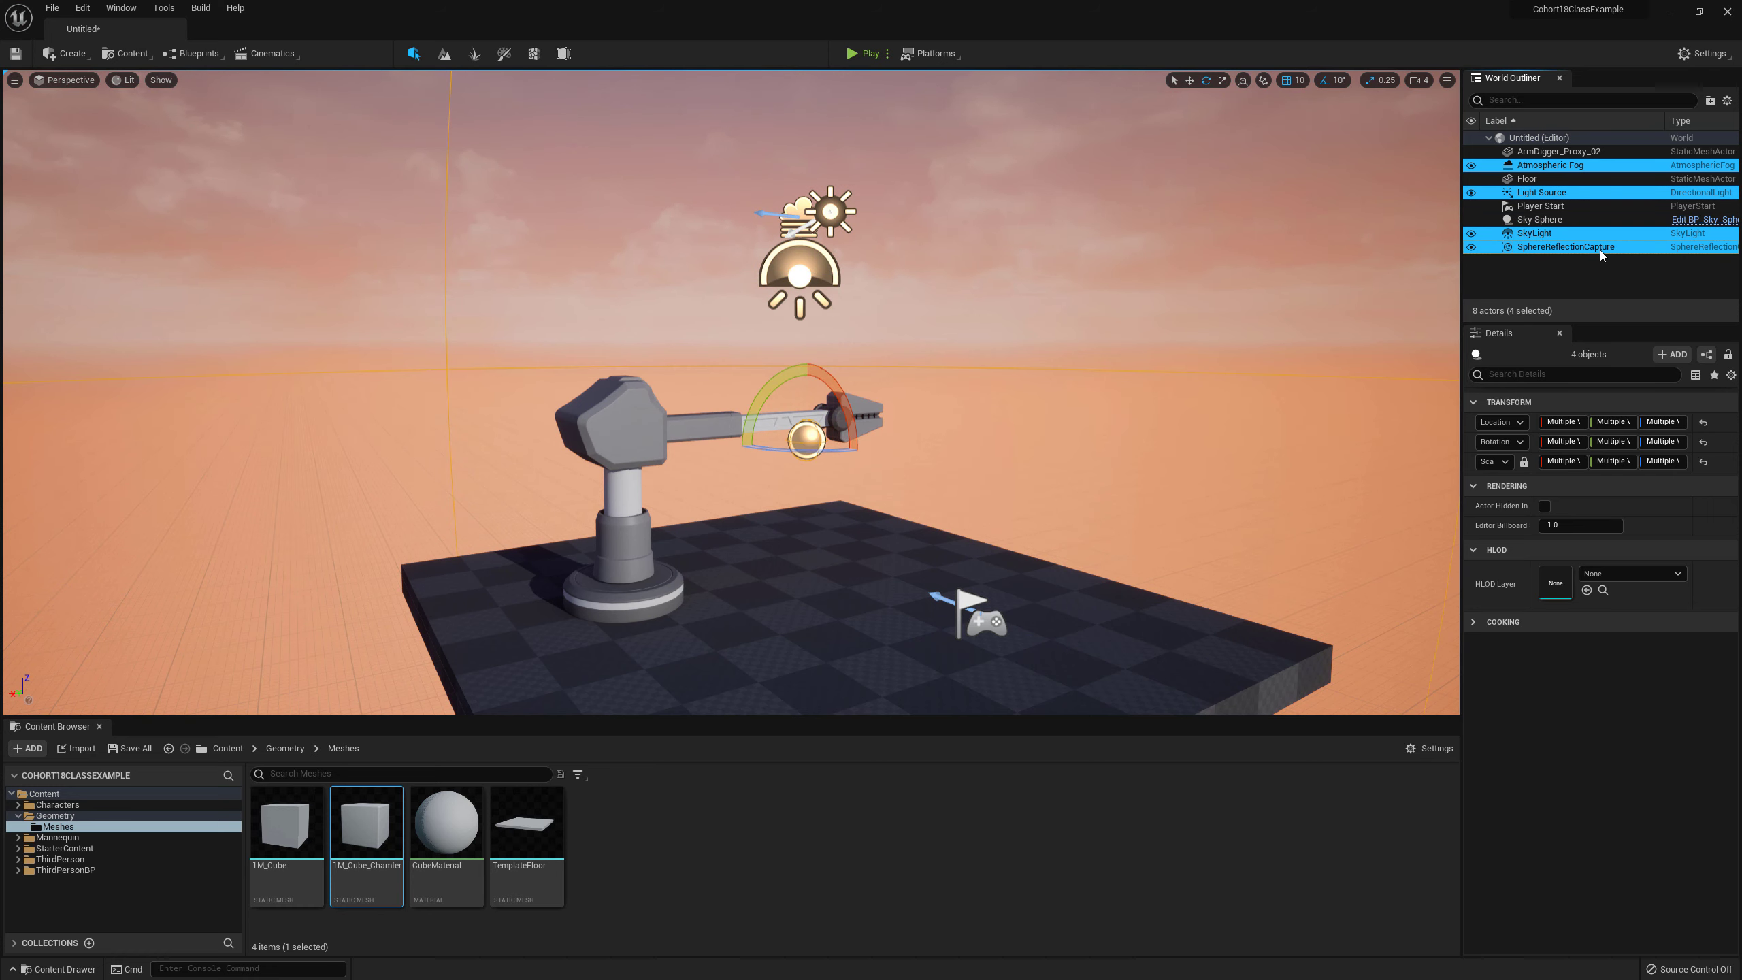
left_click(1711, 100)
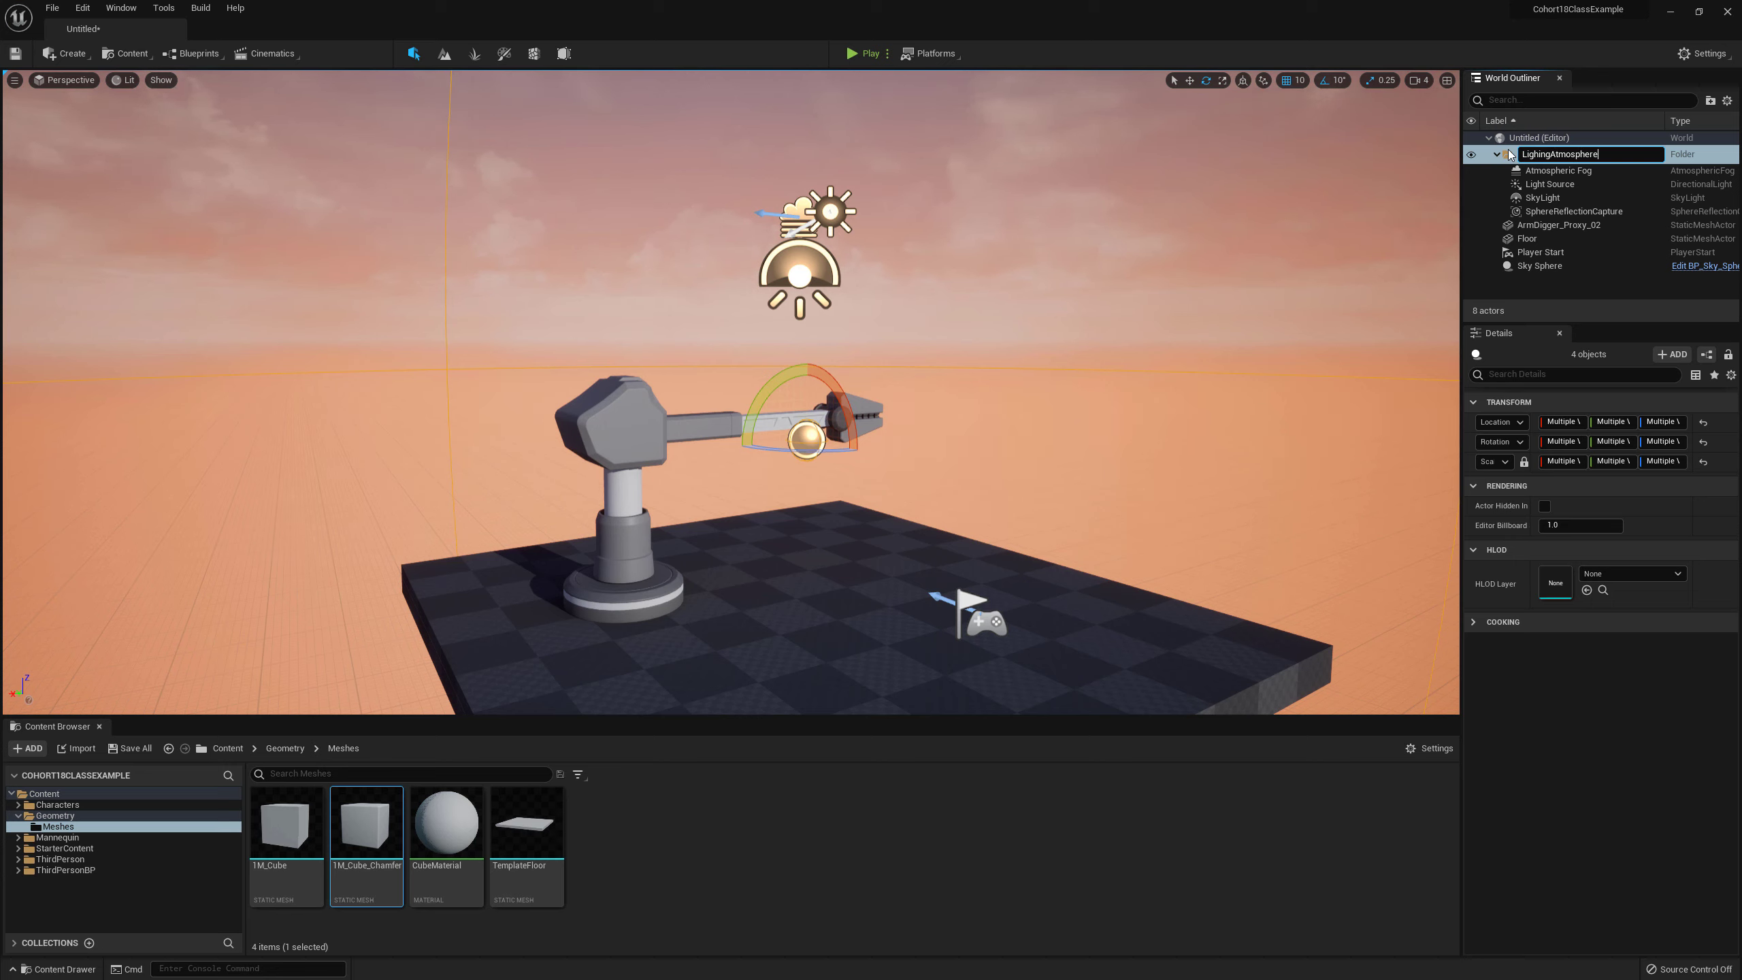
key("Return")
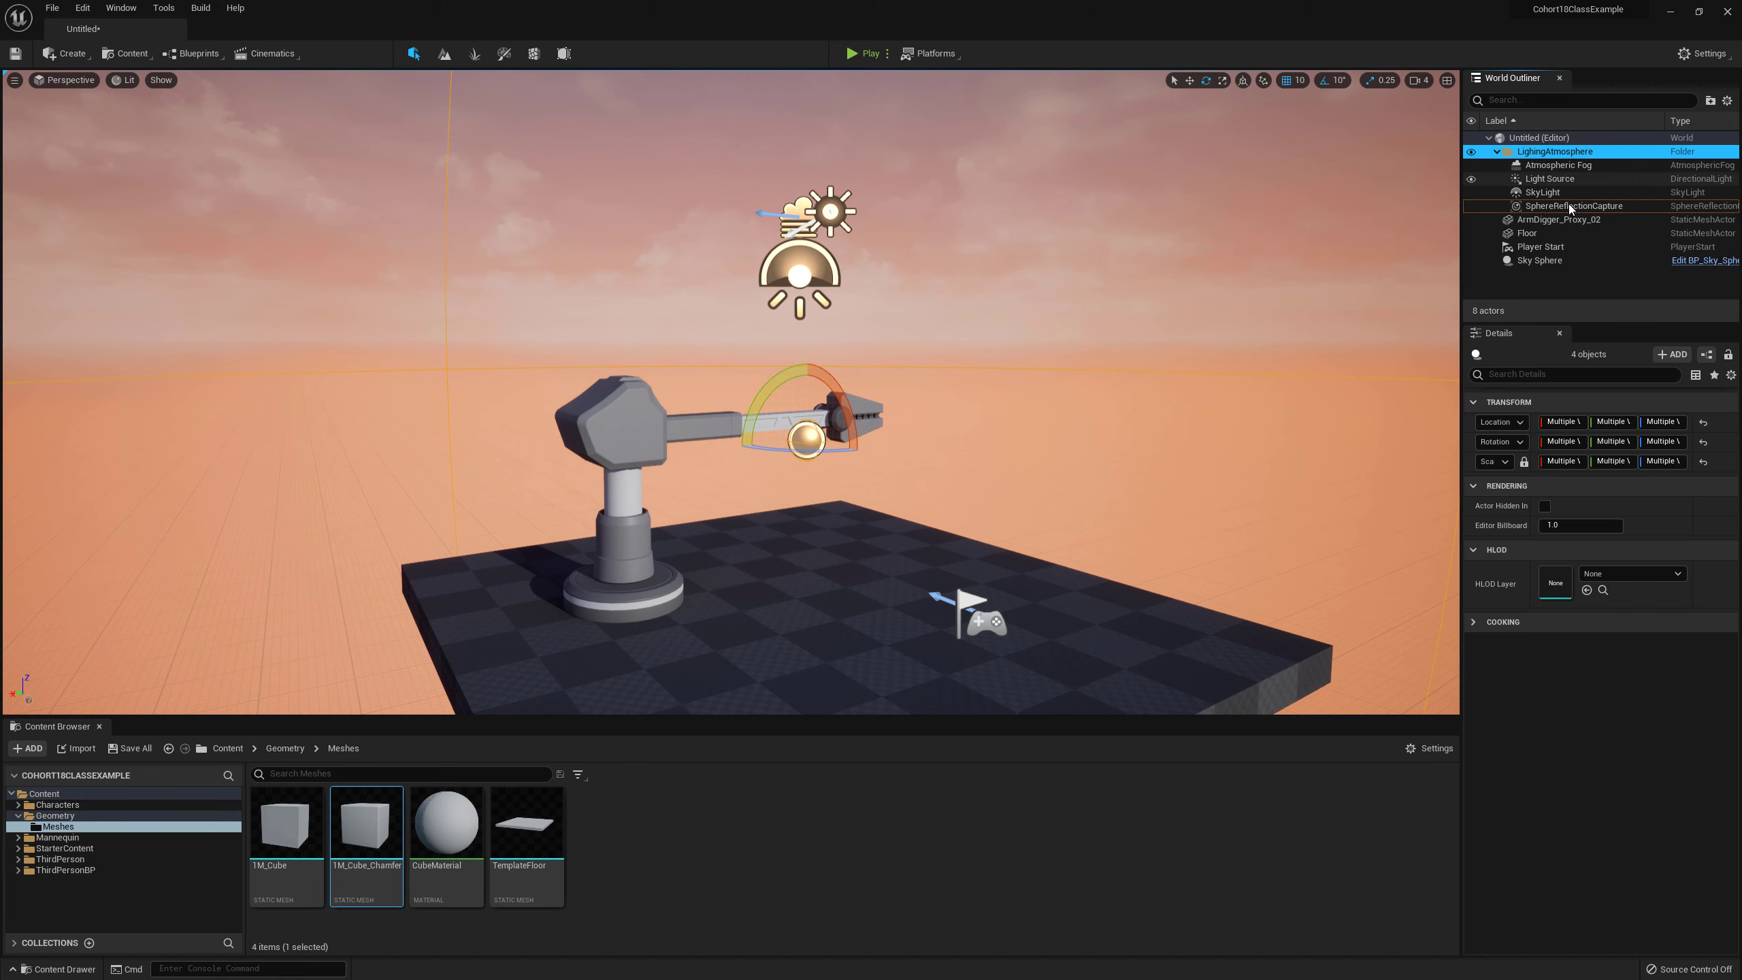
Step: Put the Player Start into a new outliner folder named Game
left_click(1540, 246)
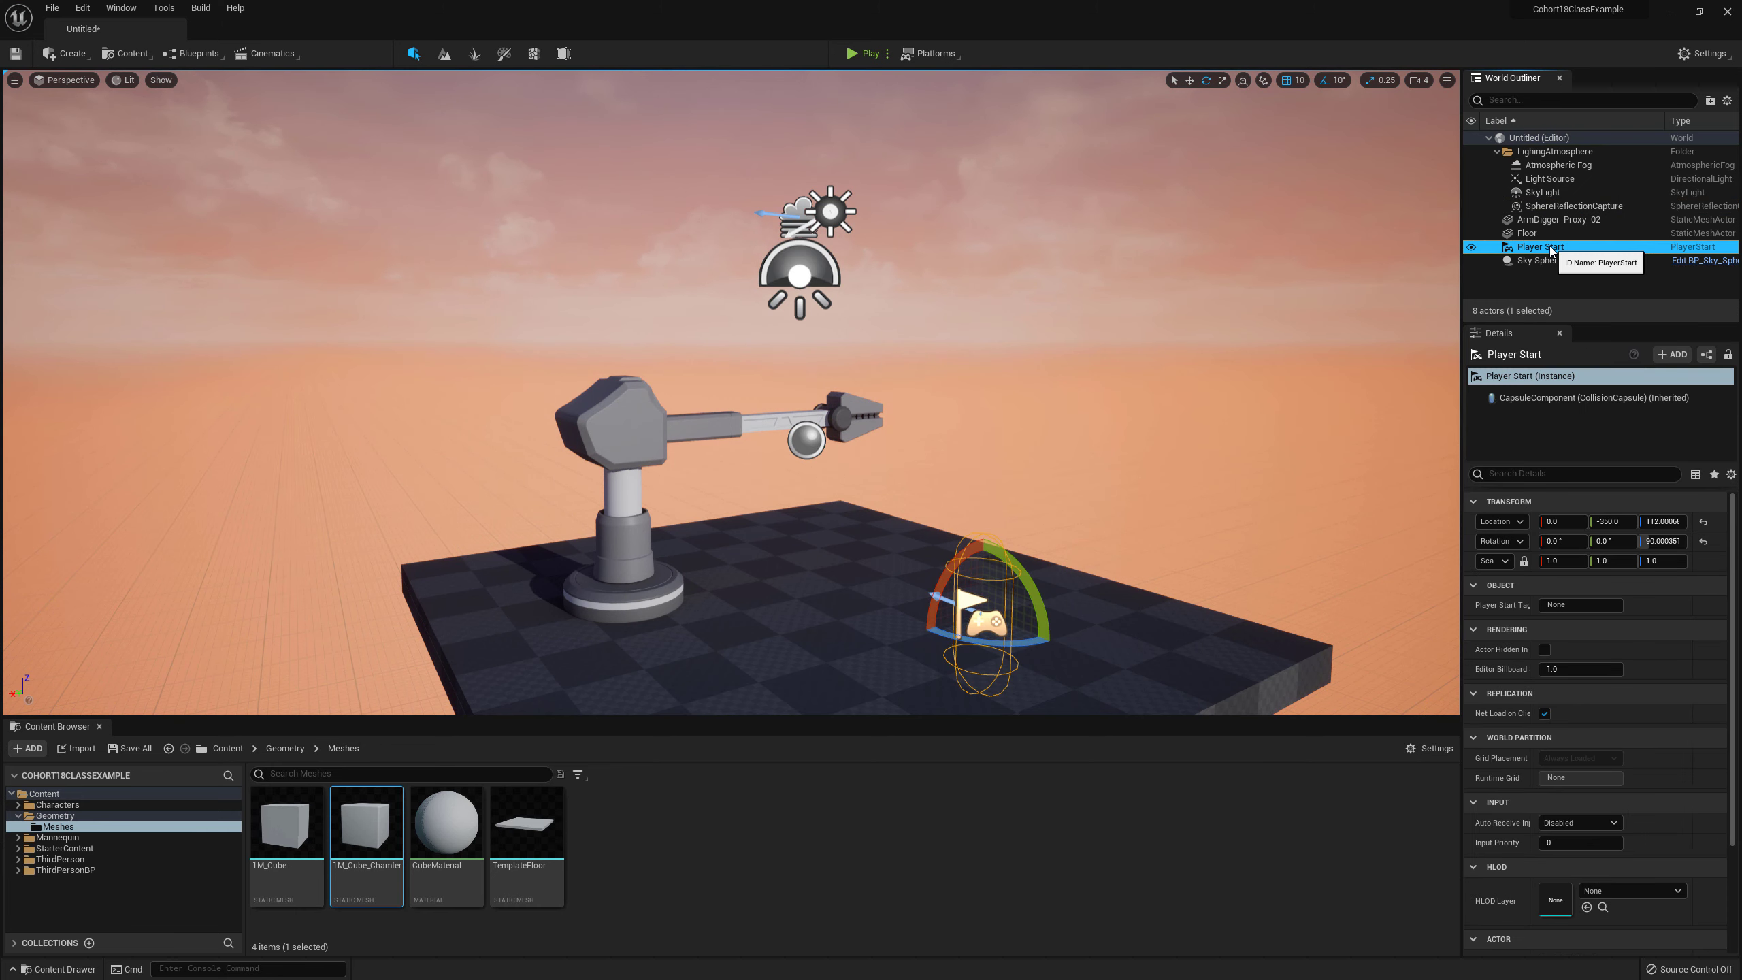
left_click(1710, 101)
type("Game")
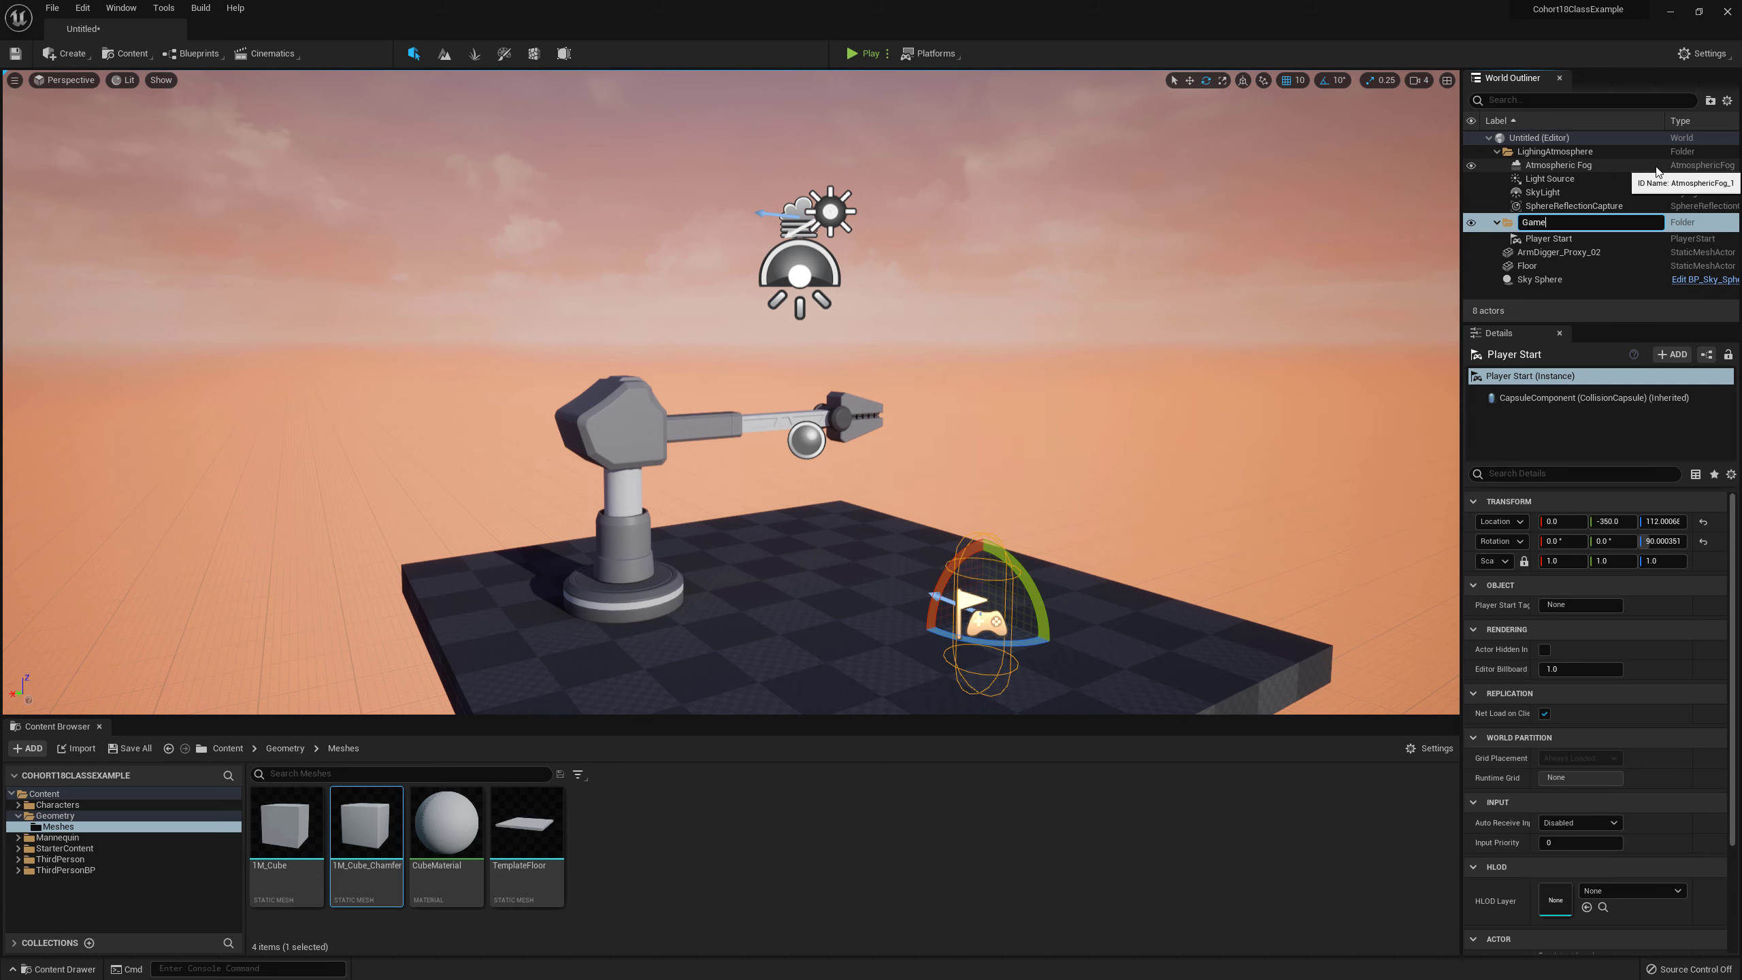
key("Return")
Step: Put the Floor into a new outliner folder named Environment
left_click(1552, 260)
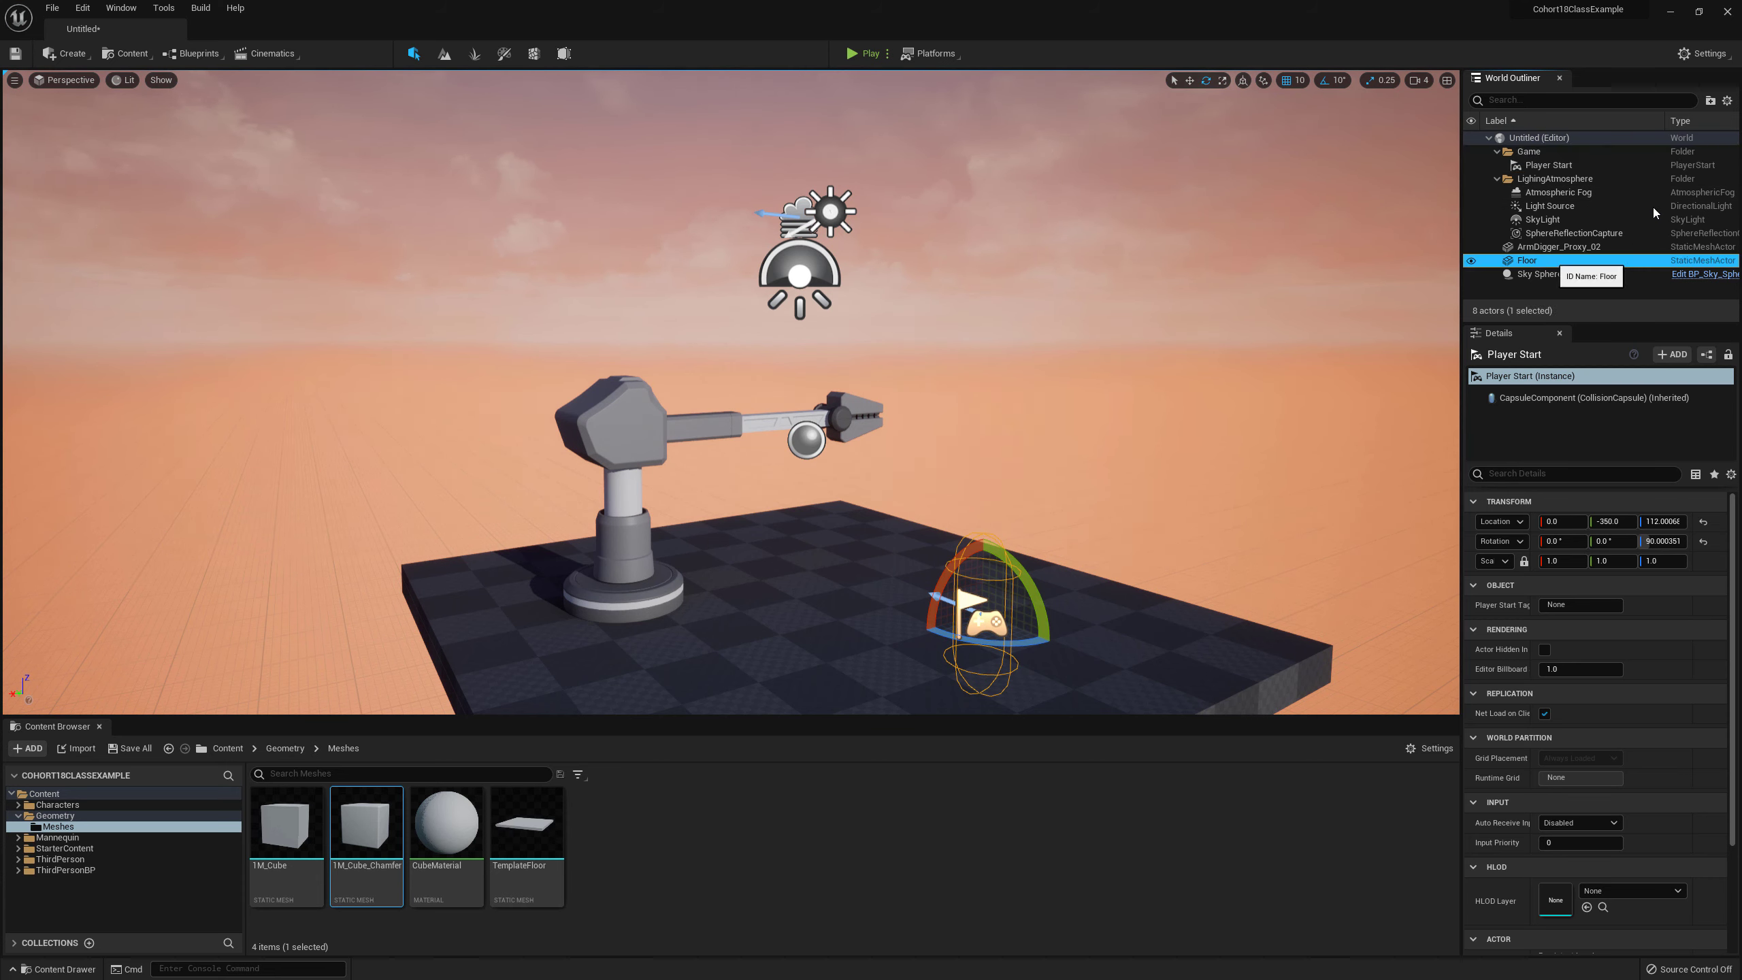
left_click(1711, 101)
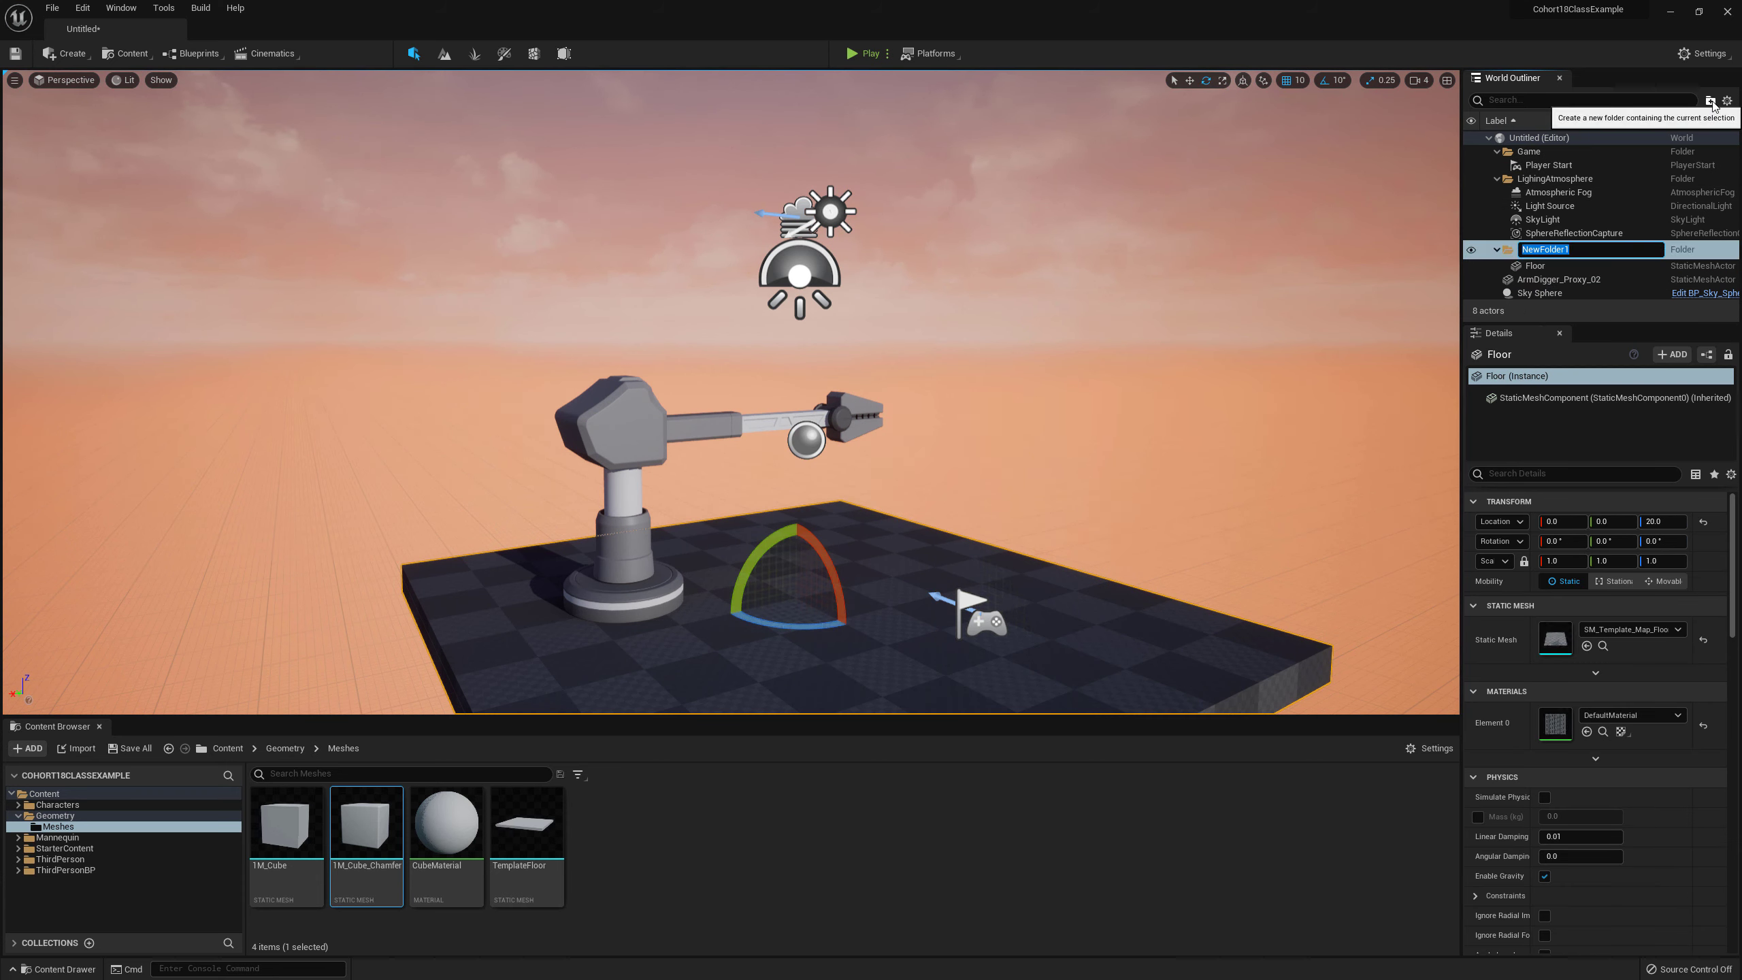
type("Environment")
key("Return")
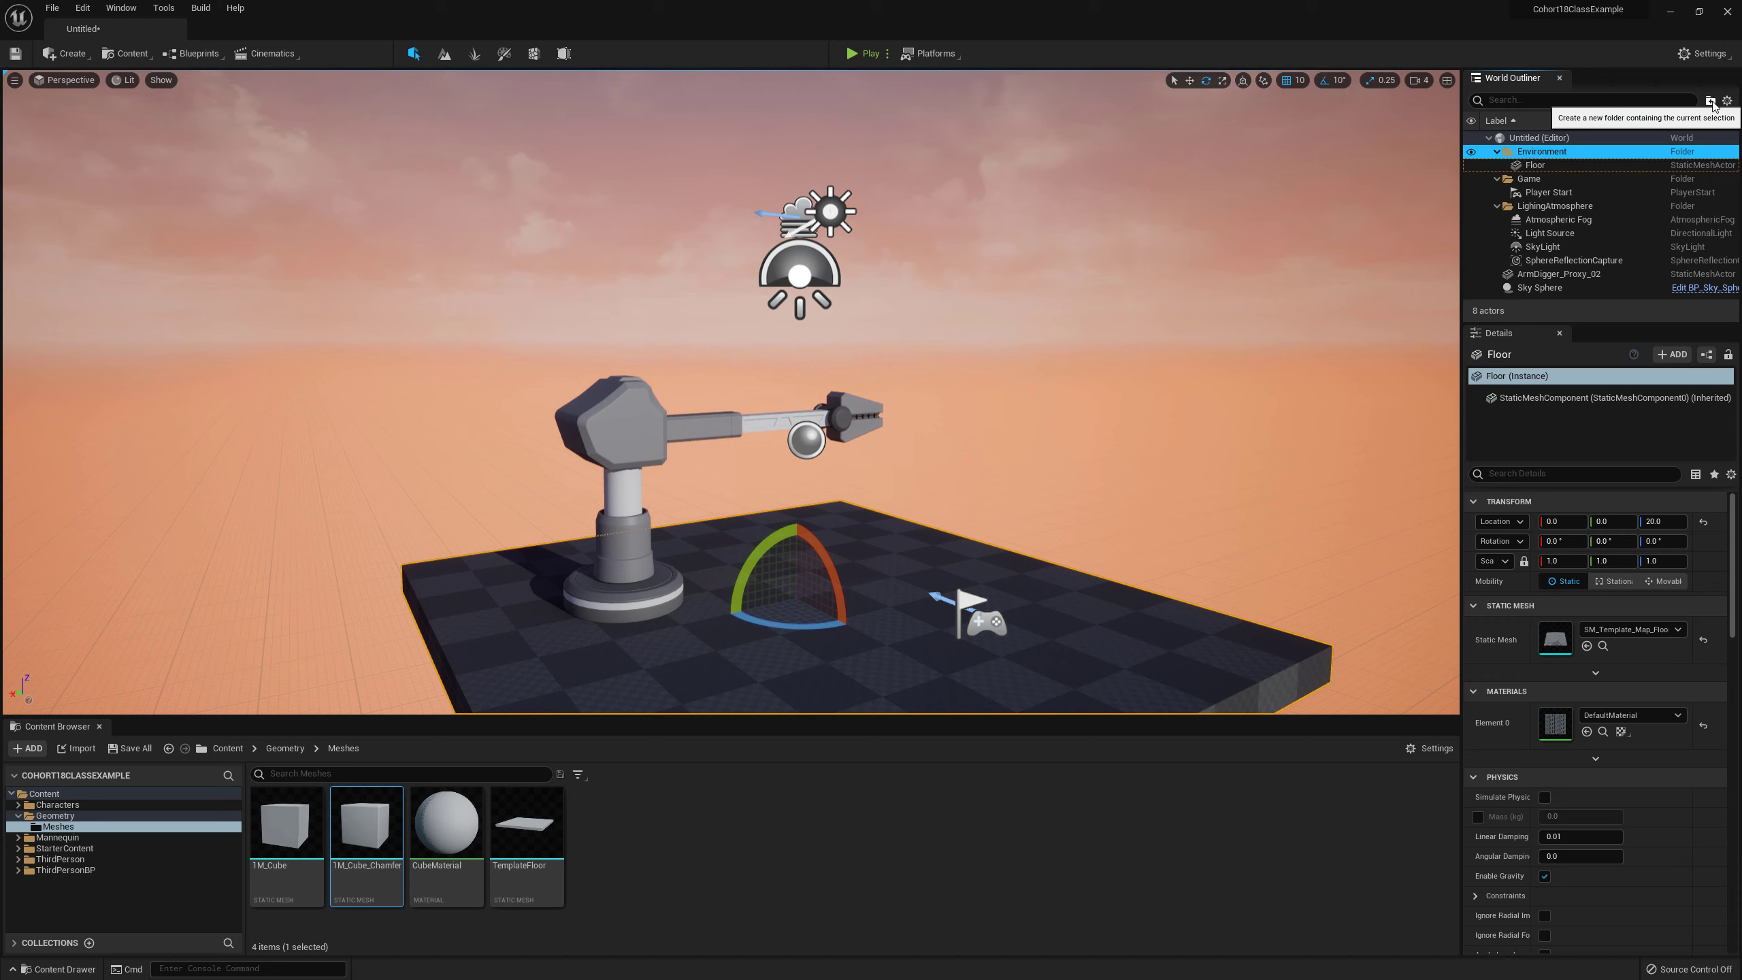
Step: Put ArmDigger_Proxy_02 into a new outliner folder named Characters
left_click(1560, 274)
left_click(1709, 100)
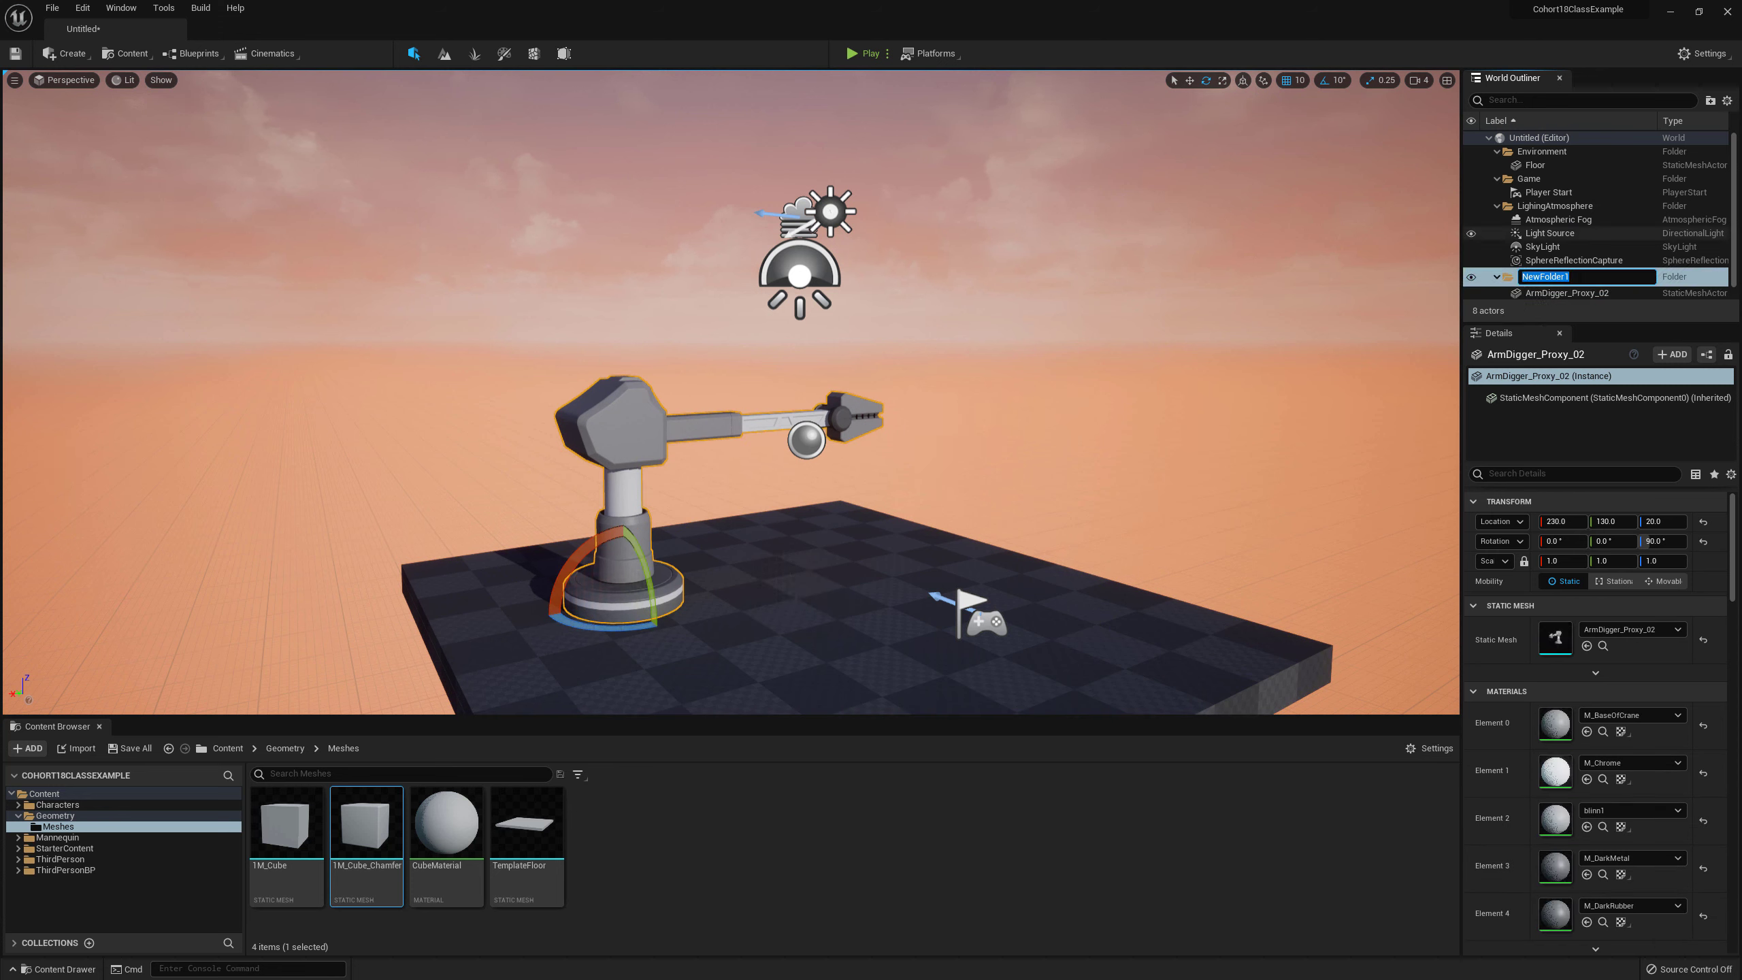
type("Cha")
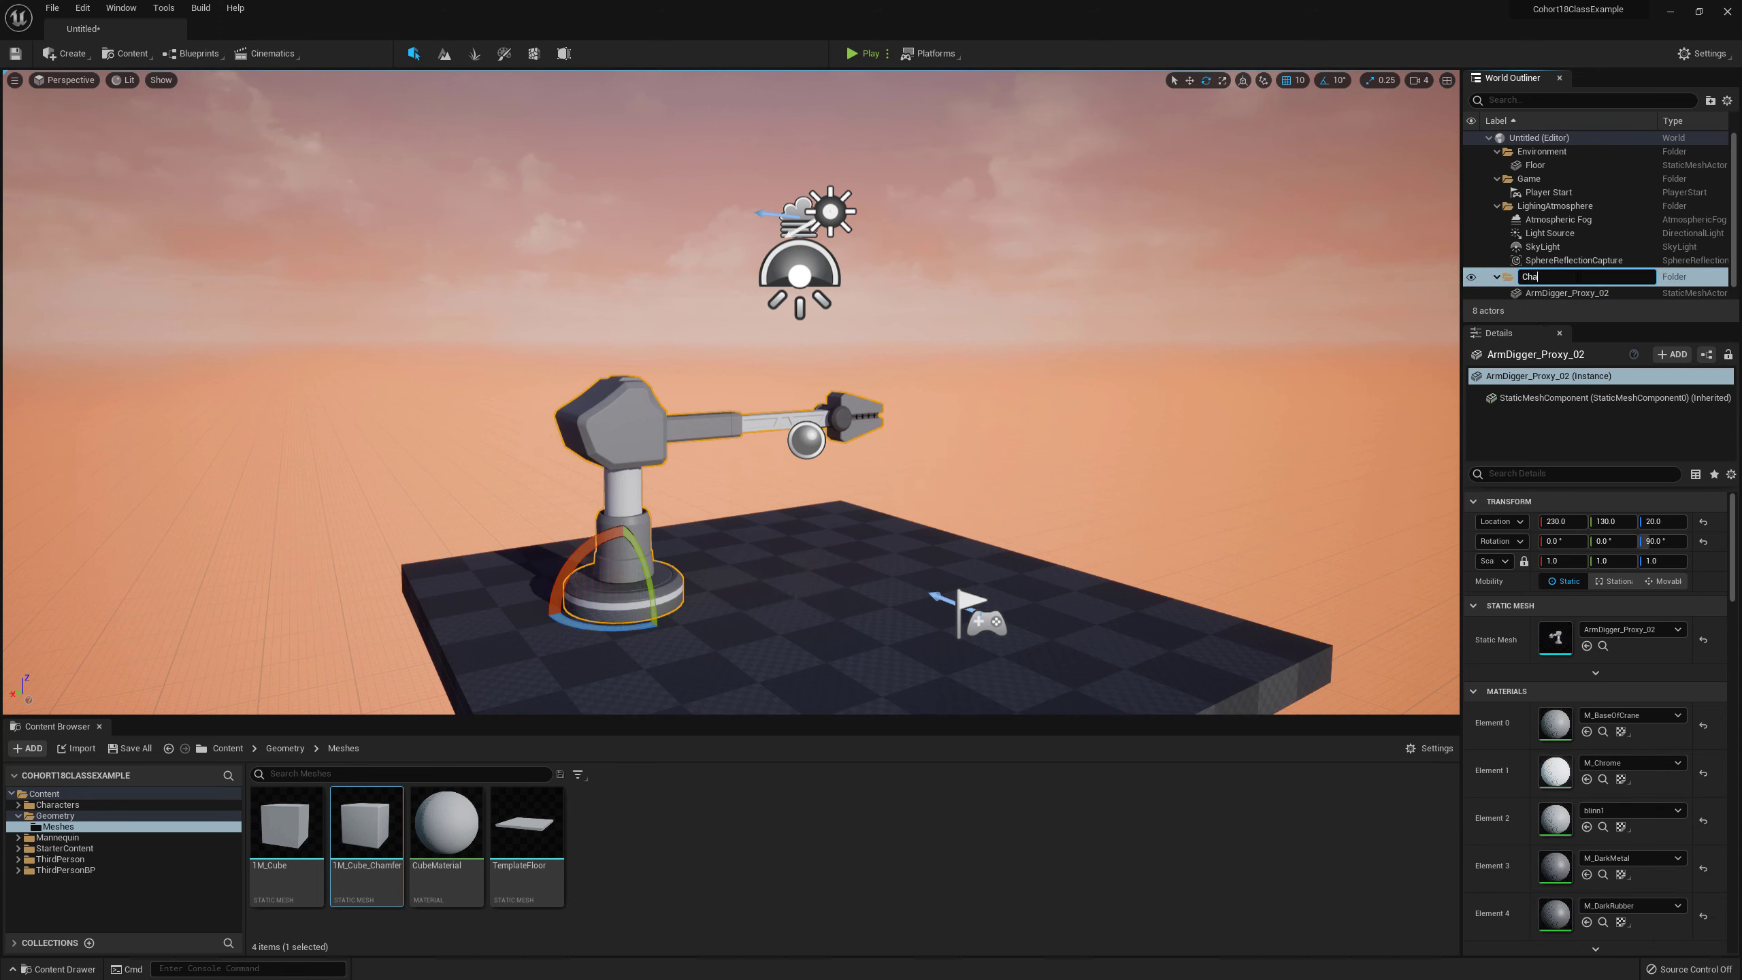
type("racters")
key("Return")
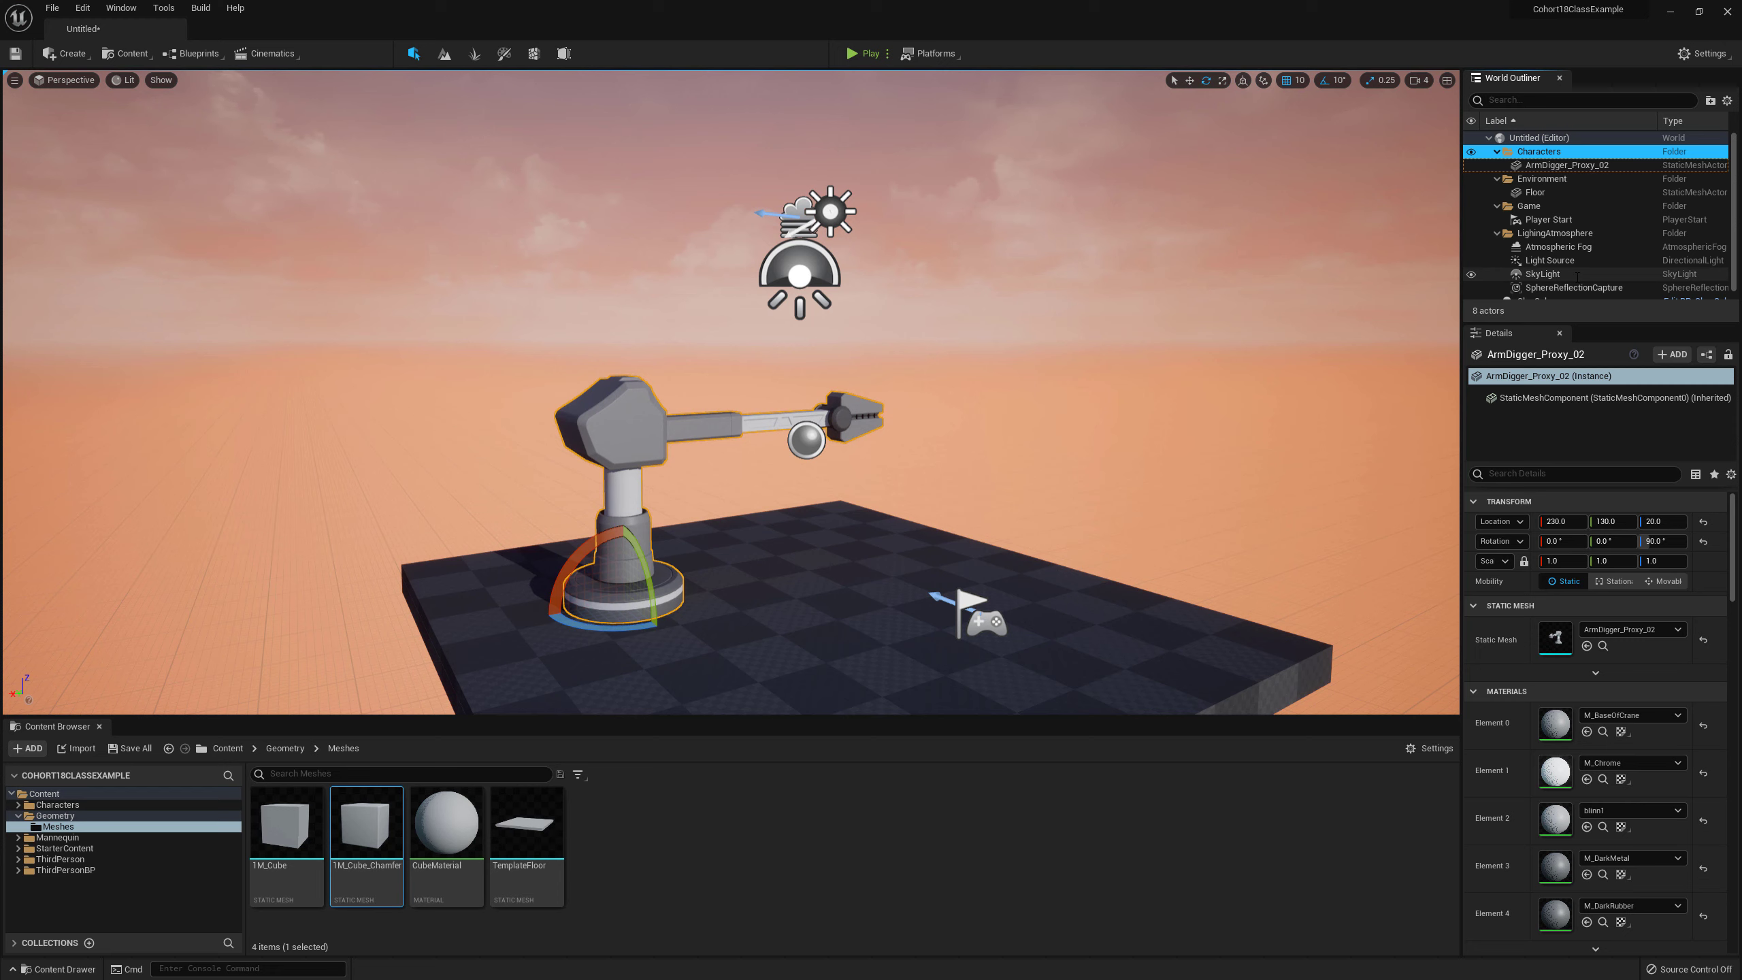
Step: Collapse the four outliner folders and move the Sky Sphere into the Environment folder
left_click(1496, 152)
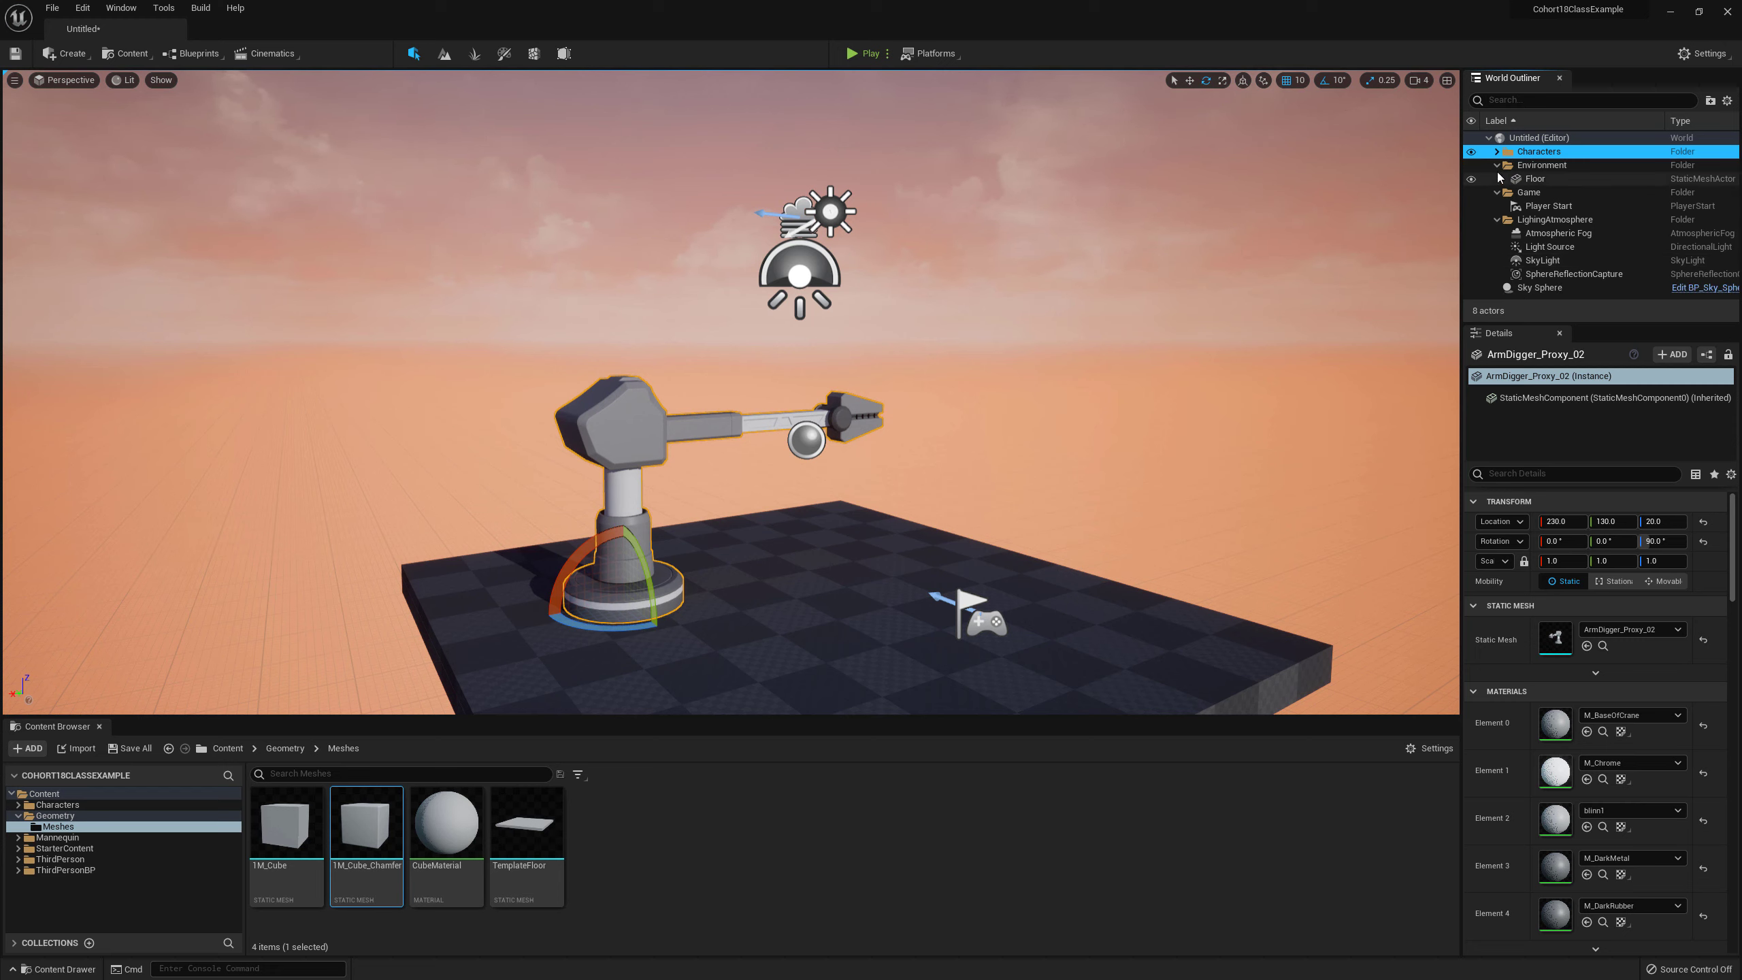
left_click(1497, 165)
left_click(1496, 178)
left_click(1496, 192)
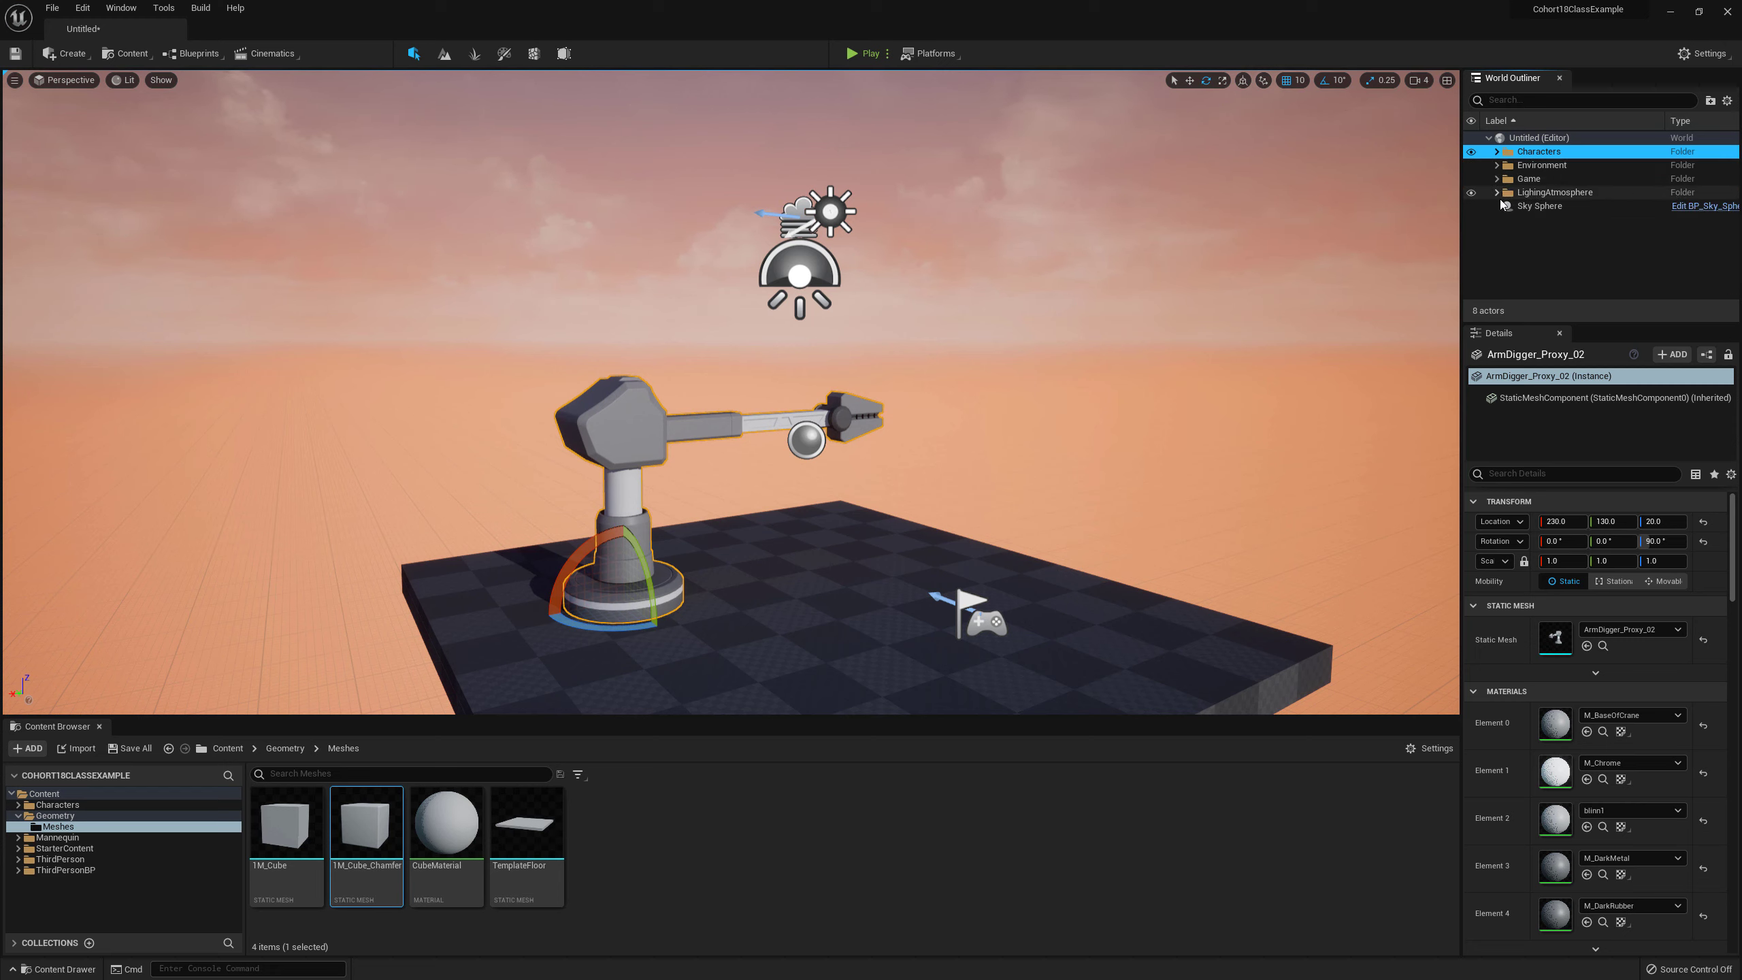
left_click(1539, 206)
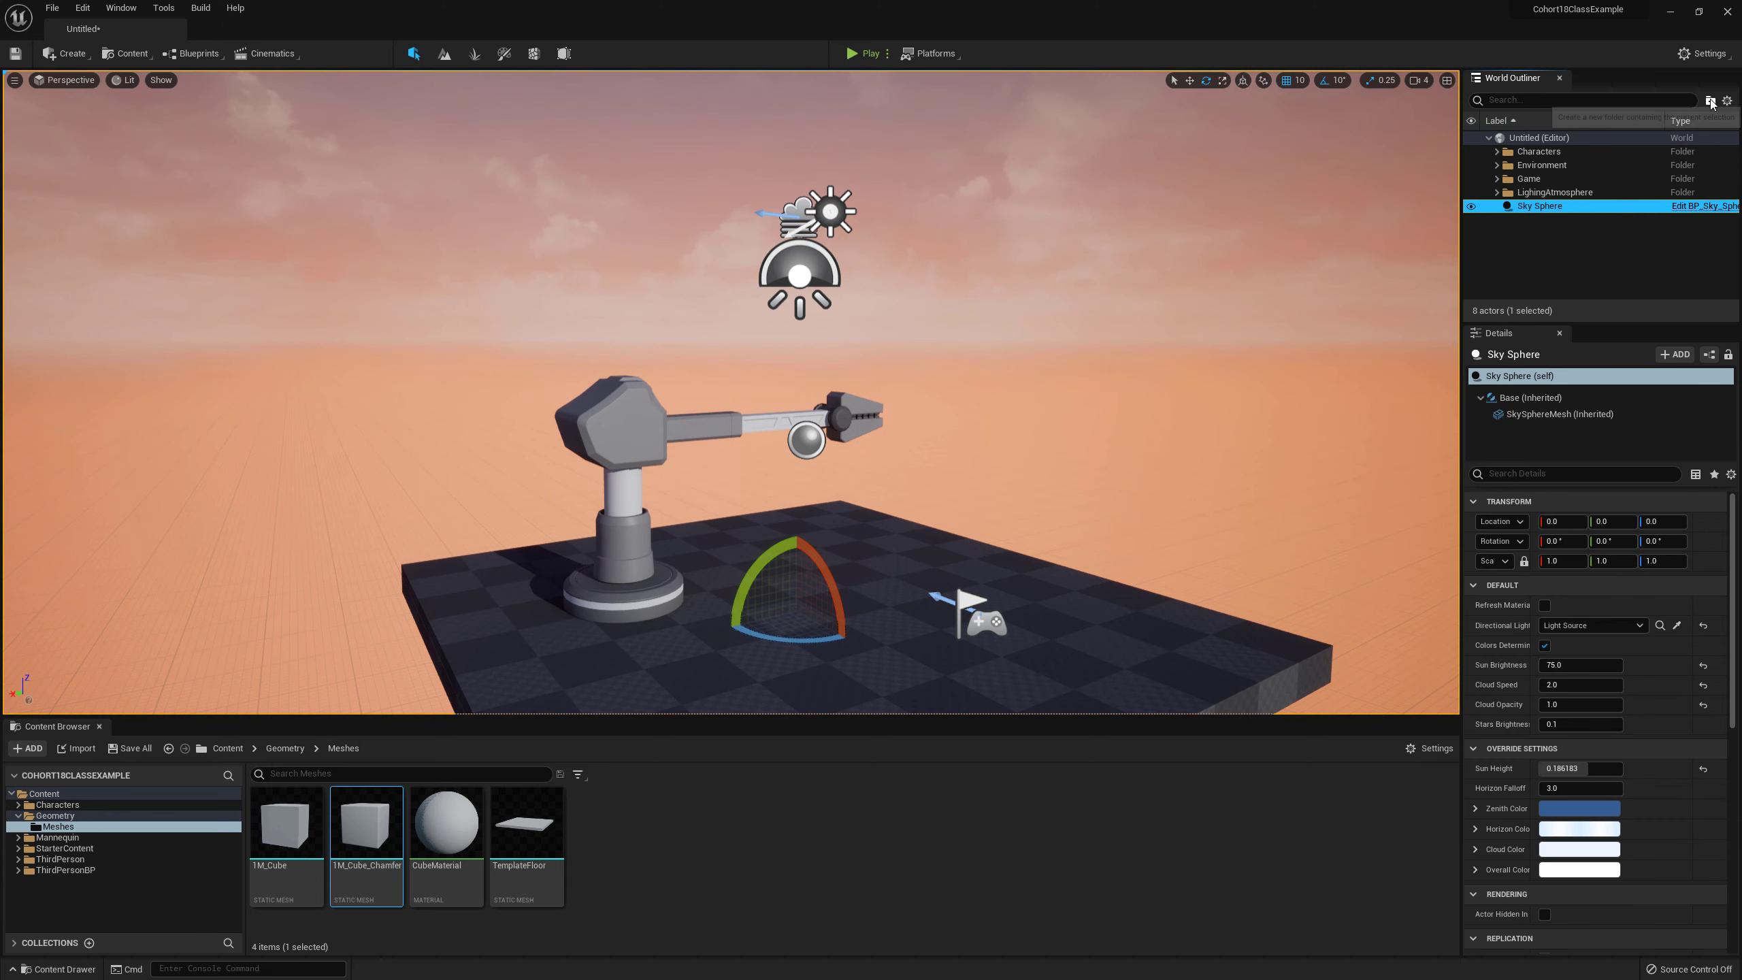
left_click_drag(1543, 210, 1553, 169)
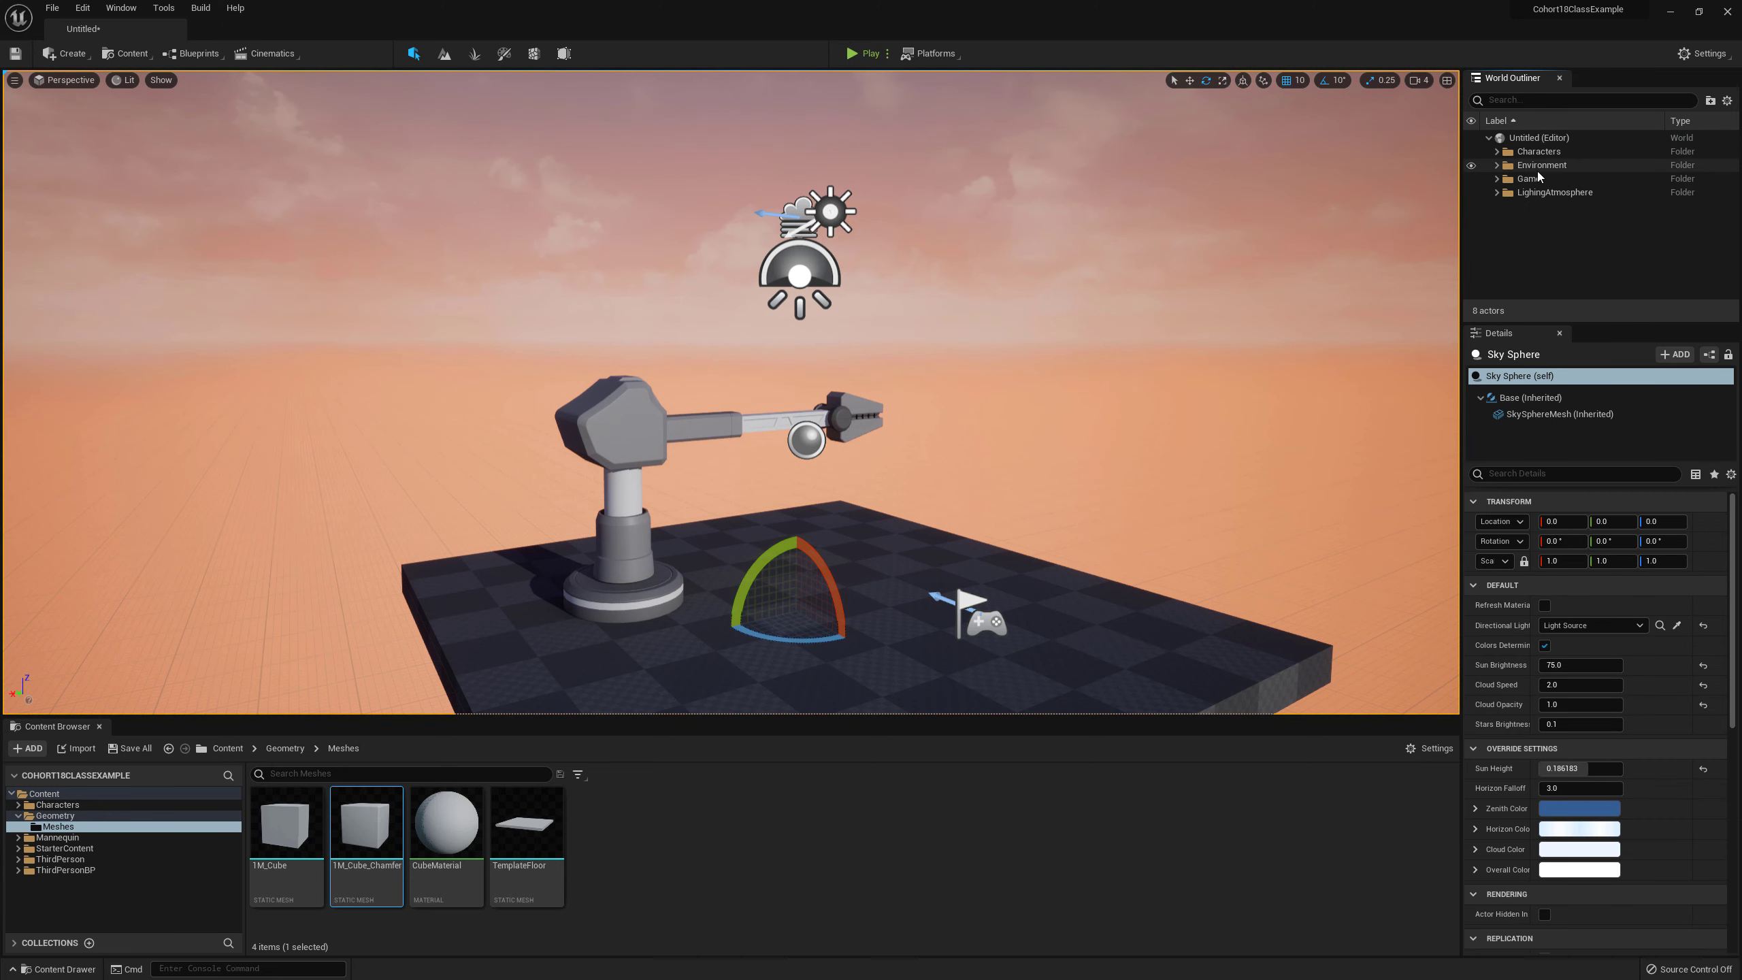
Step: Expand the Environment folder in the World Outliner and keep it selected
left_click(1497, 166)
right_click(1554, 169)
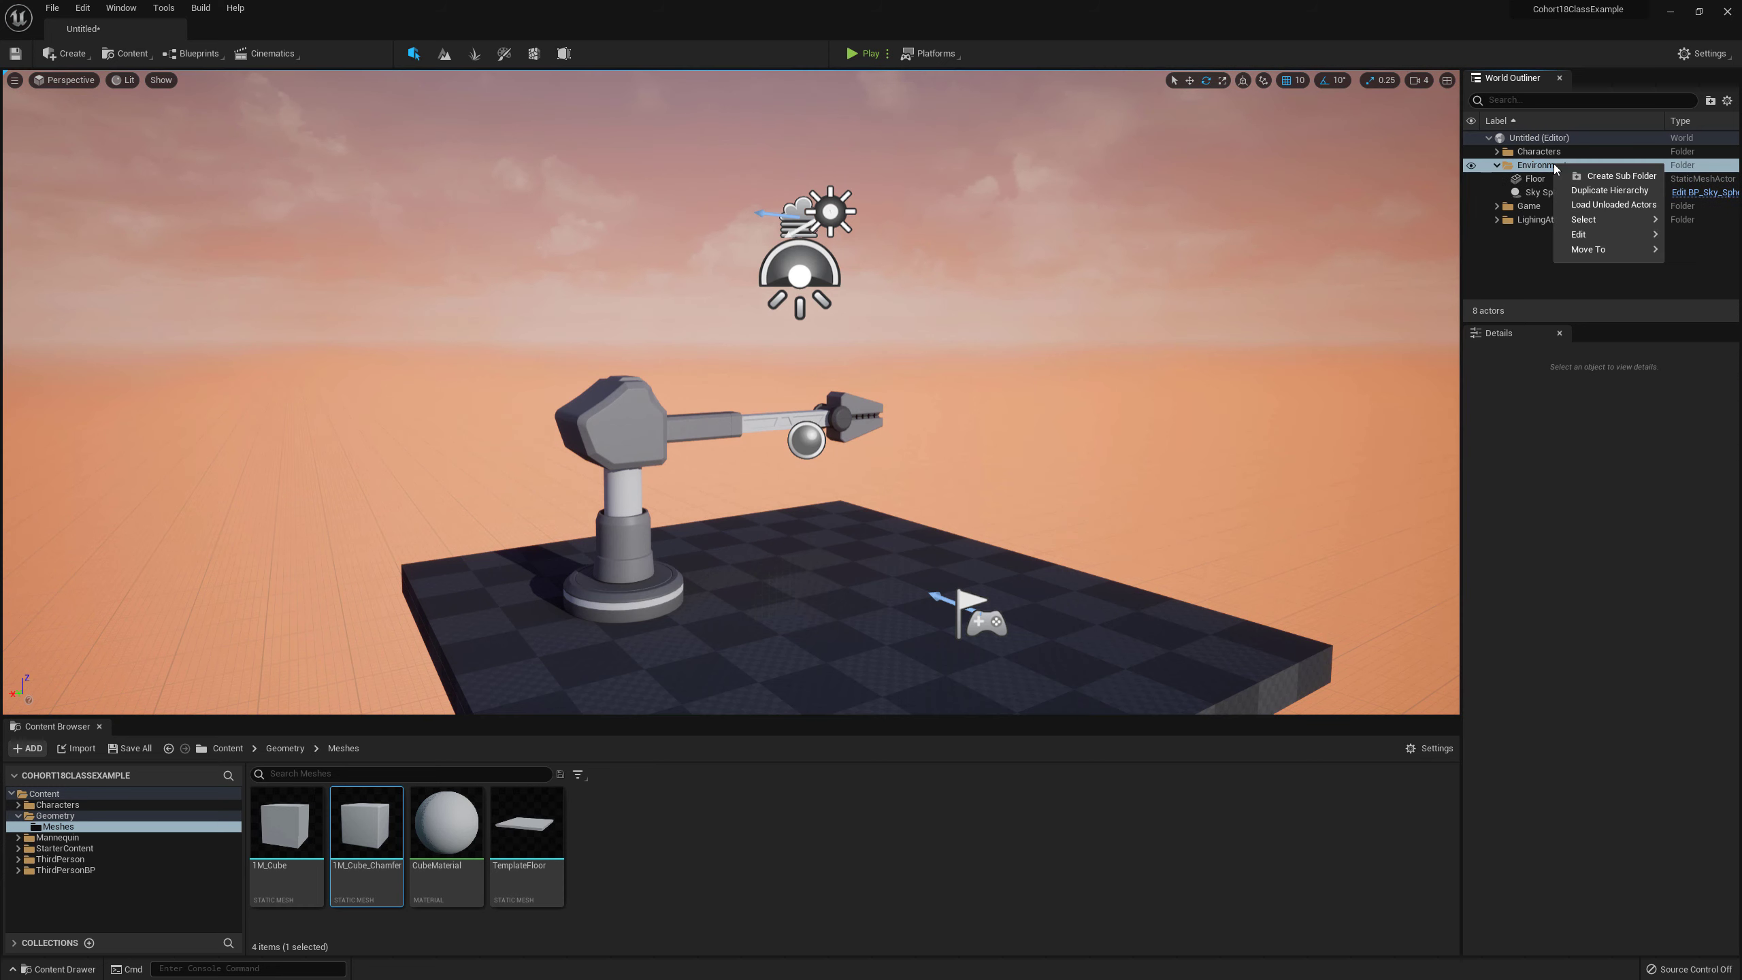
mouse_move(1588, 225)
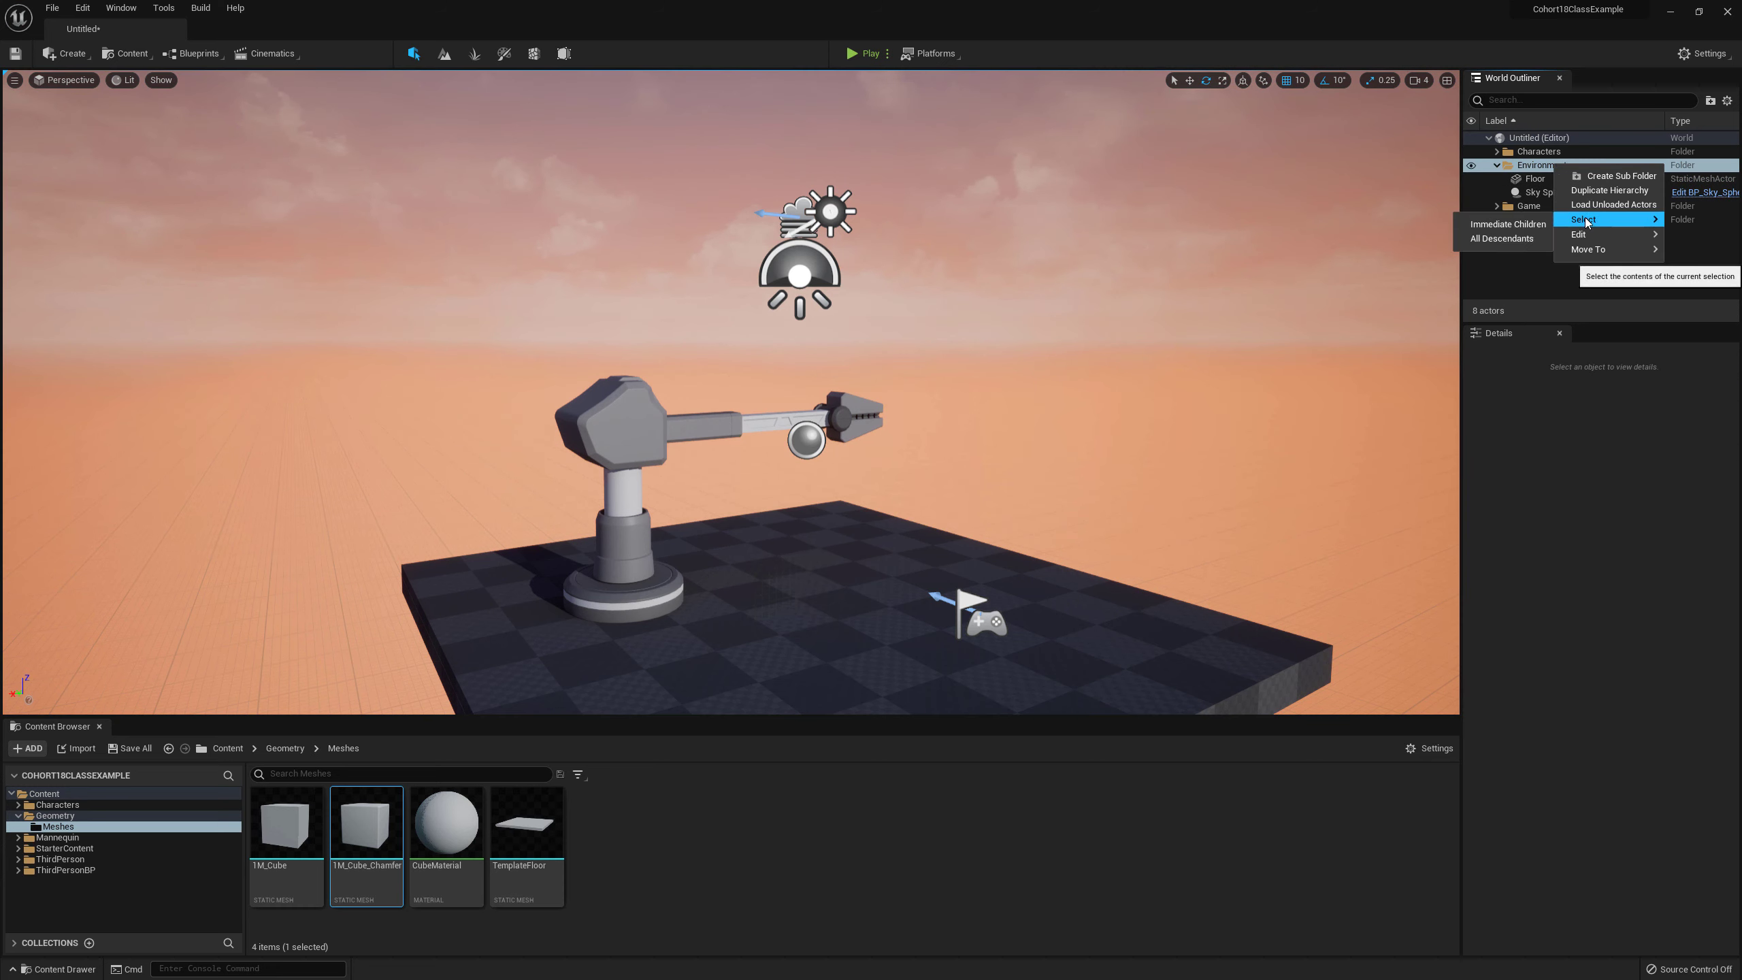
left_click(1526, 171)
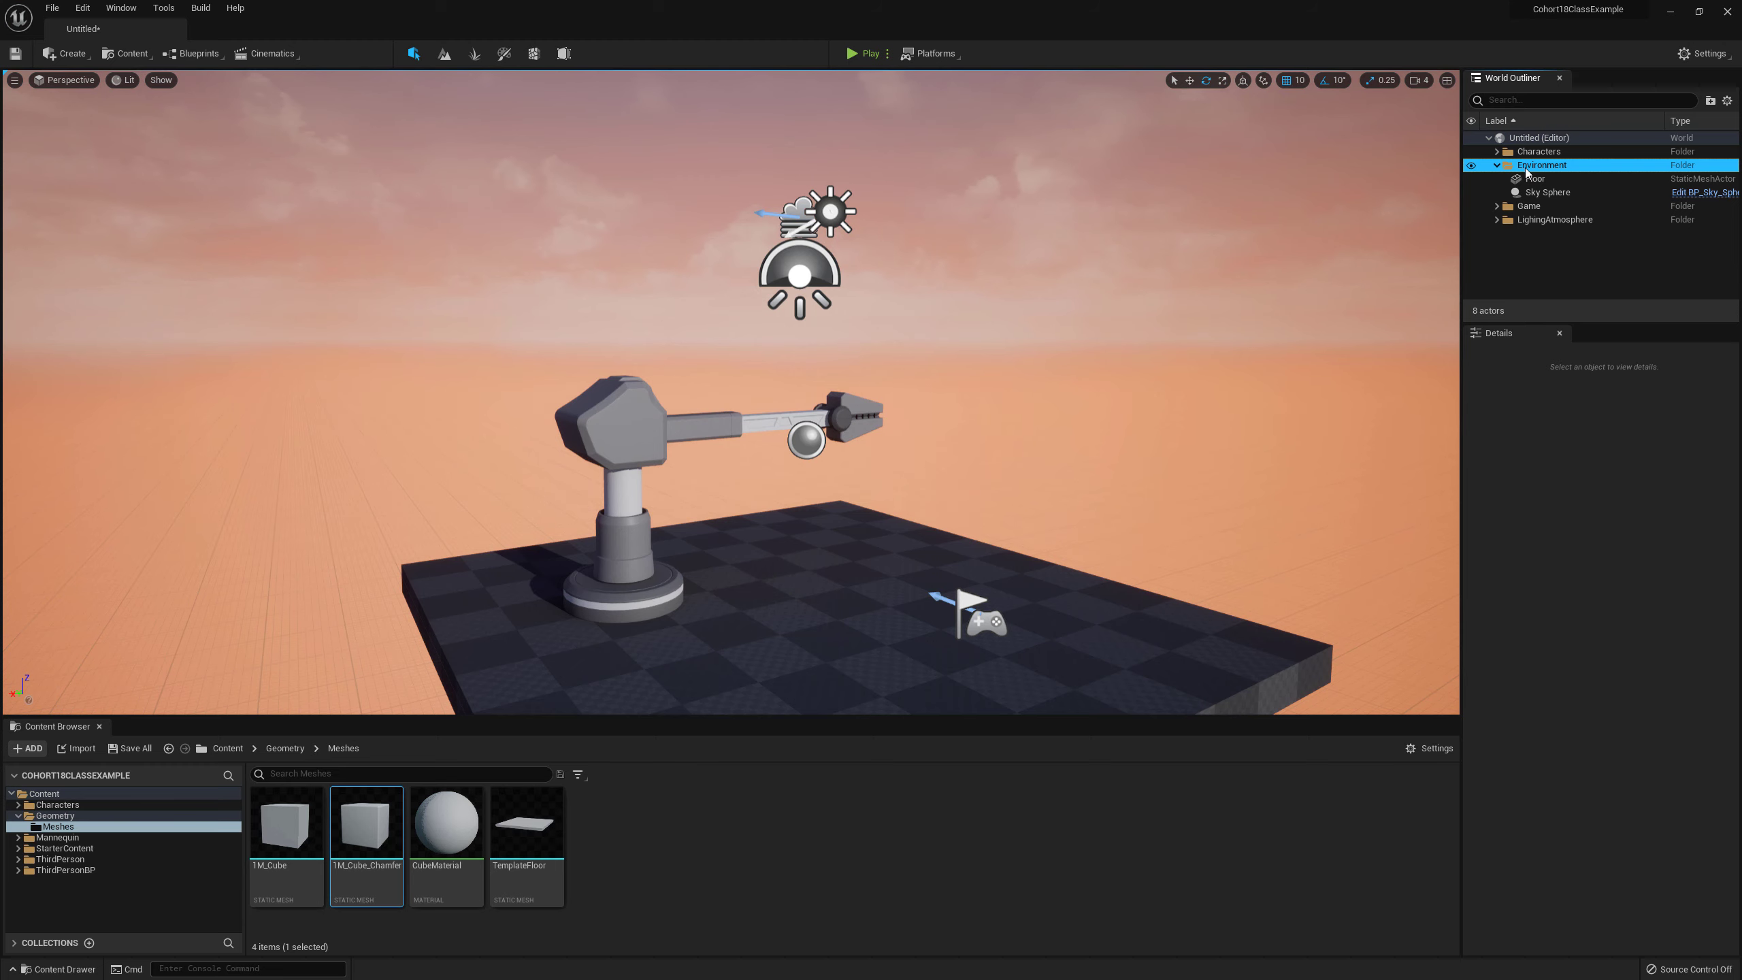
Step: Show the Place Actors library beside the viewport
right_click_drag(1096, 363, 997, 430)
key("d")
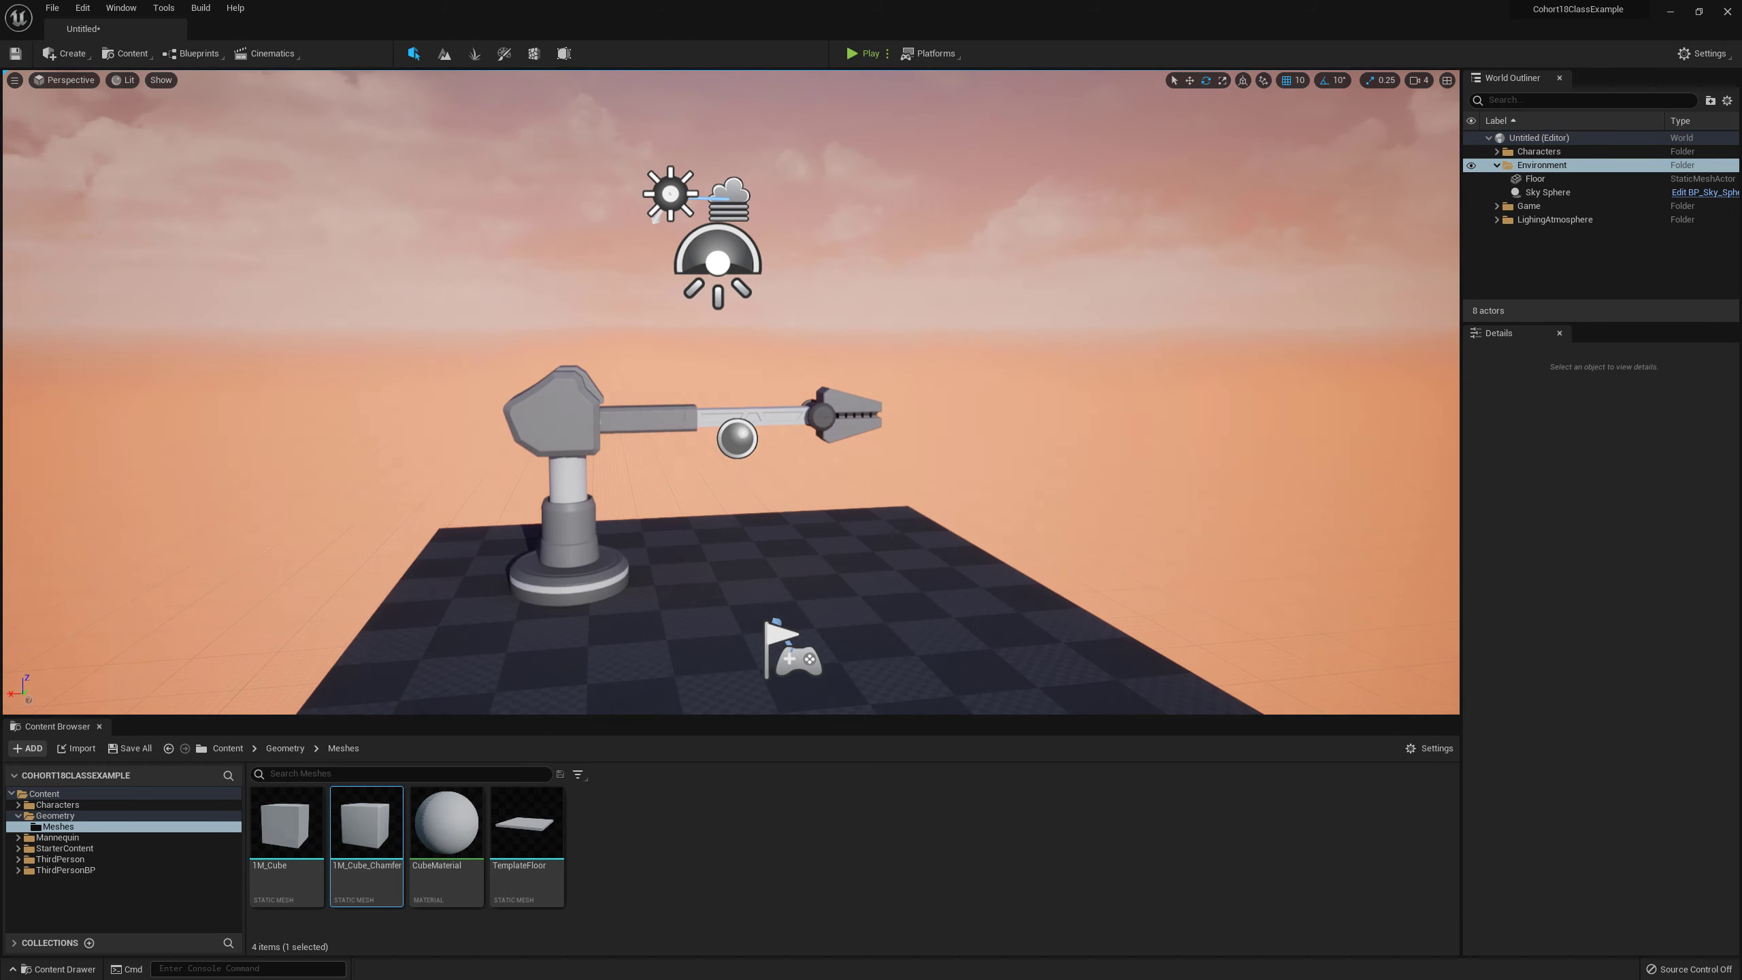
right_click_drag(1207, 458, 1190, 453)
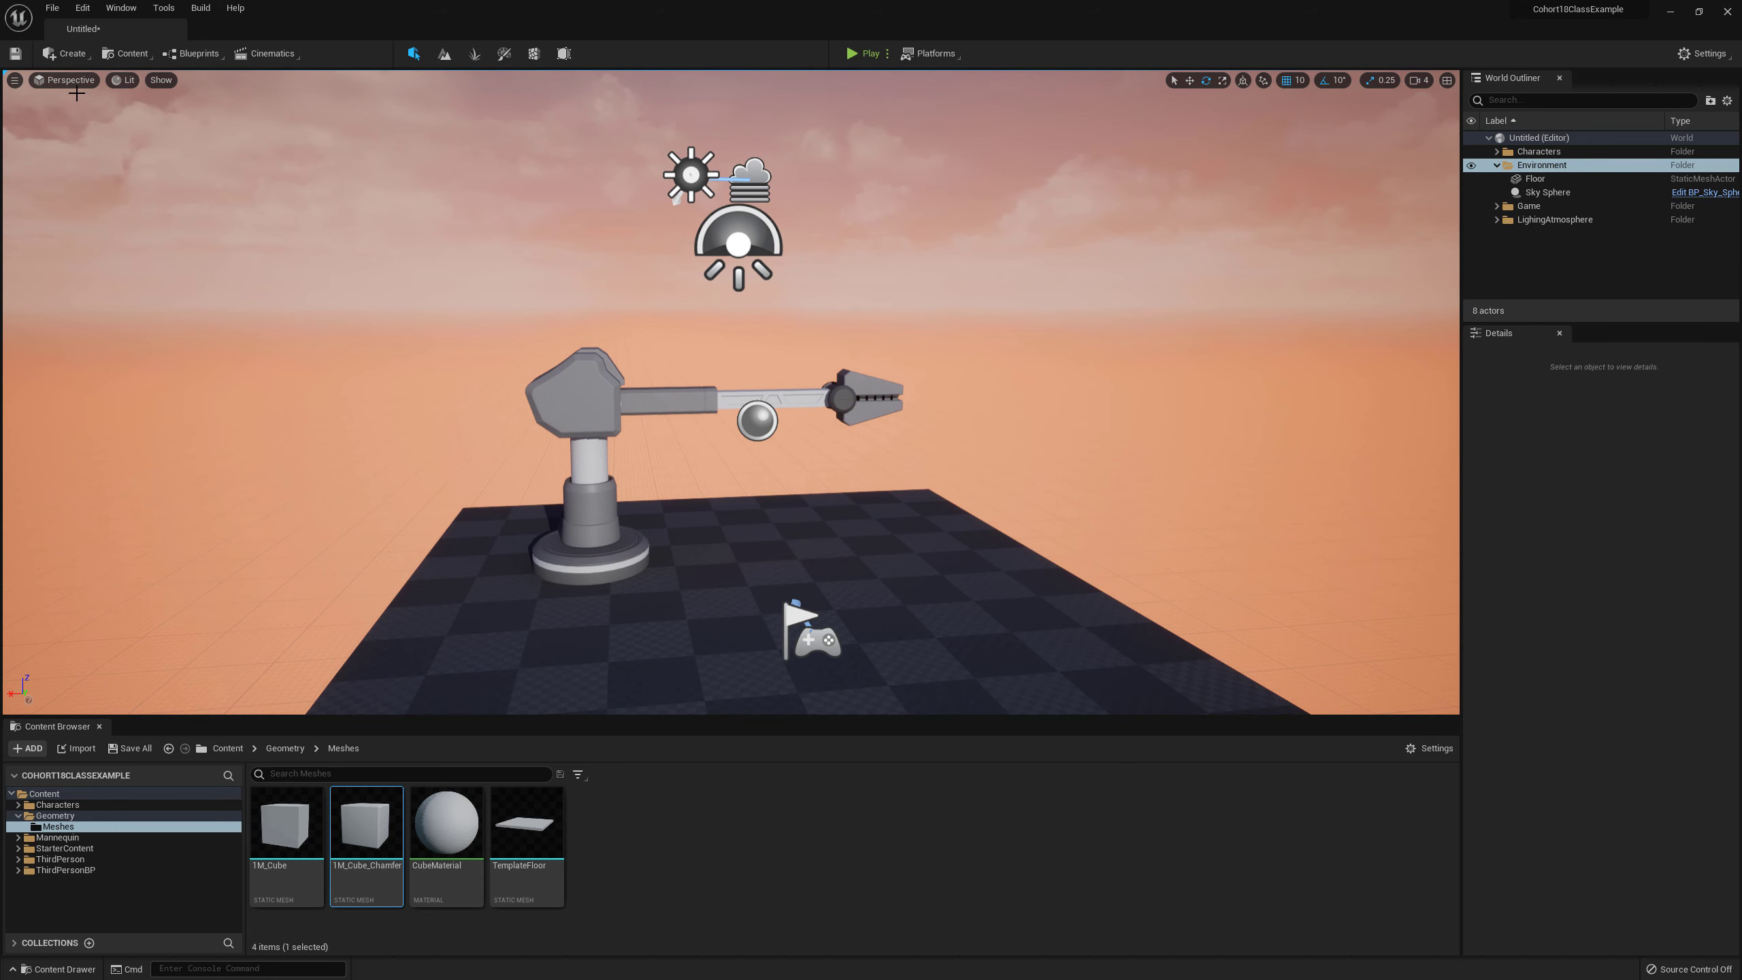
left_click(129, 8)
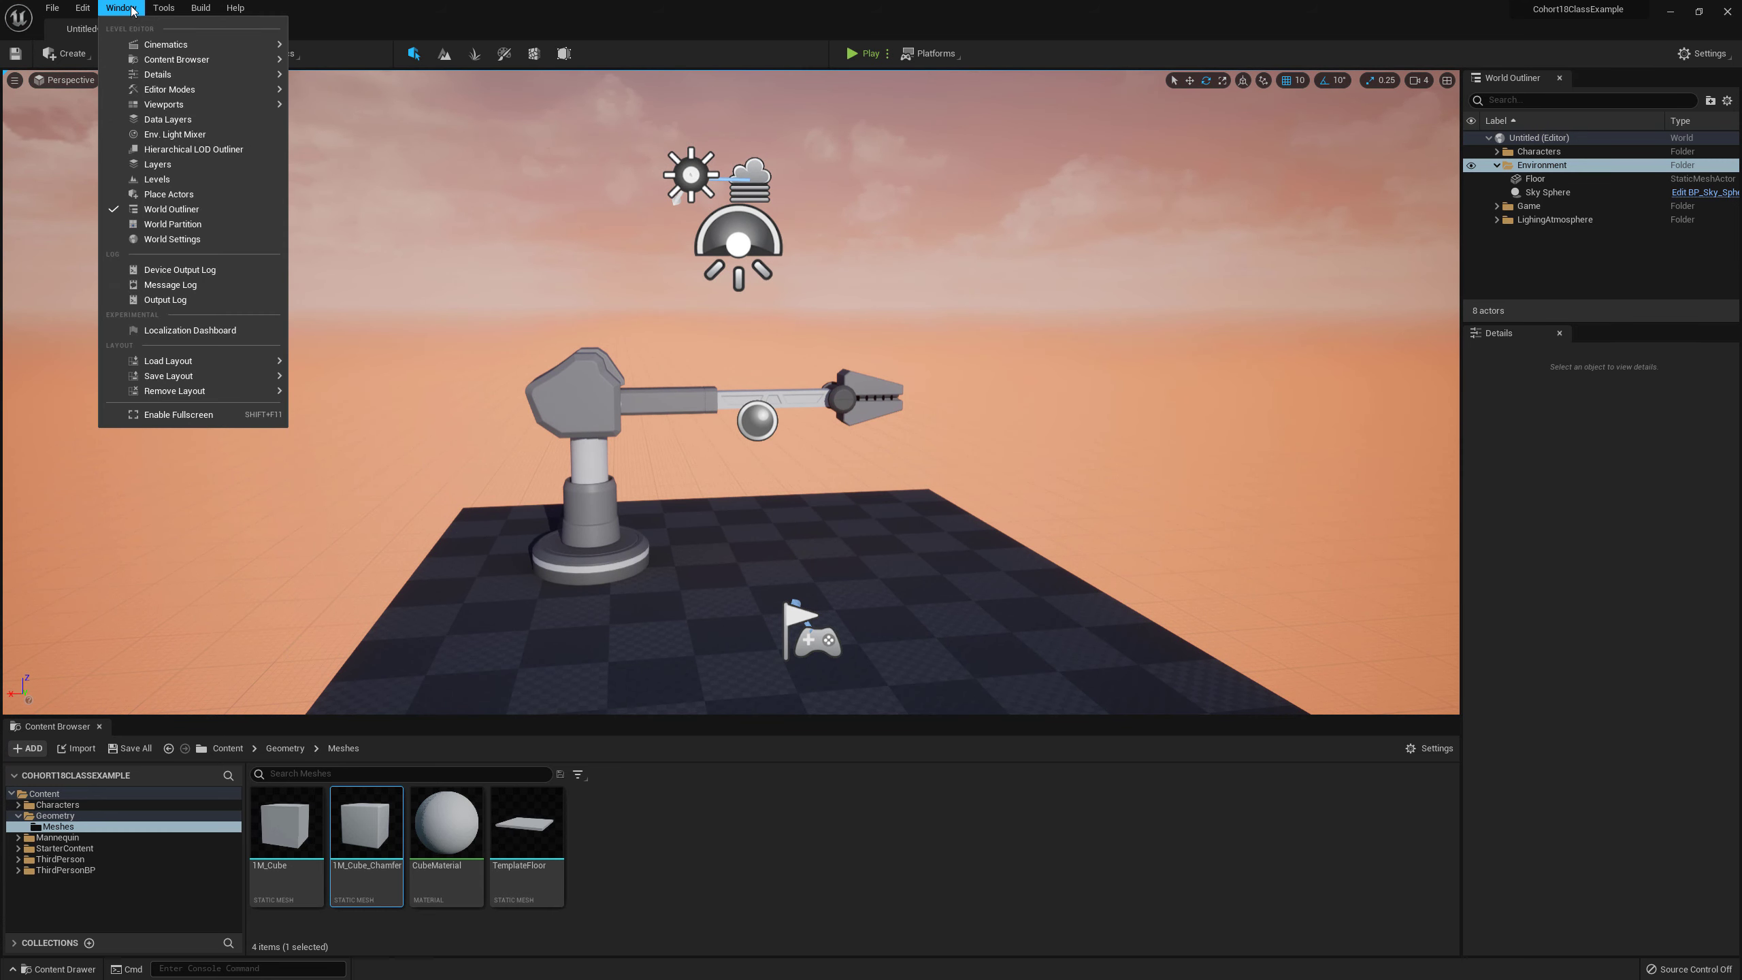
left_click(169, 194)
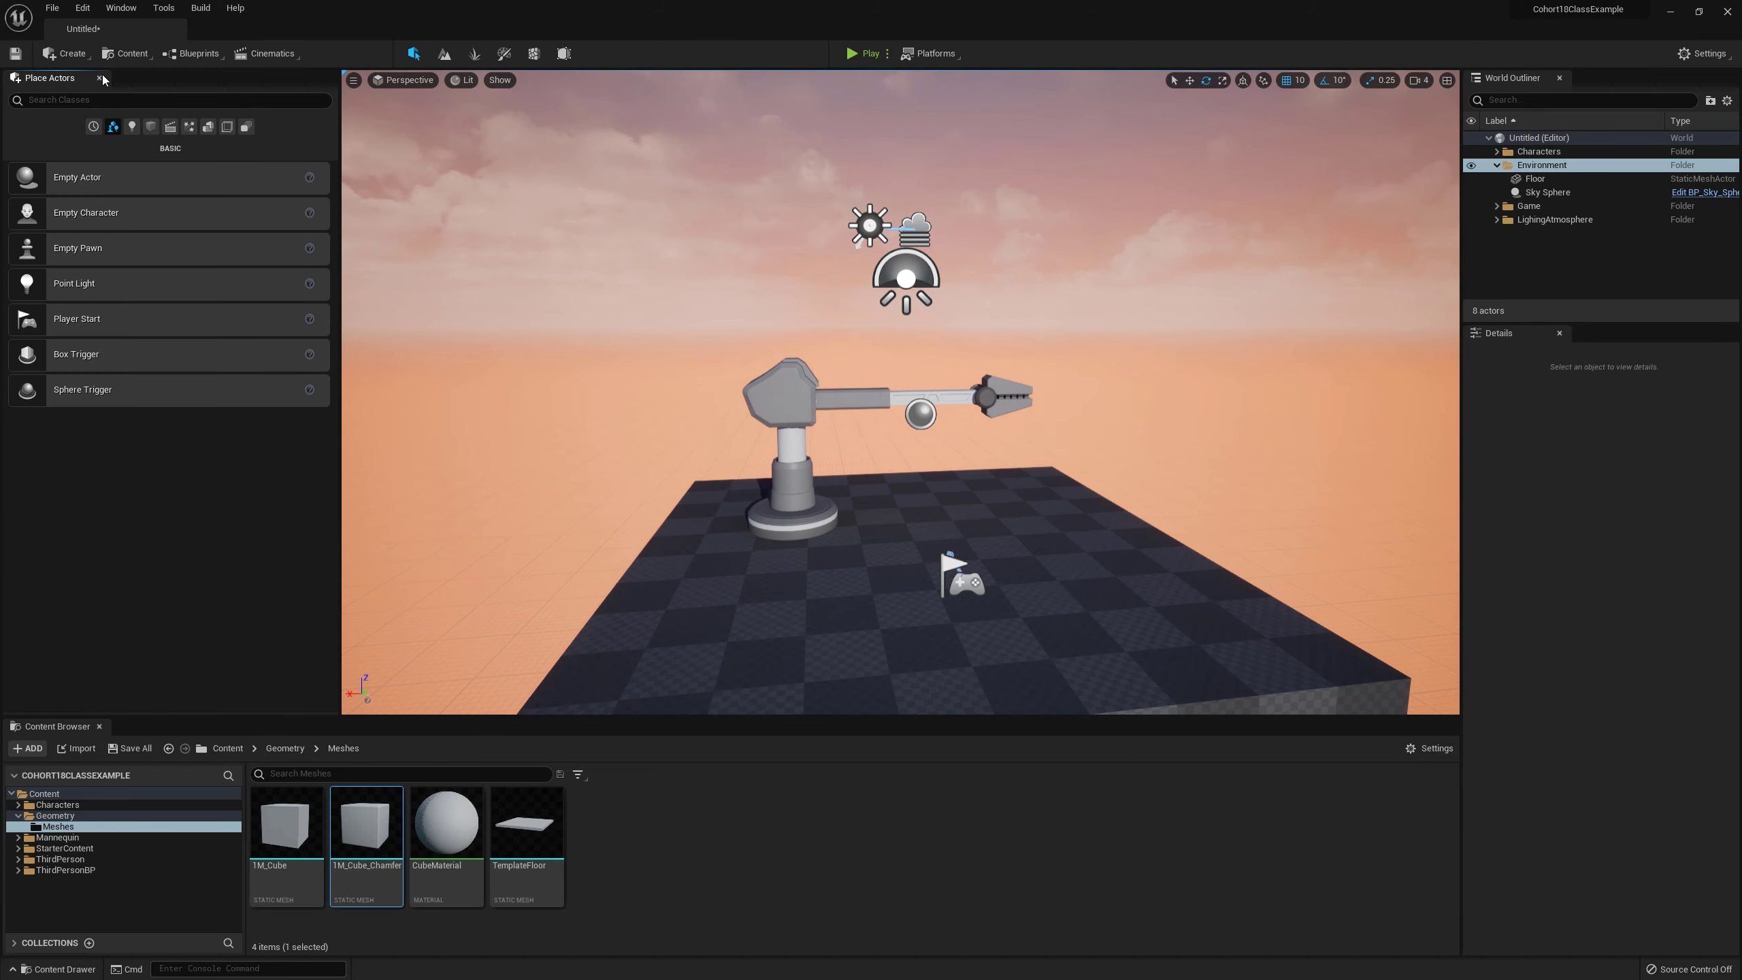
Step: Browse the placeable actor categories, including recently placed, lights, shapes, volumes, geometry and basic
left_click(95, 128)
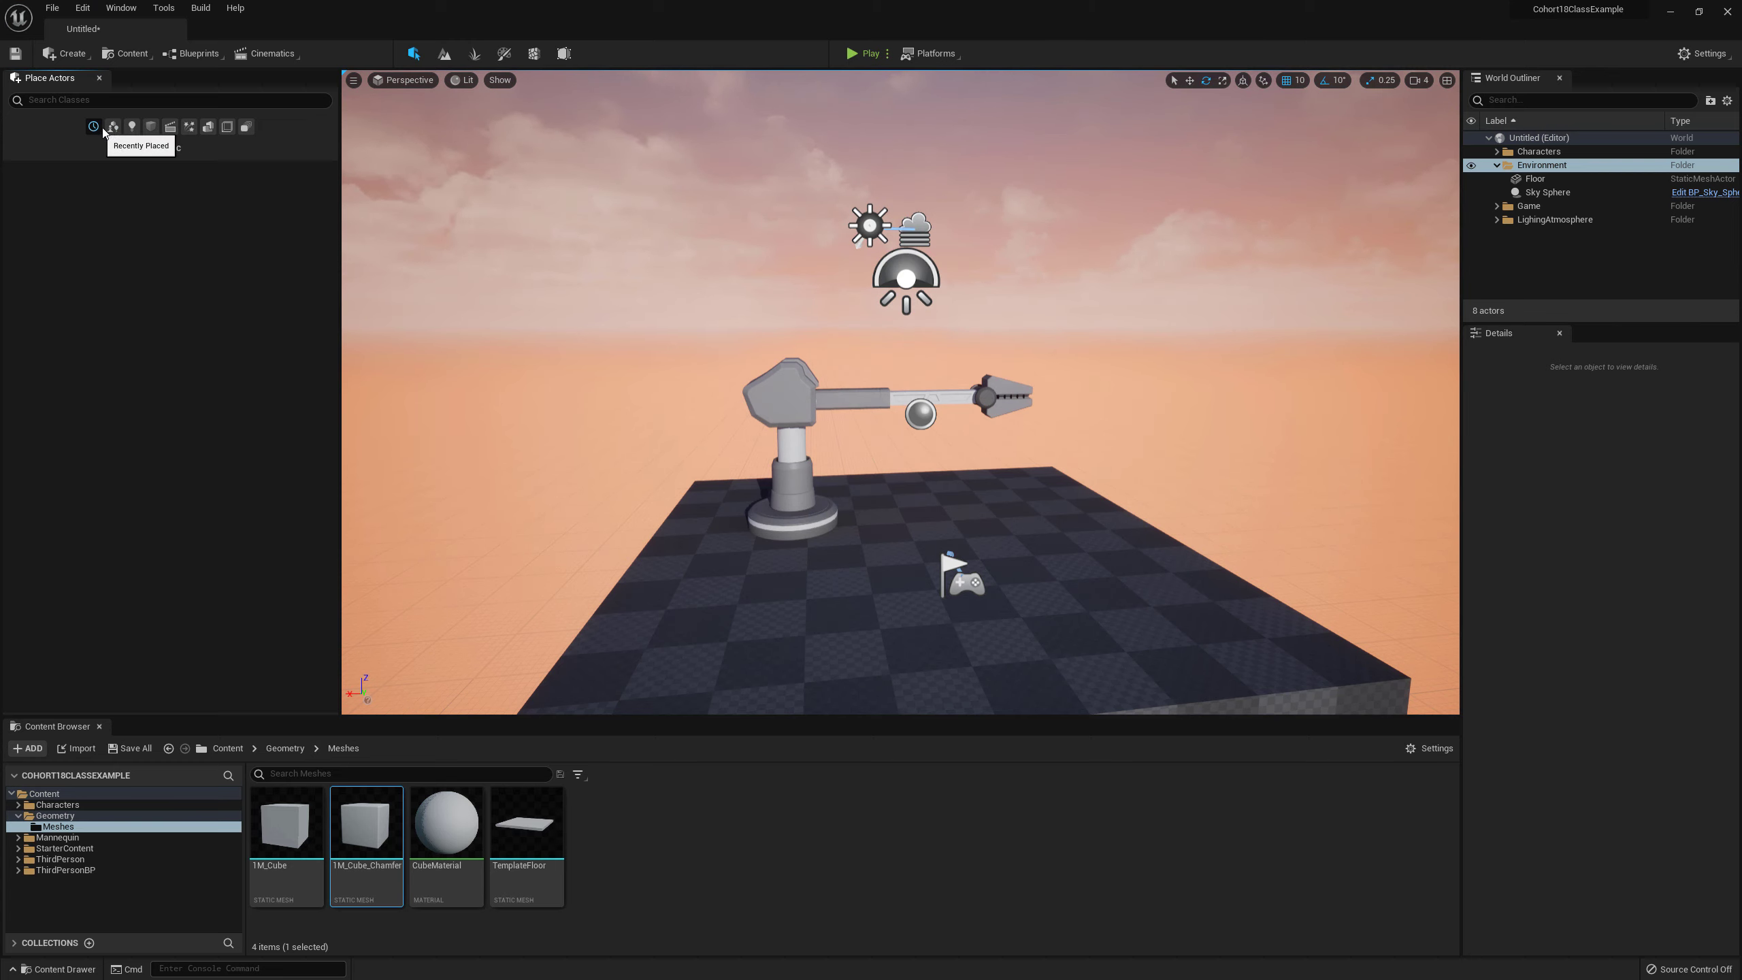
left_click(113, 129)
left_click(133, 128)
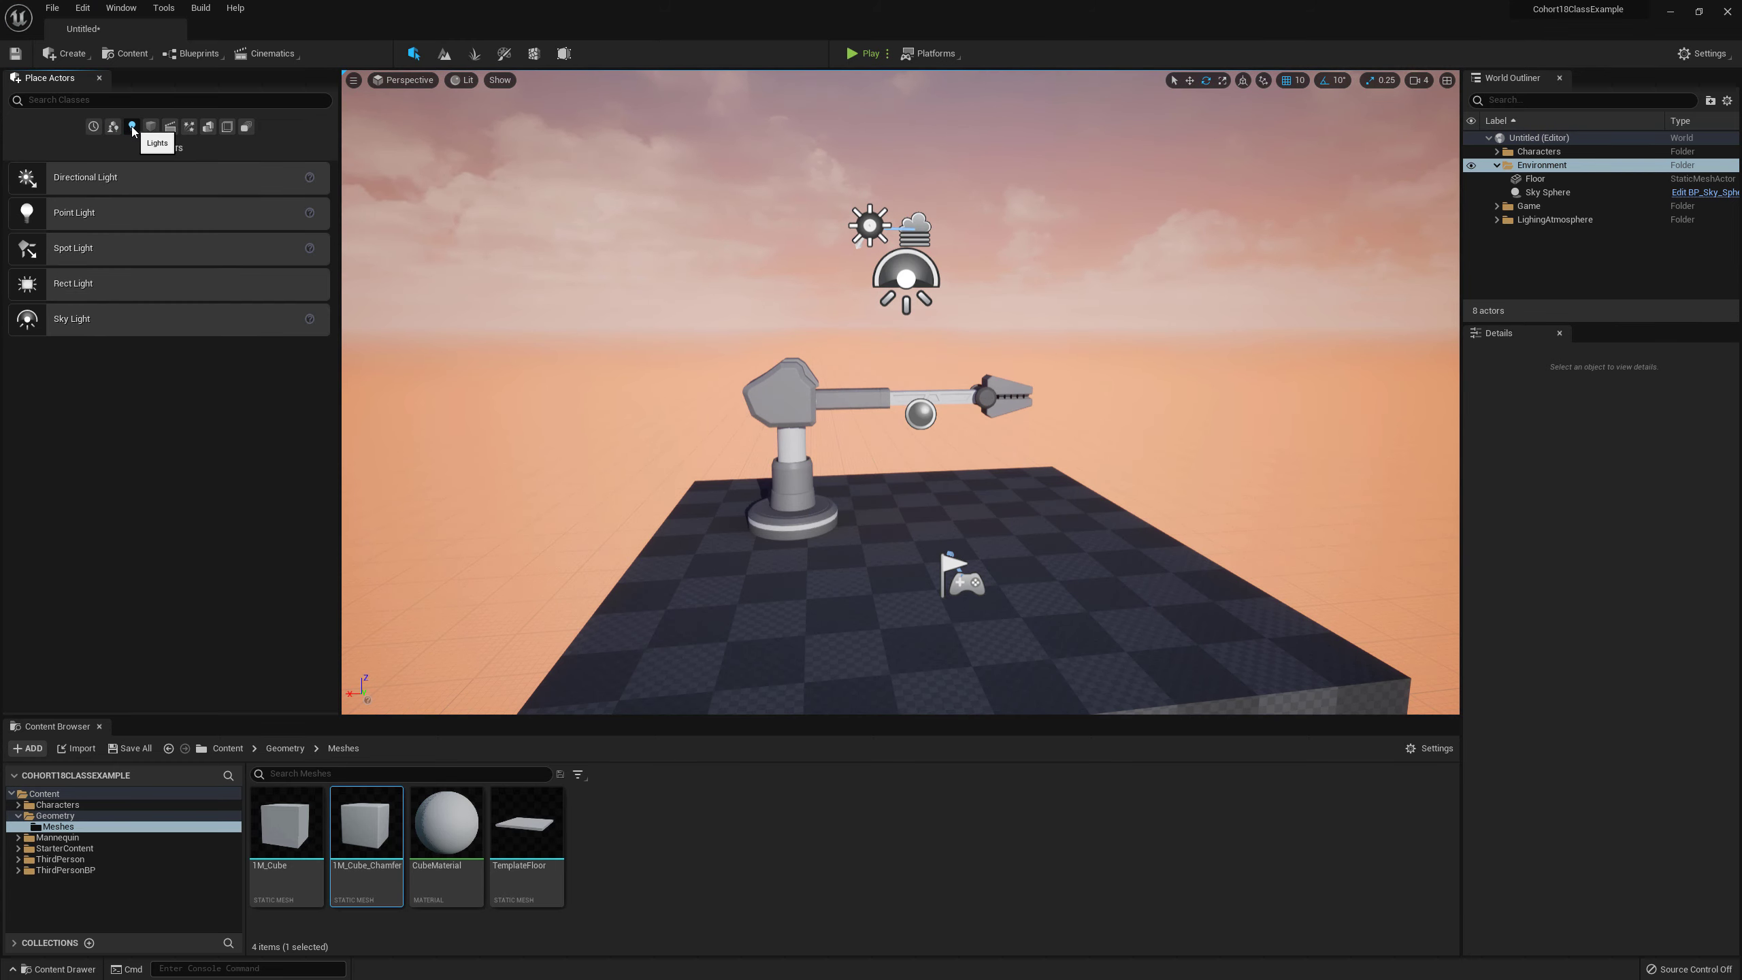
left_click(152, 130)
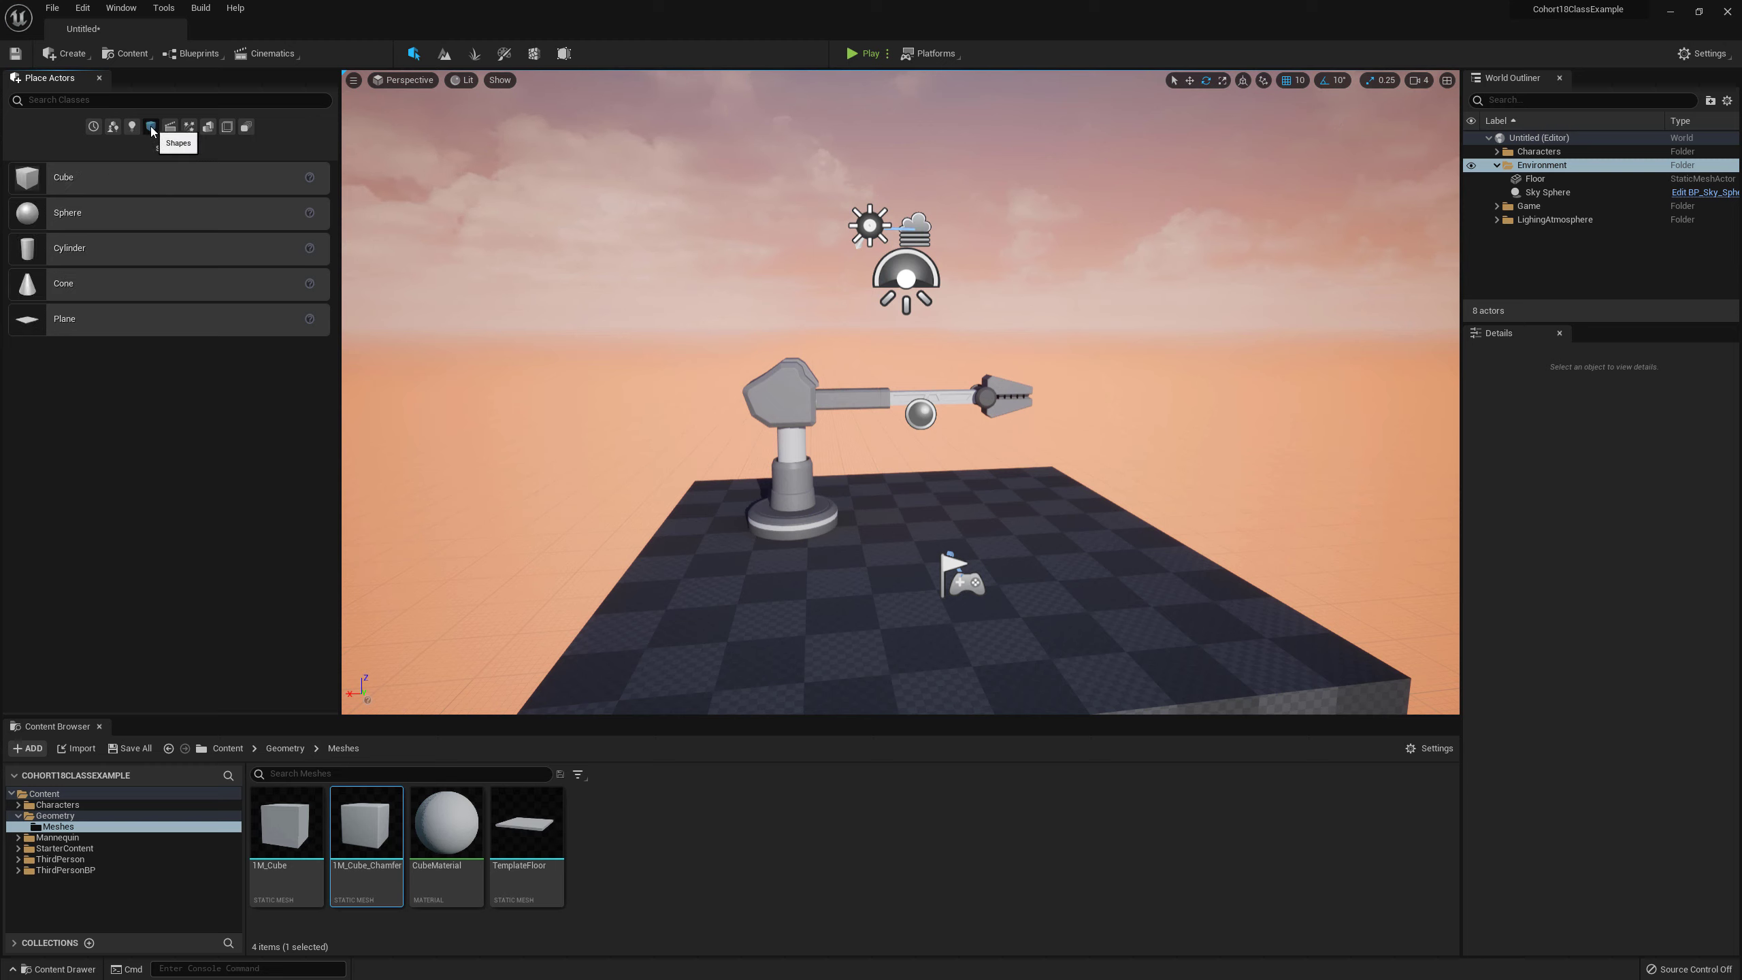
left_click(229, 129)
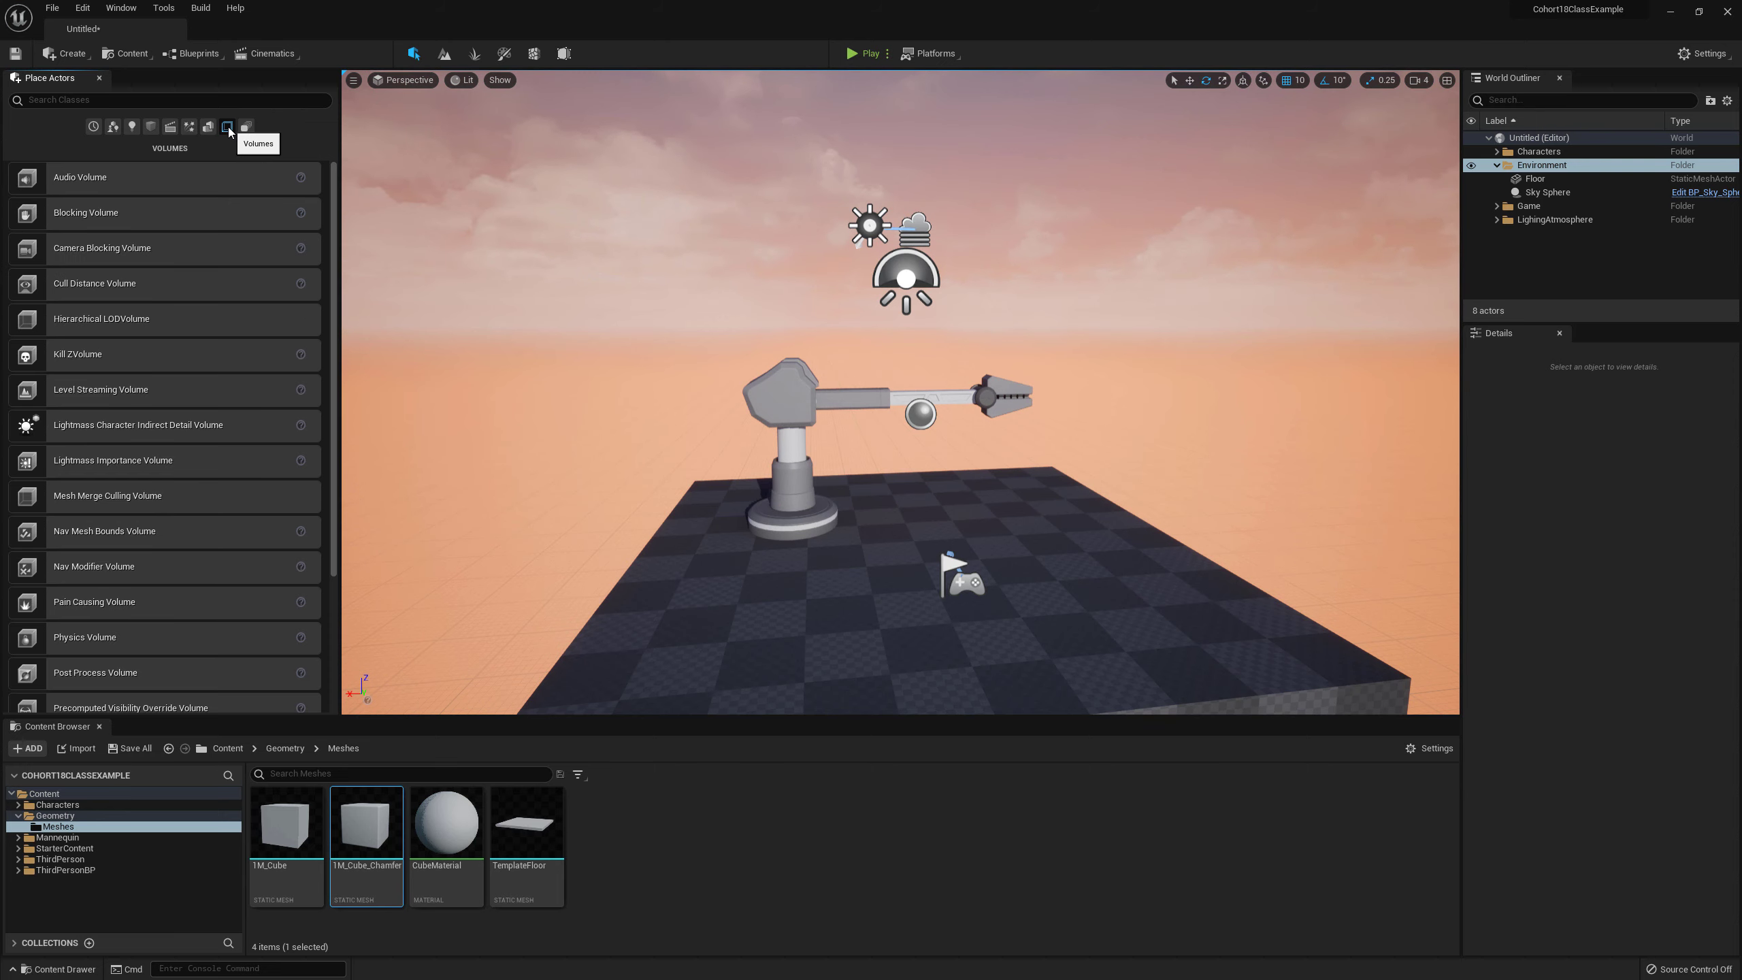
left_click(208, 126)
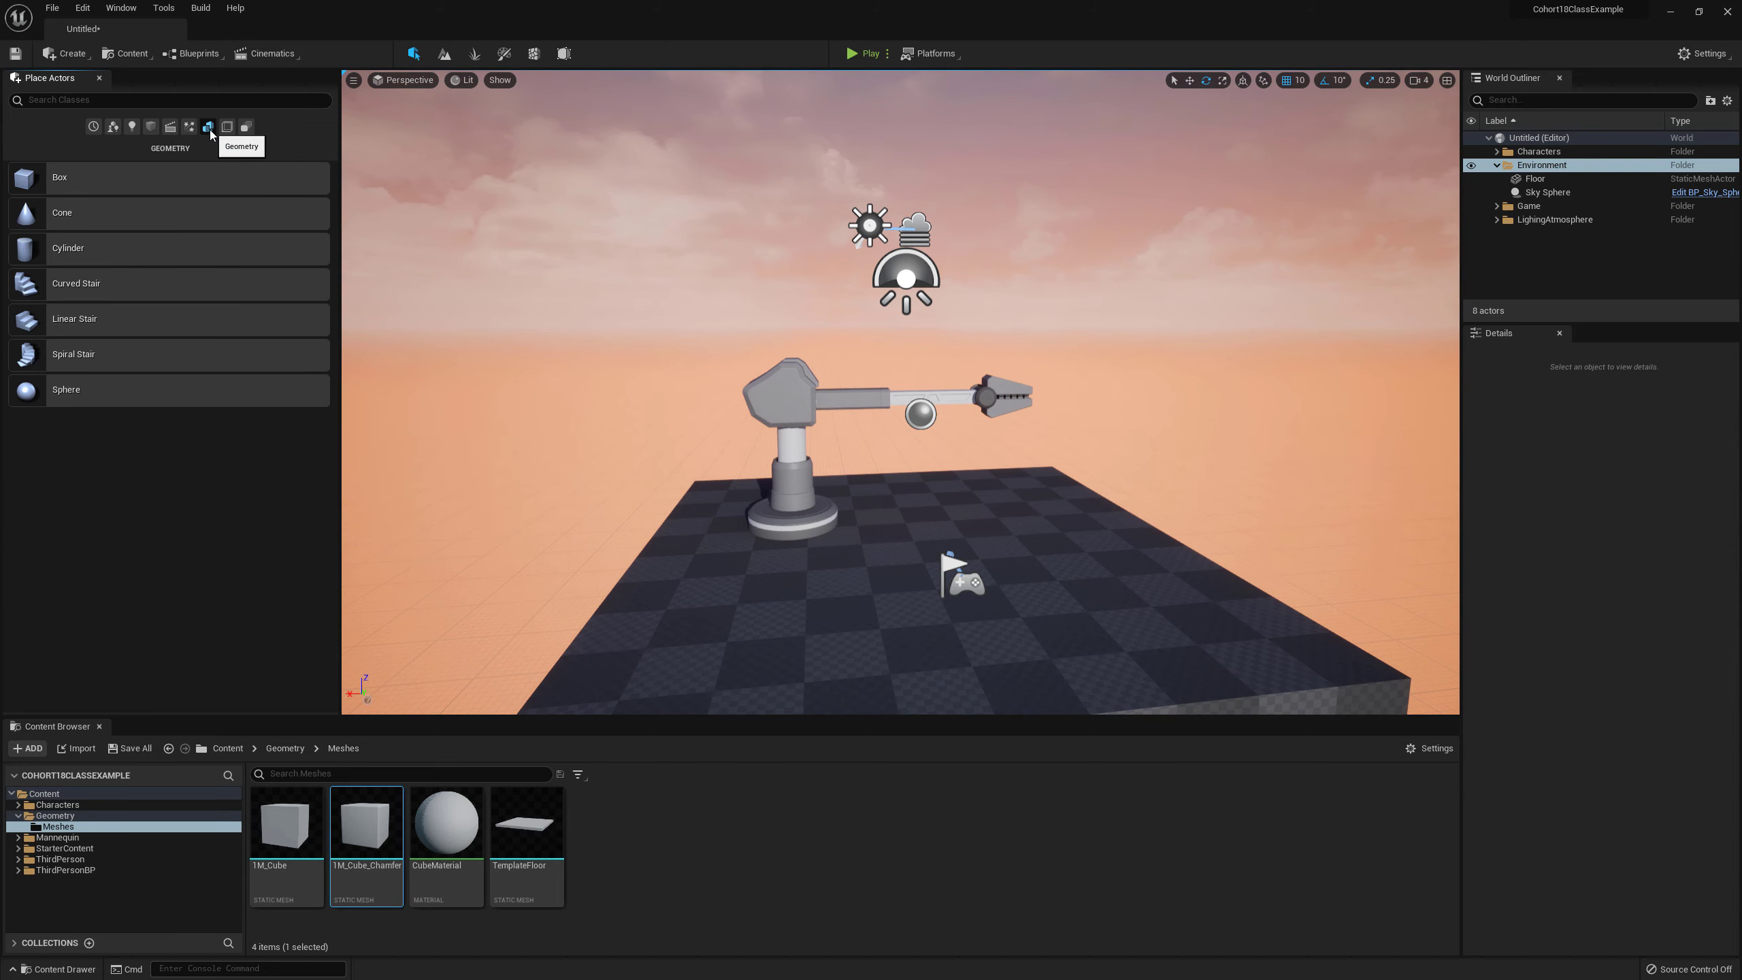
left_click(113, 127)
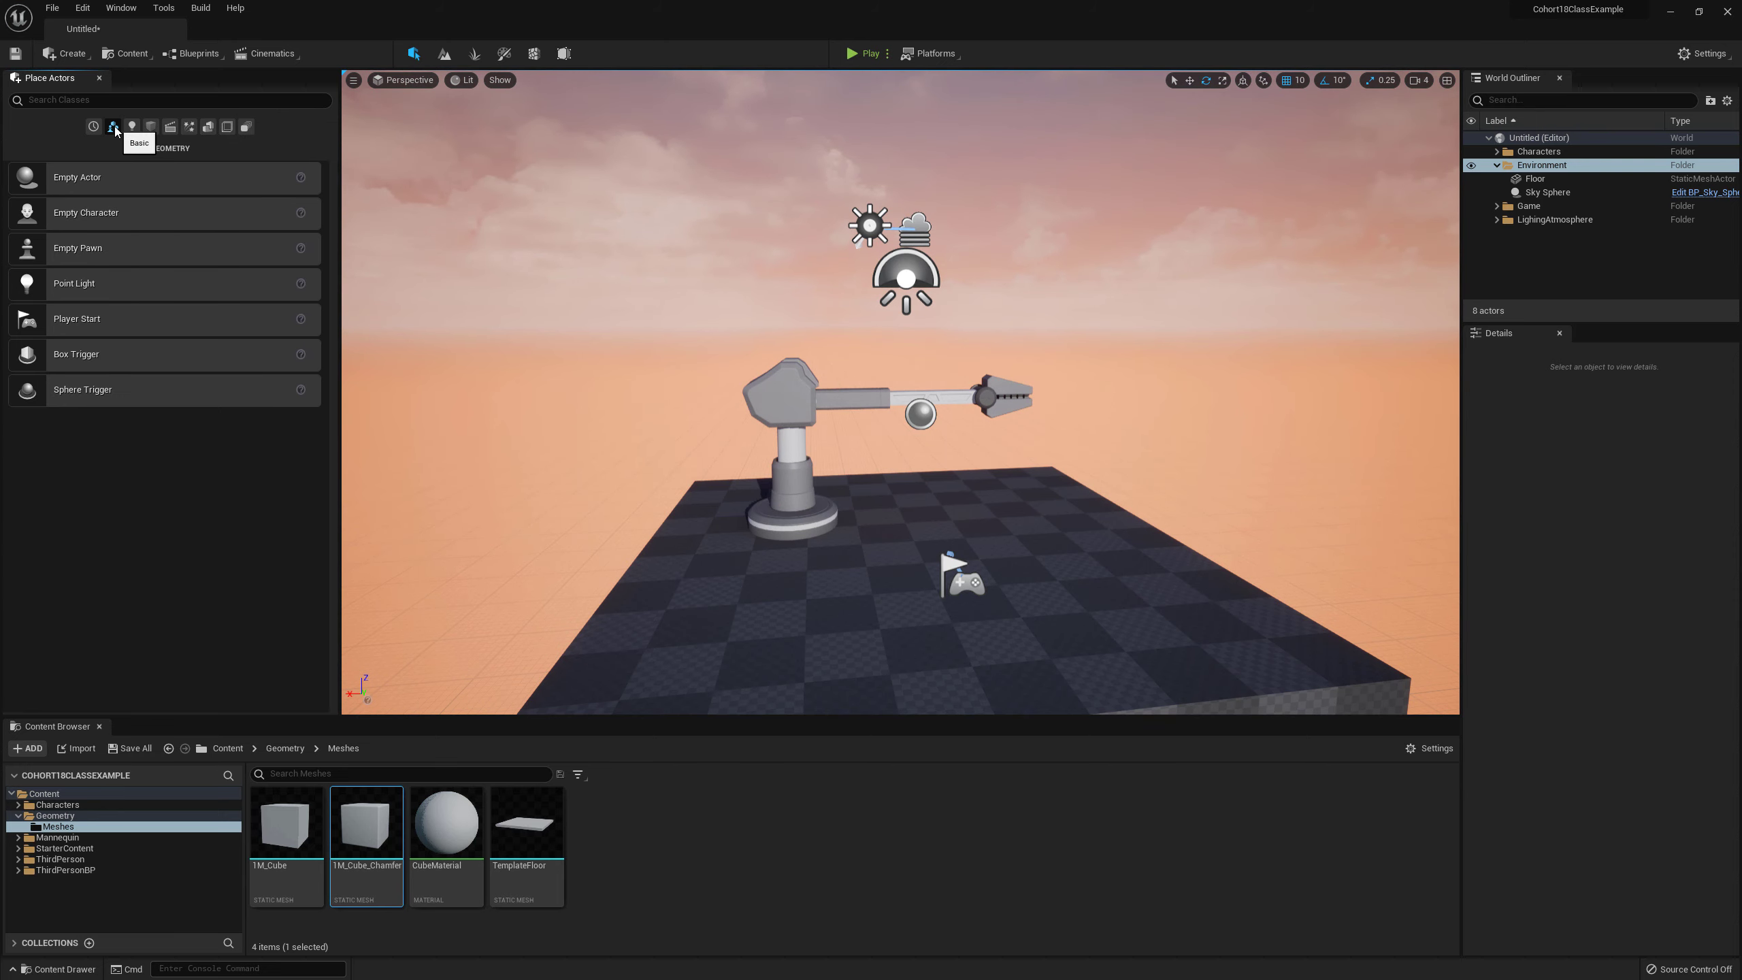
Step: Place a Post Process Volume from the visual effects actors in the level and set its location to 0, 0, 0
left_click(189, 127)
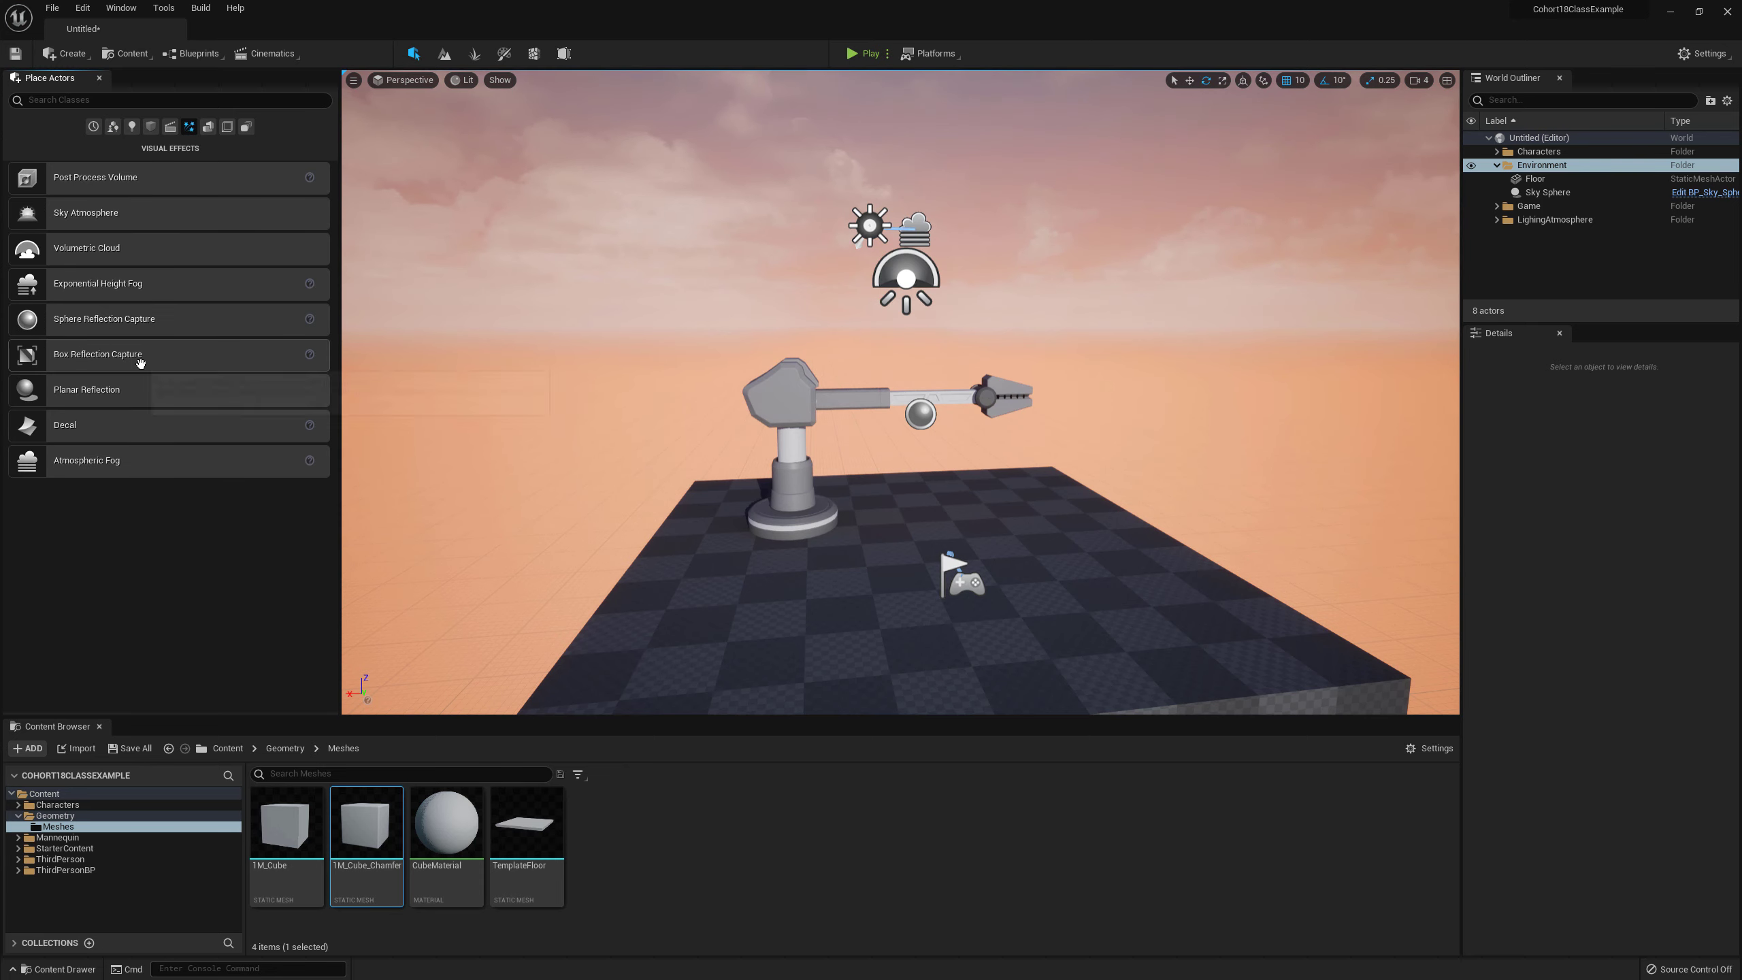
left_click_drag(106, 205, 891, 507)
left_click(1558, 521)
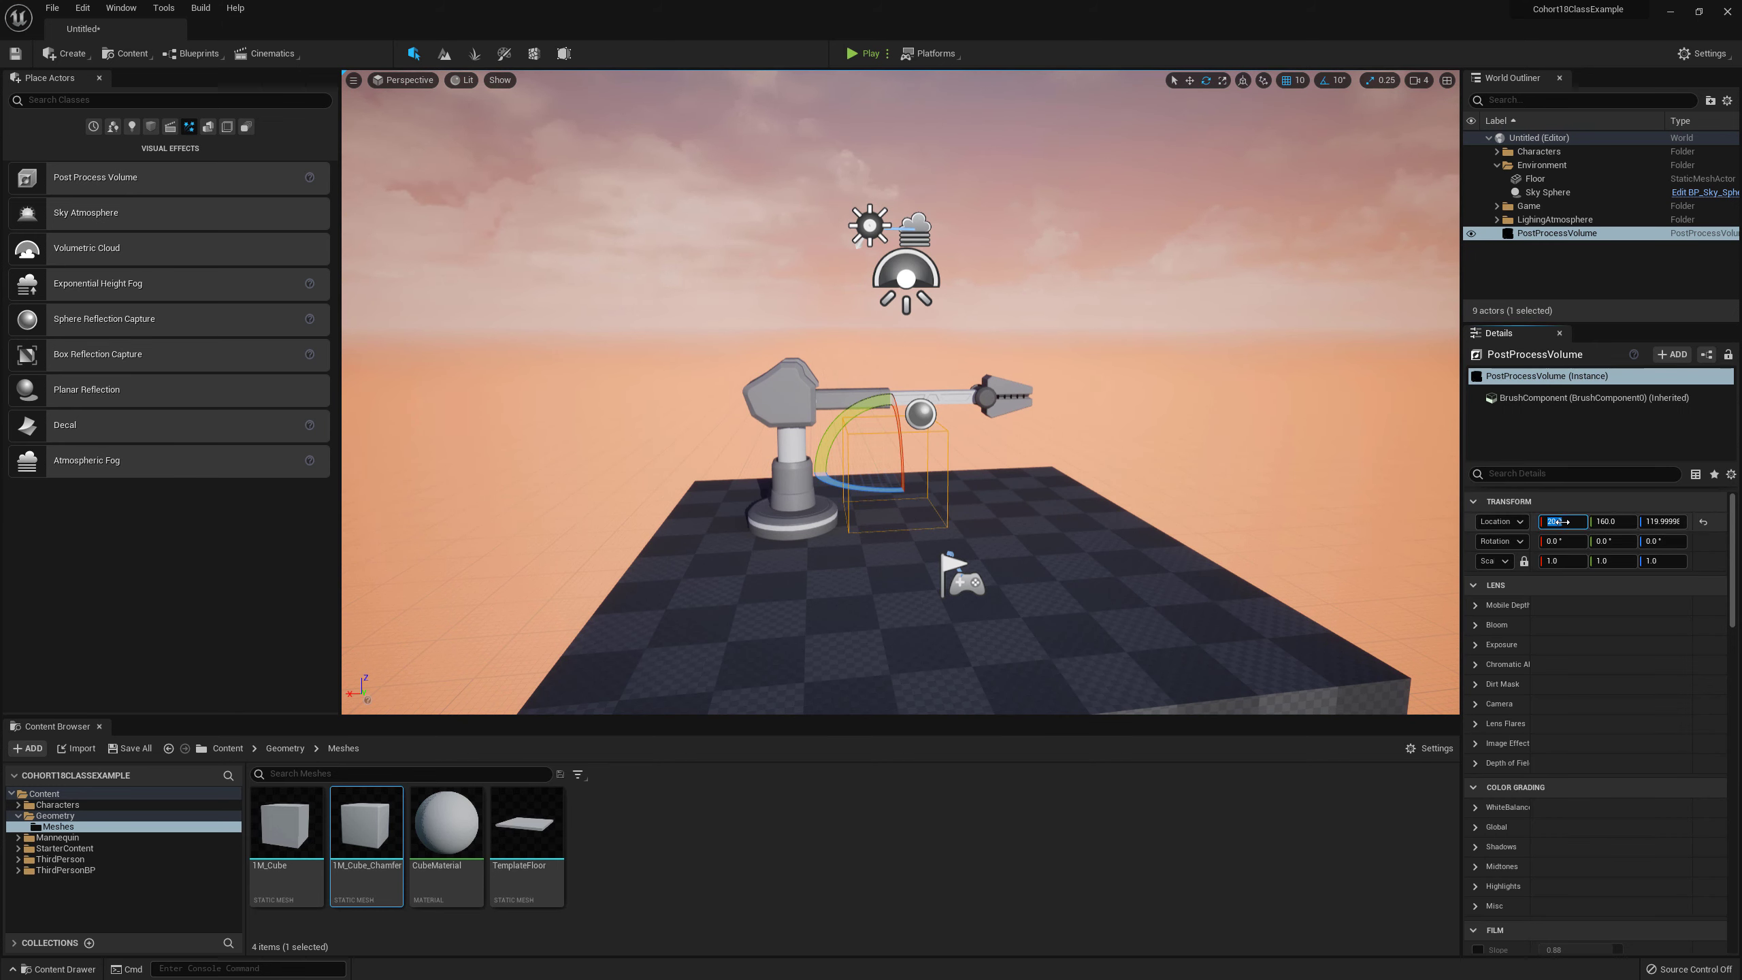
type("0")
key("Tab")
type("0")
key("Tab")
type("0")
key("Tab")
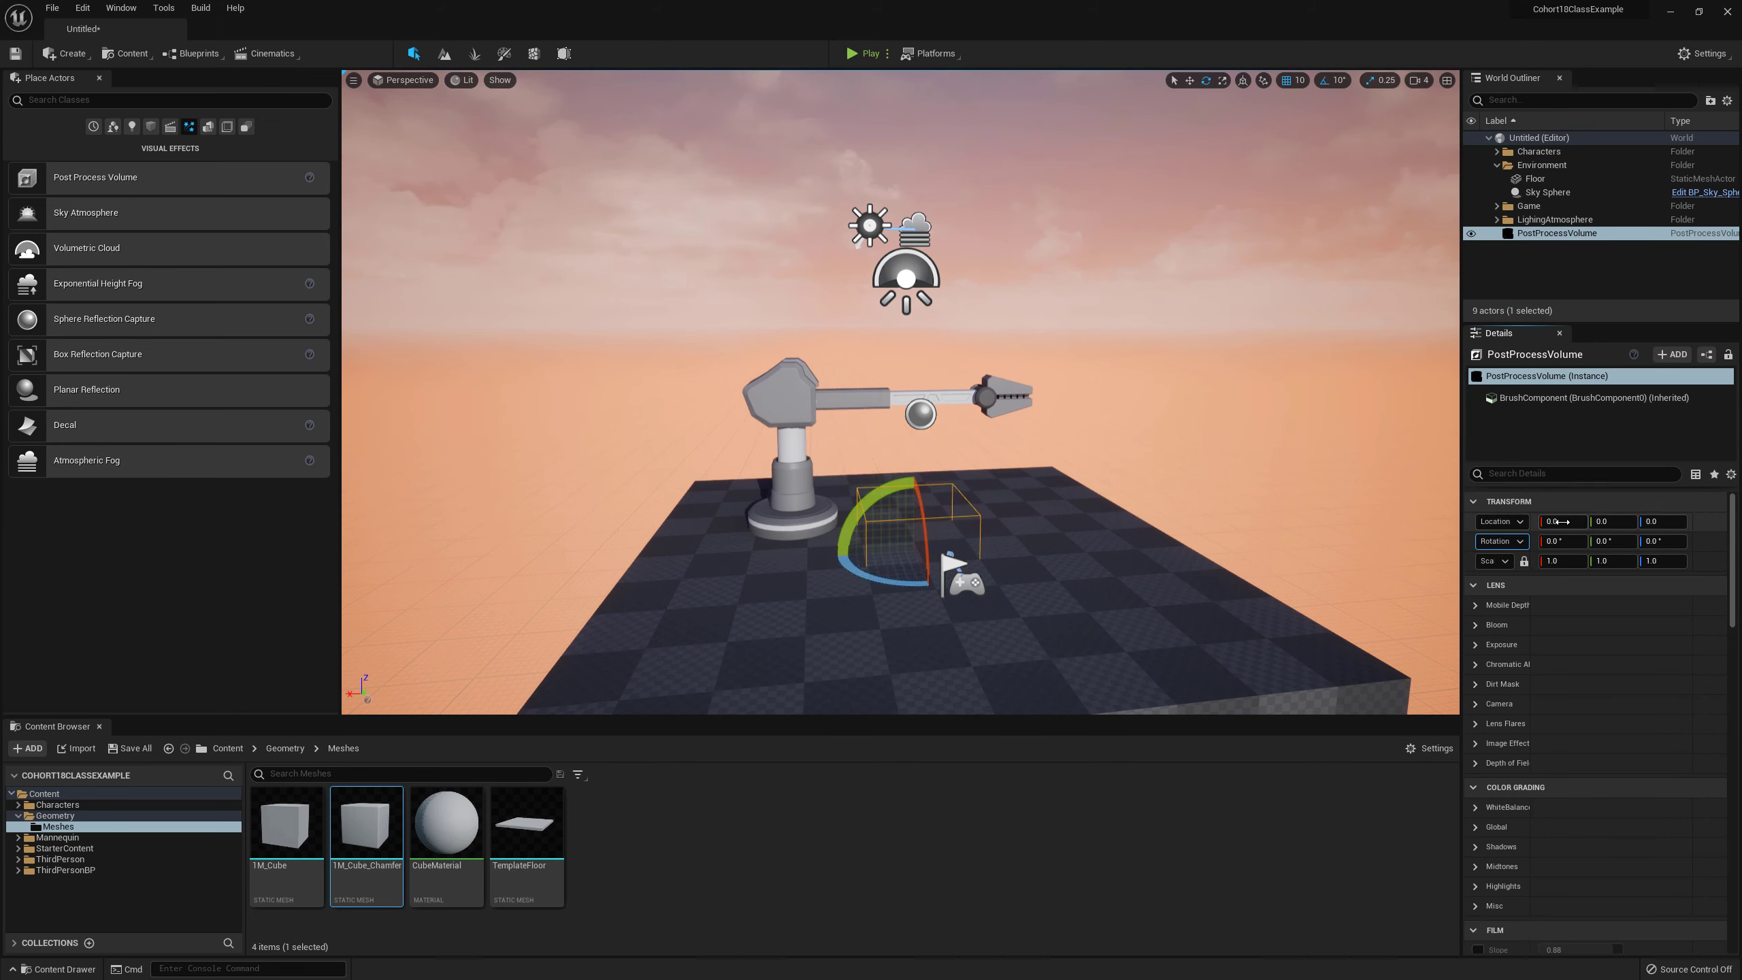
Step: Enable Infinite Extent in the post process volume's settings
left_click(1560, 560)
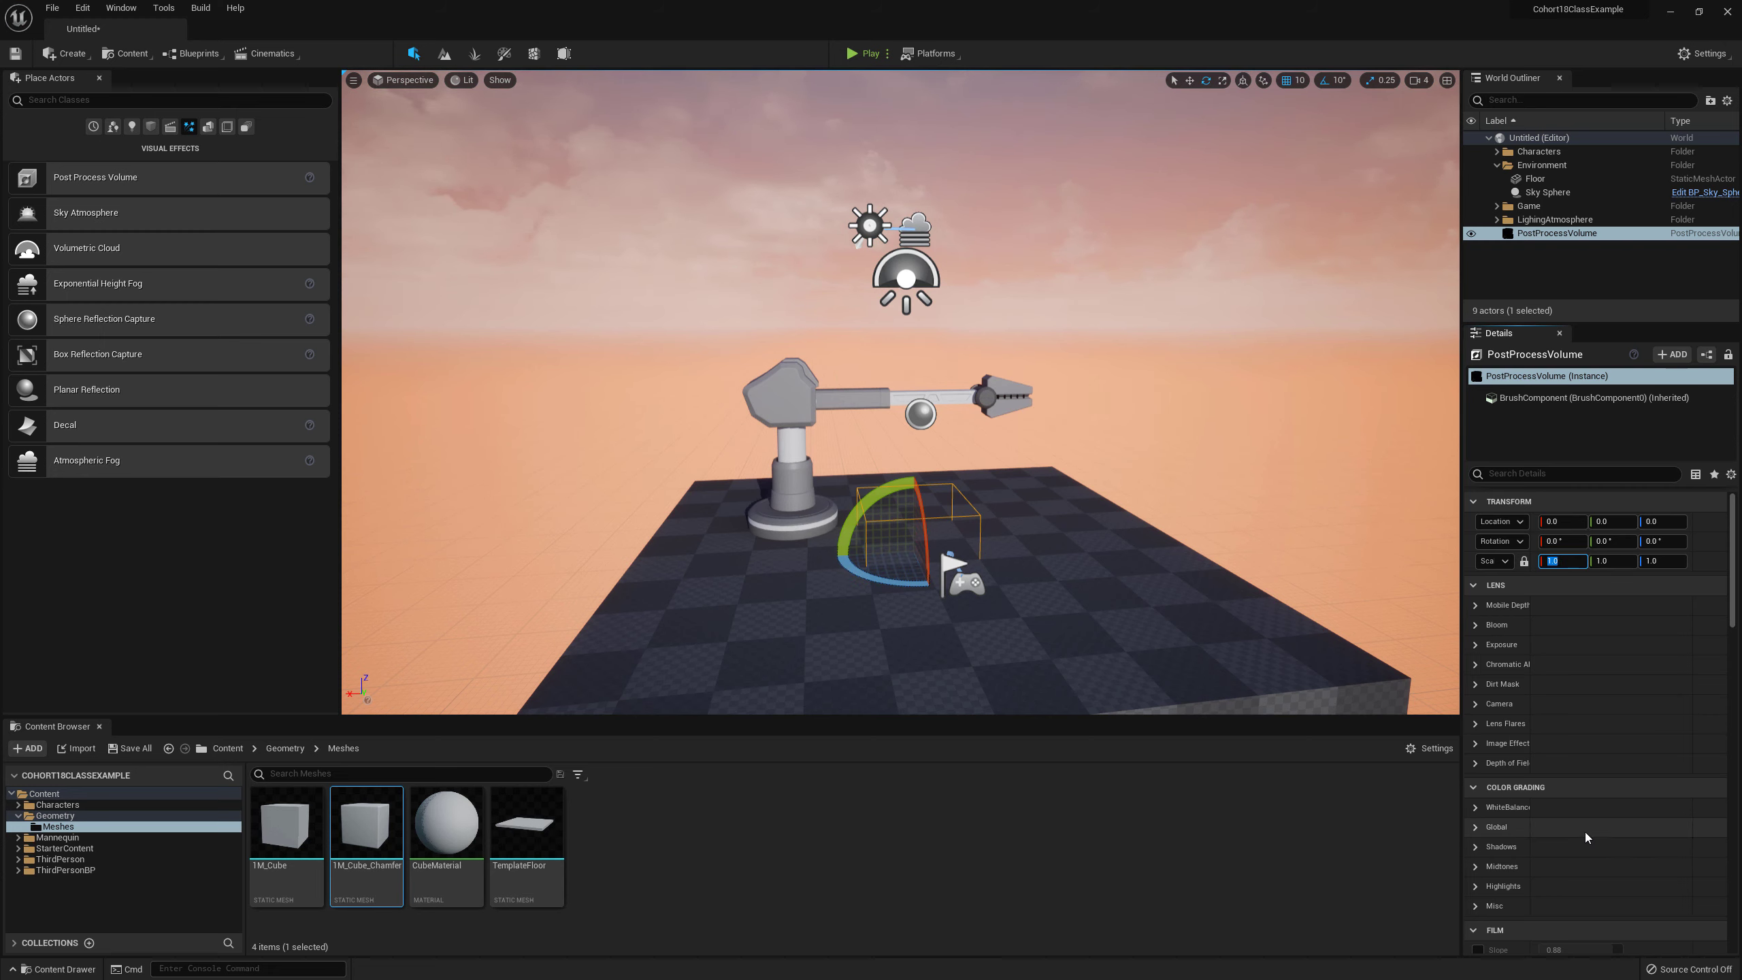
scroll(1584, 831, "down", 4)
scroll(1588, 861, "down", 10)
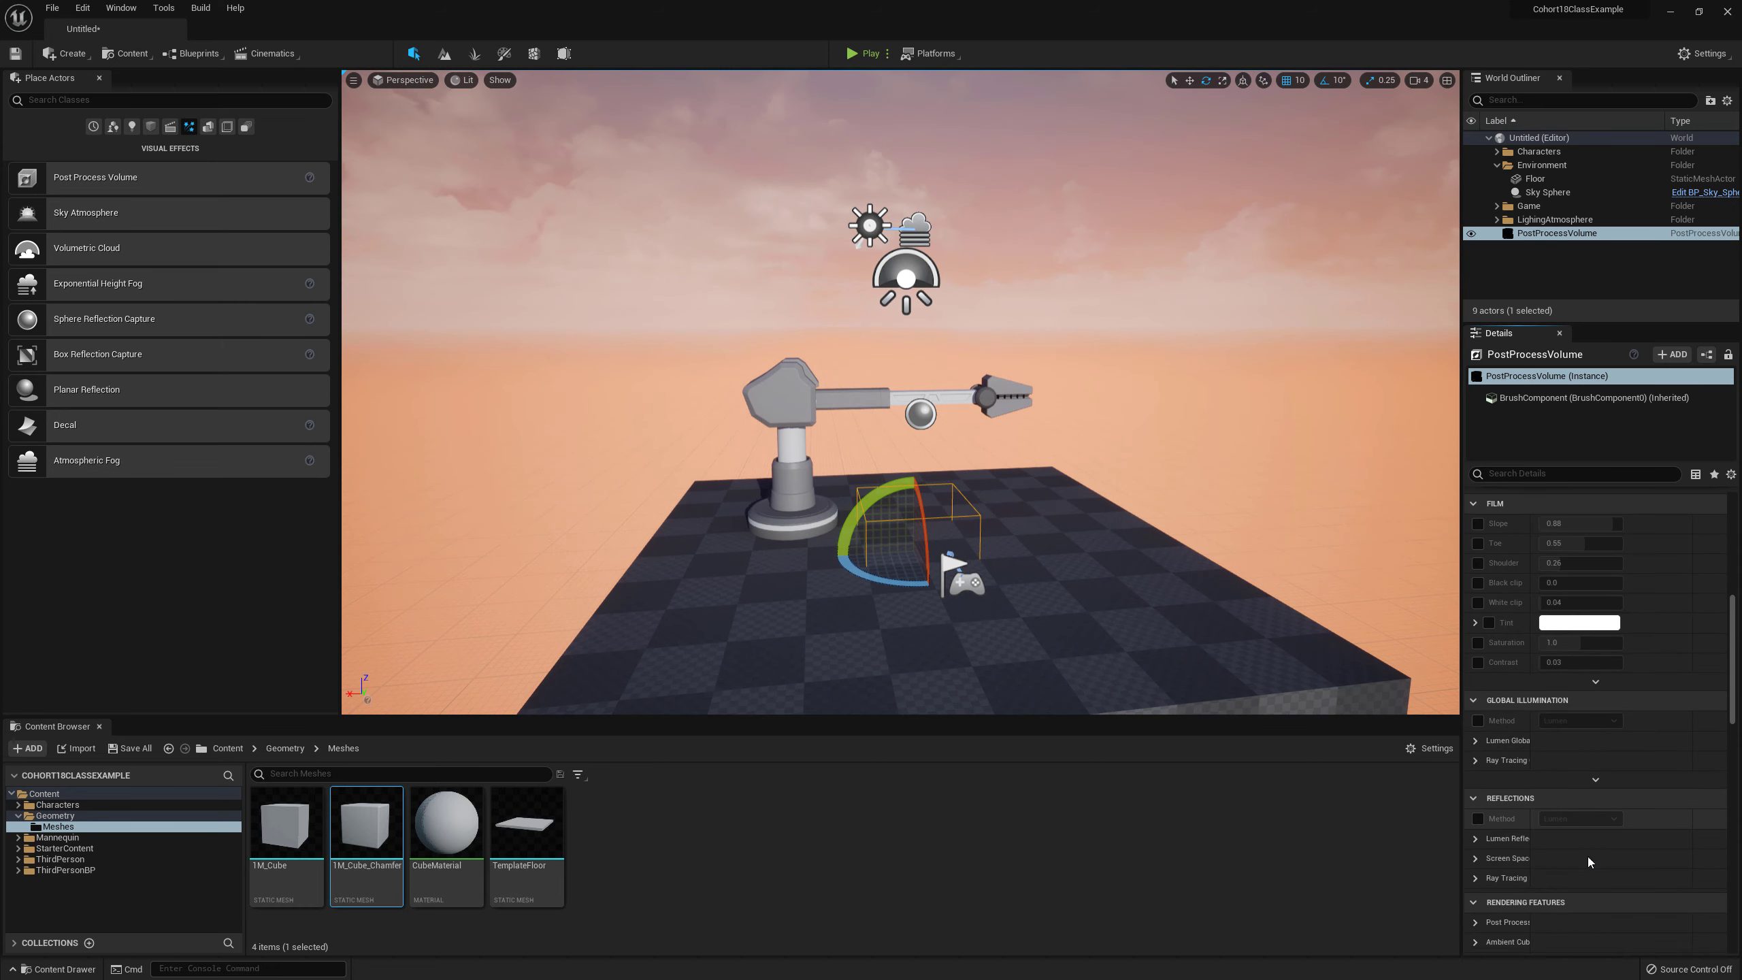
scroll(1580, 858, "down", 5)
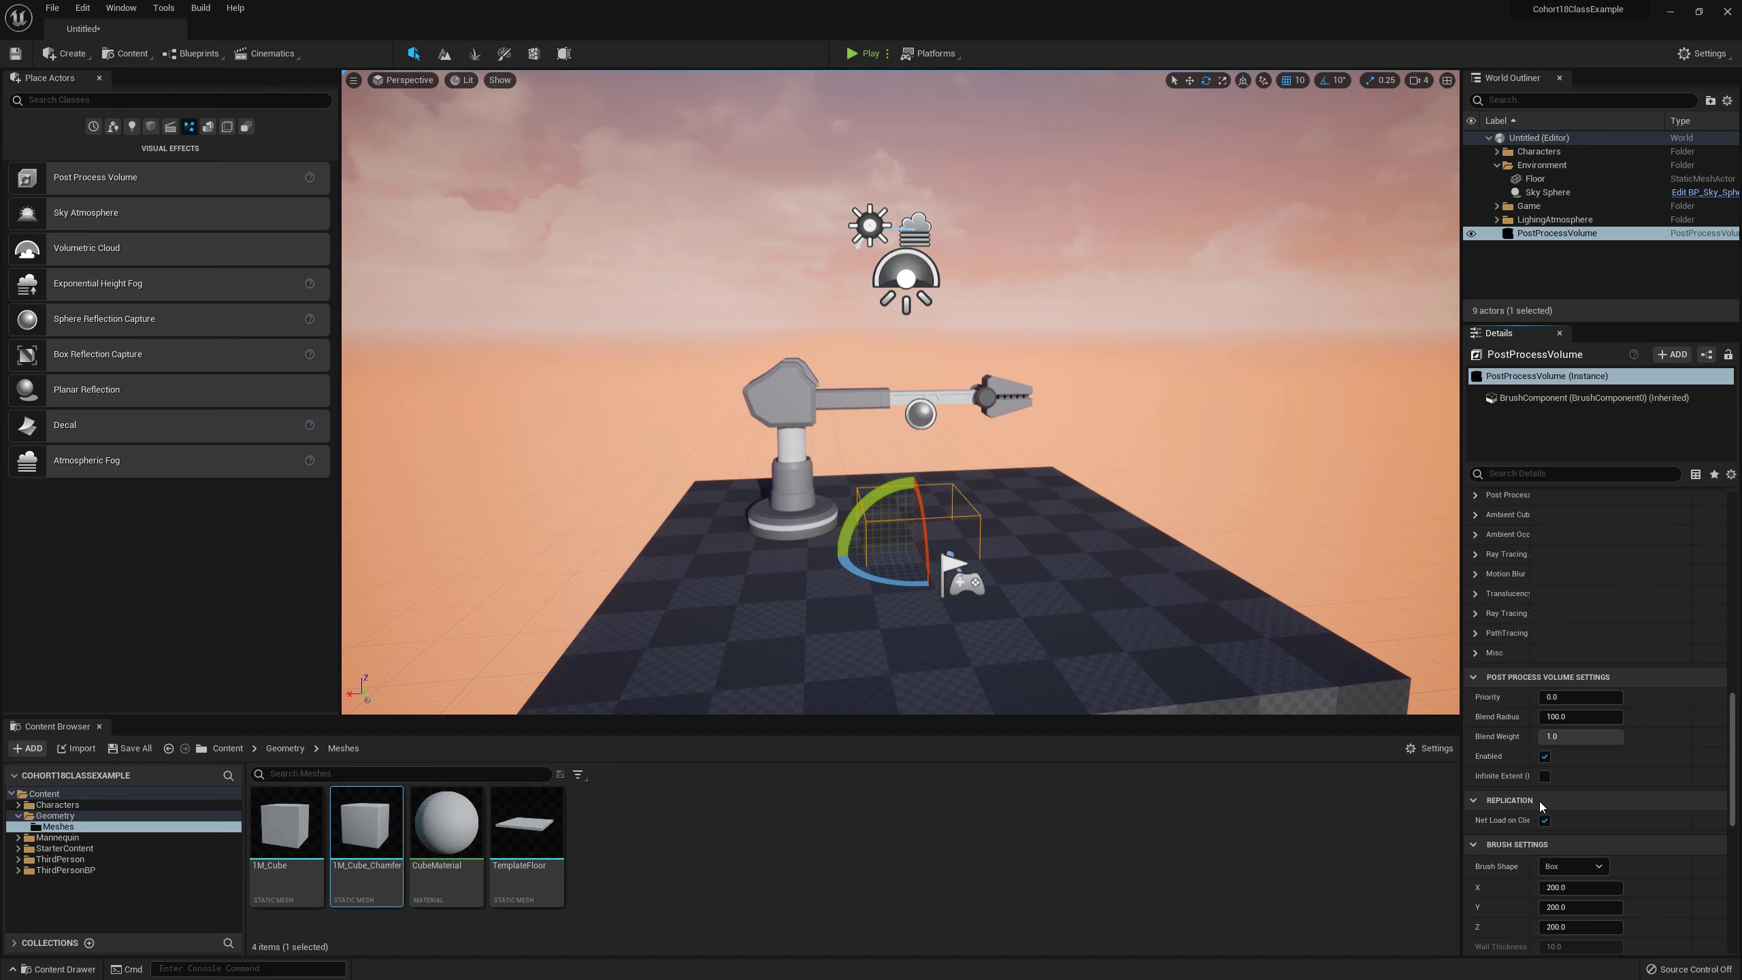
scroll(1539, 801, "down", 4)
scroll(1539, 801, "down", 2)
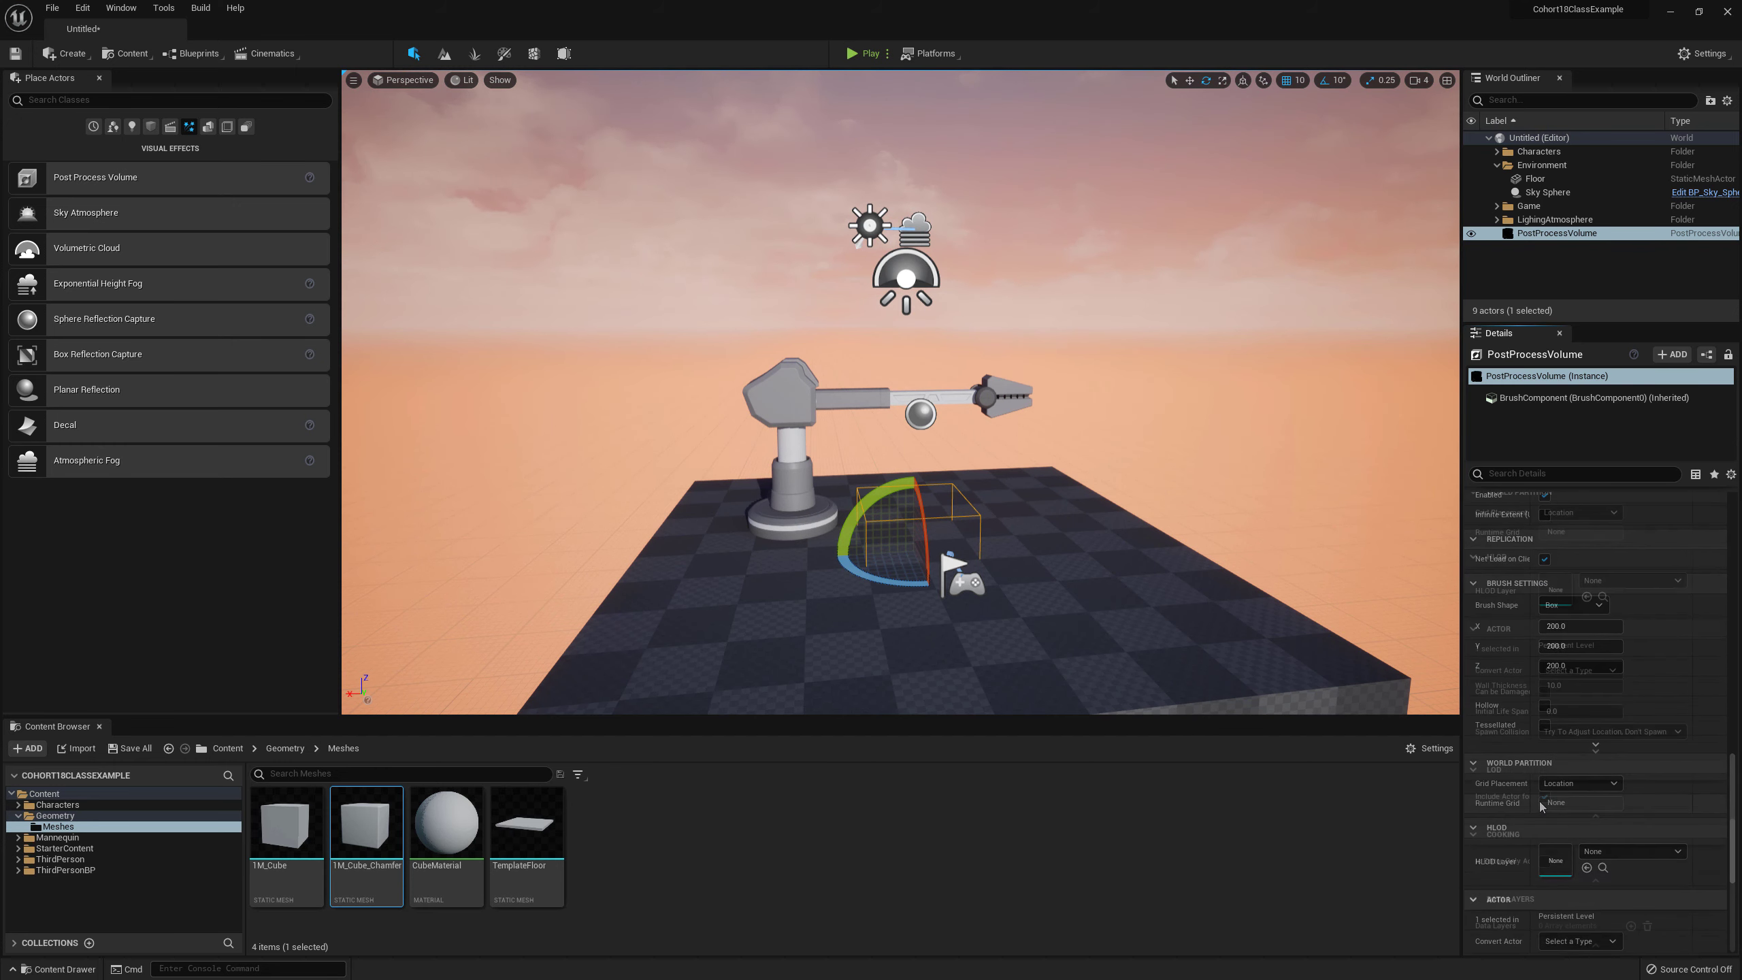
scroll(1565, 585, "up", 1)
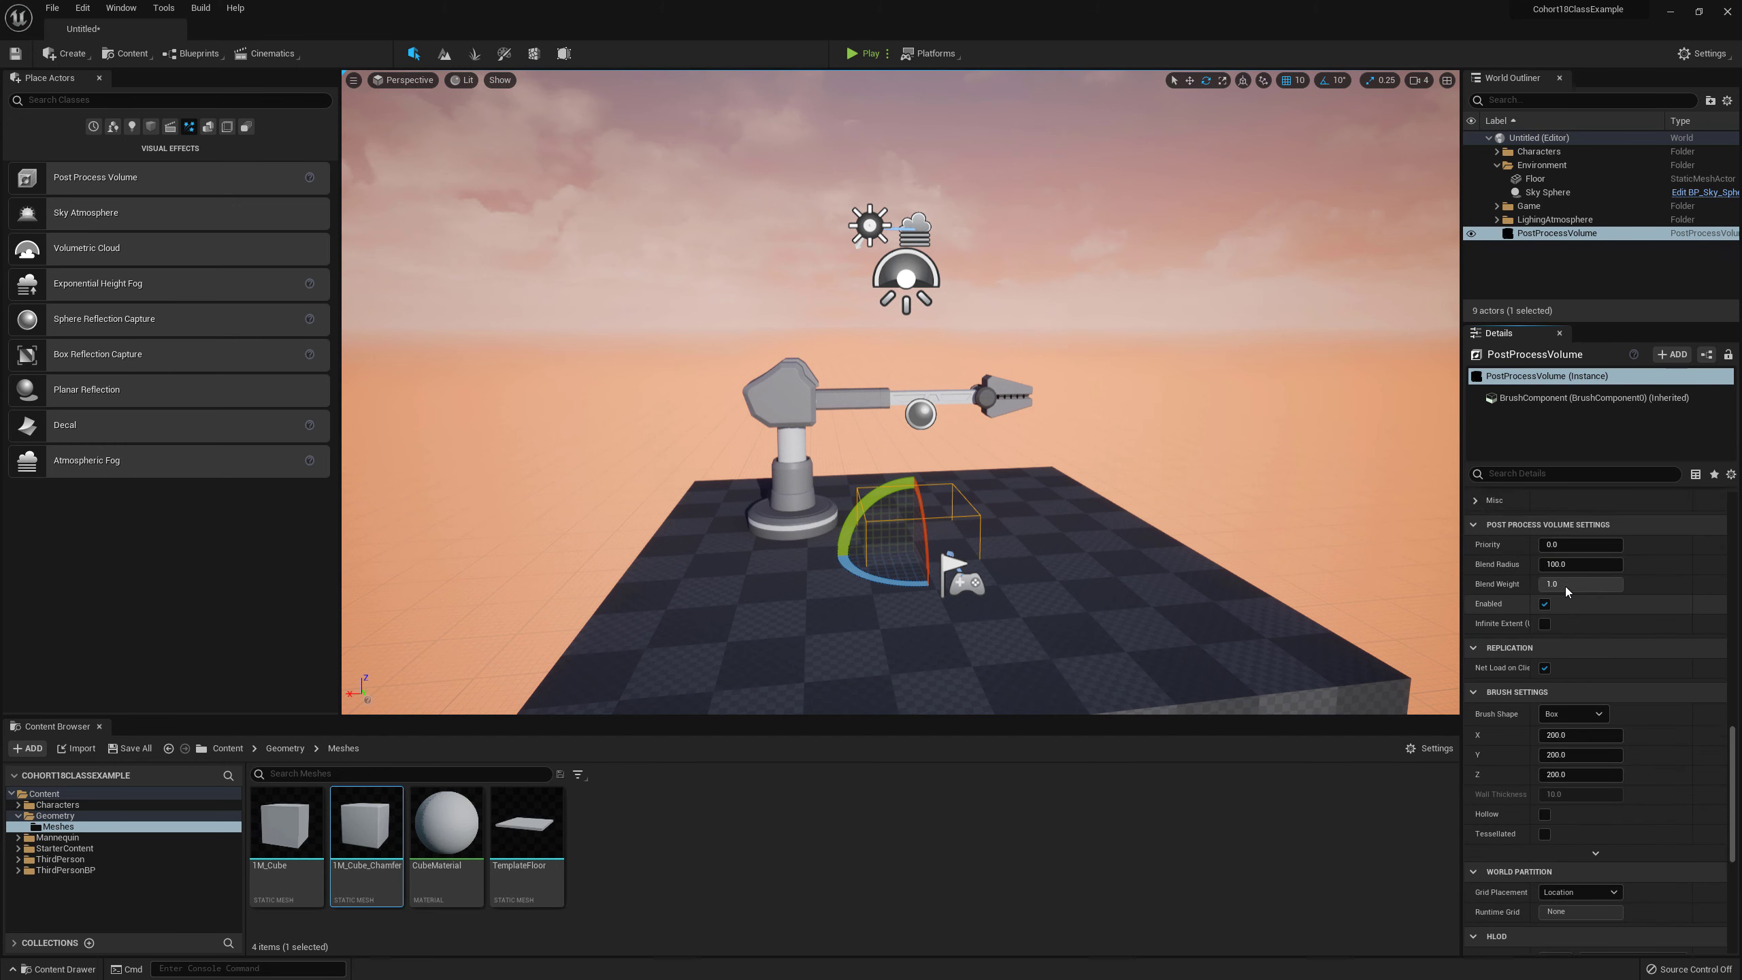
left_click(1543, 624)
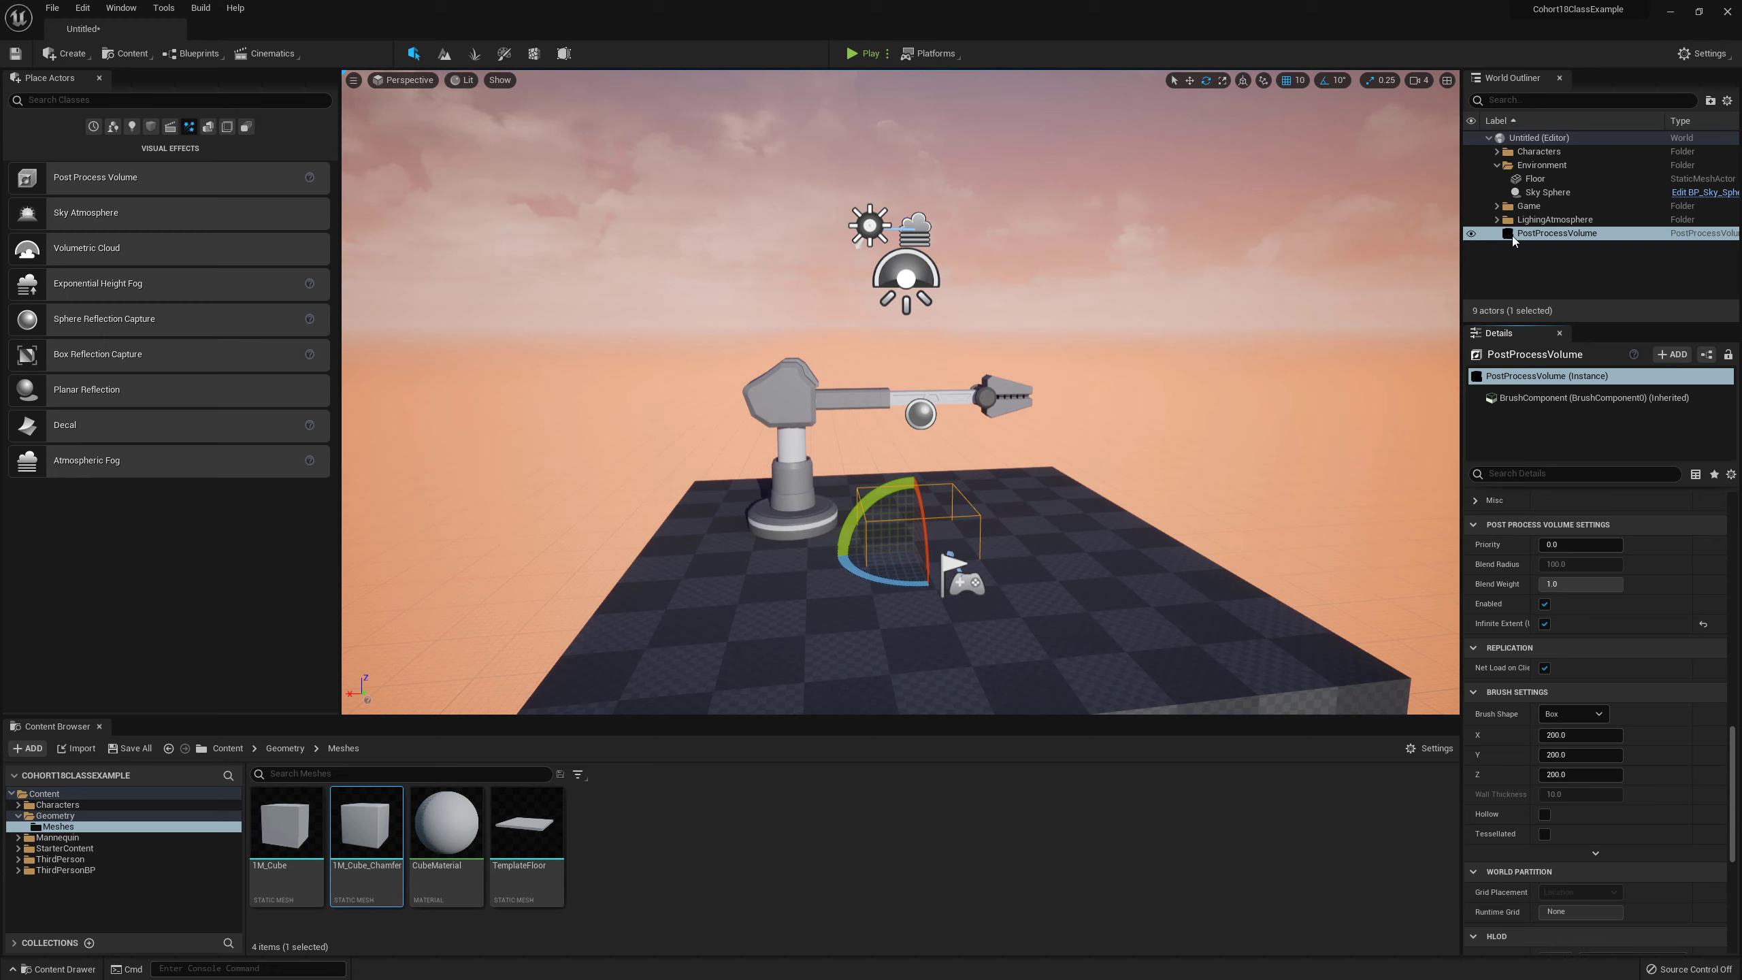
Step: Move the post process volume into the LighingAtmosphere folder, then expand that folder and select the volume inside it
left_click_drag(1511, 237, 1498, 227)
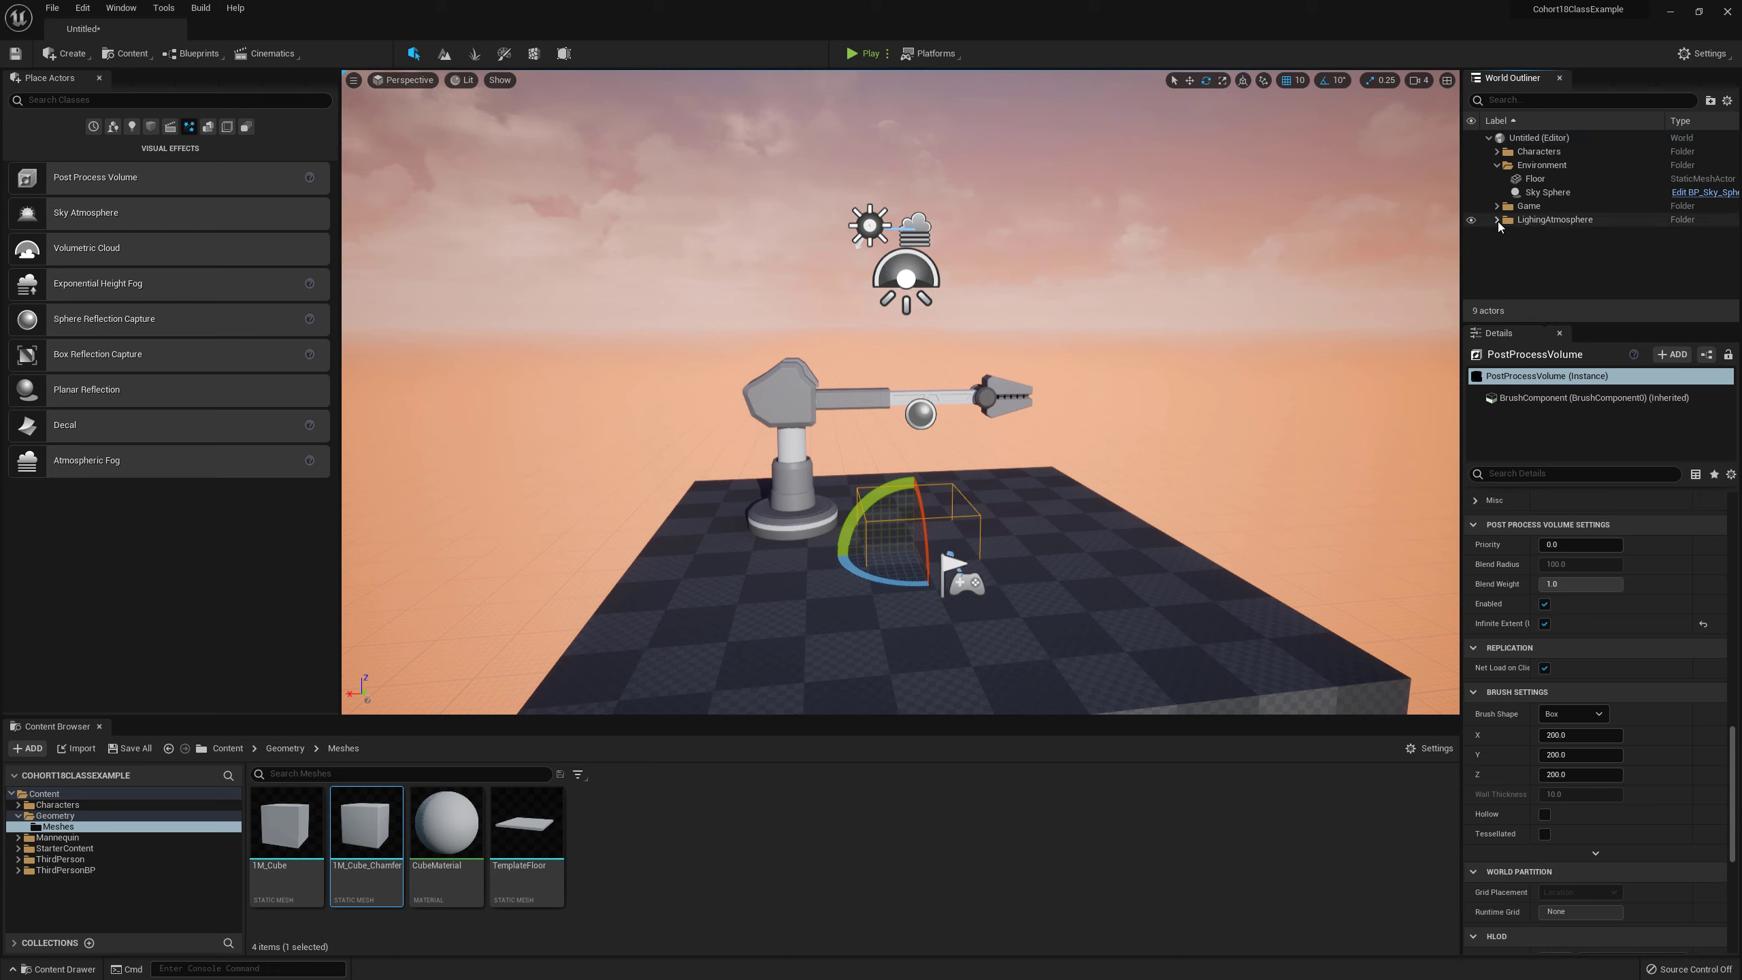
left_click(1496, 221)
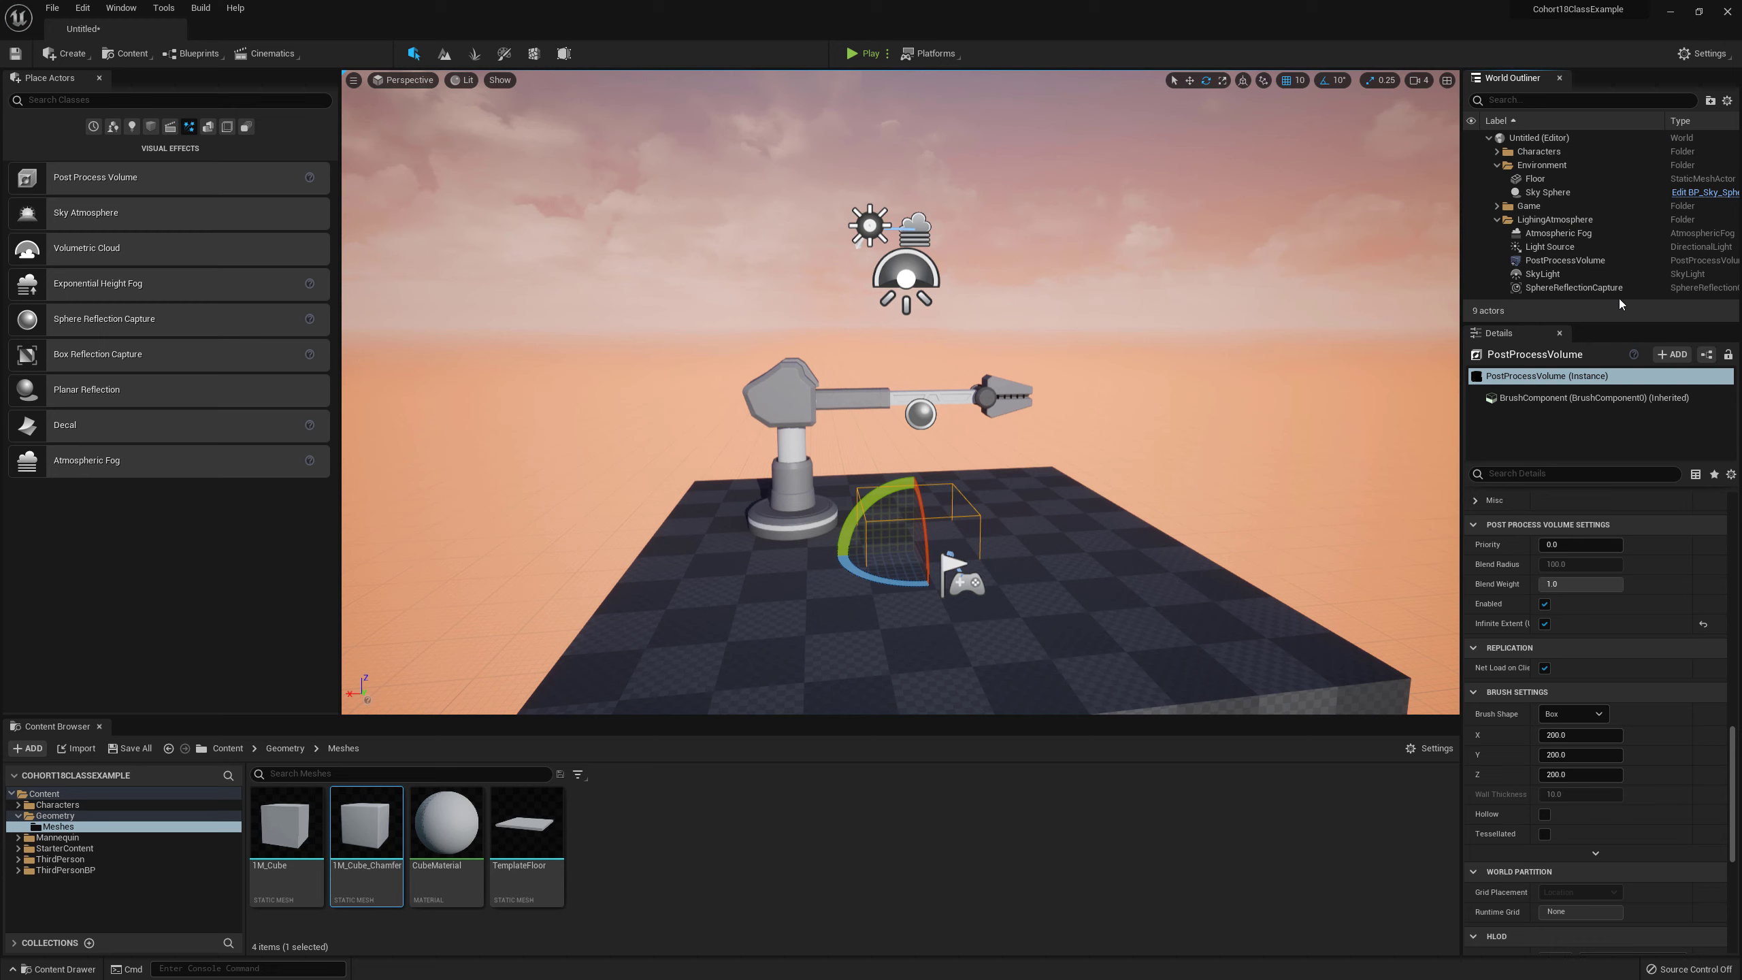
left_click_drag(1612, 324, 1613, 359)
left_click(1572, 262)
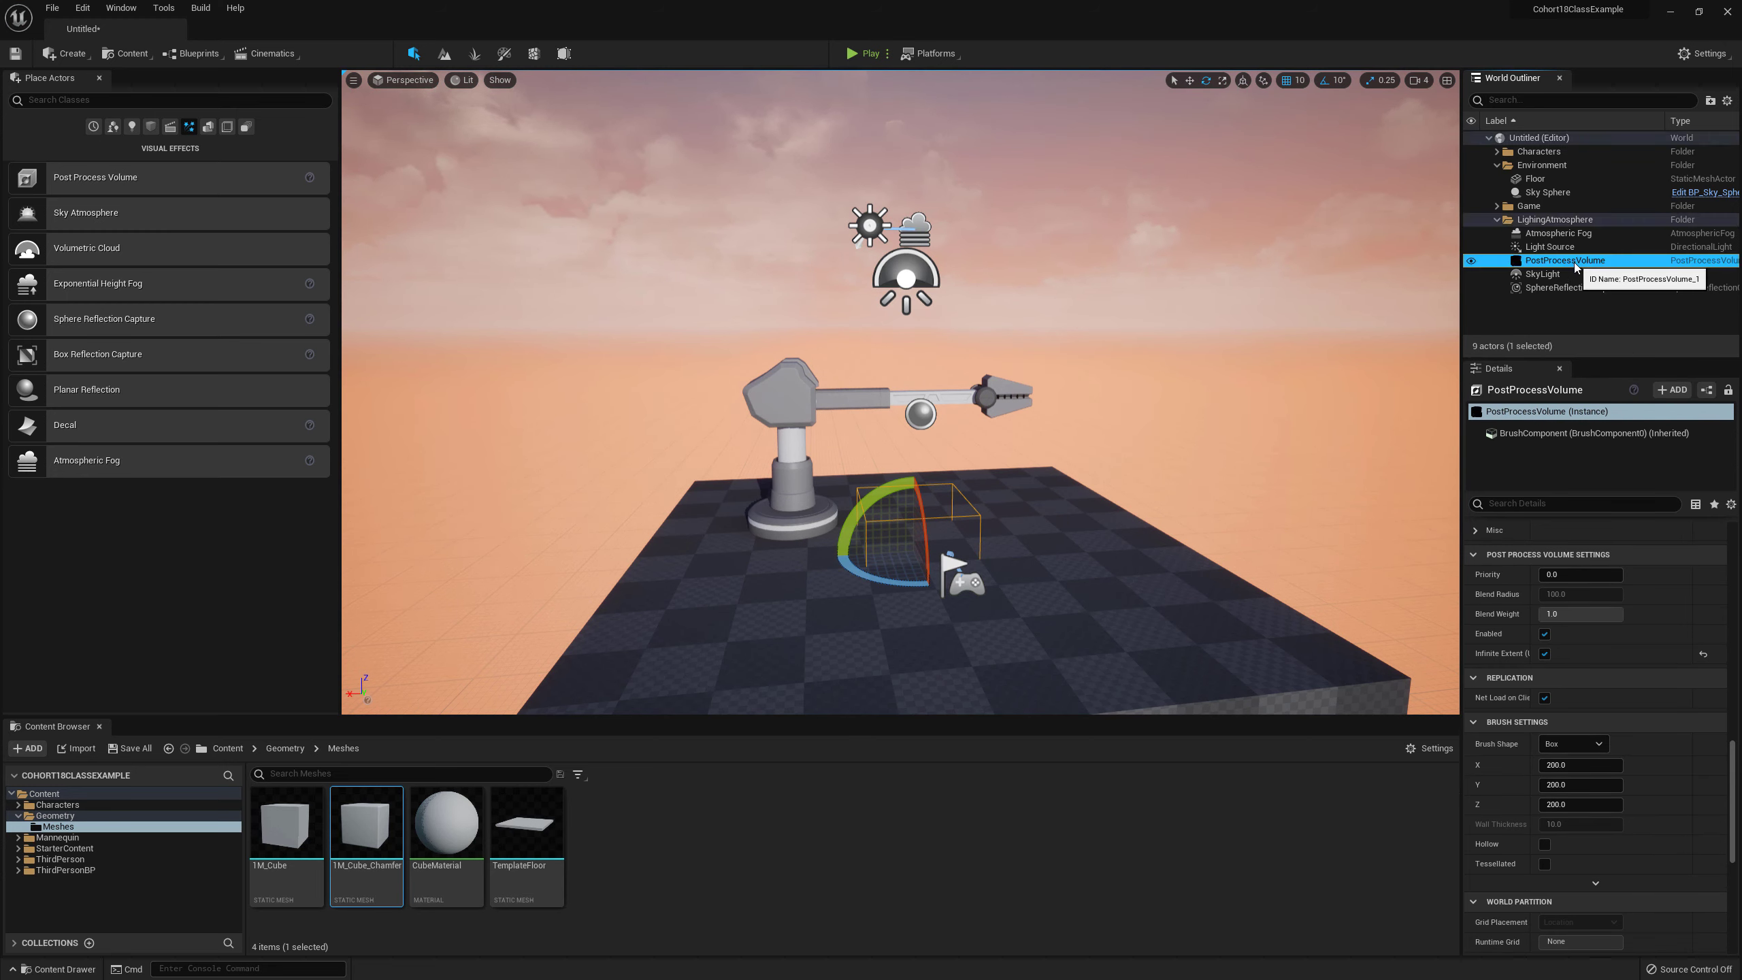
Step: Filter the volume's details for "lumen" and enable the Lumen method and quality overrides for both global illumination and reflections
left_click(1570, 504)
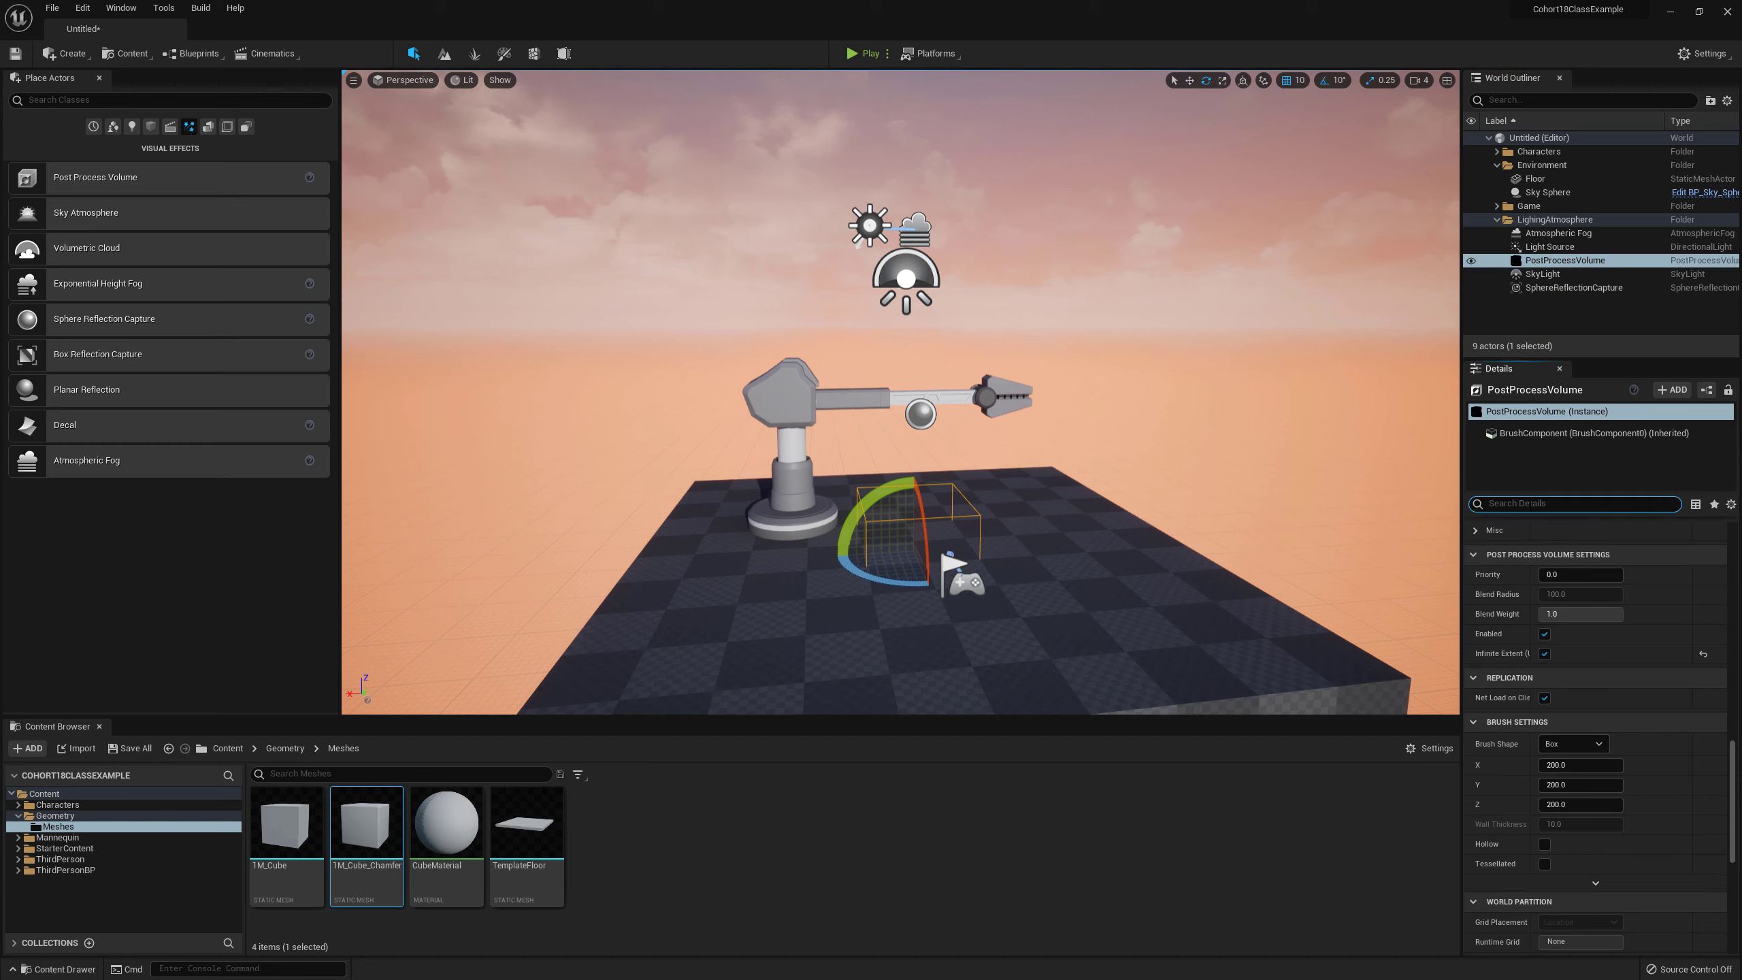
type("lumen")
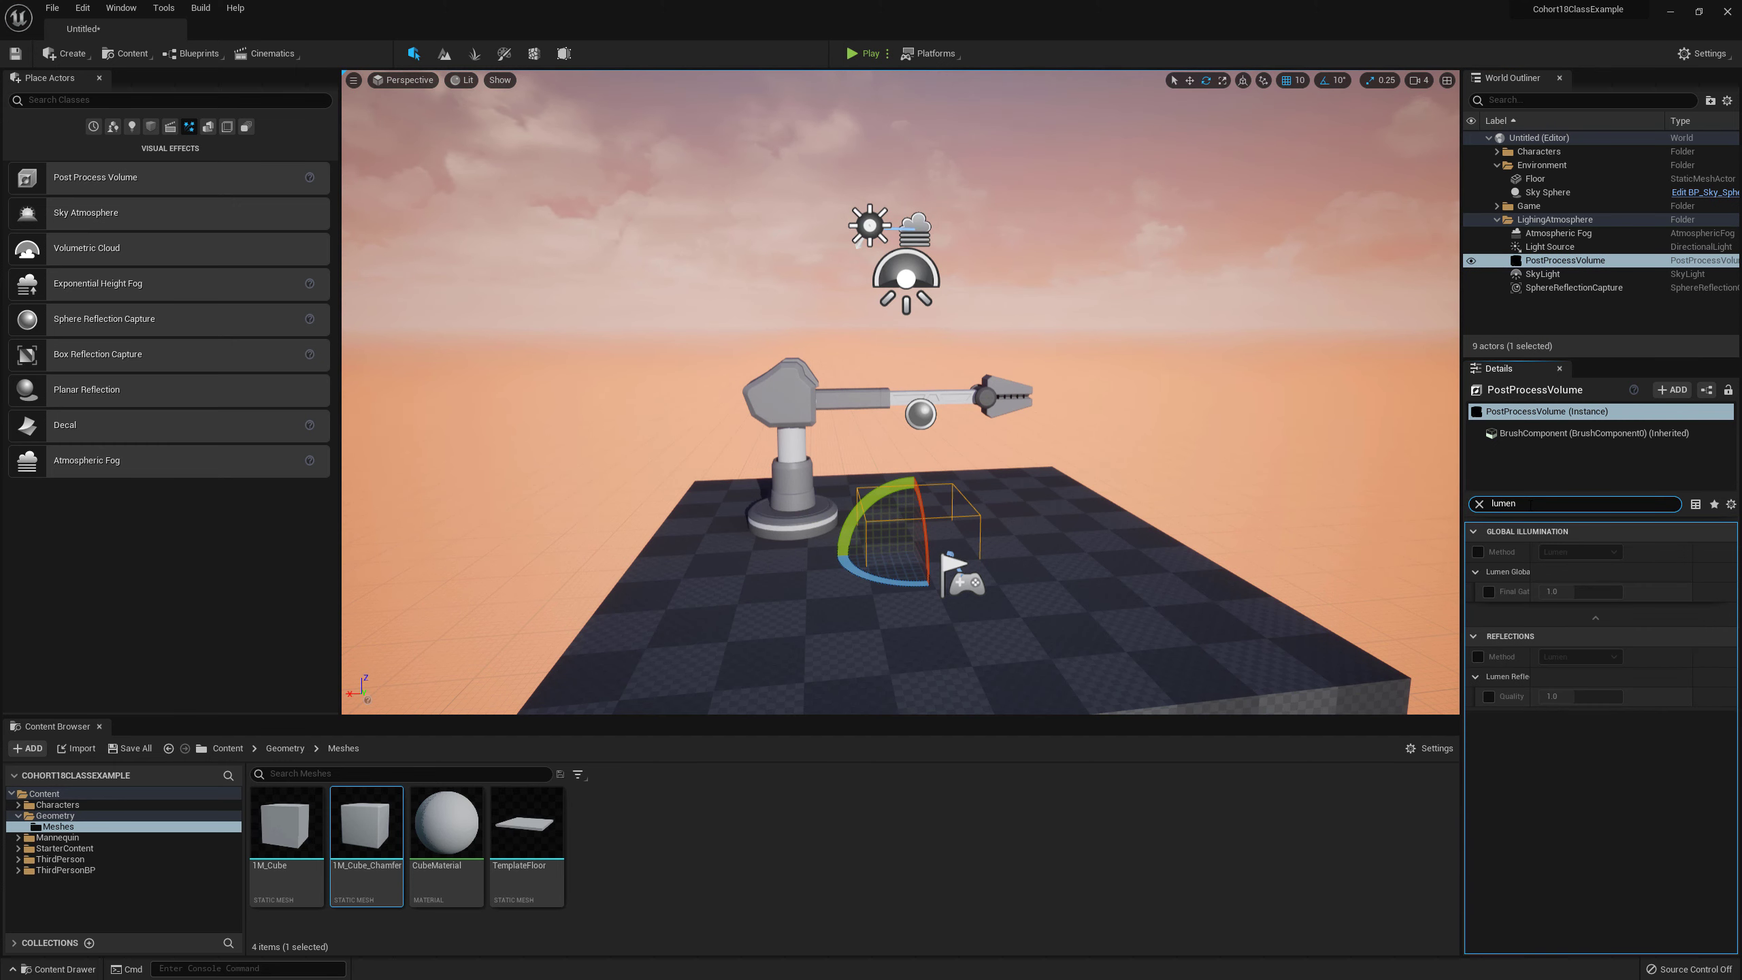
left_click(1477, 551)
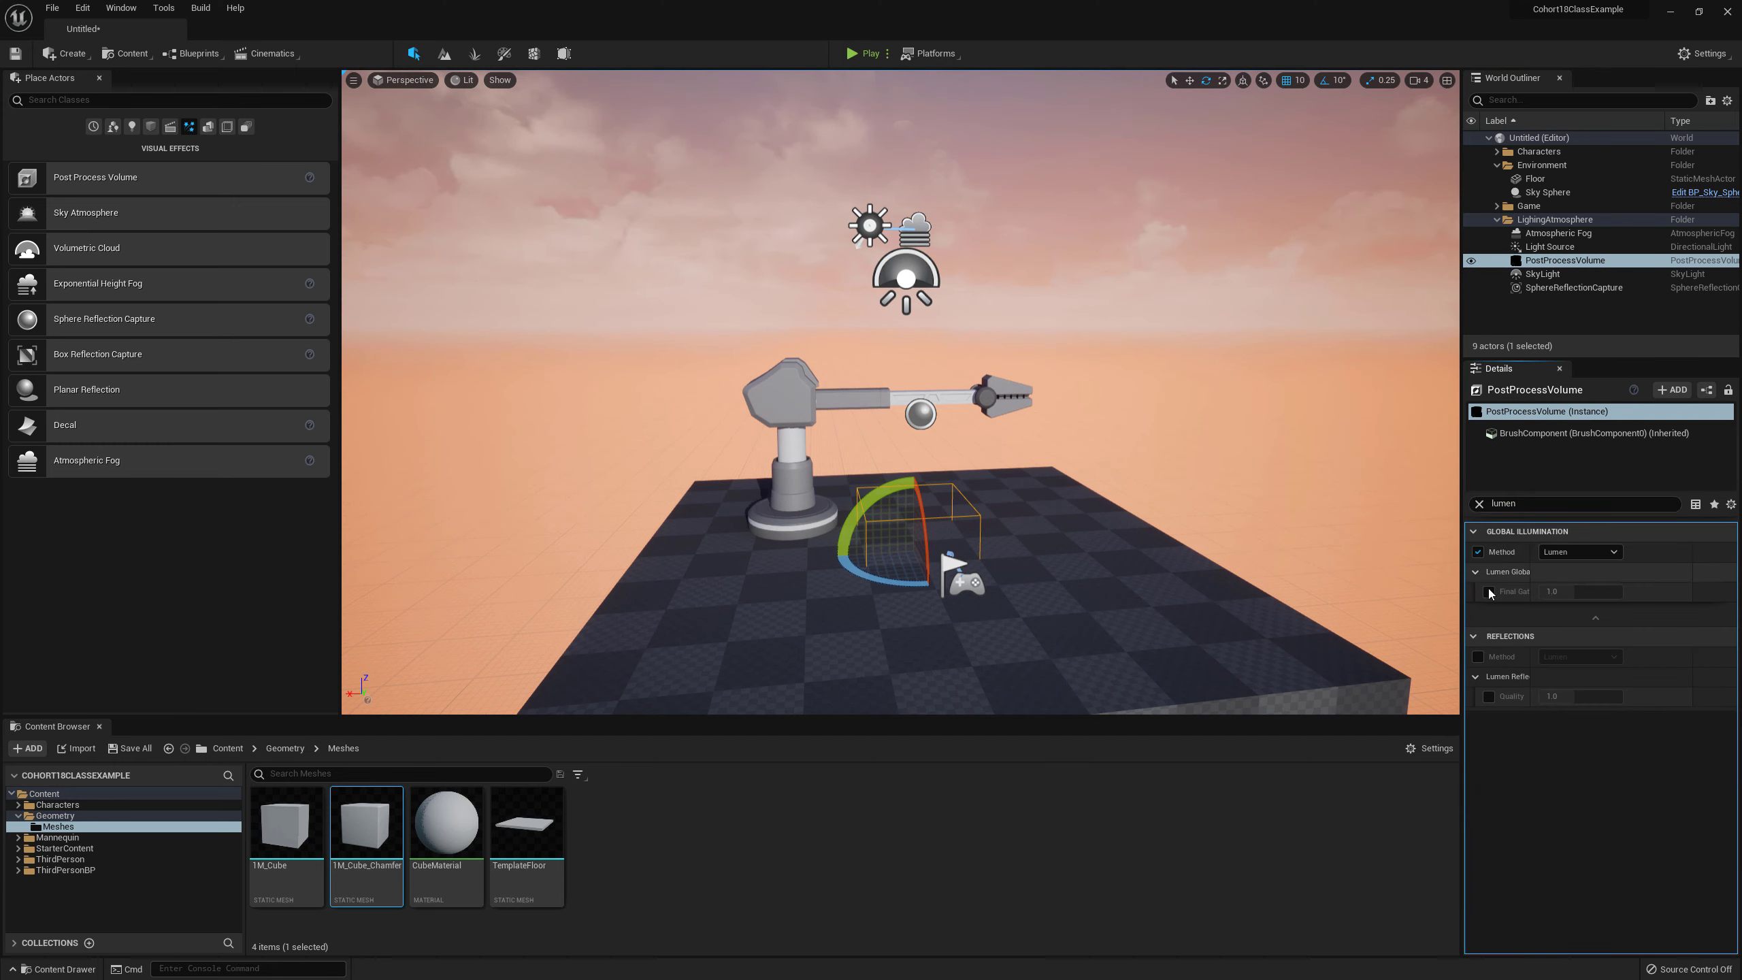
left_click(1488, 592)
left_click(1478, 657)
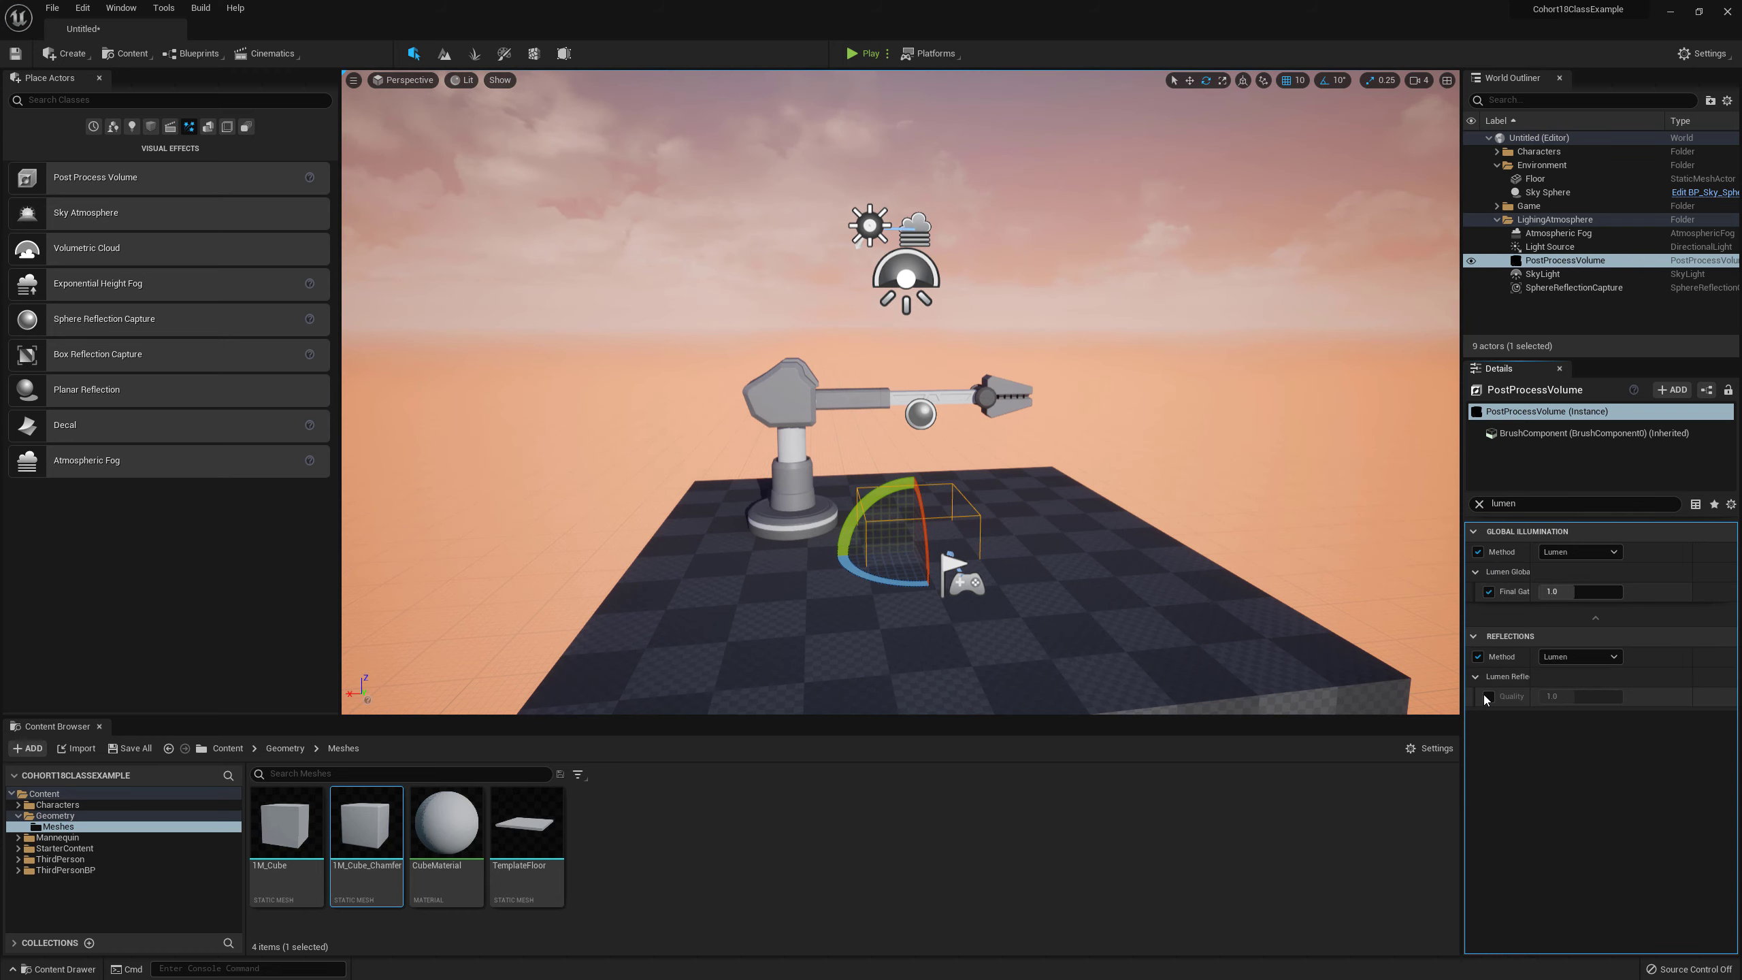
left_click(1488, 697)
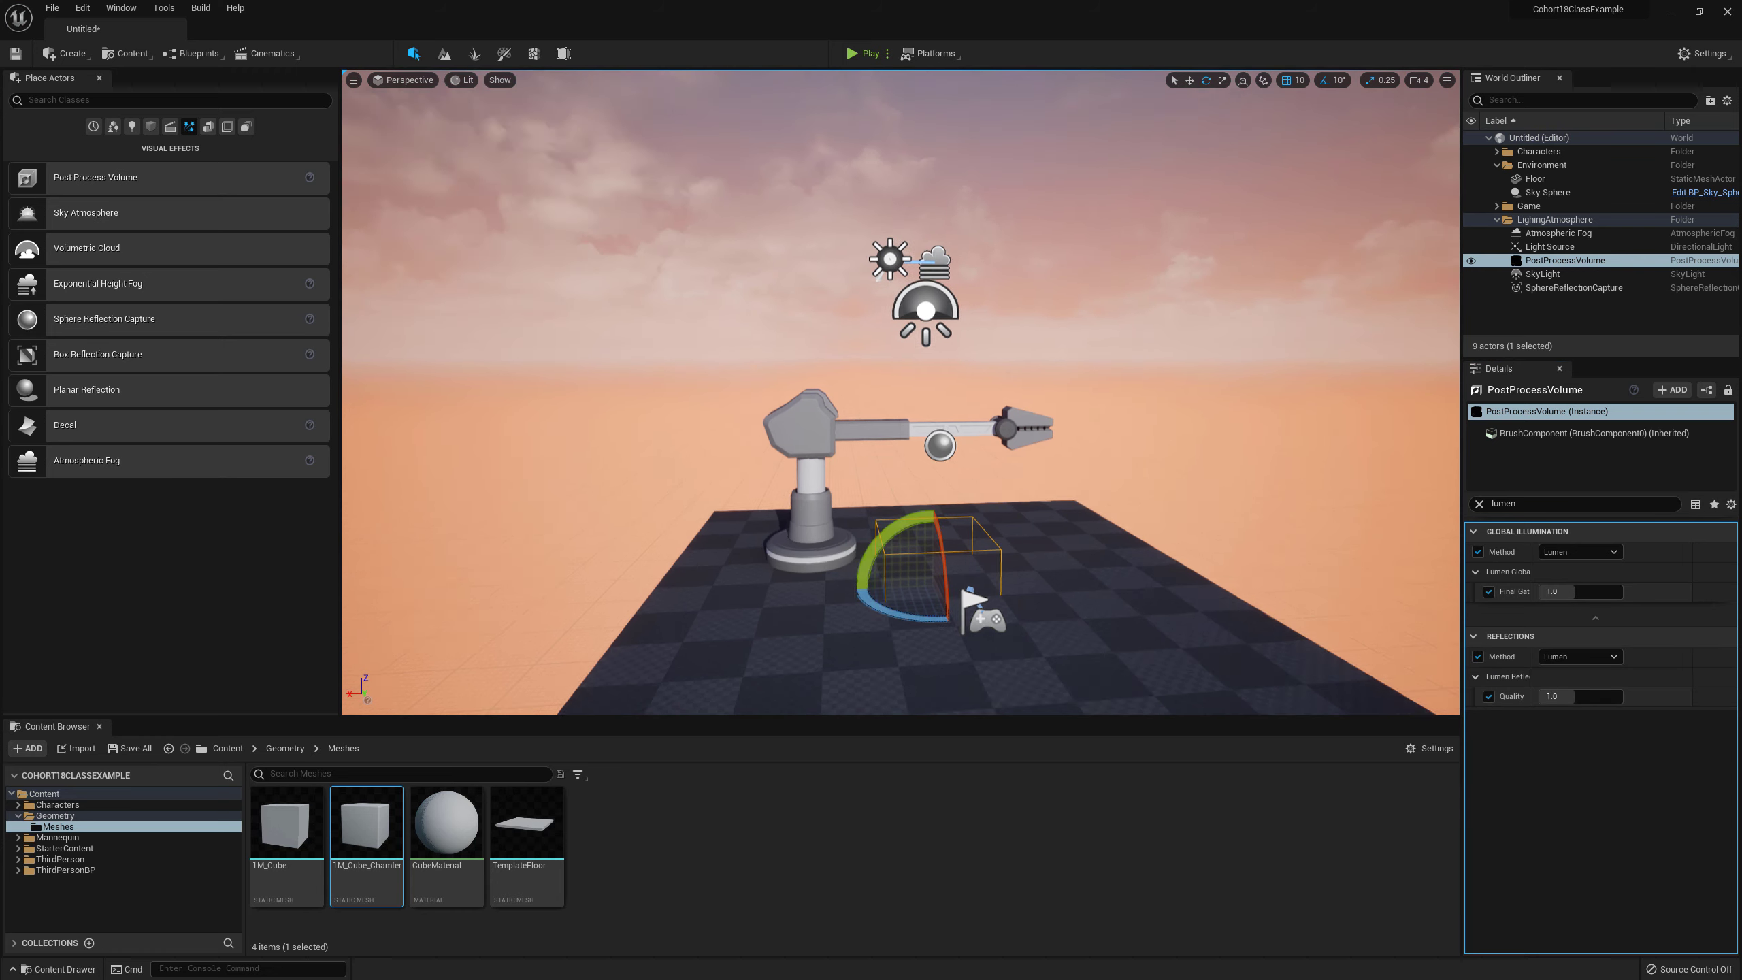
Step: Select the SkyLight, clear the details filter and set its intensity scale to 0
mouse_move(900, 392)
right_mouse_down()
mouse_move(923, 391)
mouse_move(891, 392)
mouse_move(907, 392)
mouse_move(915, 432)
mouse_move(884, 421)
right_mouse_up()
right_click_drag(1370, 518, 1367, 518)
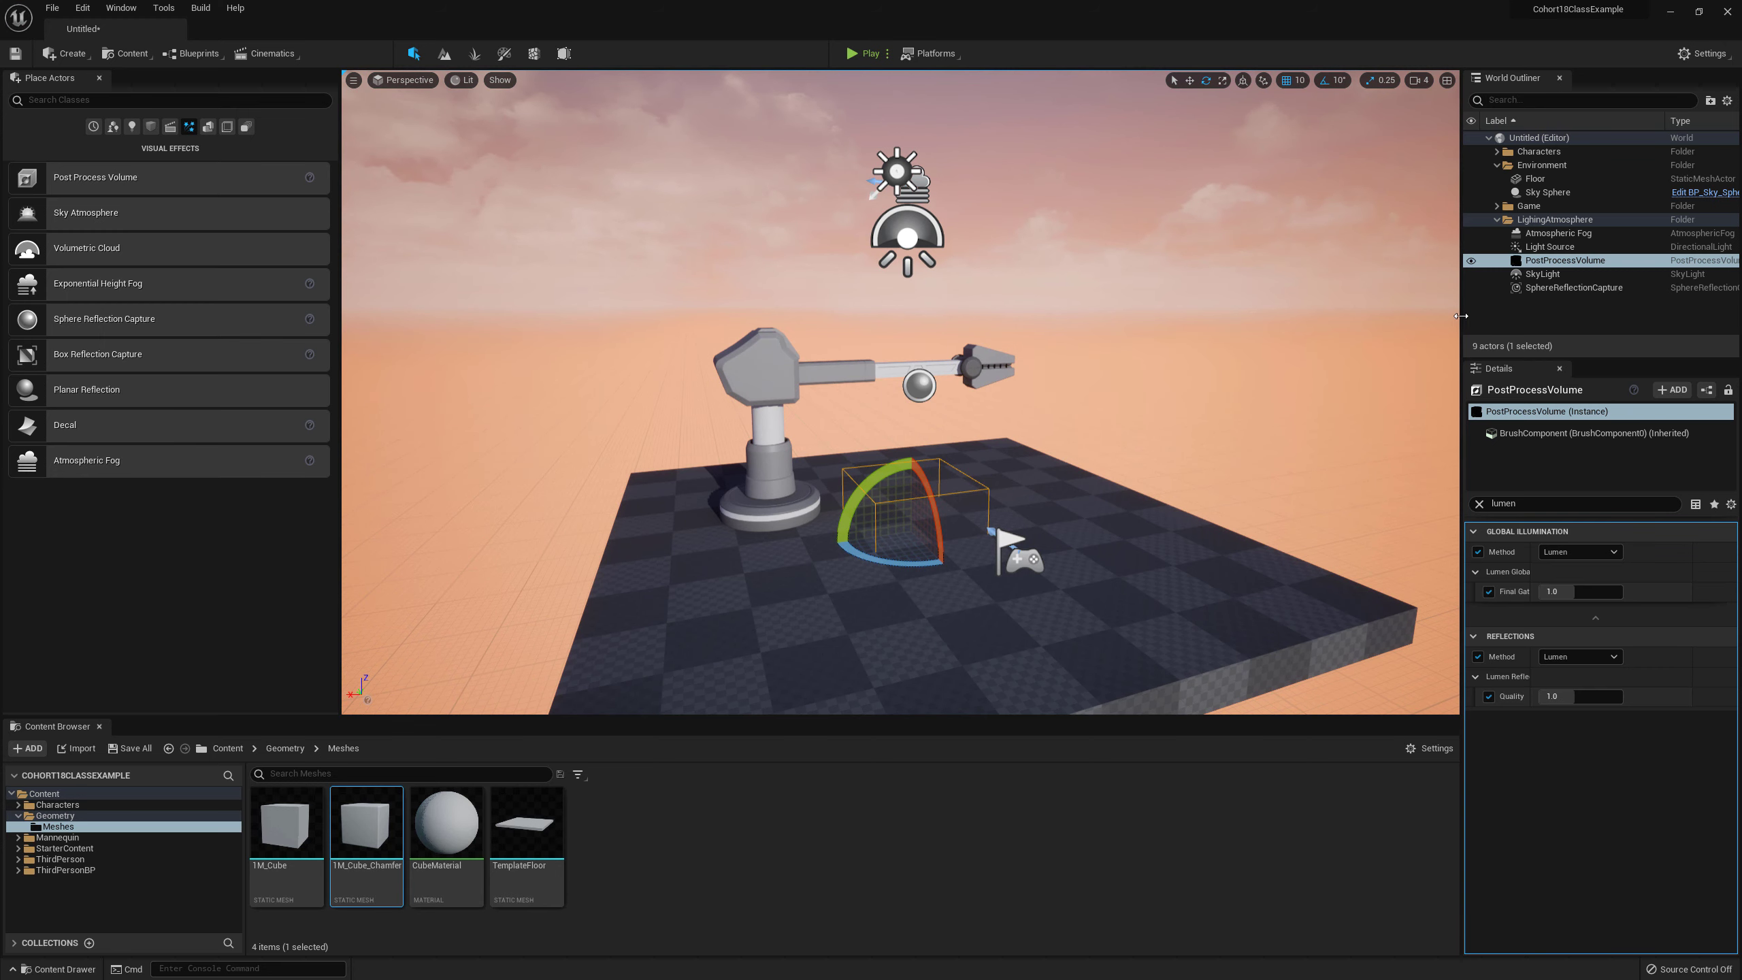
left_click(1543, 273)
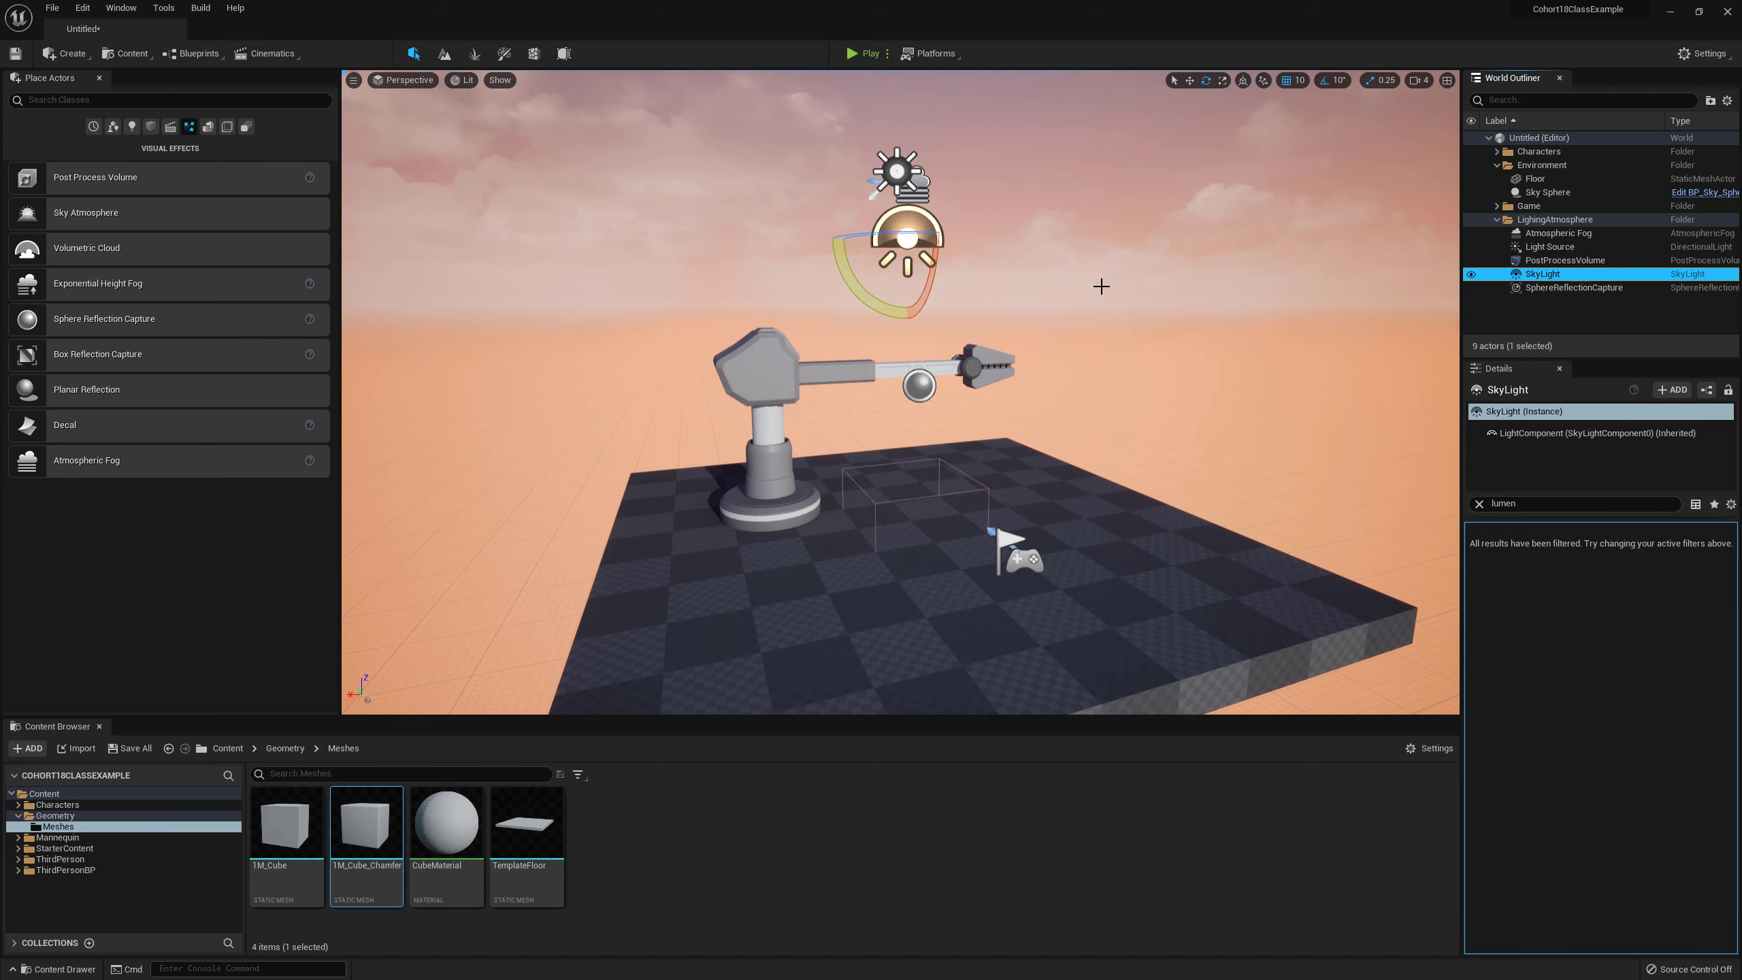
right_click_drag(888, 313, 981, 333)
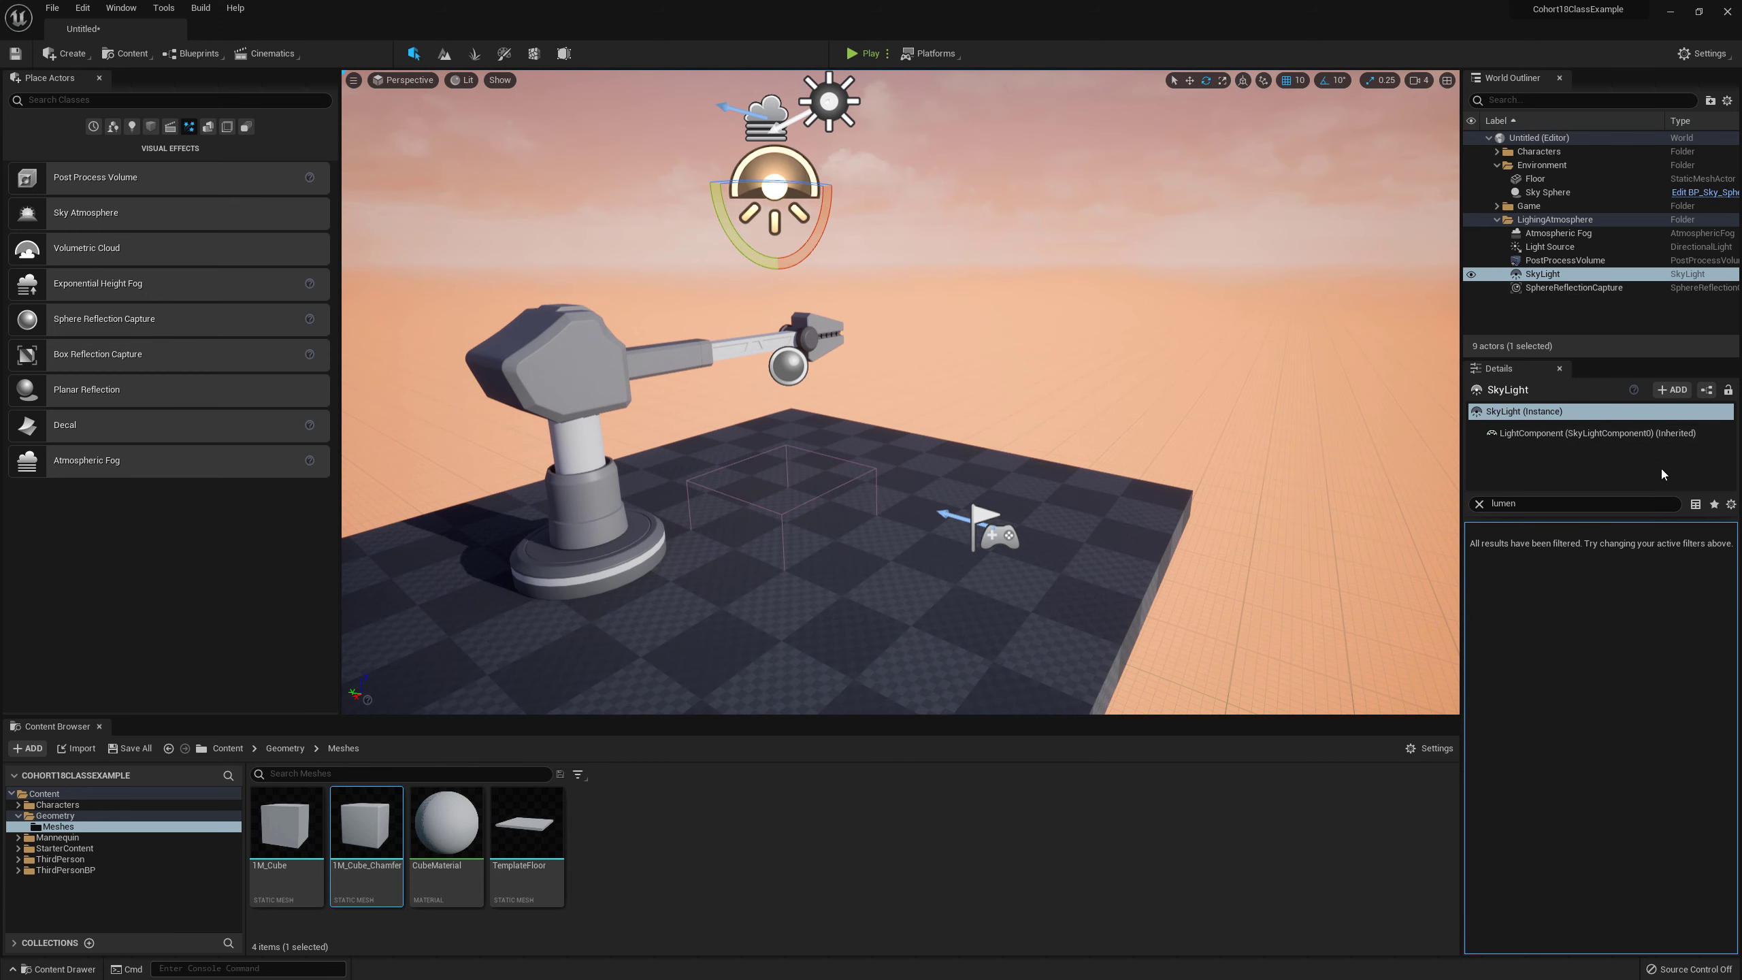
left_click(1477, 502)
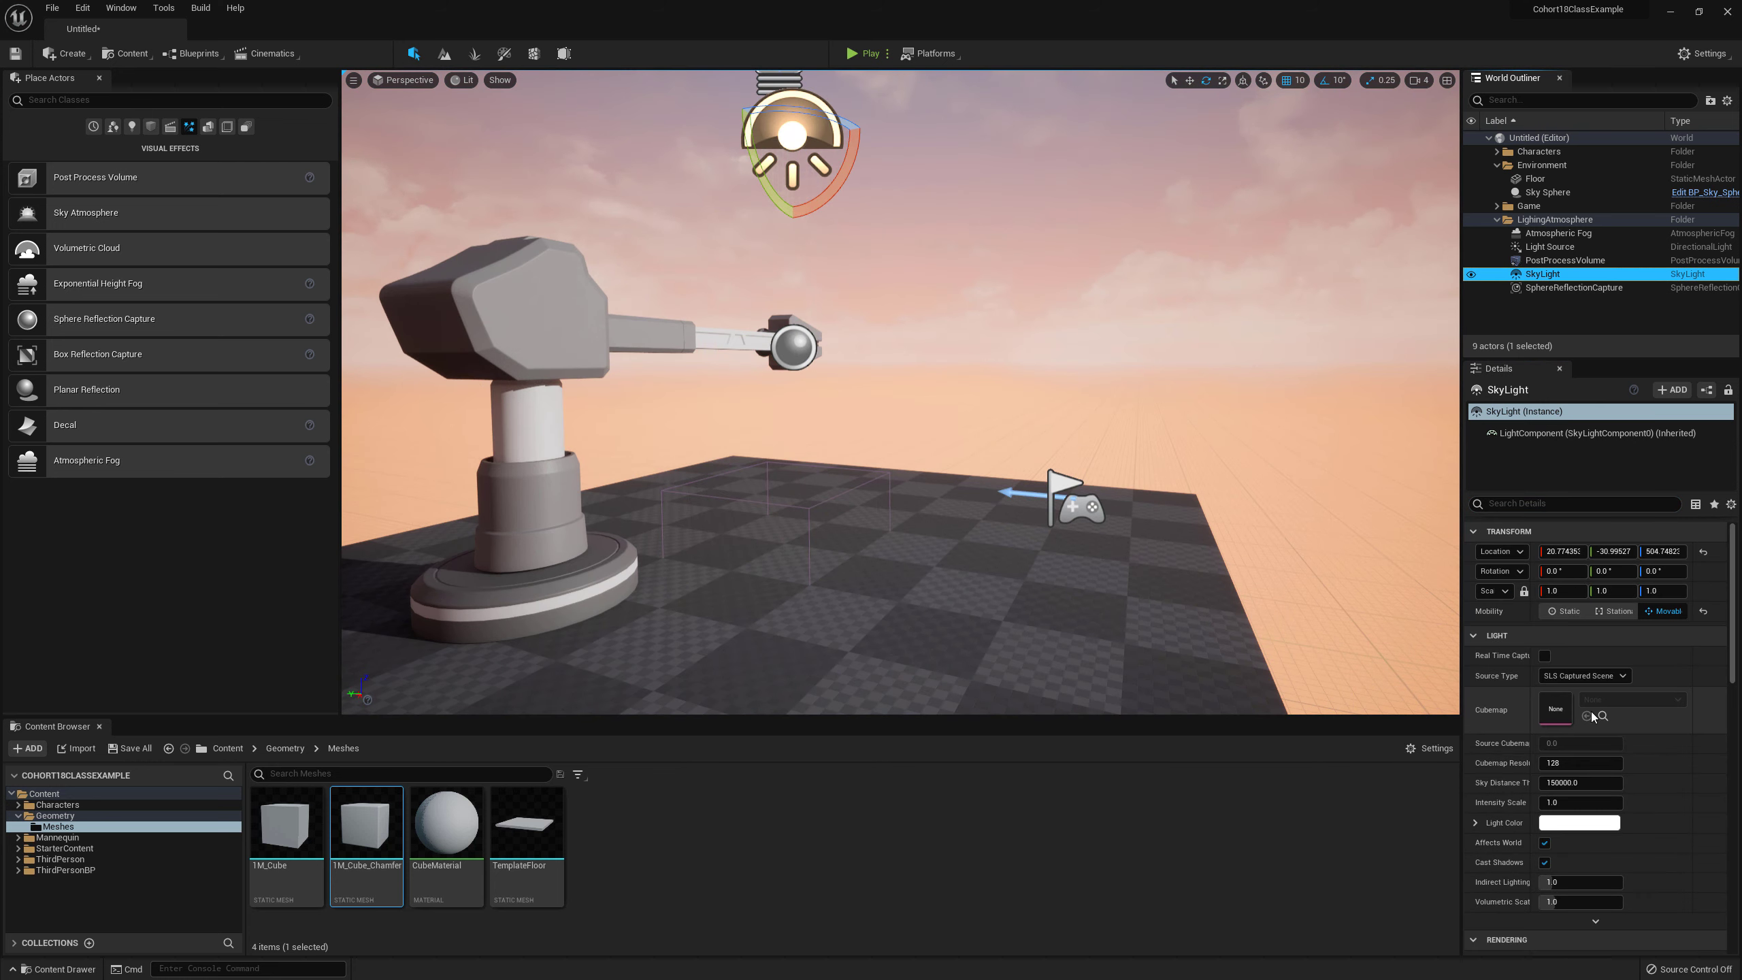
left_click(1562, 802)
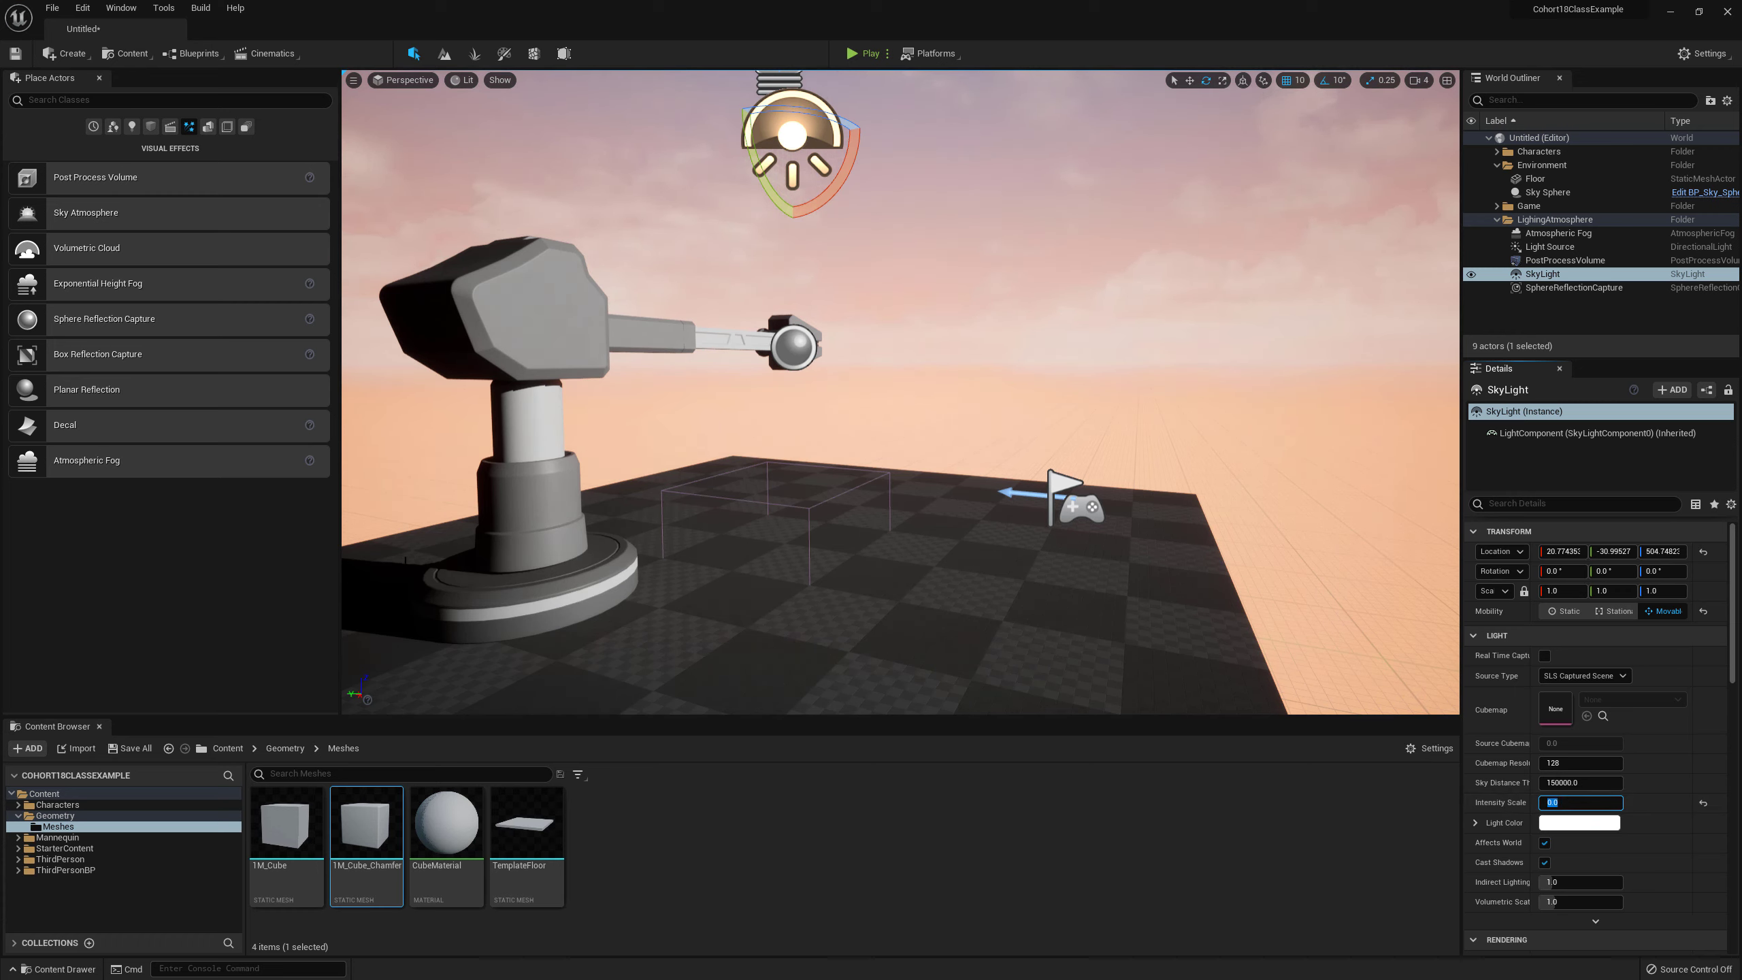
Step: Try a SkyLight intensity scale of 5 and return it to 0
type("1")
key("Return")
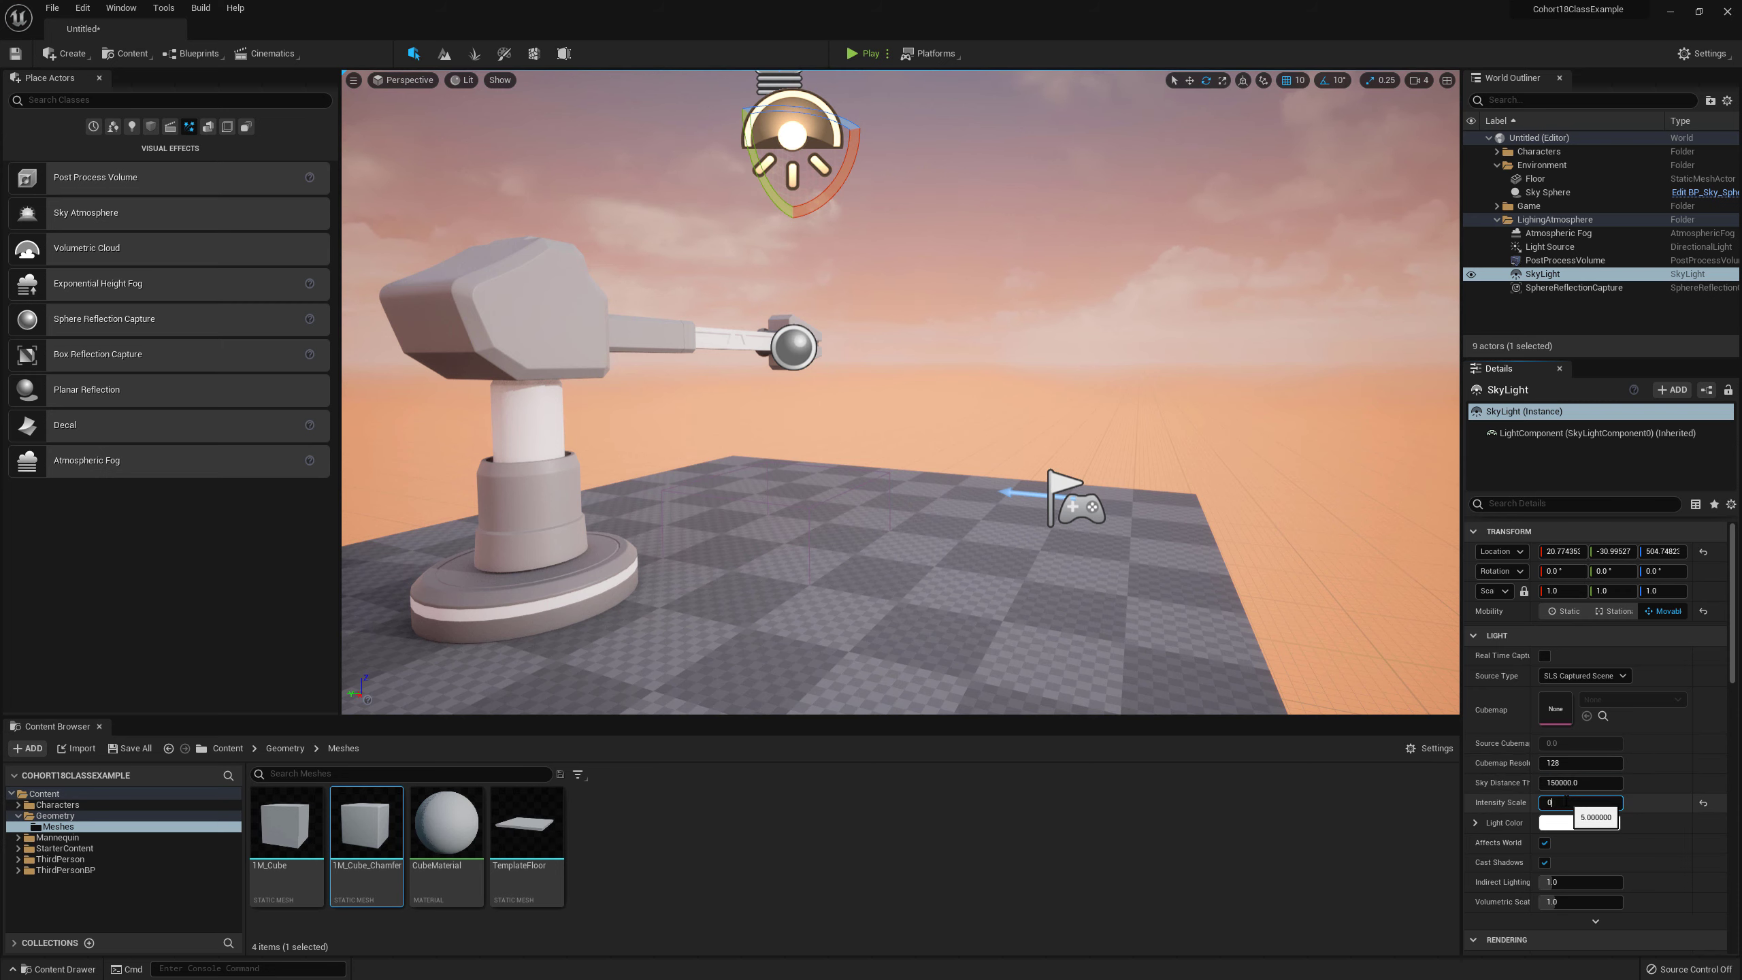
key("Return")
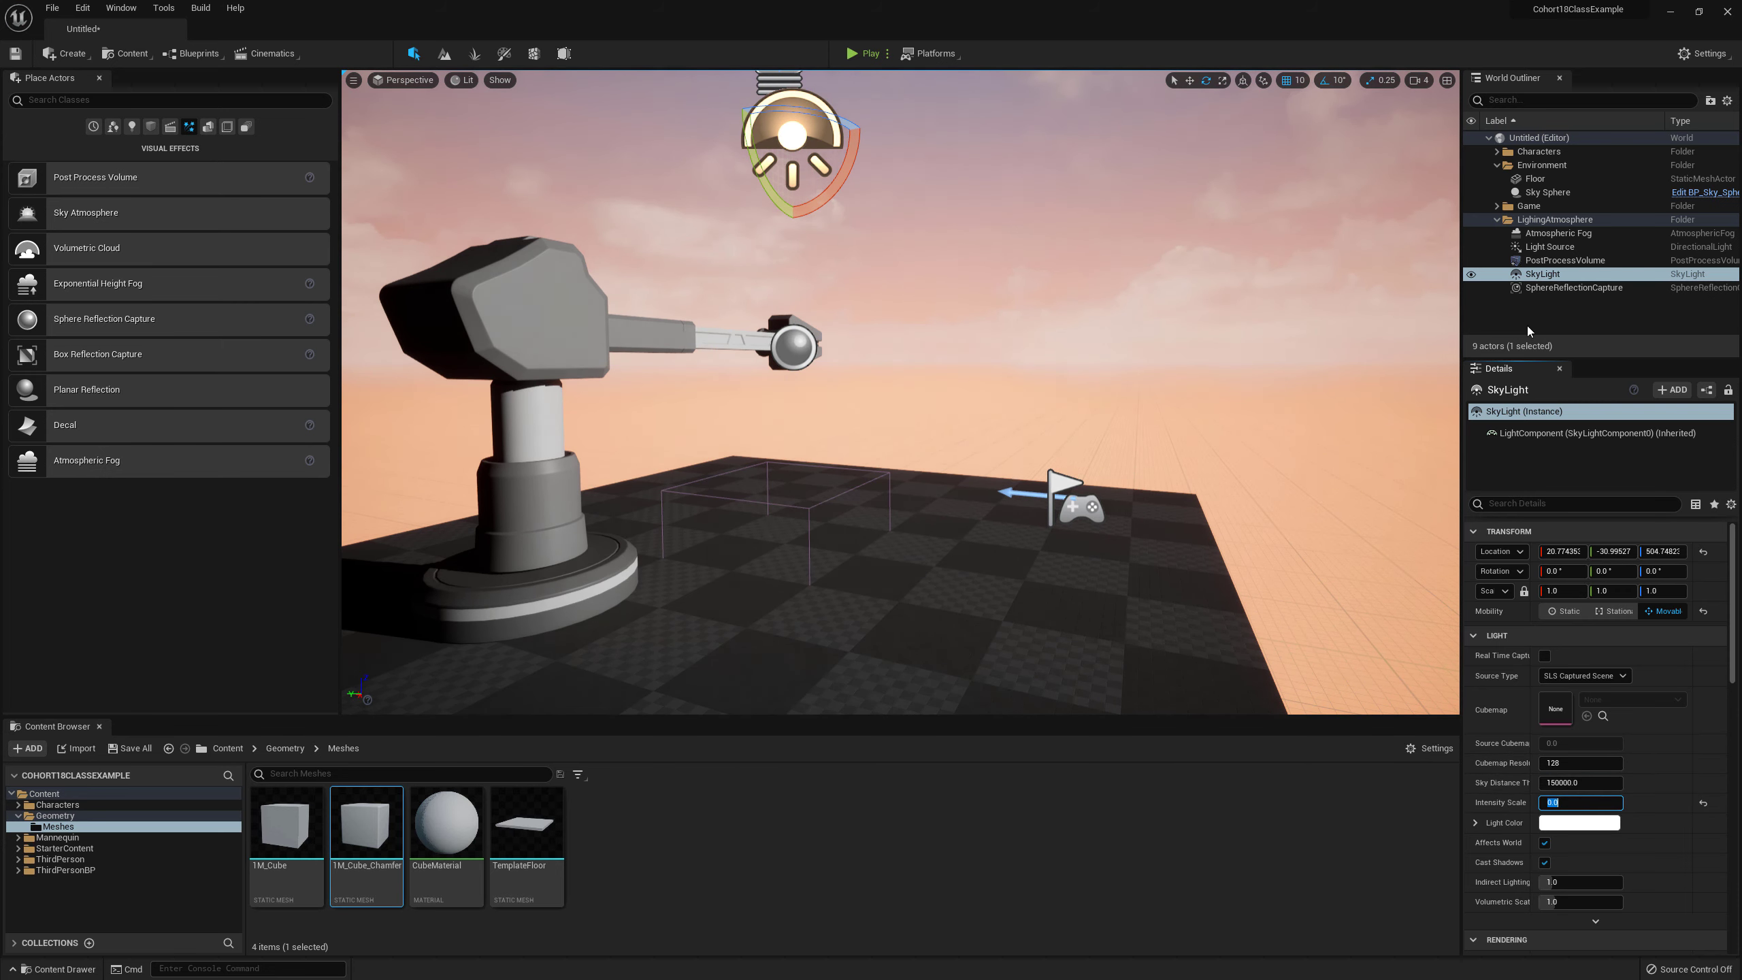
Step: Select the Light Source and set its intensity to 0 lux
left_click(1551, 248)
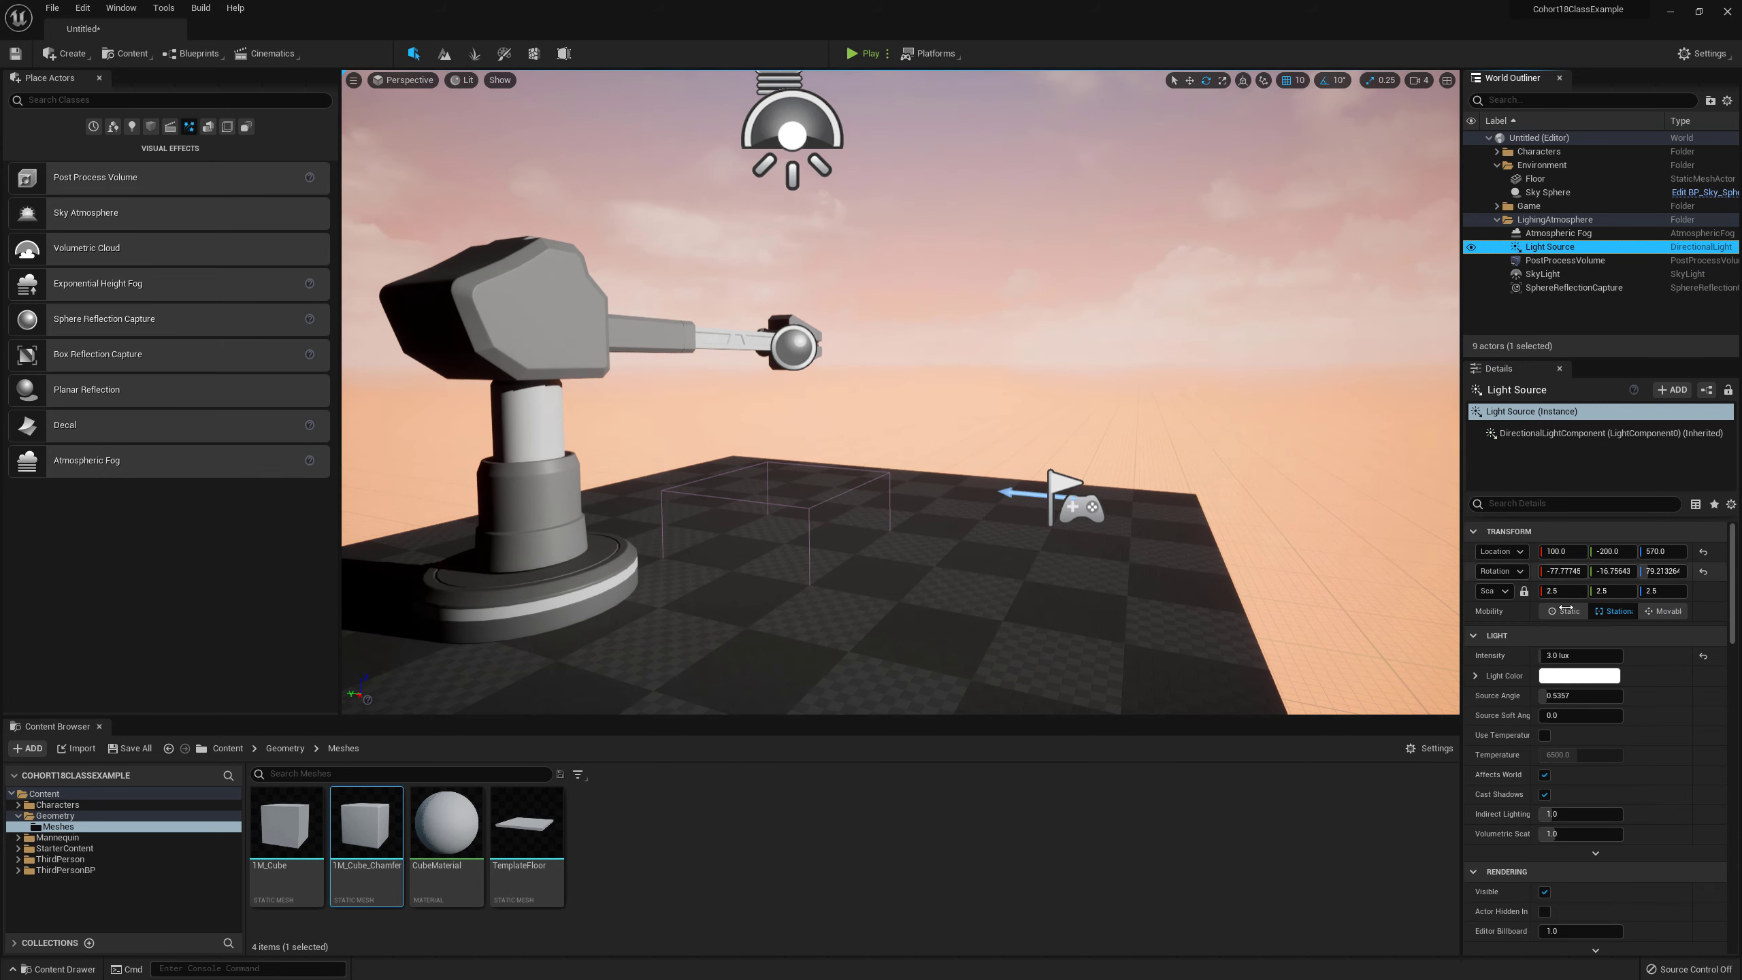
left_click(1579, 655)
type("0")
key("Return")
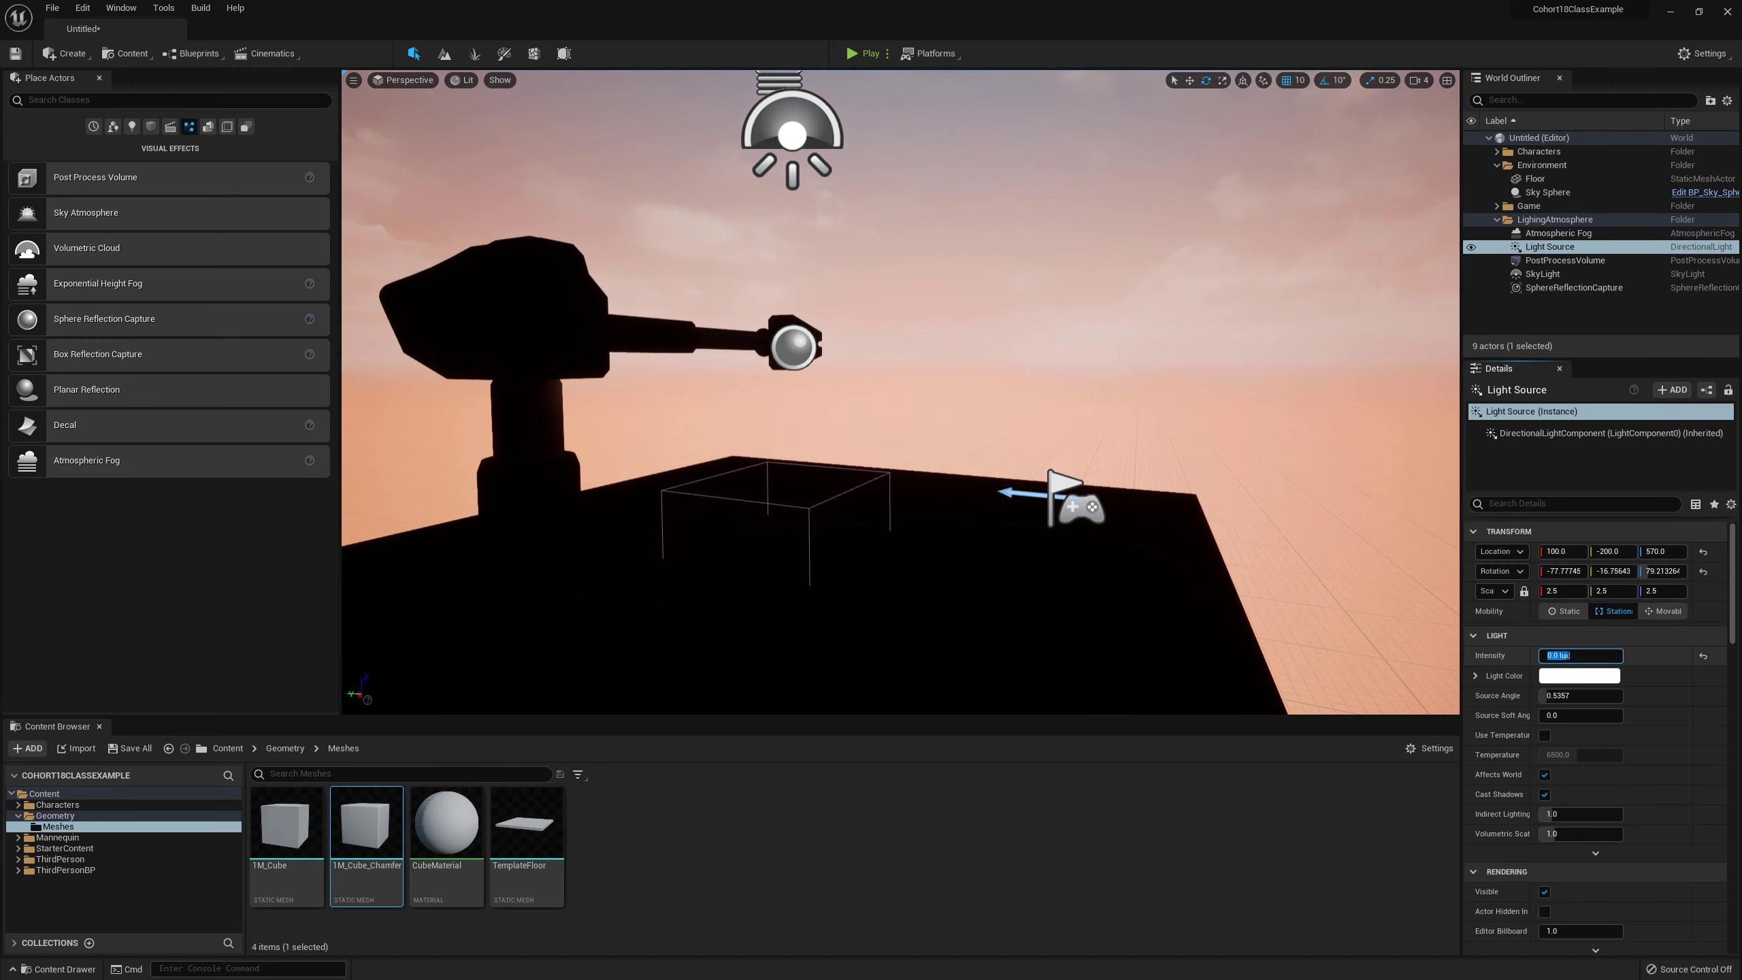
right_click_drag(1068, 502, 1151, 203)
left_click(1155, 205)
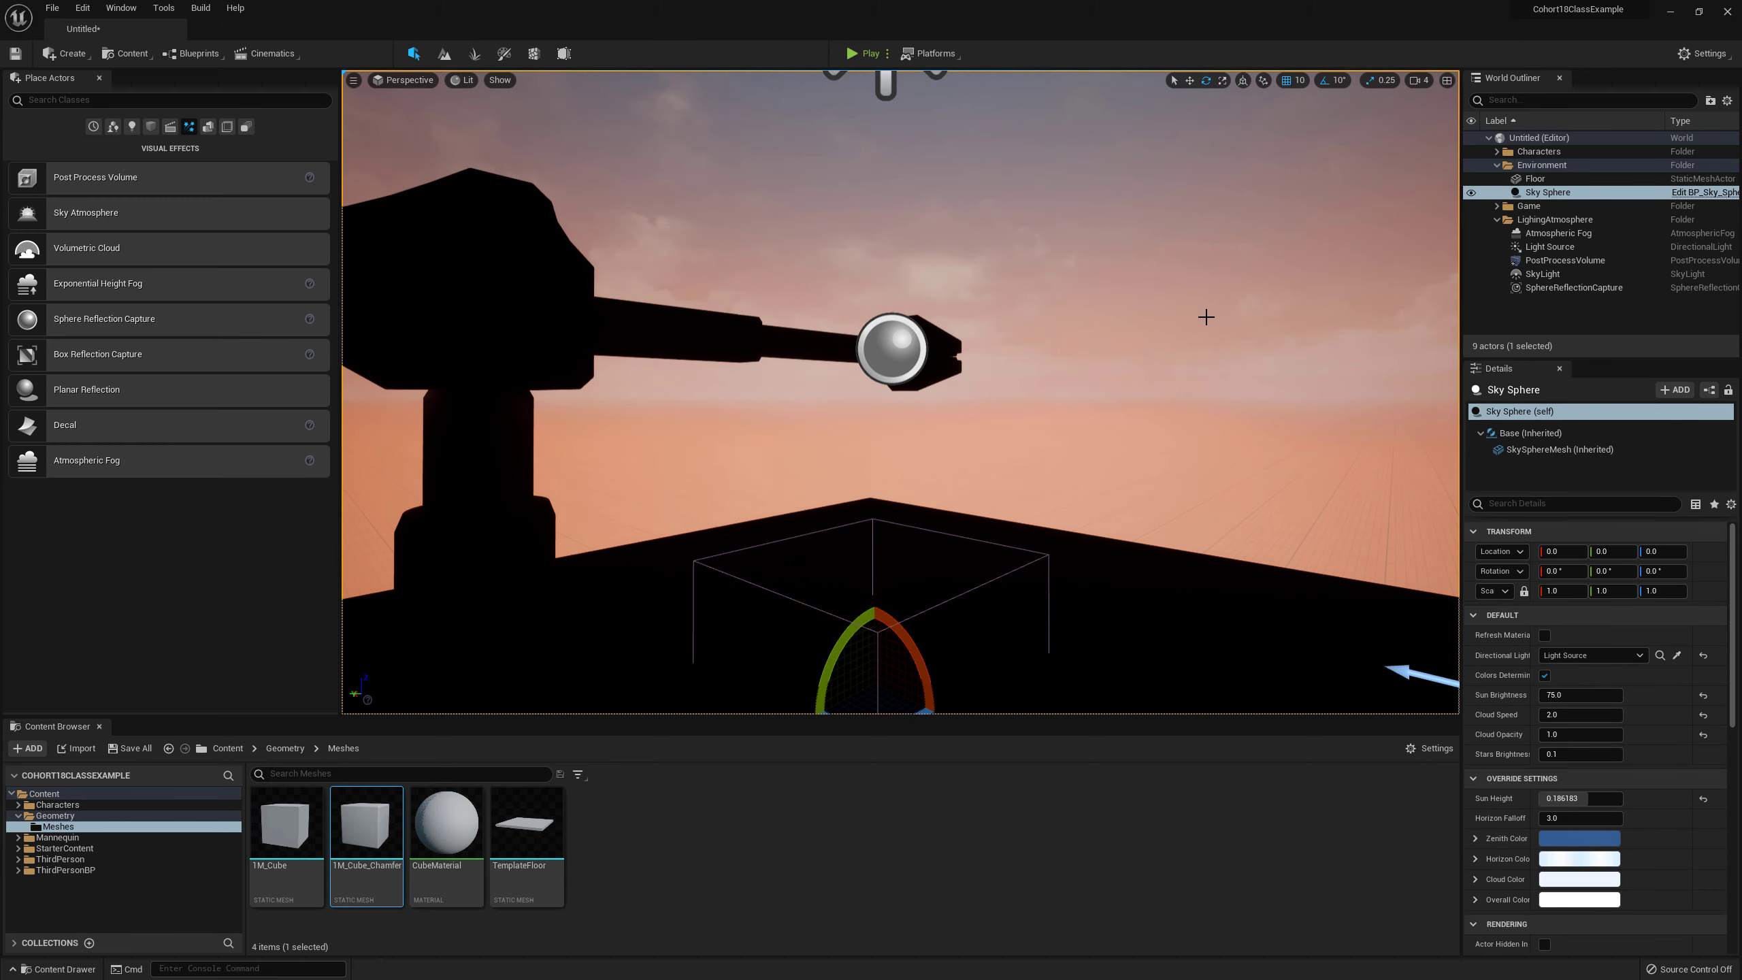
right_click_drag(1231, 289, 1245, 300)
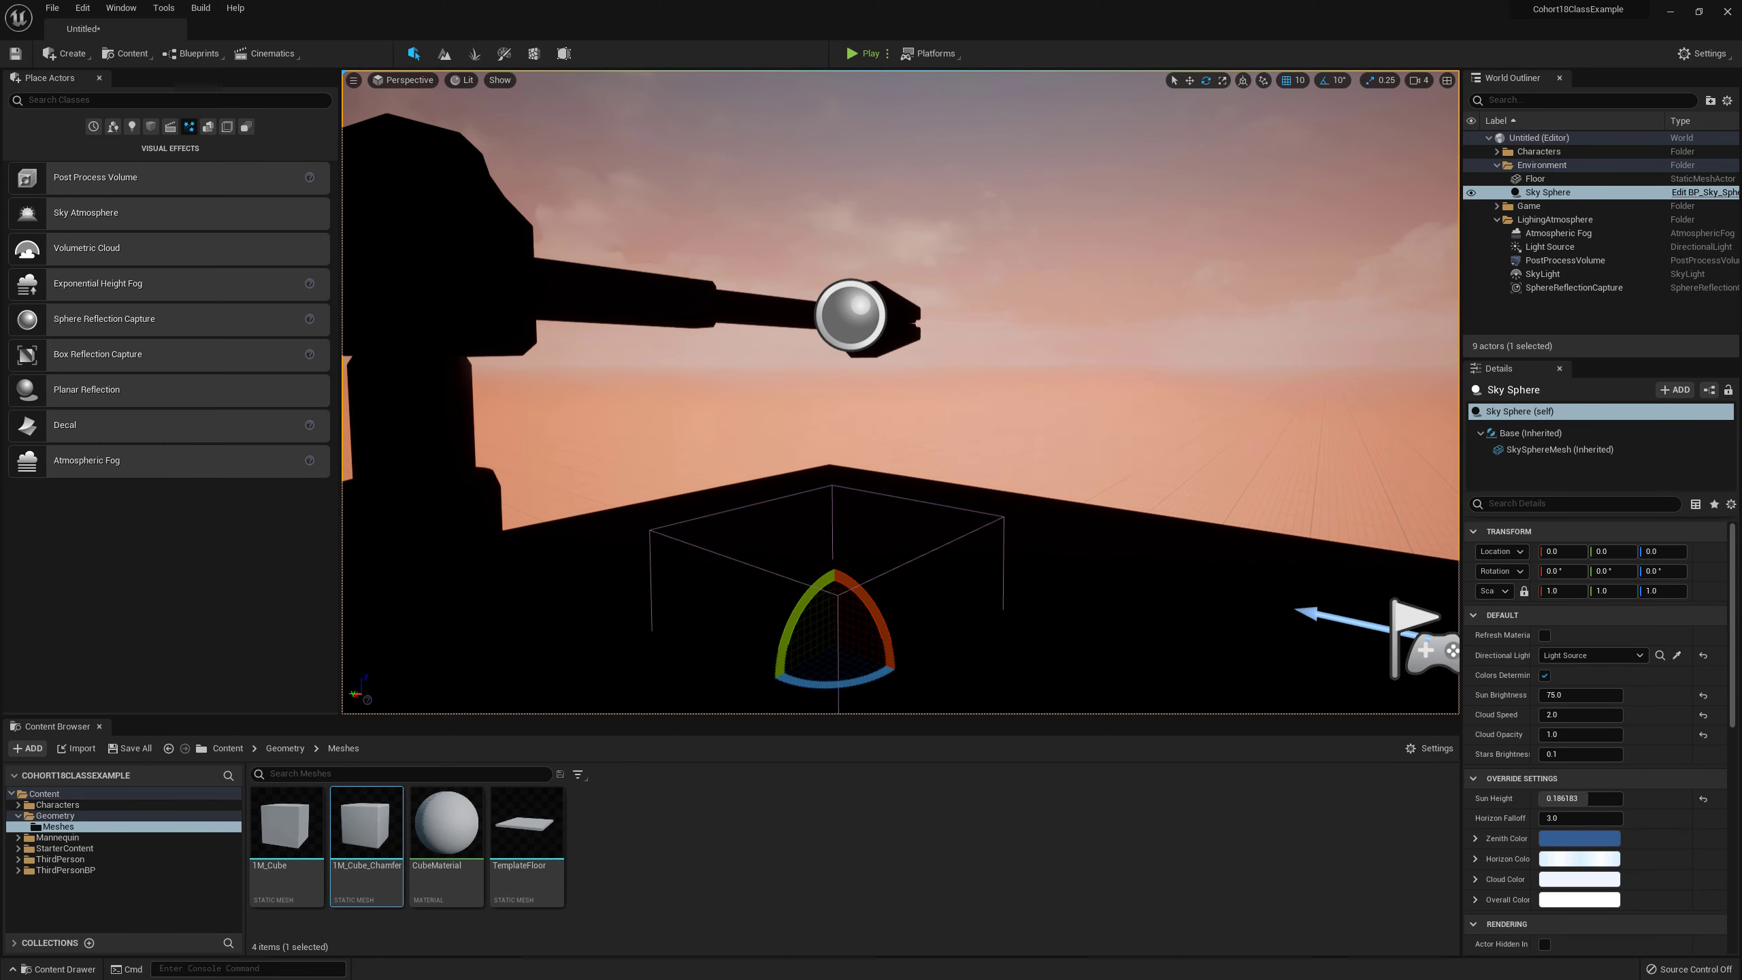
right_click_drag(1244, 300, 1180, 321)
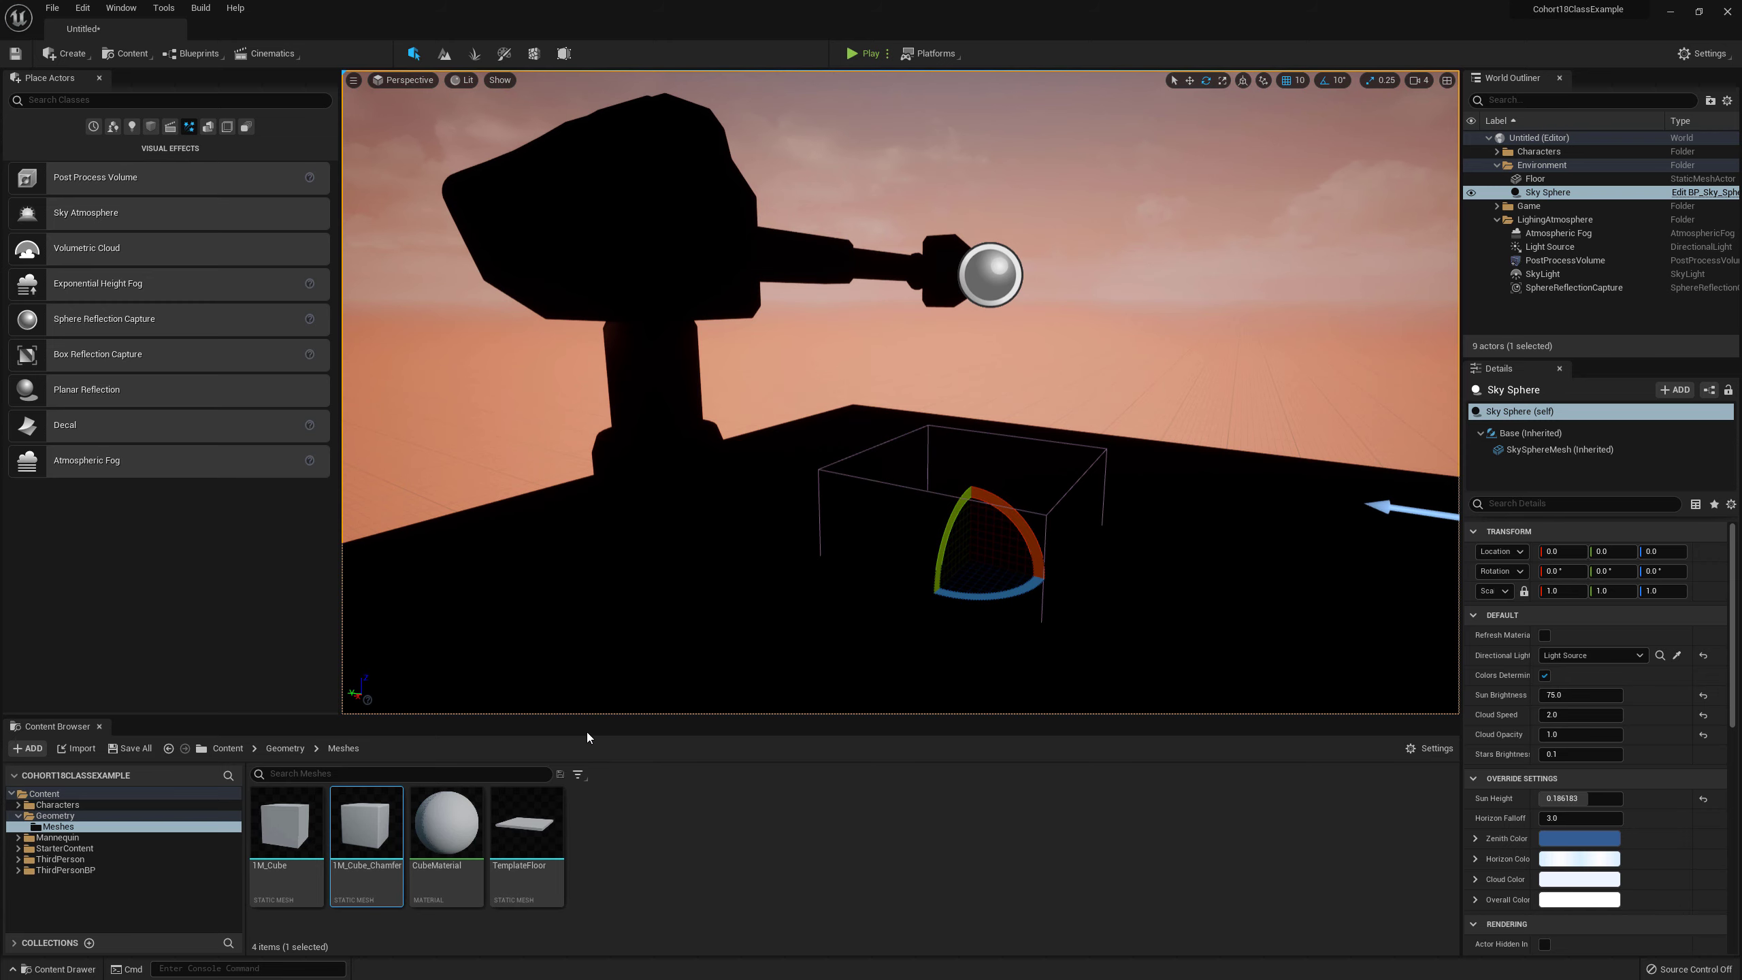
Step: Place the 1M_Cube_Chamfer mesh on the floor in front of the robot arm and raise it to a Z location of 70
left_click_drag(453, 836, 754, 669)
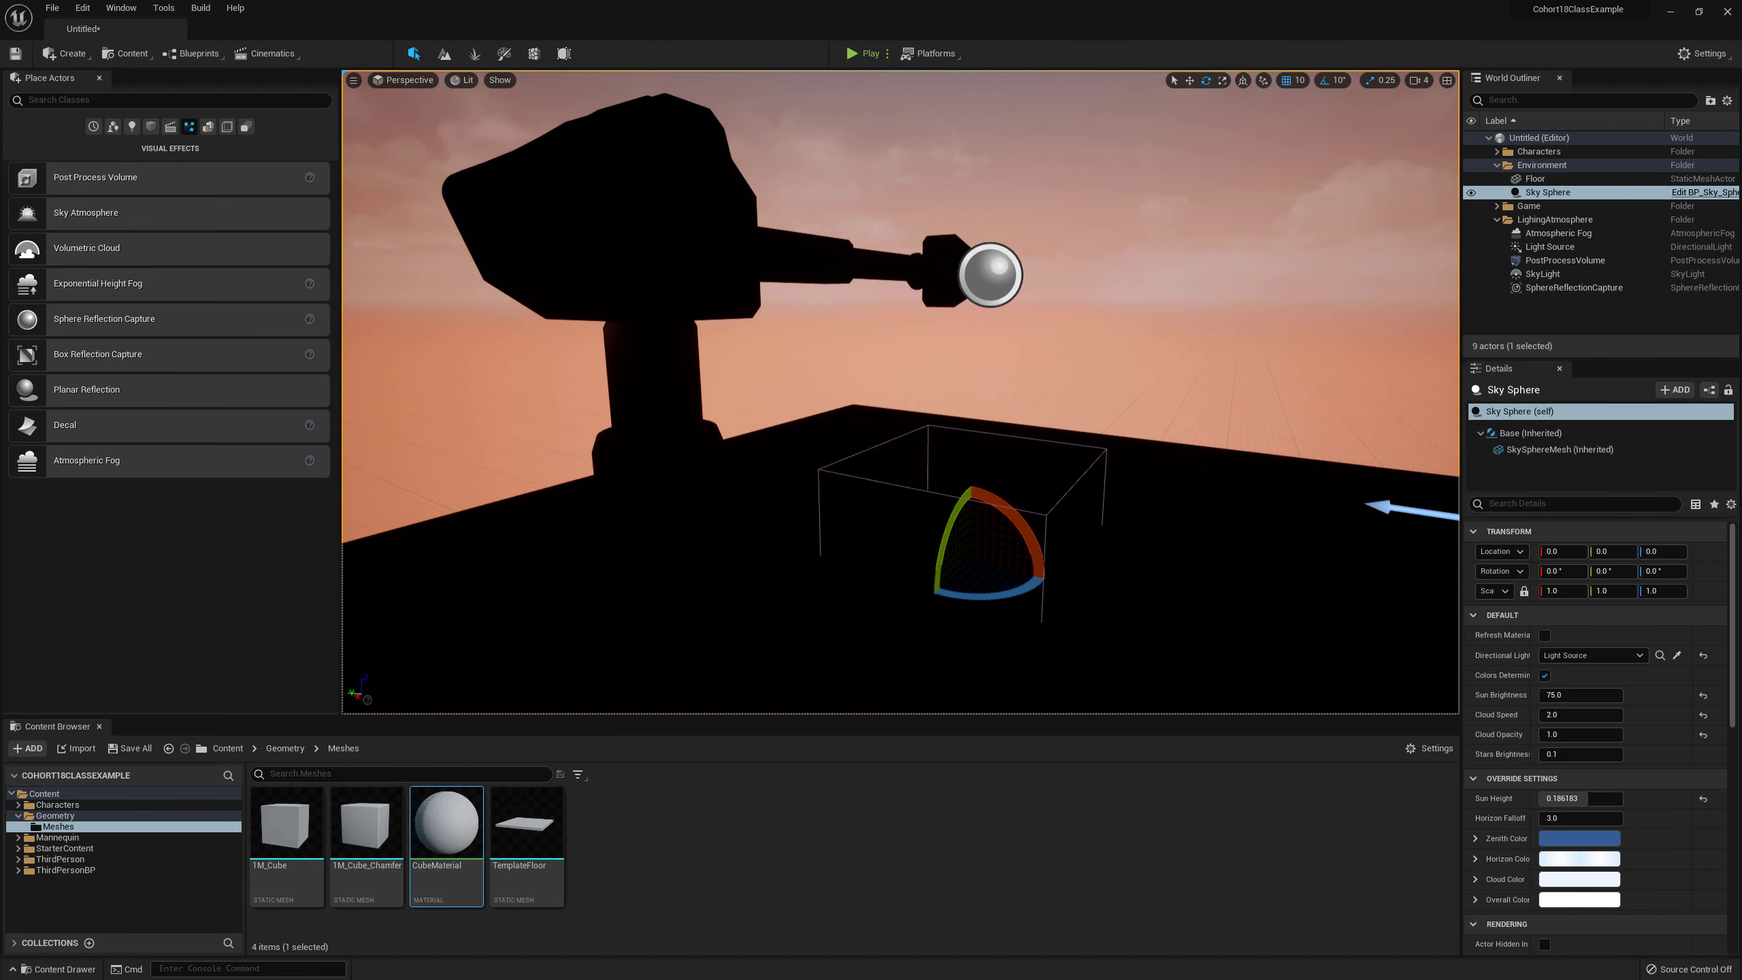
mouse_move(755, 669)
right_mouse_down()
mouse_move(744, 642)
mouse_move(751, 655)
right_mouse_up()
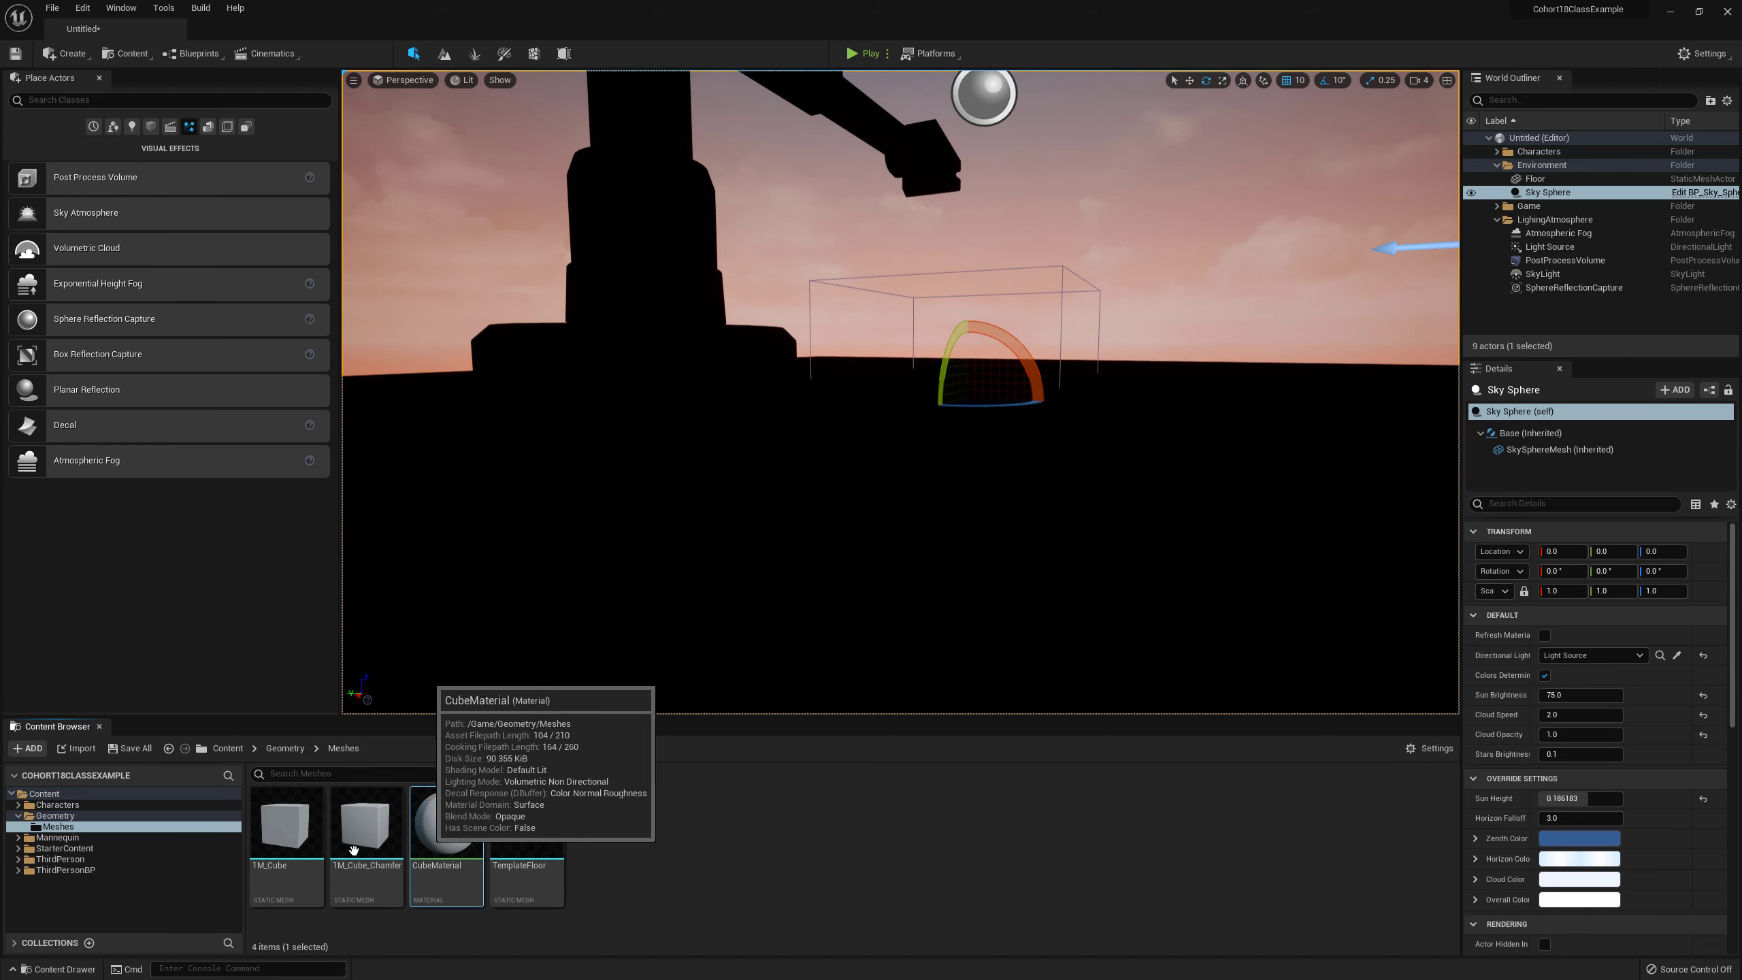
left_click_drag(365, 823, 952, 453)
right_click_drag(952, 453, 952, 507)
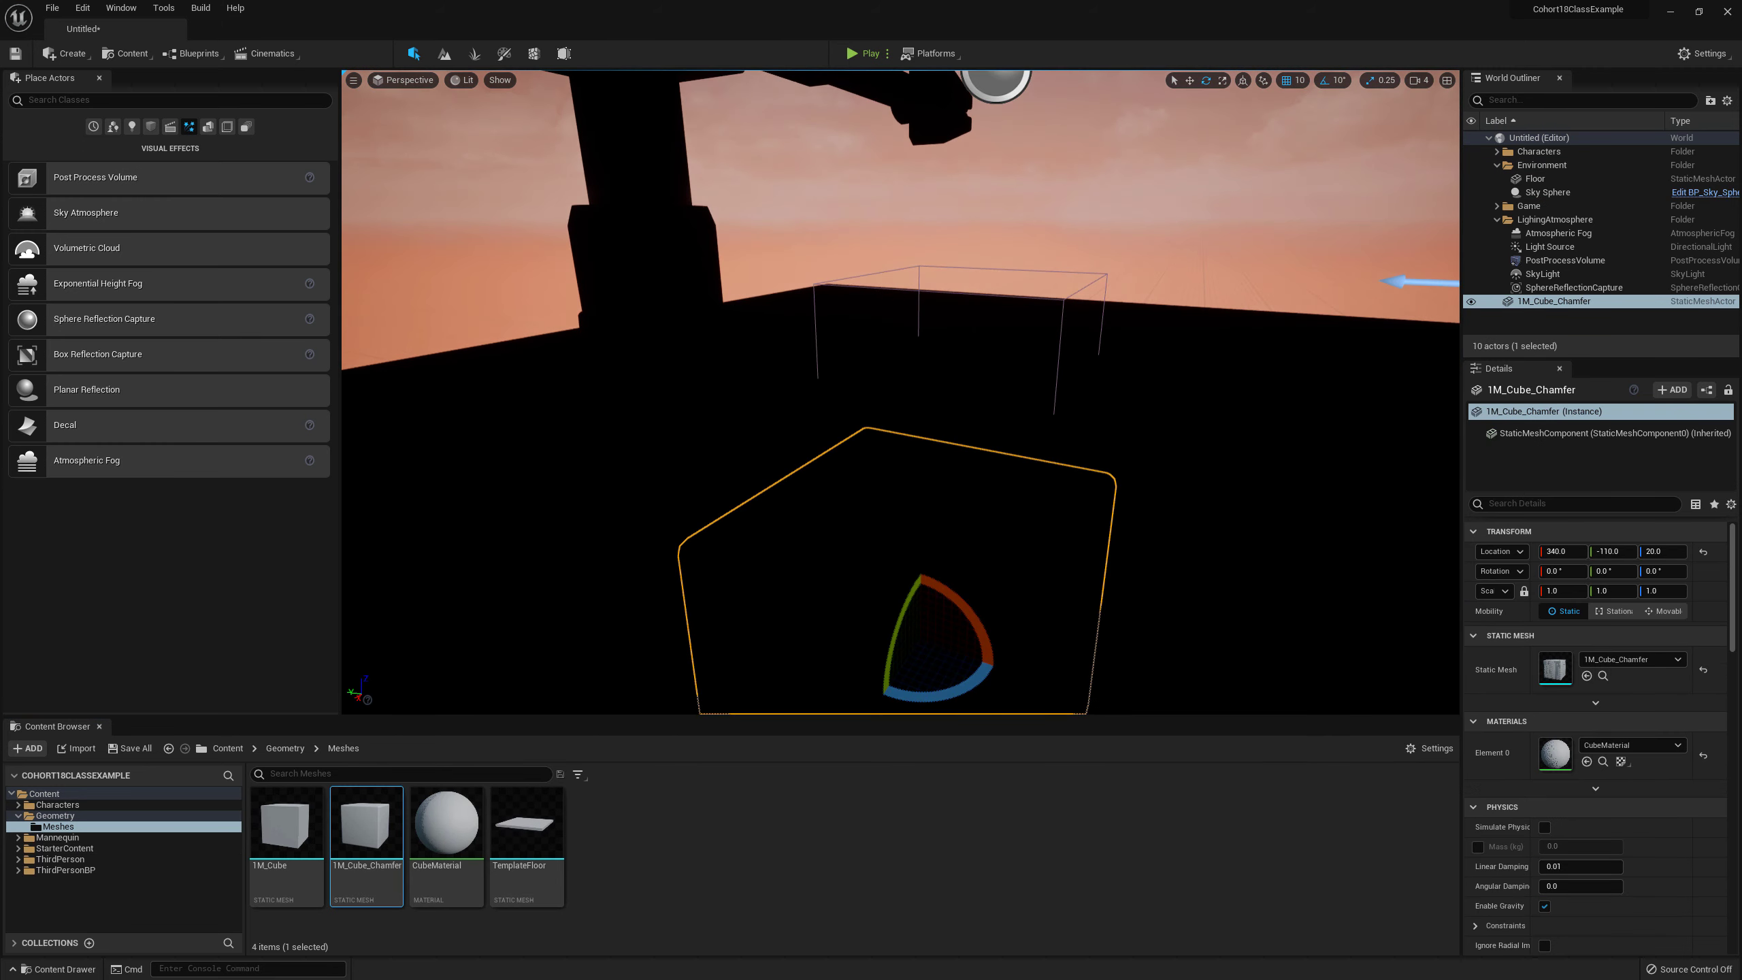
key("r")
left_click_drag(921, 591, 922, 451)
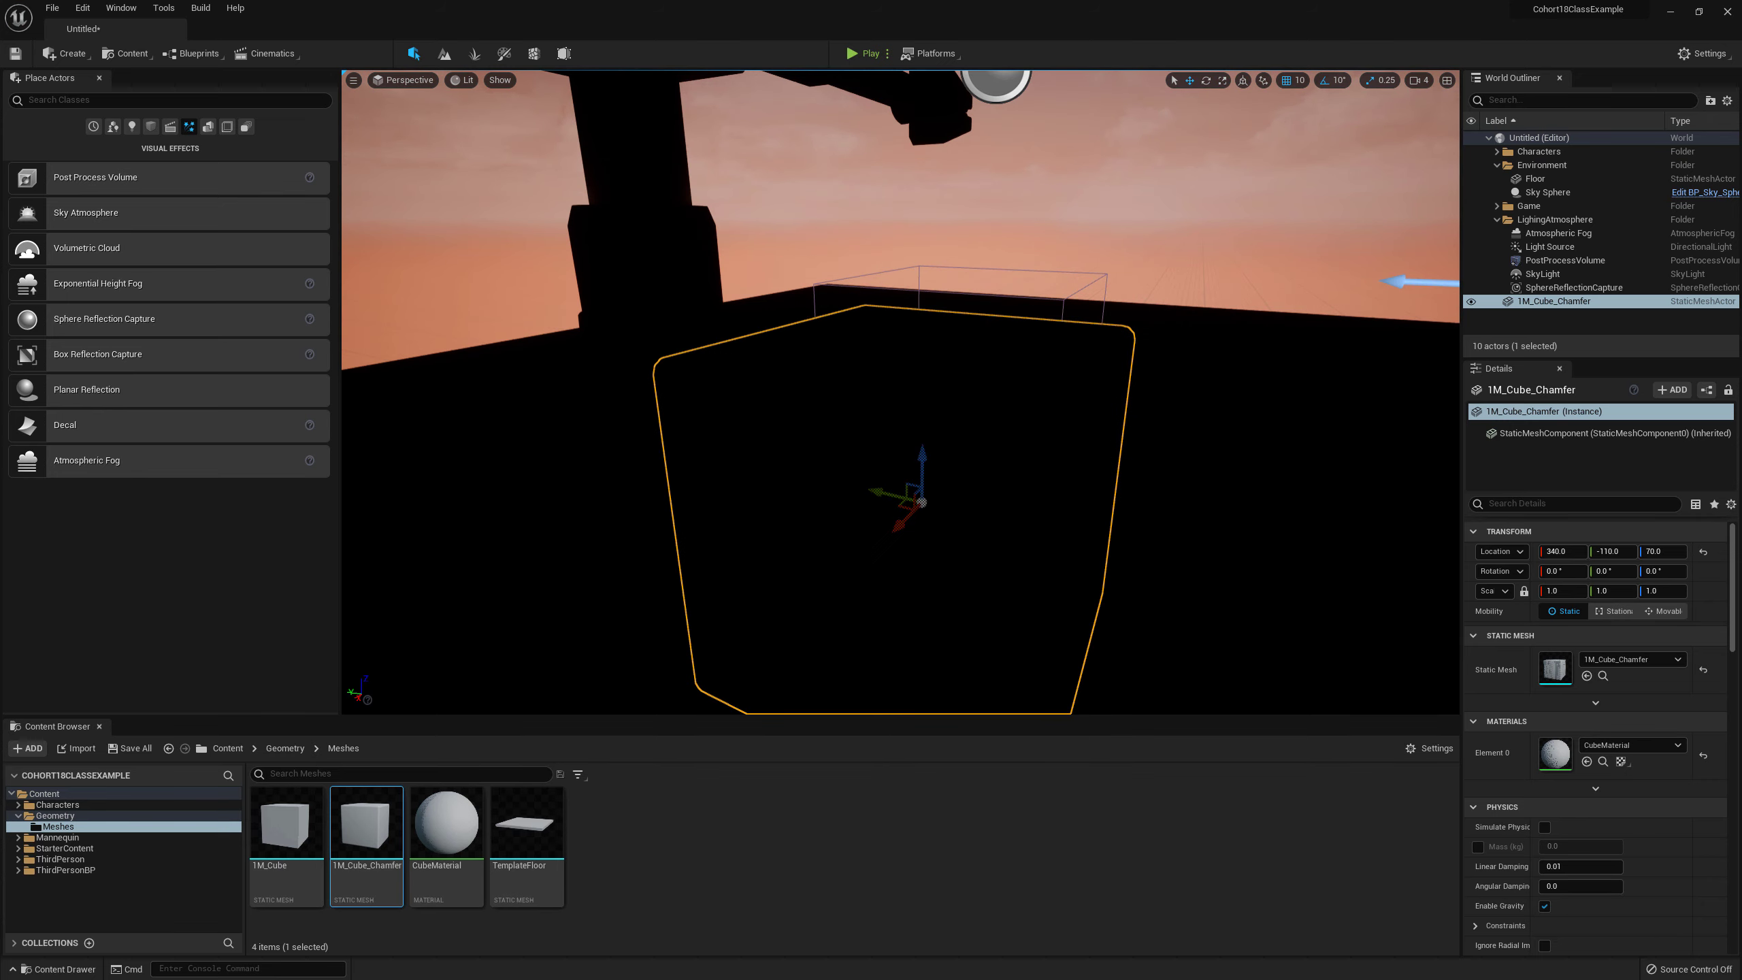
Step: Apply the M_BaseEmiss material from Sqeek's StaticMeshes/Materials folder to the chamfered cube
left_click(19, 806)
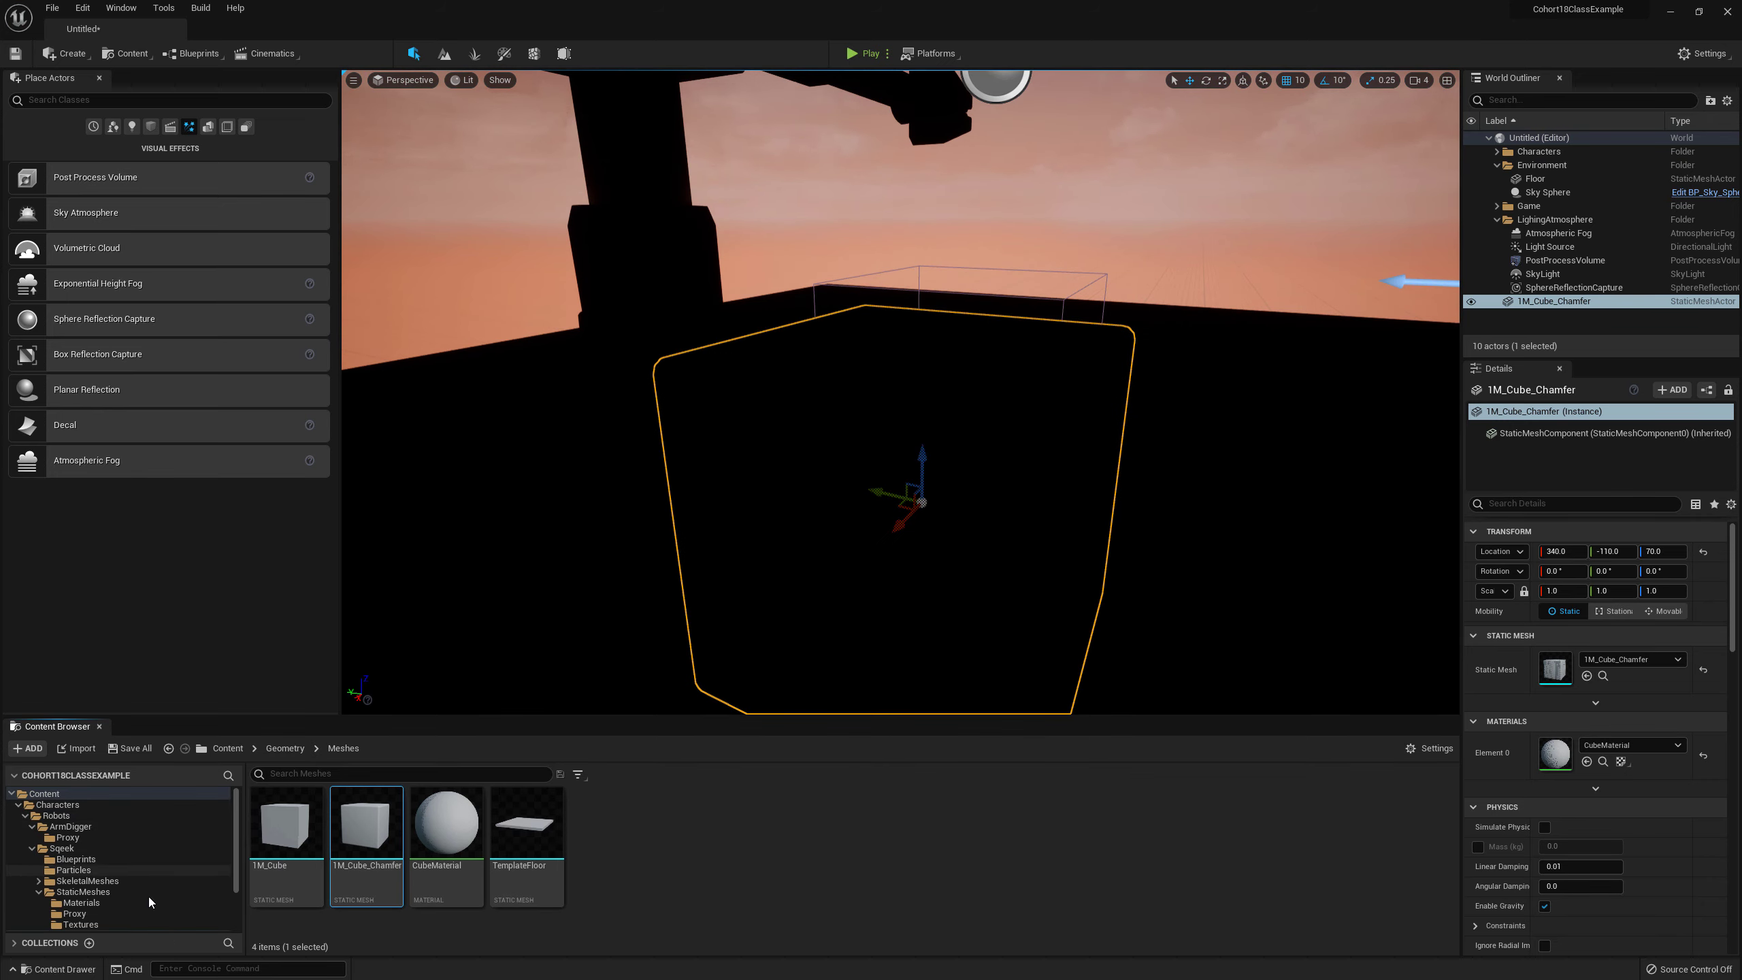
left_click(68, 837)
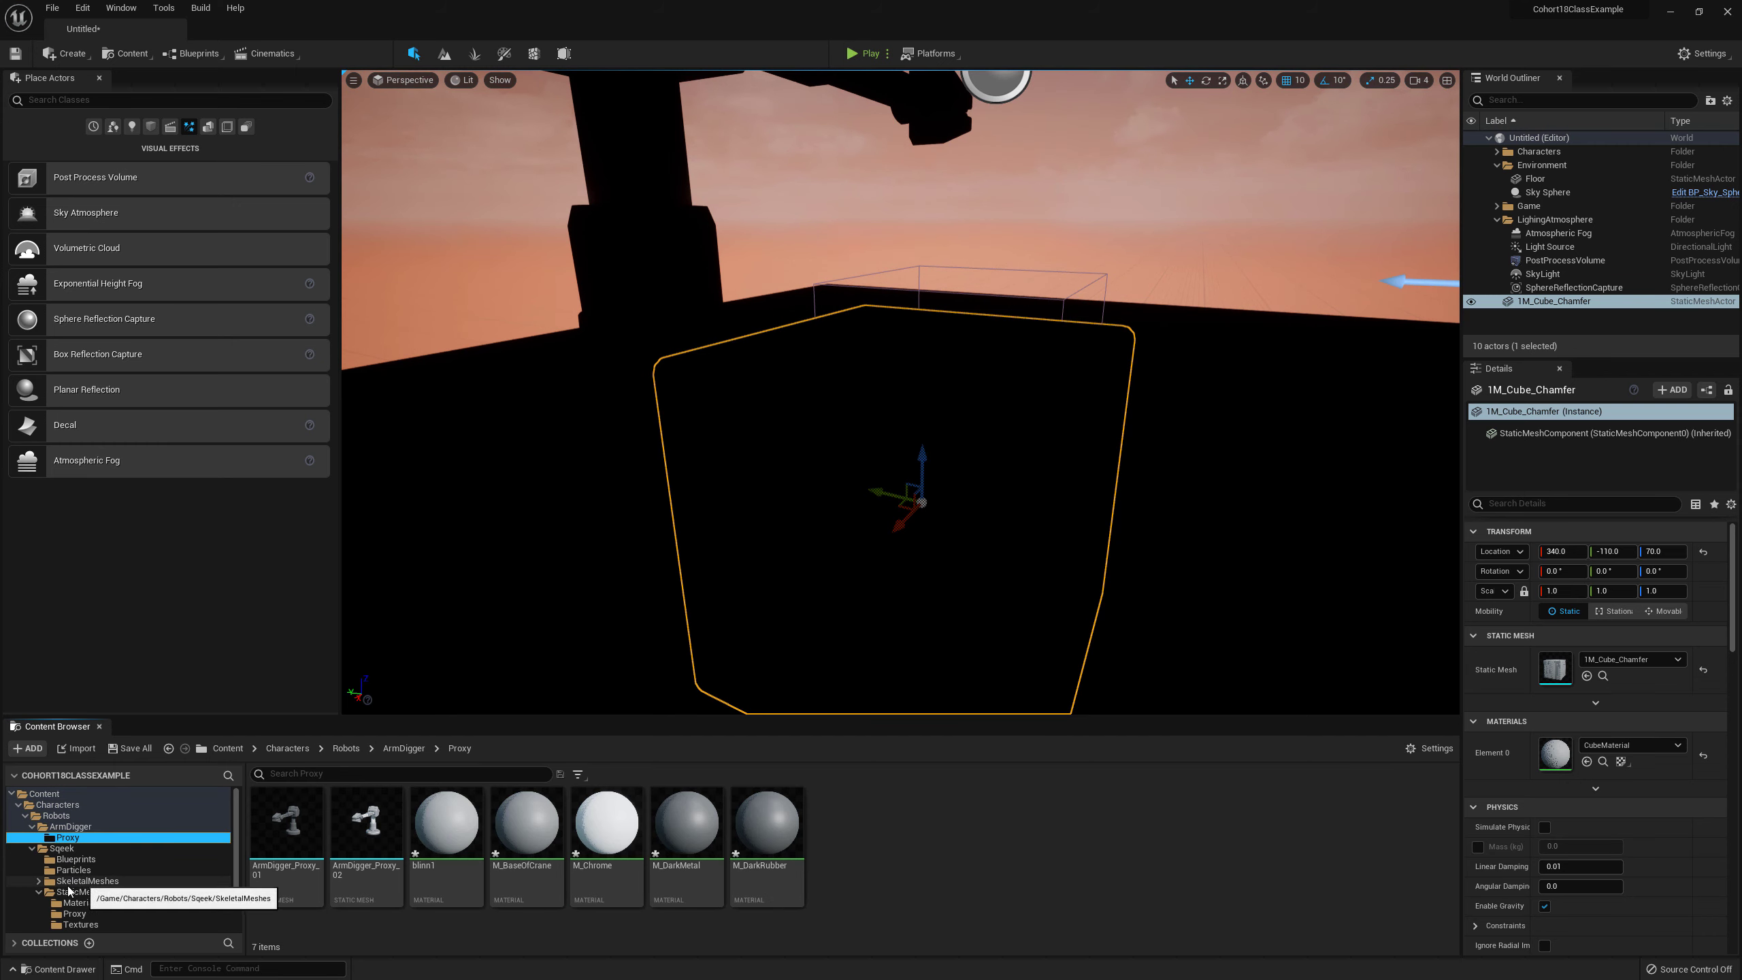
left_click(81, 892)
left_click(77, 903)
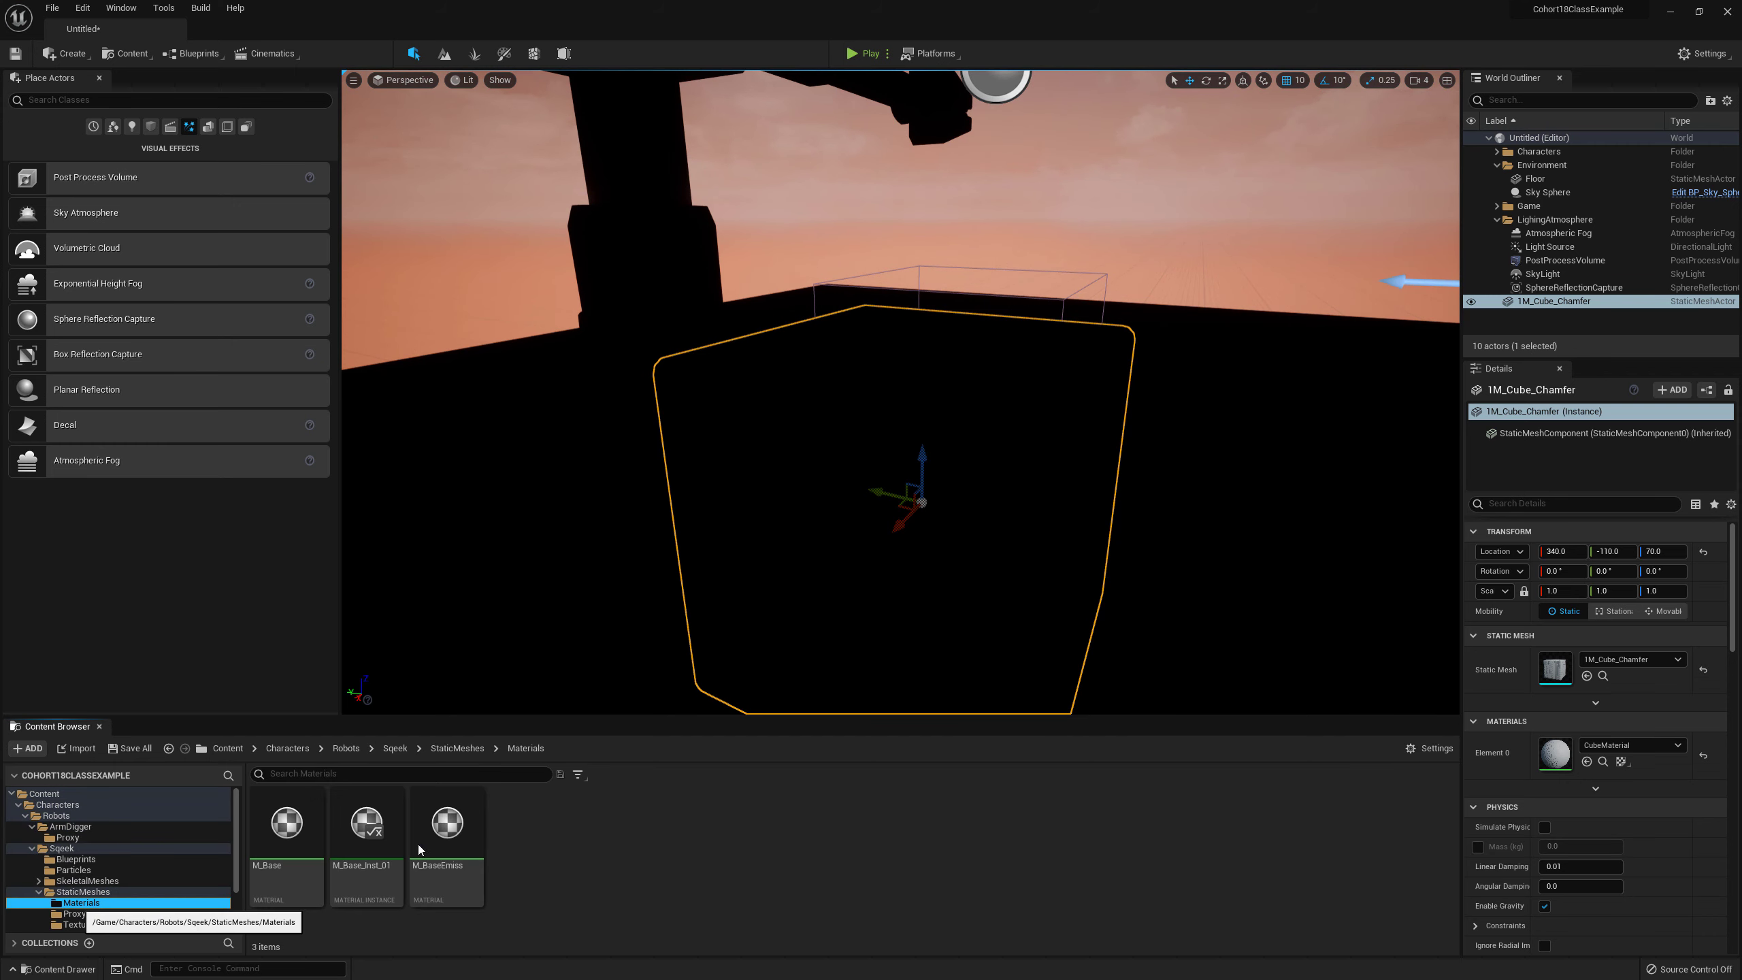
left_click_drag(450, 838, 862, 495)
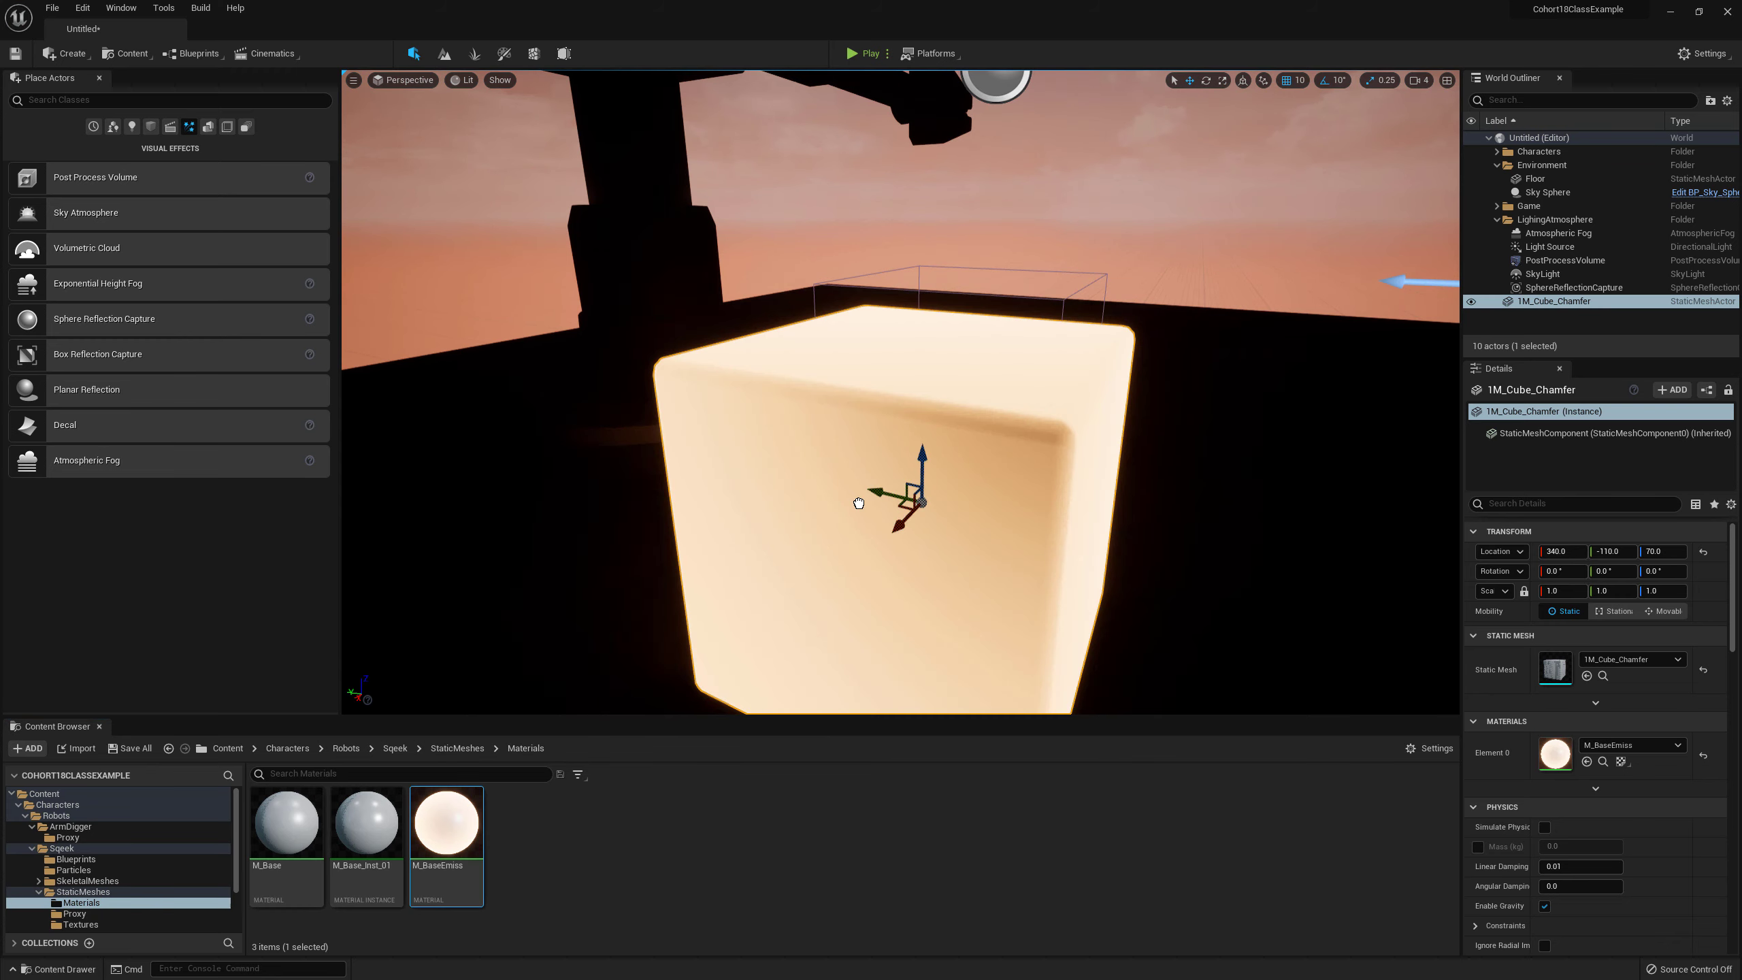
Step: Move the emissive cube to several spots around the robot arm to test its light, and delete it from the level
right_click_drag(914, 505, 916, 506)
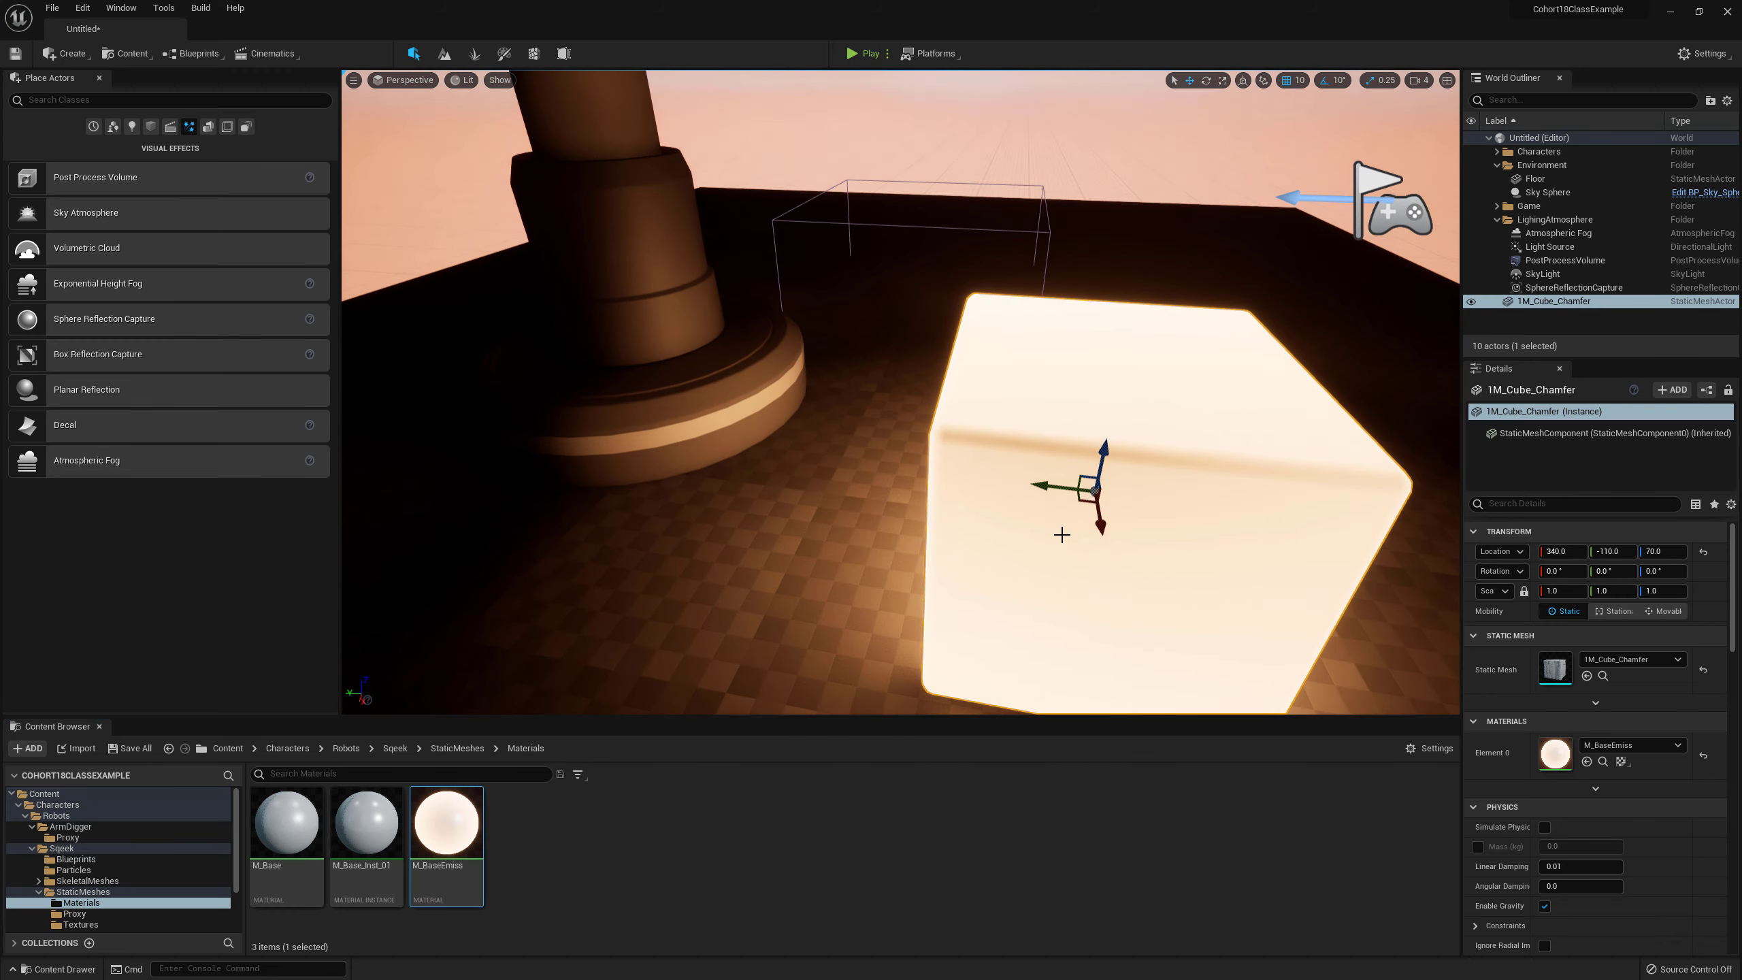
left_click_drag(1098, 525, 1067, 385)
right_click_drag(1057, 482, 988, 411)
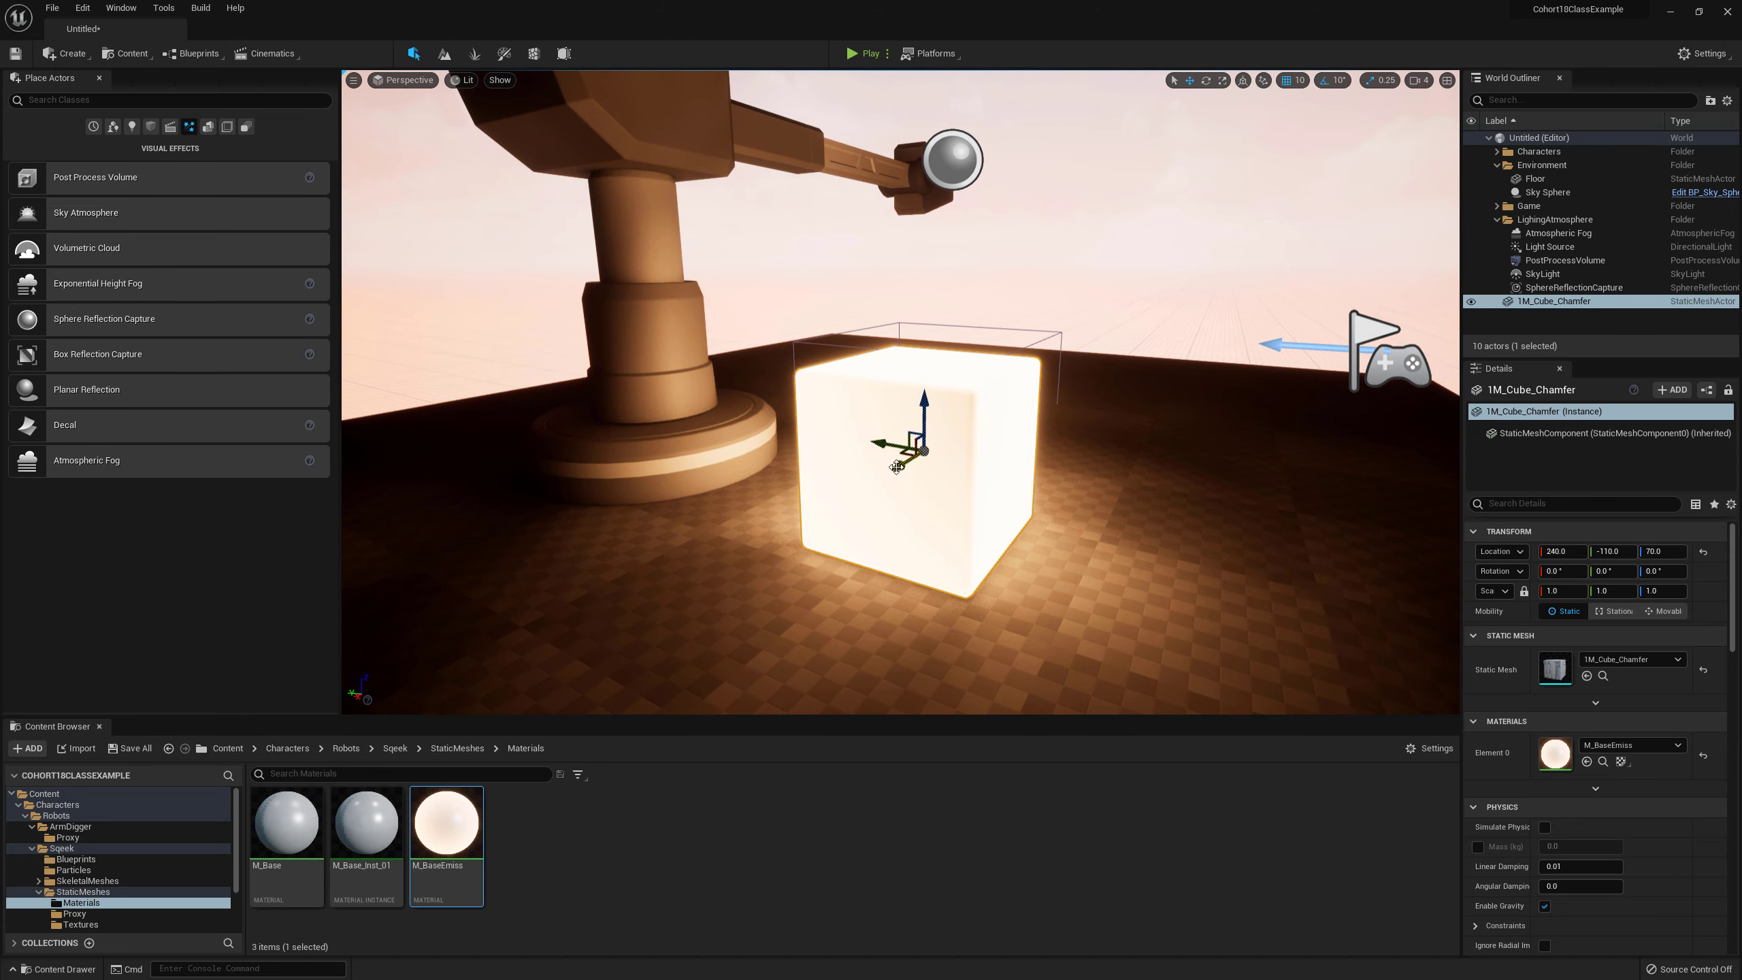
left_click_drag(896, 467, 349, 459)
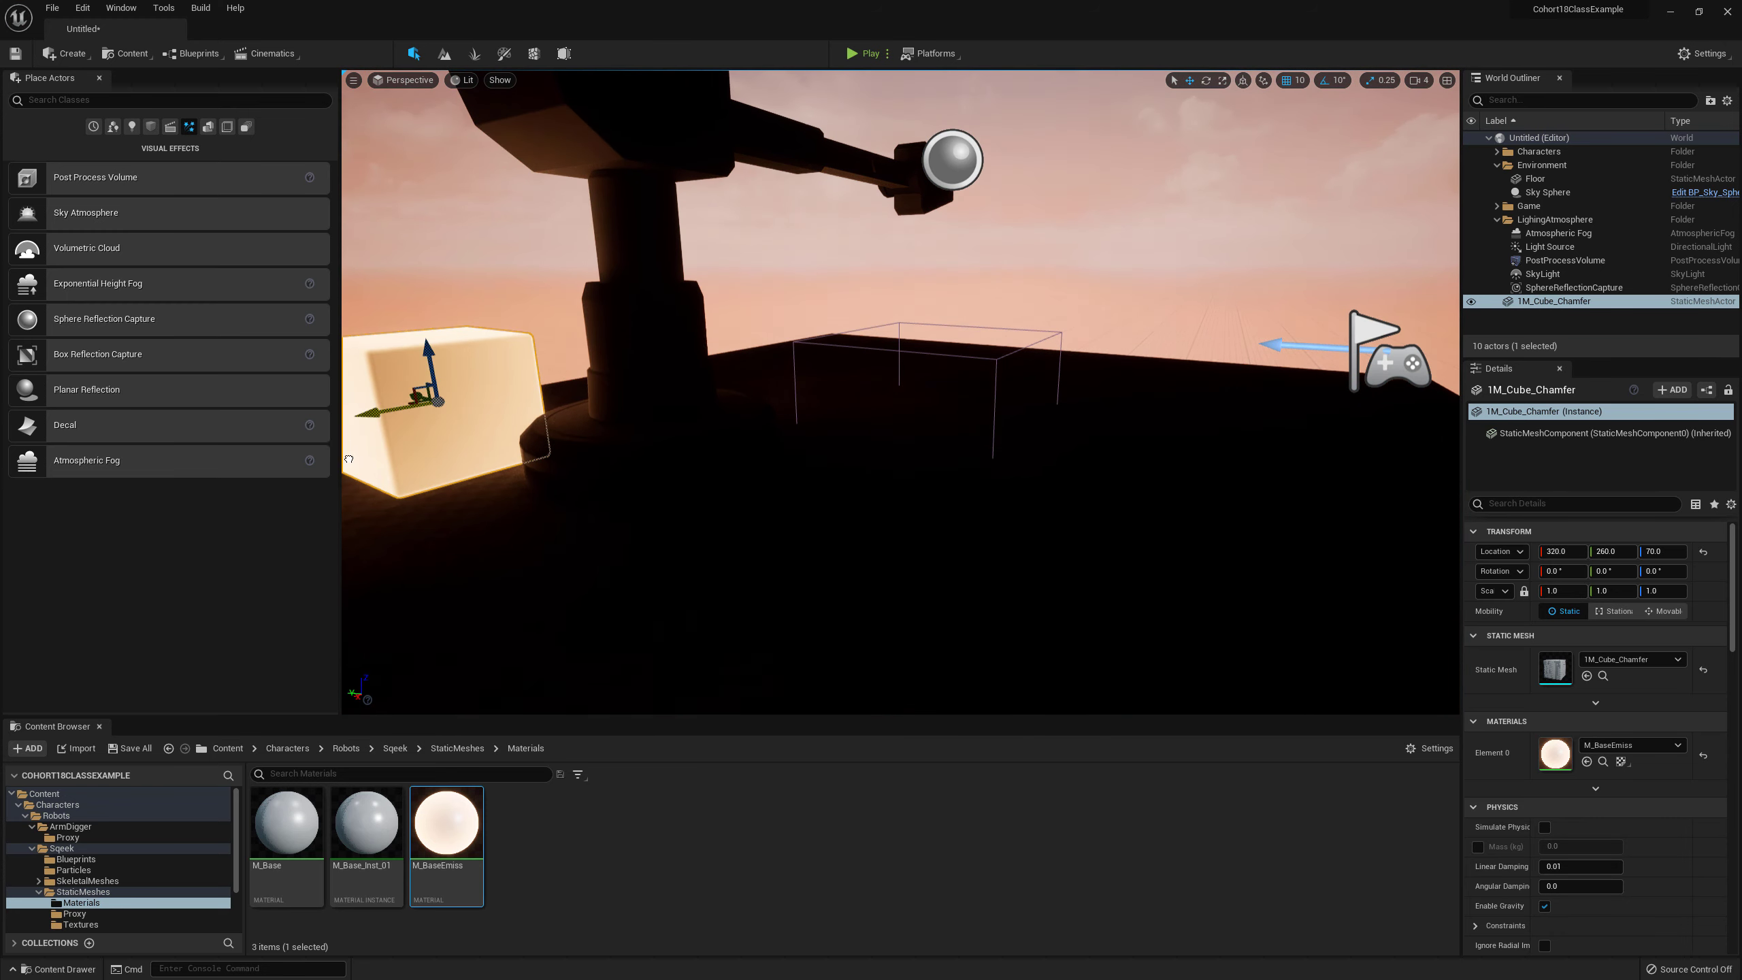
right_click_drag(708, 475, 634, 471)
left_click_drag(640, 386, 554, 396)
right_click_drag(809, 474, 860, 483)
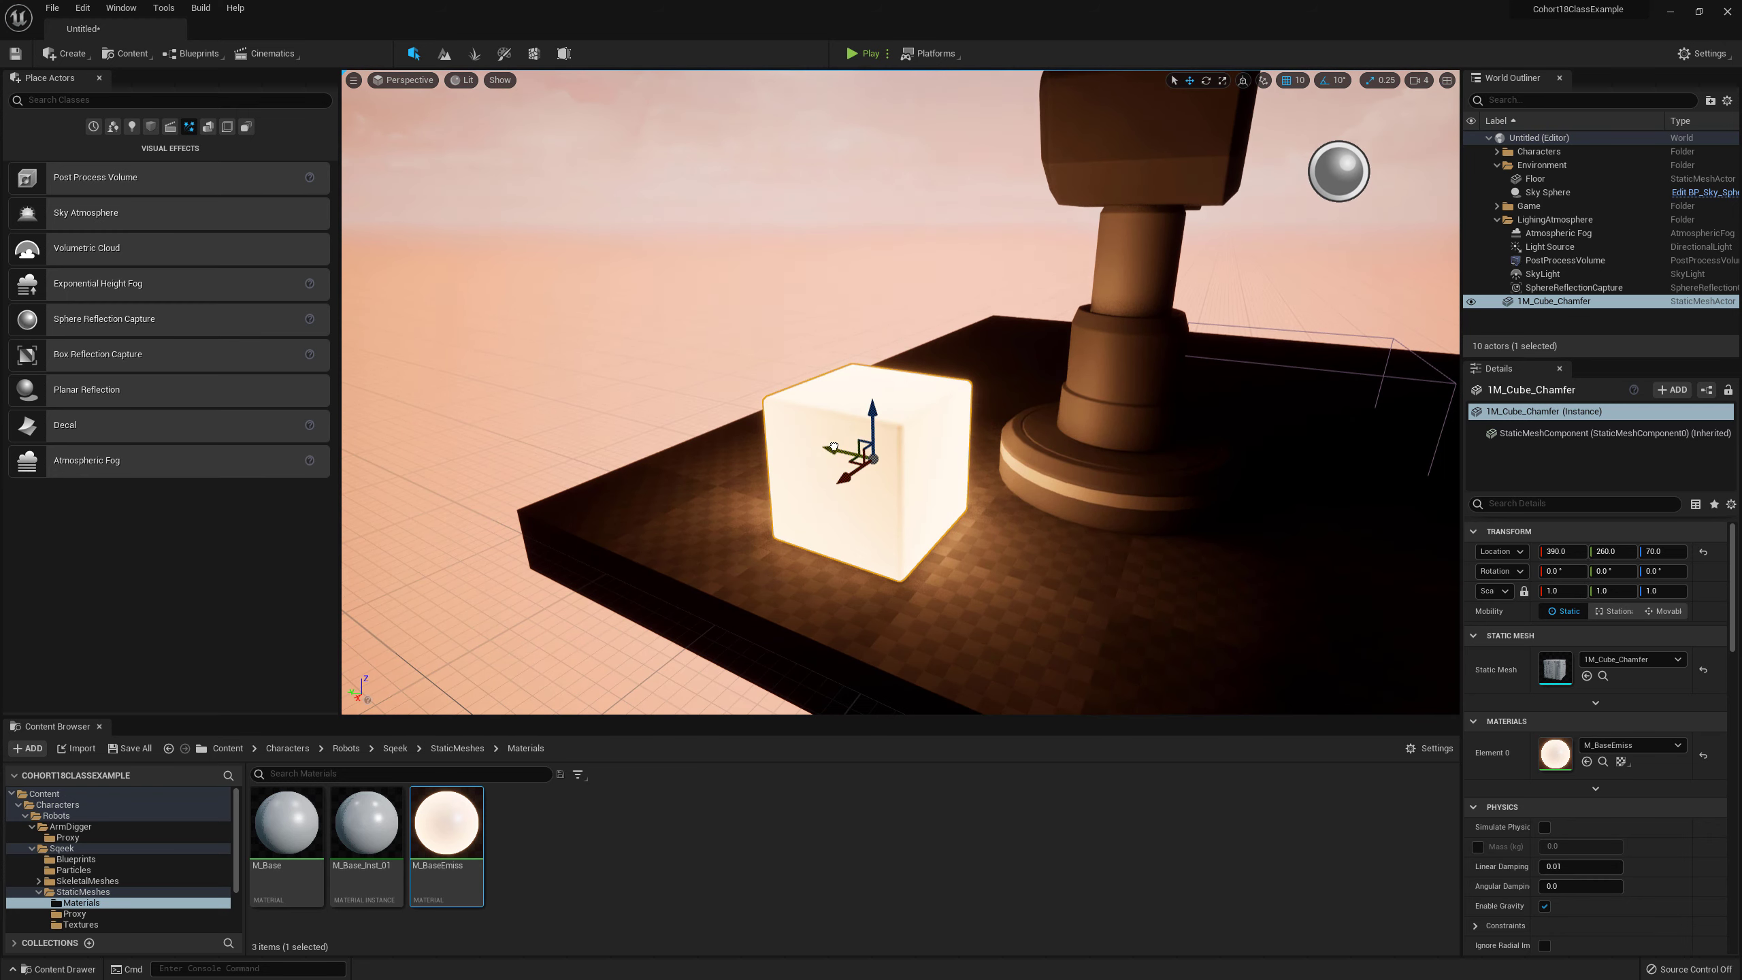
left_click_drag(833, 447, 1282, 533)
right_click_drag(1097, 532, 929, 517)
key("Delete")
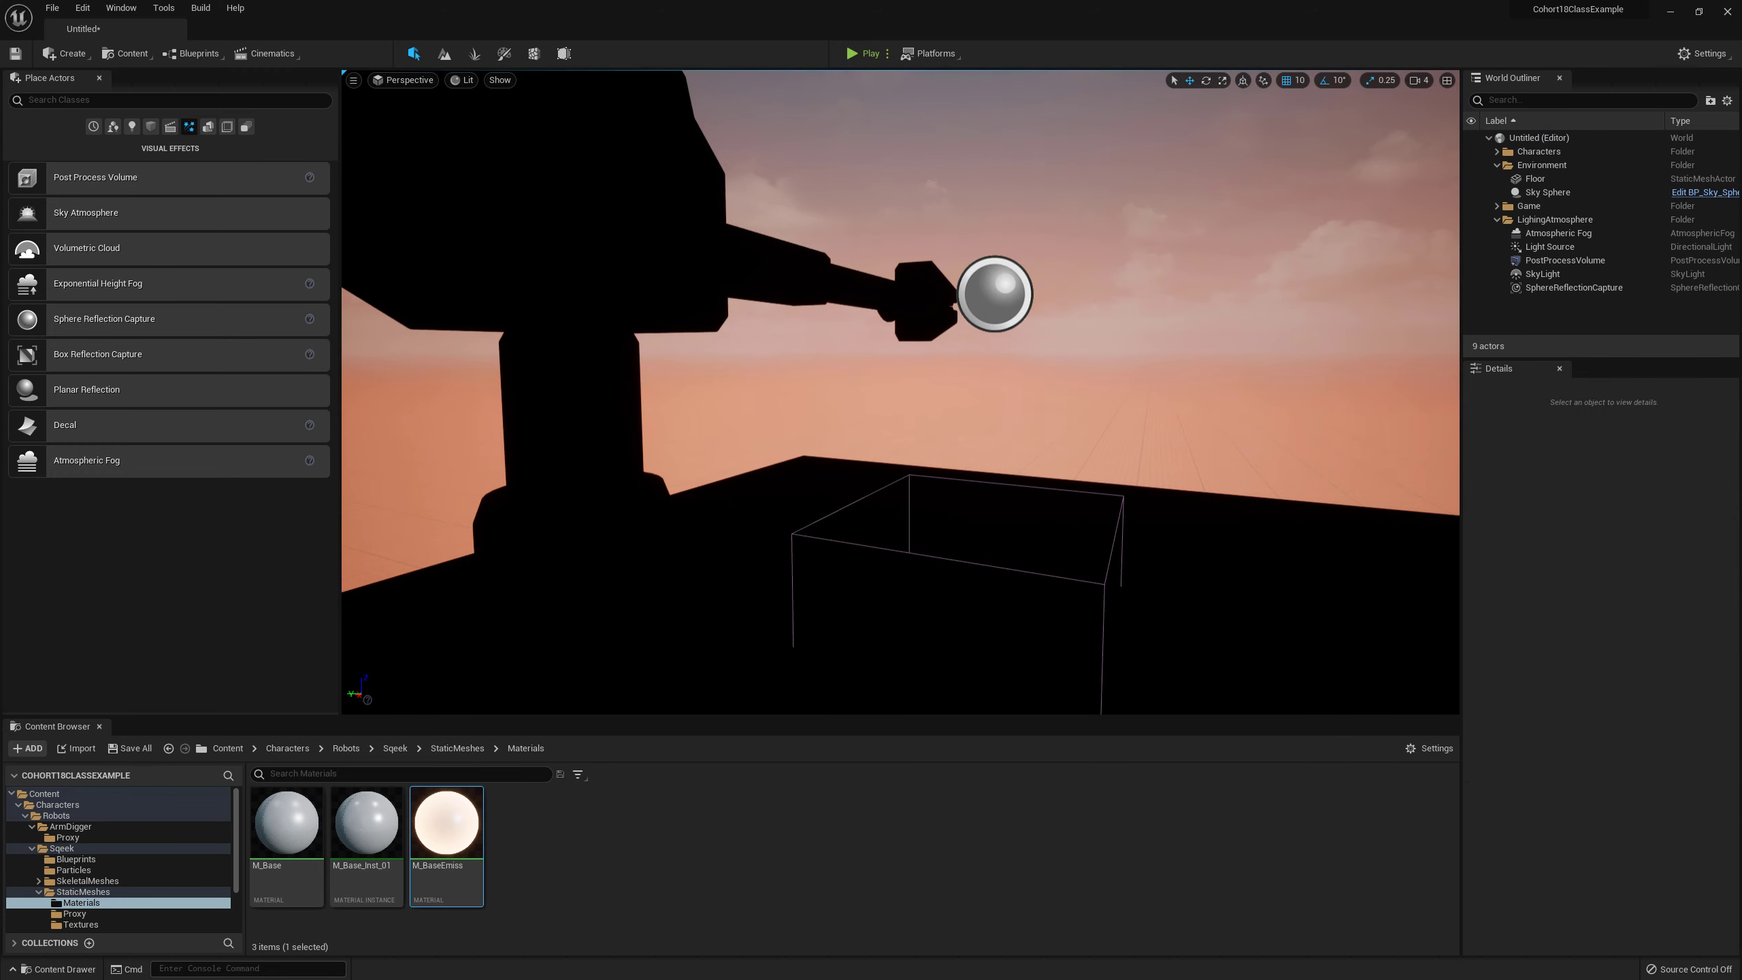
Step: Select the SkyLight and try intensity scales of 1 and 0.2 before lowering it to 0.1
left_click(1543, 274)
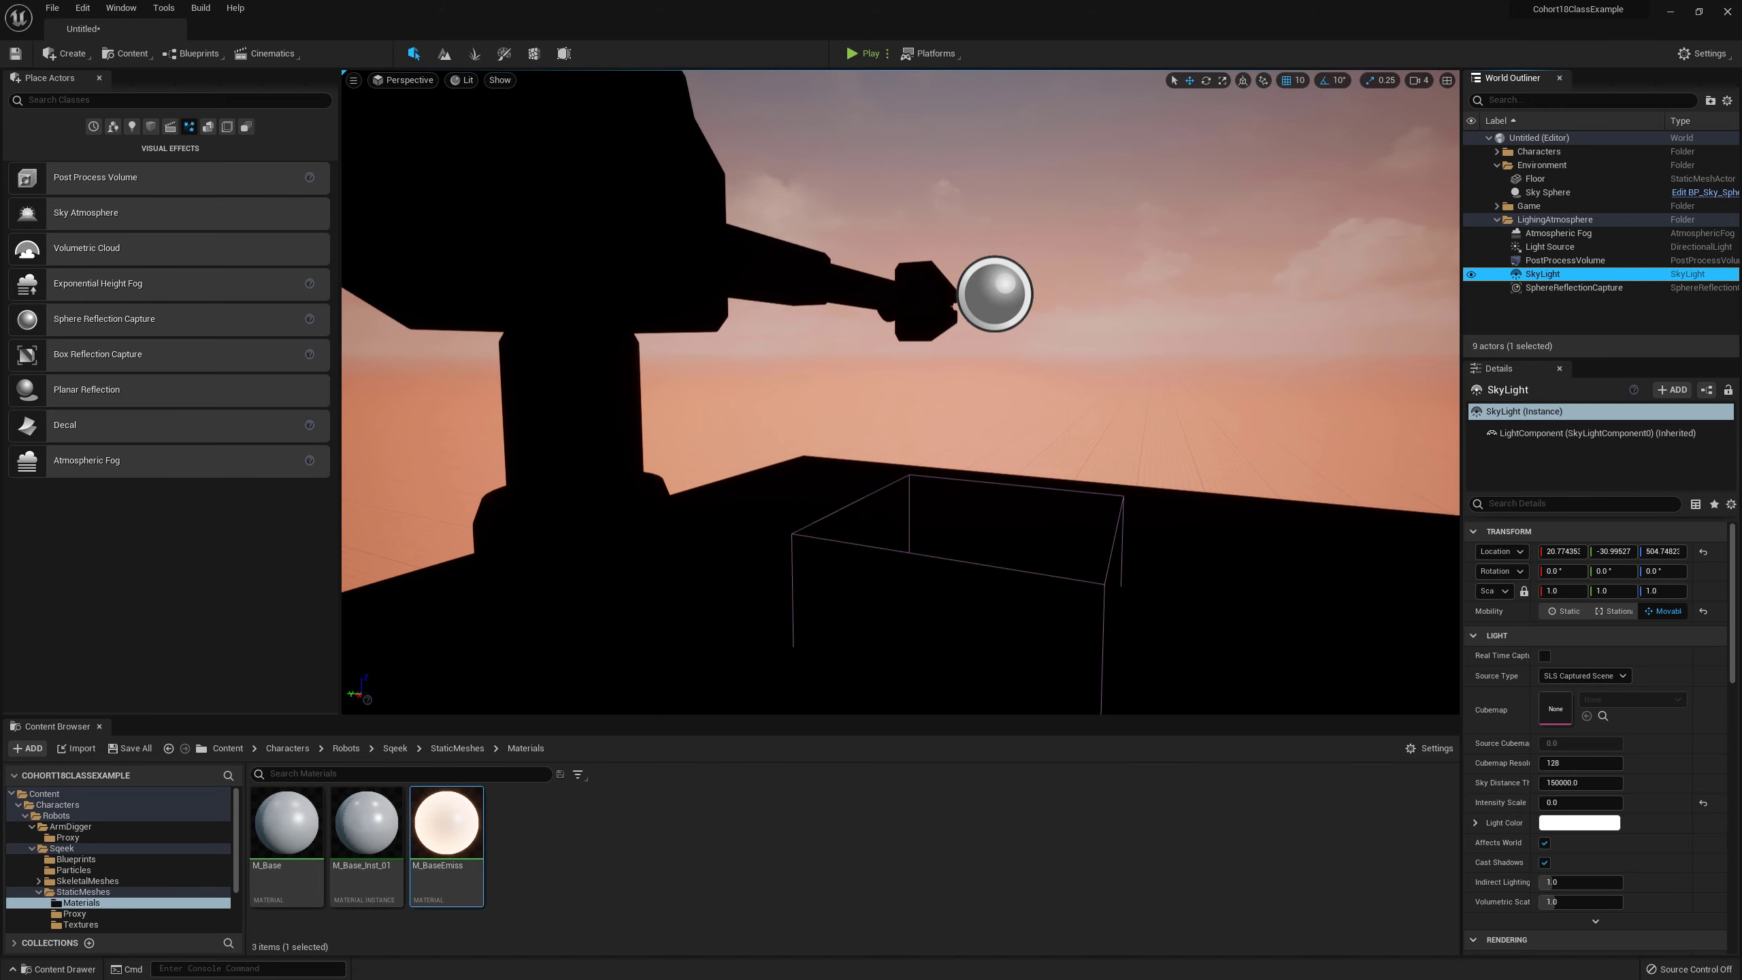
scroll(900, 392, "down", 3)
mouse_move(900, 391)
right_mouse_down()
mouse_move(890, 372)
mouse_move(900, 392)
right_mouse_up()
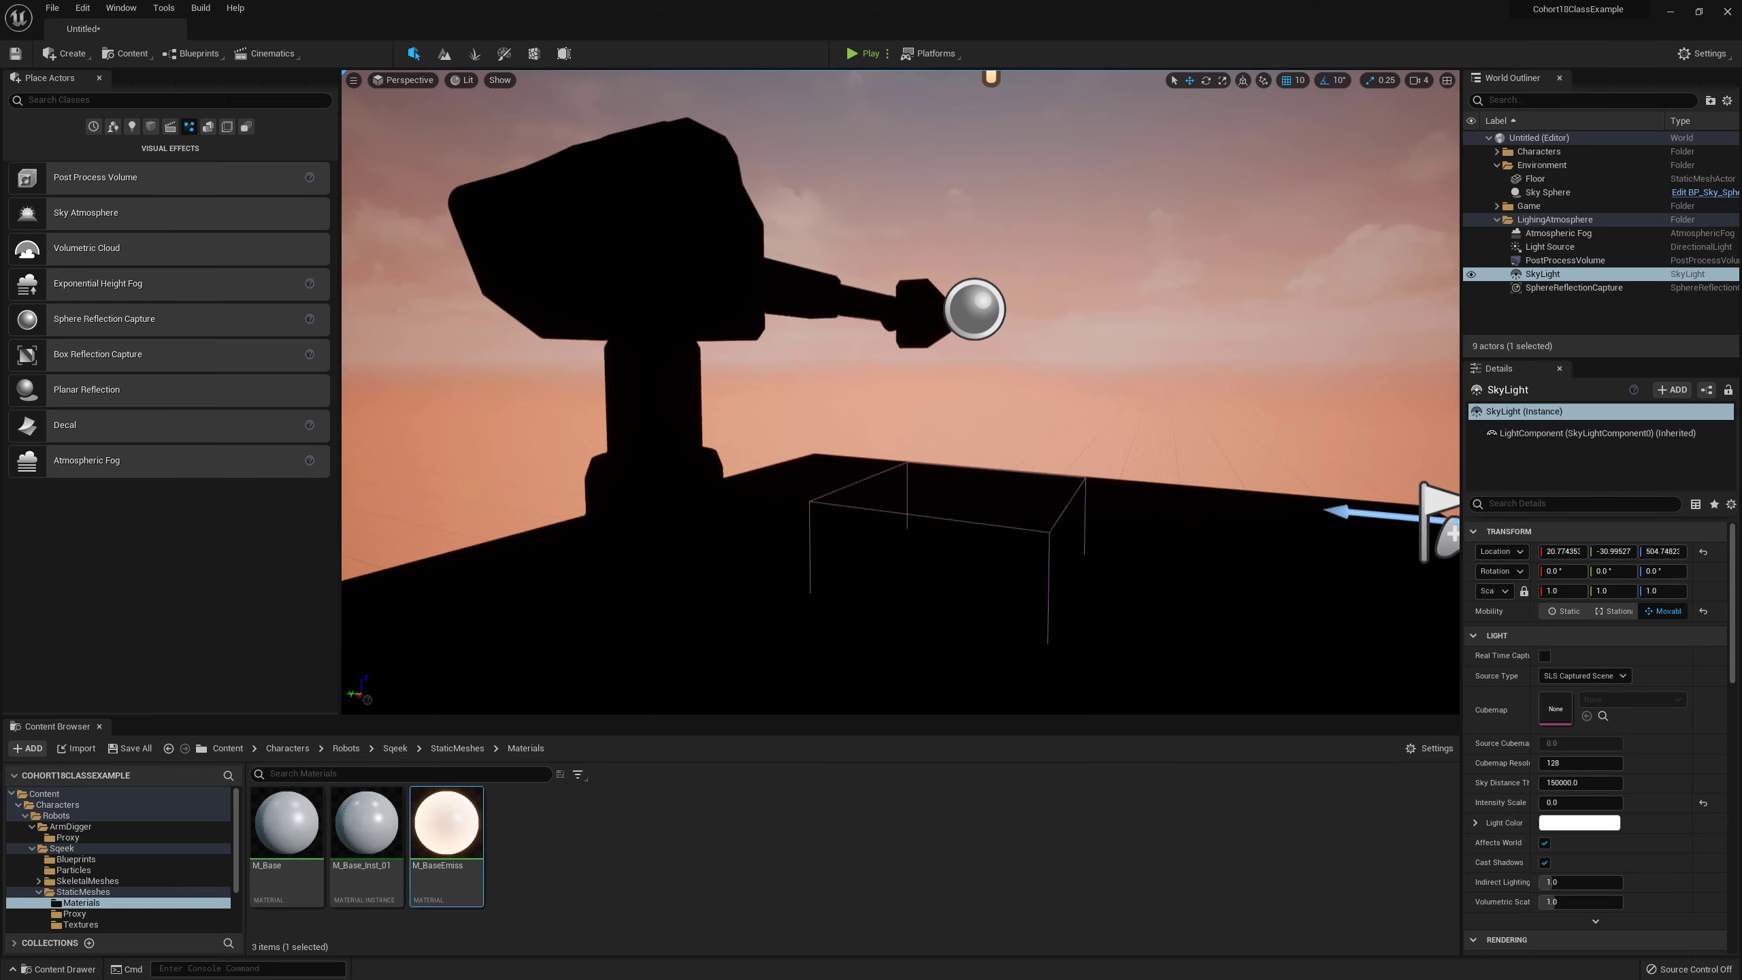
left_click(1562, 803)
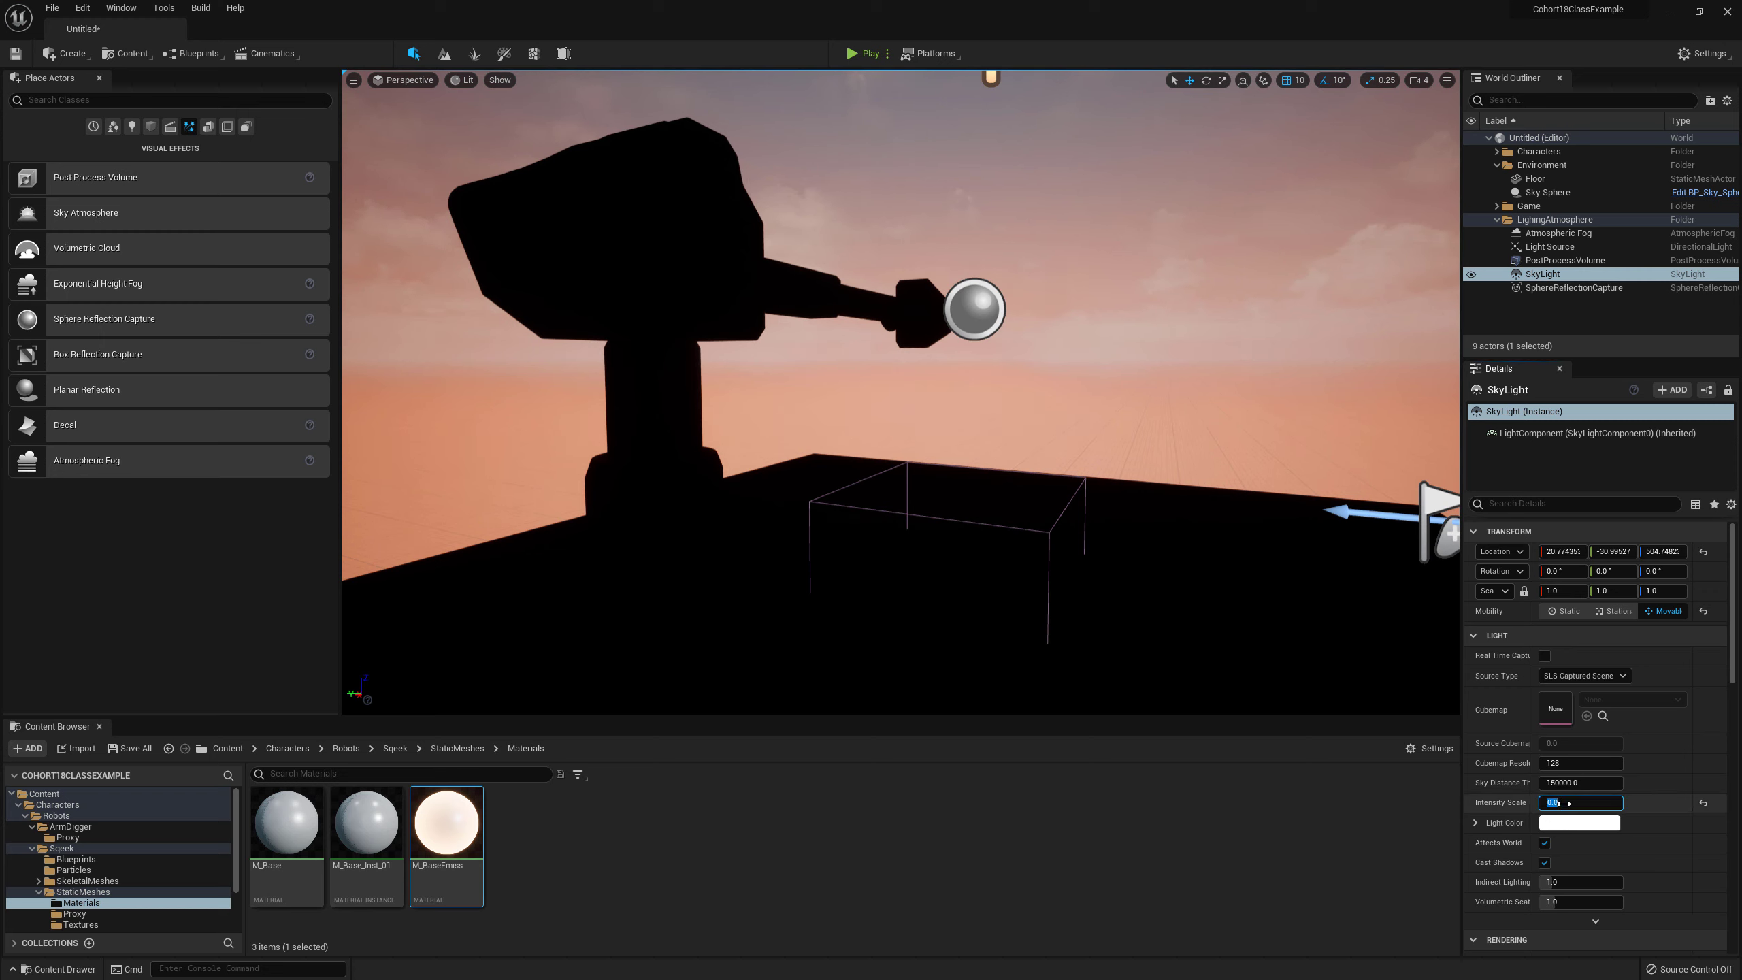
type("1")
key("Return")
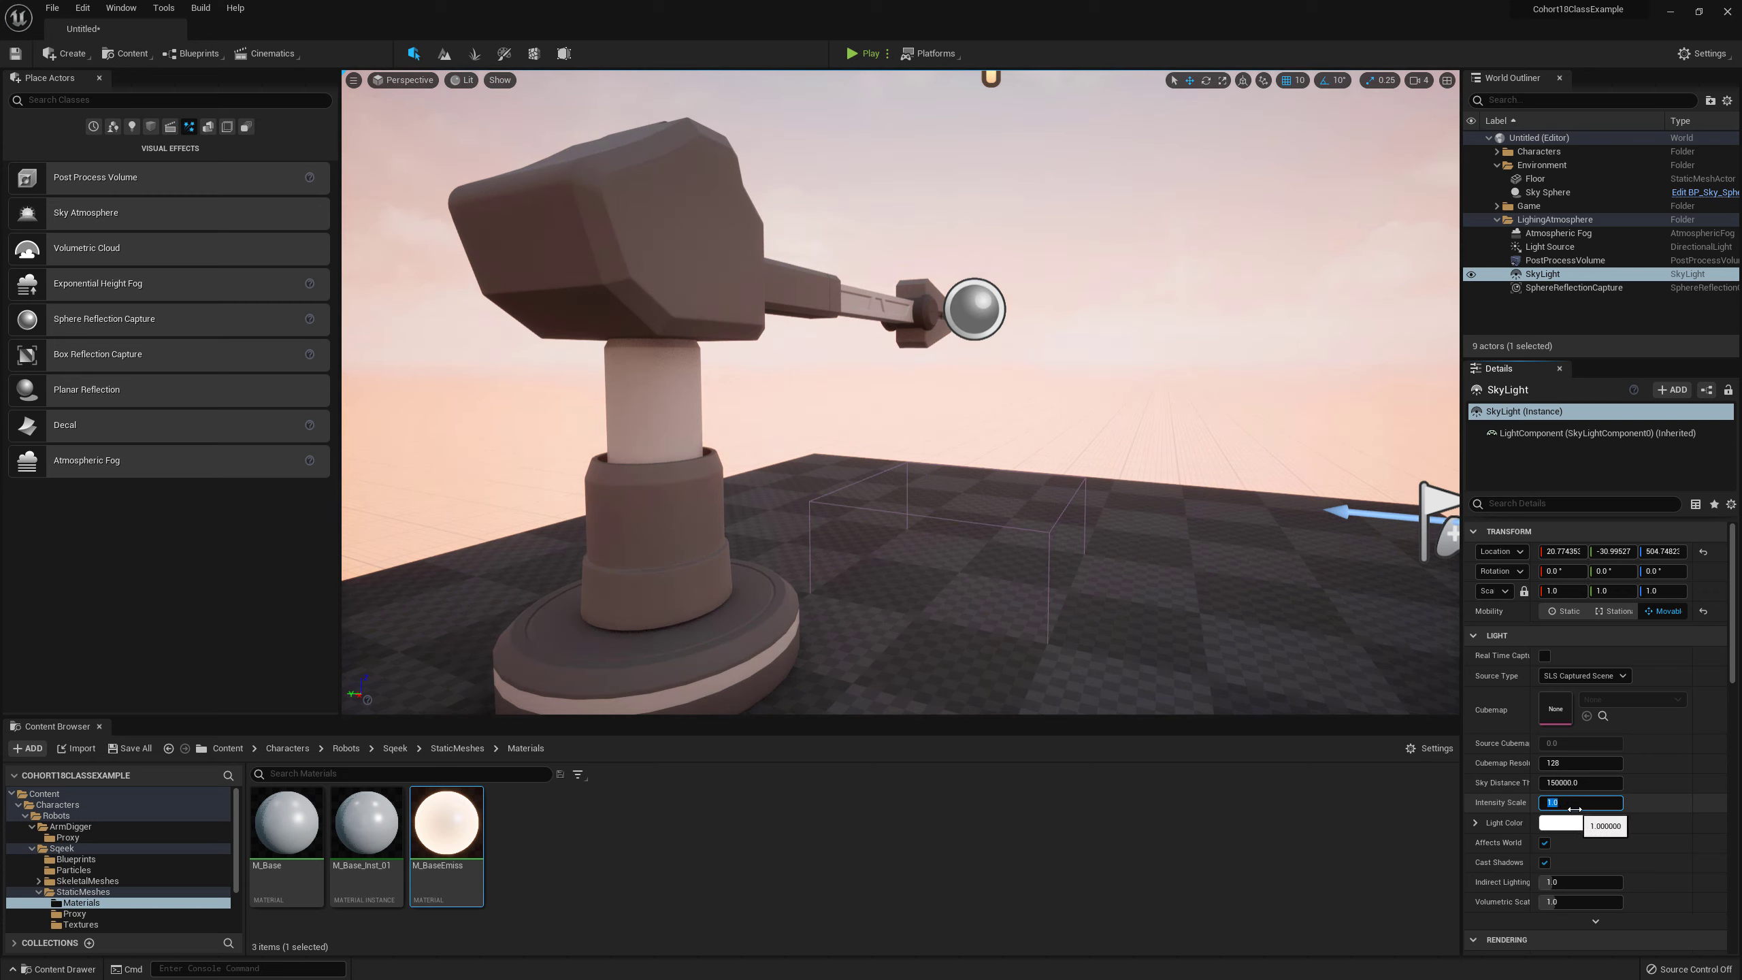
key("Return")
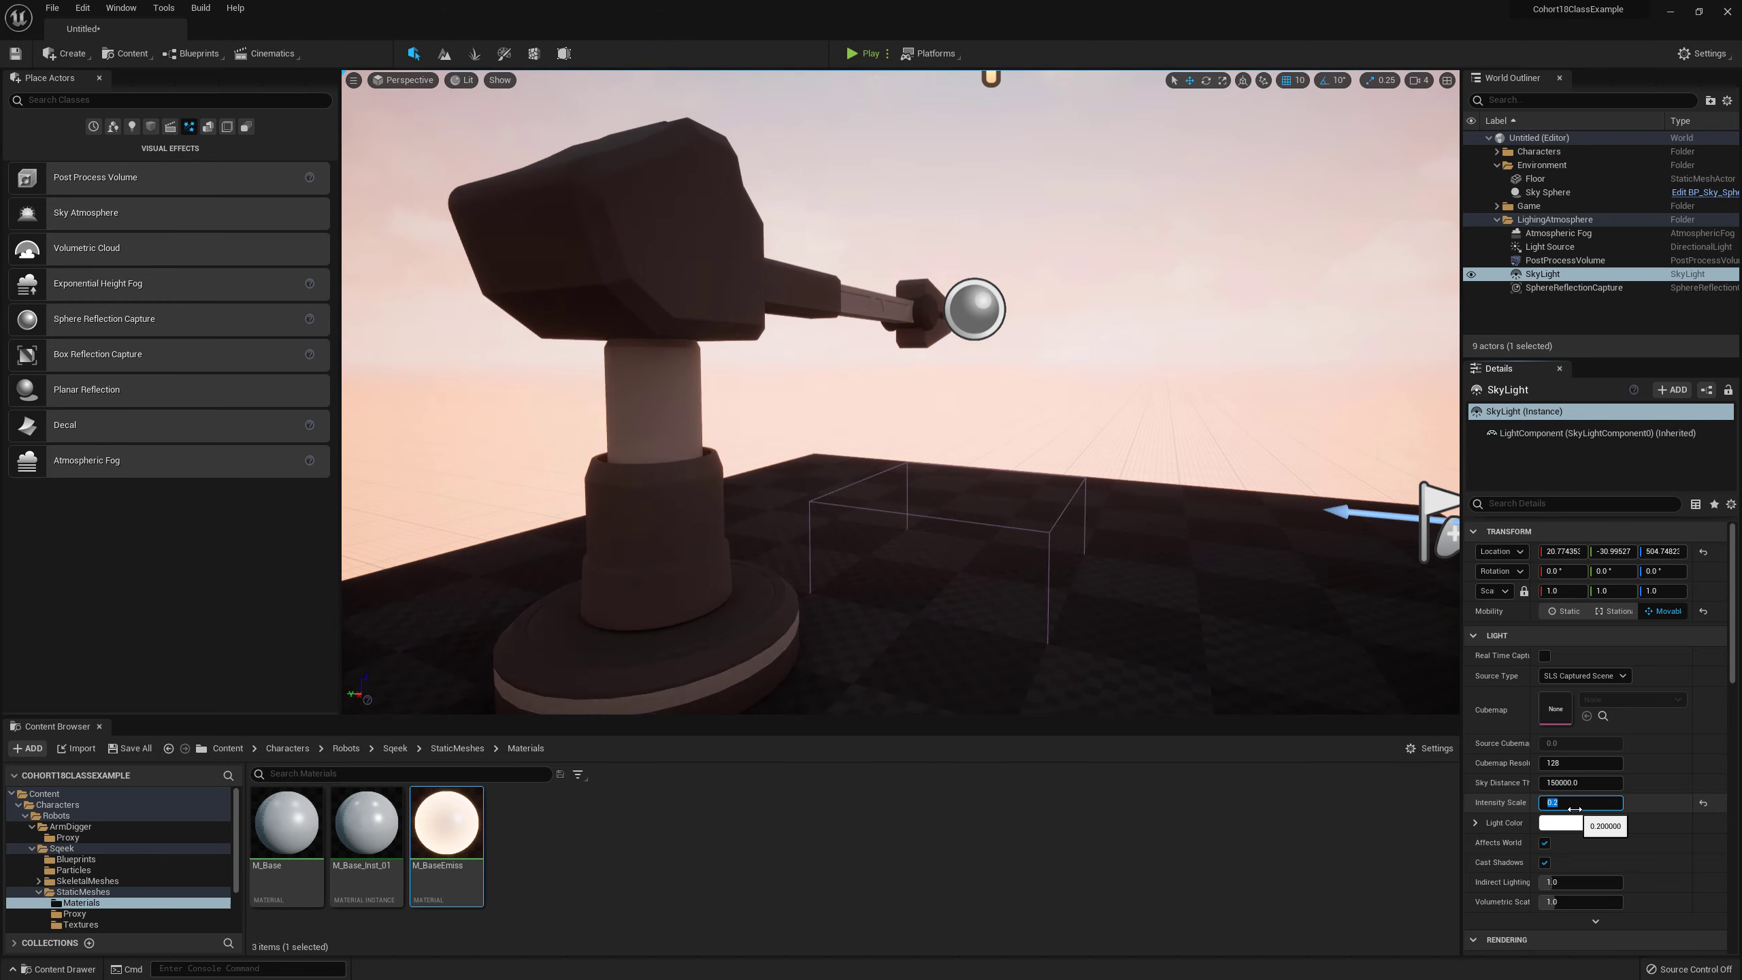
key("Return")
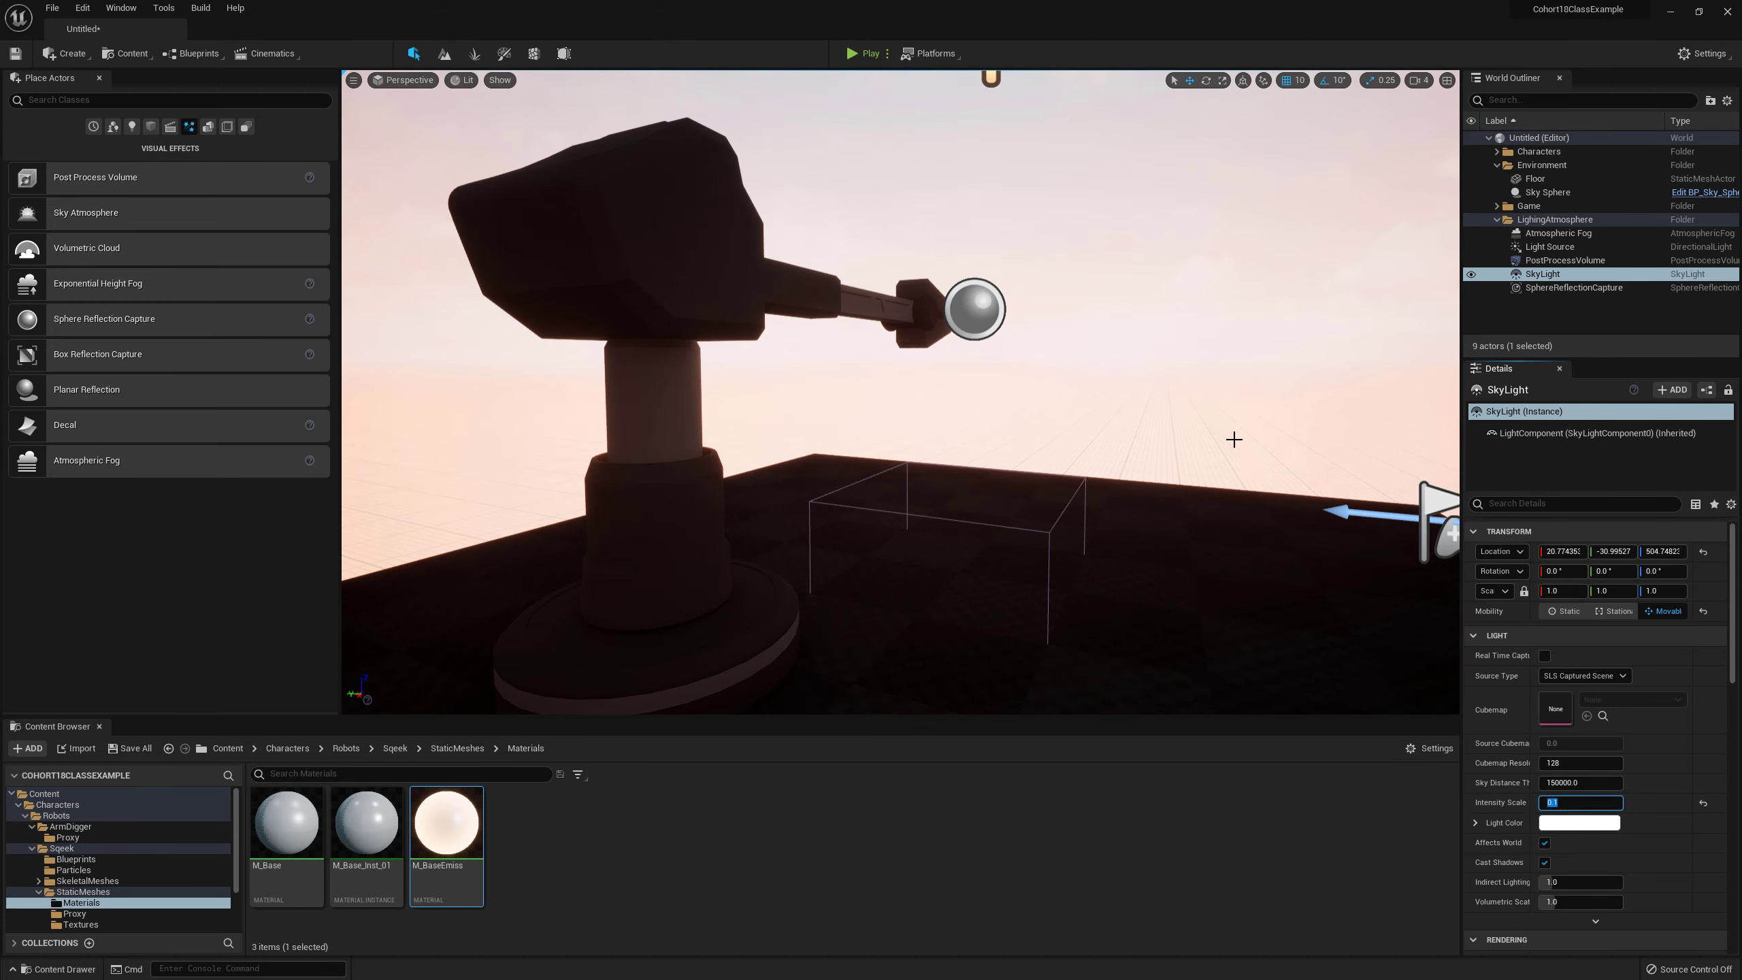
Step: Select the Light Source and try intensities of 2 and 1 lux before settling on 0.5 lux
right_click_drag(1234, 439, 1301, 484)
key("a")
key("d")
left_click(1550, 246)
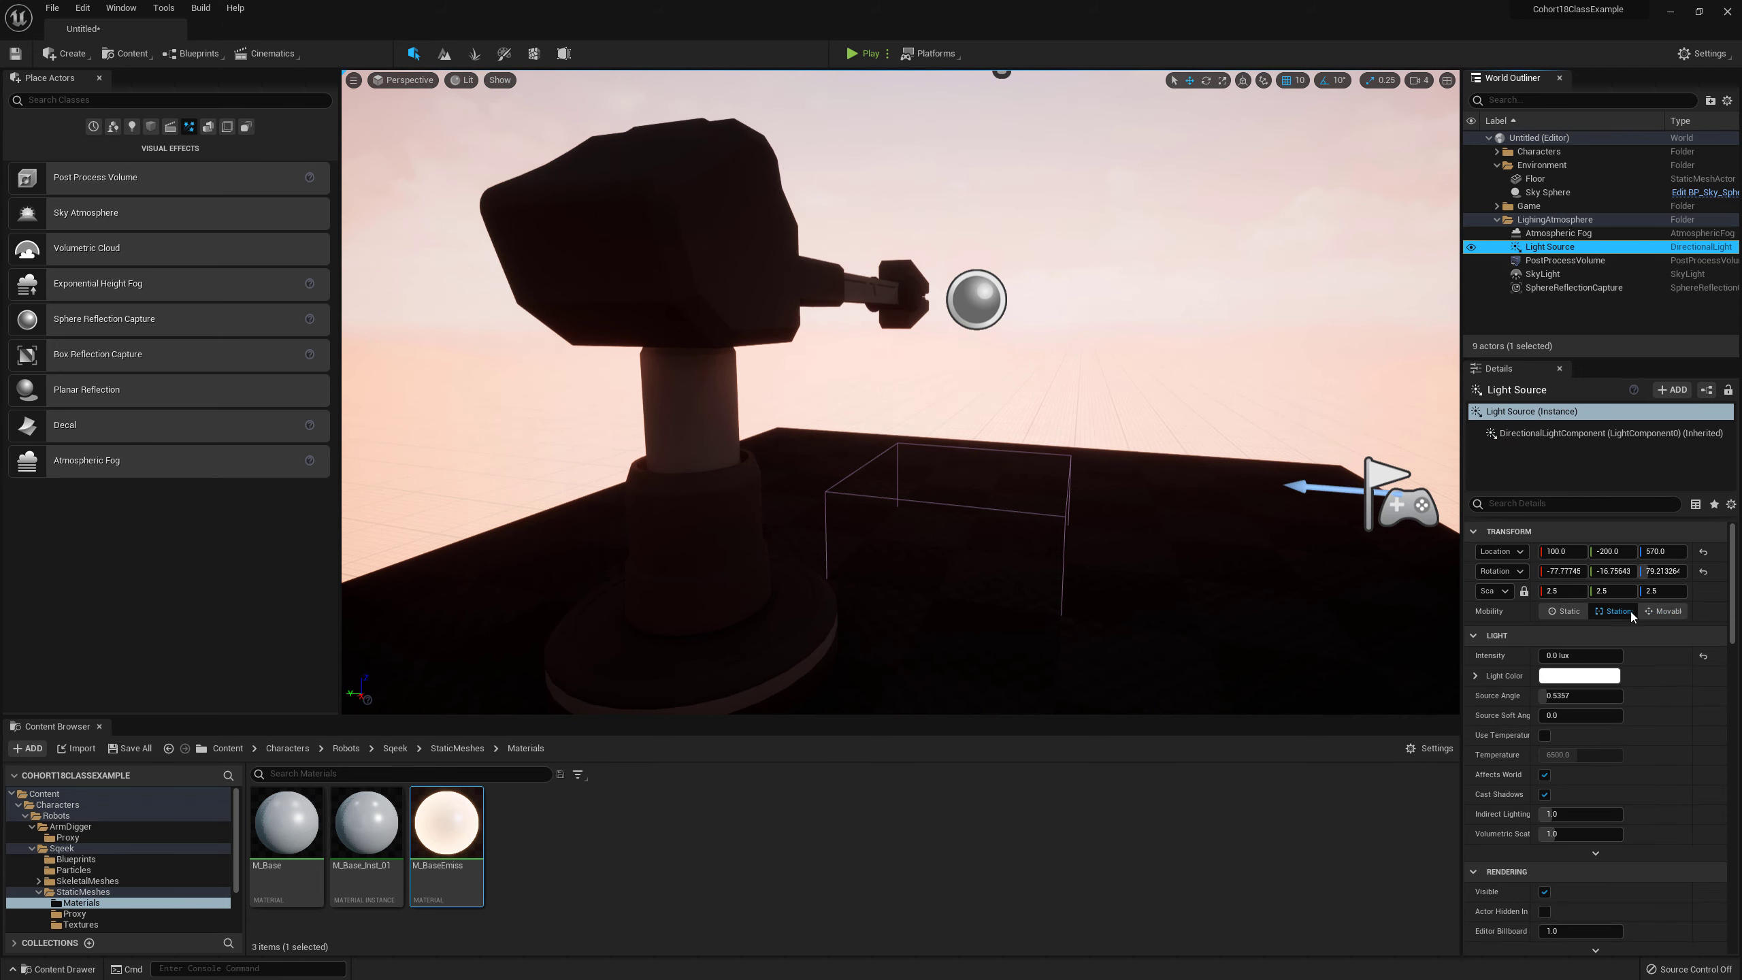
left_click(1573, 656)
type("2")
key("Return")
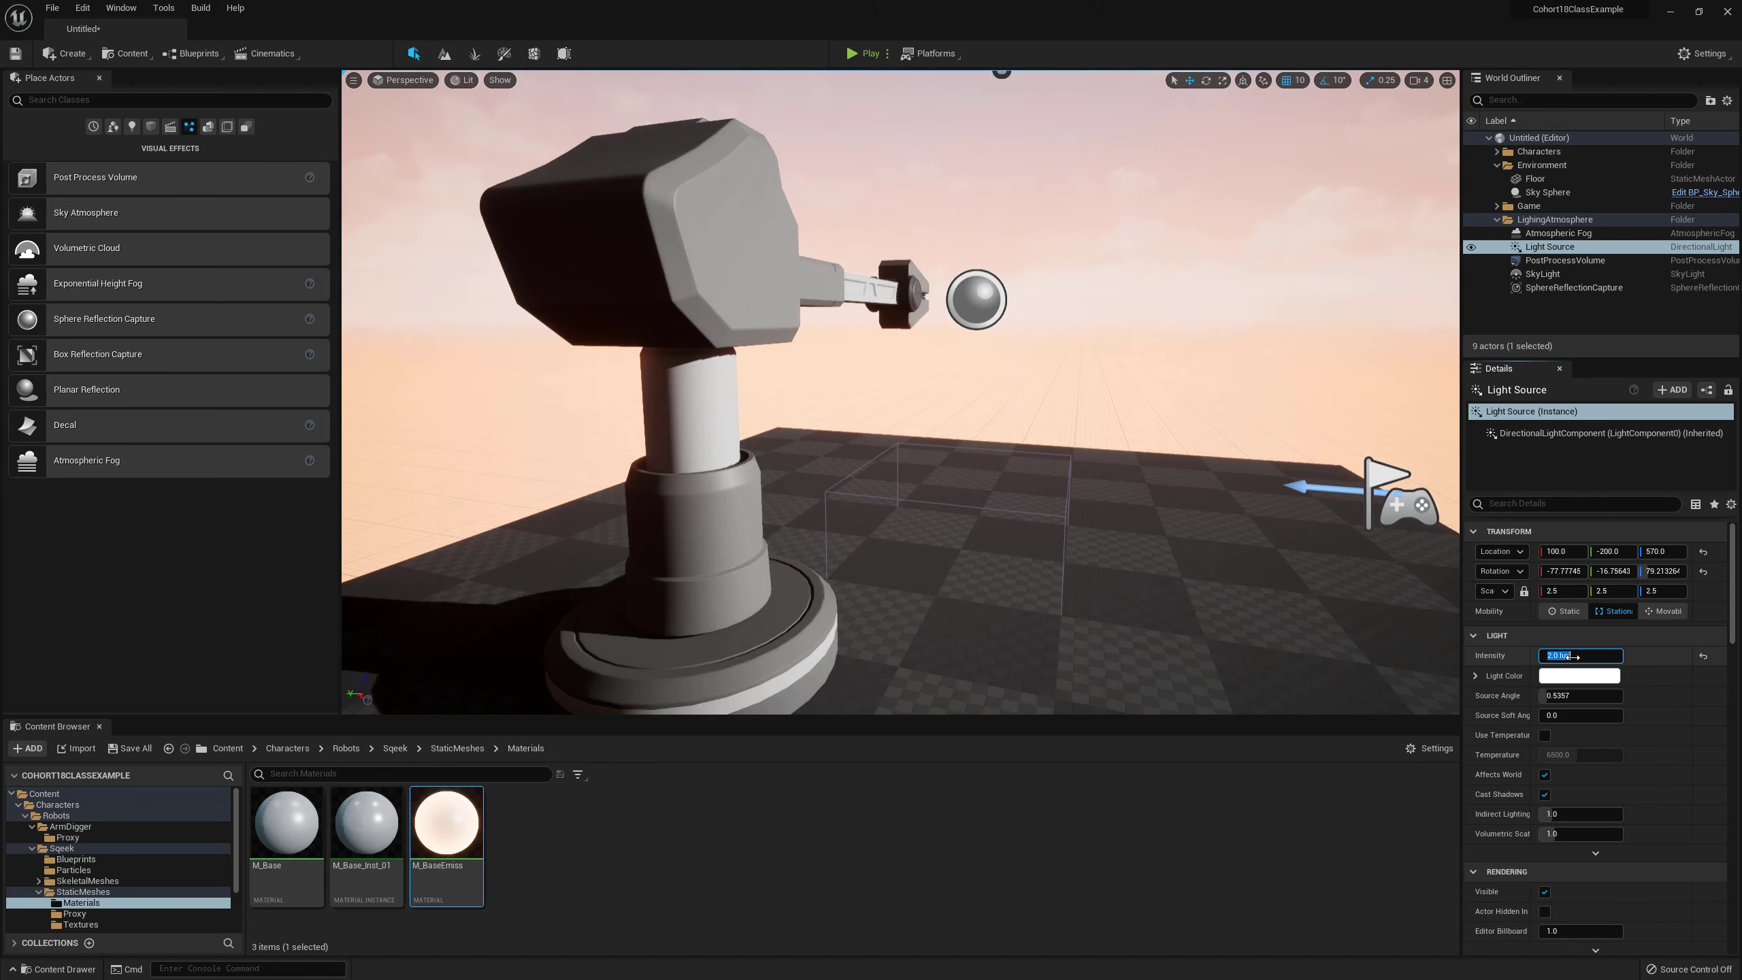
type("1")
key("Return")
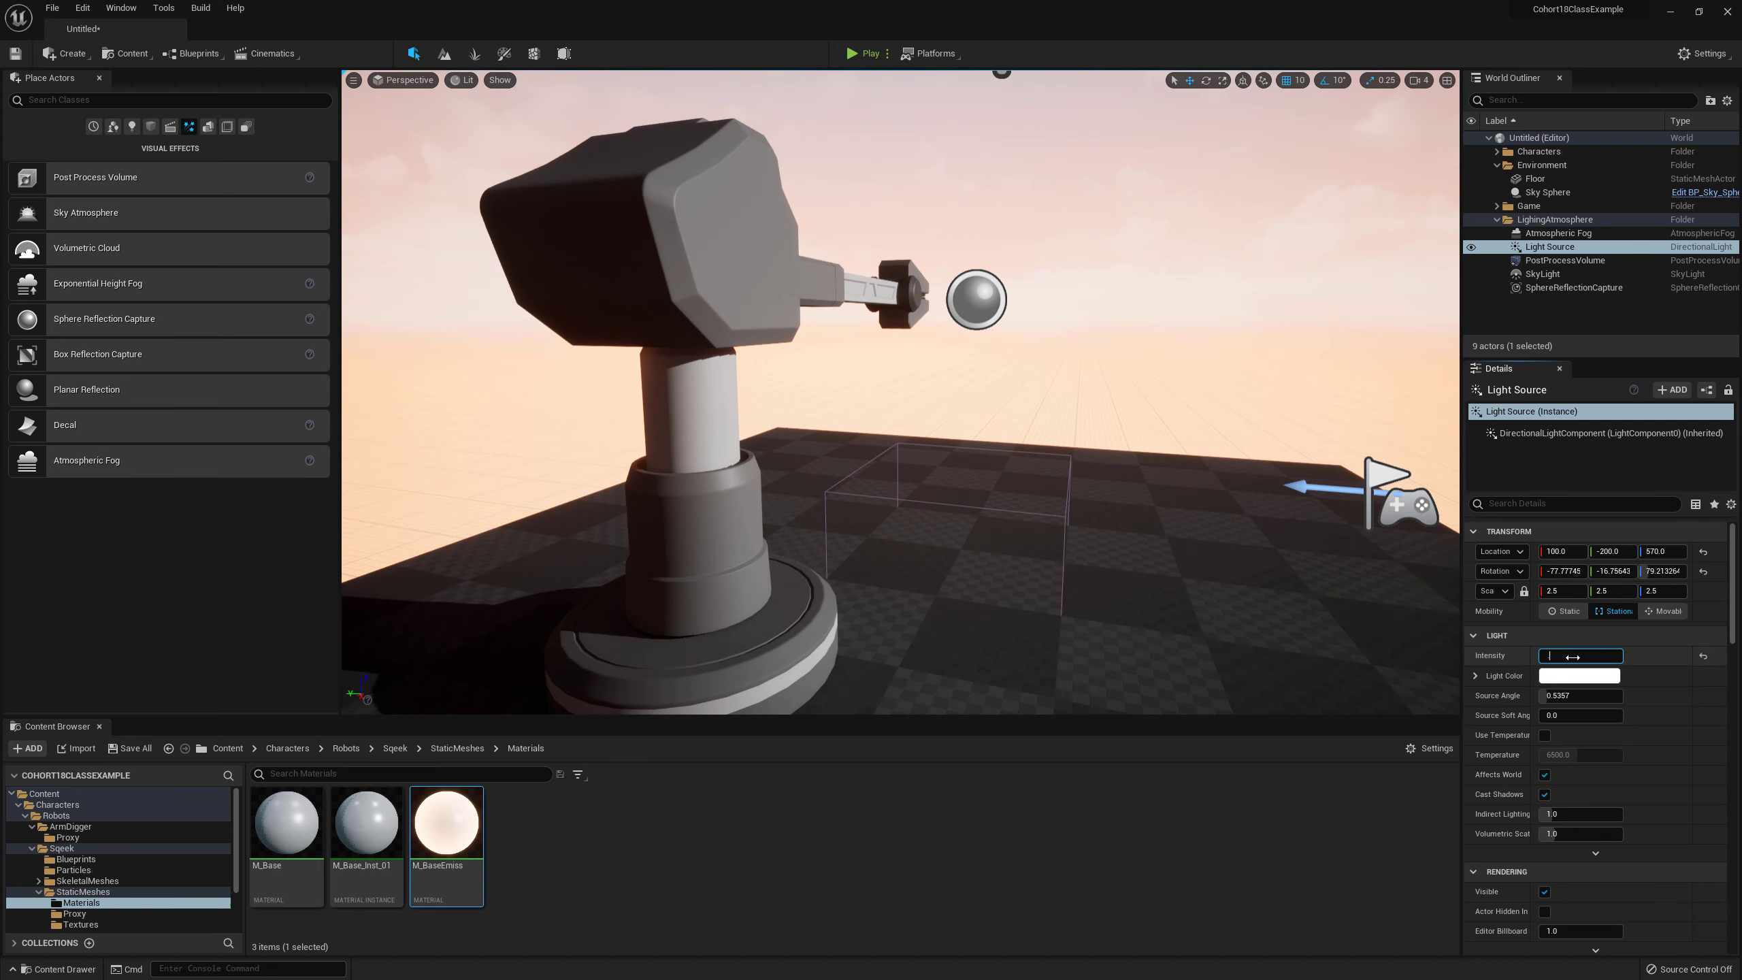
type("0.5")
key("Return")
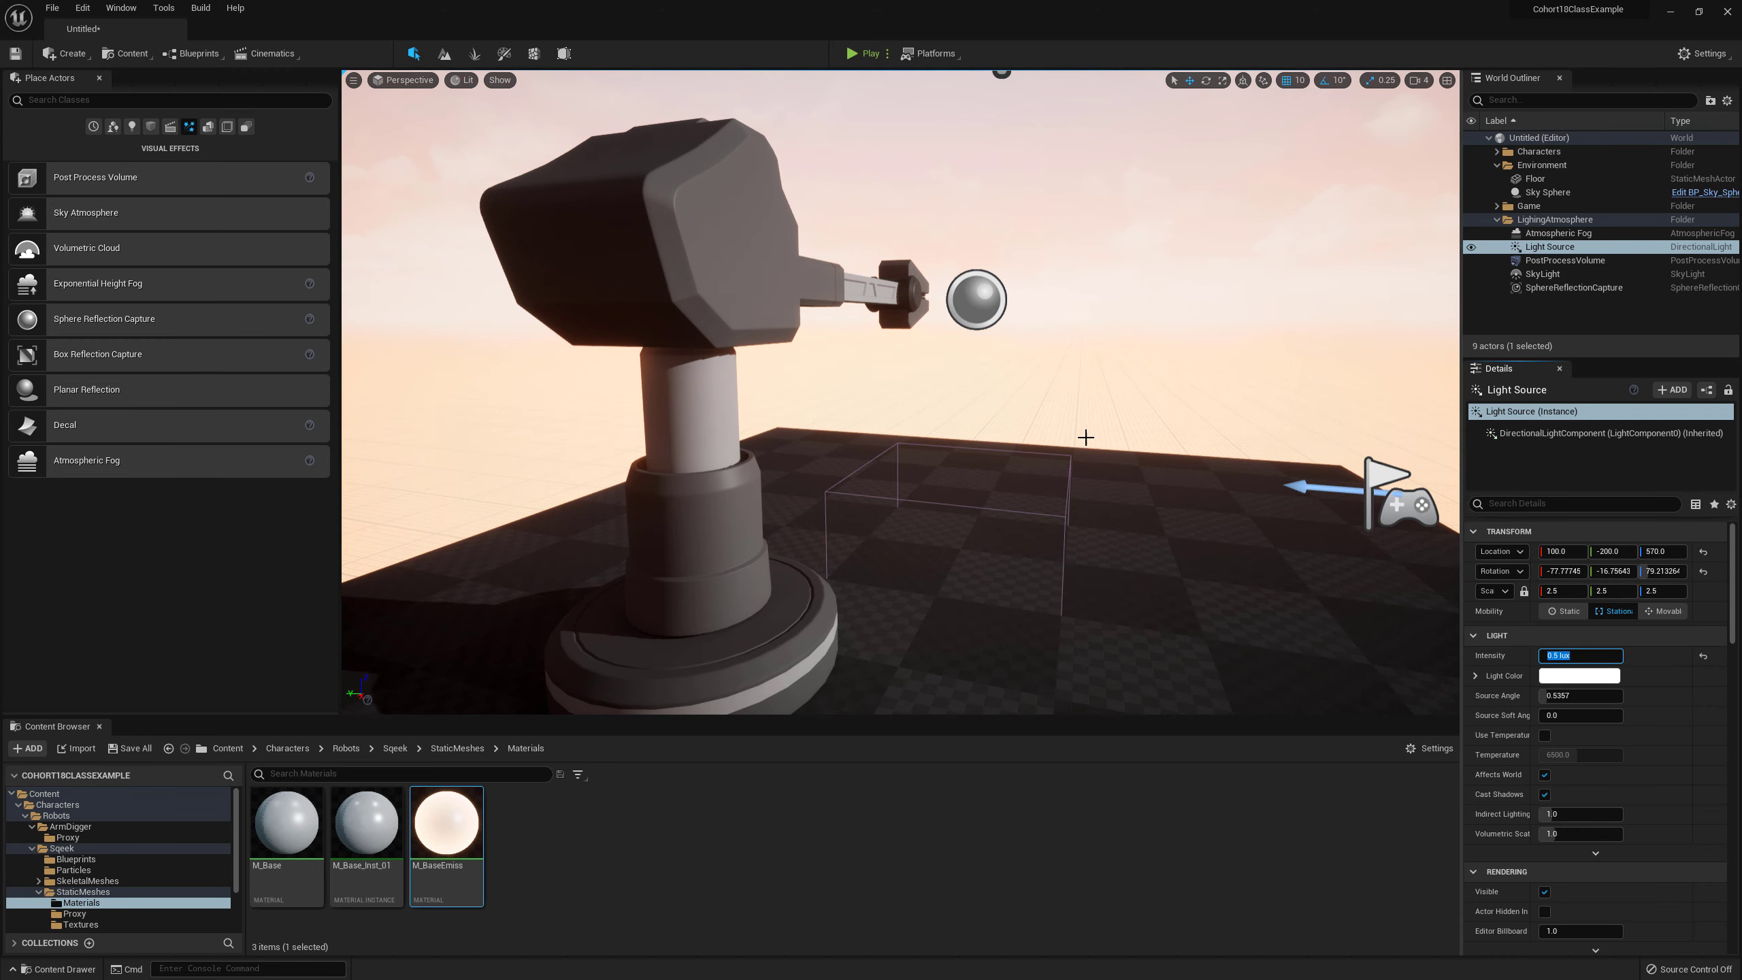
Step: Select the SkyLight and set its intensity scale to 0.25
right_click_drag(1086, 437, 1009, 453)
mouse_move(1273, 565)
right_mouse_down()
mouse_move(1344, 603)
mouse_move(1269, 600)
mouse_move(1273, 565)
right_mouse_up()
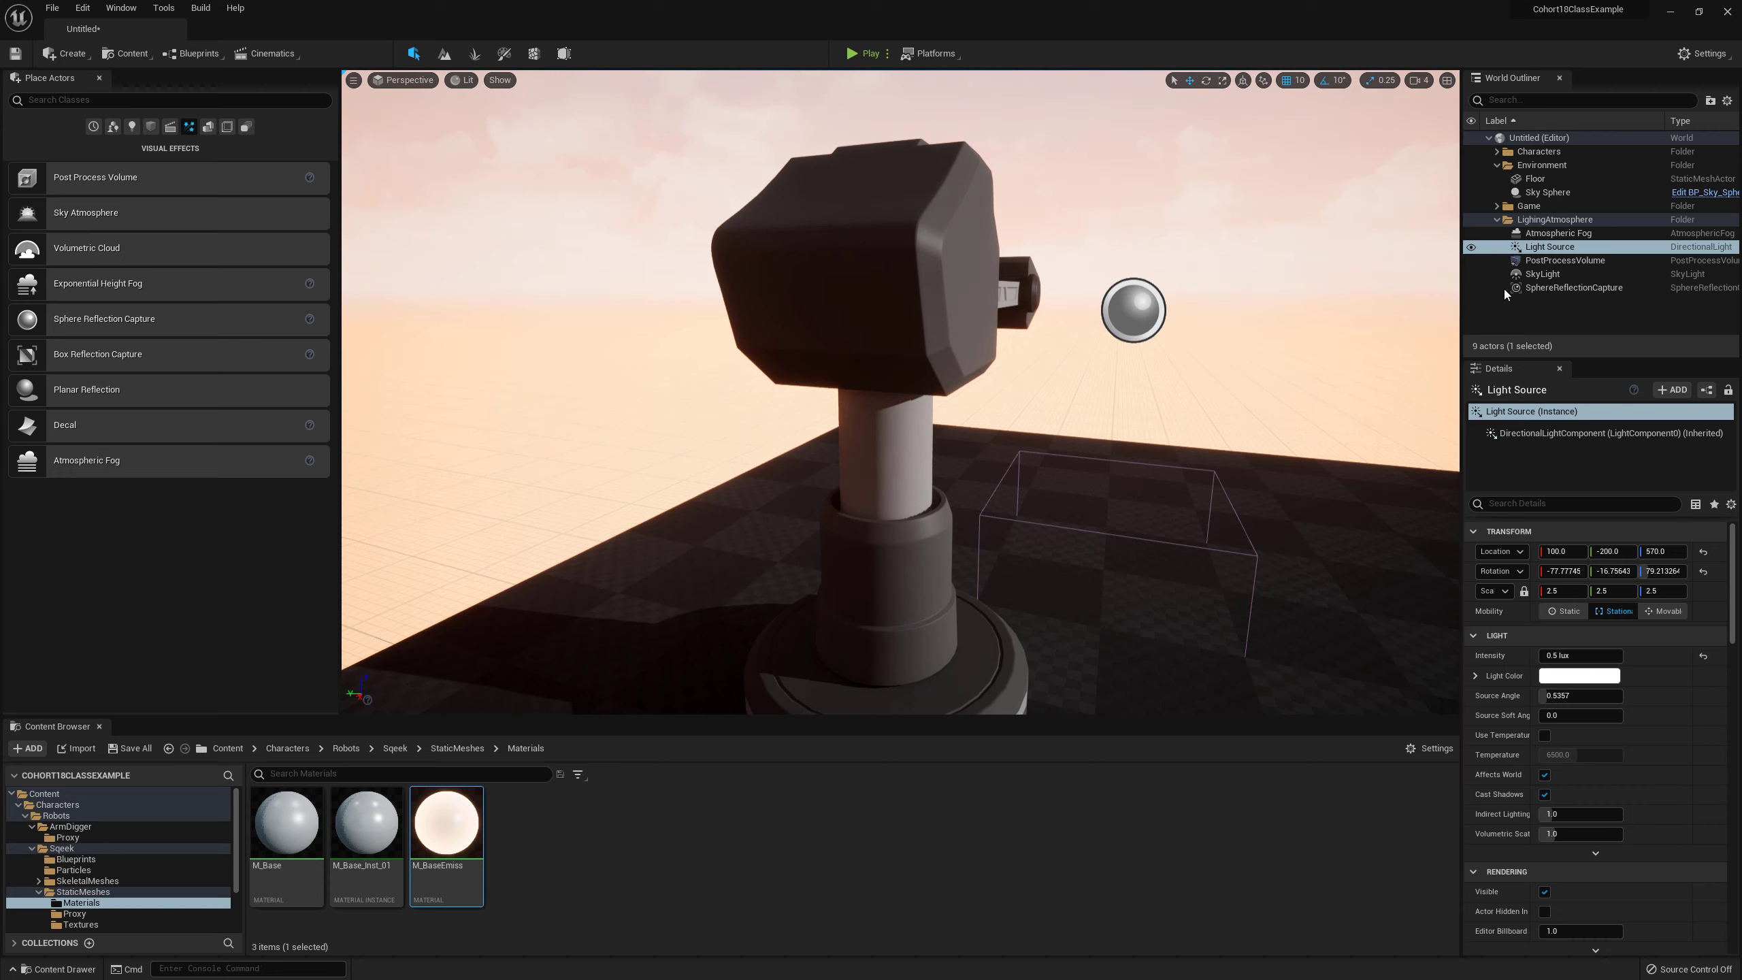
left_click(1542, 273)
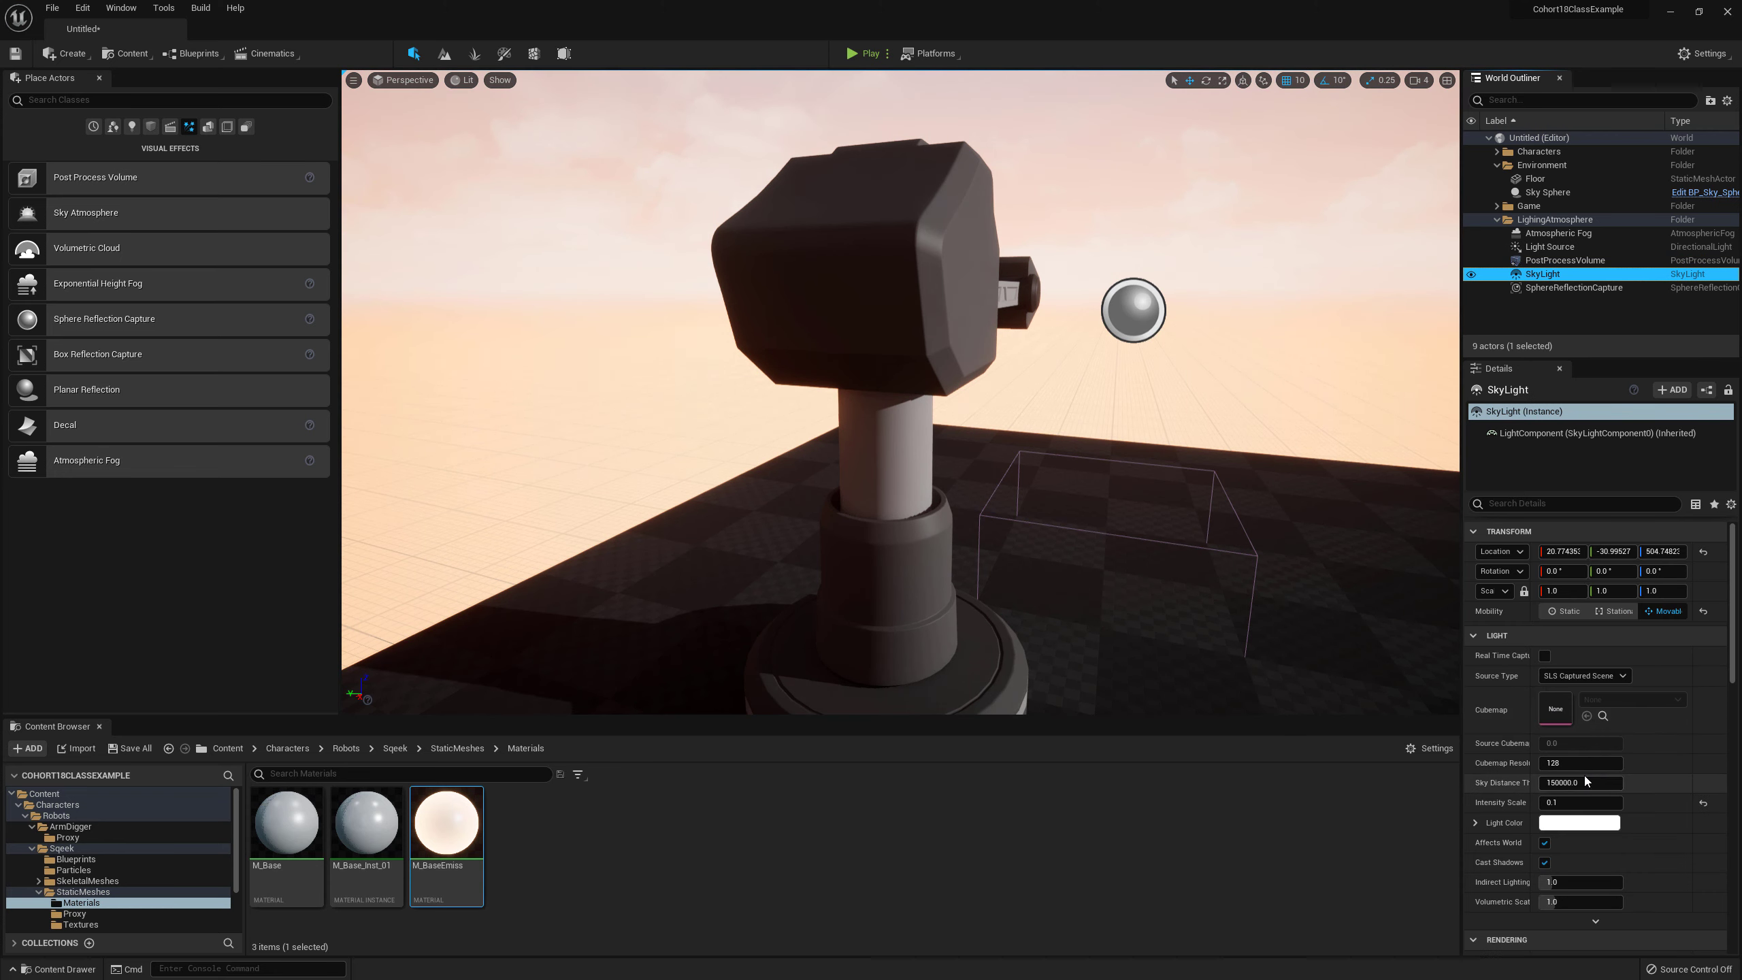
left_click(1565, 802)
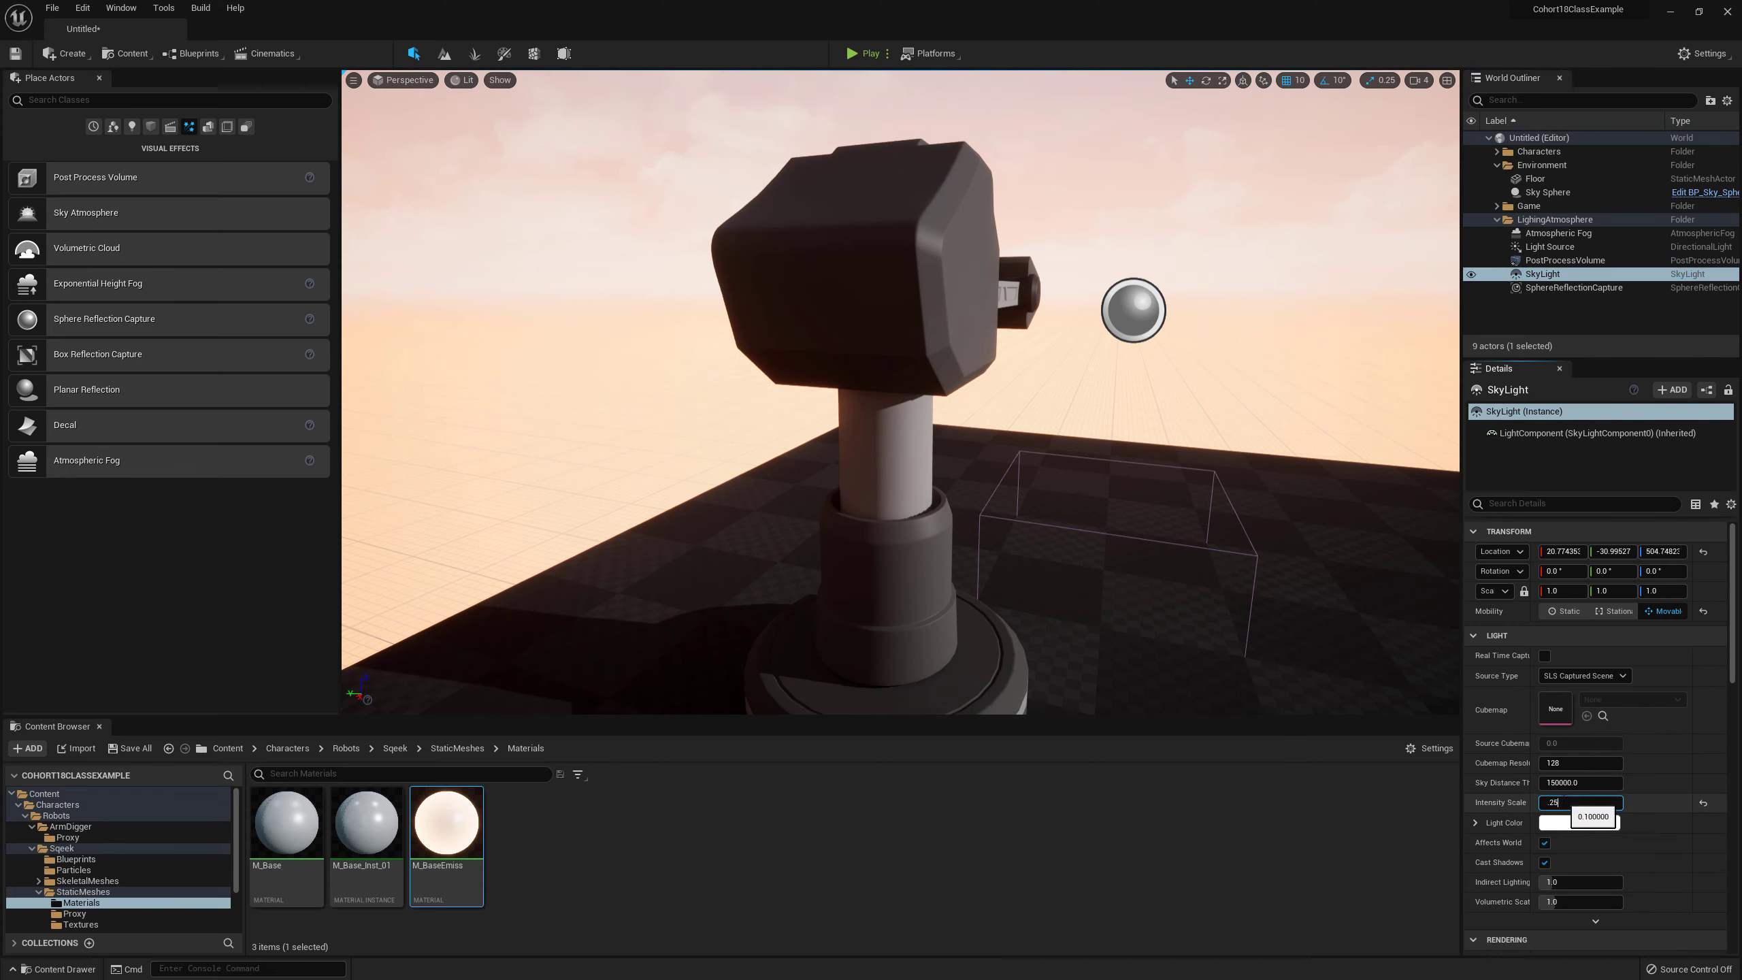
key("Return")
Step: View the robot arm from the side and open the ArmDigger folder of the Robots assets
right_click_drag(1098, 469, 1054, 513)
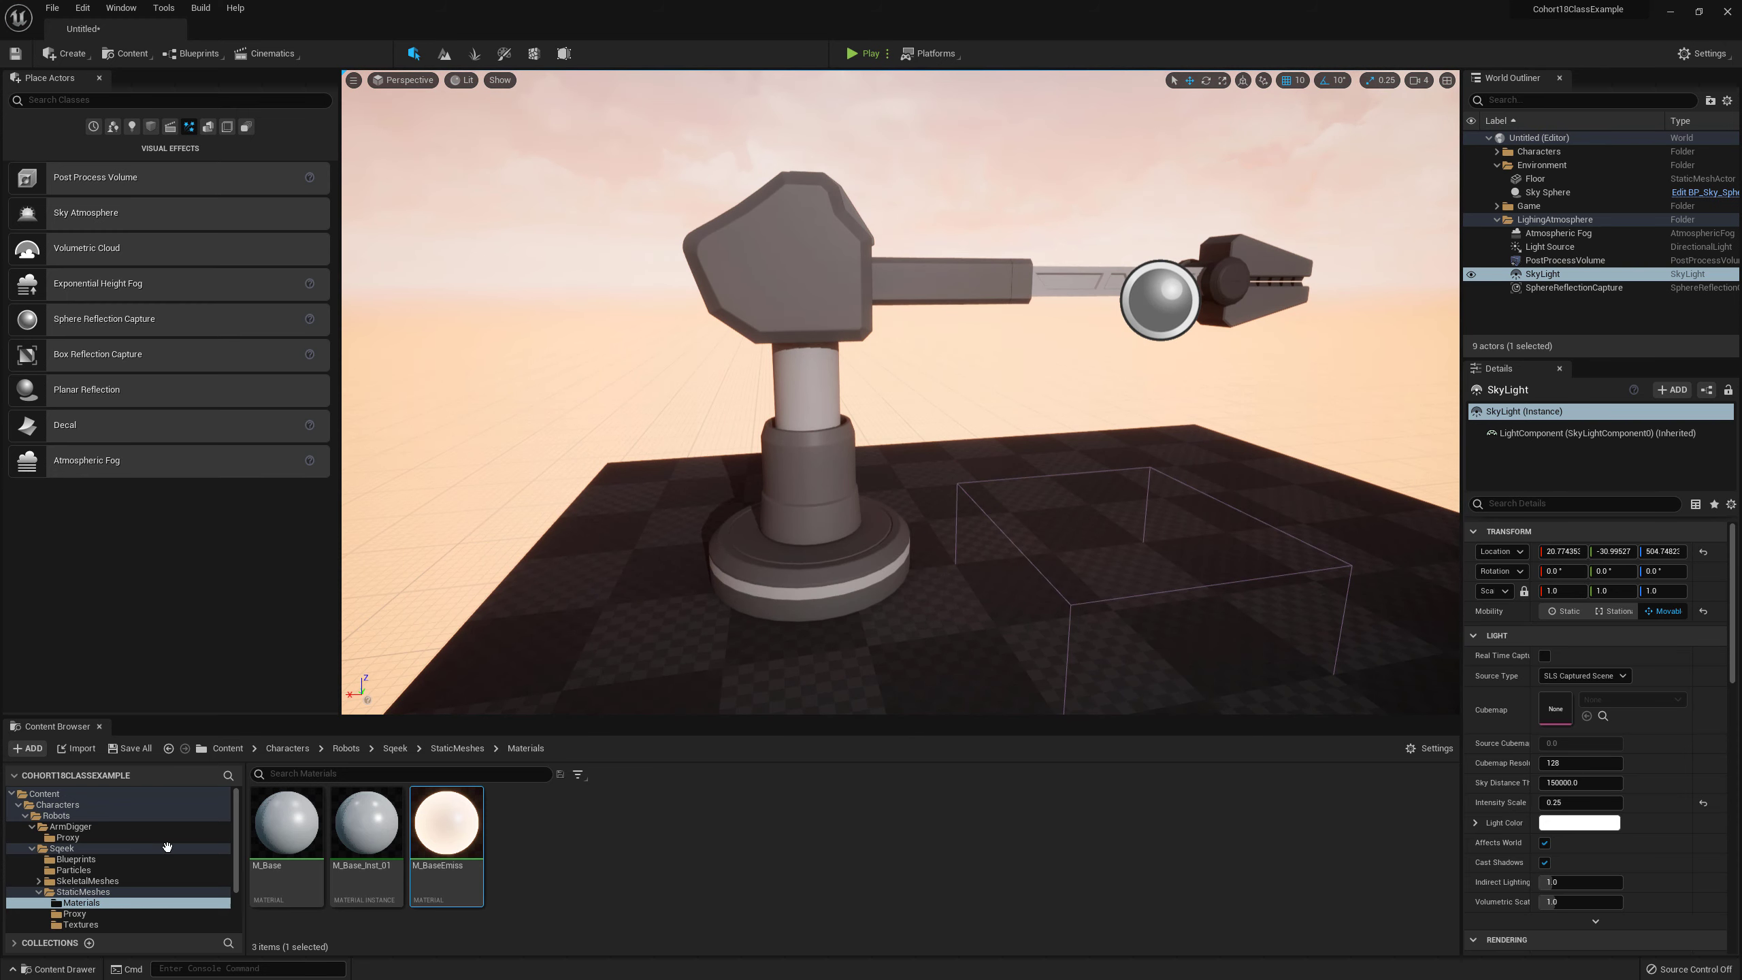
left_click(85, 827)
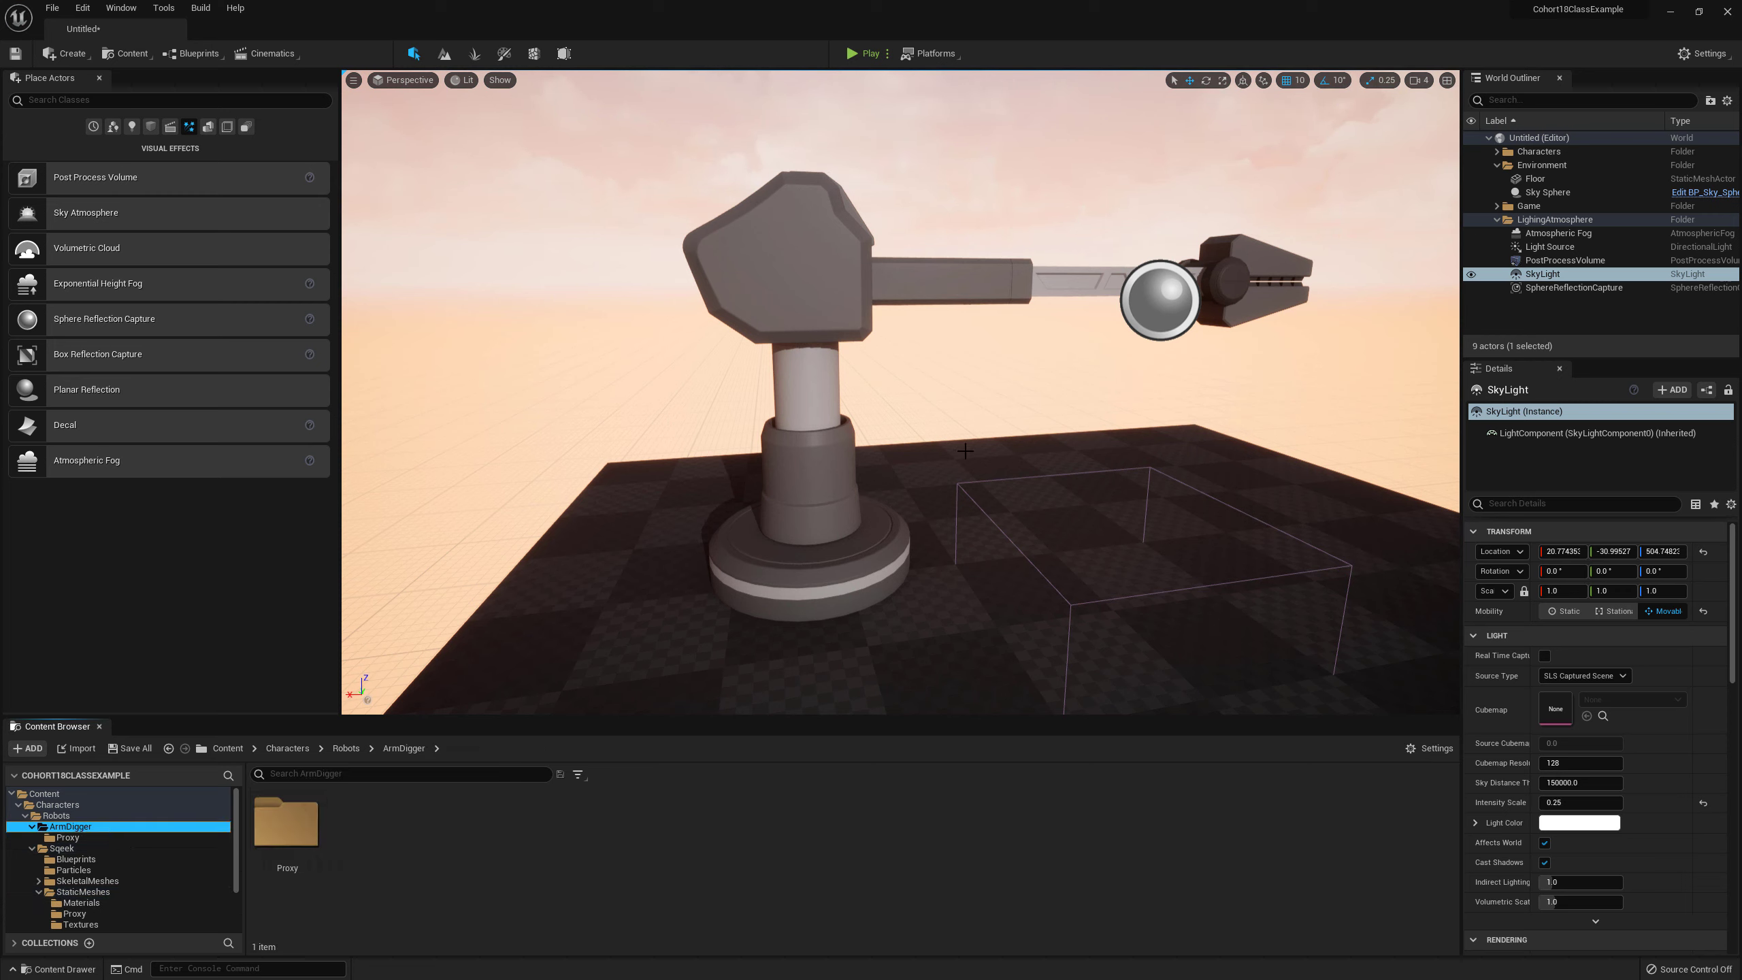
Step: Open the blinn1 material from the ArmDigger Proxy folder and move its Param node clear of the material output node
left_click(99, 836)
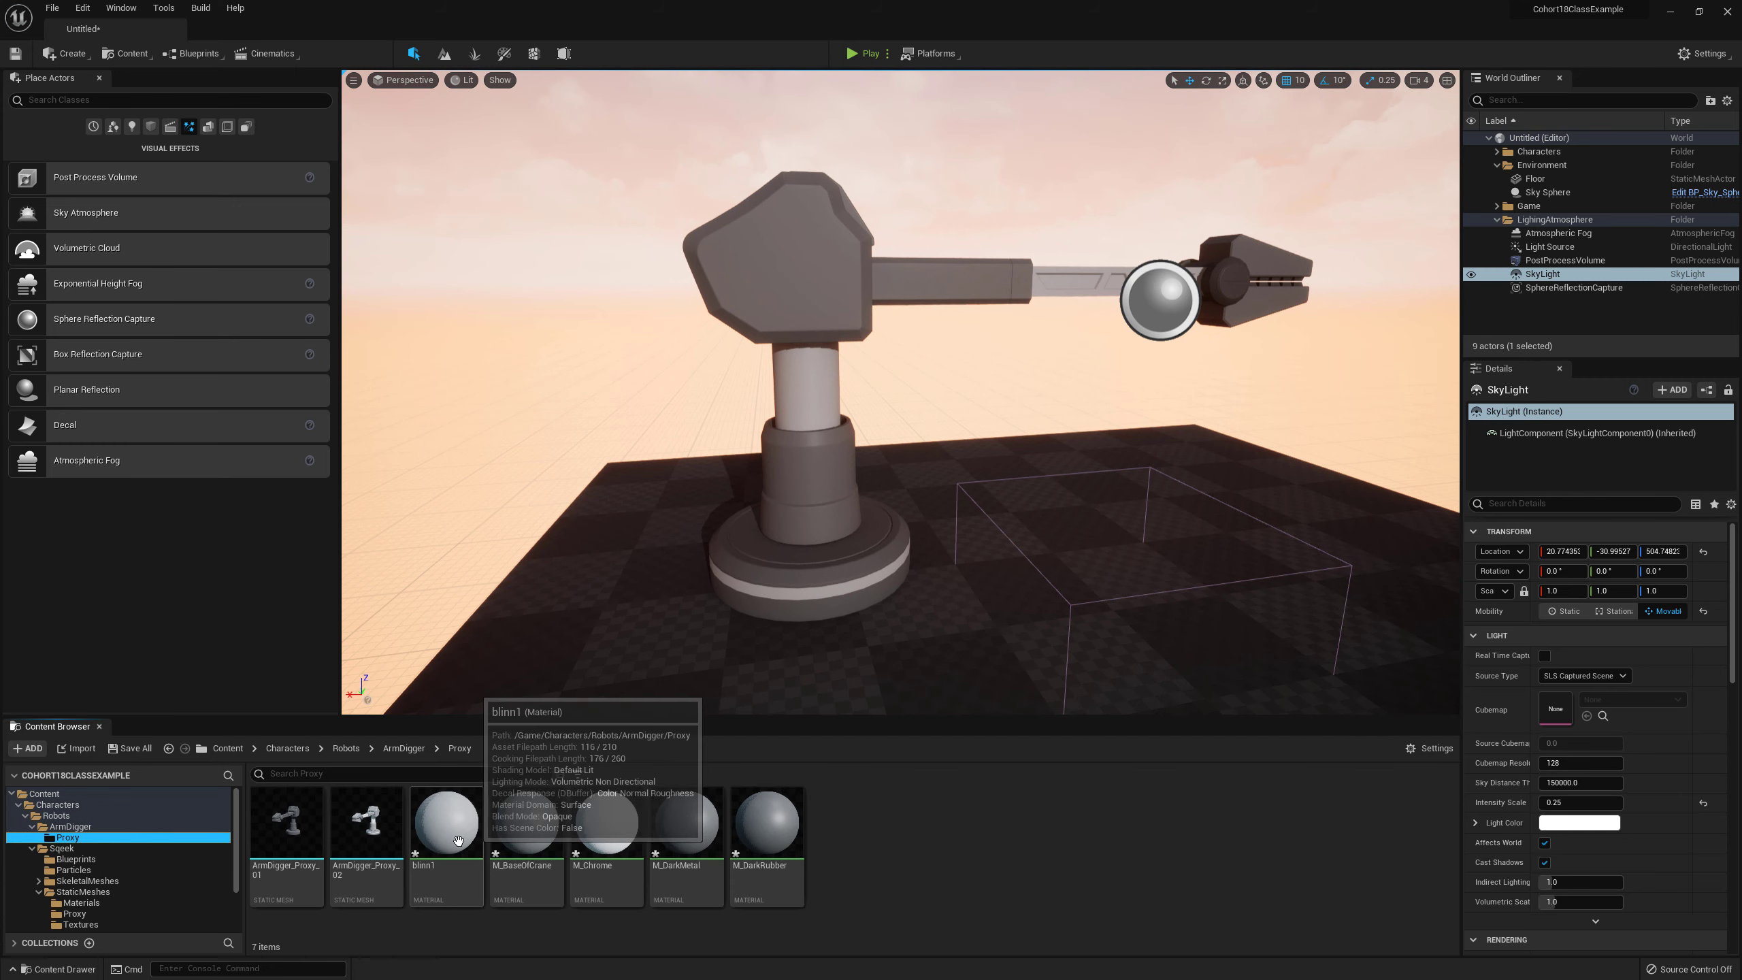
double_click(471, 813)
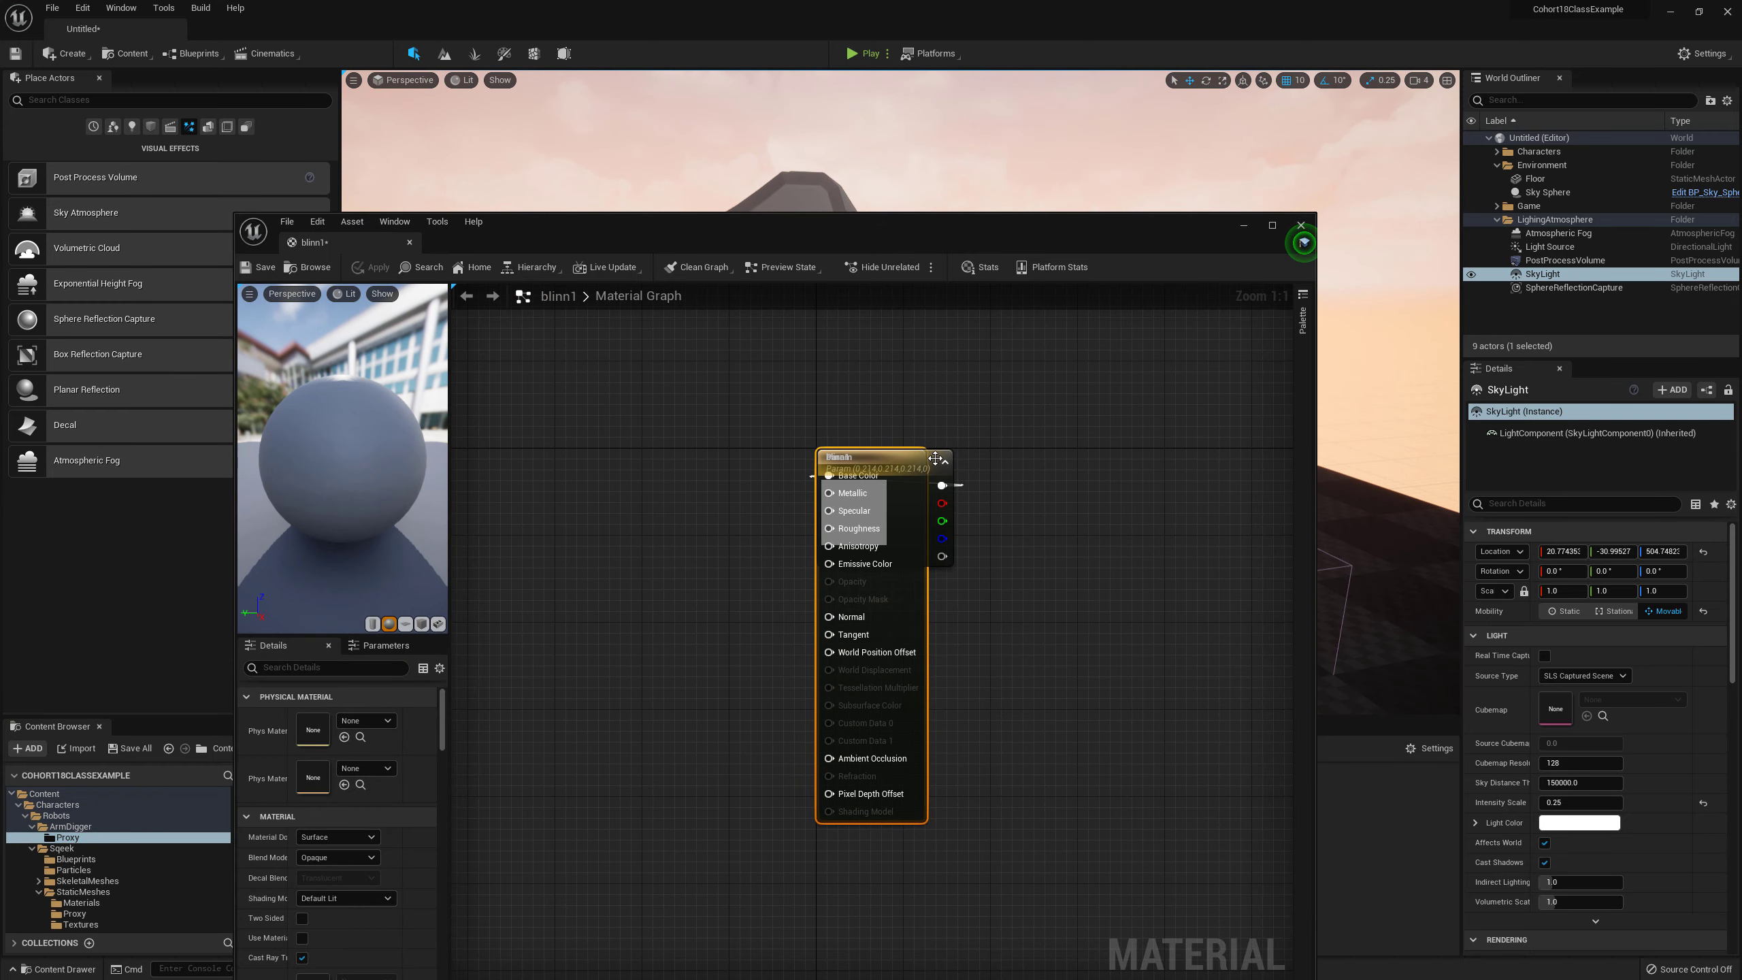
left_click_drag(935, 458, 750, 466)
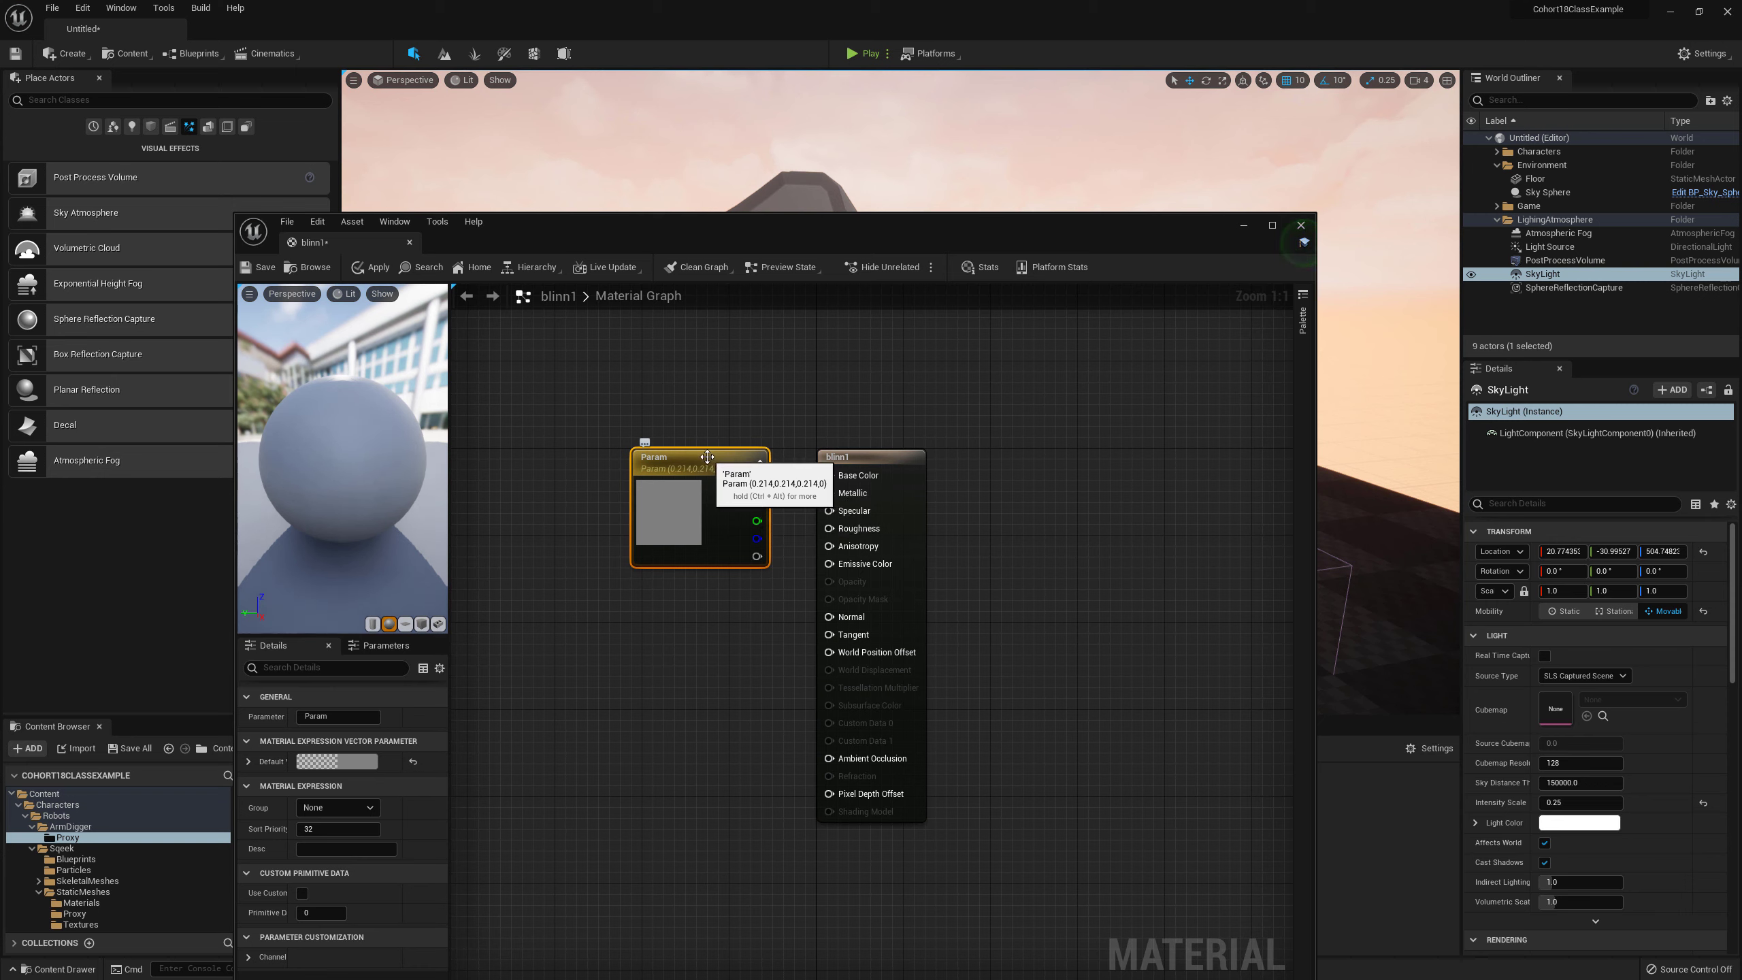
left_click_drag(707, 456, 744, 464)
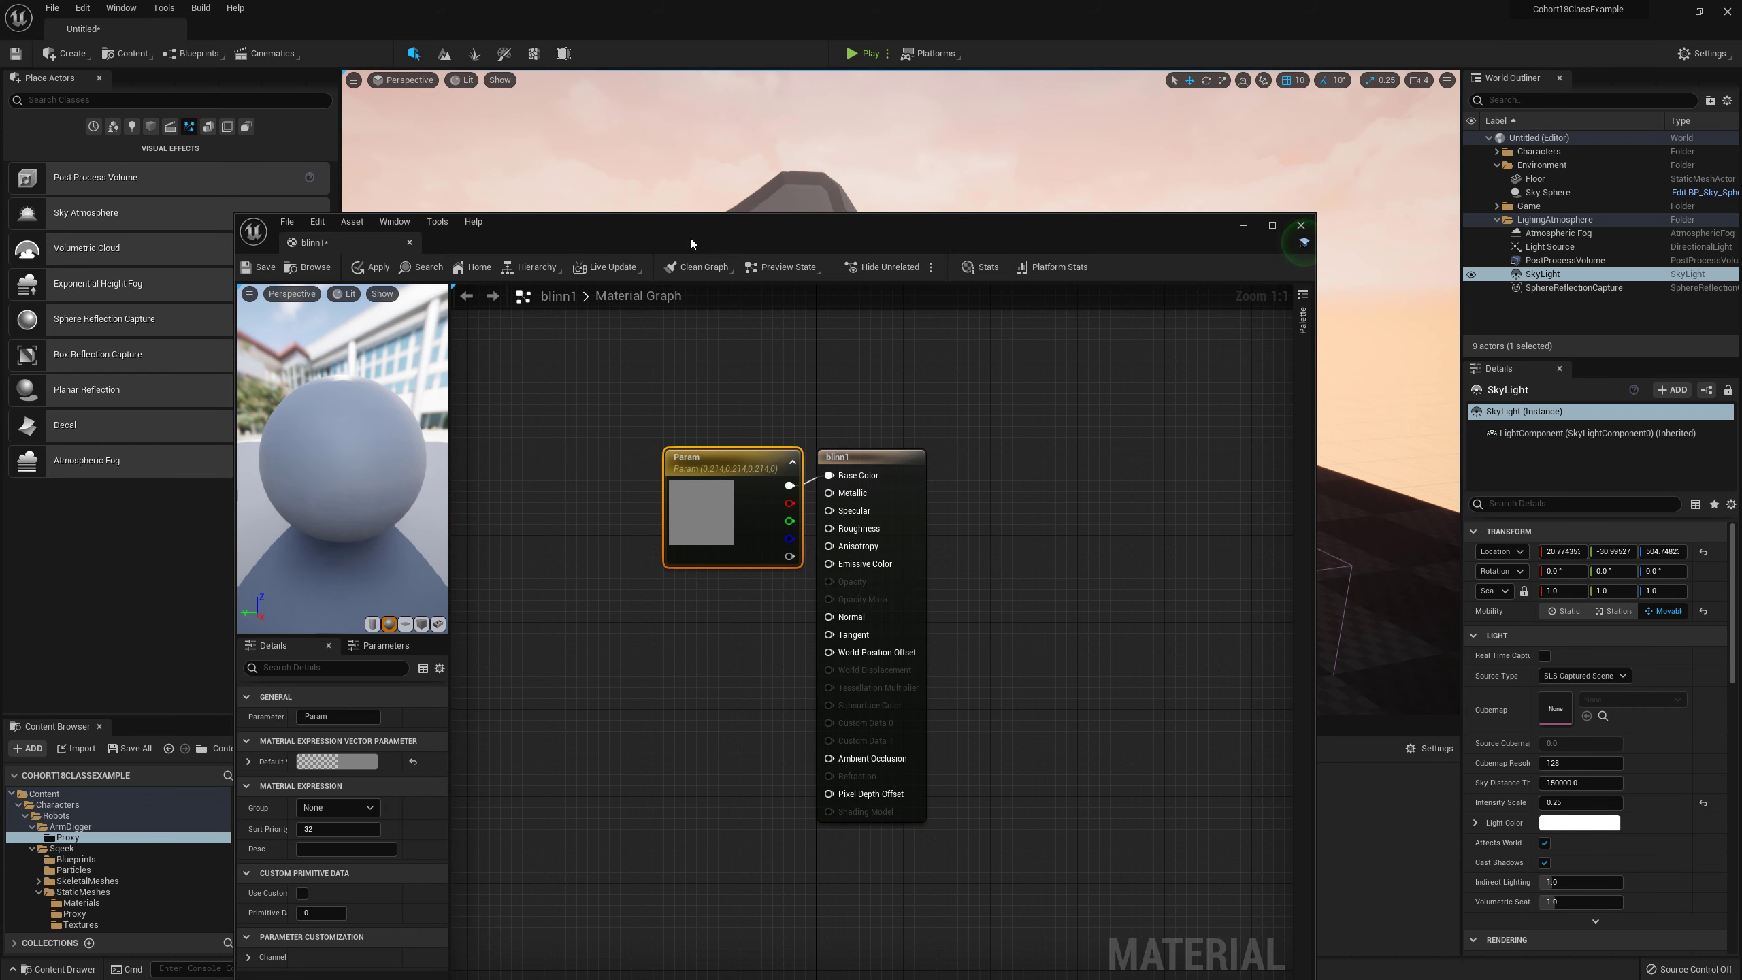
left_click_drag(690, 236, 800, 150)
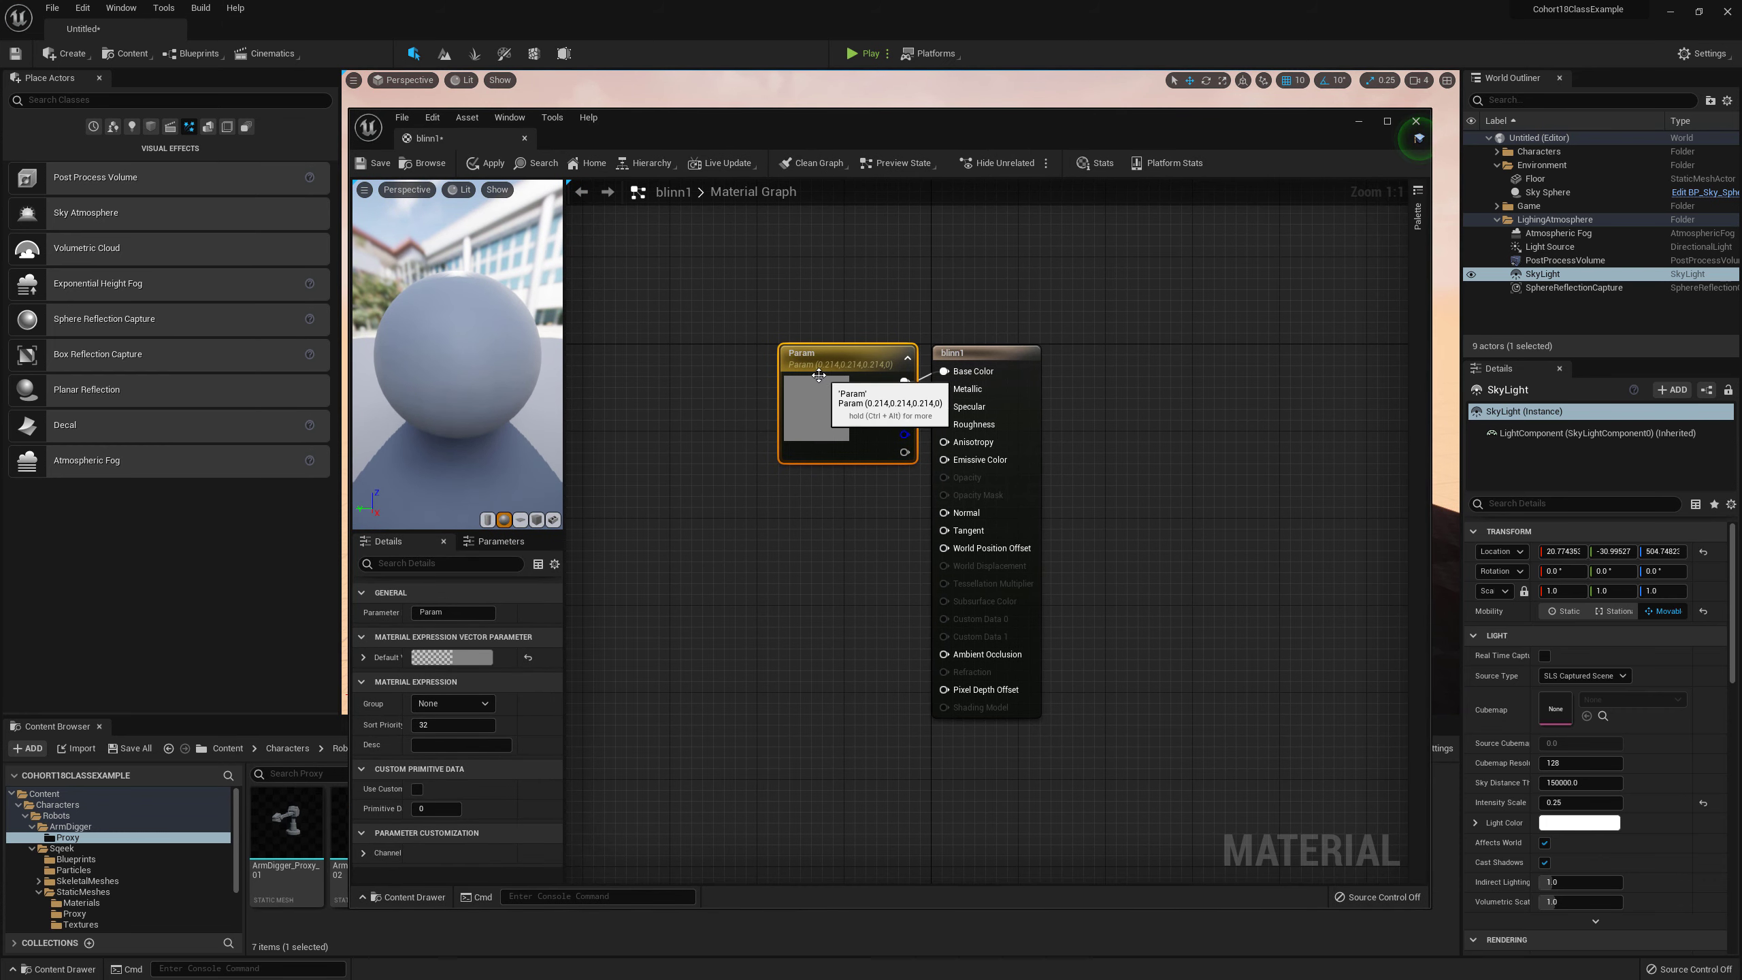
left_click_drag(817, 362, 763, 351)
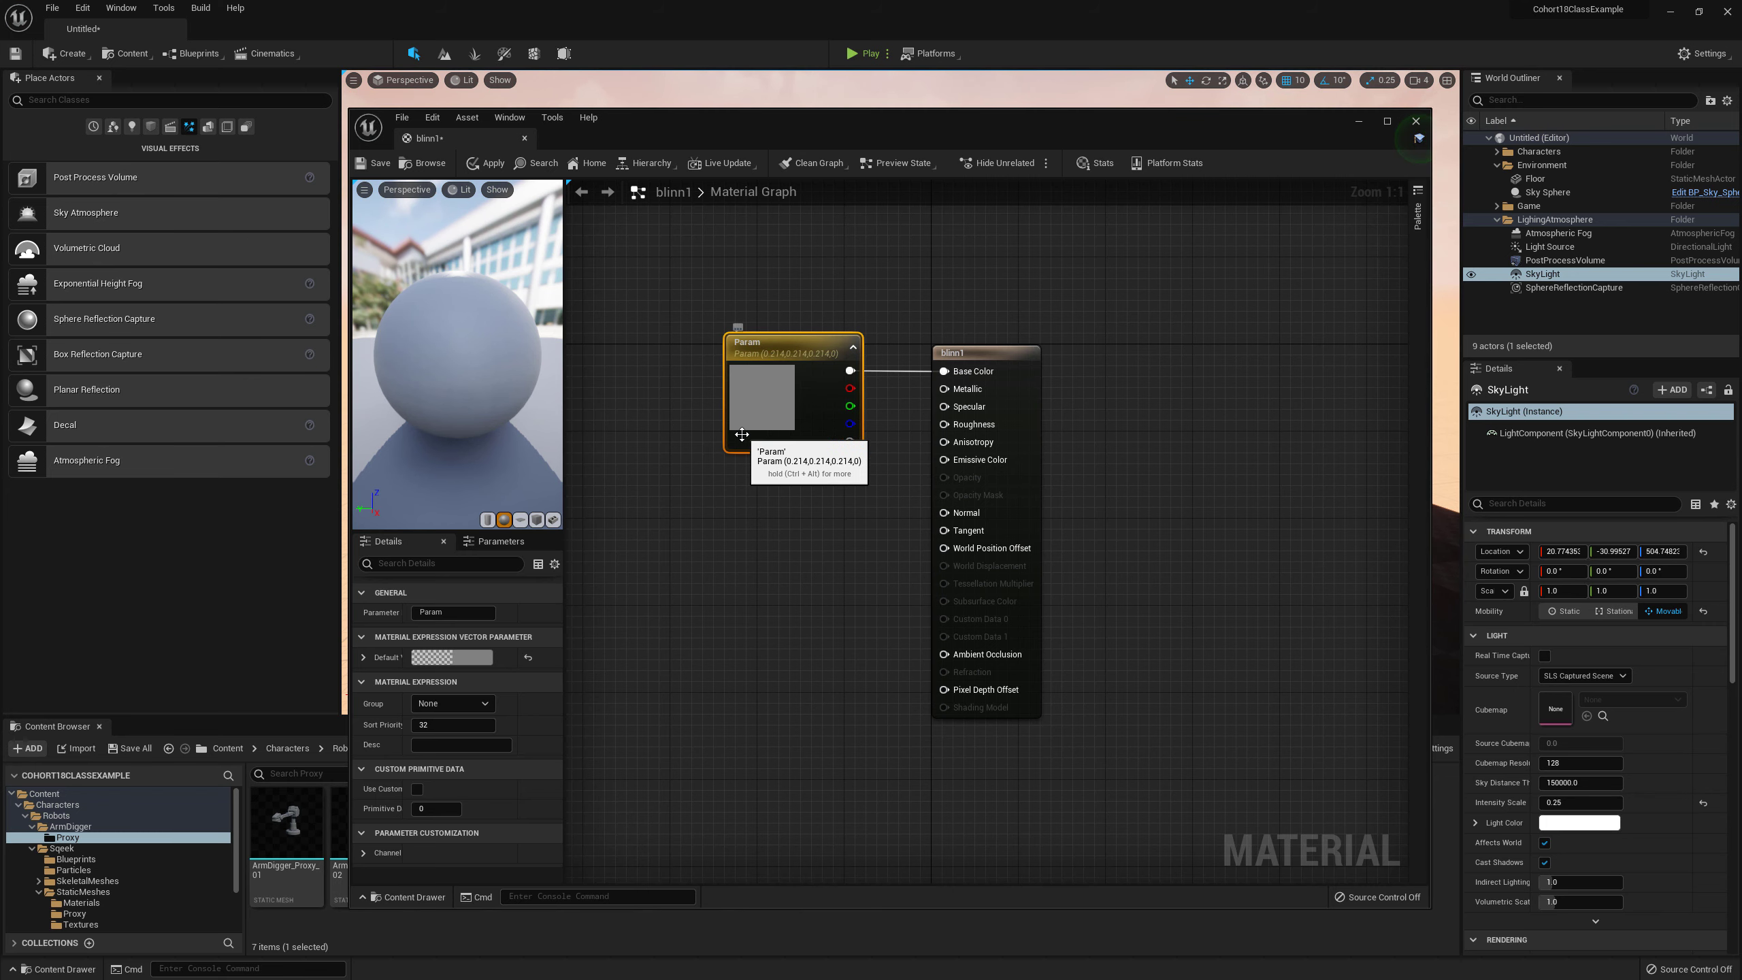
right_click_drag(814, 450, 906, 585)
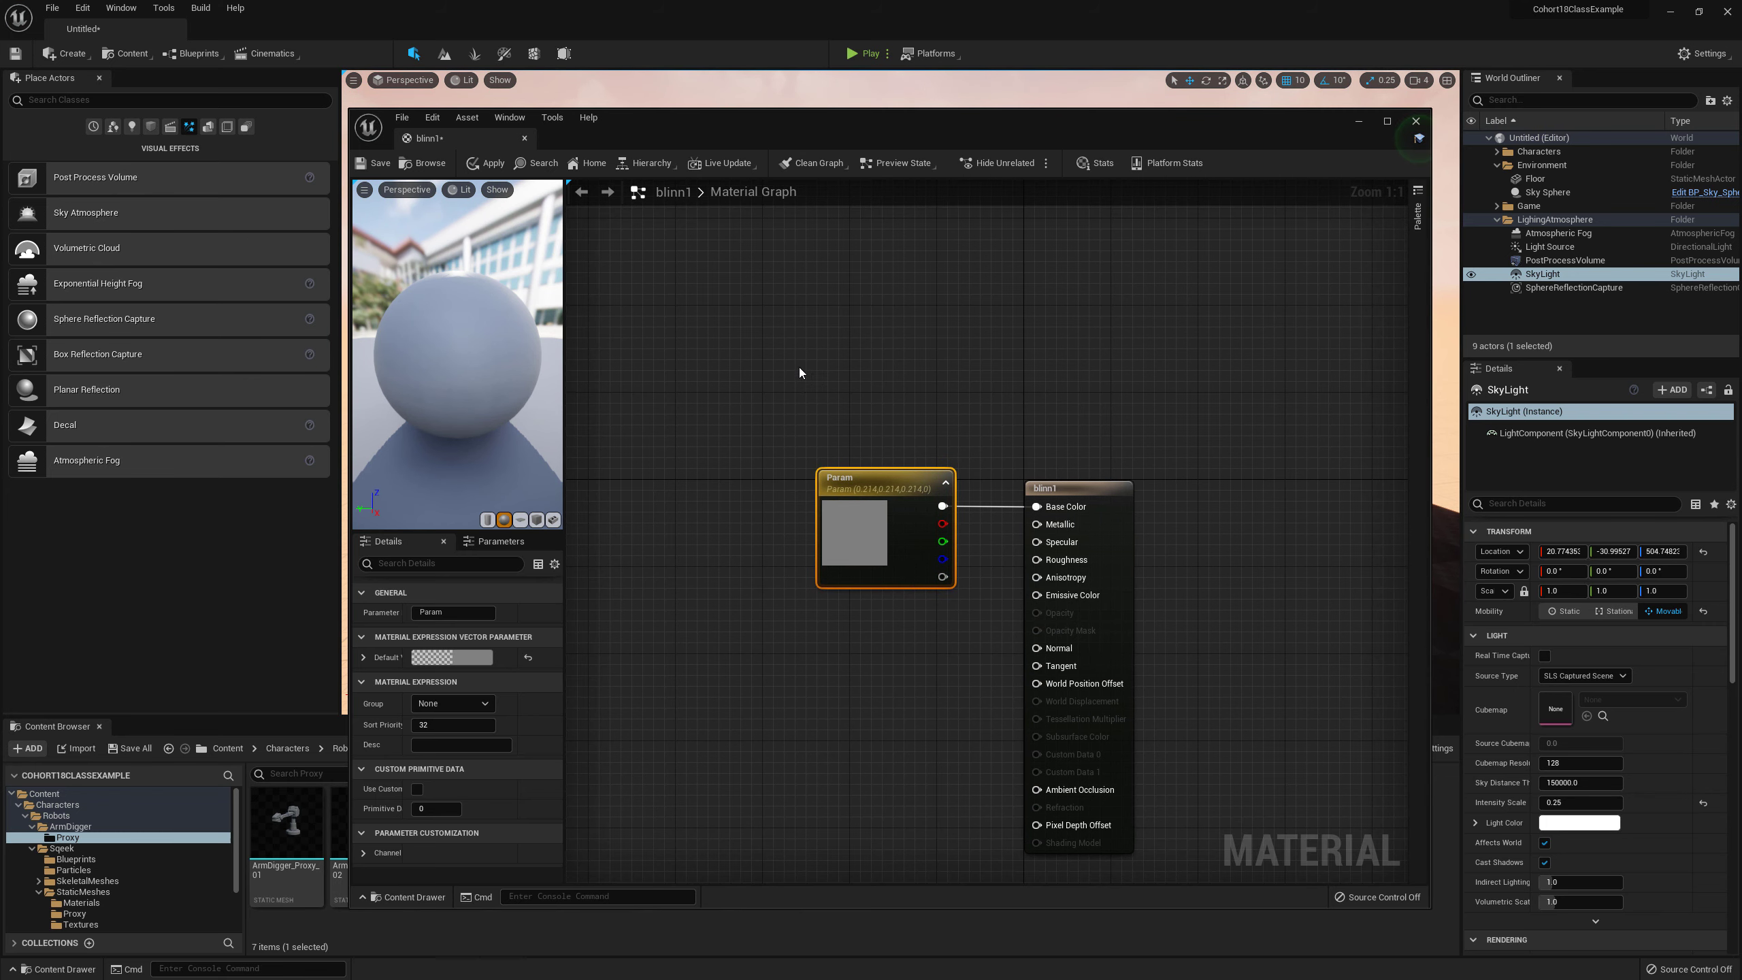
Step: Add a Constant, a Constant2Vector, a Constant3Vector and a Constant4Vector node in a row above the Param node
left_click(762, 343)
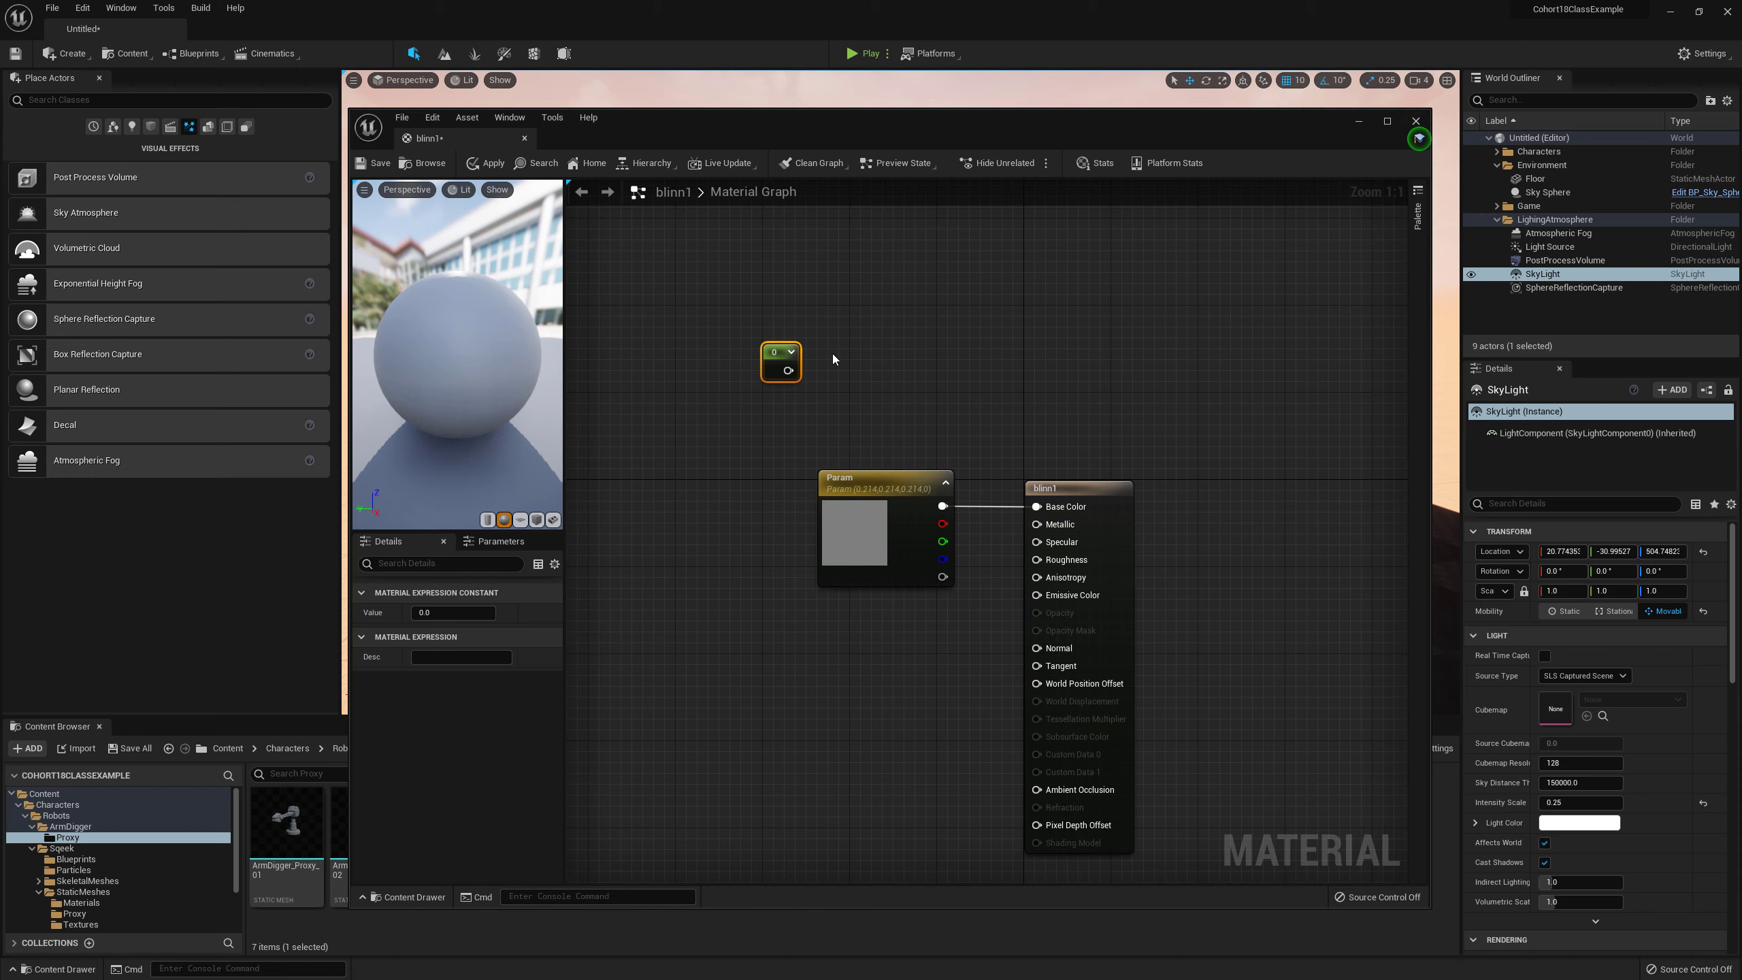
left_click(842, 354)
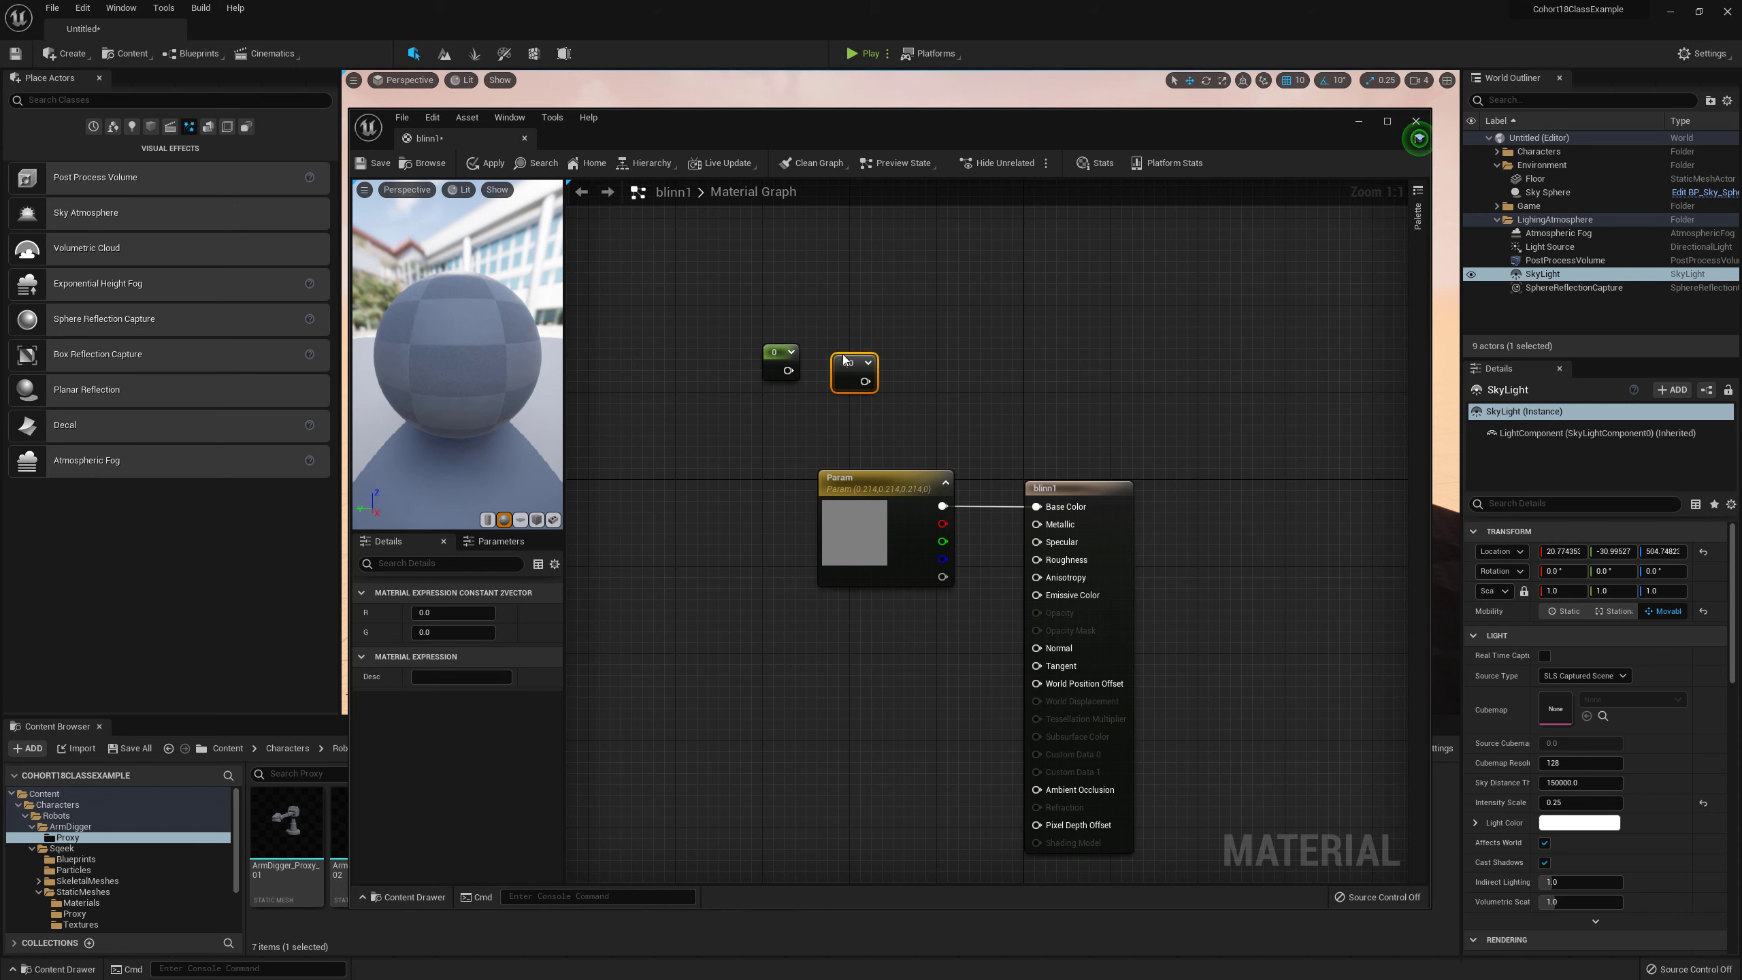
left_click(936, 369)
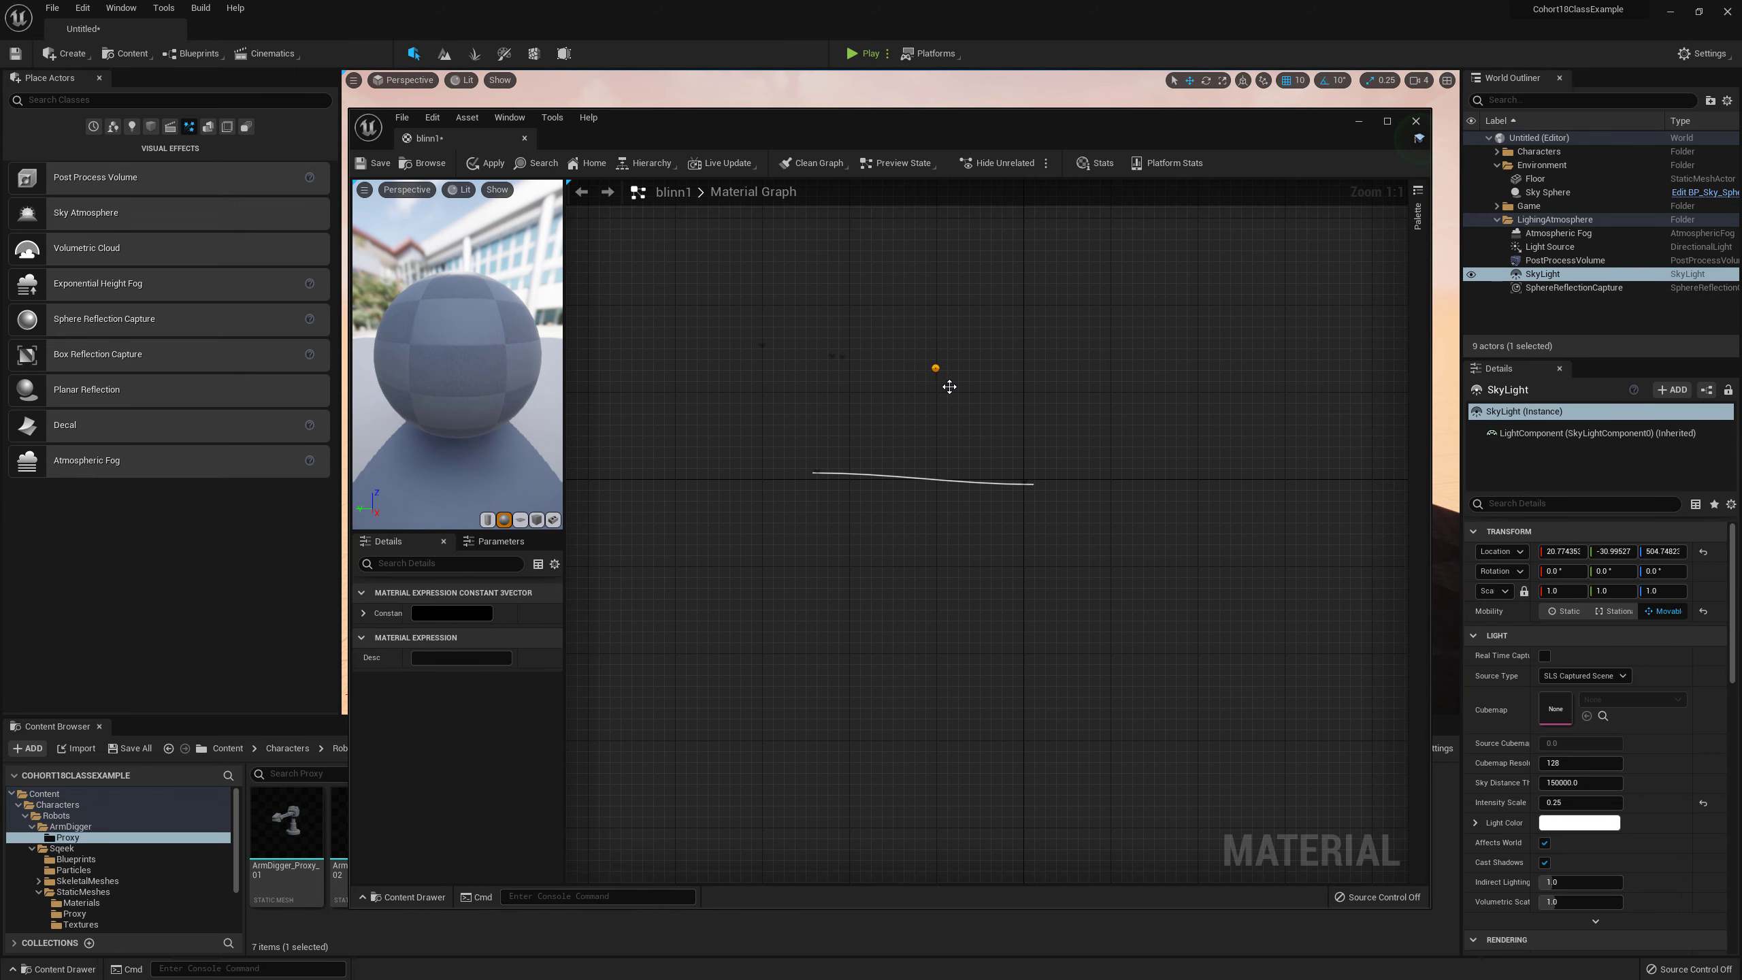
left_click(1084, 377)
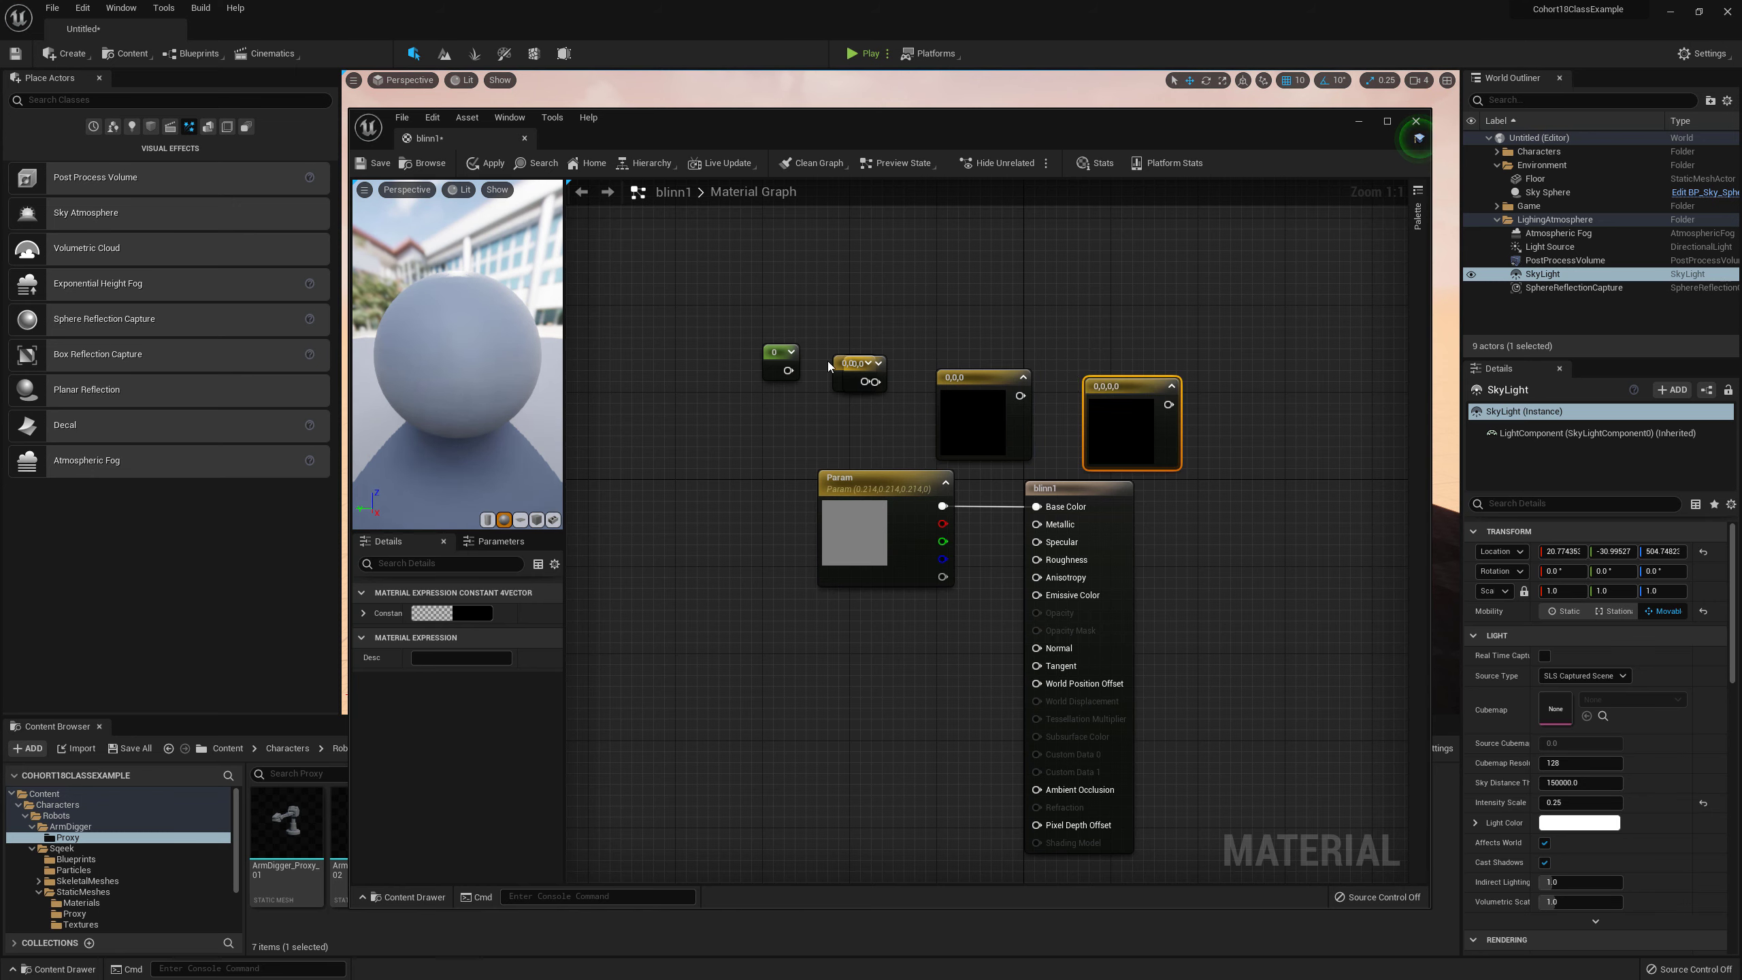
Step: Space out the first Constant node and place a second Constant, found through the node search, beneath it
left_click_drag(775, 352, 689, 357)
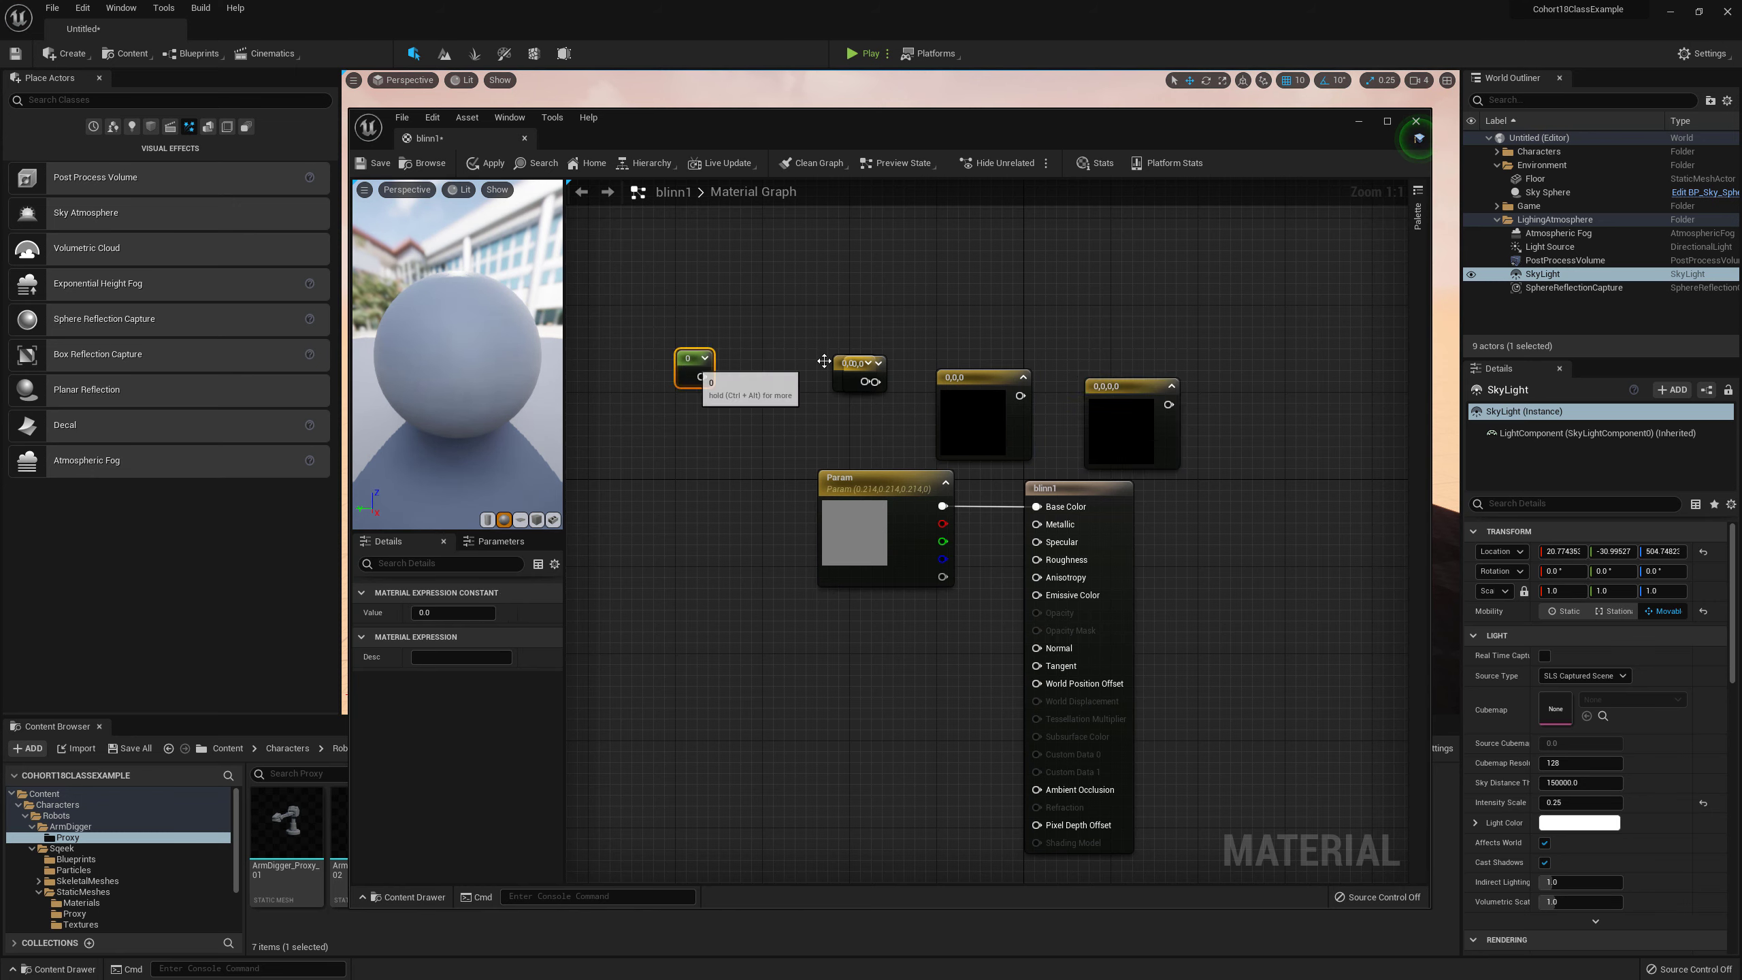
right_click(762, 371)
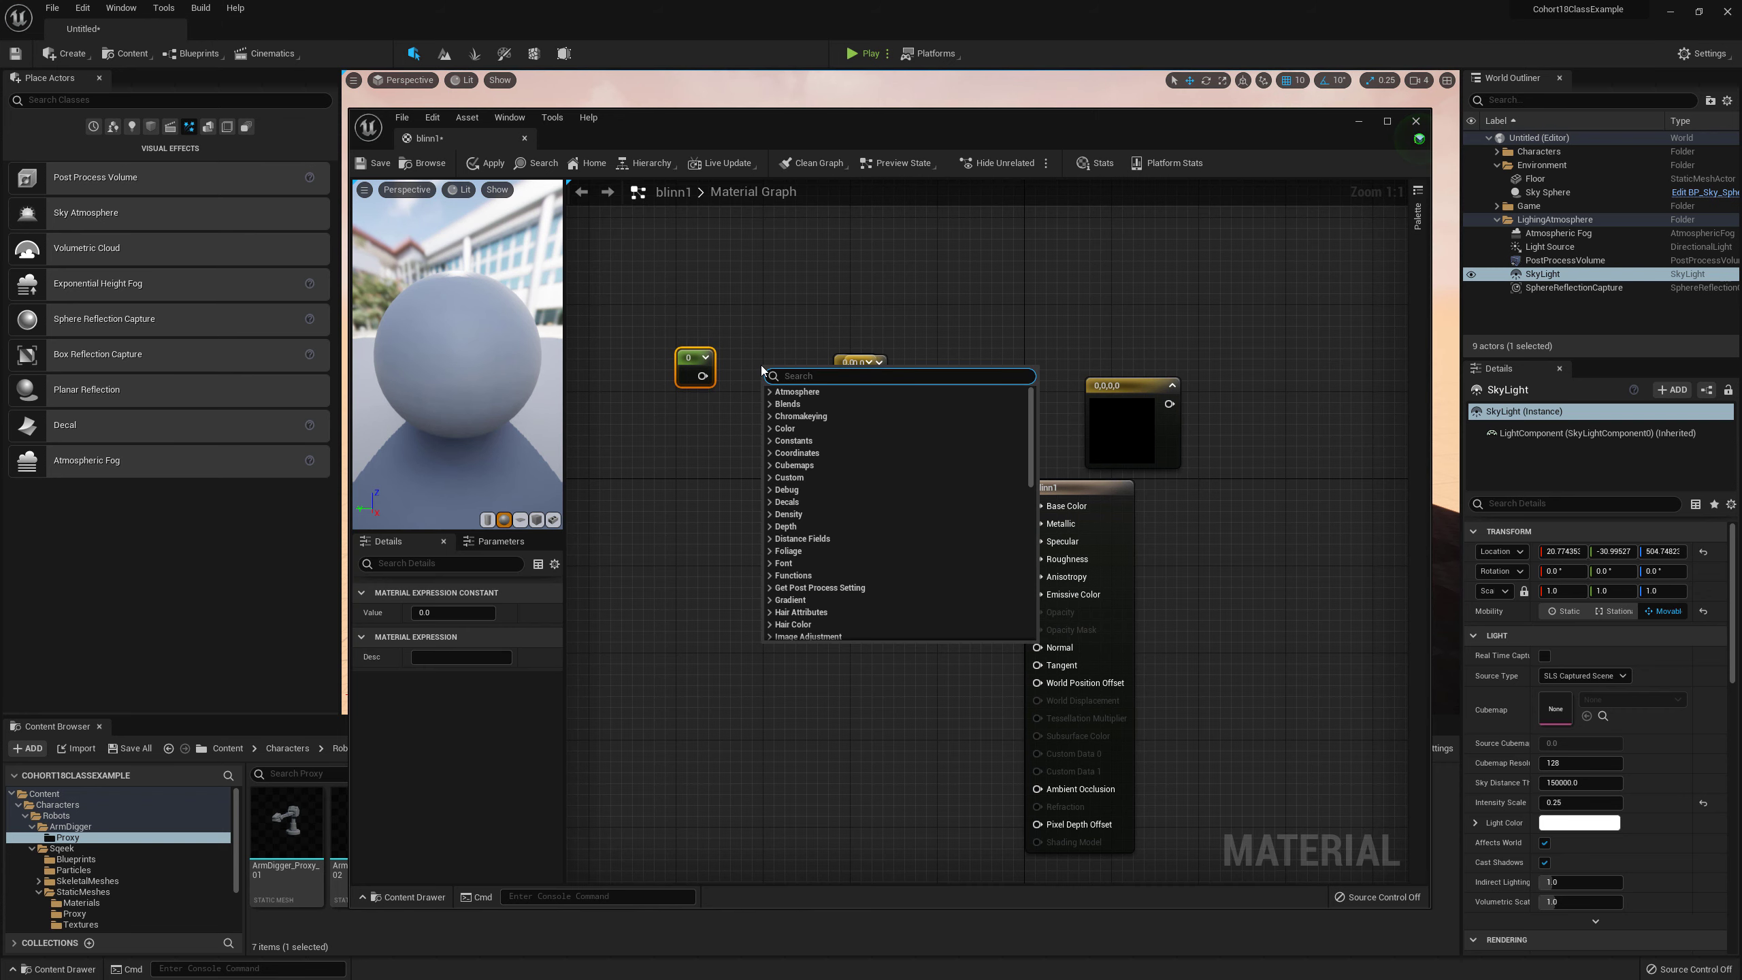
type("con")
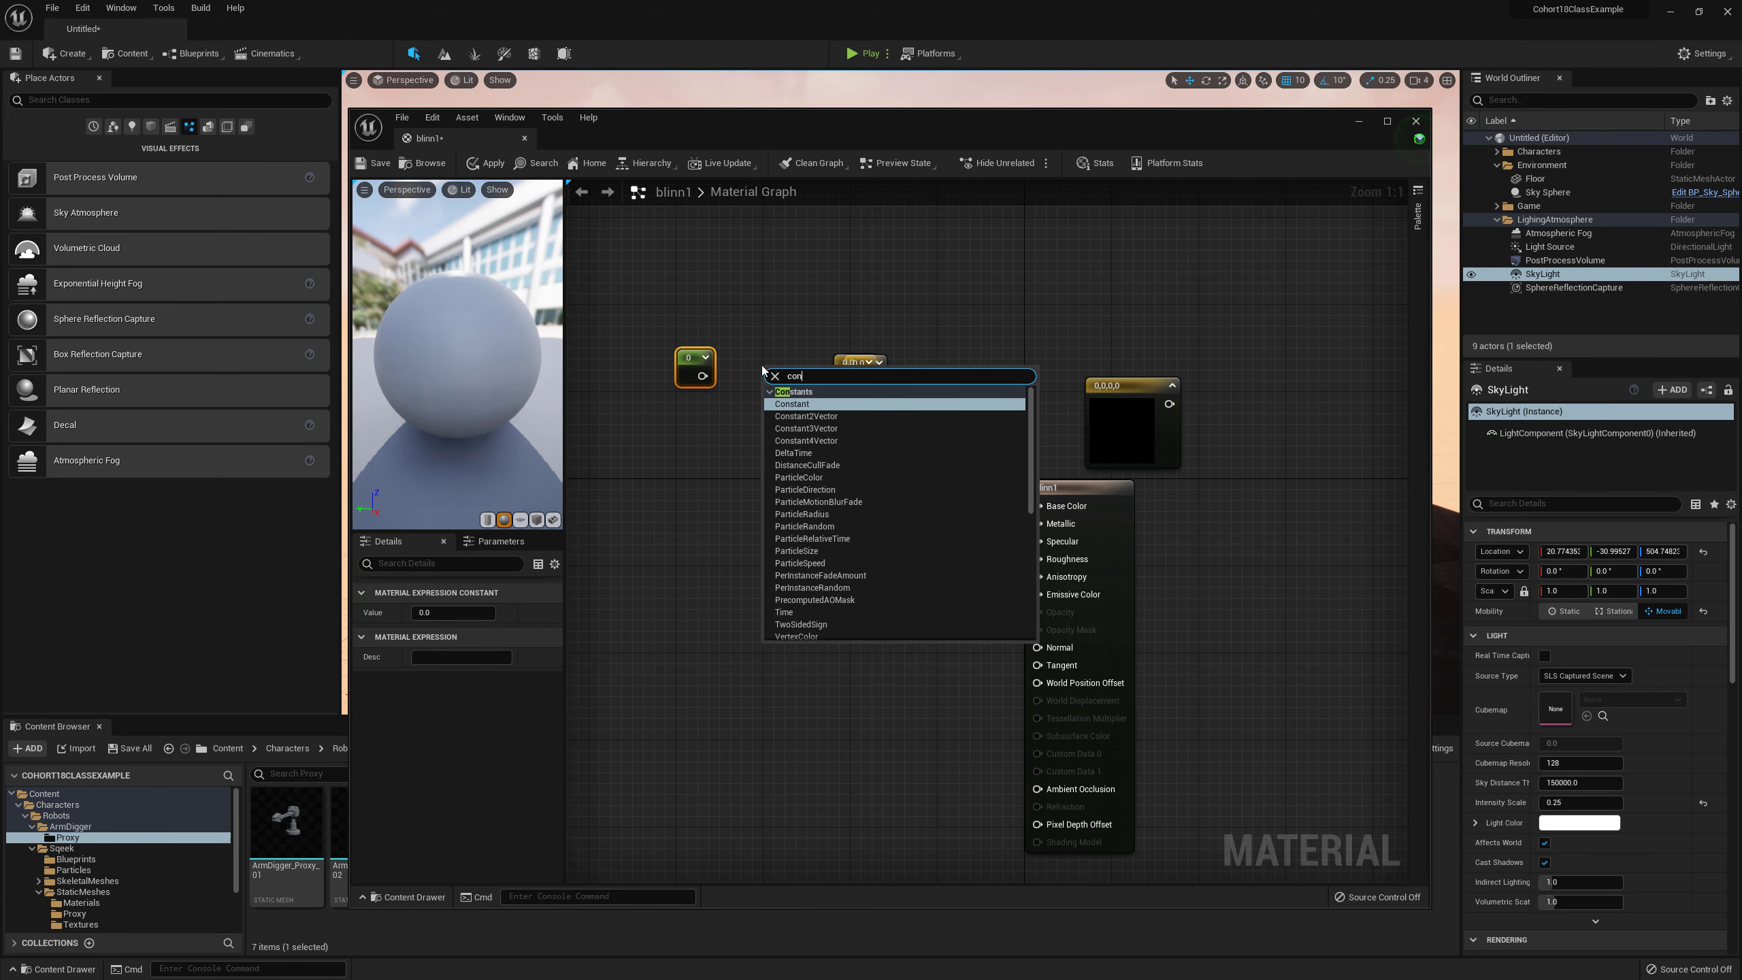
left_click(781, 405)
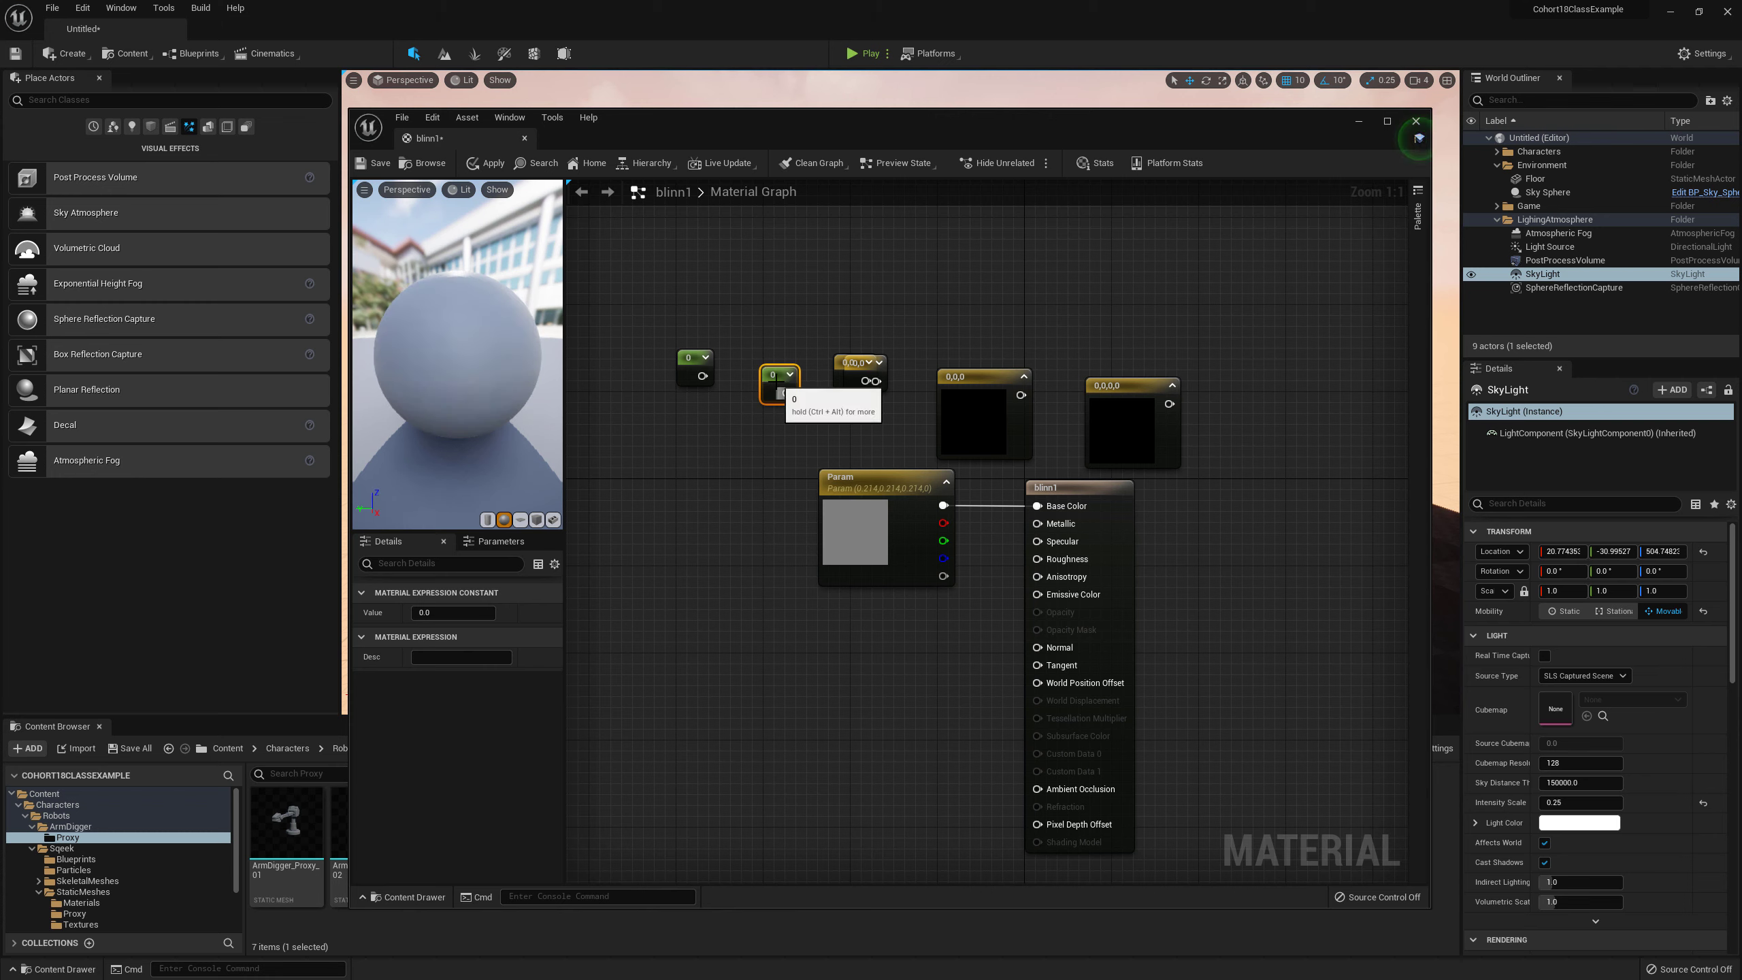
left_click_drag(778, 384, 708, 435)
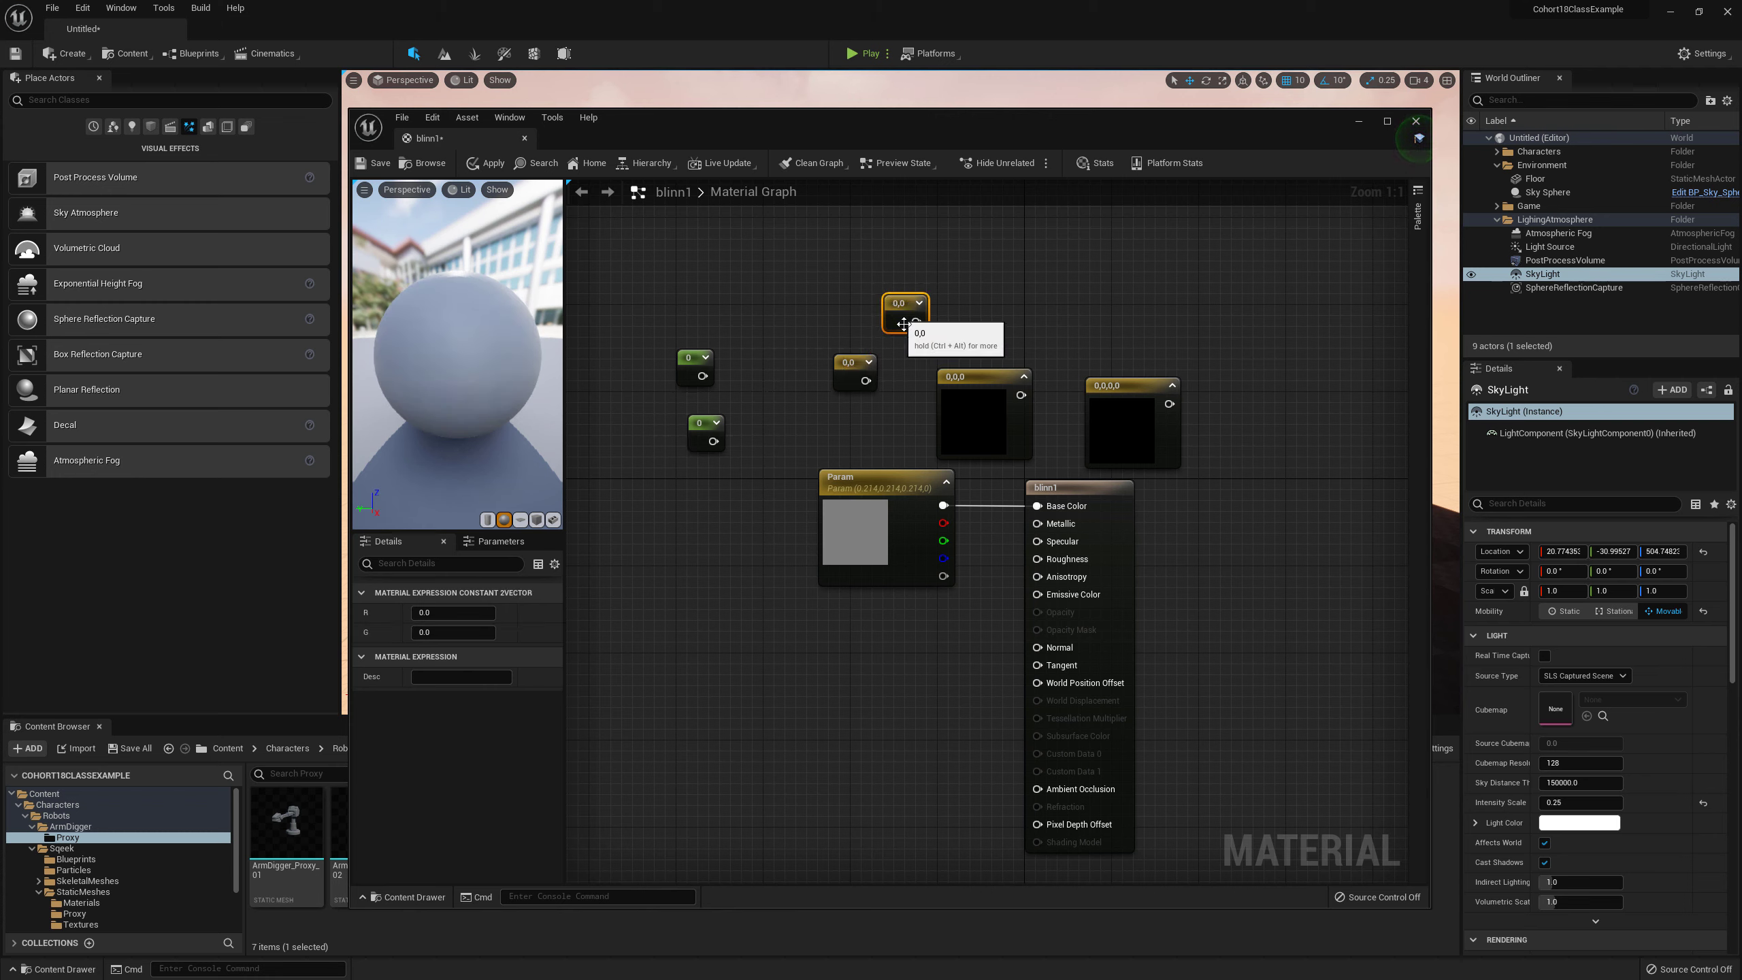
Step: Add a second Constant2Vector node through the node search and line up the Constant and Constant2Vector pairs in columns
left_click(855, 354)
left_click_drag(850, 362, 804, 337)
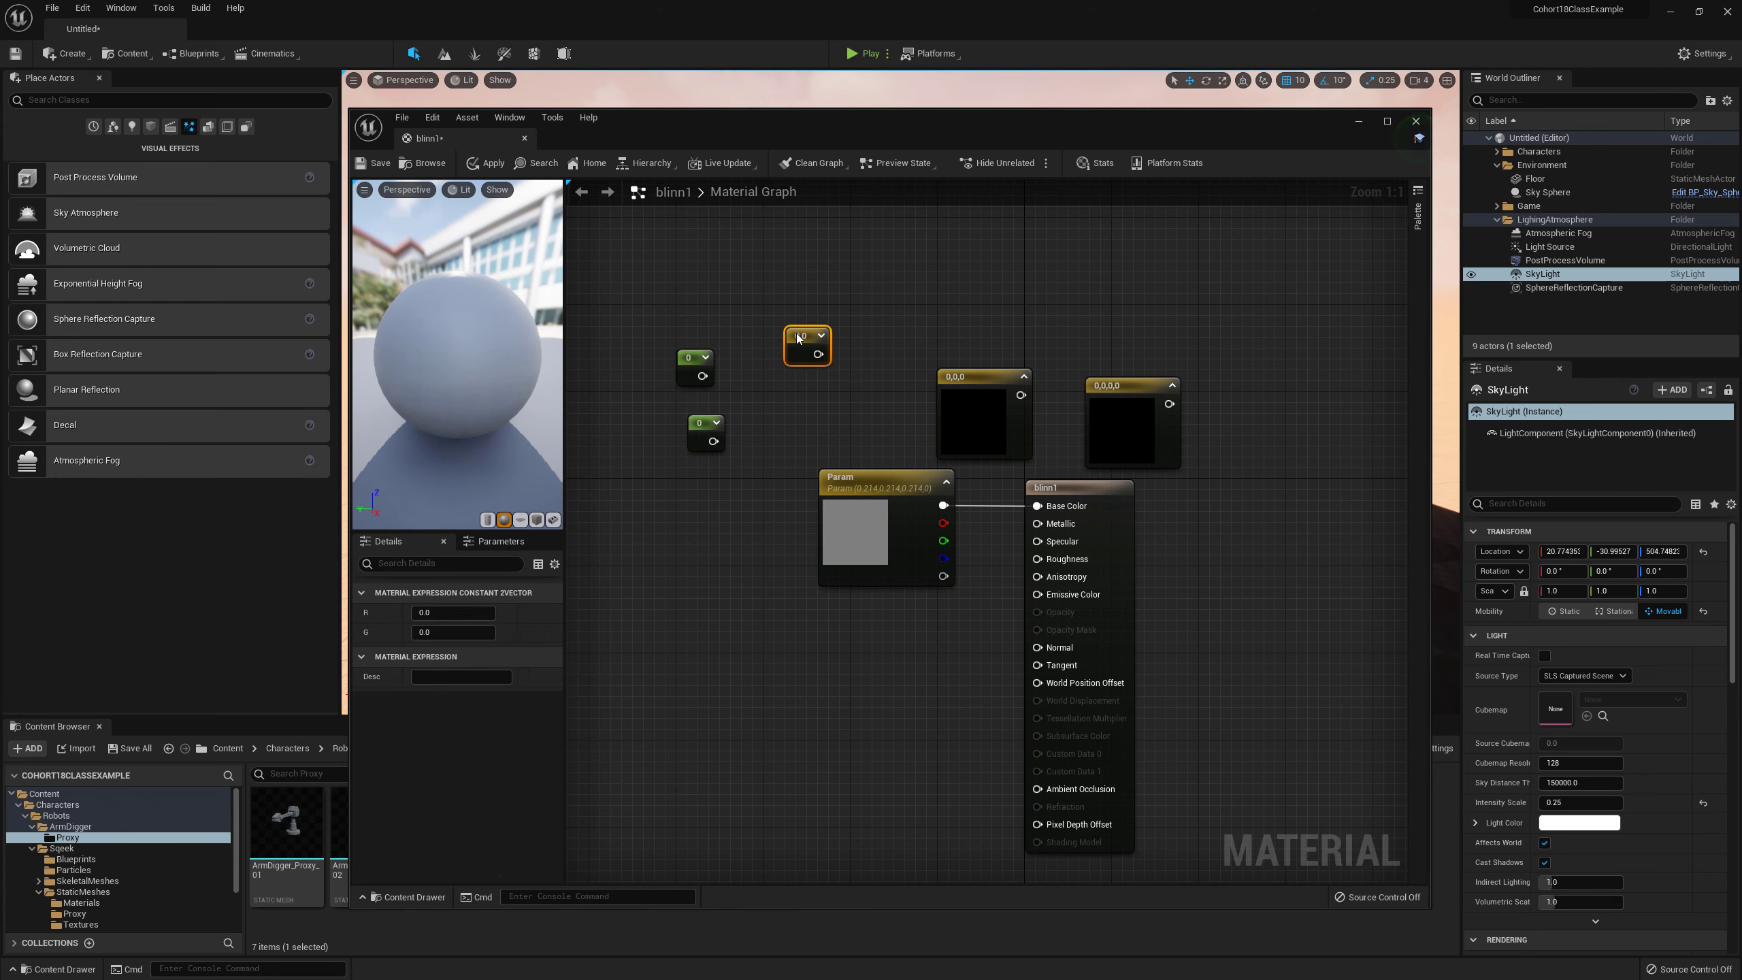
right_click(788, 435)
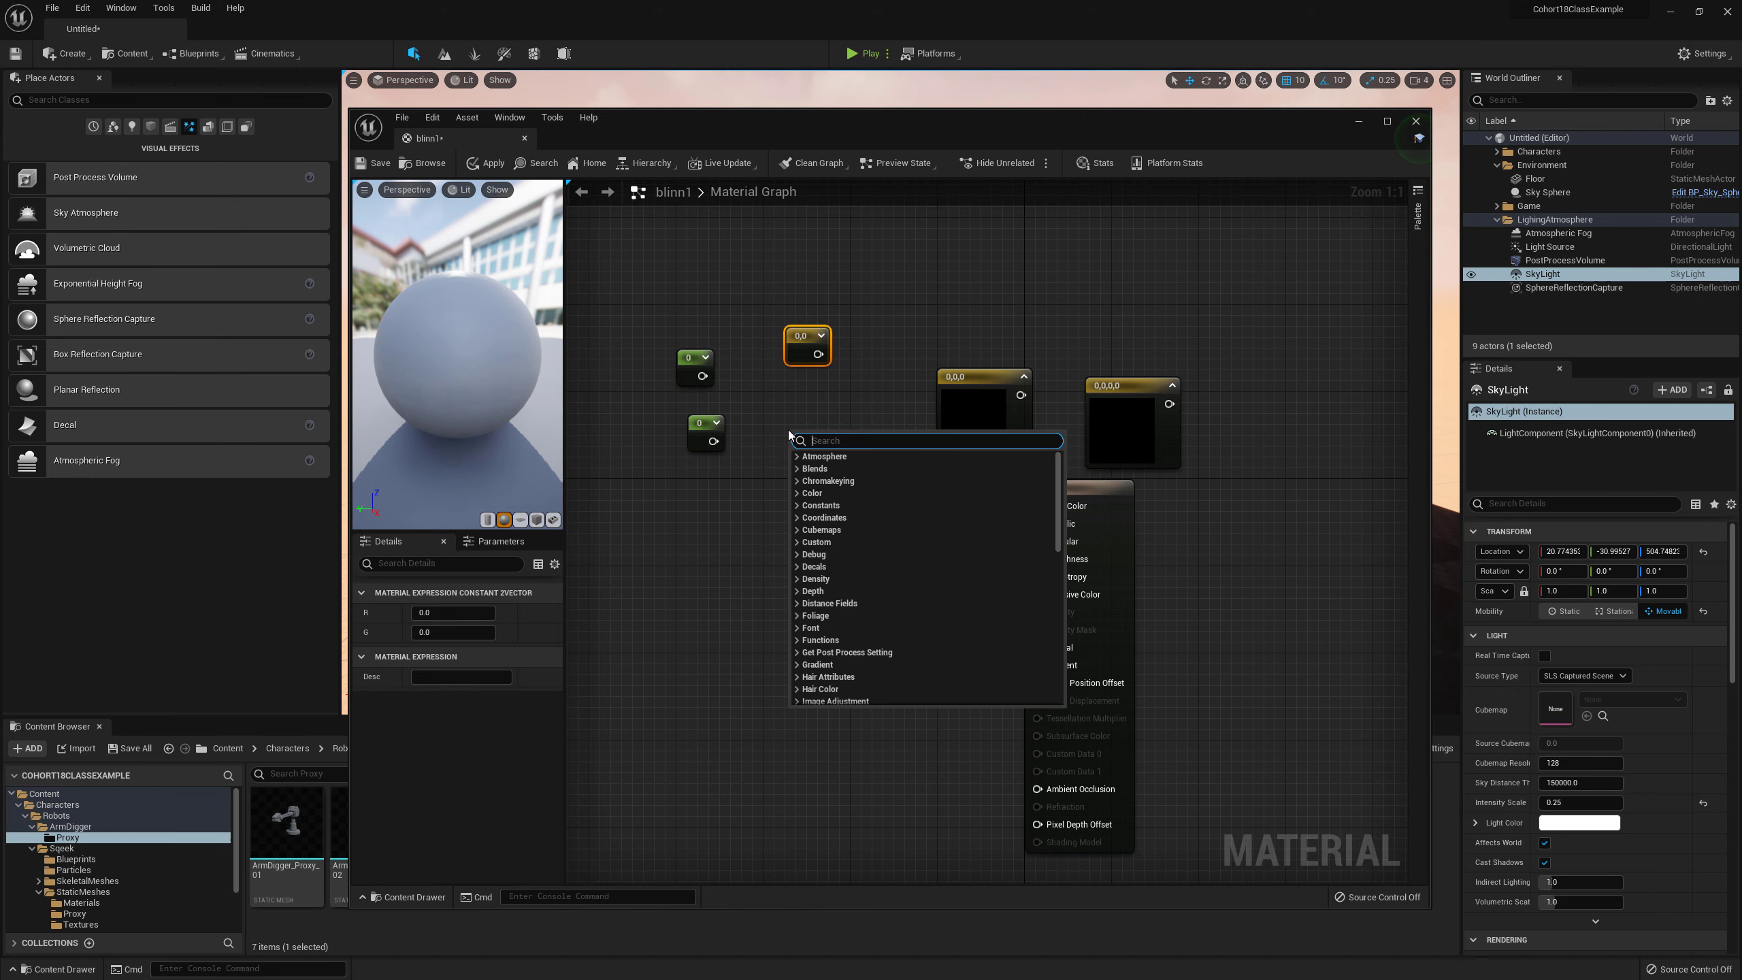
type("cons")
left_click(837, 482)
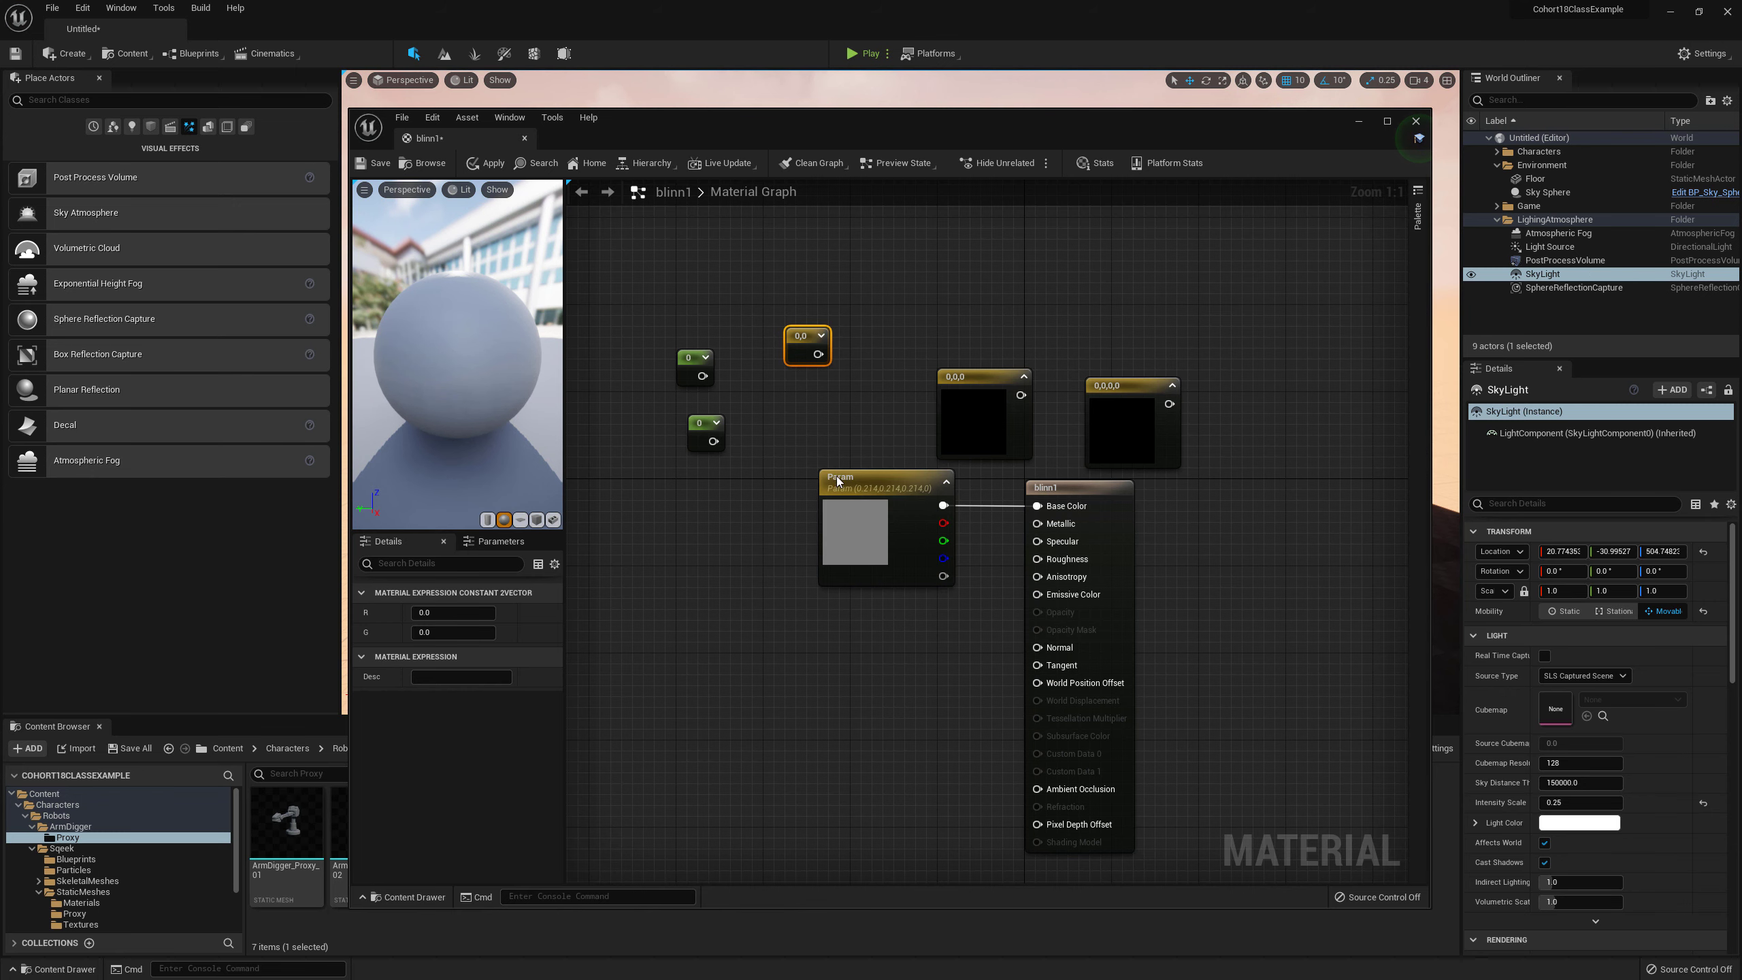
left_click_drag(808, 437, 803, 398)
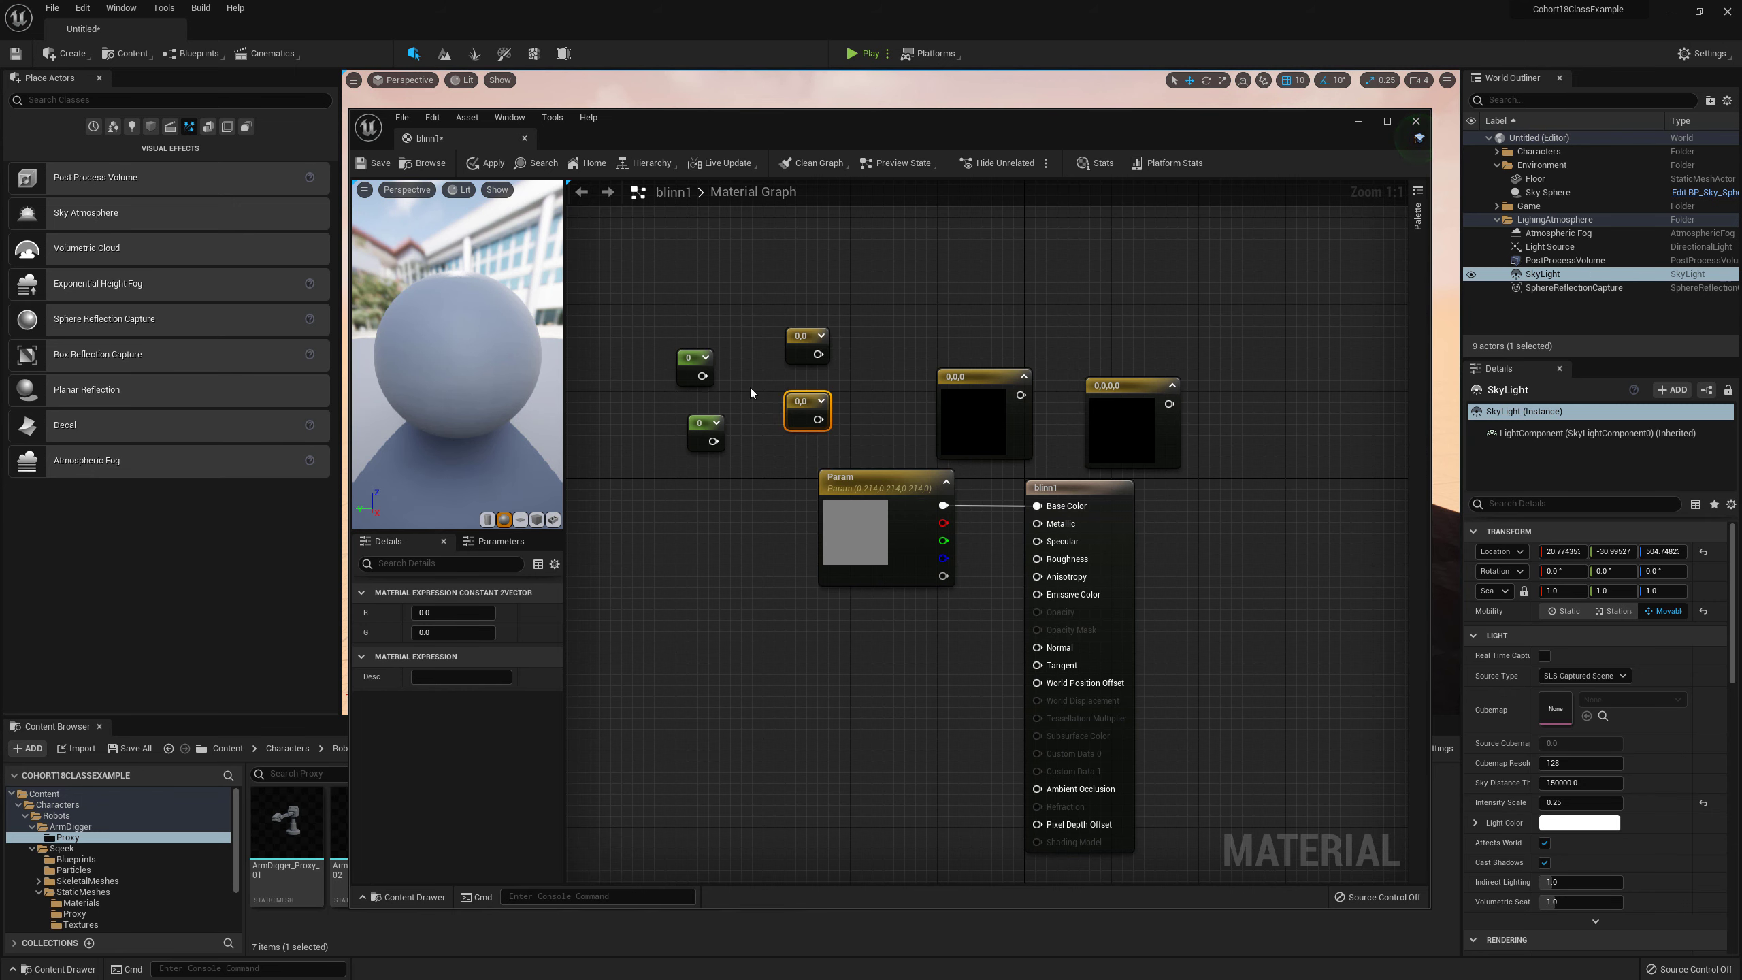
left_click_drag(679, 359, 681, 338)
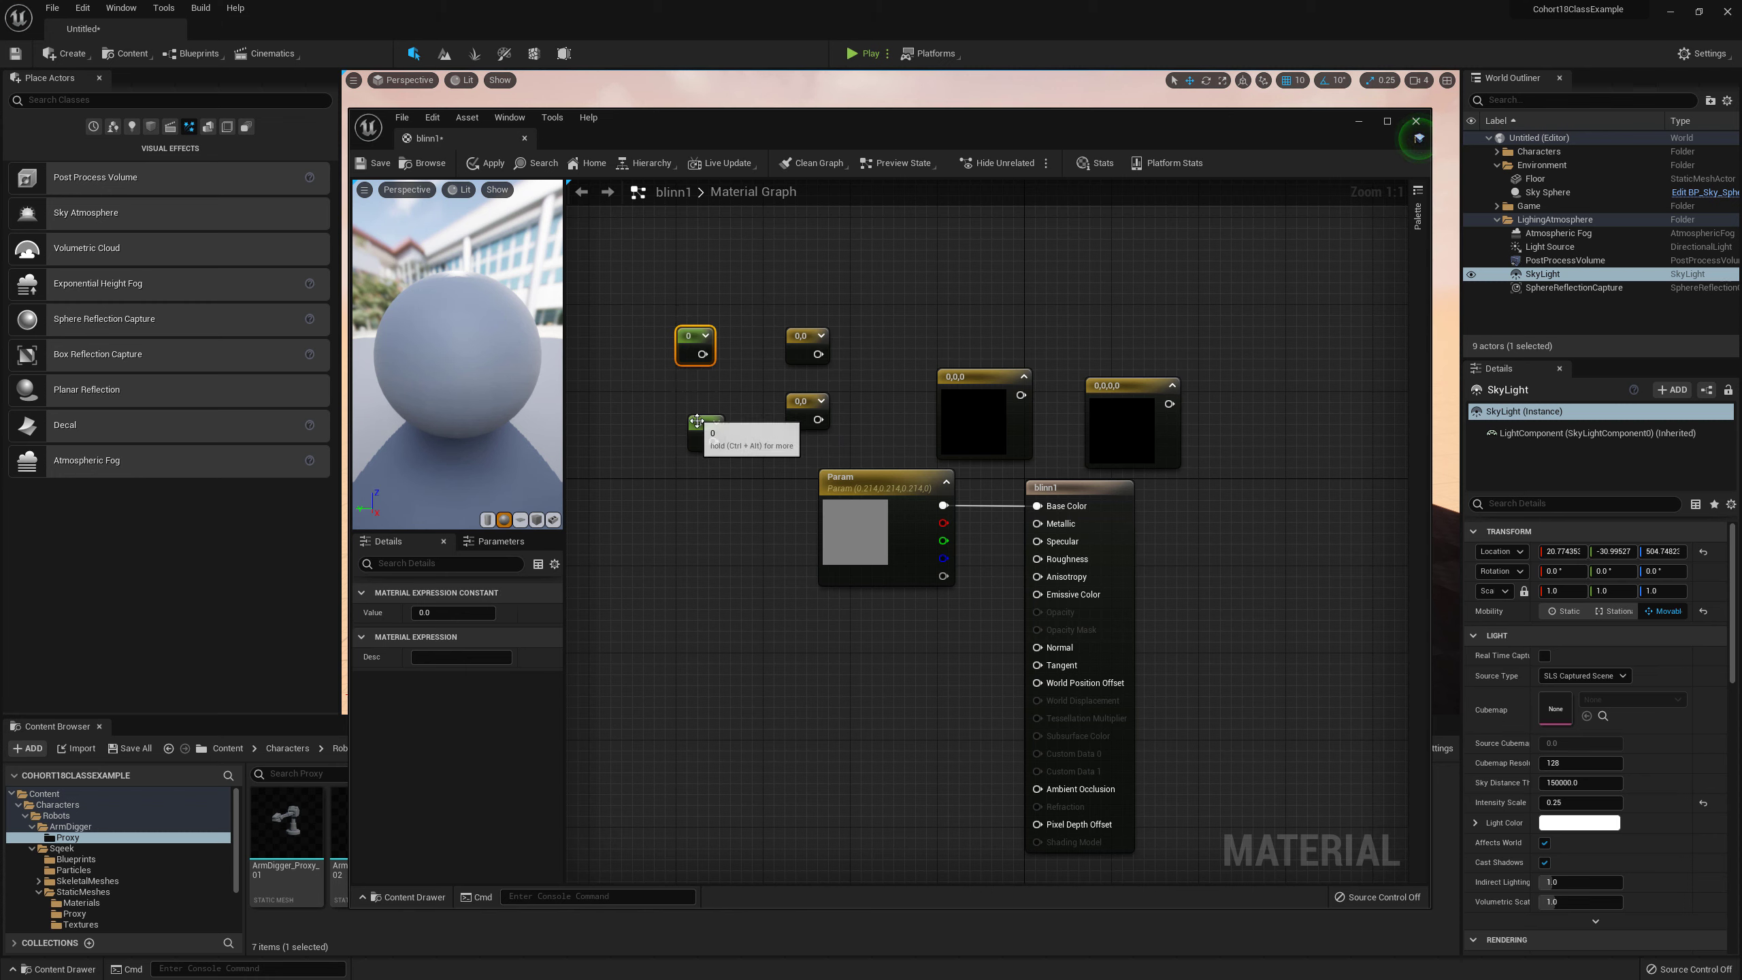
left_click_drag(697, 421, 685, 400)
left_click_drag(798, 411, 799, 400)
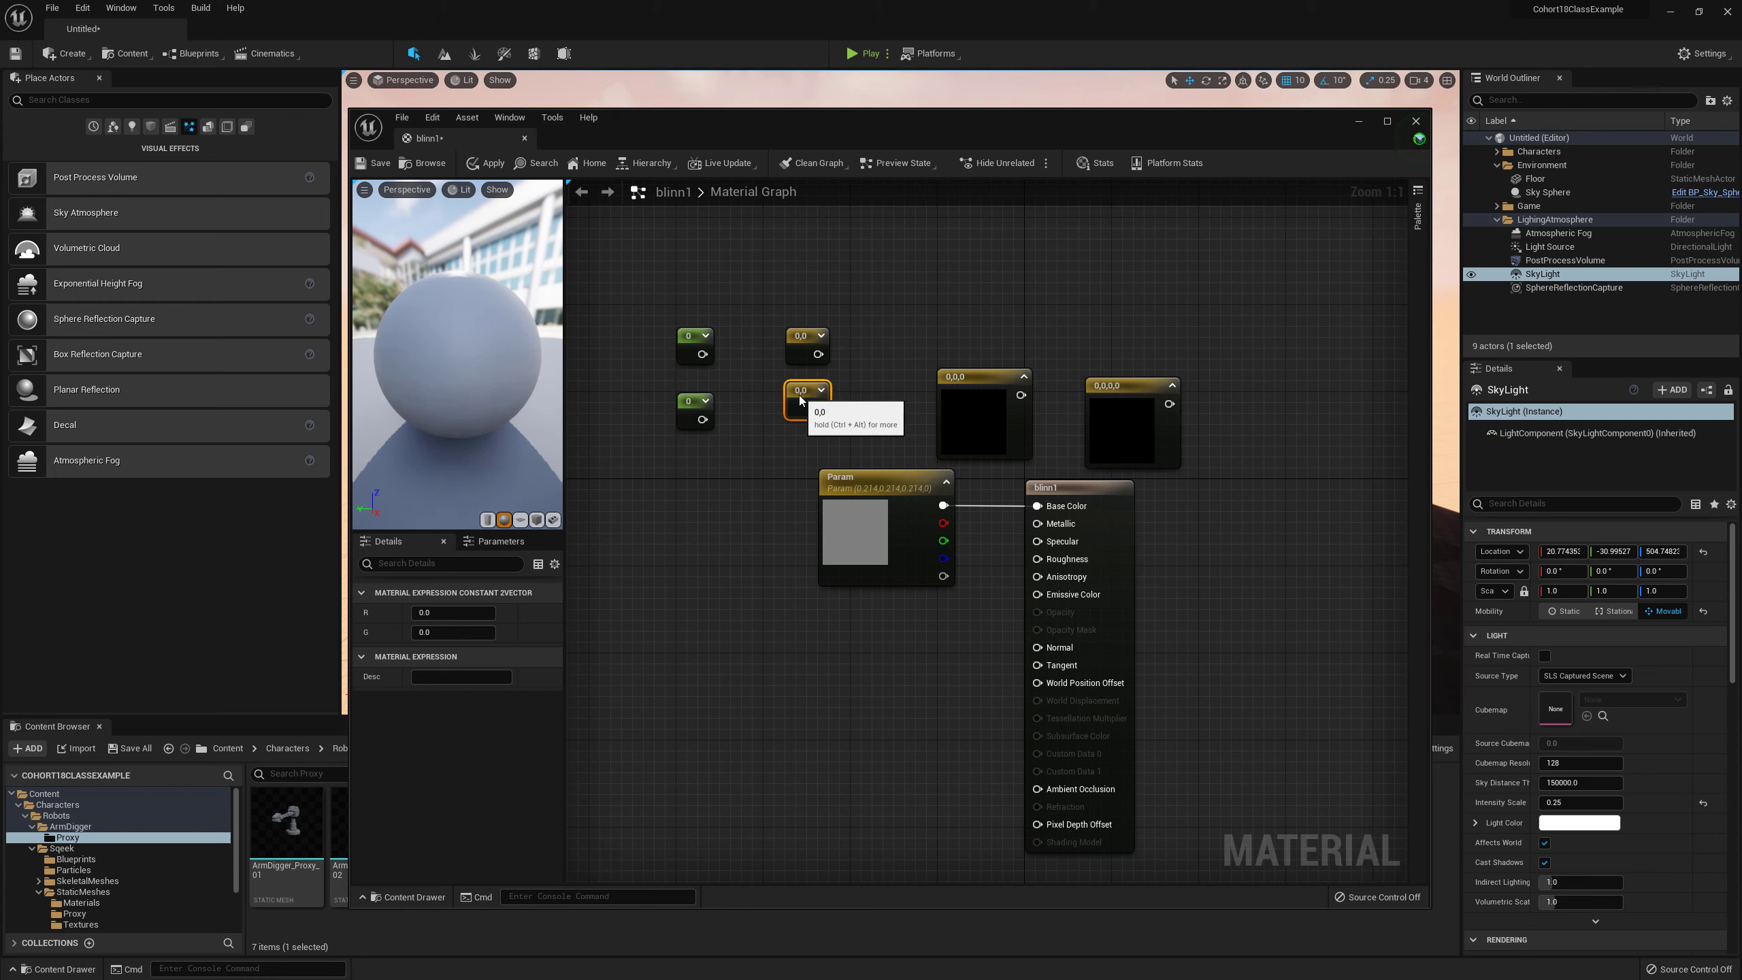
left_click(809, 355)
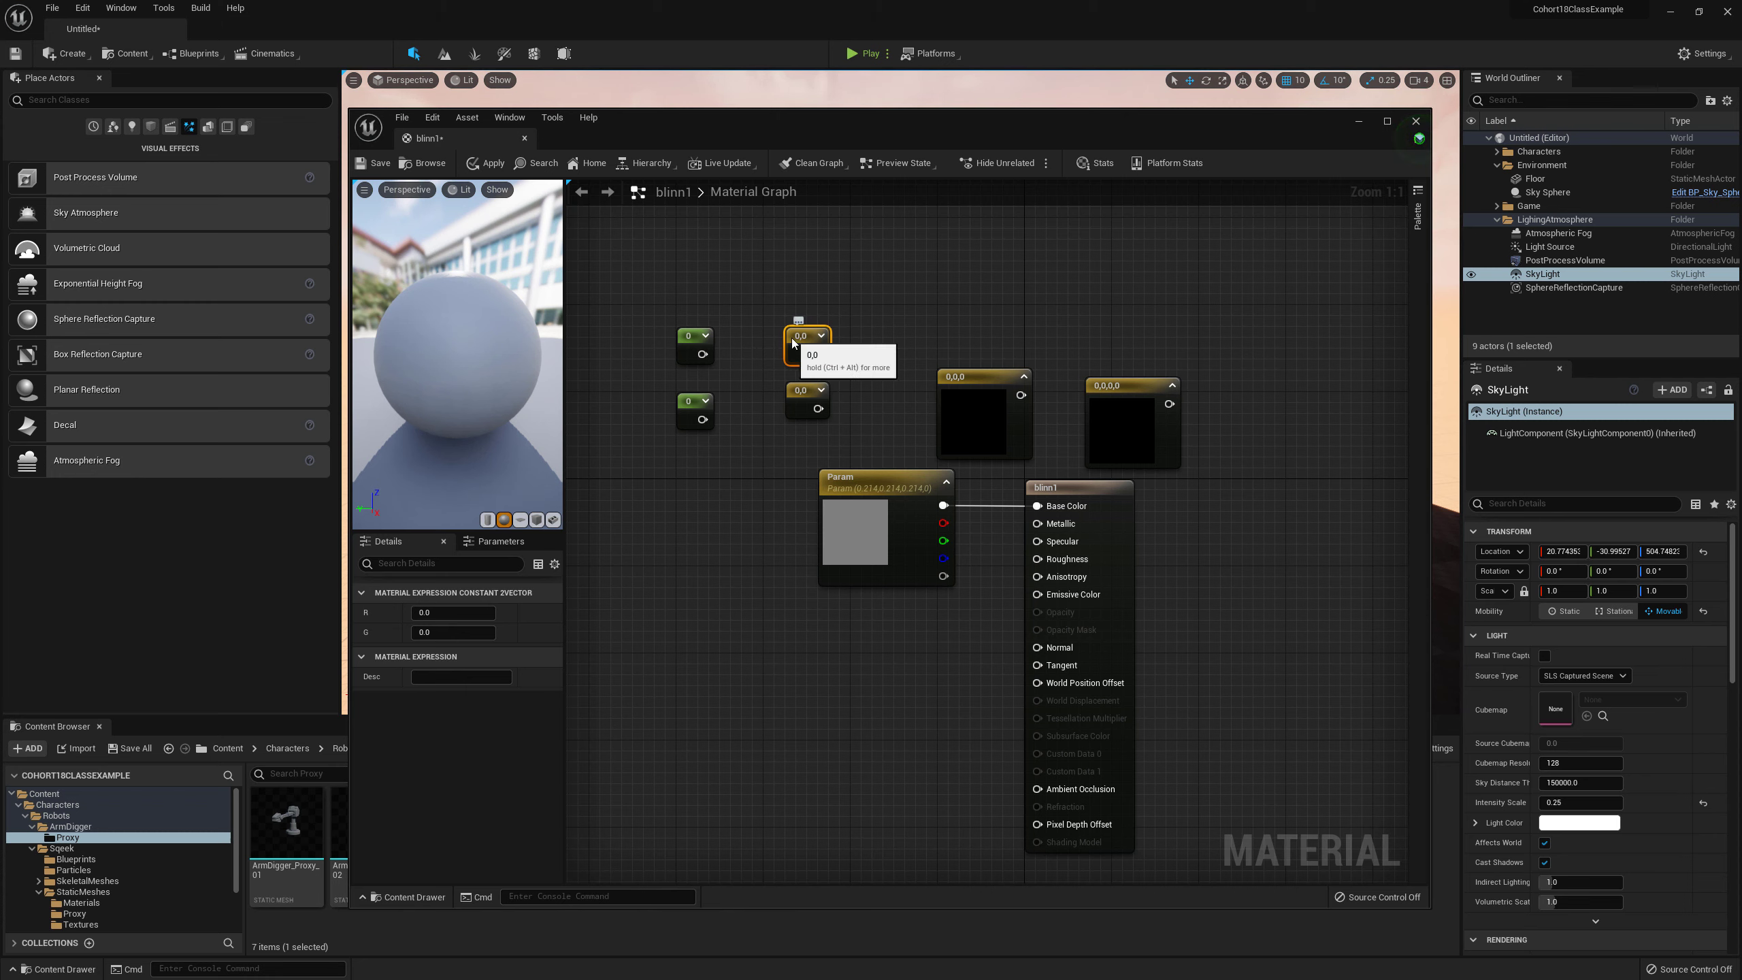
Step: Move the Constant3Vector node up, add a second Constant3Vector beneath it and shift the Constant4Vector node up beside them
left_click_drag(965, 378, 942, 265)
right_click(947, 379)
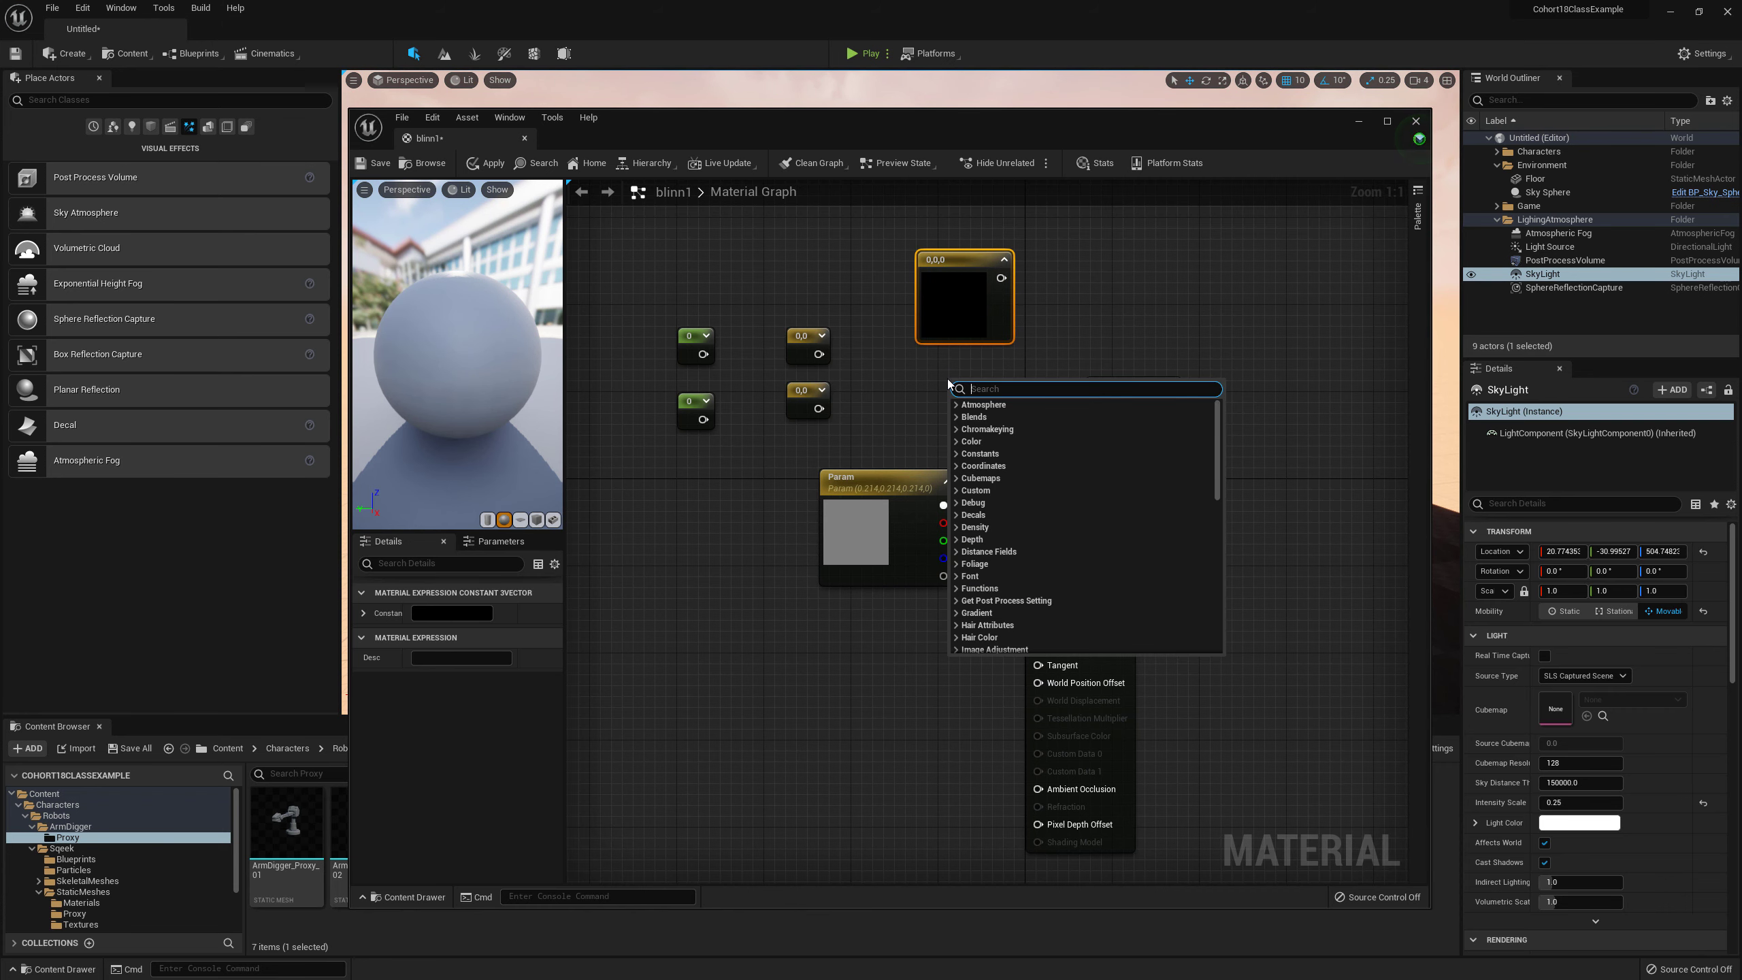
type("con")
left_click(1003, 440)
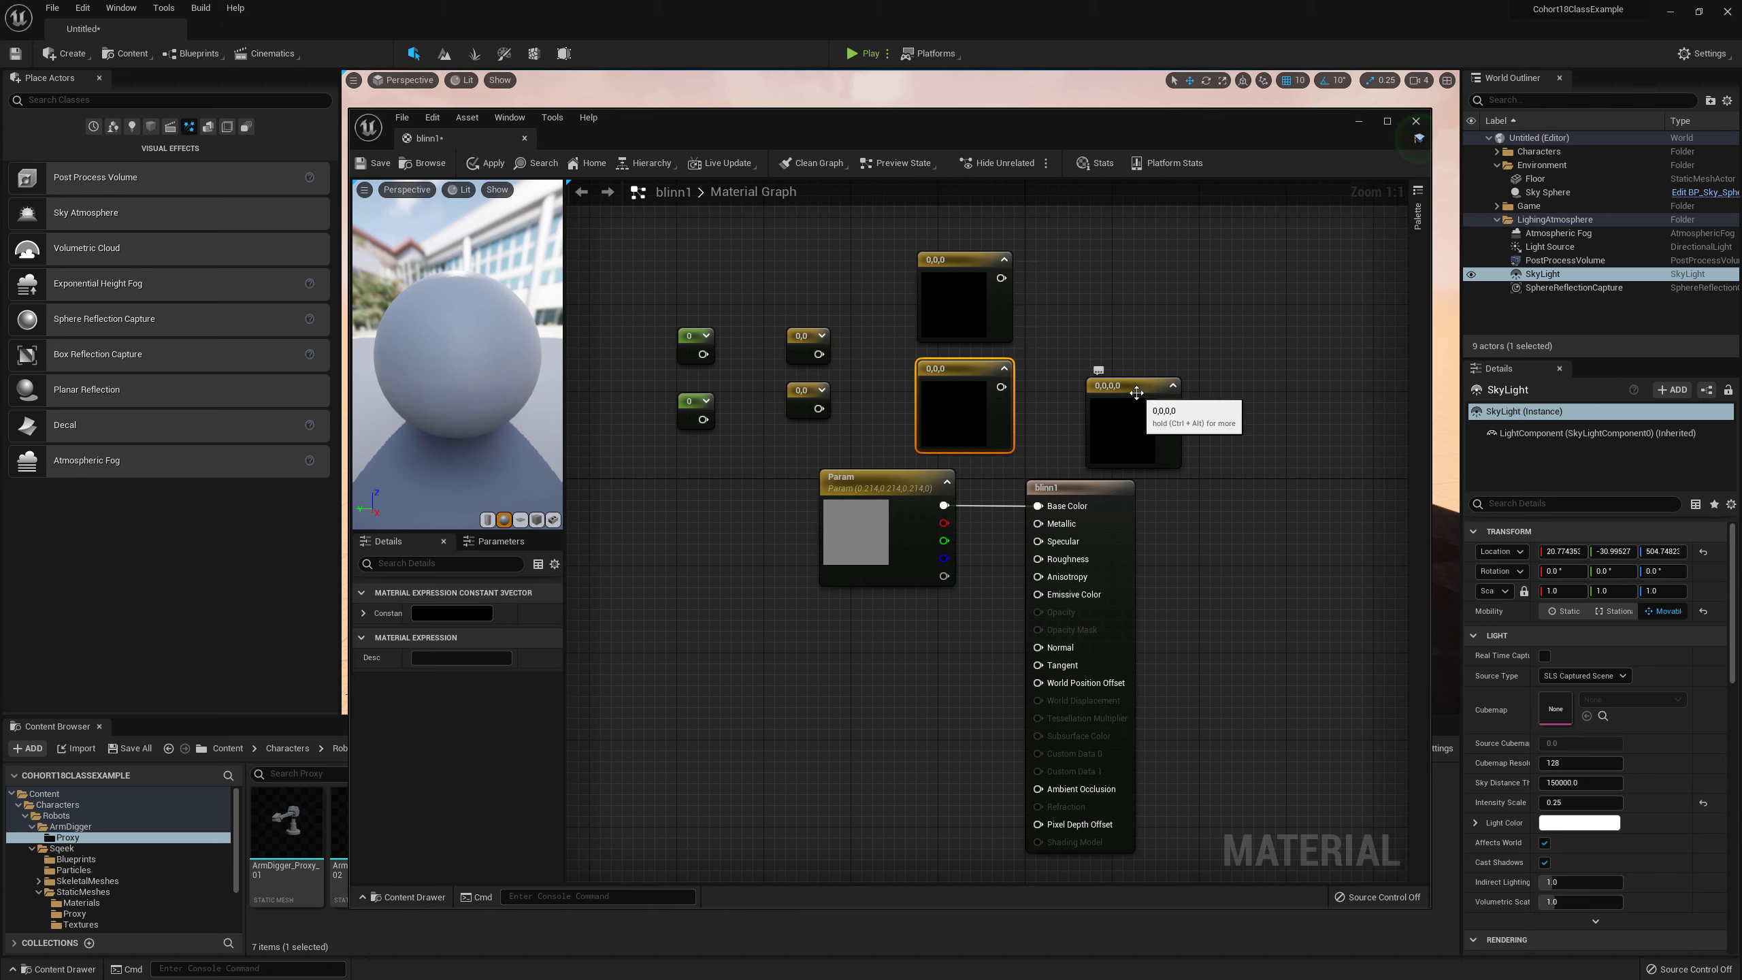
left_click_drag(1132, 394, 1114, 277)
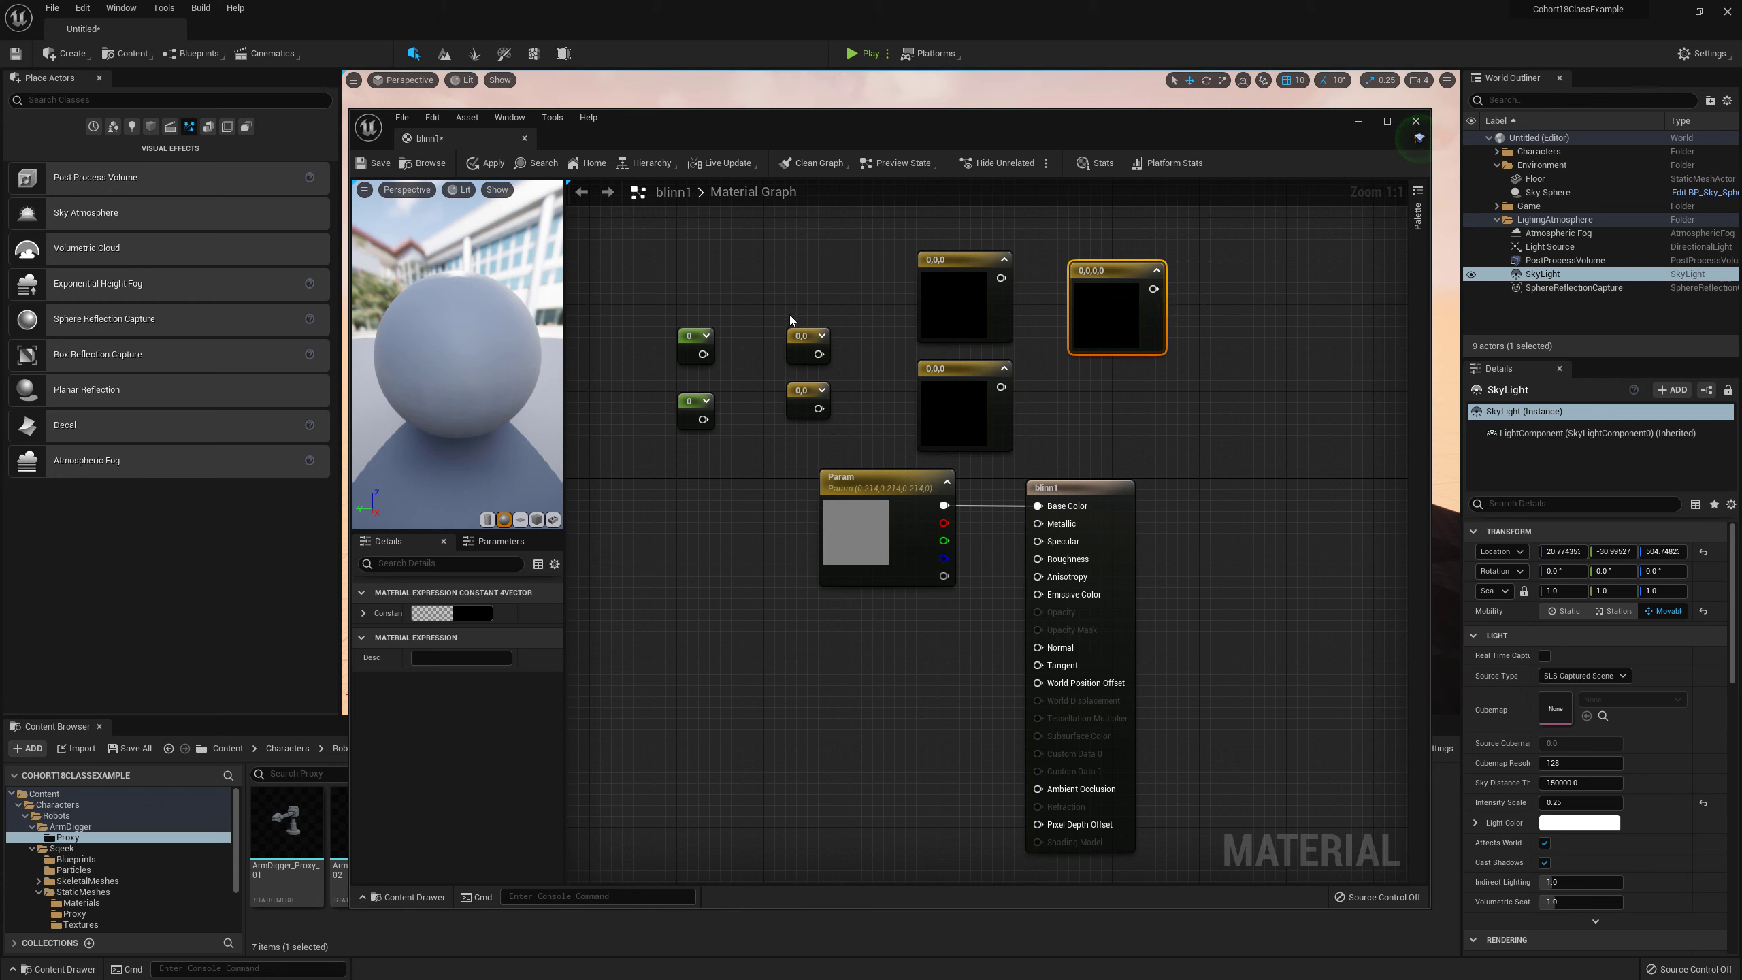
Step: Convert the upper Constant node to a parameter named Metallic
left_click(687, 351)
right_click(687, 351)
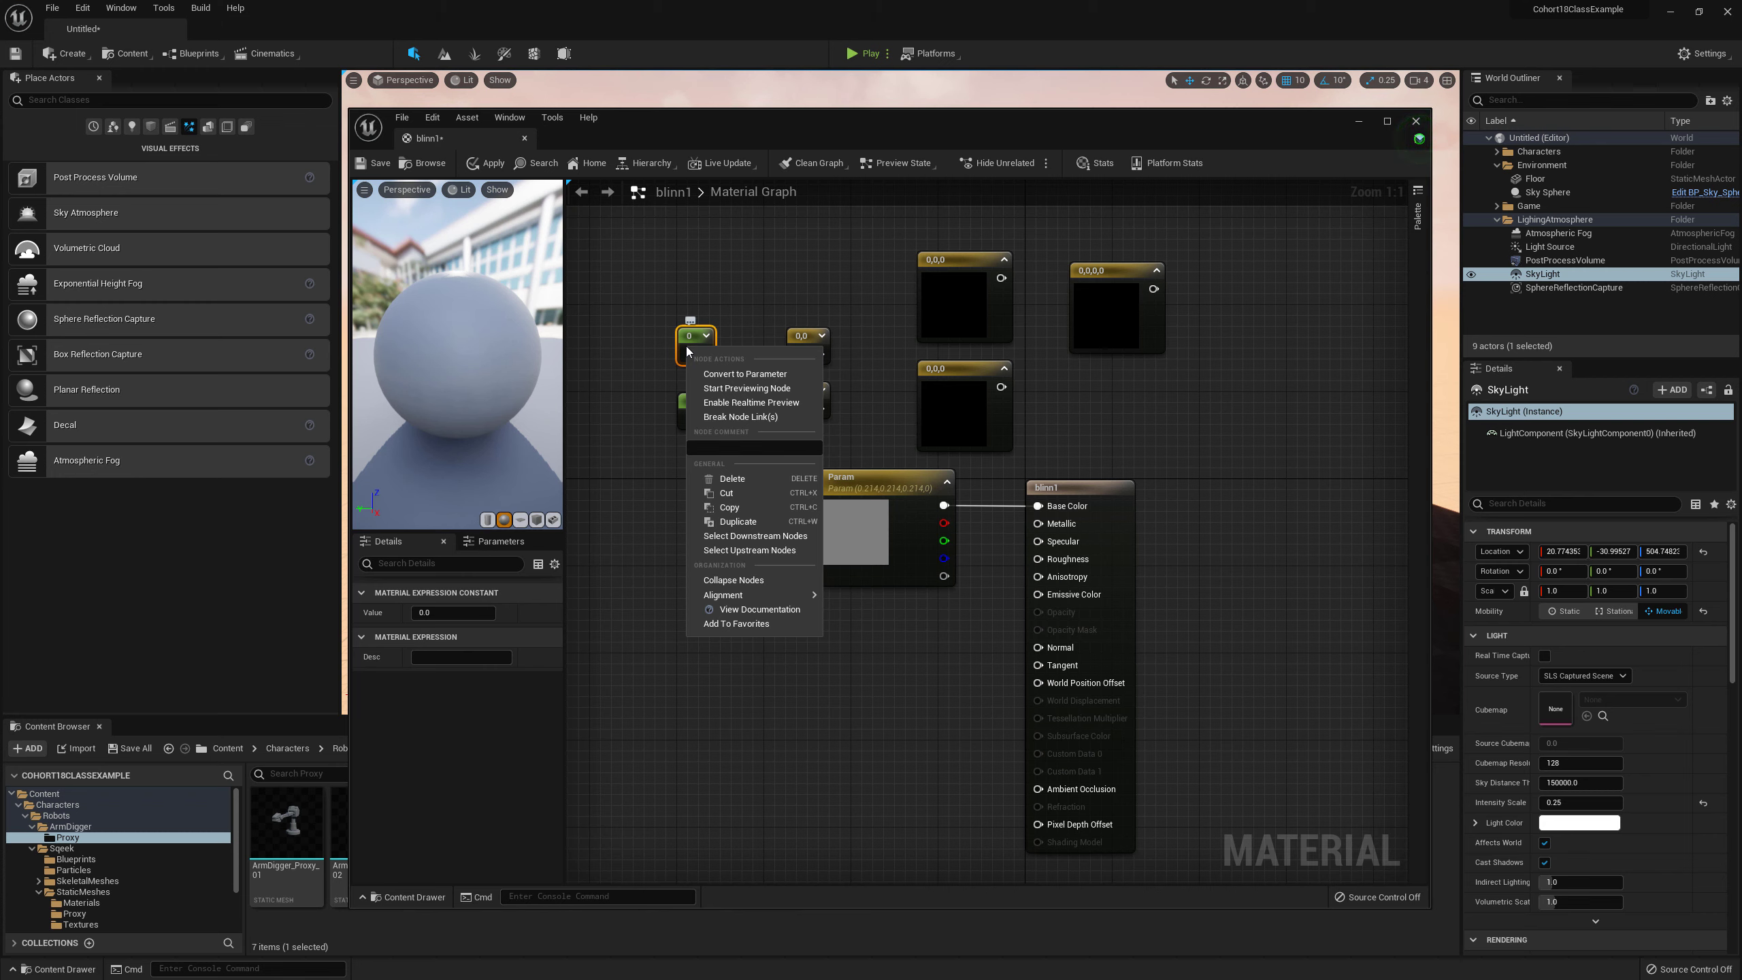
left_click(724, 375)
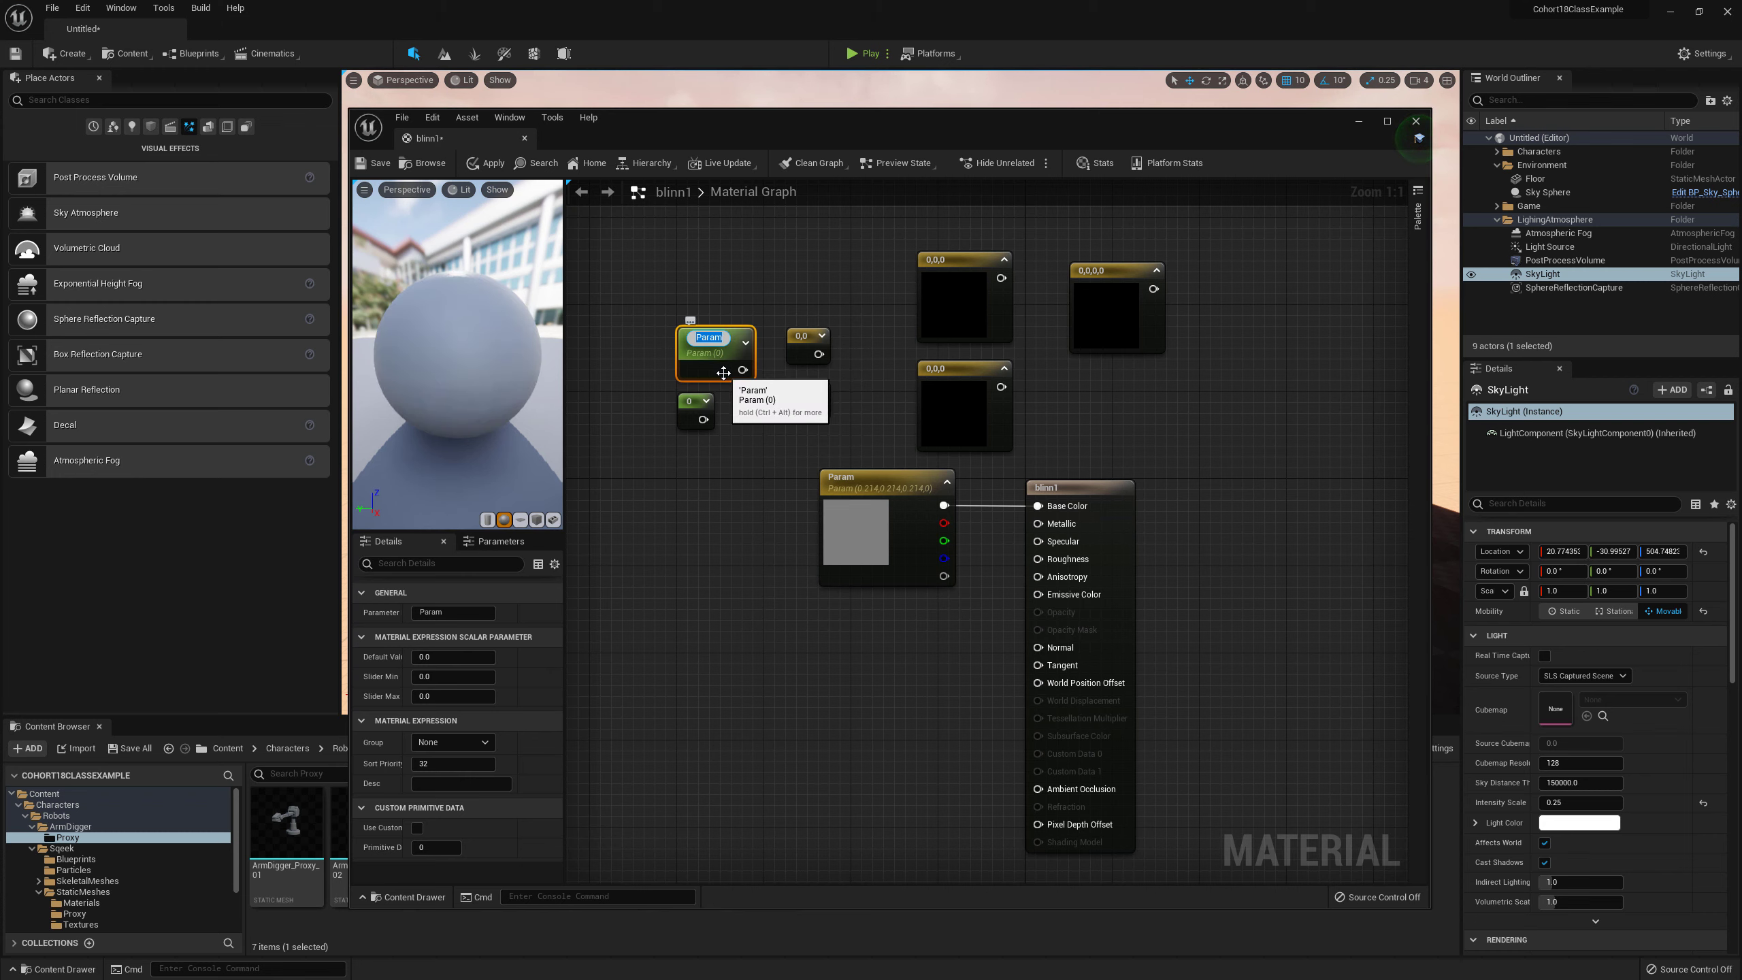
type("Metallic")
key("Return")
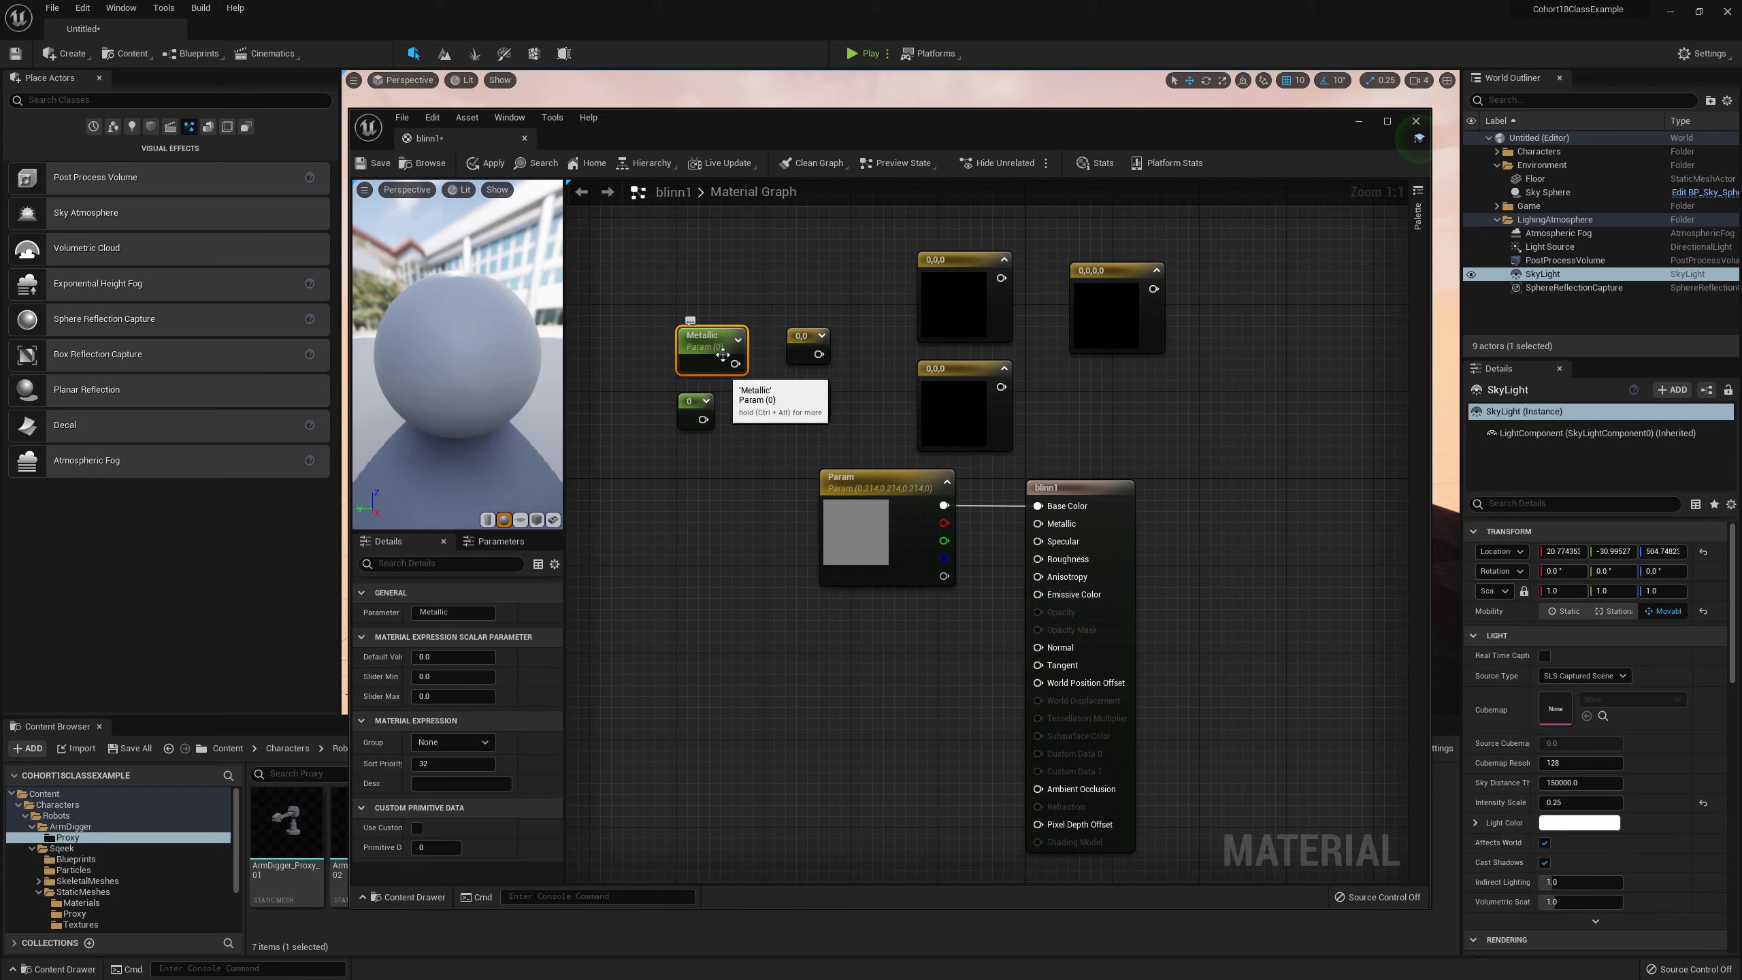
Step: Connect the Metallic parameter to the material's Metallic input and place its node beneath the Param node
left_click_drag(723, 373, 1038, 523)
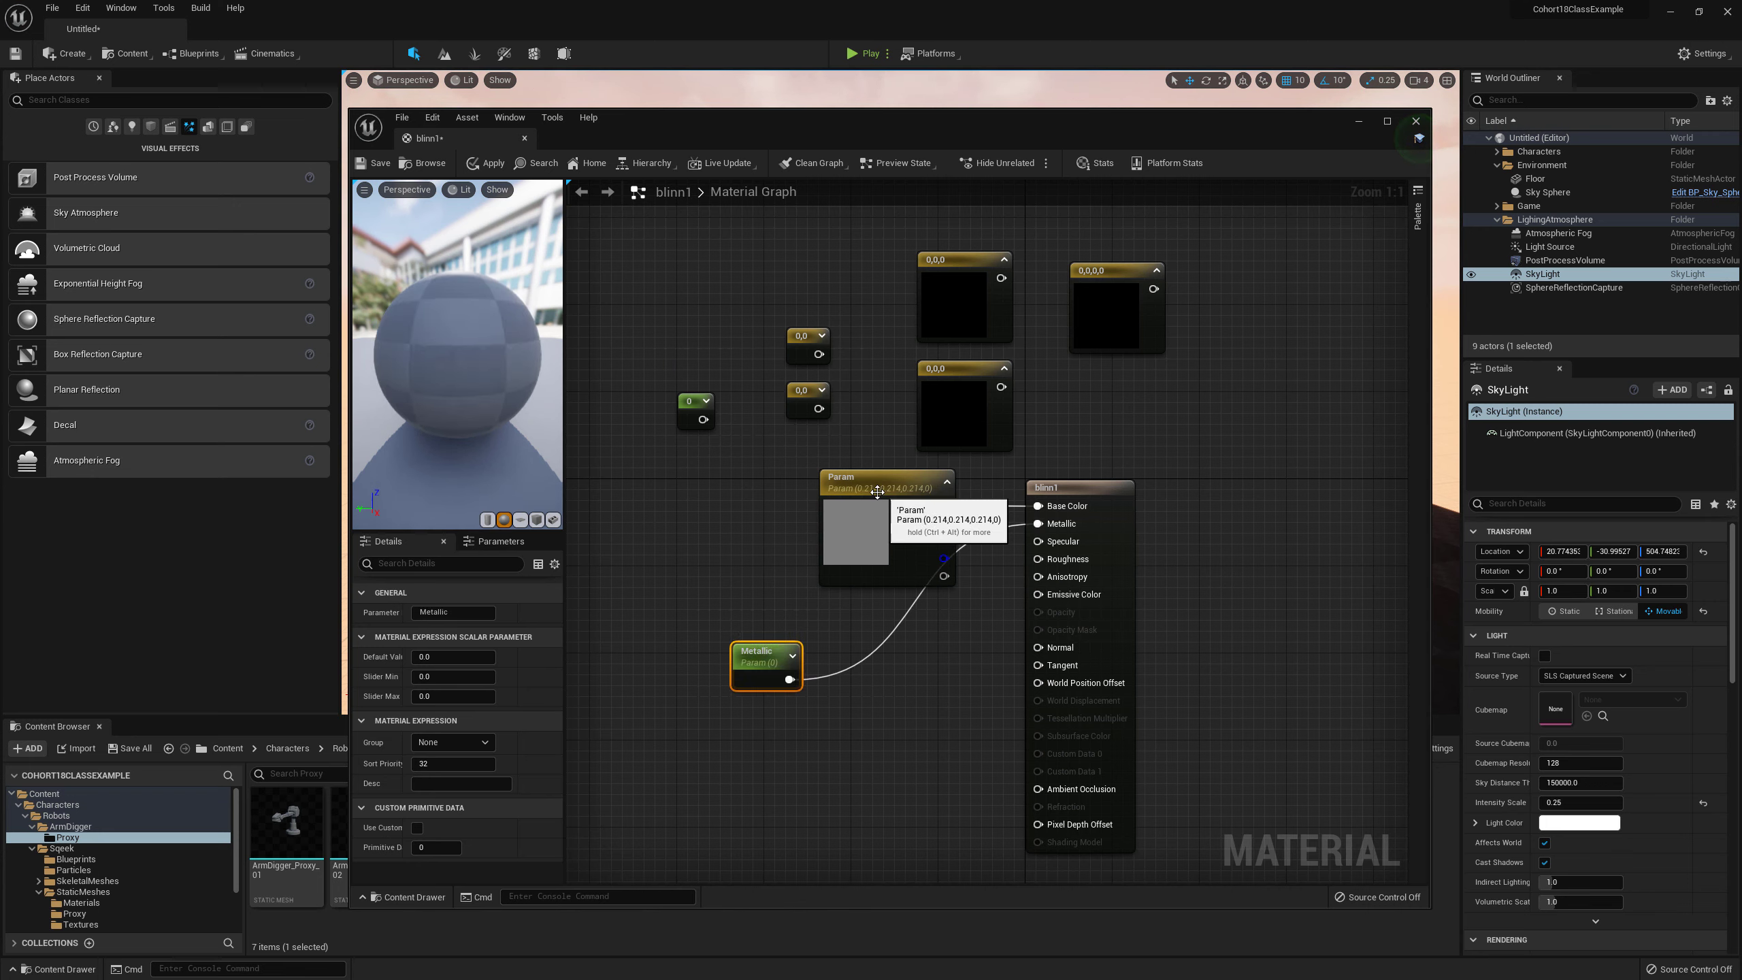
left_click_drag(887, 510, 865, 511)
left_click_drag(772, 658, 902, 636)
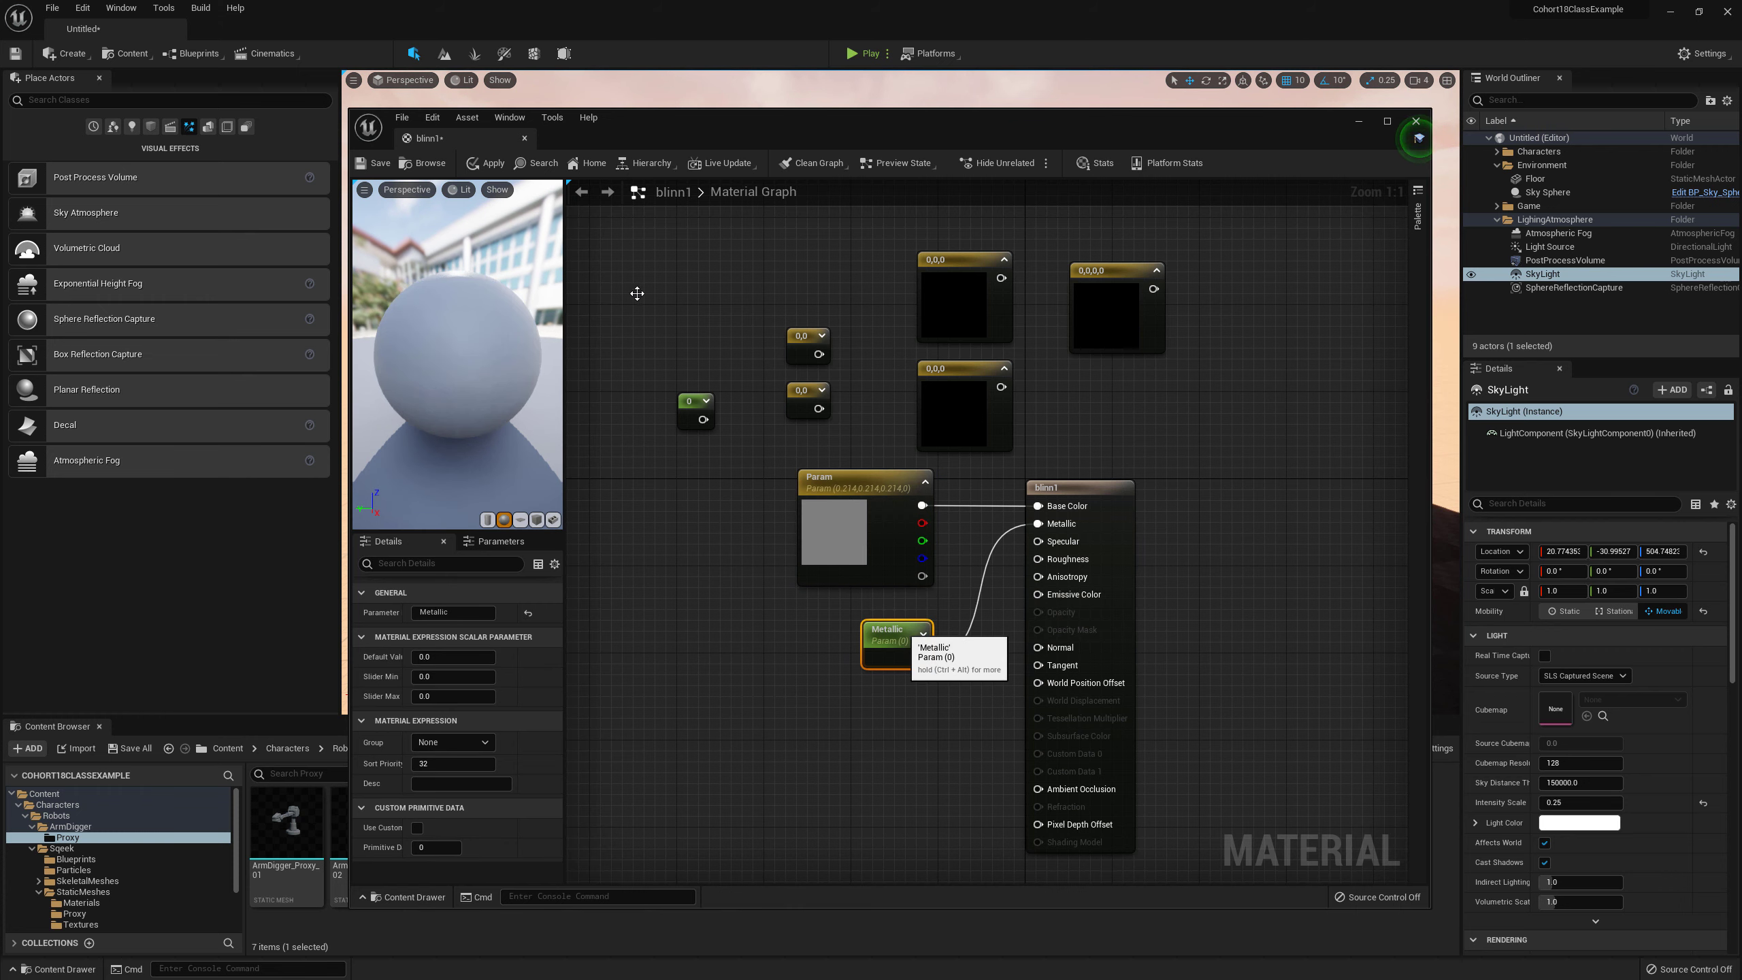
Step: Delete all unconnected constant and vector nodes above the Param node
left_click(705, 247)
left_click_drag(876, 334, 1108, 436)
key("Delete")
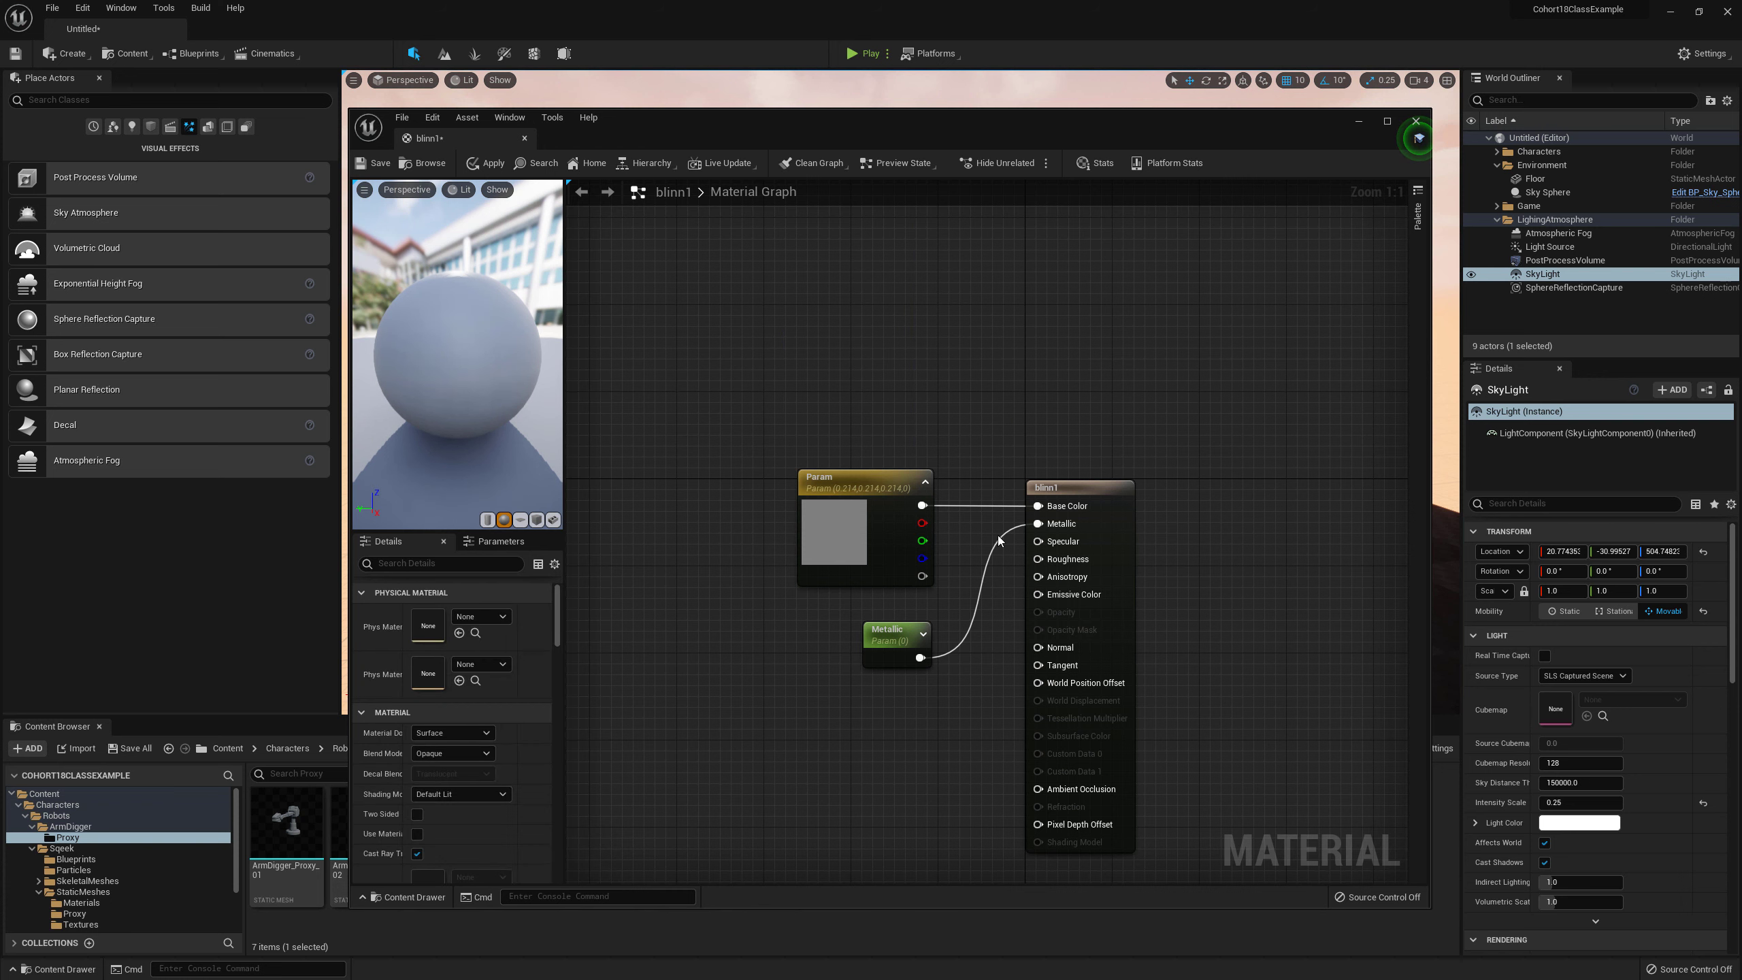
Step: Move the Param and Metallic nodes up beside the material output's upper inputs and select the Param node
right_click_drag(933, 528, 938, 458)
left_click_drag(879, 415, 901, 347)
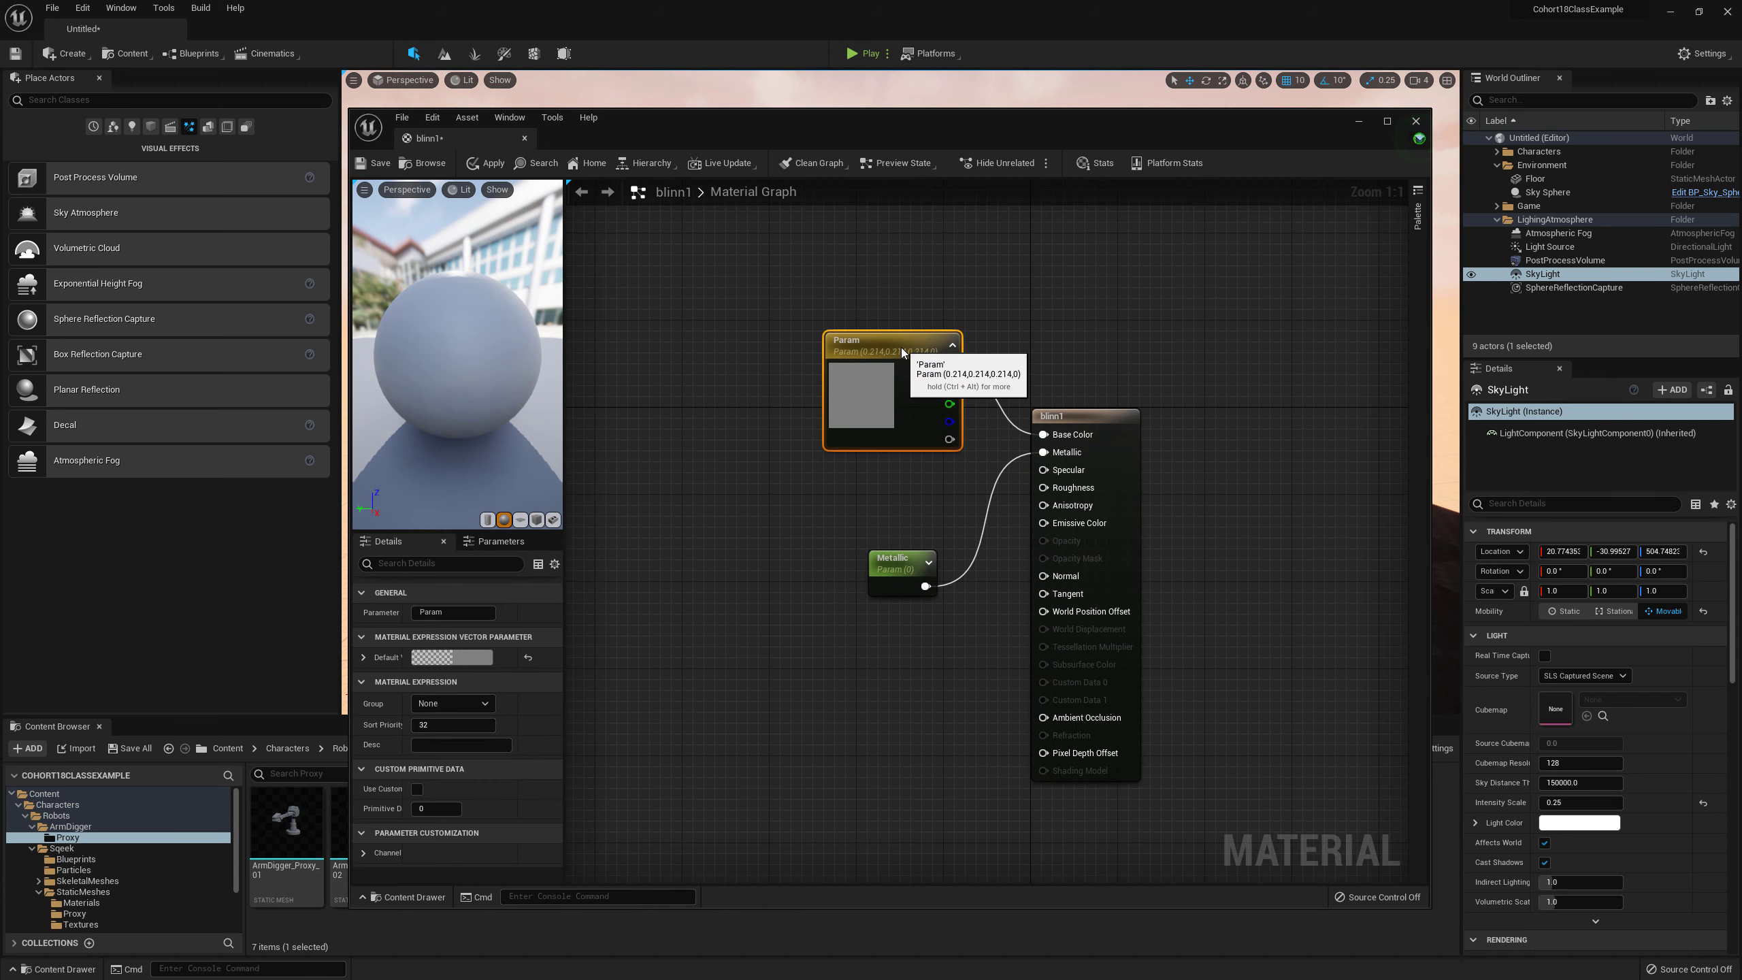
left_click_drag(895, 566, 904, 480)
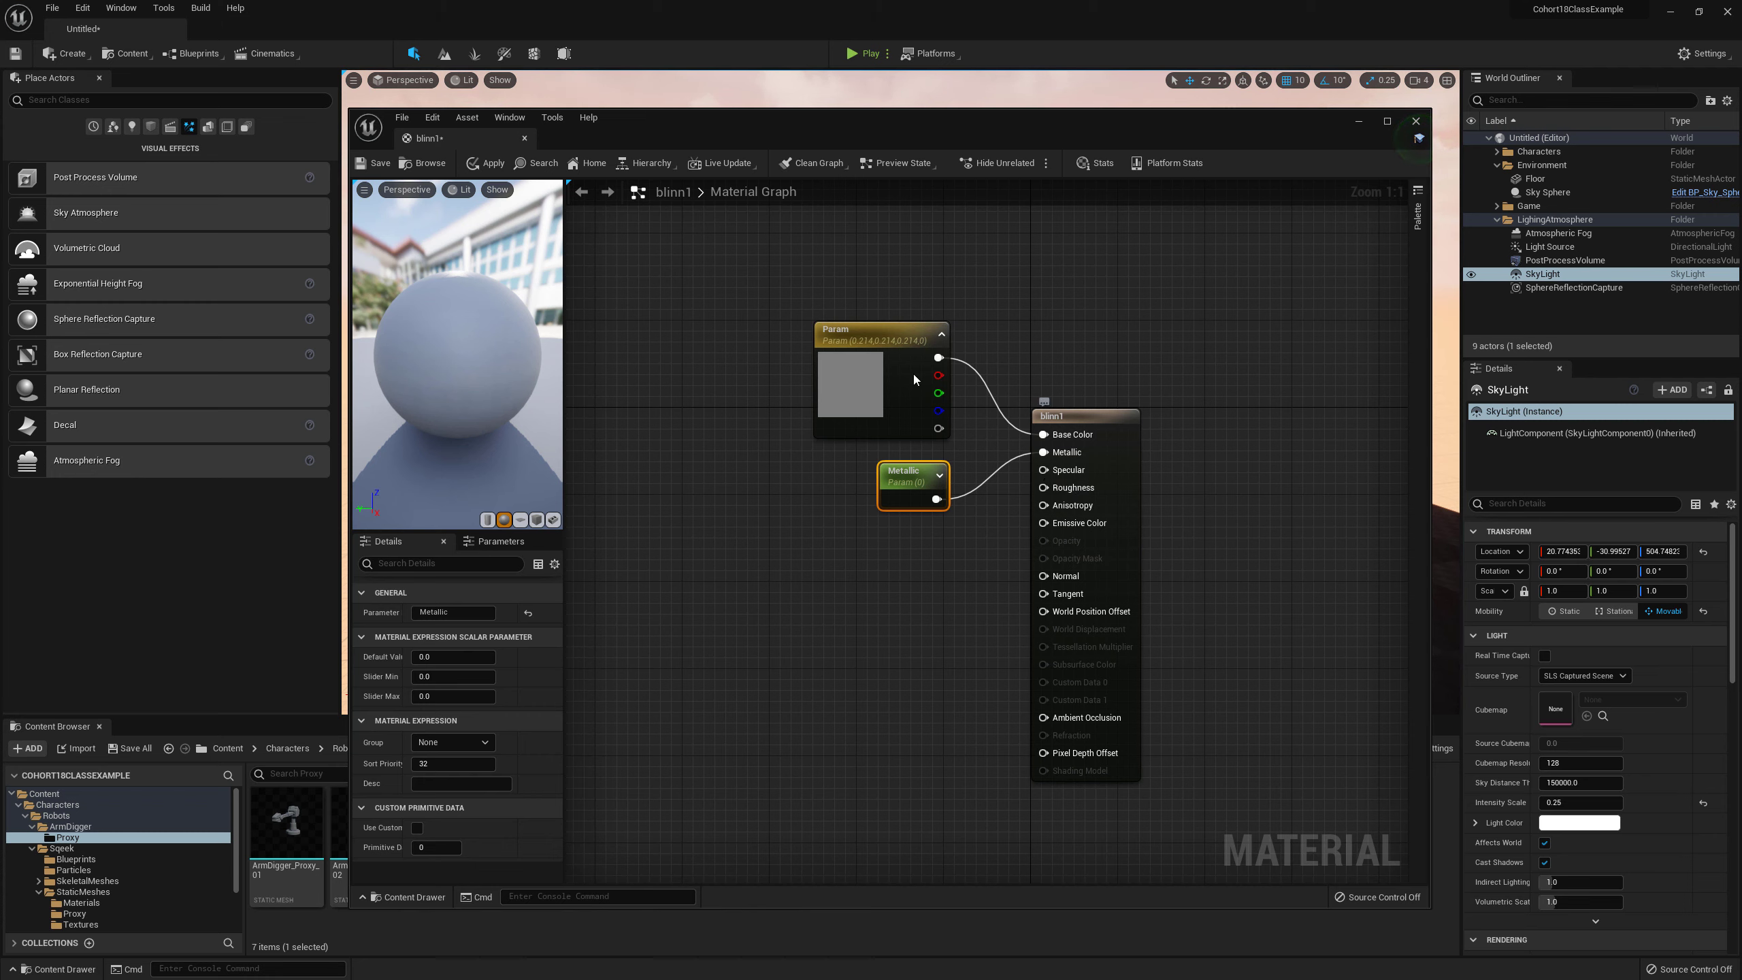
left_click(815, 351)
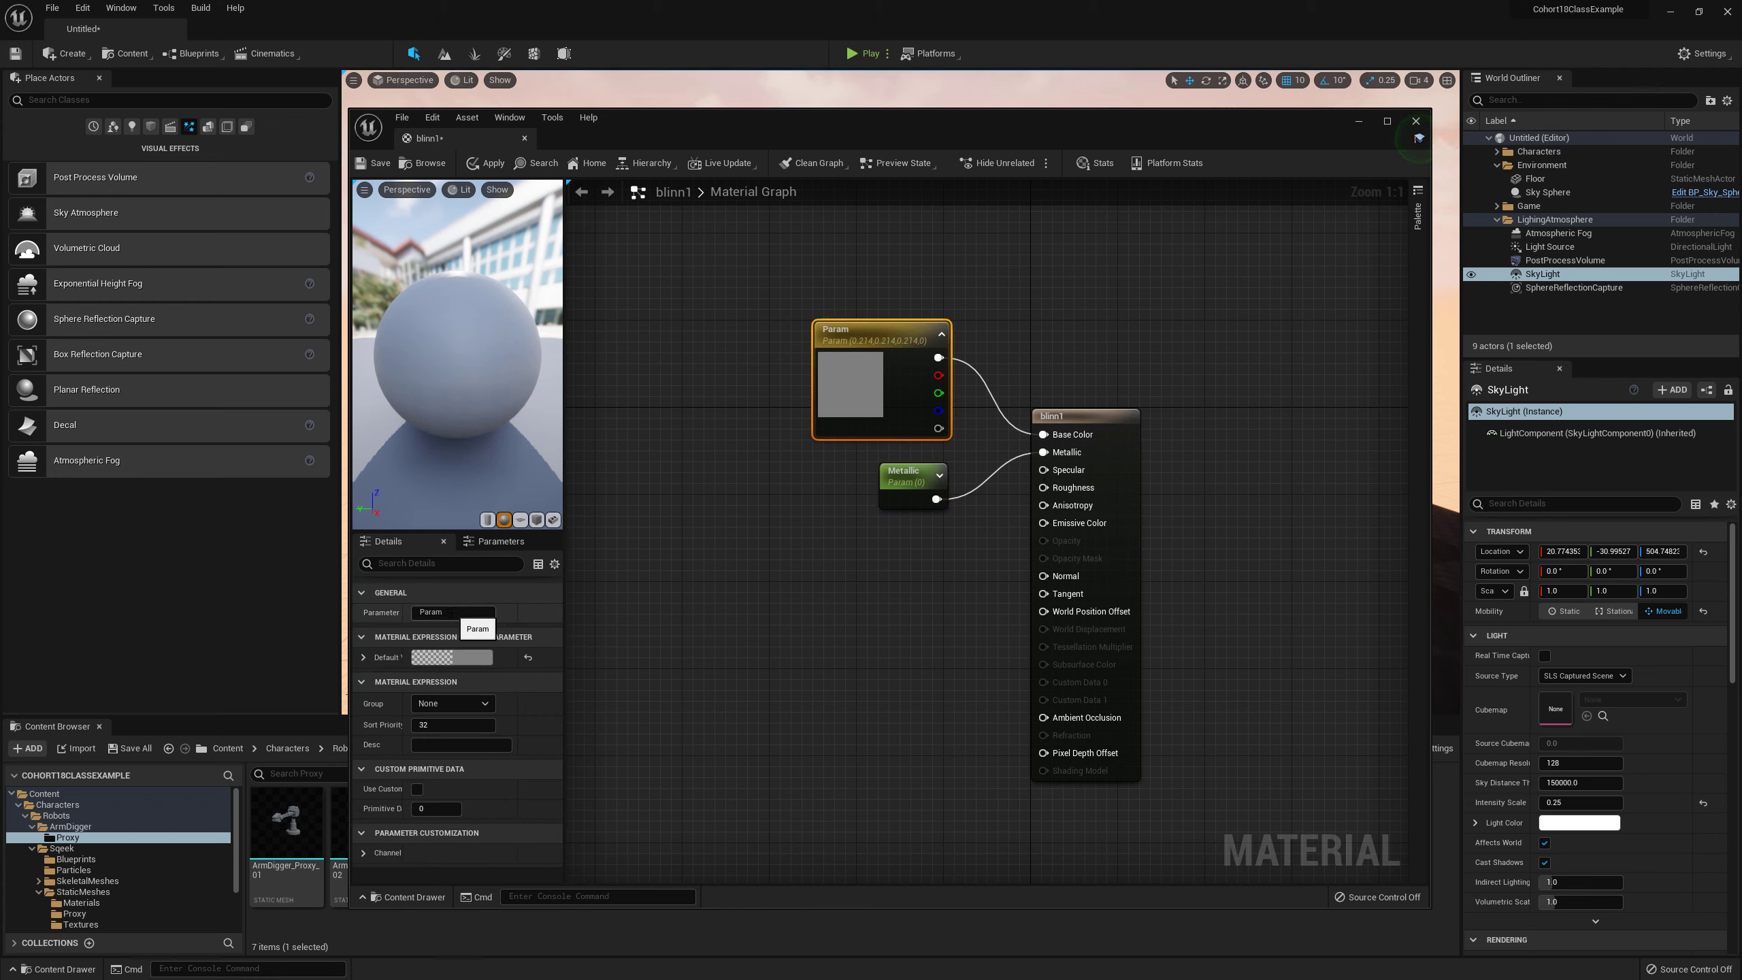
Step: Rename the Param vector parameter node to BaseColor
left_click(440, 612)
type("C")
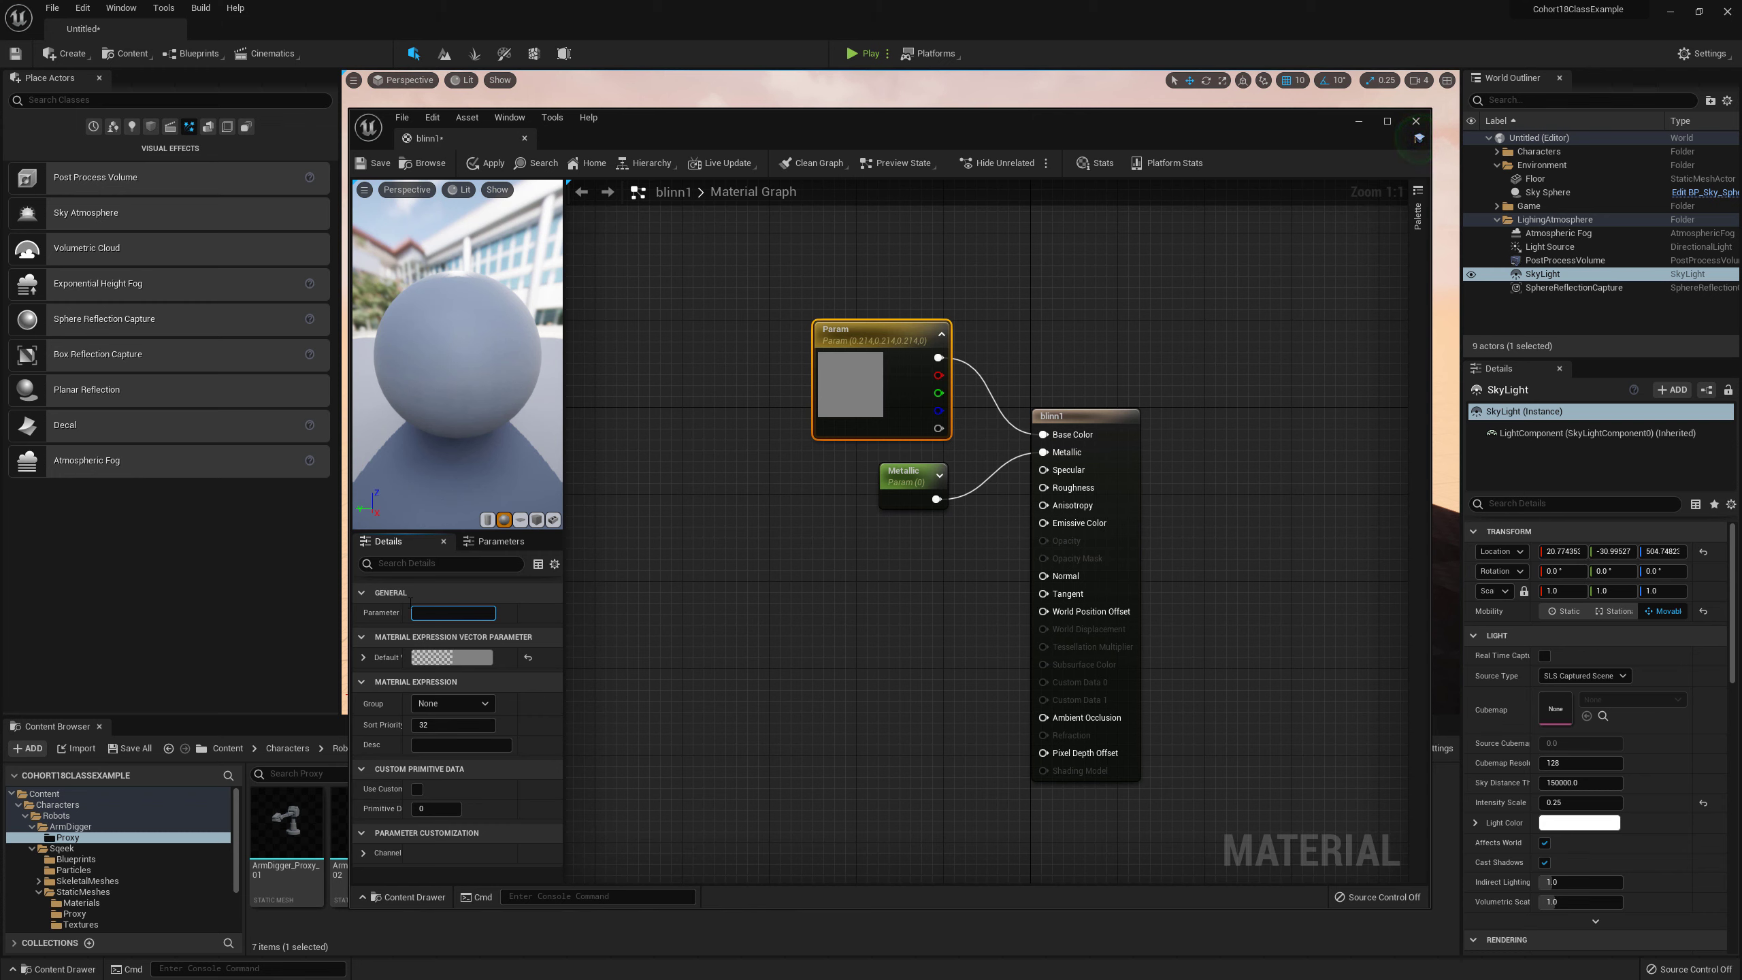
type("aseColor")
key("Return")
Step: Promote the material's Specular input to a parameter and place its node beneath the Metallic node
right_click(1042, 471)
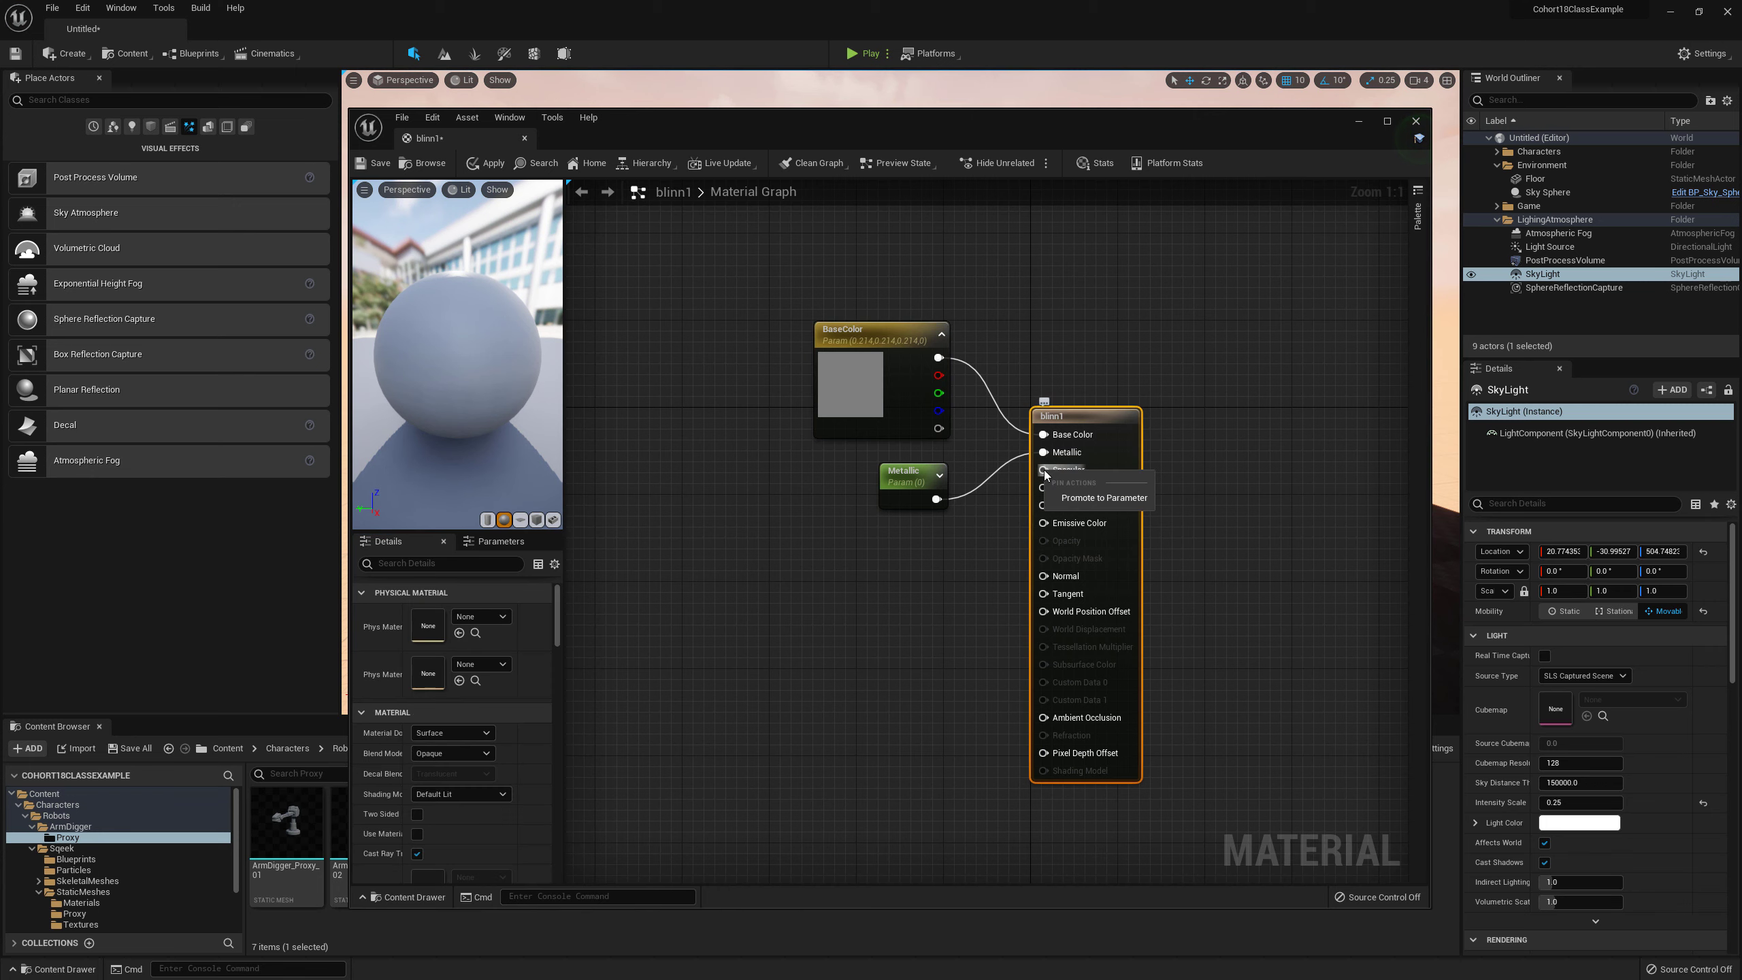
left_click(1104, 497)
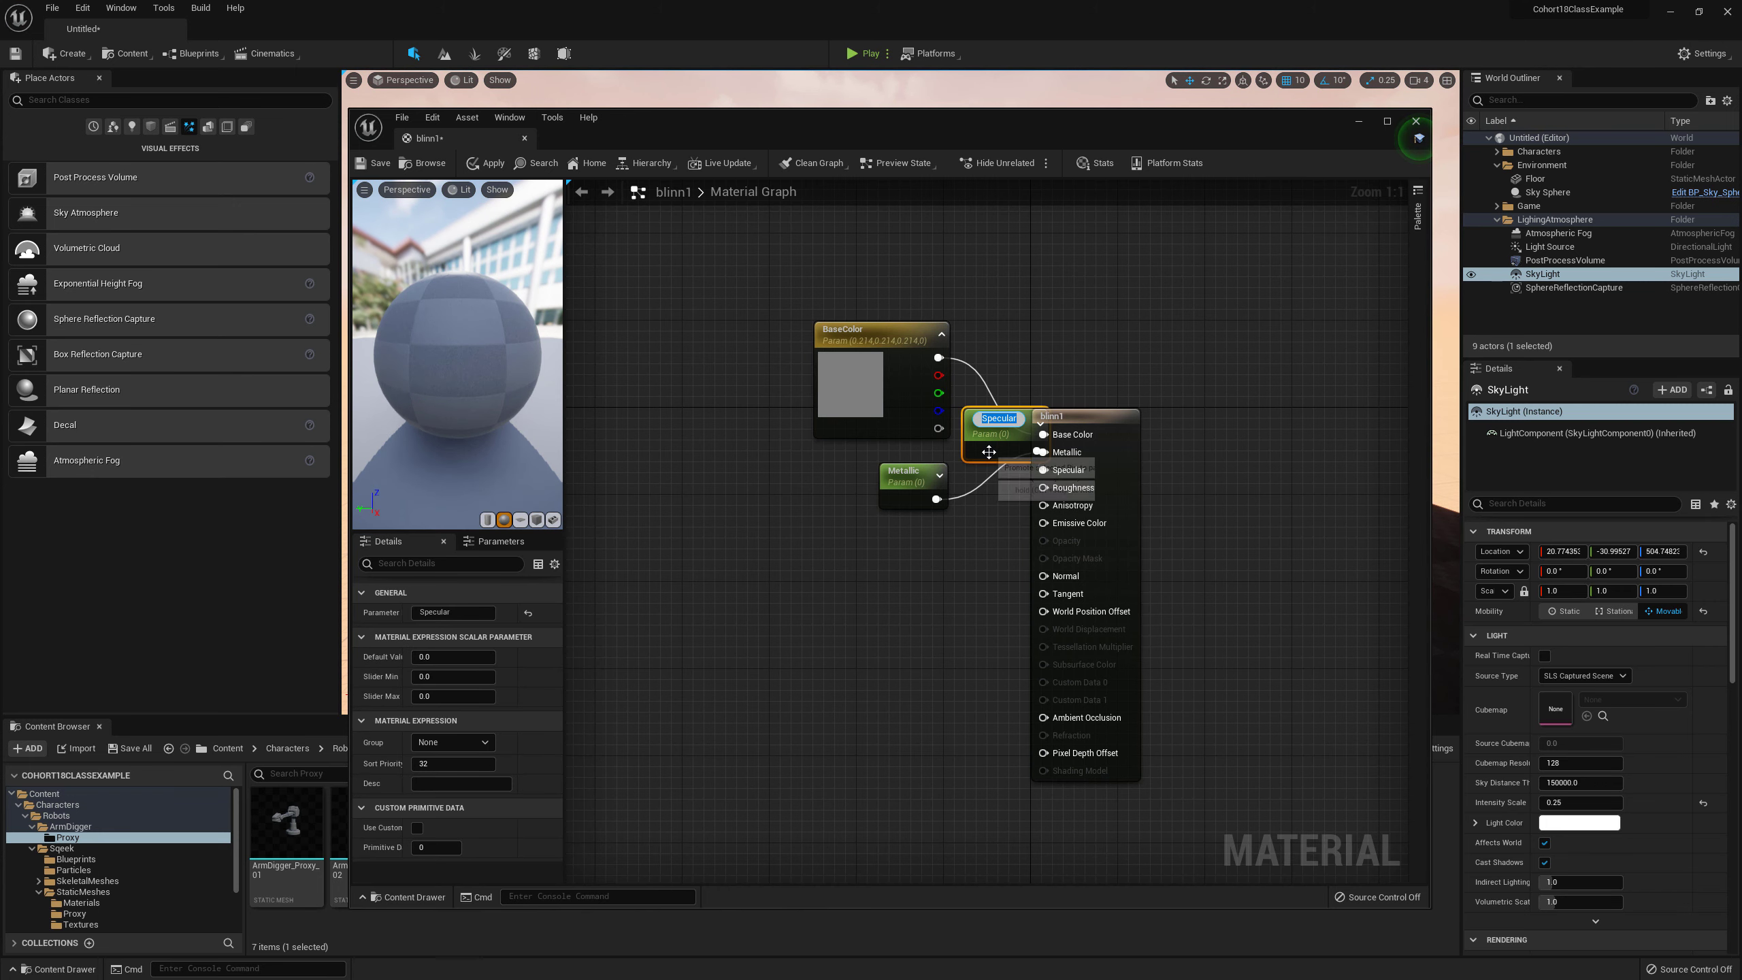
left_click_drag(970, 455, 885, 564)
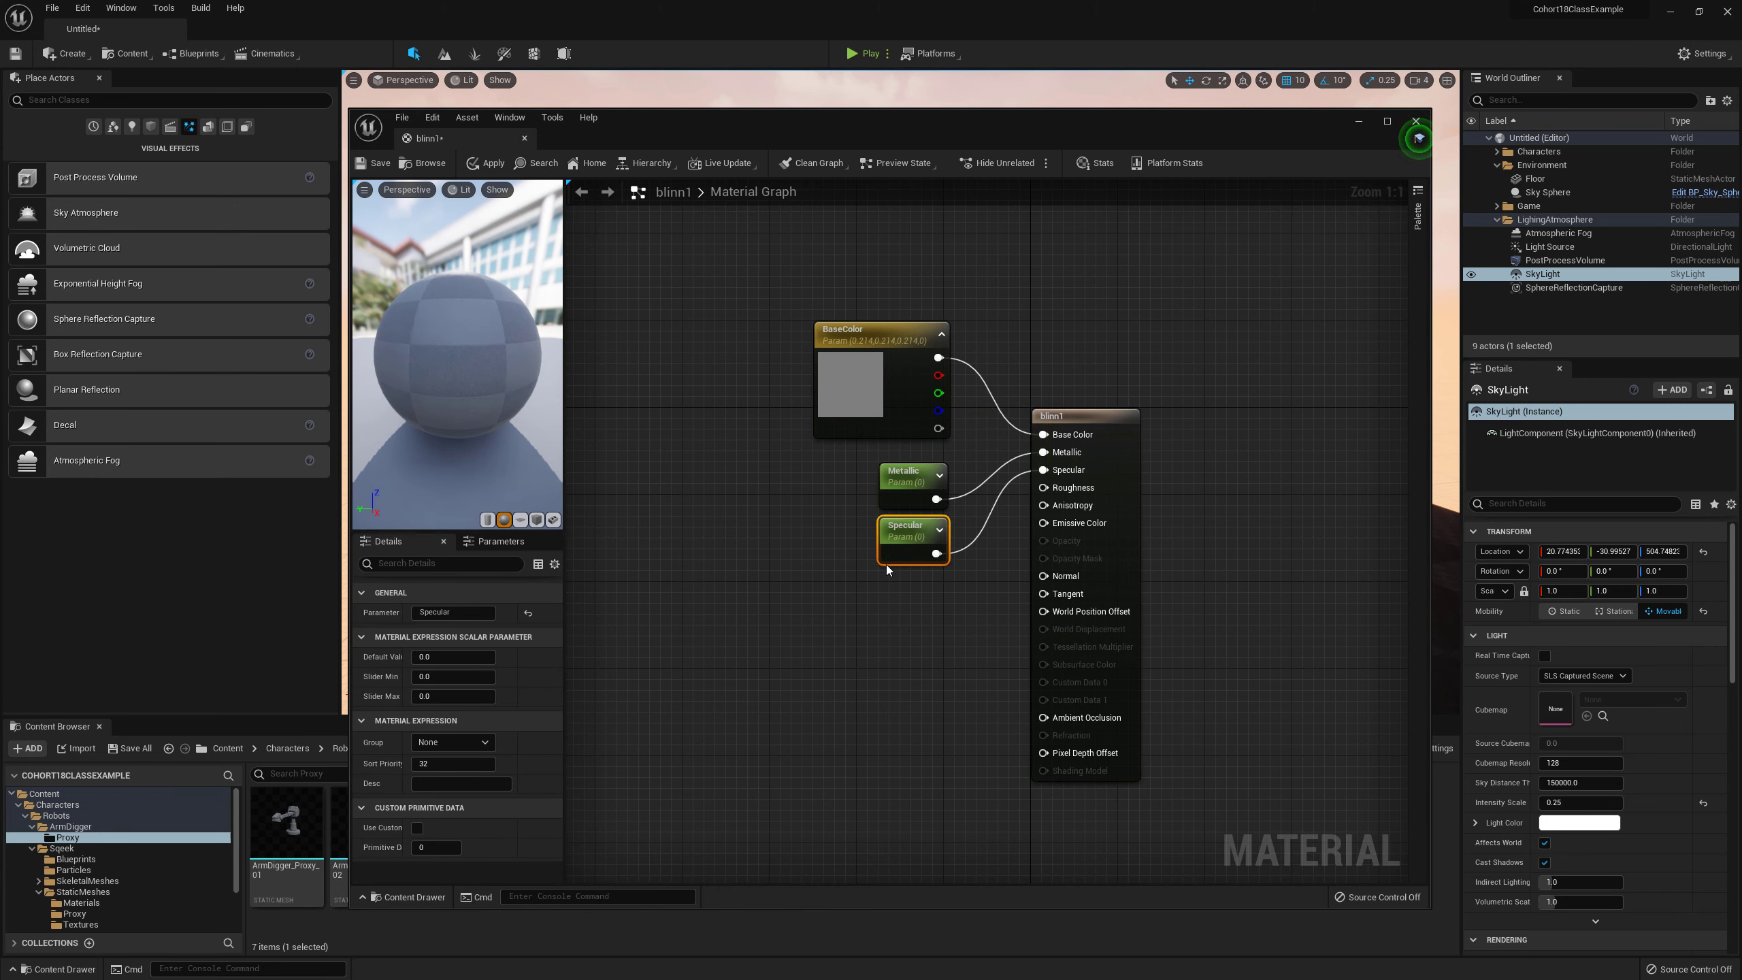
Step: Promote the material's Roughness input to a parameter and place its node beneath the Specular node
right_click(1043, 487)
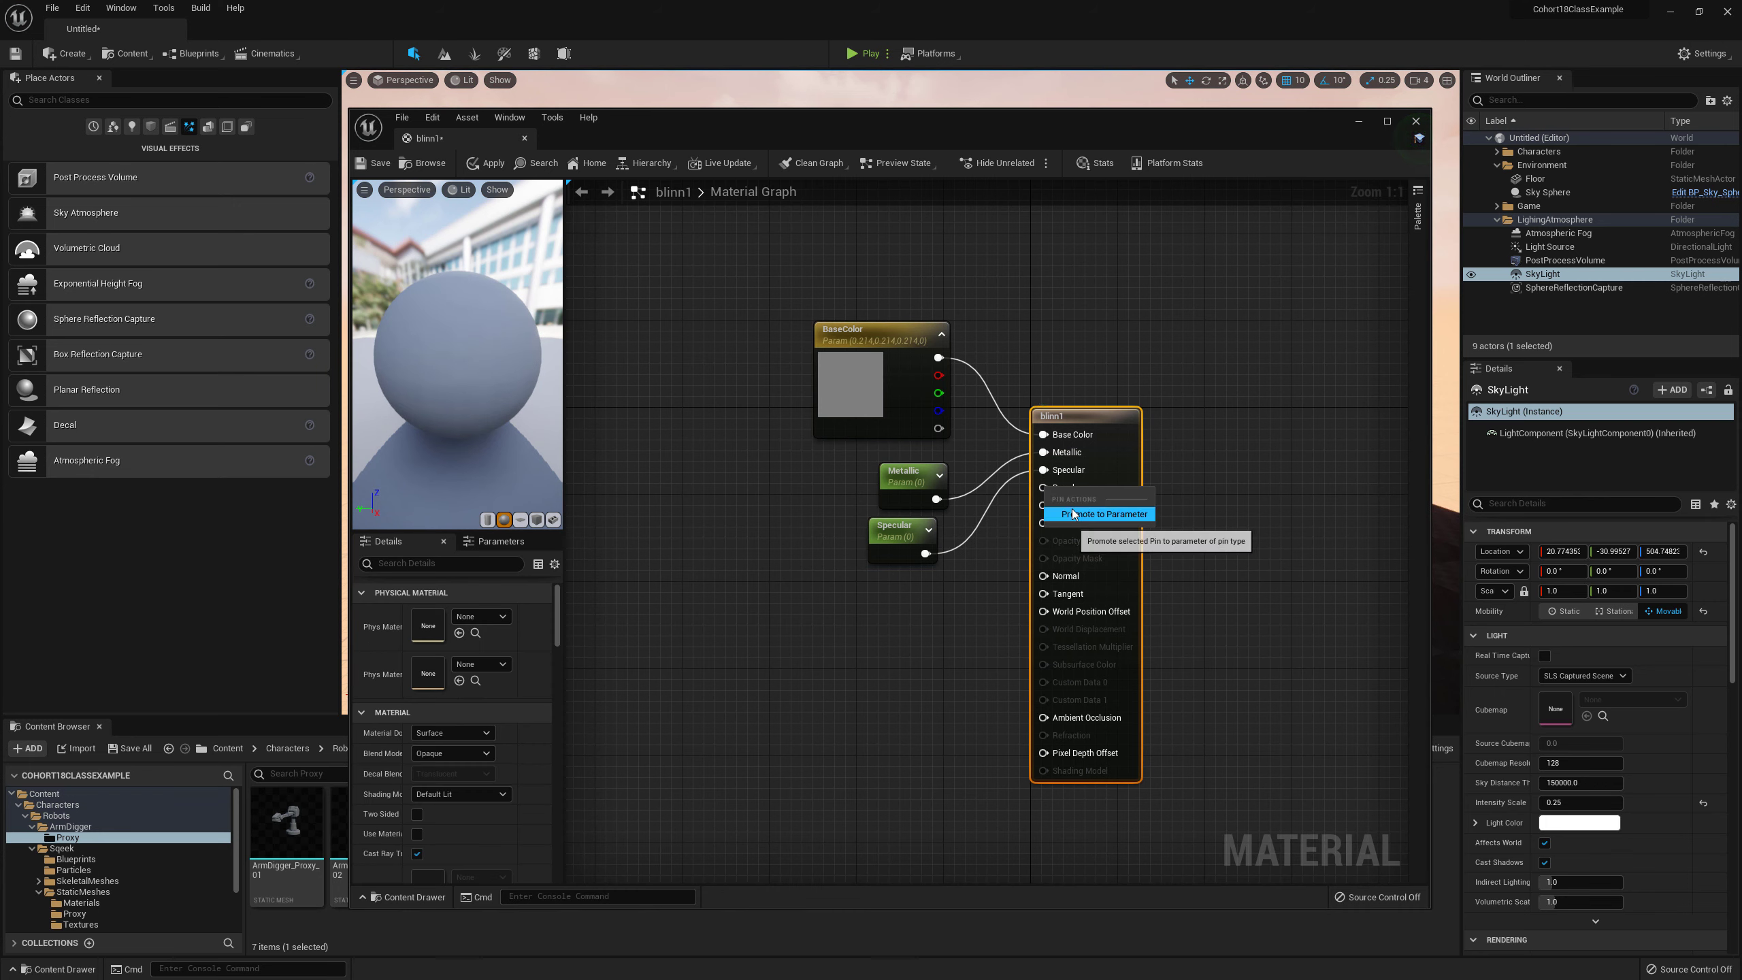
left_click(1069, 508)
left_click_drag(999, 453, 884, 621)
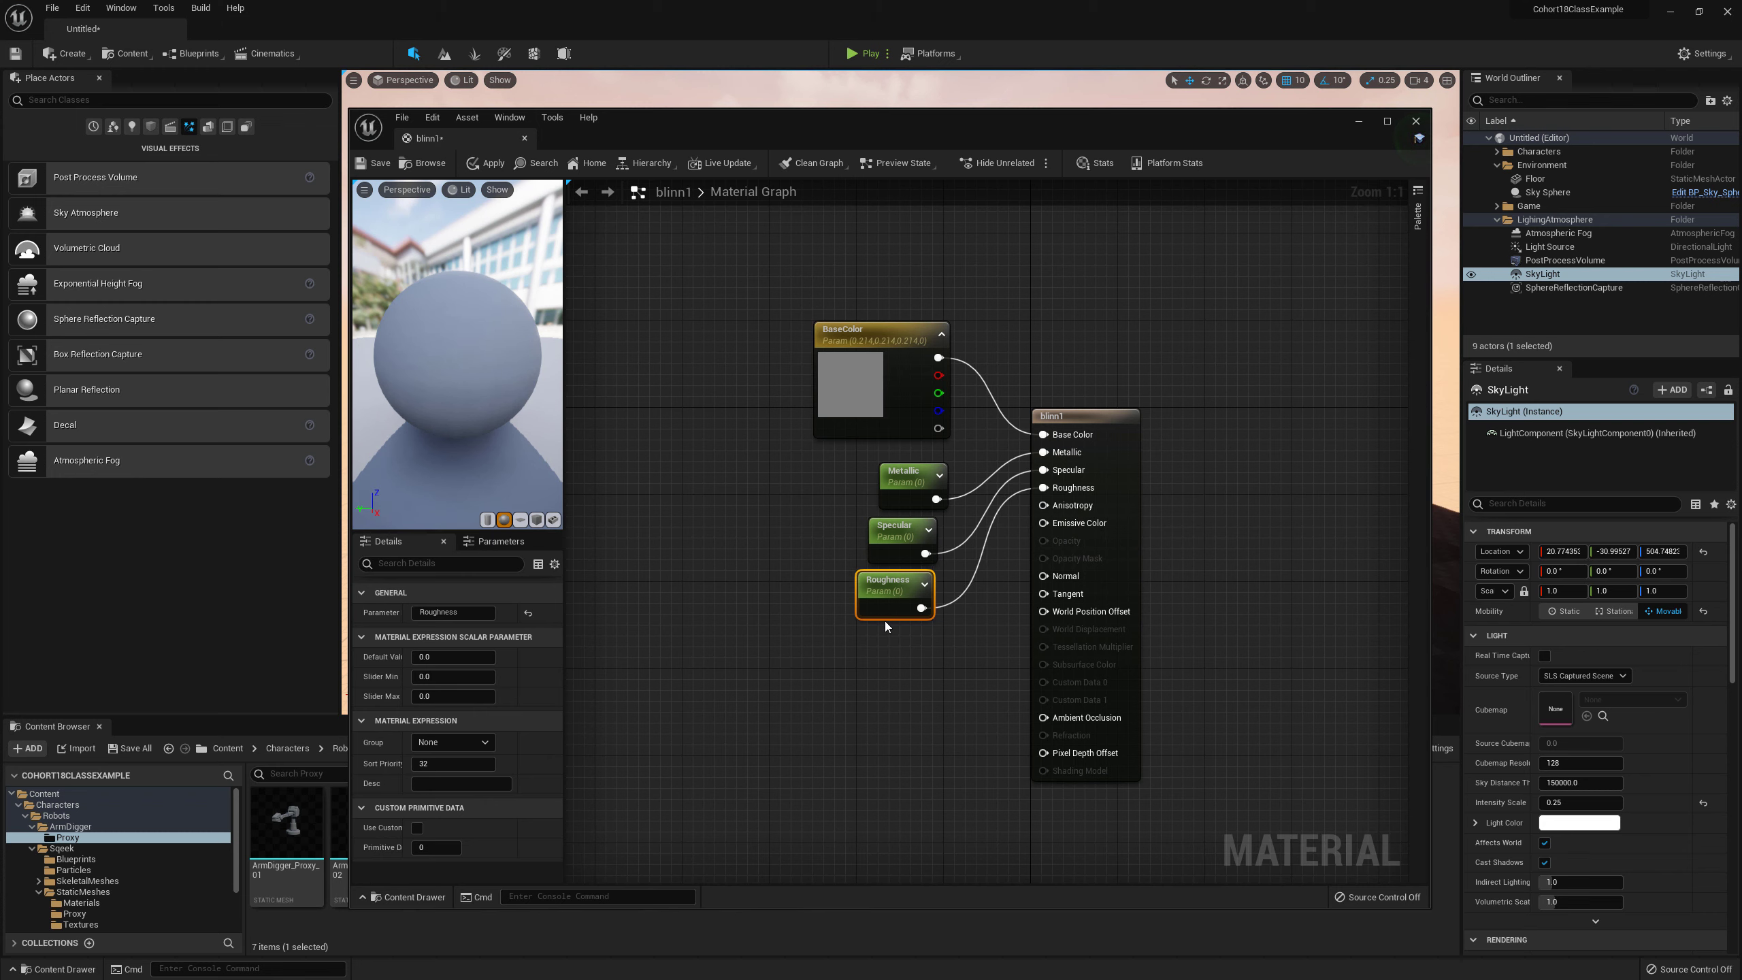
left_click(948, 616)
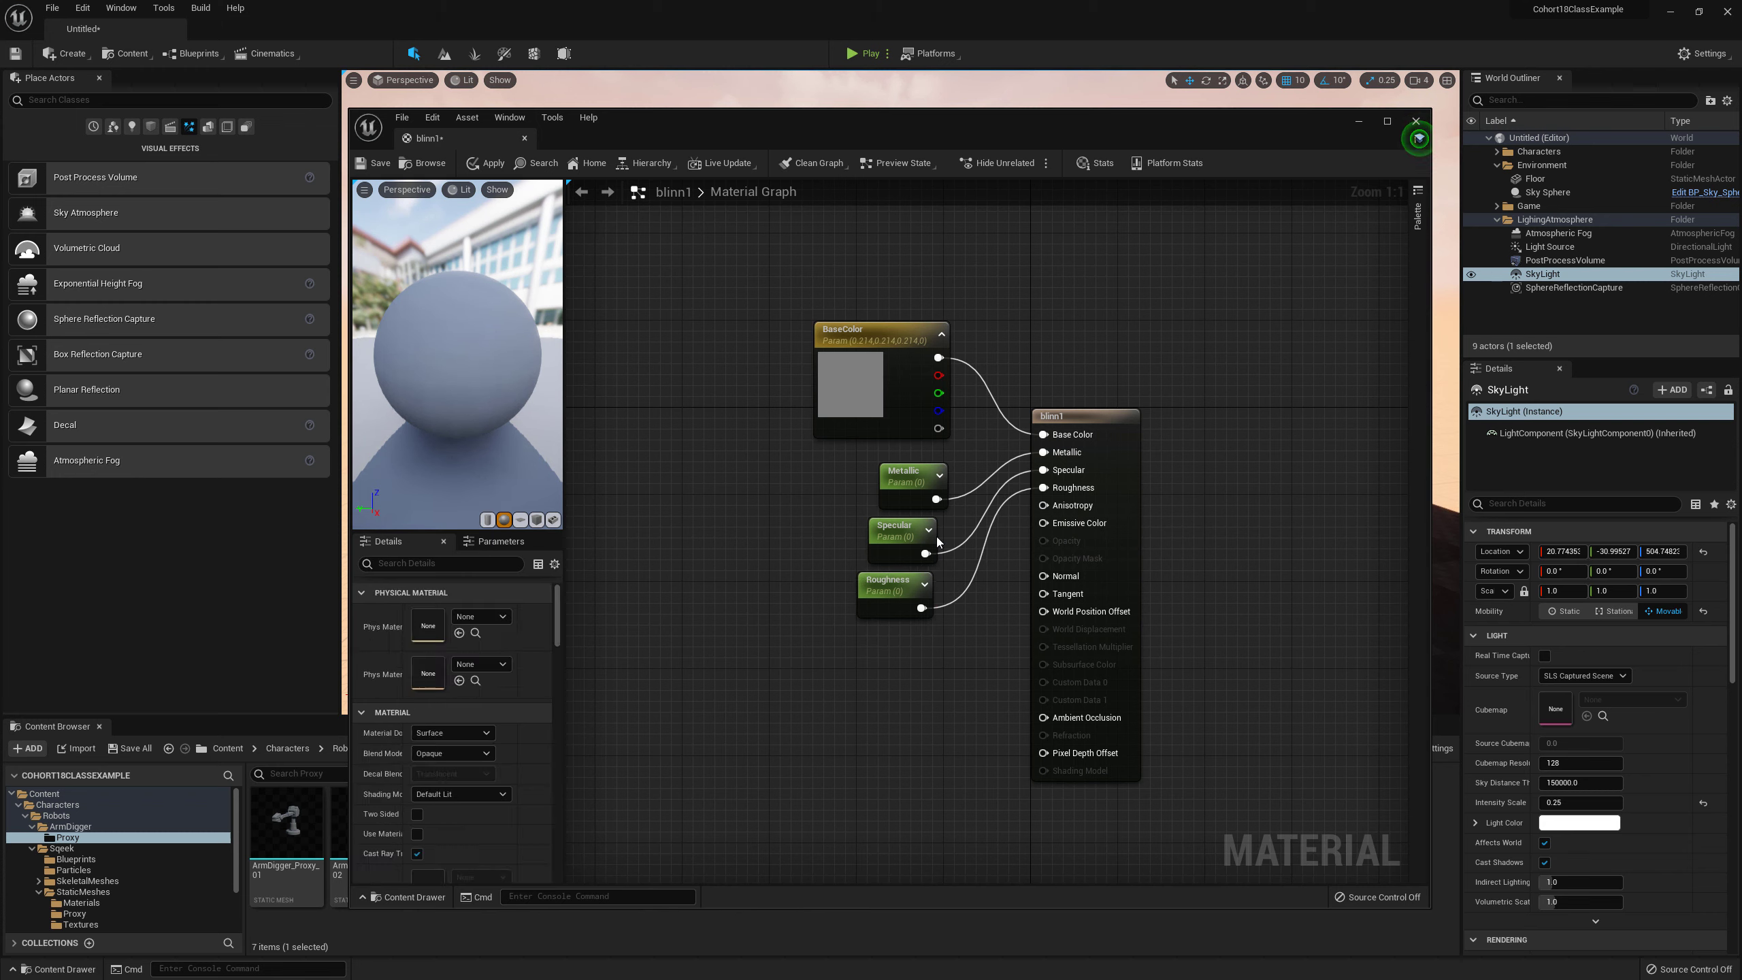
Step: Line up the Metallic node above the Specular node and widen the preview and details area beside the graph
left_click(897, 533)
left_click_drag(911, 486, 901, 474)
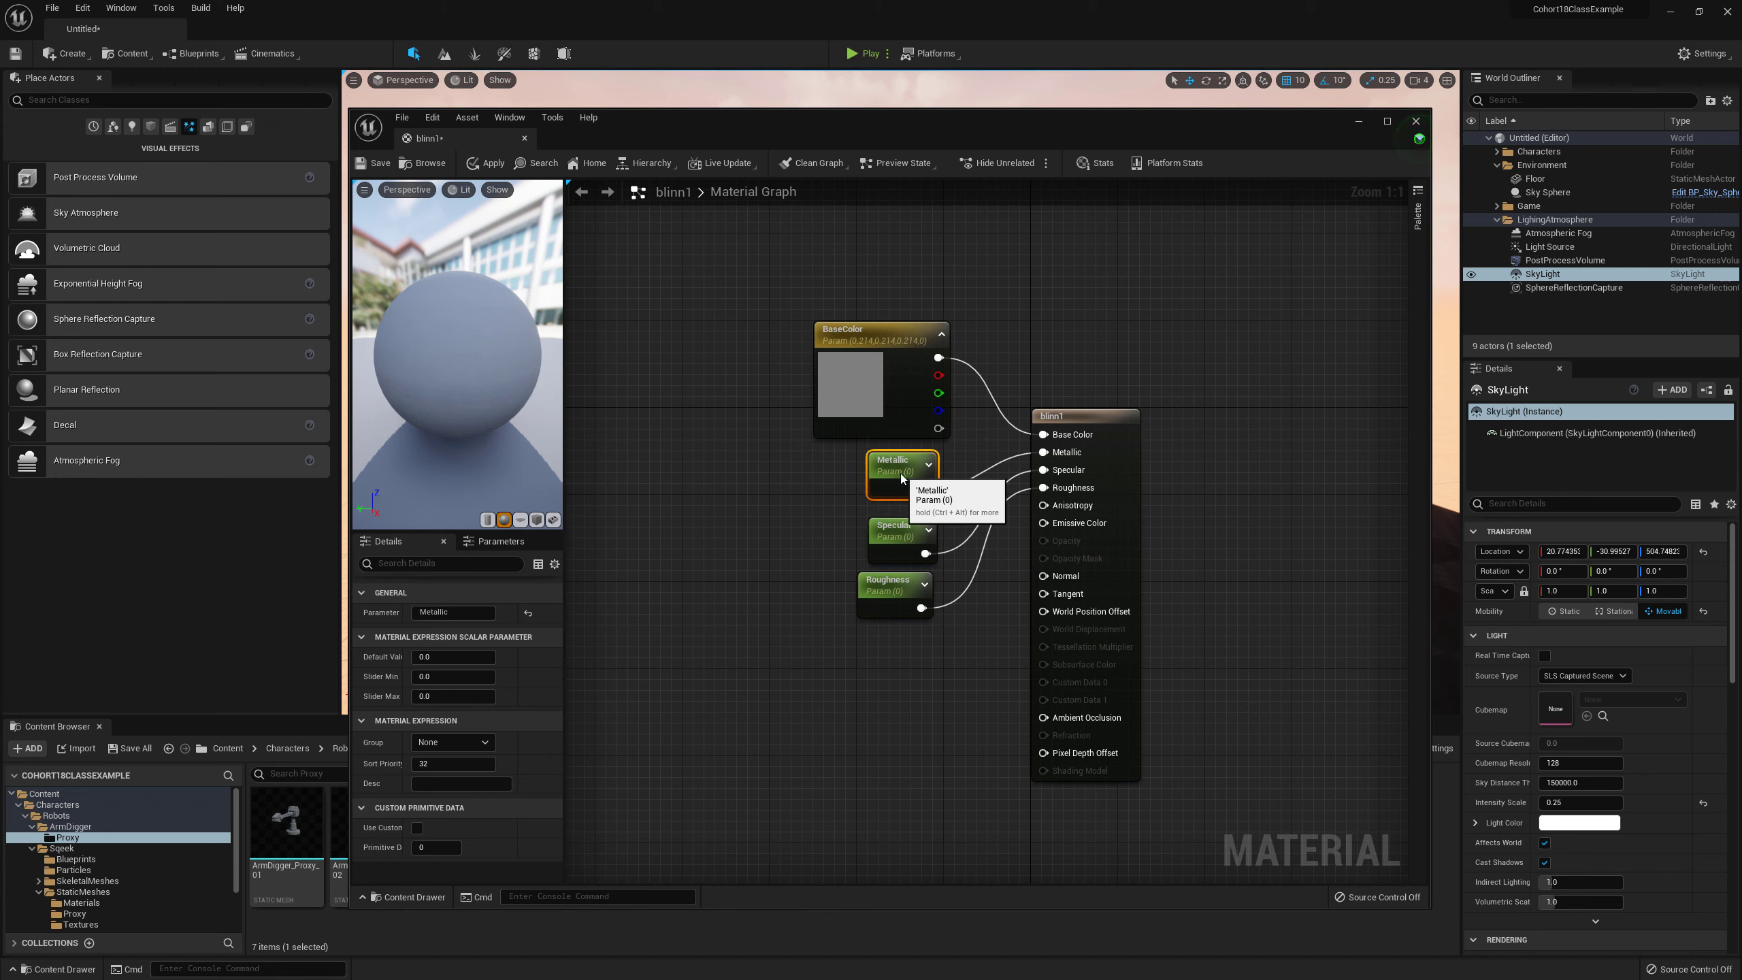
left_click(1098, 423)
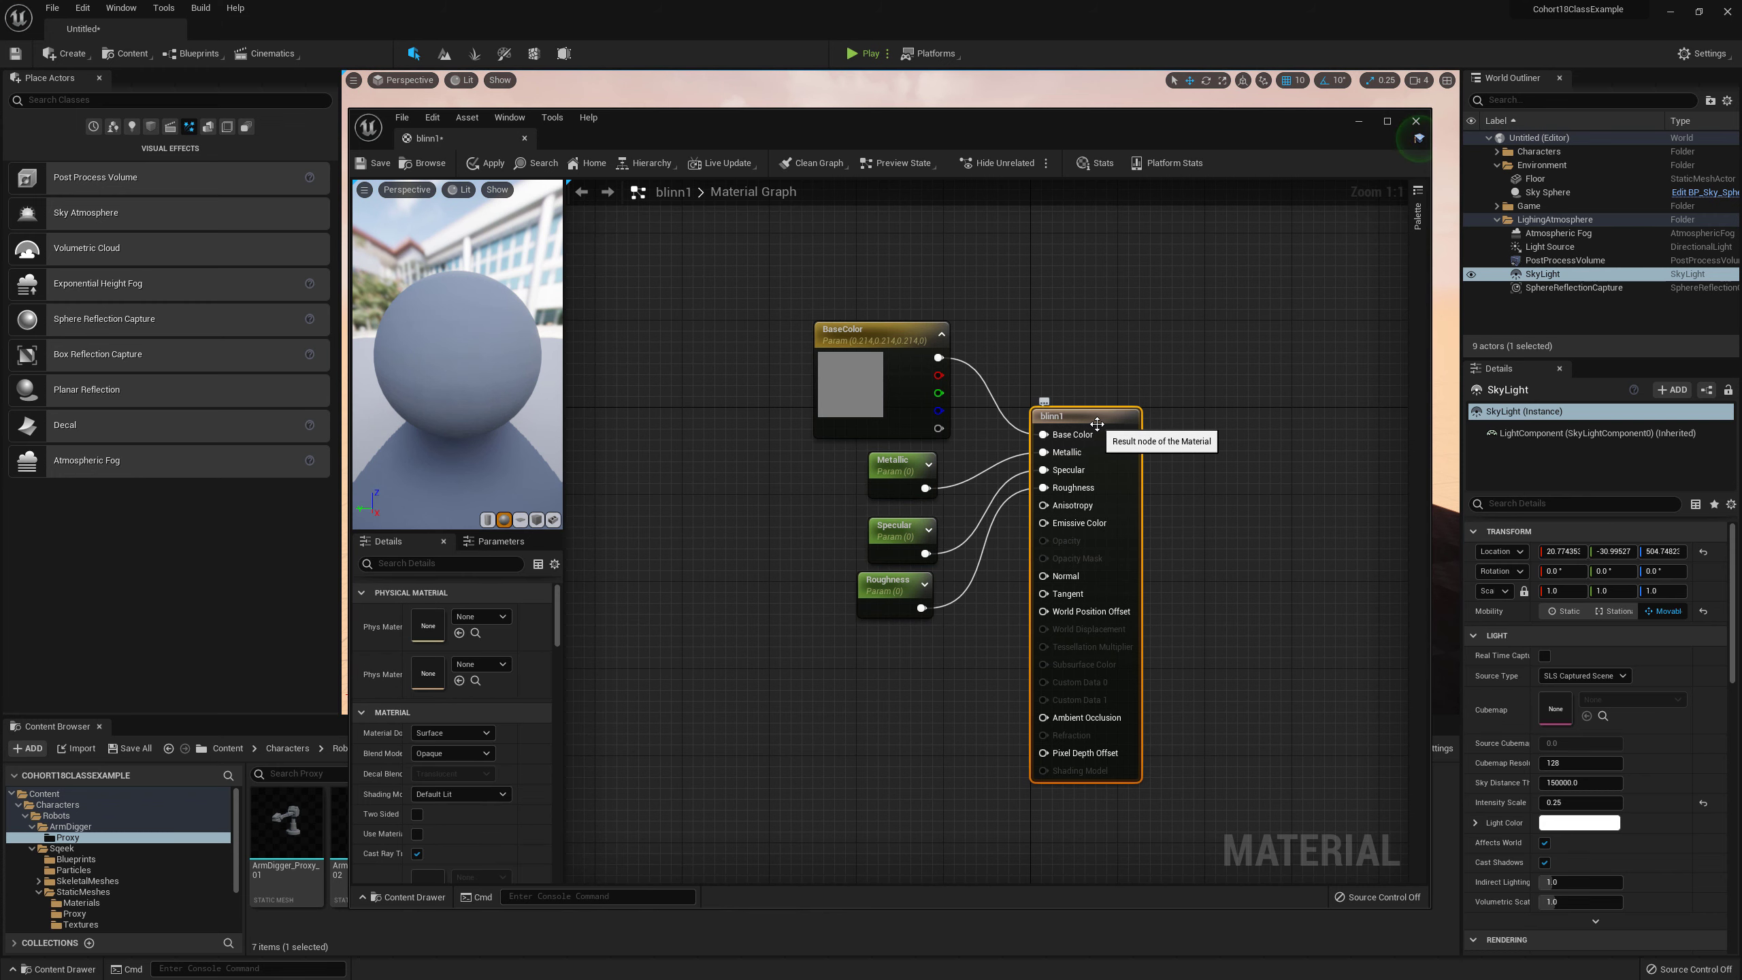
left_click(902, 478)
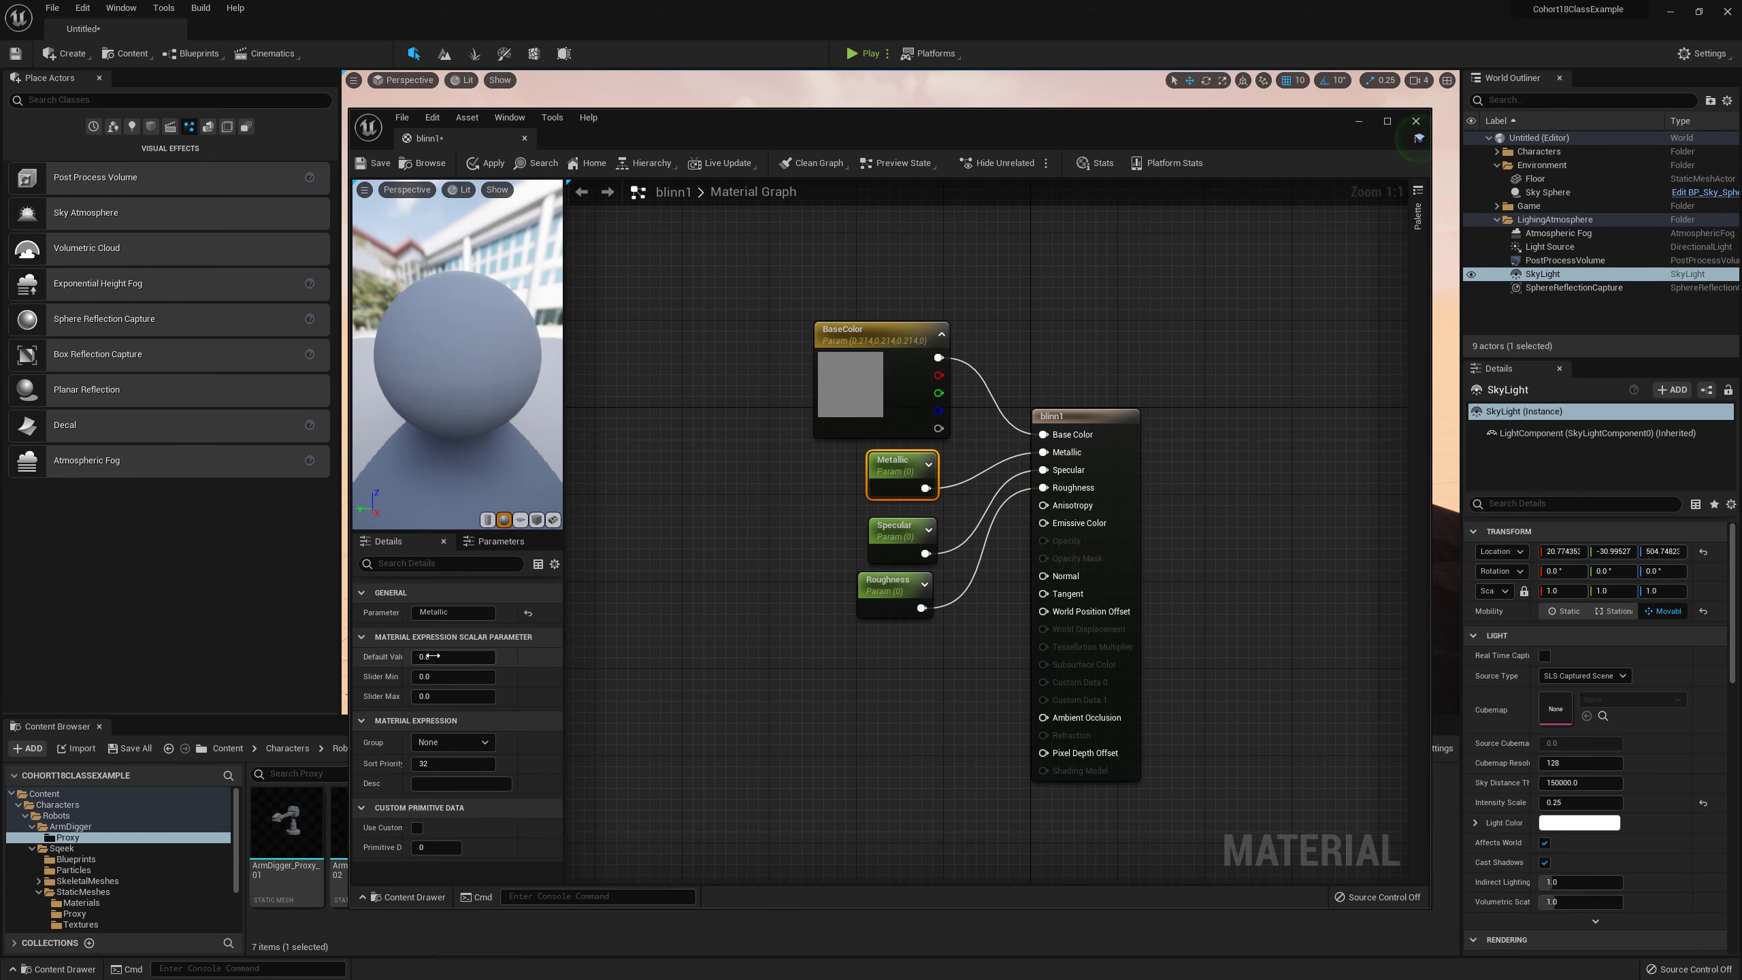
left_click(462, 657)
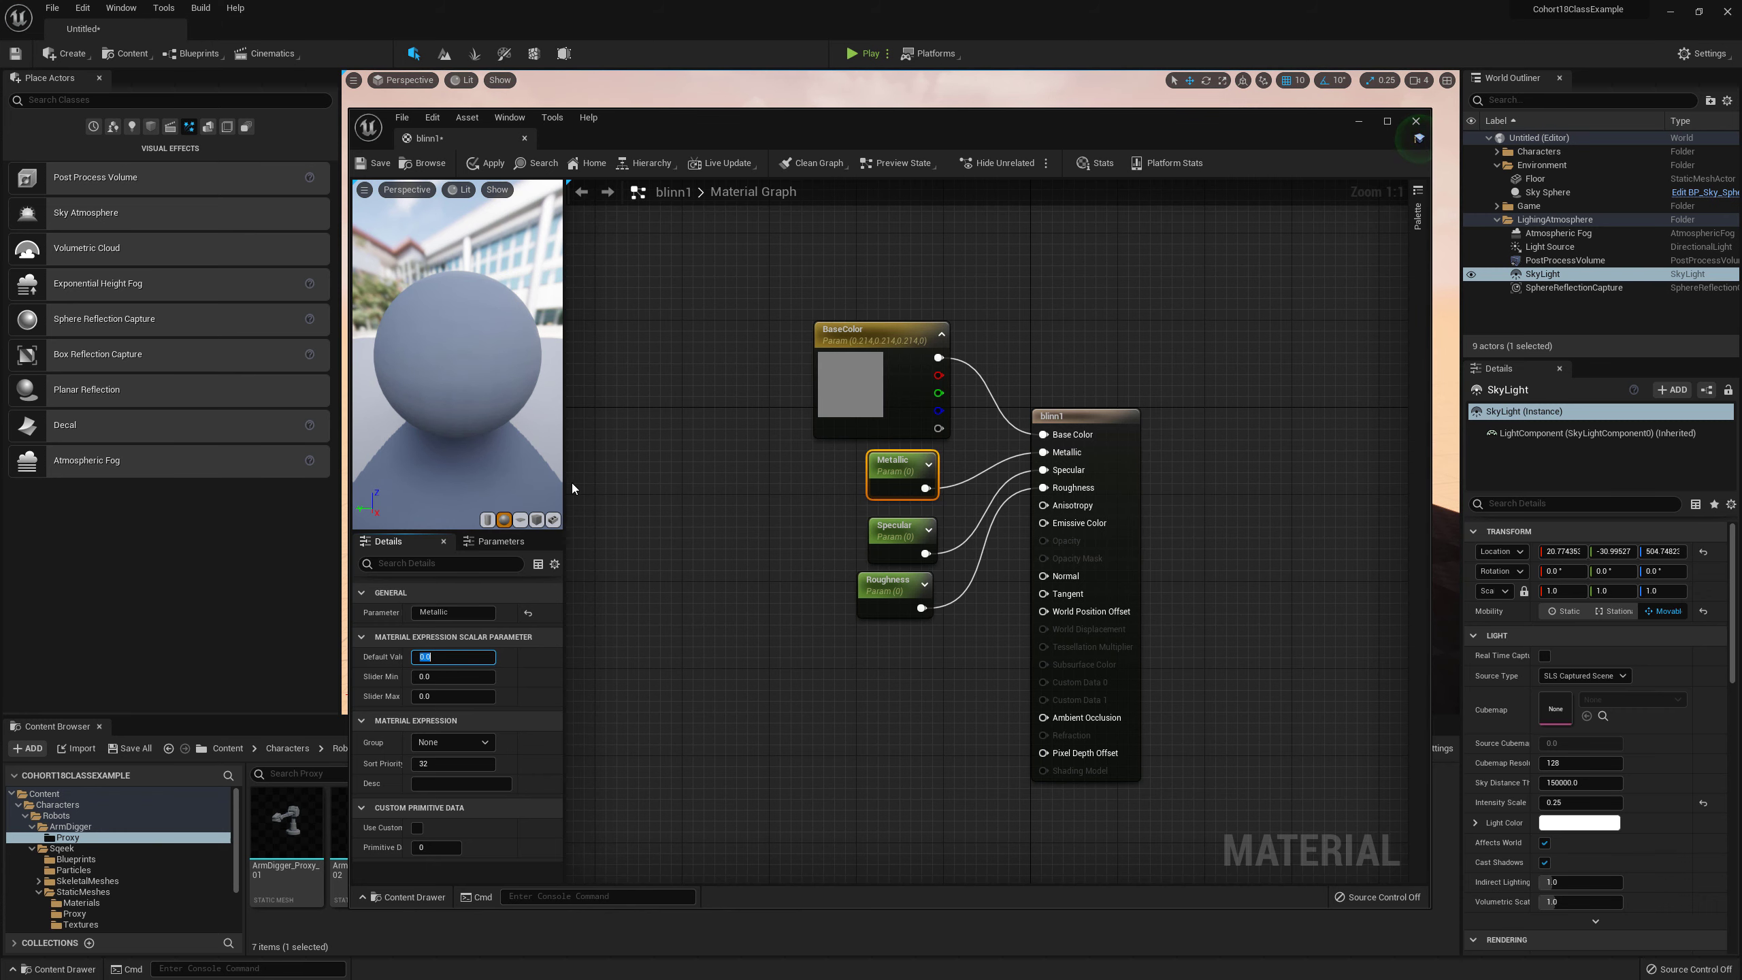
left_click_drag(567, 483, 671, 477)
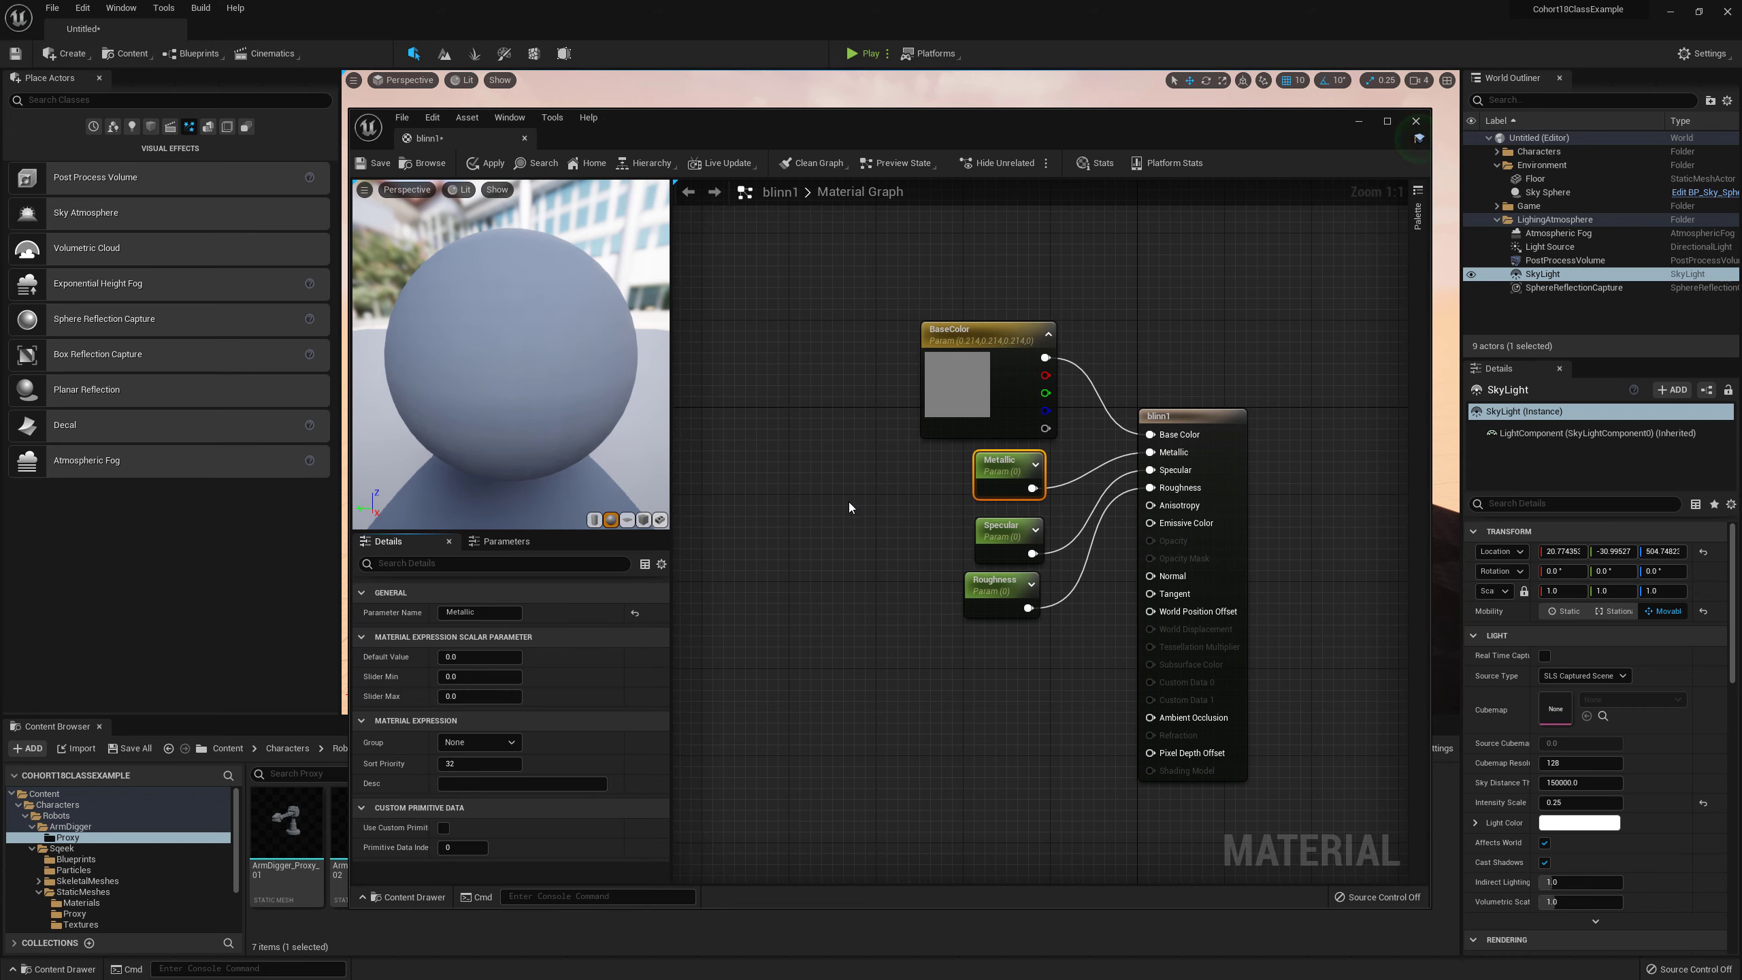
Step: Compare default values of 1, 0 and 0.5 for the Specular parameter and settle on 1
left_click(992, 537)
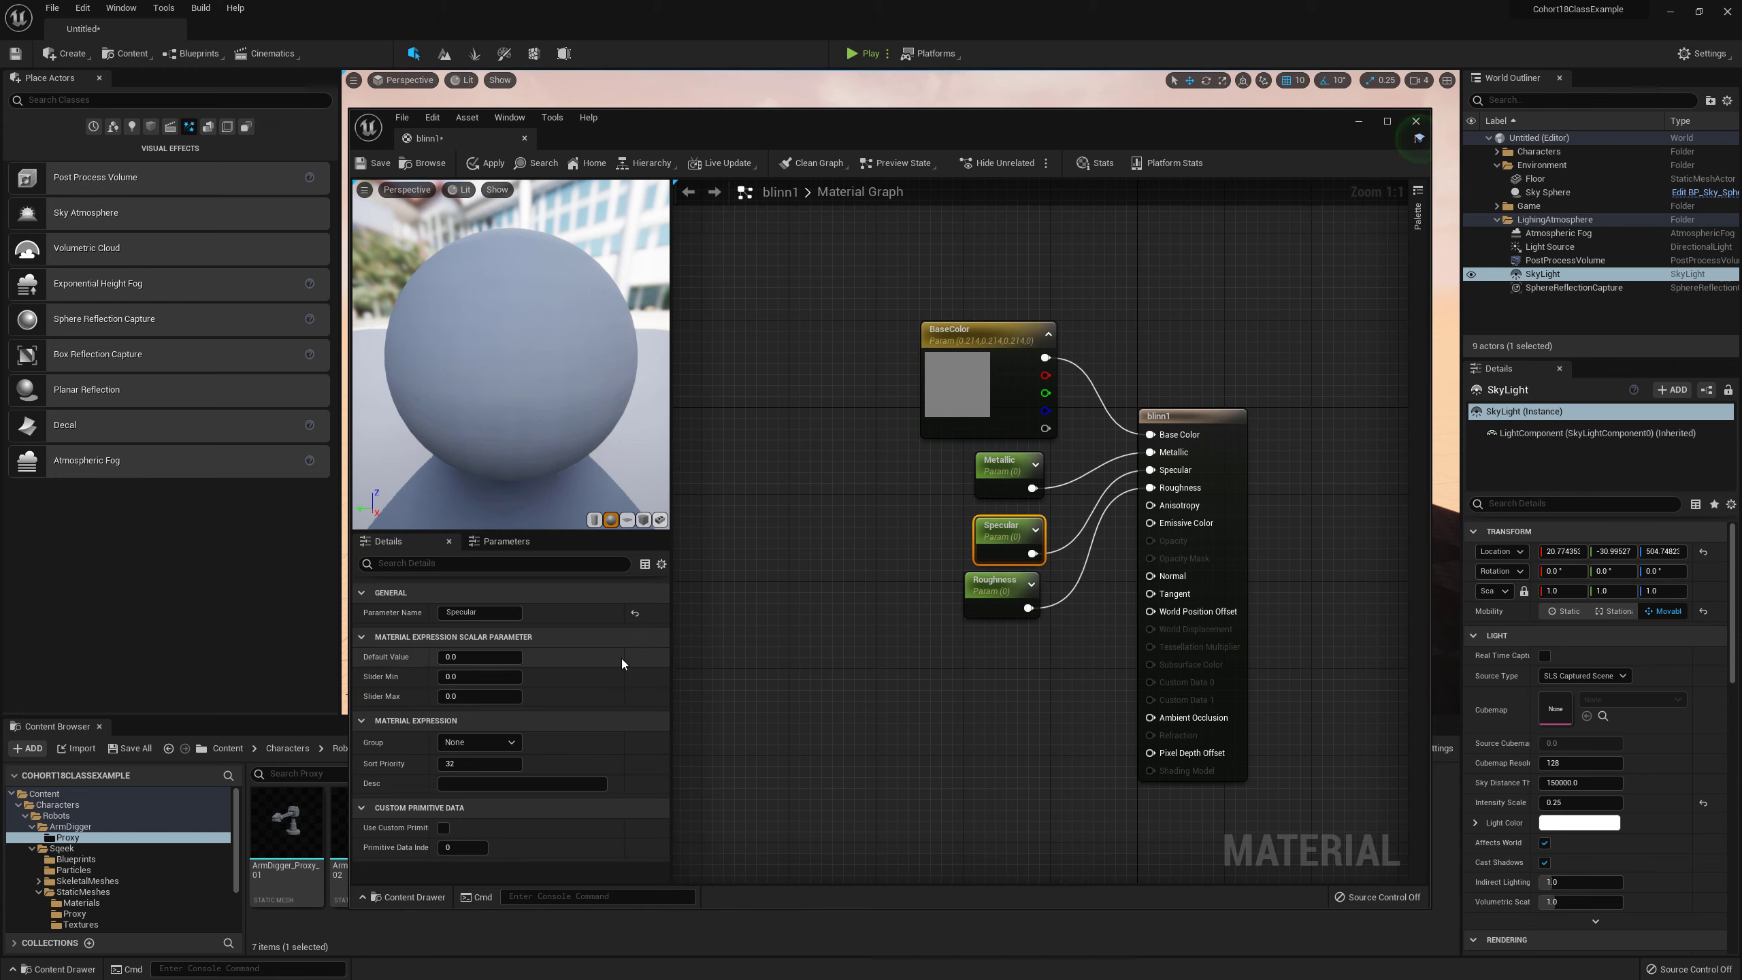
left_click(455, 658)
type("1")
key("Return")
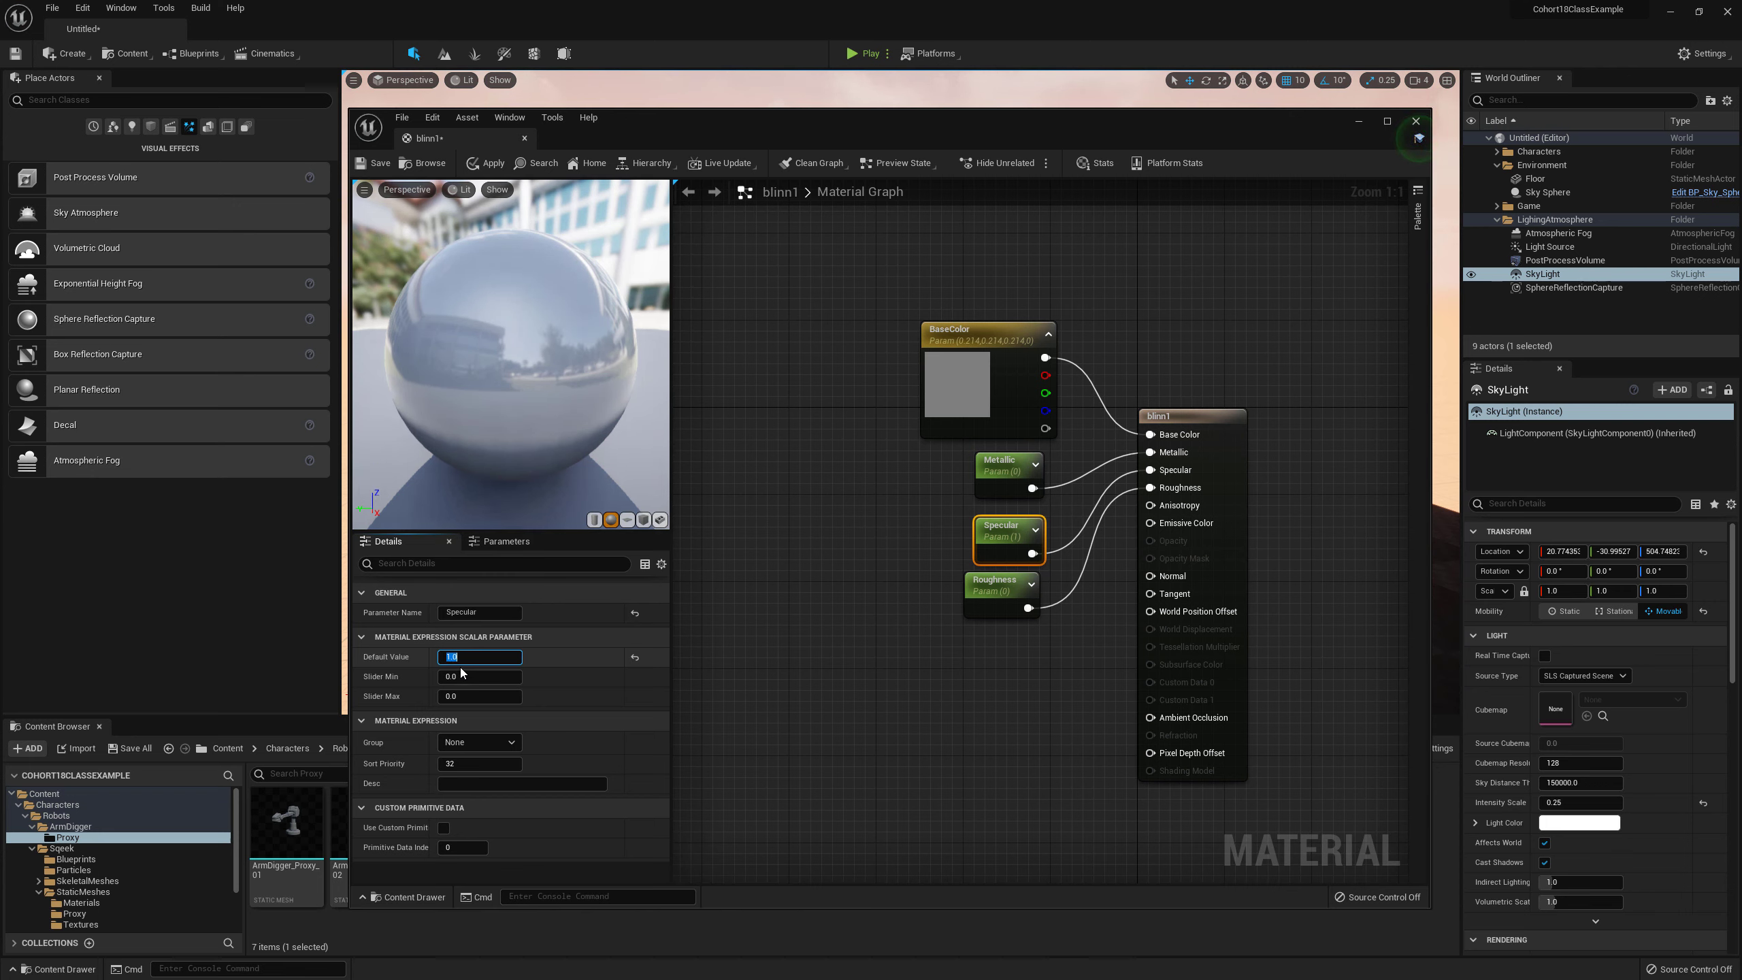
type("0")
key("Return")
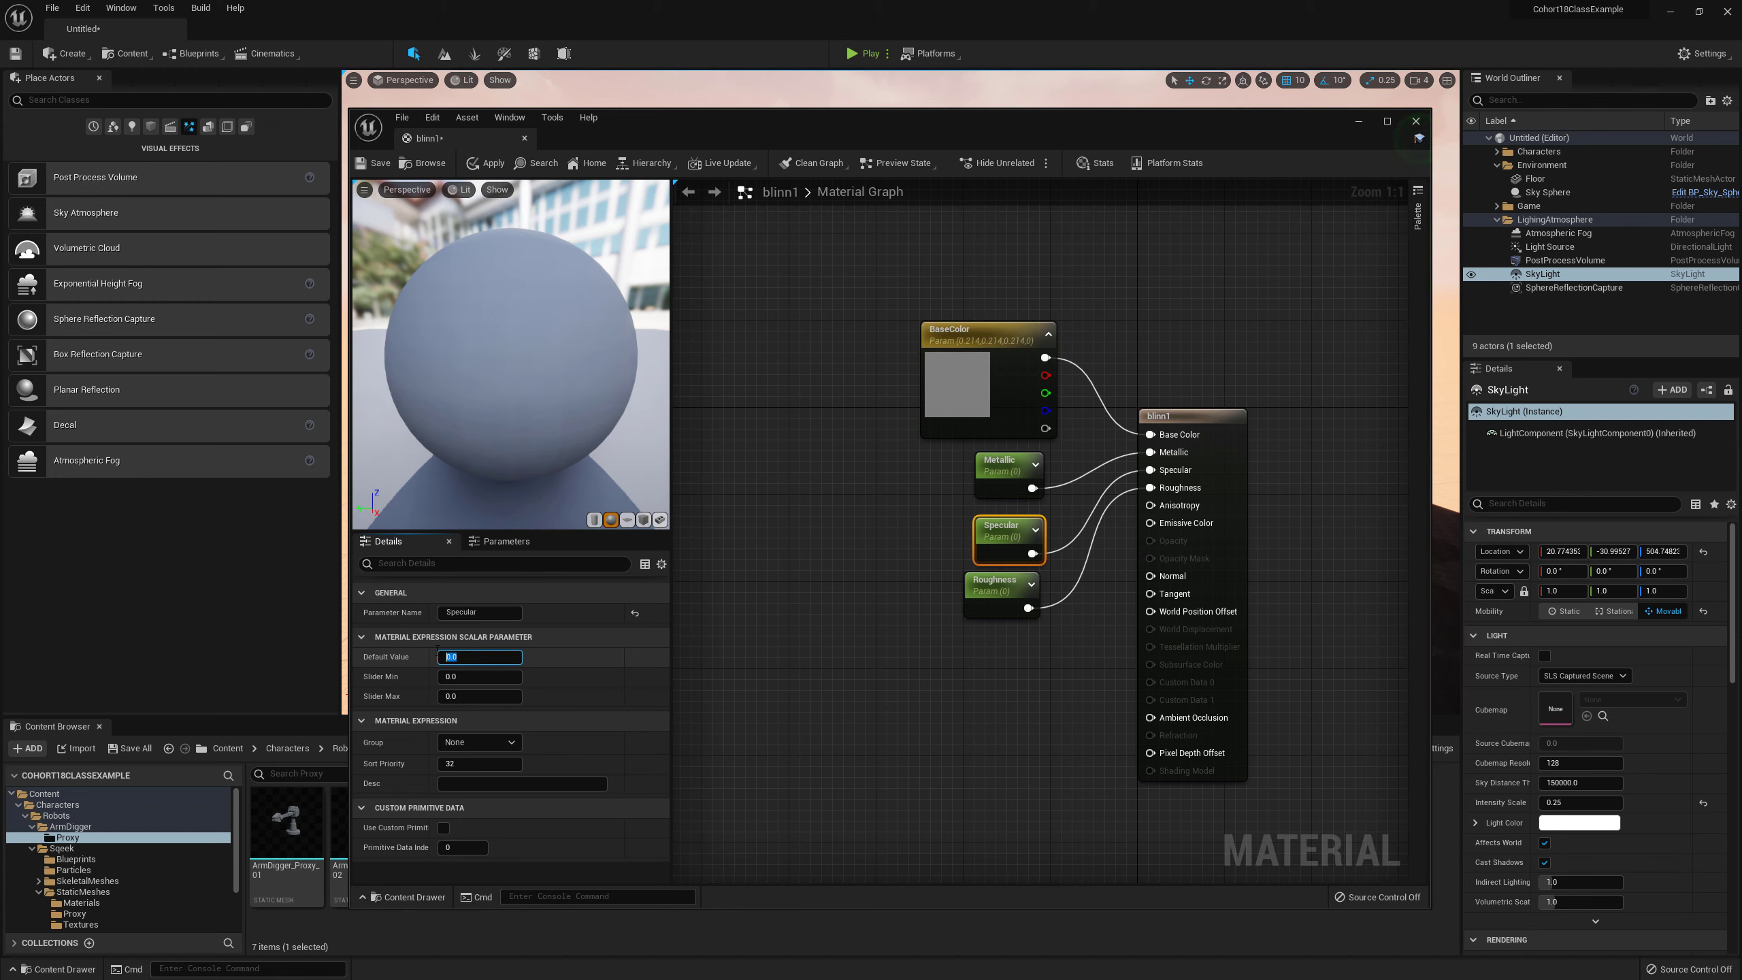
type("0.5")
key("Return")
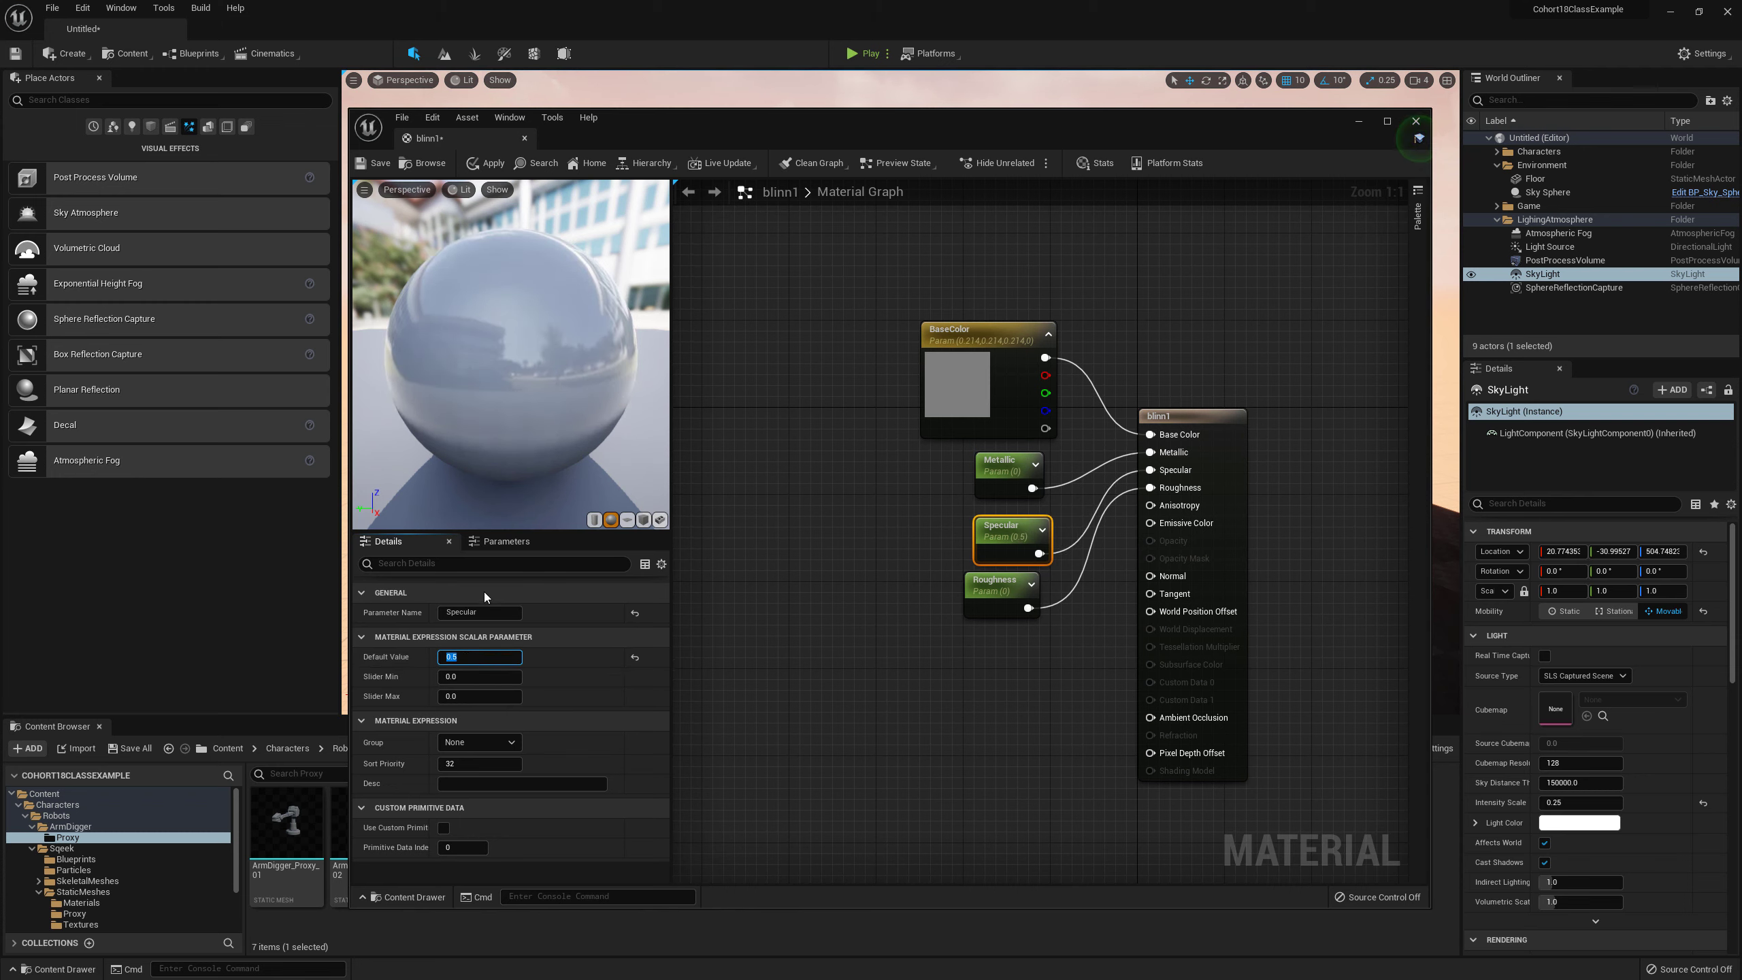
type("1")
key("Return")
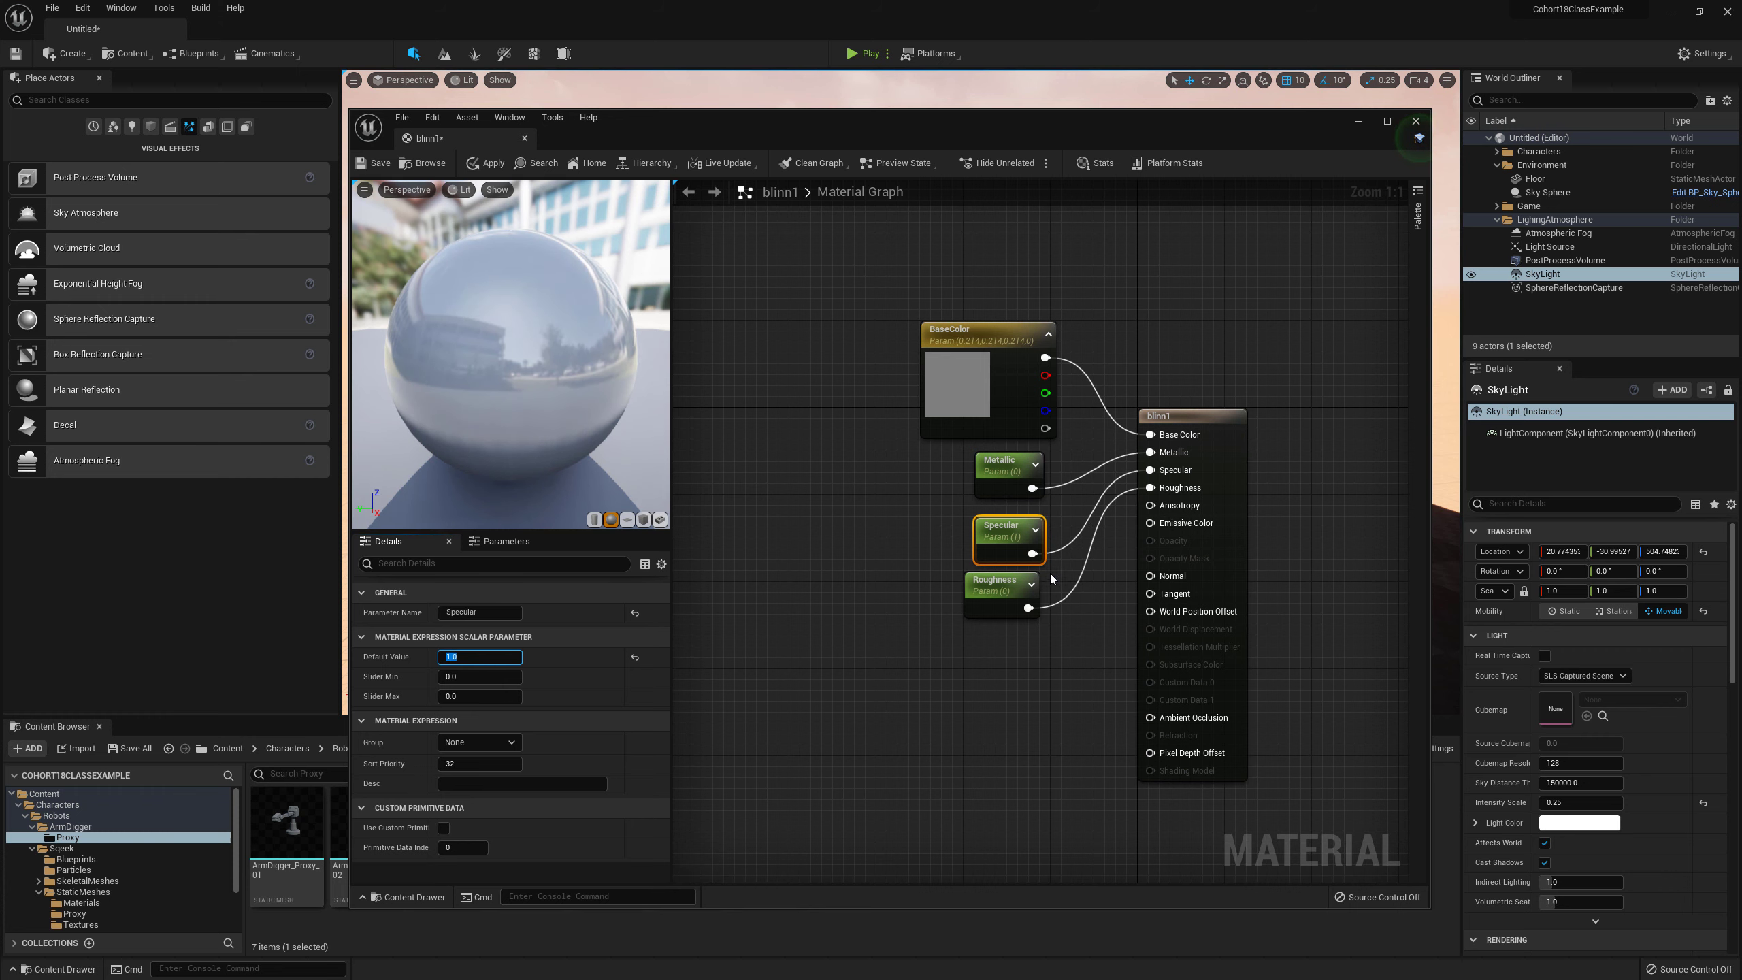
Step: Try Roughness defaults of 0.35 and 0.3 and settle on 0.2
left_click(1004, 596)
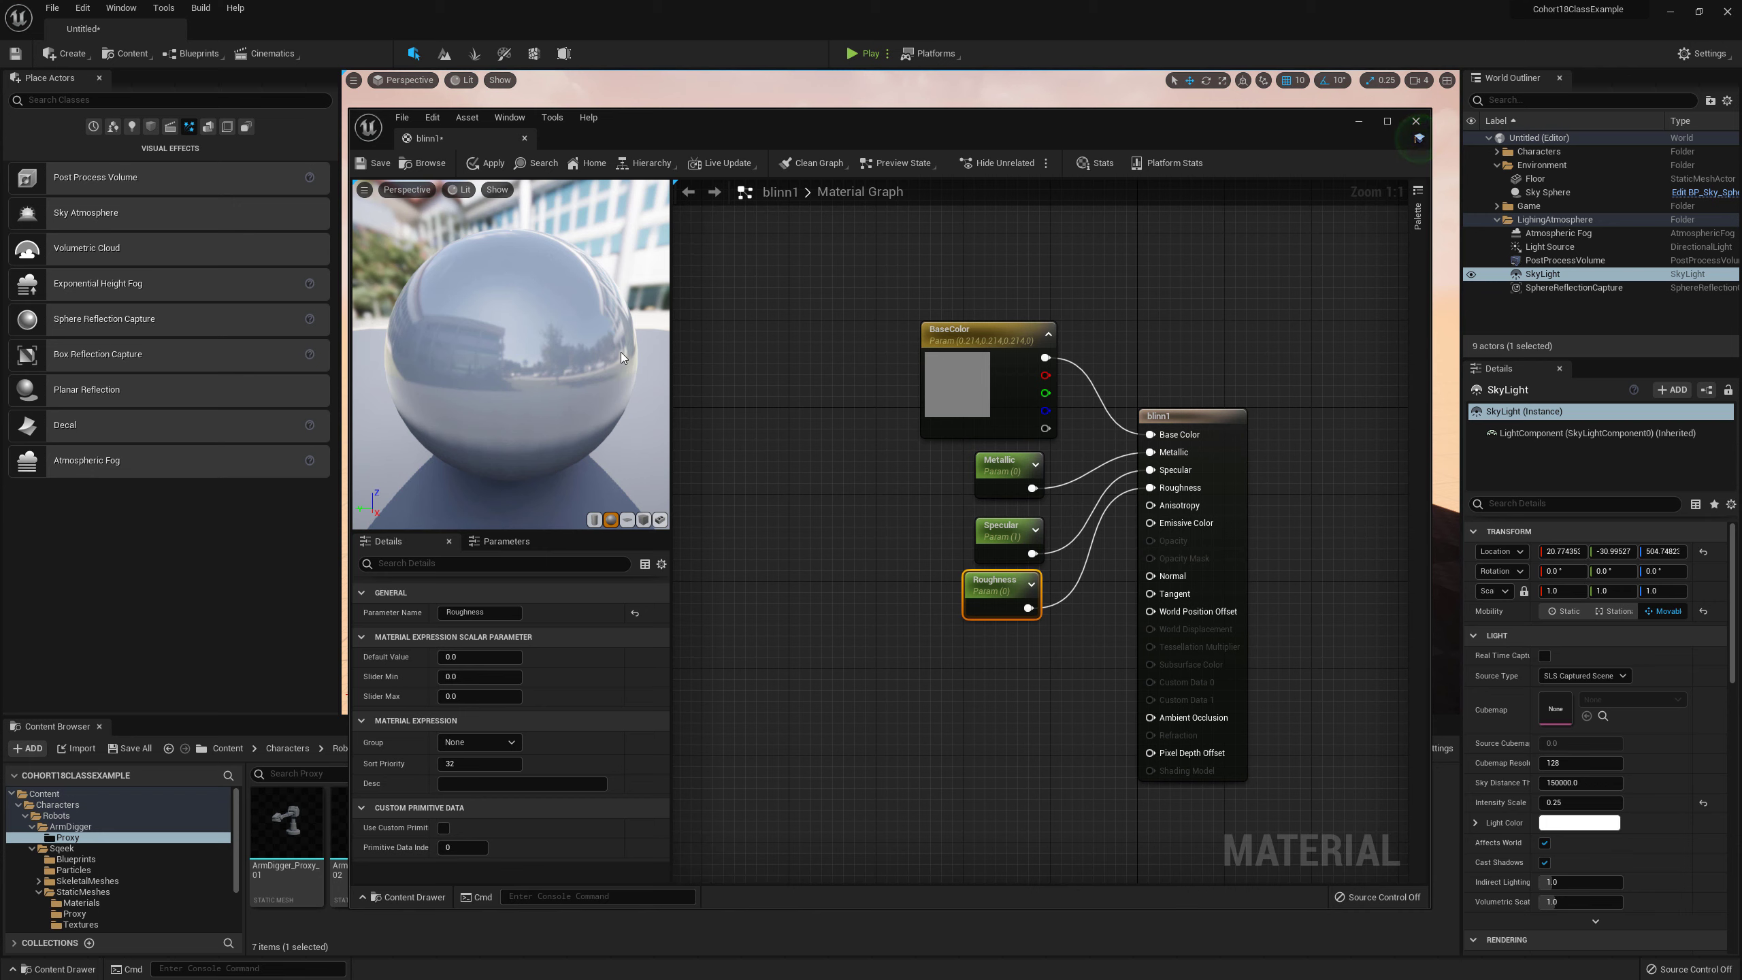
mouse_move(621, 351)
left_mouse_down()
mouse_move(661, 337)
mouse_move(599, 336)
mouse_move(630, 353)
left_mouse_up()
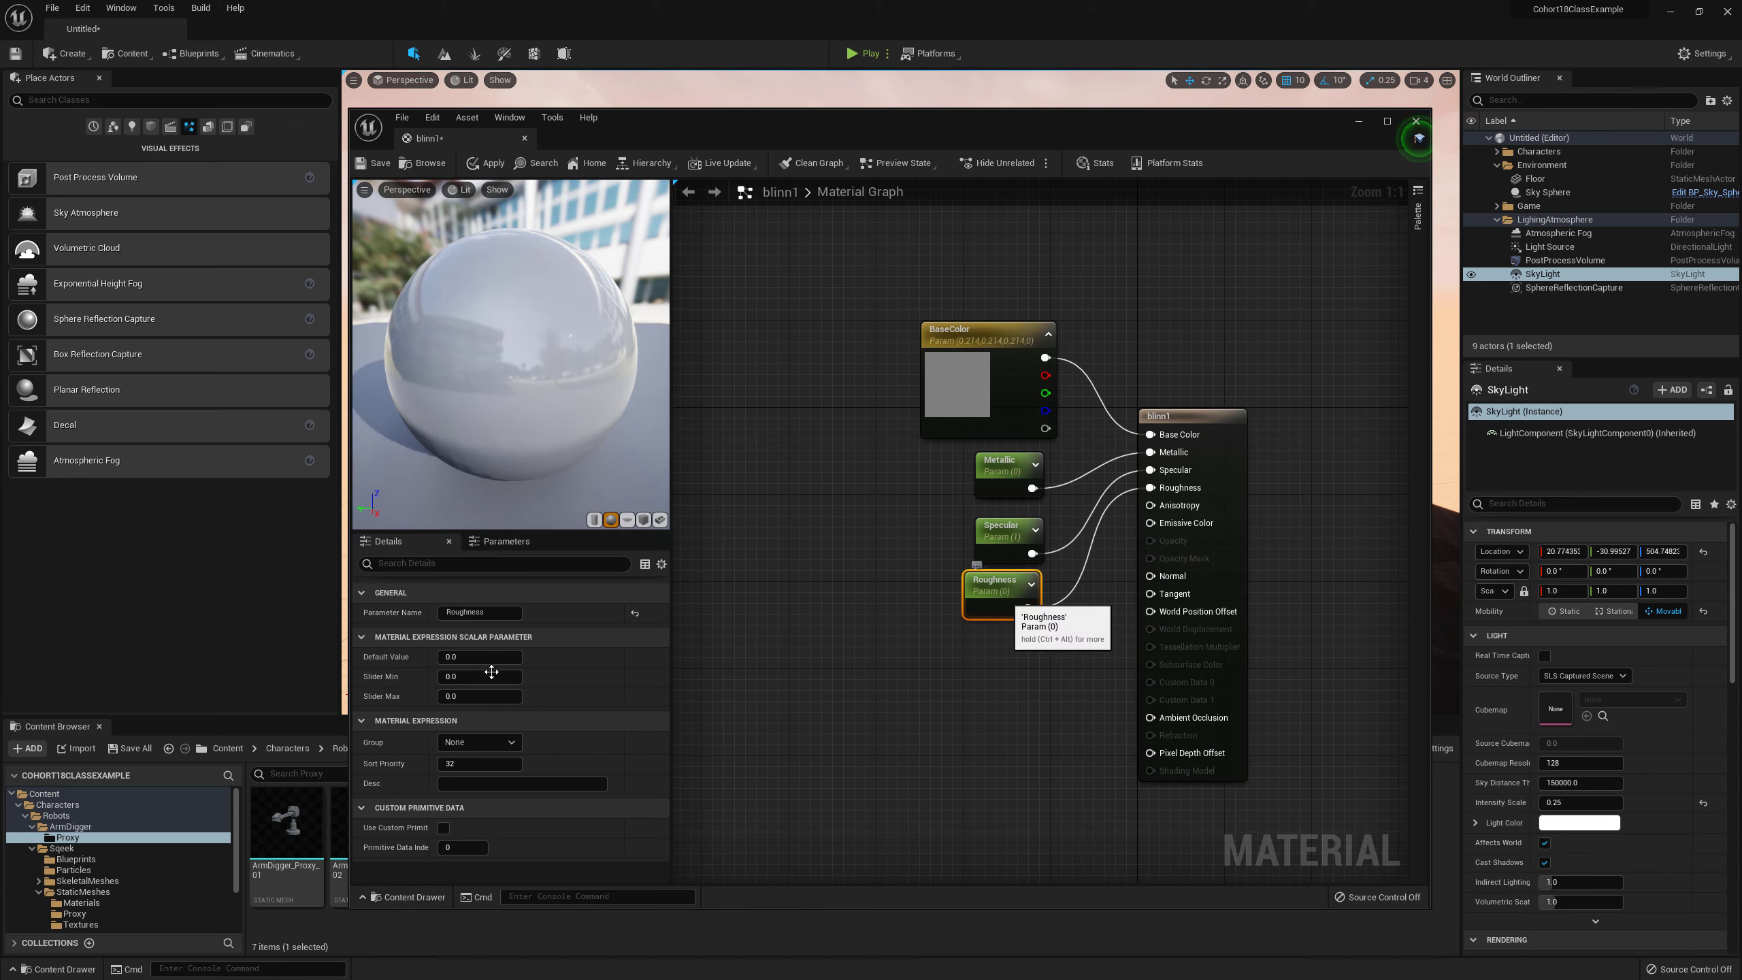
left_click(466, 659)
type(".3")
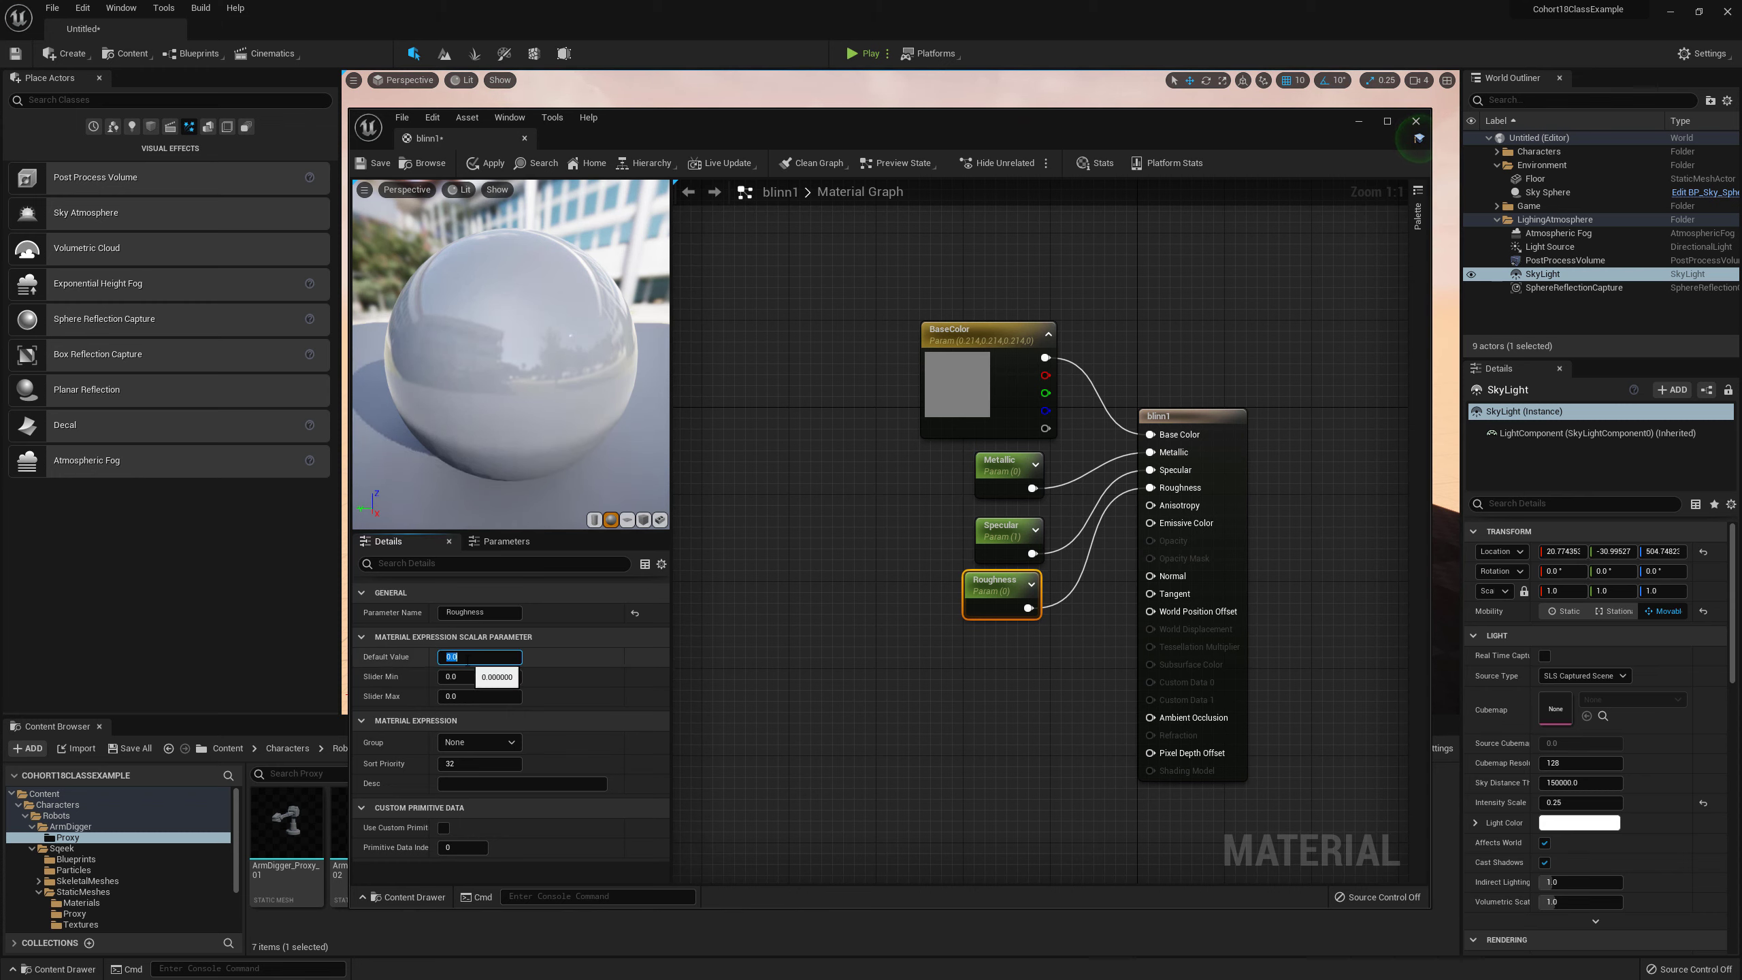
type("5")
key("Return")
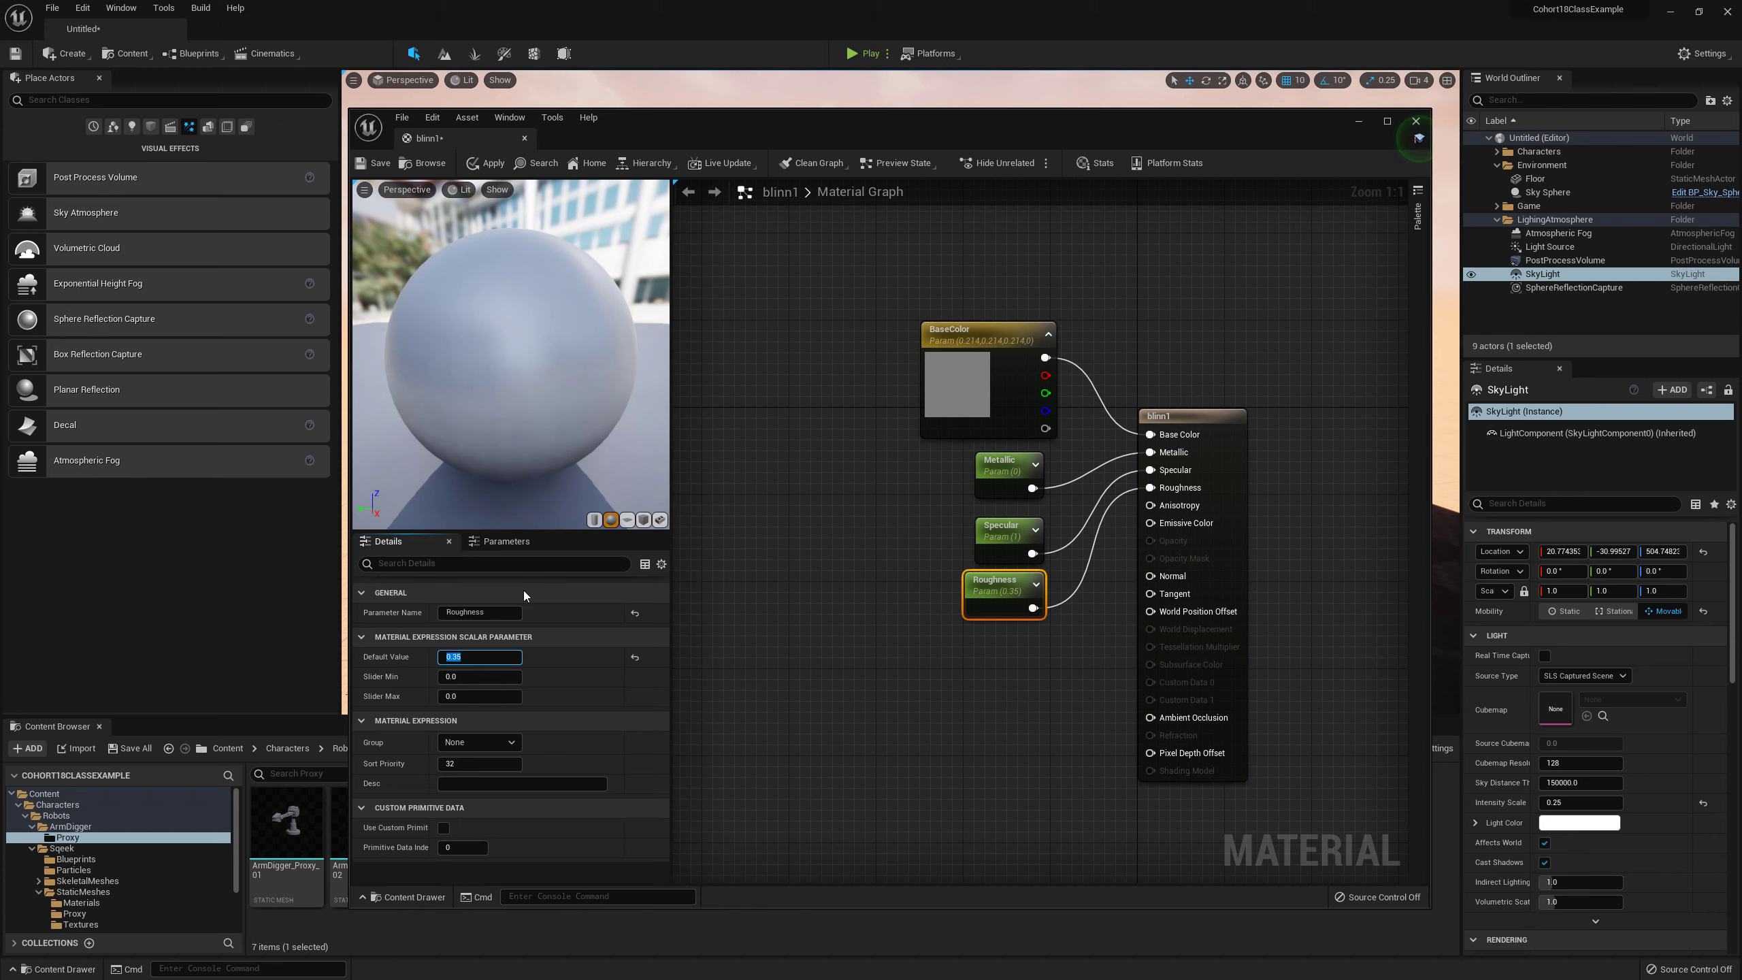
type("0.3")
key("Return")
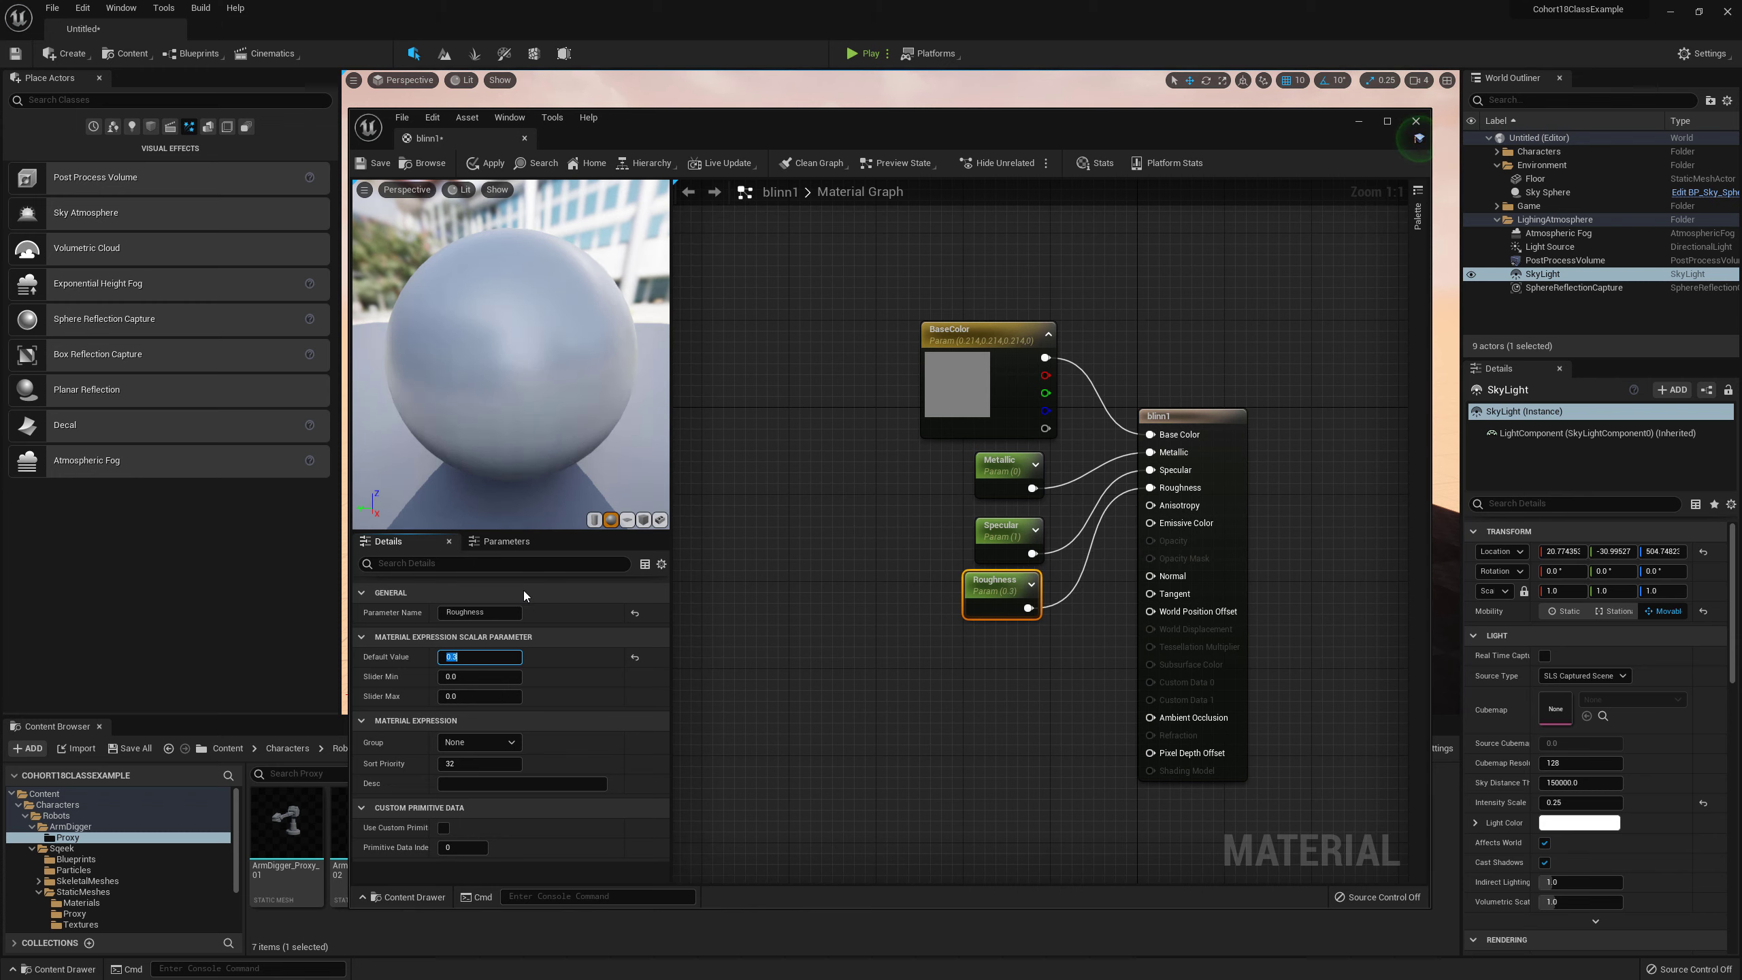
type("0.2")
key("Return")
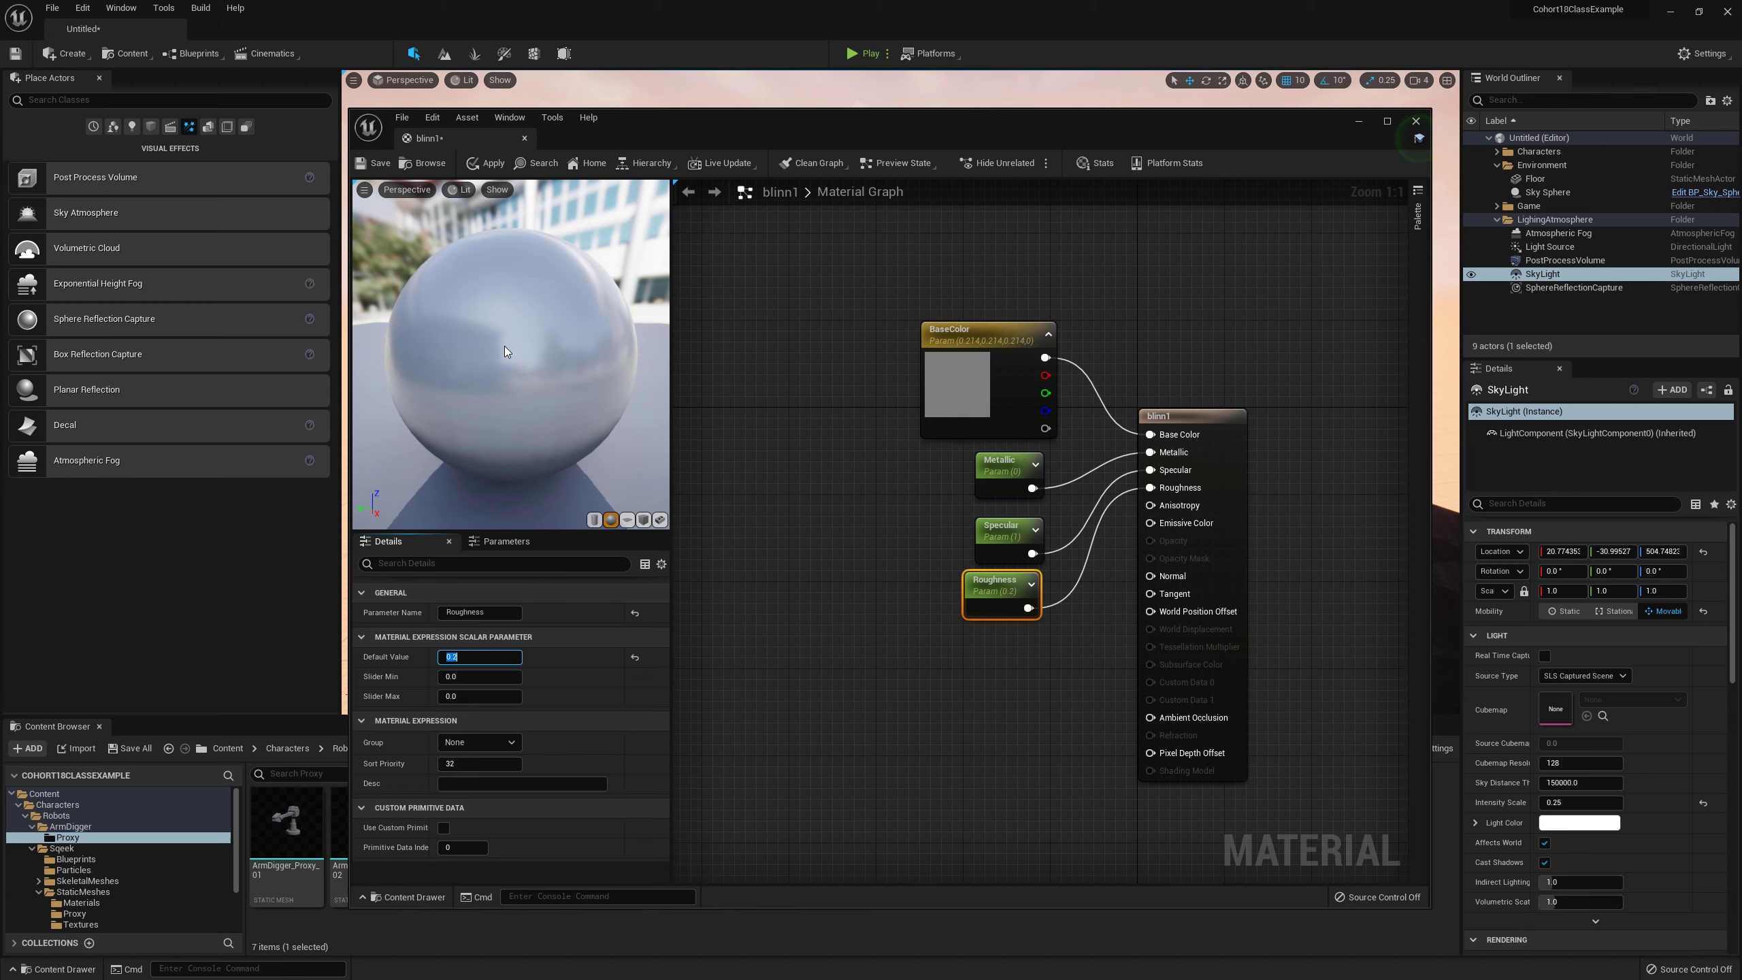
Step: Try Roughness defaults of 1, 0.8, 0.75 and 0.5, then return the value to 0.2
type("1")
key("Return")
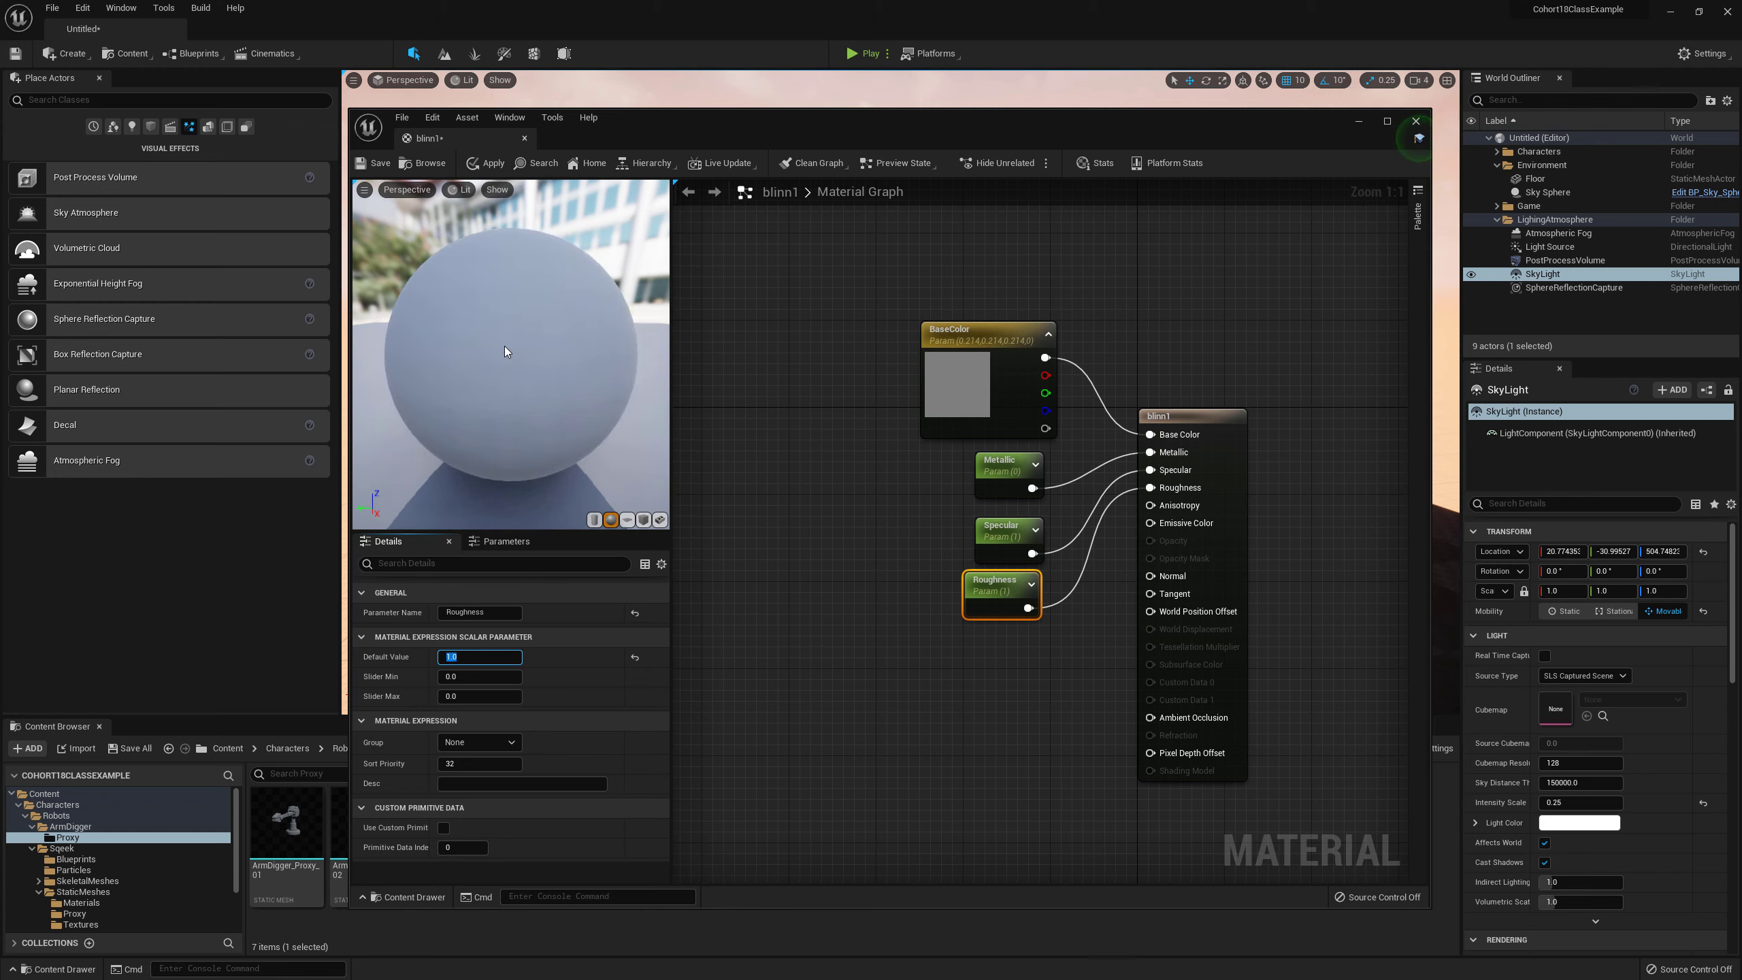
type("0.8")
key("Return")
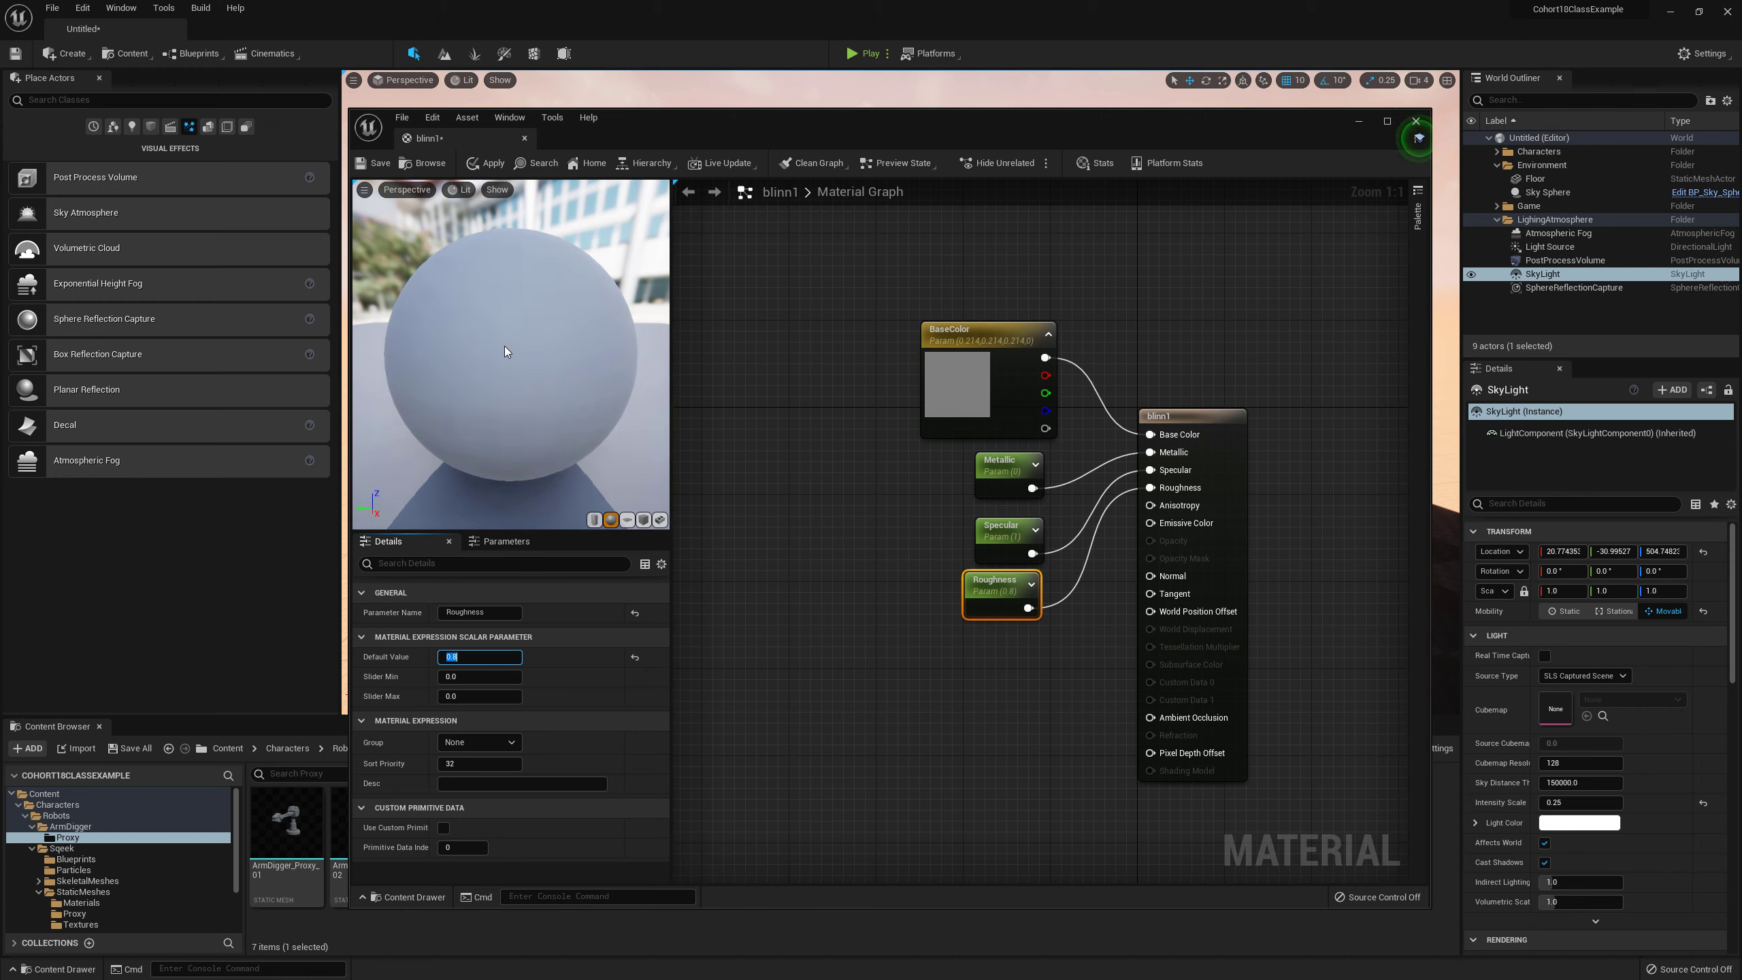
type(".75")
key("Return")
type(".5")
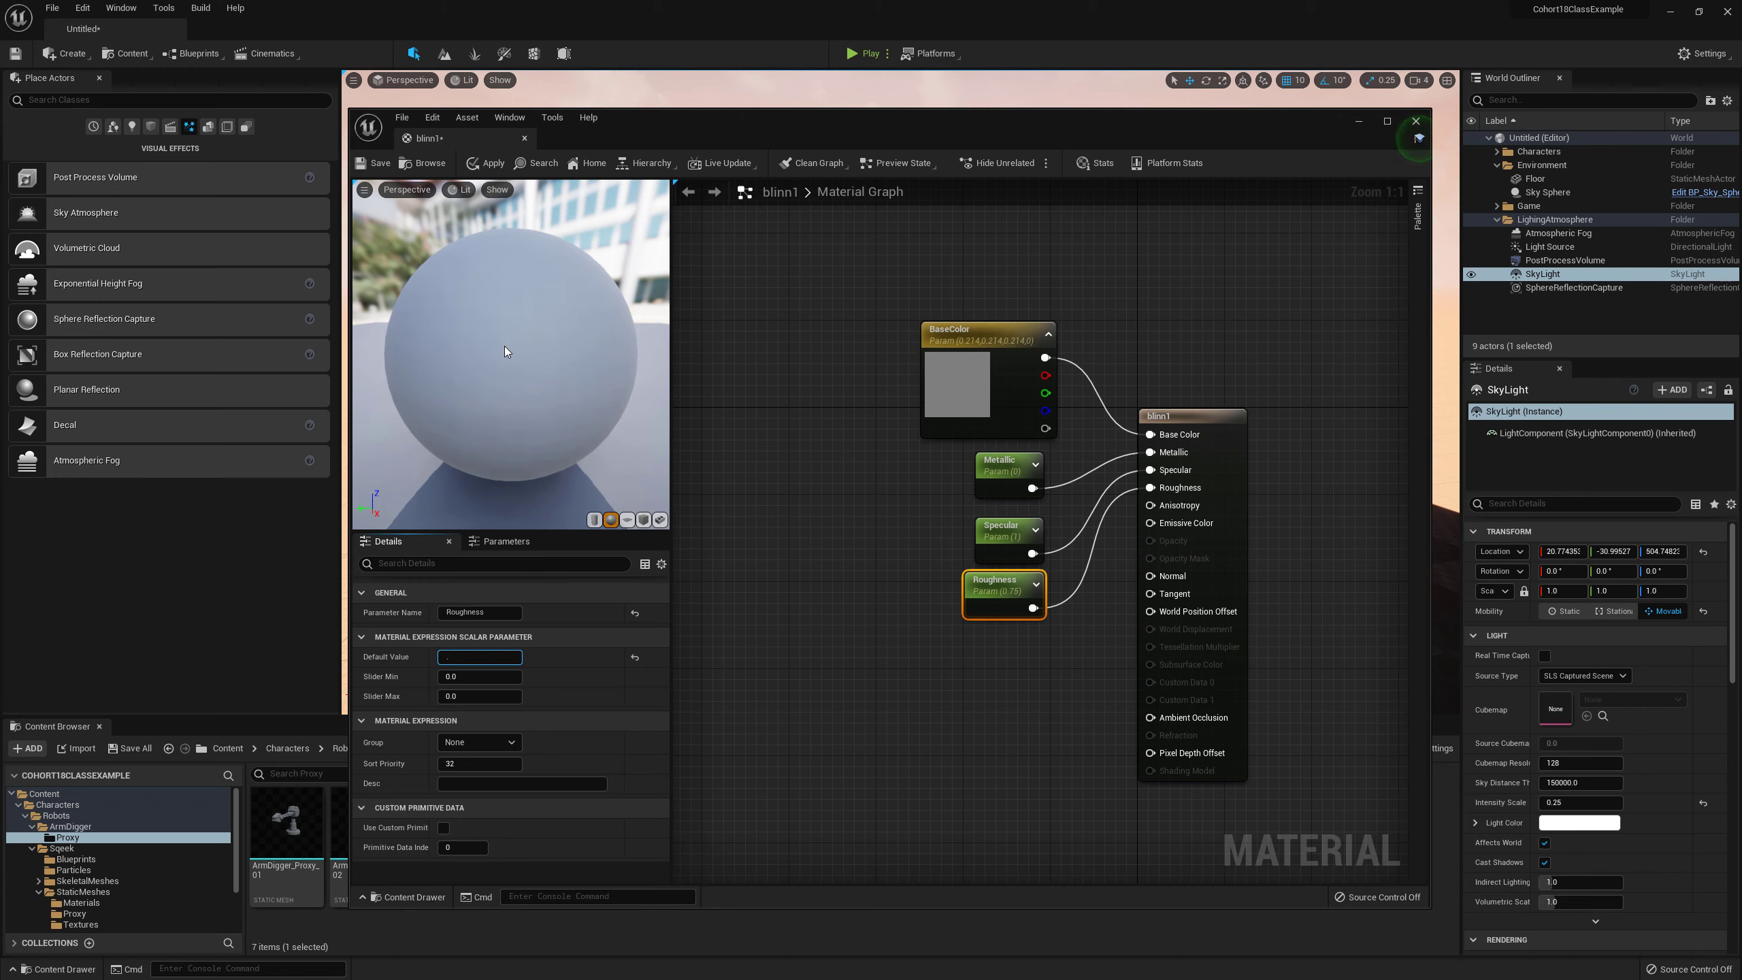
key("Return")
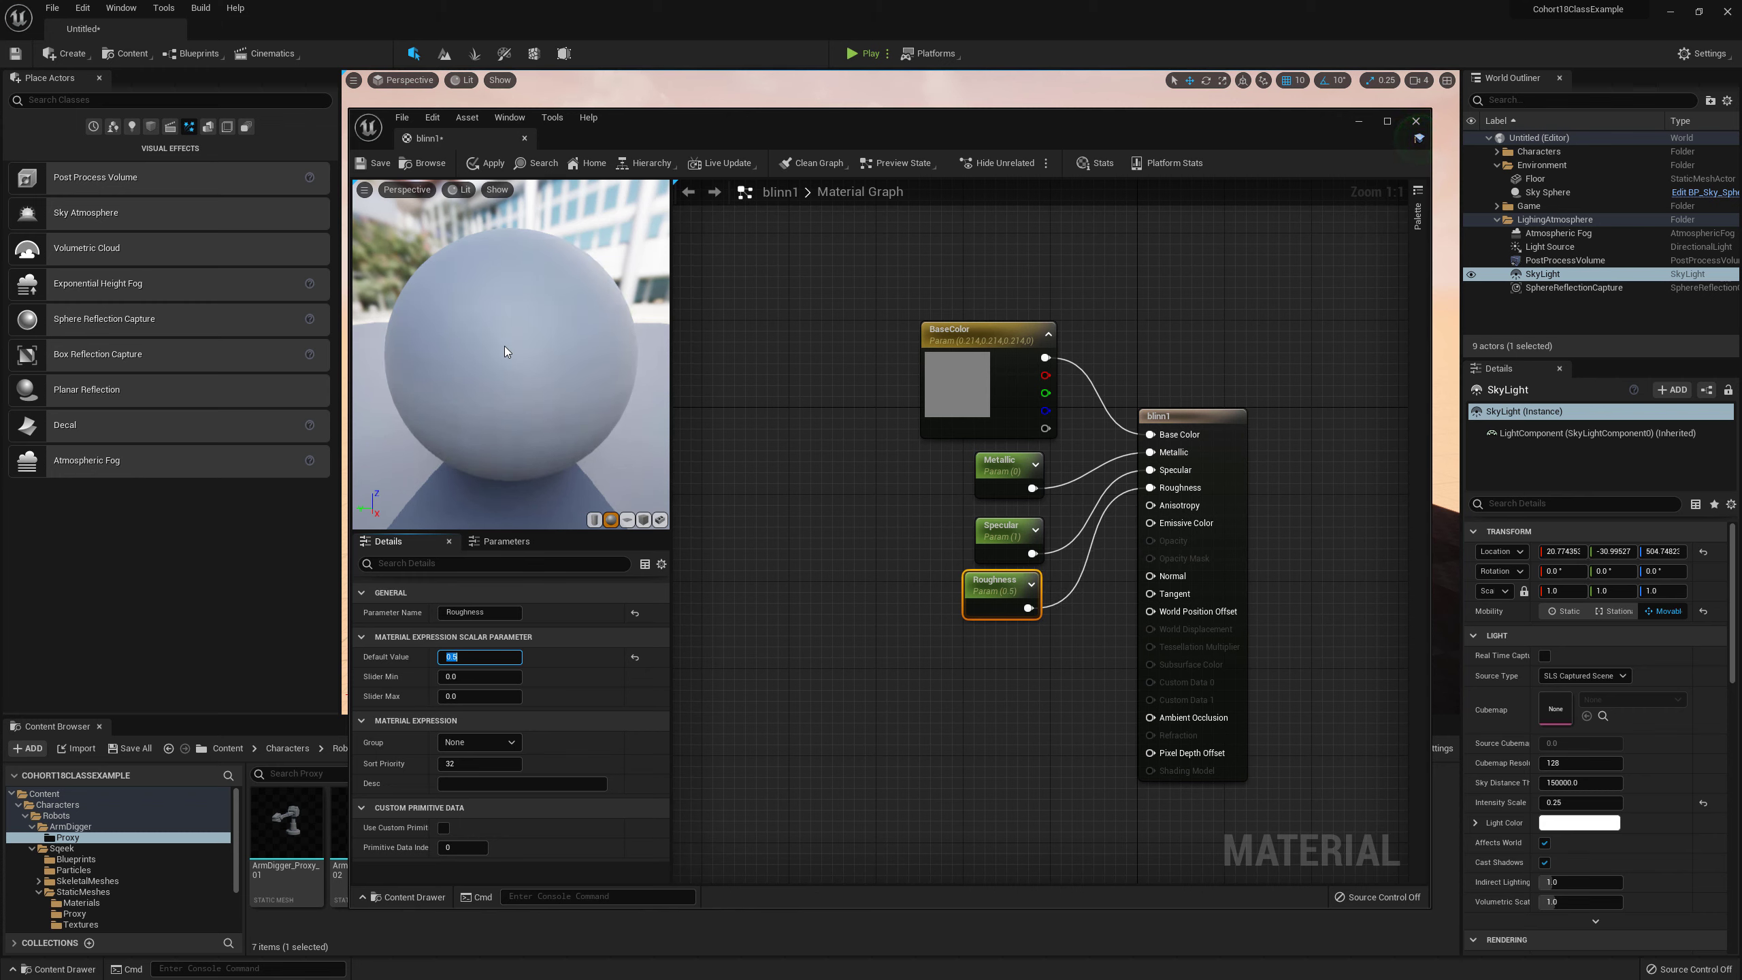
type(".2")
key("Return")
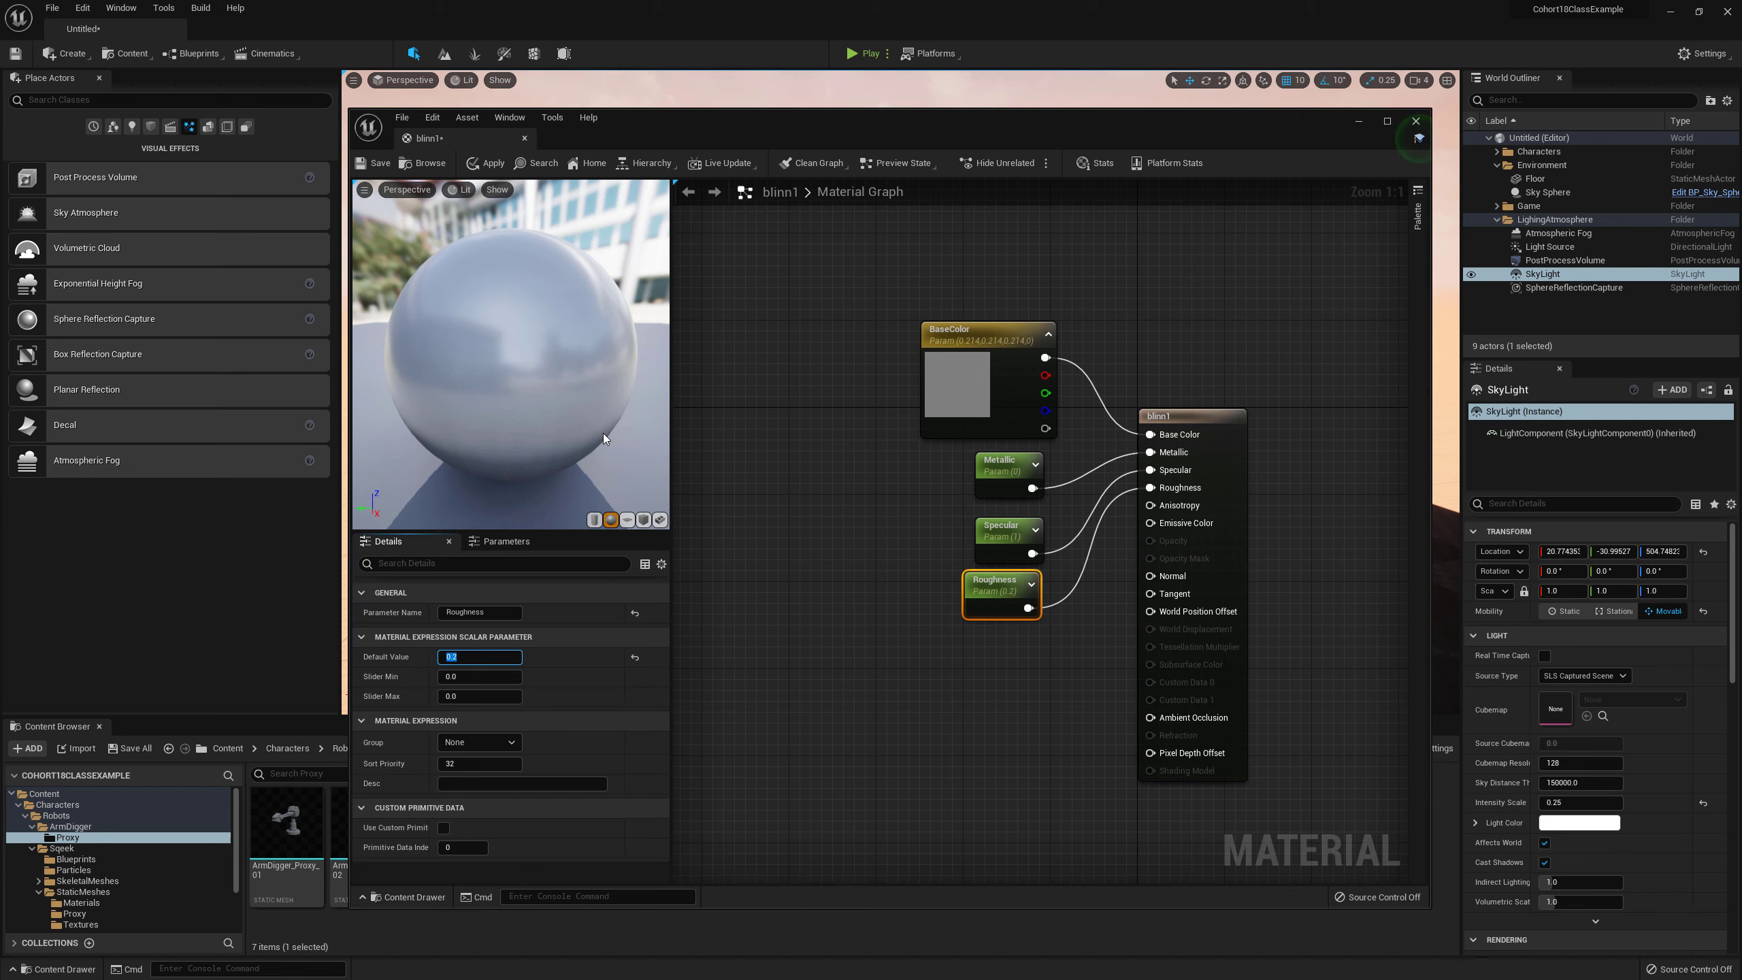
Step: Set the BaseColor parameter's color brightness value (V) to 0.2
left_click(952, 374)
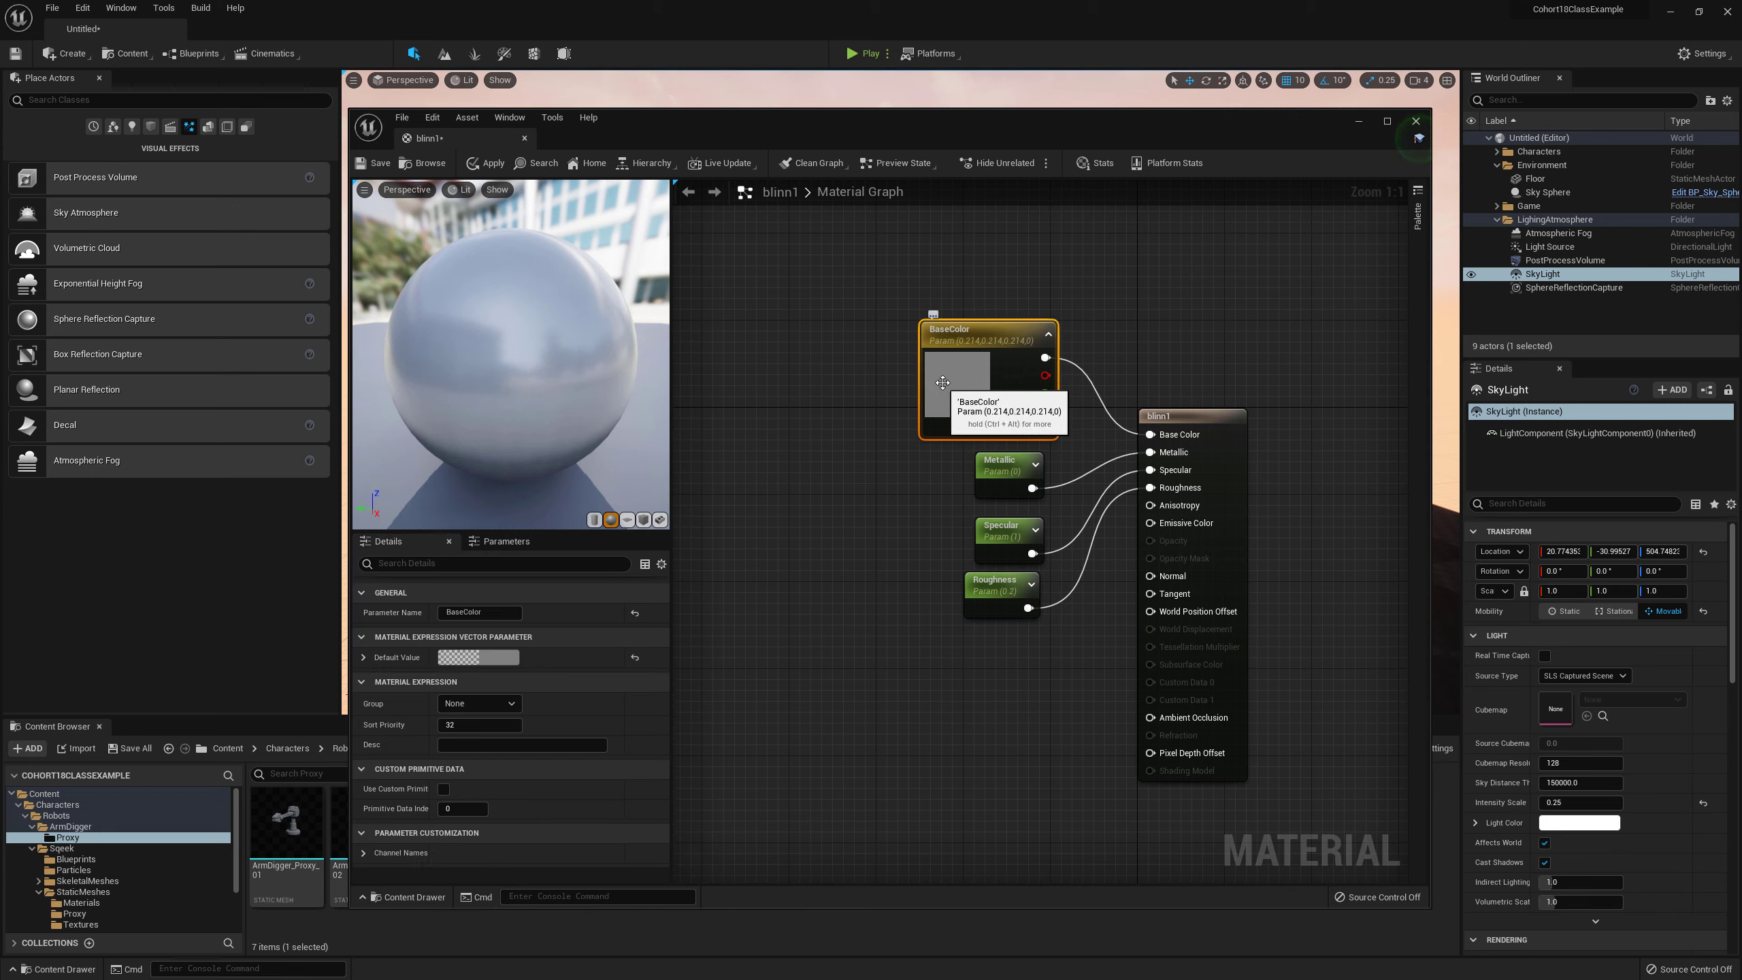
double_click(972, 384)
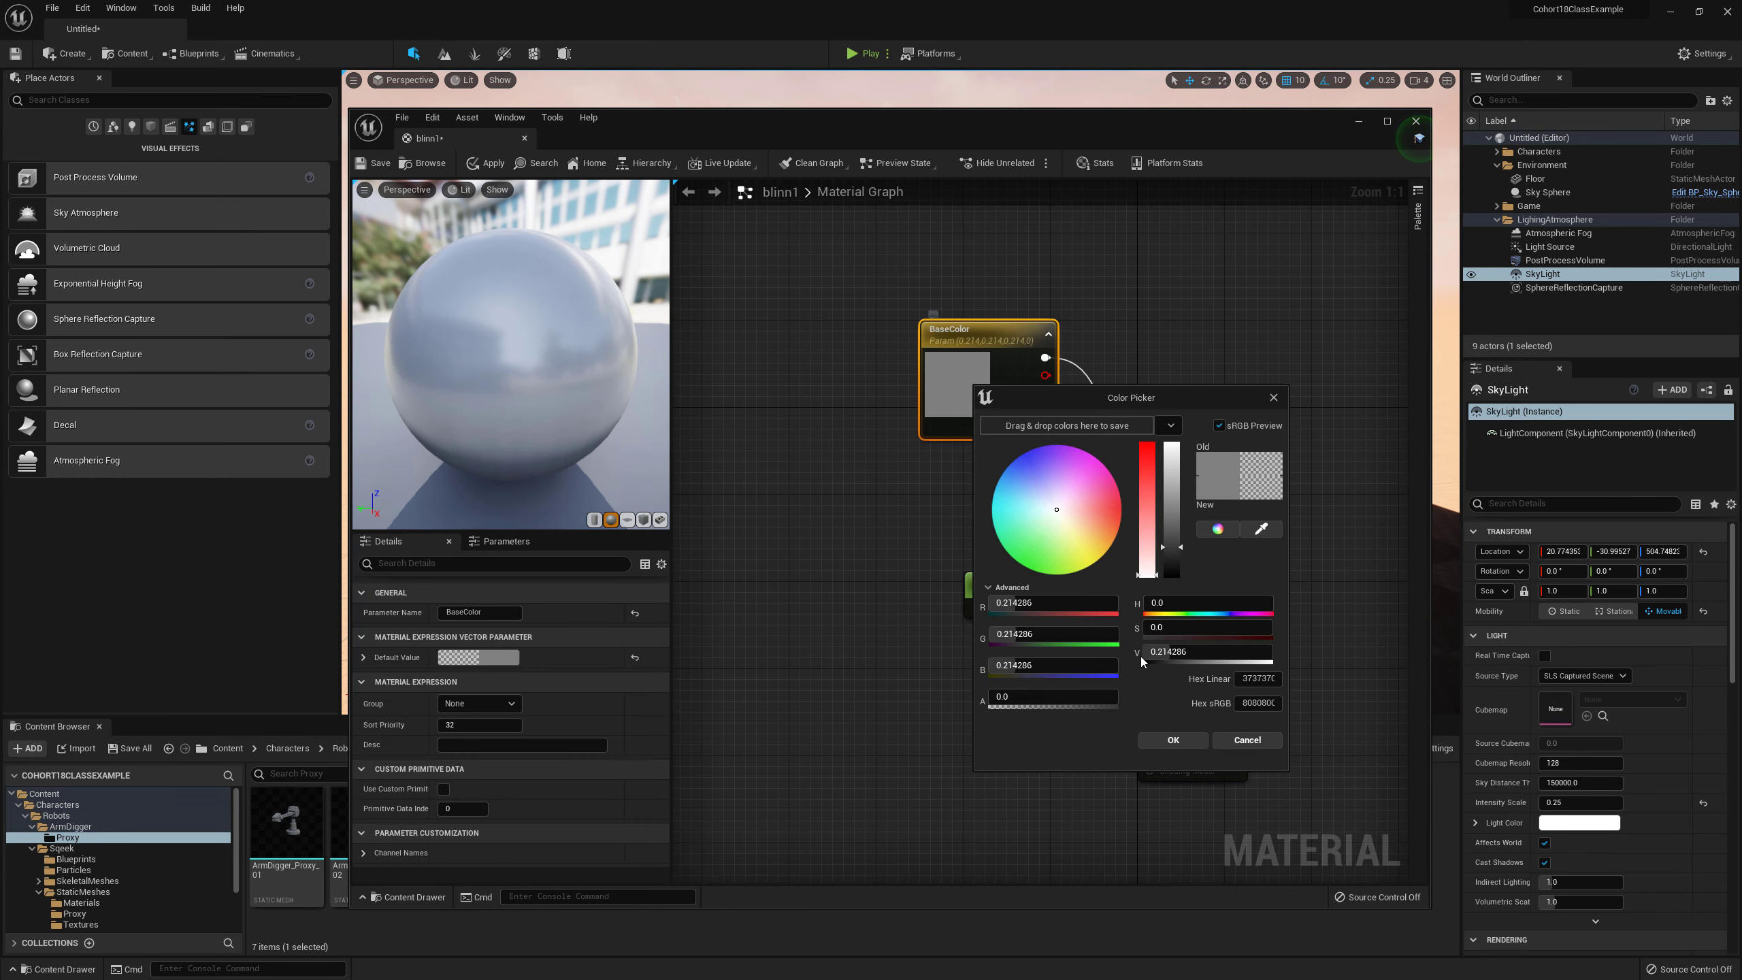
left_click(1167, 651)
type(".02")
key("Return")
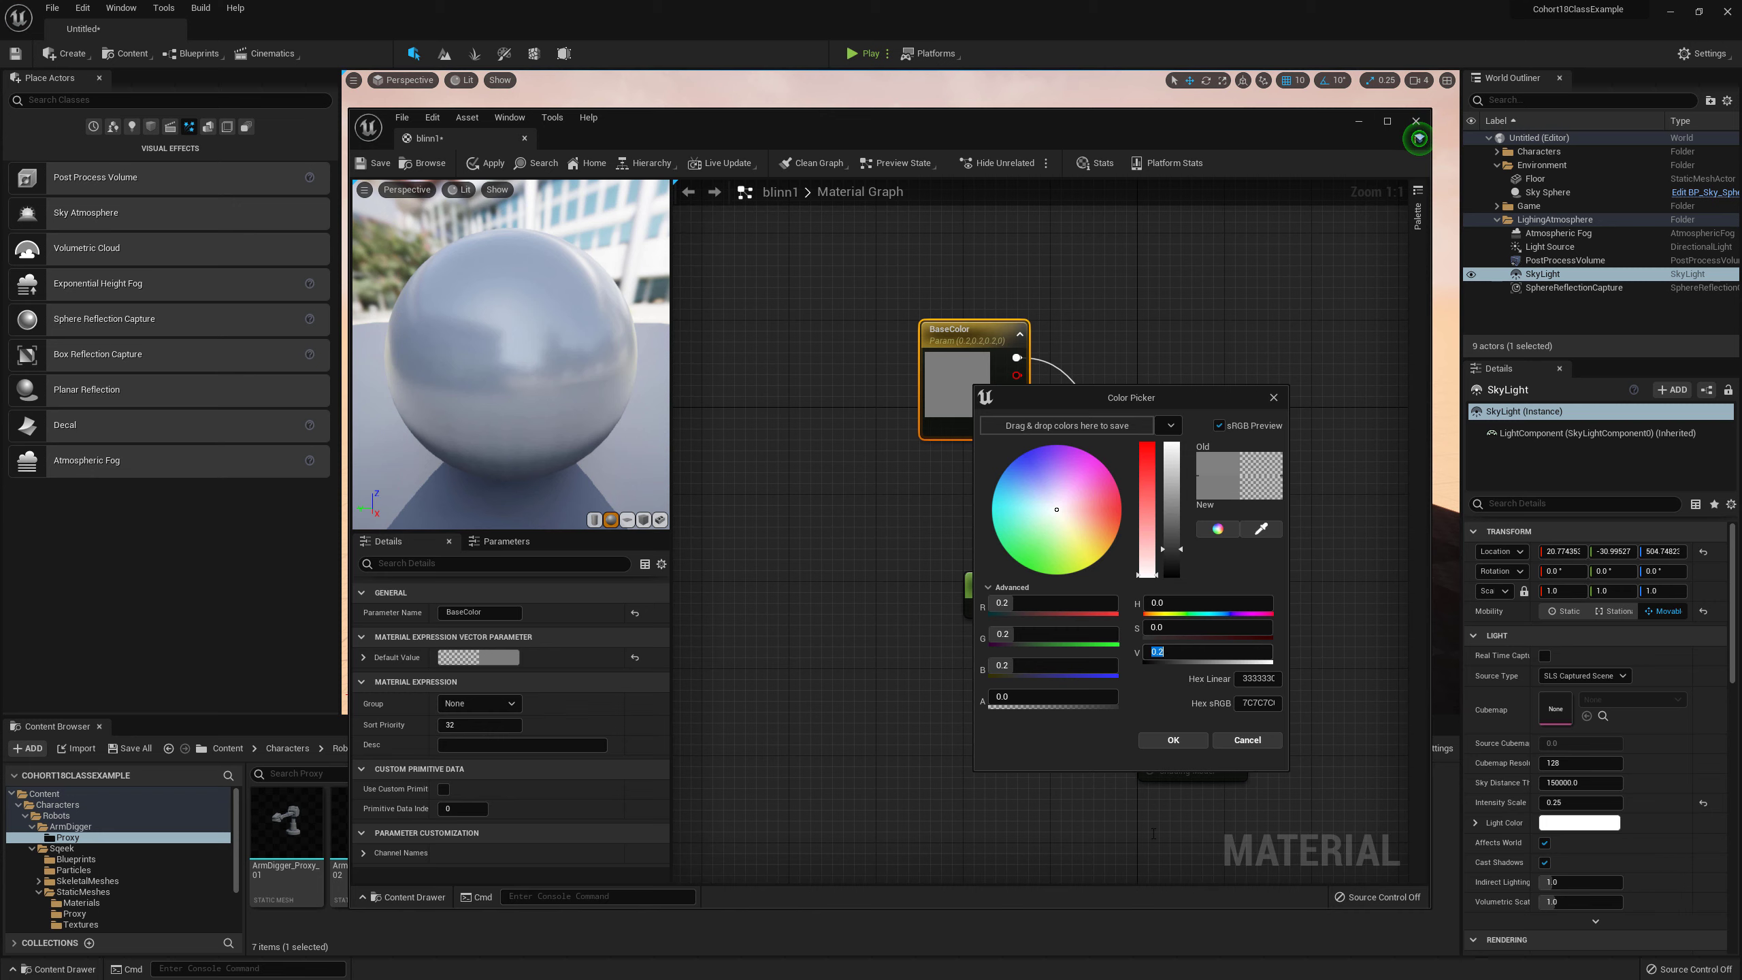
left_click(1181, 743)
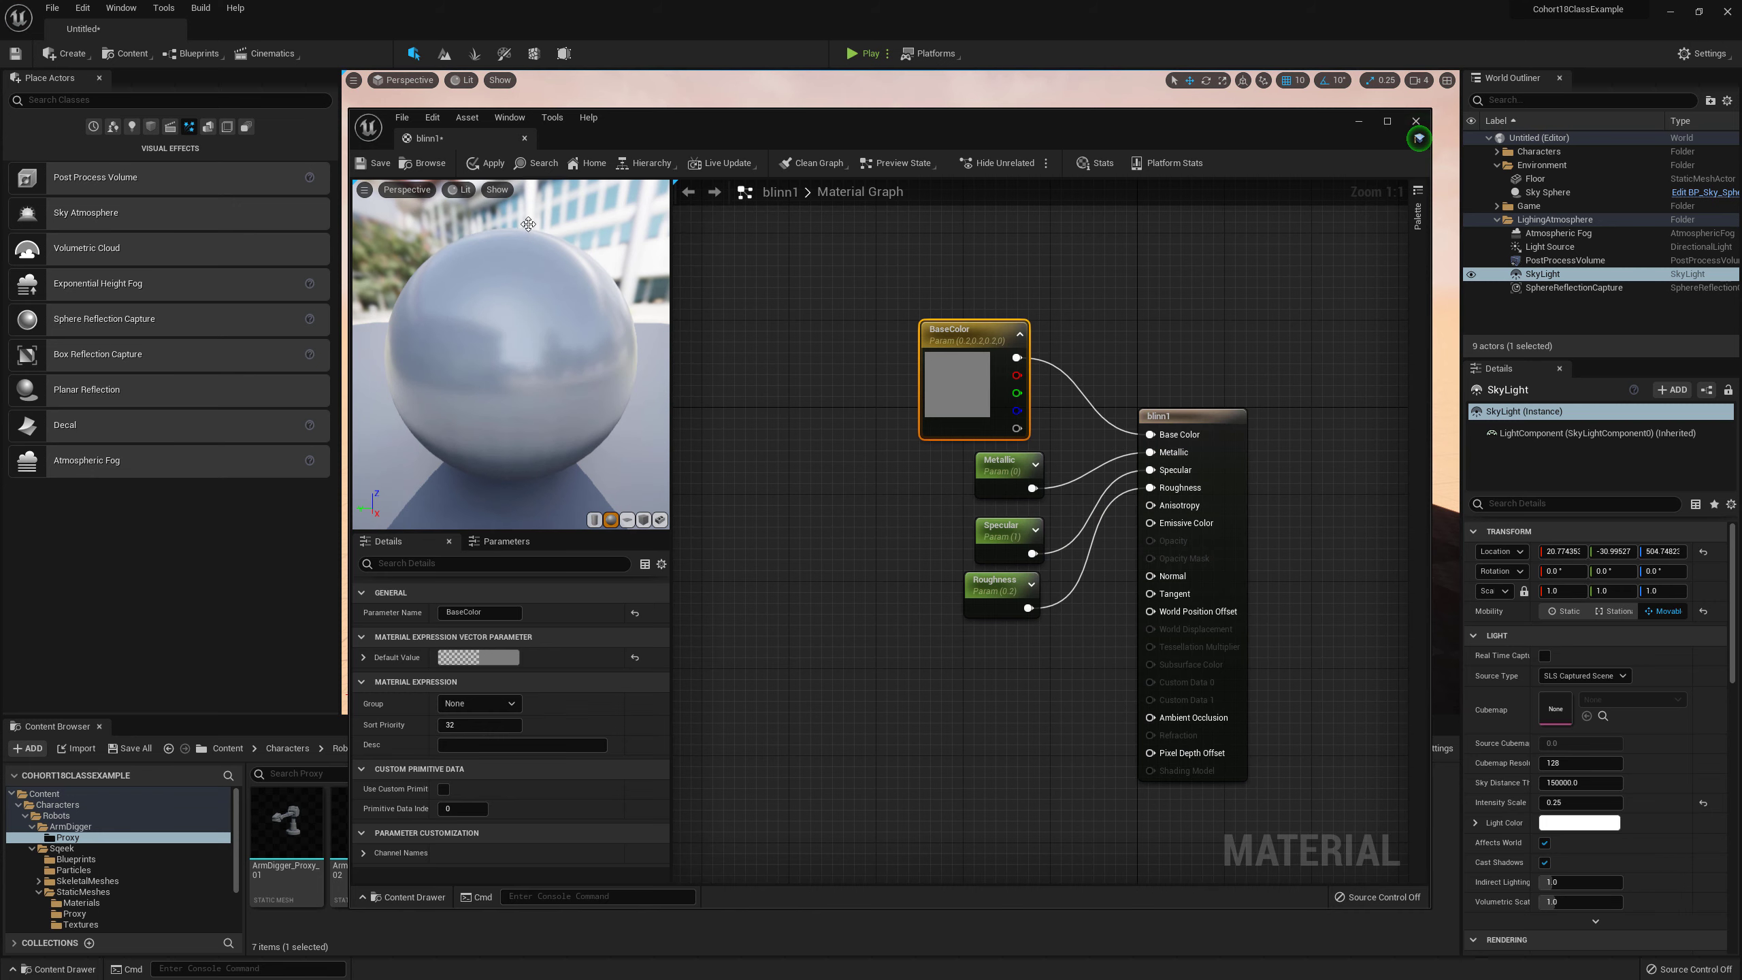
Step: Save the blinn1 material and close its material editor
left_click(378, 166)
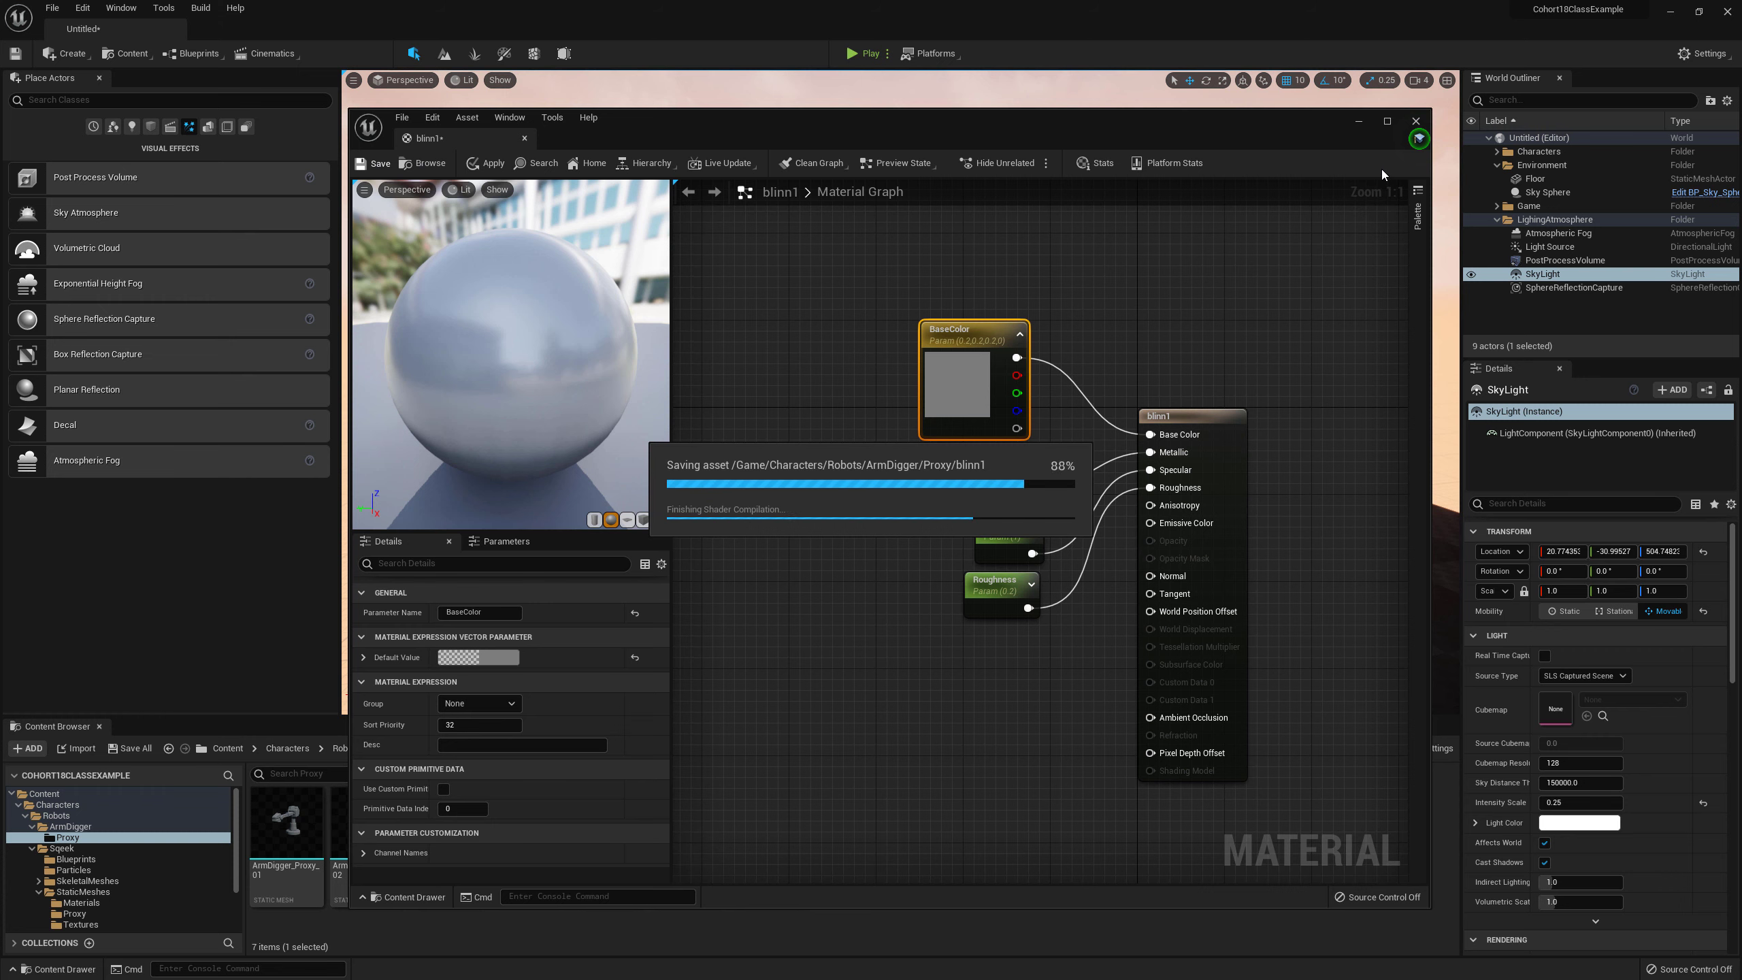
left_click(1413, 120)
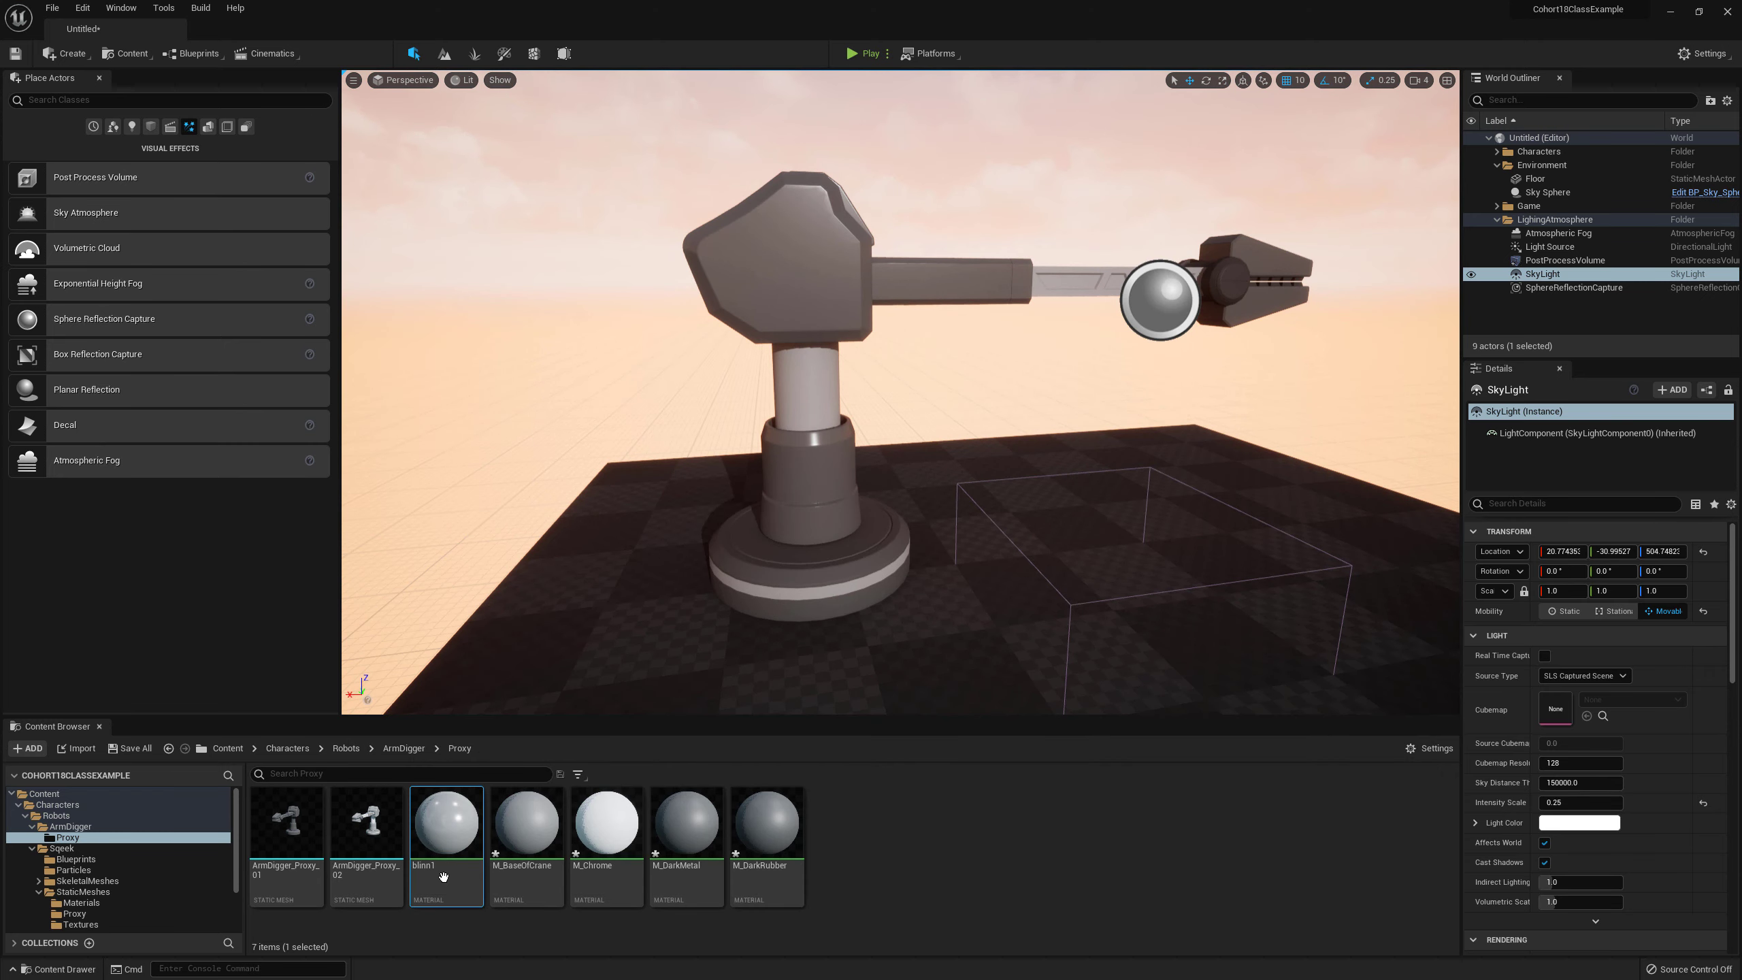
Step: Rename the blinn1 material as M_BasicMat
right_click(441, 866)
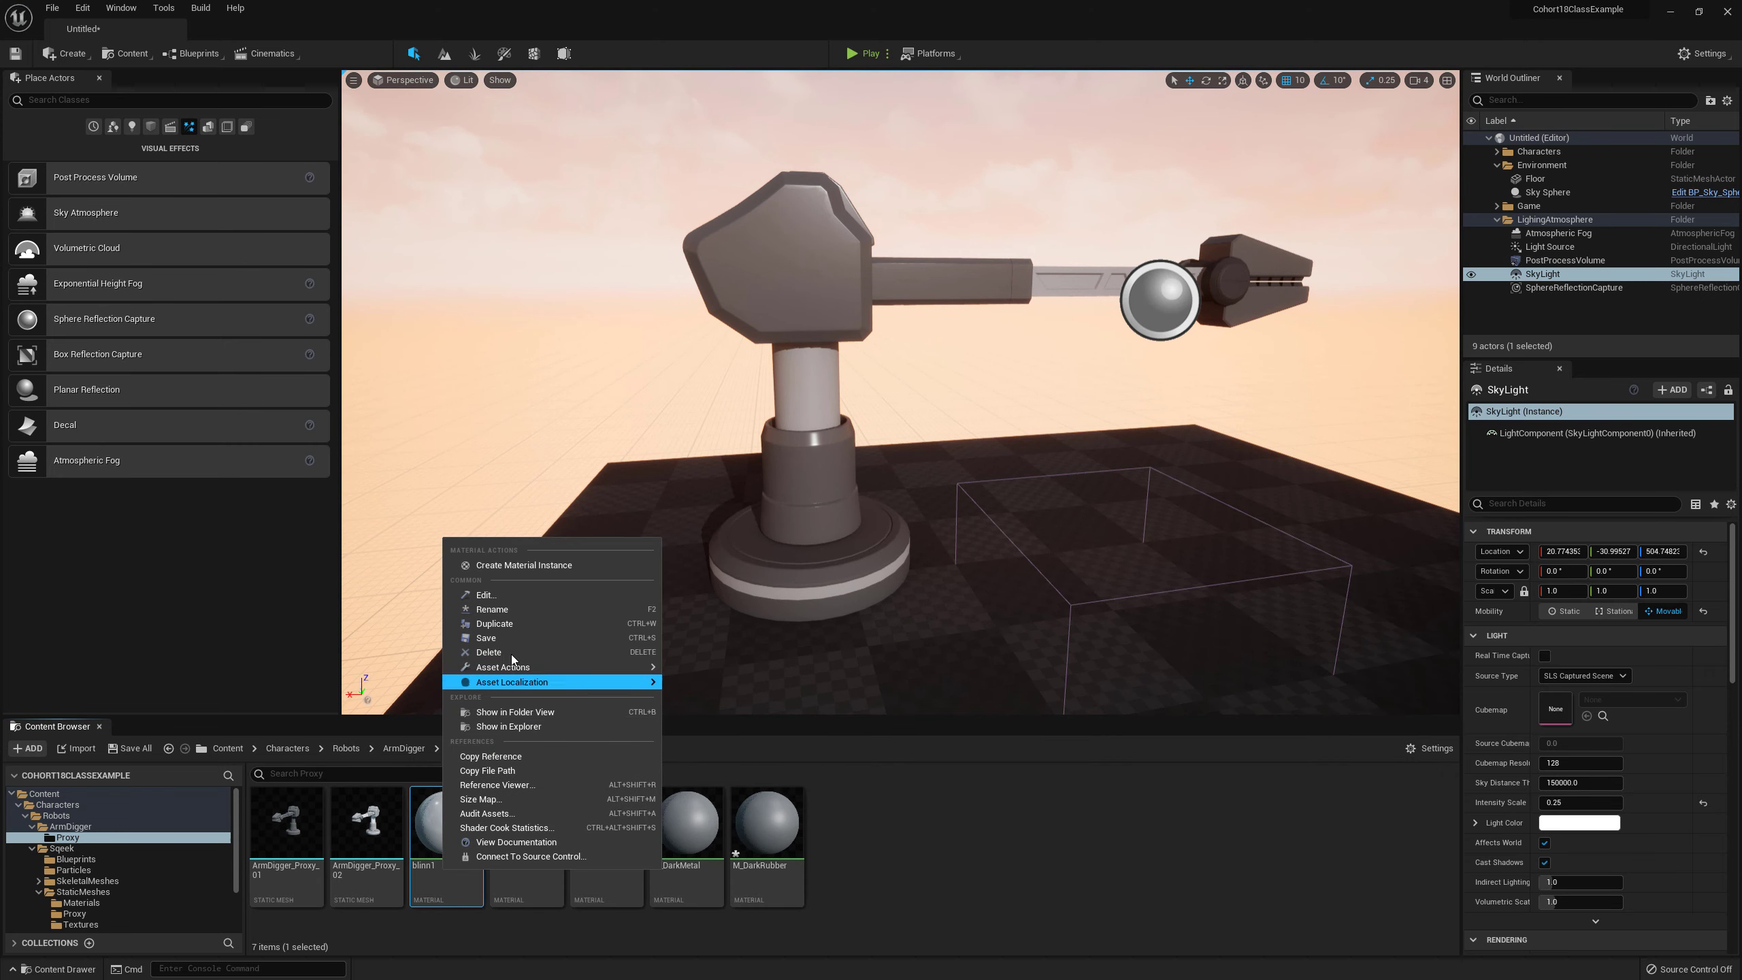
left_click(510, 622)
type("M")
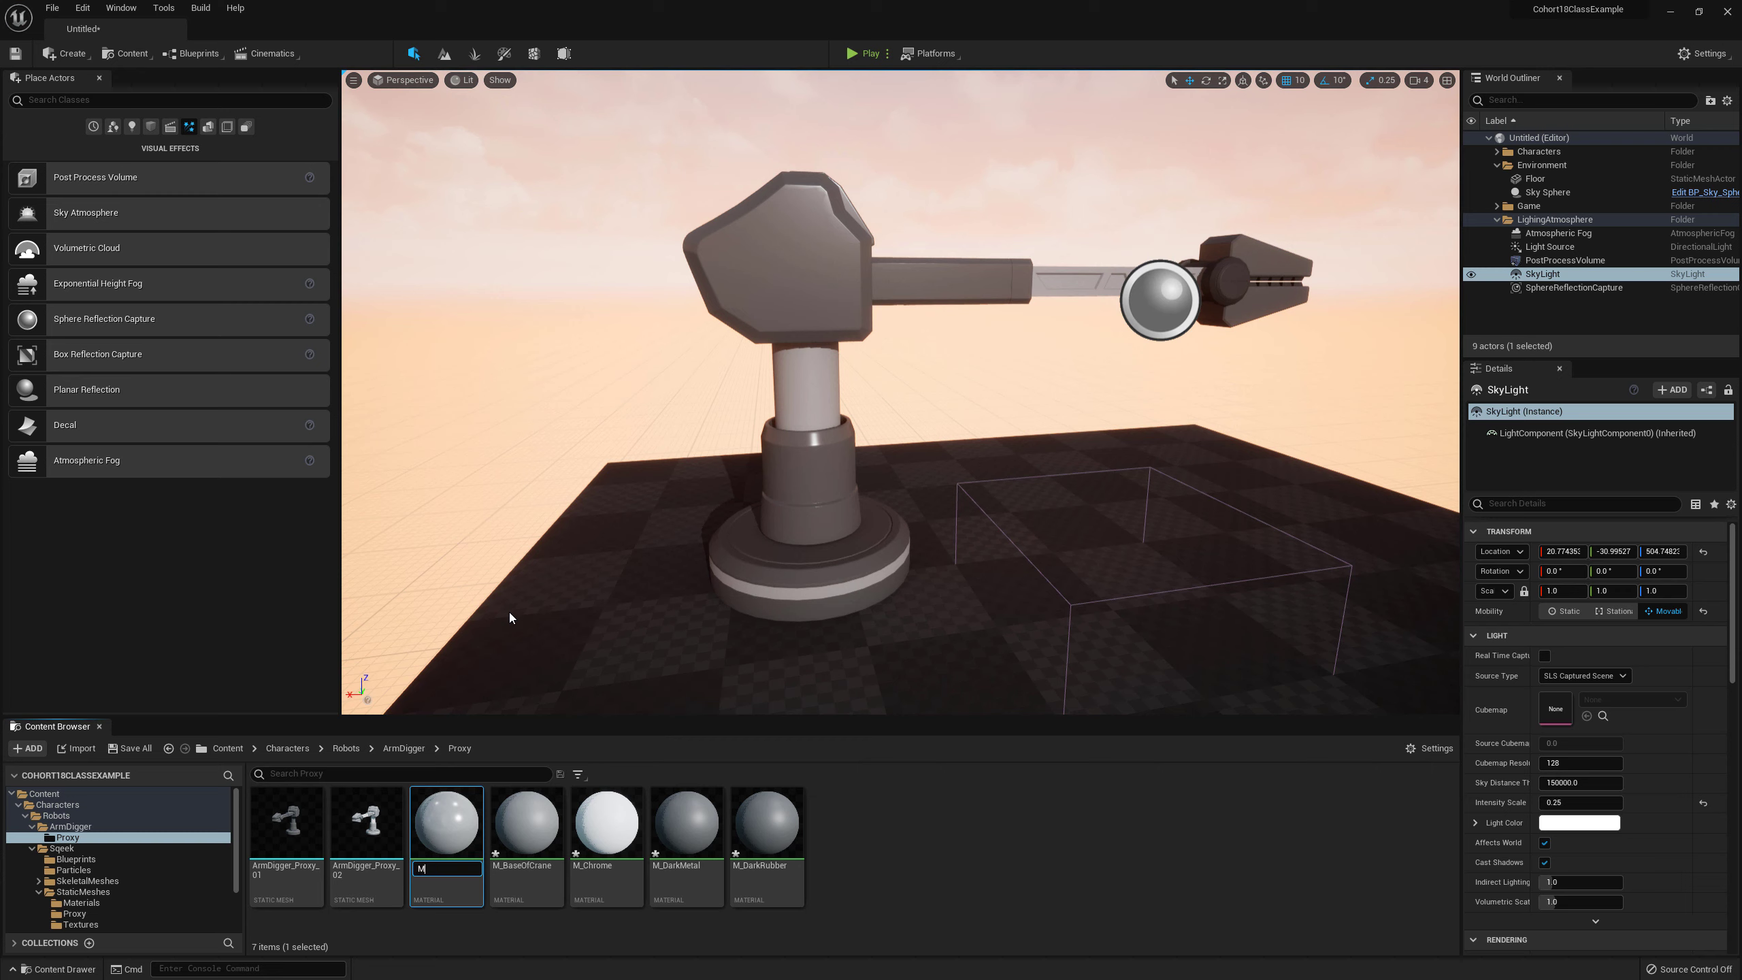
type("_BasicMat")
key("Return")
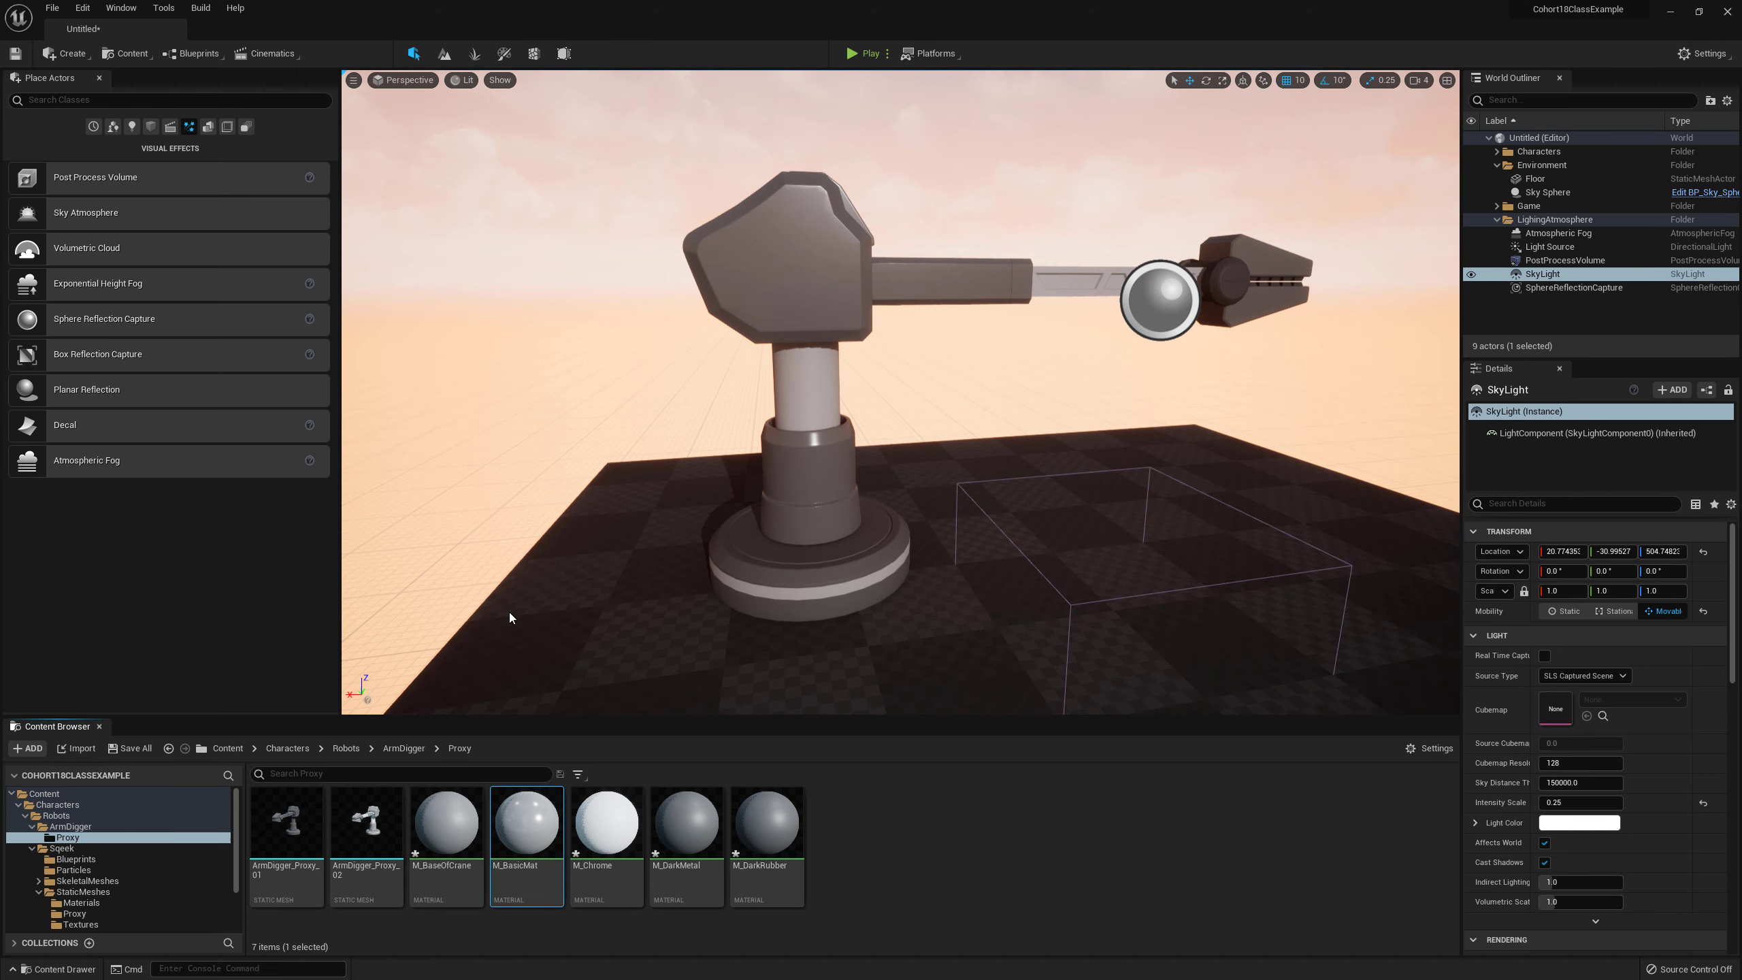
Step: Apply M_BasicMat to the level's floor and hide the editor icons and wireframes with Game View
left_click_drag(527, 823, 640, 597)
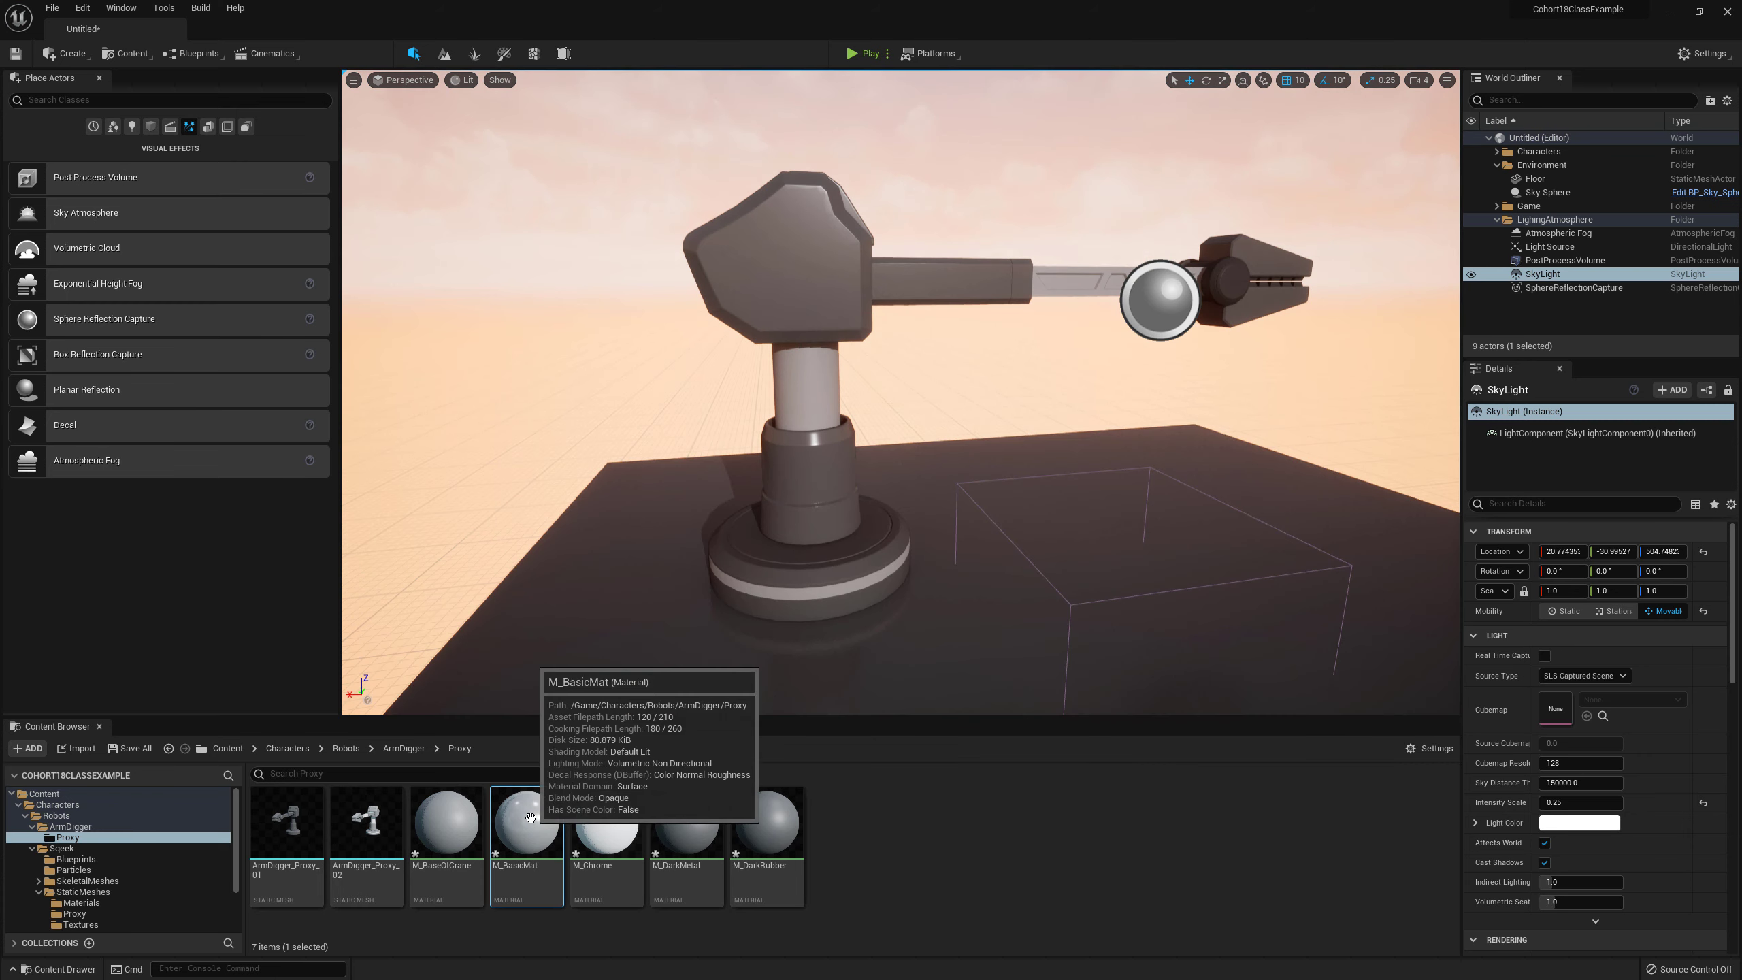
mouse_move(1064, 537)
right_mouse_down()
mouse_move(1060, 567)
mouse_move(1082, 574)
mouse_move(1061, 535)
mouse_move(1075, 523)
right_mouse_up()
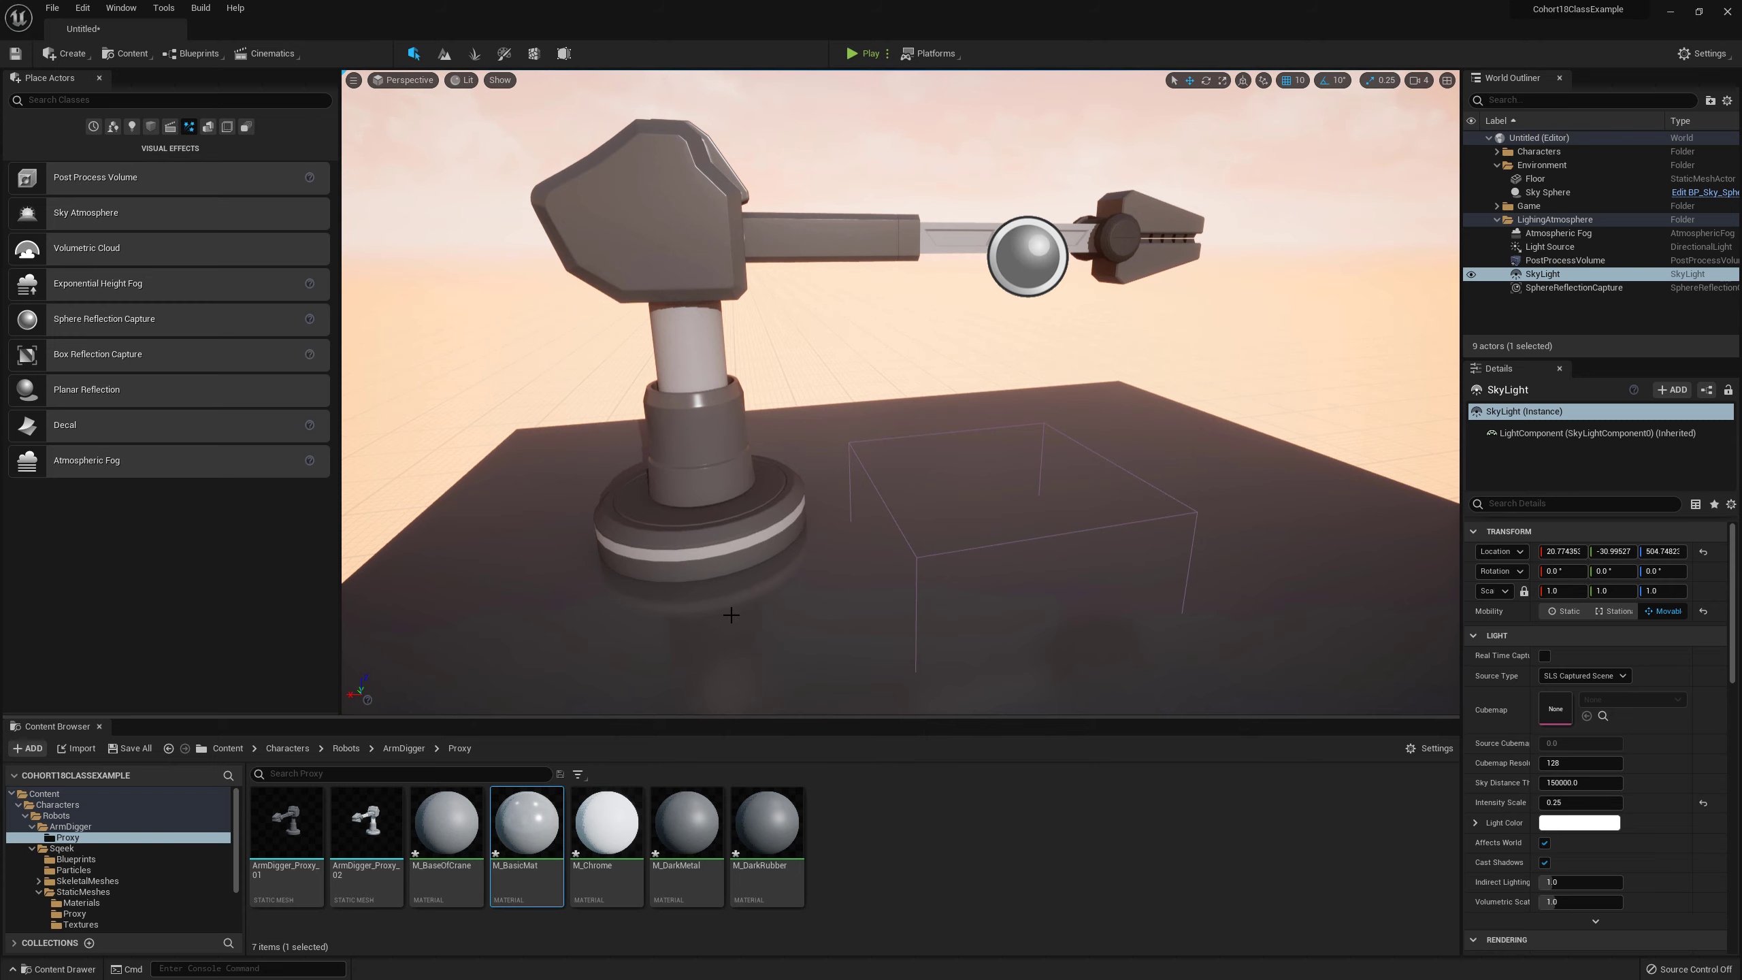
right_click_drag(883, 545, 872, 549)
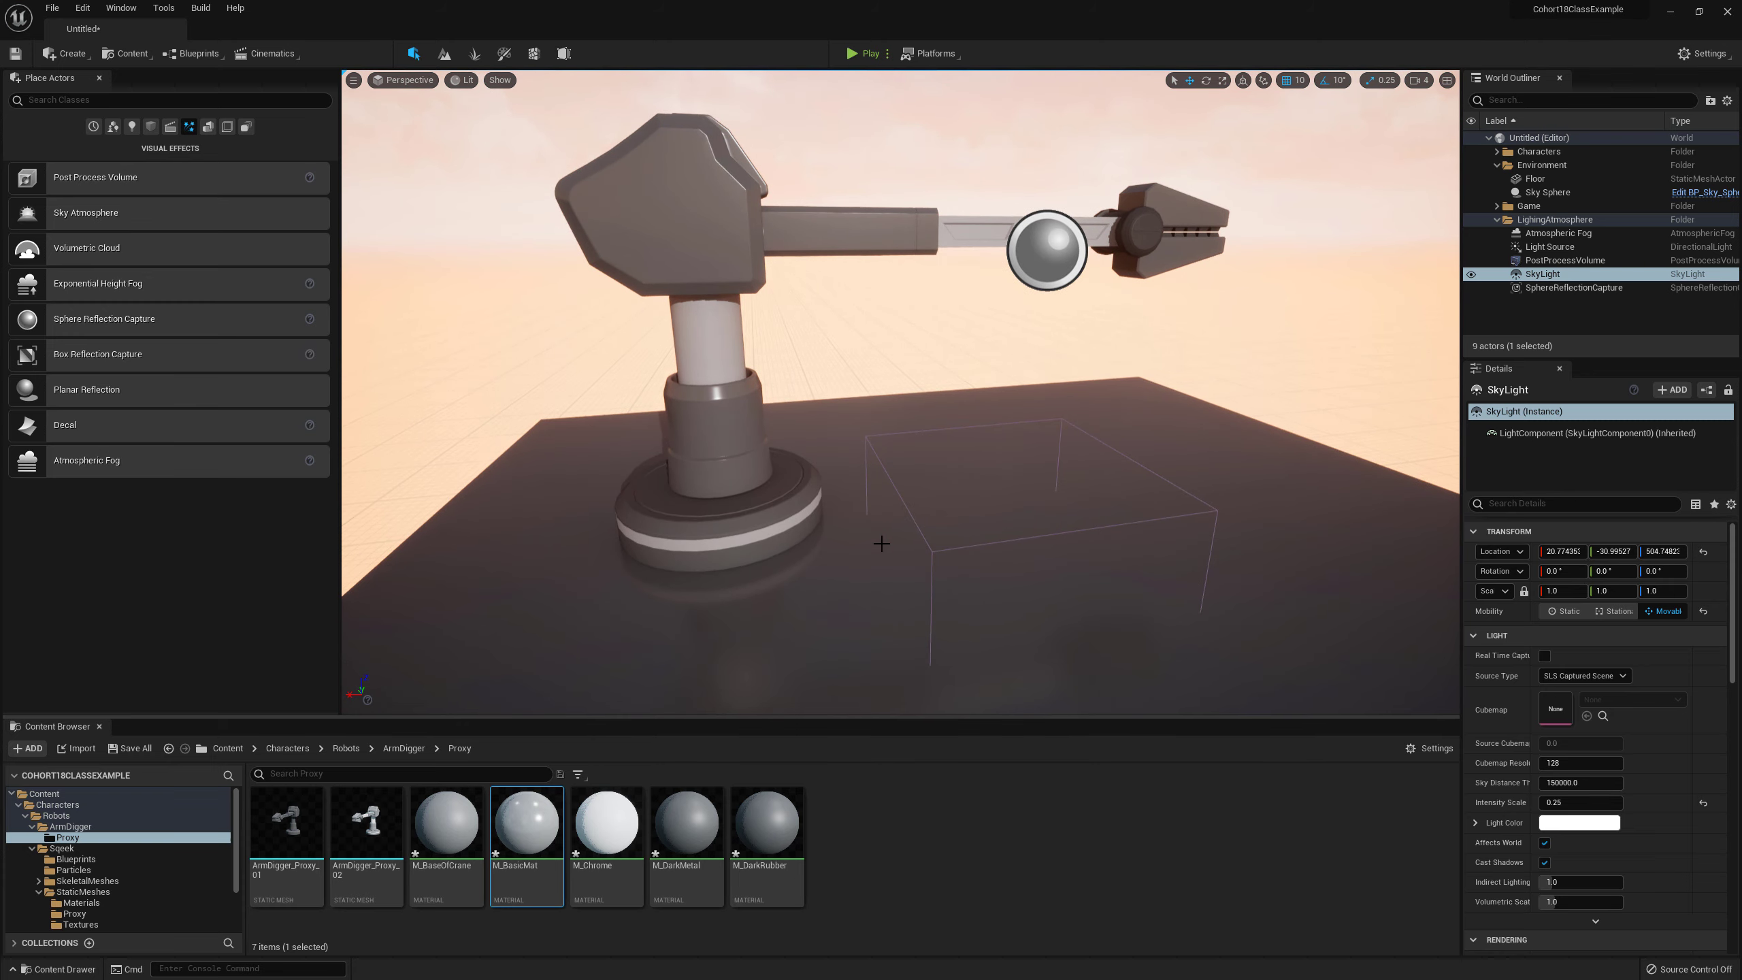
key("g")
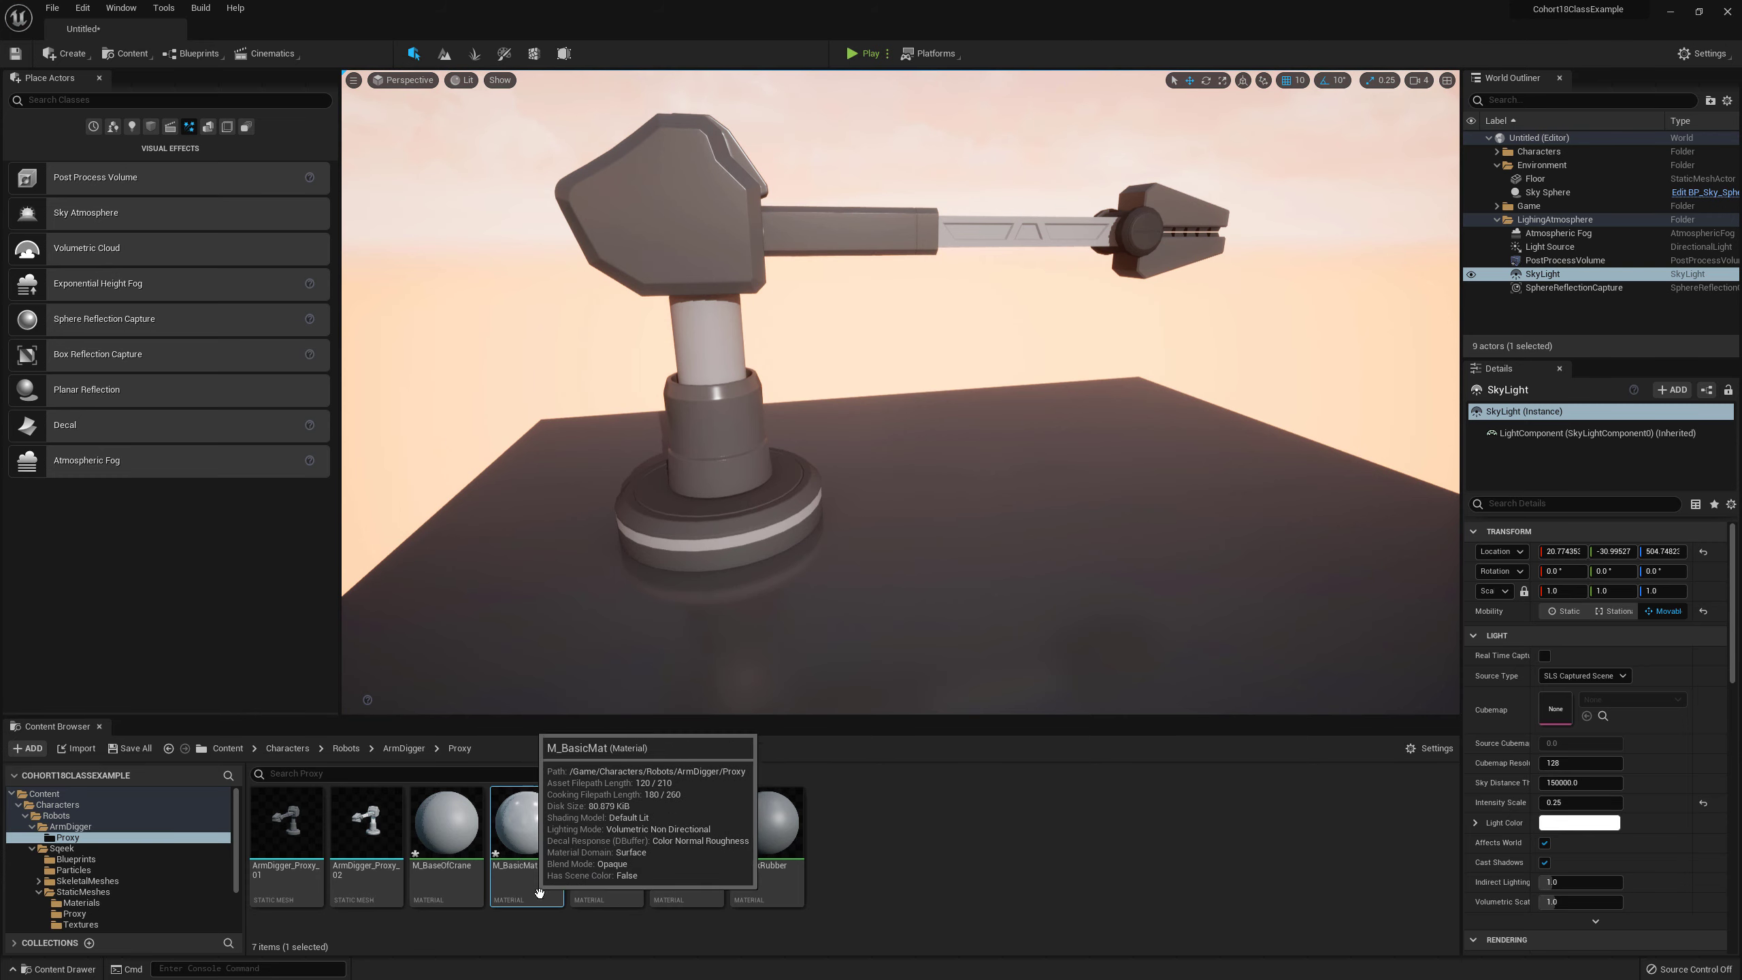
Step: Create a material instance from M_BasicMat and name it M_BasicMat_Inst_DarkMetal
right_click(524, 827)
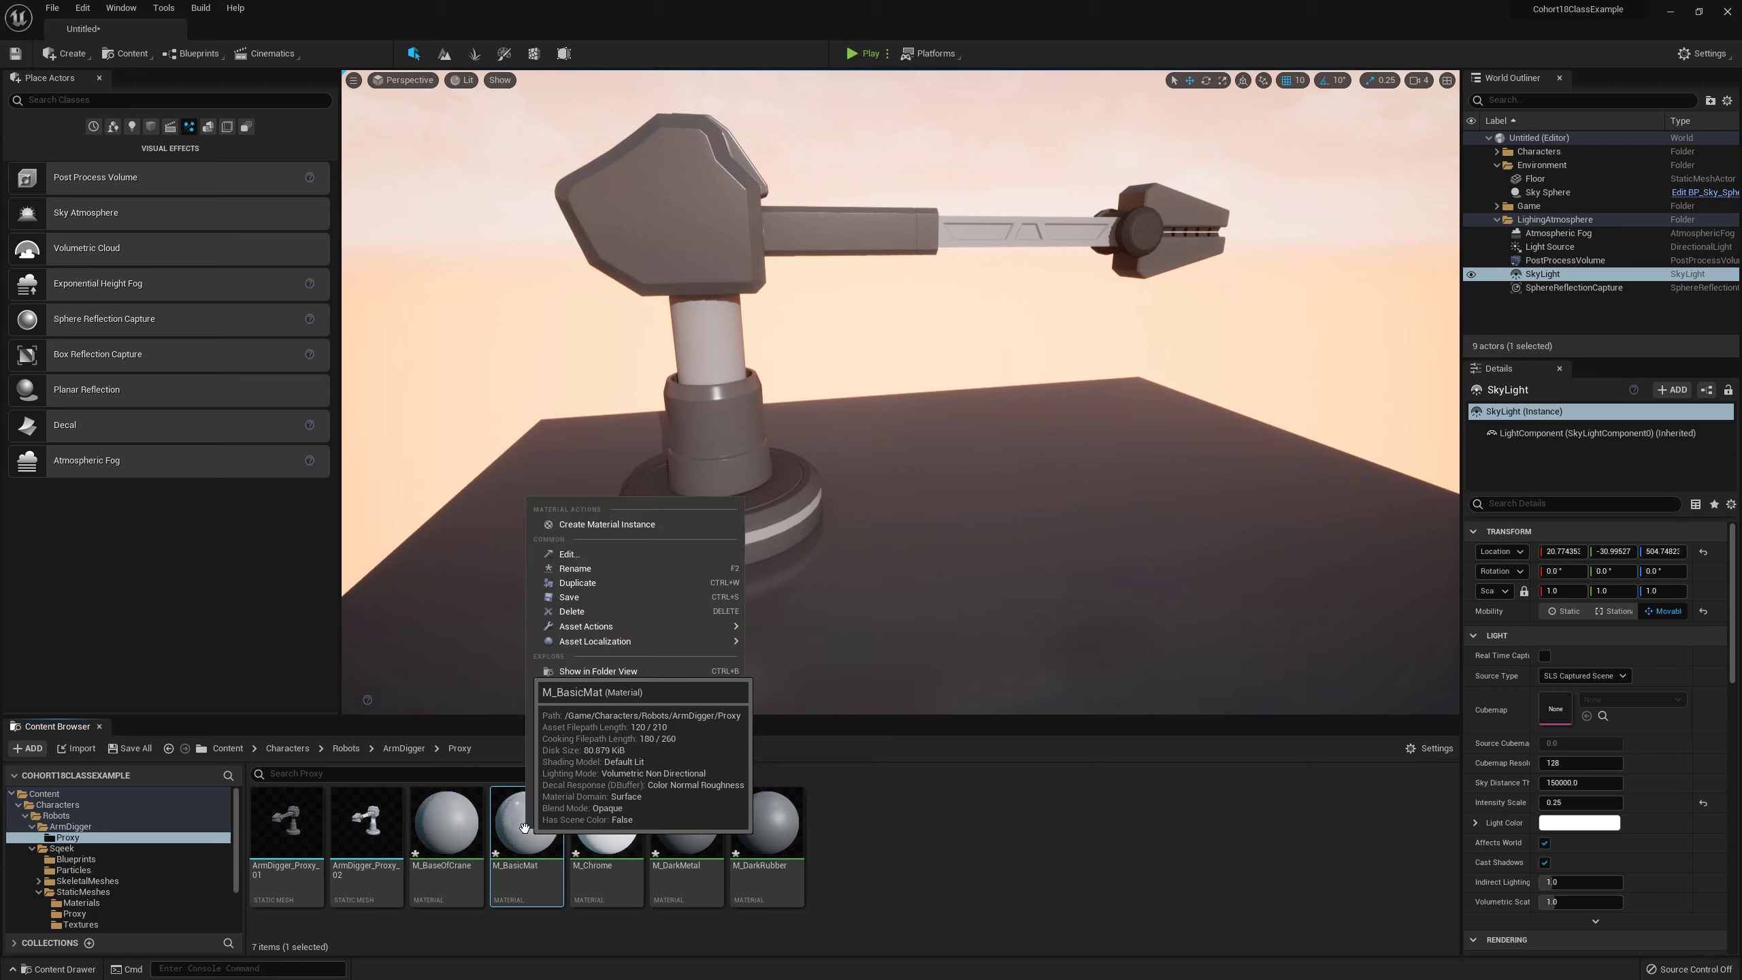
left_click(623, 528)
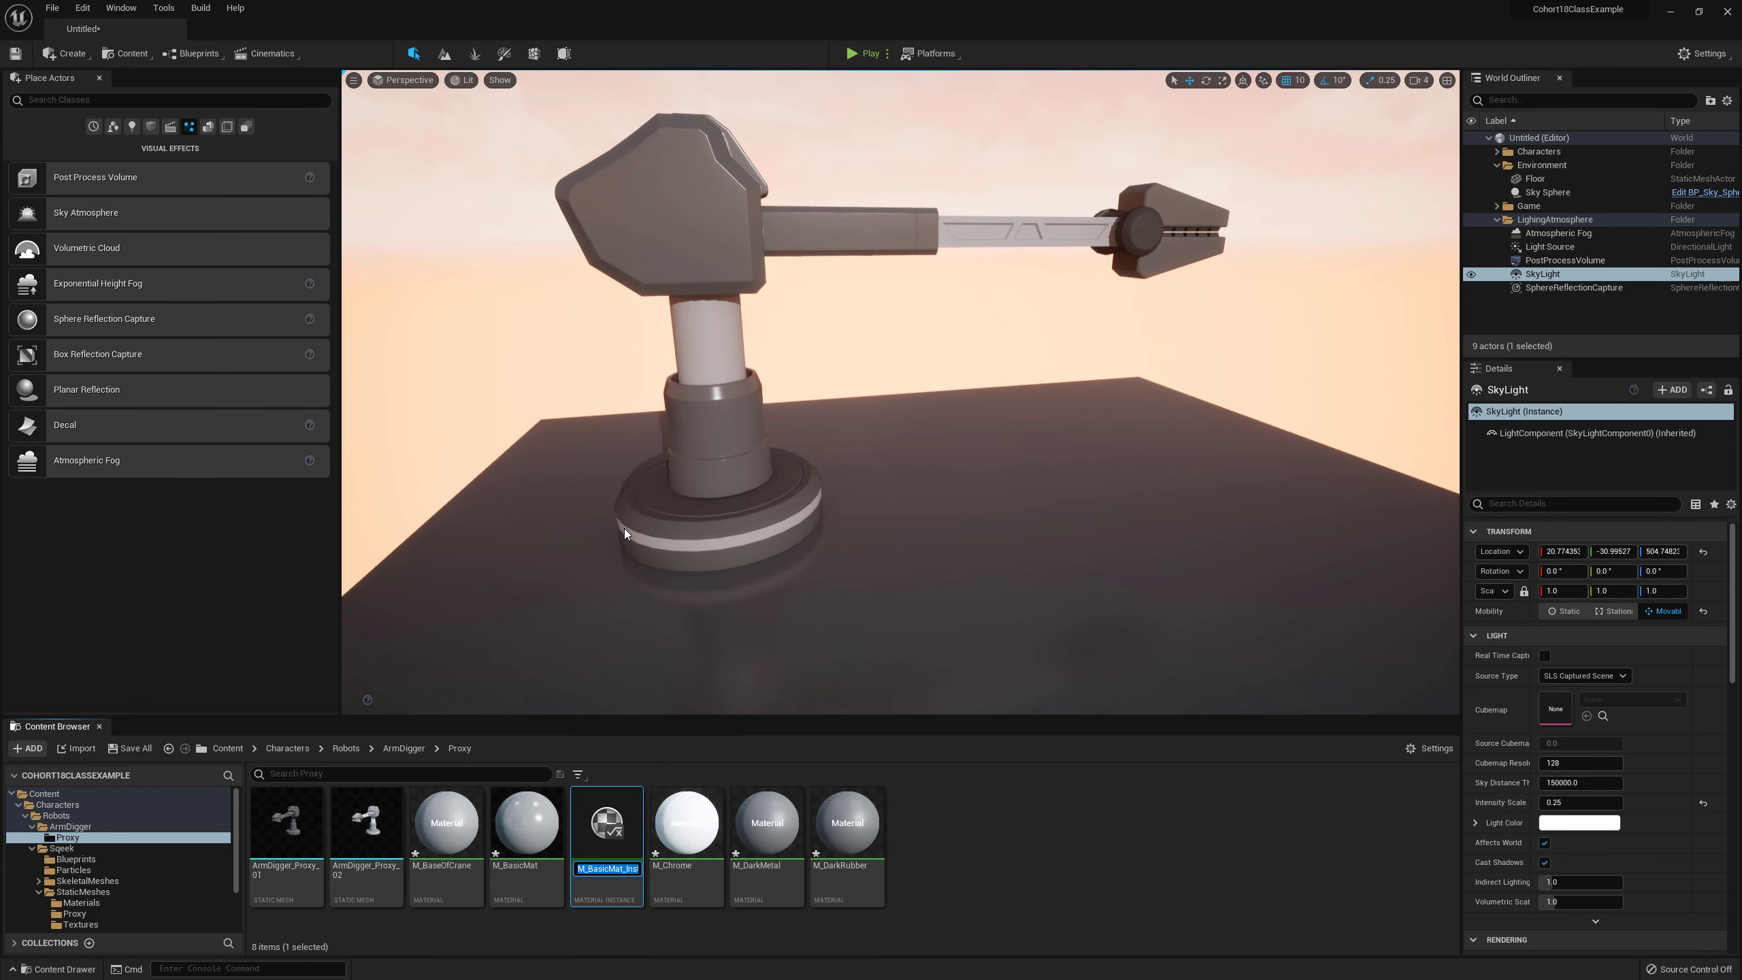
left_click(625, 870)
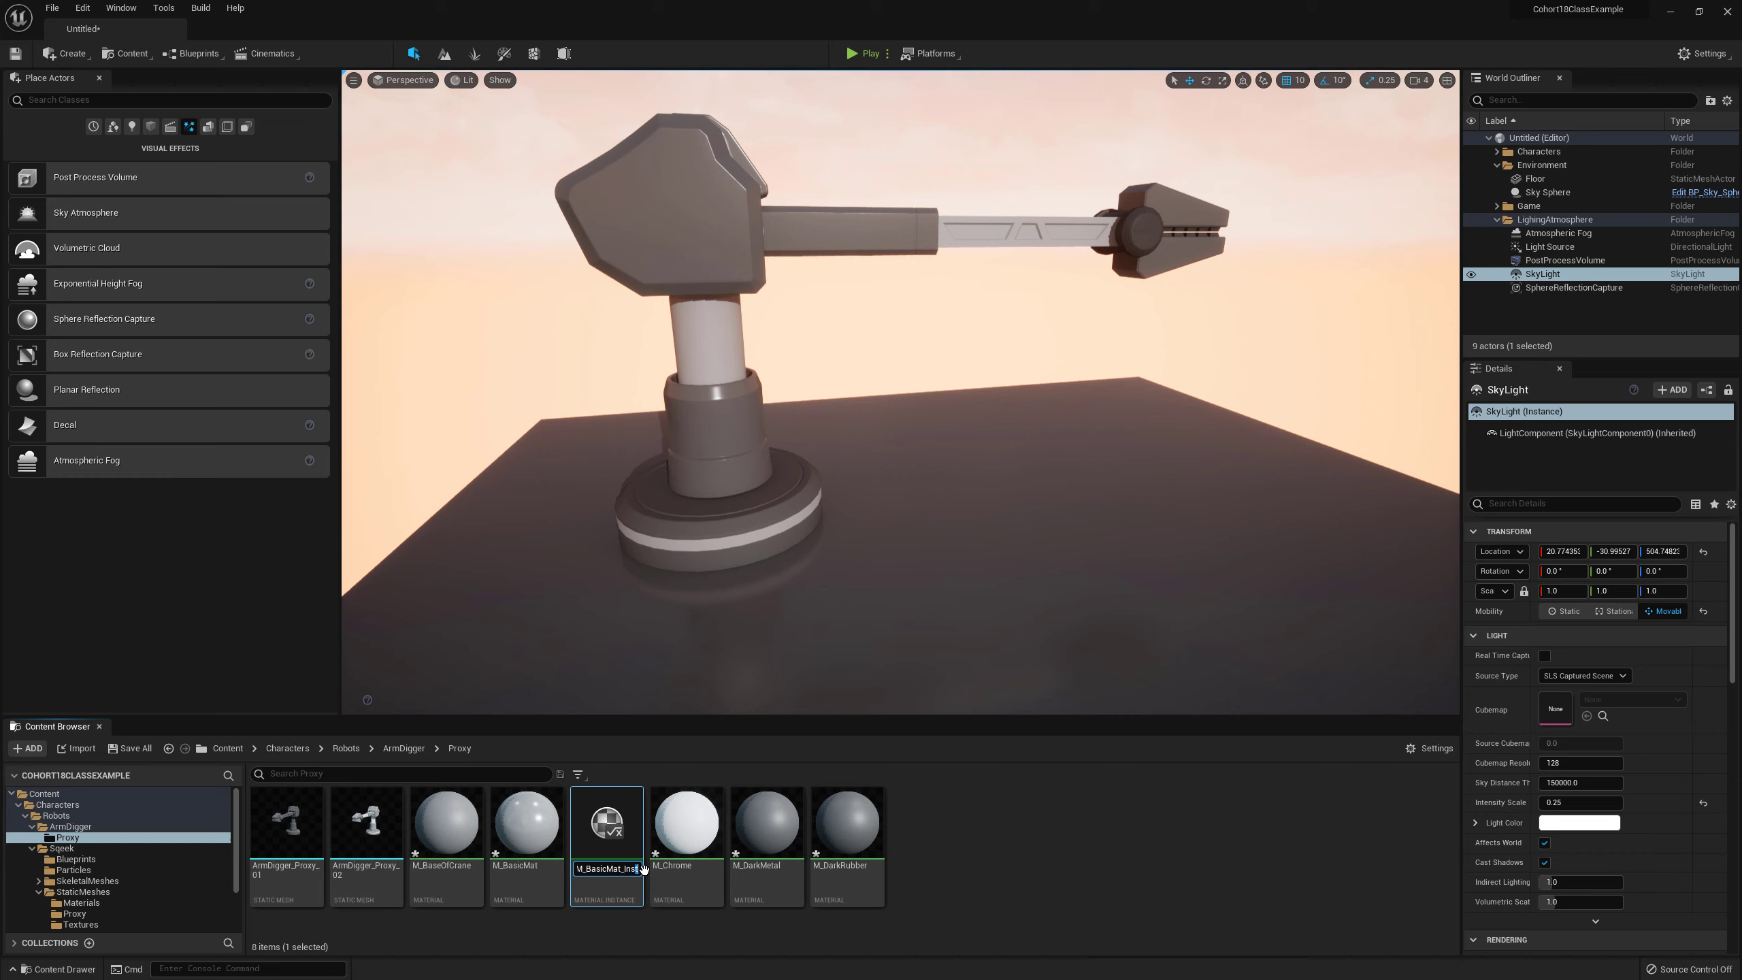
type("_DarkMetal")
key("Return")
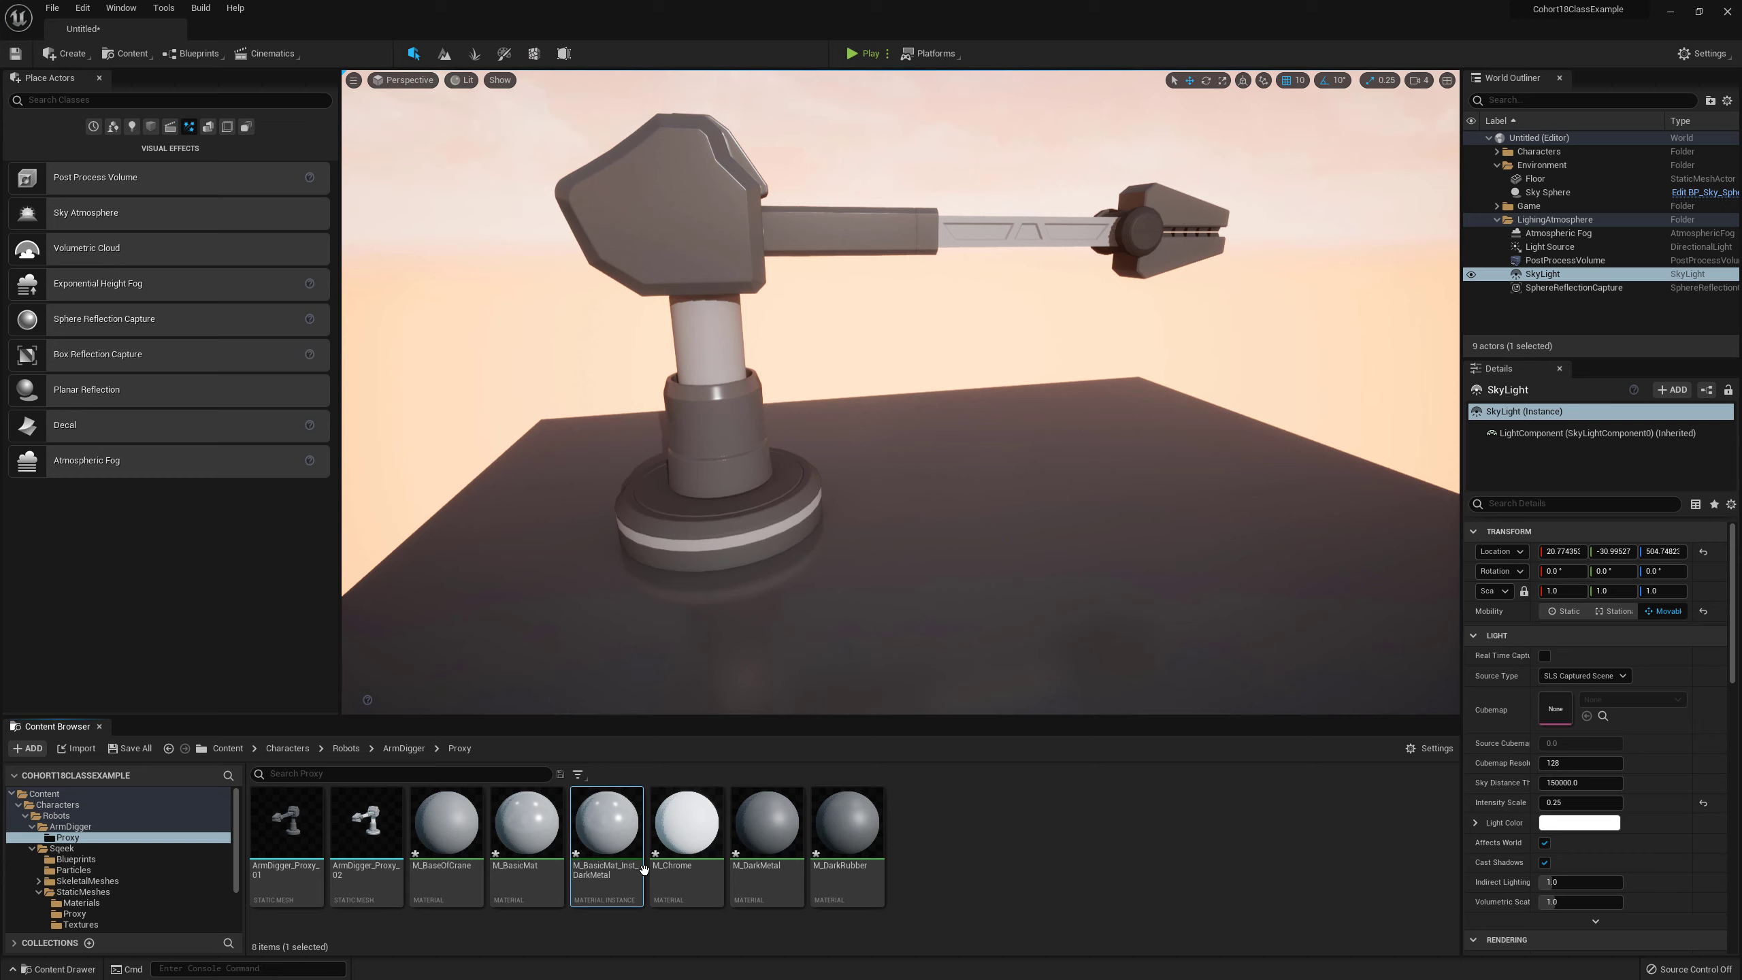
Step: Apply M_BasicMat_Inst_DarkMetal to the floor and open the instance in its own editor beside the robot arm
left_click_drag(643, 870, 618, 661)
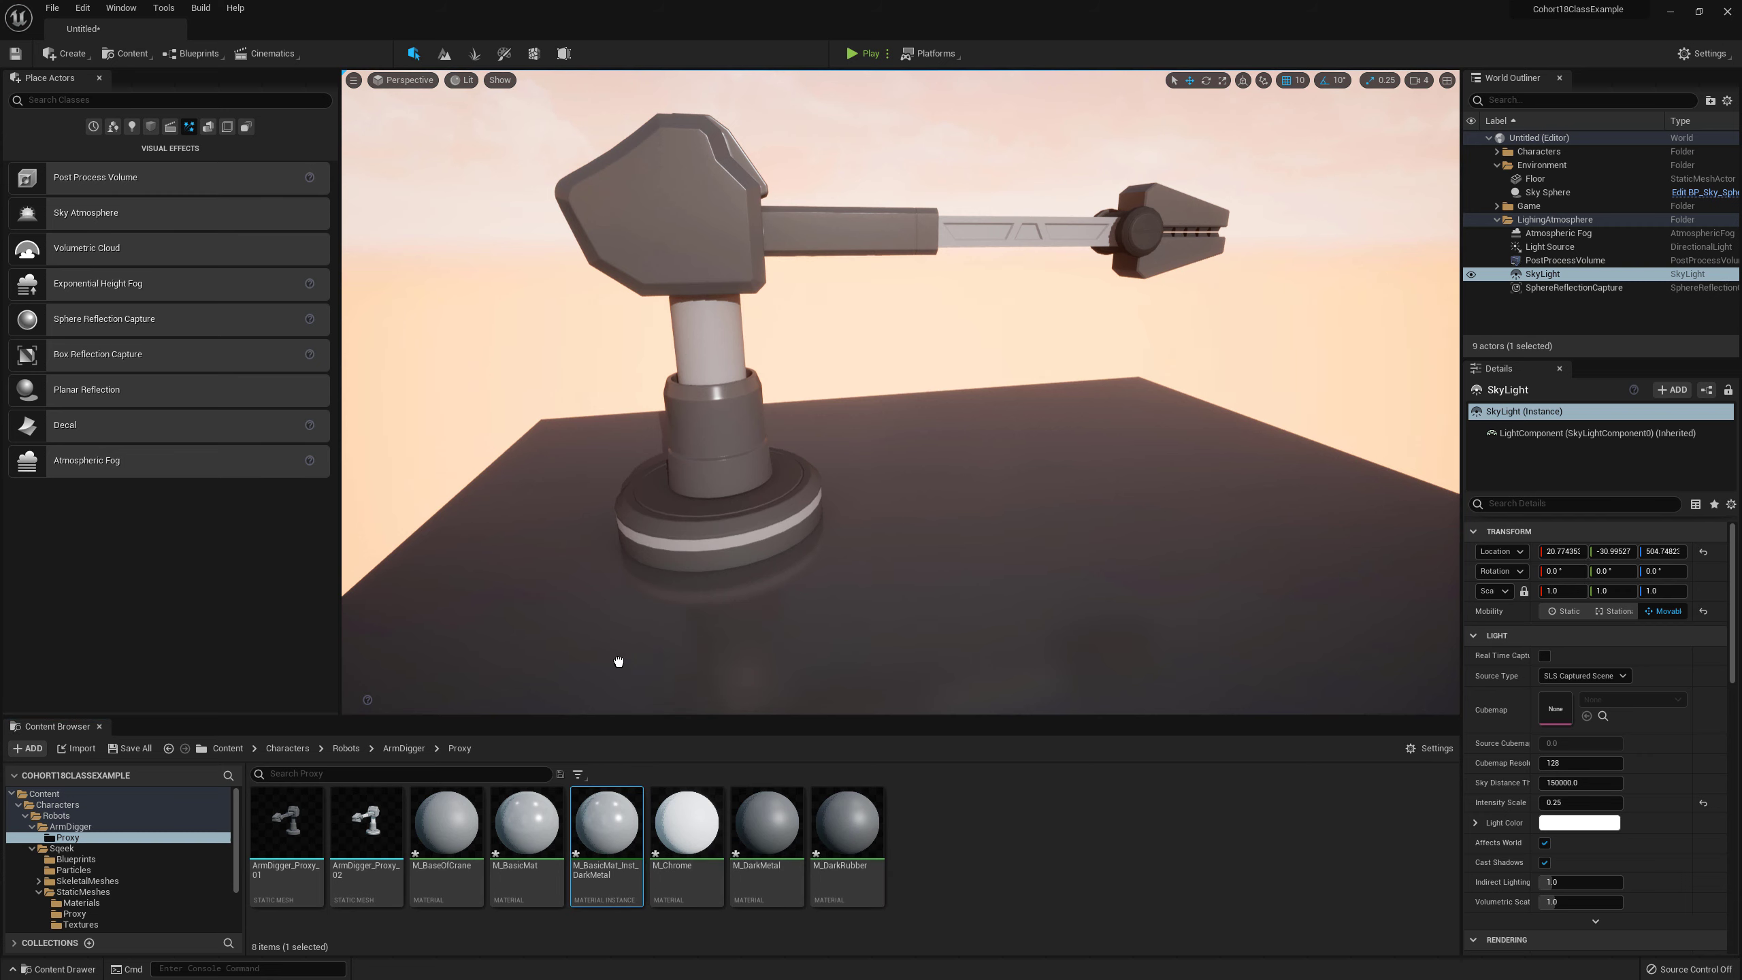
double_click(615, 832)
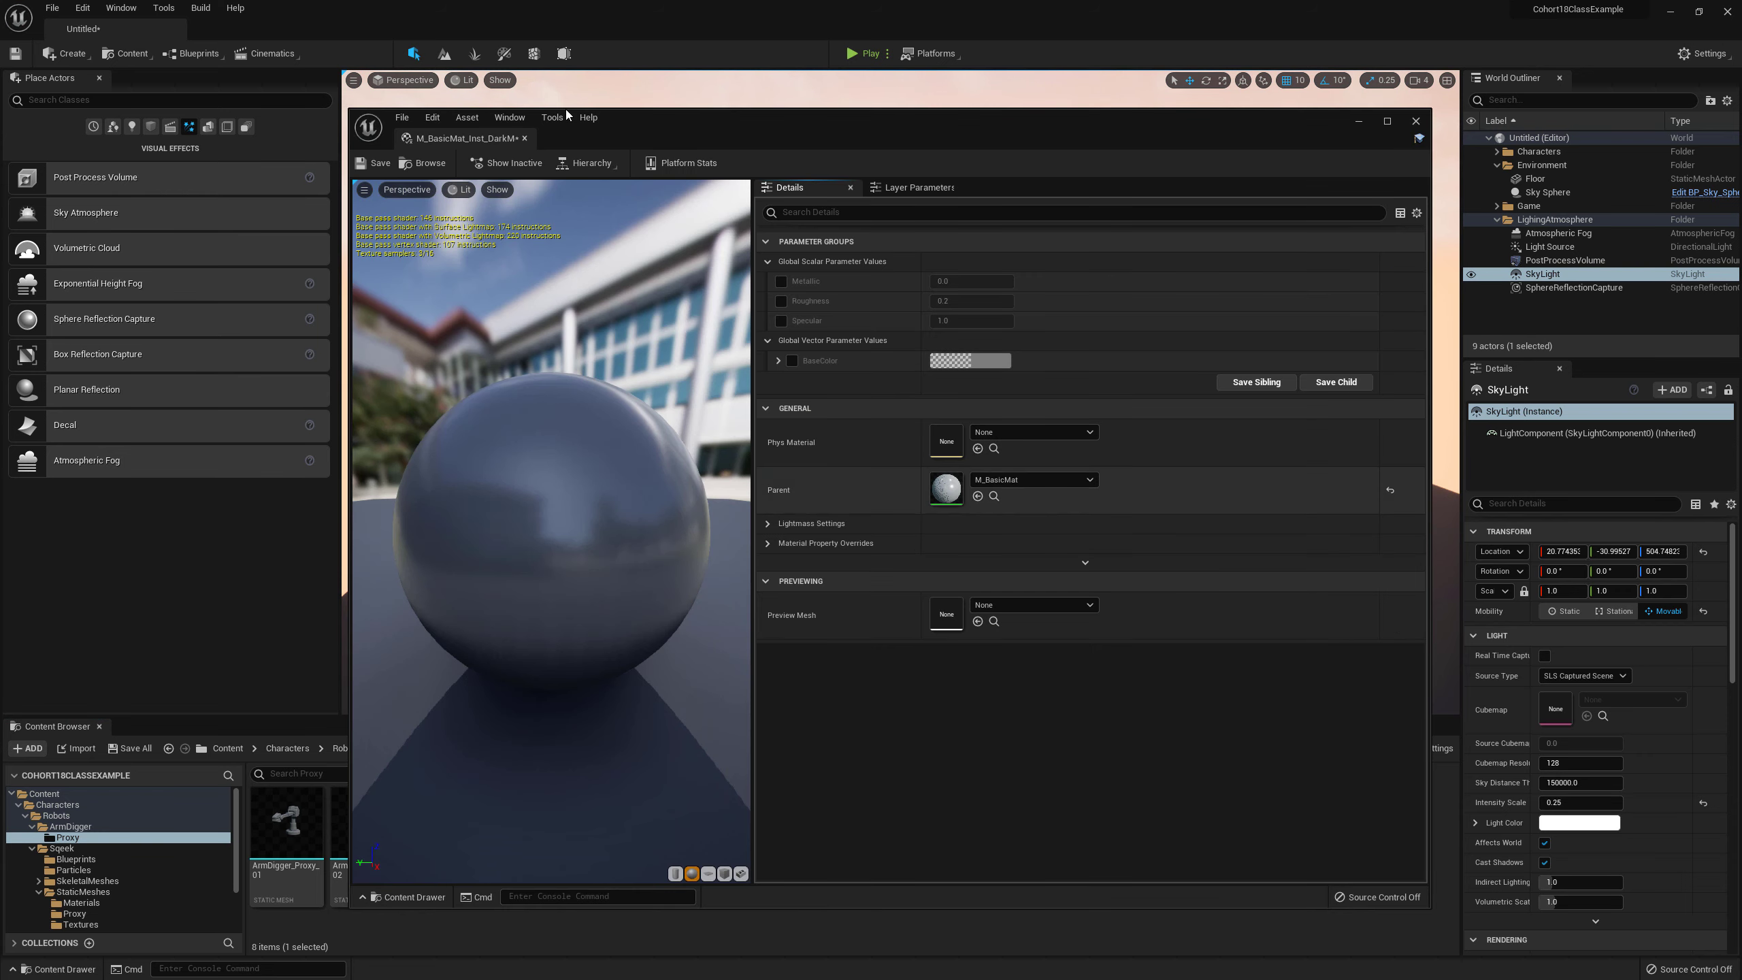
left_click_drag(623, 127, 1055, 185)
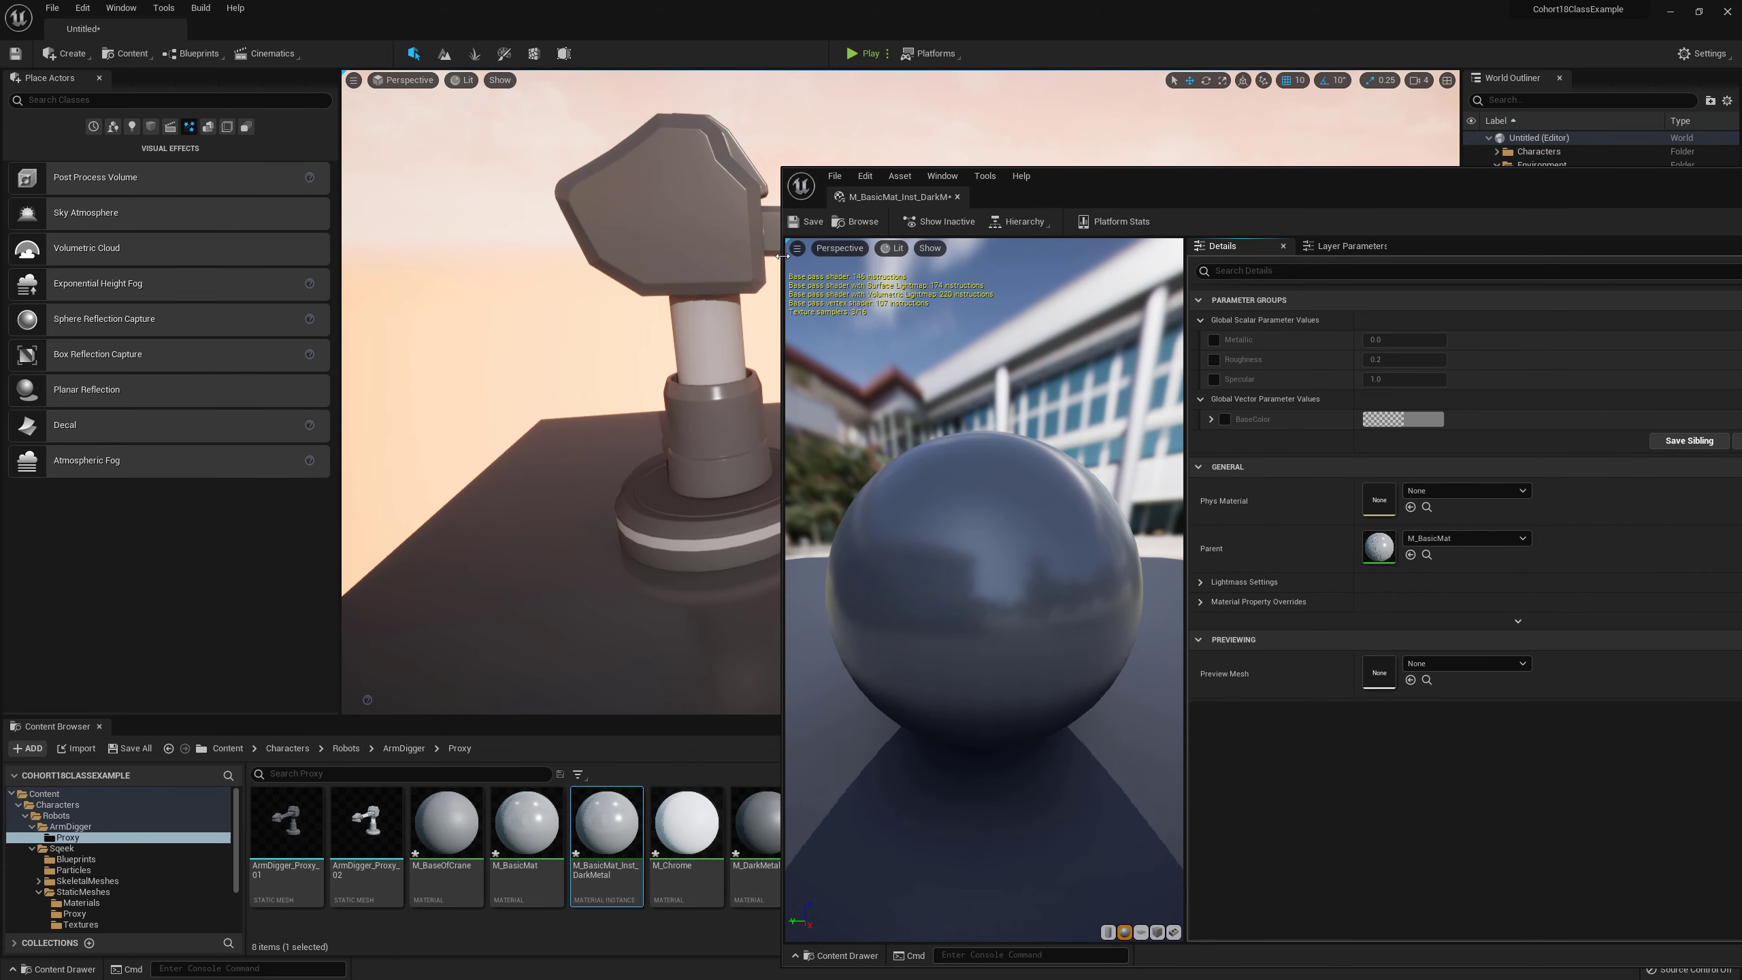
left_click_drag(783, 263, 1015, 263)
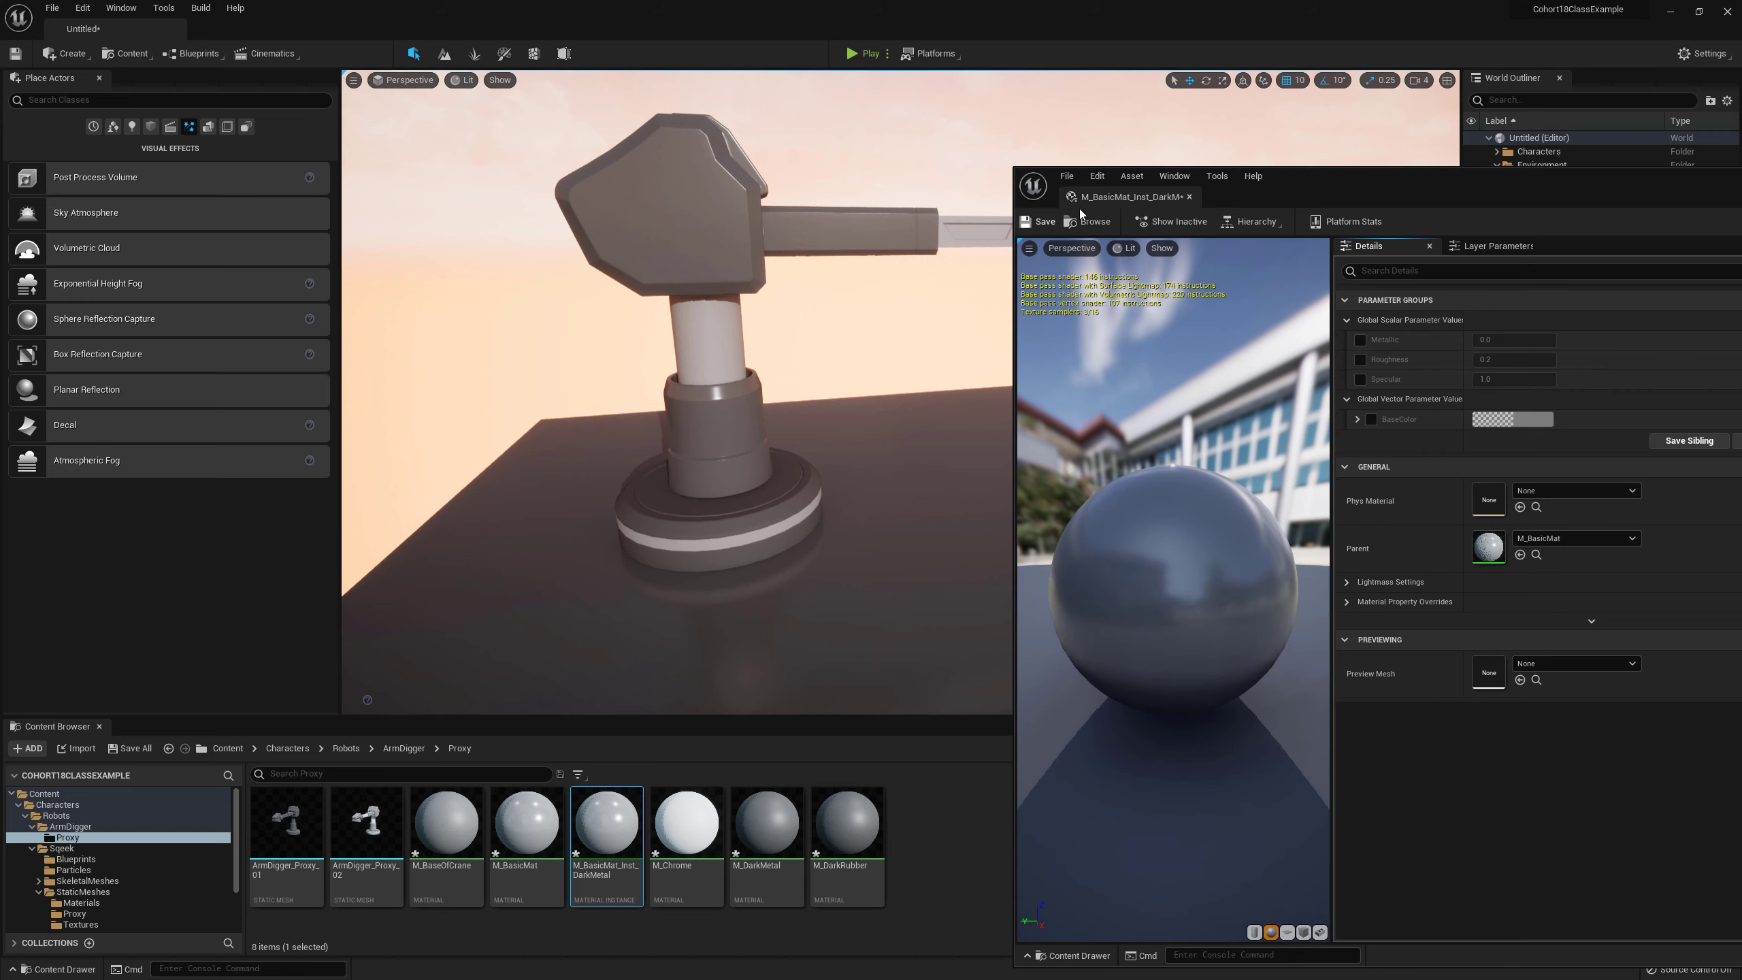
left_click_drag(1301, 185, 1172, 118)
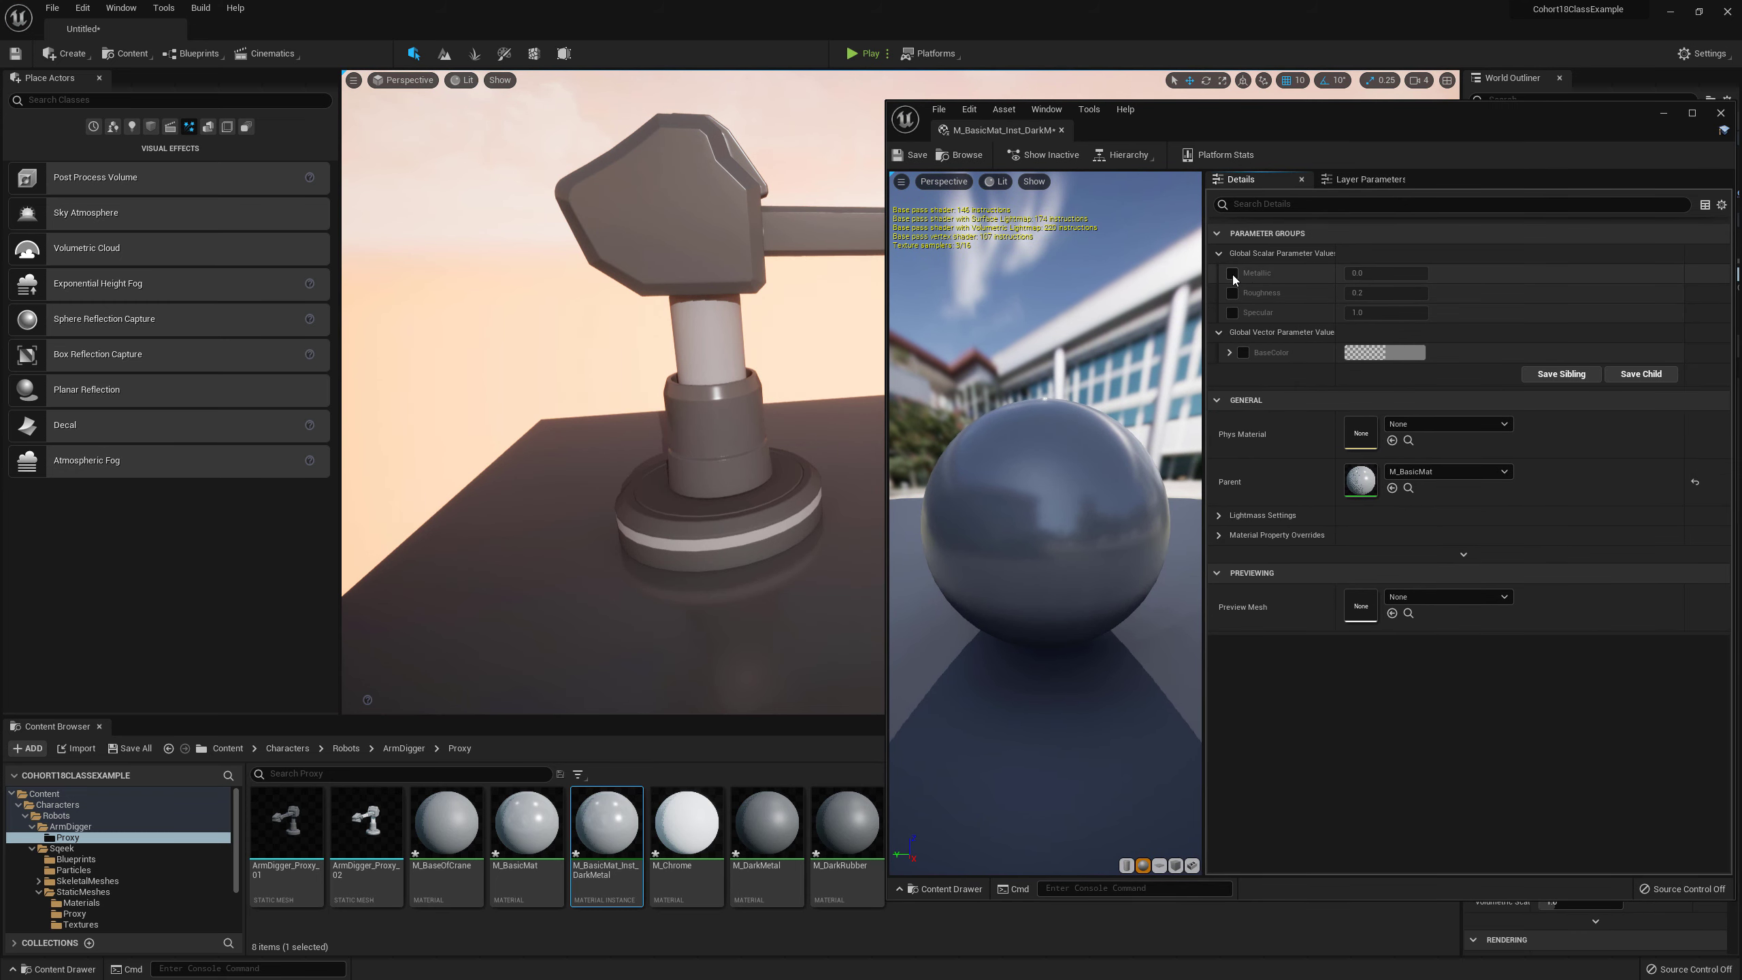
Step: Enable the instance's overrides for the BaseColor, Specular, Roughness and Metallic parameters
left_click(1242, 352)
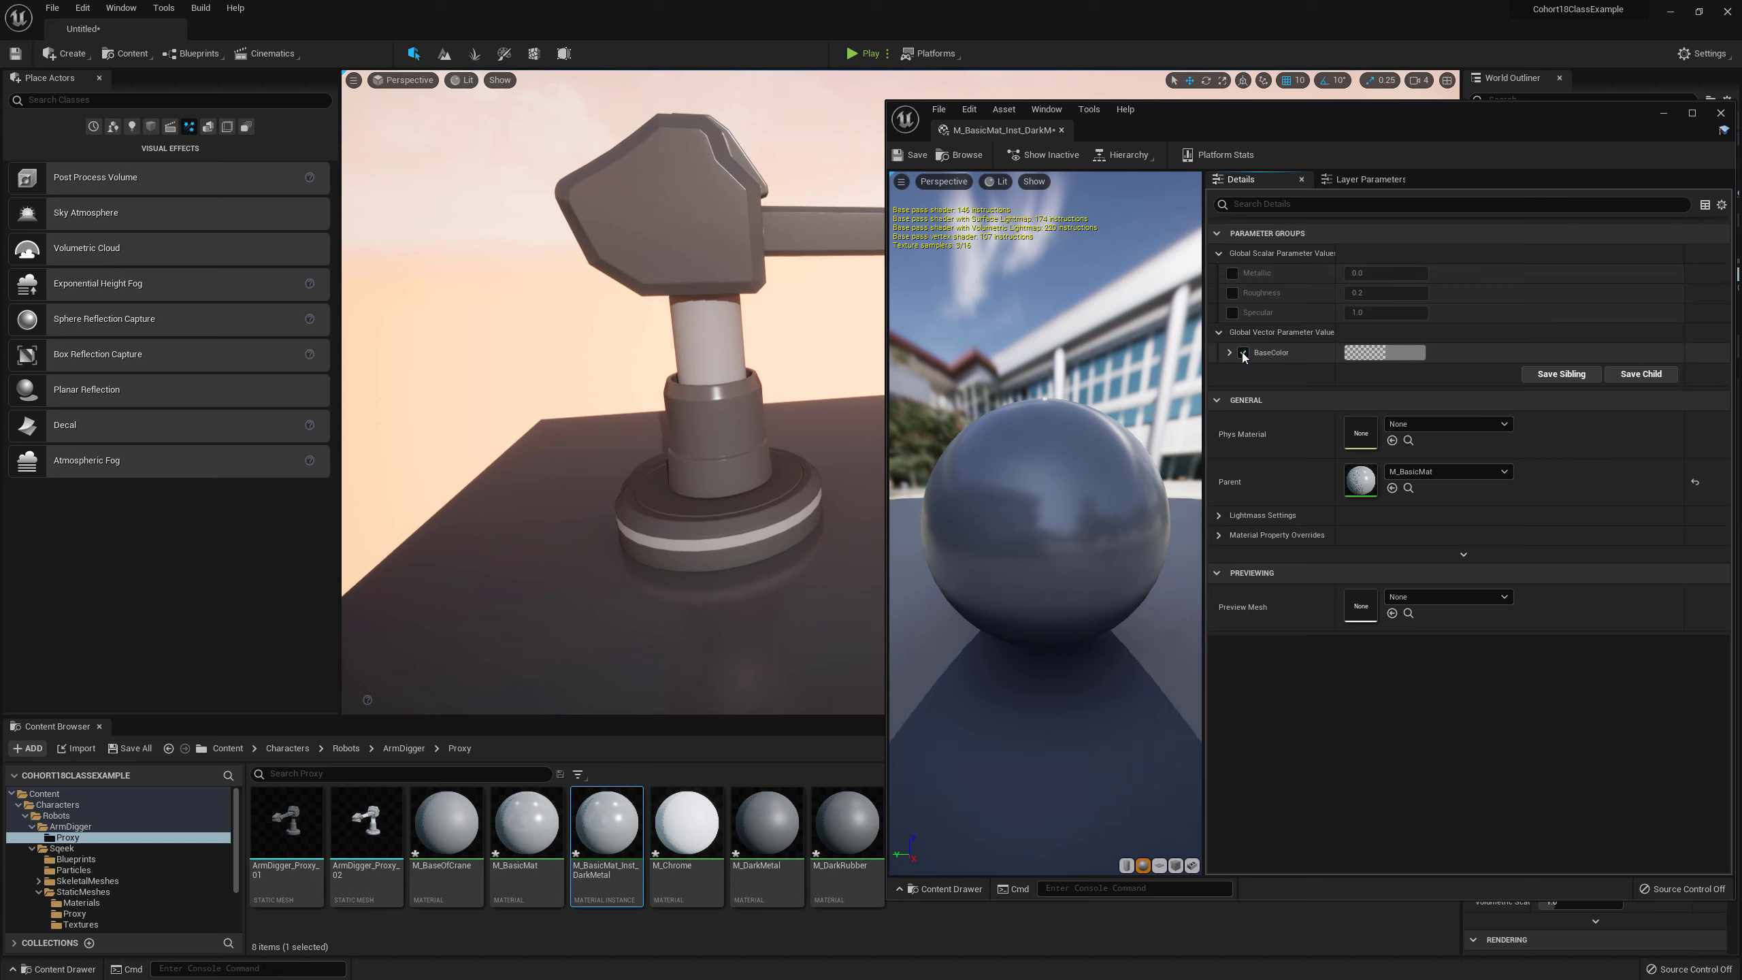
left_click(1233, 314)
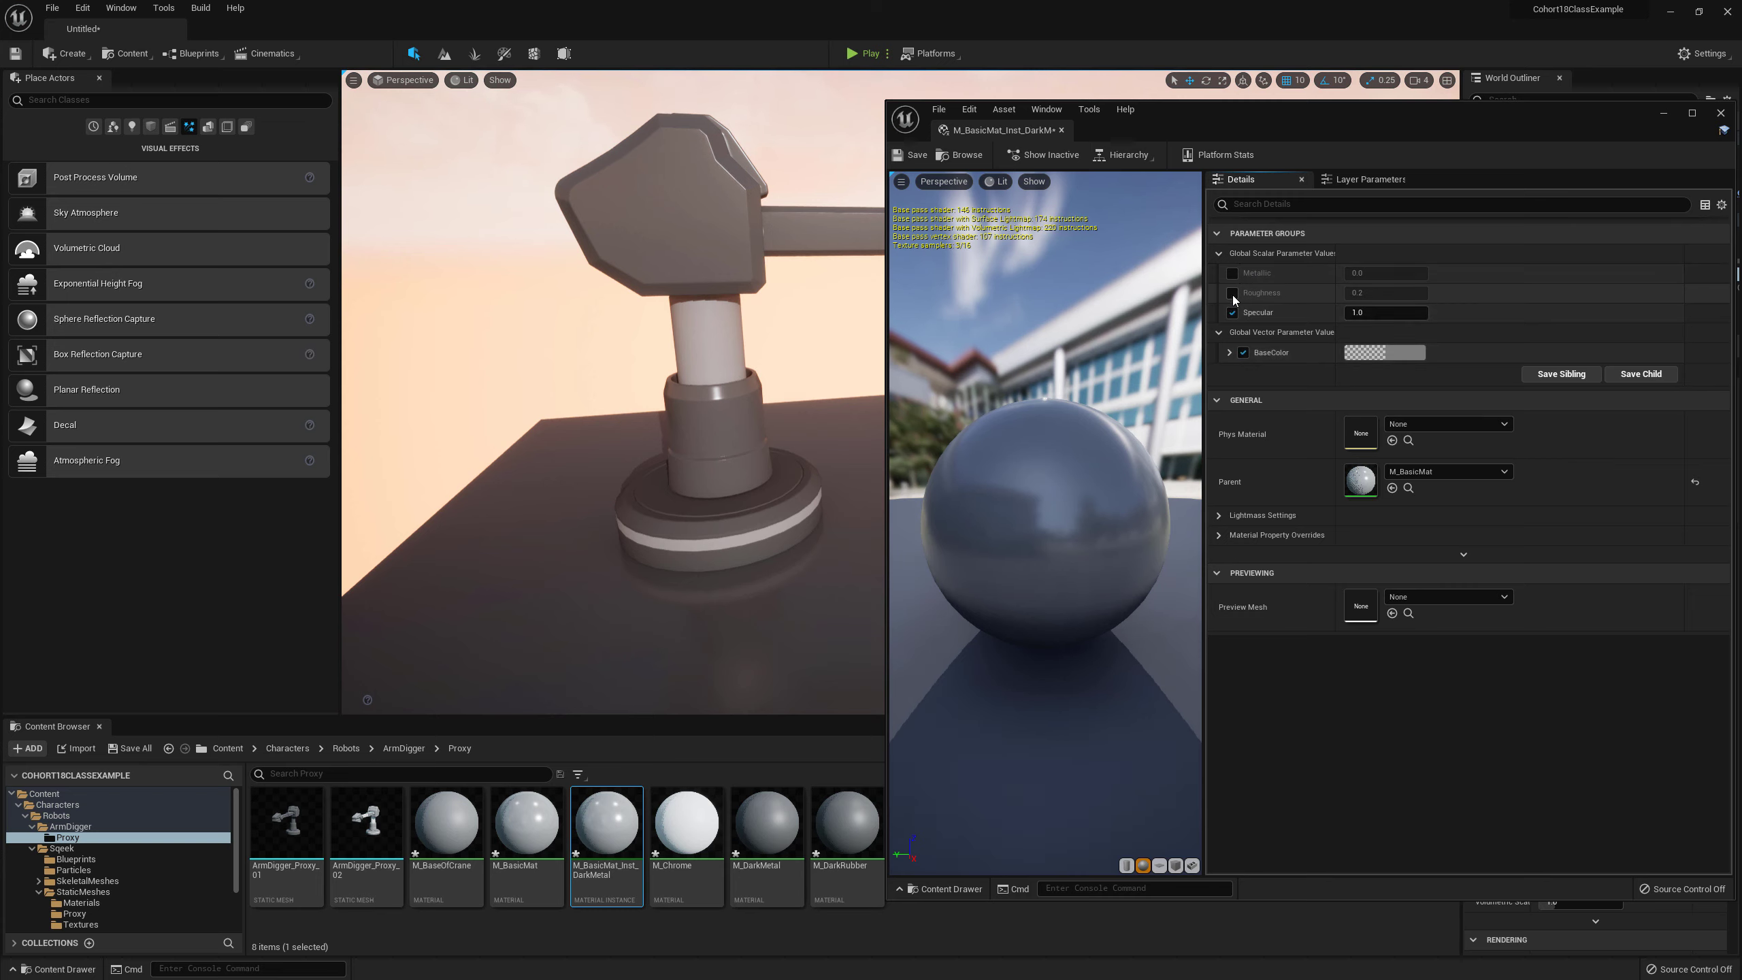
left_click(1232, 294)
left_click(1232, 273)
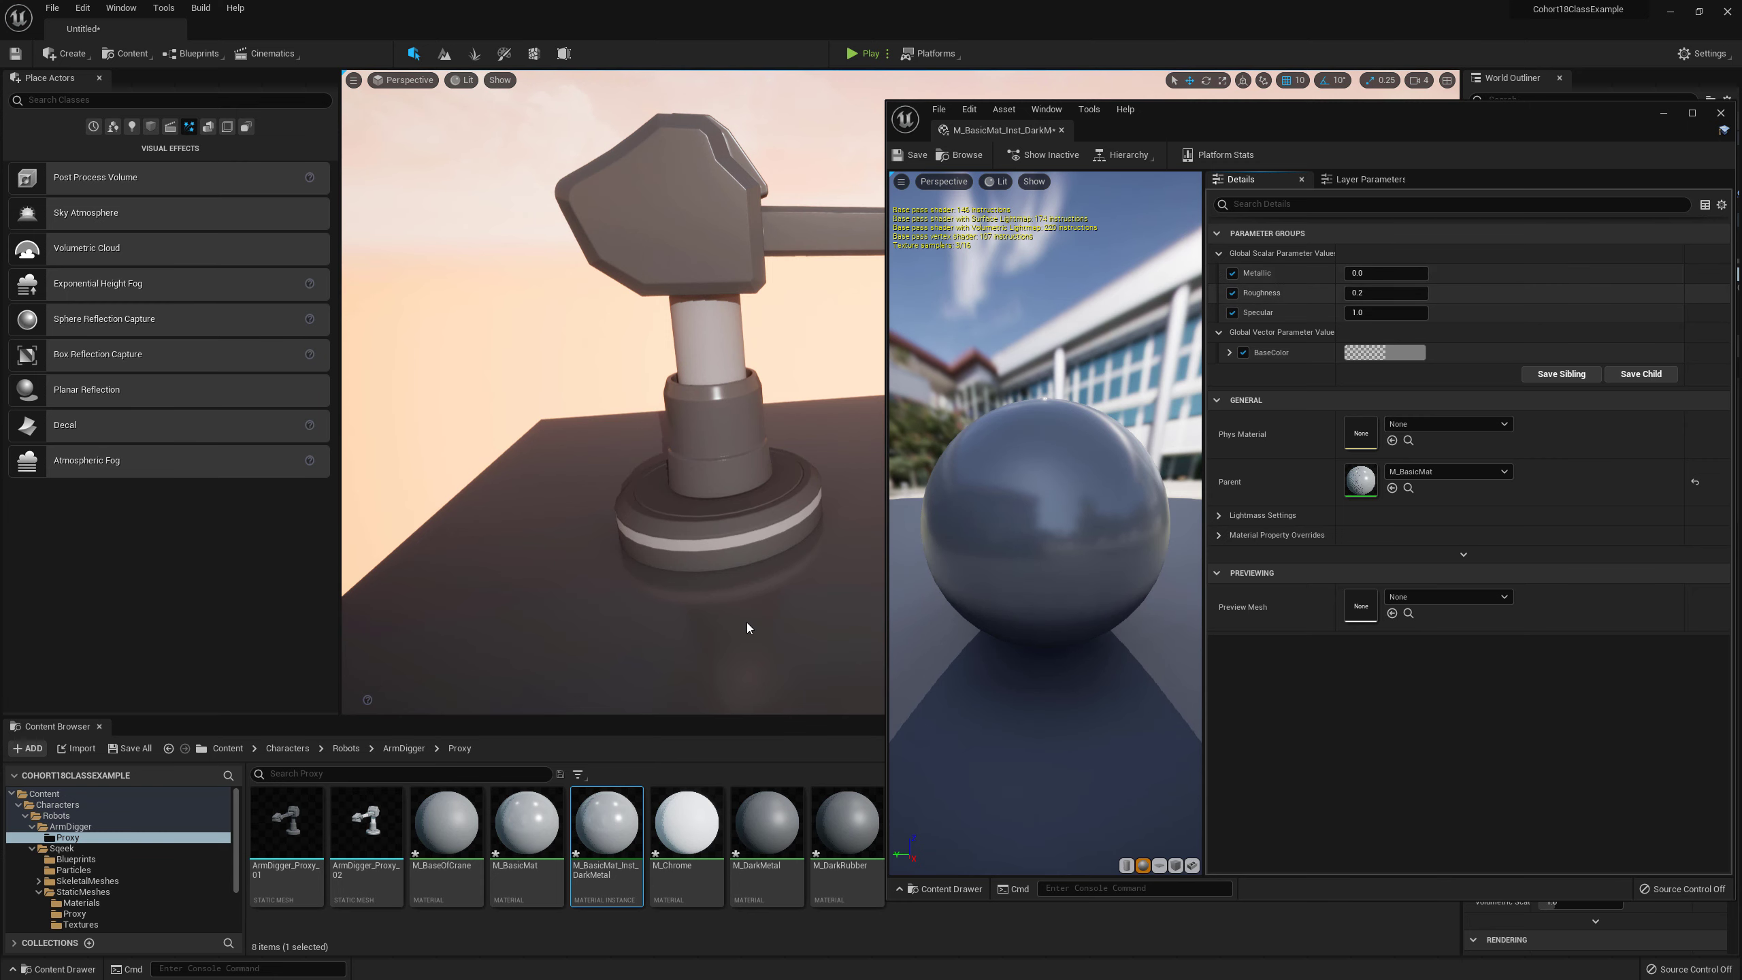
Step: Examine the parameter nodes in the parent material M_BasicMat's graph alongside the instance, and close the parent's editor
double_click(528, 811)
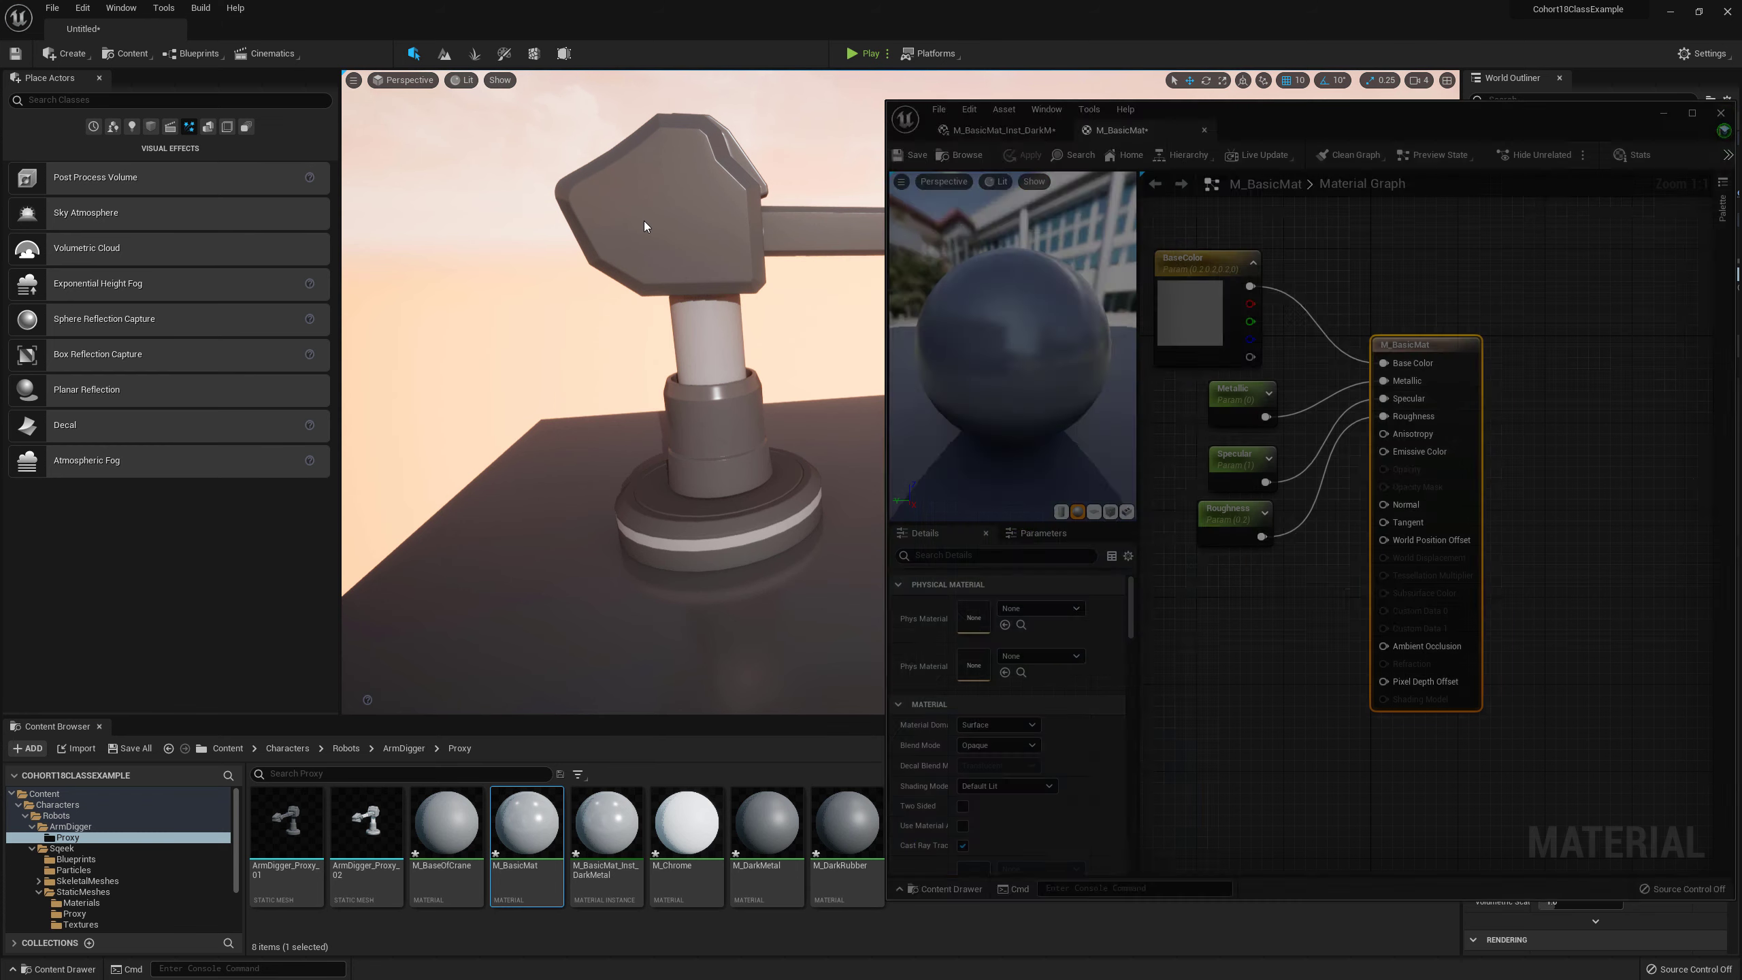
left_click_drag(644, 221, 184, 180)
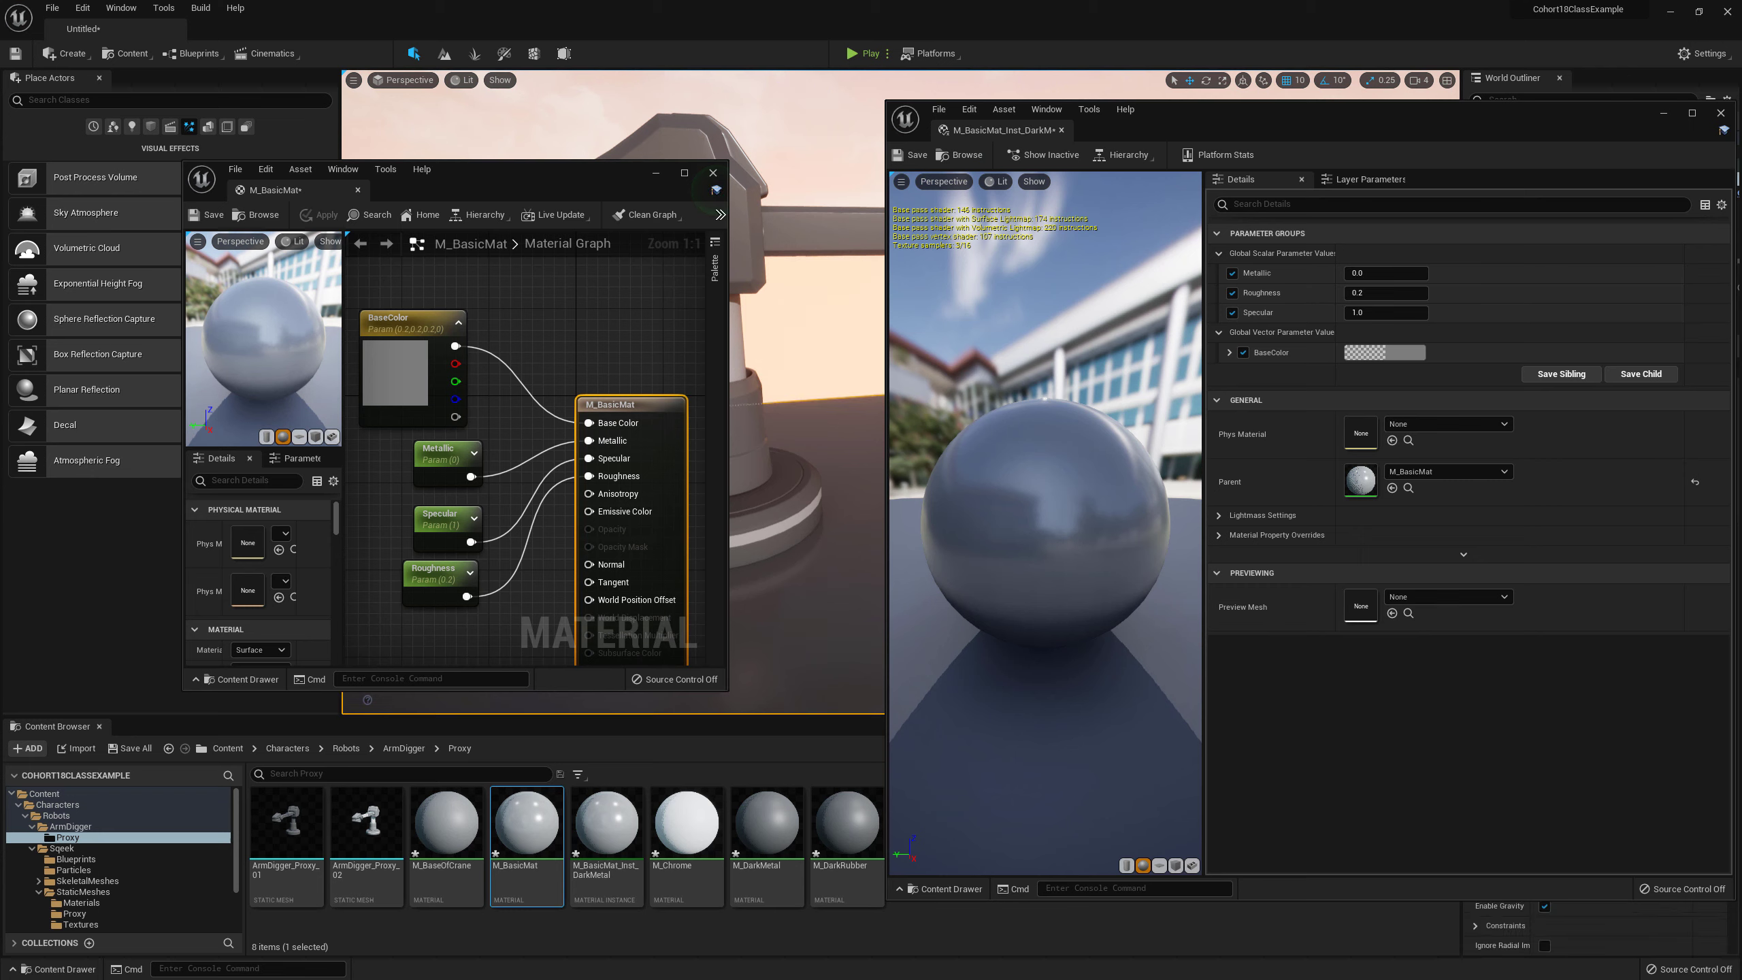
left_click_drag(725, 692, 736, 800)
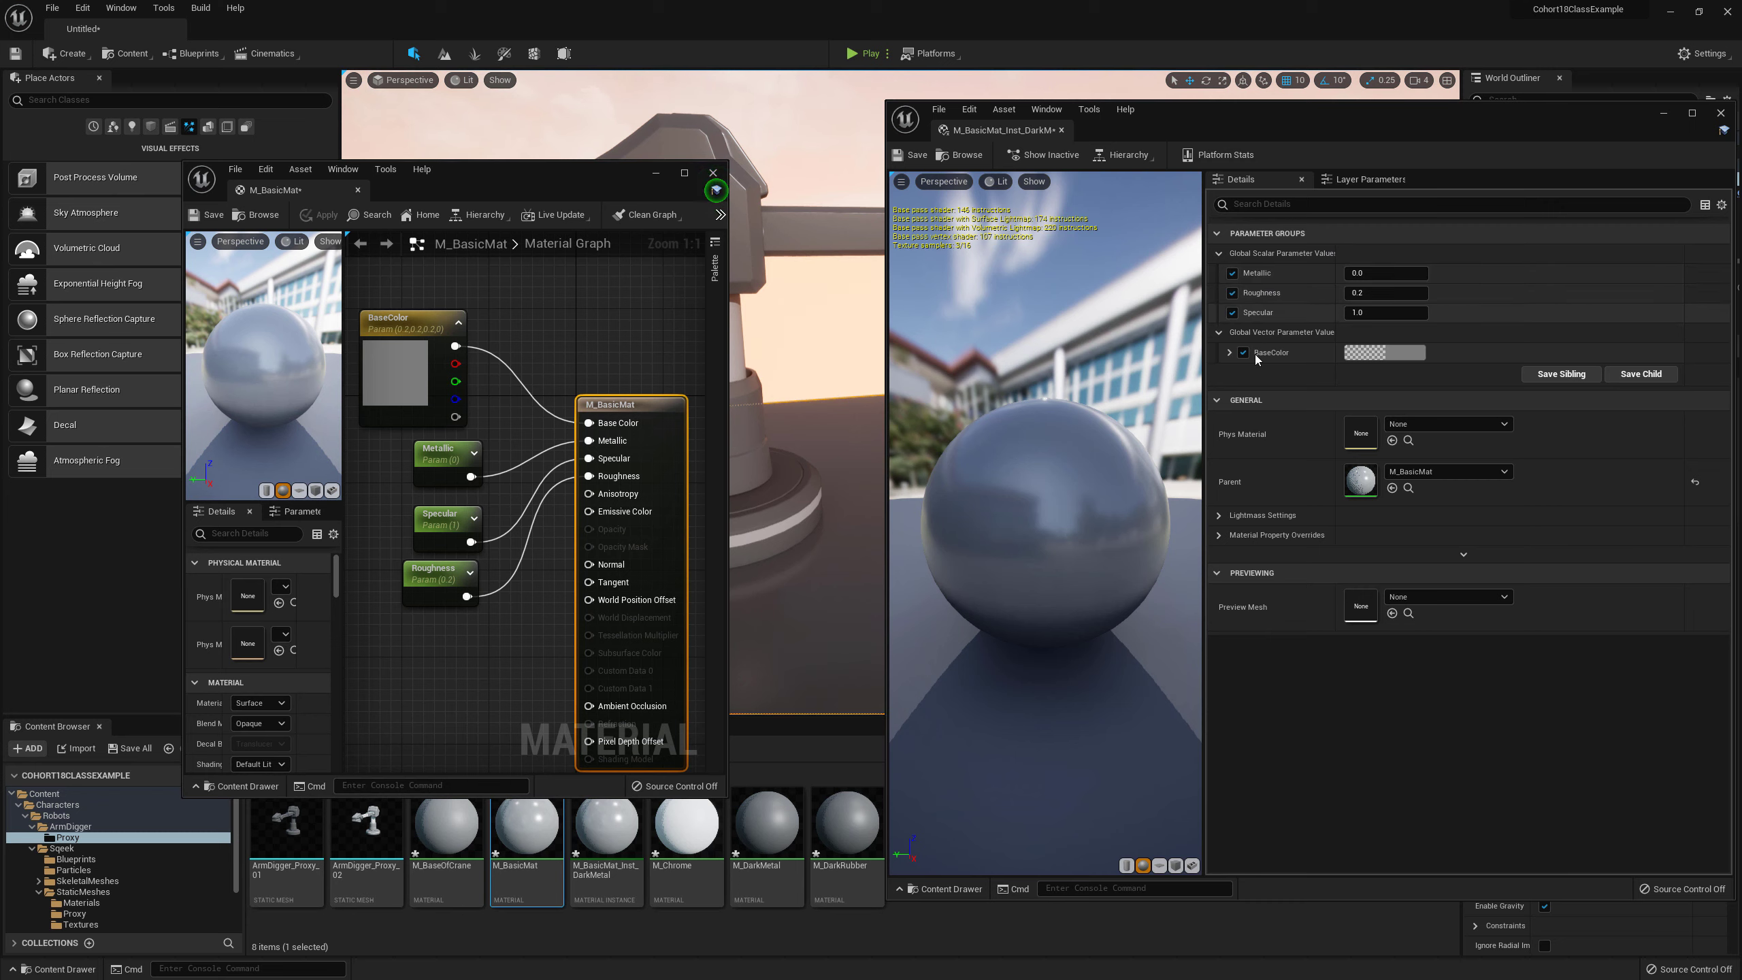
left_click(712, 174)
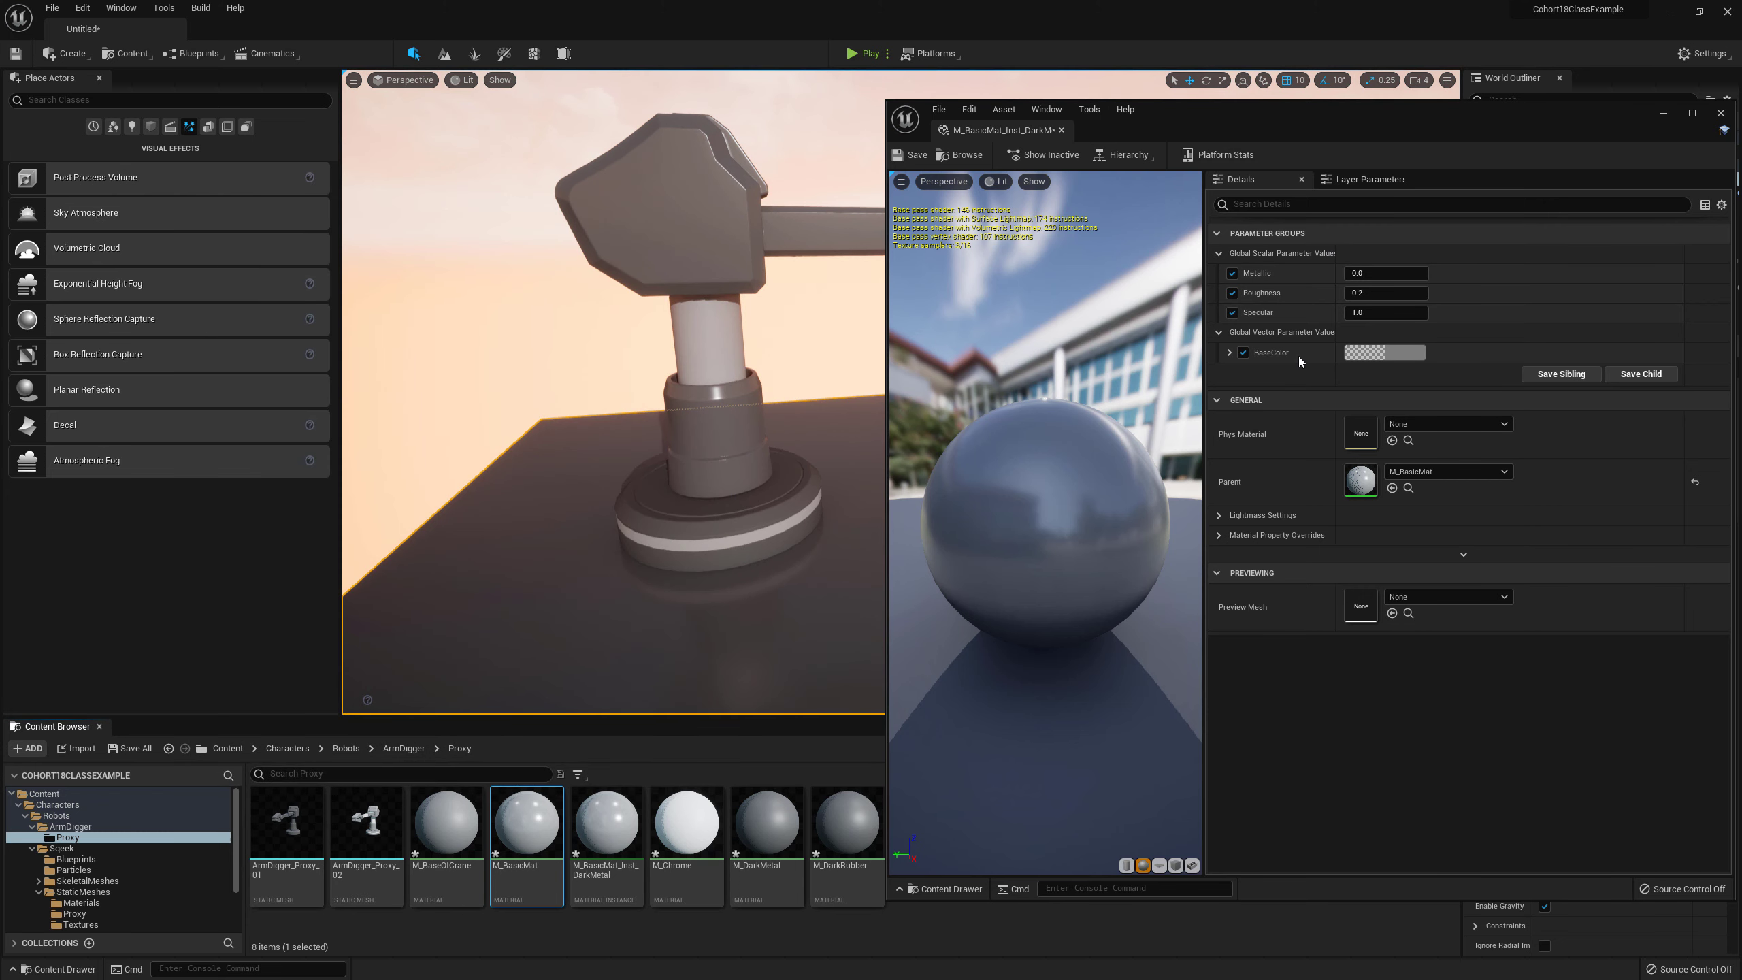
Step: Darken the instance's BaseColor to a brightness value (V) of 0.125
left_click(1401, 356)
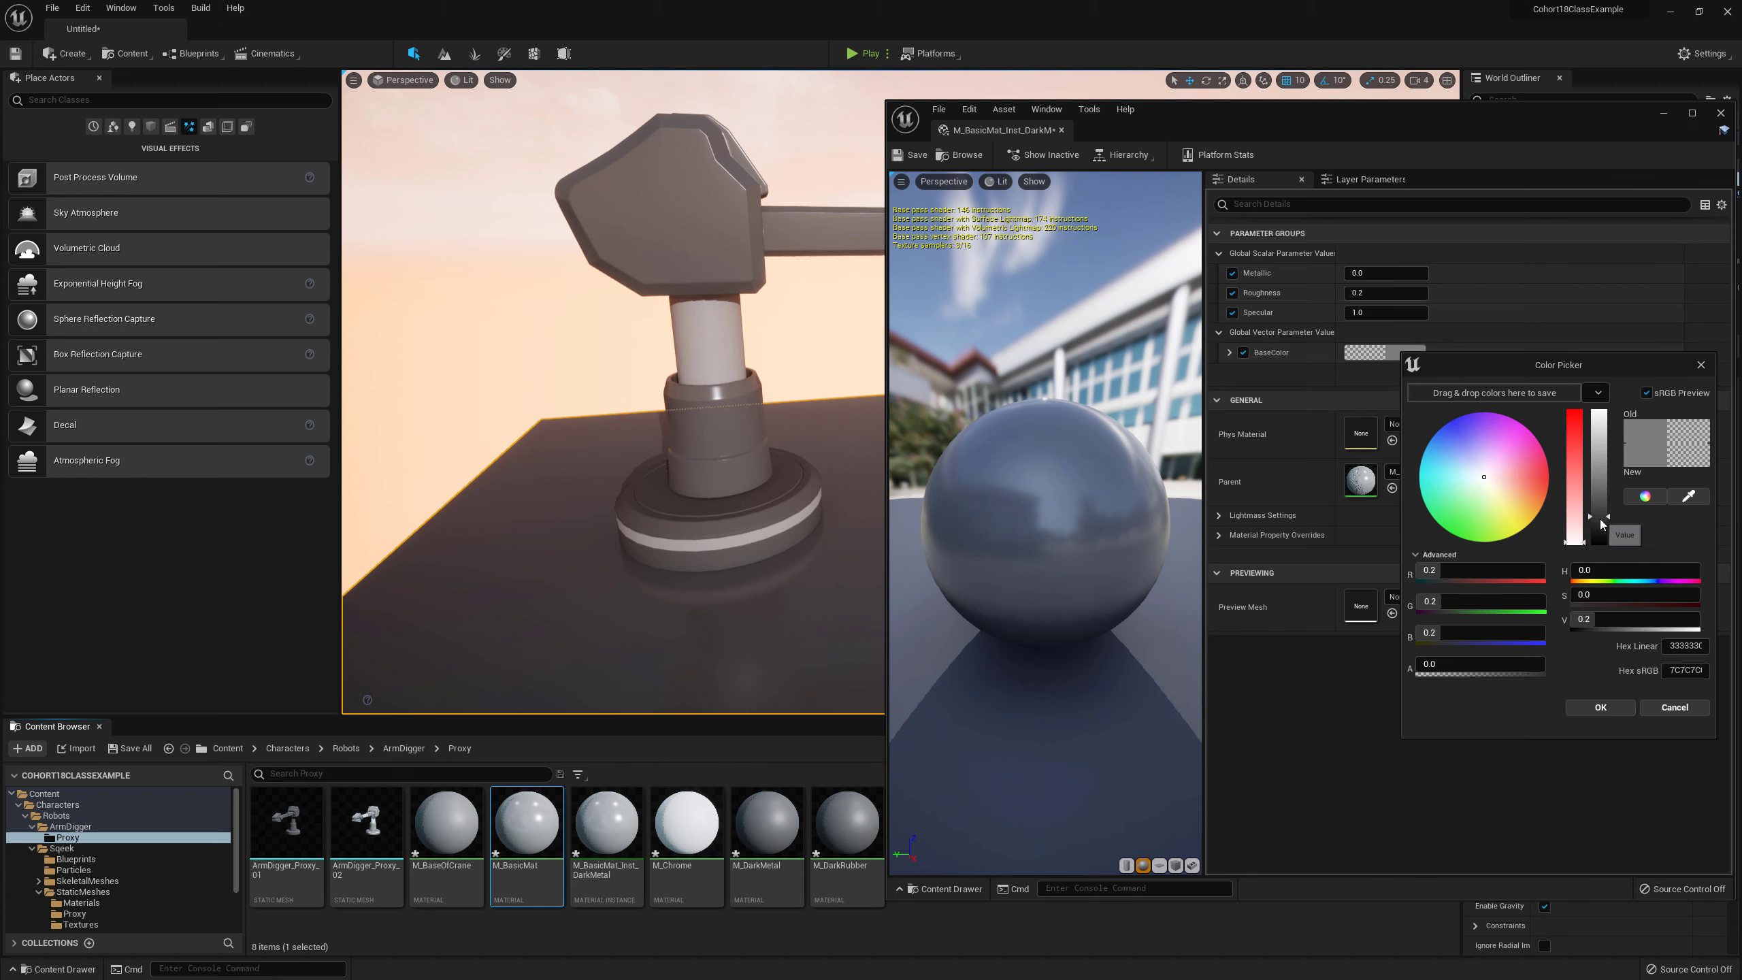
left_click_drag(1598, 520, 1600, 526)
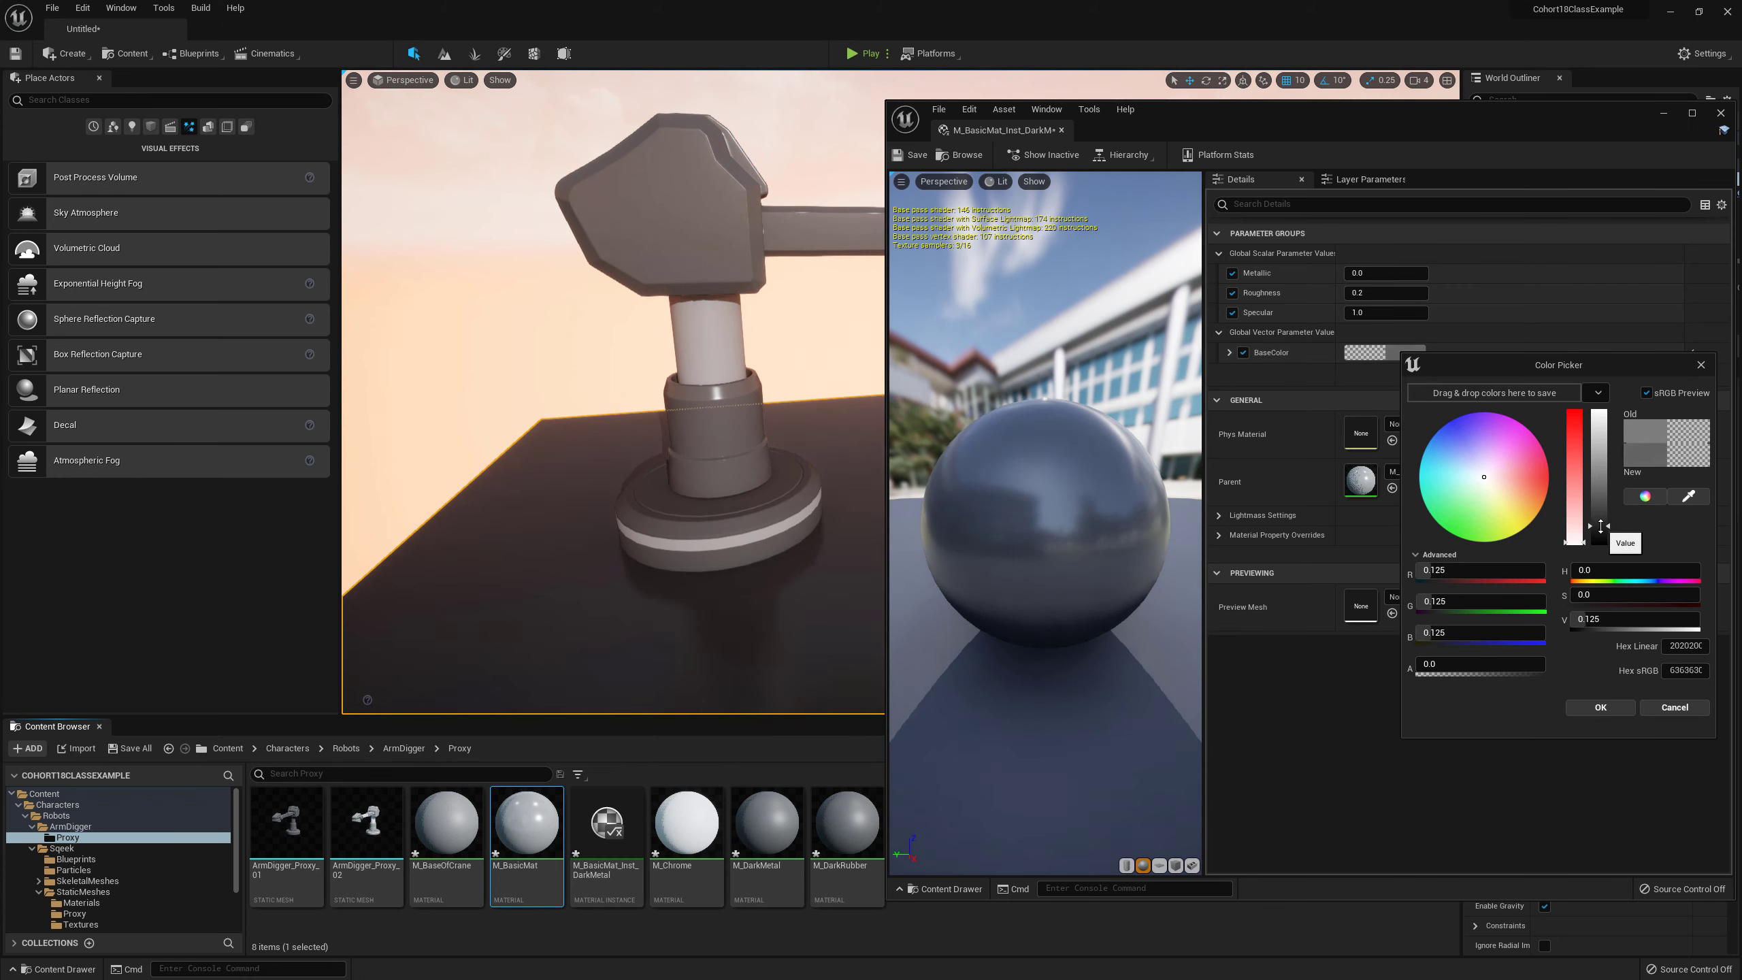
left_click(1601, 707)
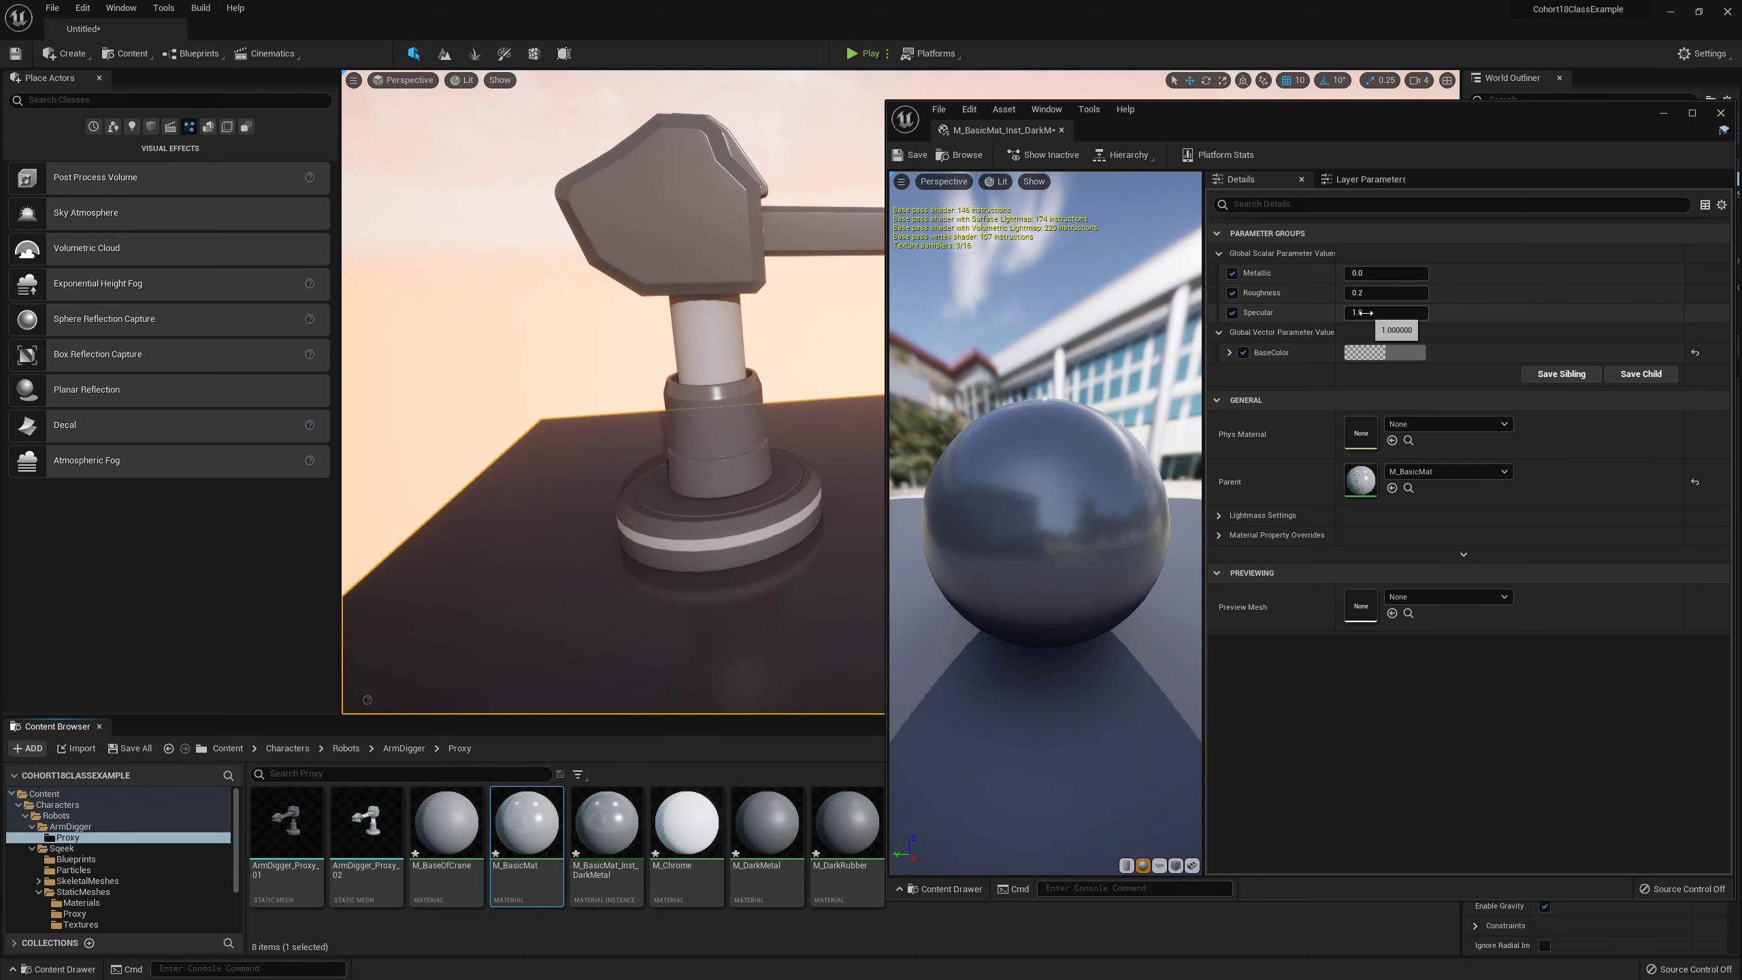
Step: Try negative Specular values and 0.25 on the instance, then return Specular to 1
left_click_drag(1347, 313, 1275, 312)
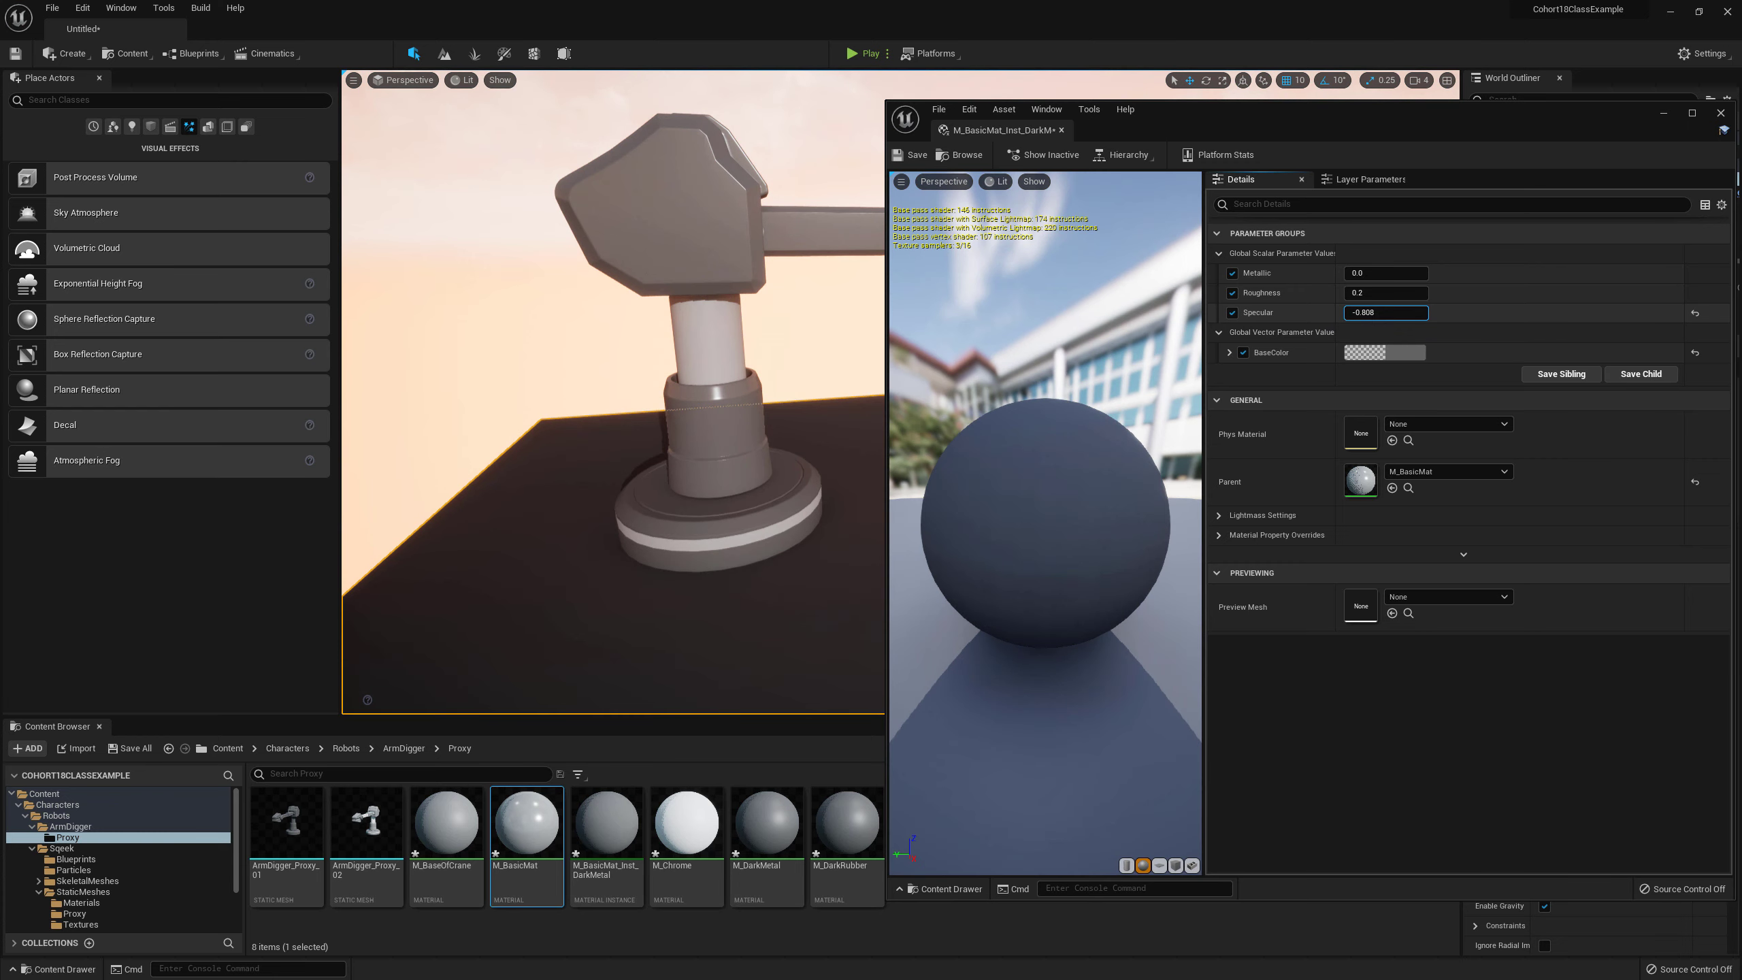
left_click_drag(1384, 319, 1370, 319)
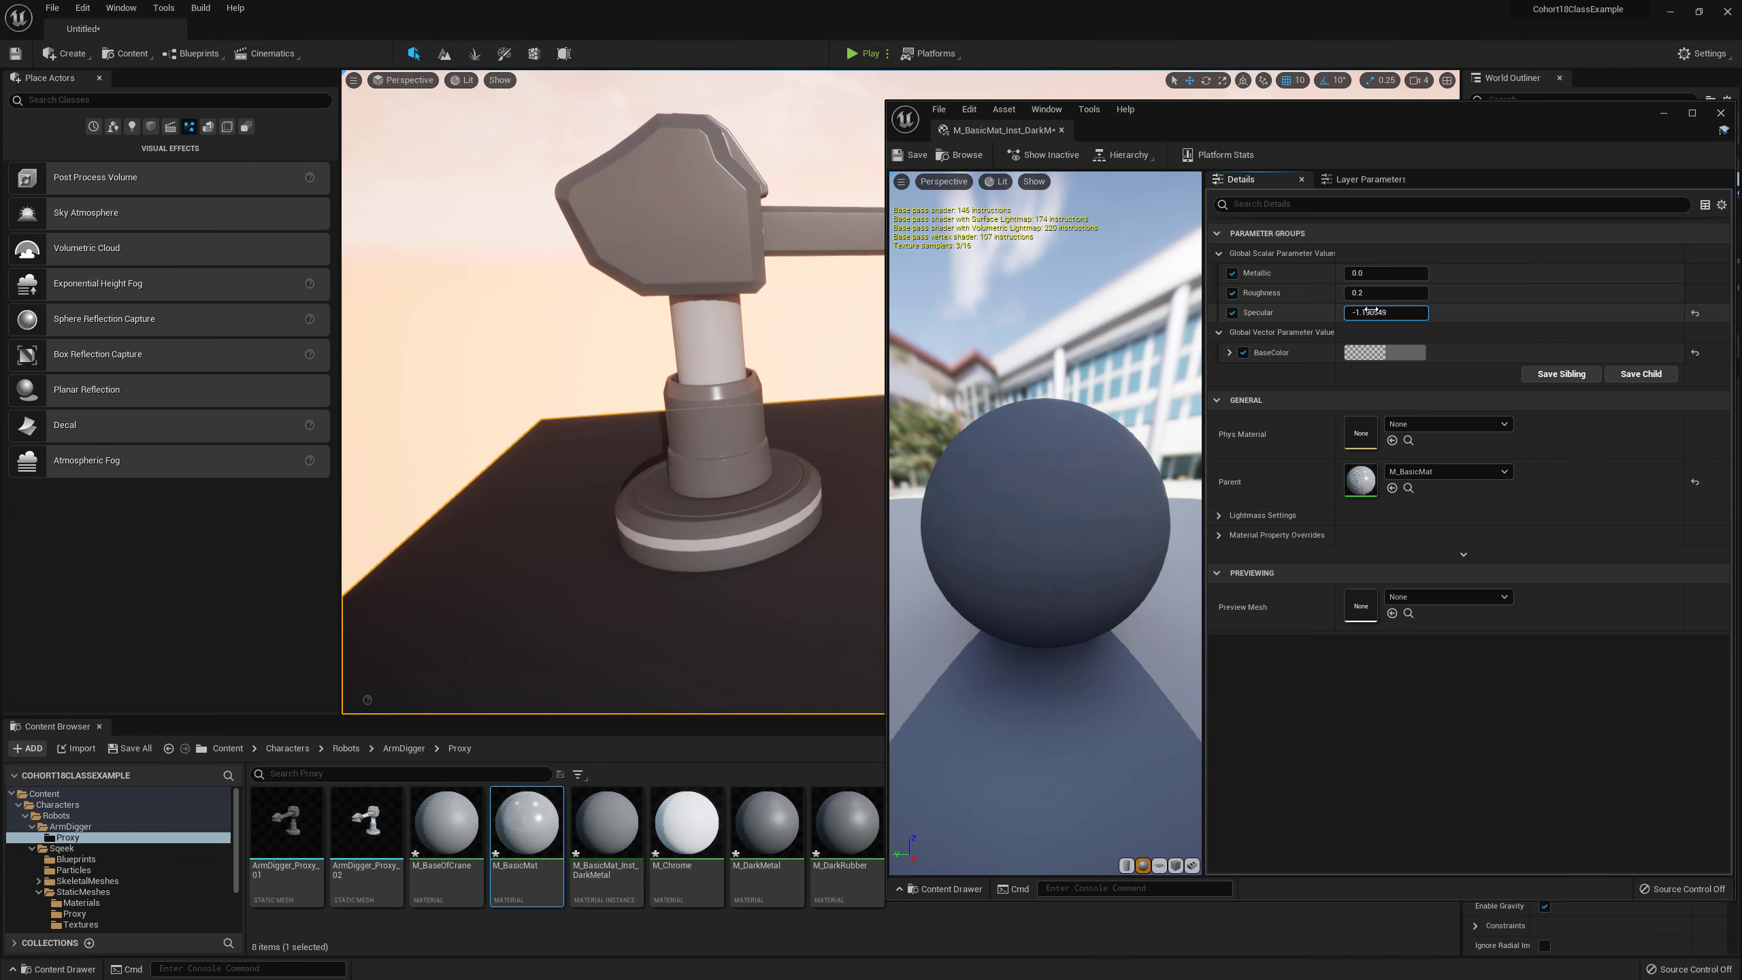
left_click(1369, 310)
type("0.25")
key("Return")
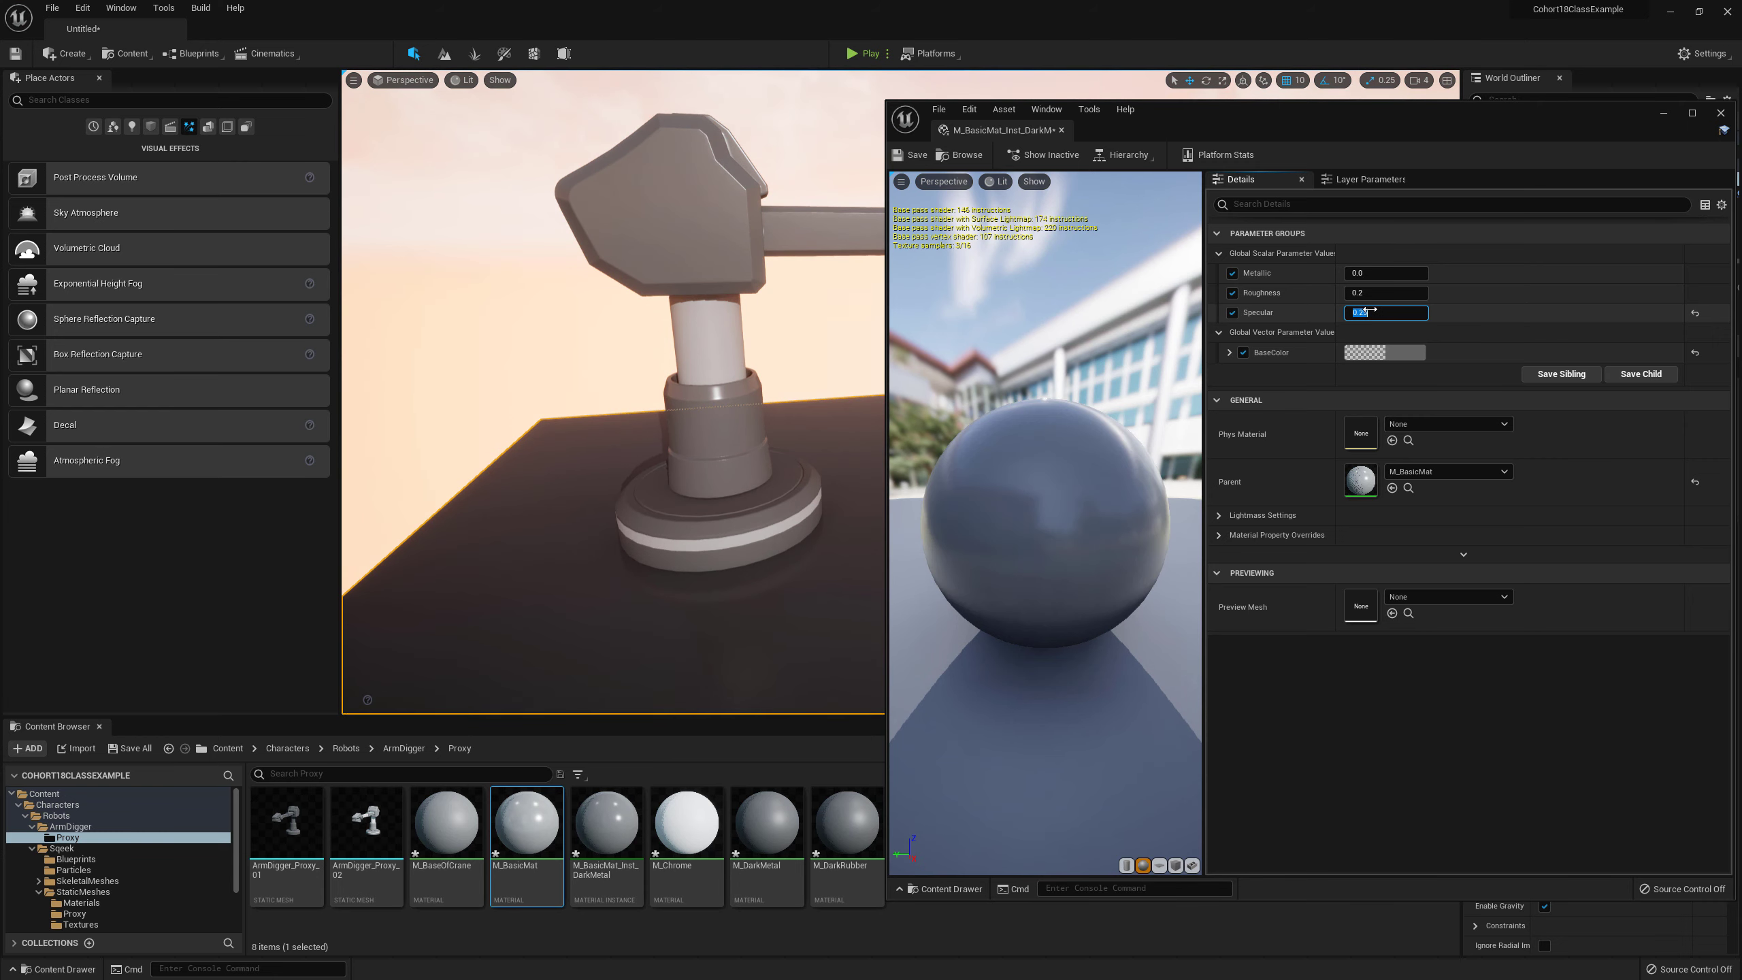
type("1")
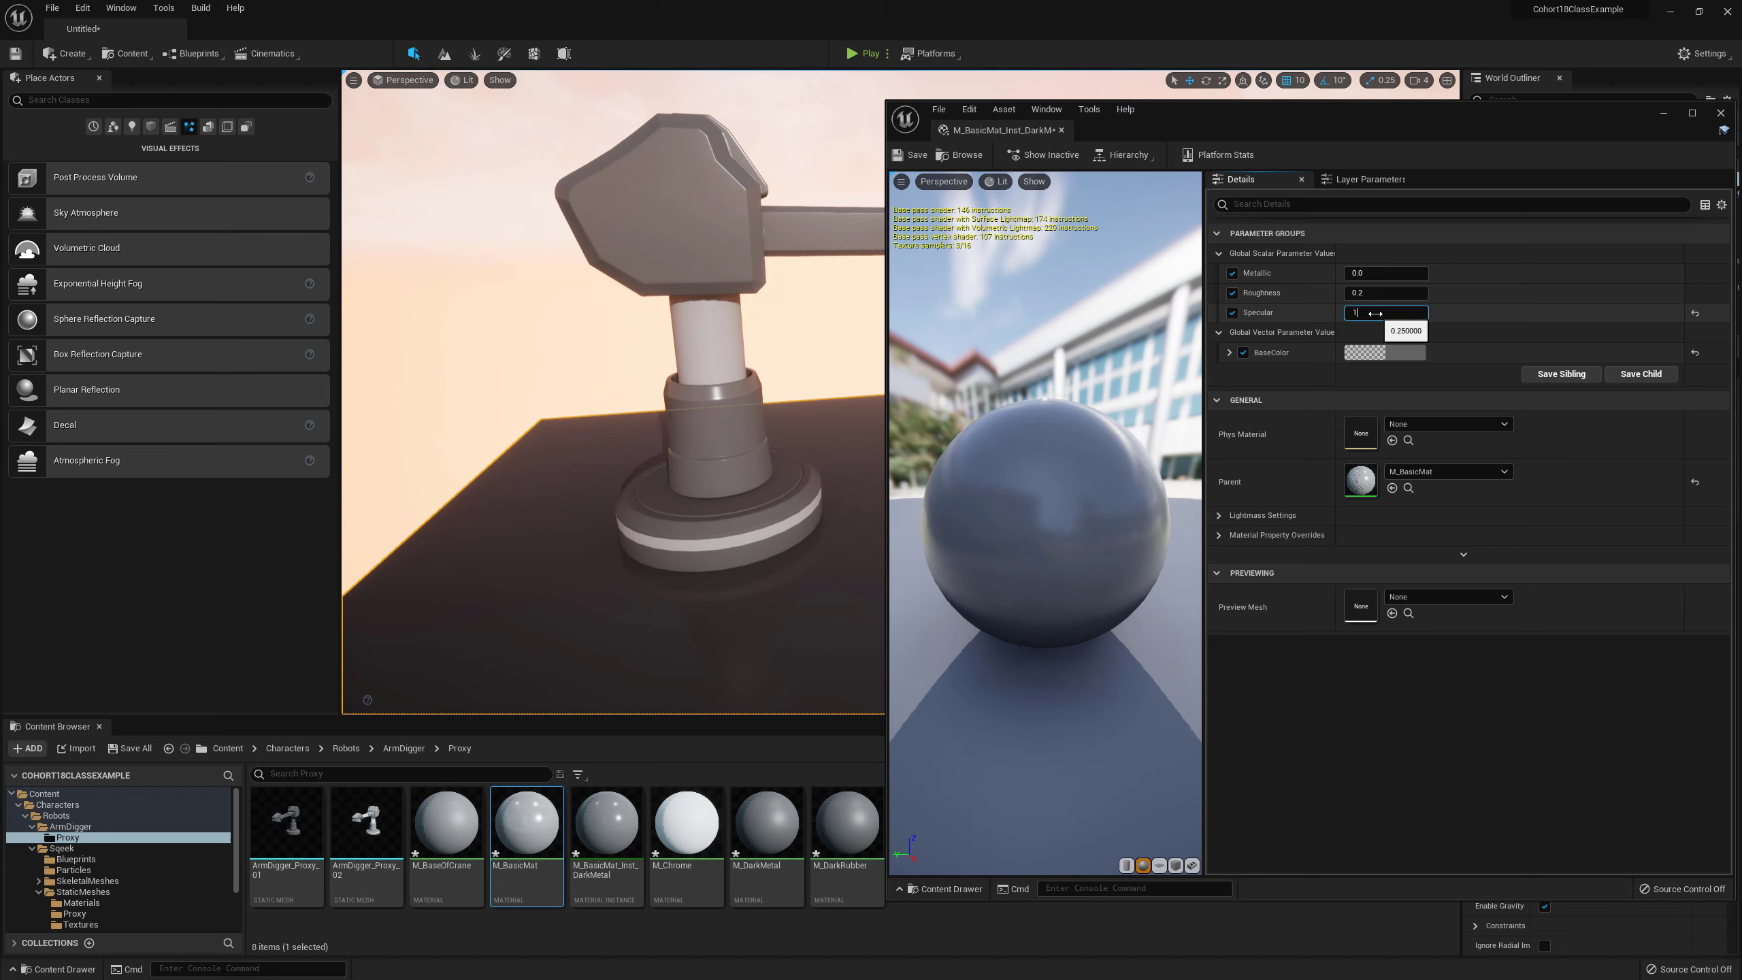
key("Return")
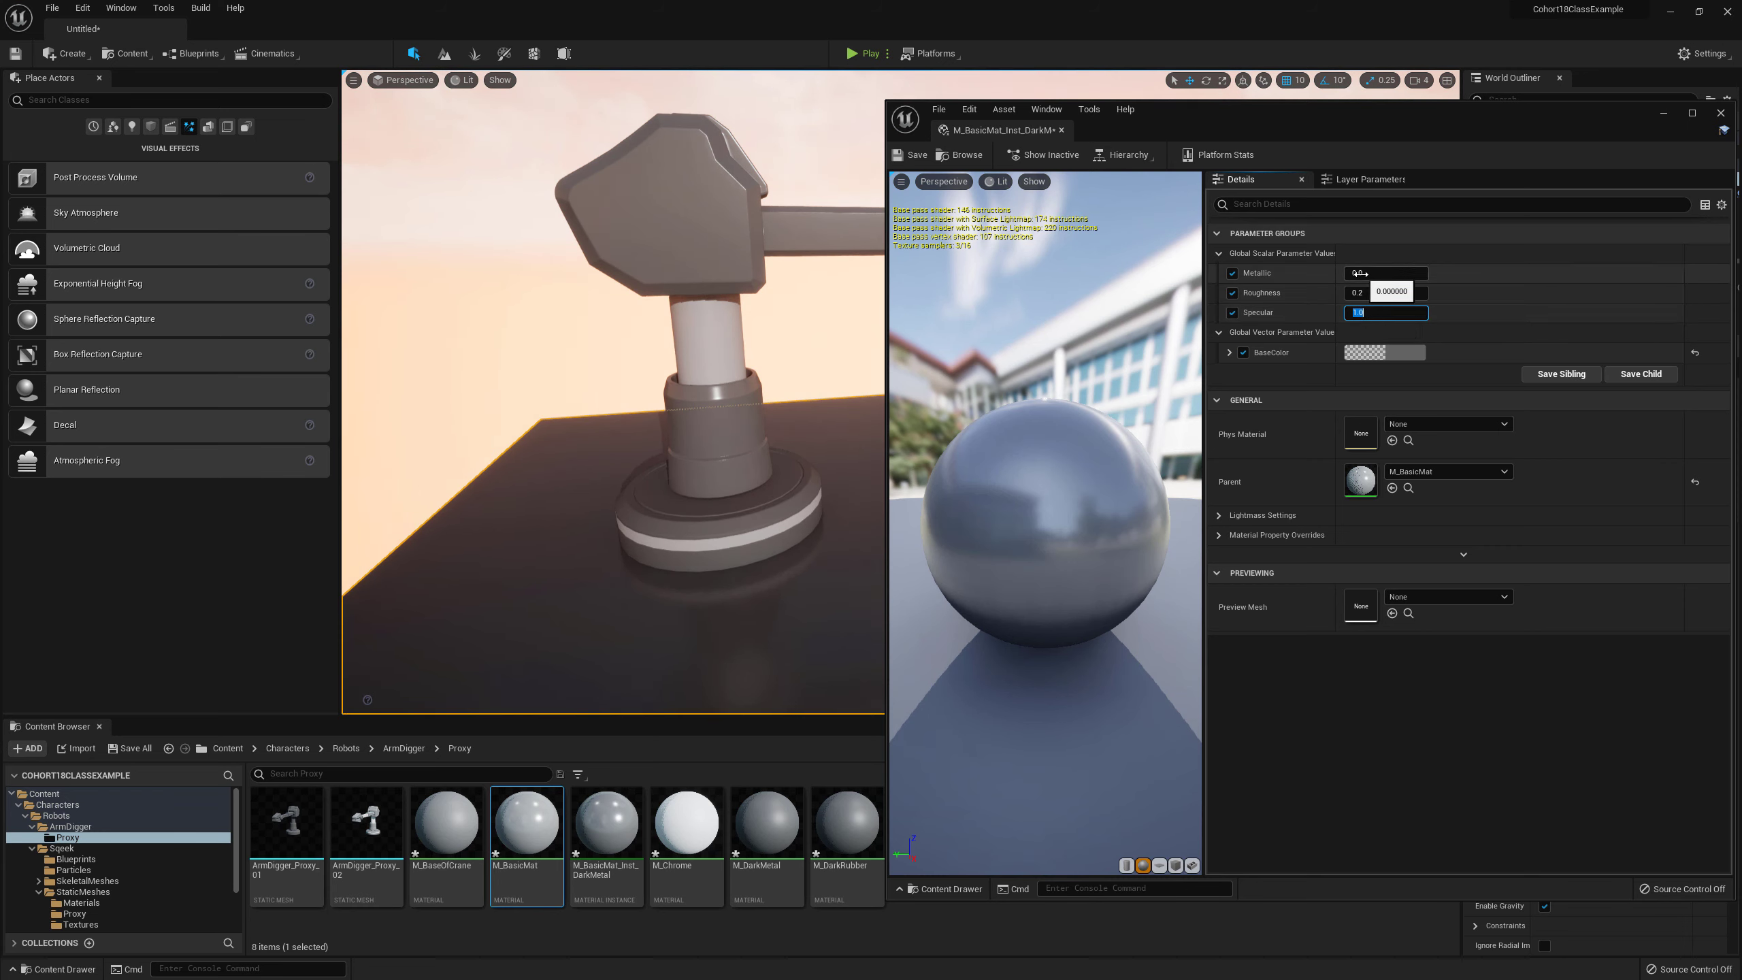
Step: Set the instance's Metallic value to 1 and examine the floor's reflections around the robot arm's base
left_click(1360, 273)
type("1")
key("Return")
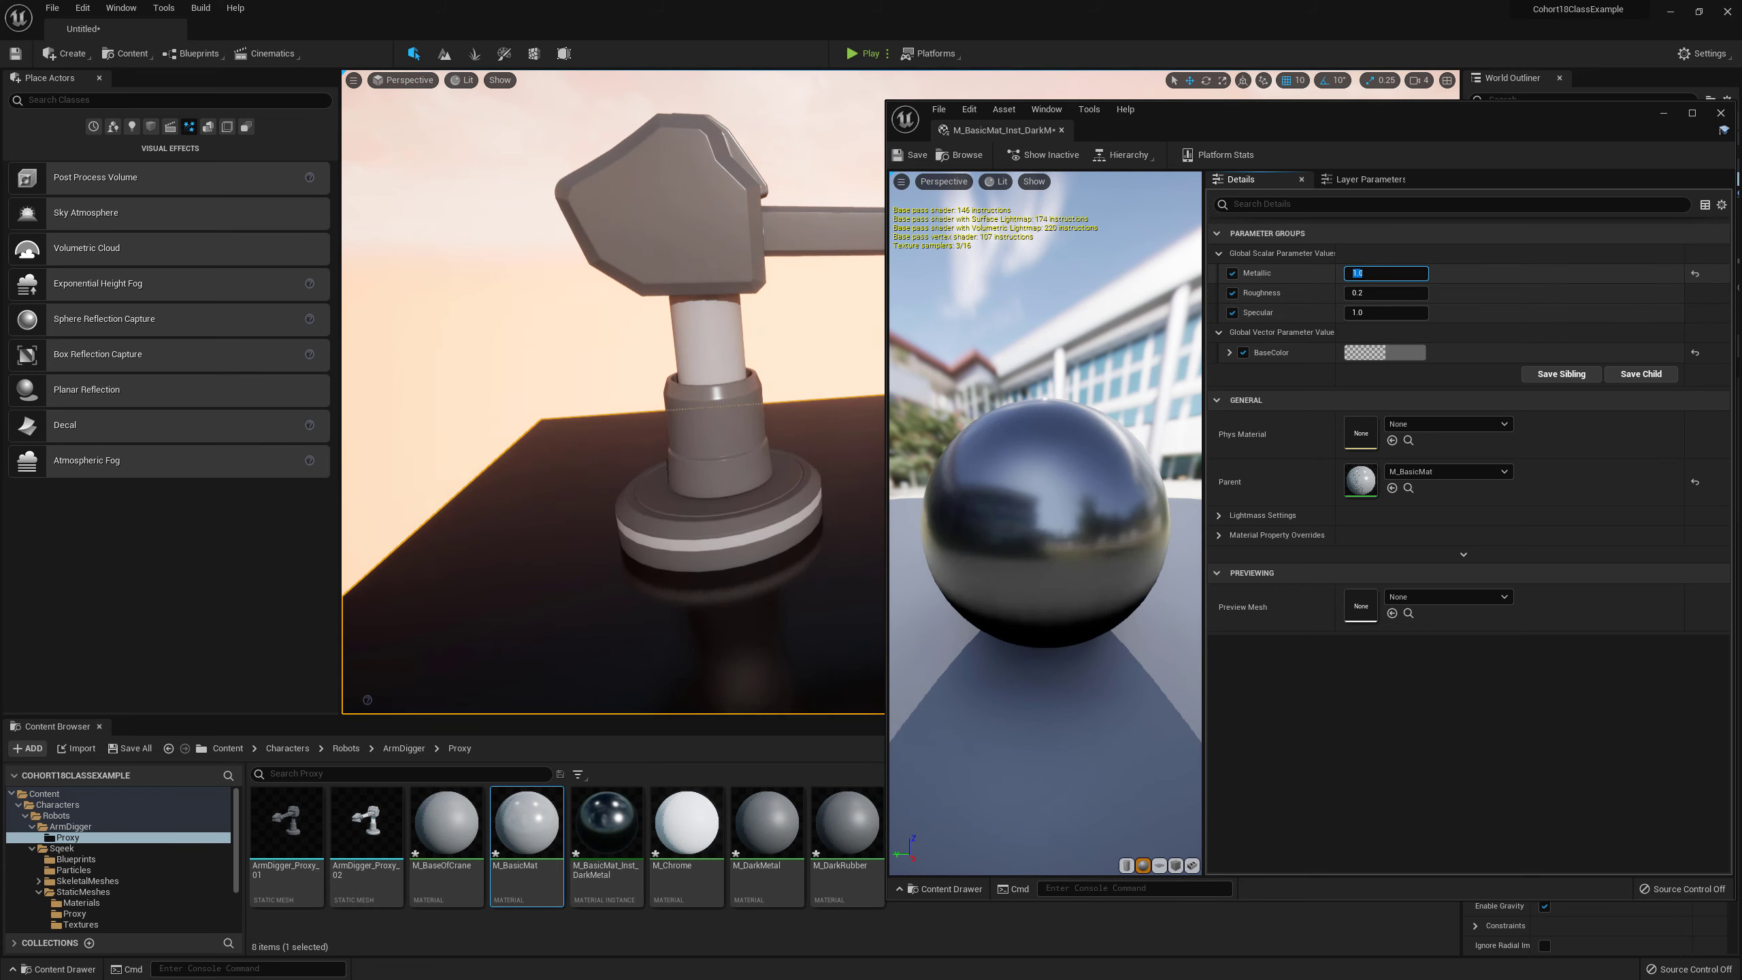
left_click_drag(1185, 113, 1252, 110)
mouse_move(836, 379)
right_mouse_down()
mouse_move(841, 362)
mouse_move(857, 389)
right_mouse_up()
left_click(830, 374)
key("w")
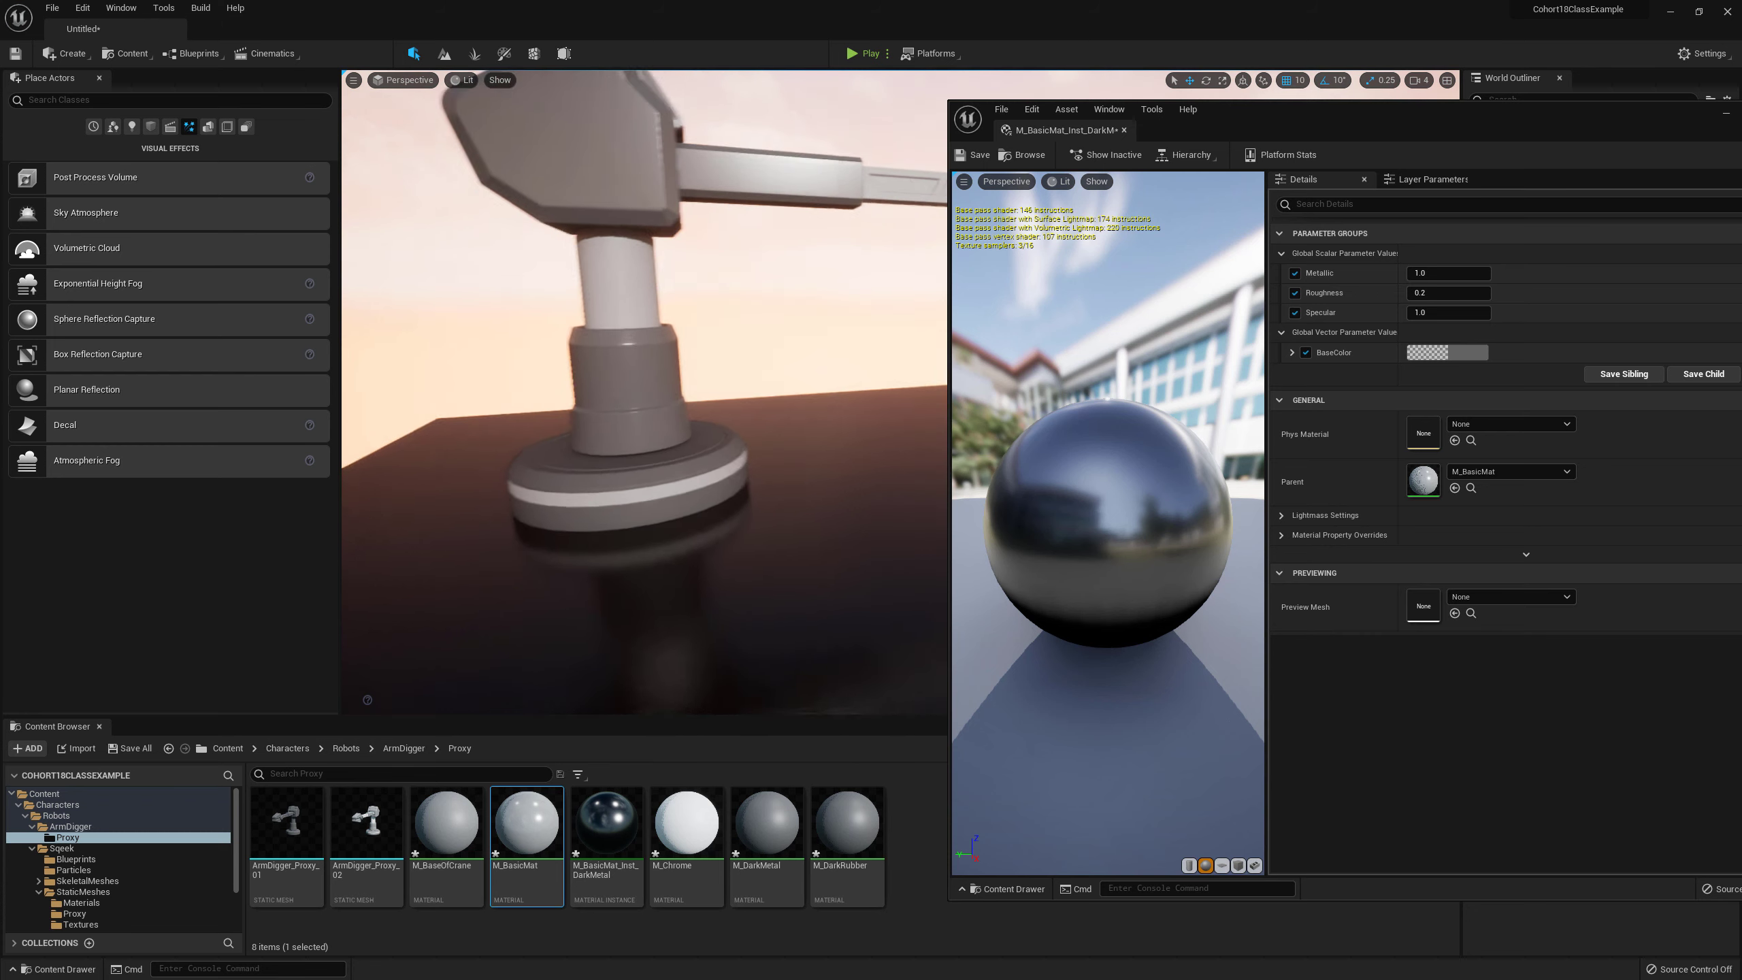
right_click_drag(840, 447, 822, 462)
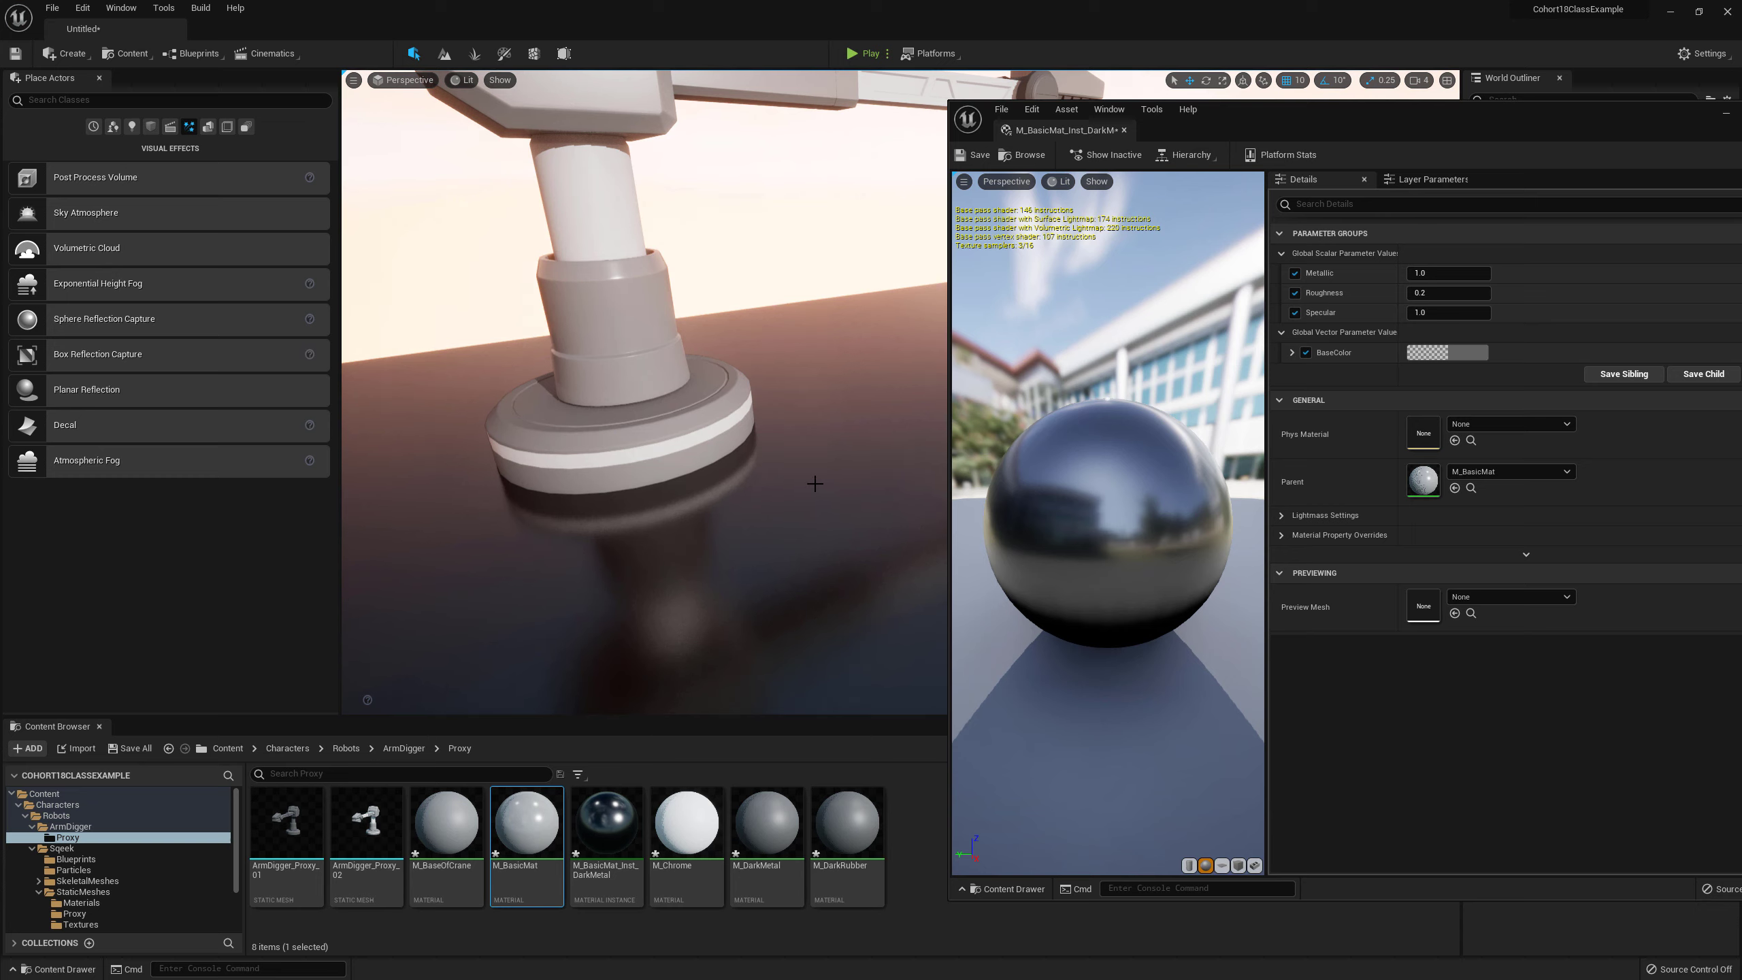
right_click_drag(815, 484, 823, 488)
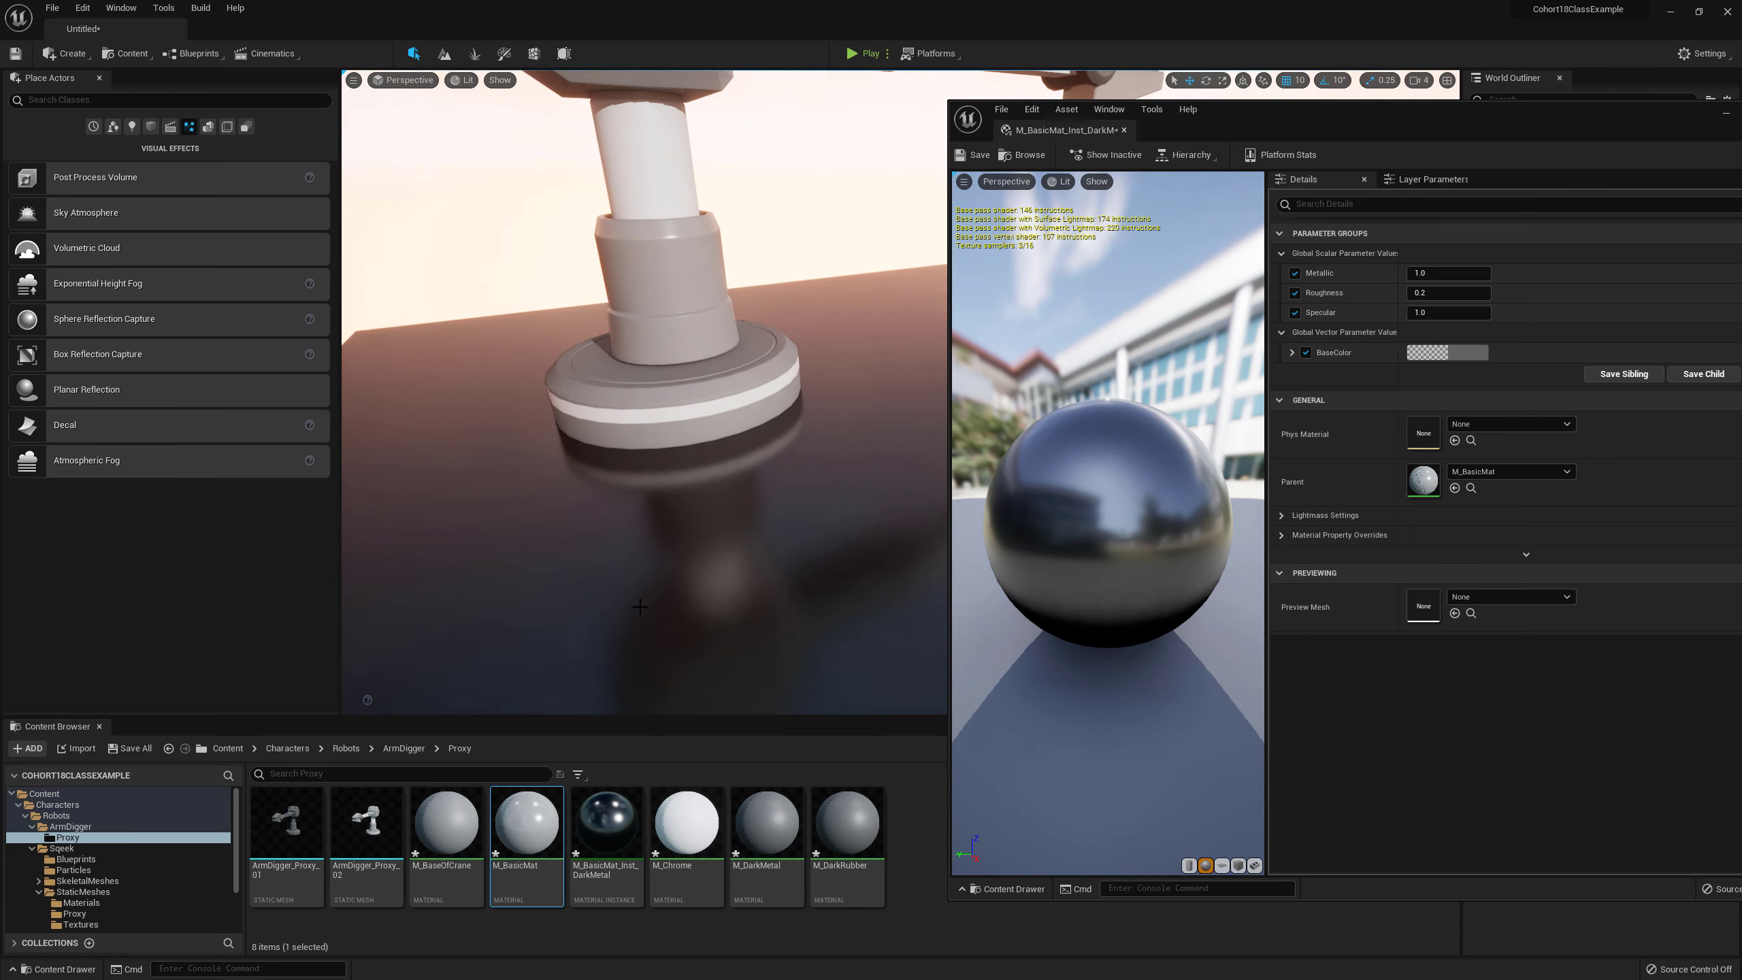
Step: Set the dark metal instance's Roughness to 0.35 and examine the floor around the robot arm's base
right_click_drag(753, 579, 802, 554)
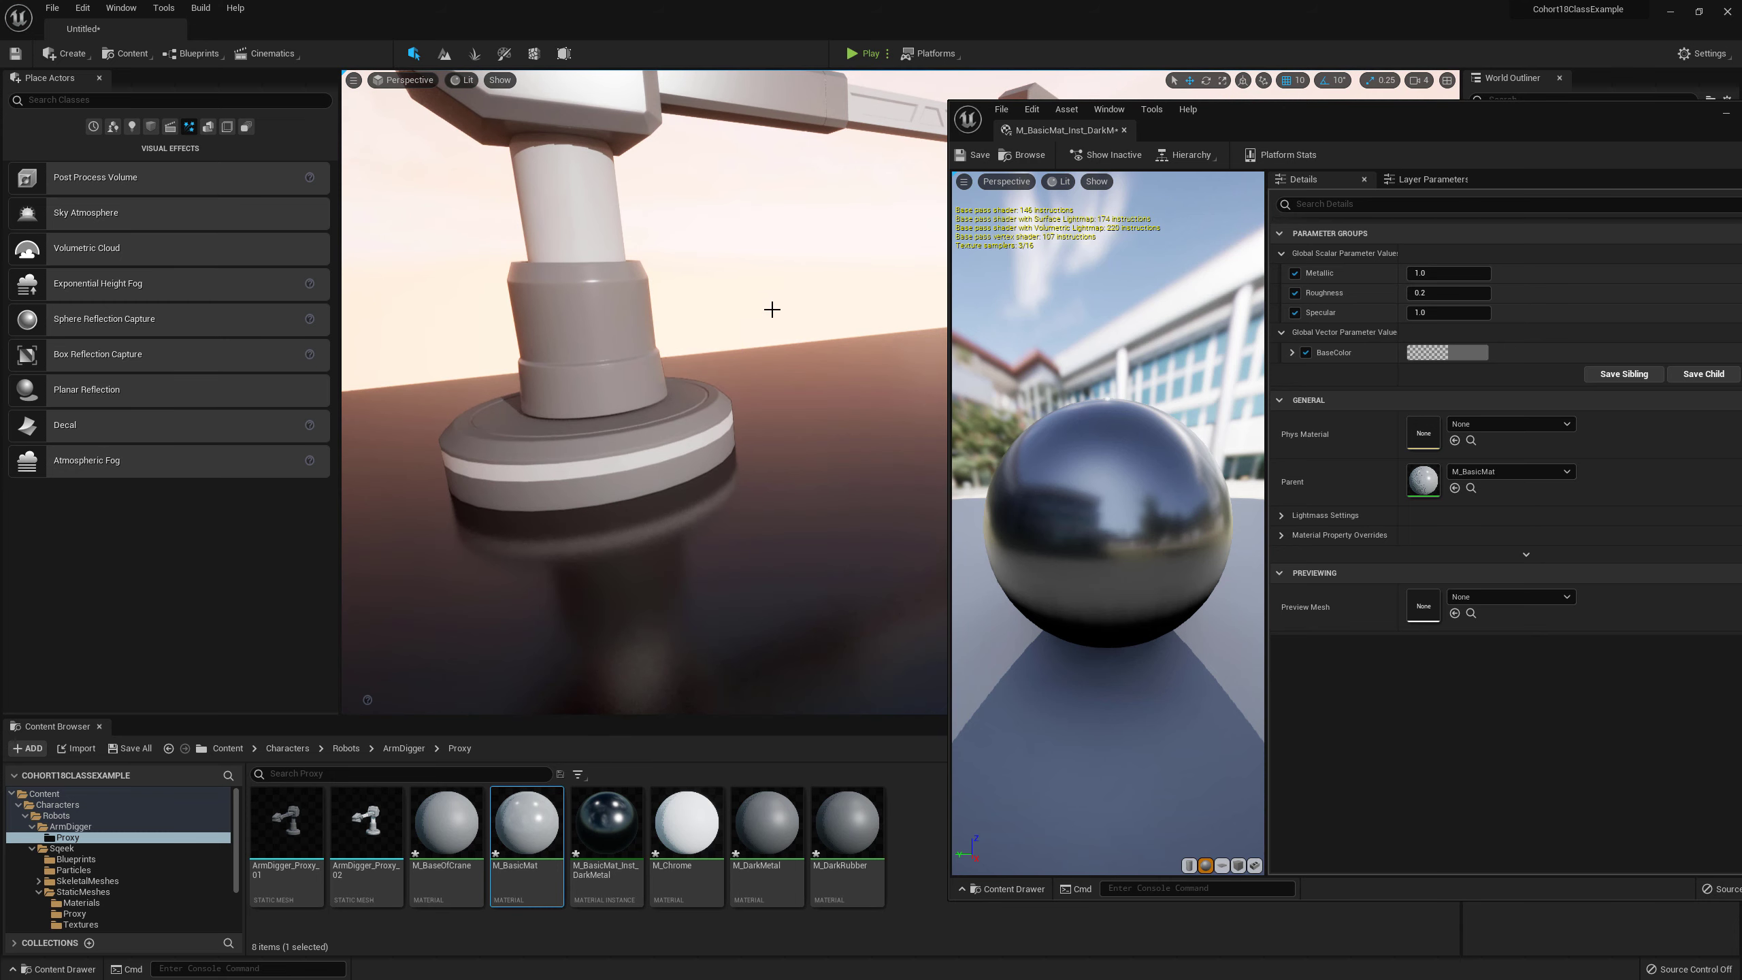
mouse_move(842, 386)
right_mouse_down()
mouse_move(826, 397)
mouse_move(829, 377)
mouse_move(850, 406)
mouse_move(790, 385)
mouse_move(814, 392)
right_mouse_up()
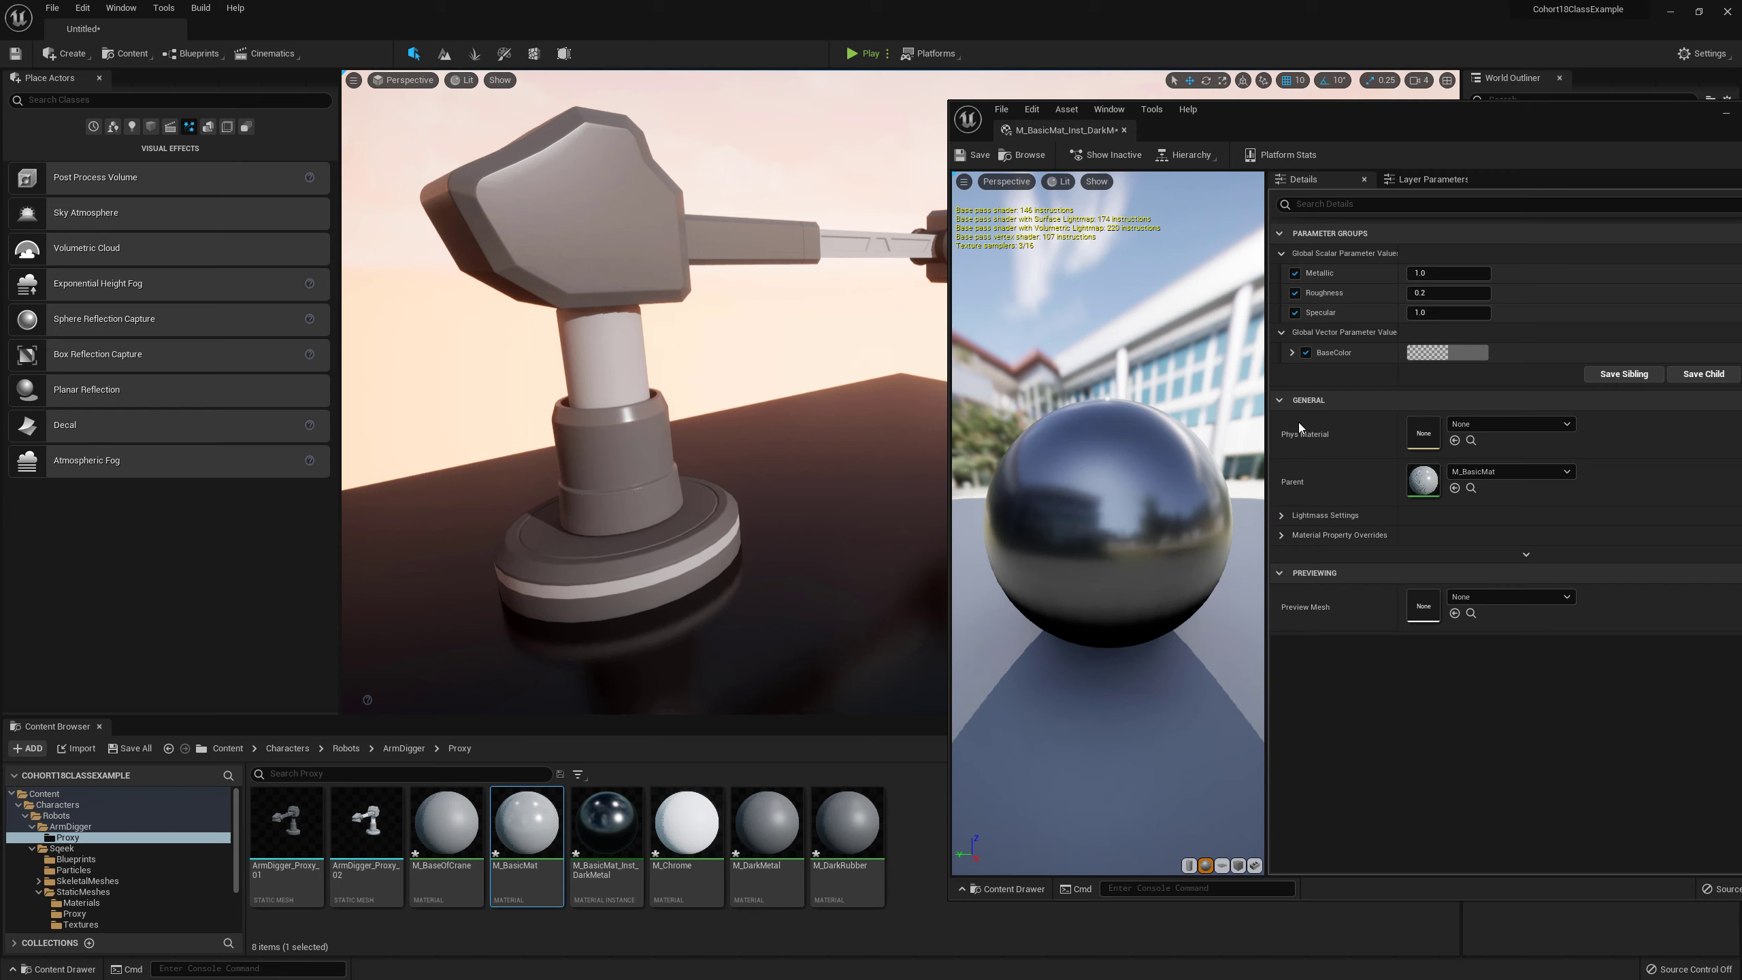
right_click_drag(823, 433, 820, 429)
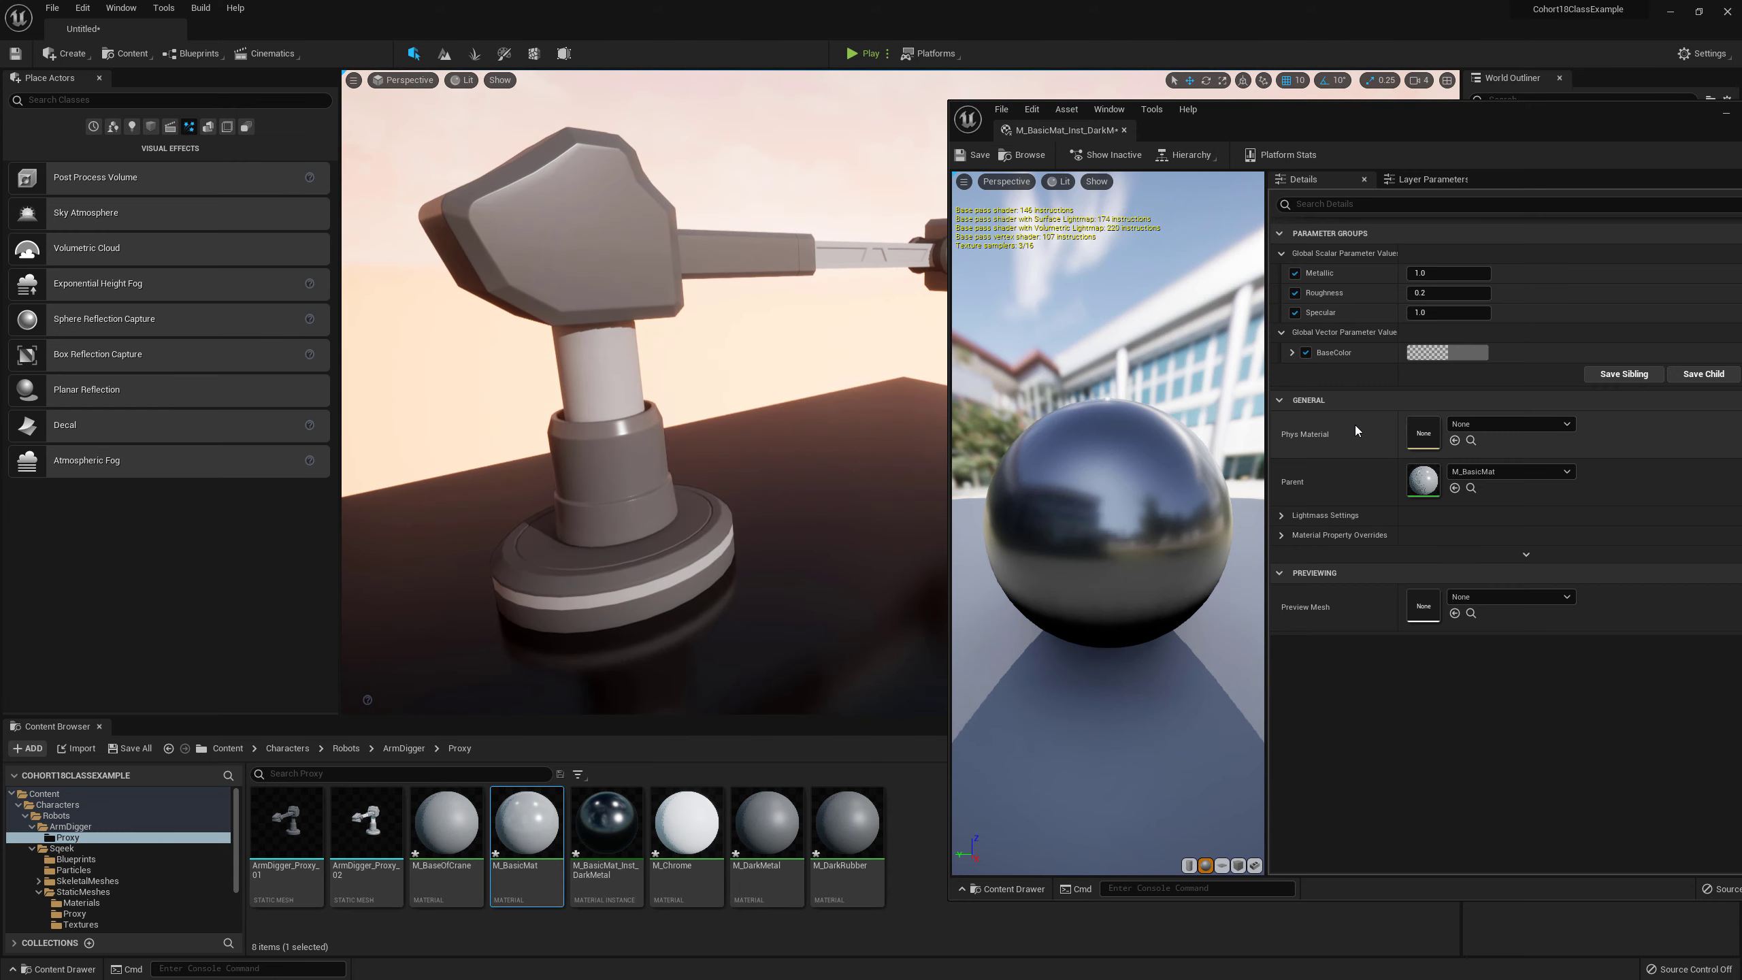
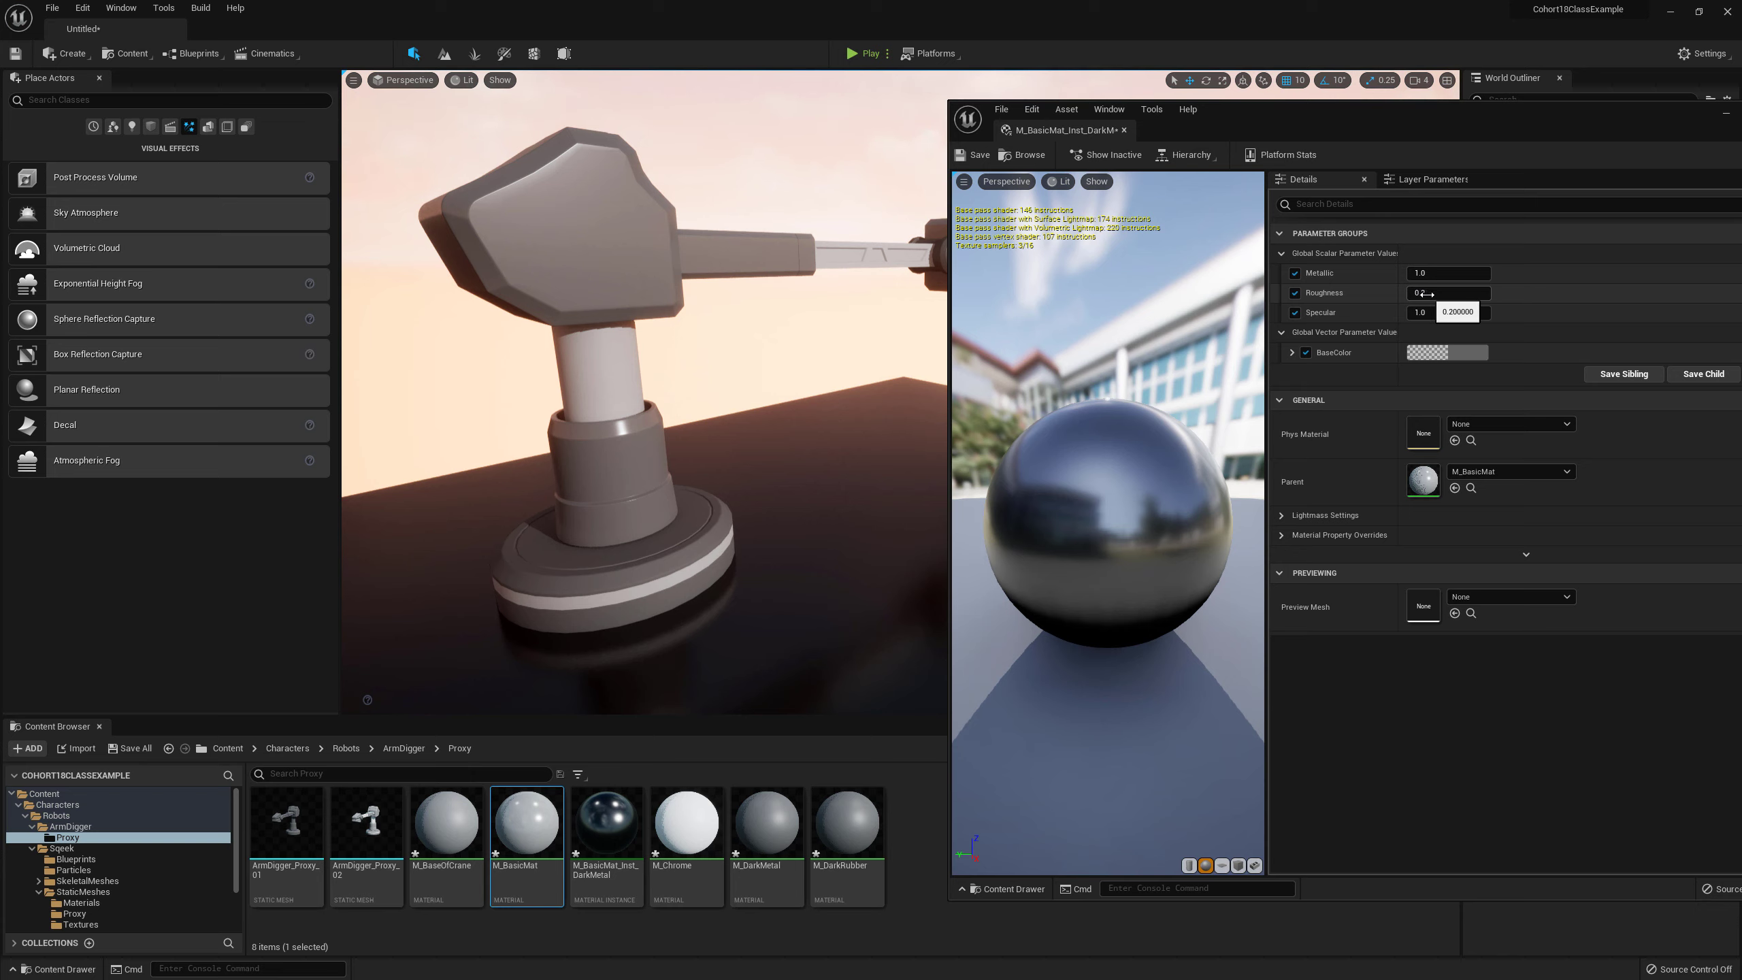
left_click(1424, 293)
type(".35")
key("Return")
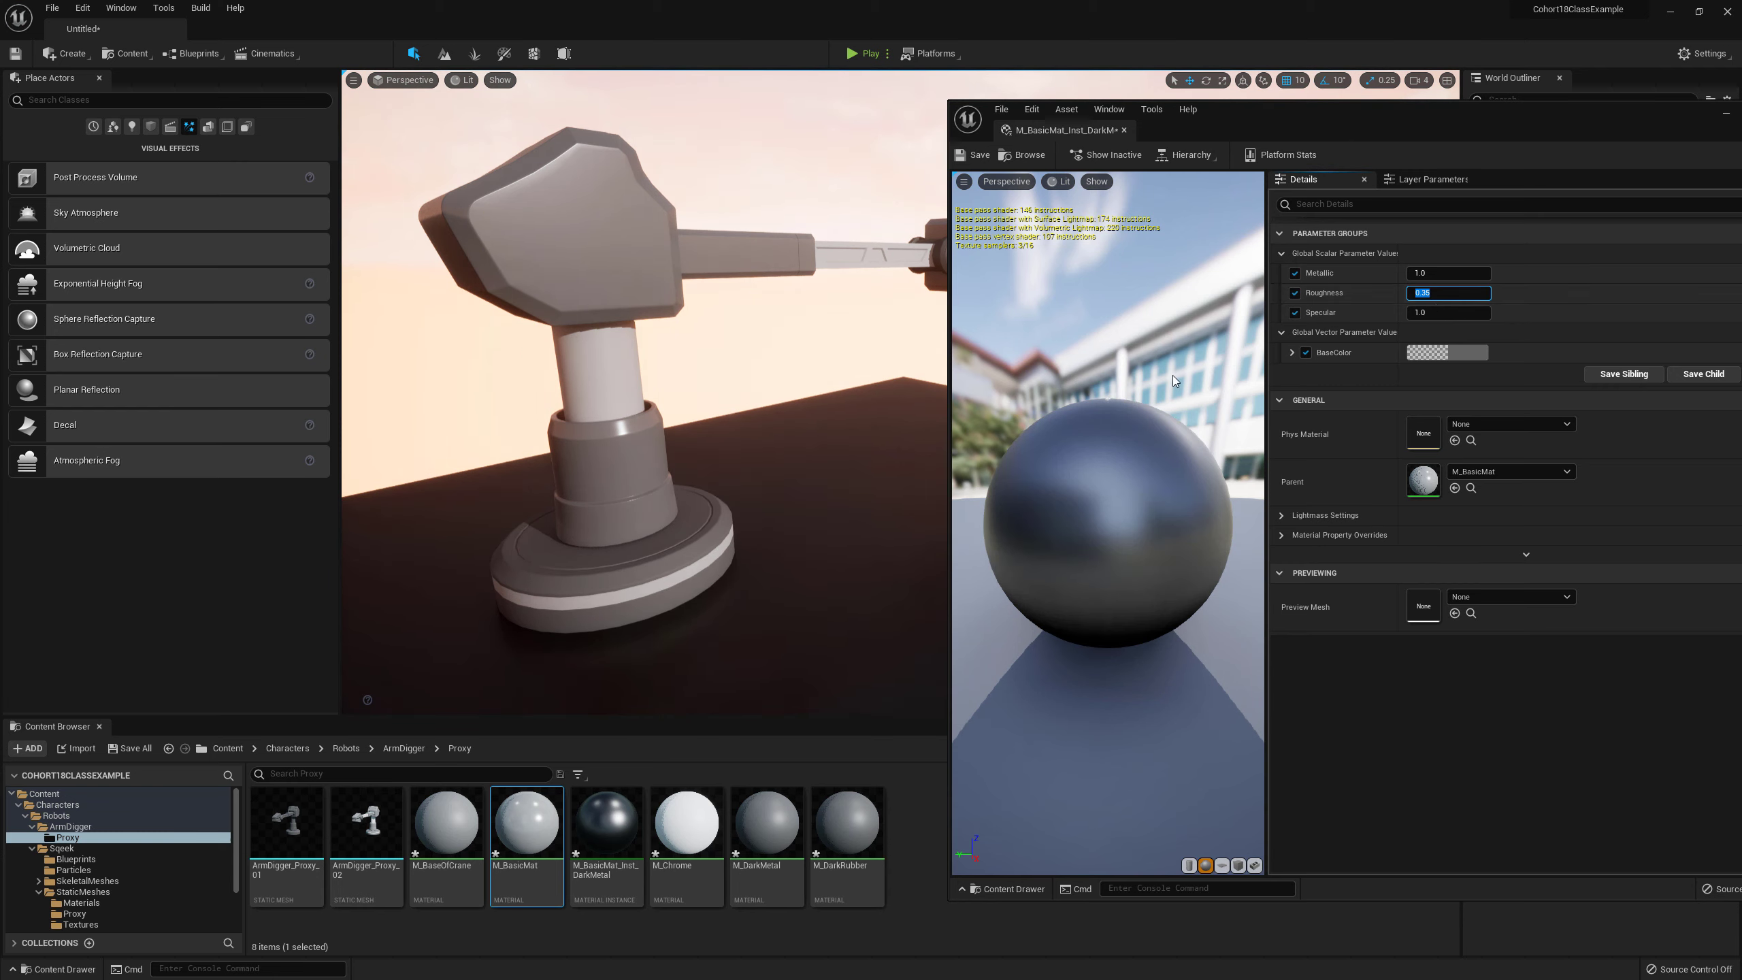
left_click_drag(811, 458, 809, 494)
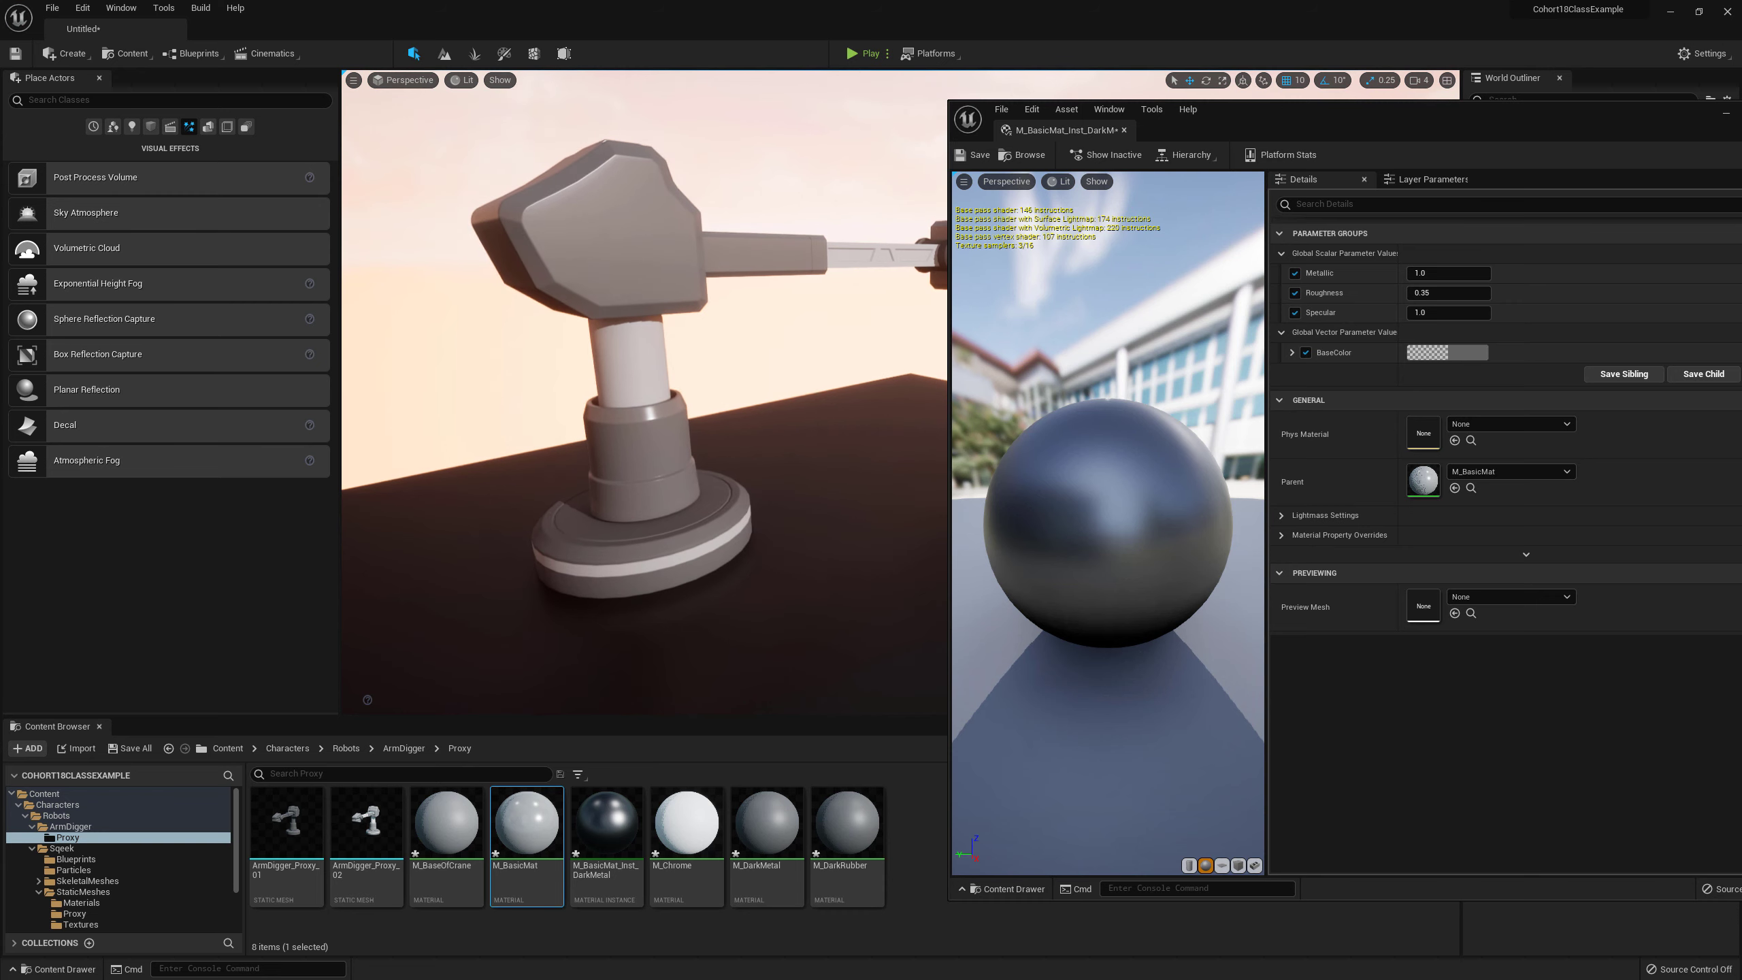
left_click_drag(828, 421, 852, 446)
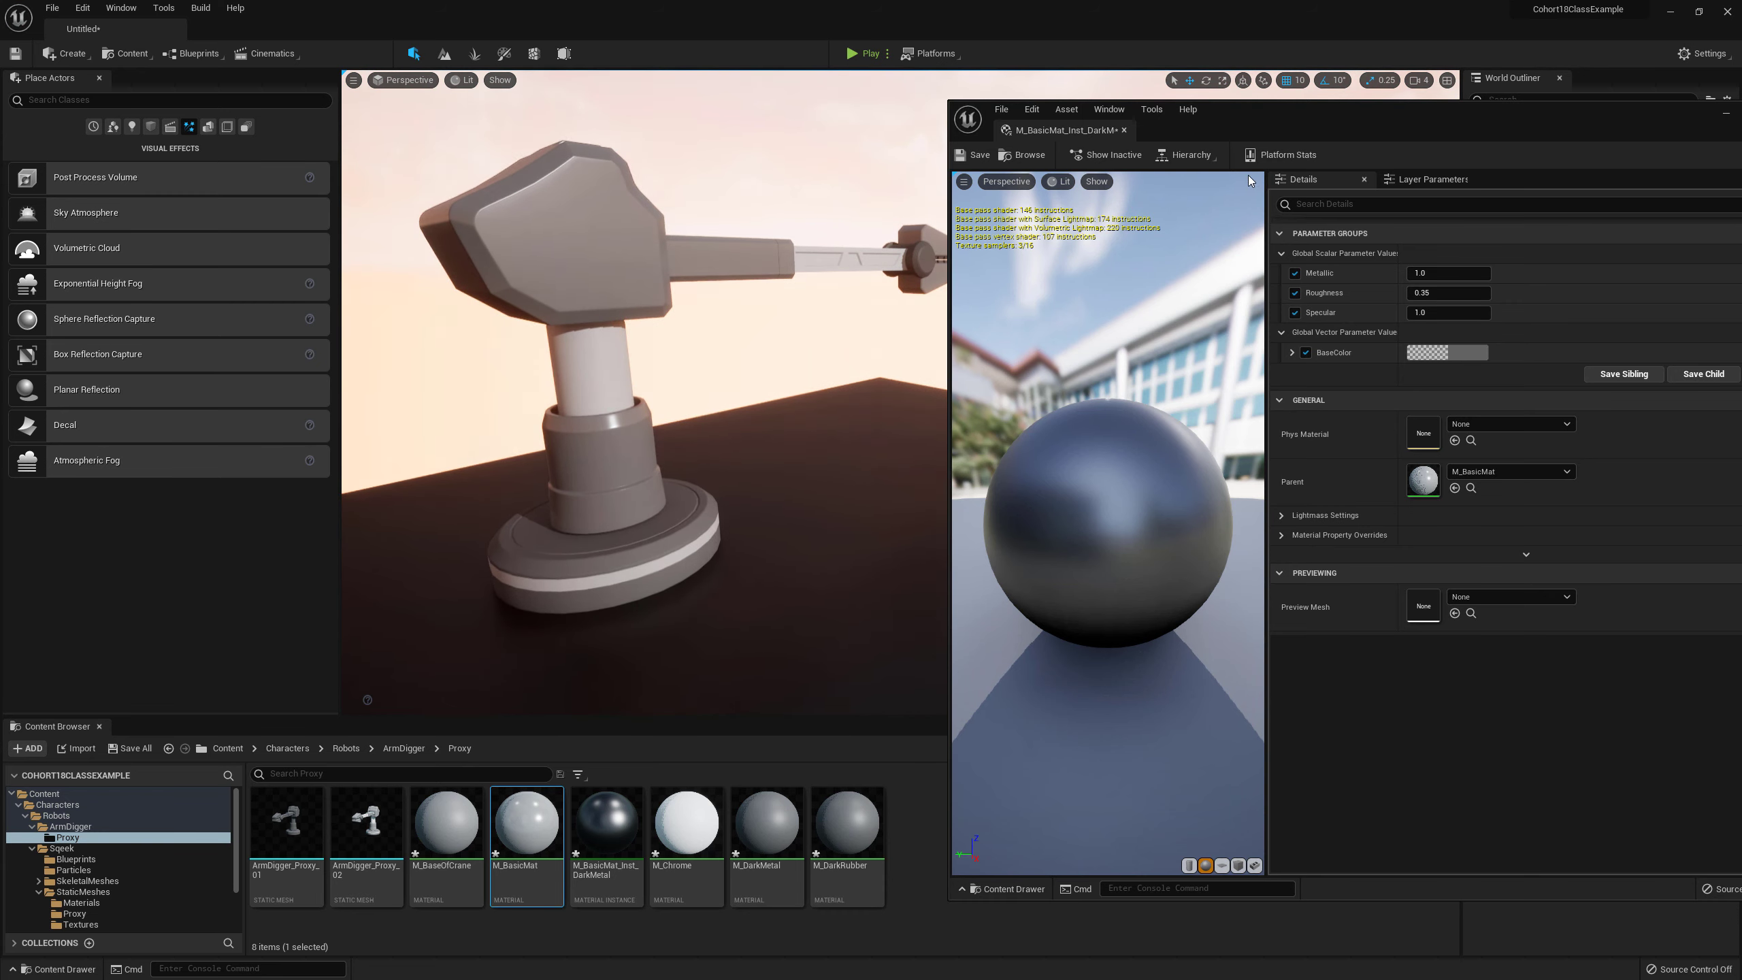
Step: Save the dark metal material instance and close its editor
left_click(973, 155)
left_click_drag(1244, 111, 1058, 111)
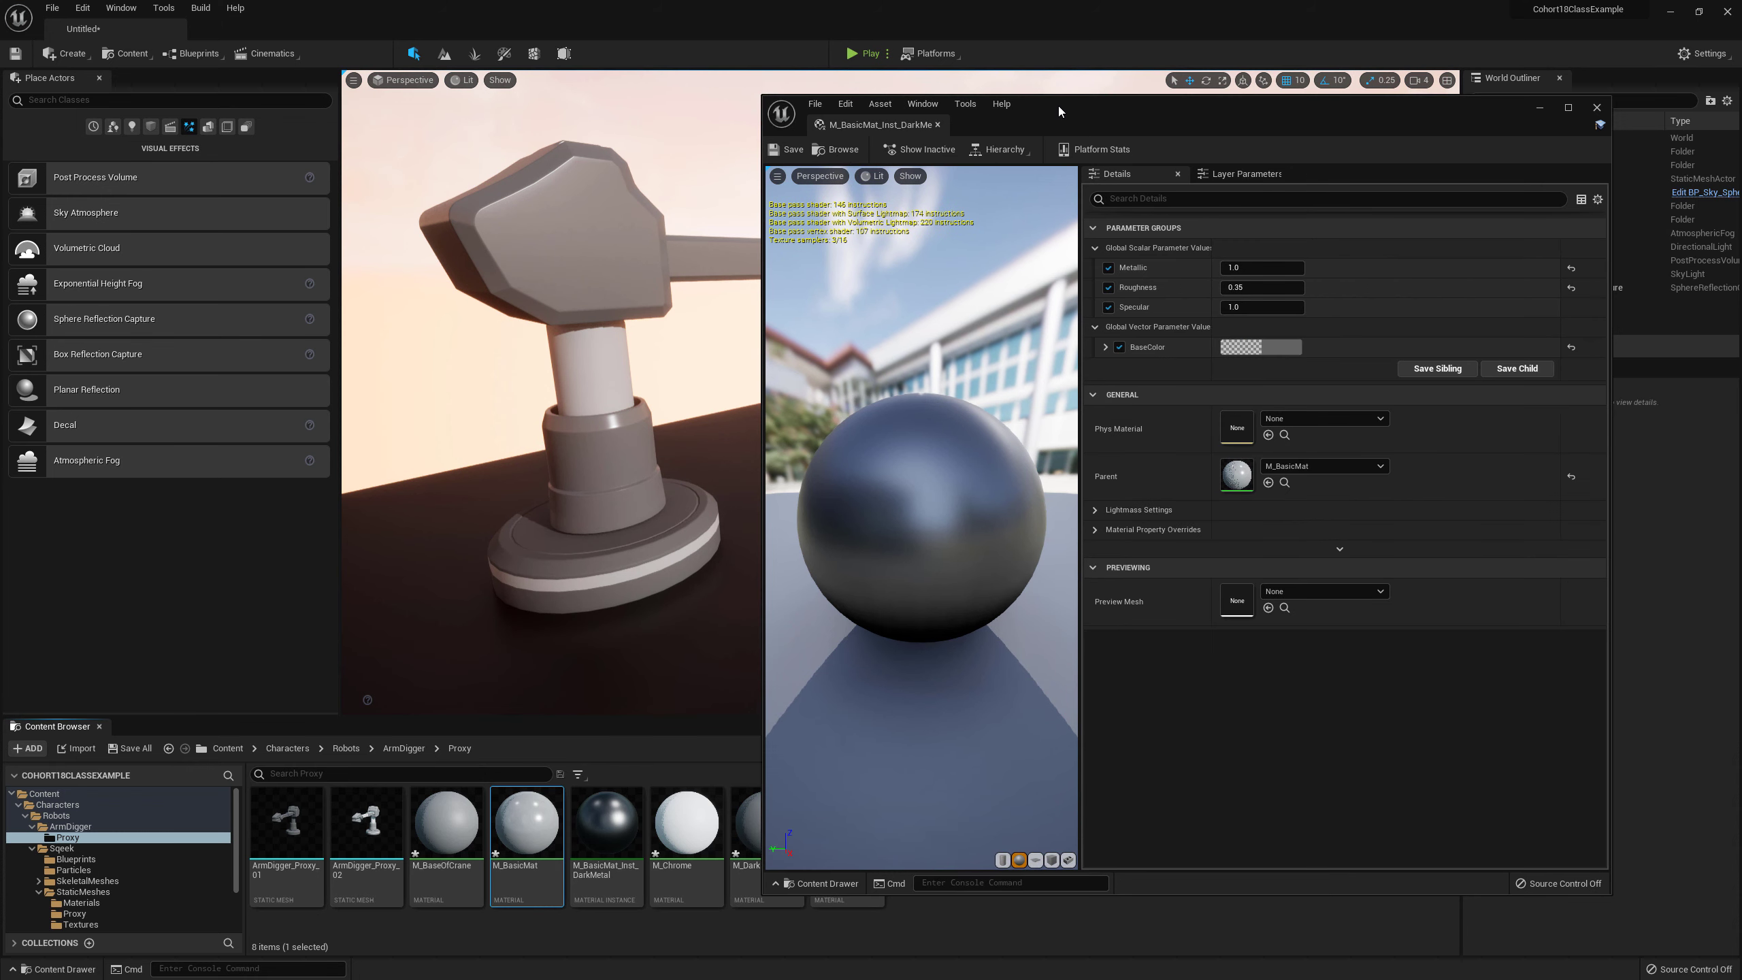
left_click(1596, 108)
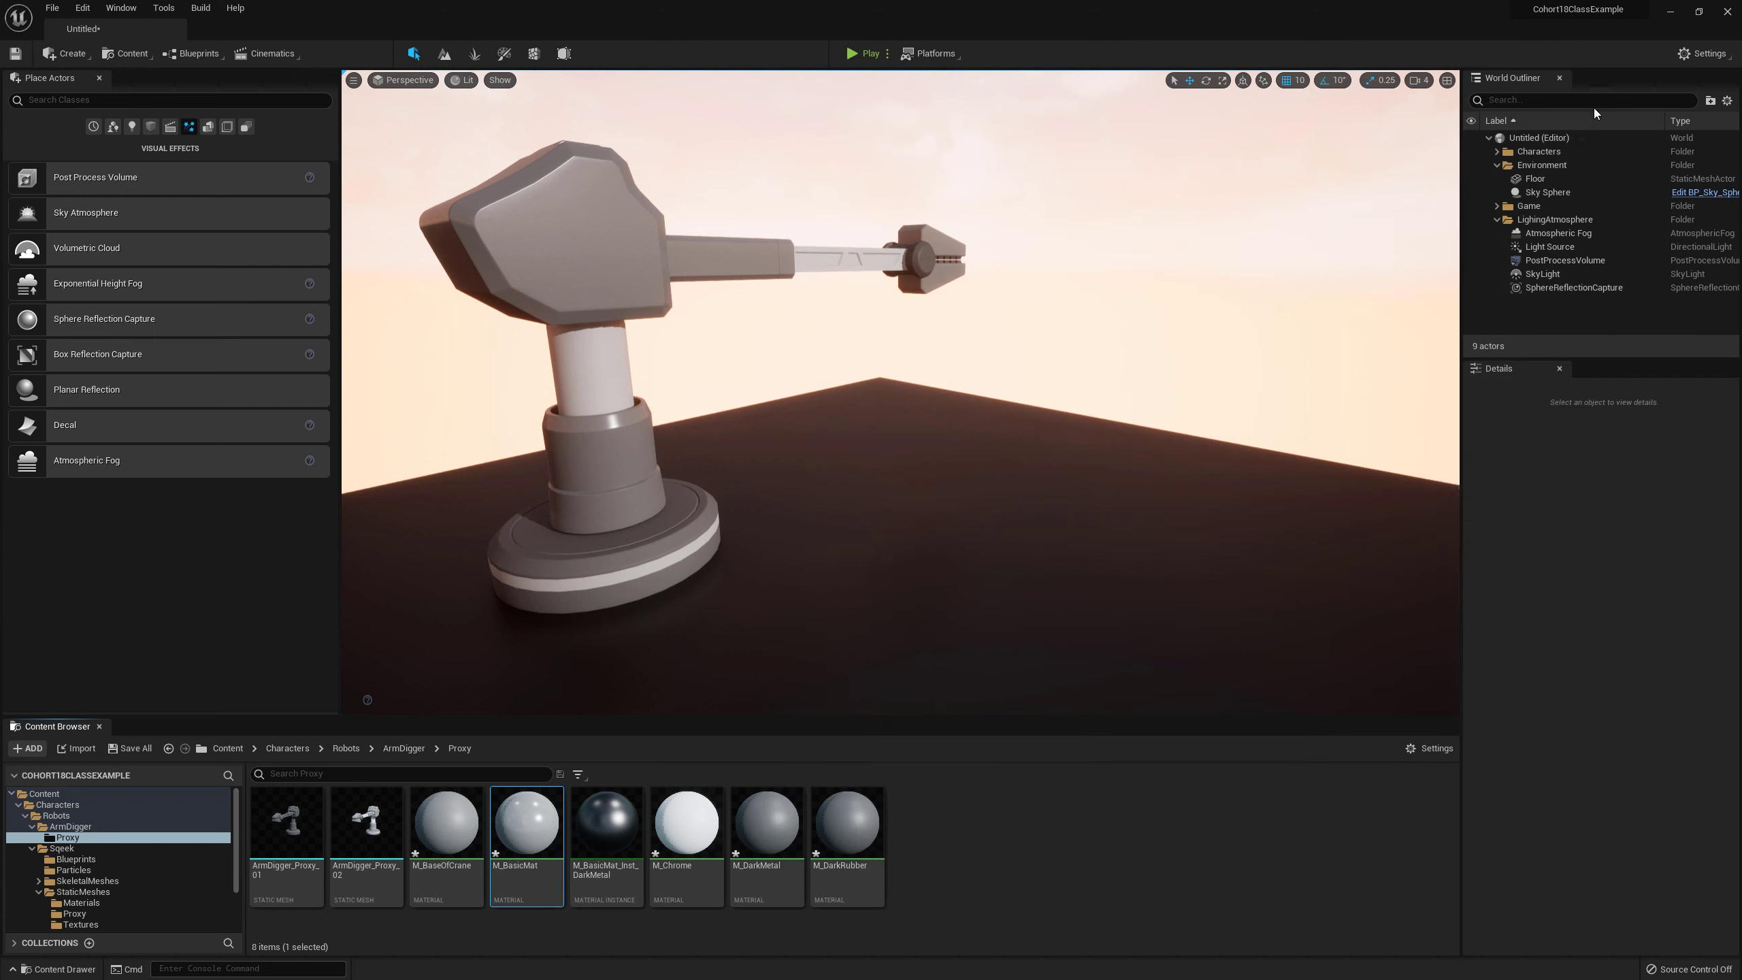
Step: Create another material instance from M_BasicMat and name it M_BasicMat_Inst_Chrome
right_click(536, 833)
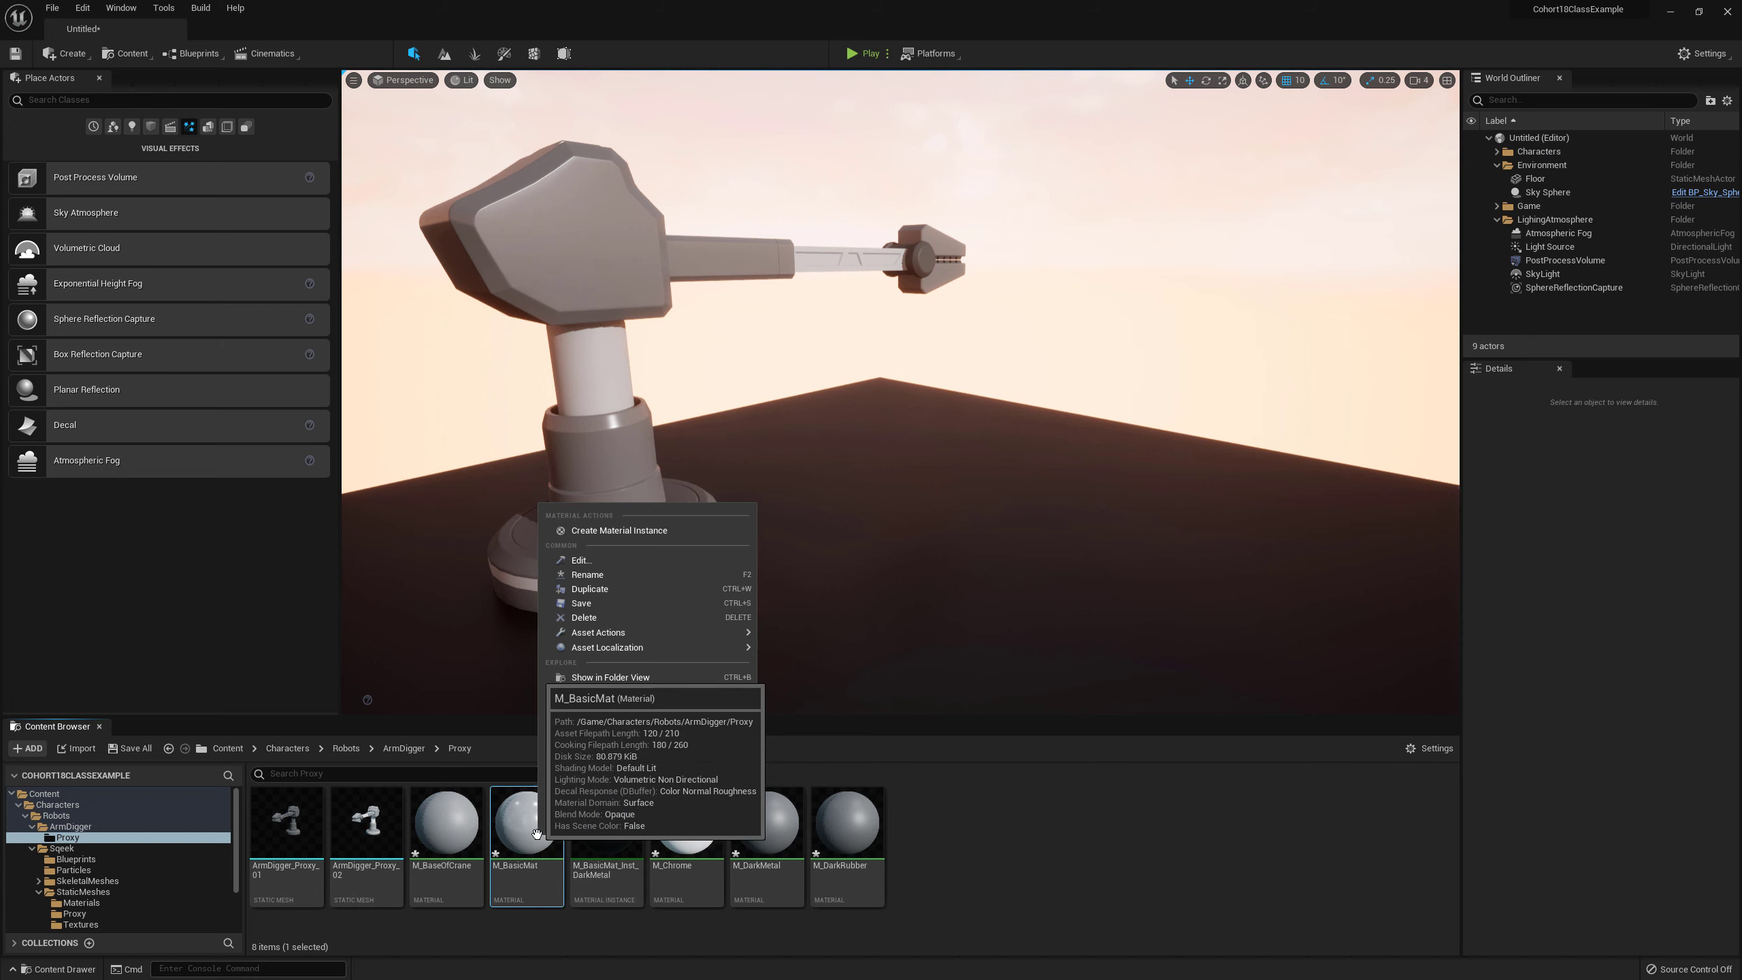
left_click(655, 532)
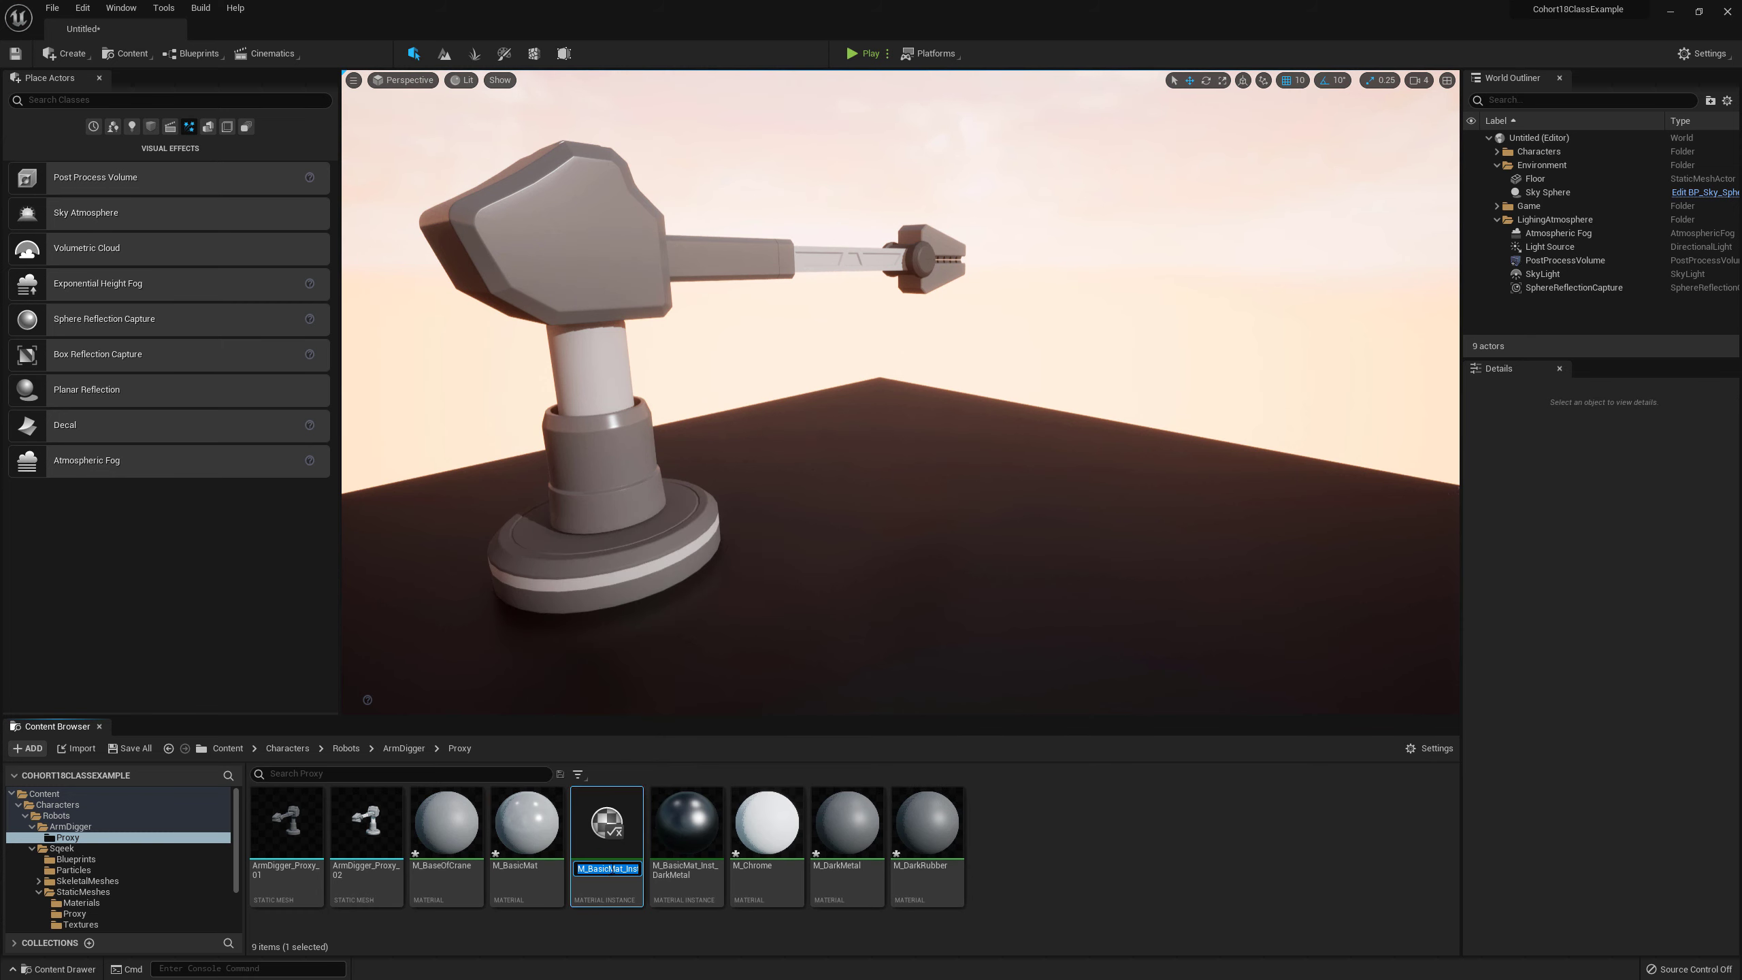
left_click(614, 869)
left_click_drag(623, 868, 649, 868)
key("Return")
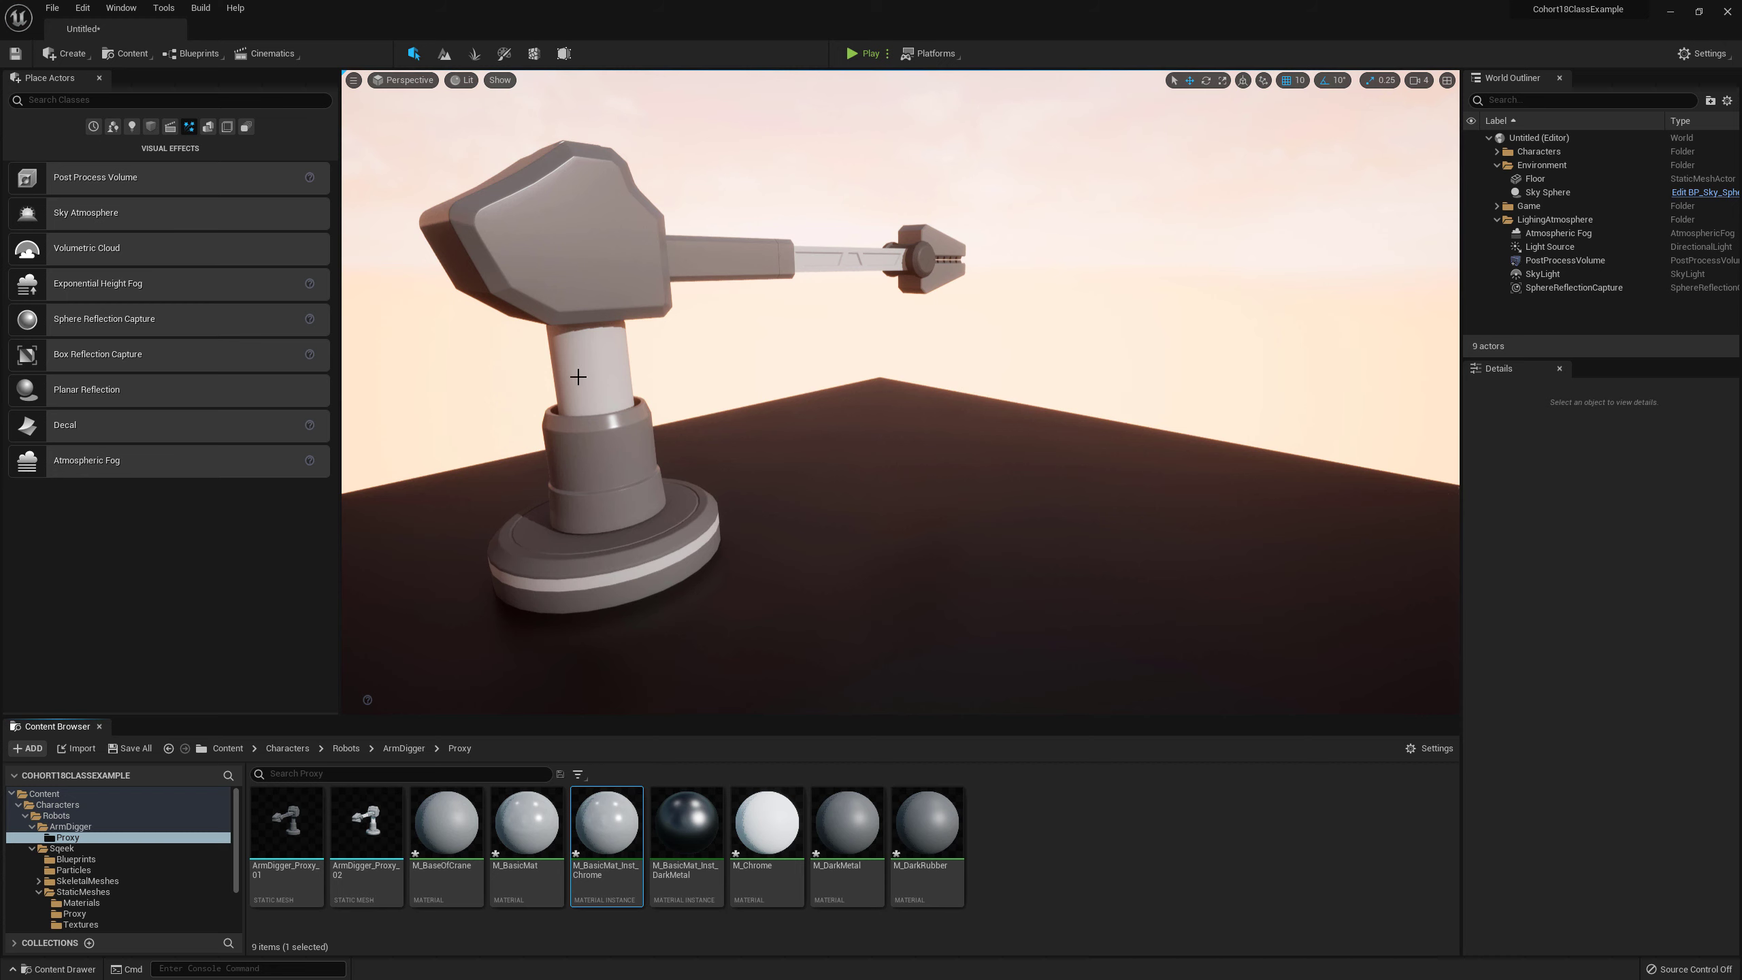
Step: Open the ArmDigger_Proxy_02 mesh, check which parts Element 1 covers, and assign M_BasicMat_Inst_Chrome to that slot
double_click(368, 823)
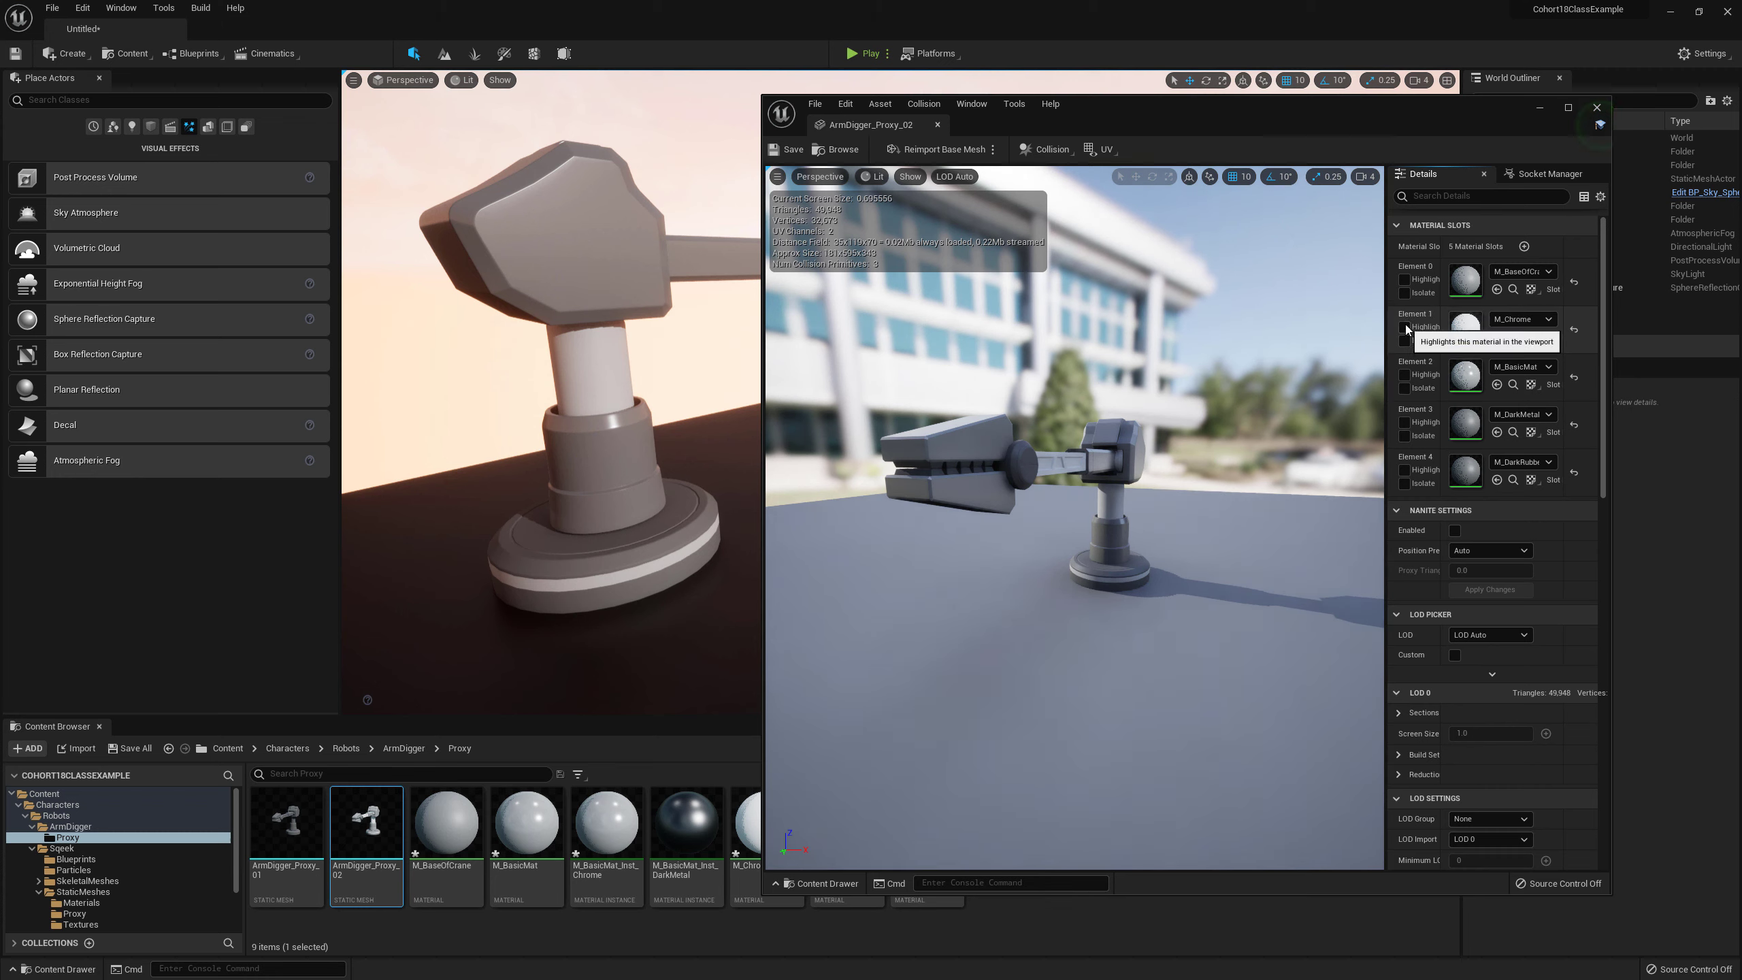
left_click(1404, 327)
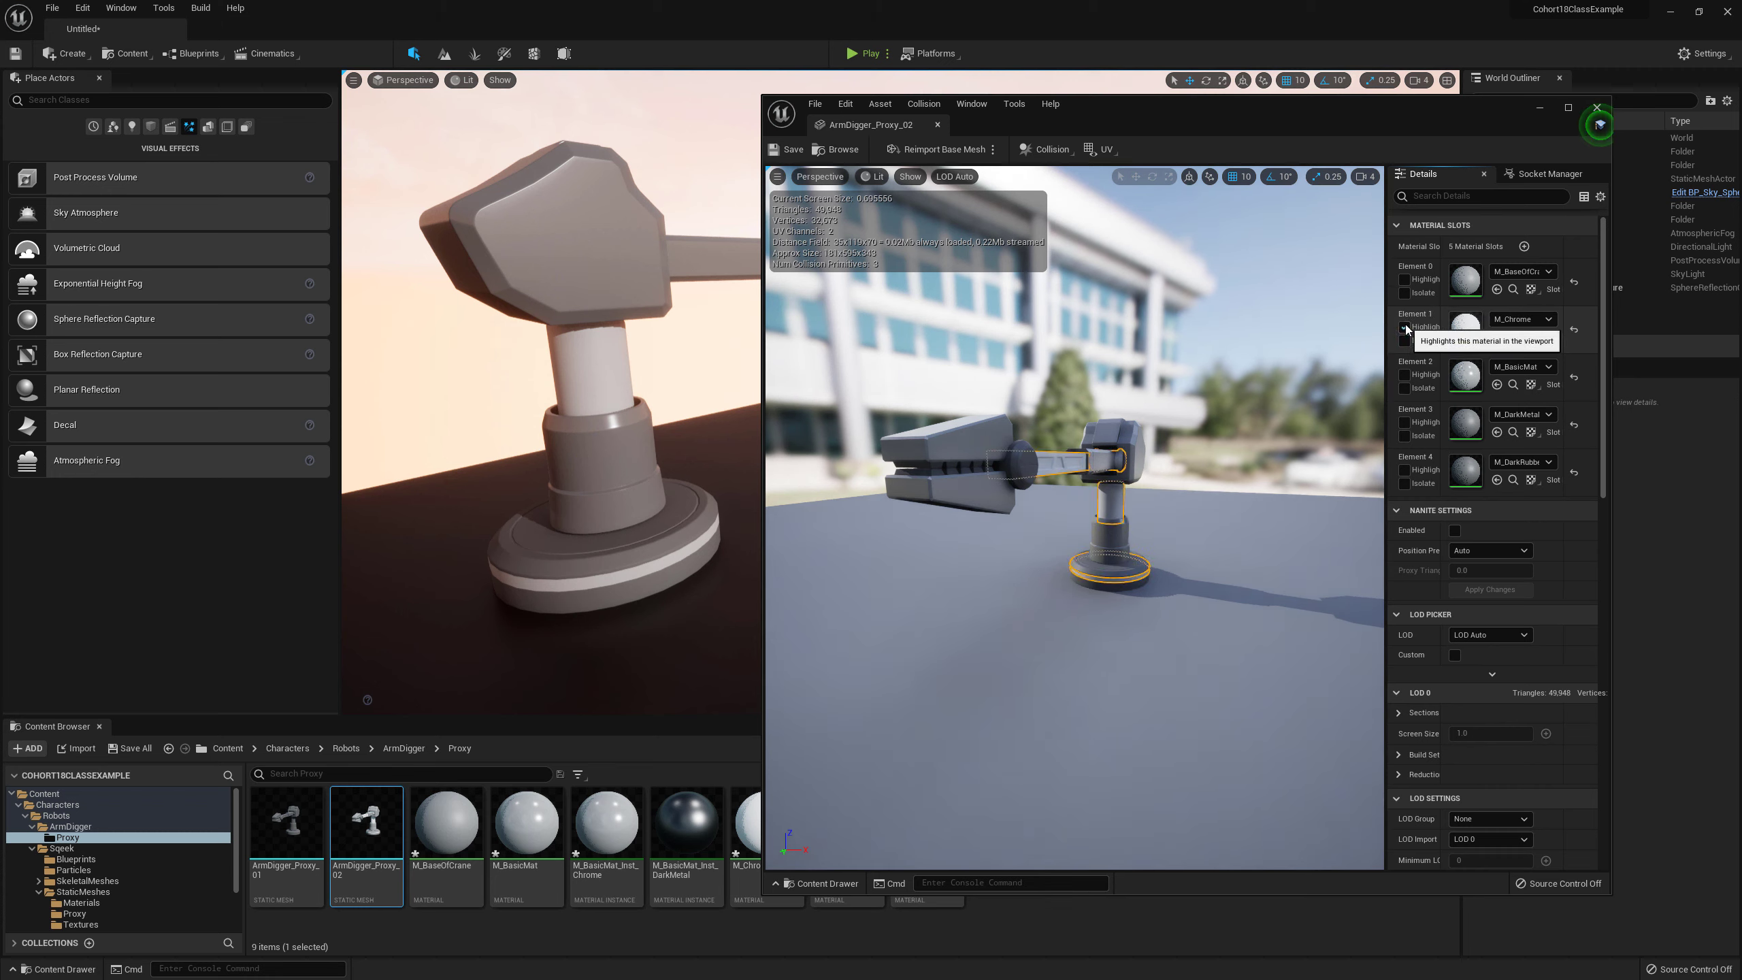
left_click(607, 834)
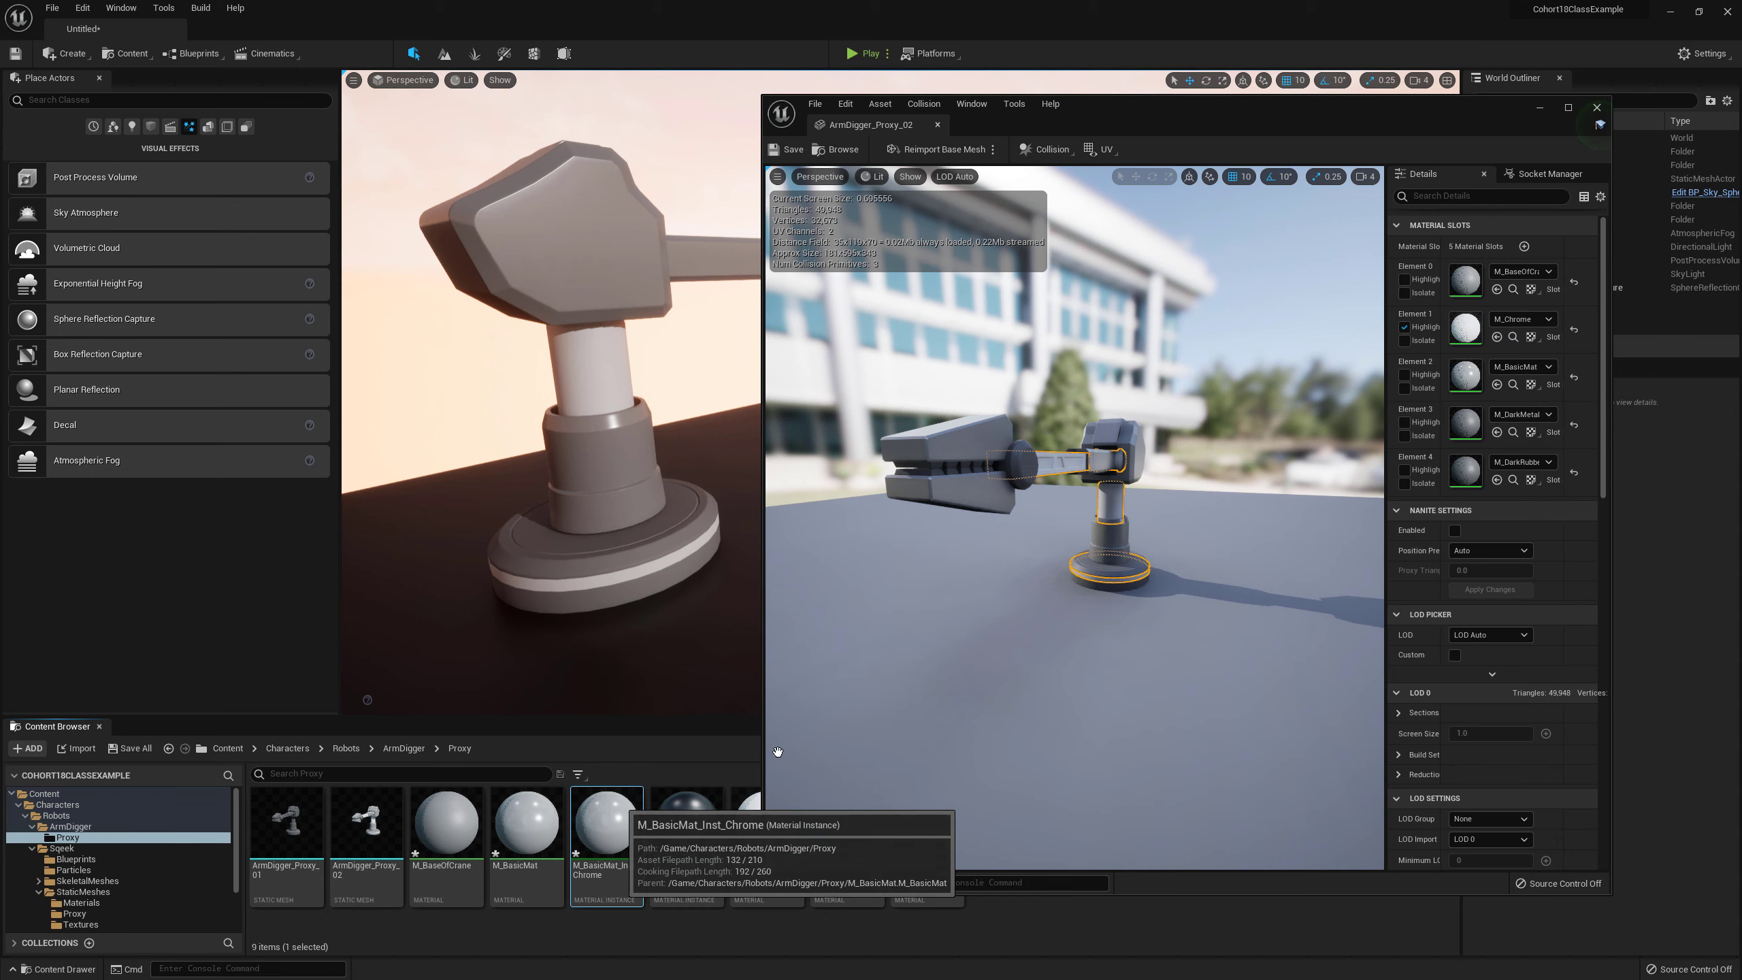
left_click(1403, 328)
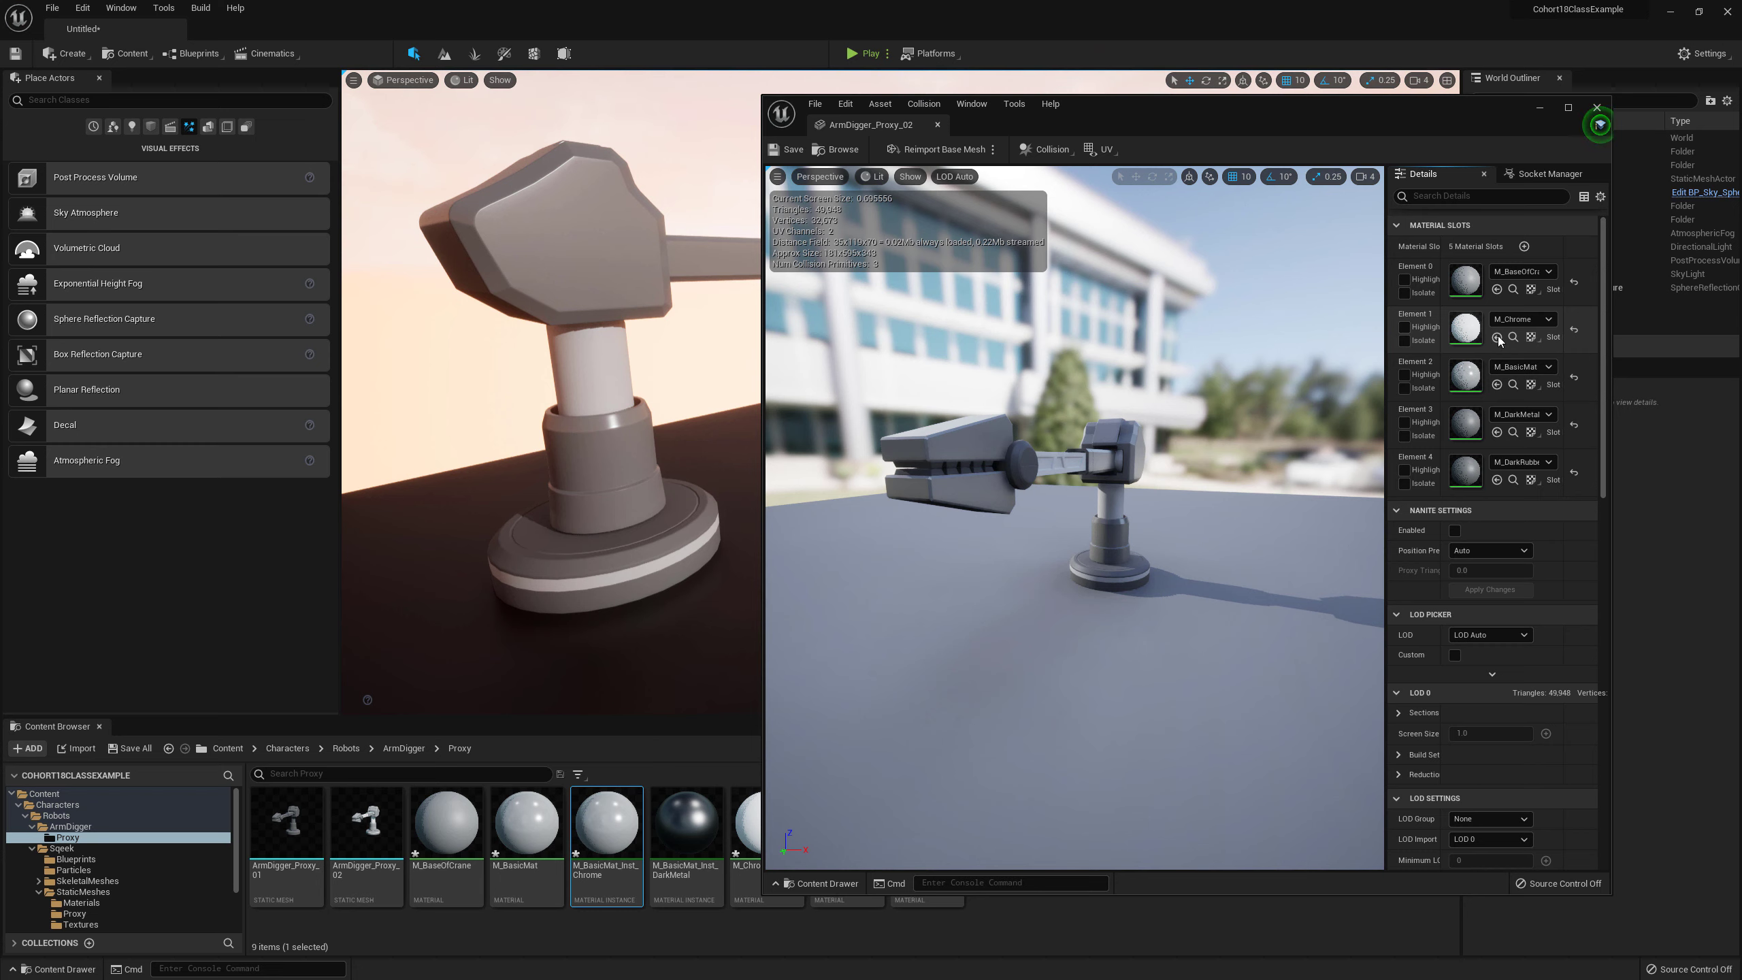
left_click(1497, 336)
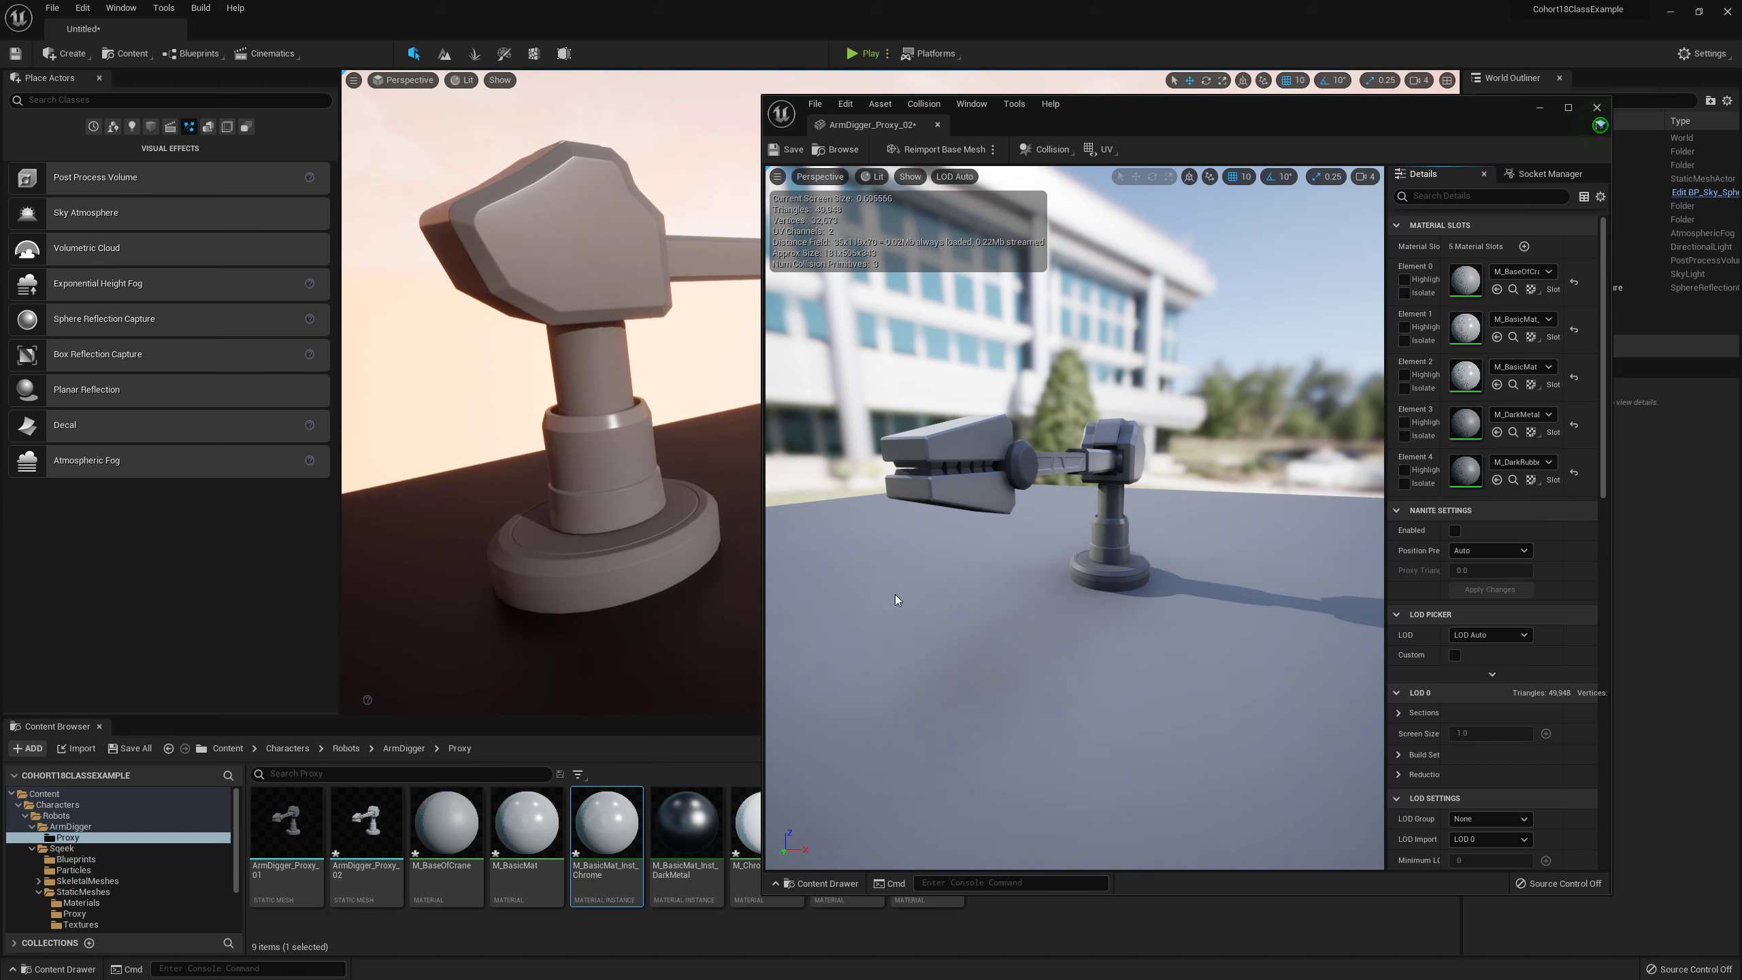
Step: Open M_BasicMat_Inst_Chrome and enable its Metallic, Roughness and Specular parameter overrides
double_click(609, 814)
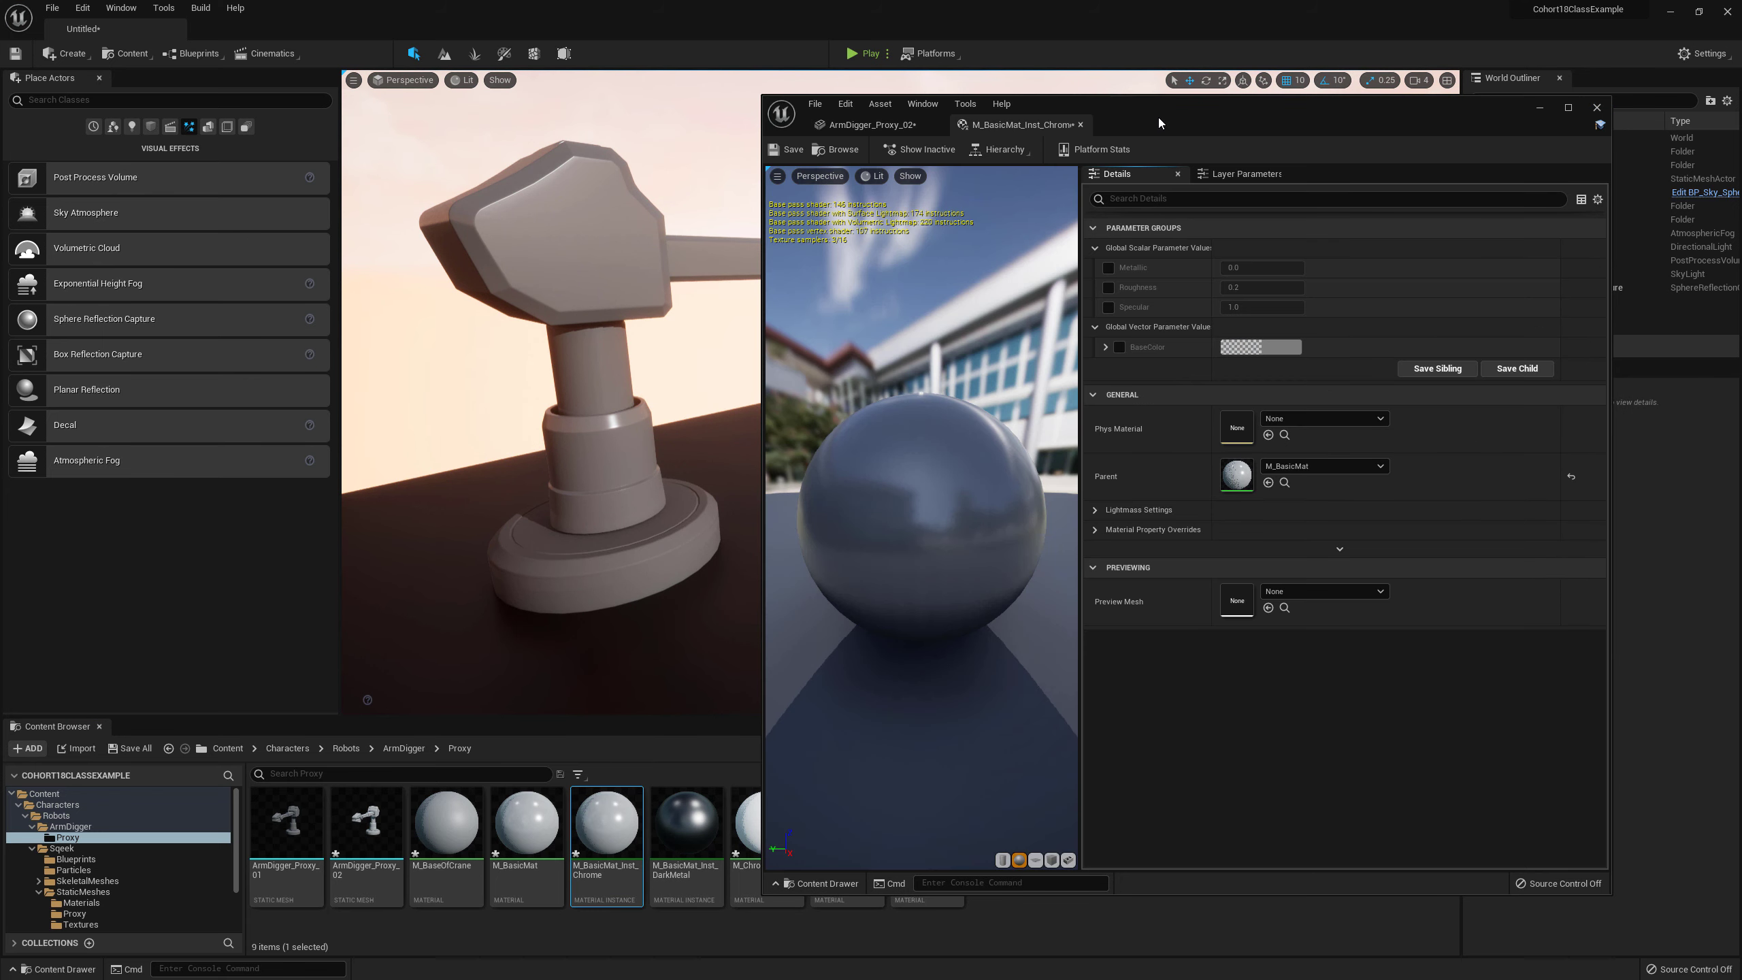
left_click_drag(1157, 120, 1305, 139)
left_click(1257, 275)
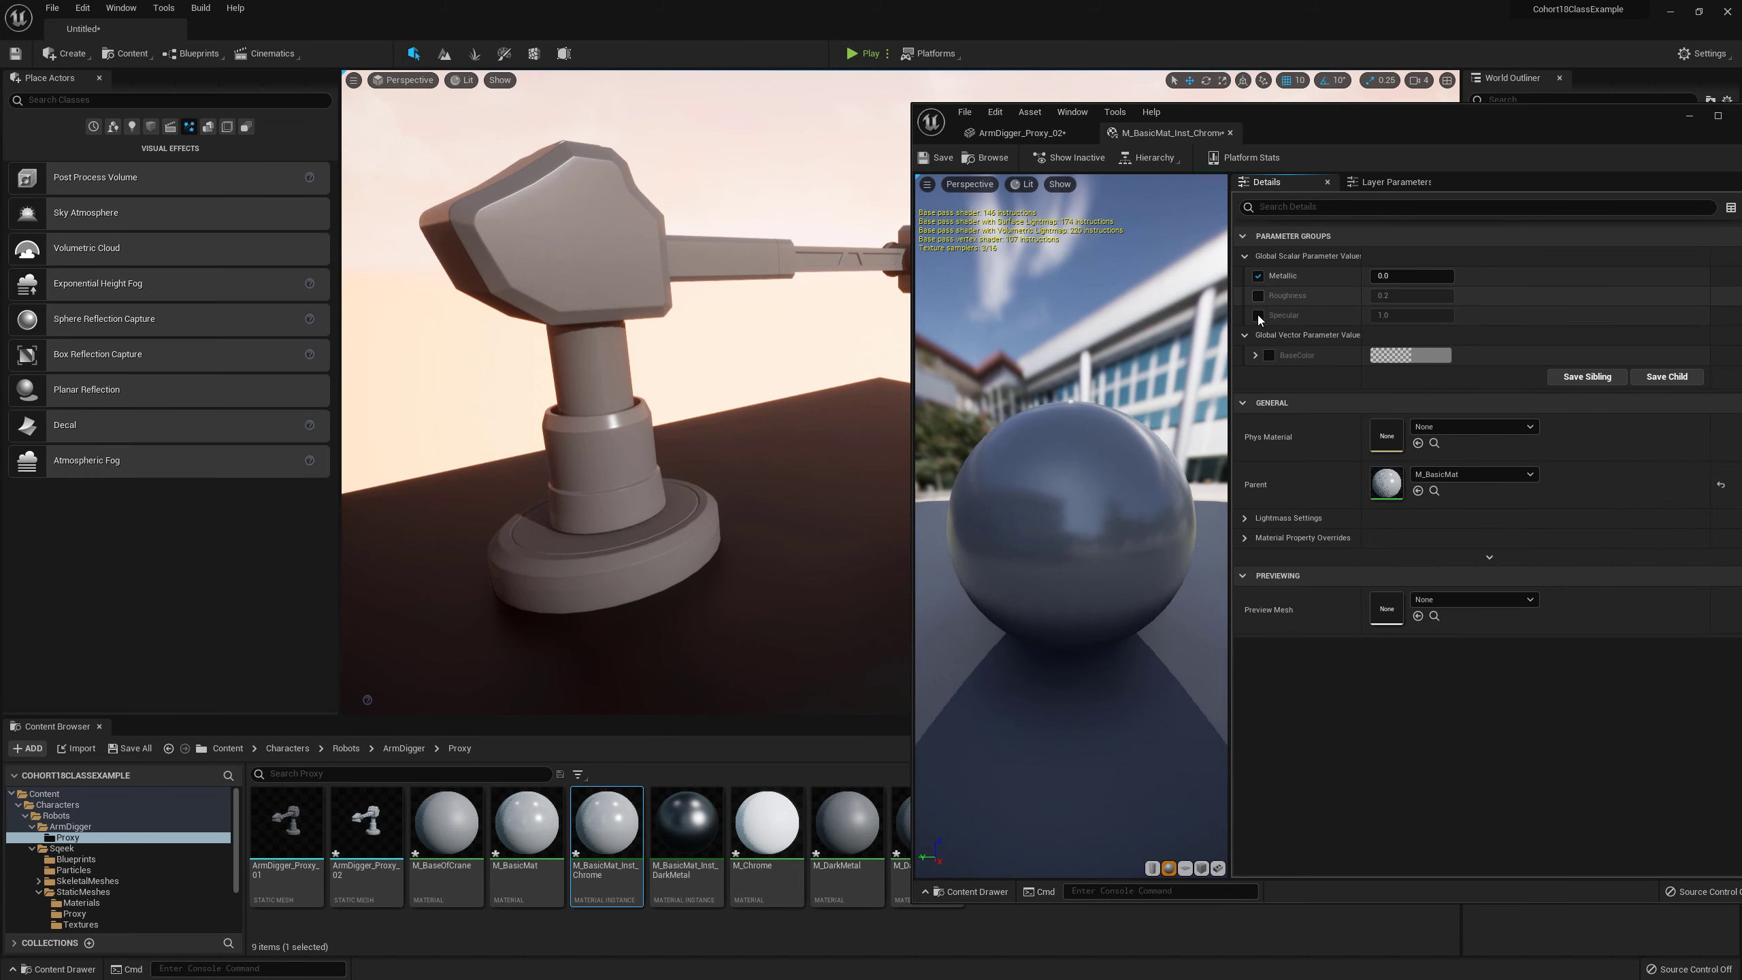
left_click(1258, 296)
left_click(1257, 315)
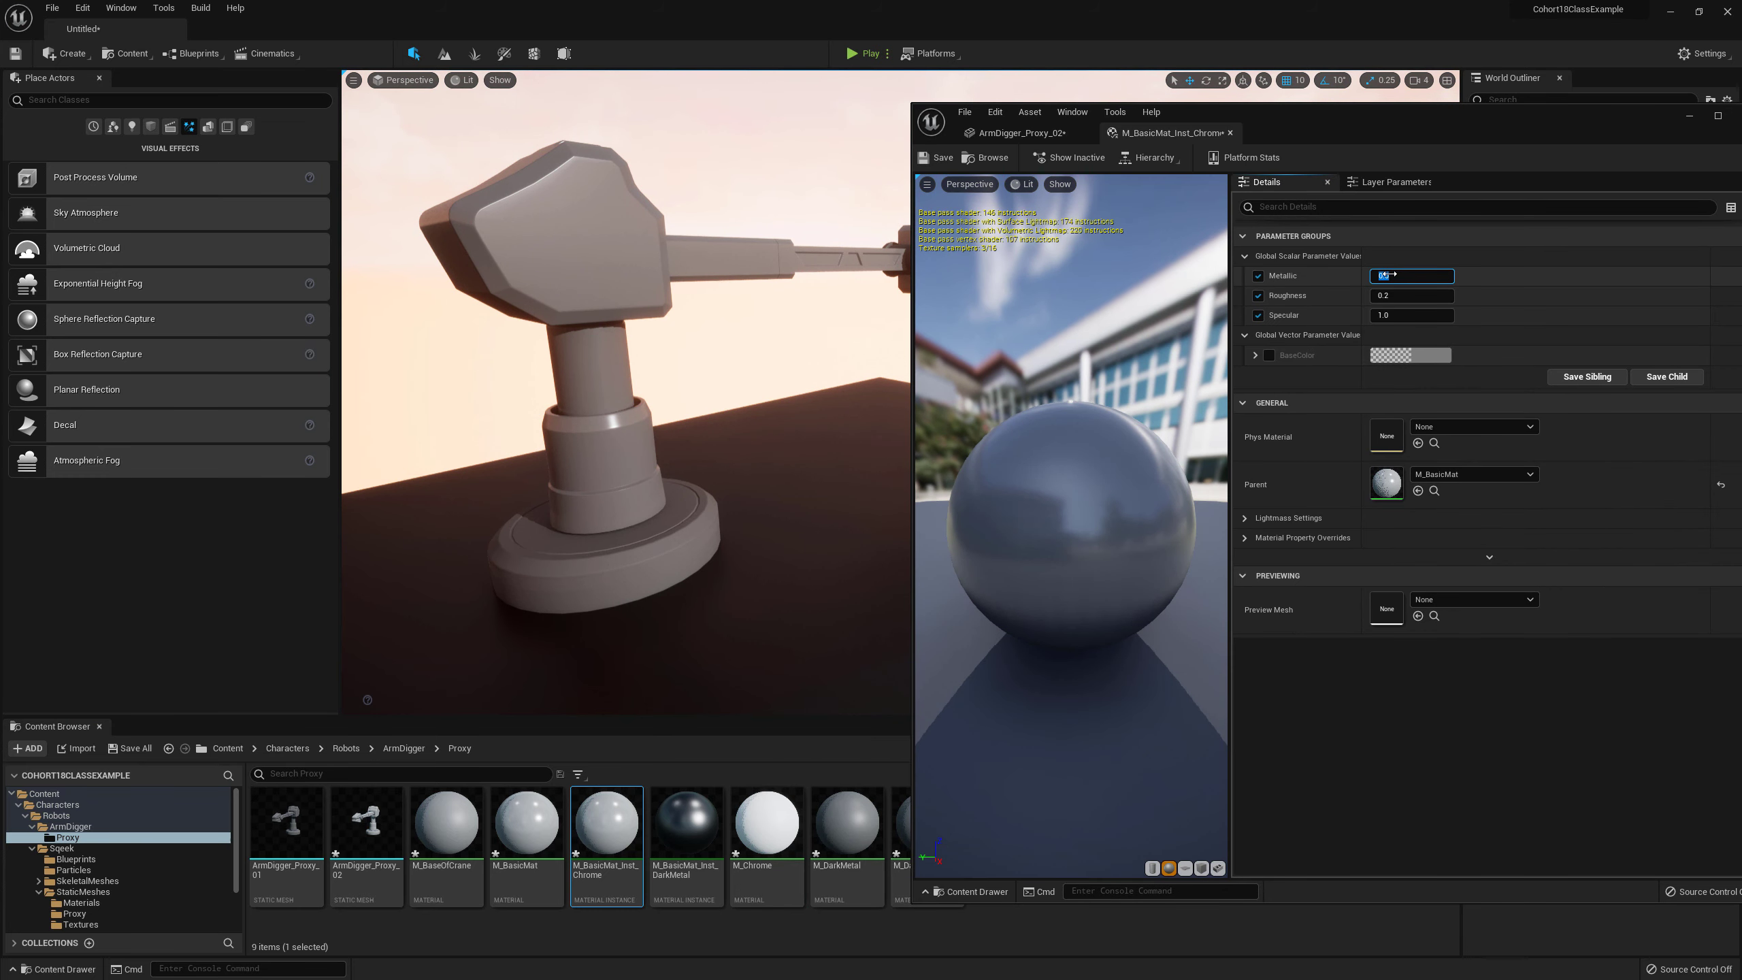
Step: Set the chrome instance's Metallic to 1 and its Roughness to 0.1
type("1")
key("Return")
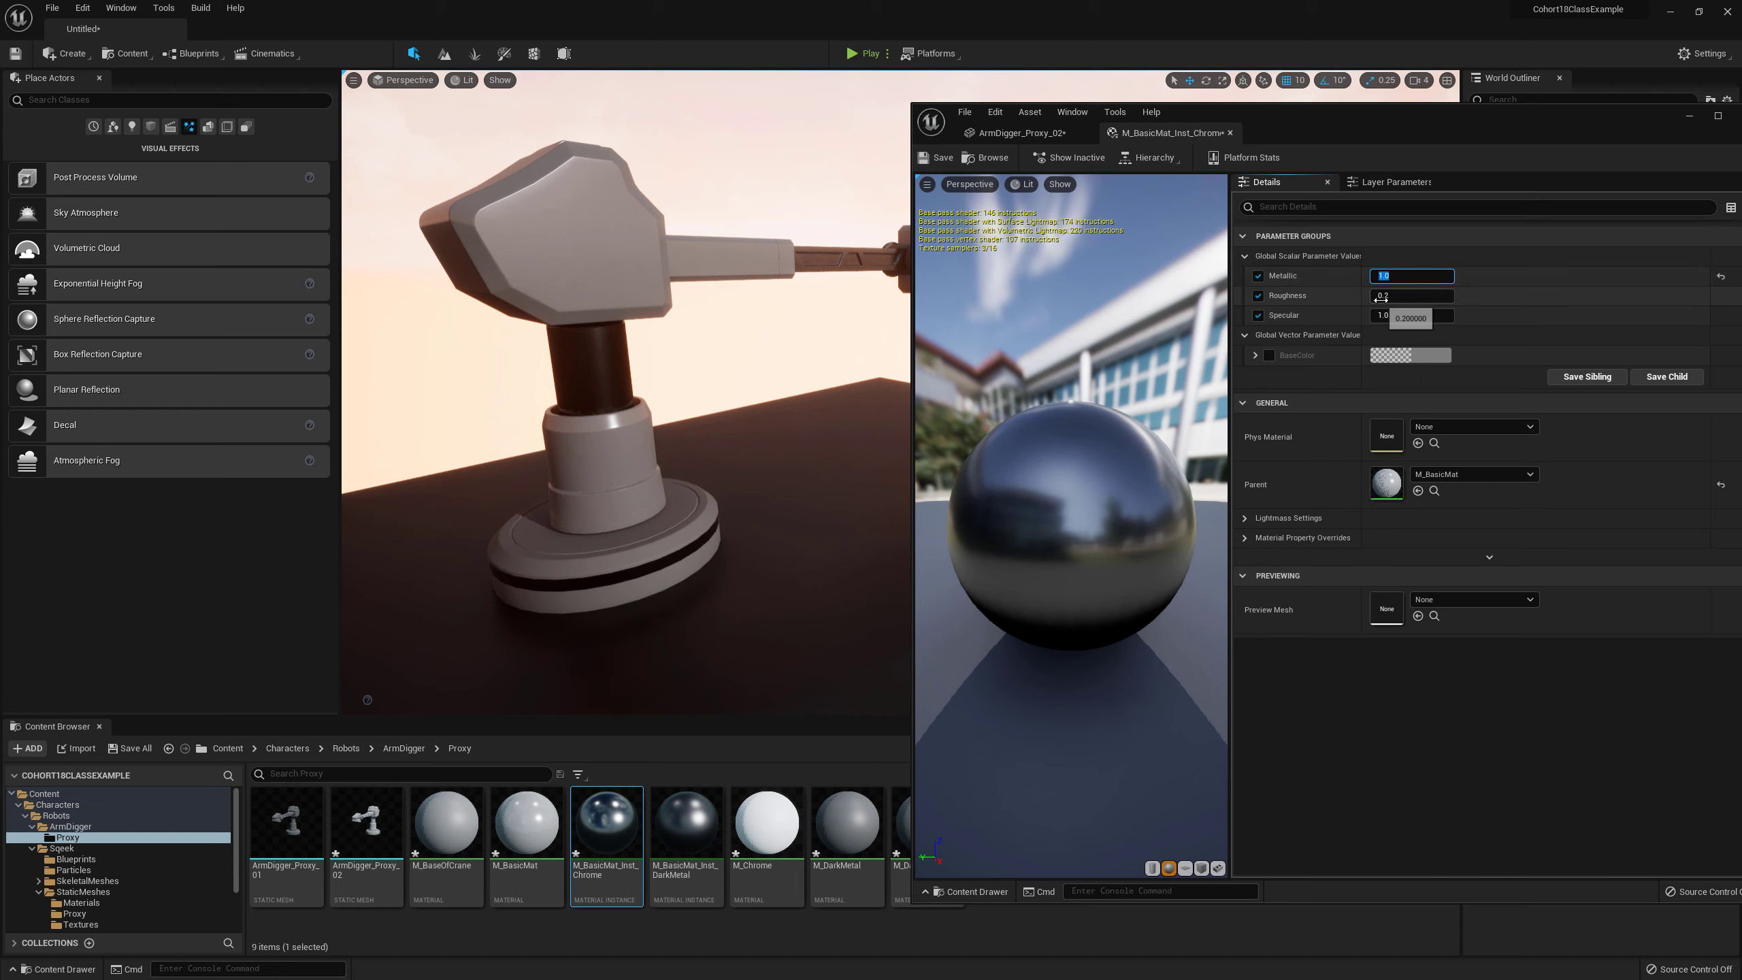
left_click(1388, 301)
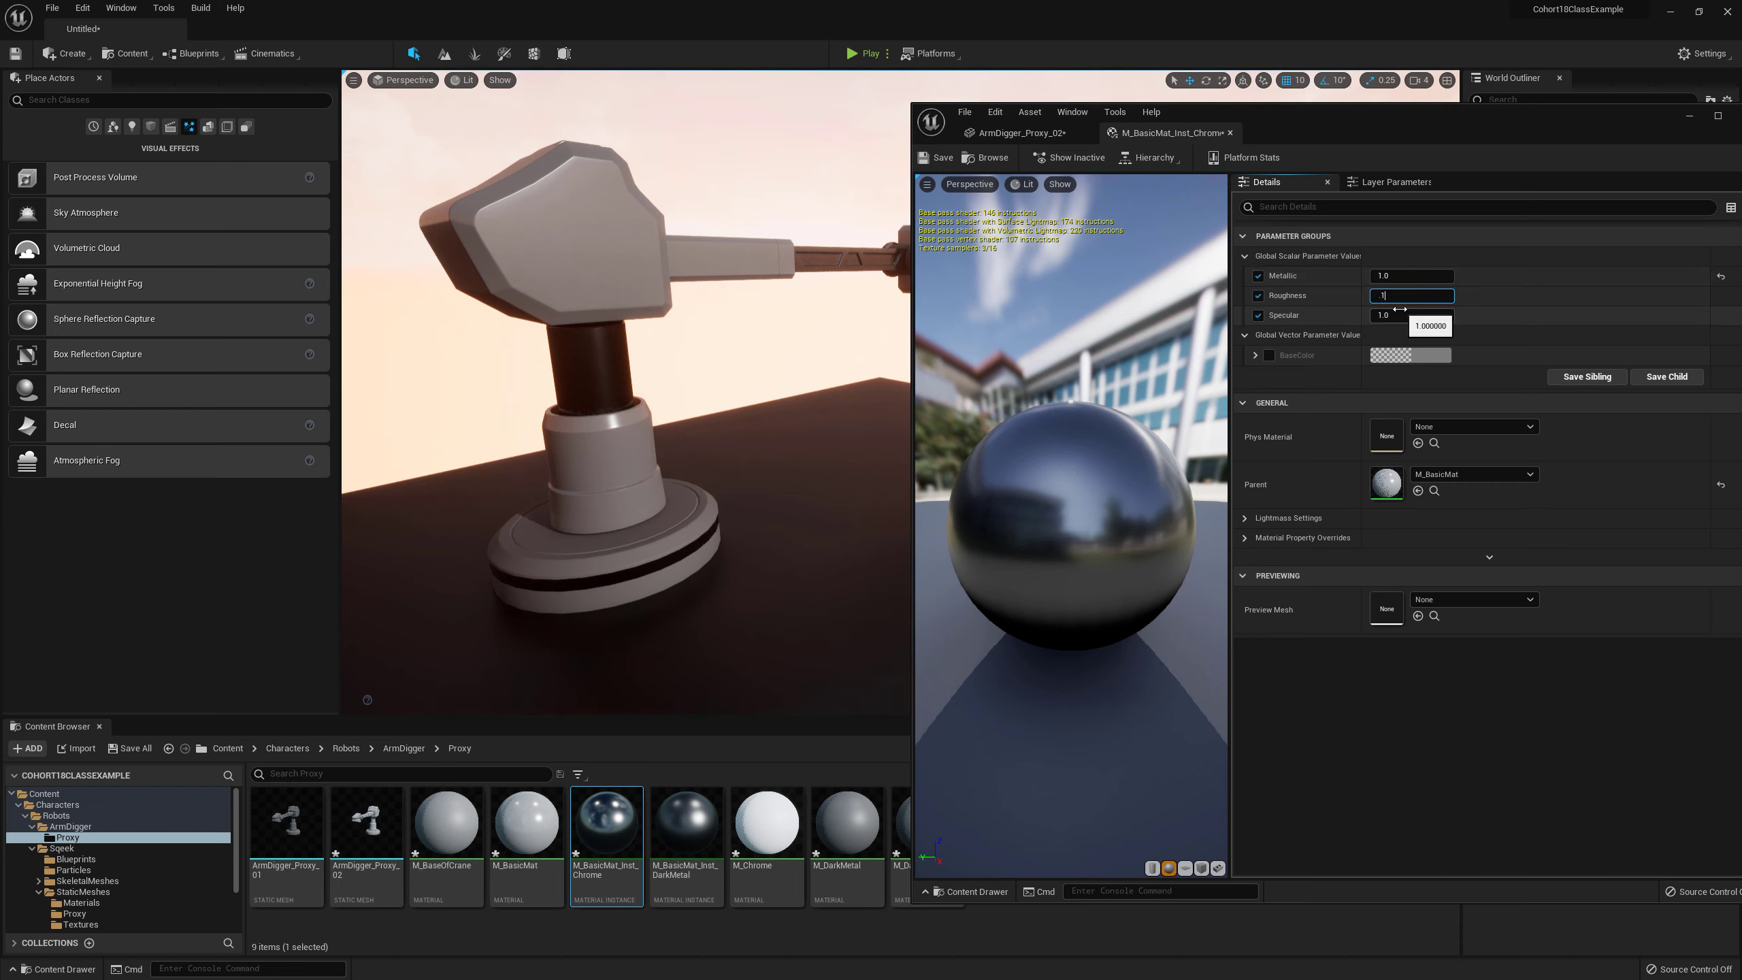
type(".1")
key("Return")
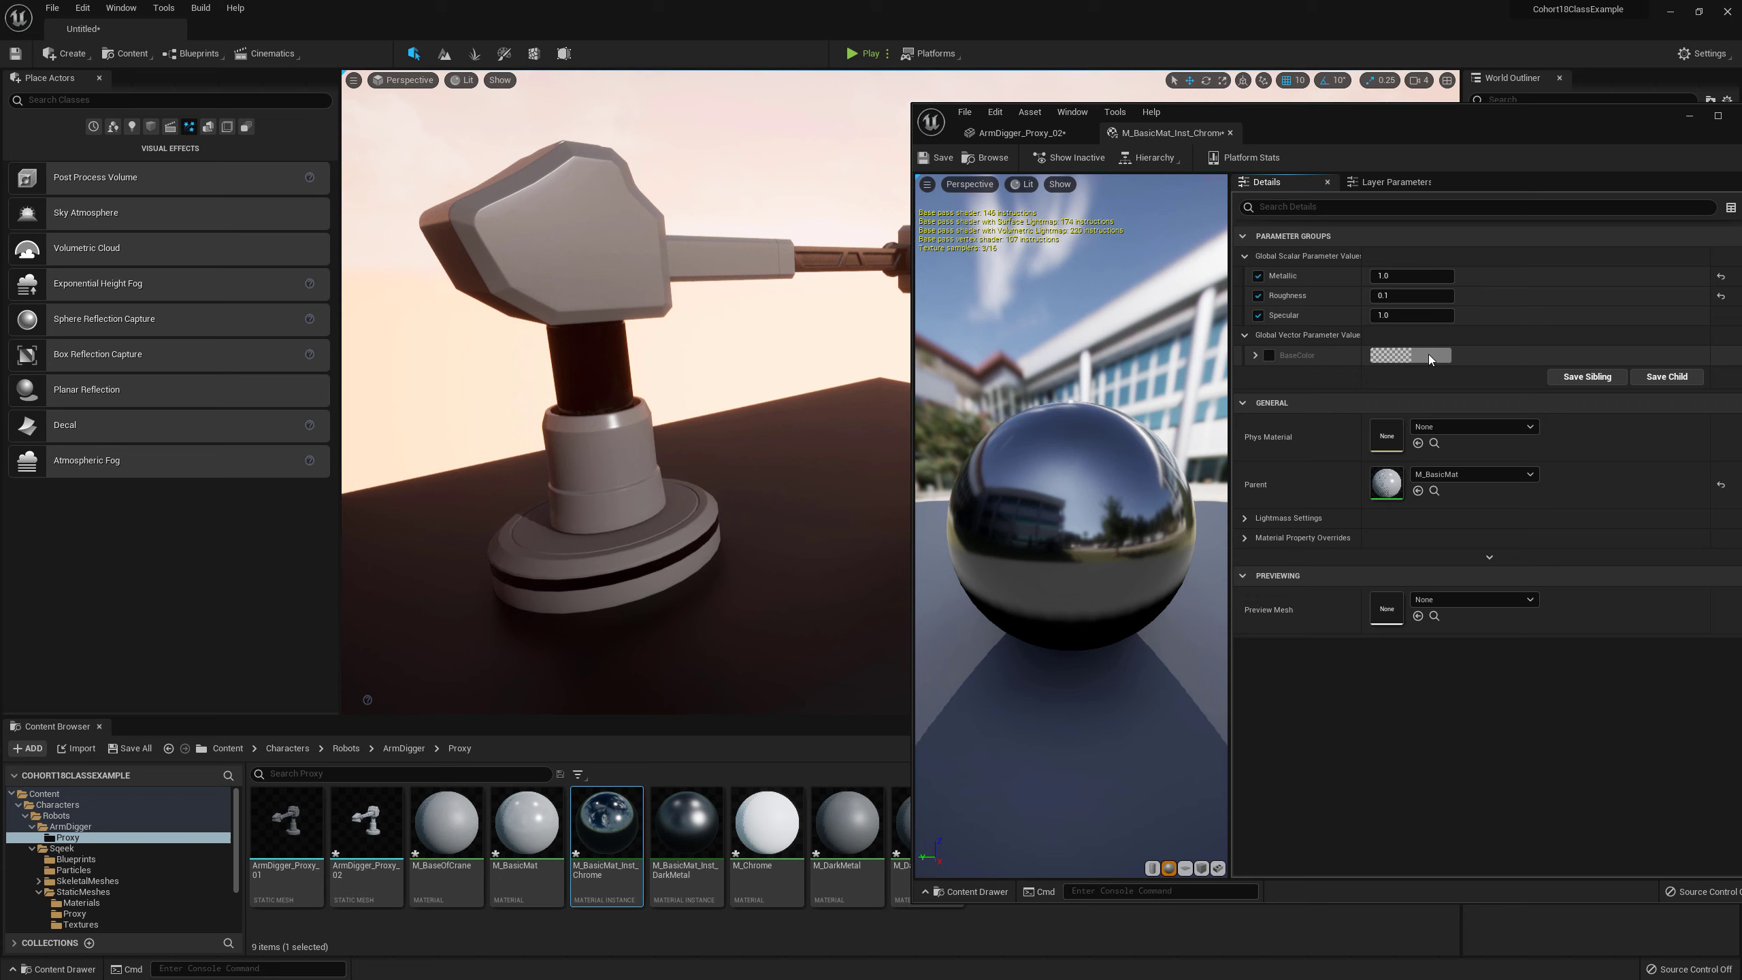
Step: Enable the chrome instance's BaseColor override and set its colour to a brightness value (V) of 0.7
left_click(1269, 355)
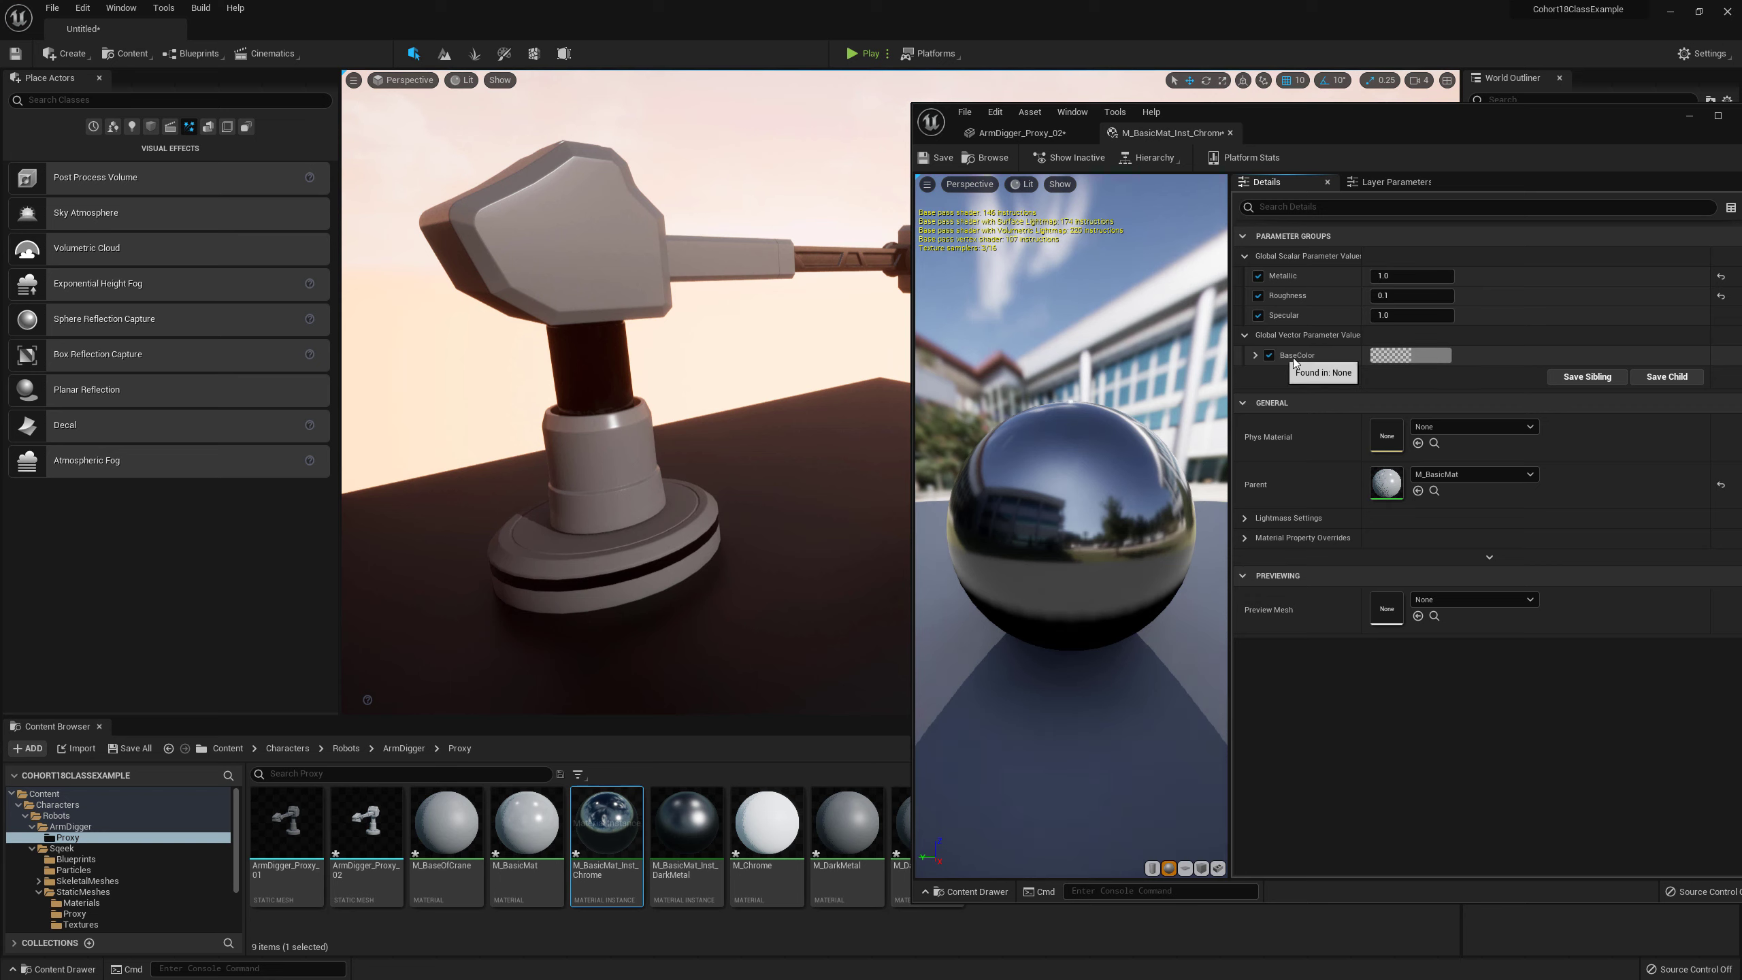
left_click(1417, 361)
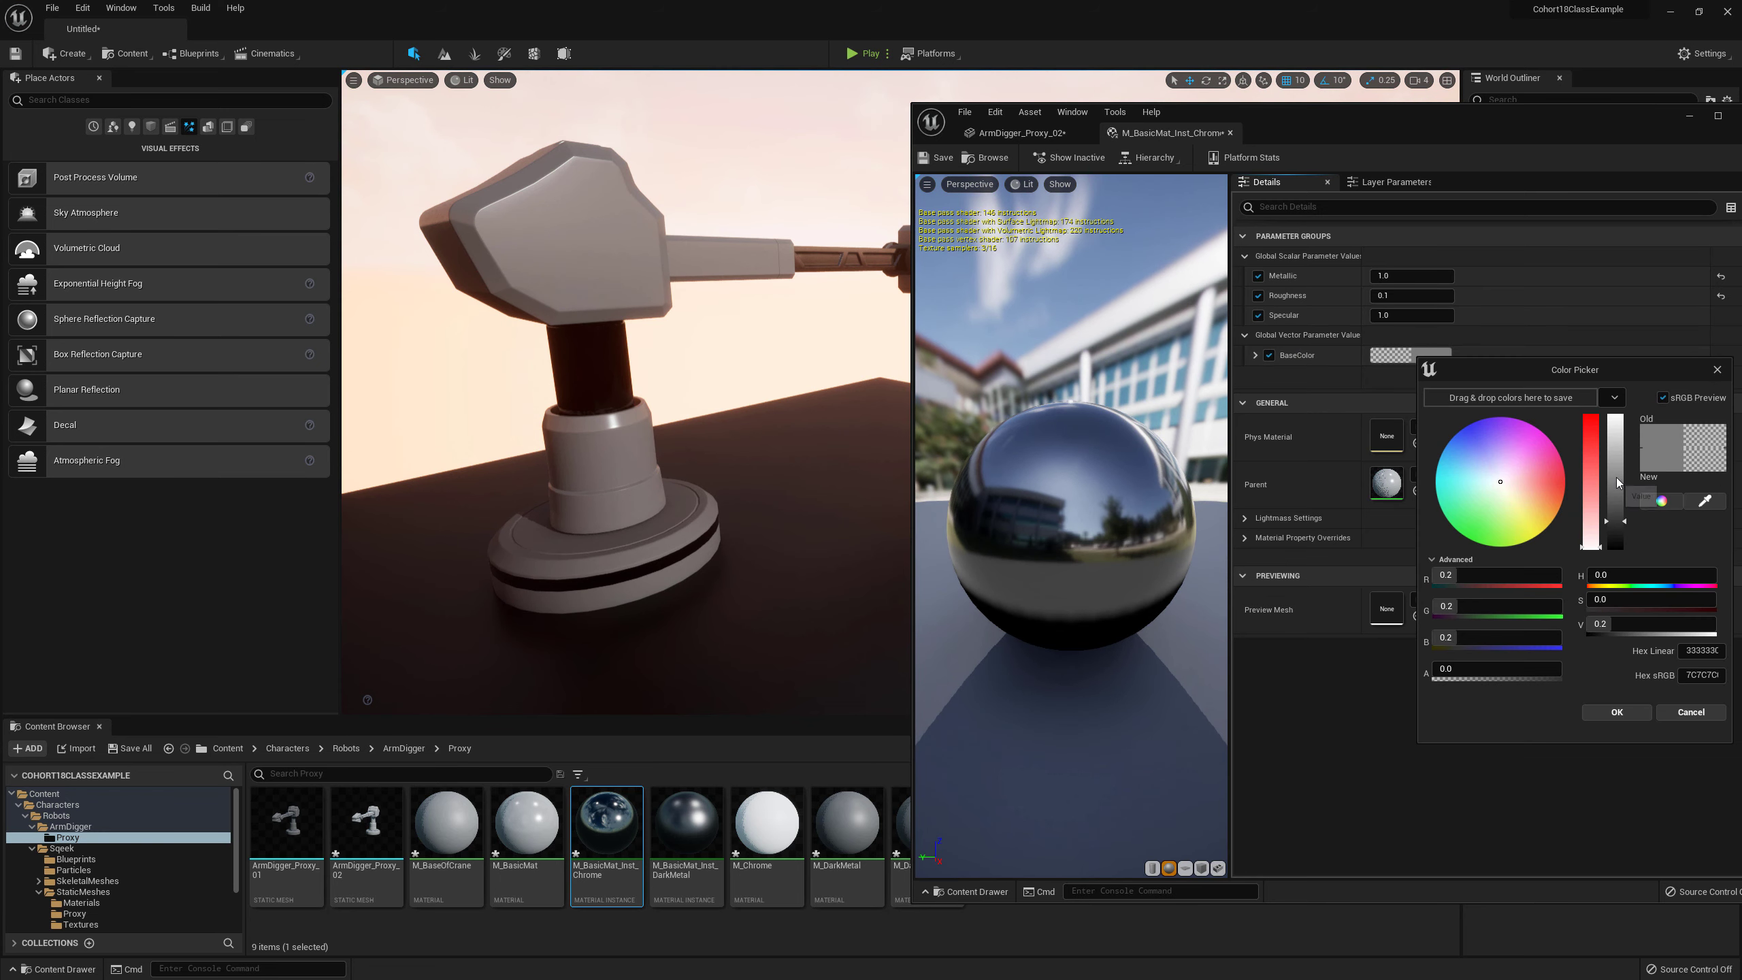
left_click_drag(1614, 467, 1614, 462)
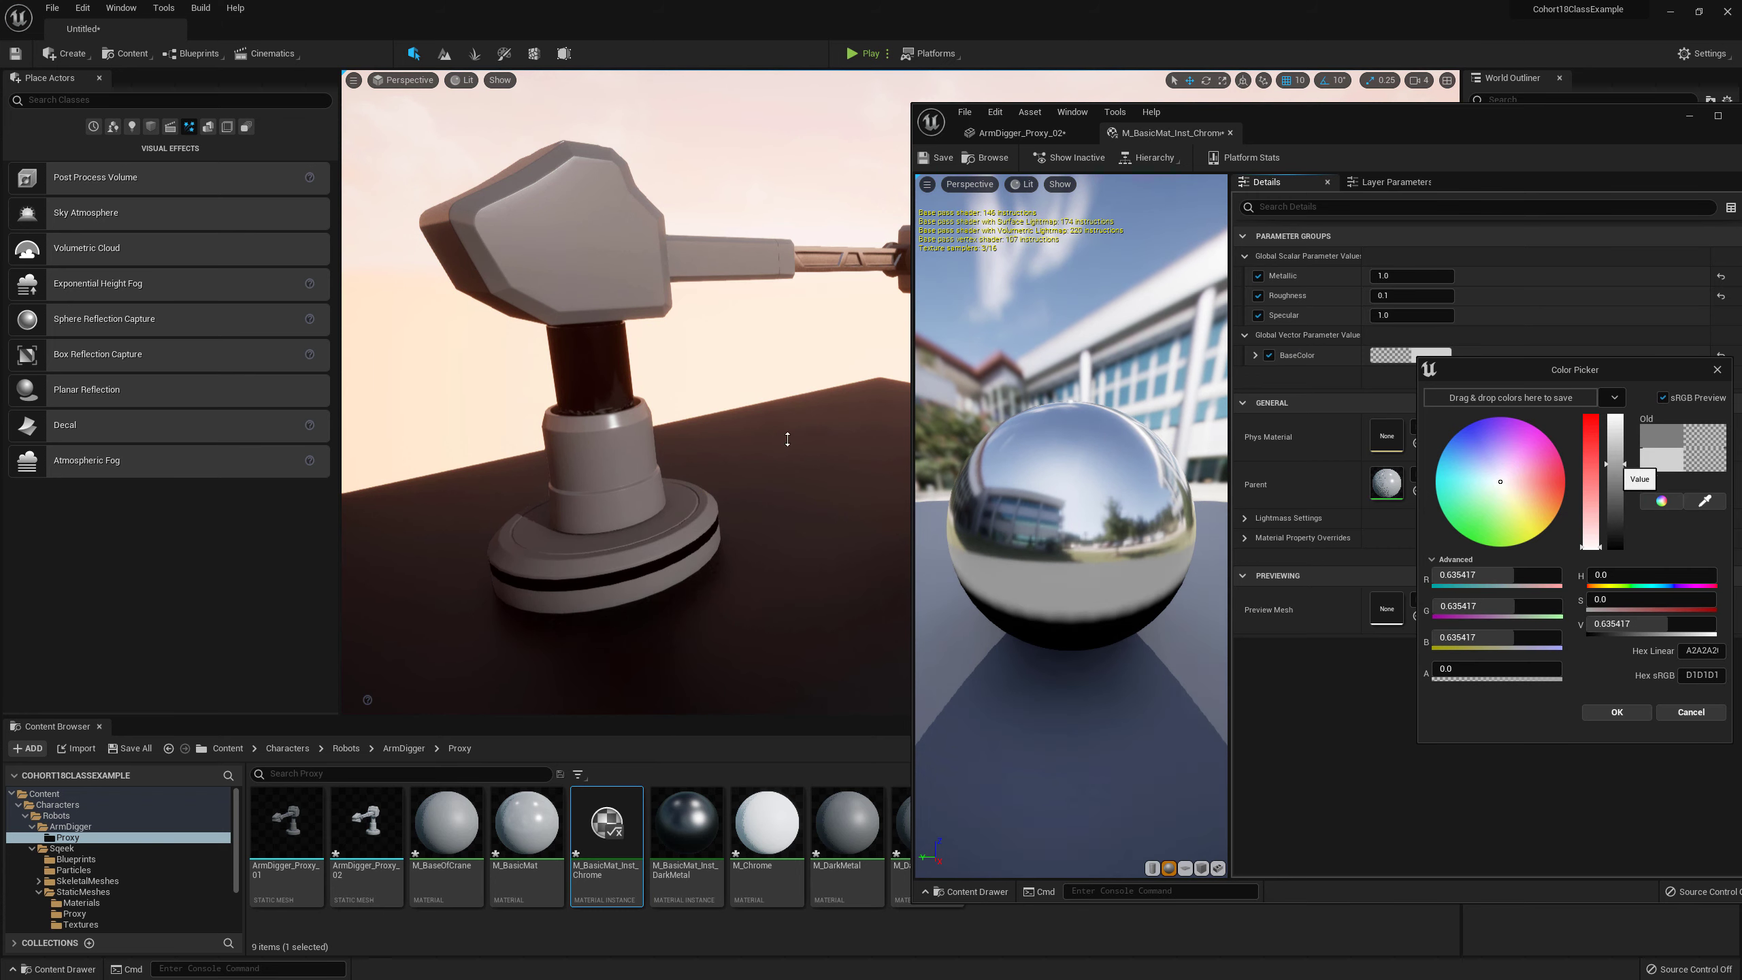
right_click_drag(788, 439, 664, 492)
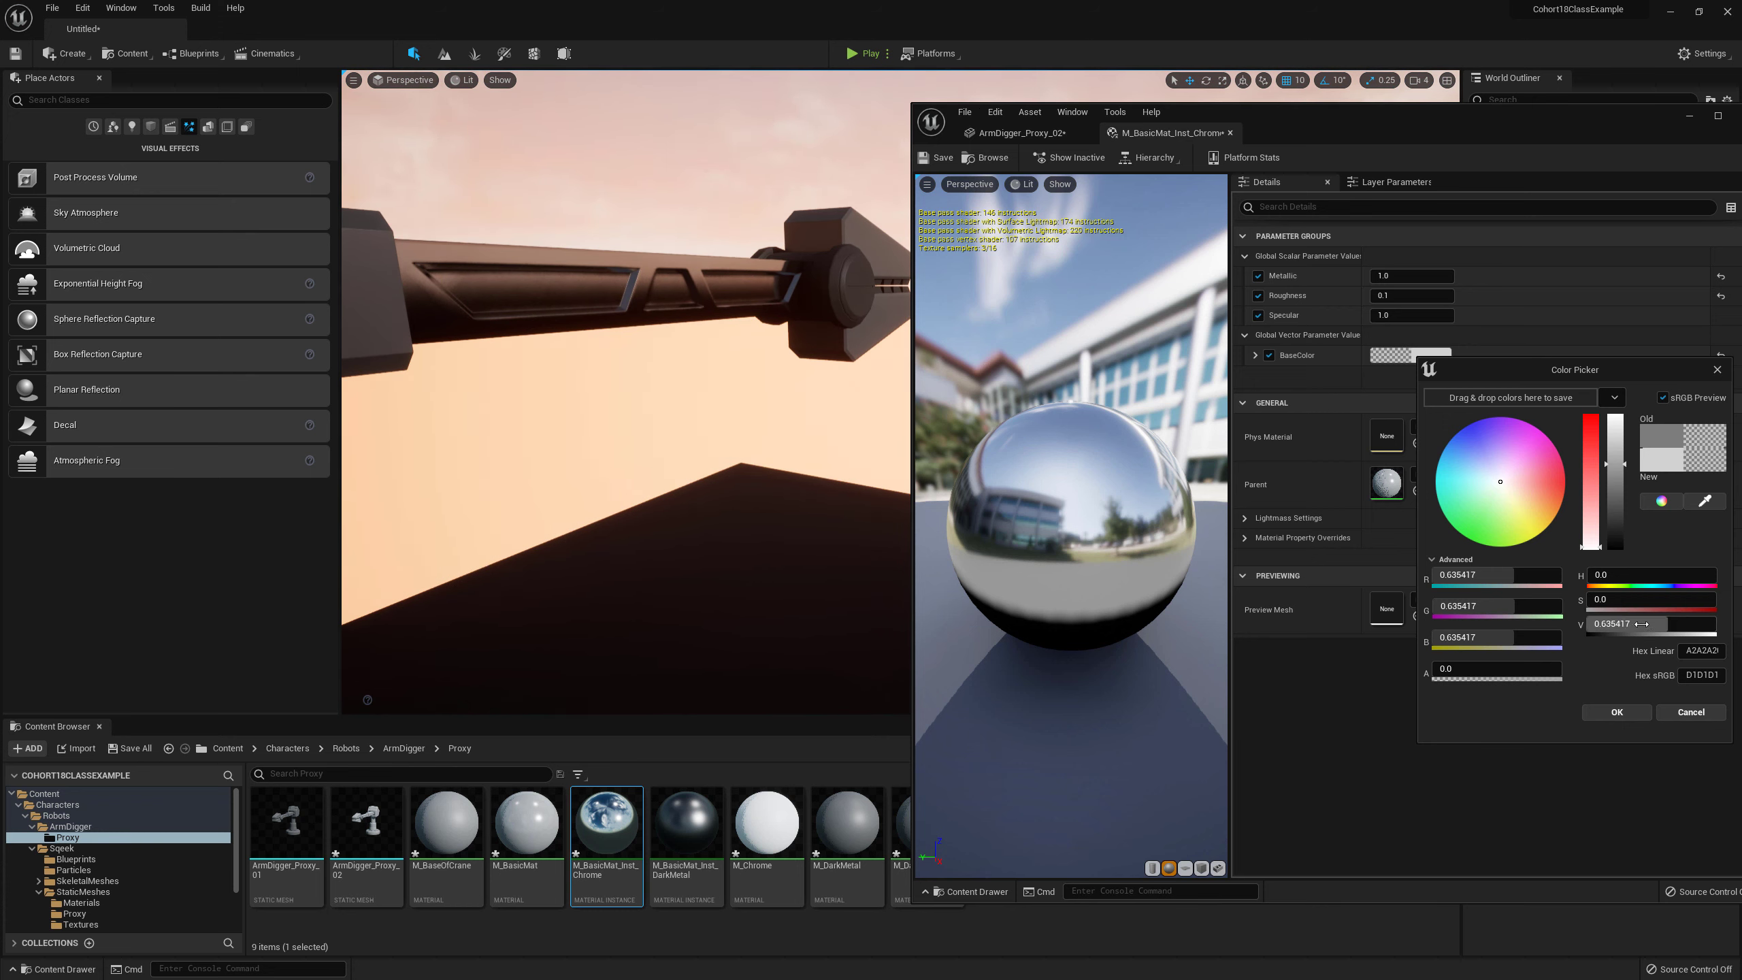
key("Return")
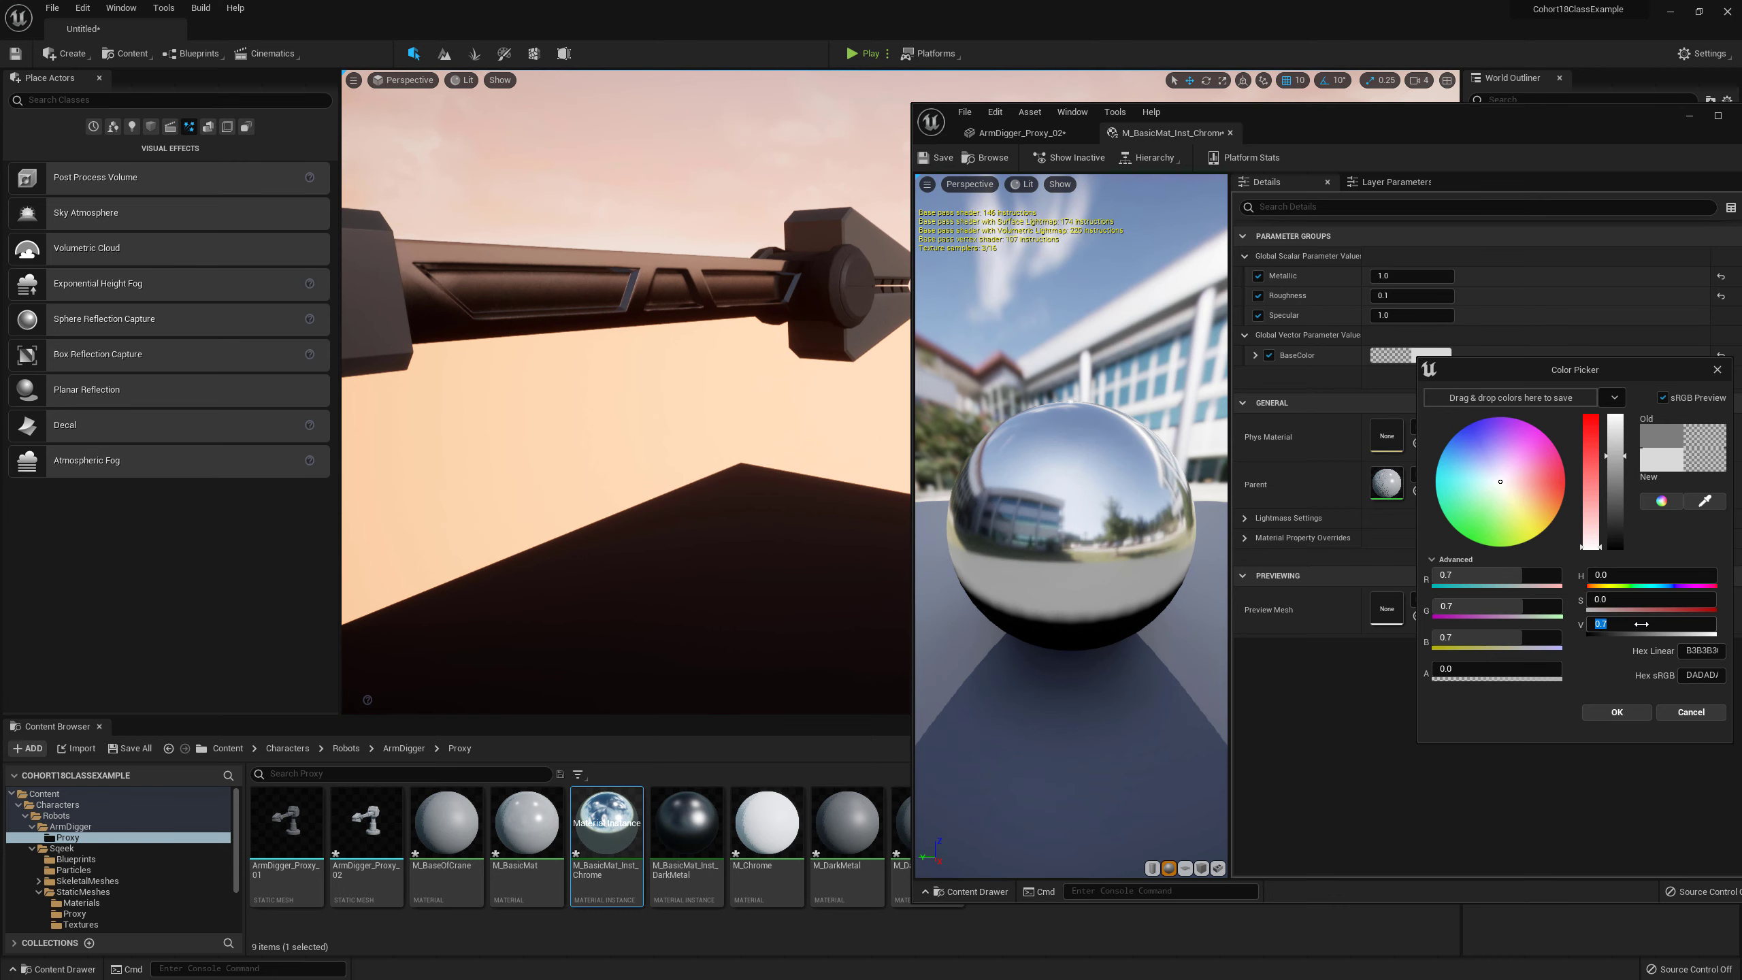
left_click(1616, 712)
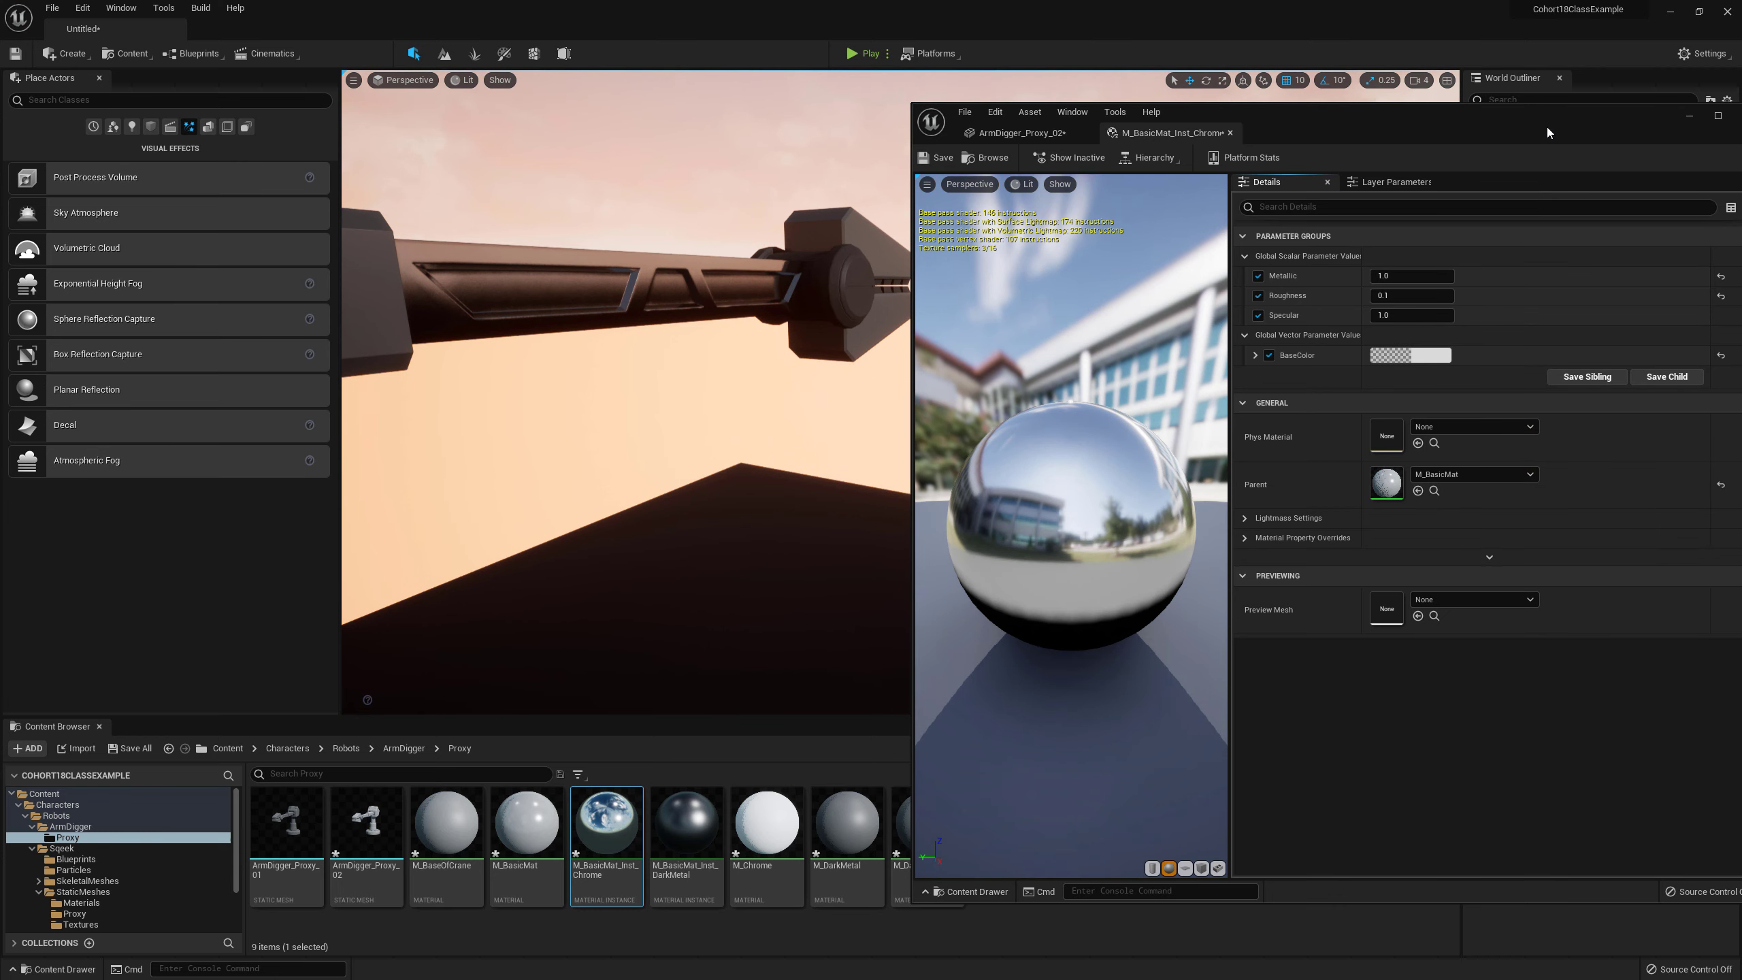
Step: Save the chrome instance and the ArmDigger_Proxy_02 mesh, and close their editor window
left_click_drag(1541, 129, 1328, 126)
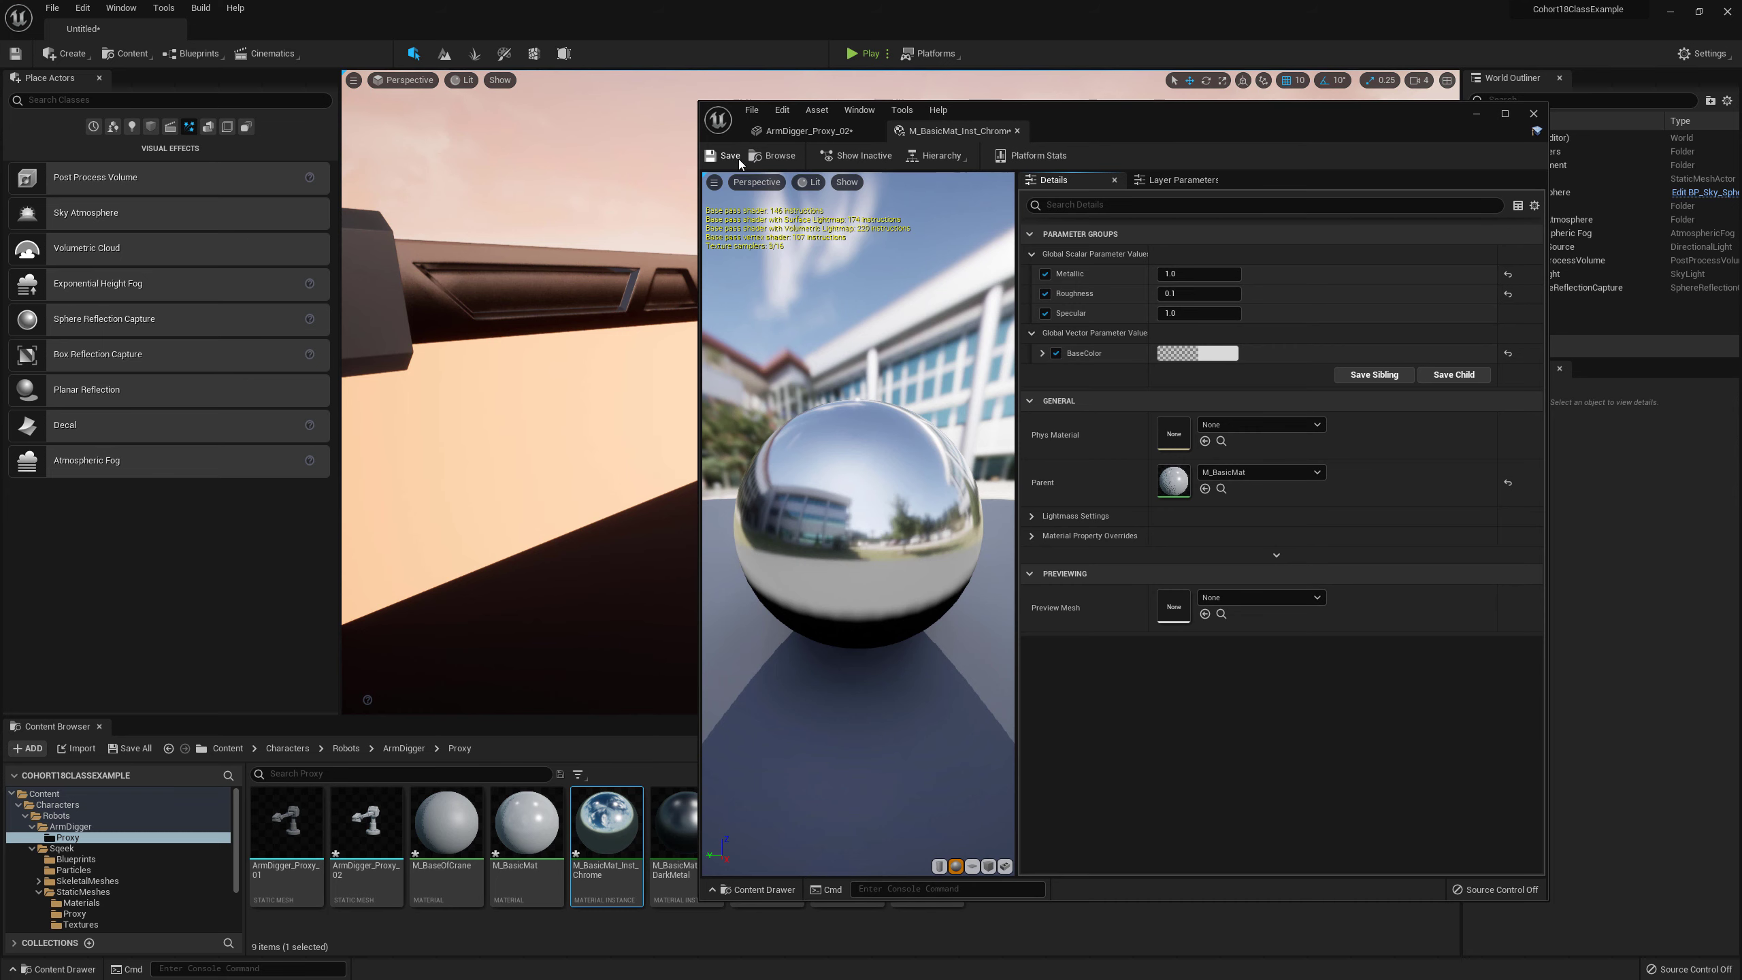
left_click(807, 131)
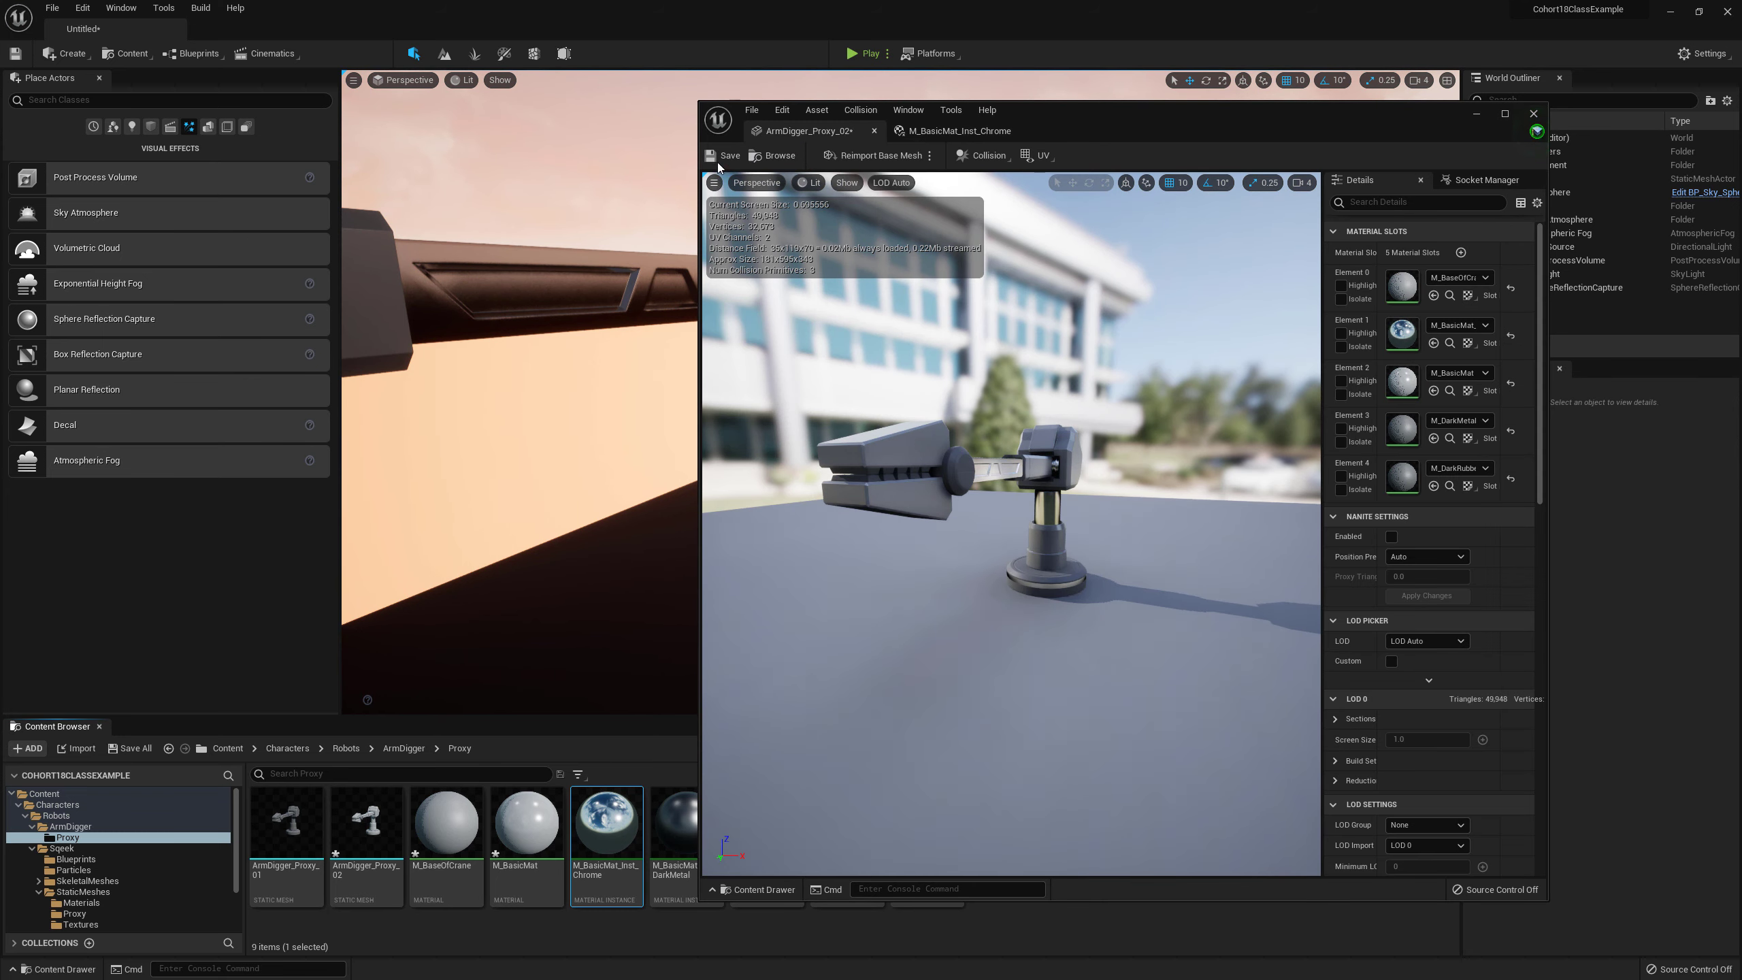
left_click(723, 155)
left_click(1534, 116)
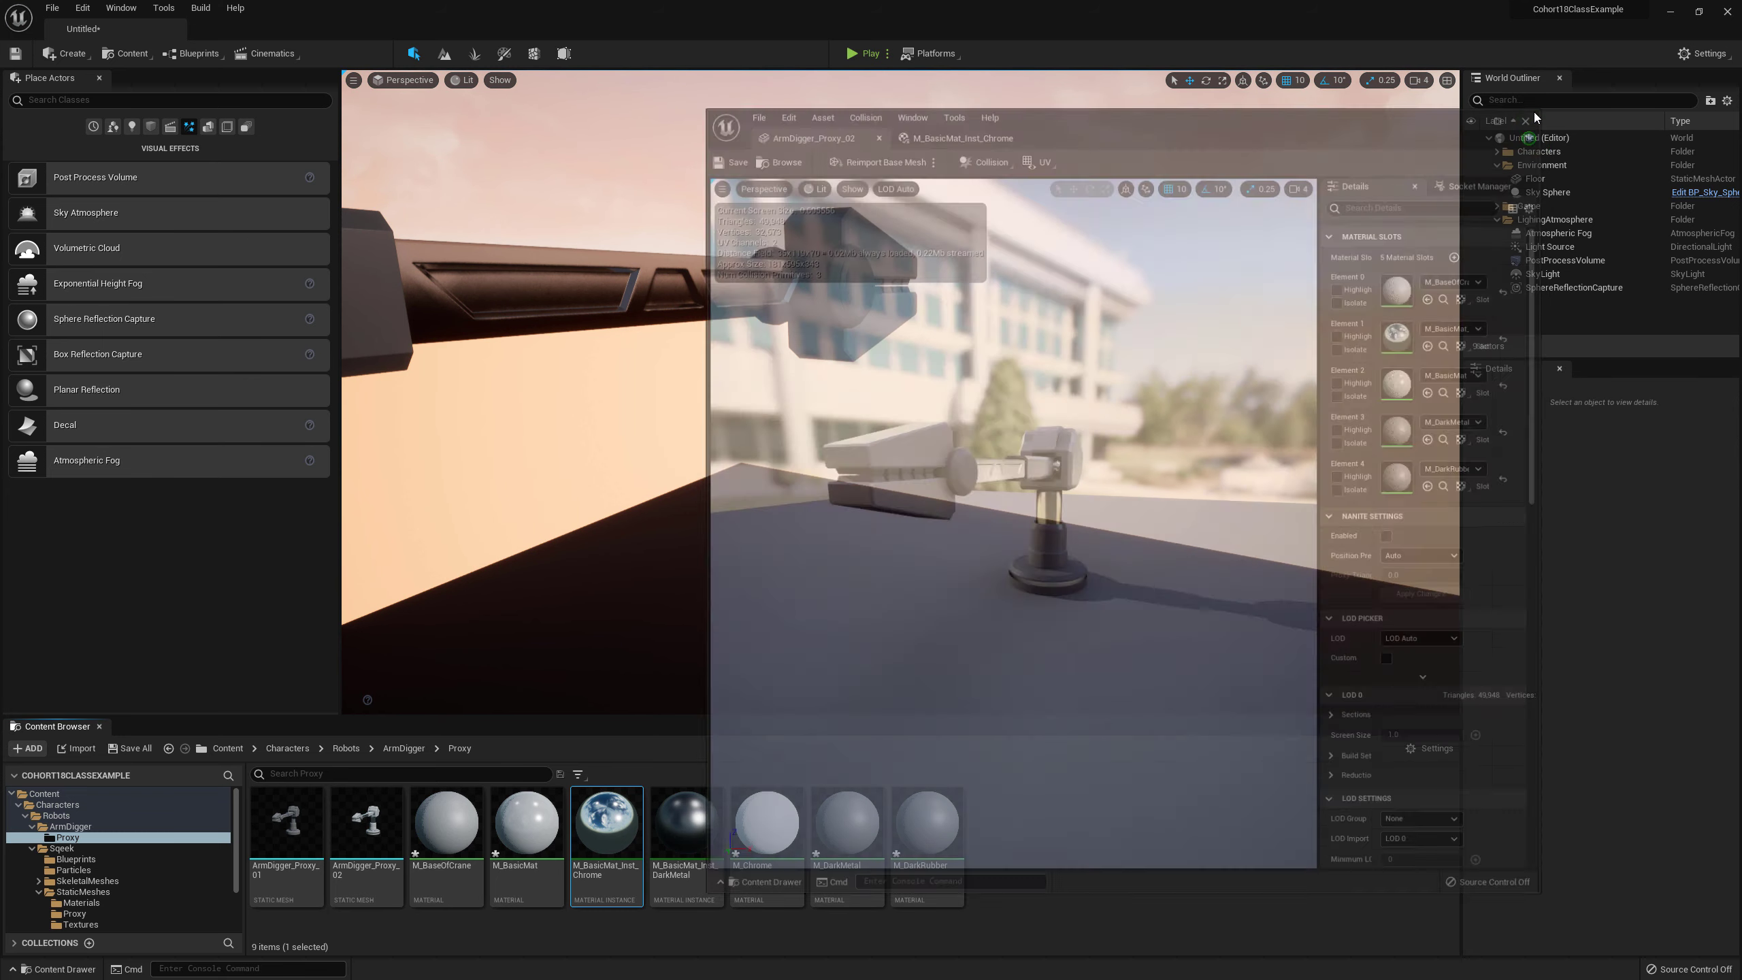
Step: Set the SkyLight's intensity scale to 0.5
right_click_drag(1106, 484, 1042, 539)
scroll(1105, 483, "down", 3)
scroll(1106, 484, "down", 3)
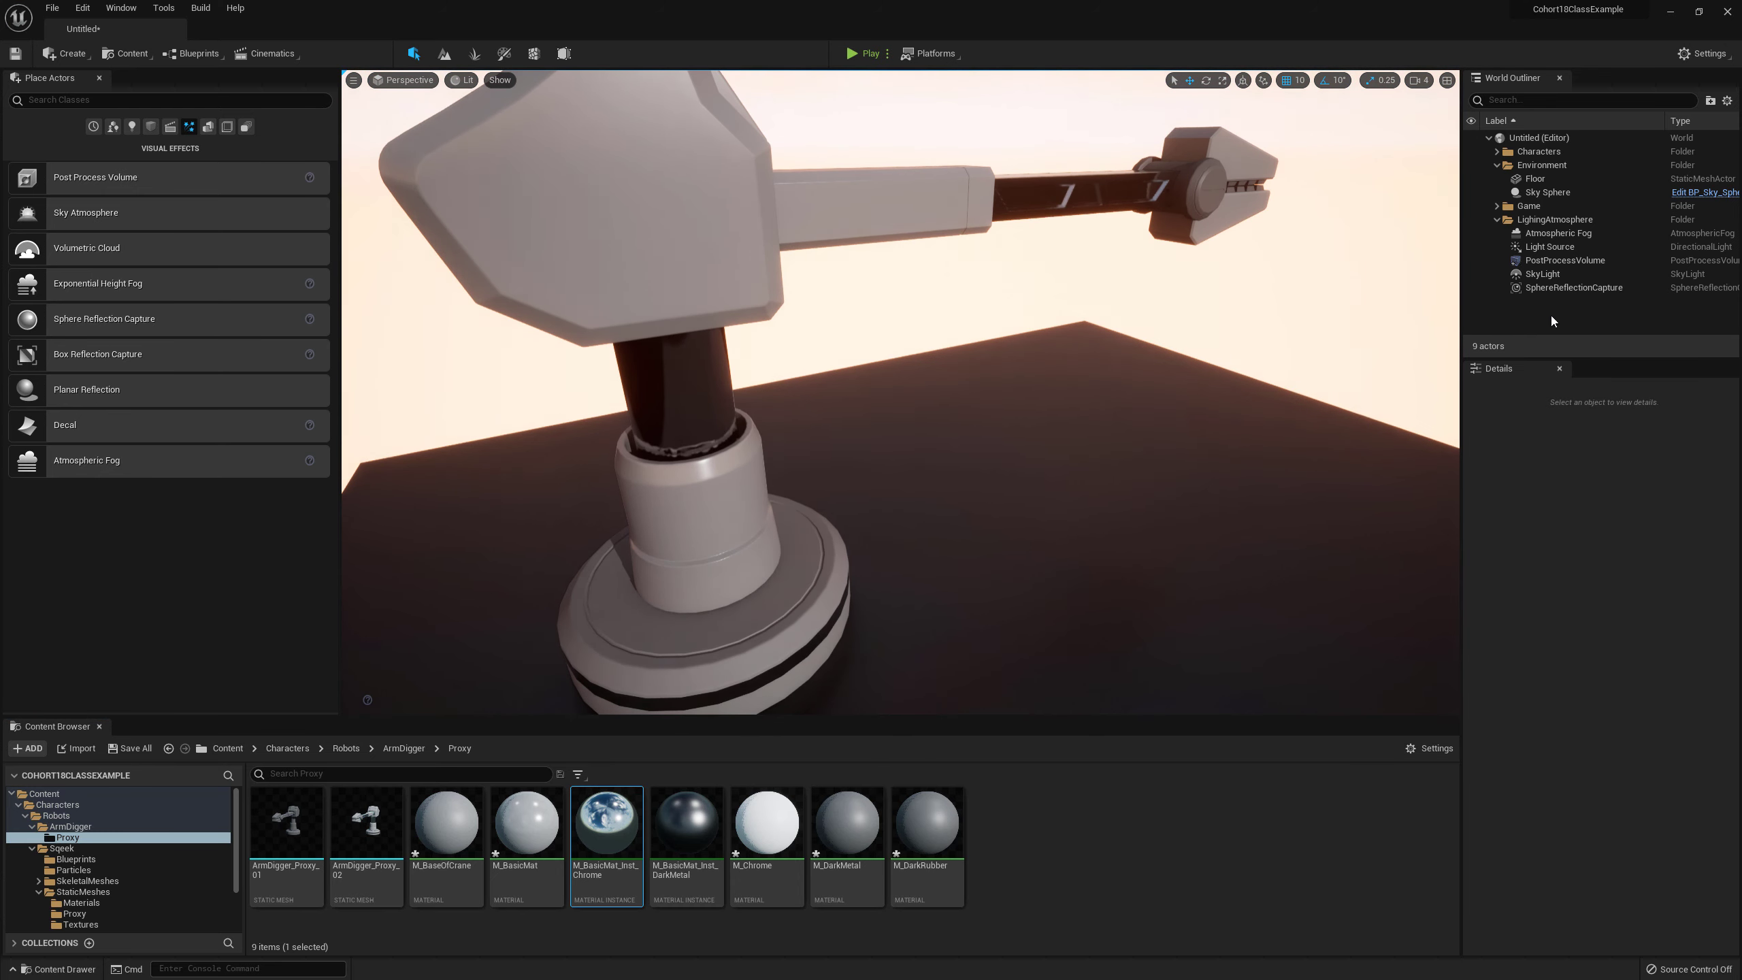
left_click(1589, 278)
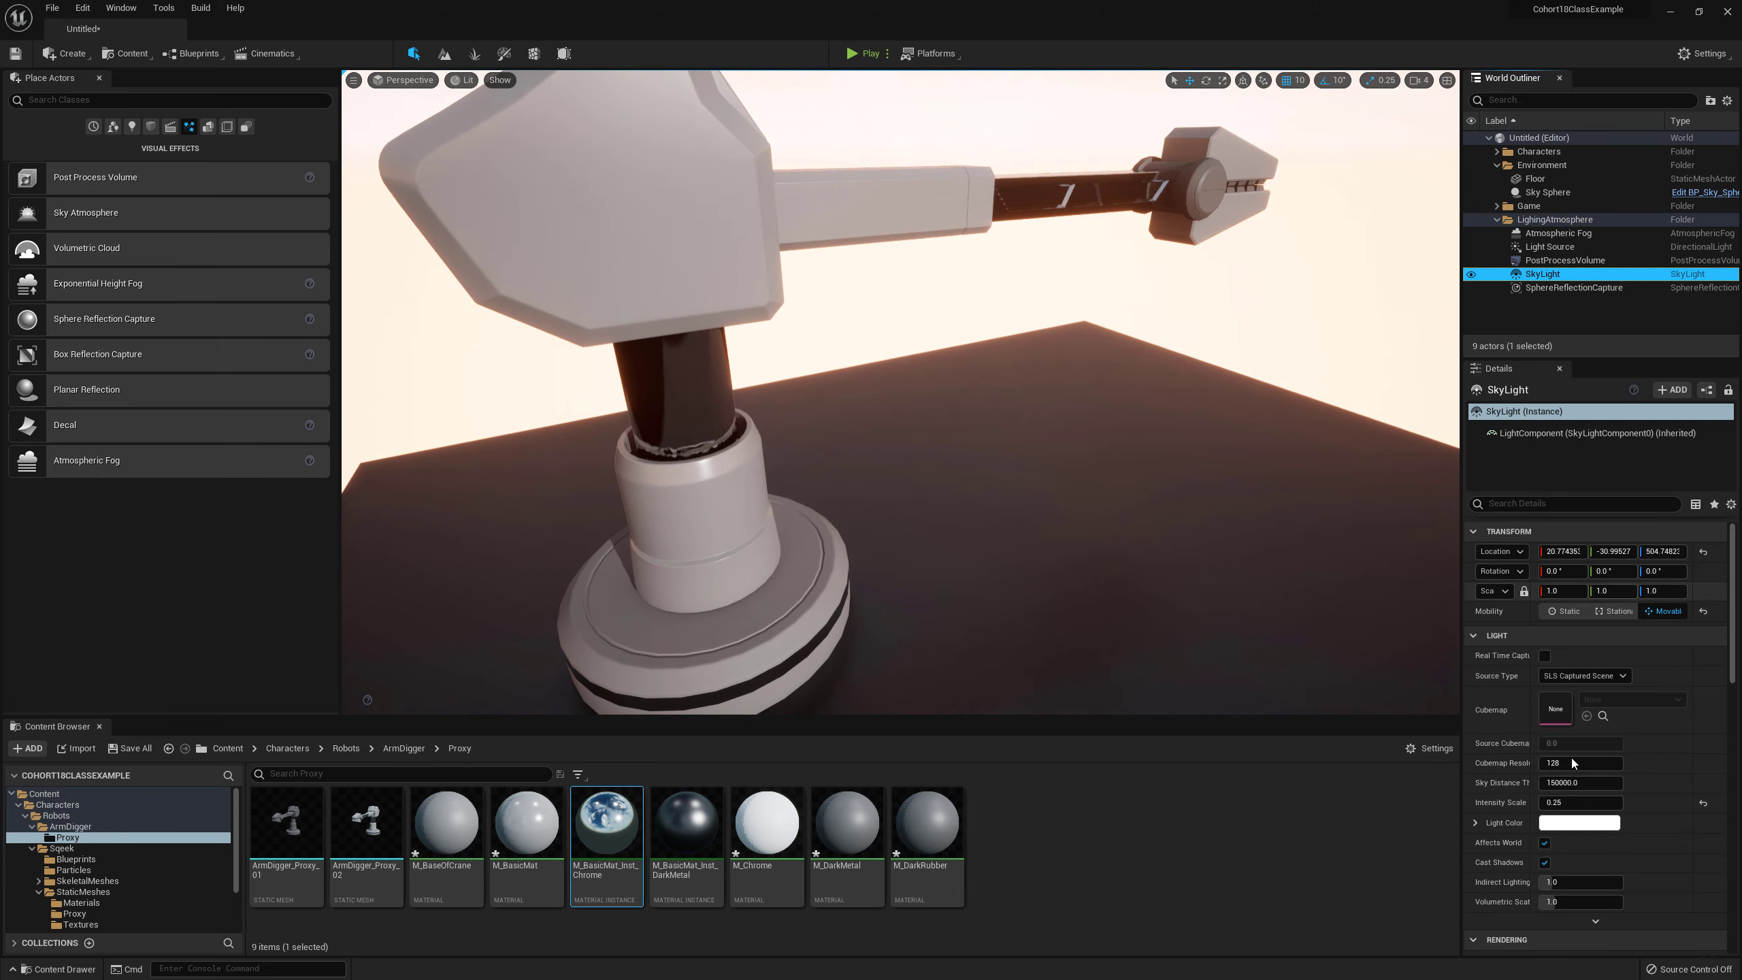
left_click(1573, 801)
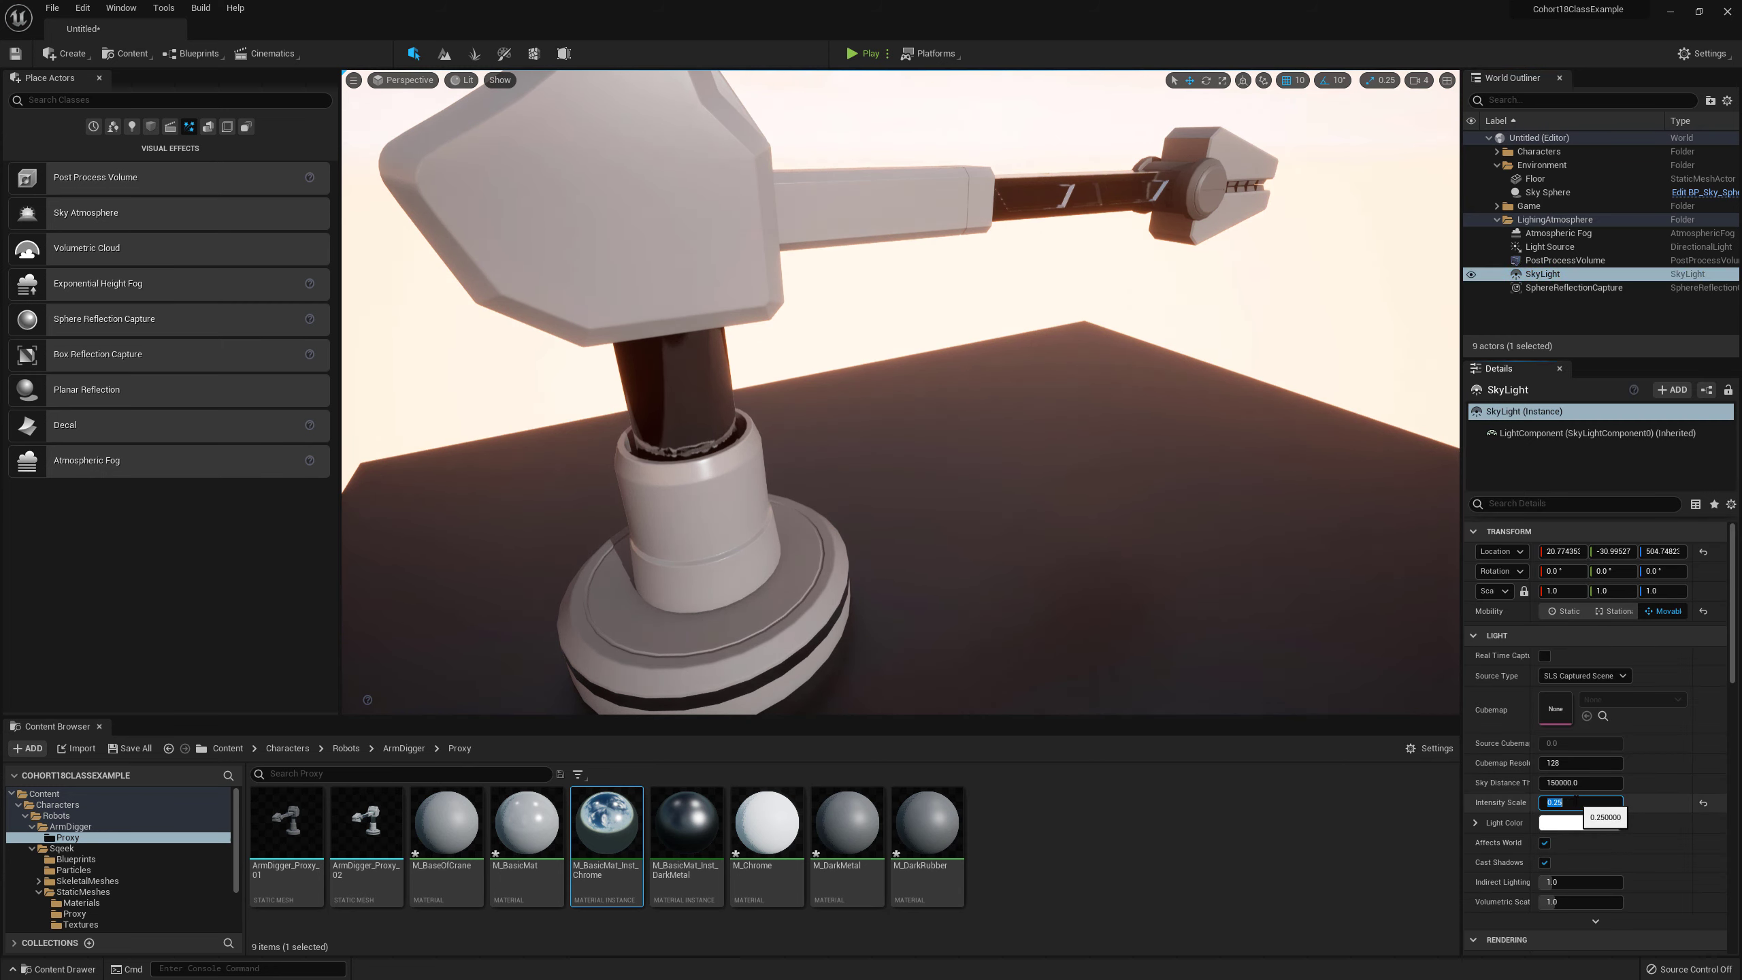
type(".5")
key("Return")
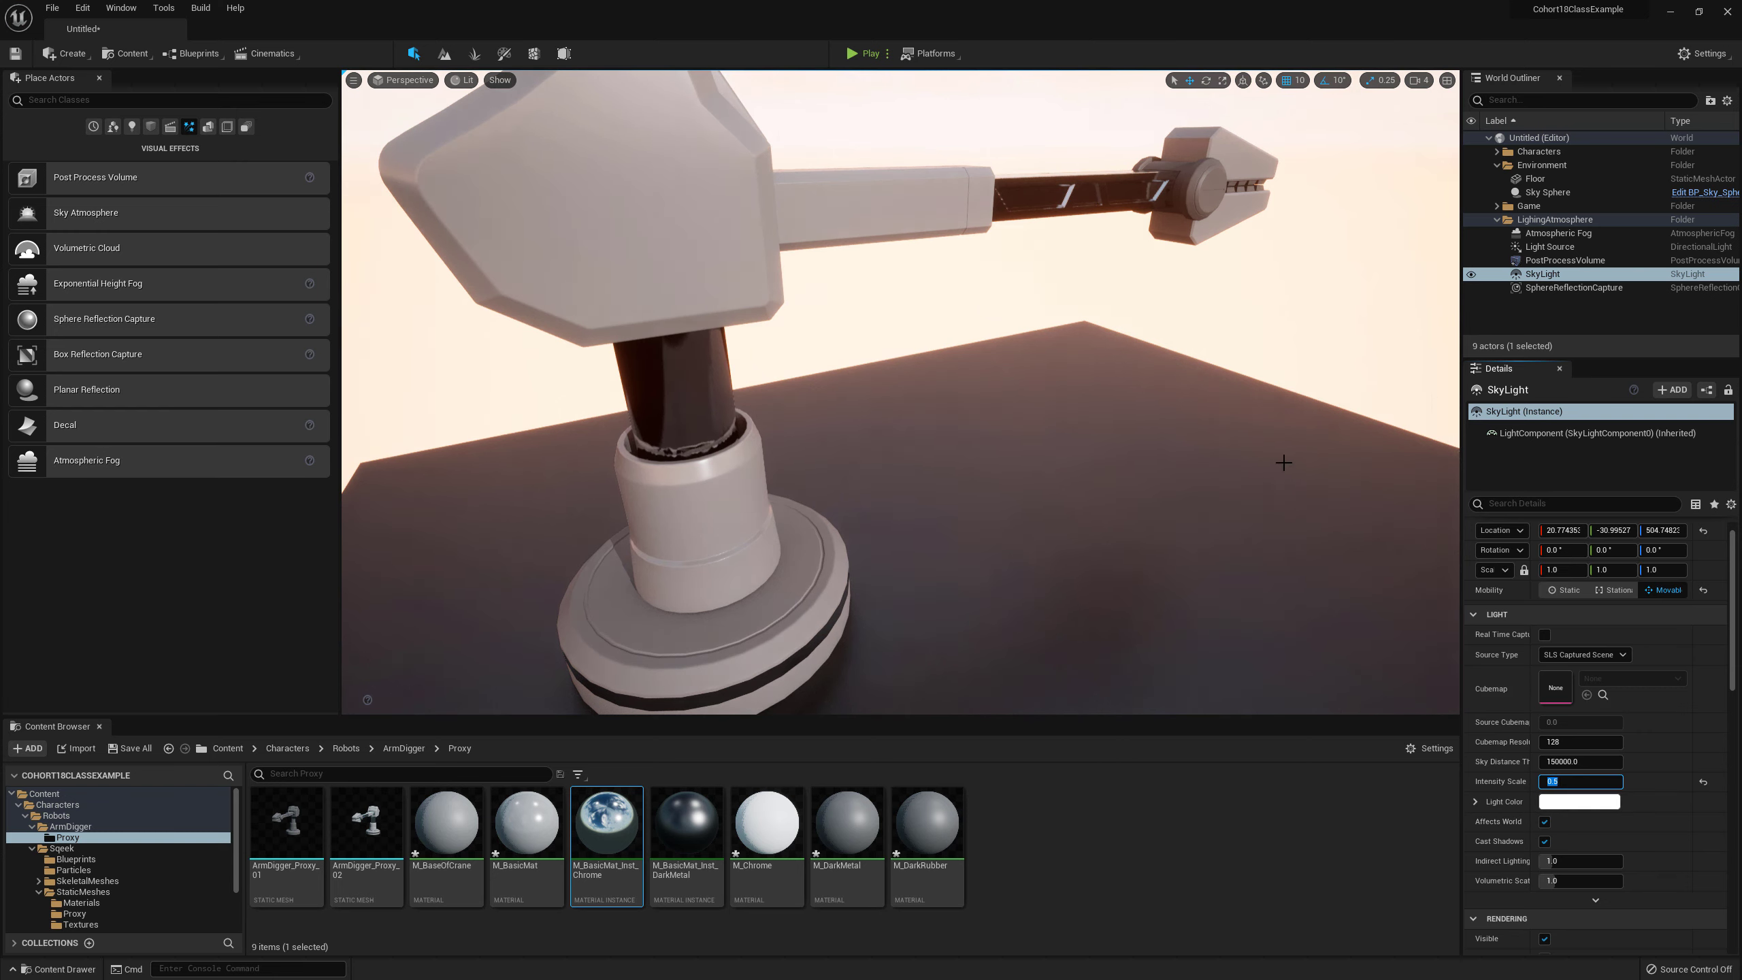
Step: Examine the robot arm's materials and reflections from several angles under the adjusted sky light
key("s")
right_click_drag(1285, 463, 1269, 371)
right_click_drag(1155, 480, 1213, 517)
key("a")
key("w")
key("d")
key("w")
key("w")
right_click_drag(1214, 517, 1022, 543)
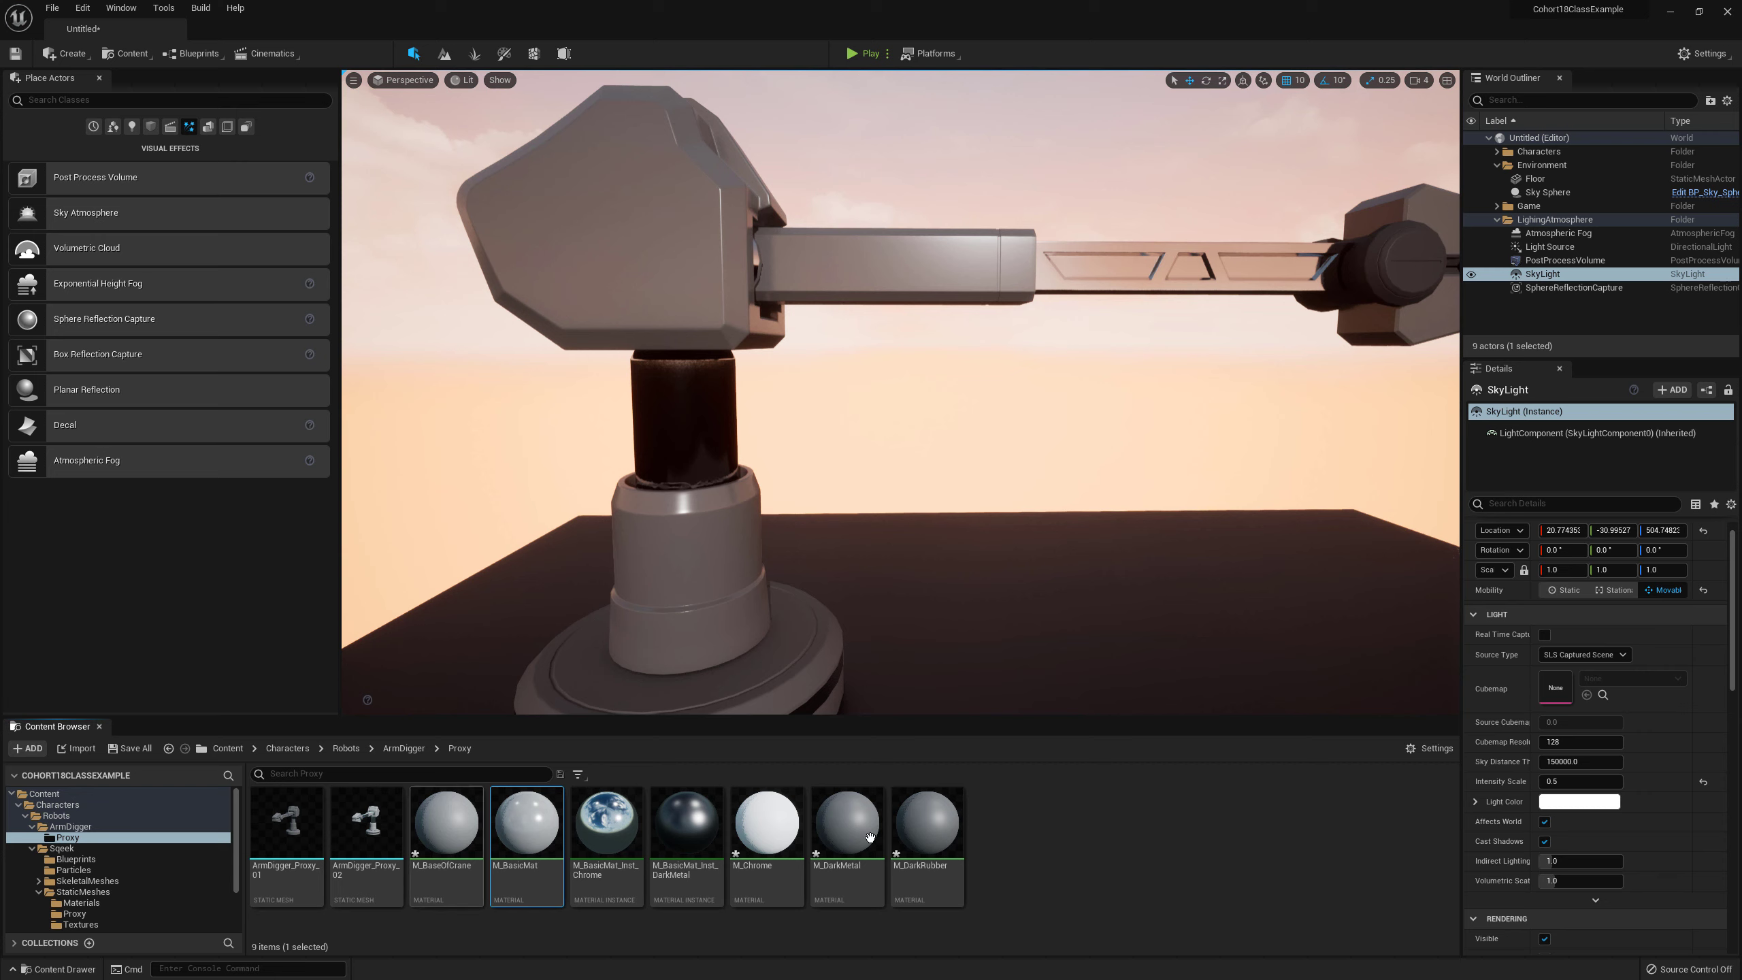
Step: Create two folders named Meshes and Materials inside the ArmDigger Proxy folder
right_click(1021, 827)
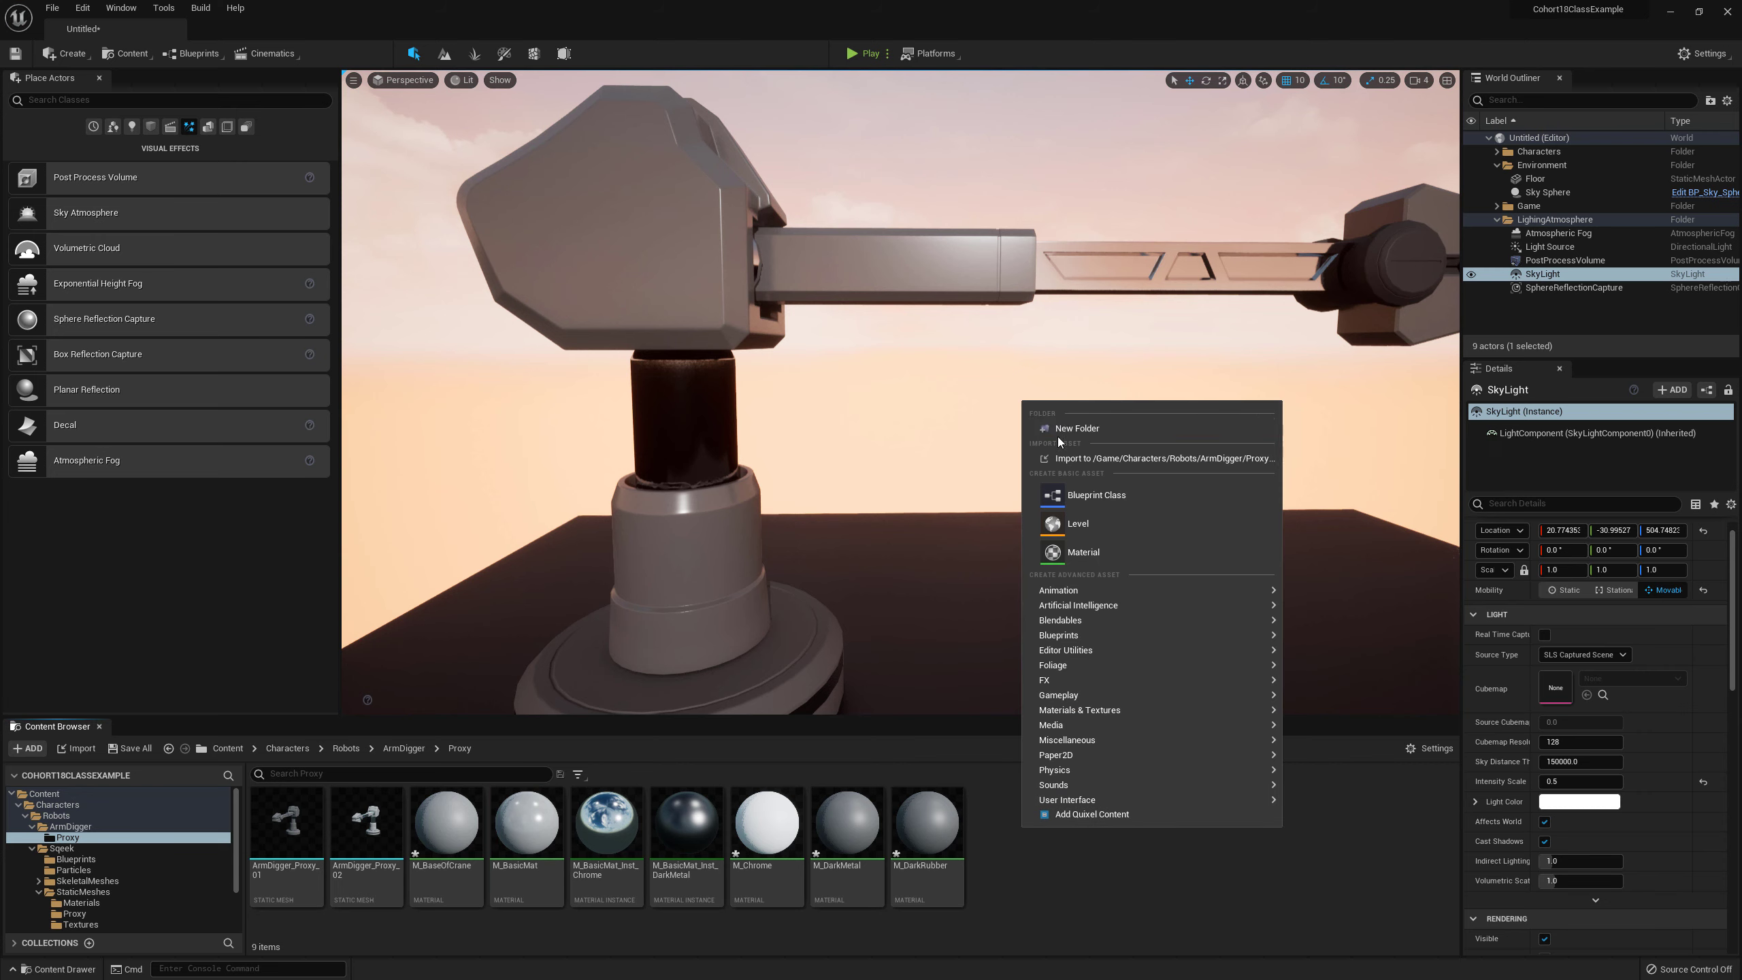
key("Escape")
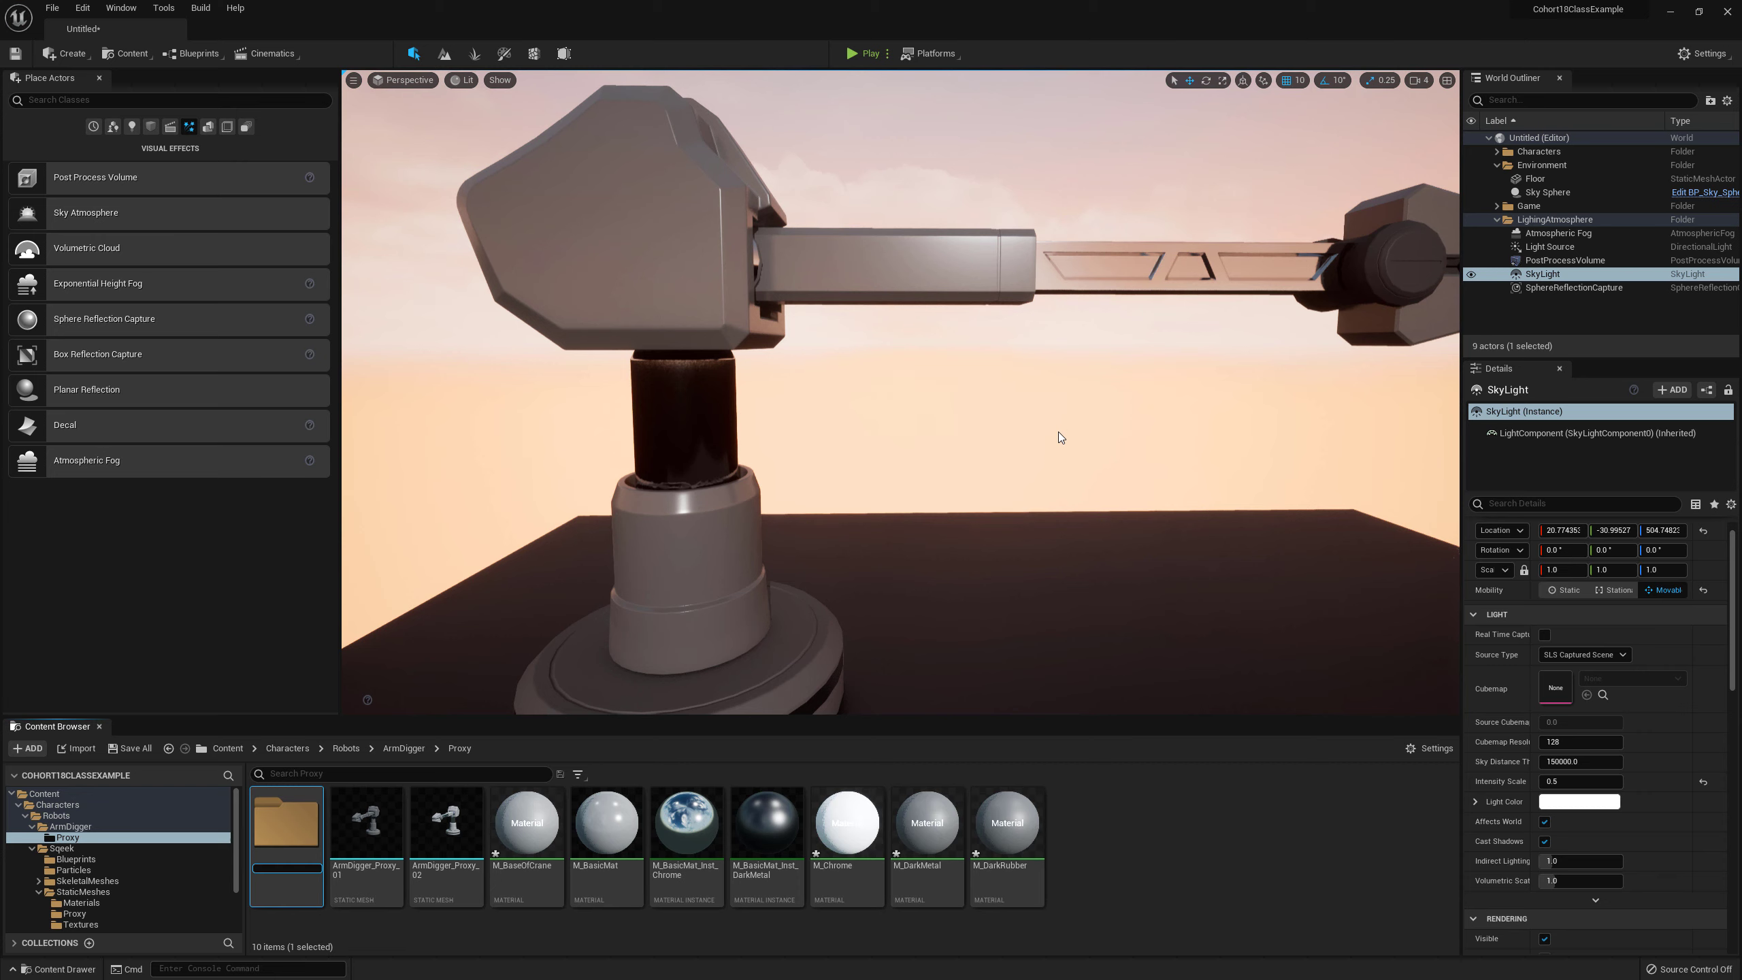
type("Meshes")
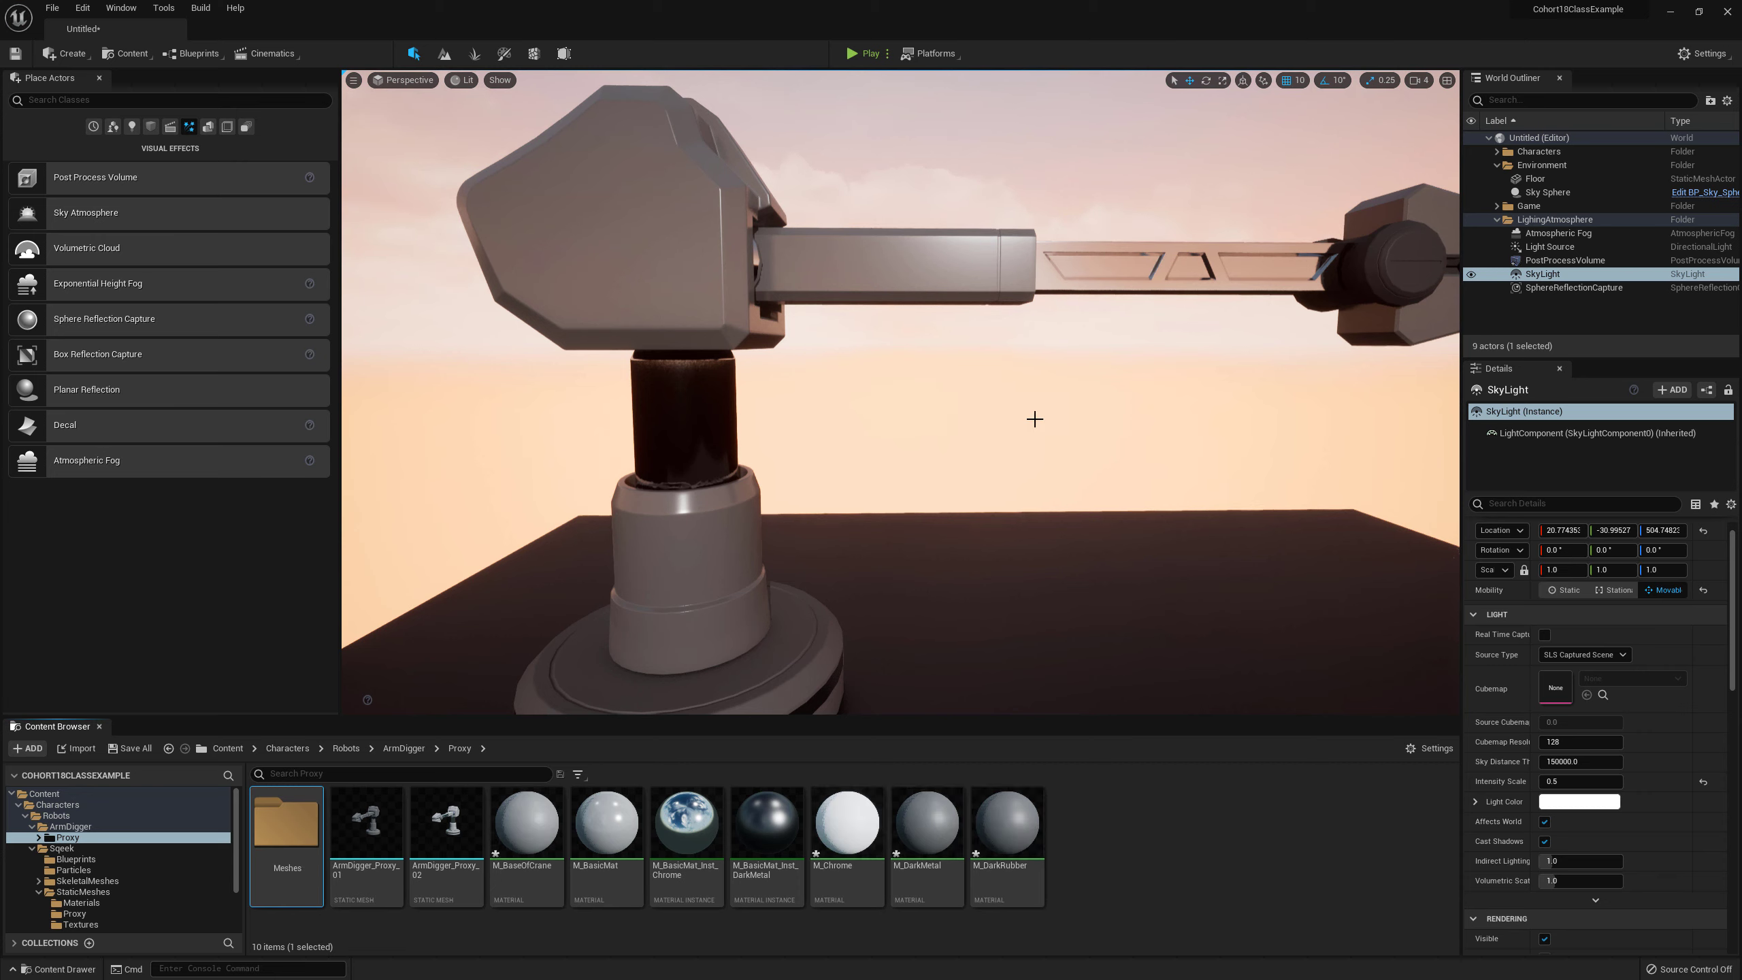
right_click(1199, 824)
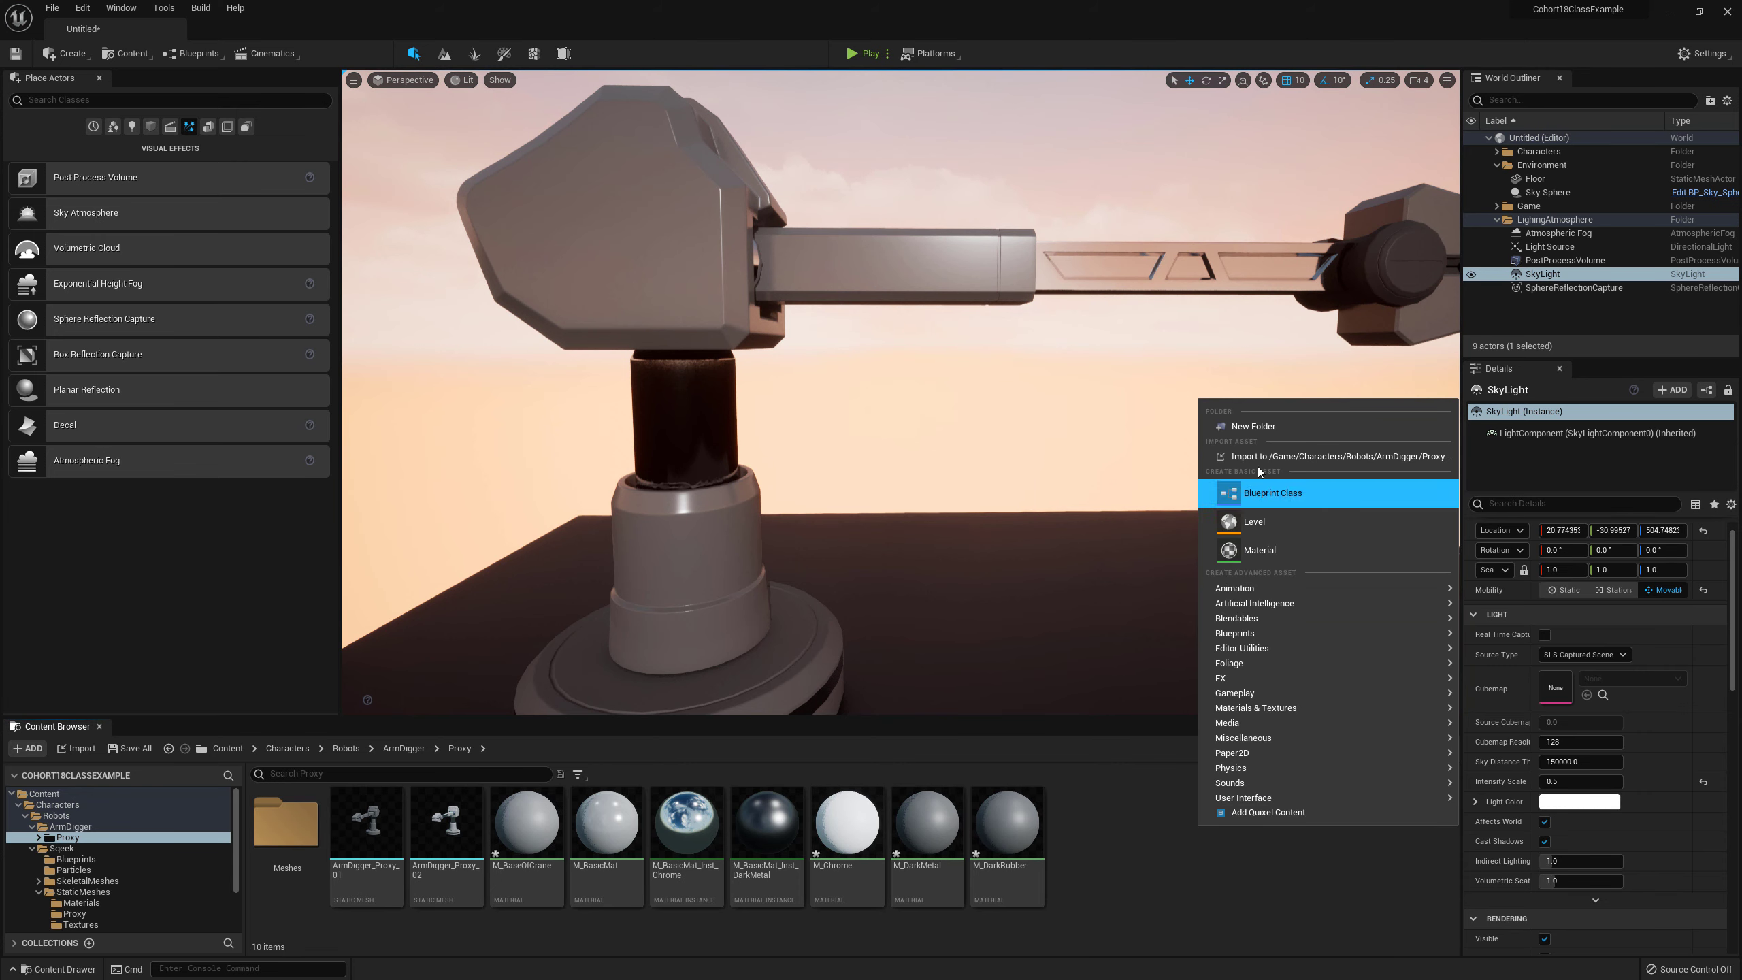
left_click(1244, 429)
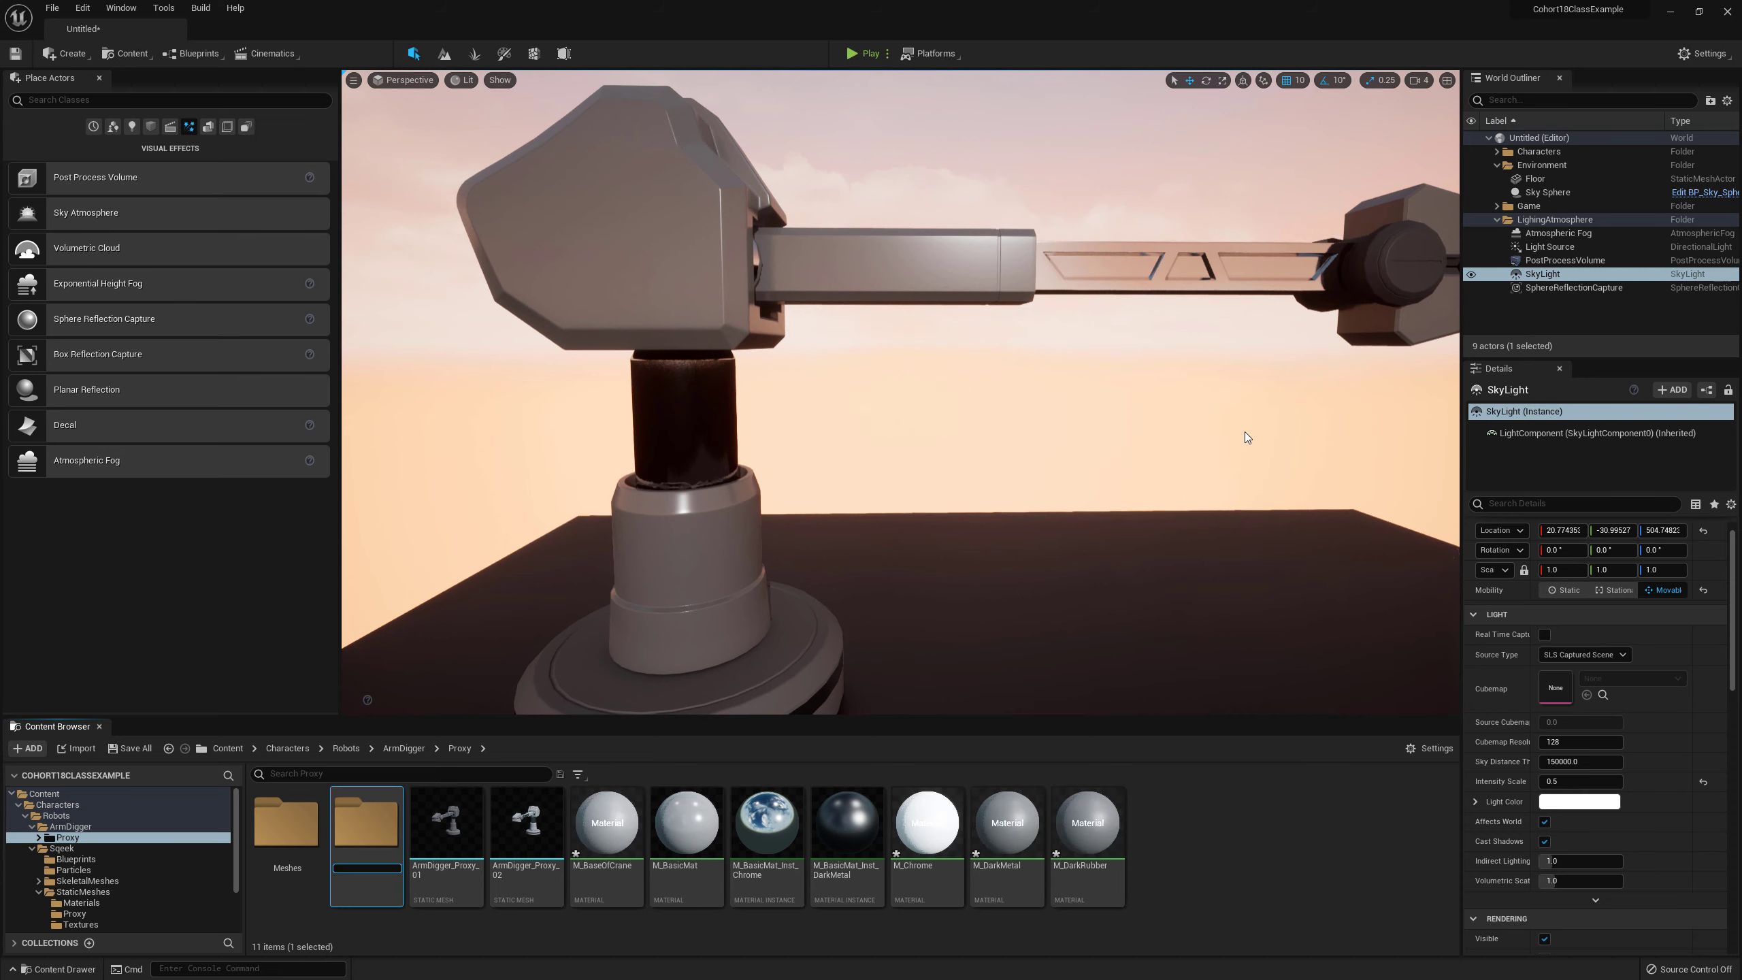
type("Materia")
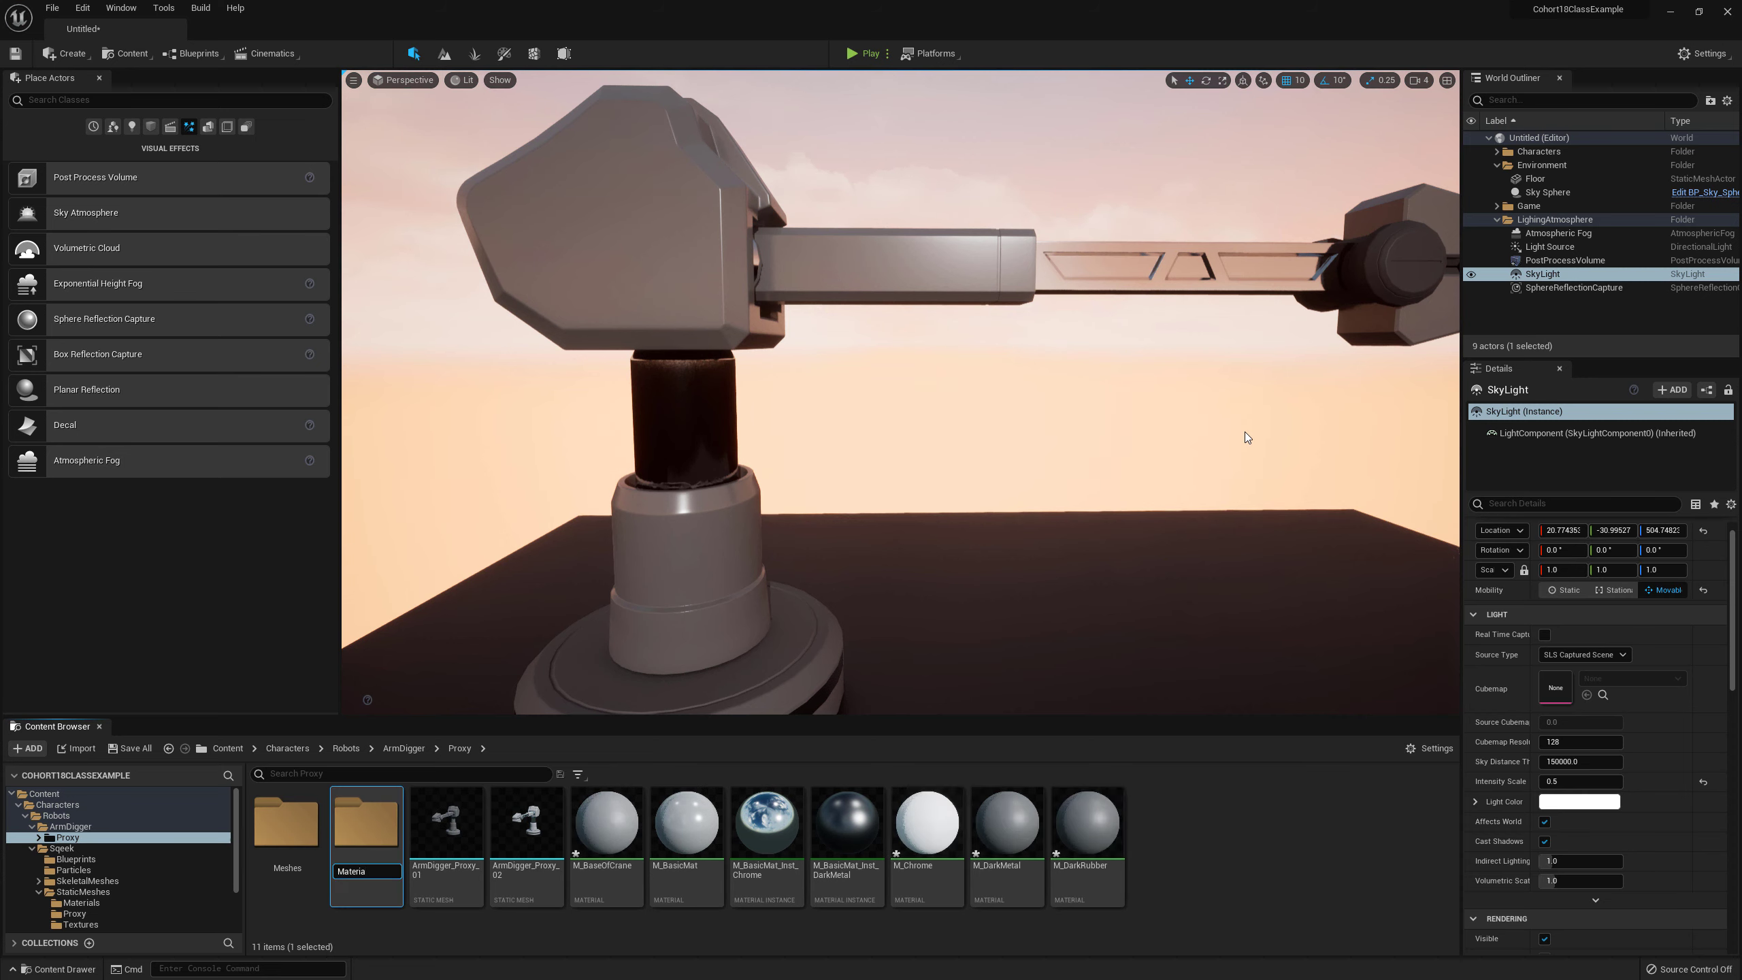
type("ls")
key("Return")
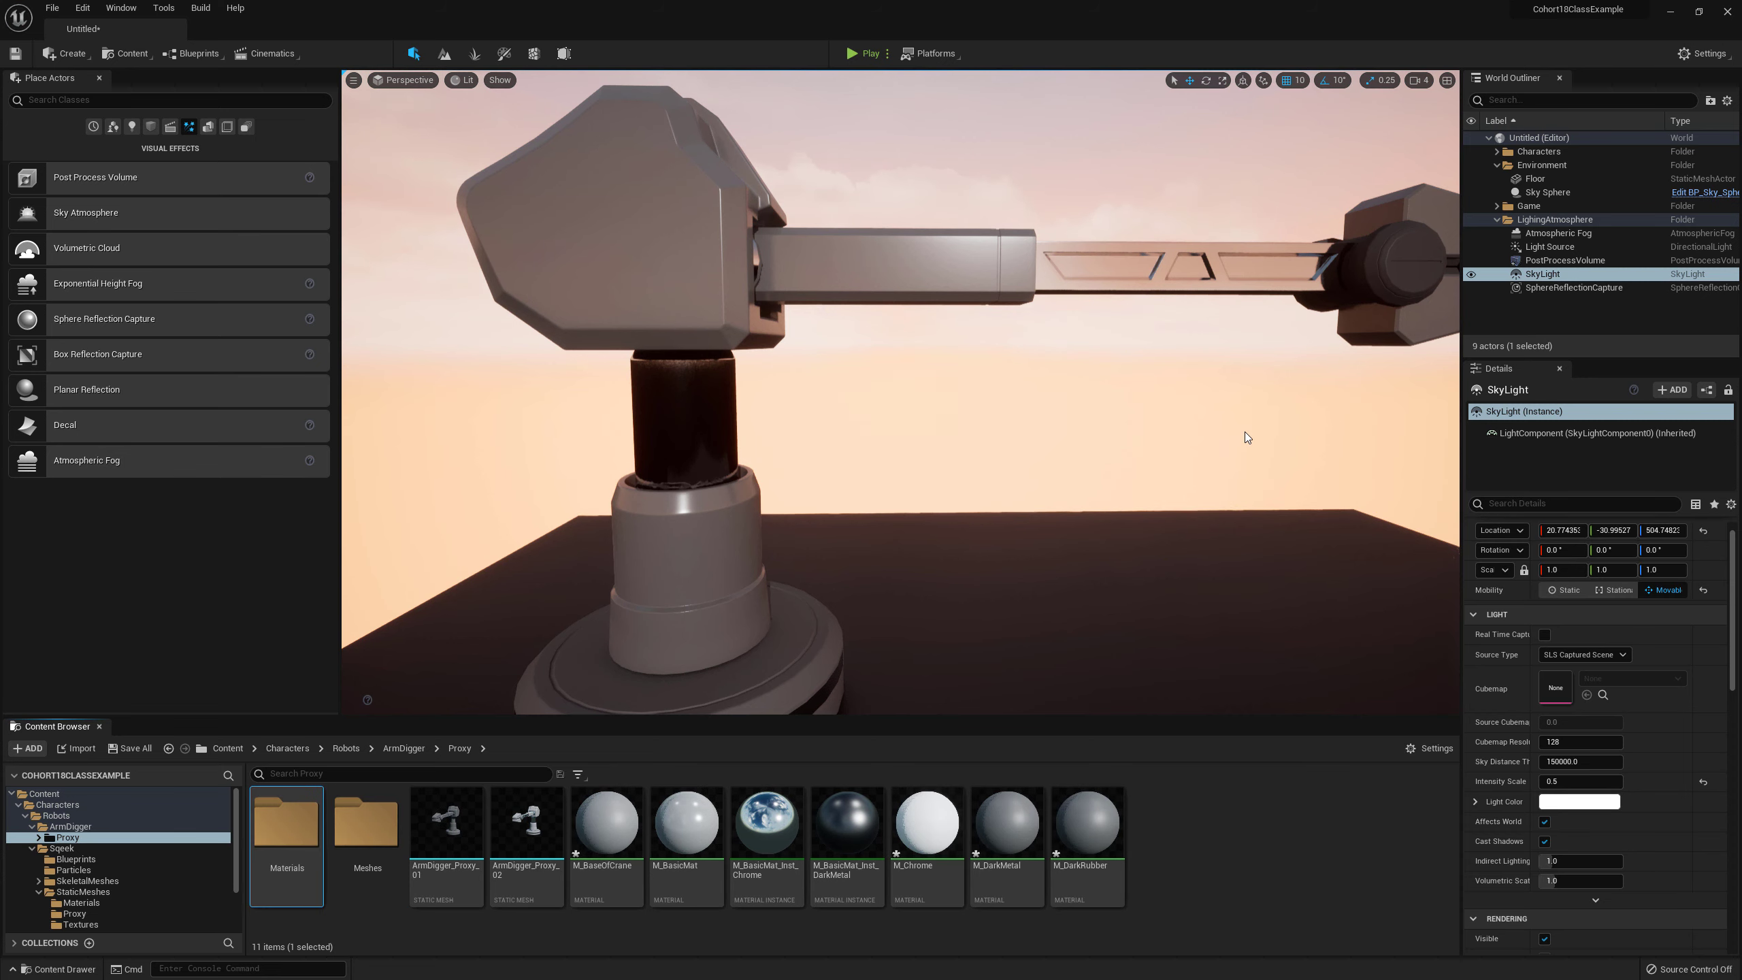
Step: Move the static meshes ArmDigger_Proxy_01 and ArmDigger_Proxy_02 into the Meshes folder
left_click(436, 824)
left_click(514, 823, "shift")
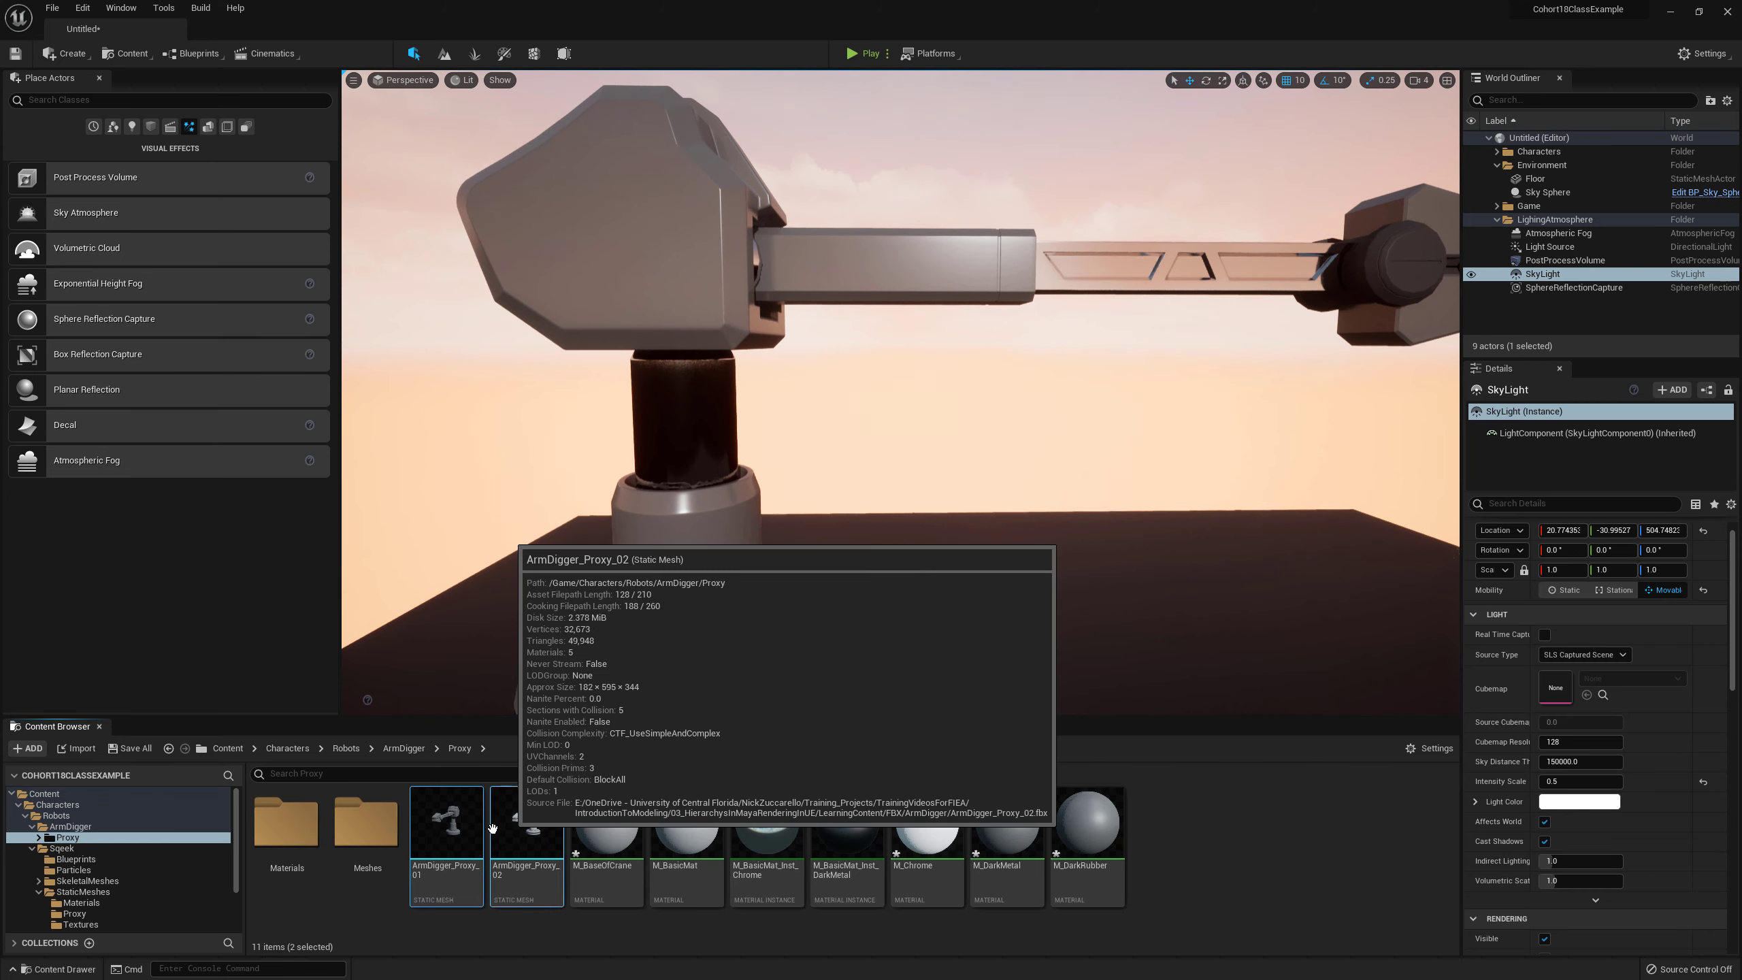
left_click_drag(465, 832, 355, 864)
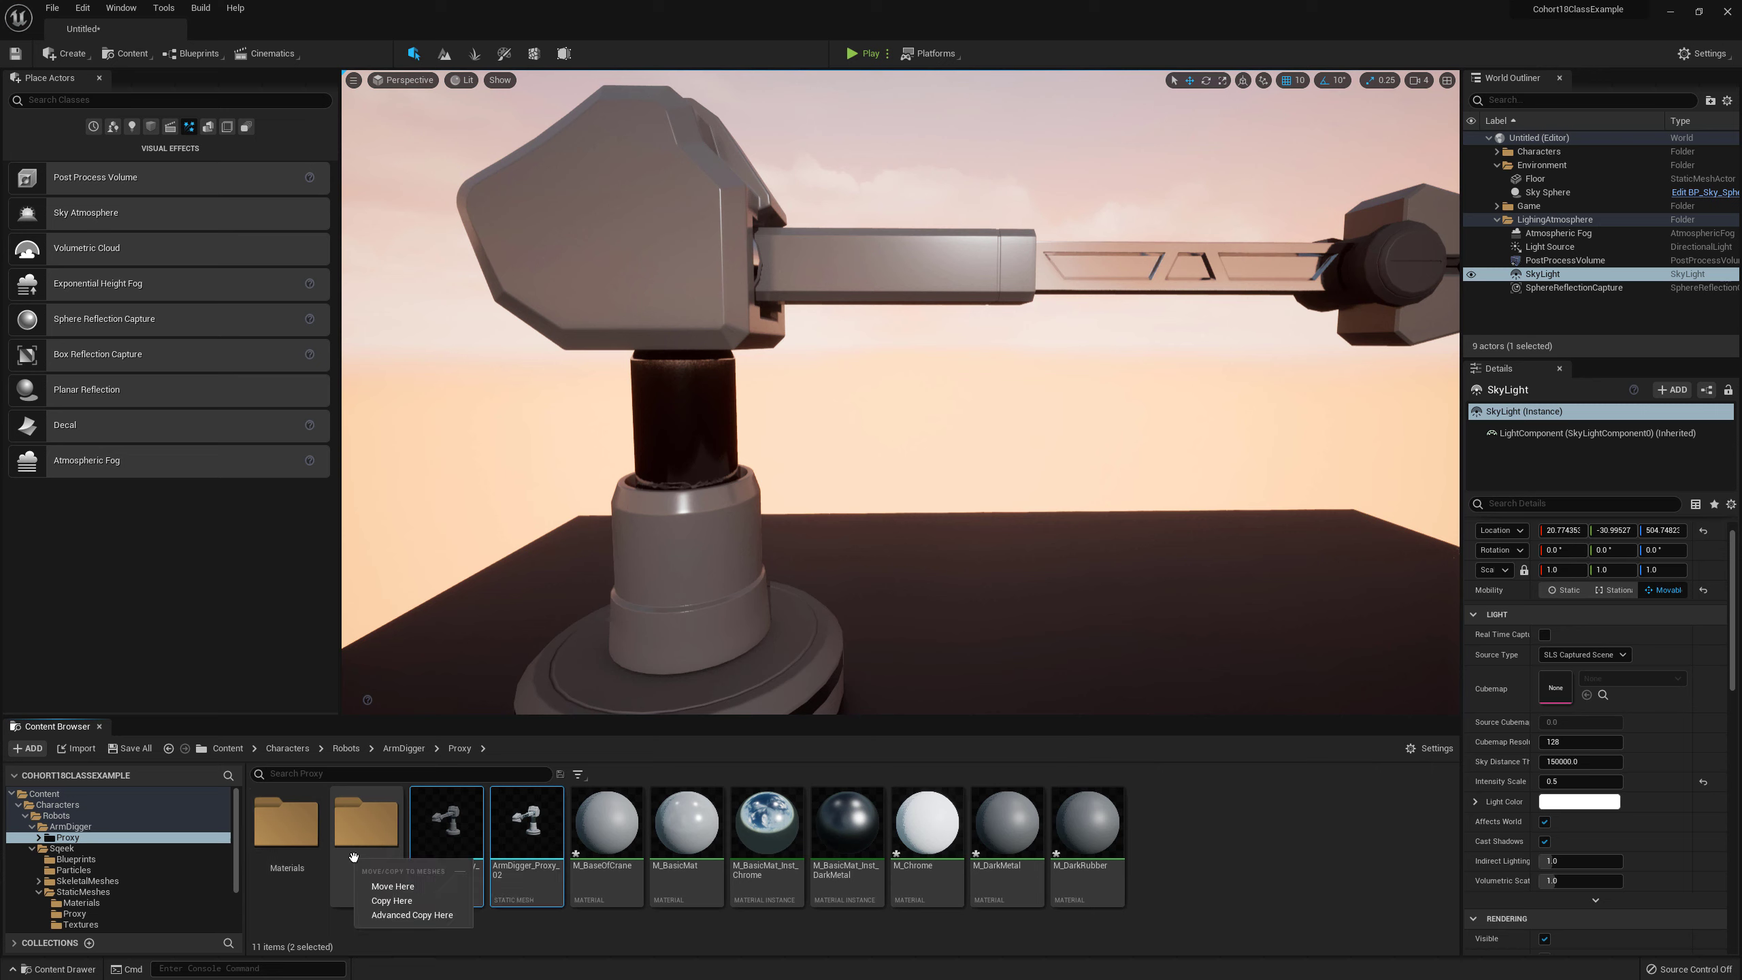
left_click(405, 887)
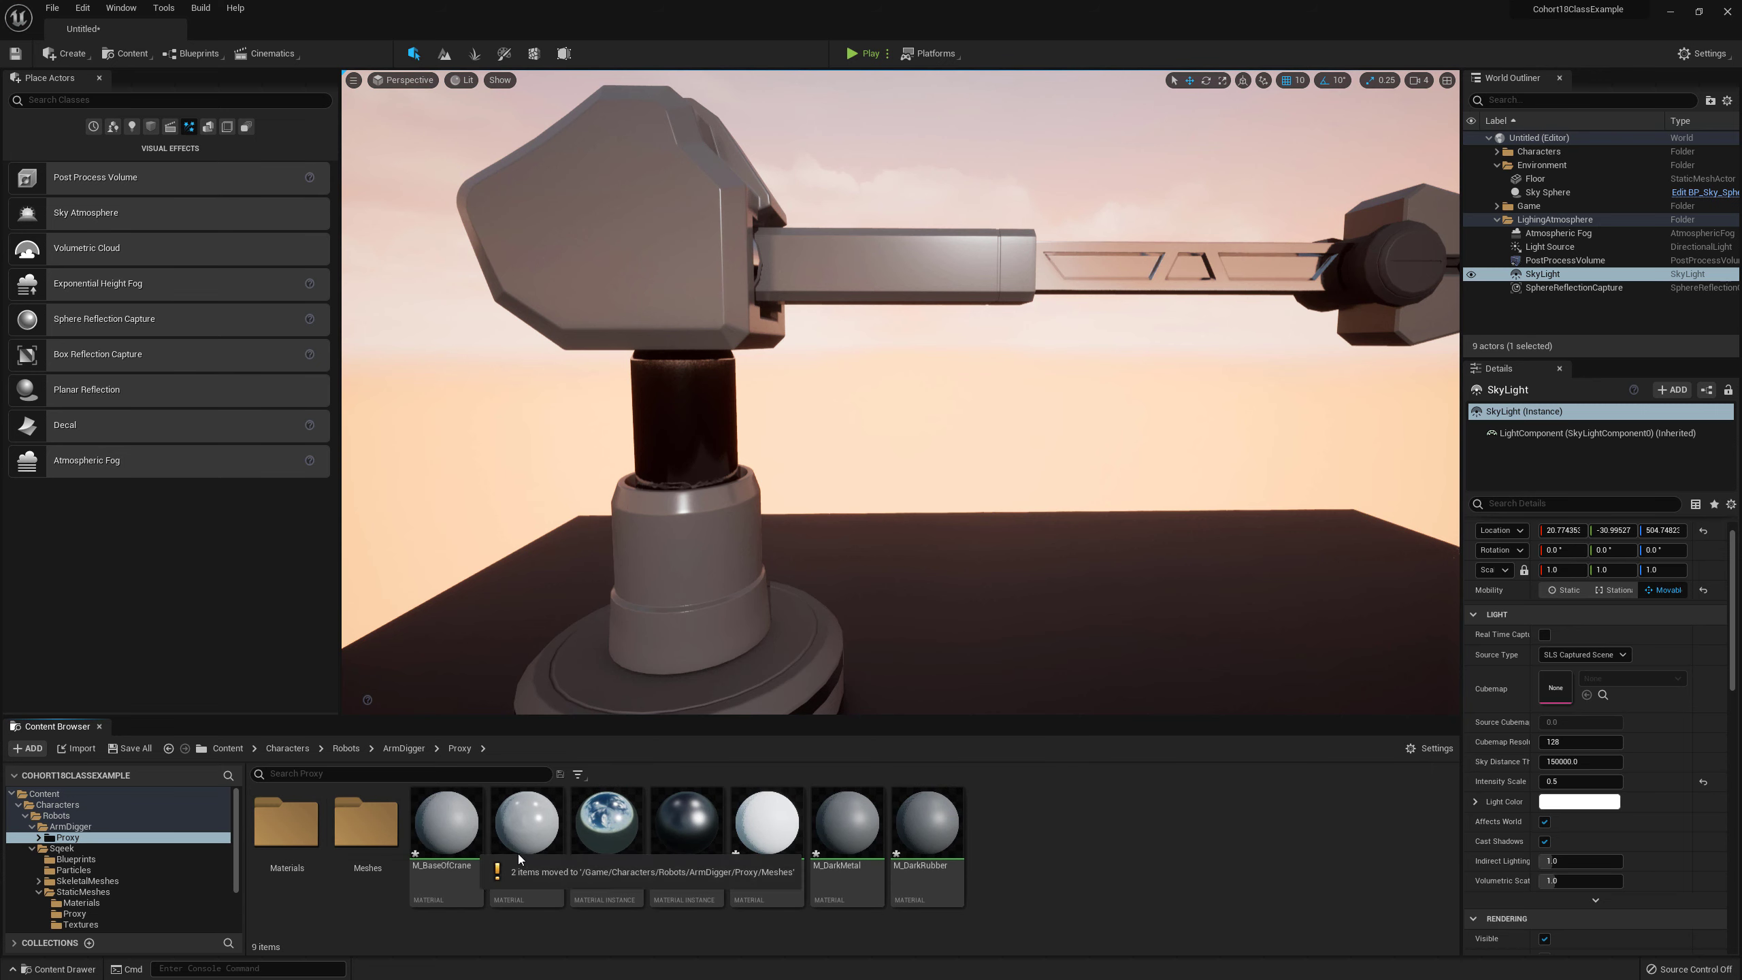
Step: Move all materials and material instances, from M_BaseOfCrane through M_DarkRubber, into the Materials folder
left_click(449, 833)
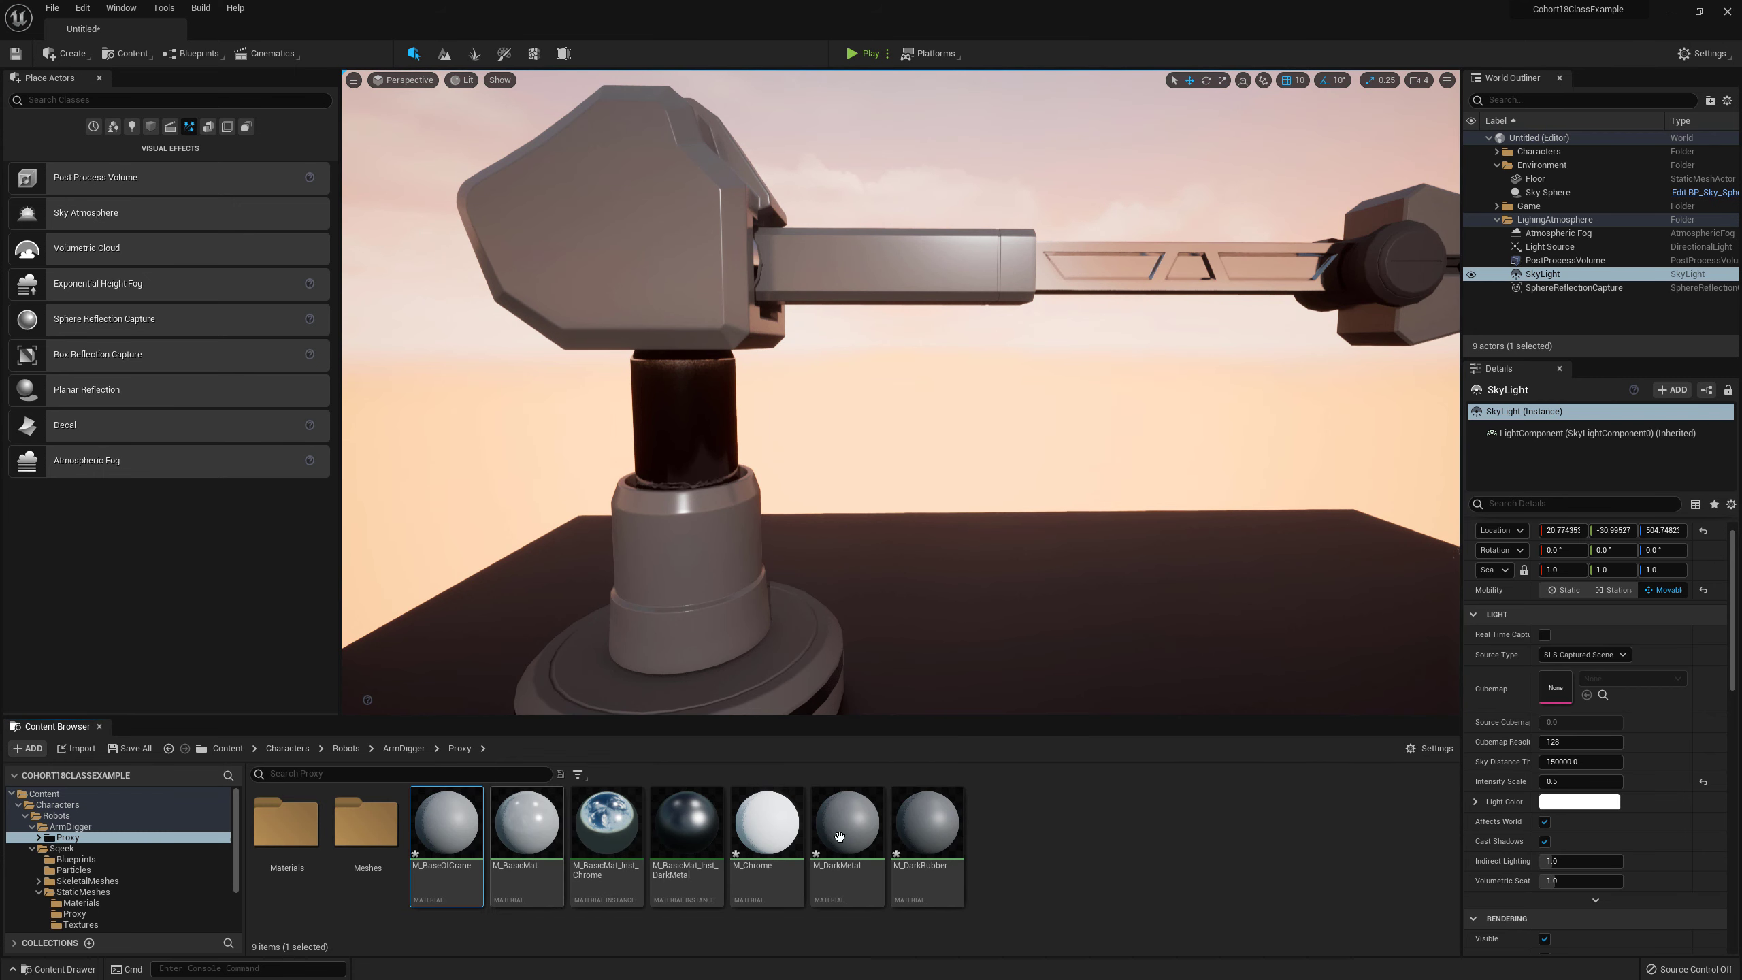
left_click(913, 830, "shift")
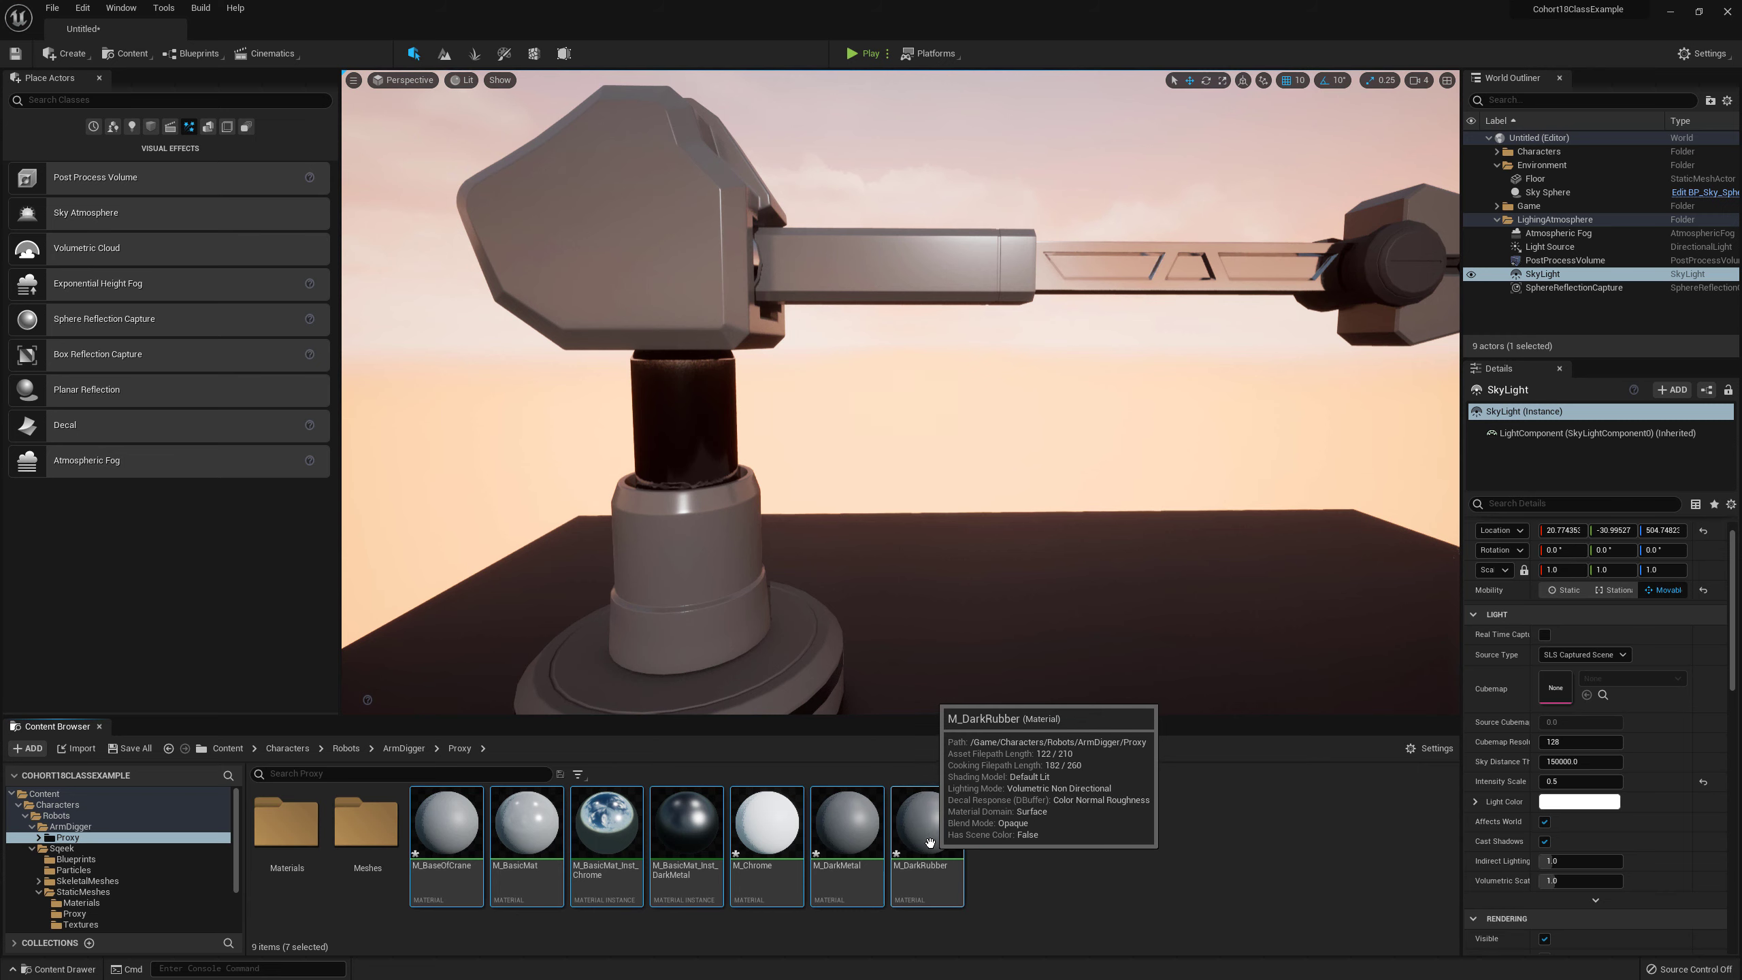
left_click_drag(917, 837, 355, 861)
left_click(317, 869)
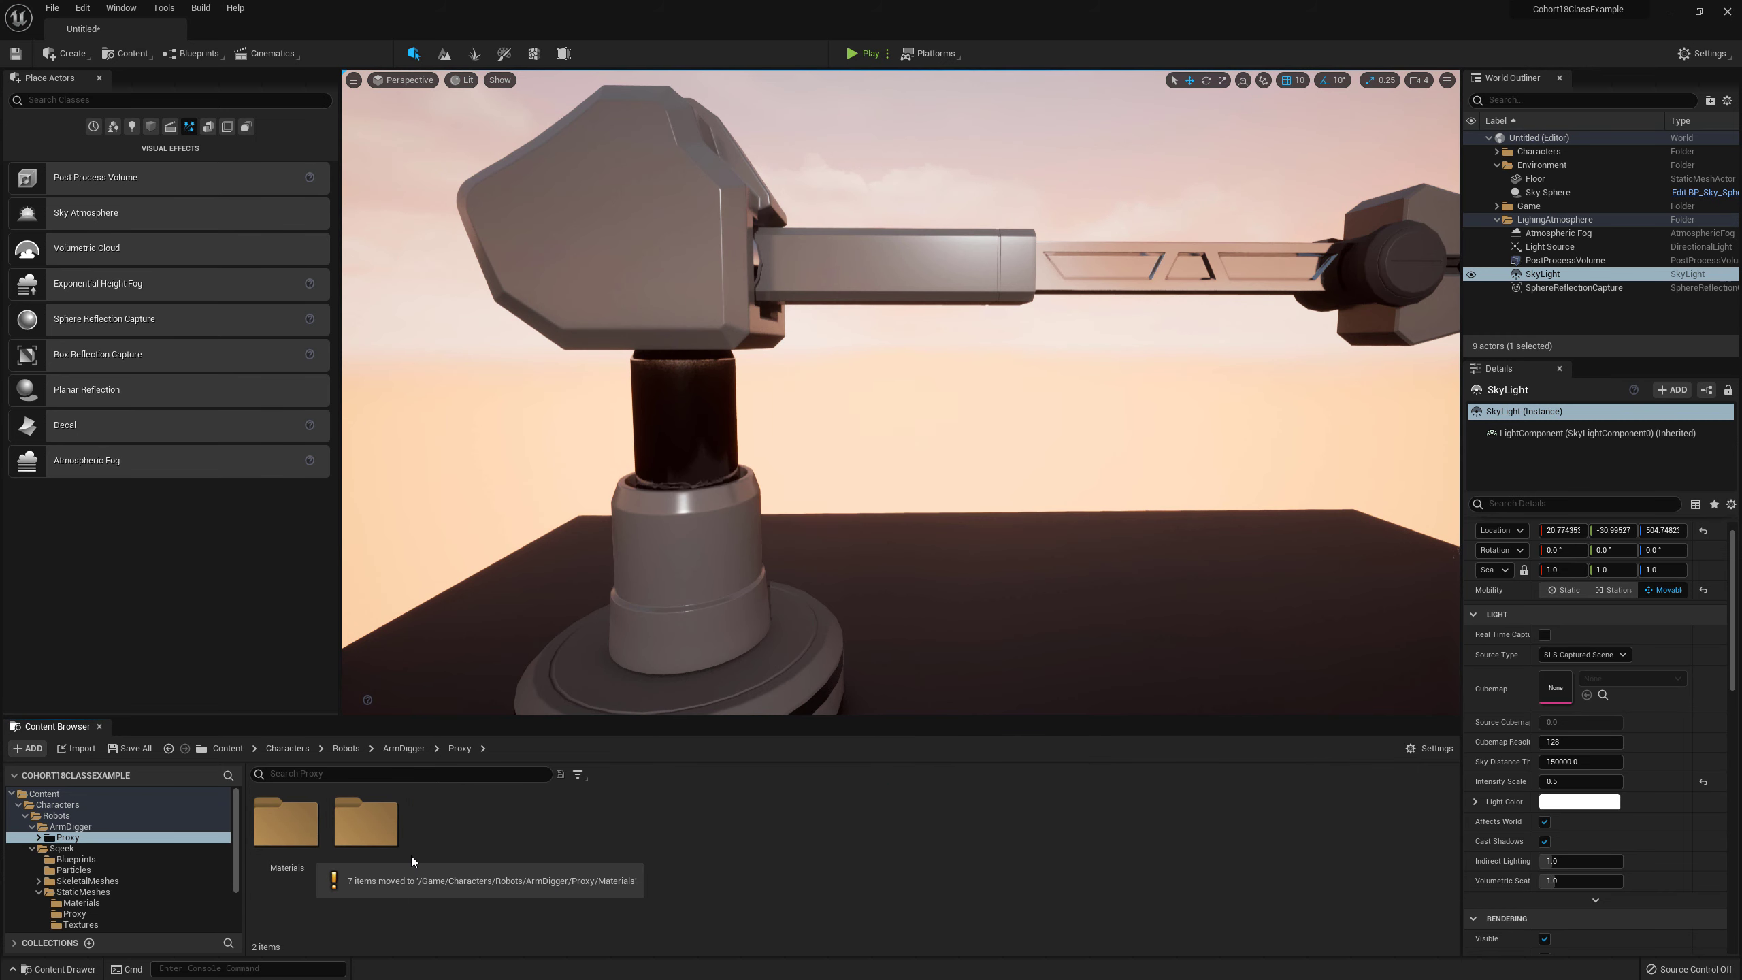
Step: Open the Materials folder and save all the materials and material instances in it
double_click(288, 832)
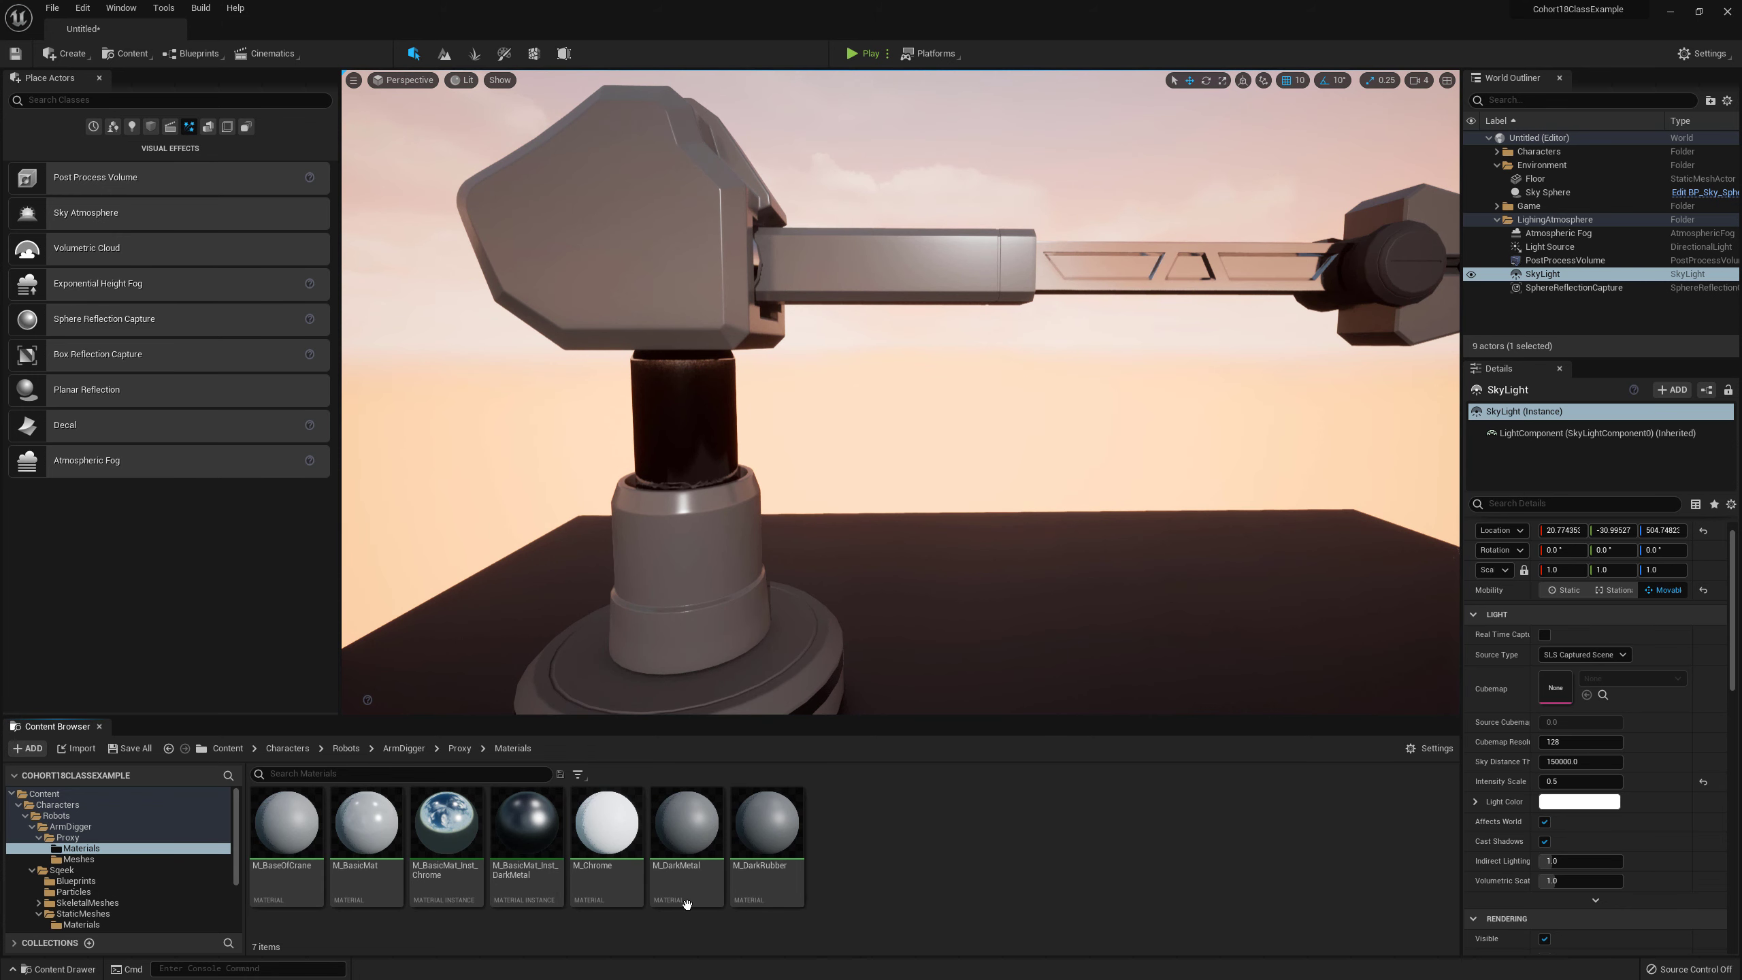
left_click(322, 885)
left_click(777, 845, "shift")
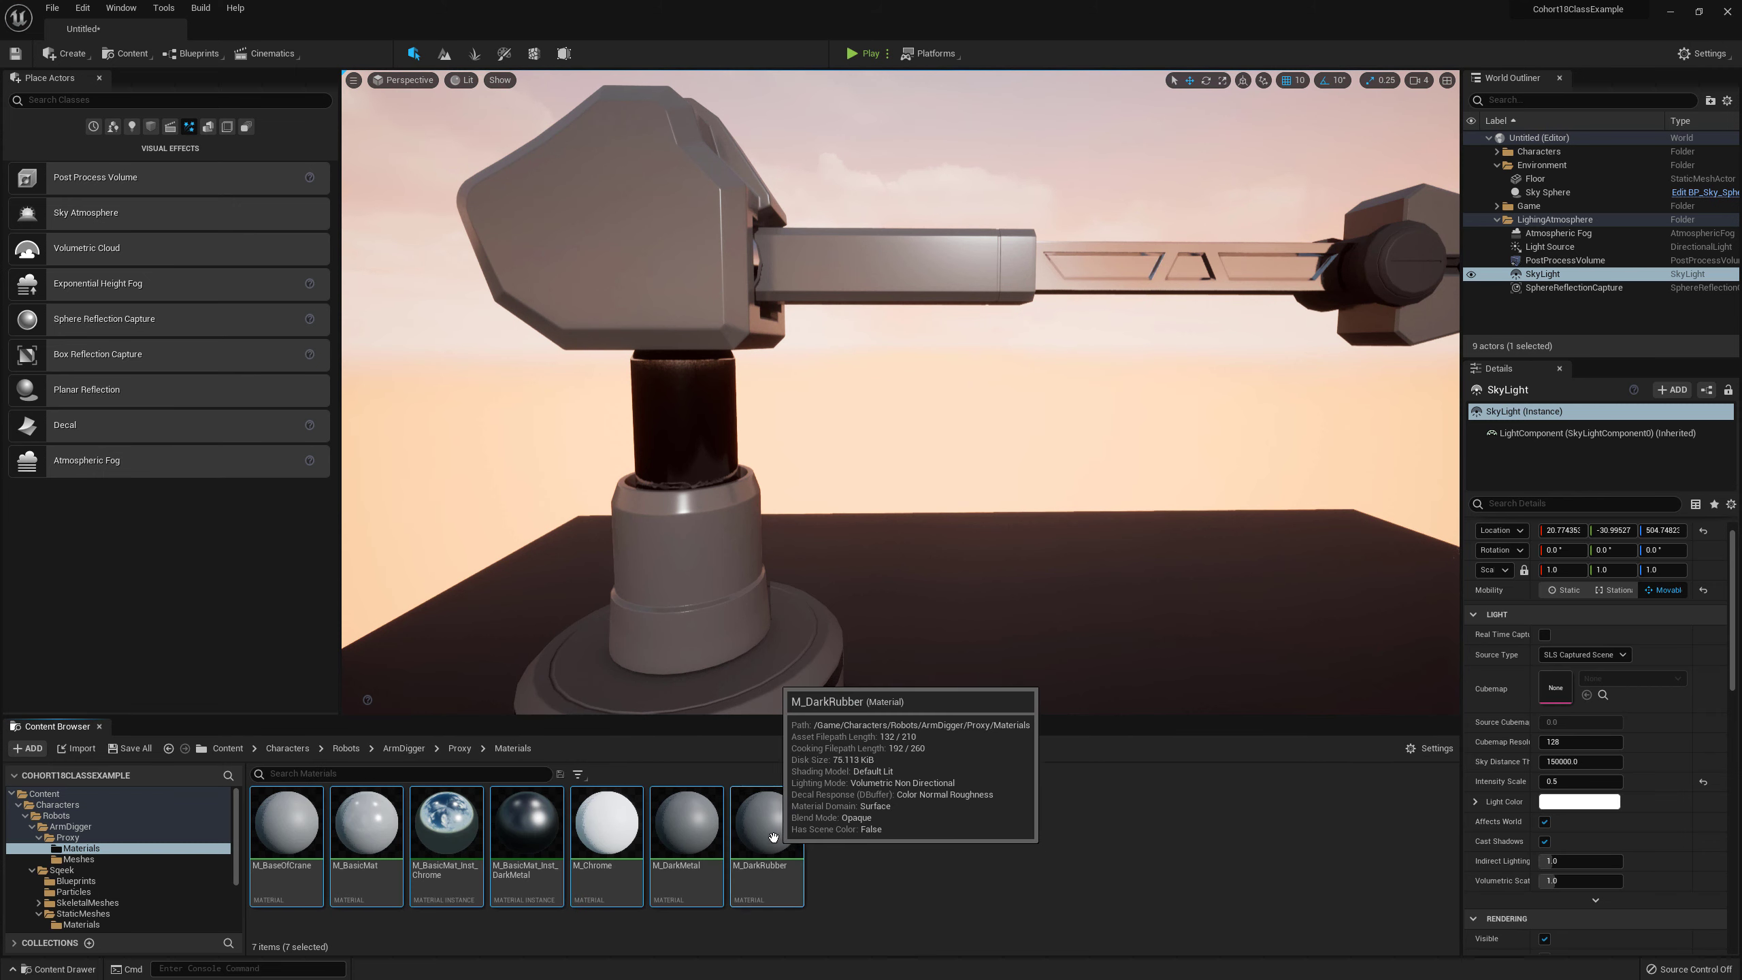
right_click(773, 837)
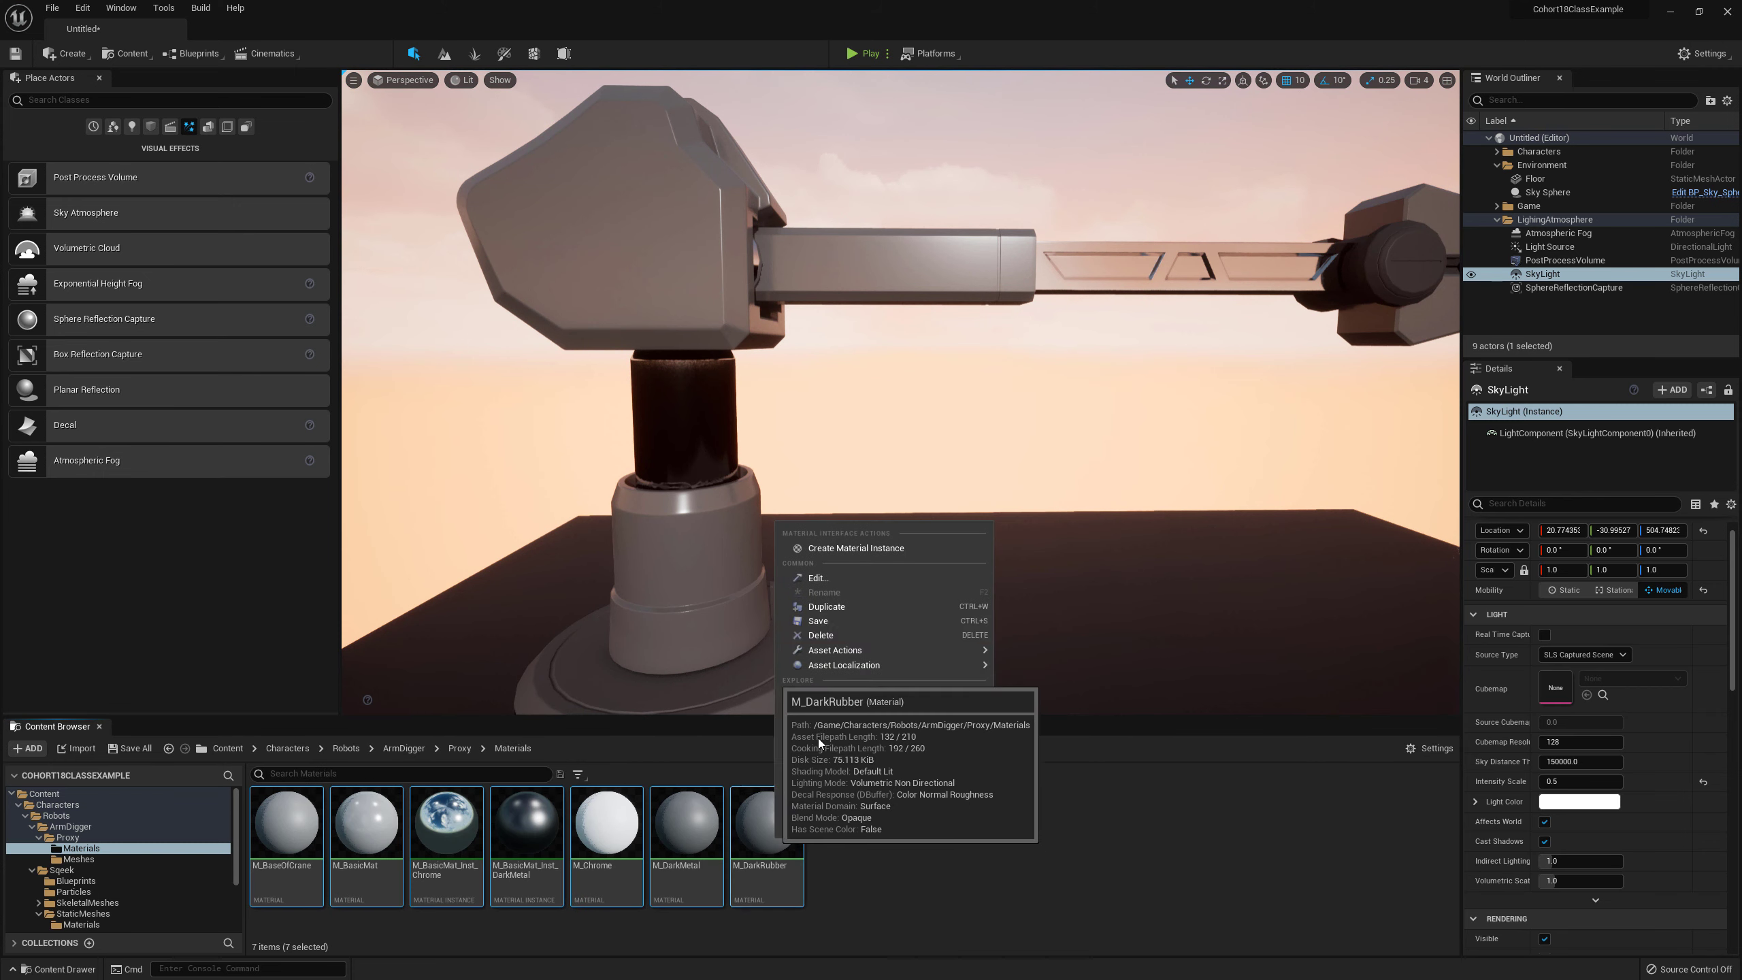
left_click(836, 623)
left_click(865, 833)
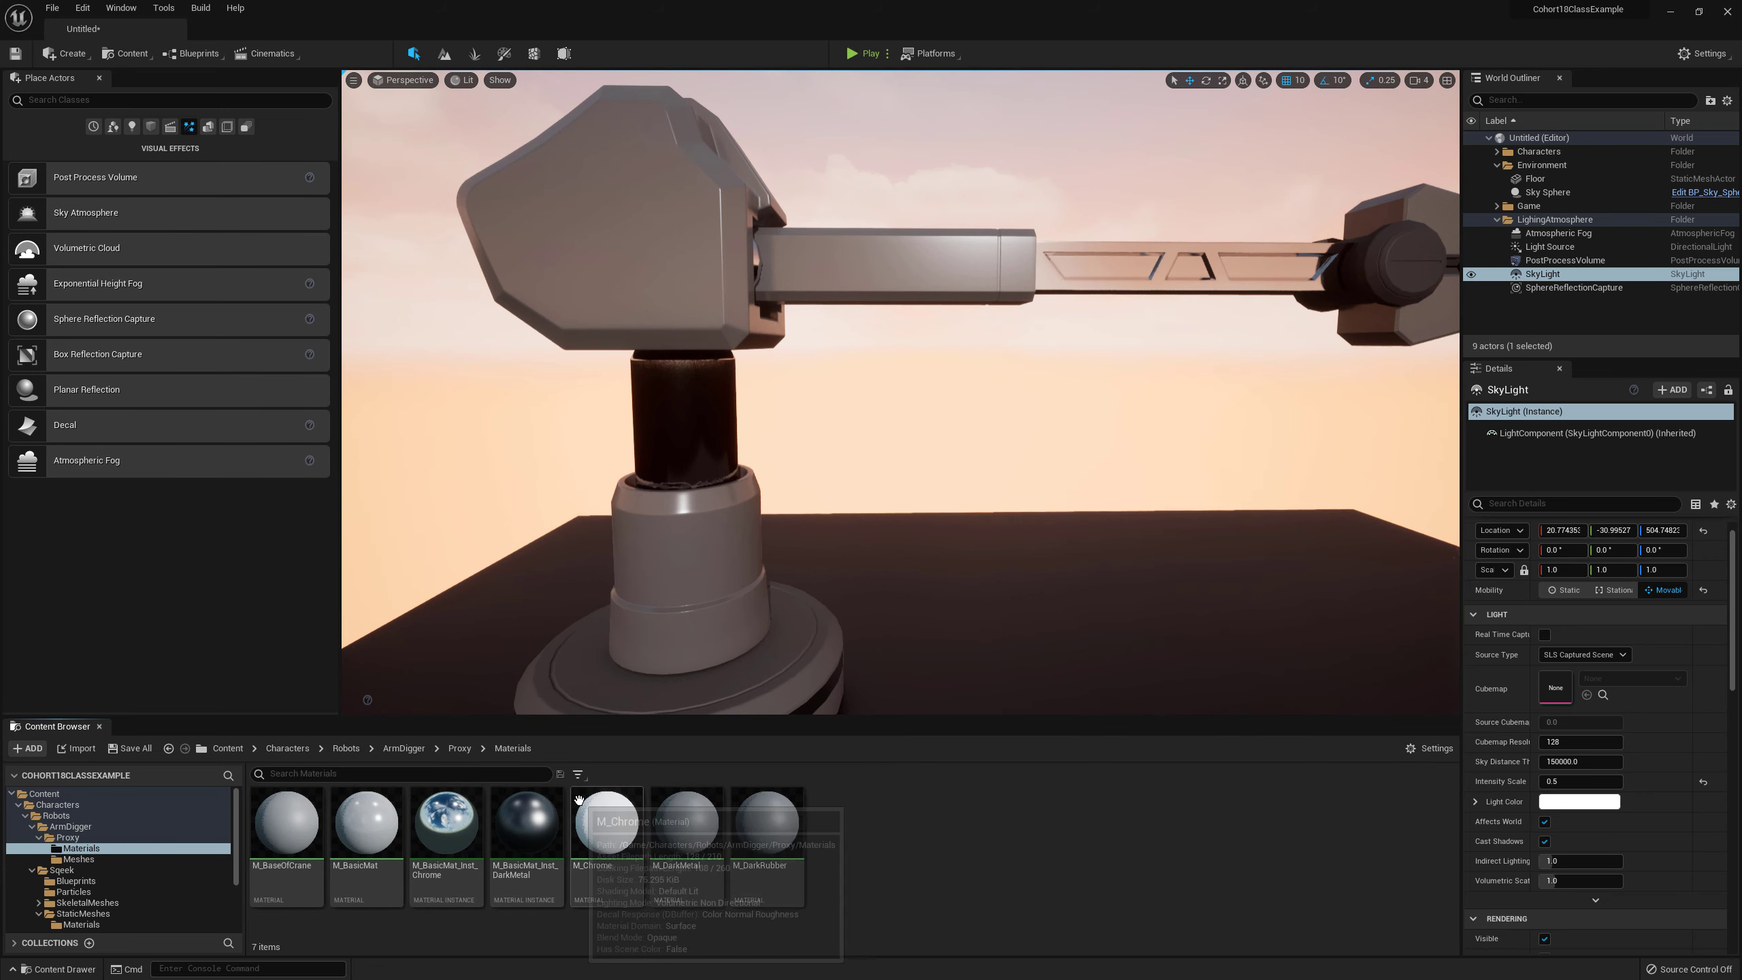
Step: Set the Roughness of M_BasicMat_Inst_Chrome to 0.3, then save the instance and close its editor
left_click(453, 828)
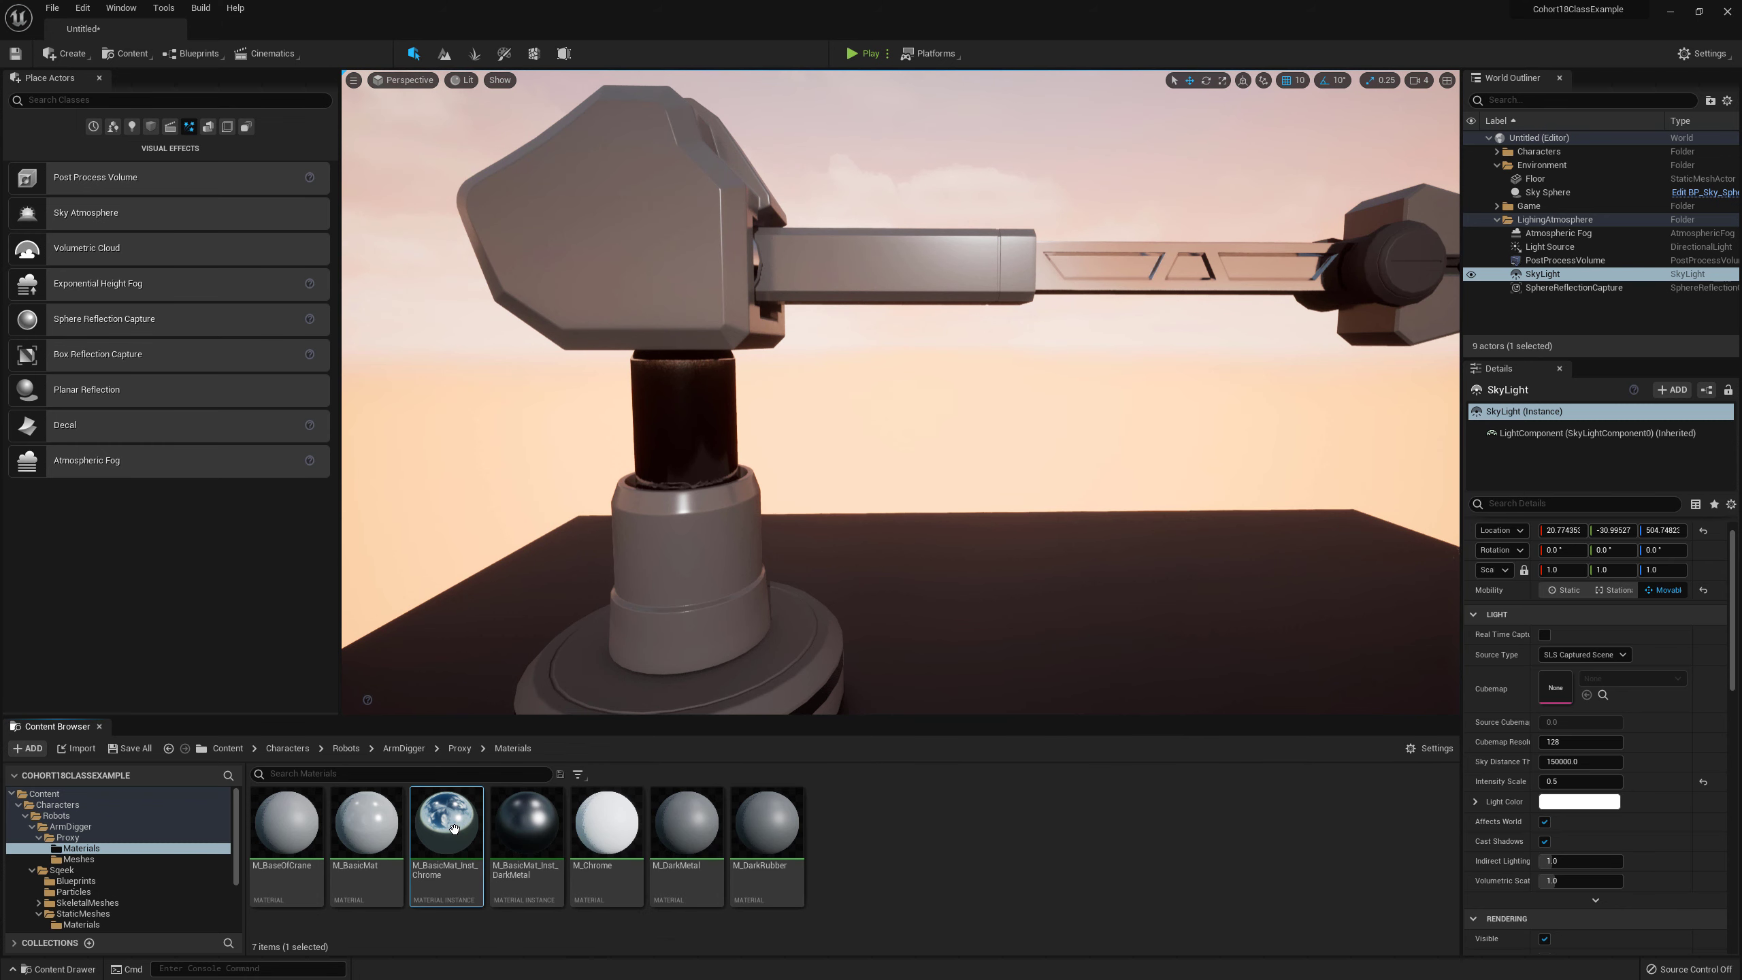
double_click(453, 828)
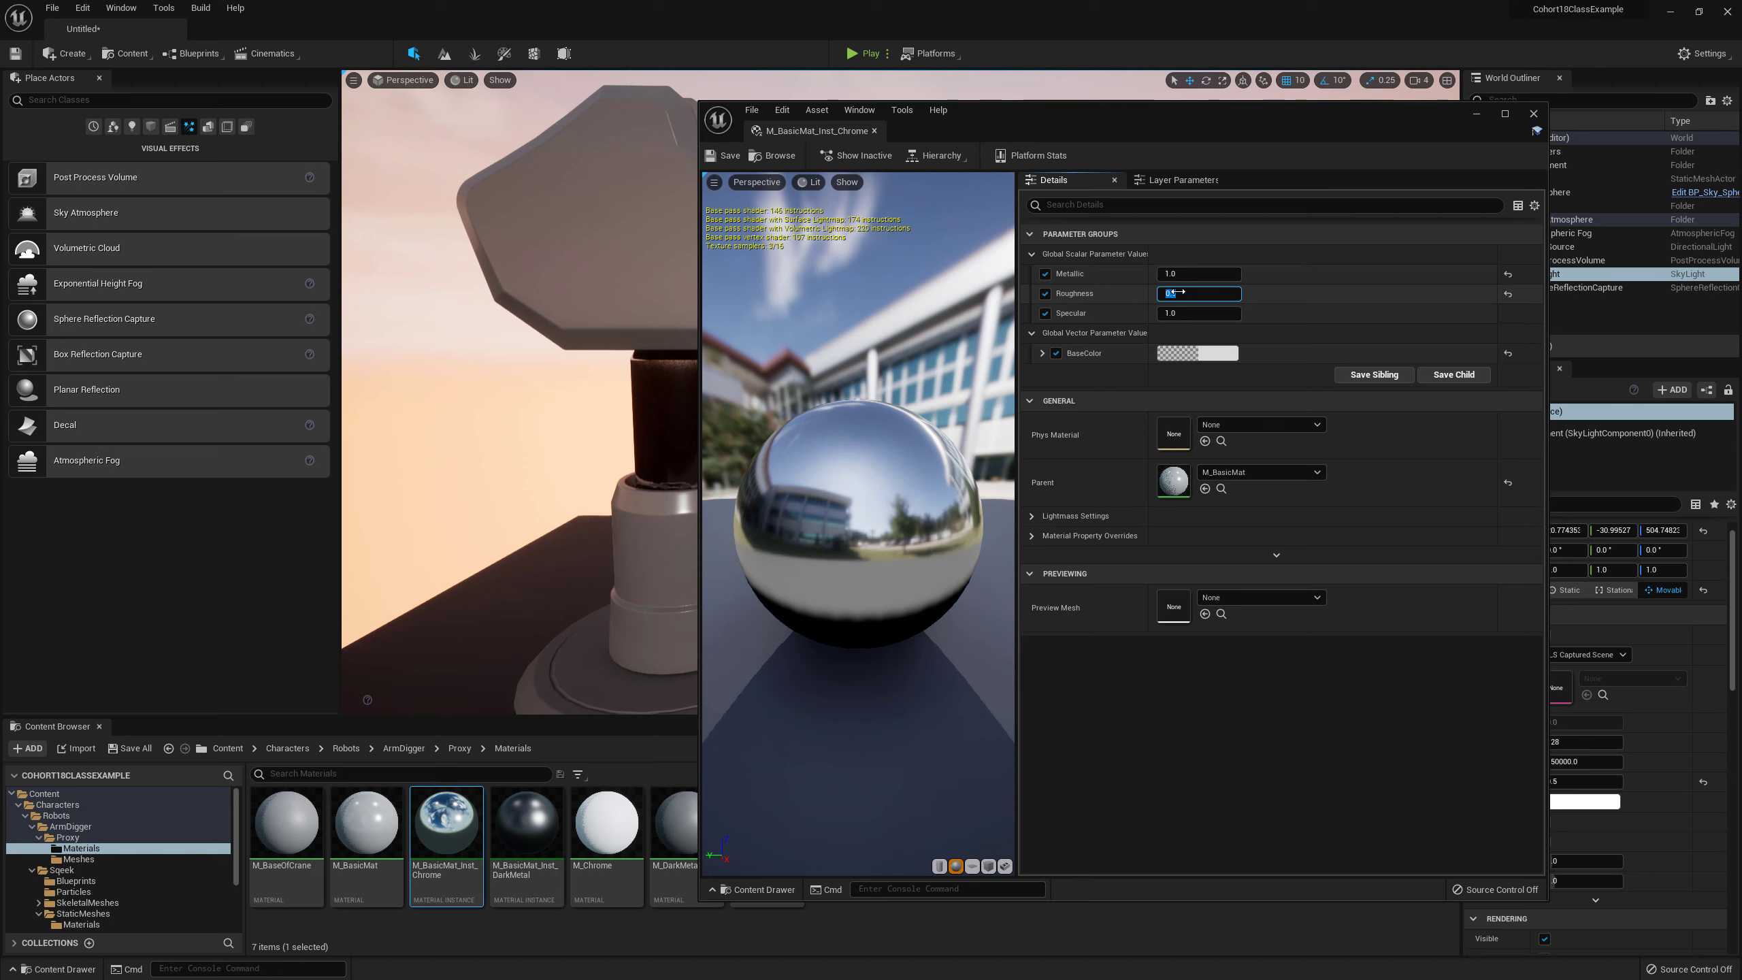
left_click_drag(1175, 293, 1175, 294)
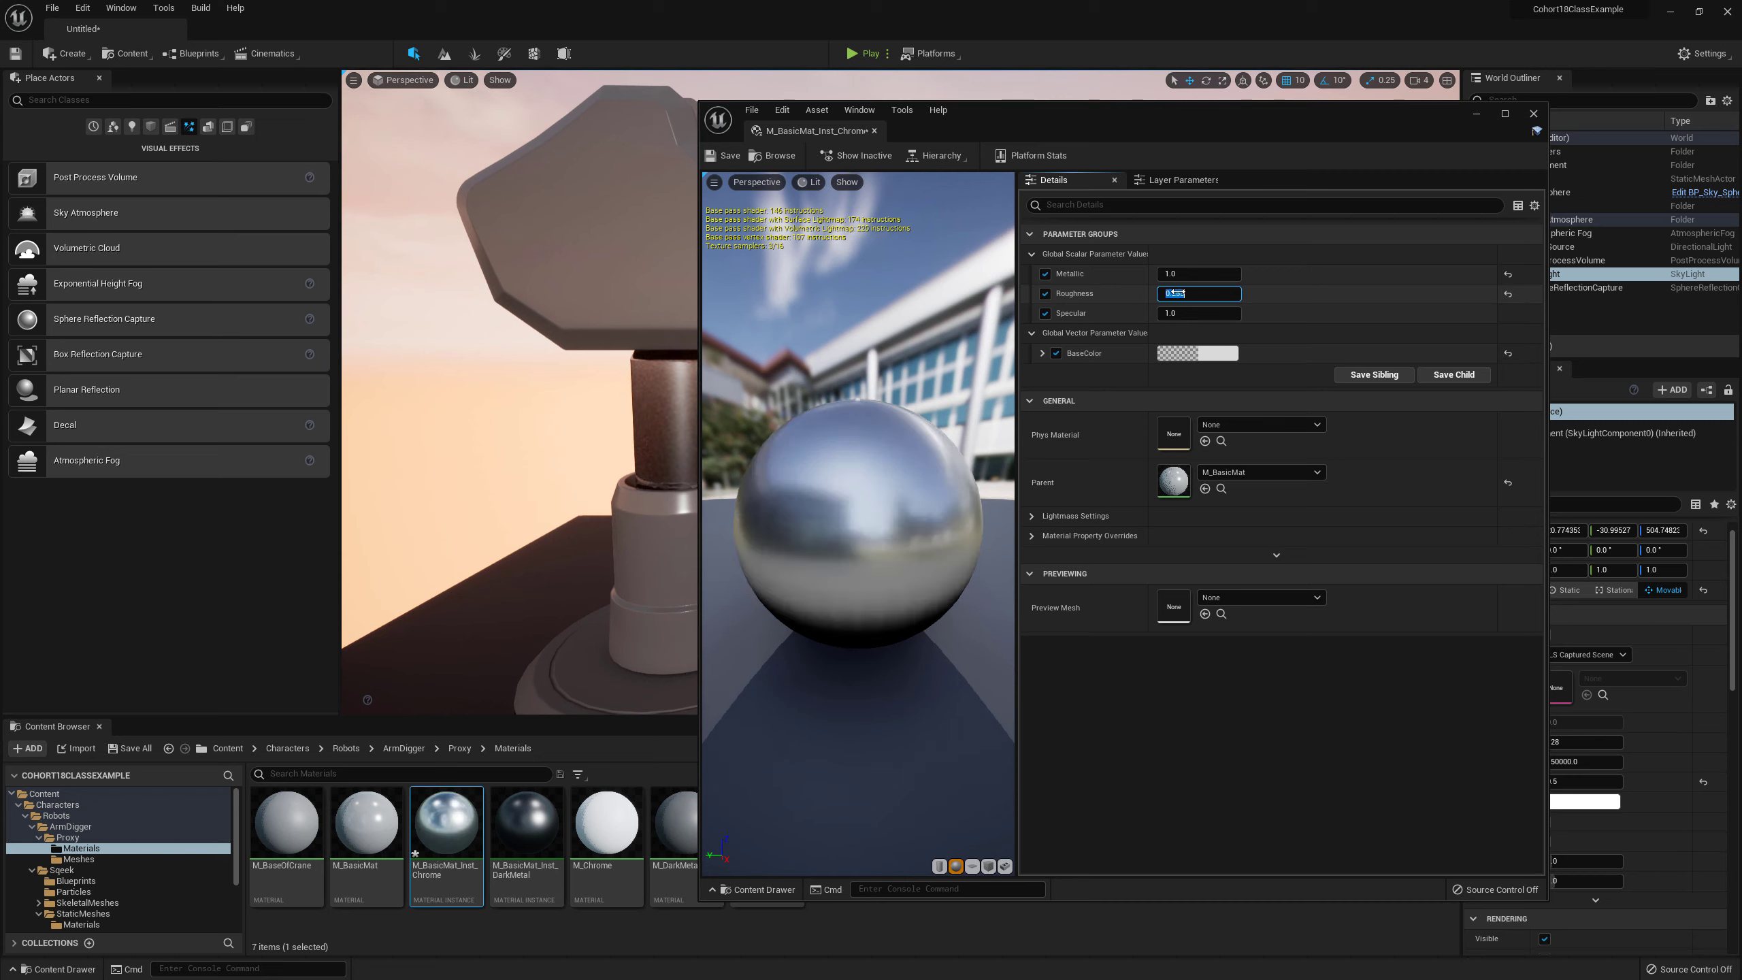
left_click(1178, 293)
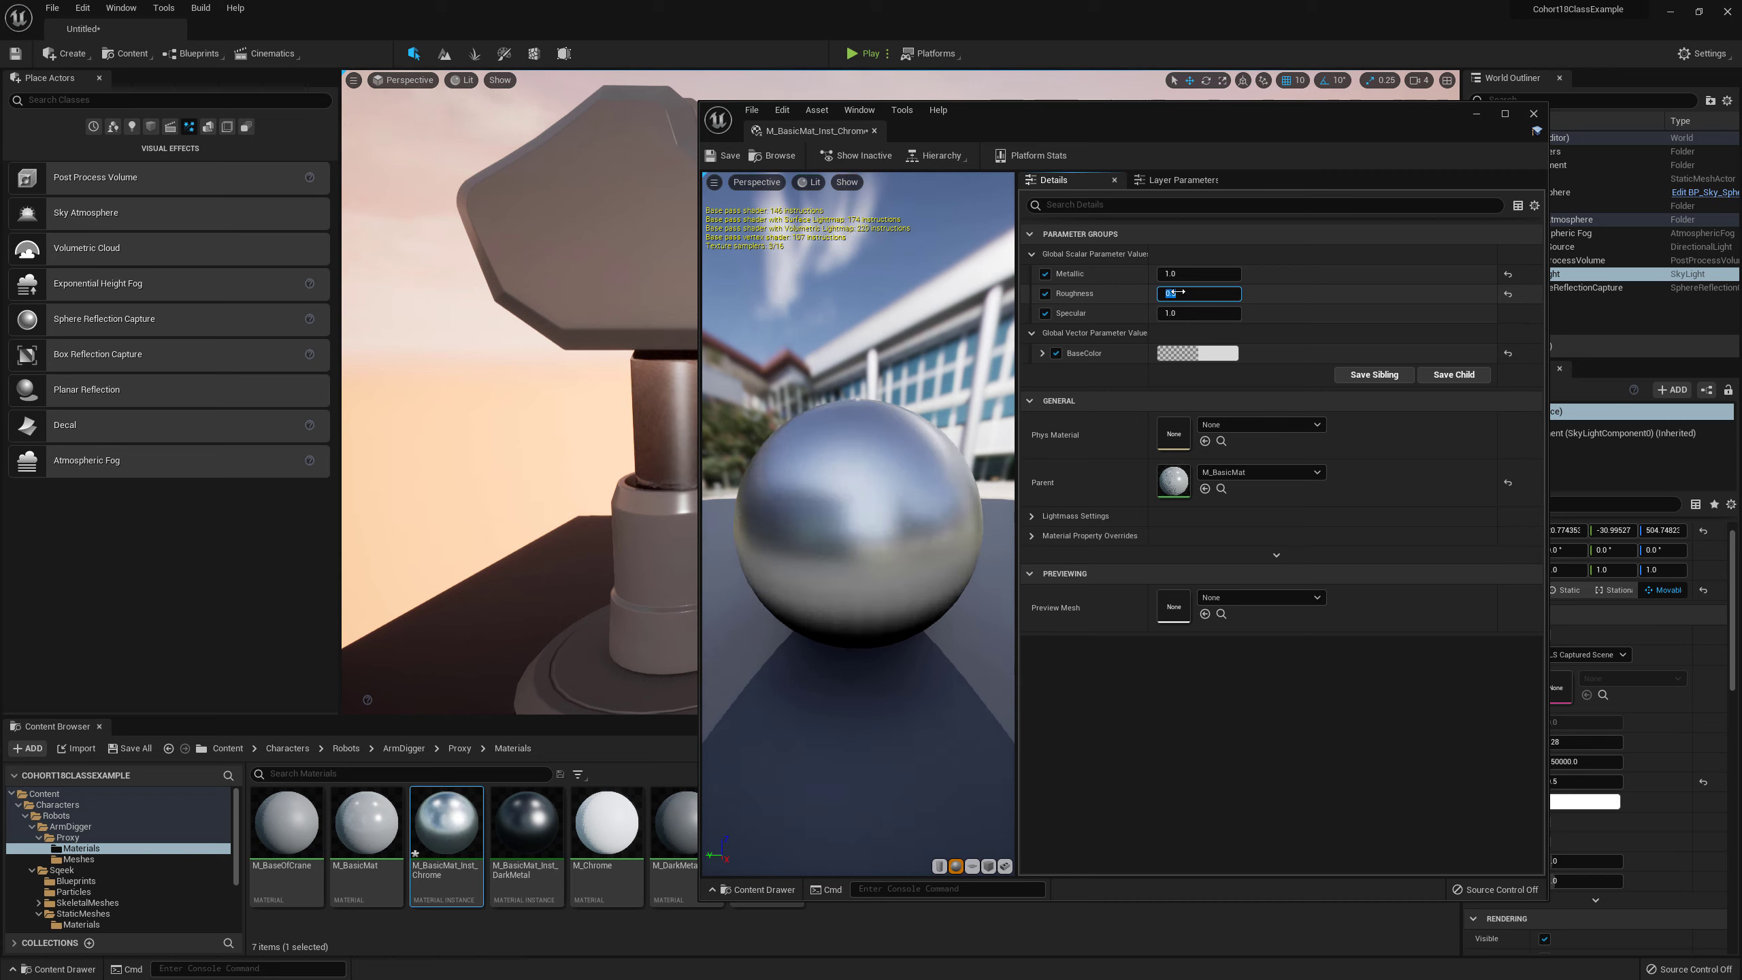
left_click(728, 157)
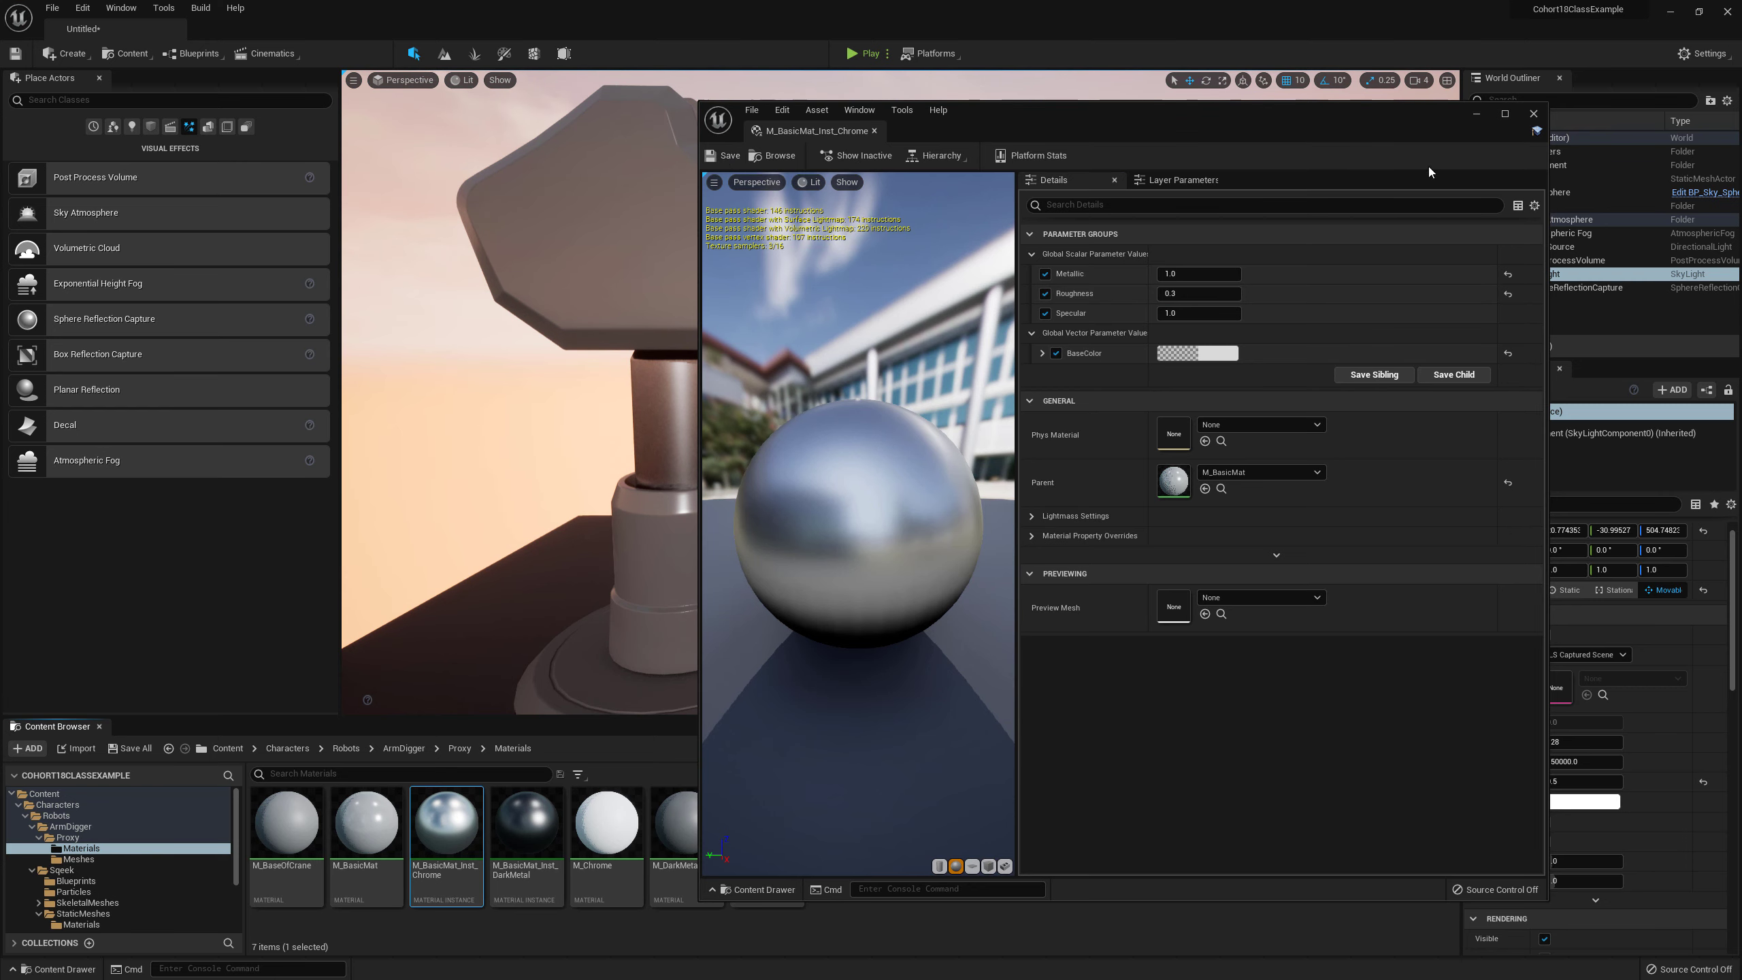
left_click(1539, 113)
Step: Create a material instance from M_BasicMat and name it M_BasicMat_Inst_DarkRubber
right_click_drag(967, 341, 904, 337)
mouse_move(1091, 378)
right_mouse_down()
mouse_move(1090, 432)
mouse_move(1091, 405)
right_mouse_up()
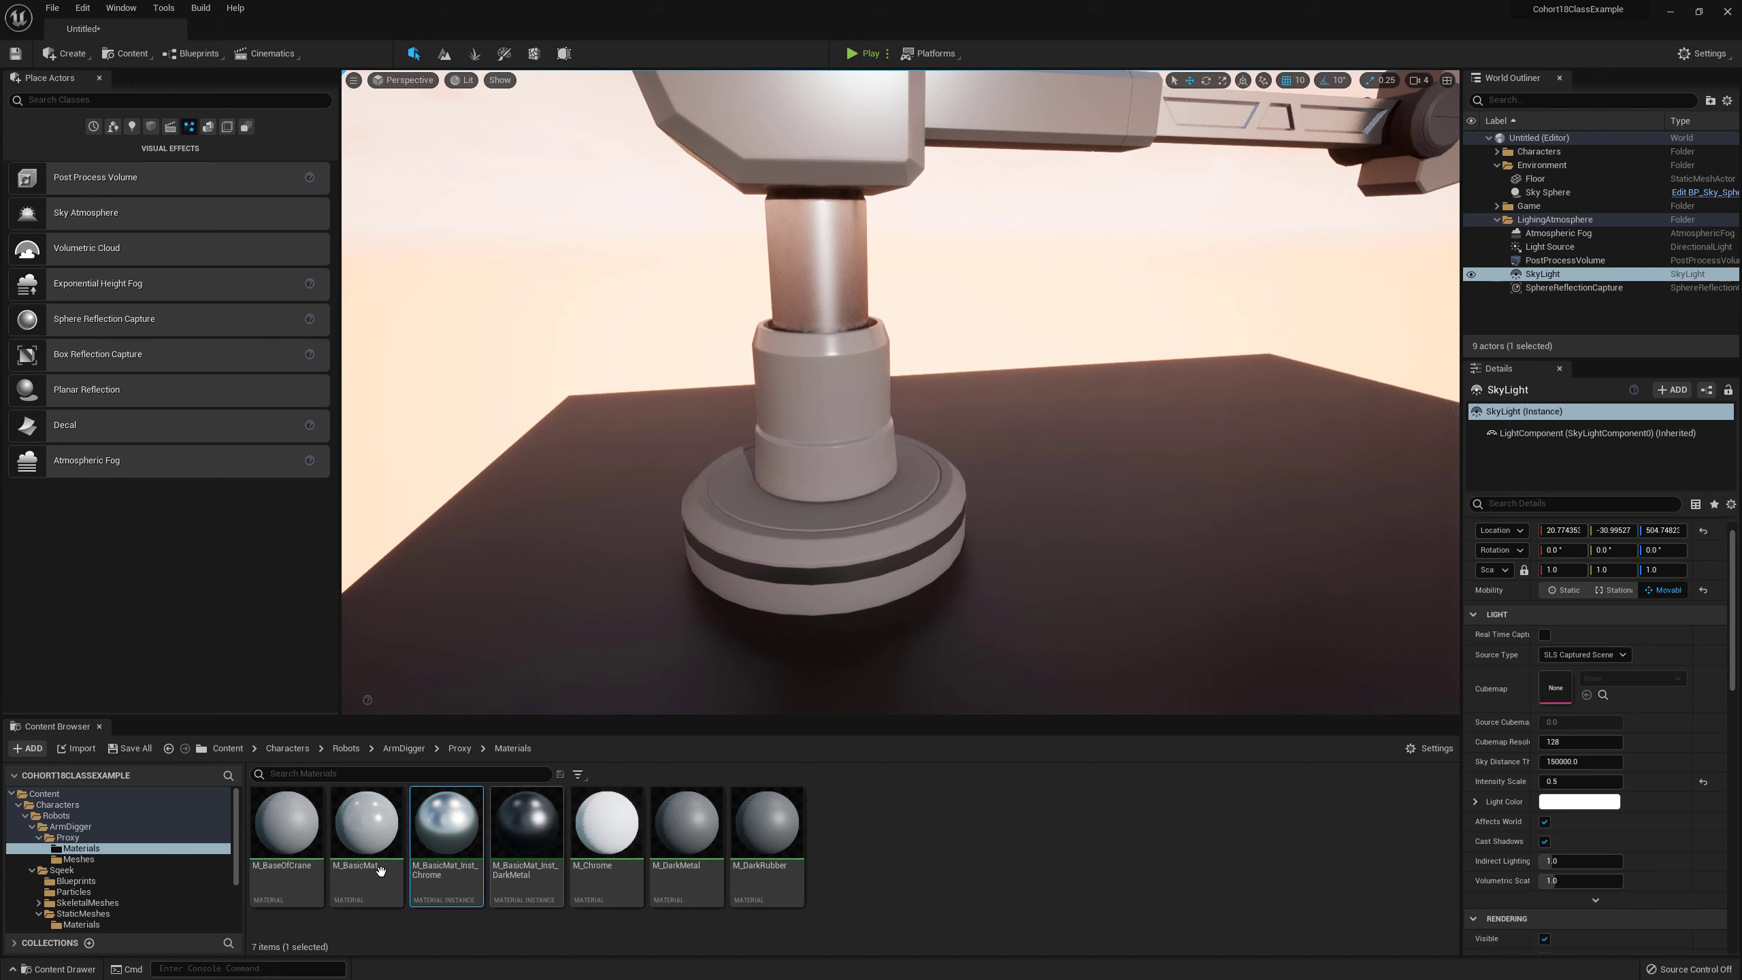
left_click(367, 842)
right_click(368, 842)
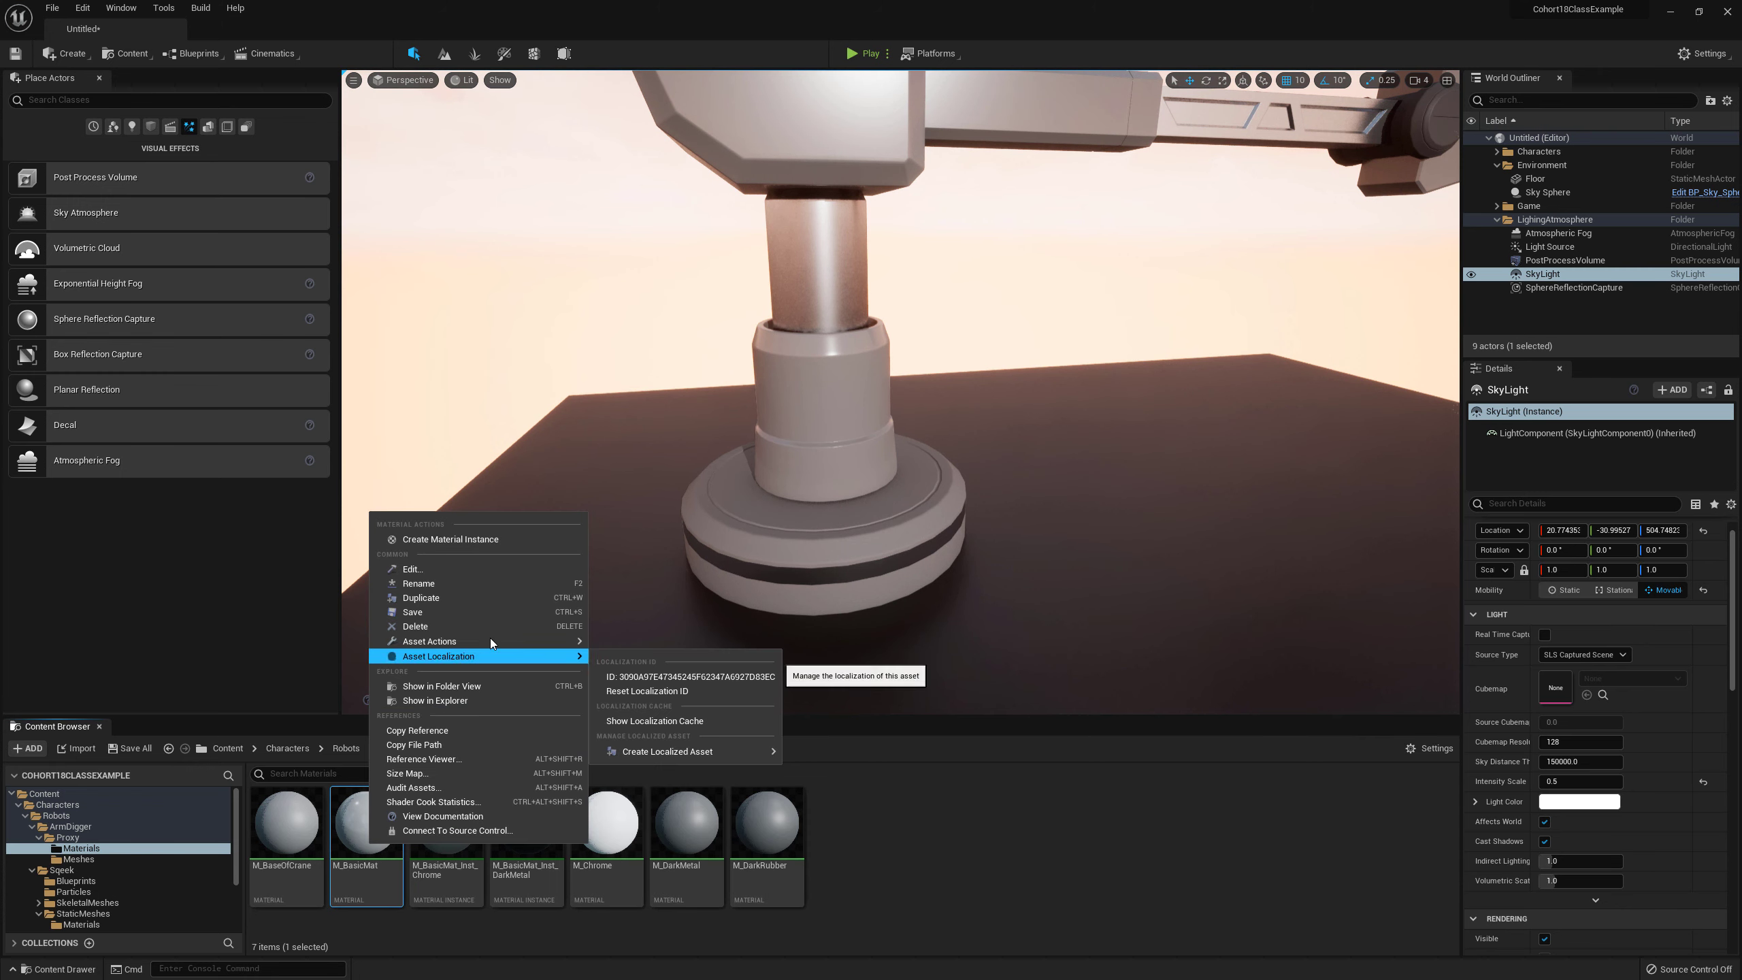
left_click(498, 541)
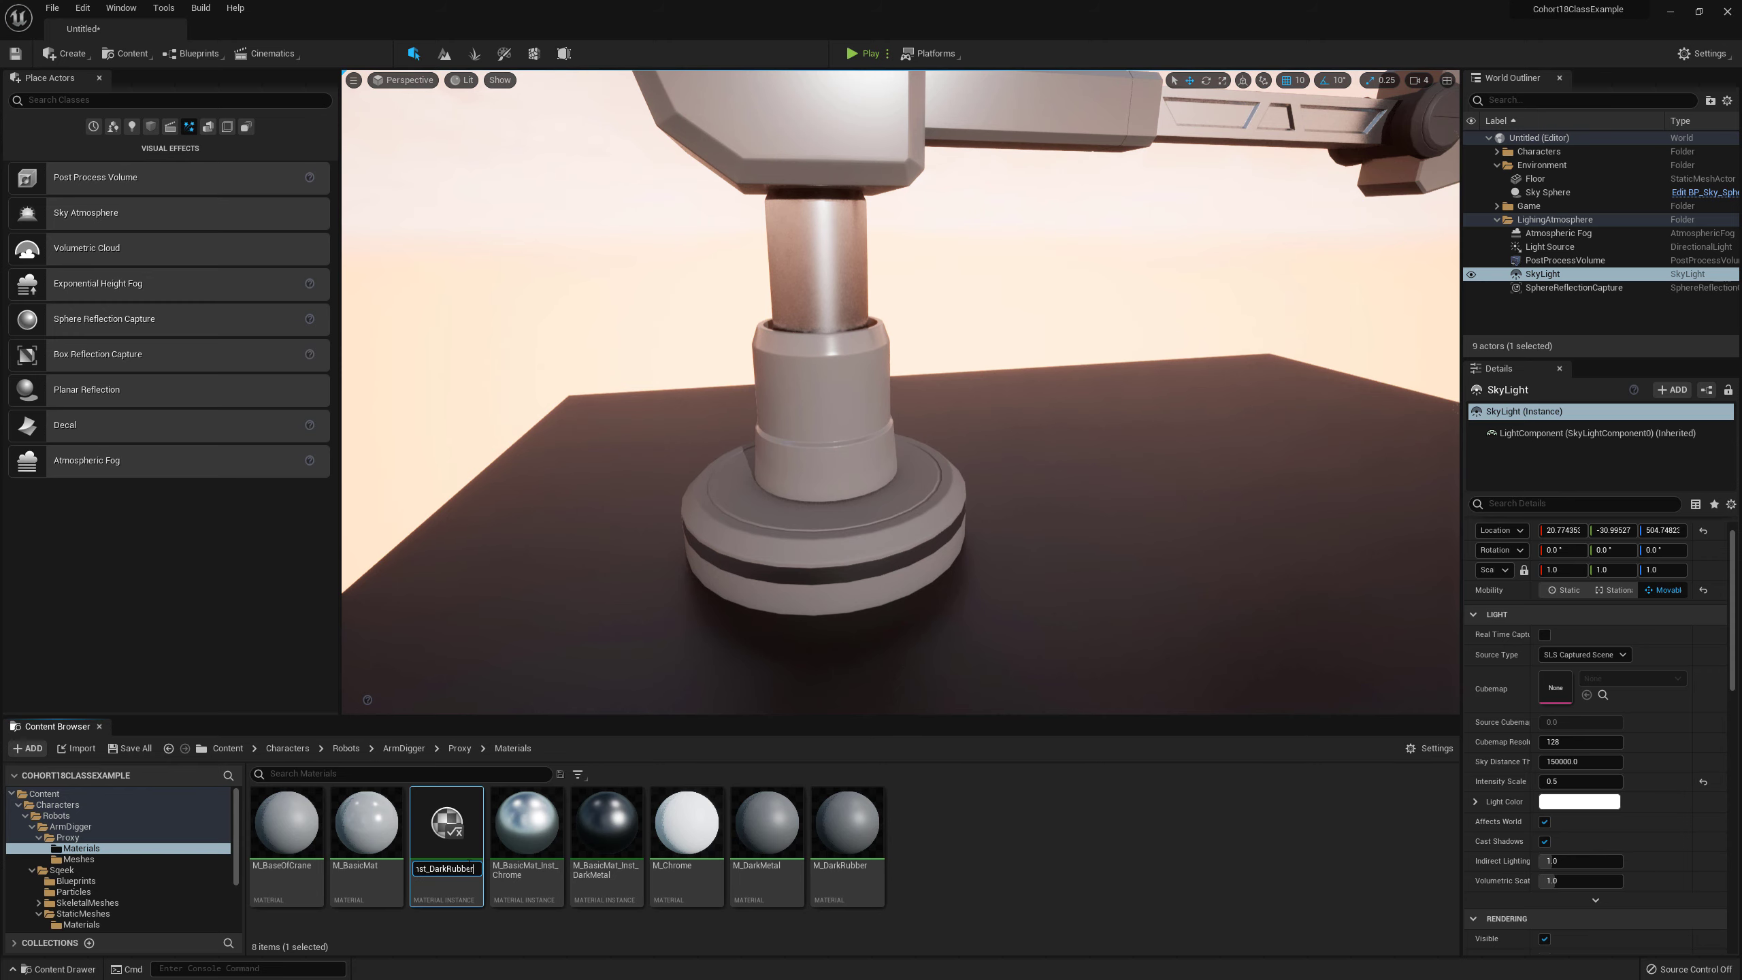
type("_DarkRubber")
key("Return")
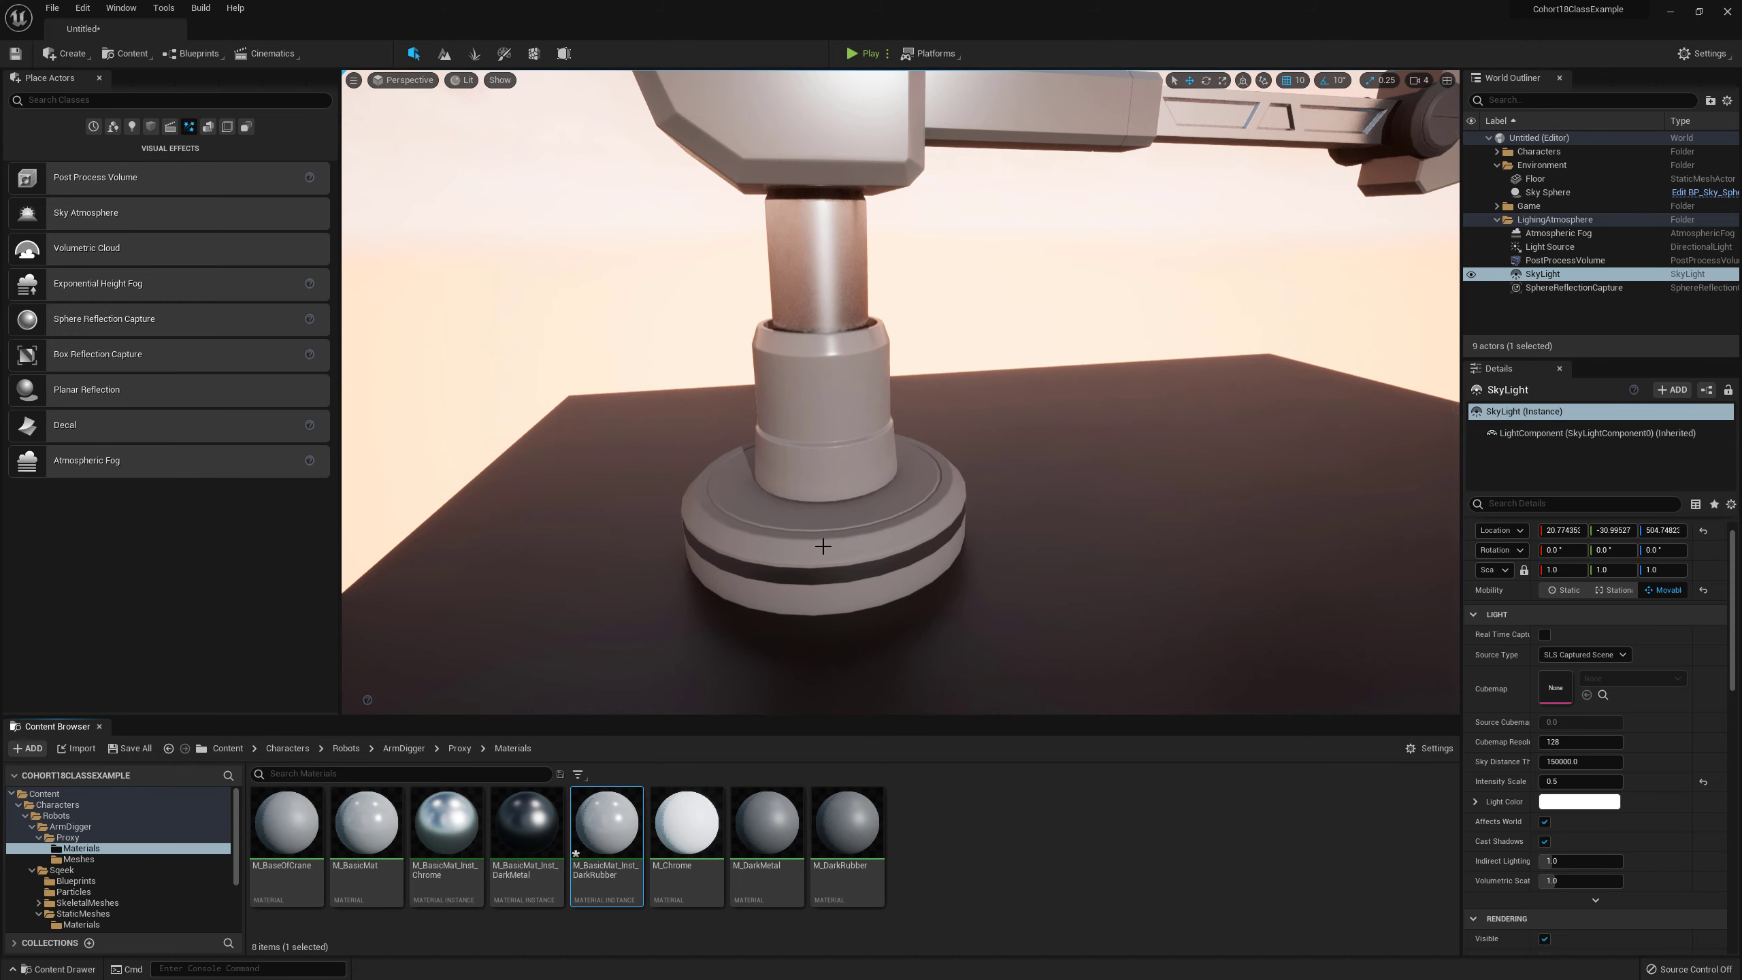
Step: Select the robot arm in the level, locate its ArmDigger_Proxy_02 mesh asset and open it in the Static Mesh editor
right_click_drag(929, 480, 1021, 422)
key("w")
right_click_drag(917, 526, 917, 528)
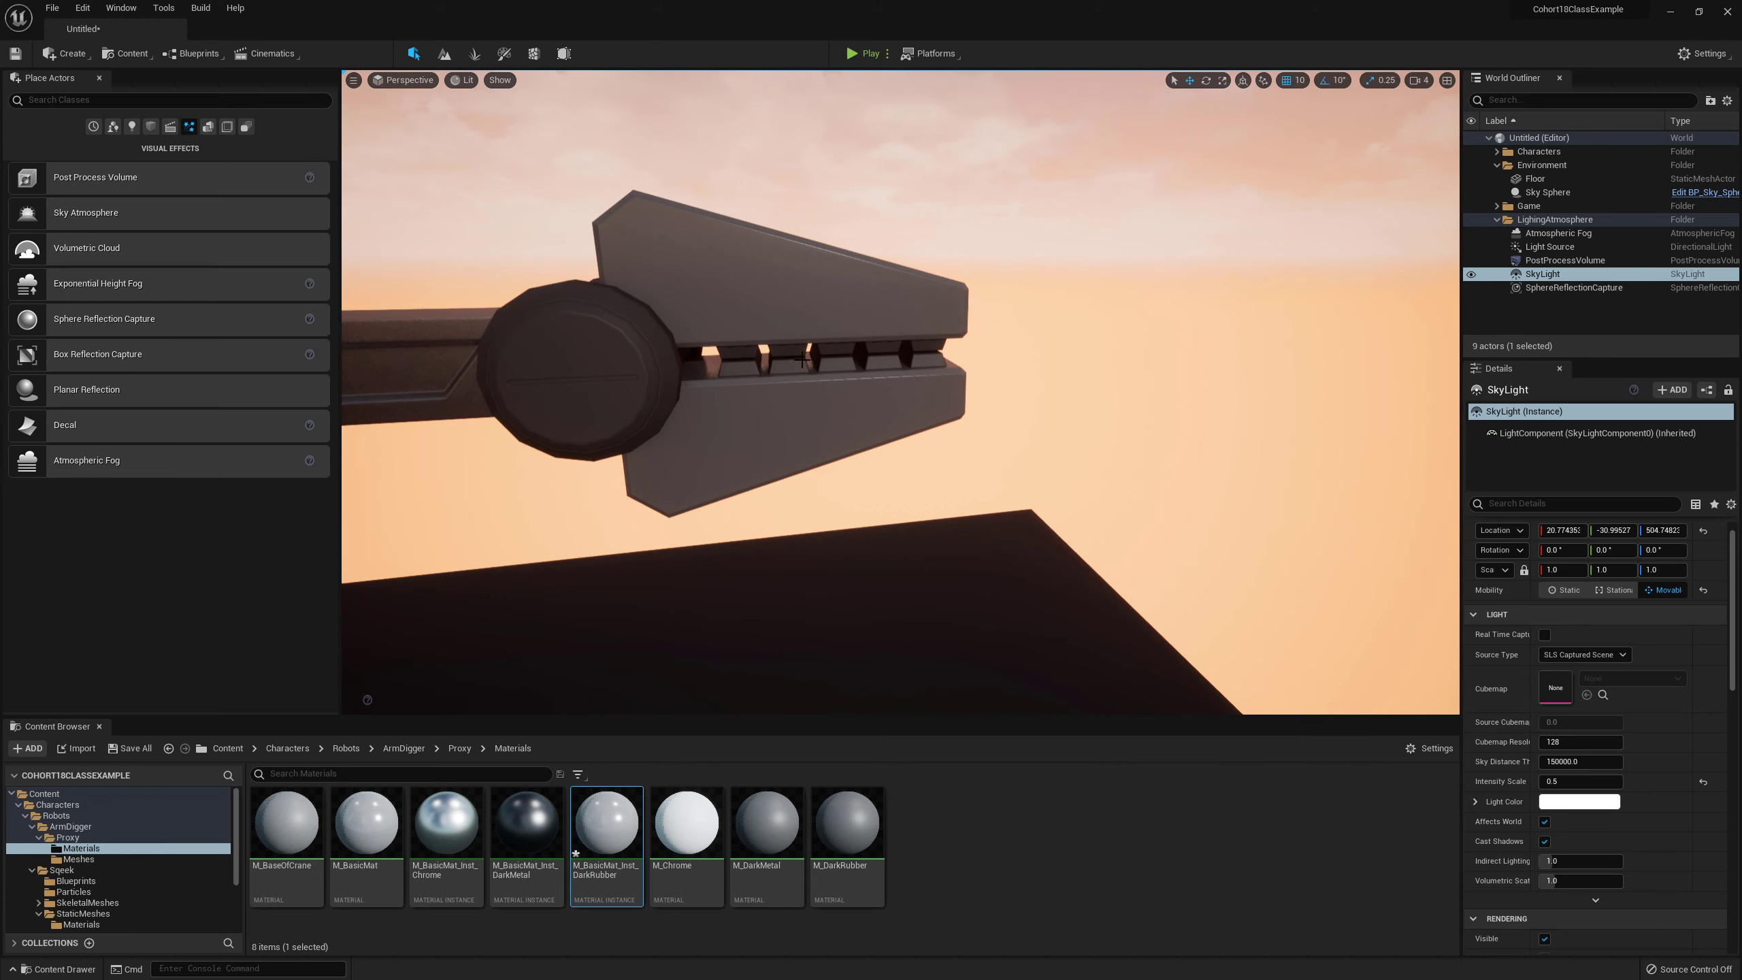
left_click(741, 490)
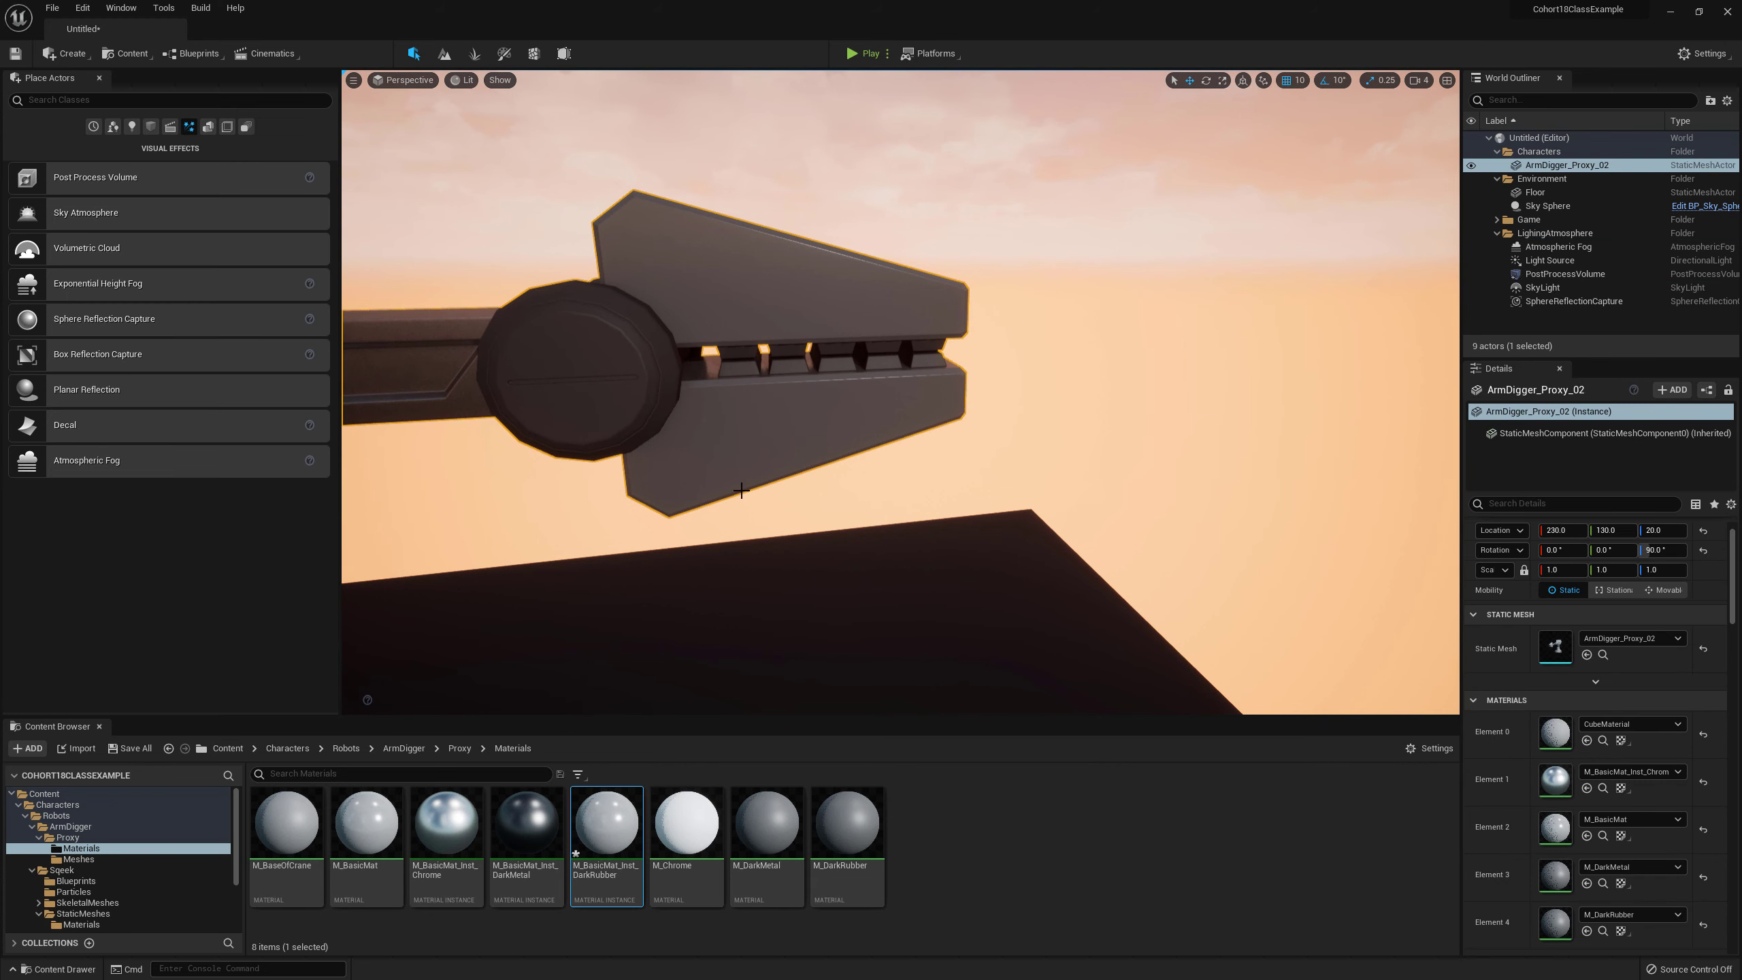
right_click_drag(904, 507, 903, 508)
right_click_drag(780, 488, 779, 489)
key("ctrl+b")
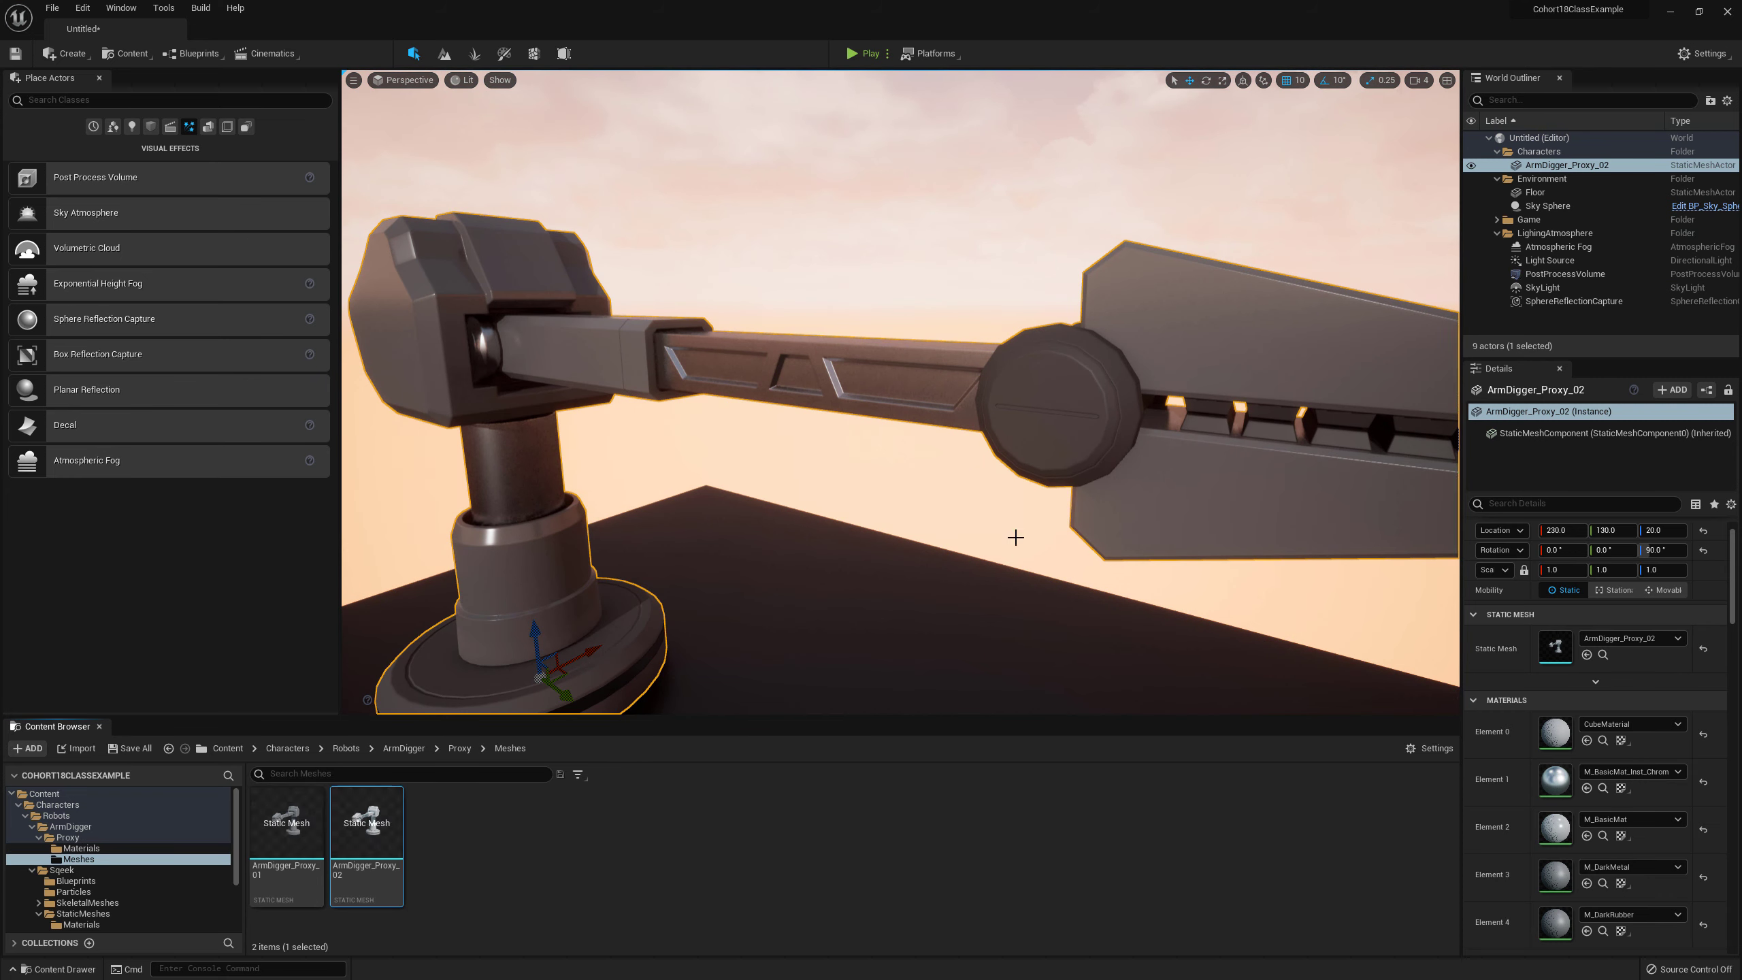
double_click(366, 823)
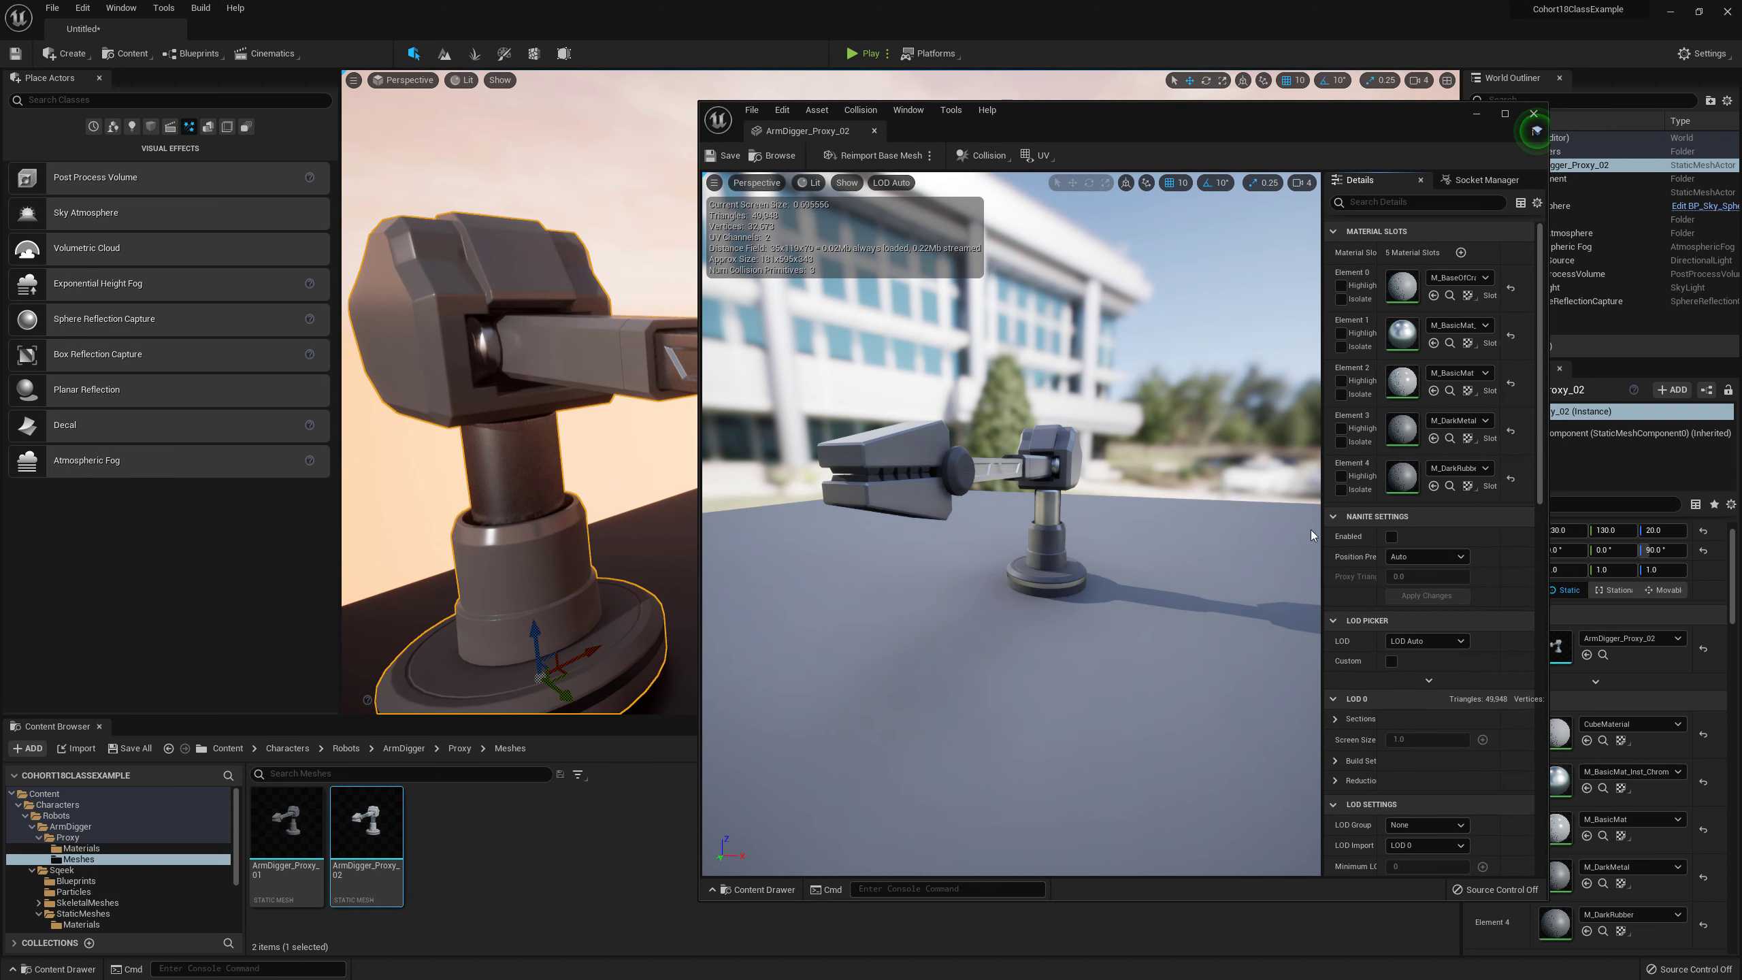
Step: Assign M_BasicMat_Inst_DarkRubber to Element 4 of the ArmDigger_Proxy_02 mesh after highlighting that slot's area, and close the mesh editor
left_click(1341, 476)
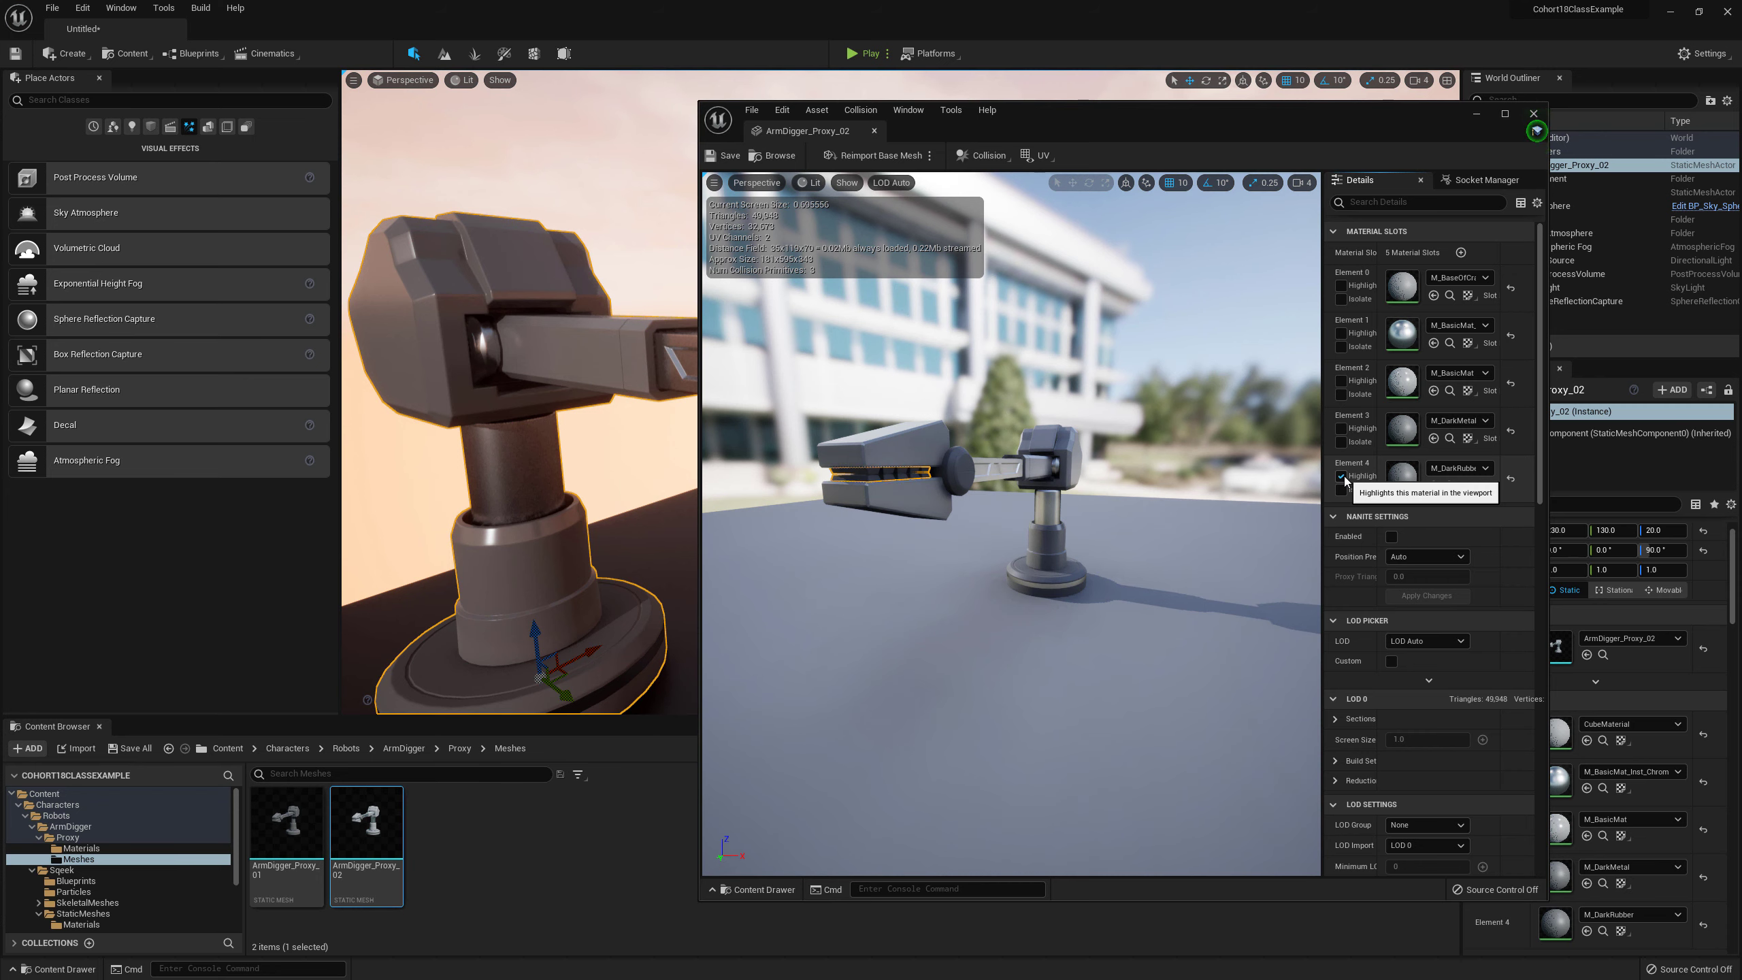
left_click(1341, 476)
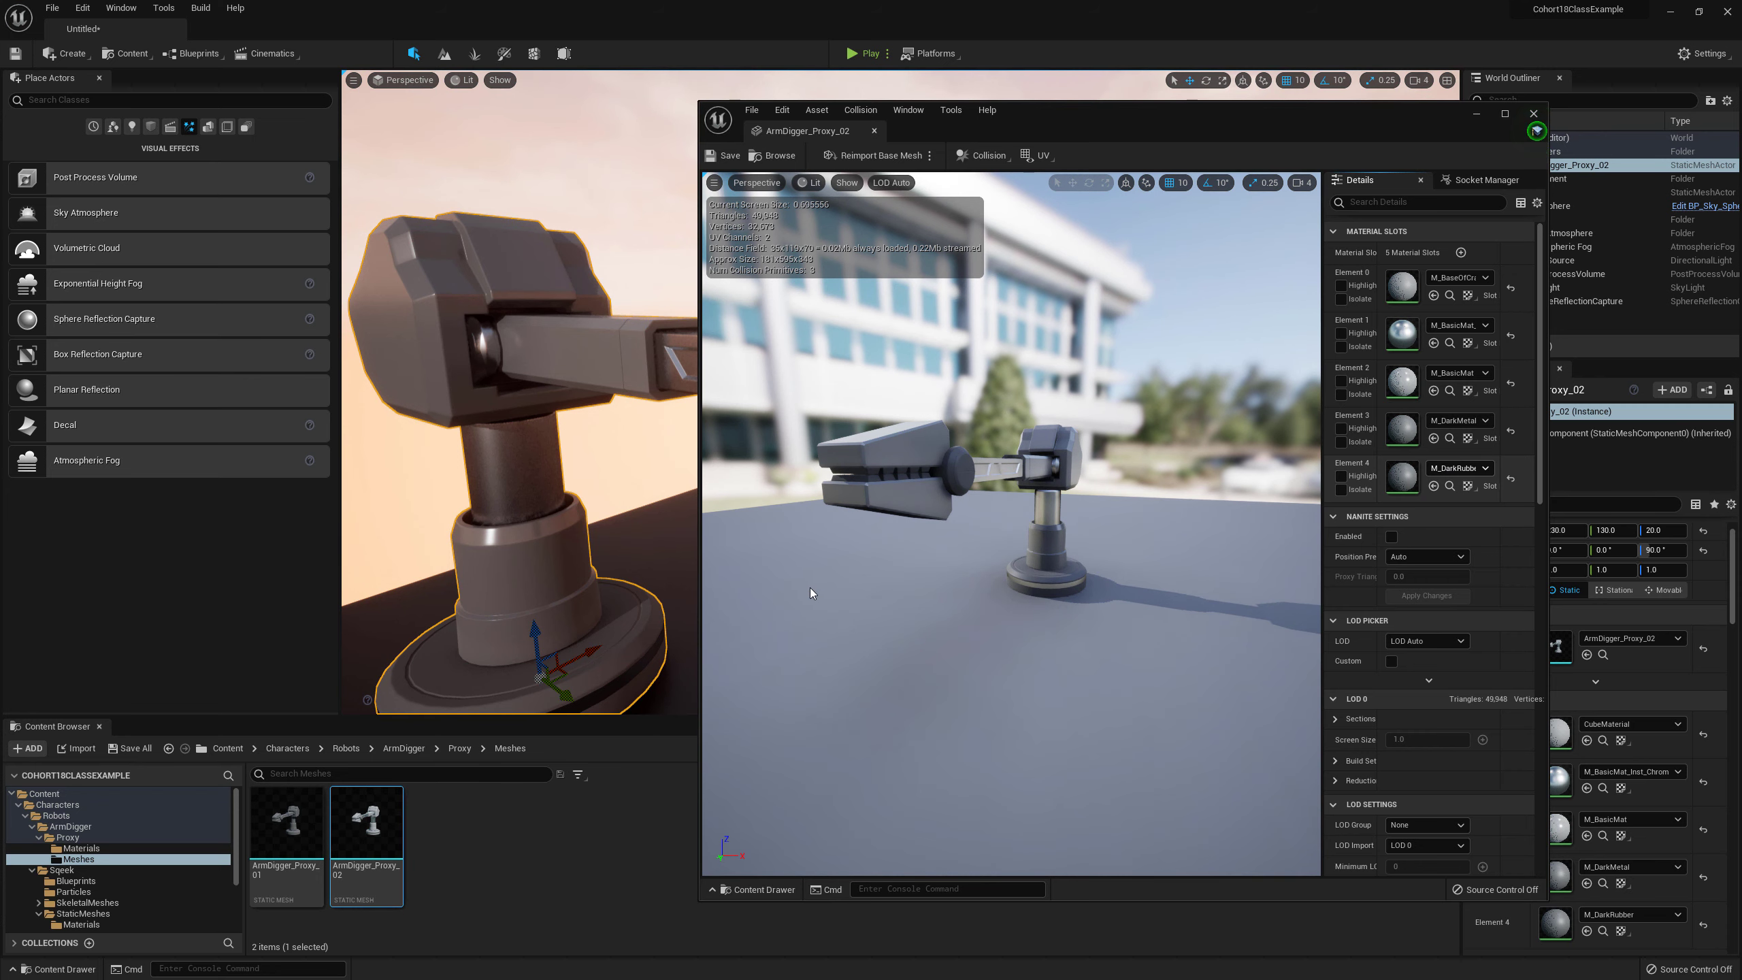
left_click(82, 848)
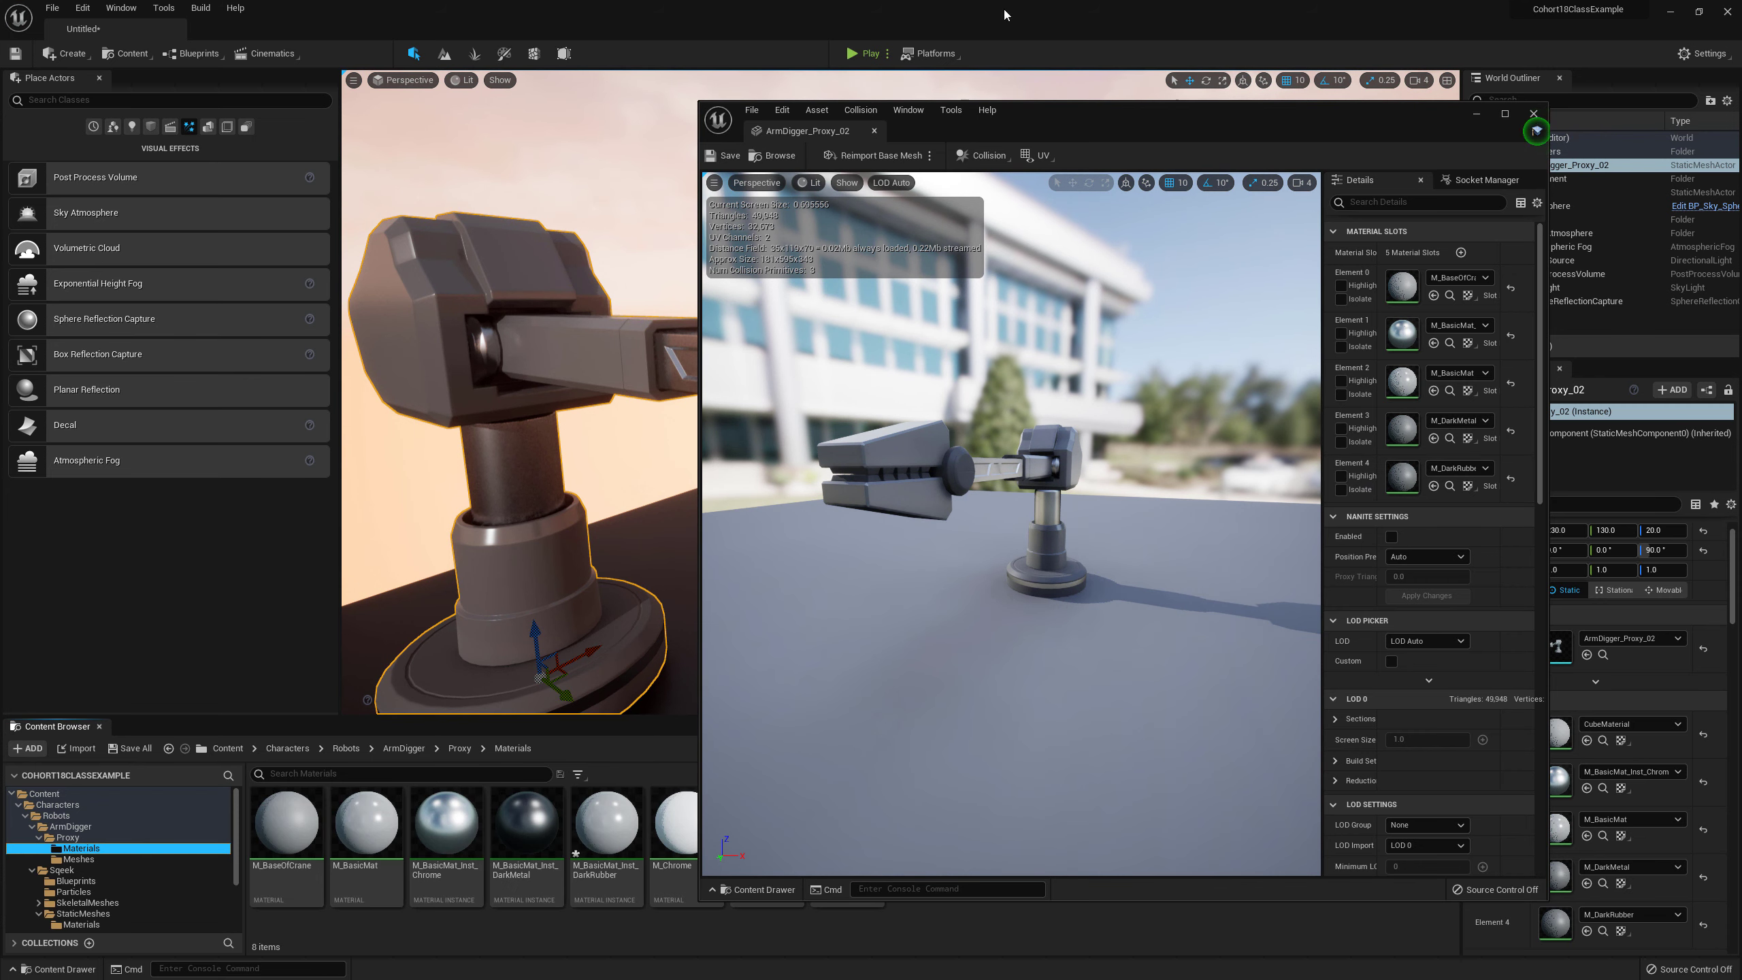
left_click_drag(1016, 113, 1103, 117)
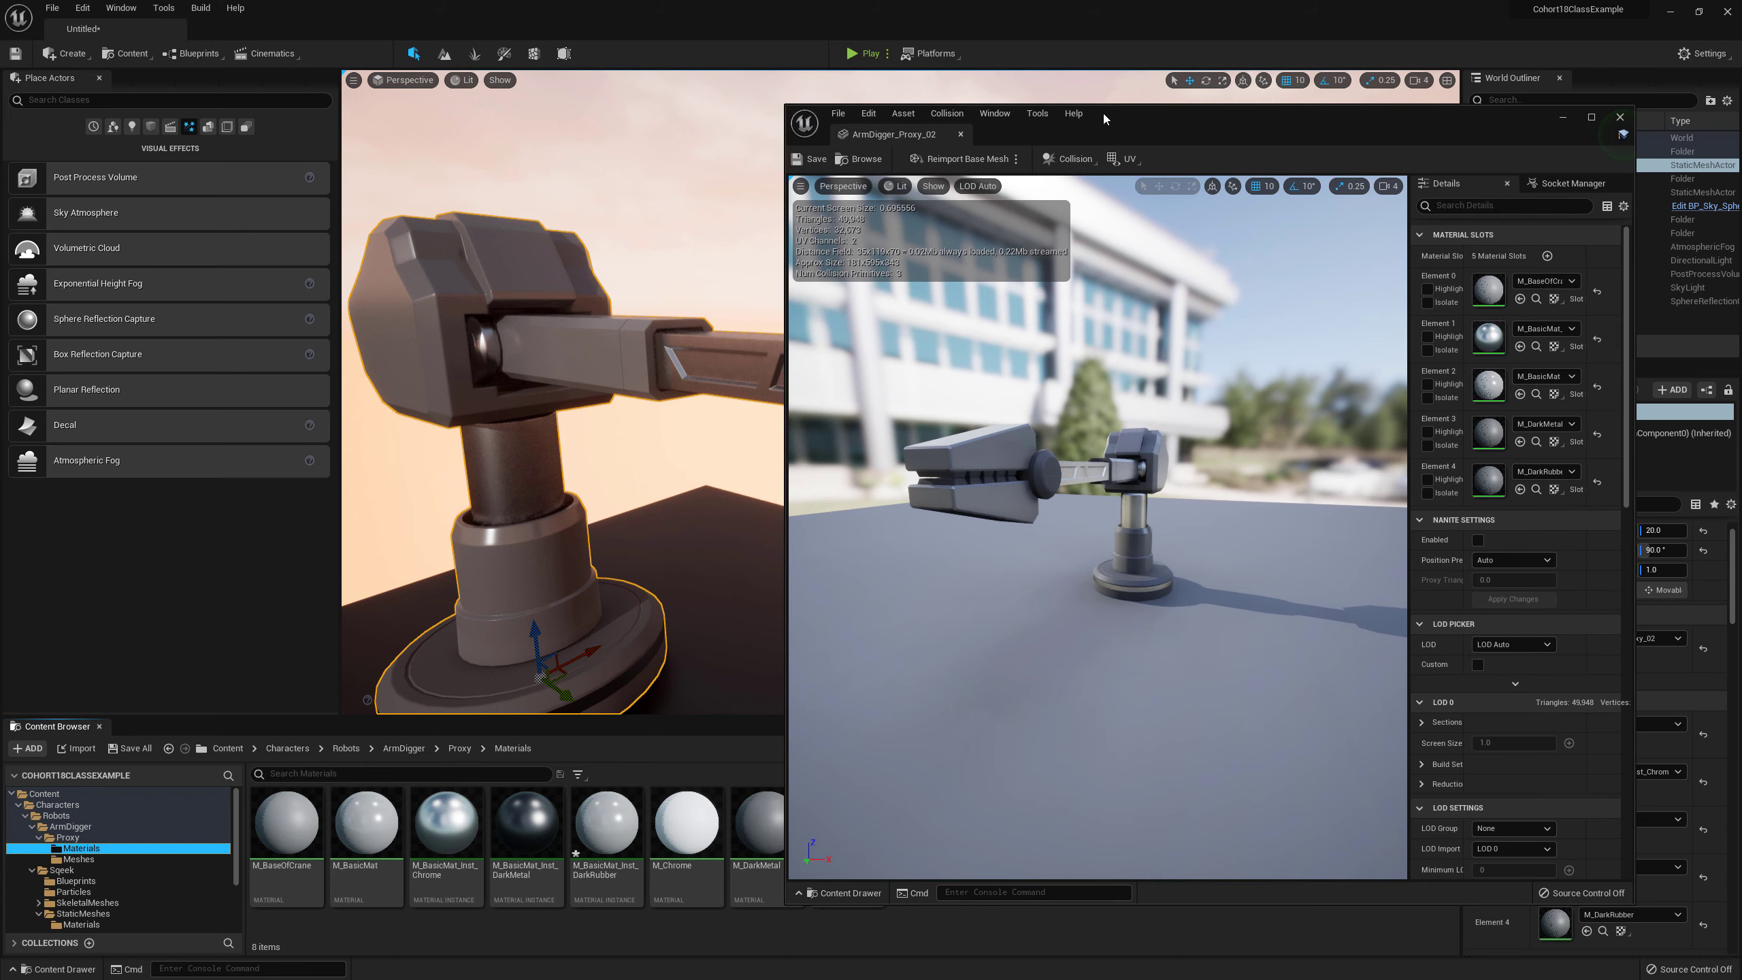
left_click(602, 827)
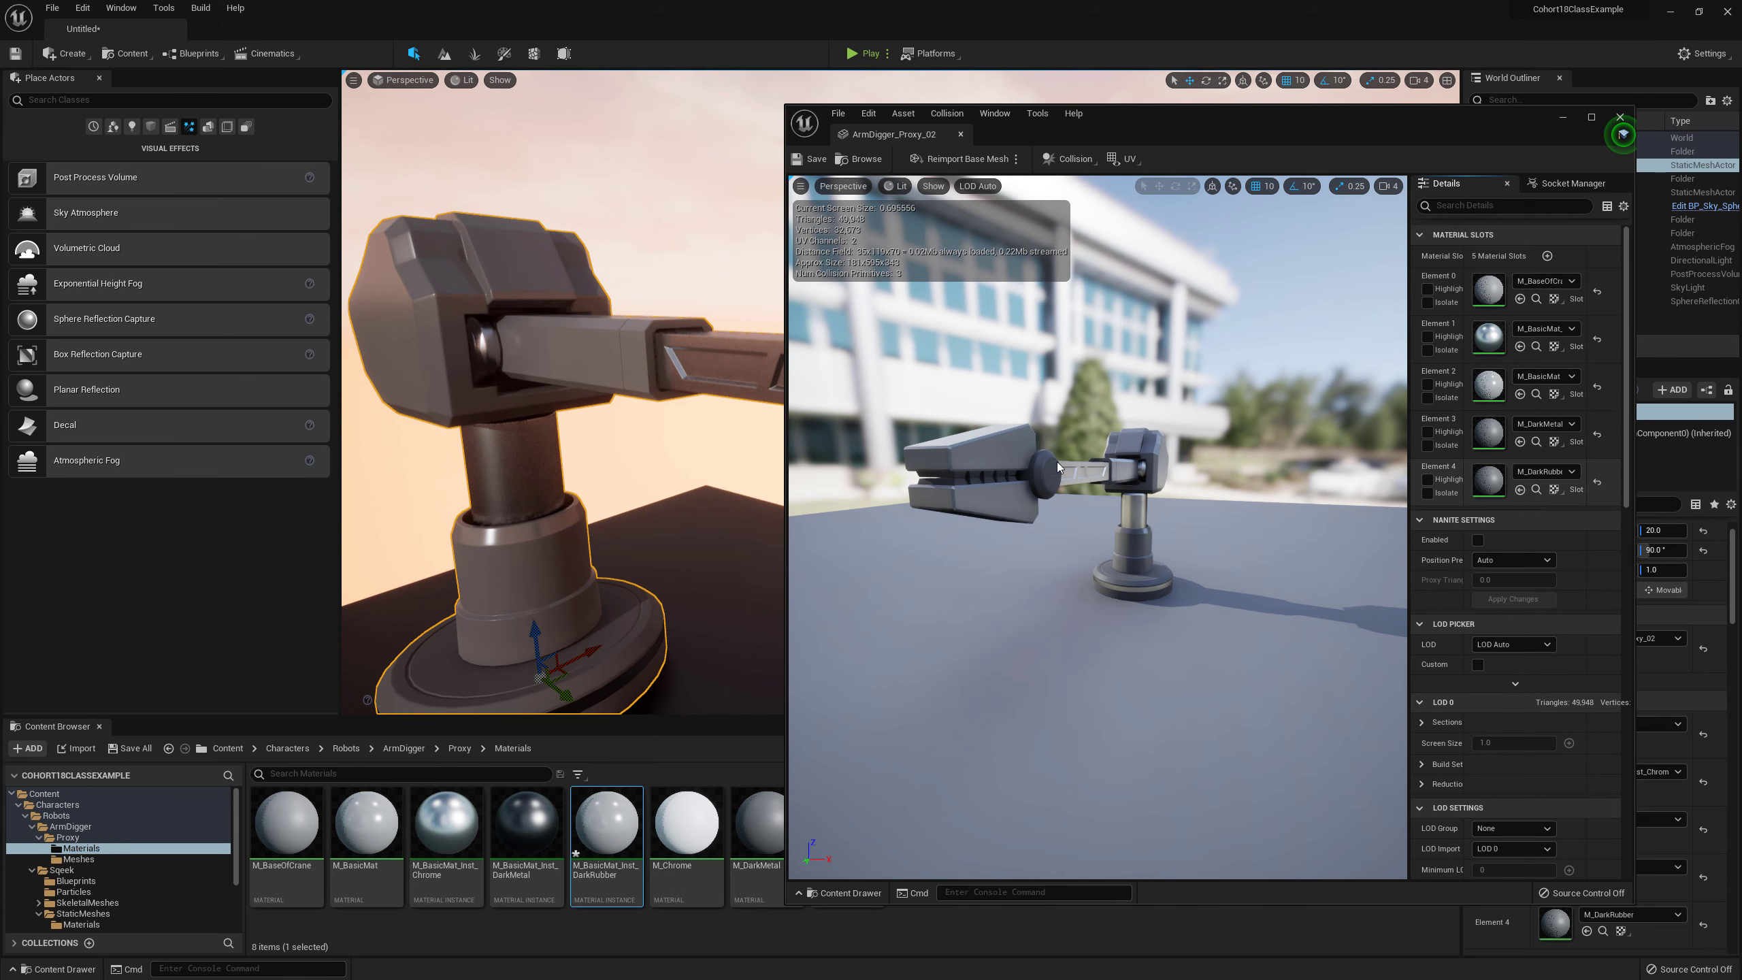
left_click(811, 161)
left_click_drag(1146, 138, 943, 398)
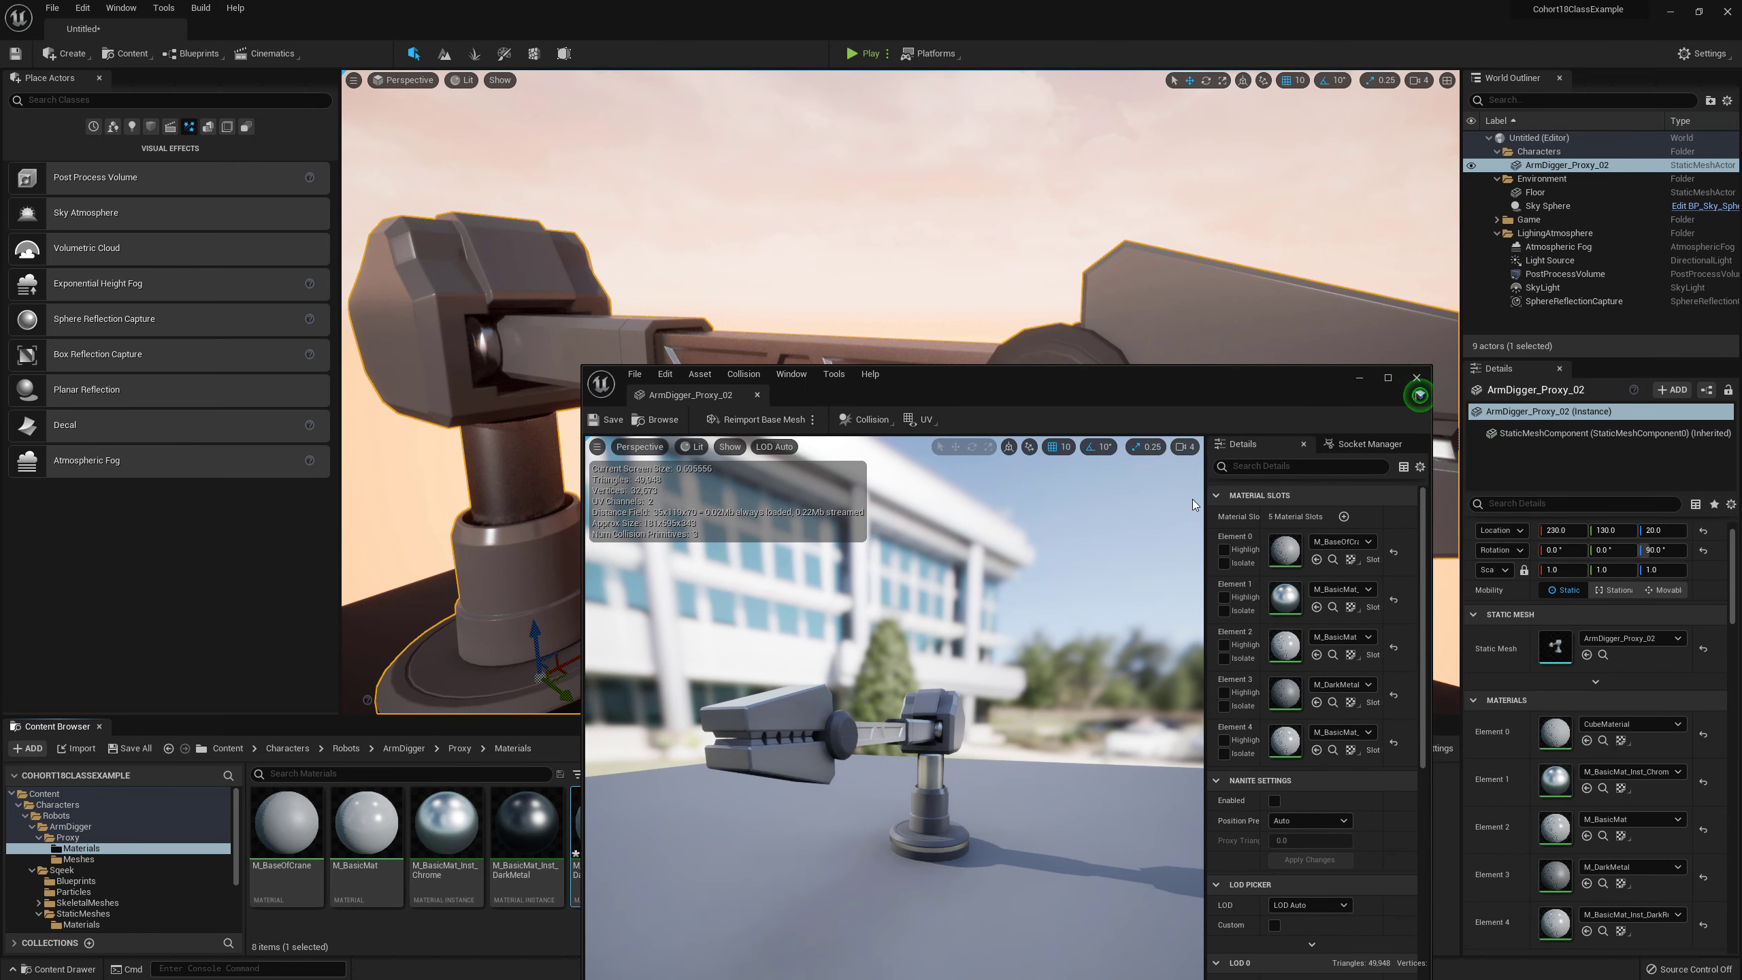
left_click(1417, 378)
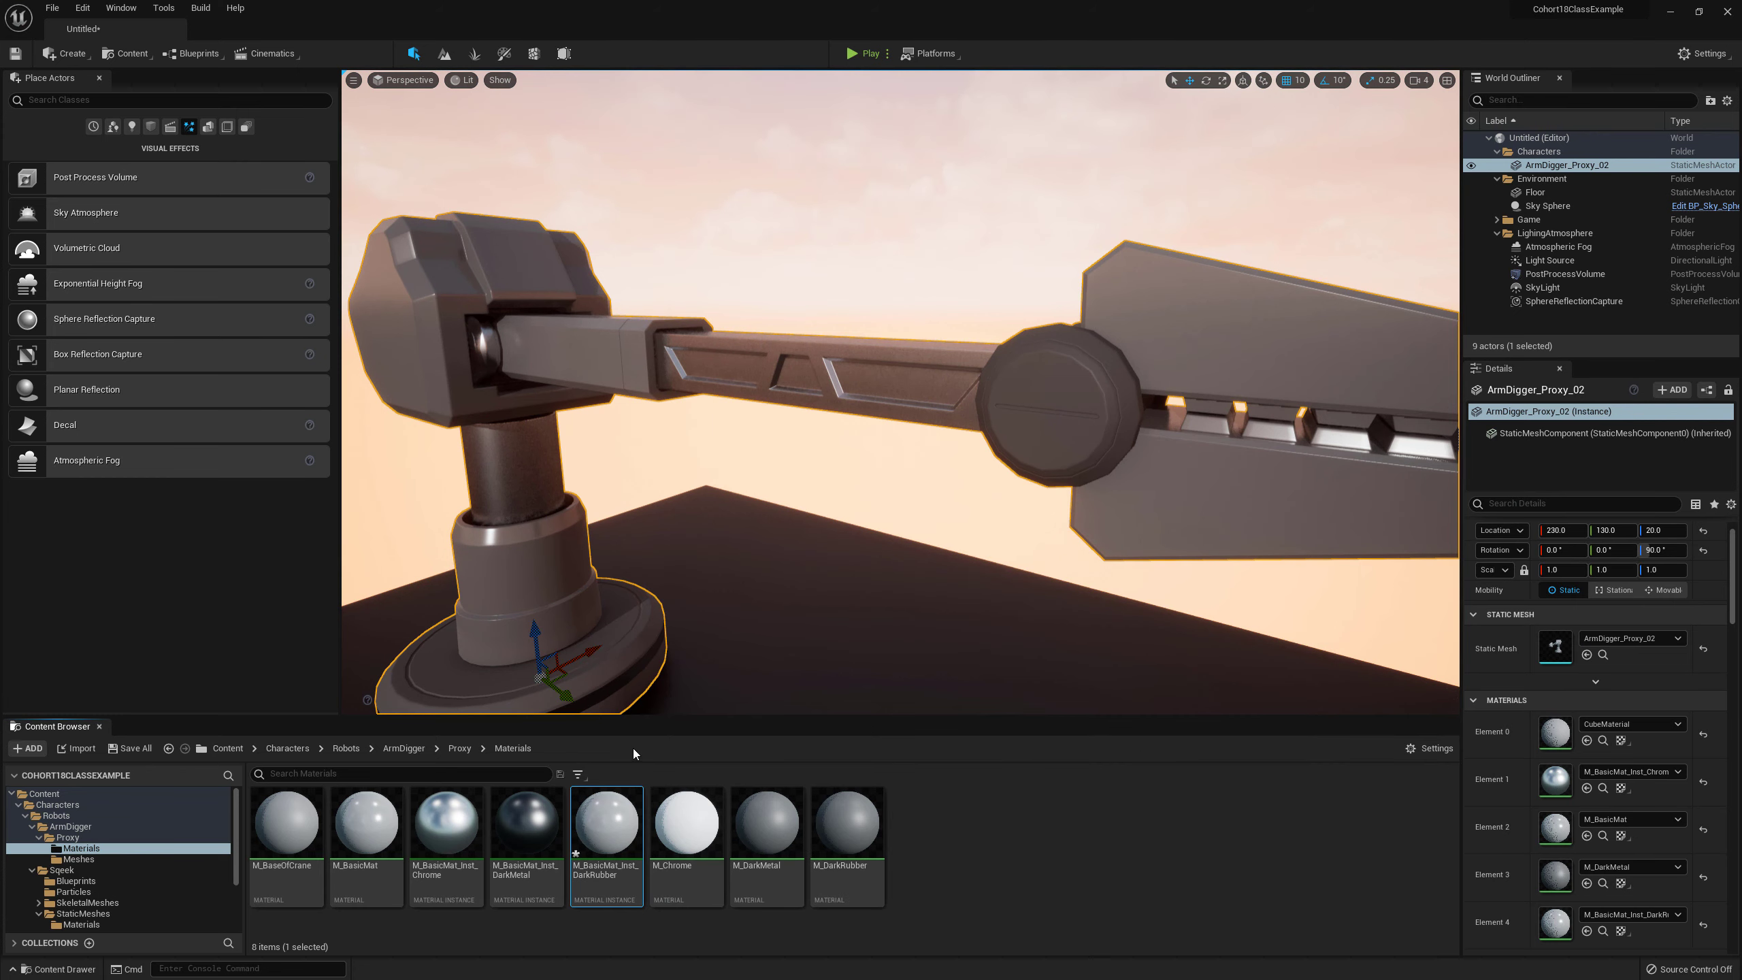
Step: Open M_BasicMat_Inst_DarkRubber and enable its Metallic, Roughness, Specular and BaseColor parameter overrides
double_click(603, 835)
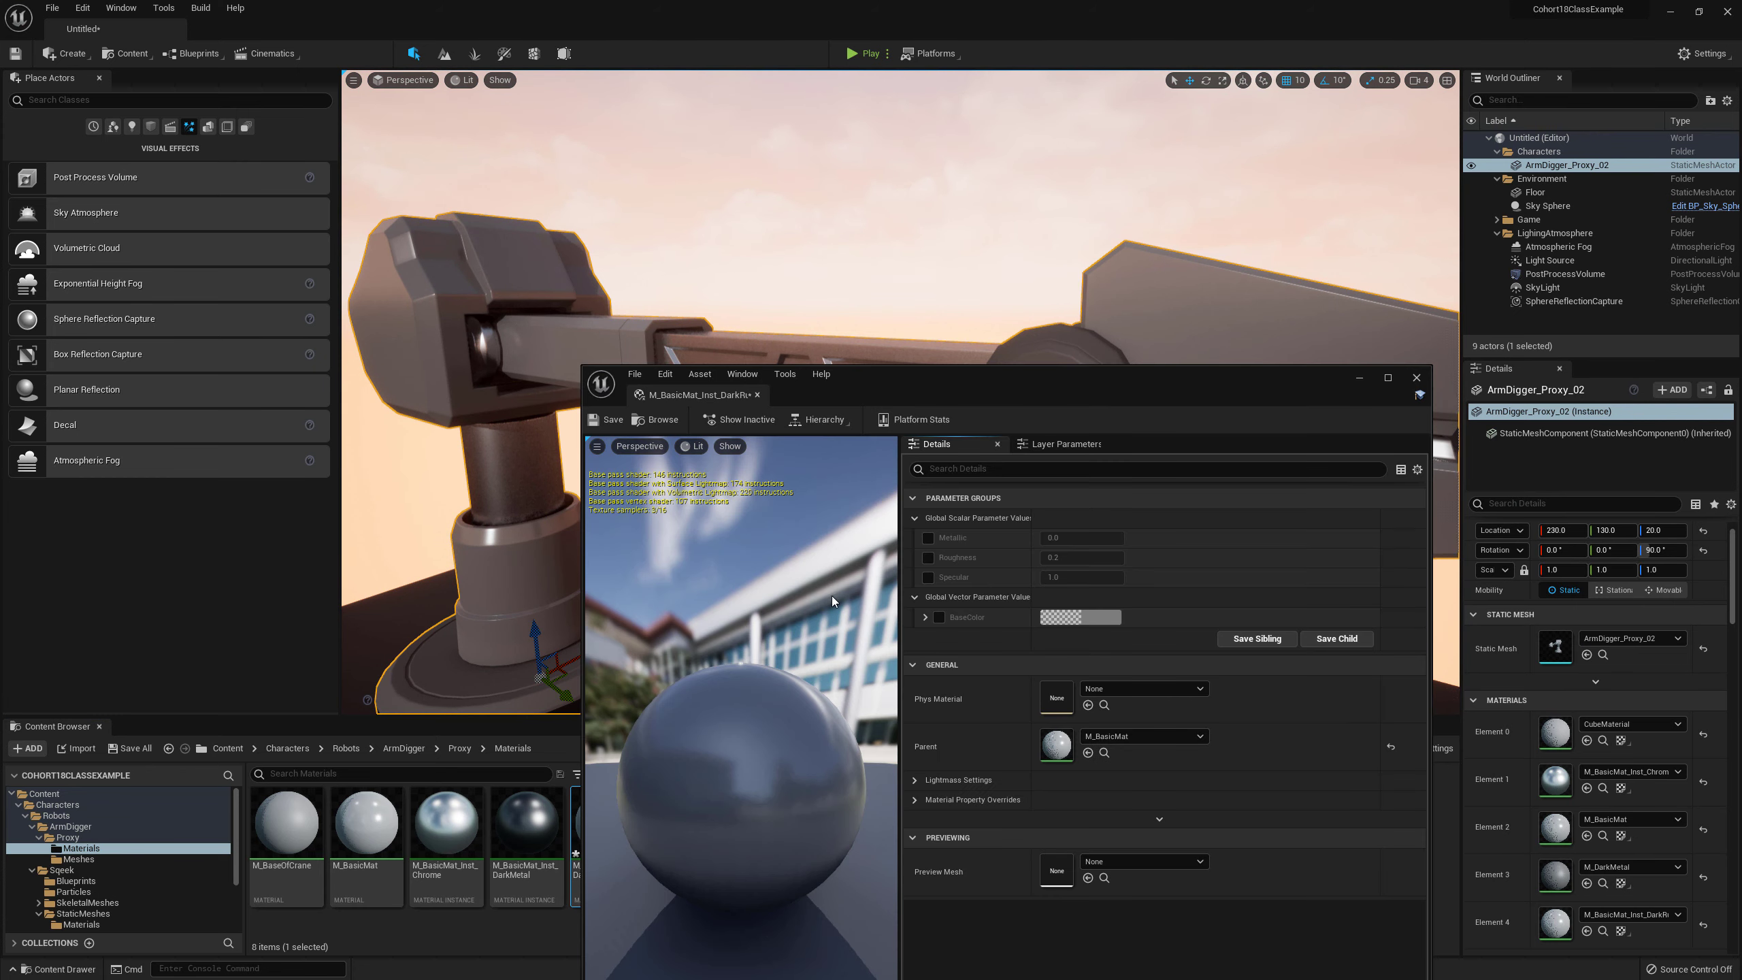
left_click_drag(946, 405, 433, 164)
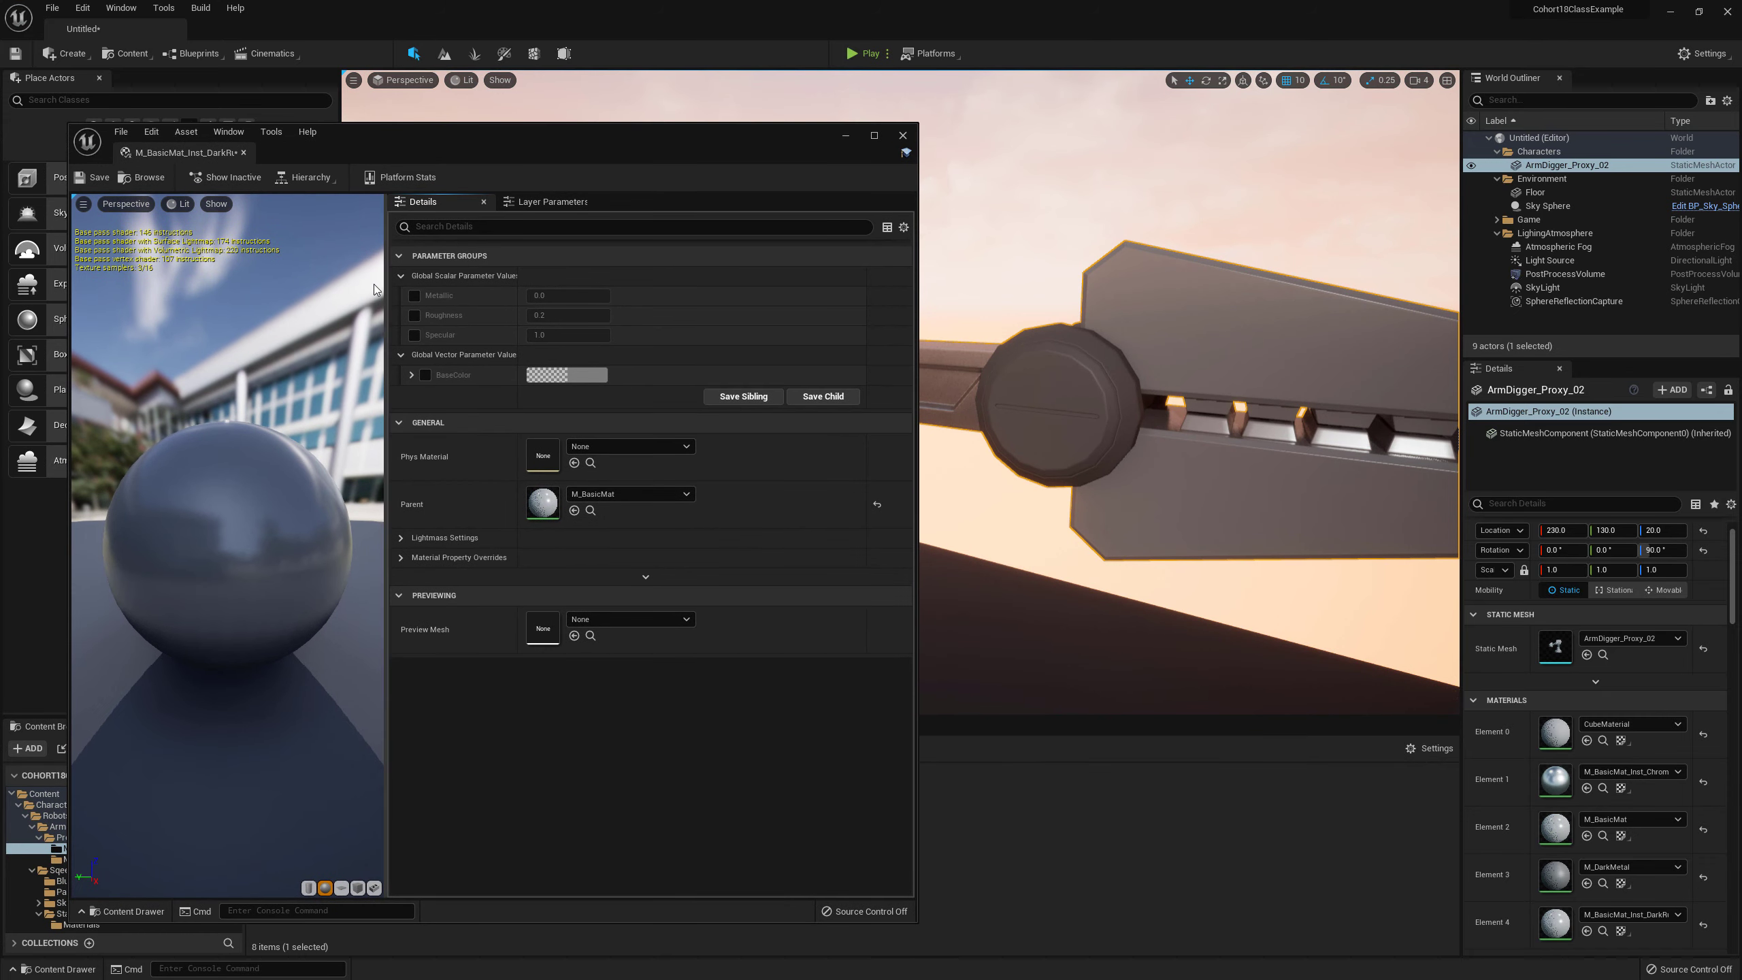
left_click(413, 295)
left_click(414, 315)
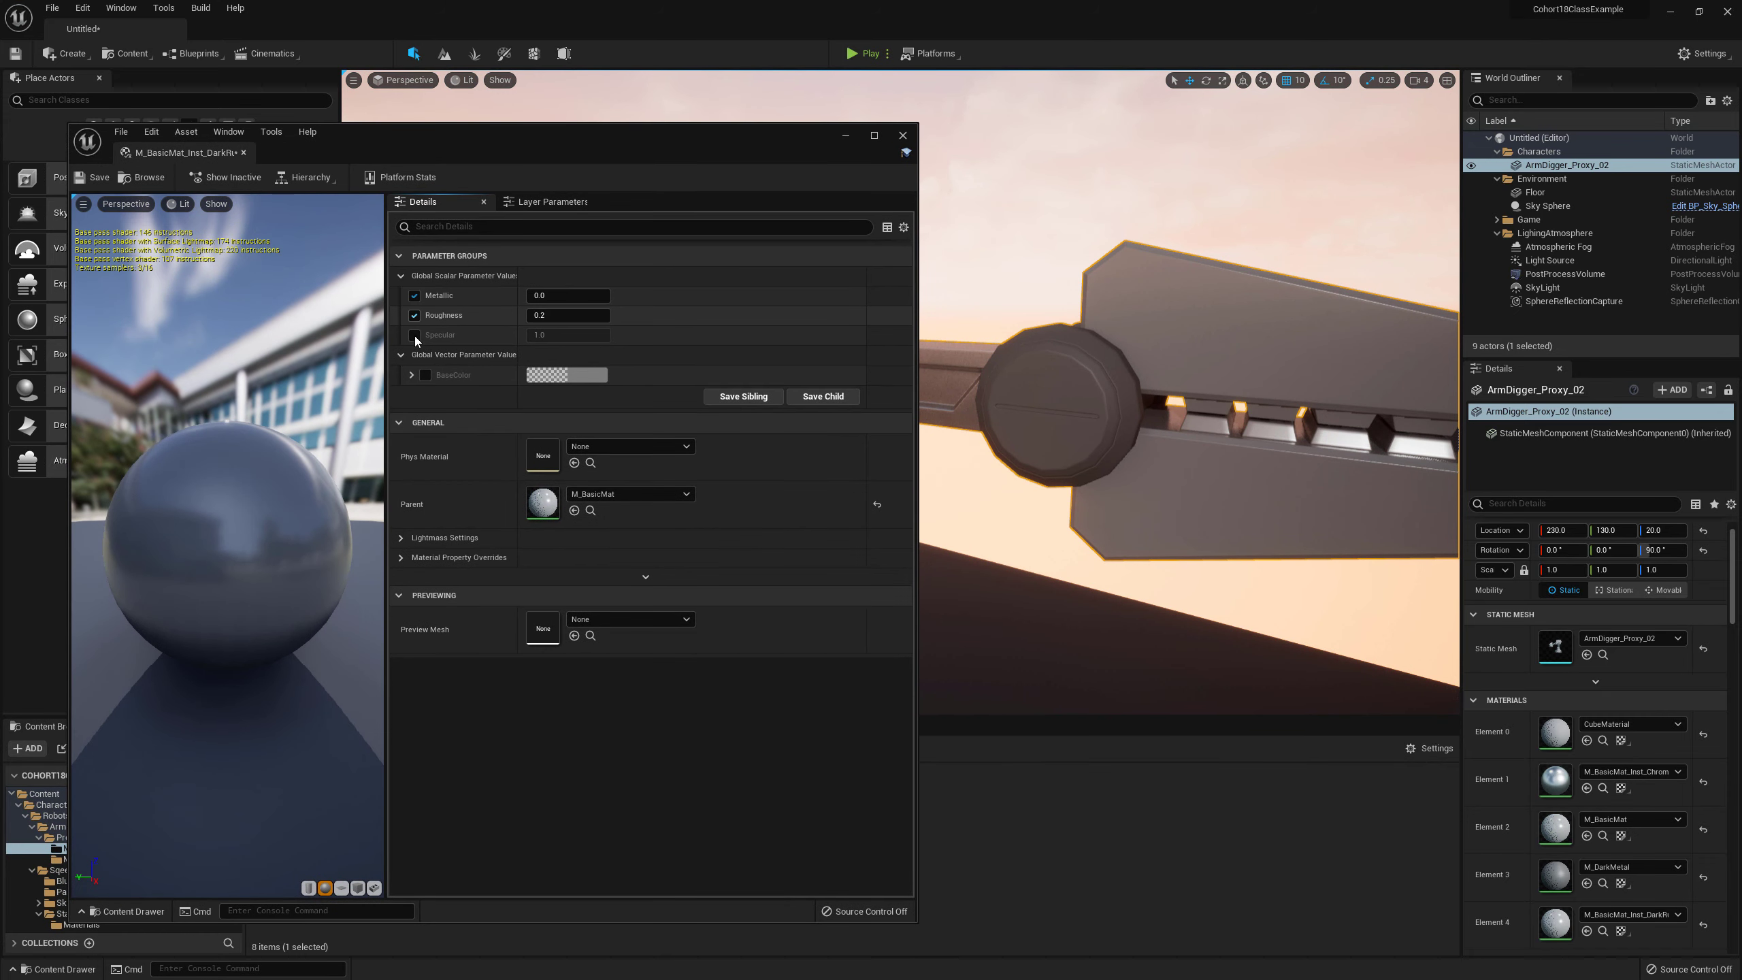
left_click(414, 335)
left_click(426, 374)
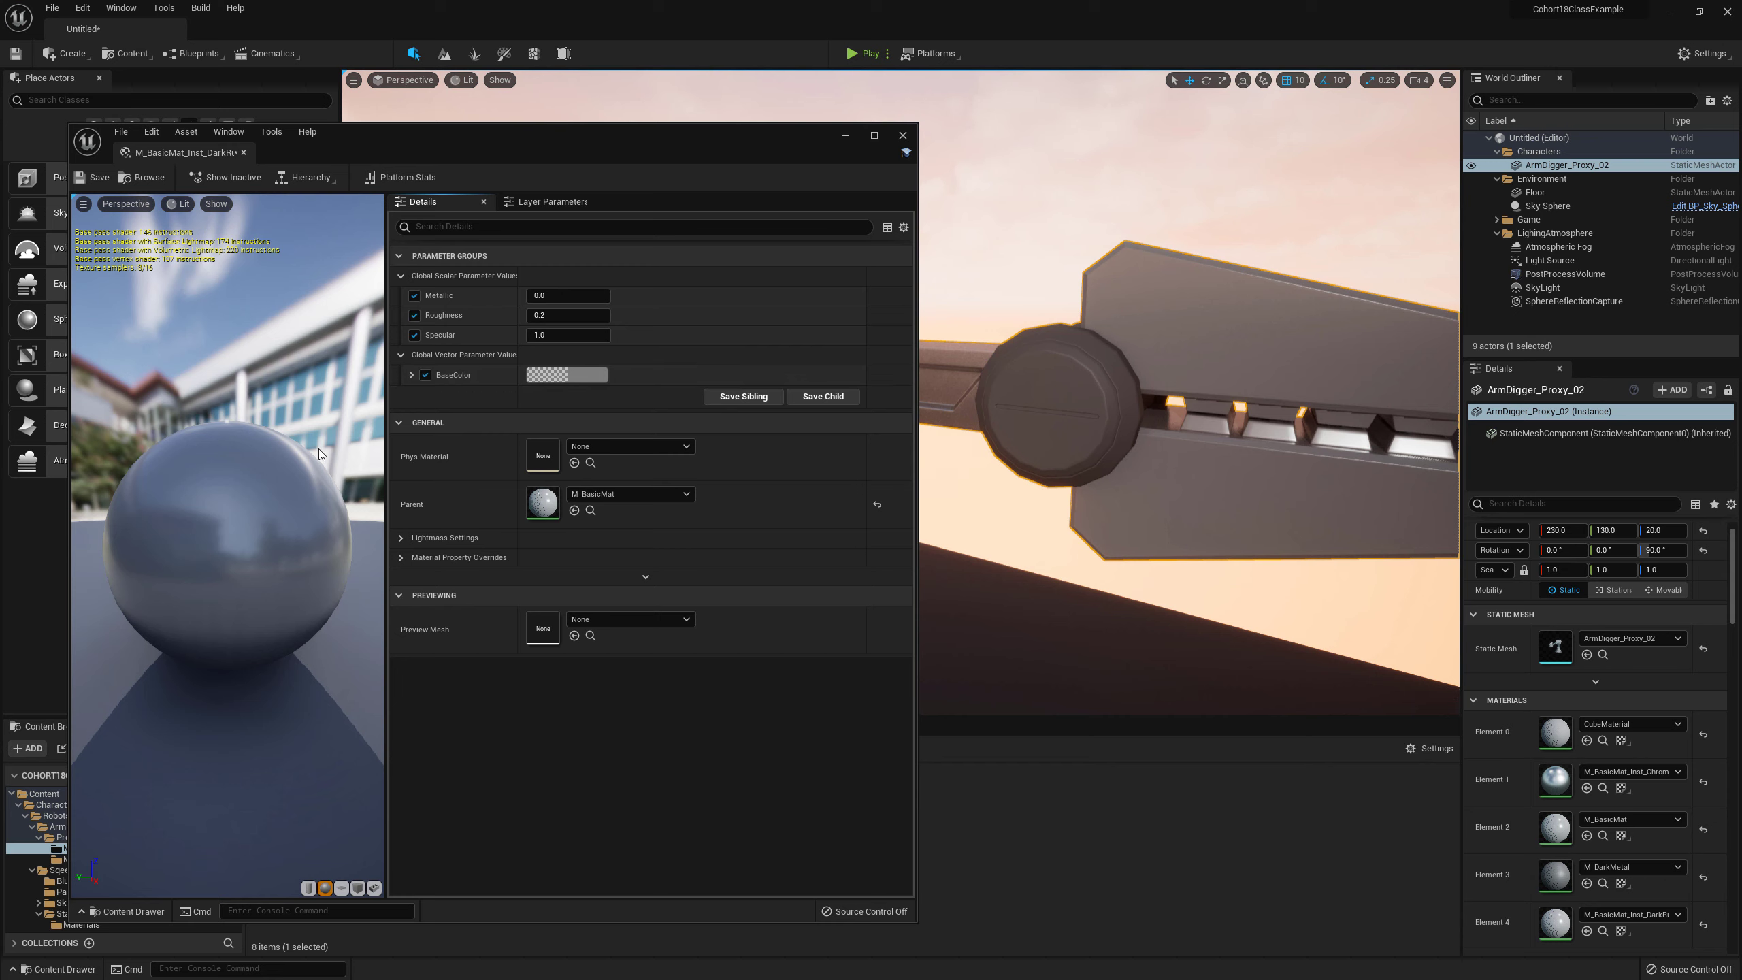
left_click_drag(277, 514, 227, 527)
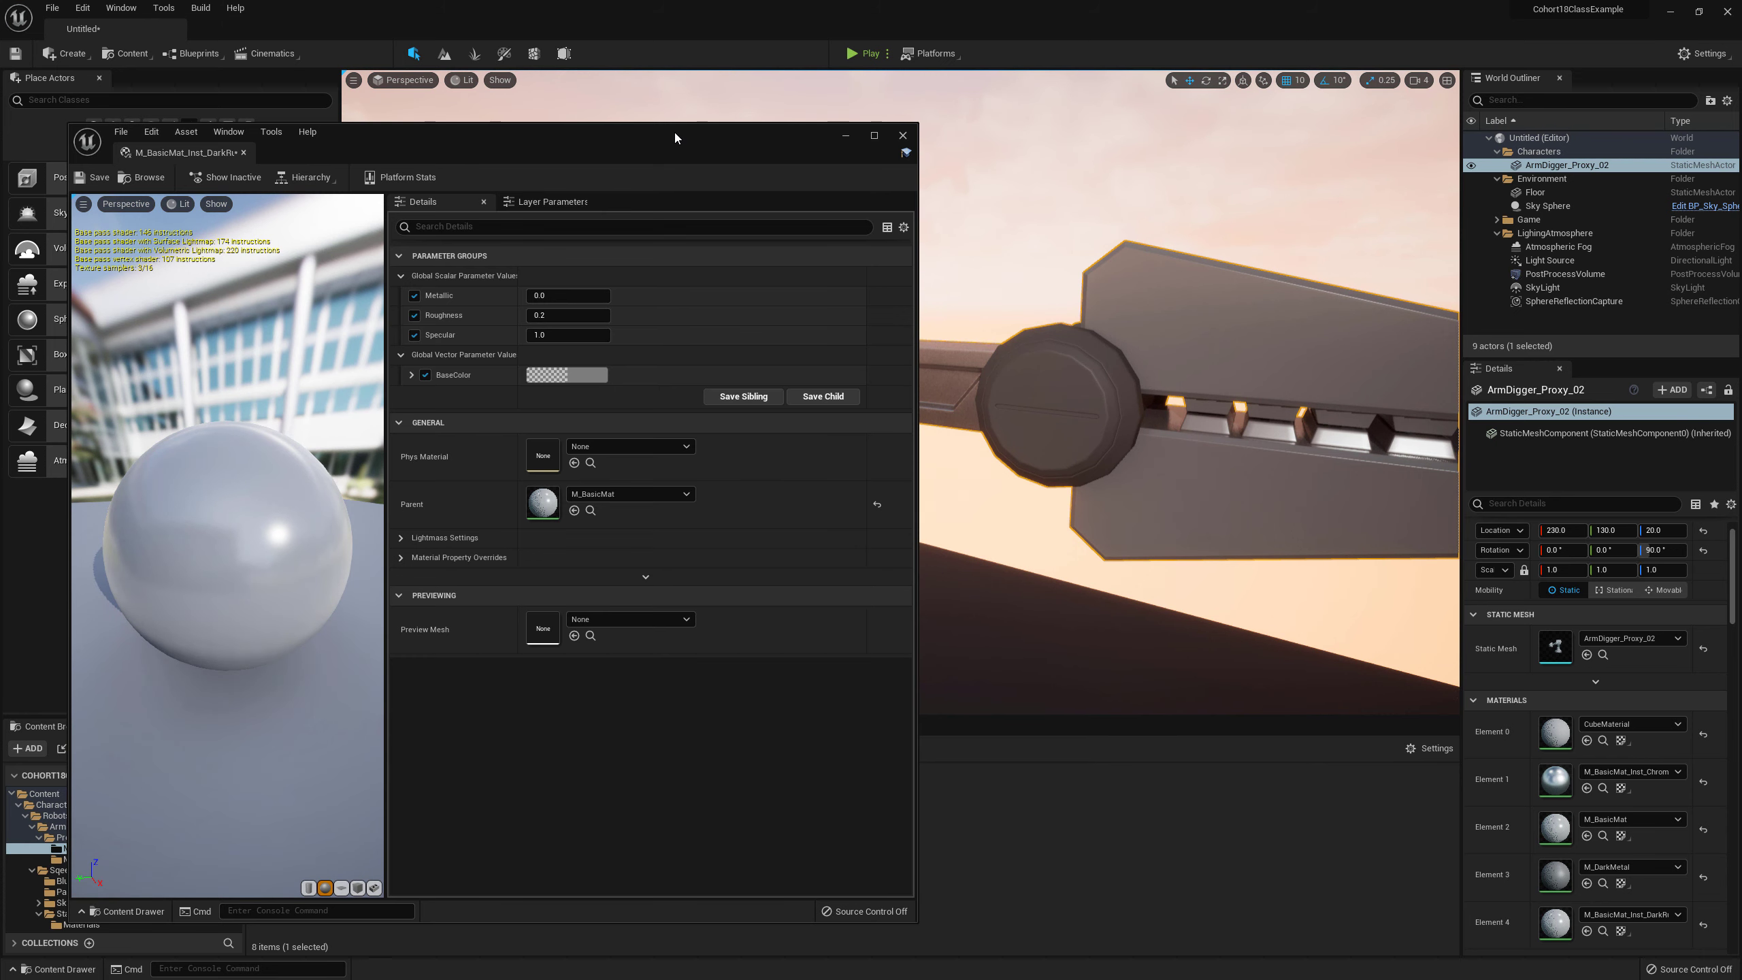
left_click_drag(675, 132, 689, 119)
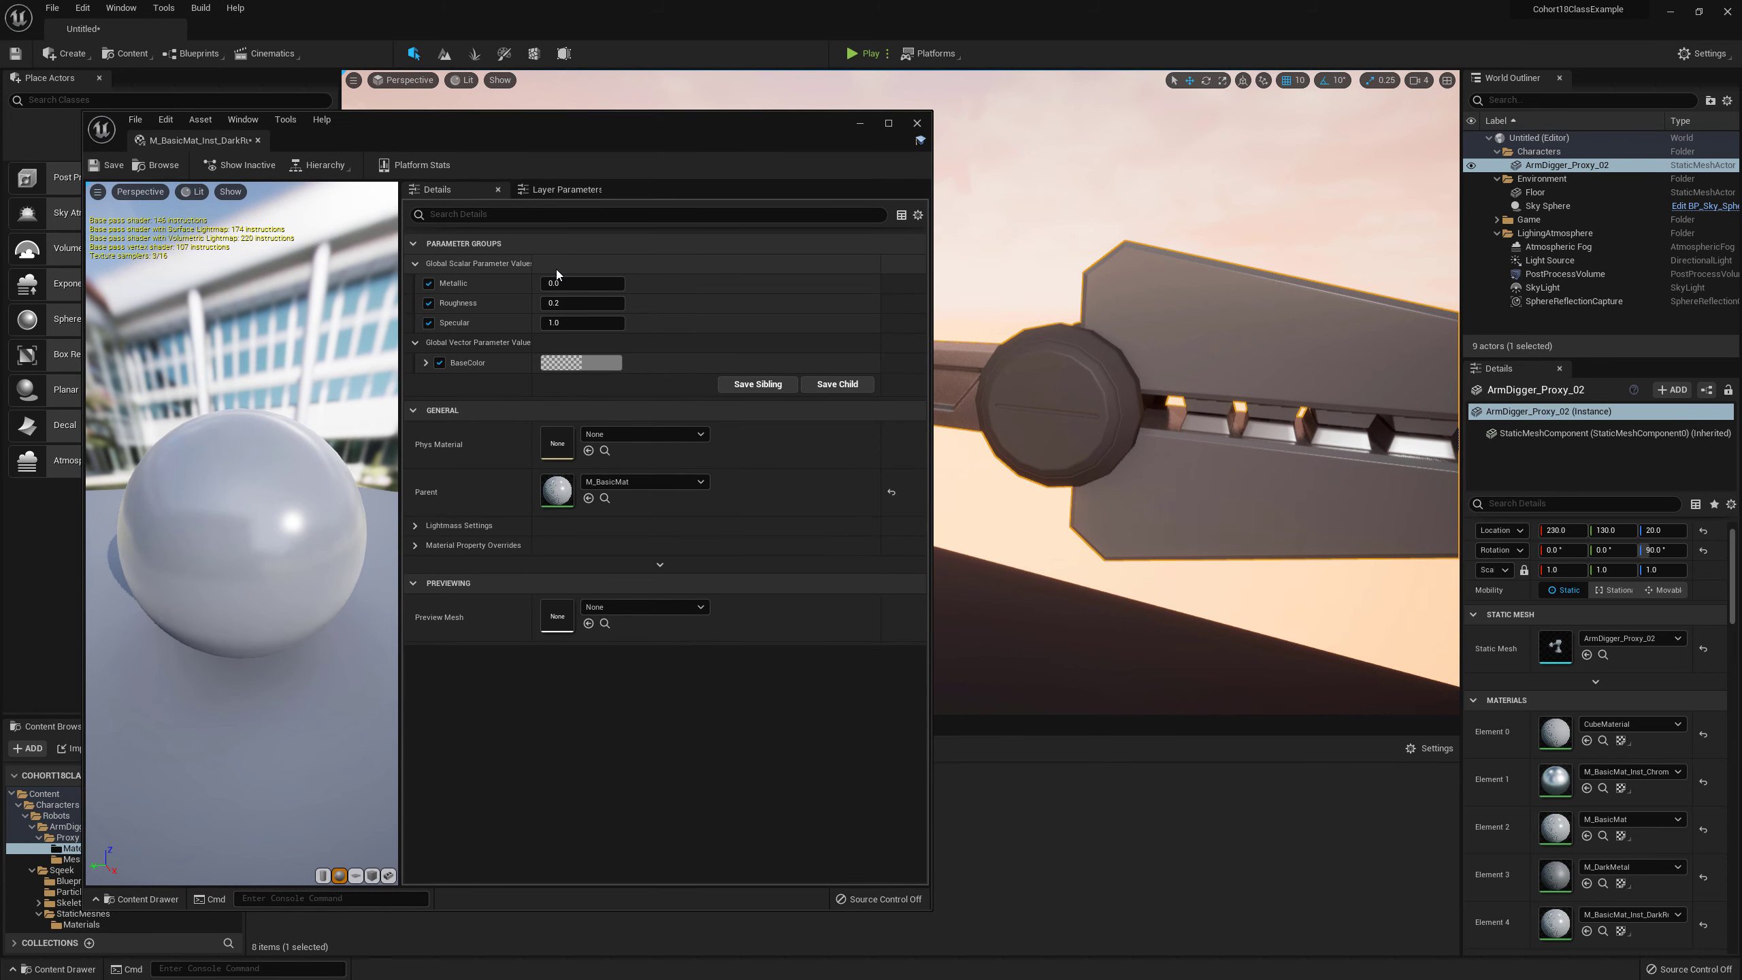
Step: Darken the BaseColor of M_BasicMat_Inst_DarkRubber to a value of about 0.04
left_click(607, 368)
left_click_drag(806, 537, 807, 551)
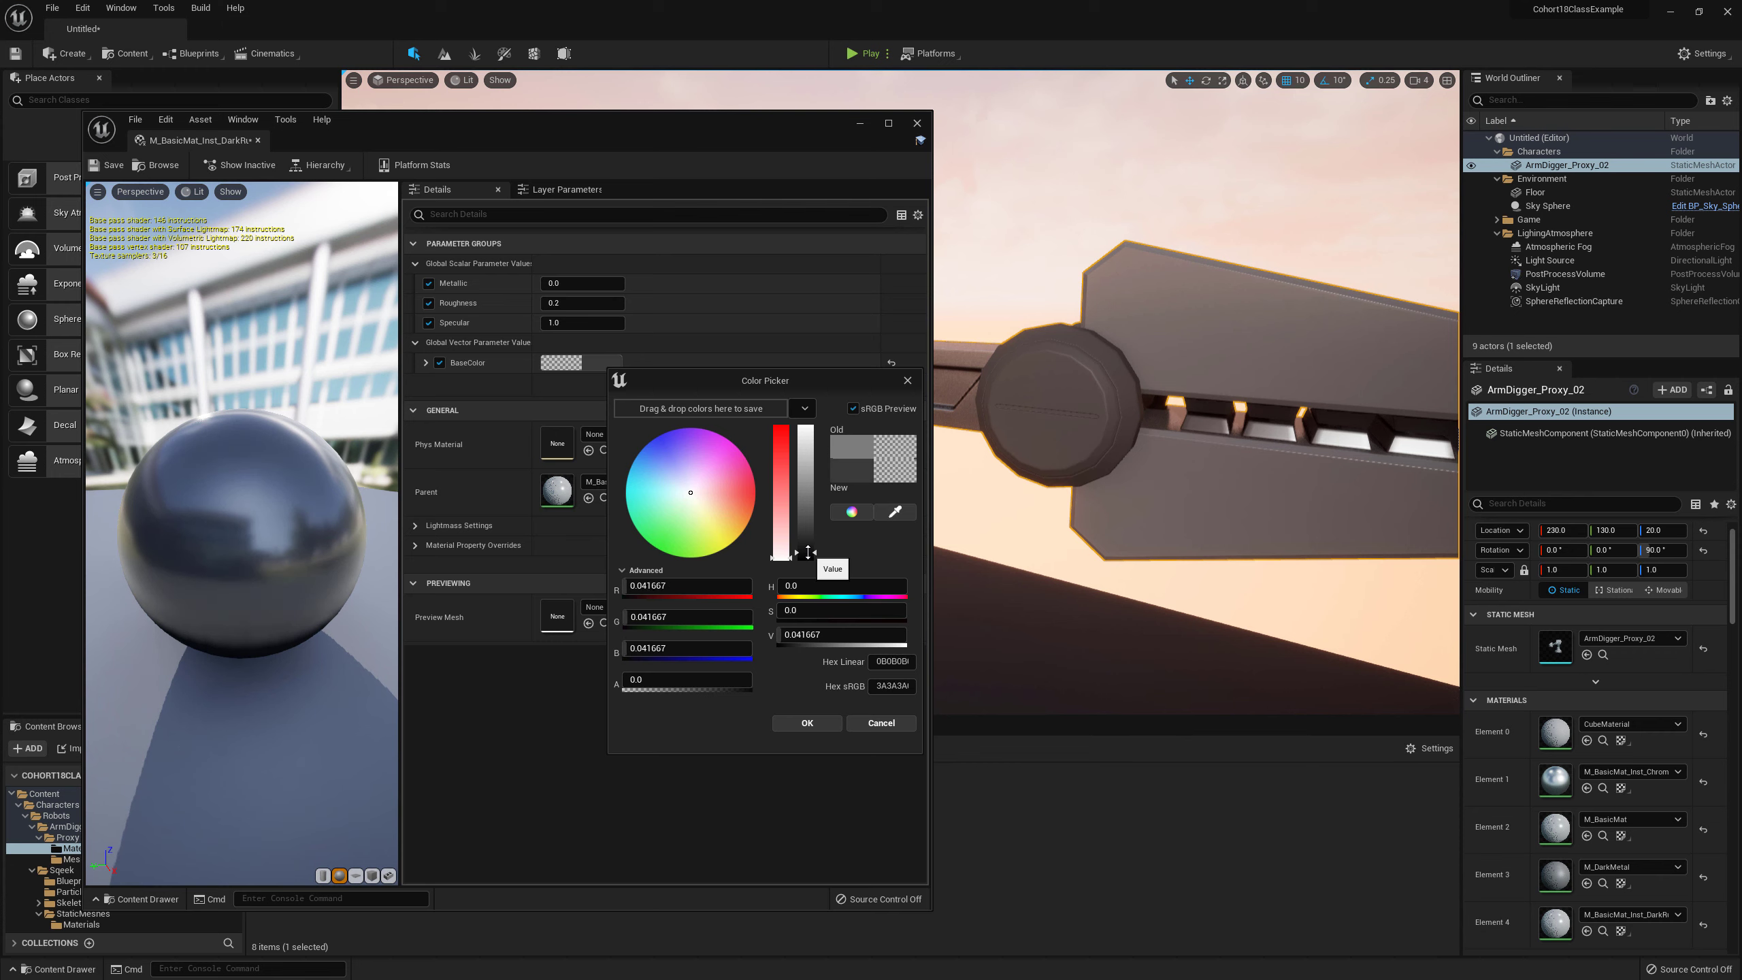
left_click(809, 722)
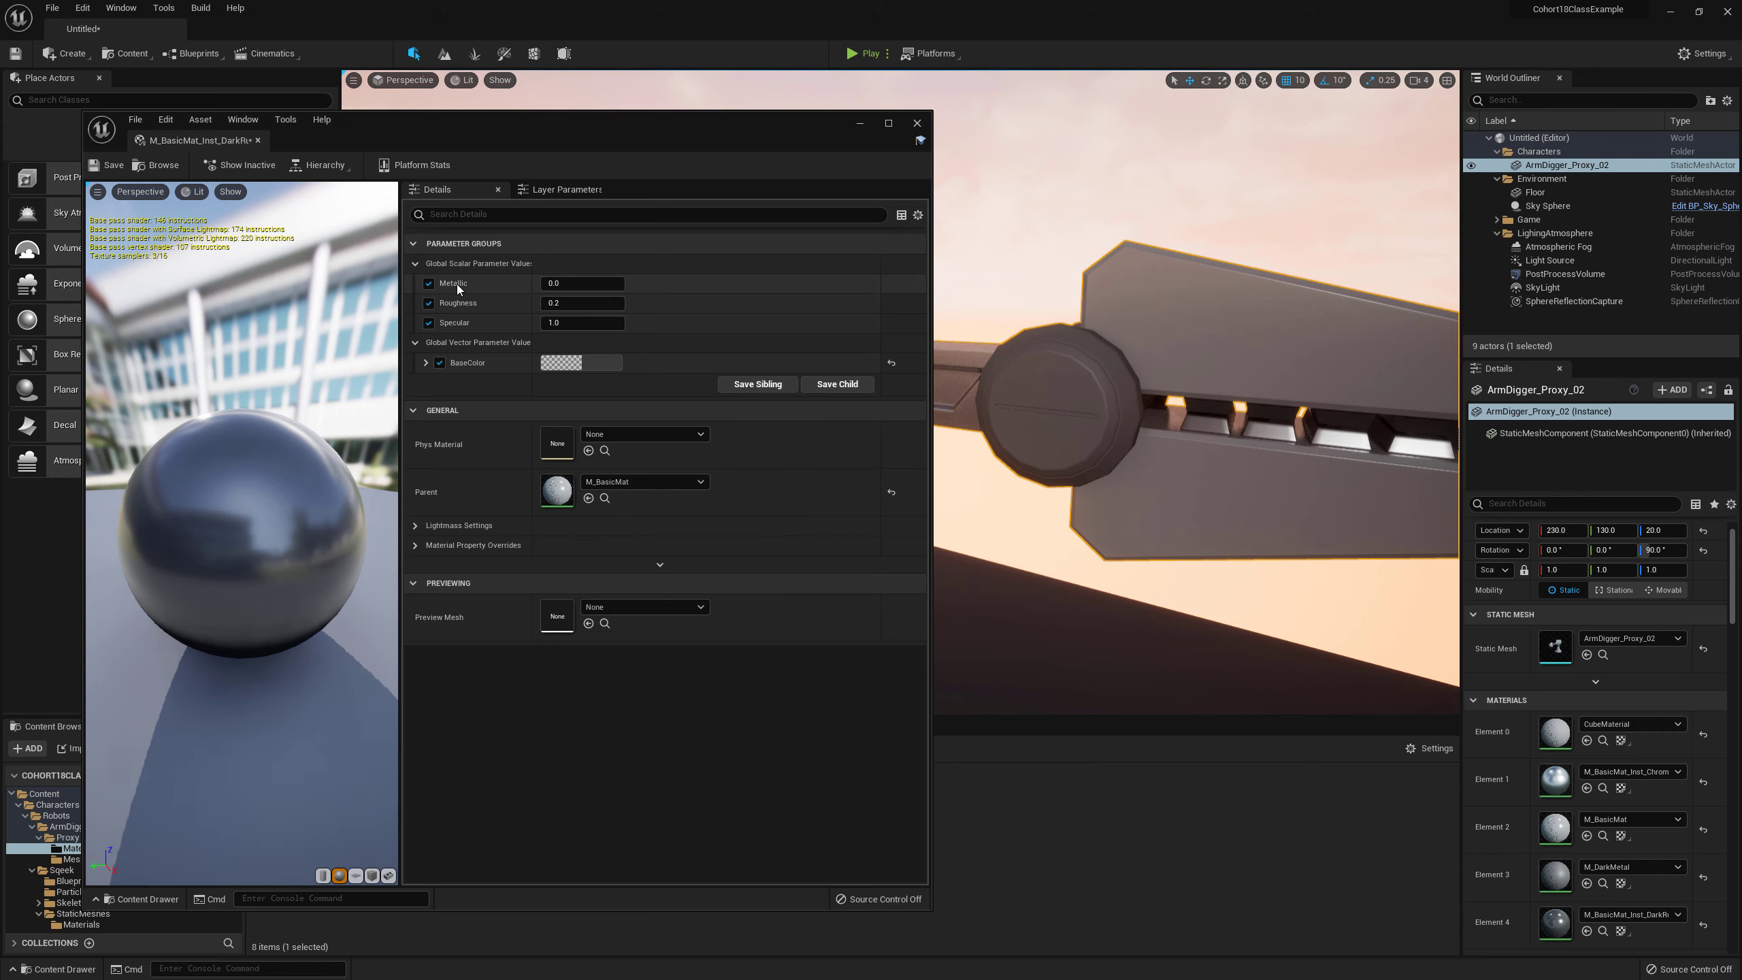
Step: Set the Roughness of M_BasicMat_Inst_DarkRubber to 0.5
left_click(552, 283)
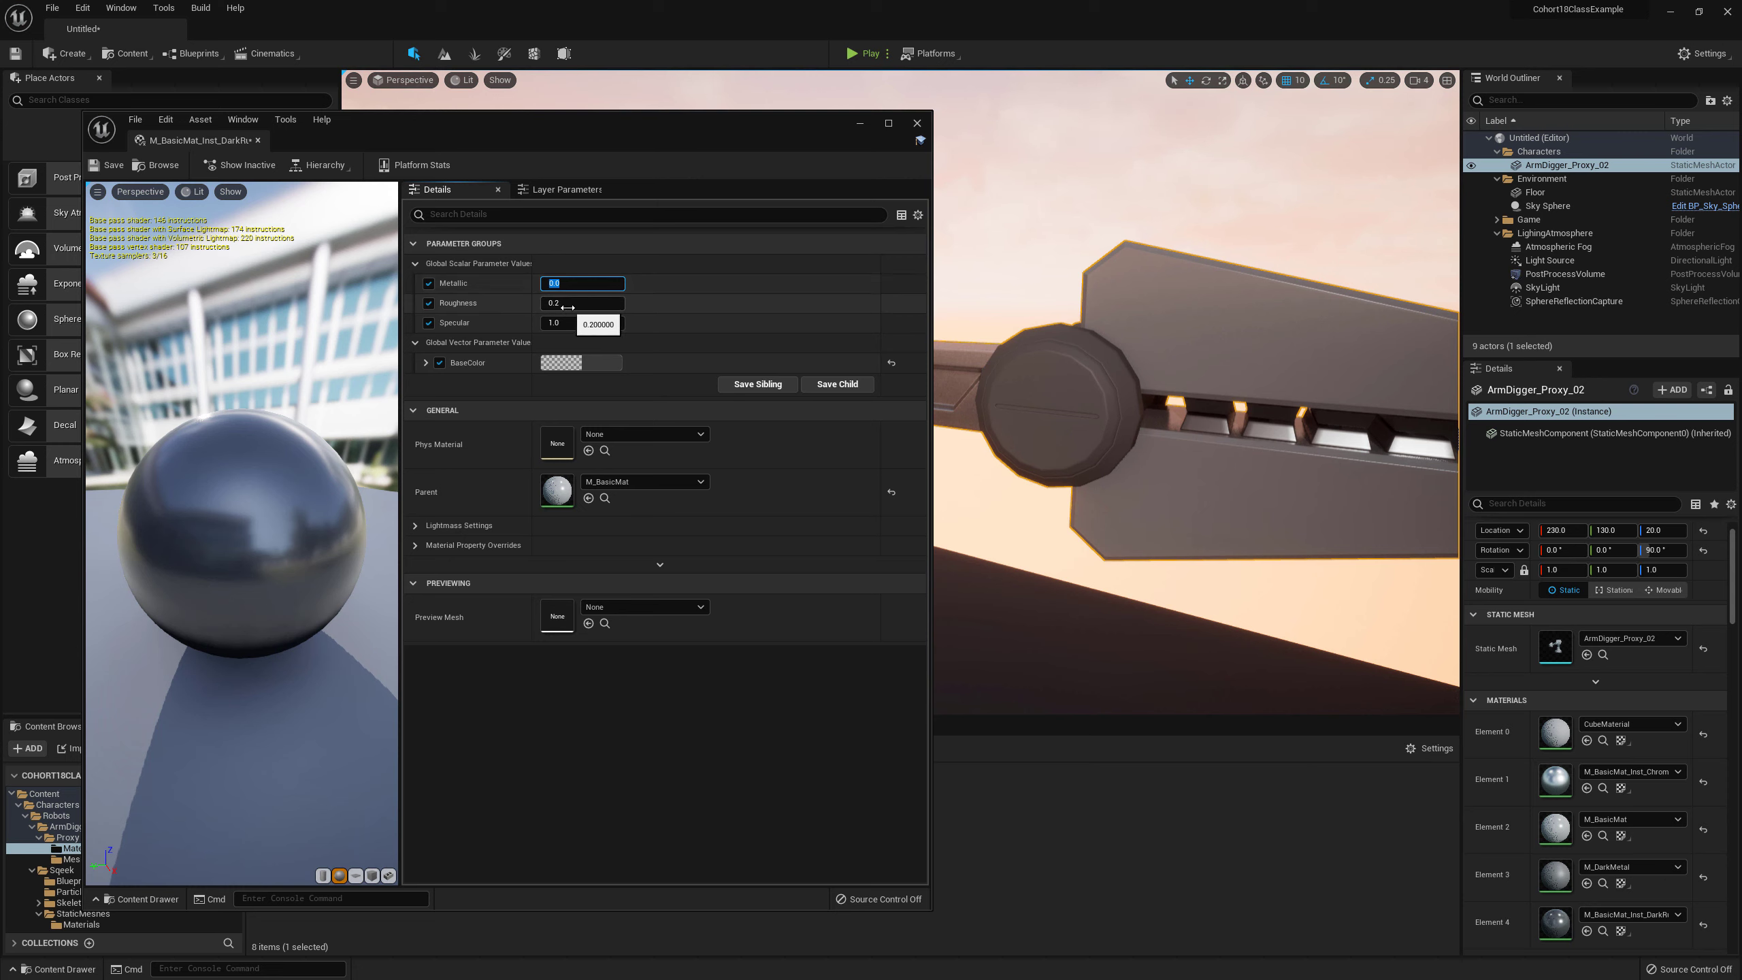
left_click(554, 303)
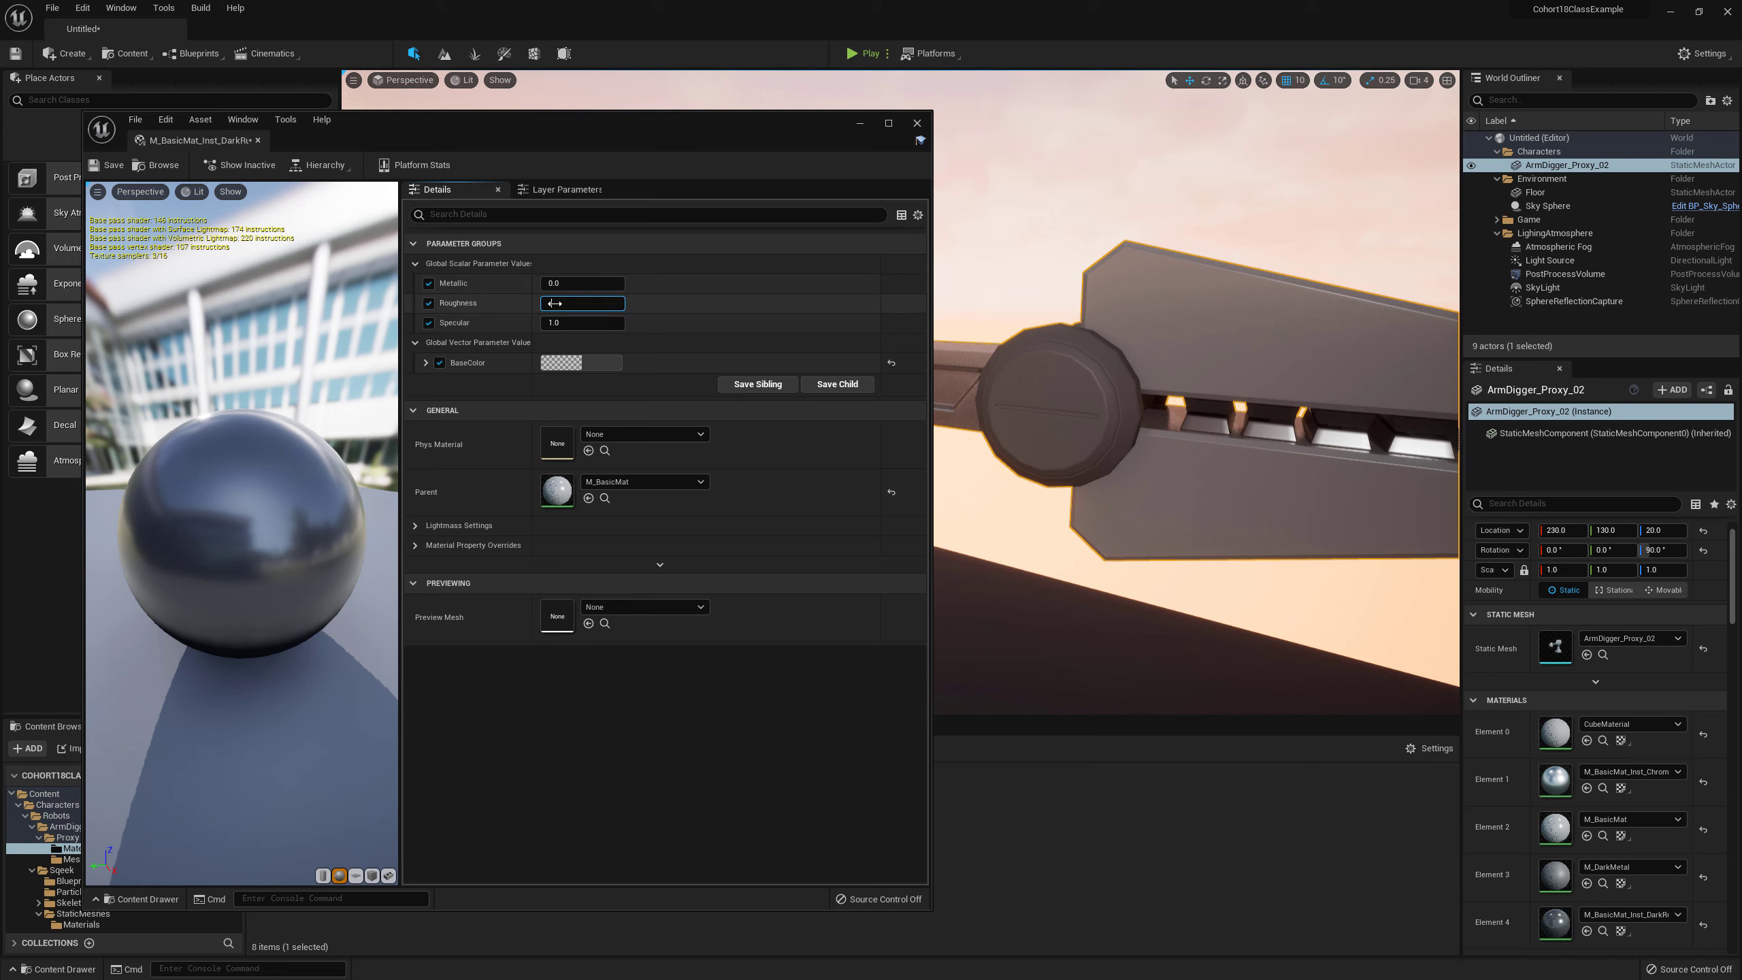
left_click_drag(554, 303, 555, 303)
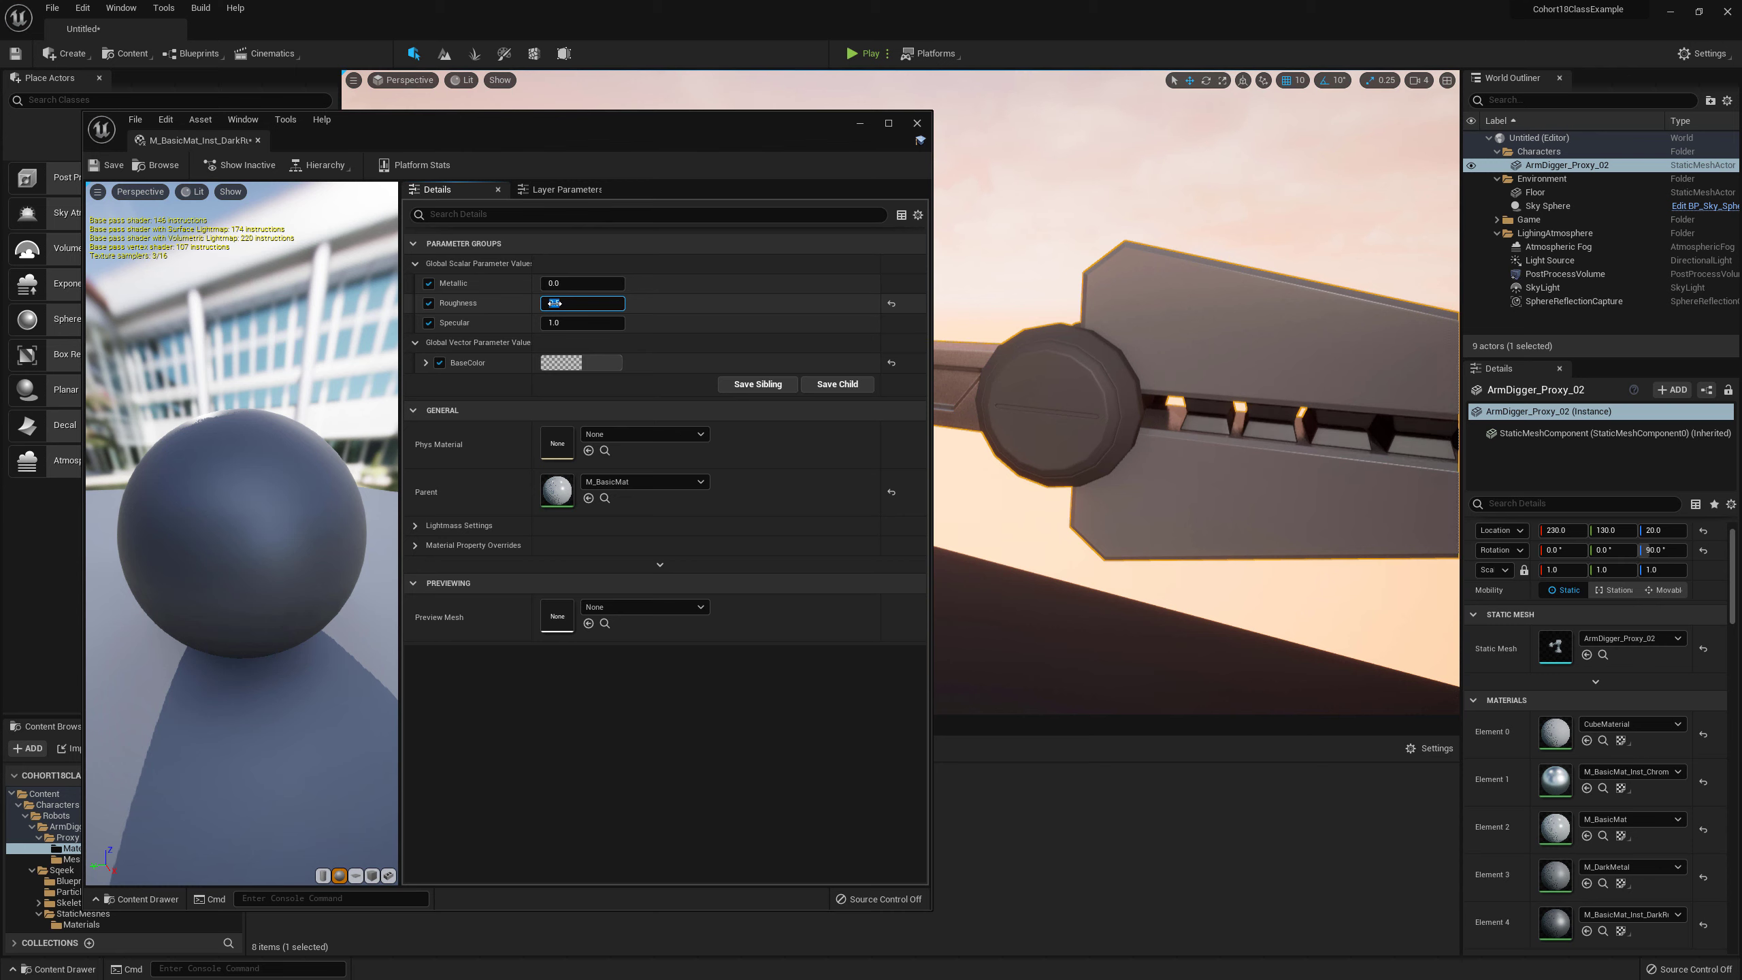
Step: Set the BaseColor value of M_BasicMat_Inst_DarkRubber to 0.02 and close the instance editor
left_click(601, 366)
left_click(816, 634)
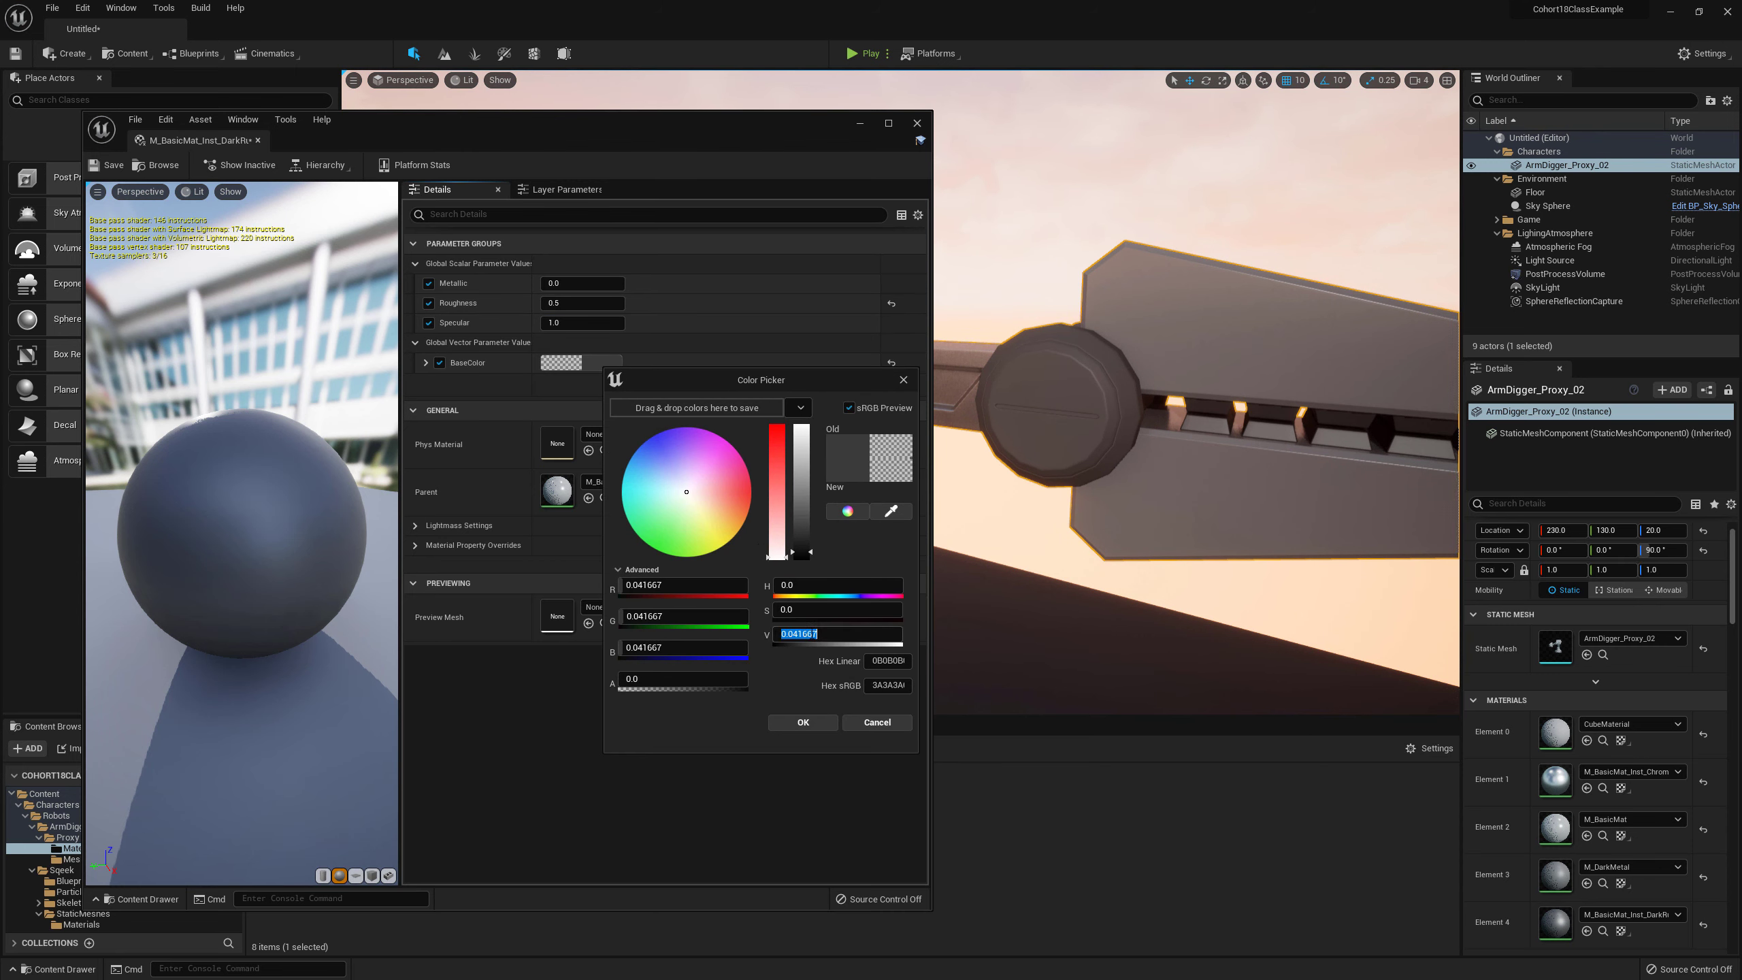
key("BackSpace")
key("Return")
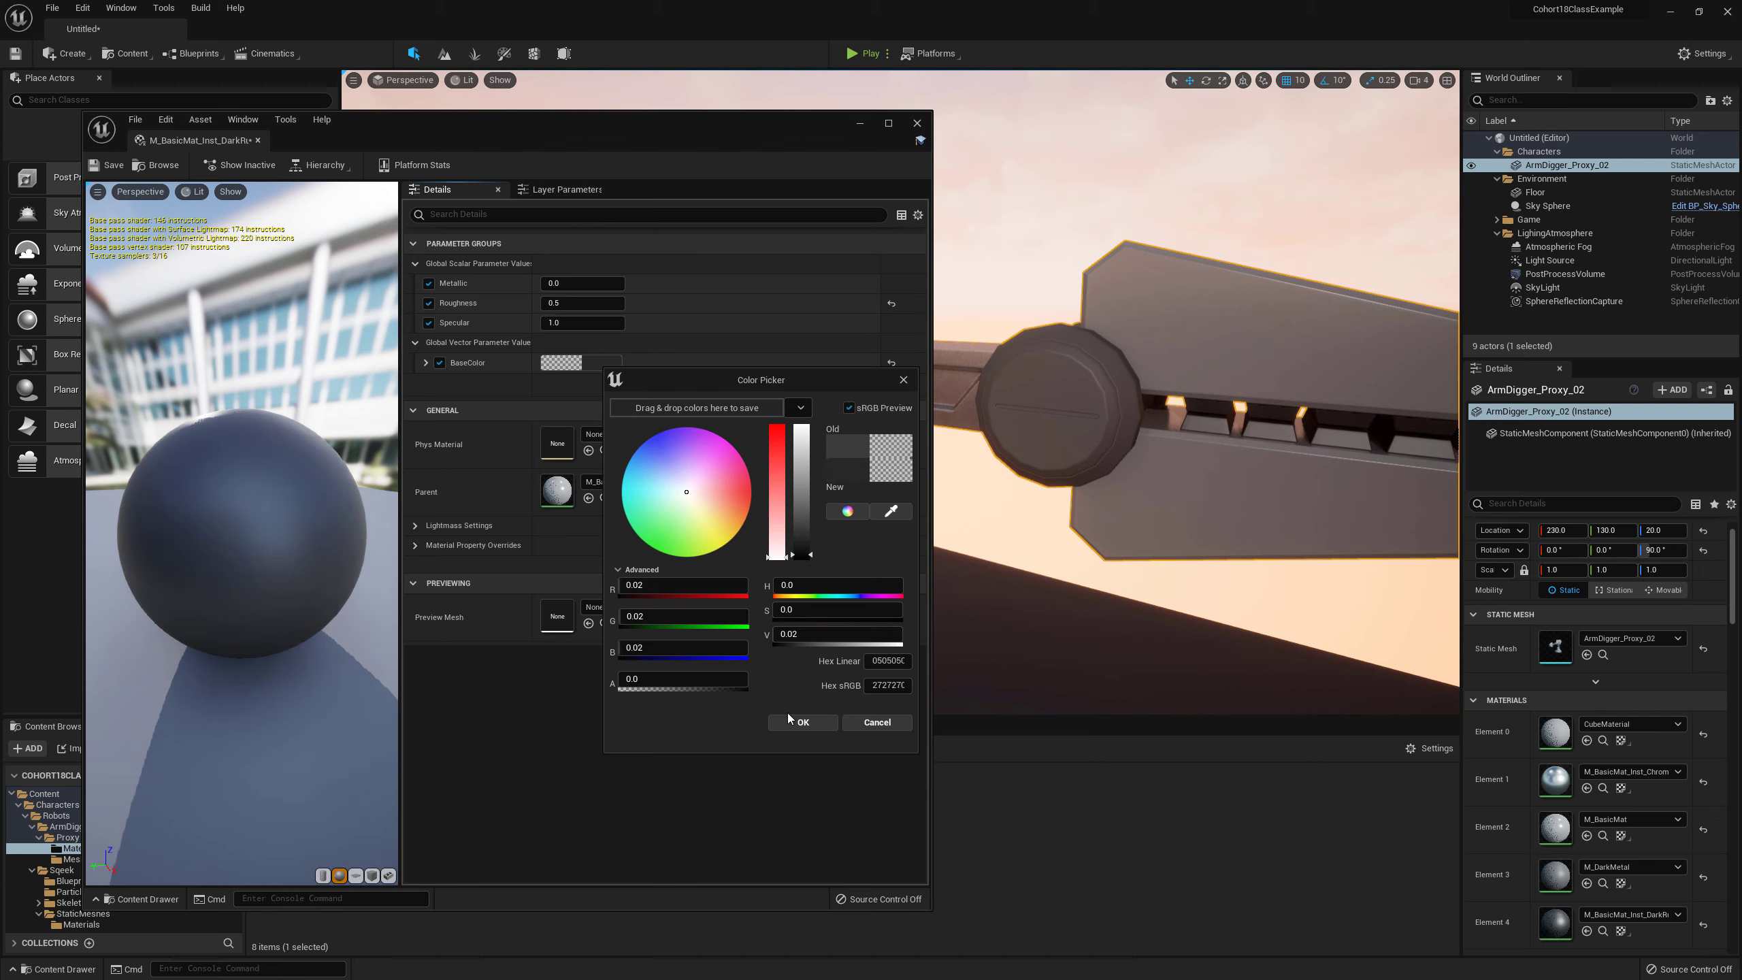
left_click(788, 719)
left_click(916, 126)
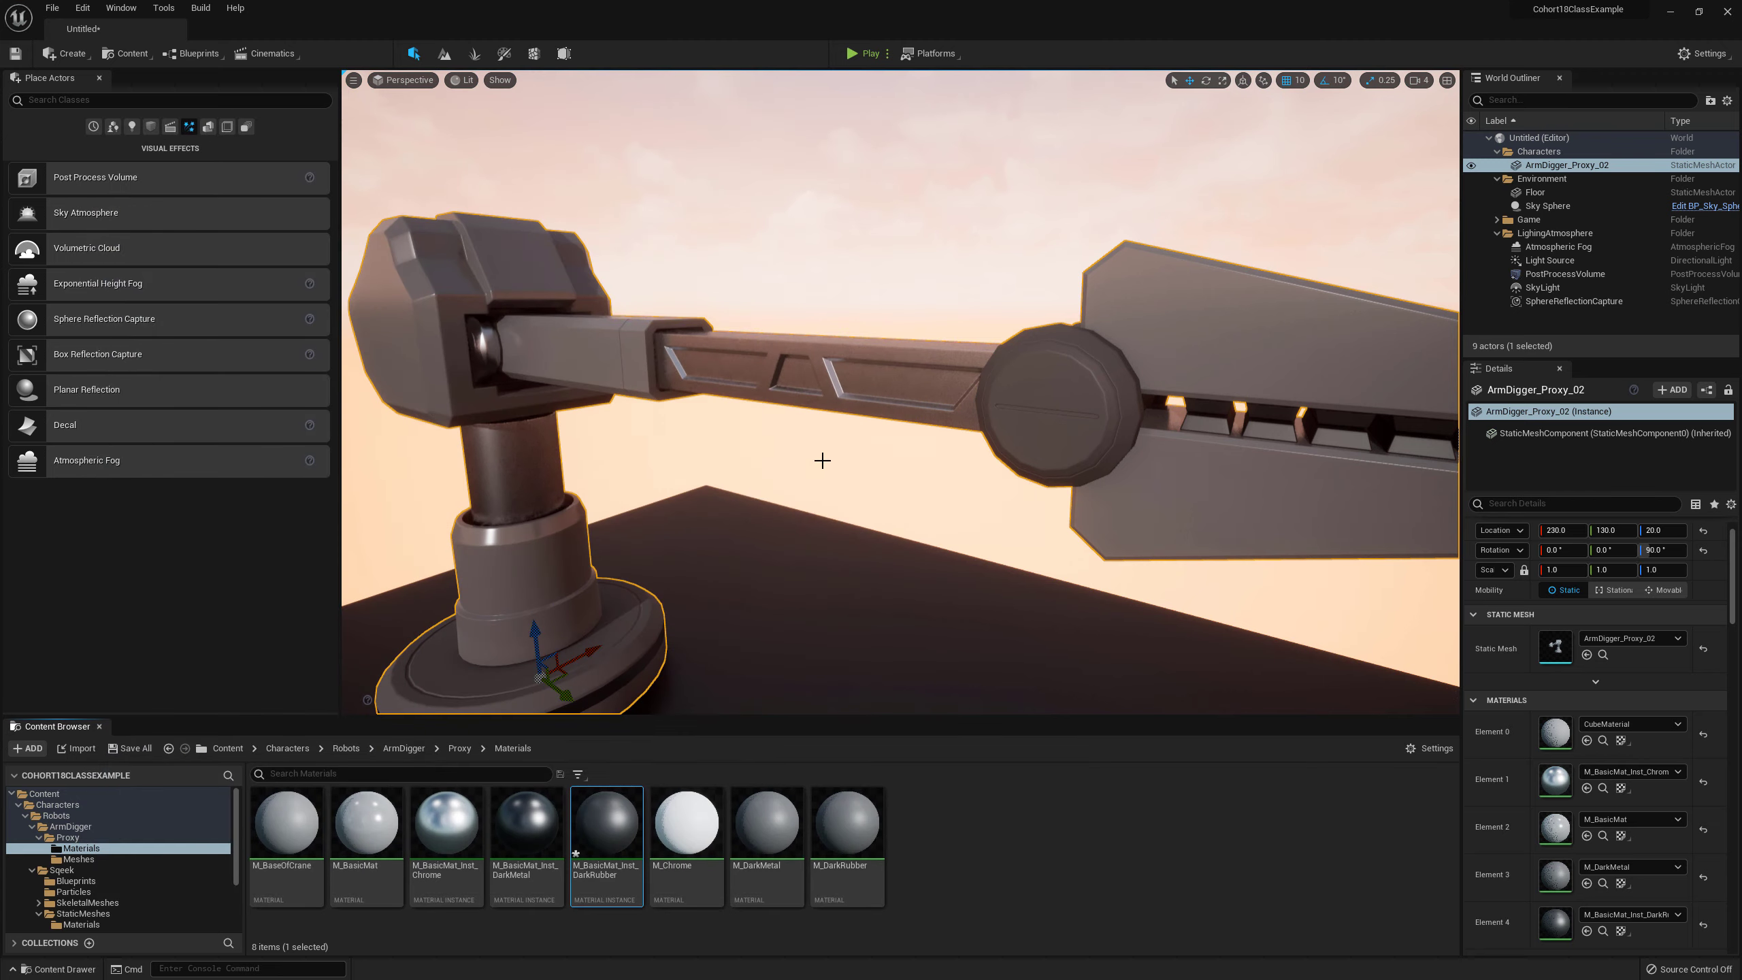
Step: Examine the materials on the robot arm's claw, arm and base from different angles in the level
key("d")
right_click_drag(820, 460, 954, 471)
key("a")
key("d")
key("a")
key("a")
key("d")
key("s")
key("w")
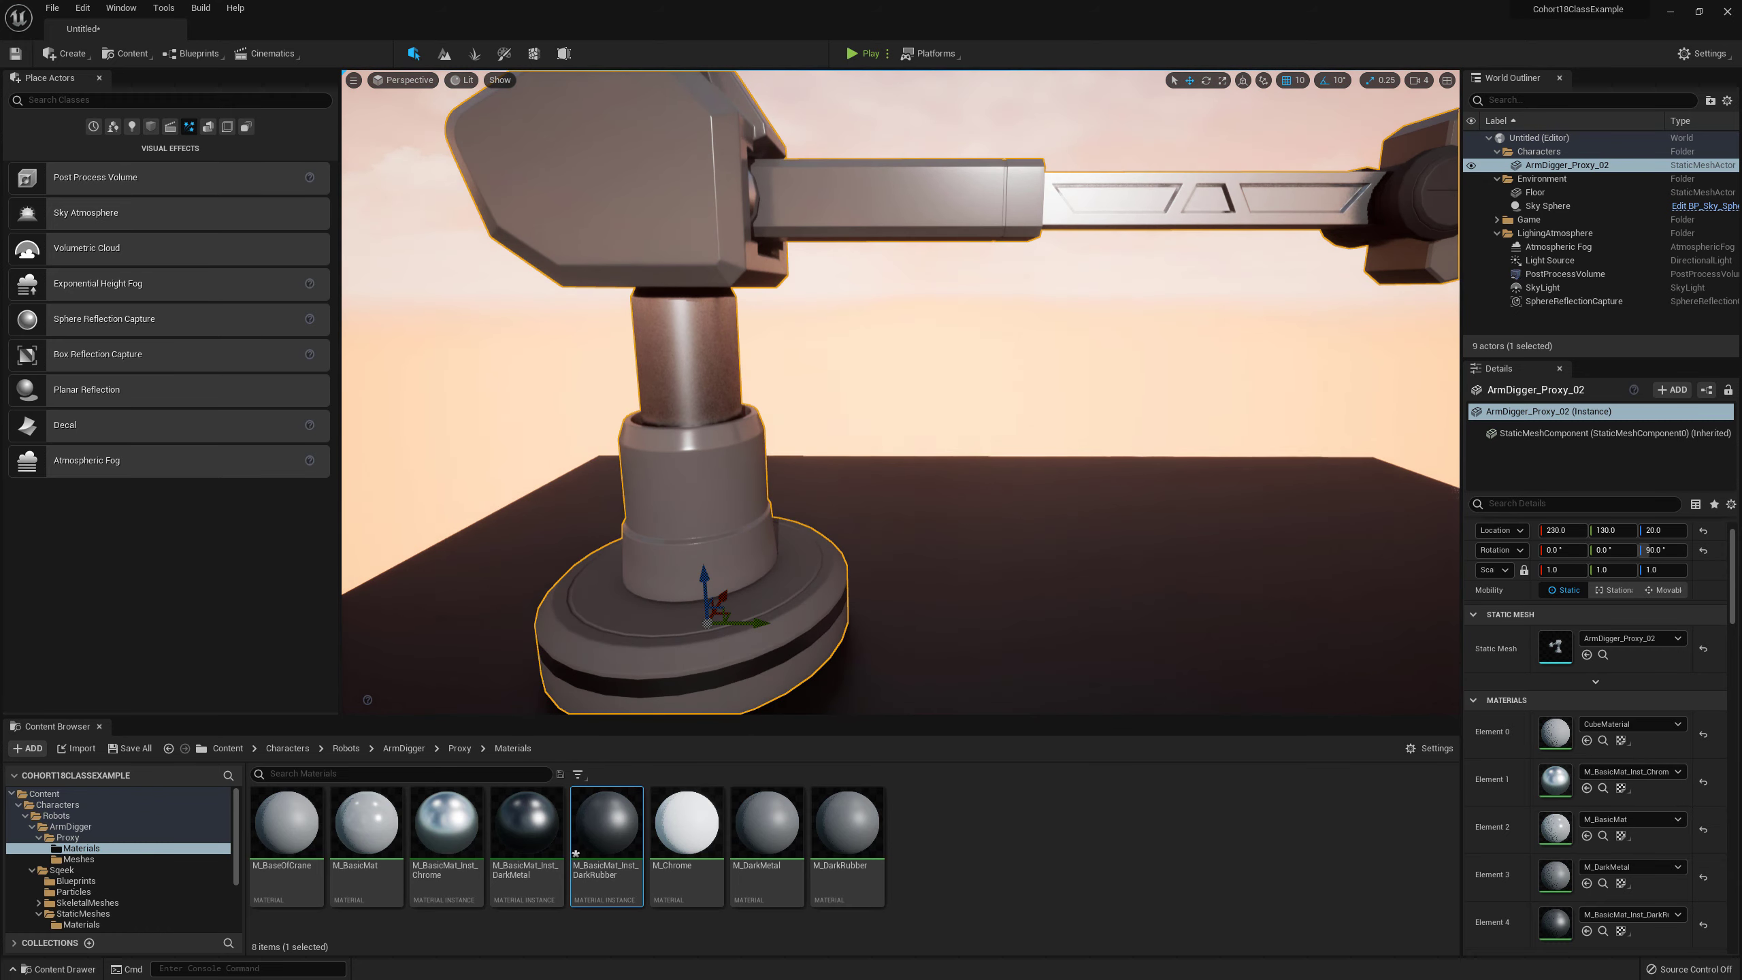
Step: Open ArmDigger_Proxy_02 from the Meshes folder to check its material slots, and minimize the mesh editor
left_click(78, 859)
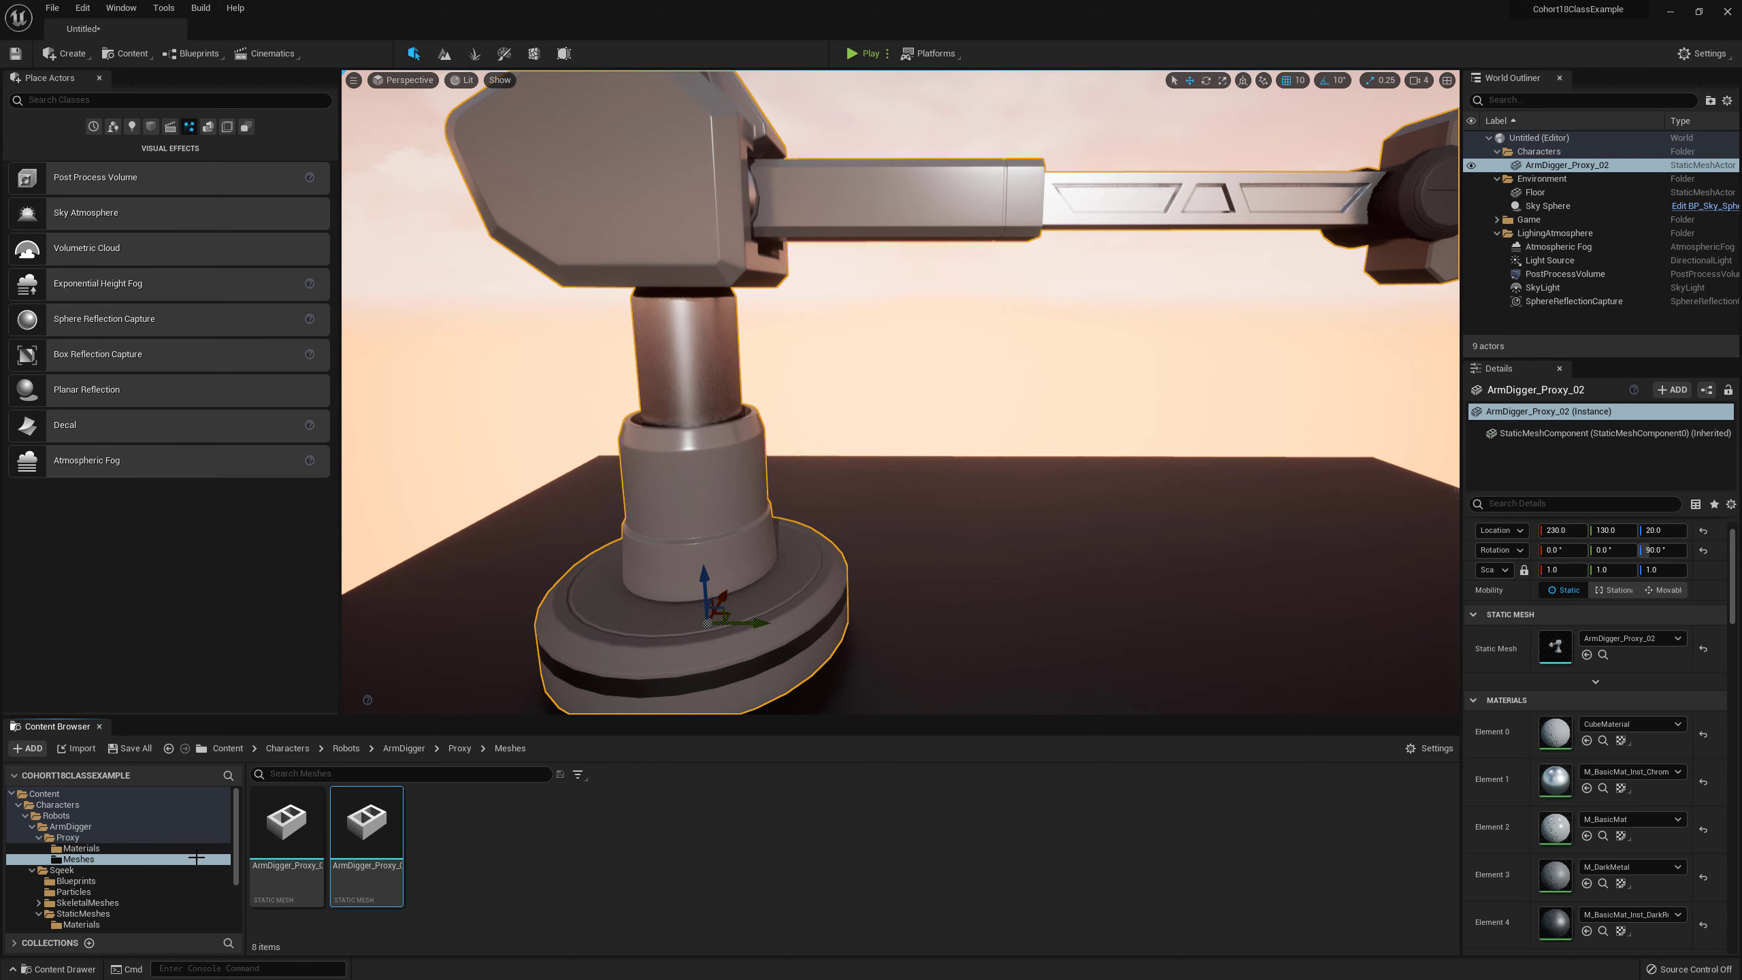
double_click(362, 821)
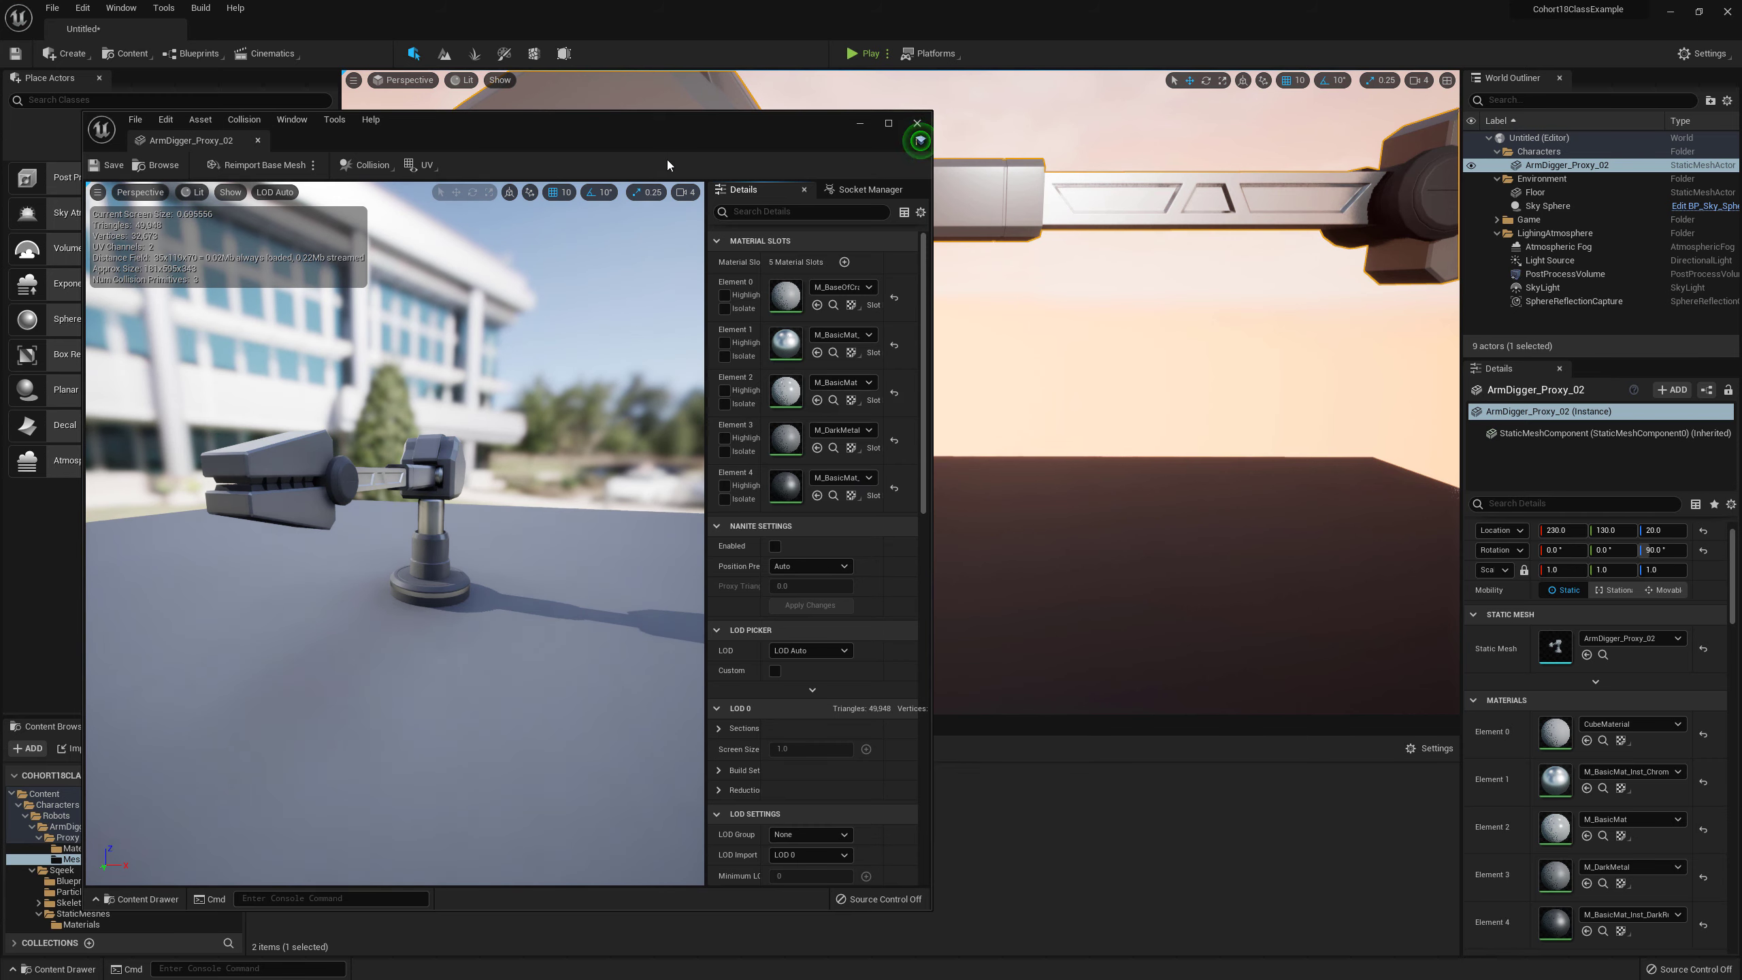
left_click_drag(663, 140, 1114, 242)
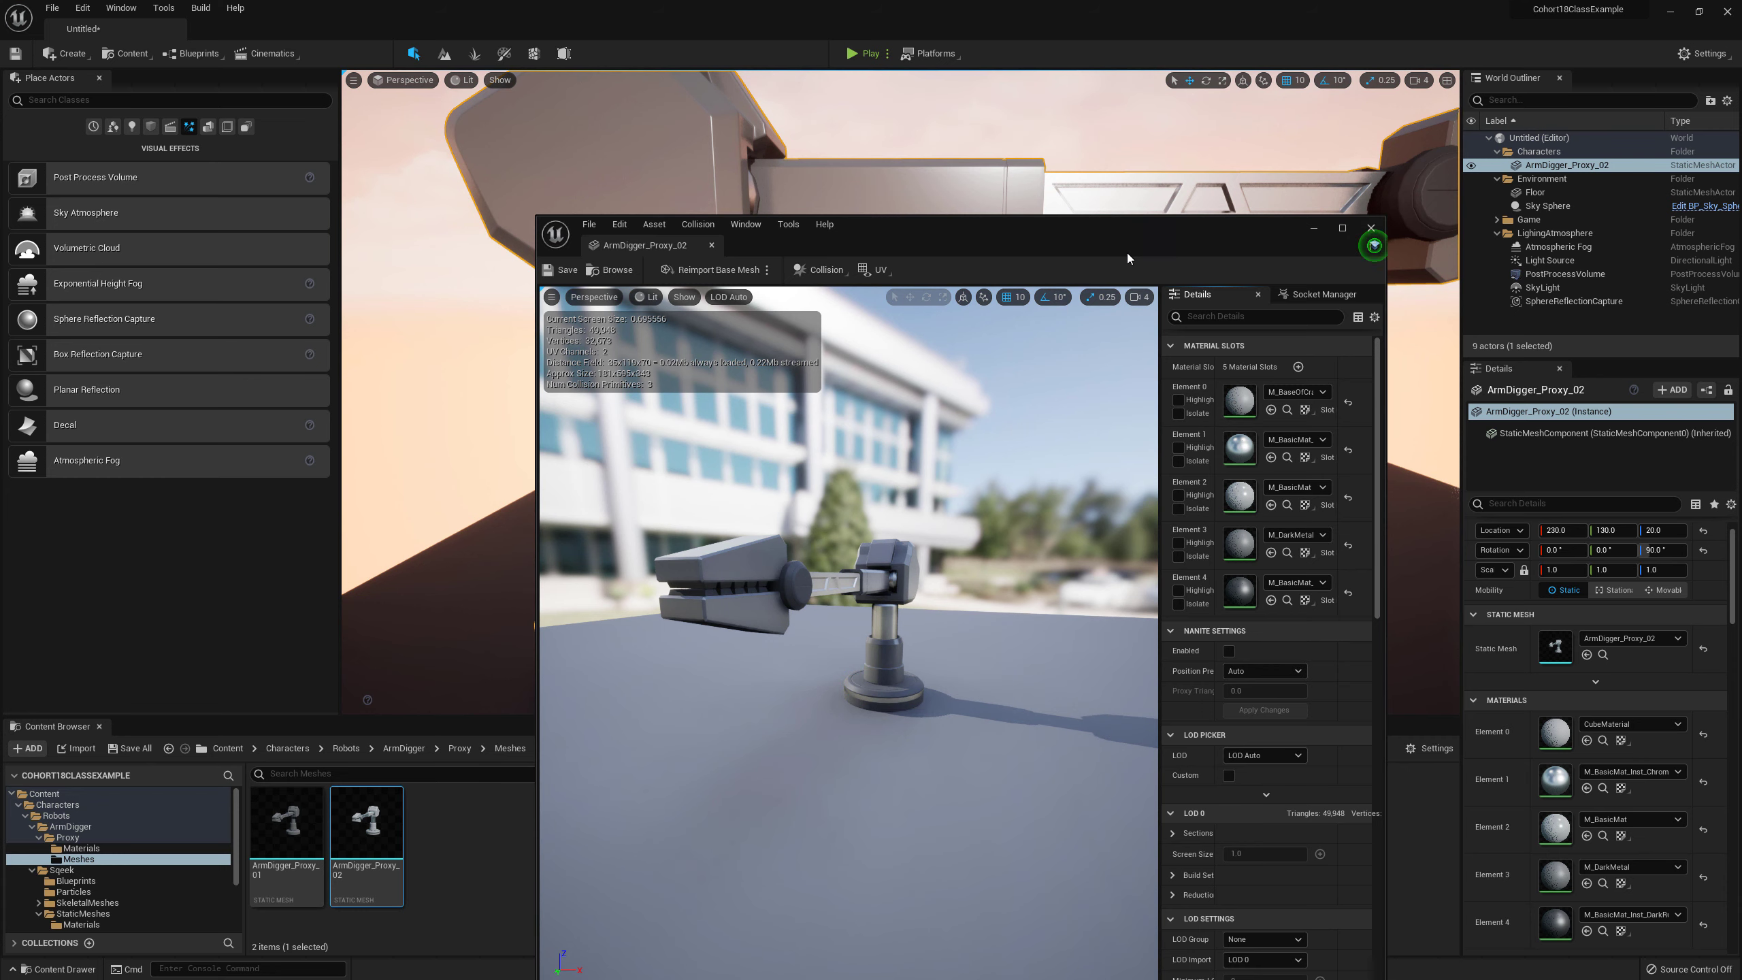
left_click(1311, 230)
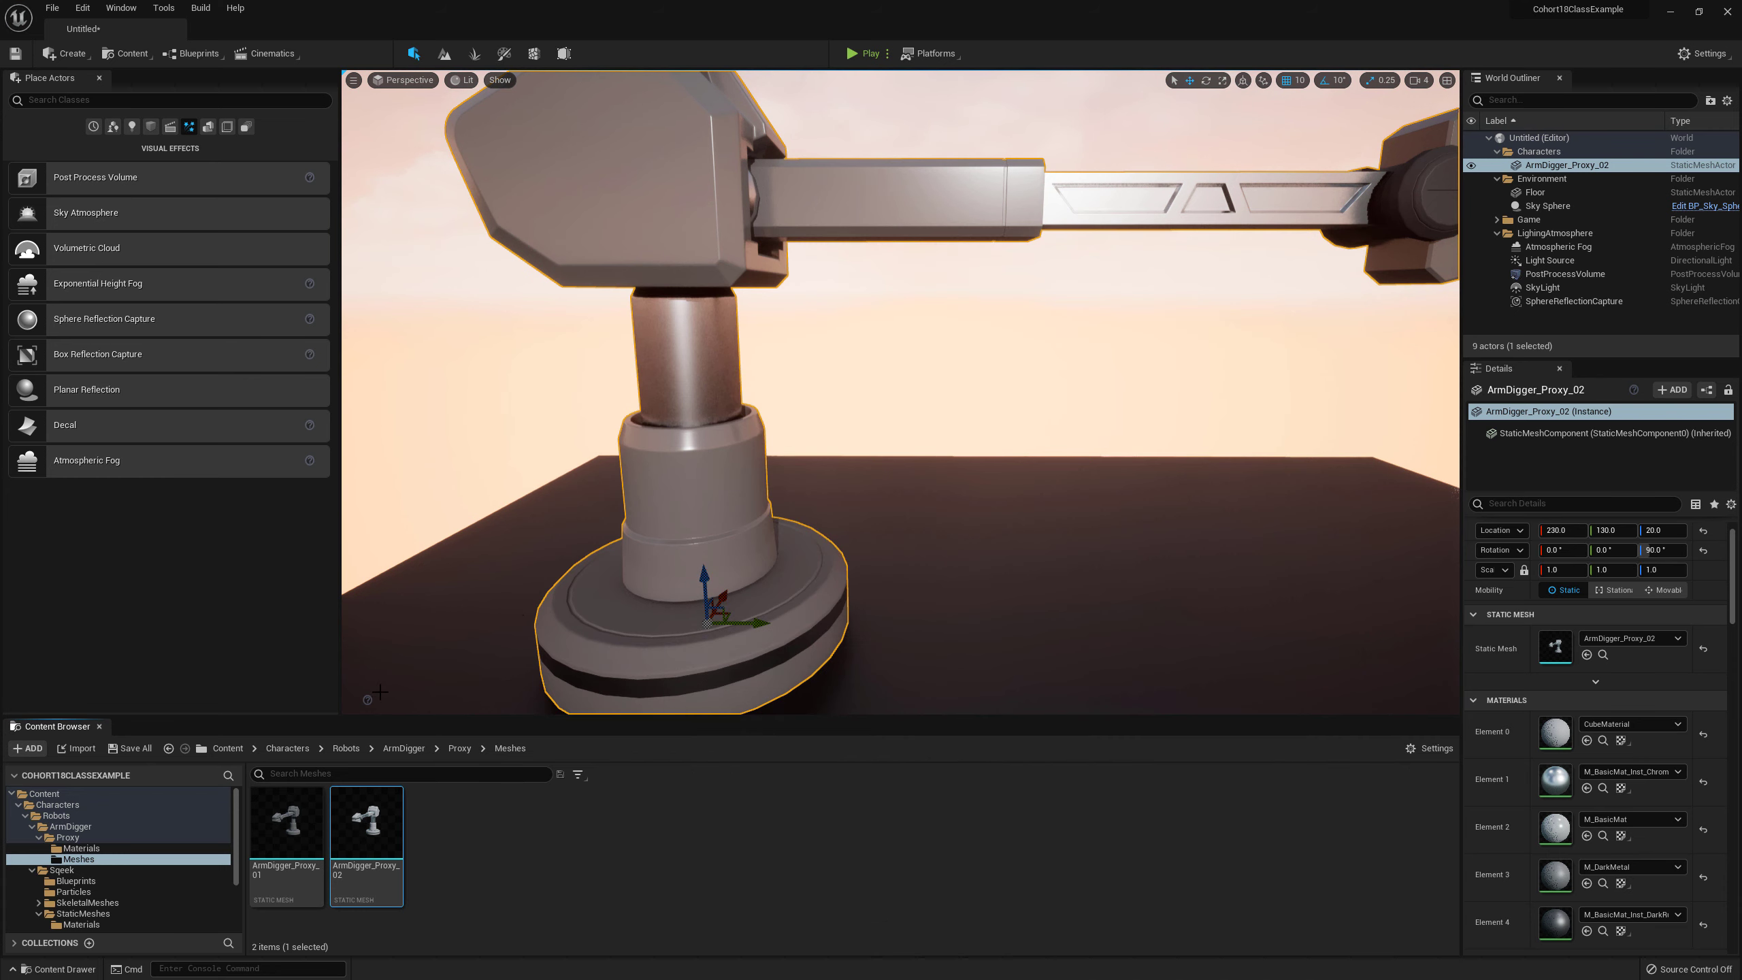
Step: Create a material instance from M_BasicMat in the Materials folder and name it M_BasicMat_Inst_Base
left_click(81, 849)
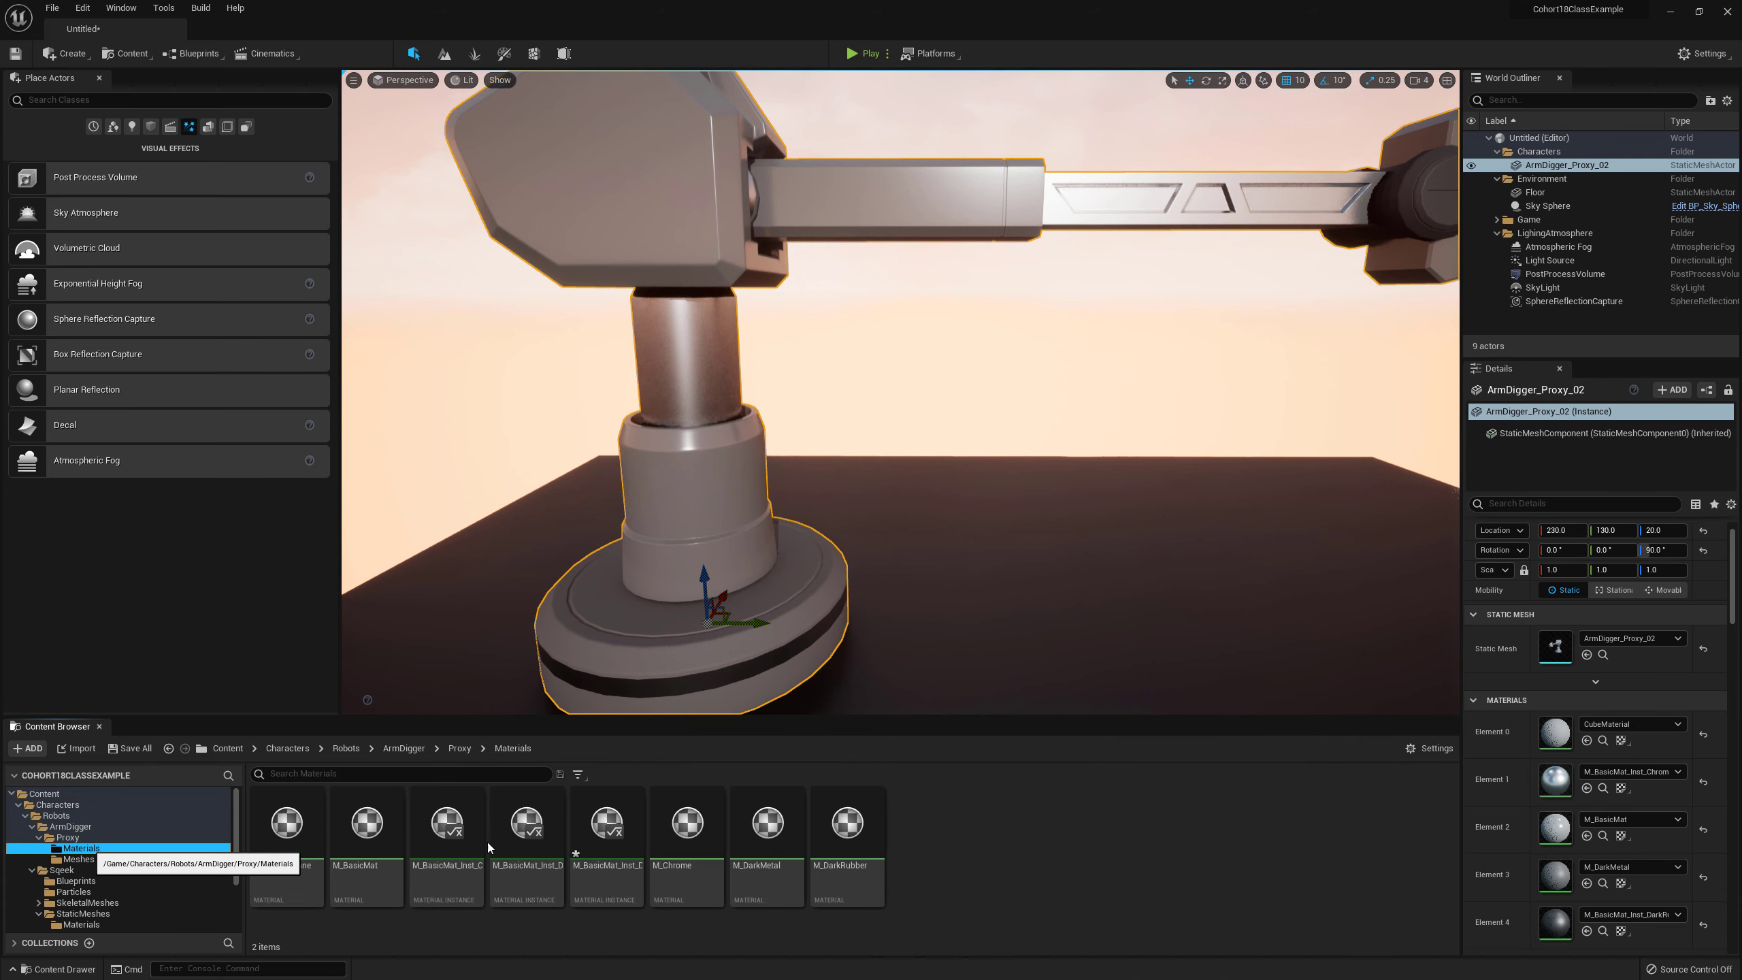
right_click(357, 827)
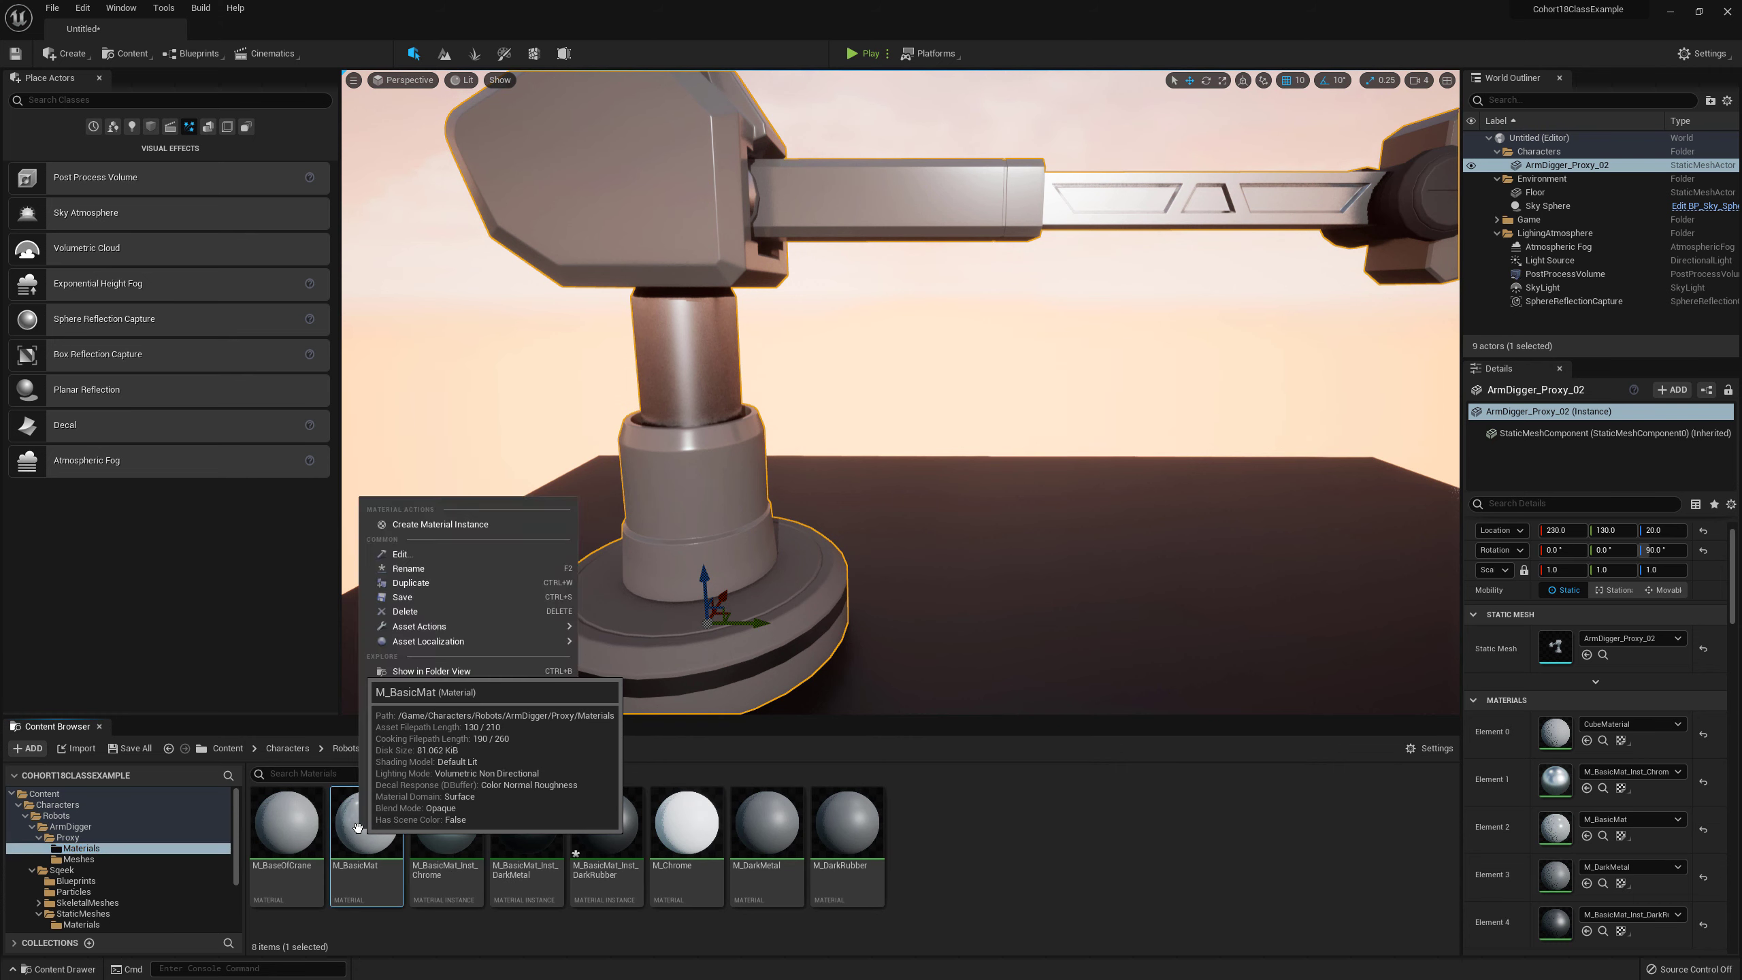
left_click(457, 526)
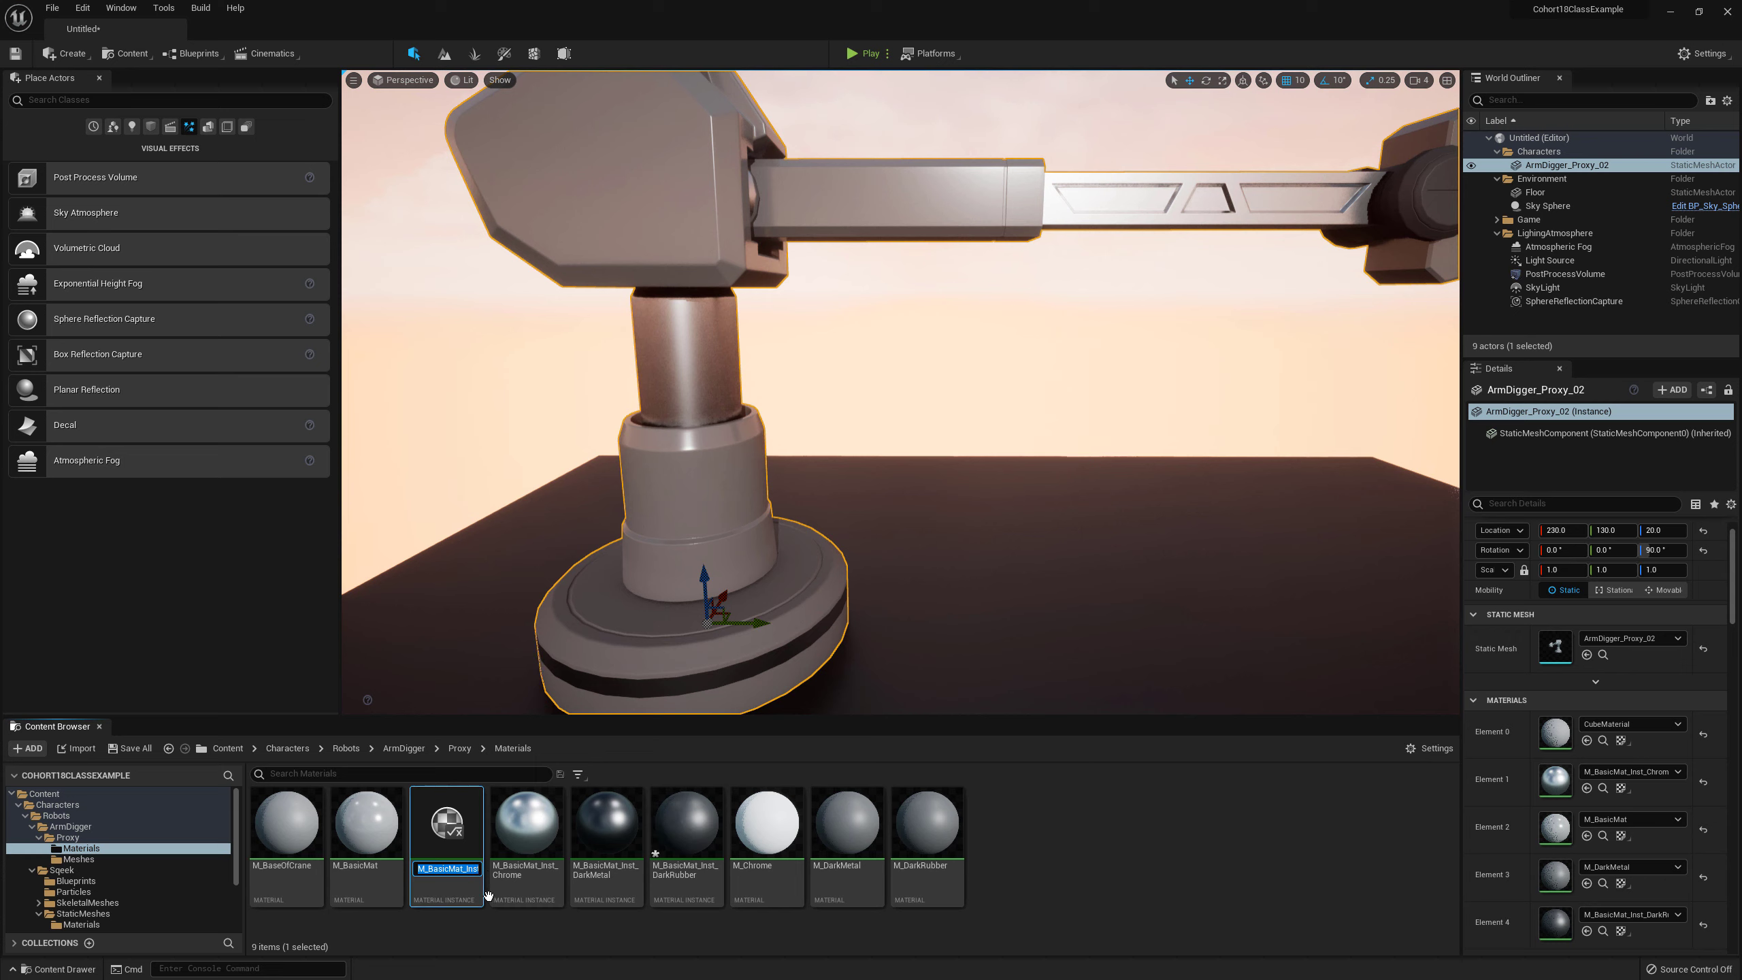
left_click(478, 870)
key("Return")
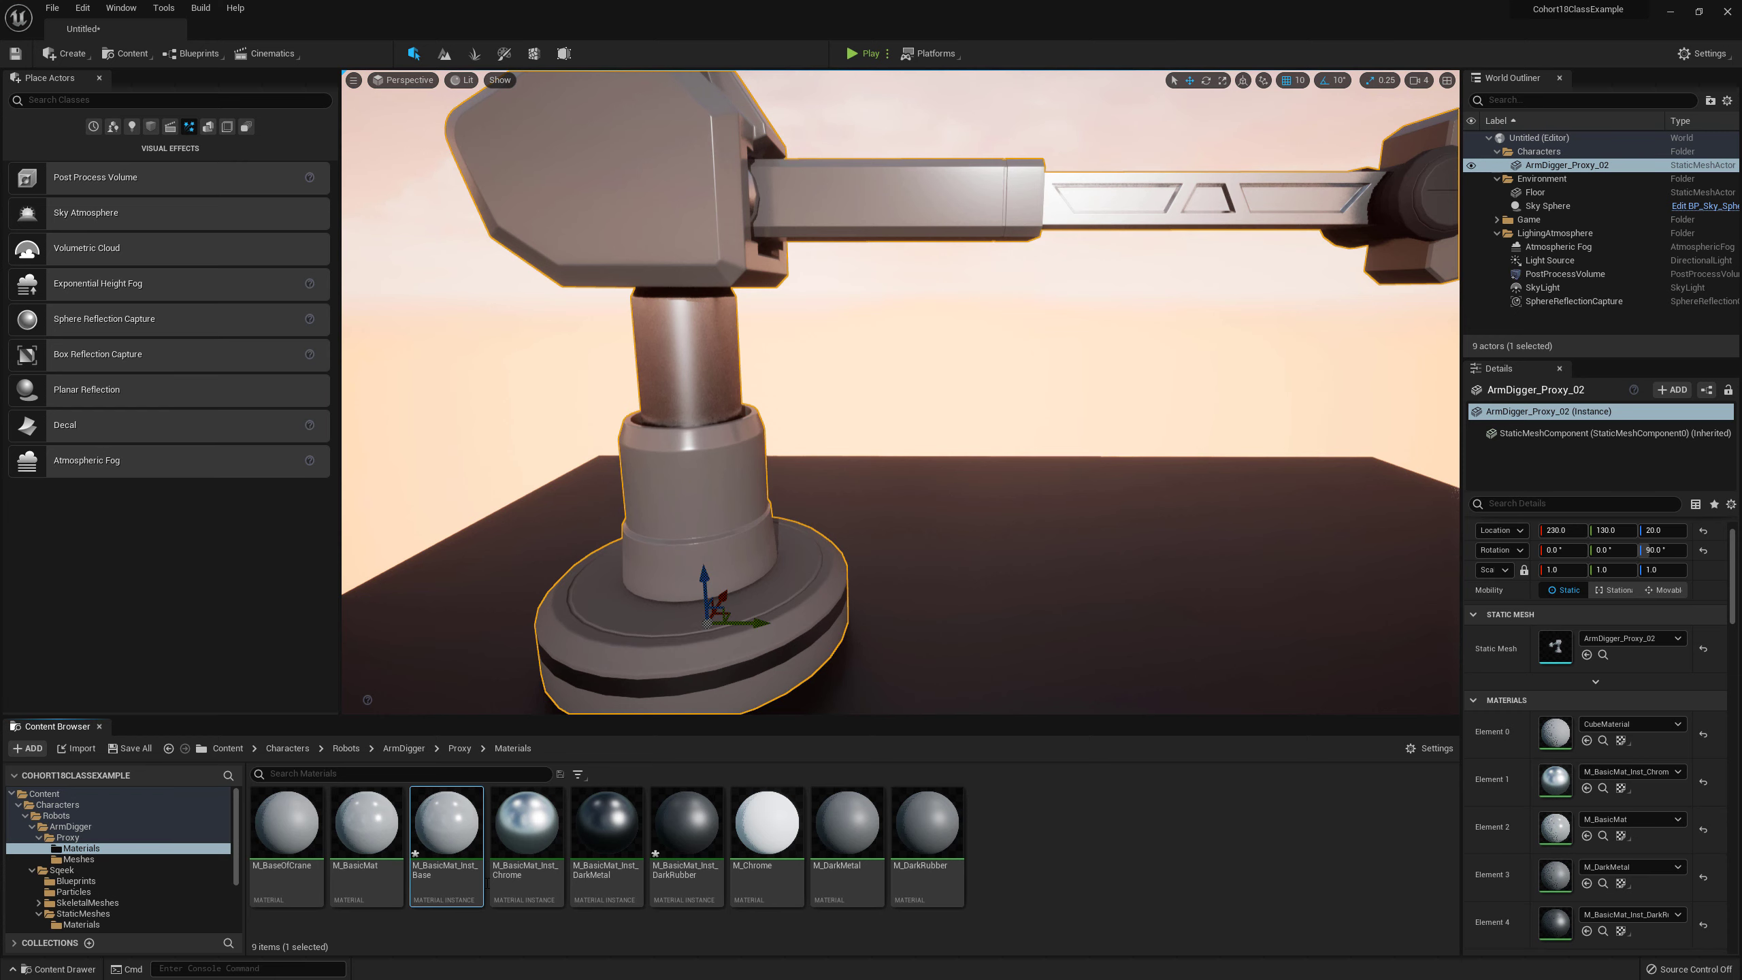
Step: Open M_BasicMat_Inst_Base and enable its Metallic, Roughness, Specular and BaseColor parameter overrides
double_click(446, 843)
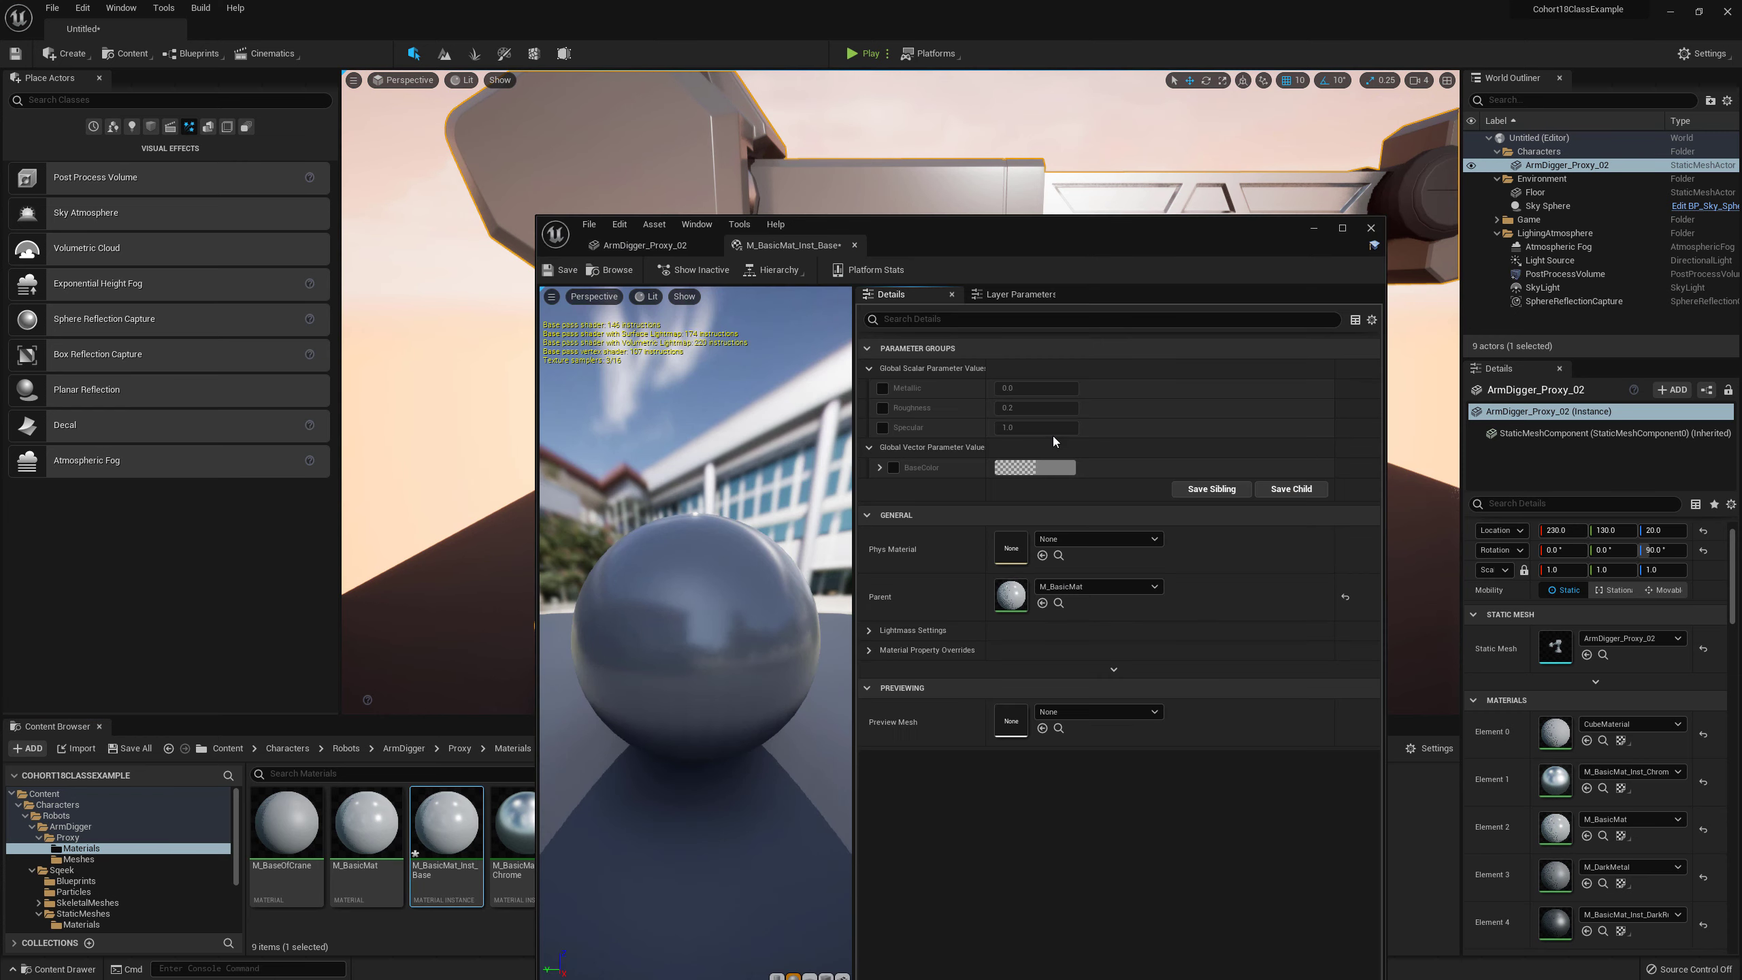
left_click(882, 387)
left_click(882, 408)
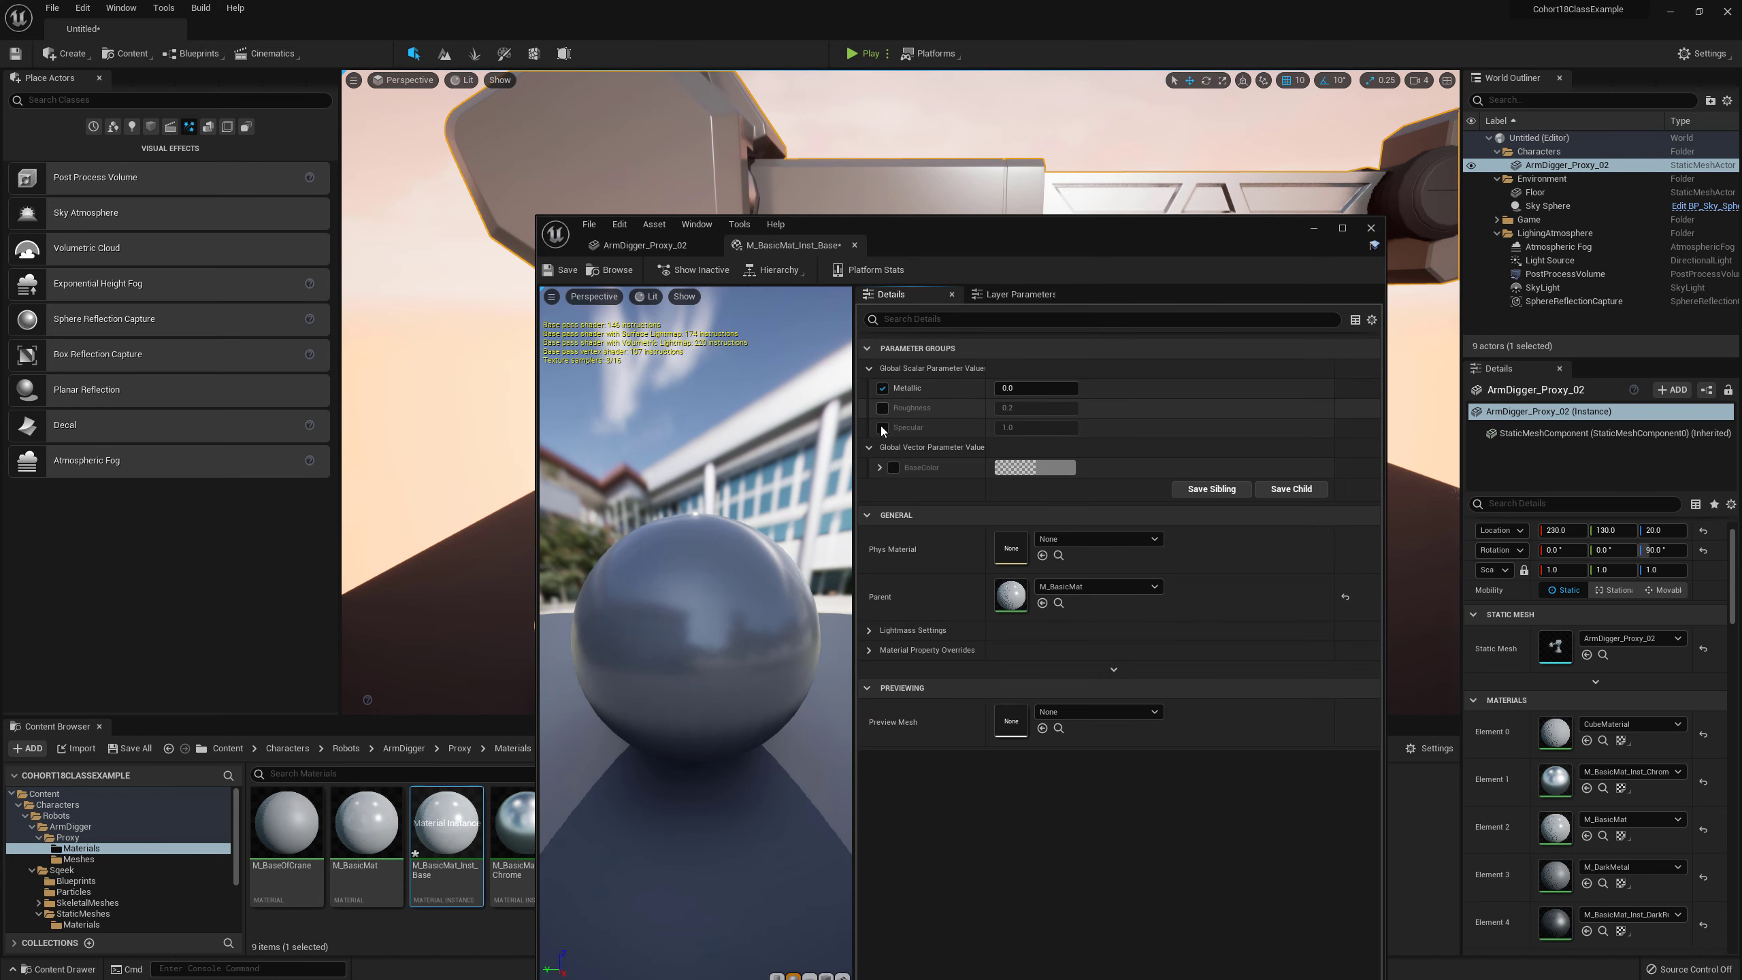
left_click(882, 427)
left_click(893, 467)
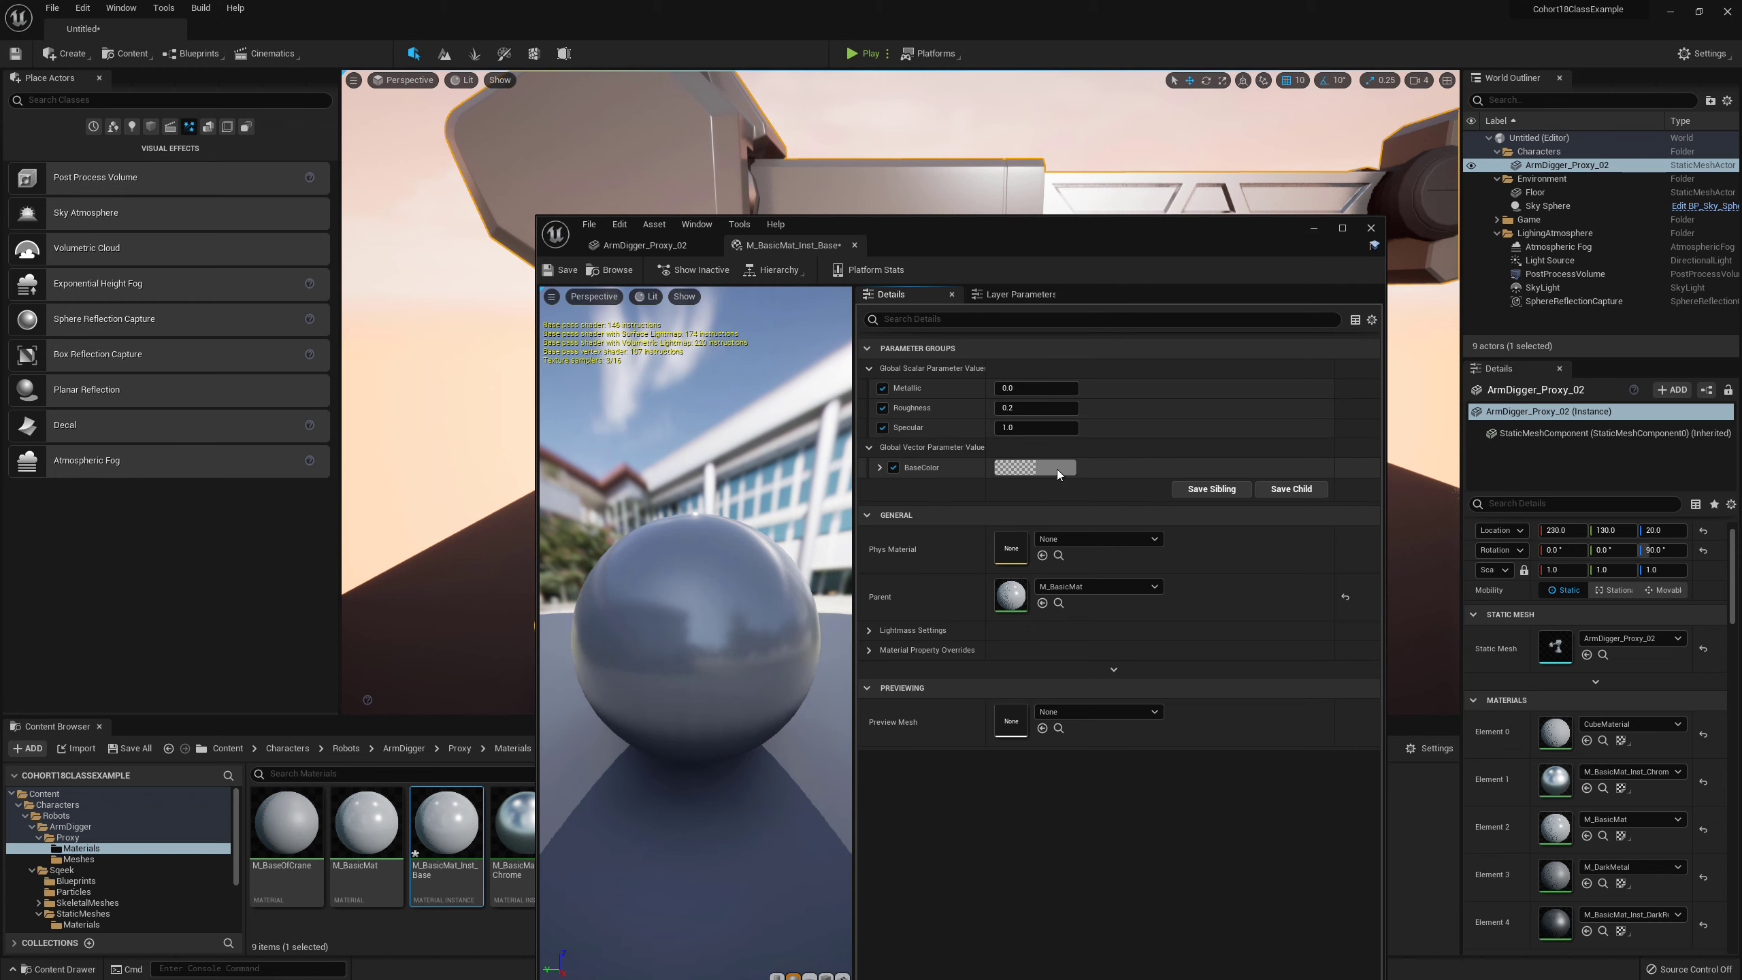
Step: Set the BaseColor of M_BasicMat_Inst_Base to a neutral grey with RGB values of 0.2
left_click(1056, 469)
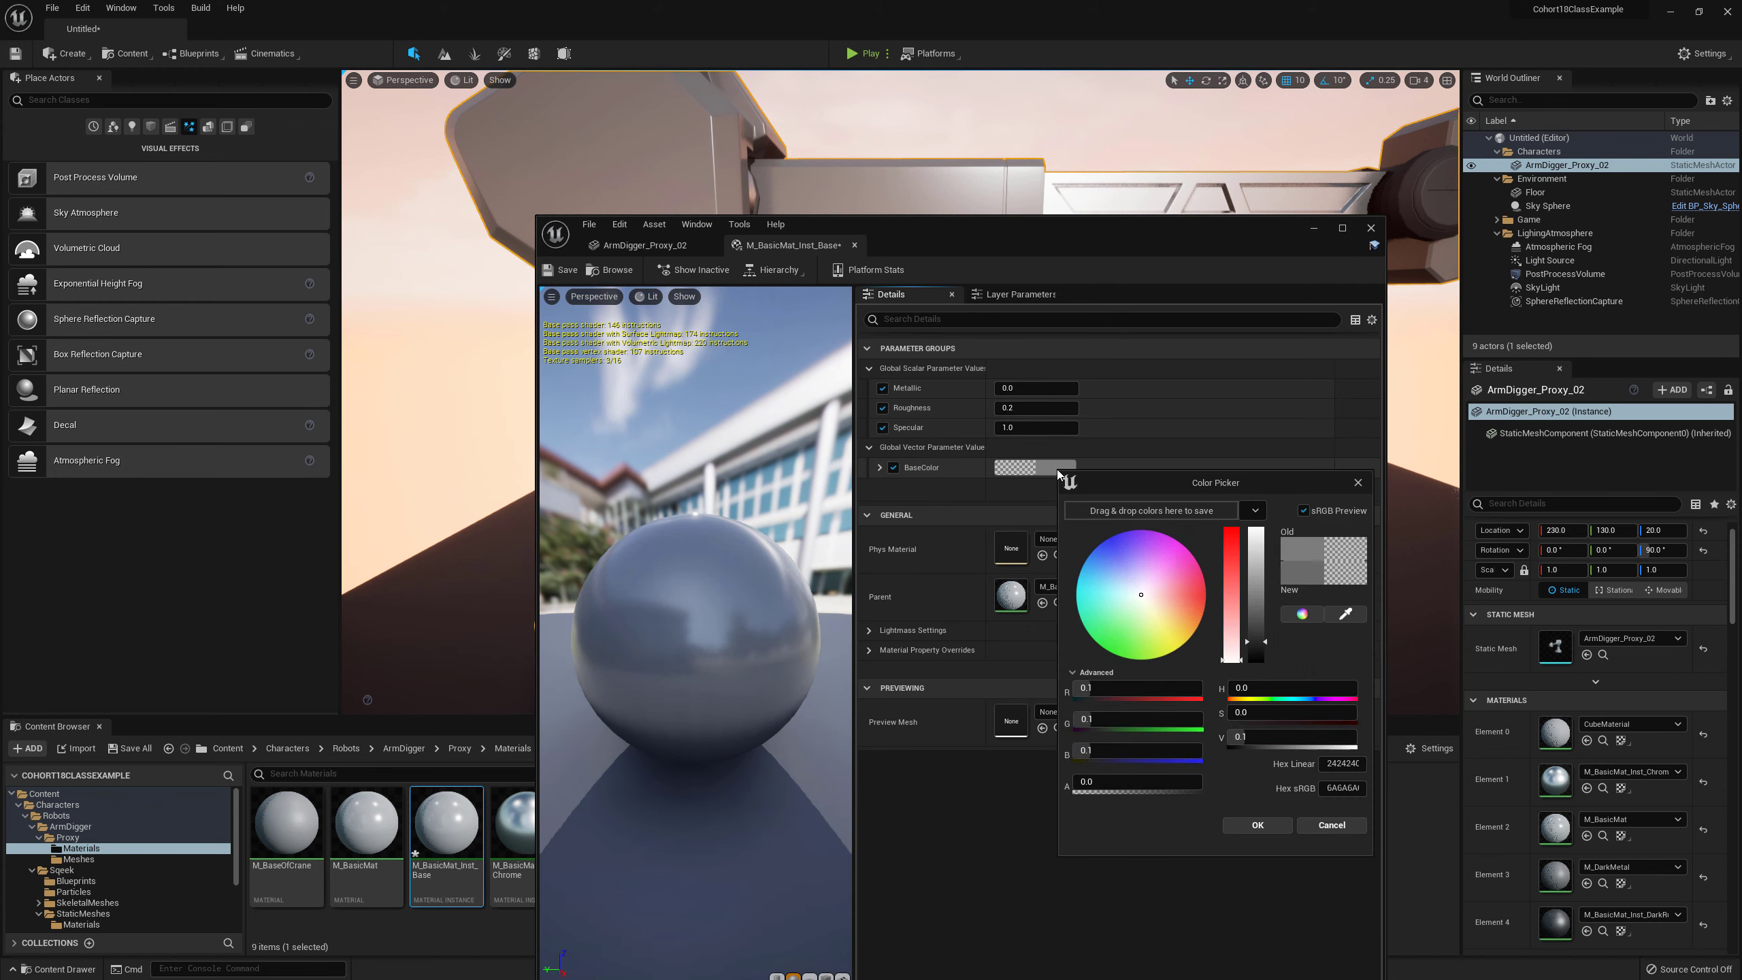
left_click(1241, 734)
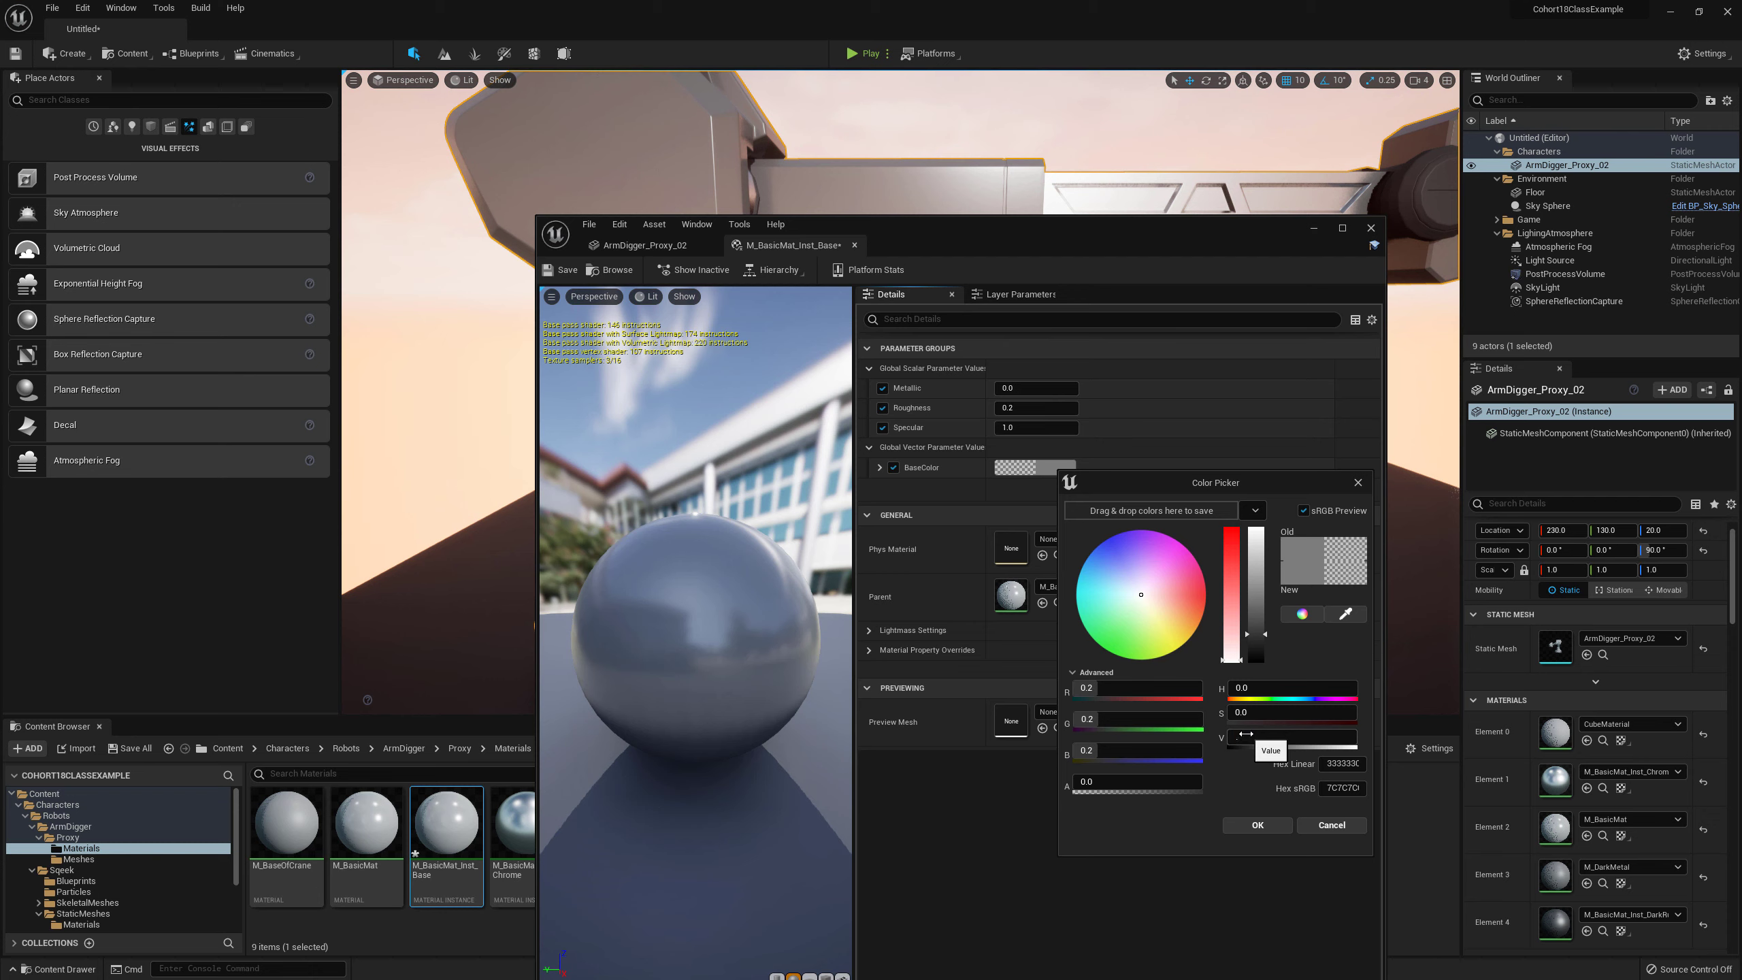
left_click(1252, 825)
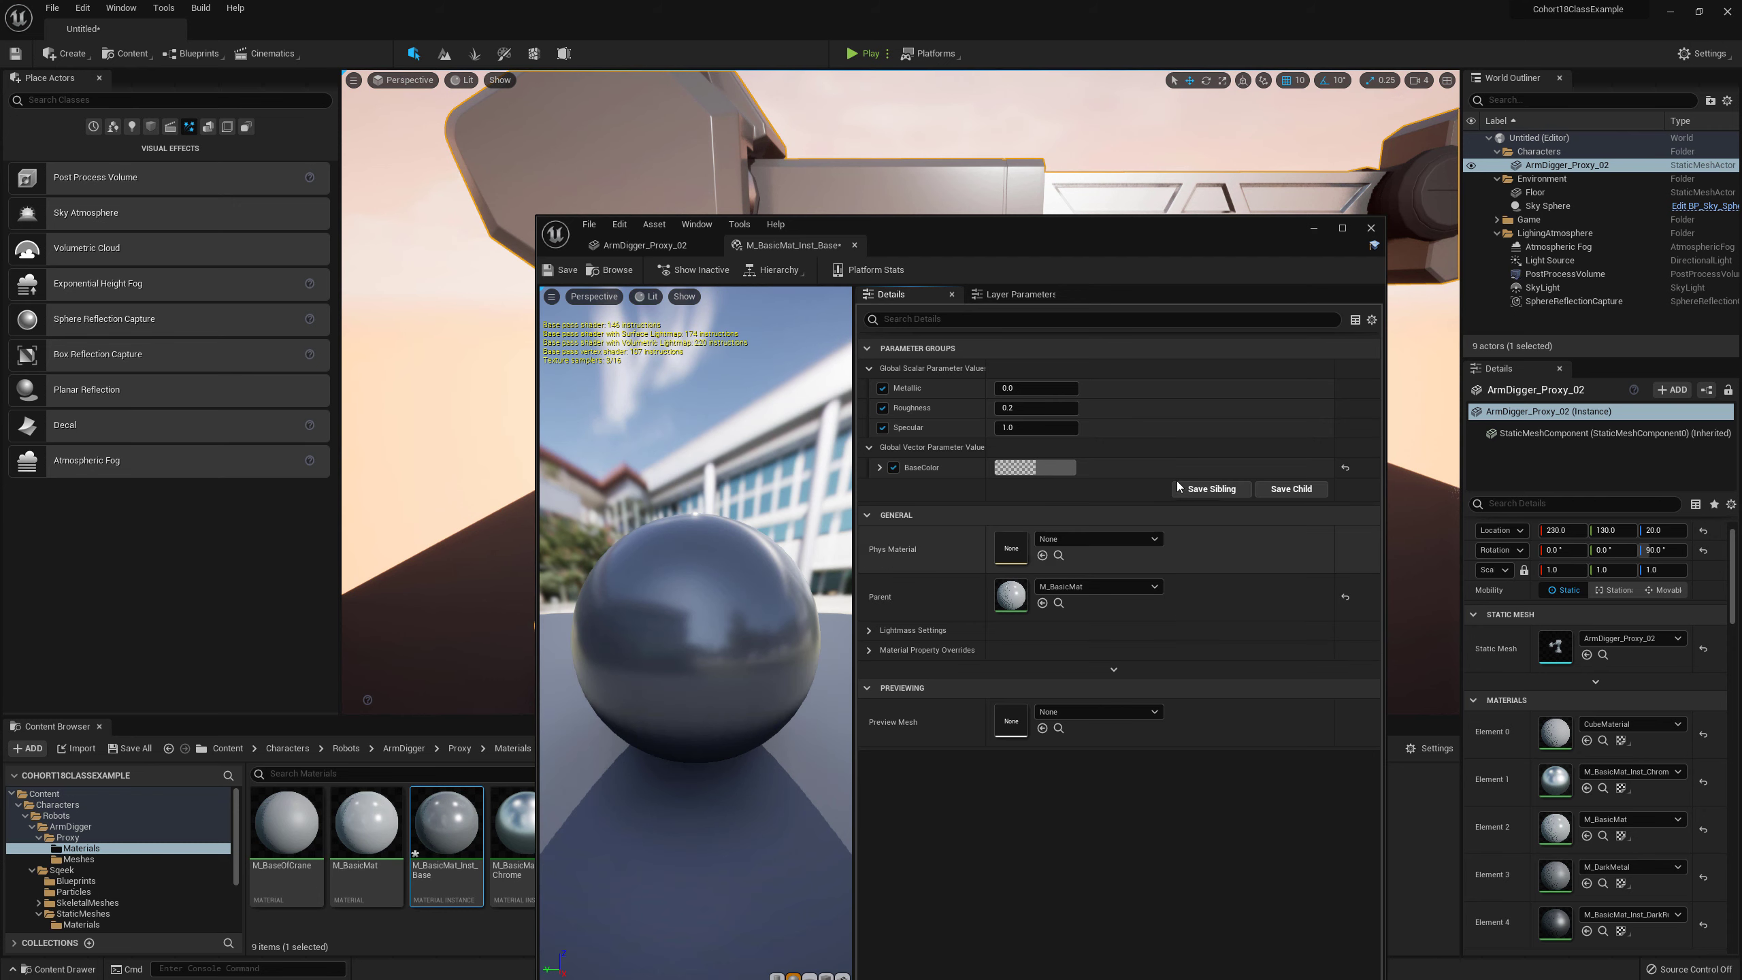
Step: Set Metallic to 1 and Roughness to 0.35 on M_BasicMat_Inst_Base
left_click(1034, 389)
type("1")
key("Return")
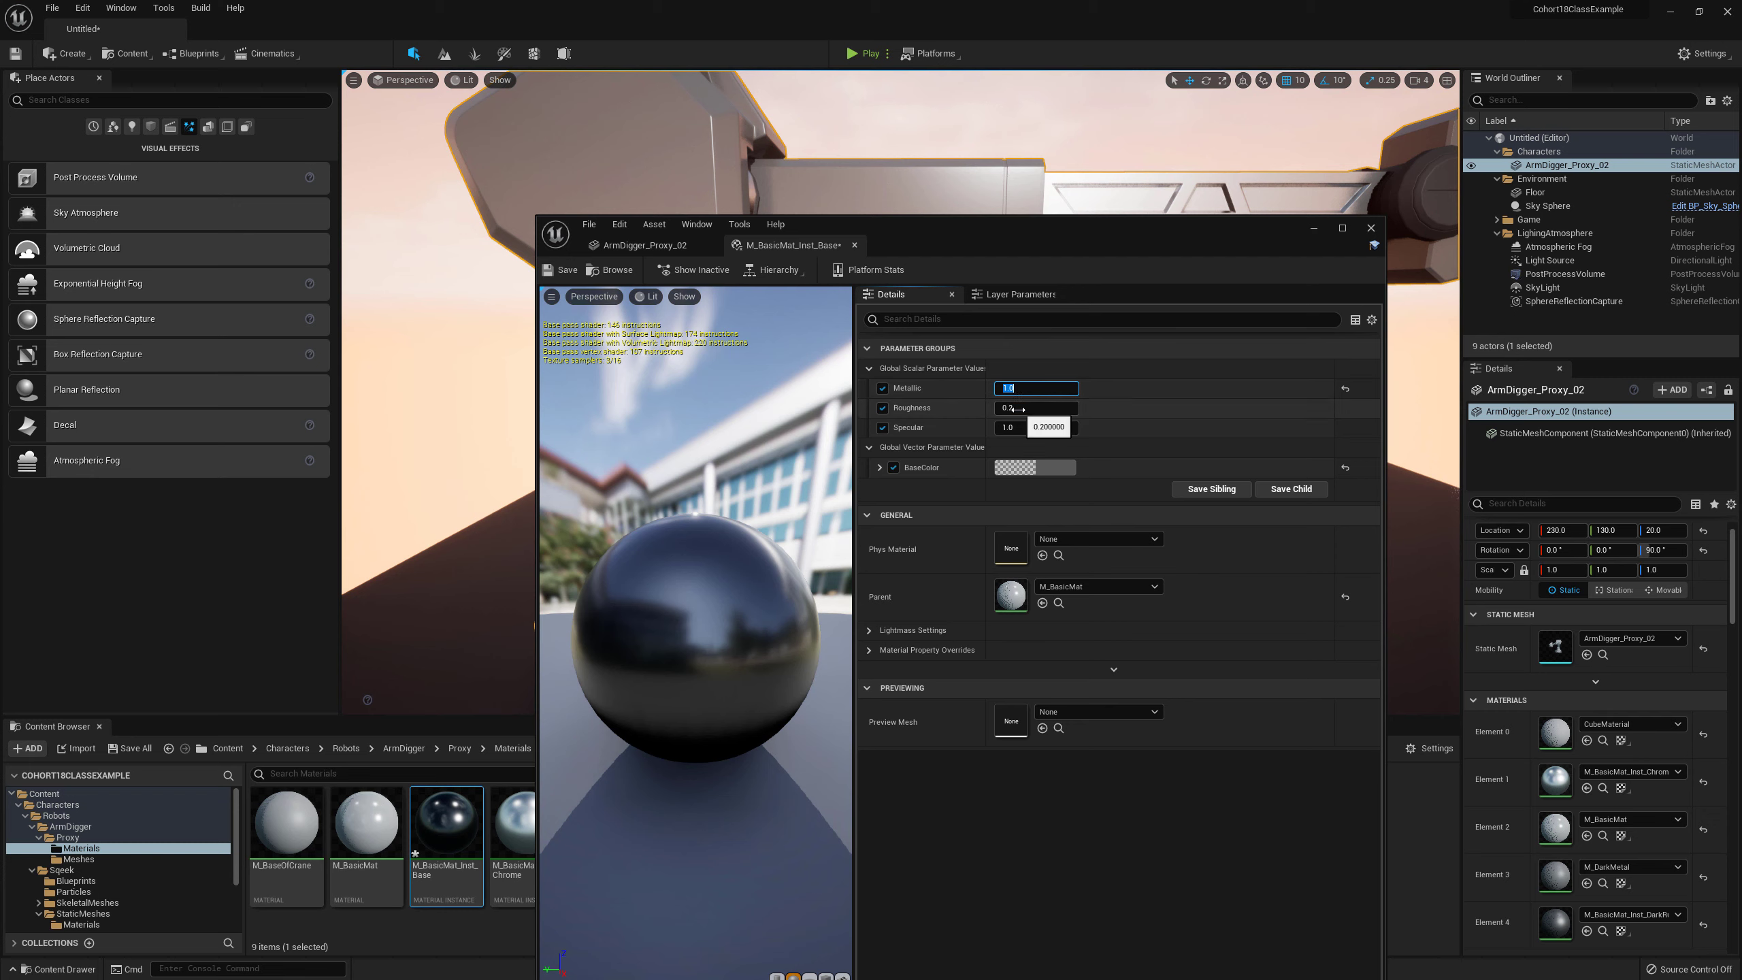
left_click(1017, 409)
type(".35")
key("Return")
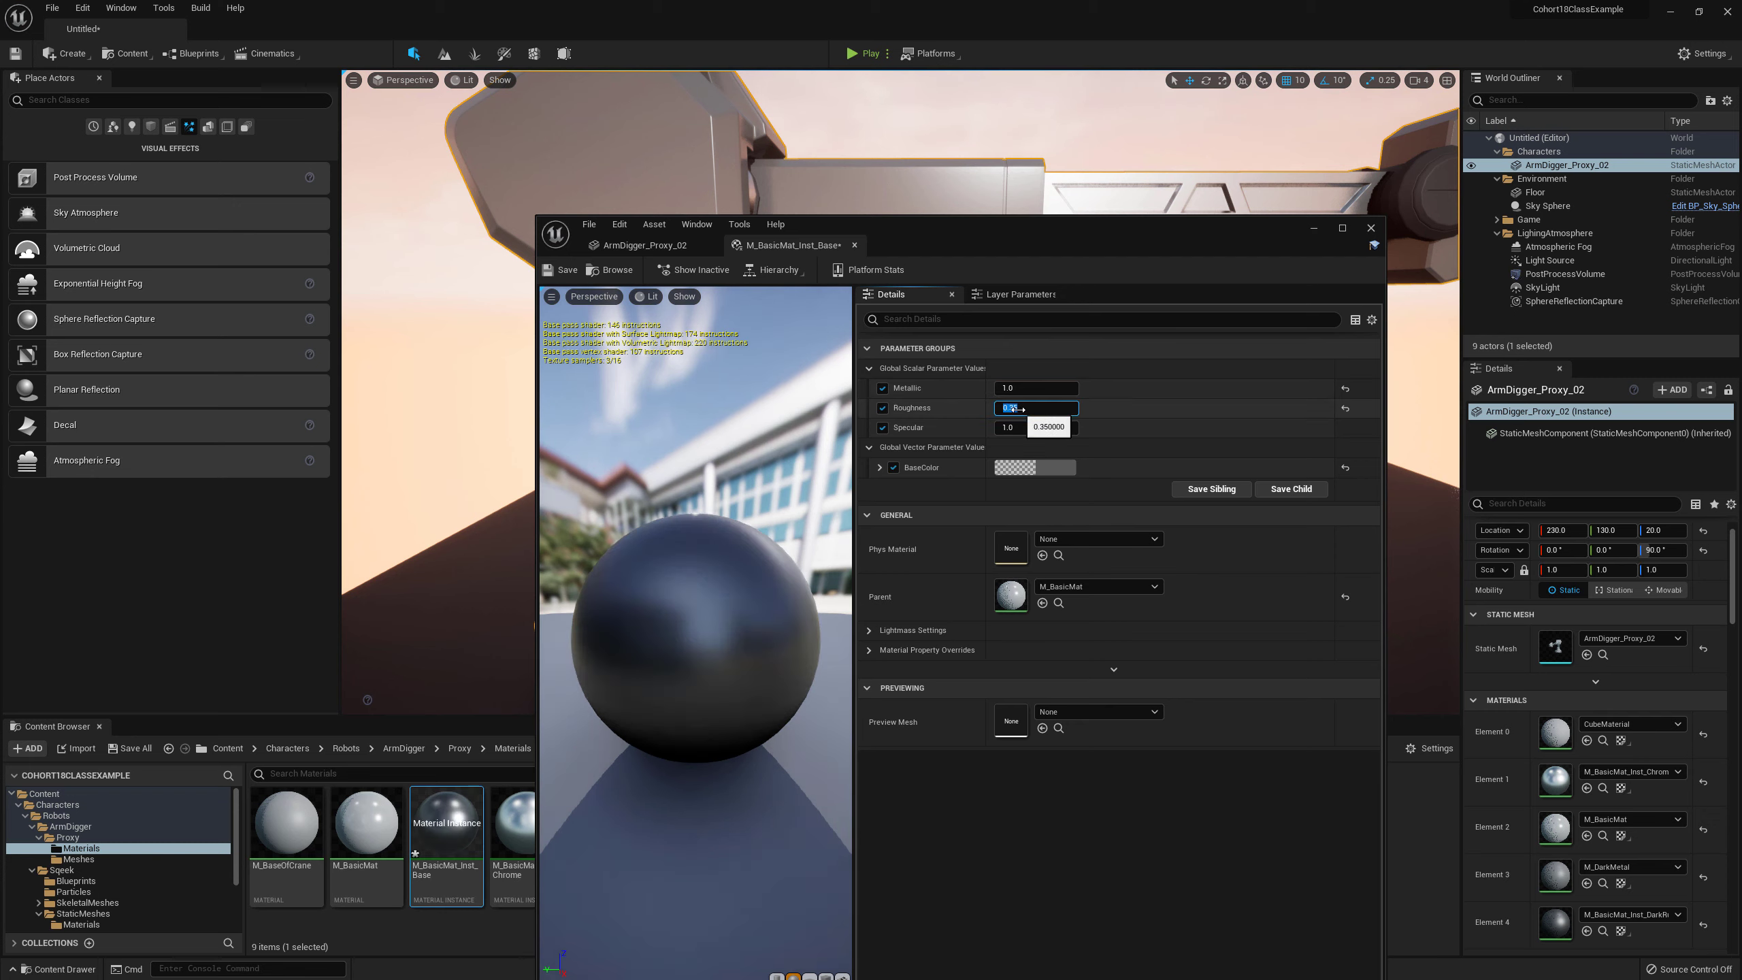
Step: Save M_BasicMat_Inst_Base and close its editor window
left_click(552, 272)
left_click_drag(1043, 239, 1106, 234)
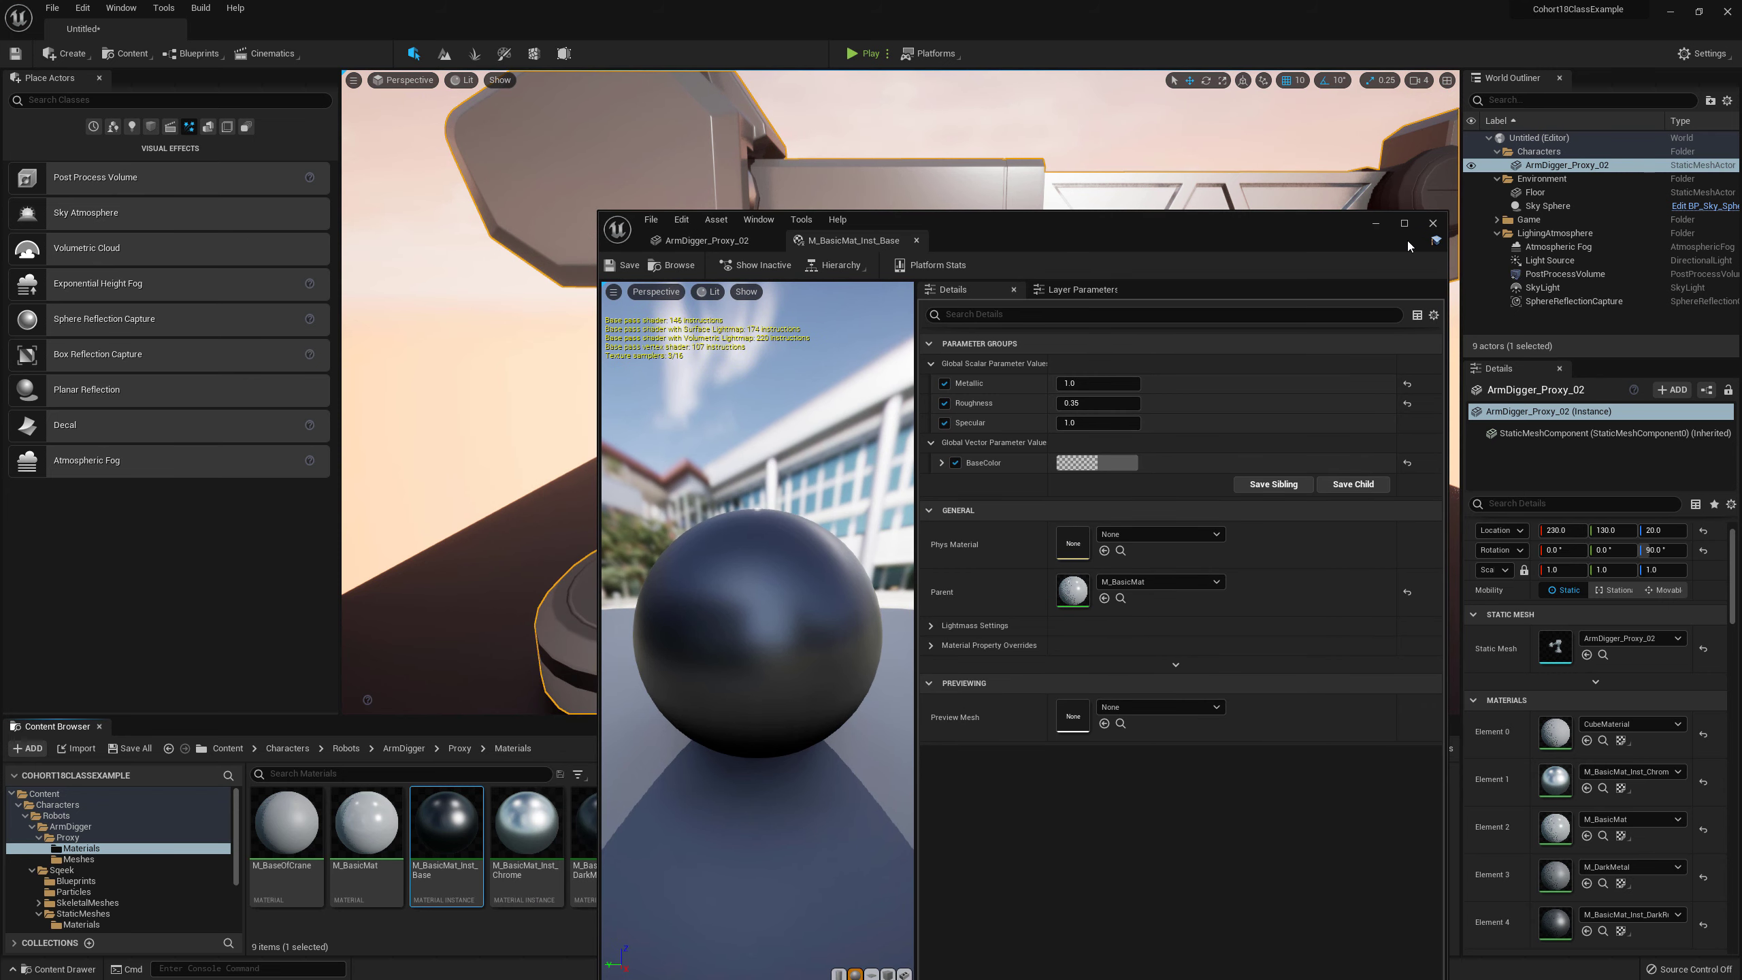
left_click(1432, 224)
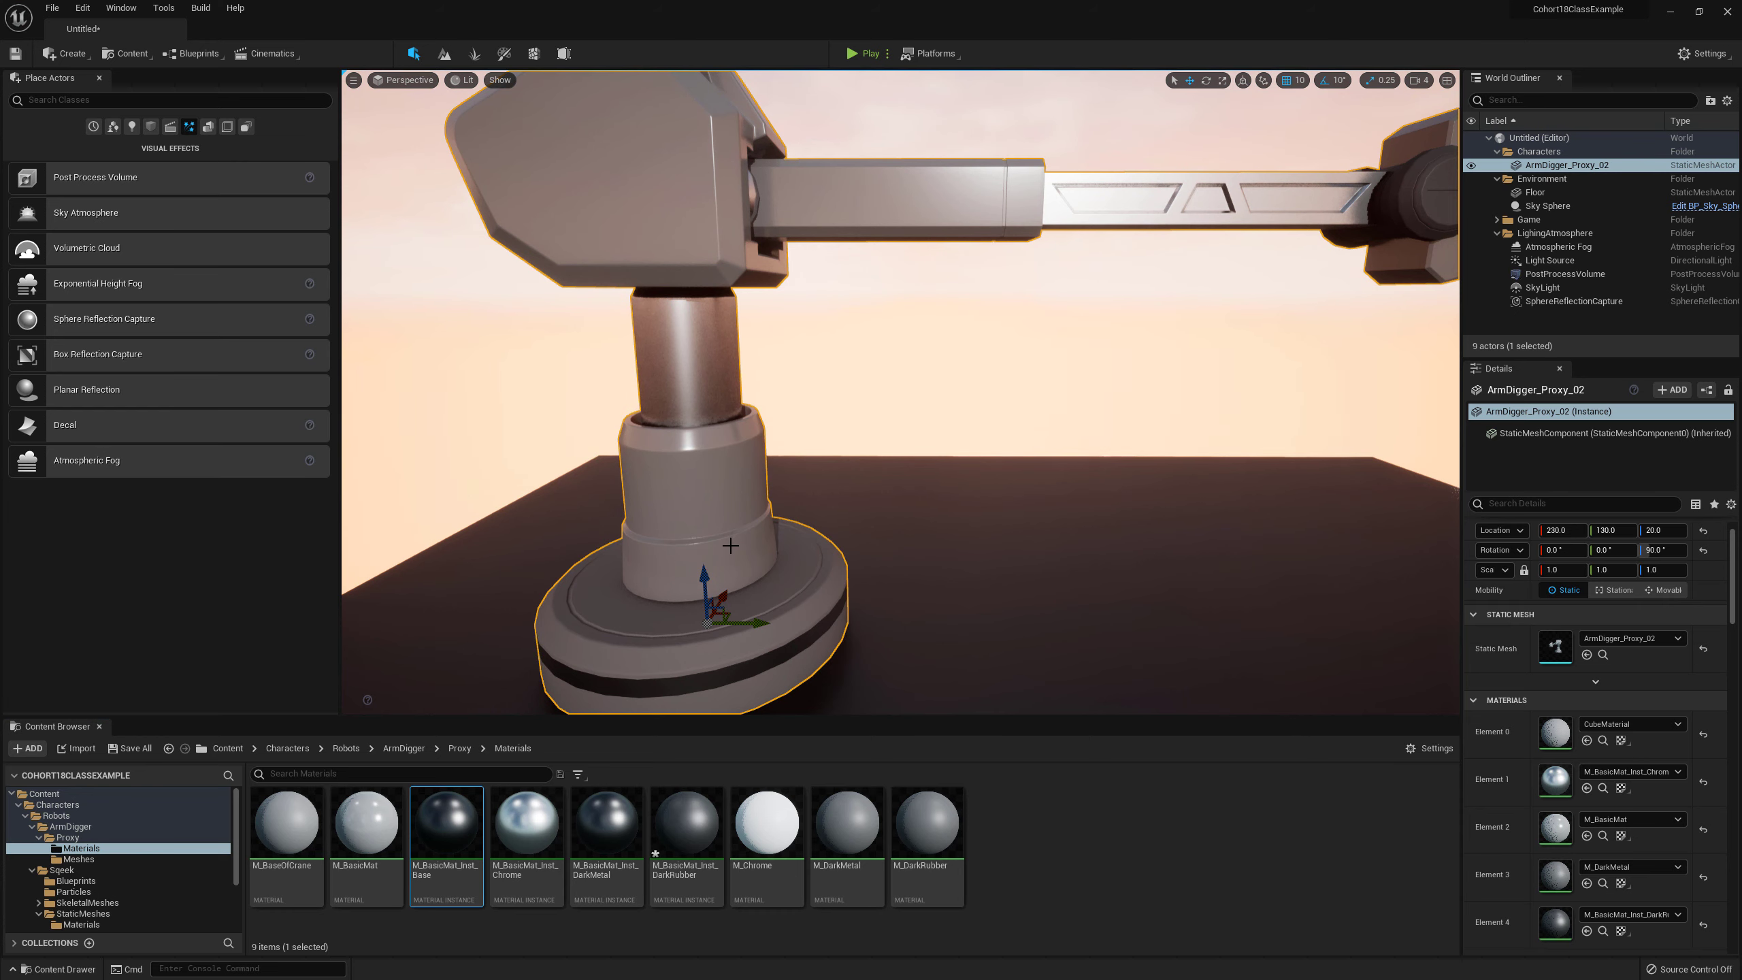
Step: Open the selected arm's ArmDigger_Proxy_02 mesh and assign M_BasicMat_Inst_Base from the Materials folder to its Element 0 slot
key("ctrl+b")
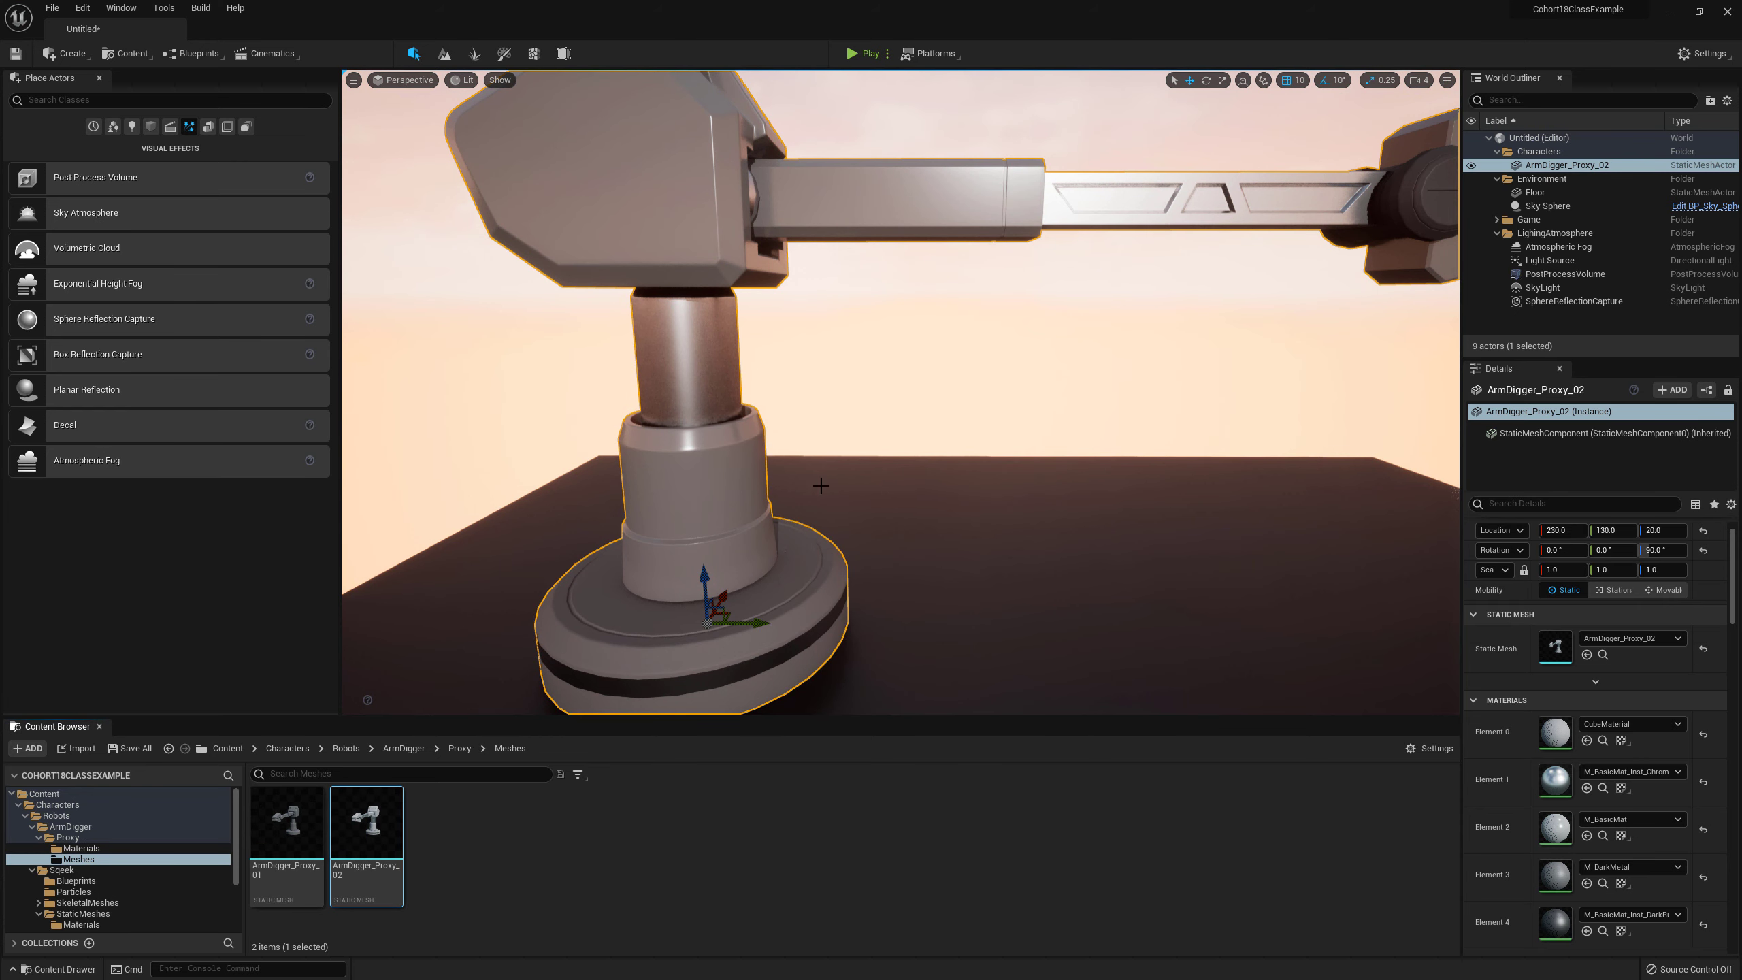
key("ctrl+e")
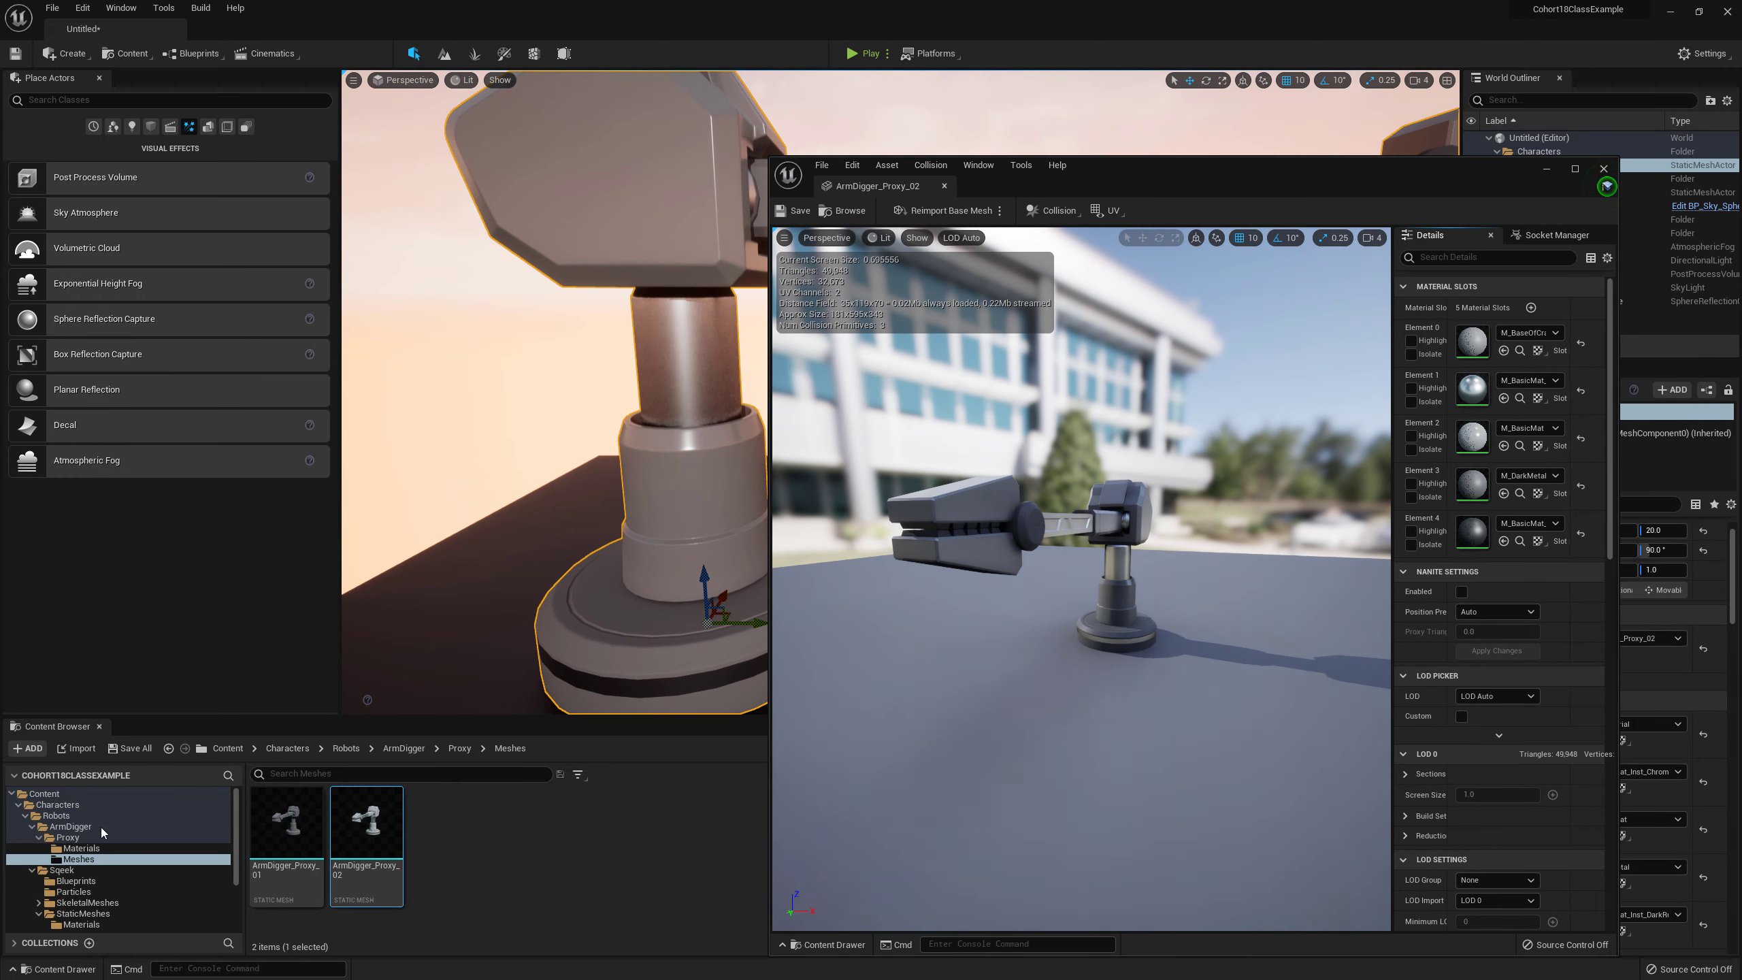
left_click(89, 848)
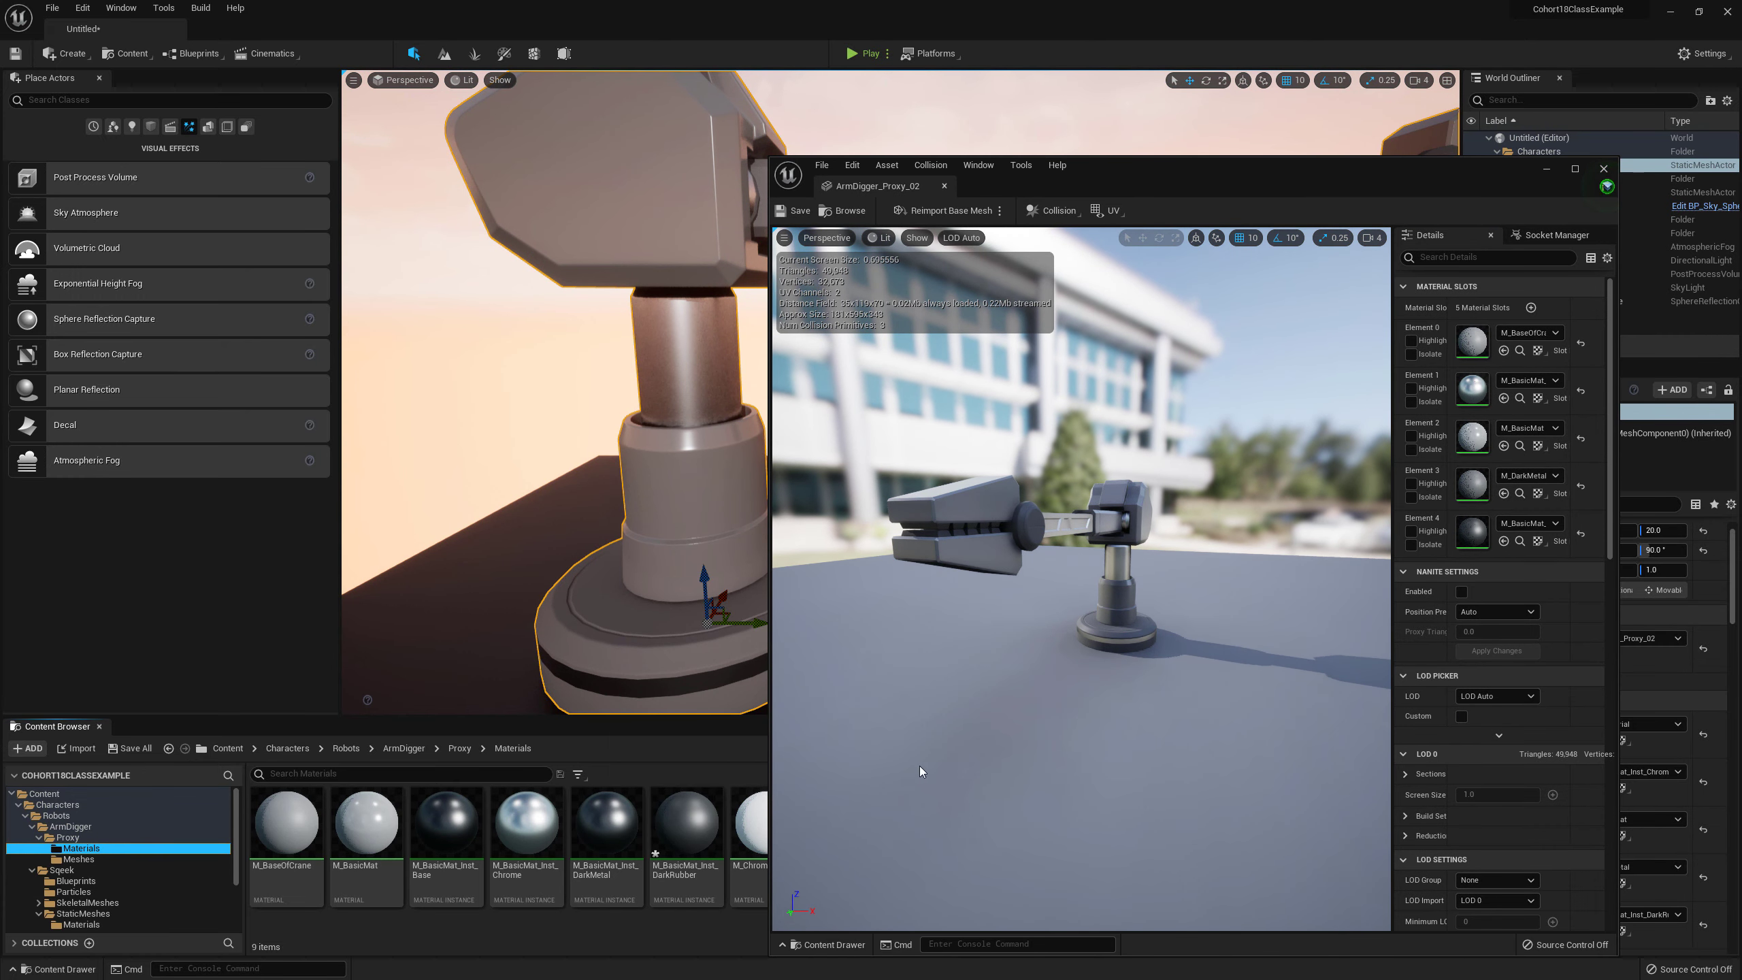
left_click(1410, 340)
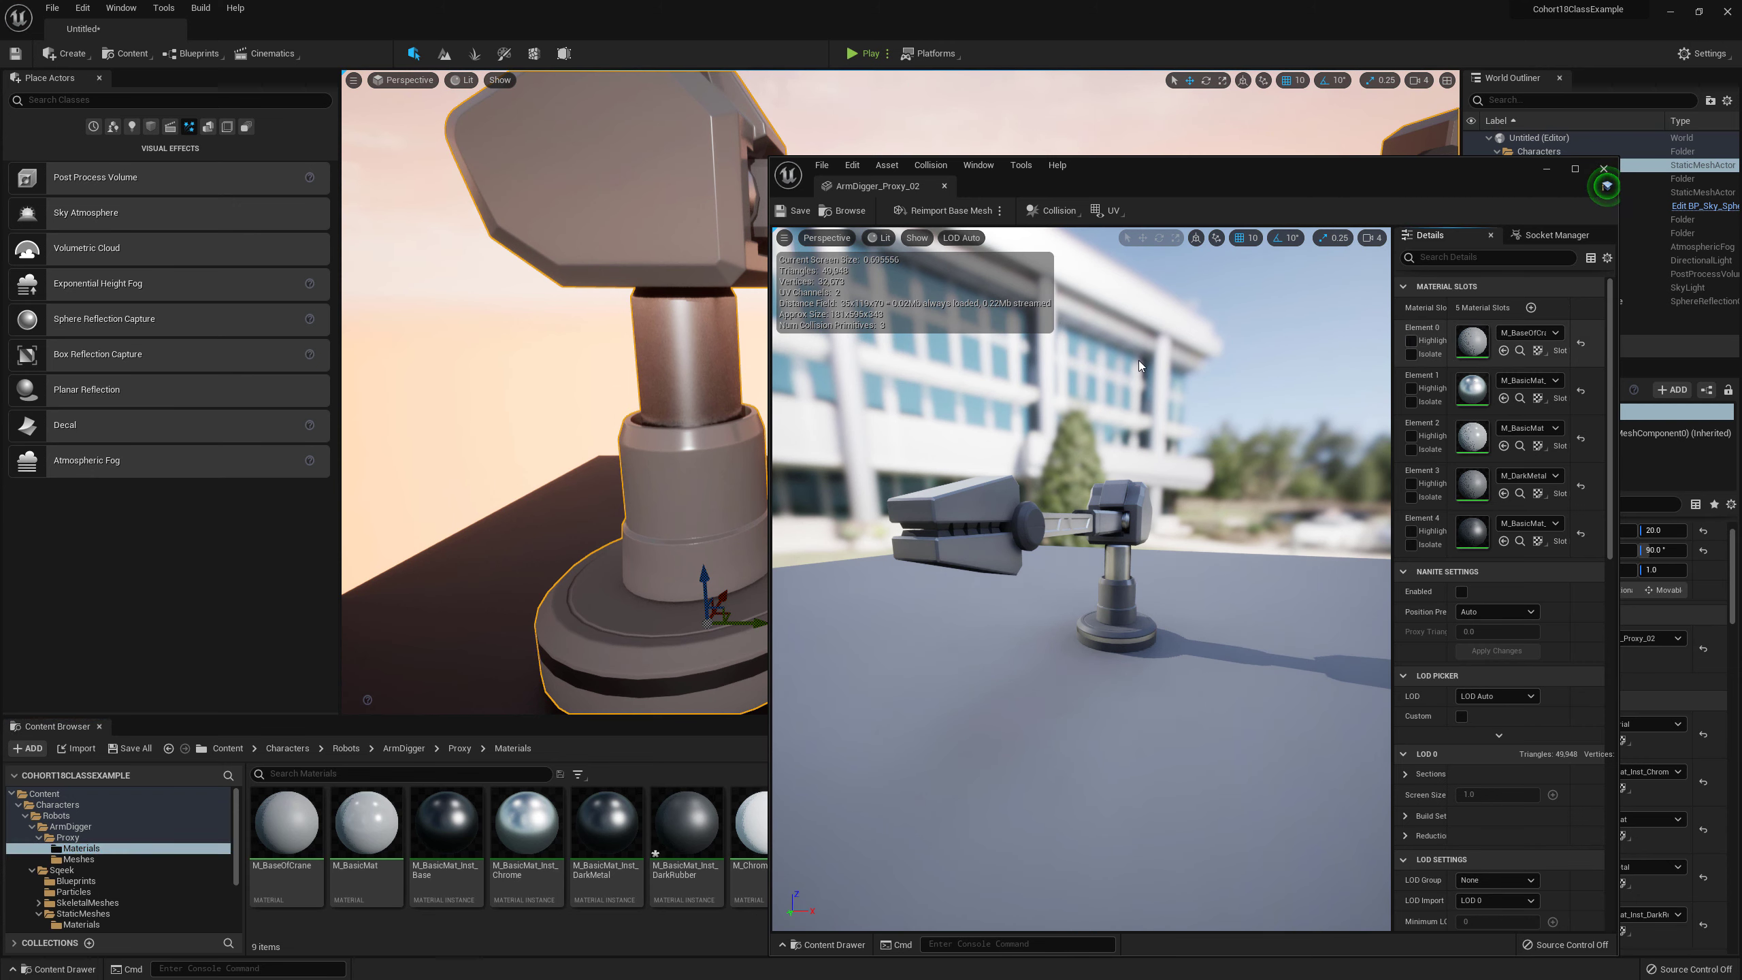
left_click(456, 832)
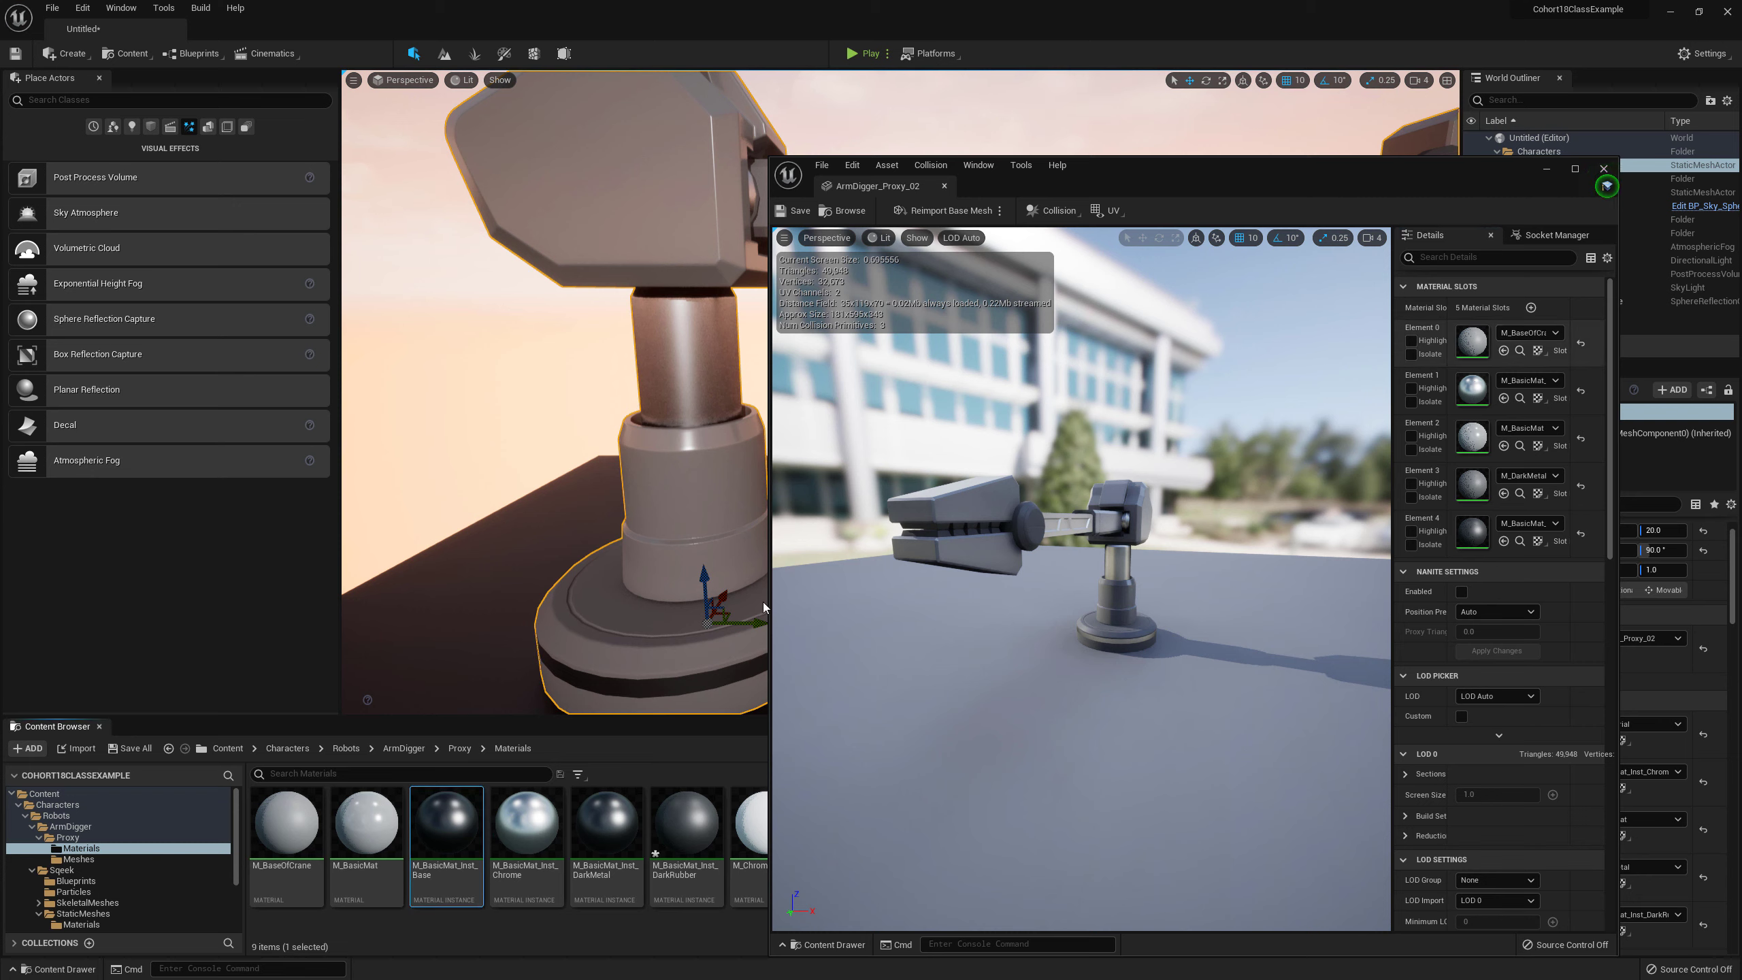
left_click_drag(446, 823, 1467, 332)
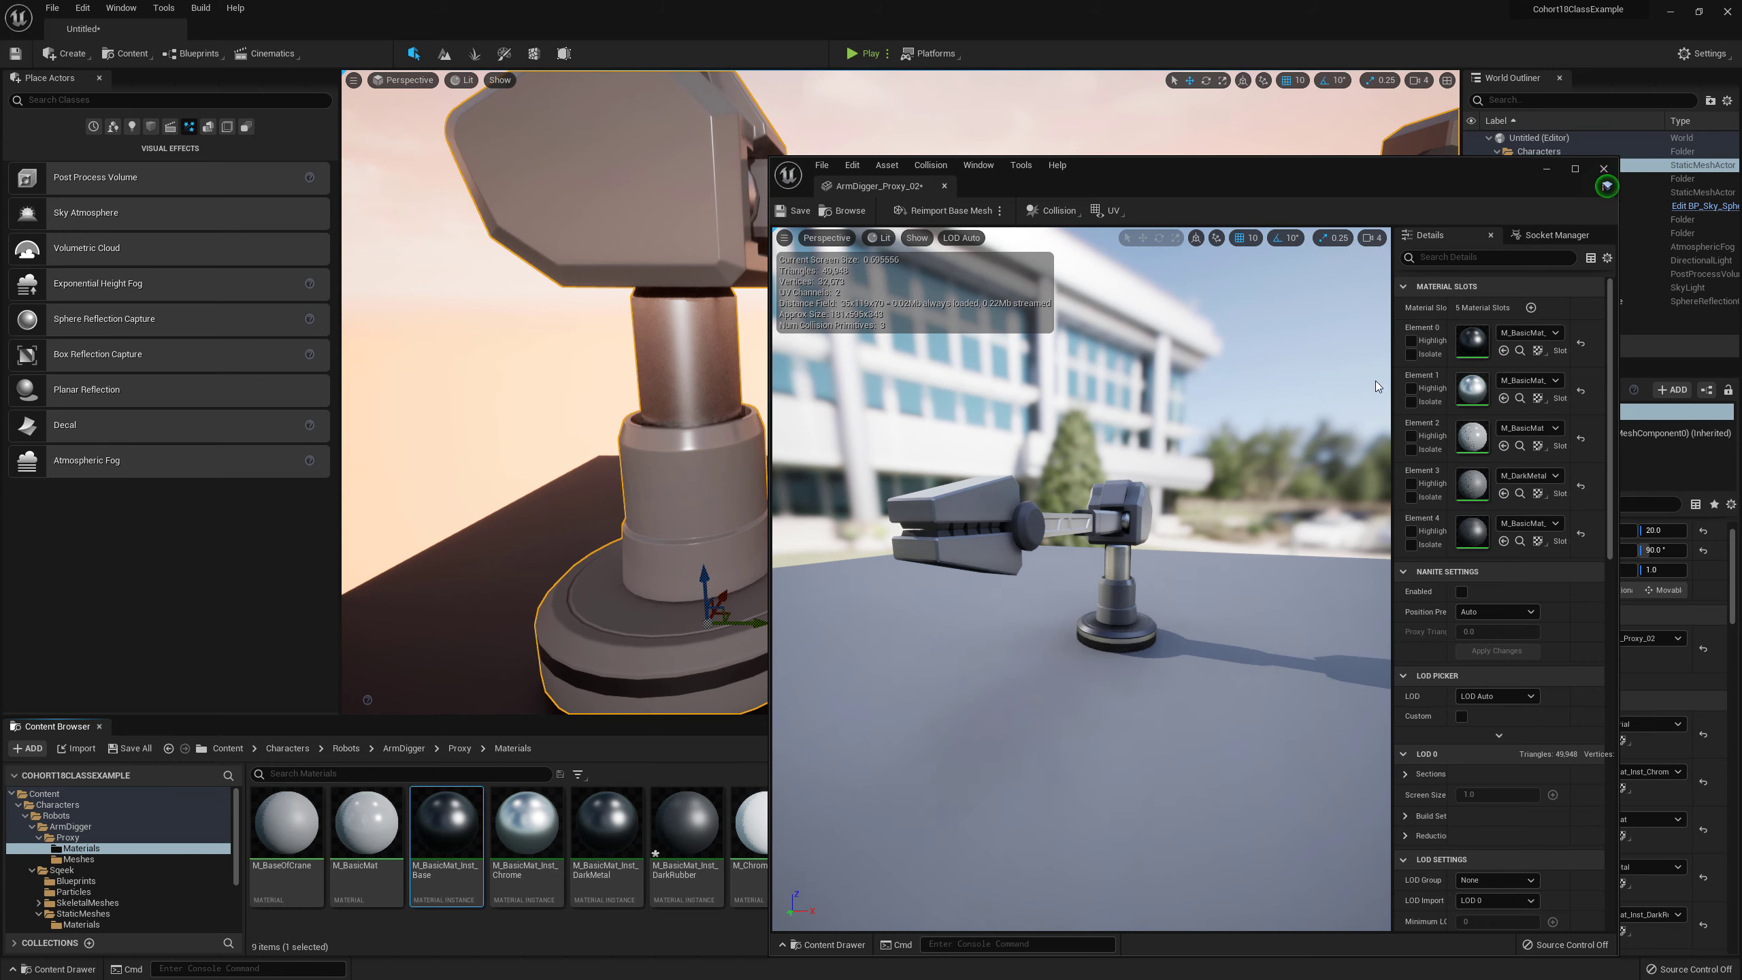
Step: Check which parts use Element 2 and Element 3, and assign M_BasicMat_Inst_Base to the Element 3 slot
right_click_drag(1230, 511, 1266, 528)
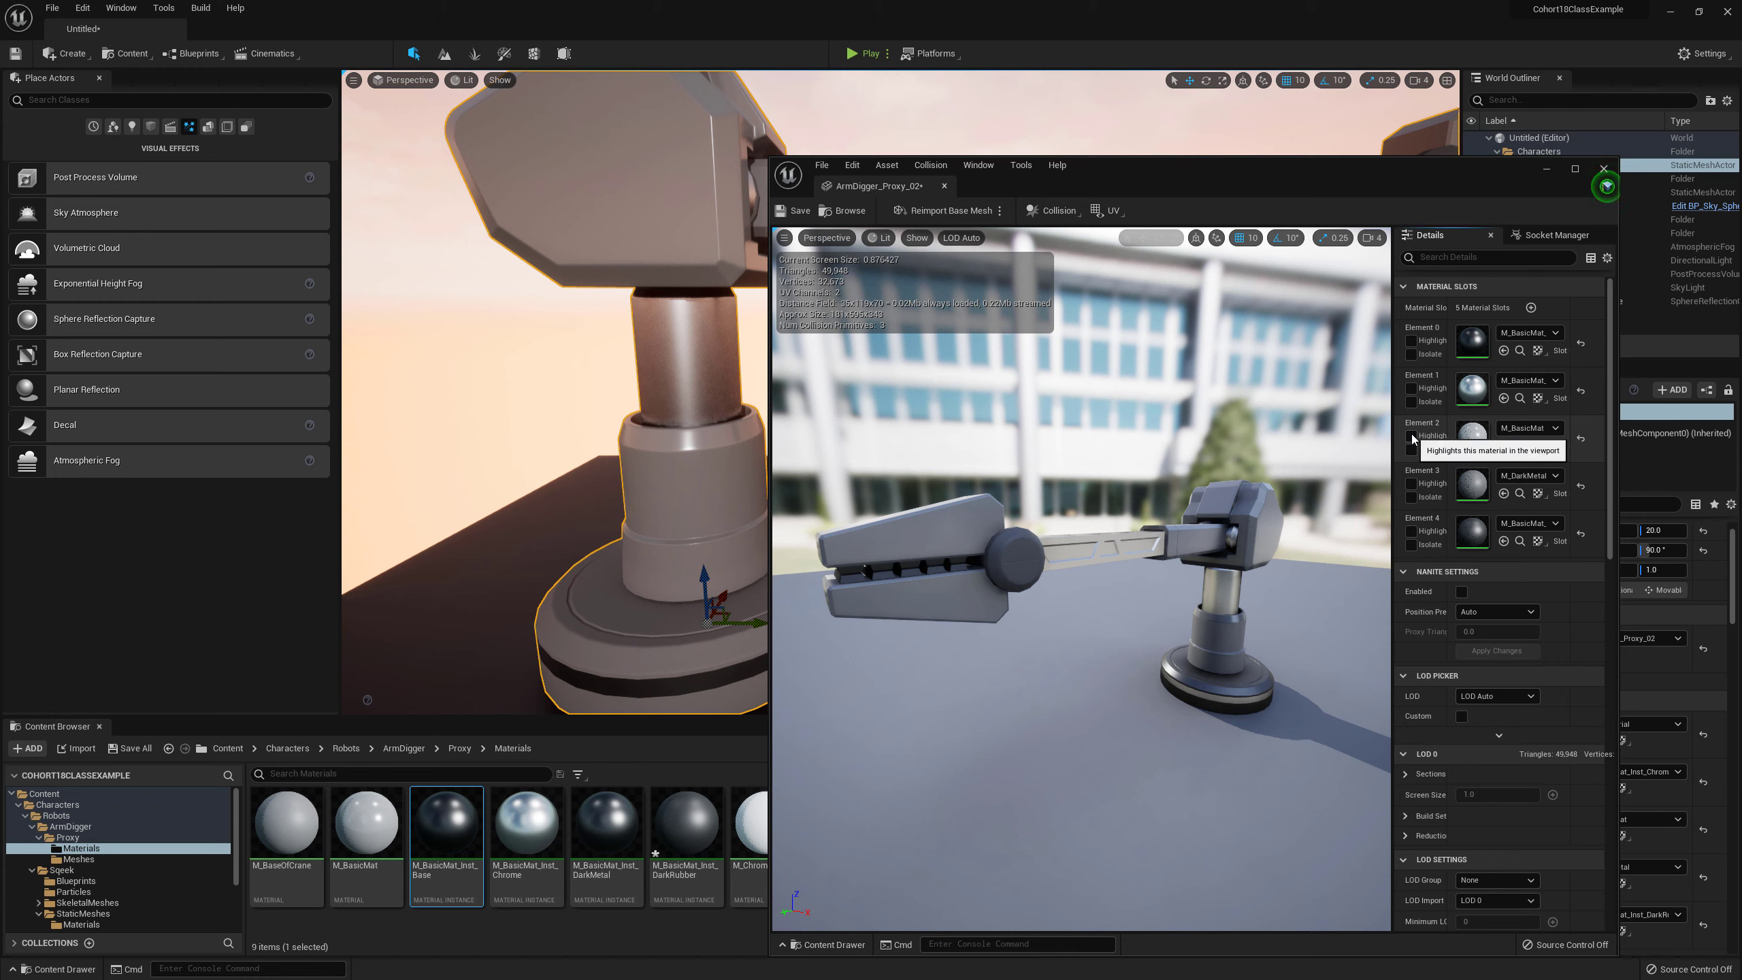
left_click(1410, 436)
left_click(1411, 436)
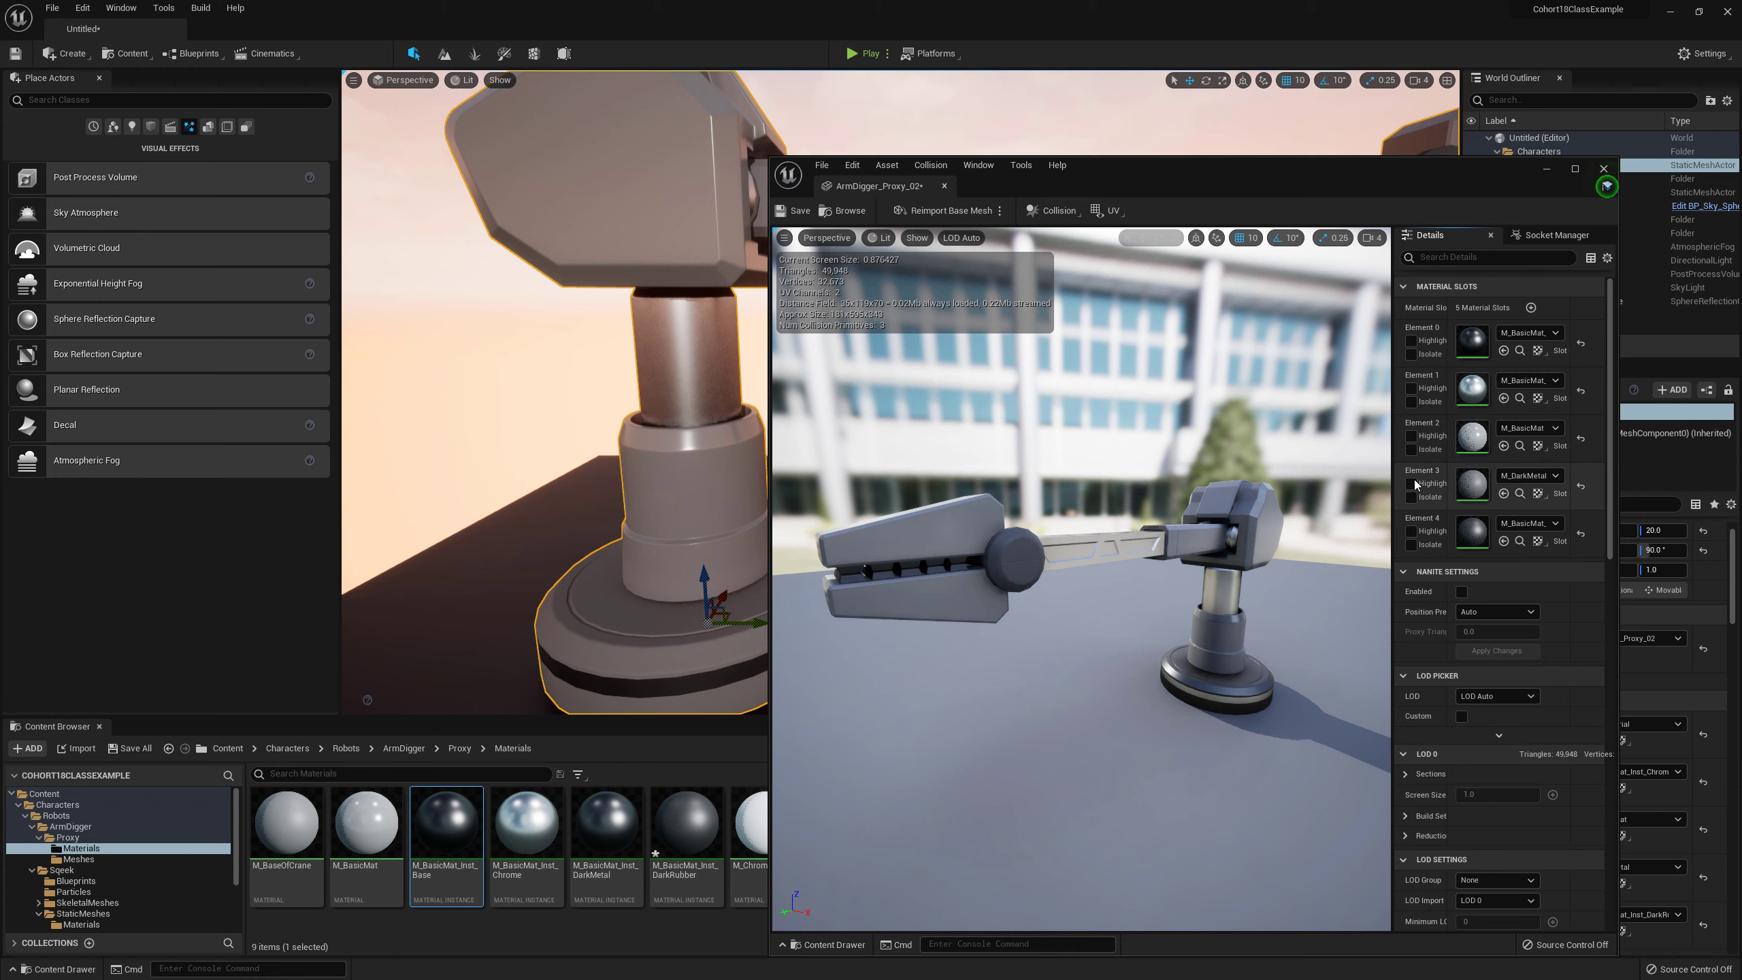
left_click(1411, 484)
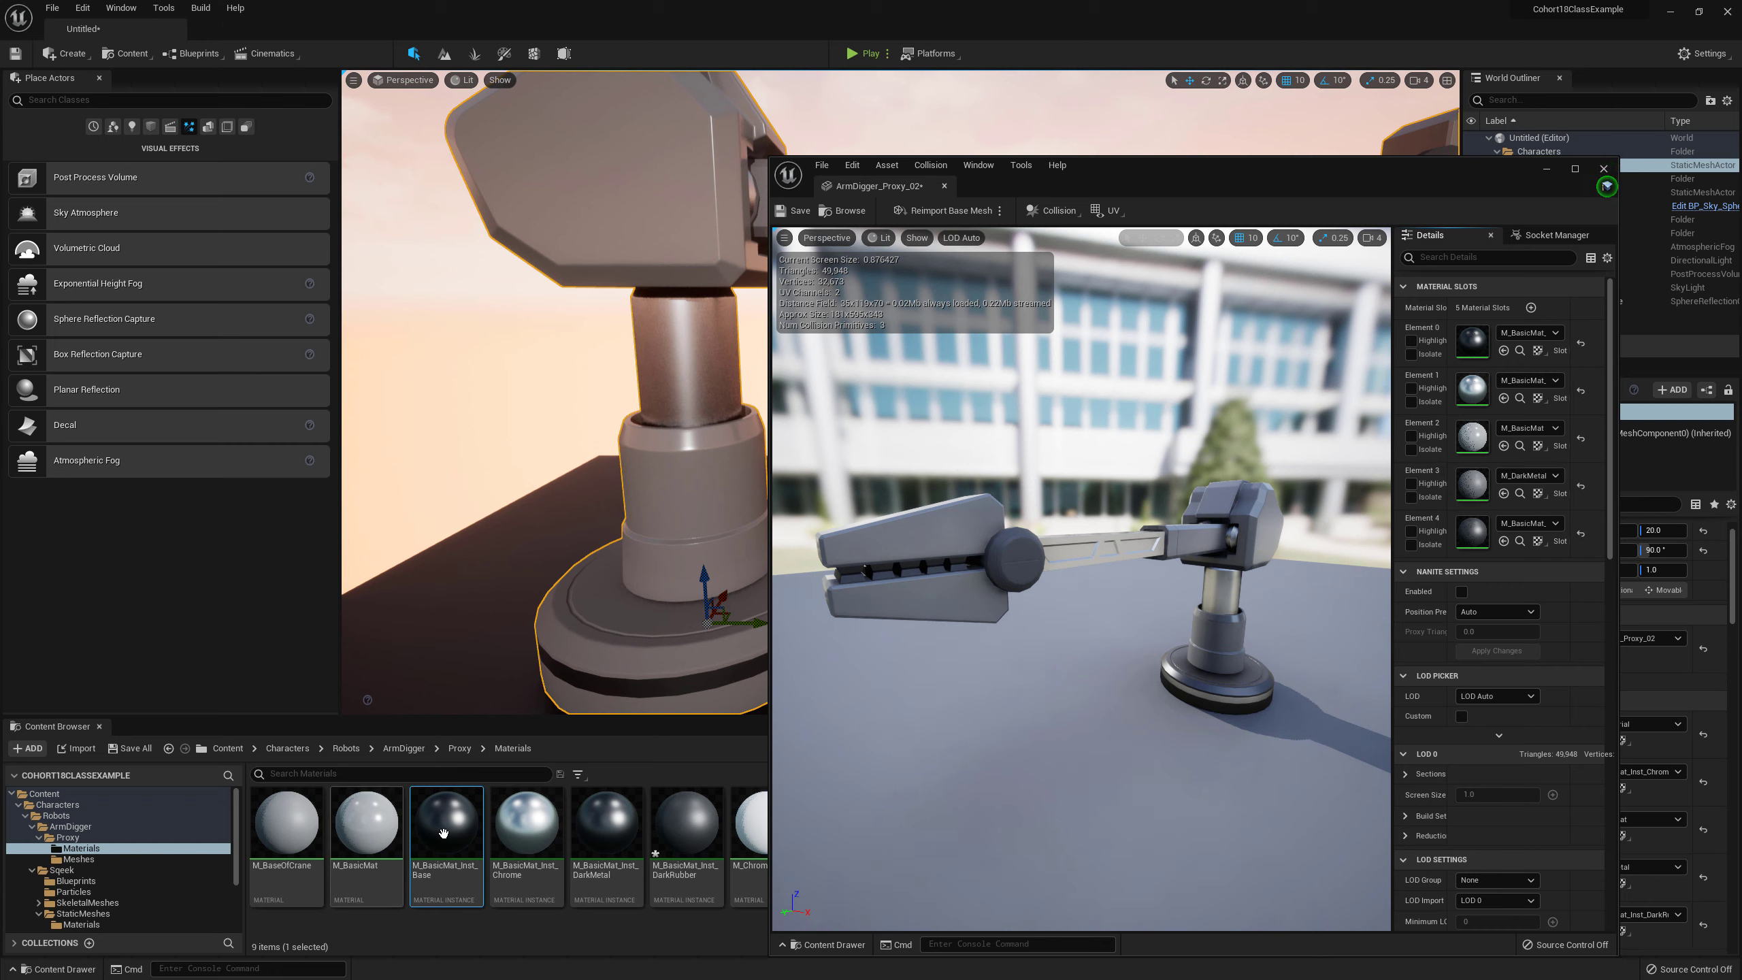
left_click_drag(445, 823, 1472, 484)
Step: Examine the arm's base up close and highlight the parts that use the Element 1 and Element 2 materials
right_click_drag(1019, 609, 960, 602)
key("d")
key("d")
mouse_move(1111, 628)
right_mouse_down()
mouse_move(1070, 627)
mouse_move(1107, 641)
right_mouse_up()
key("d")
right_click_drag(1350, 556, 1360, 548)
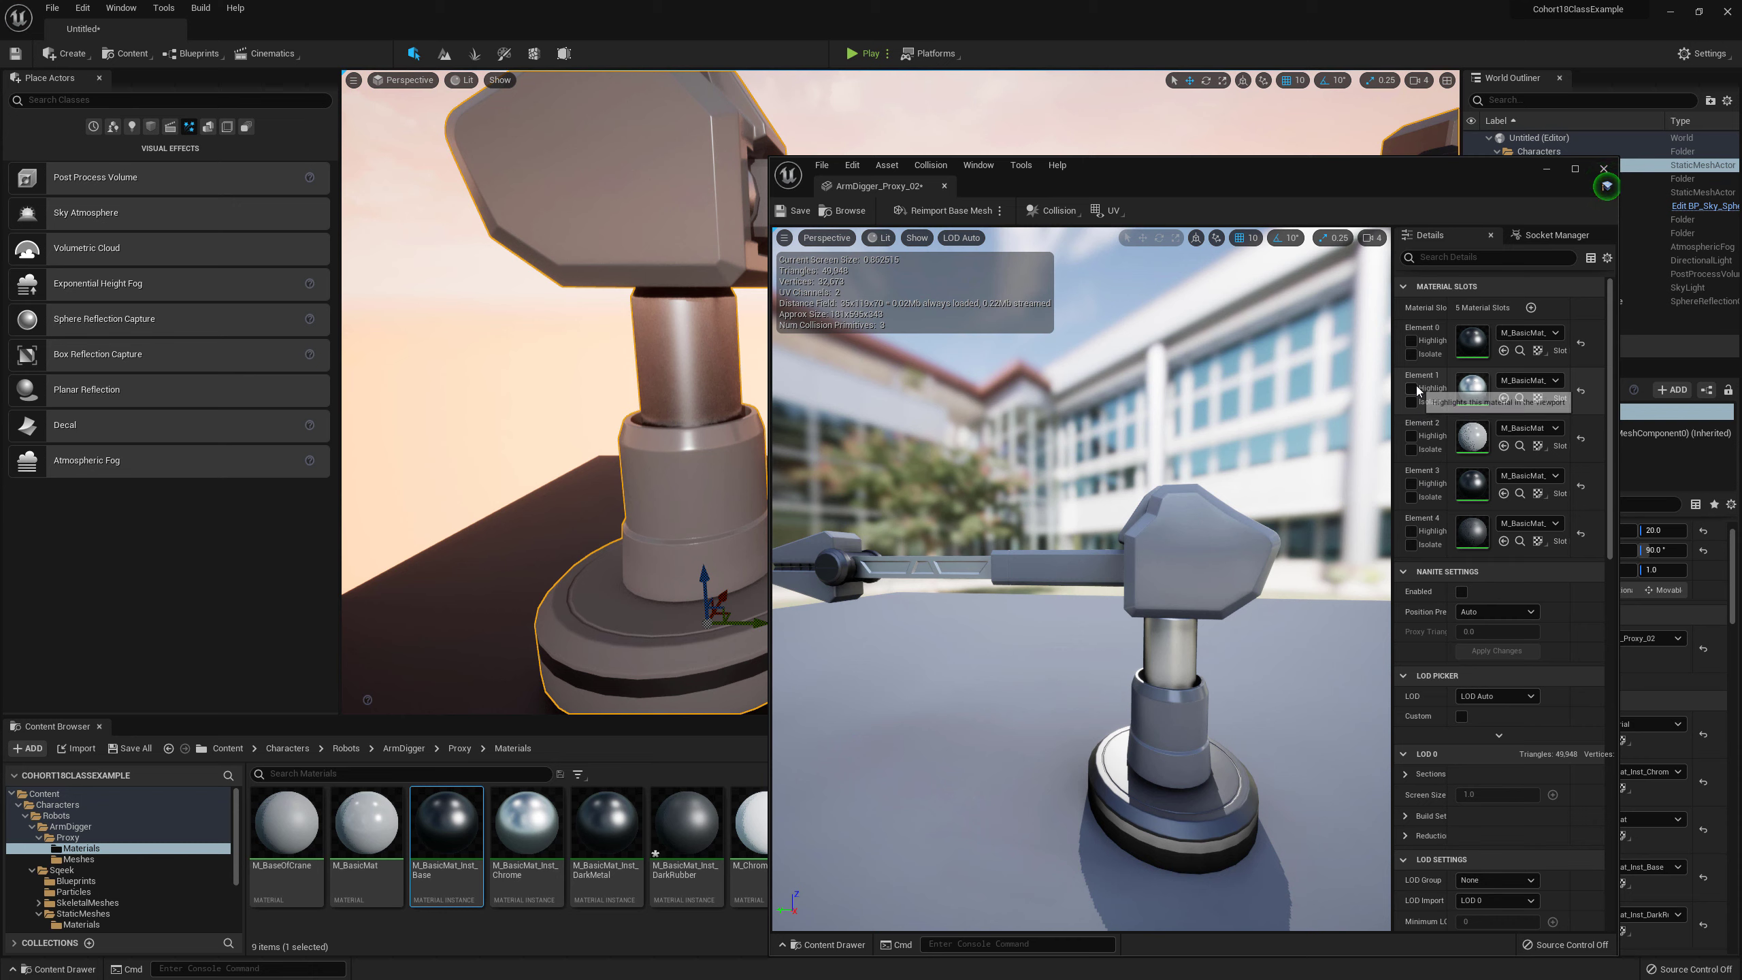
left_click(1411, 389)
left_click(1411, 389)
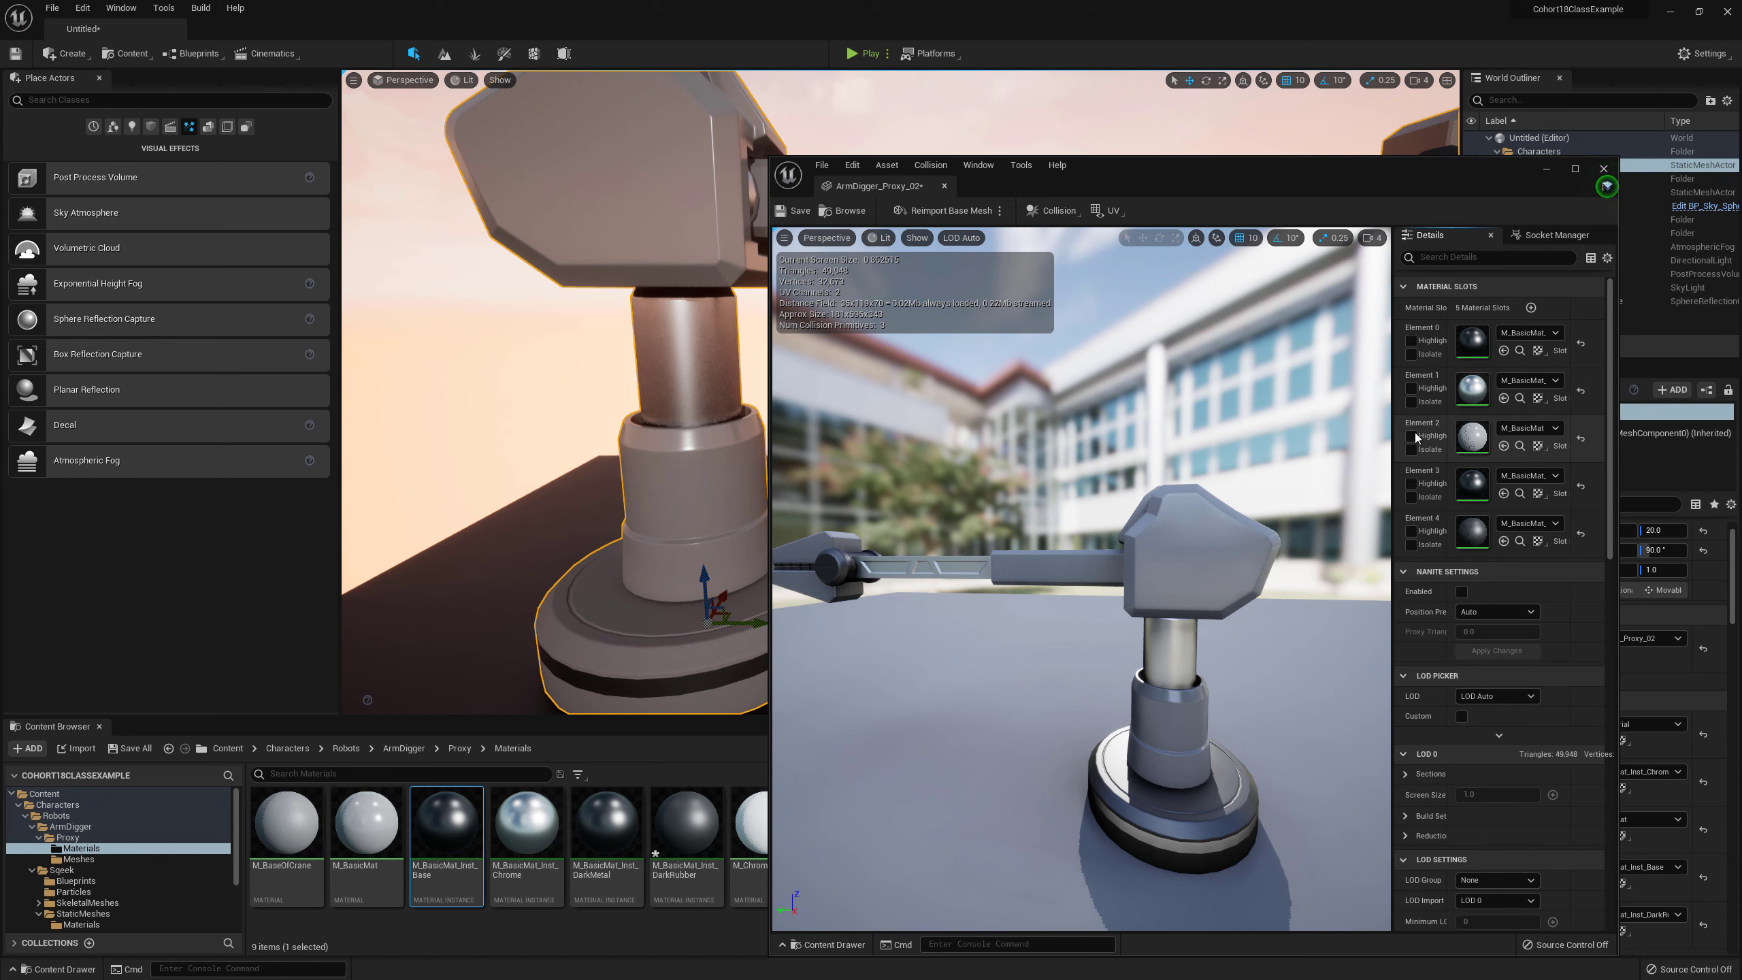
left_click(1411, 436)
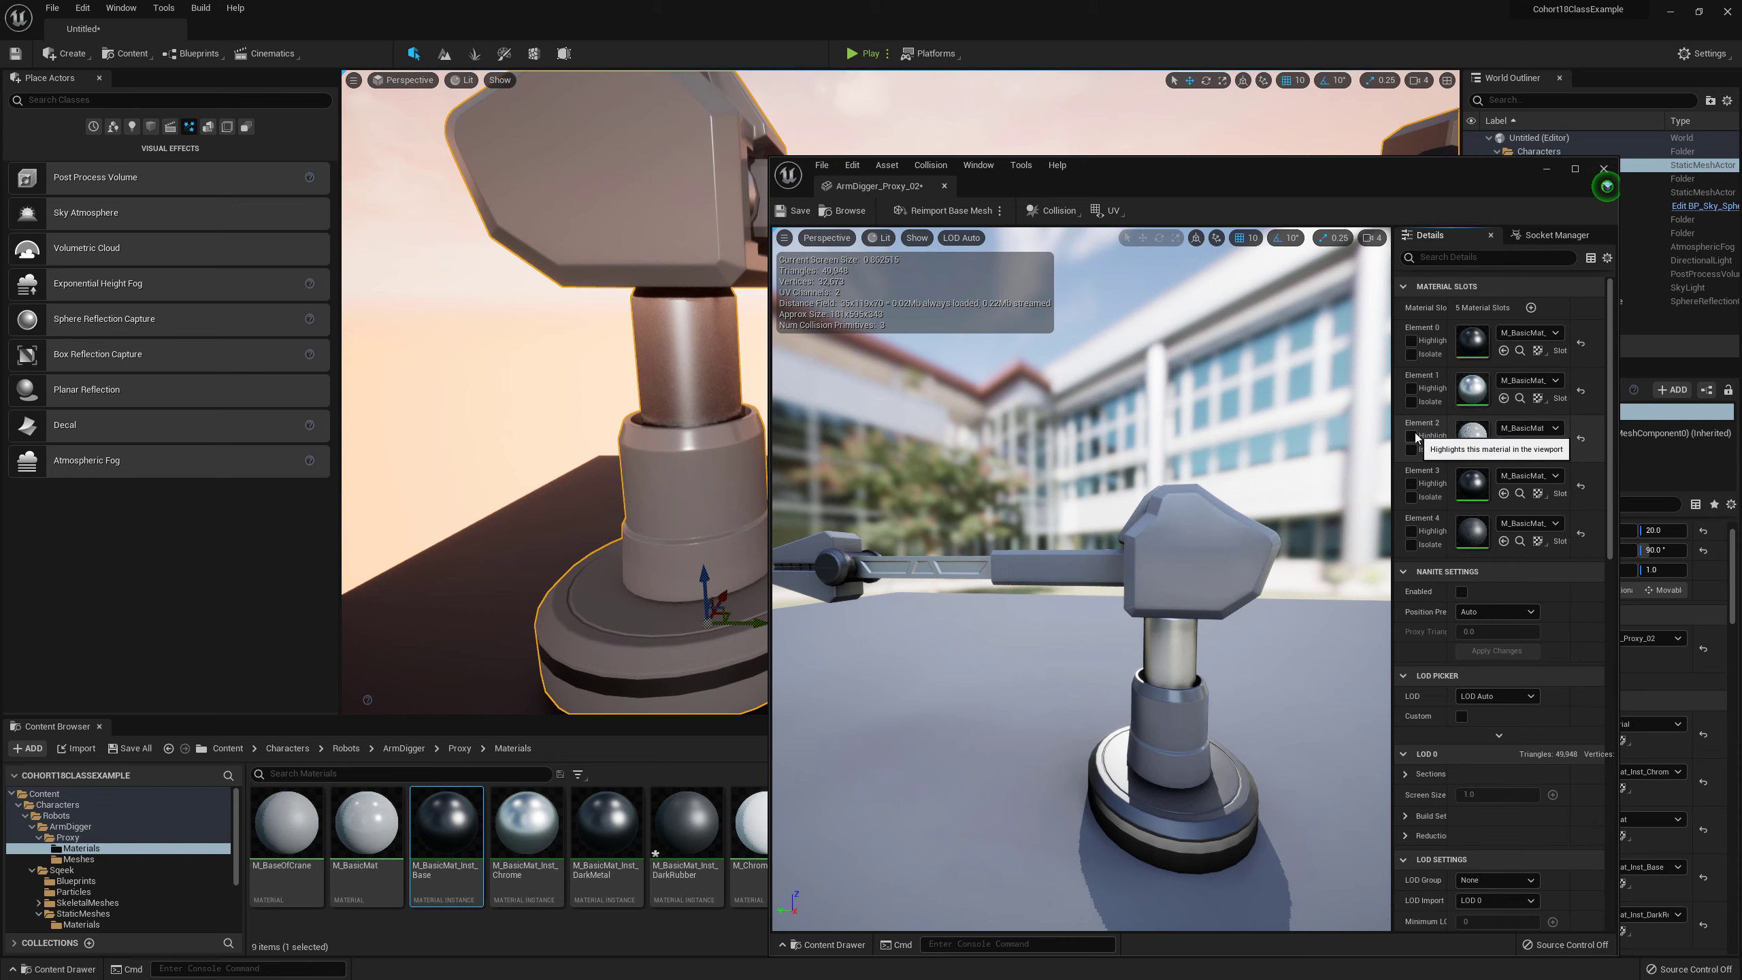
left_click(1411, 436)
left_click(1411, 436)
left_click(1411, 436)
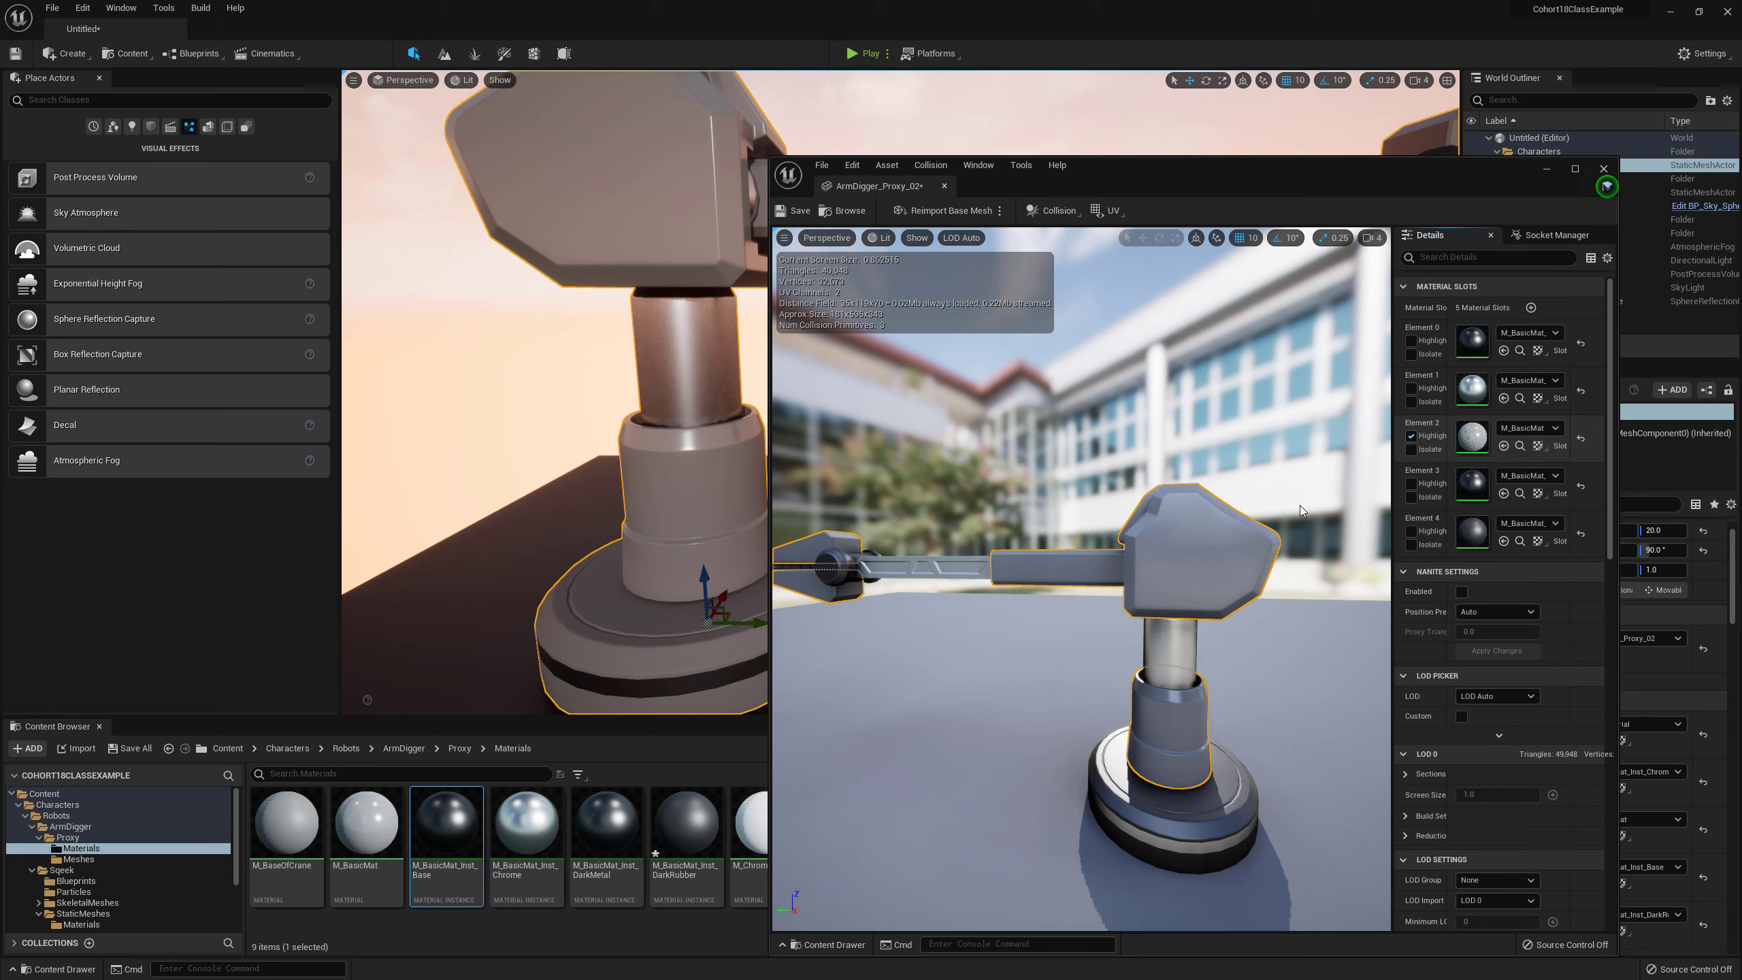
Step: Create a material instance of M_BasicMat named M_BasicMat_Inst_Basic and assign it to the mesh's Element 2 slot
left_click(359, 834)
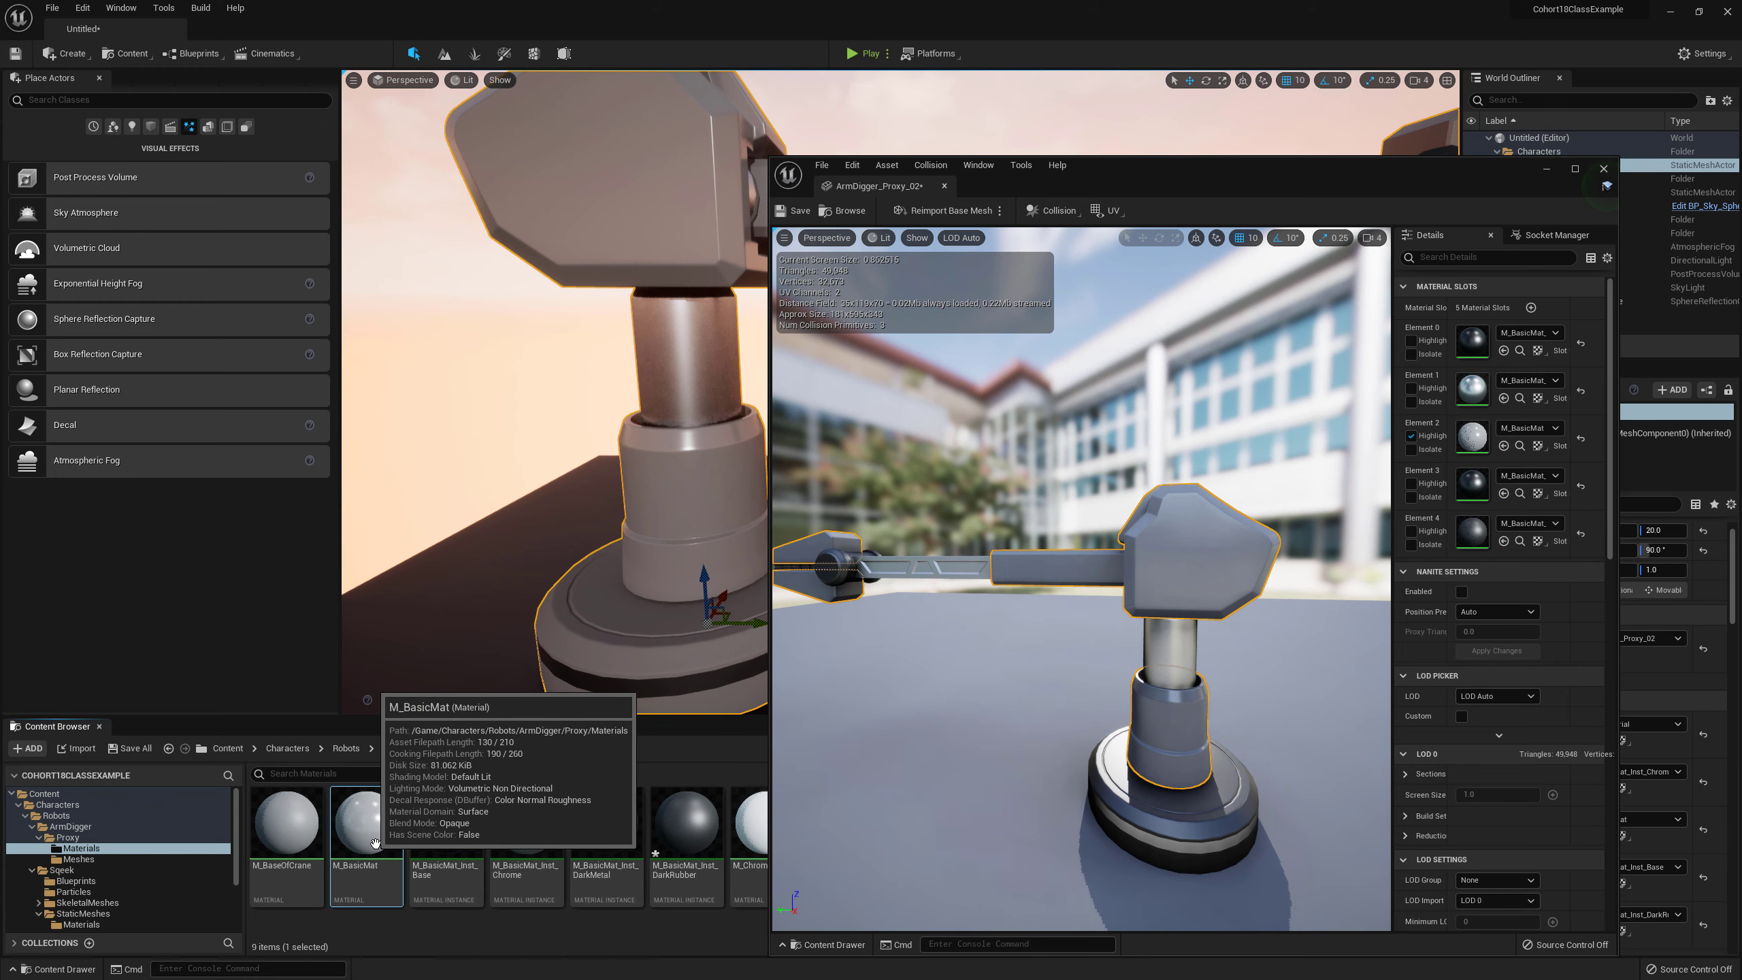
right_click(364, 833)
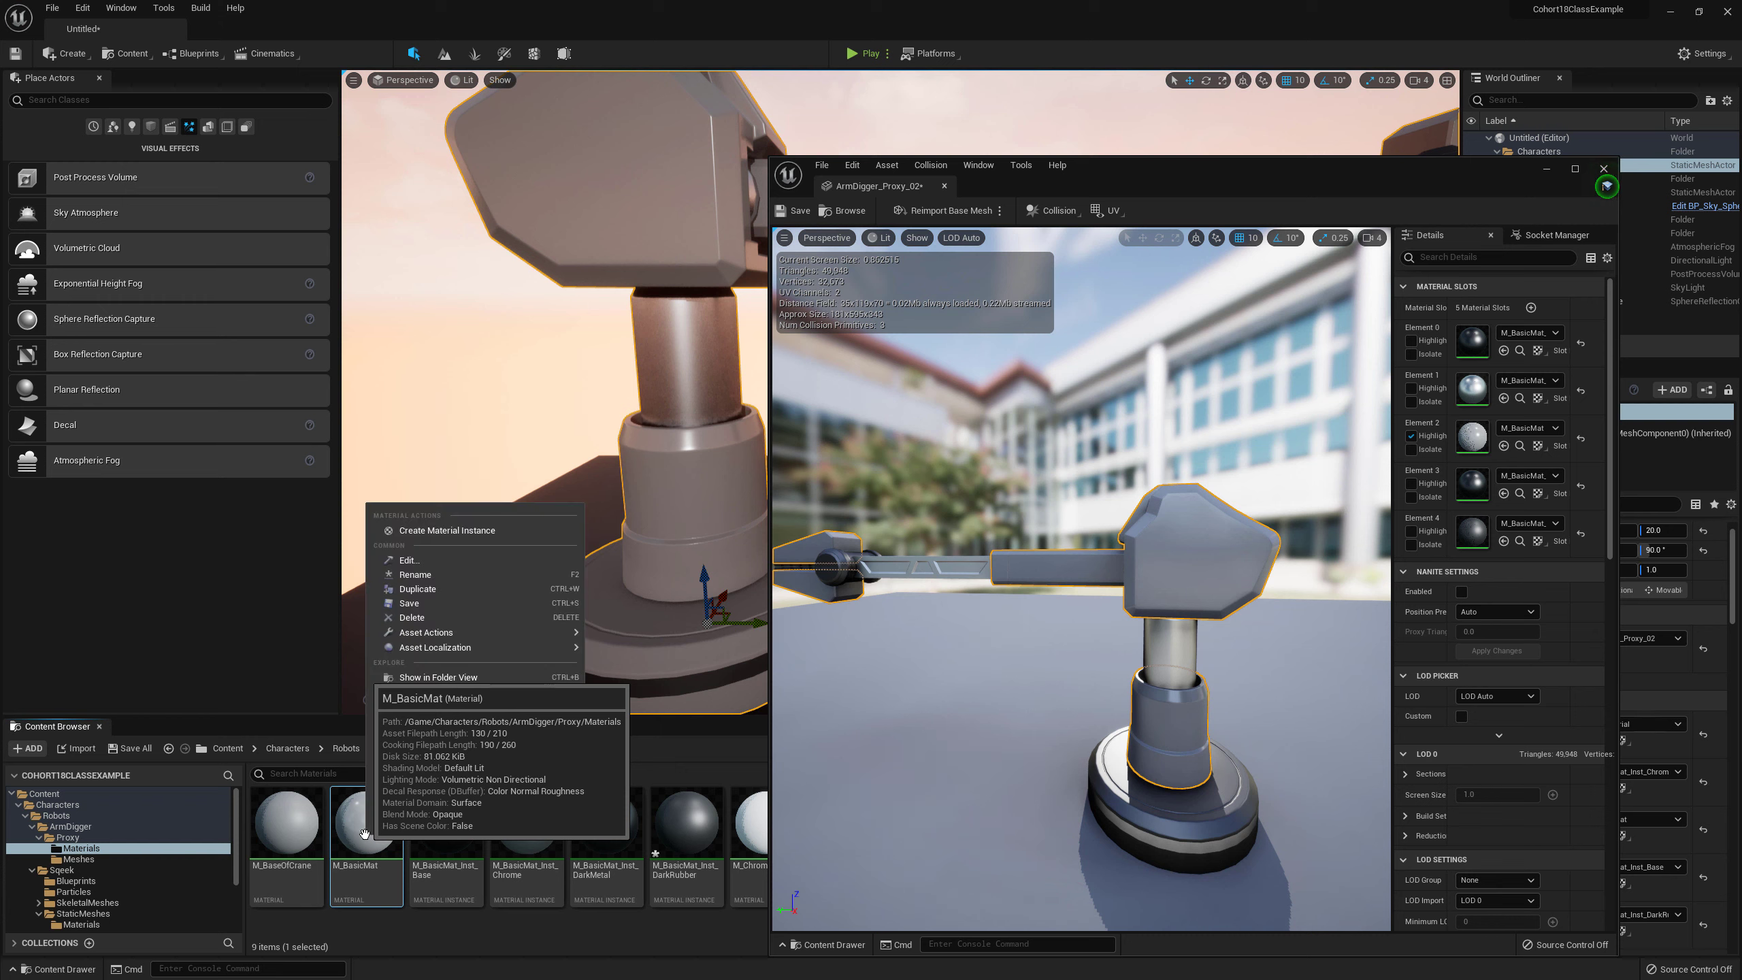
left_click(507, 538)
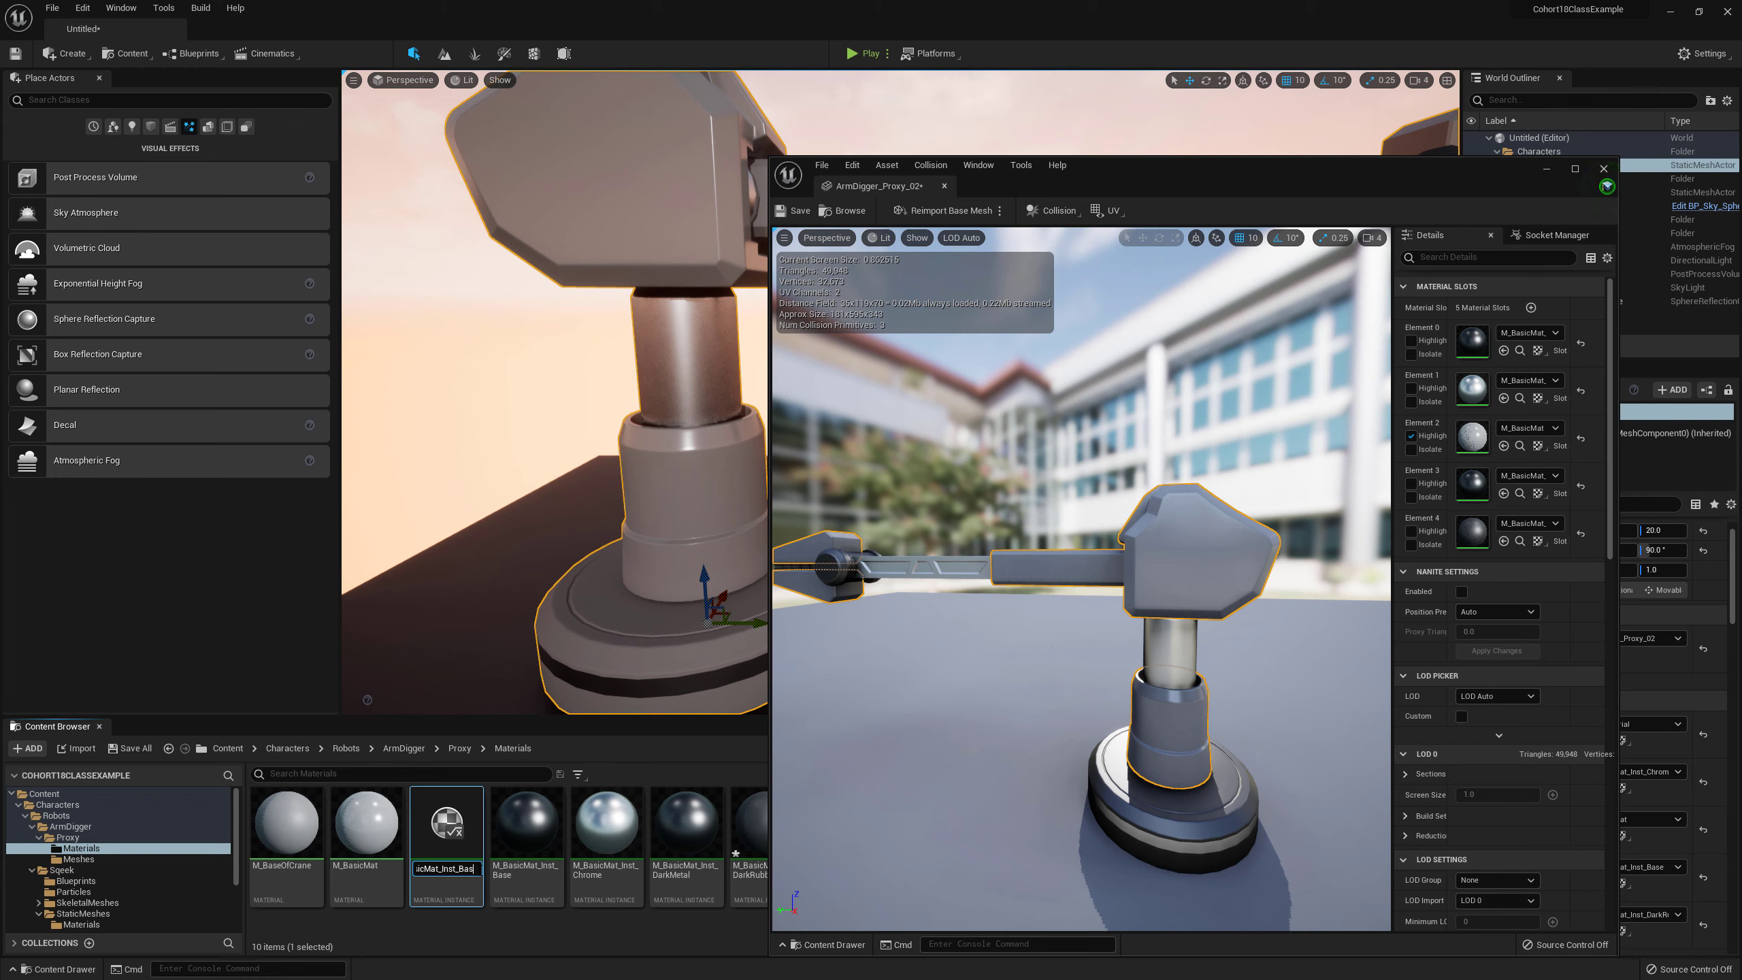
type("_Basic")
key("Return")
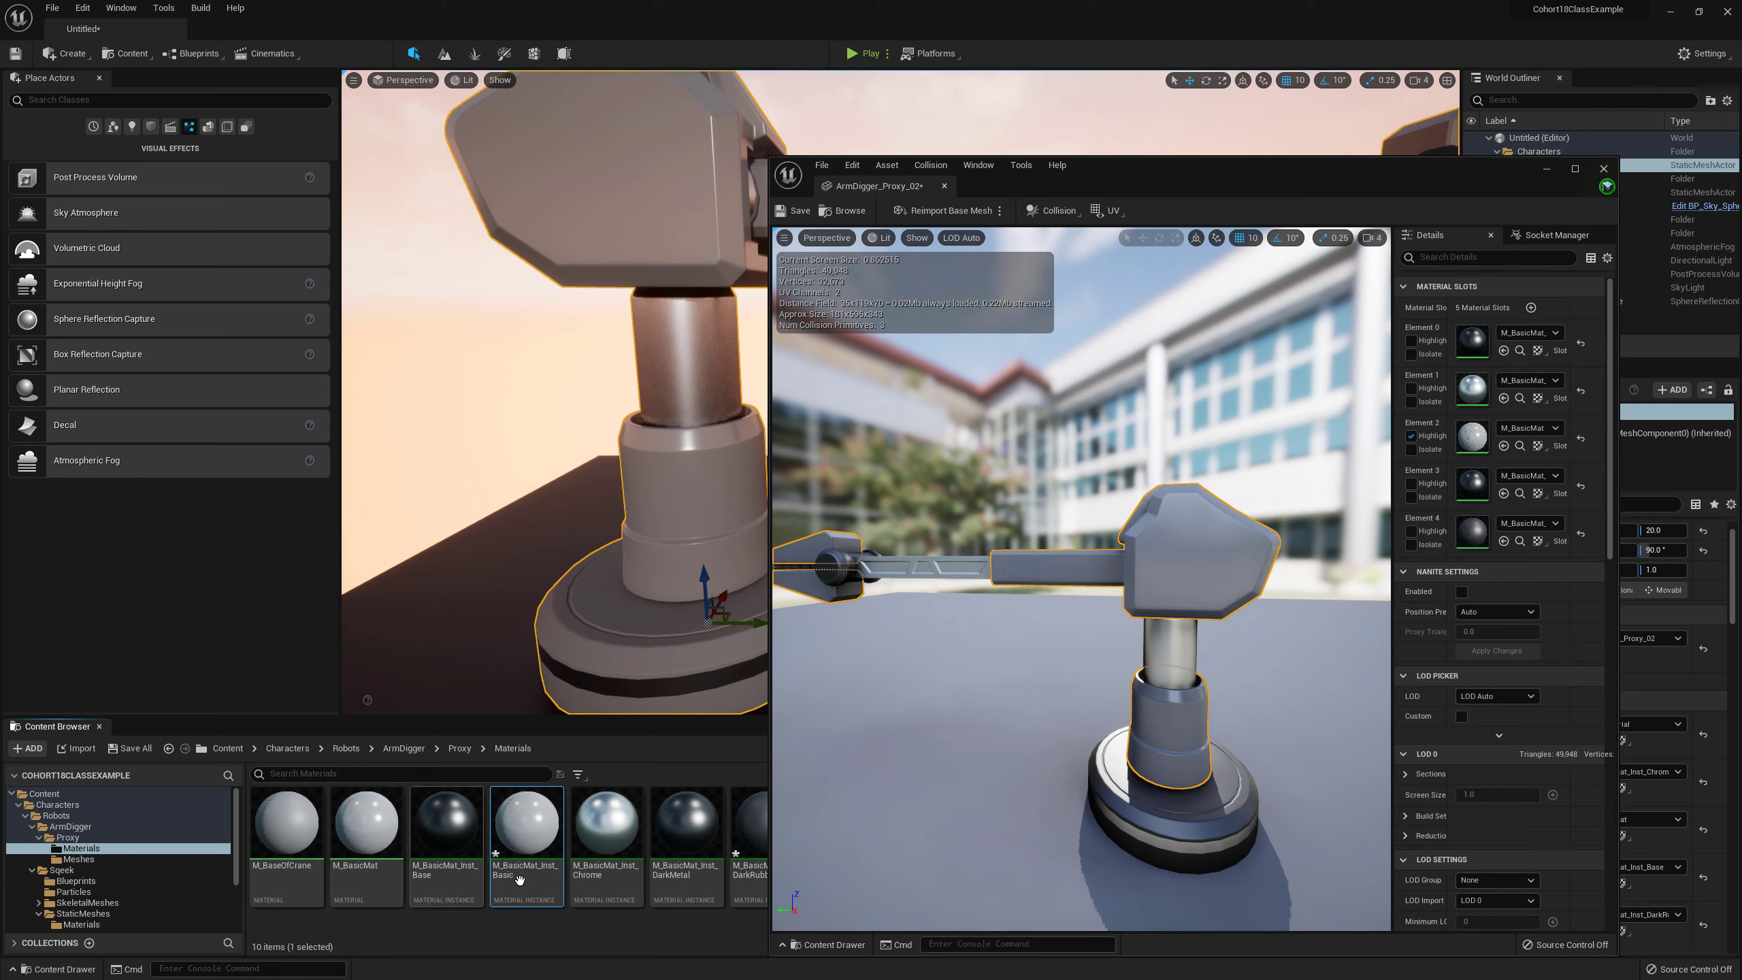
left_click_drag(519, 880, 1483, 419)
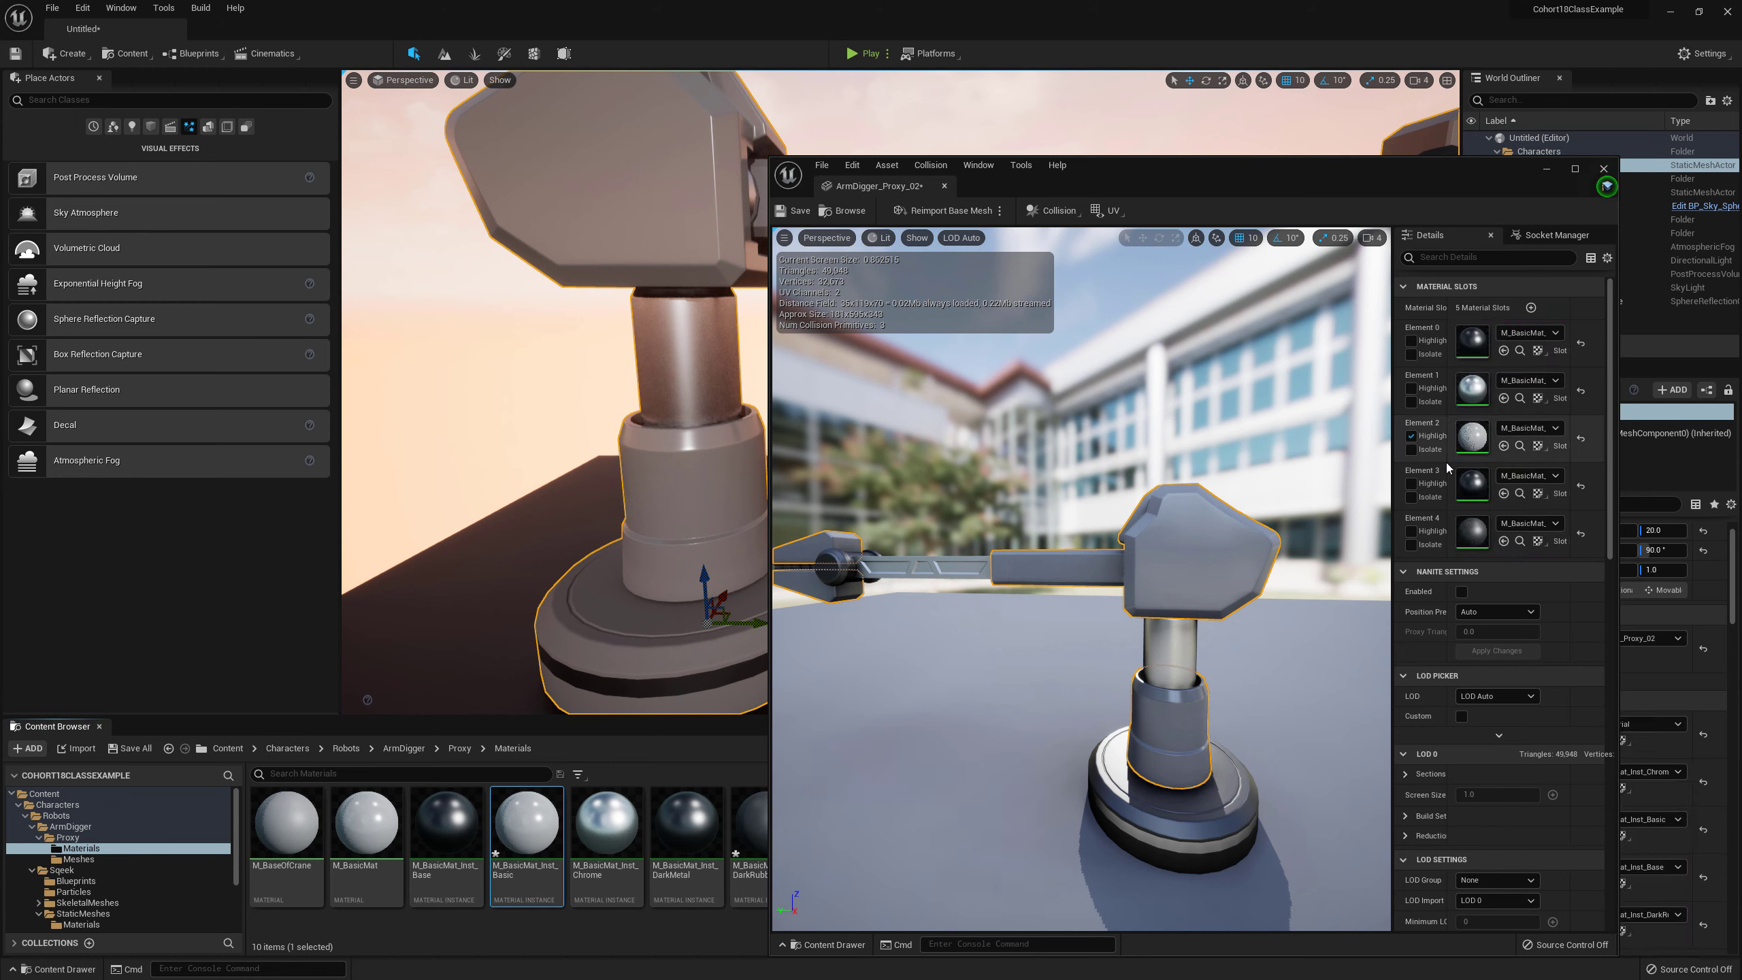
Step: Open M_BasicMat_Inst_Basic and enable its Metallic, Roughness and Specular parameter overrides
double_click(526, 841)
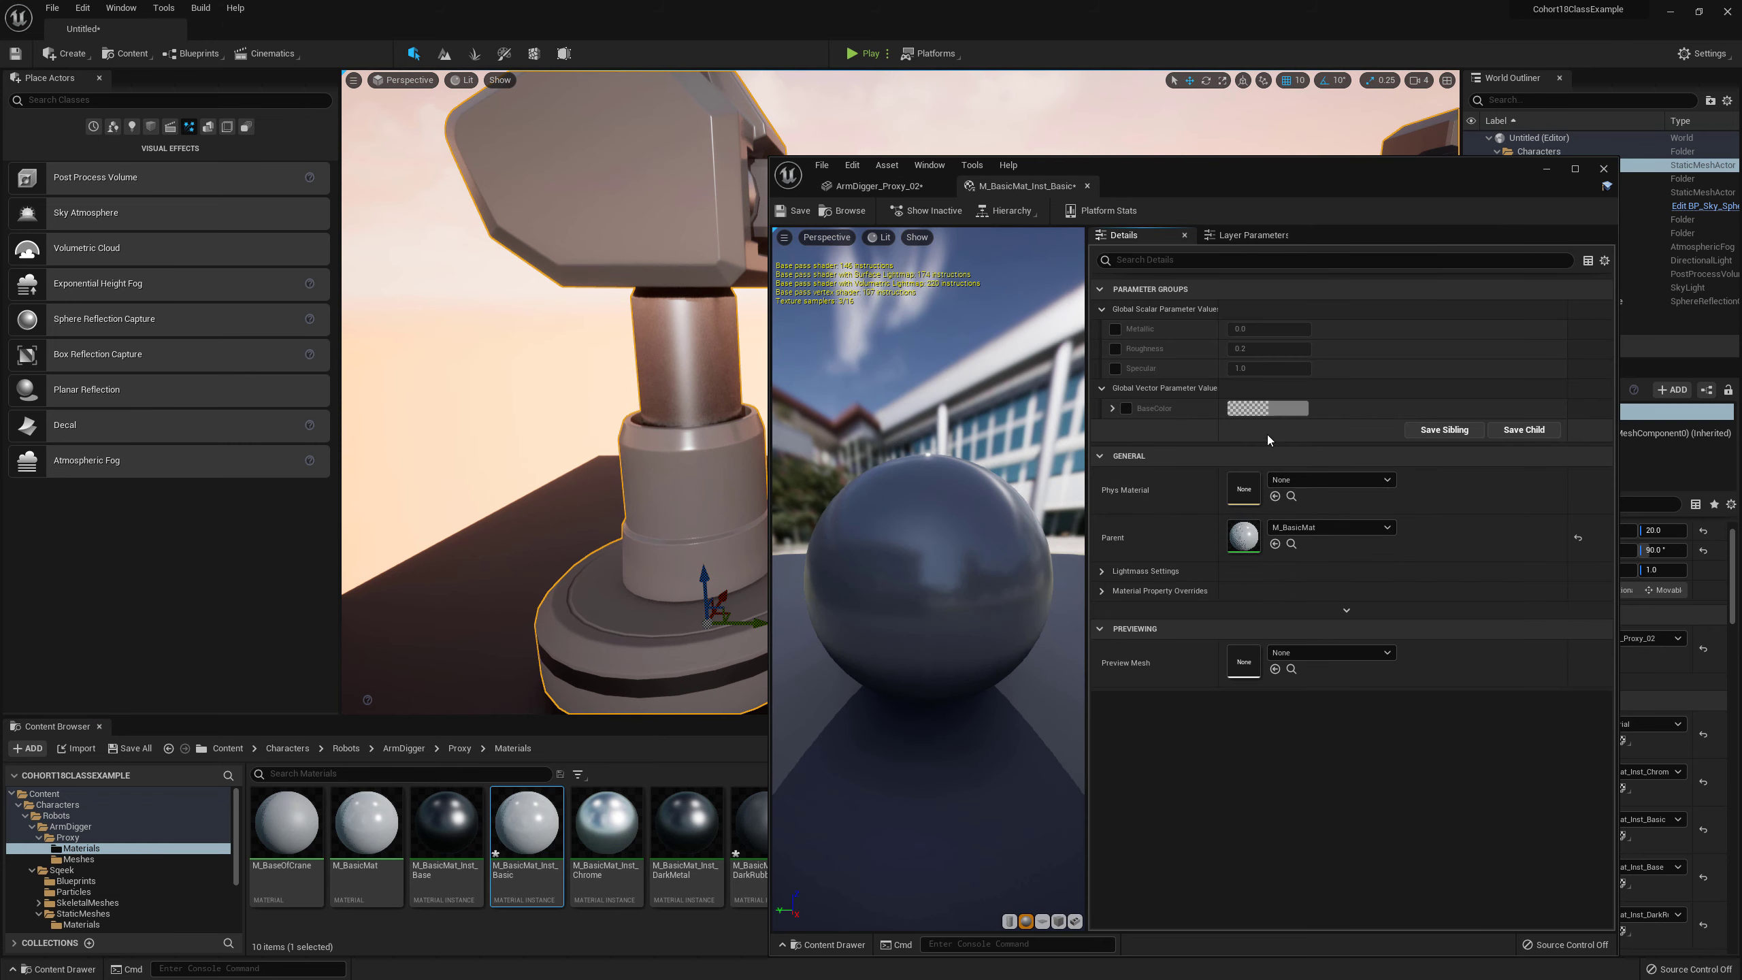
left_click(1115, 330)
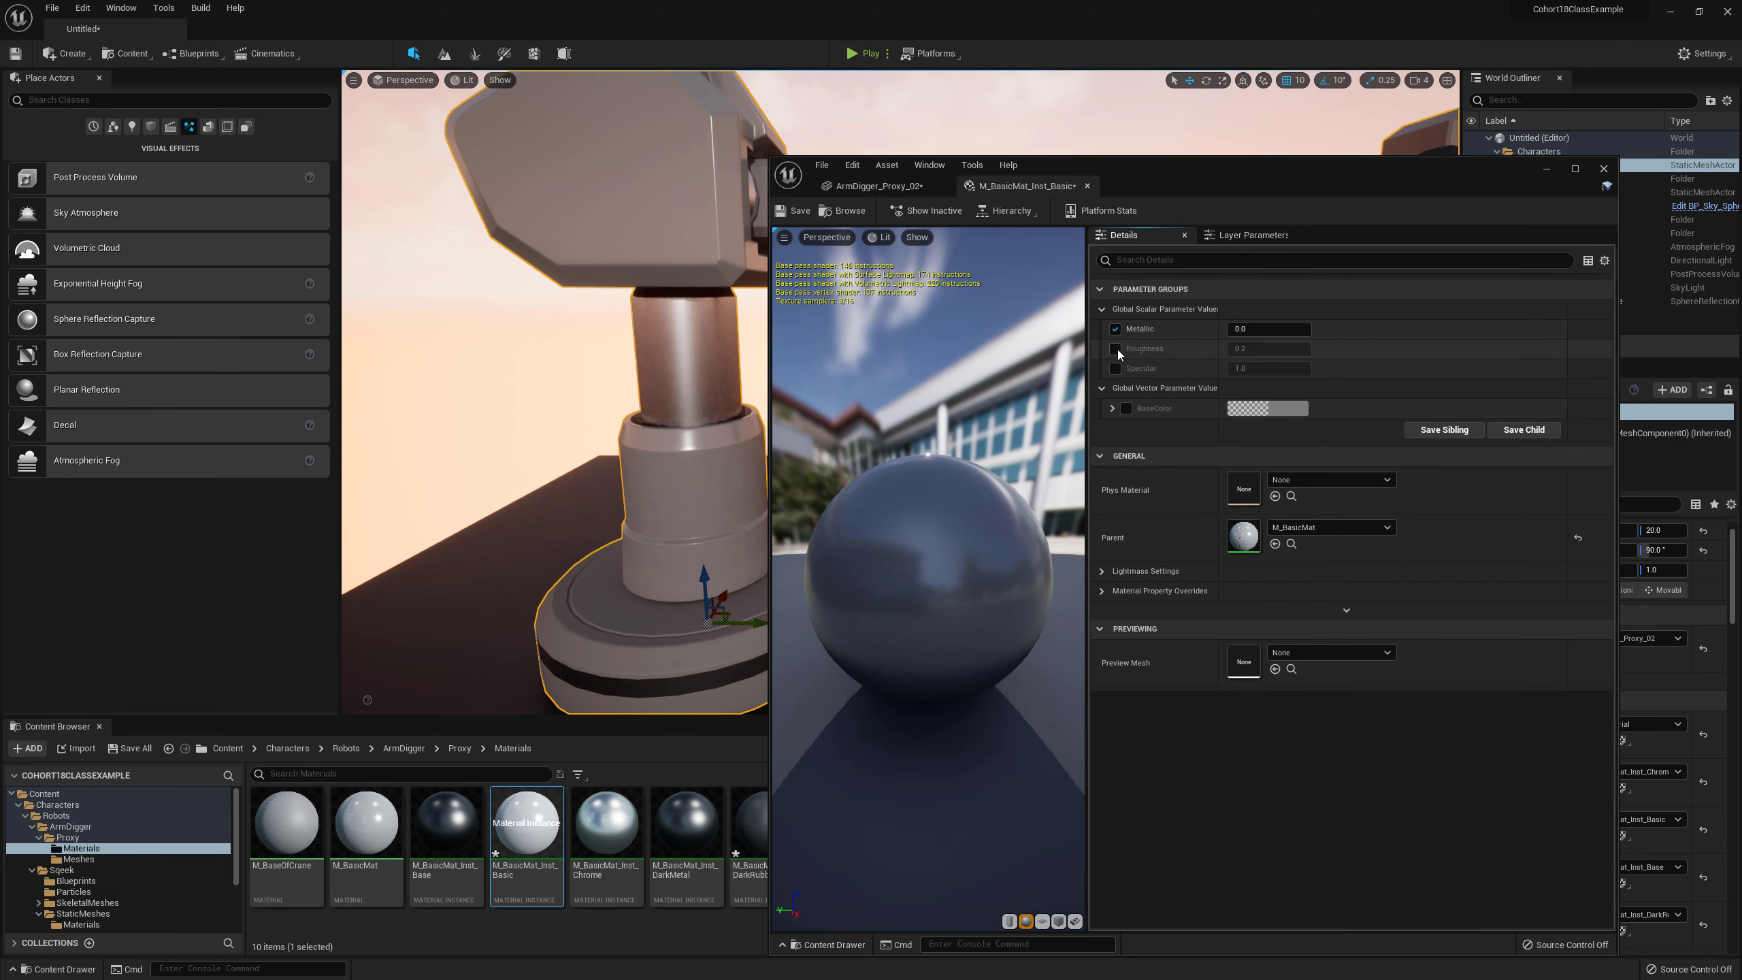
left_click(1115, 348)
left_click(1115, 368)
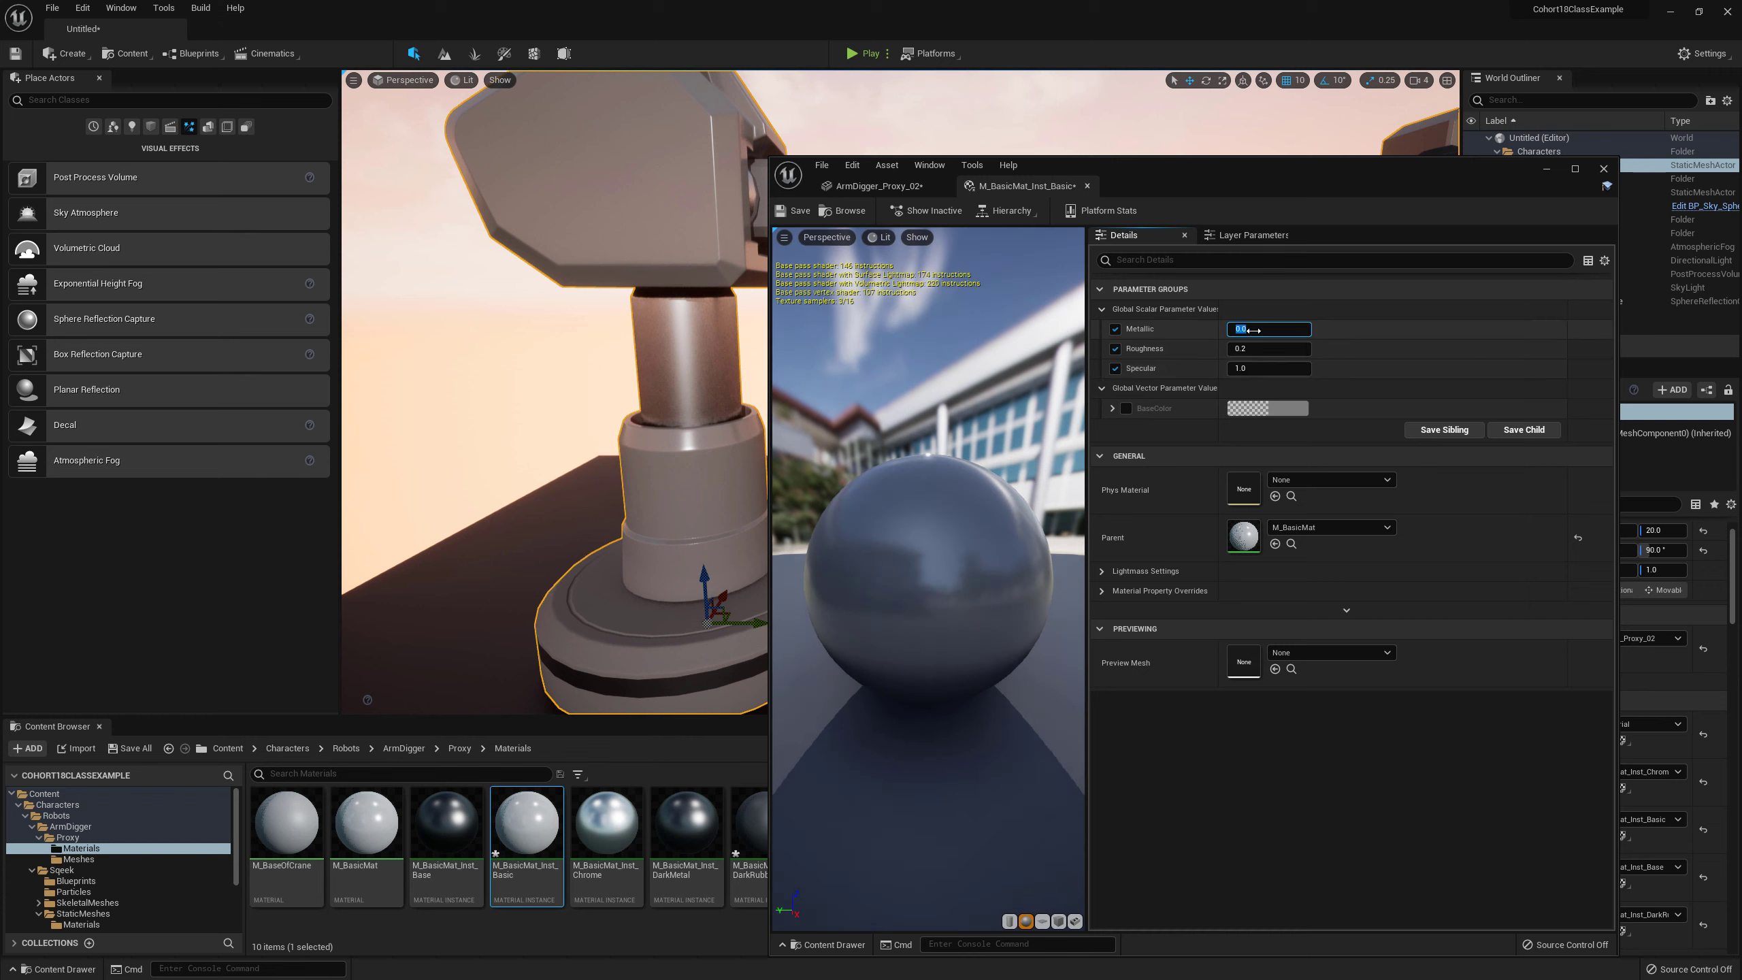
Step: Set Metallic to 1 and Roughness to 0.4 on M_BasicMat_Inst_Basic, and enable its BaseColor override
left_click(1253, 330)
type("1")
key("Return")
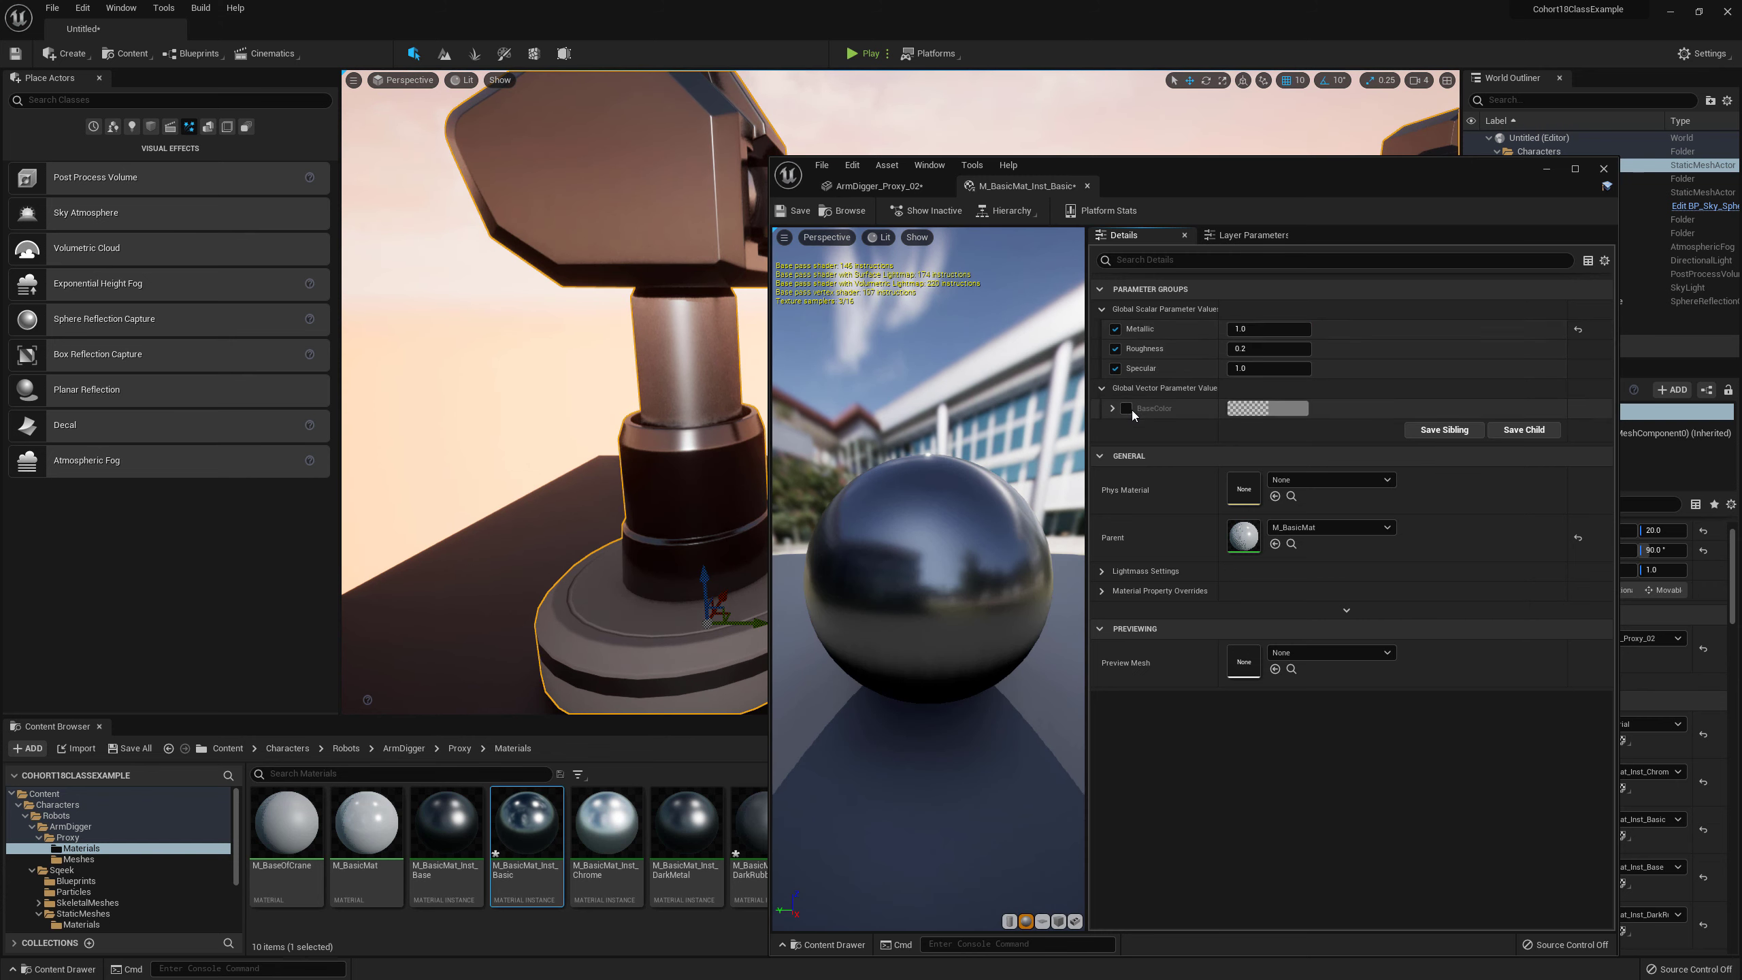
left_click(1126, 409)
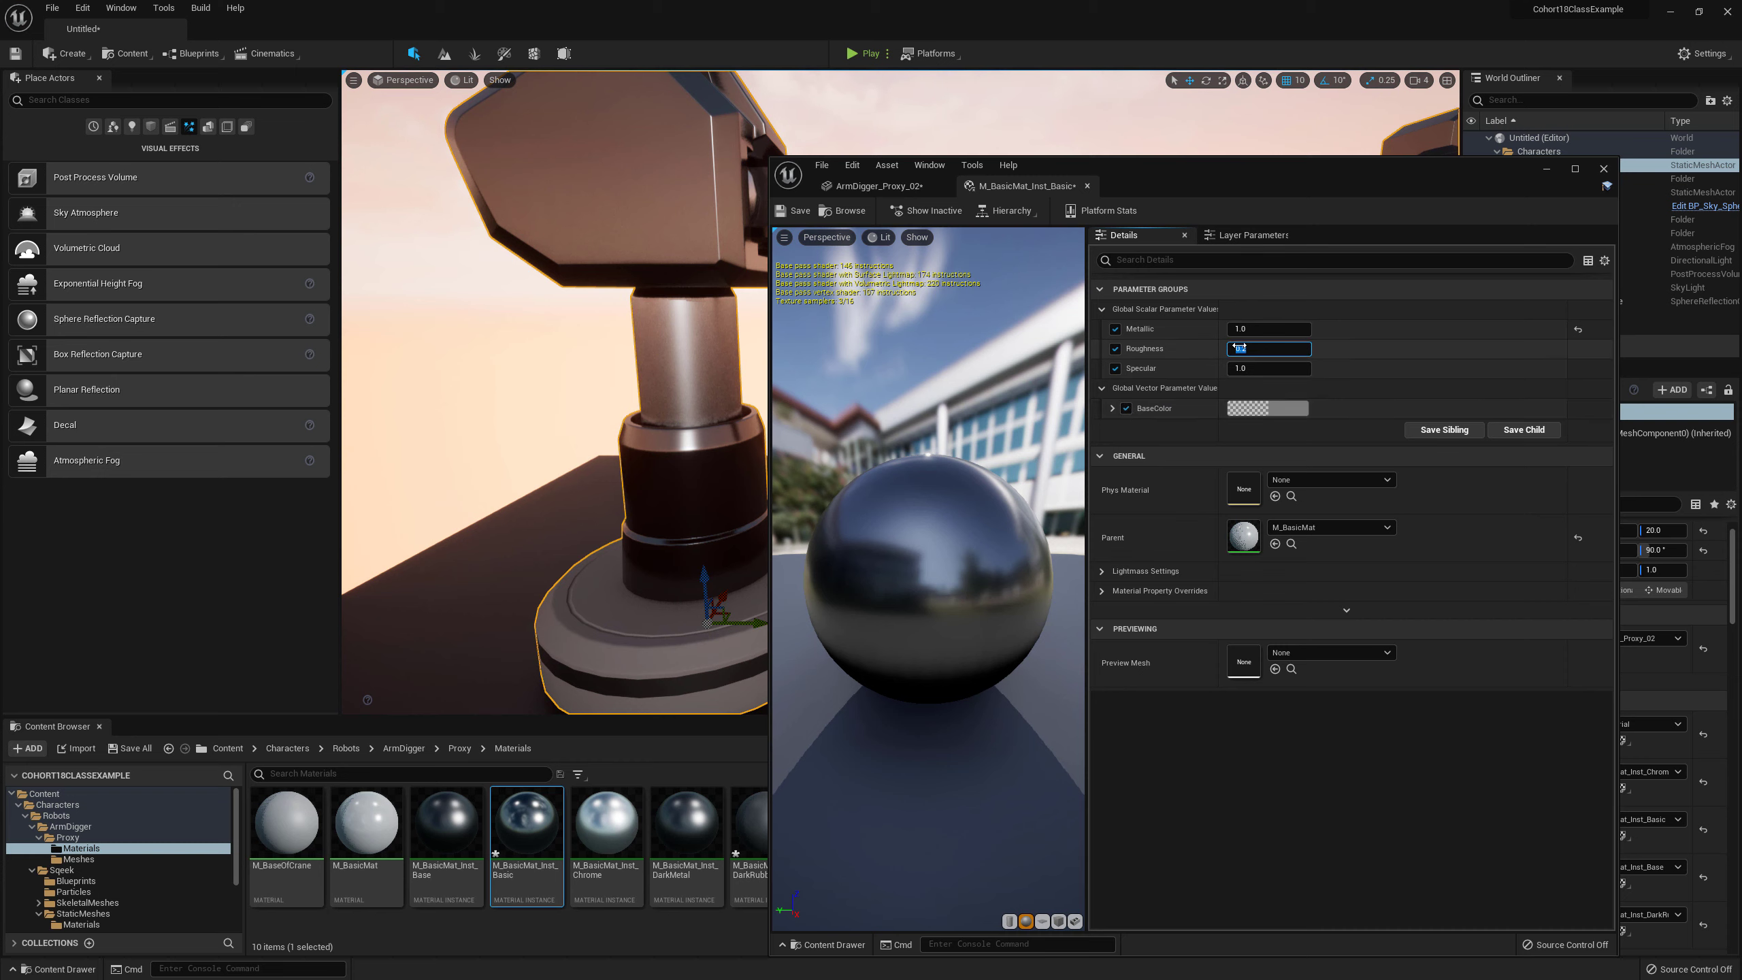
type("0.5")
key("Return")
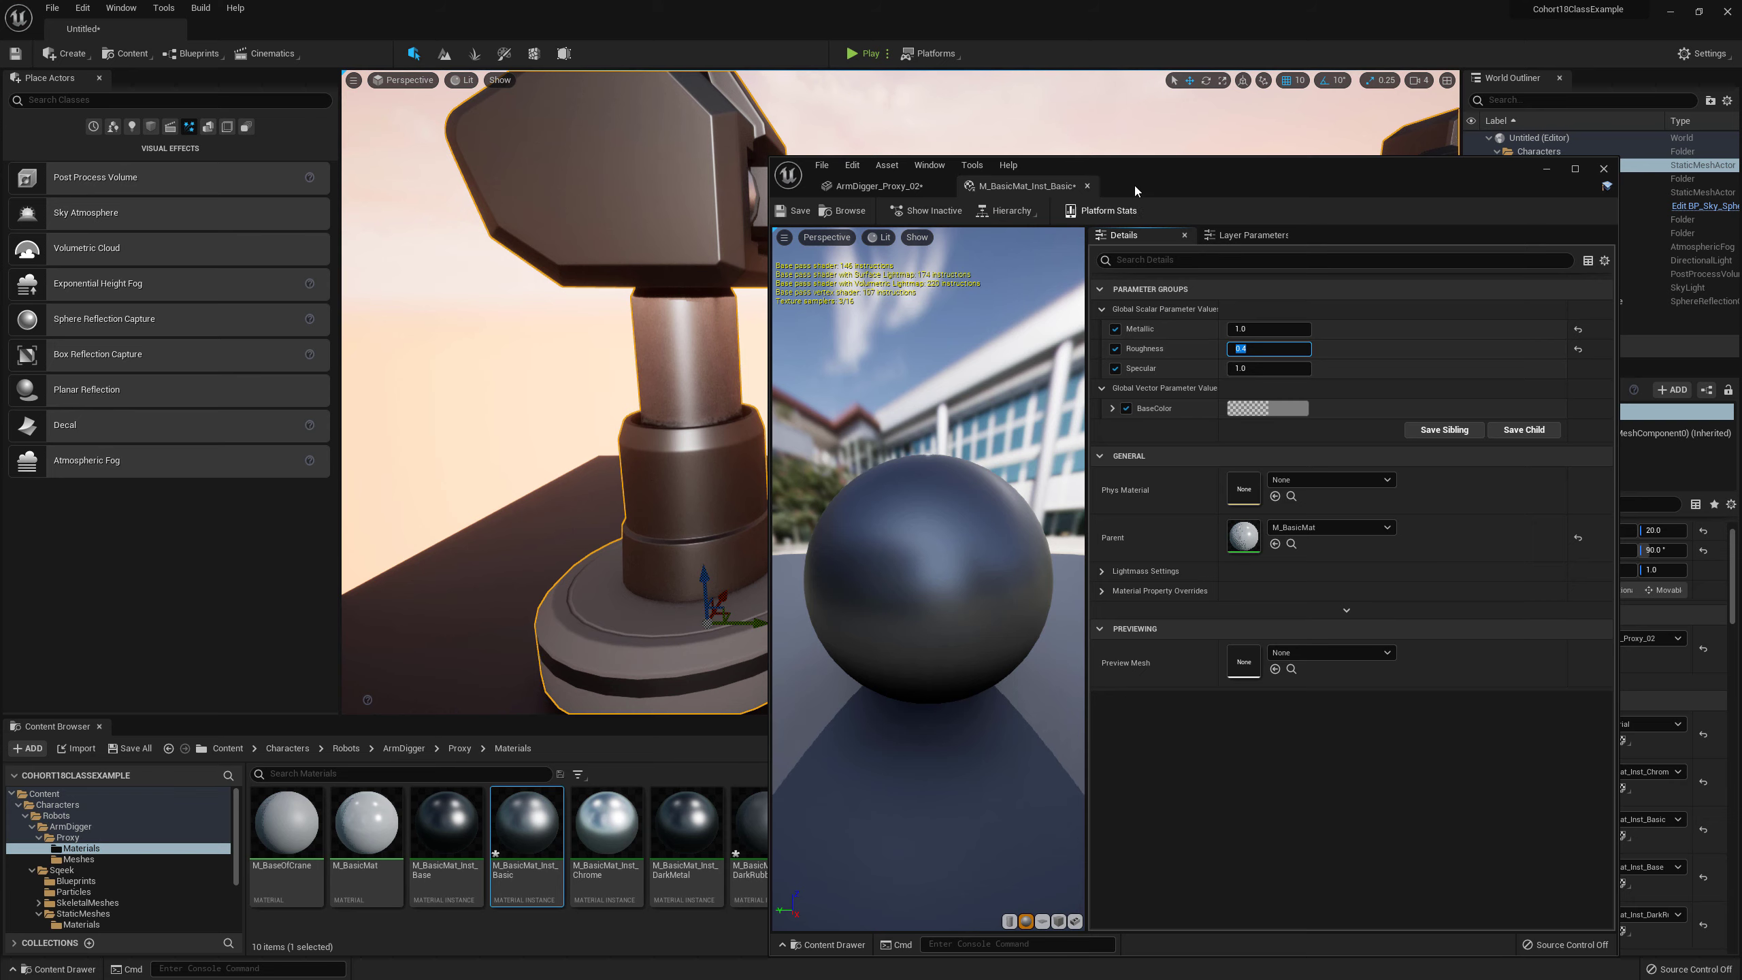
Step: Close the asset editor window, check the arm in the level, and save the M_BasicMat_Inst_Basic asset
left_click_drag(1135, 185, 1180, 174)
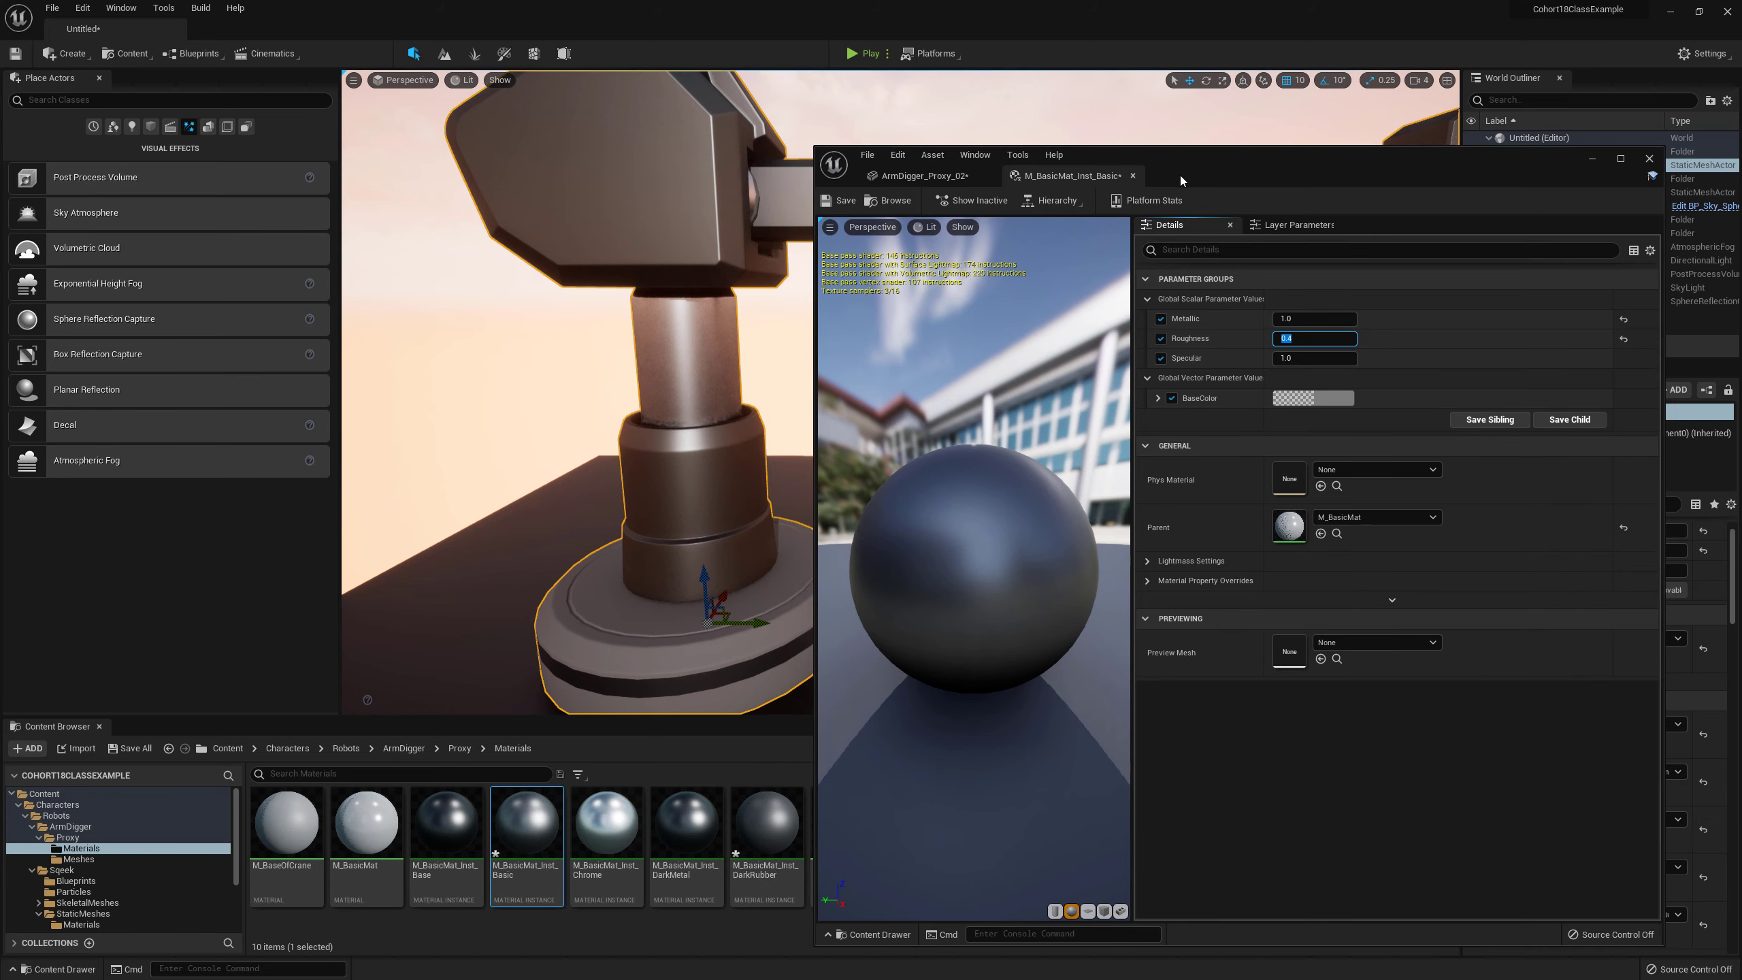
left_click(1648, 159)
right_click_drag(900, 393, 1198, 557)
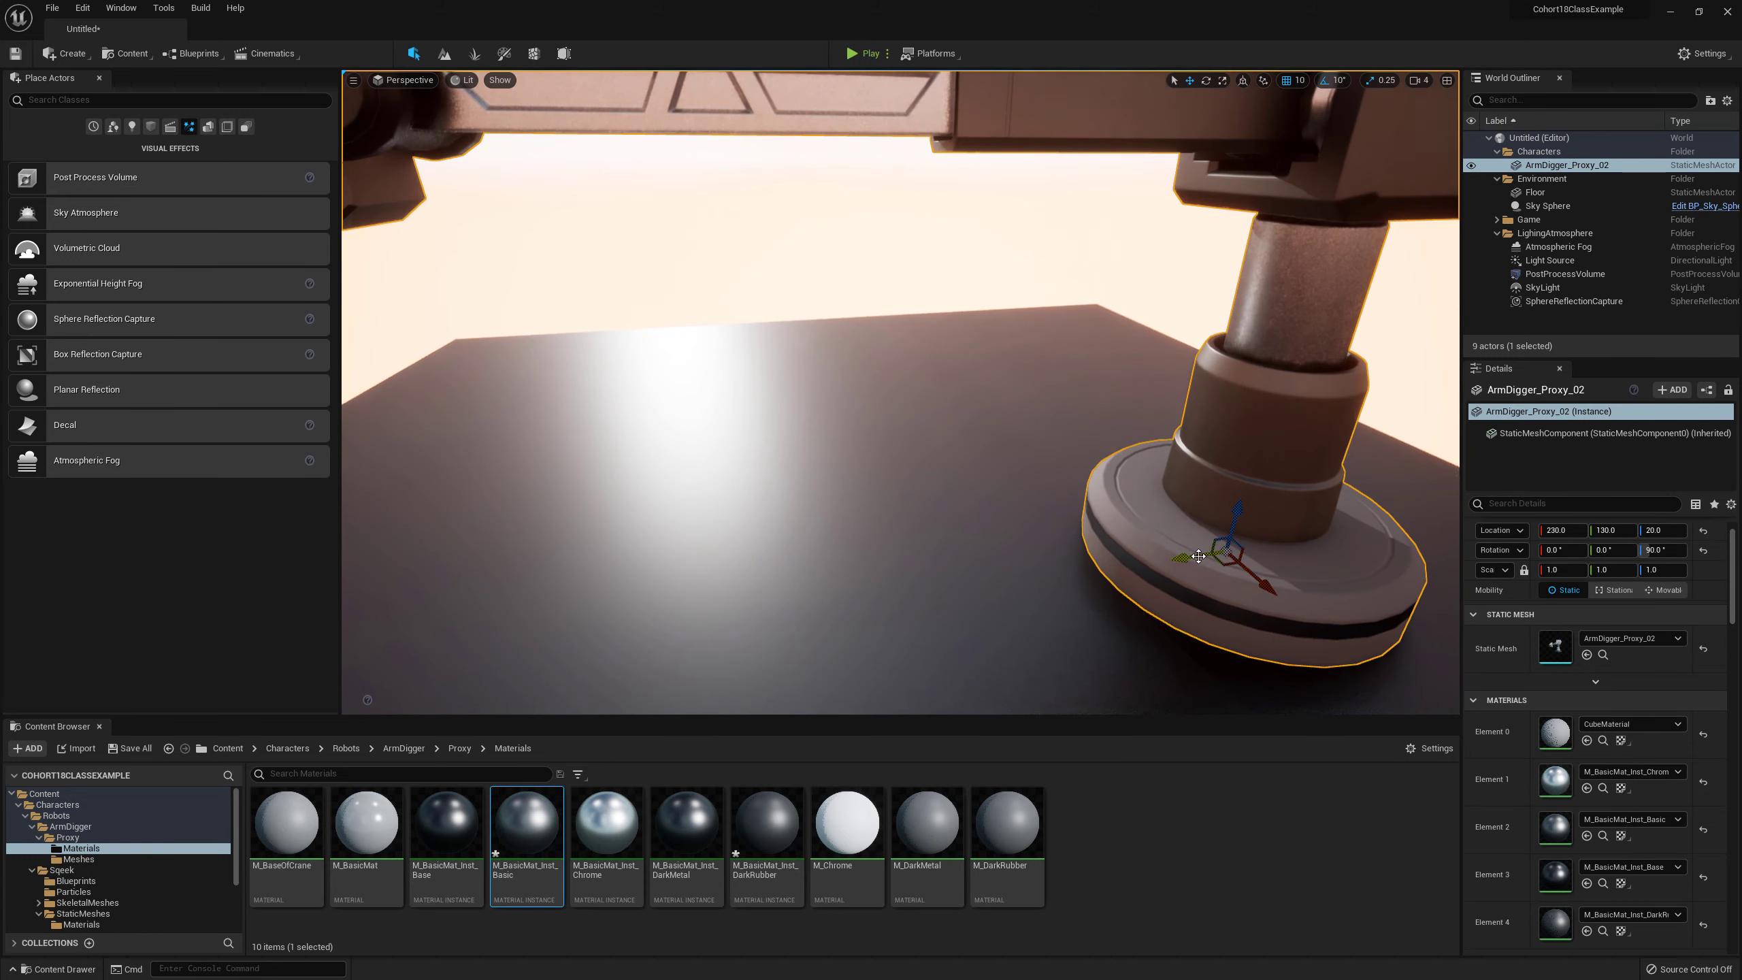
right_click(525, 833)
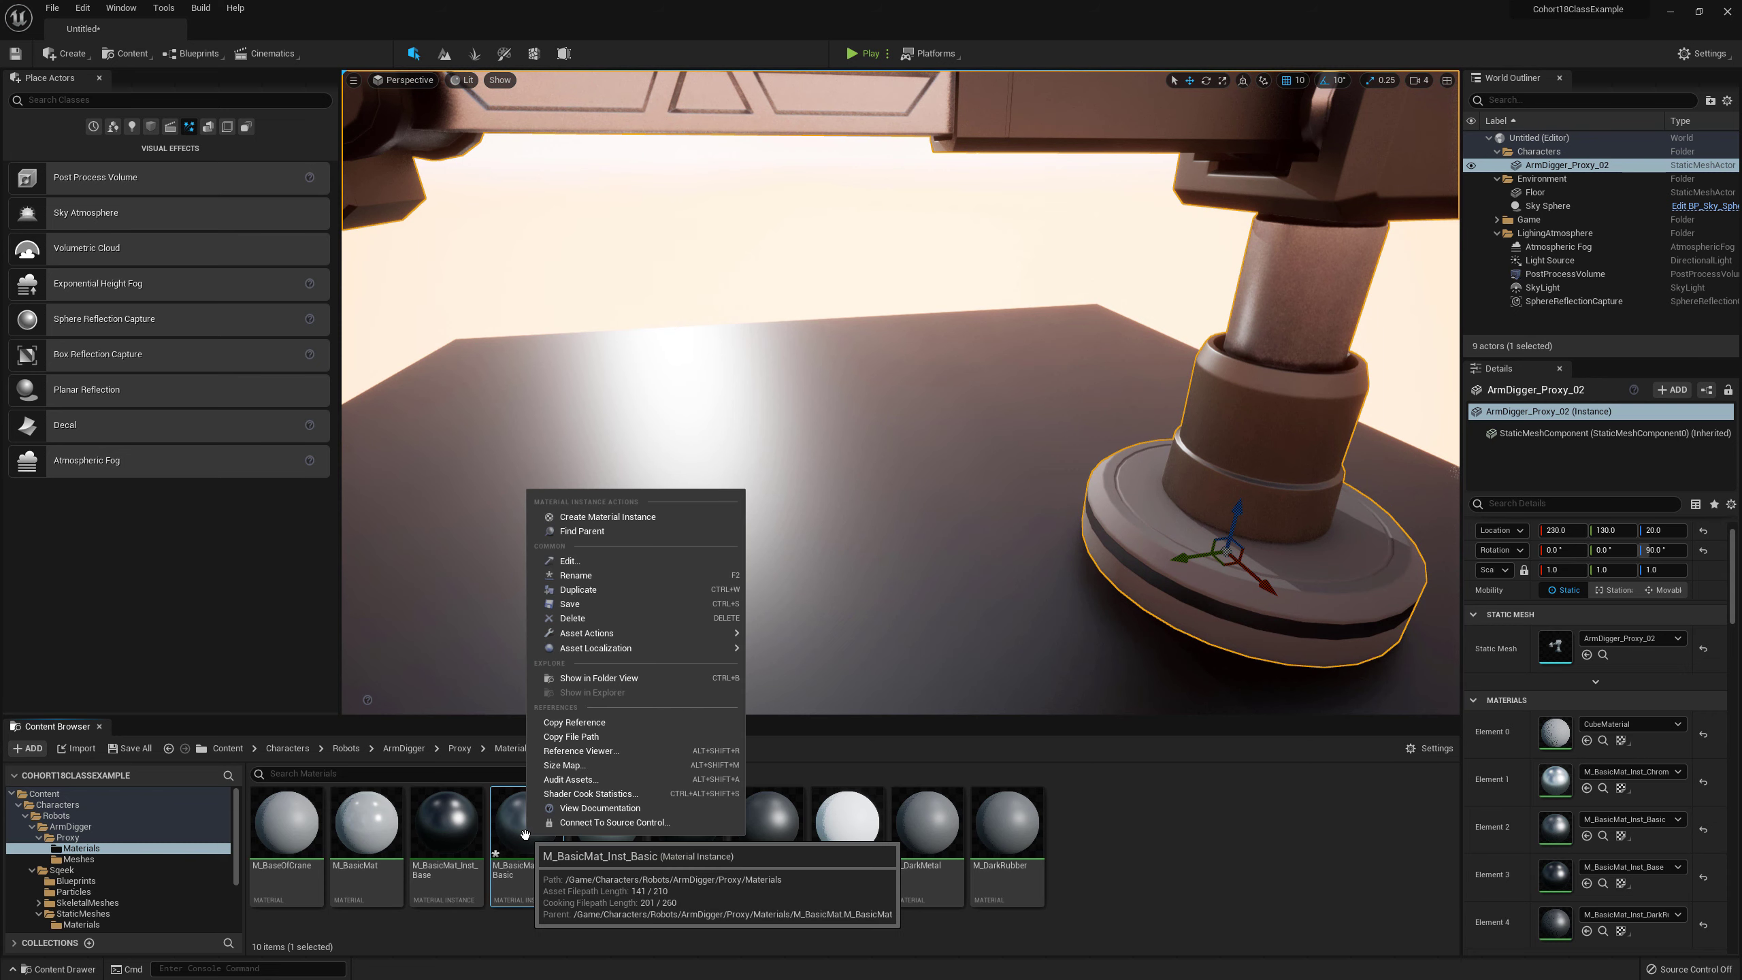
left_click(585, 607)
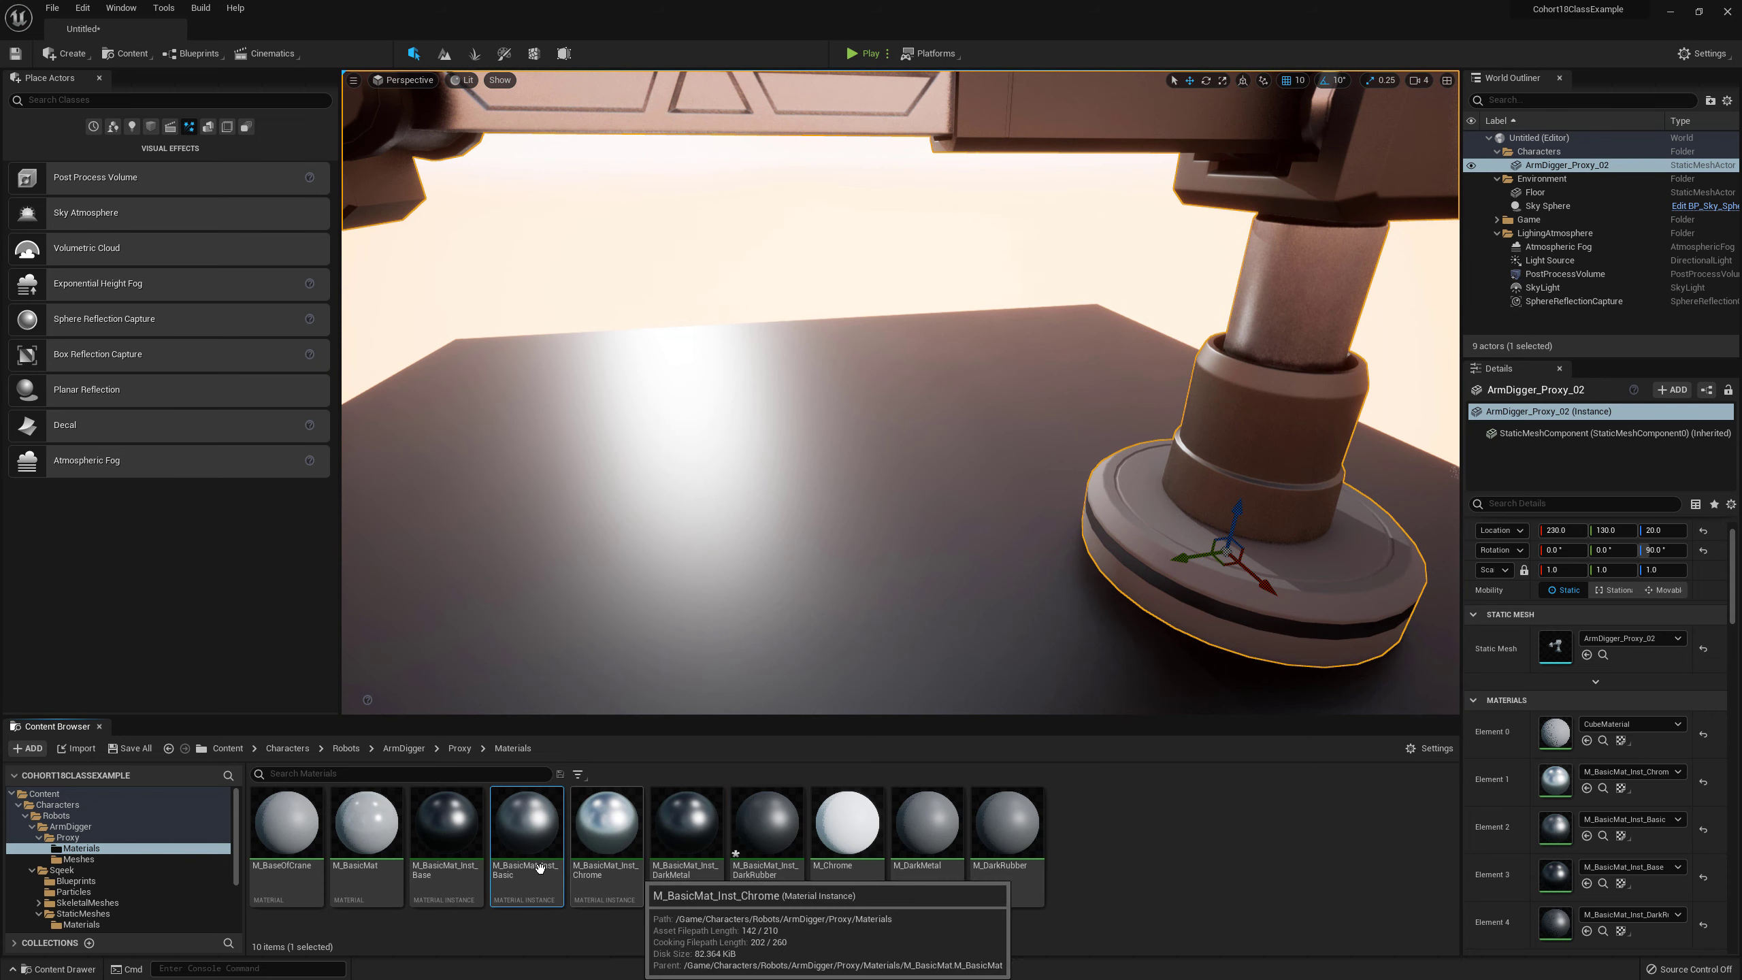
Step: Open M_BasicMat_Inst_Base, move its editor window aside, and frame the arm in the level
left_click(458, 836)
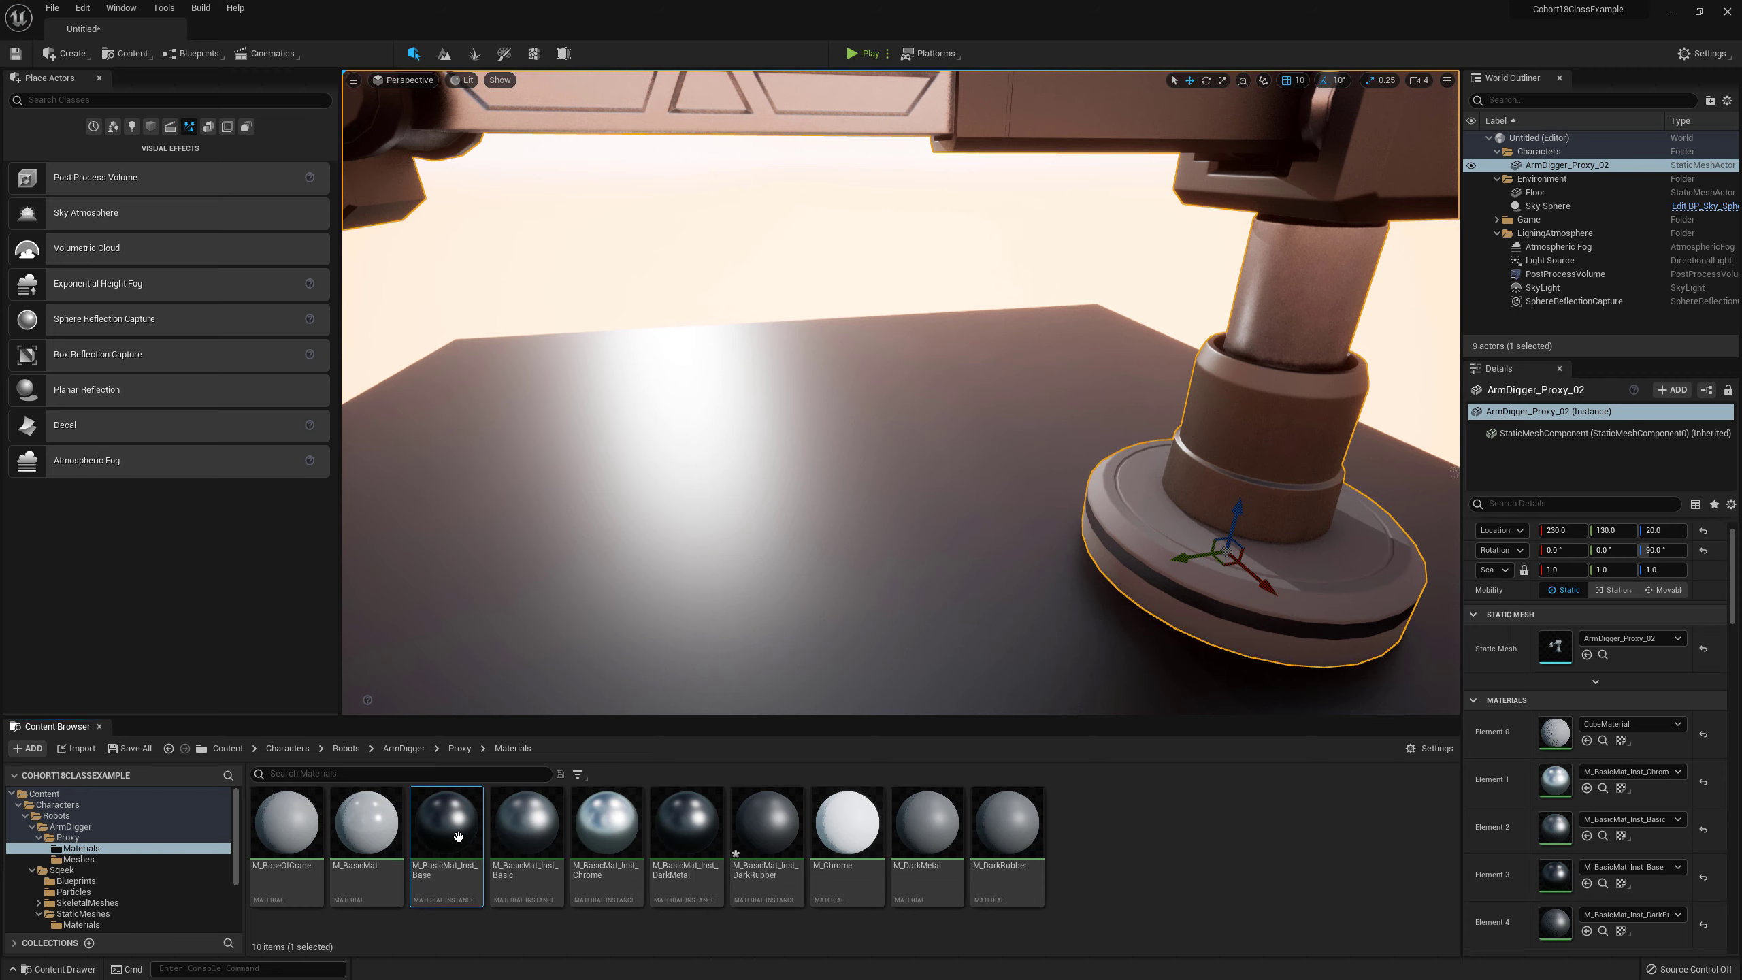
double_click(458, 836)
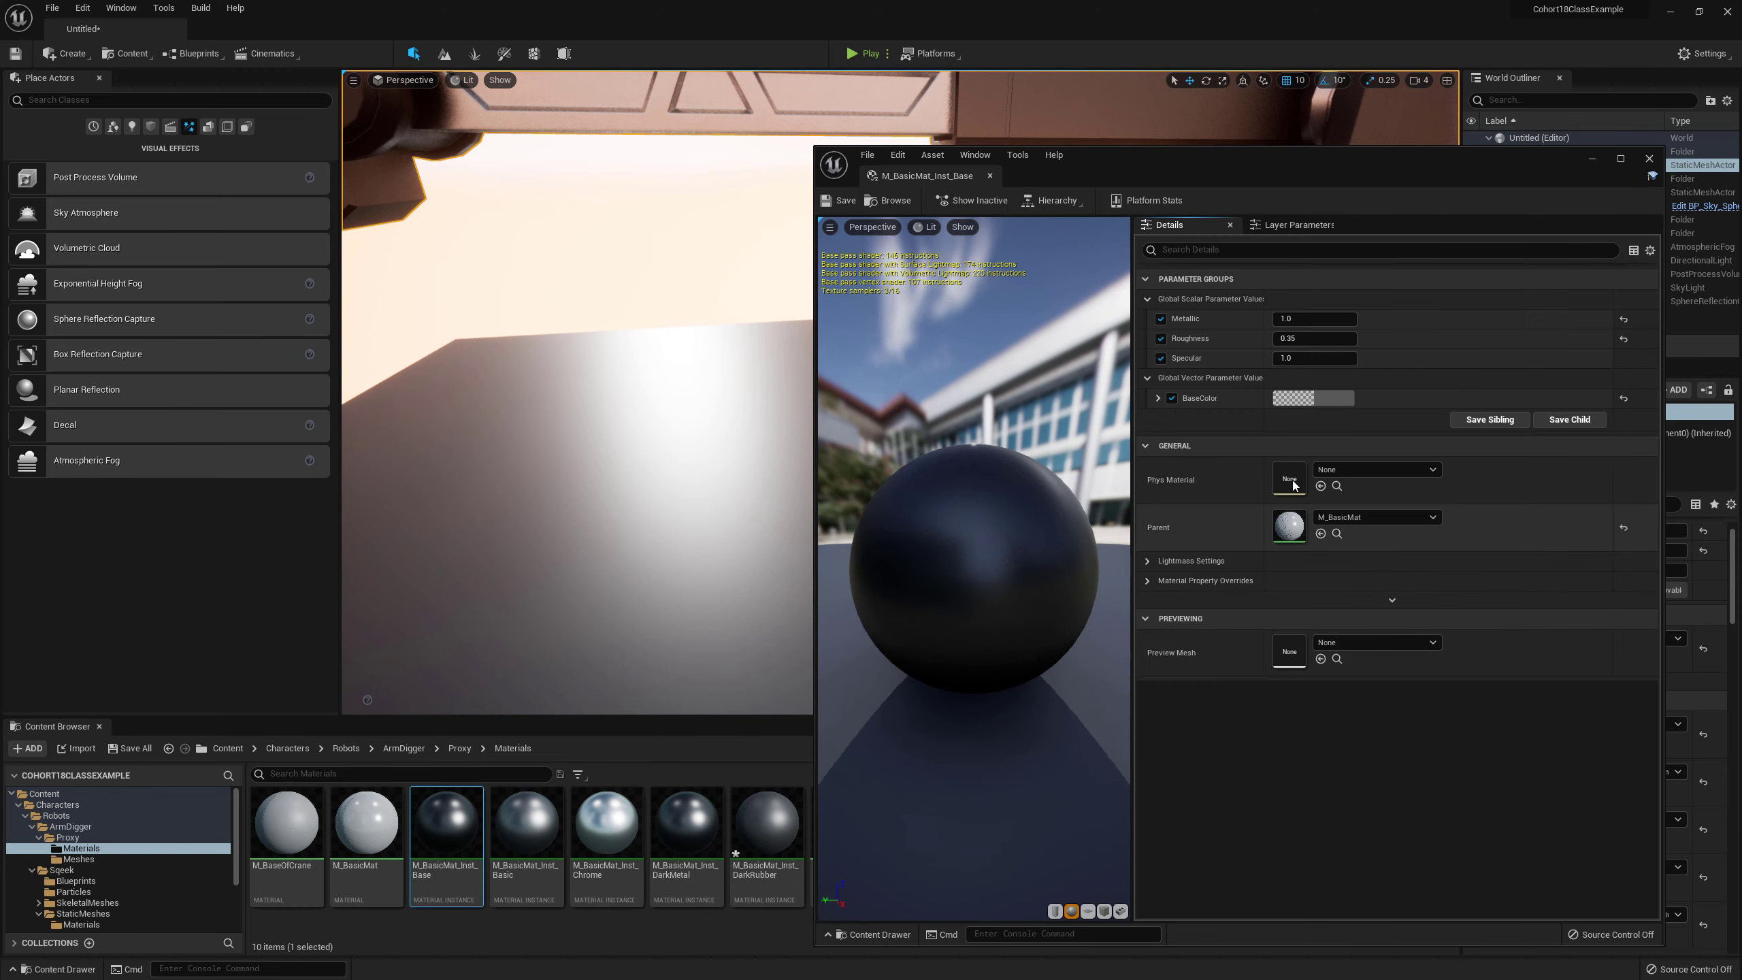
left_click_drag(1098, 174, 1323, 197)
key("f")
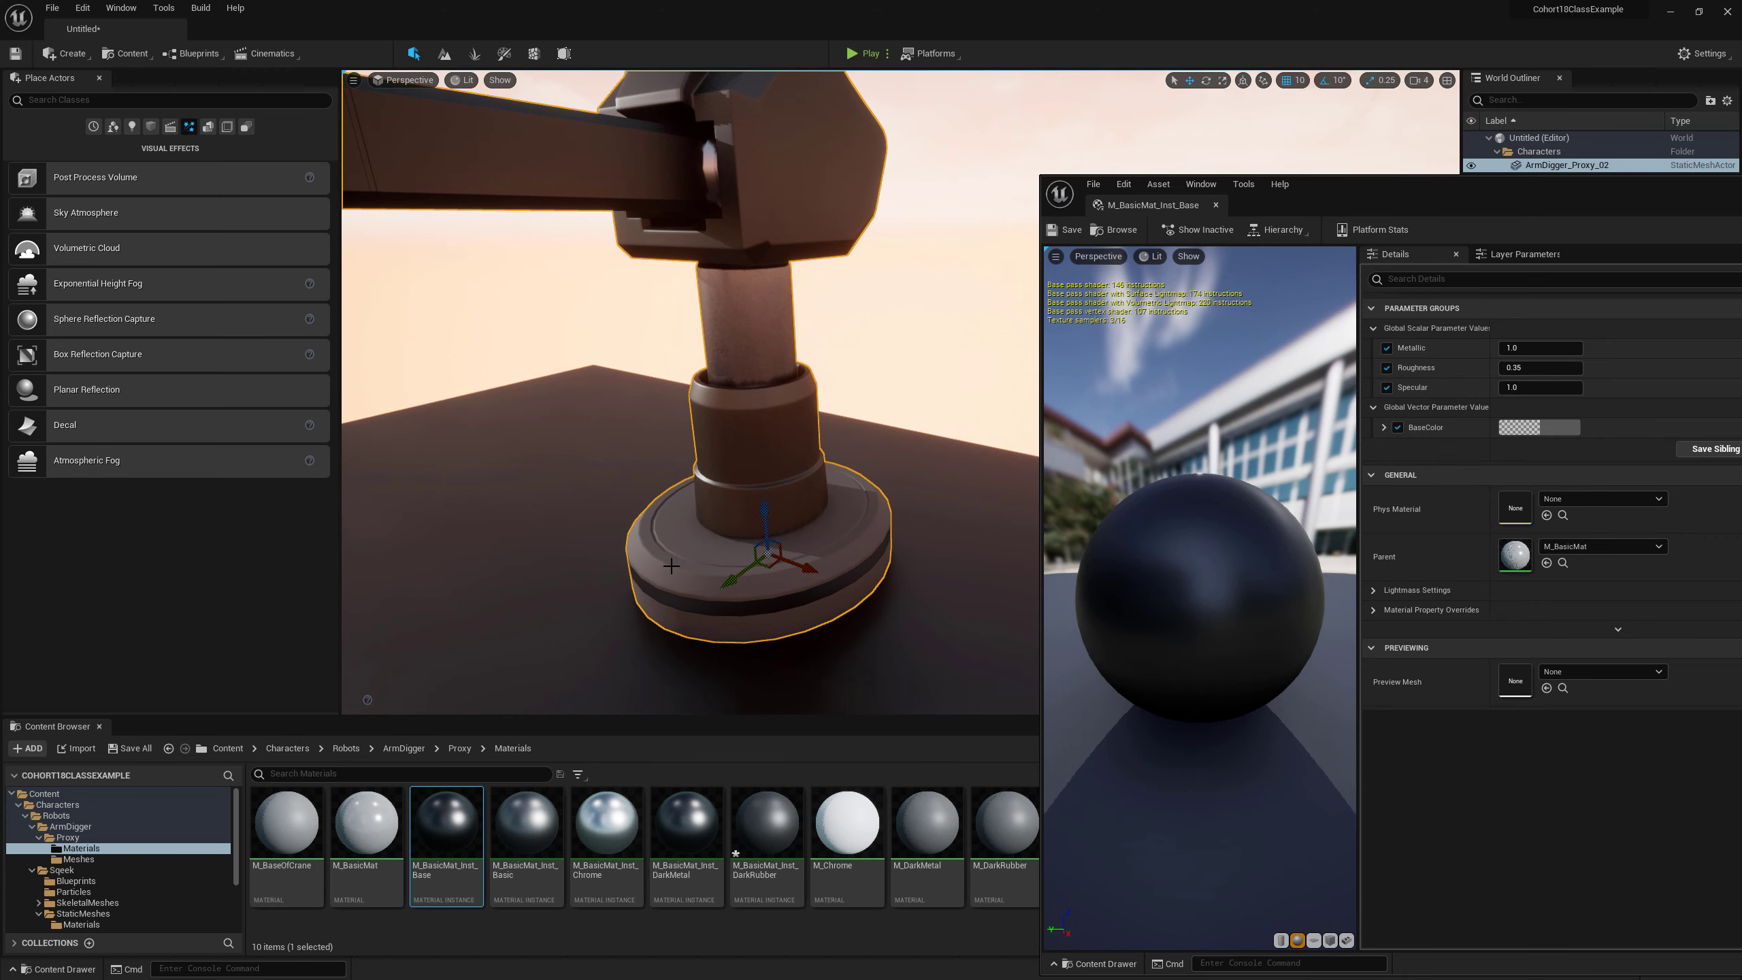
Step: Locate the ArmDigger_Proxy_02 mesh asset, open it in the mesh editor, and place the window clear of the arm to compare its look
key("ctrl+b")
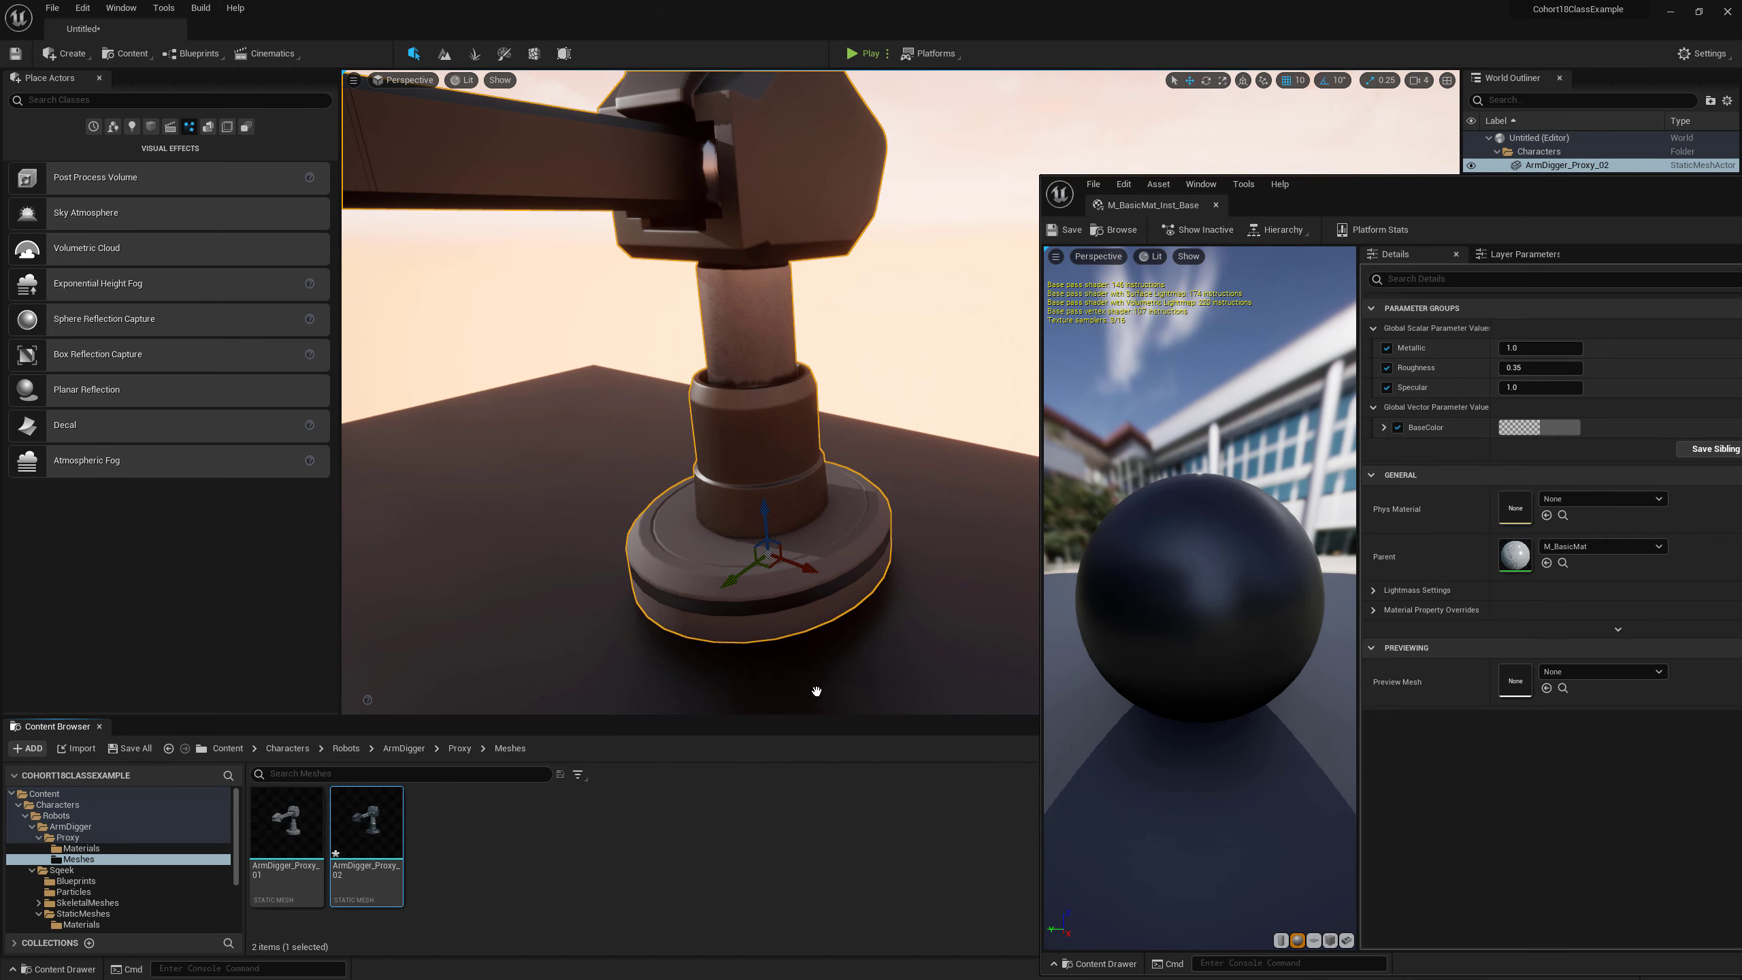
key("ctrl+e")
left_click_drag(1418, 201, 1318, 150)
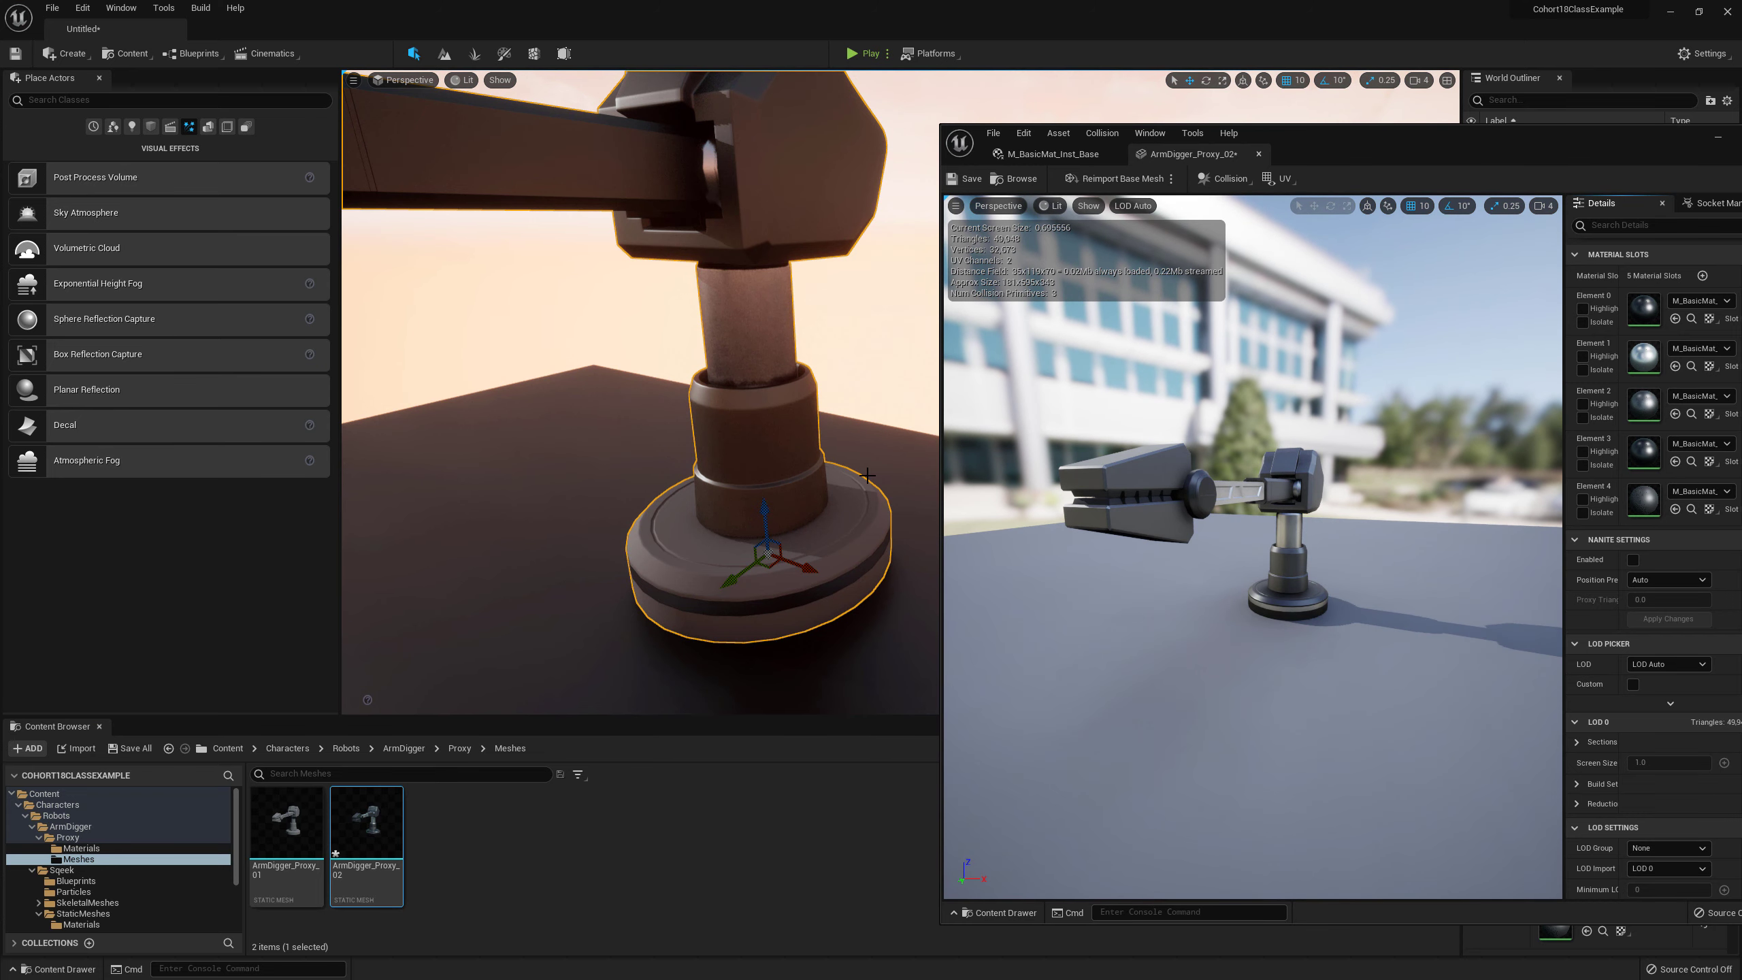
left_click_drag(1325, 142, 1031, 424)
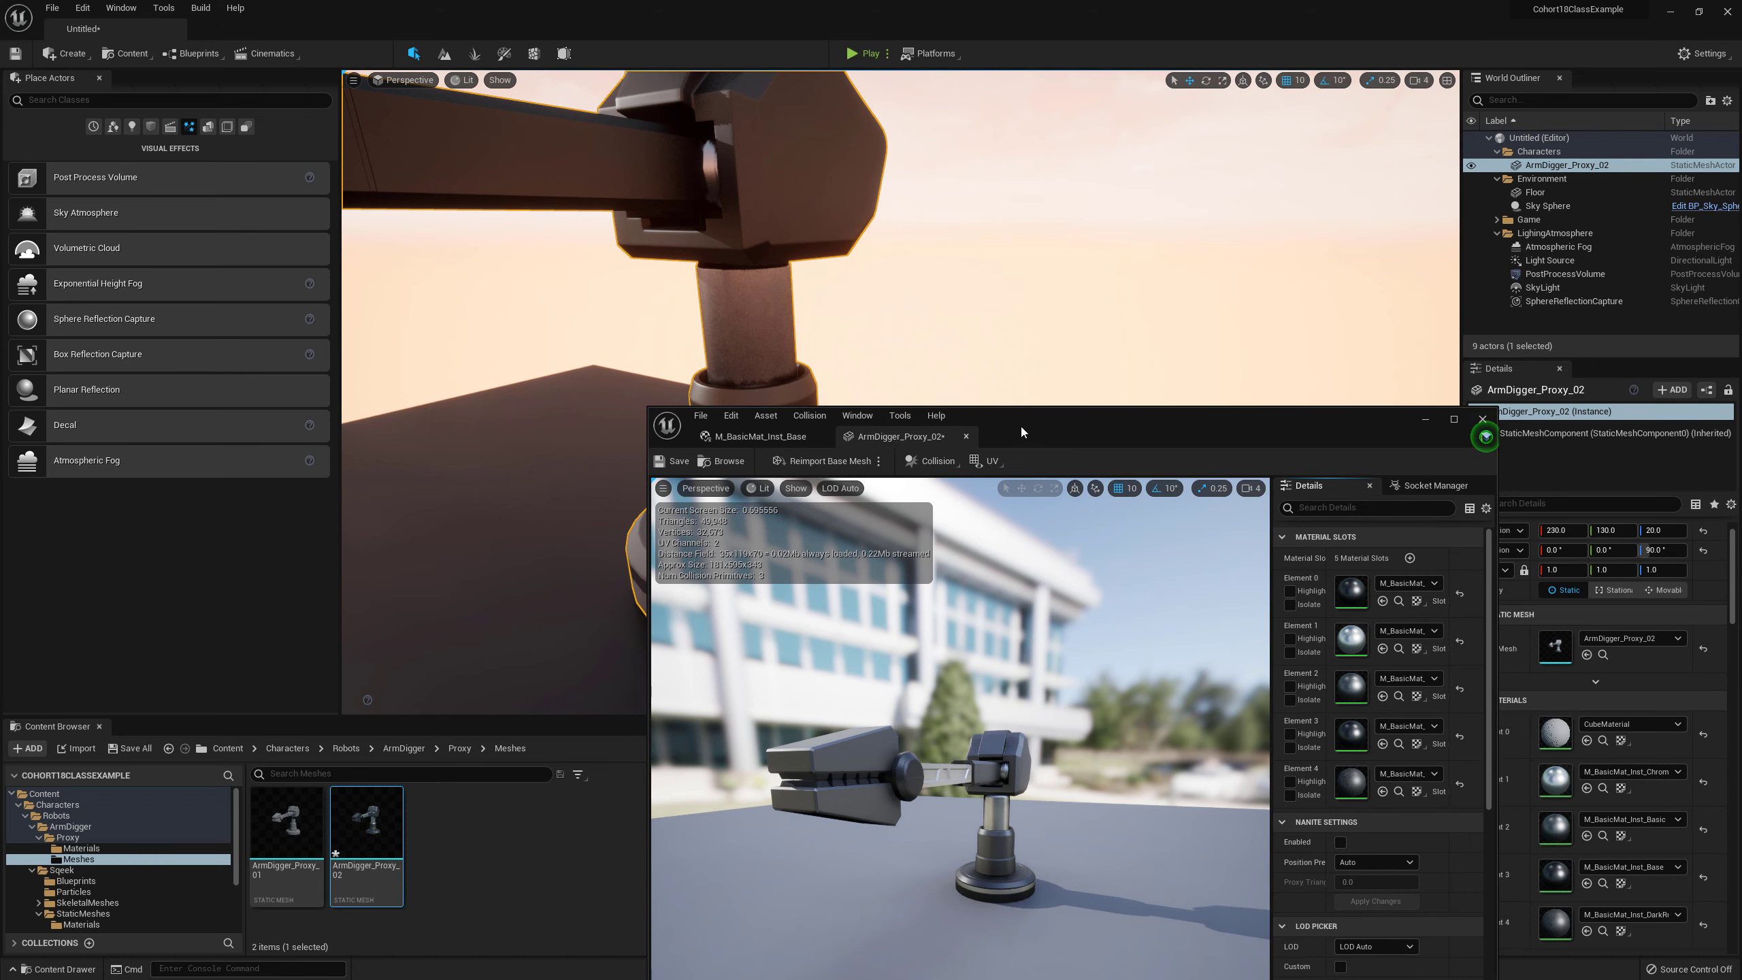
left_click_drag(1020, 426, 1008, 519)
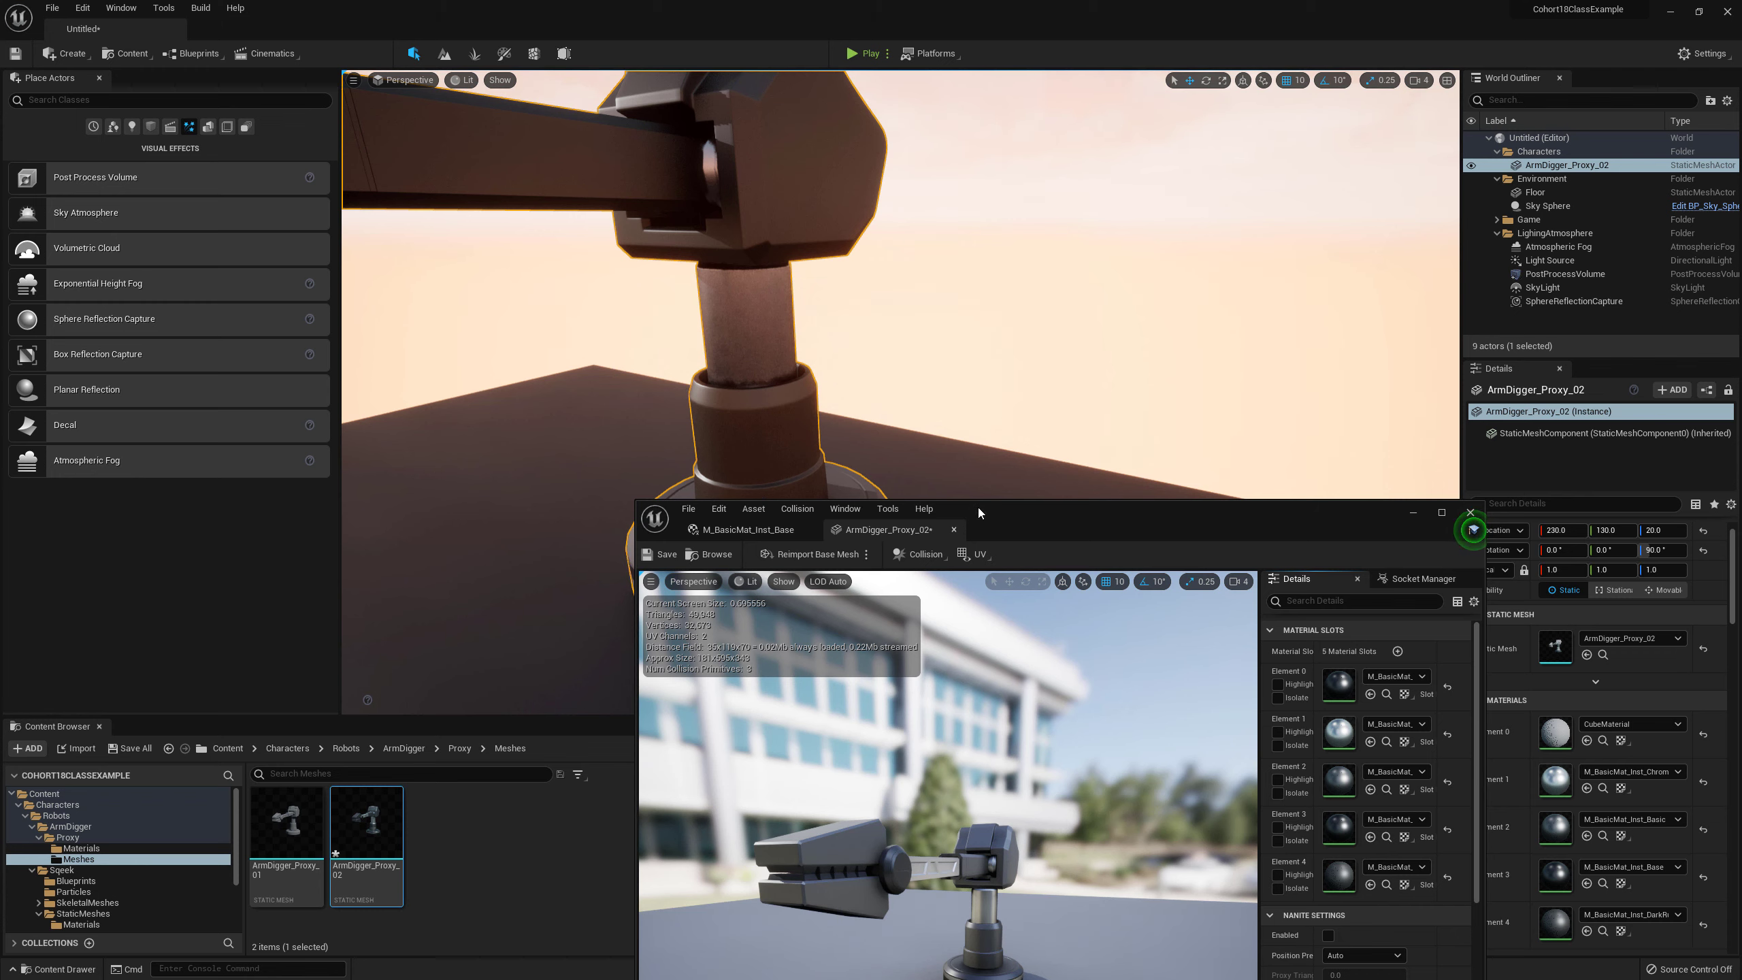
left_click_drag(979, 513, 1011, 698)
scroll(1002, 581, "down", 8)
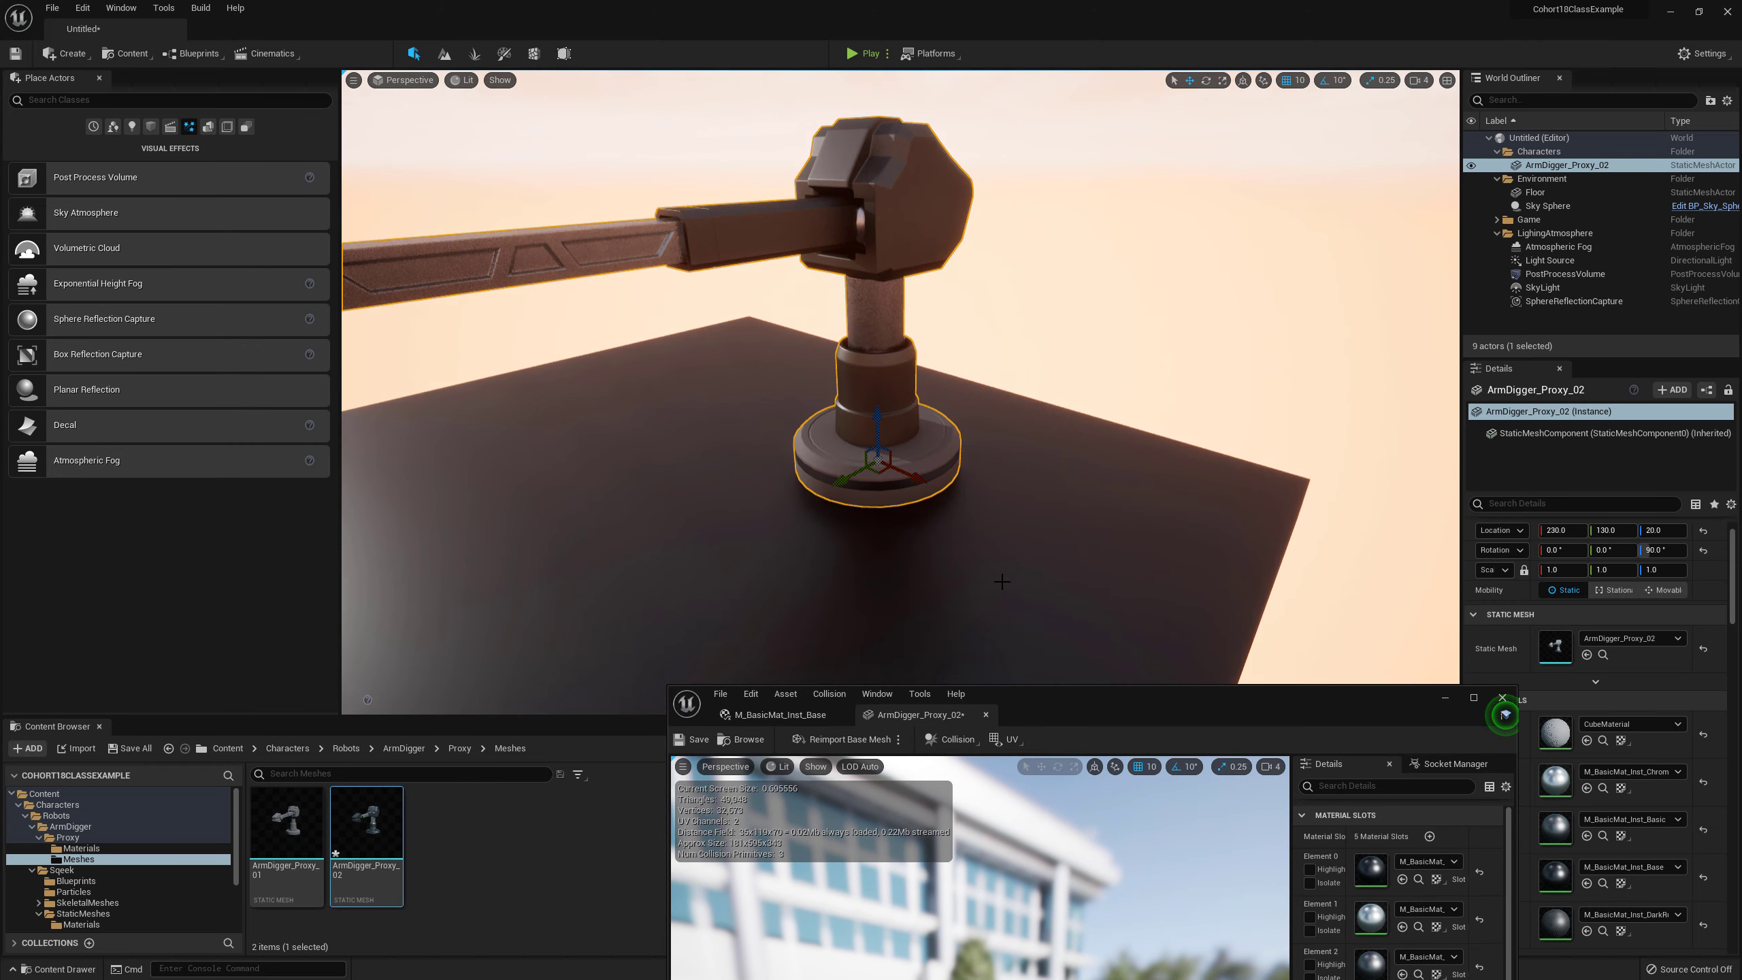
Step: Replace the ArmDigger_Proxy_02 actor in the level with the ArmDigger_Proxy_01 mesh
right_click_drag(1002, 581, 1024, 527)
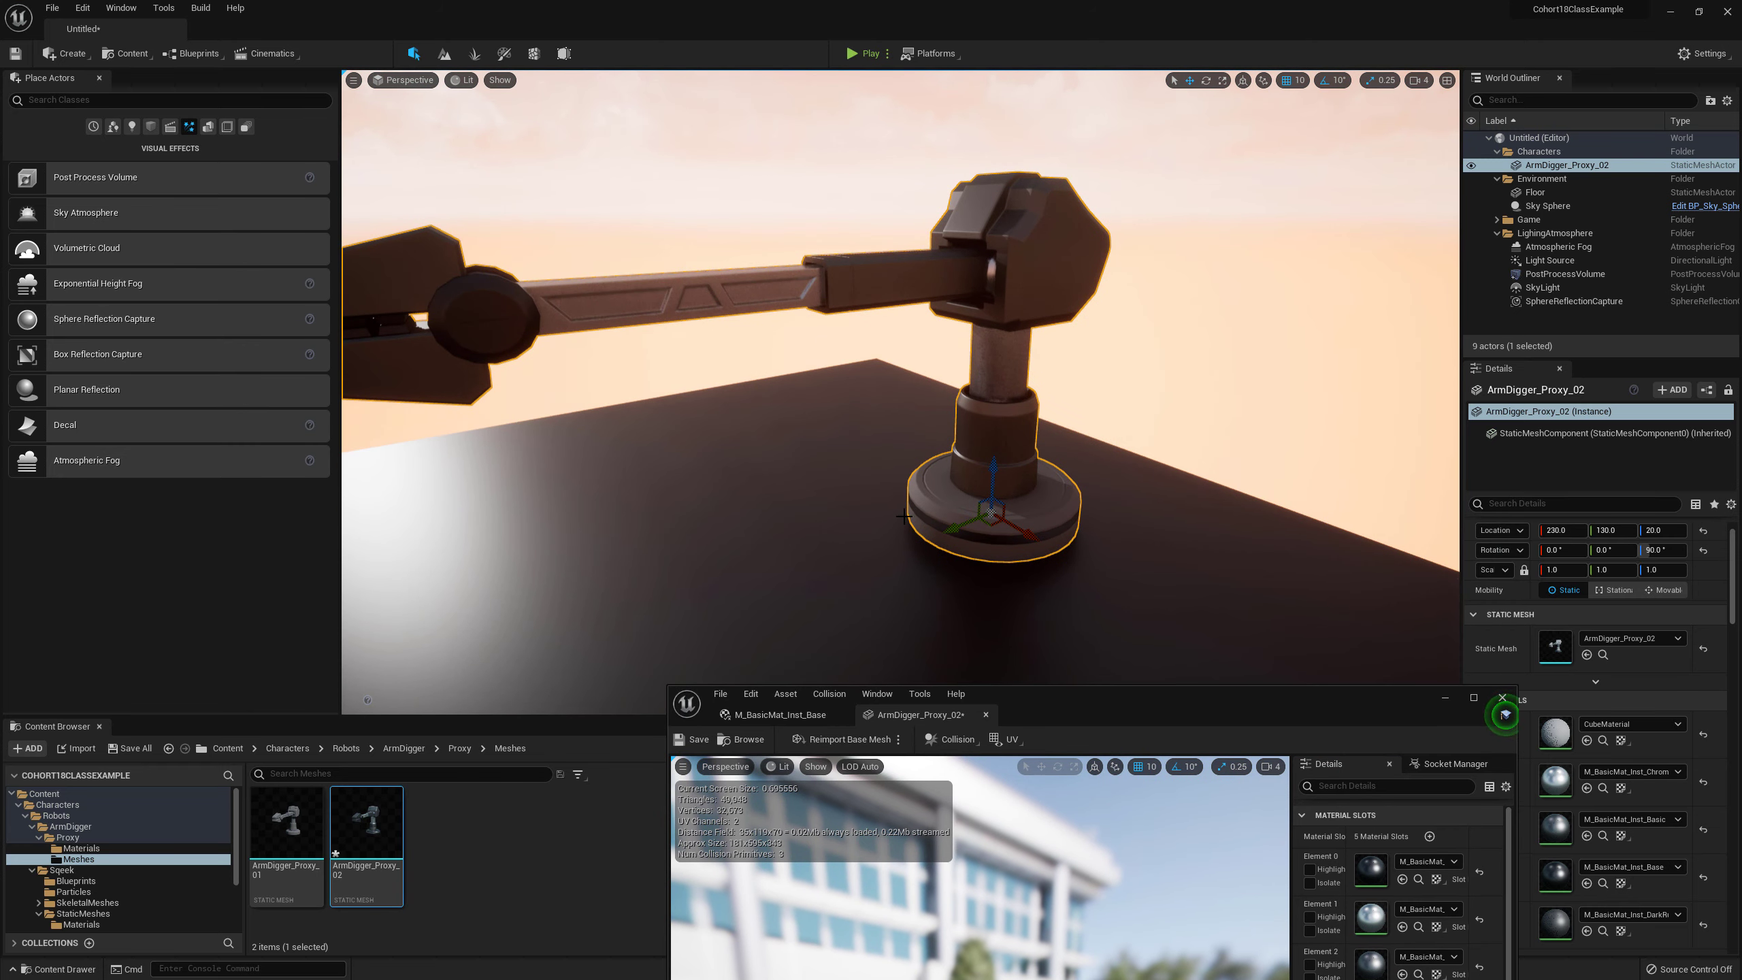
left_click(280, 870)
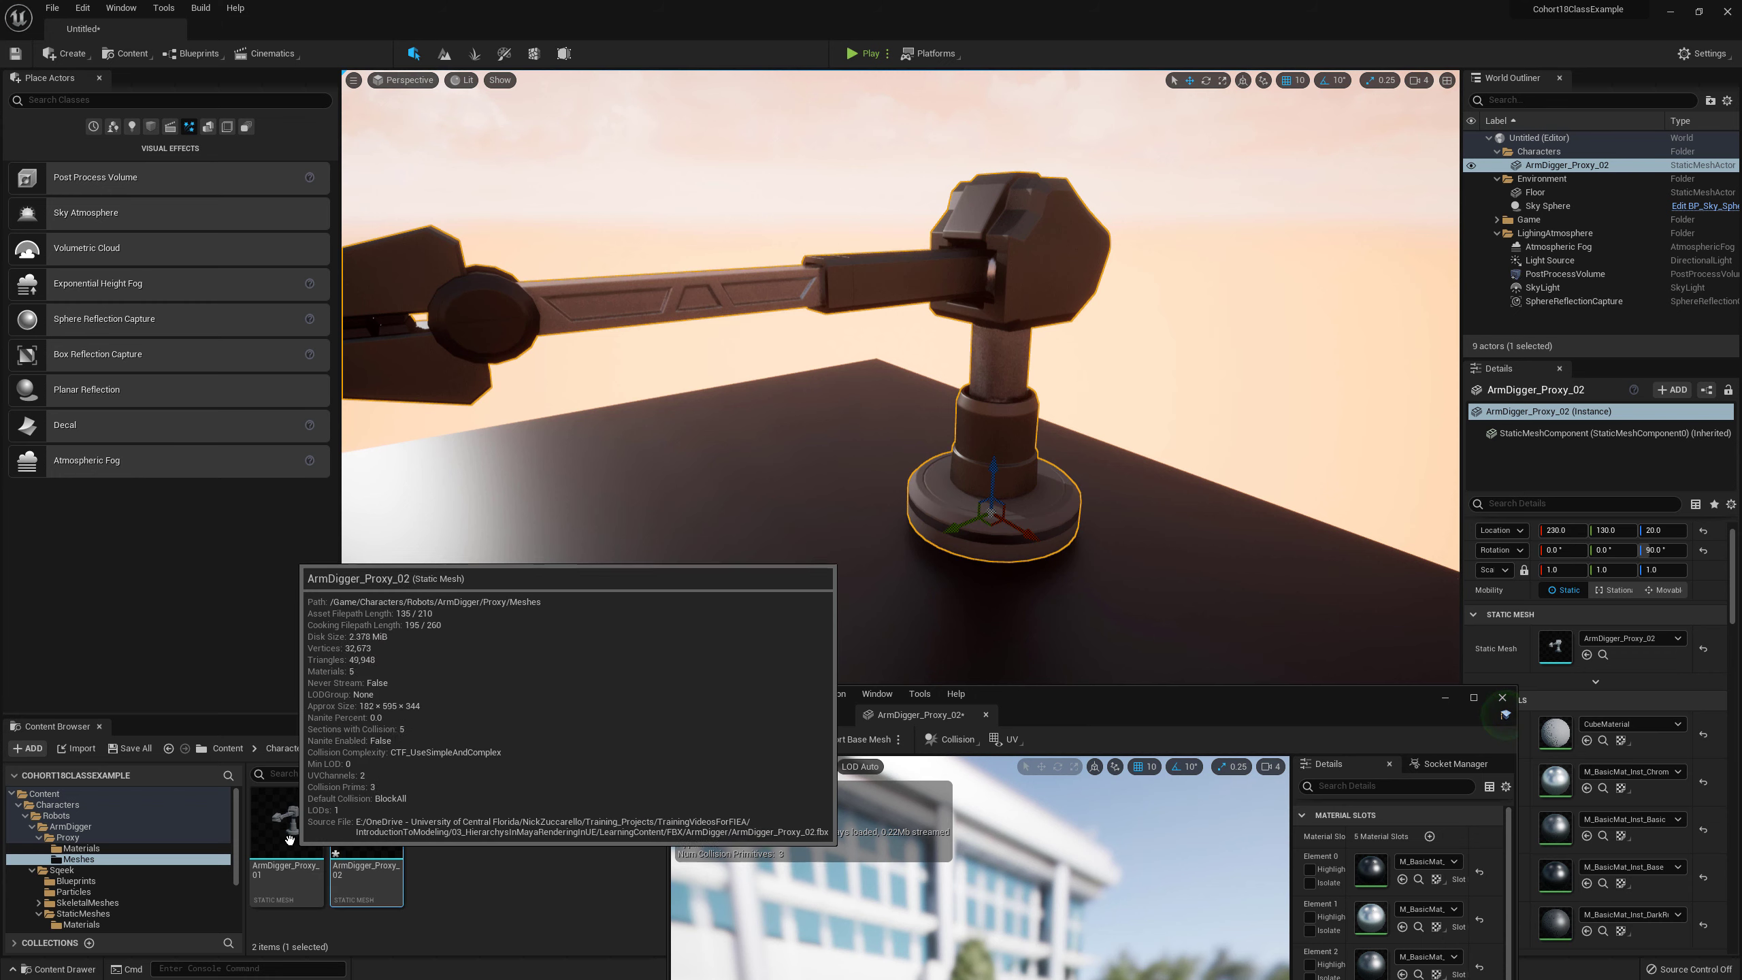
right_click(1003, 442)
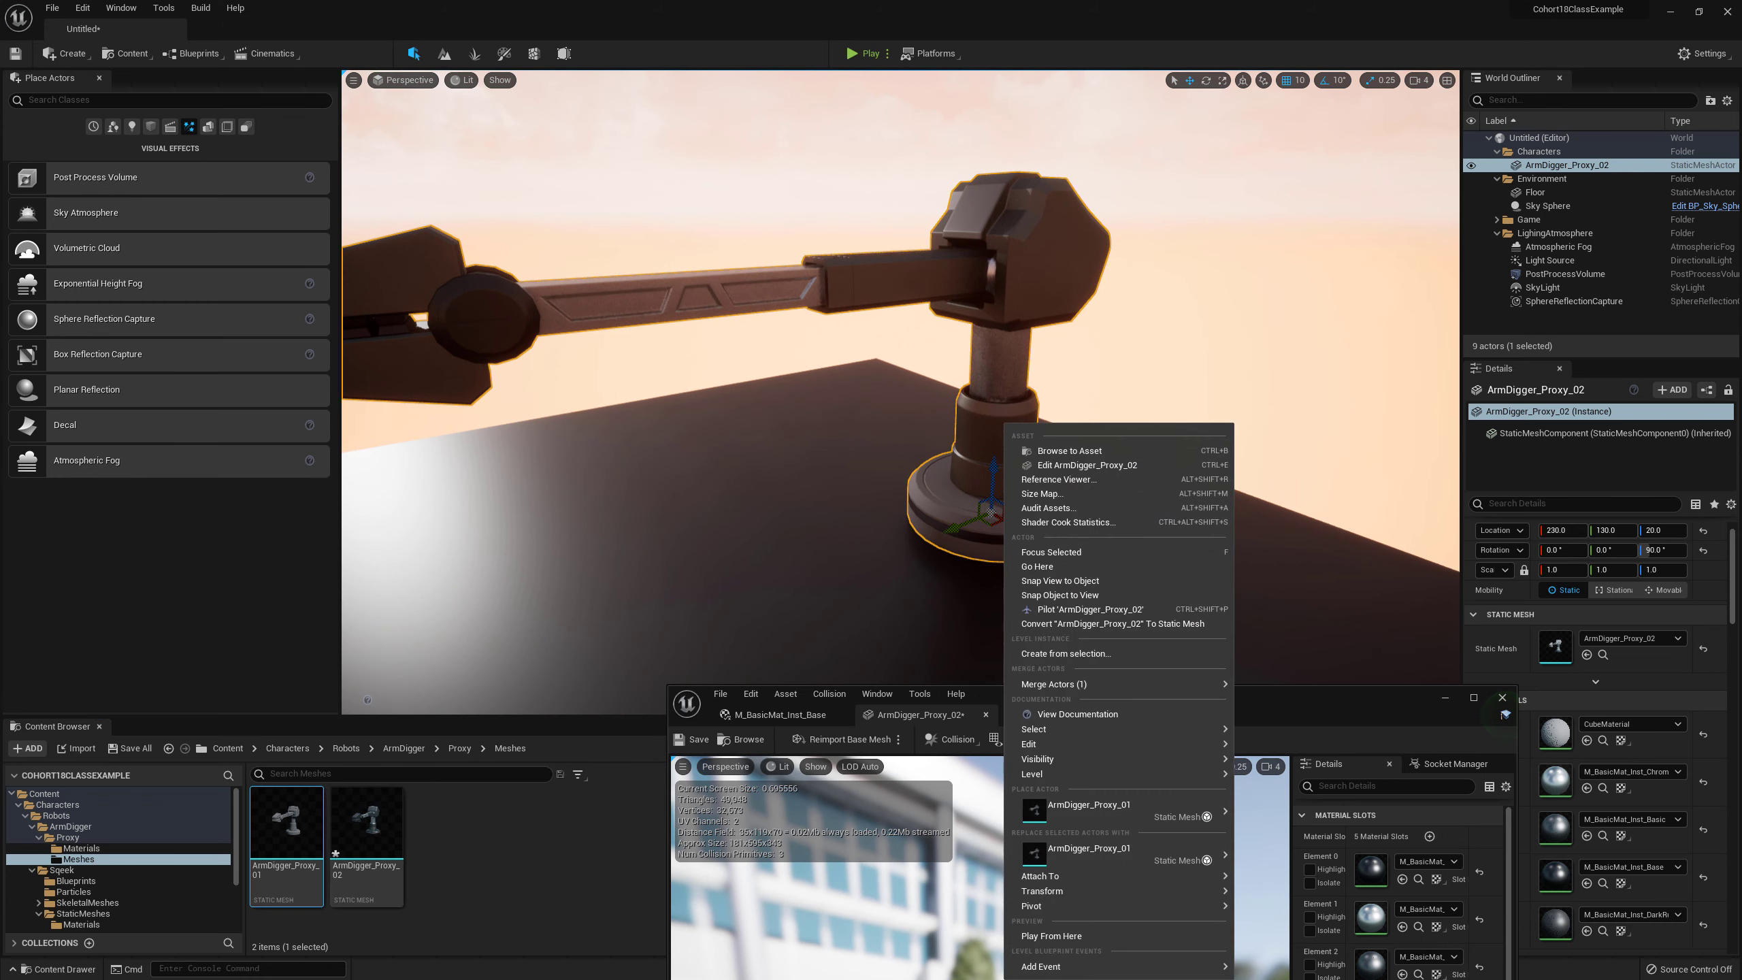
left_click(1077, 858)
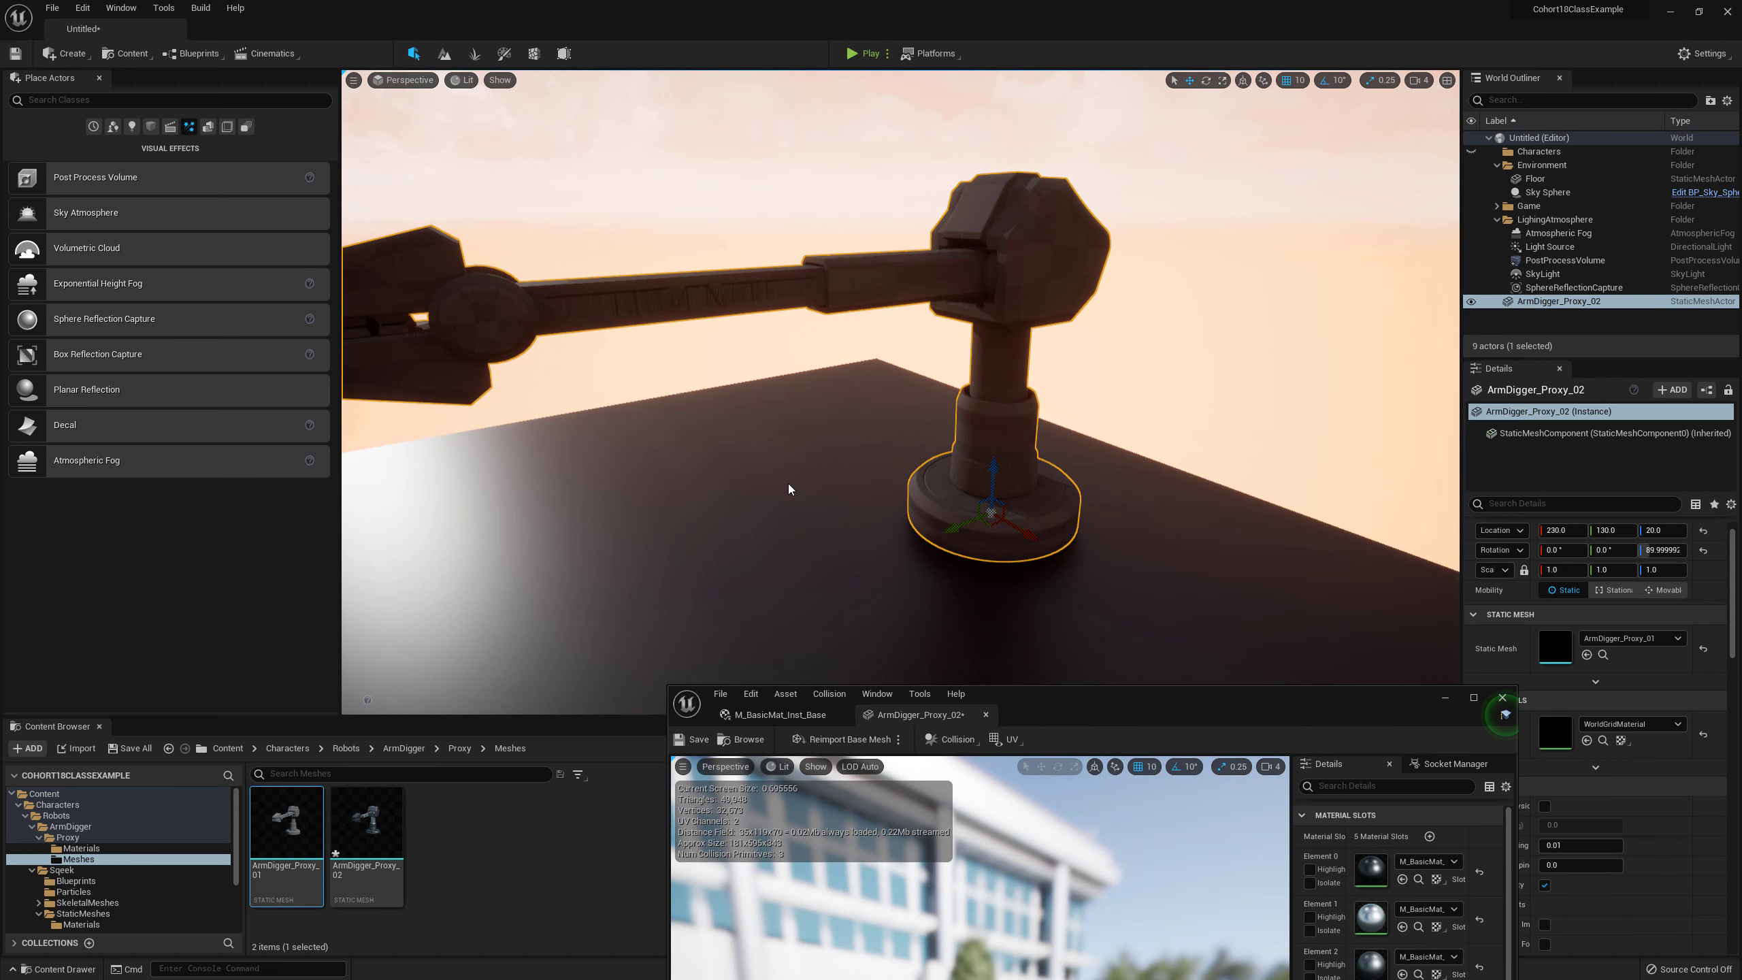
Step: Place a new ArmDigger_Proxy_02 mesh at the arm's base and delete the untextured ArmDigger_Proxy_01 arm
mouse_move(346, 820)
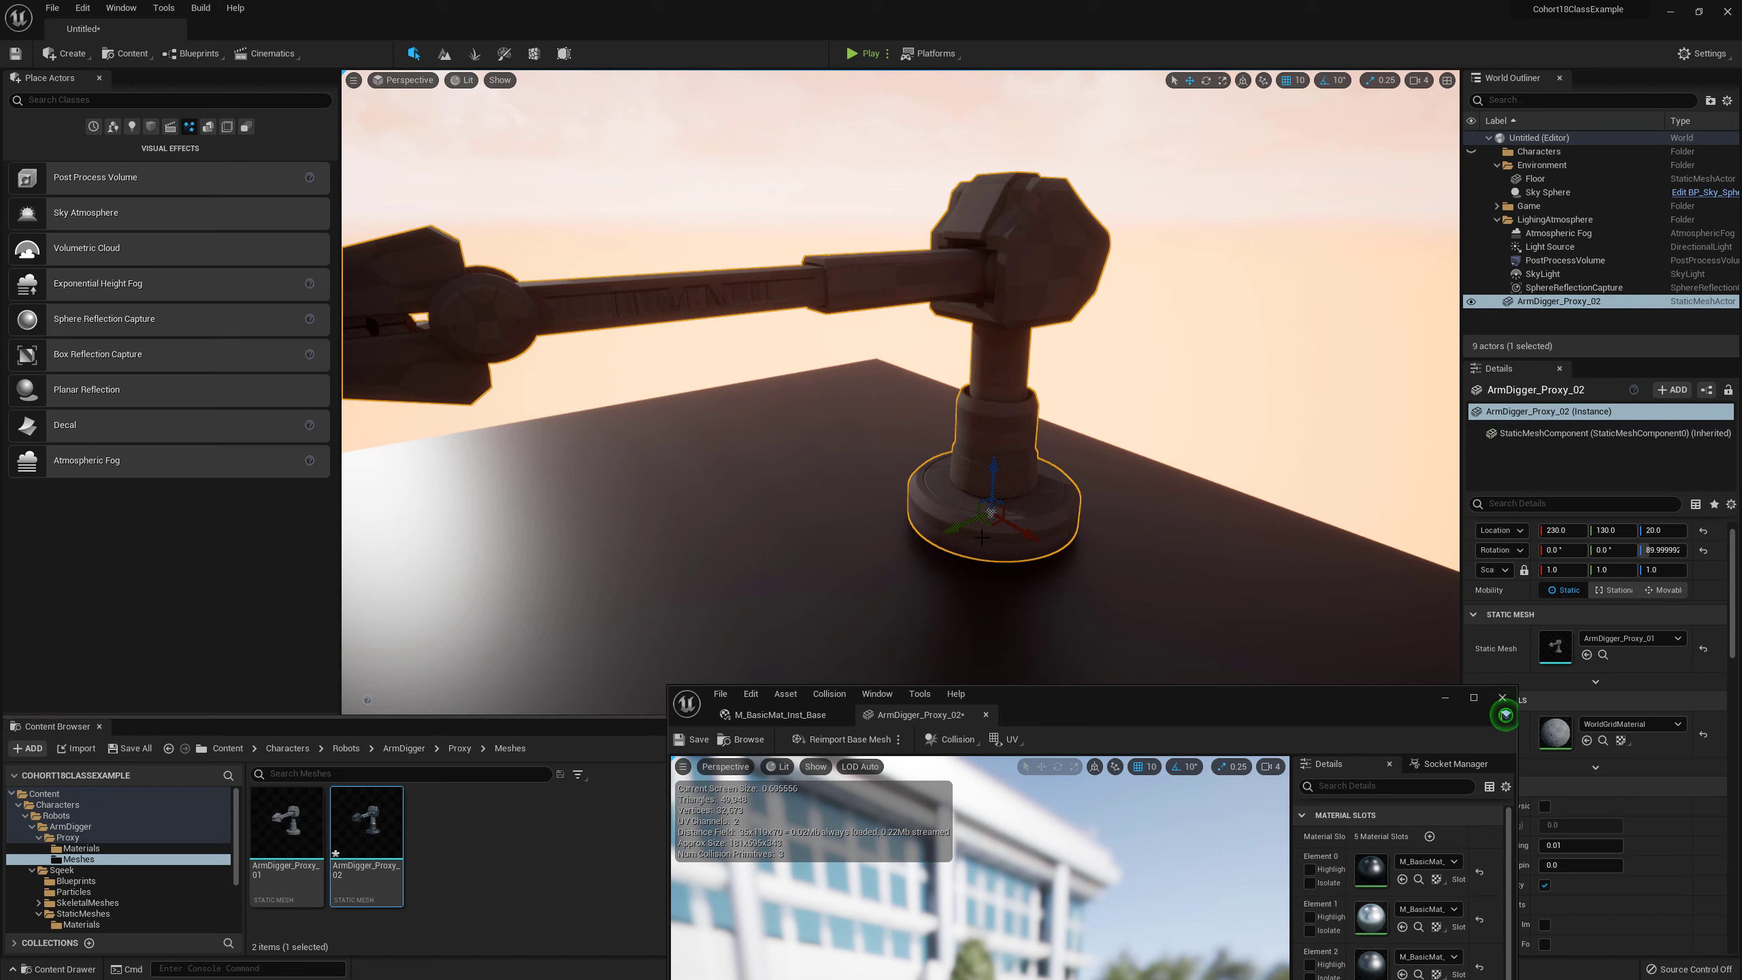
right_click(1013, 479)
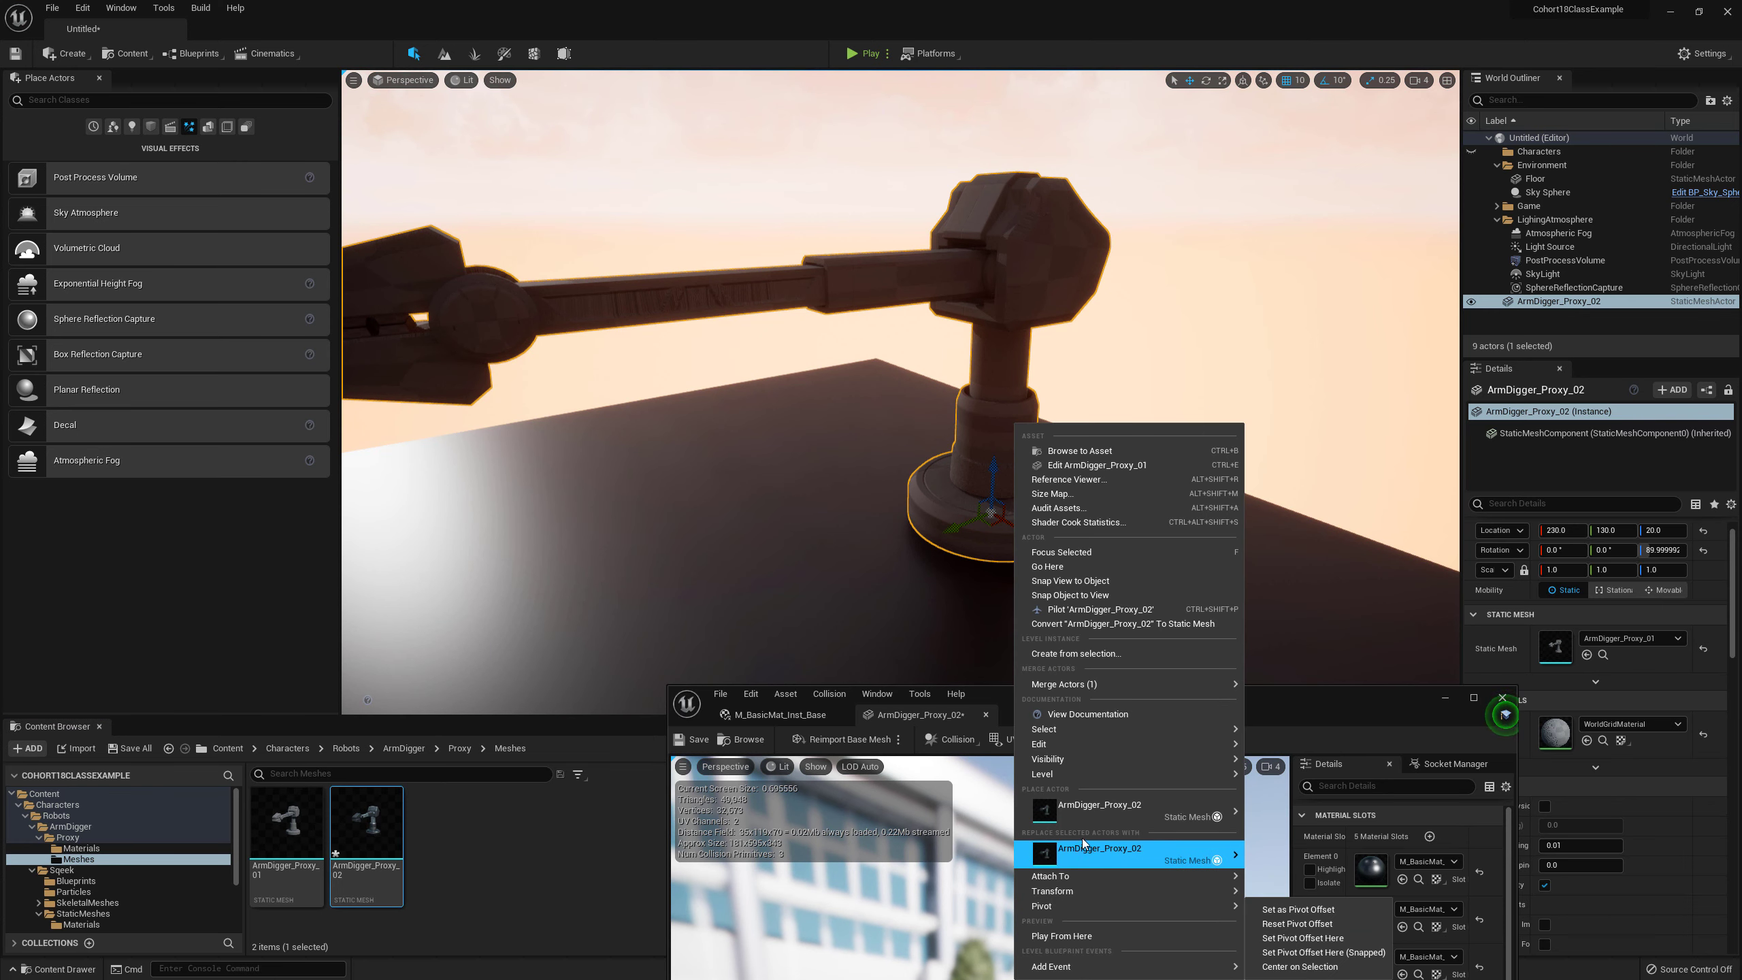
left_click(1083, 813)
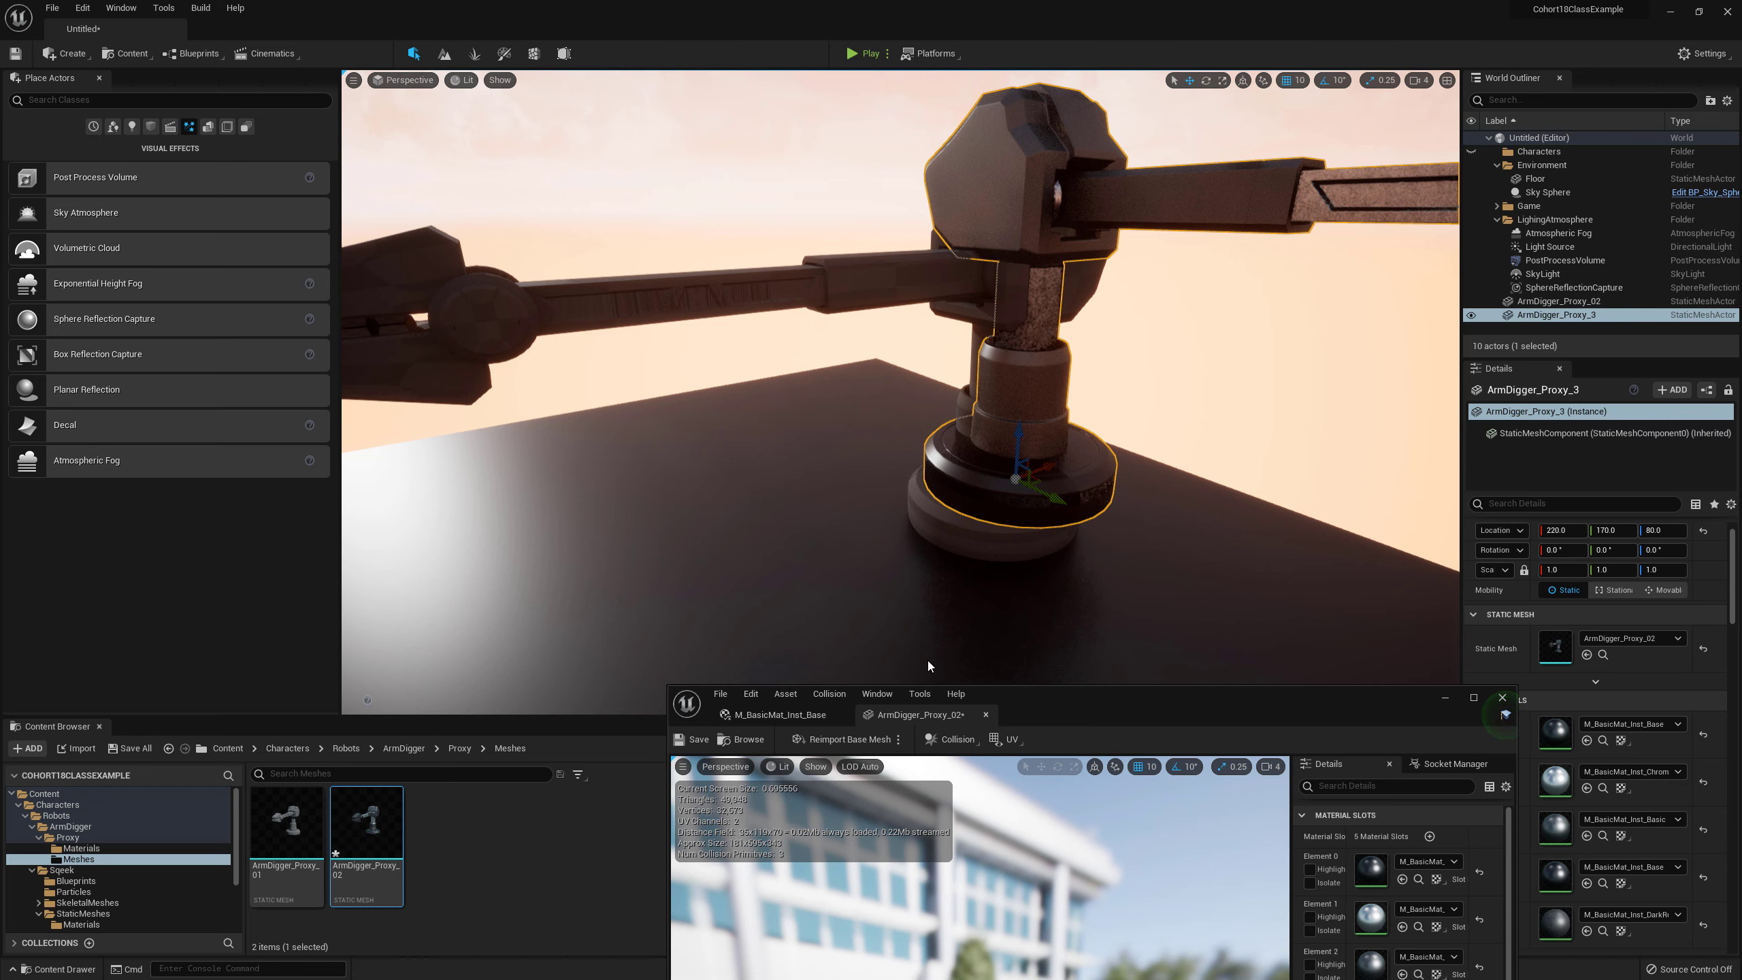
left_click(814, 295)
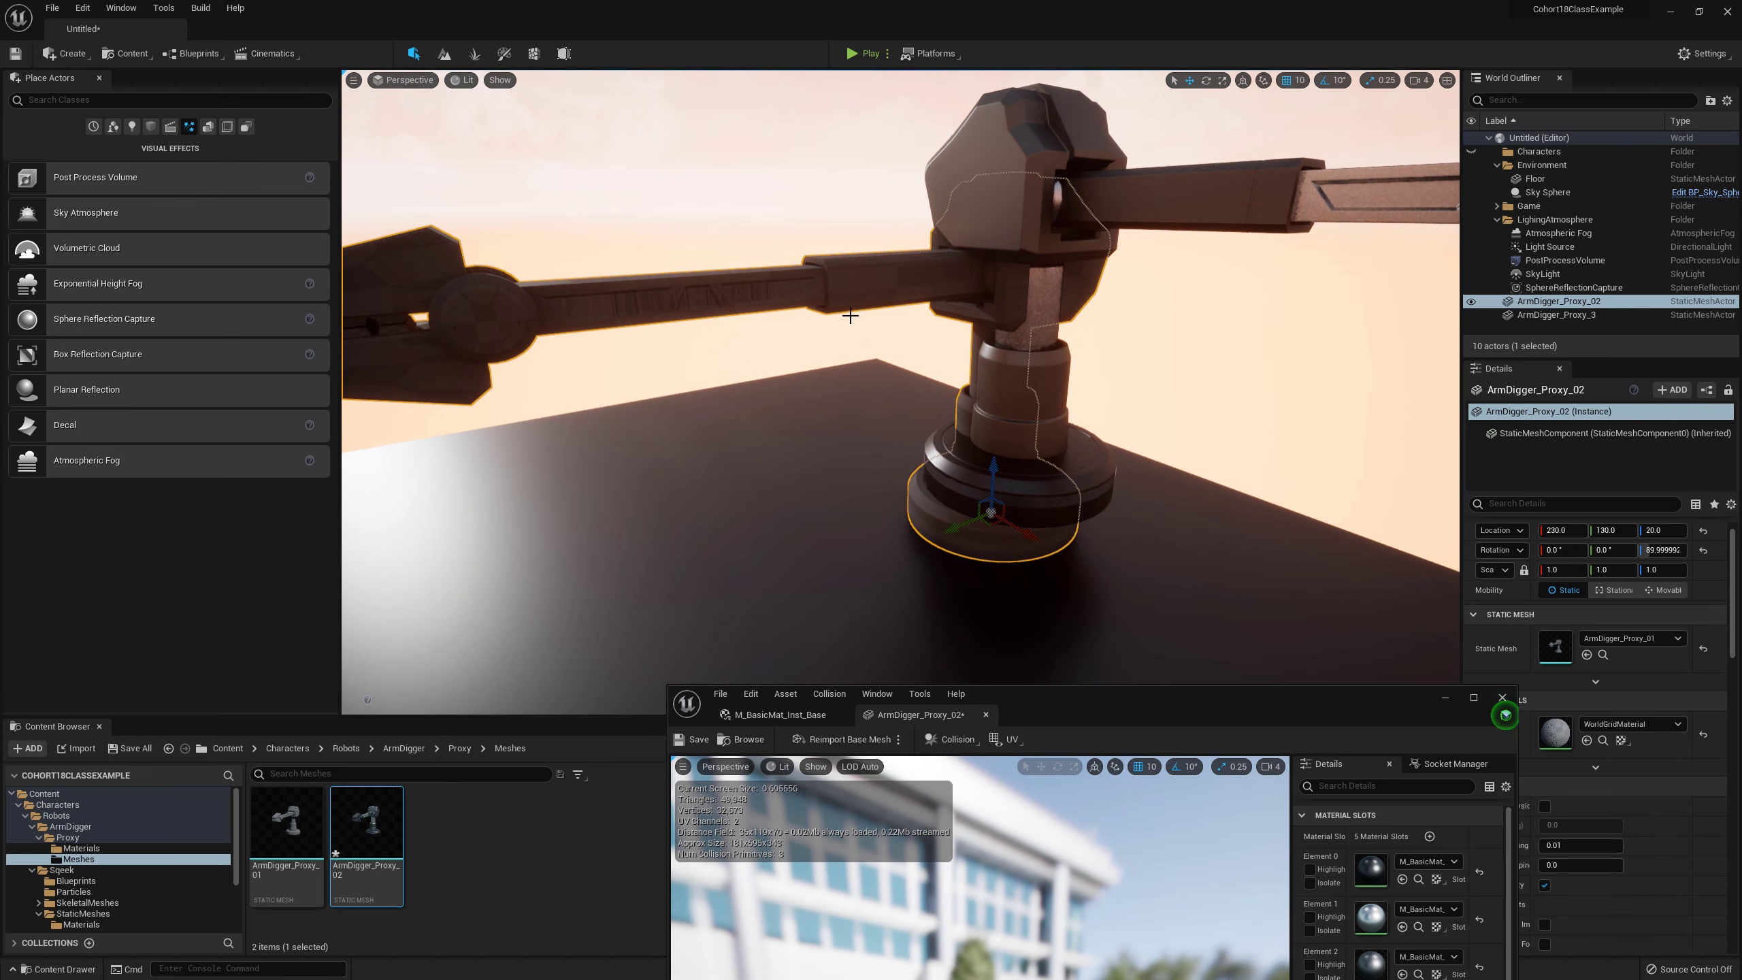
key("Delete")
Step: Lower the new arm to the floor and slide it sideways, to about X 220, Y -10, Z 10
left_click(1012, 422)
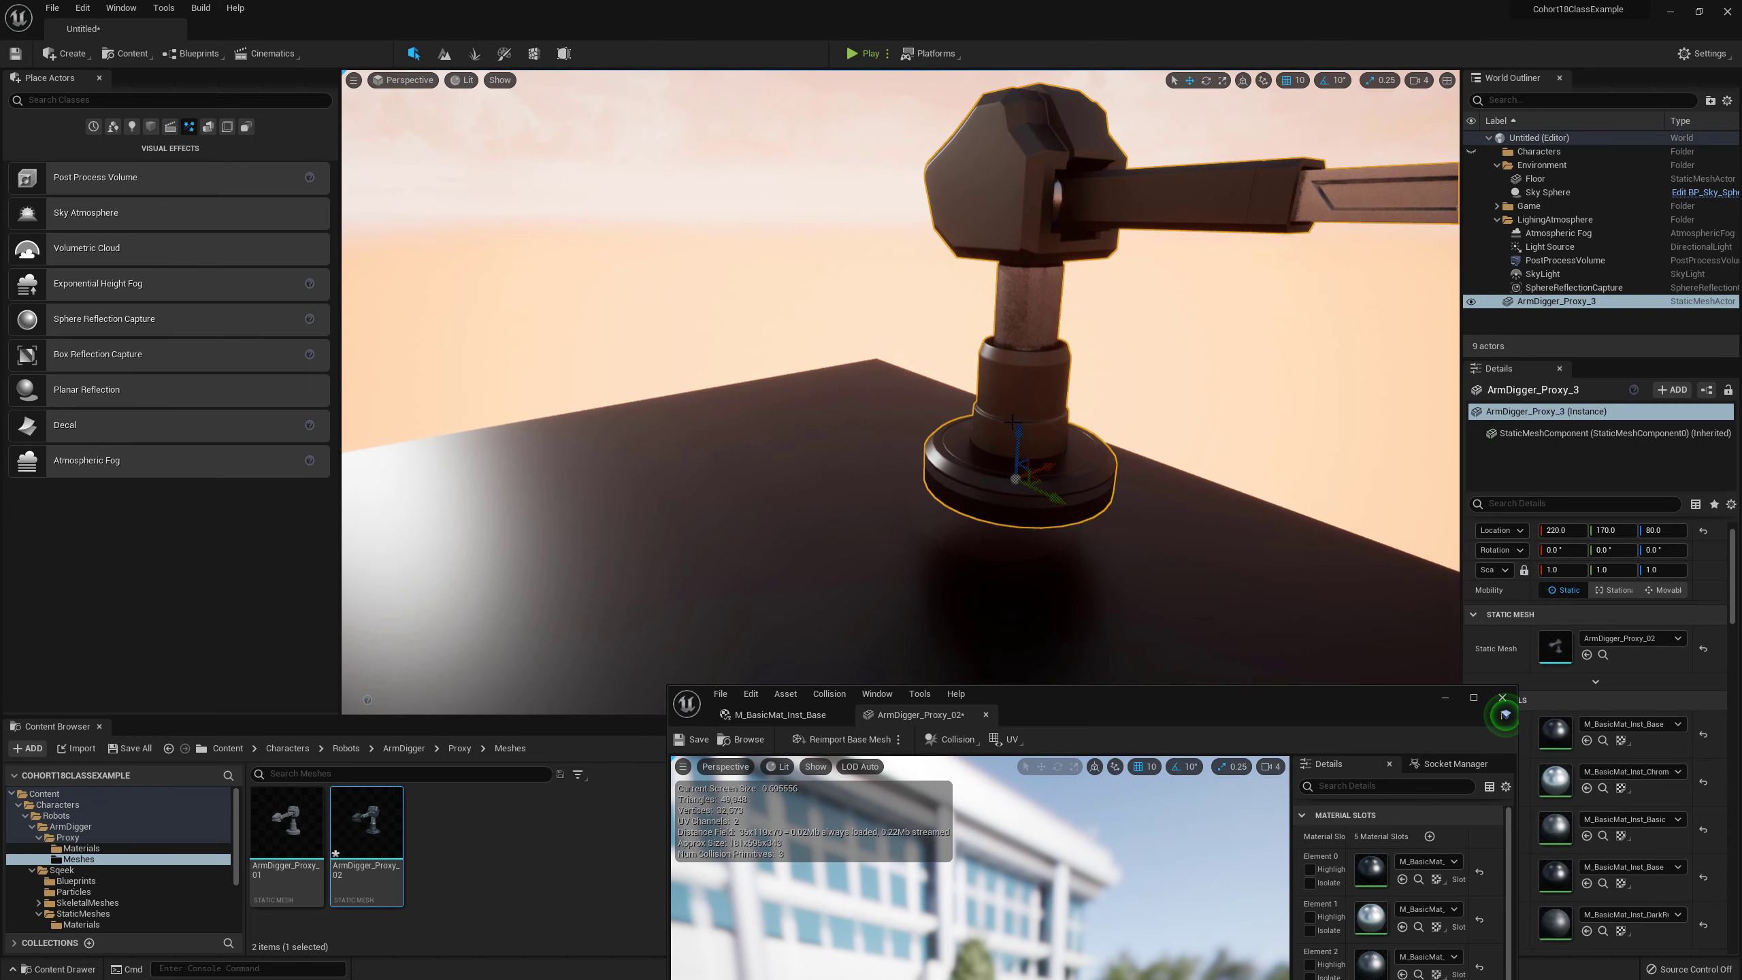
right_click_drag(1060, 433, 966, 432)
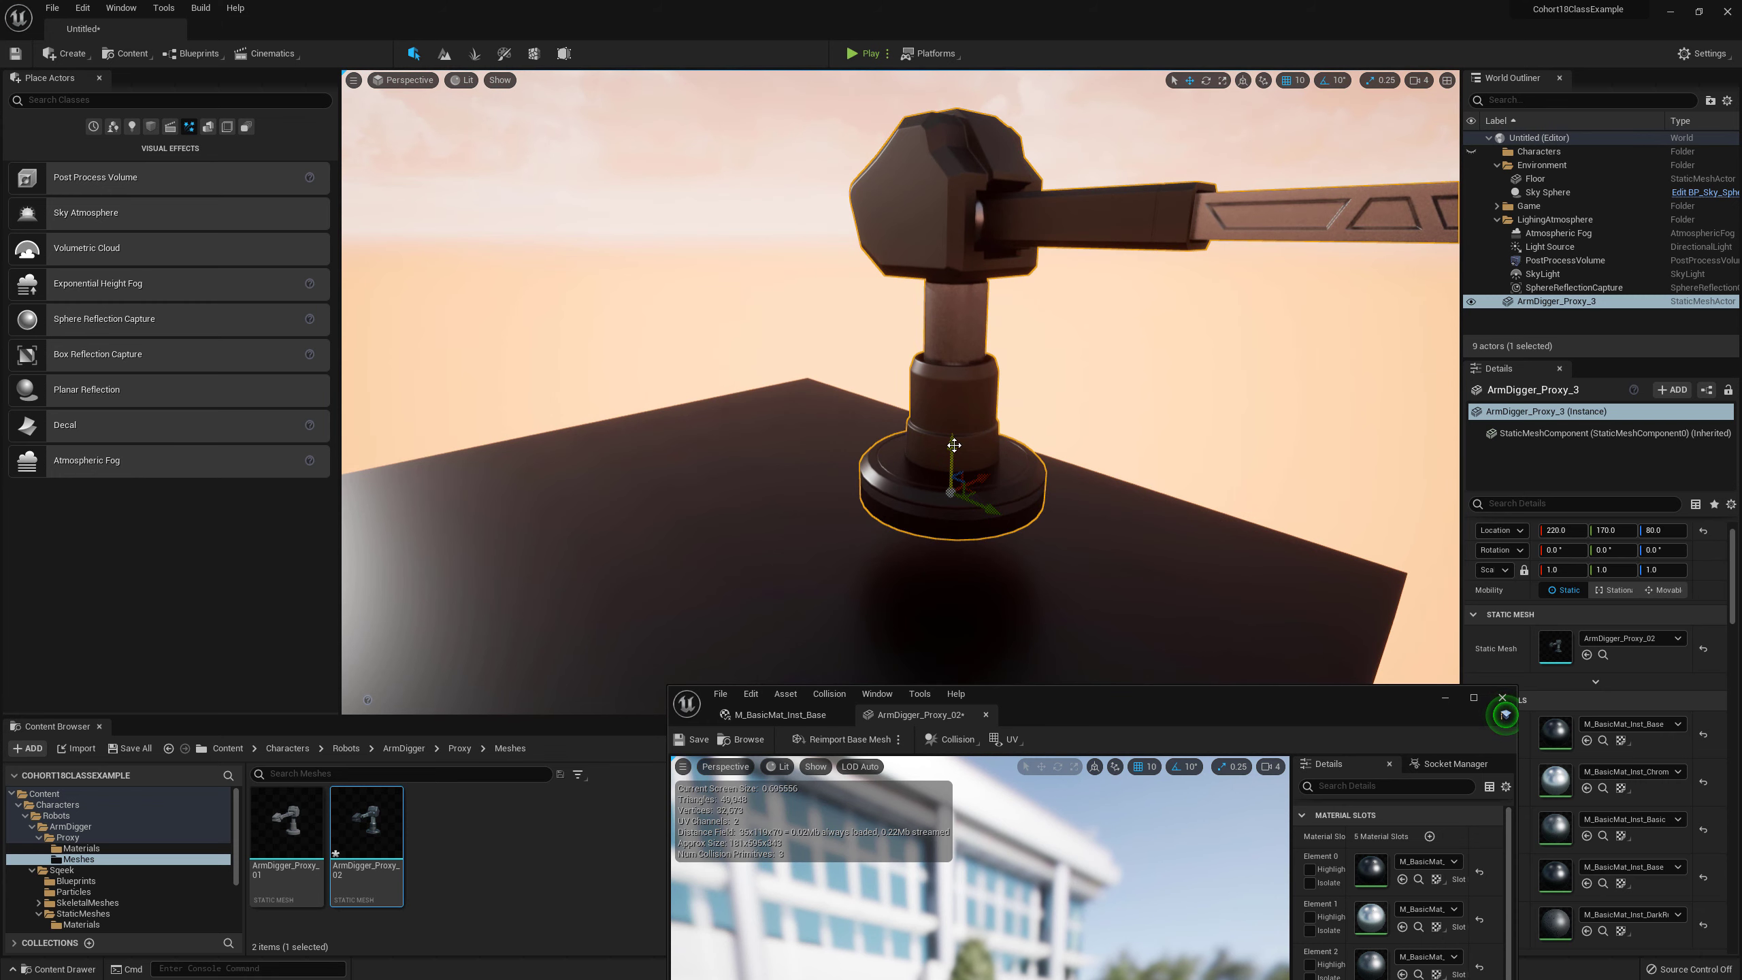
left_click_drag(954, 445, 949, 473)
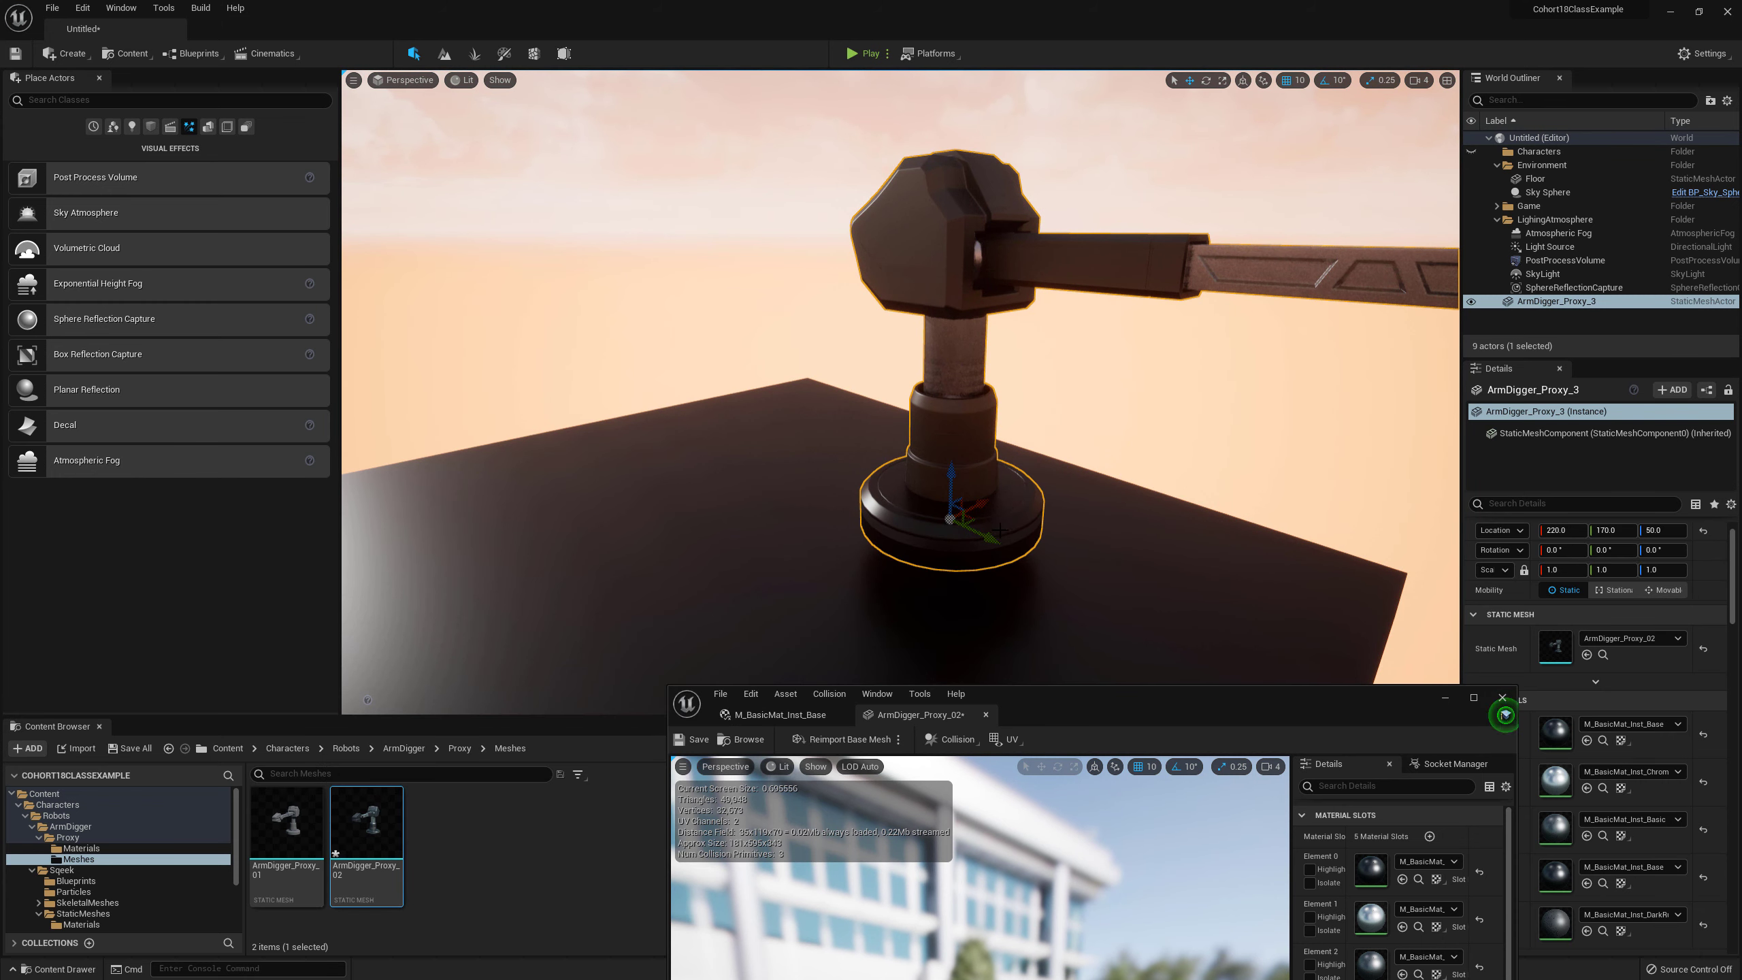
left_click_drag(980, 536, 838, 521)
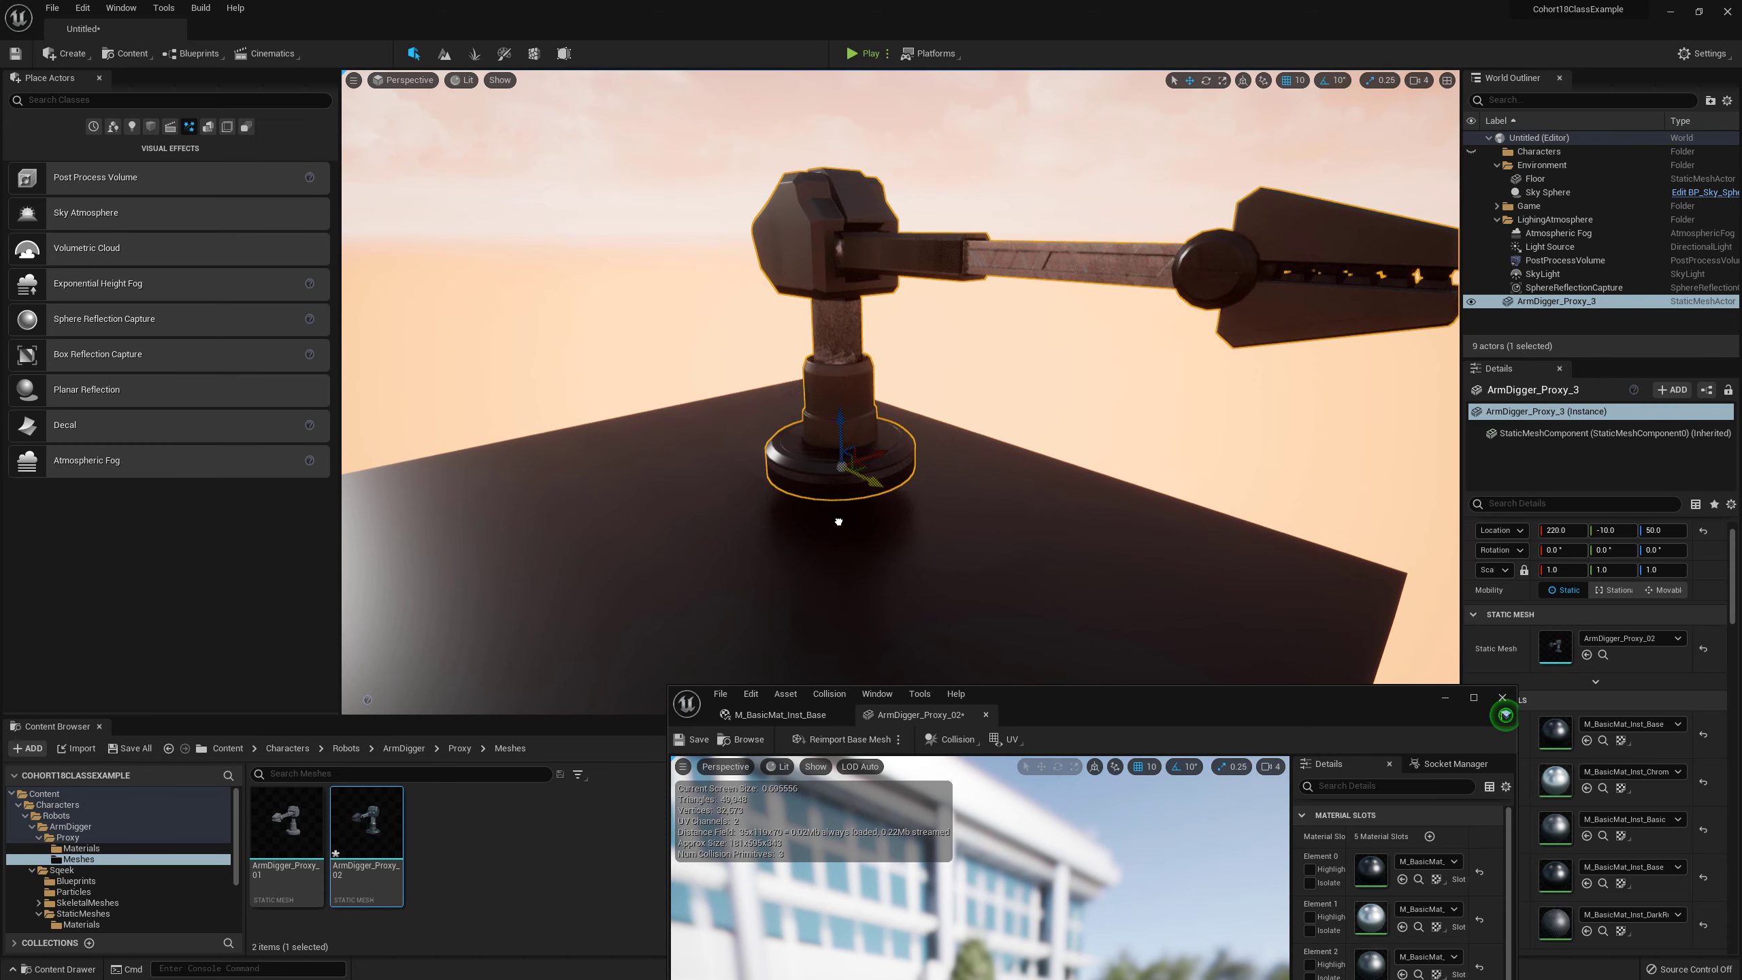
mouse_move(844, 439)
left_mouse_down()
mouse_move(844, 484)
mouse_move(842, 464)
left_mouse_up()
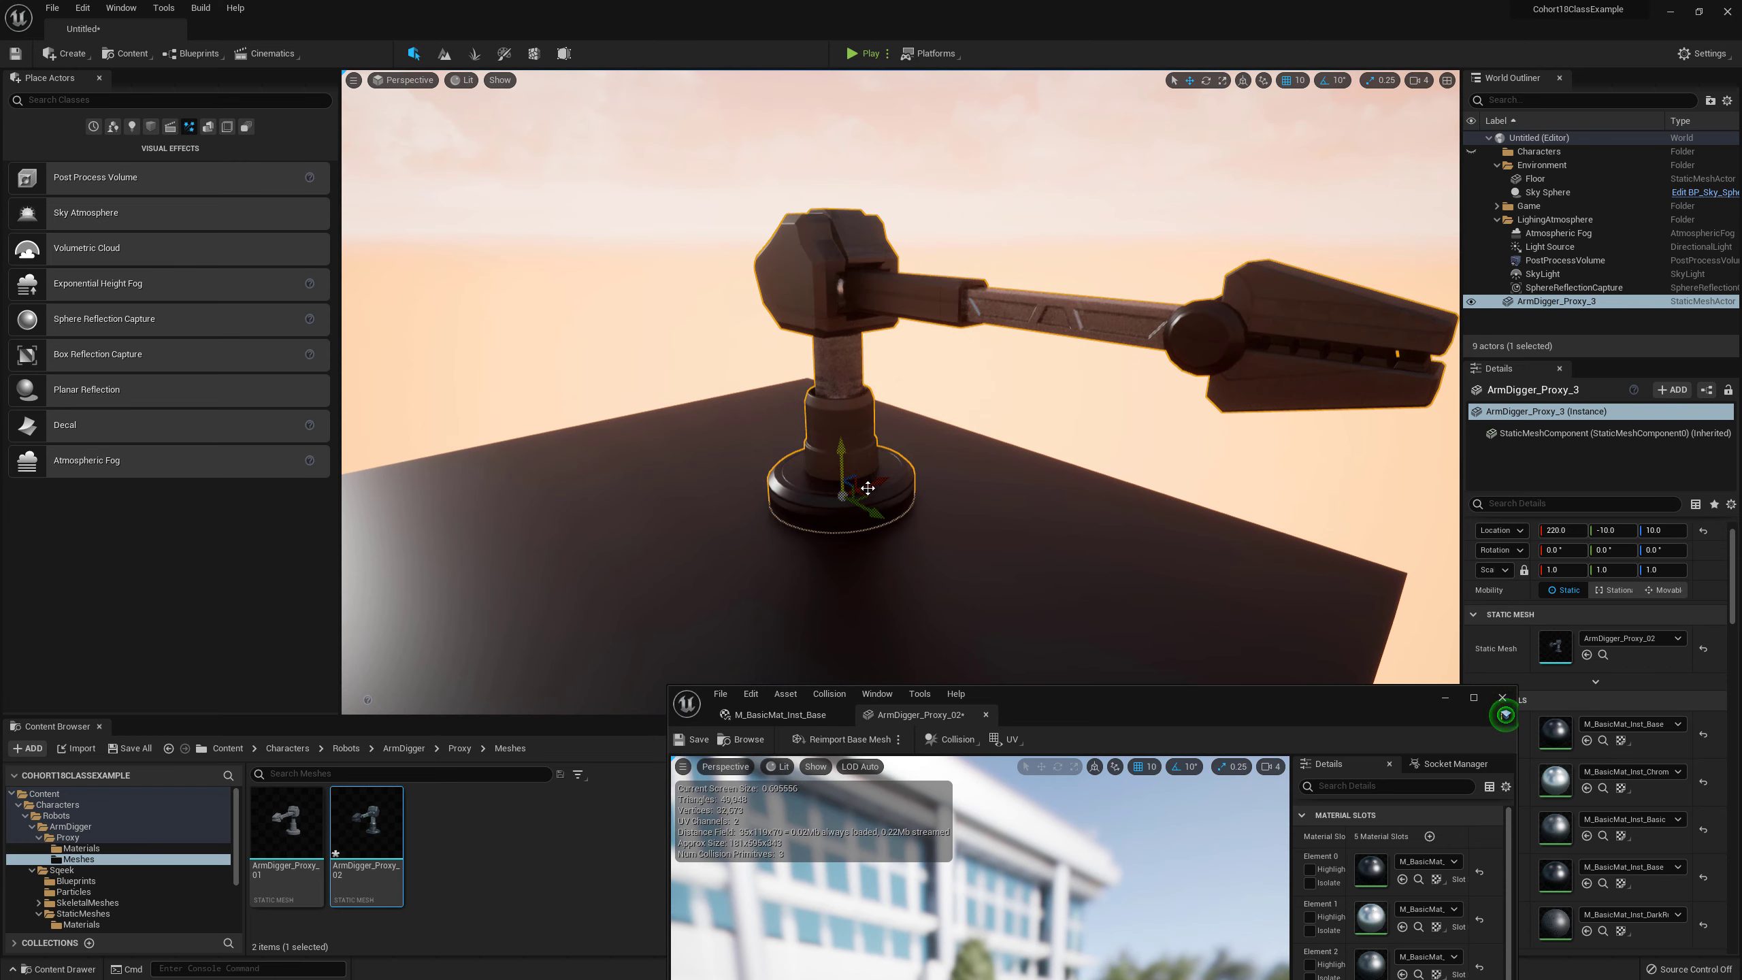
Step: Rotate the arm about its vertical axis to about 100° and move it across the floor to about X 197, Y 118
key("g")
right_click_drag(942, 461, 1172, 480)
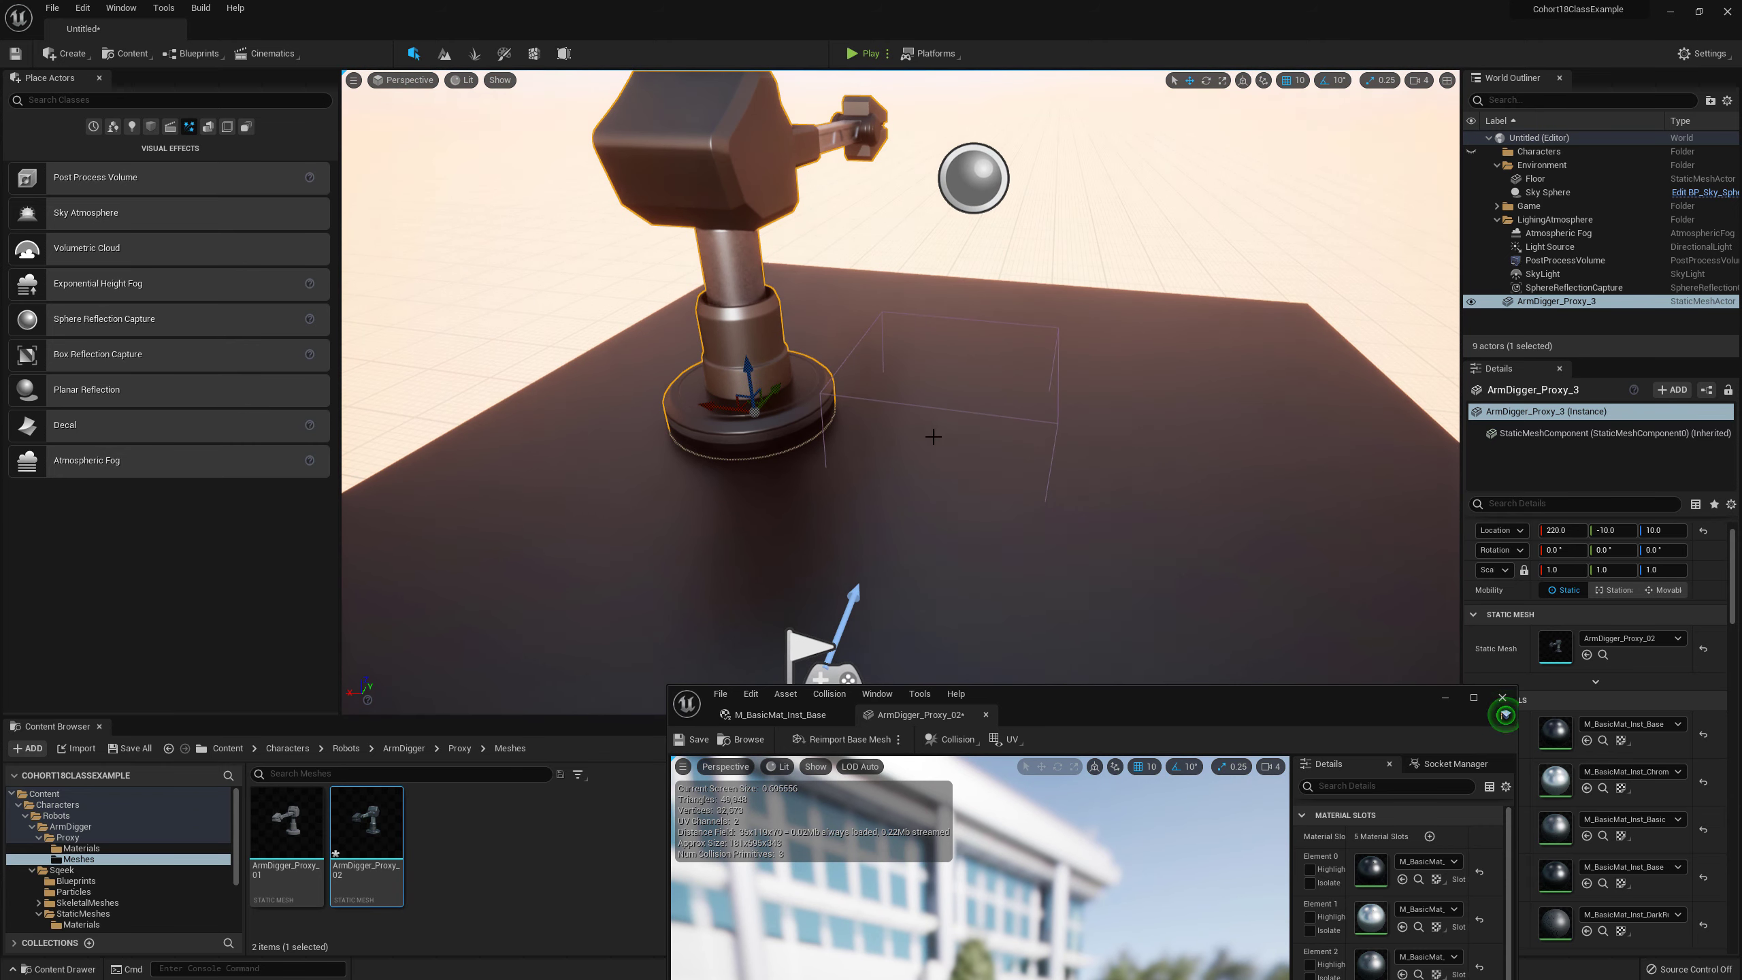
right_click_drag(875, 394, 868, 429)
key("e")
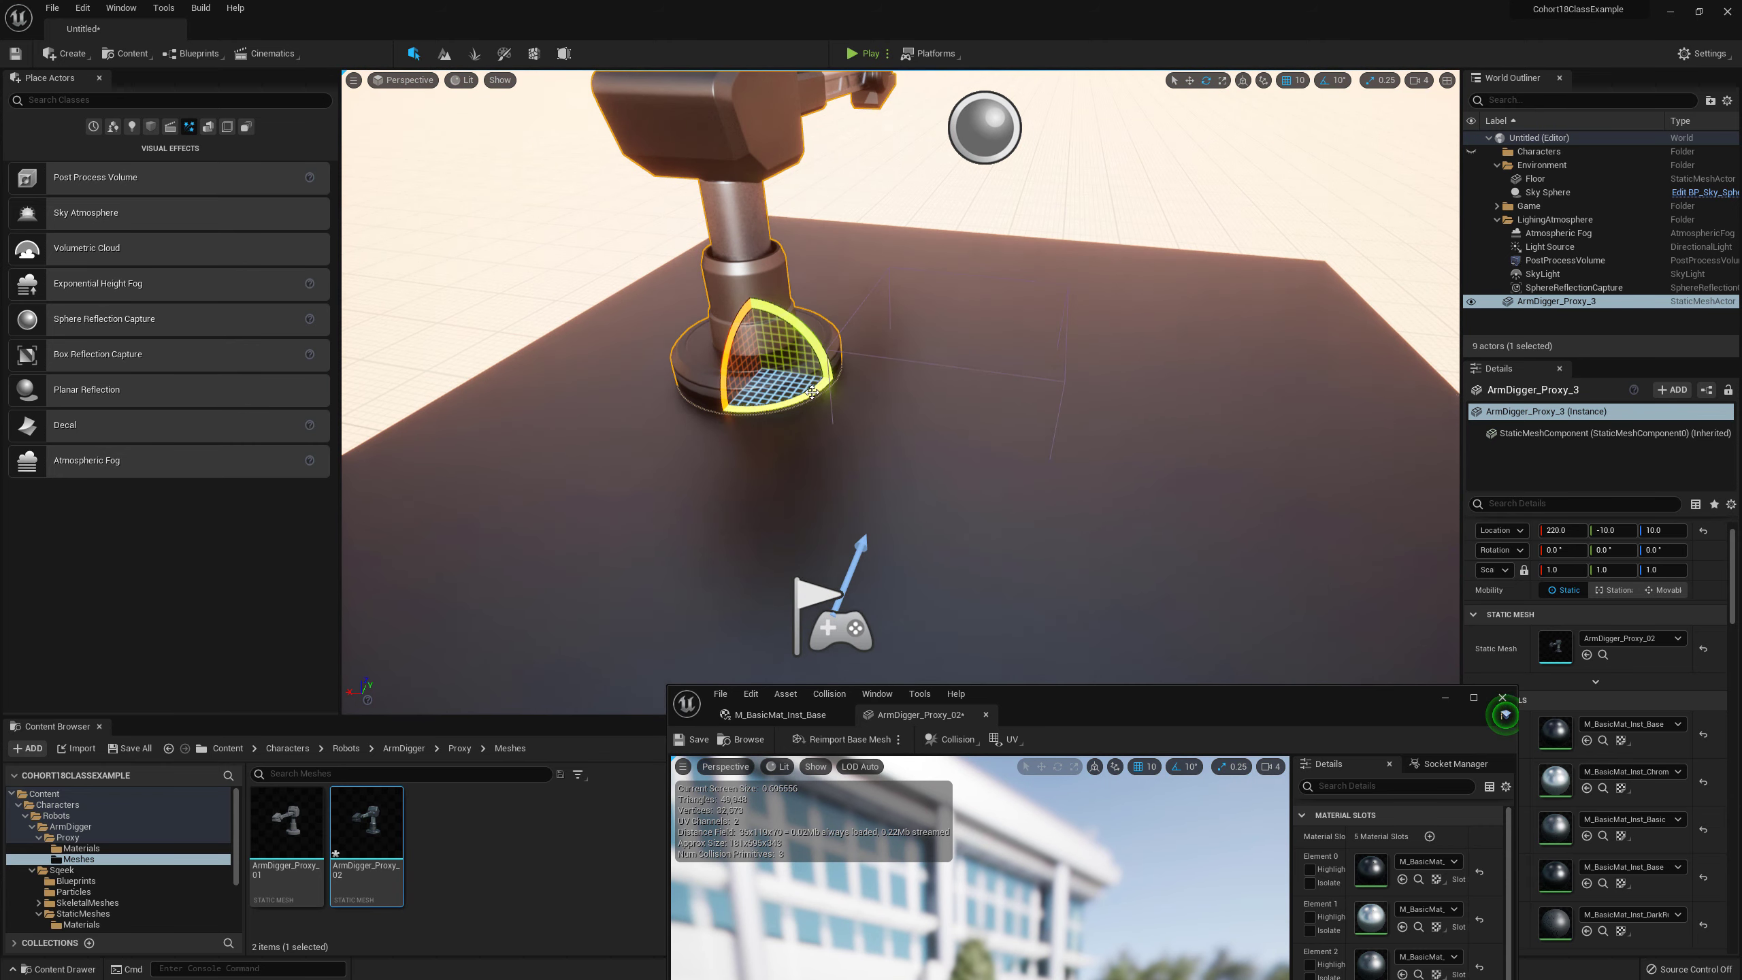
left_click_drag(787, 406, 644, 404)
key("r")
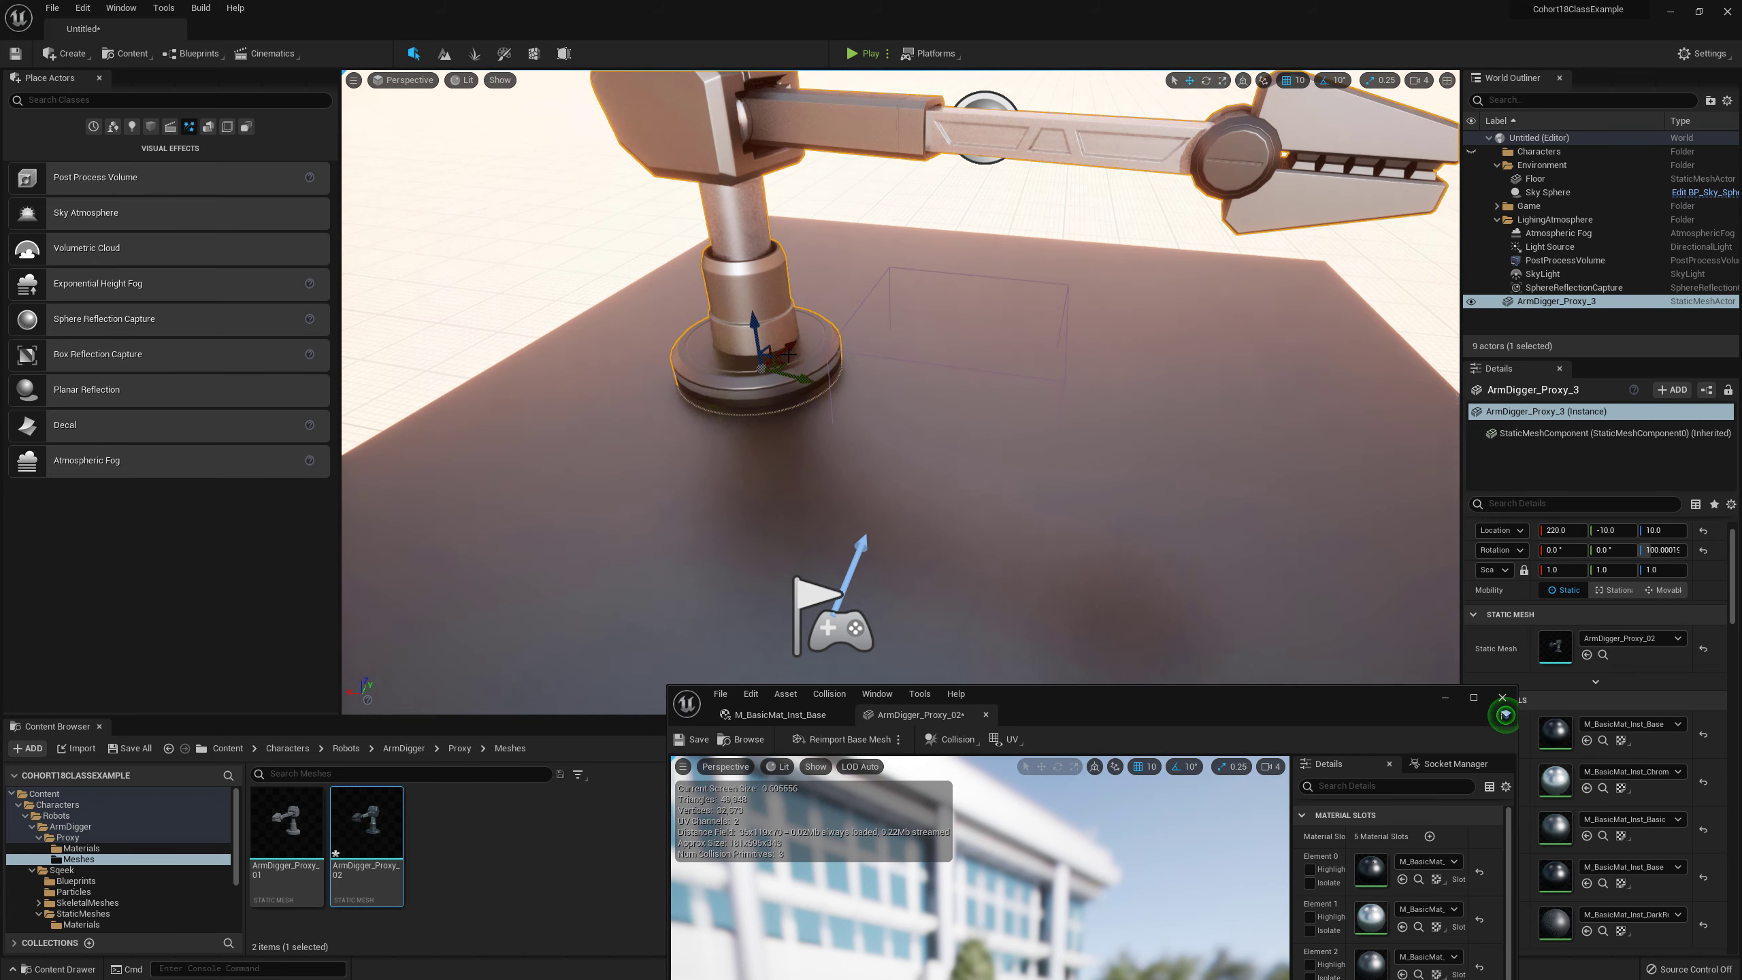
left_click_drag(785, 346, 823, 302)
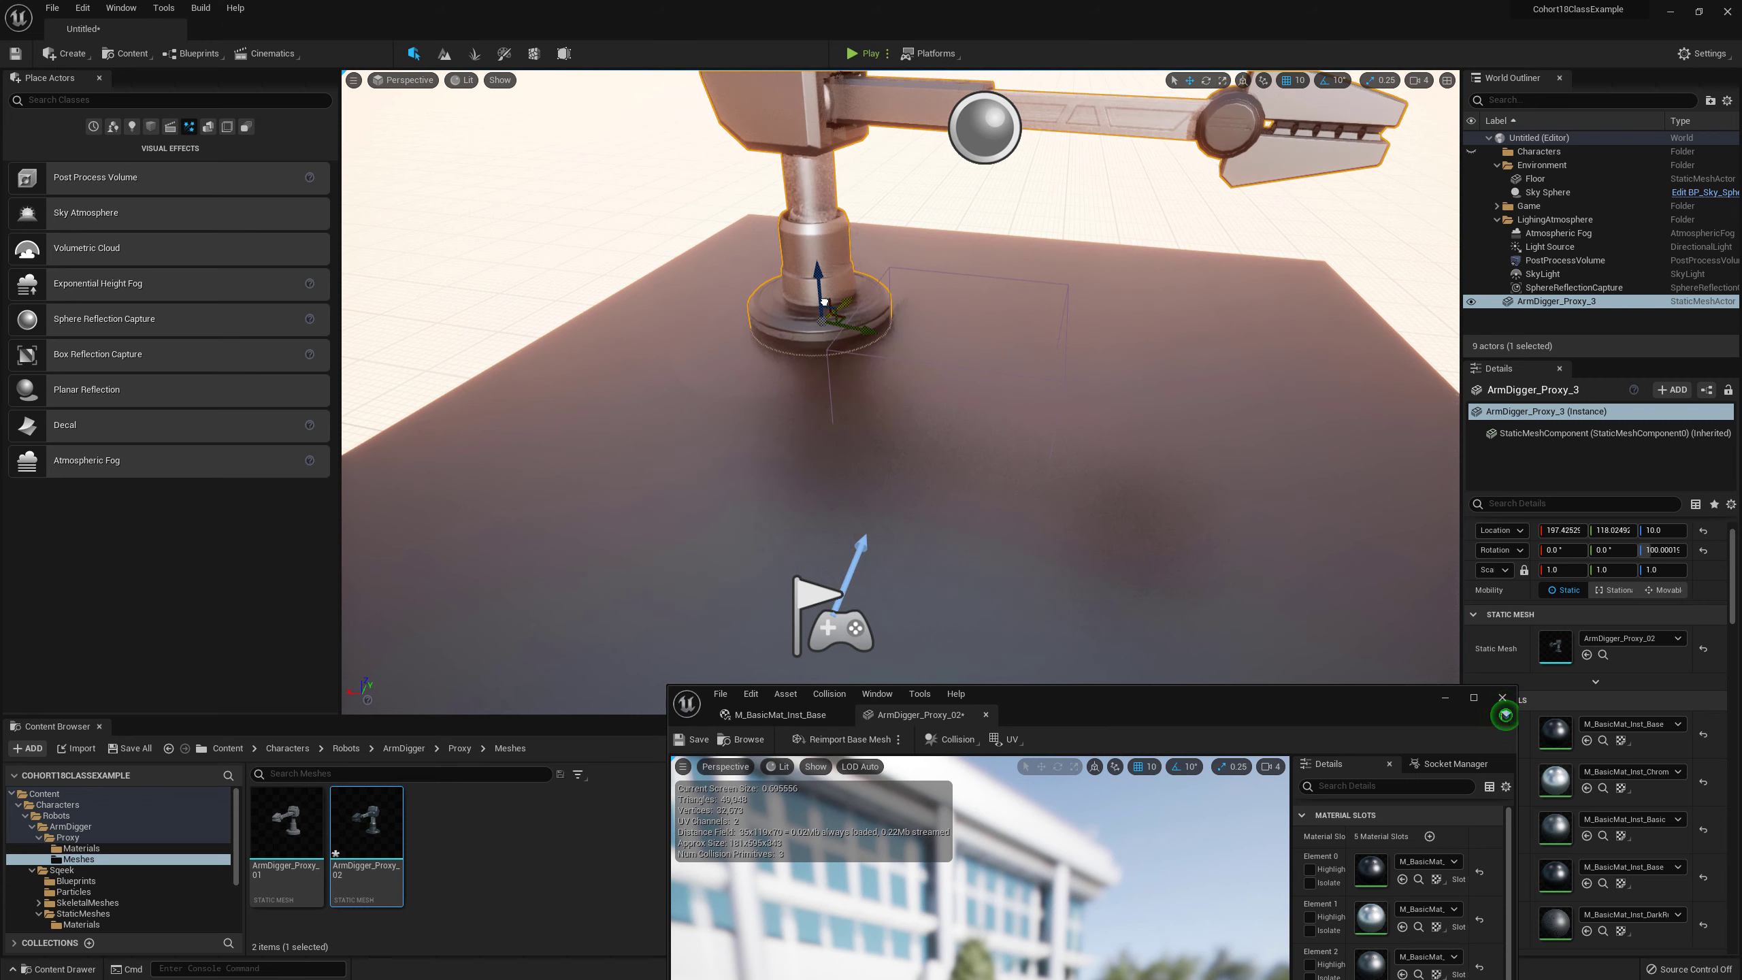
Step: Set the arm's Z rotation to 90°
left_click(1667, 546)
type("90")
key("Return")
Step: Hide the editor icons with game view and close the floating static mesh editor window
right_click_drag(1262, 503, 1303, 480)
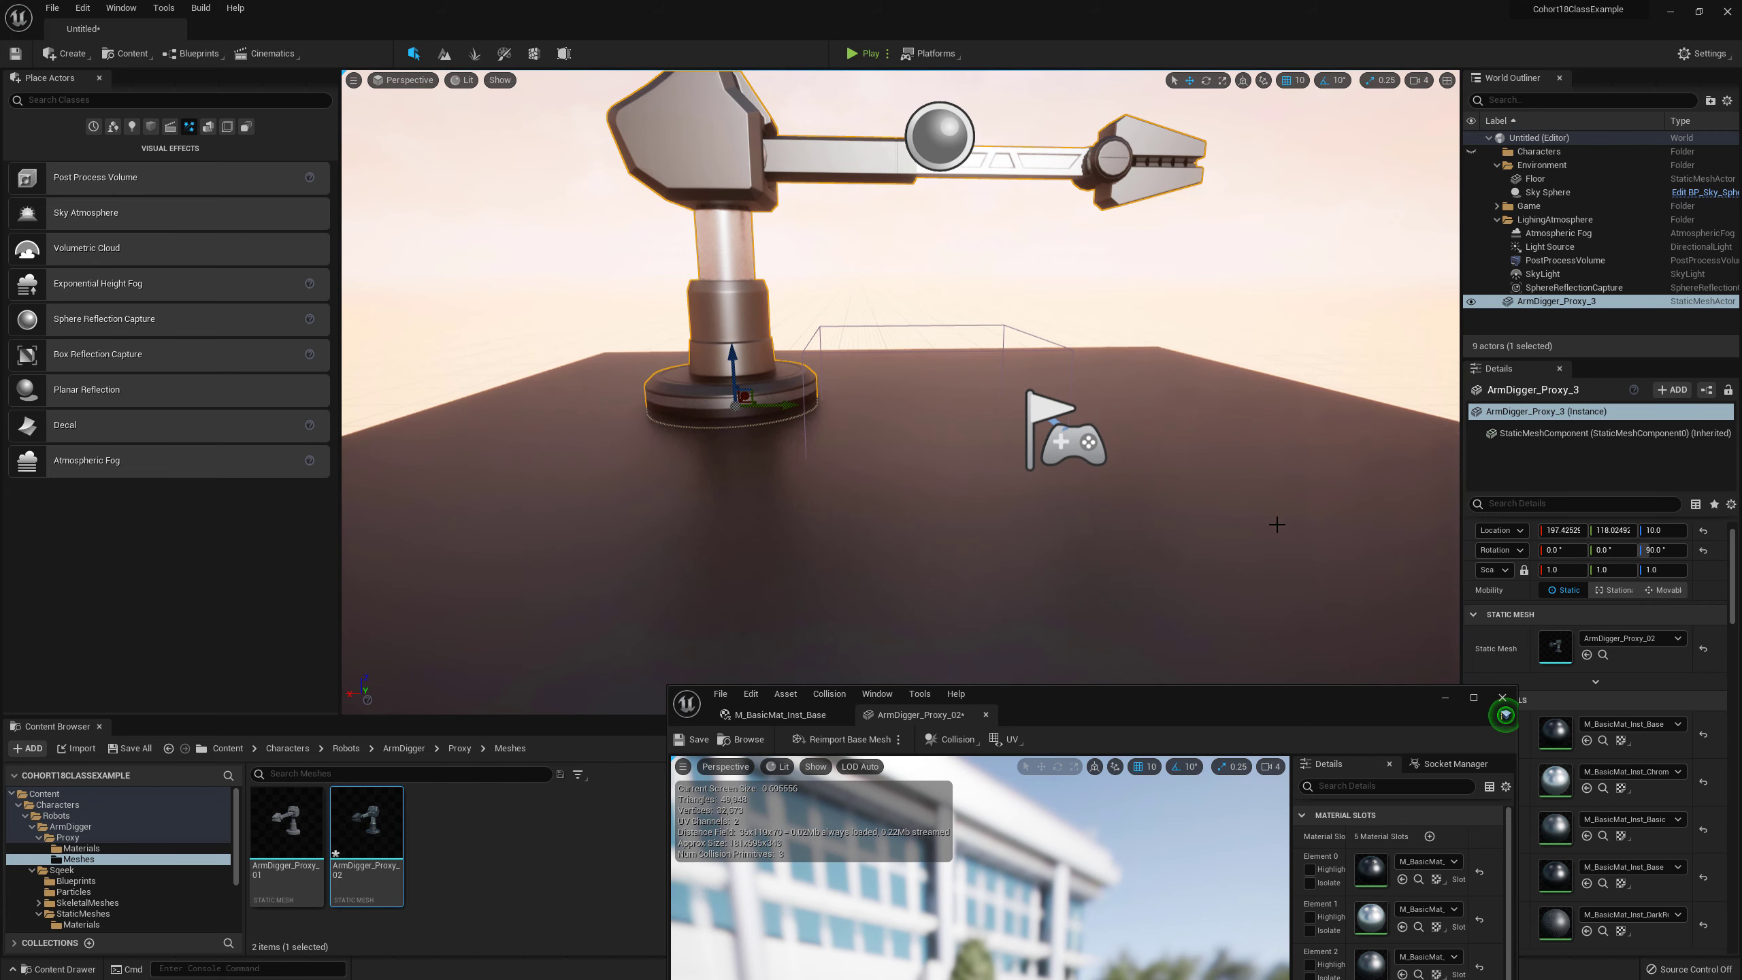
key("g")
left_click(1502, 696)
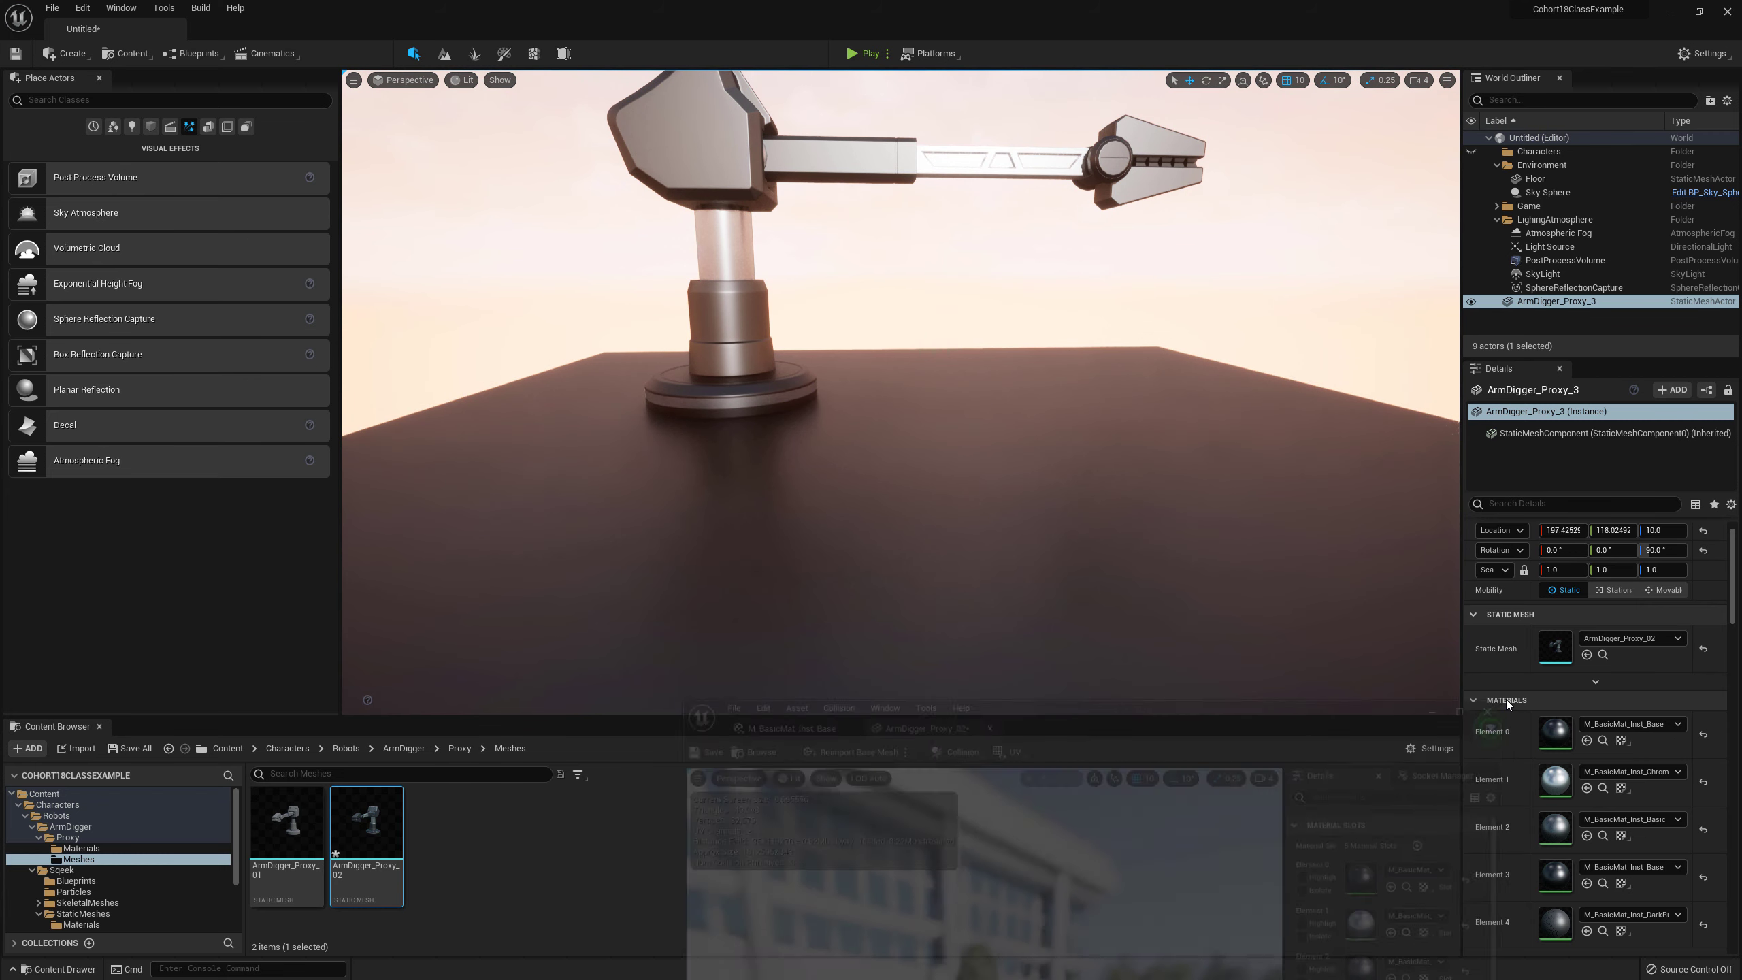
Step: Duplicate the Floor along the X axis, placing the copy at X -660
mouse_move(1042, 417)
right_mouse_down()
mouse_move(1098, 460)
mouse_move(1028, 391)
right_mouse_up()
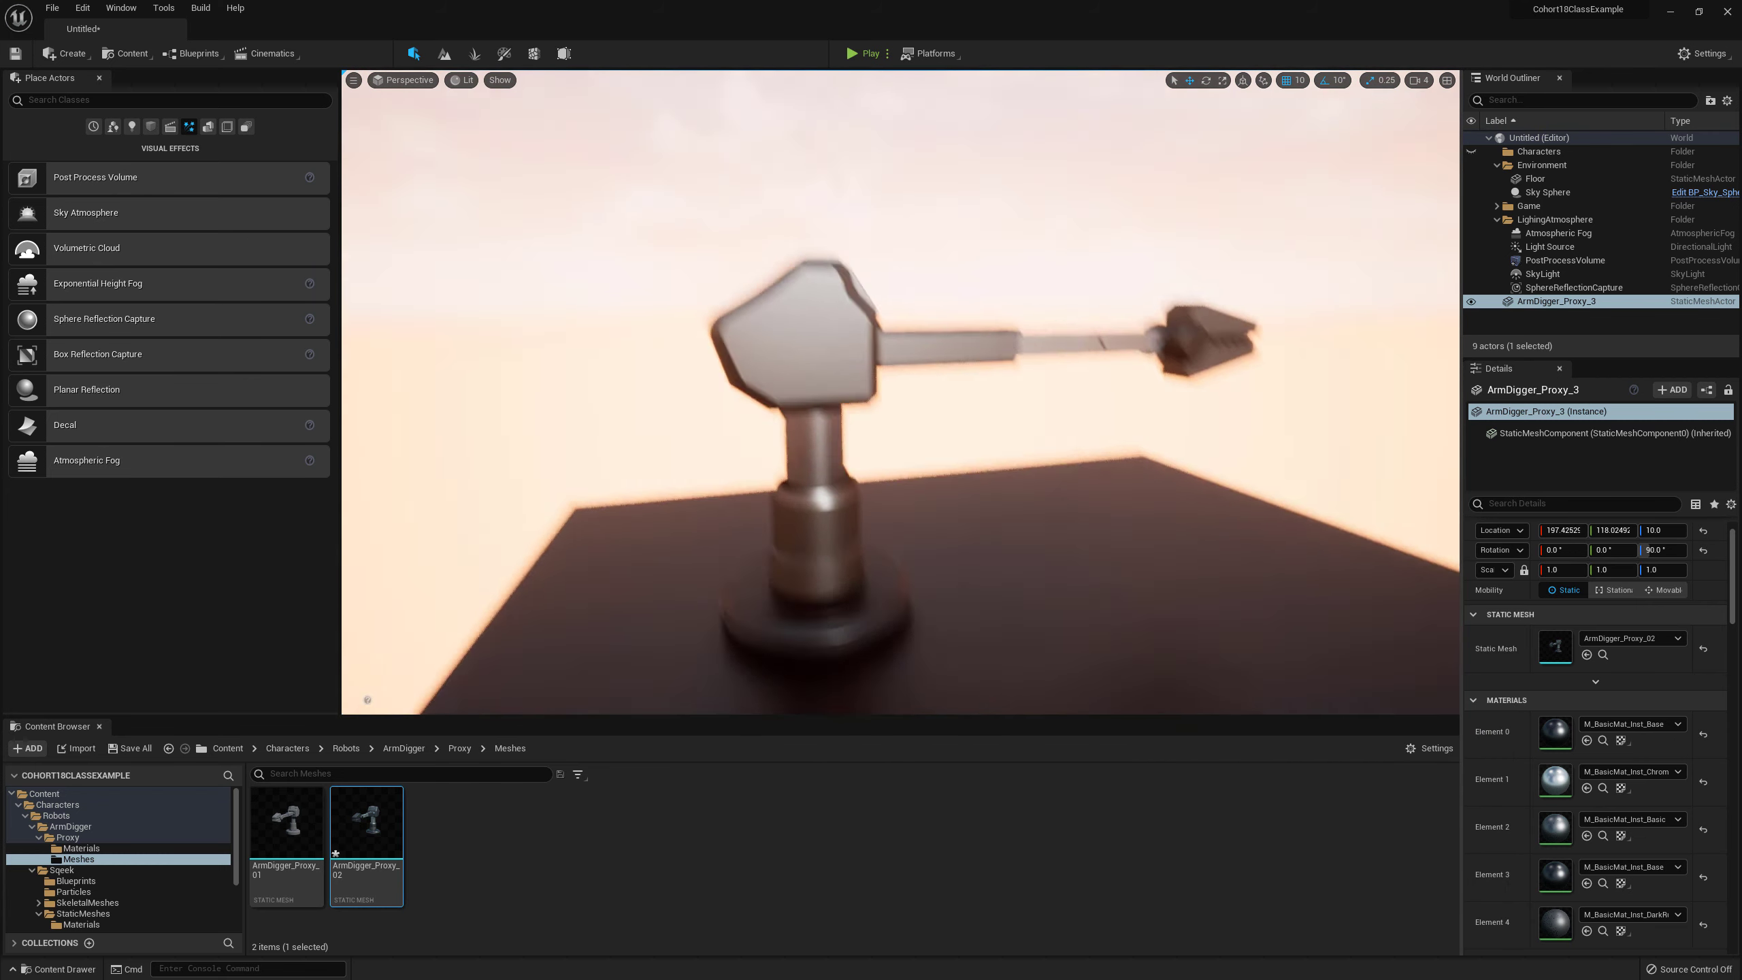
right_click_drag(1135, 486, 1039, 464)
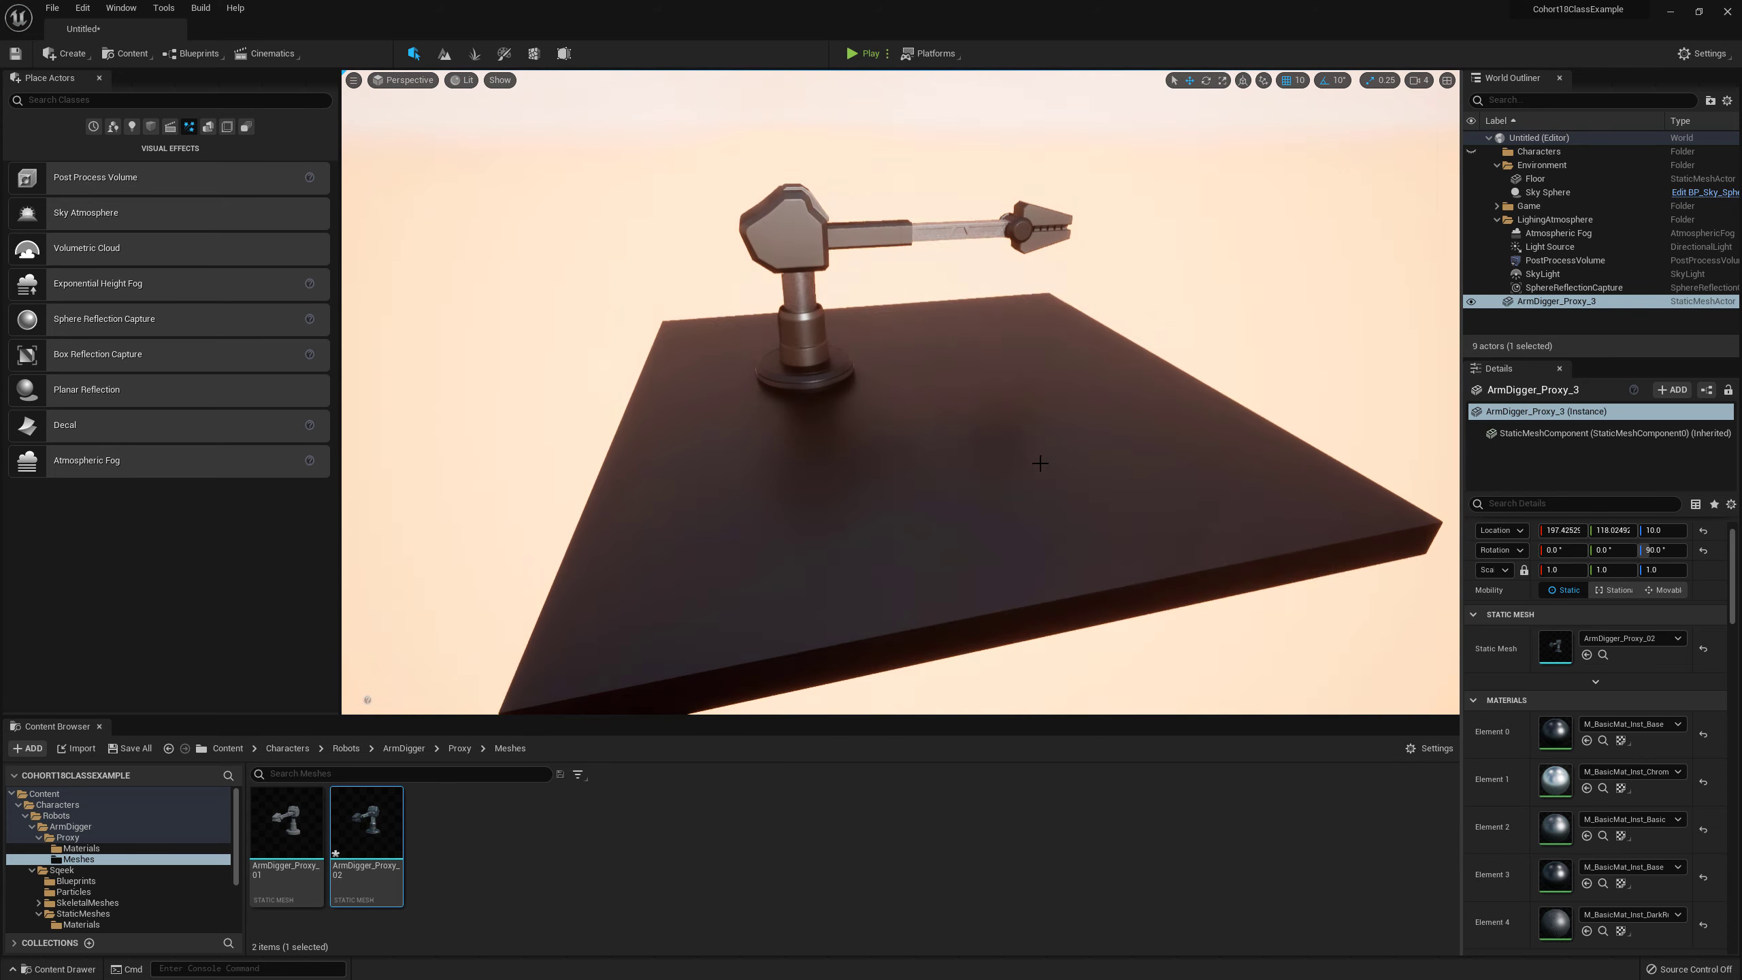
scroll(1039, 463, "up", 2)
left_click(973, 421)
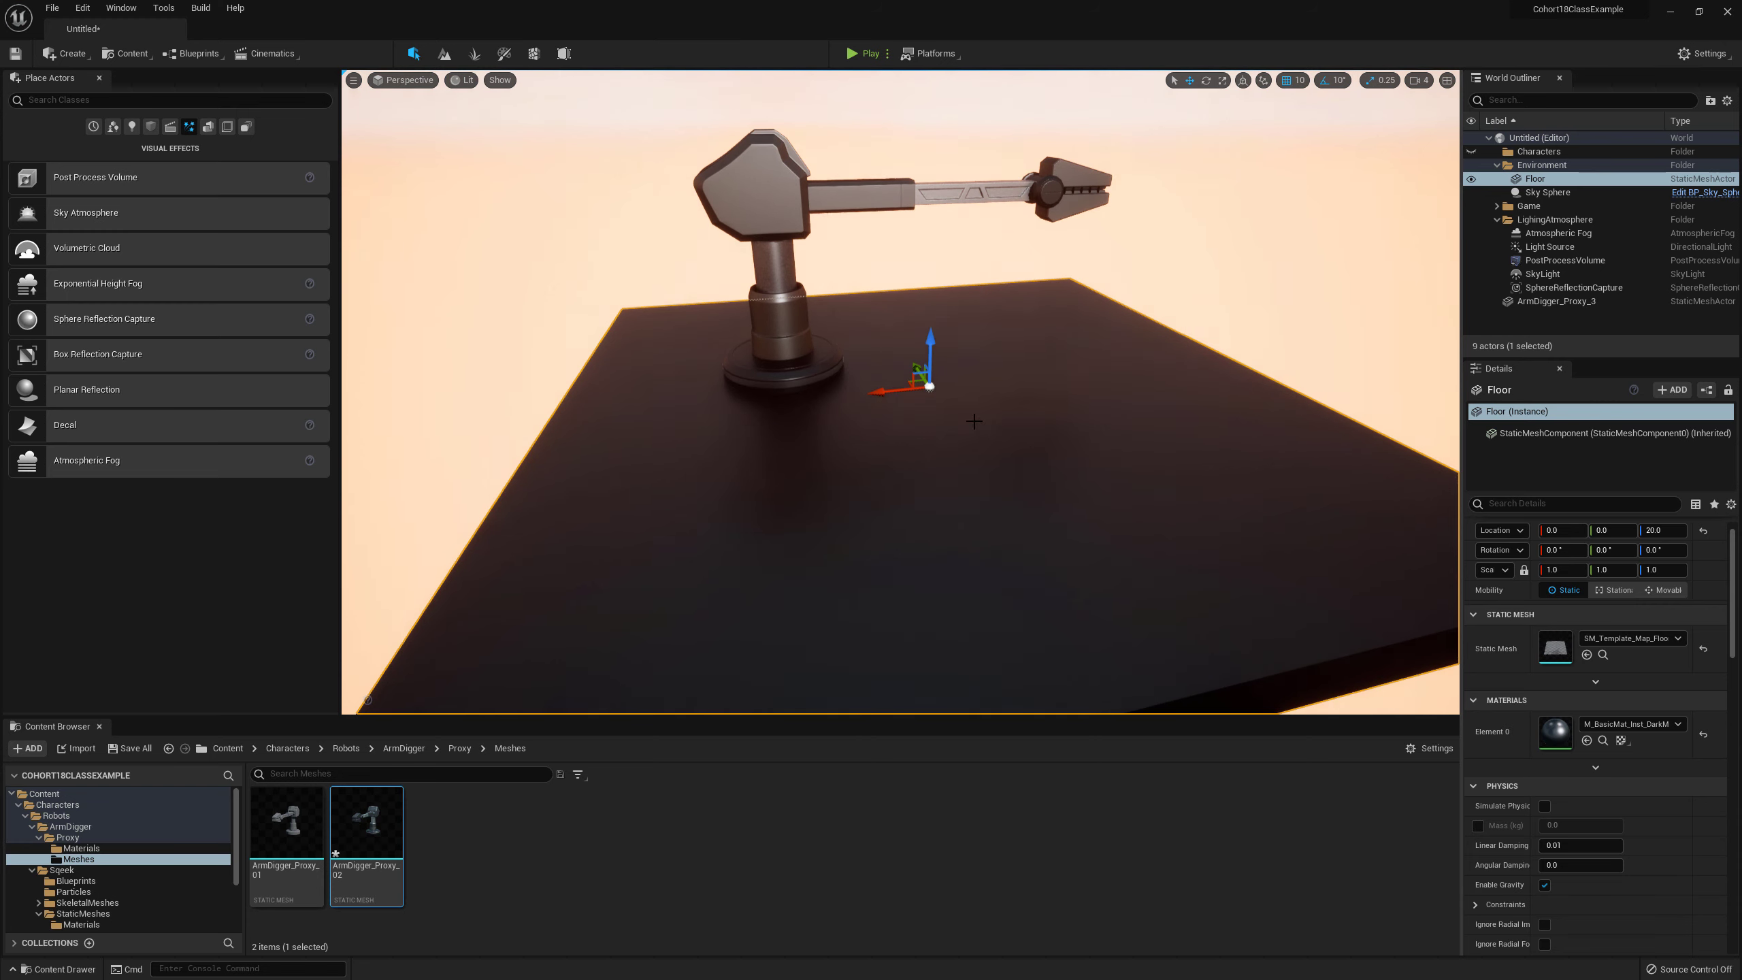
key("e")
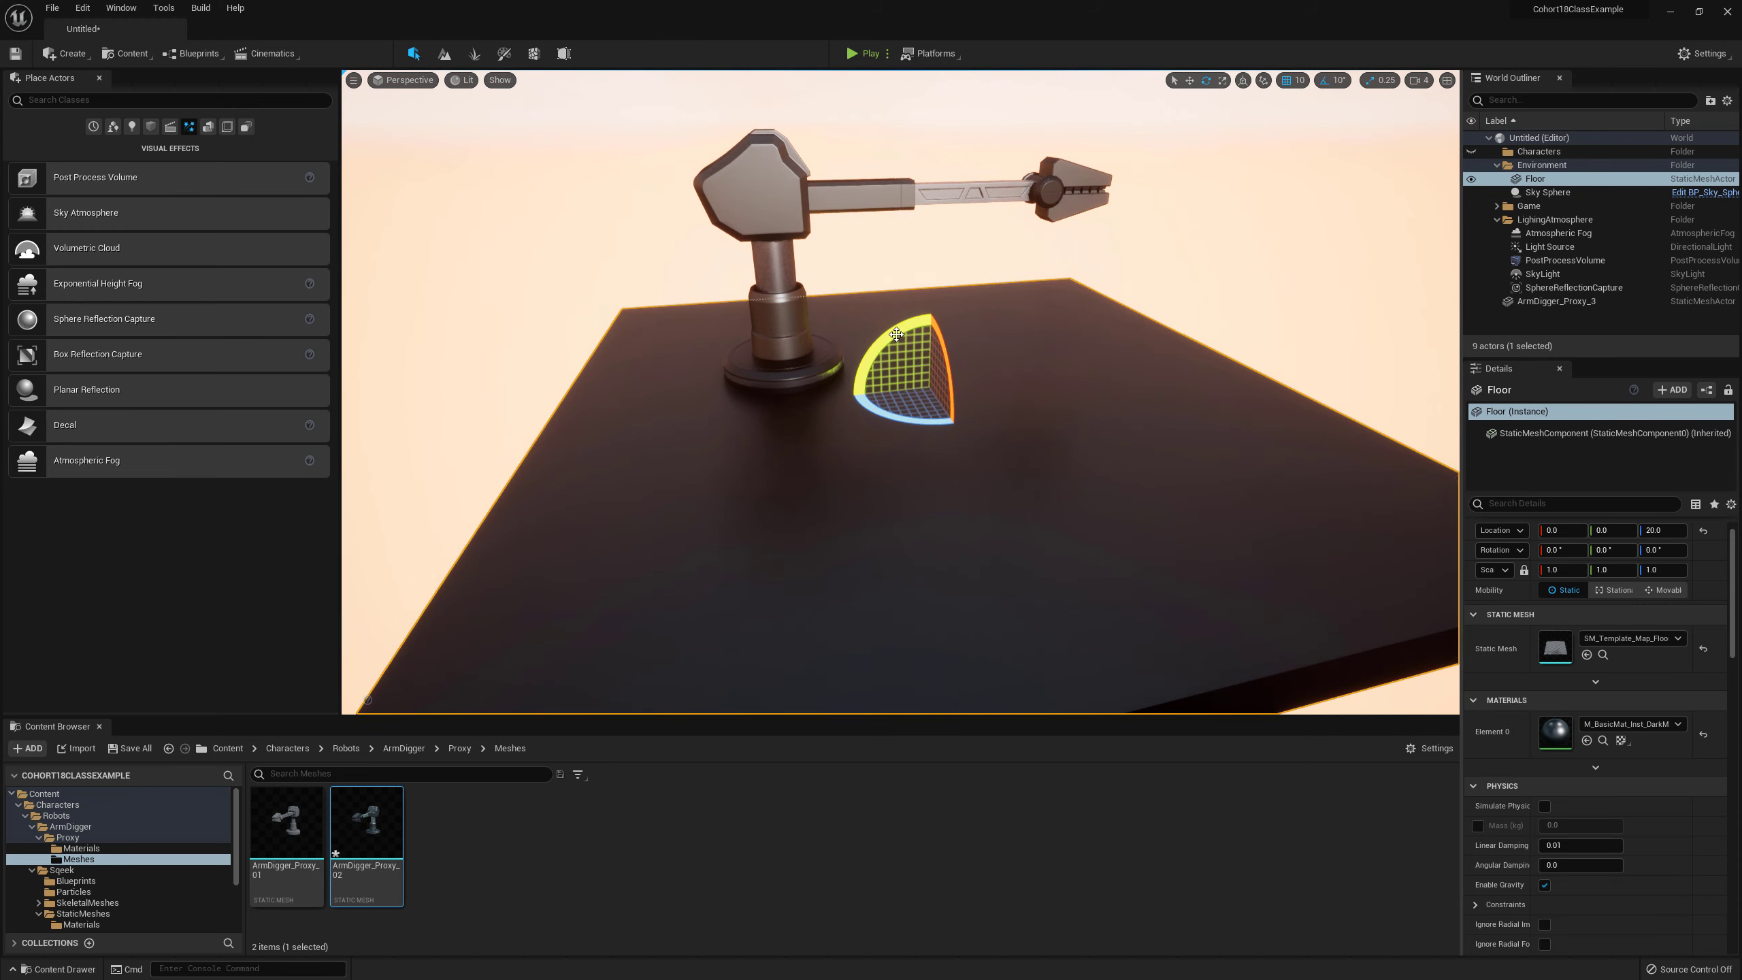
key("r")
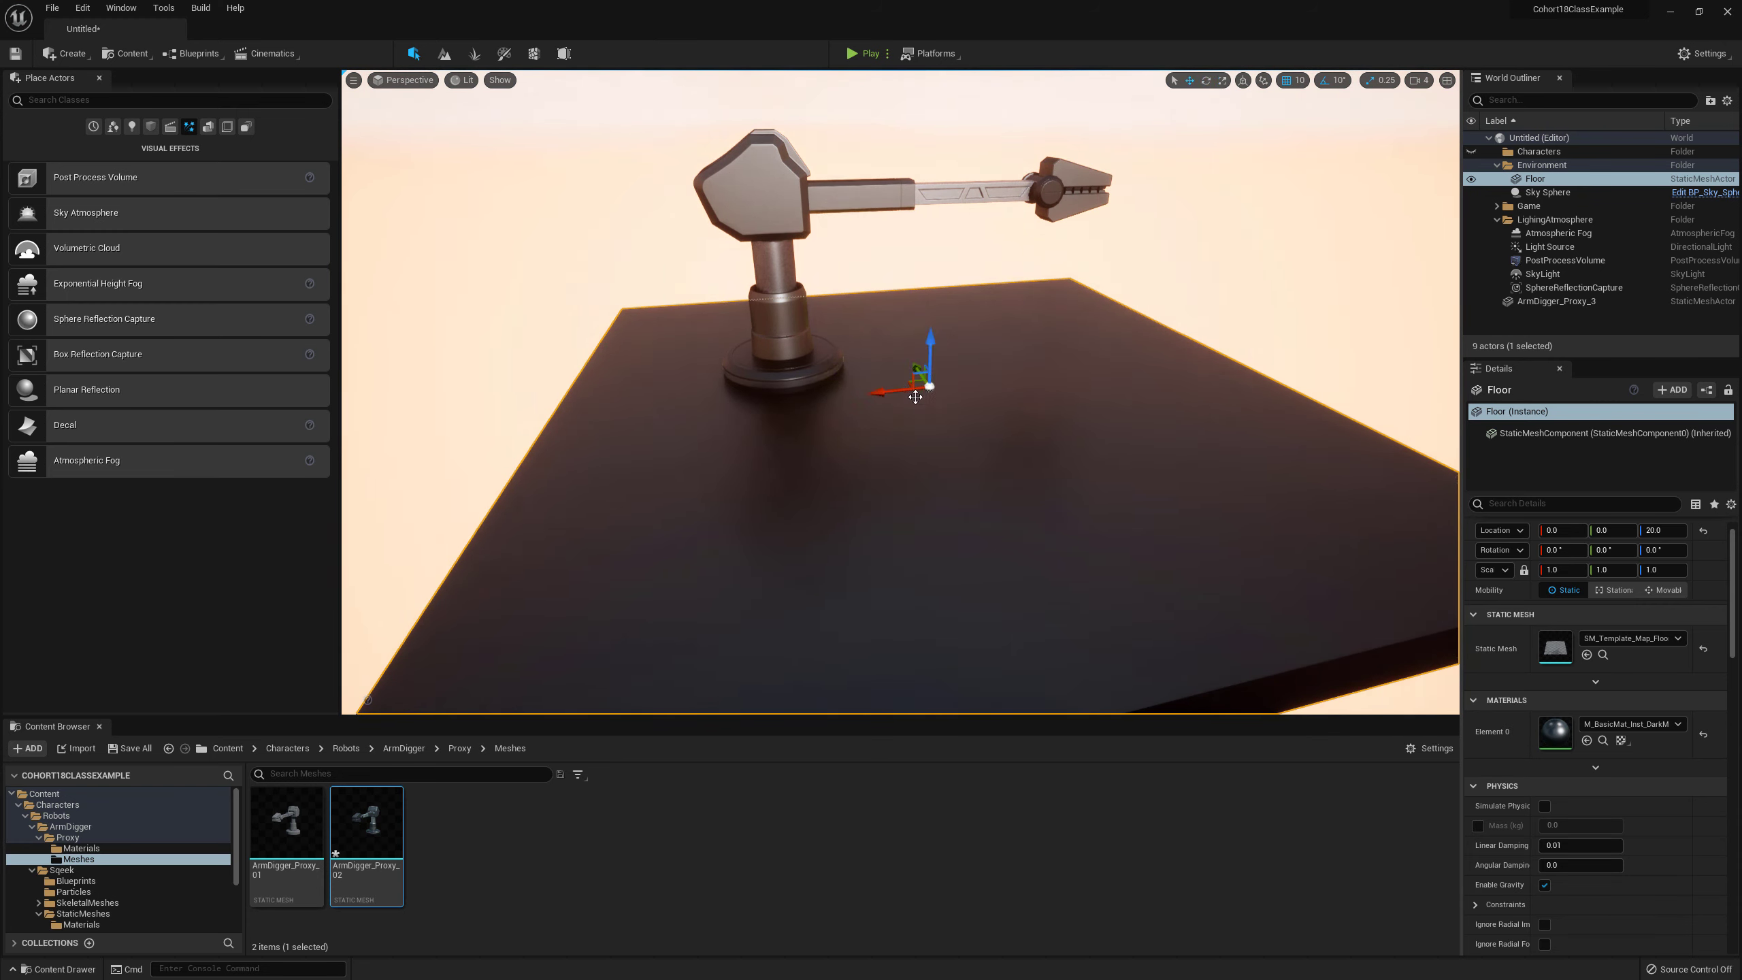
left_click_drag(892, 393, 1278, 343, "alt")
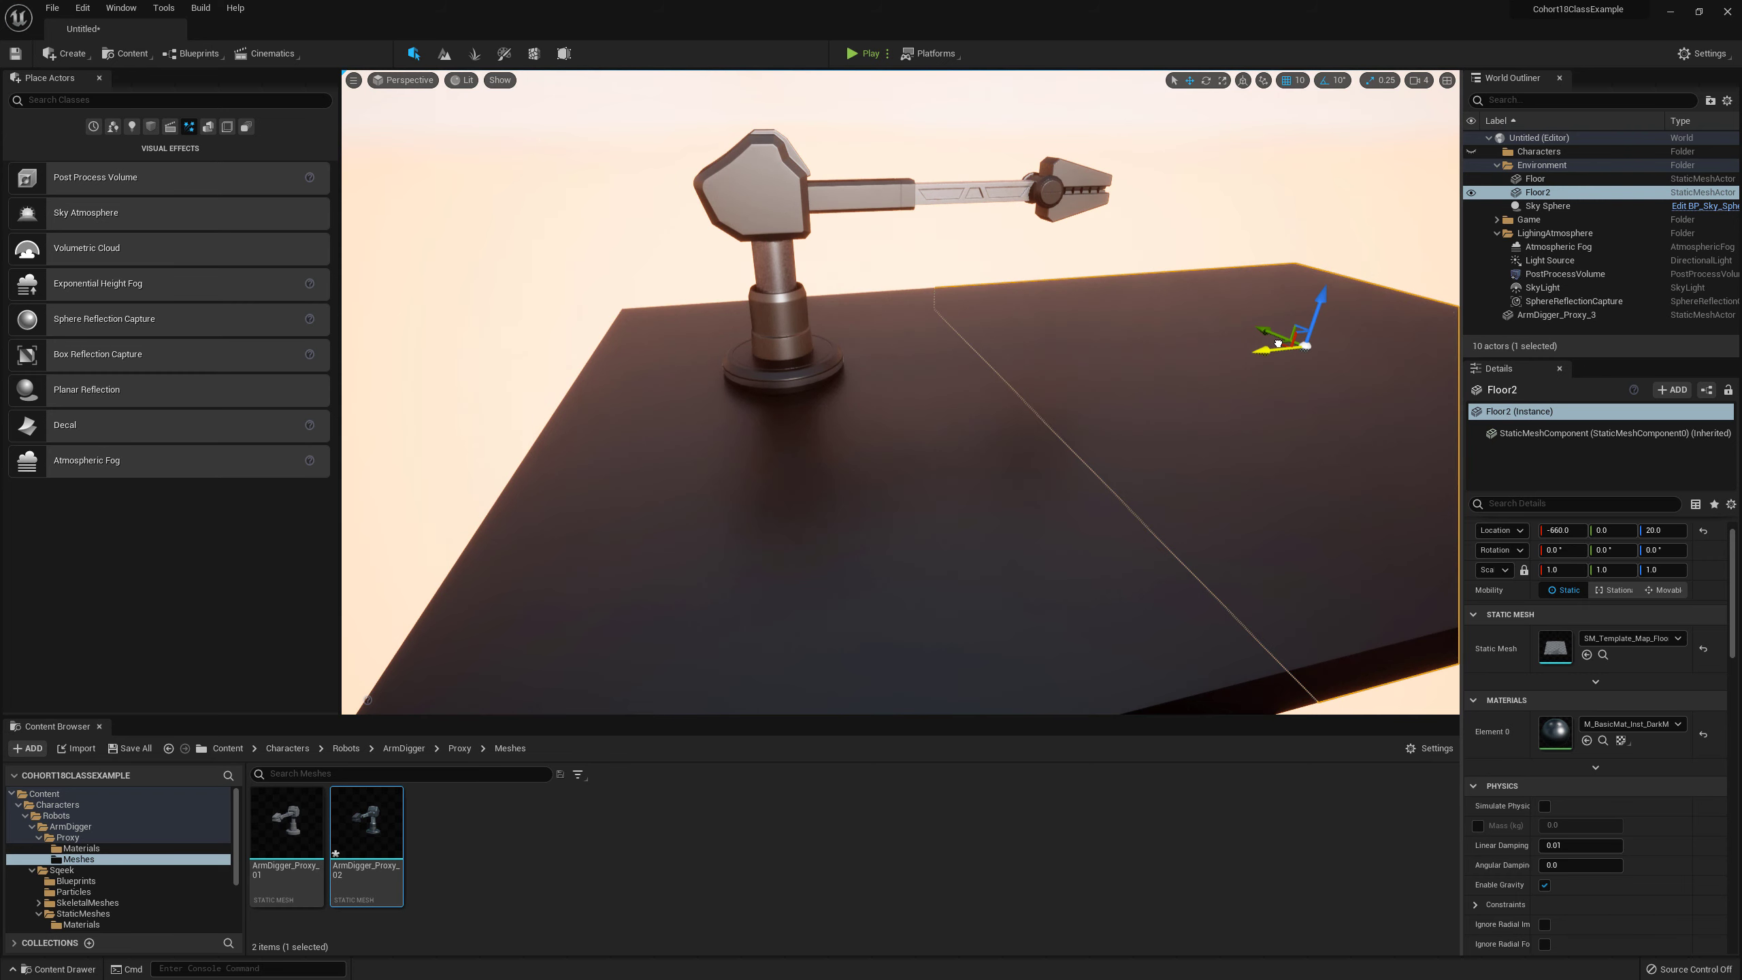
Step: Stand the floor copy upright with a -90° Y rotation and move it to X -500 as a wall at the floor's edge
key("e")
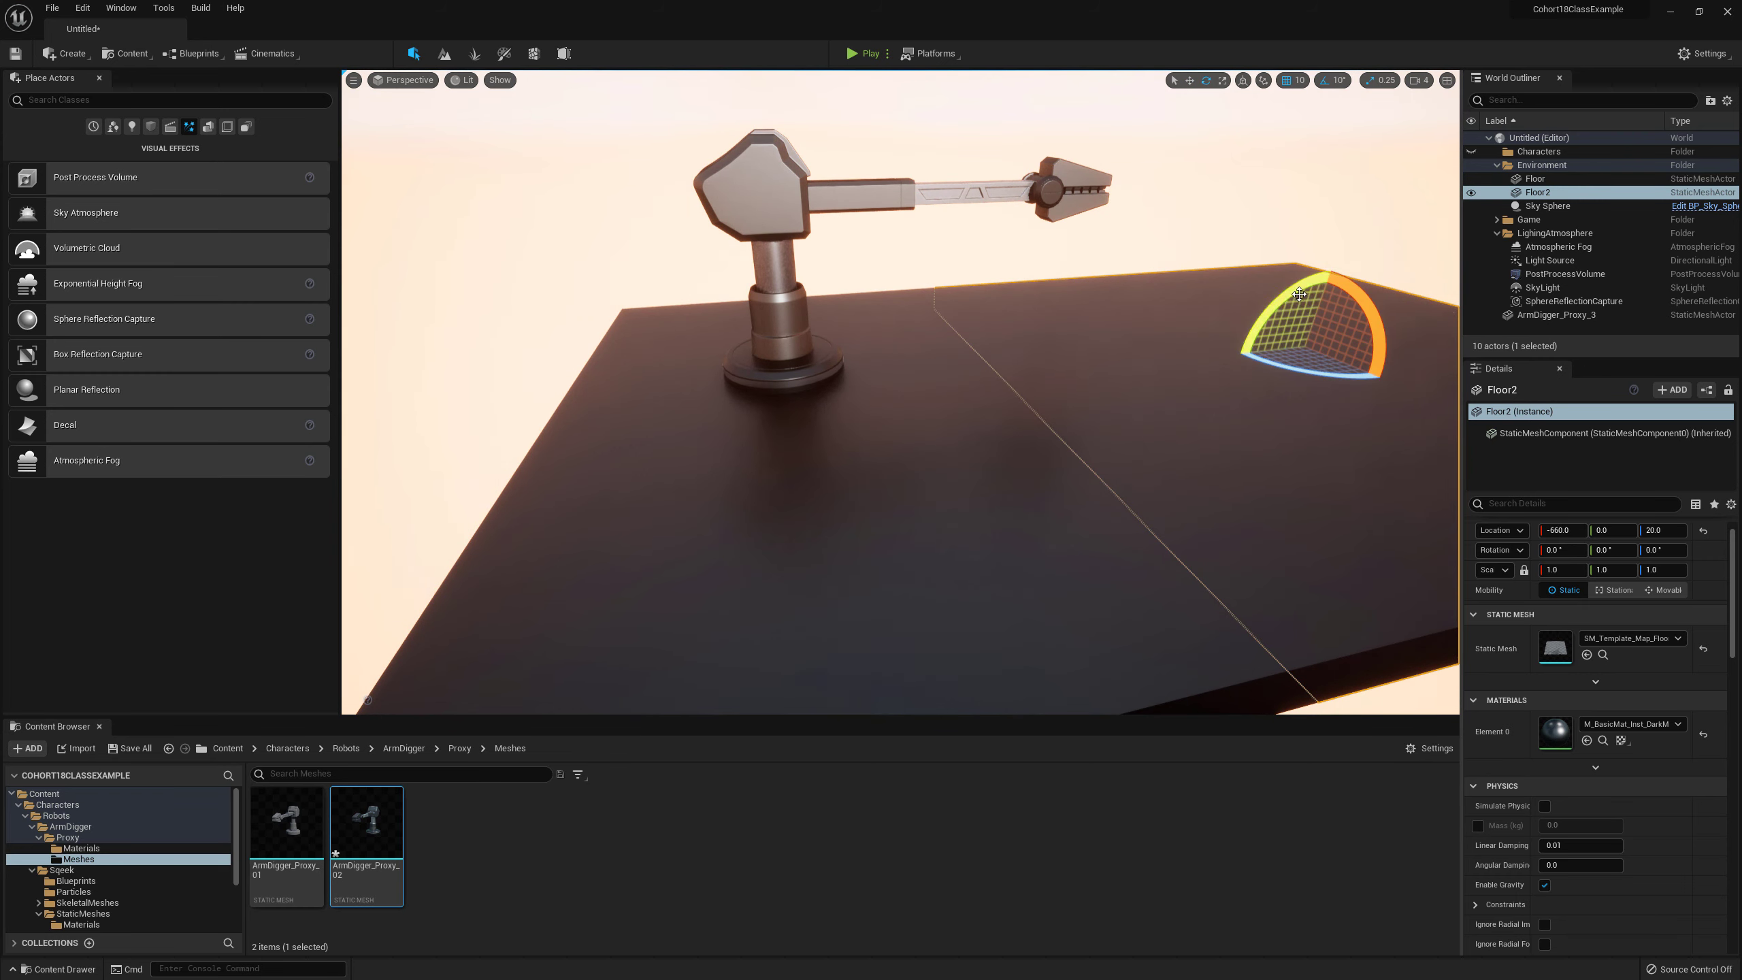
left_click_drag(1294, 289, 1241, 341)
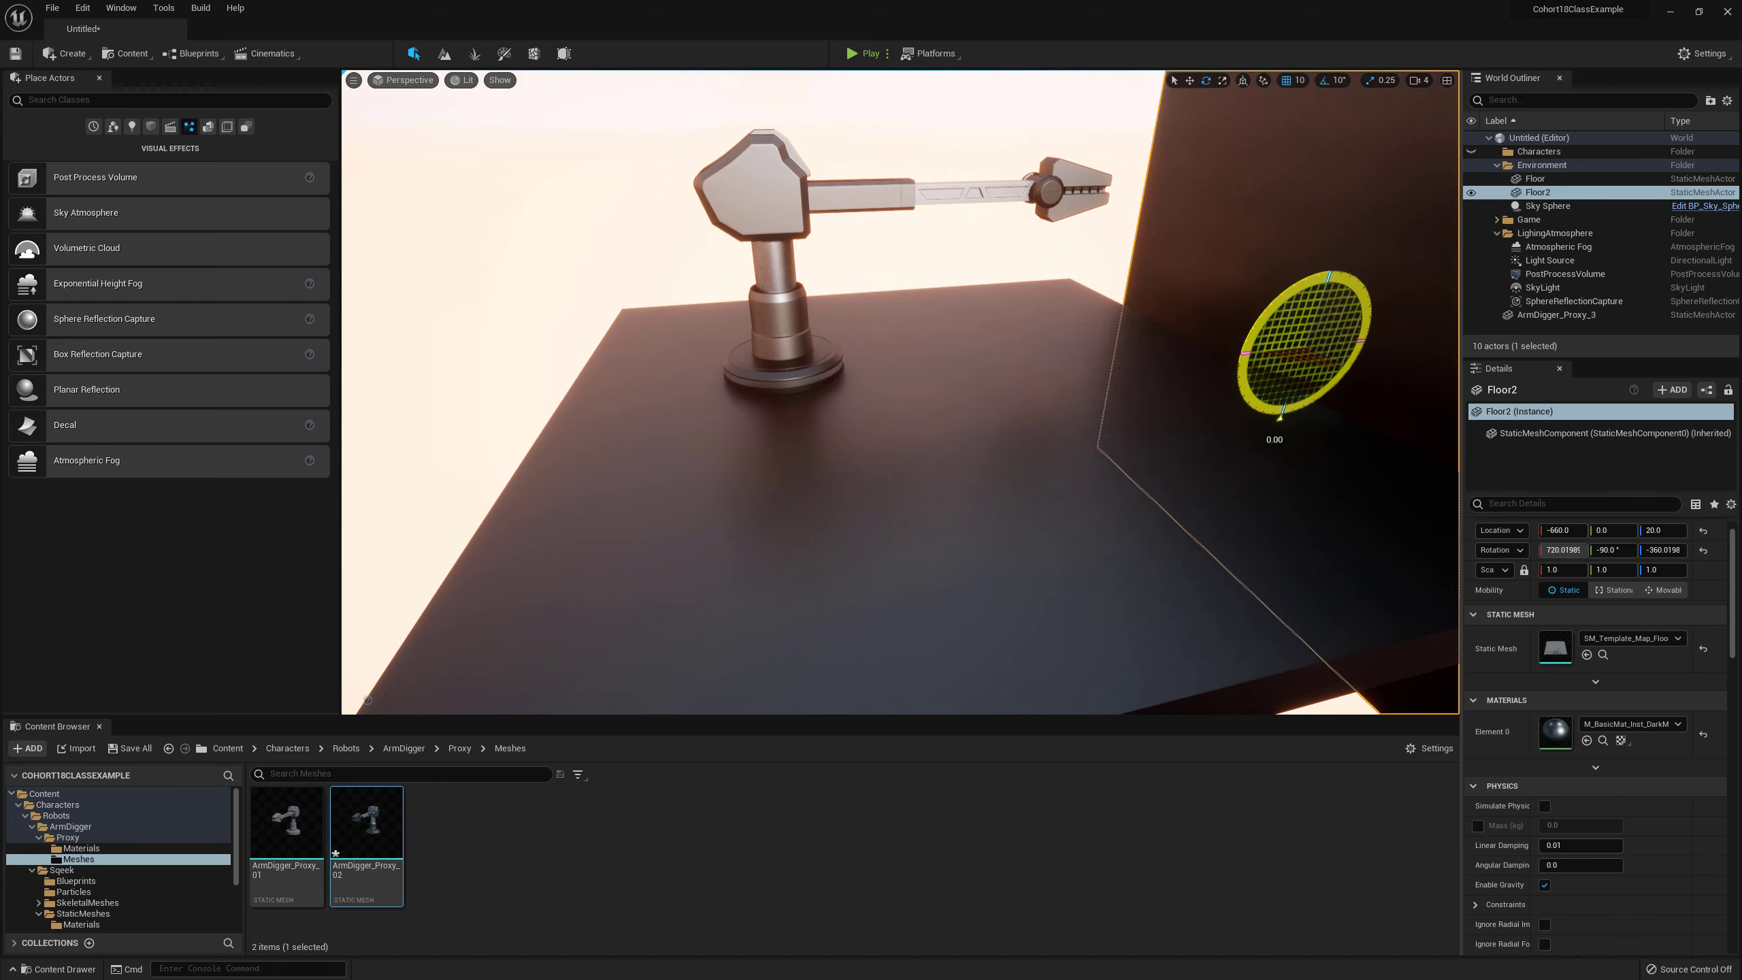
right_click_drag(1243, 343, 1057, 325)
key("r")
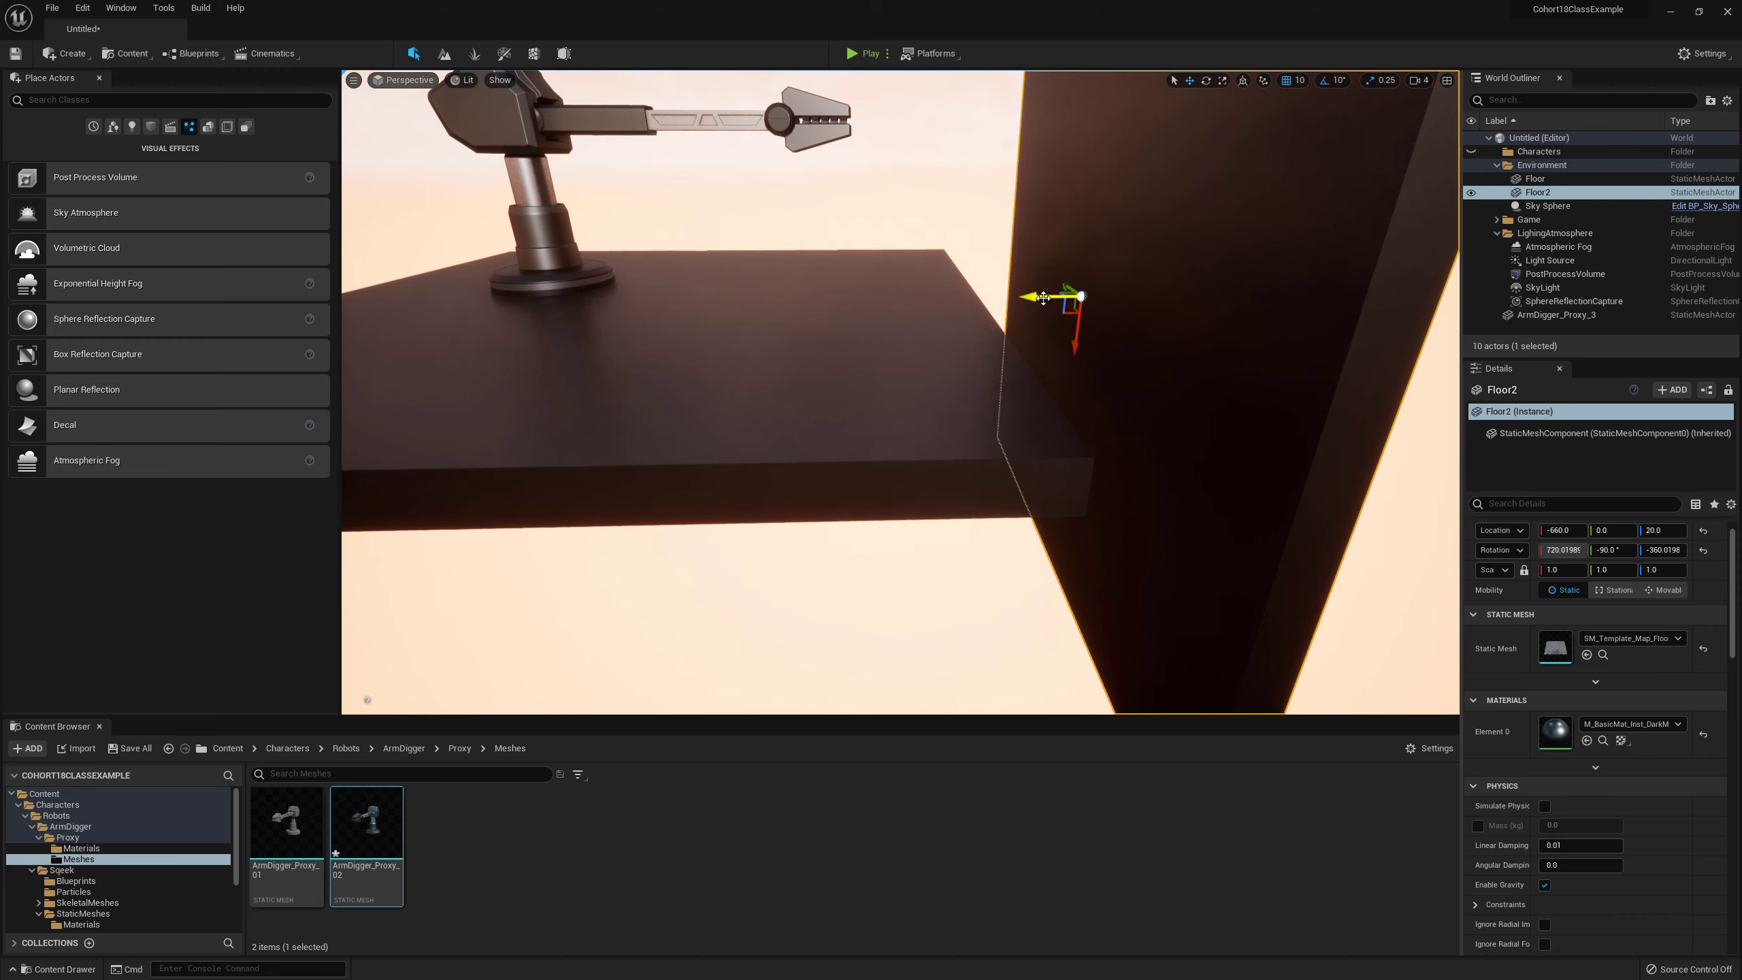
left_click_drag(1043, 298, 936, 297)
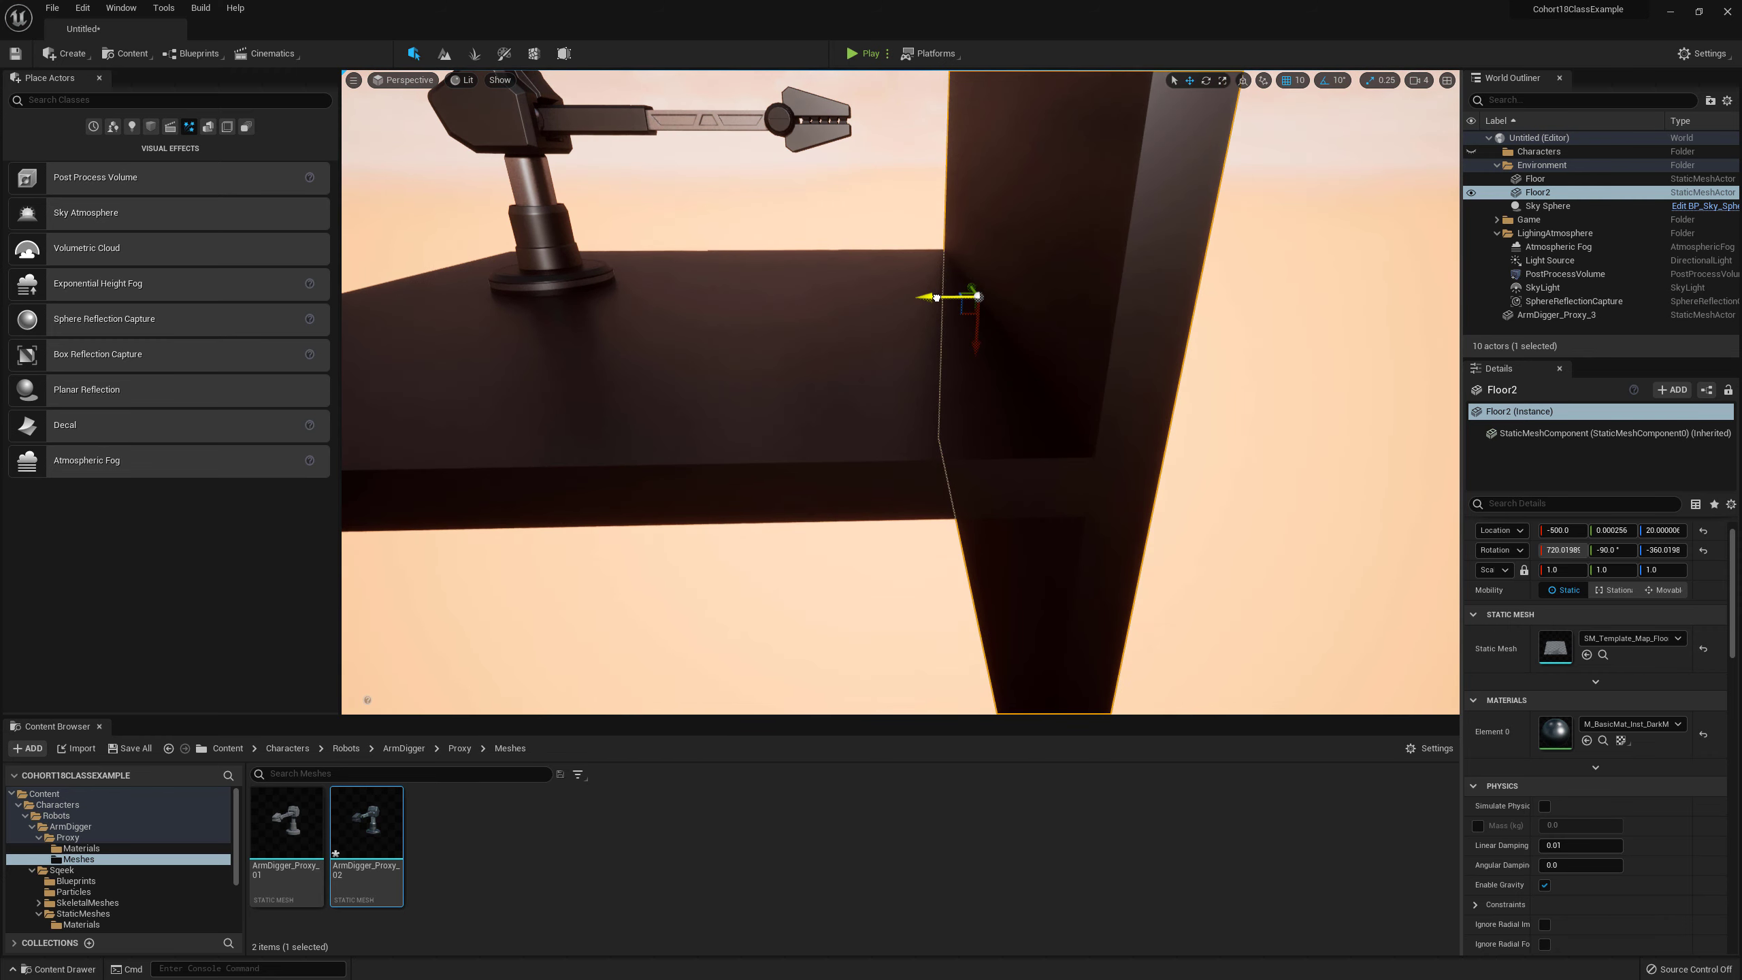
Step: Duplicate the upright wall along the Y axis to about Y 990 and turn the copy perpendicular to the first wall
right_click_drag(959, 299, 1118, 316)
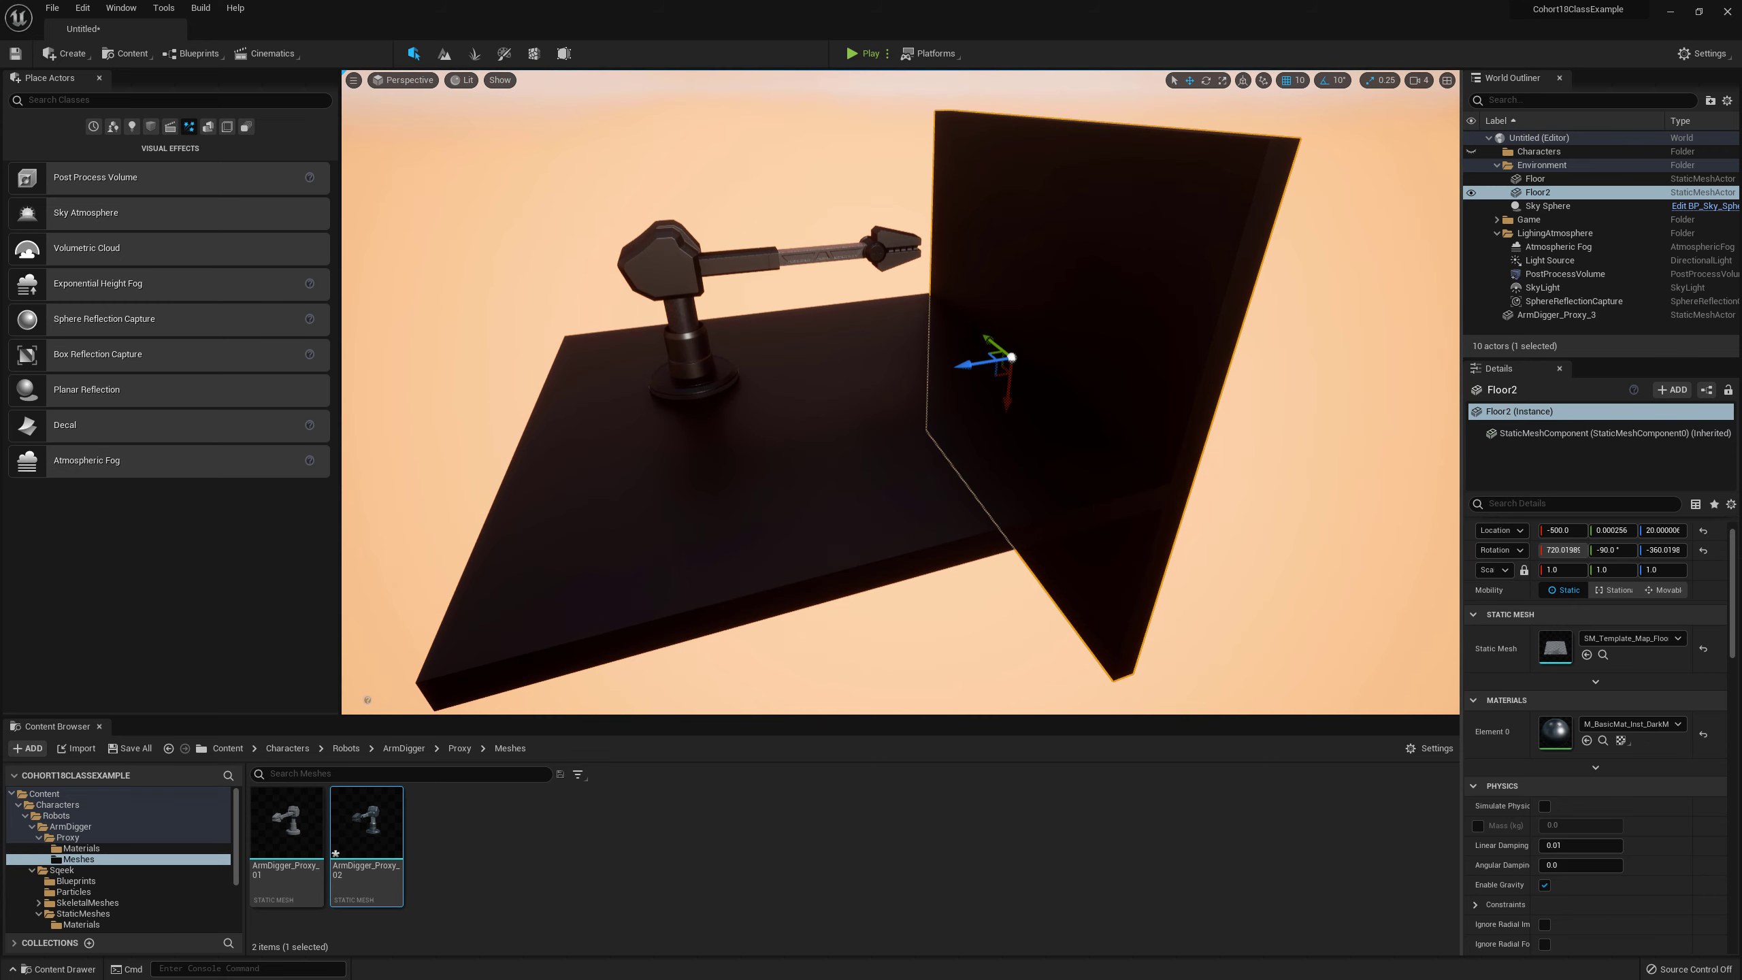
mouse_move(1128, 394)
right_mouse_down()
mouse_move(1235, 405)
mouse_move(1159, 395)
right_mouse_up()
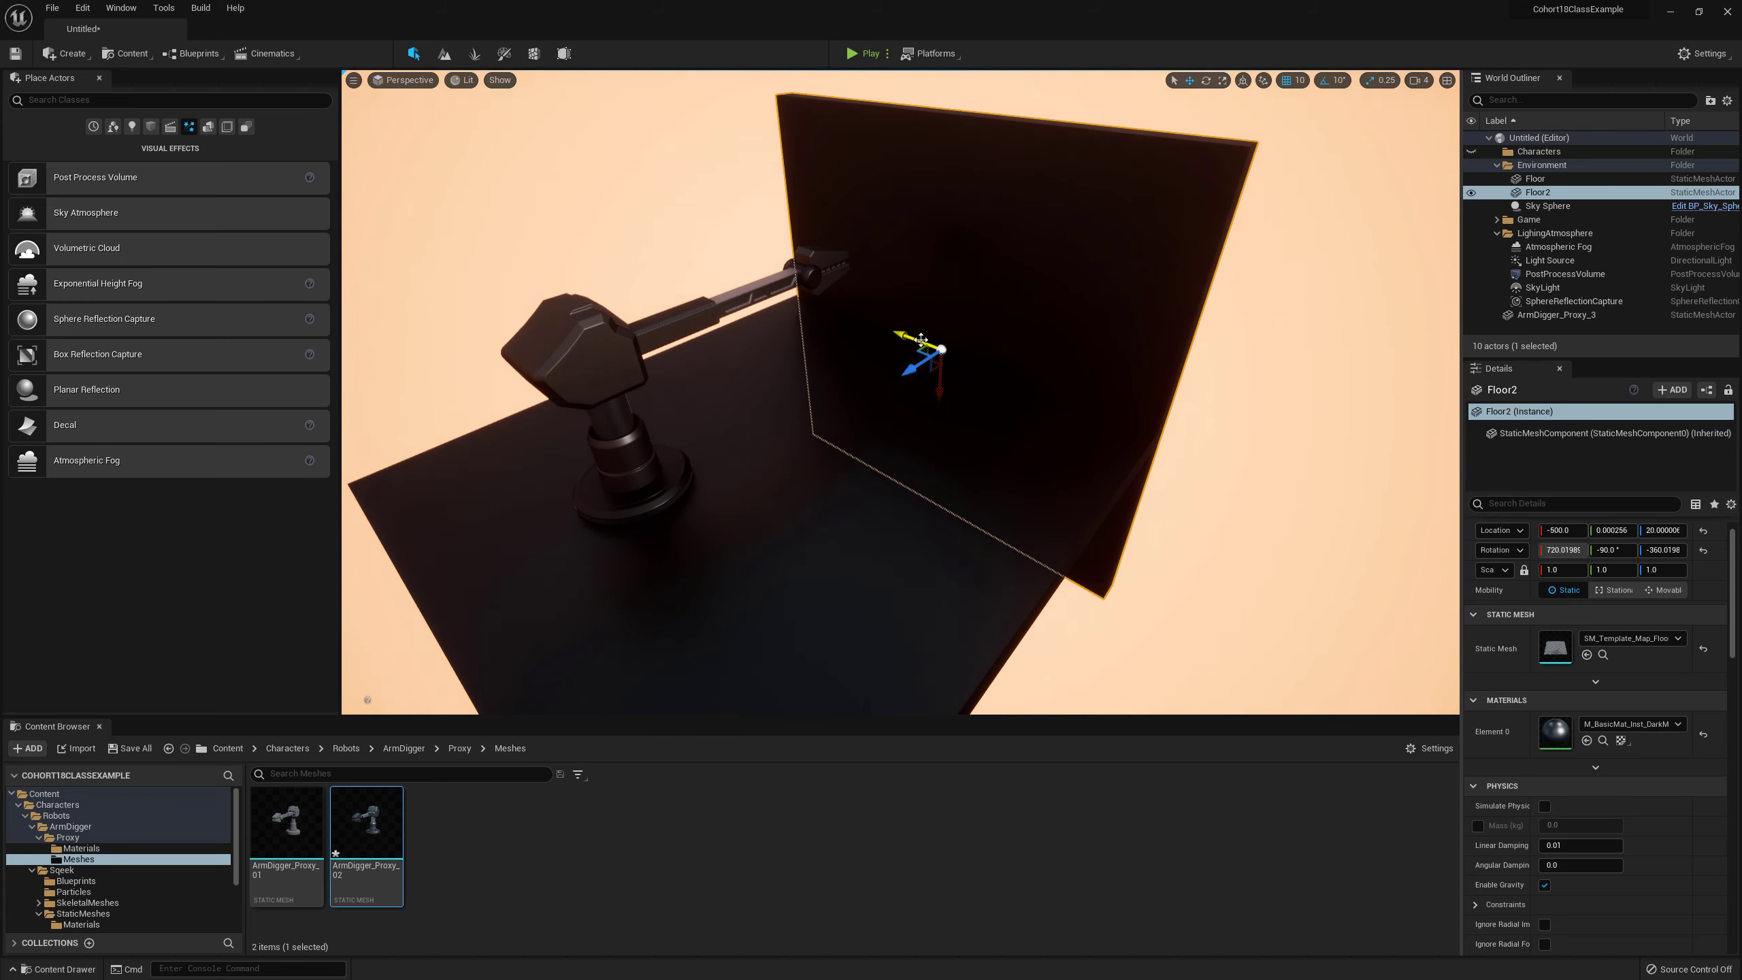
left_click_drag(921, 339, 749, 274, "alt")
key("e")
right_click_drag(749, 276, 905, 289)
key("w")
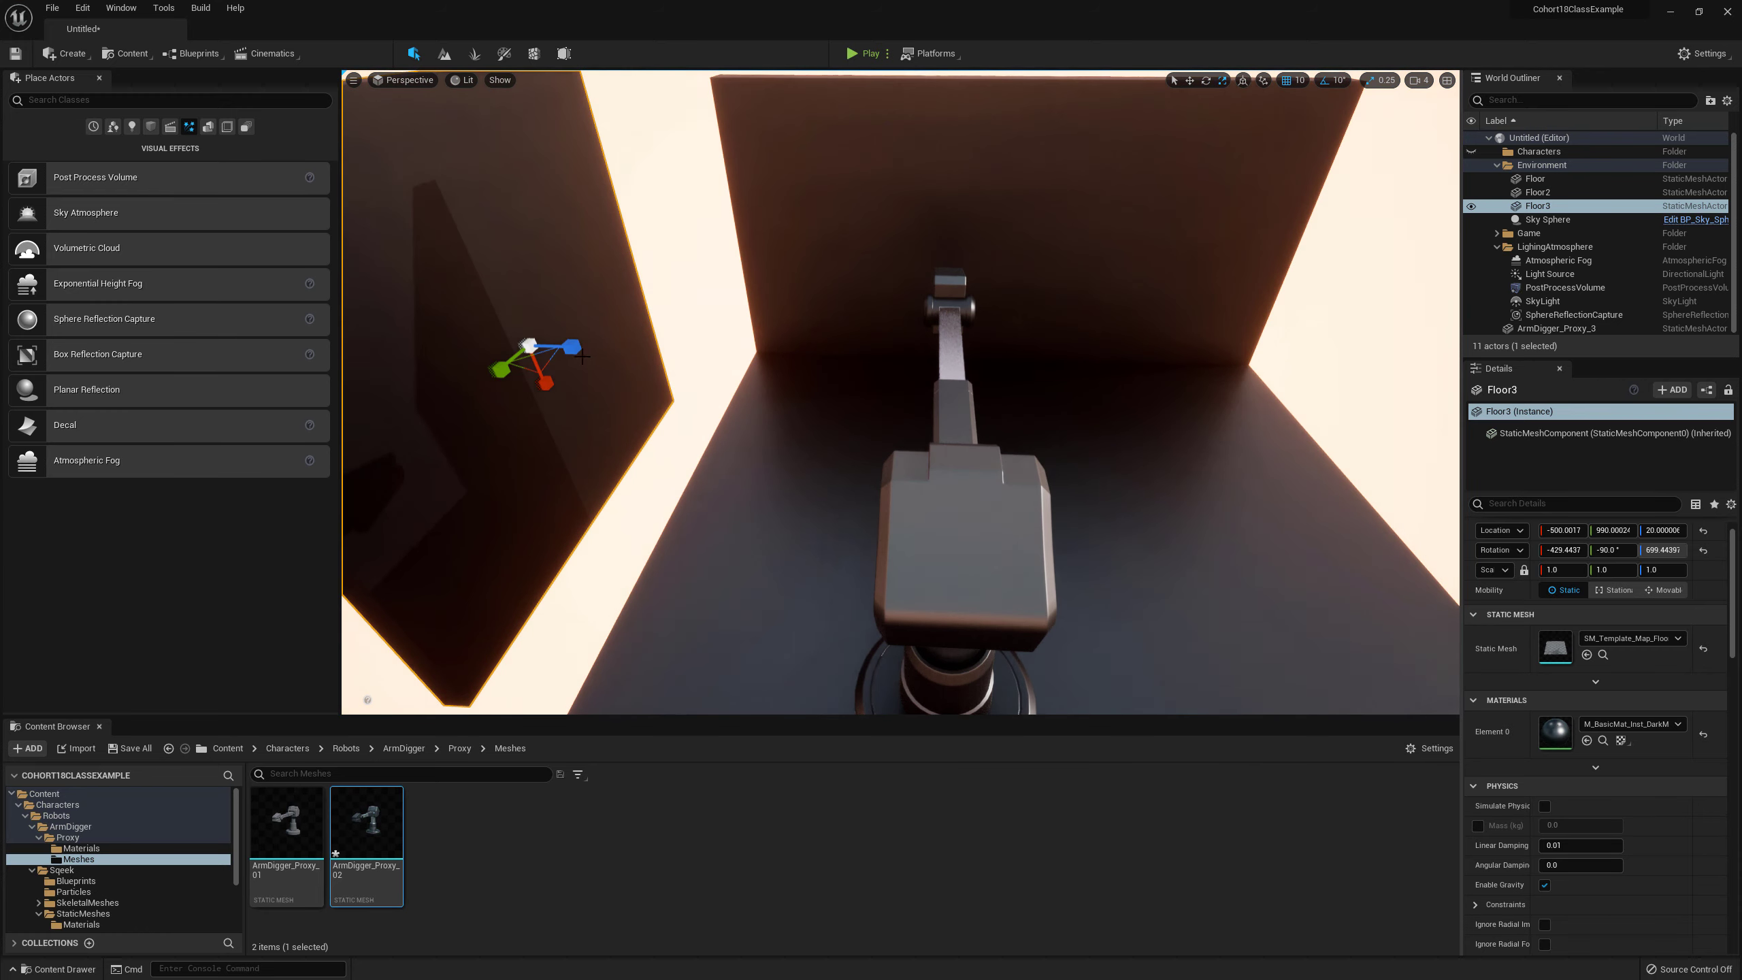
Step: Move the side wall against the floor's edge beside the arm, to about X -100, Y 510
left_click_drag(599, 372, 730, 397)
right_click_drag(730, 397, 507, 363)
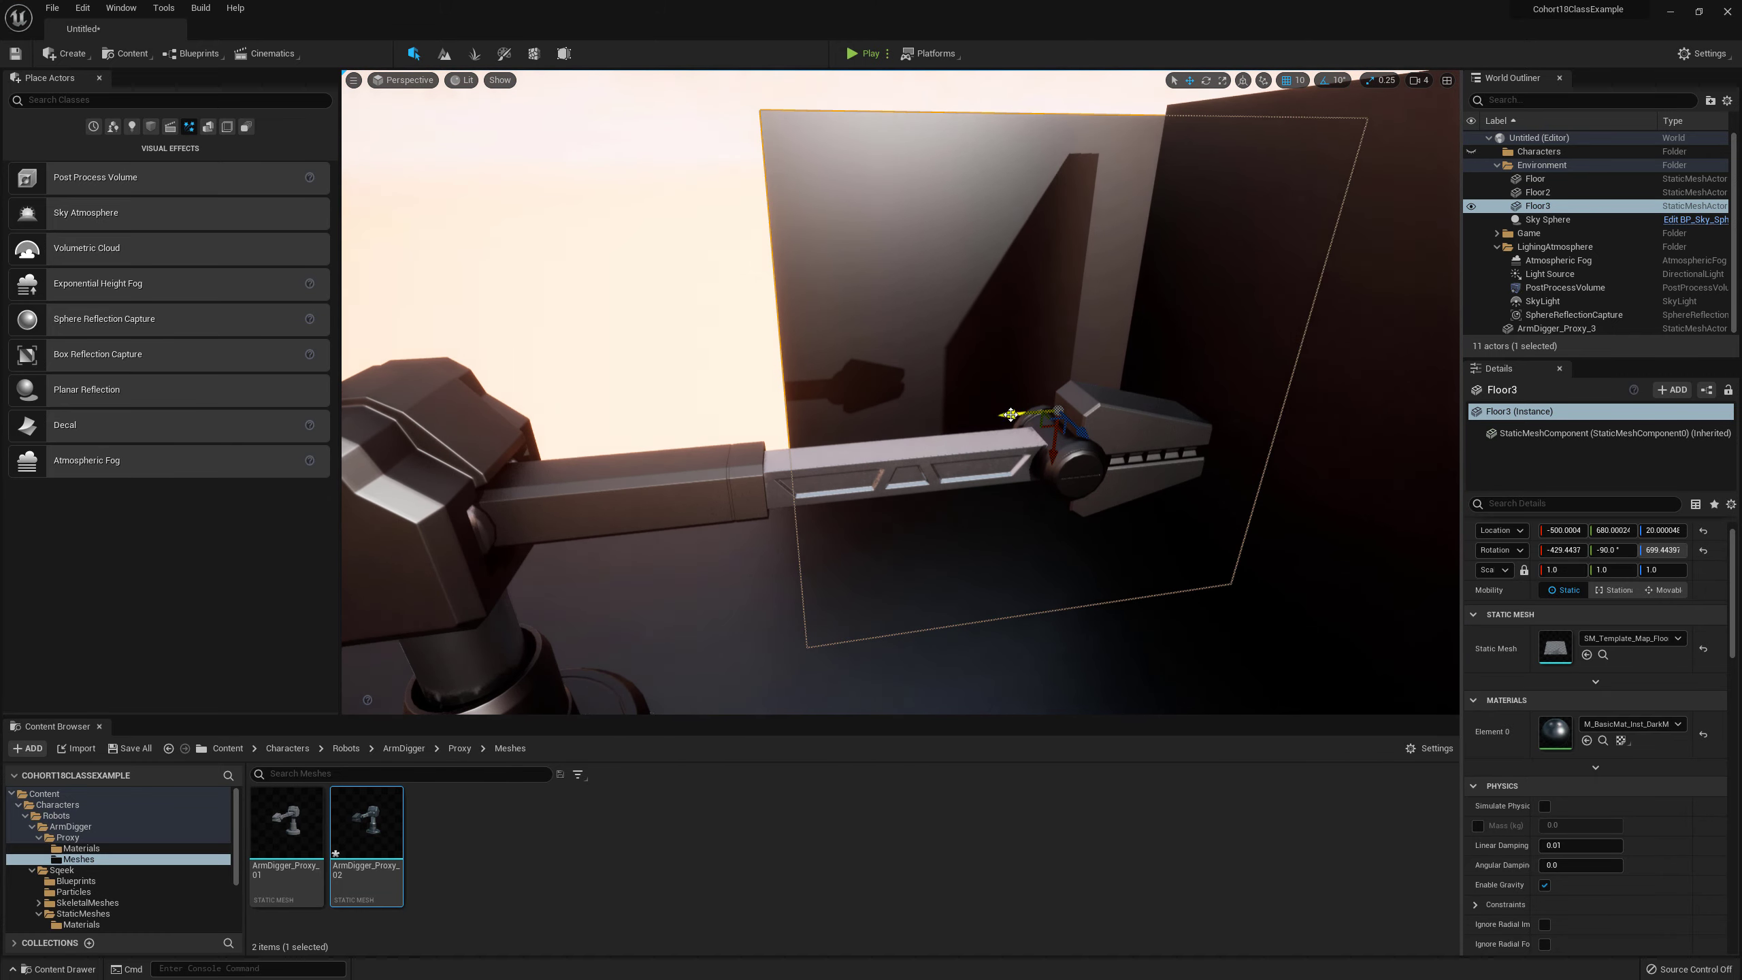
left_click_drag(974, 412, 785, 403)
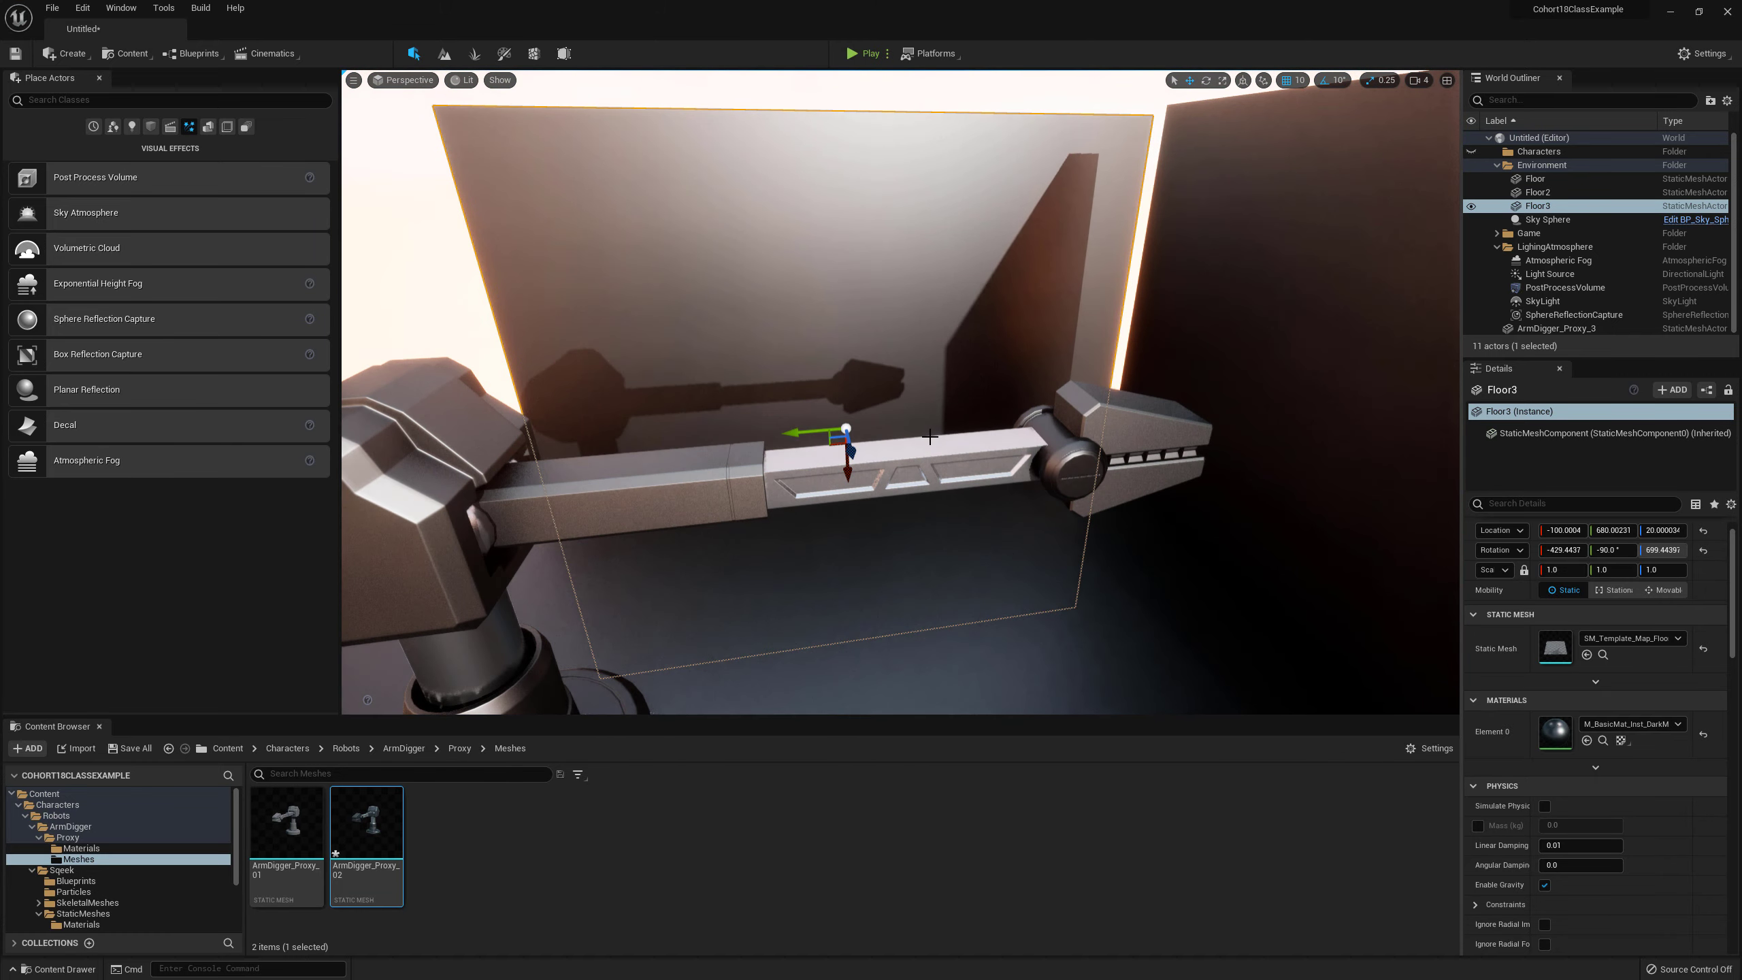
right_click_drag(930, 437, 1097, 574)
left_click_drag(938, 406, 1021, 430)
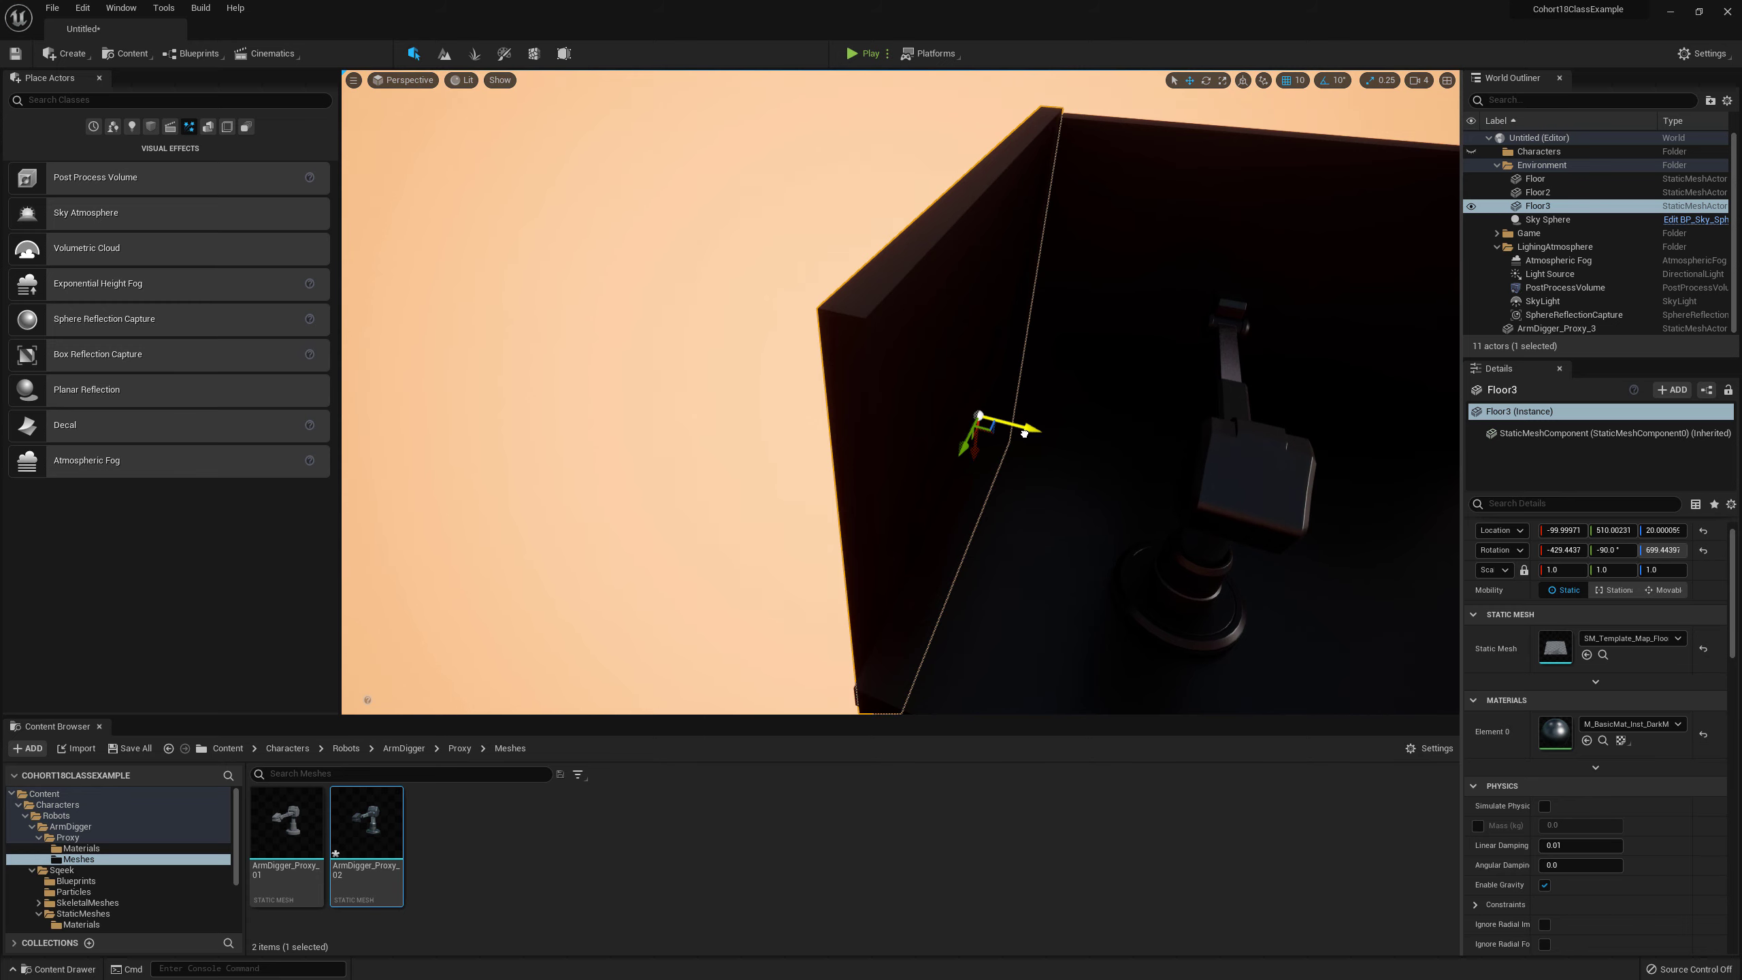
Step: Move the side wall behind the arm to about X 0, Y 500, in line with the floor's edge
left_click_drag(1024, 433, 1031, 434)
right_click_drag(1031, 434, 982, 419)
left_click_drag(987, 419, 927, 419)
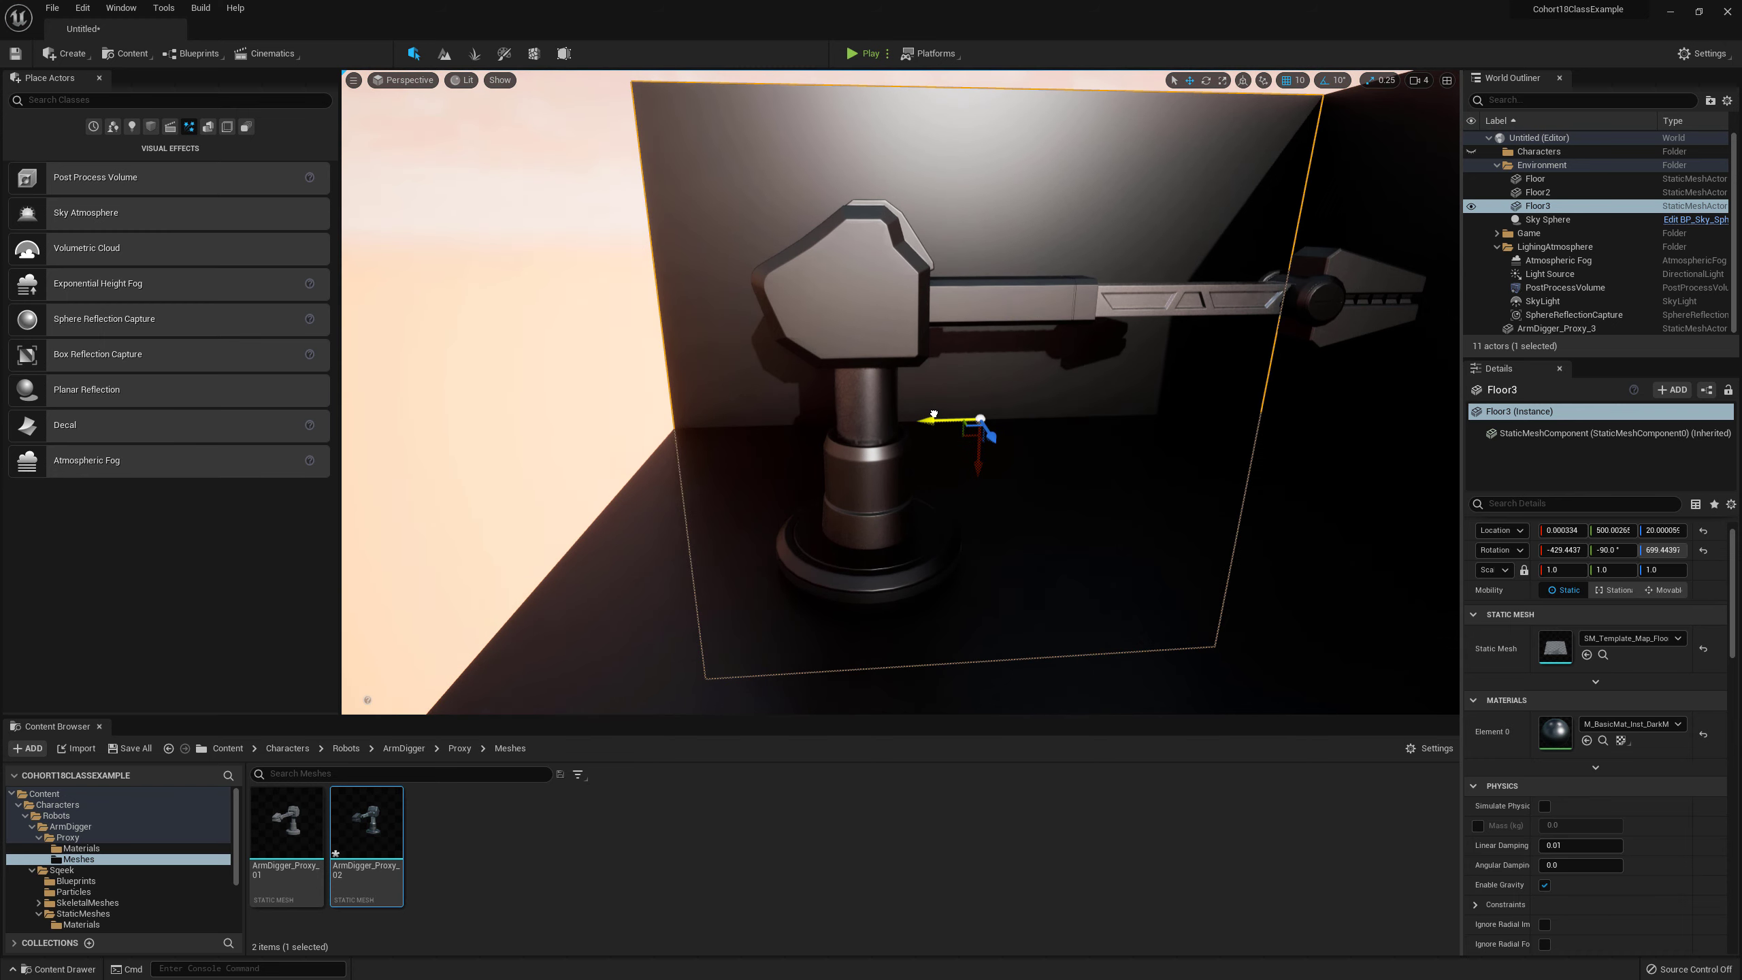
Step: Duplicate the upright end wall along the X axis and move the copy to the floor's opposite edge
right_click_drag(927, 419, 1056, 302)
left_click(1020, 283)
left_click_drag(876, 314, 370, 370, "alt")
right_click_drag(617, 398, 438, 402)
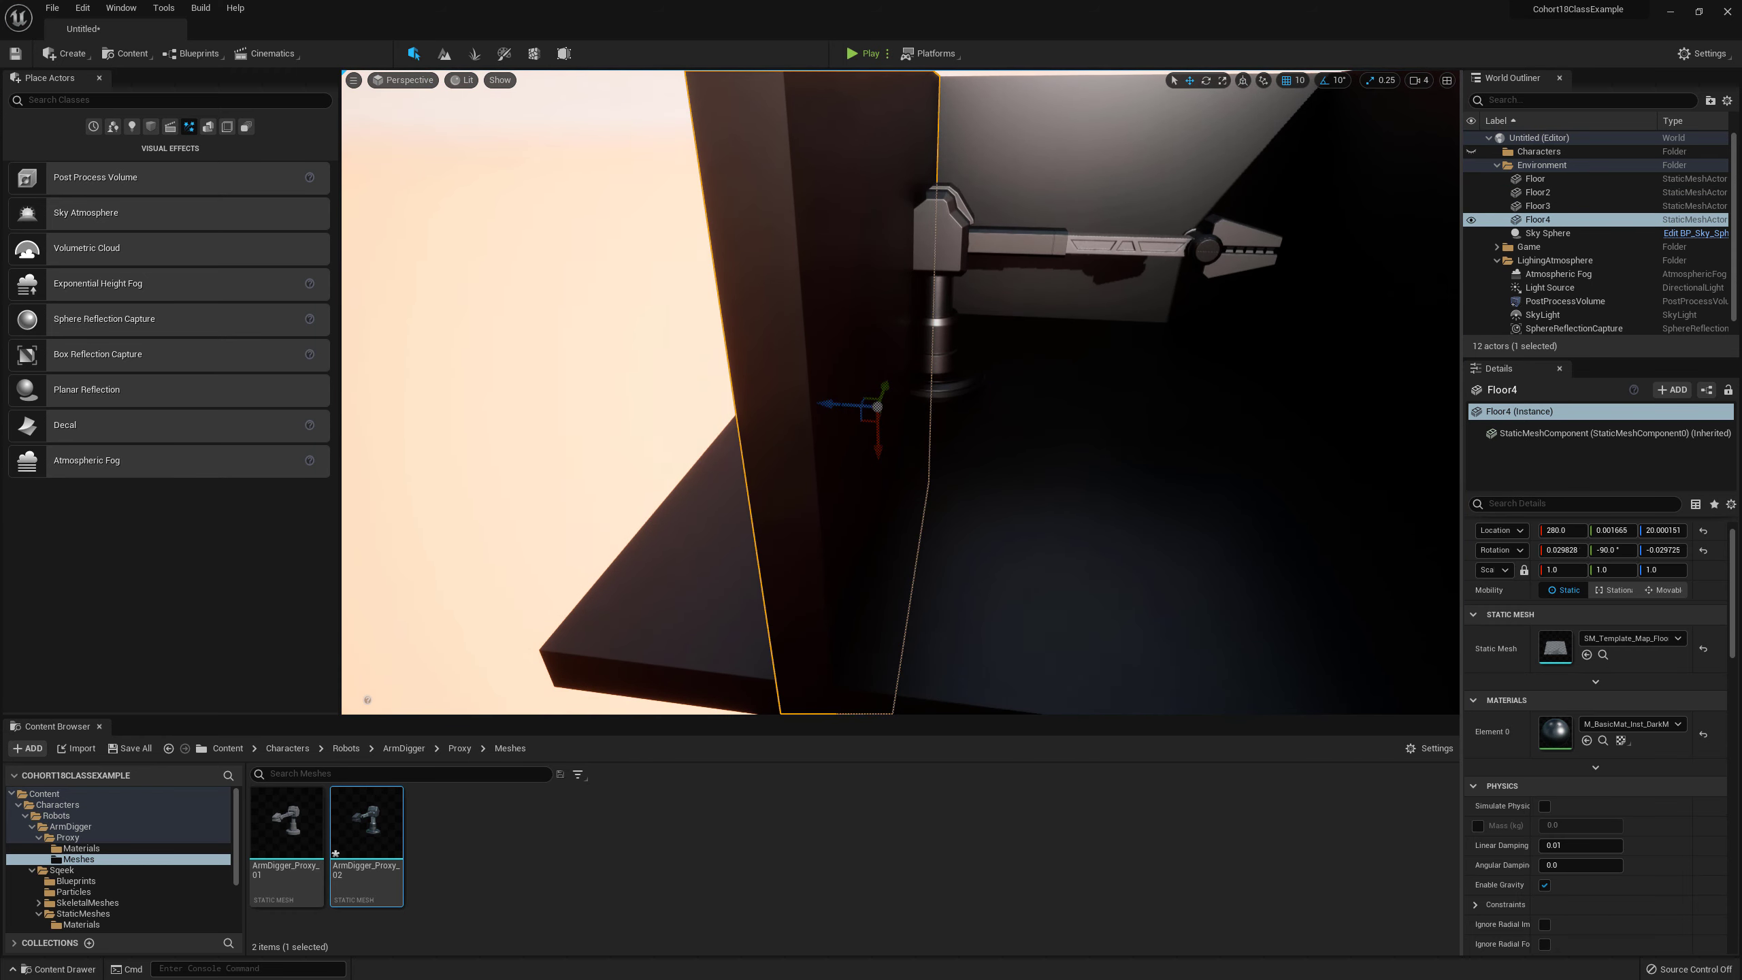
left_click_drag(834, 404, 678, 352)
right_click_drag(1019, 303, 1045, 236)
key("Escape")
right_click_drag(1018, 303, 823, 467)
key("w")
key("w")
Step: Duplicate the Floor straight up along the Z axis as a ceiling piece
right_click_drag(1230, 443, 1295, 485)
key("e")
key("s")
key("a")
key("e")
key("a")
key("s")
key("d")
key("w")
left_click(925, 428)
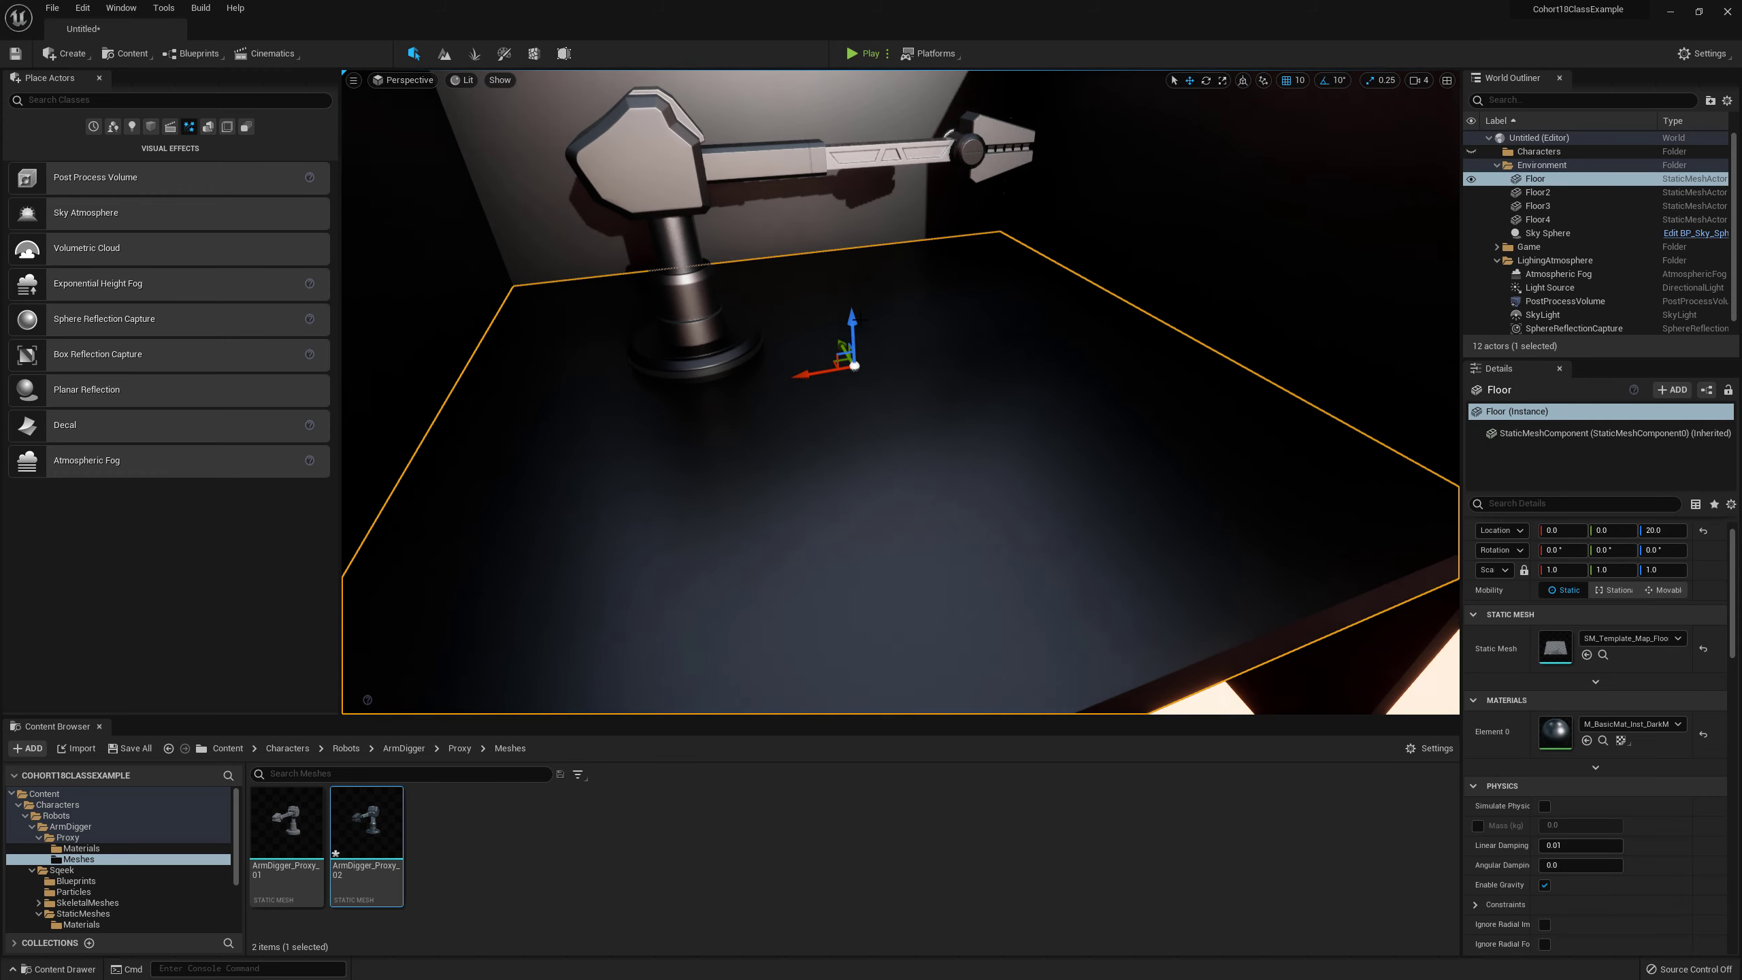
left_click_drag(859, 323, 856, 138, "alt")
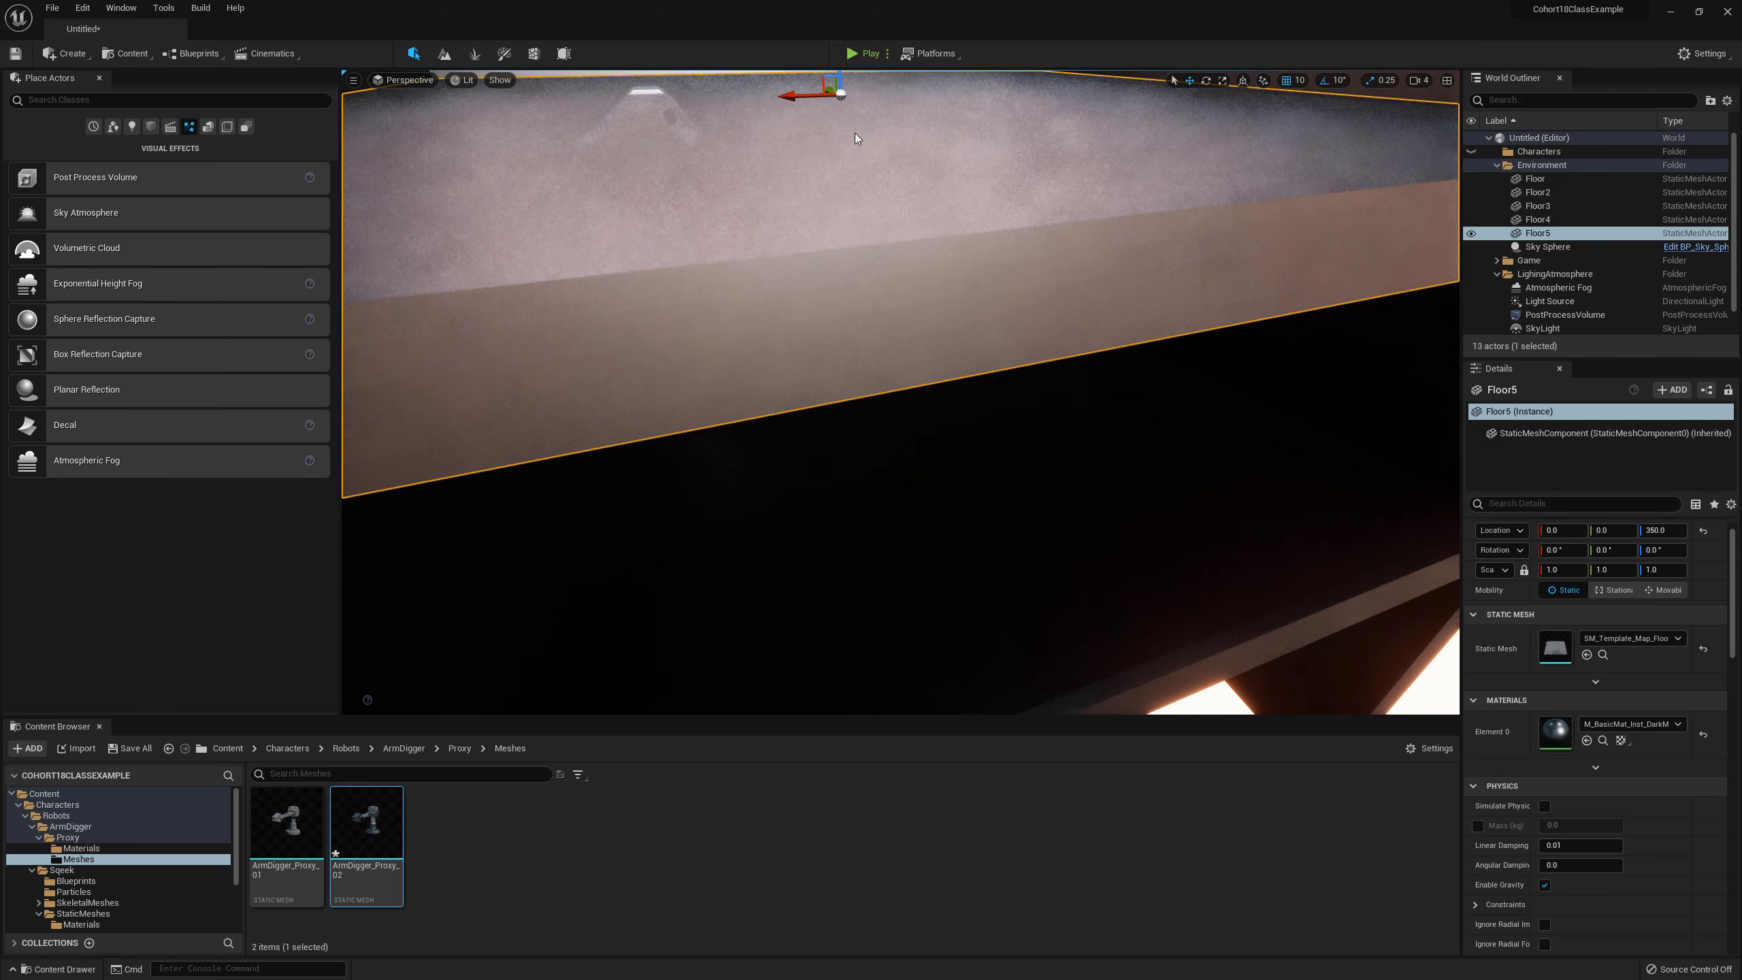
Step: Raise the ceiling piece to Z 570 above the walls and shift it to Y 440
right_click_drag(845, 143, 826, 76)
key("e")
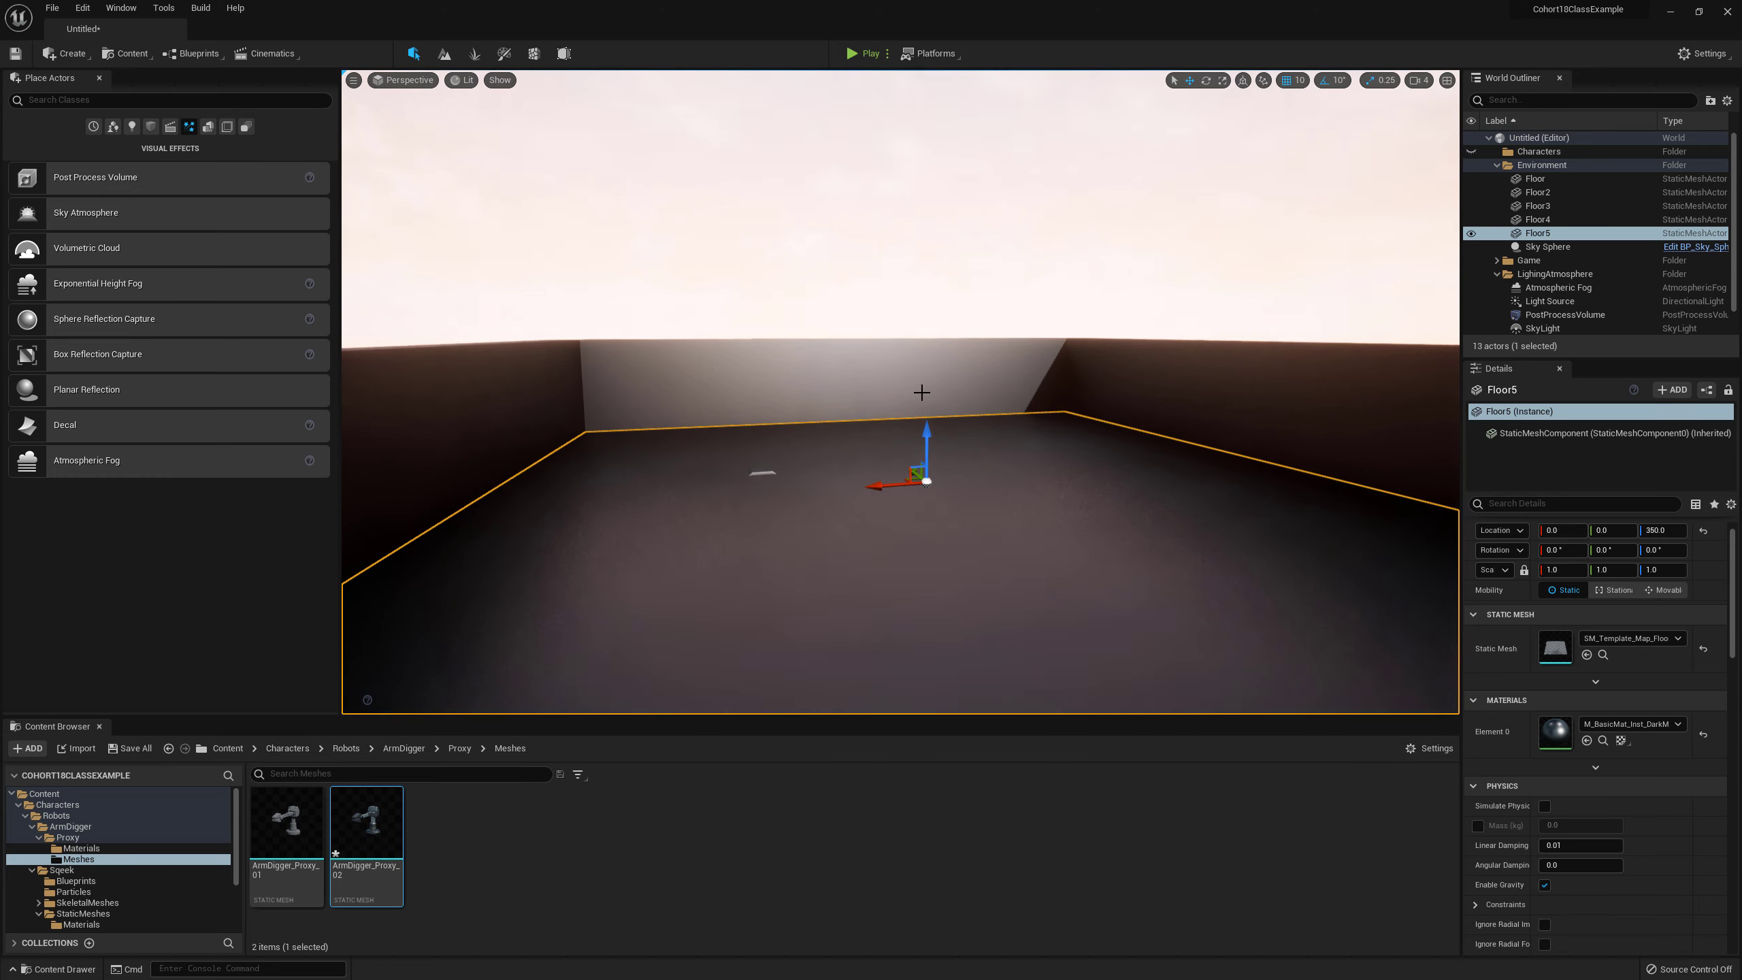
left_click_drag(931, 427, 843, 224)
key("e")
mouse_move(1117, 385)
right_mouse_down()
mouse_move(1117, 405)
mouse_move(1070, 411)
mouse_move(1097, 404)
right_mouse_up()
left_click_drag(1190, 377, 1013, 322)
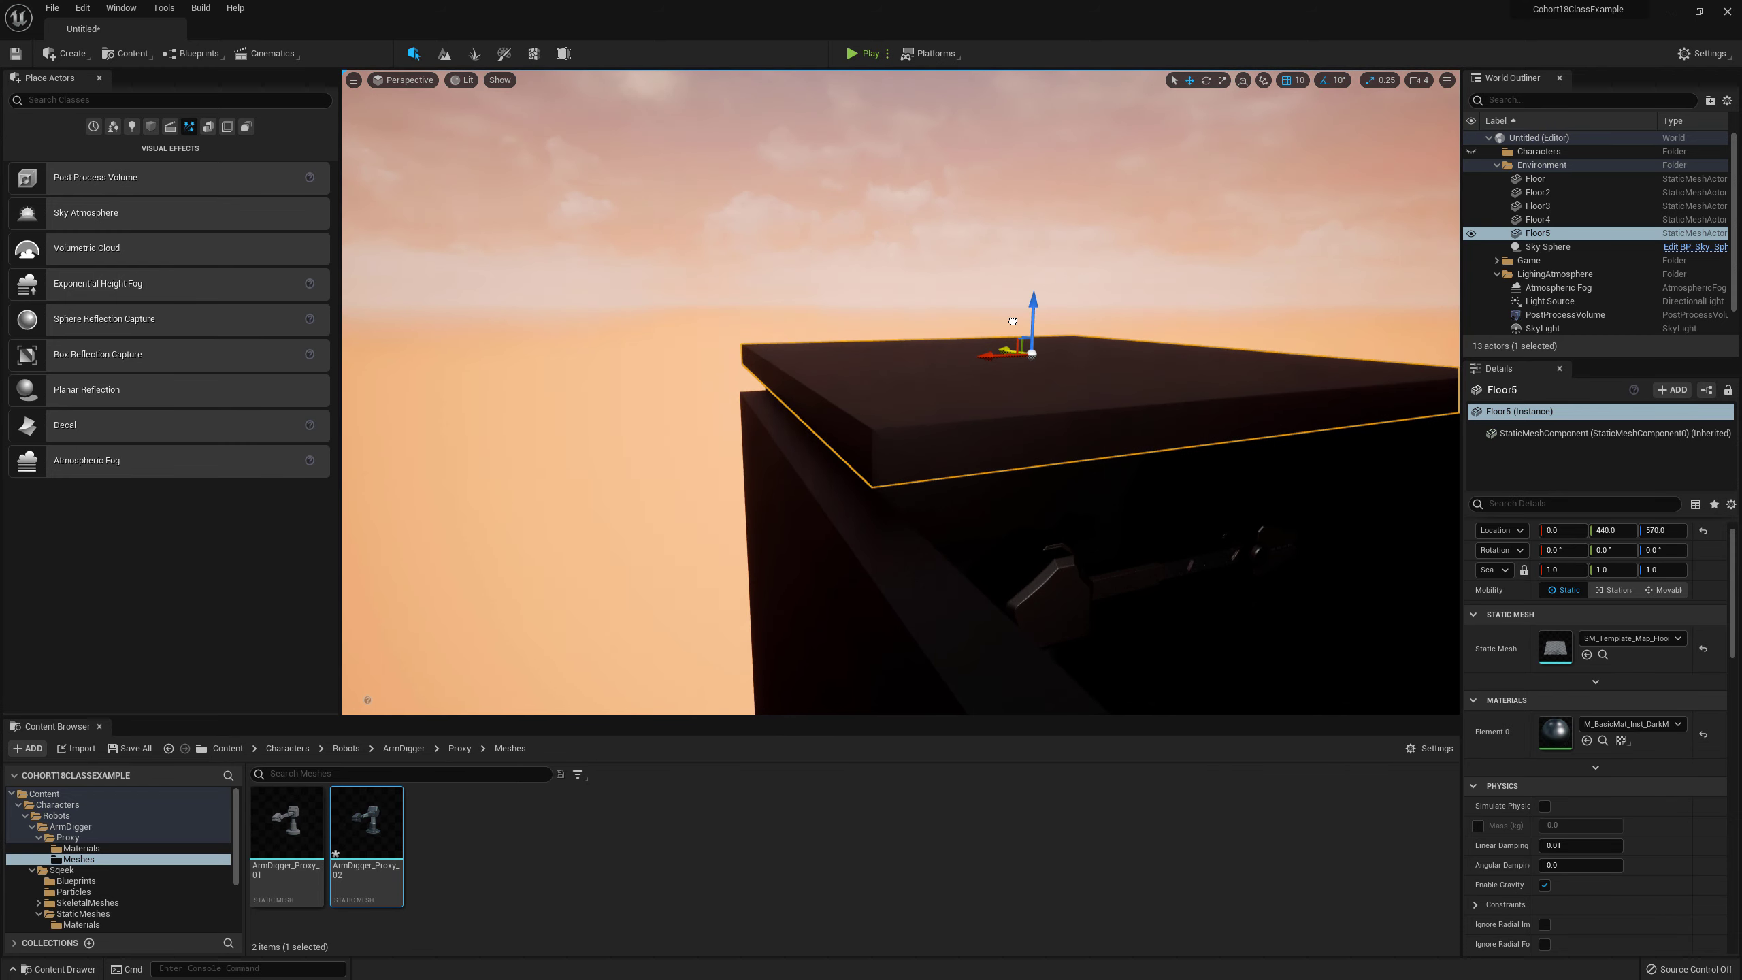
right_click_drag(1122, 416, 1214, 435)
key("q")
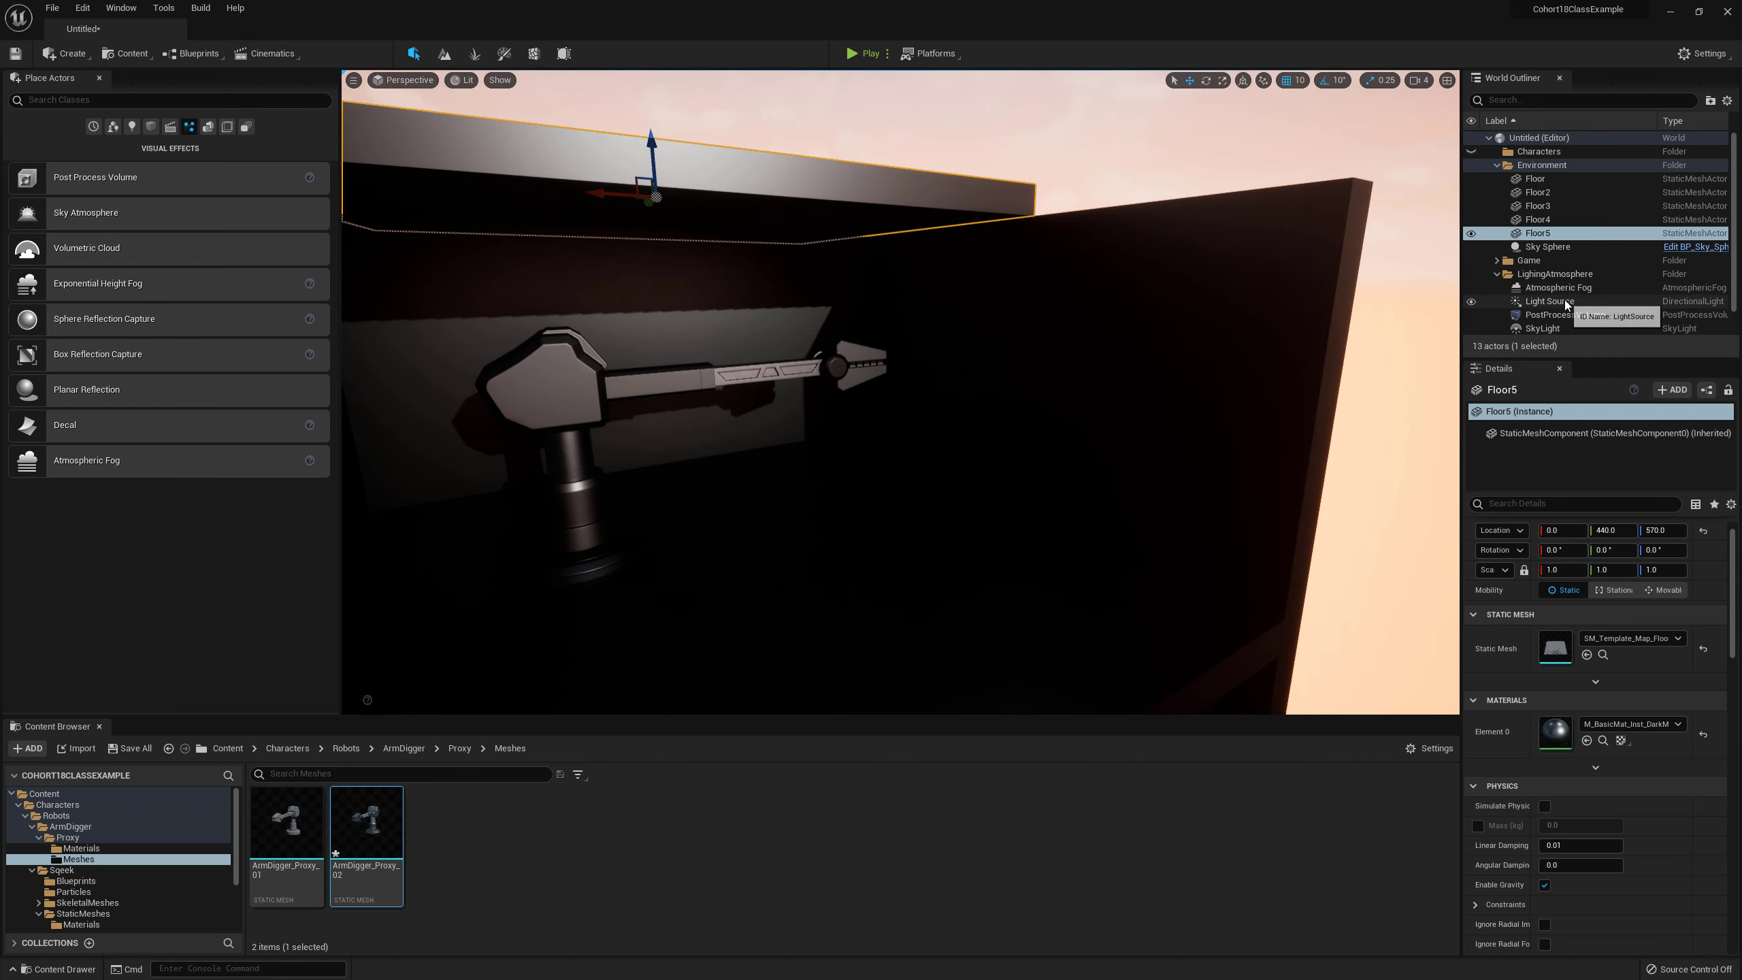
Step: Make the Light Source movable and set its intensity to 2 lux
left_click(1609, 300)
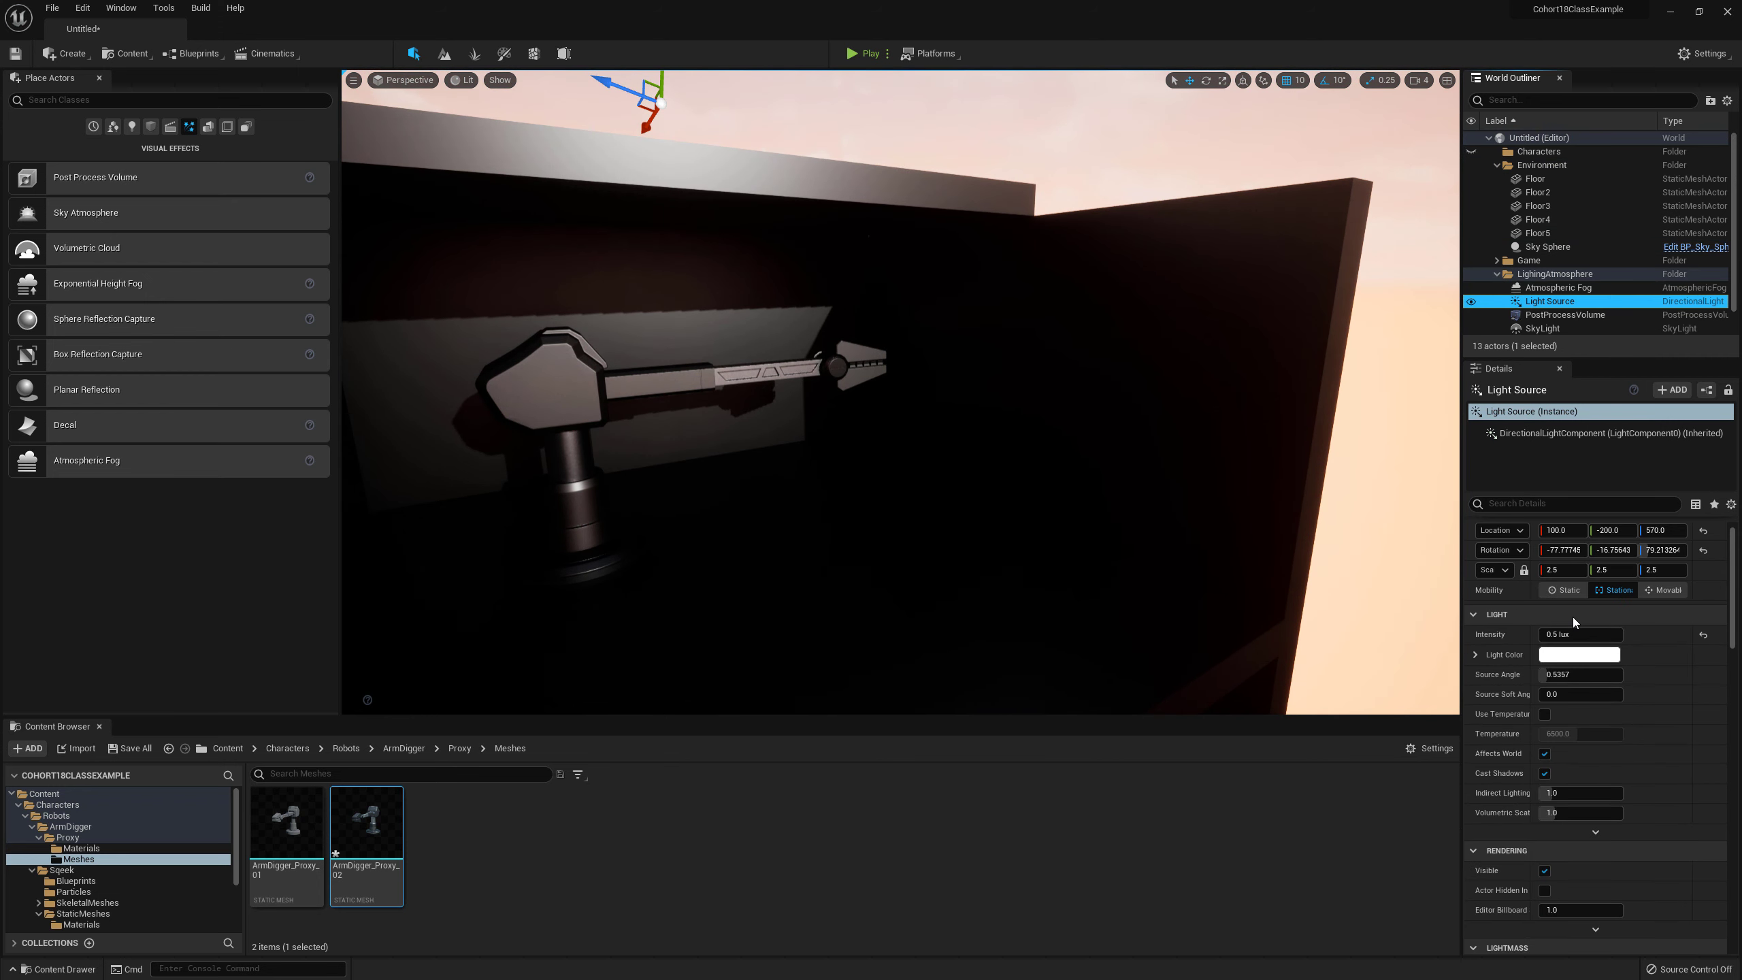
left_click(1657, 591)
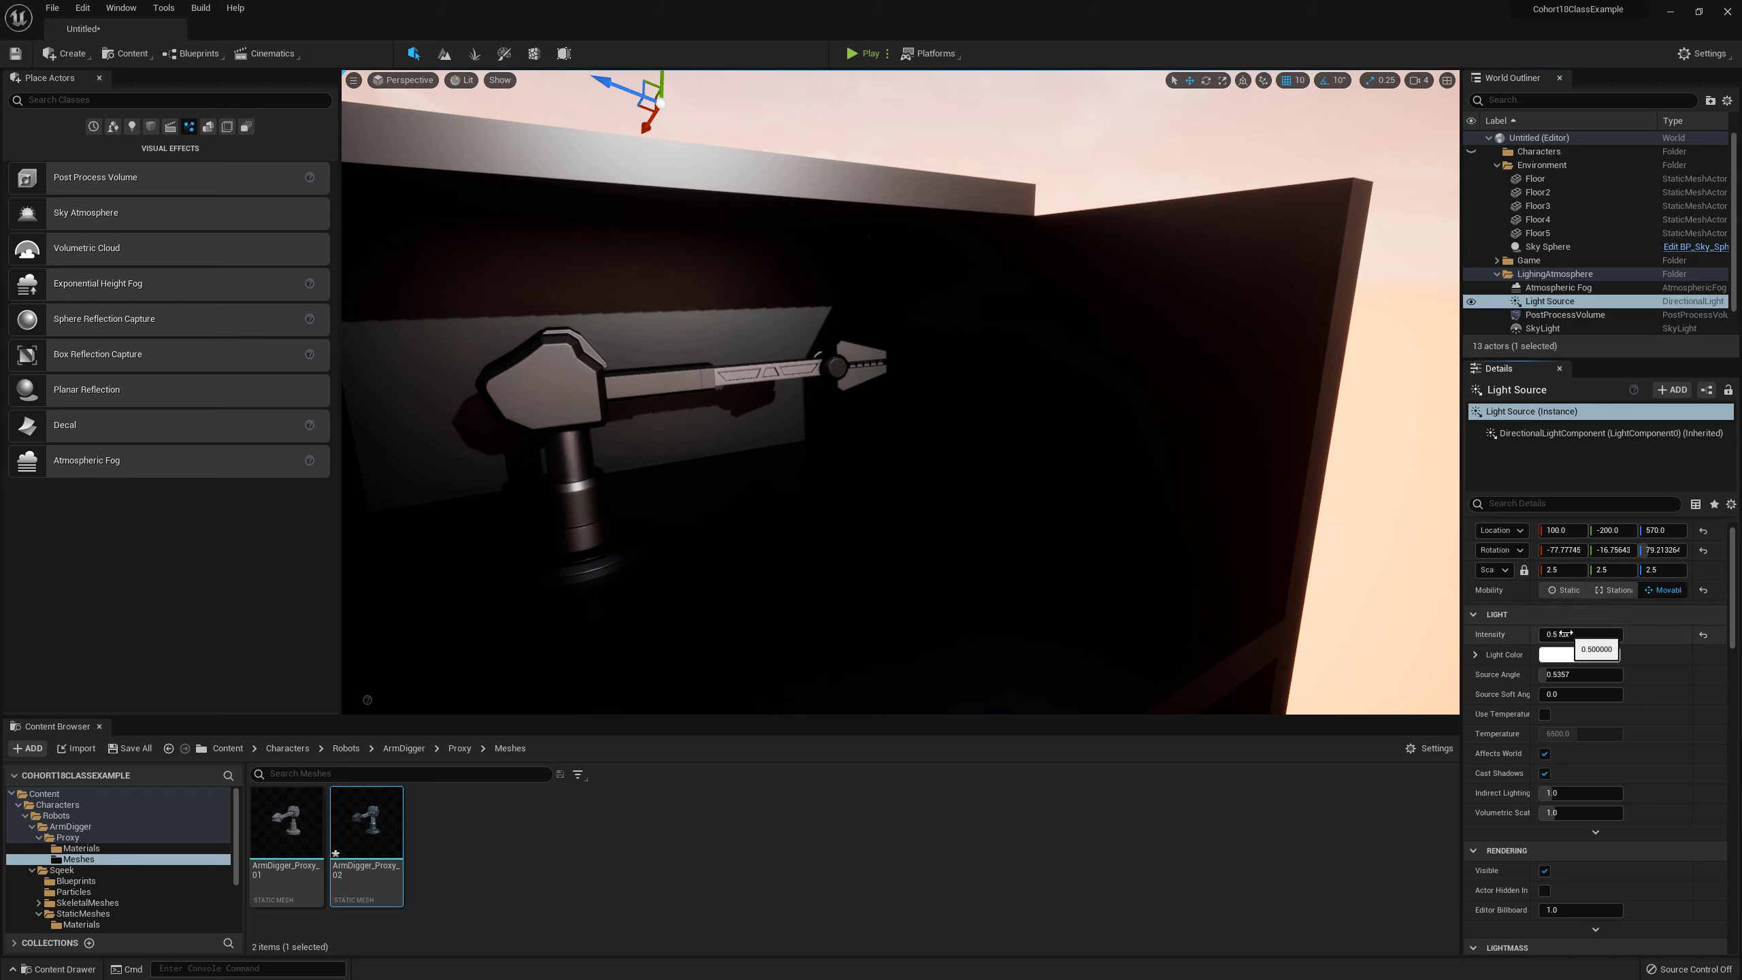
type("2")
key("Return")
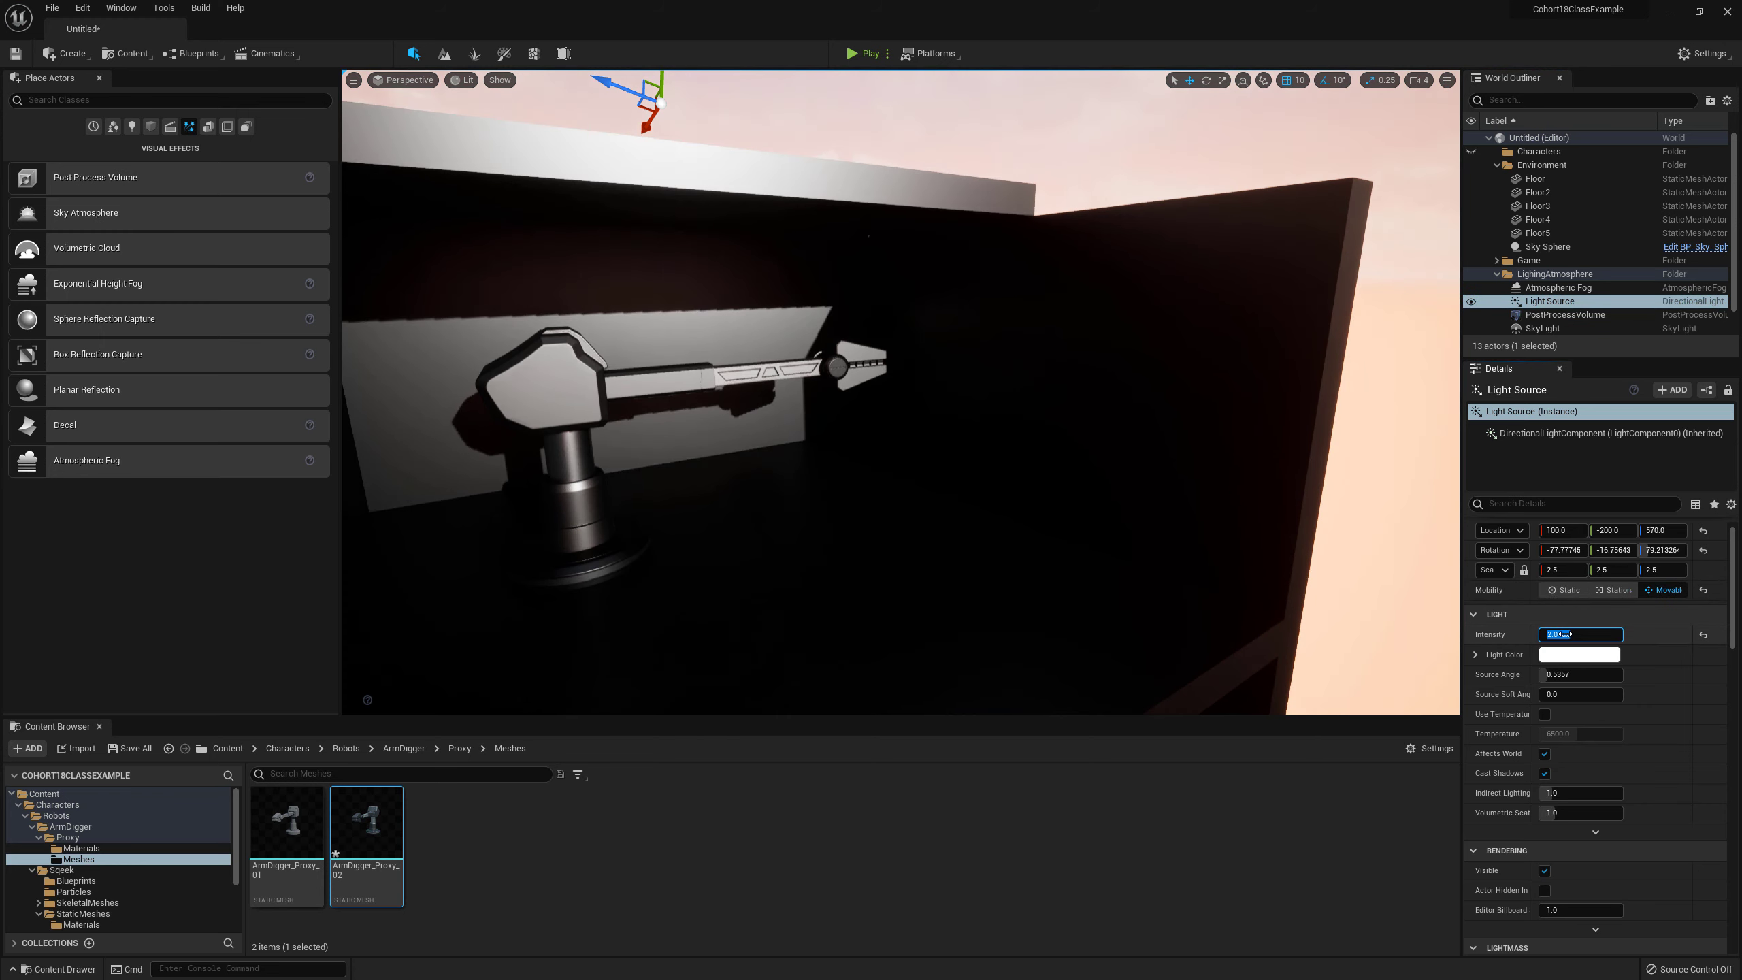
mouse_move(868, 236)
right_mouse_down()
mouse_move(834, 289)
mouse_move(865, 218)
right_mouse_up()
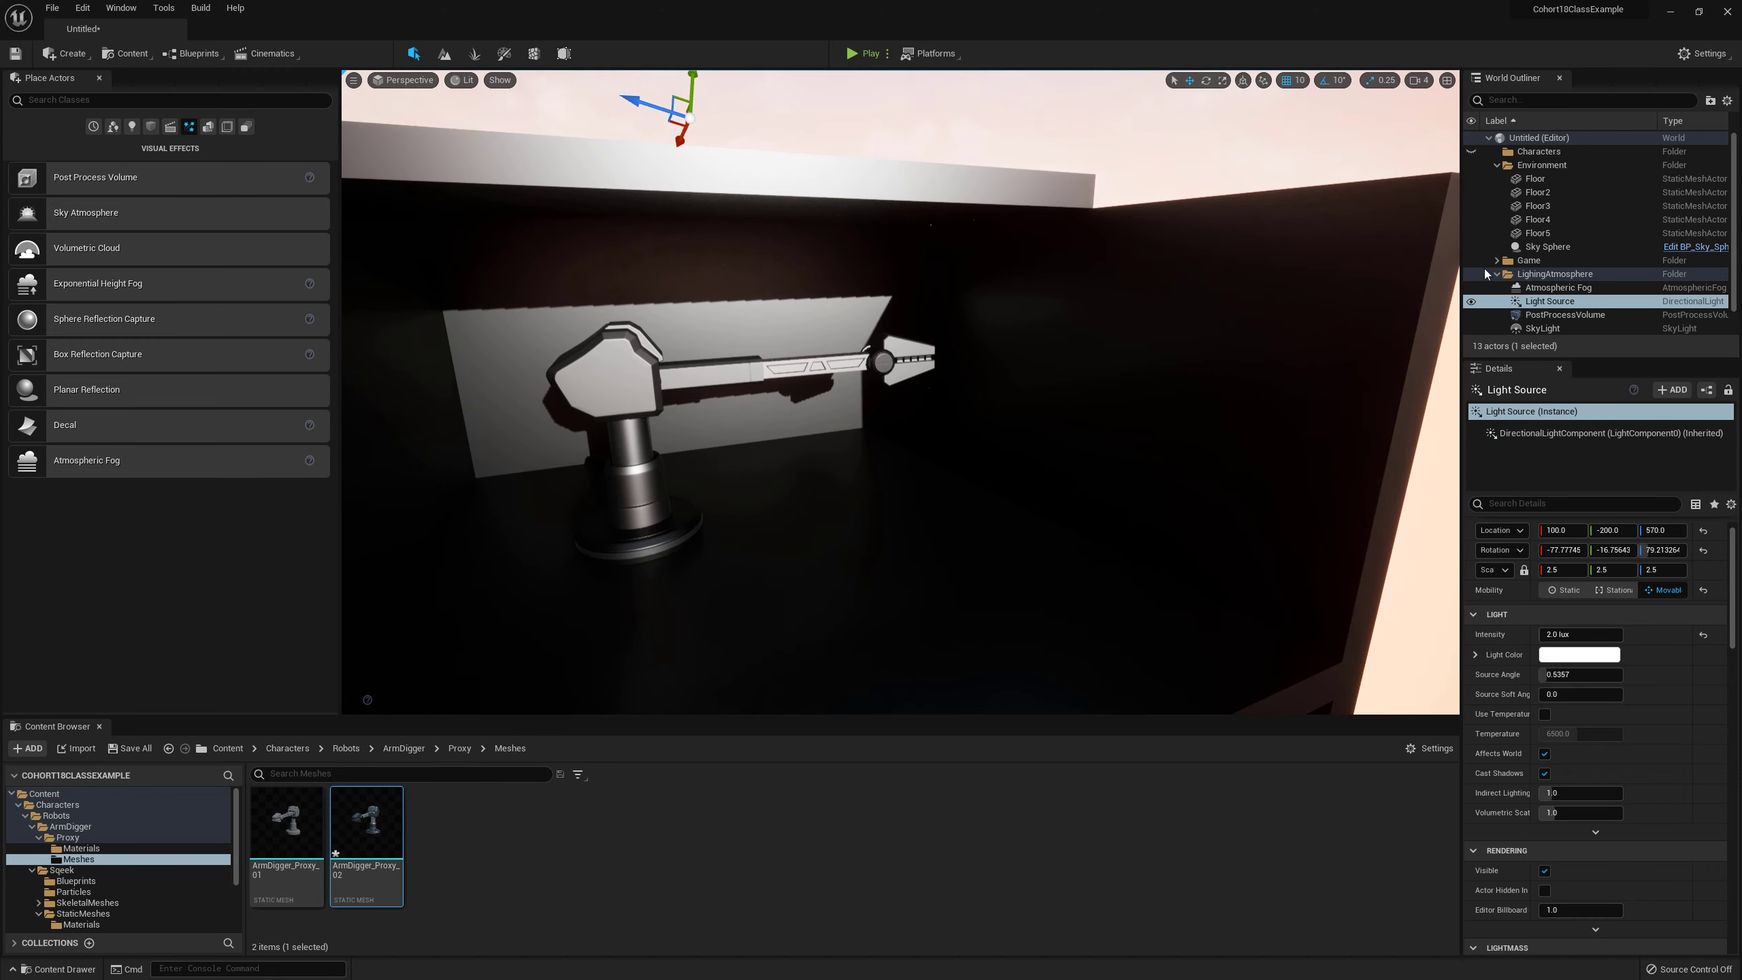
Step: Set the SkyLight's intensity scale to 2
left_click(1562, 328)
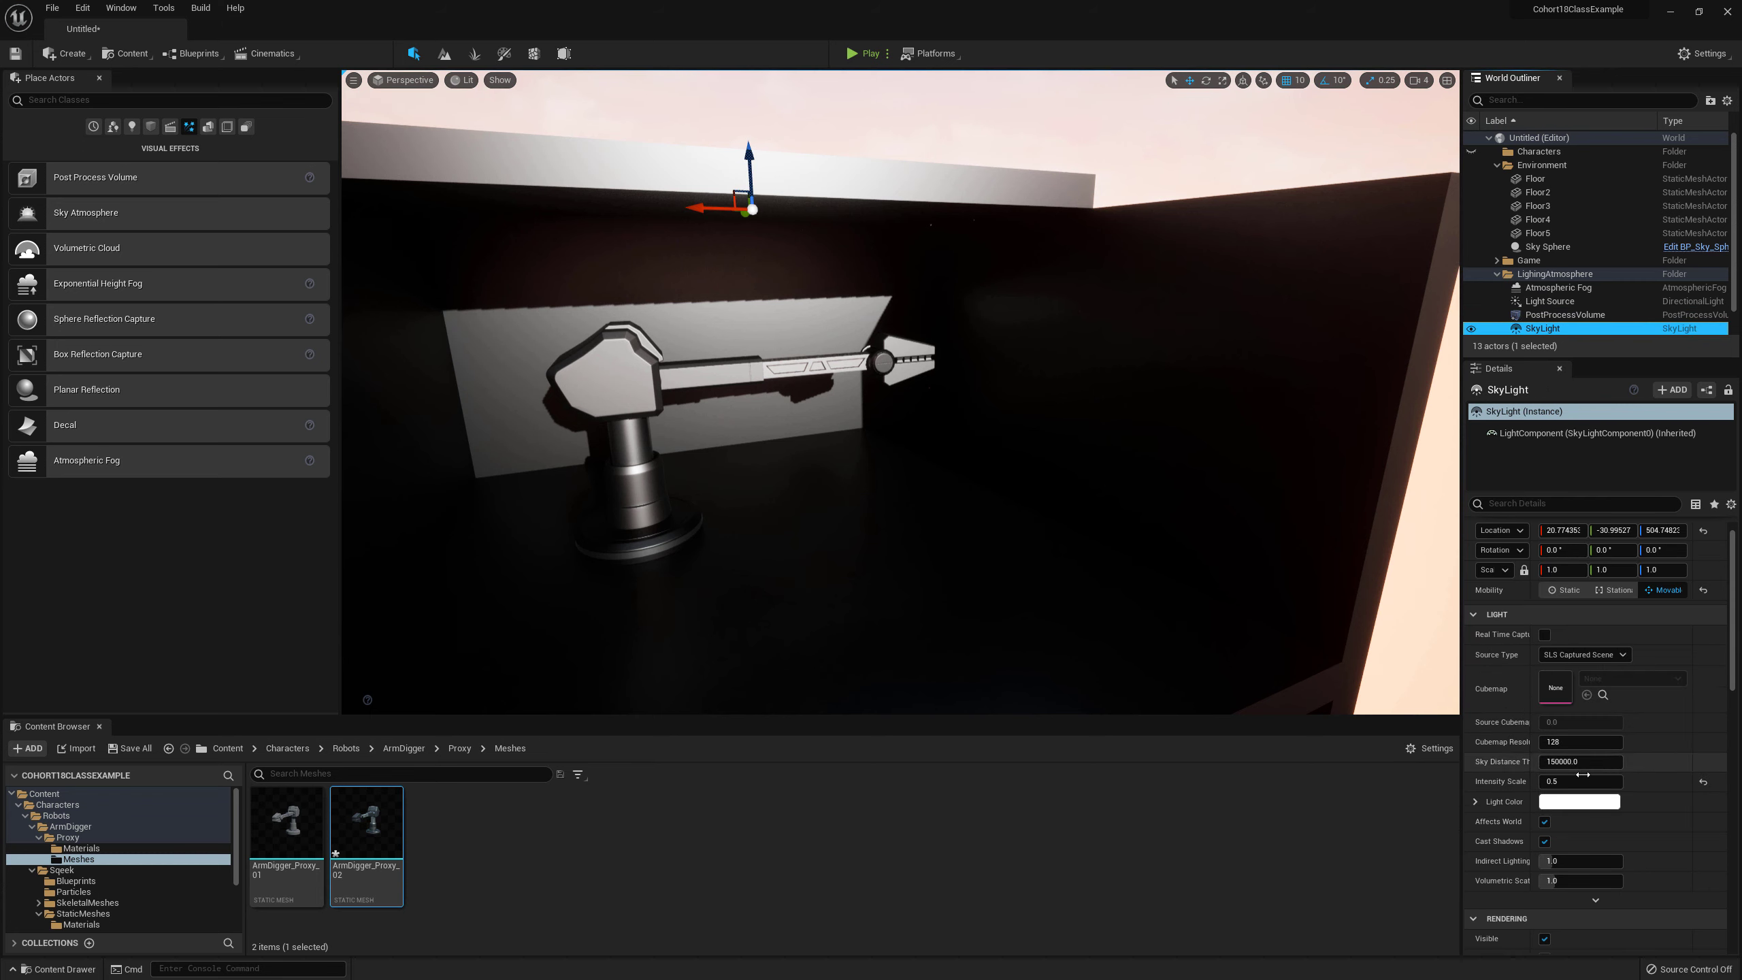
left_click(1577, 781)
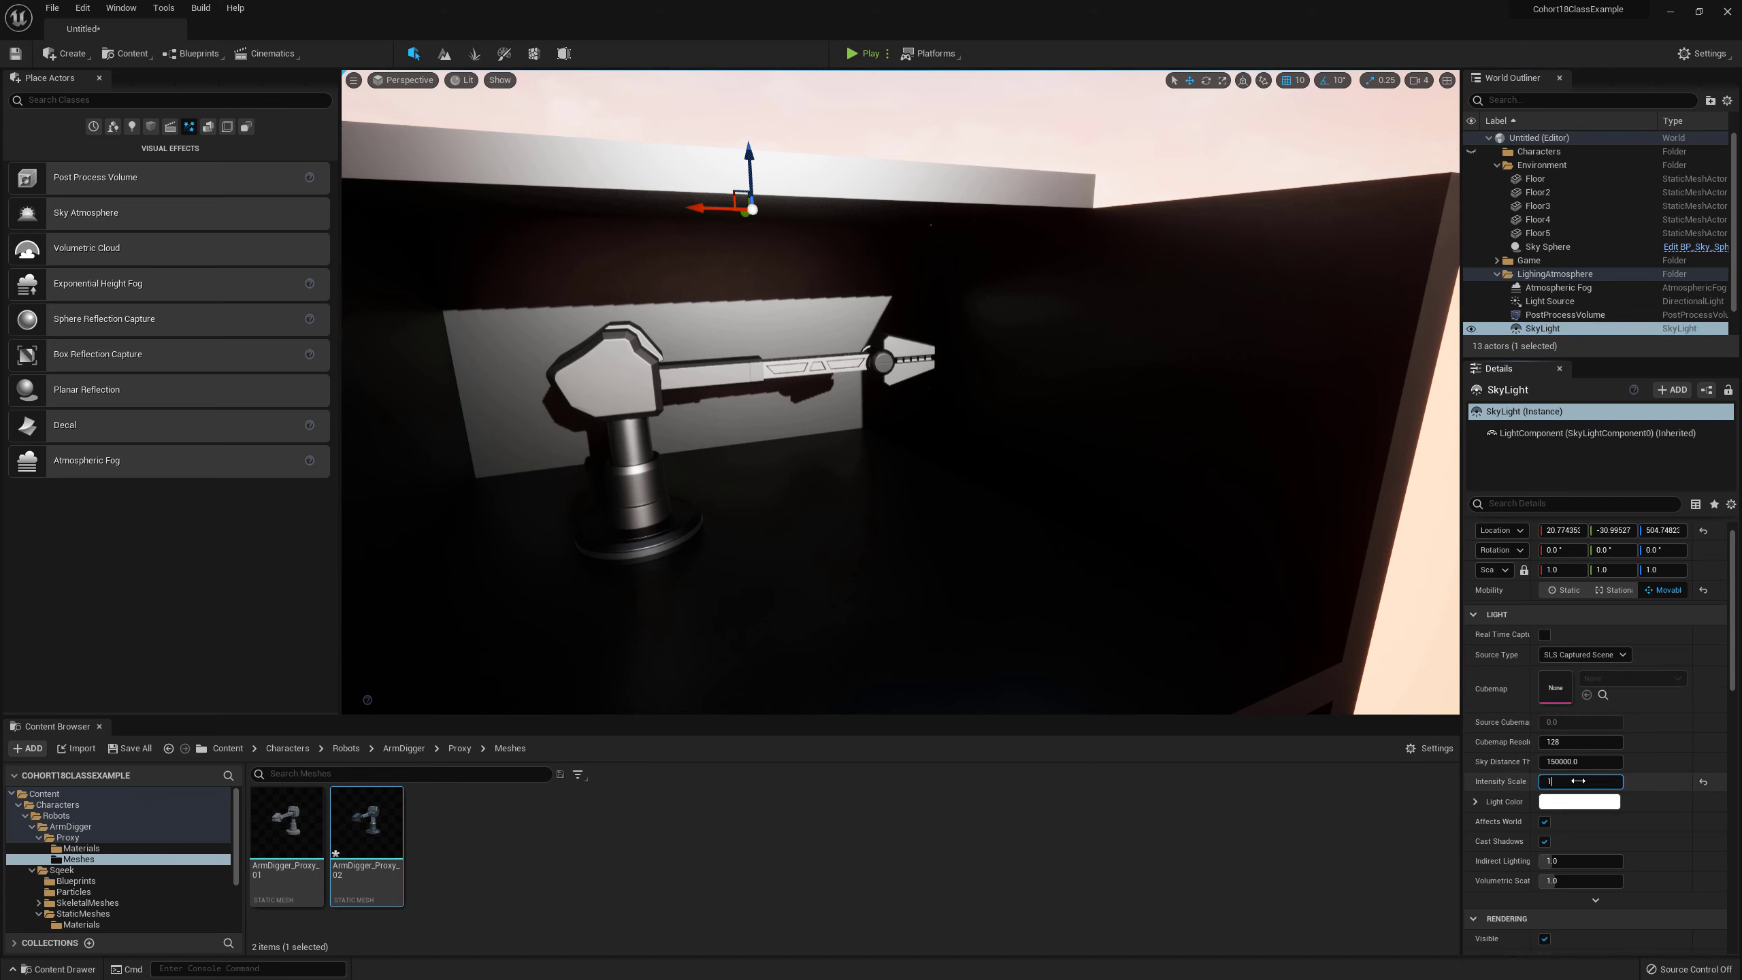
key("Return")
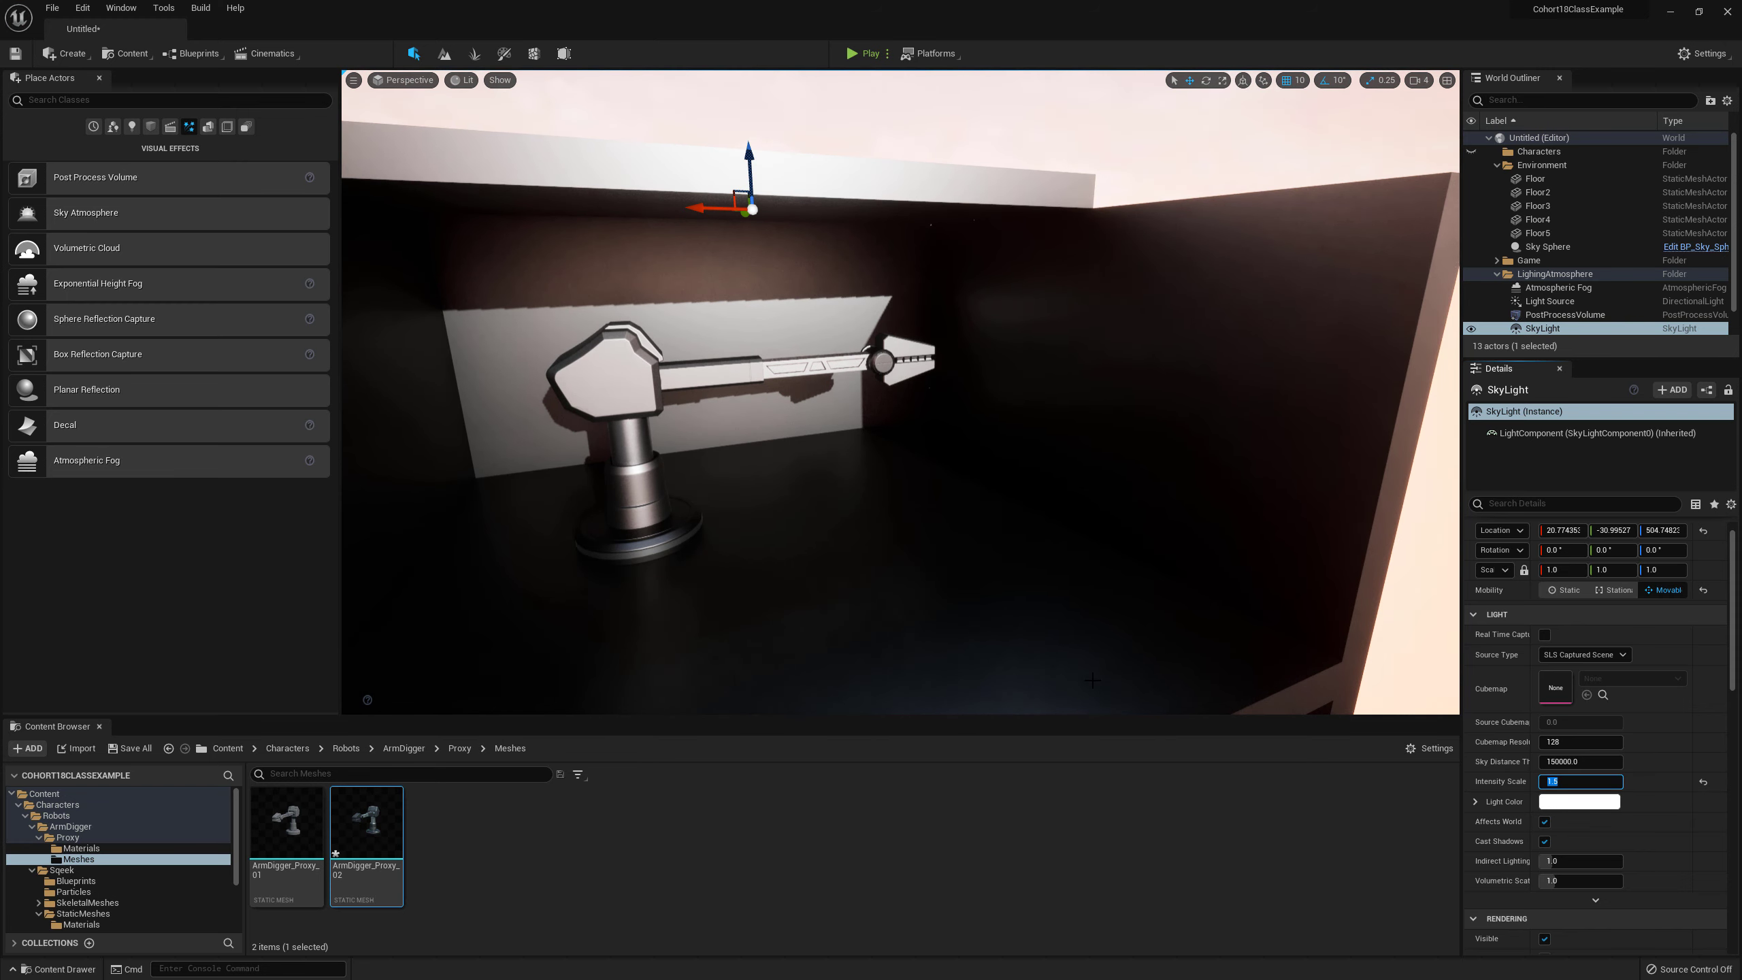
type("2")
key("Return")
mouse_move(817, 447)
right_mouse_down()
mouse_move(802, 450)
mouse_move(805, 508)
mouse_move(775, 497)
mouse_move(815, 461)
right_mouse_up()
key("w")
key("w")
key("a")
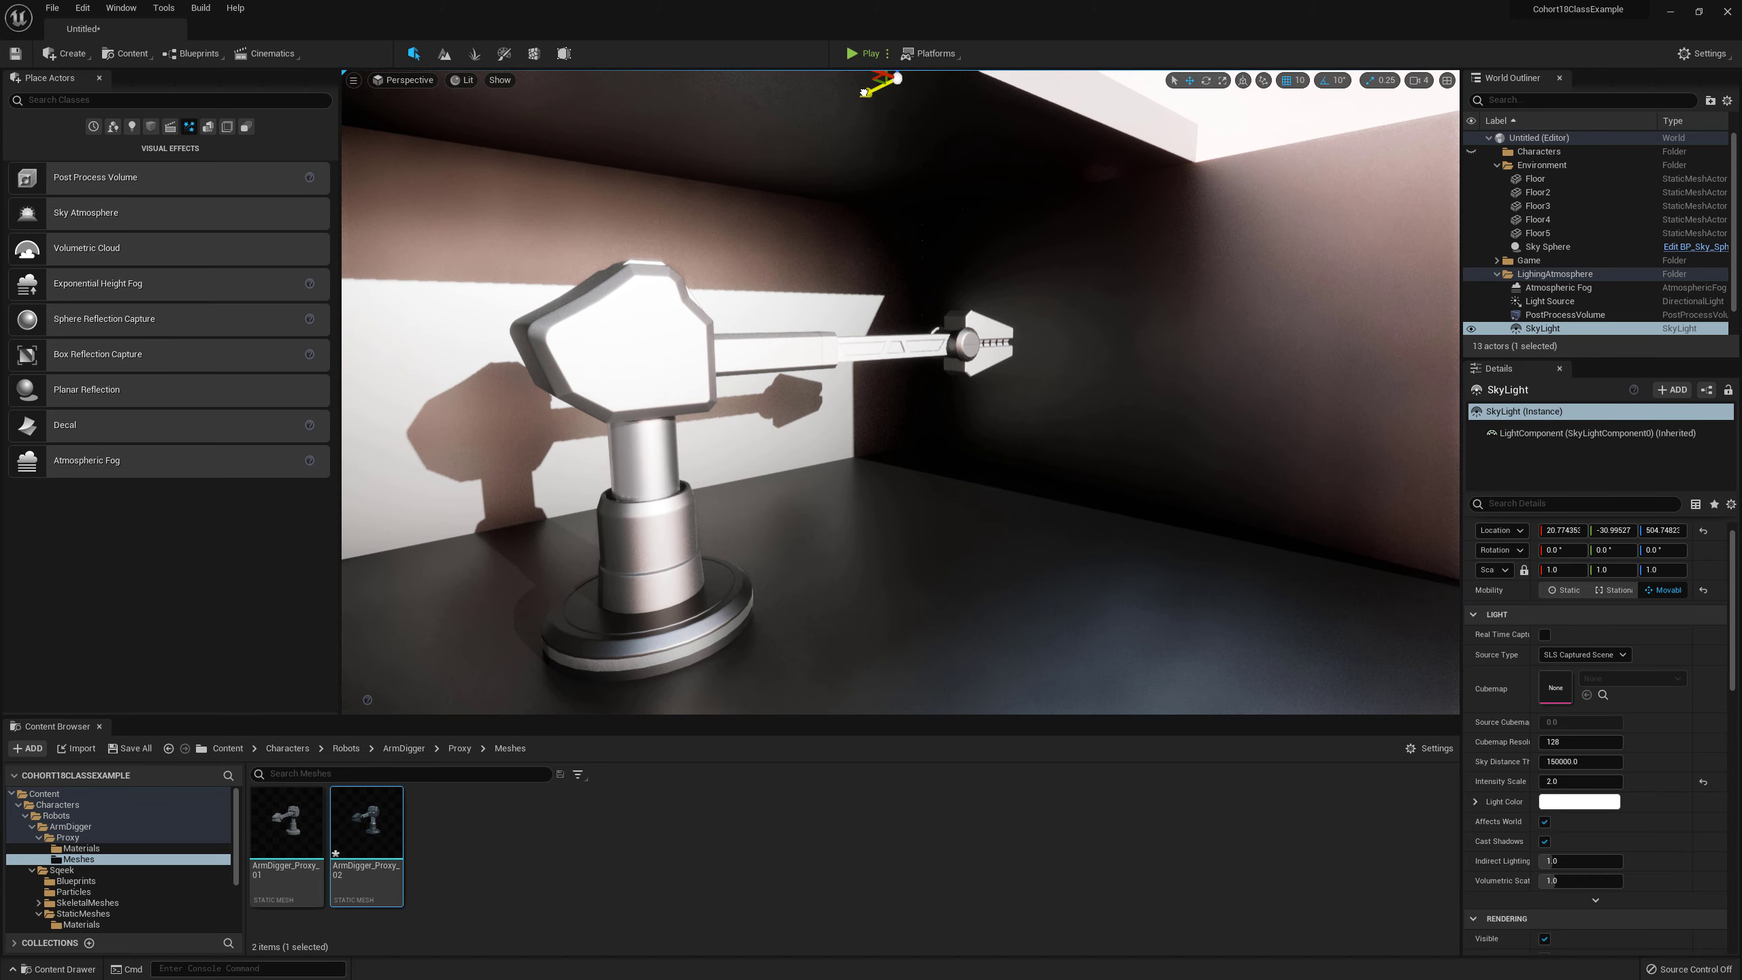
Step: Move the ceiling piece along the Y axis to Y 0 so it covers the floor area
right_click_drag(816, 461, 802, 412)
left_click(1015, 294)
right_click_drag(1015, 293, 1042, 285)
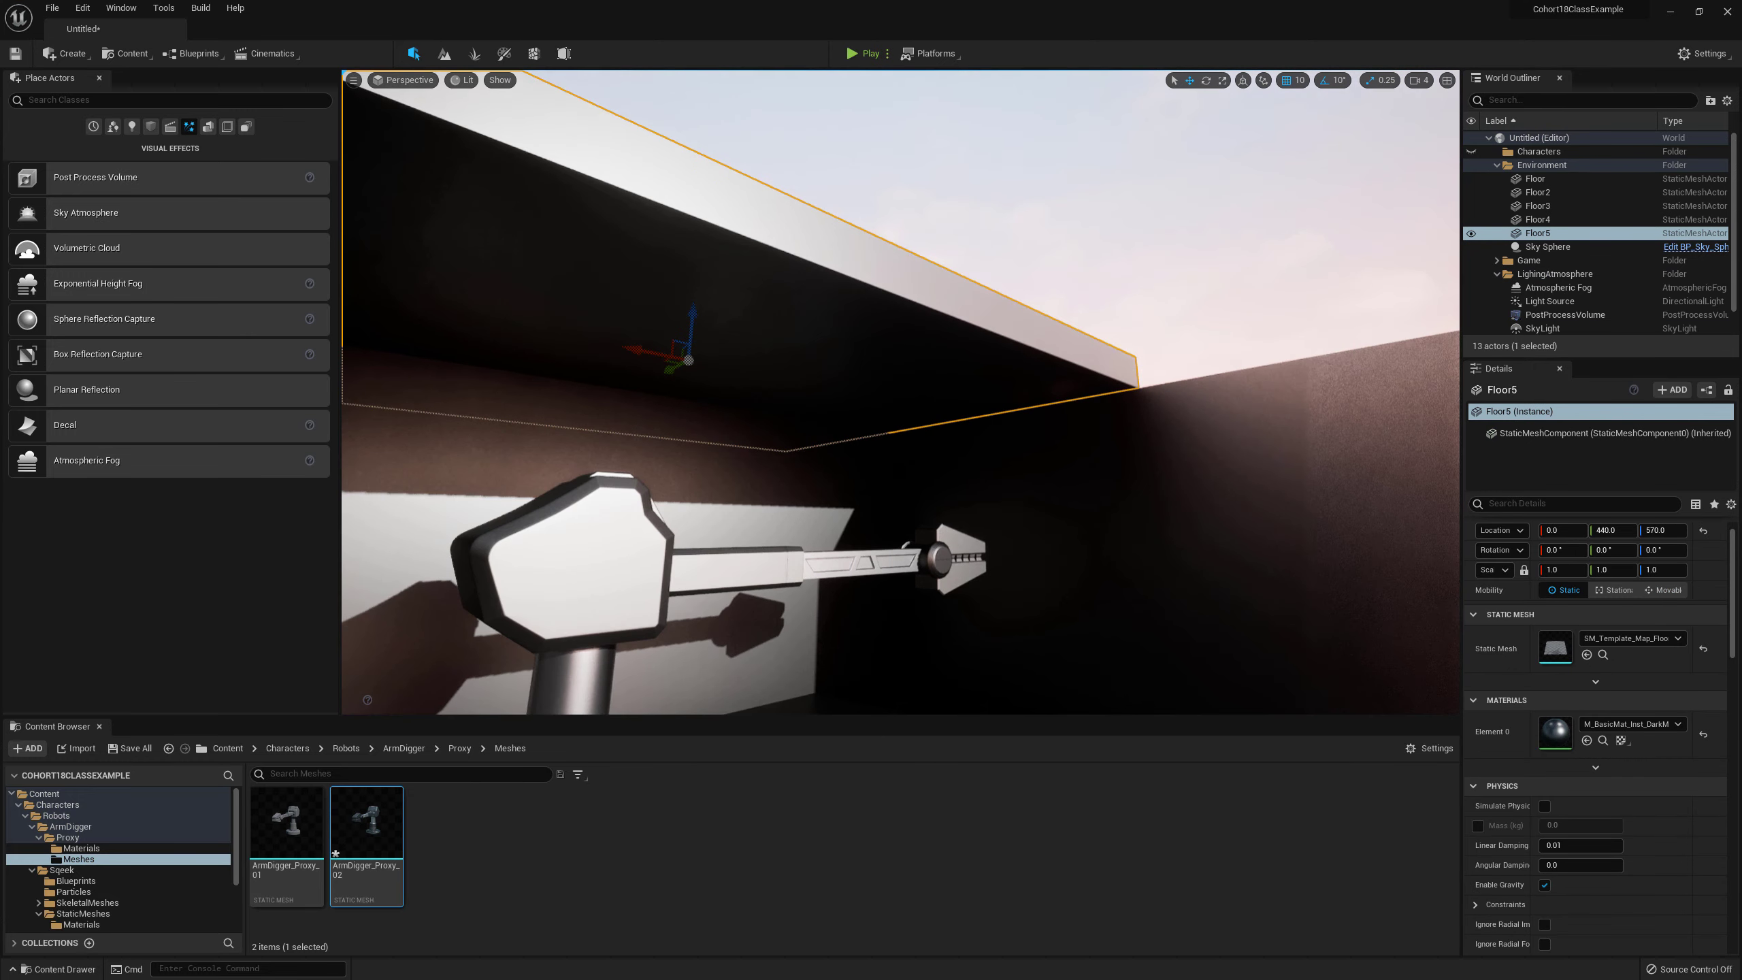
left_click_drag(674, 366, 835, 364)
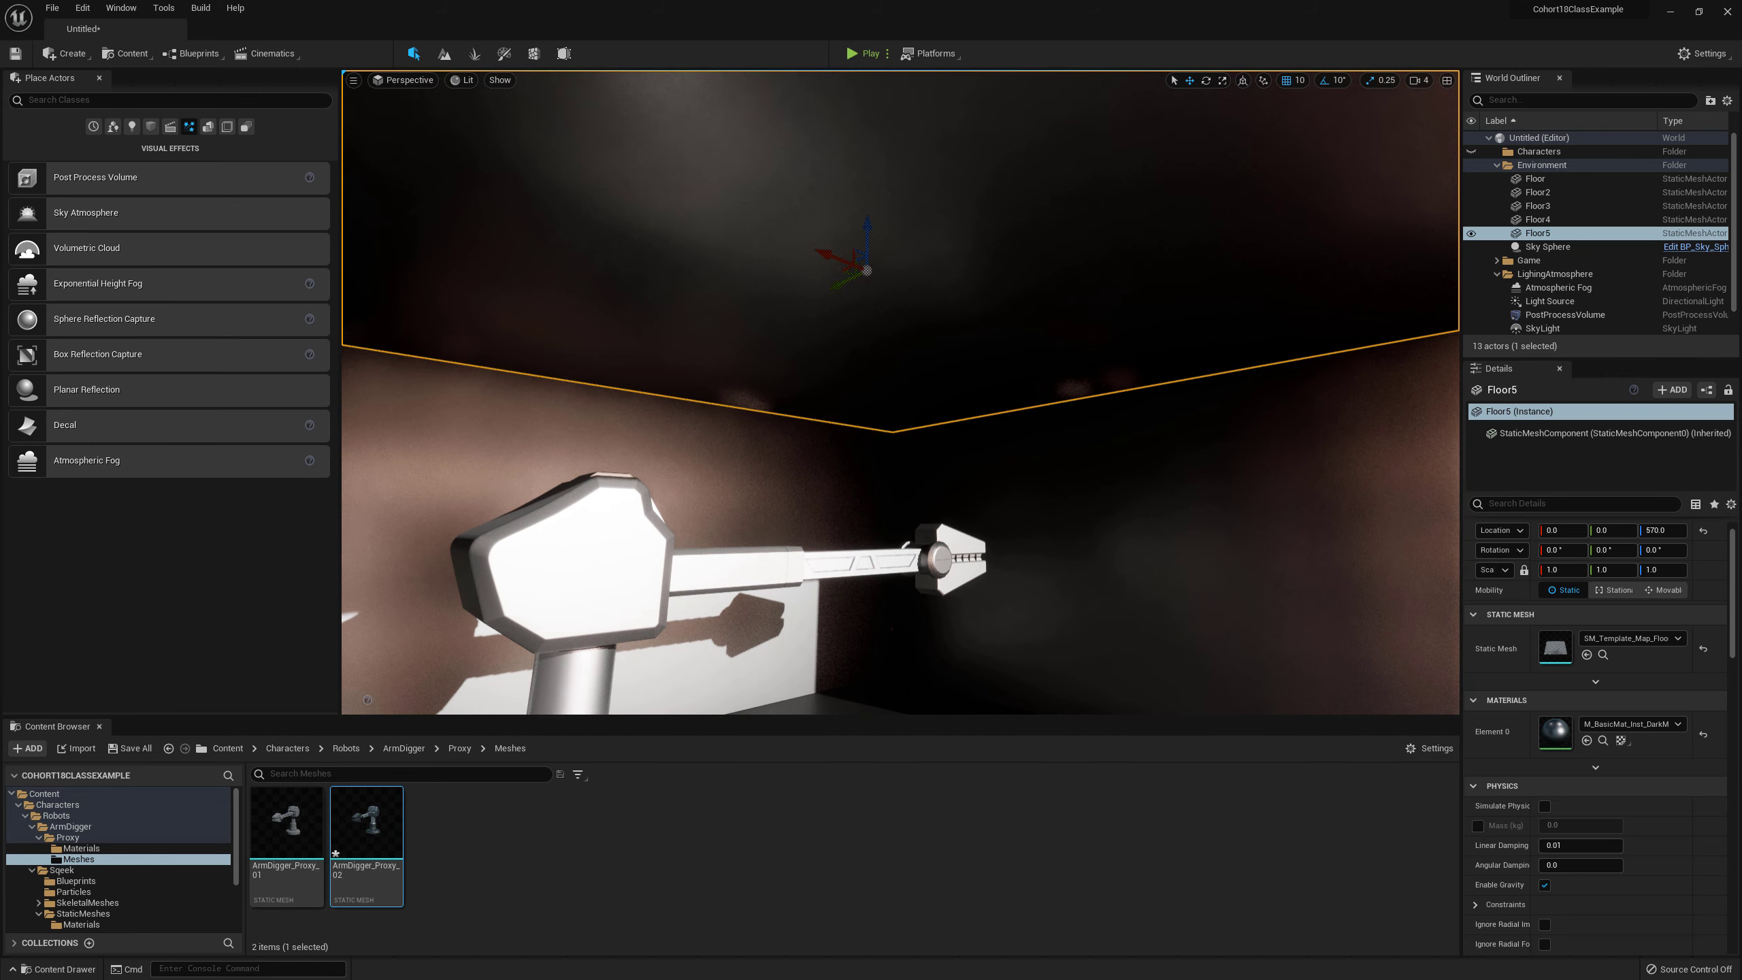
right_click_drag(843, 330, 838, 440)
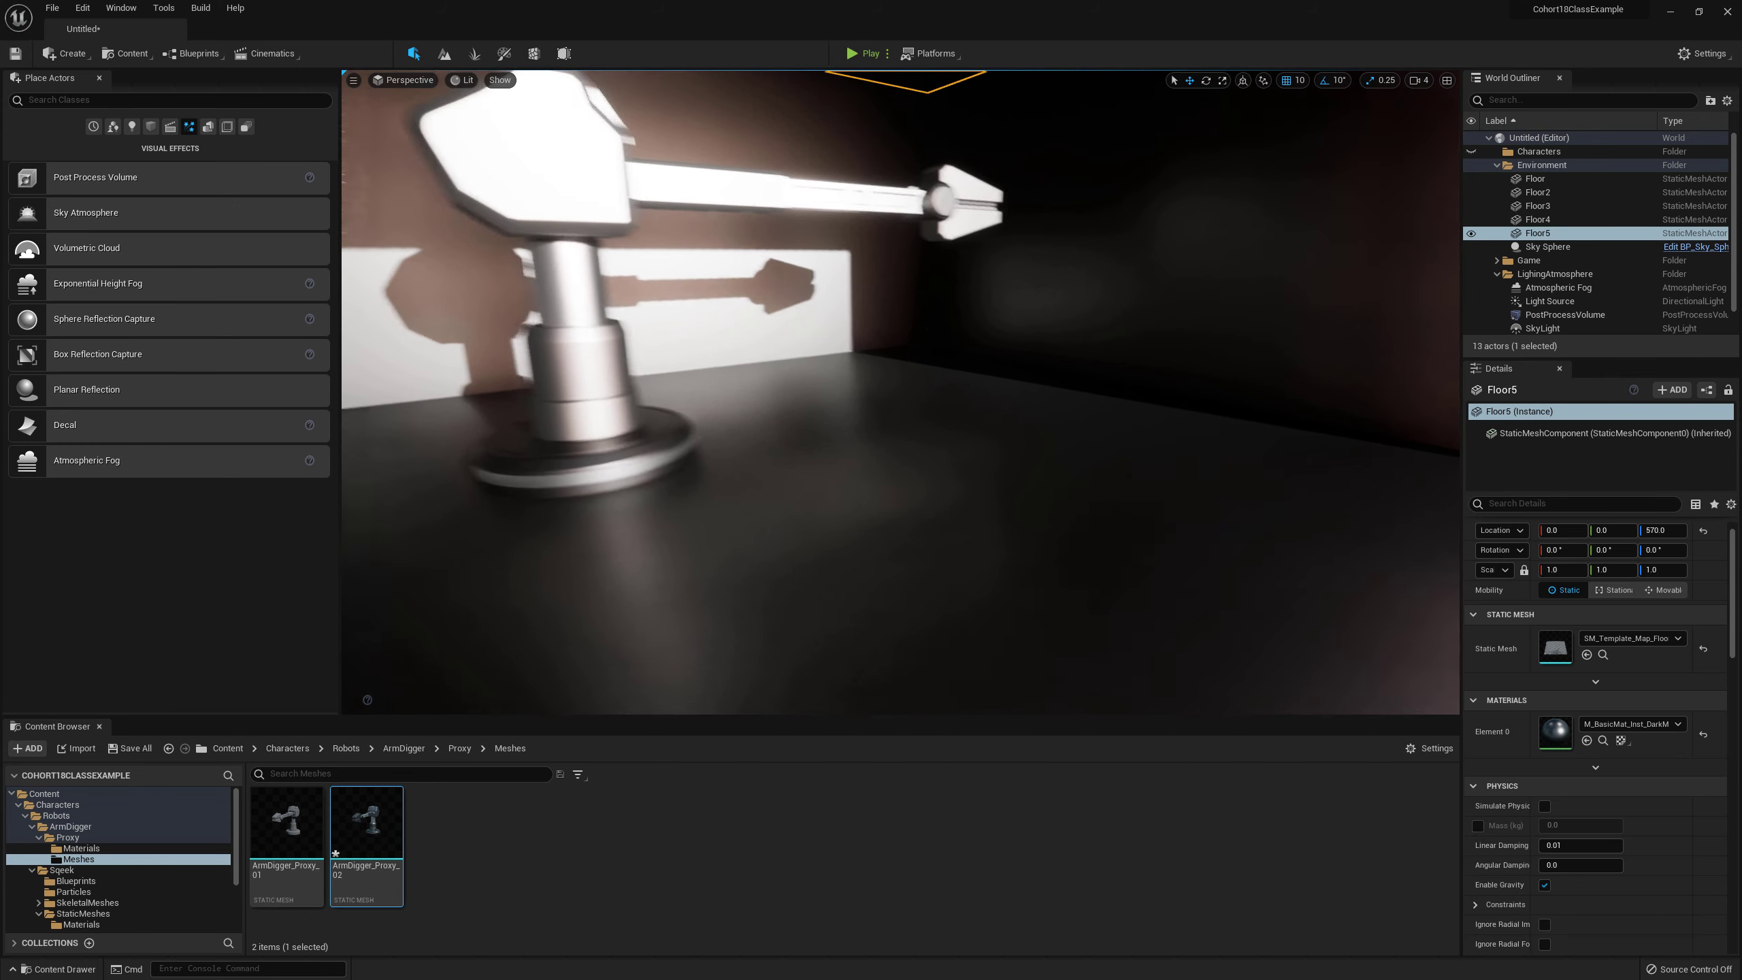
mouse_move(837, 226)
right_mouse_down()
mouse_move(808, 229)
mouse_move(837, 225)
right_mouse_up()
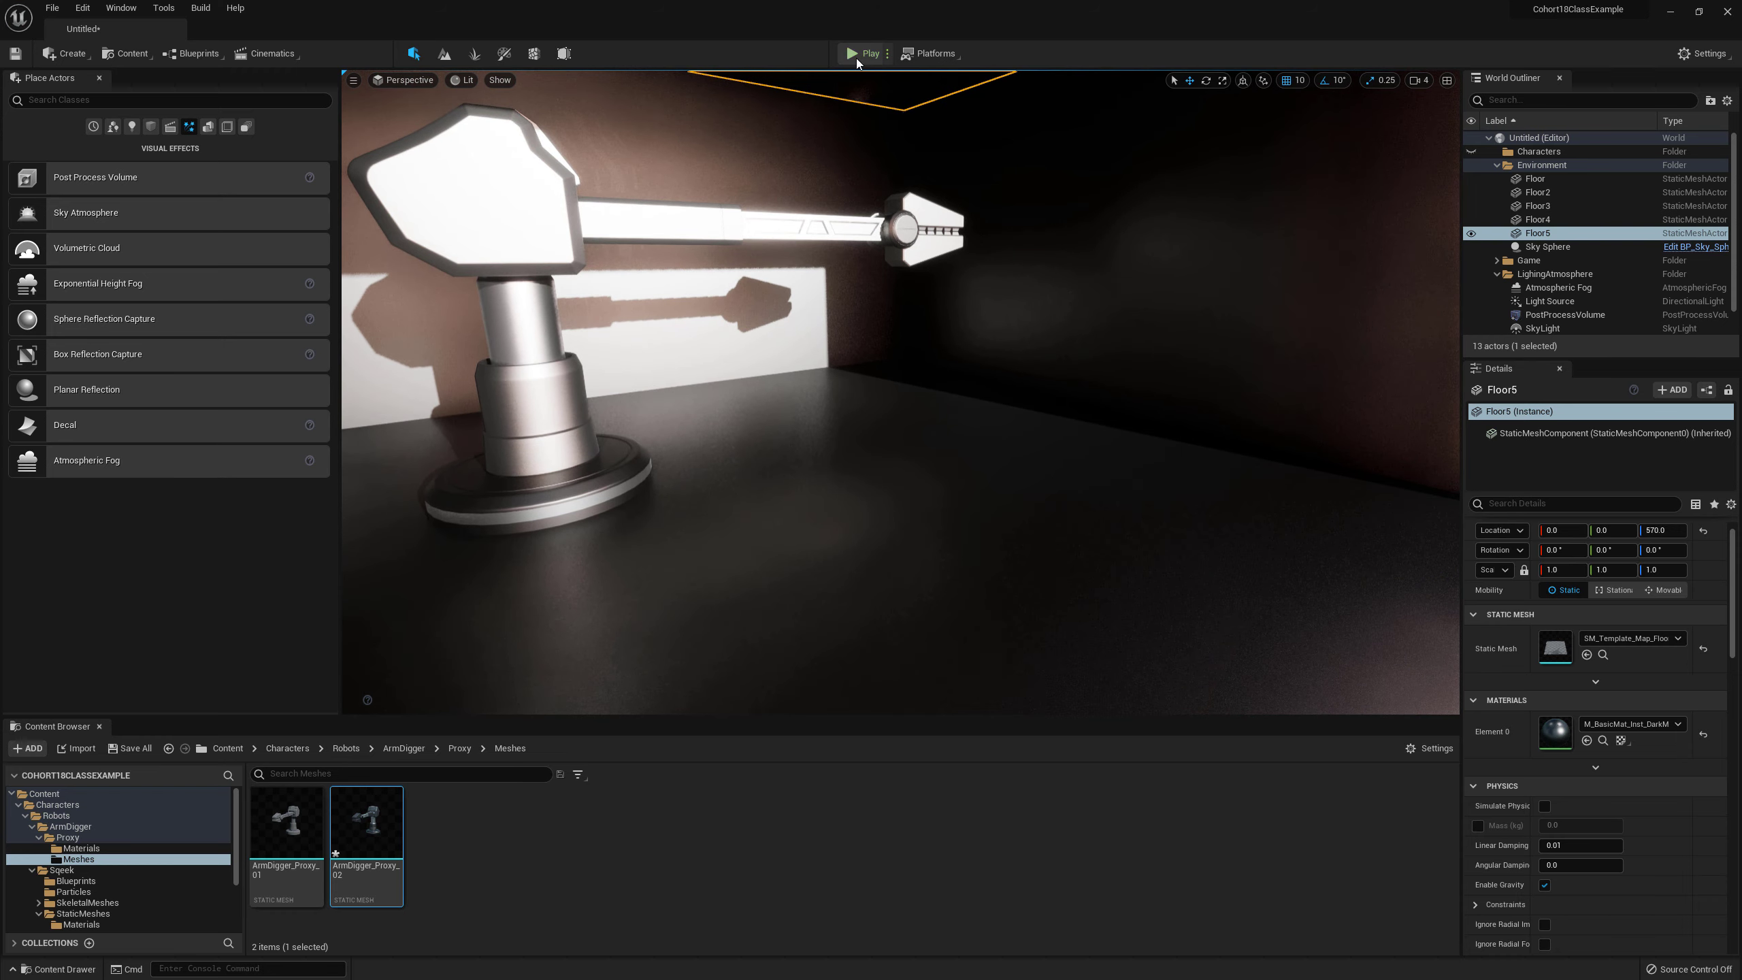
Step: Play the level in full screen to check how the lighting falls on the arm, then return to the editor
left_click(856, 55)
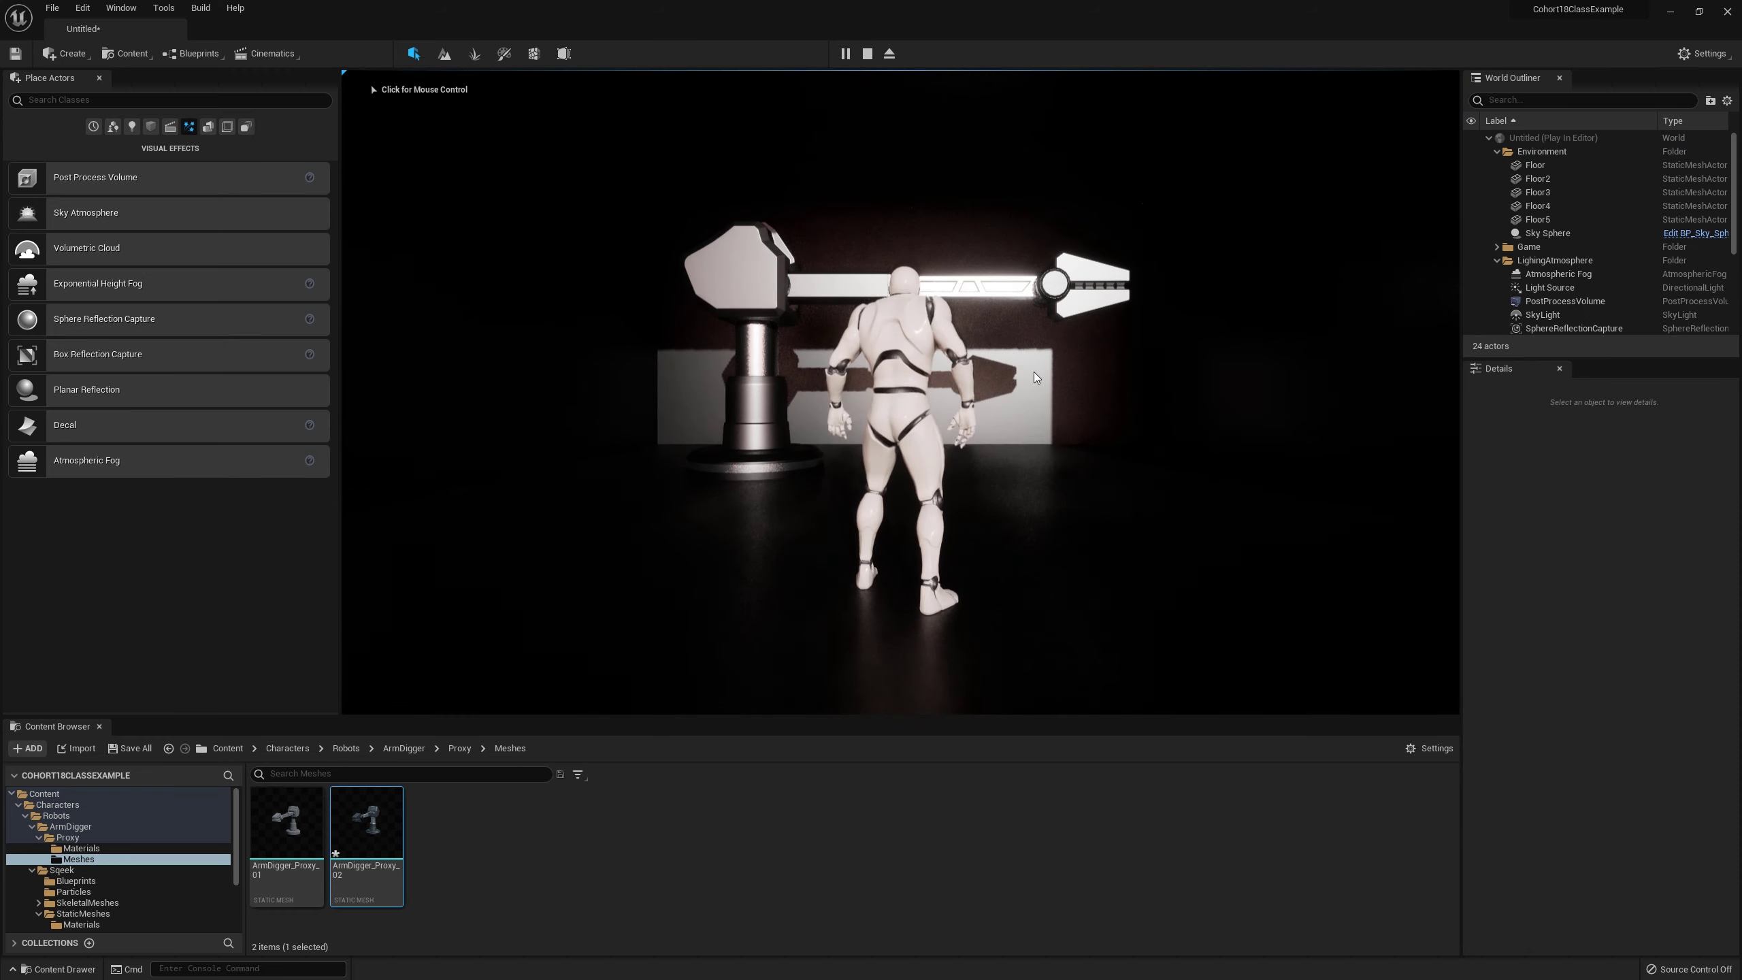
left_click(1034, 373)
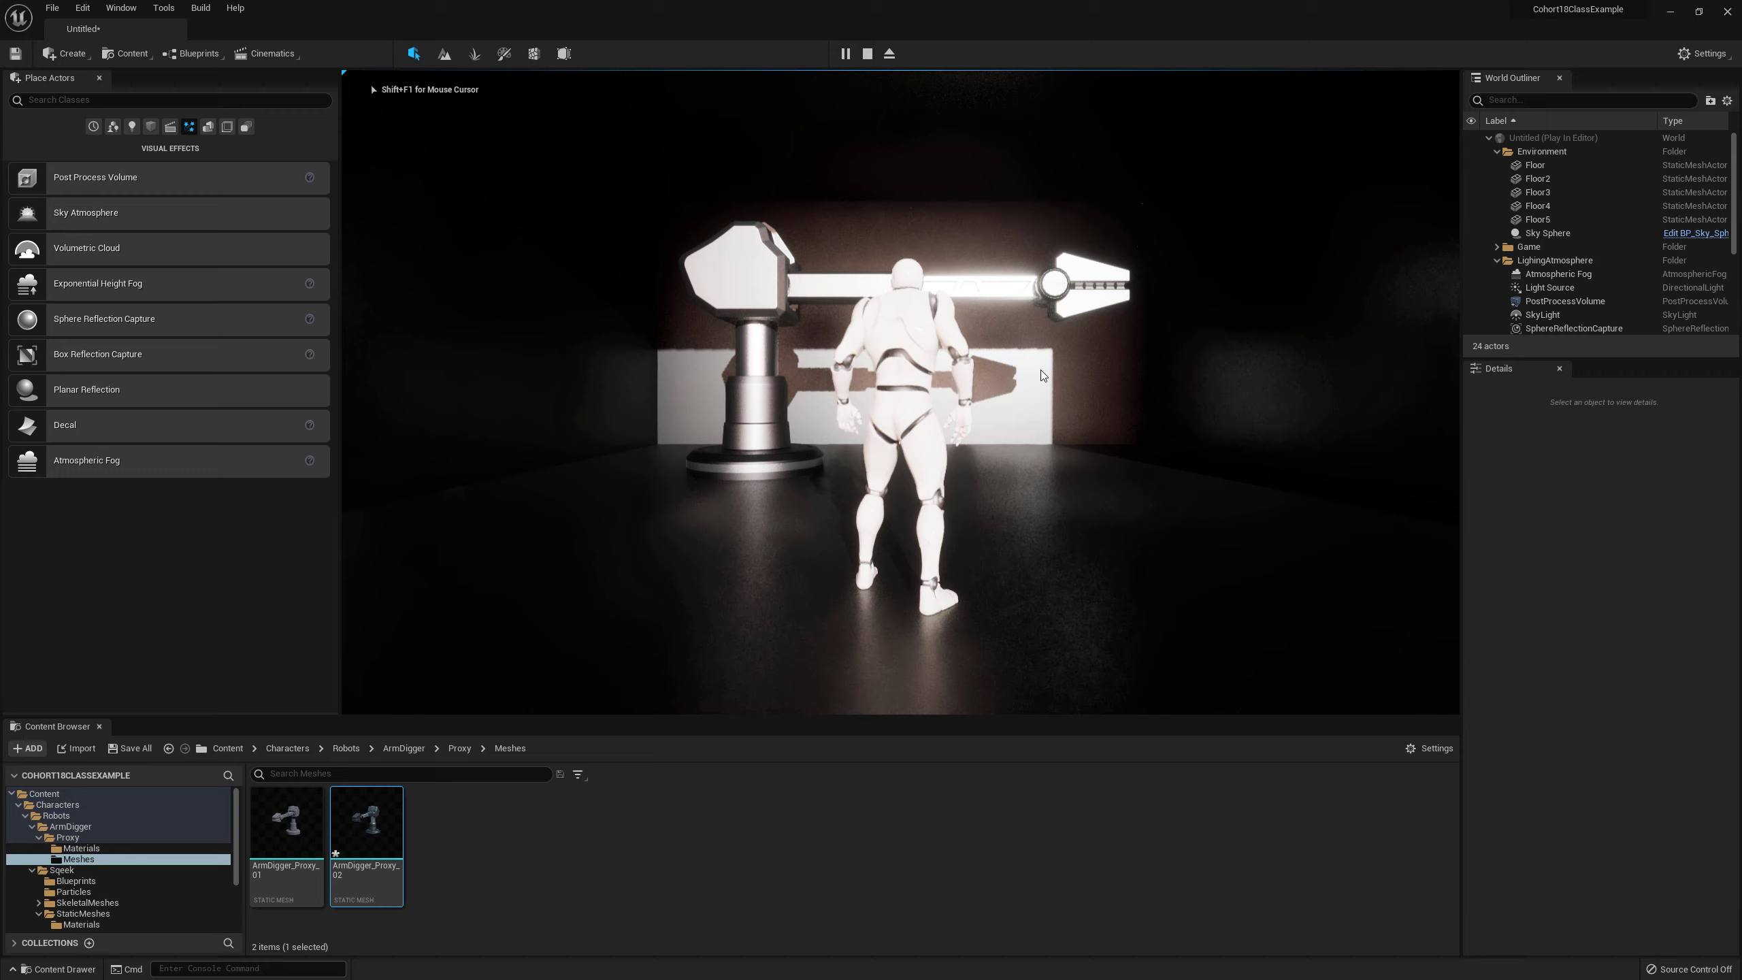
key("F11")
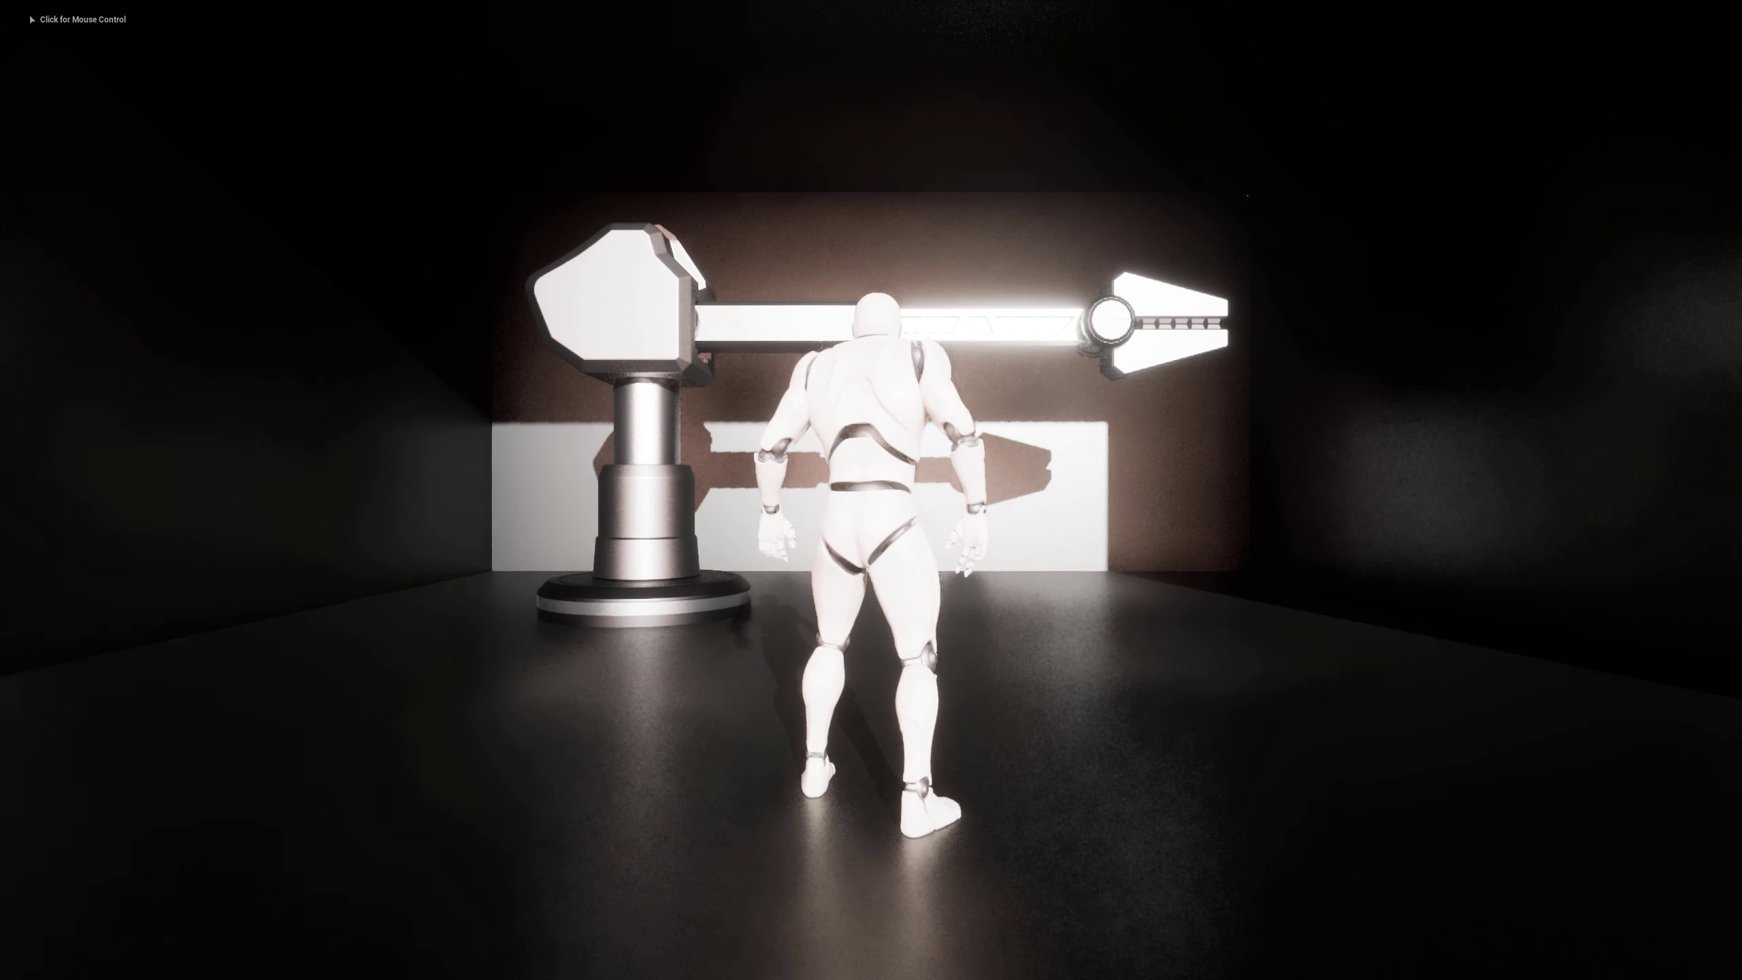
left_click(1034, 373)
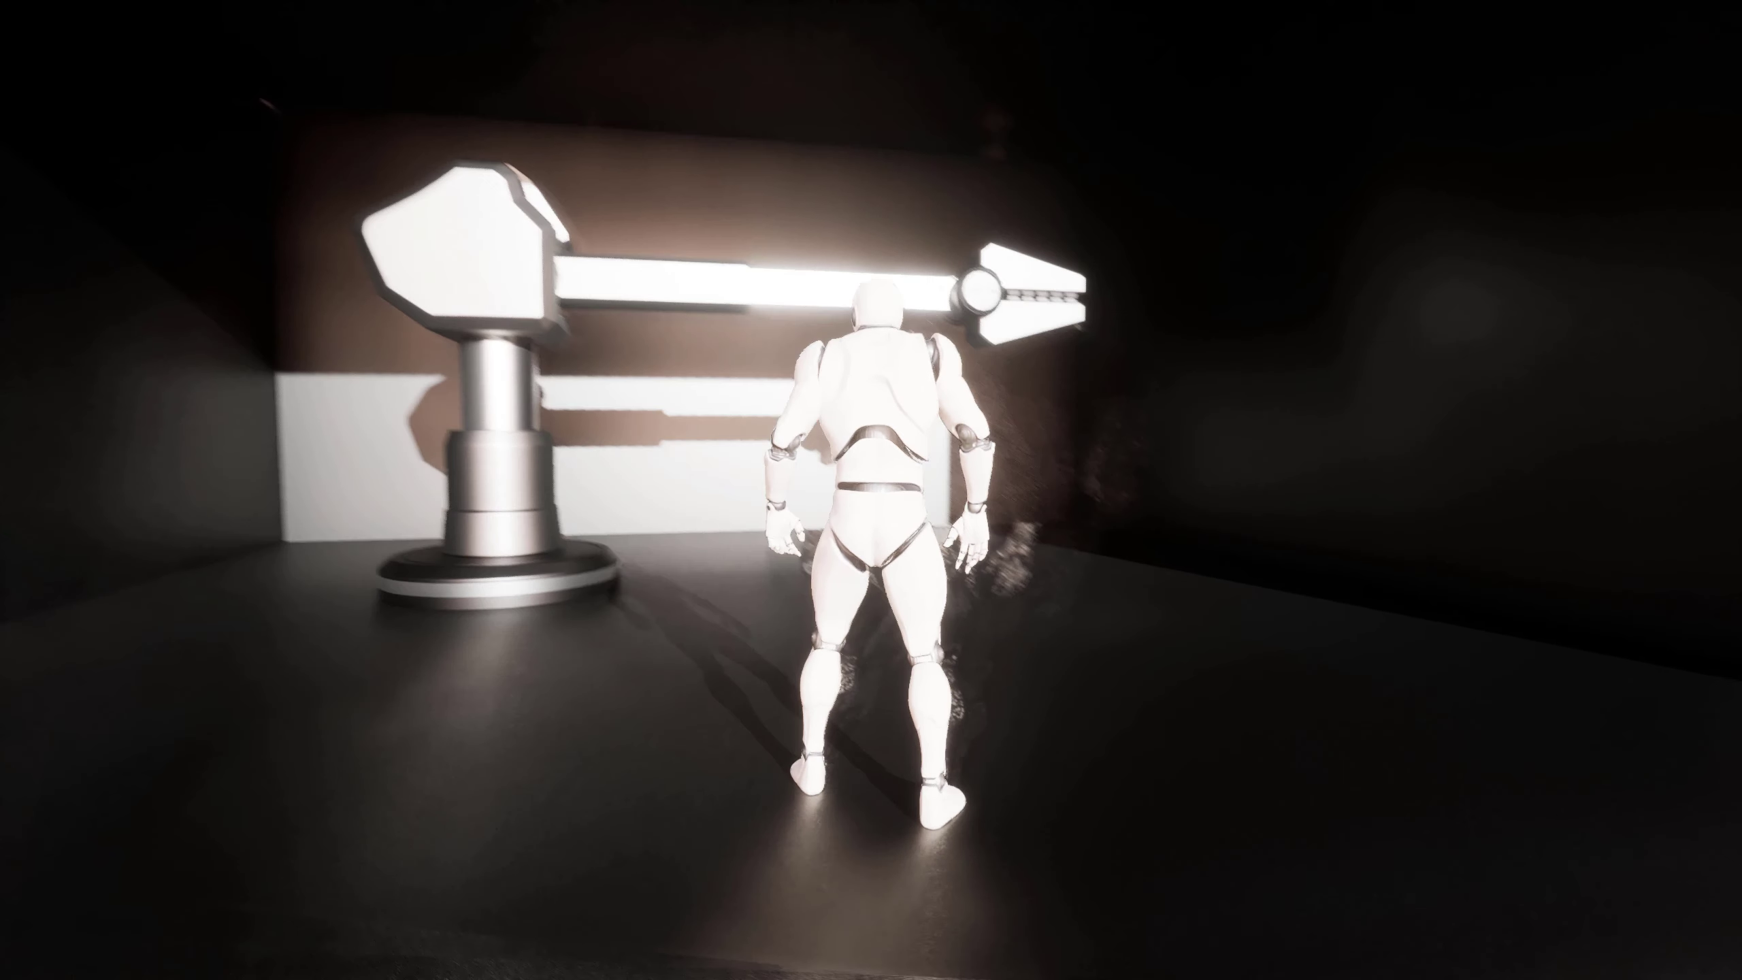
key("Escape")
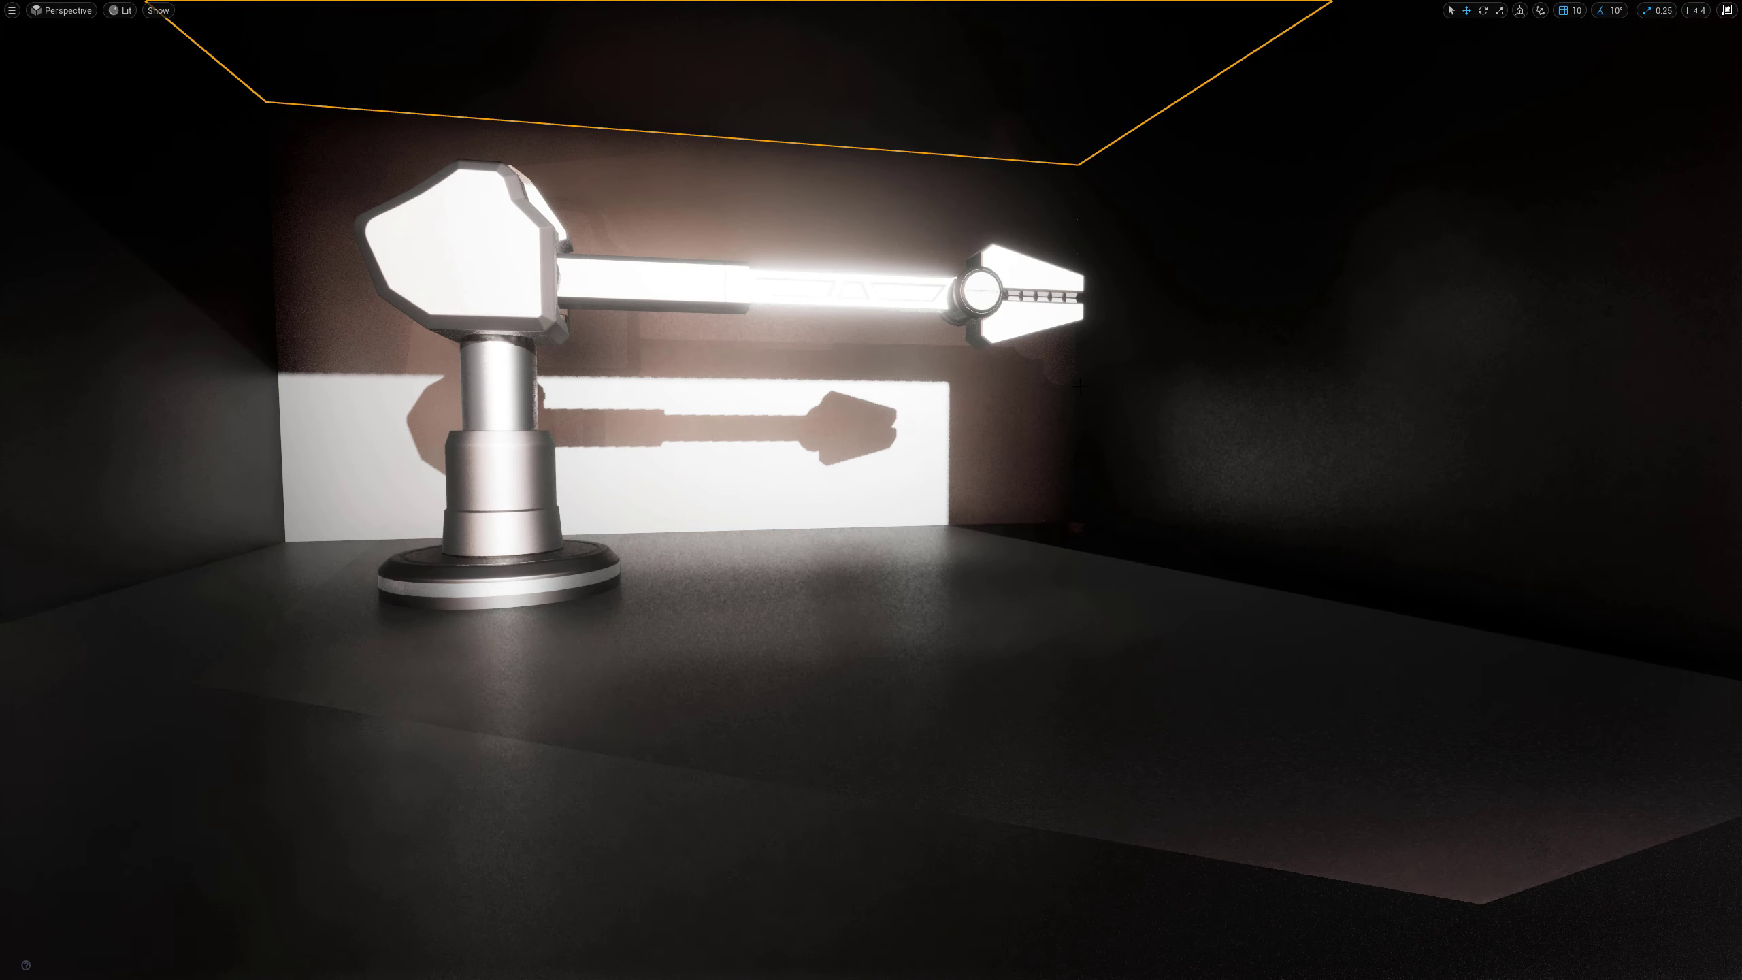
right_click_drag(871, 490, 923, 497)
key("F11")
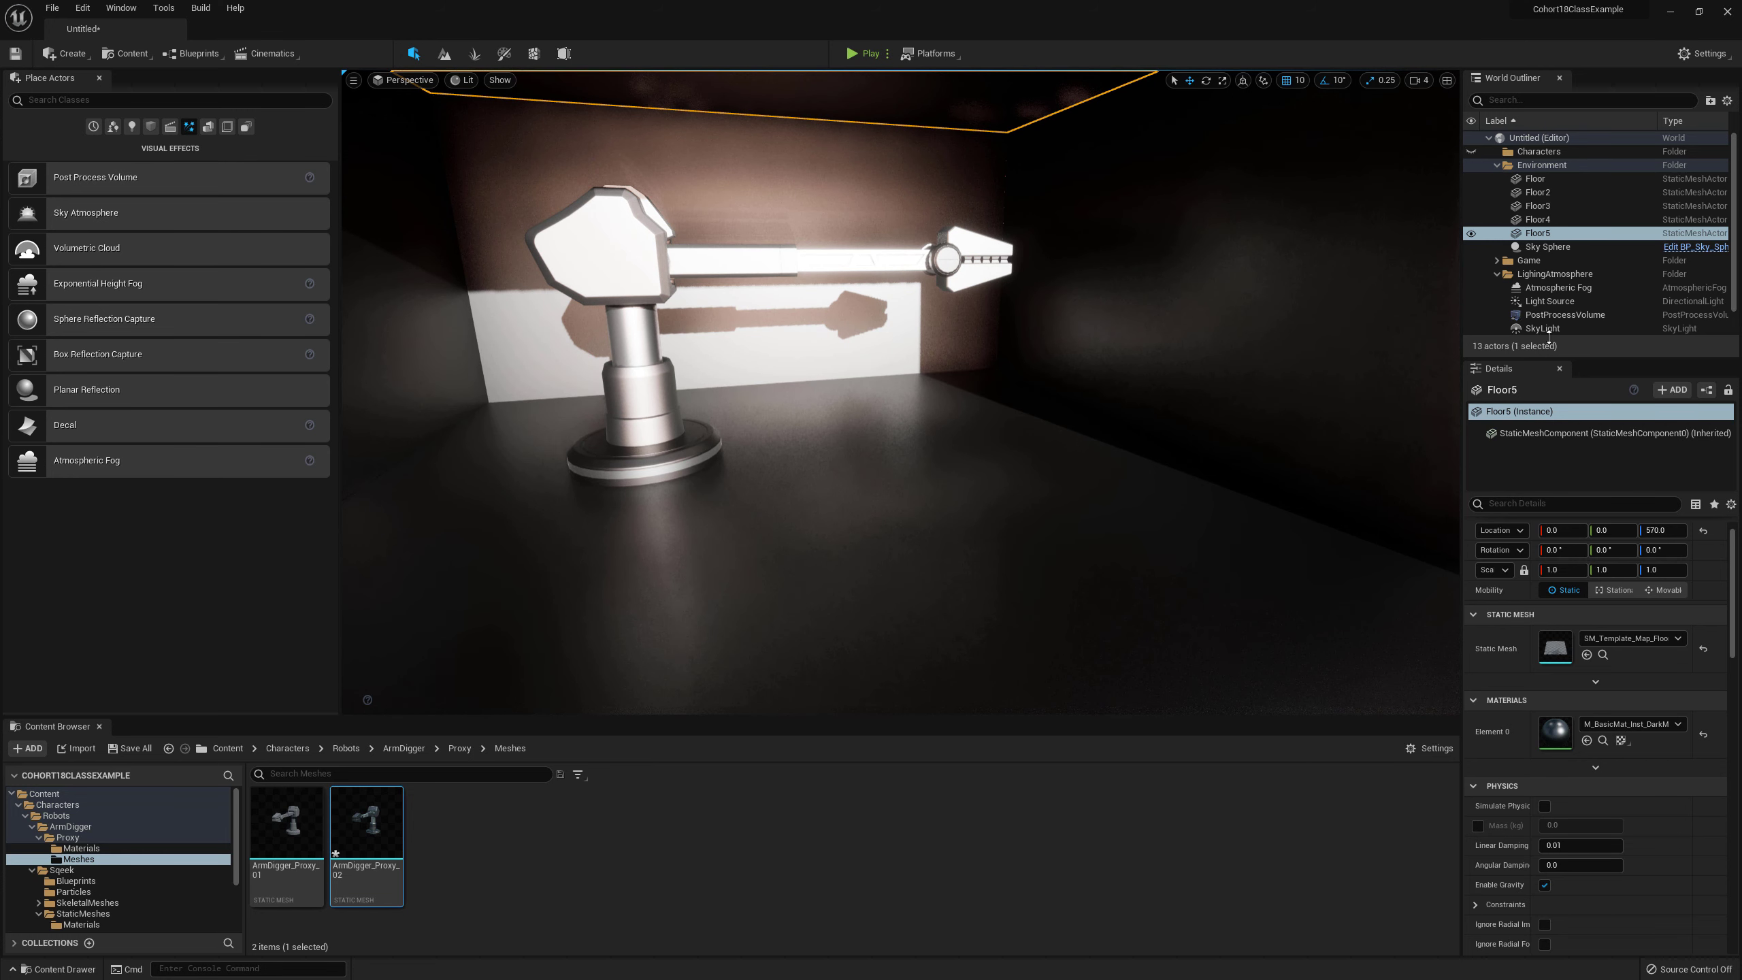
Step: Set the Light Source's intensity to 1.25 lux
left_click(1557, 303)
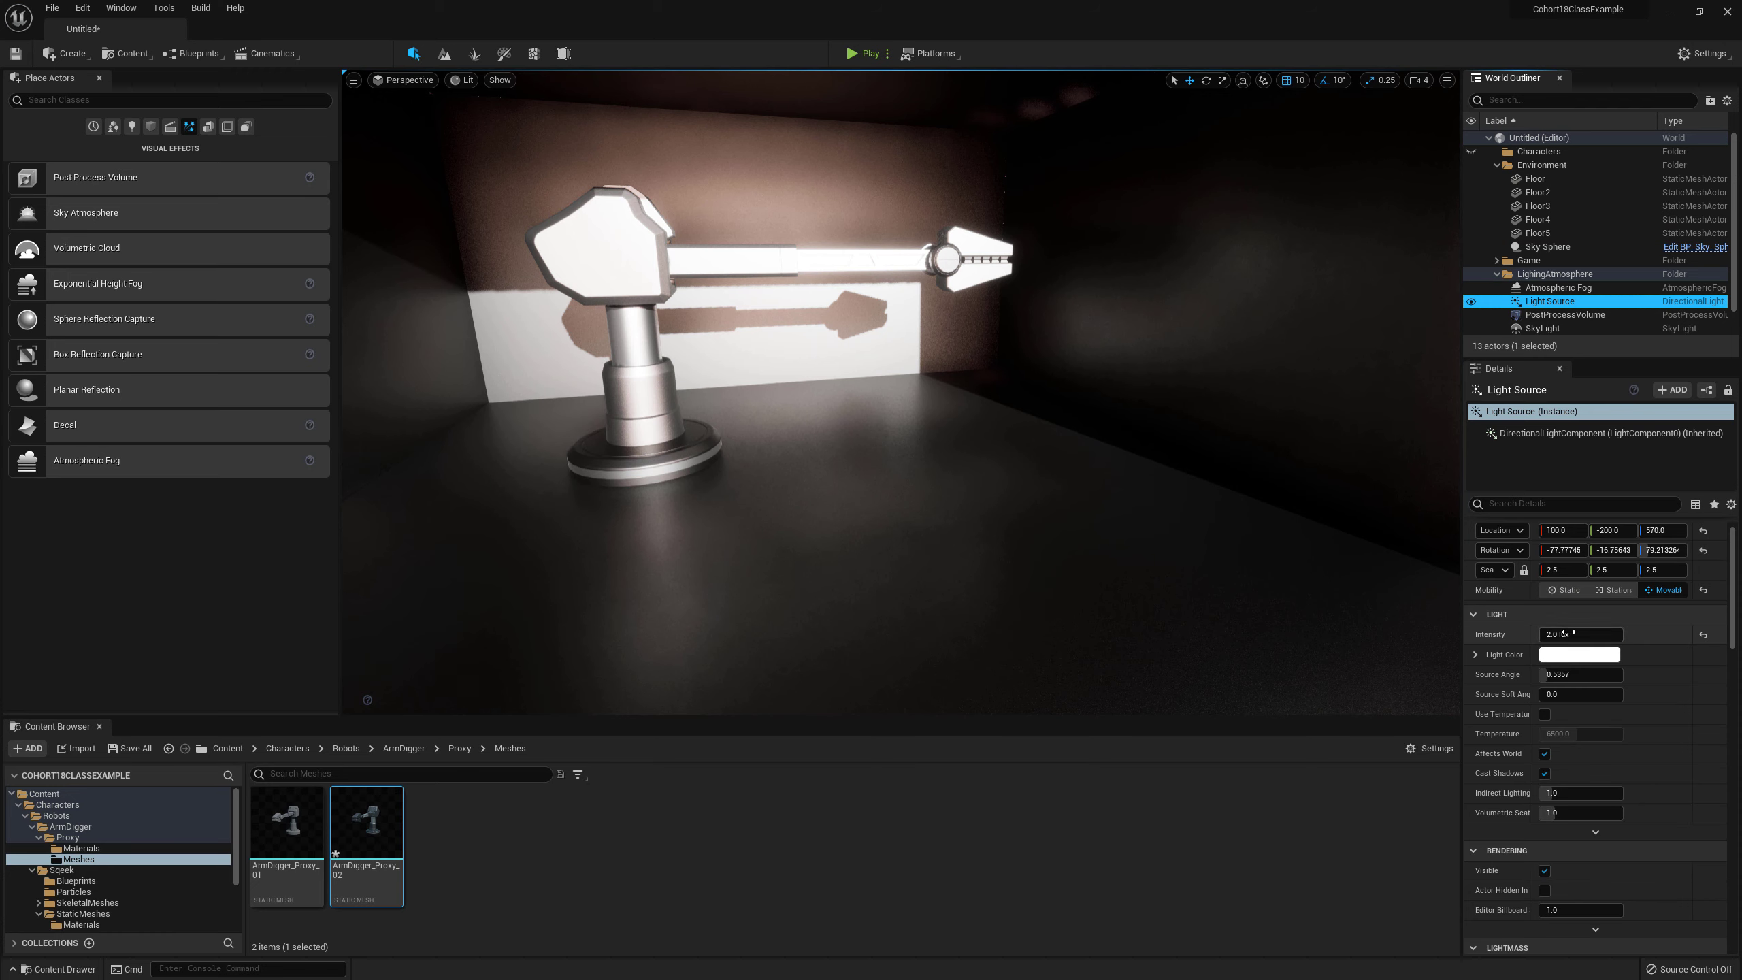
left_click(1569, 632)
type("1.25")
key("Return")
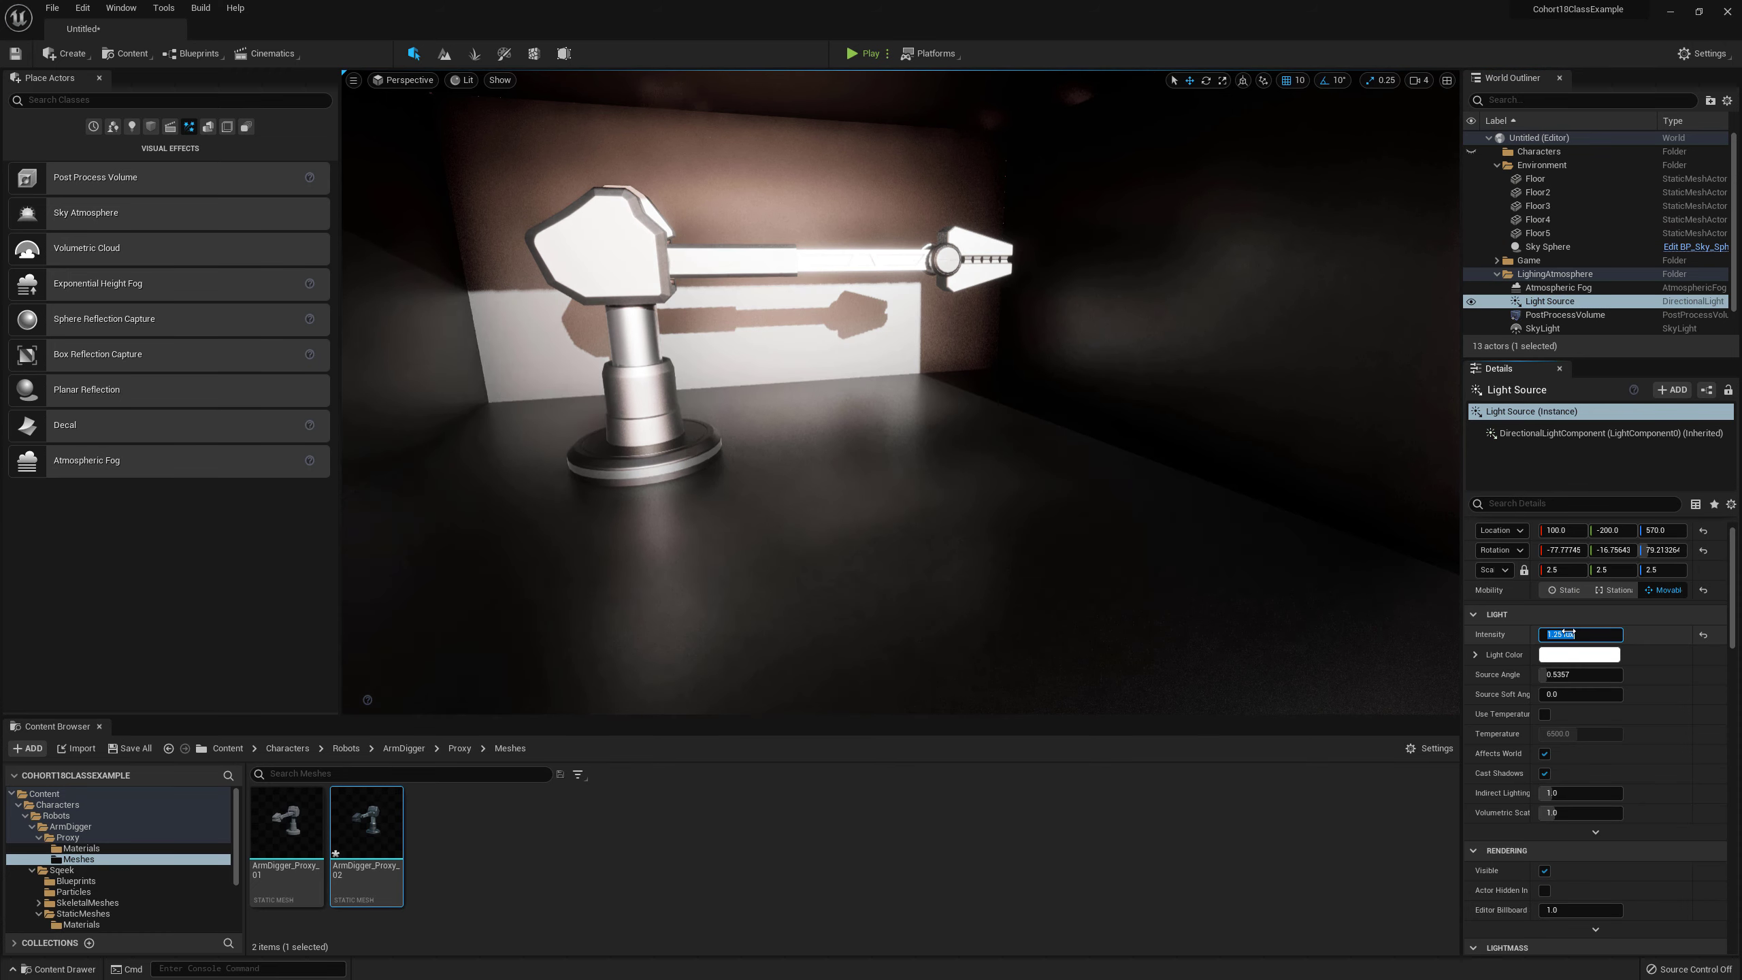
right_click_drag(1197, 490, 1122, 461)
key("w")
key("s")
key("q")
key("w")
right_click_drag(1187, 562, 1195, 536)
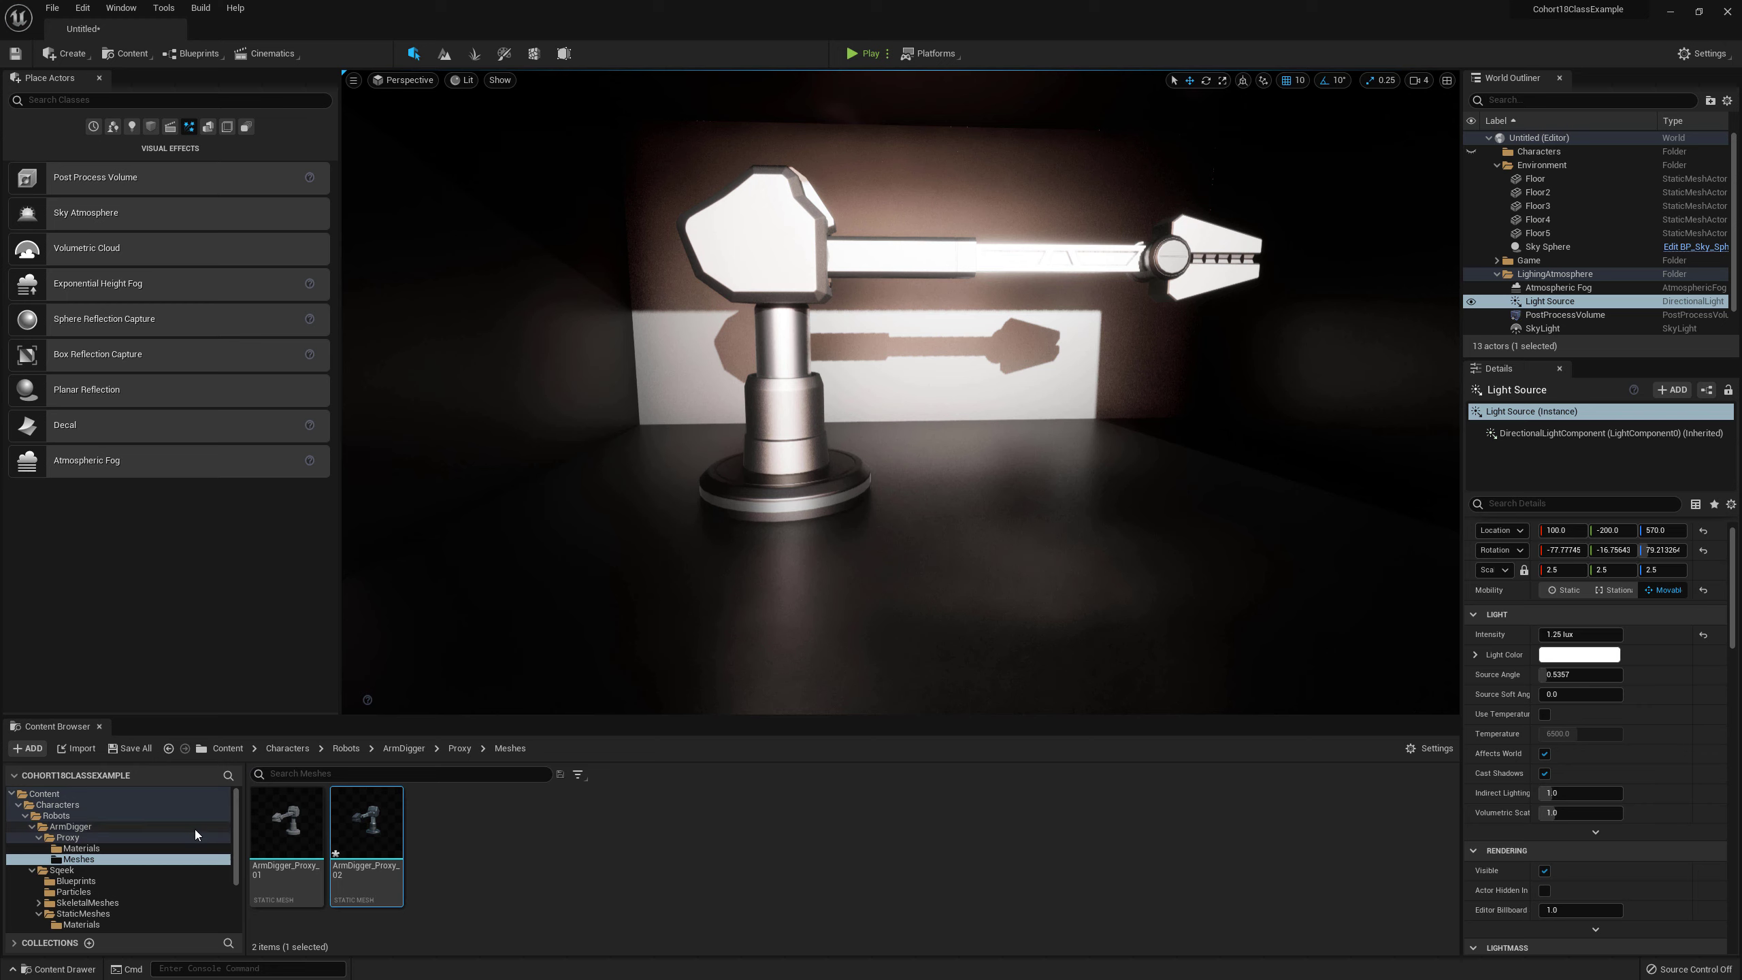
Step: Place the 1M_Cube_Chamfer mesh from Geometry/Meshes on the floor and move it beside the arm to X 360, Y 90, Z 70
left_click(103, 913)
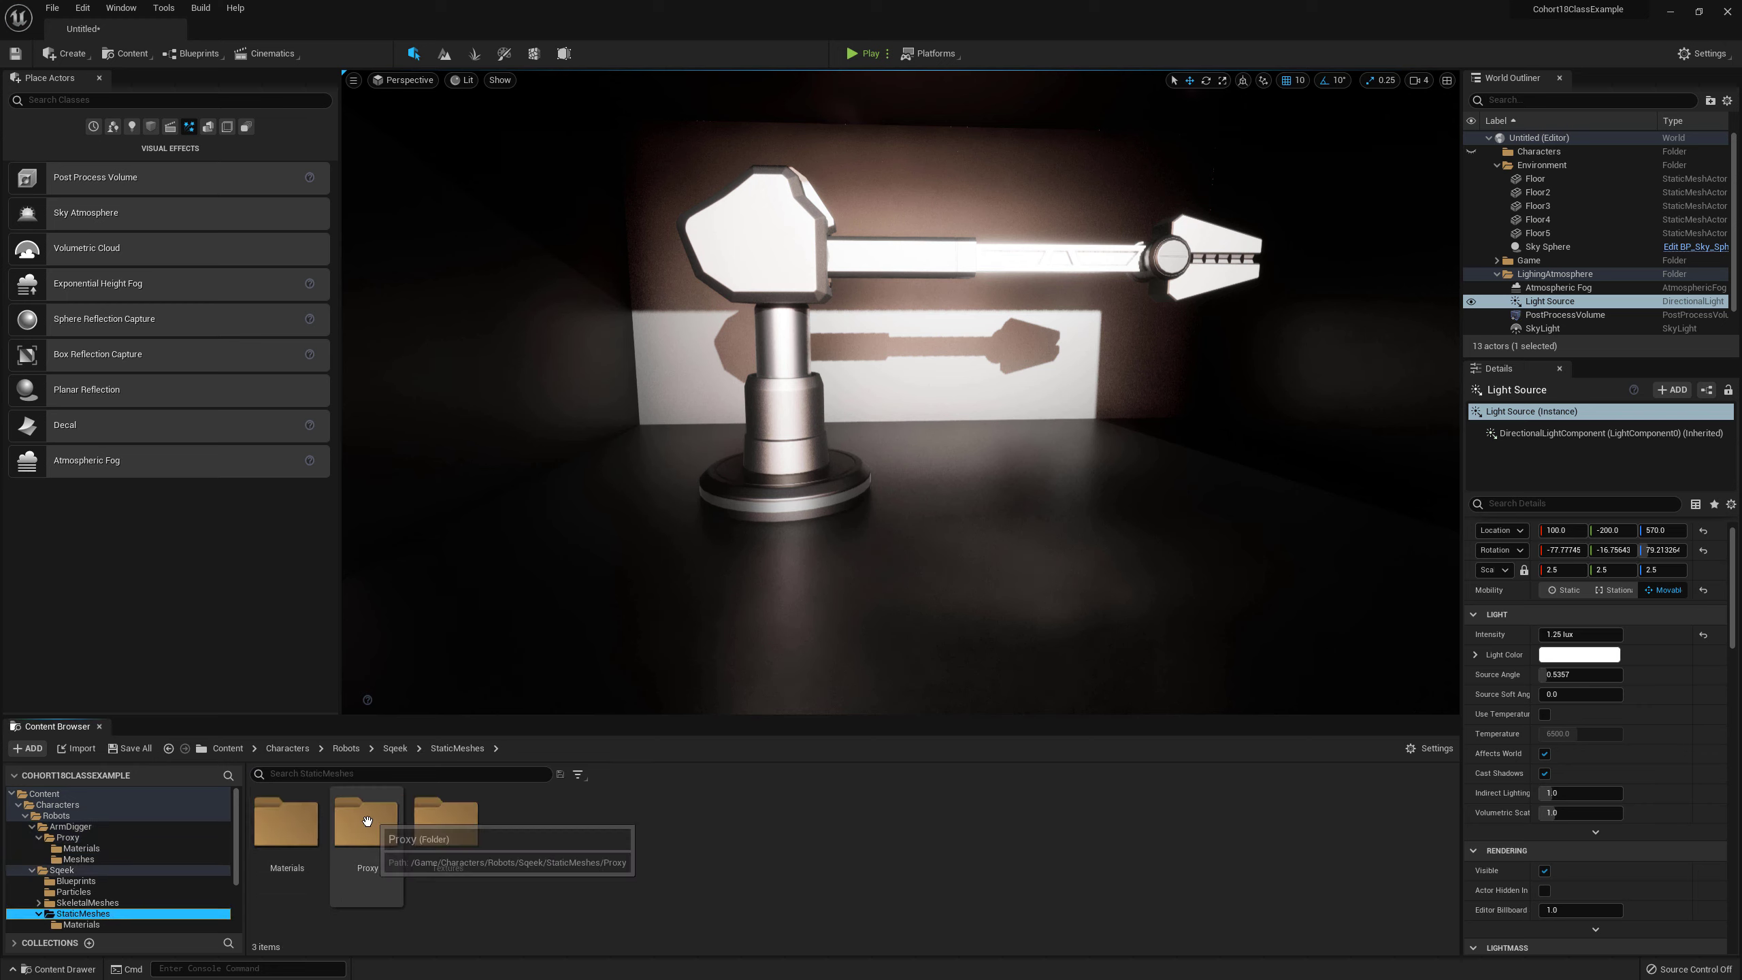
scroll(119, 915, "down", 2)
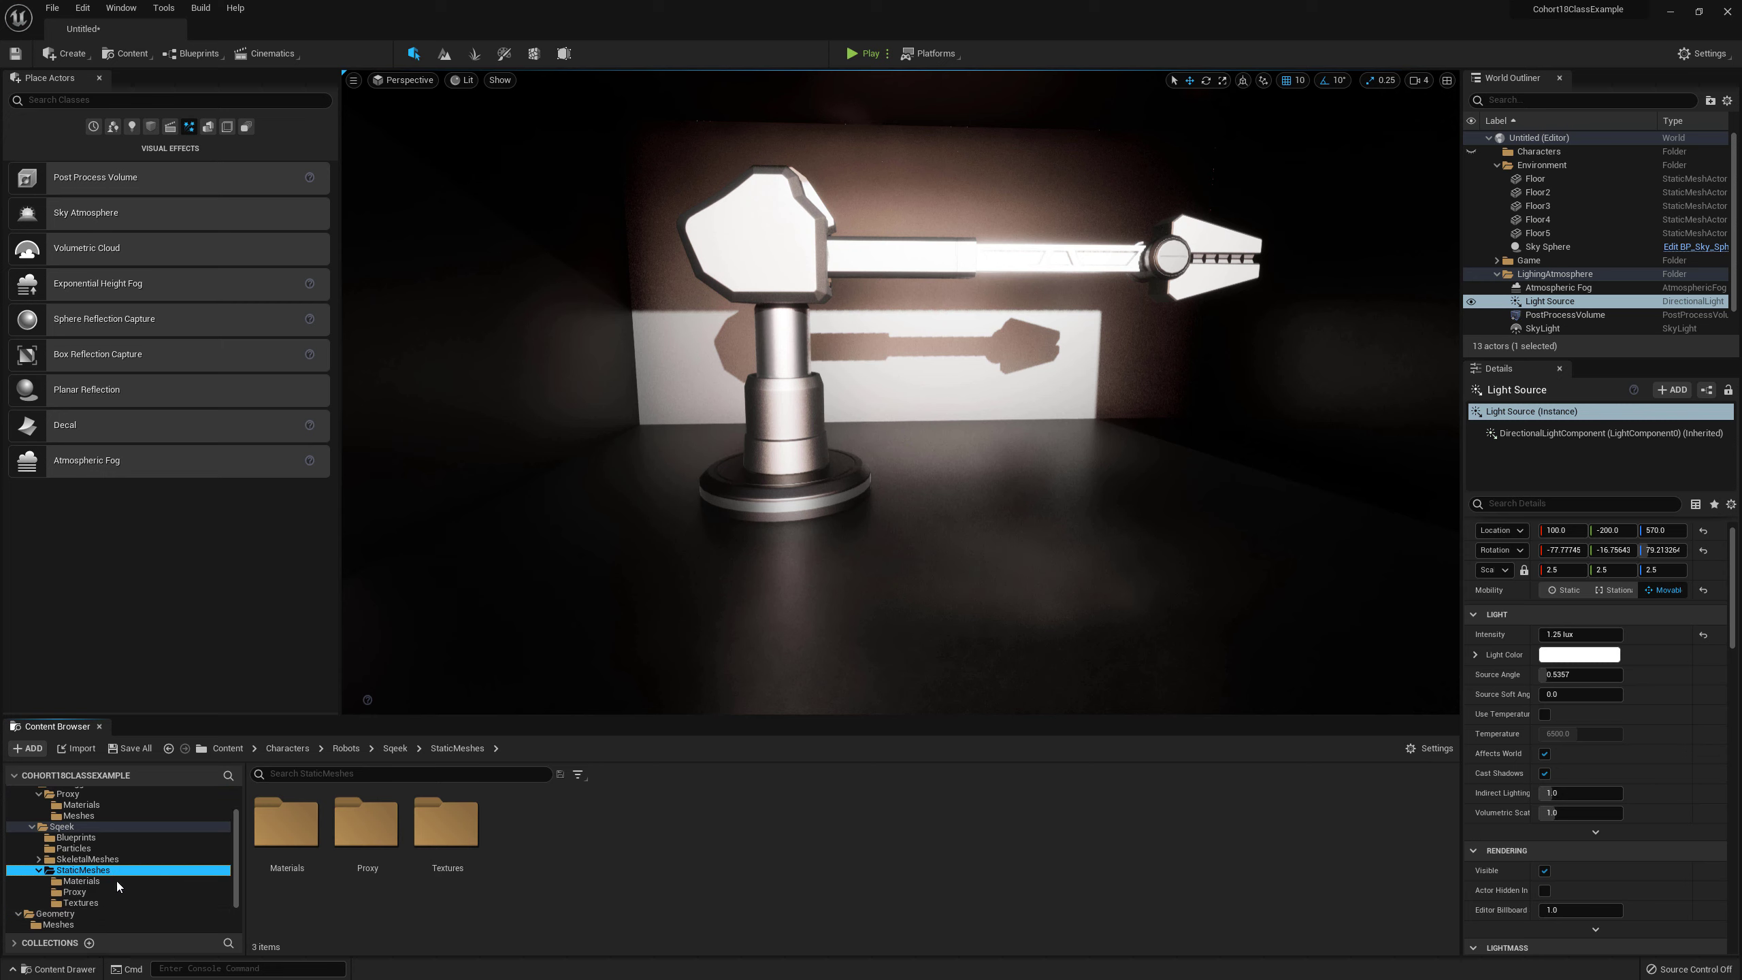
left_click(59, 923)
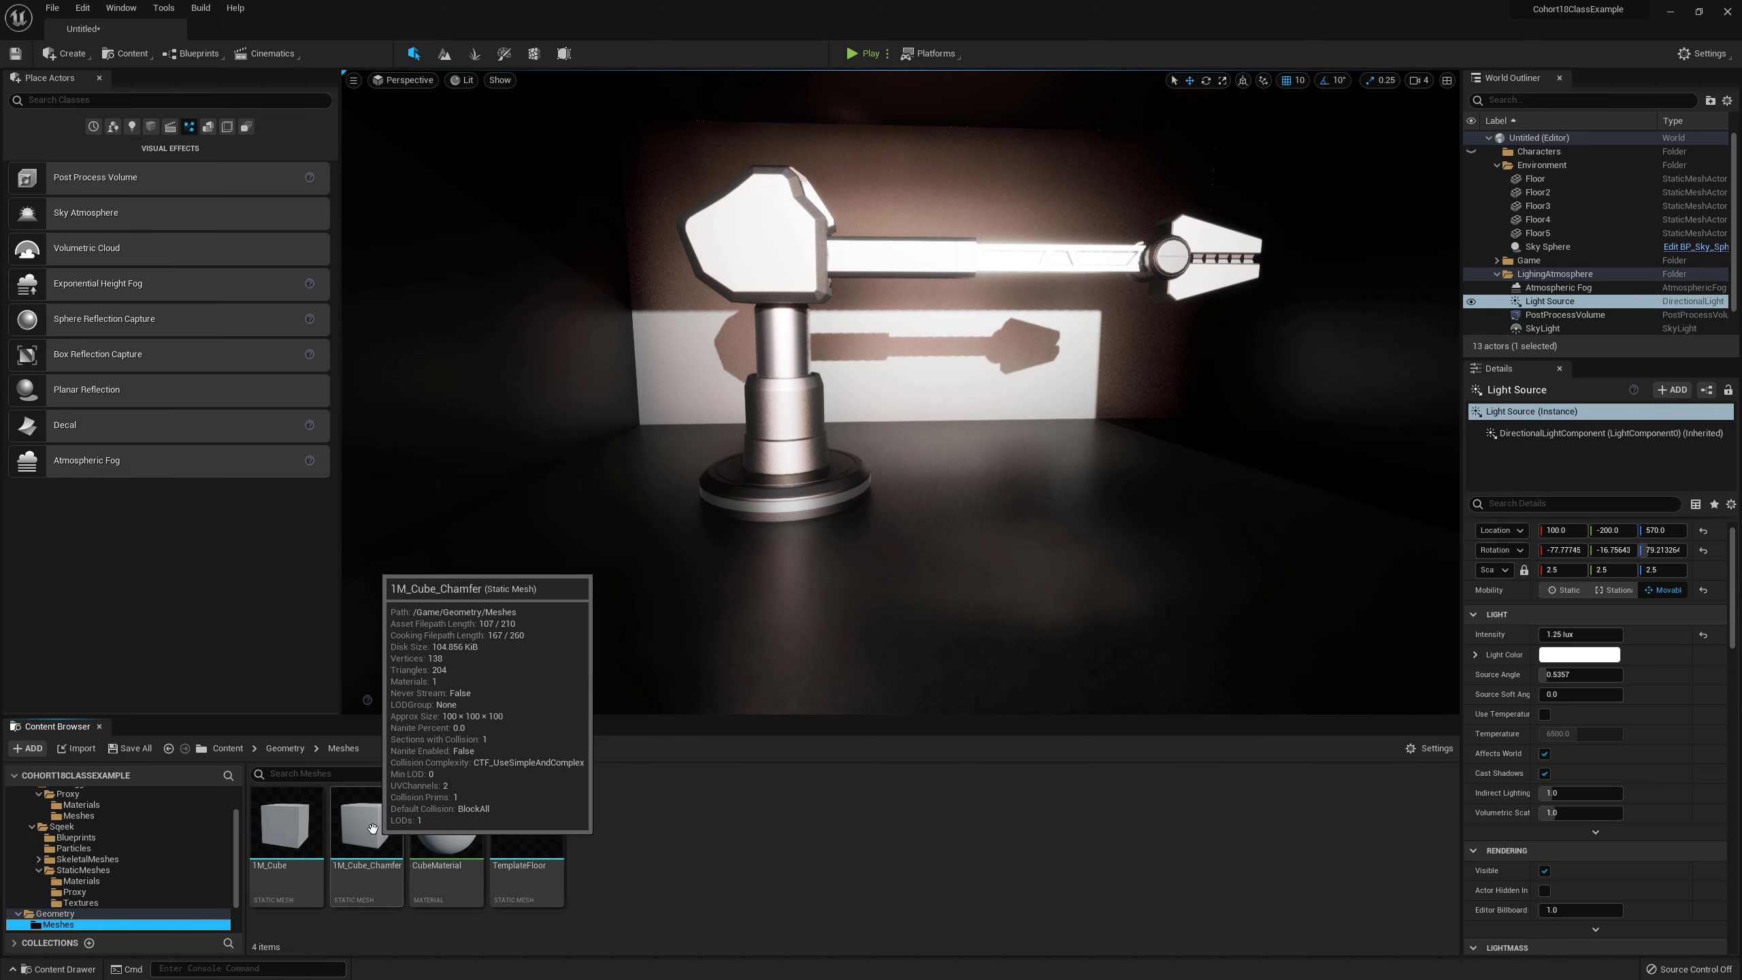
left_click_drag(370, 854, 988, 502)
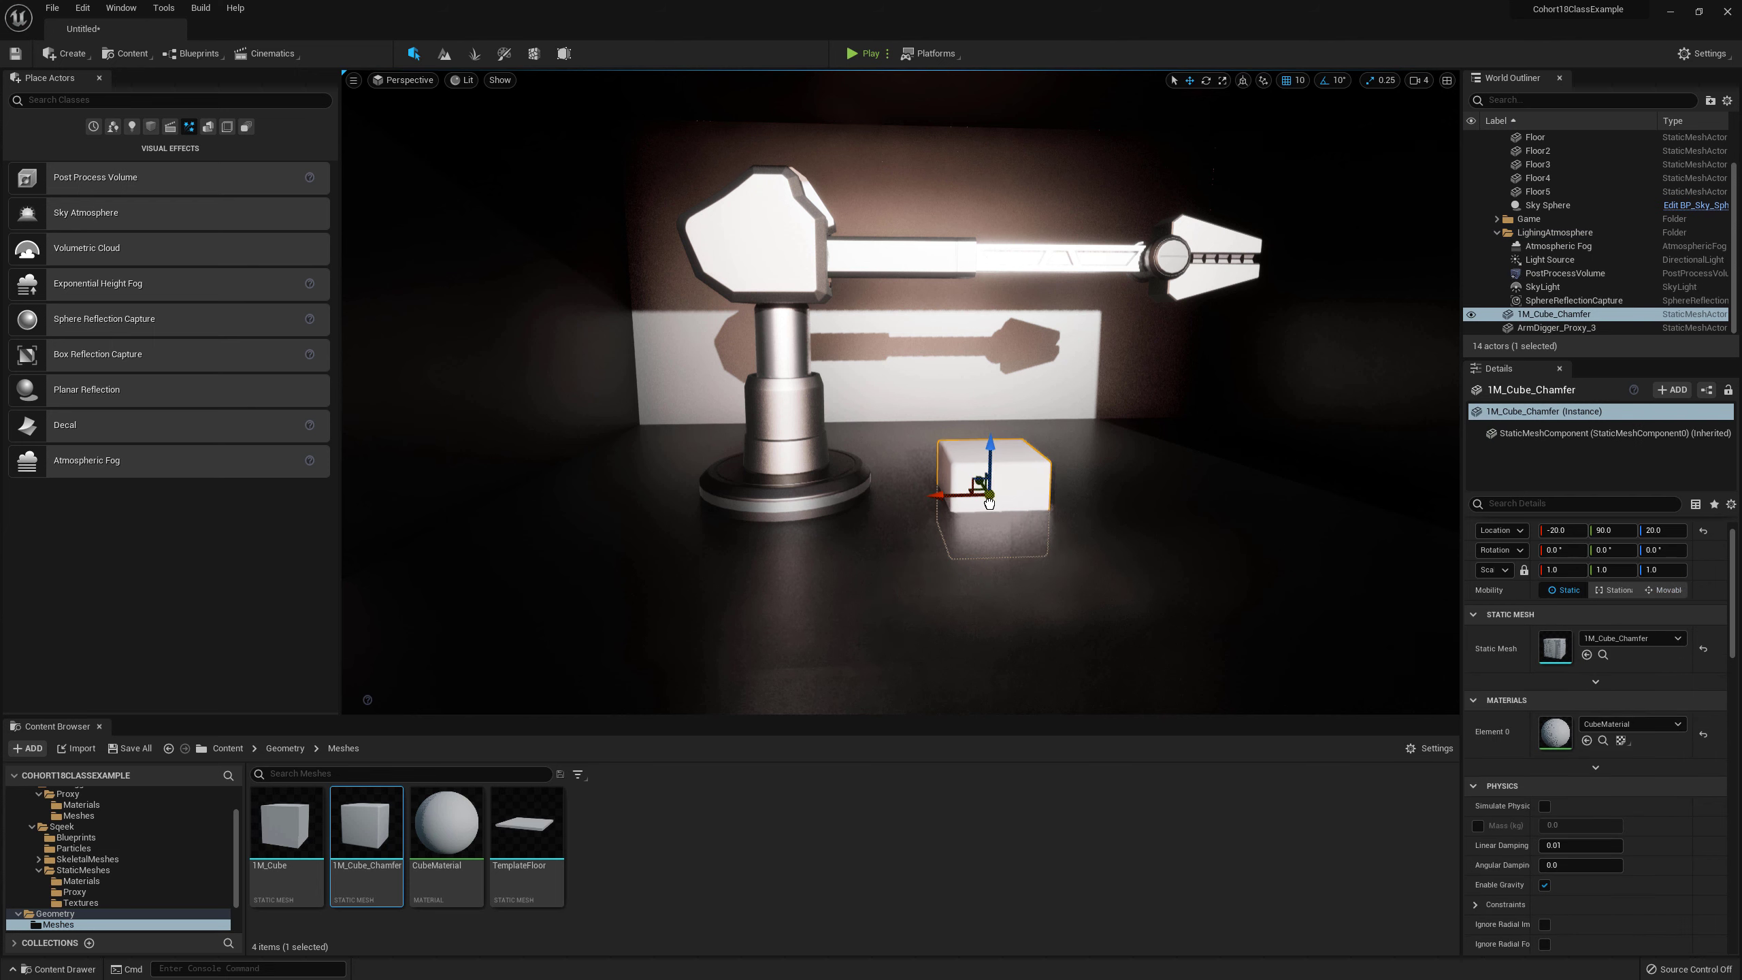
left_click_drag(992, 417, 526, 487)
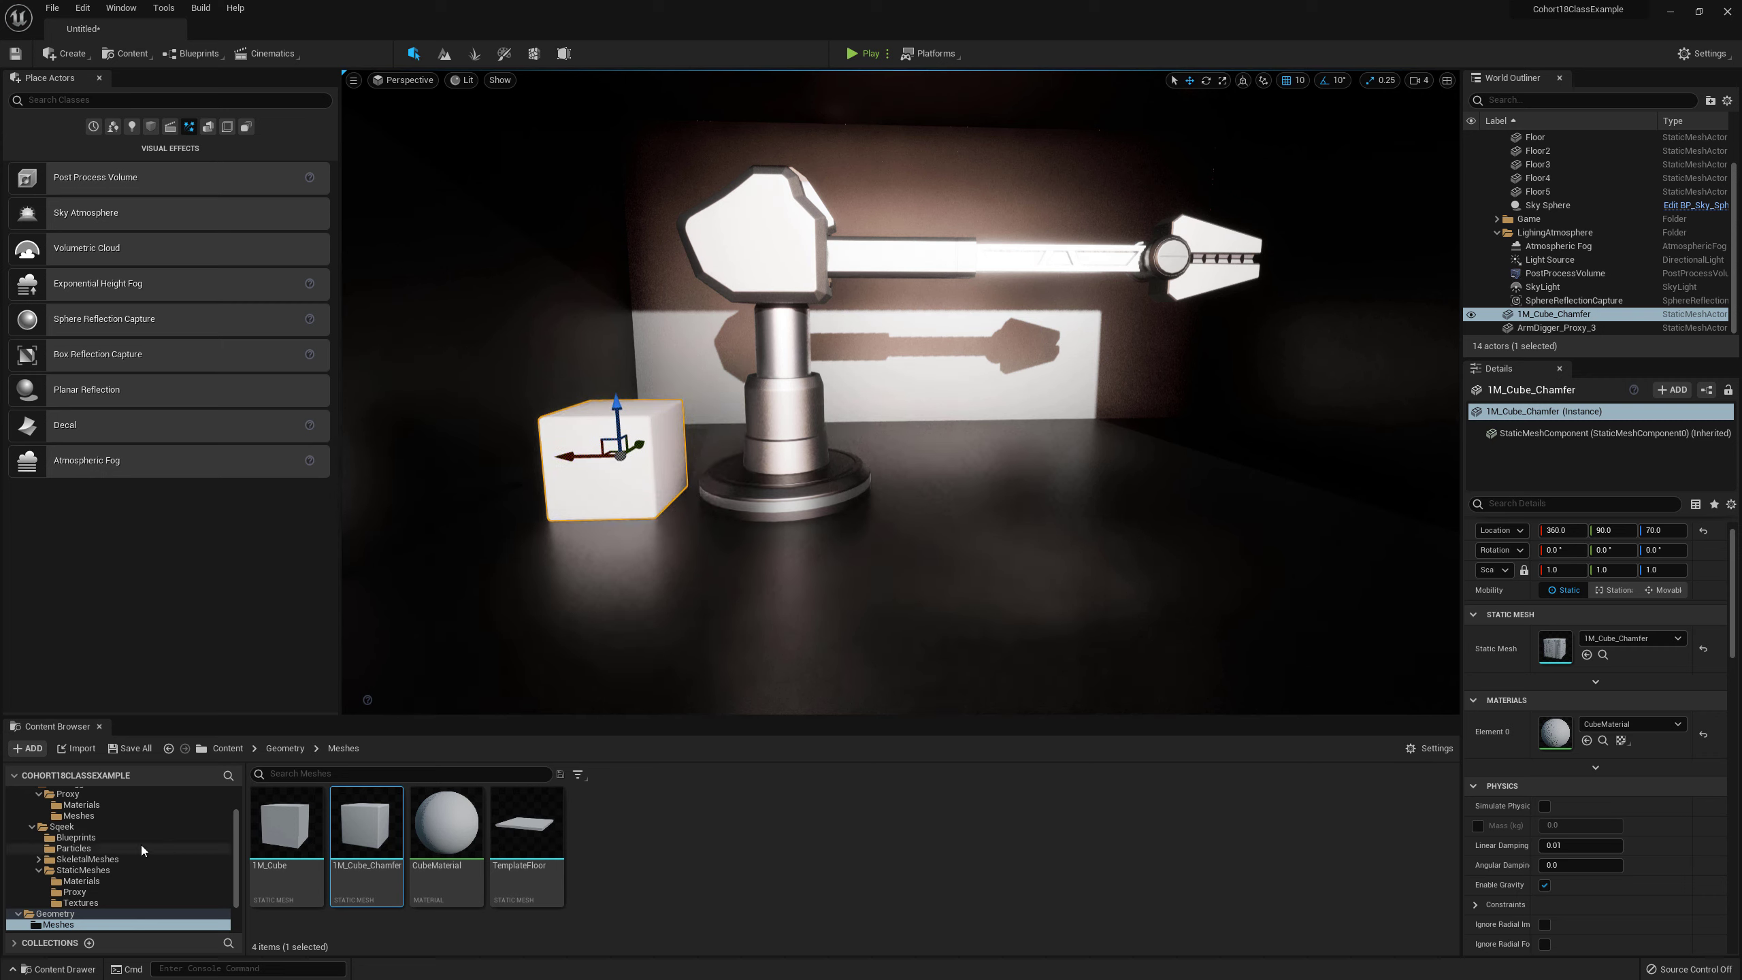
Step: Open the M_BasicMat material from ArmDigger's Proxy/Materials folder and bring up its material graph
left_click(108, 806)
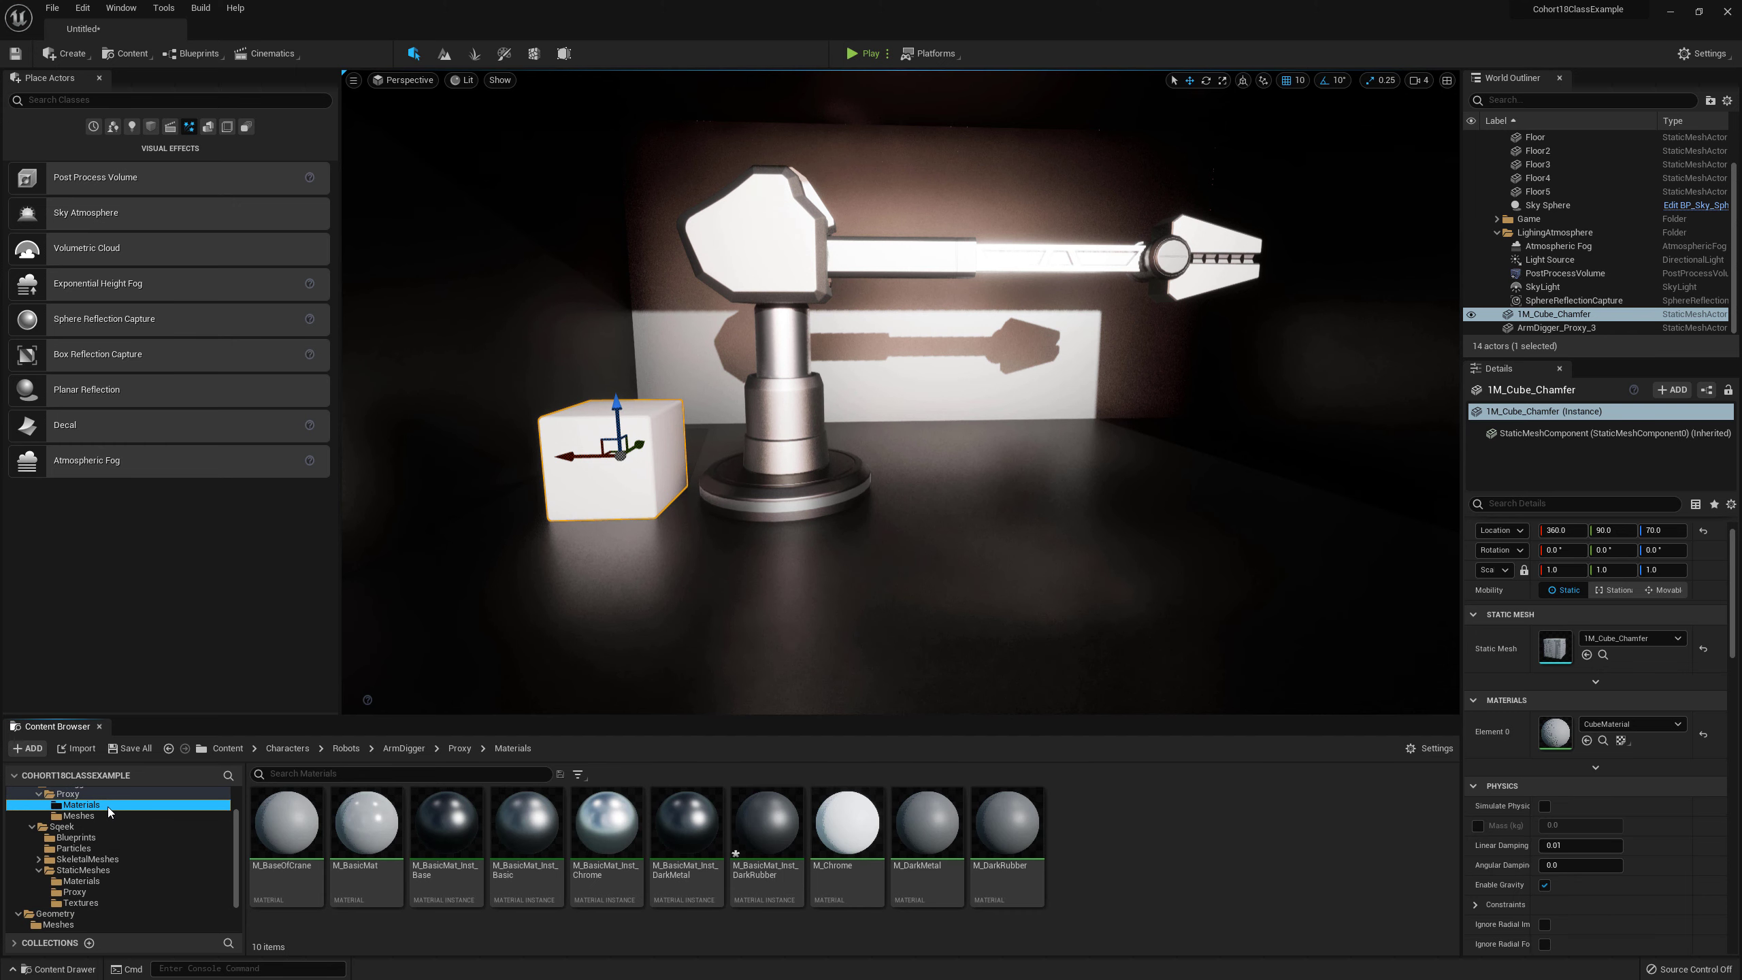
double_click(381, 836)
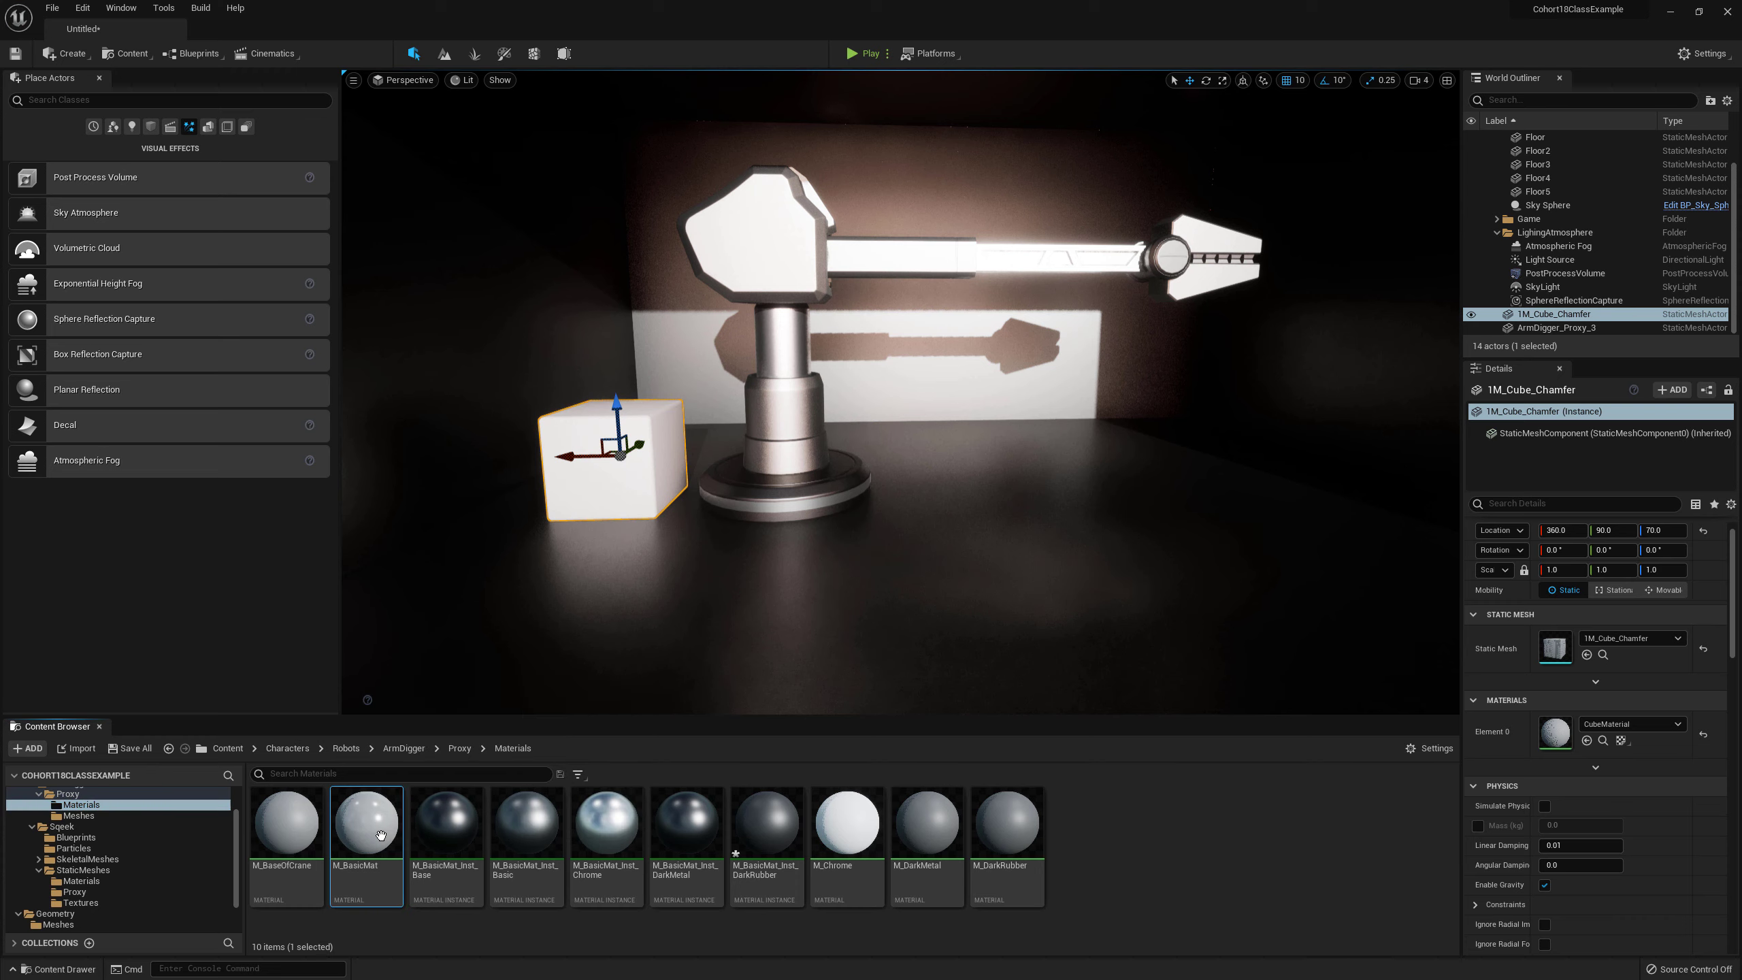
left_click_drag(988, 700, 929, 129)
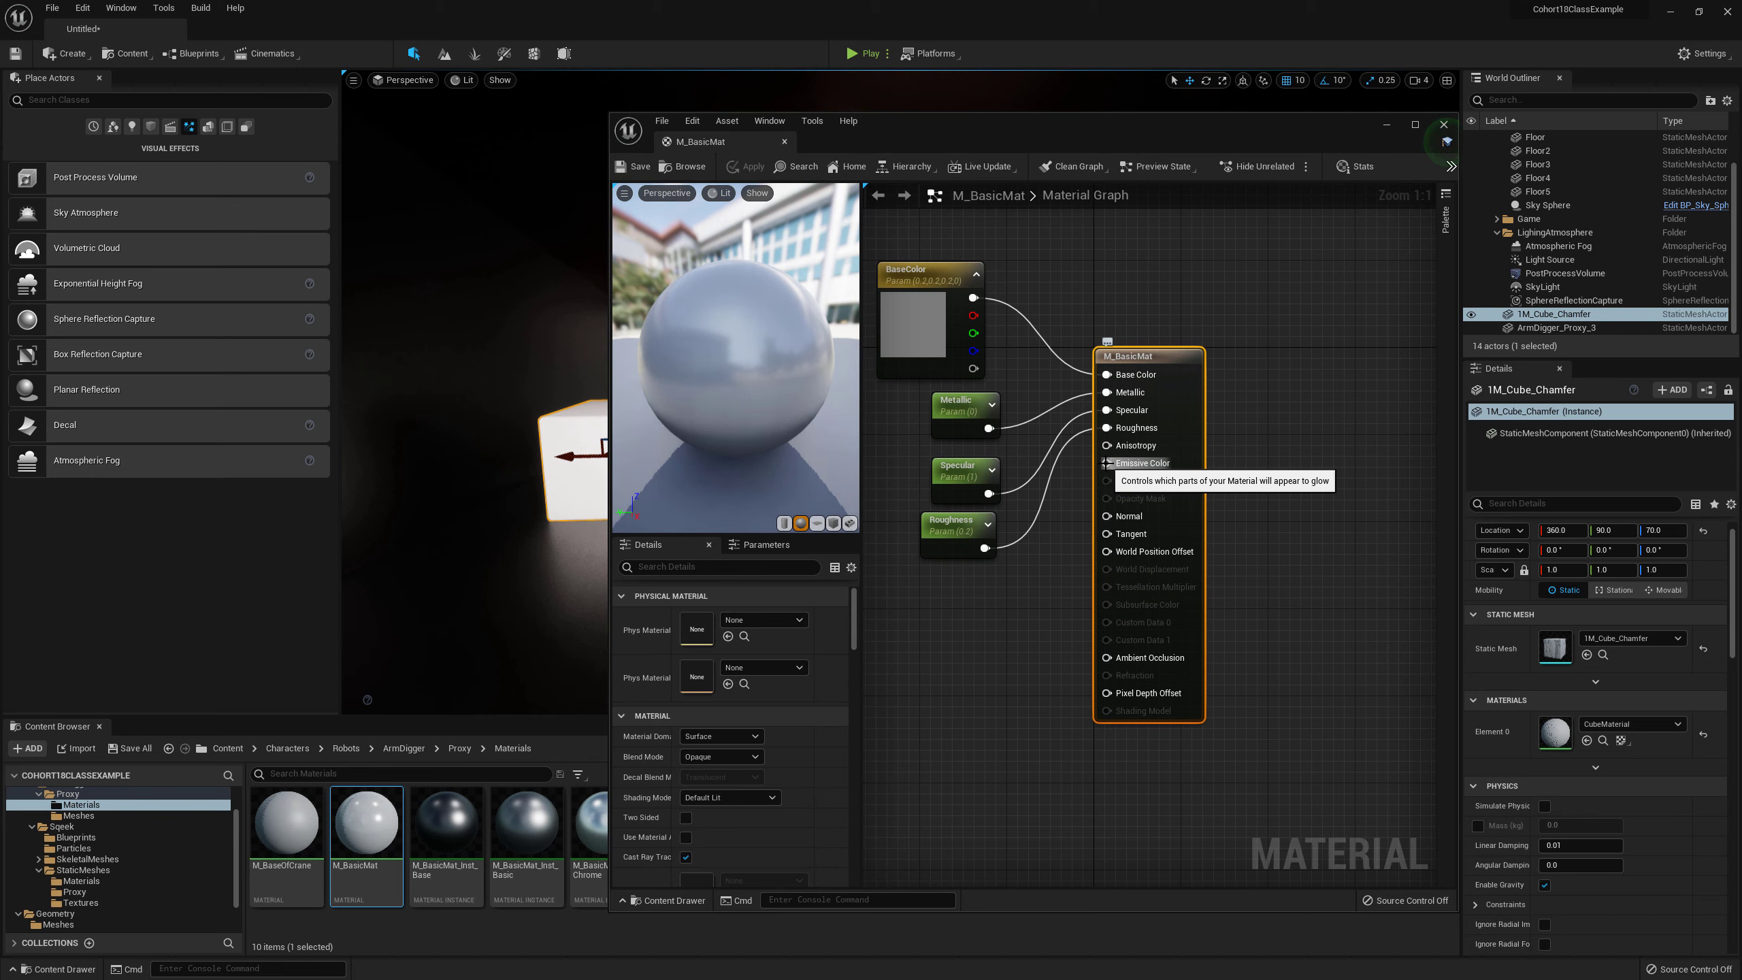
Step: Promote the Emissive Color input of M_BasicMat to a parameter and place its node below the Roughness parameter
left_click(1144, 492)
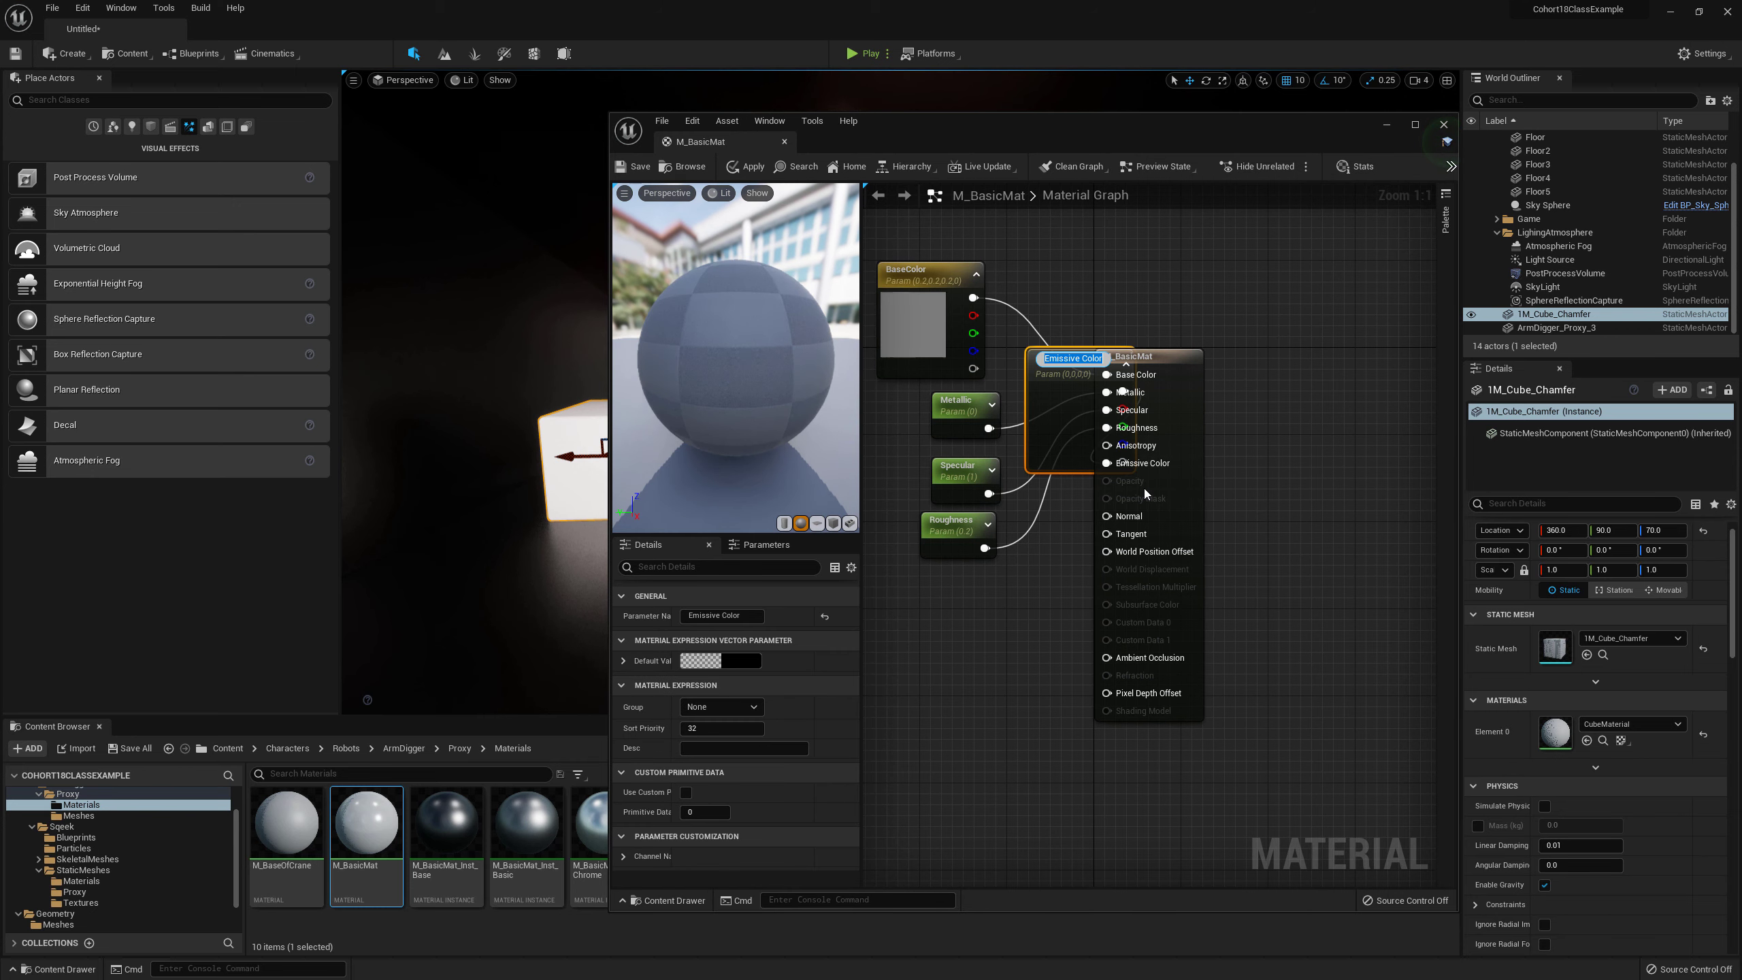
mouse_move(1067, 397)
left_mouse_down()
mouse_move(939, 679)
mouse_move(918, 623)
left_mouse_up()
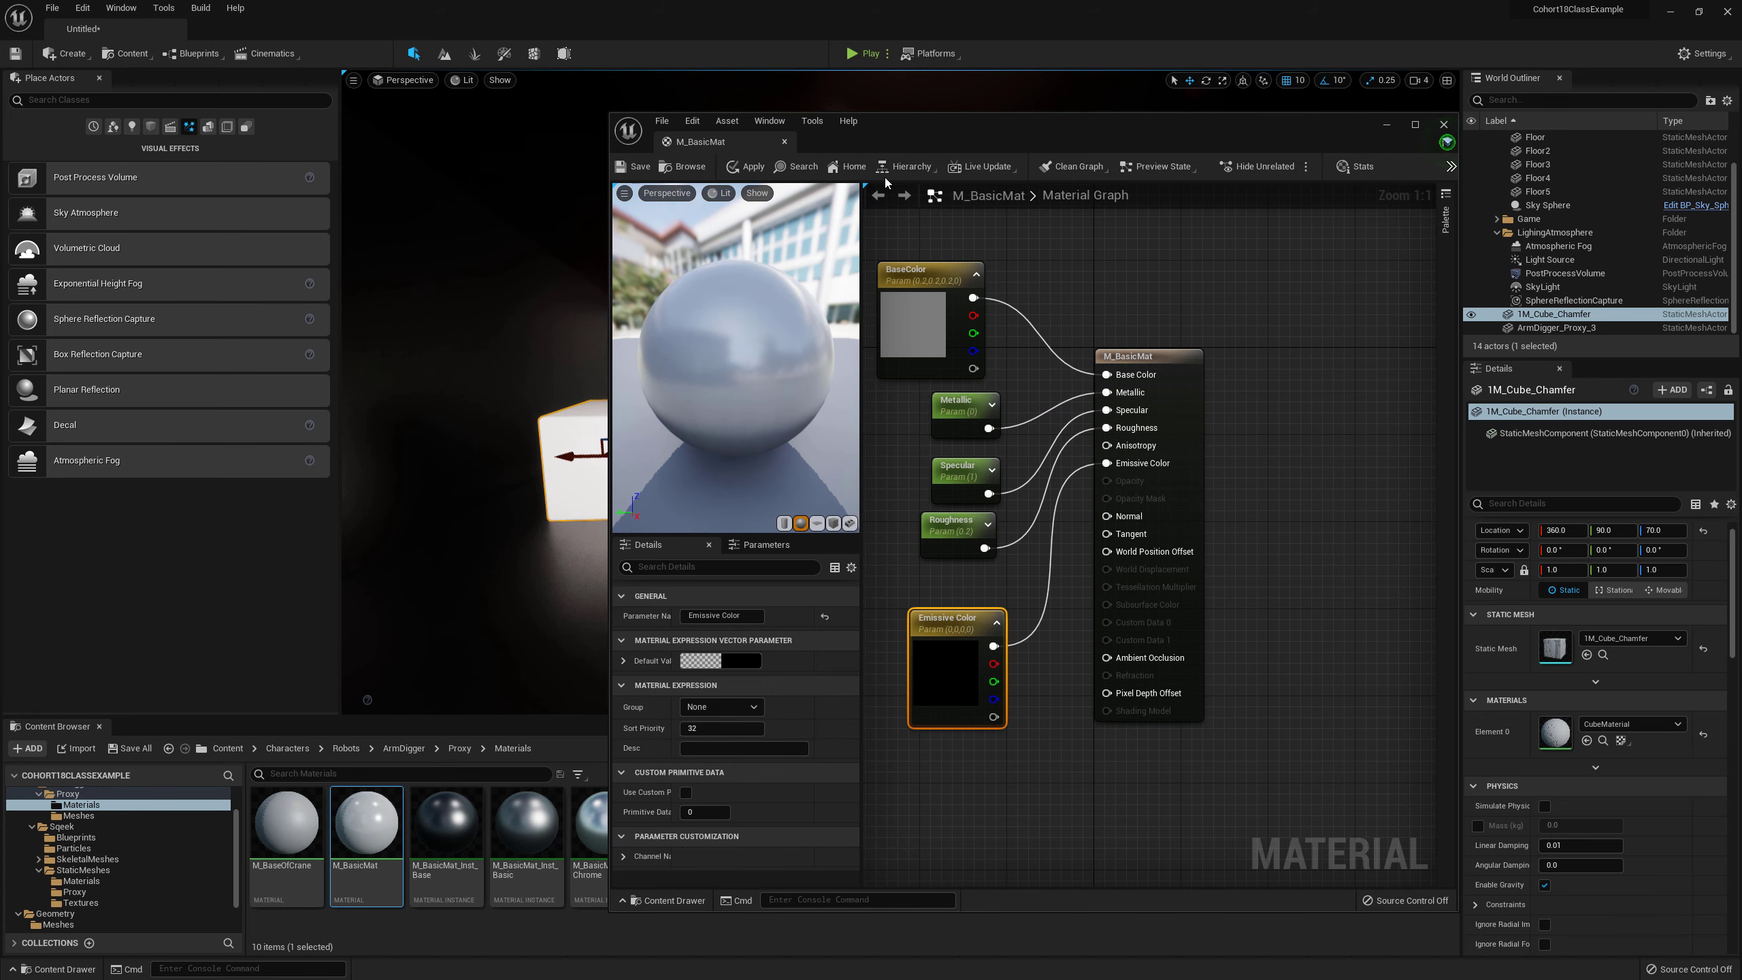
left_click_drag(906, 133, 1102, 143)
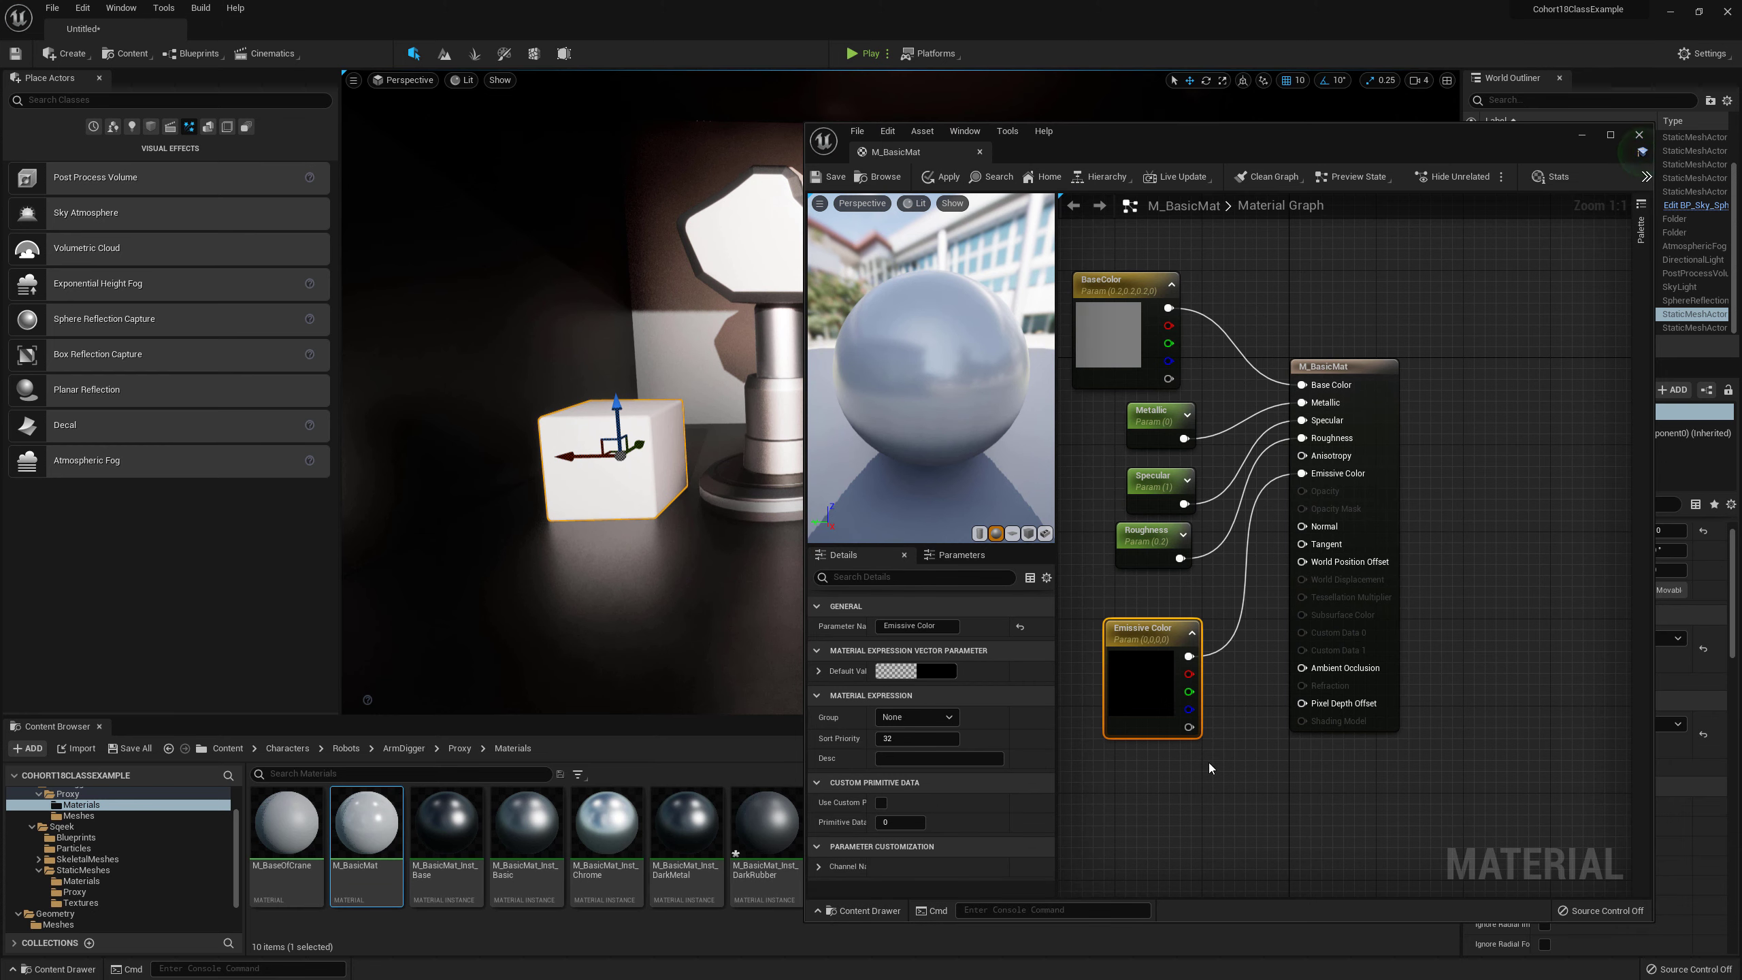
right_click_drag(1208, 762, 1325, 722)
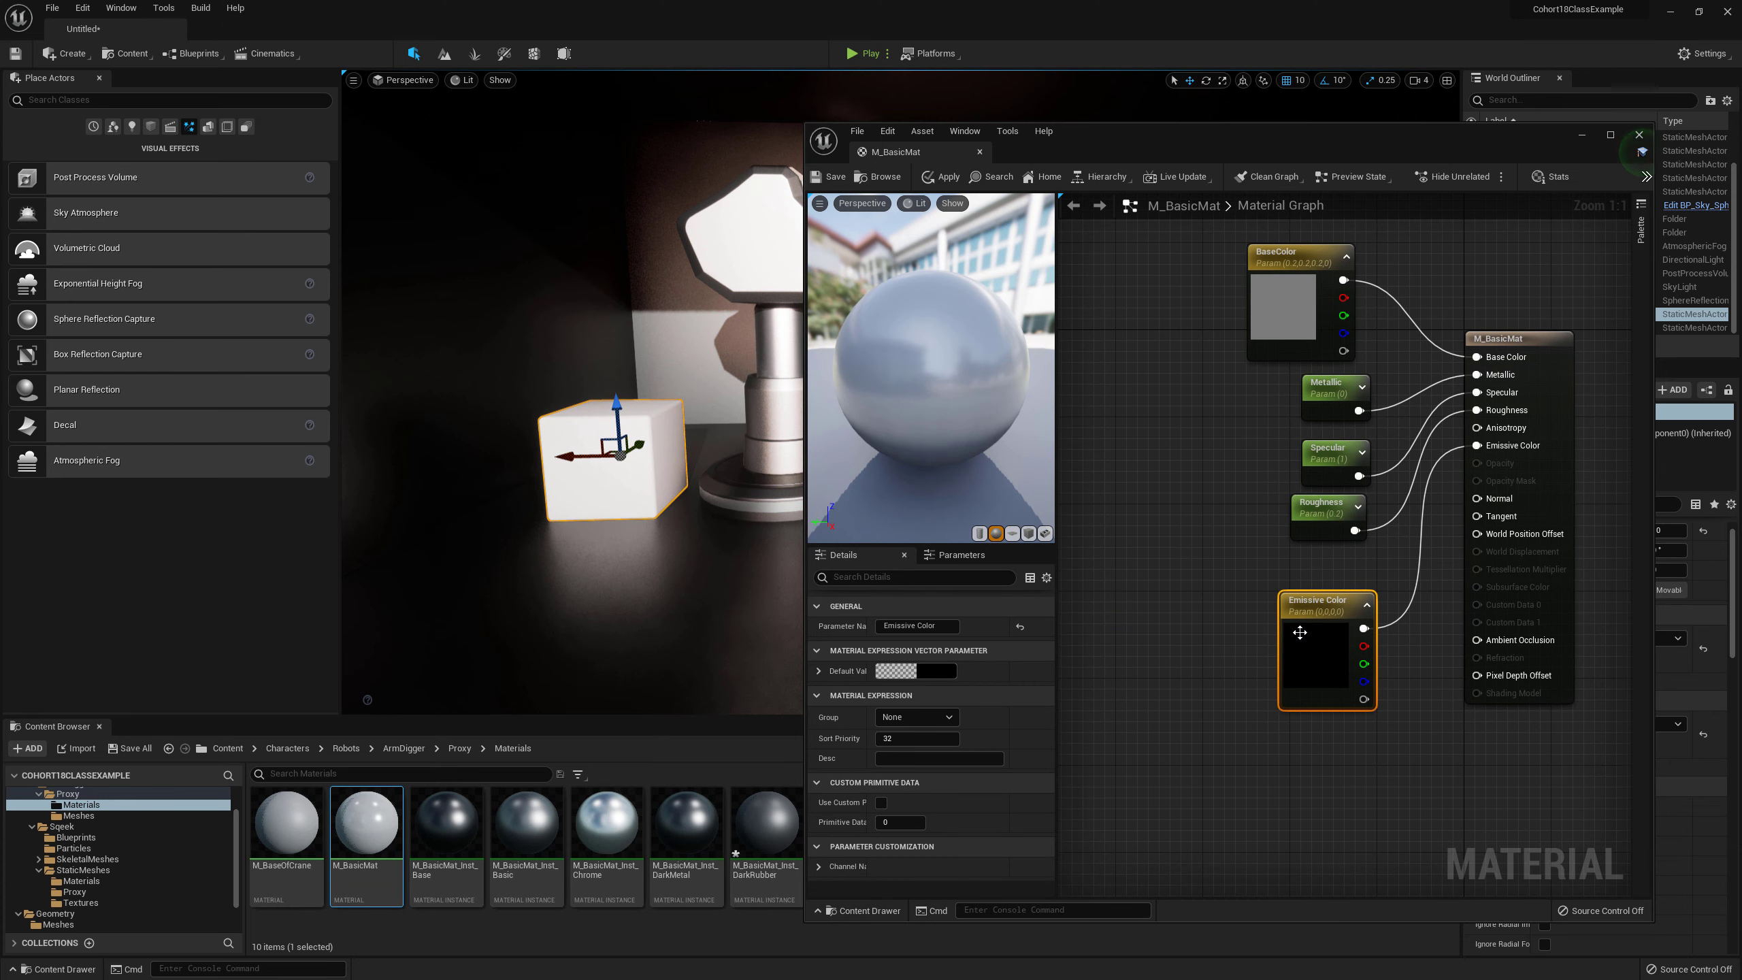
left_click_drag(1308, 646, 1208, 606)
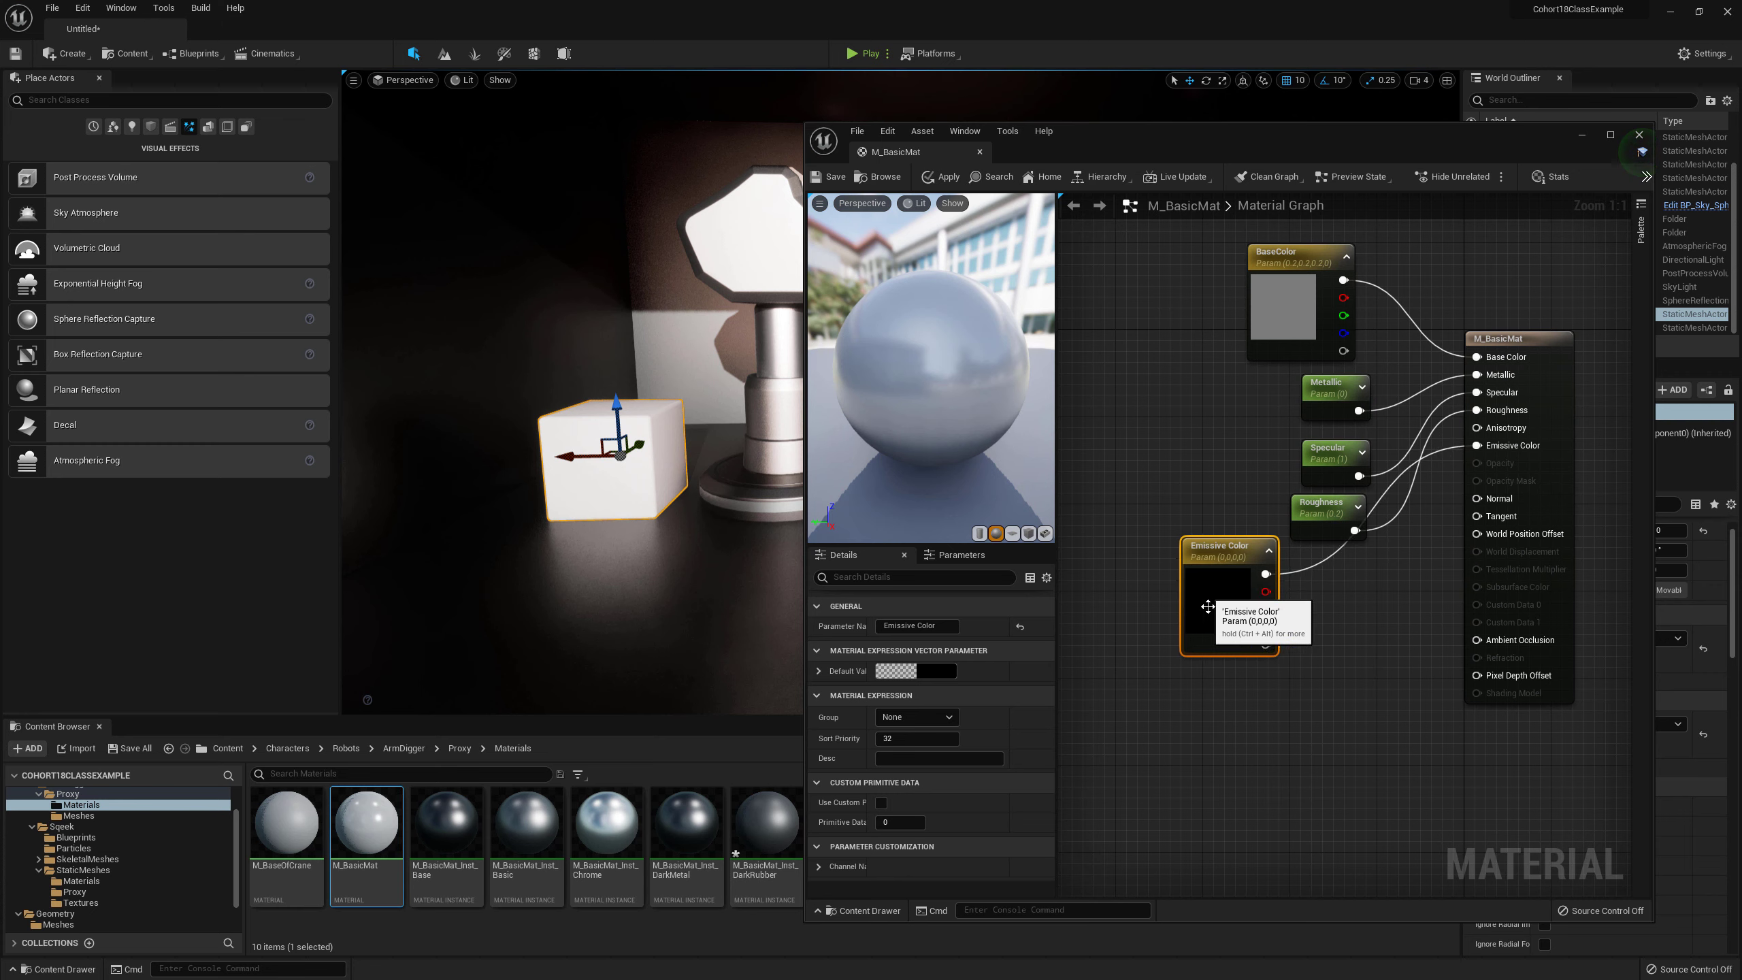
Step: Add a Fresnel node to the material graph and place it beside the Emissive Color parameter, farther from the material node
right_click_drag(1182, 702, 1260, 686)
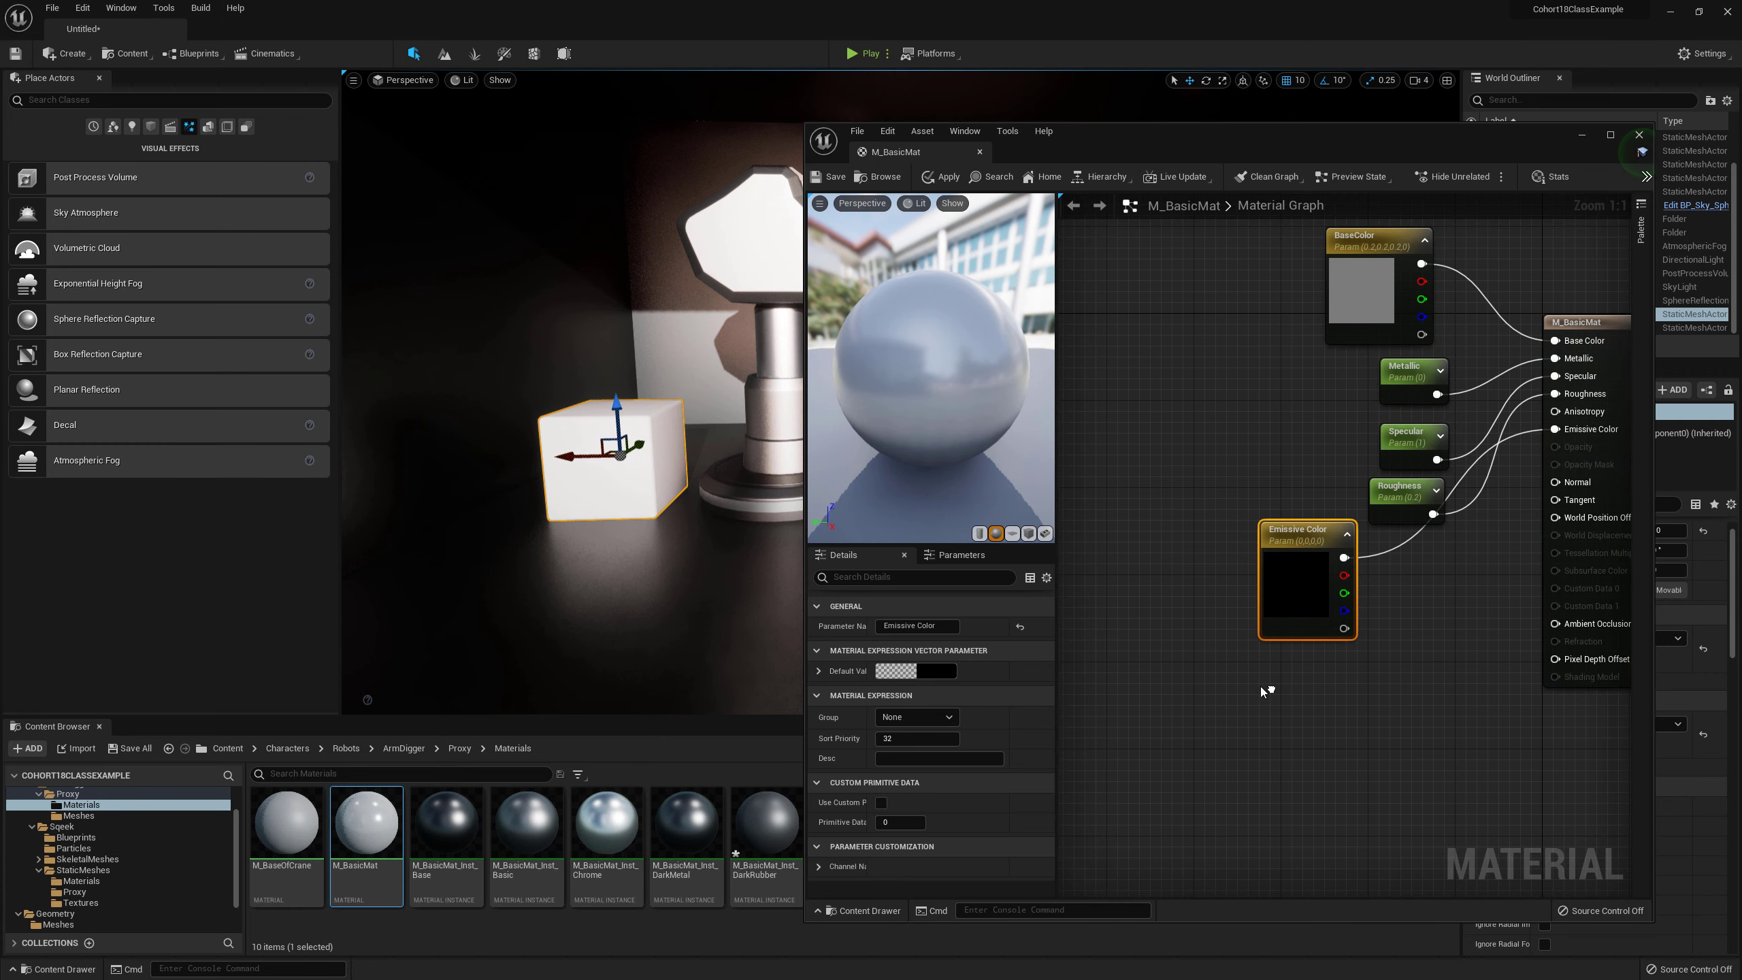
right_click(1181, 661)
type("fres")
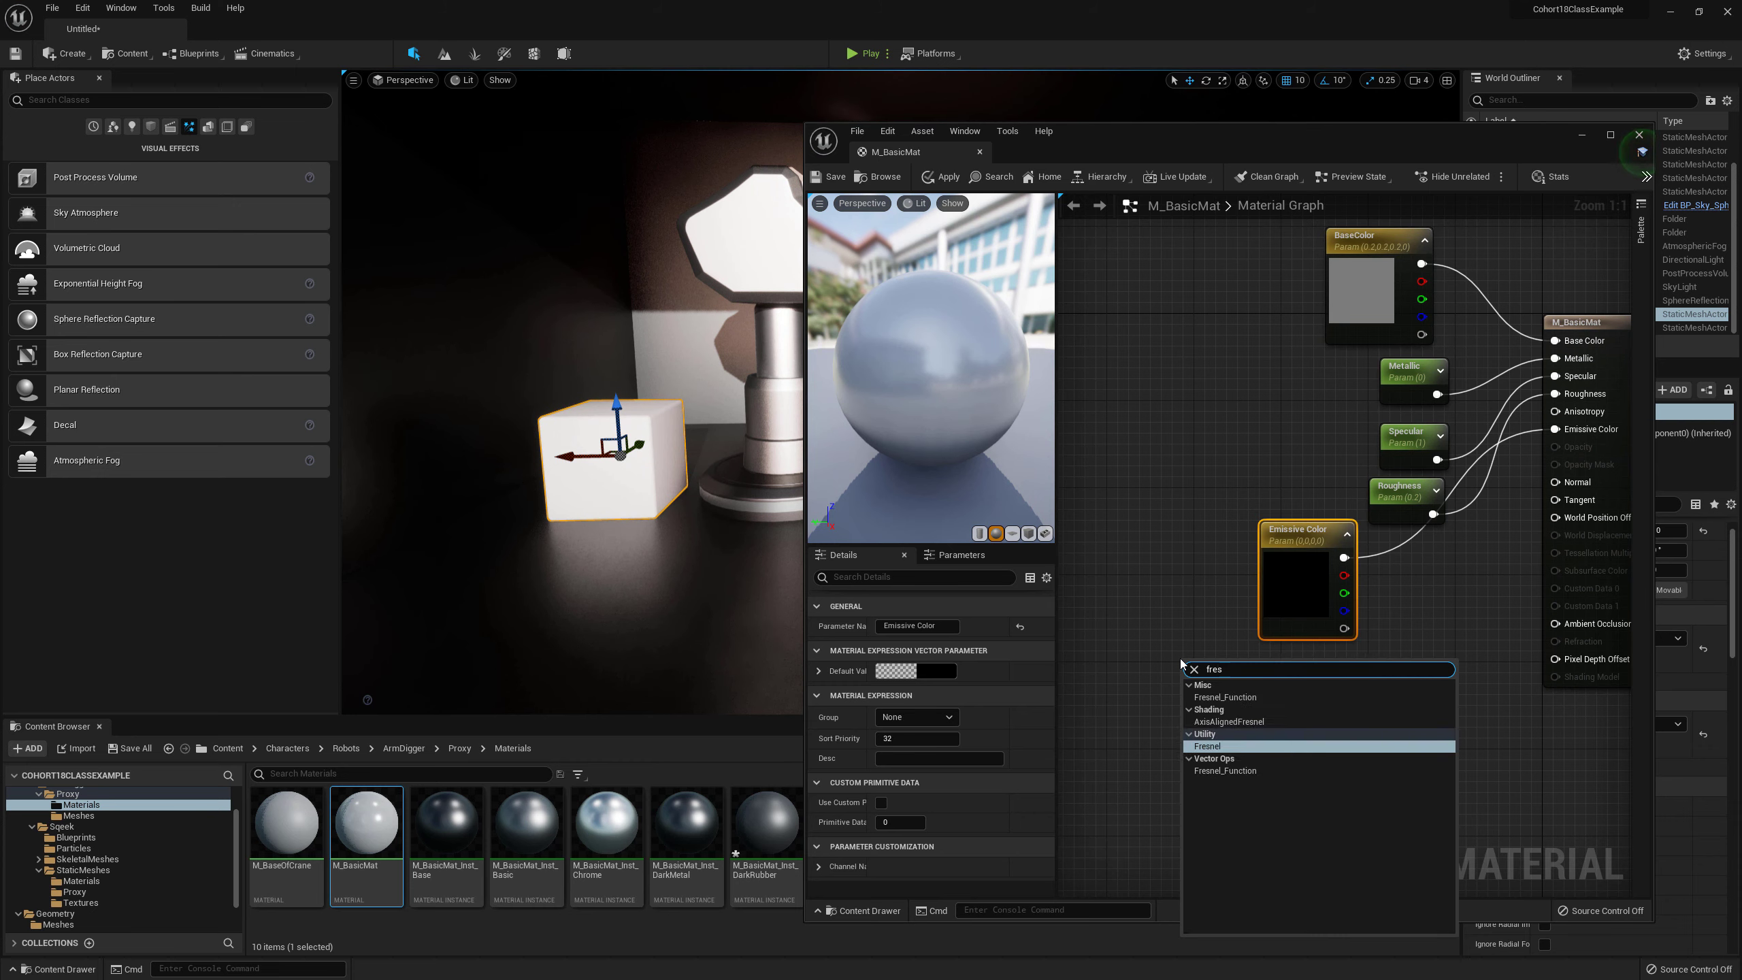
left_click(1211, 747)
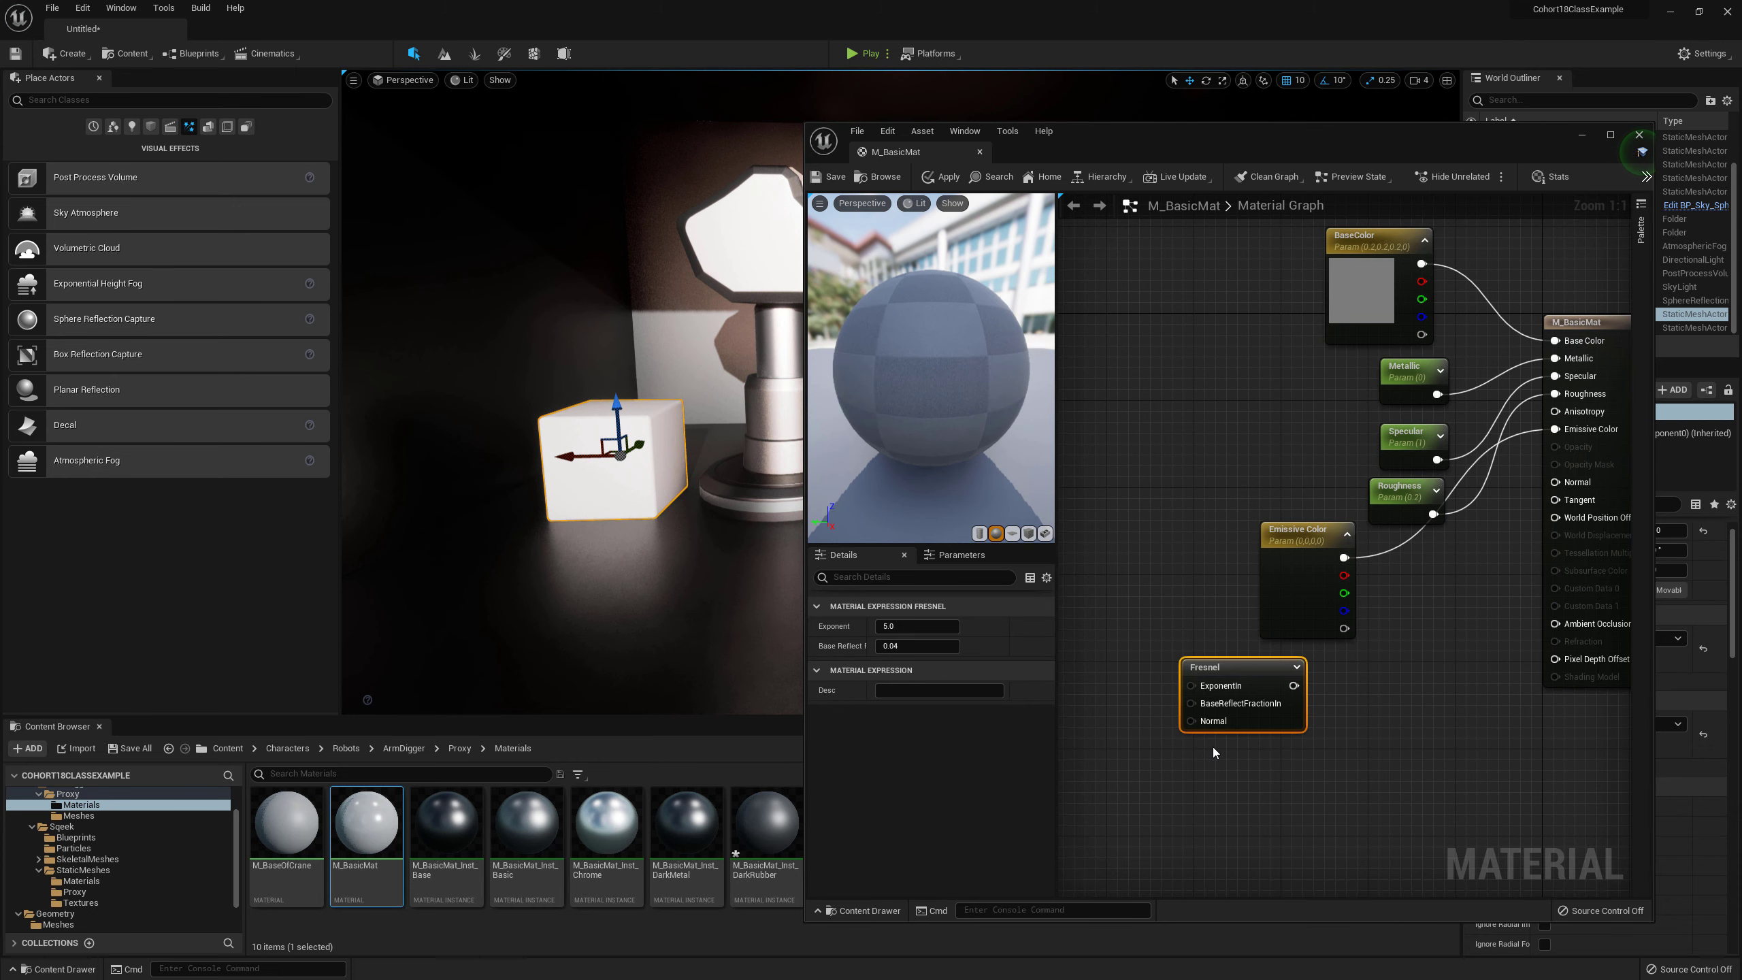
left_click_drag(1227, 667, 1133, 541)
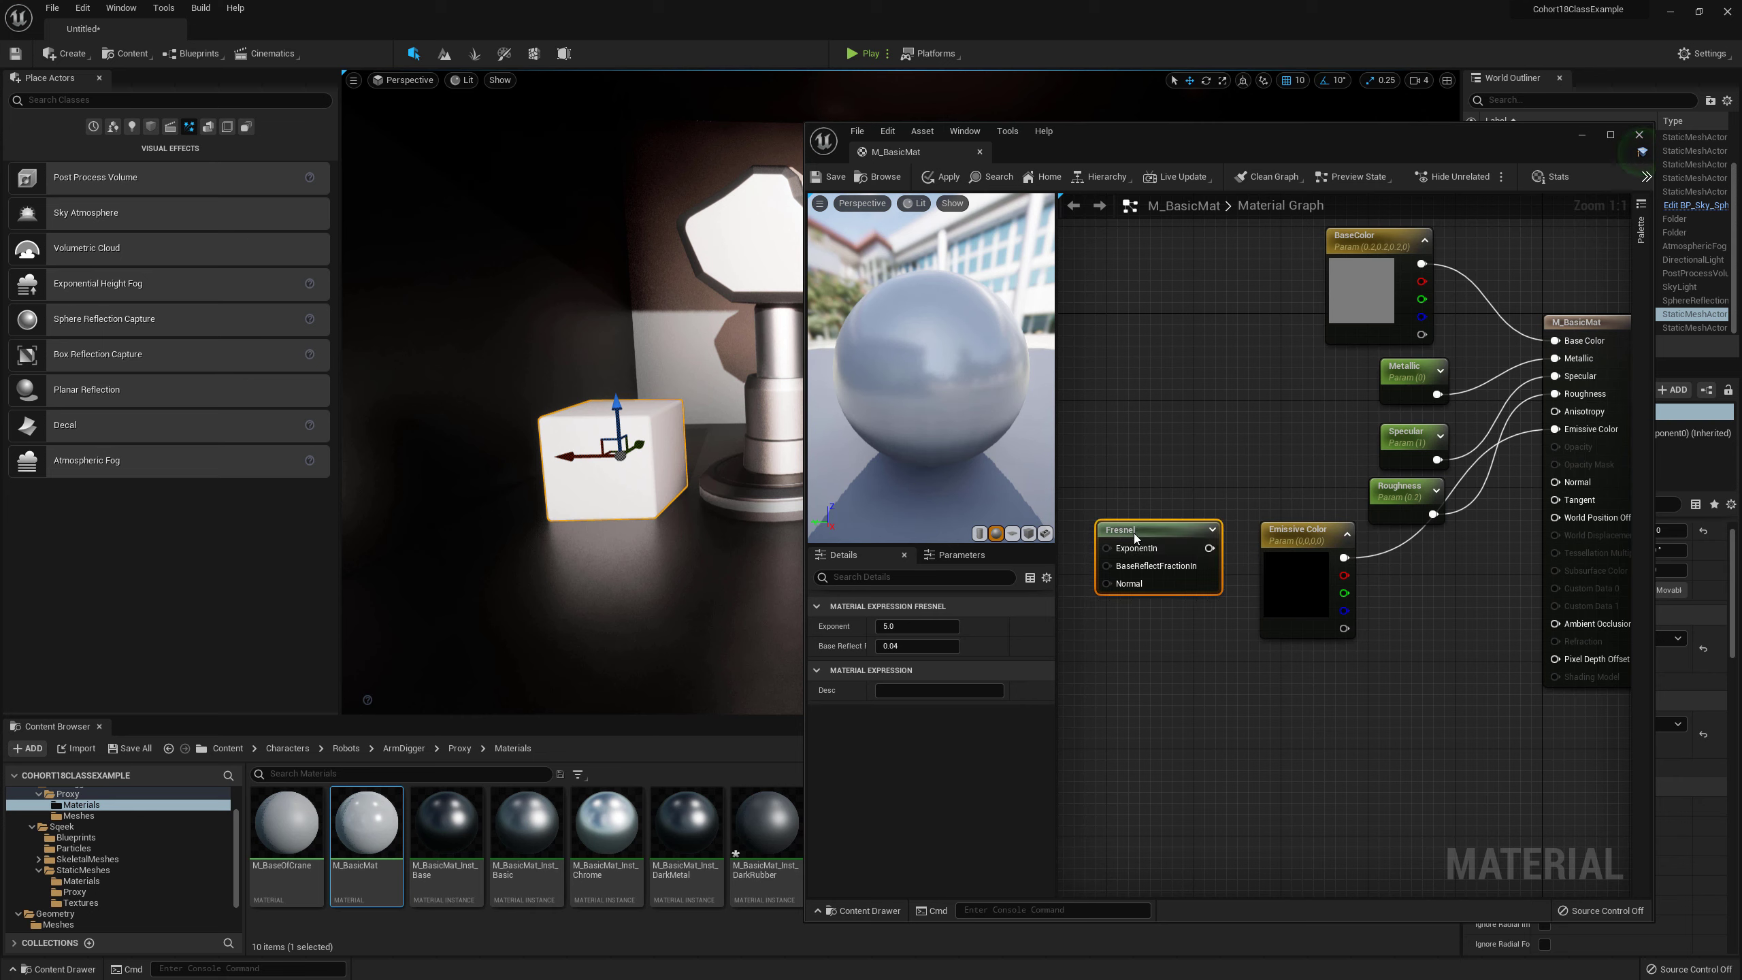
Step: Lower the Emissive Color parameter node and add a Multiply node just after the Fresnel node
right_click_drag(1287, 559, 1341, 585)
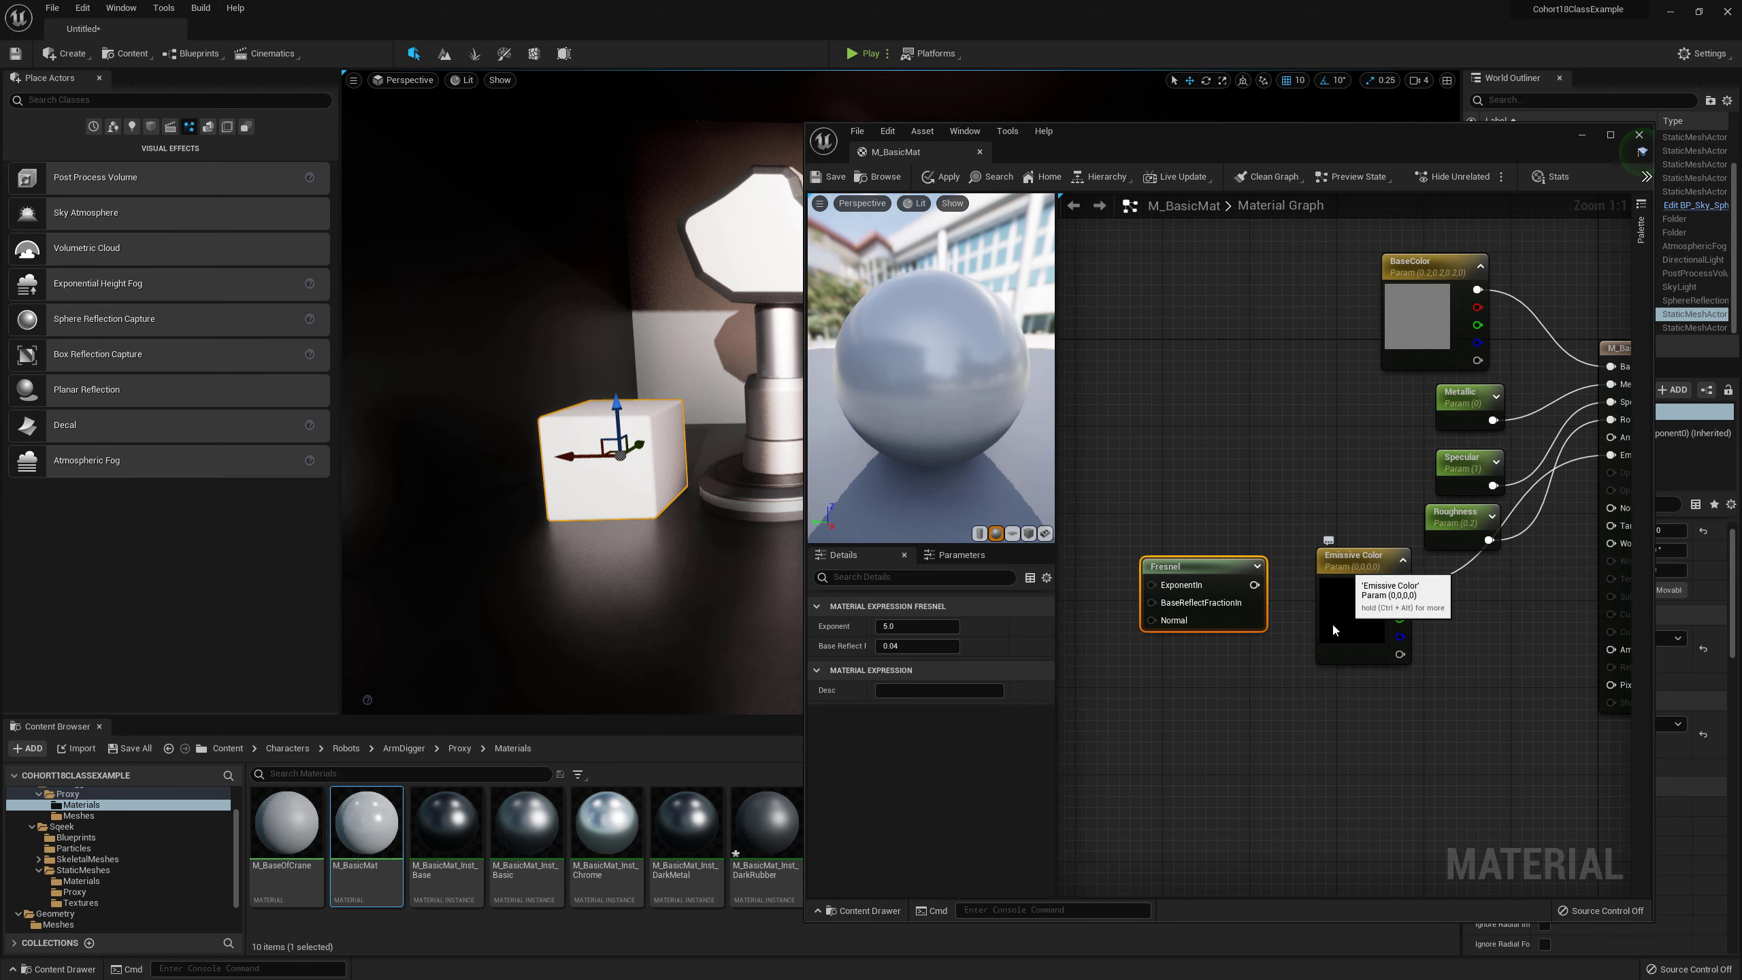
left_click_drag(1334, 630, 1342, 760)
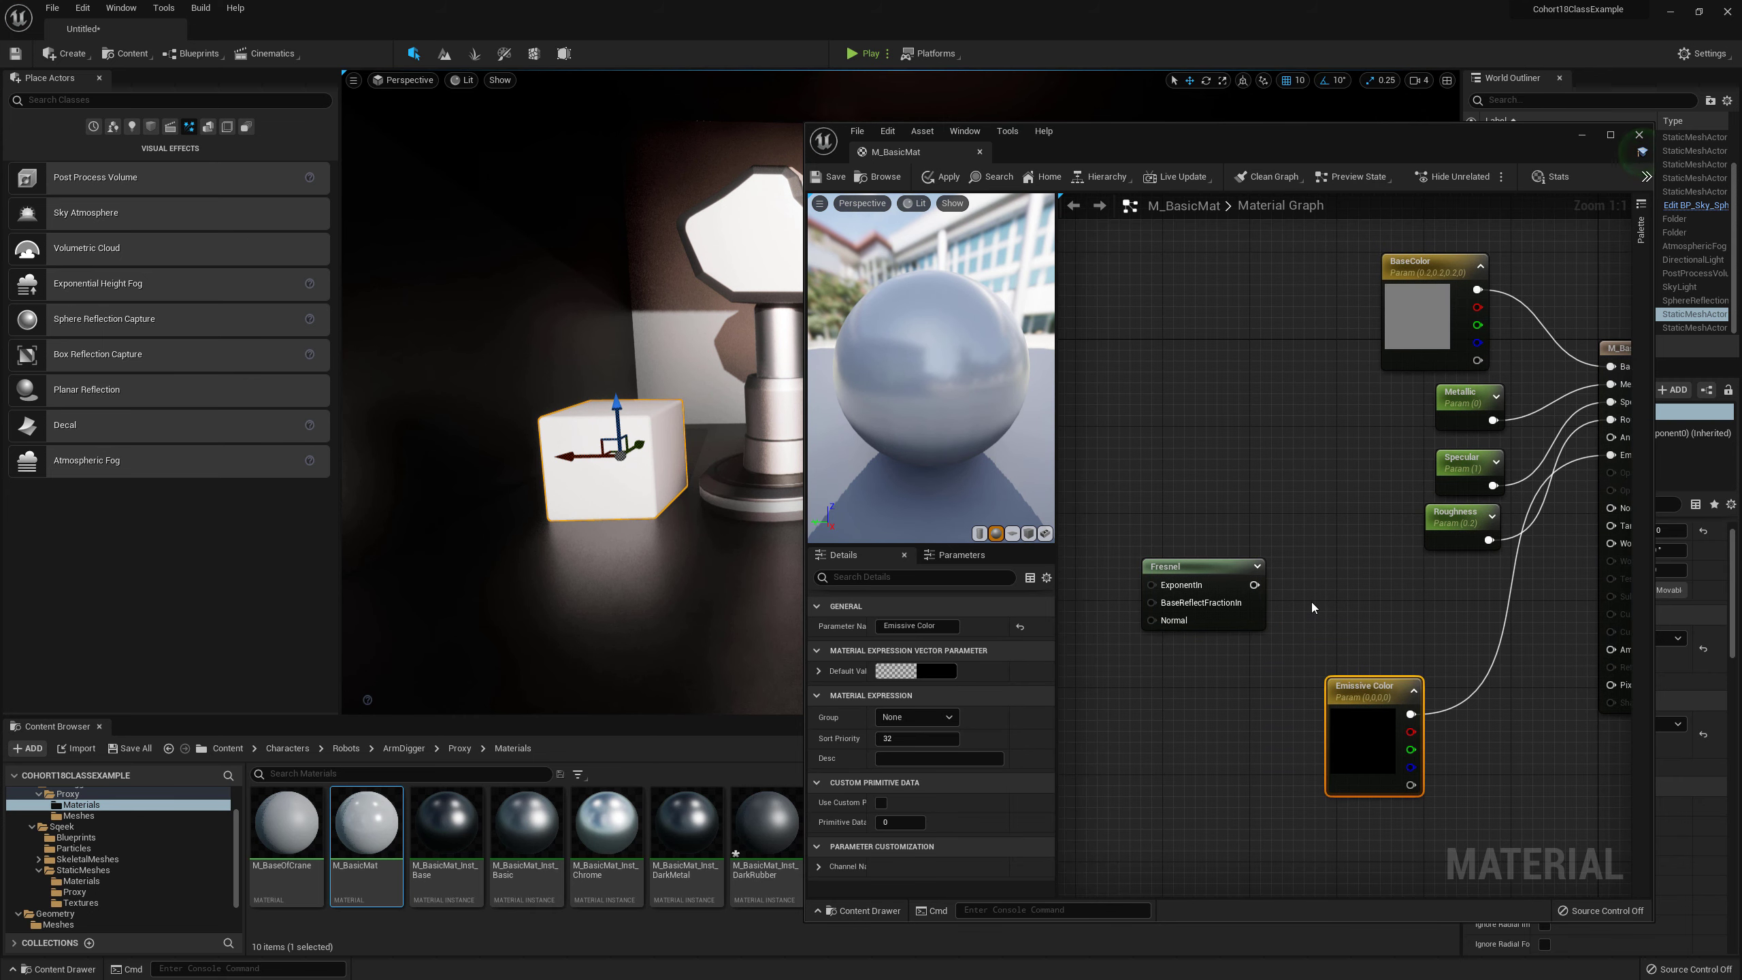
left_click(1313, 608)
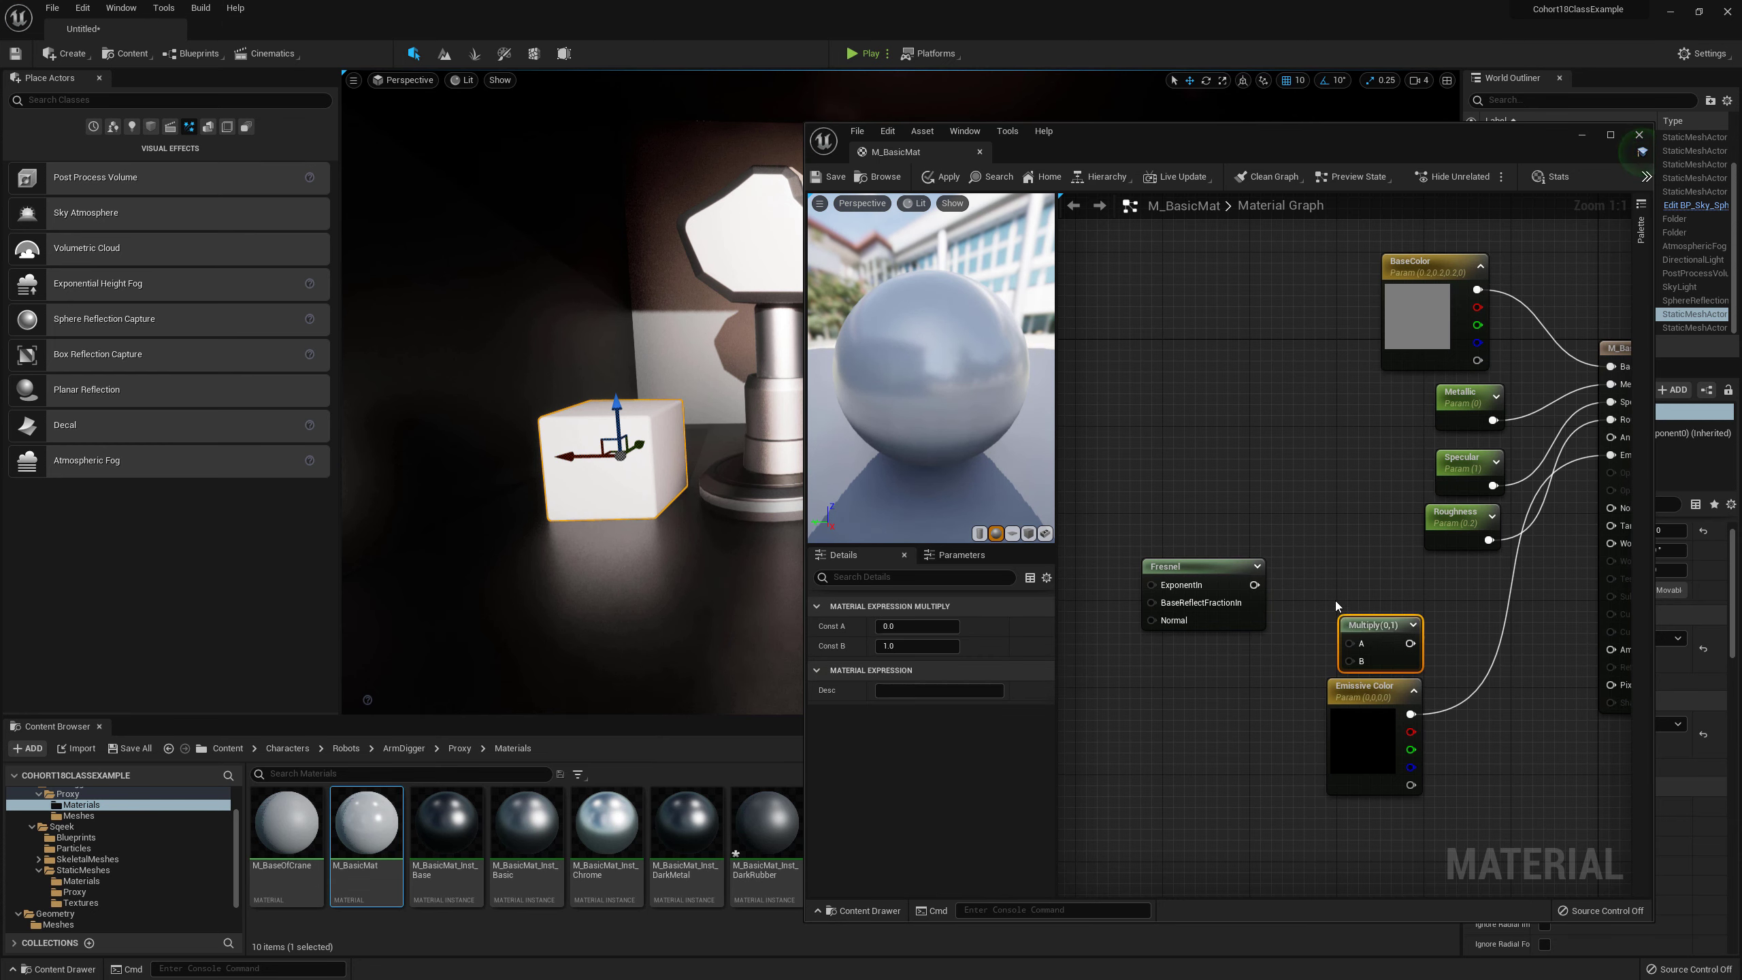
left_click_drag(1349, 627, 1315, 591)
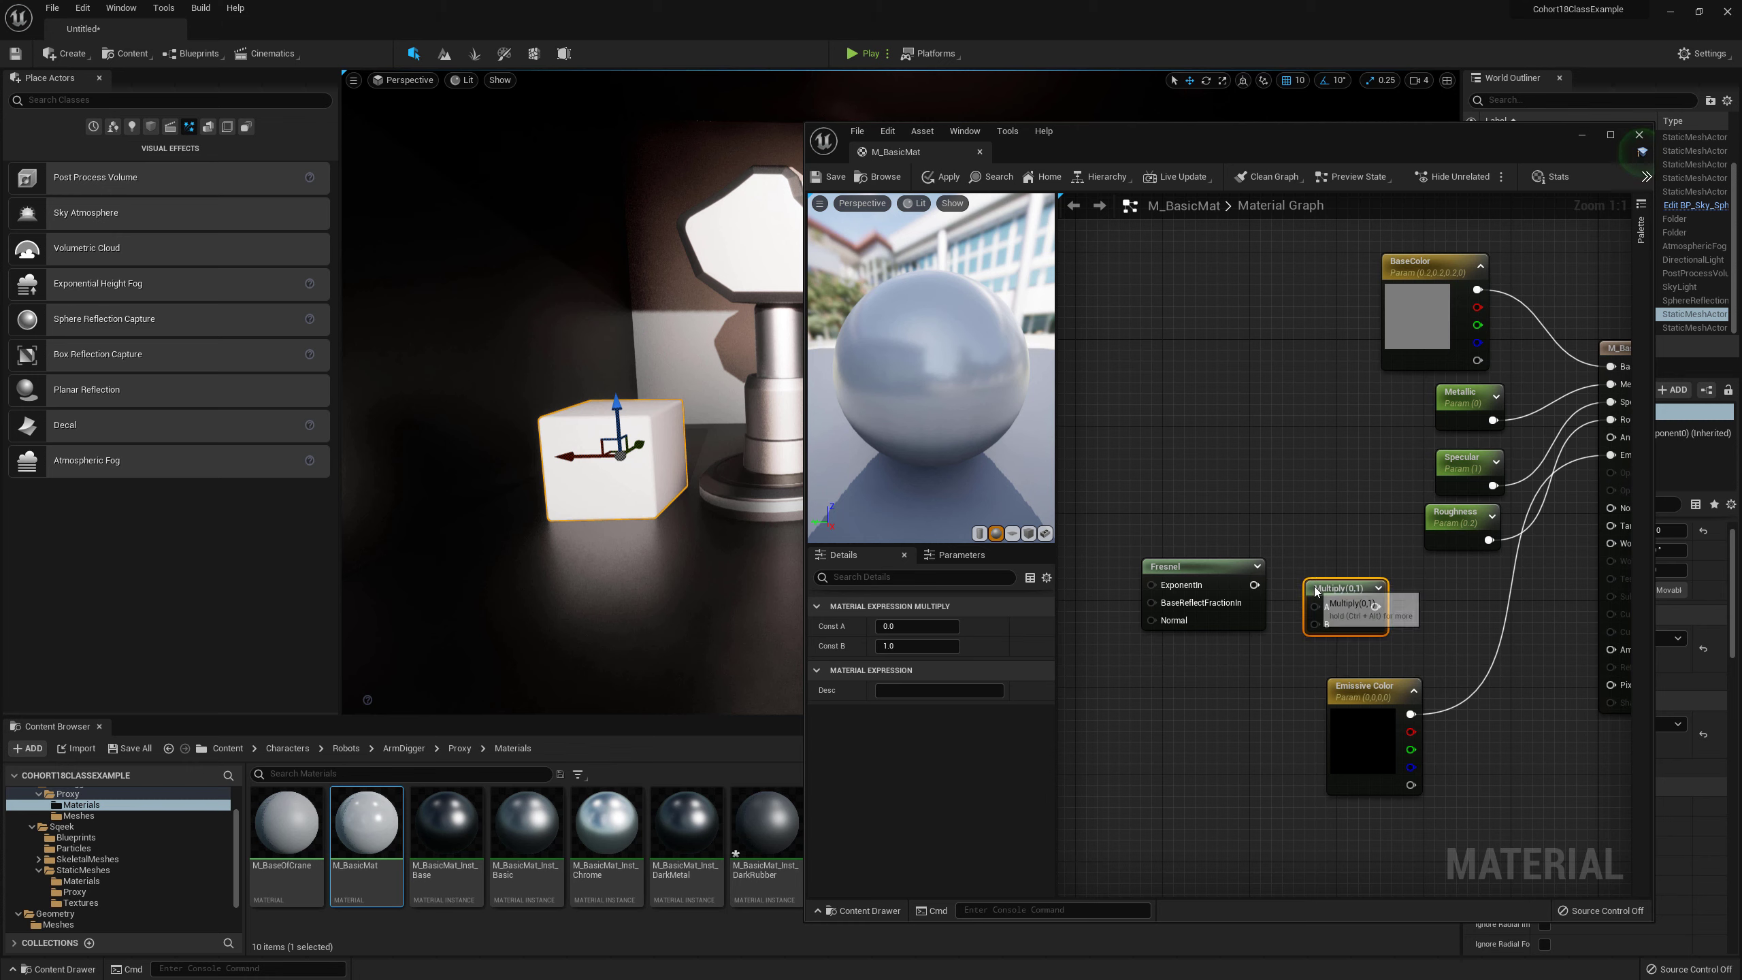
Step: Wire Fresnel into Multiply's A and the Emissive Color parameter into B, then connect the Multiply output to the material's Emissive Color
right_click(1283, 528)
left_click(1271, 522)
left_click_drag(1254, 585, 1315, 607)
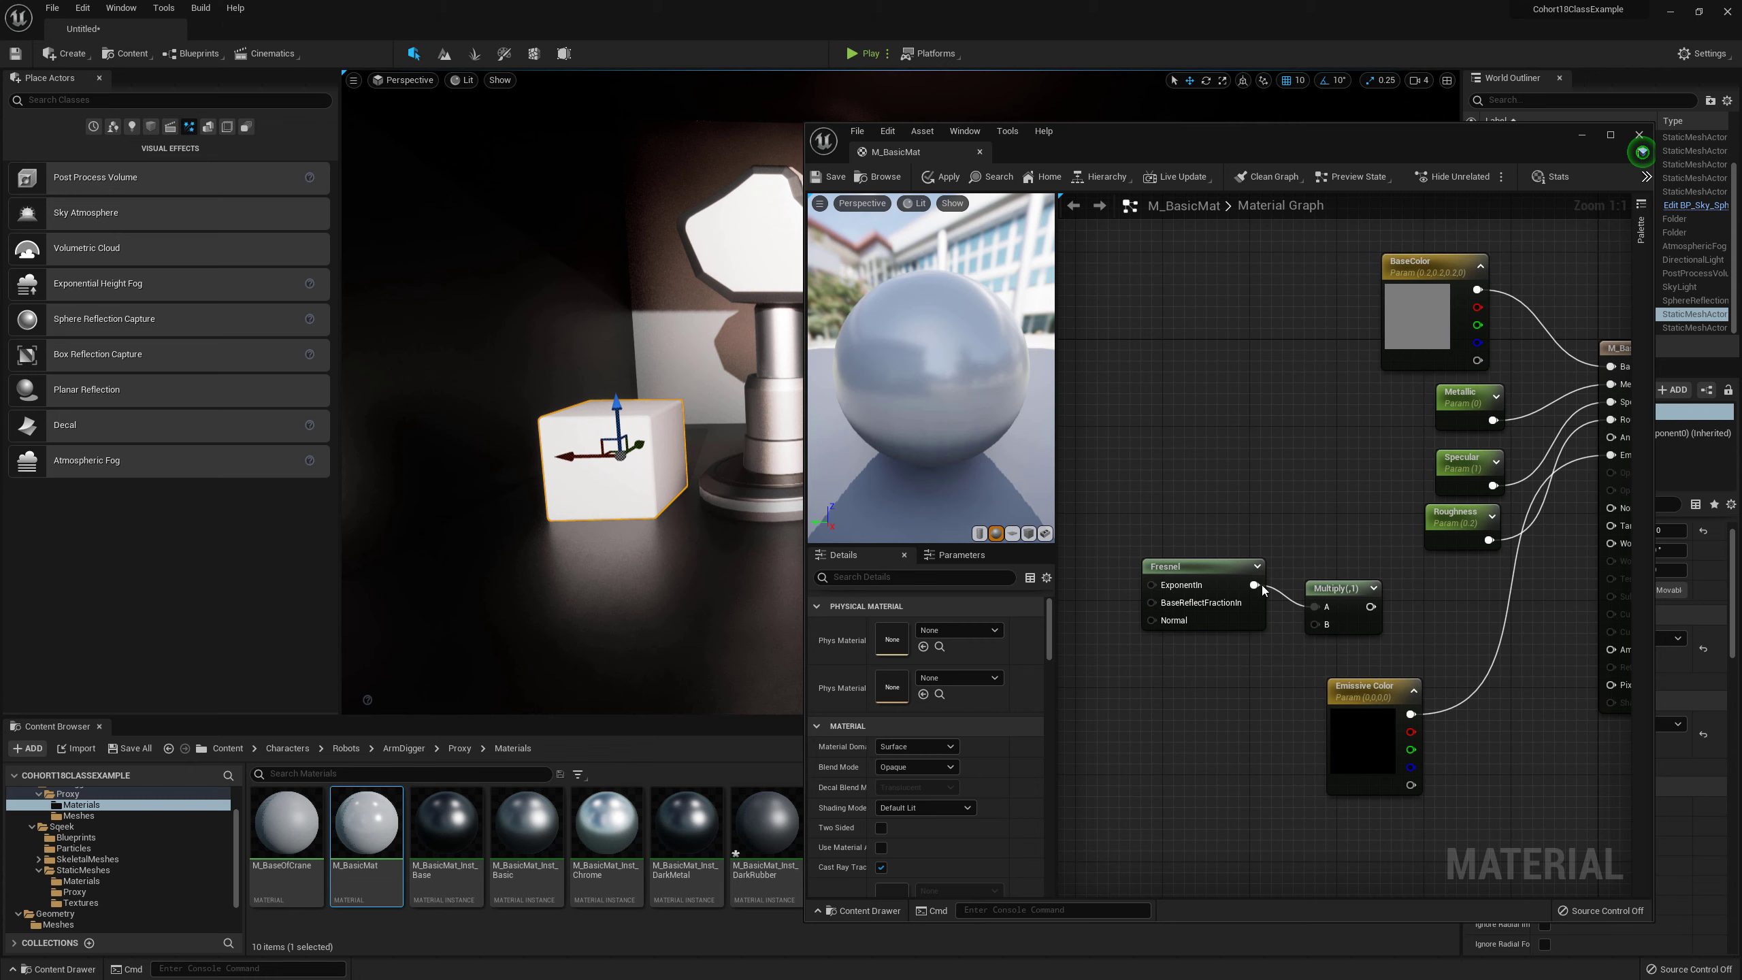
left_click_drag(1339, 684, 1313, 625)
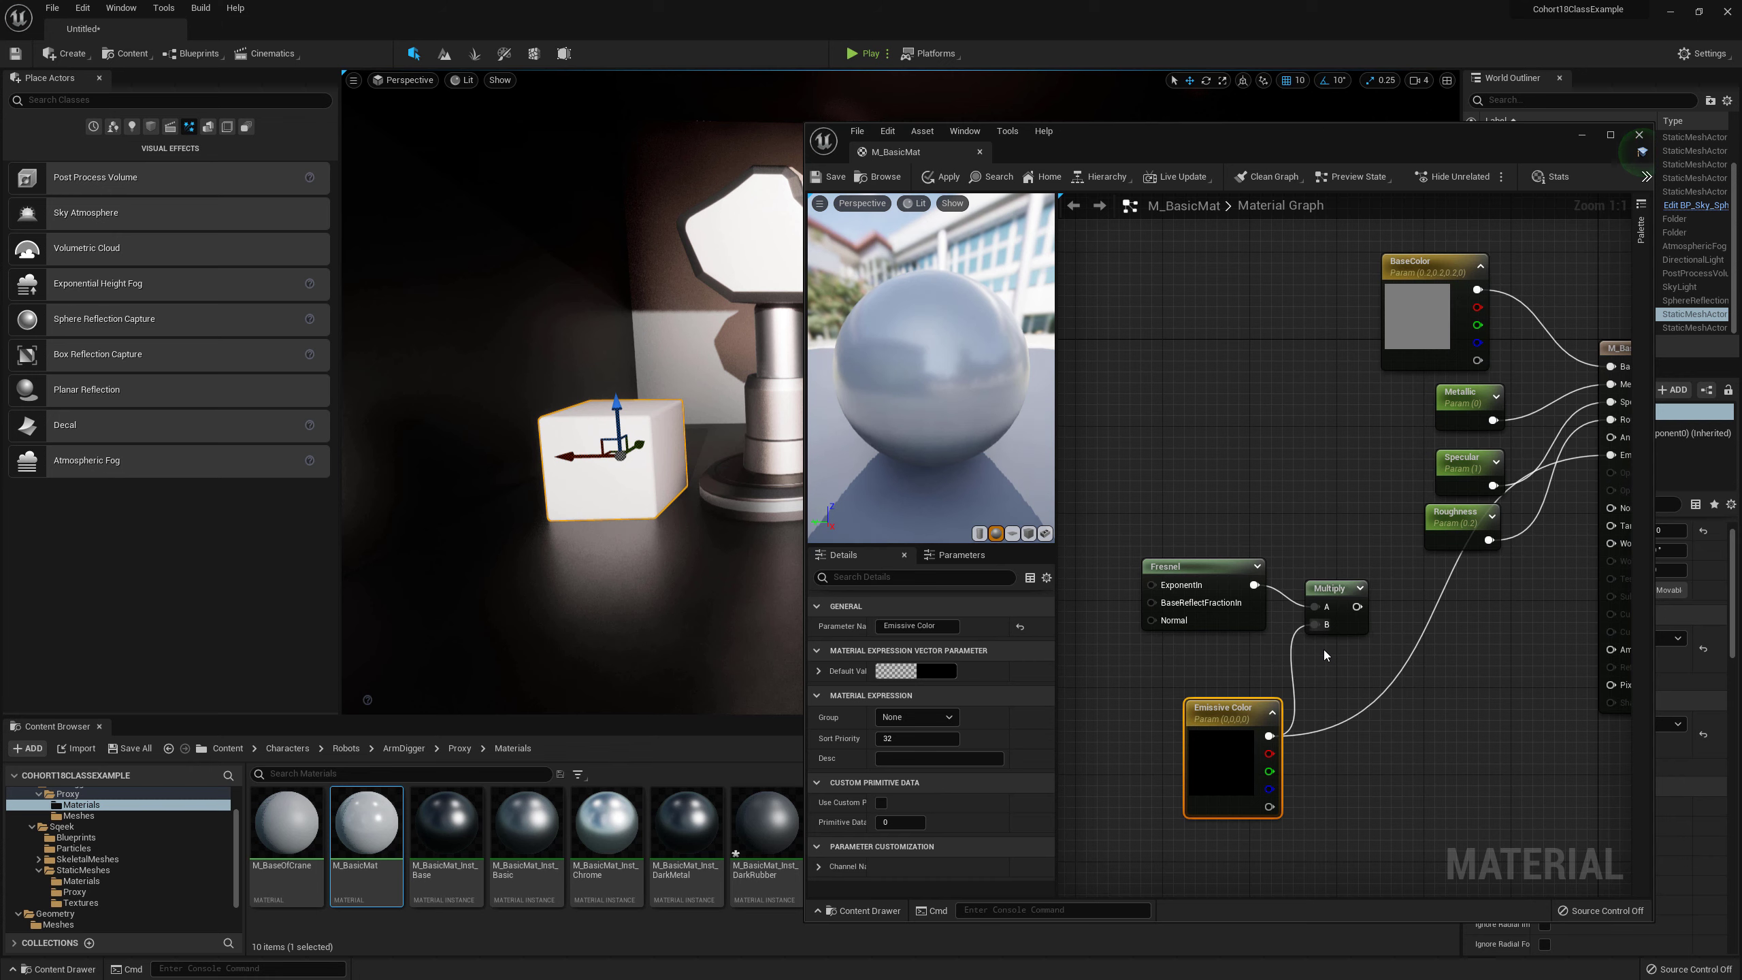
right_click(1358, 608)
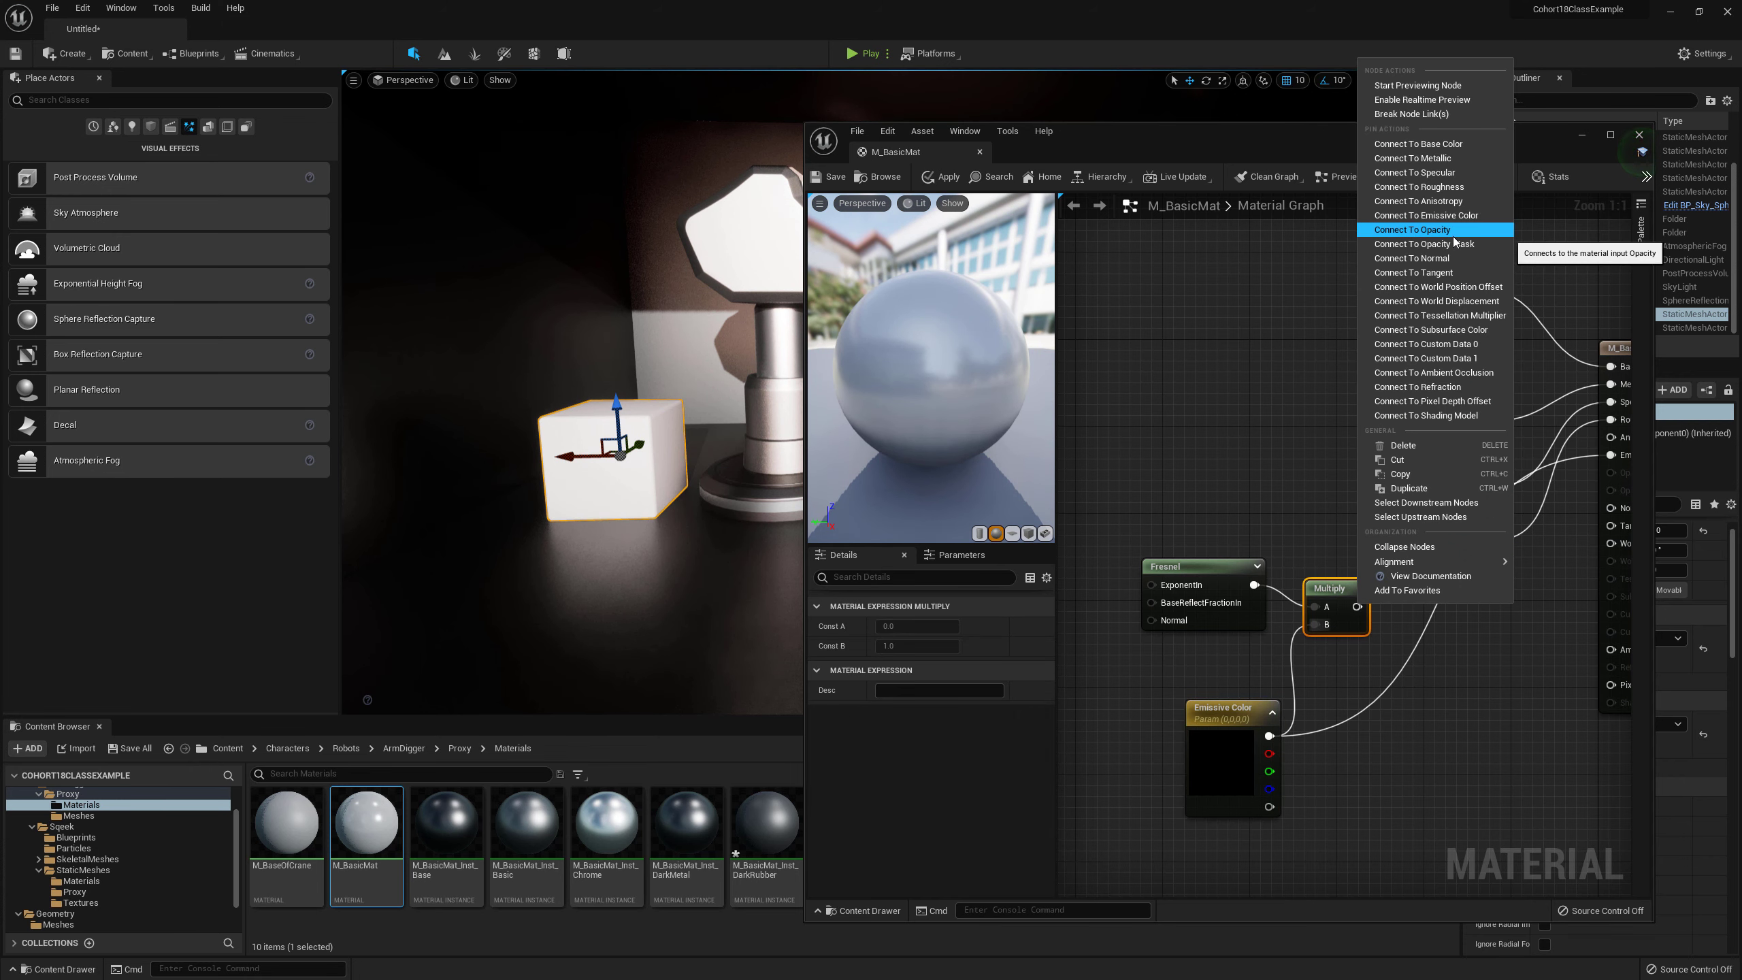
left_click(1447, 216)
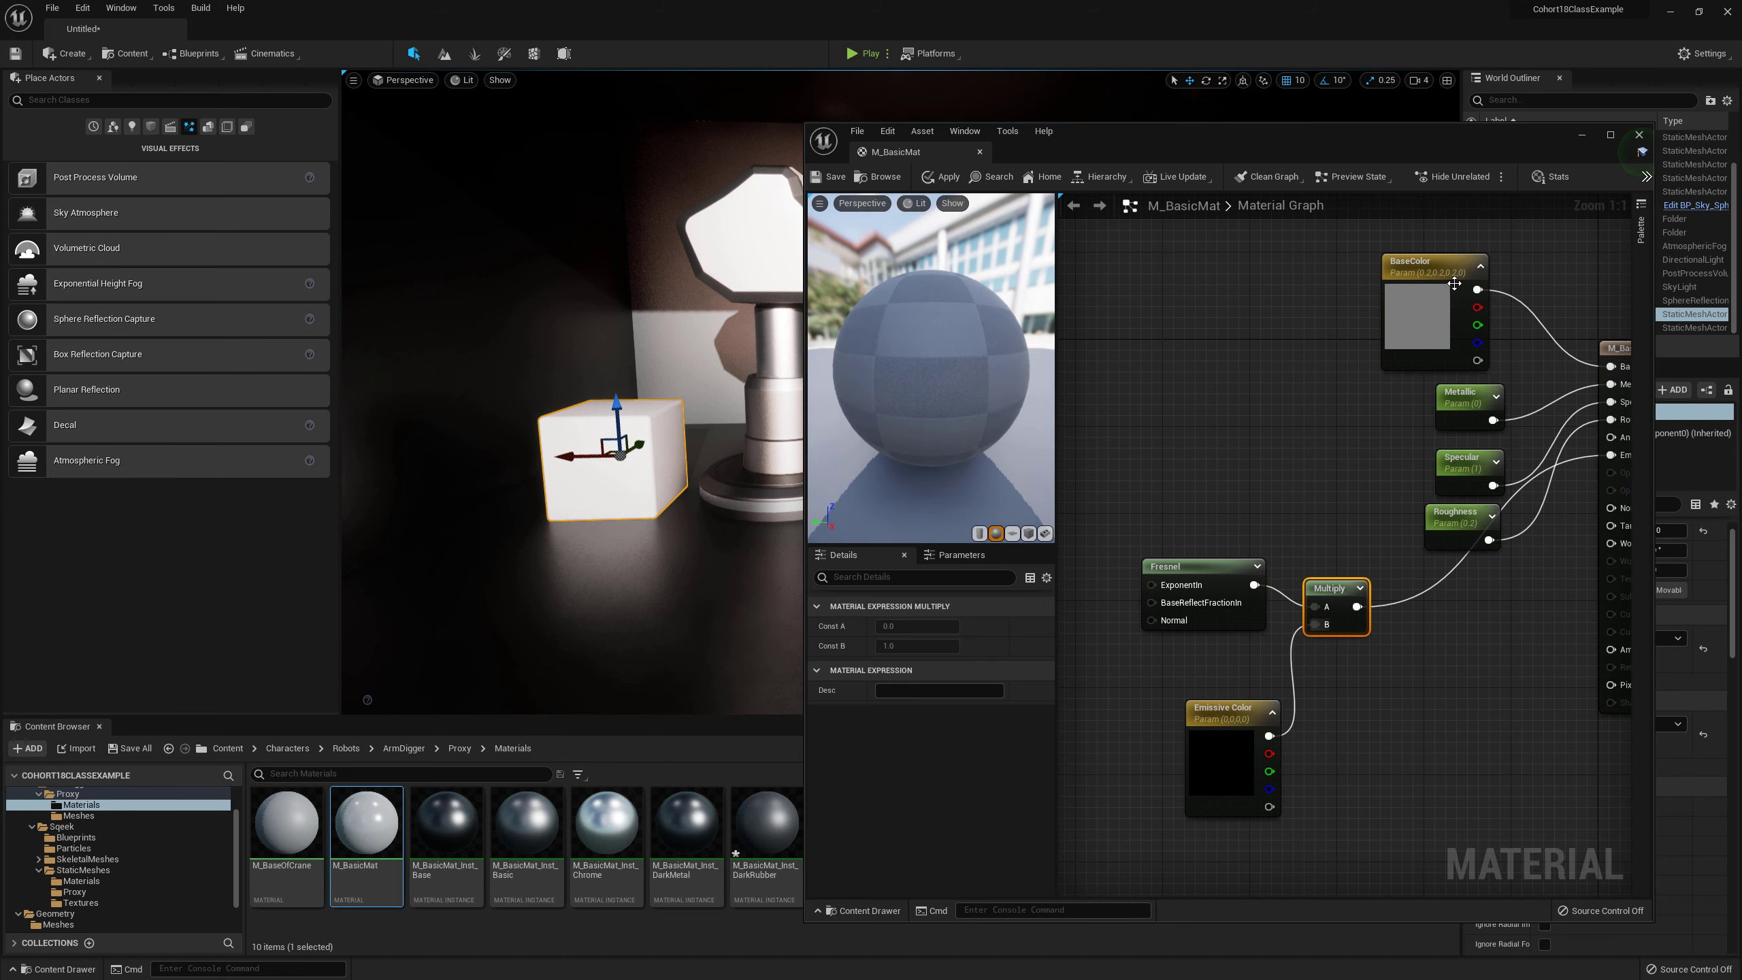
Step: Promote the Fresnel node's ExponentIn input to a parameter placed before the node, with a default value of 5
right_click_drag(1175, 671, 1301, 616)
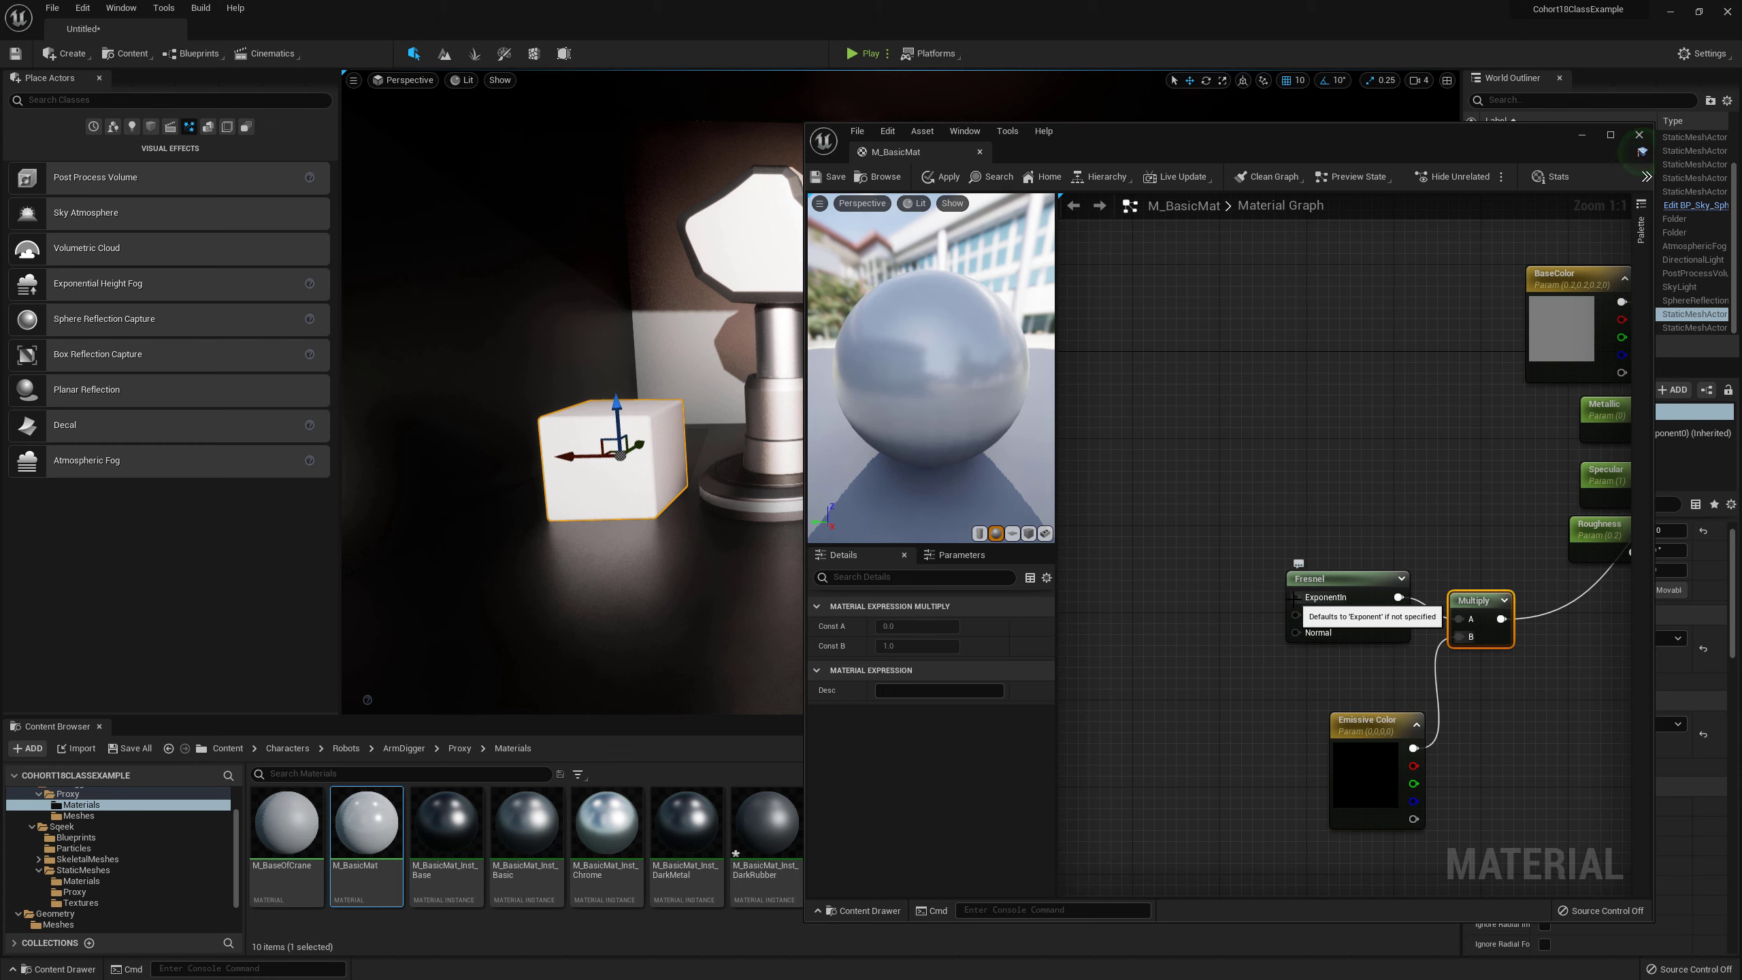
left_click(1317, 587)
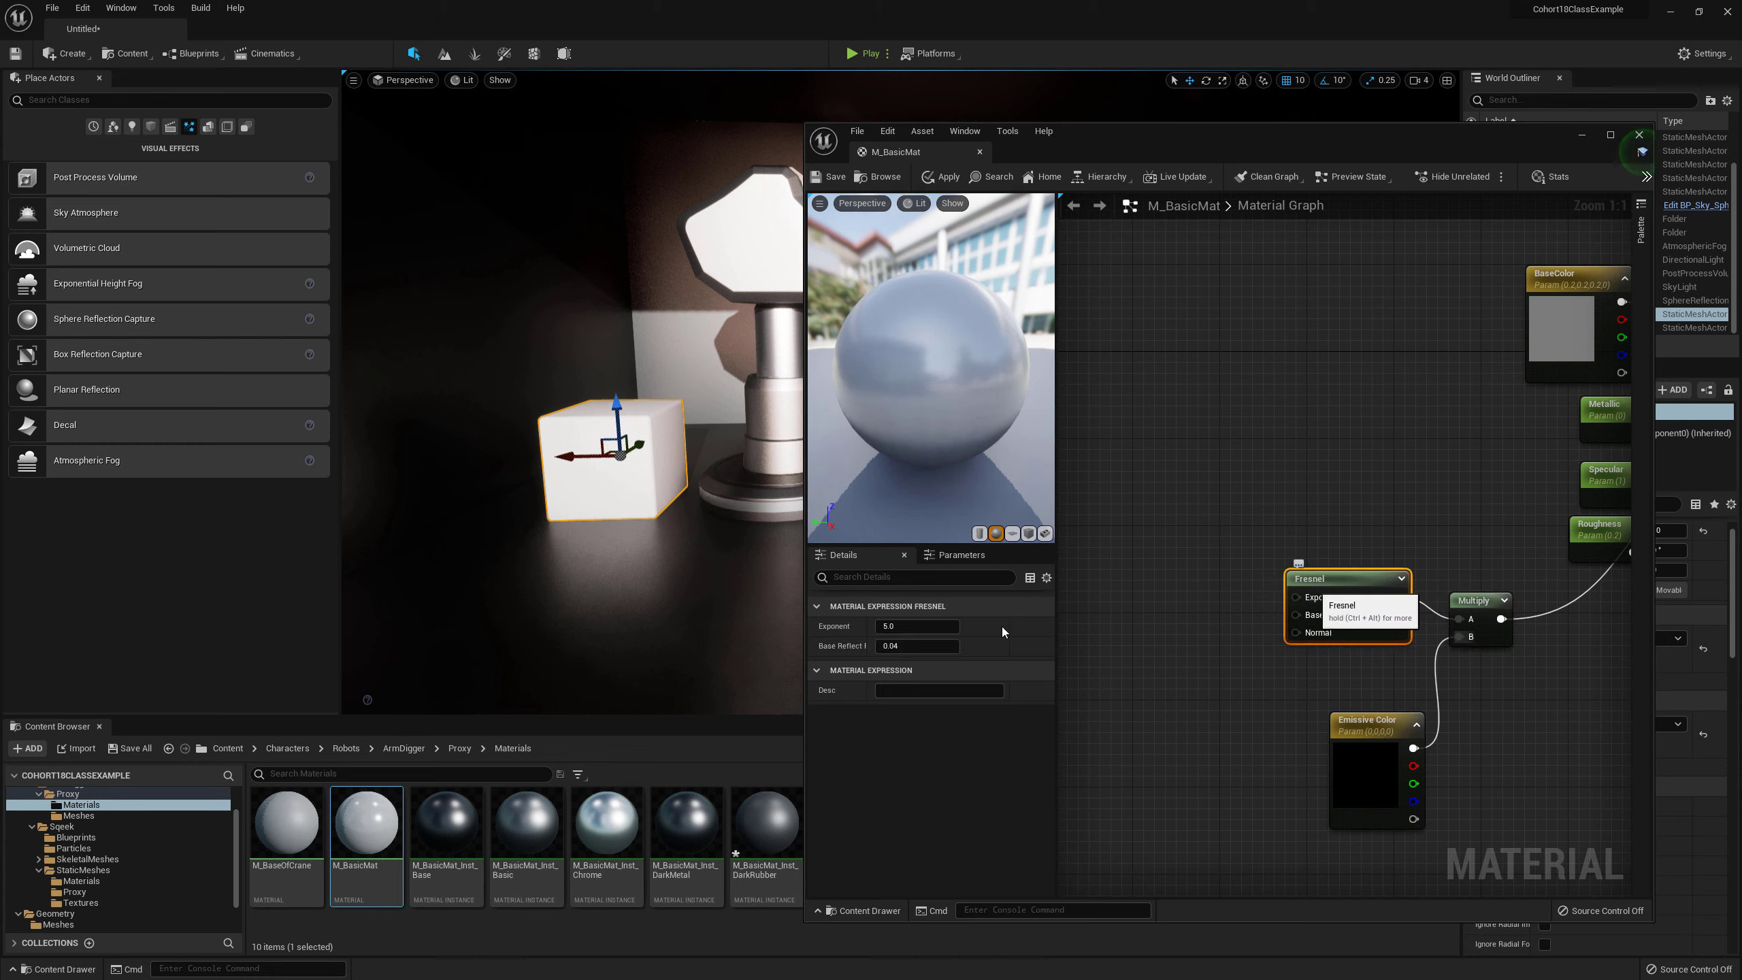
right_click(1293, 596)
left_click(1351, 681)
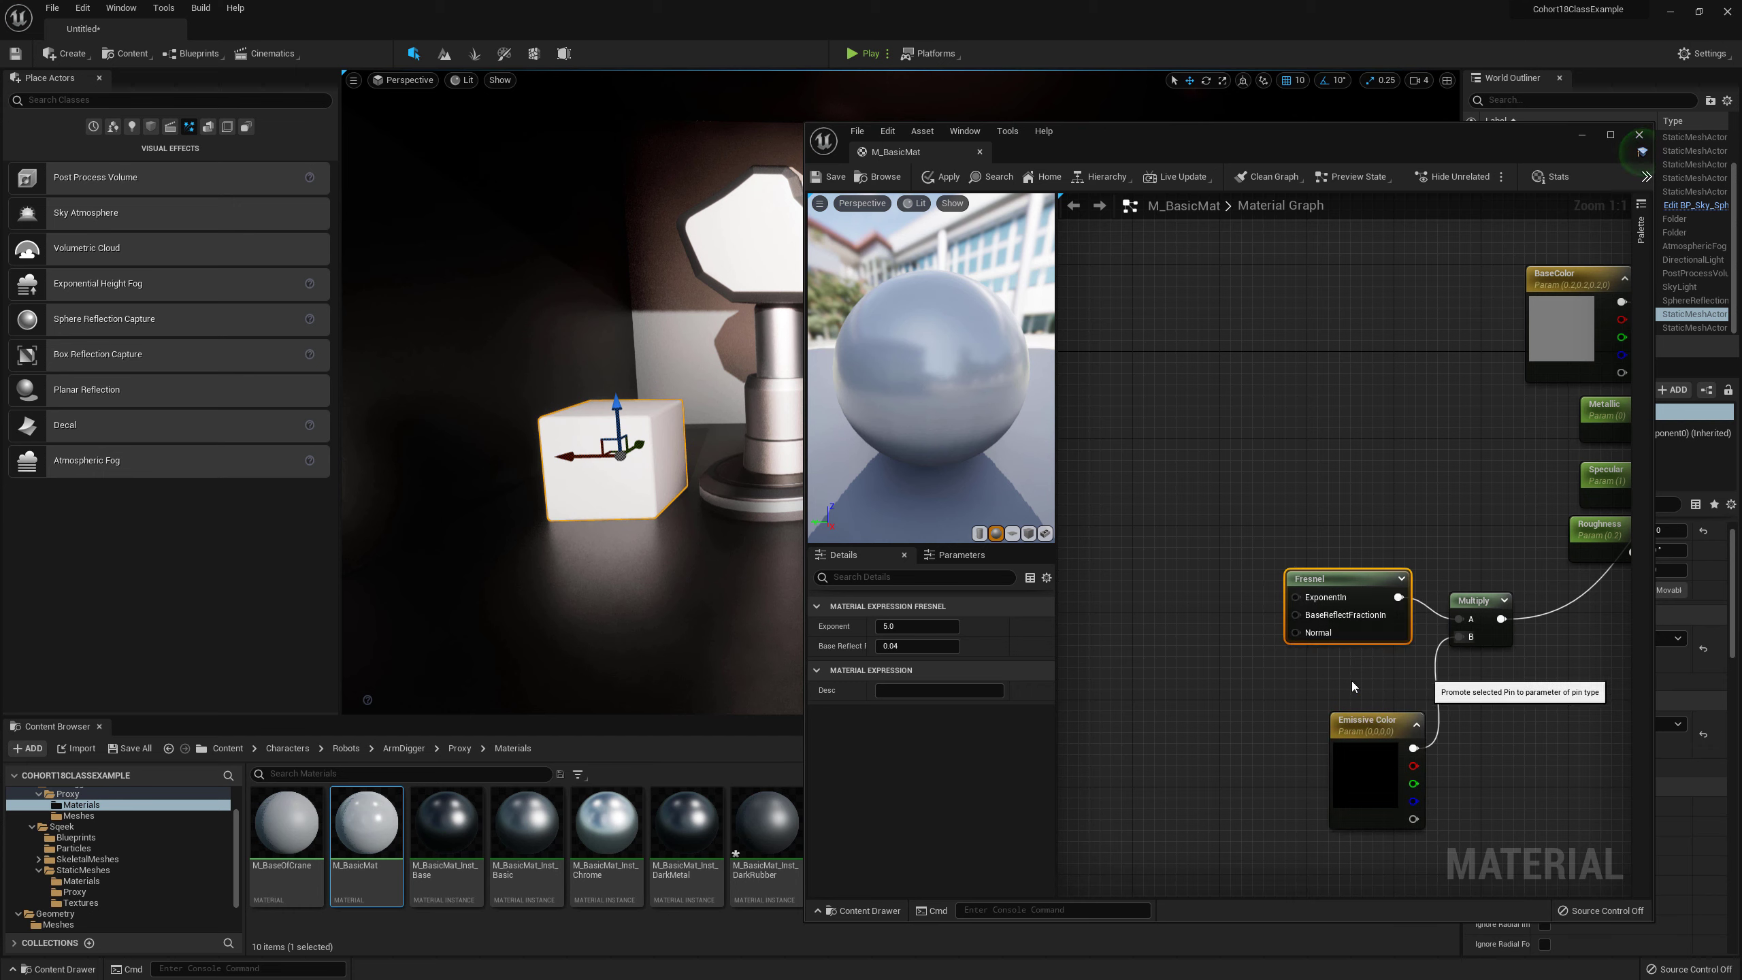
left_click_drag(1229, 616, 1157, 615)
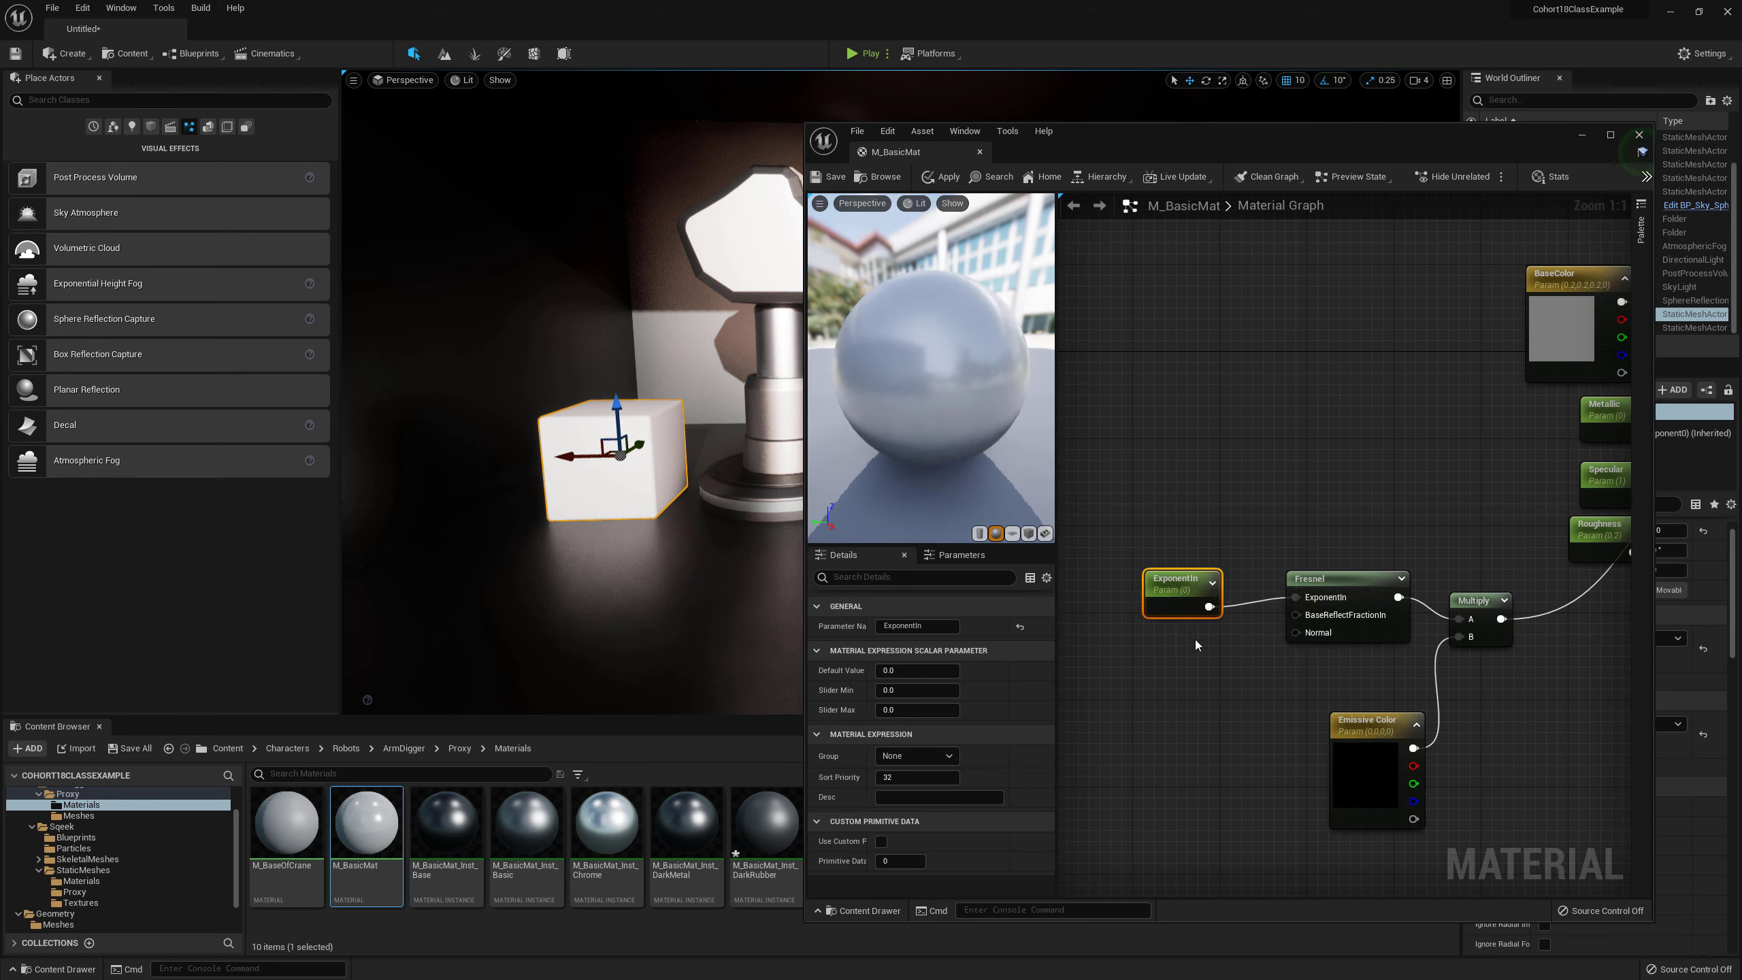
left_click(1194, 640)
left_click(1178, 609)
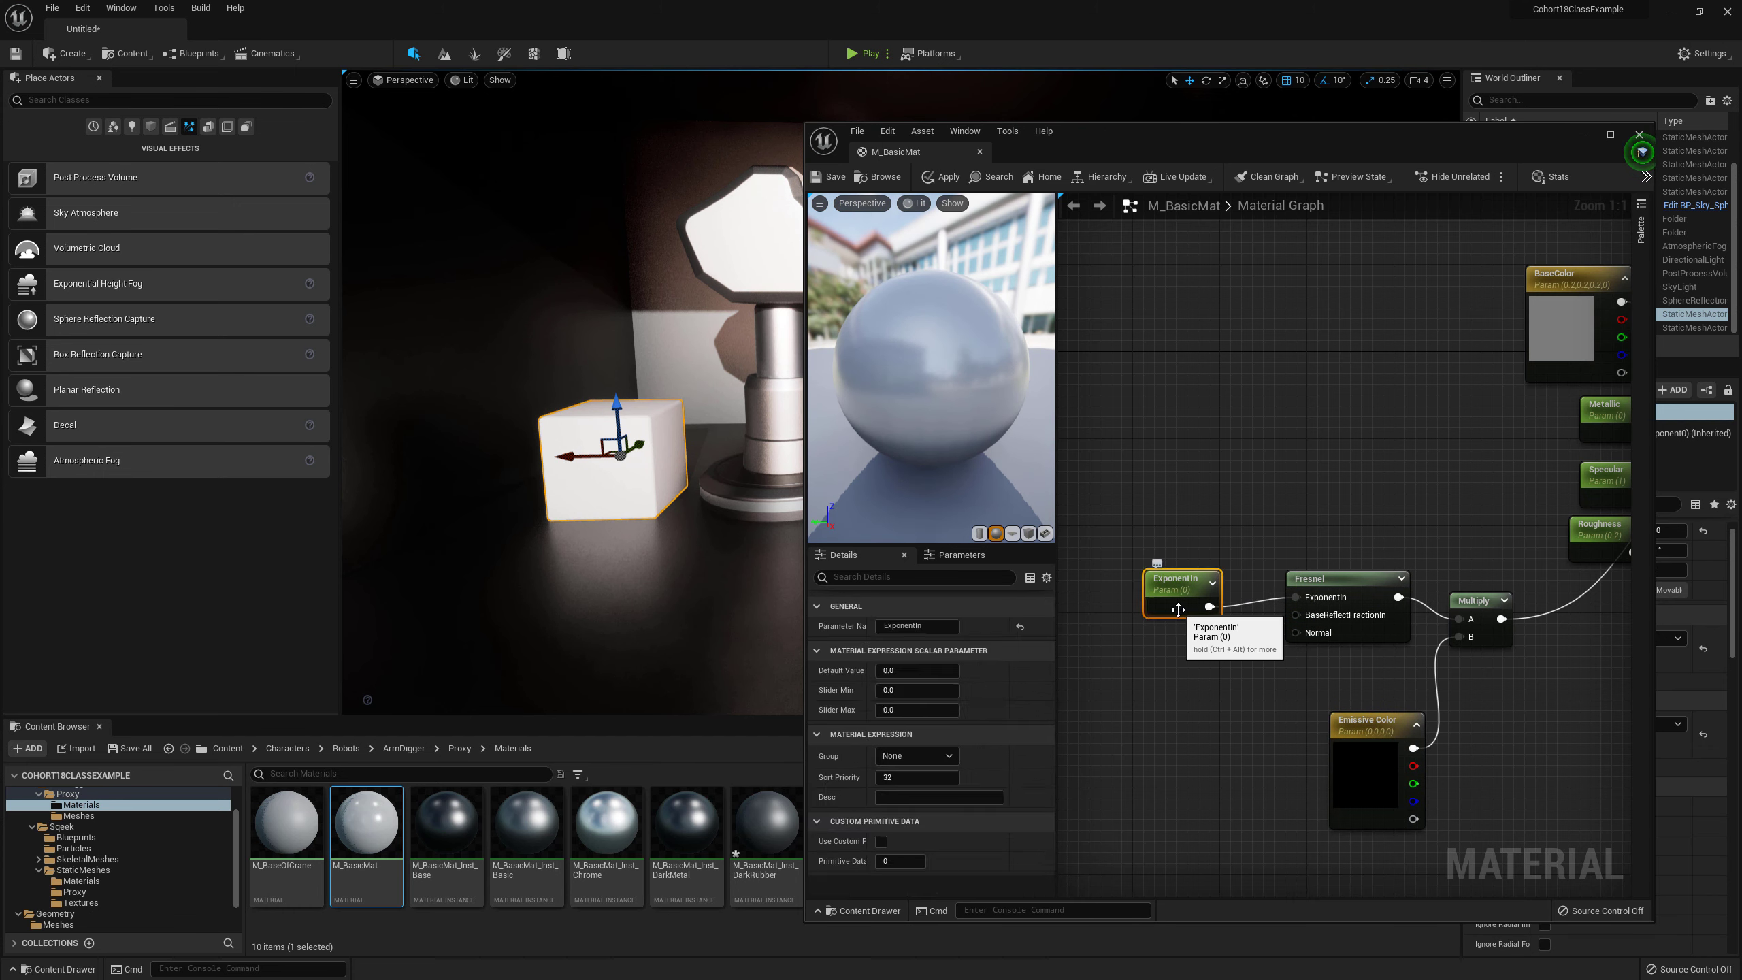
left_click(889, 670)
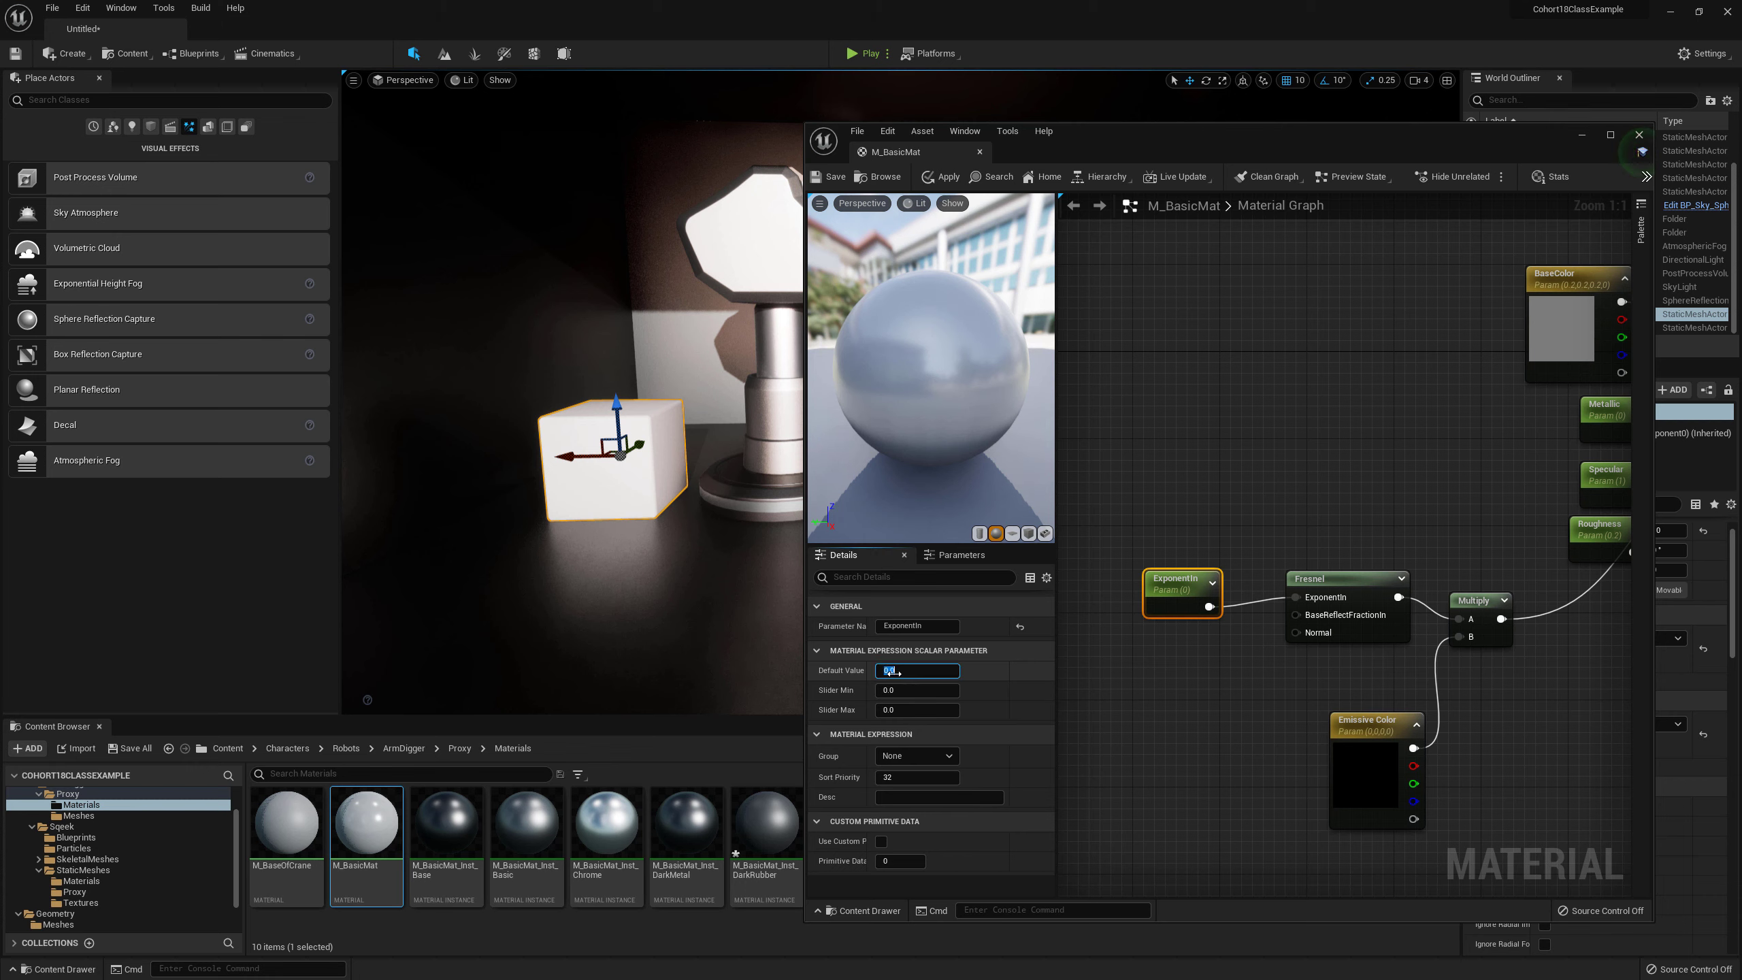
type("5")
key("Return")
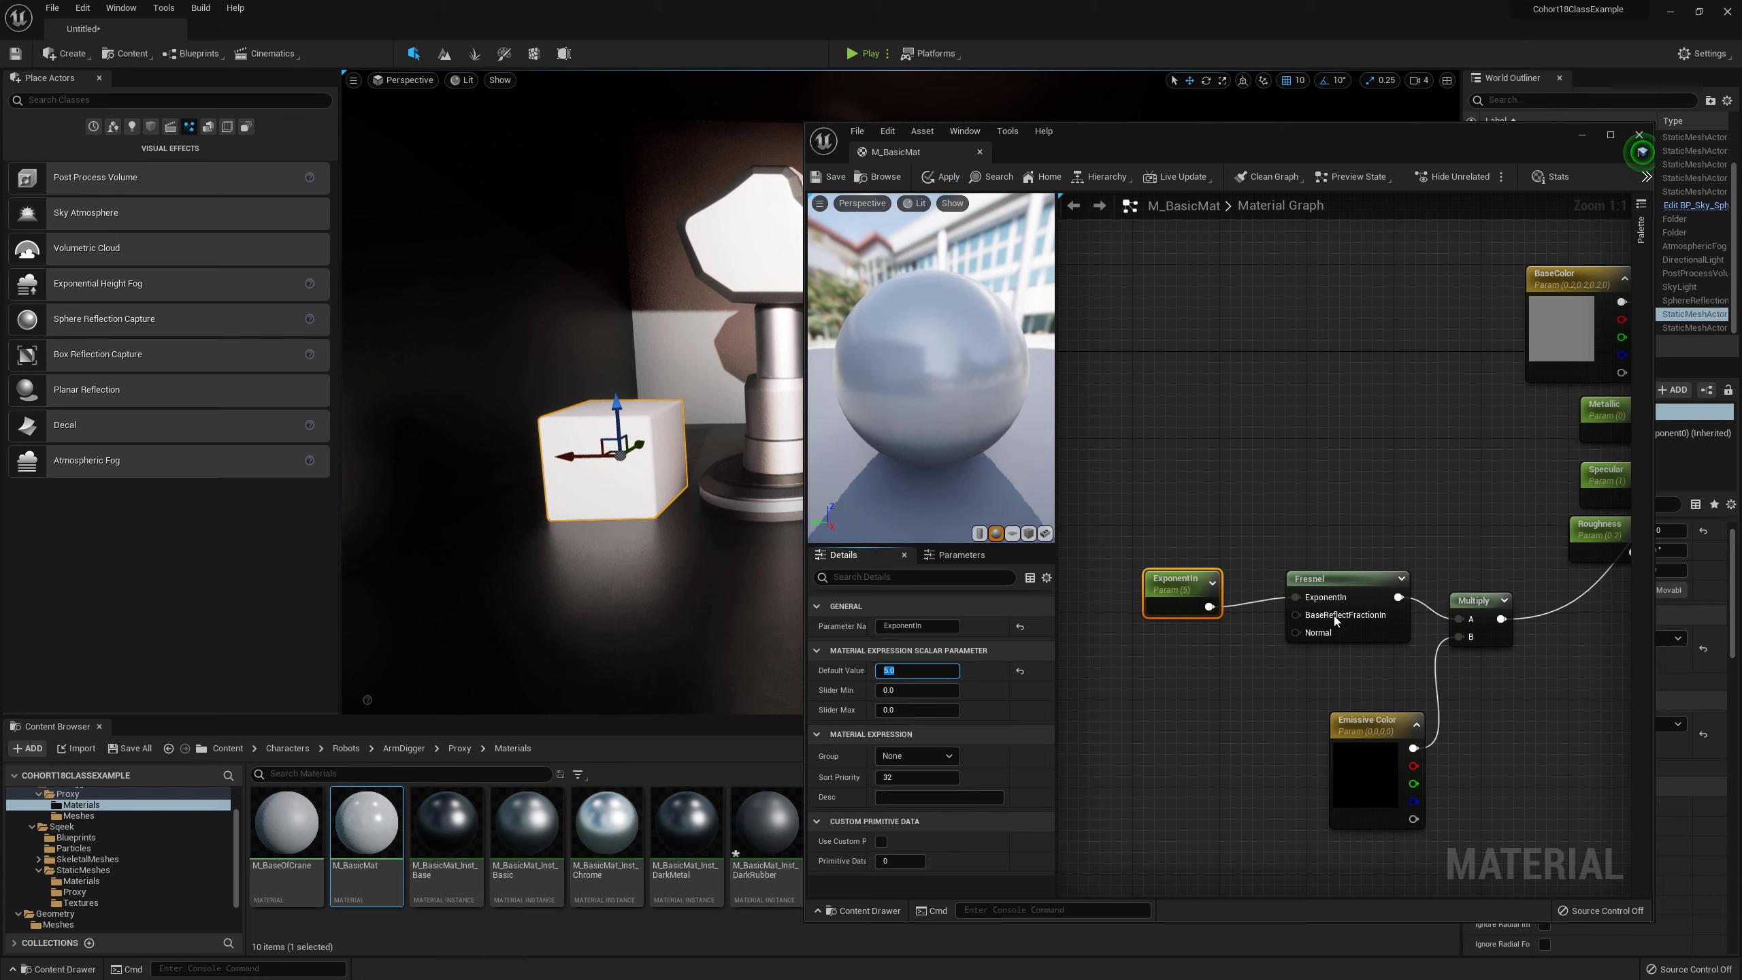
Step: Promote the Fresnel node's BaseReflectFractionIn input to a parameter placed below ExponentIn, with a default value of 0.04
left_click(1334, 616)
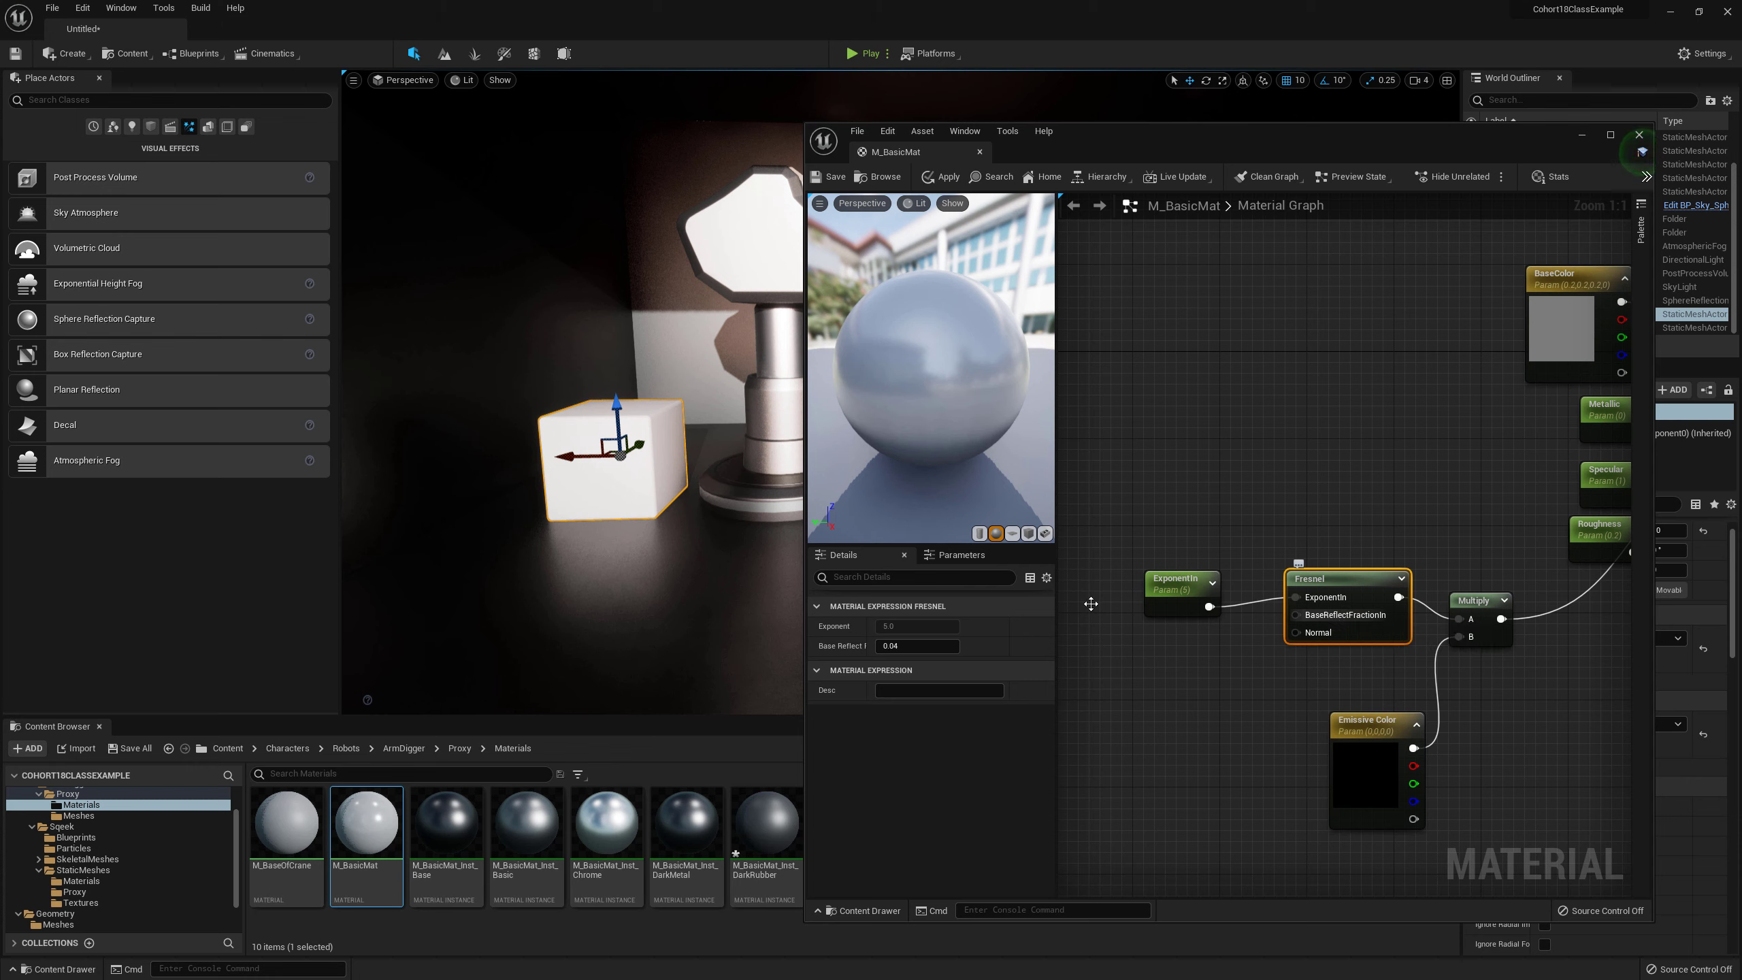
left_click(916, 645)
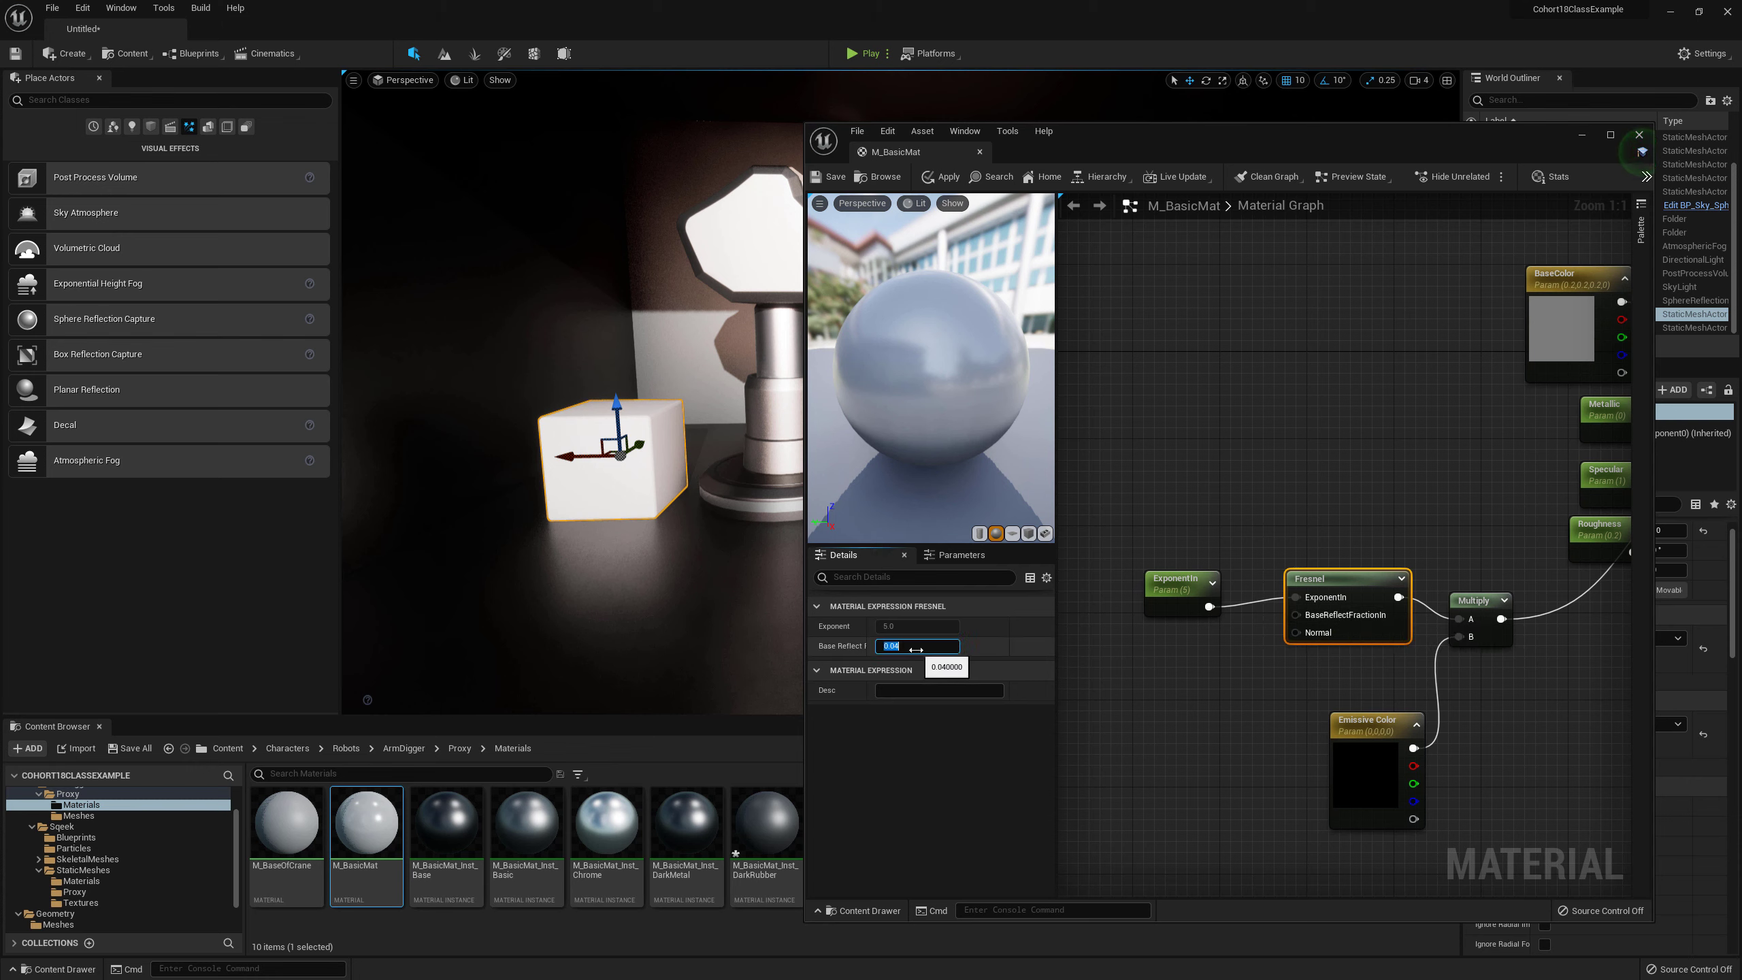
right_click(1295, 617)
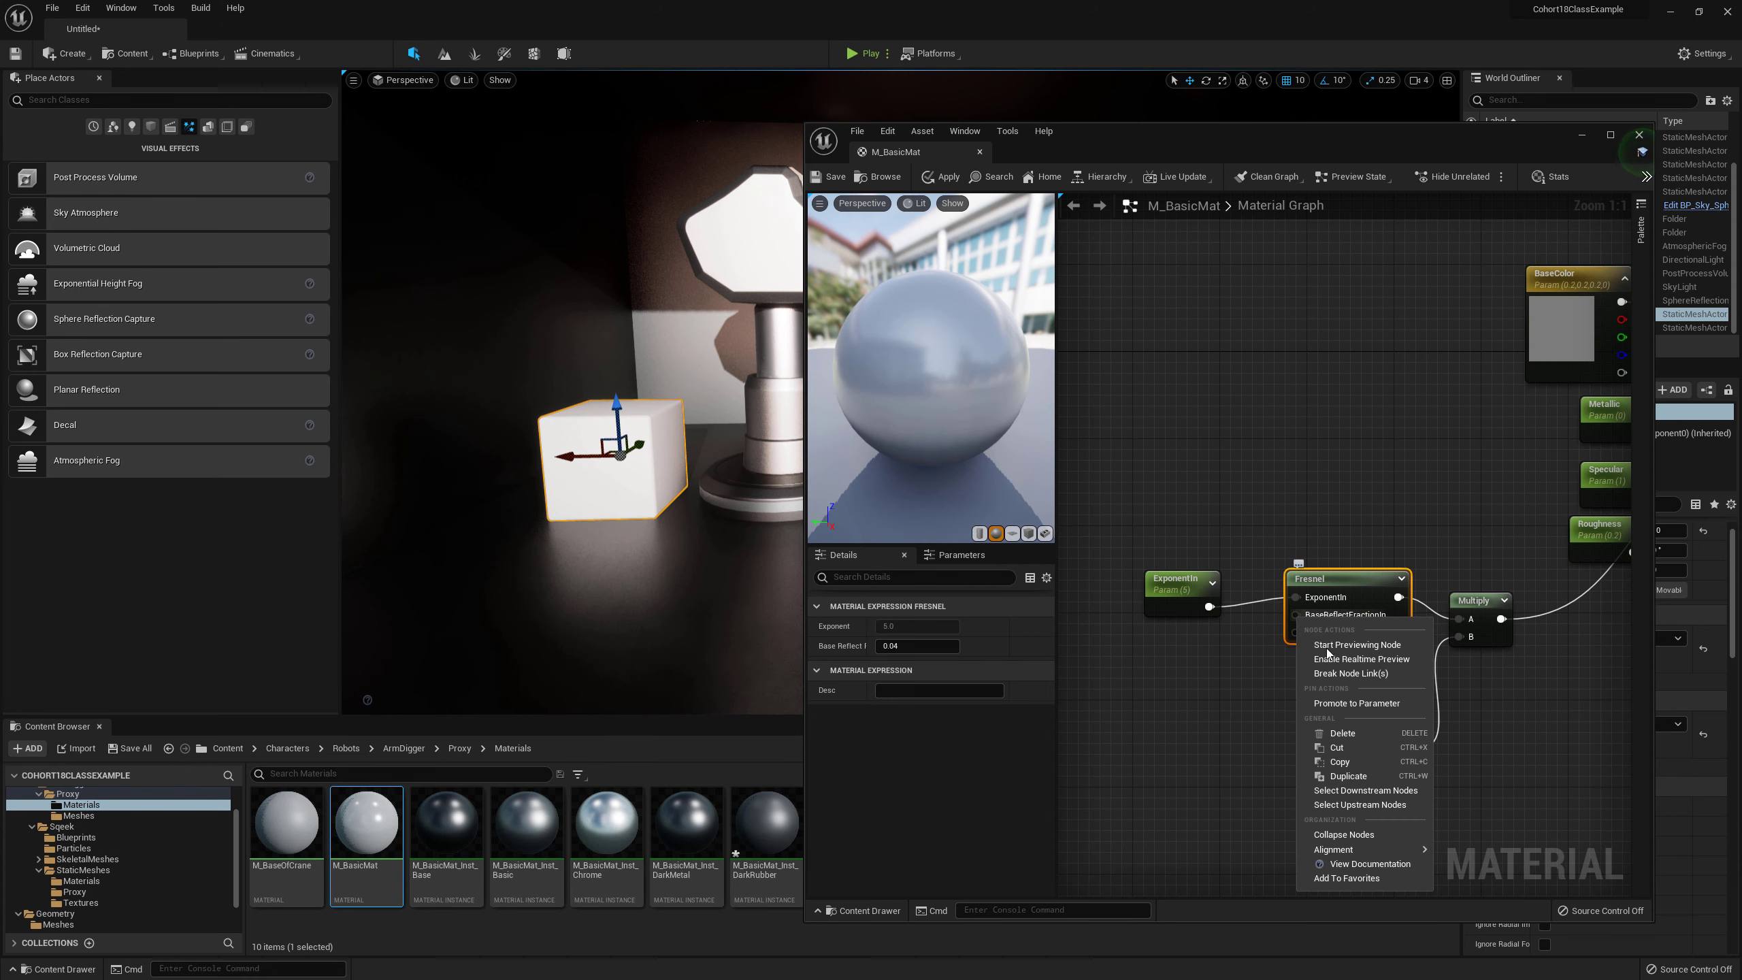
left_click(1357, 702)
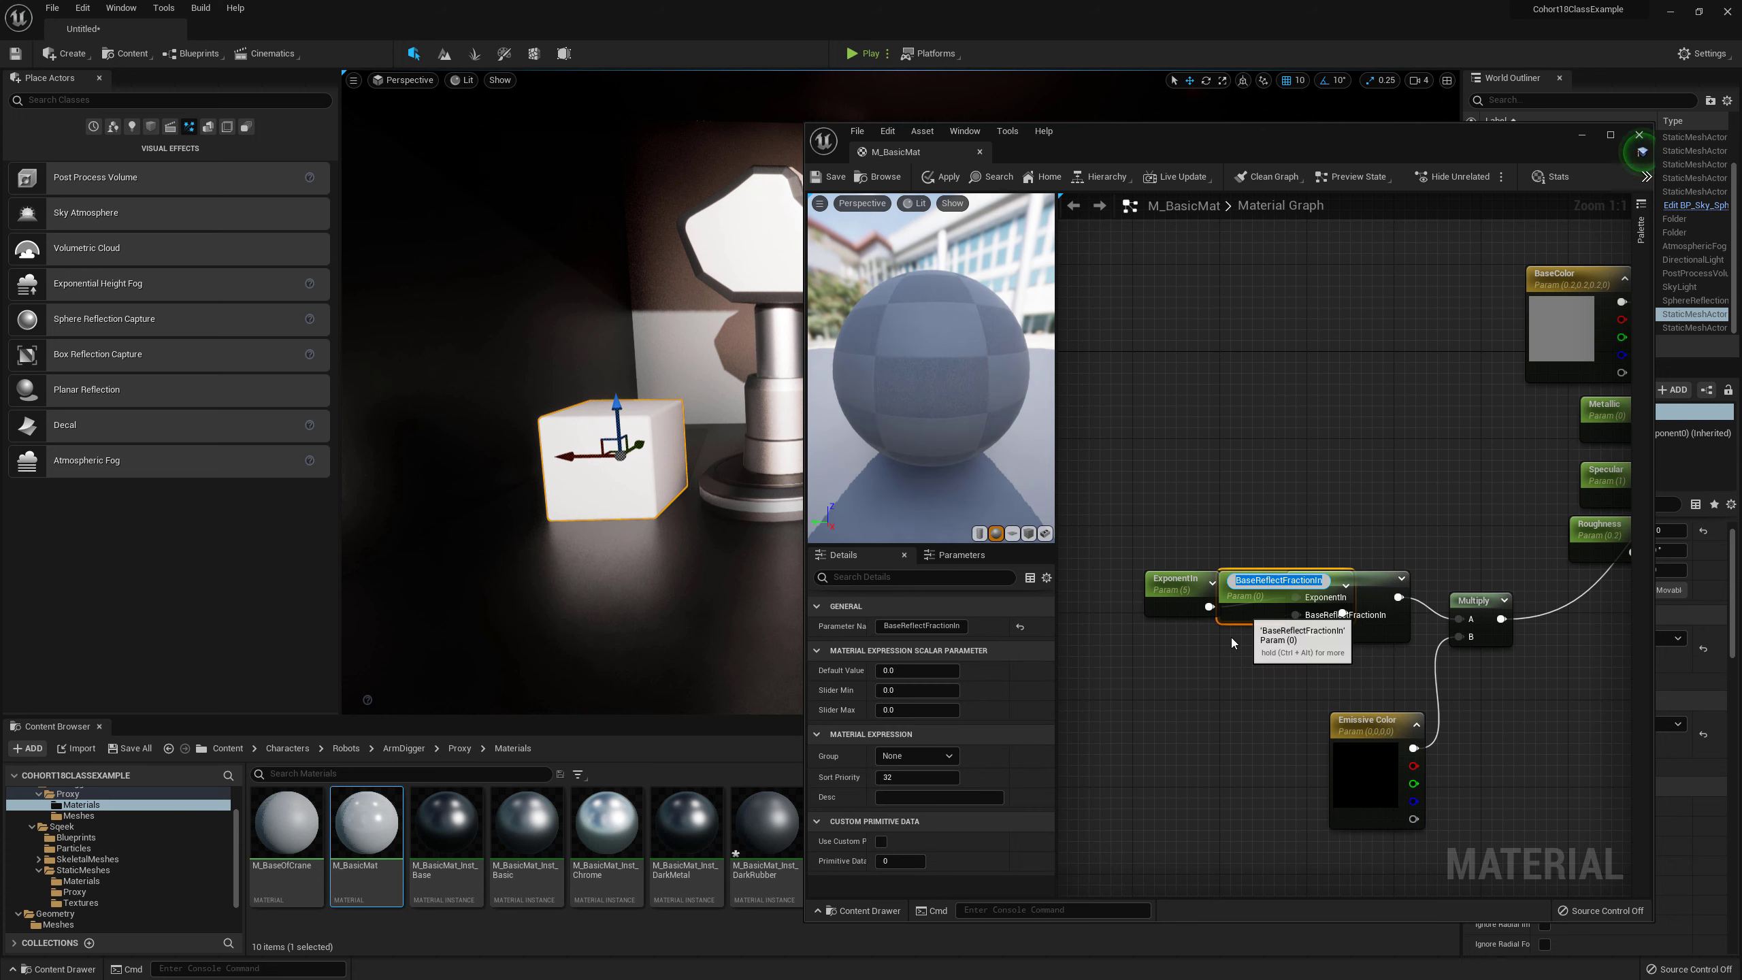
left_click_drag(1236, 615, 1129, 680)
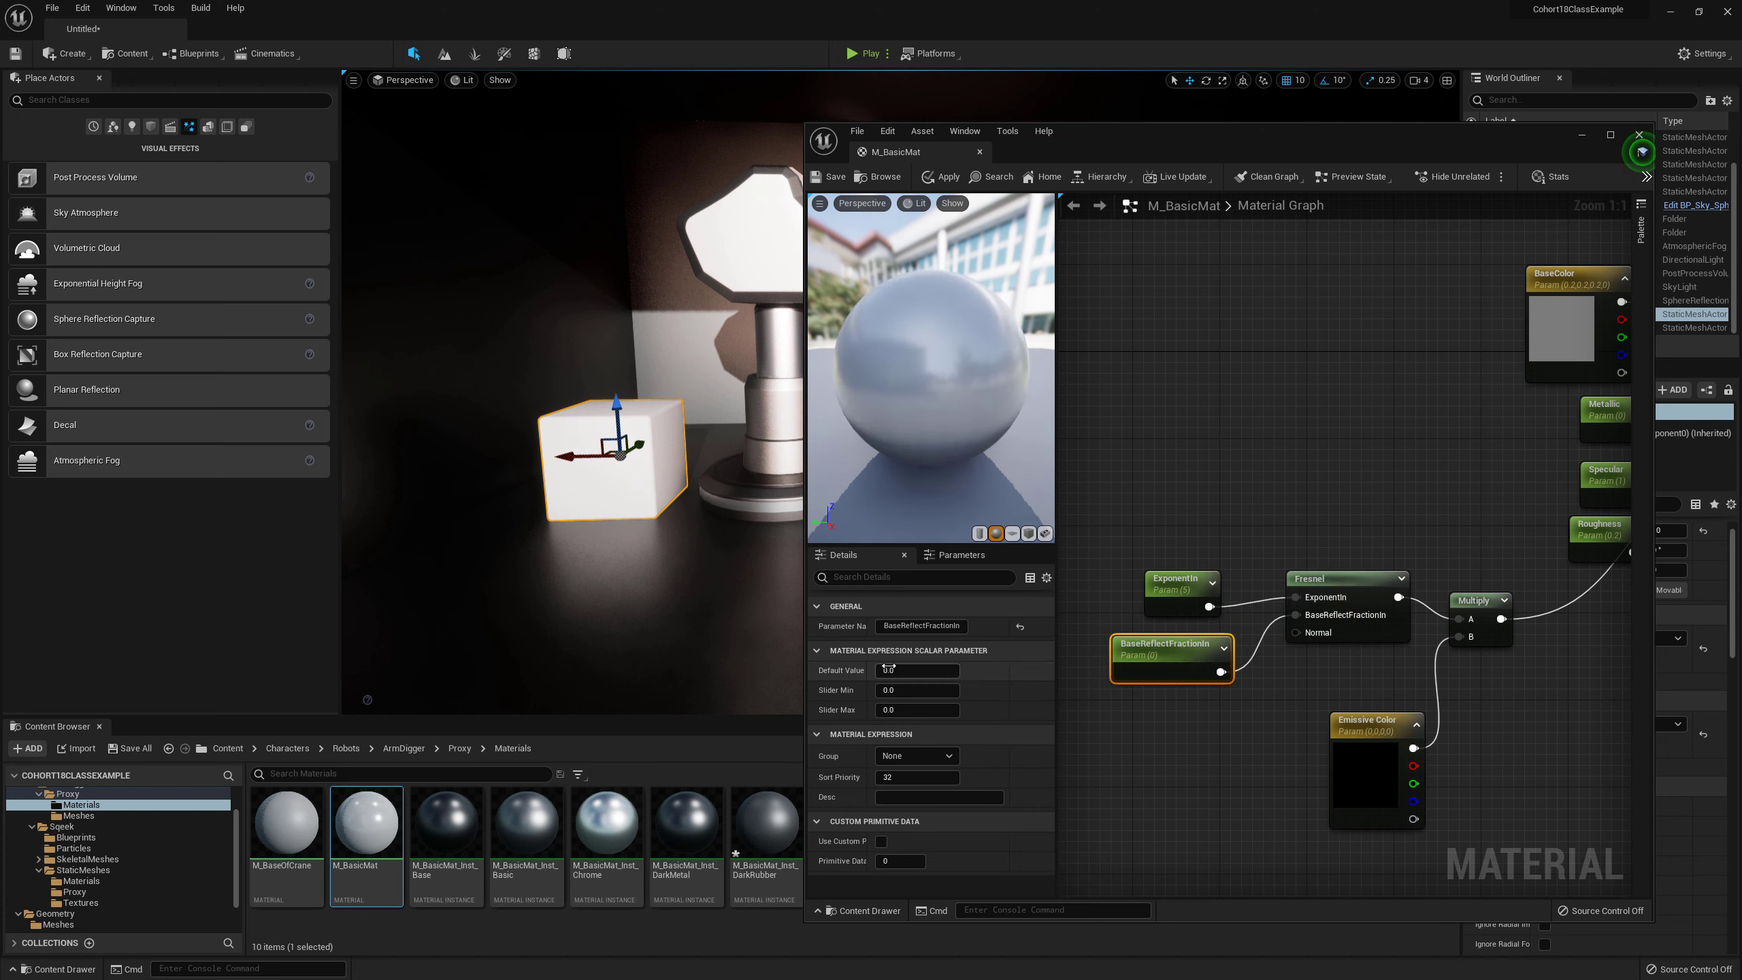
left_click(888, 669)
type("0.04")
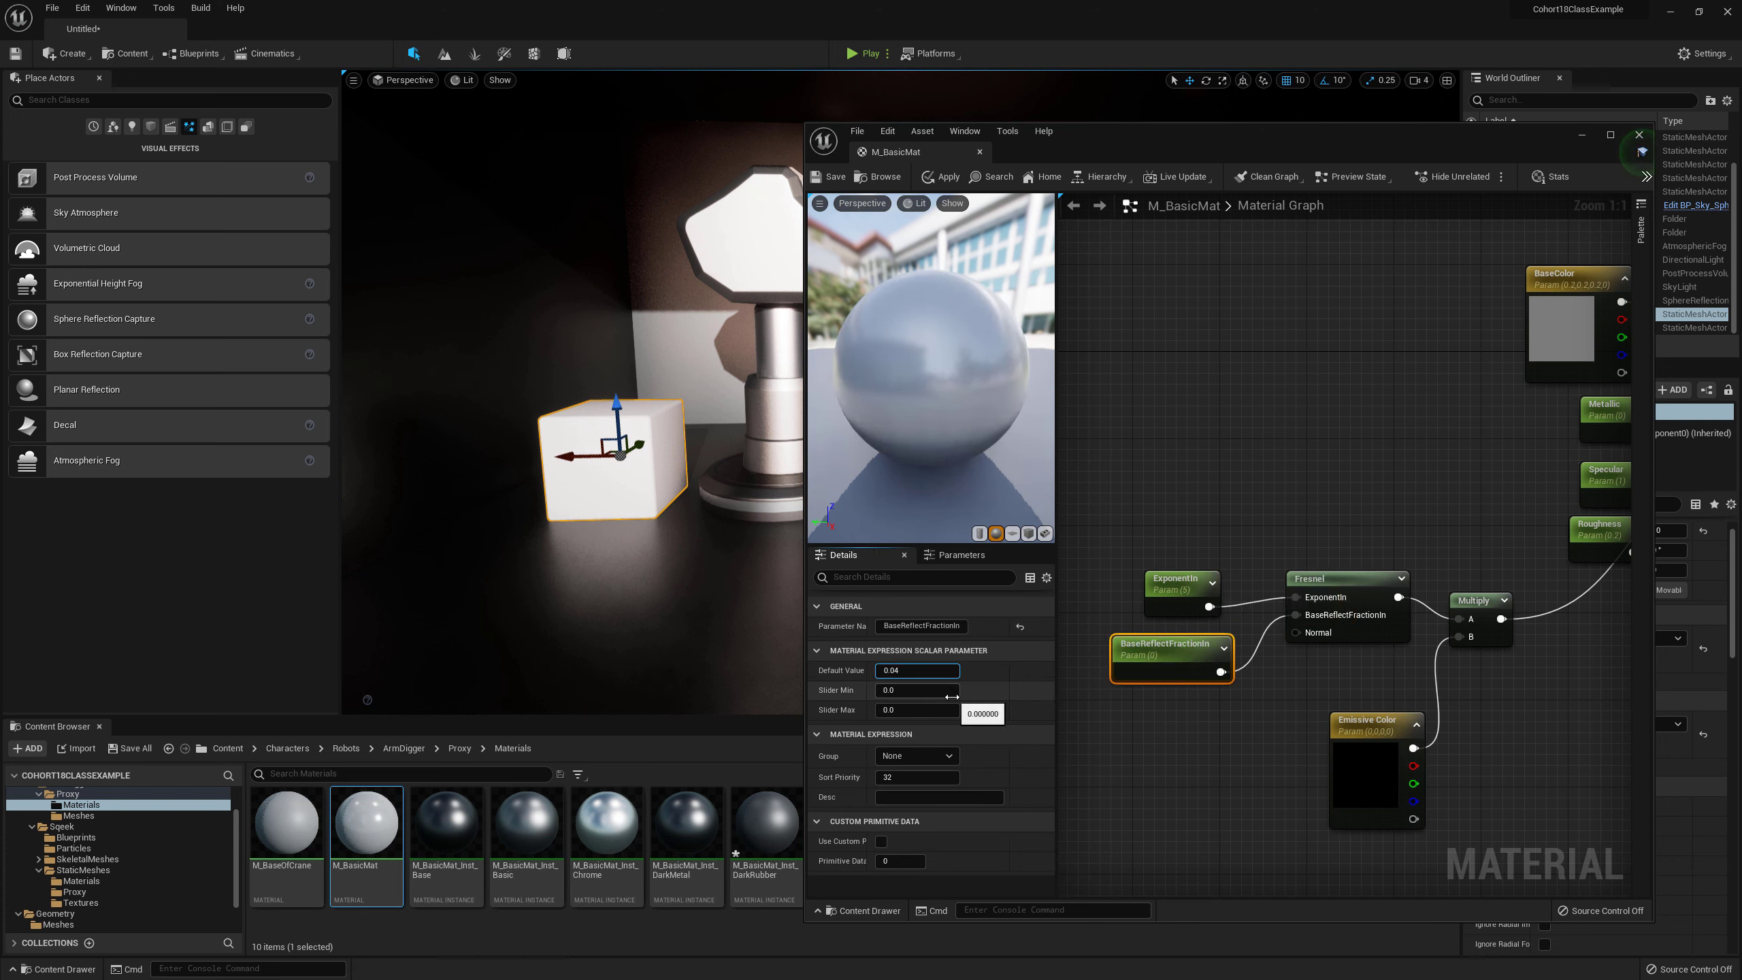
key("Return")
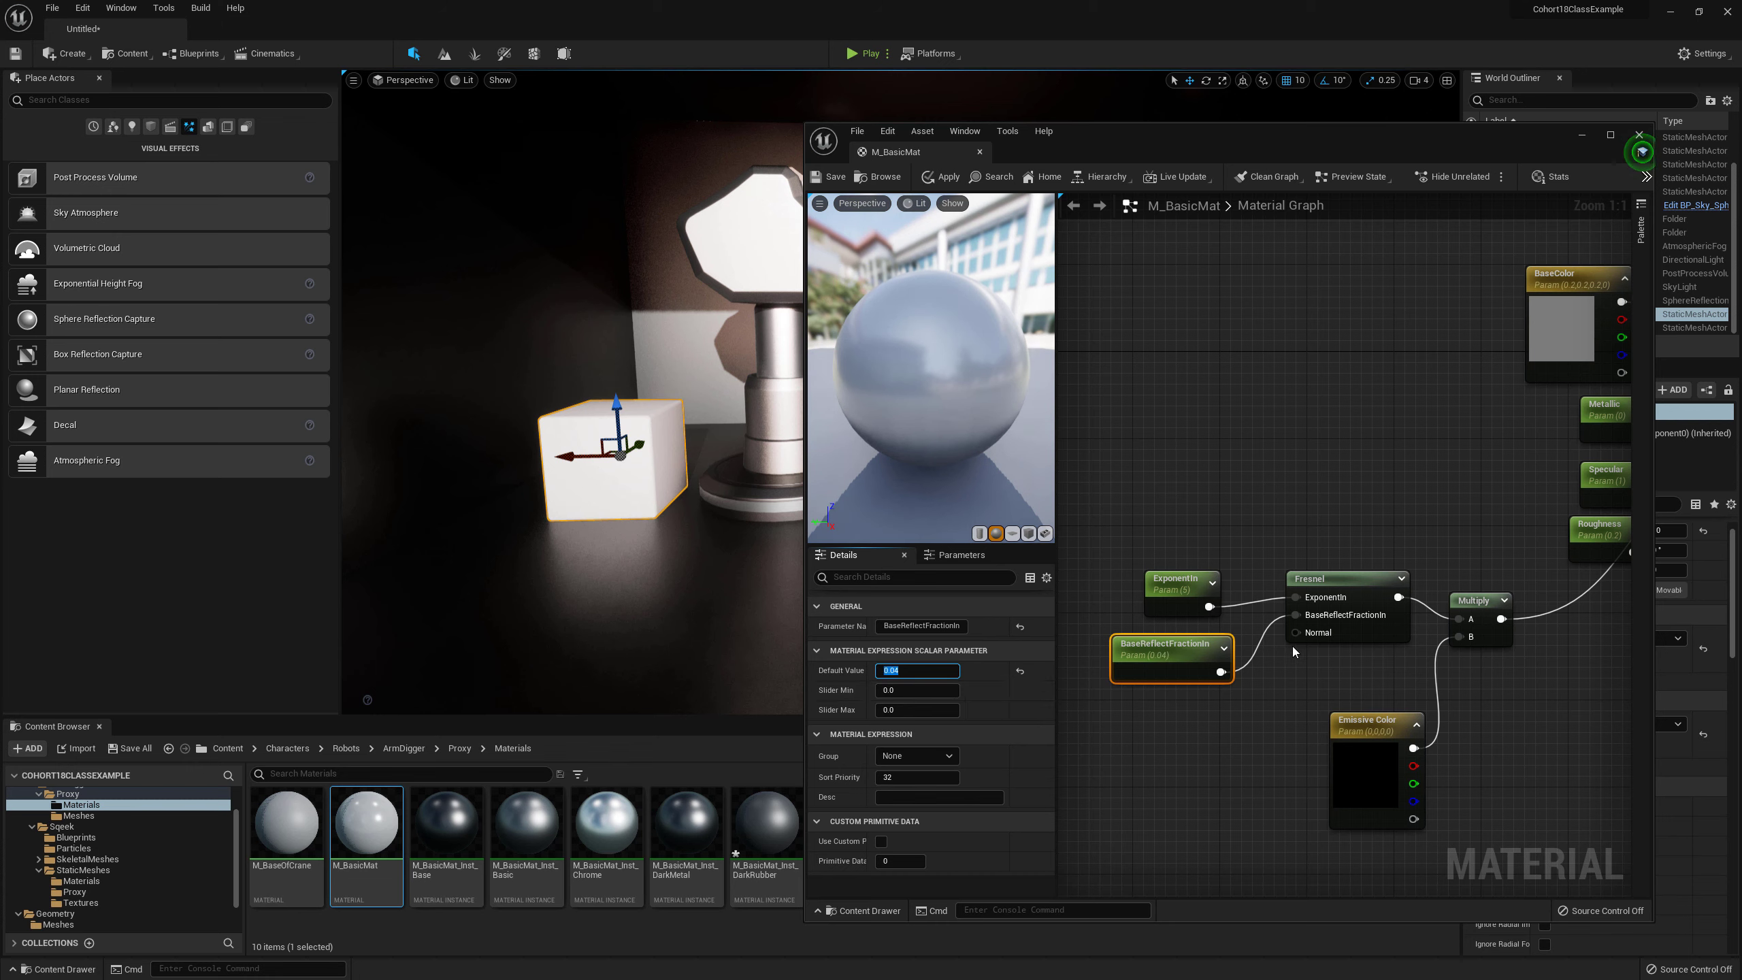
Step: Add a PixelNormalWS node below the BaseReflectFractionIn parameter and wire it into the Fresnel node's Normal input
right_click(1249, 716)
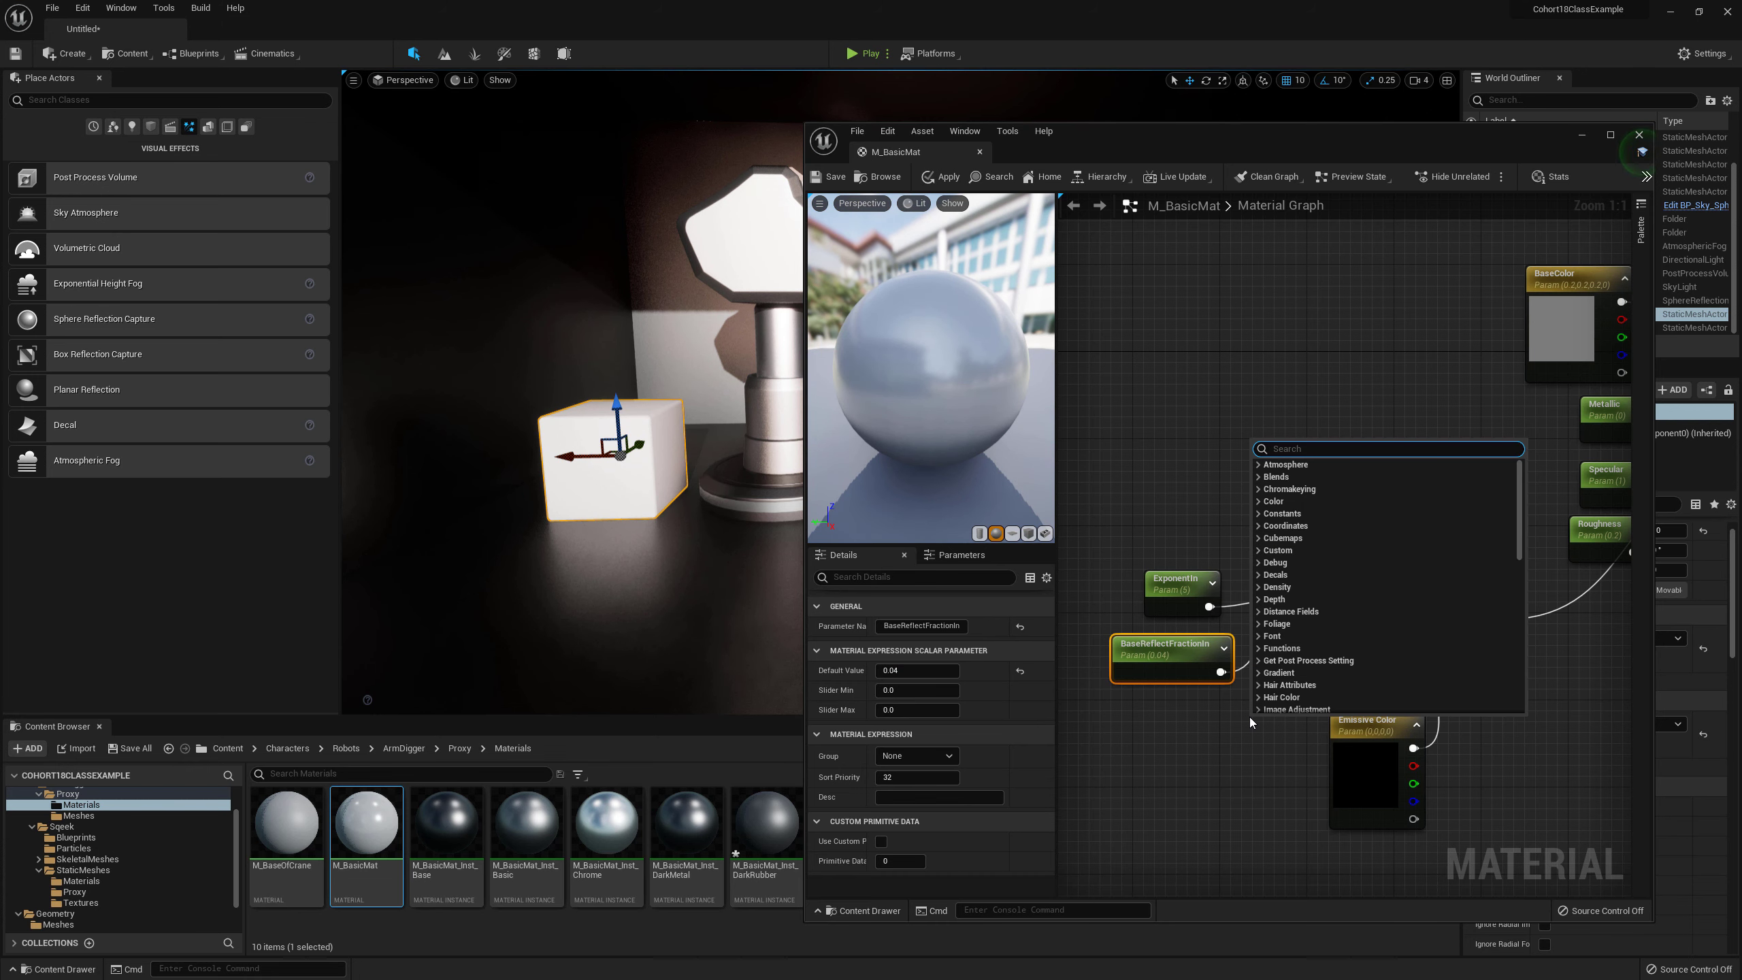
type("normal")
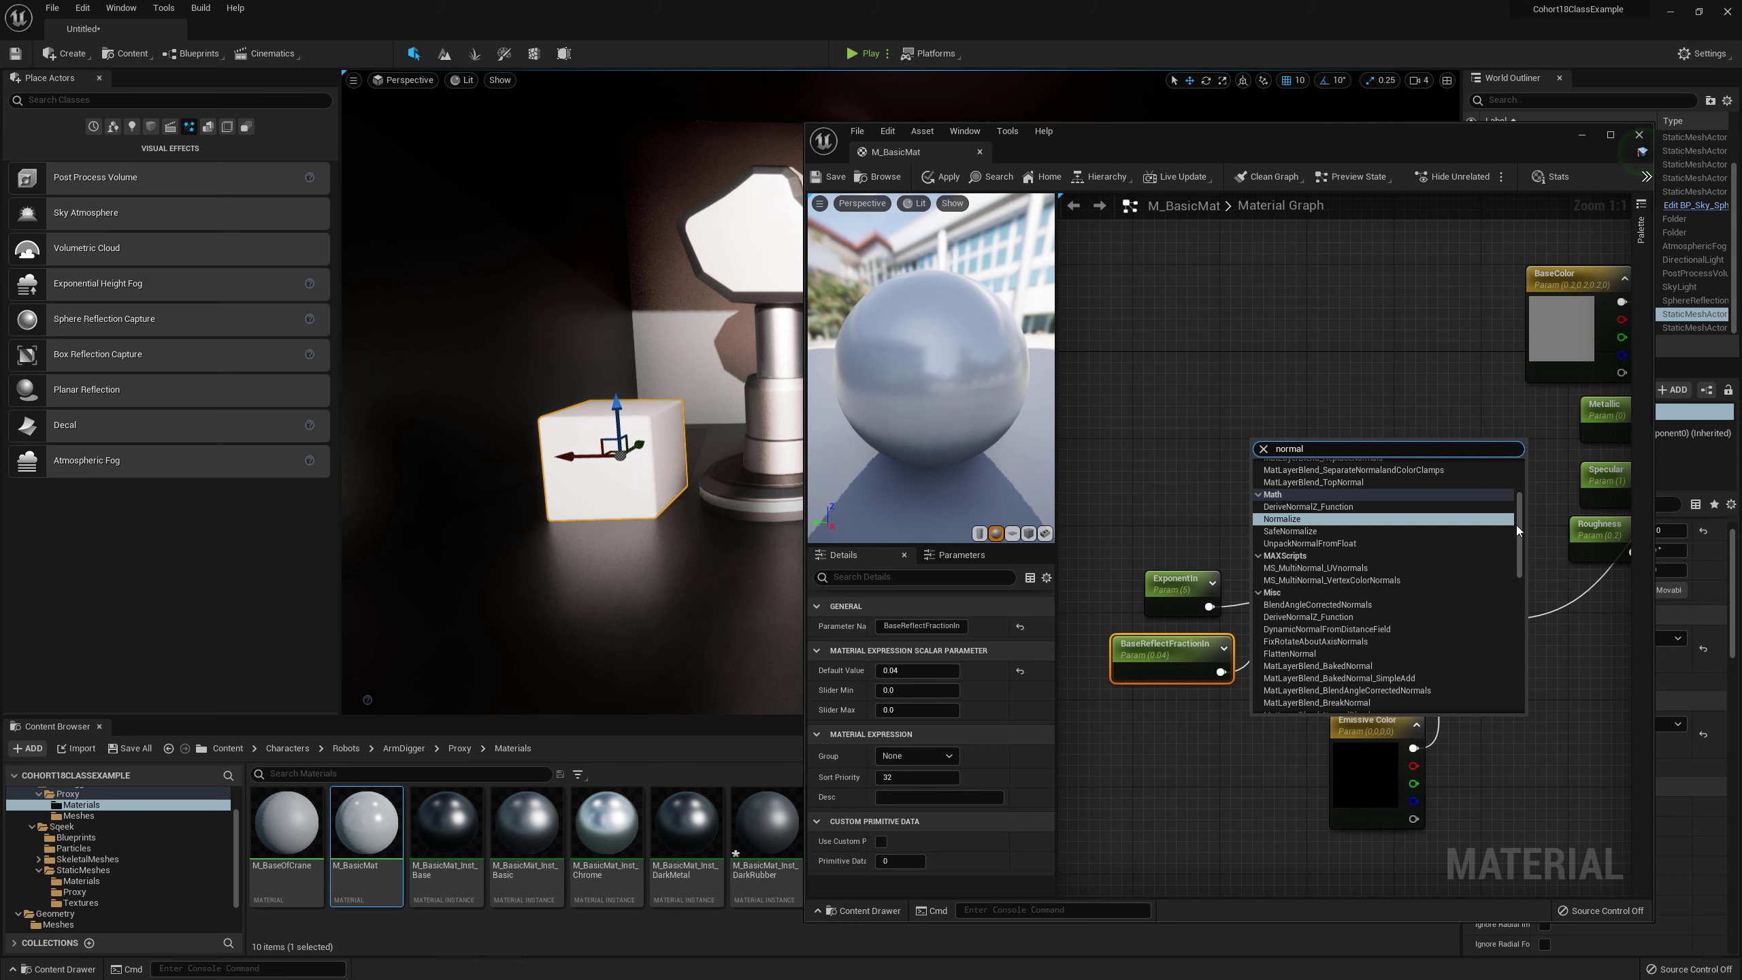
left_click_drag(1515, 525, 1516, 666)
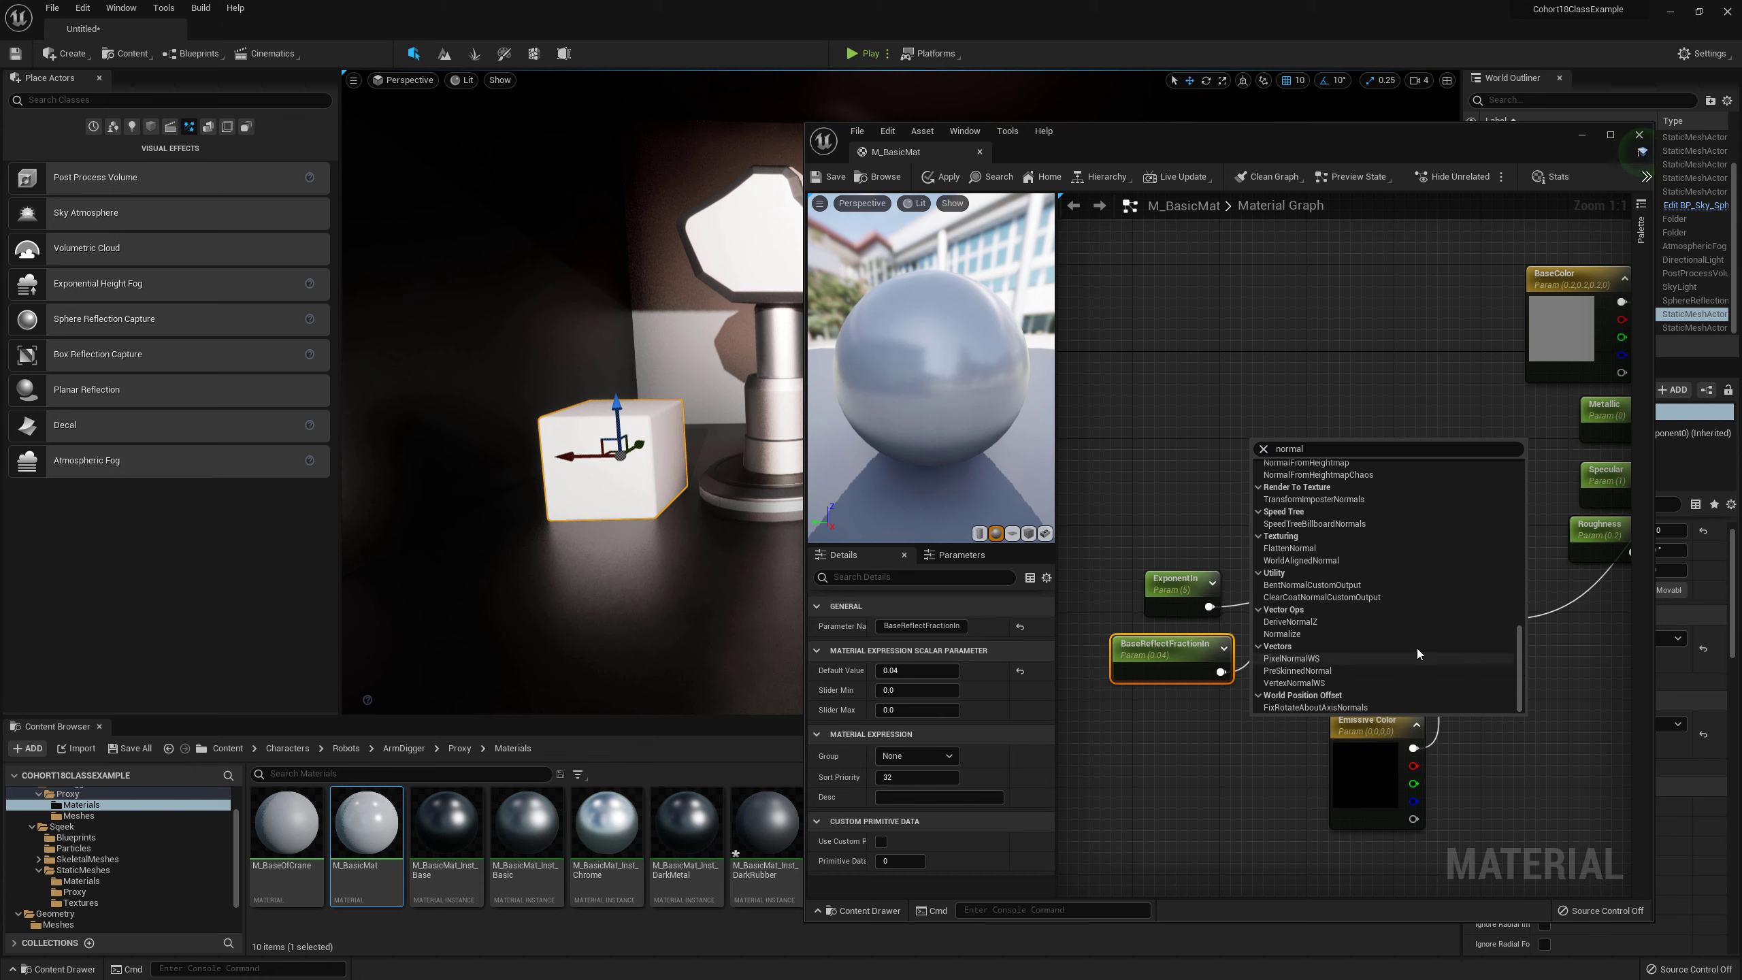
left_click(1363, 658)
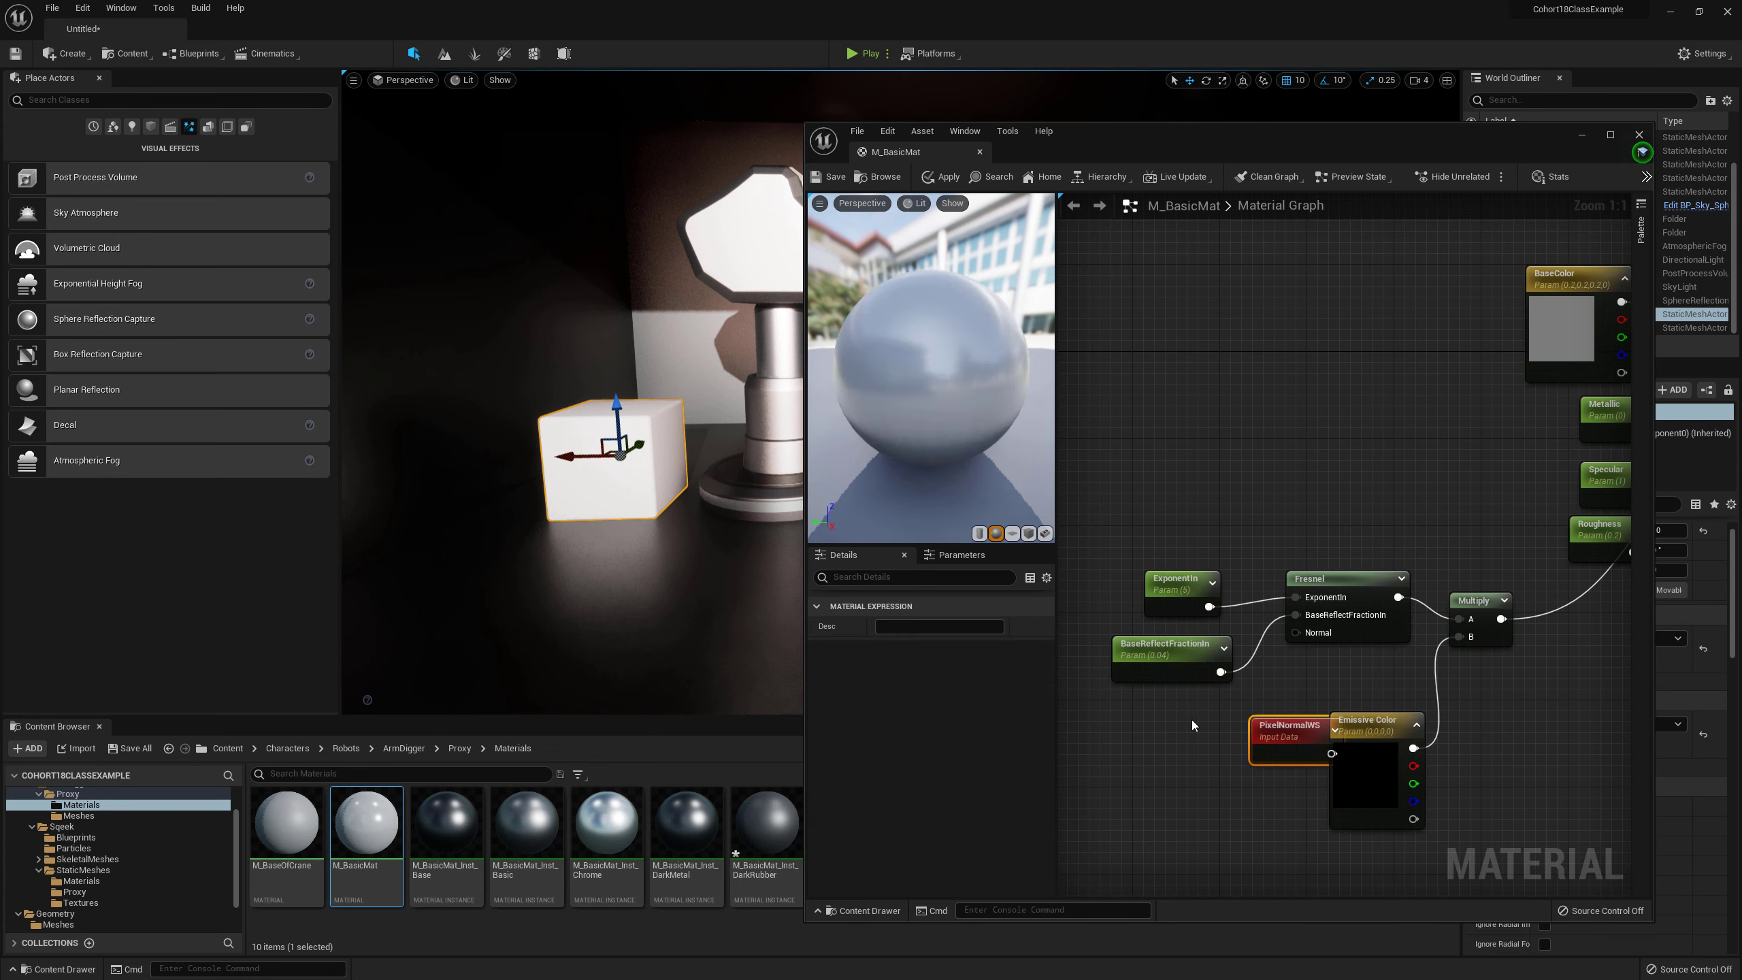
left_click_drag(1290, 726, 1294, 632)
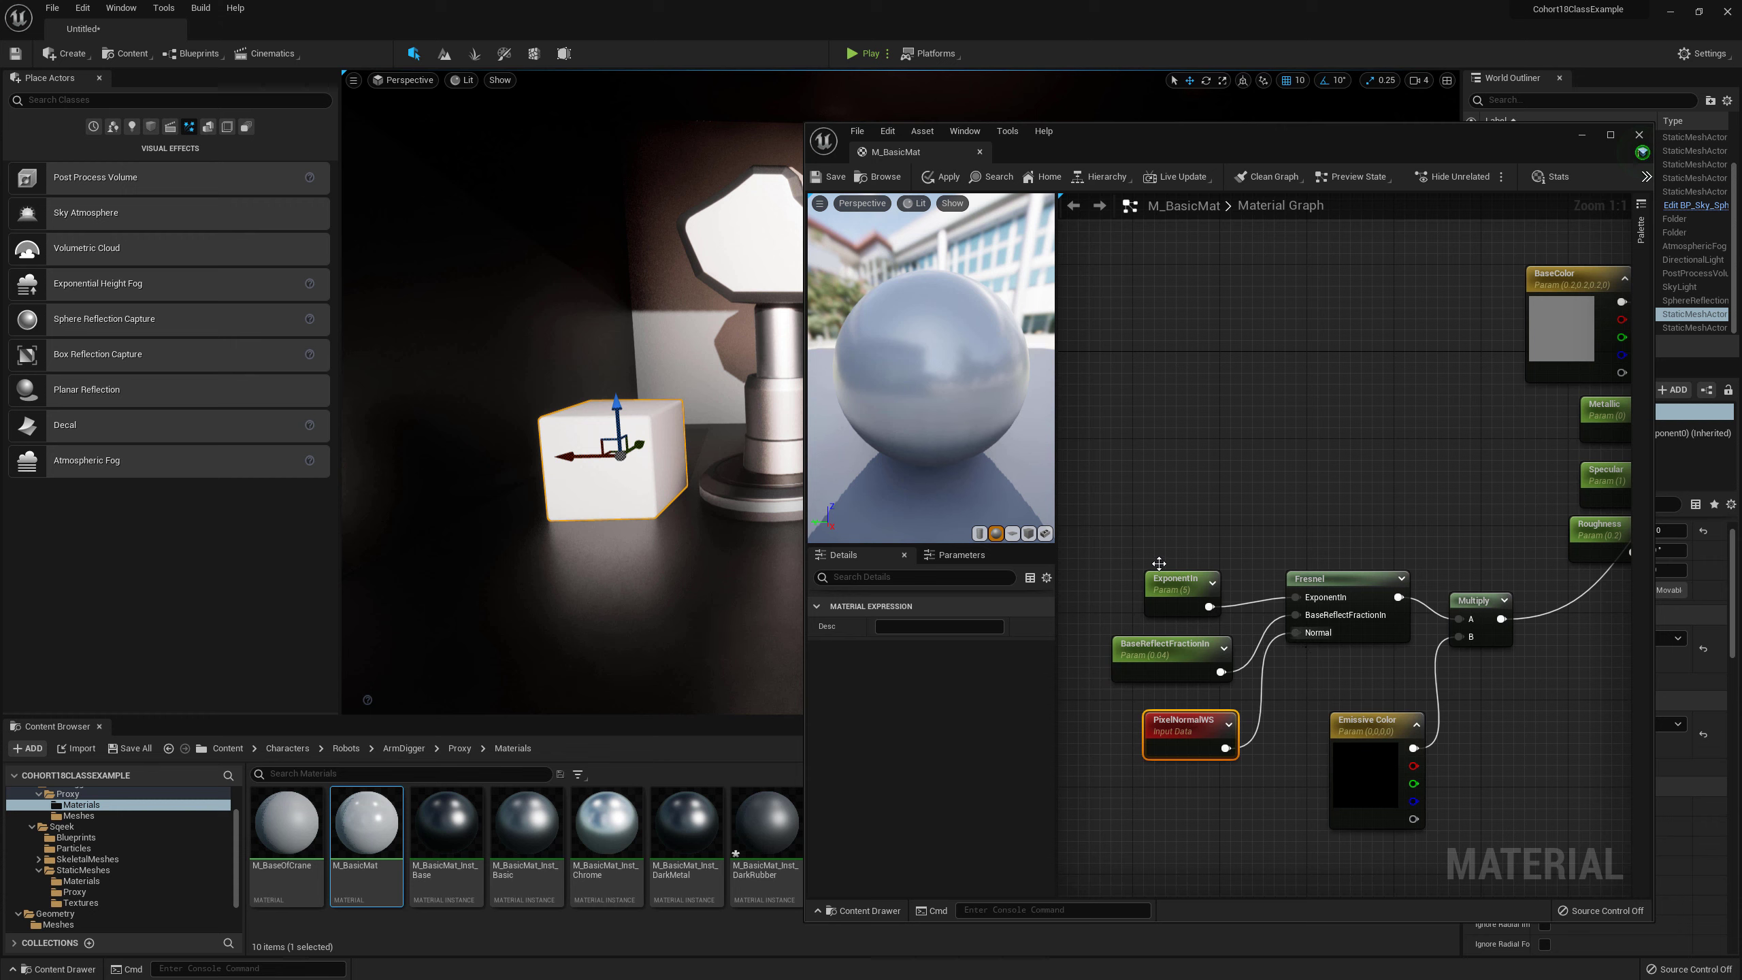
Step: Preview the Fresnel node on its own on the material sphere, and stop the node preview
right_click(1336, 579)
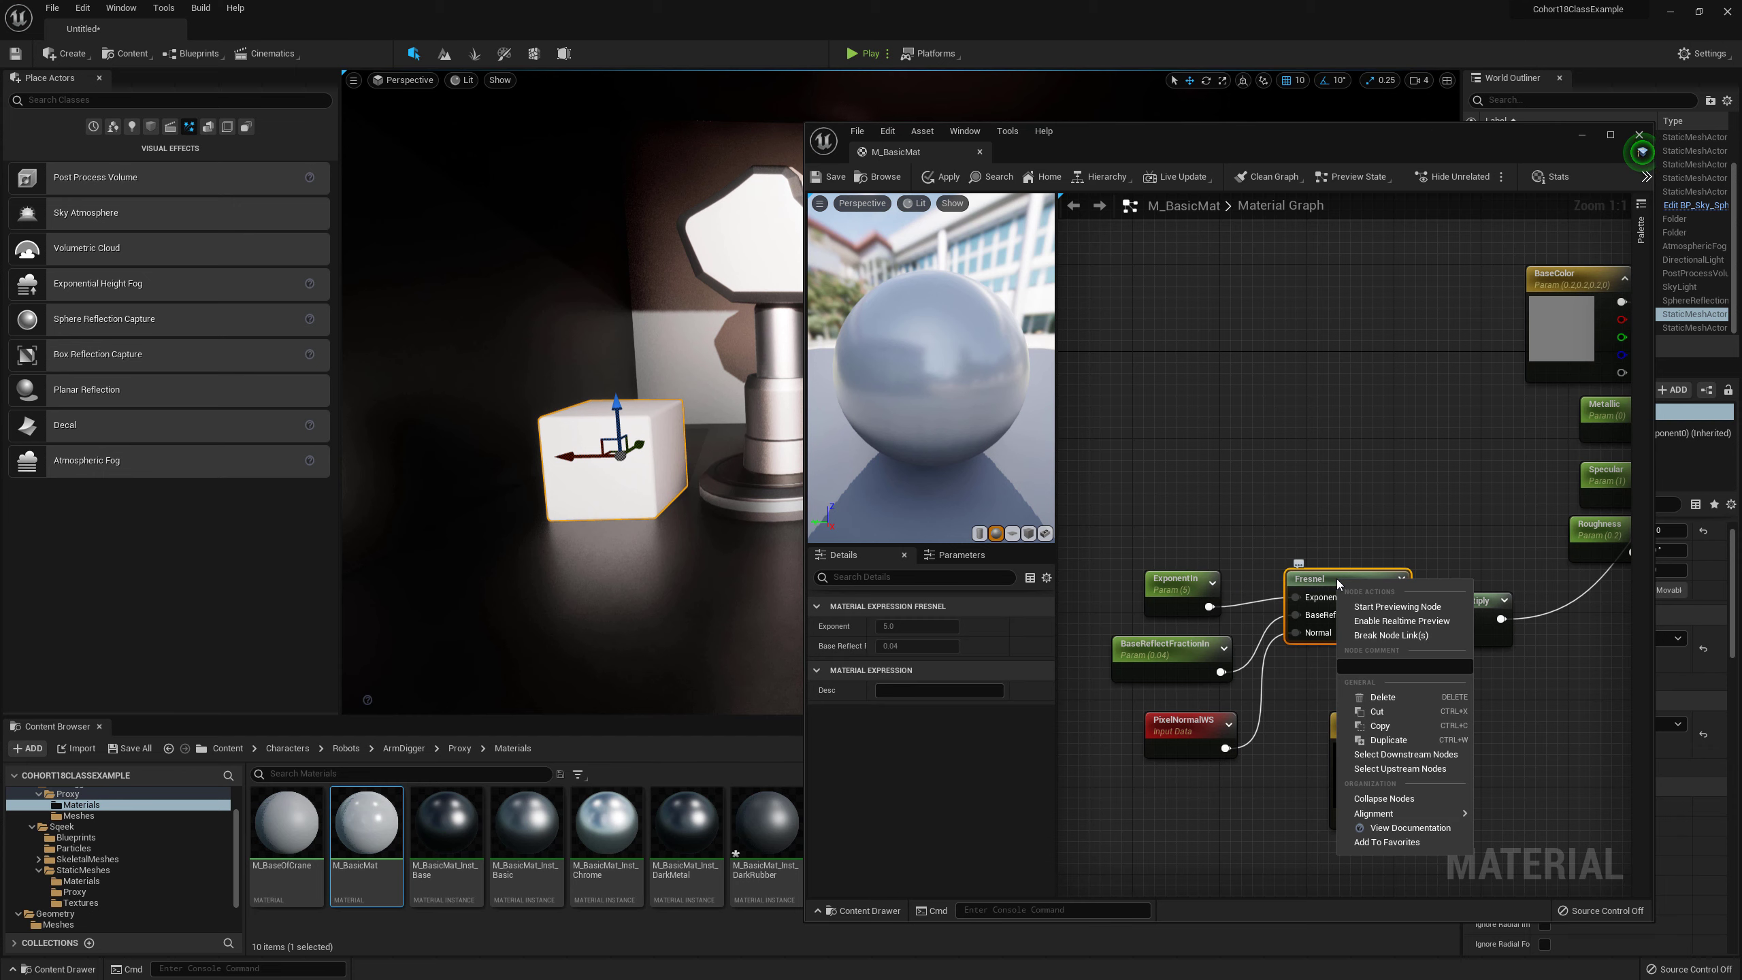
left_click(1396, 605)
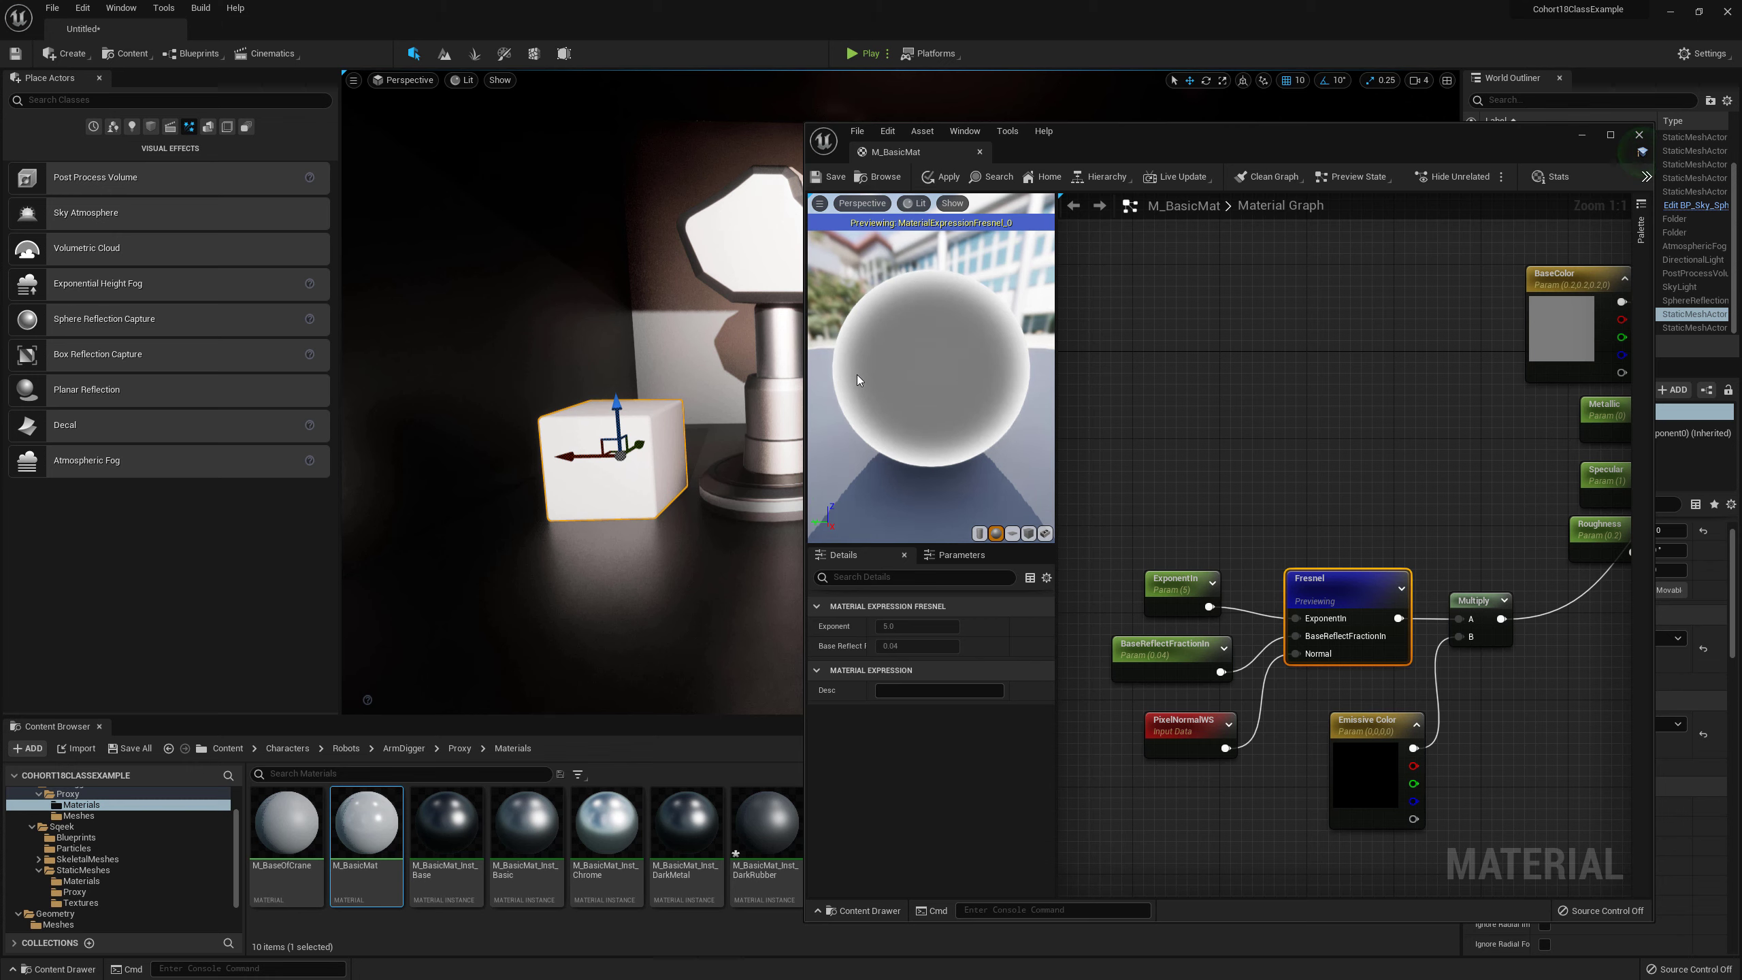
right_click(1368, 588)
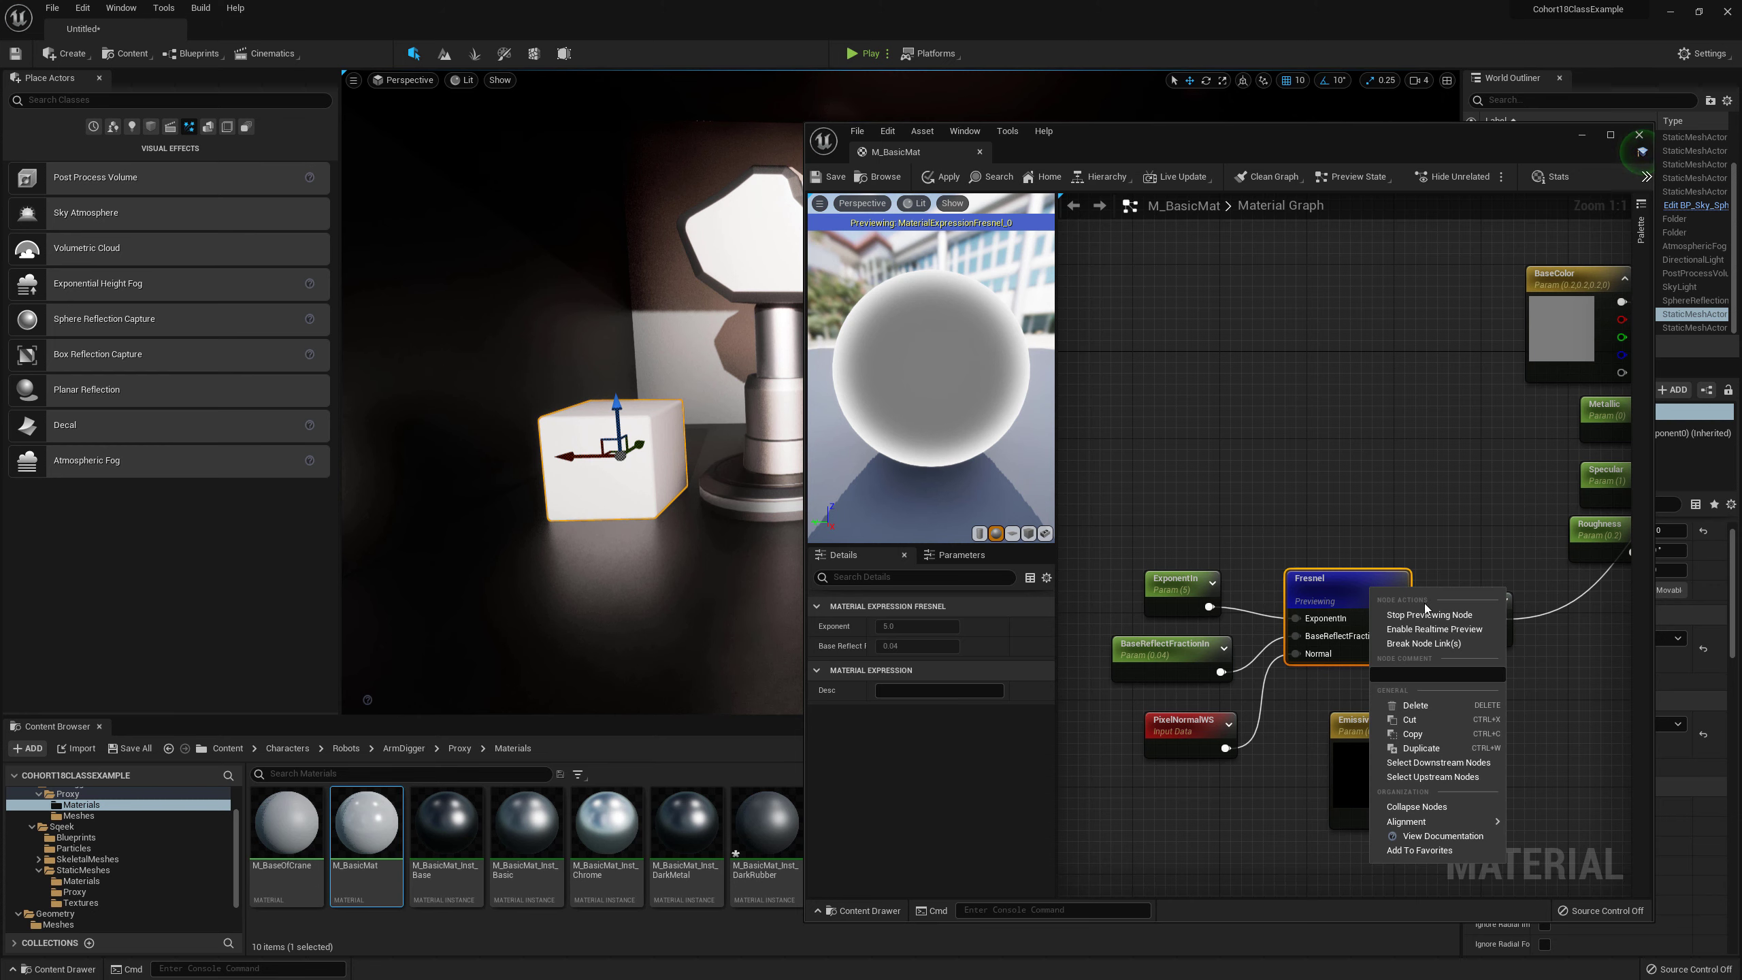
left_click(1428, 614)
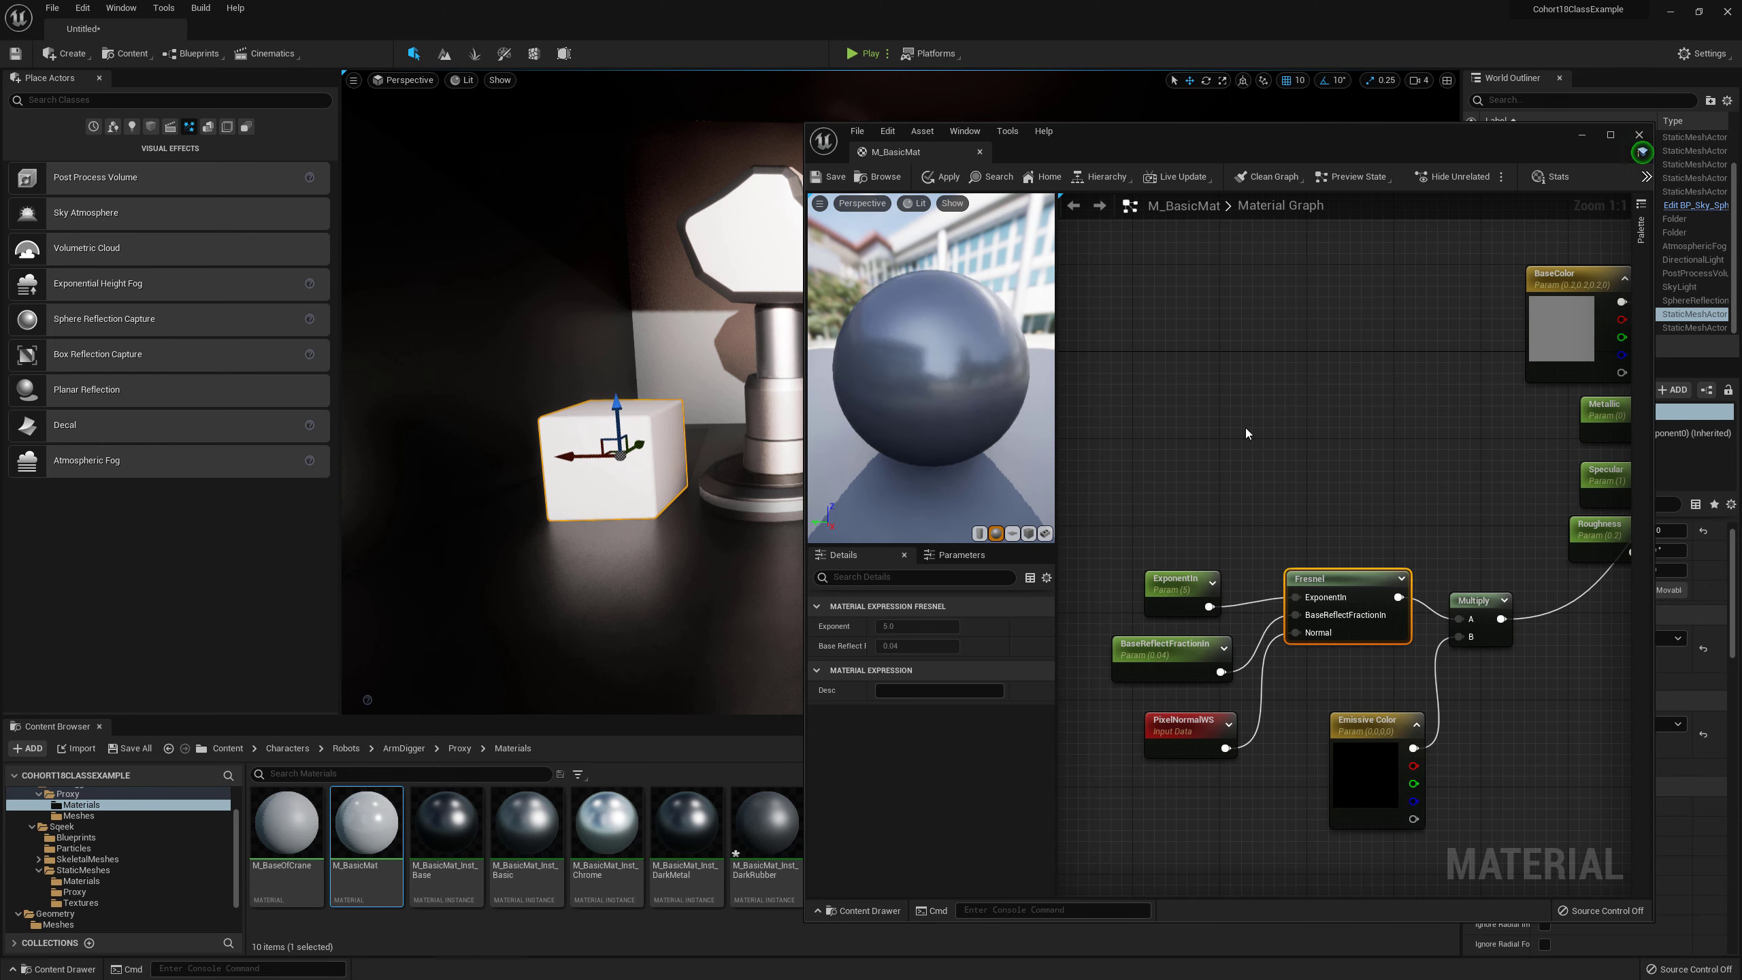
Step: Add a OneMinus node and place it above the gap between the Fresnel and Multiply nodes
right_click_drag(1290, 492, 1283, 475)
left_click(1310, 519)
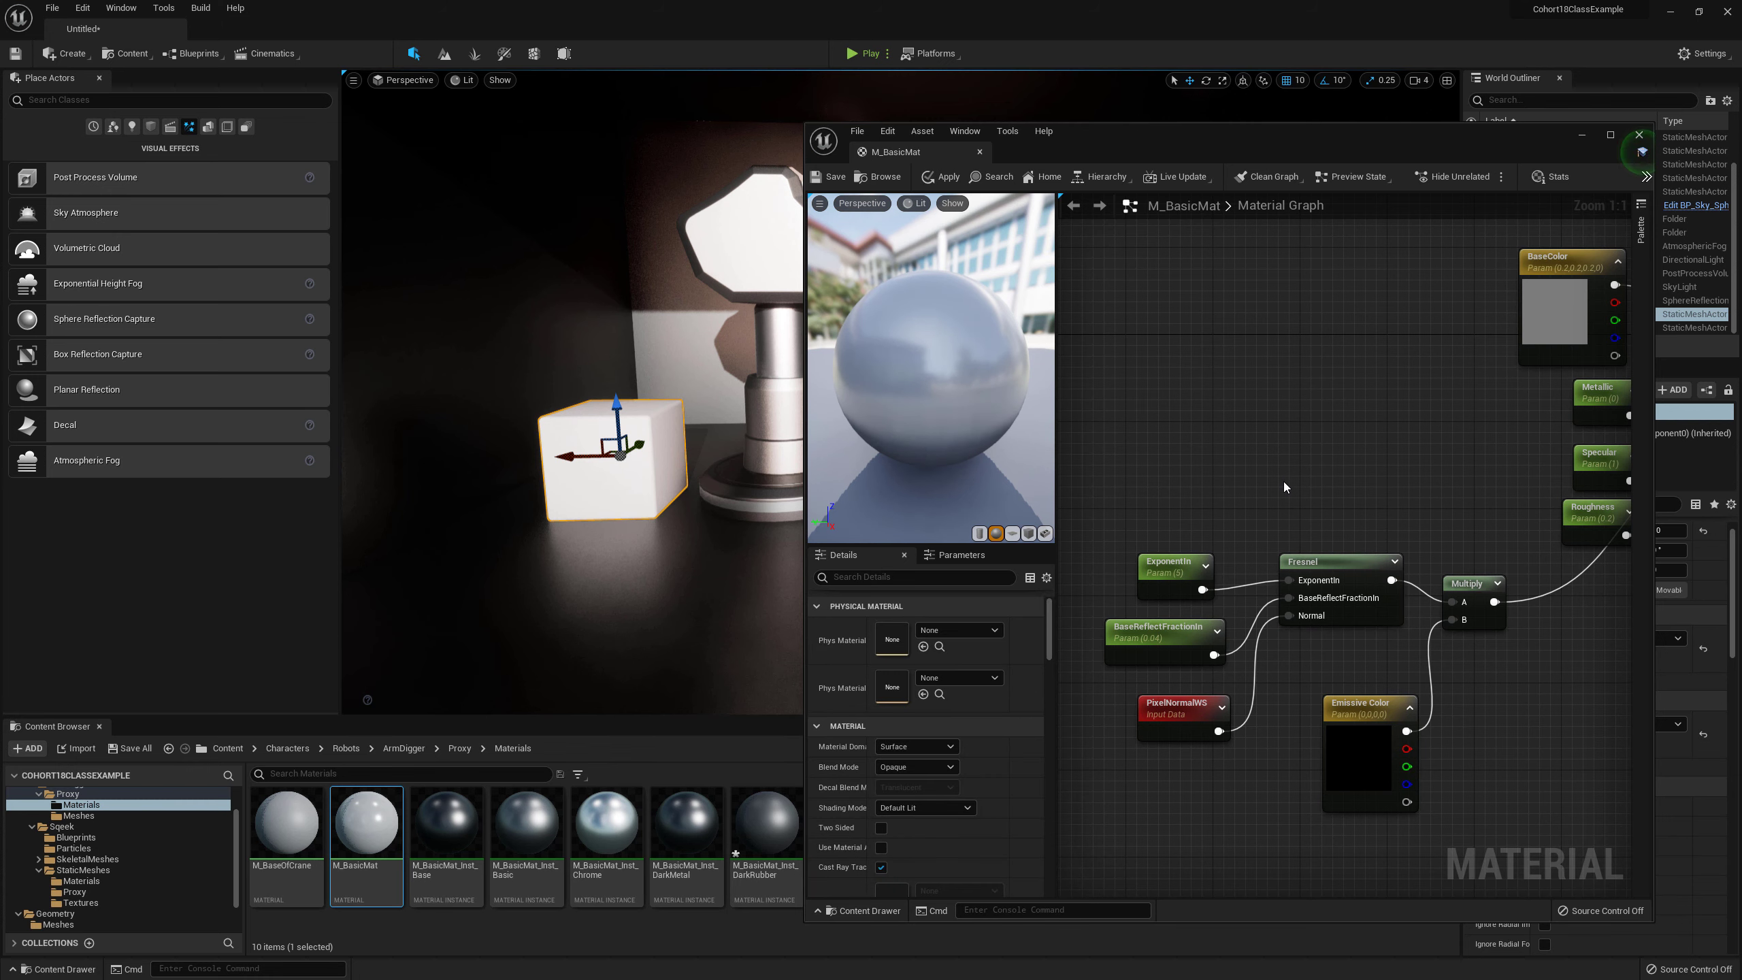
right_click(1284, 483)
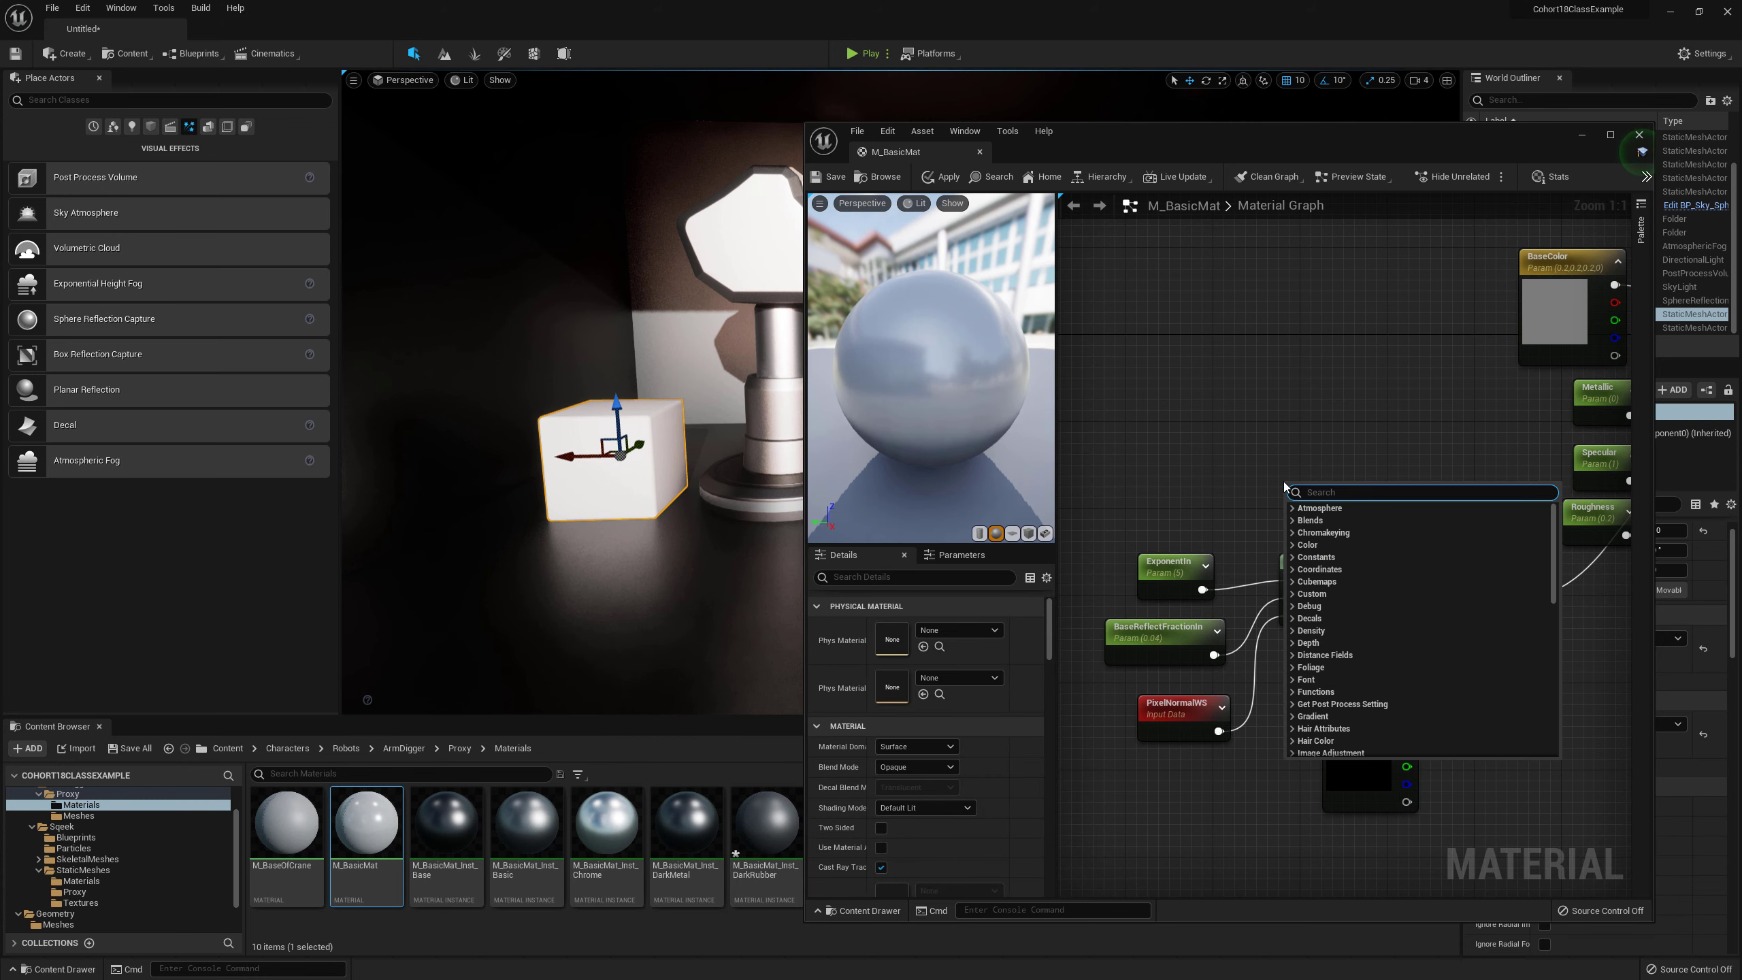
type("one")
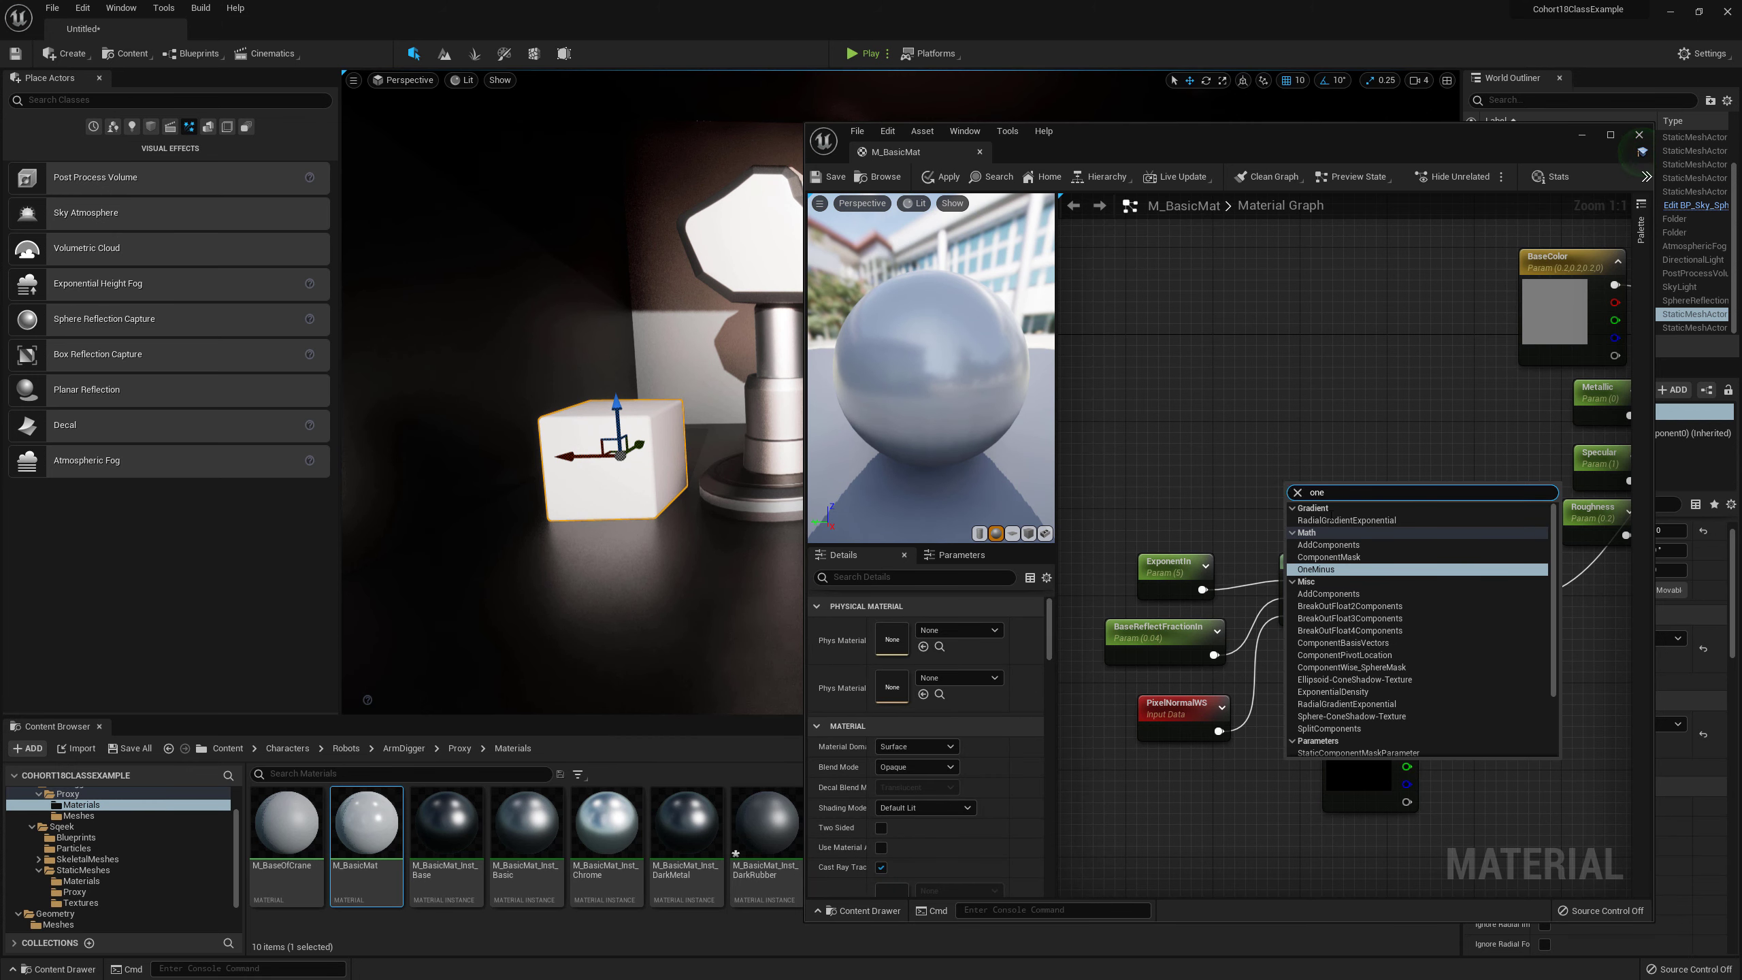
left_click(1328, 570)
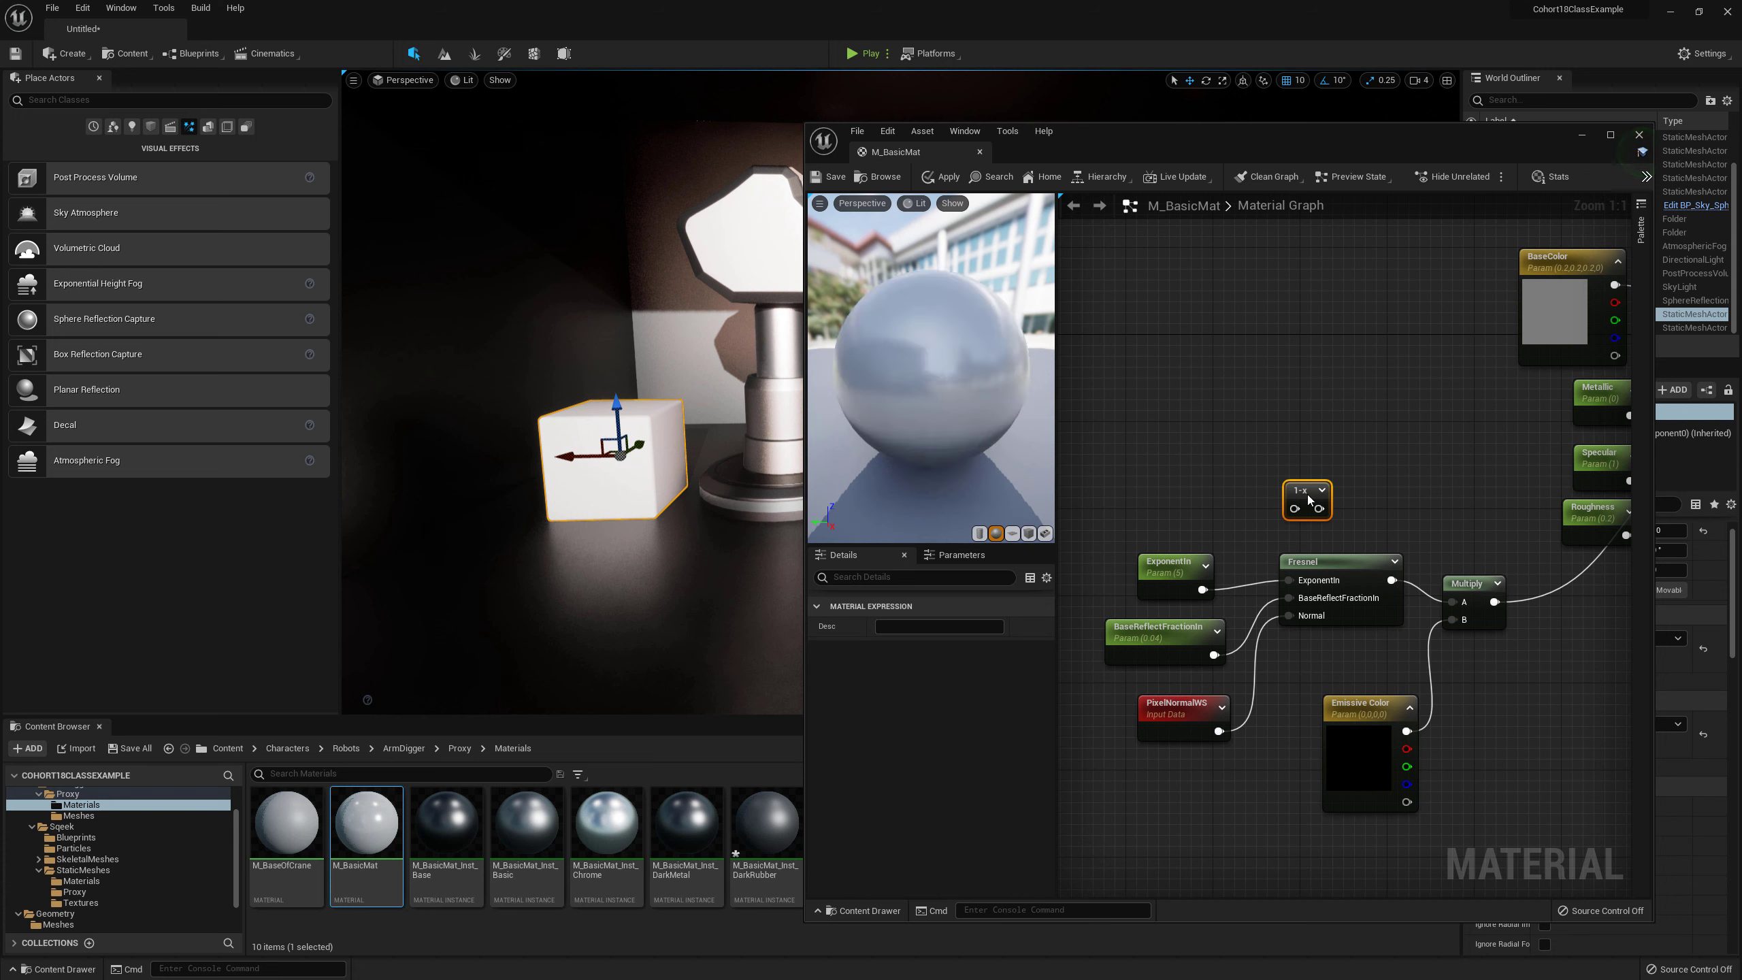
left_click_drag(1335, 494, 1407, 499)
Step: Move Fresnel and its input nodes further from Multiply, and wire Fresnel through the OneMinus node into Multiply's A
mouse_move(1355, 559)
left_mouse_down()
mouse_move(1299, 559)
mouse_move(1347, 580)
left_mouse_up()
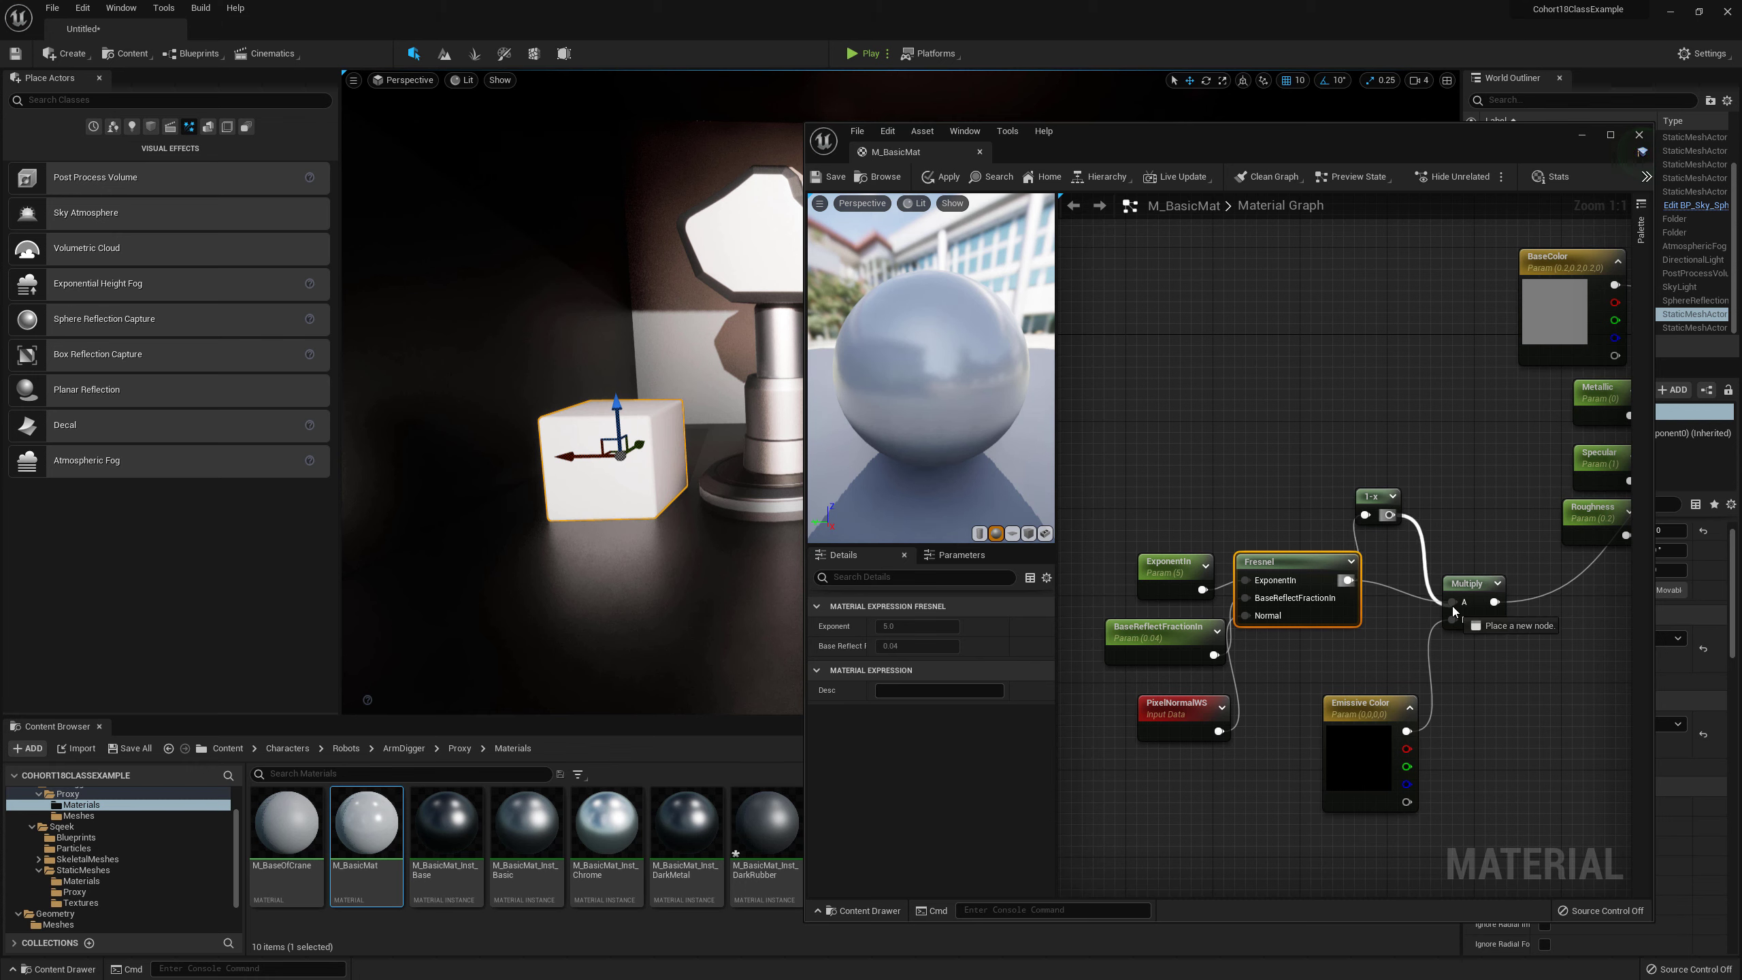
left_click_drag(1096, 493, 1282, 773)
left_click_drag(1264, 559, 1209, 525)
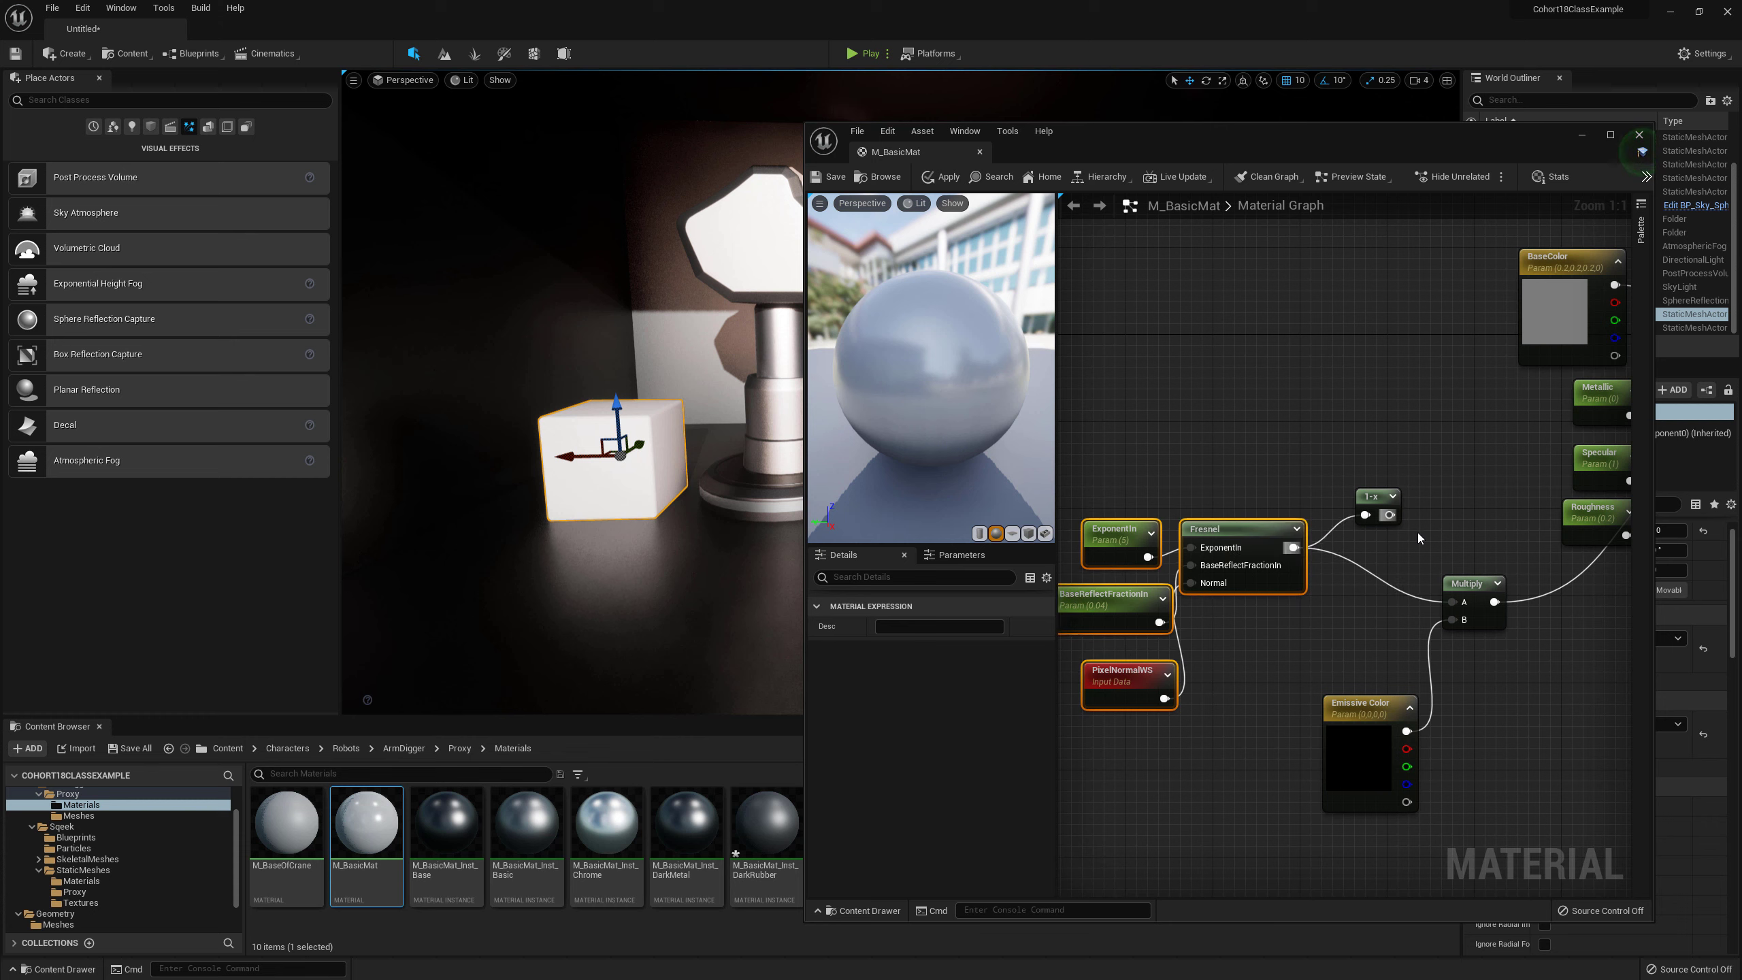
left_click_drag(1390, 514, 1453, 603)
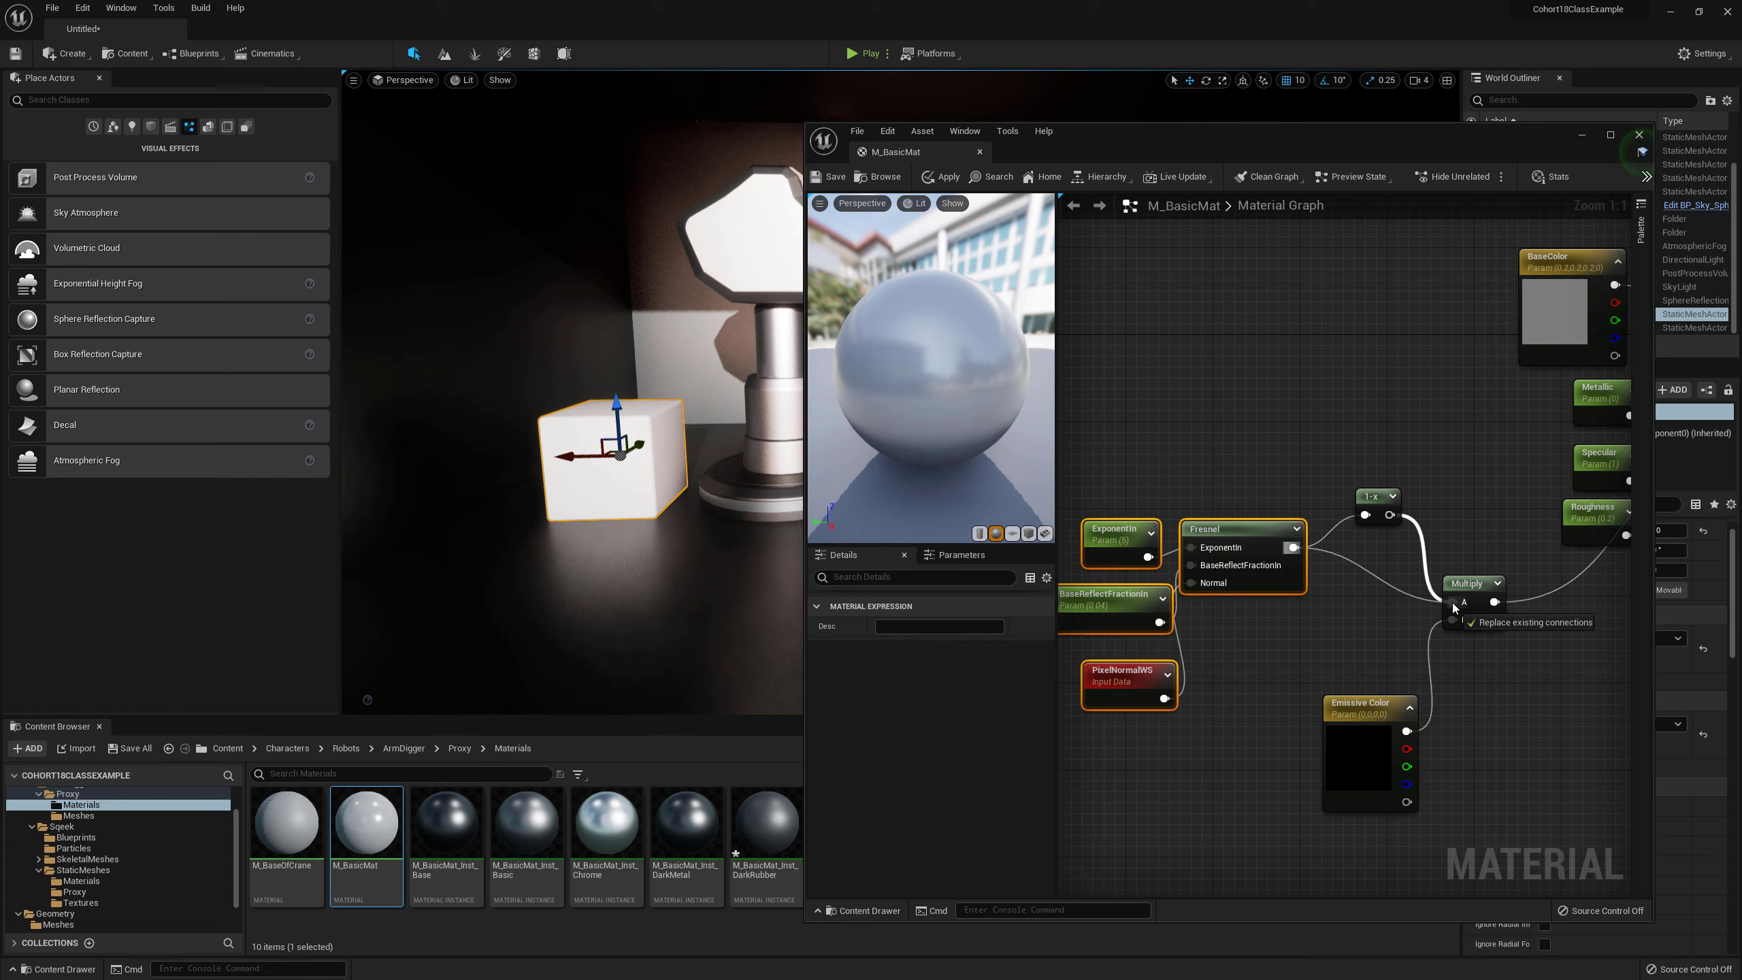
Step: Preview the OneMinus node on the material sphere to examine the inverted Fresnel, and stop the node preview
right_click(1377, 504)
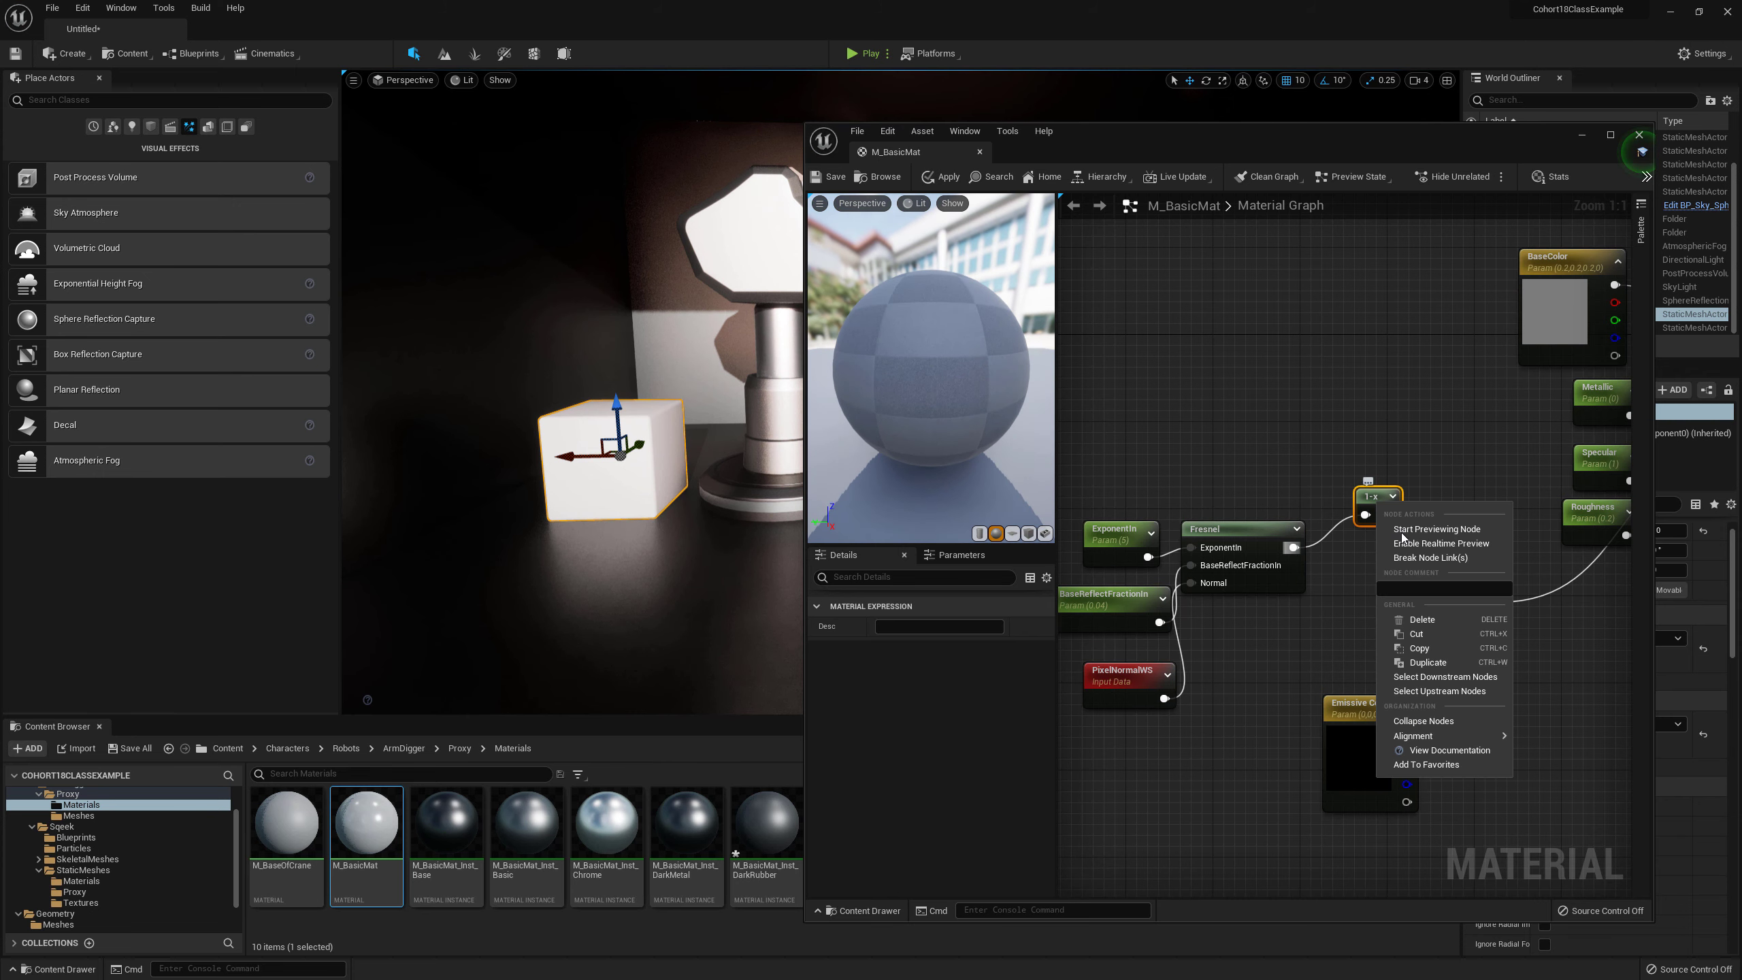
left_click(1401, 532)
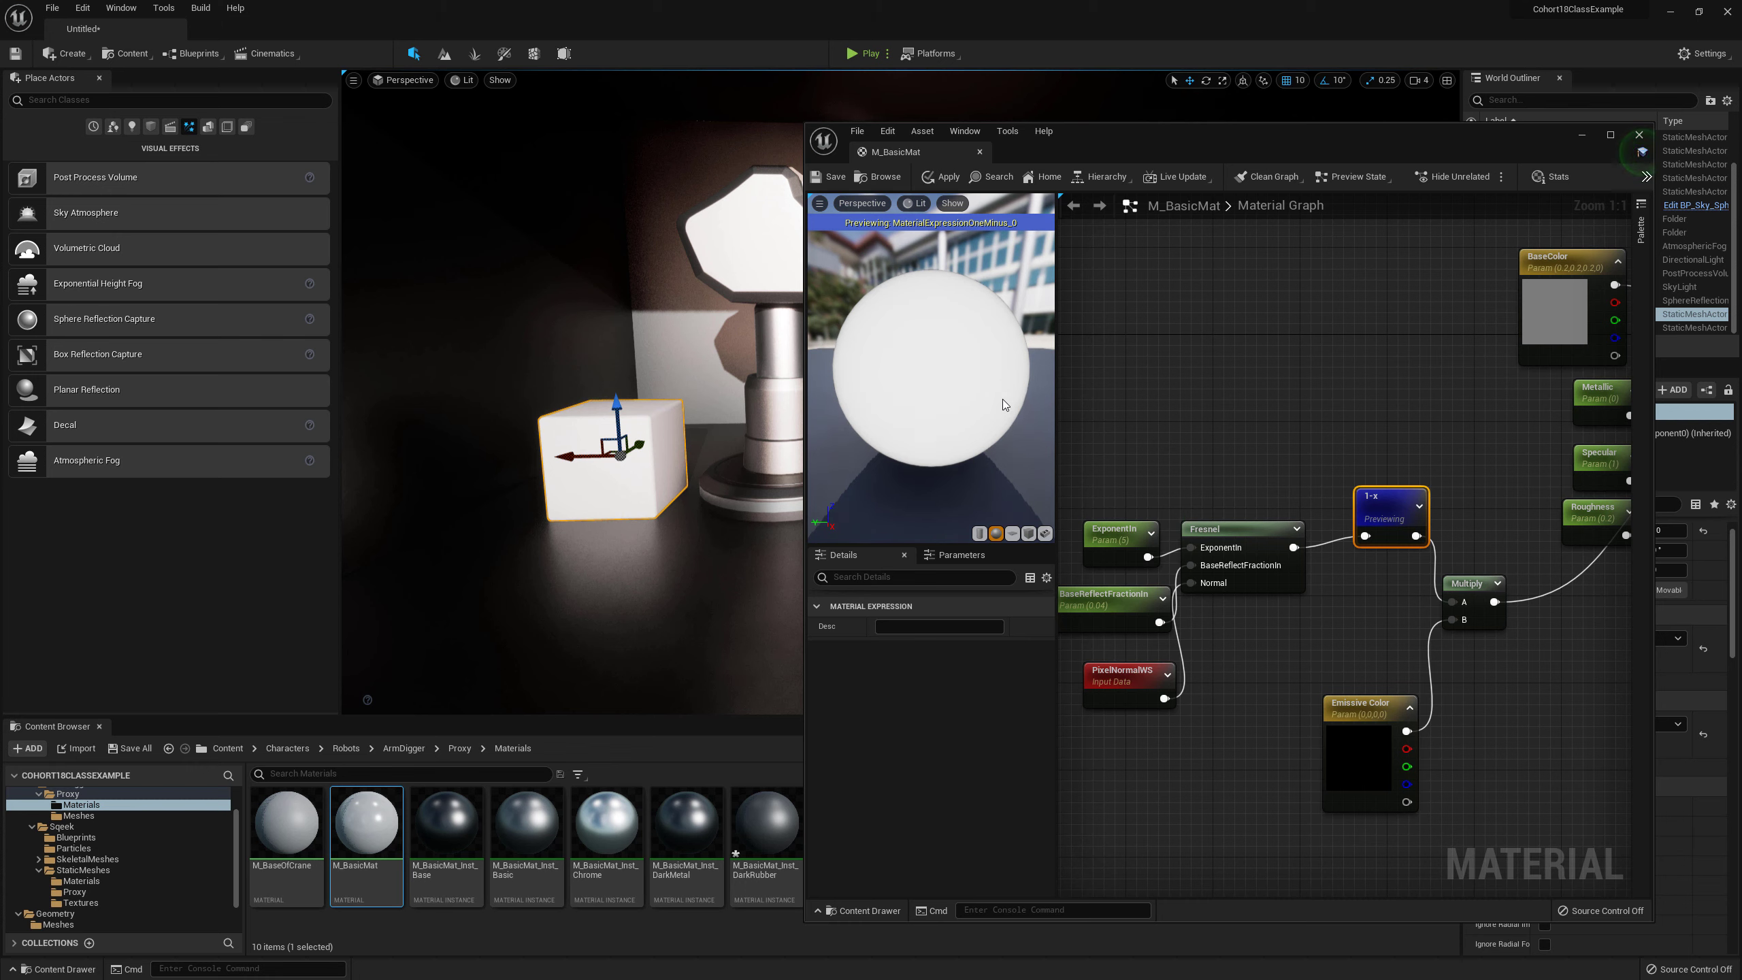
left_click_drag(1002, 404, 999, 417)
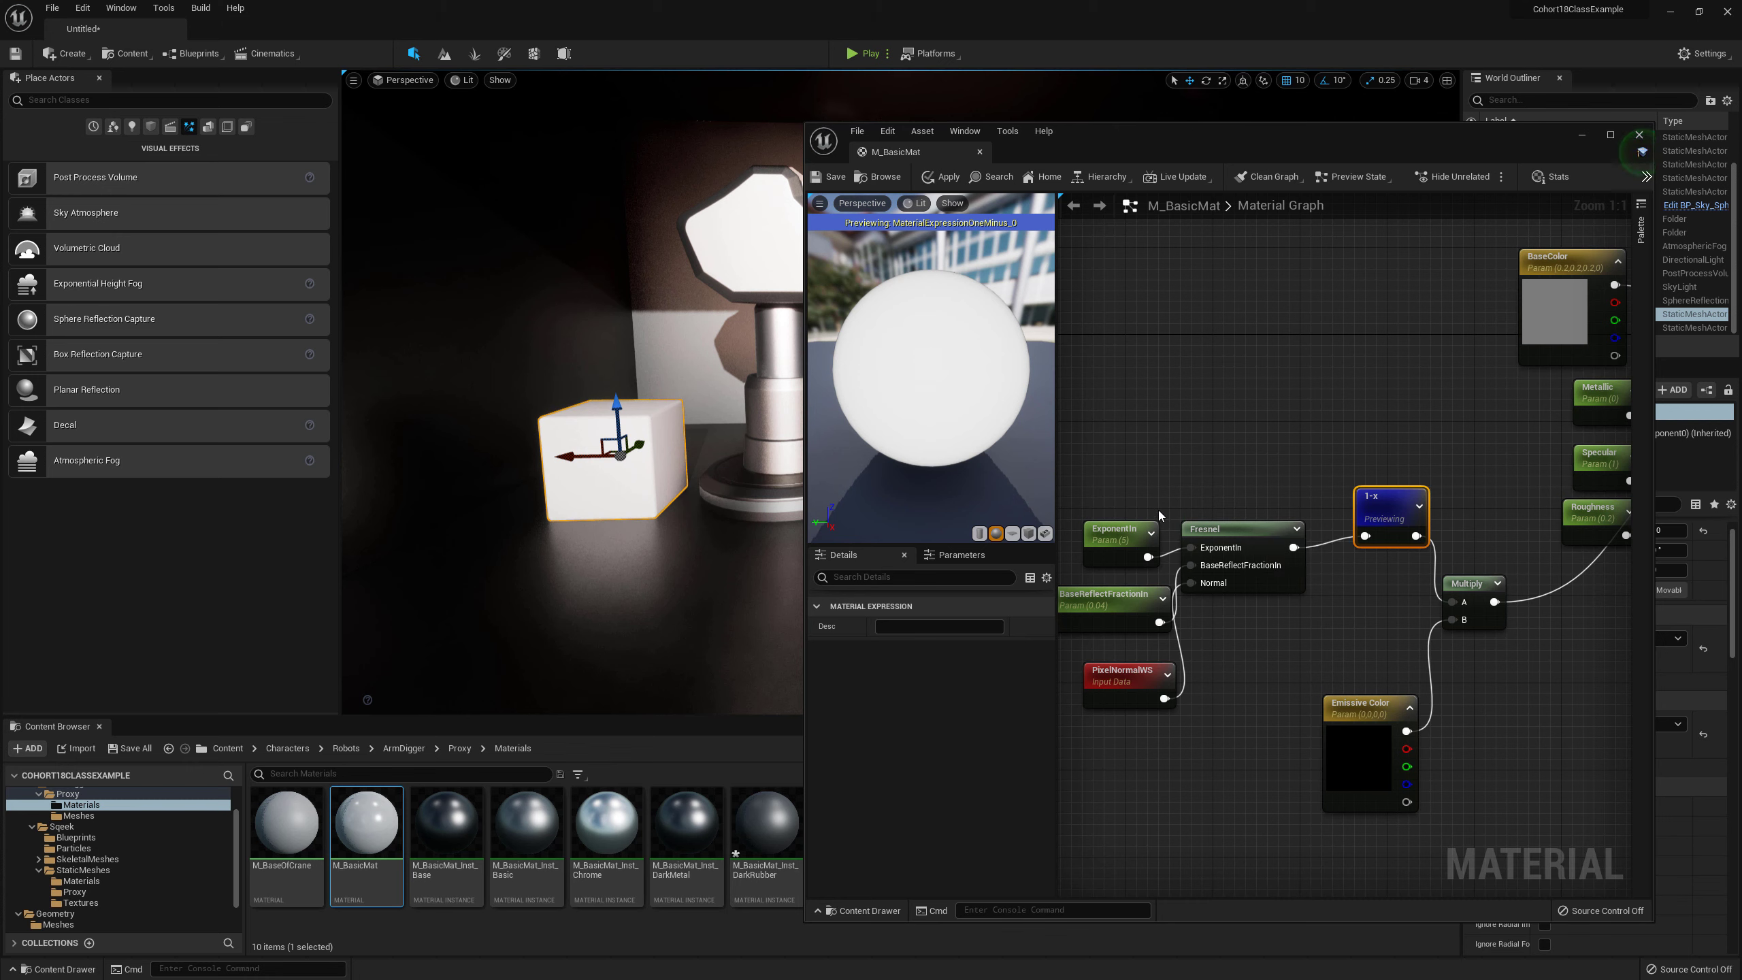
right_click(1377, 505)
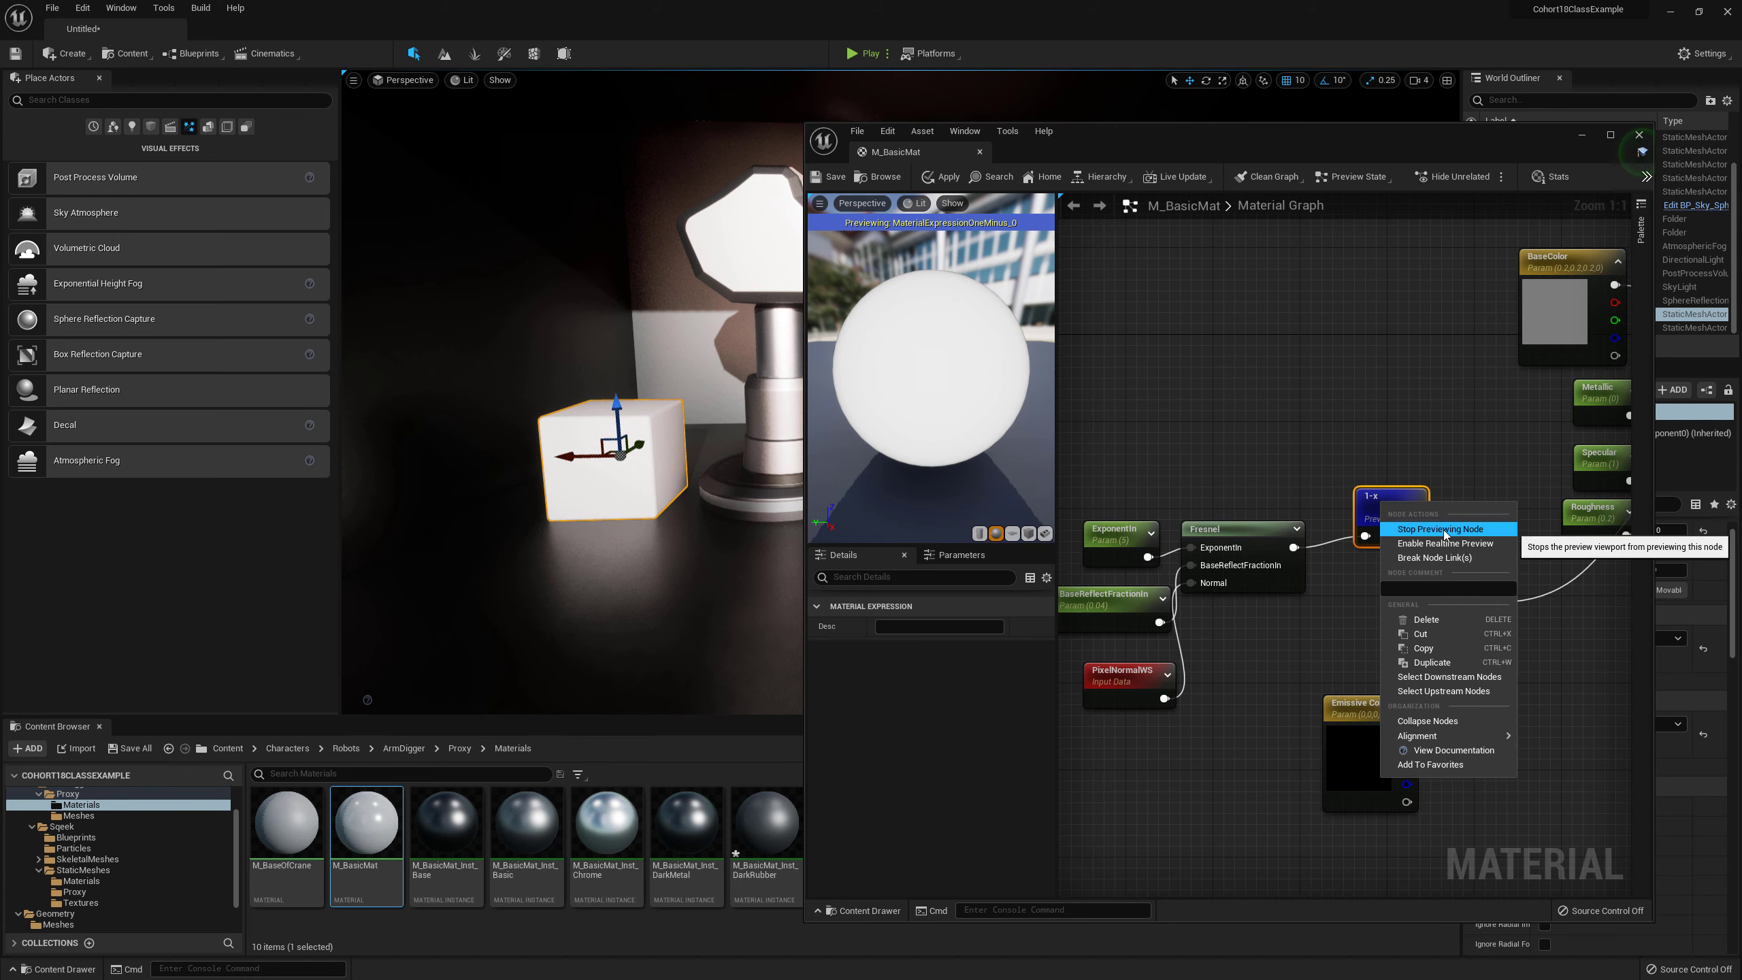
left_click(1426, 528)
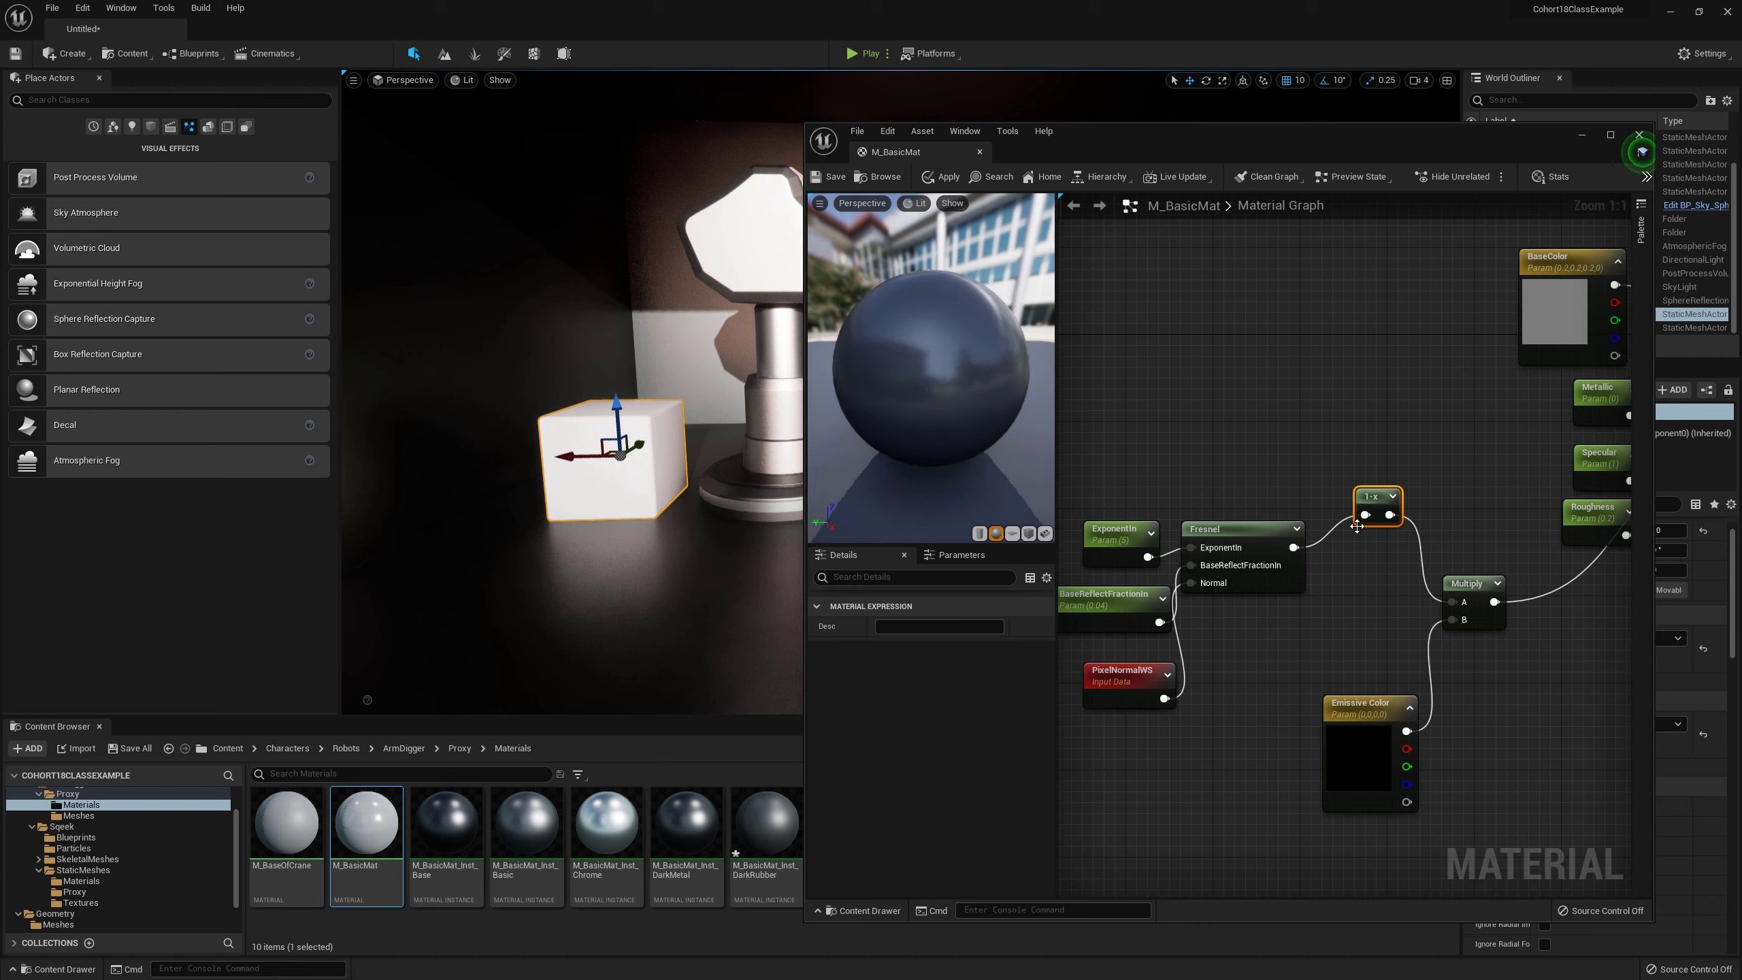
Step: Enclose the whole Fresnel emissive network in a comment titled FresnelEmiss and move the commented group away from the other parameters
left_click_drag(1367, 511, 1354, 554)
scroll(1426, 551, "down", 2)
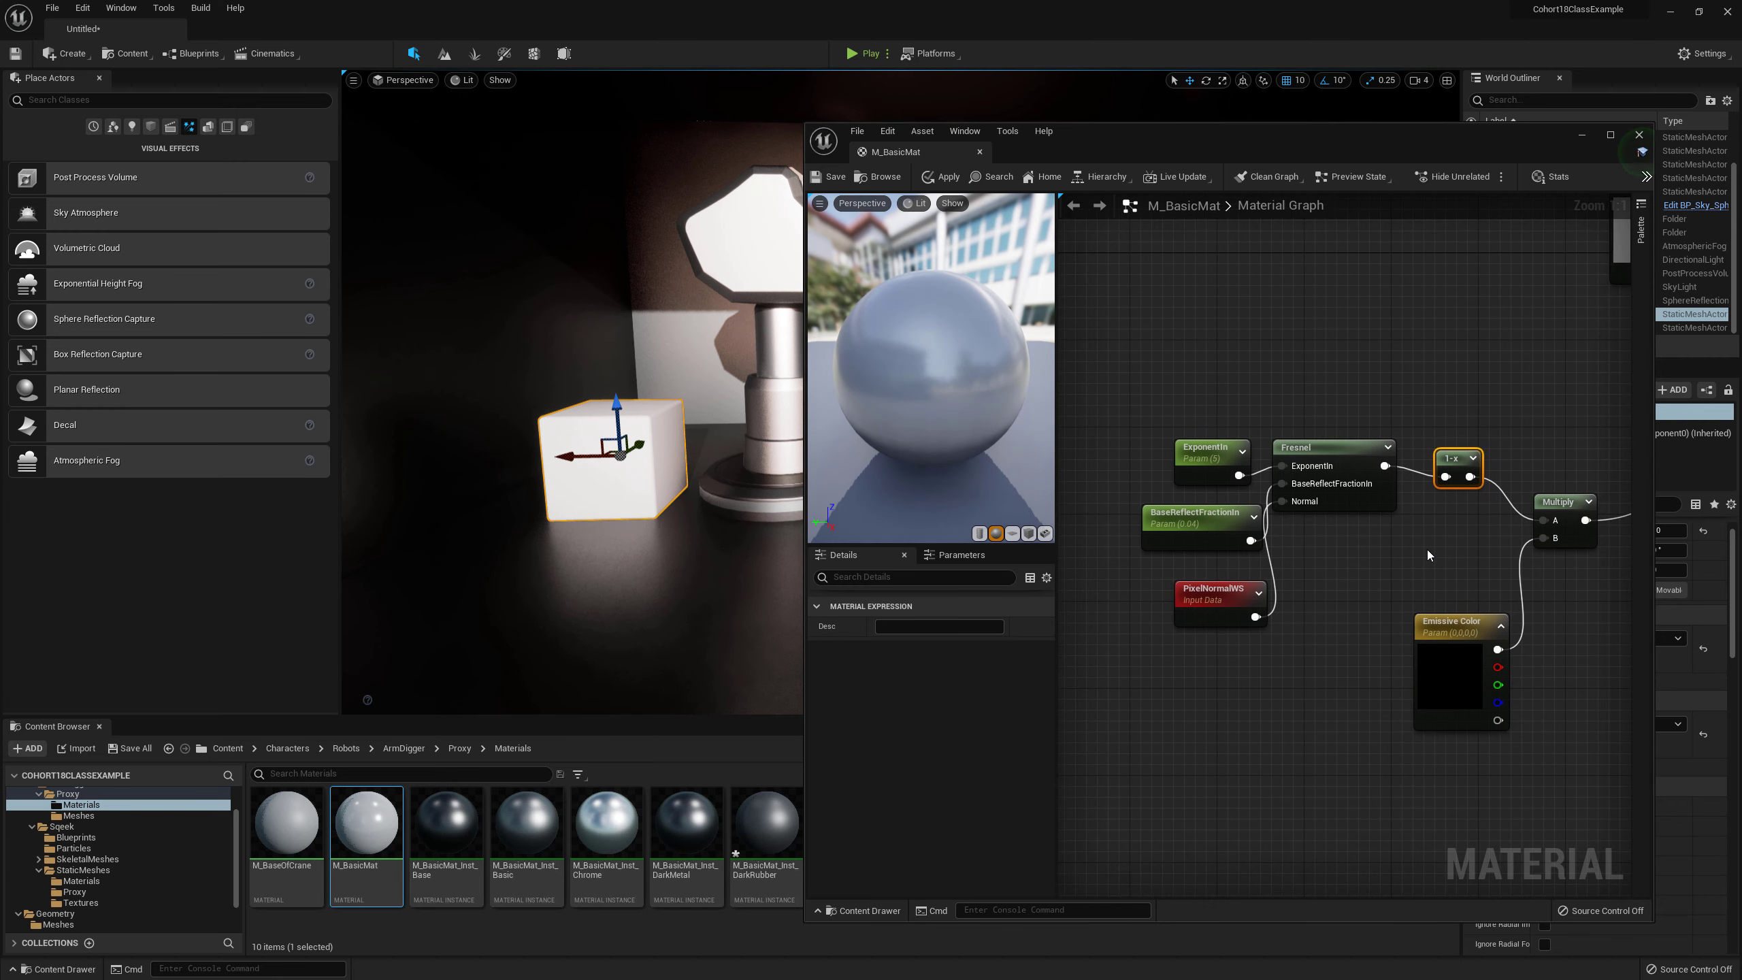
left_click_drag(1159, 446, 1575, 741)
type("c")
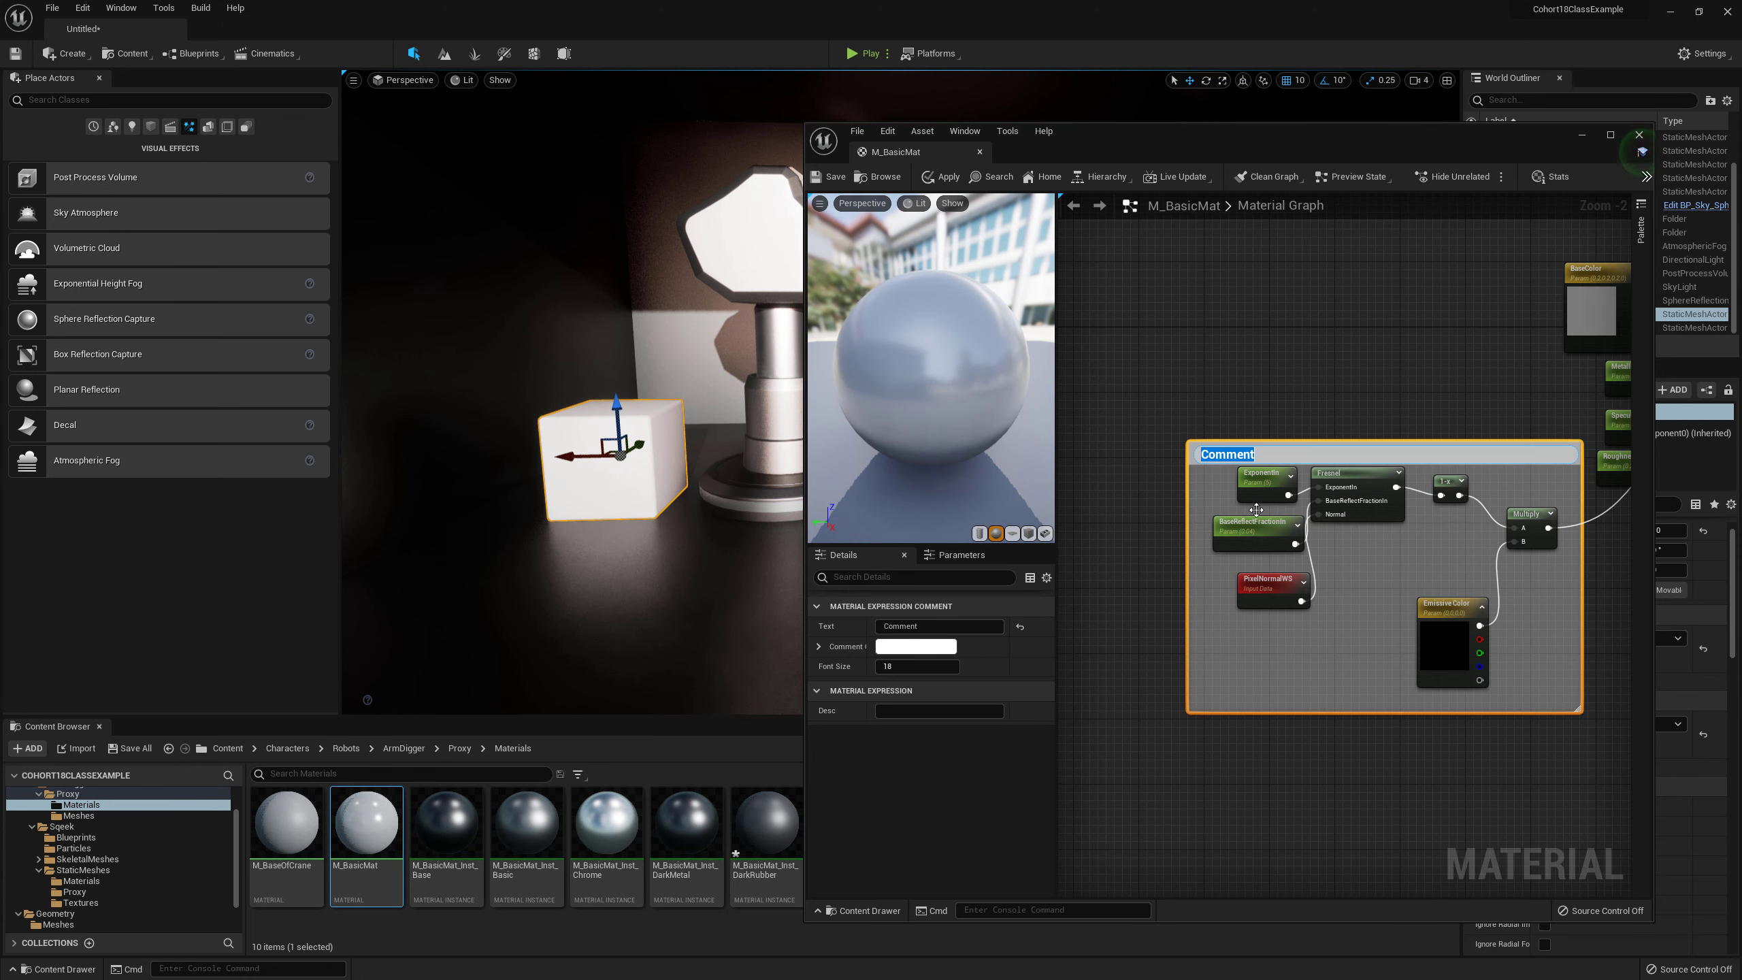
type("Fresne")
scroll(1256, 509, "down", 1)
type("lEmiss")
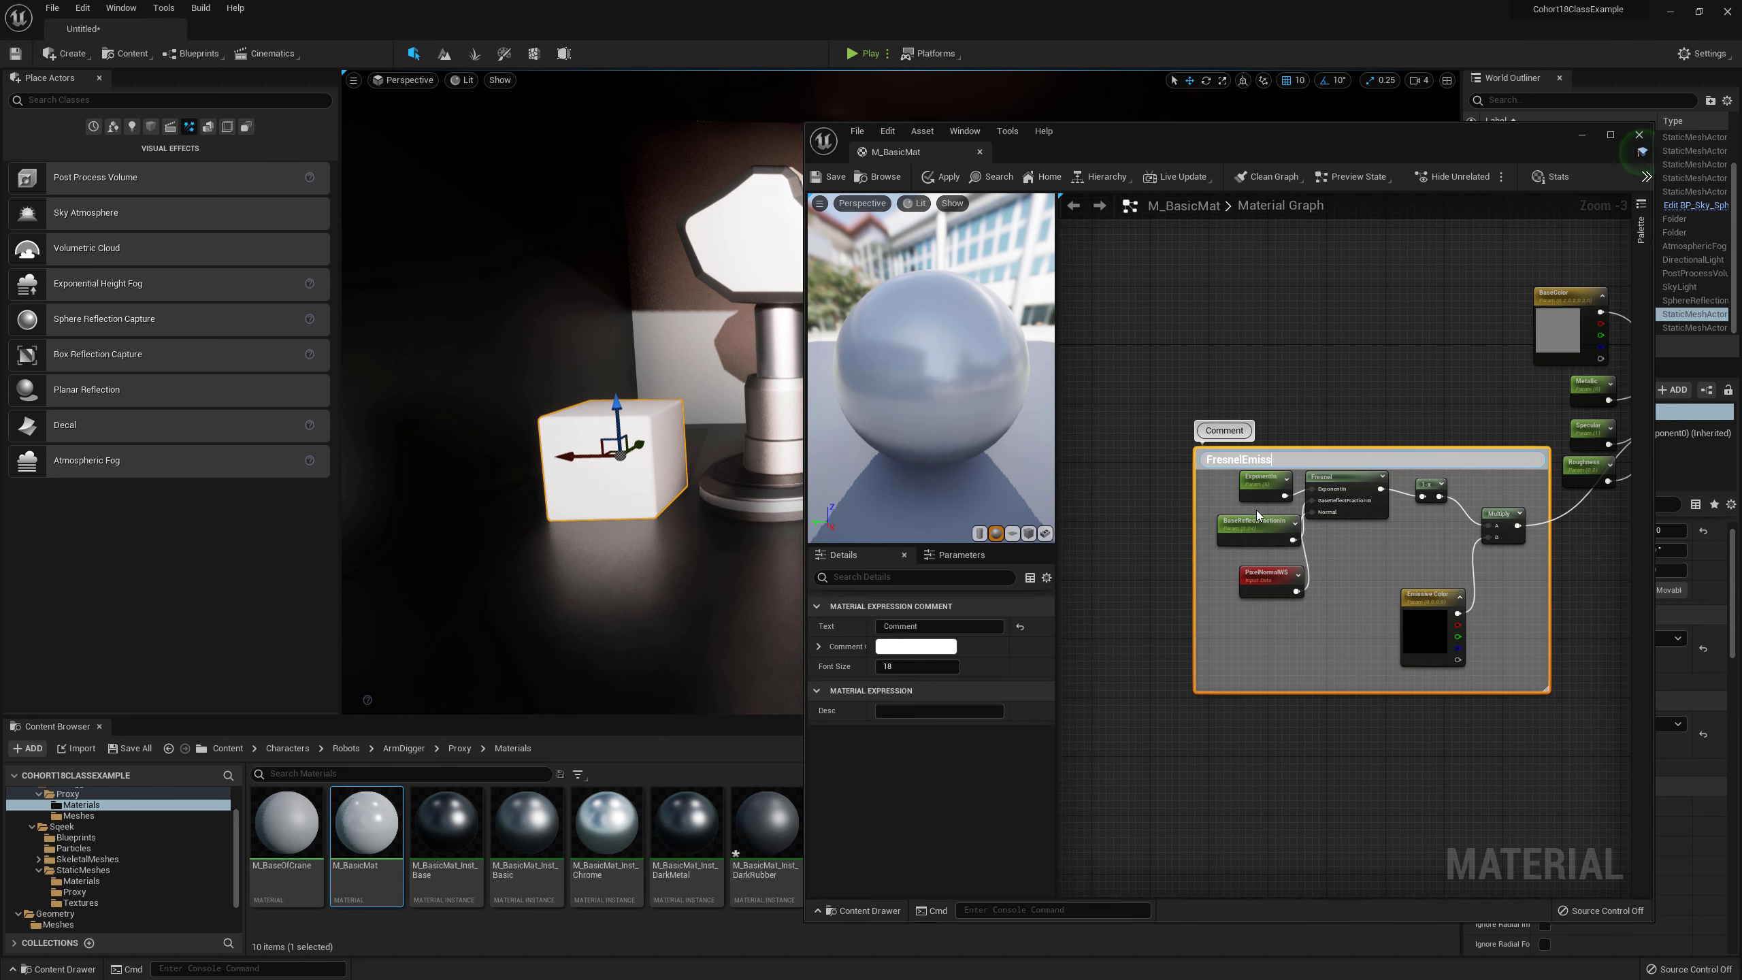
key("Return")
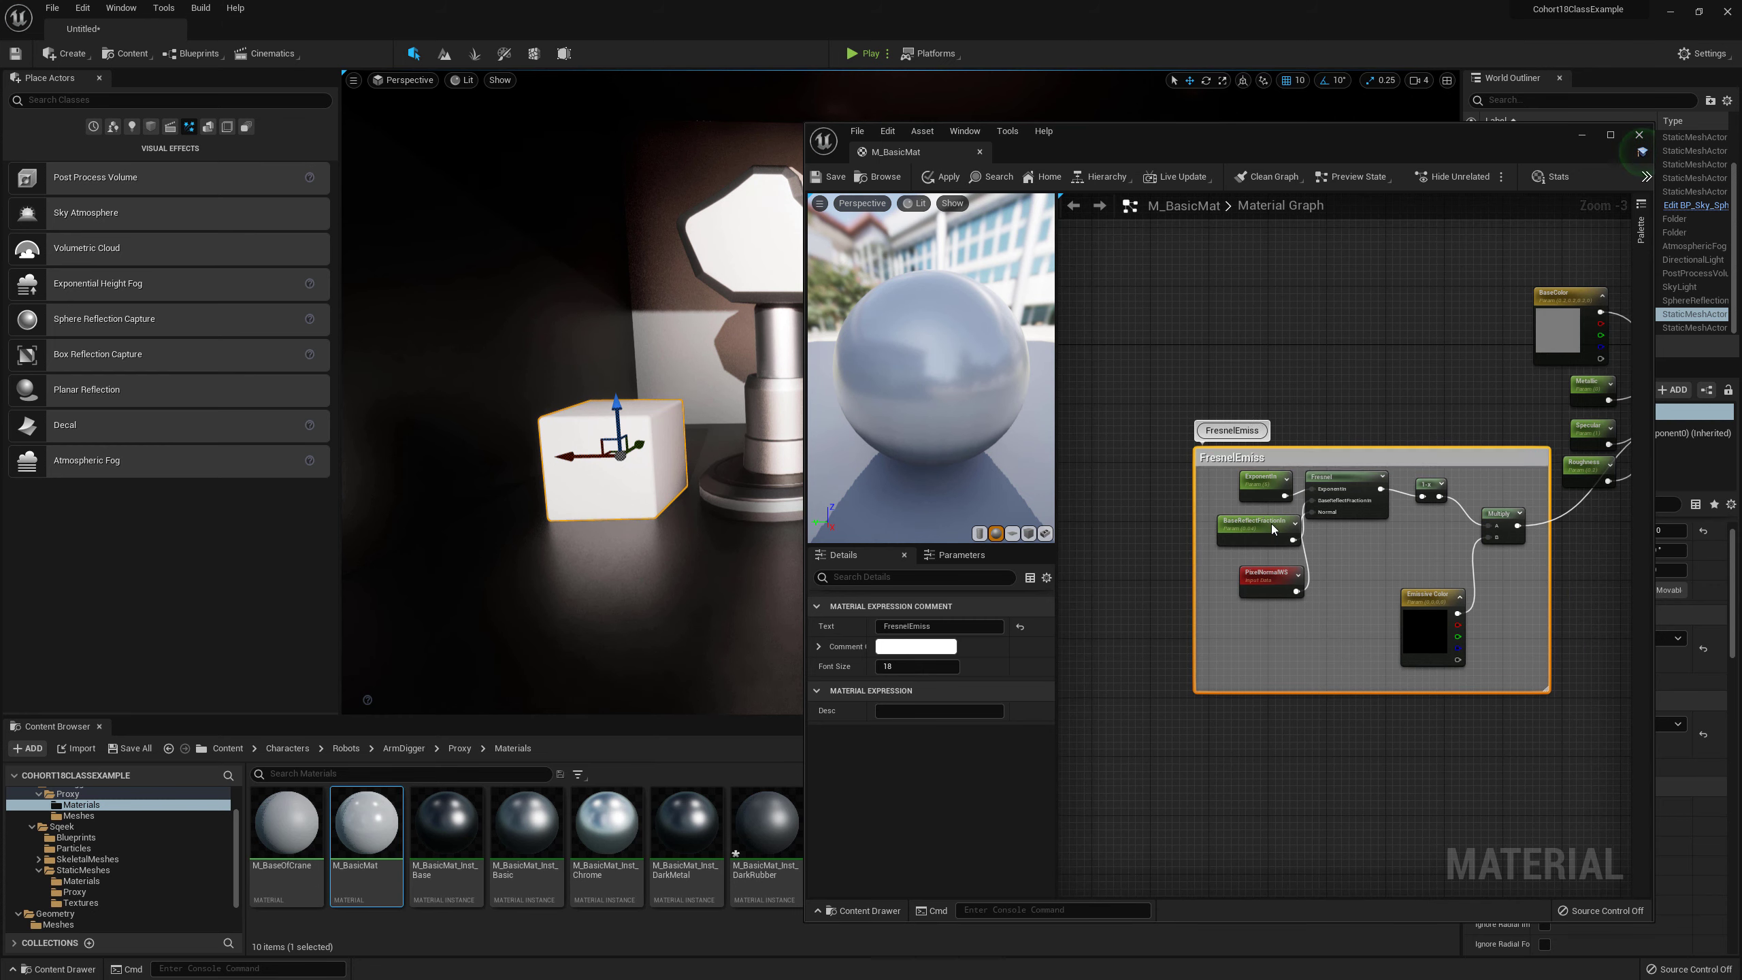
left_click(1245, 758)
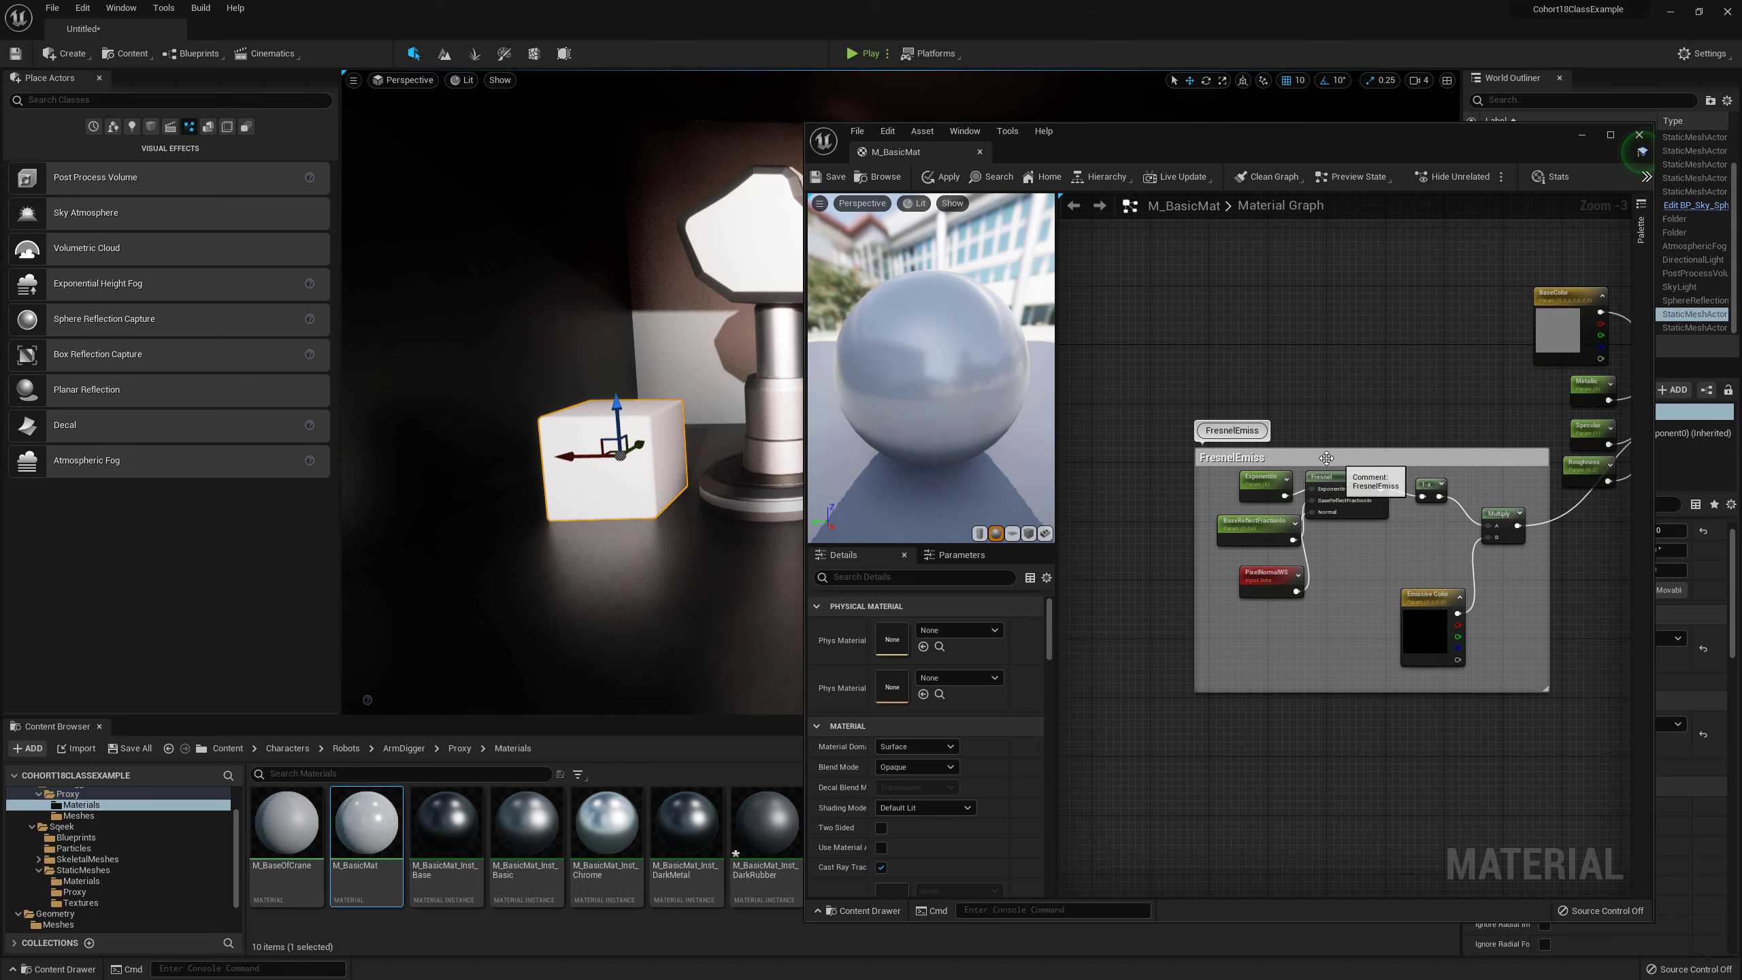
left_click_drag(1343, 523, 1285, 516)
Step: Assign the Emissive Color, BaseReflectFractionIn and ExponentIn parameters to a parameter group named Emiss
left_click(1370, 593)
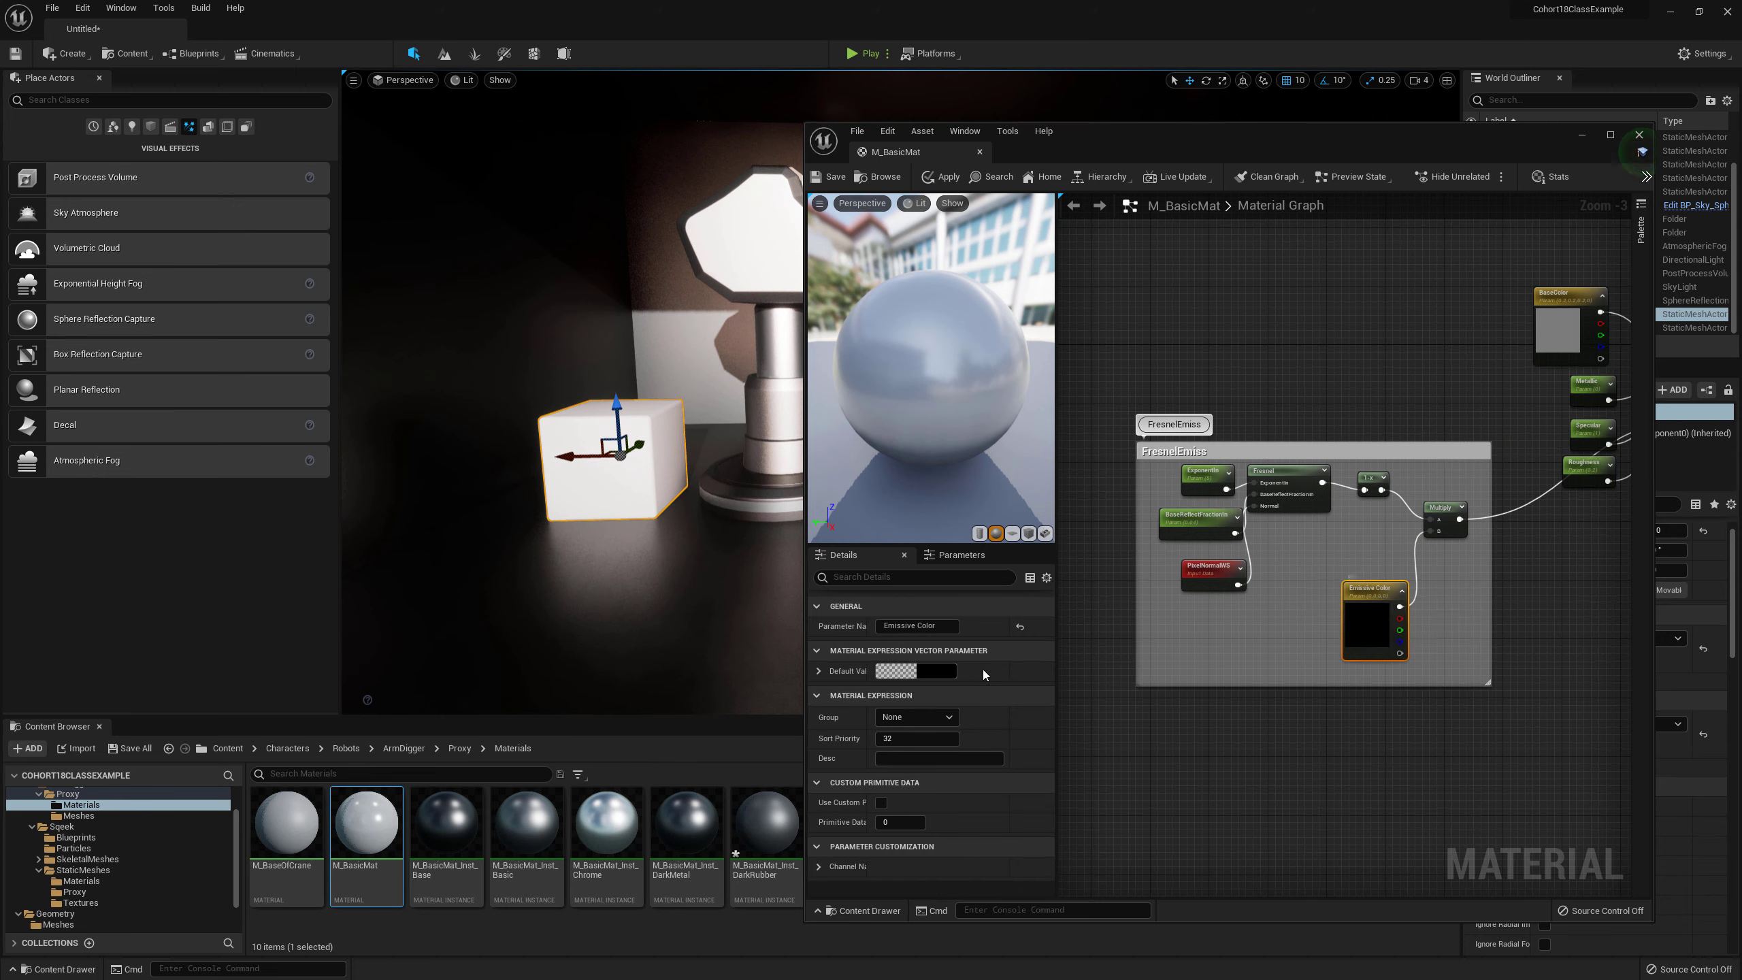
left_click(882, 717)
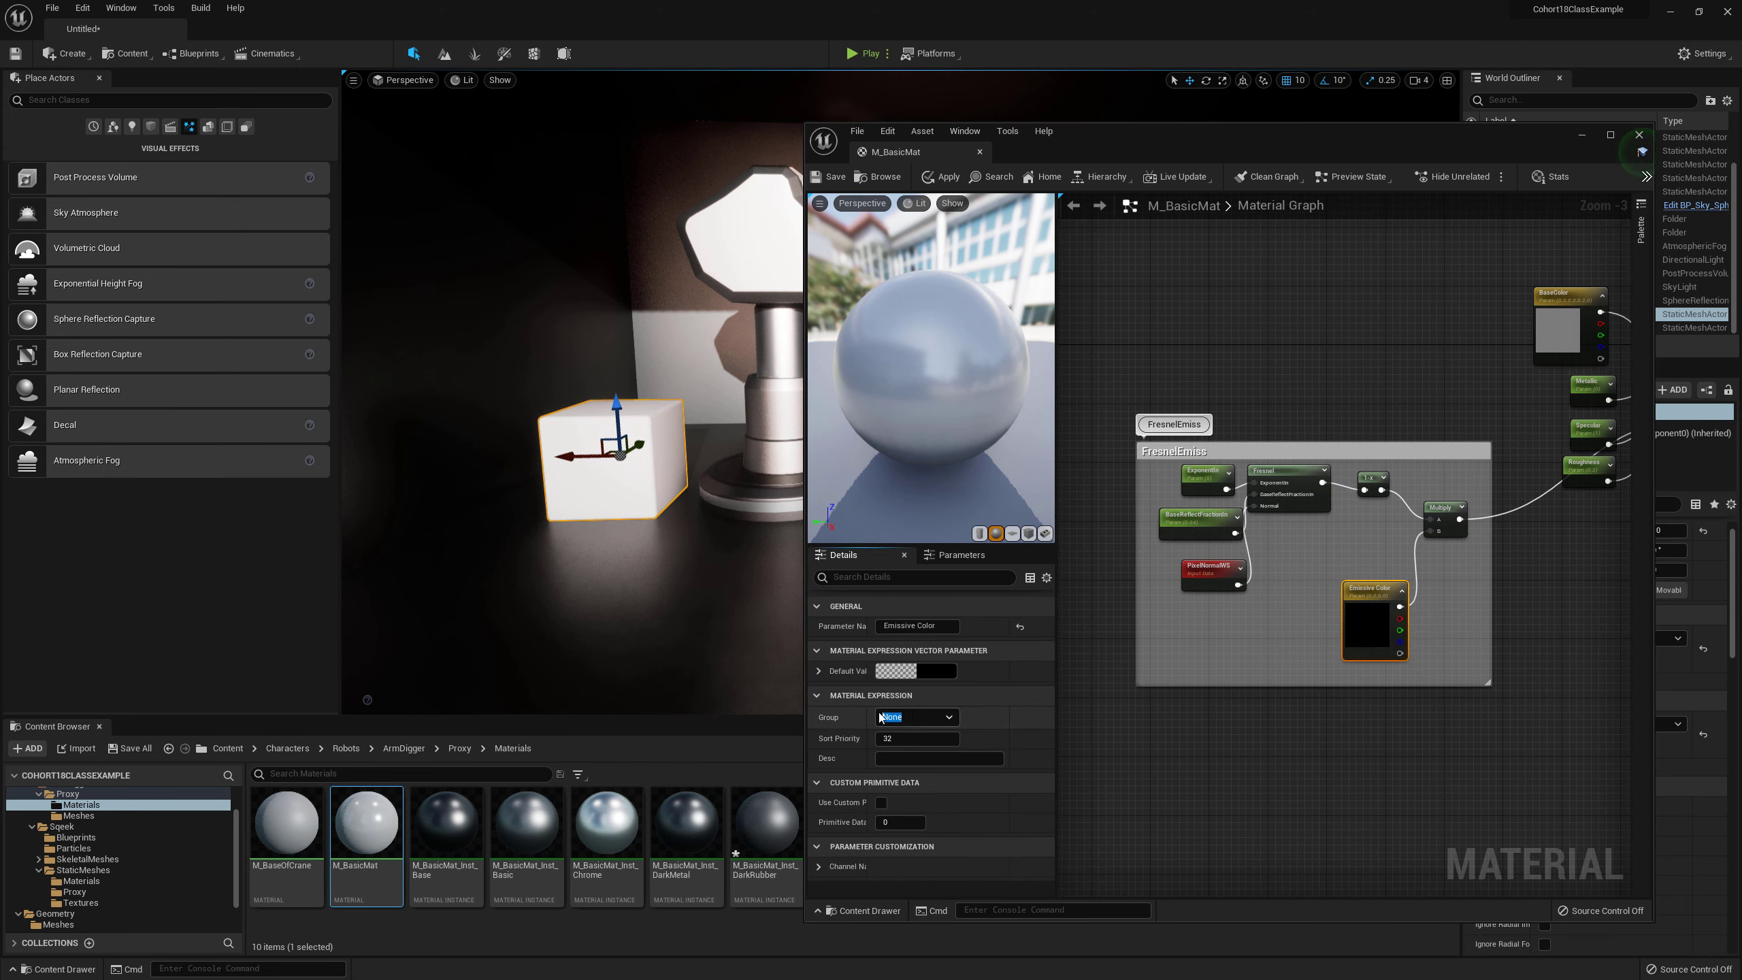
type("Emiss")
left_click(1199, 519)
left_click(950, 755)
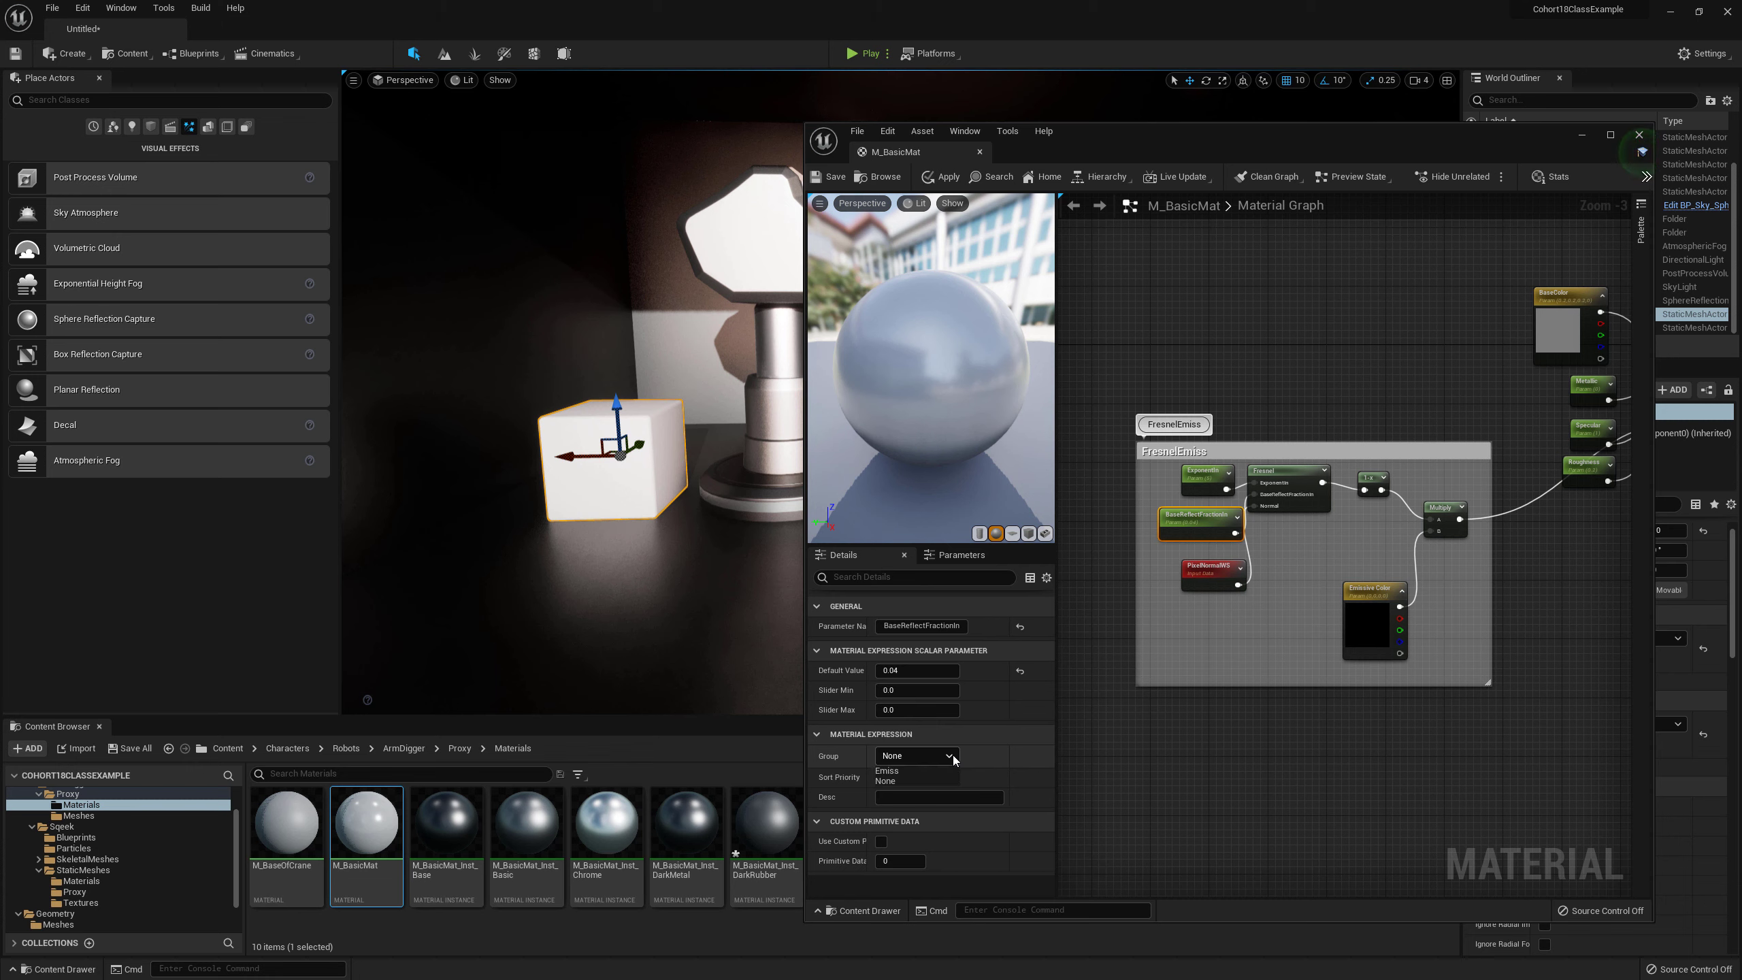
left_click(891, 770)
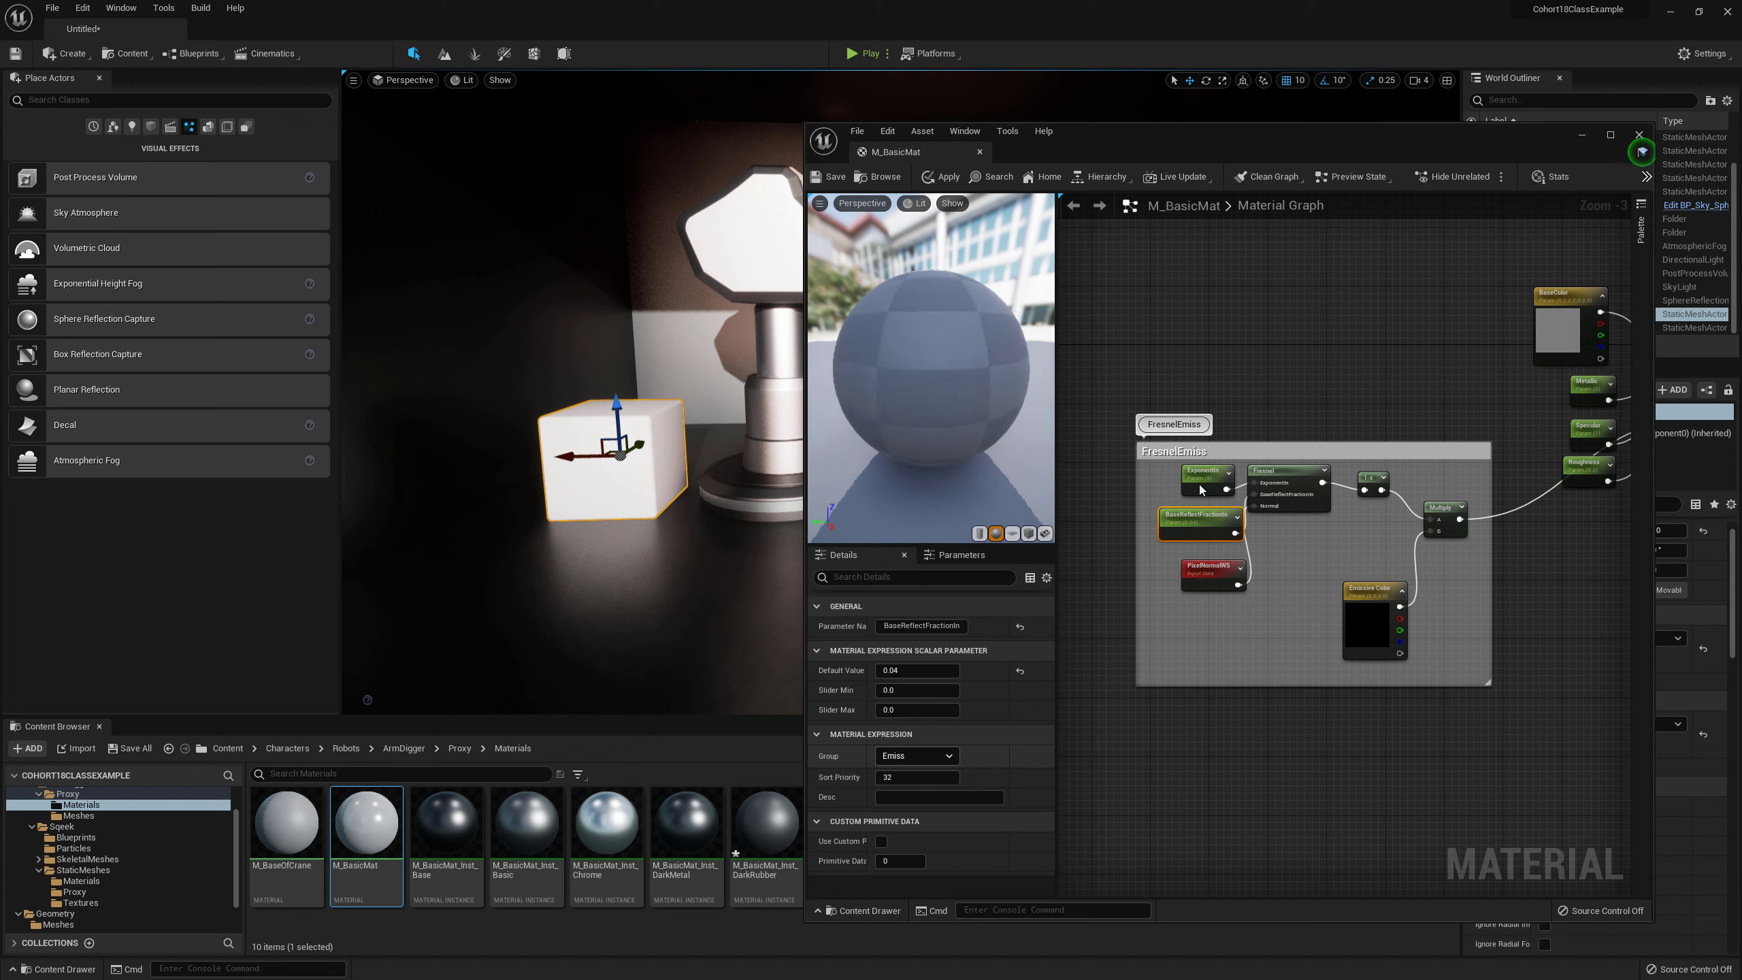
left_click(1200, 489)
left_click(950, 755)
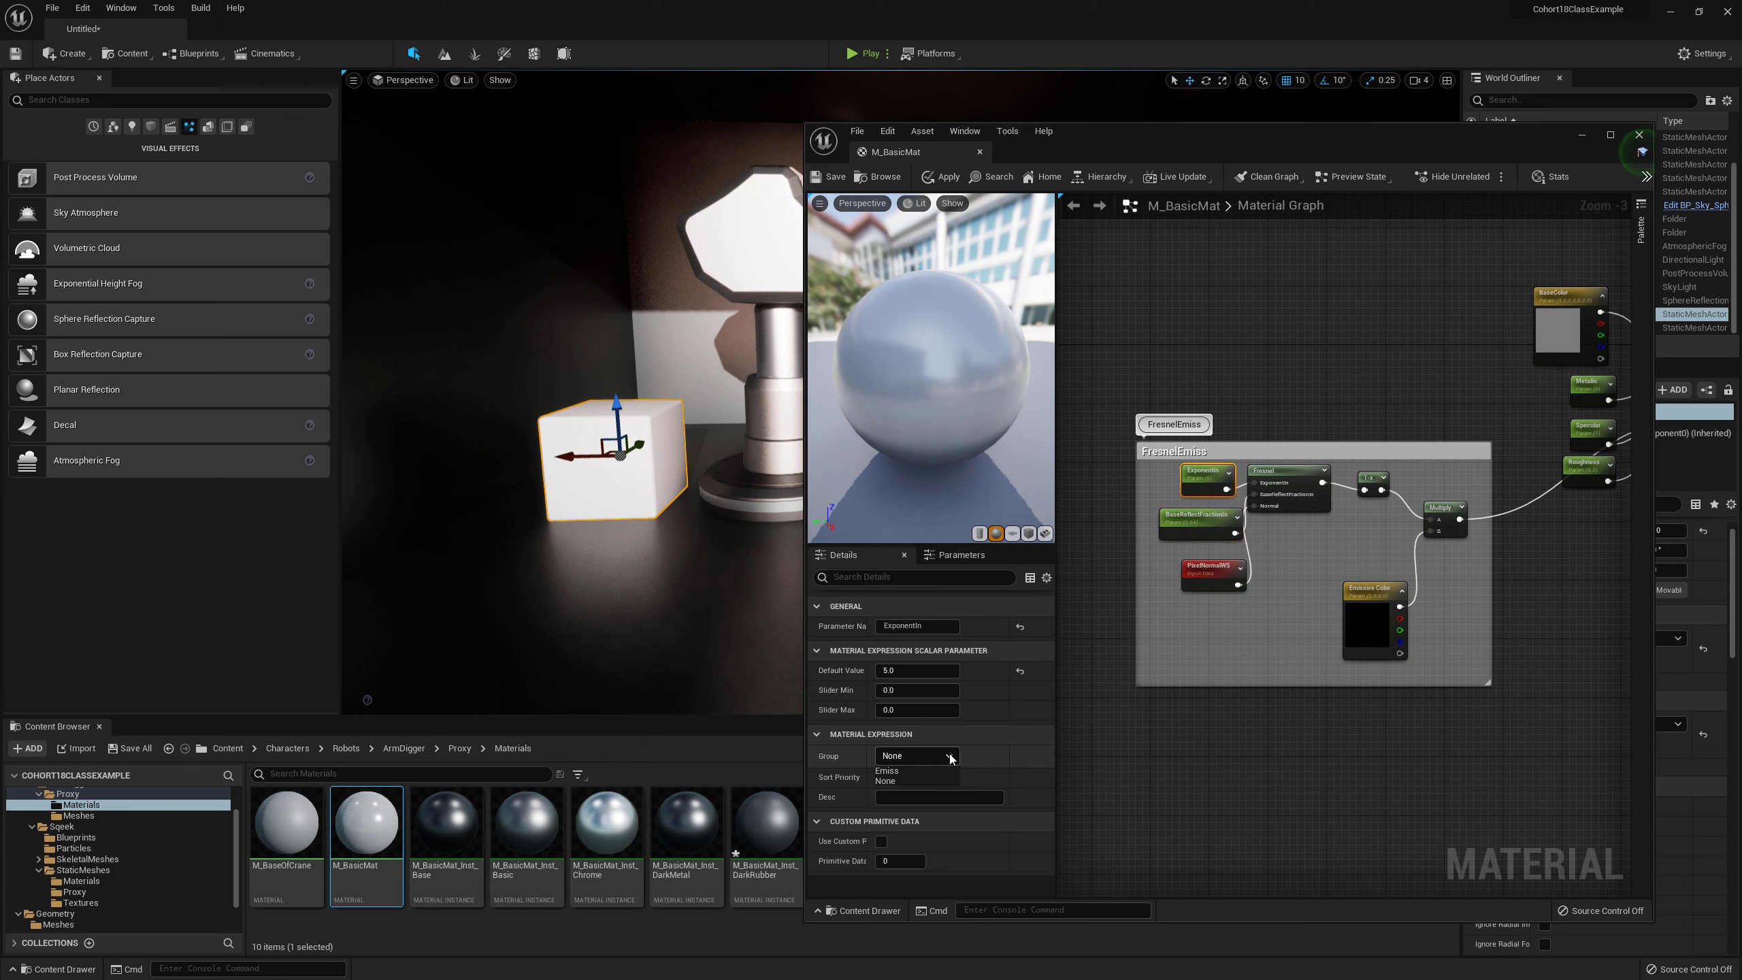
left_click(928, 770)
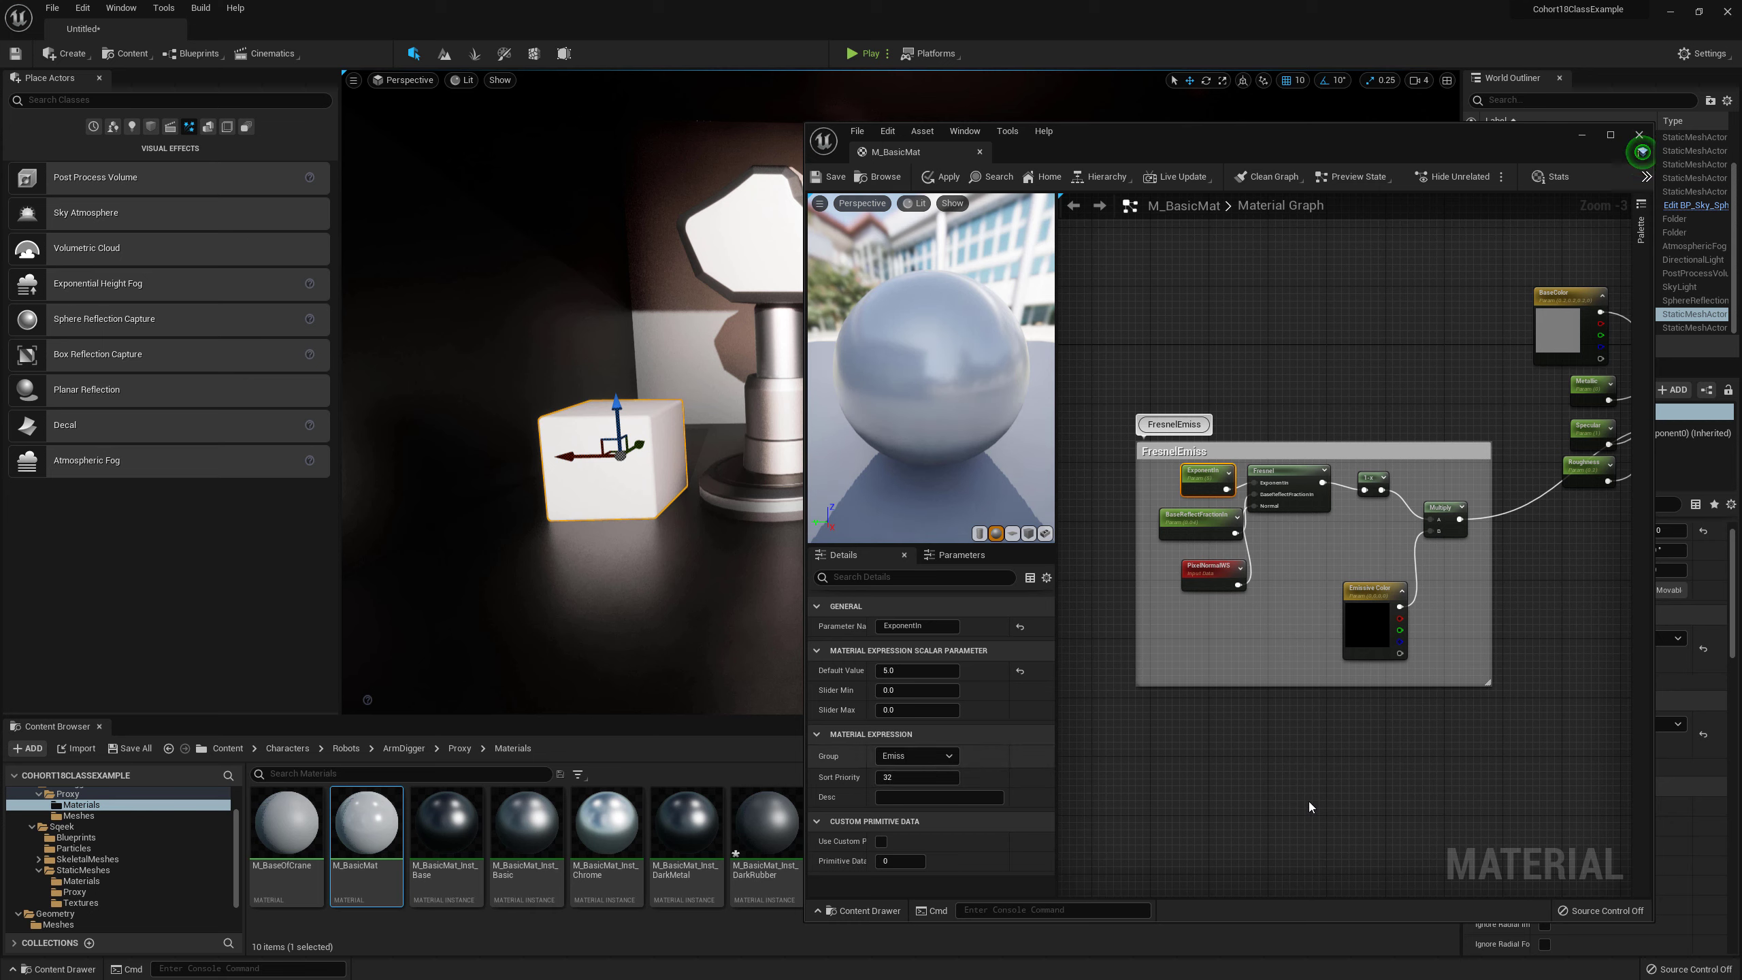
Step: Enclose the BaseColor, Metallic, Specular and Roughness parameters in a comment titled BaseControls and move the group further from the material output node
right_click_drag(1484, 727, 1409, 726)
scroll(1674, 523, "up", 2)
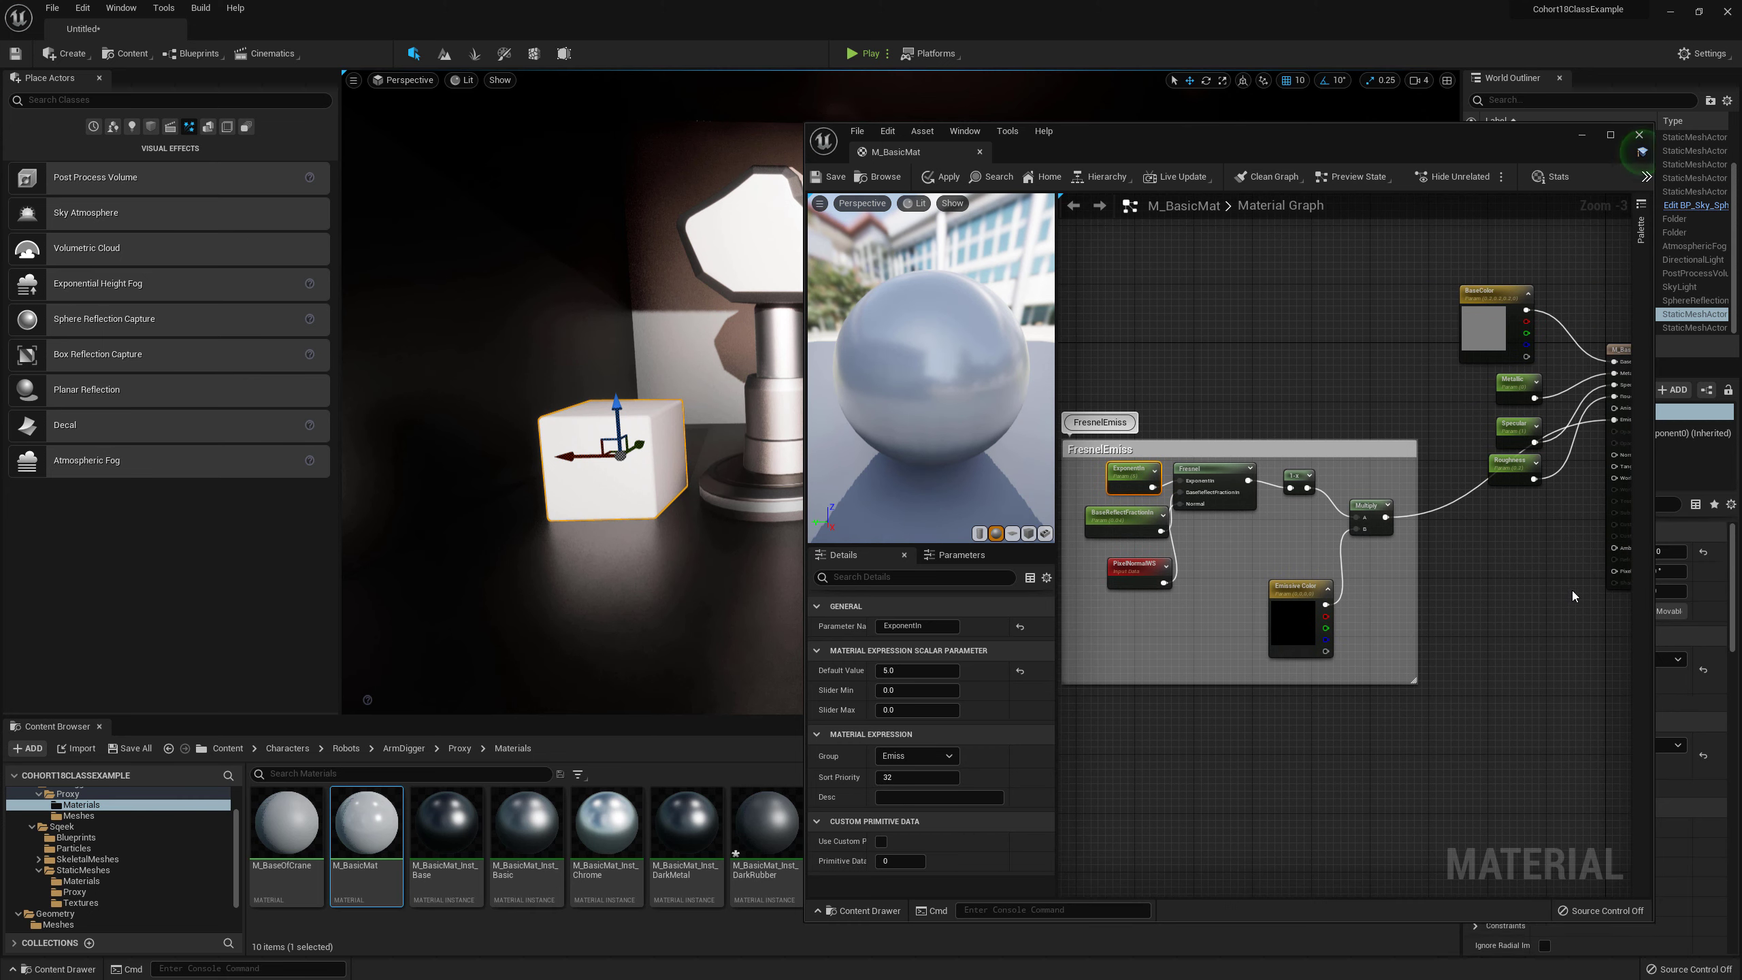
right_click_drag(1571, 591, 1438, 665)
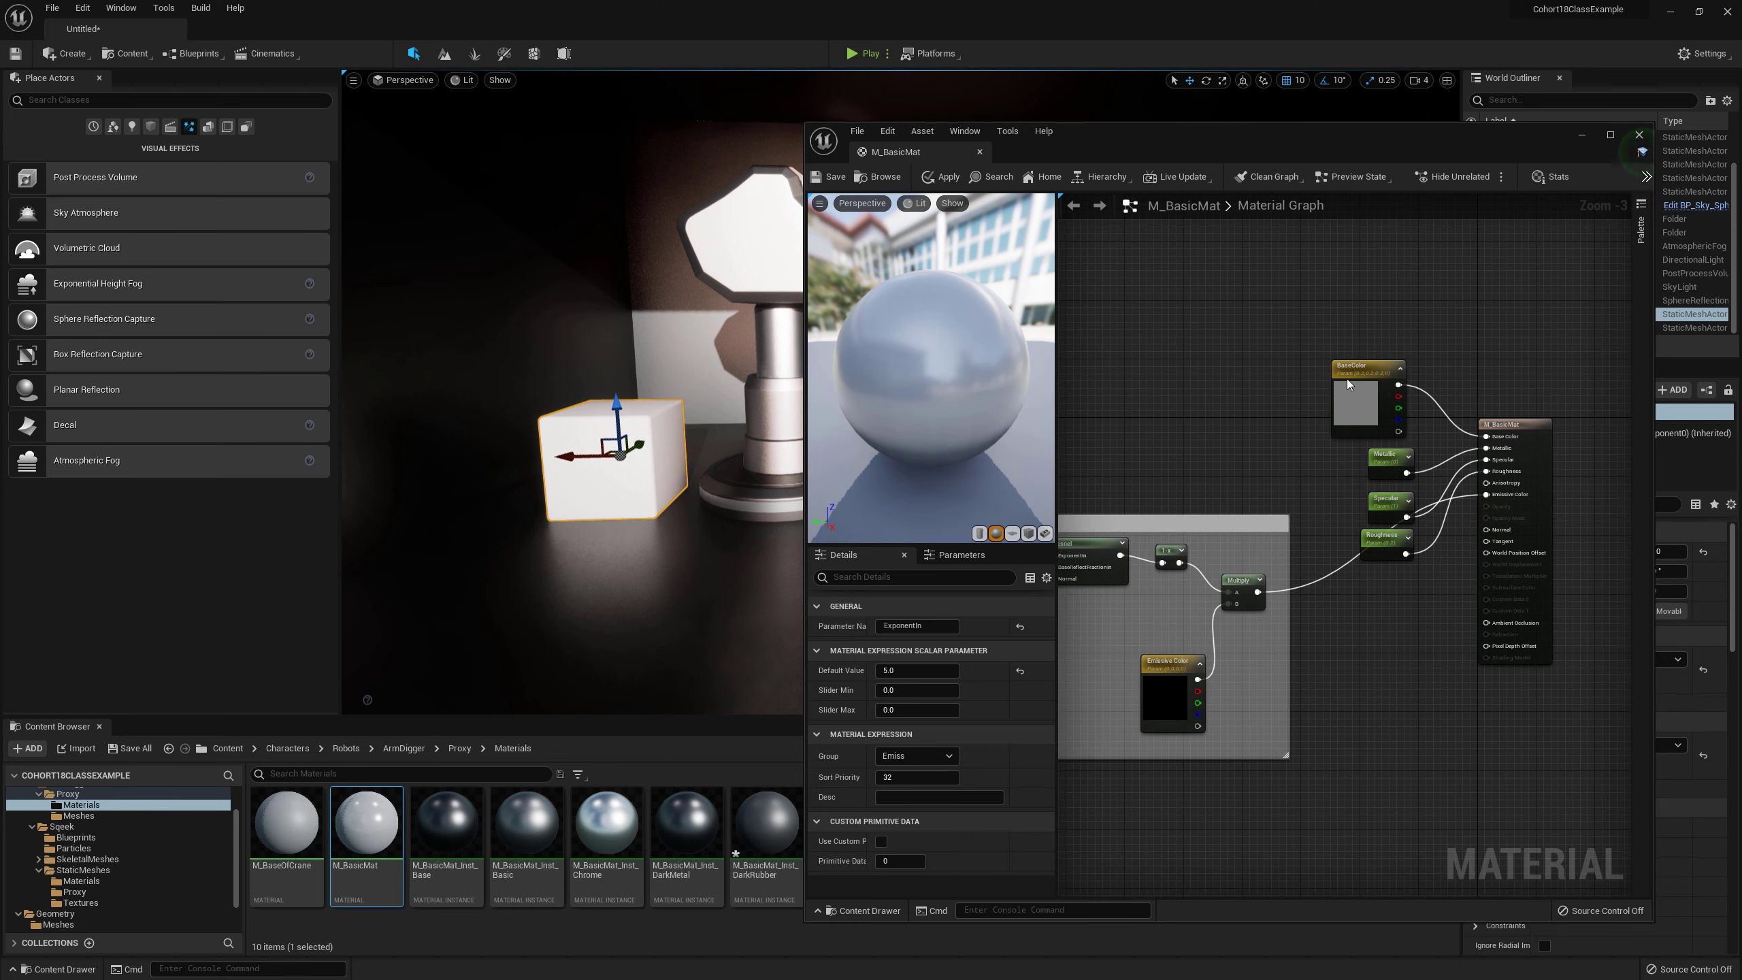
left_click_drag(1347, 379, 1426, 571)
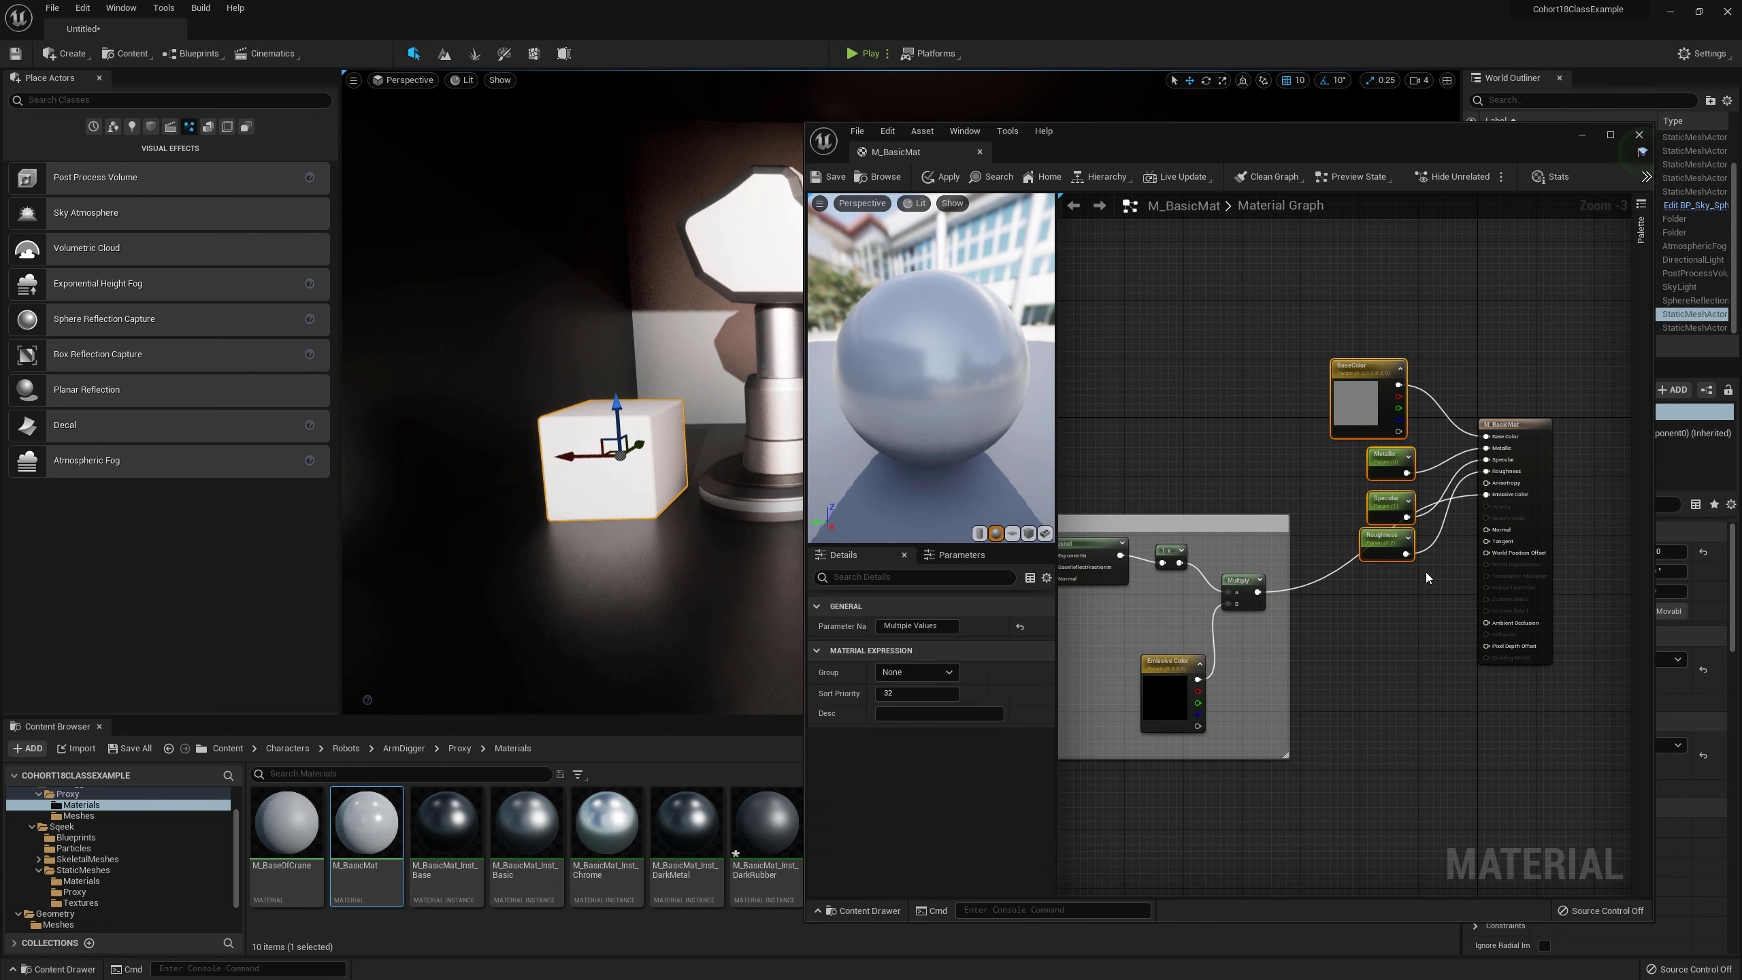
key("c")
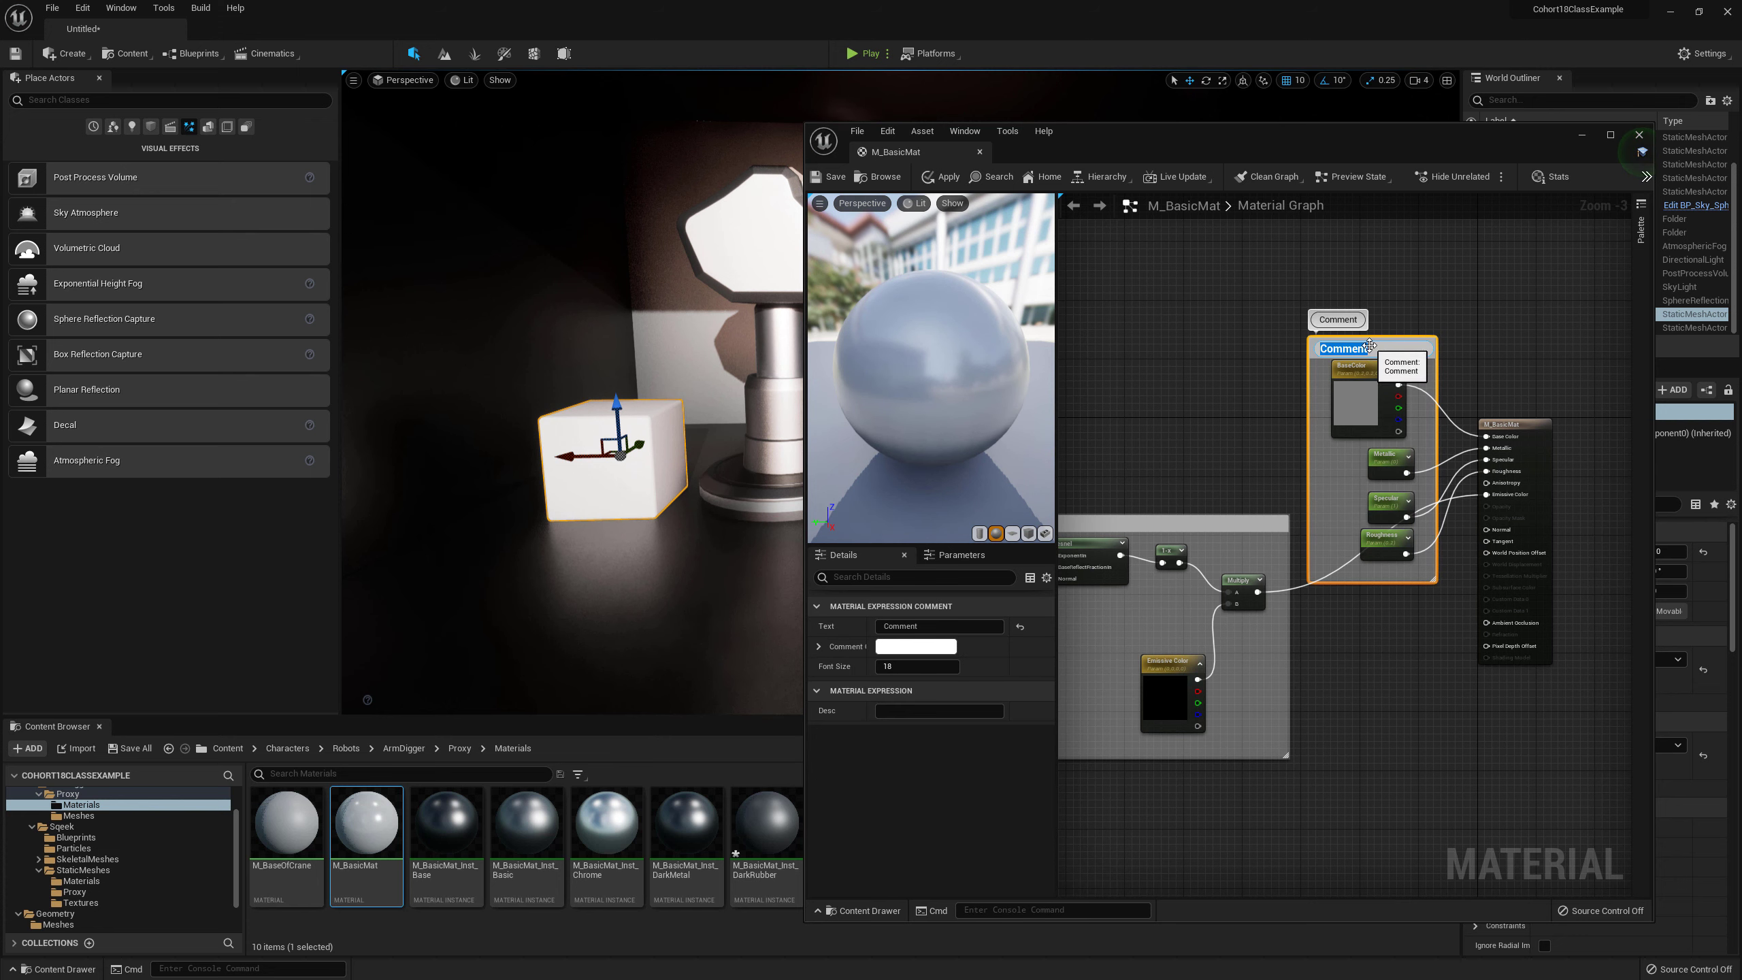
type("BaseControls")
key("Return")
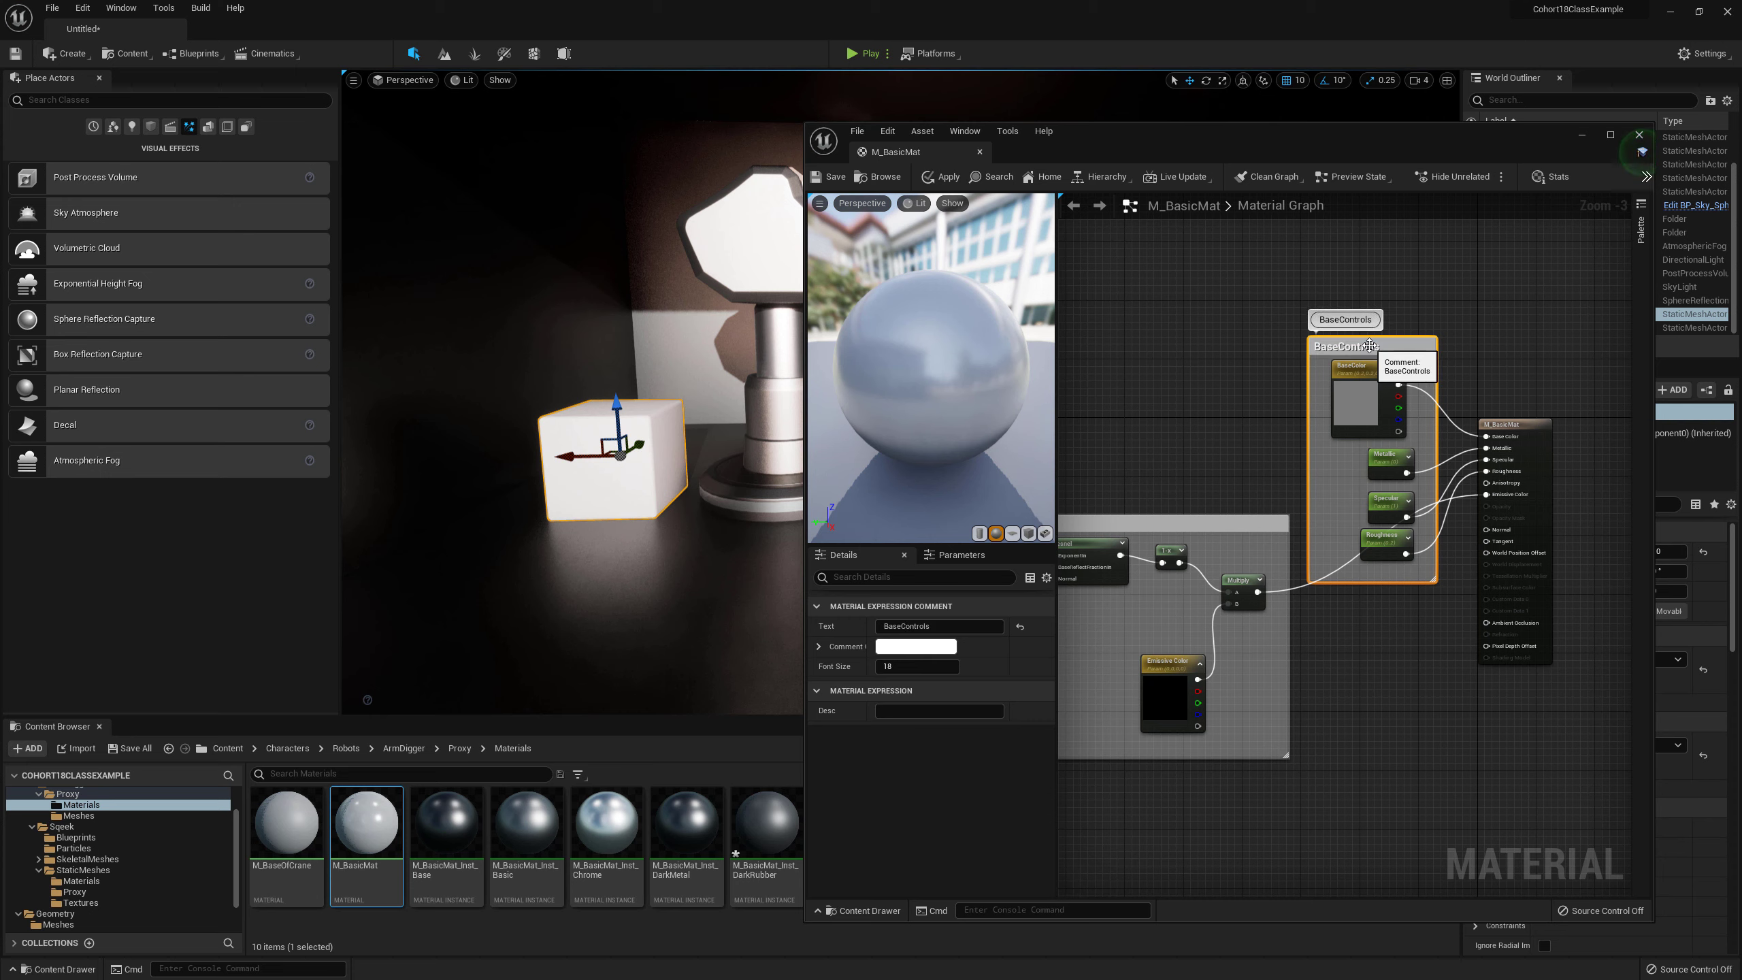
left_click_drag(1369, 345, 1248, 269)
Step: Assign the Metallic and BaseColor parameters to a new parameter group named Base Controls
left_click(1263, 379)
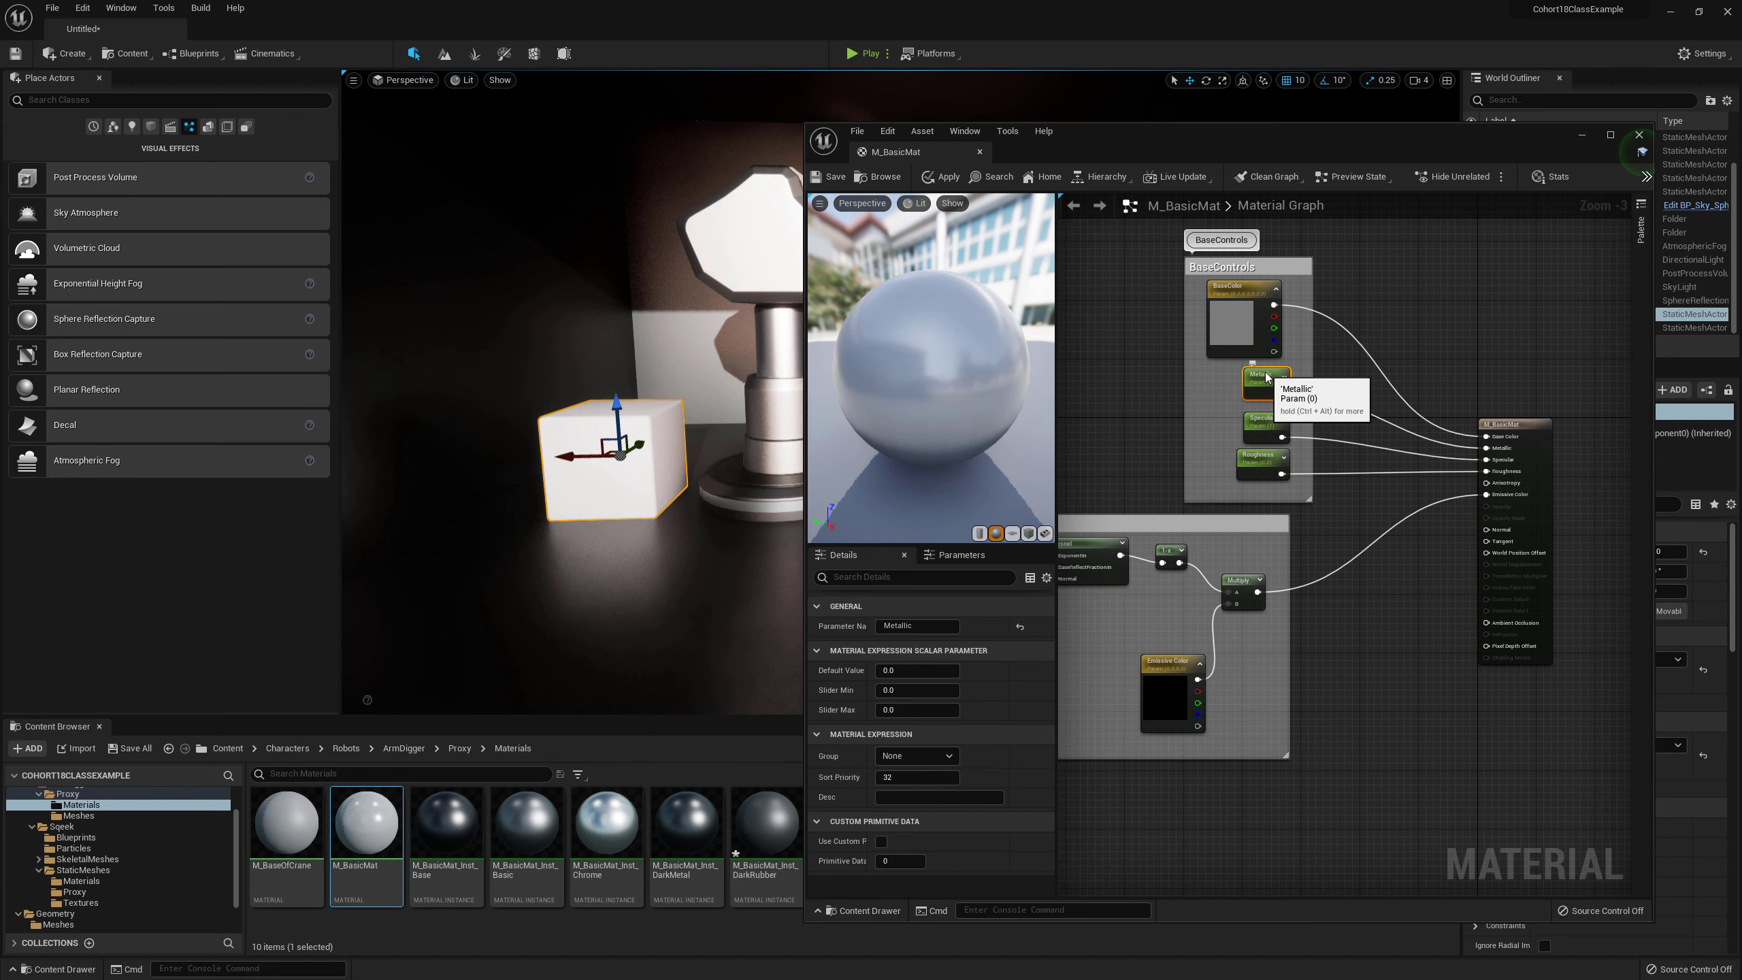
left_click(898, 755)
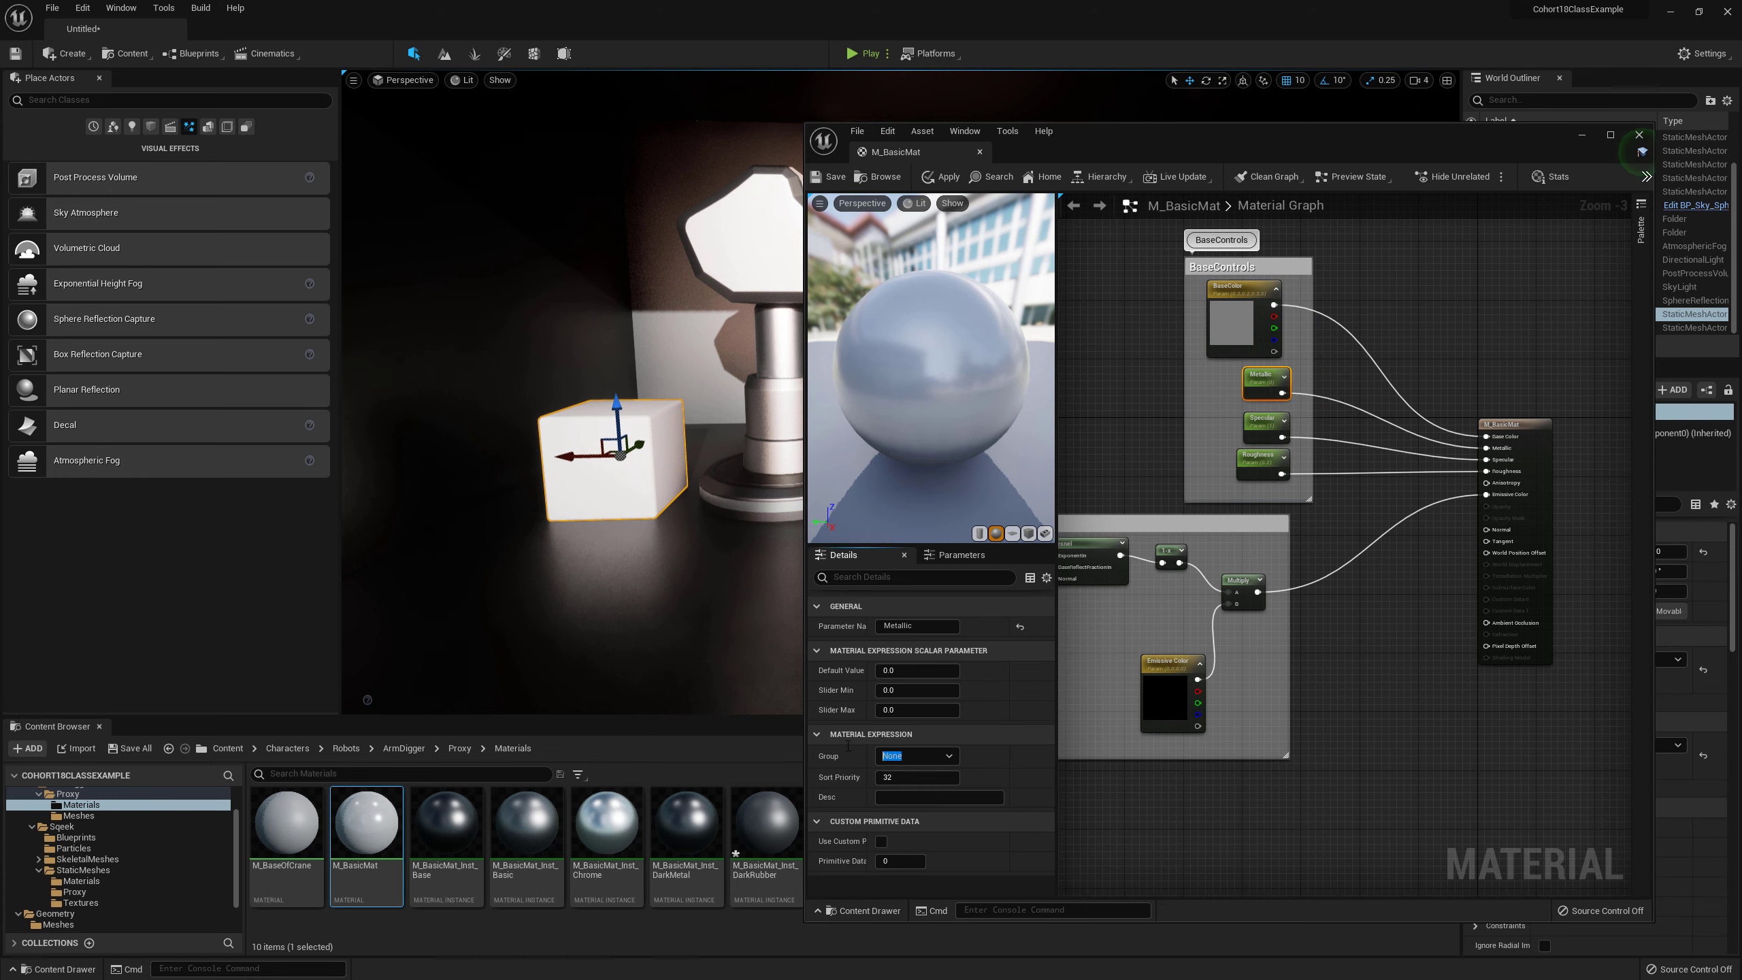
type("Base Controls")
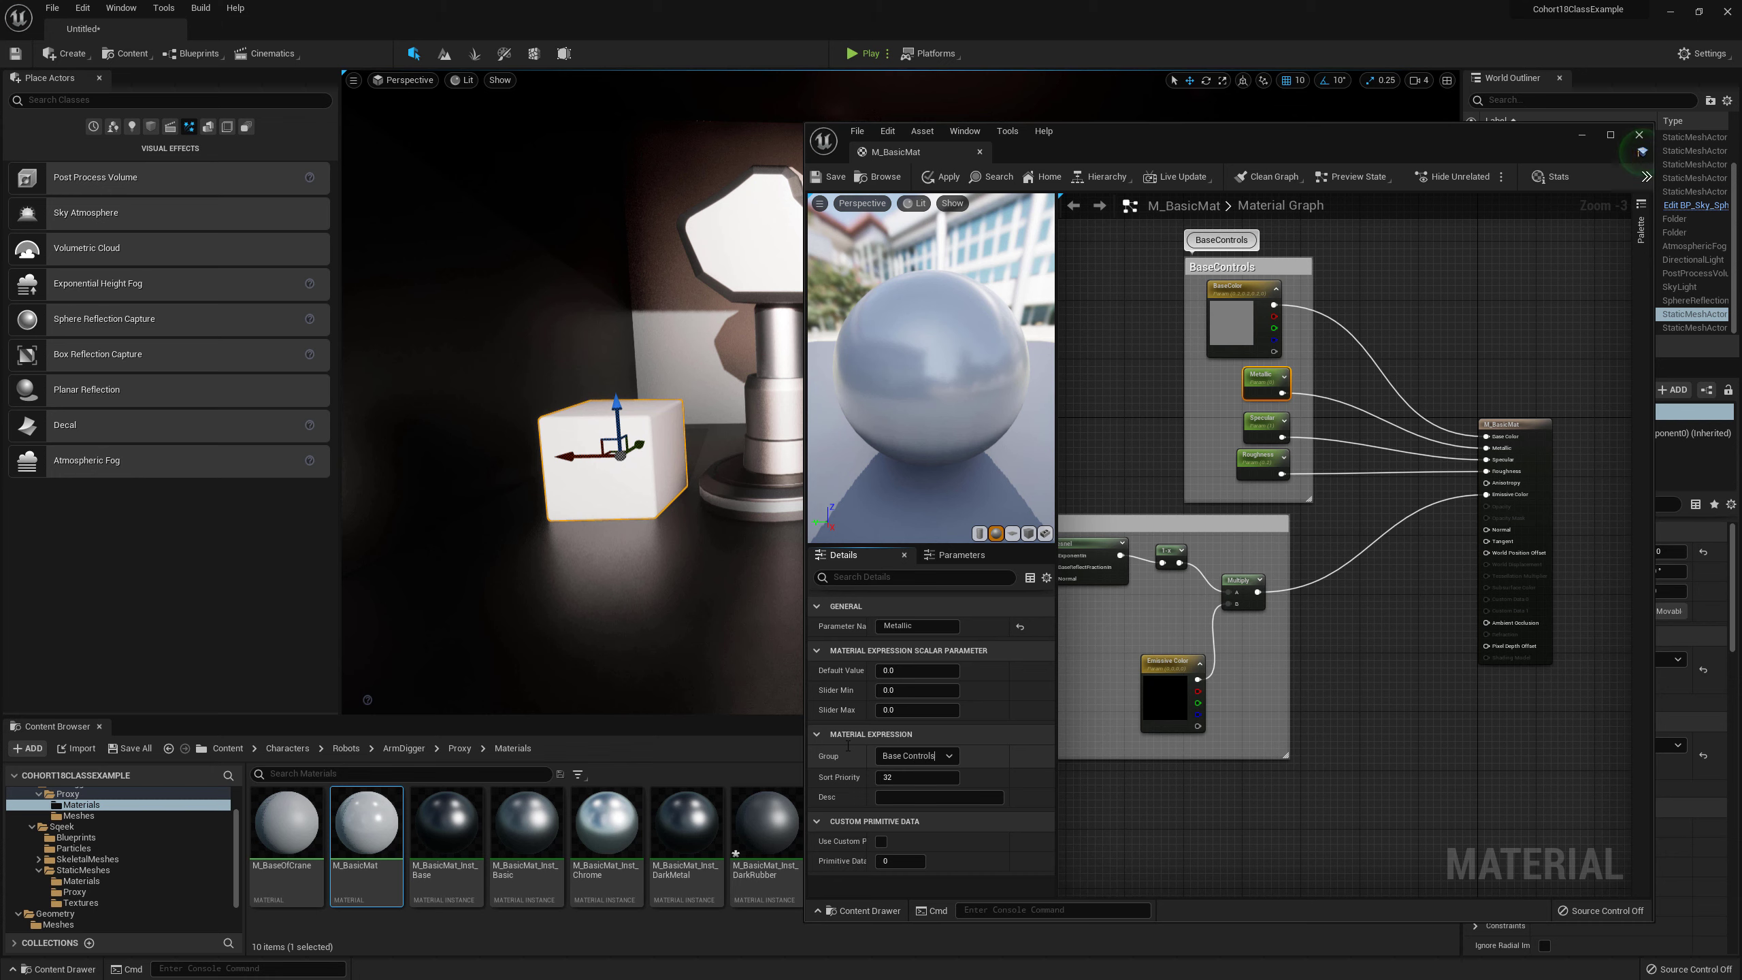
left_click(1234, 330)
left_click(950, 718)
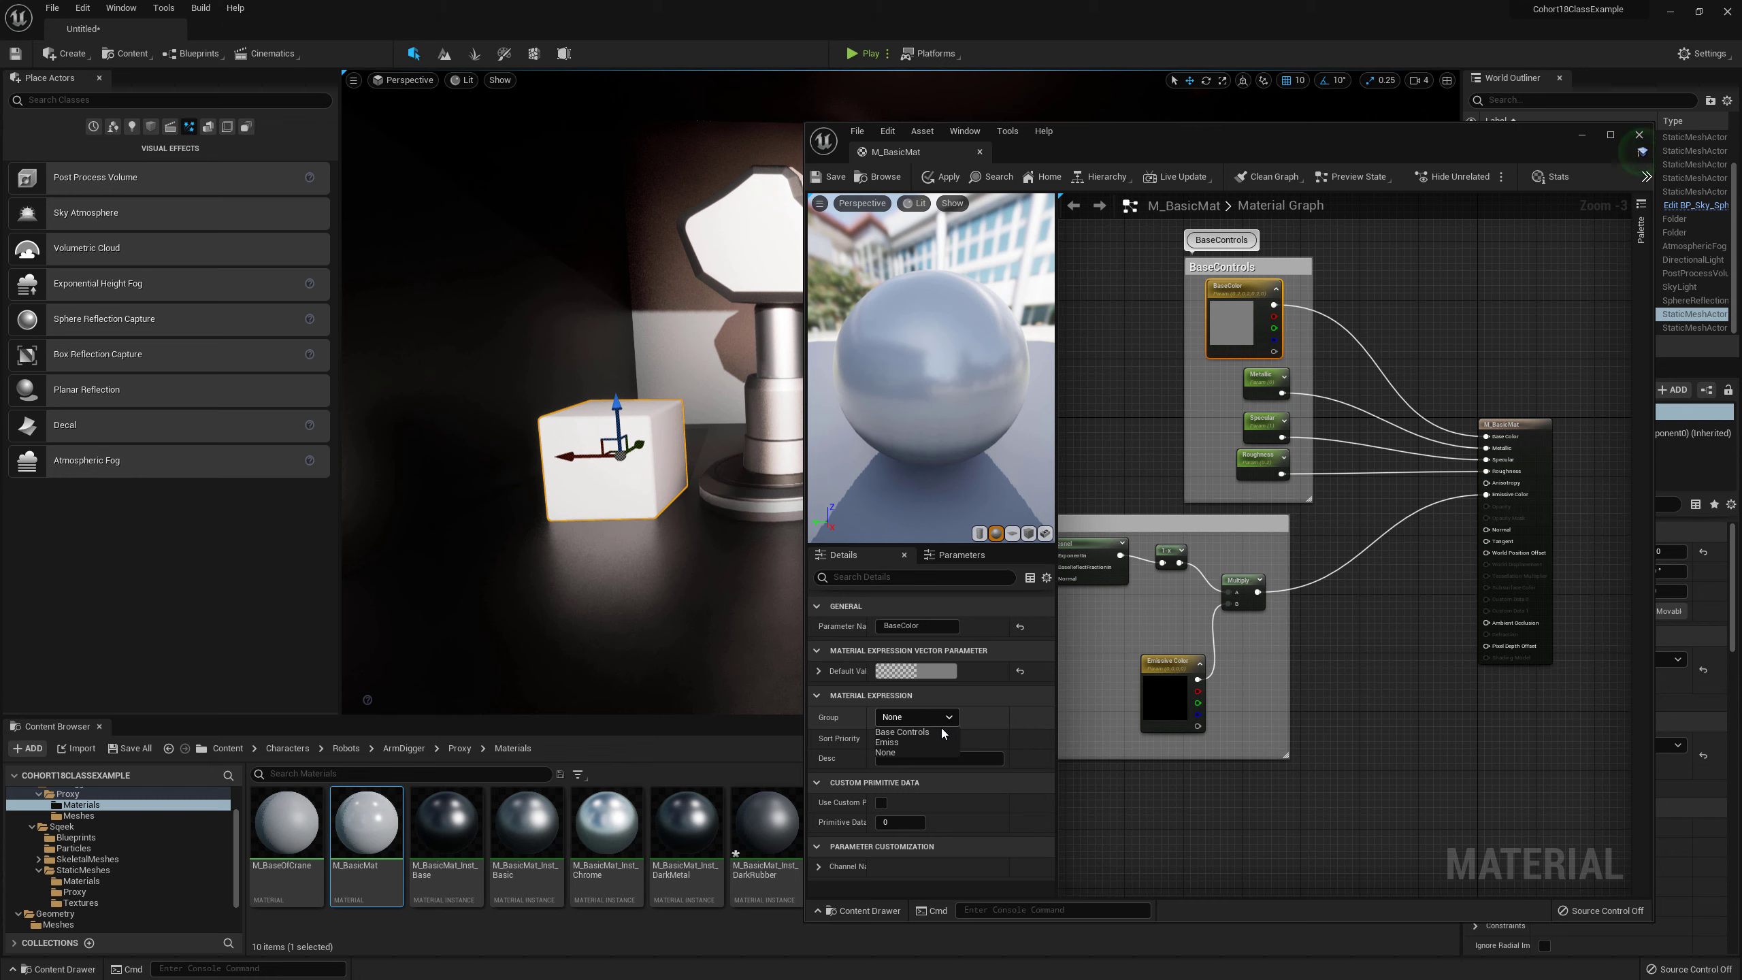
left_click(911, 733)
Step: Assign the Specular and Roughness parameters to the Base Controls group and save the material
left_click(1266, 430)
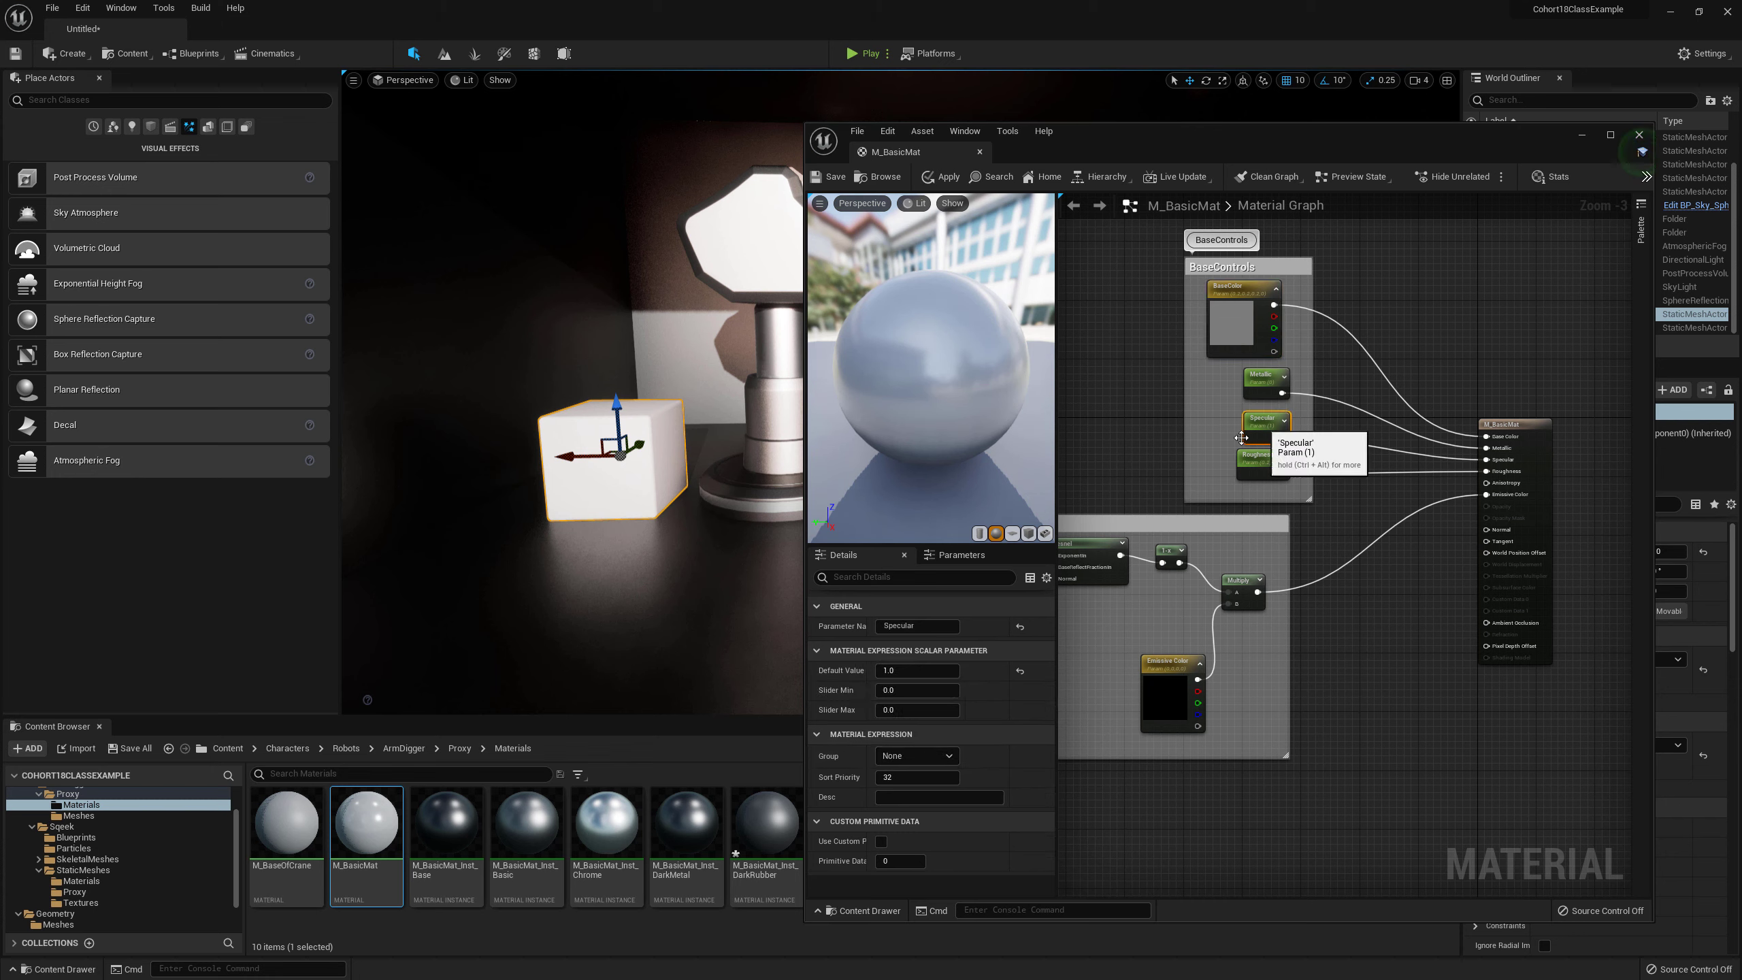
left_click(939, 755)
left_click(934, 771)
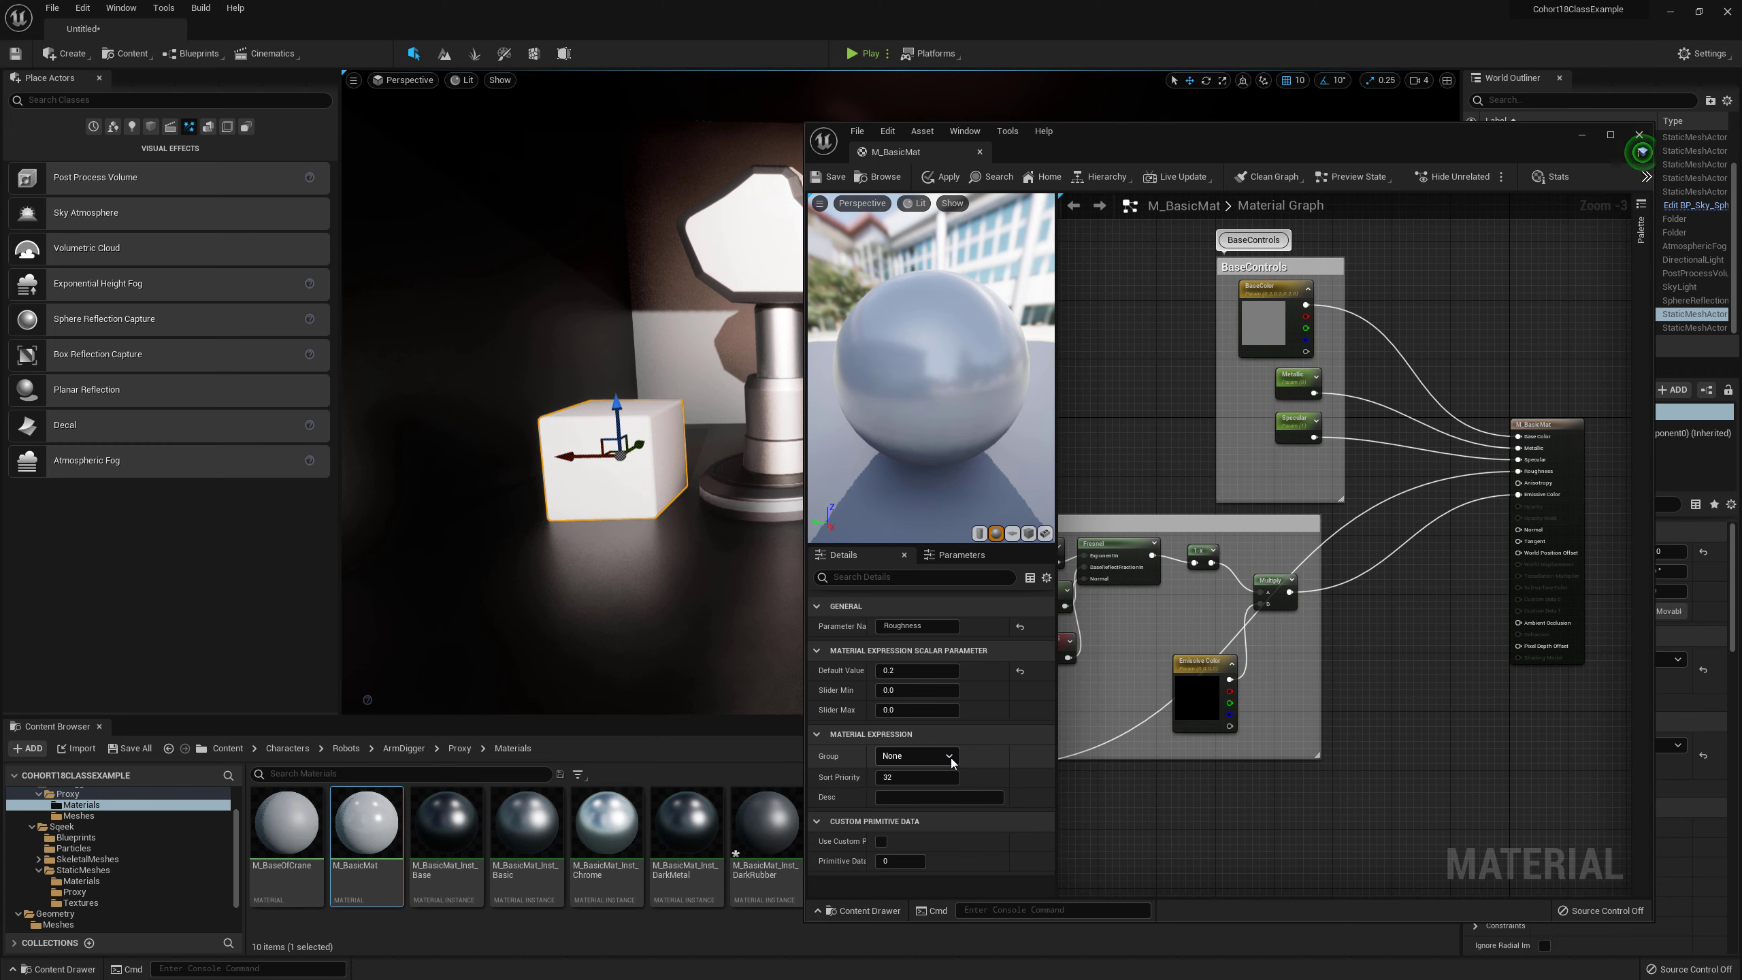
left_click(952, 759)
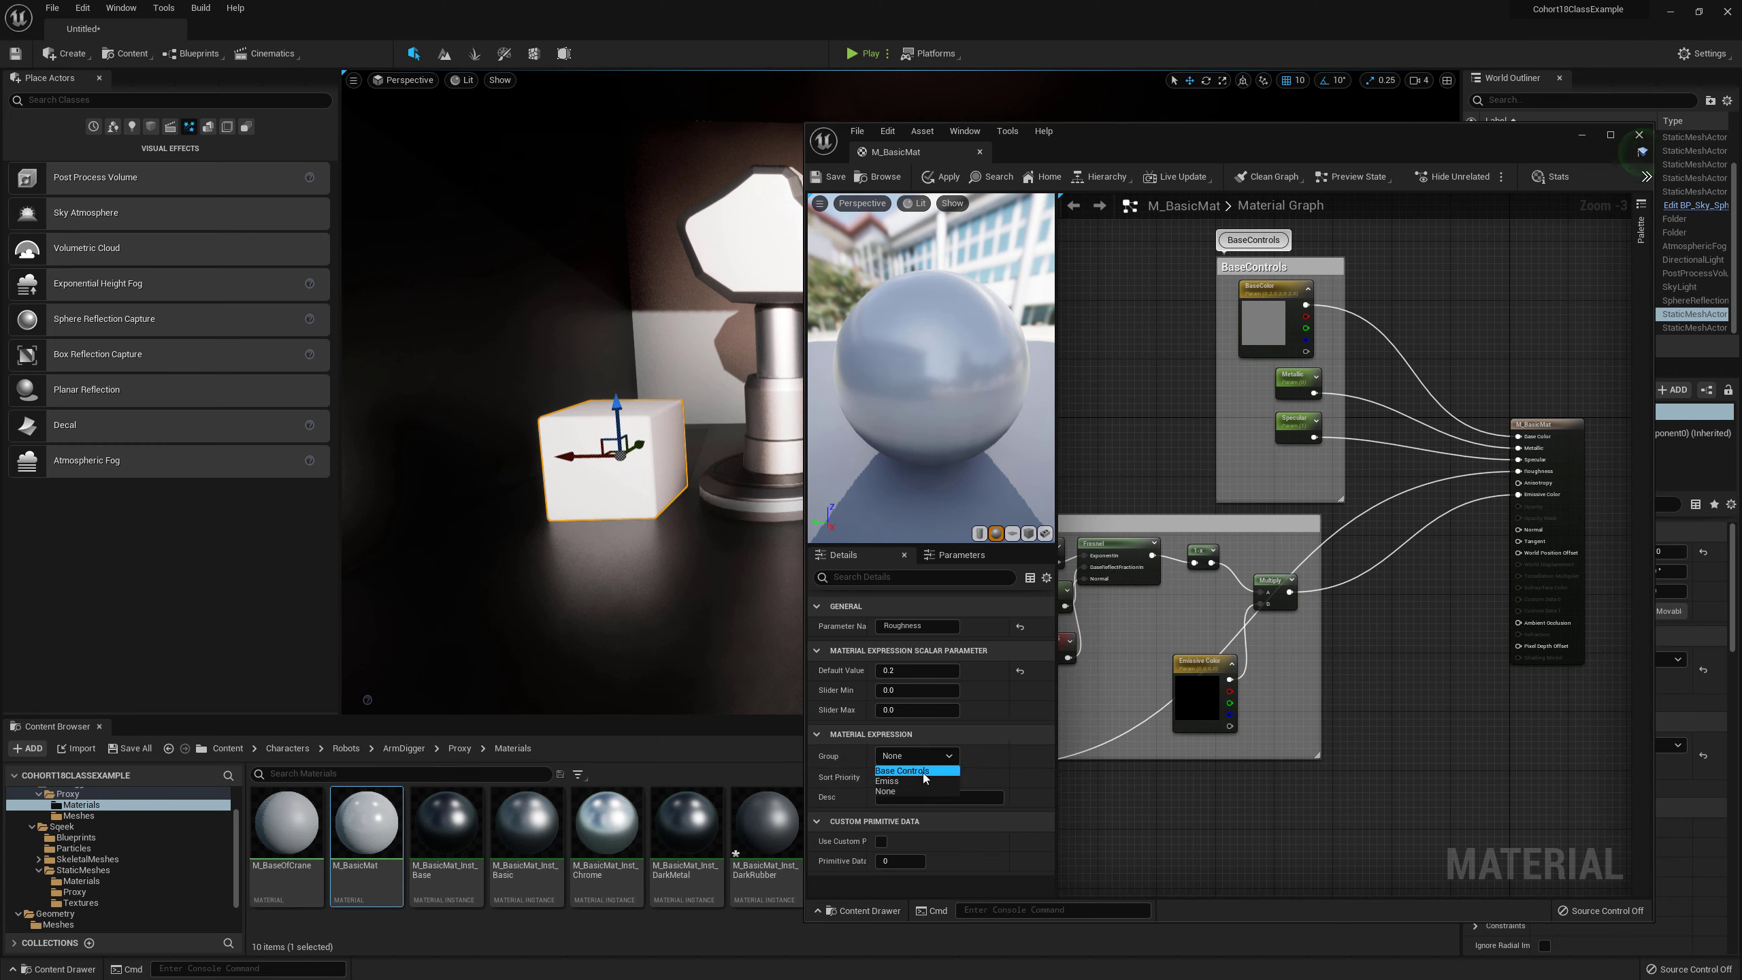
left_click(912, 770)
left_click(833, 177)
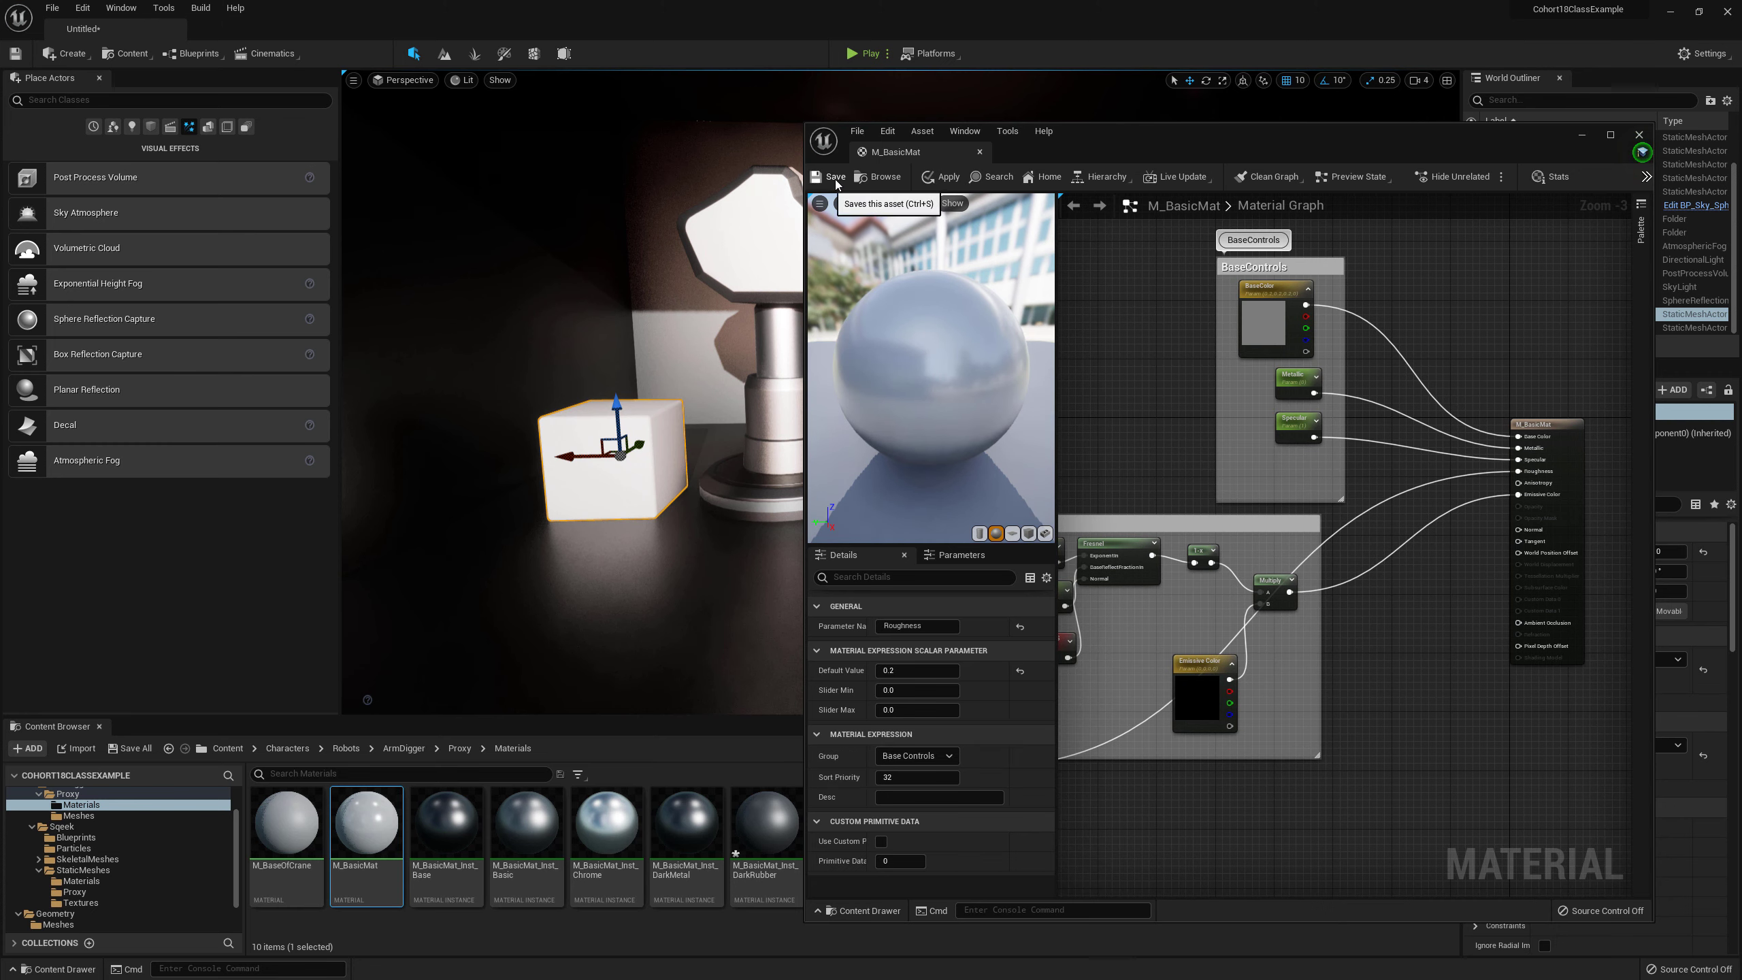
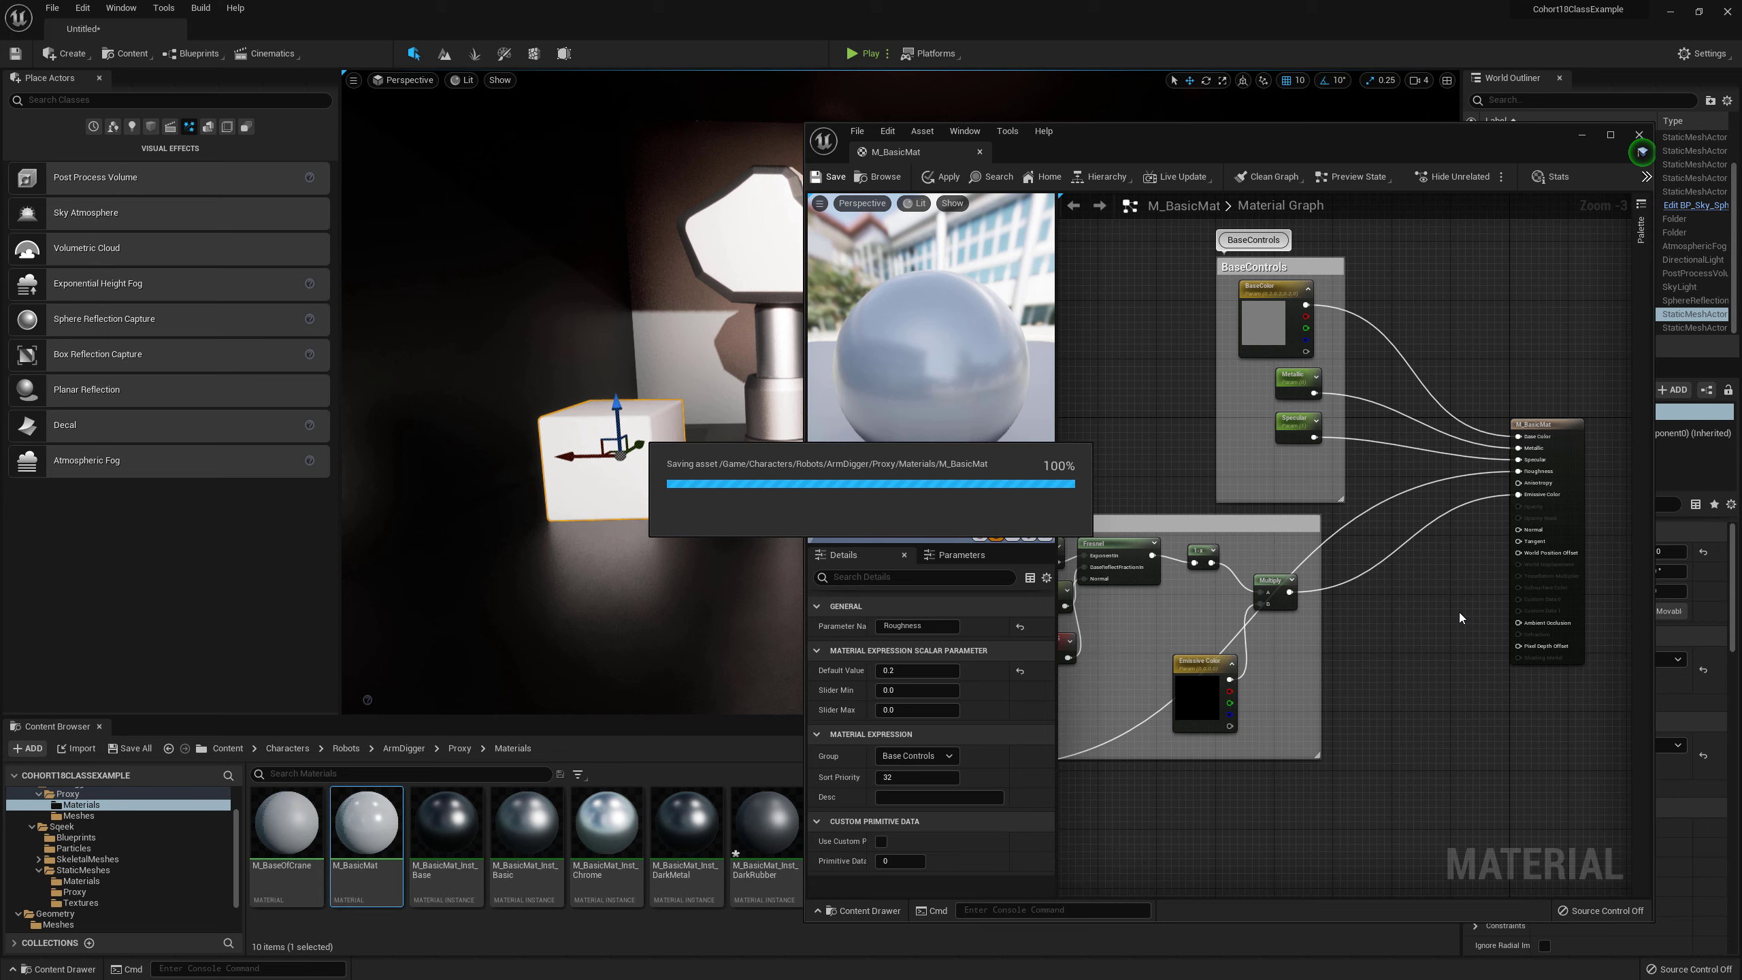
Step: Move the stray Roughness node back under Specular in the BaseControls comment, reposition the comment groups, and save the material
right_click_drag(1416, 660, 1570, 568)
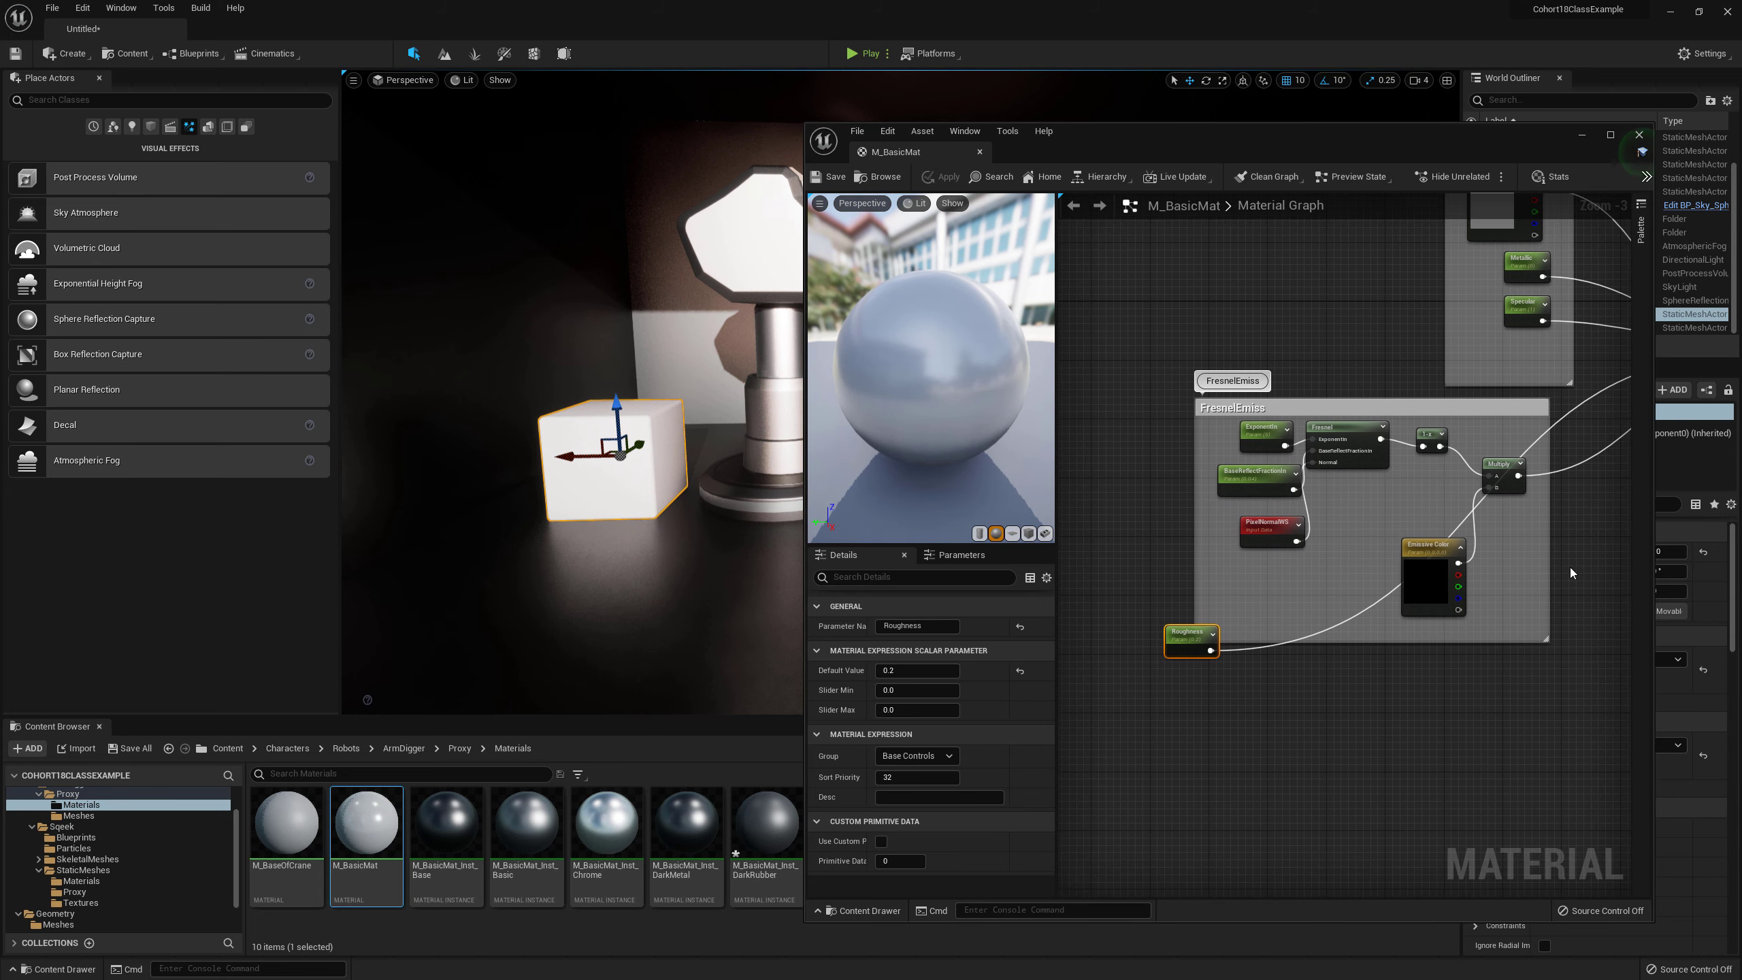
left_click_drag(1190, 647, 1527, 362)
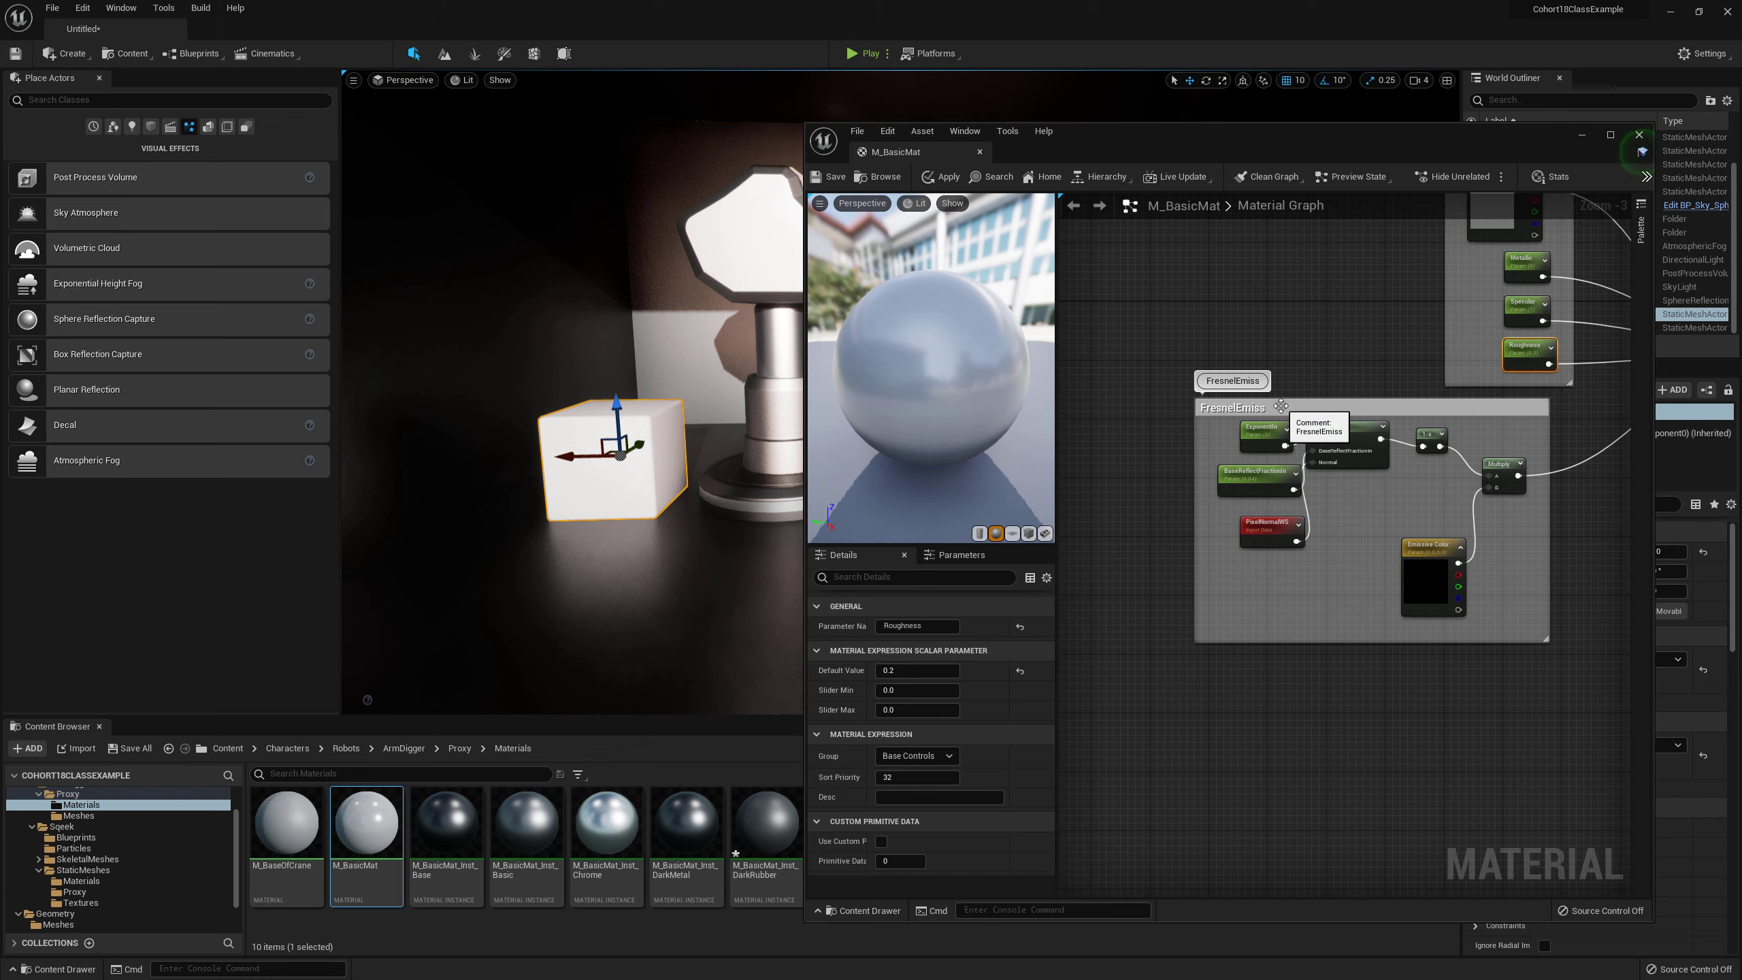
mouse_move(1308, 423)
left_mouse_down()
mouse_move(1252, 469)
mouse_move(1317, 437)
left_mouse_up()
right_click_drag(1317, 438, 1153, 535)
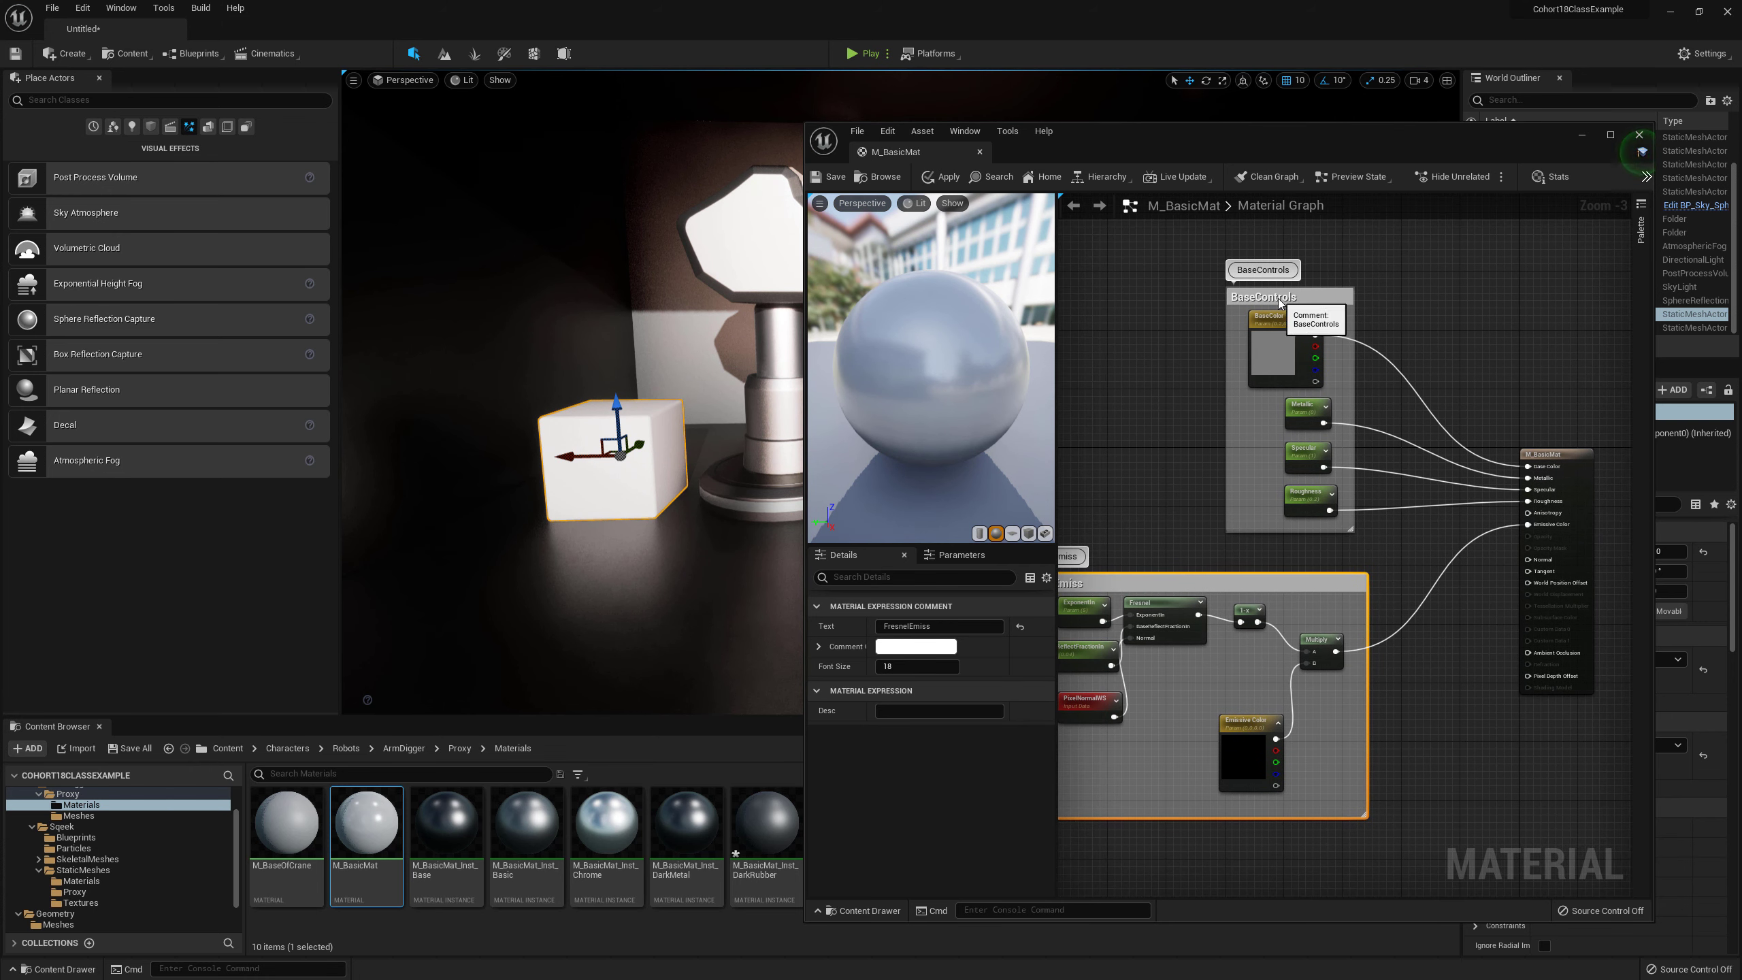
left_click(1287, 304)
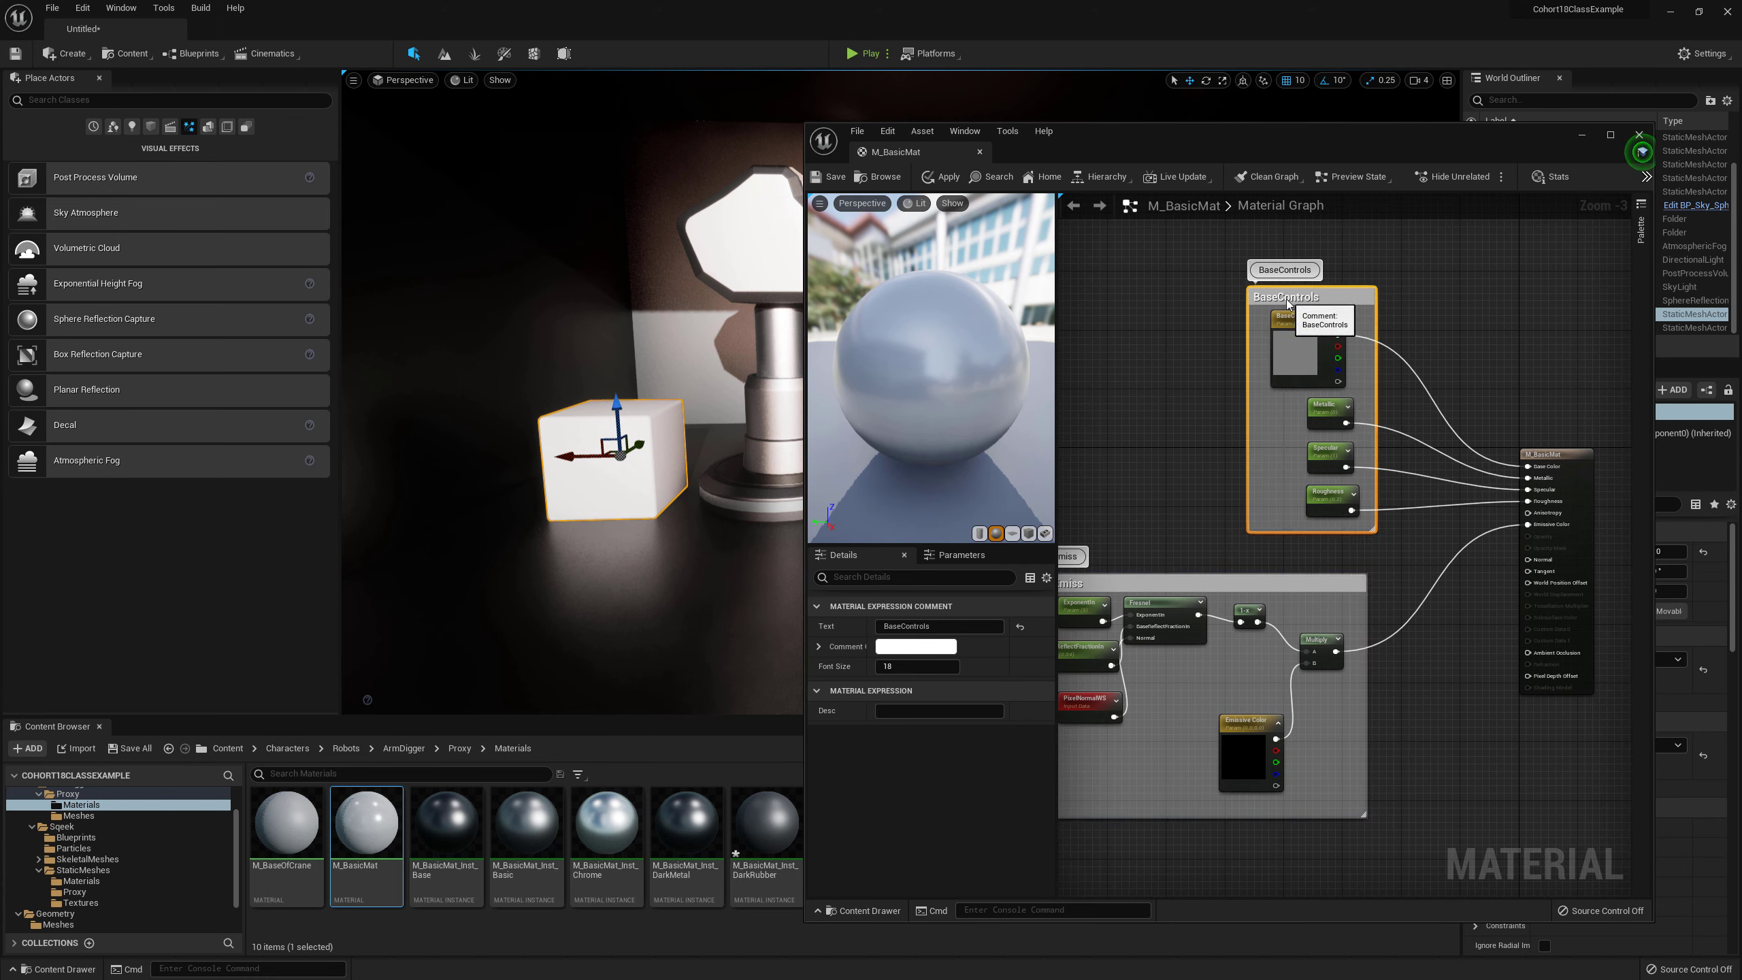
left_click(838, 179)
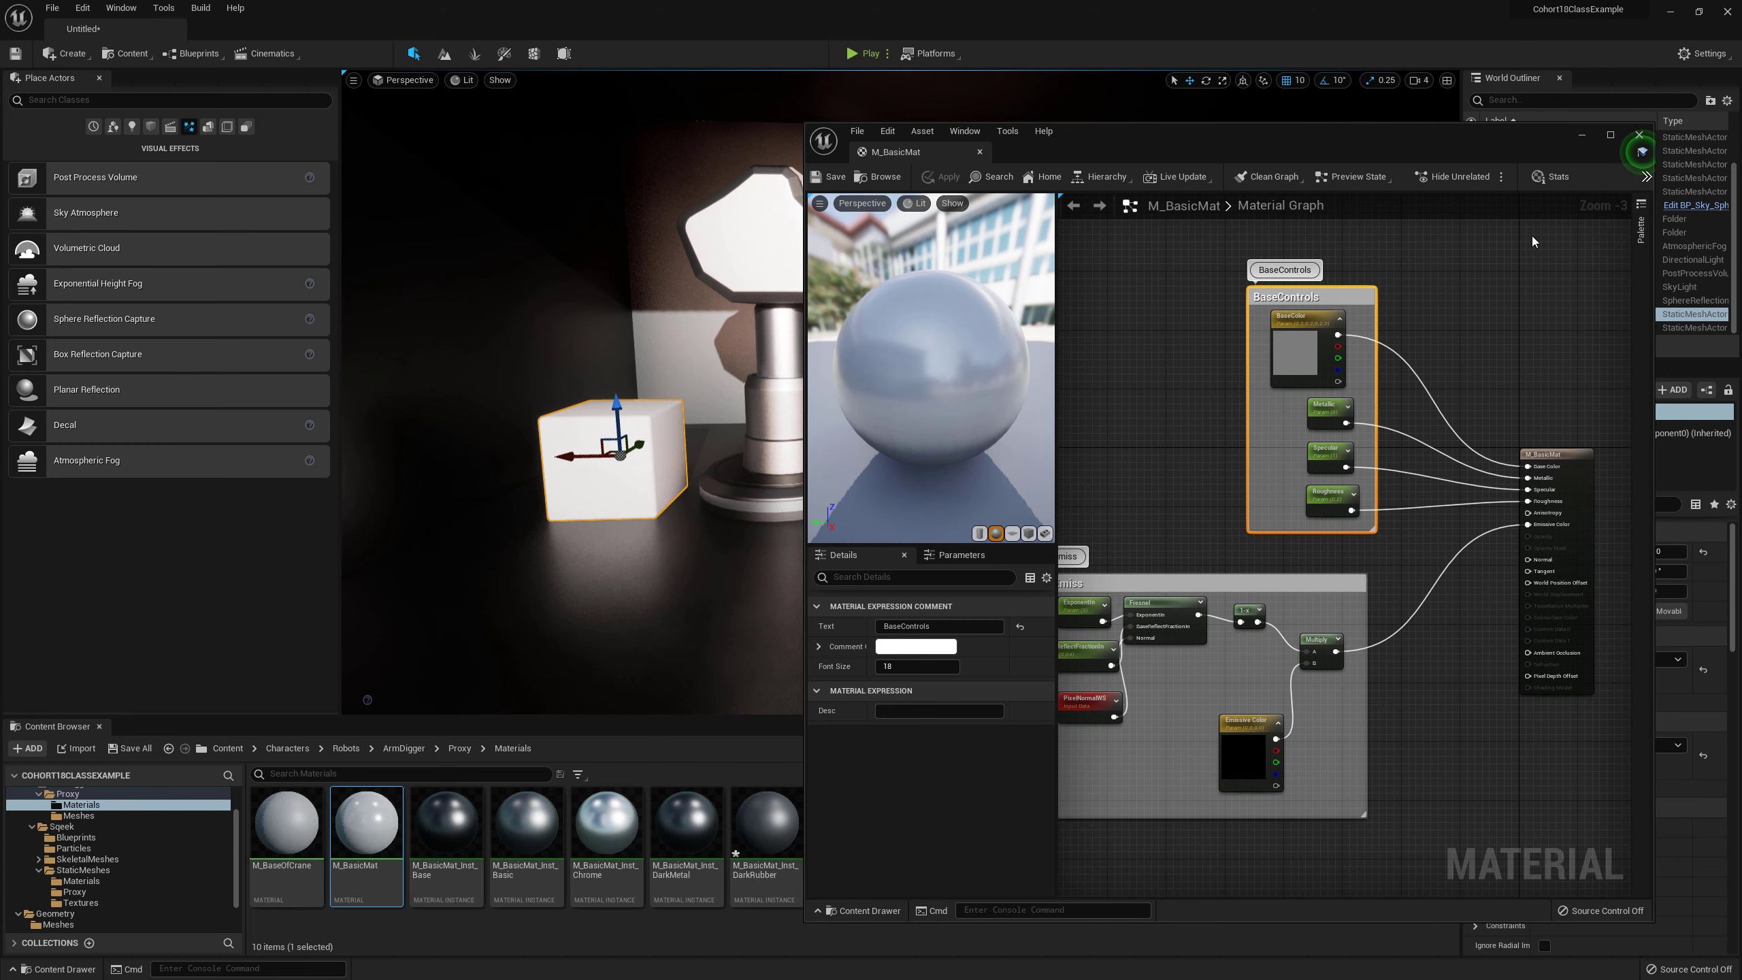
Step: Create a material instance of M_BasicMat named M_BasicMat_Inst_Glow_V1 and apply it to the cube in the level
left_click_drag(1361, 132, 1238, 141)
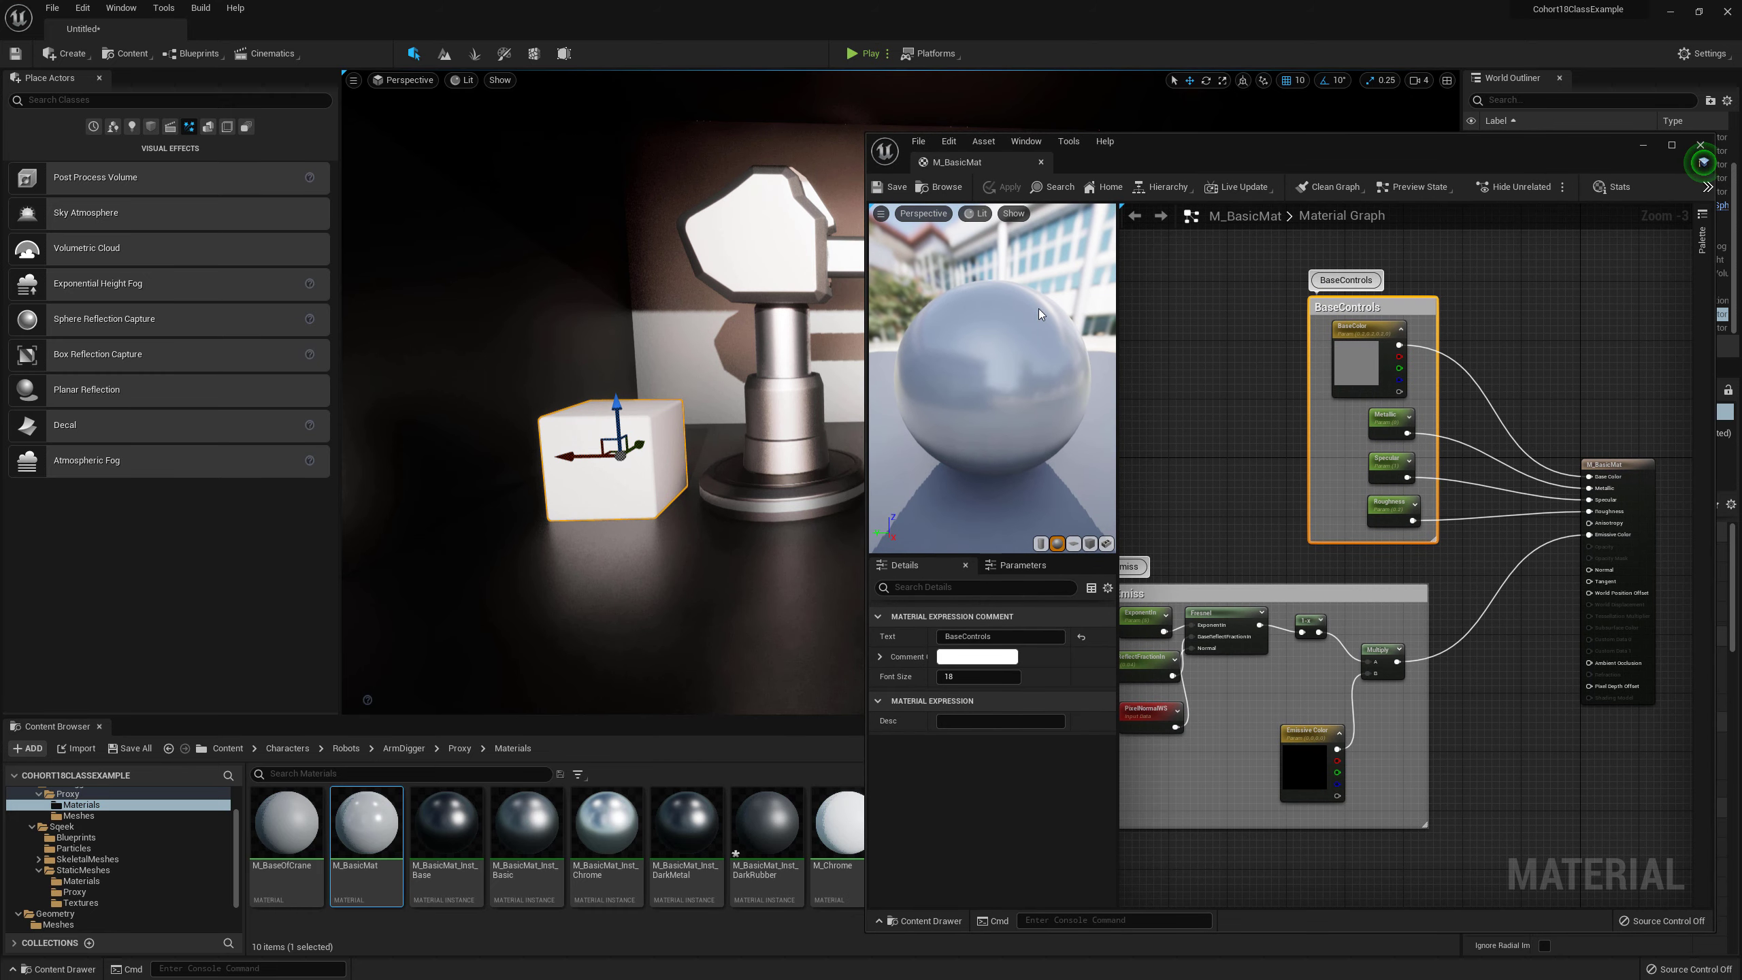
right_click(350, 840)
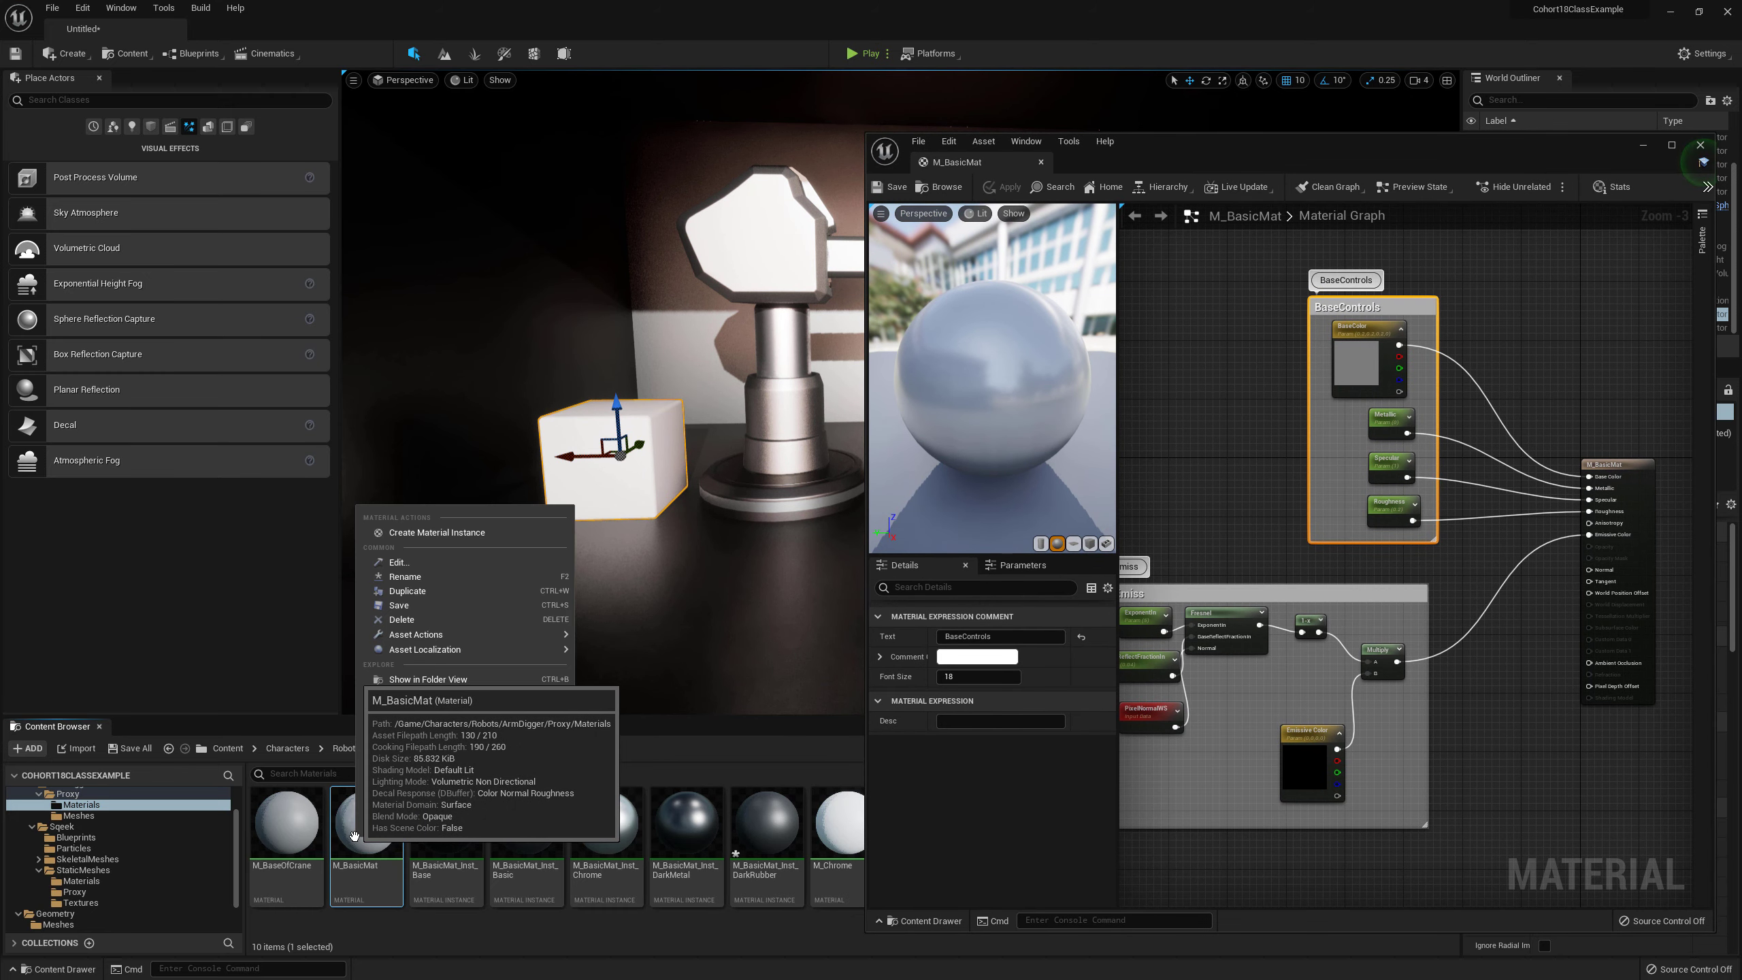
left_click(481, 536)
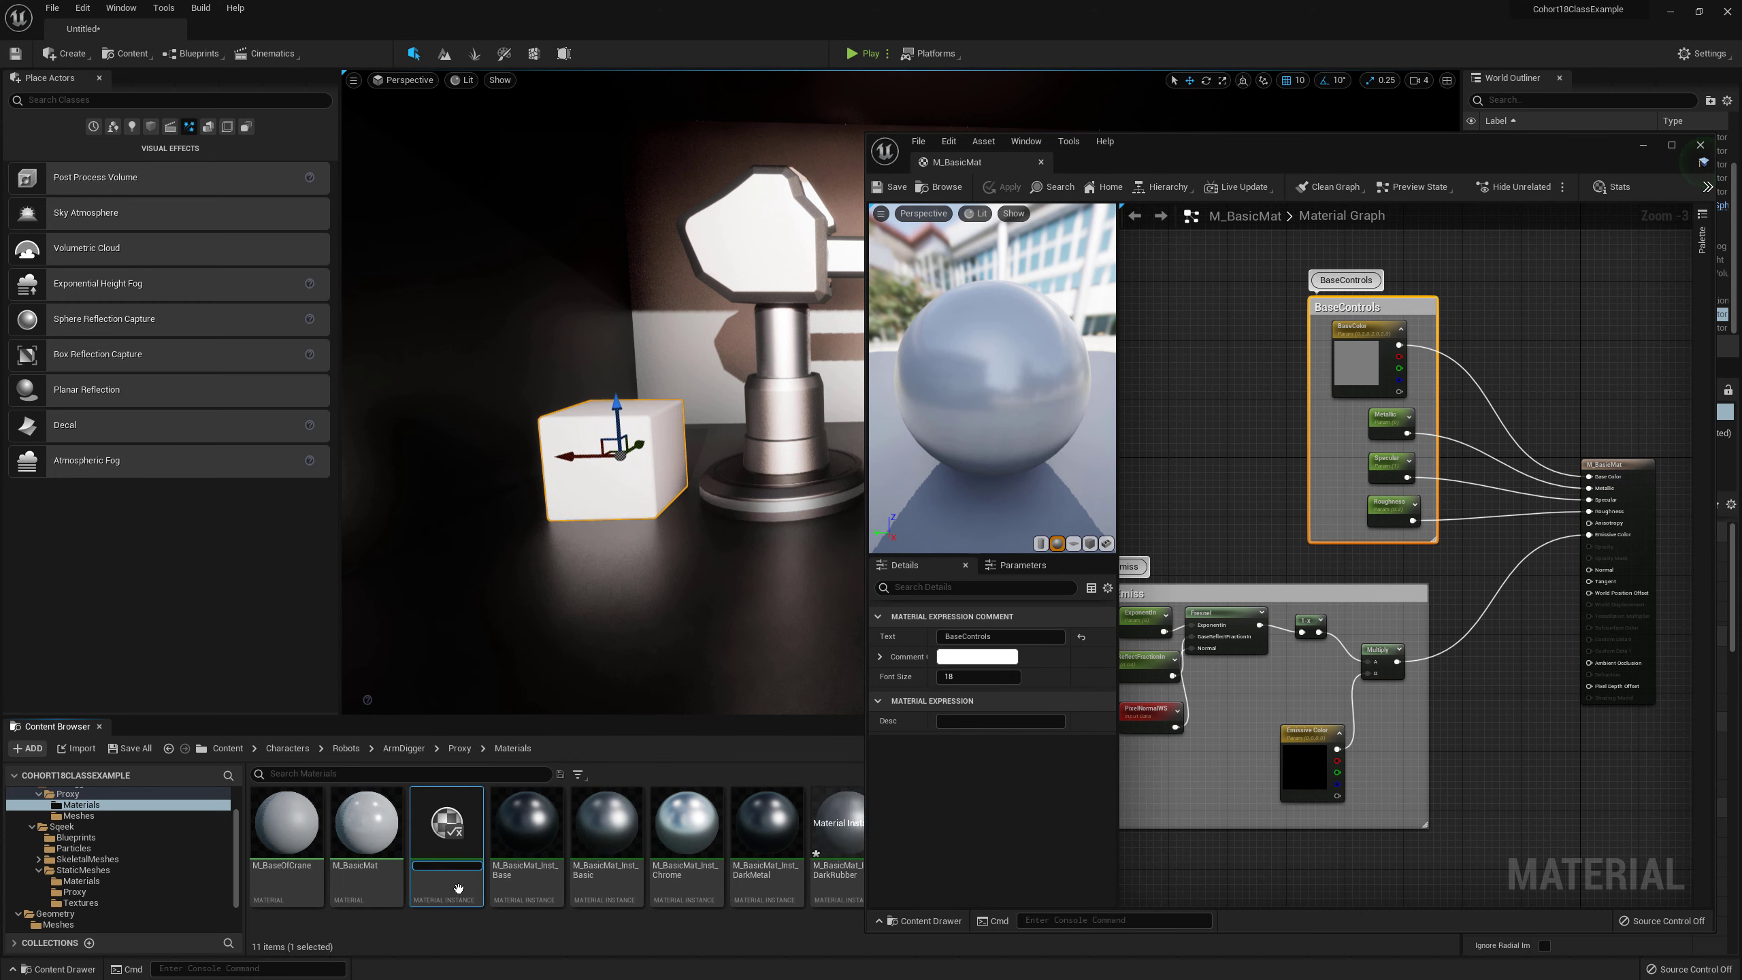
left_click(467, 869)
left_click(475, 870)
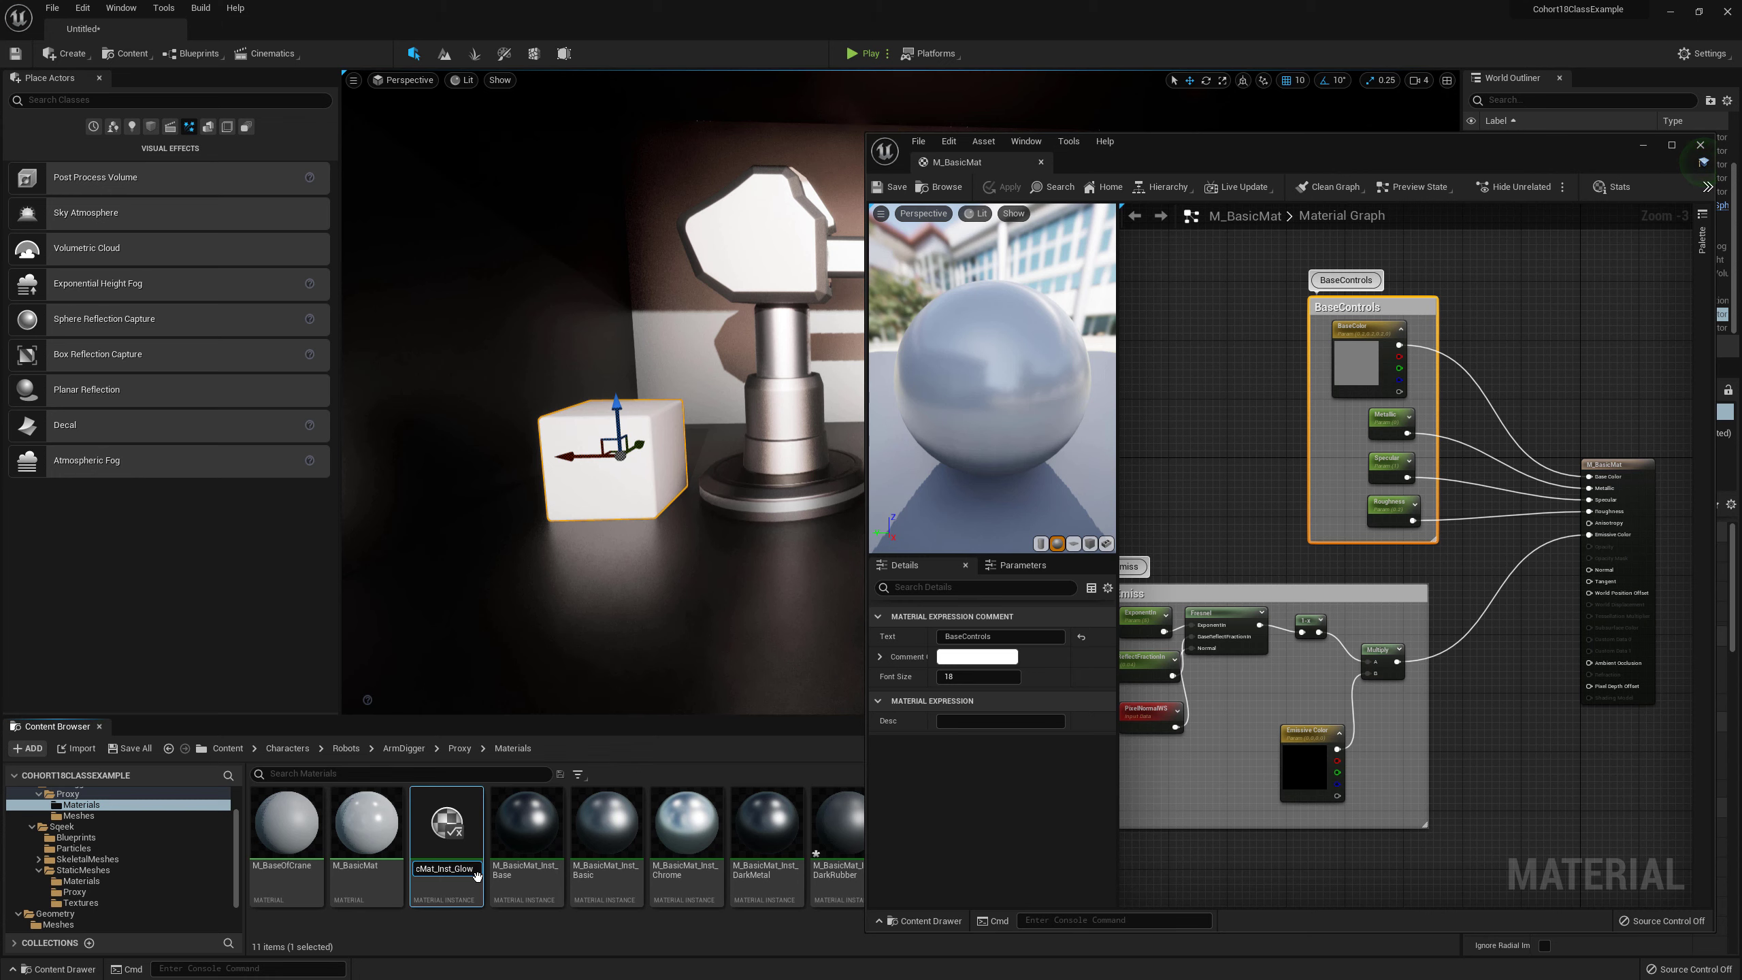
key("Return")
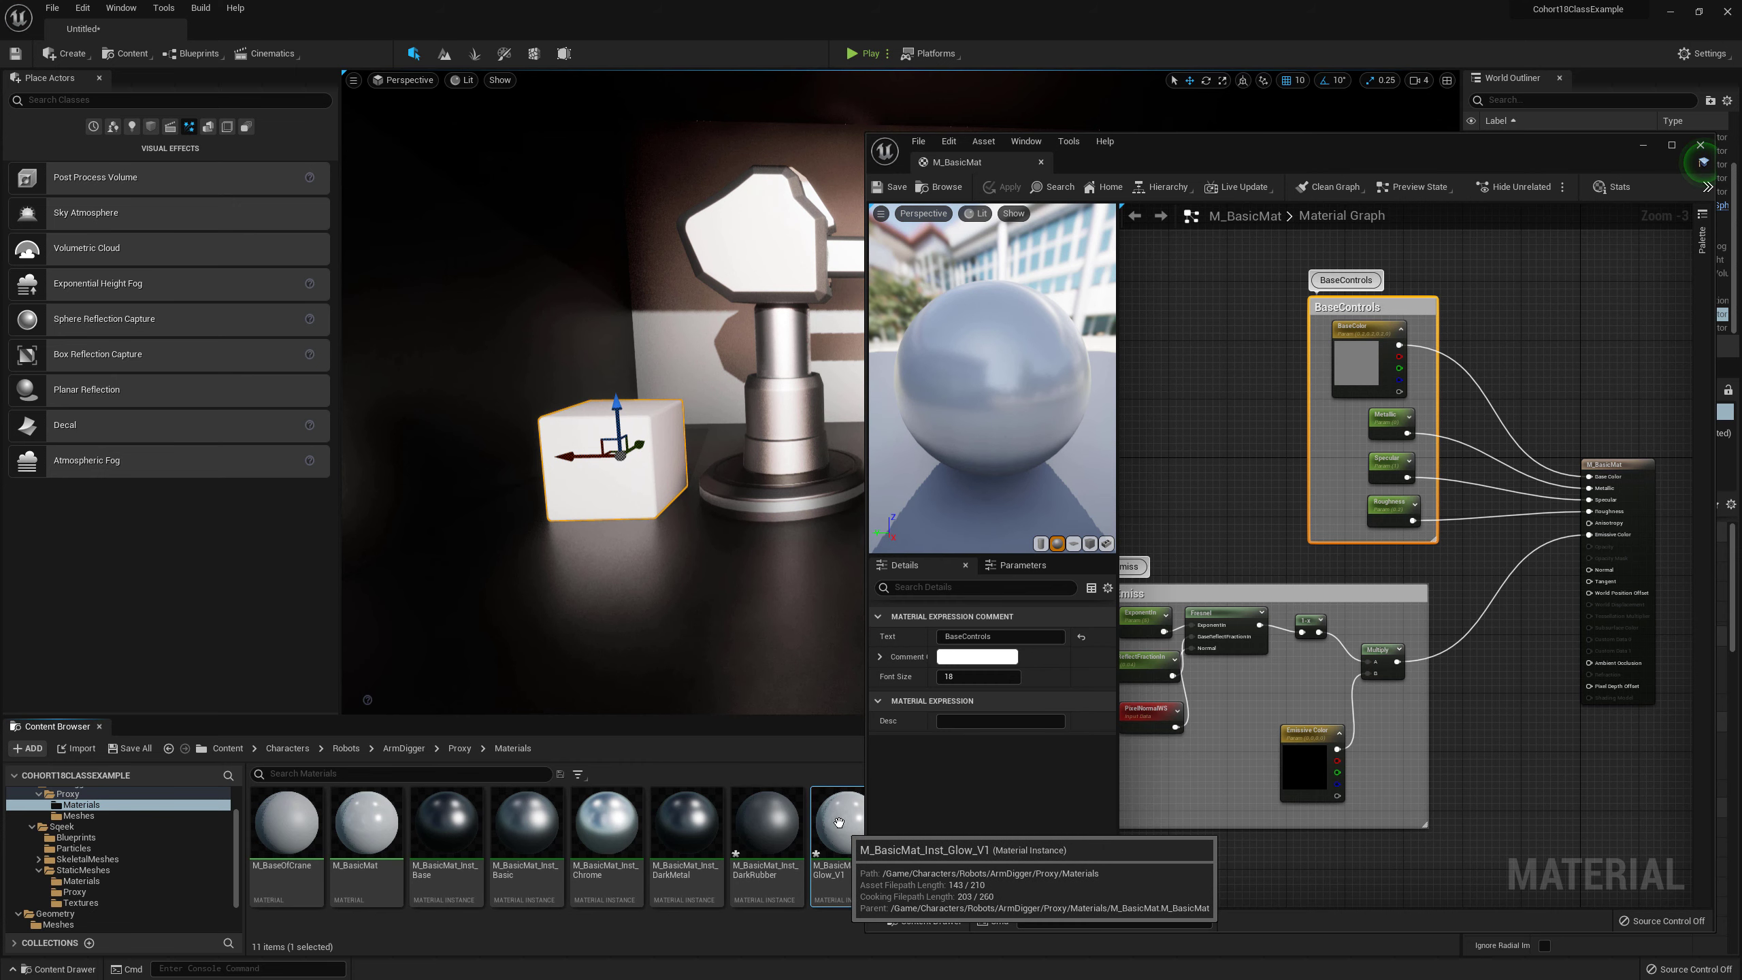
left_click_drag(838, 823, 627, 480)
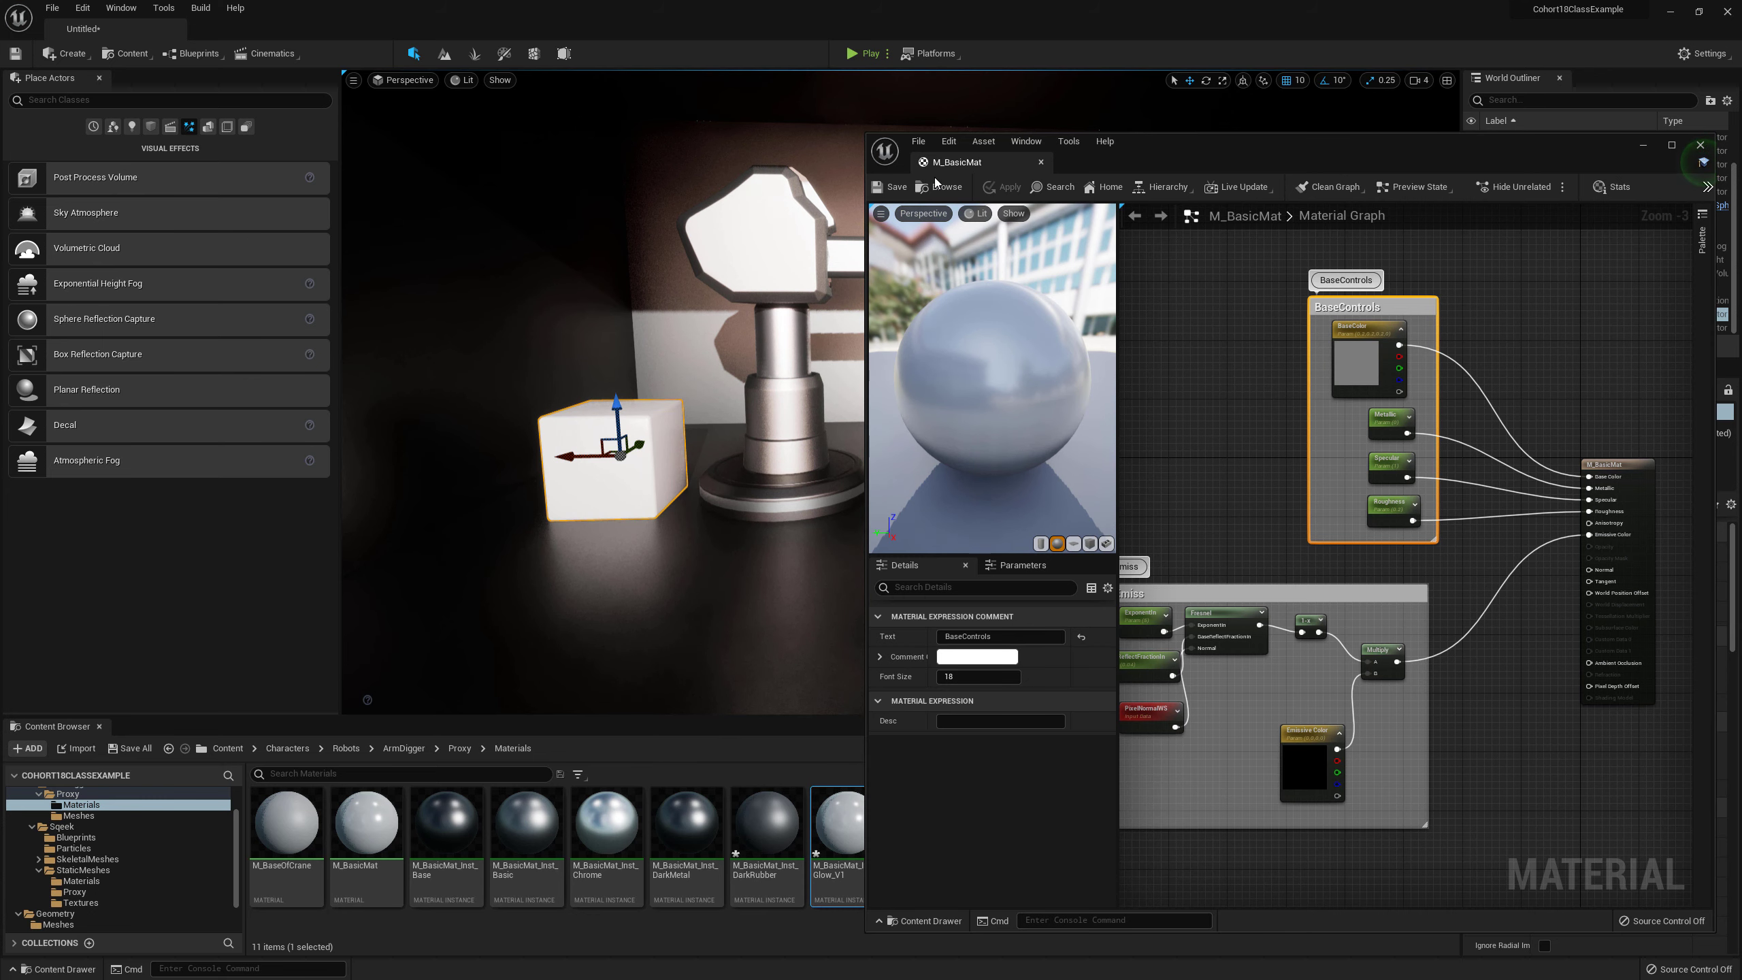
Step: Open M_BasicMat_Inst_Glow_V1 and enable the overrides for all parameters in the Base Controls and Emiss groups
double_click(845, 816)
left_click(1223, 306)
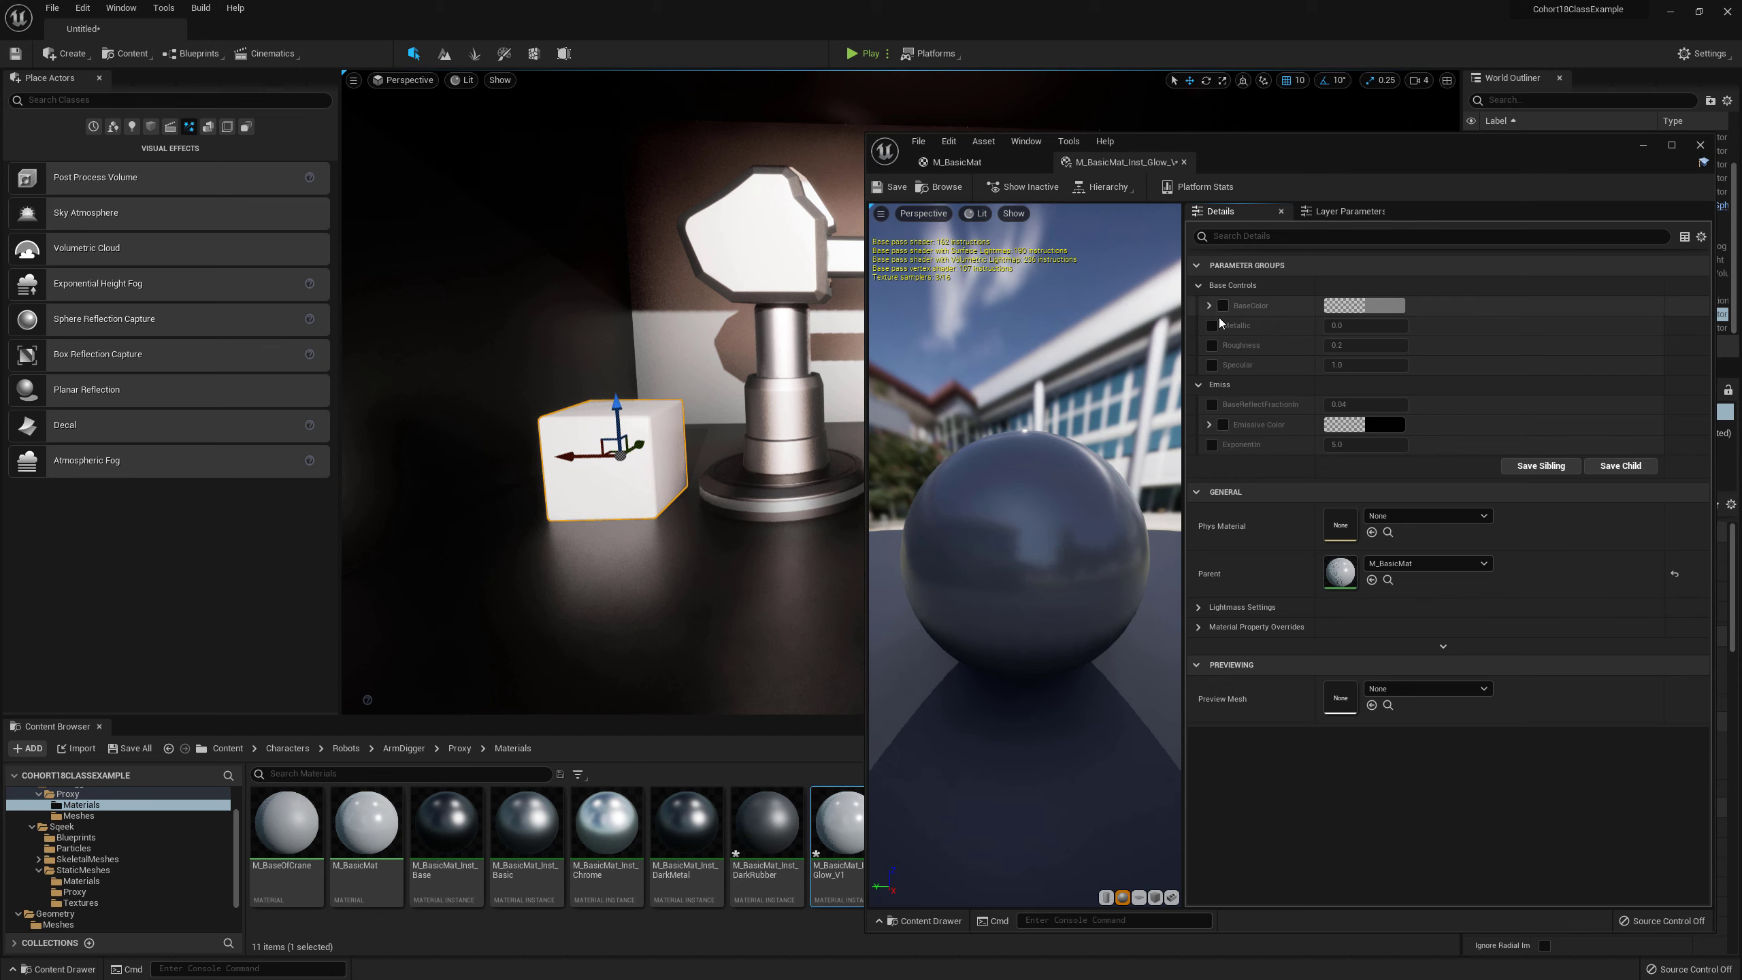
left_click(1211, 325)
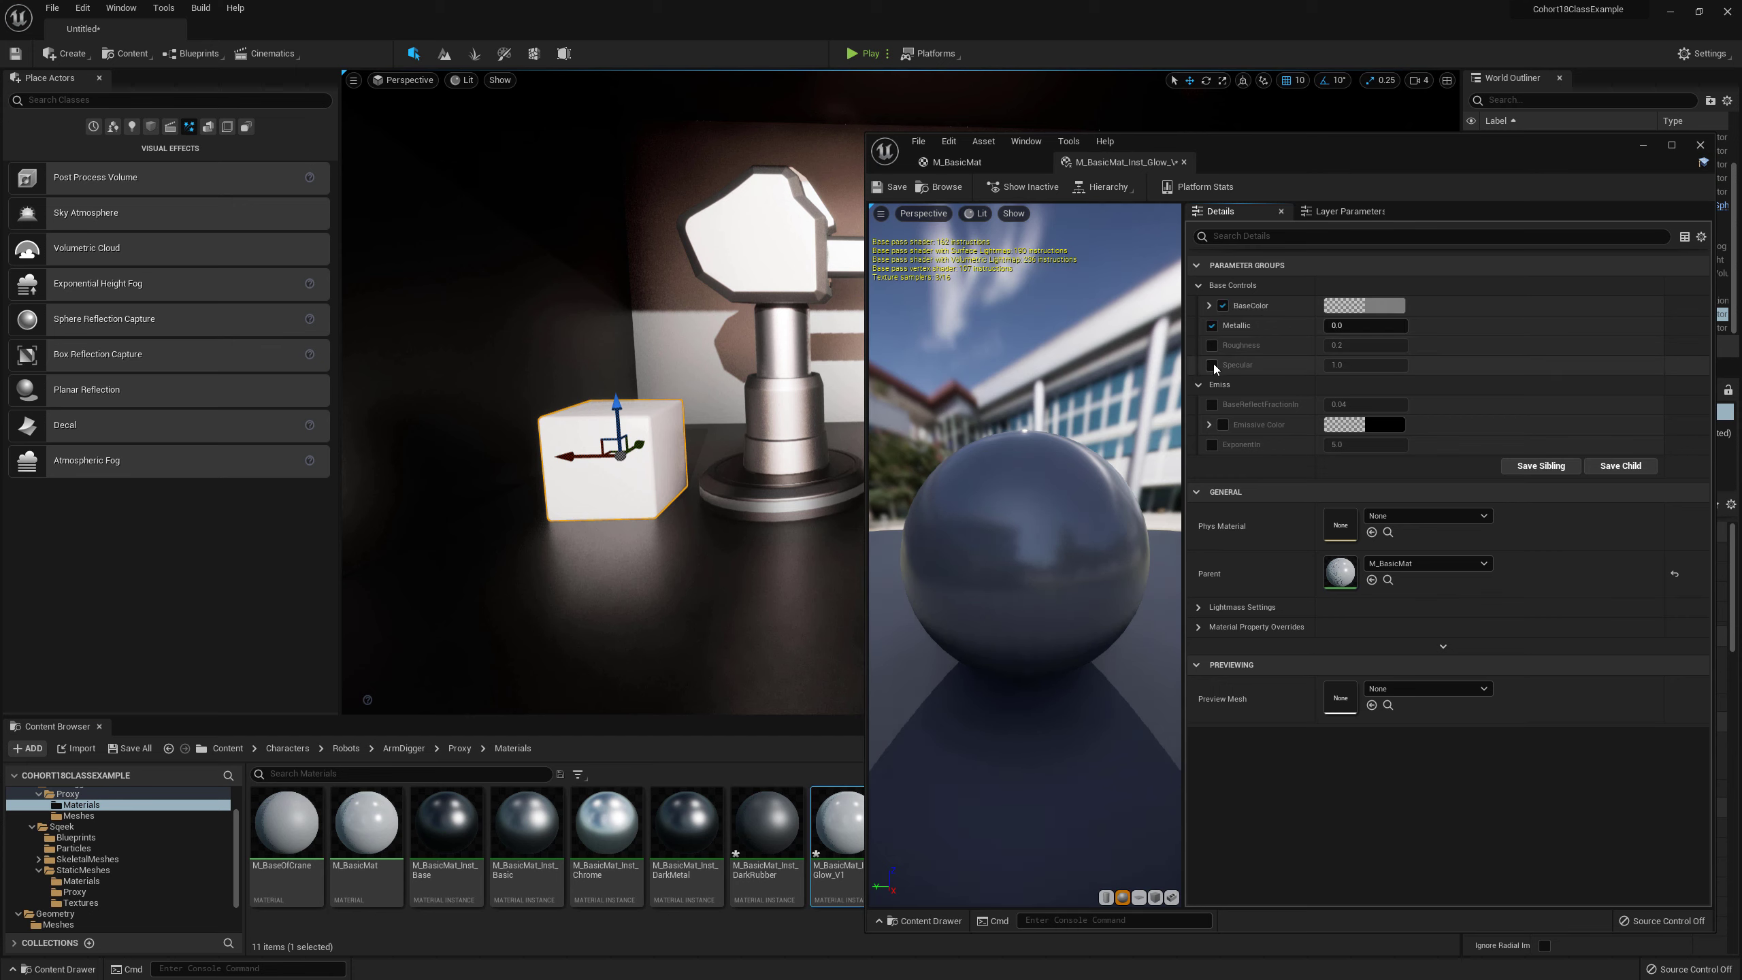
left_click(1212, 364)
left_click(1212, 345)
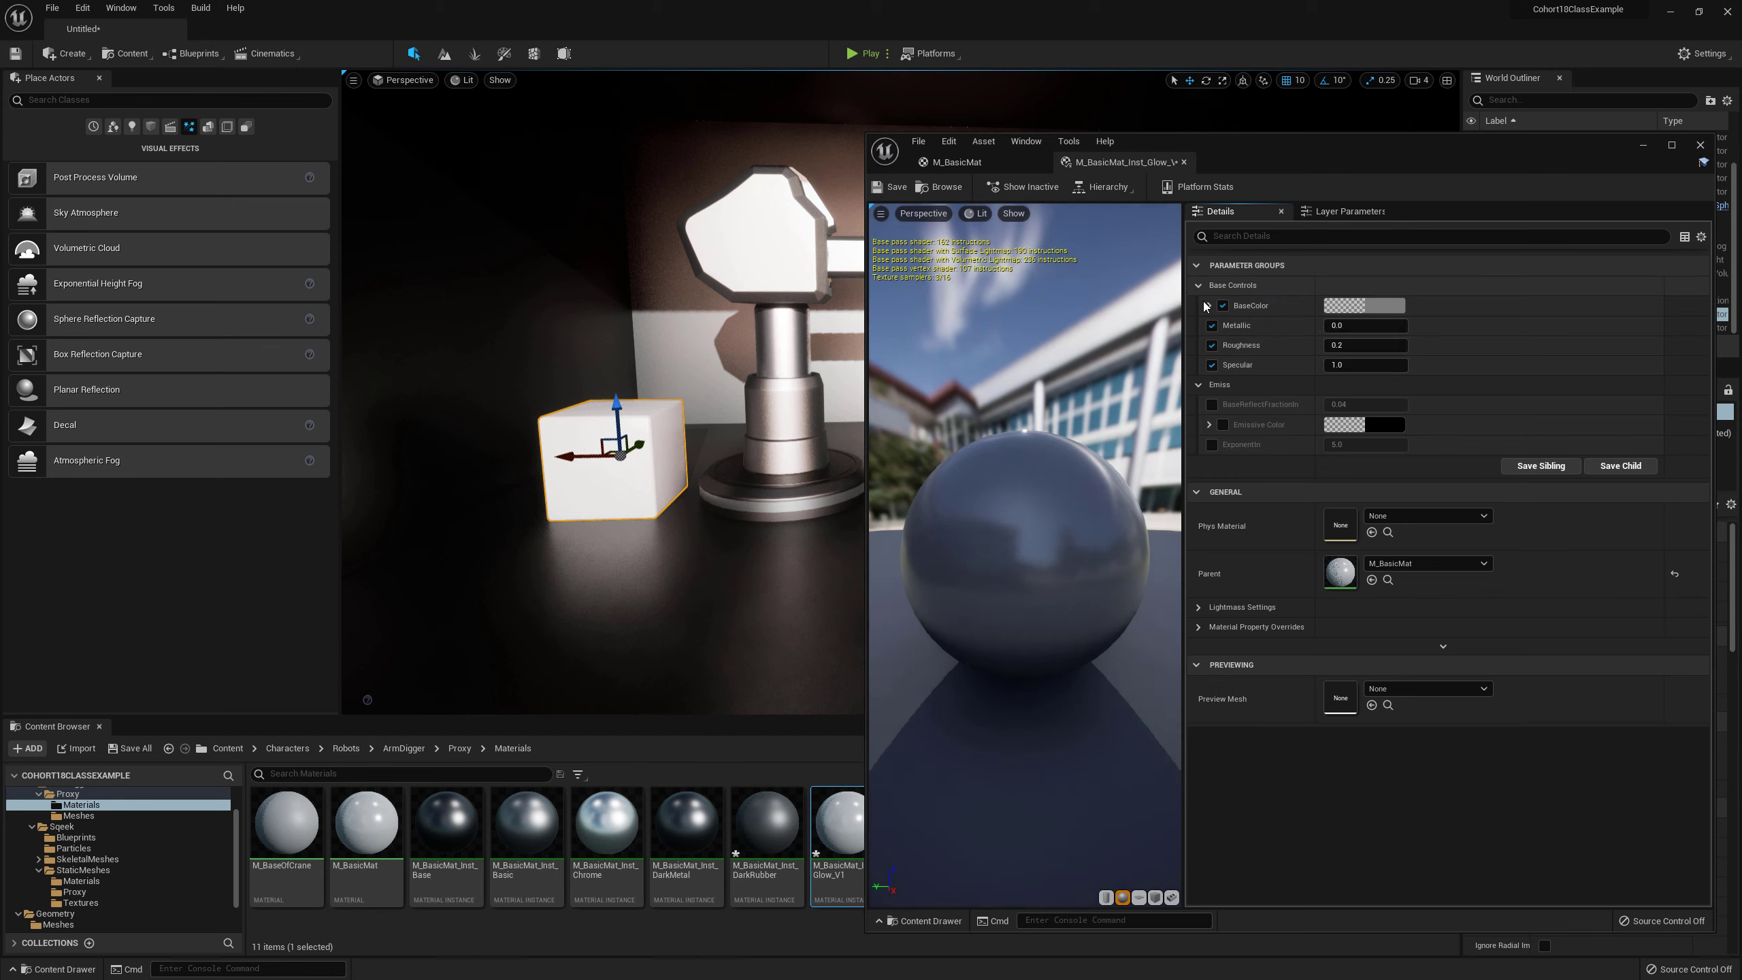
left_click(1212, 404)
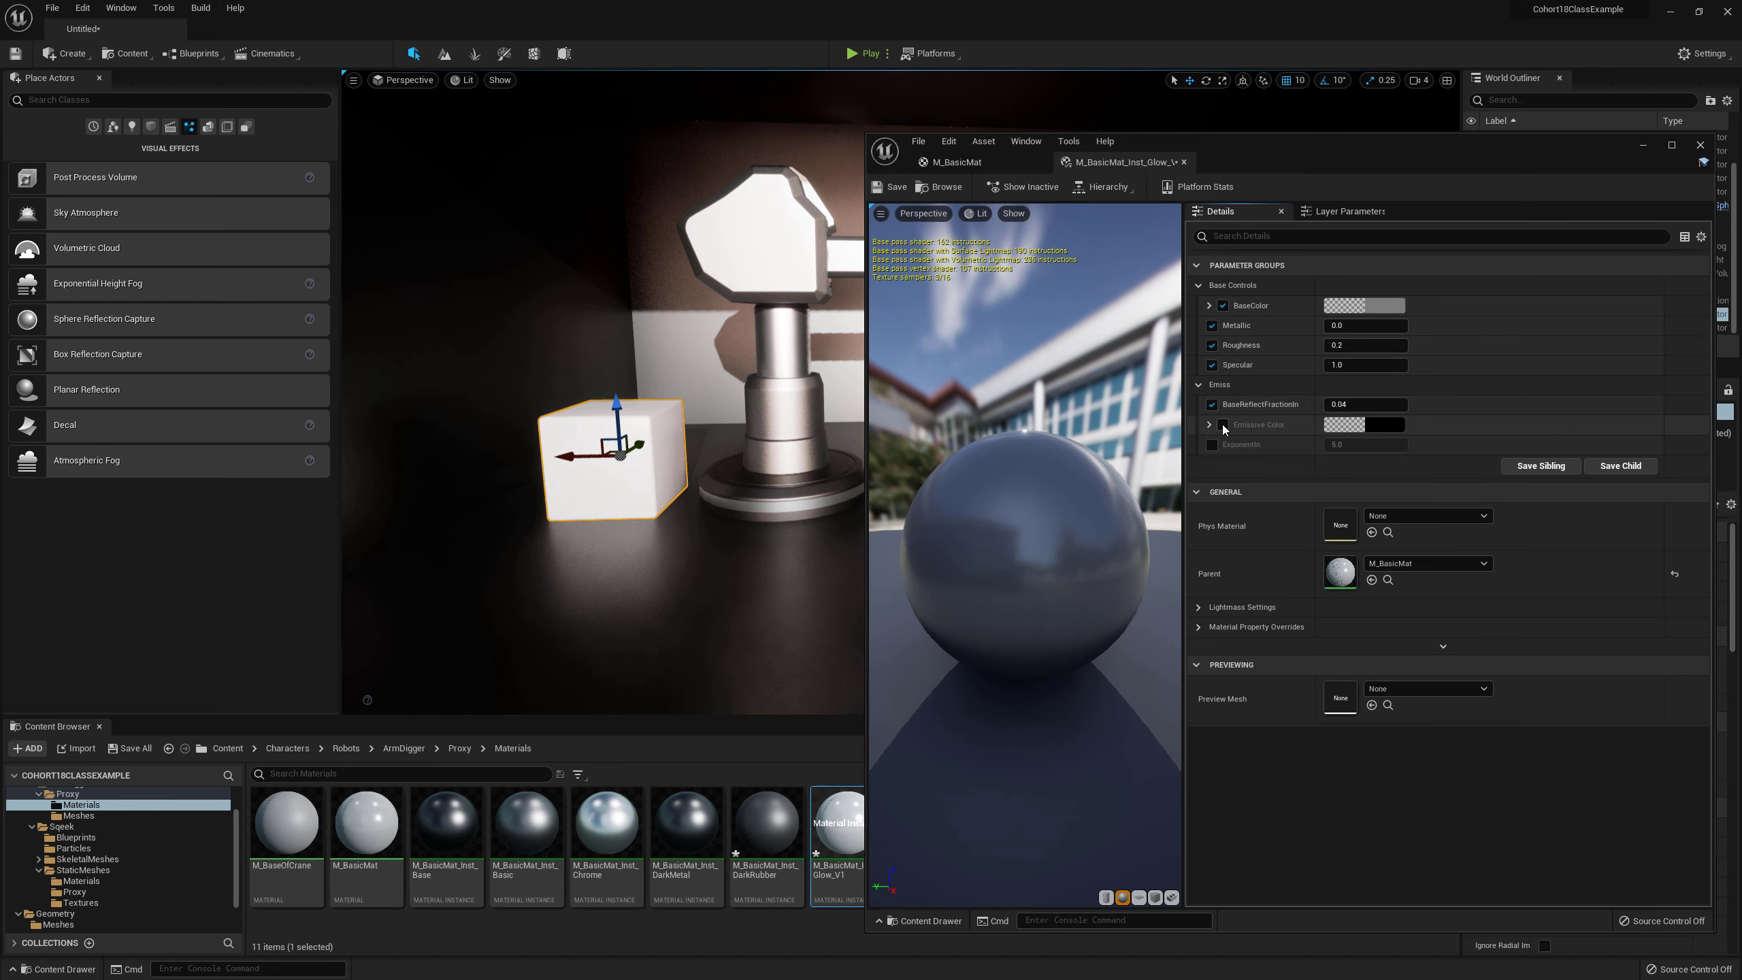
left_click(1222, 425)
left_click(1212, 444)
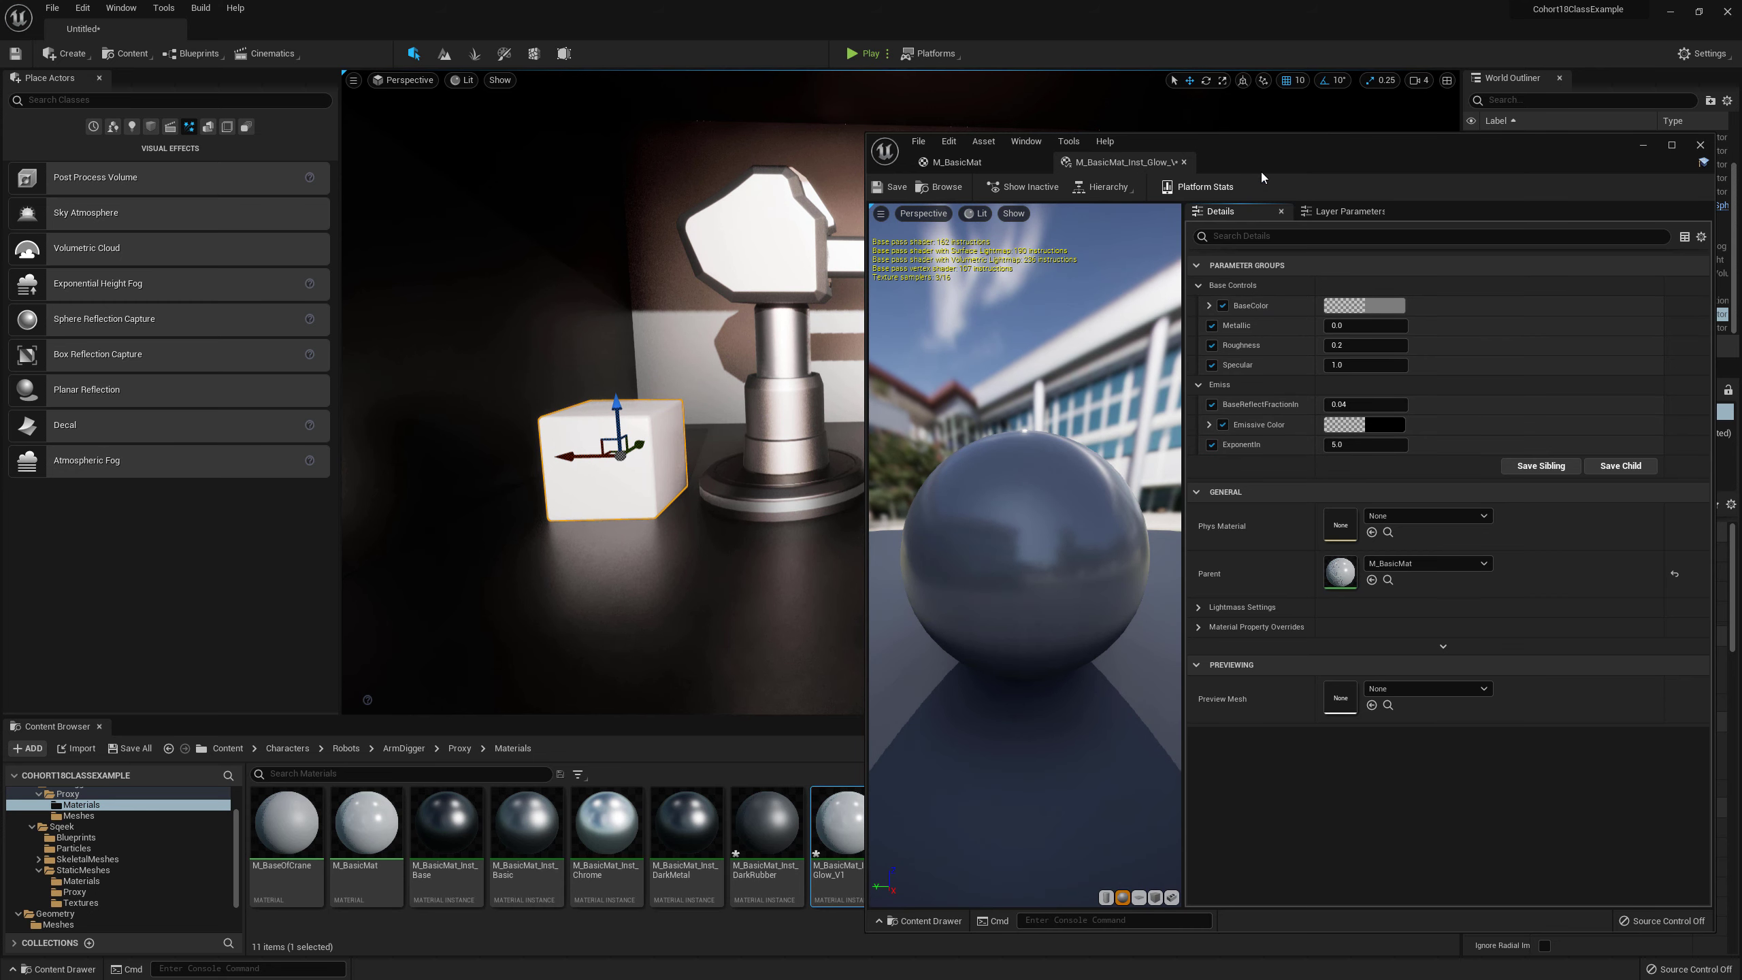
Step: Set the material instance's Roughness to 0.75 and select the cube in the level to check its assigned material
left_click_drag(1260, 172, 1191, 185)
left_click(1281, 375)
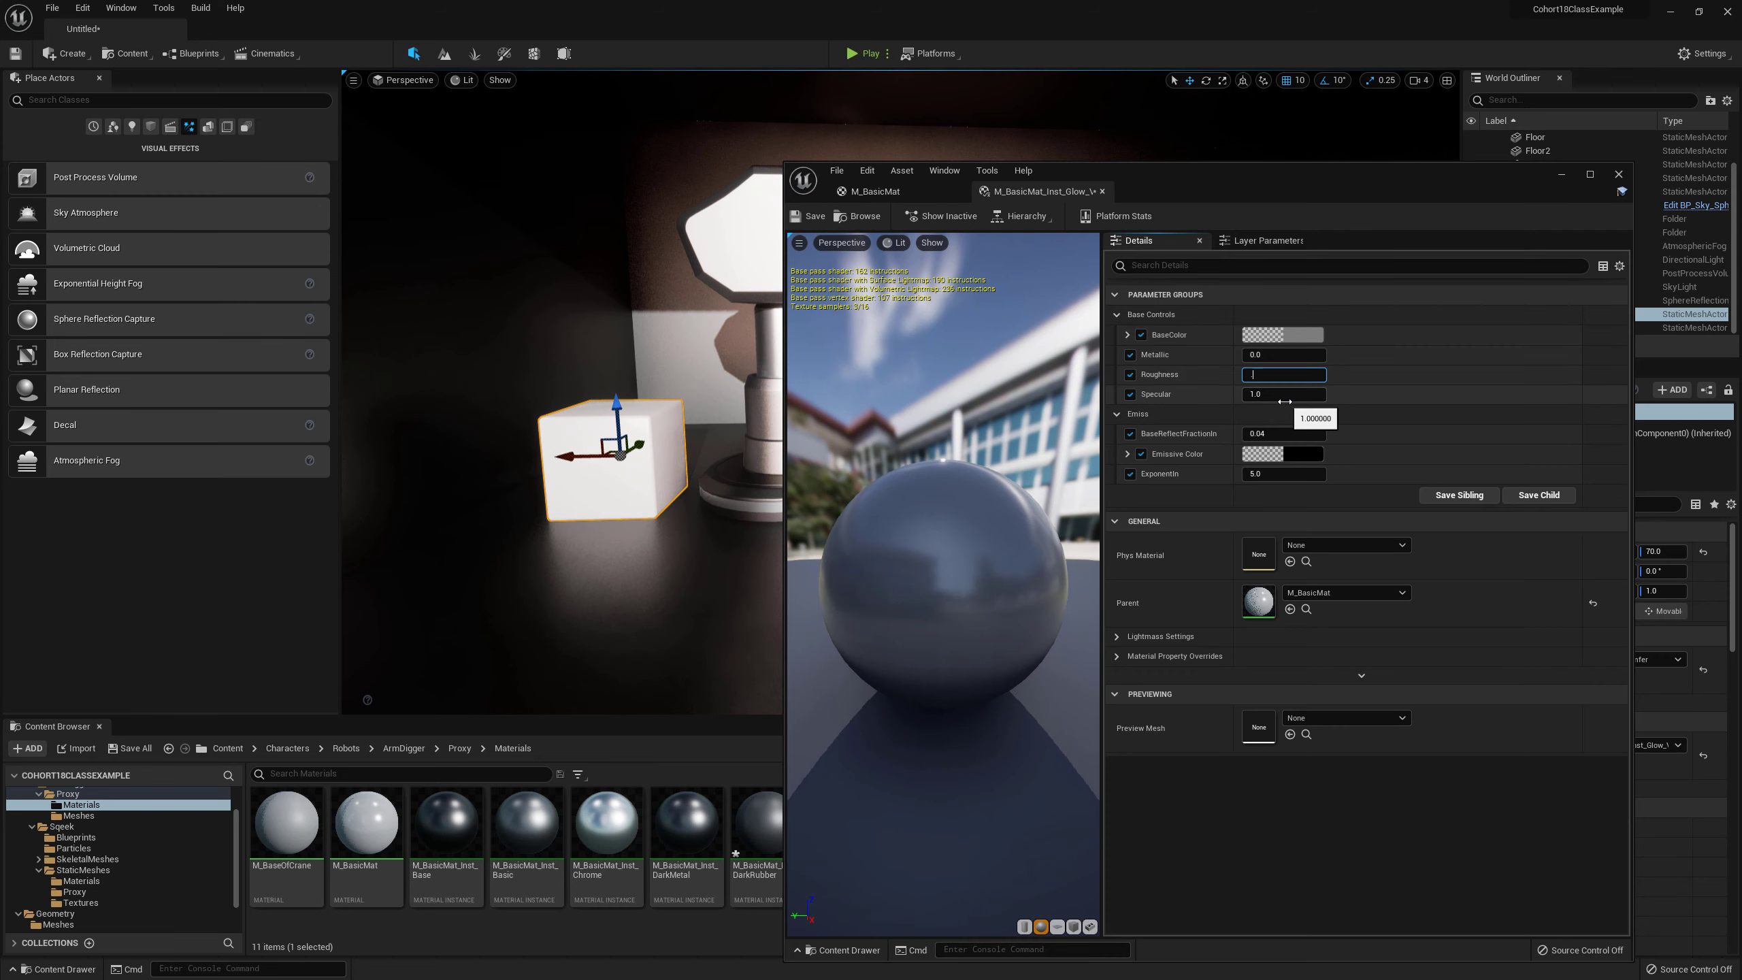
type(".75")
key("Return")
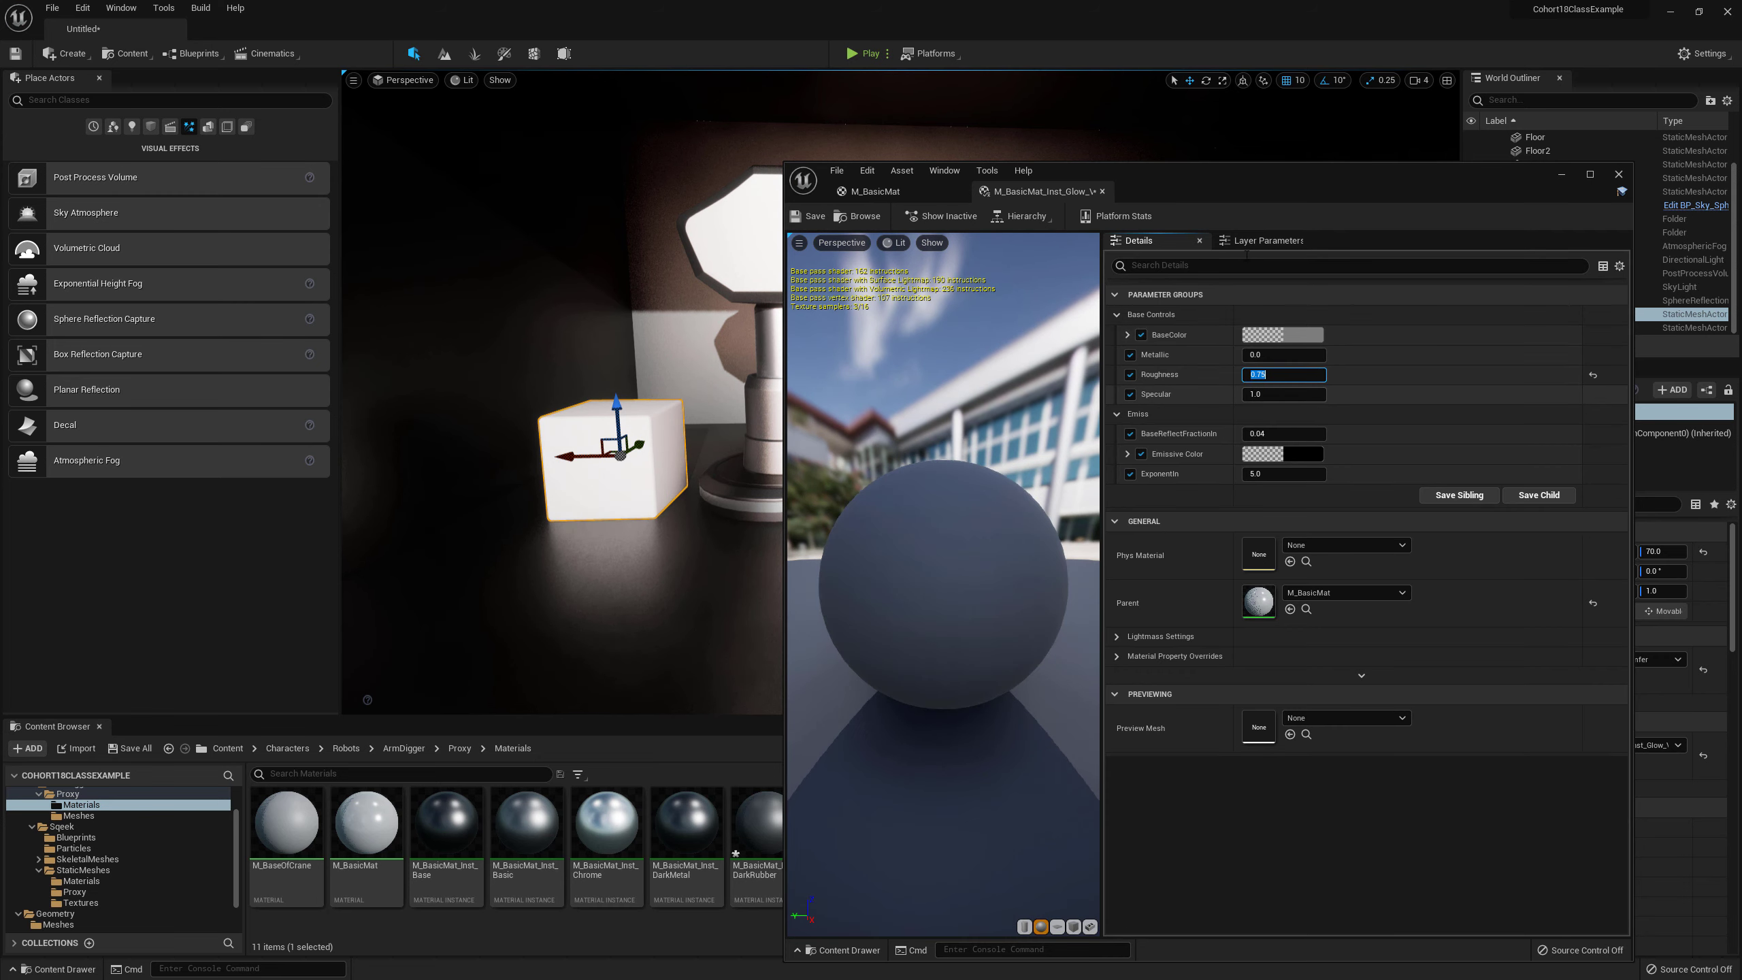
mouse_move(1232, 183)
left_mouse_down()
mouse_move(1195, 633)
mouse_move(1037, 562)
mouse_move(1102, 528)
mouse_move(1274, 376)
mouse_move(1241, 213)
left_mouse_up()
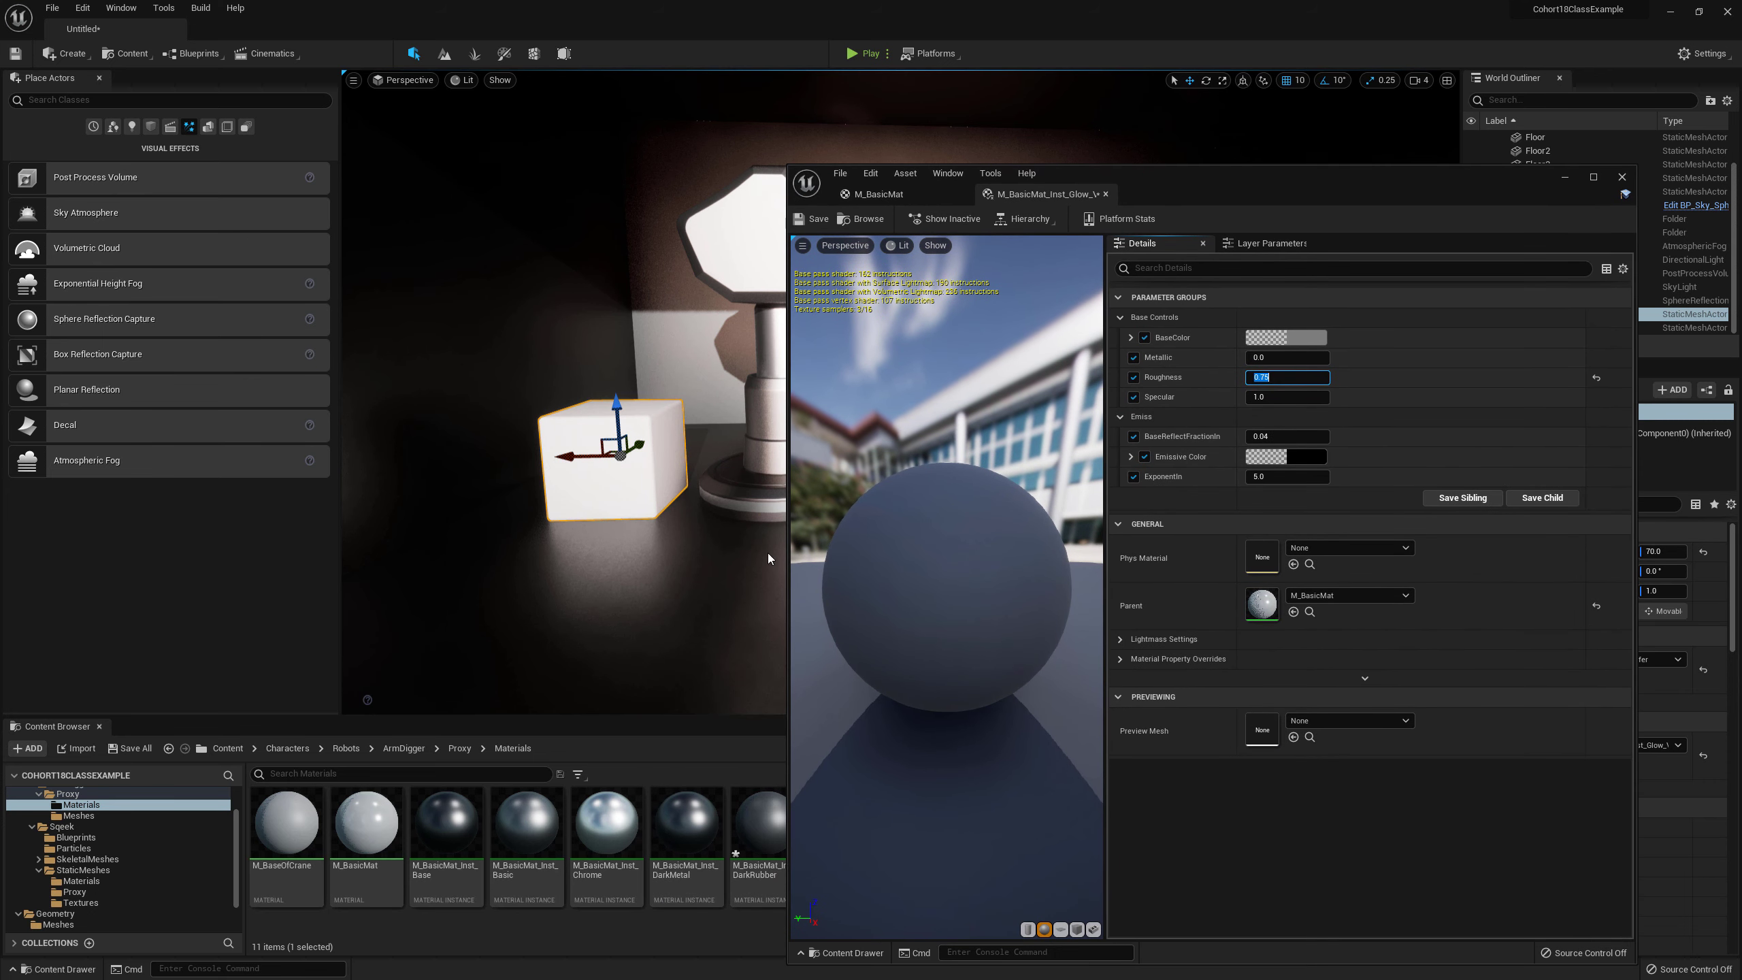
left_click(597, 494)
left_click_drag(1225, 190, 1111, 163)
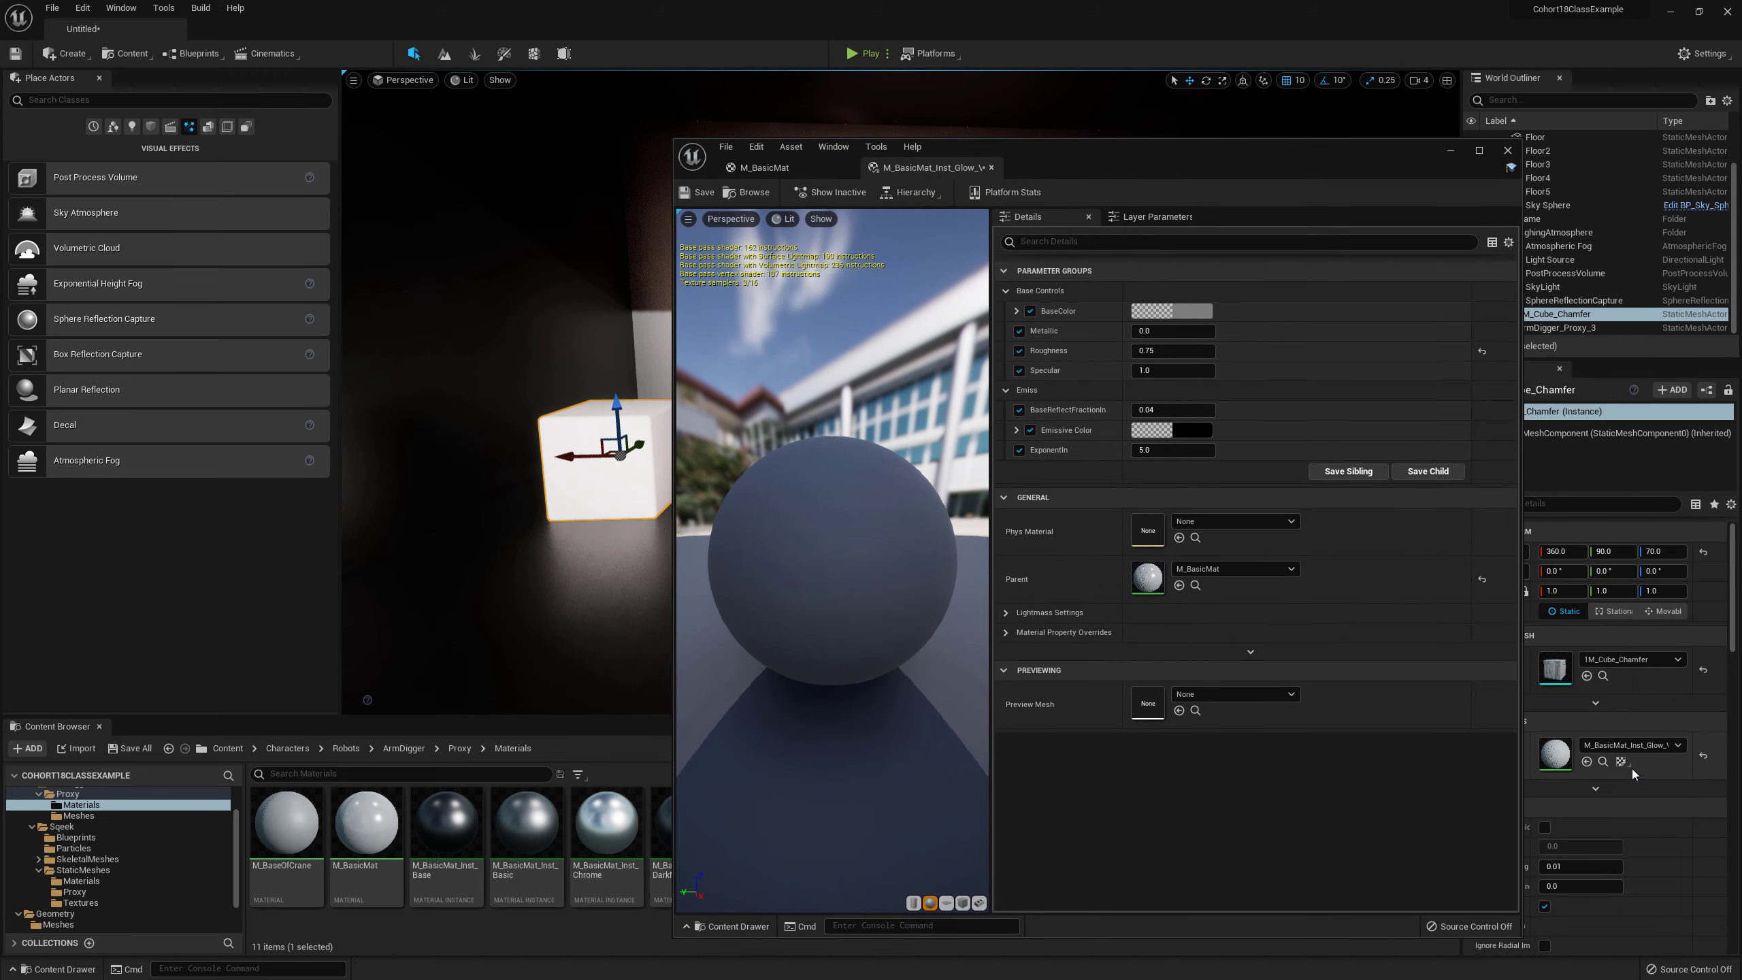
Step: Set the material instance's BaseColor to a dark orange with hue about 24, saturation about 0.88 and value 0.2
left_click_drag(1022, 155, 1122, 177)
left_click(1284, 333)
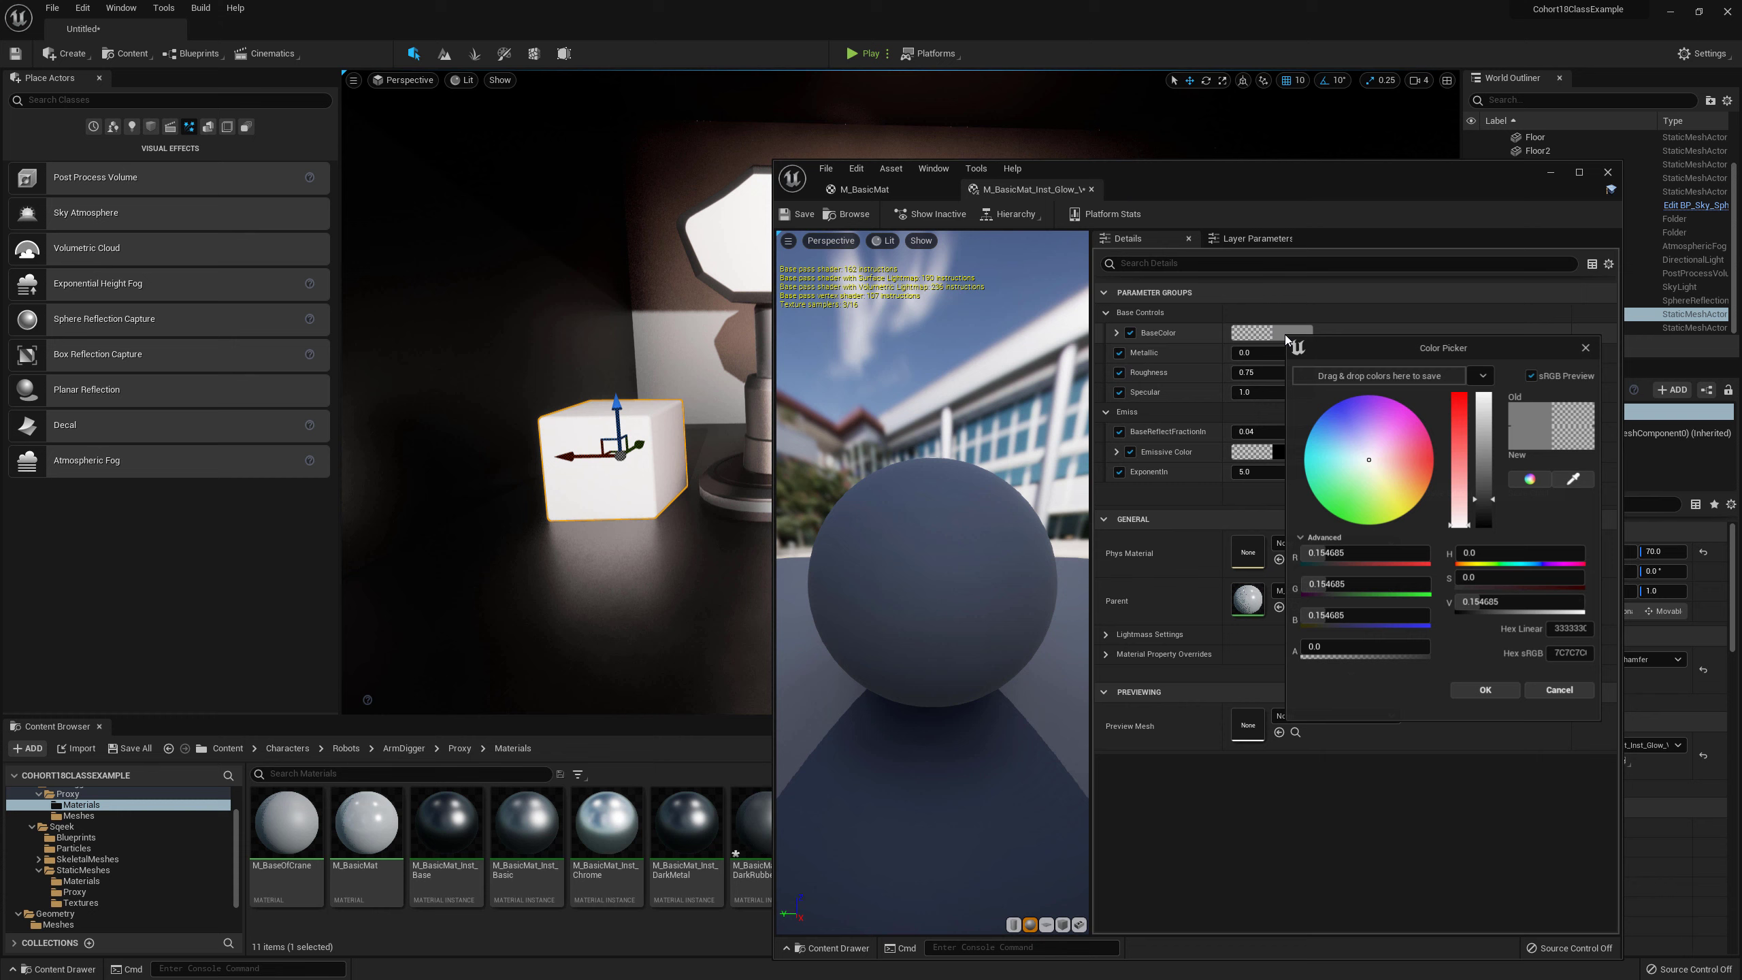
left_click(1412, 455)
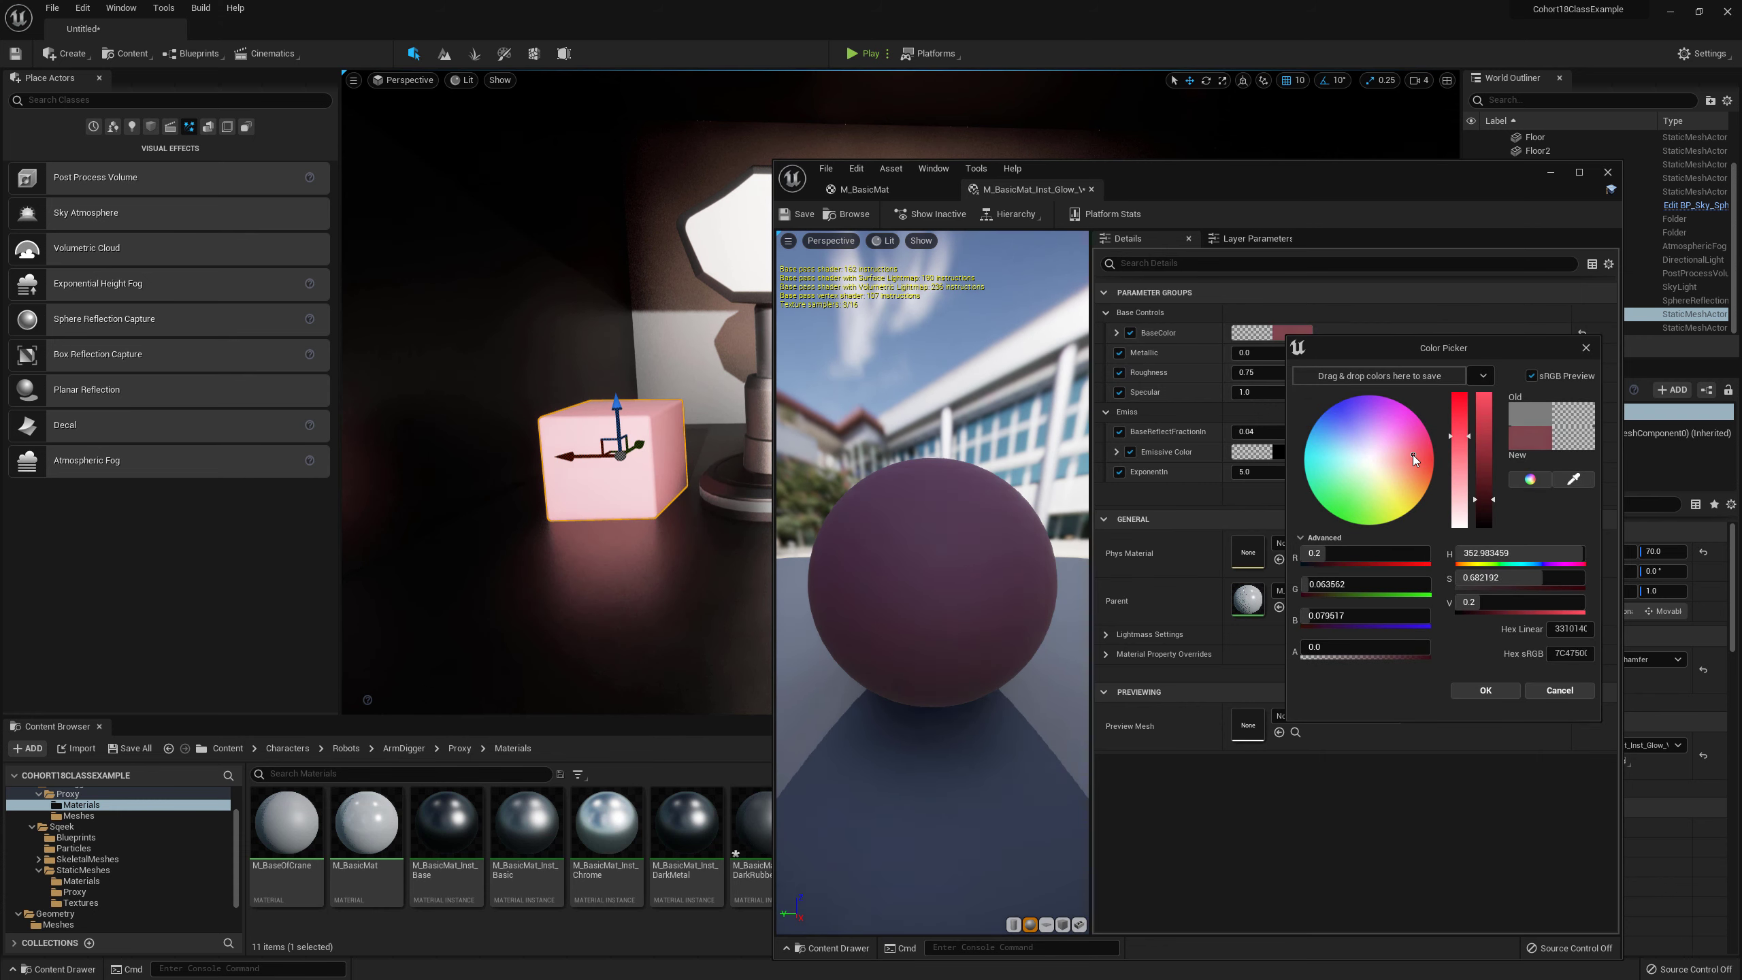
left_click(1420, 483)
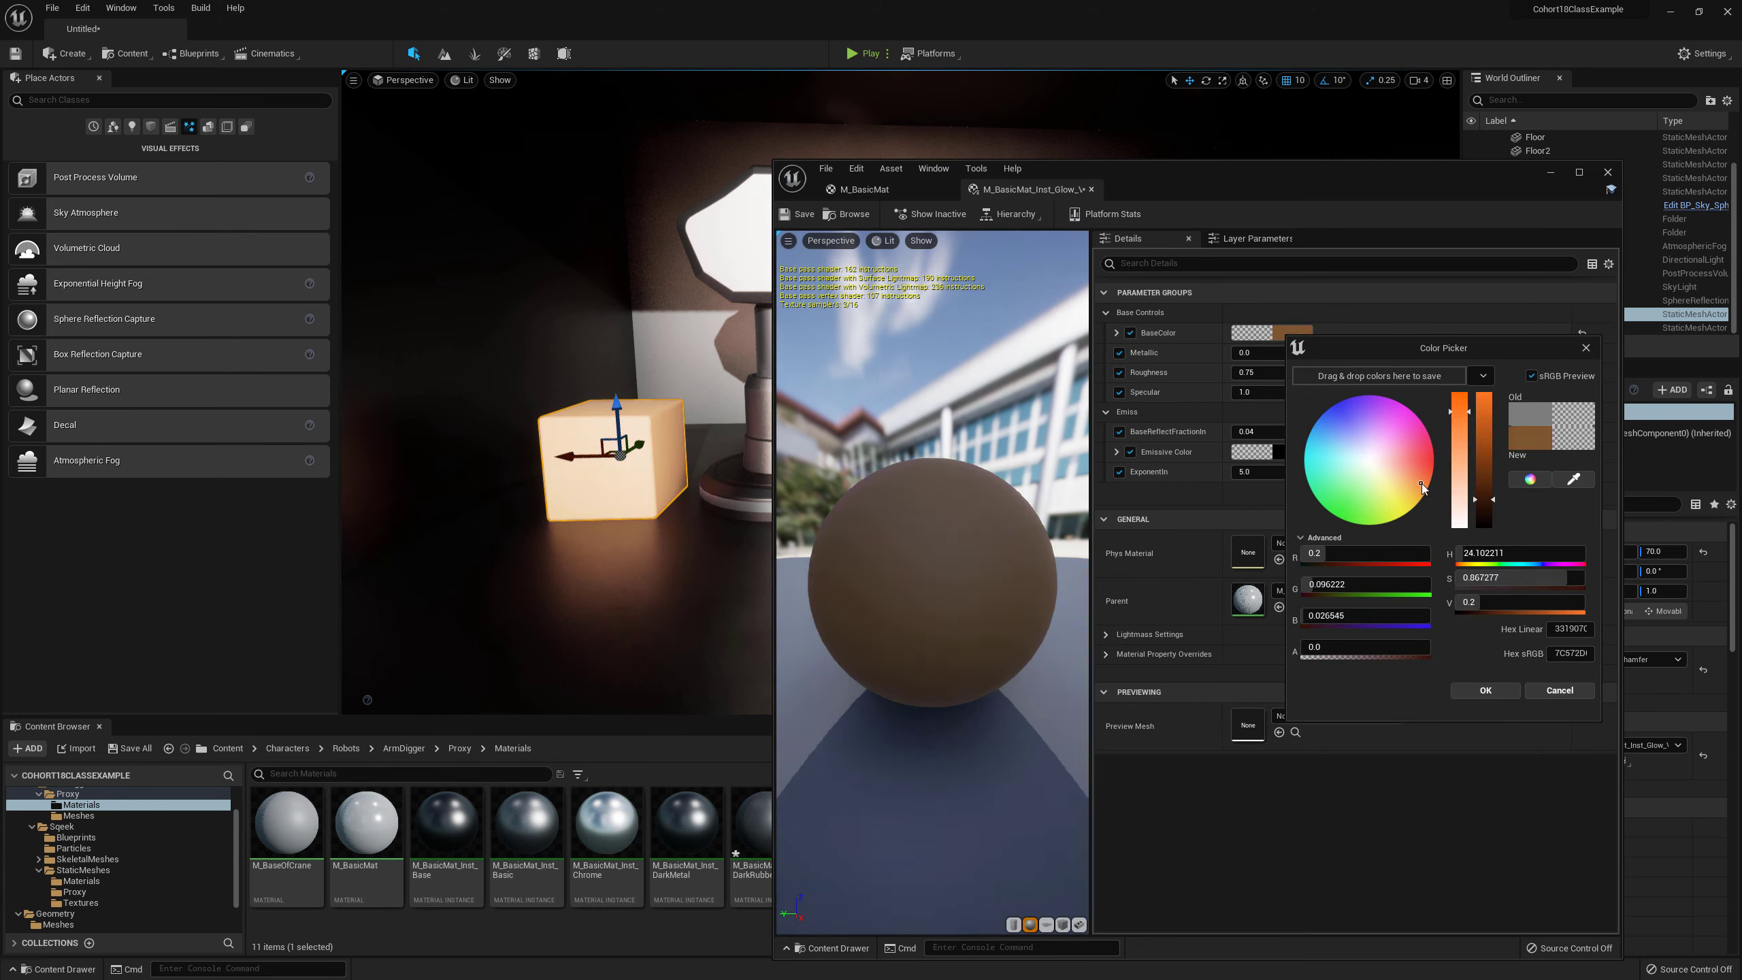
left_click_drag(1421, 483, 1421, 483)
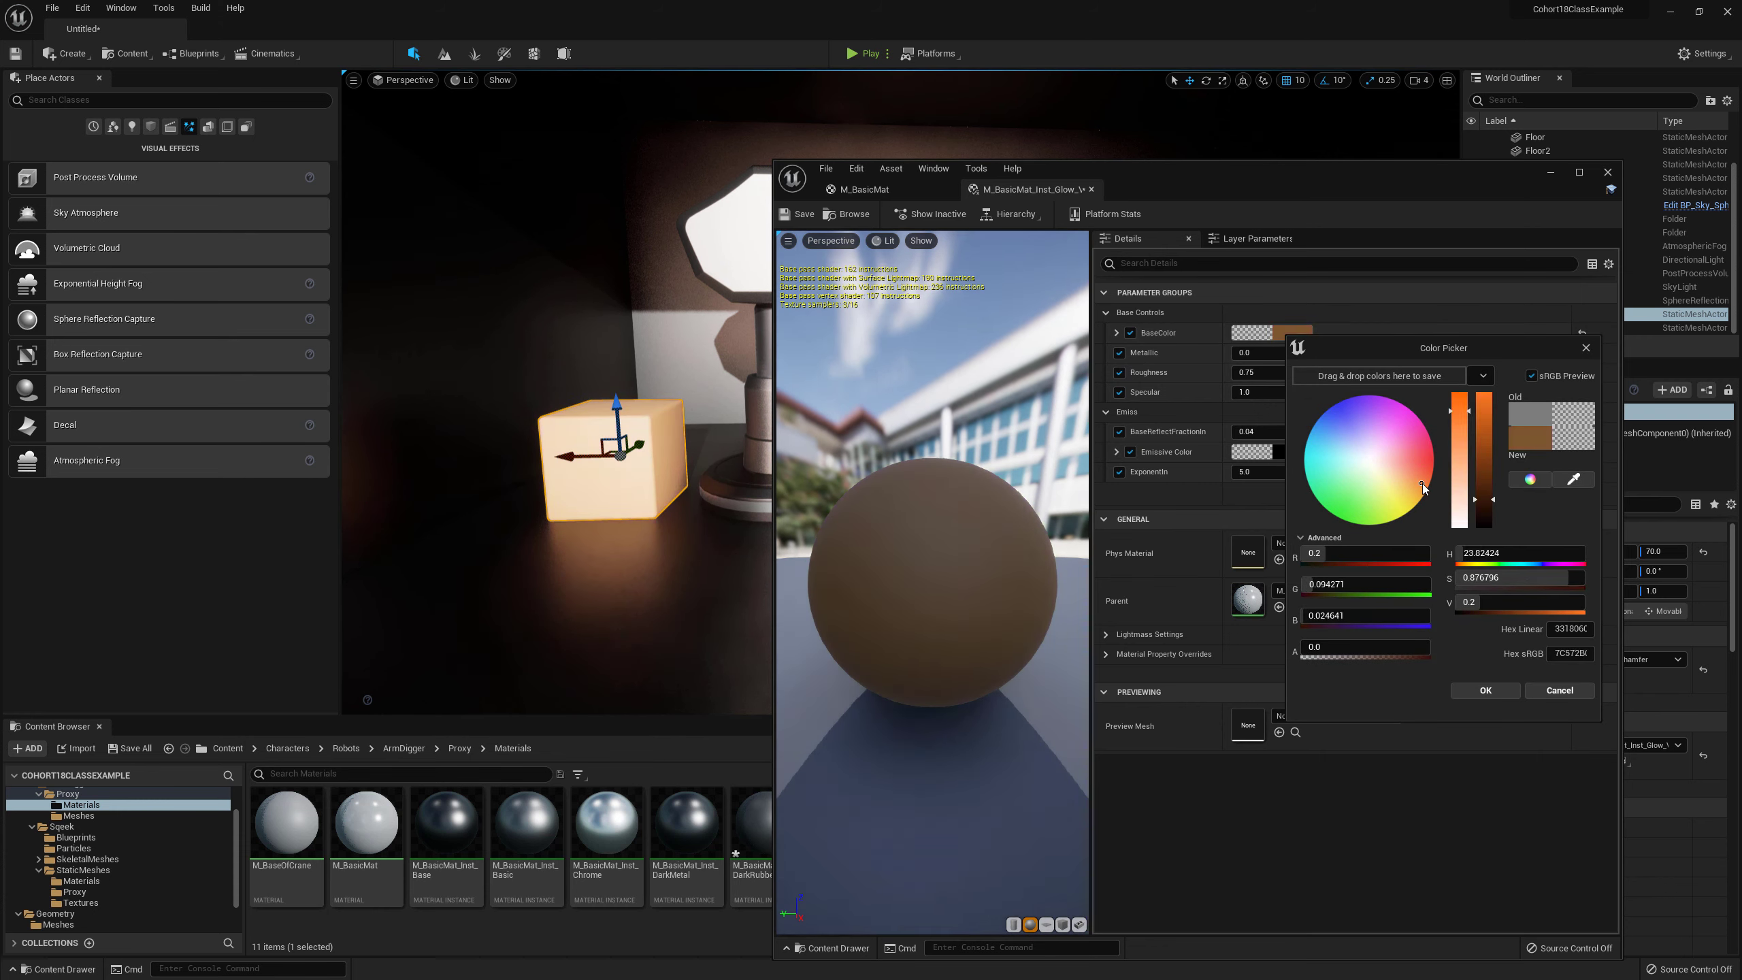
left_click(1483, 689)
left_click(1249, 372)
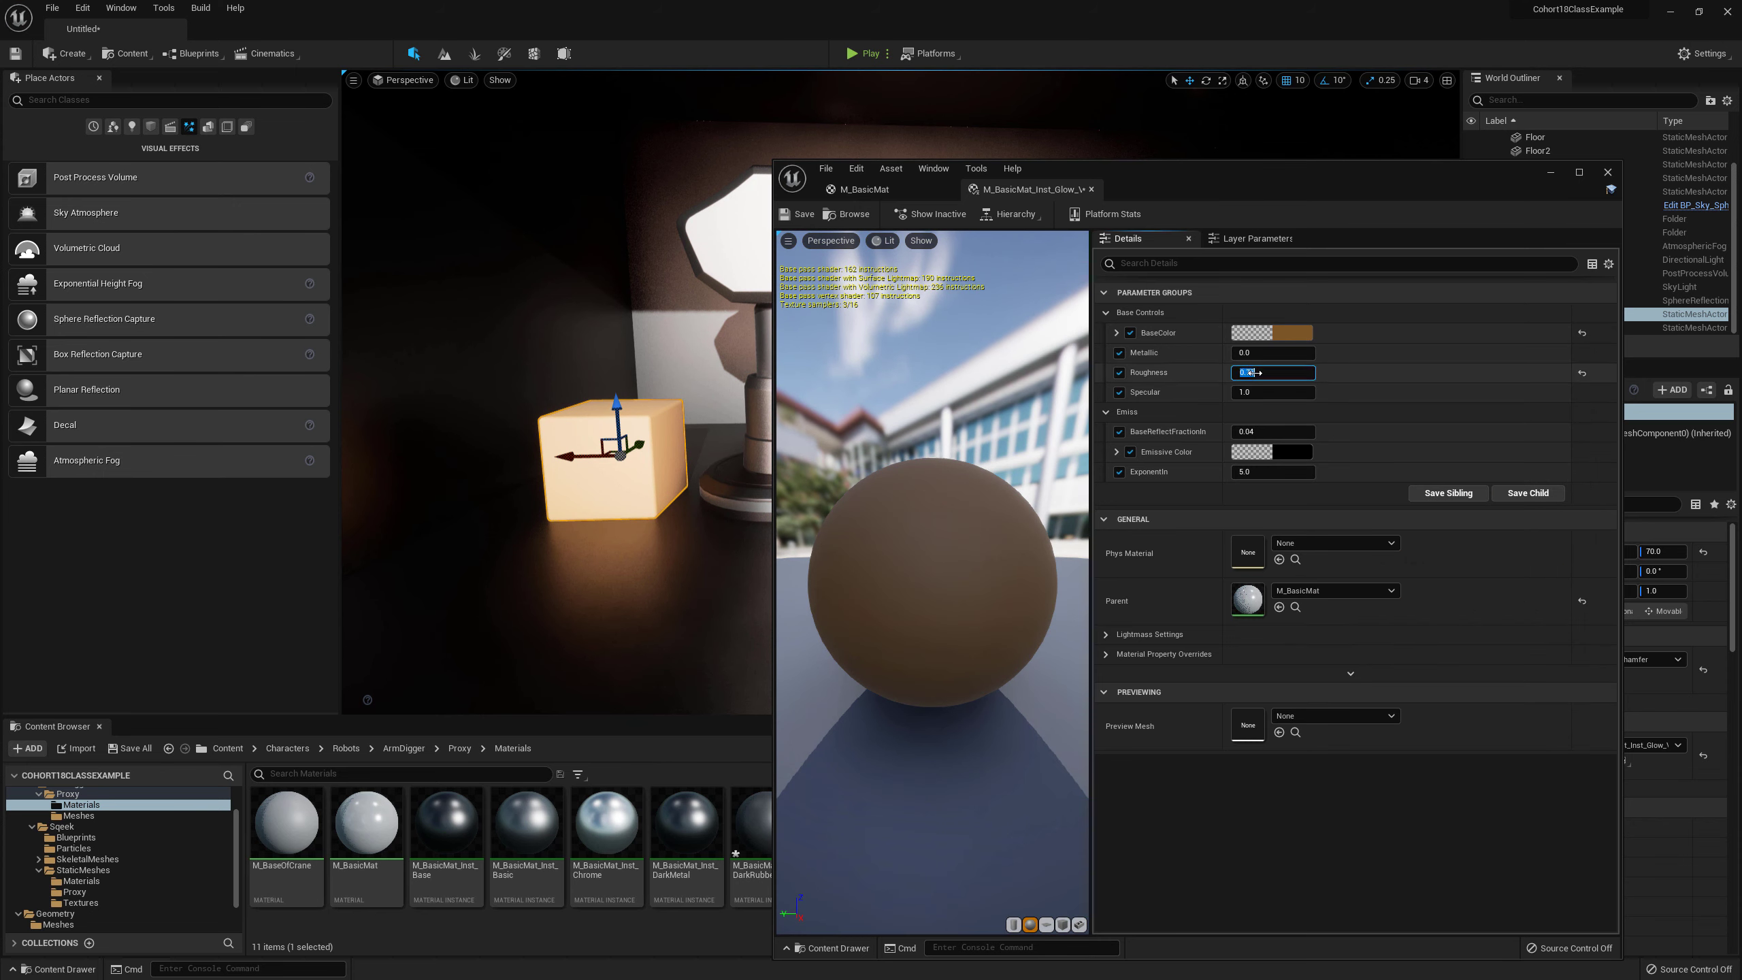
left_click(1257, 395)
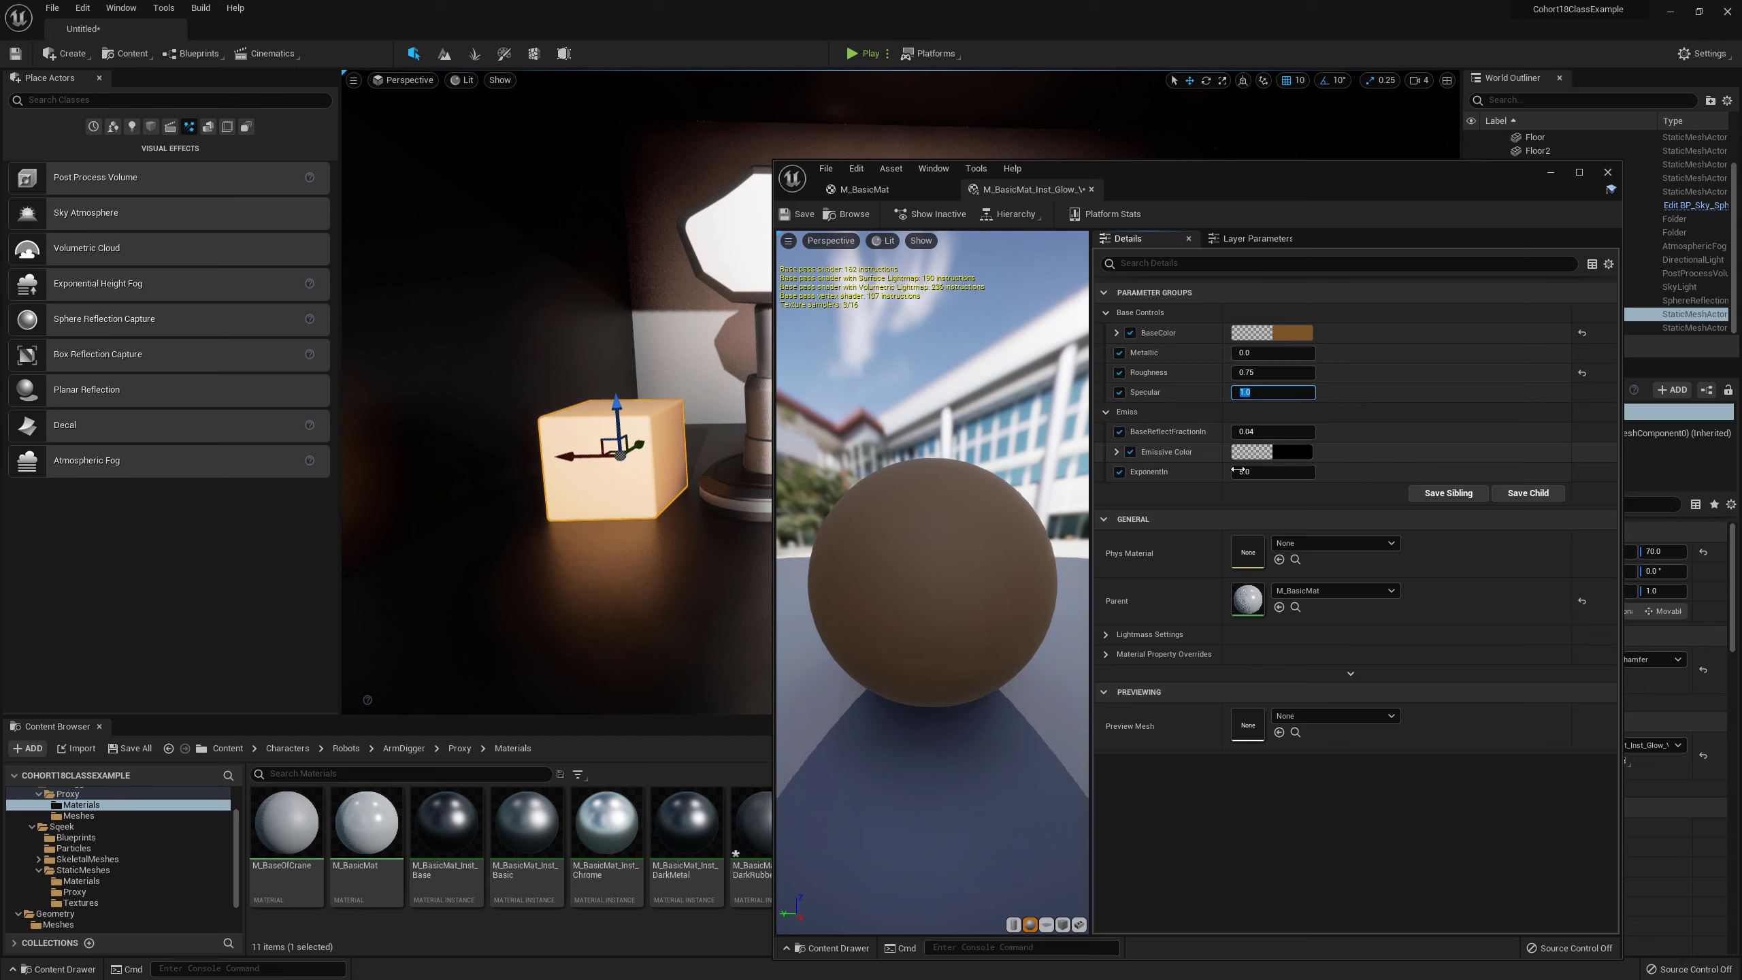
Step: Pick an orange Emissive Color with hue about 17.6 and saturation about 0.9, and brighten its value to about 0.56
left_click(1275, 456)
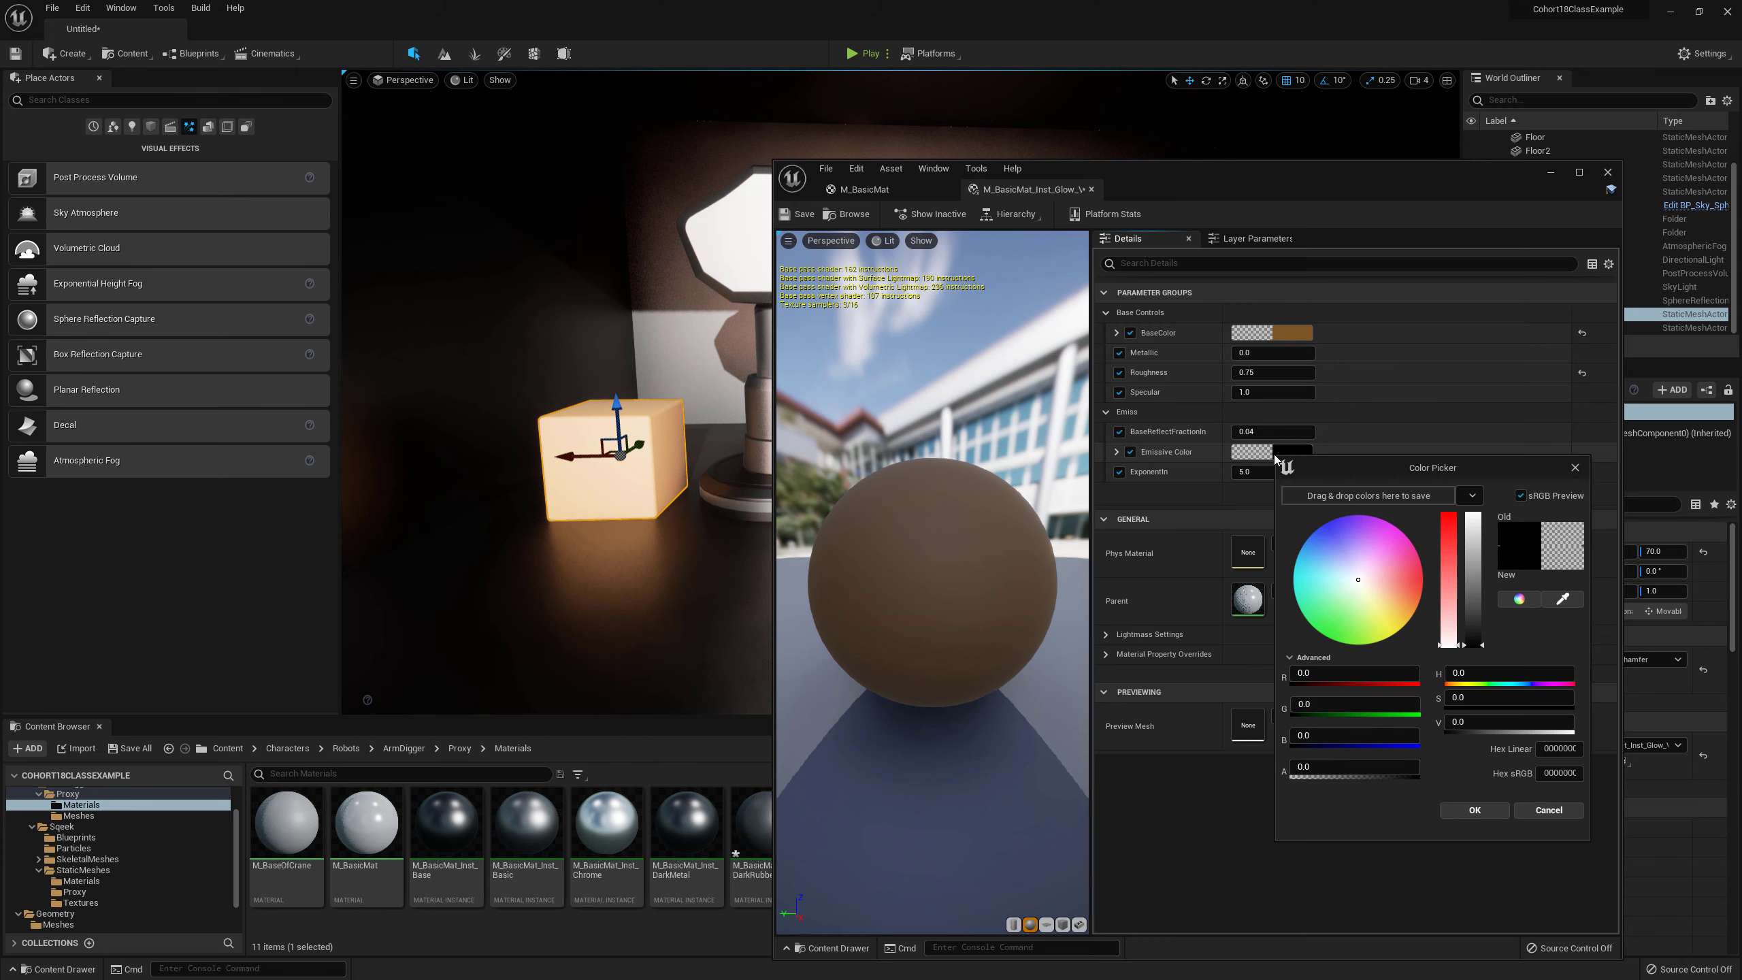
left_click(1449, 592)
left_click(1412, 597)
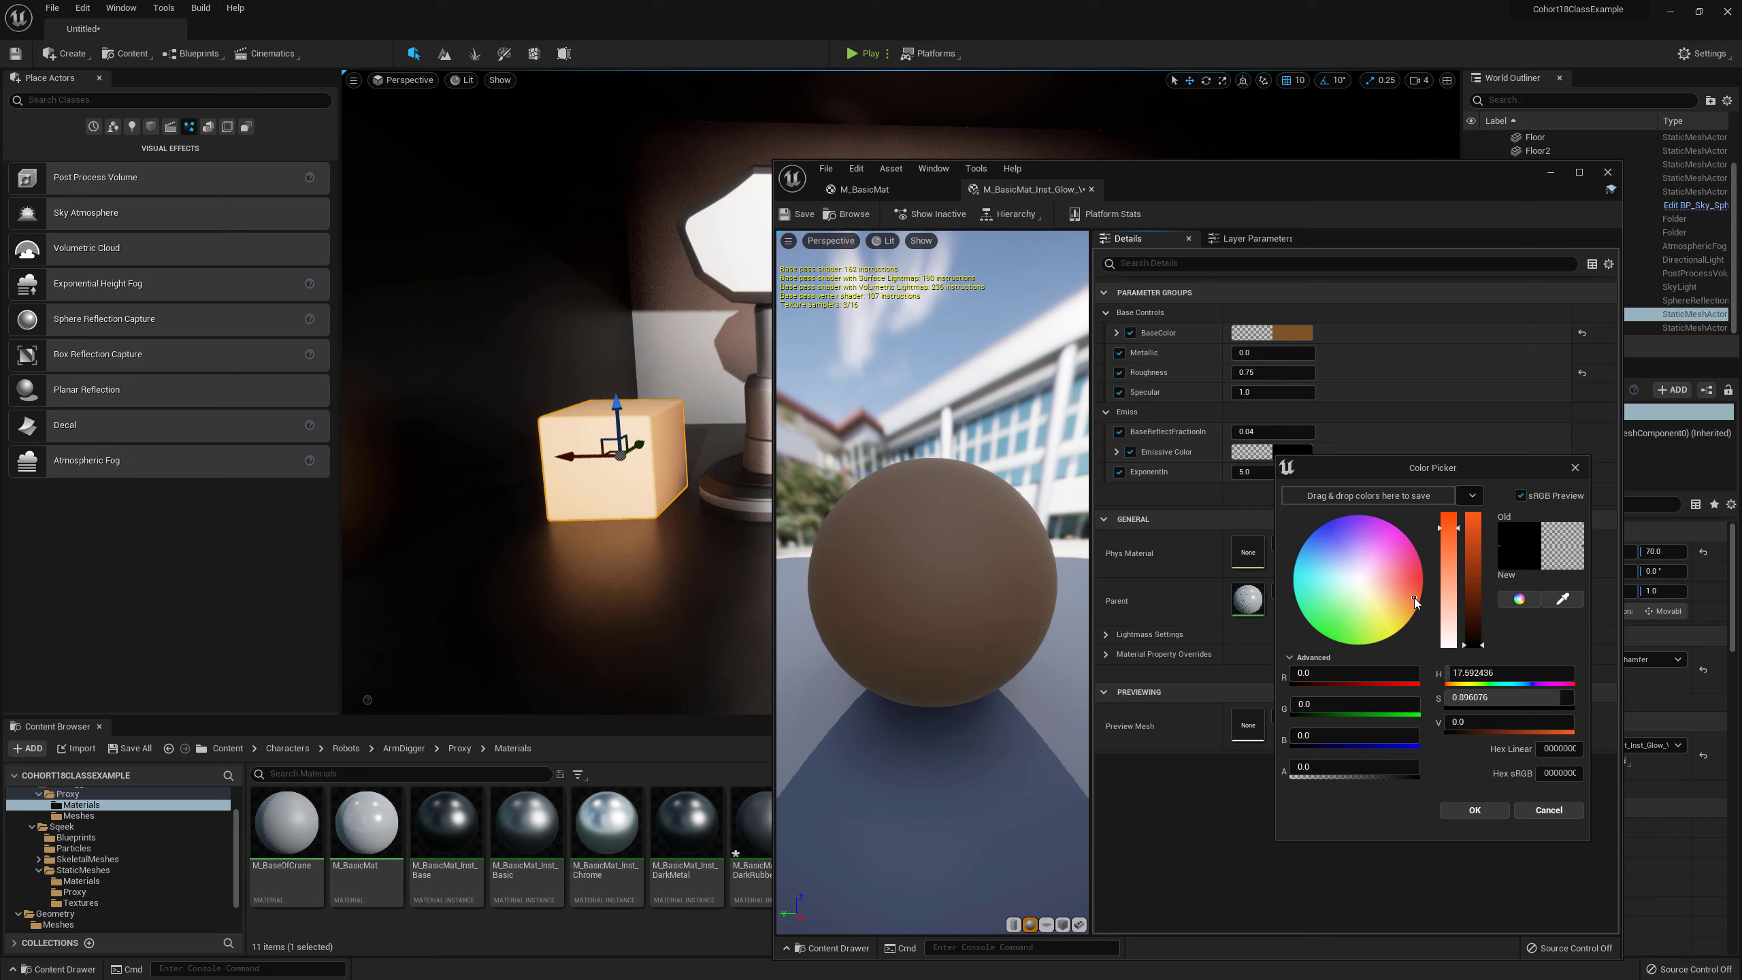
left_click(1473, 572)
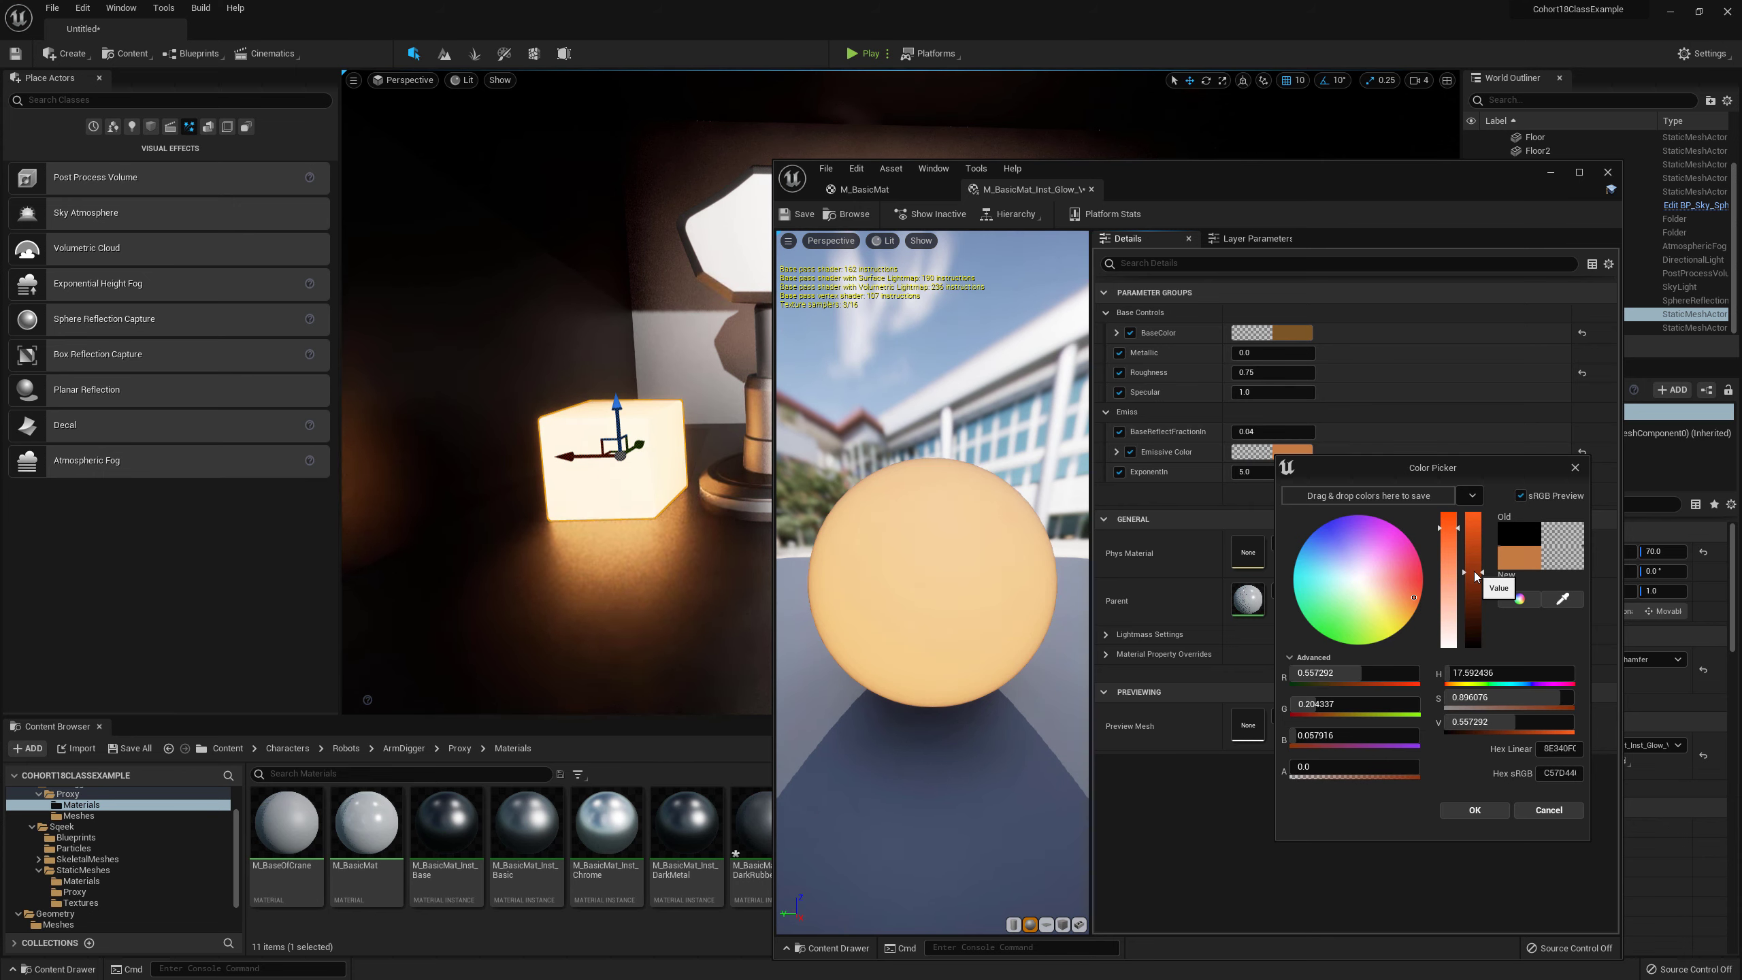
Step: Try the Emissive Color's value at 0.5 and 10, settle on 1, and accept the color
left_click(1480, 722)
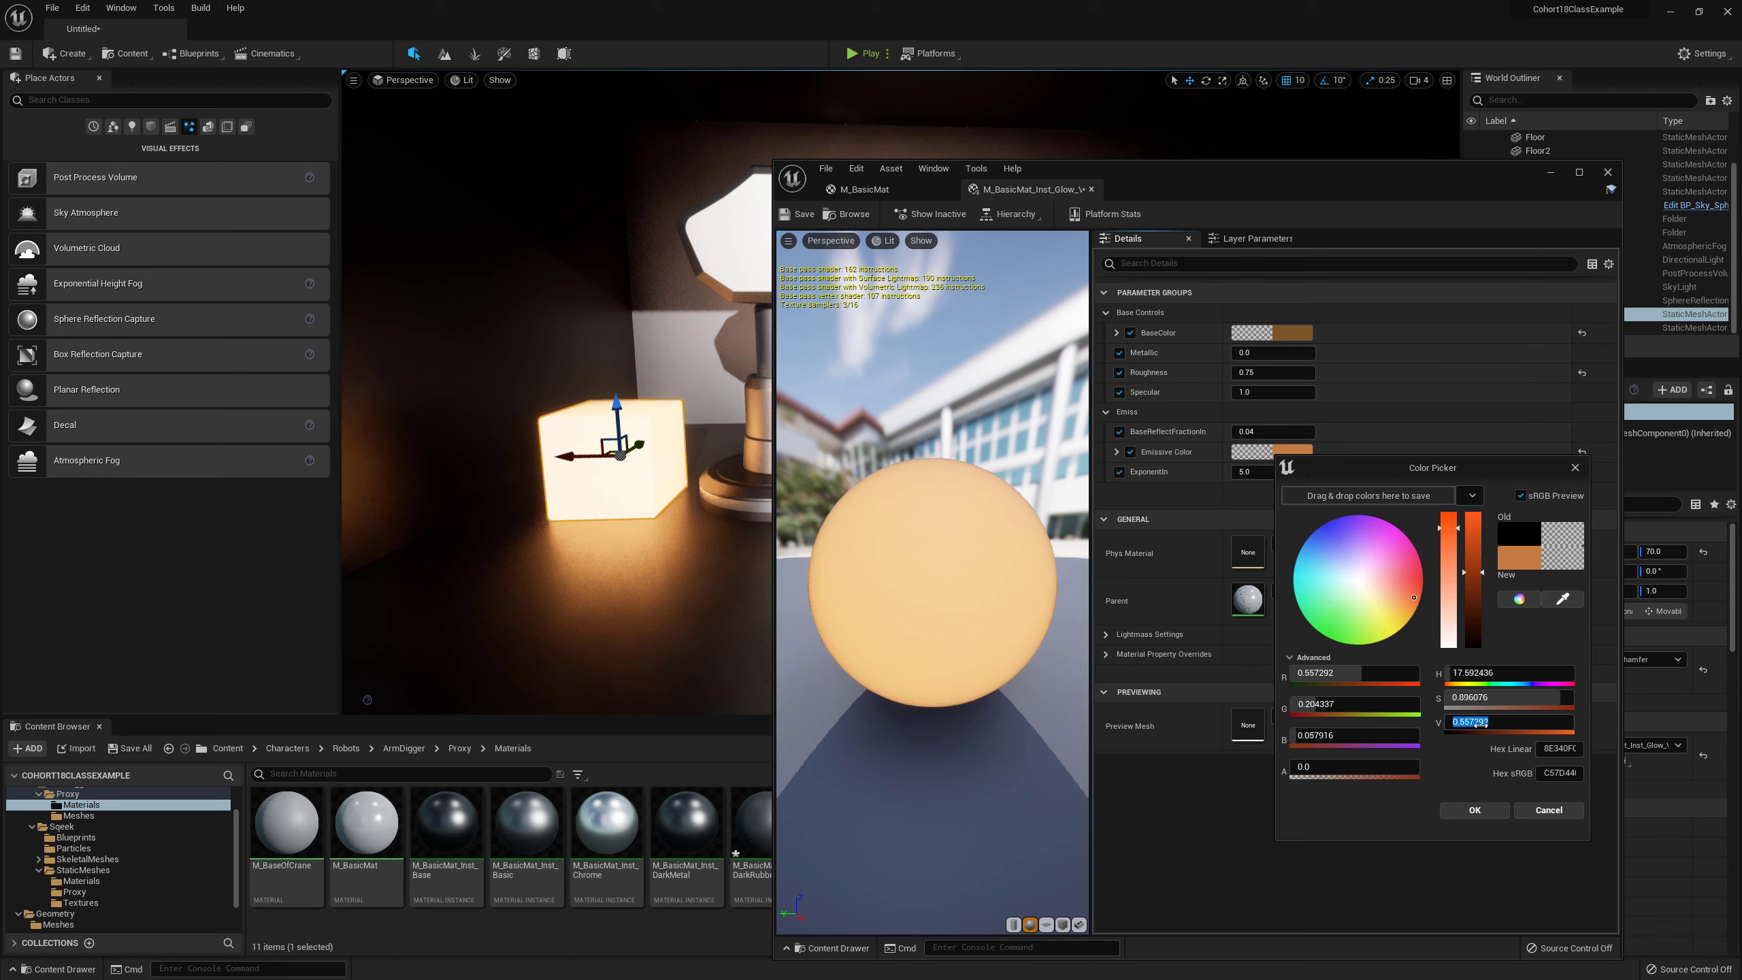
type("0.5")
key("Return")
type("10")
key("Return")
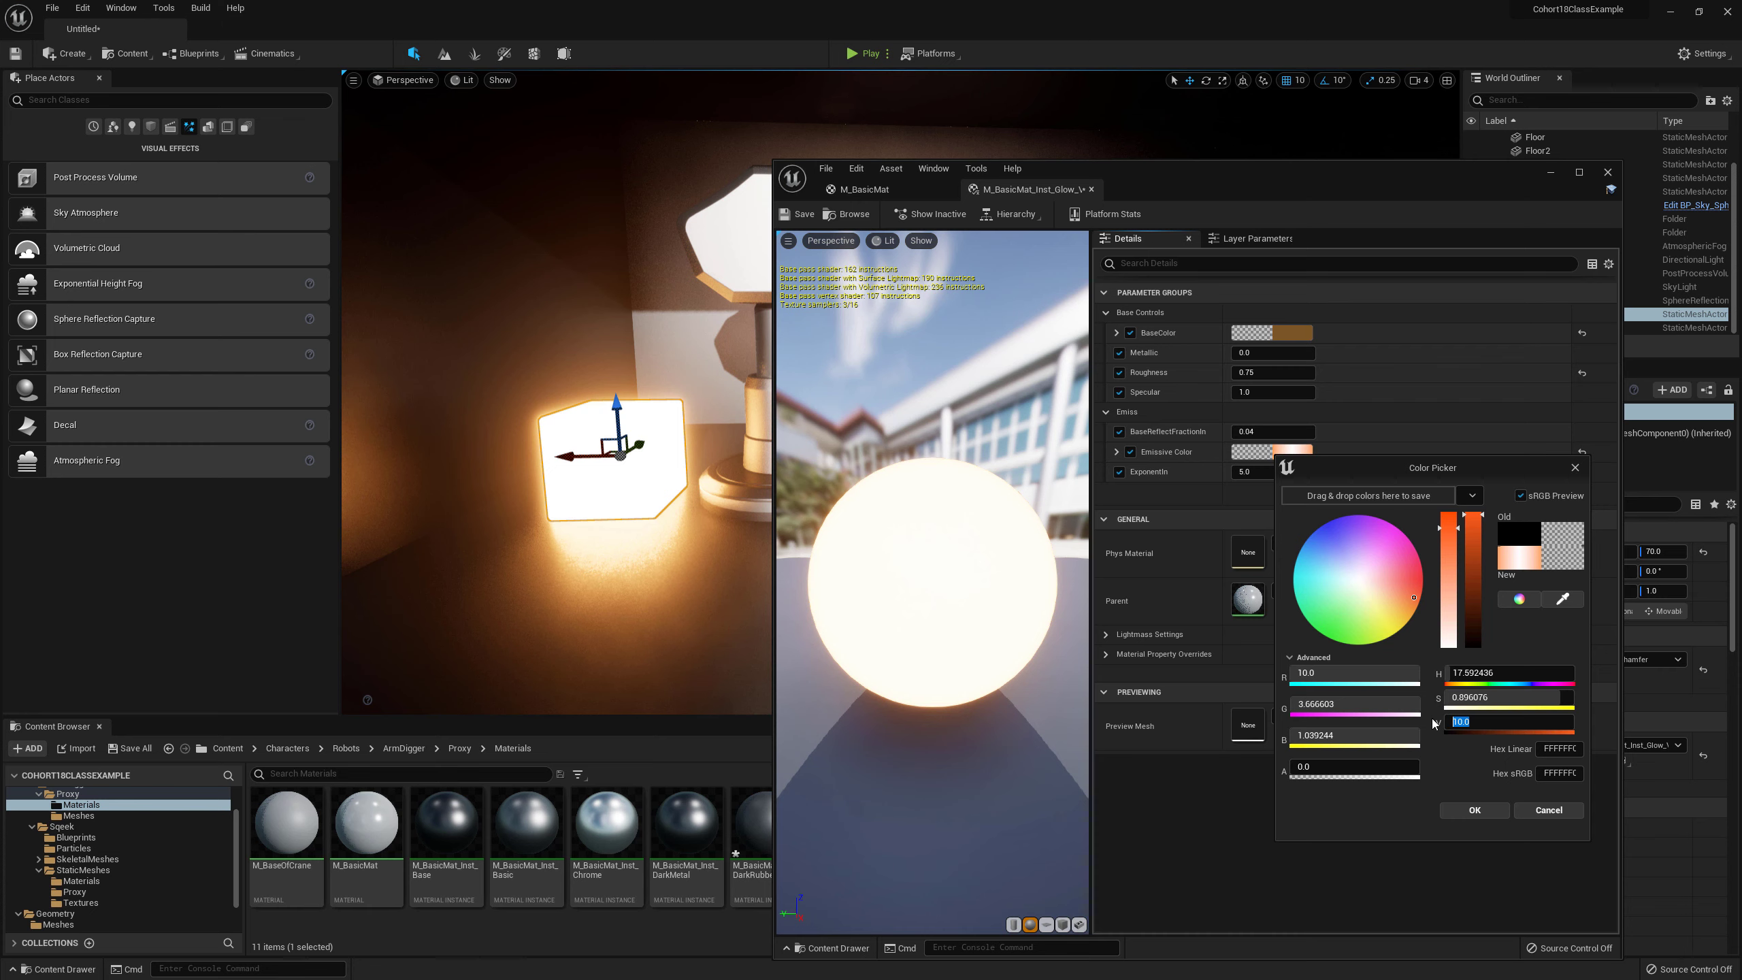
type("1")
key("Return")
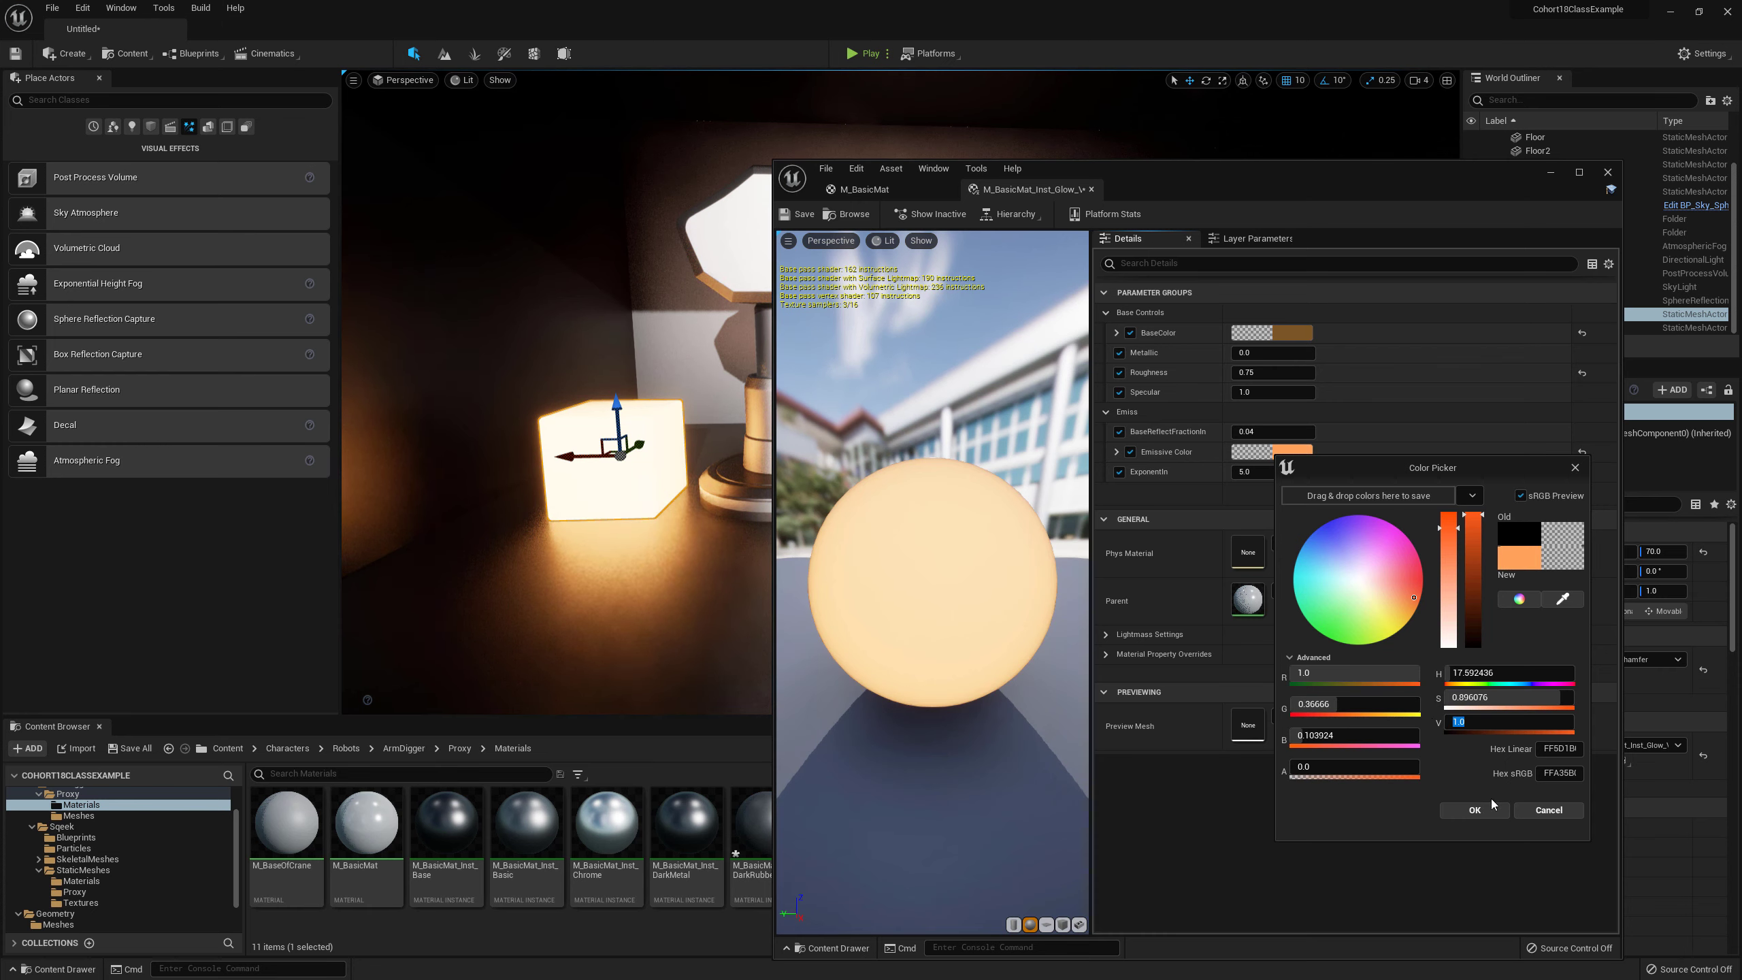
left_click(1488, 810)
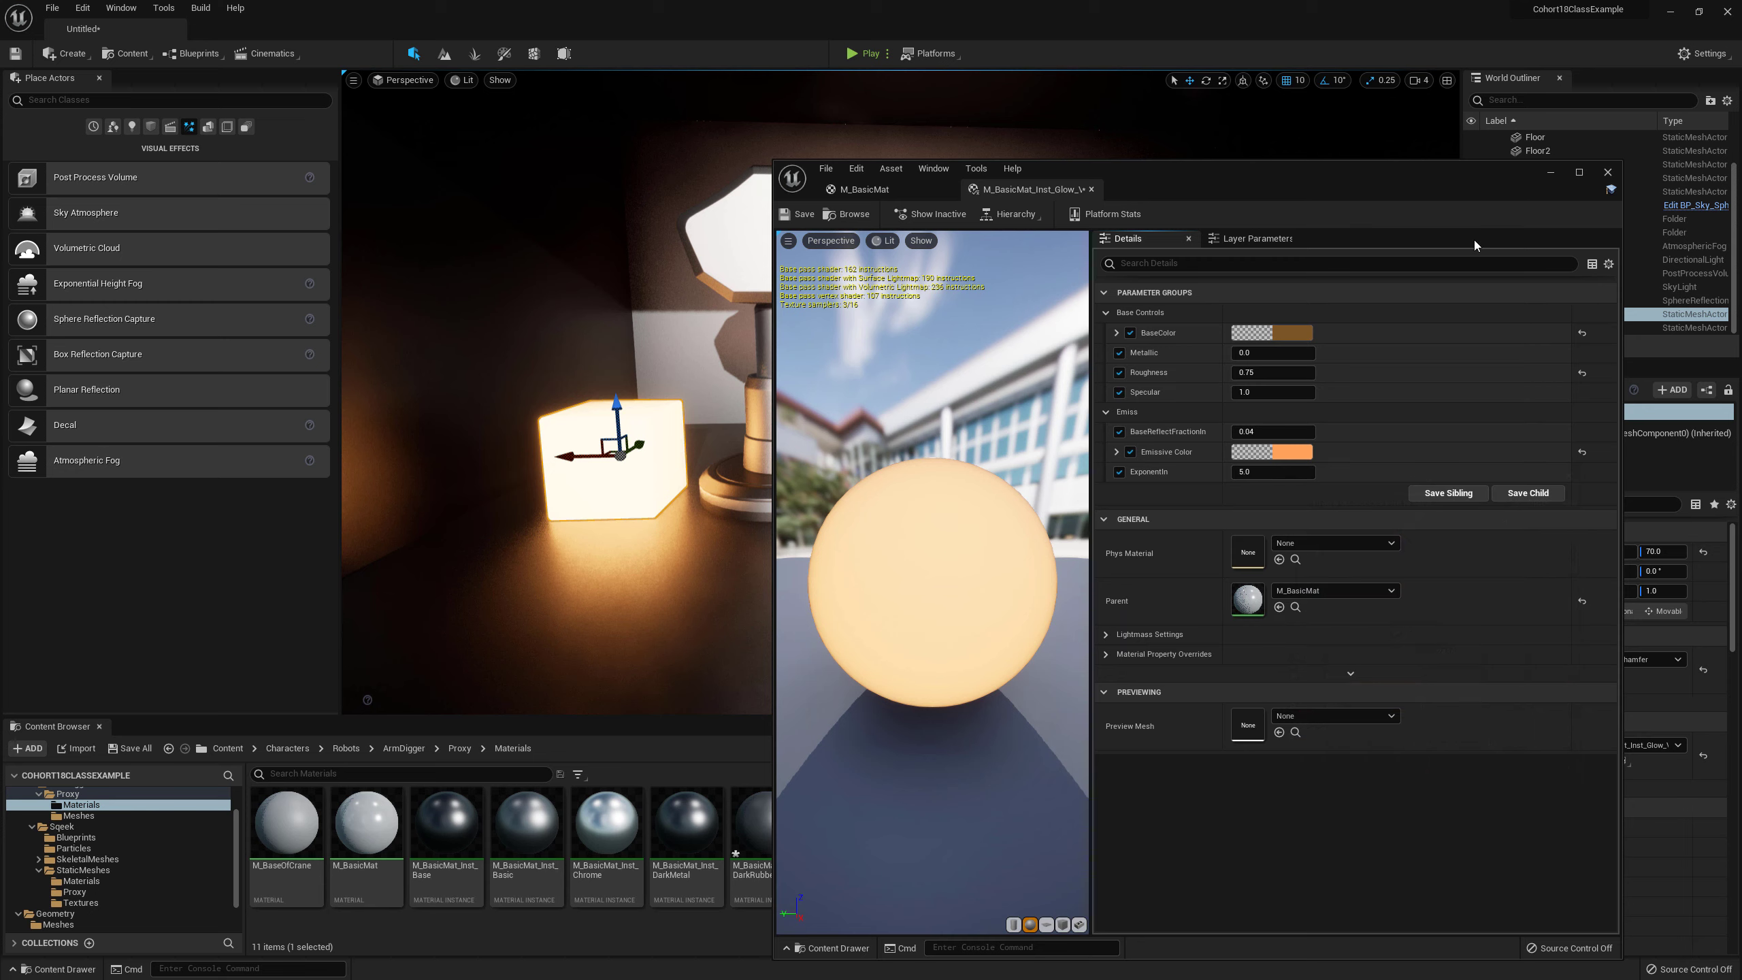
Step: Close the material editor and turn the cube into a tall thin bar at location 360, 310, 190 with scale 0.25, 0.5, 3.25
left_click(1607, 173)
left_click_drag(638, 444, 645, 414)
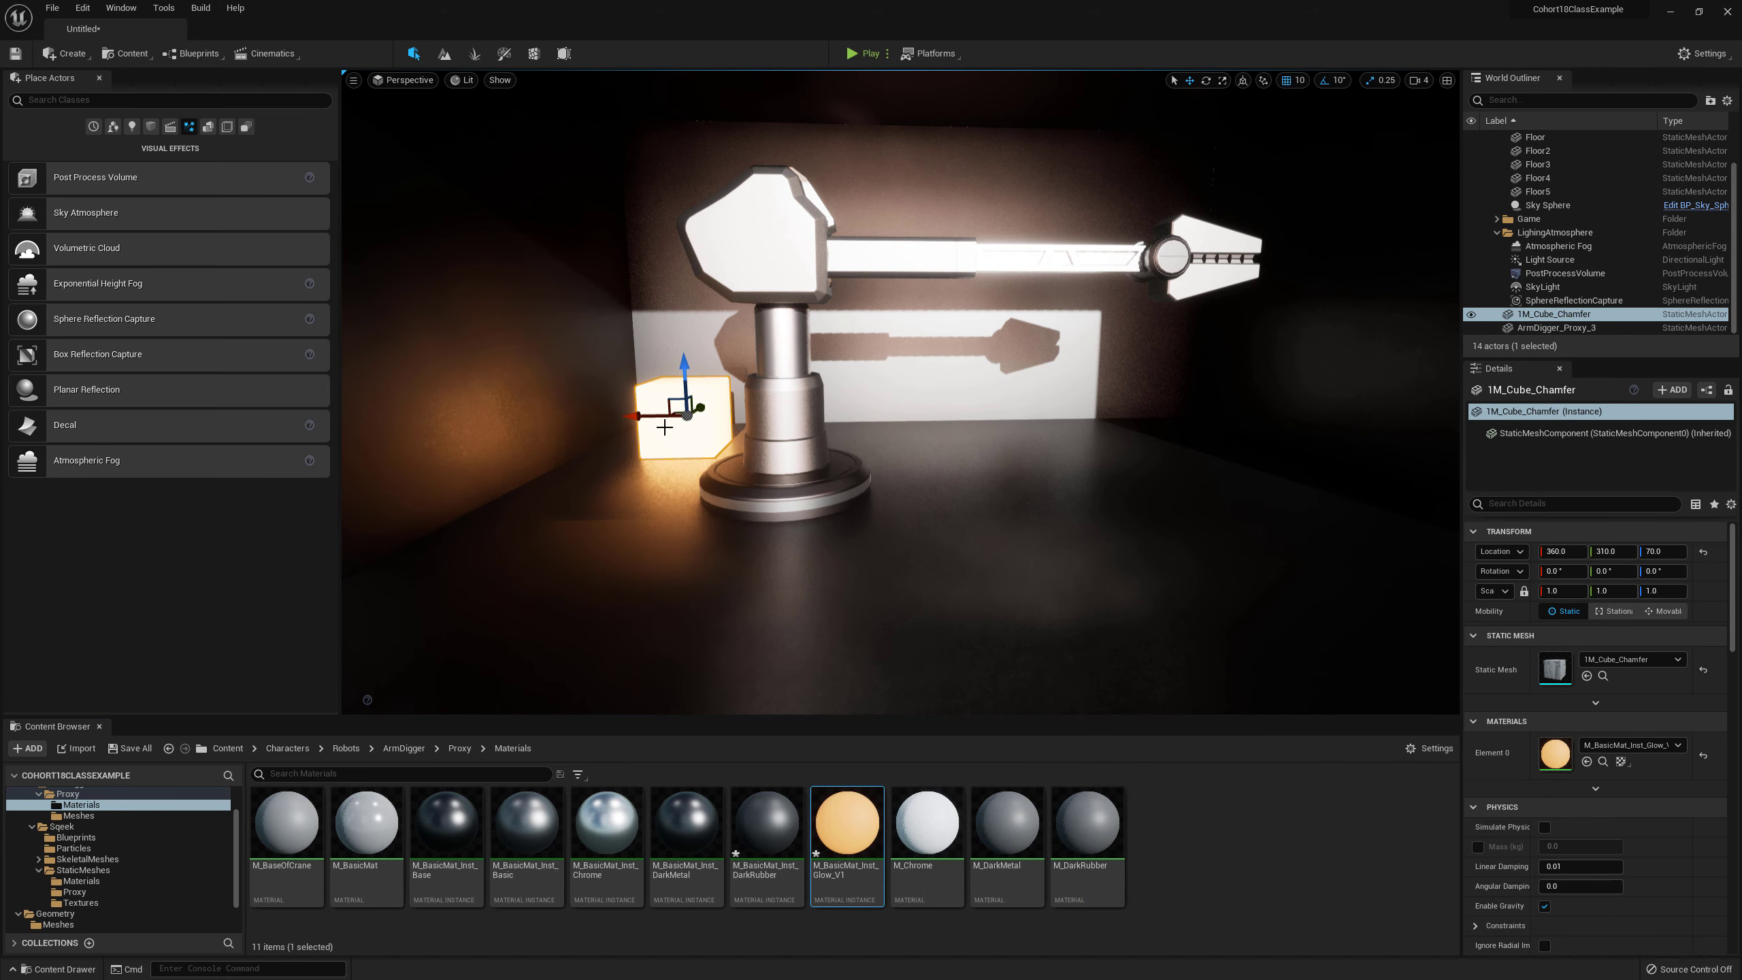
key("r")
left_click_drag(682, 358, 682, 292)
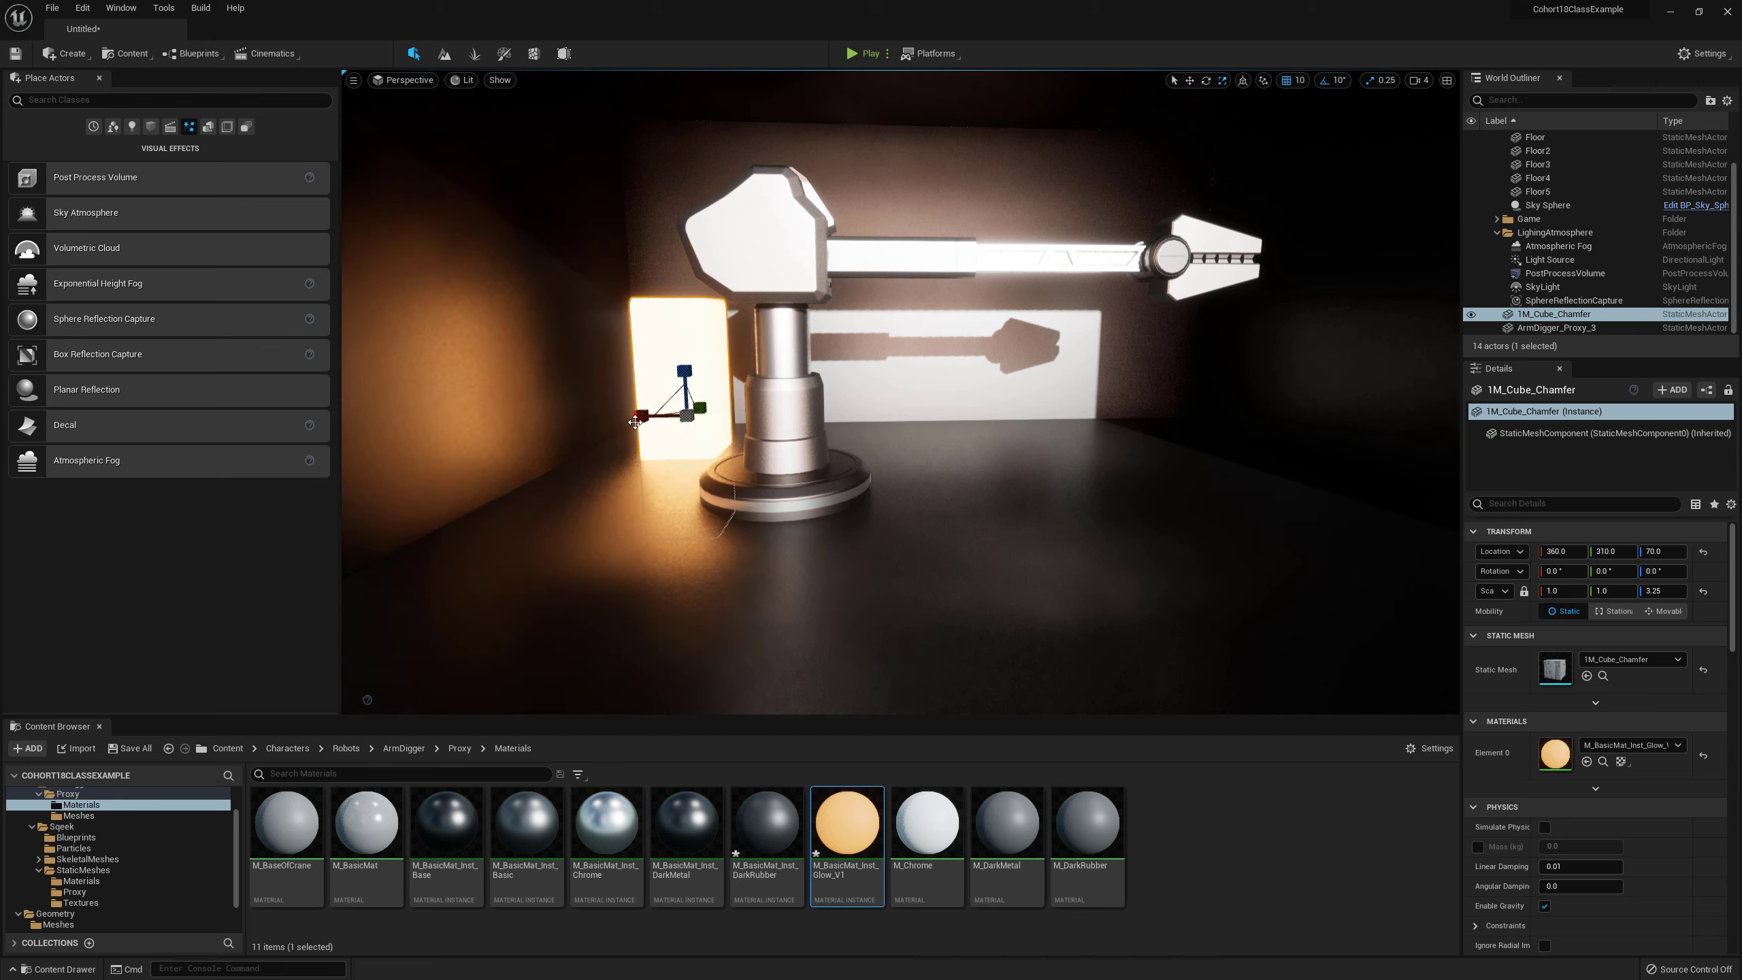
left_click_drag(647, 416, 692, 408)
key("w")
mouse_move(481, 586)
right_mouse_down()
mouse_move(483, 566)
mouse_move(473, 624)
mouse_move(466, 576)
right_mouse_up()
key("a")
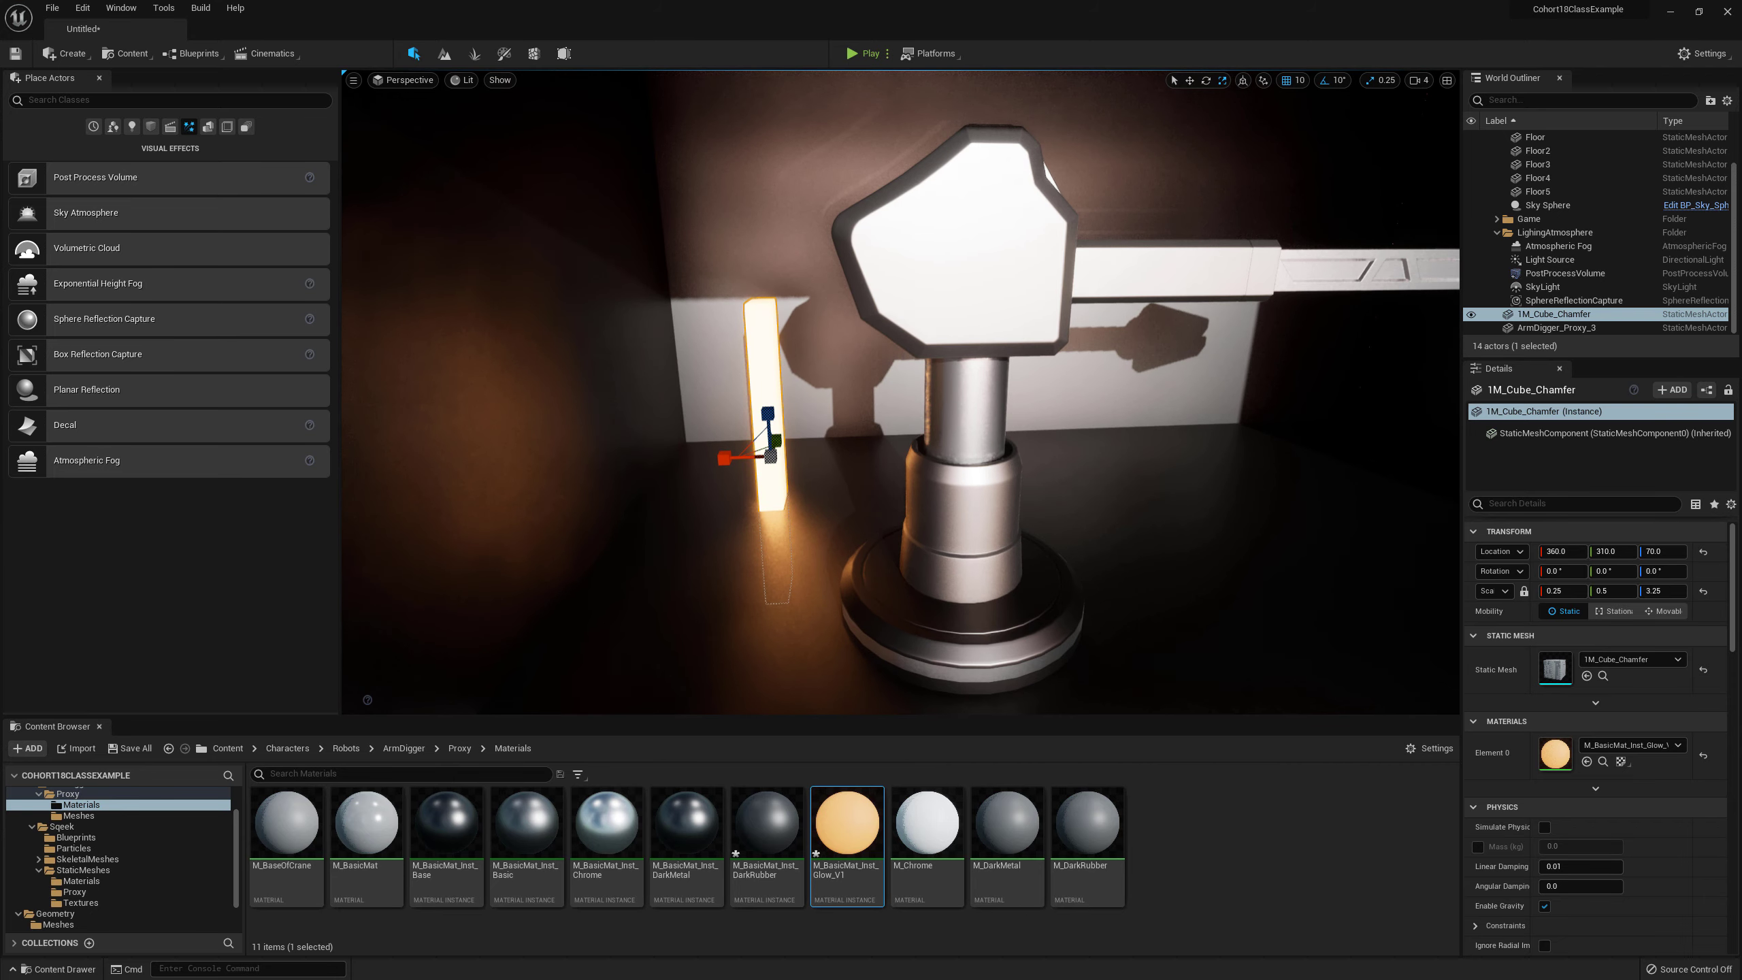
key("w")
left_click_drag(772, 415, 760, 283)
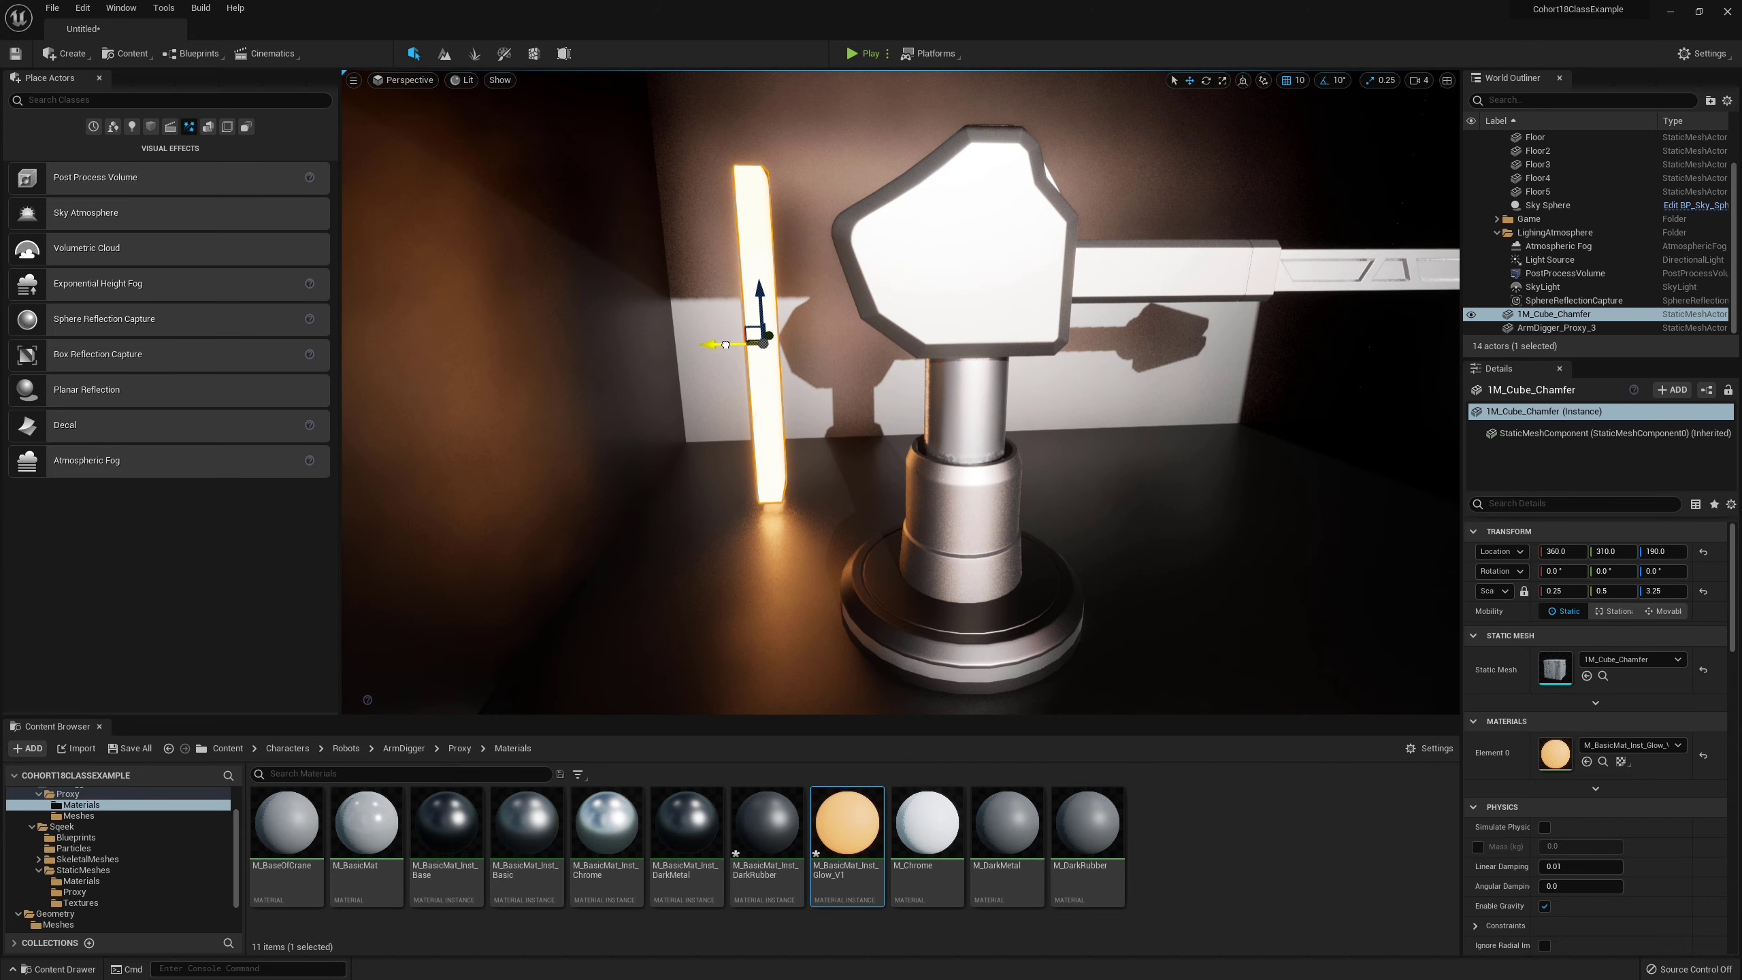
Step: Duplicate the glowing bar along the X axis and duplicate the resulting pair to make a row of four bars
mouse_move(725, 344)
left_mouse_down()
mouse_move(652, 345)
mouse_move(754, 336)
mouse_move(713, 346)
left_mouse_up()
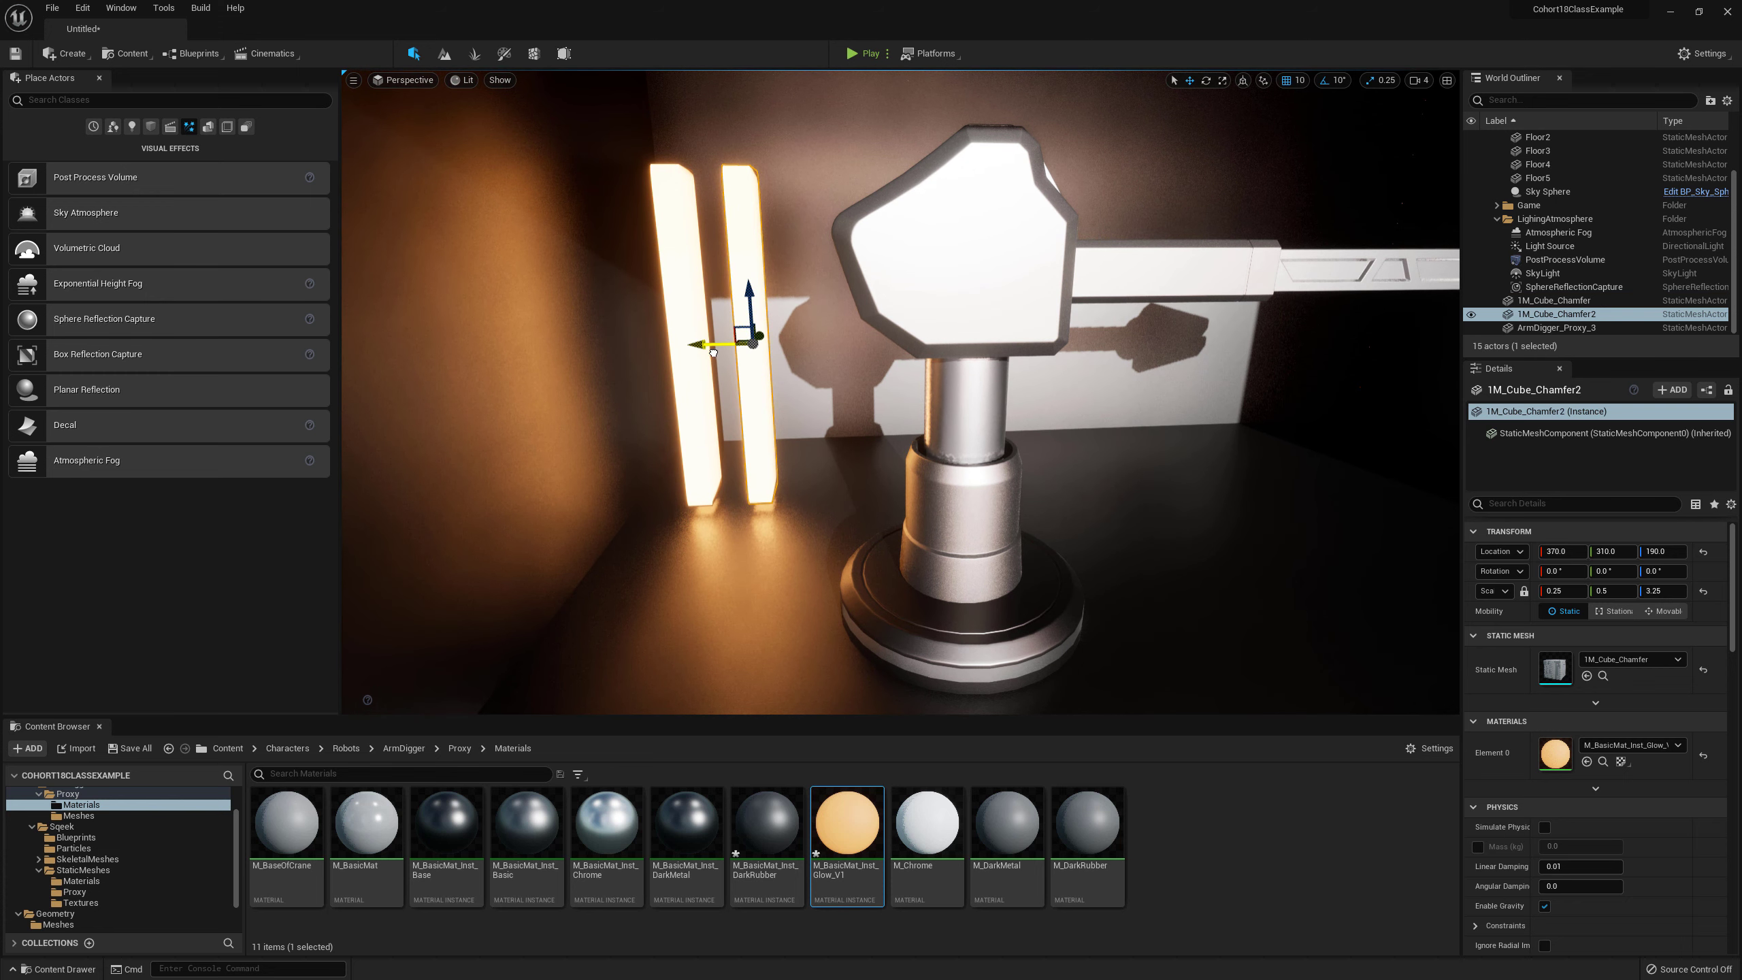
left_click(688, 309, "ctrl")
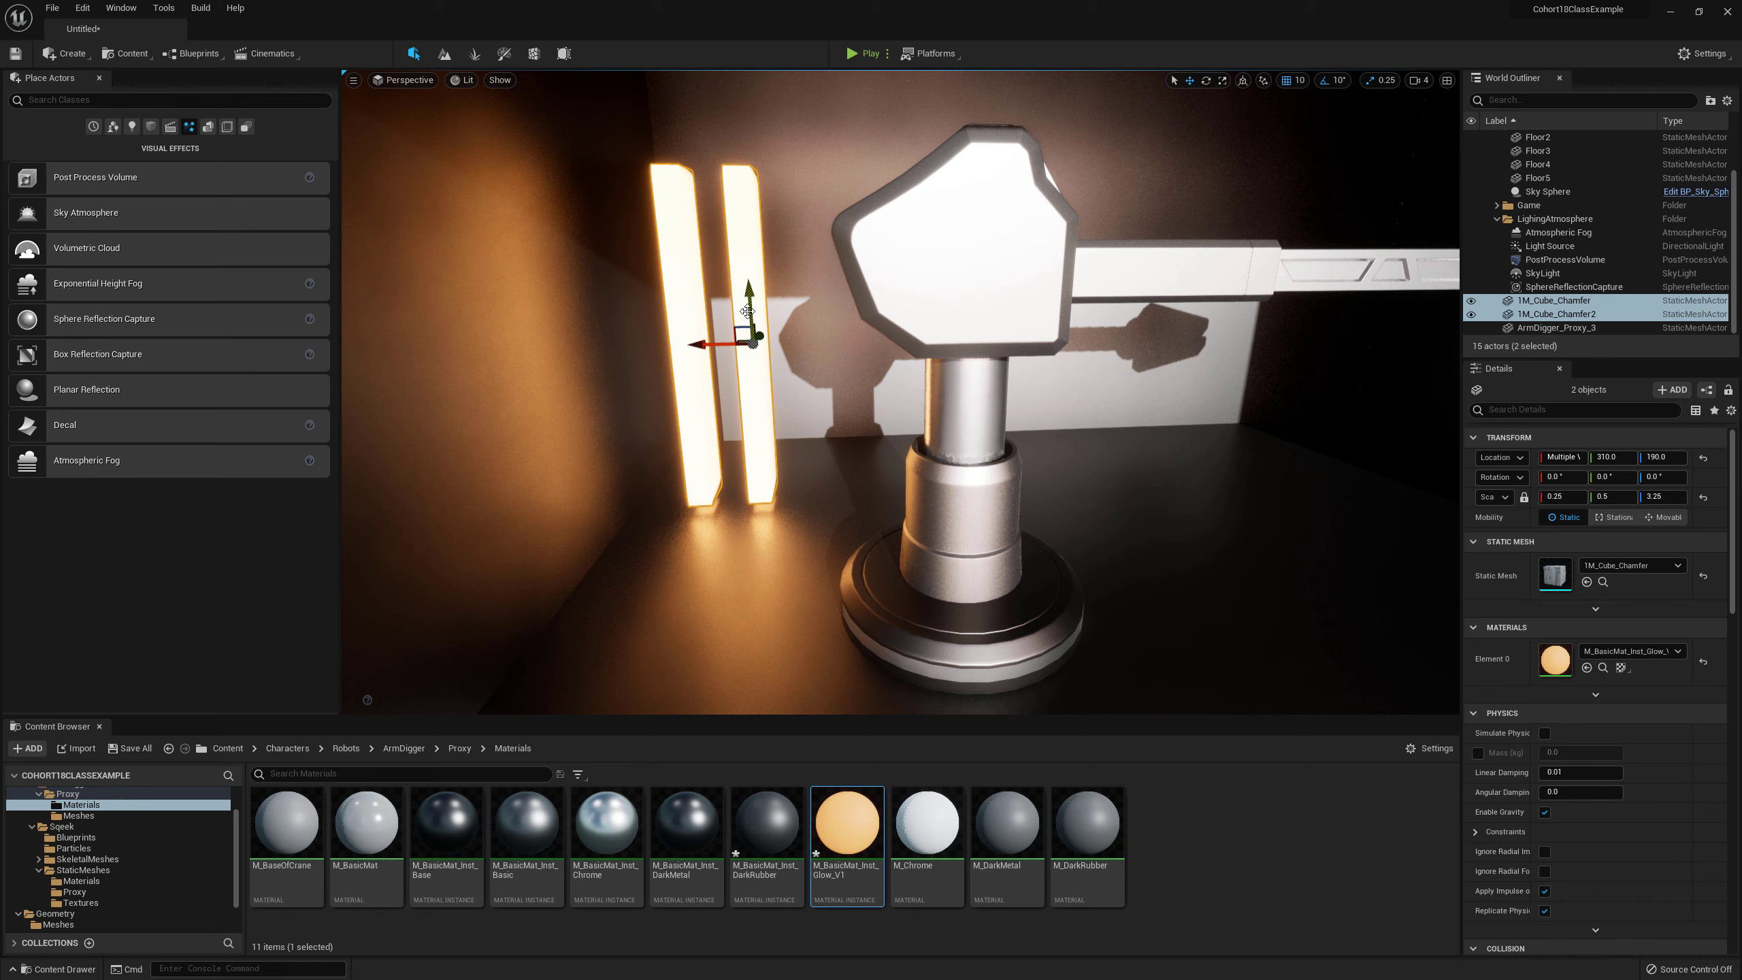
left_click_drag(715, 342, 842, 343, "alt")
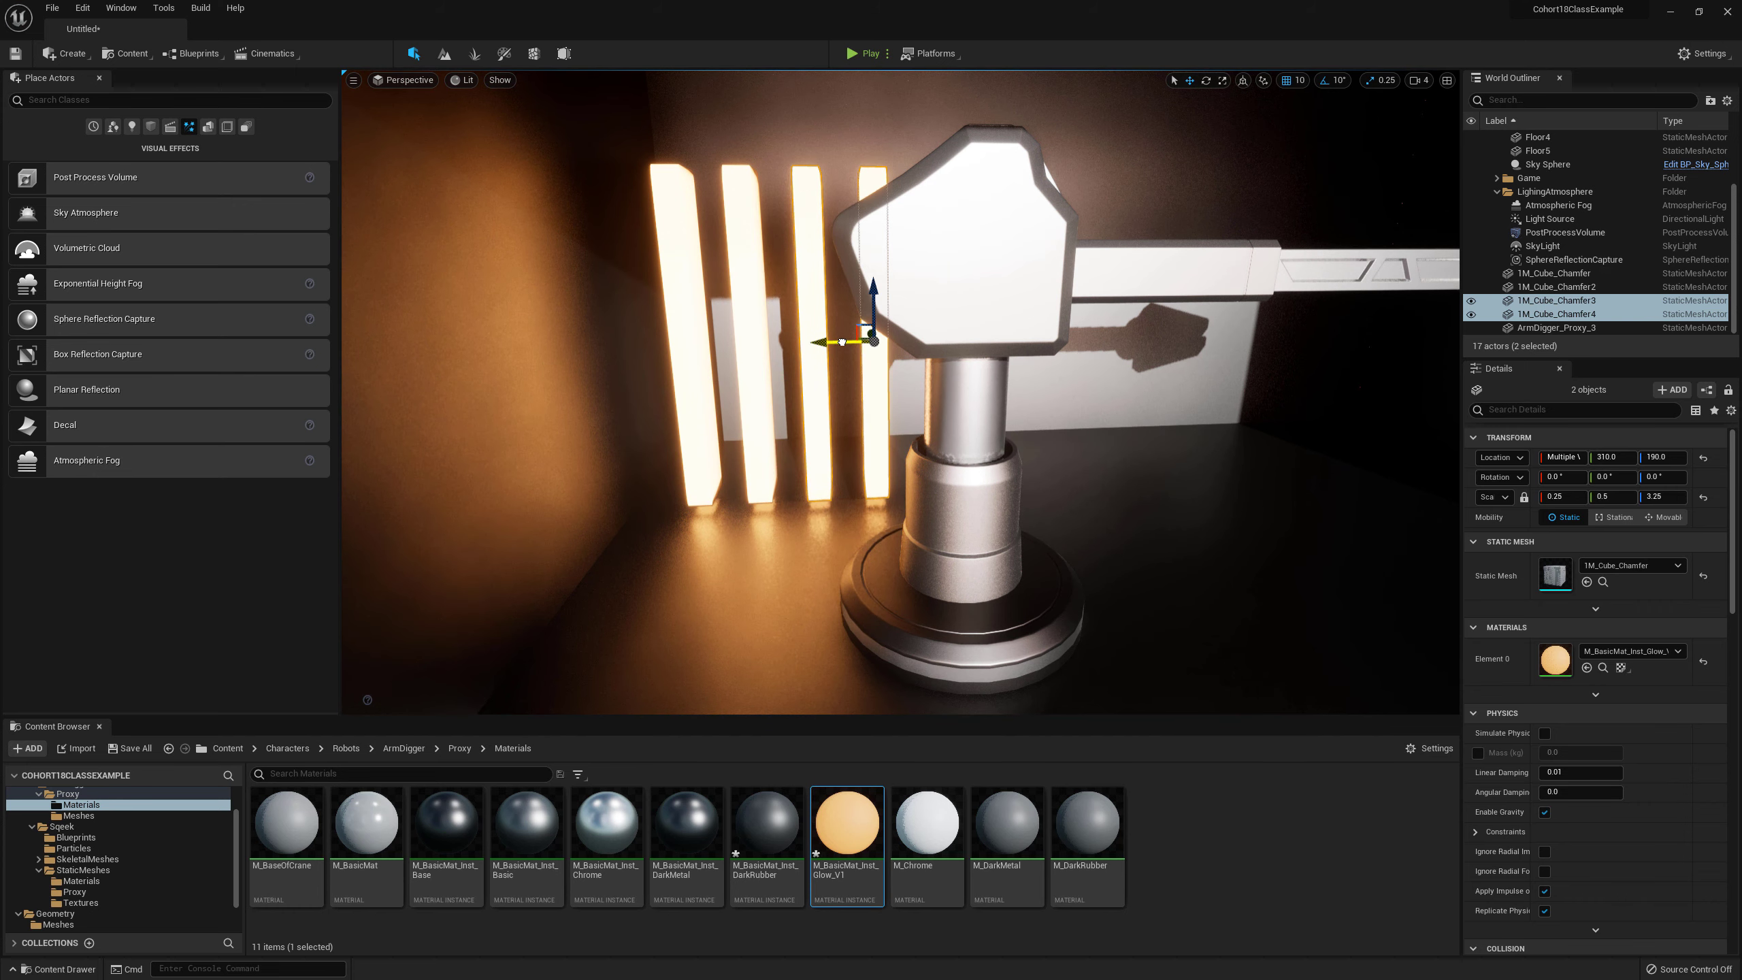
Step: Group the four glowing bars and duplicate the group along the X axis to continue the row behind the robot arm
left_click(752, 287, "ctrl")
left_click(683, 283, "ctrl")
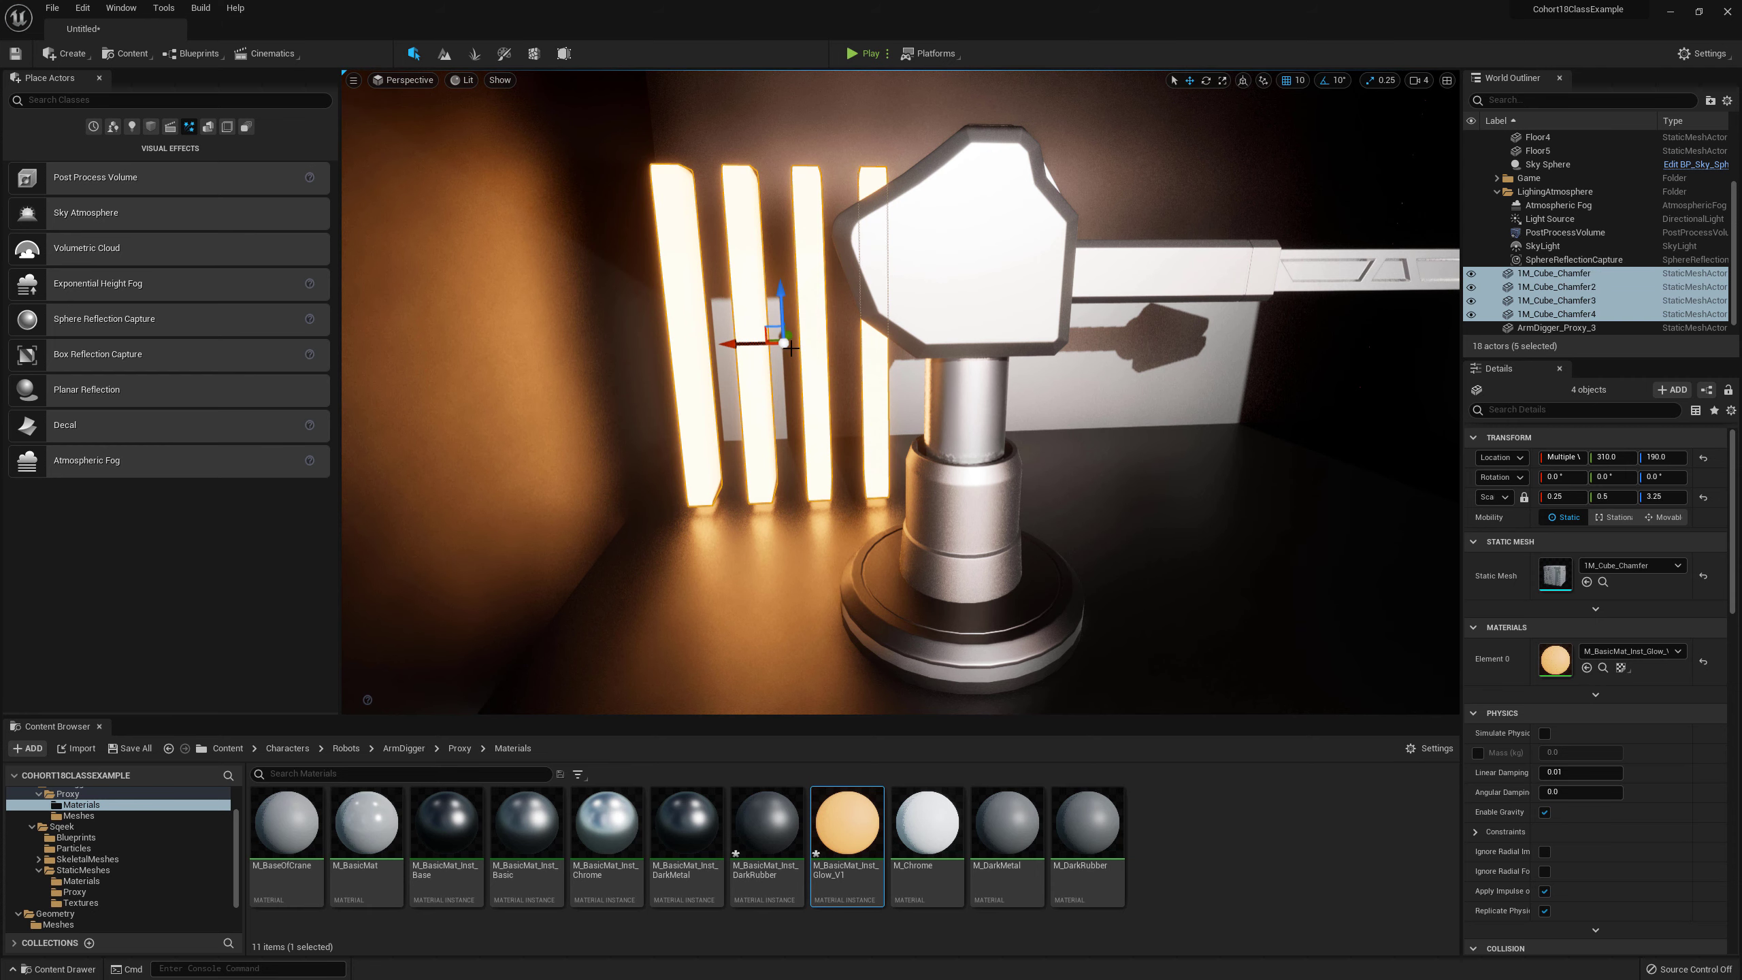
left_click_drag(756, 343, 989, 364, "alt")
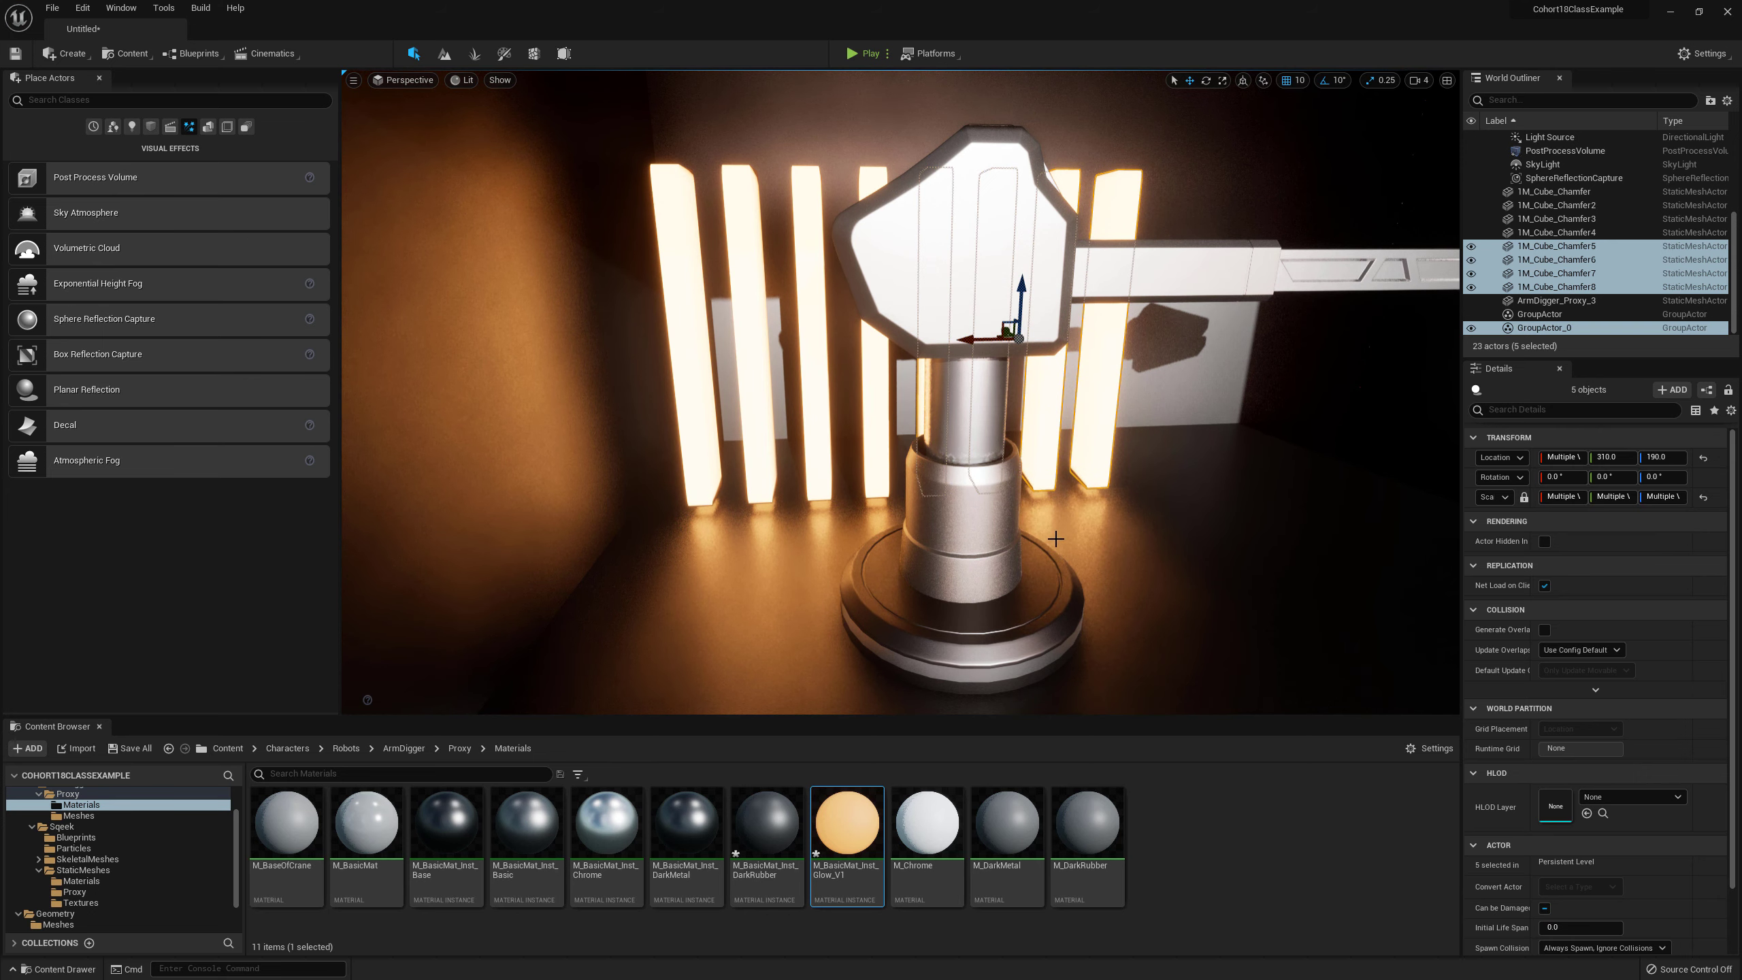
Step: Duplicate the four-bar group twice more along the X axis to complete a row of sixteen bars, and clear the selection
right_click_drag(1056, 539, 1056, 529)
key("d")
right_click_drag(803, 360, 803, 360)
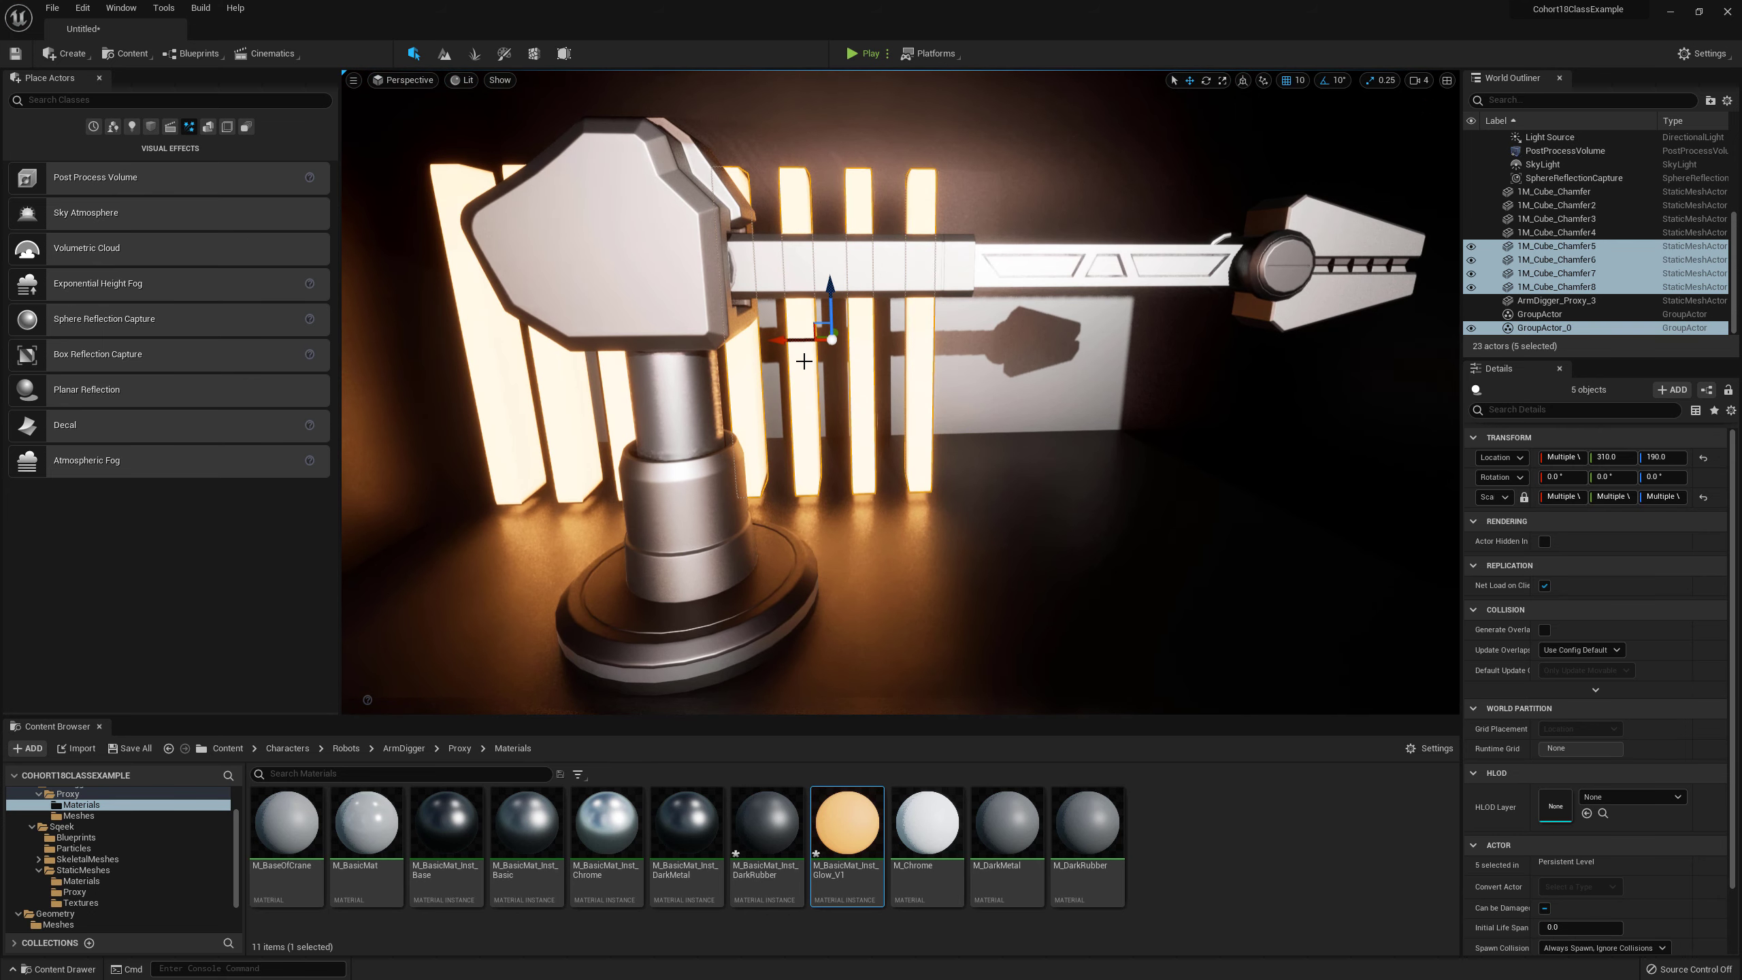
left_click_drag(791, 340, 1020, 353, "alt")
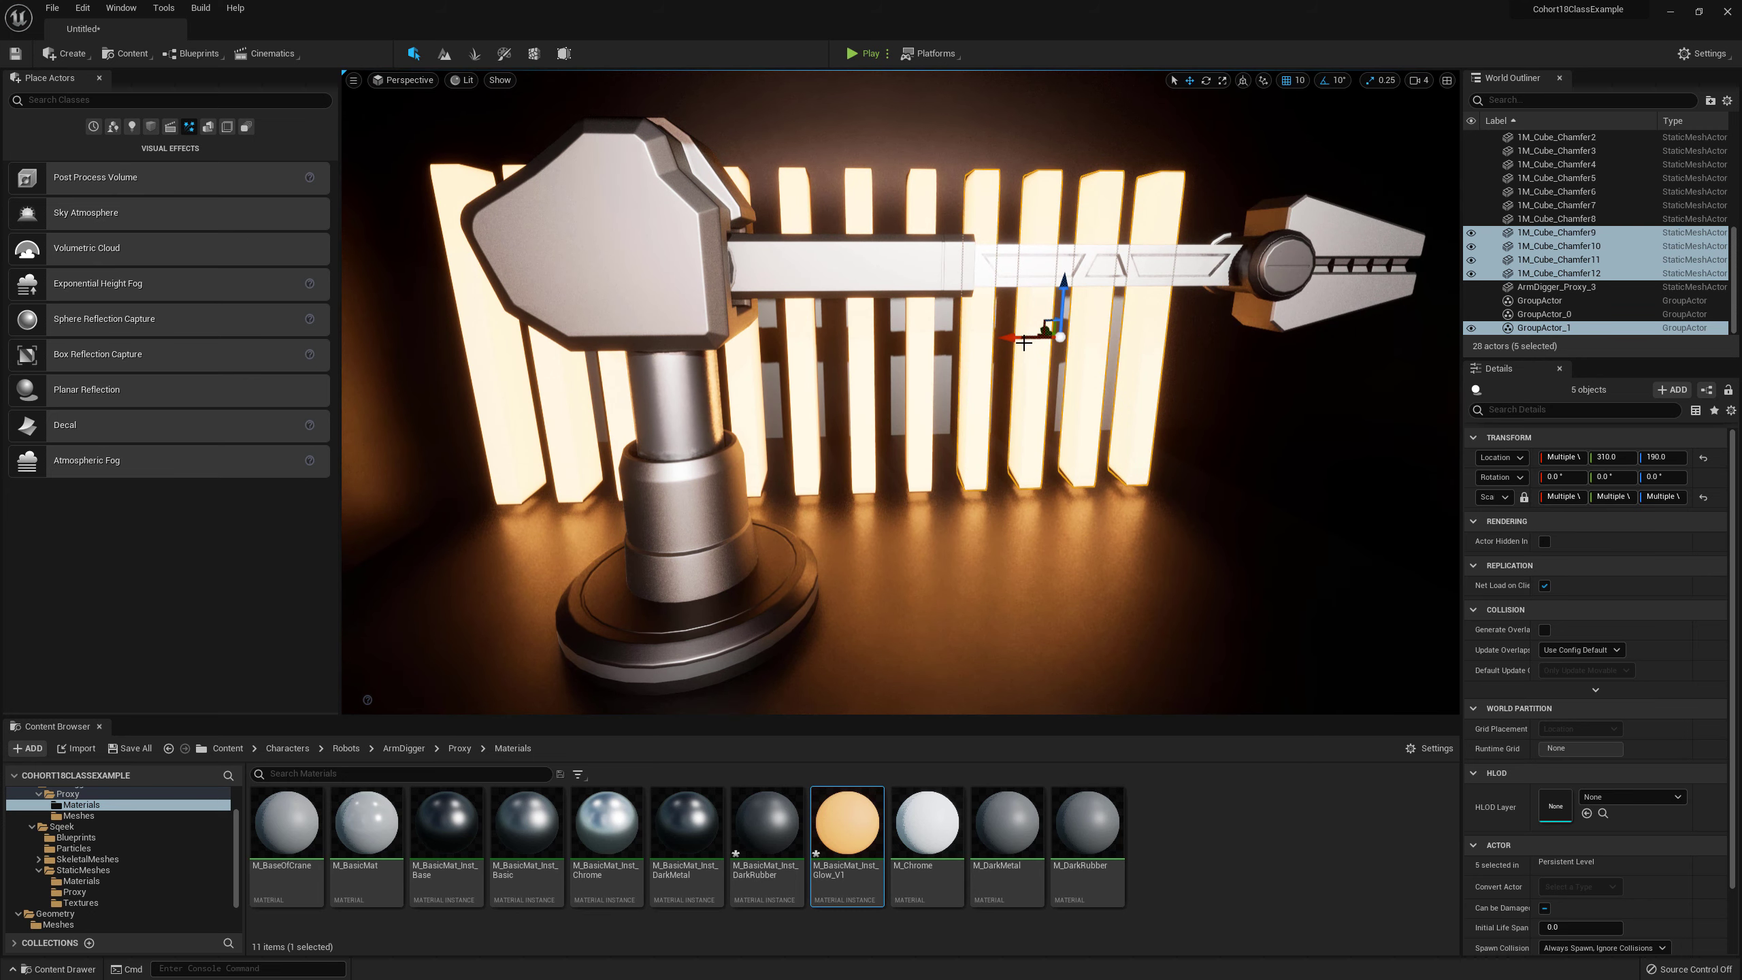
key("d")
mouse_move(1130, 399)
right_mouse_down()
mouse_move(1104, 400)
mouse_move(1130, 399)
right_mouse_up()
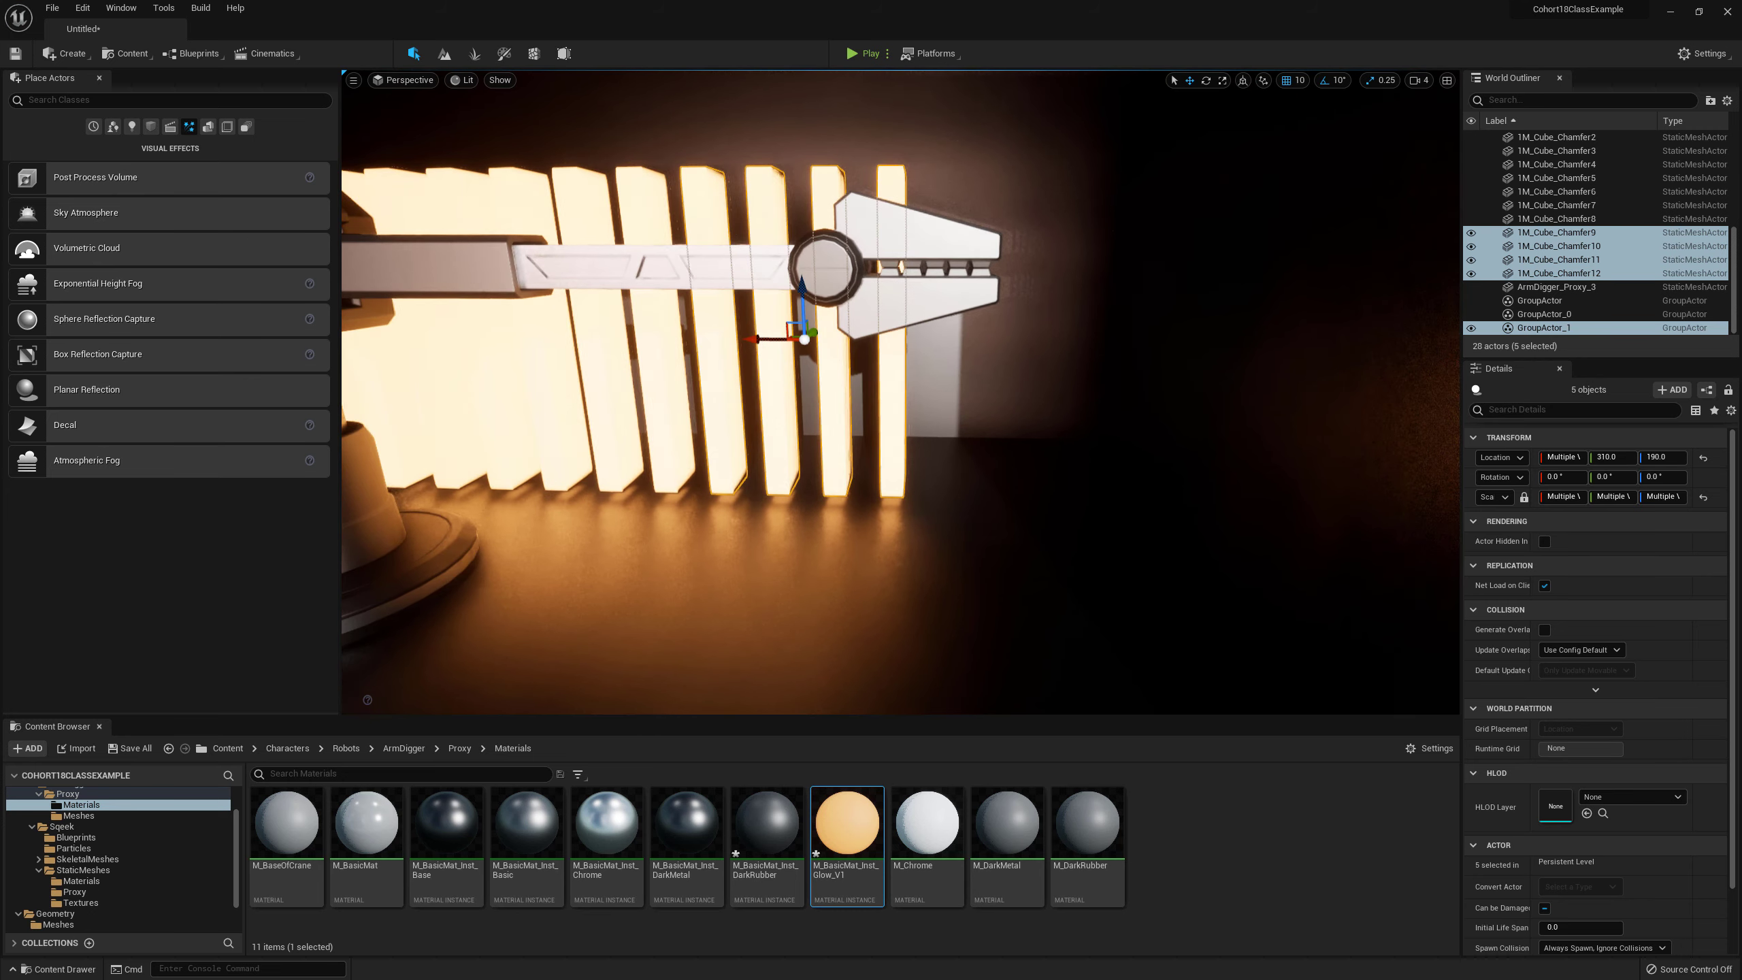
left_click_drag(773, 340, 997, 380, "alt")
key("Escape")
Step: Examine the robot arm against the row of glowing bars, close up and from the bookmarked camera views
right_click_drag(956, 503, 926, 547)
key("a")
key("s")
key("a")
key("d")
key("a")
key("d")
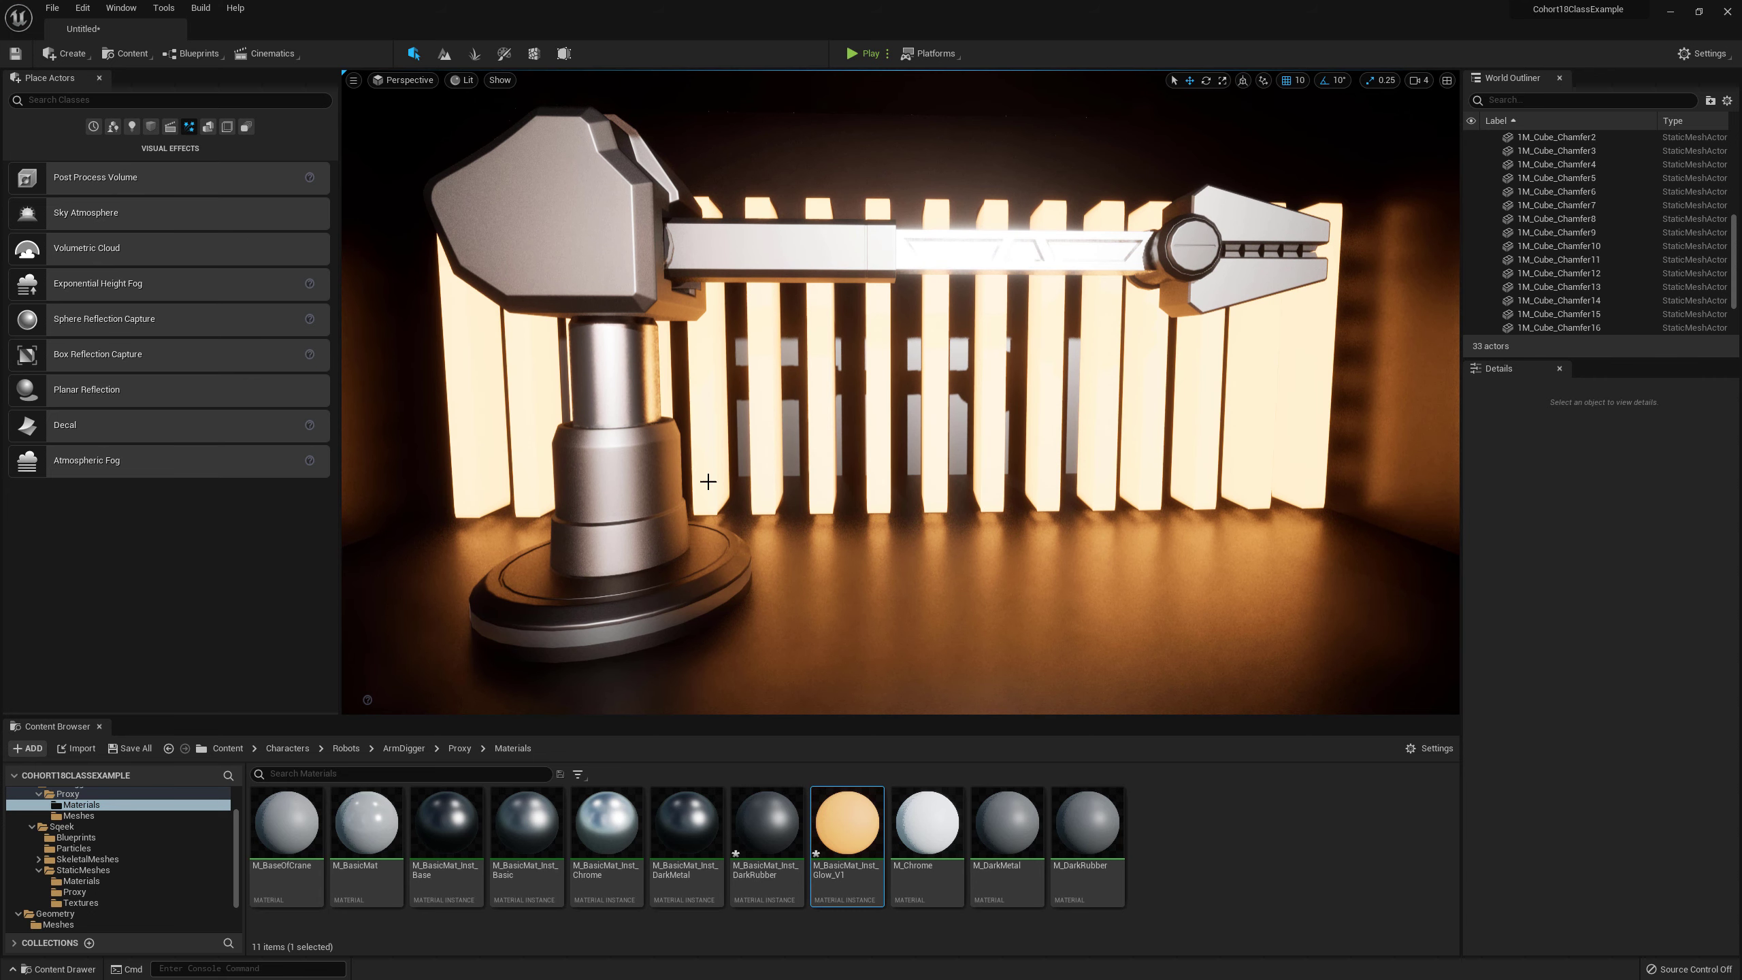
key("2")
key("3")
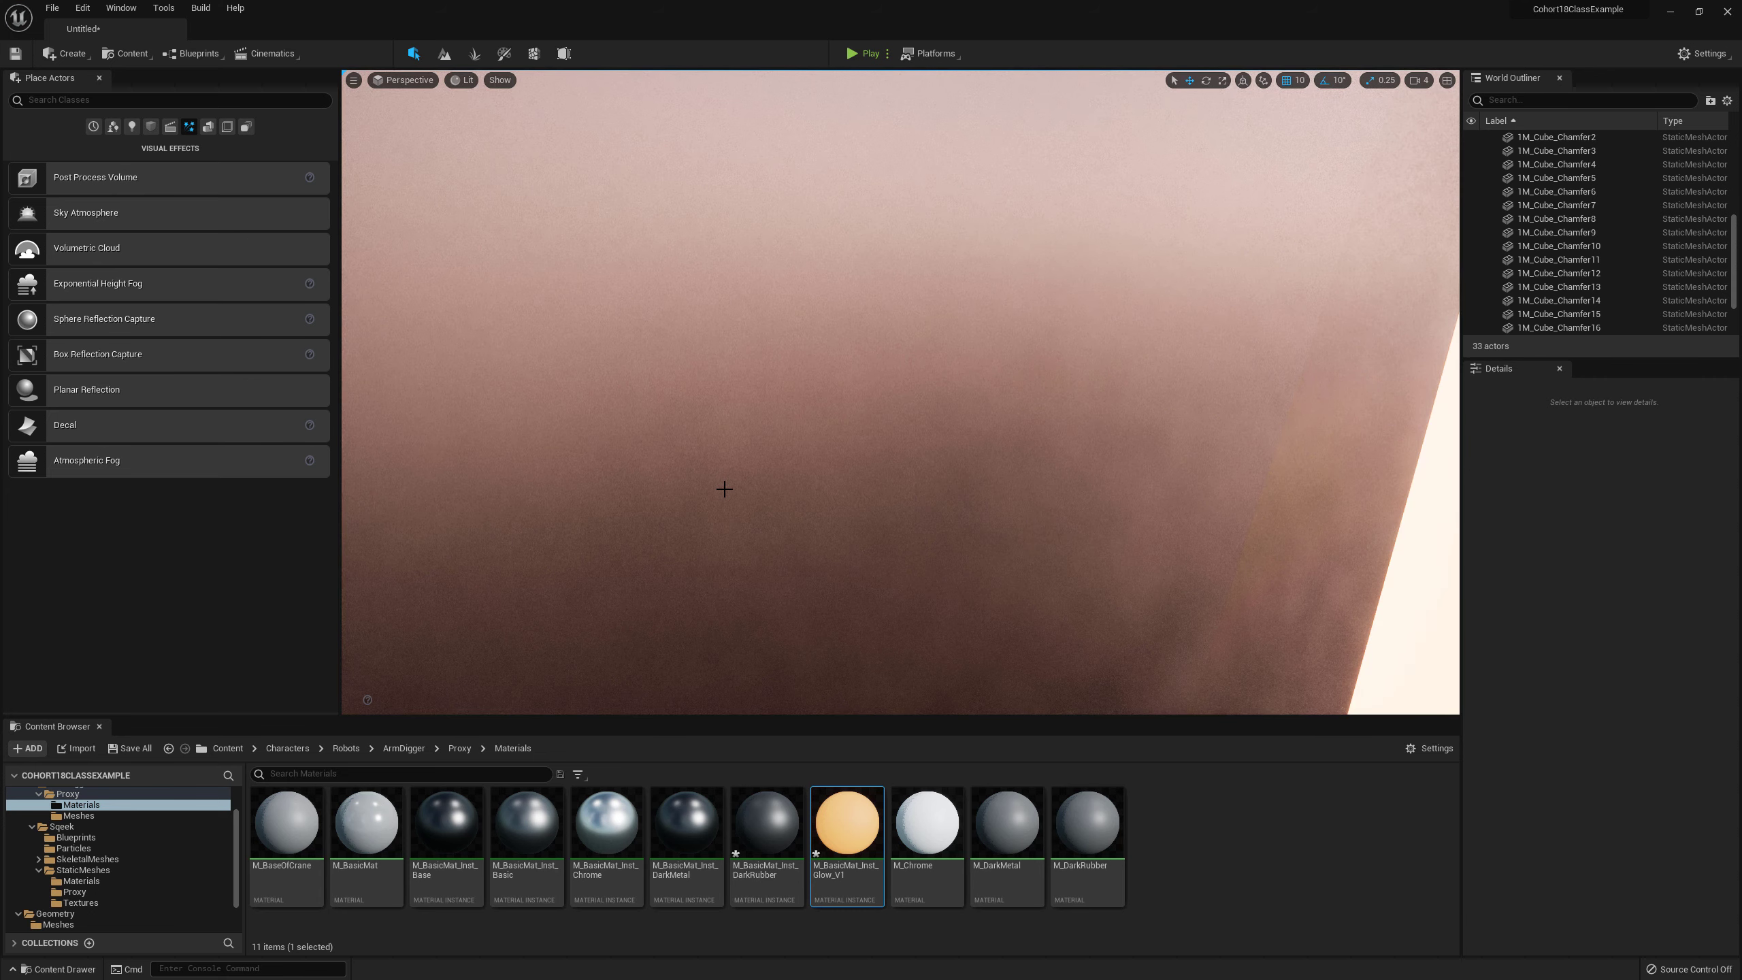
key("4")
key("1")
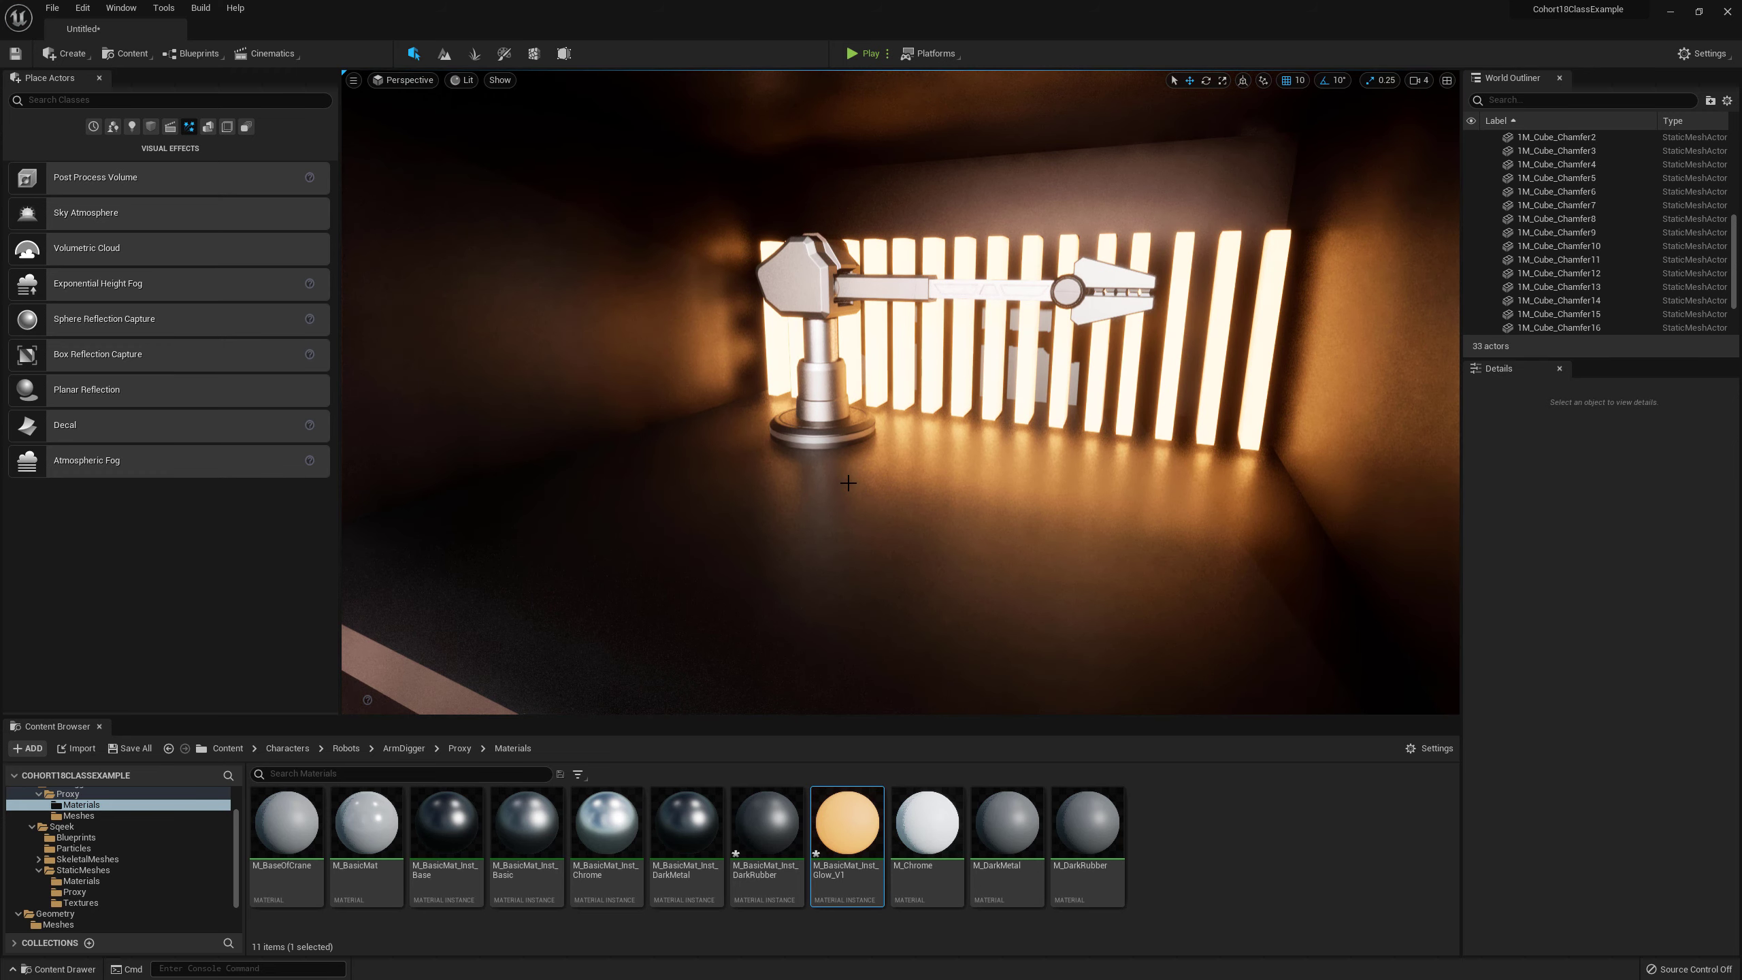
key("2")
key("1")
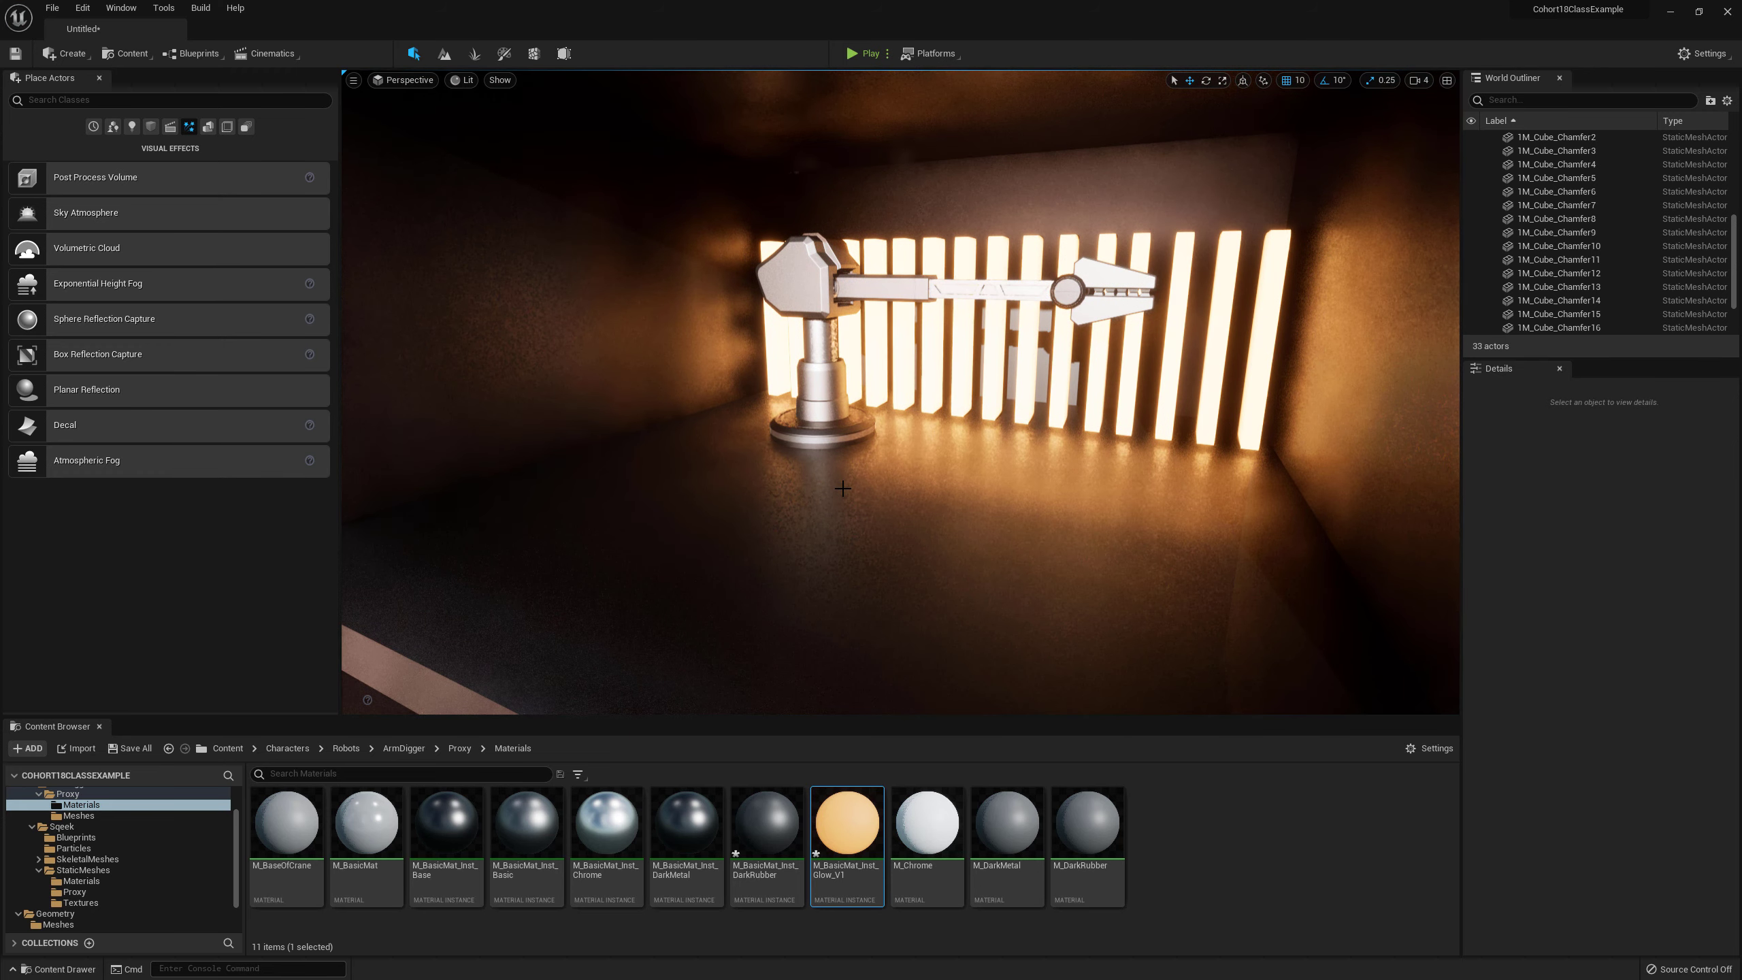
key("2")
Step: Examine the bars' light on the floor and walls from other angles, return to the first bookmarked view, and deselect everything
right_click_drag(886, 489, 1086, 485)
right_click(1072, 535)
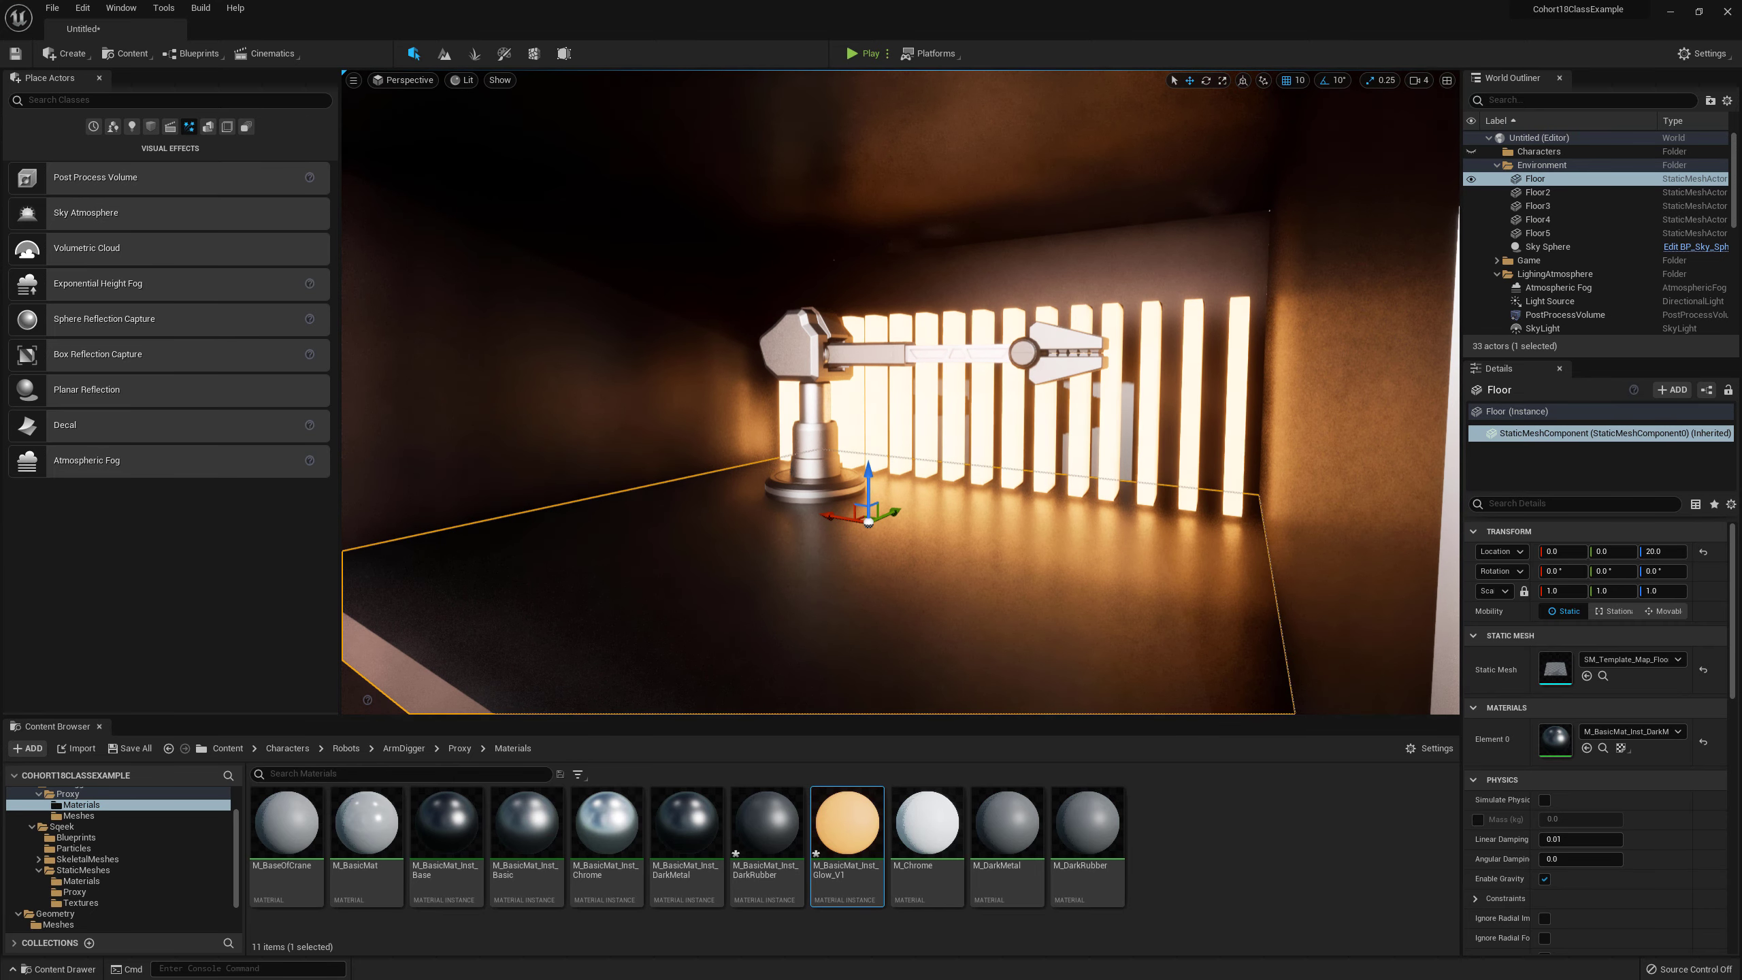
left_click_drag(900, 393, 775, 384, "alt")
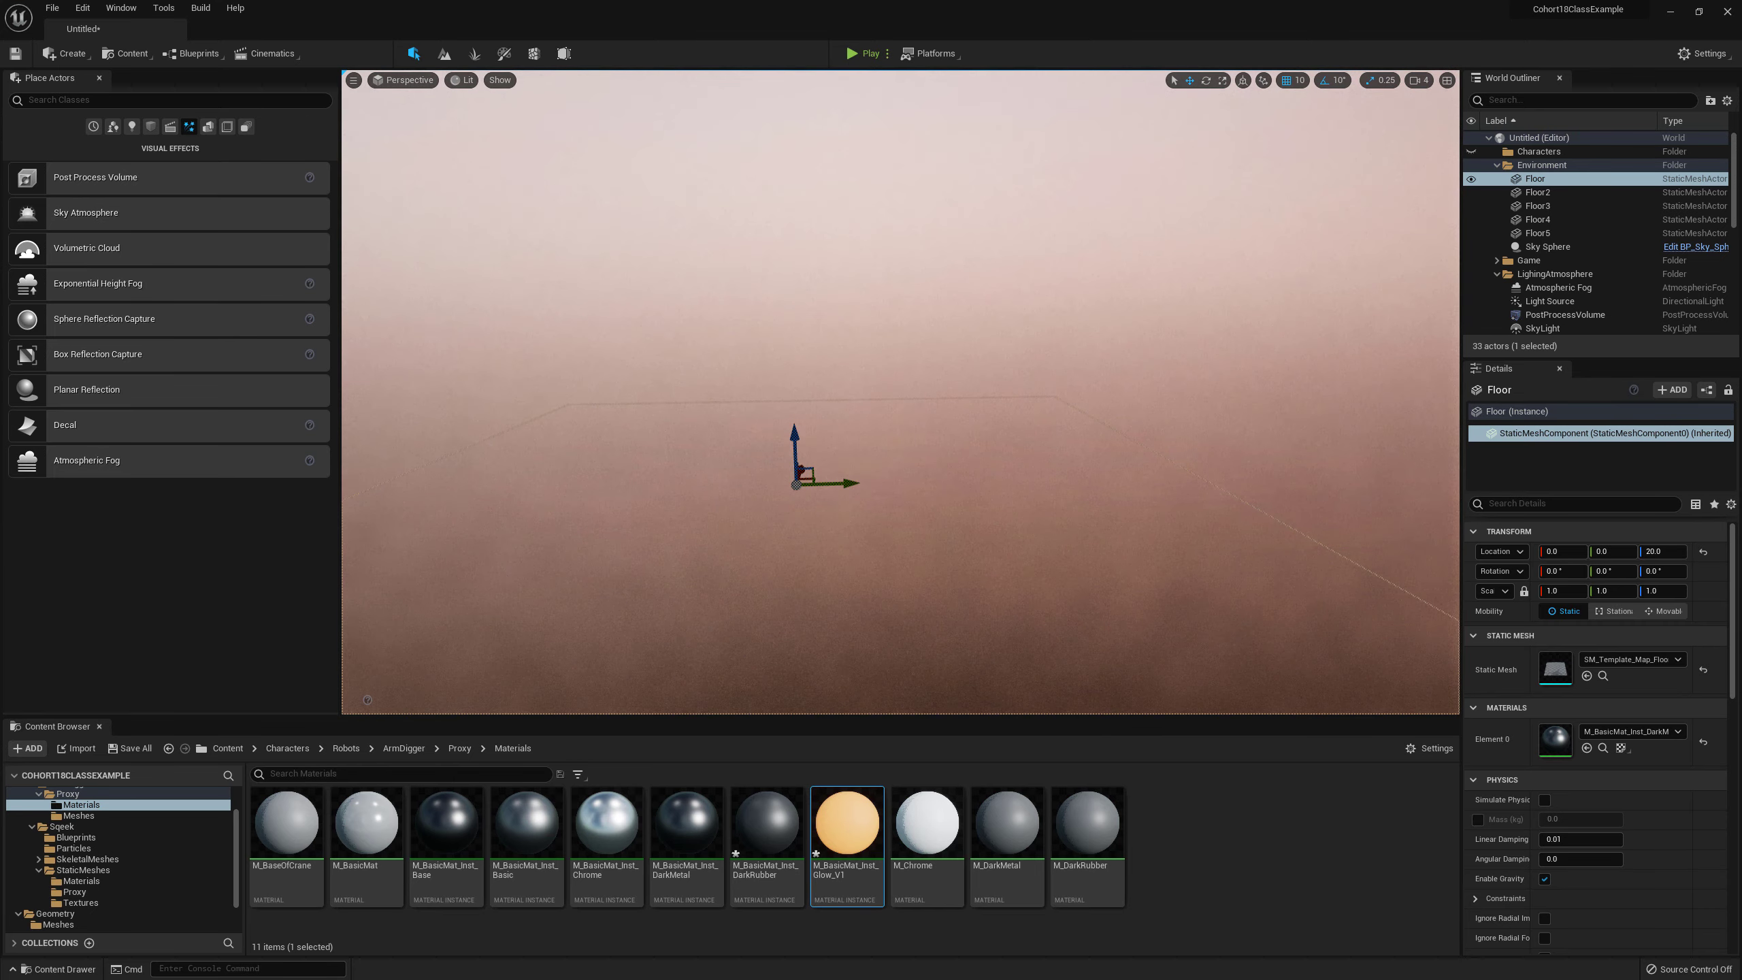
key("a")
right_click_drag(775, 385, 1028, 391)
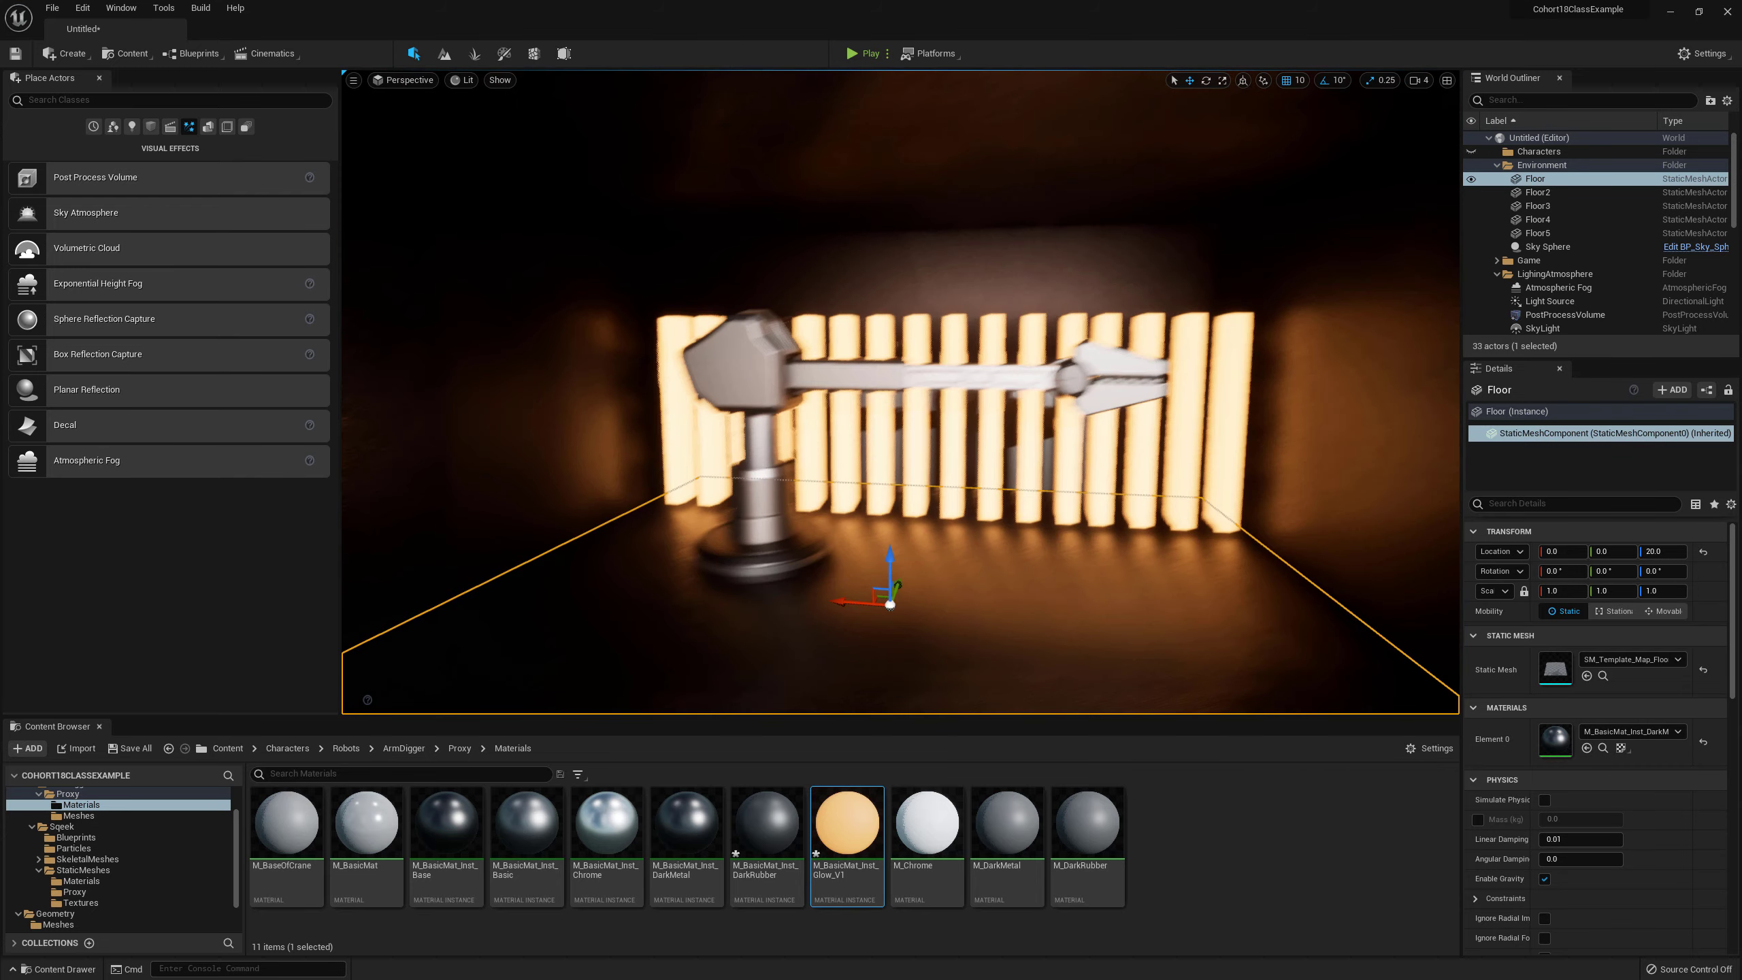
mouse_move(1197, 545)
right_mouse_down()
mouse_move(1111, 542)
mouse_move(1302, 545)
mouse_move(1187, 549)
right_mouse_up()
key("a")
key("w")
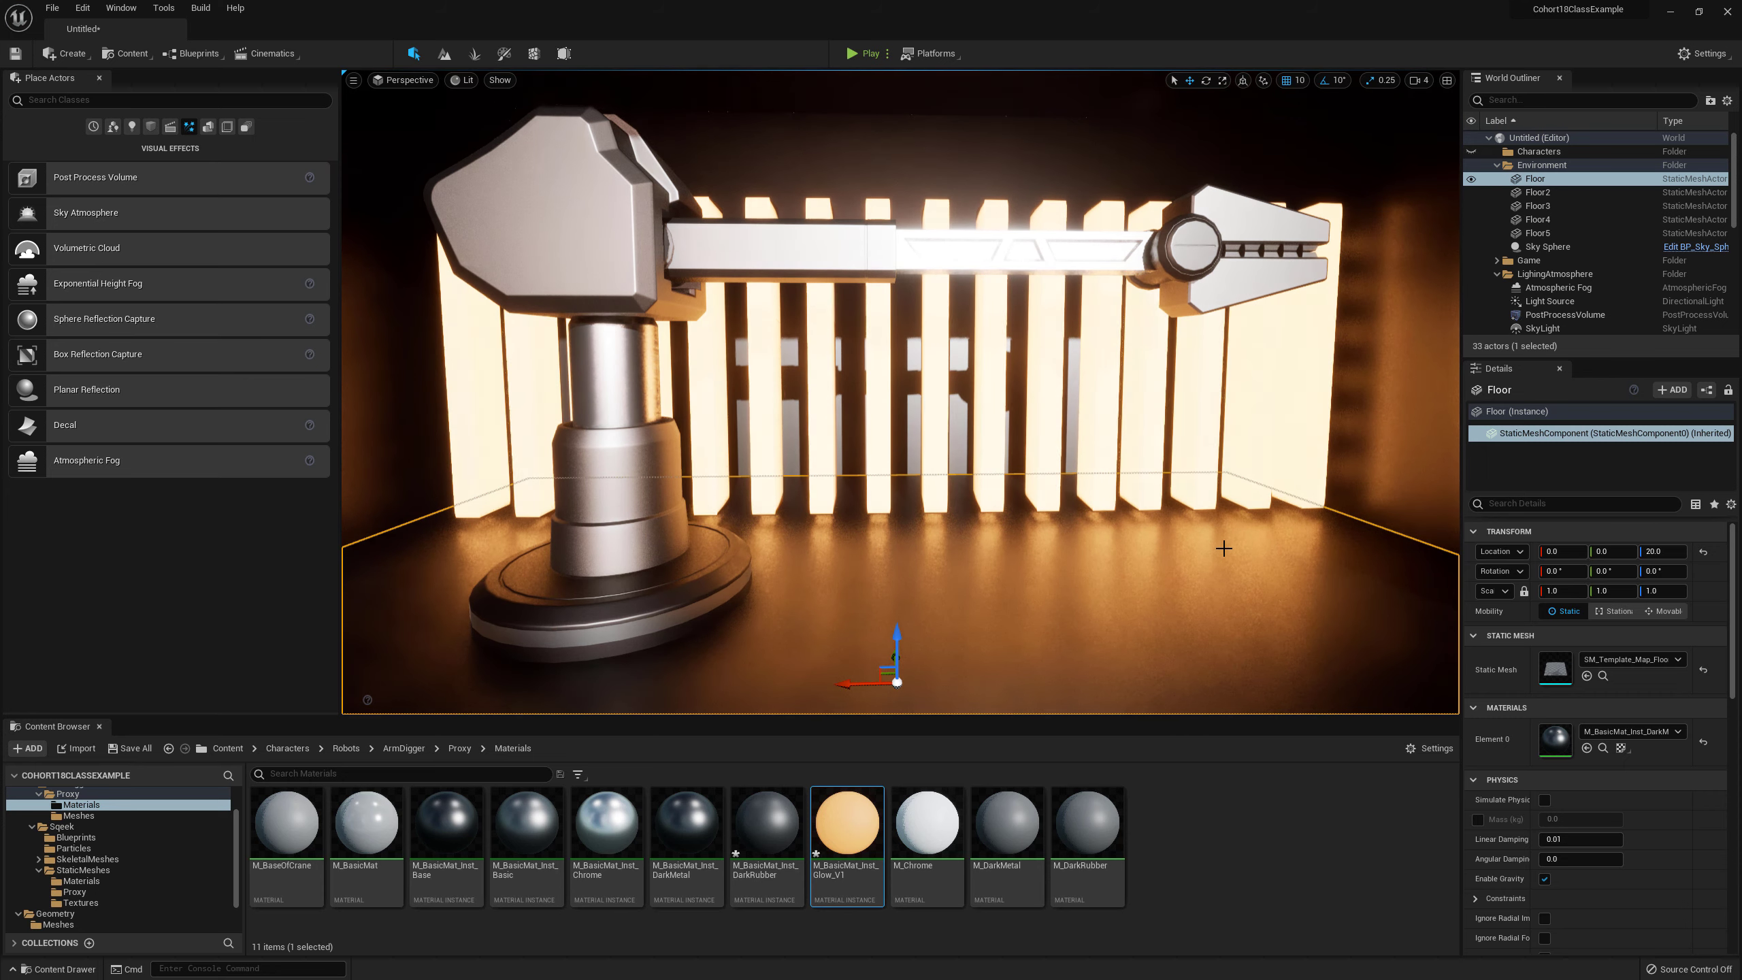
key("1")
key("Escape")
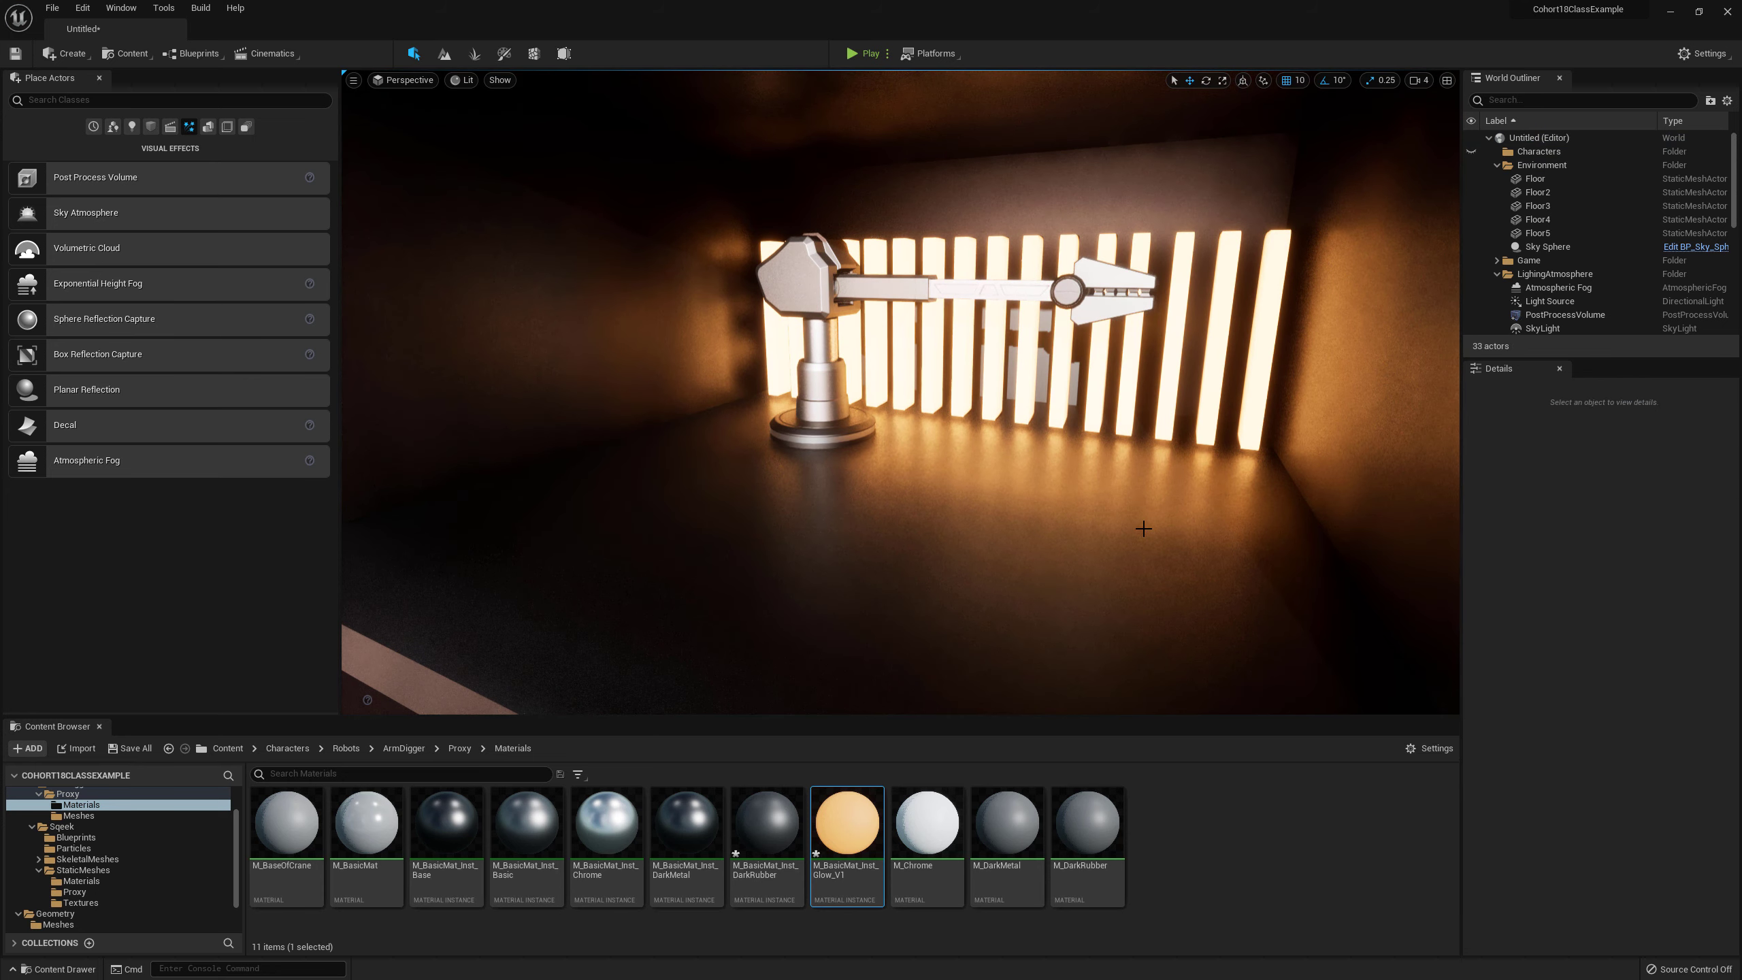
left_click(1144, 529)
key("Escape")
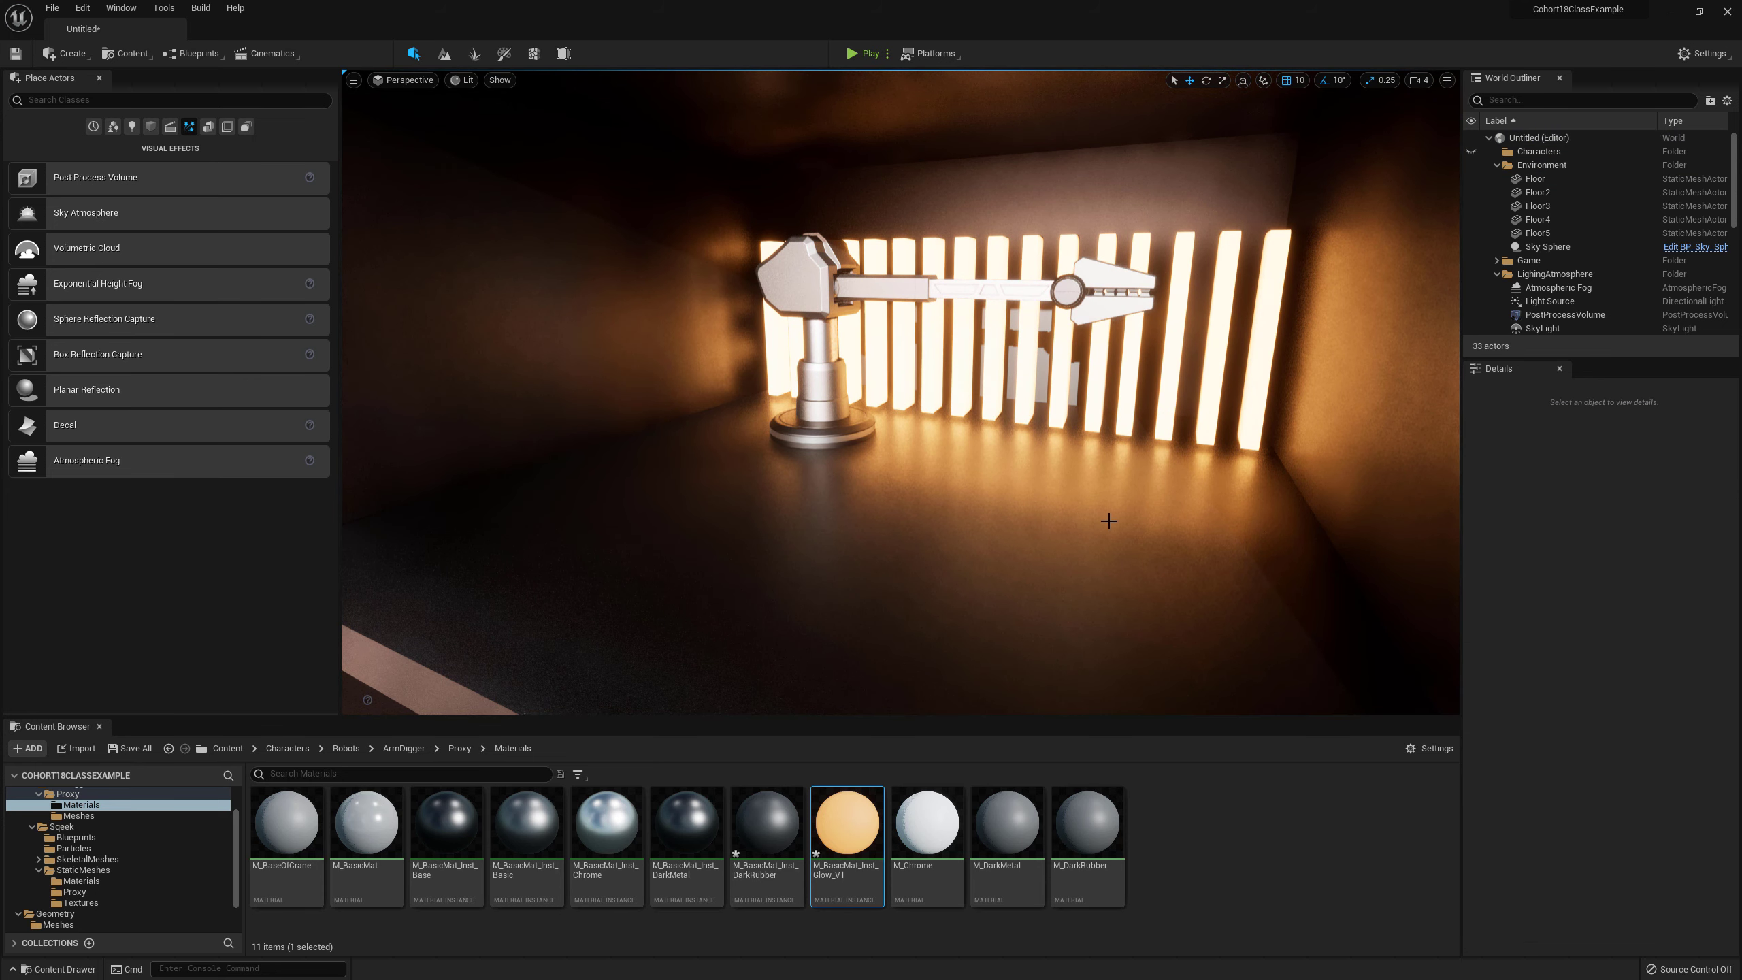
Step: Step through the second and third bookmarked camera views and settle on the fourth, framing the robot arm against the glowing bars
key("2")
key("3")
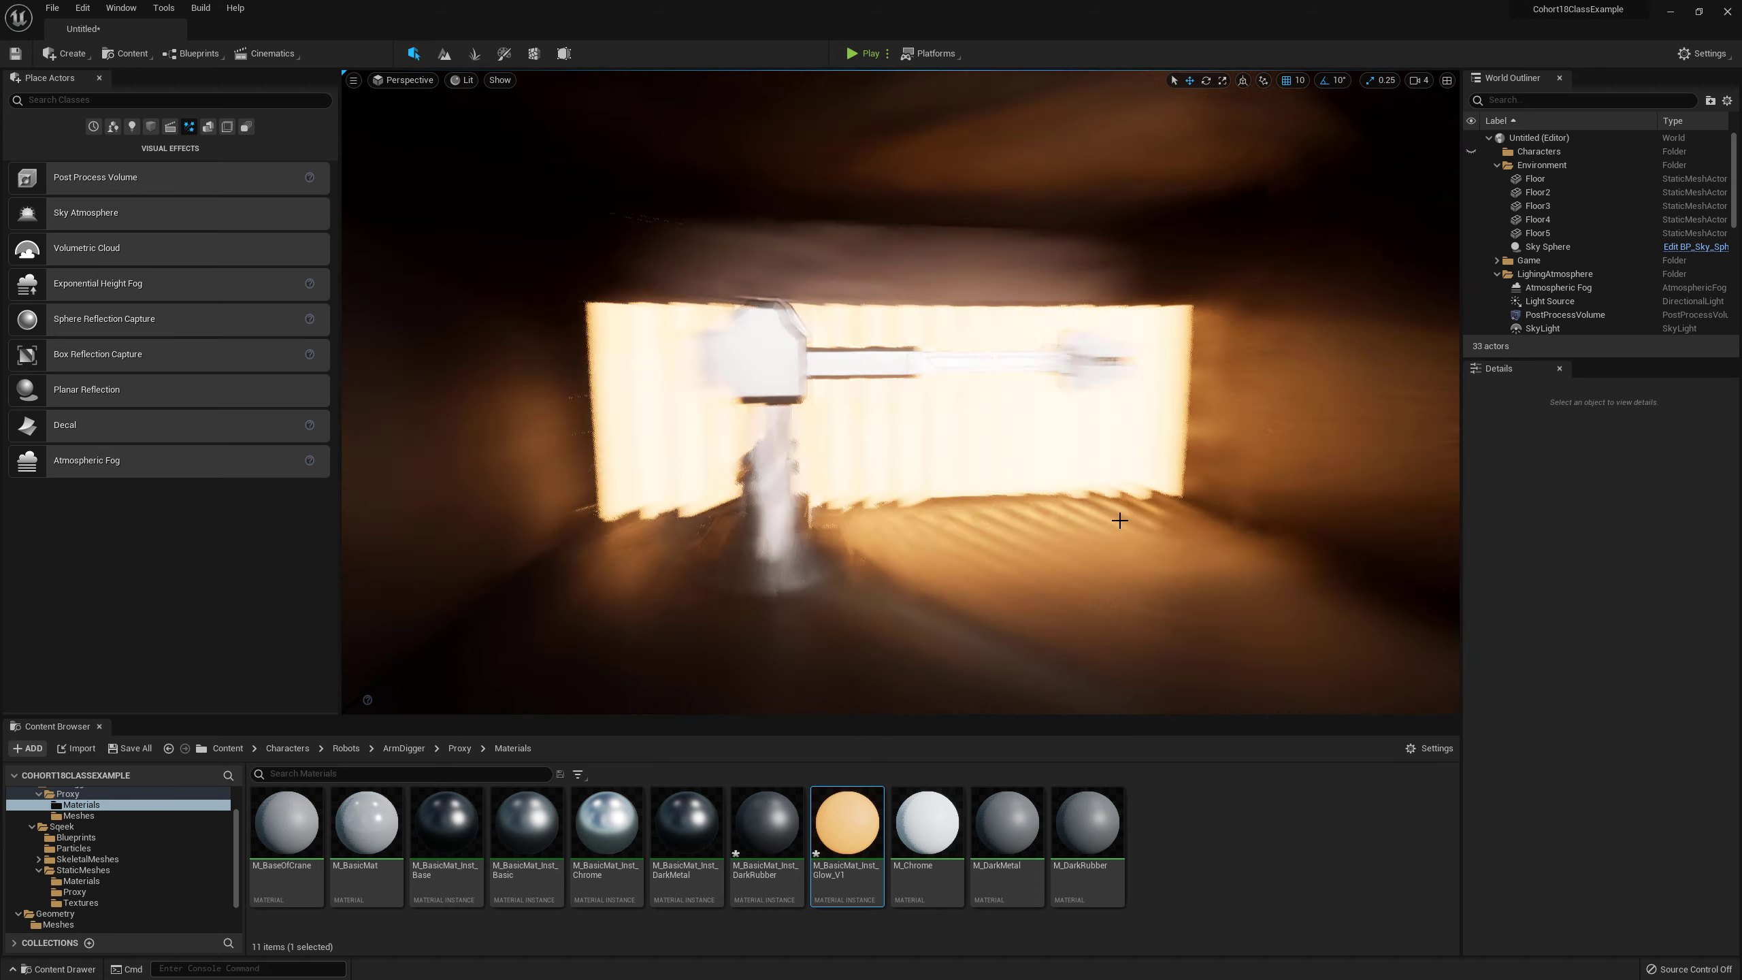
key("4")
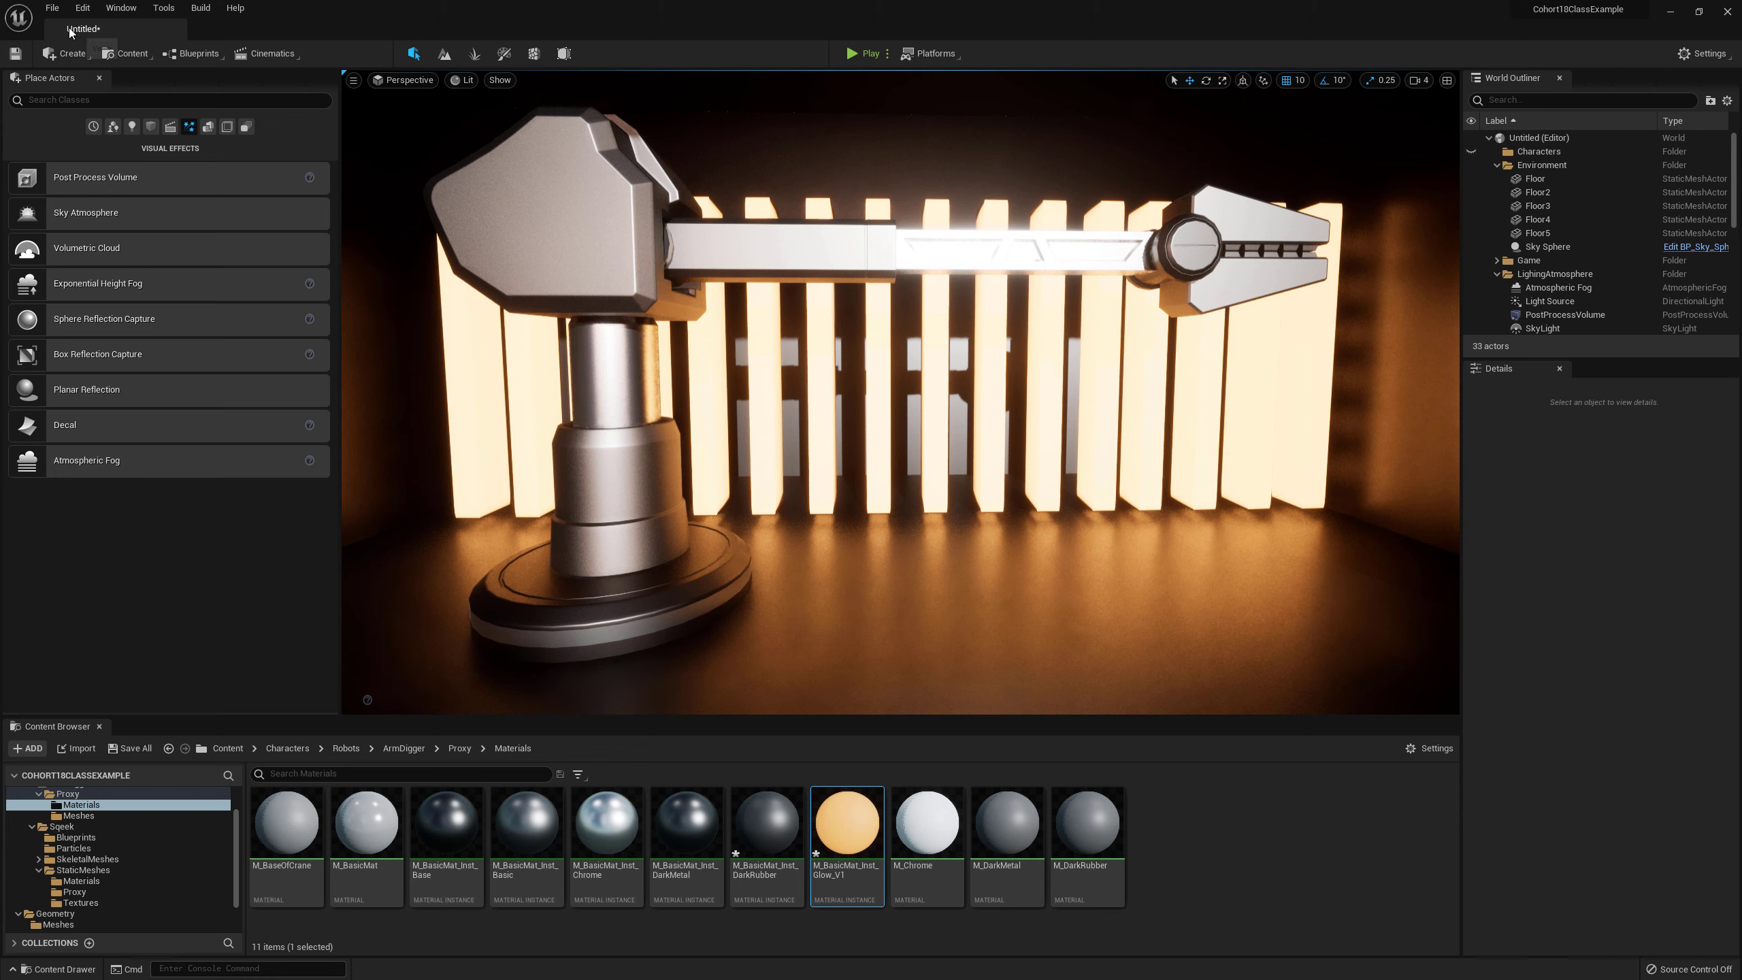
Step: Start saving the current level and create a new folder named Maps in the Content root for it
left_click(52, 8)
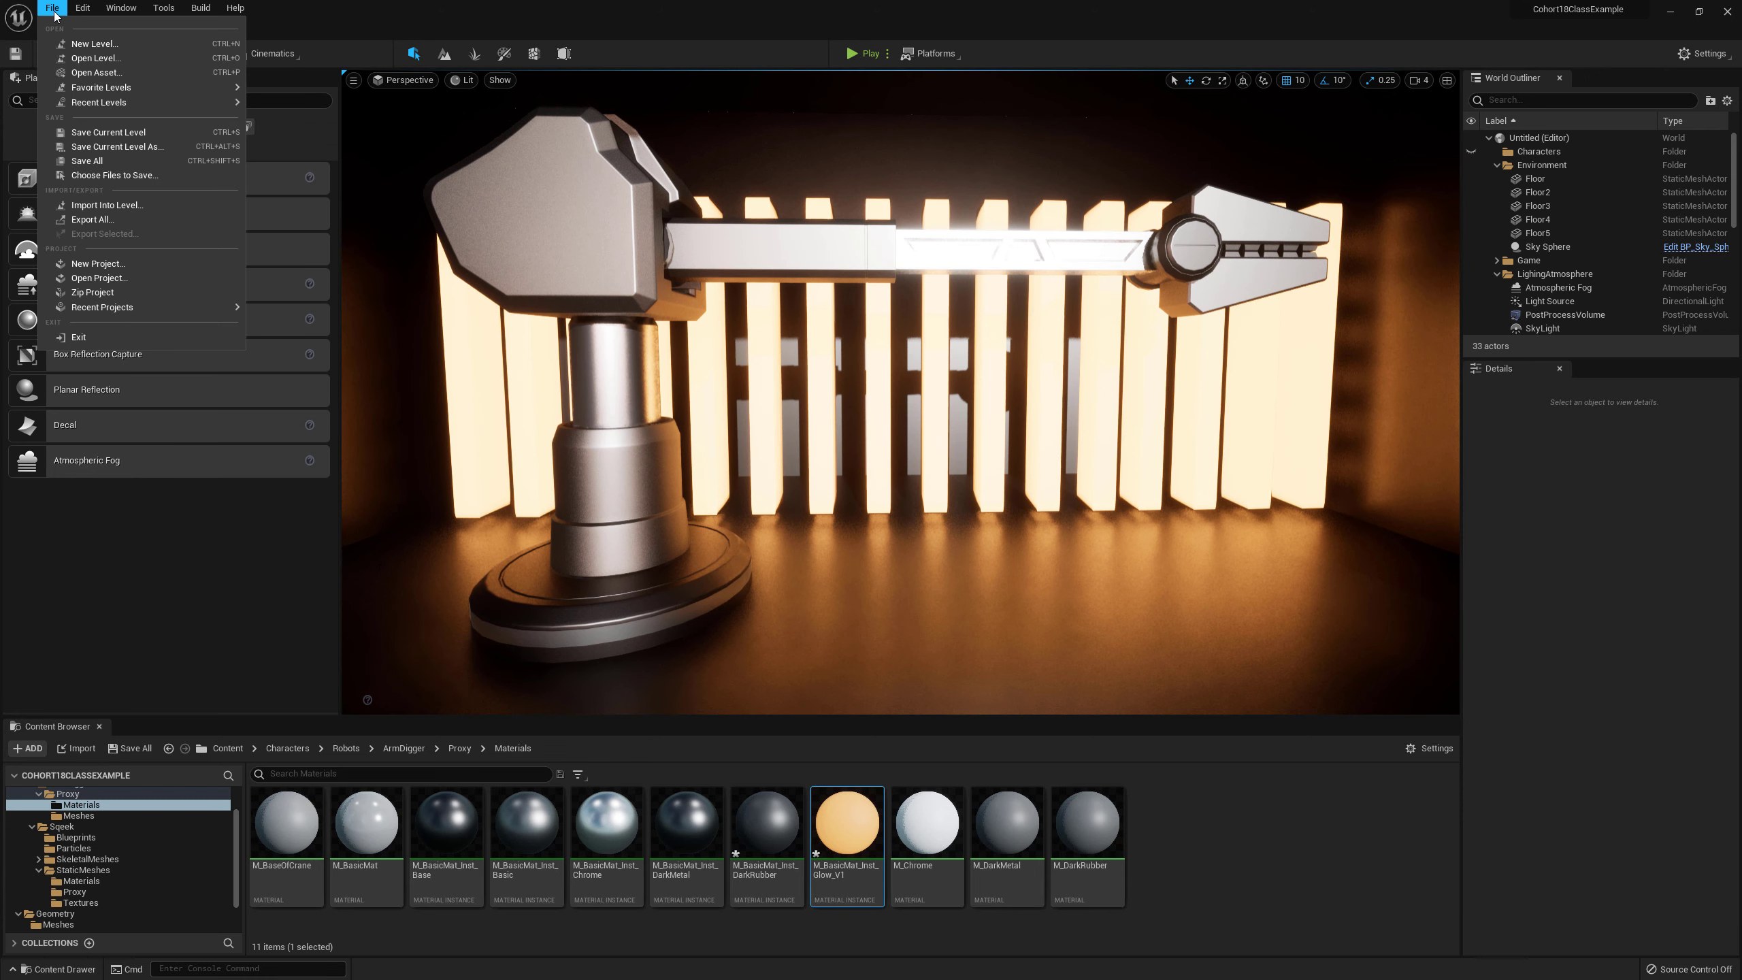
left_click(157, 133)
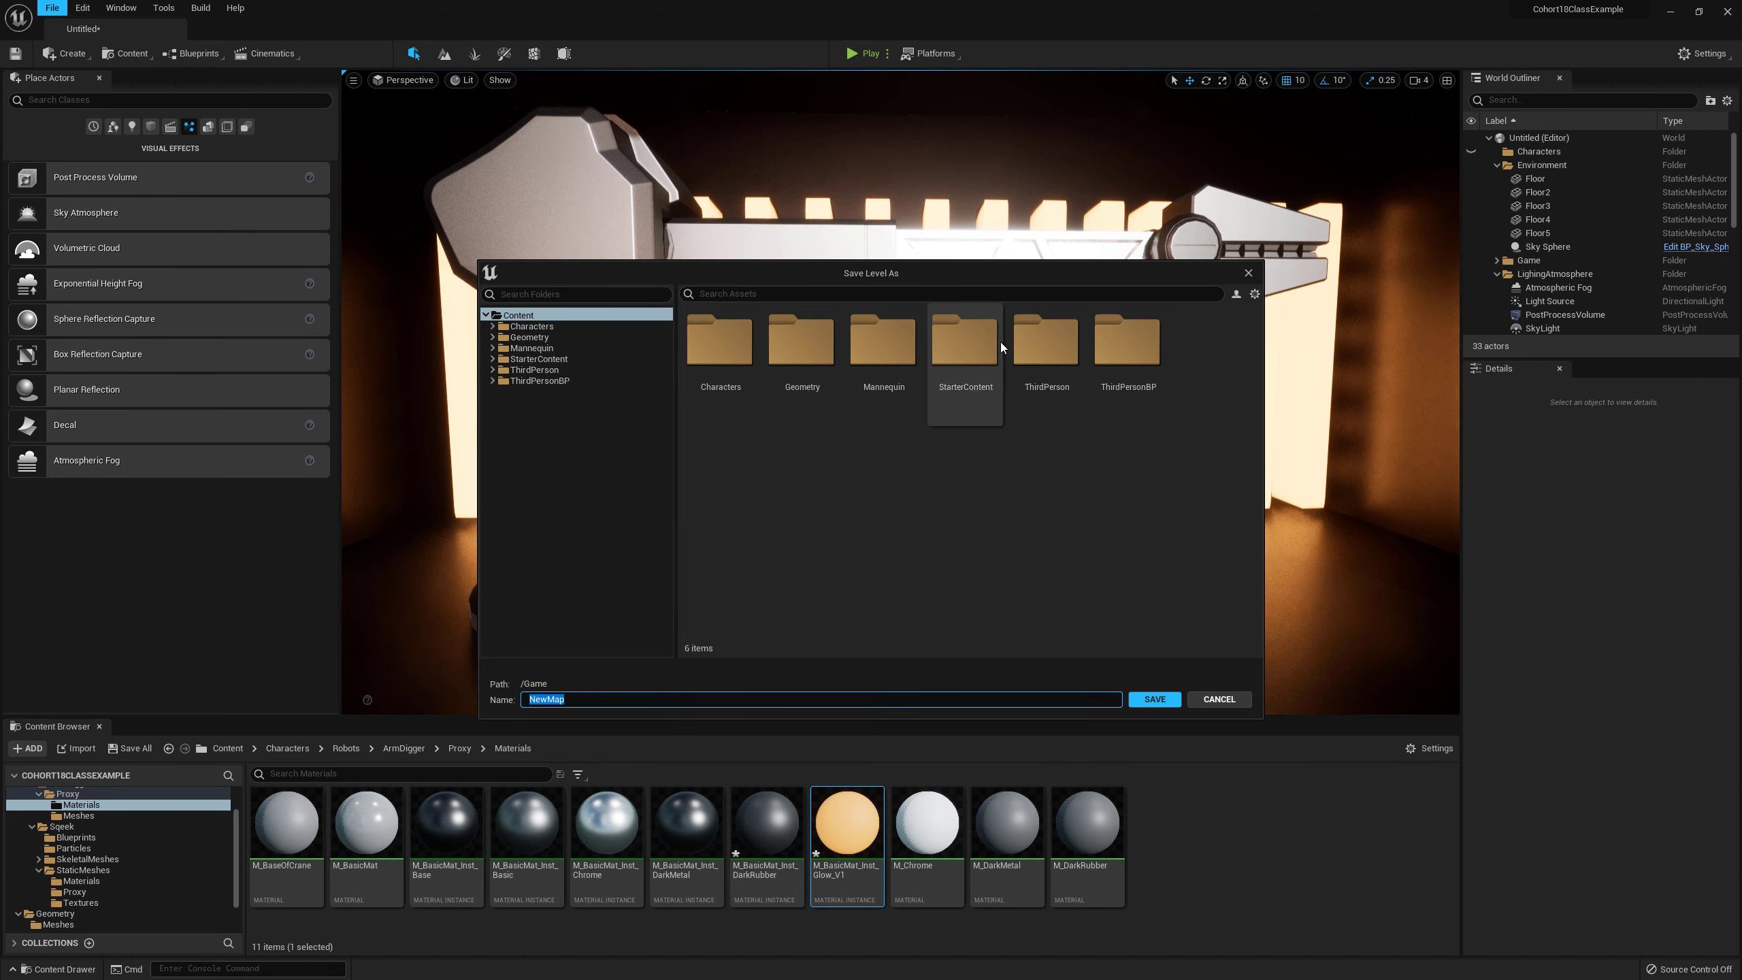
right_click(969, 472)
left_click(1016, 499)
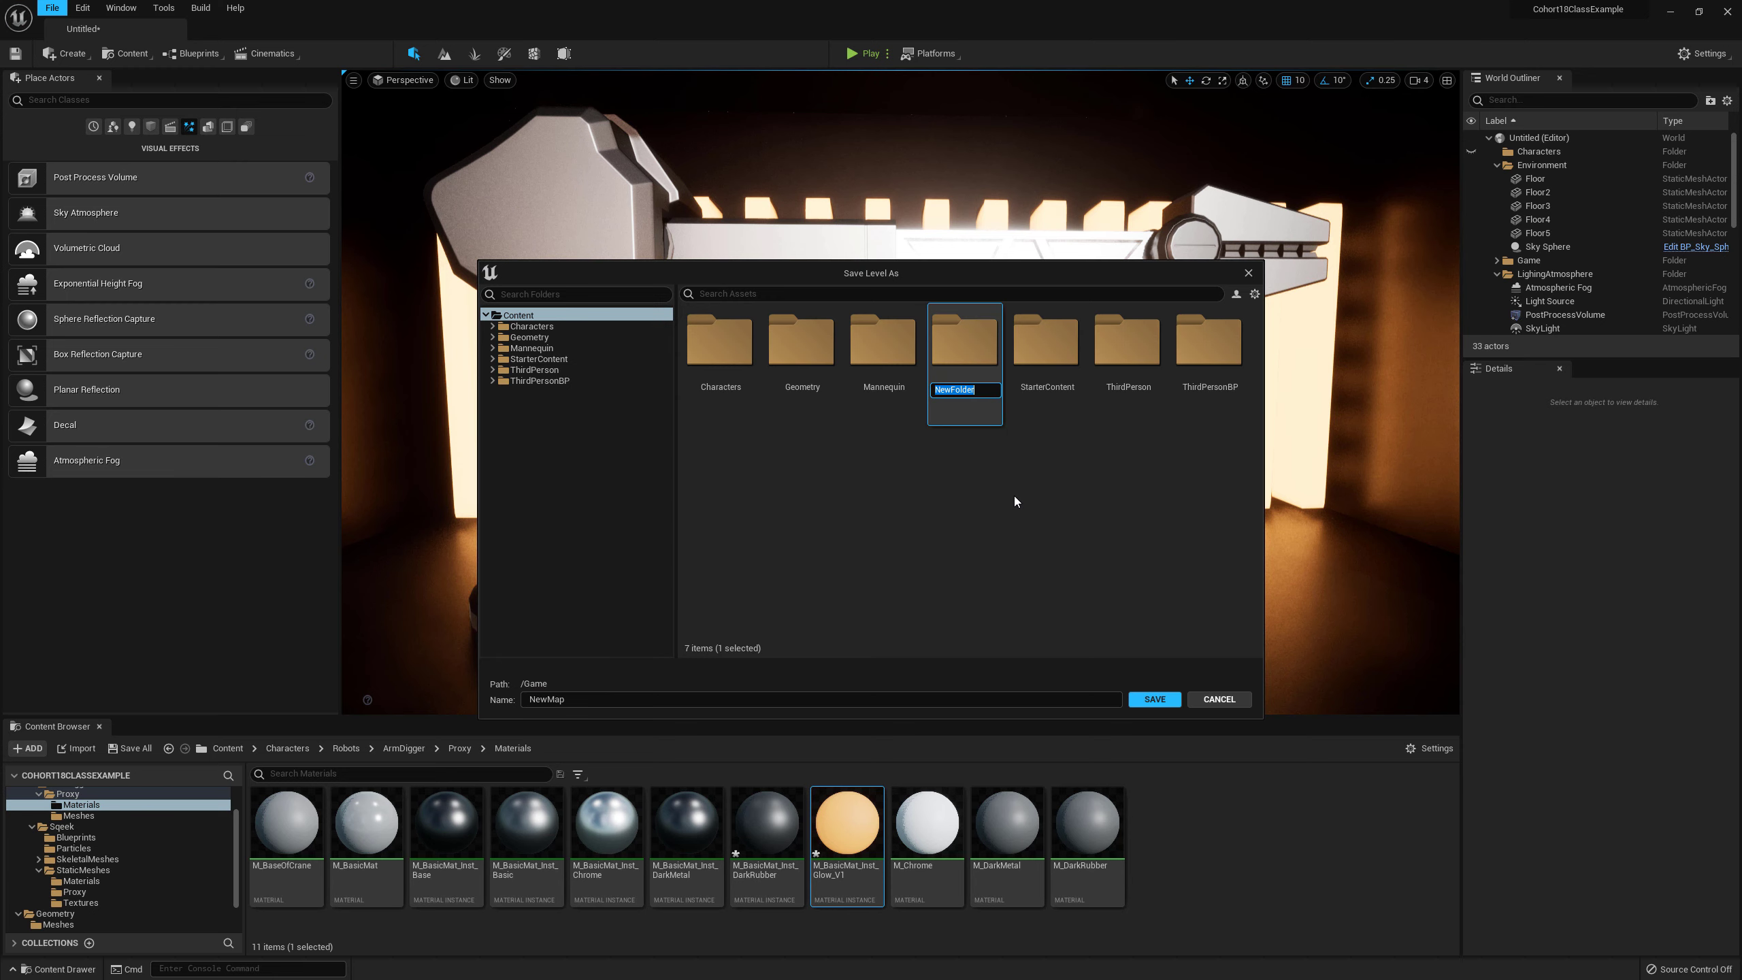
type("Maps")
key("Return")
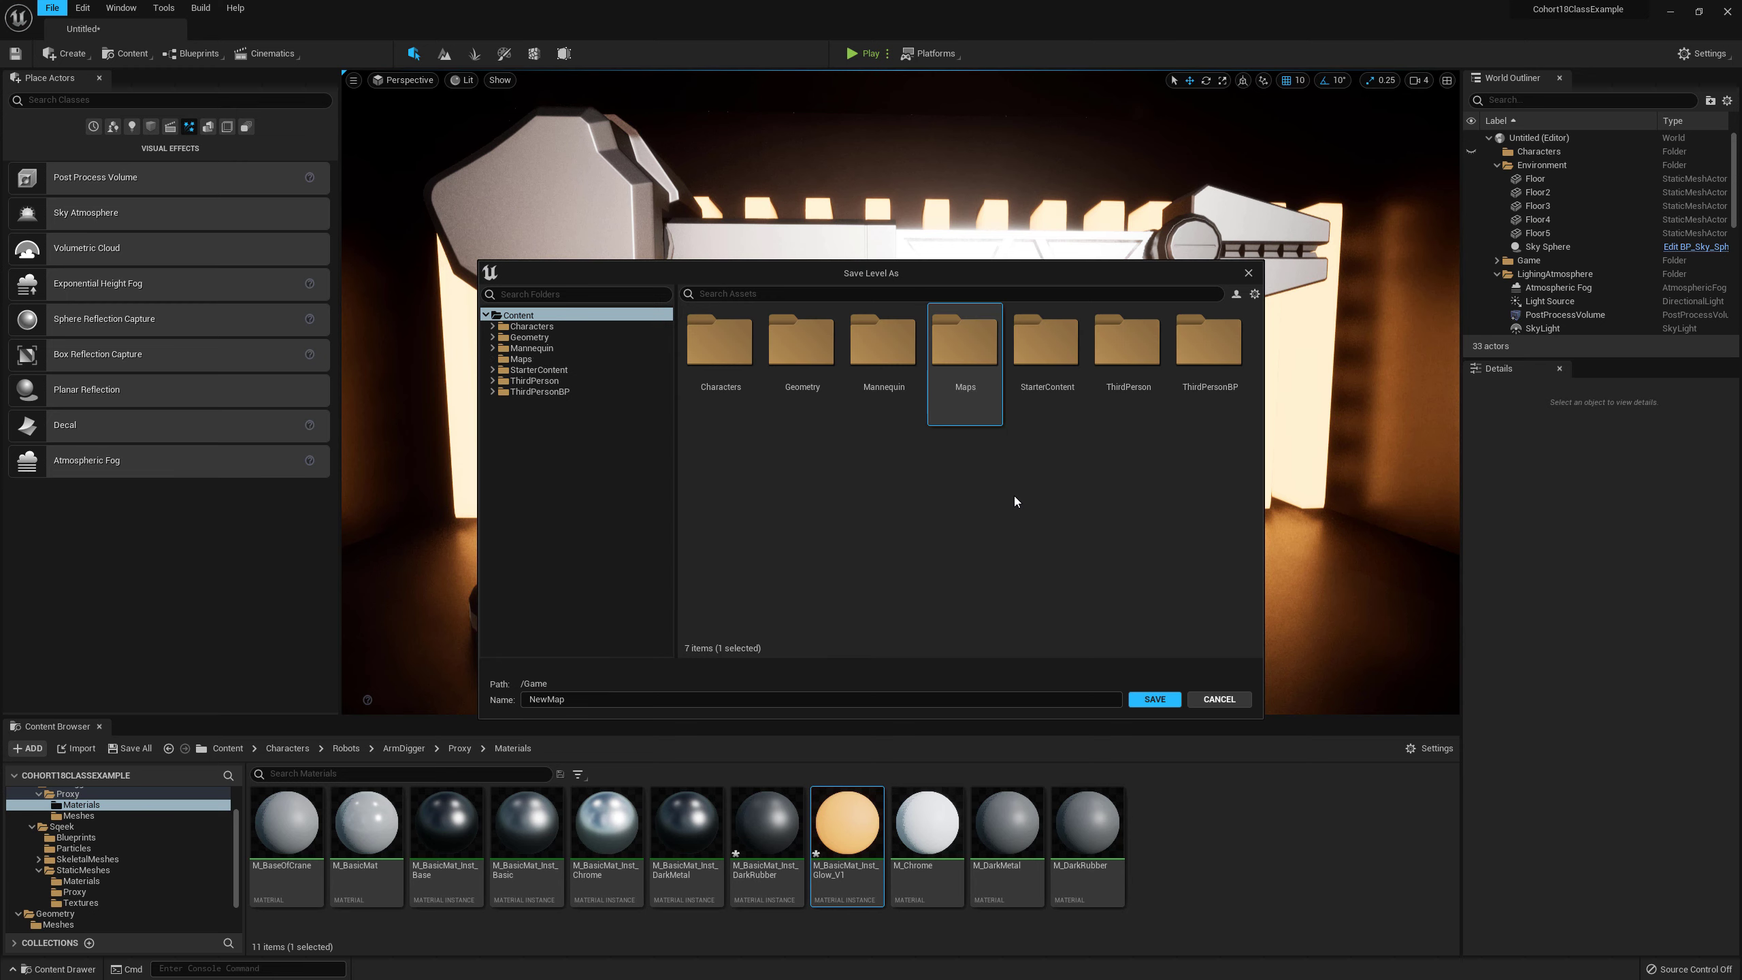
Step: Save the level in the Maps folder under the name Cane_Lightingtest
double_click(957, 346)
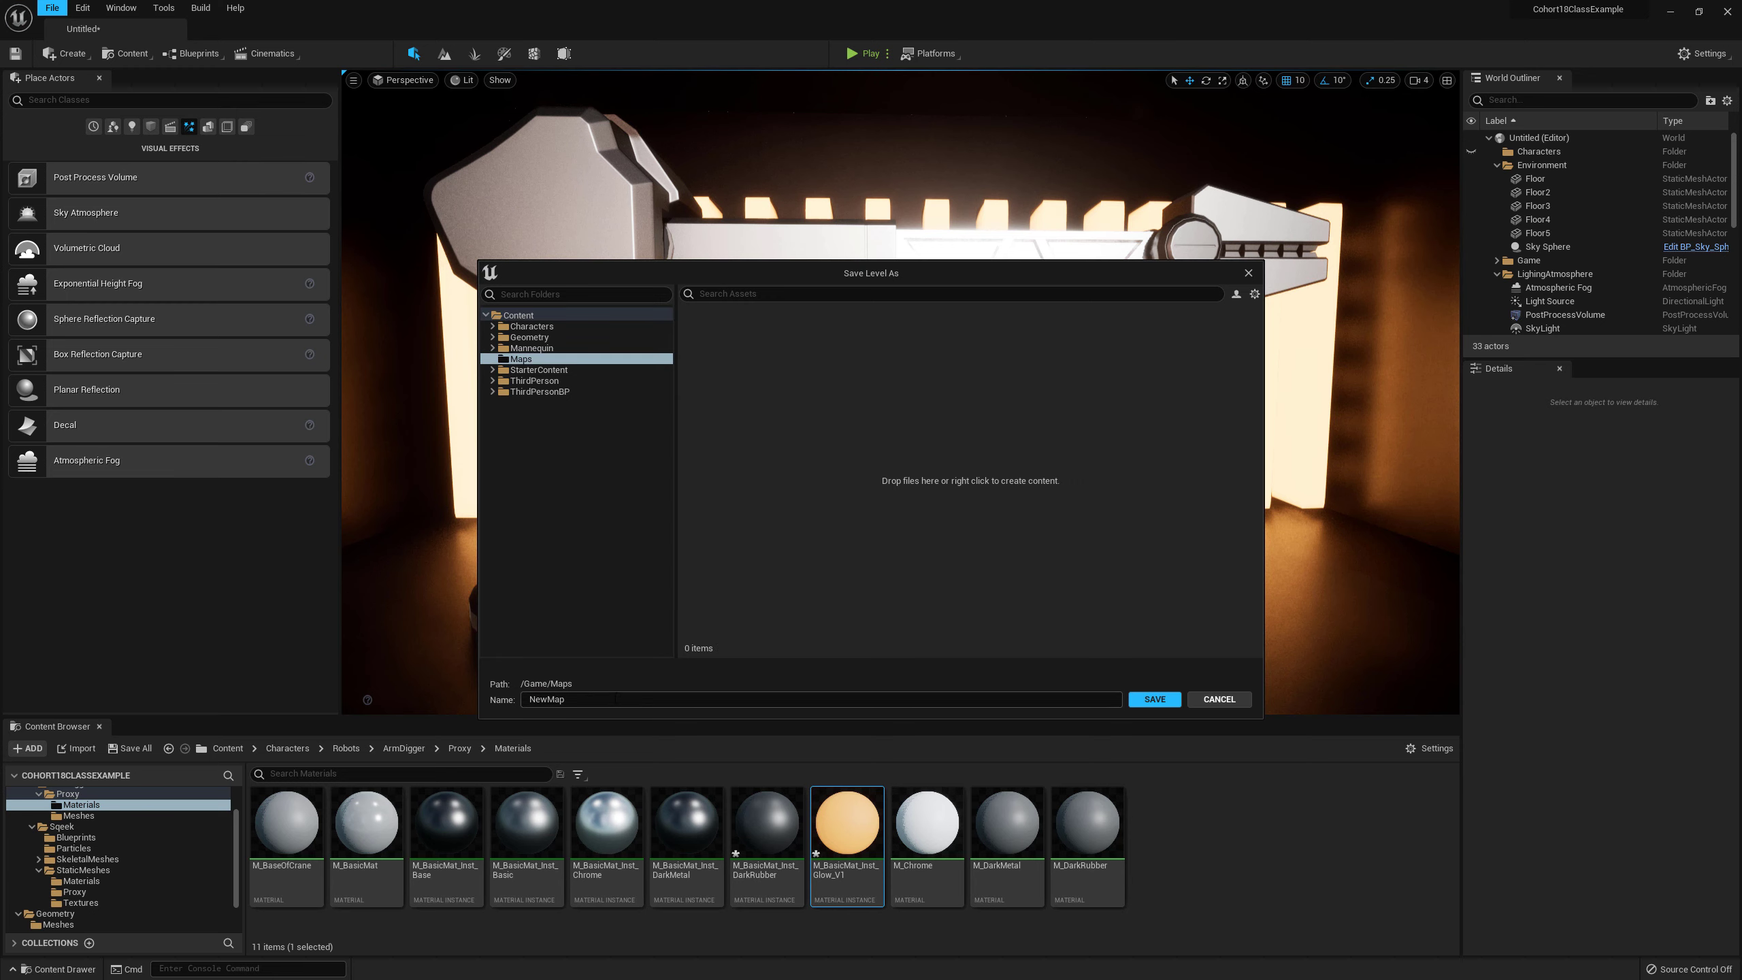
left_click(616, 698)
type("Cane_Lightingtest")
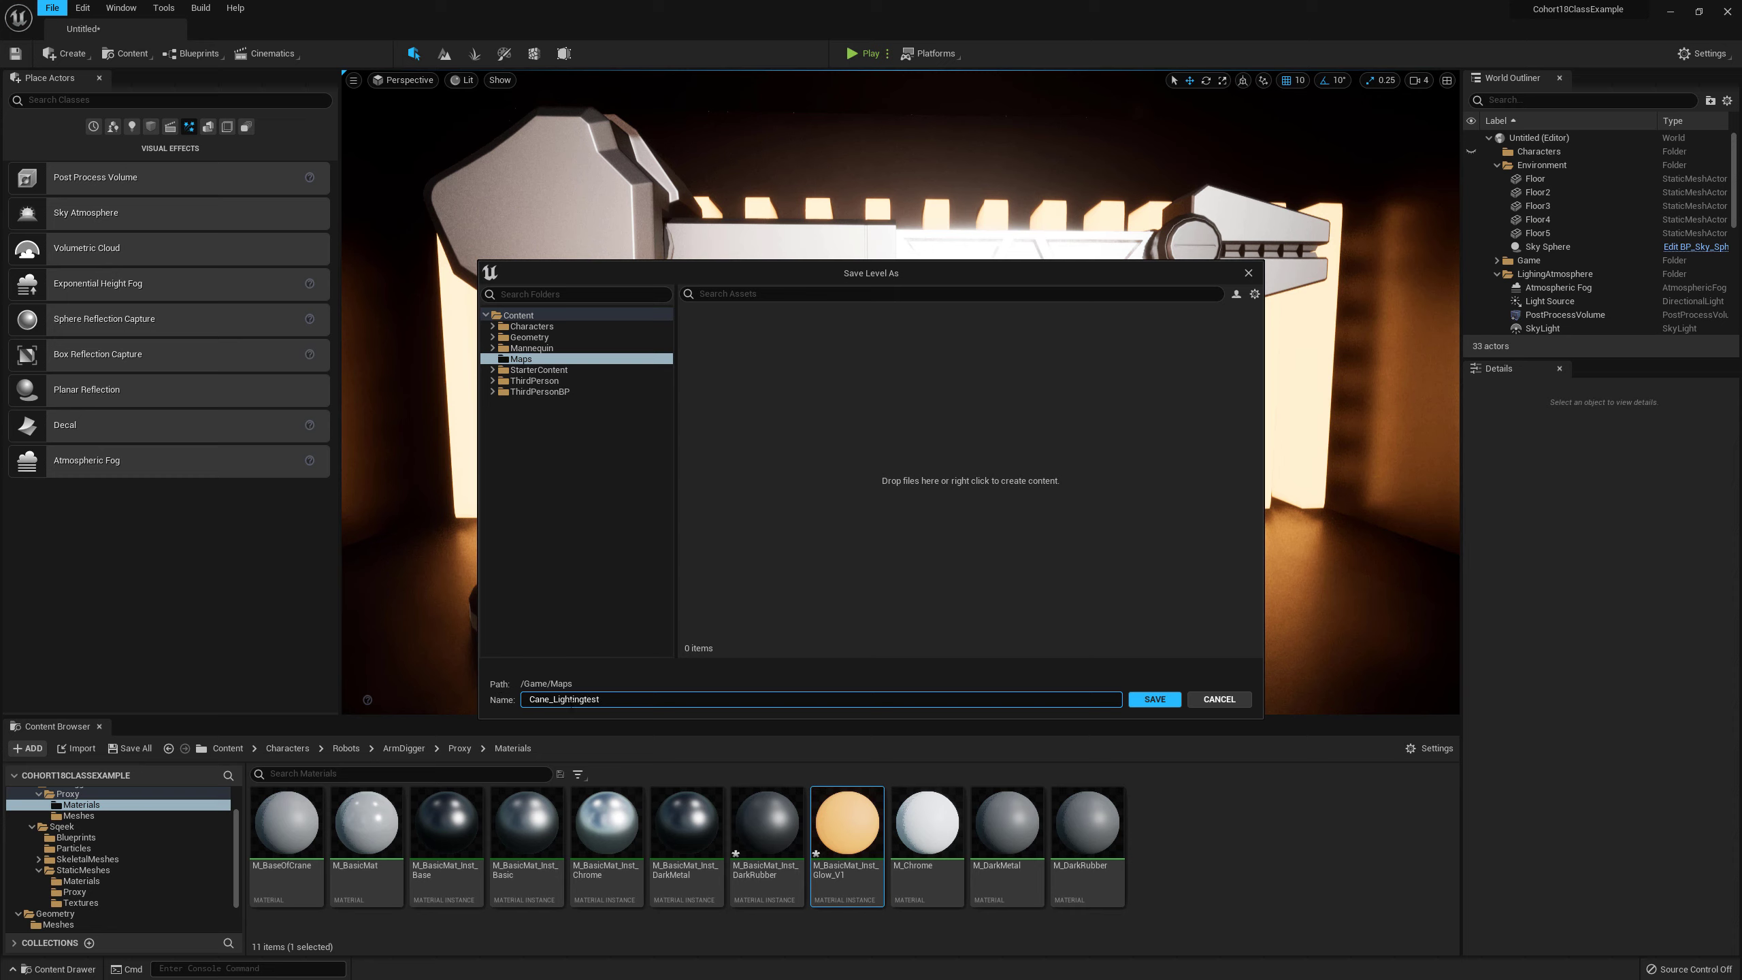
left_click(1145, 700)
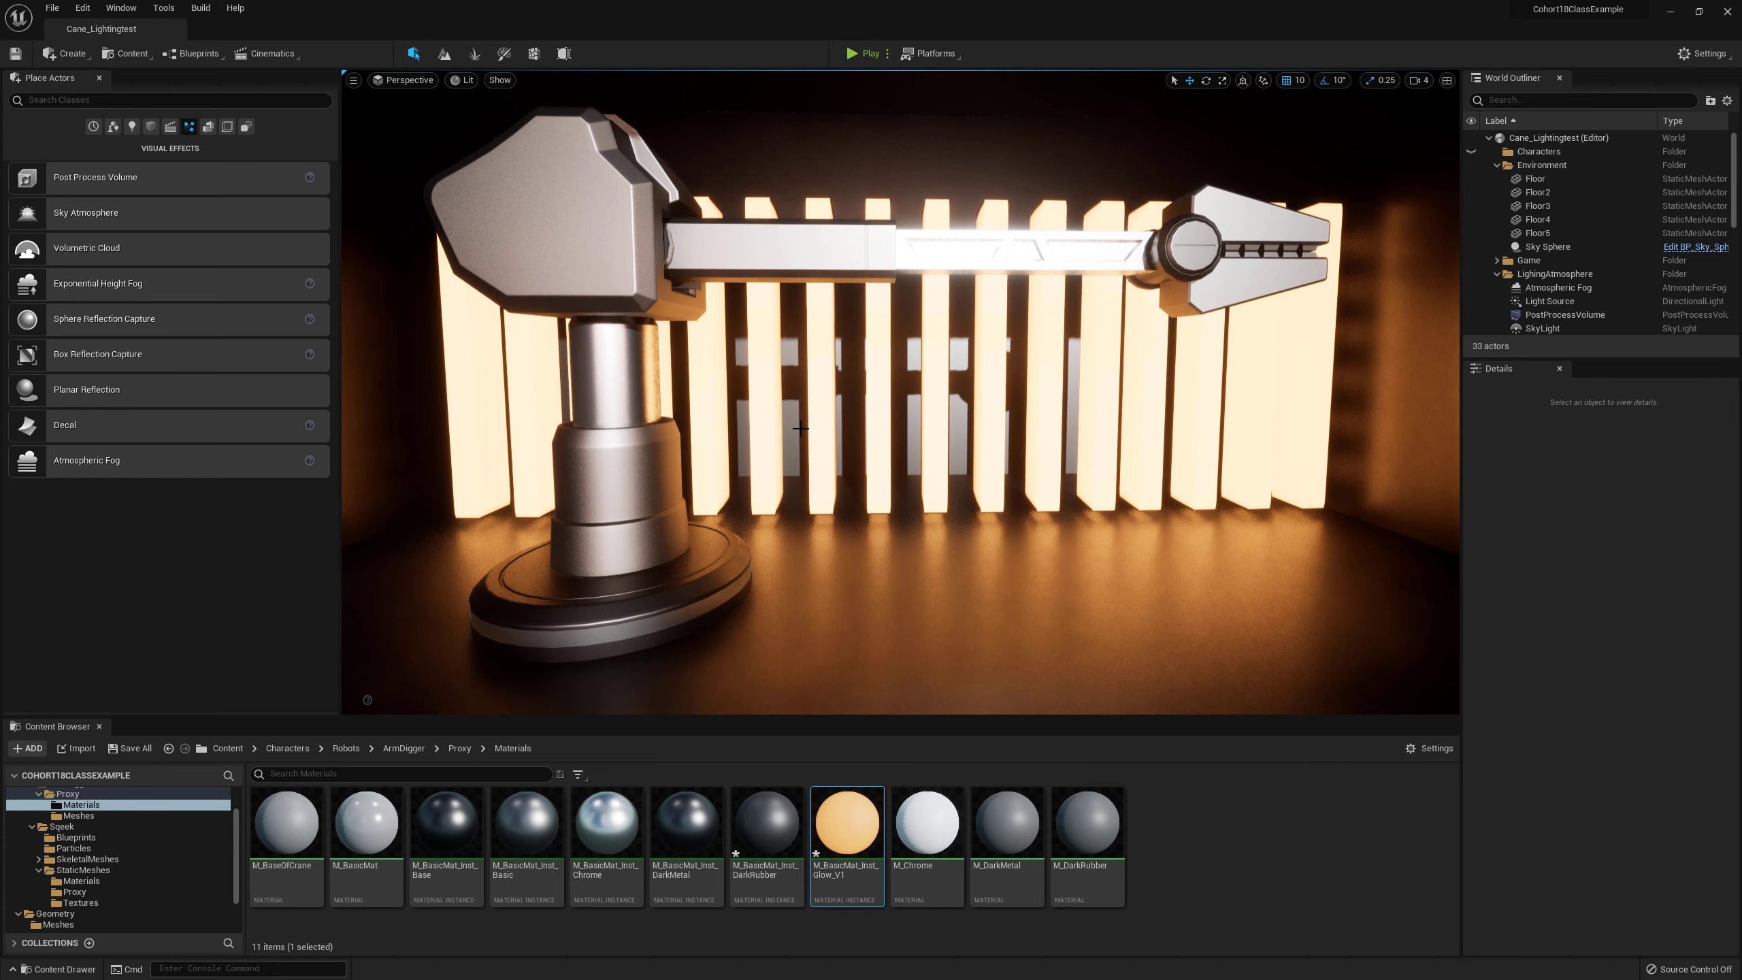
Step: In the project's Maps & Modes settings, set both the Editor Startup Map and the Game Default Map to Cane_Lightingtest
left_click(83, 8)
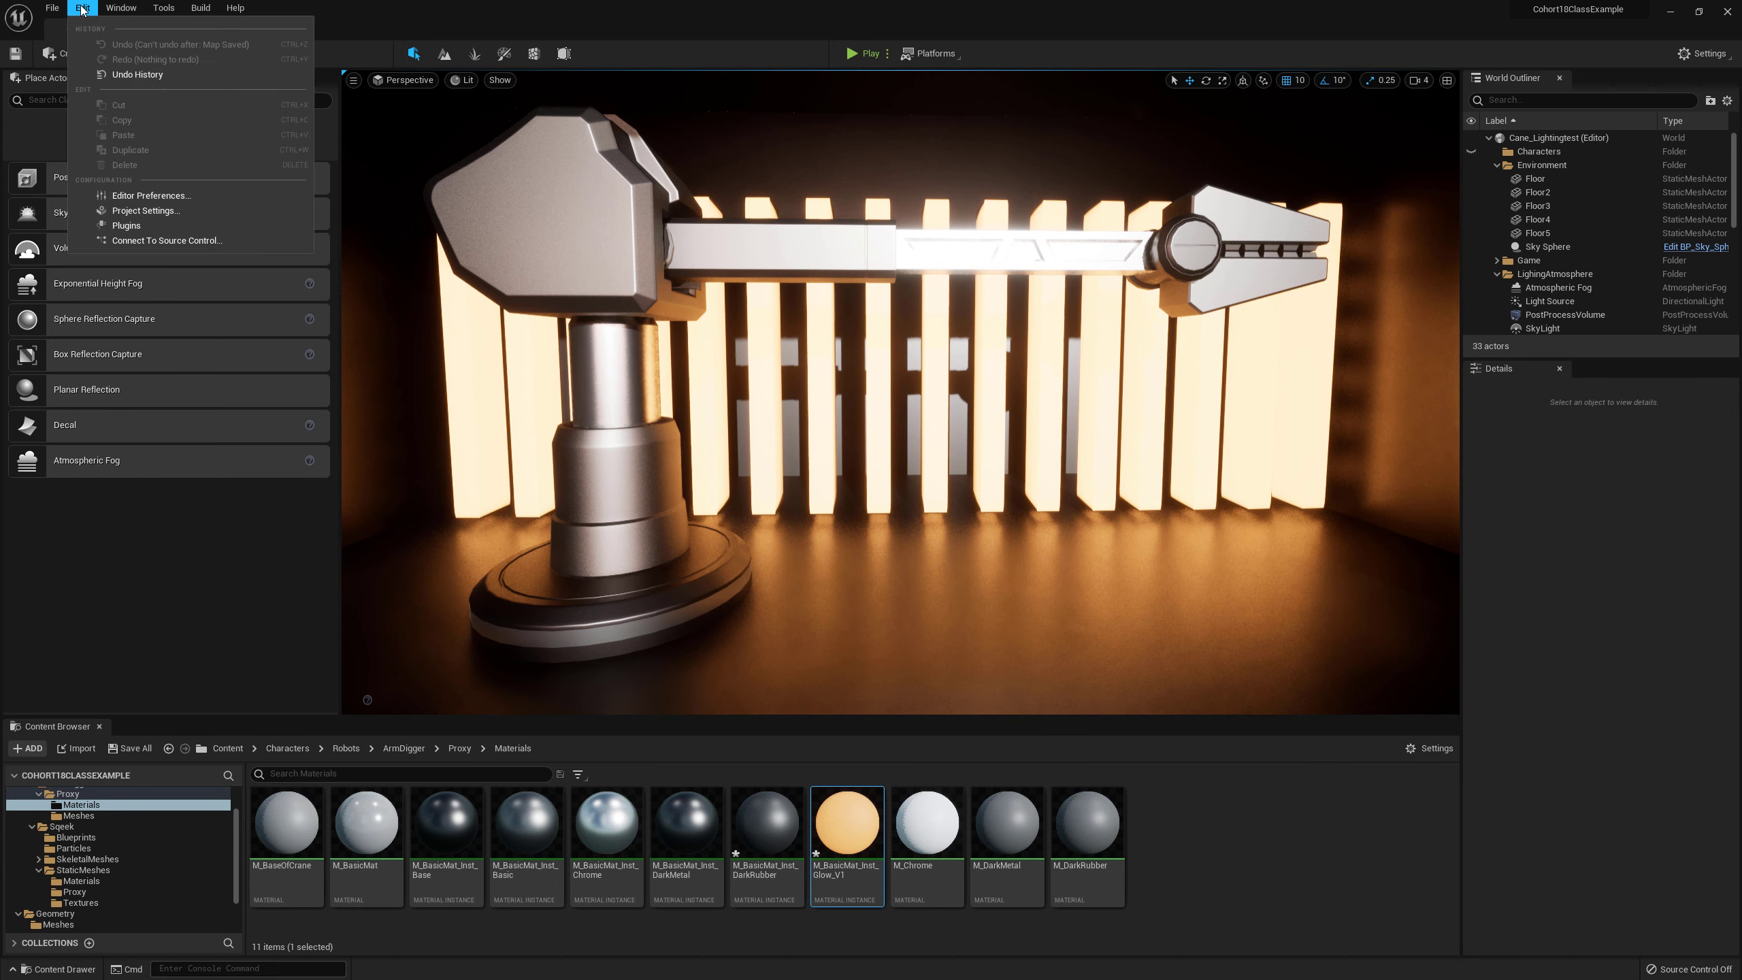
left_click(181, 210)
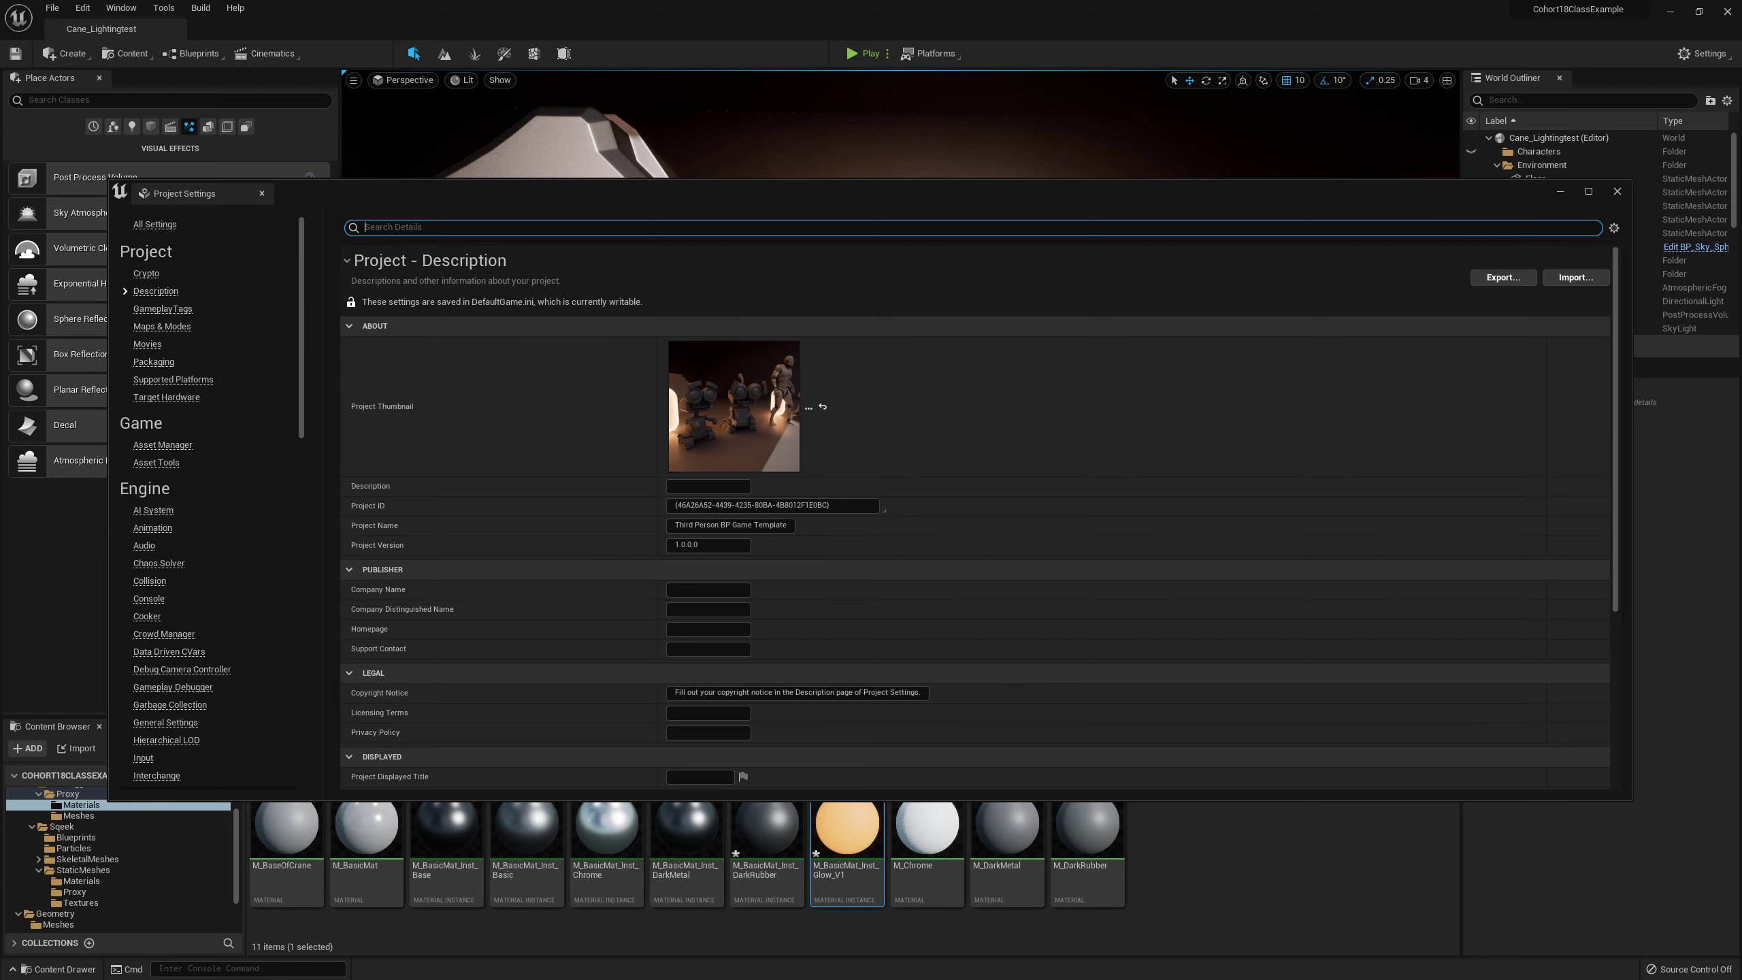
left_click(155, 327)
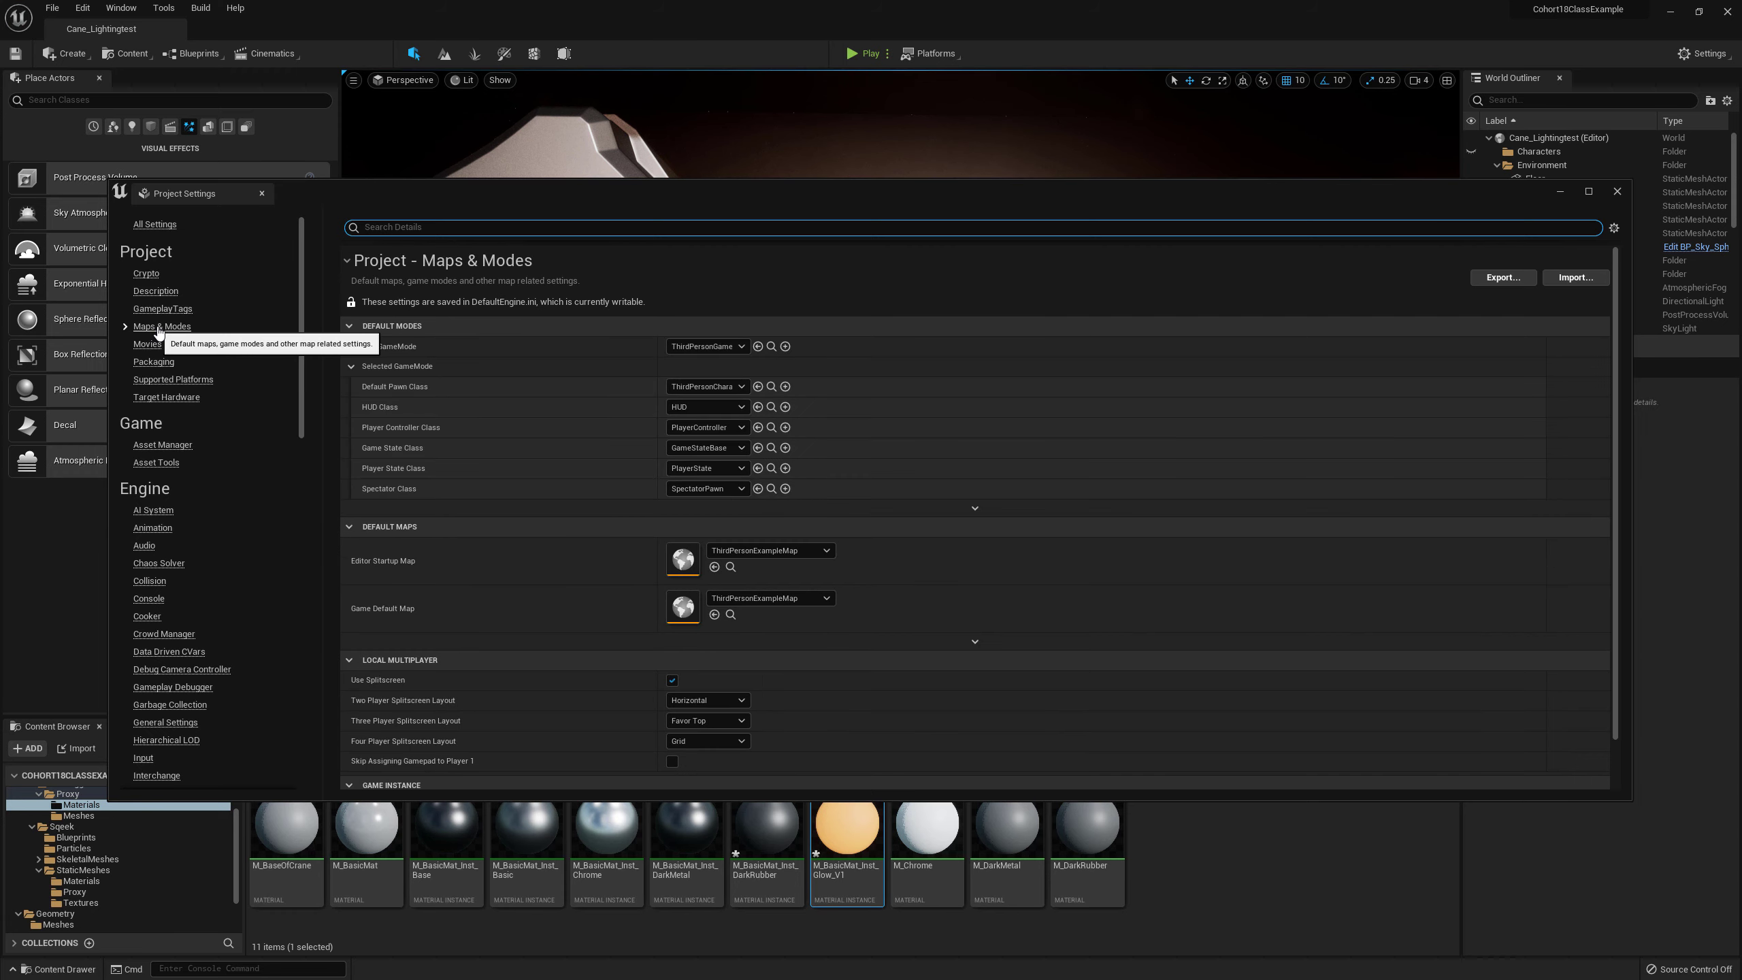
left_click(802, 550)
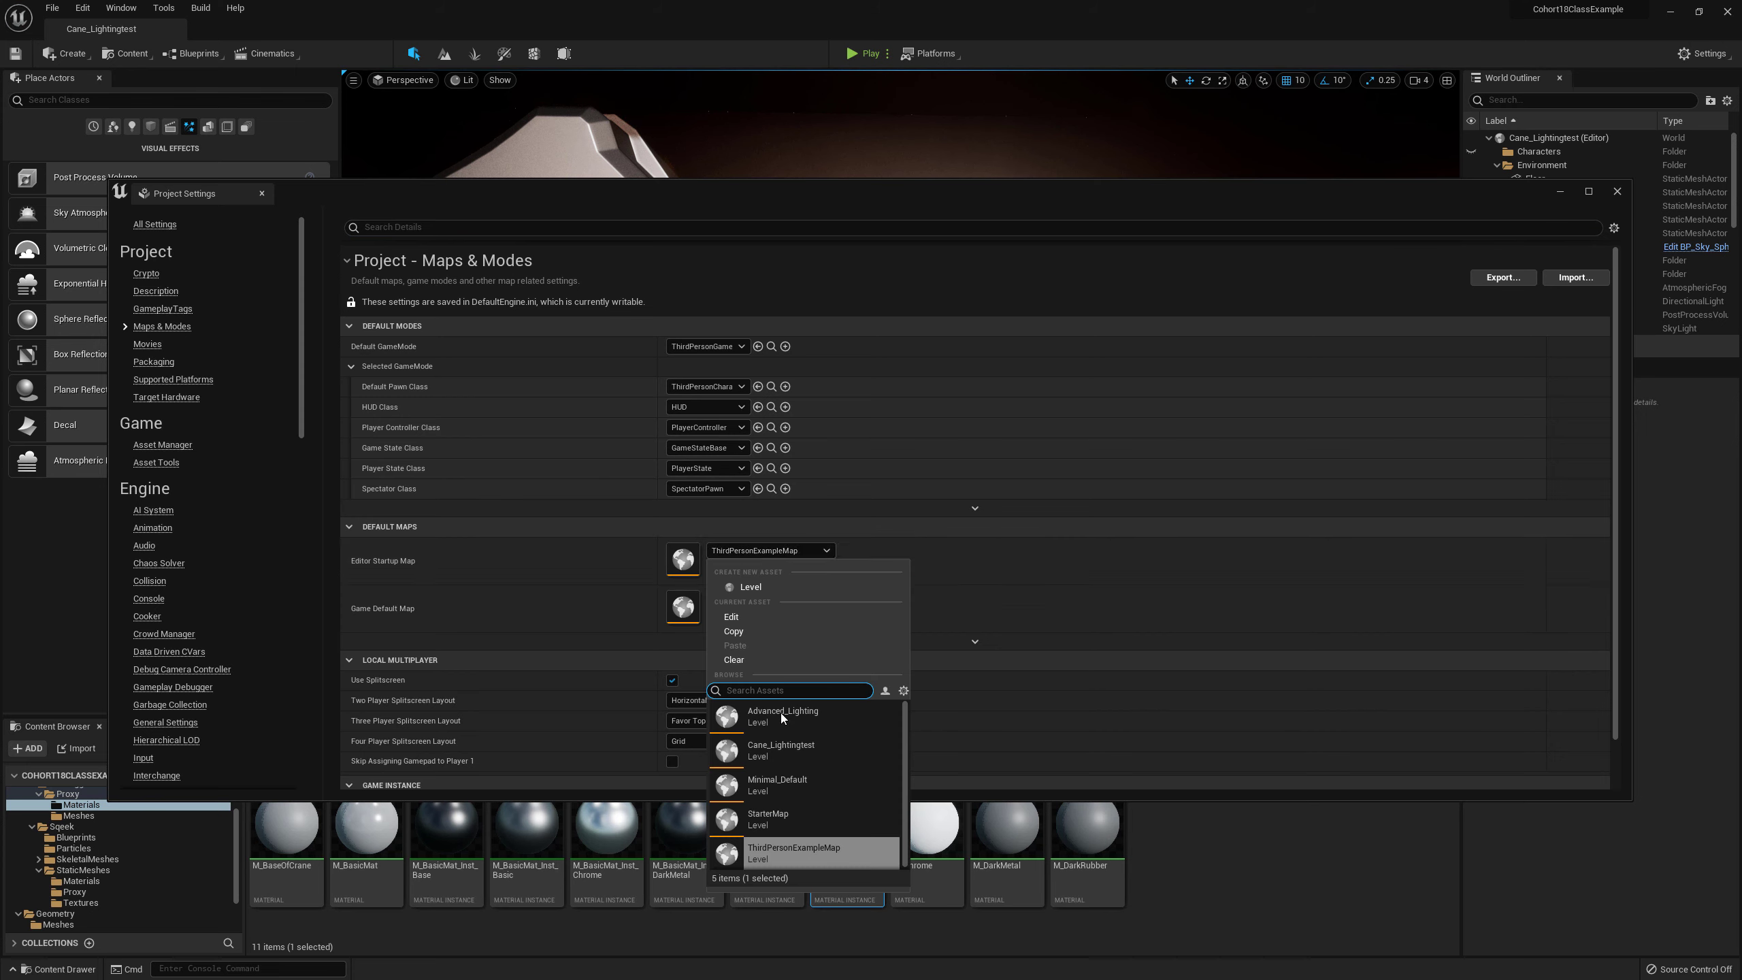
left_click(794, 747)
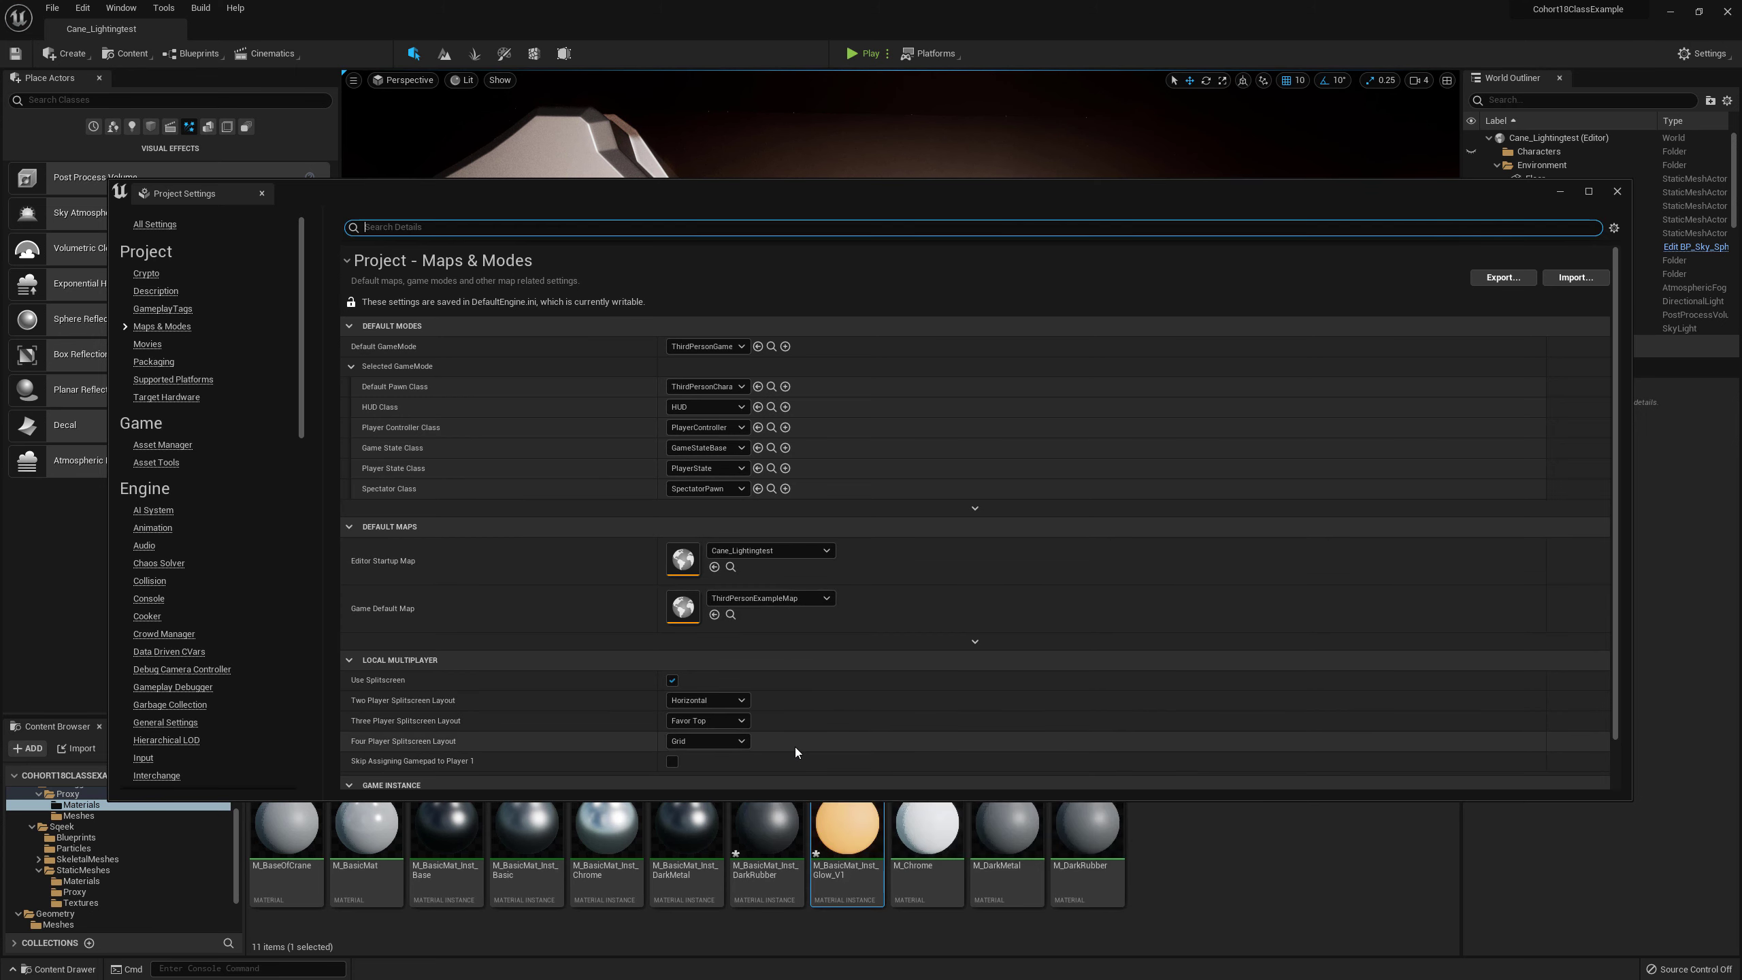
left_click(800, 599)
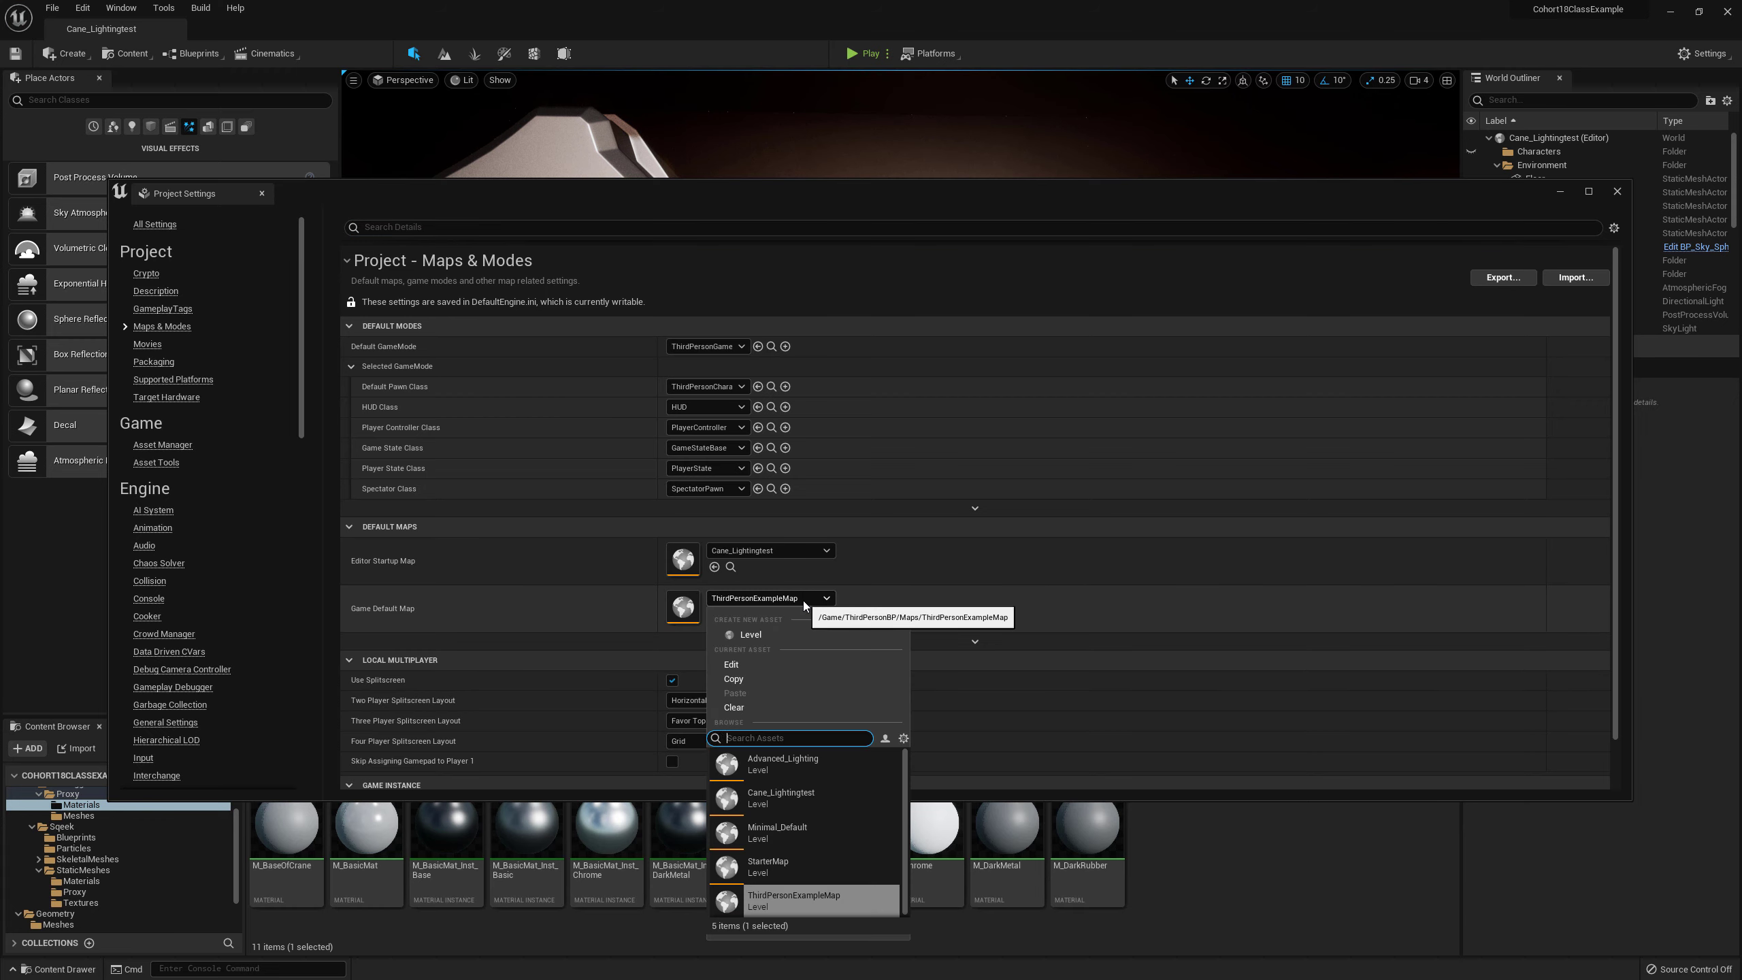
left_click(791, 798)
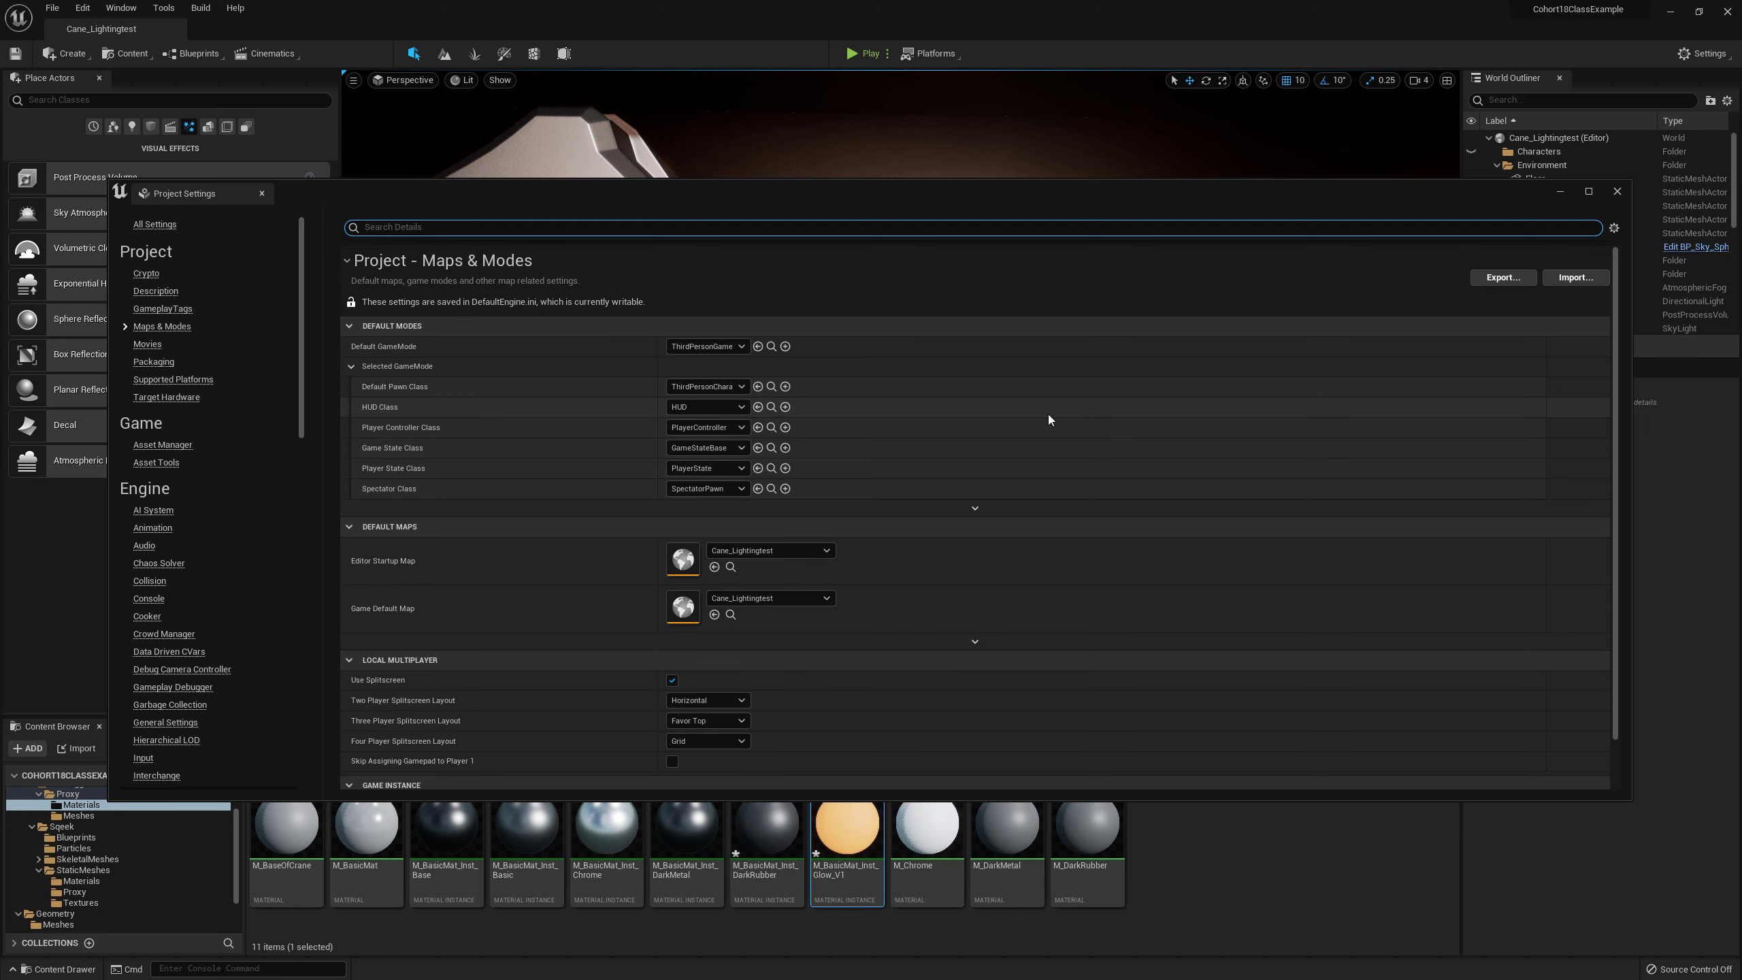
left_click(1617, 191)
Step: Rename the Cane_Lightingtest level in the Maps folder to Crane_Lightingtest and save the current level
scroll(93, 915, "down", 3)
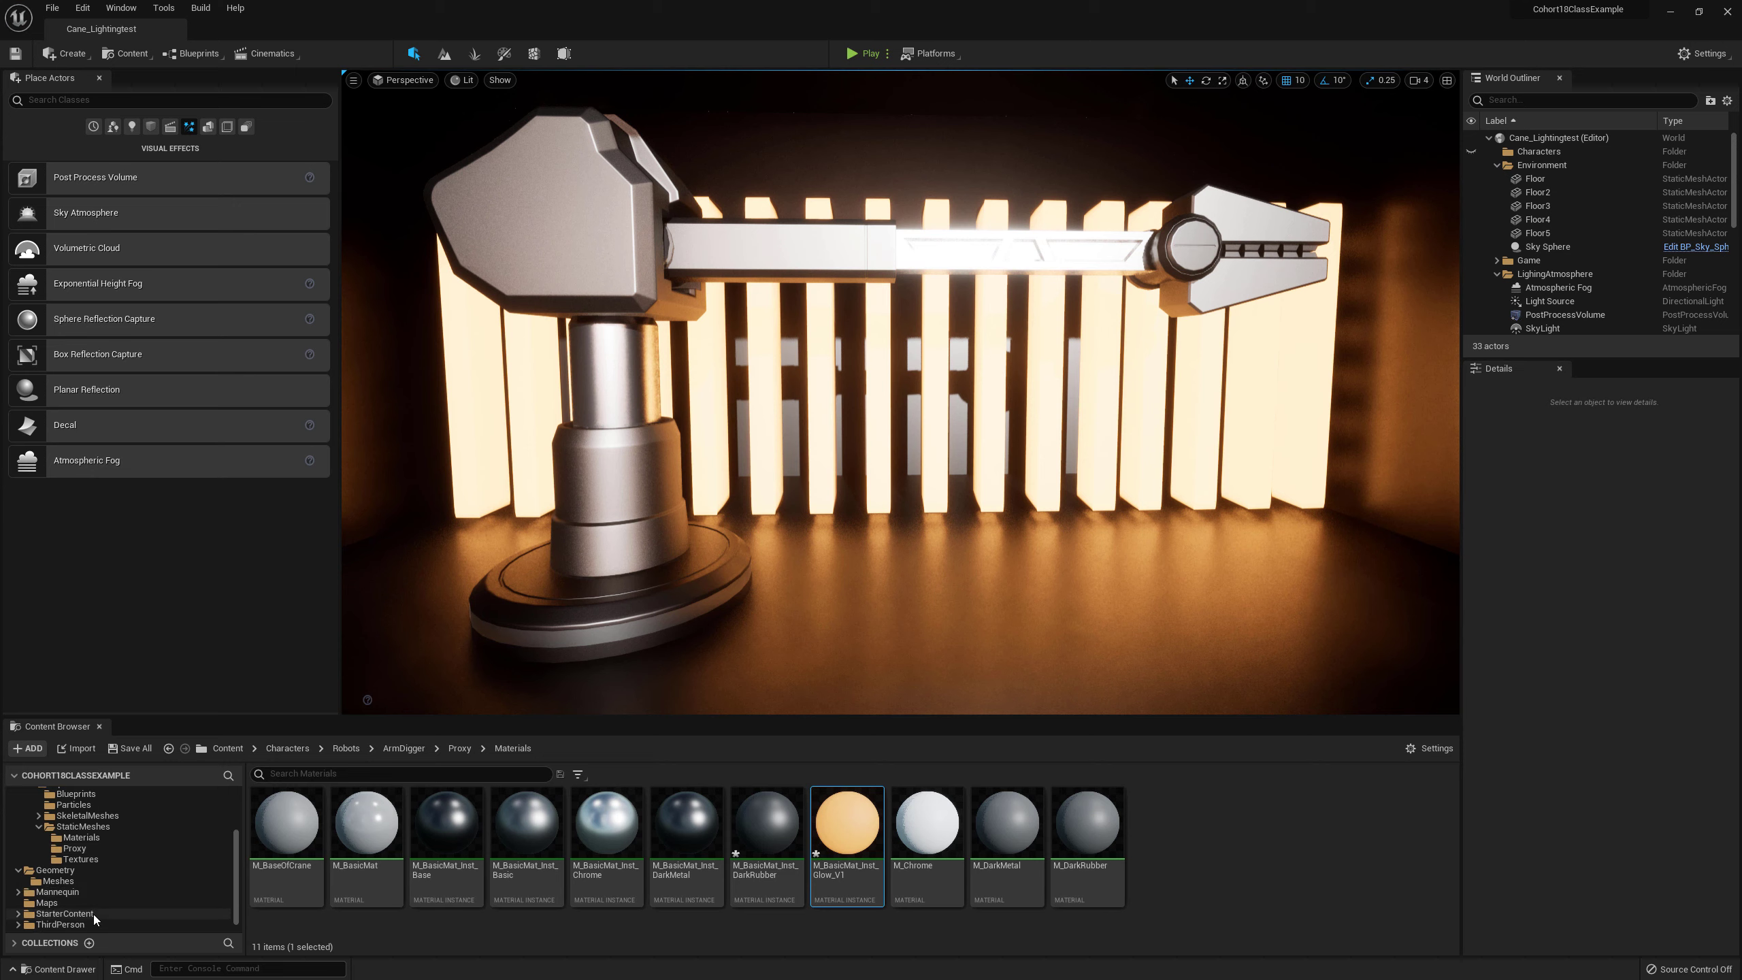
left_click(58, 893)
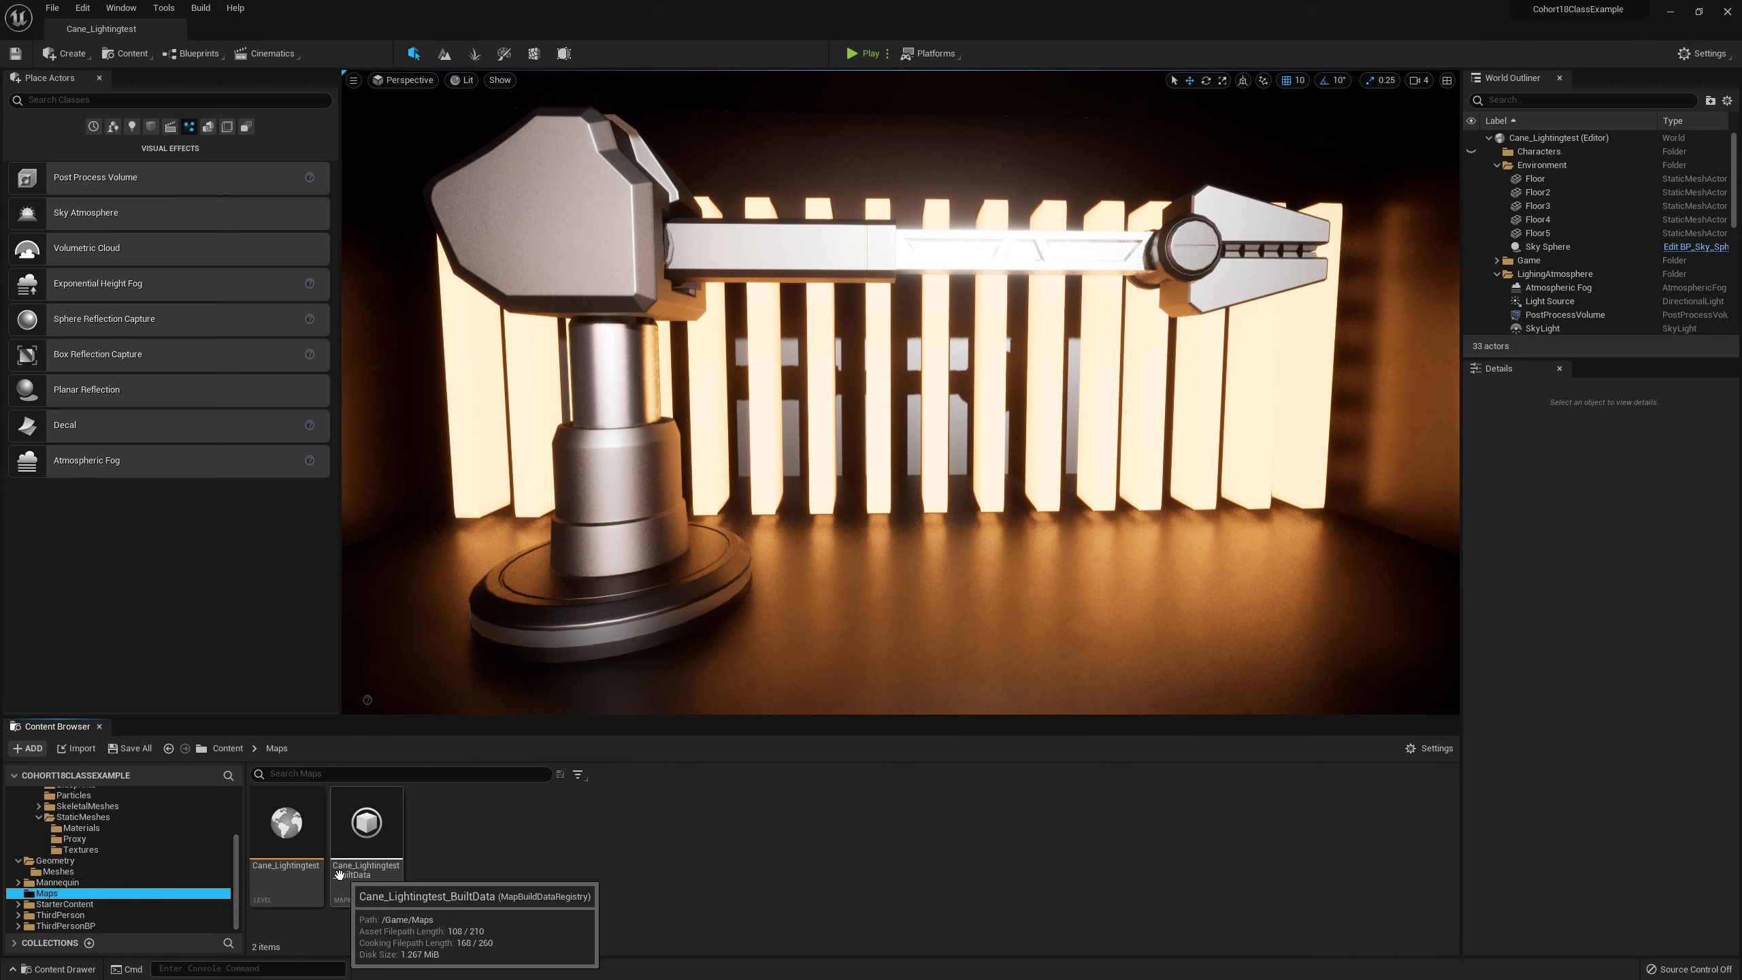
left_click(298, 867)
right_click(298, 866)
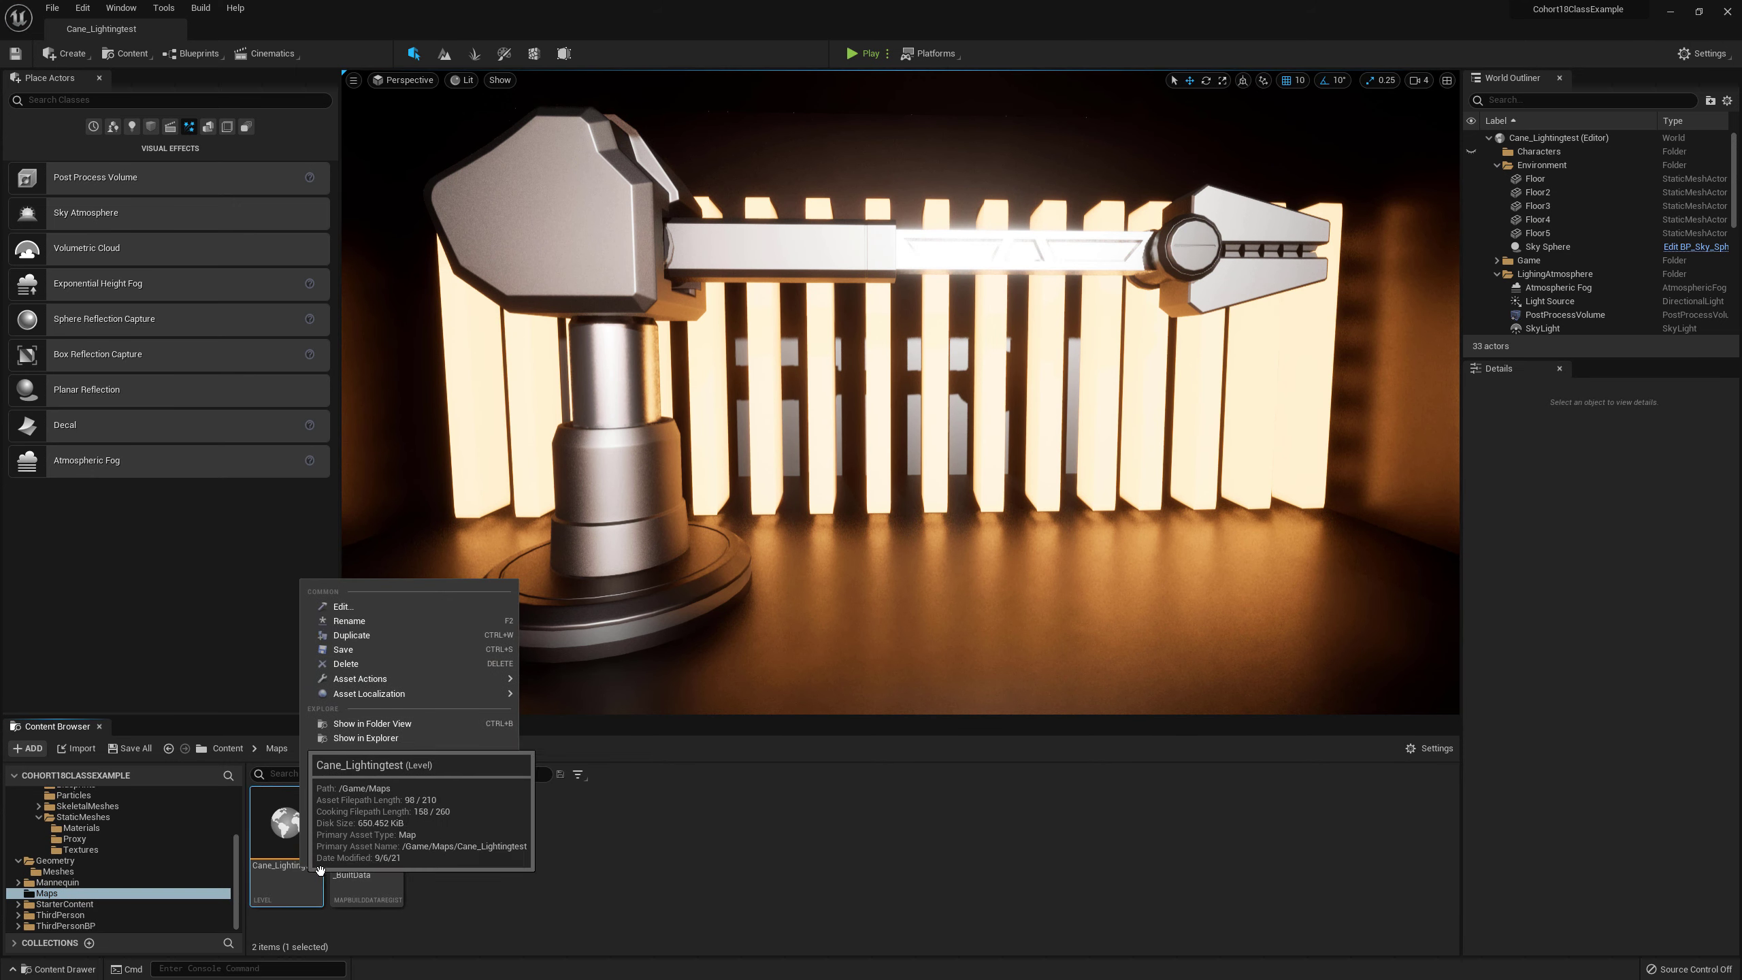
left_click(408, 624)
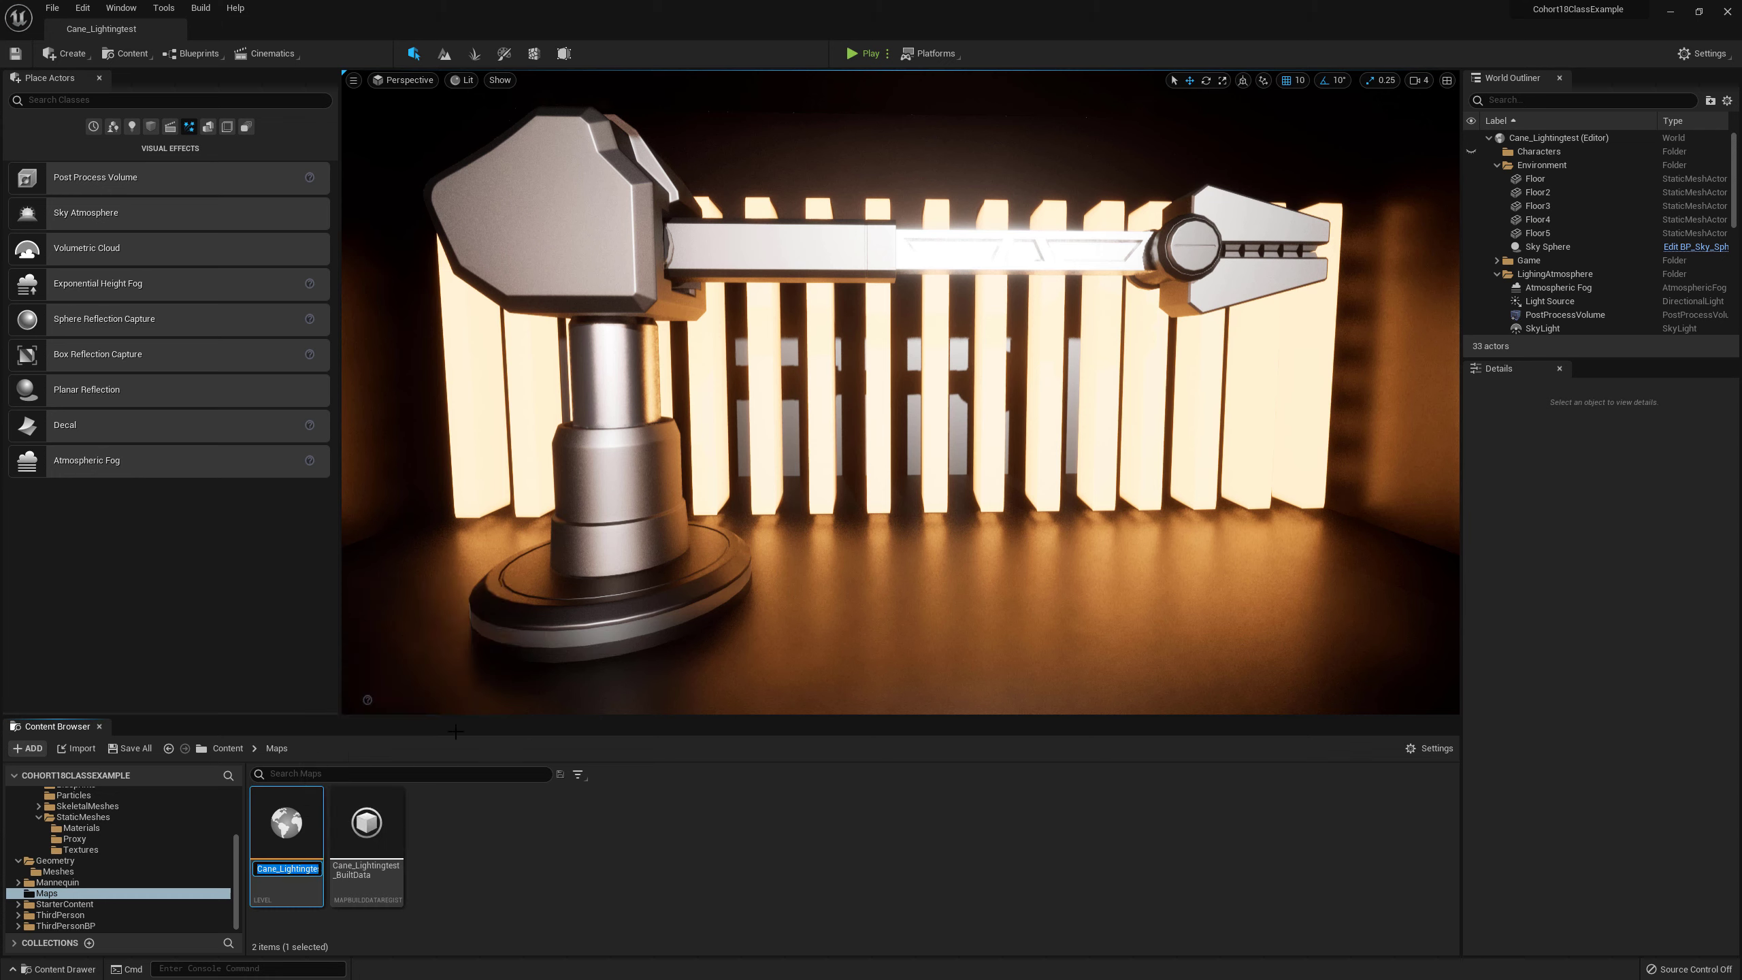
left_click(262, 869)
type("r")
key("Return")
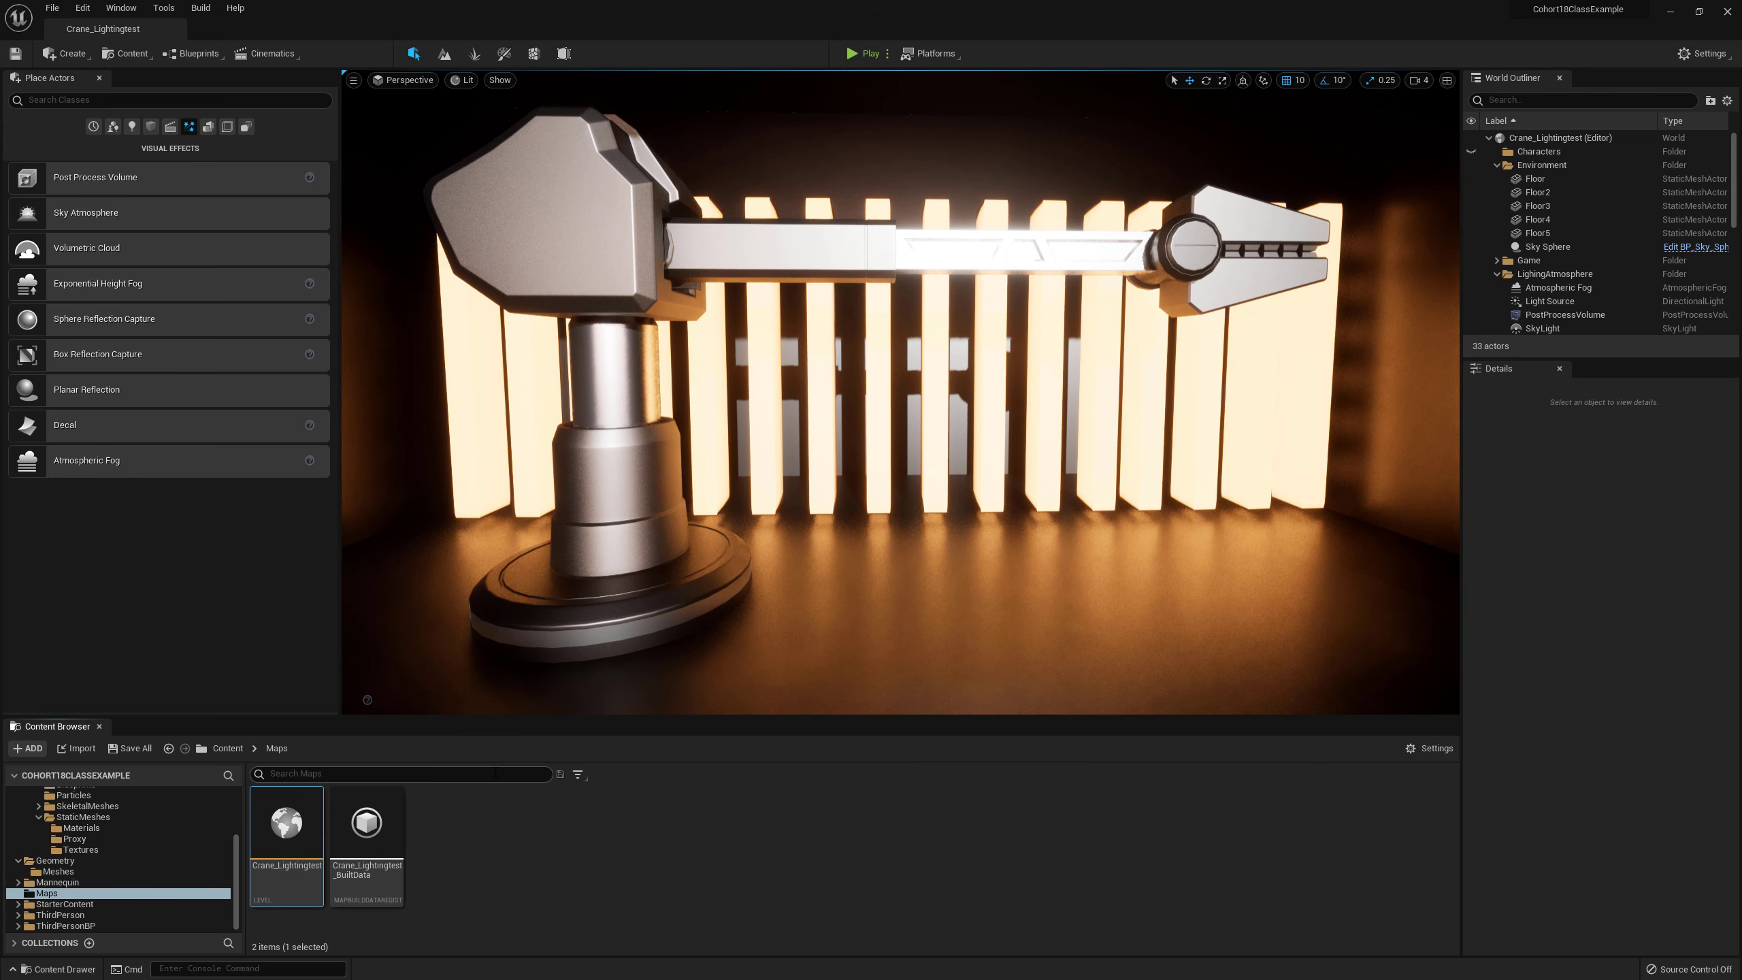
left_click(15, 54)
Step: Enlarge the High Resolution Screenshot dialog and capture the current view at the default size multiplier
left_click(354, 83)
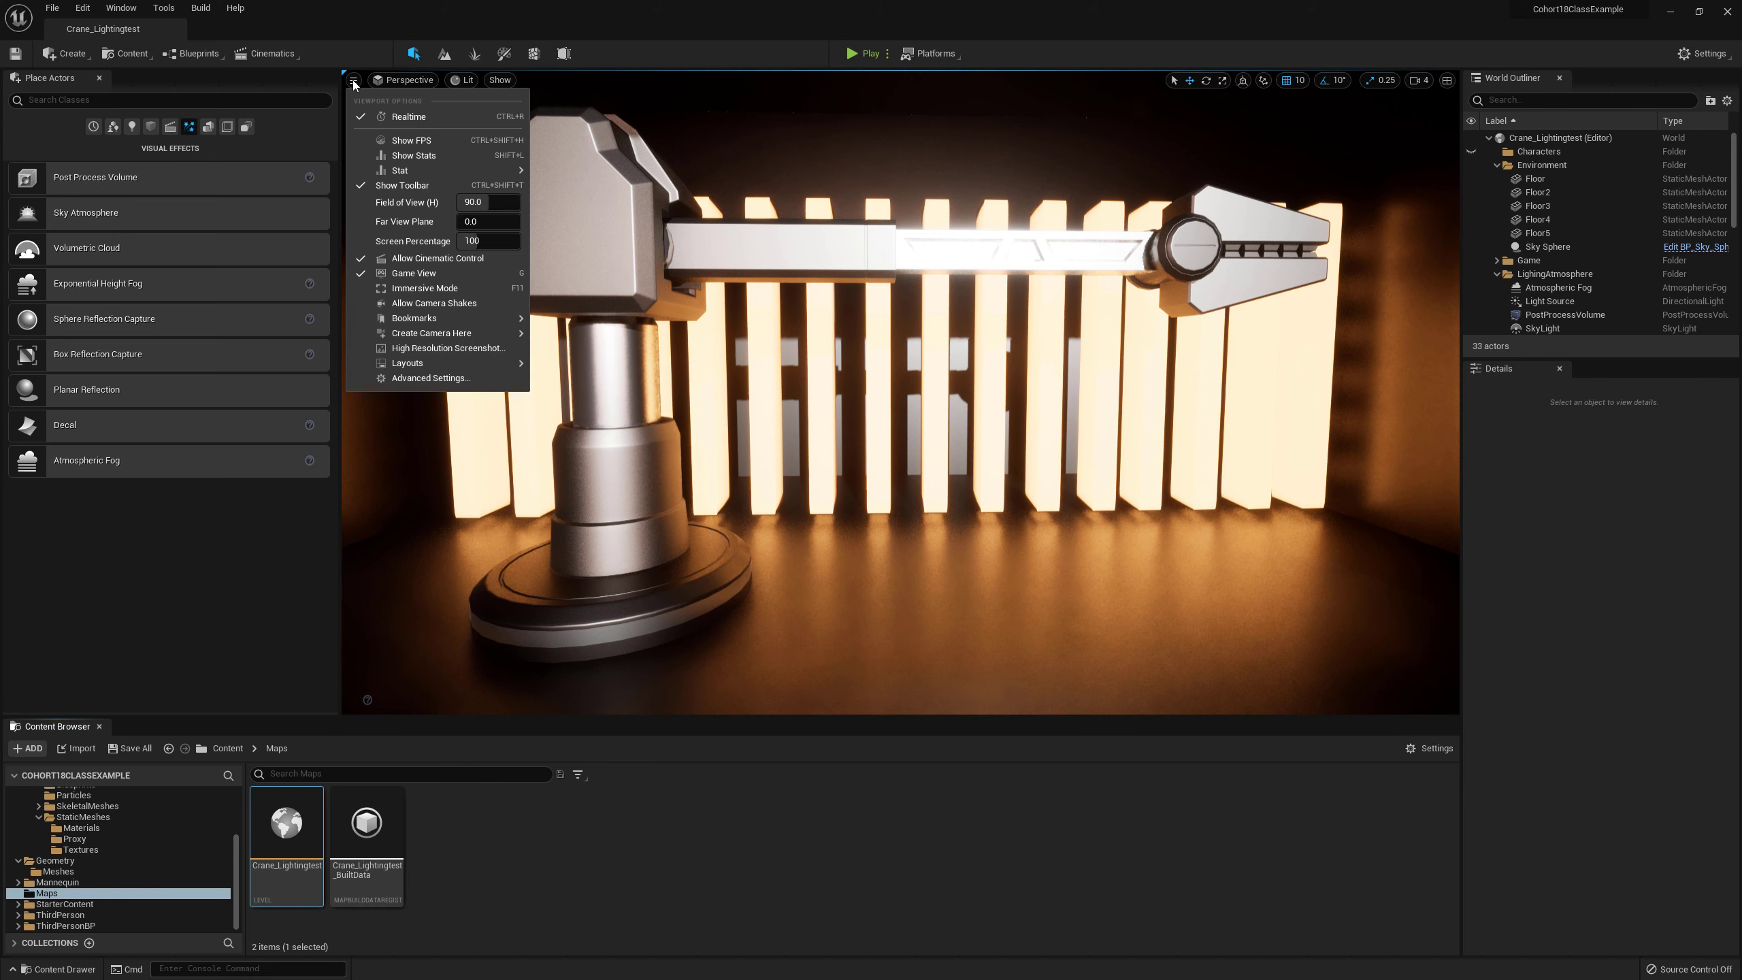
left_click(405, 80)
left_click(353, 81)
left_click(517, 348)
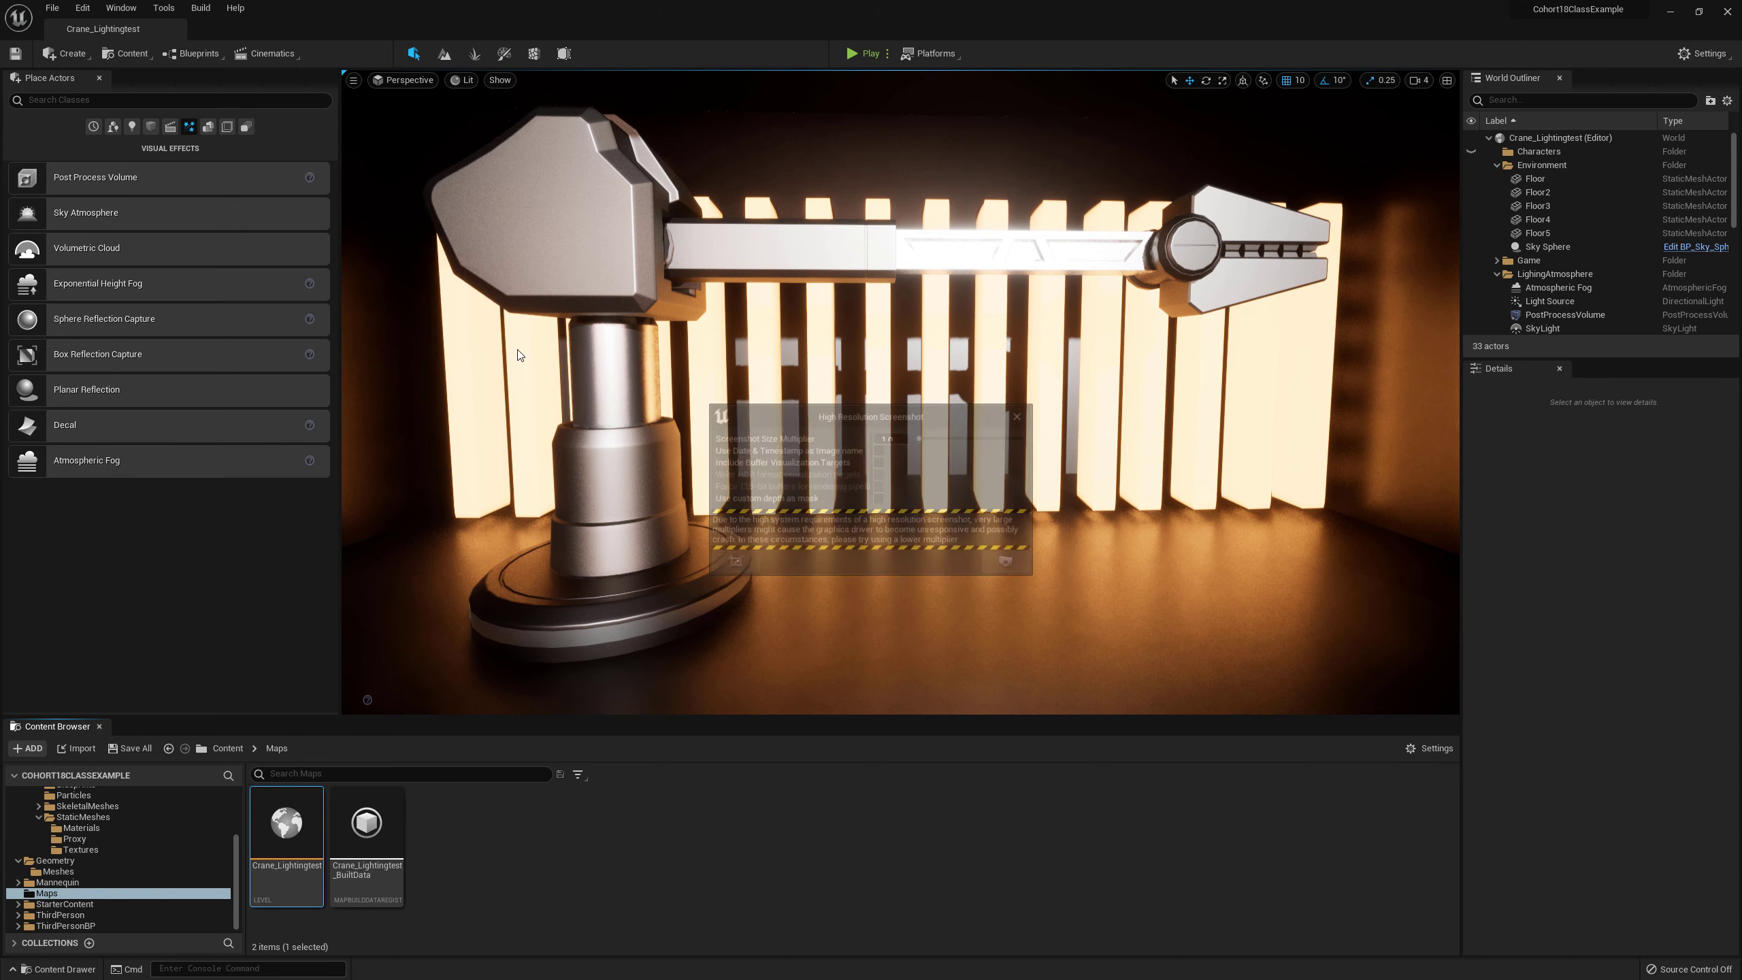
left_click_drag(882, 414, 803, 364)
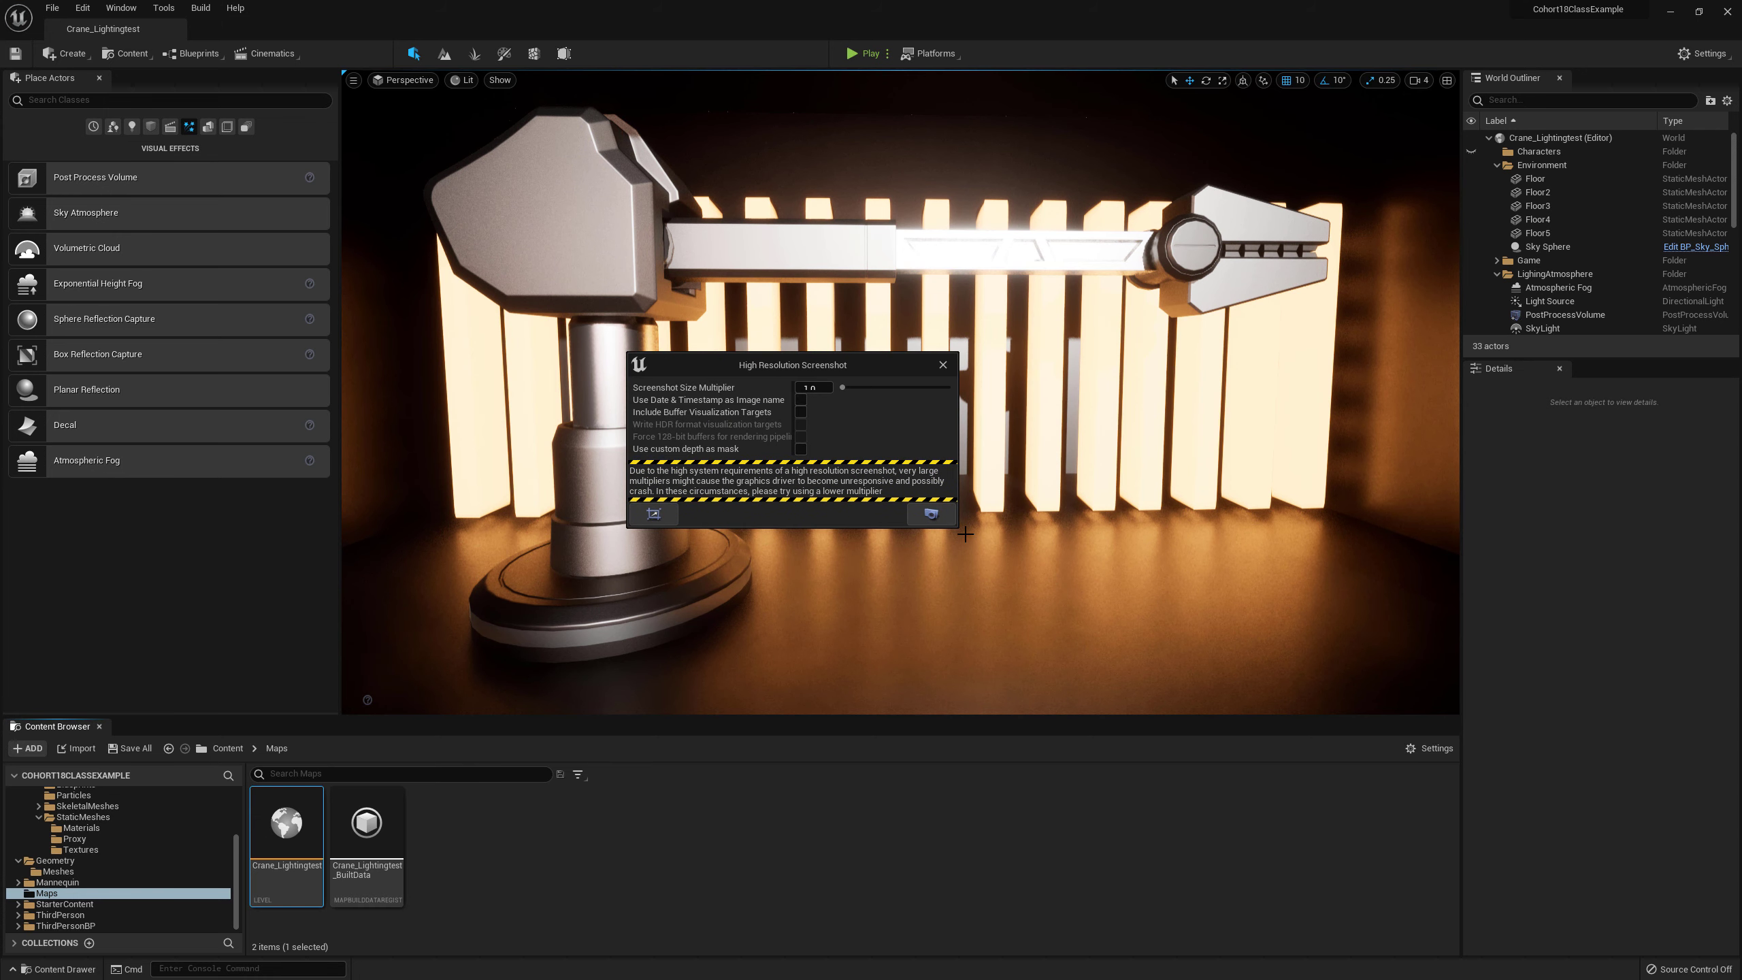
left_click_drag(957, 529, 1154, 664)
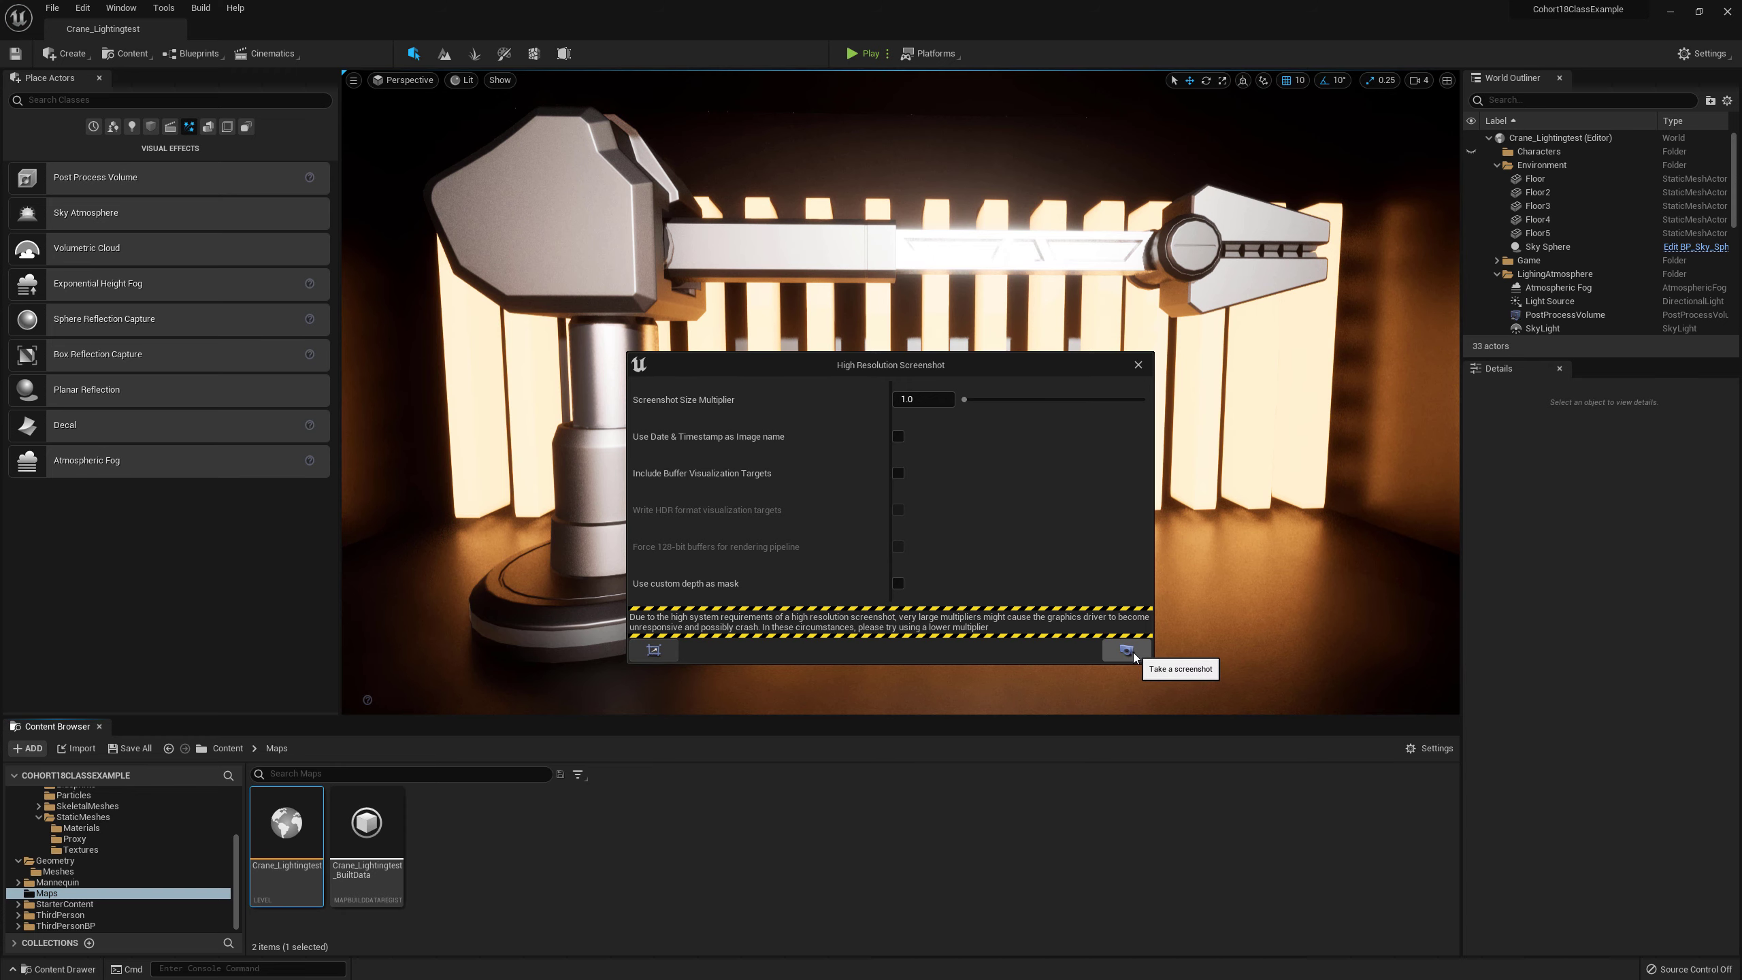
left_click(1132, 652)
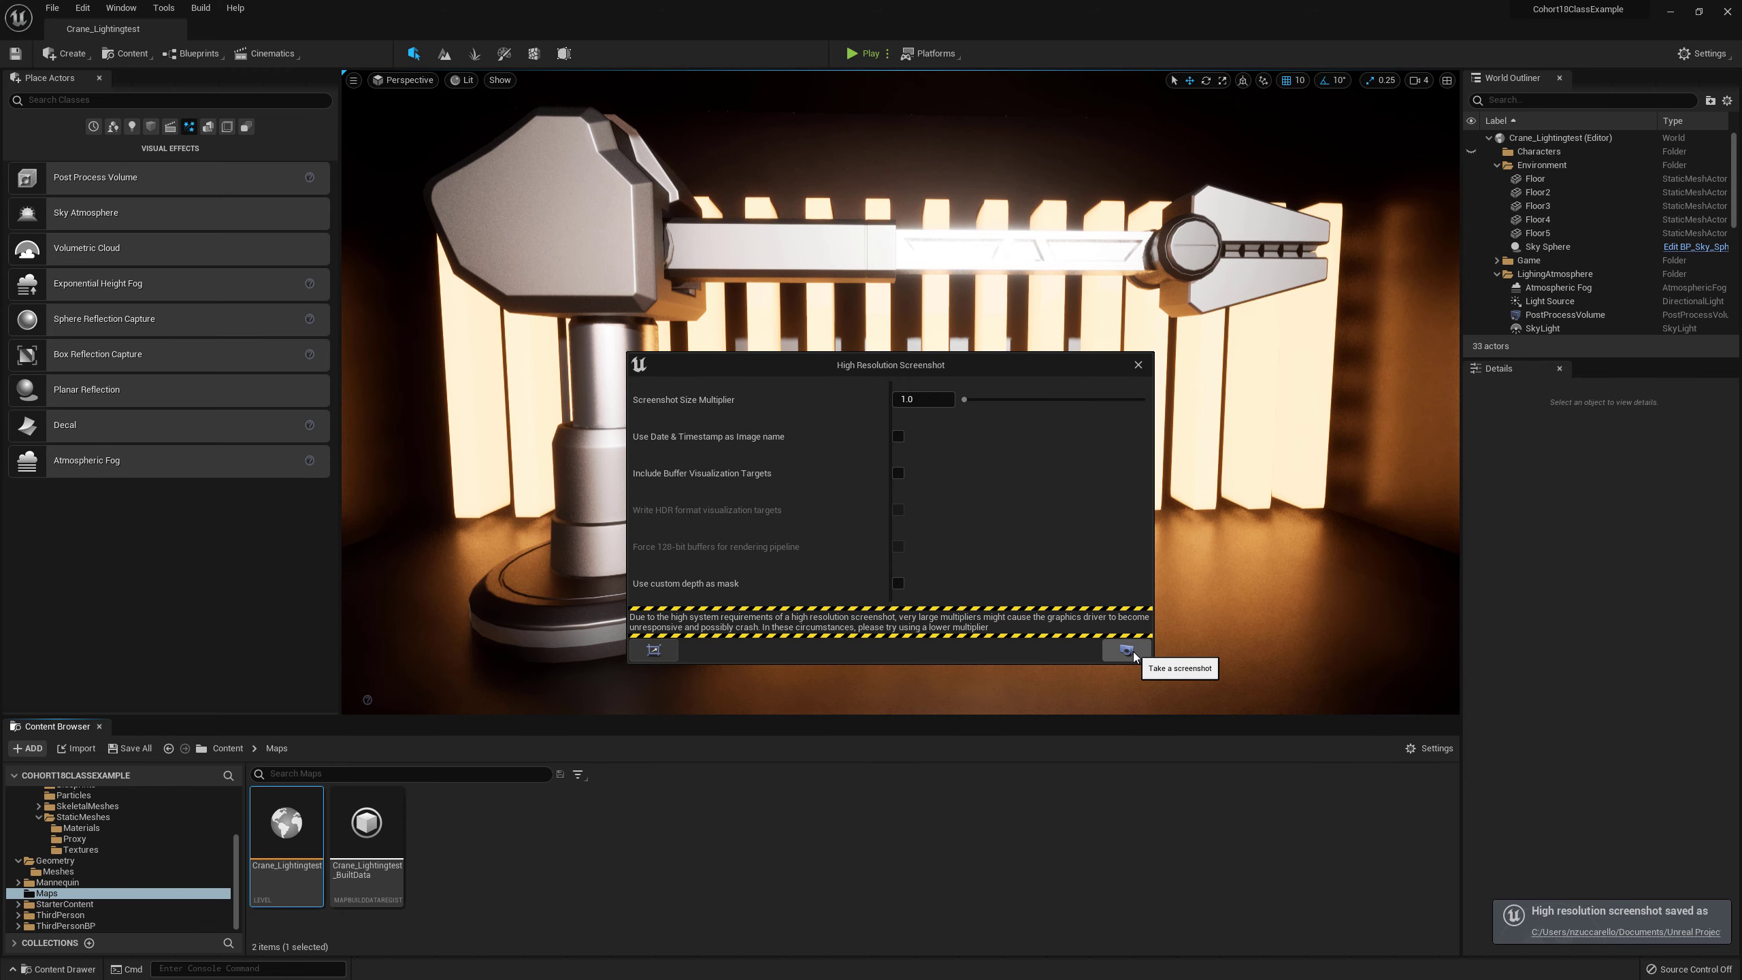
Step: View HighresScreenshot00000.png from the project's screenshot folder, then close the image and the folder
left_click(1595, 933)
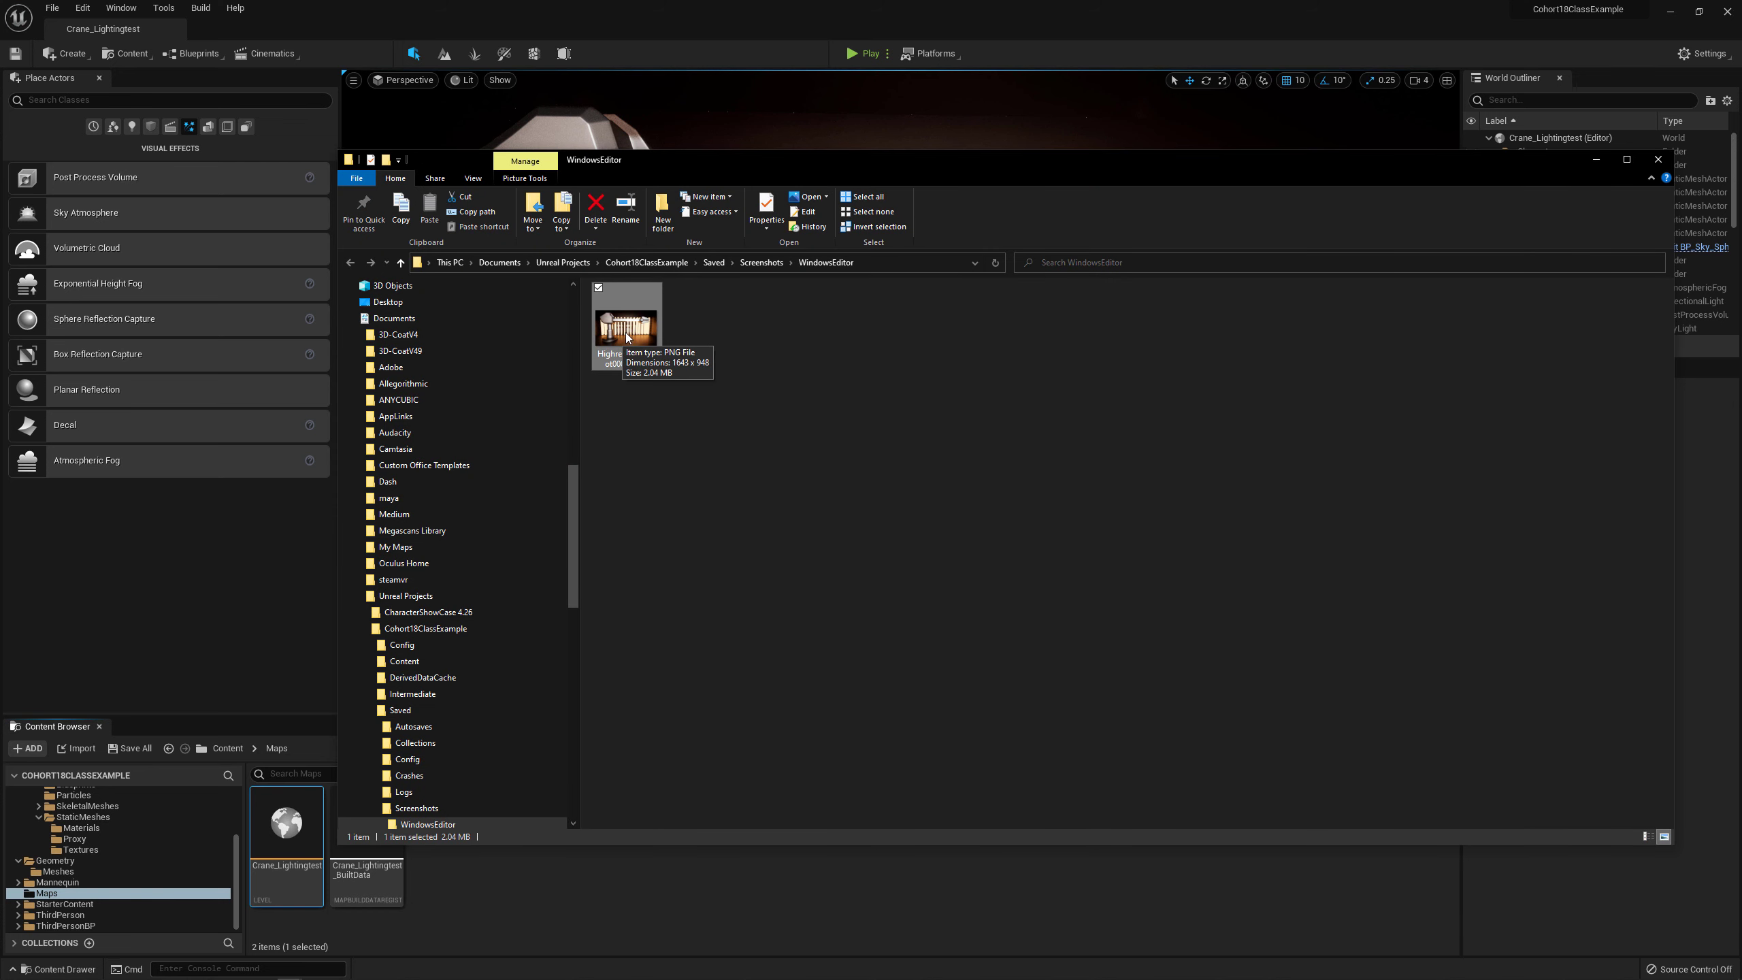
double_click(626, 332)
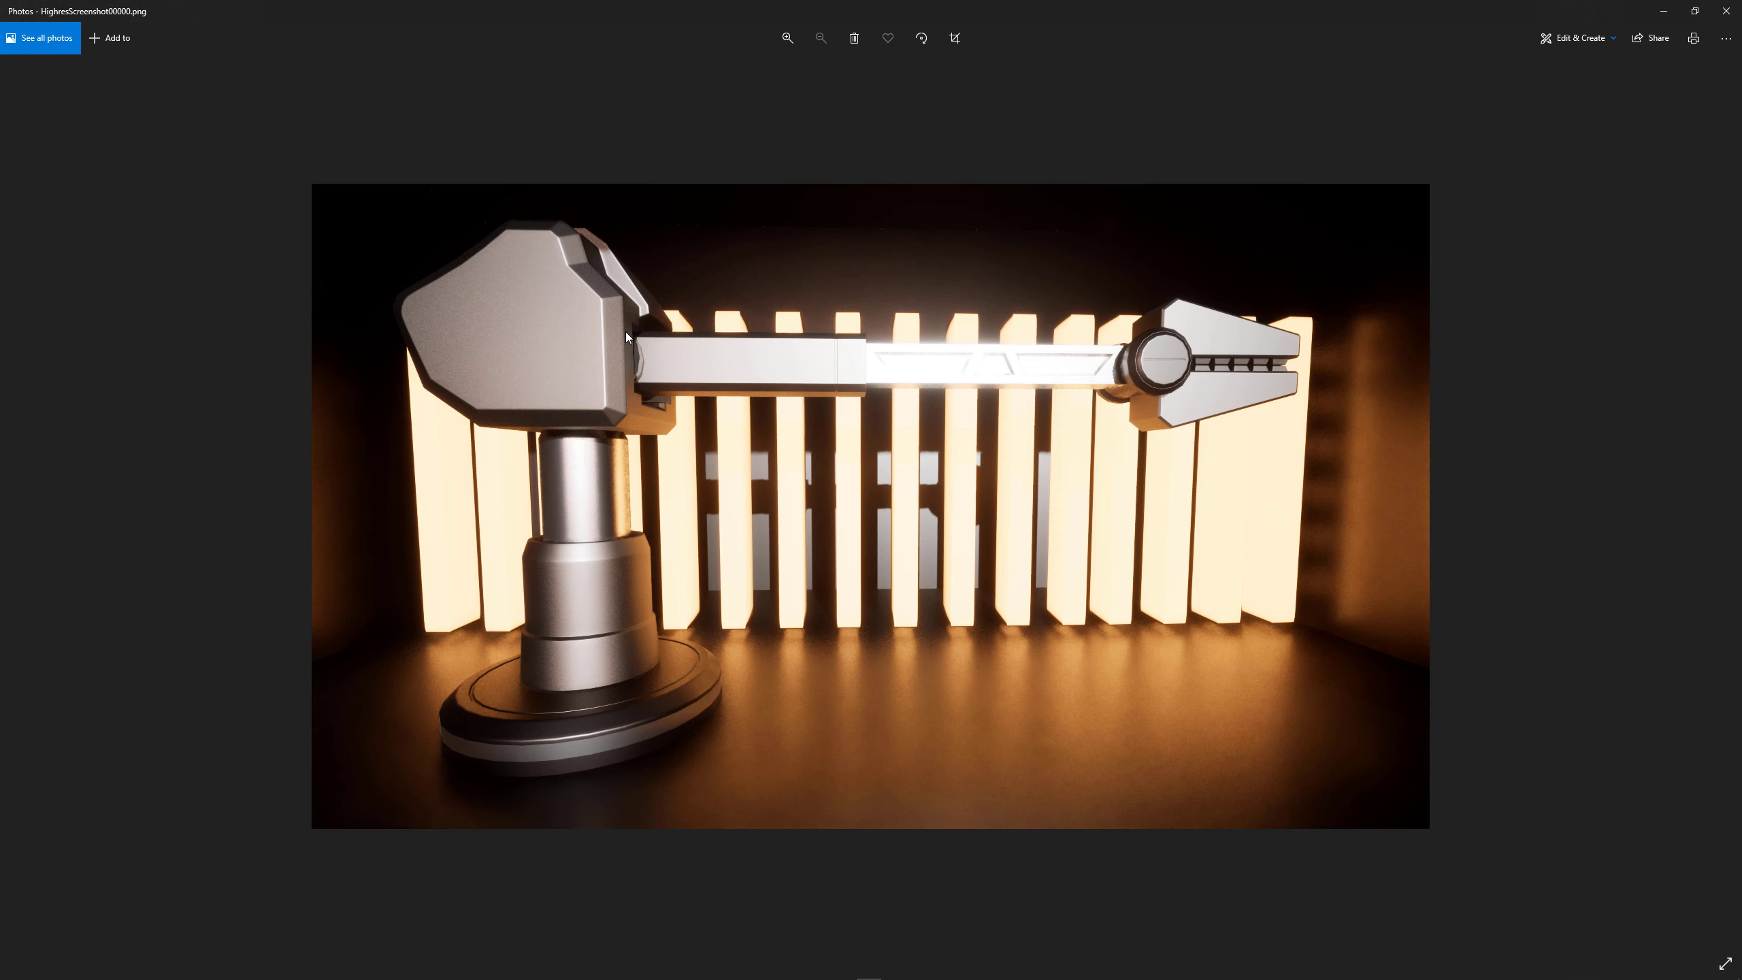
left_click(1726, 12)
left_click(1654, 160)
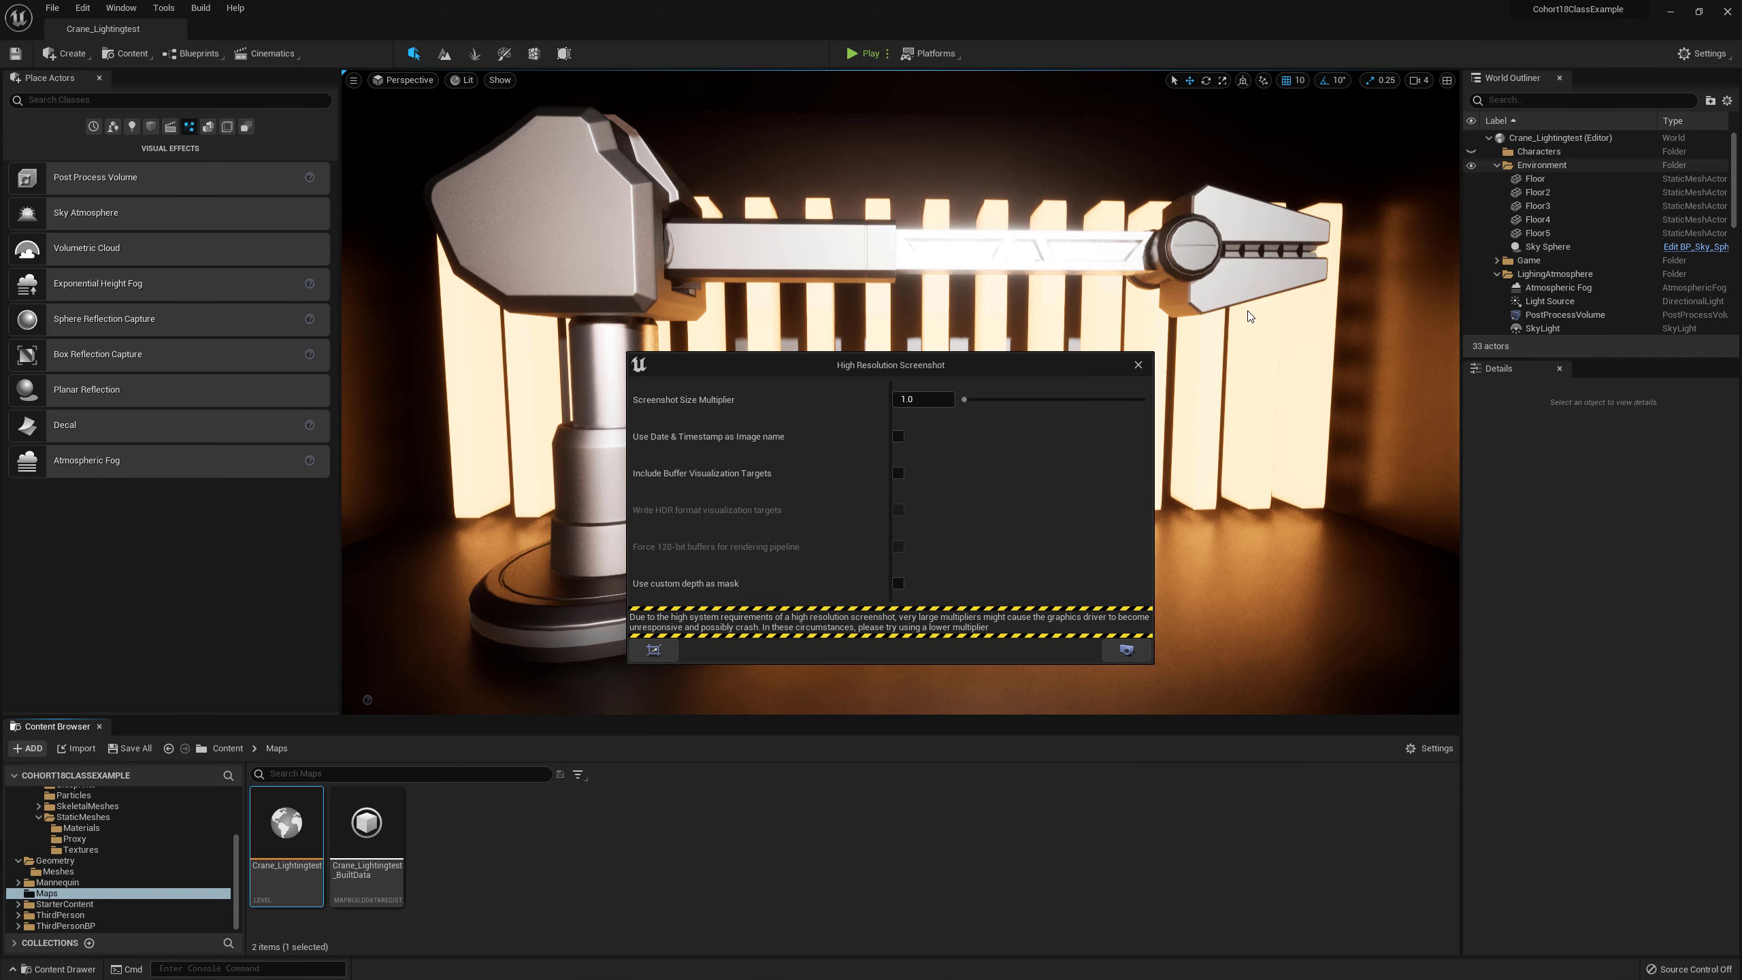
Step: Set the Screenshot Size Multiplier to 2 and capture the view again
left_click(924, 399)
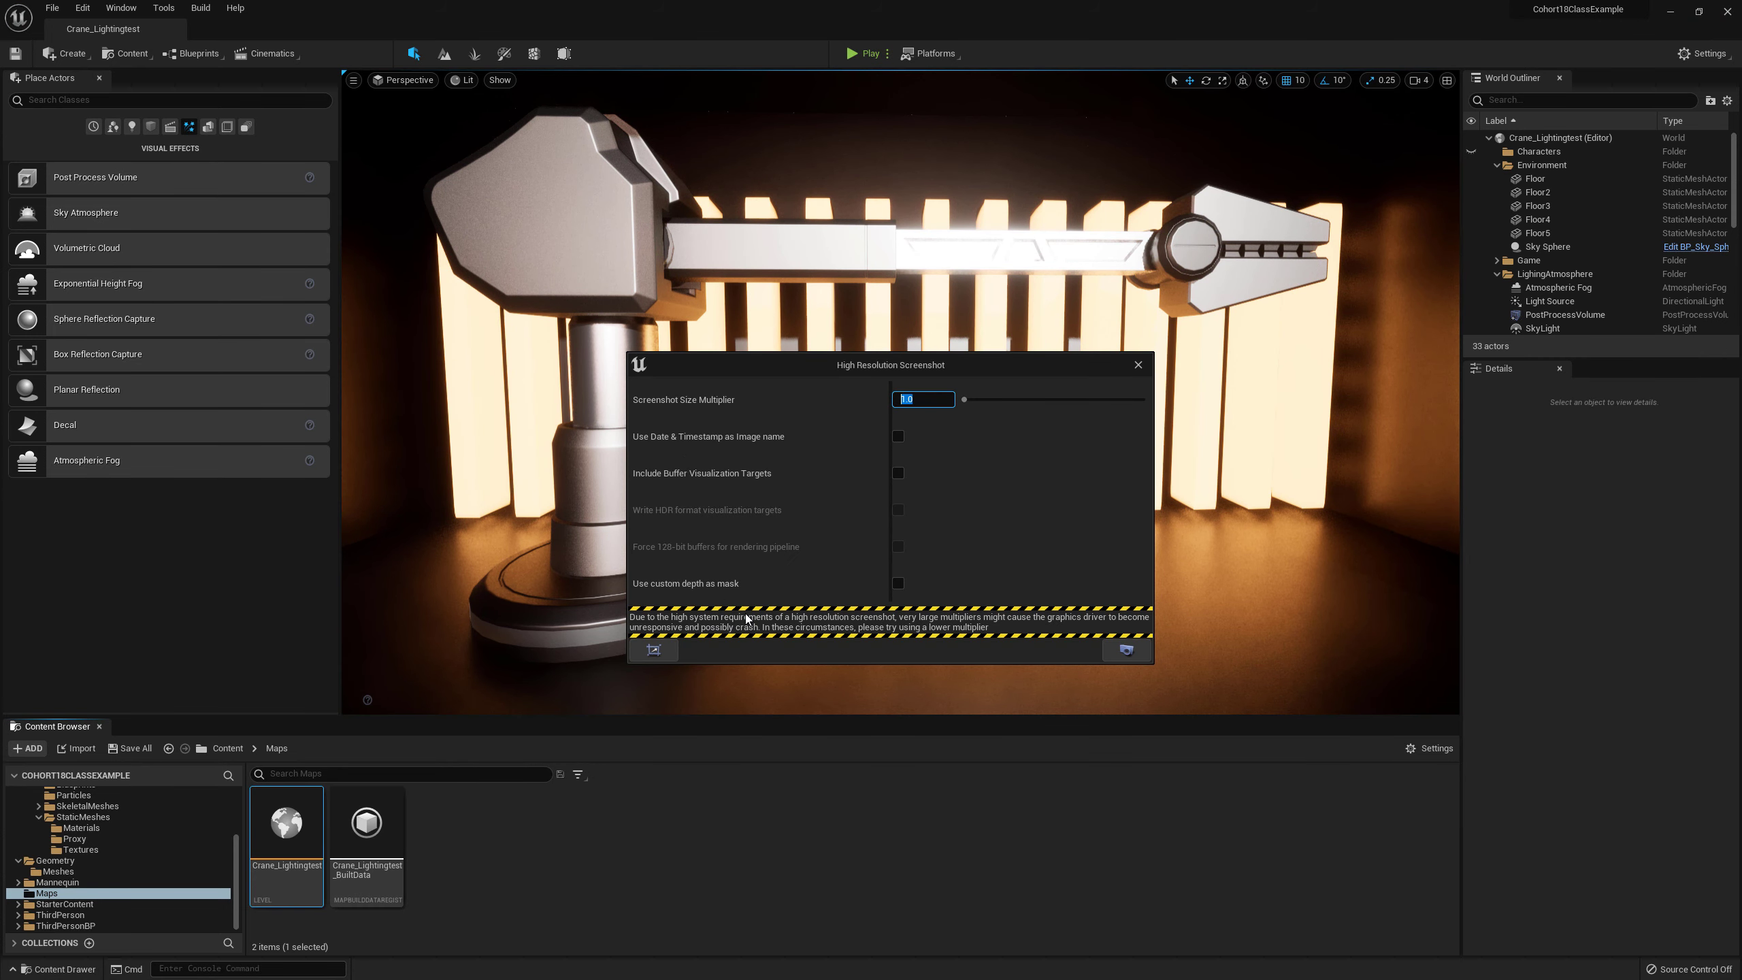
type("2")
left_click(1128, 647)
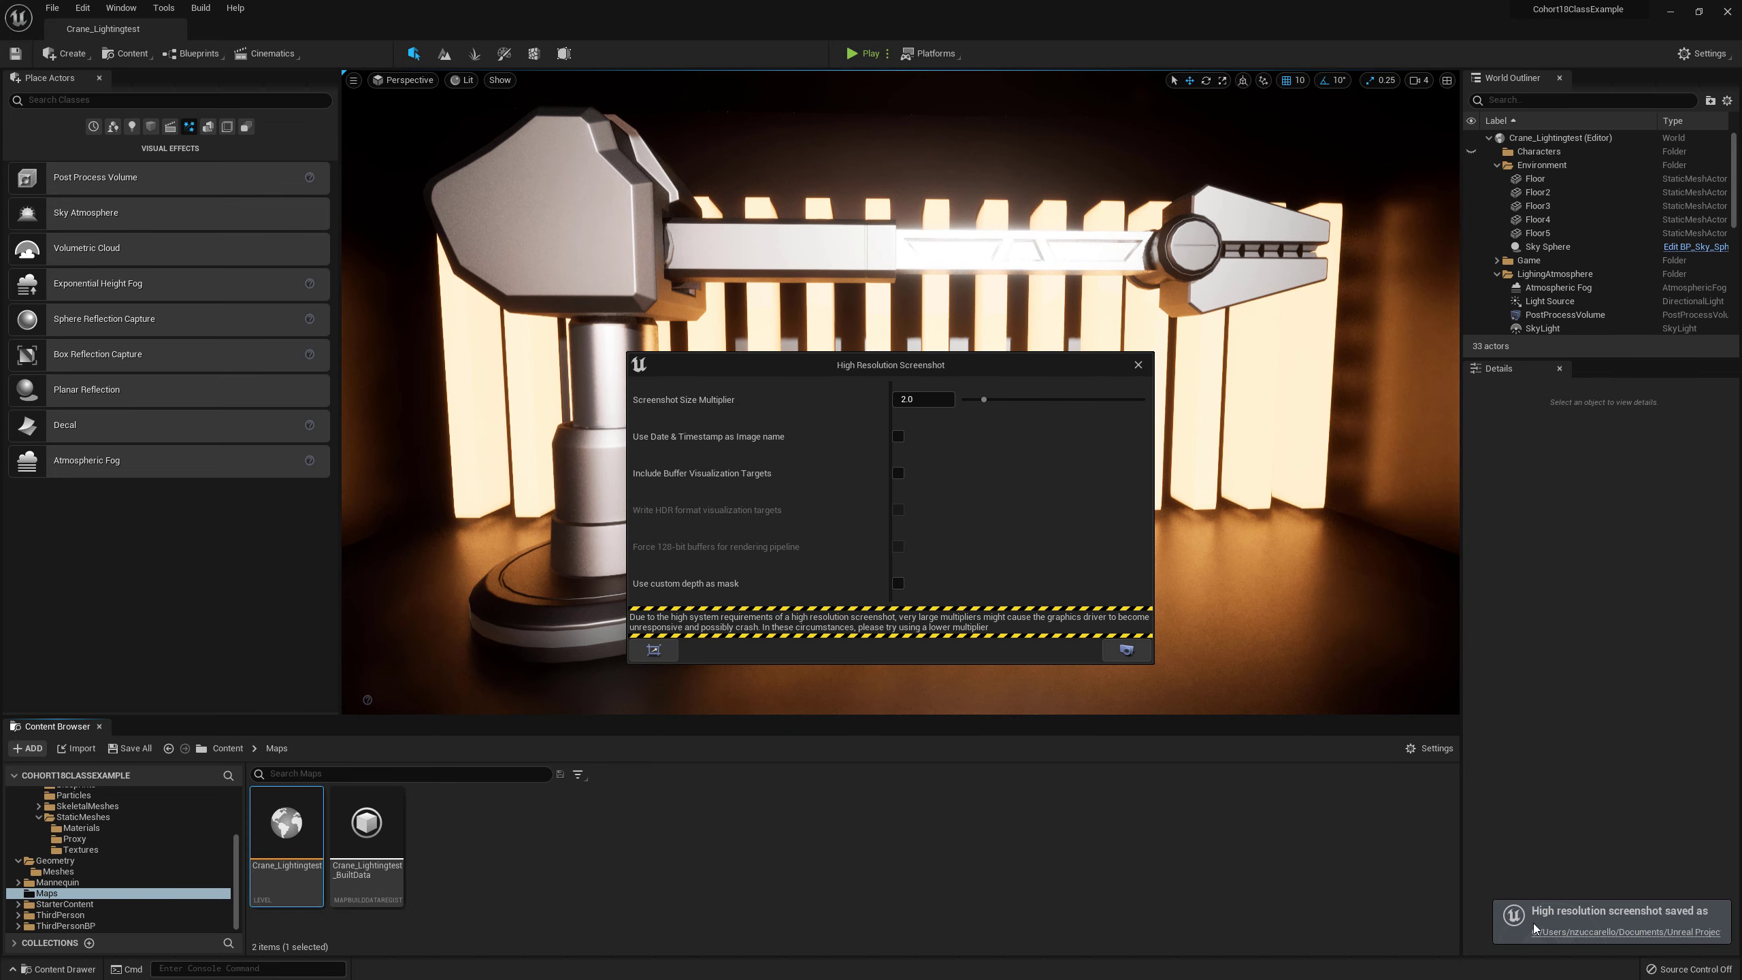
Step: Open HighresScreenshot00001.png from the screenshot folder, inspect it zoomed in, and close the image
left_click(1551, 932)
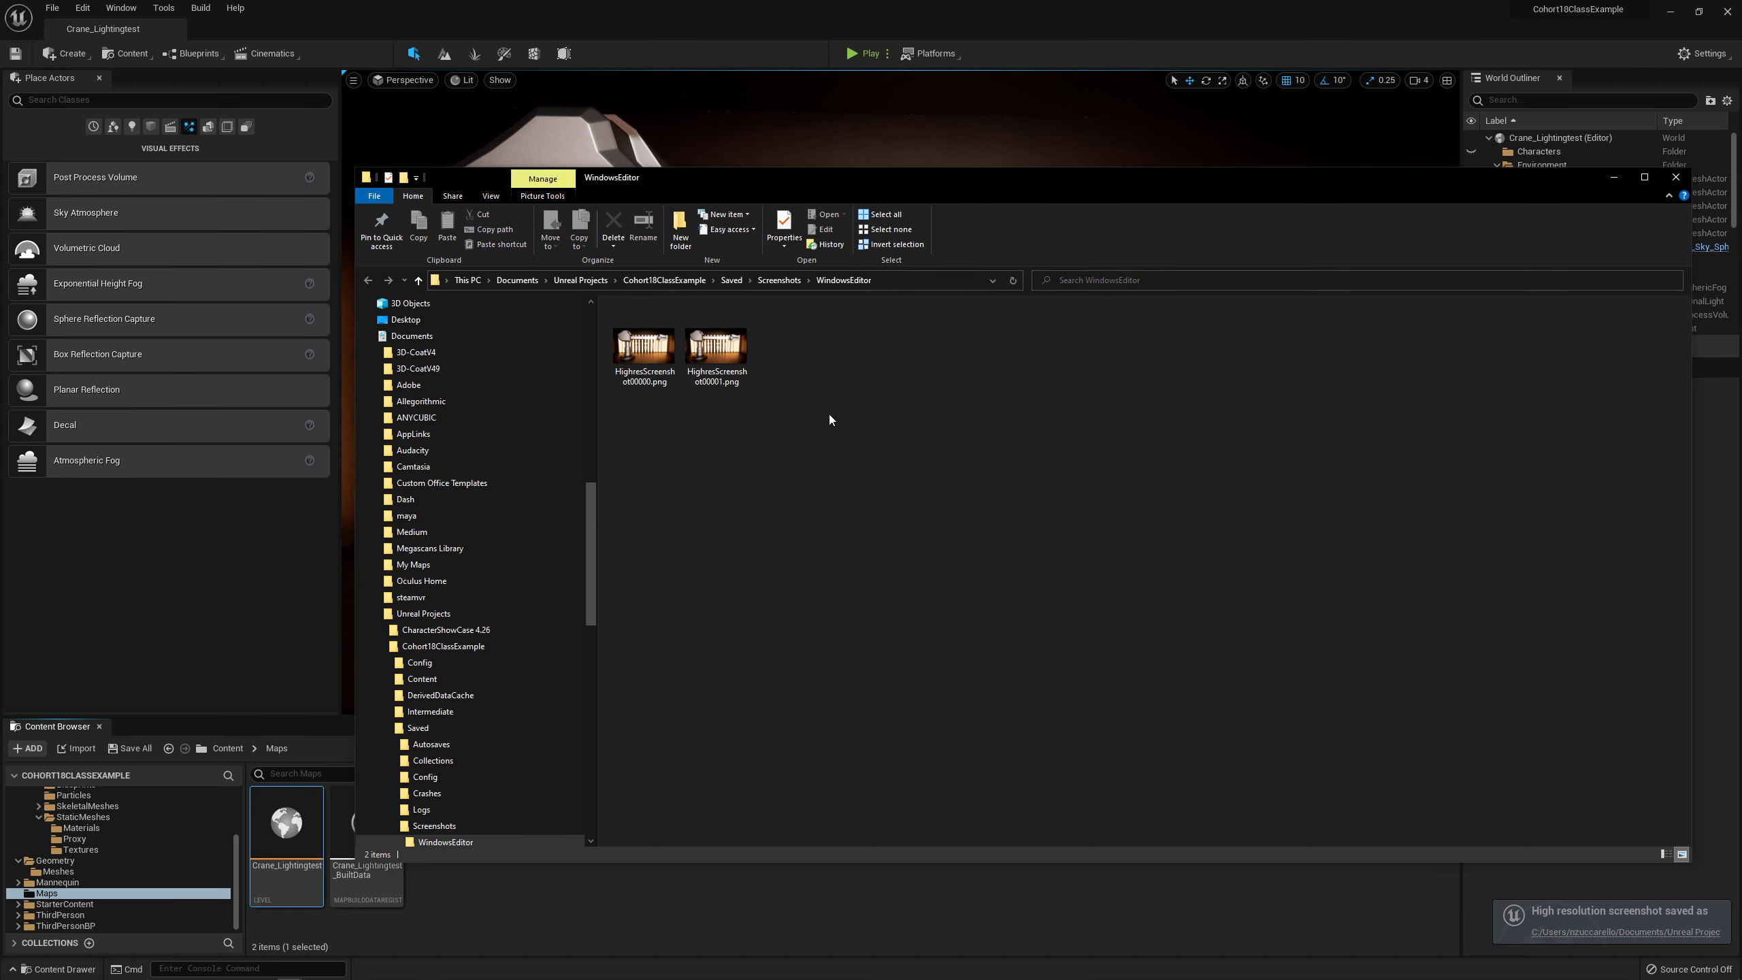
double_click(717, 352)
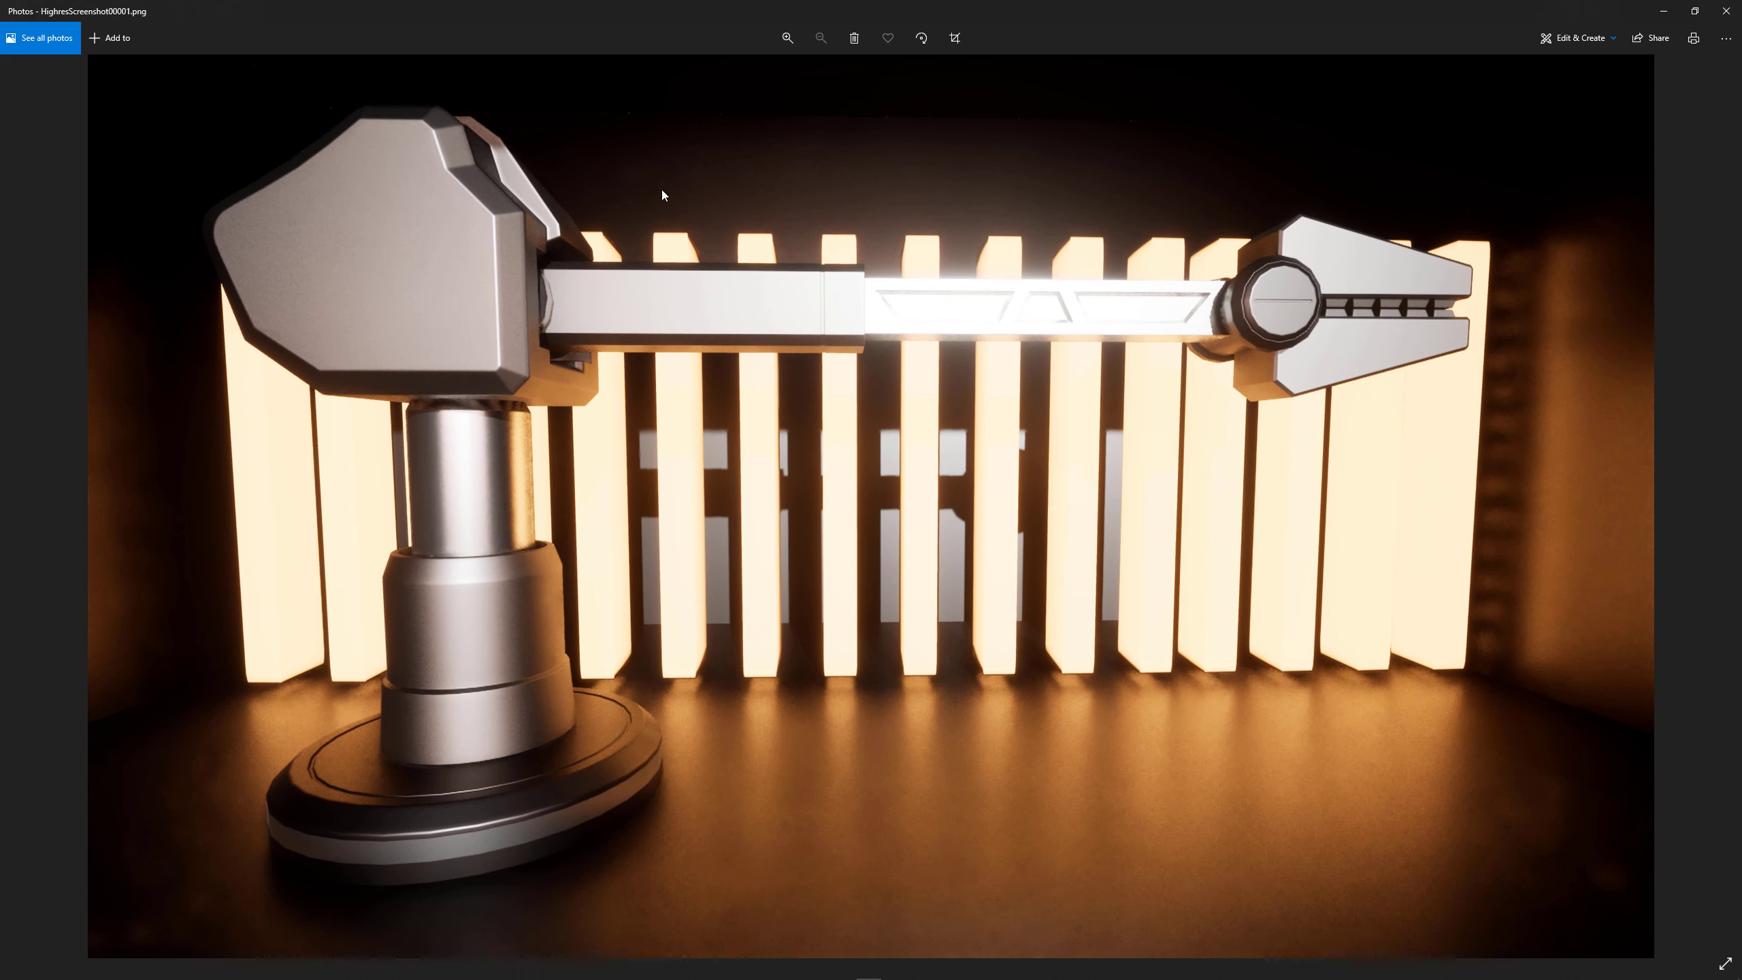
left_click(788, 38)
left_click(781, 34)
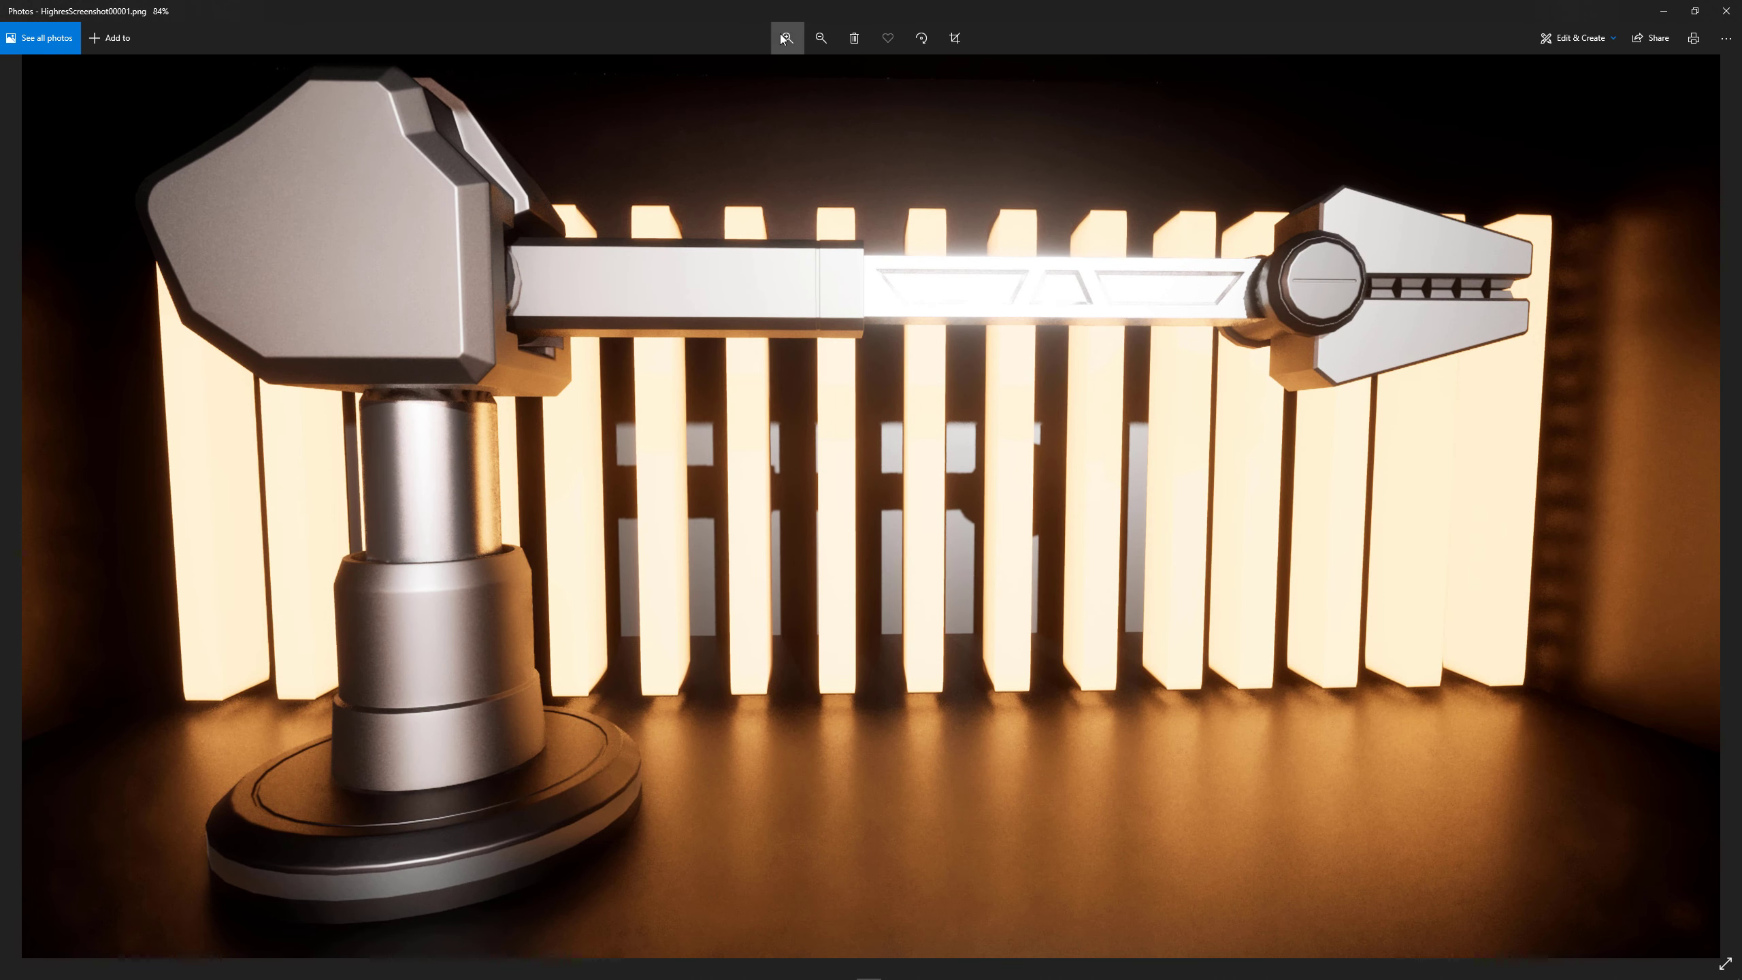
mouse_move(797, 319)
left_mouse_down()
mouse_move(778, 322)
mouse_move(795, 321)
left_mouse_up()
left_click(1726, 11)
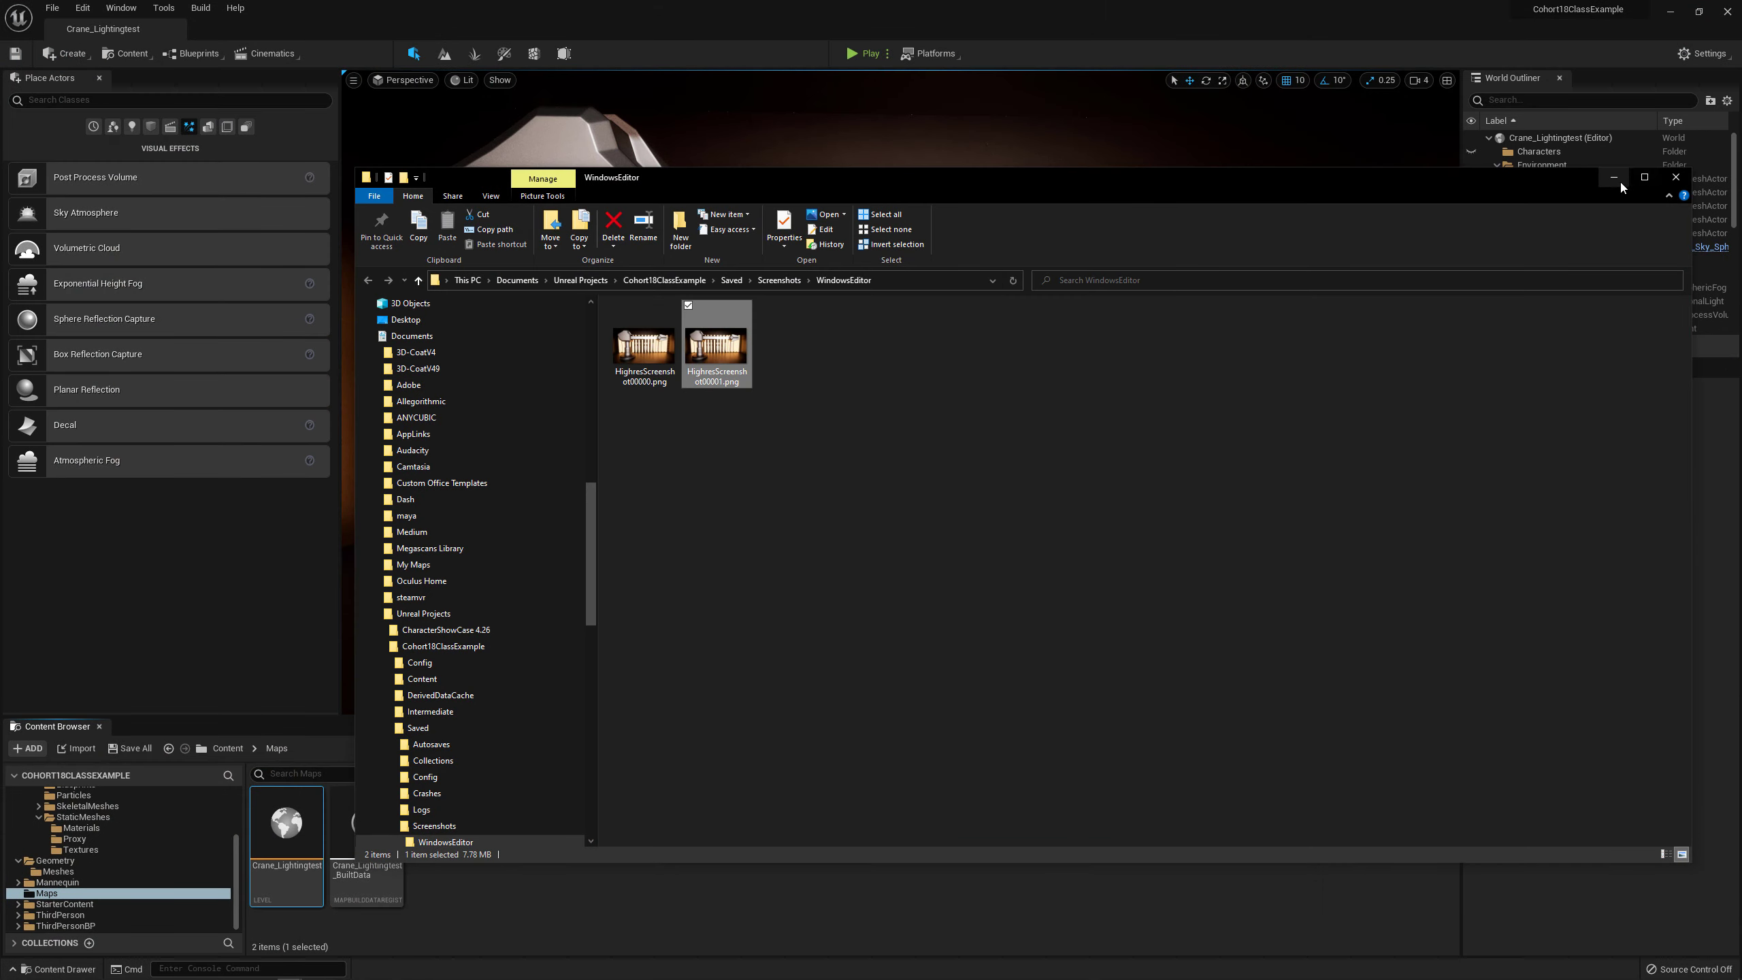
Step: Minimize the screenshot folder window and switch to Maya with the robot arm scene
left_click(1615, 178)
left_click(1137, 365)
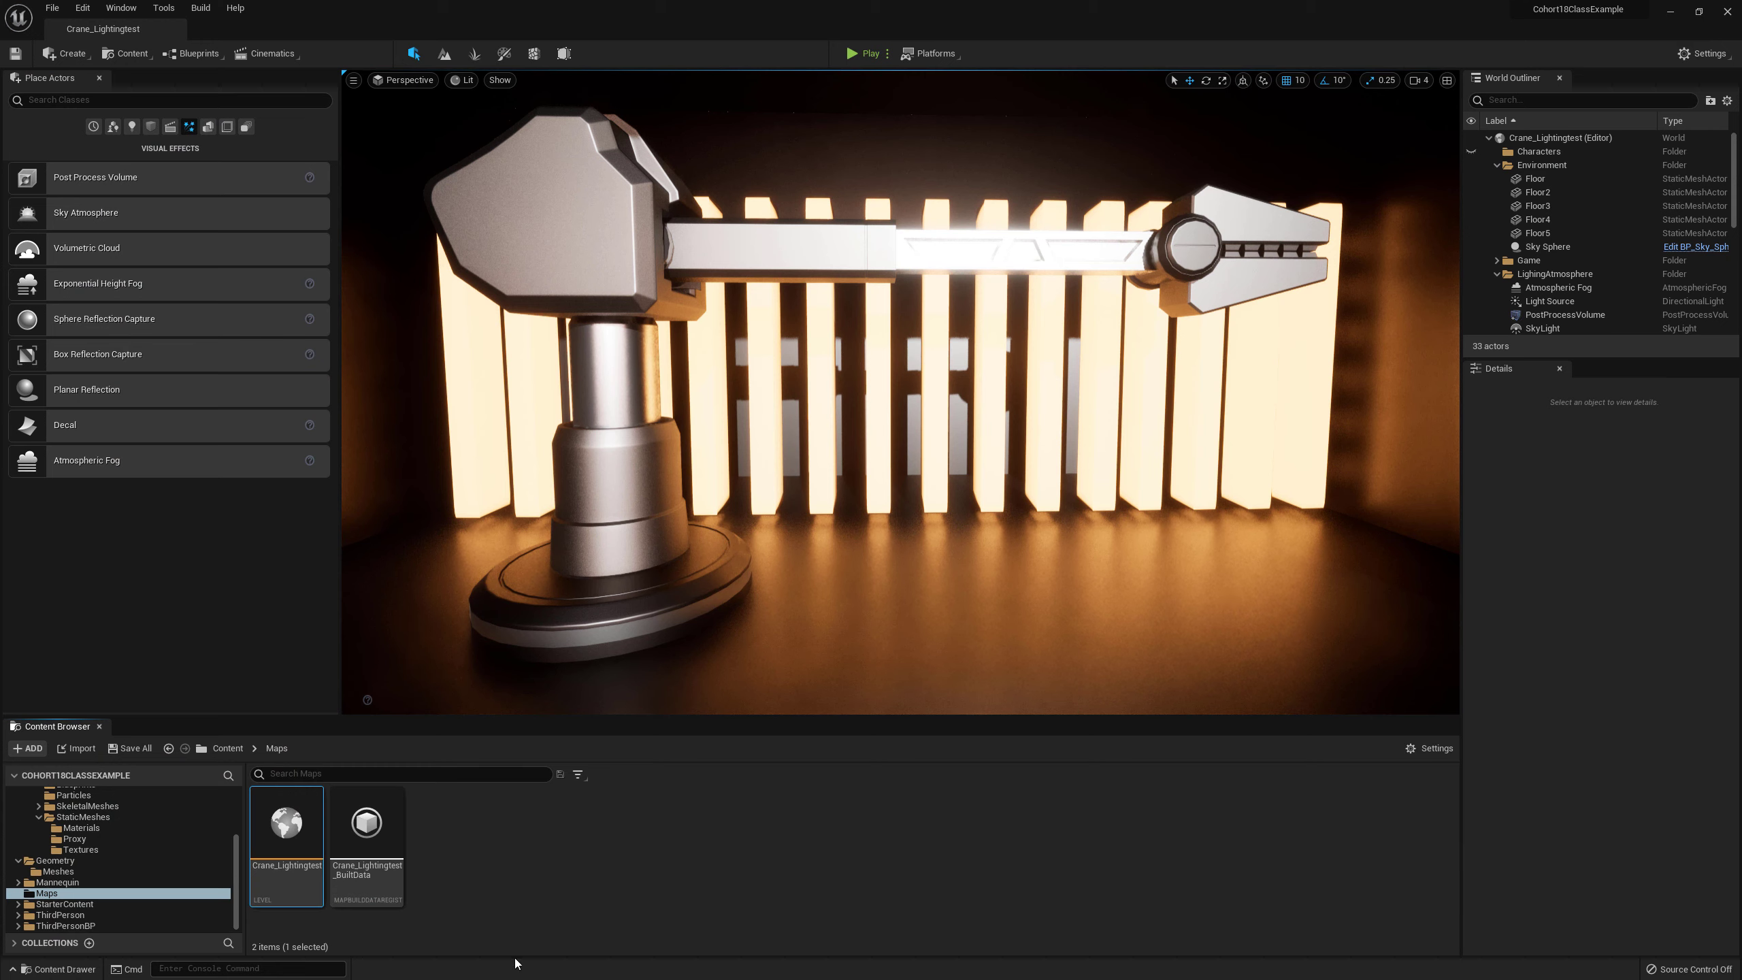
key("super")
left_click(446, 970)
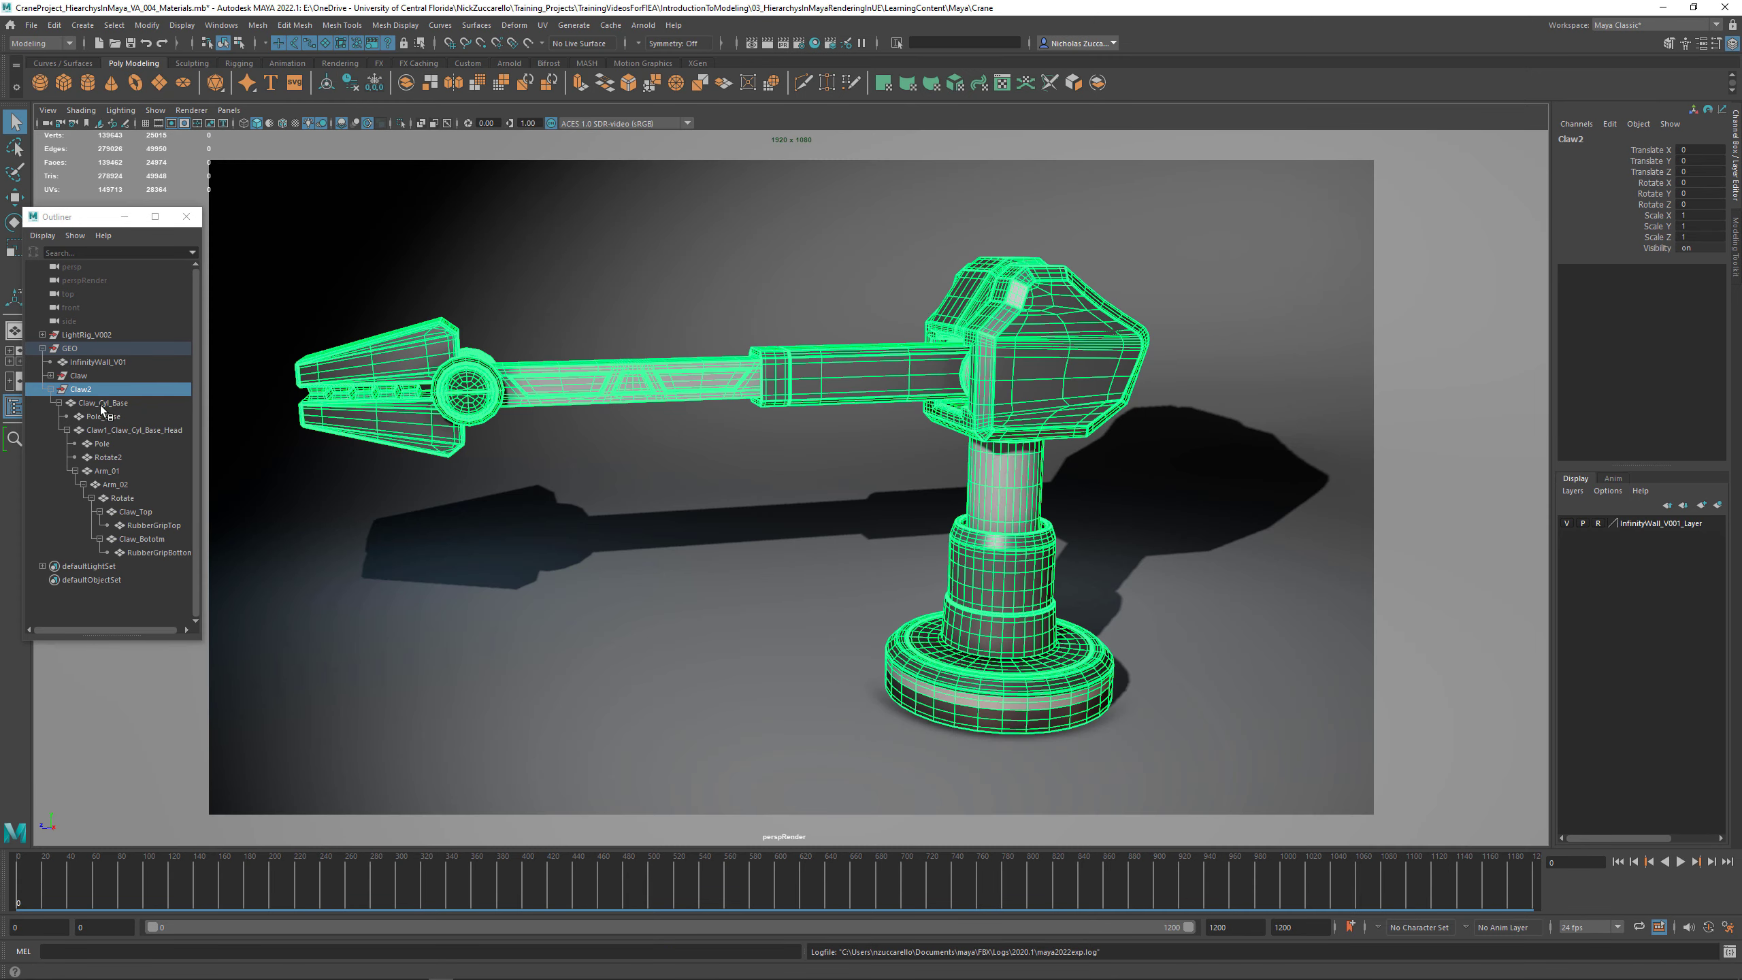
Step: Set the smoothing Divisions to 2 on all meshes under Claw2, from Claw_Cyl_Base to RubberGripBottom
left_click(101, 405)
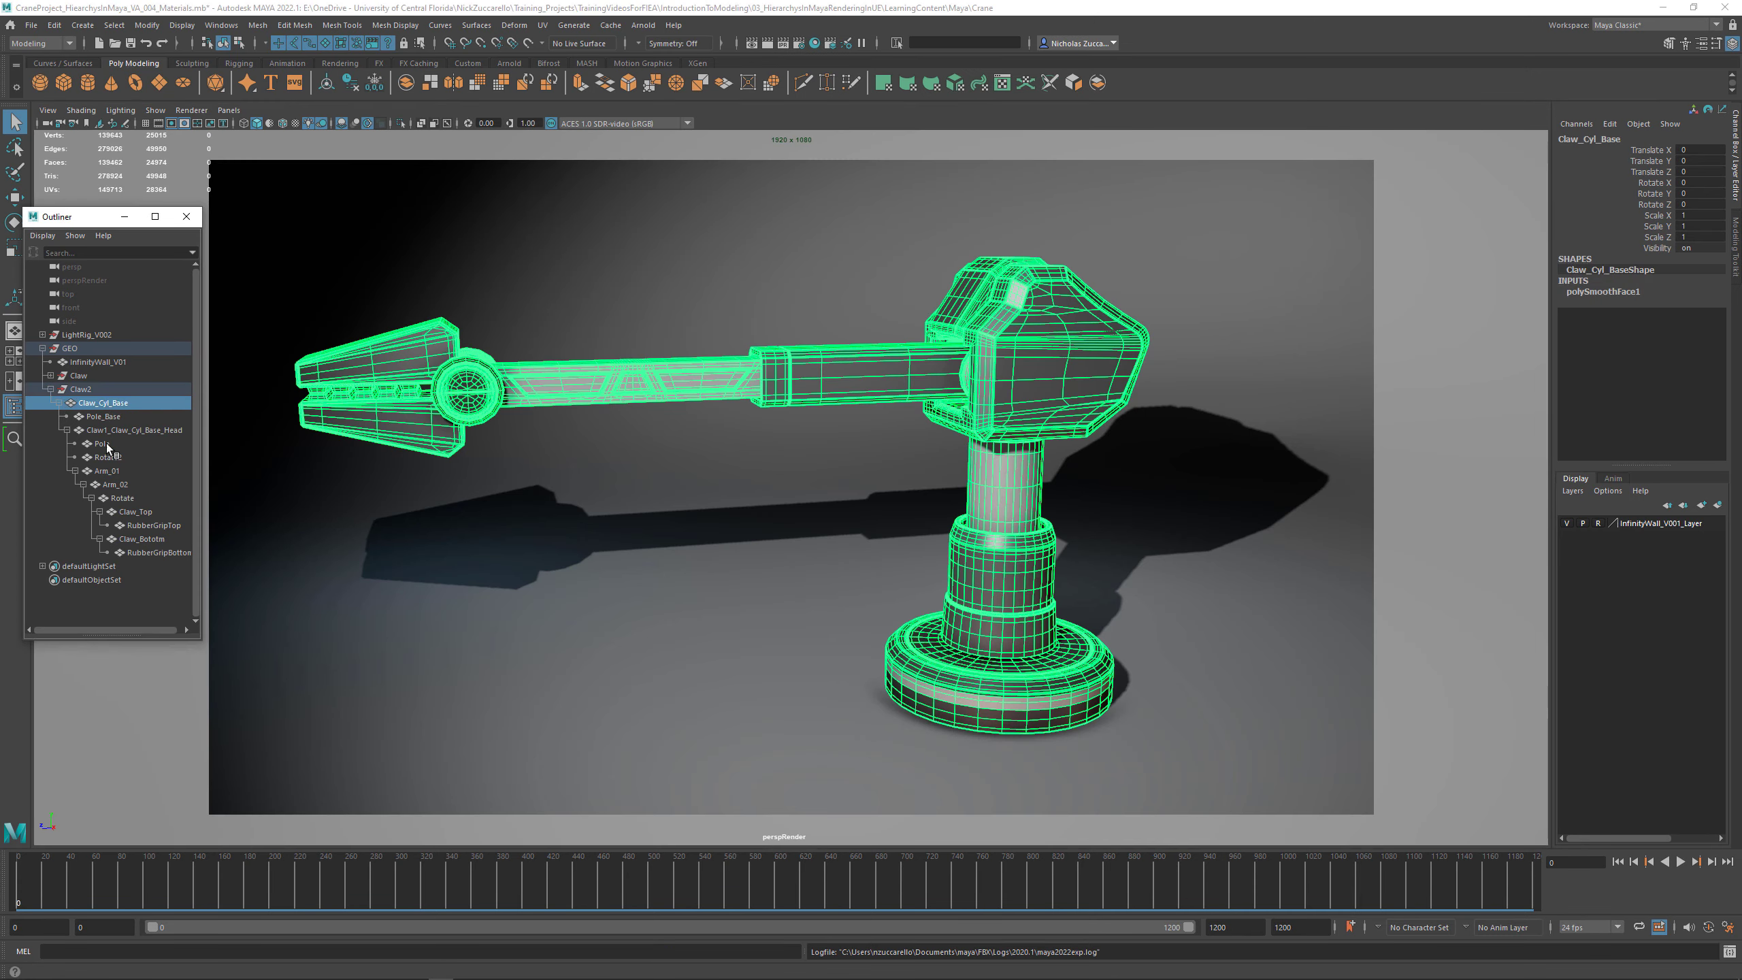
left_click(148, 552, "shift")
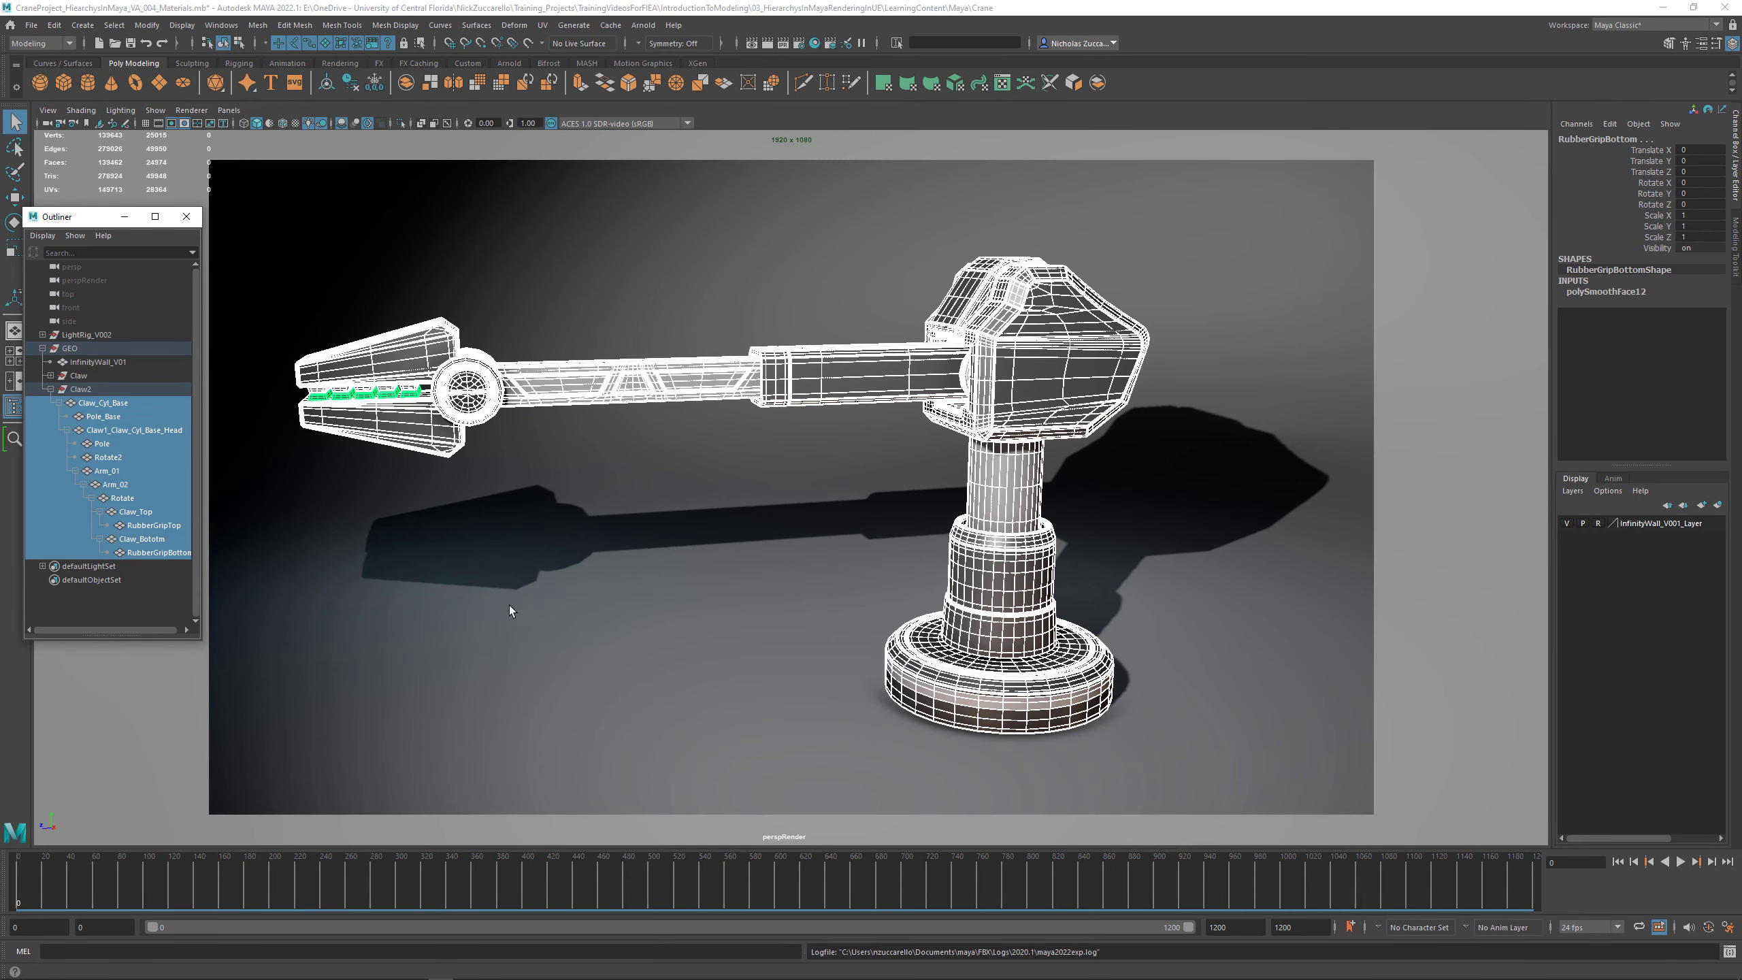
left_click(1638, 292)
left_click(1695, 324)
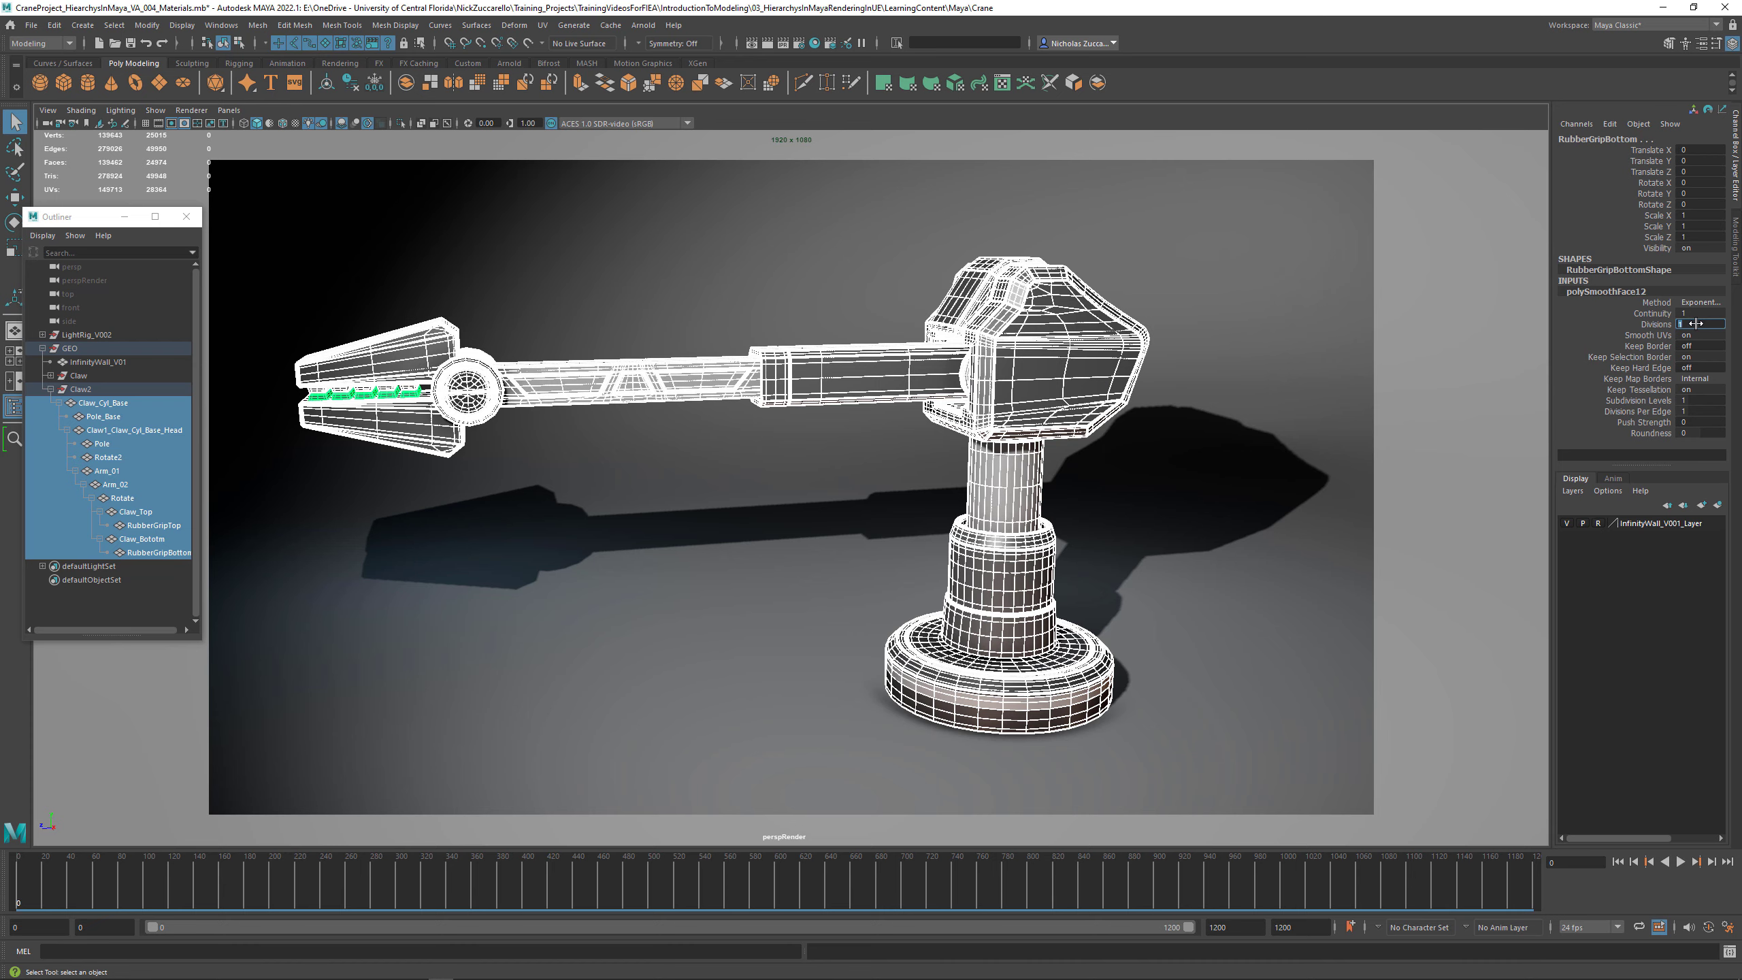
type("2")
key("Return")
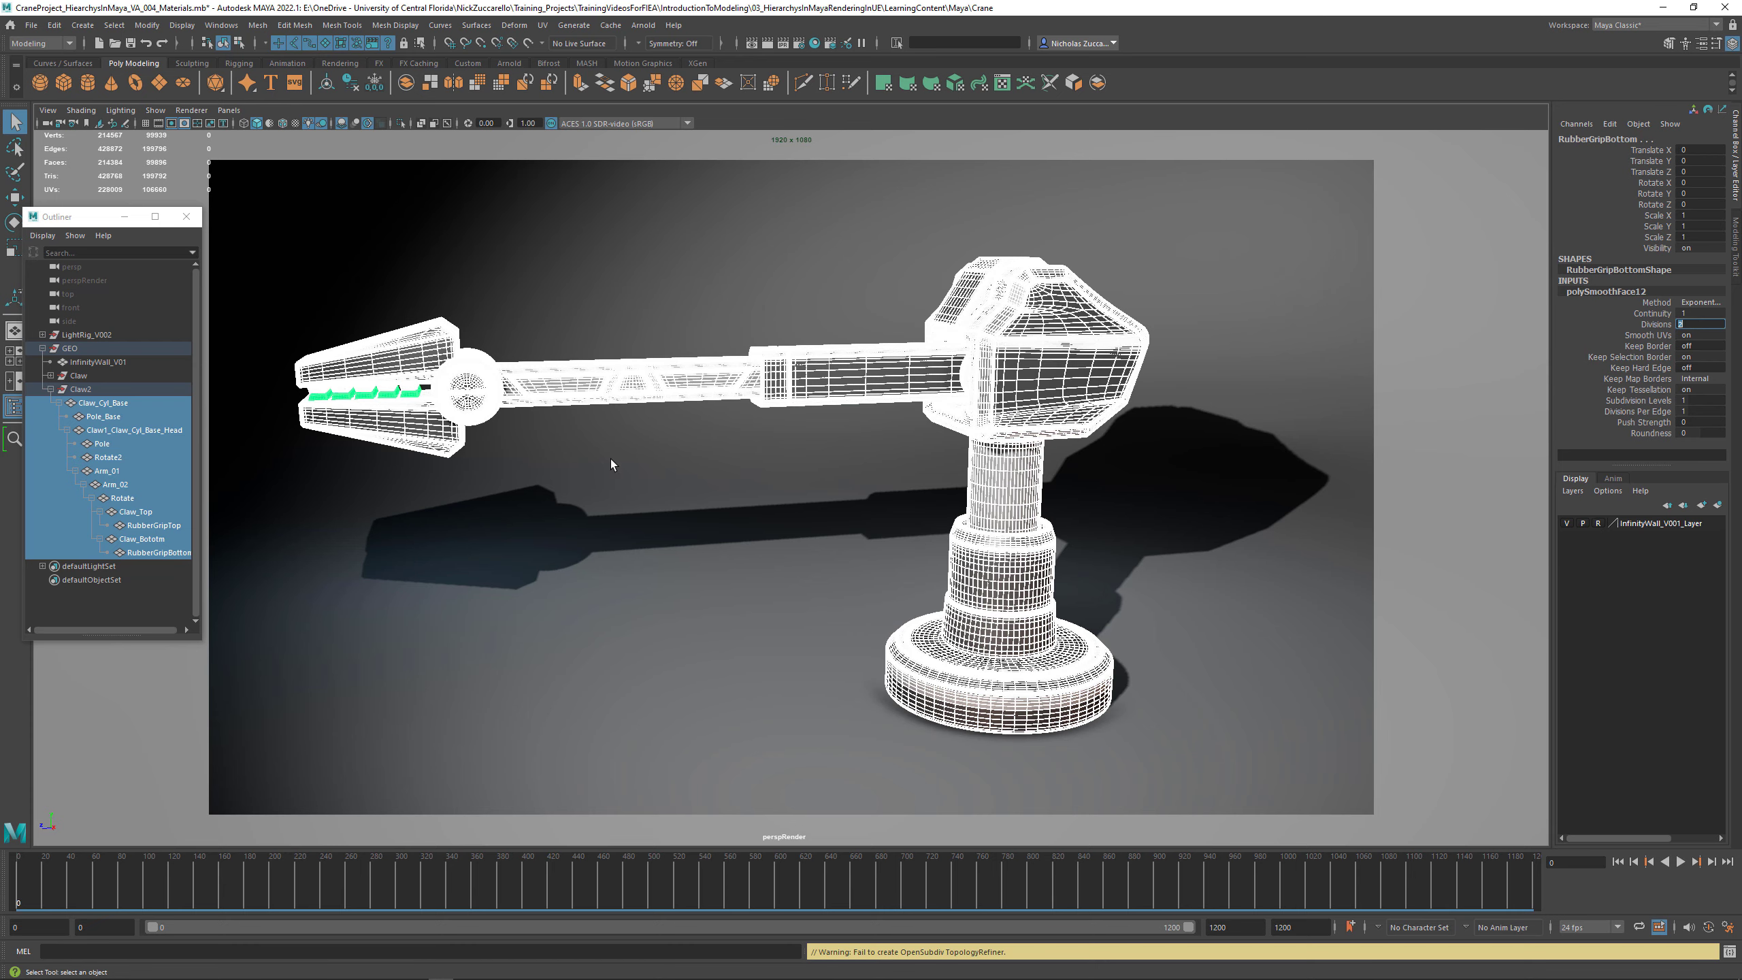
Step: Export the Claw2 group as an FBX selection, overwriting ArmDigger_Proxy_02.fbx in the ArmDigger folder
left_click(80, 389)
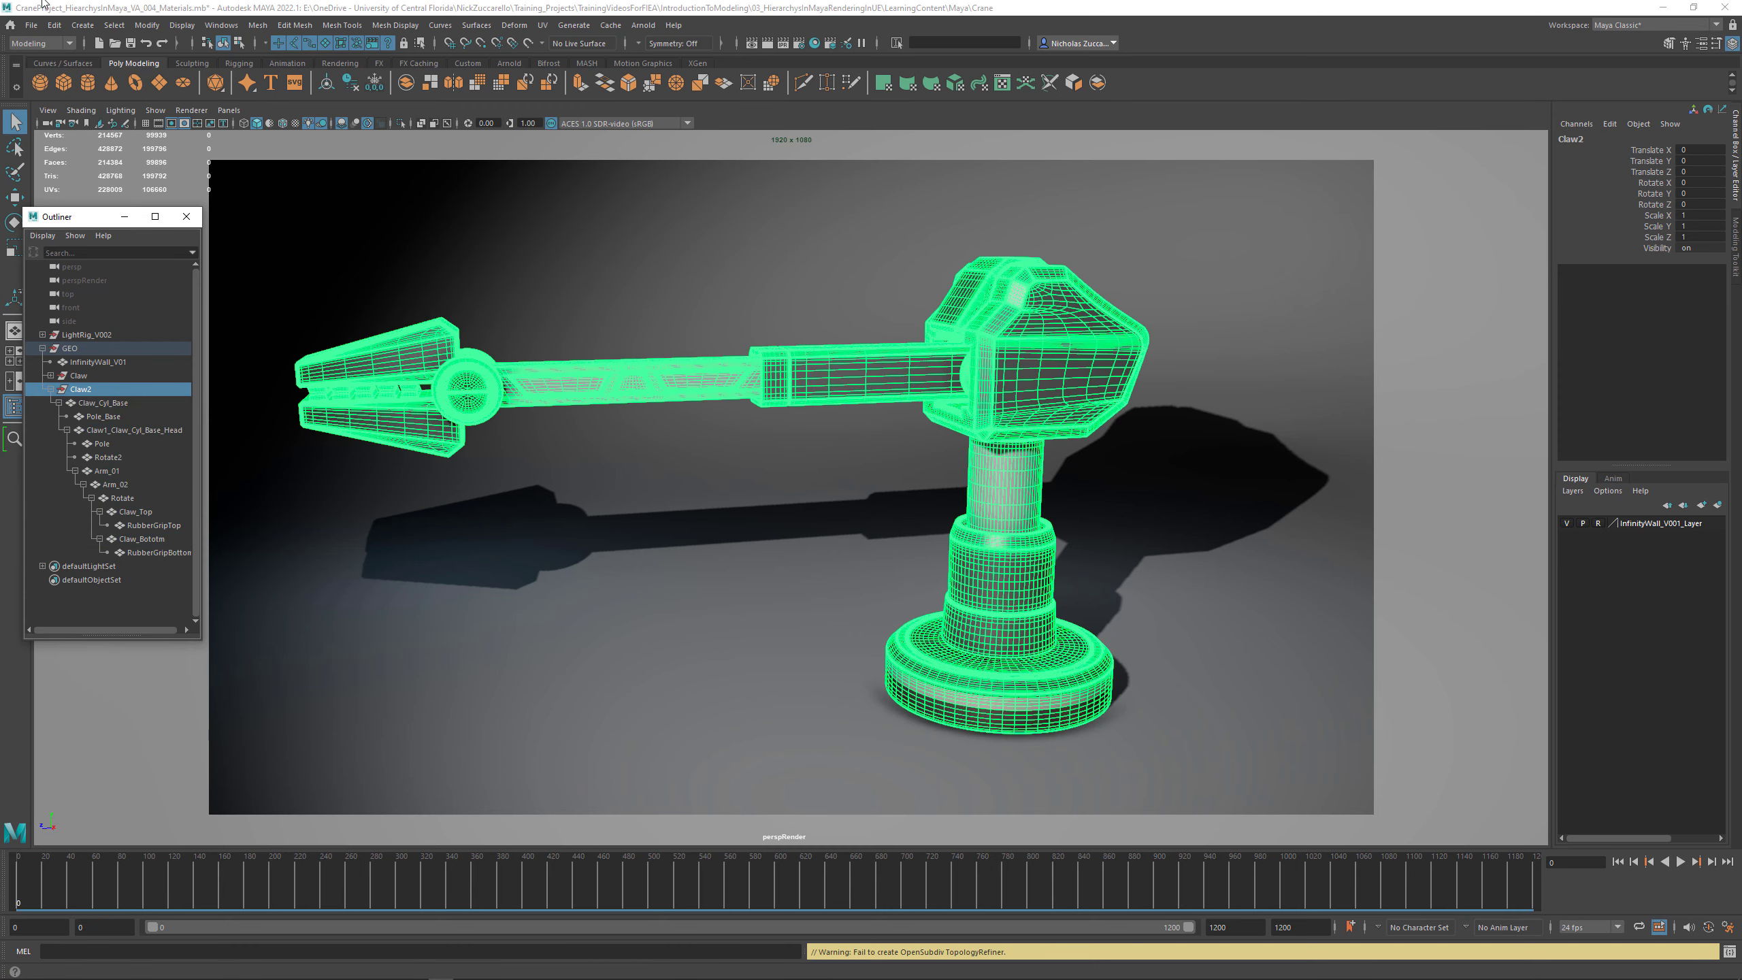
left_click(28, 25)
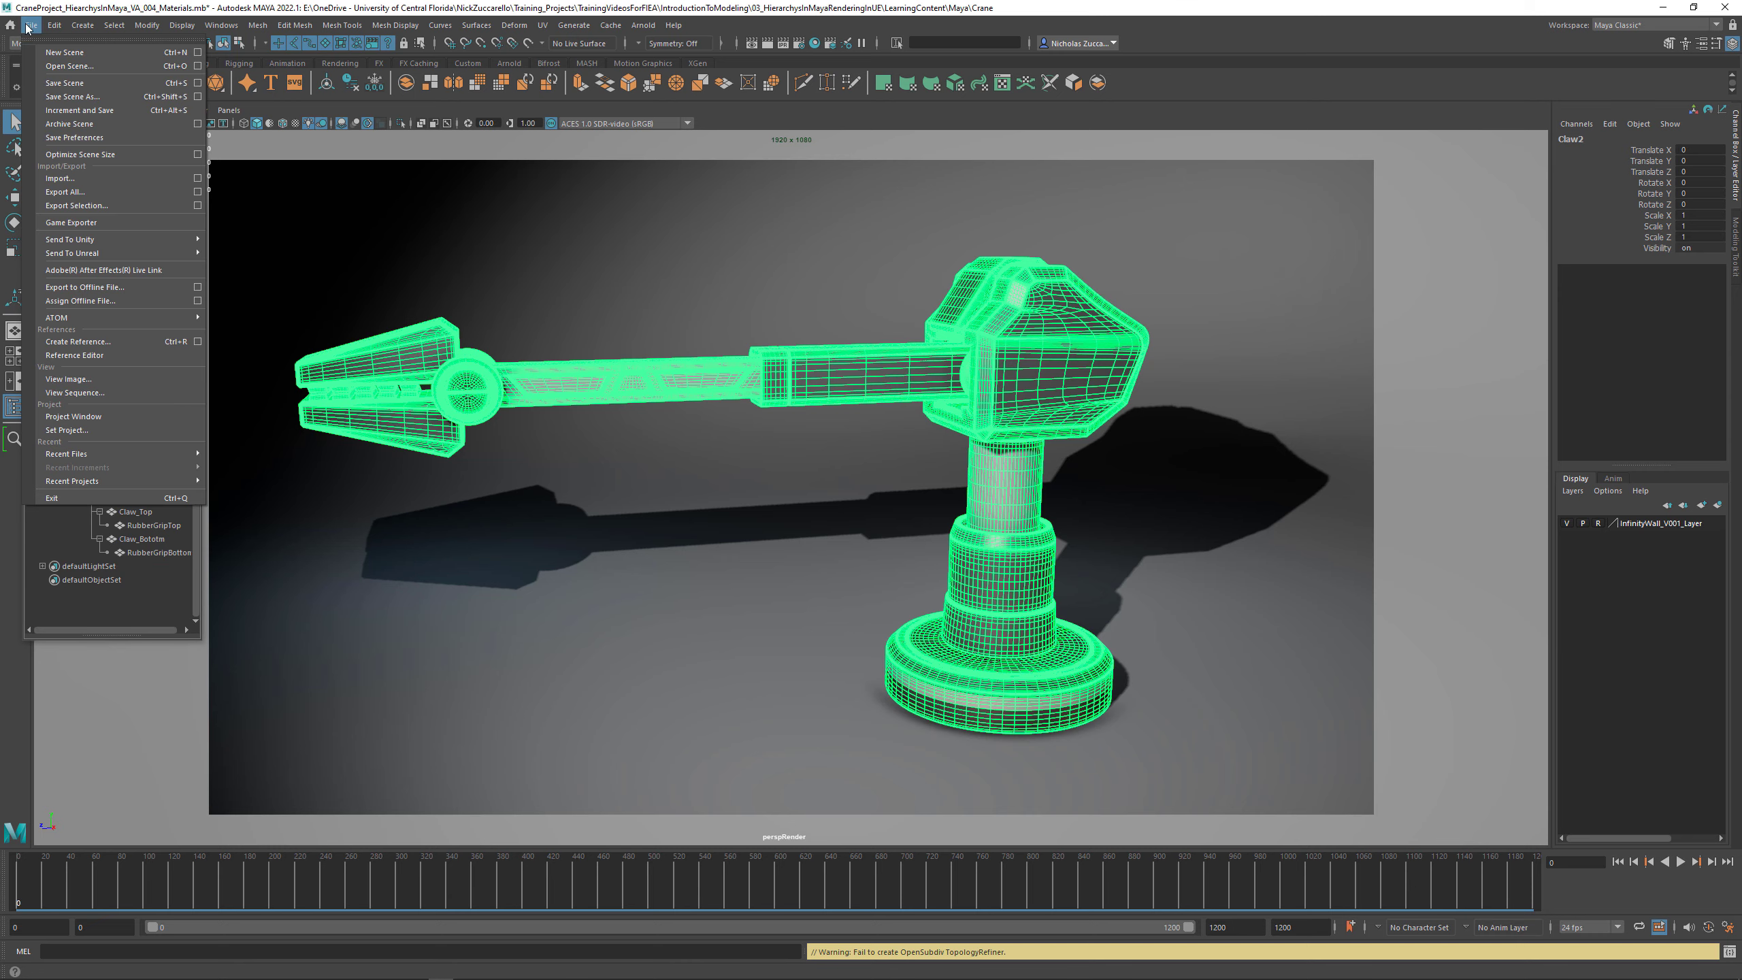
left_click(197, 205)
left_click(644, 573)
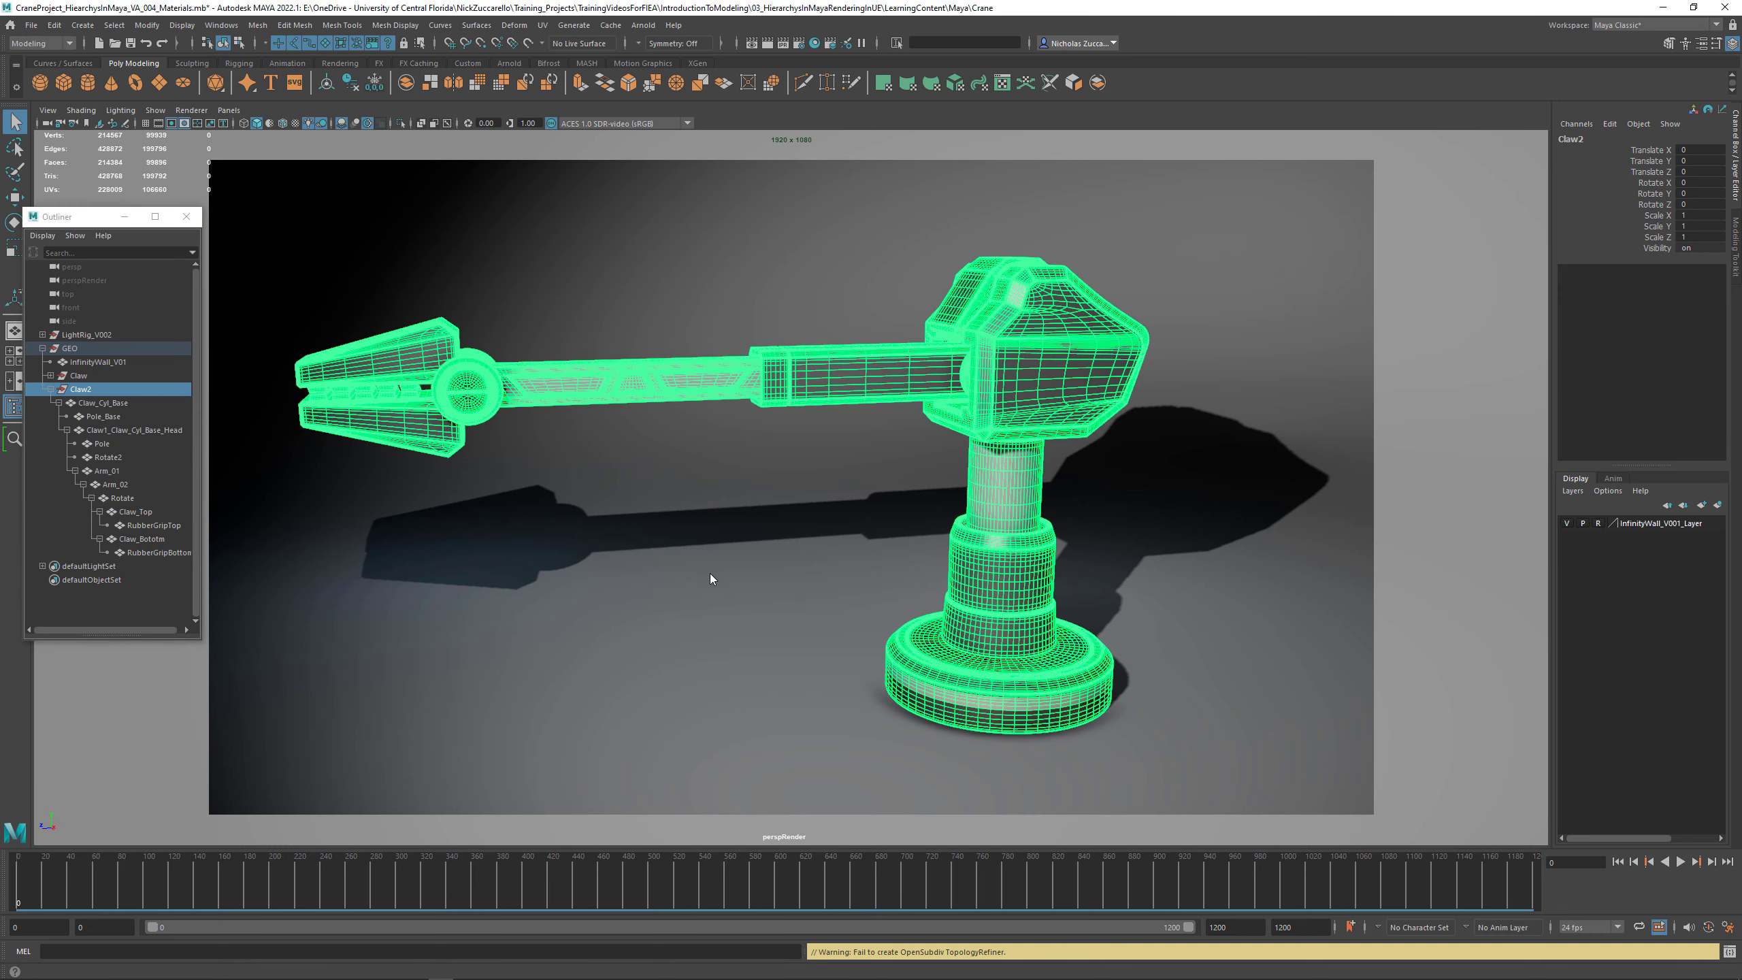
left_click(713, 385)
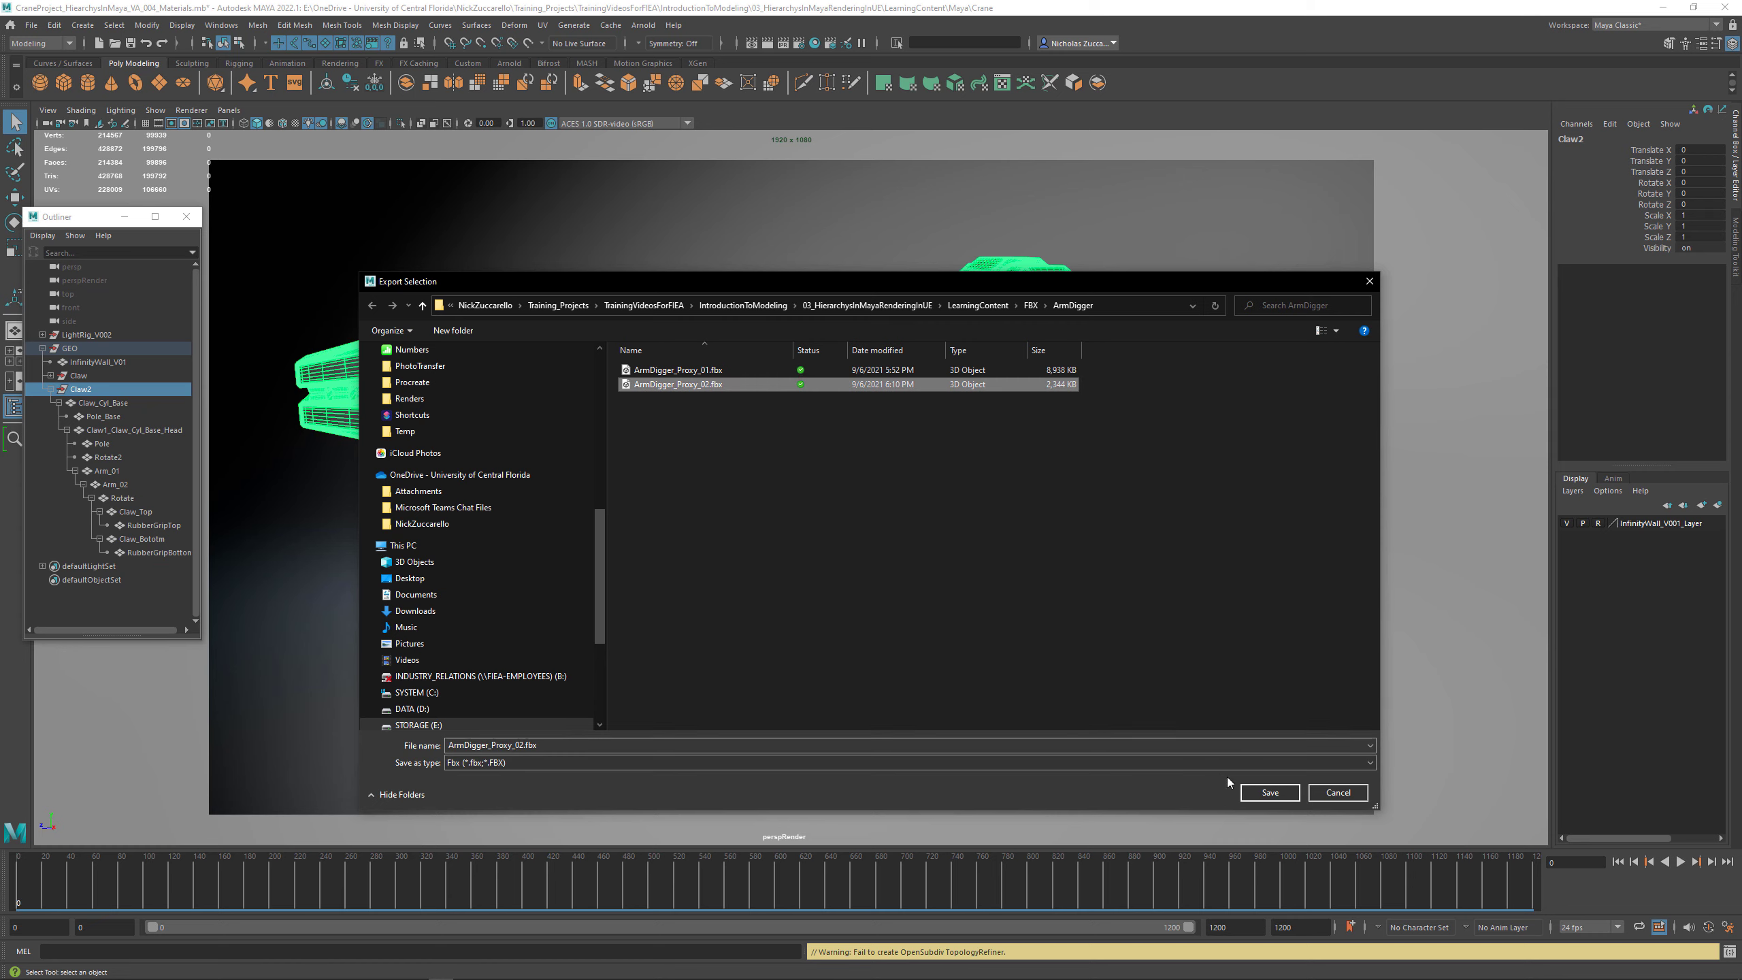
left_click(1270, 793)
left_click(953, 498)
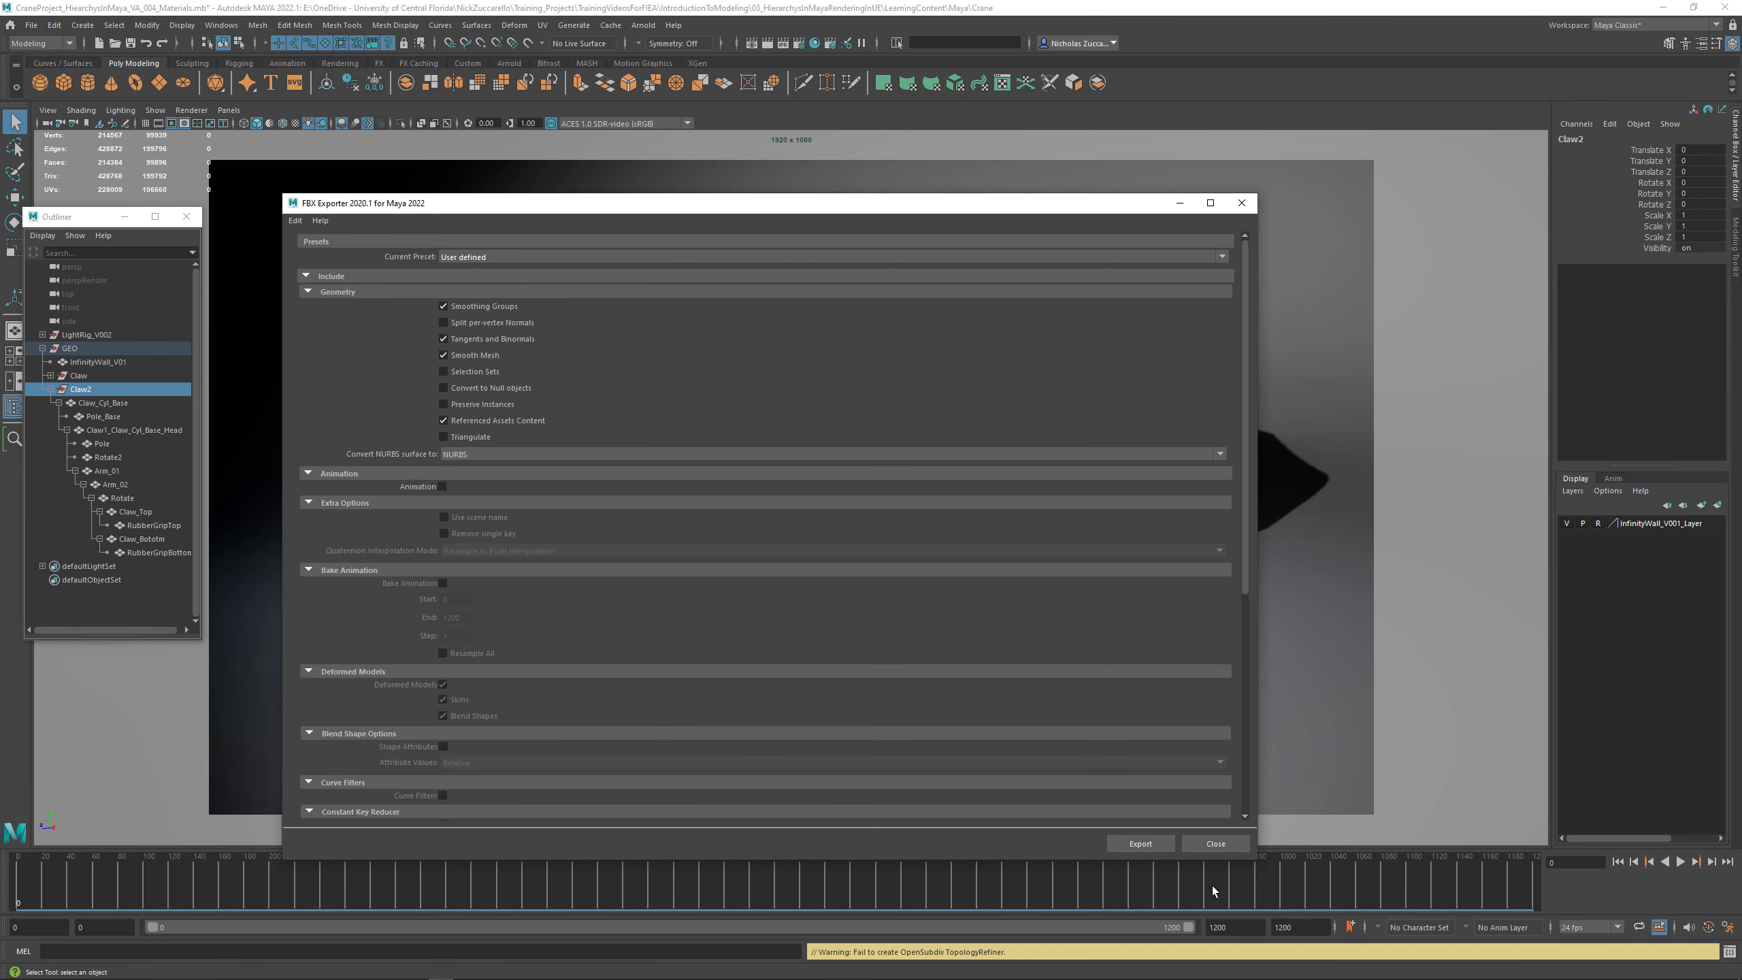
left_click(1135, 843)
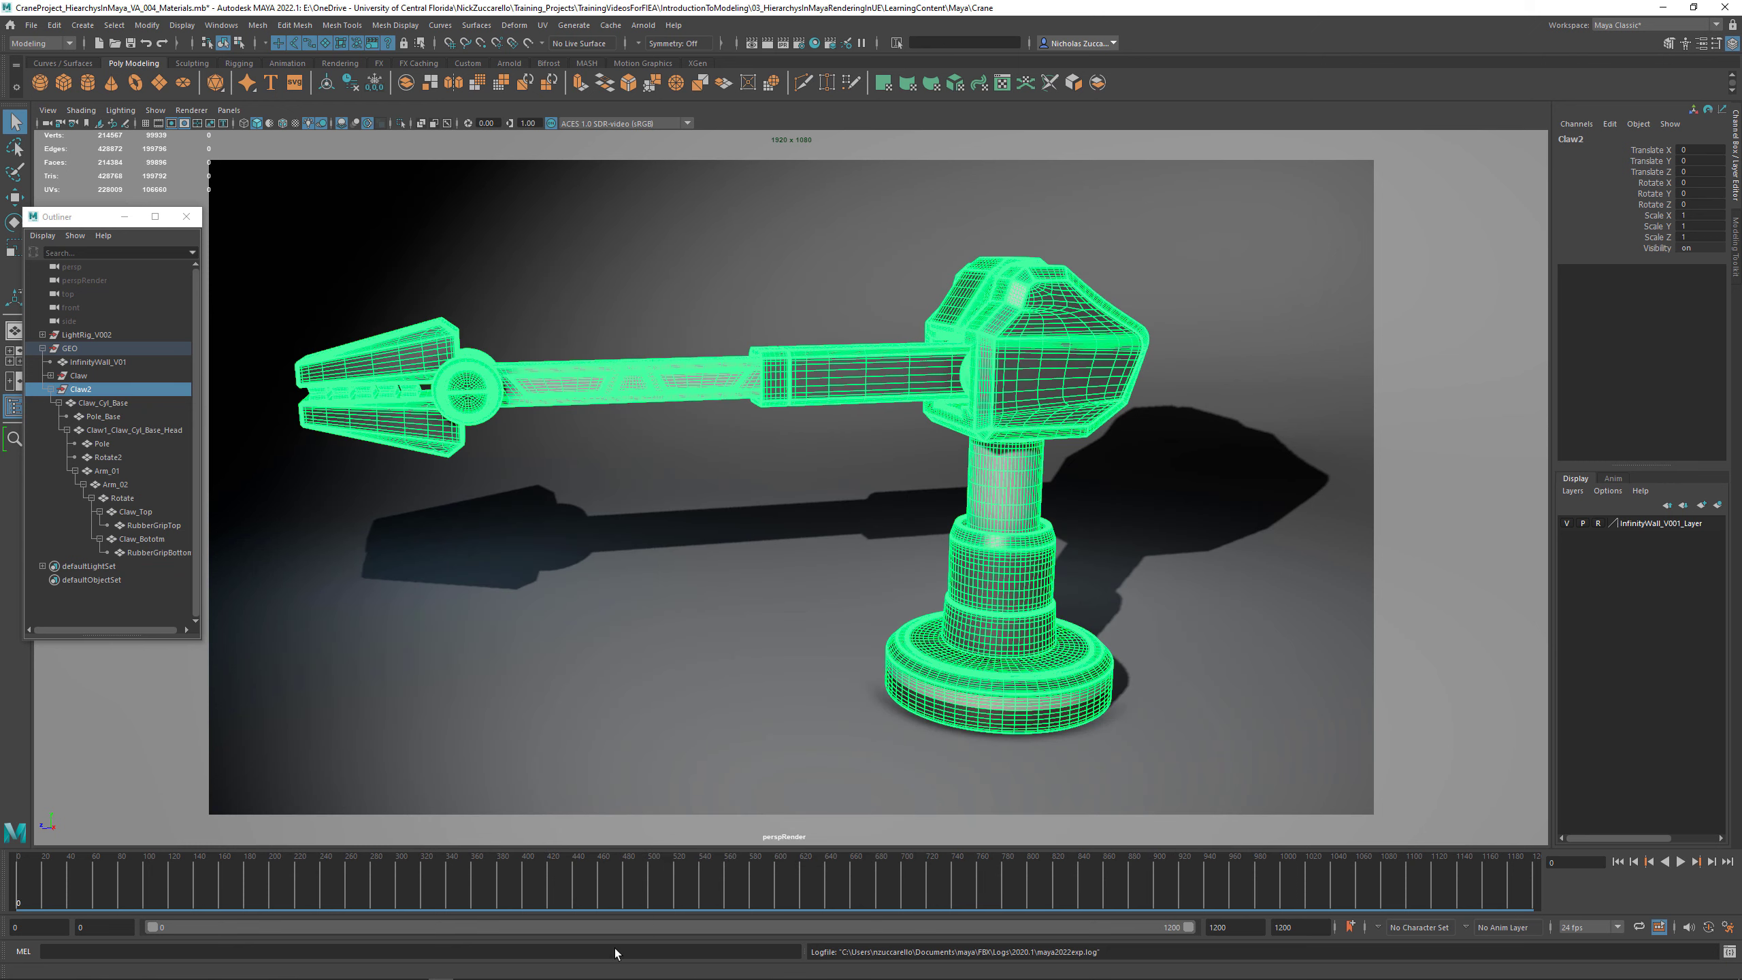
Step: Switch to Unreal Editor, locate the selected robot arm's mesh asset ArmDigger_Proxy_02, and reimport it
key("super")
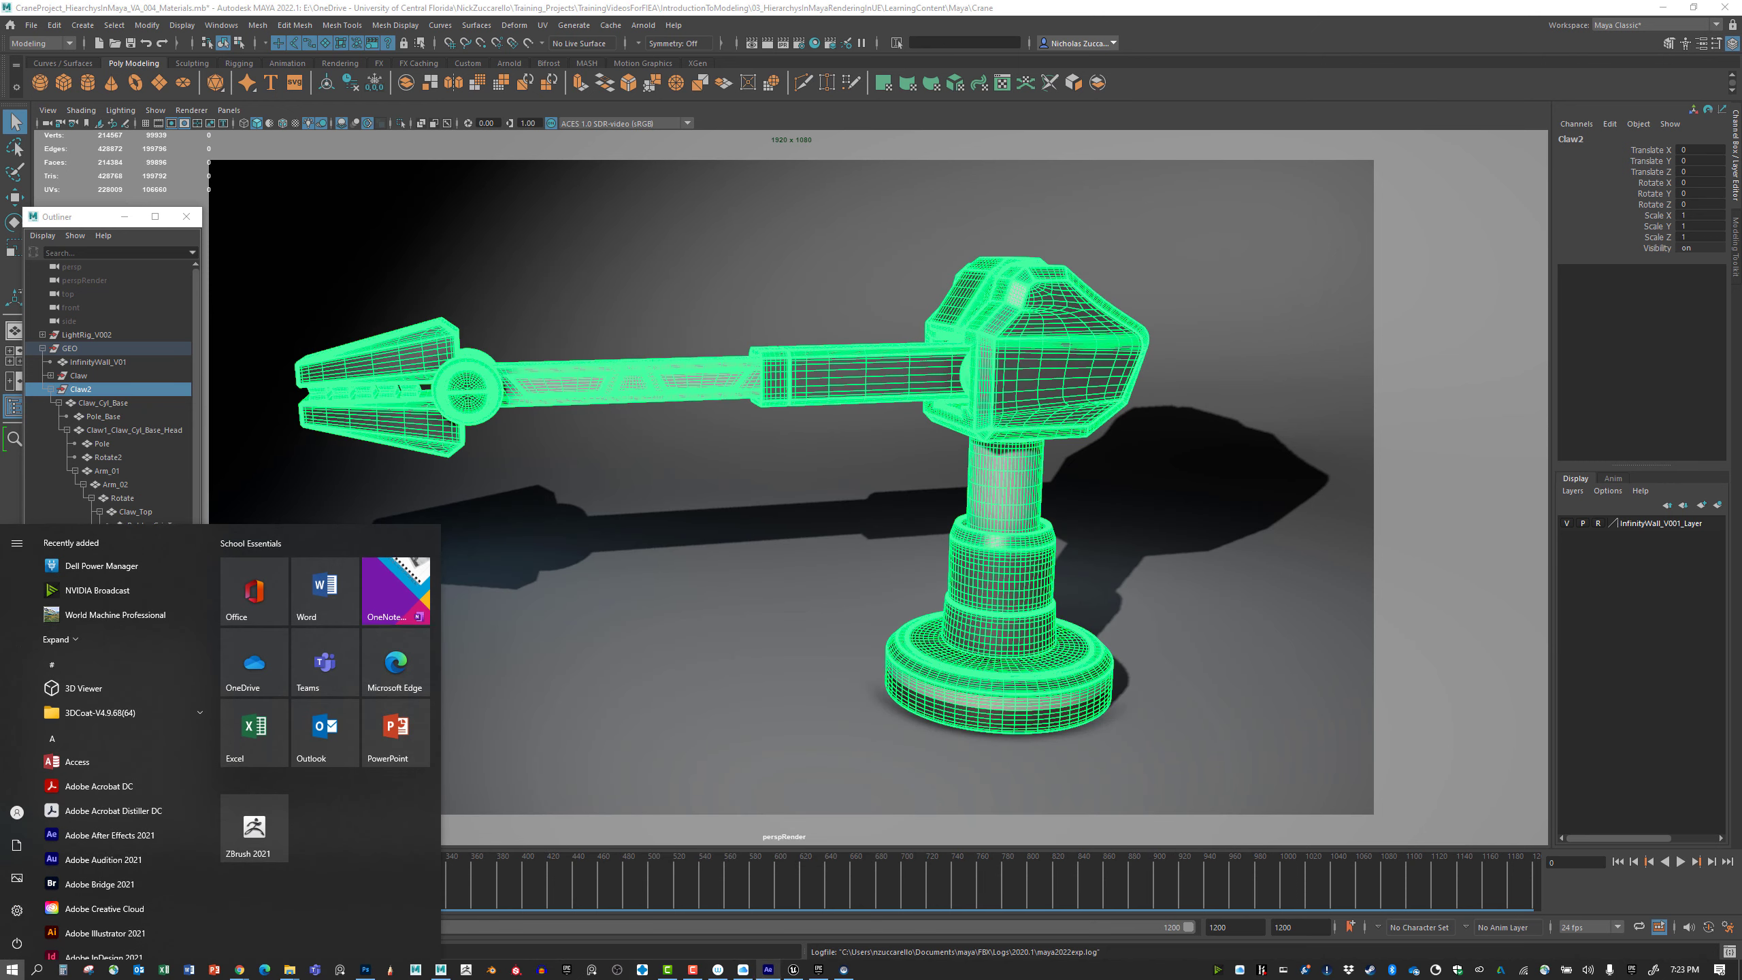
left_click(794, 970)
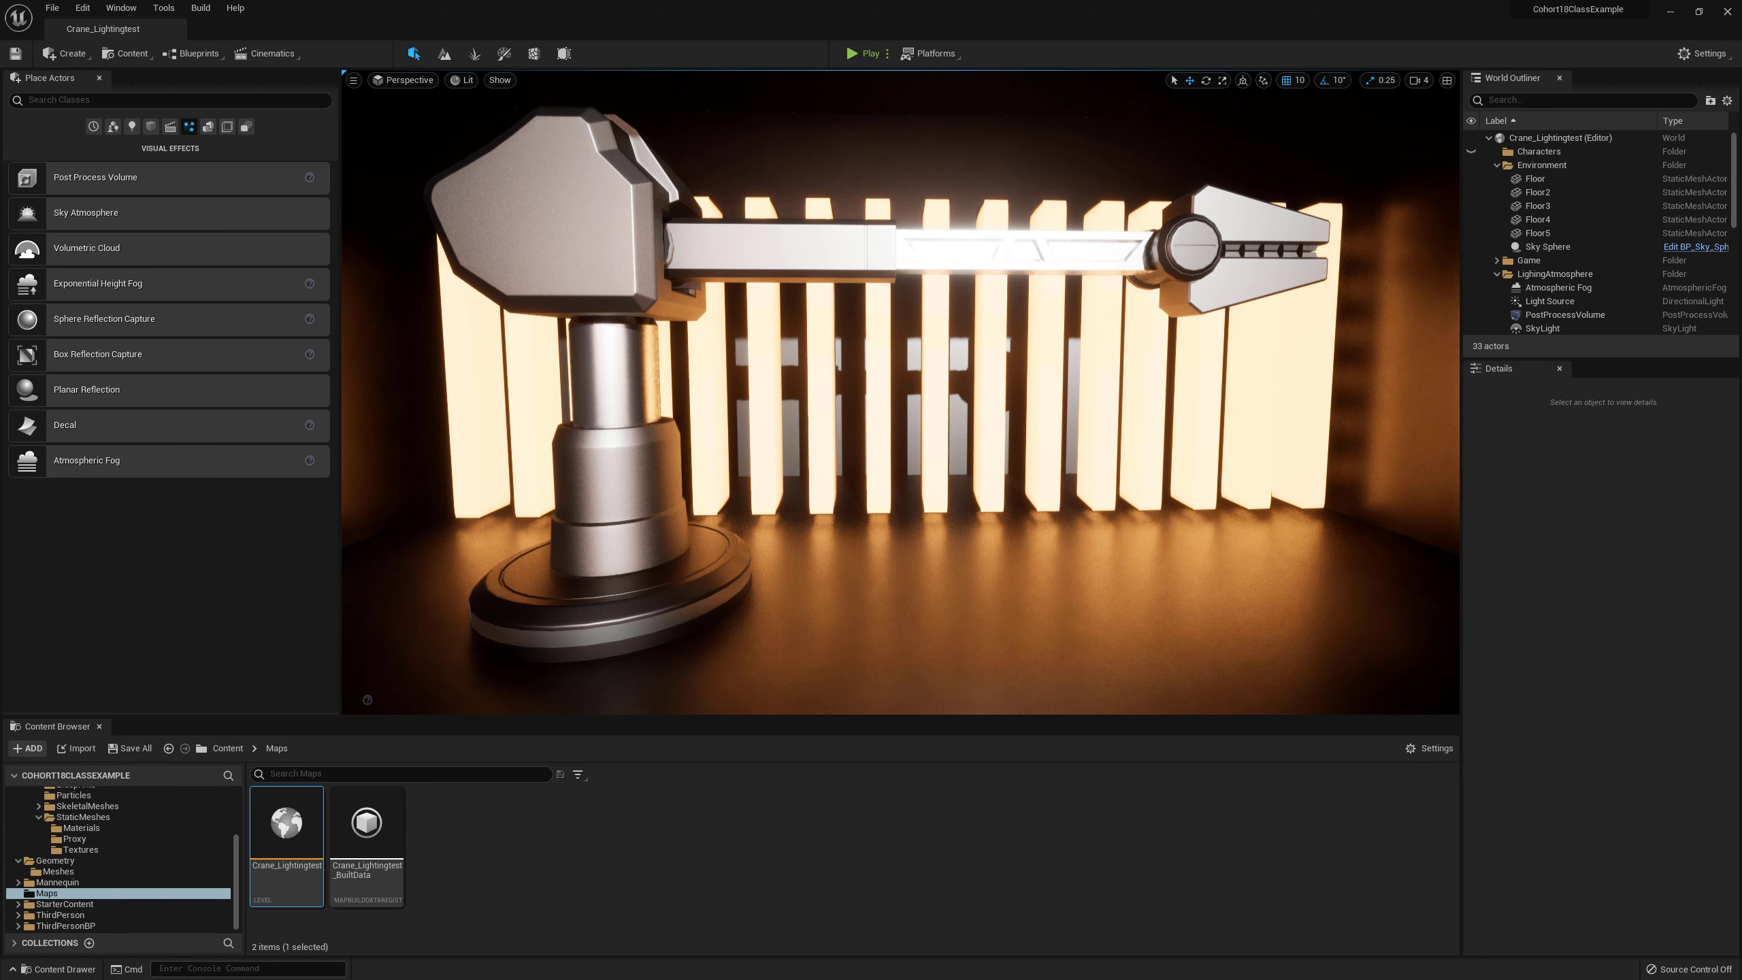
left_click(653, 494)
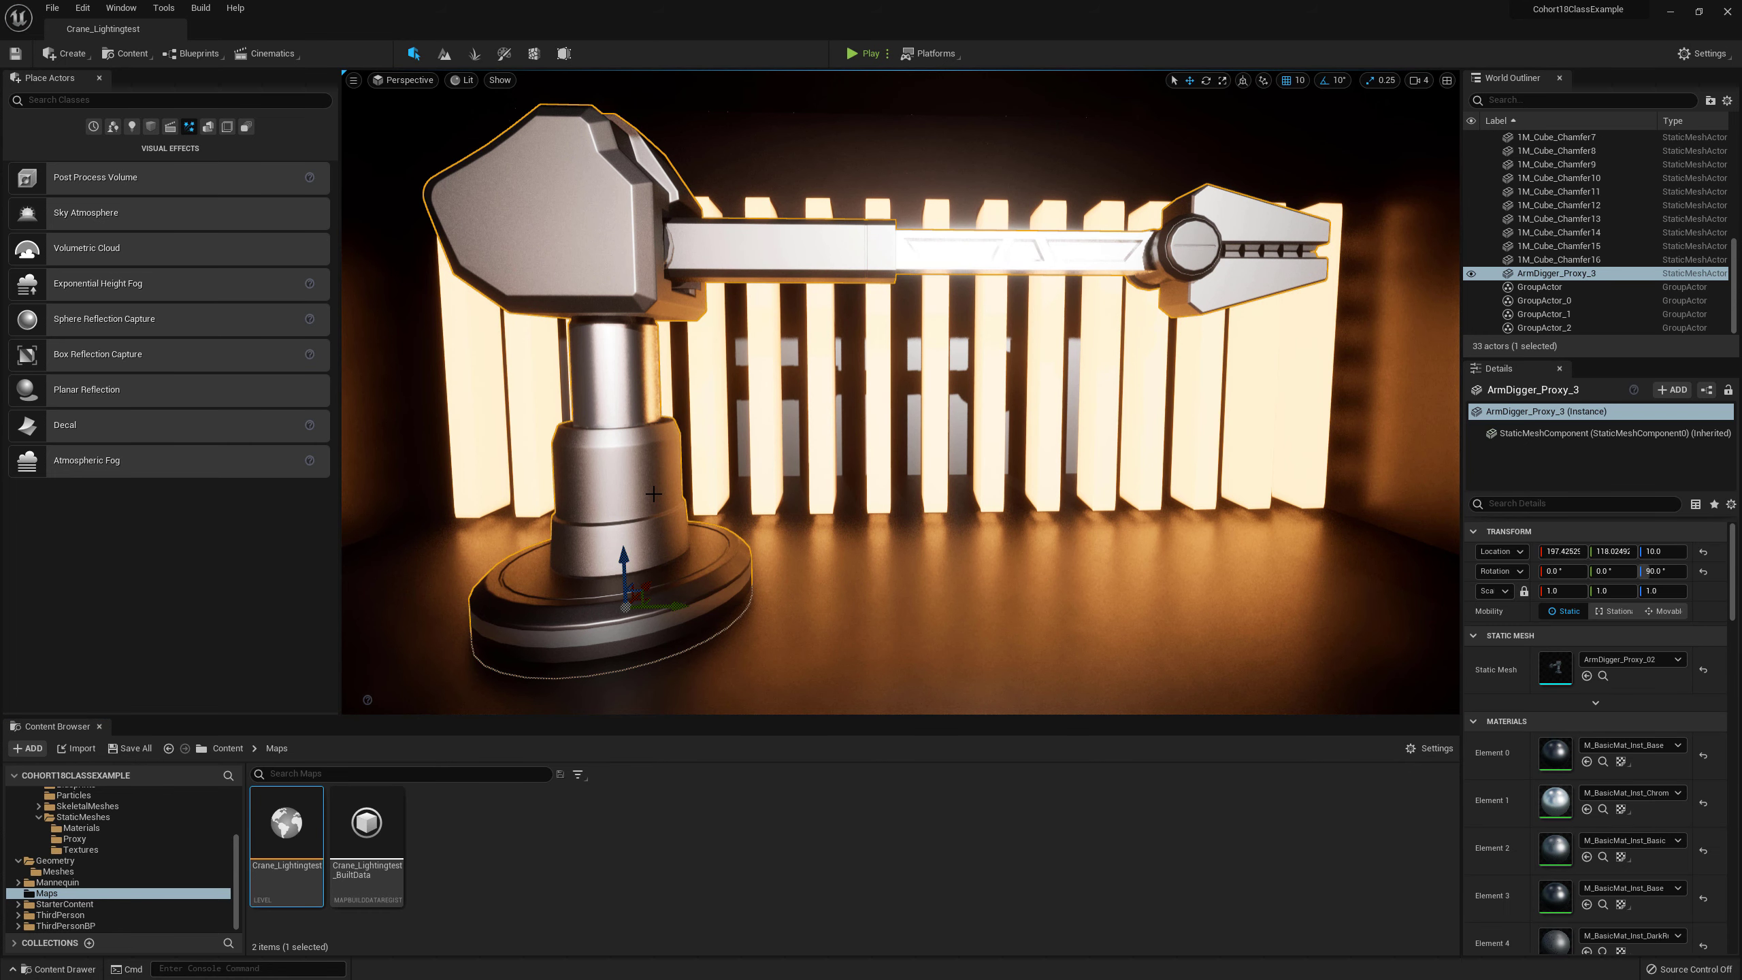
key("ctrl+b")
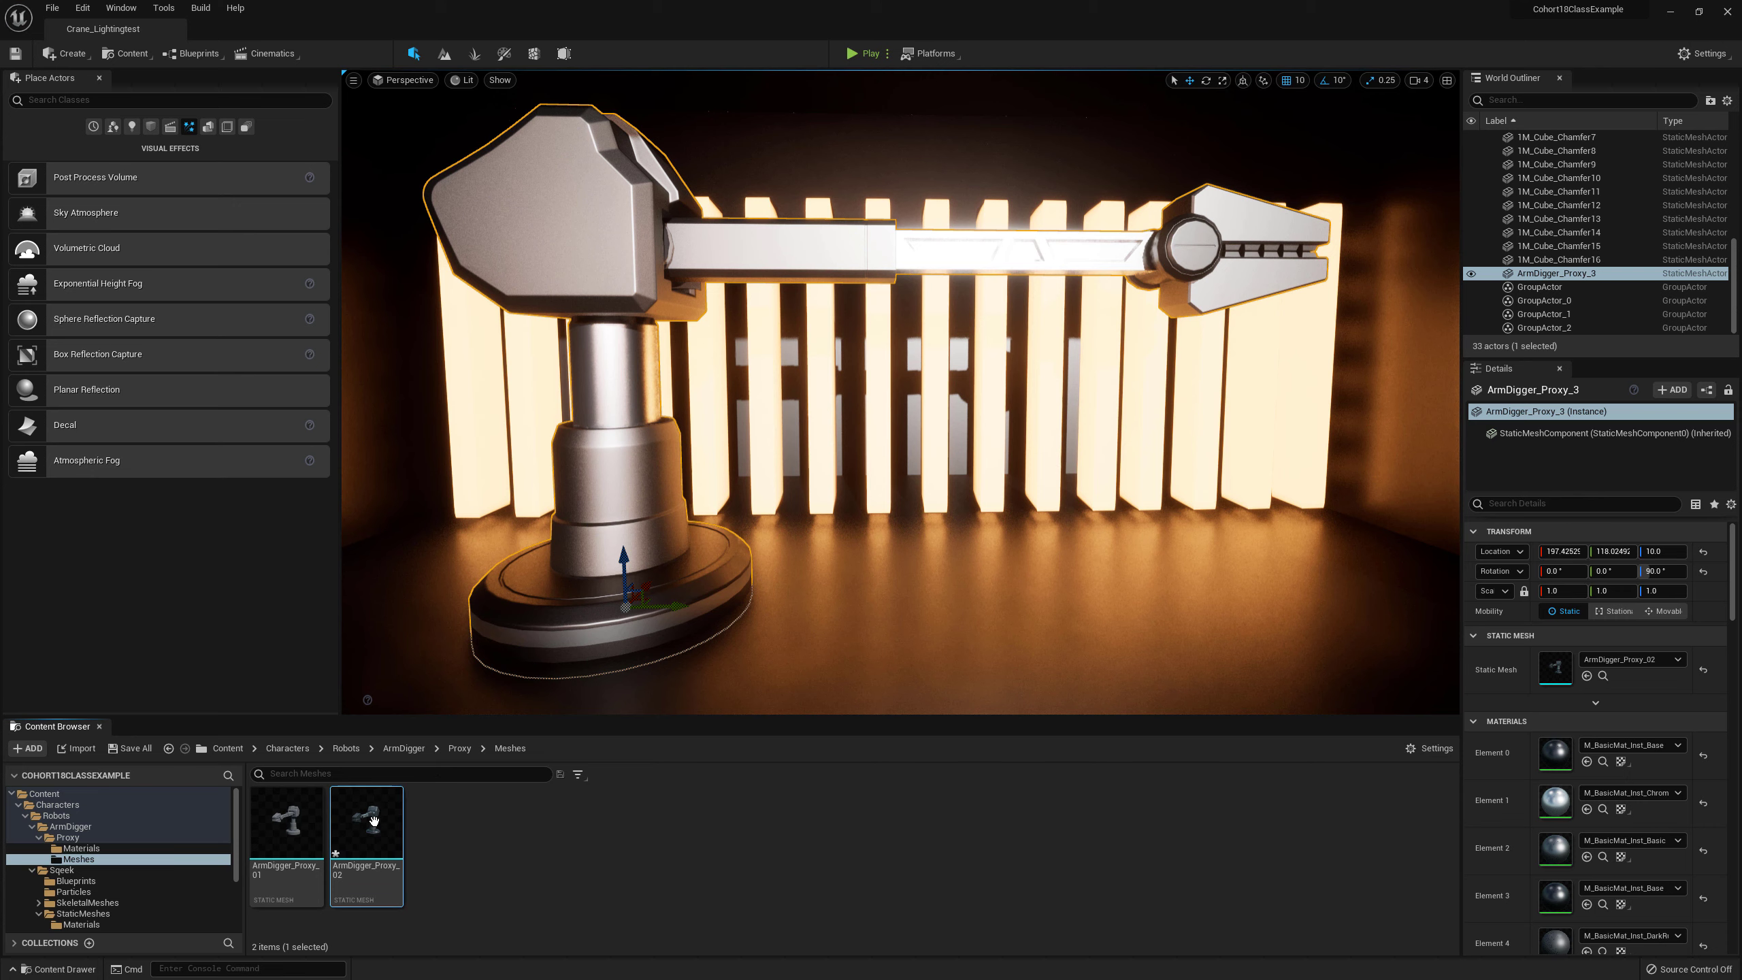
right_click(373, 819)
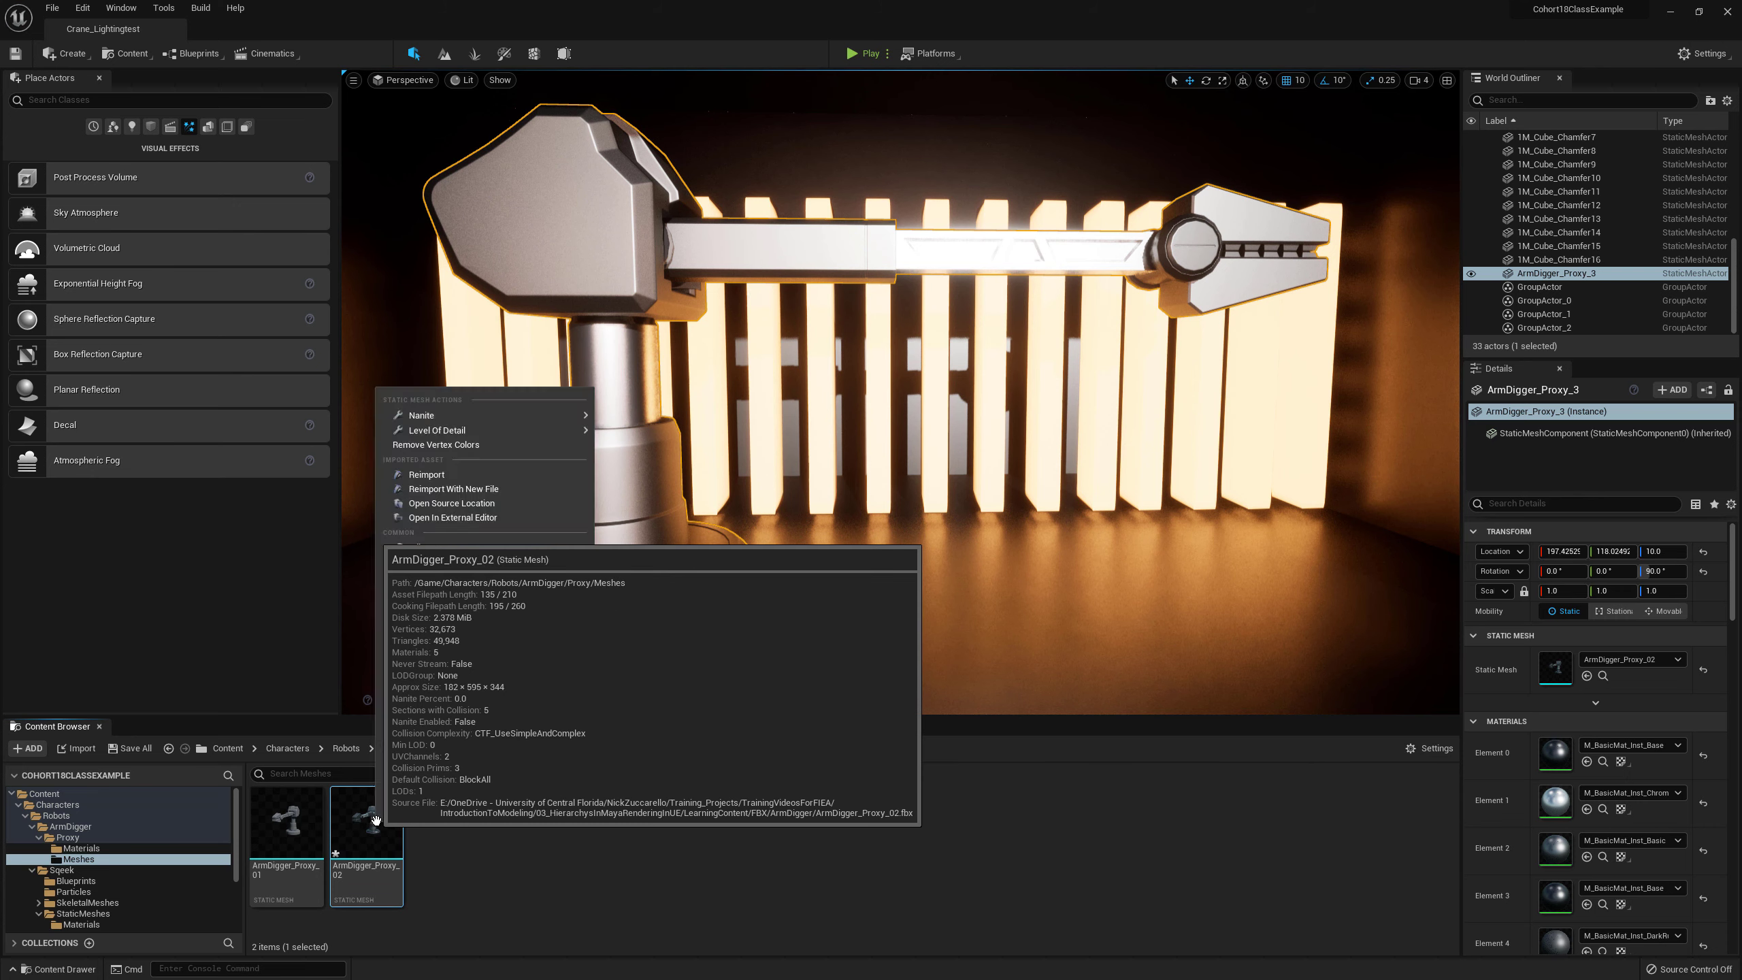
left_click(439, 480)
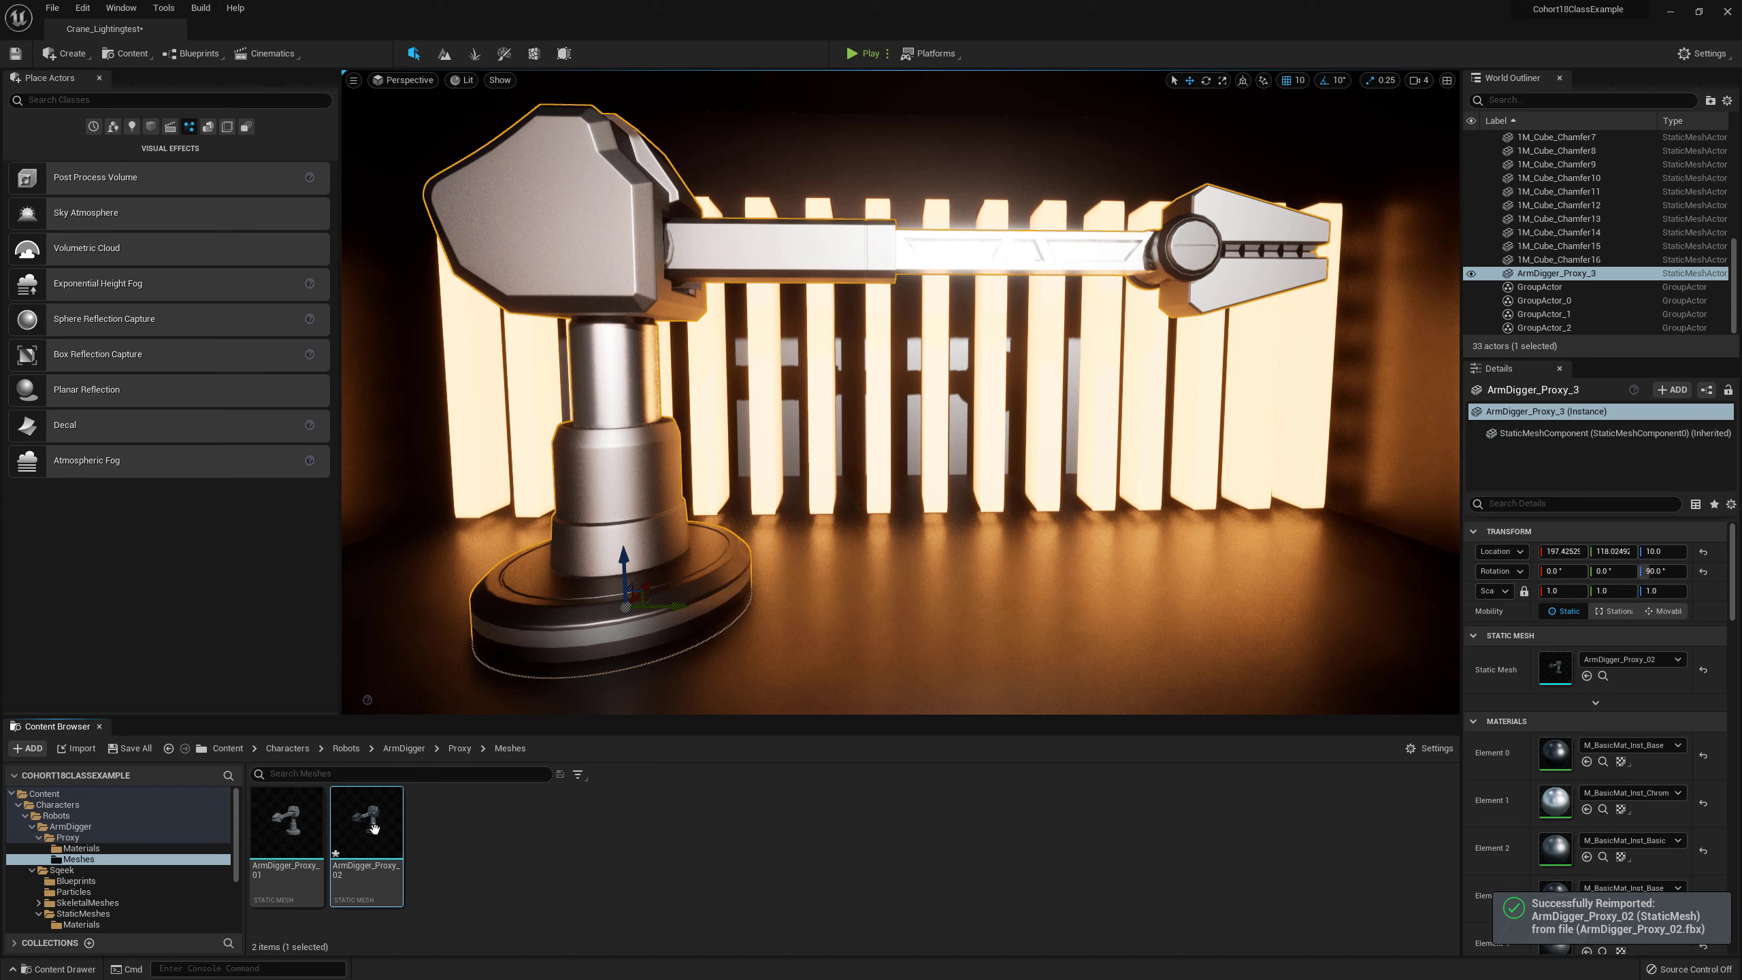
Step: Inspect the reimported ArmDigger_Proxy_02 up close in the mesh editor, then save the asset and close the editor
mouse_move(374, 827)
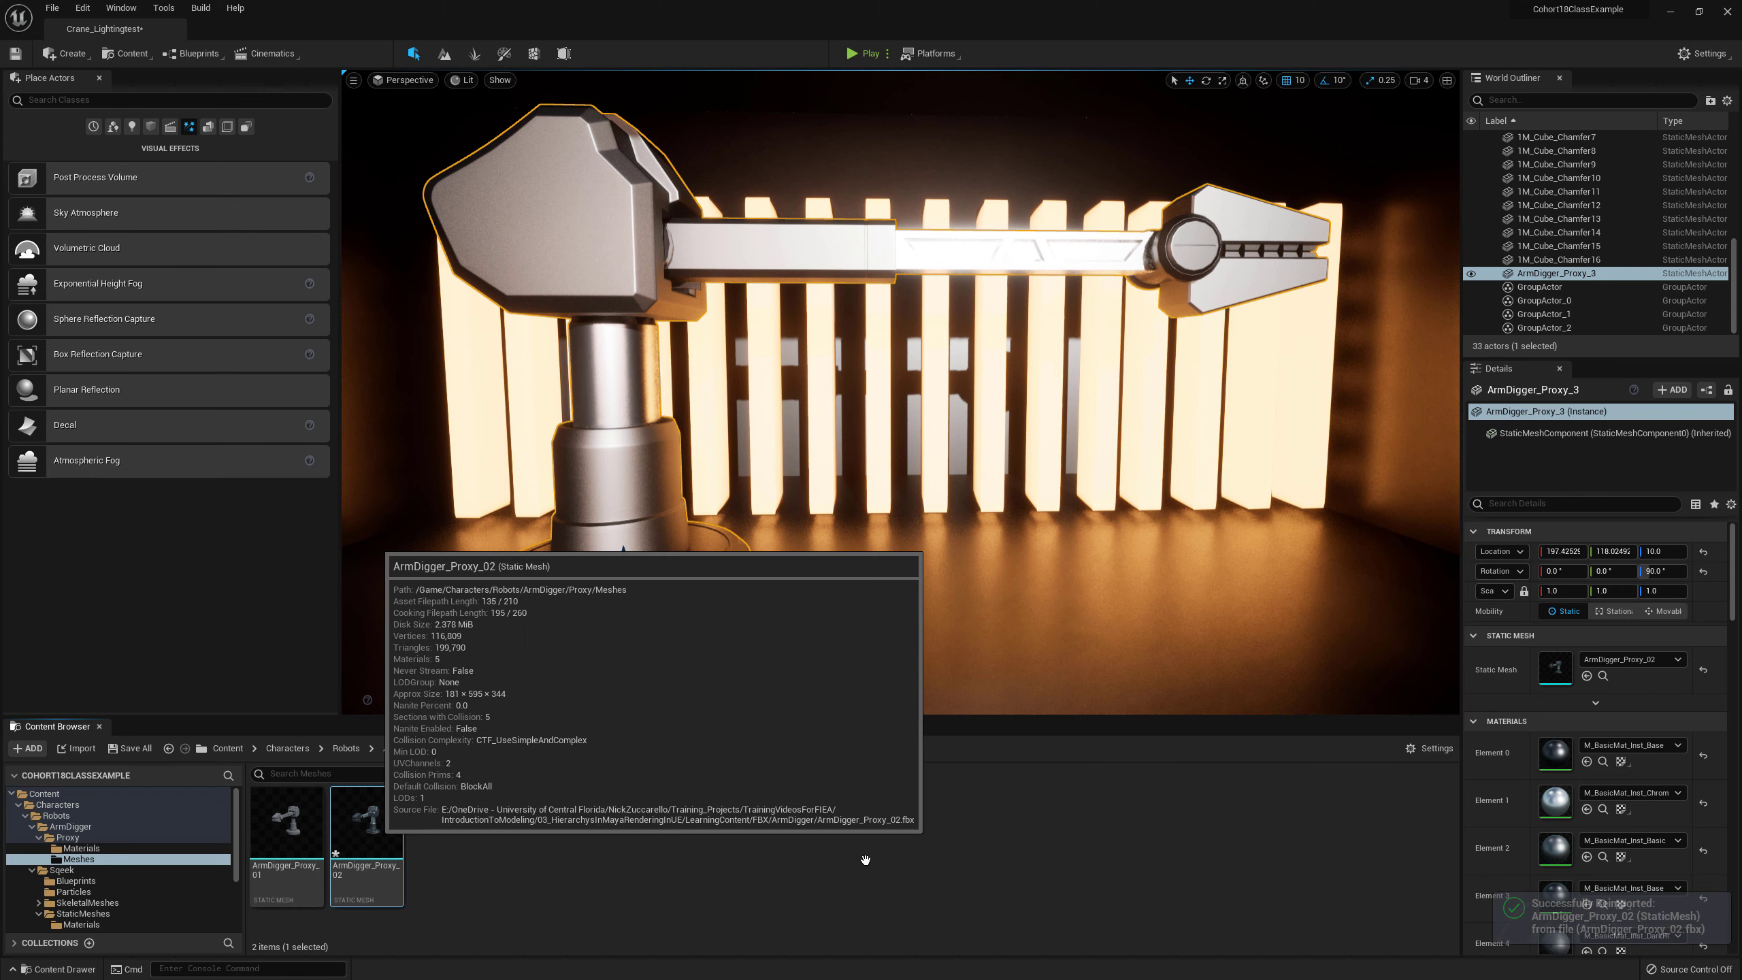
double_click(379, 820)
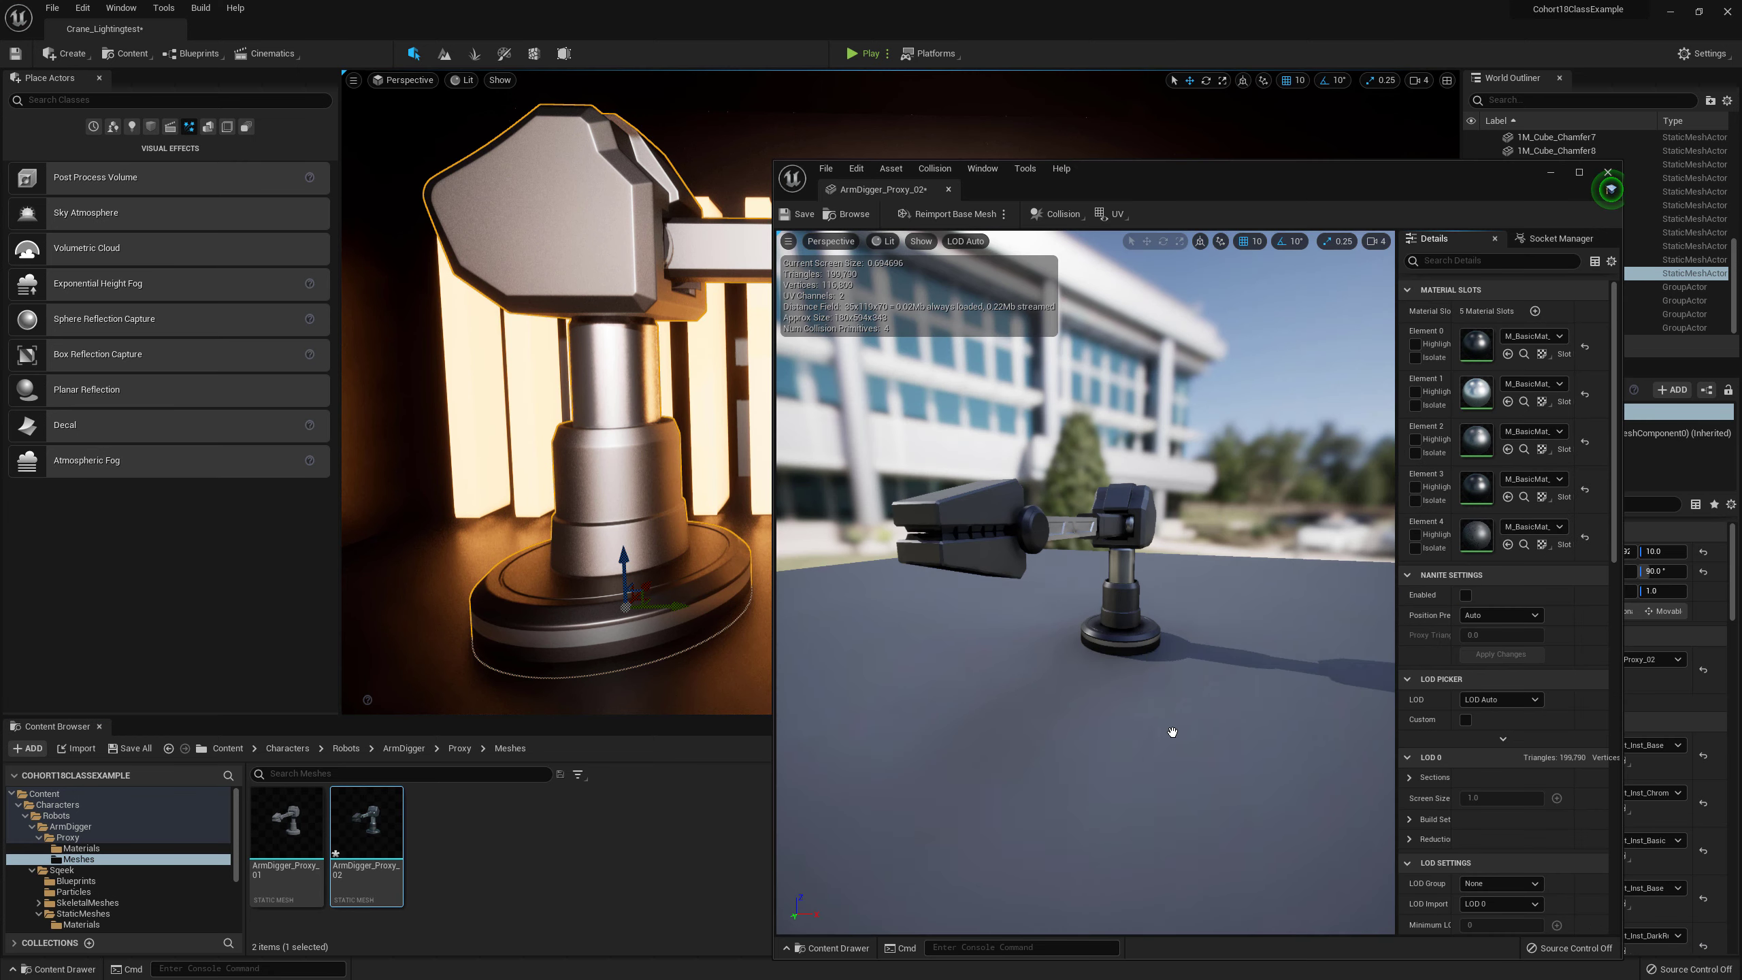
left_click_drag(1135, 712, 1138, 546)
right_click_drag(1138, 546, 1092, 554)
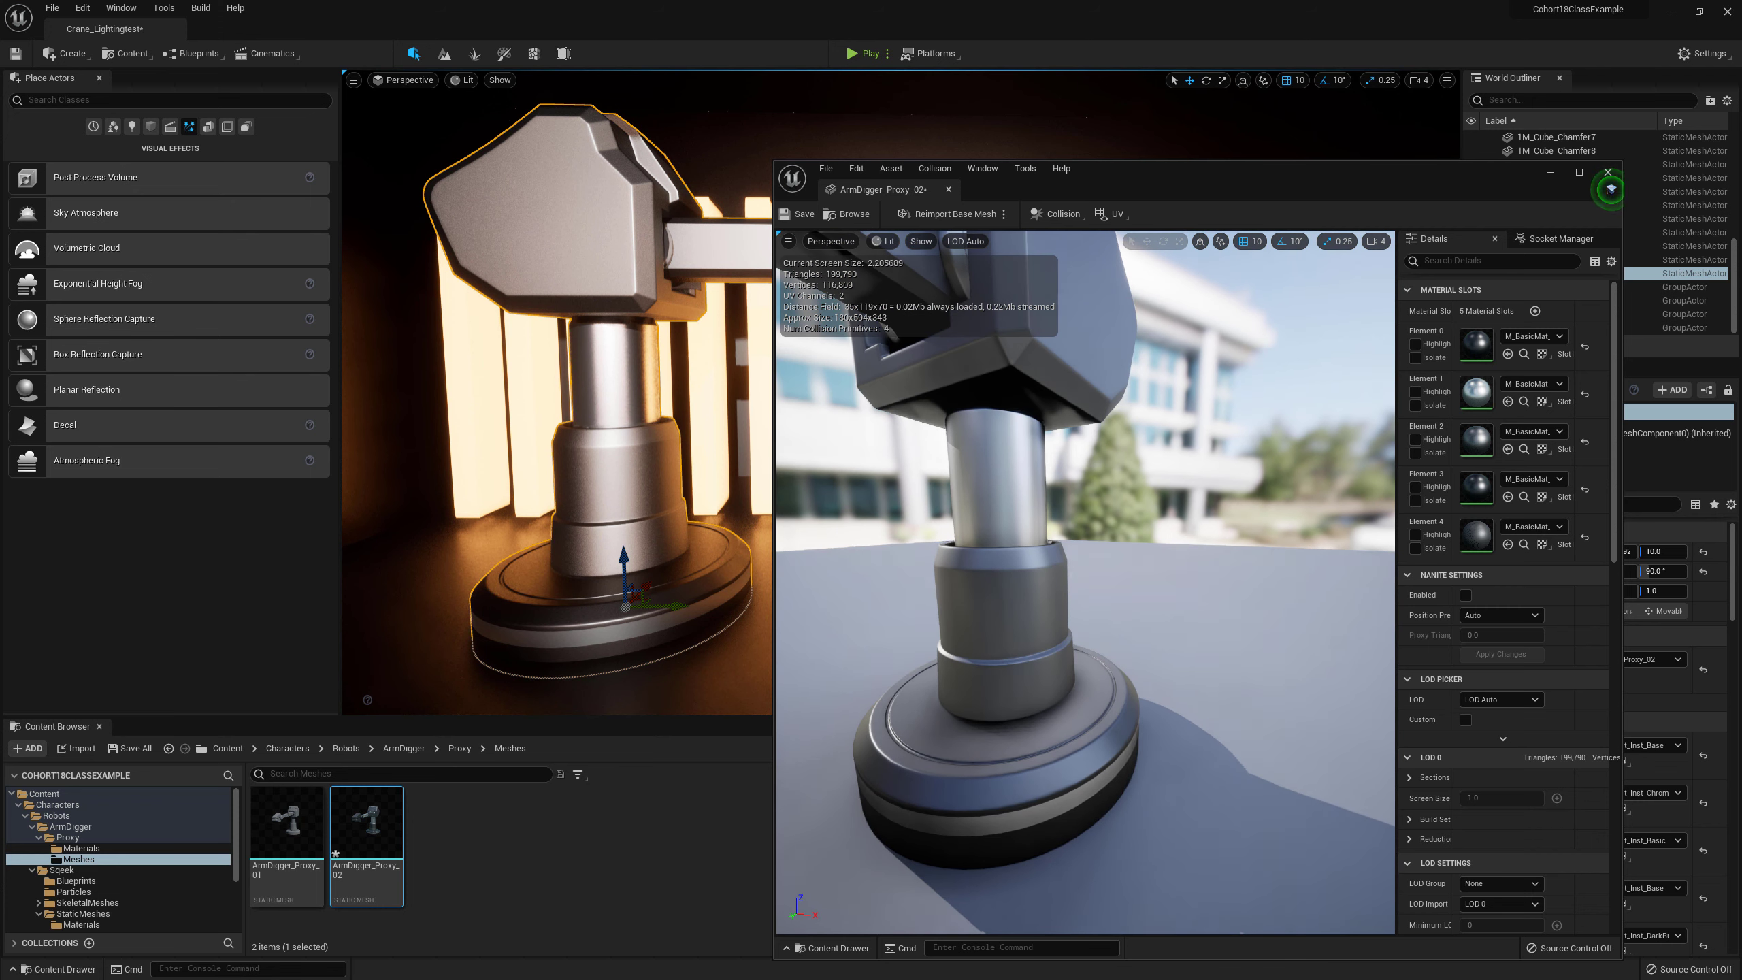
left_click(799, 213)
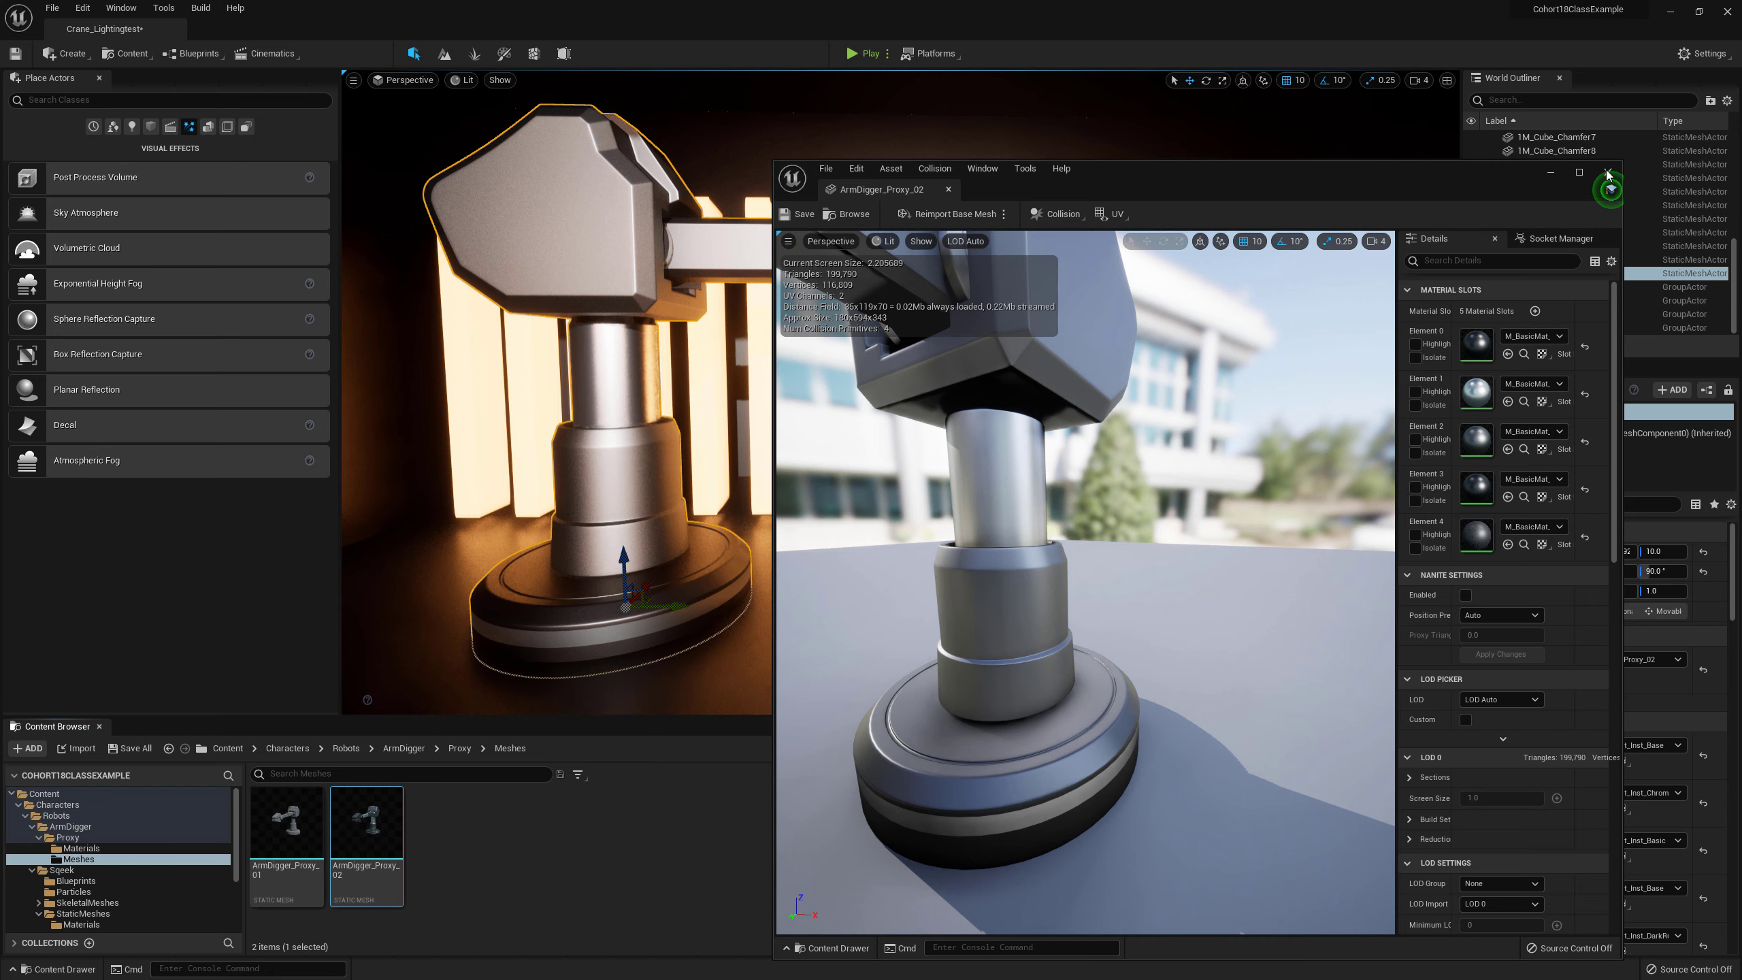
left_click(1606, 174)
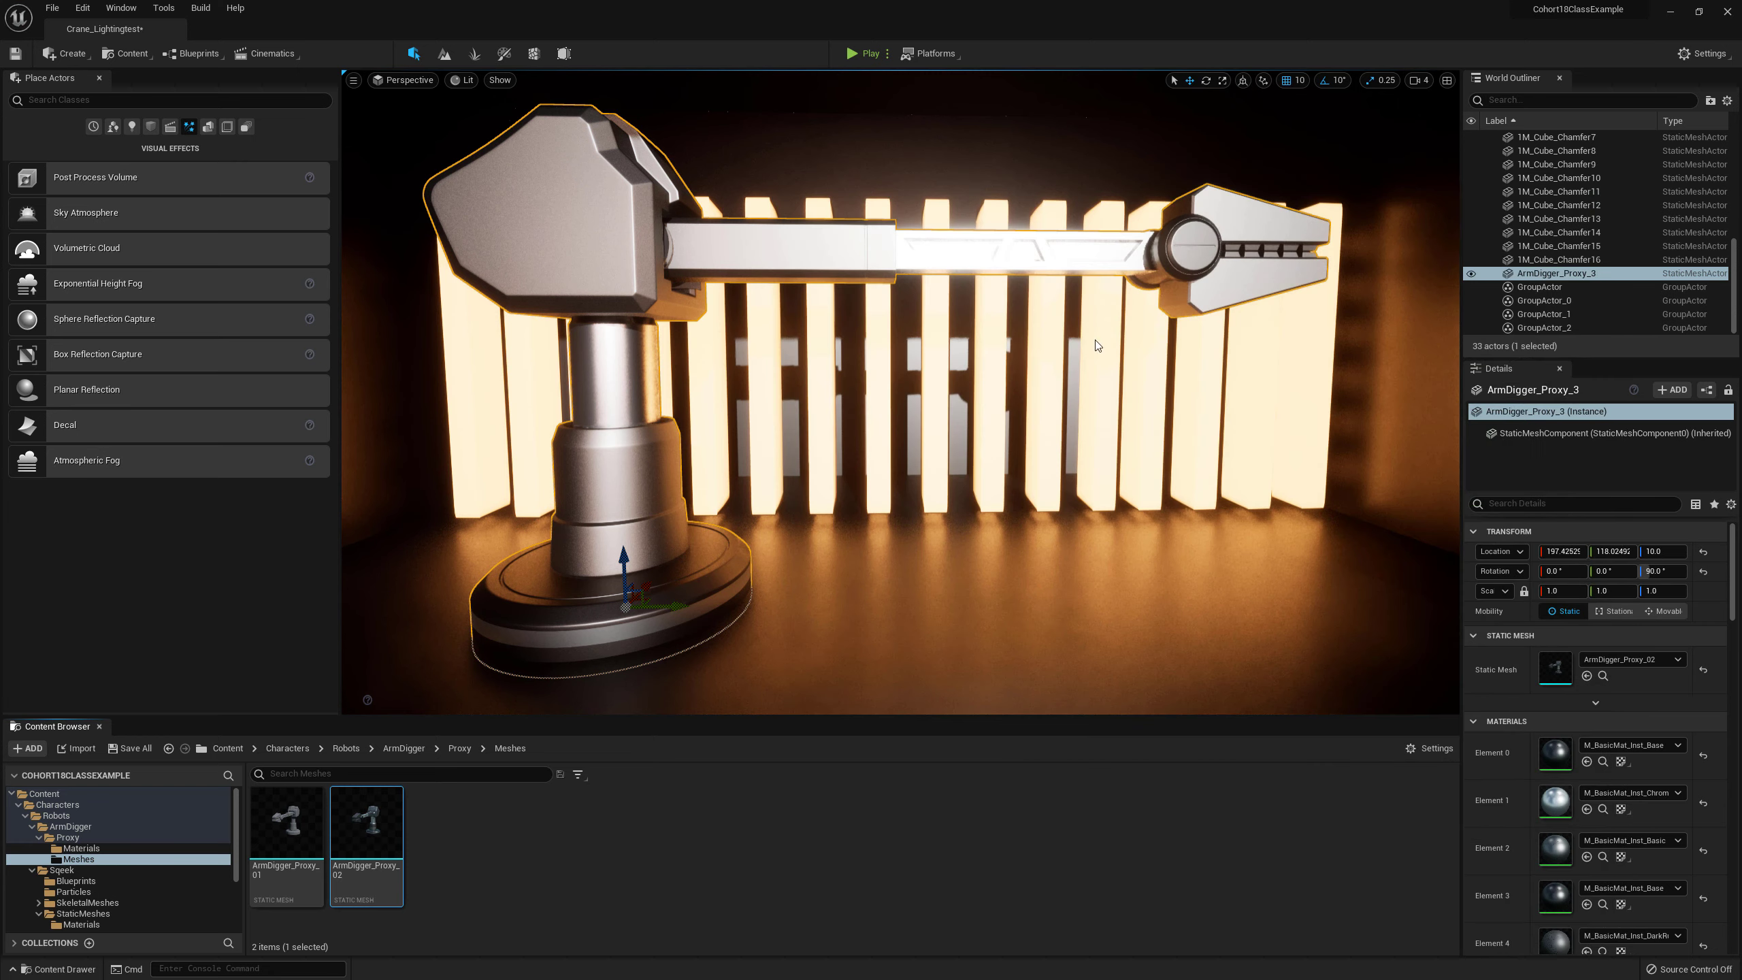
Step: Unlock the group of four glowing bars behind the arm's claw, GroupActor_2
left_click(711, 430)
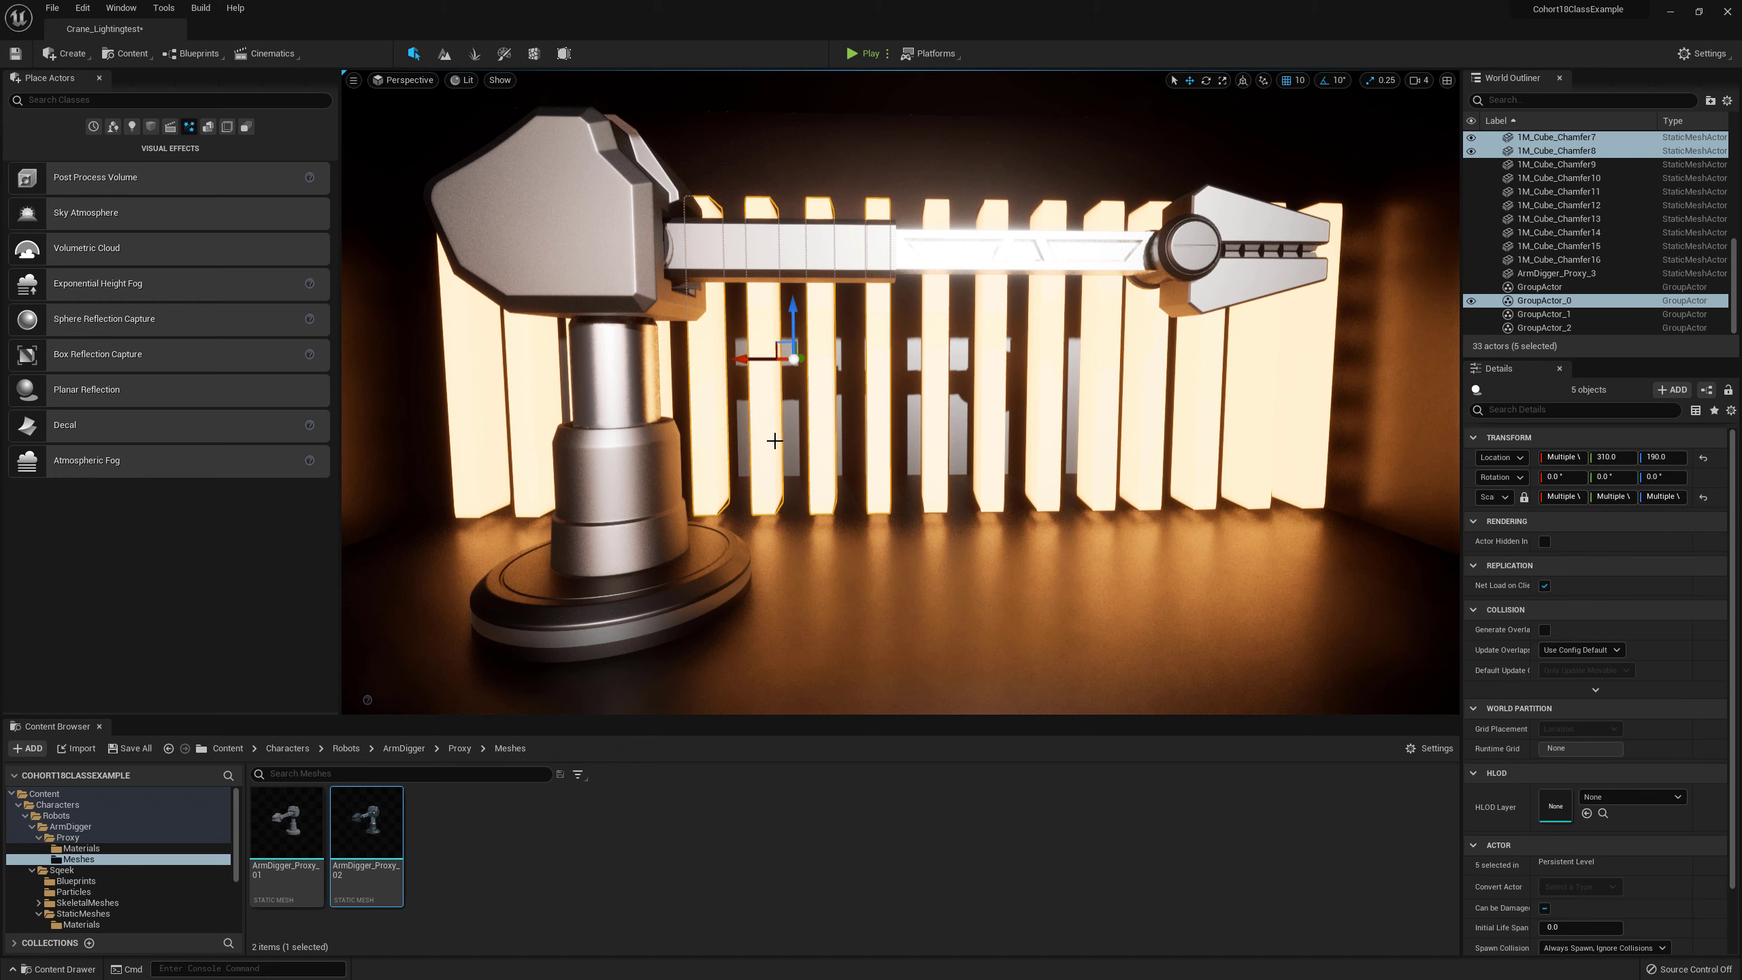
key("ctrl+b")
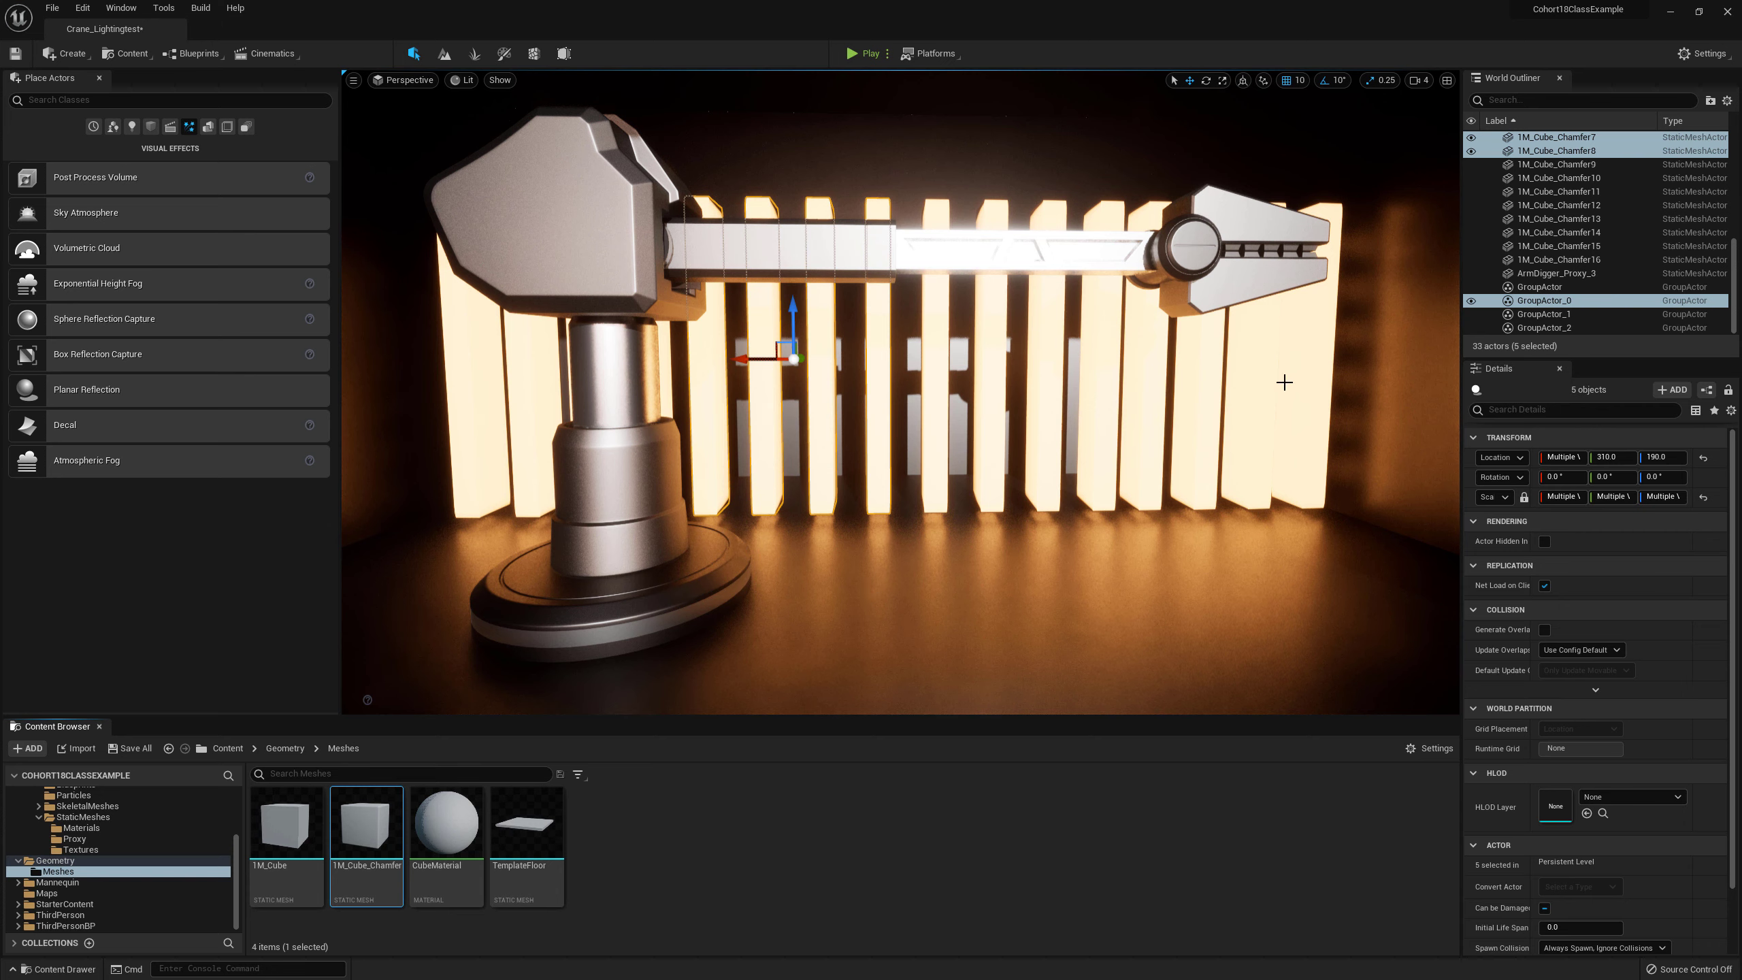
left_click(1276, 392)
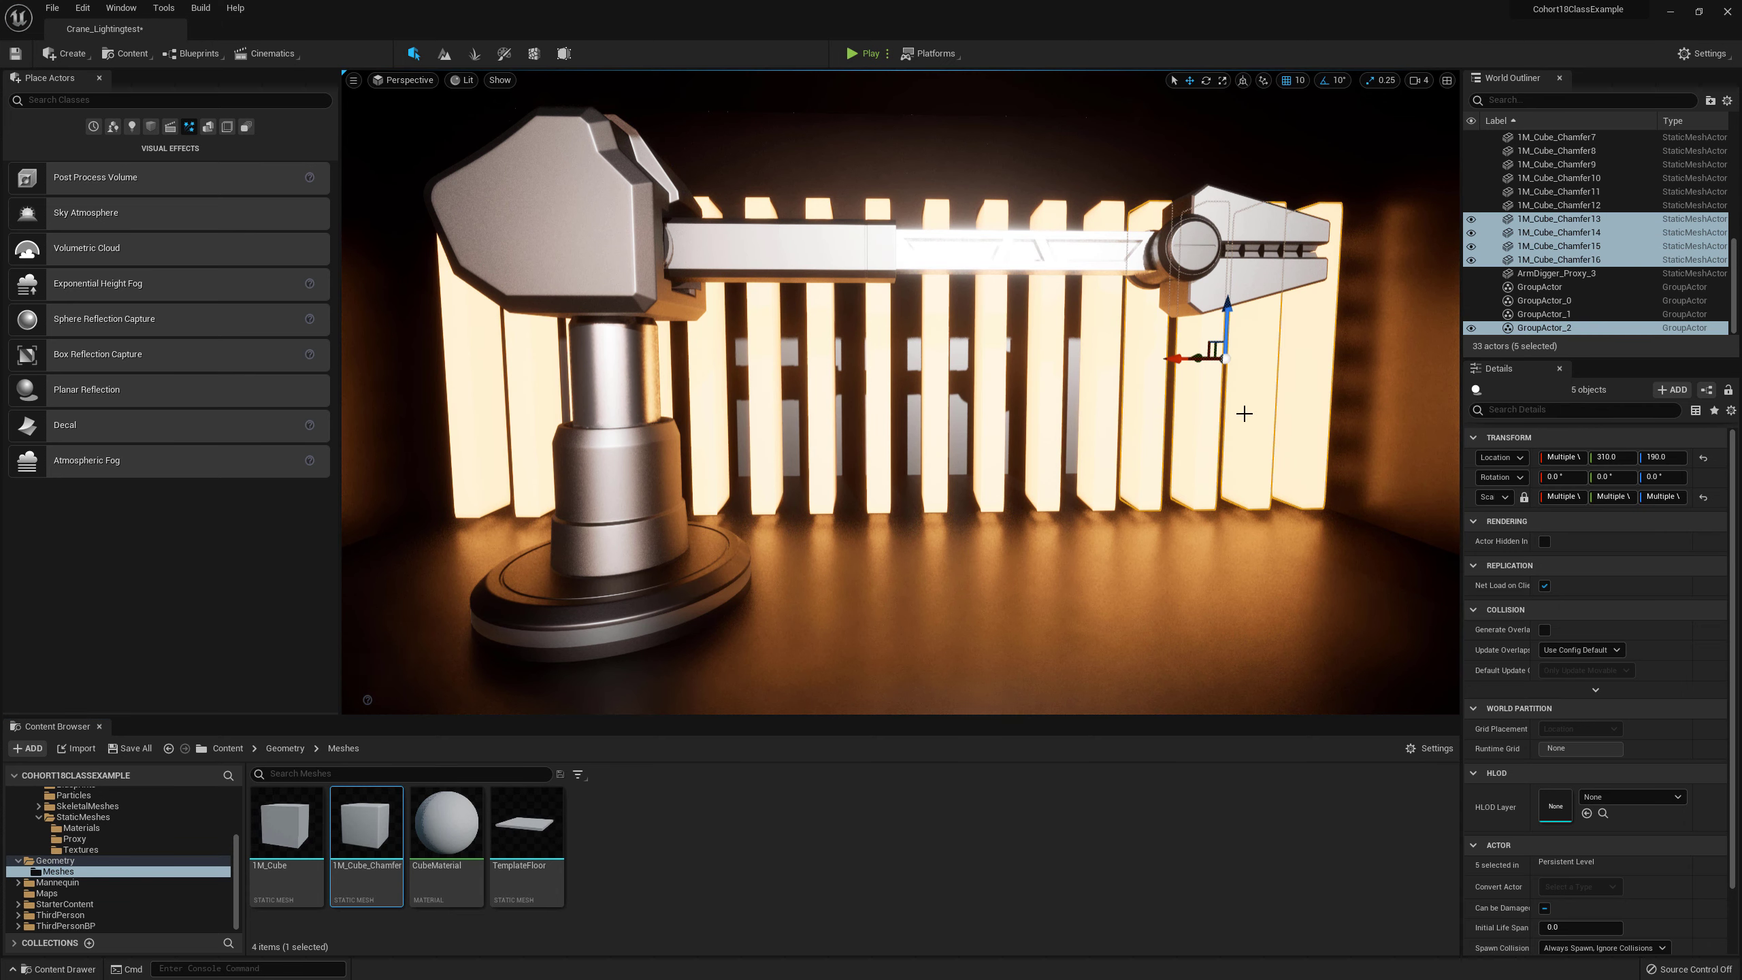
right_click(1243, 413)
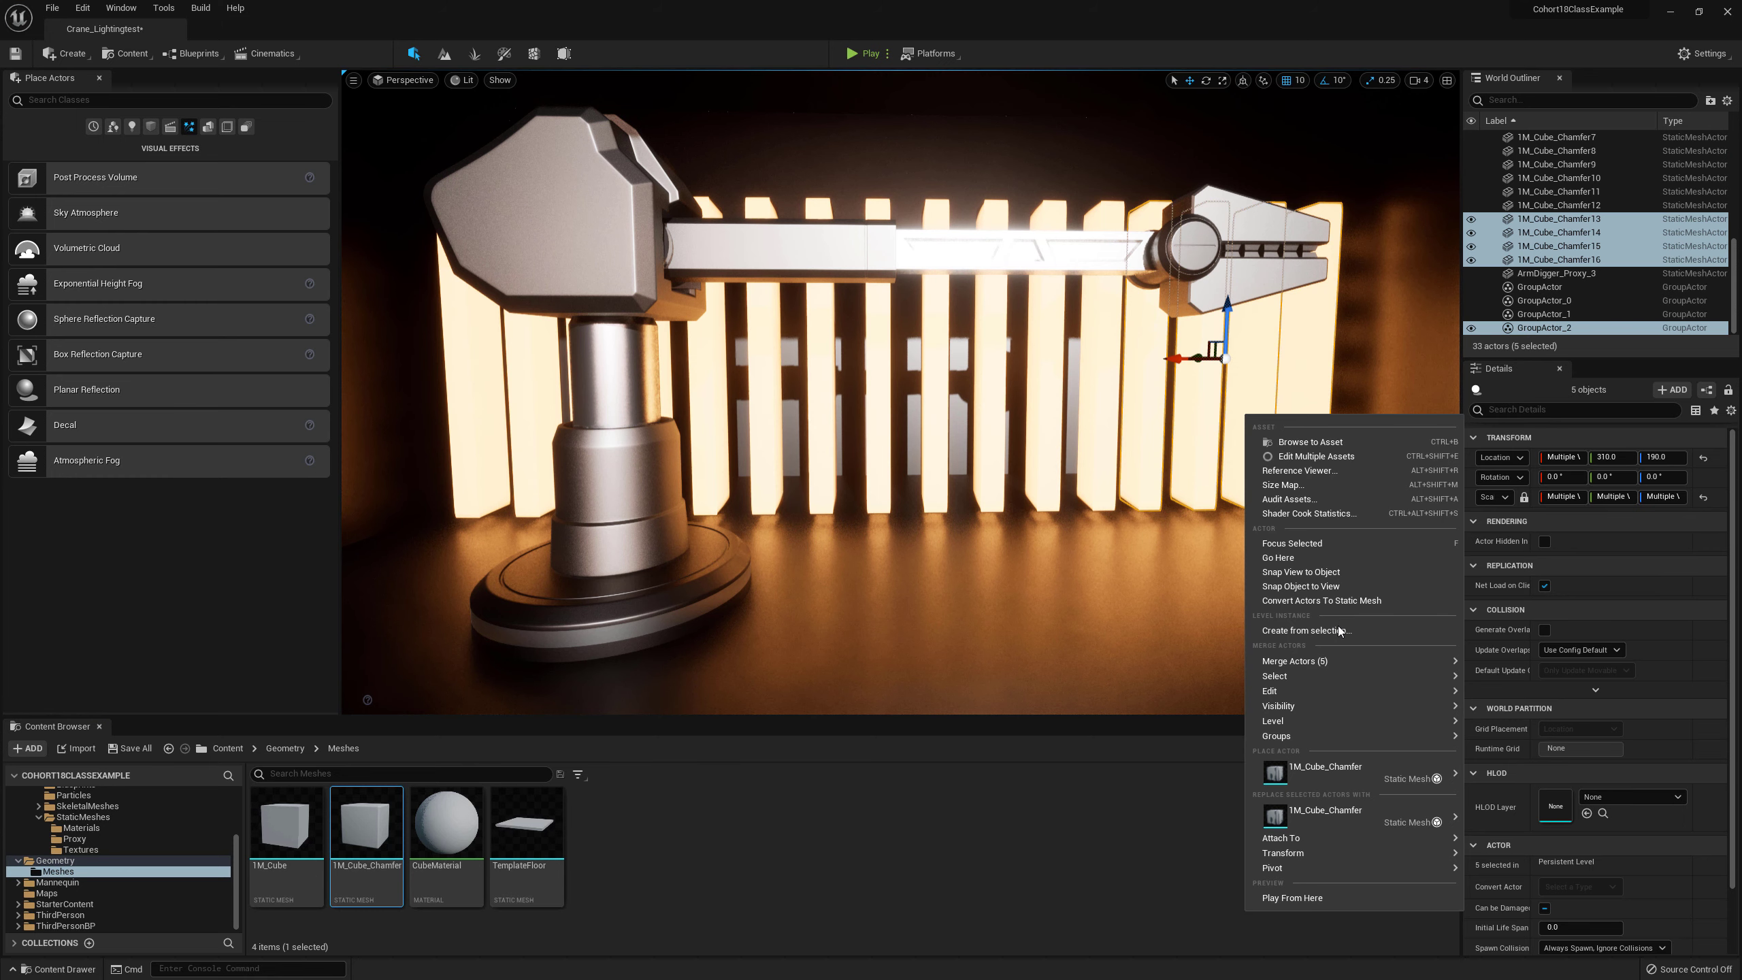
mouse_move(1412, 735)
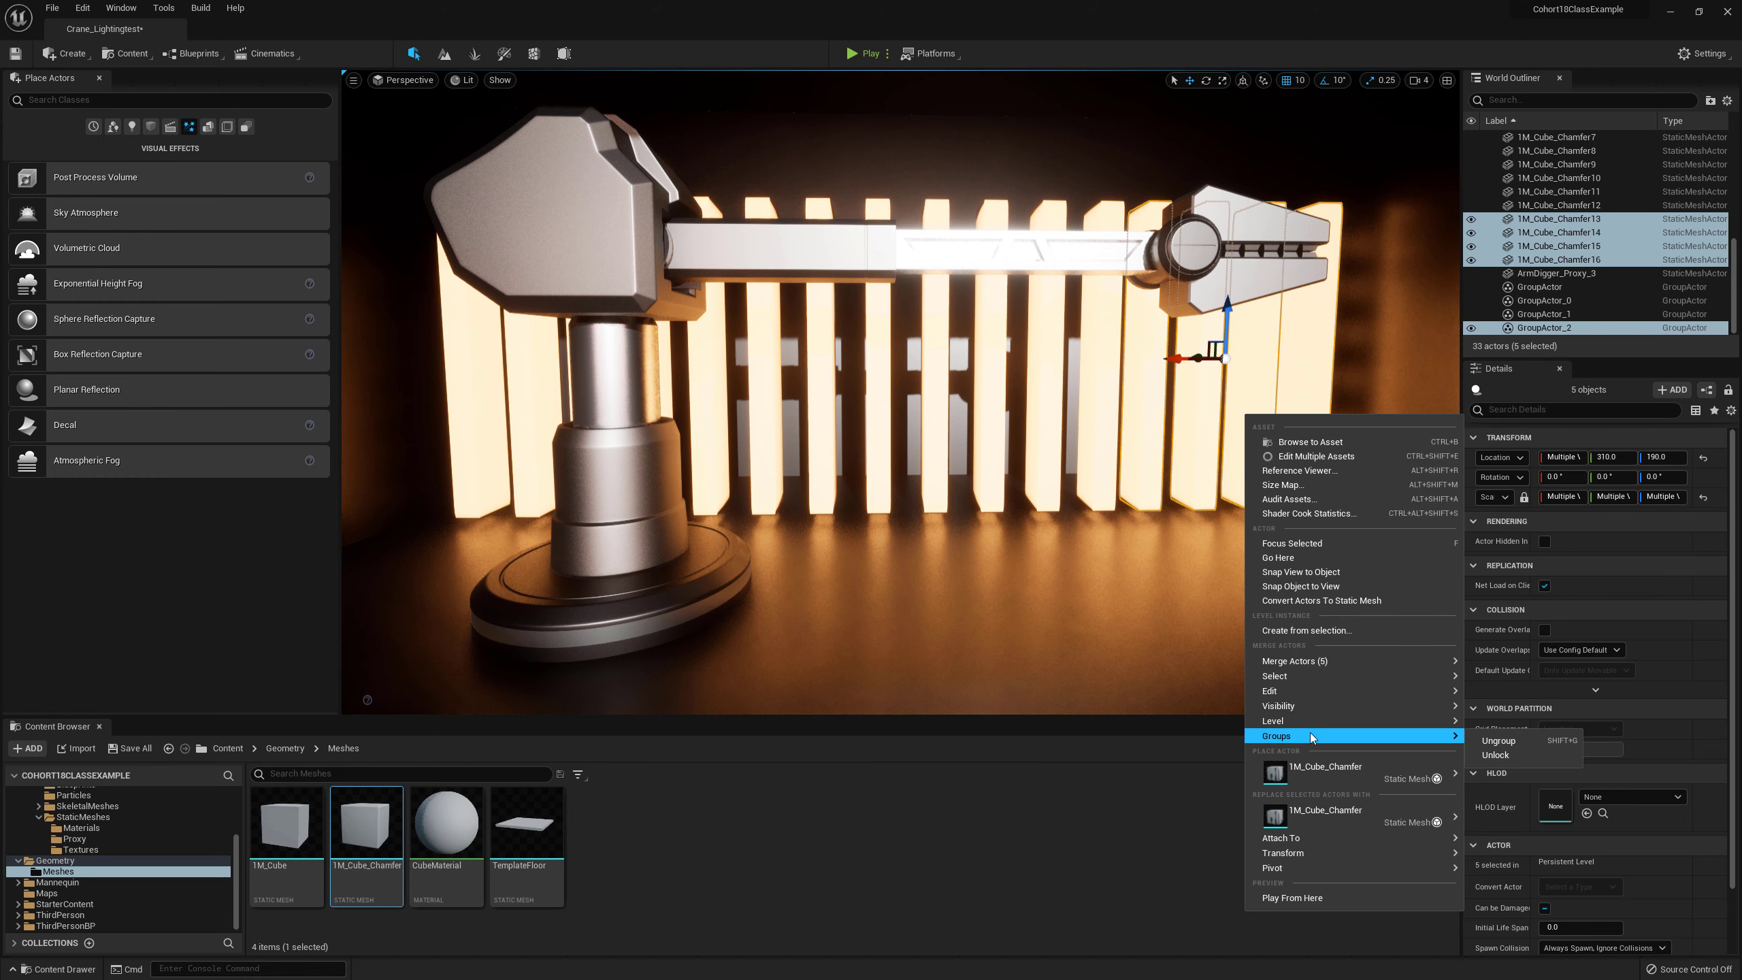
left_click(1508, 755)
Step: Select the single bar 1M_Cube_Chamfer14, locate its glow material M_BasicMat_Inst_Glow_V1, and open it for editing
left_click(1197, 417)
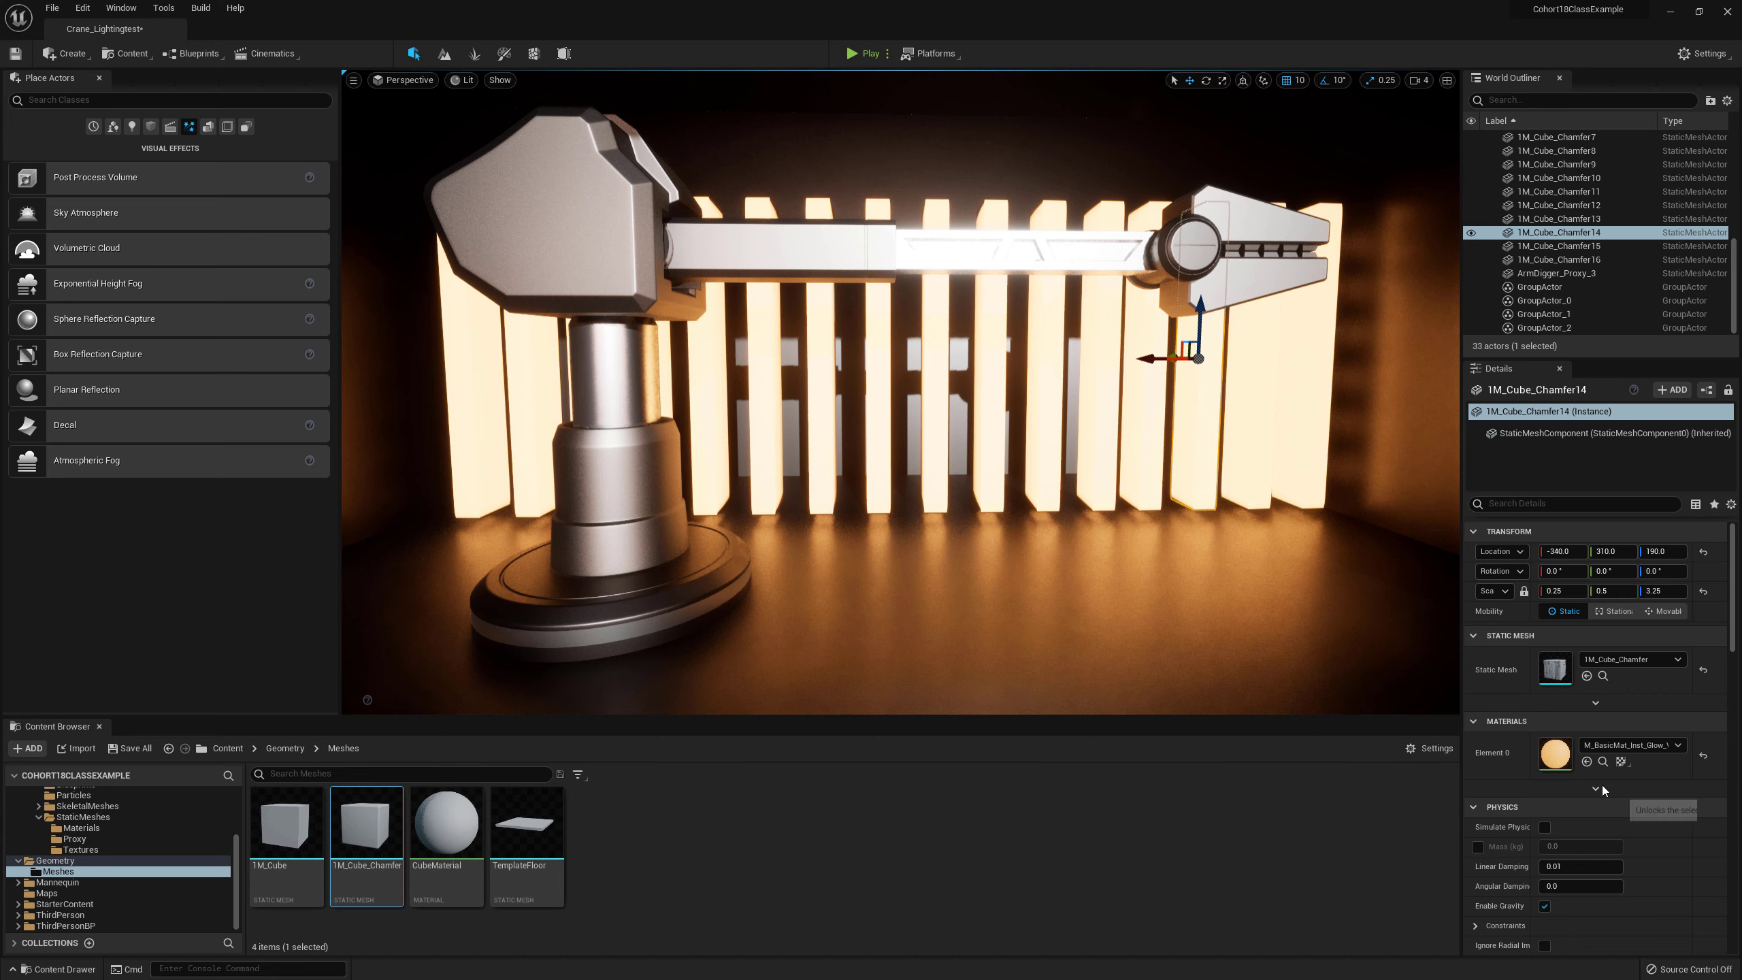
left_click(1603, 760)
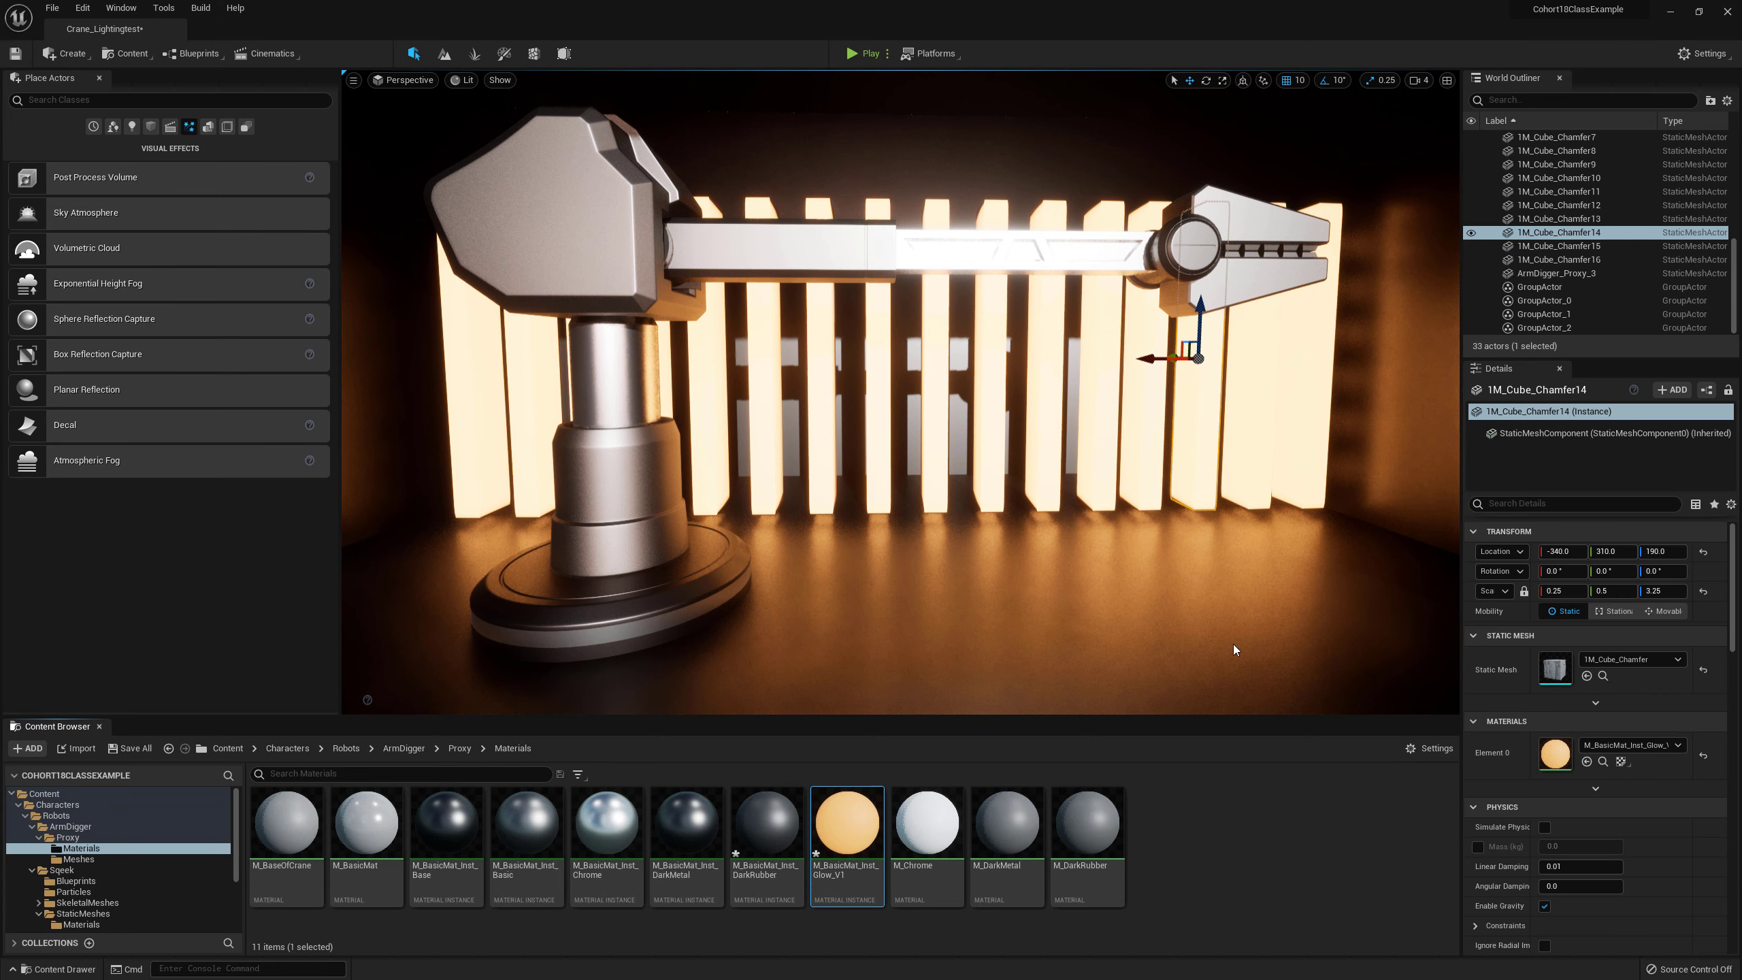
double_click(848, 826)
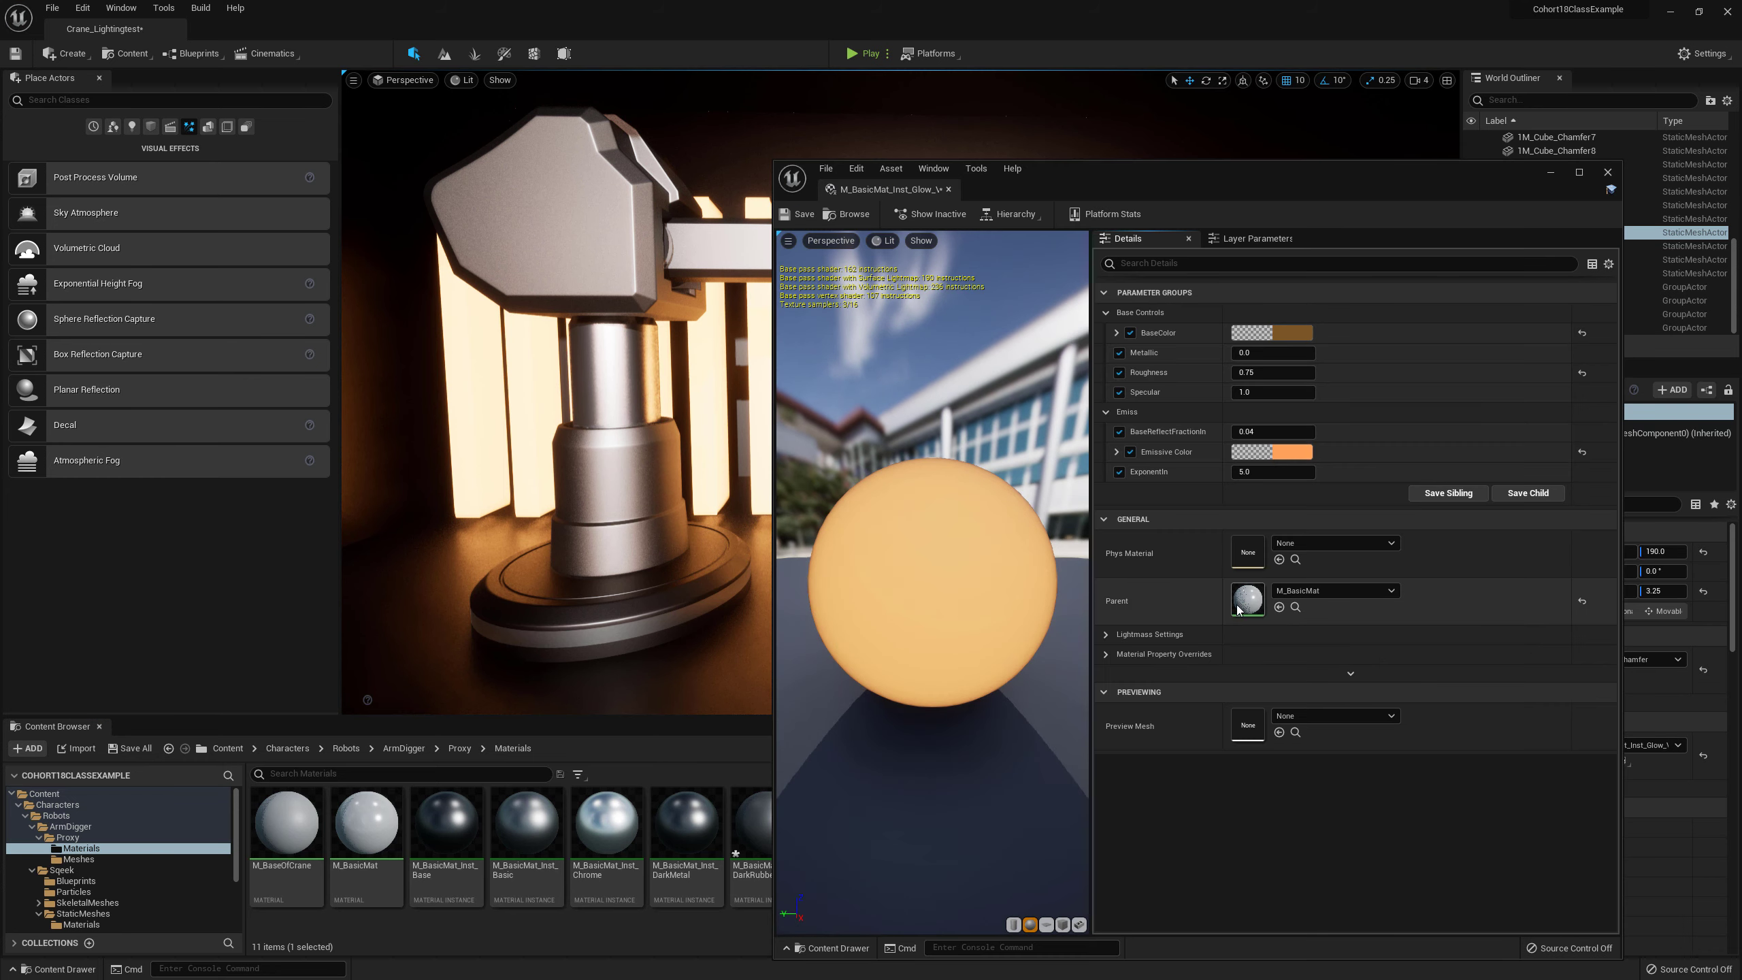
Step: Set the glow material's Emissive Color value to 0.25 and close the material editor
left_click(1276, 453)
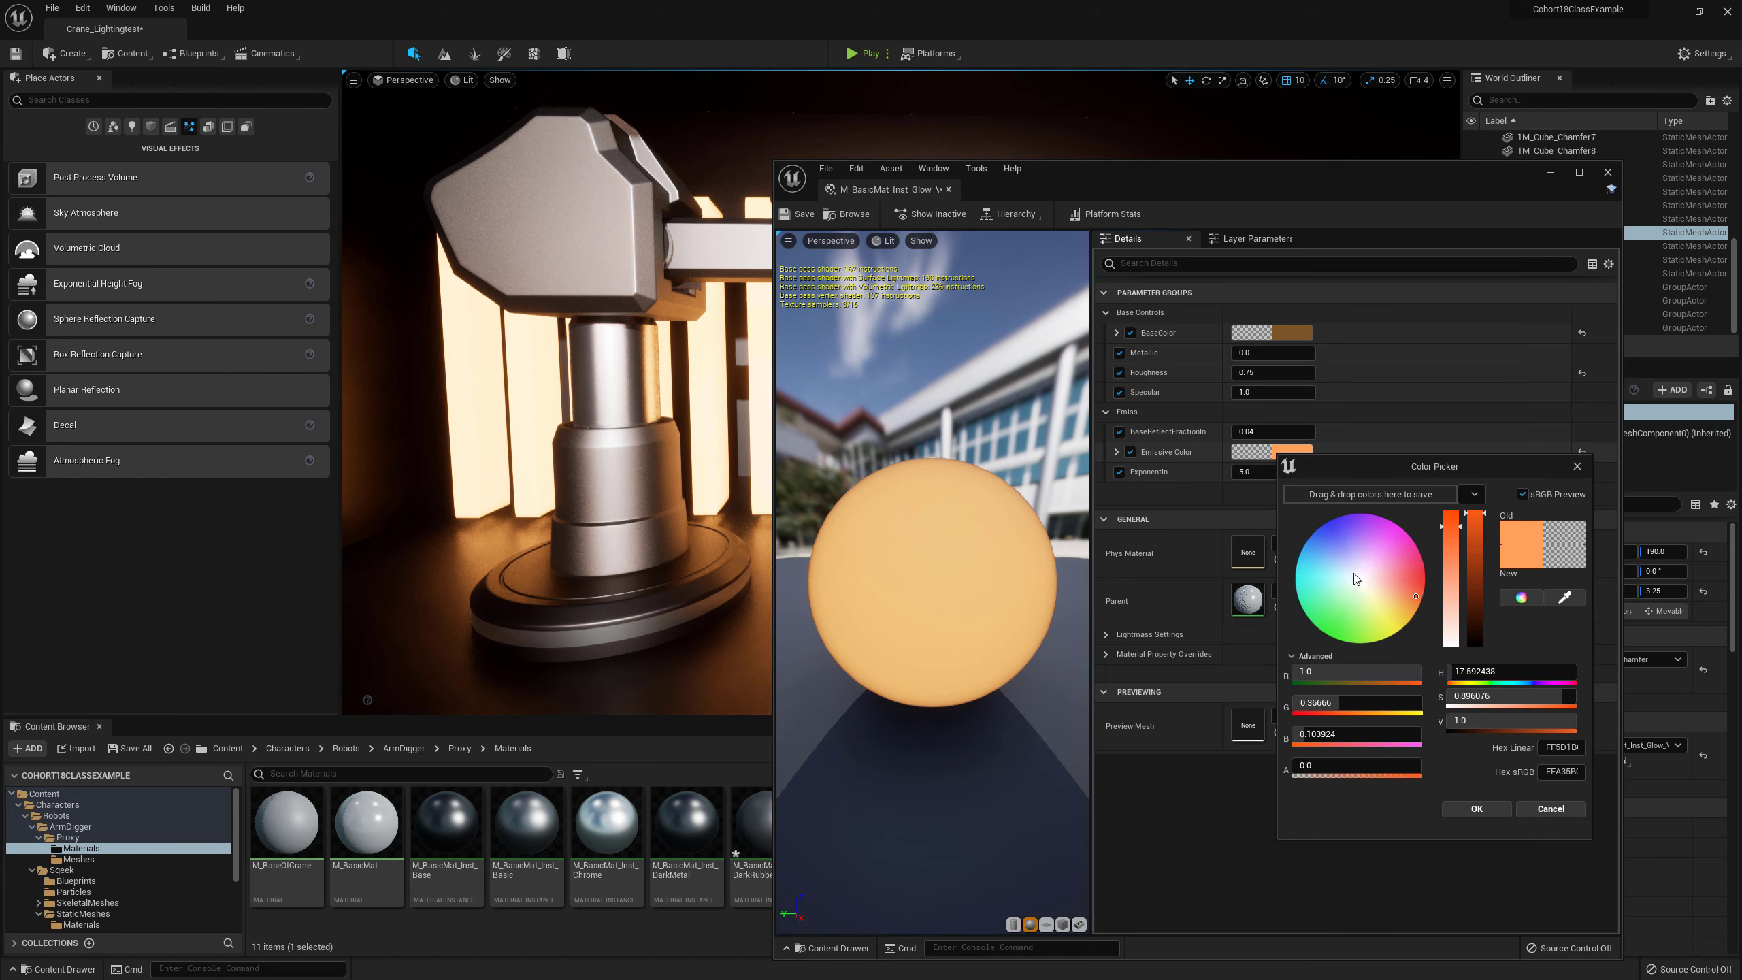
left_click(1467, 722)
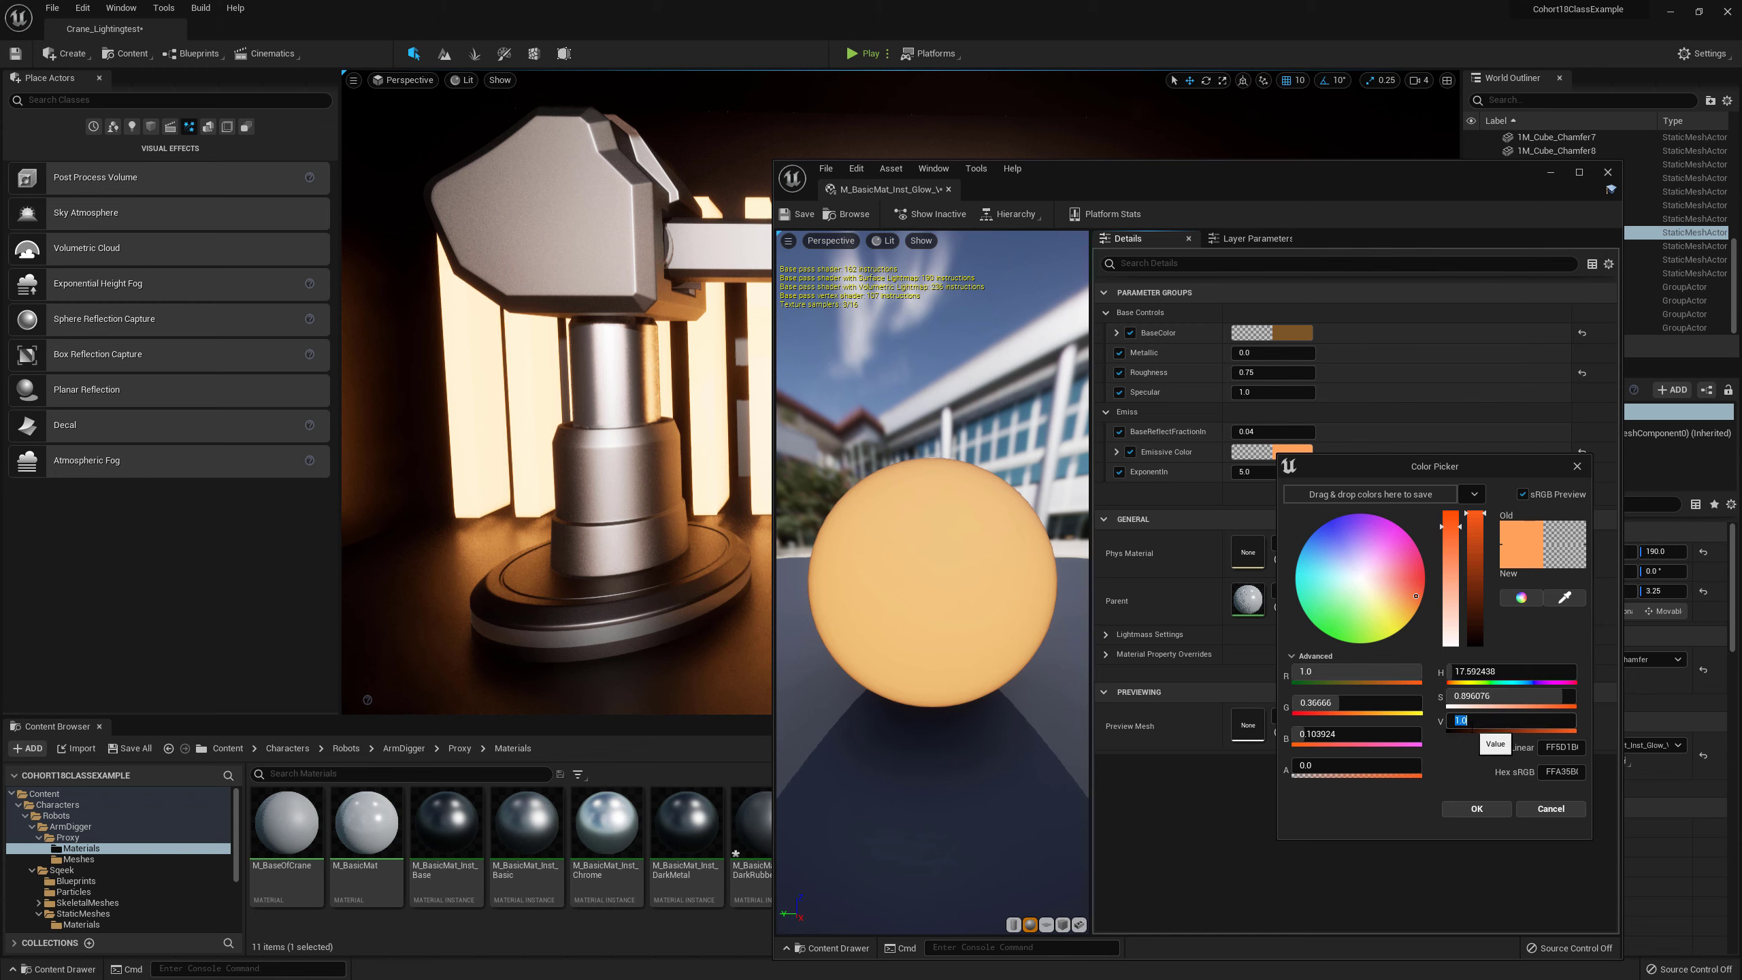
type(".5")
key("Return")
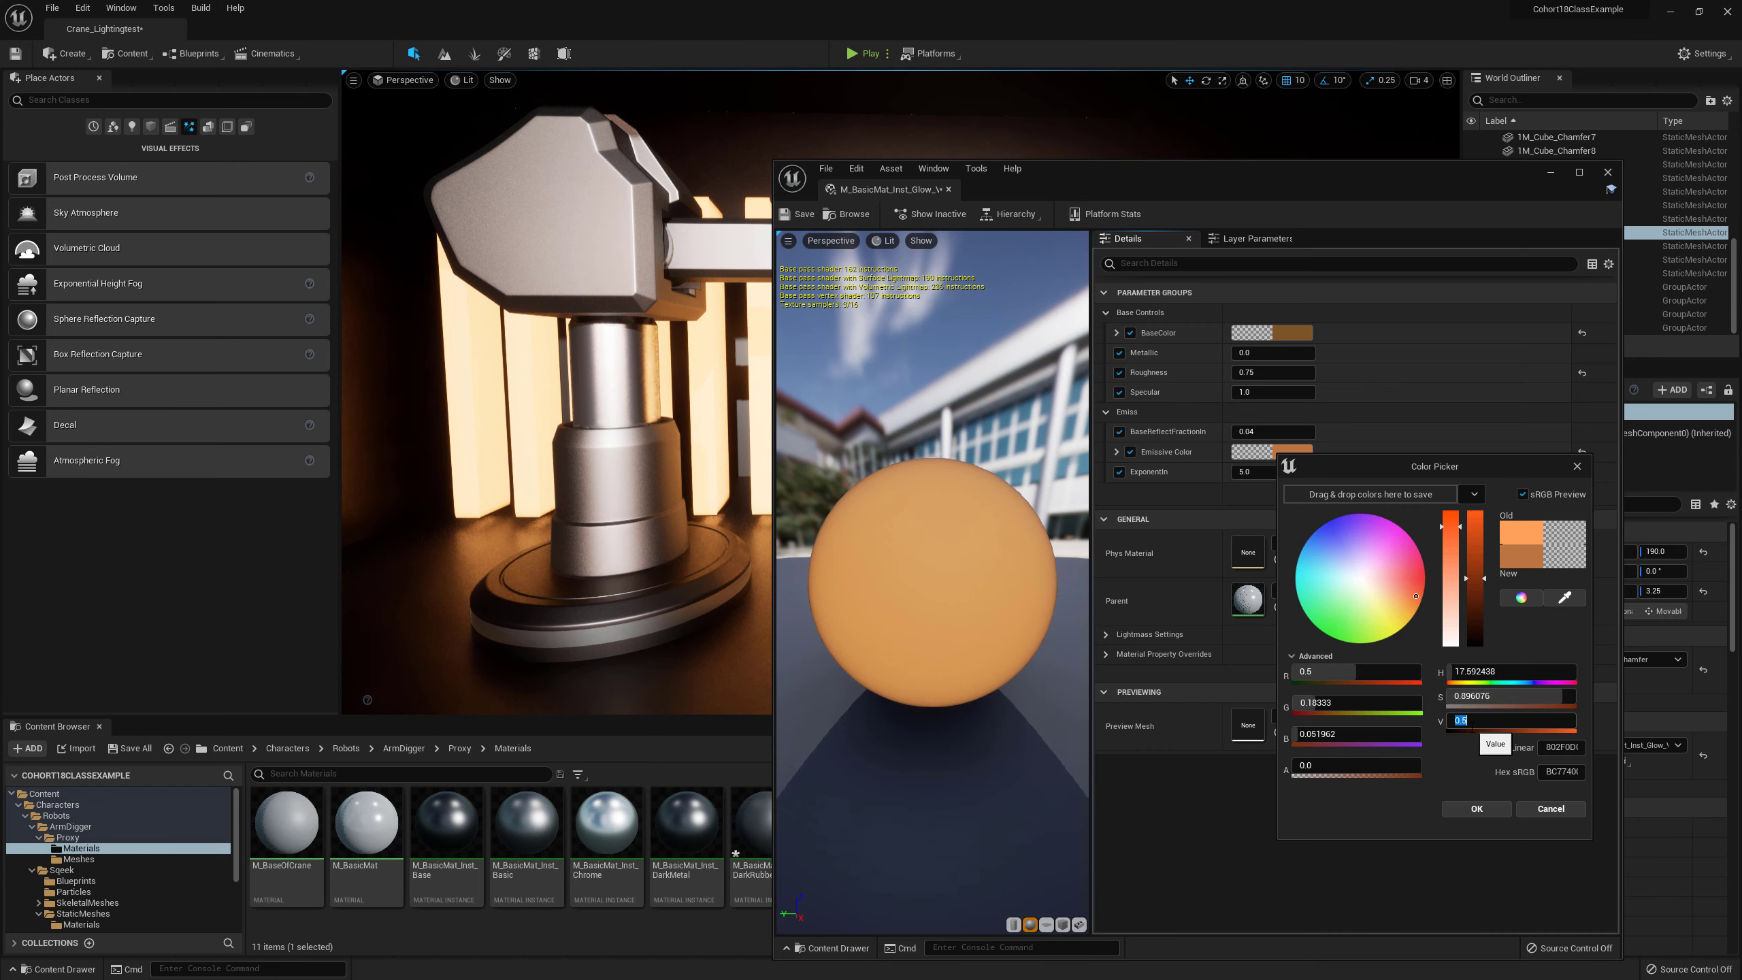
key("Return")
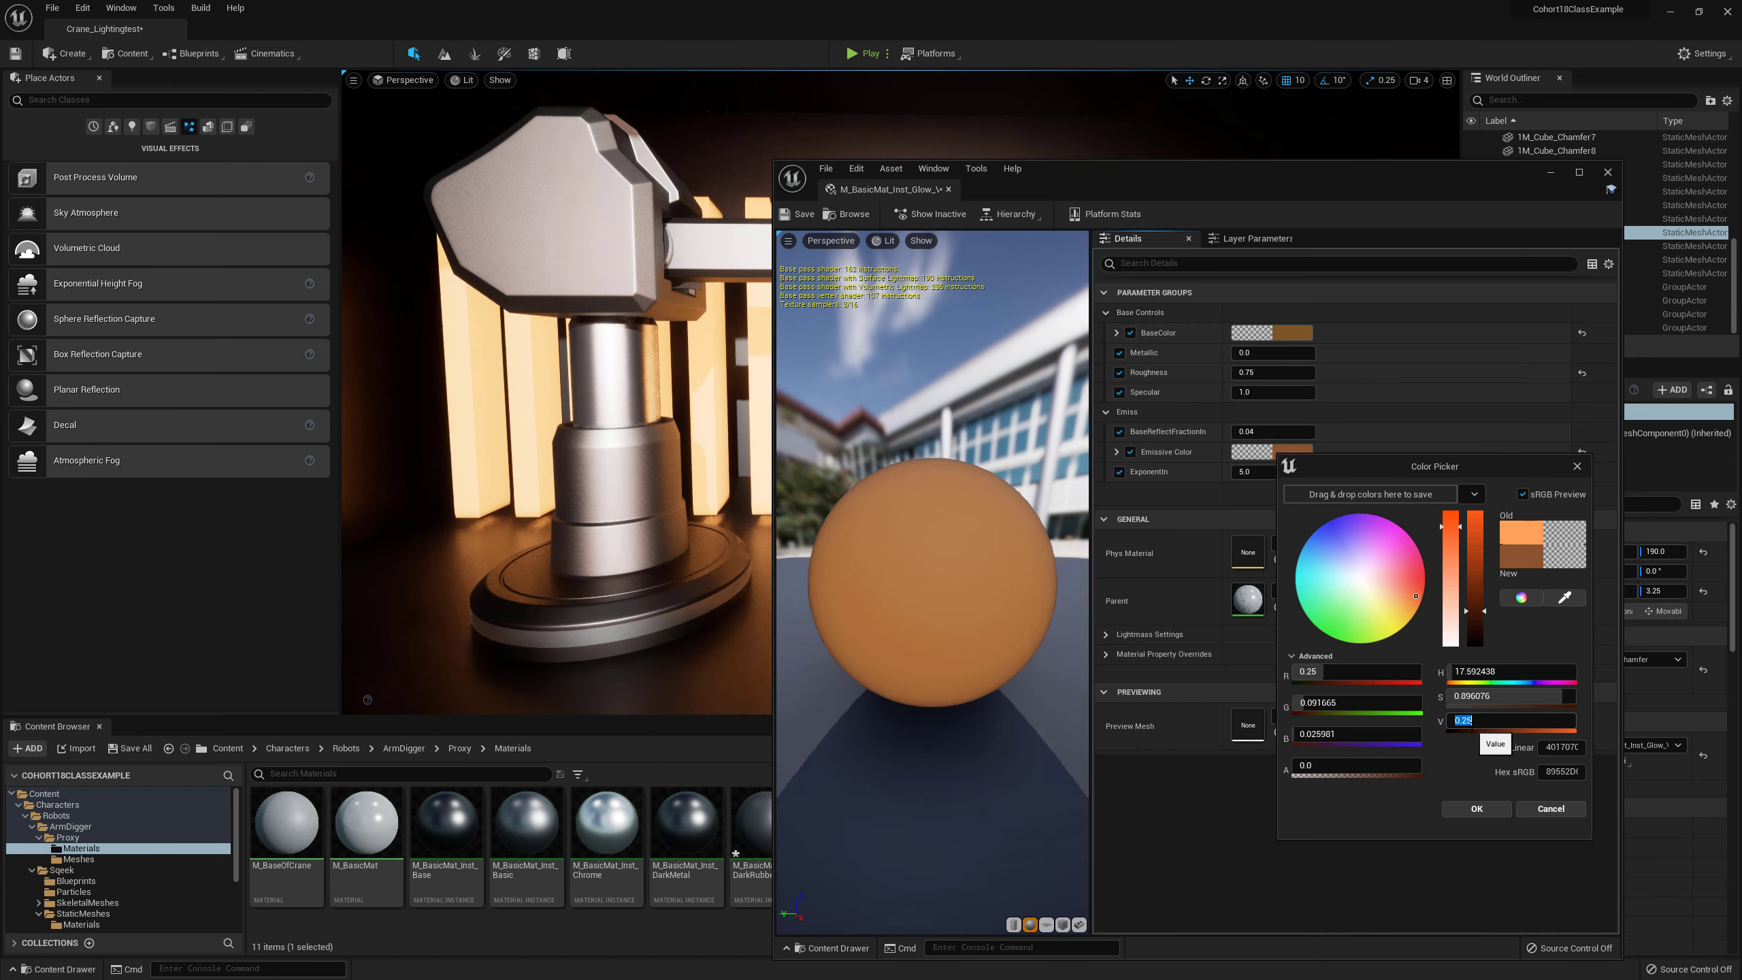
left_click(1607, 172)
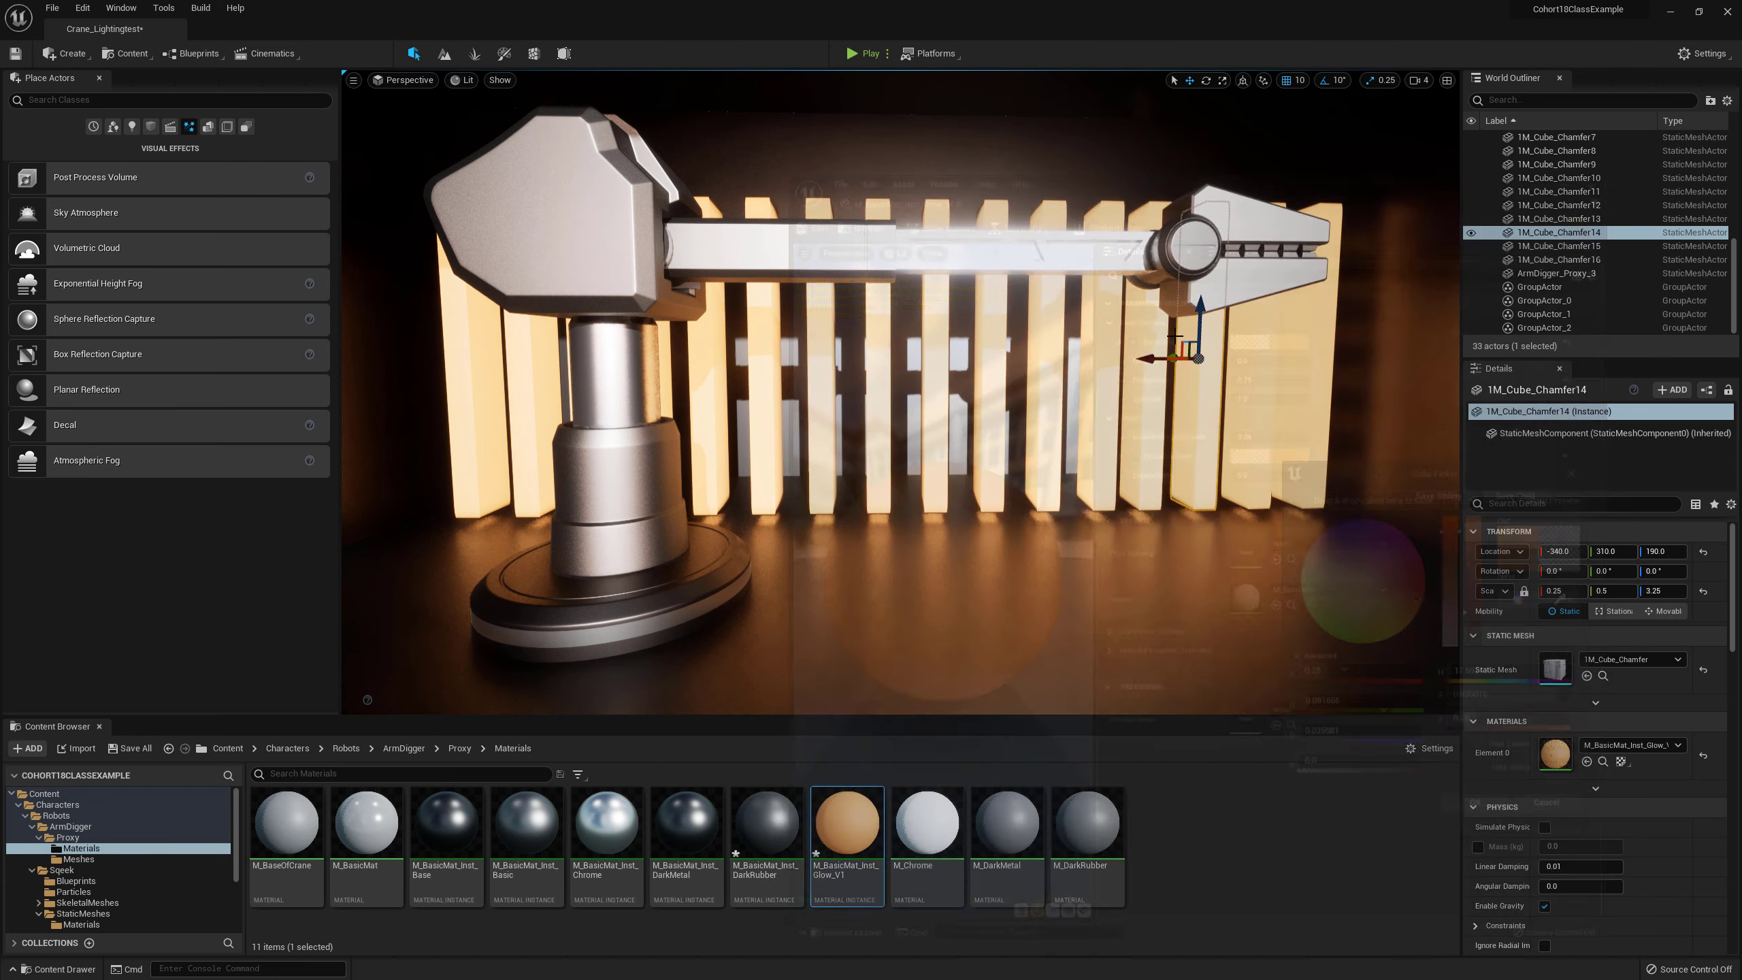
Step: Lock the group of four glowing bars behind the claw again and reselect it as a unit
right_click(1204, 402)
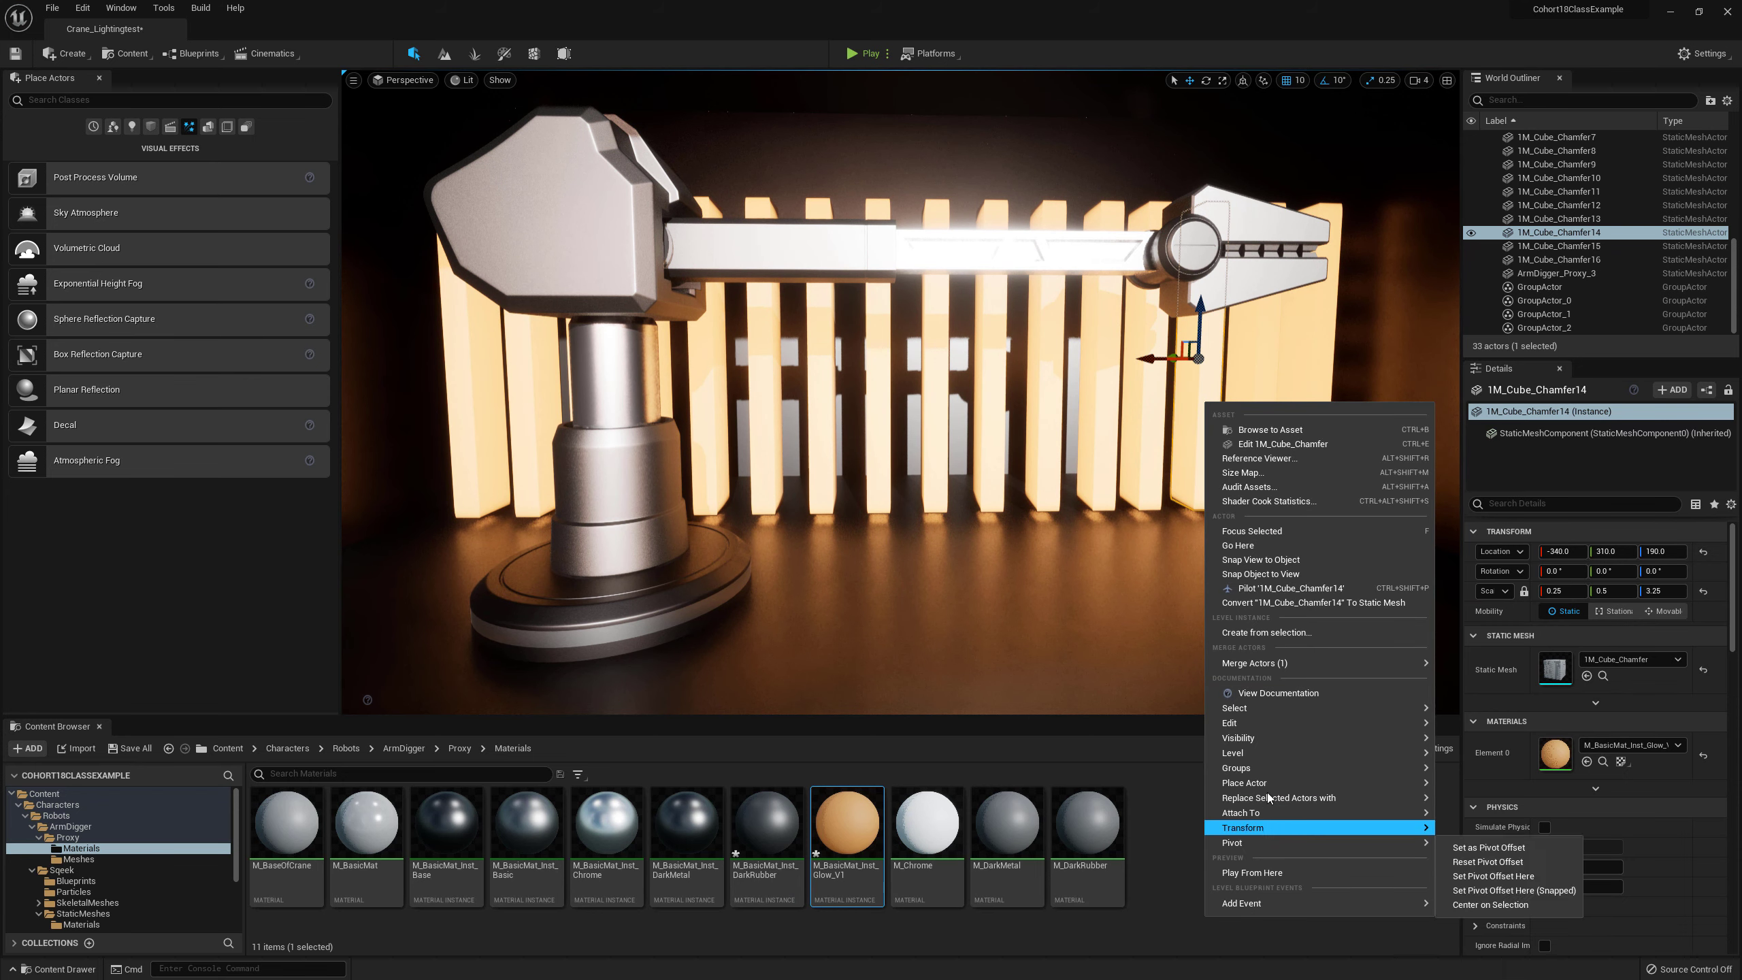
mouse_move(1265, 771)
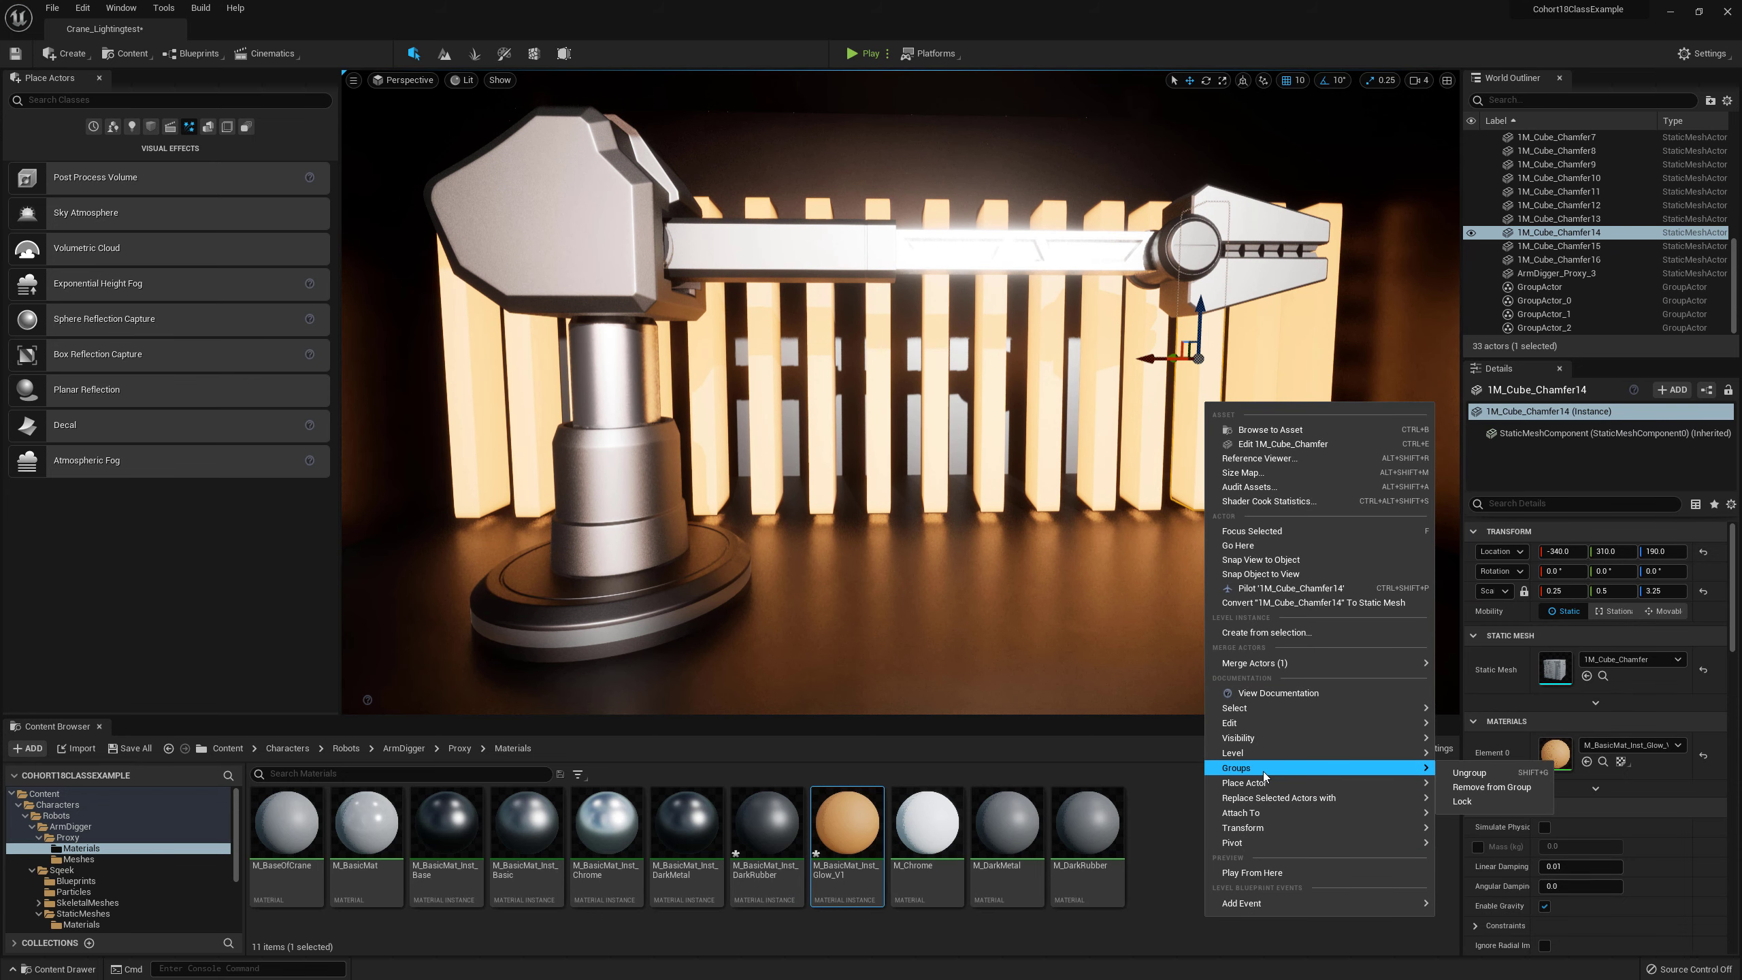
left_click(1487, 802)
left_click(1259, 437)
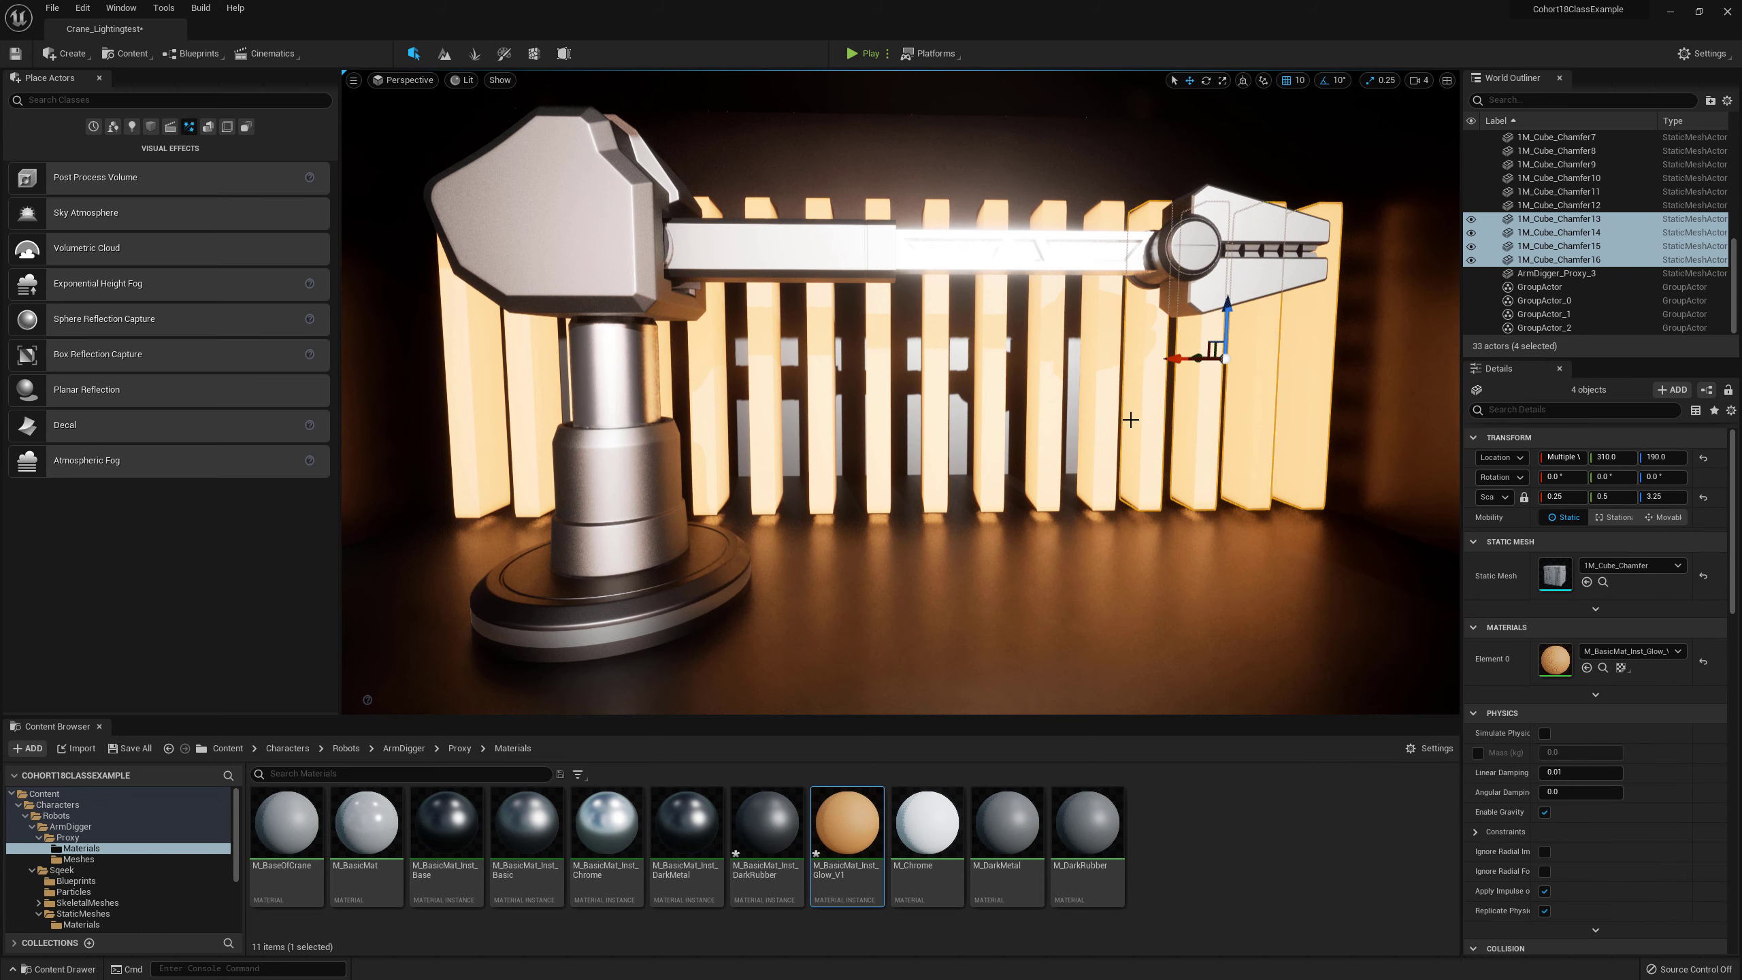
Step: Select all four groups of glowing bars and scale them taller along the vertical axis
left_click(1100, 419)
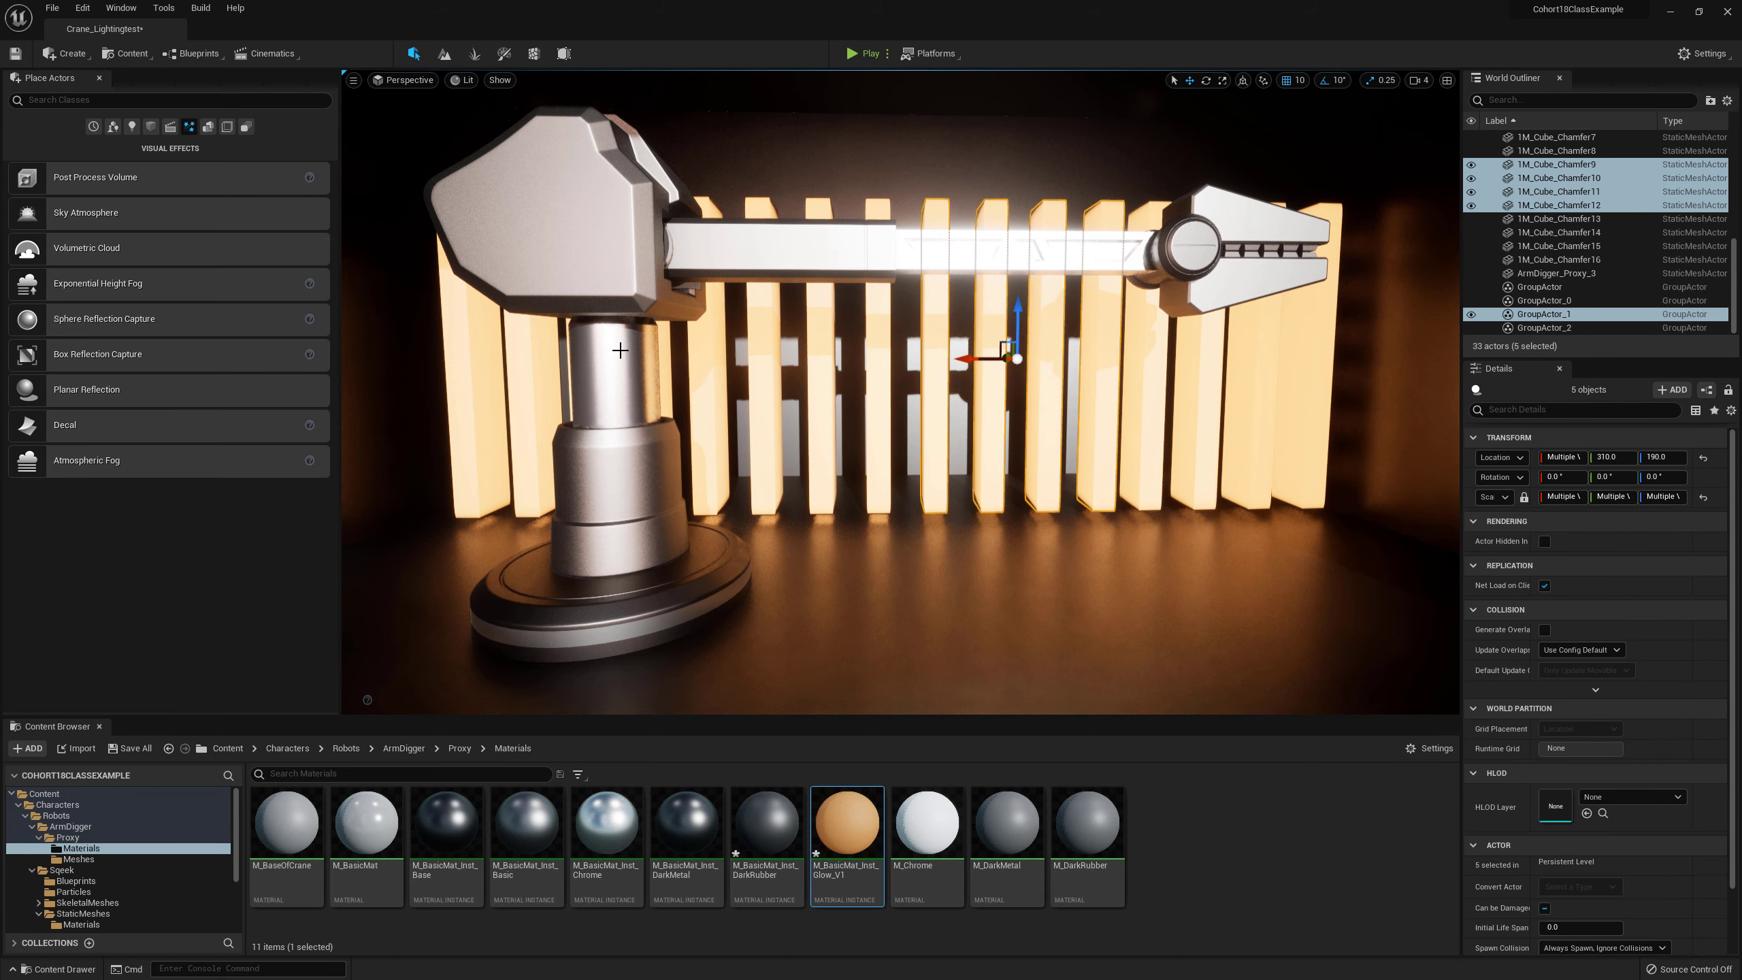
left_click(471, 350)
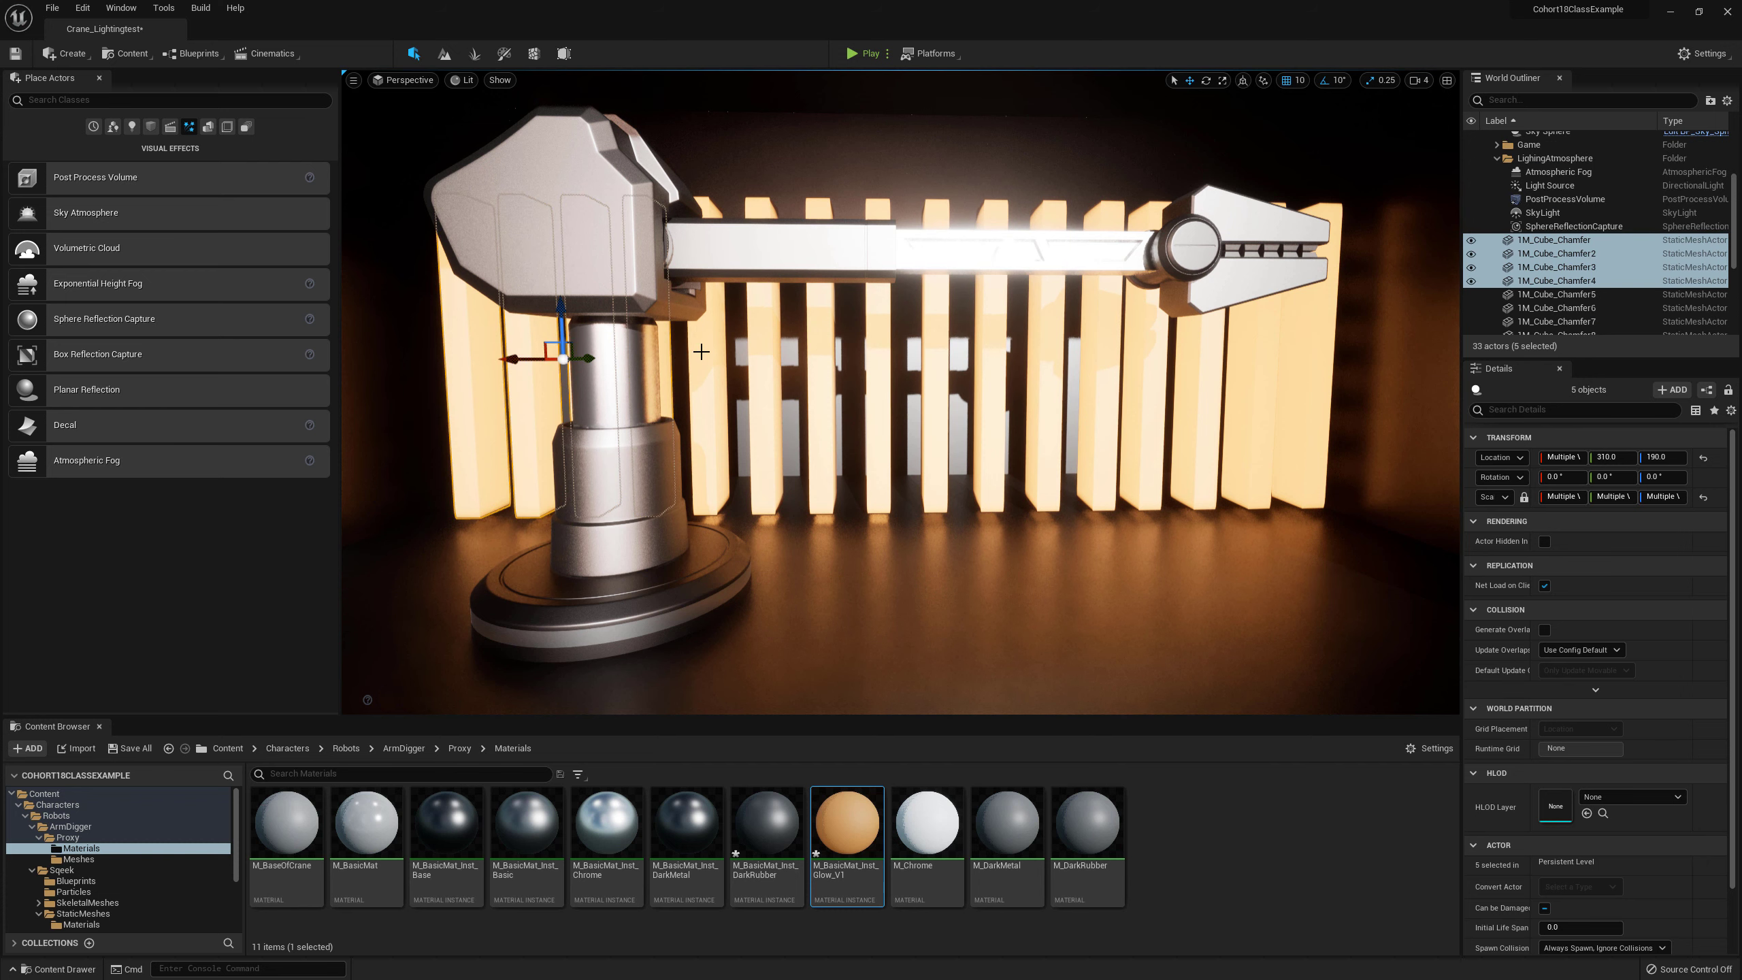
left_click(1024, 381, "ctrl")
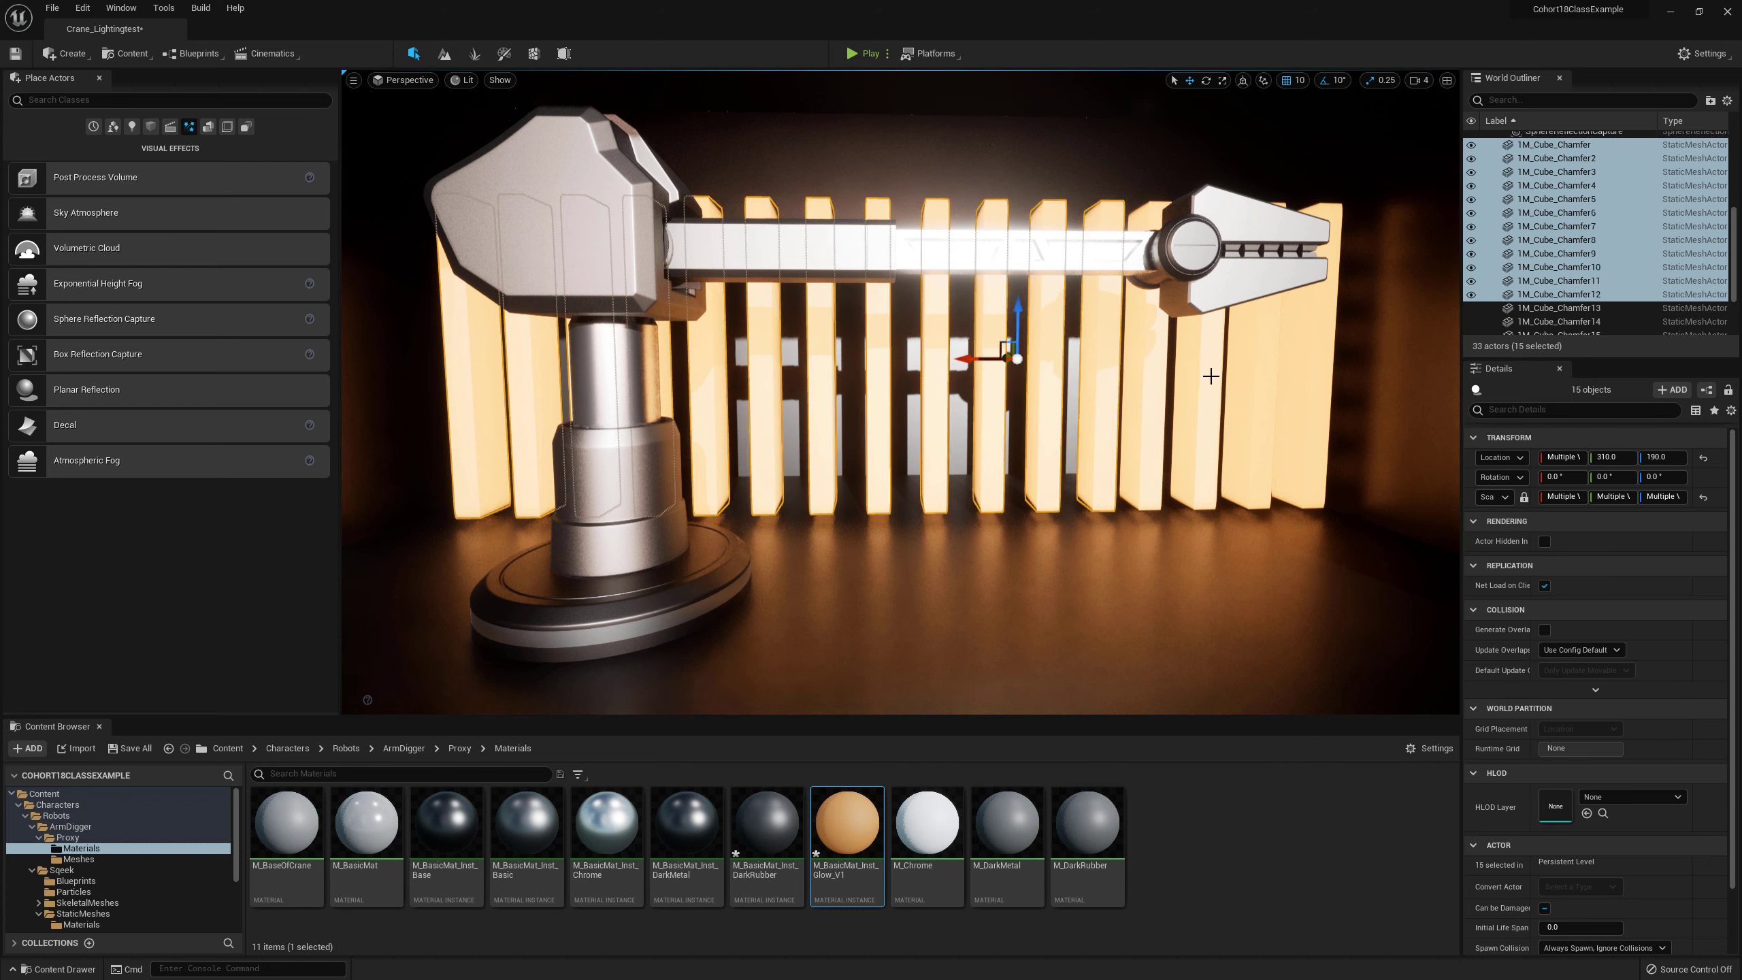
left_click(1210, 376, "ctrl")
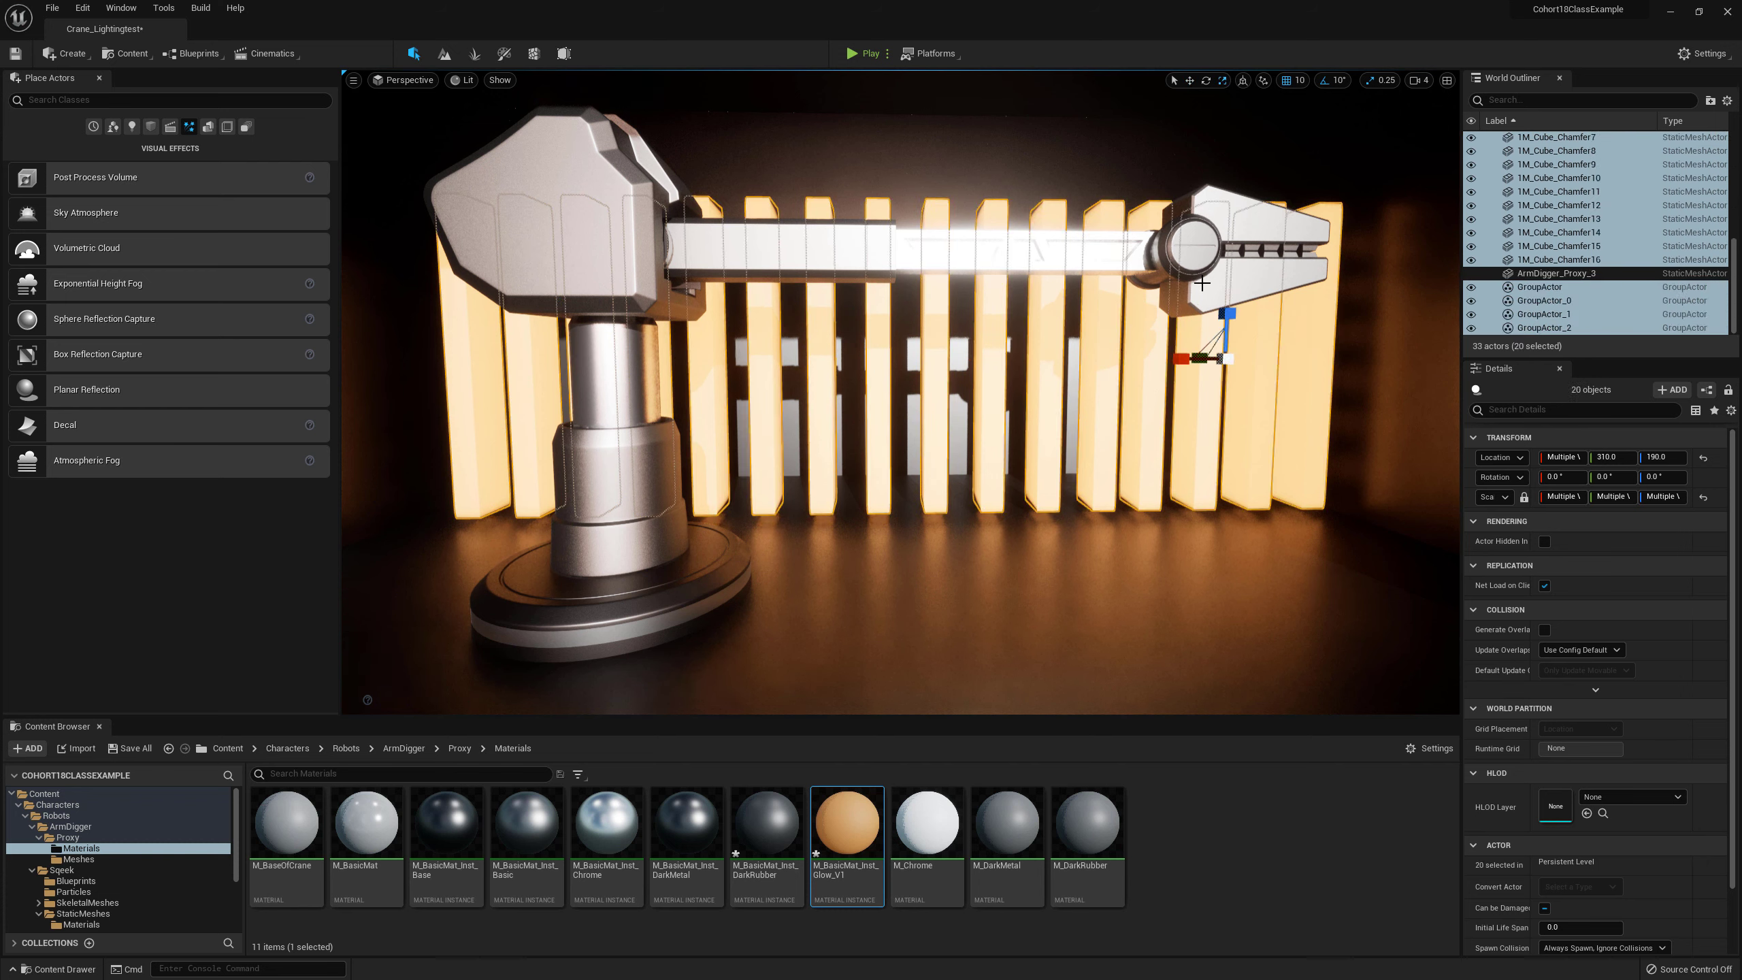
left_click_drag(1224, 315, 1224, 253)
mouse_move(1222, 363)
right_mouse_down()
mouse_move(1232, 328)
mouse_move(1226, 384)
mouse_move(1222, 350)
right_mouse_up()
key("Escape")
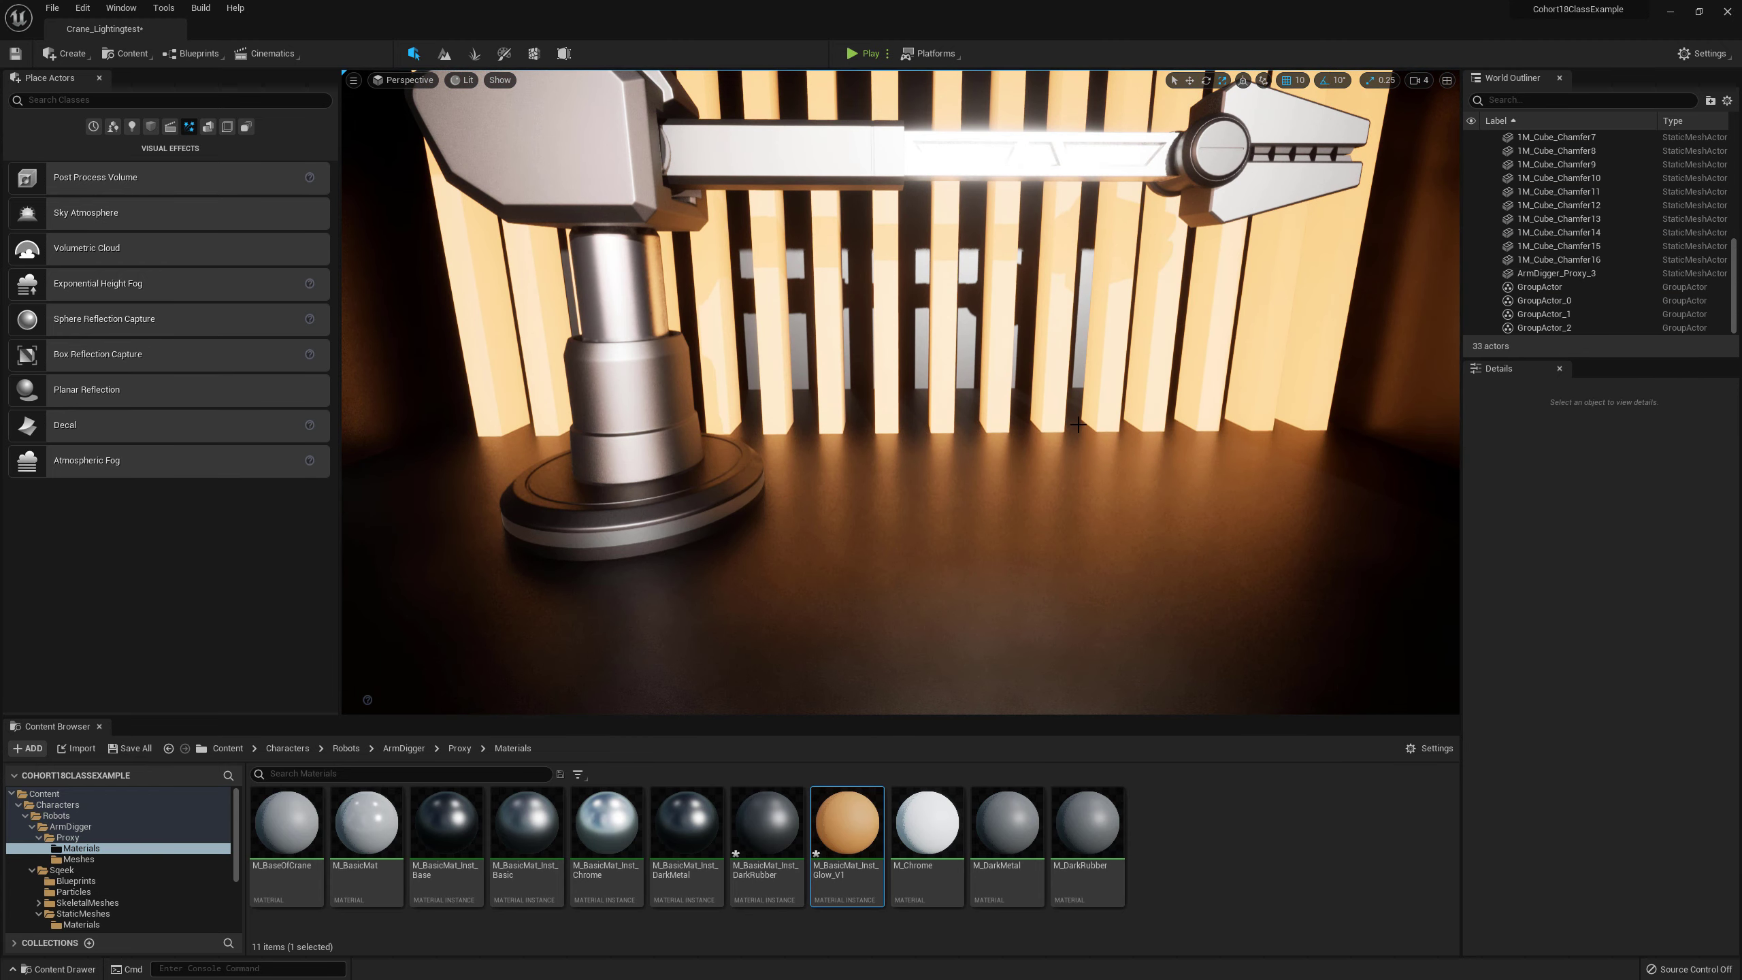
scroll(1077, 425, "down", 2)
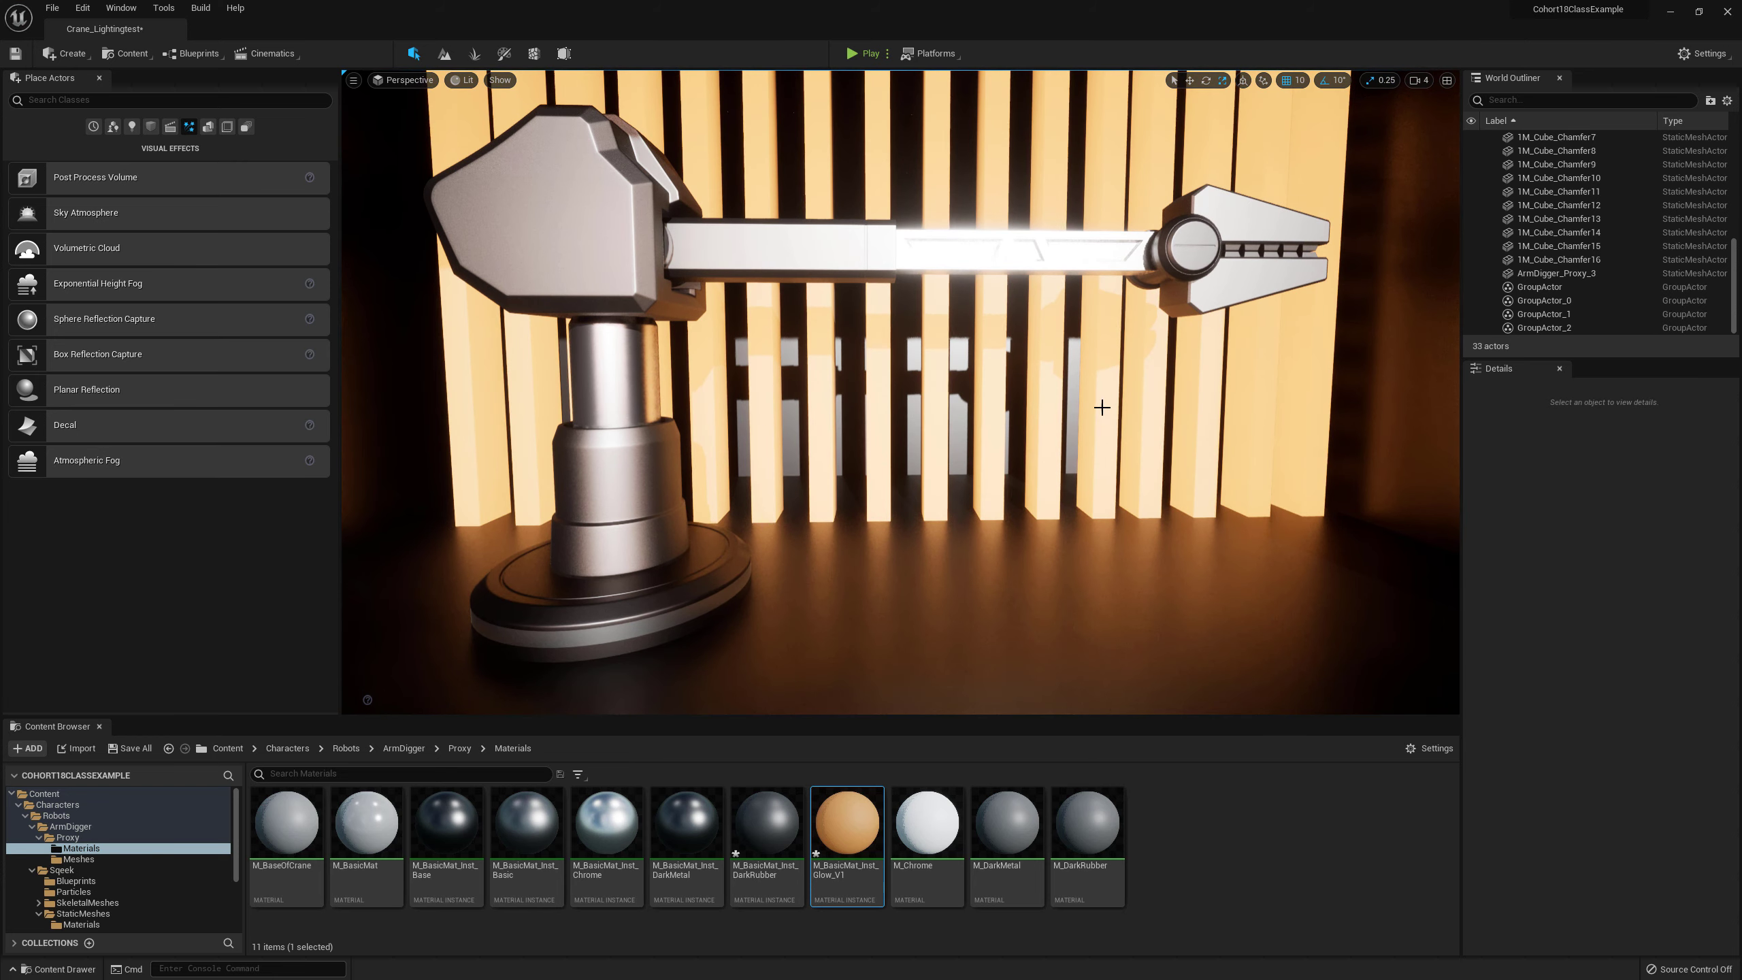
Step: Save the level and the modified material instances M_BasicMat_Inst_DarkRubber and M_BasicMat_Inst_Glow_V1
right_click_drag(1213, 477, 1136, 458)
key("d")
key("d")
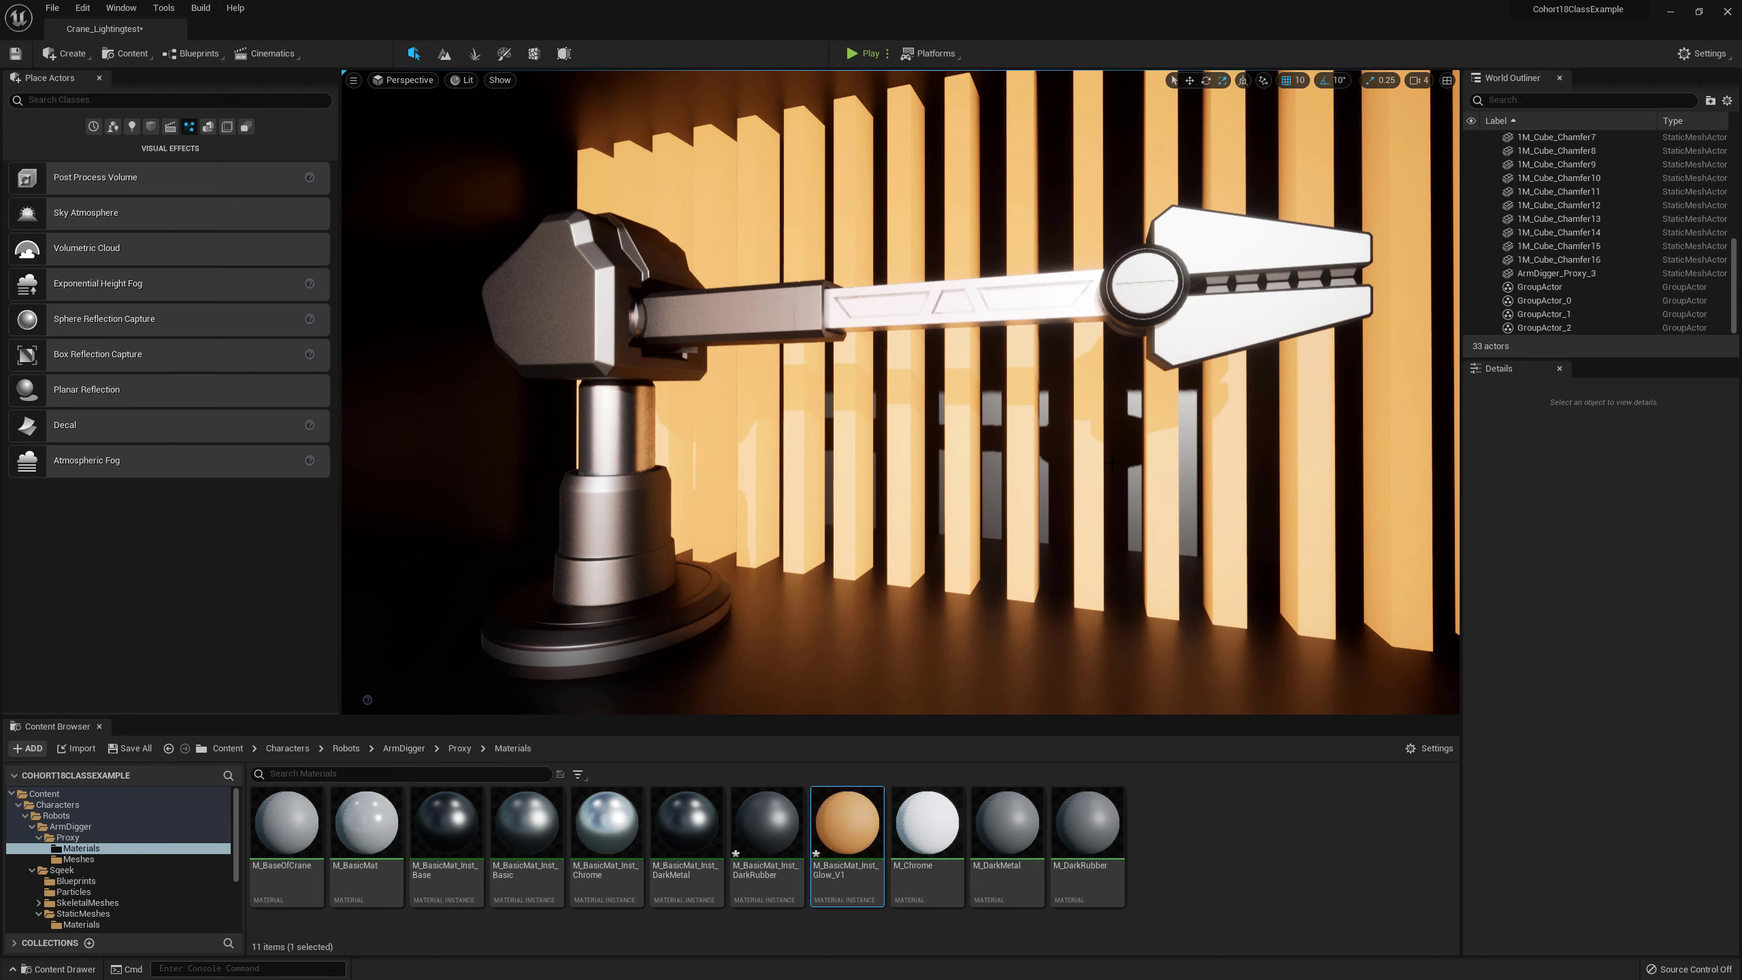
key("ctrl+s")
right_click(761, 823)
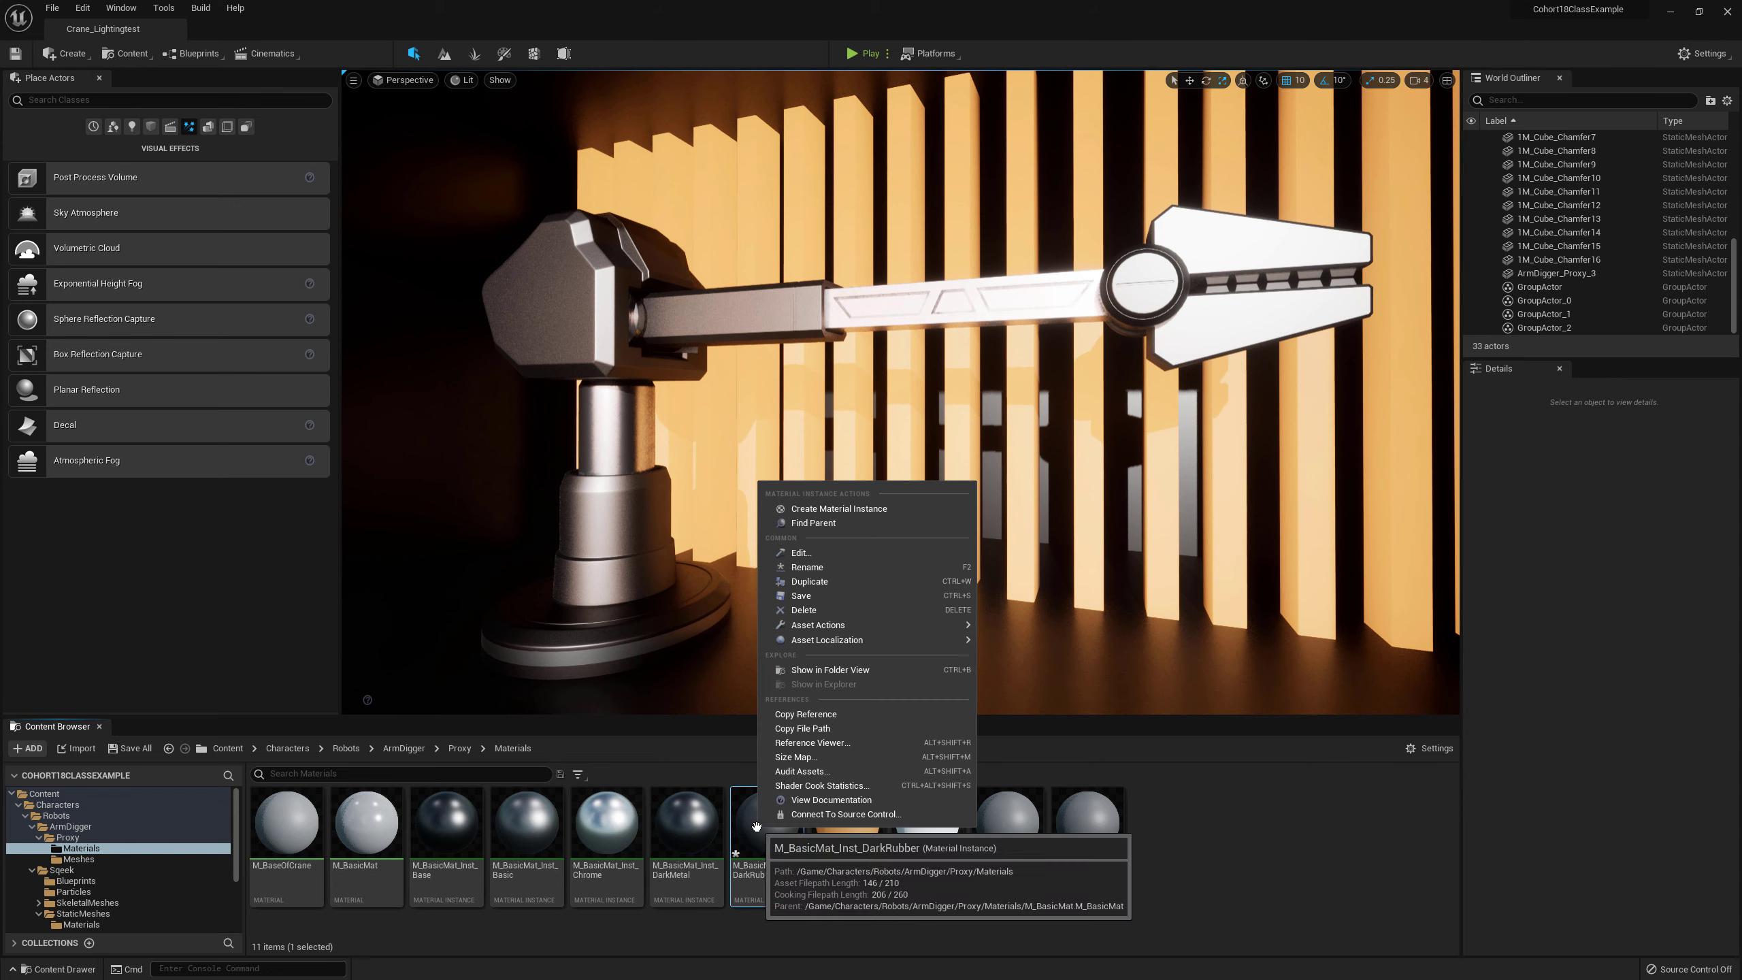
left_click(802, 595)
right_click(848, 797)
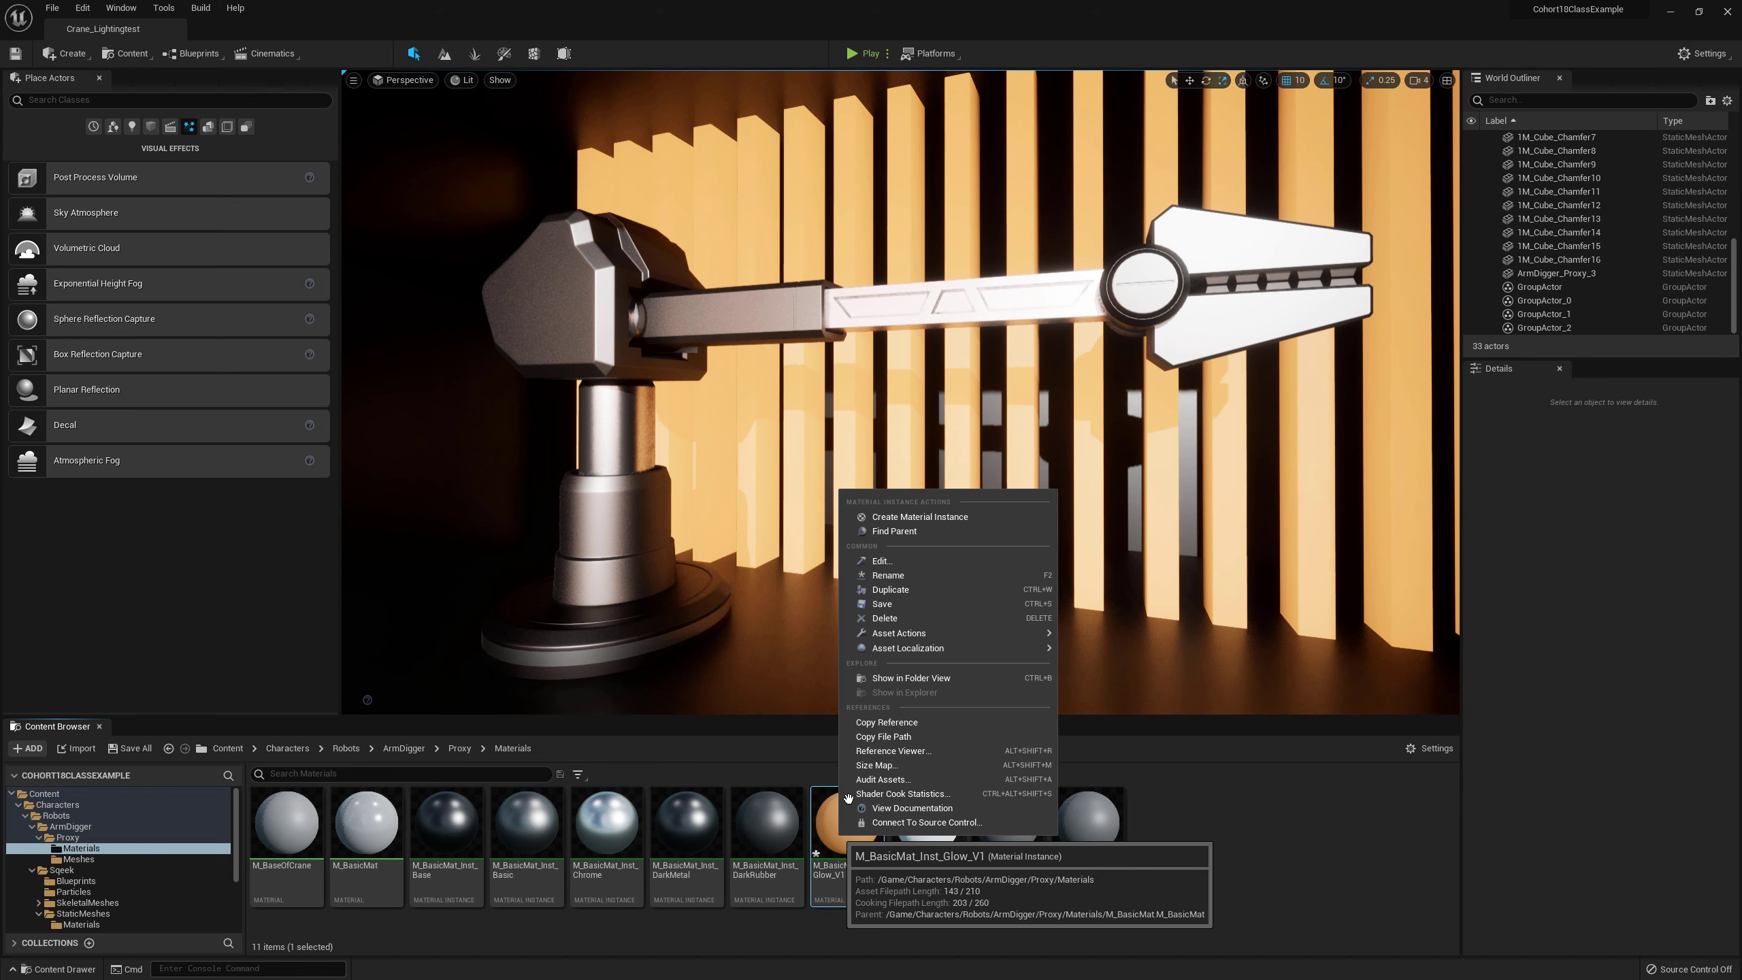
left_click(881, 603)
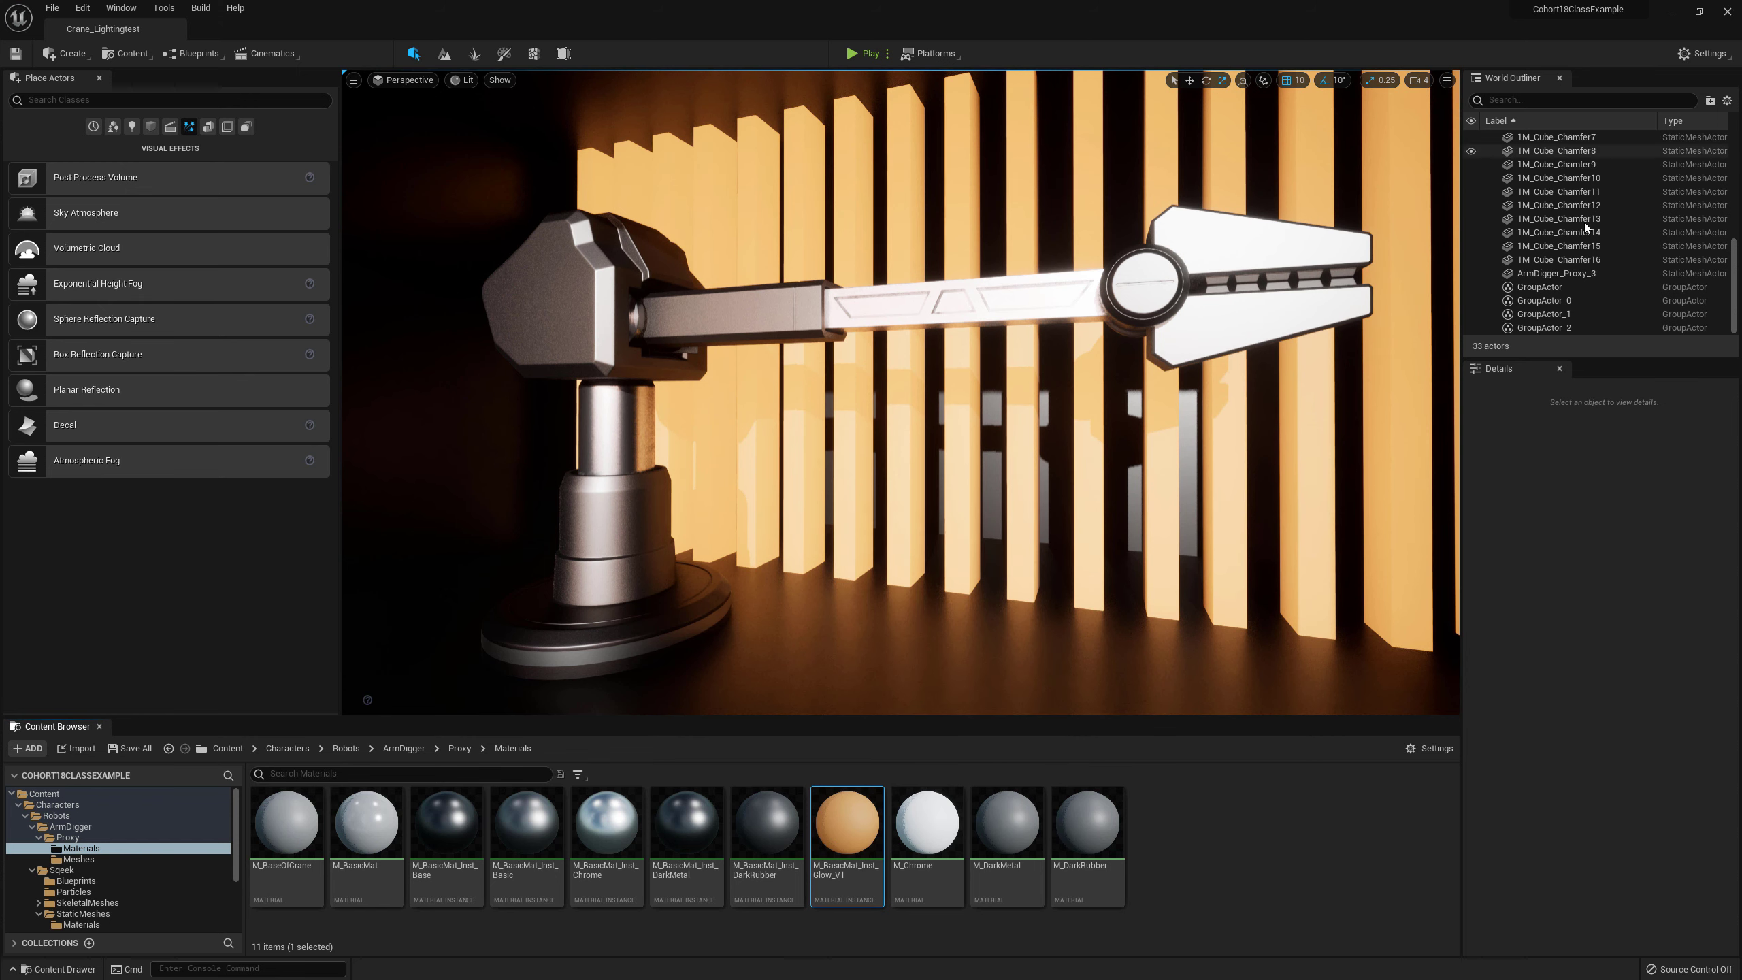
Step: Set the SkyLight's intensity scale to 1 and its source to SLS Specified Cubemap using HDRI_Epic_Courtyard_Daylight
left_click_drag(1732, 261, 1735, 159)
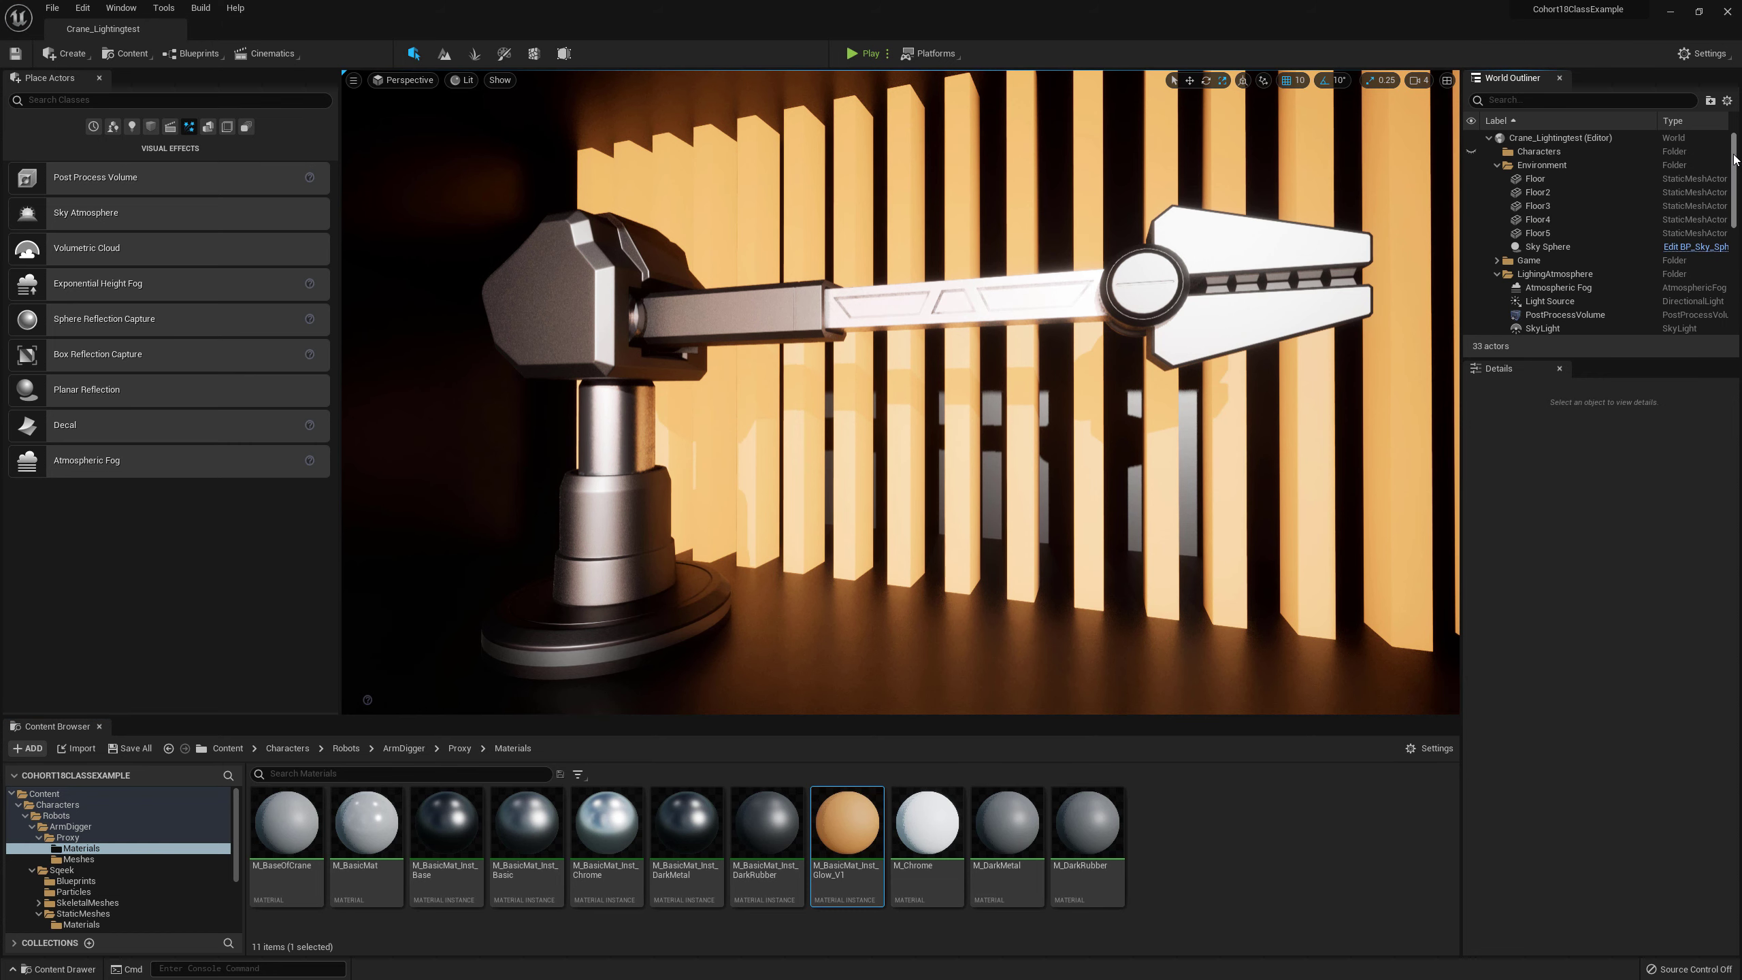
left_click(1557, 327)
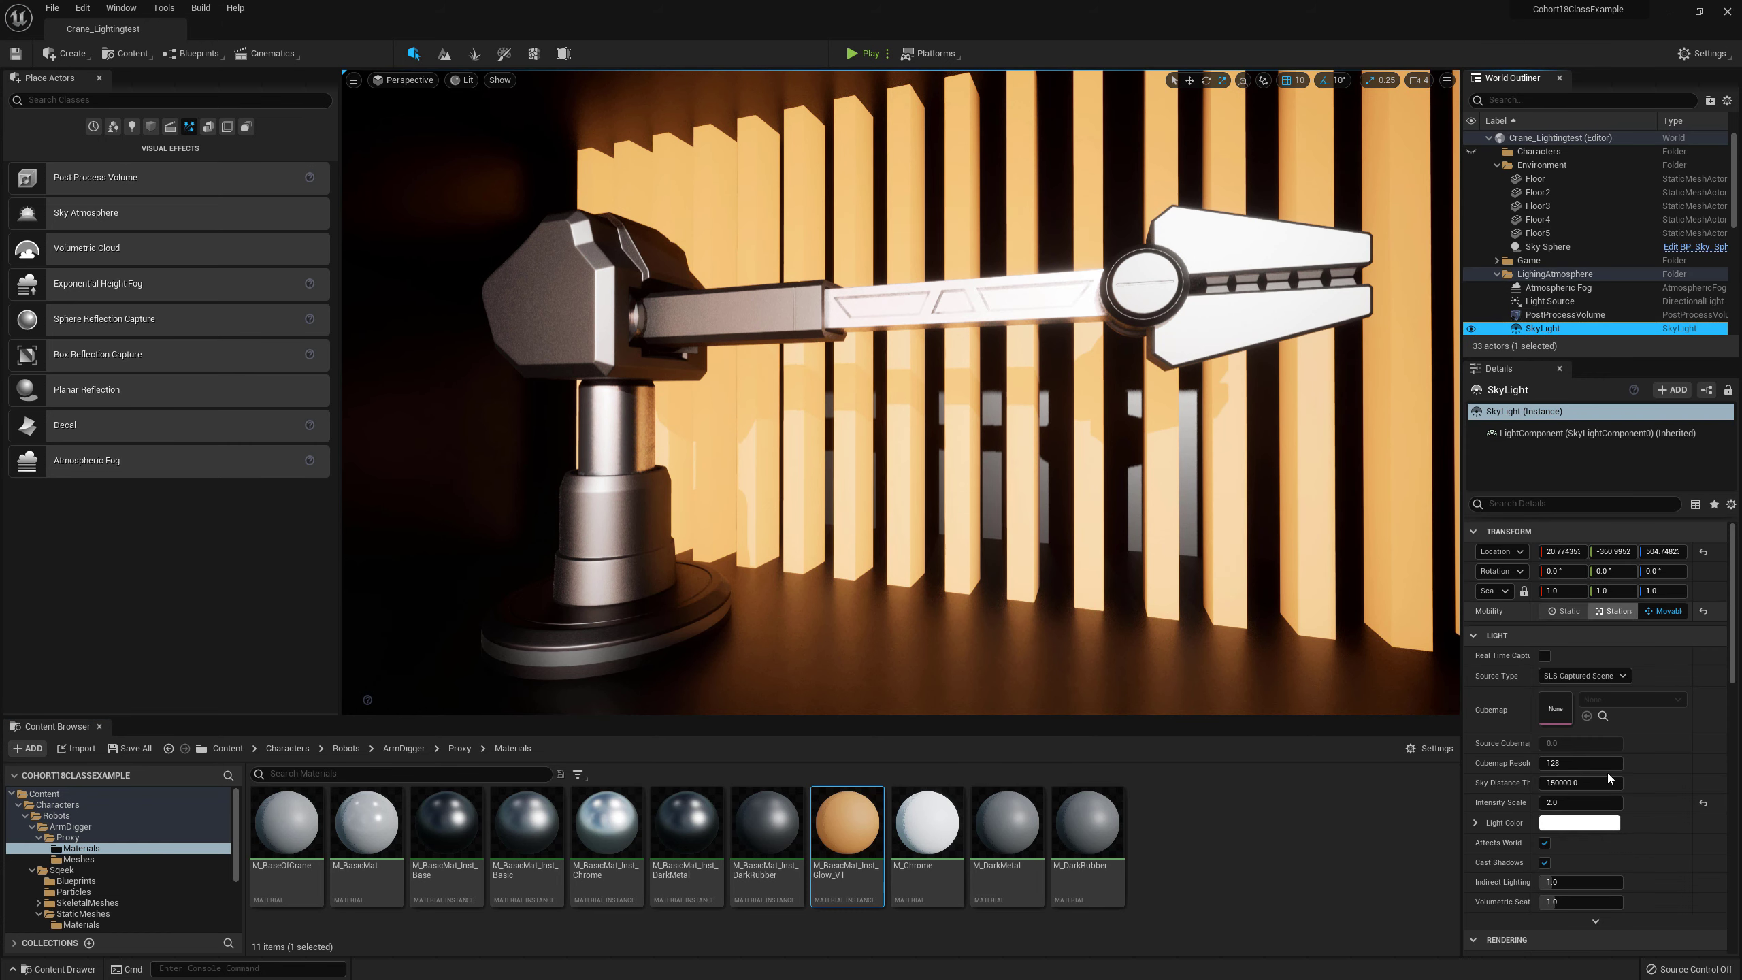
left_click(1577, 802)
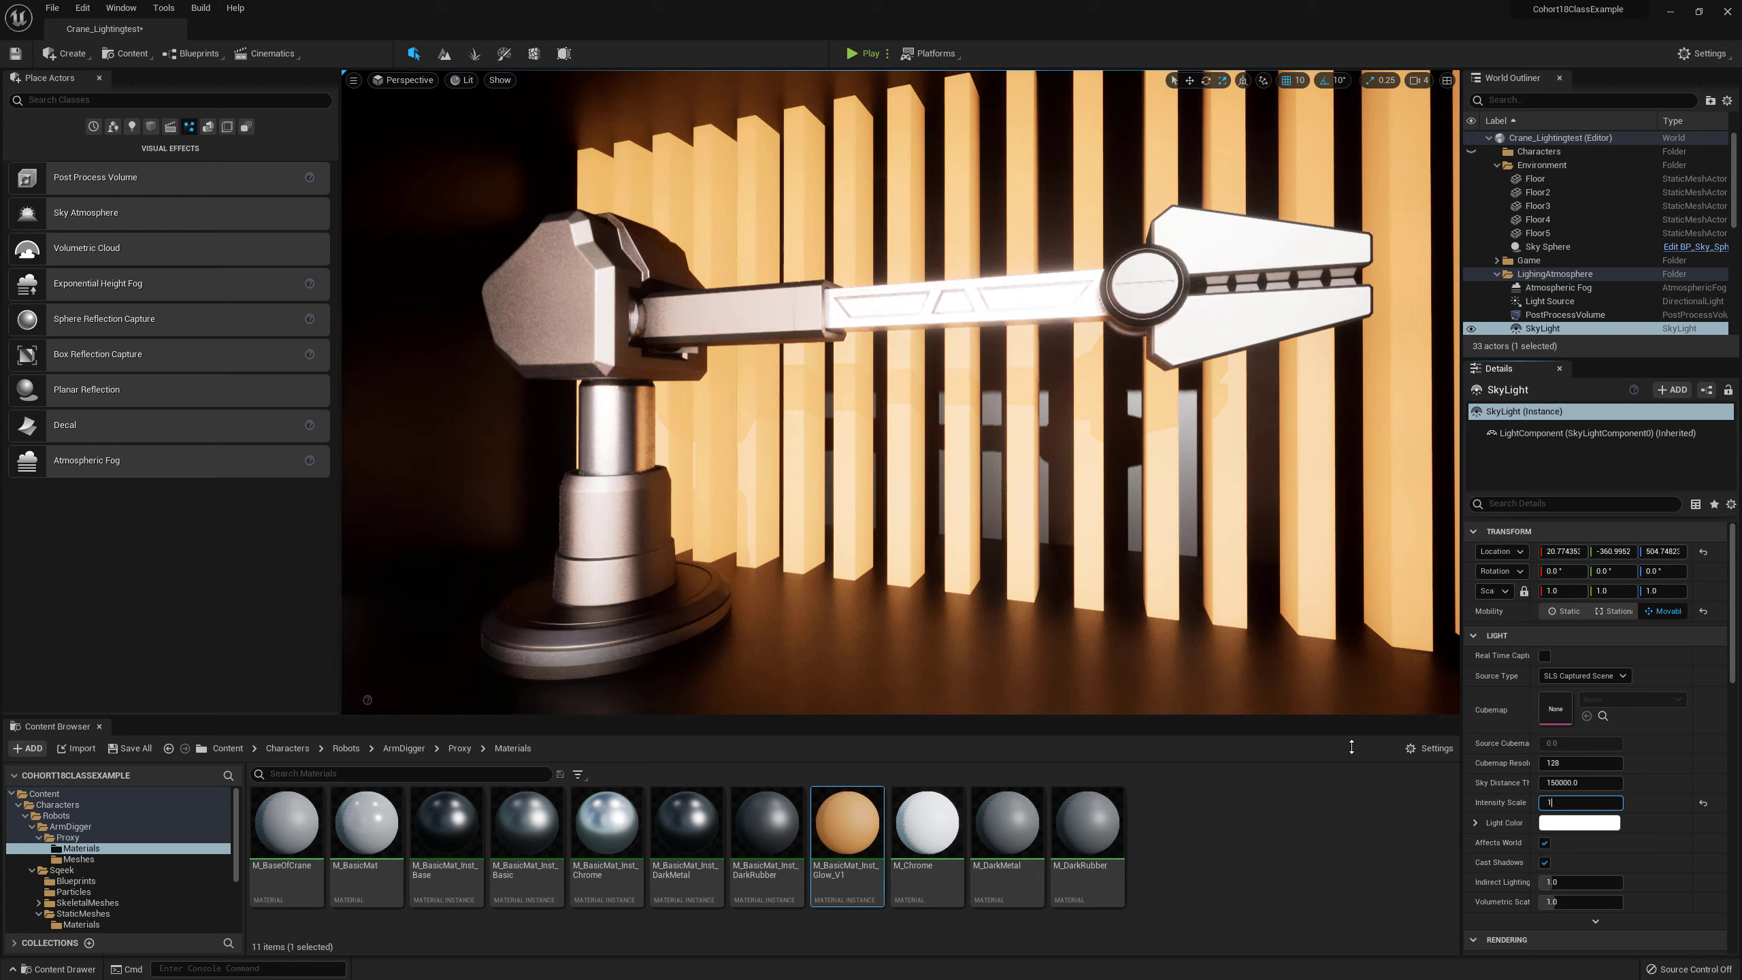
key("Return")
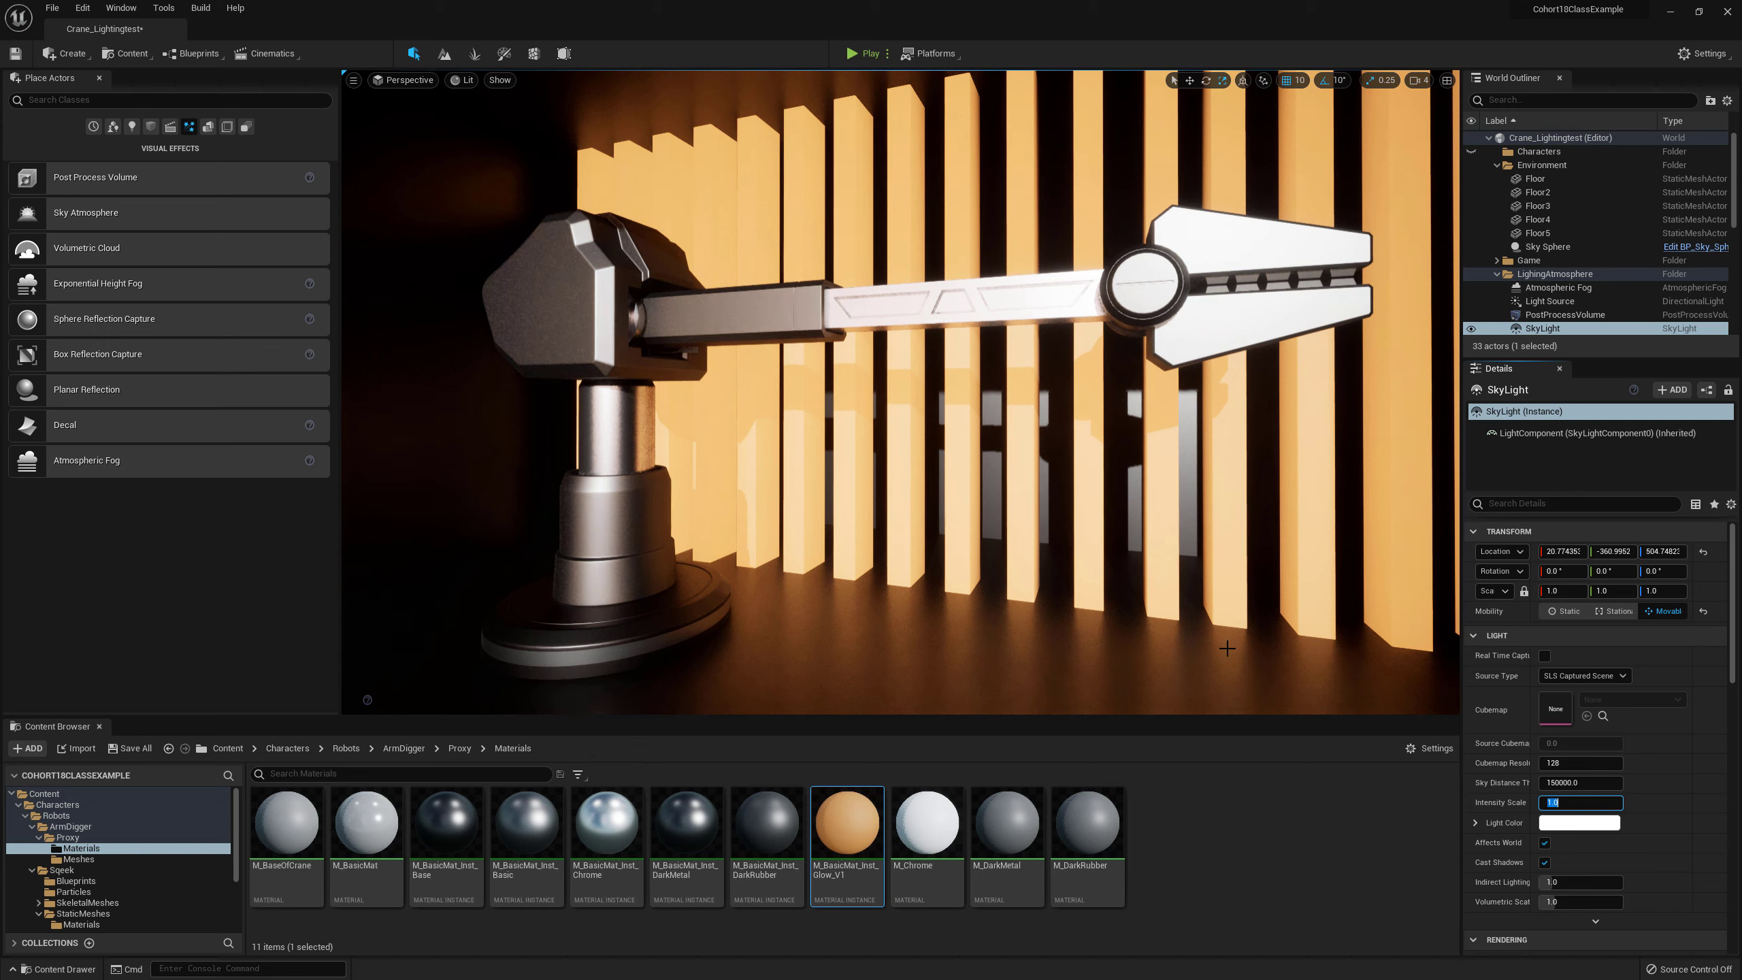
left_click(1612, 675)
left_click(1590, 702)
left_click(1648, 700)
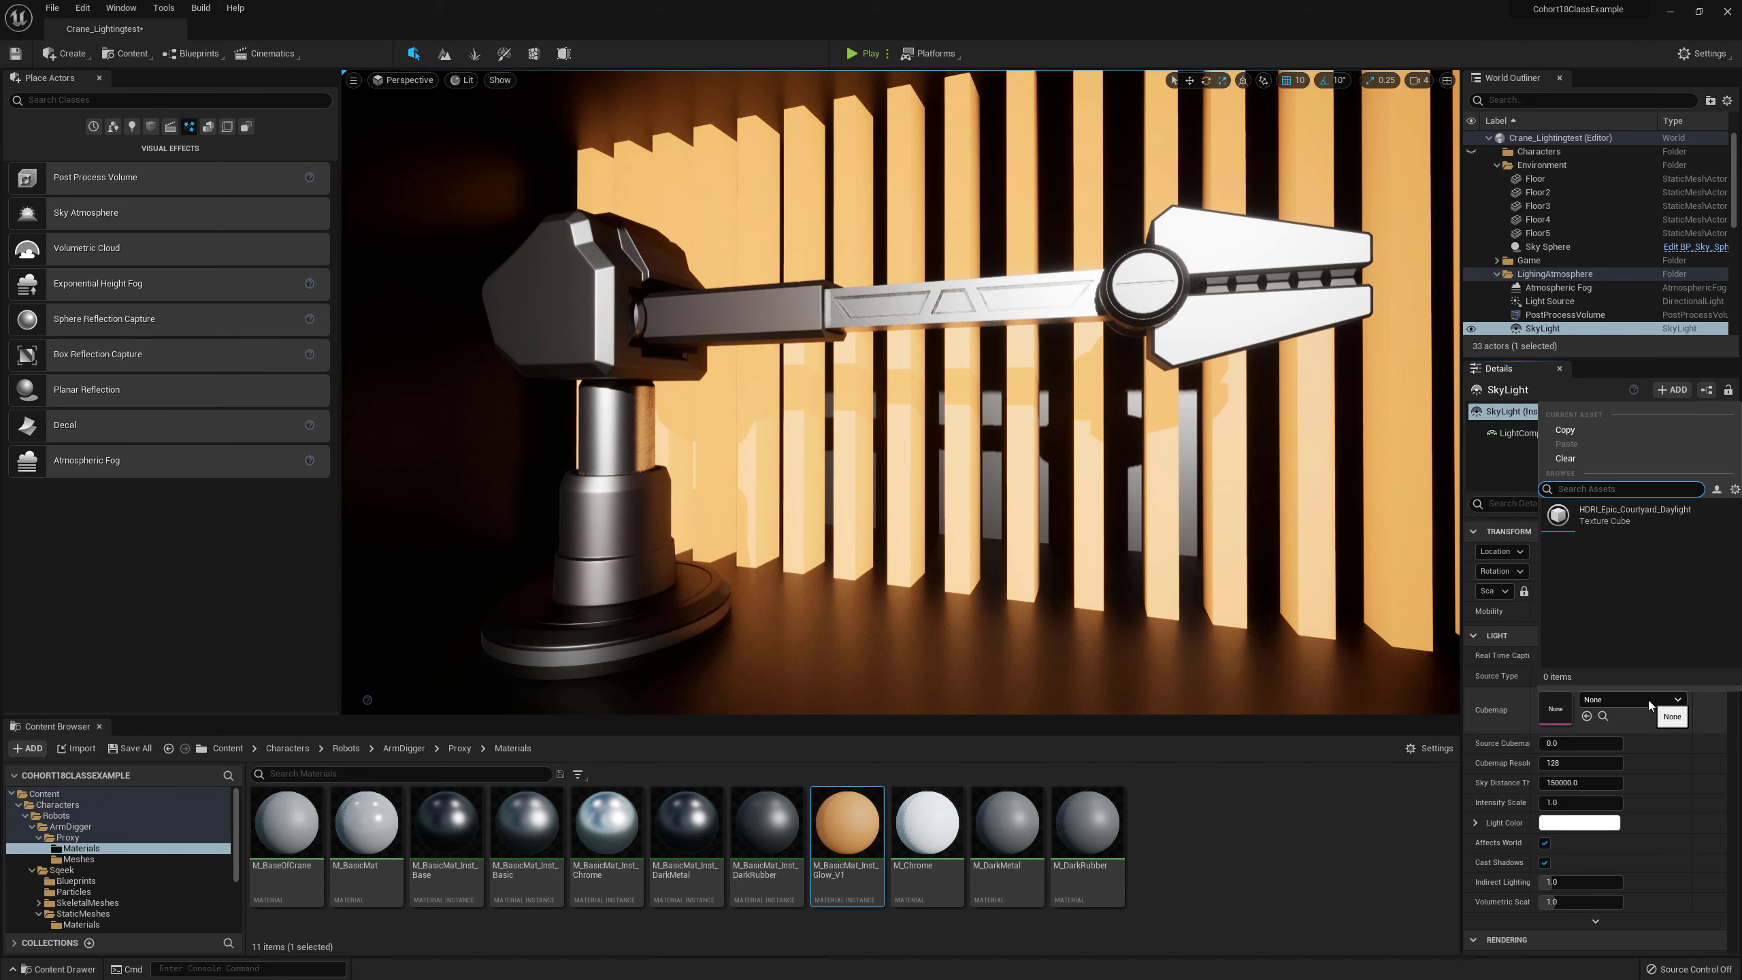
left_click(1613, 517)
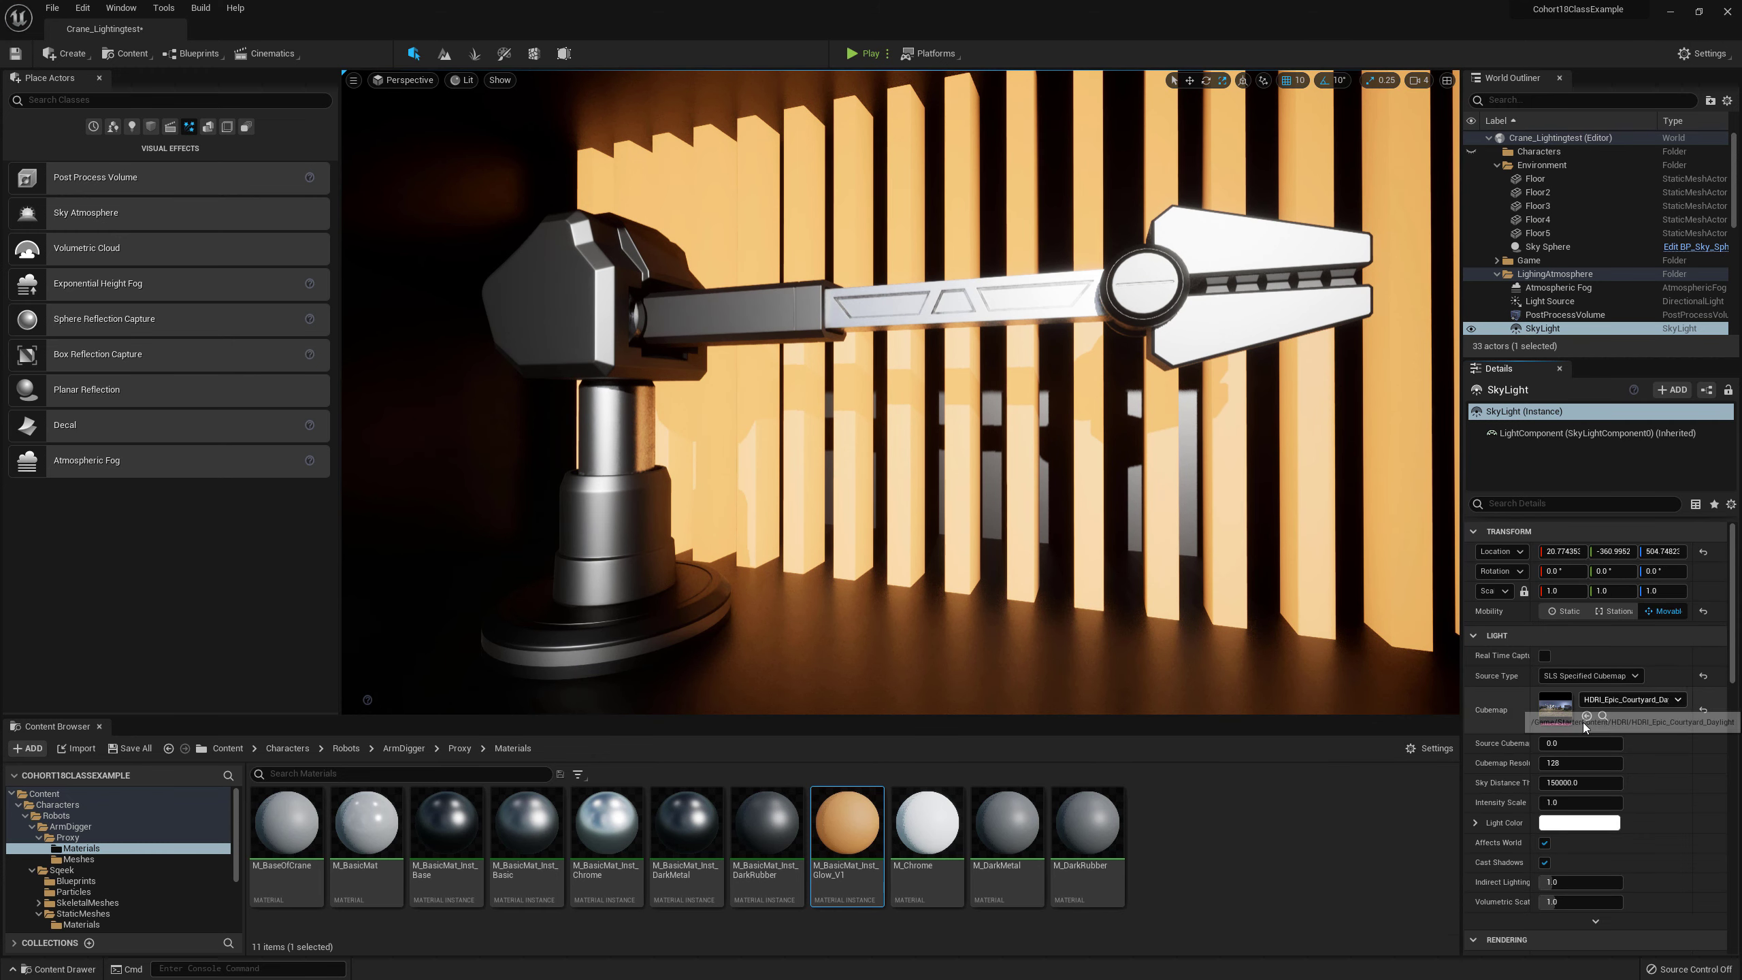
Step: Raise the SkyLight's intensity scale, trying 2 first and ending at 20
right_click_drag(899, 392, 799, 378)
right_click_drag(1311, 511, 1440, 557)
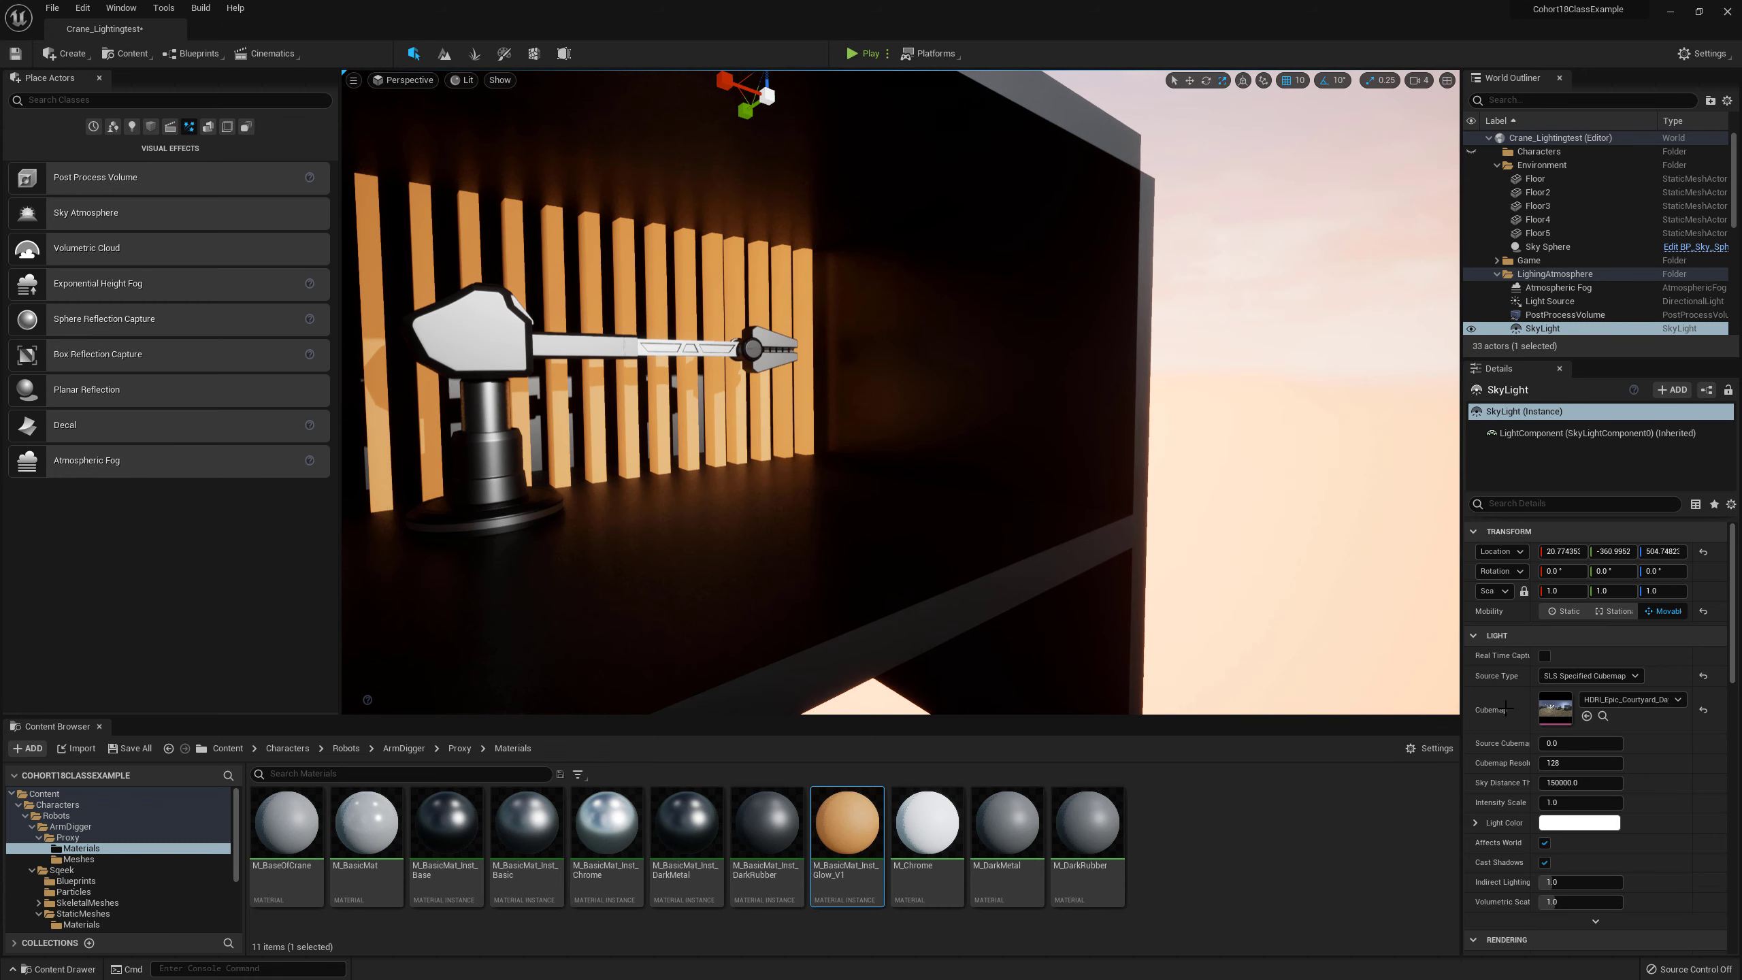
left_click(1556, 802)
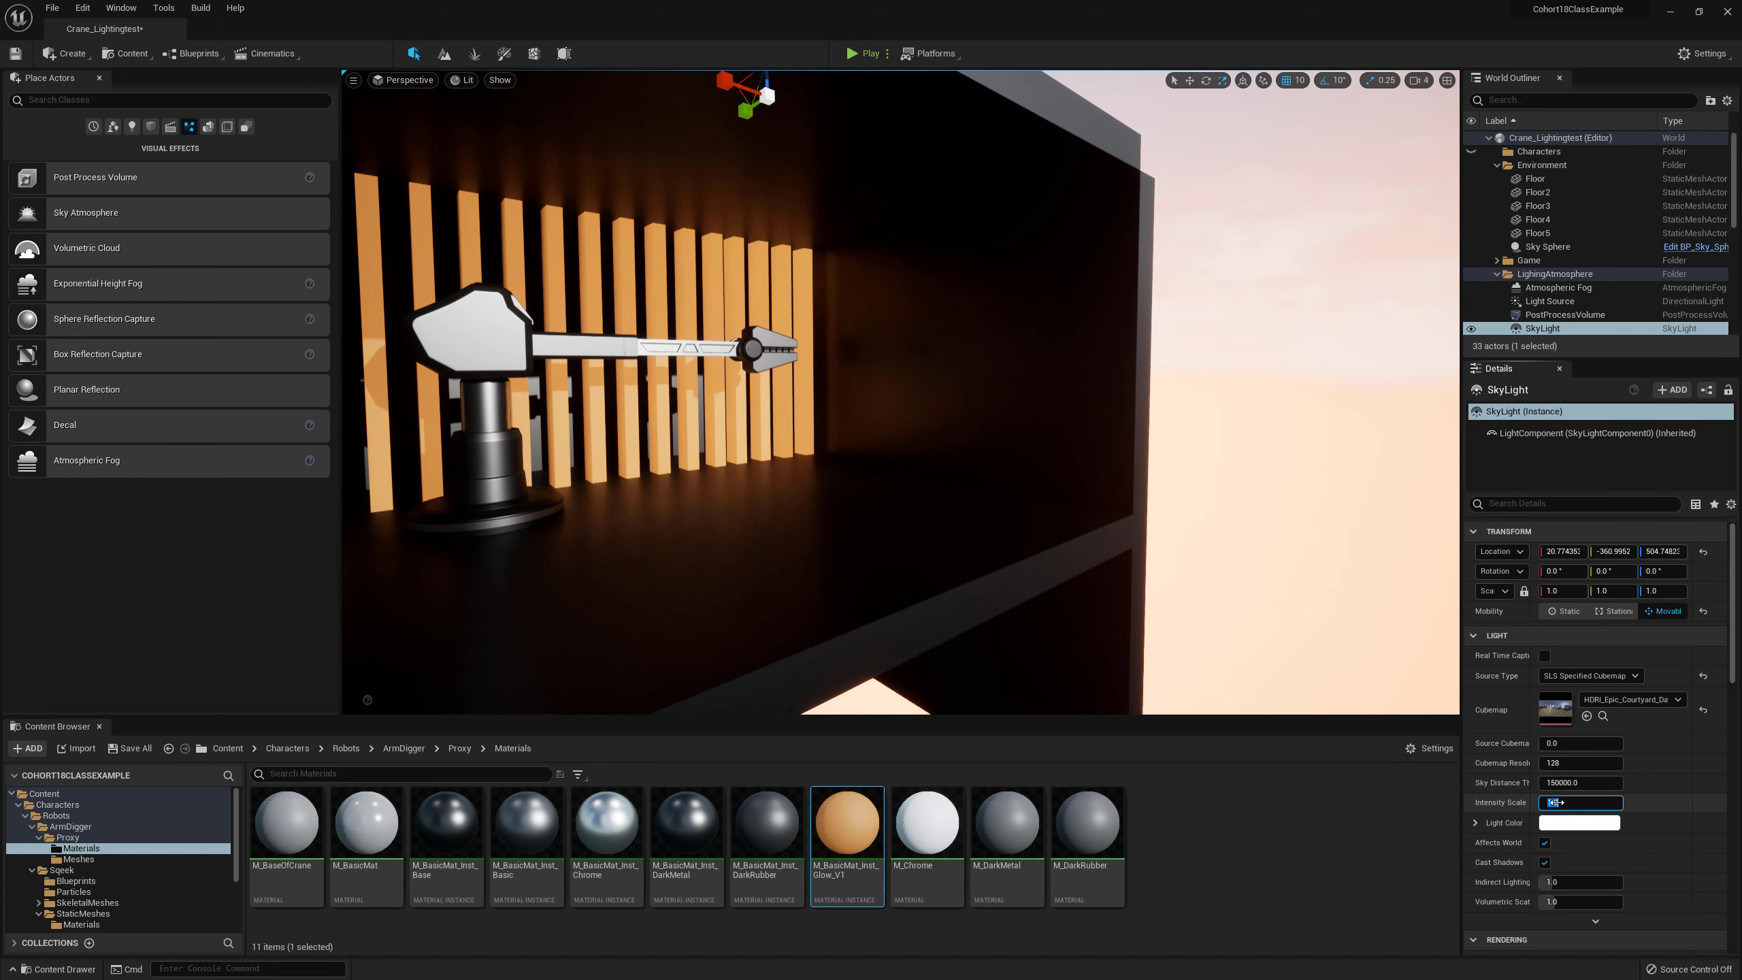
type("2")
key("Return")
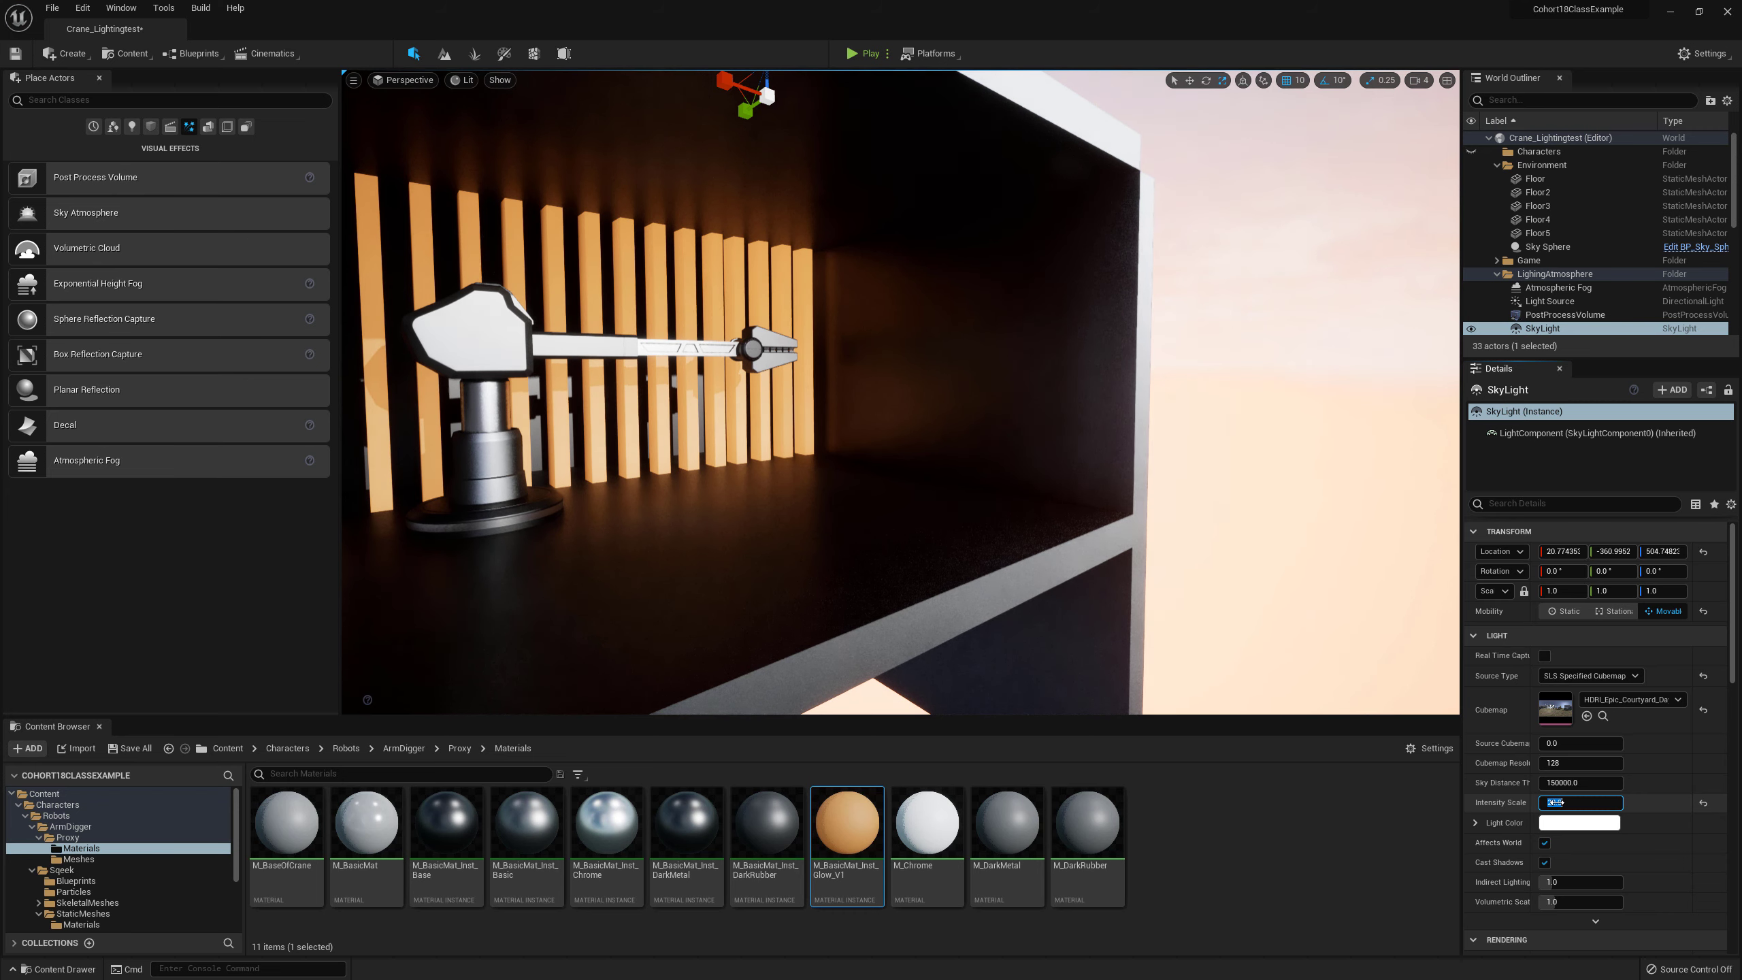
type("20")
key("Return")
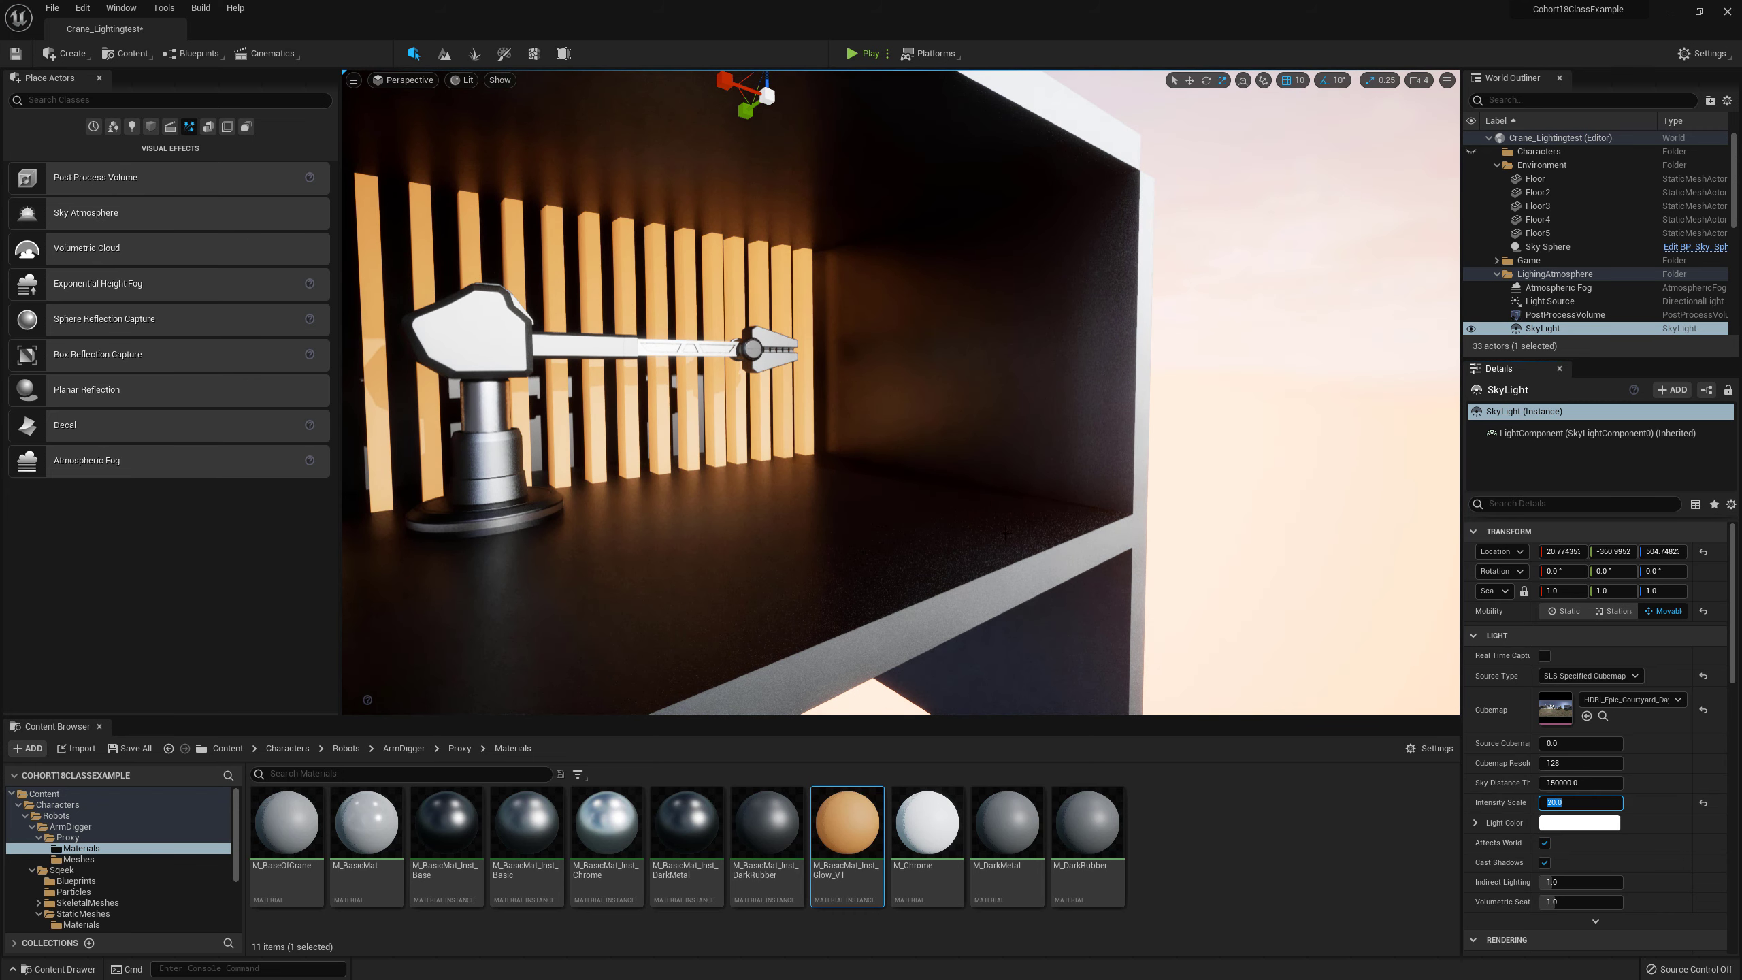
Step: Move the ceiling slab Floor5 back along Y to 200 to open the box's front, and deselect it
right_click_drag(1059, 258, 1011, 255)
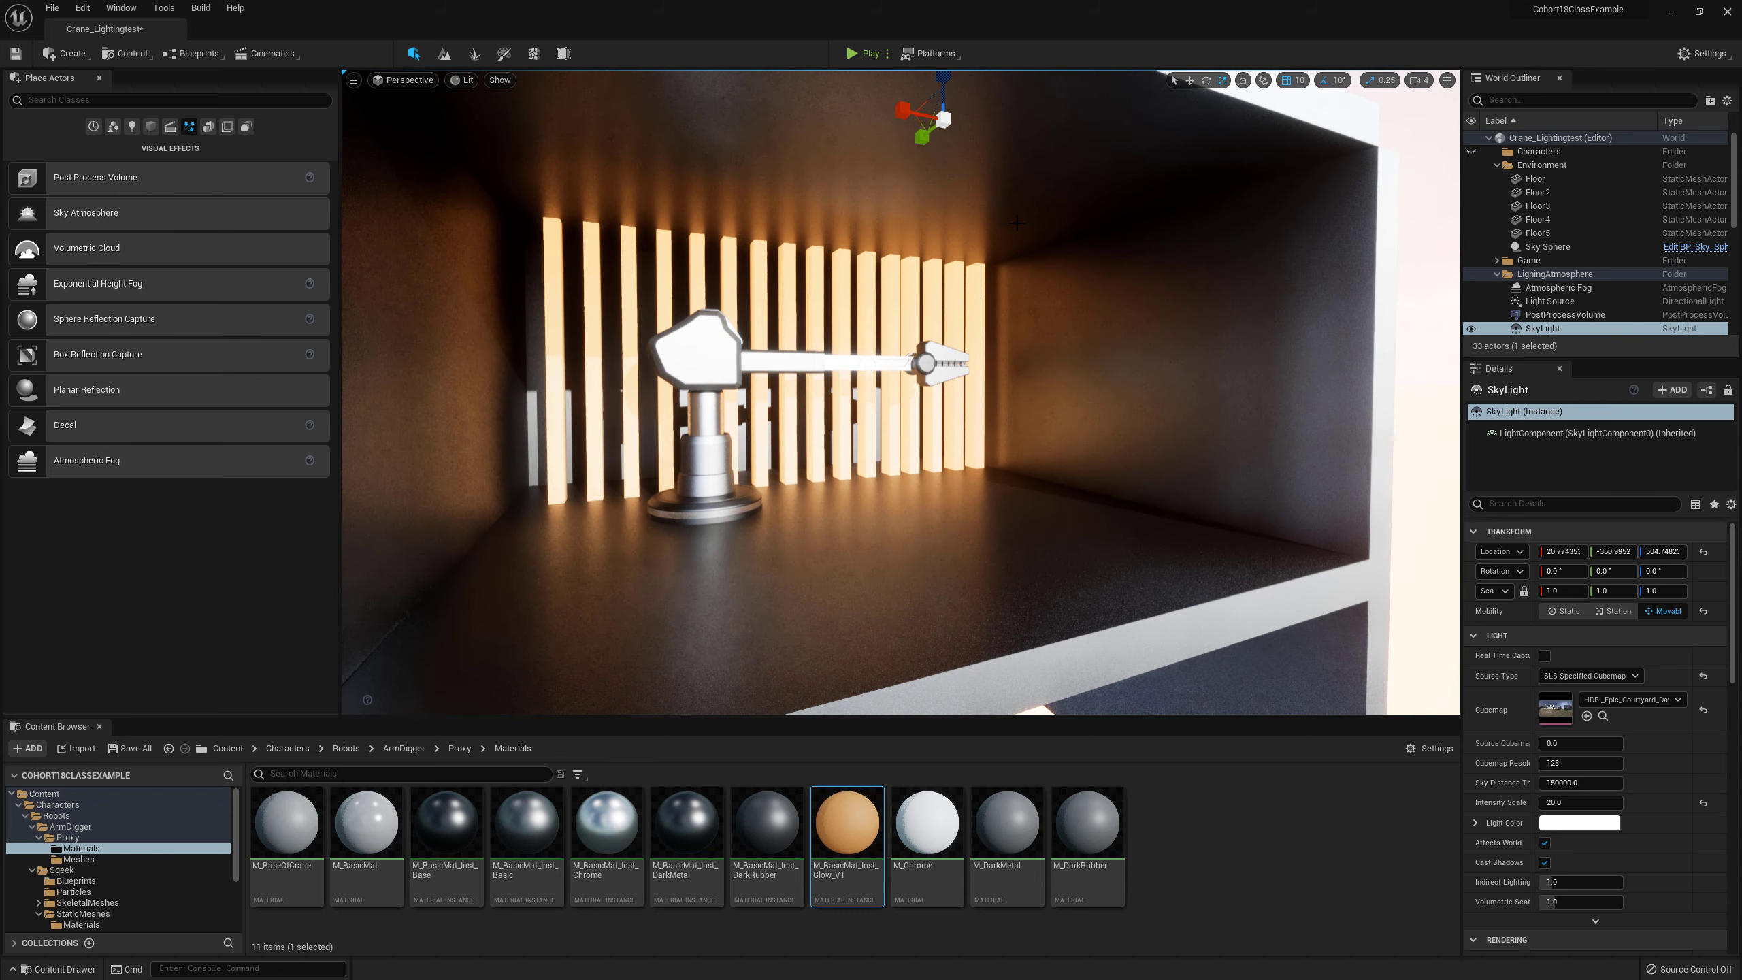
left_click(1009, 149)
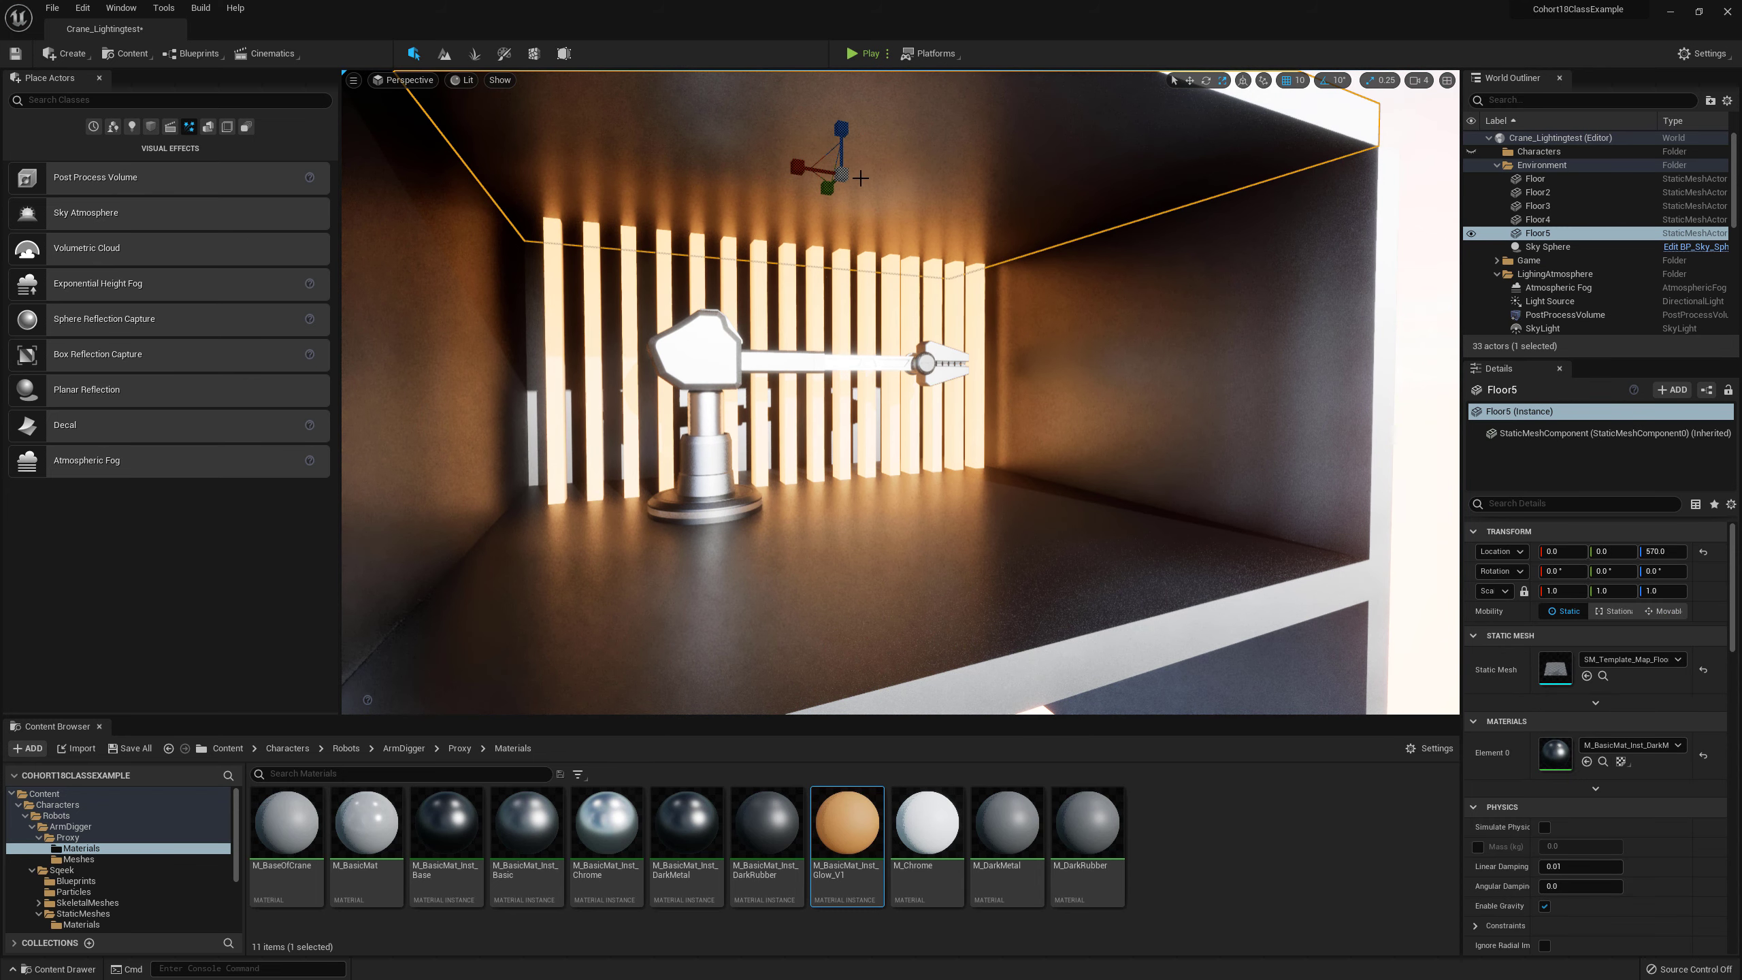
key("w")
left_click_drag(826, 184, 855, 352)
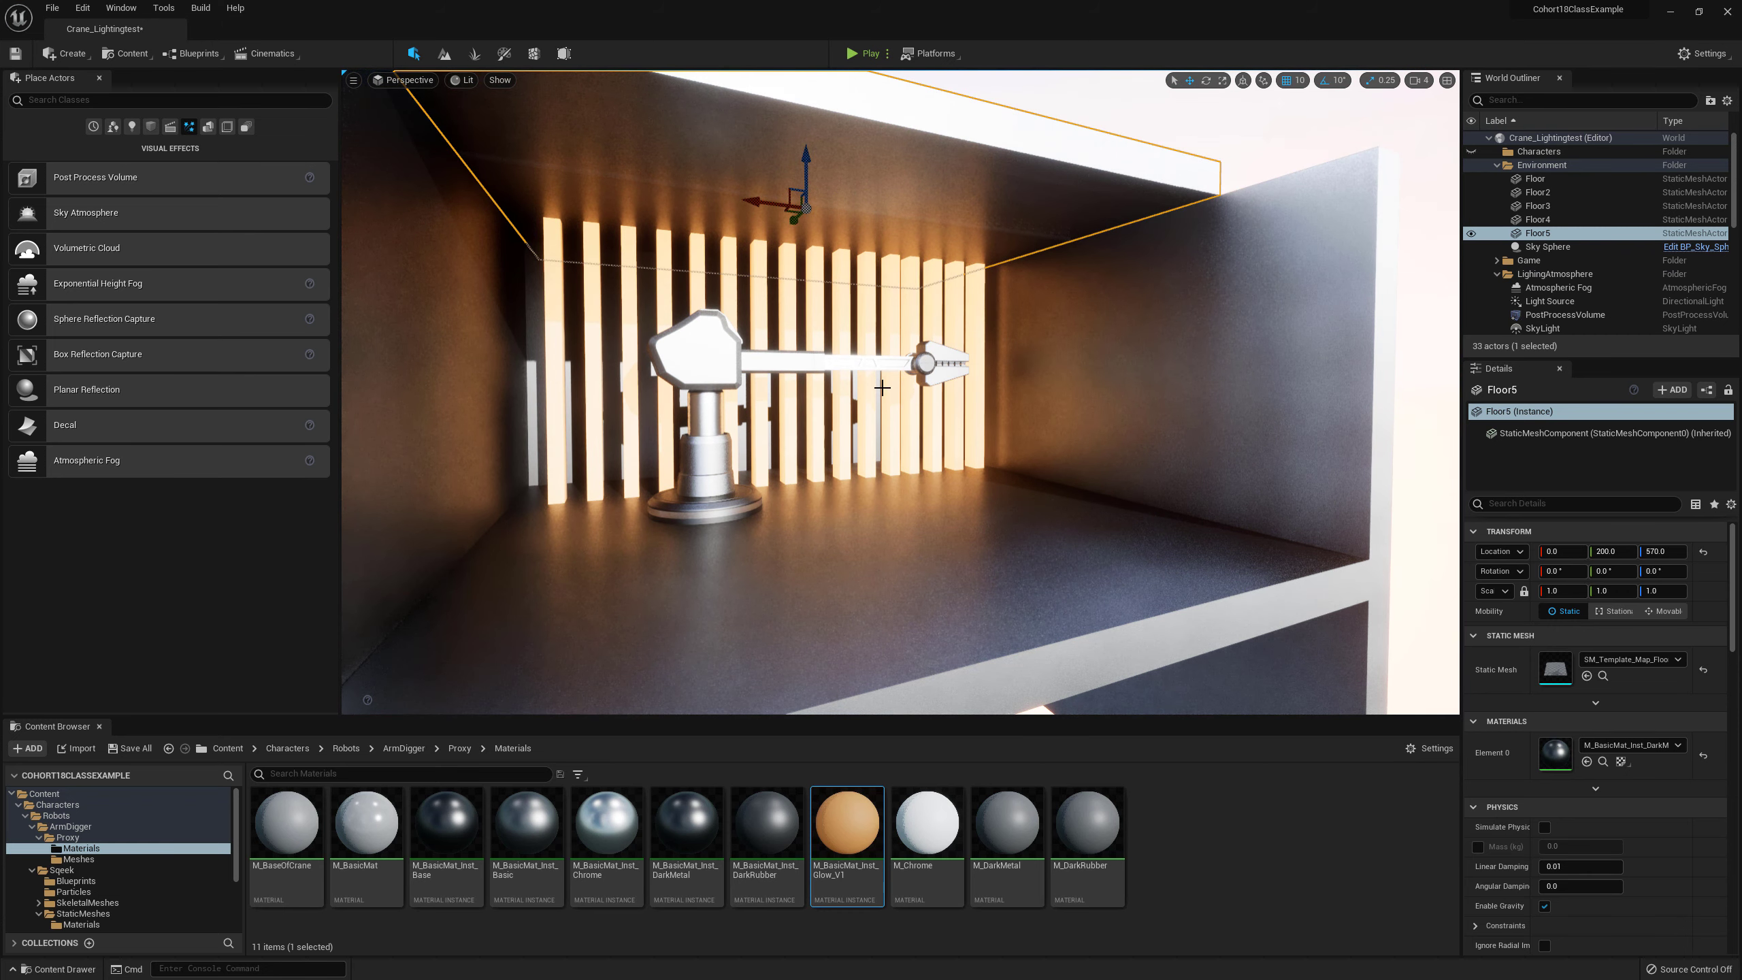
scroll(891, 384, "up", 5)
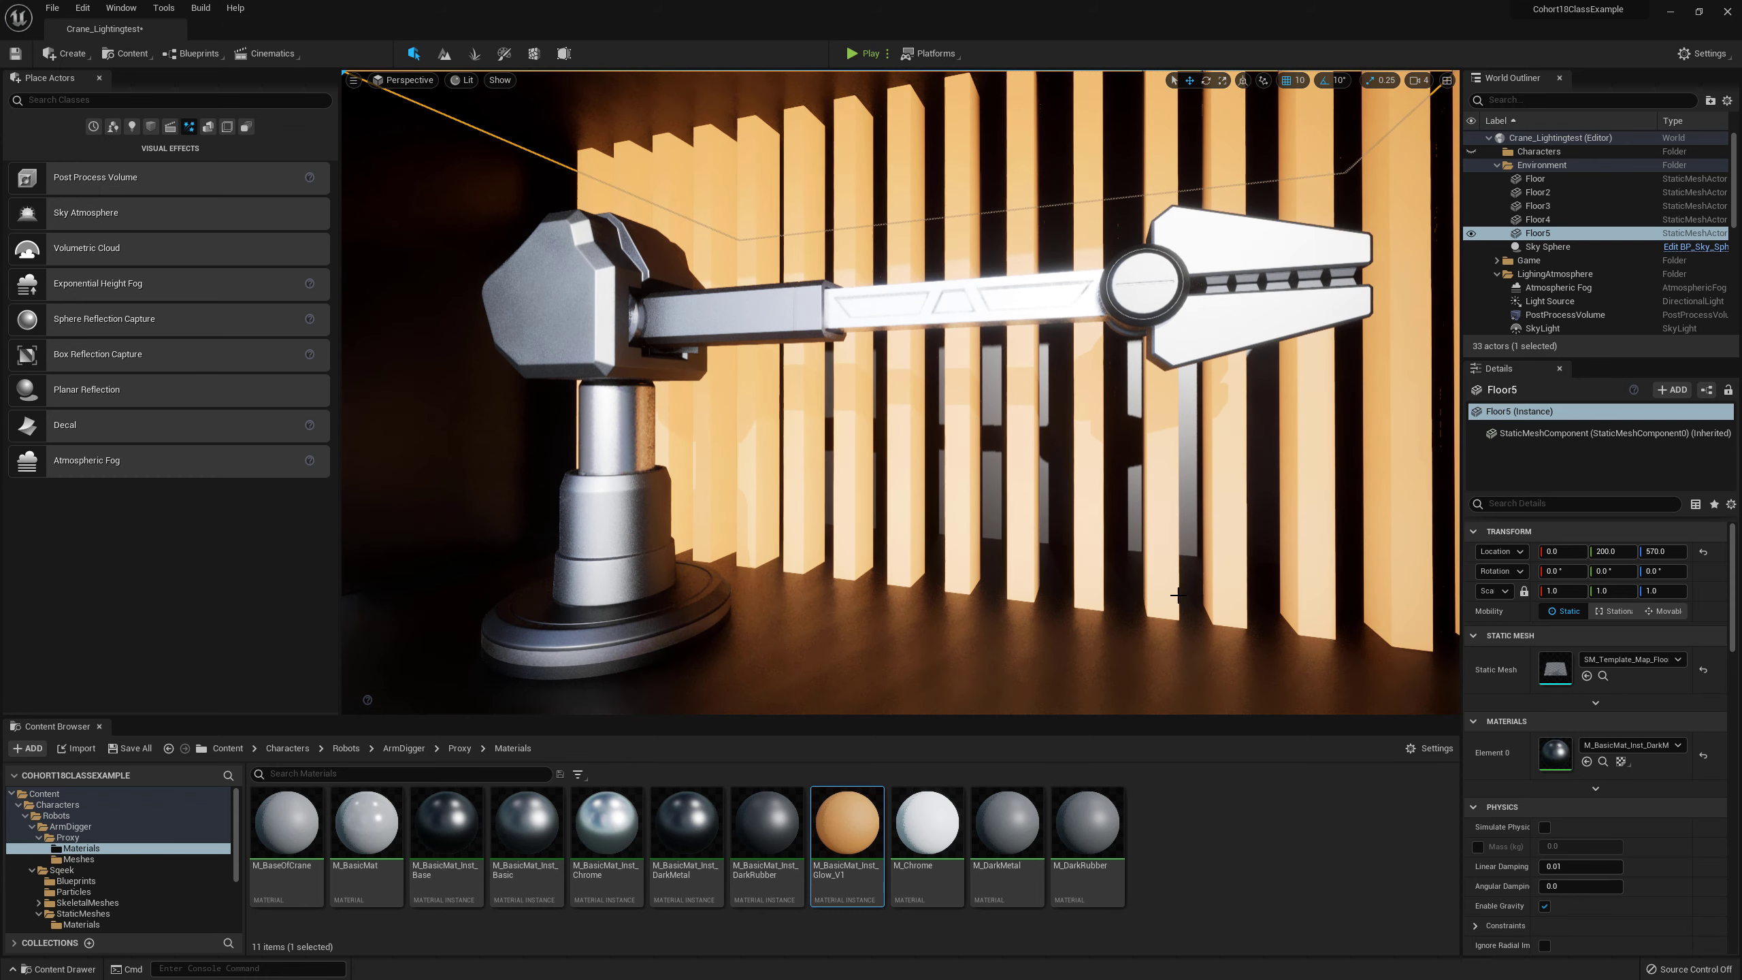
key("Escape")
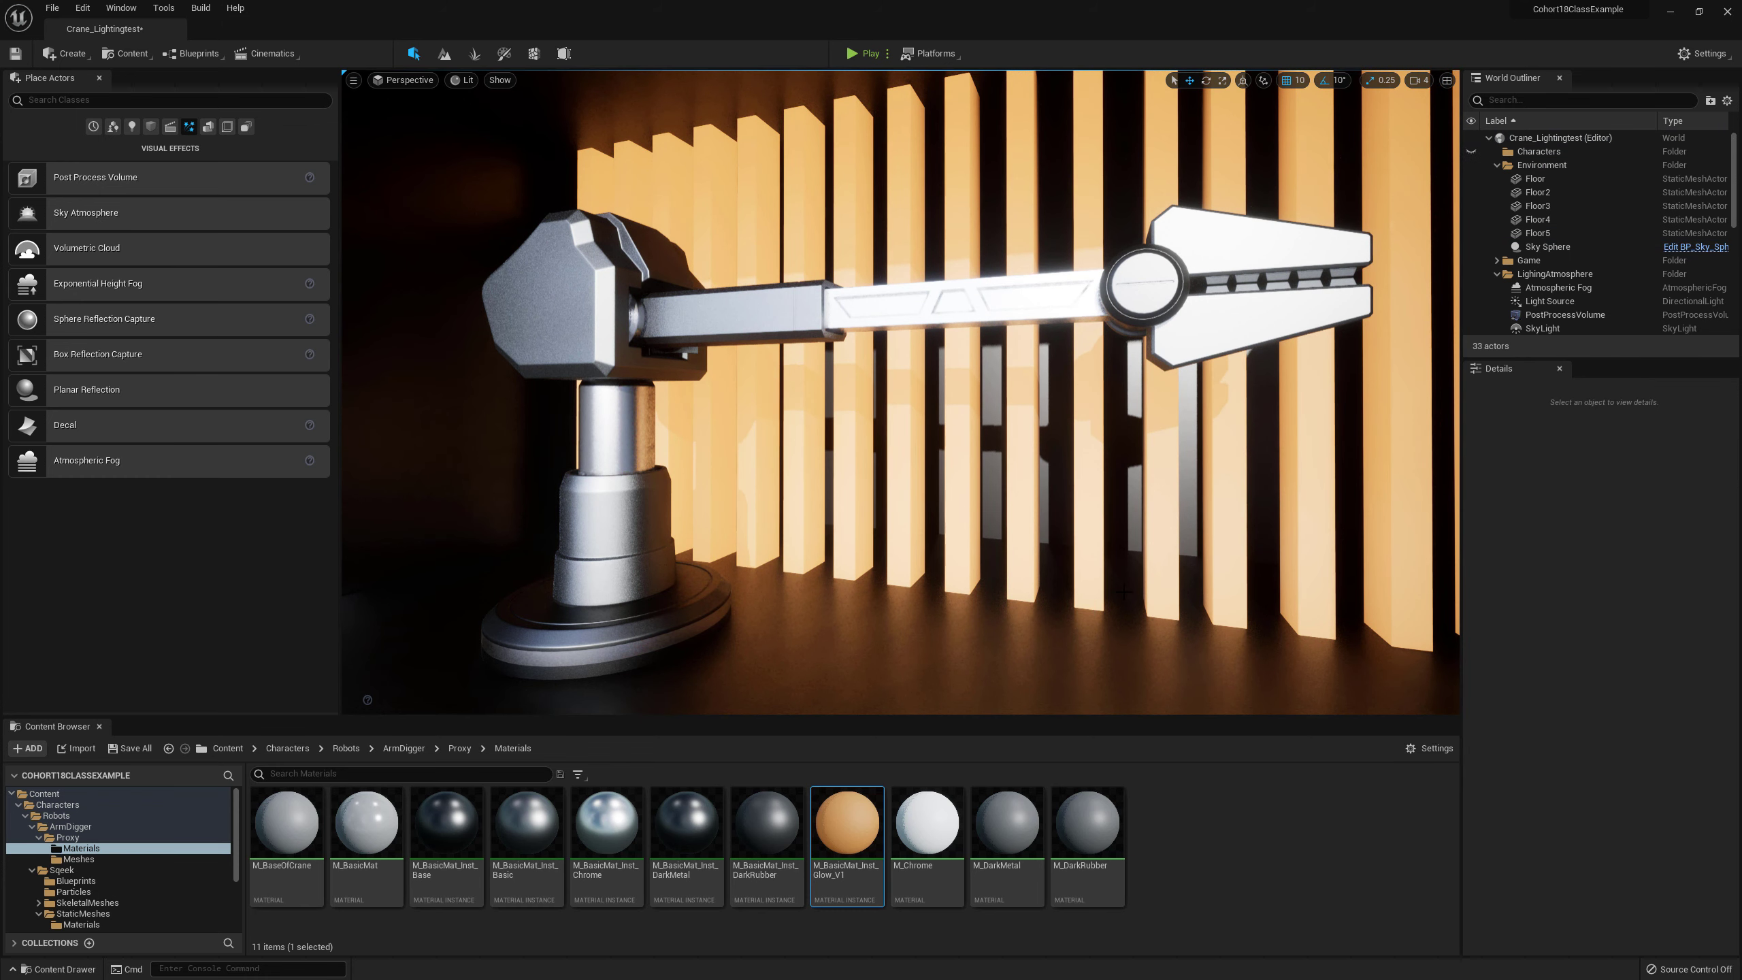
right_click(1029, 581)
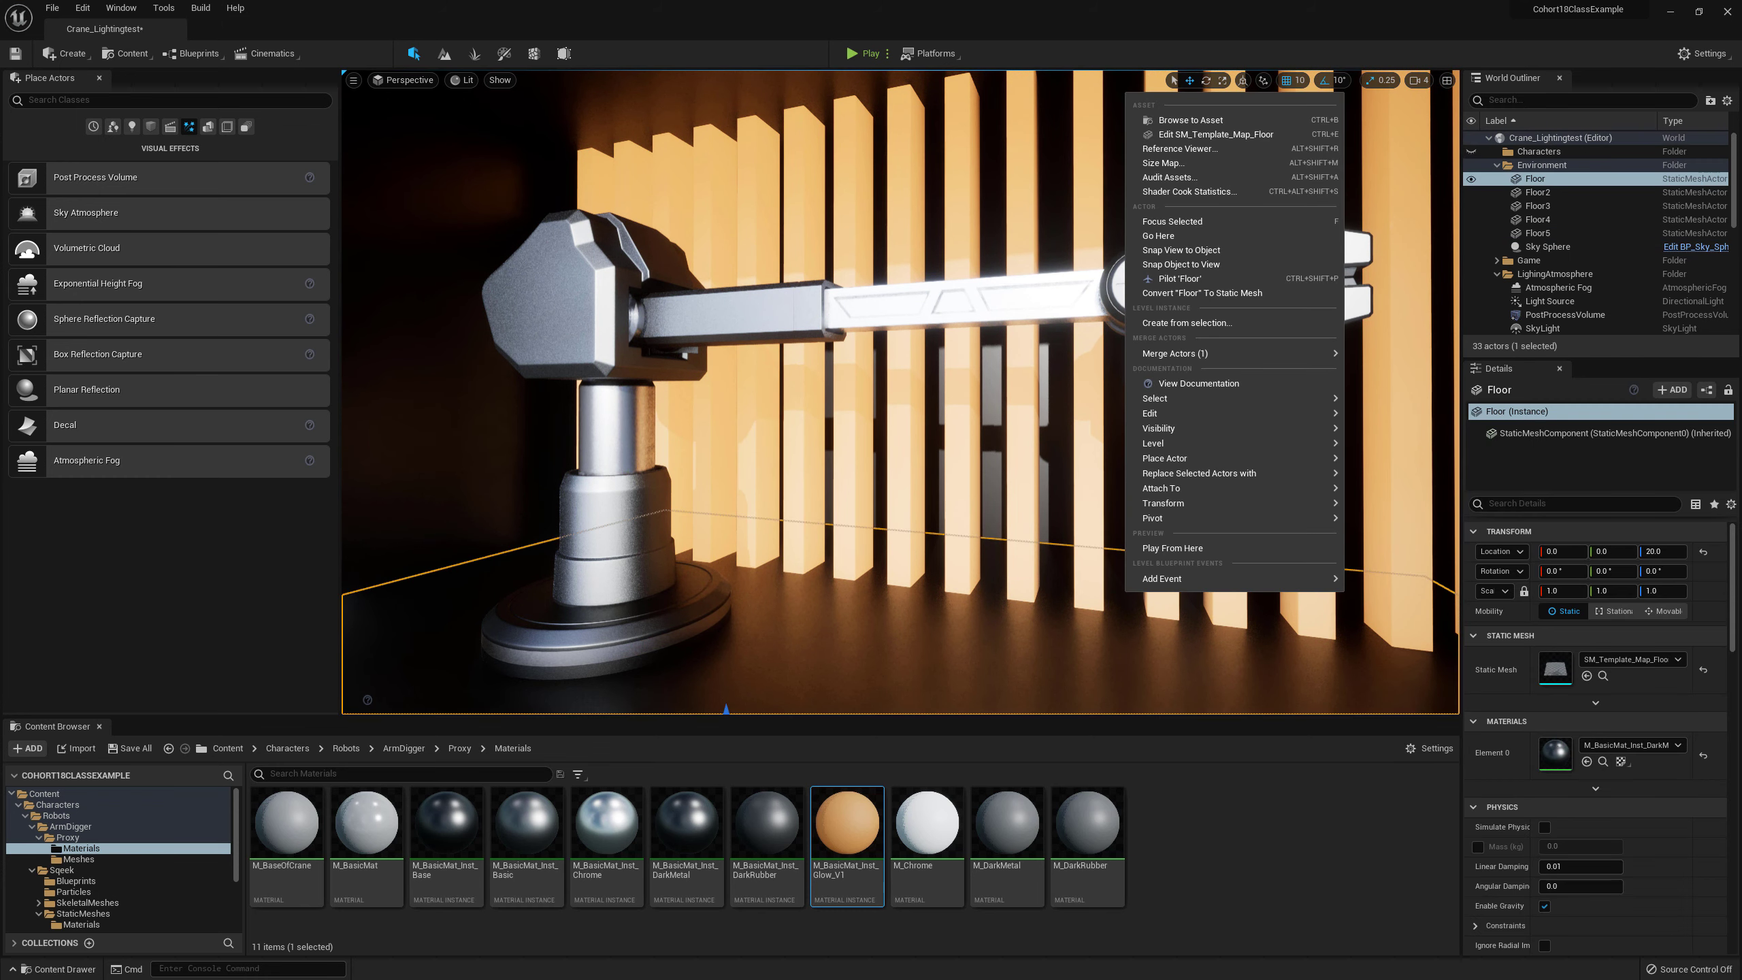
left_click(1029, 581)
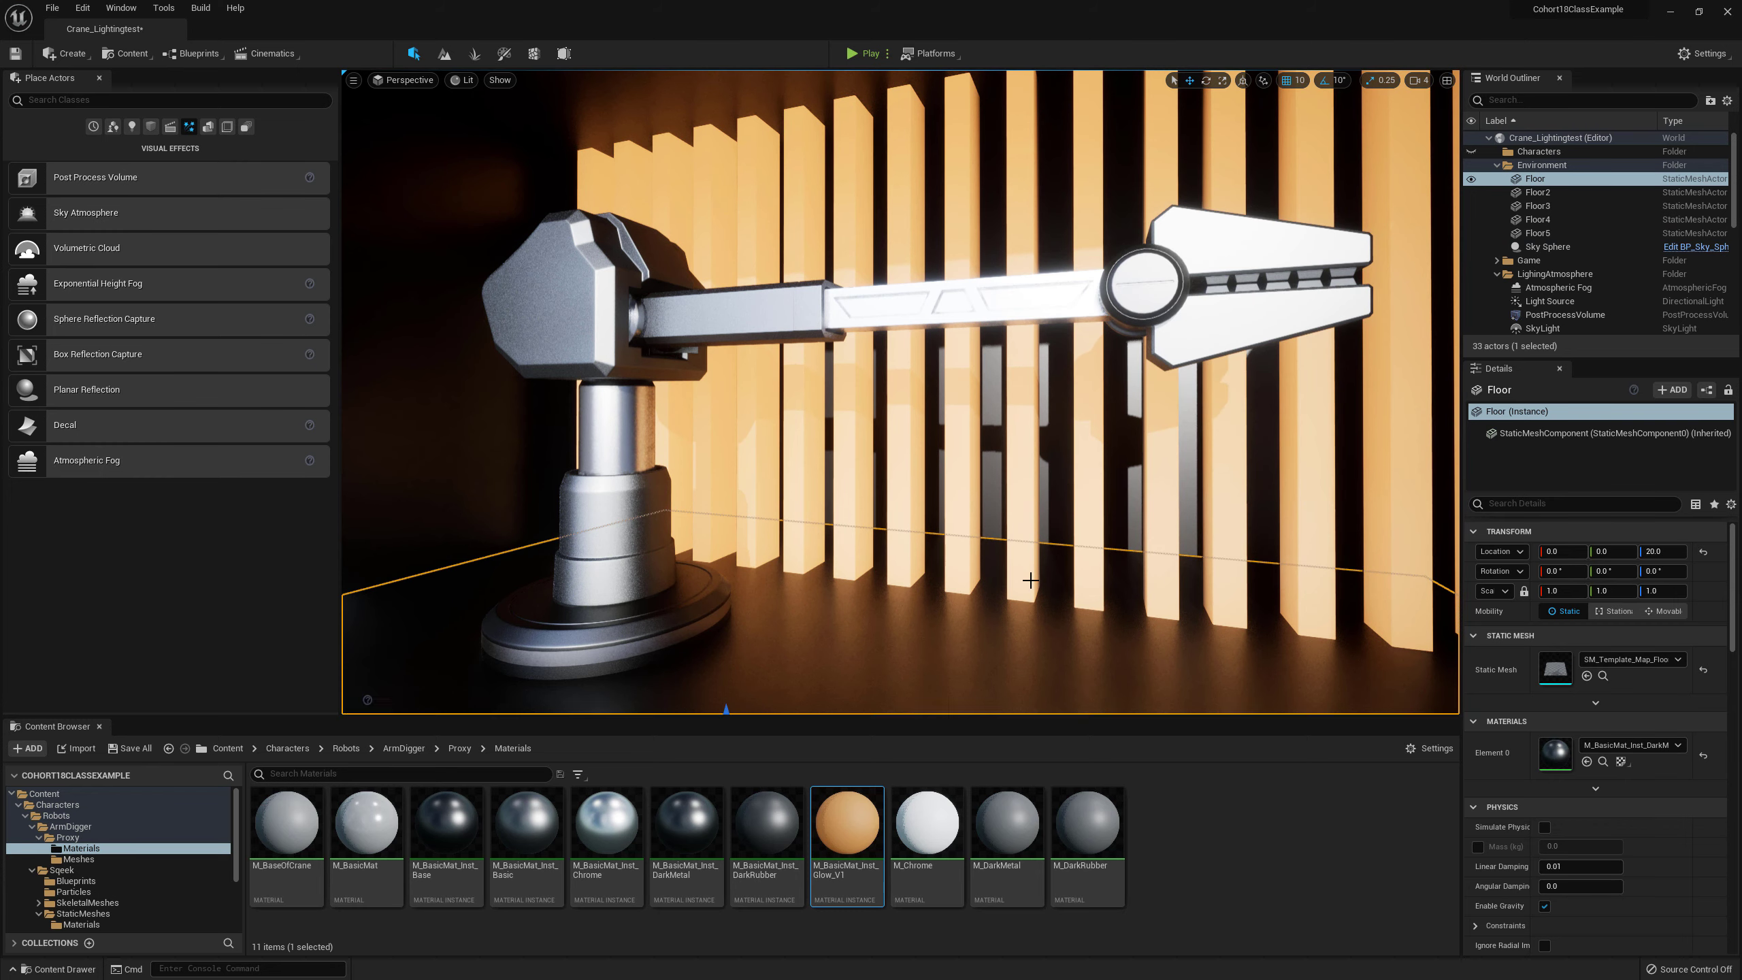
Step: Recall the saved camera view, deselect the Floor and reframe the robot arm against the glowing bars for the shot
key("2")
key("1")
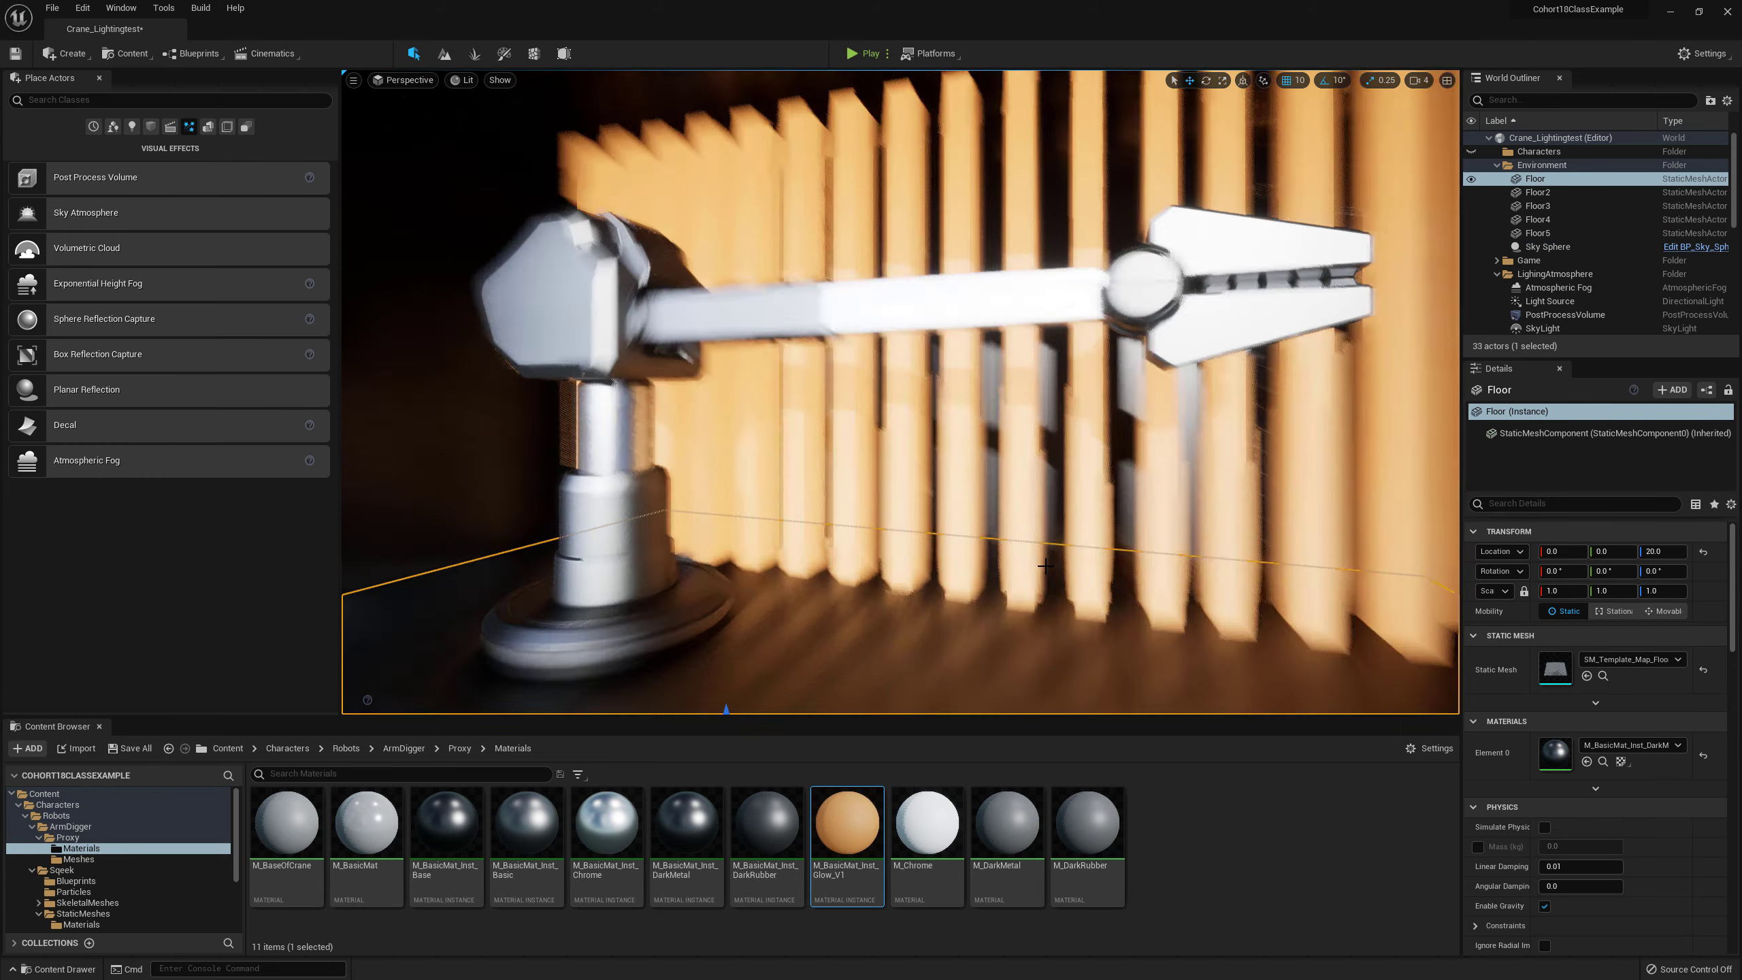
key("Escape")
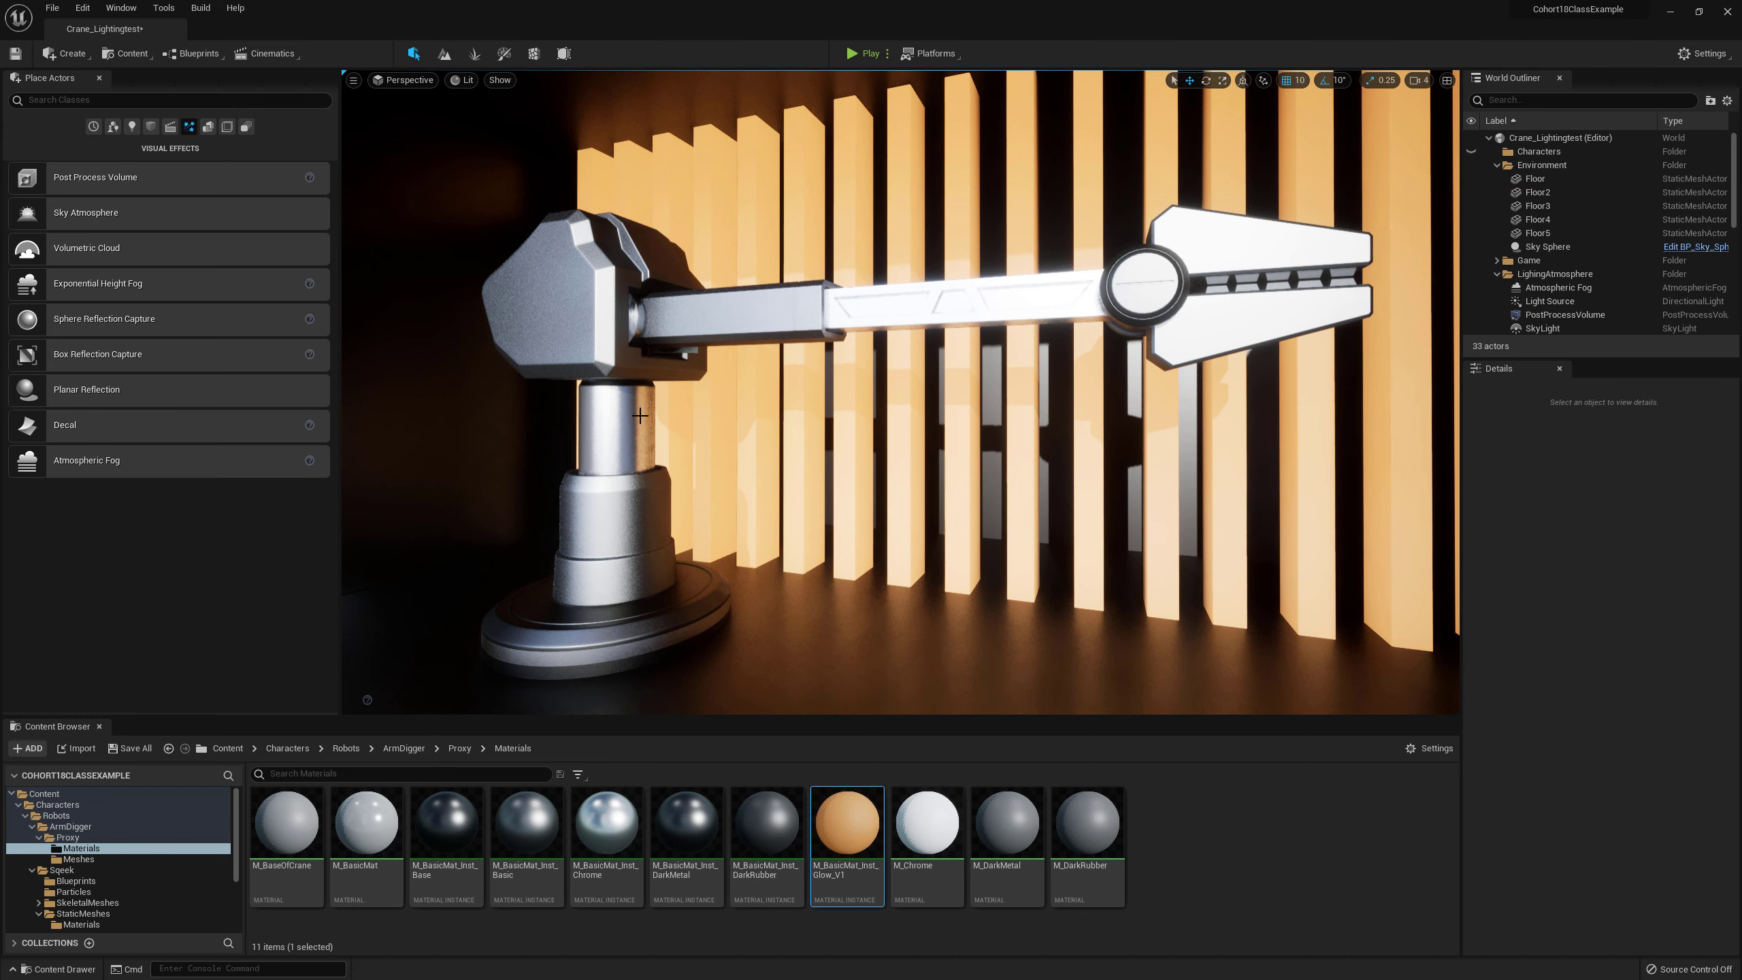
right_click_drag(617, 411, 684, 423)
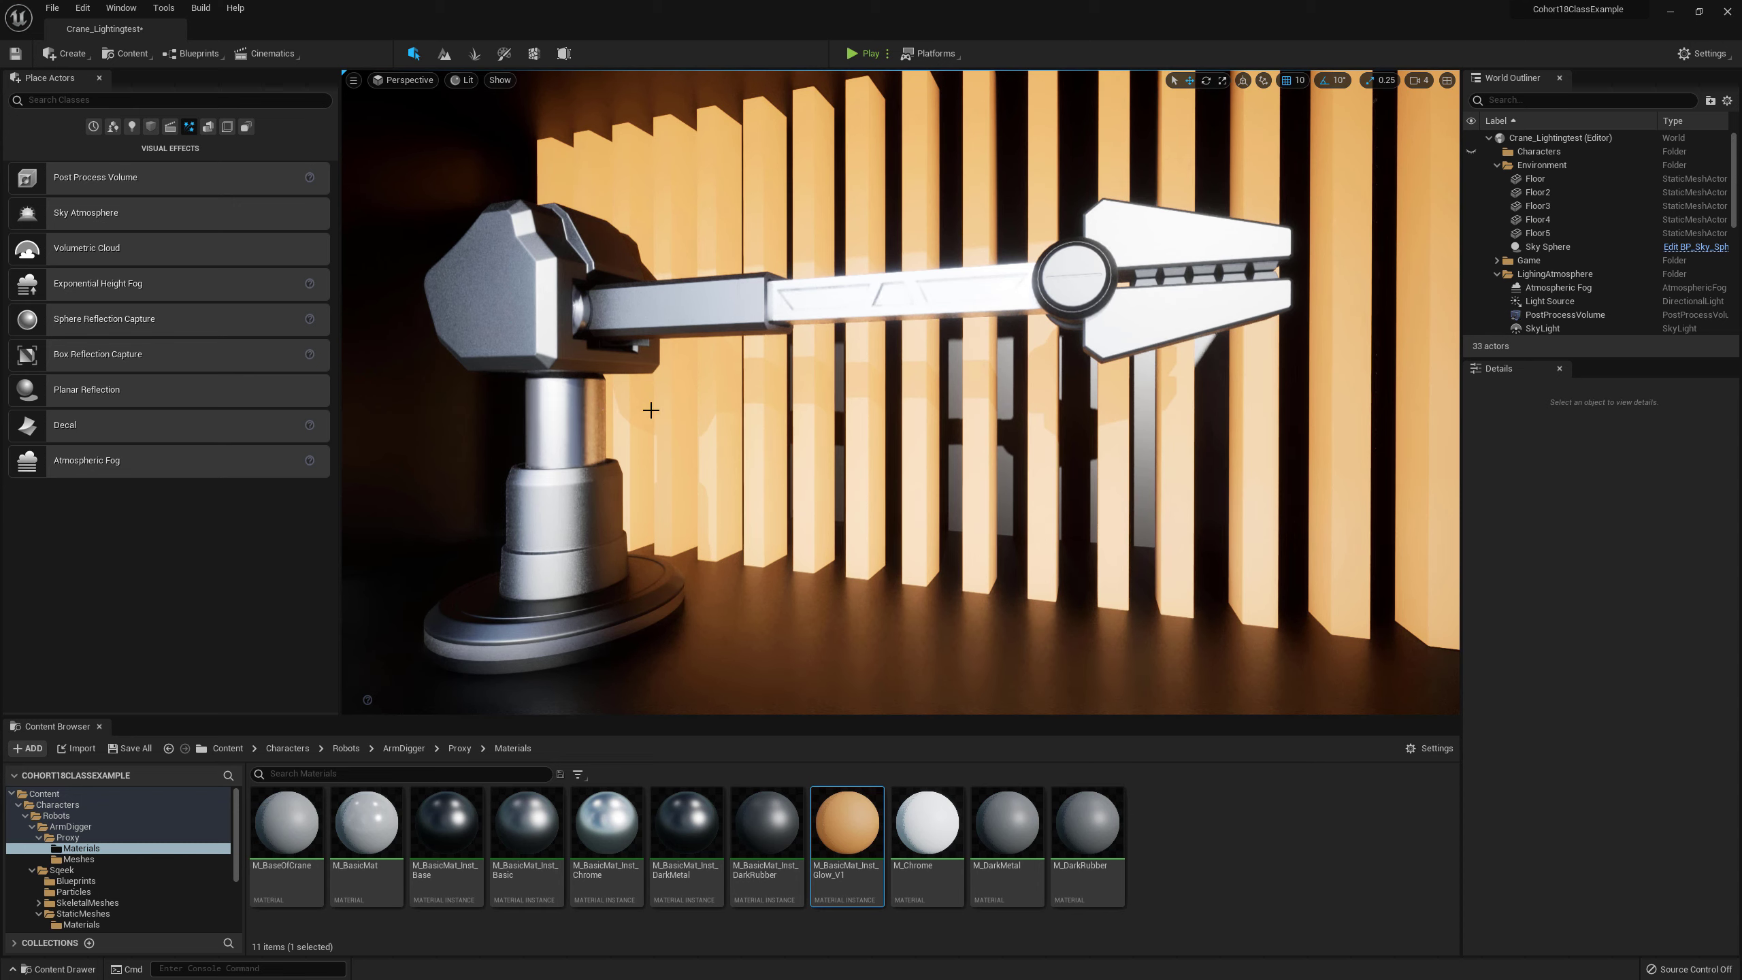
Step: Capture a high resolution screenshot of the viewport with the screenshot size multiplier set to 3
left_click(353, 80)
left_click(410, 349)
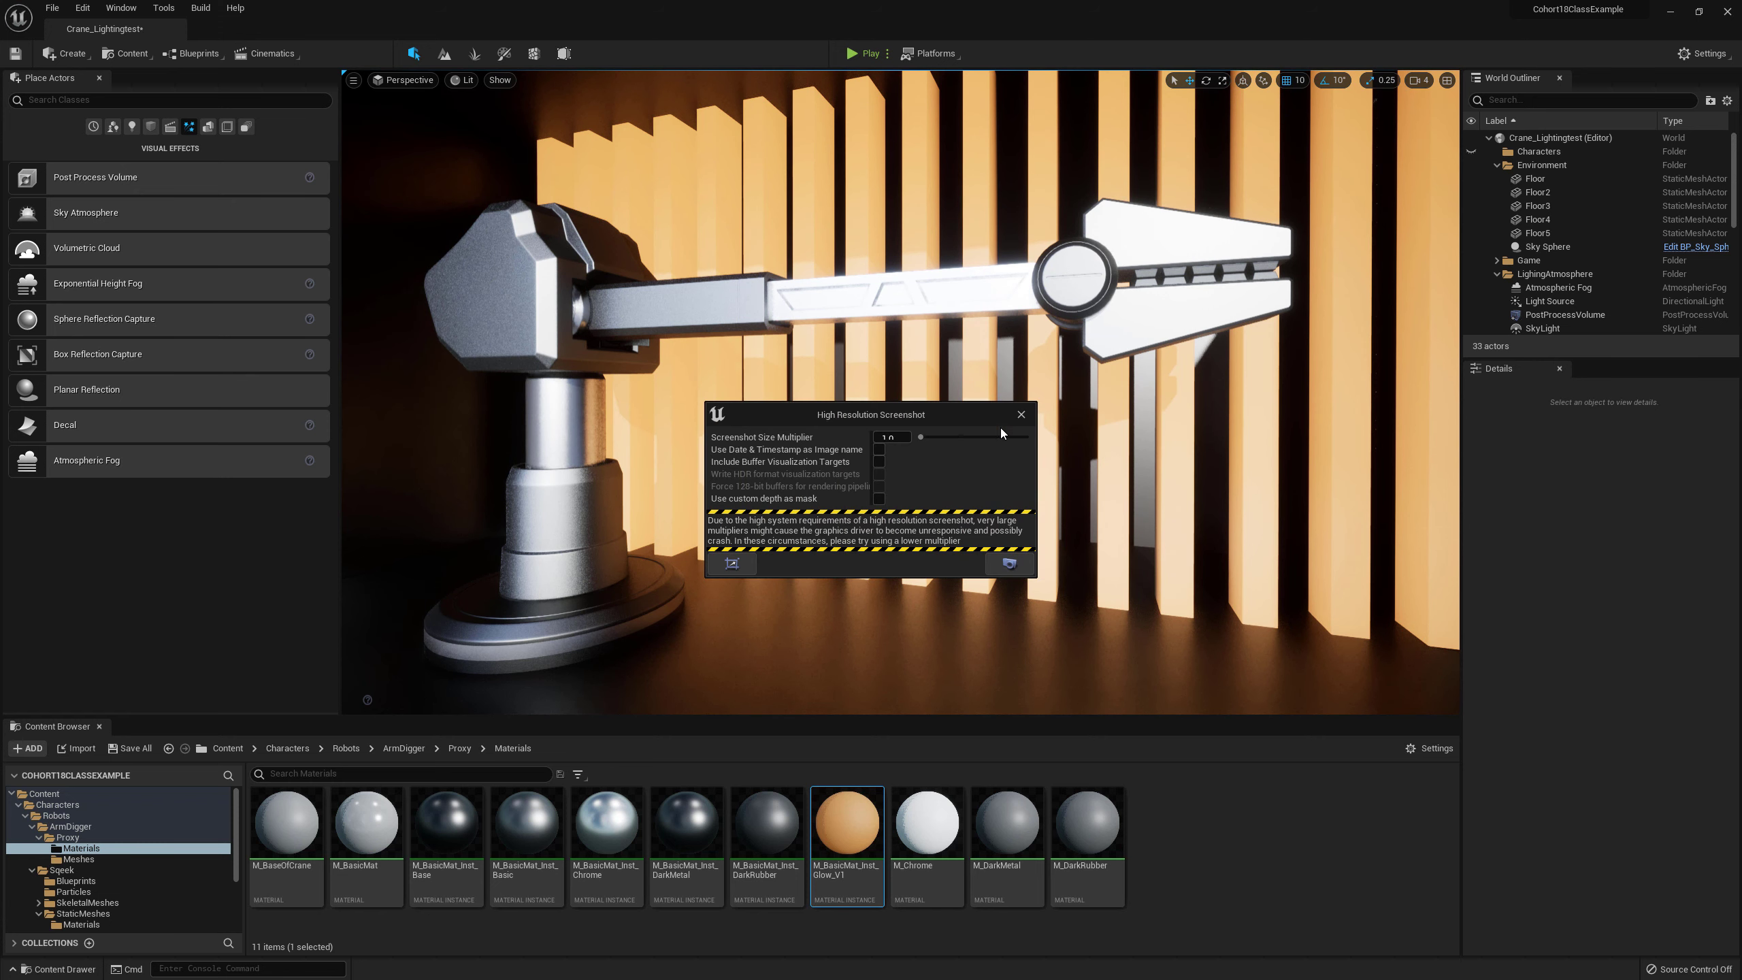
key("ctrl+a")
type("3")
key("Tab")
left_click(1012, 564)
Step: Switch to the WindowsEditor screenshots folder in File Explorer and open HighresScreenshot00002.png
key("super")
mouse_move(289, 969)
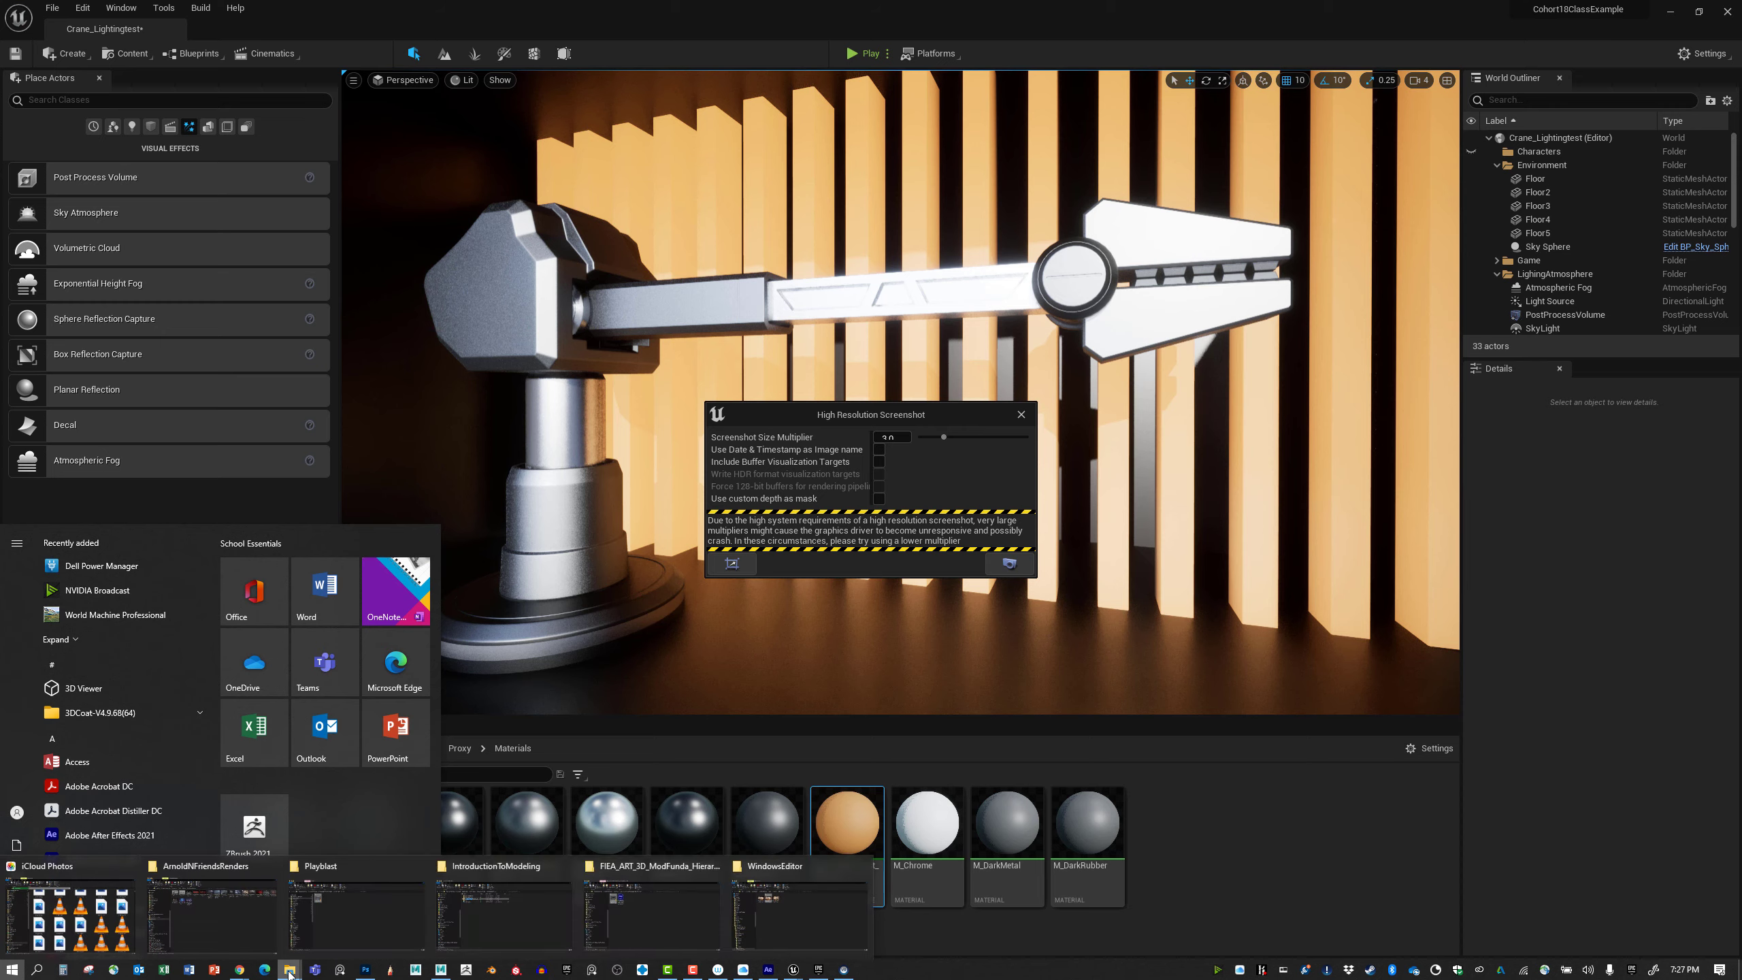
left_click(755, 899)
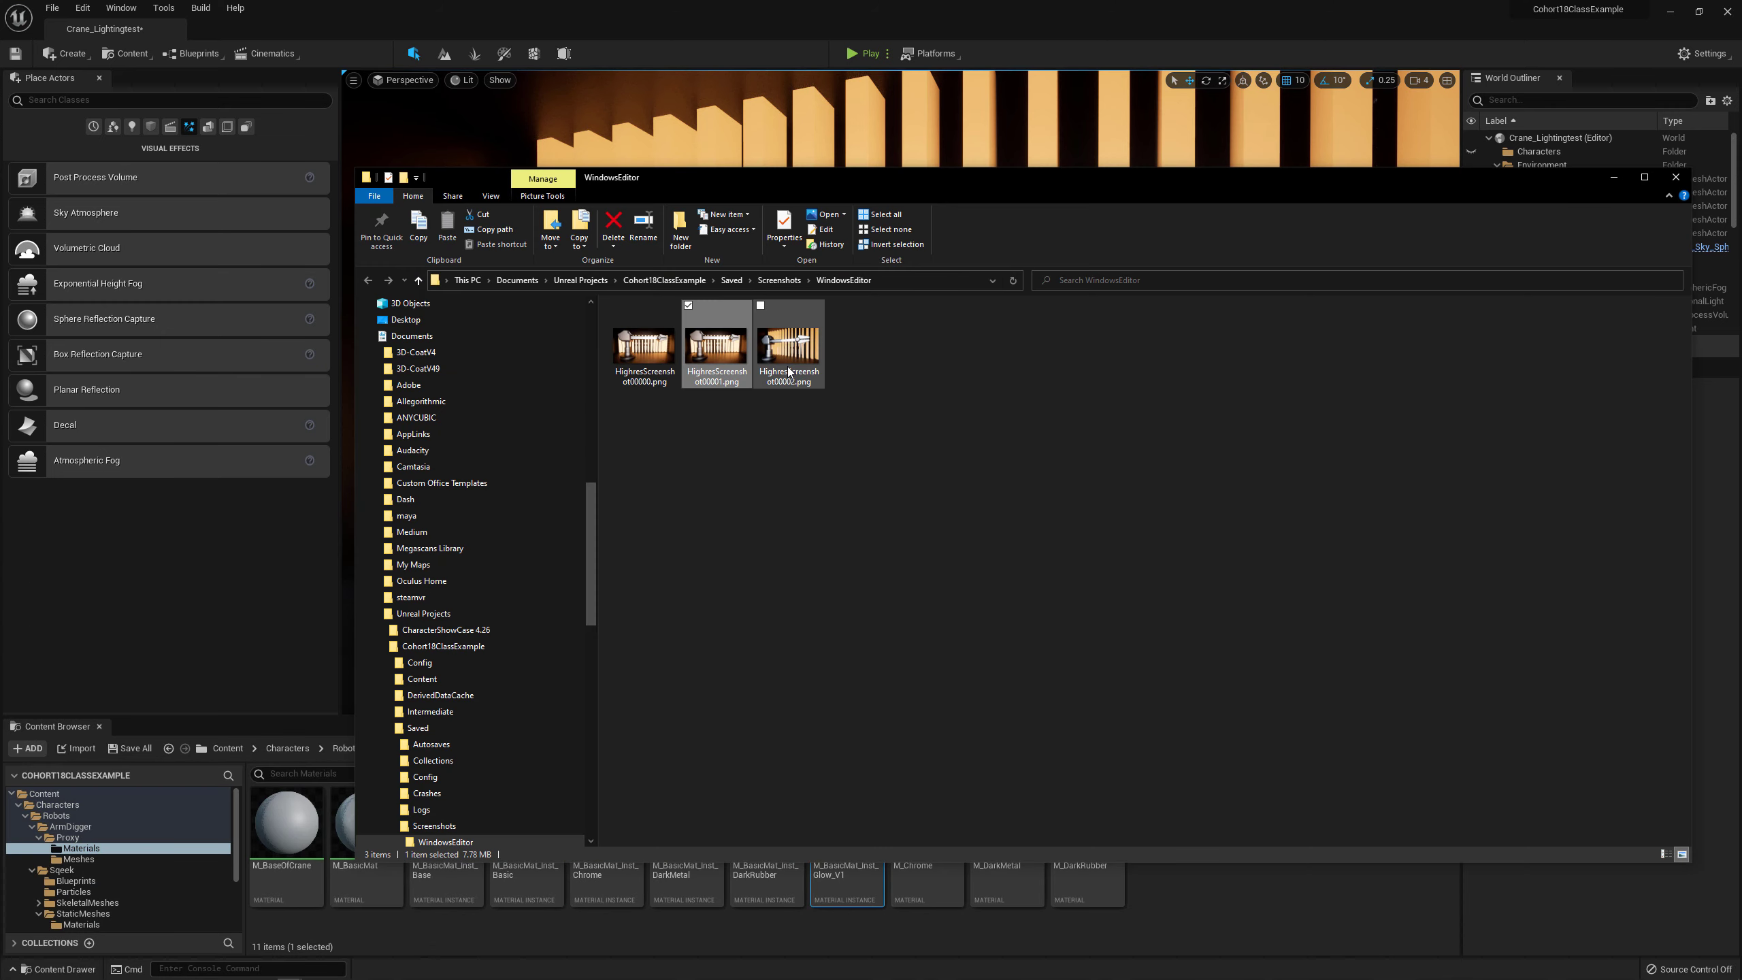
double_click(788, 371)
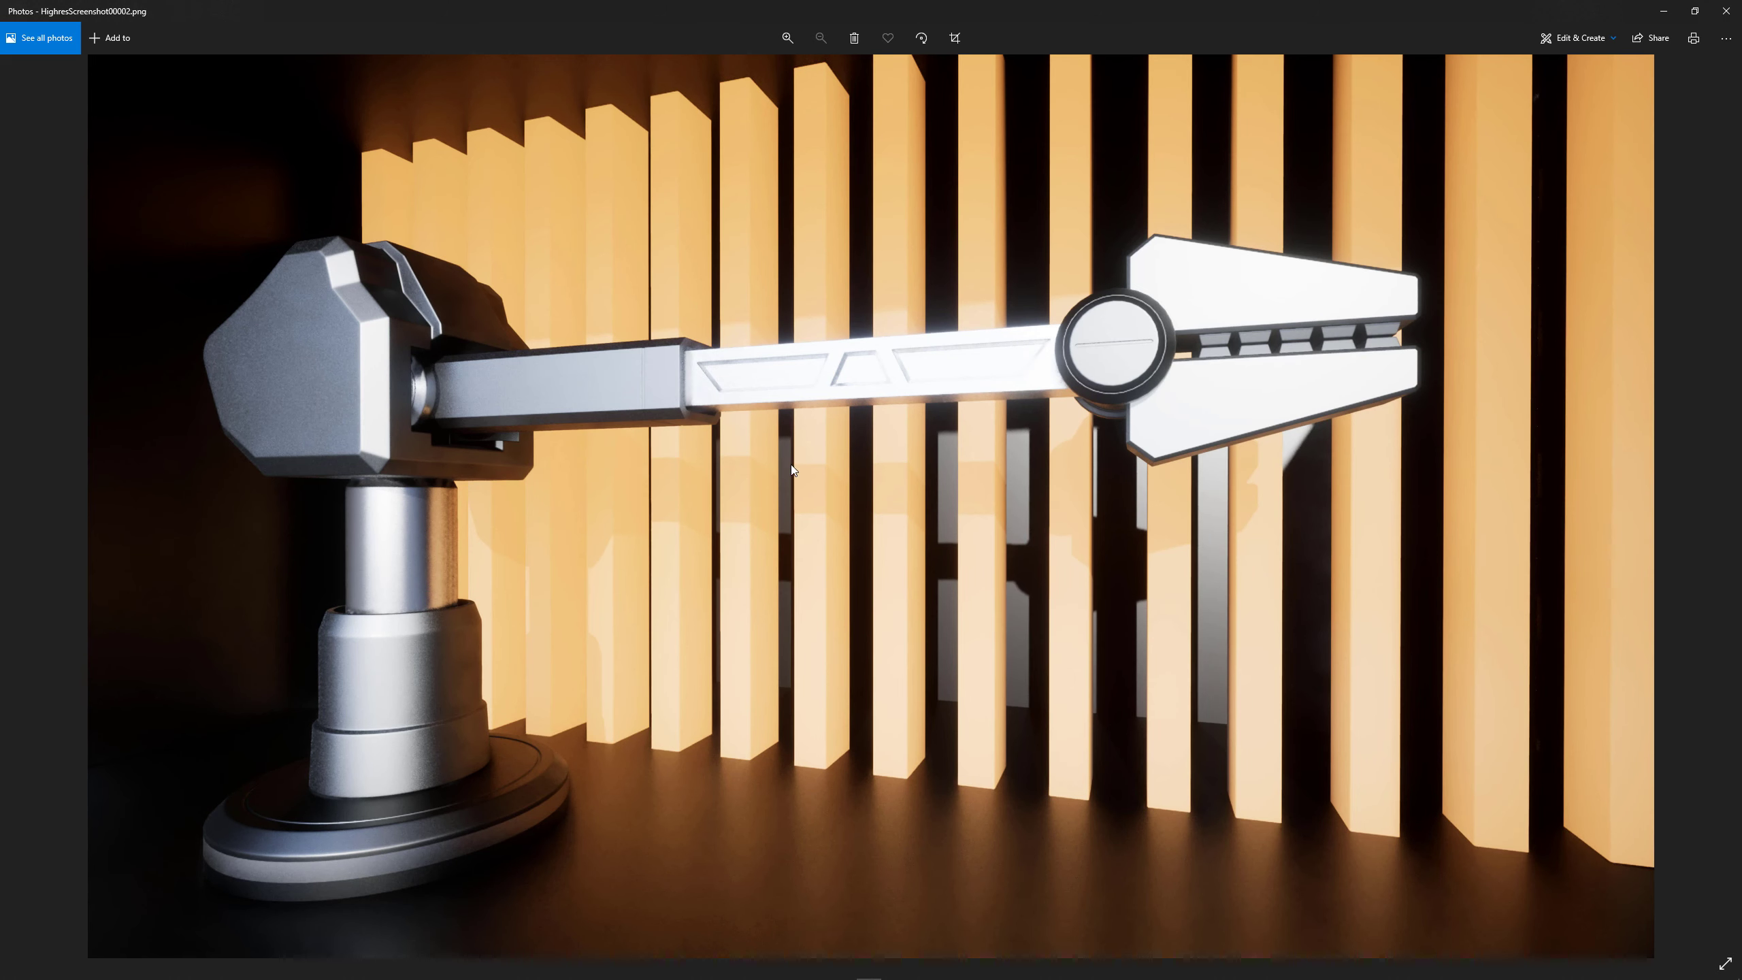
Step: Inspect the captured arm image up close at several zoom levels and close the photo viewer
left_click(786, 36)
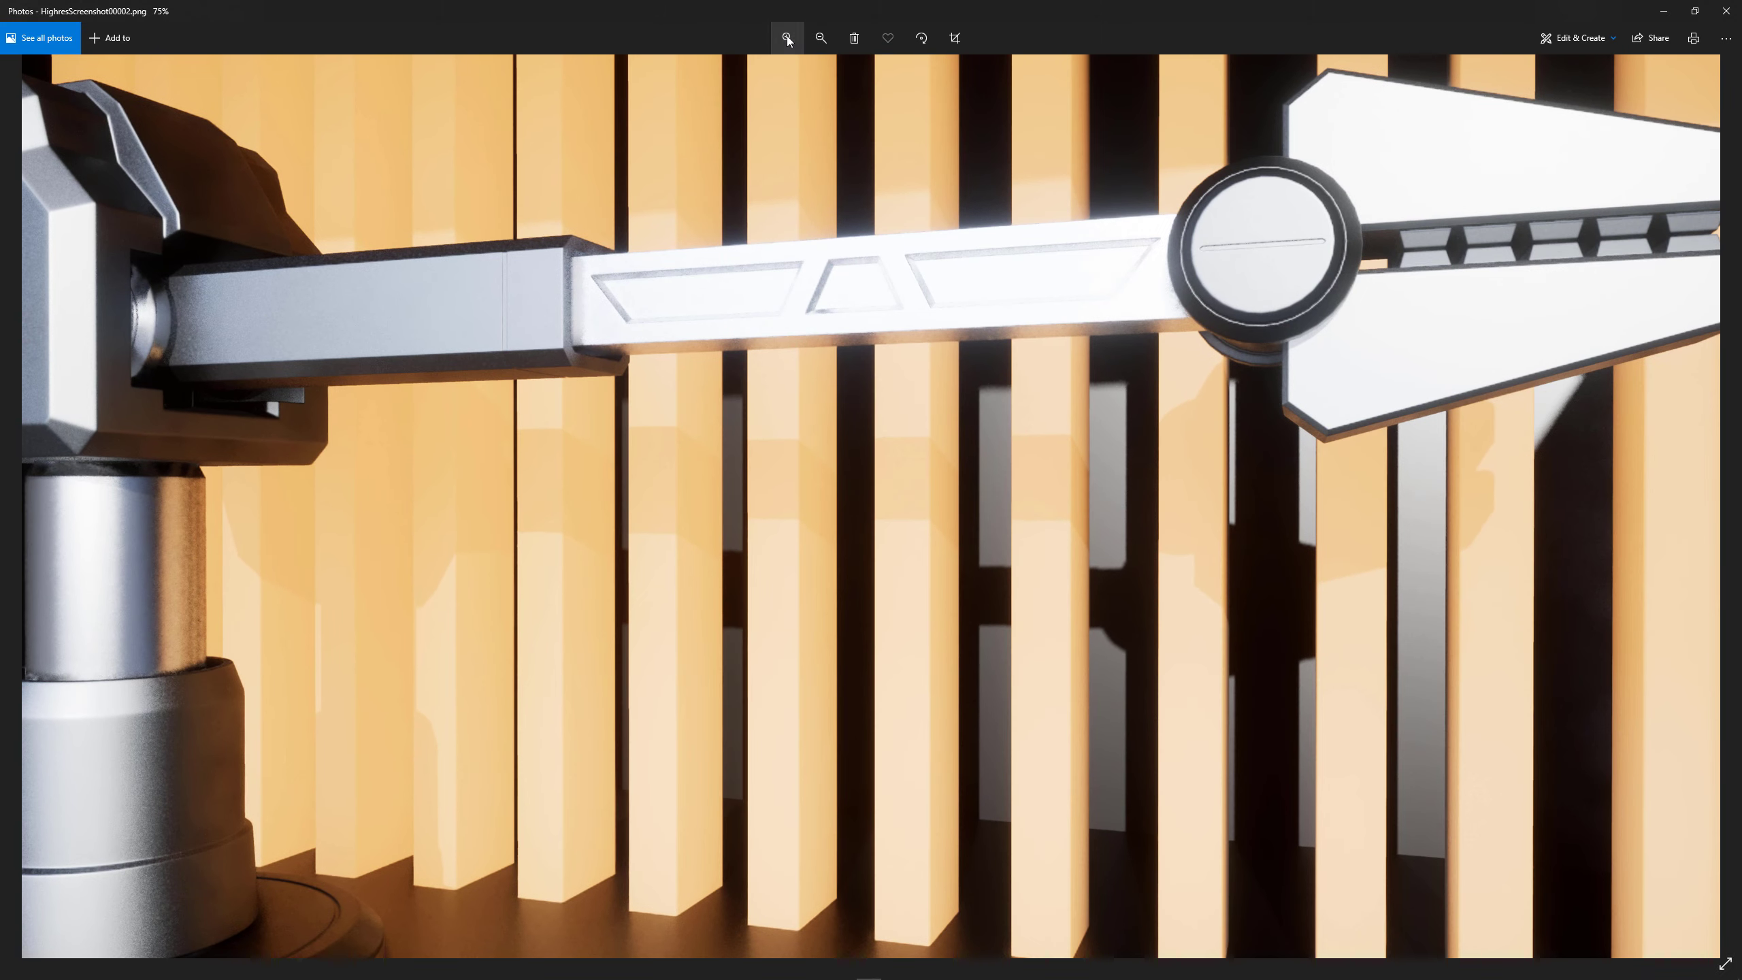
left_click(786, 36)
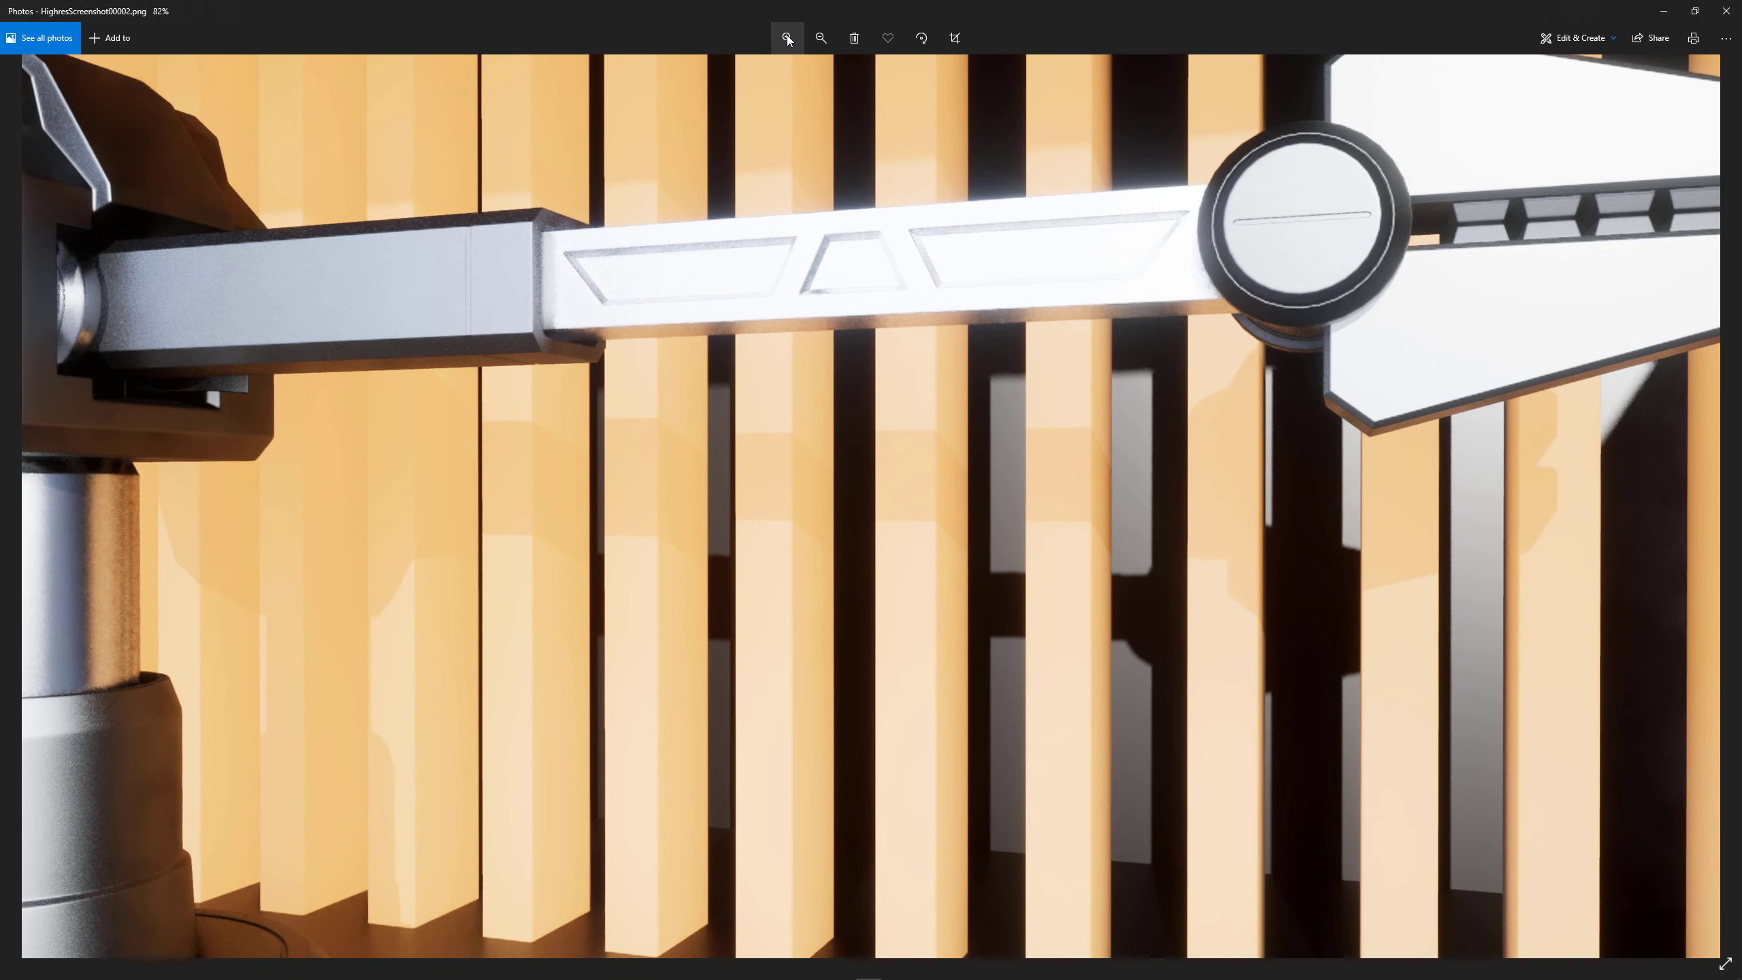
left_click(786, 35)
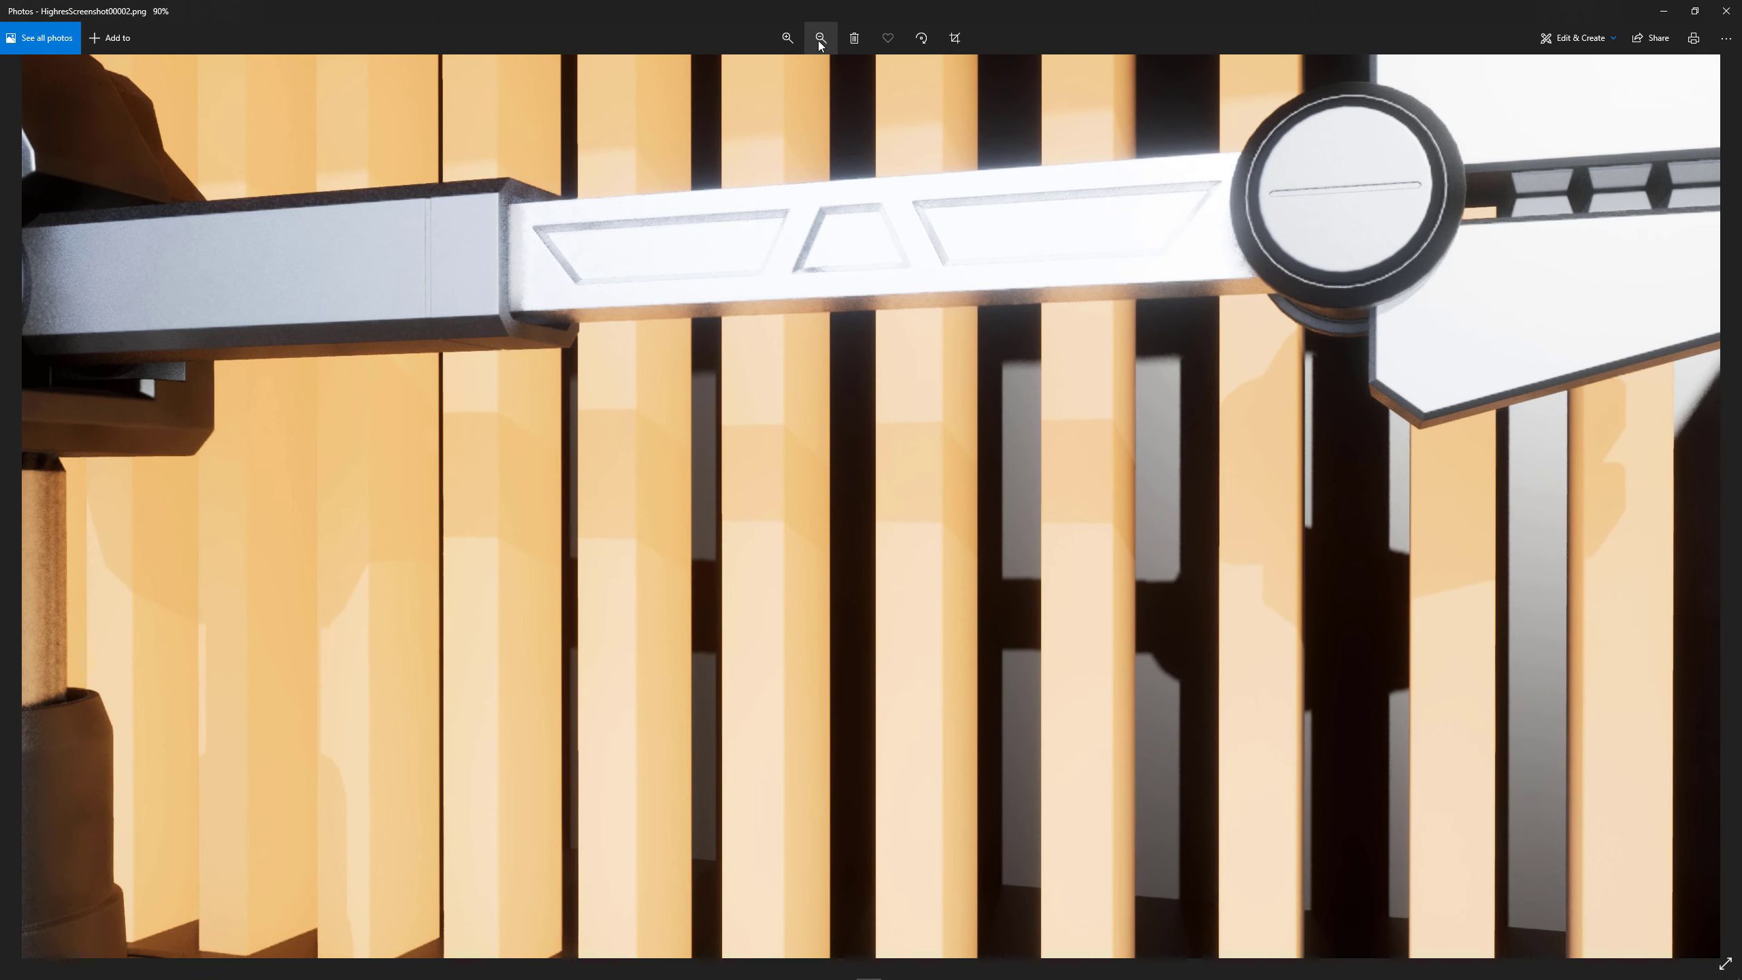
left_click(819, 40)
left_click(821, 39)
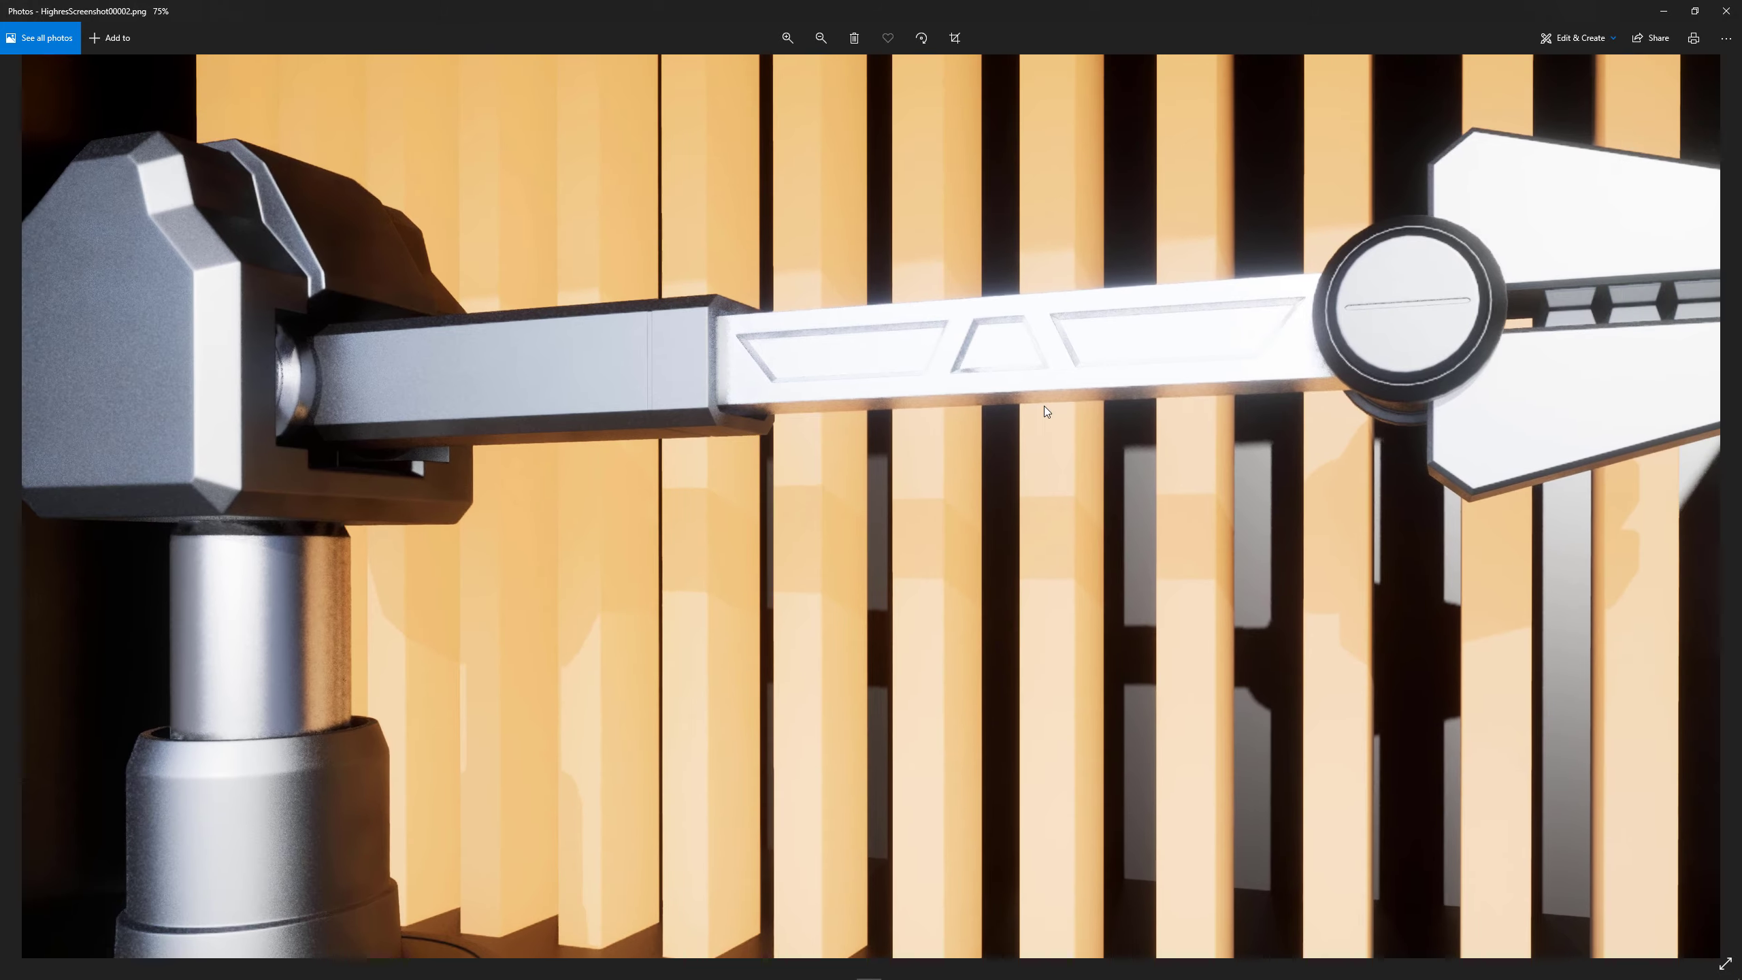
left_click(1722, 13)
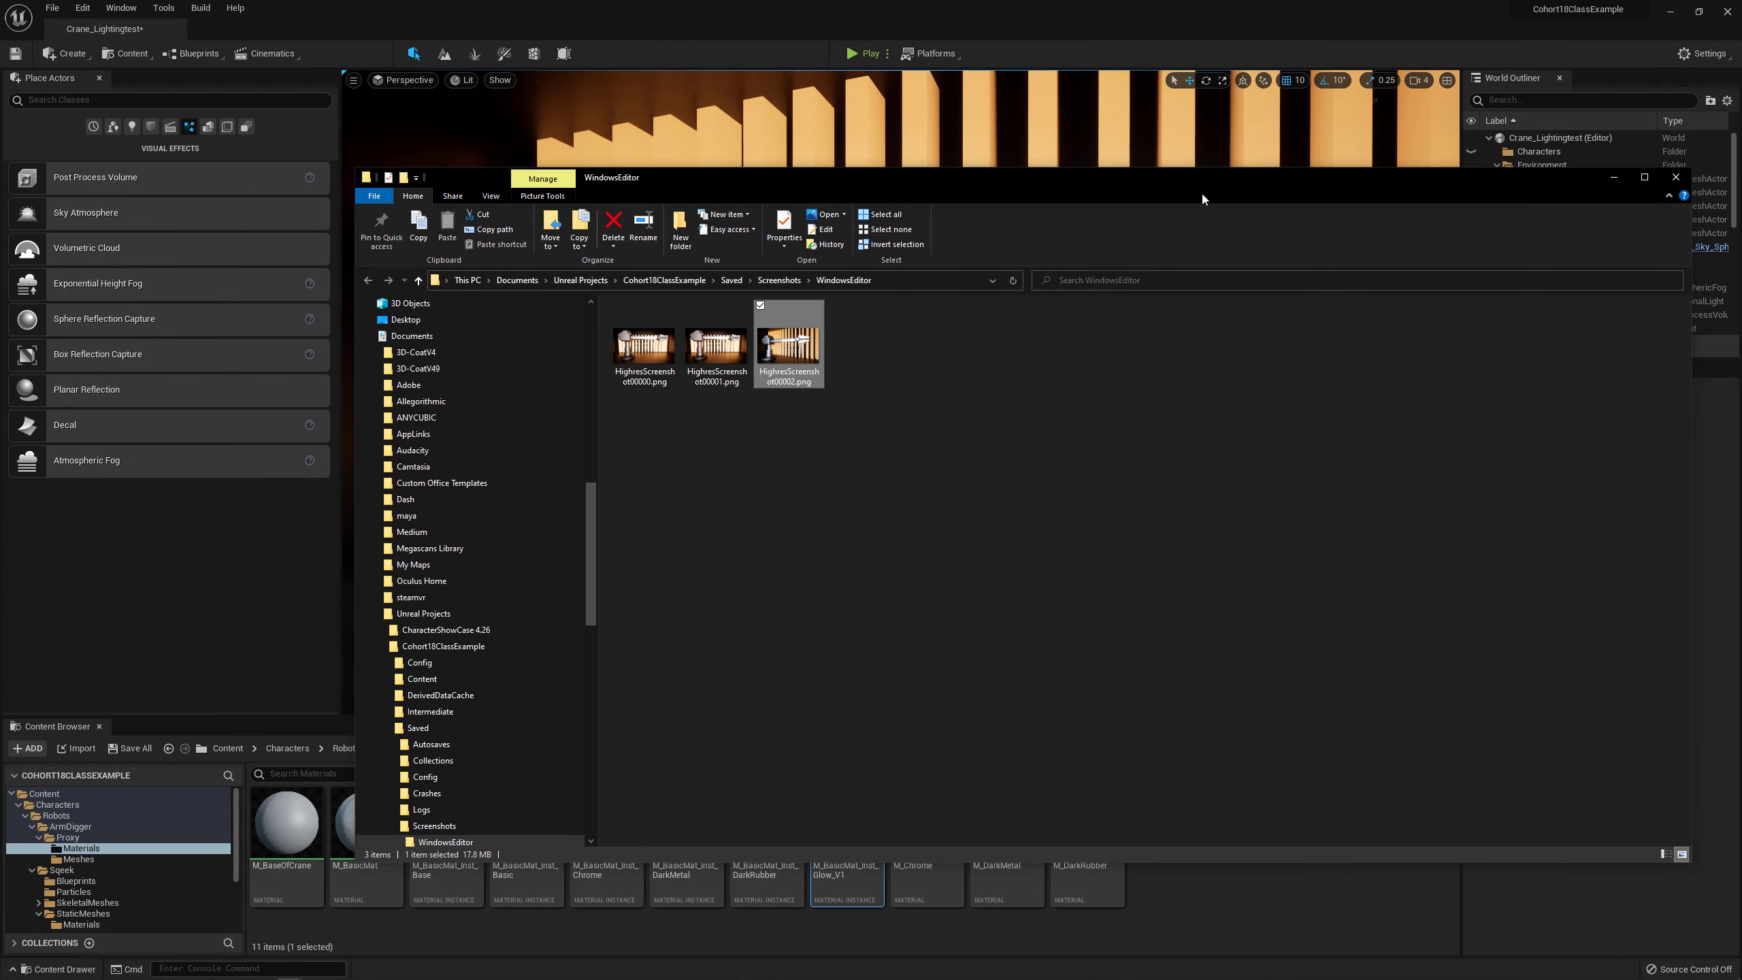
Step: Return to the Unreal editor from the screenshots folder and close the High Resolution Screenshot dialog
left_click_drag(1201, 193, 1095, 309)
left_click(1557, 292)
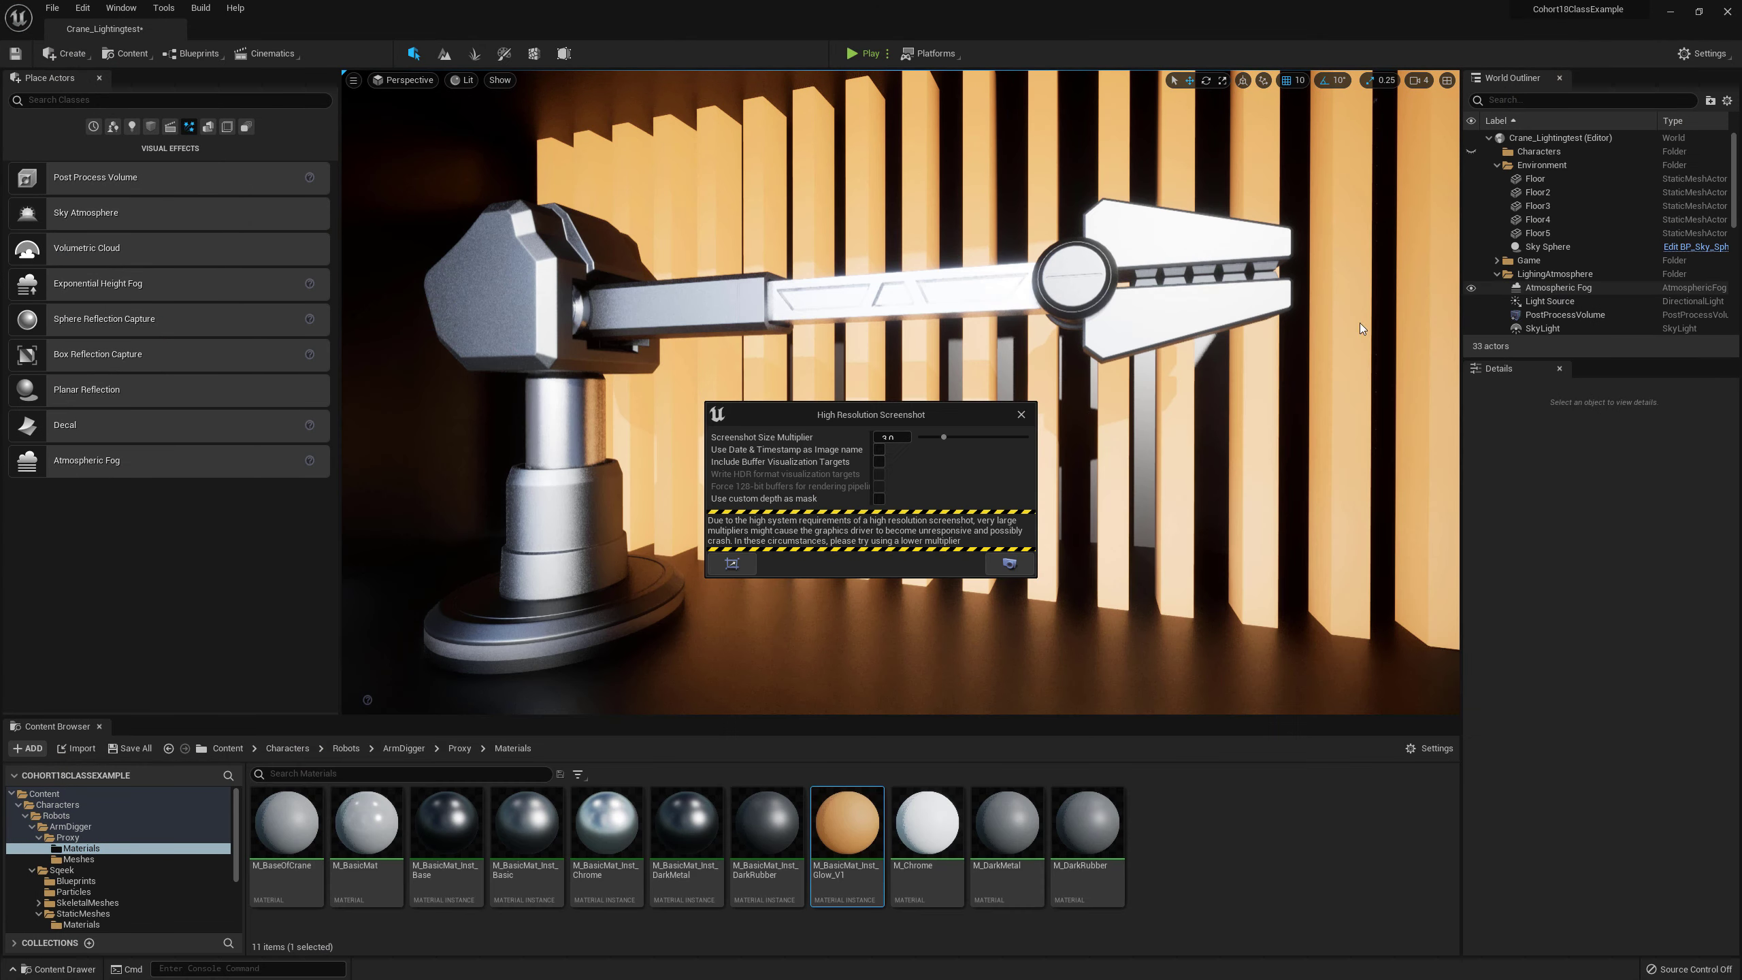
left_click(1021, 415)
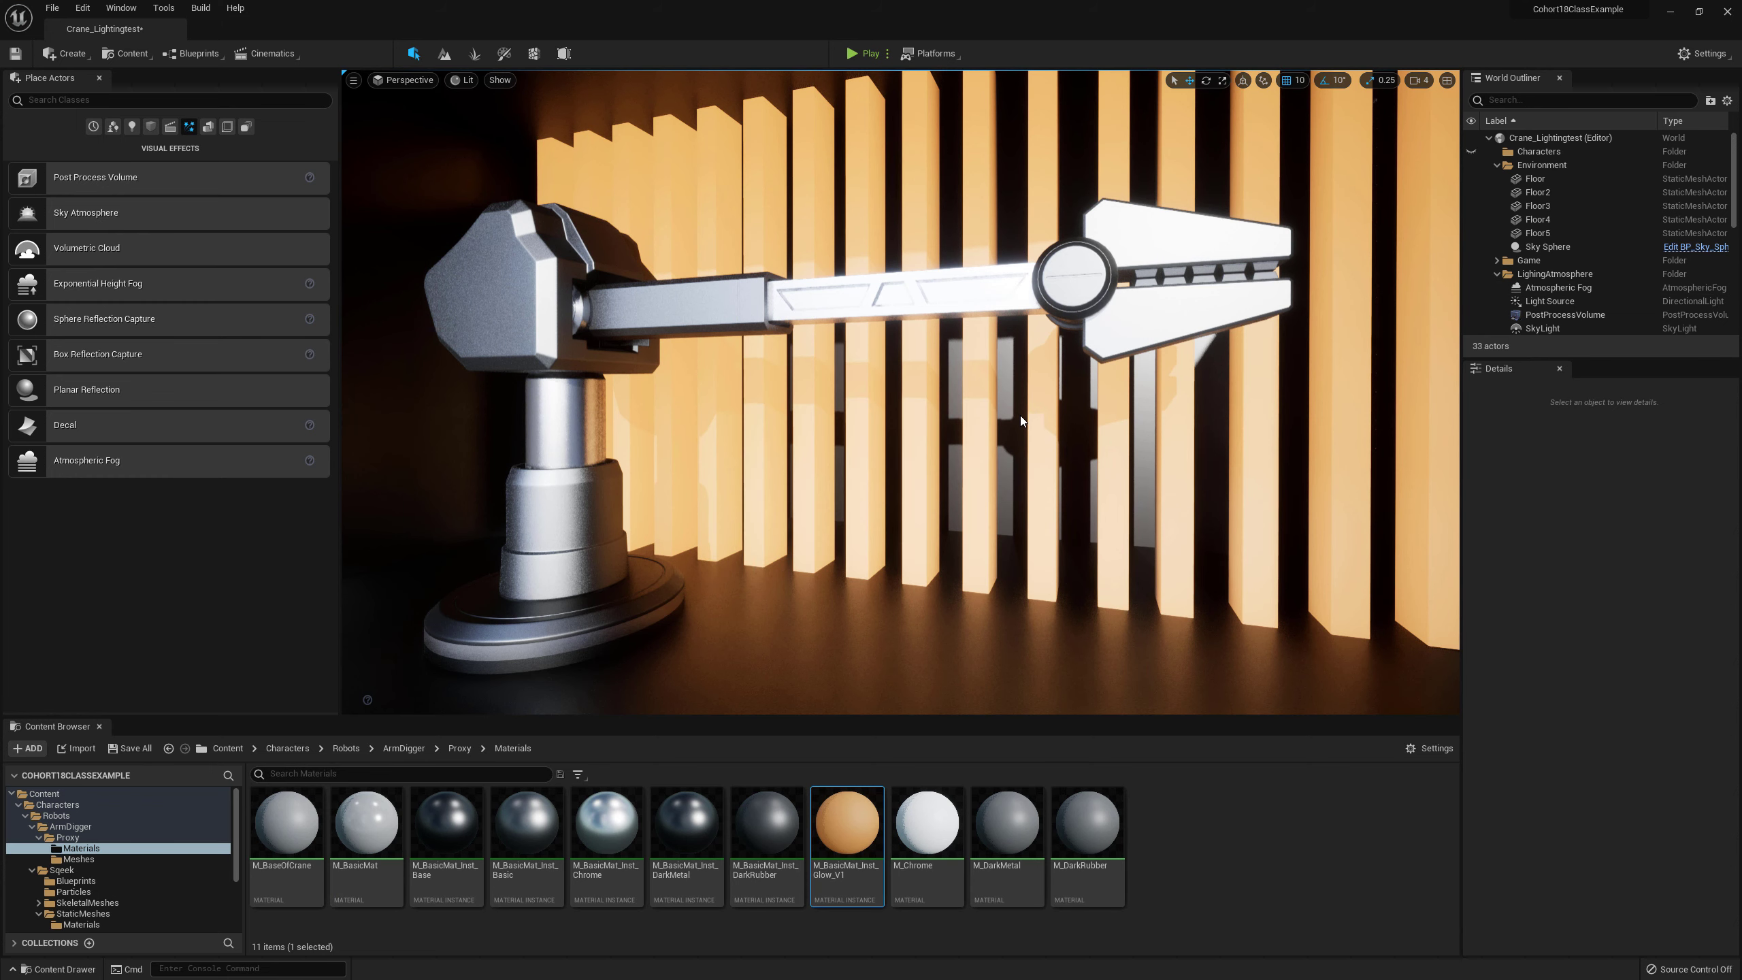